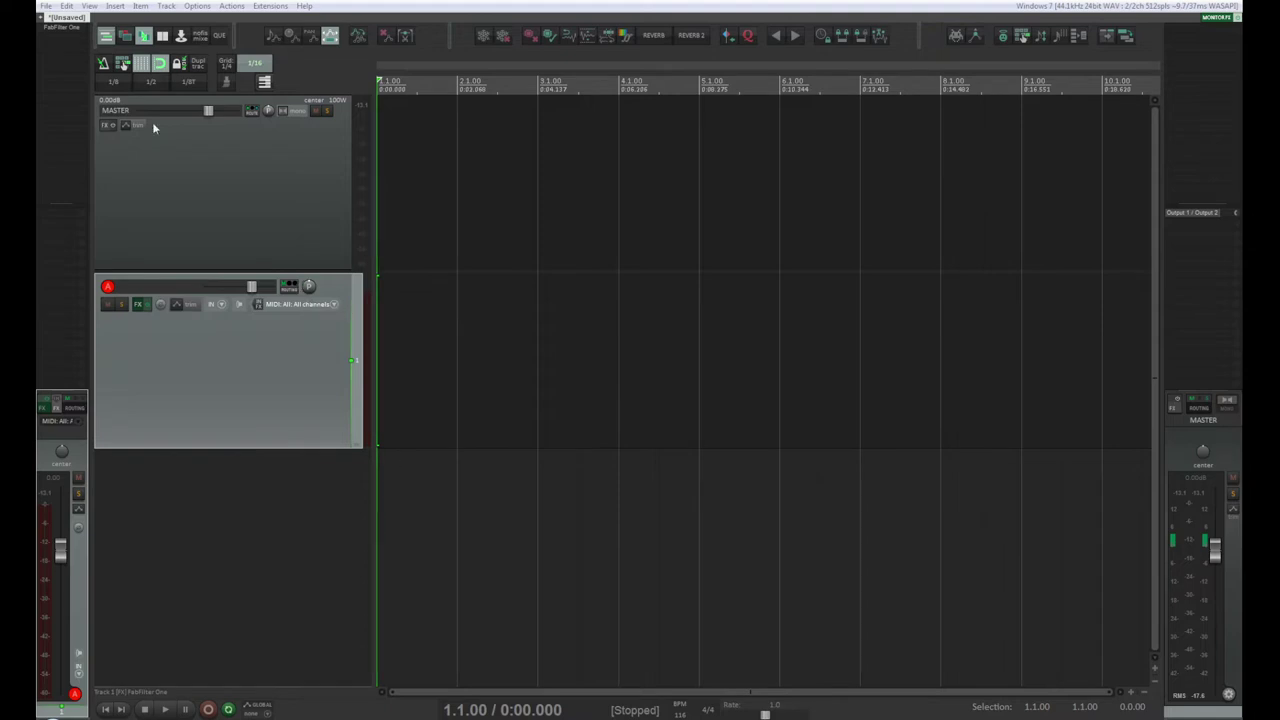
# Step: Delete the track carrying the FabFilter One instrument and reduce the master track's height
pyautogui.click(69, 38)
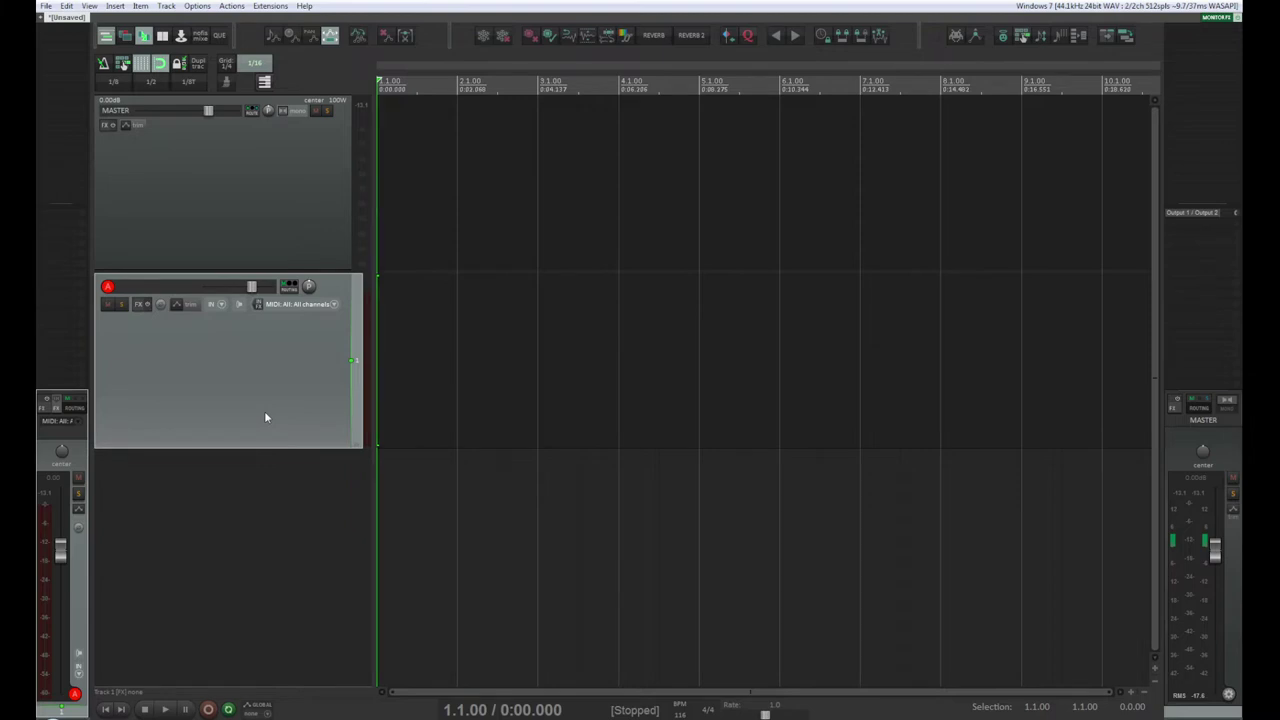
pyautogui.press('Delete')
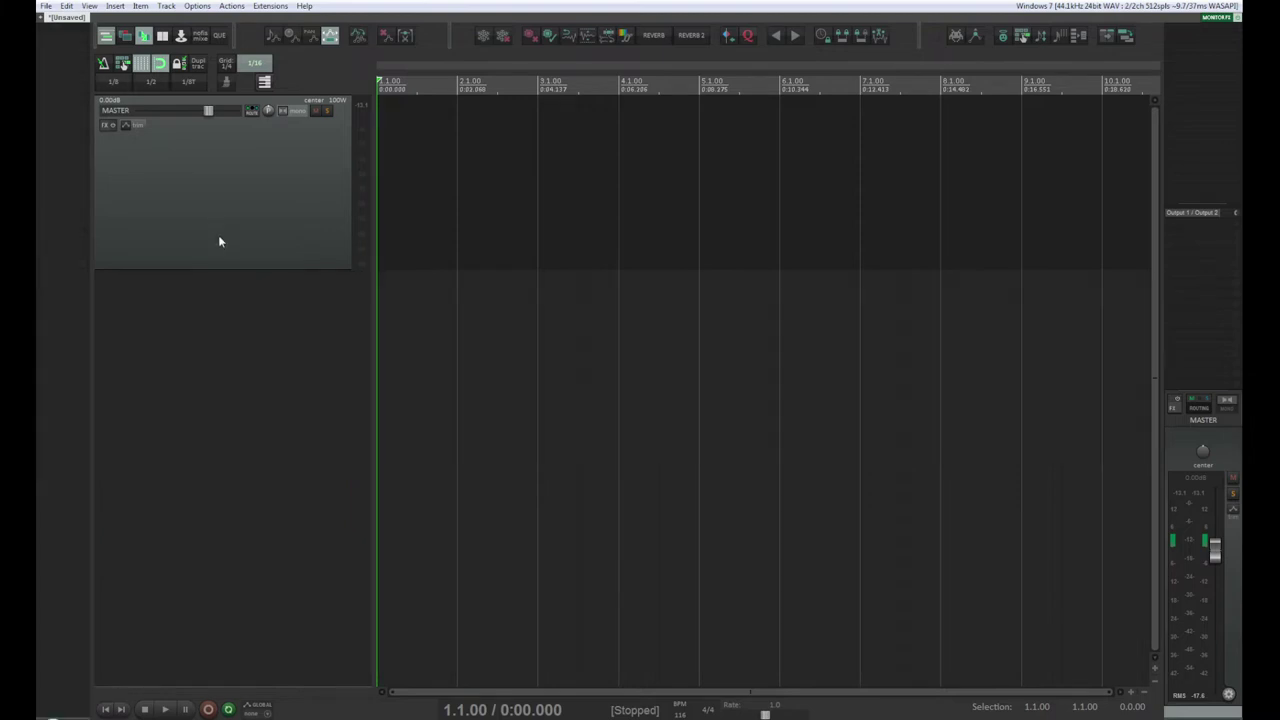
pyautogui.moveTo(223, 268); pyautogui.dragTo(224, 90)
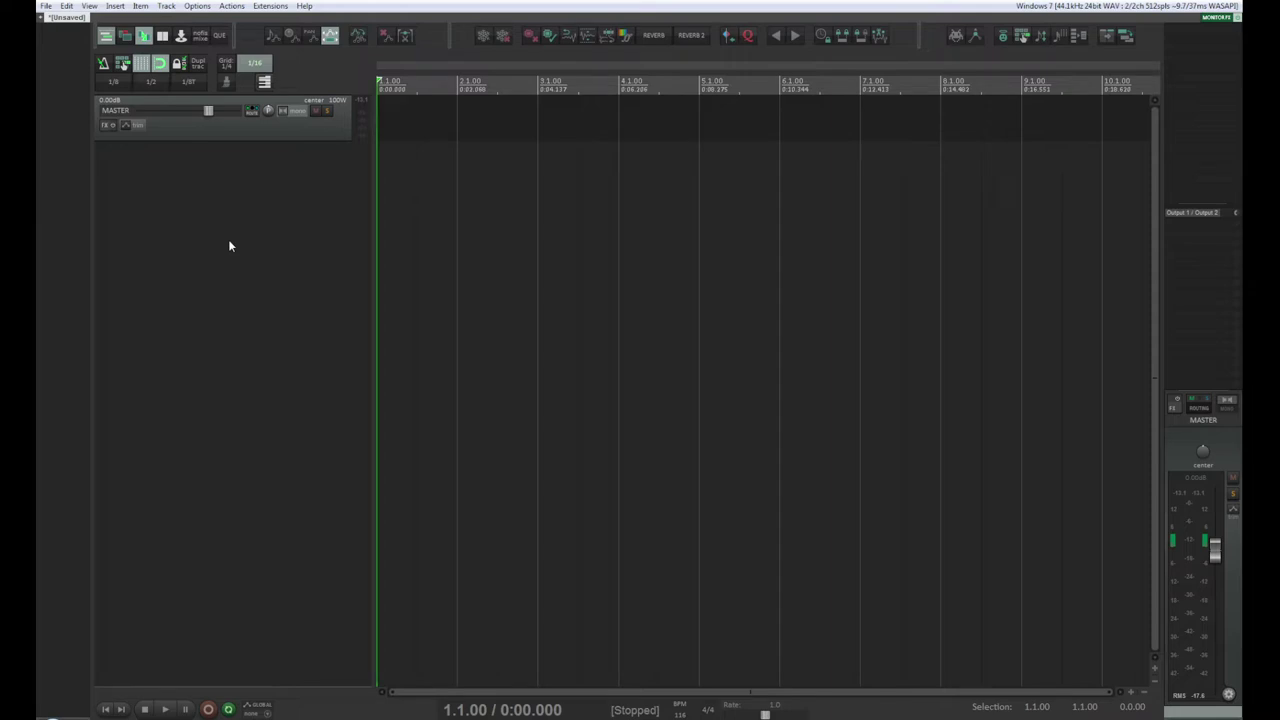
# Step: Disable the oscilloscope effect in the monitoring FX chain and close the chain
pyautogui.click(1217, 19)
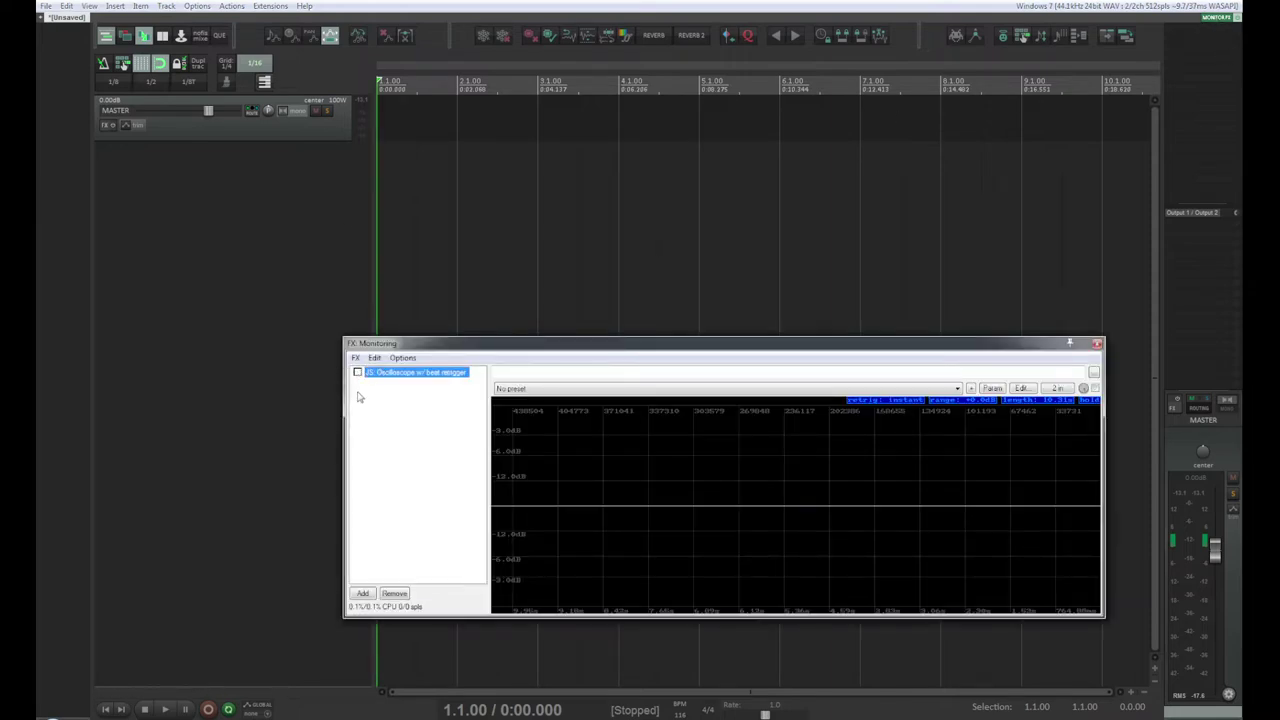
pyautogui.click(1097, 343)
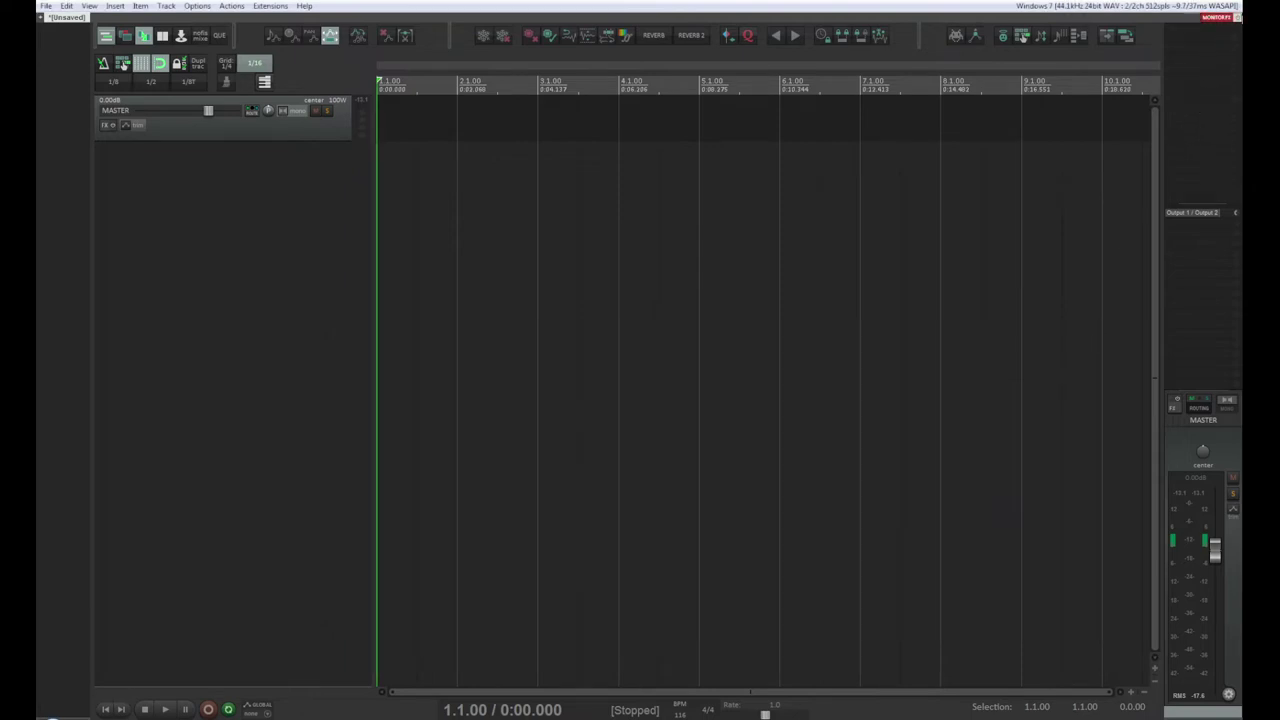
# Step: Switch to the desktop and place 111.mid beside the Pluck 1.fxp and Pluck 2.fxp preset files
pyautogui.press('super+d')
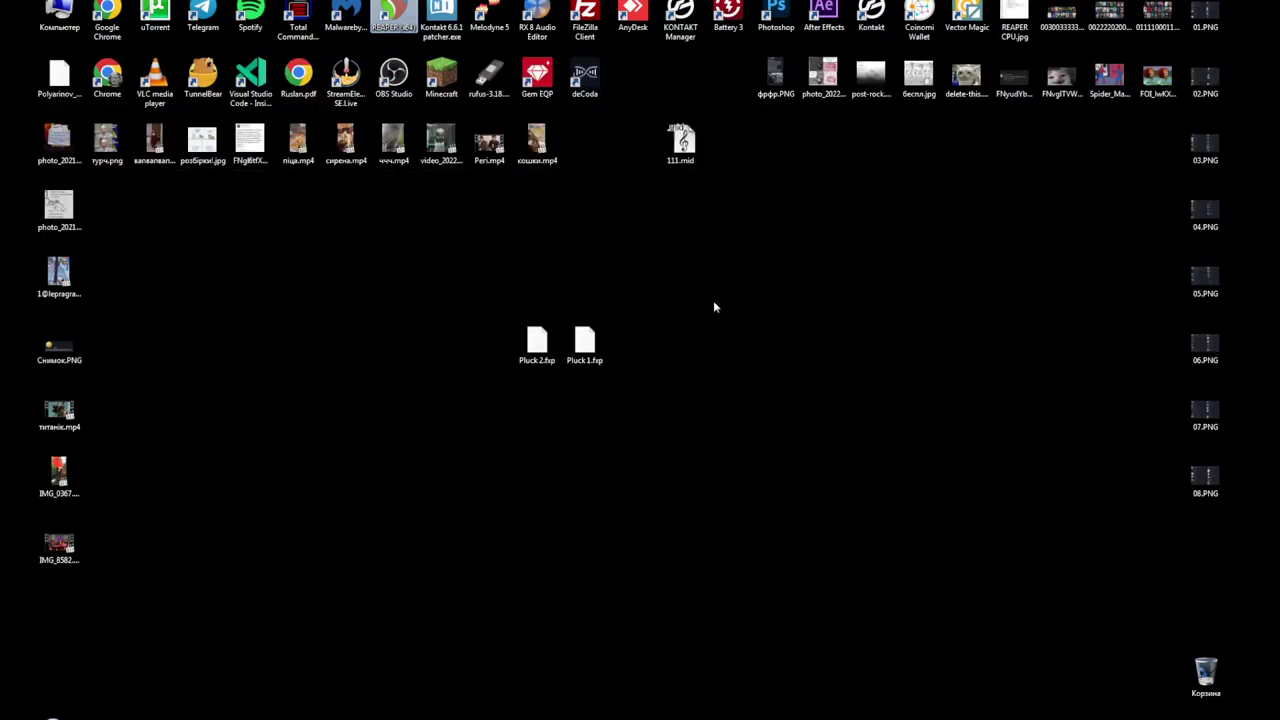
pyautogui.rightClick(703, 332)
pyautogui.click(756, 365)
pyautogui.moveTo(680, 140); pyautogui.dragTo(660, 338)
pyautogui.moveTo(749, 309); pyautogui.dragTo(484, 384)
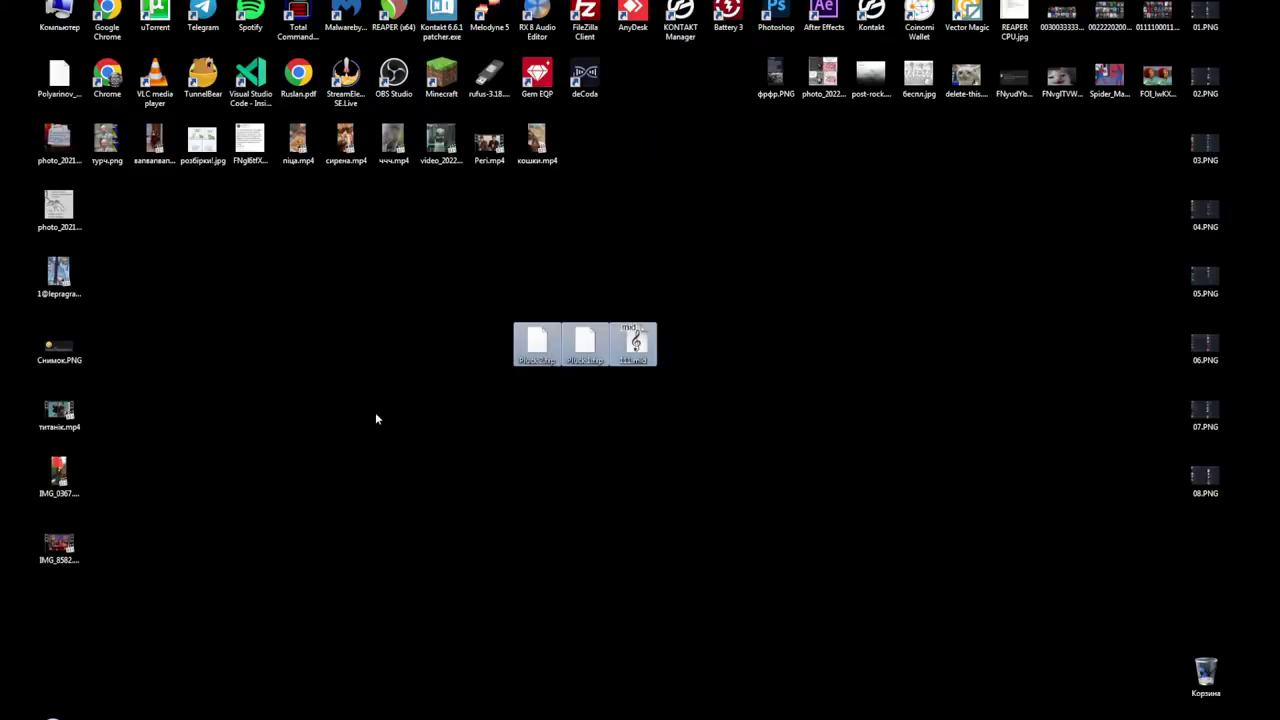
pyautogui.click(464, 511)
# Step: Switch to Total Commander and open the STREAM PROJECTS folder on drive D
pyautogui.hotkey('alt', 'Tab')
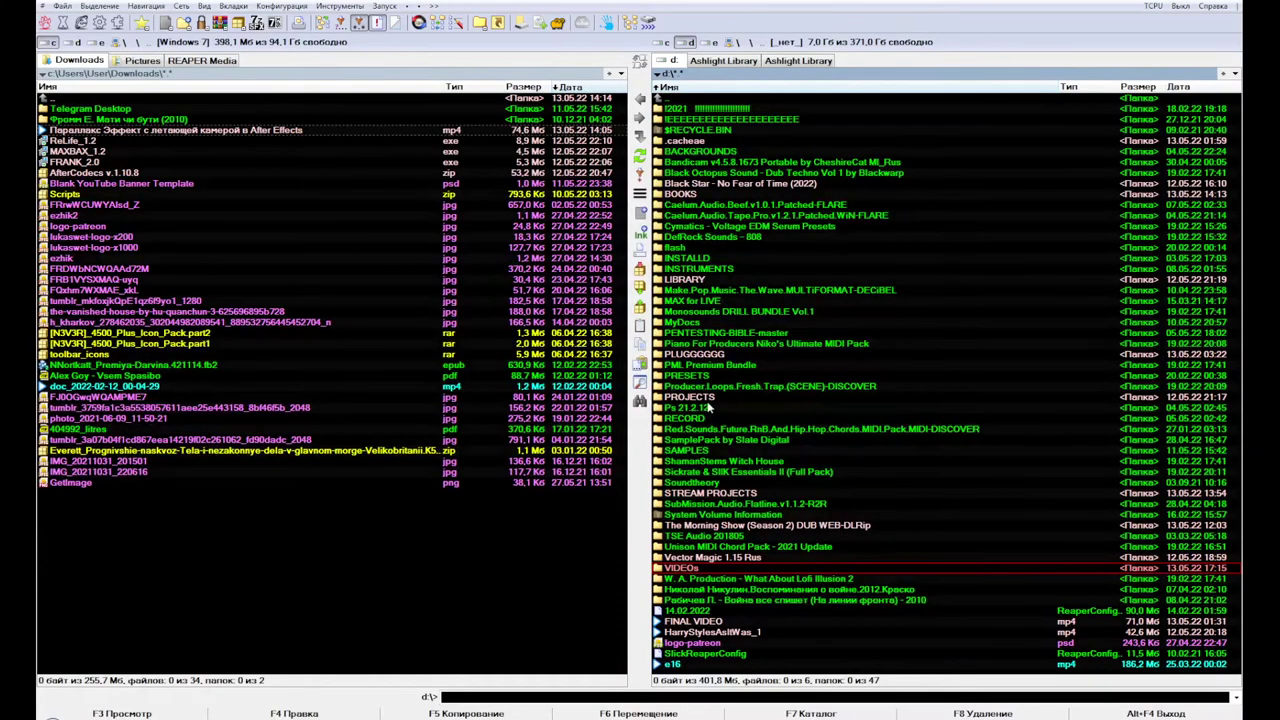
pyautogui.doubleClick(709, 493)
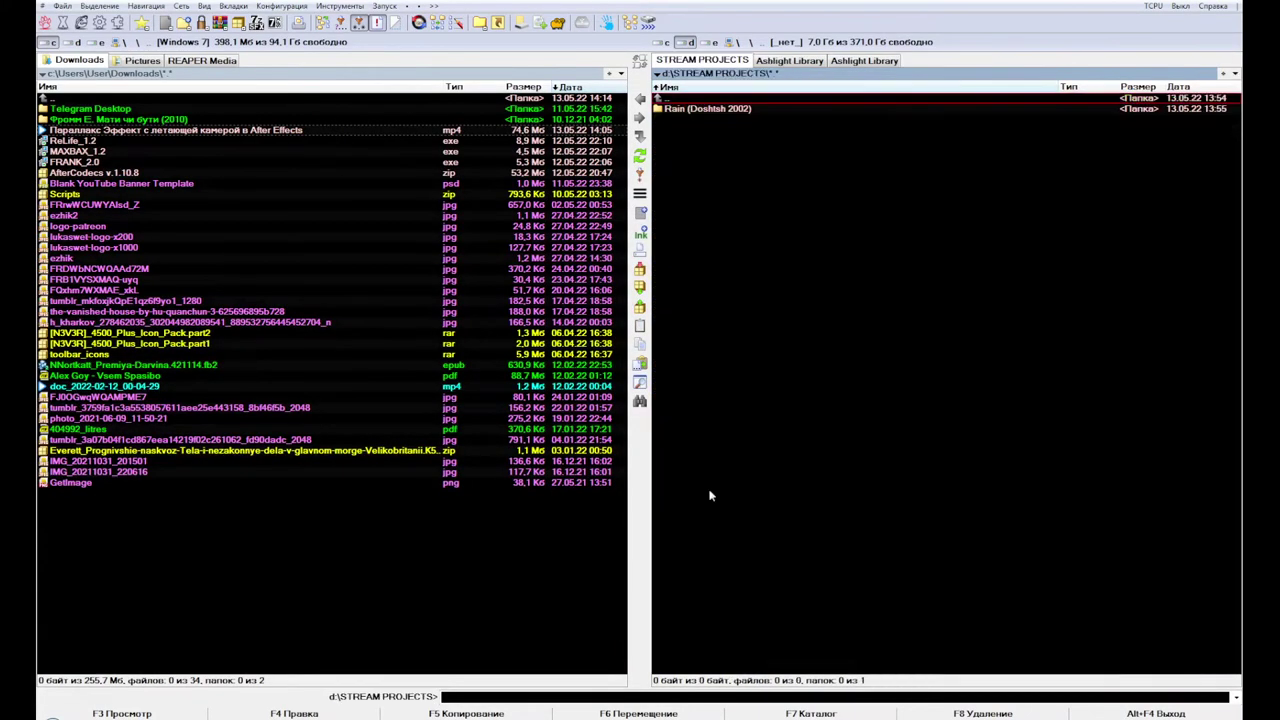
pyautogui.click(697, 110)
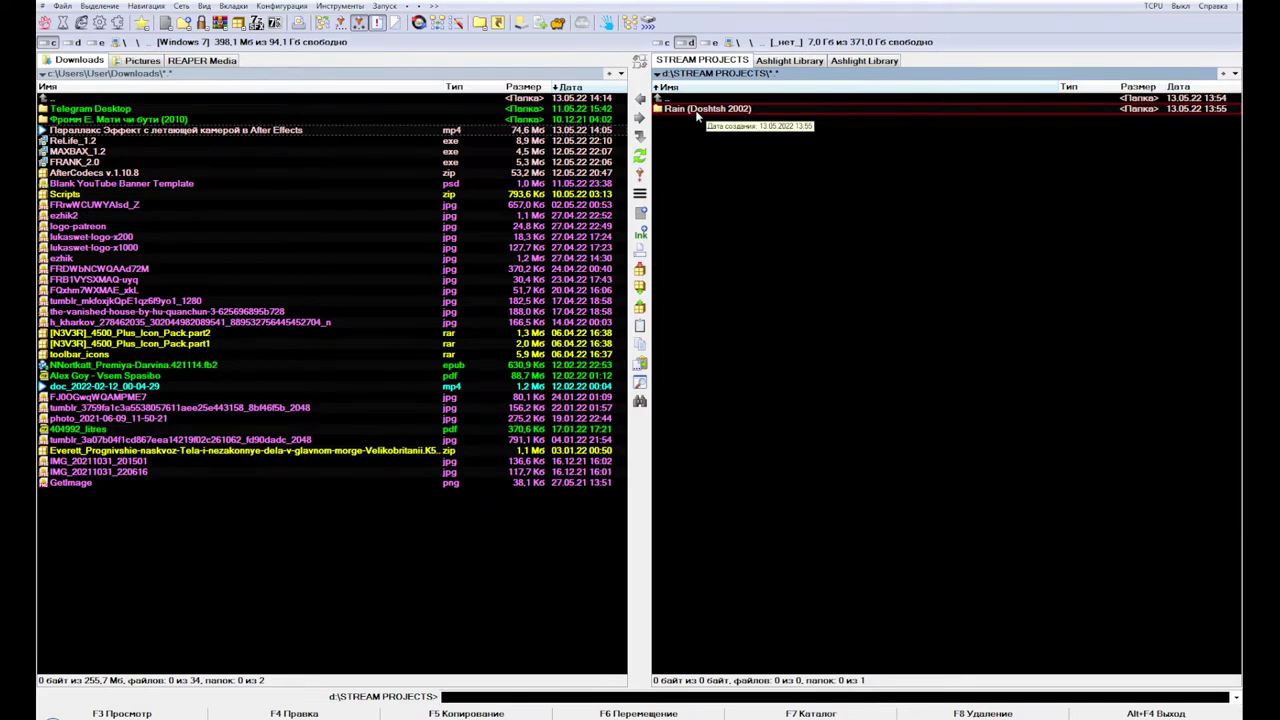
# Step: Create a folder named WTStyles inside STREAM PROJECTS and open it
pyautogui.click(840, 712)
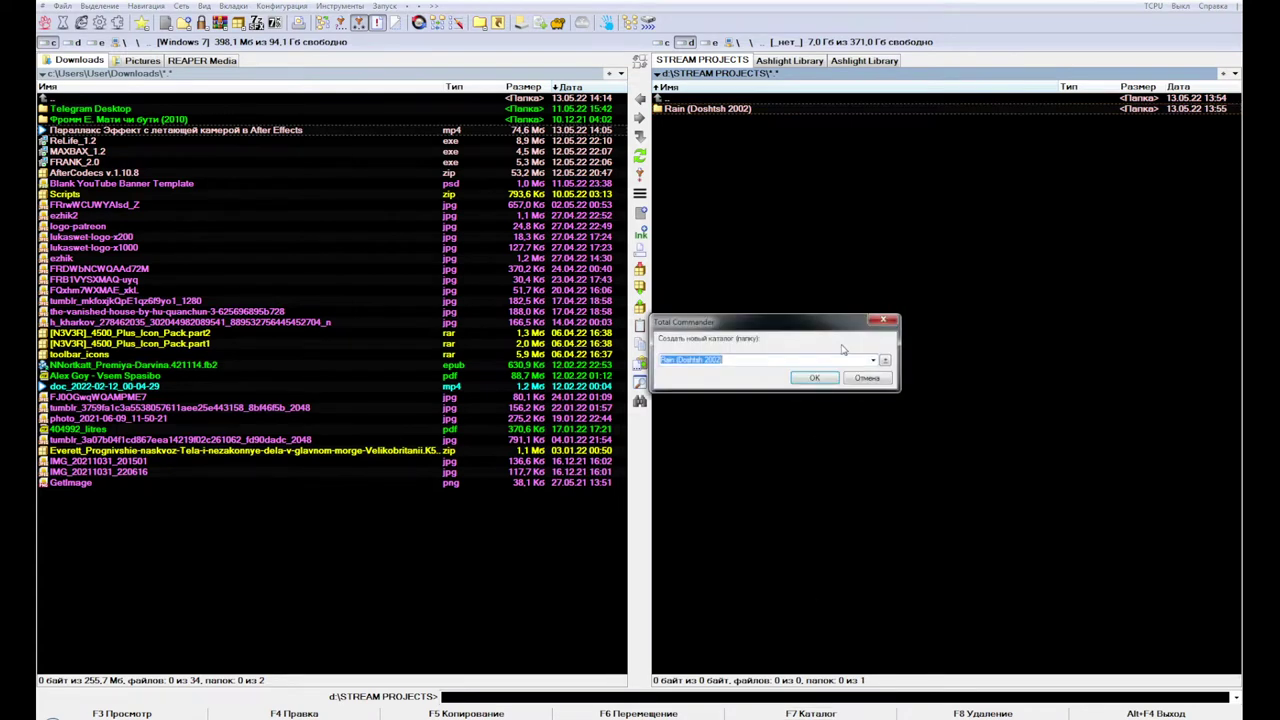
pyautogui.write('W')
pyautogui.press('BackSpace')
pyautogui.write('Styles')
pyautogui.press('Return')
pyautogui.press('Return')
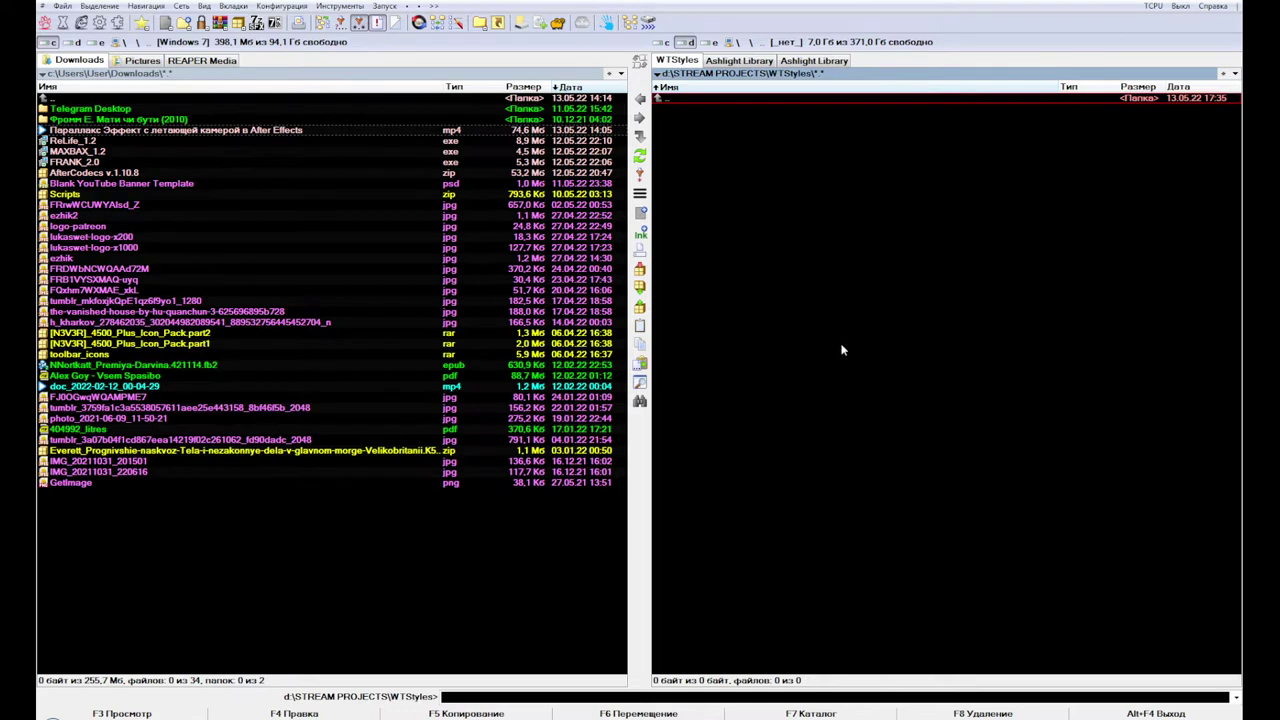
# Step: Create two subfolders named MIDI and PRESETS inside the WTStyles folder
pyautogui.click(843, 712)
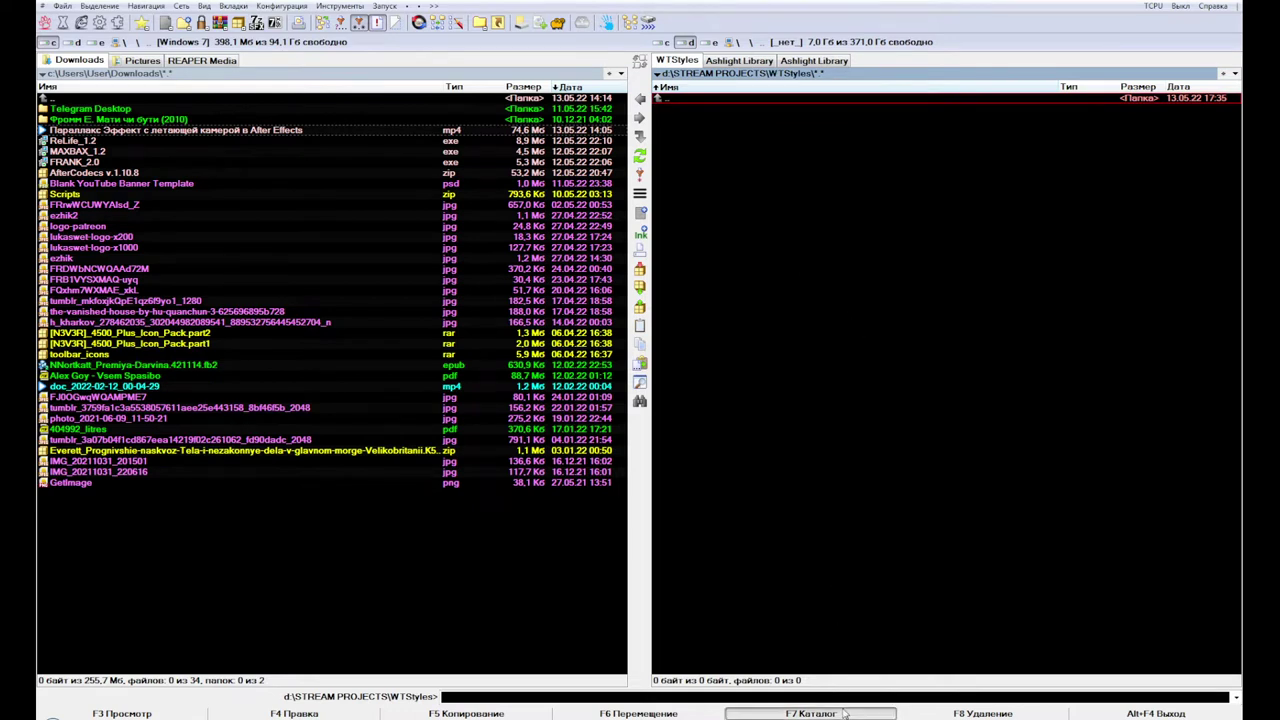
pyautogui.write('M')
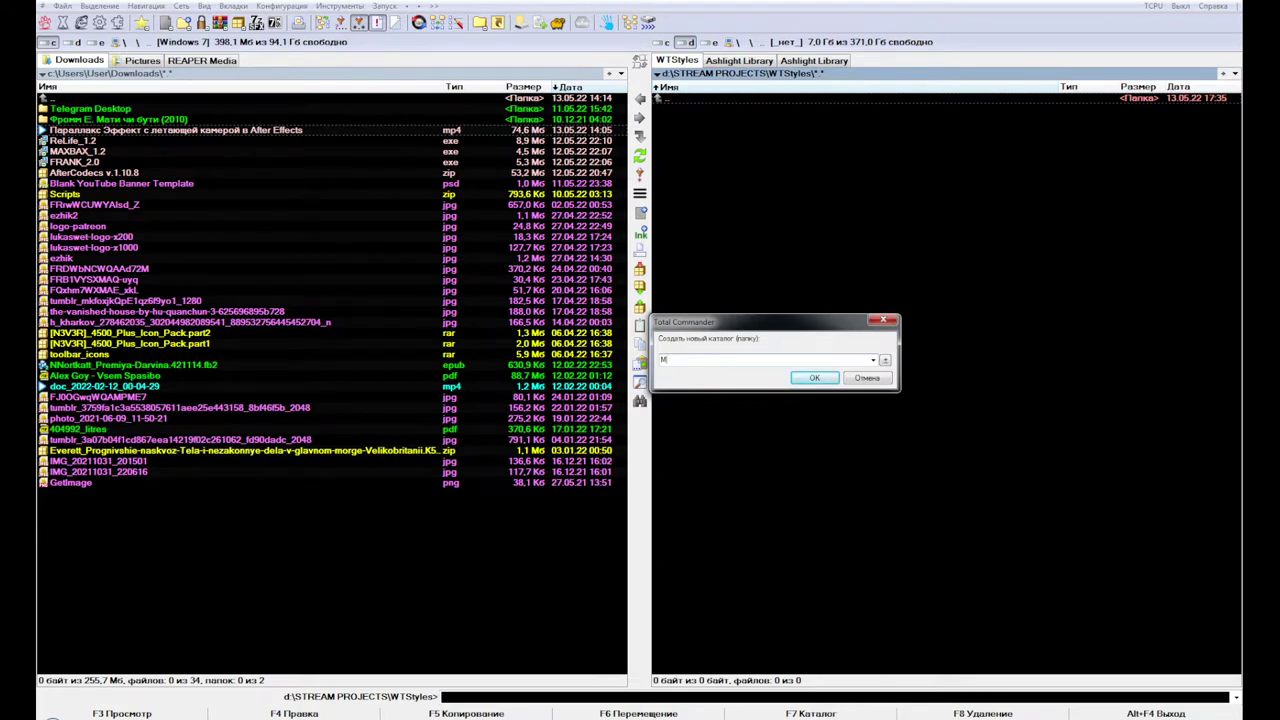
pyautogui.write('IDI')
pyautogui.press('Return')
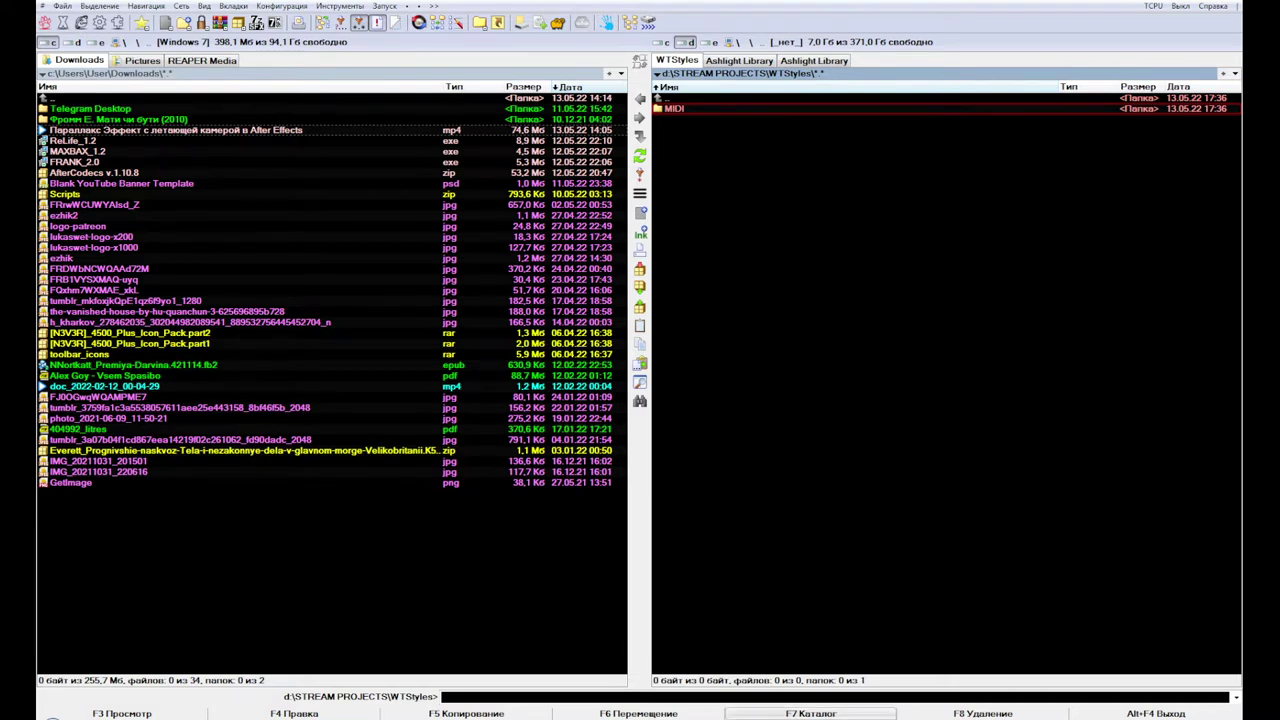
pyautogui.click(833, 714)
pyautogui.write('PRESETS')
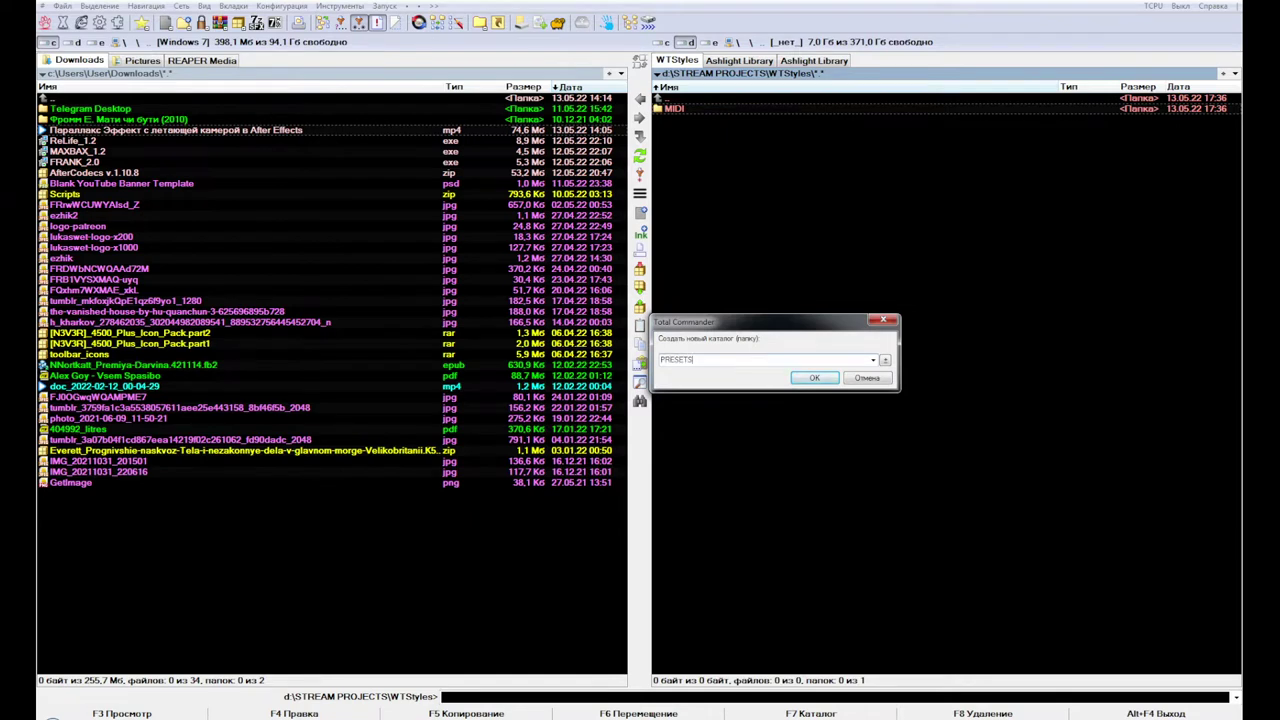
pyautogui.press('Return')
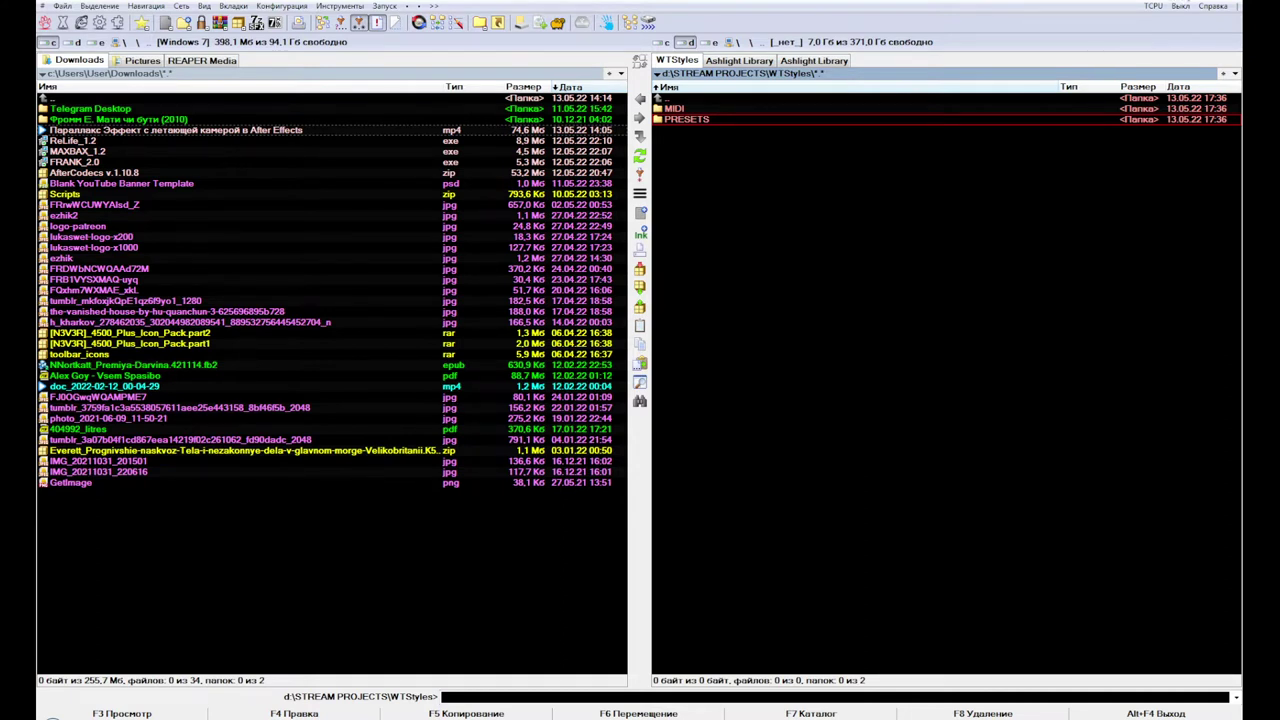
# Step: Switch to REAPER, start saving the project under a new name without creating a subdirectory, and choose the STREAM PROJECTS\WTStyles folder
pyautogui.click(1182, 6)
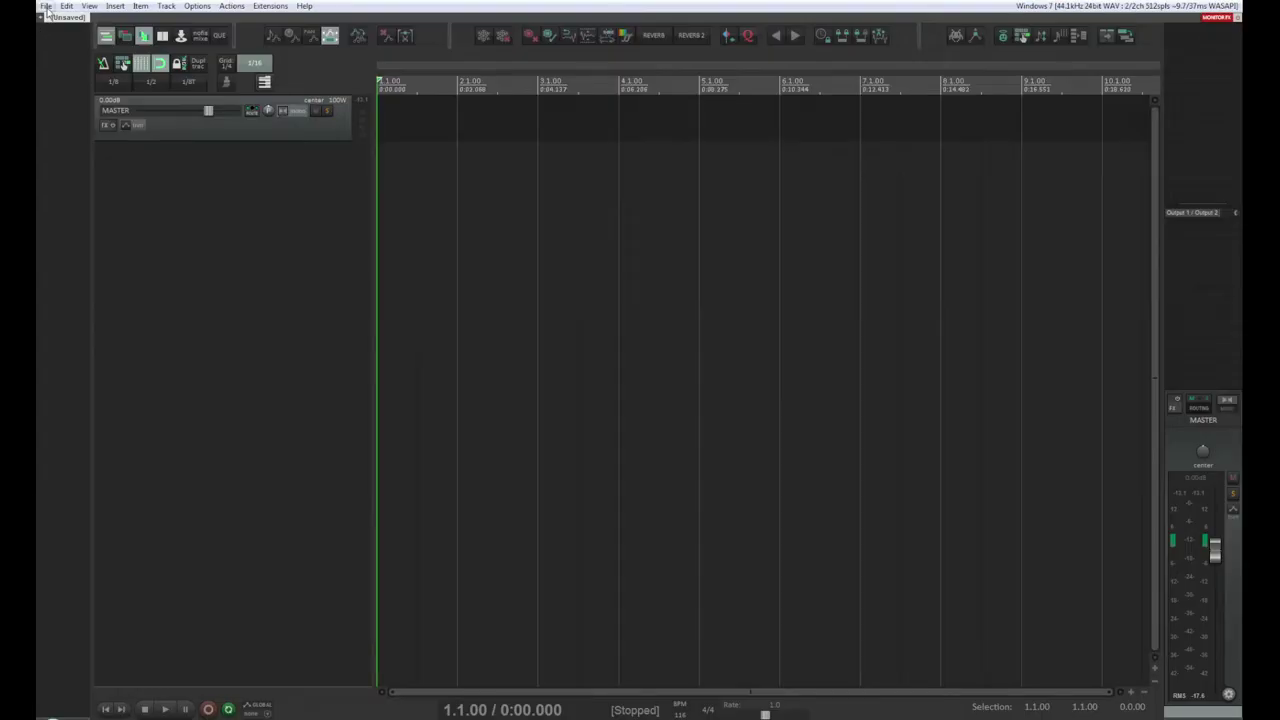
pyautogui.click(46, 7)
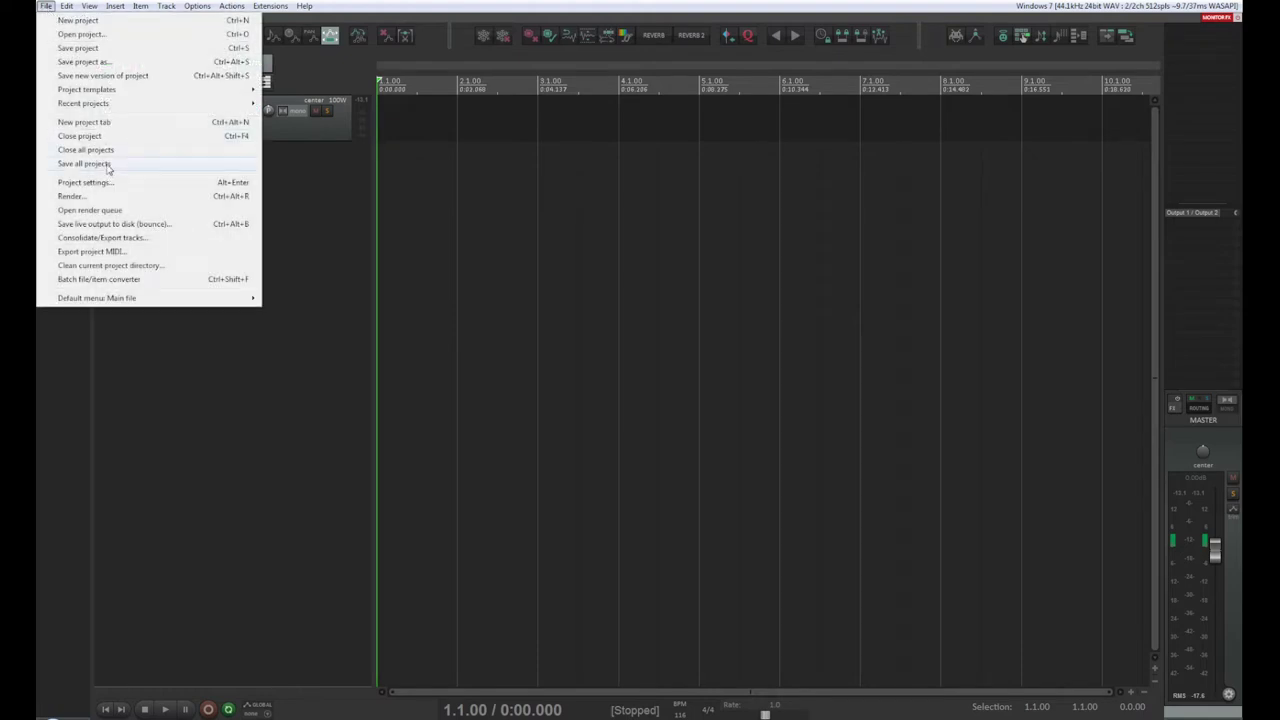
pyautogui.click(96, 62)
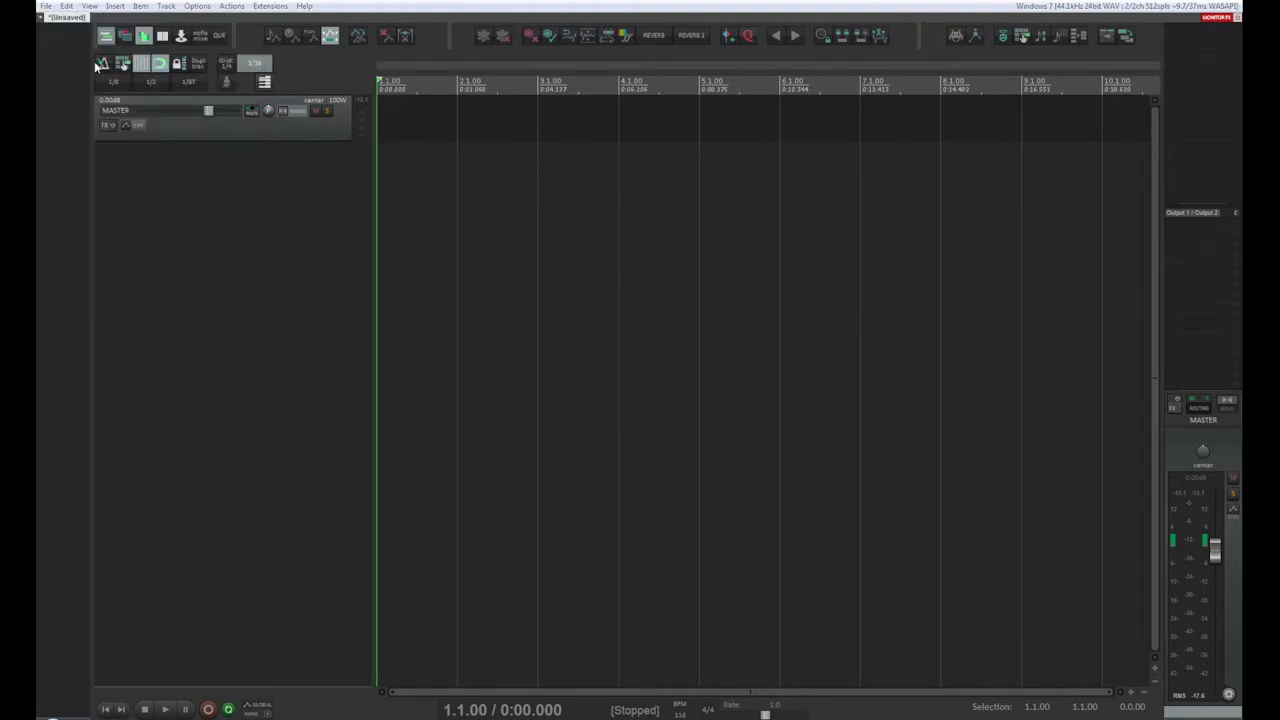
pyautogui.click(200, 397)
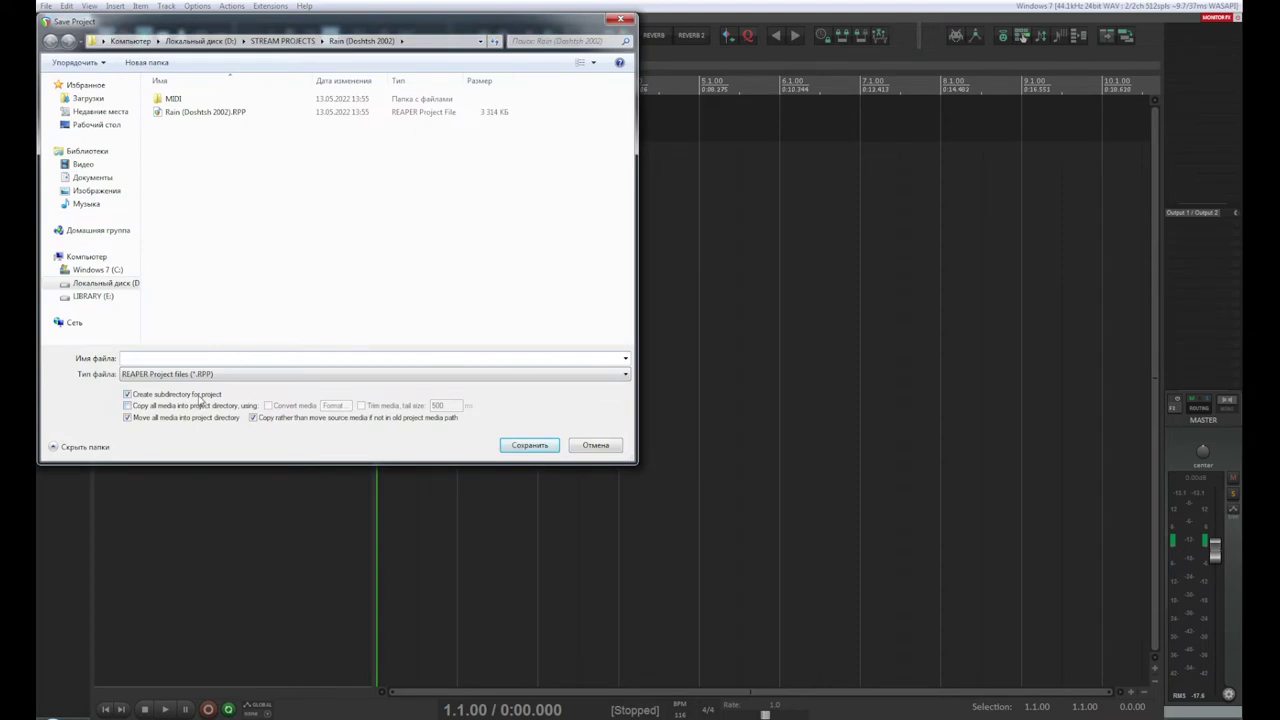
pyautogui.click(293, 43)
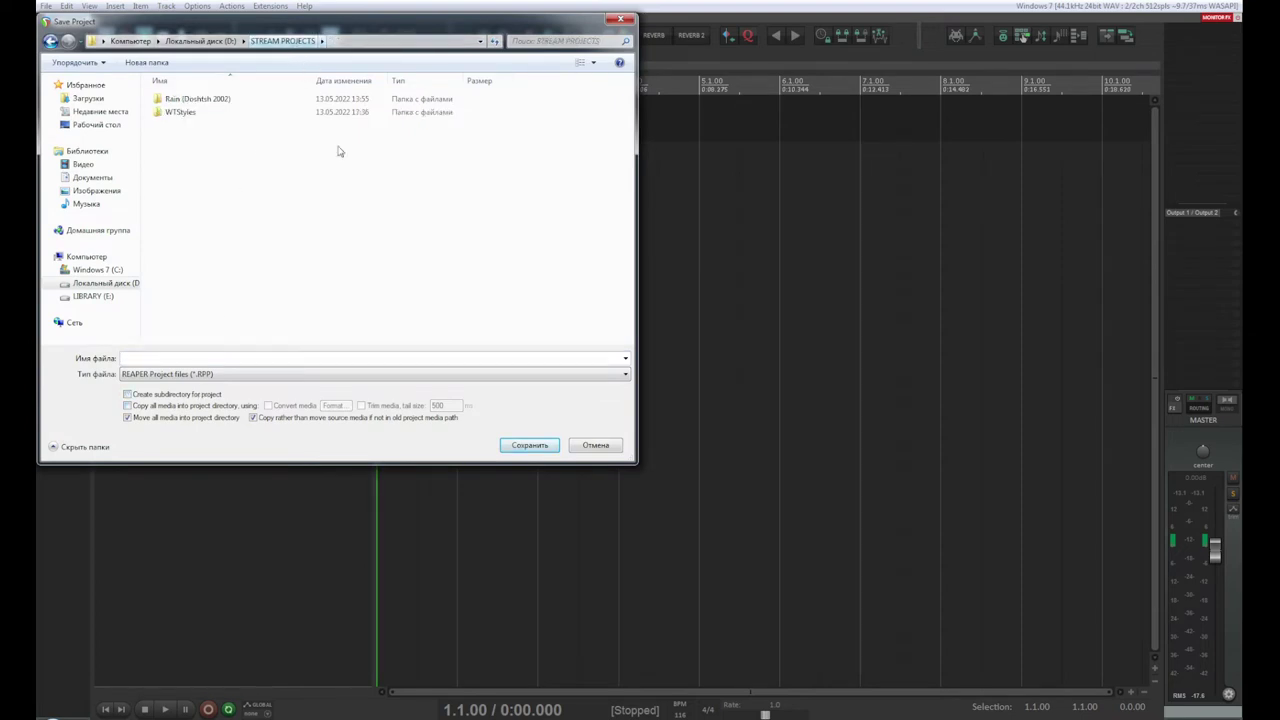
pyautogui.click(176, 114)
pyautogui.doubleClick(176, 114)
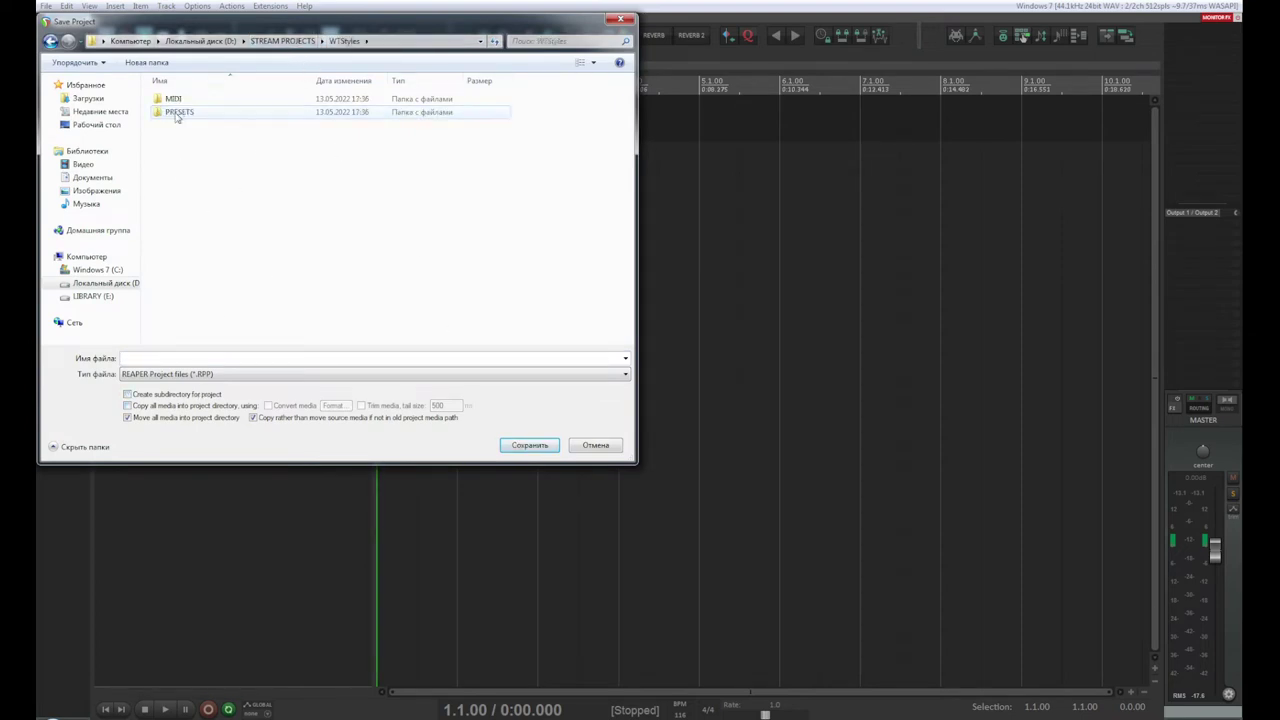
# Step: Save the project as WTStyles, with moving all media into the project directory enabled
pyautogui.click(194, 357)
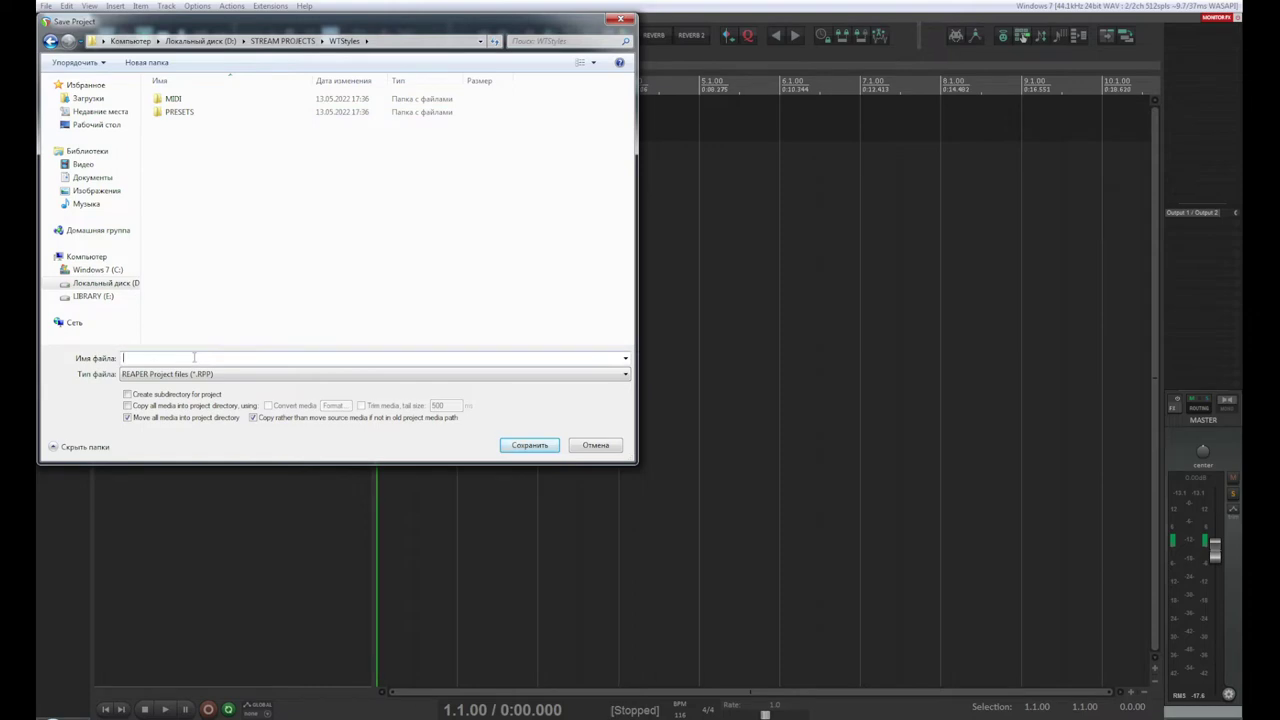
pyautogui.write('WTStyles')
pyautogui.click(205, 406)
pyautogui.click(205, 417)
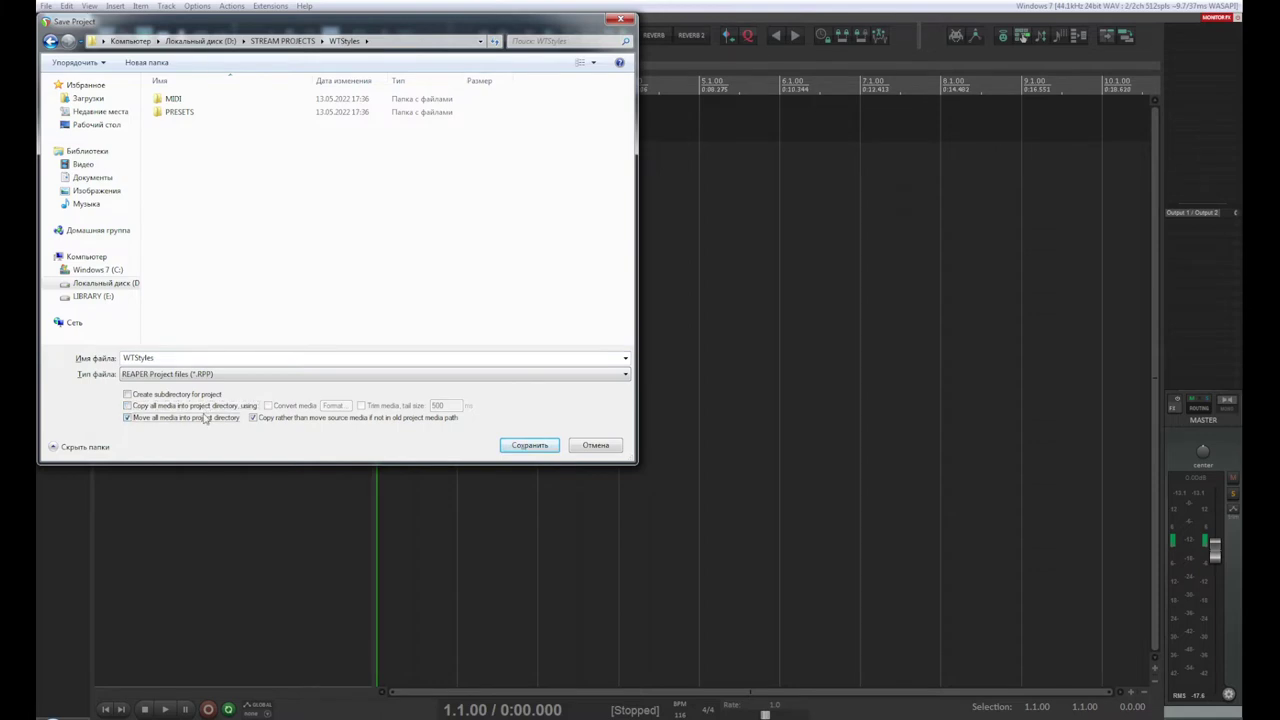
pyautogui.click(526, 445)
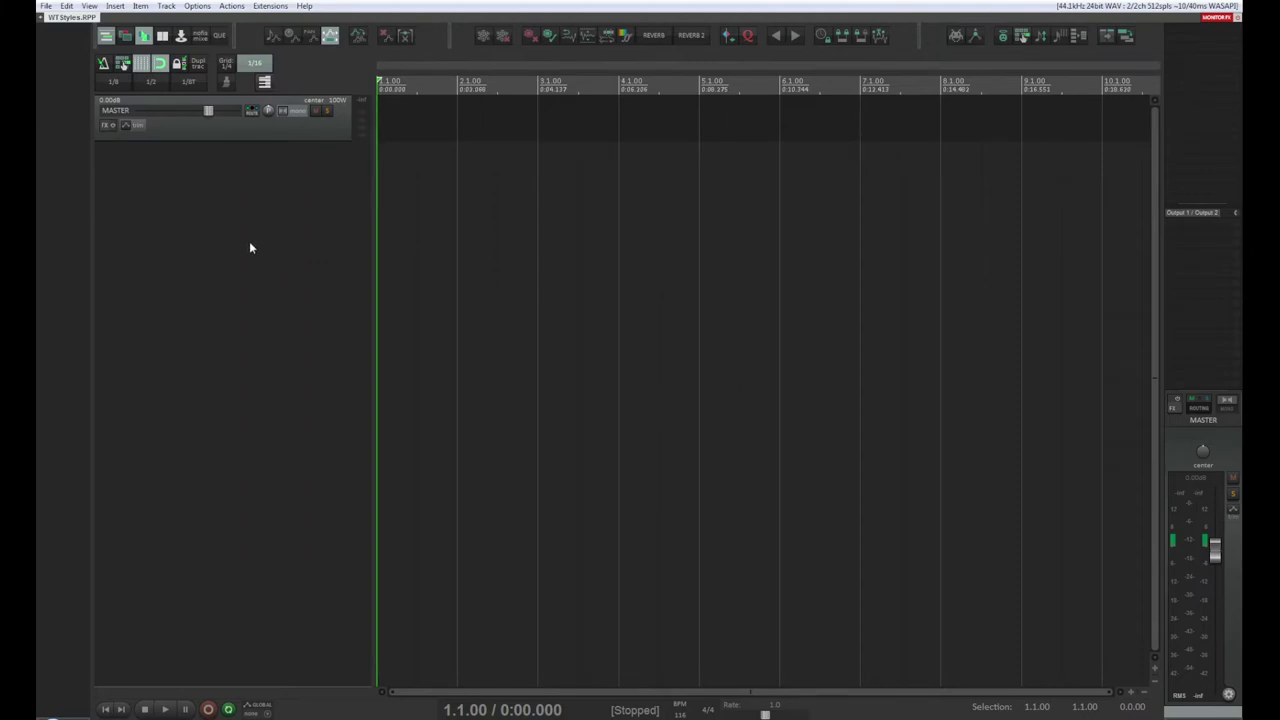
# Step: Add three empty tracks below the master track
pyautogui.doubleClick(249, 245)
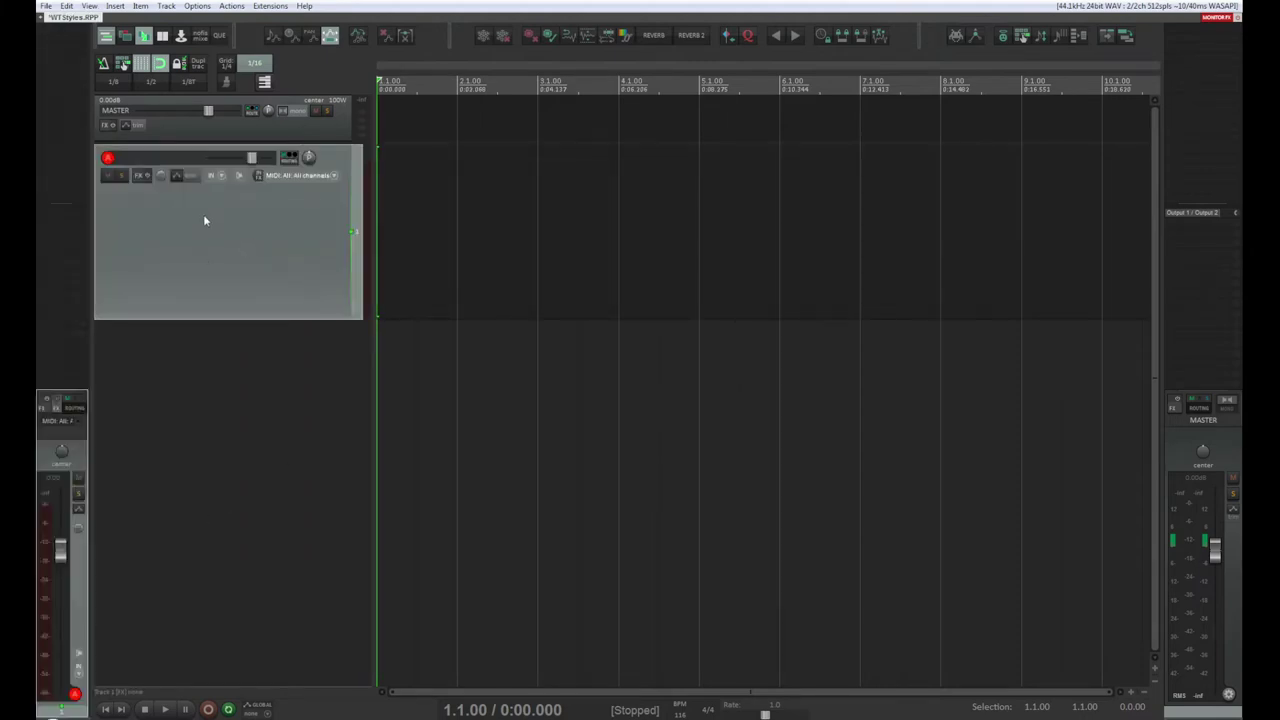
pyautogui.click(209, 427)
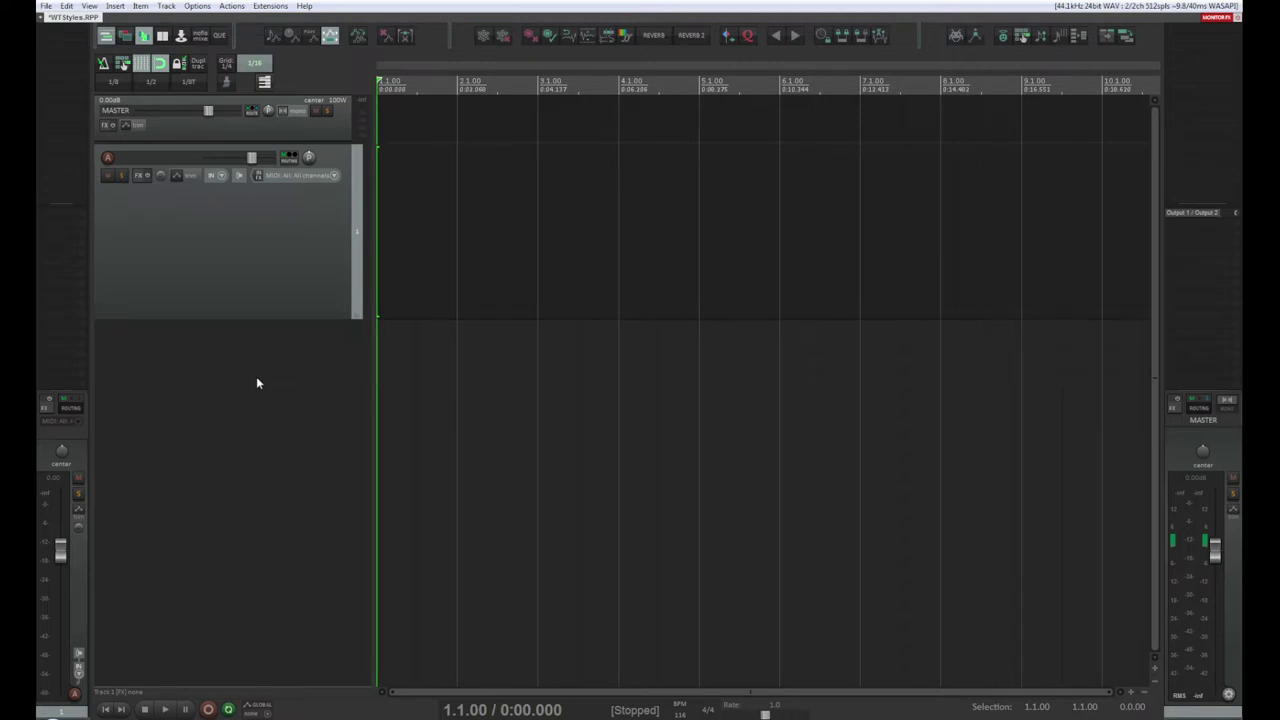
pyautogui.doubleClick(191, 368)
pyautogui.click(234, 606)
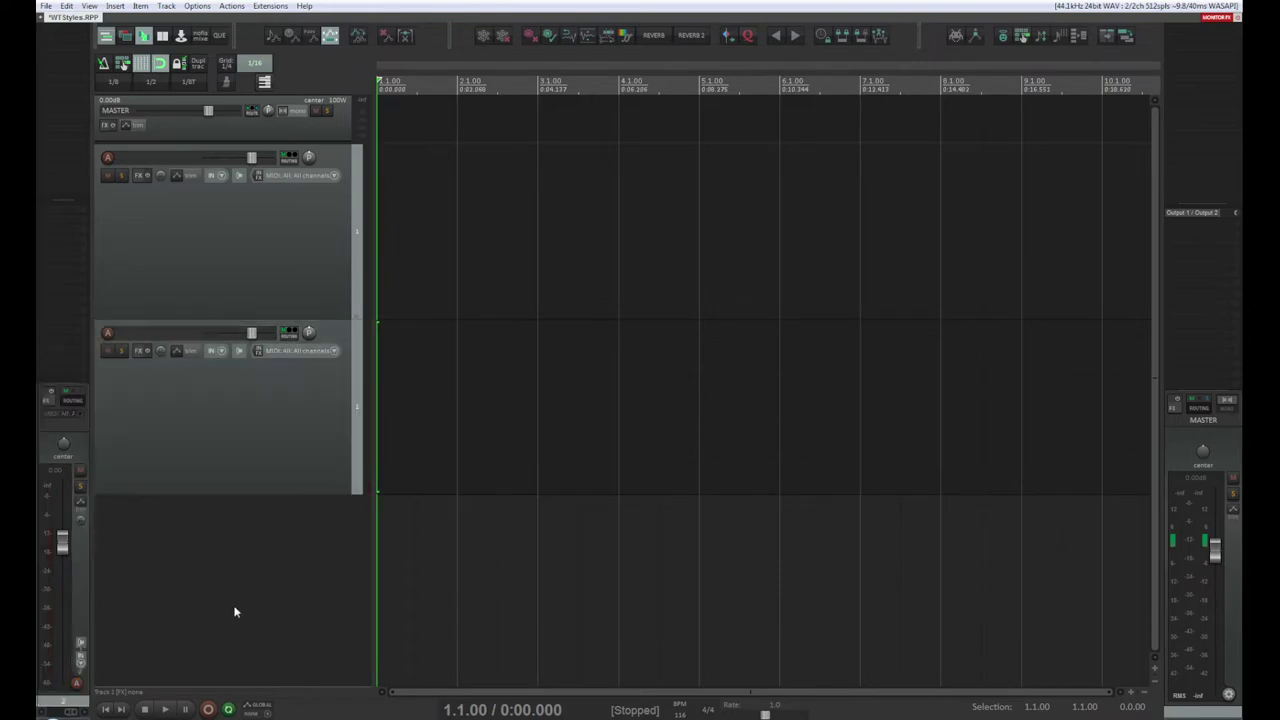
pyautogui.doubleClick(258, 584)
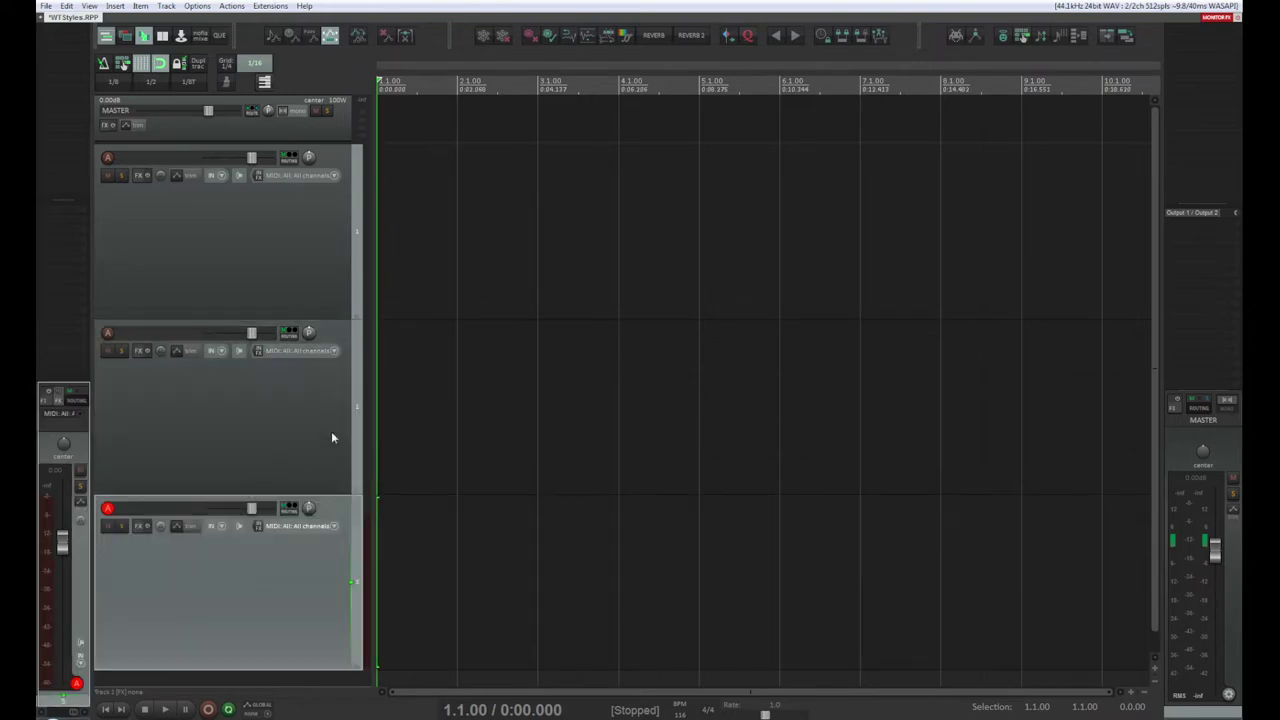
# Step: Shrink all three tracks to a compact minimum height
pyautogui.scroll(-1, 517, 414)
pyautogui.scroll(-4, 517, 414)
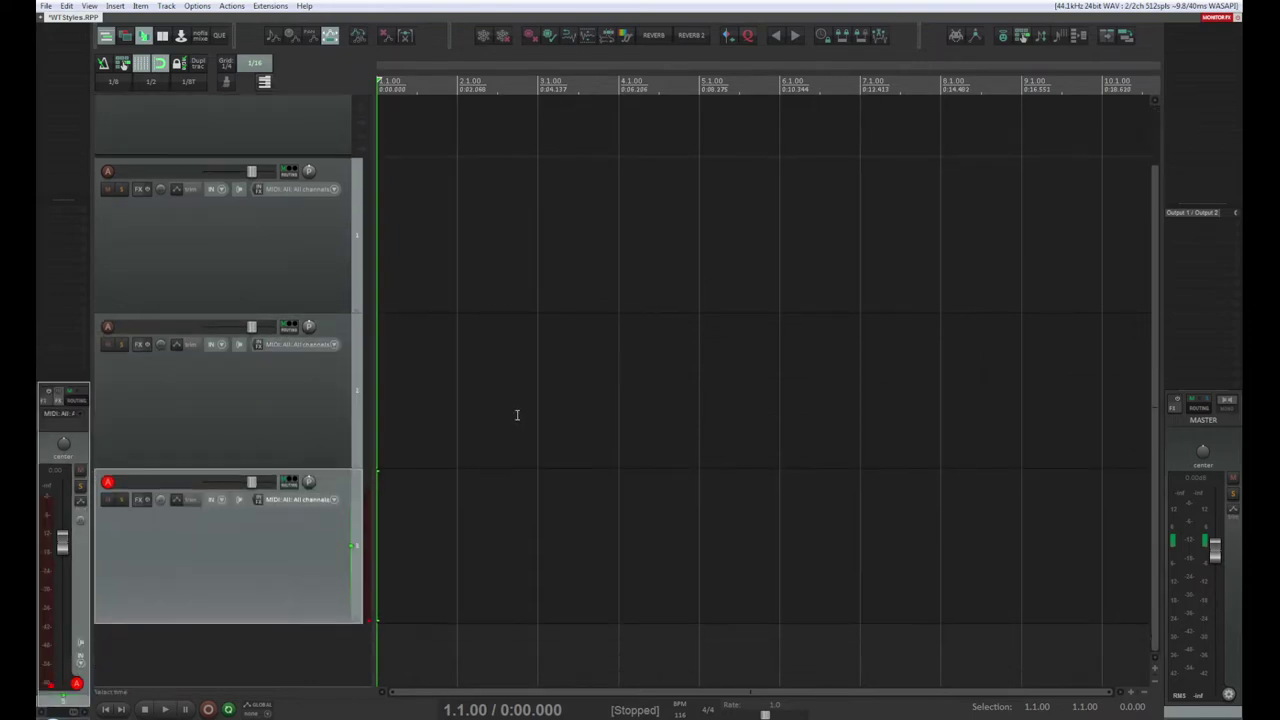
pyautogui.scroll(-3, 517, 414)
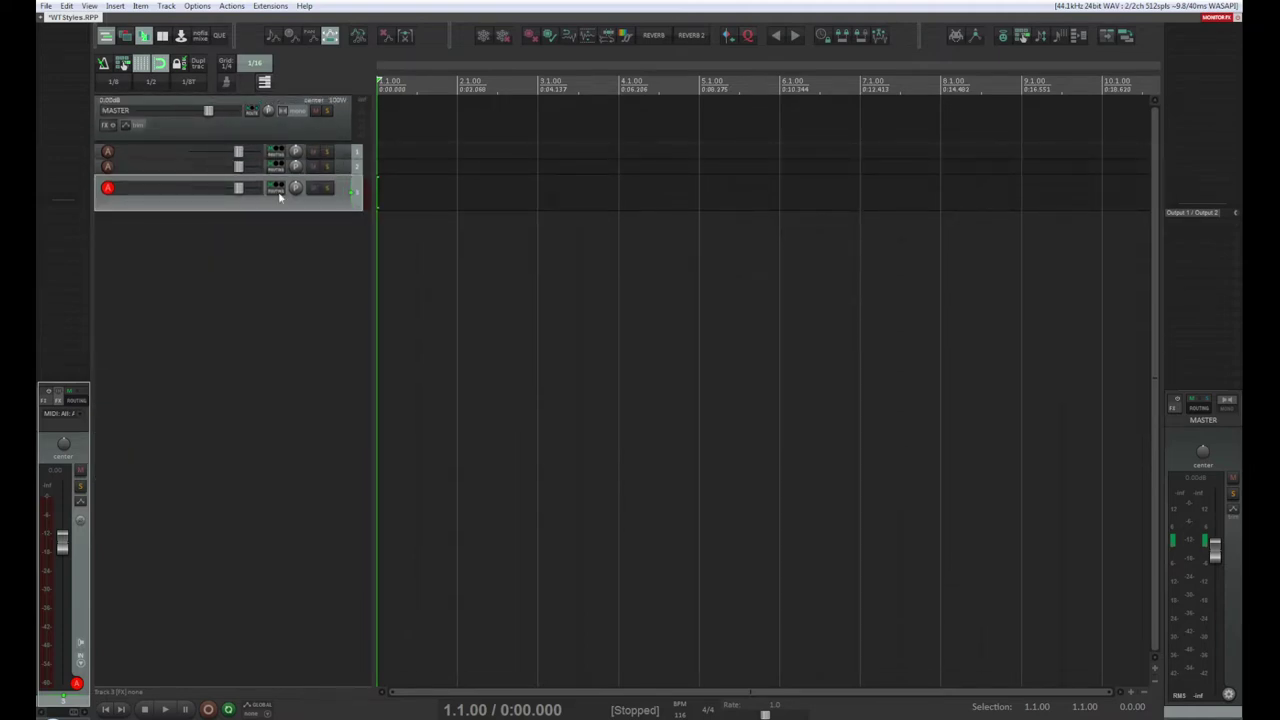
pyautogui.moveTo(339, 210)
pyautogui.mouseDown()
pyautogui.moveTo(340, 165)
pyautogui.moveTo(341, 204)
pyautogui.mouseUp()
pyautogui.scroll(-2, 153, 243)
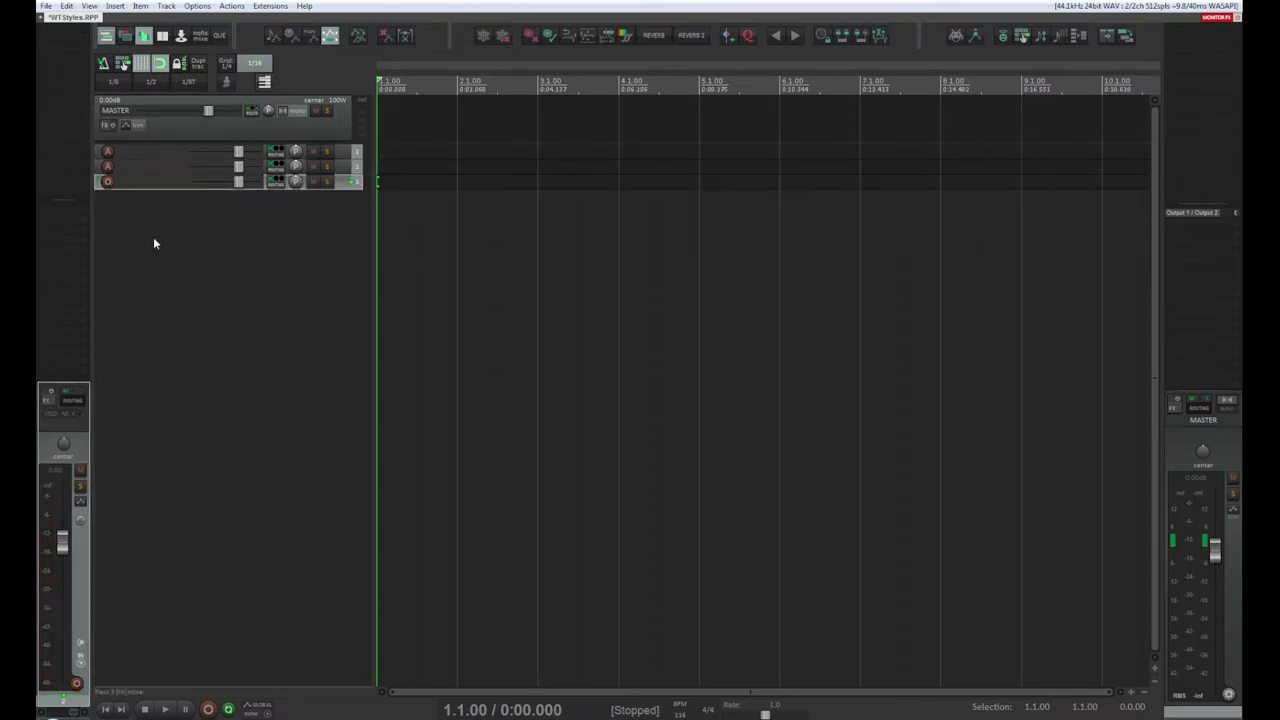
# Step: Increase the height of the second and third tracks while leaving the first track at minimum height
pyautogui.click(345, 156)
pyautogui.moveTo(344, 195); pyautogui.dragTo(347, 290)
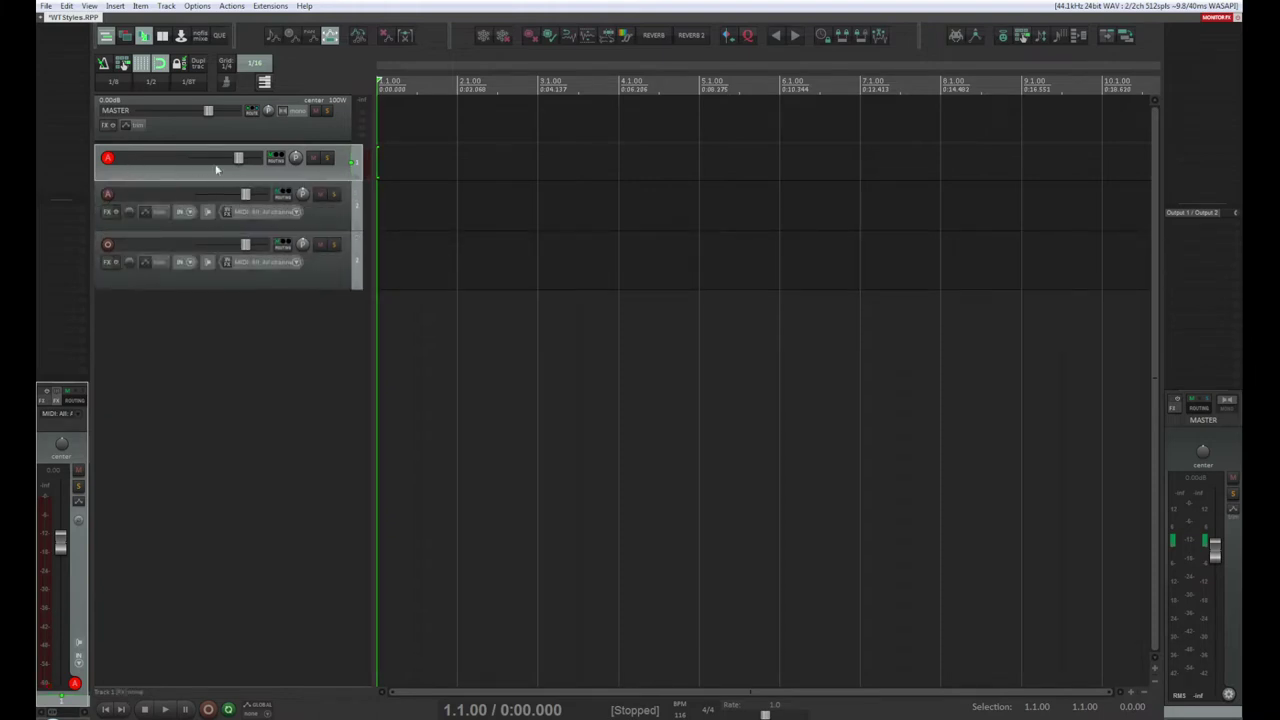
pyautogui.click(343, 197)
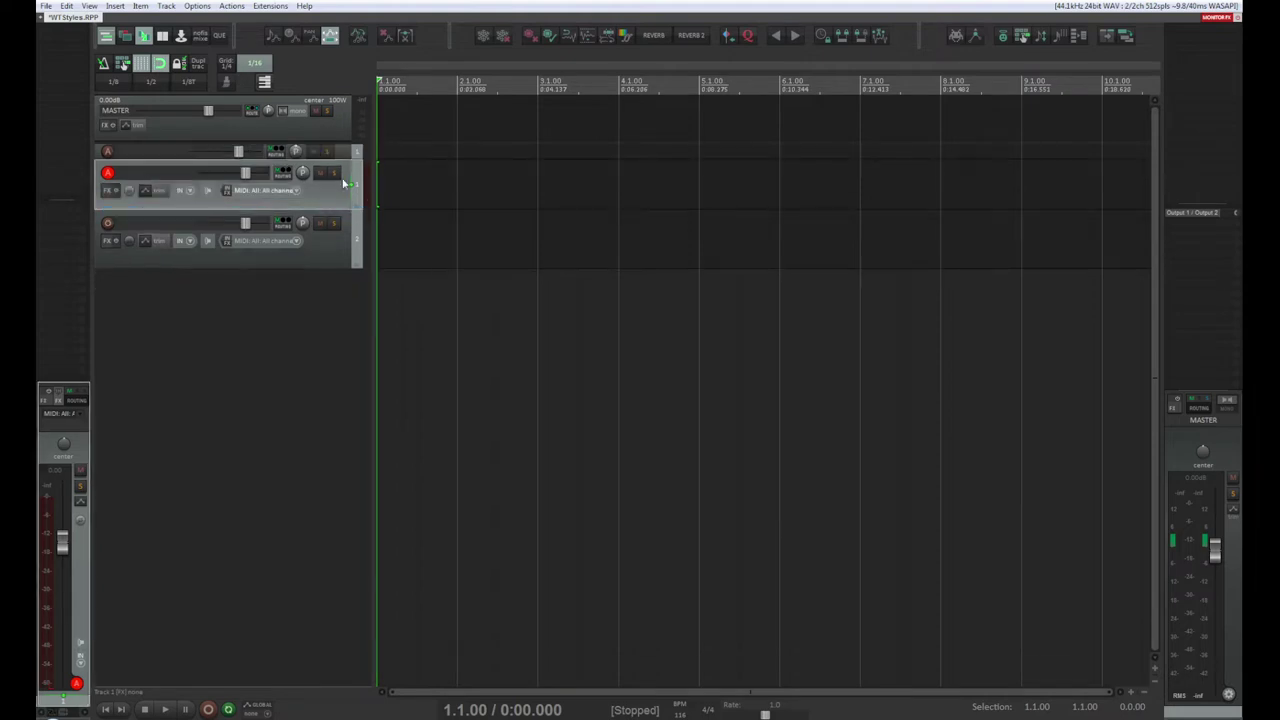
# Step: Enlarge the first track, name it Synths, and make it a folder containing the two tracks below
pyautogui.moveTo(348, 161); pyautogui.dragTo(348, 192)
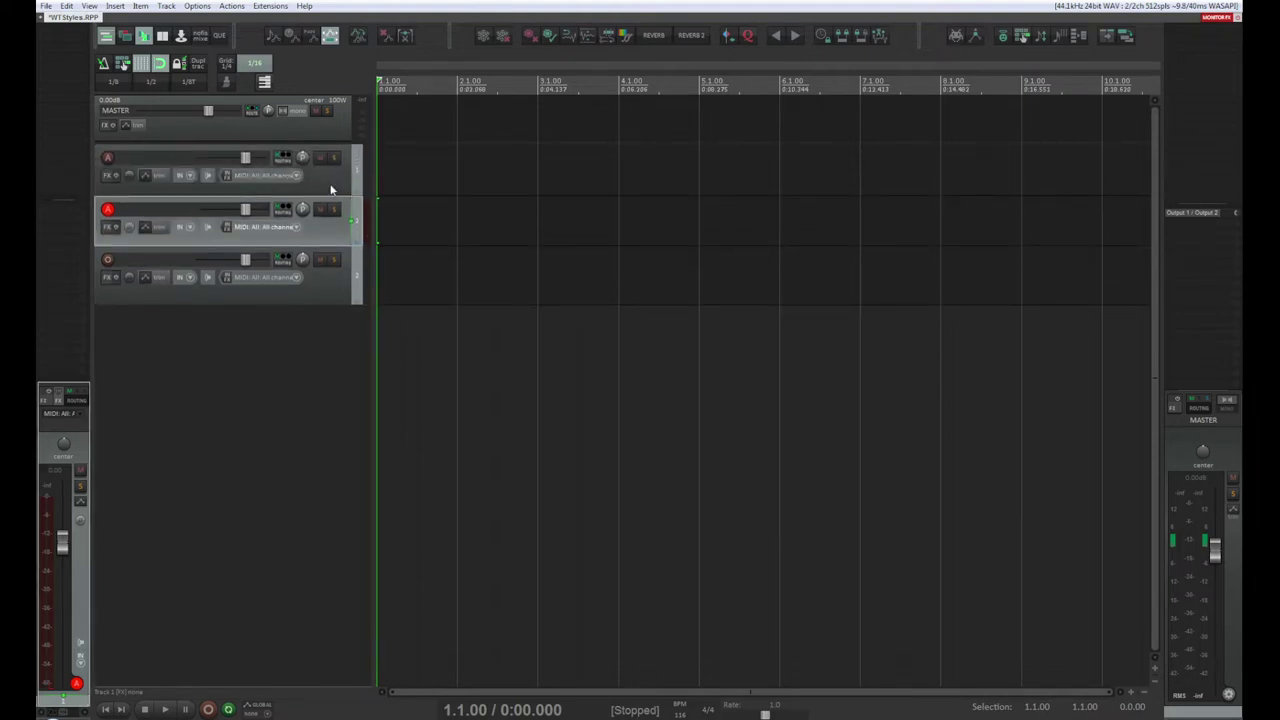
pyautogui.doubleClick(136, 160)
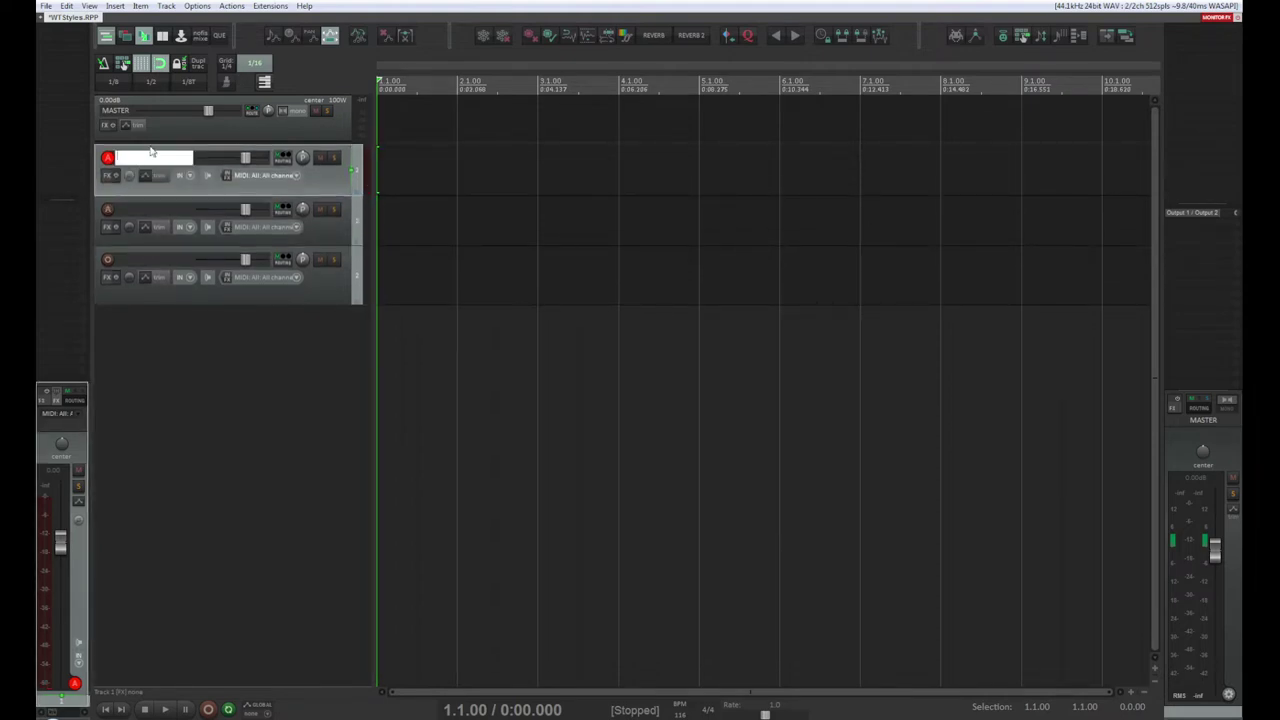
pyautogui.write('SV')
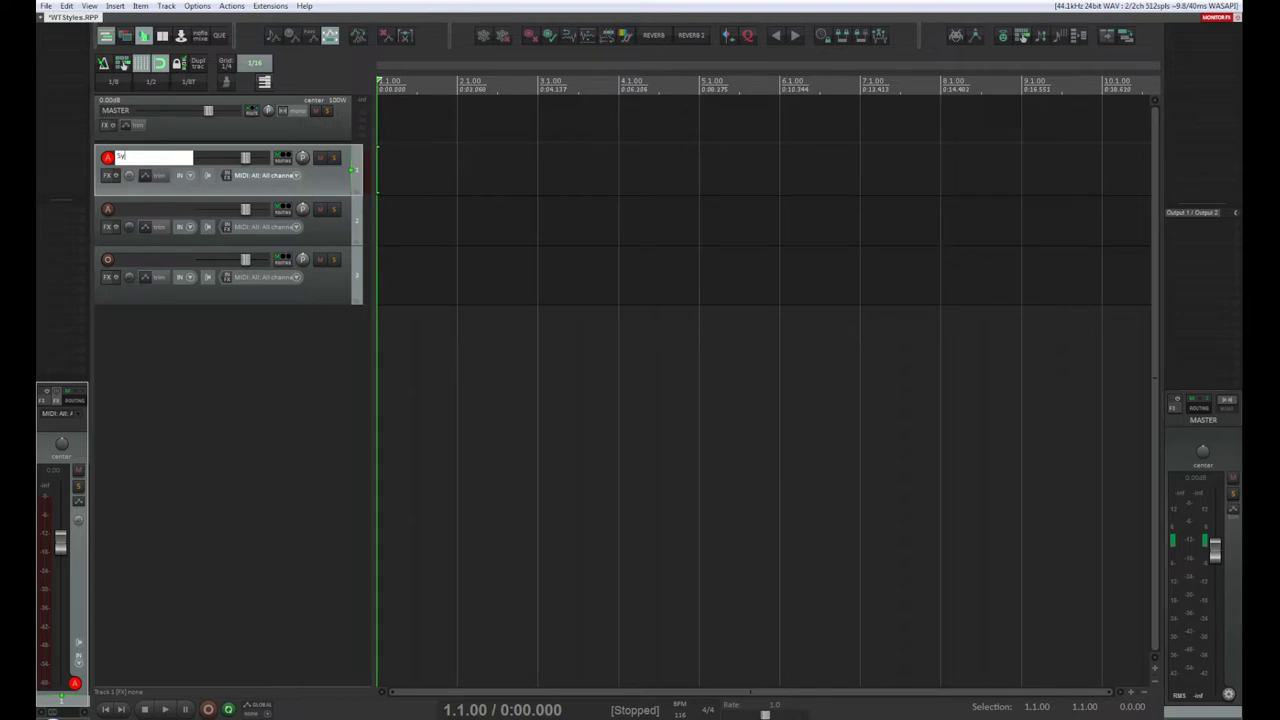
pyautogui.write('nths')
pyautogui.press('Return')
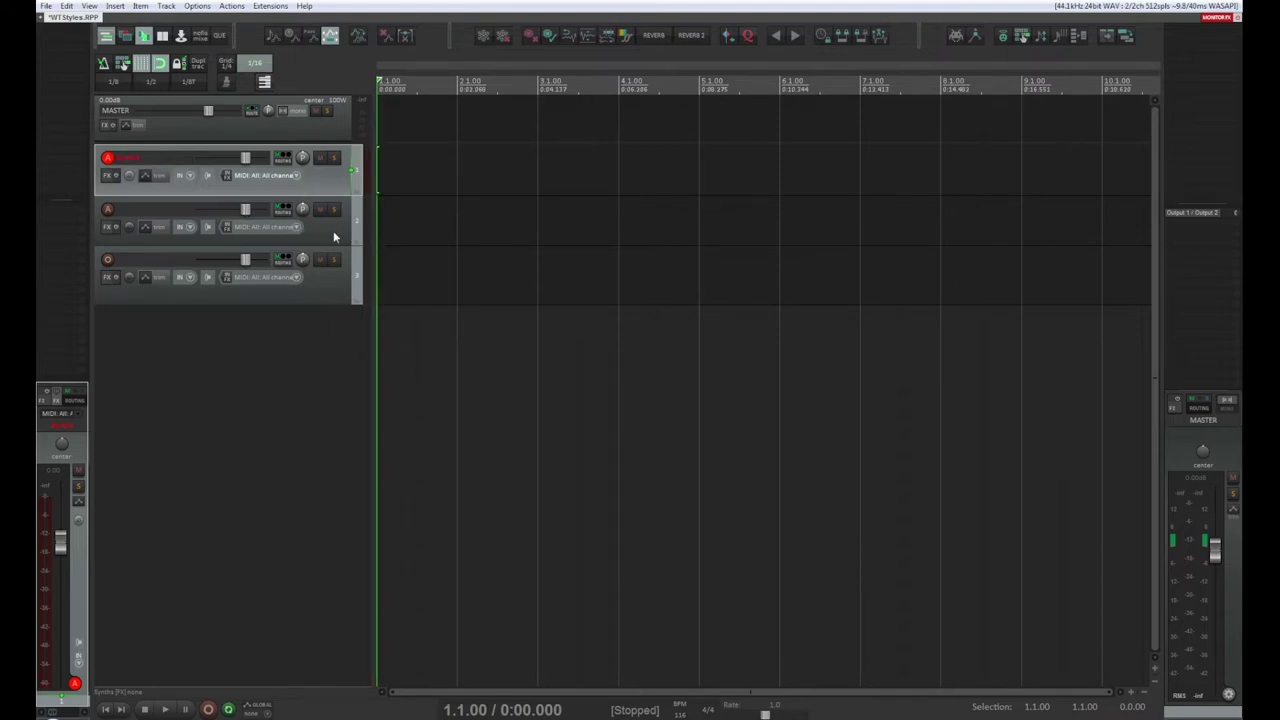
pyautogui.click(358, 193)
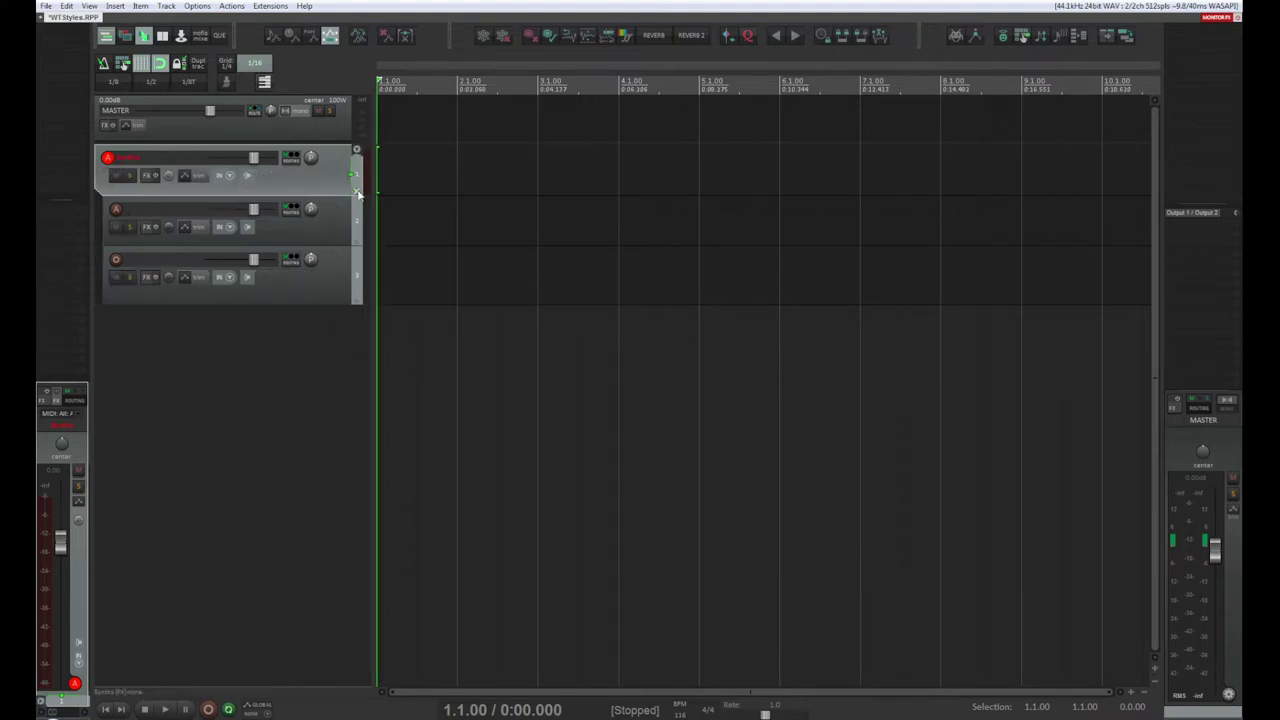
# Step: Add two more tracks inside the Synths folder and resize the child tracks to similar heights with their controls showing
pyautogui.doubleClick(287, 378)
pyautogui.doubleClick(277, 451)
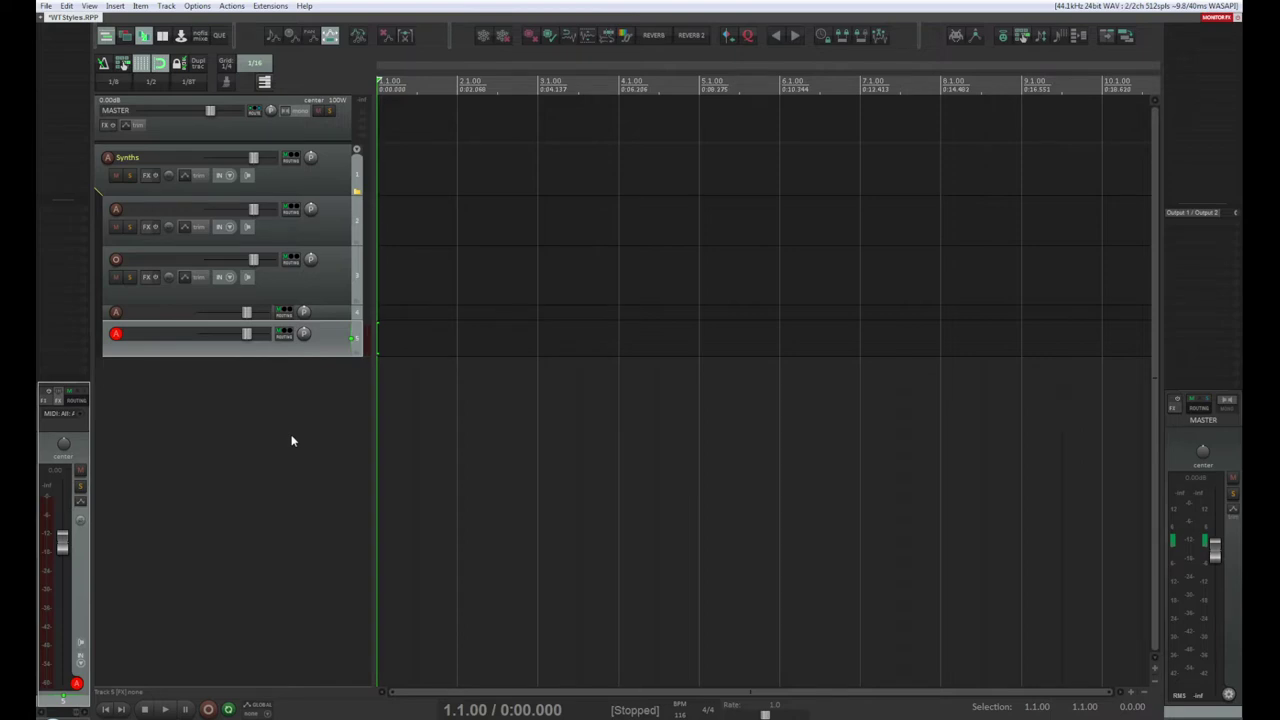
pyautogui.moveTo(312, 345); pyautogui.dragTo(337, 403)
pyautogui.click(334, 369)
pyautogui.click(340, 330)
pyautogui.click(338, 296)
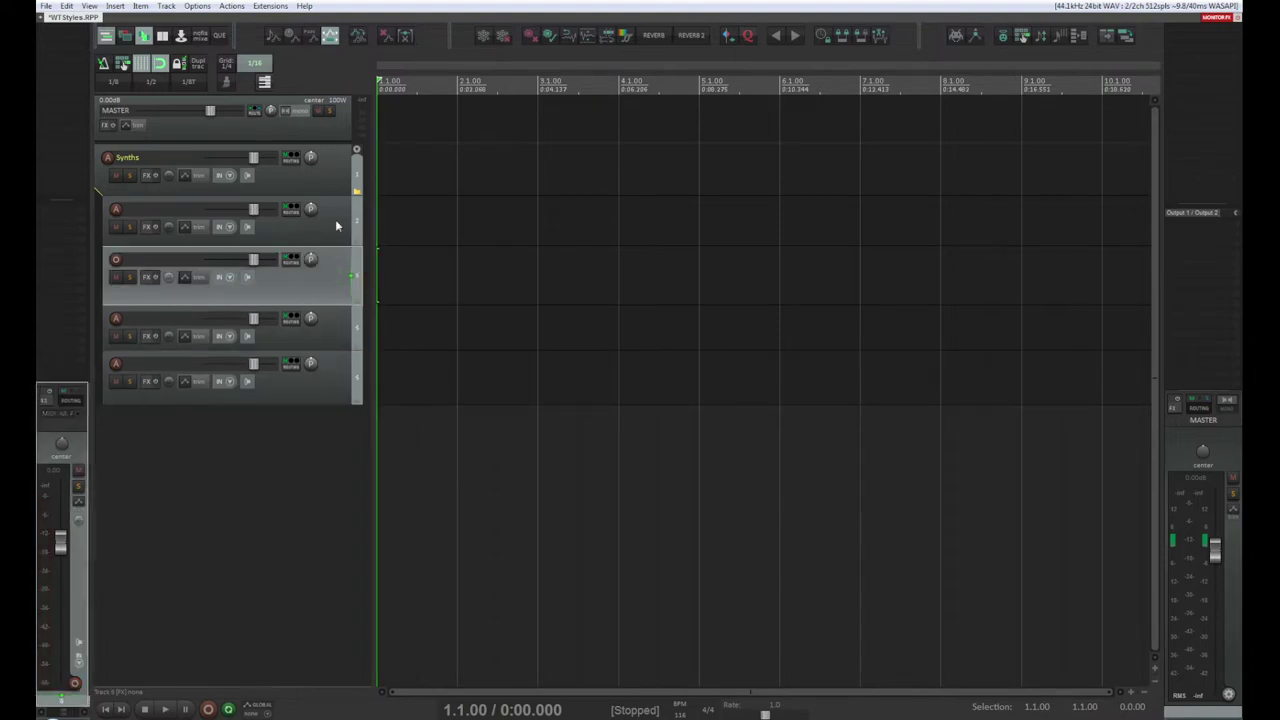
pyautogui.moveTo(339, 307)
pyautogui.mouseDown()
pyautogui.moveTo(337, 272)
pyautogui.moveTo(335, 292)
pyautogui.mouseUp()
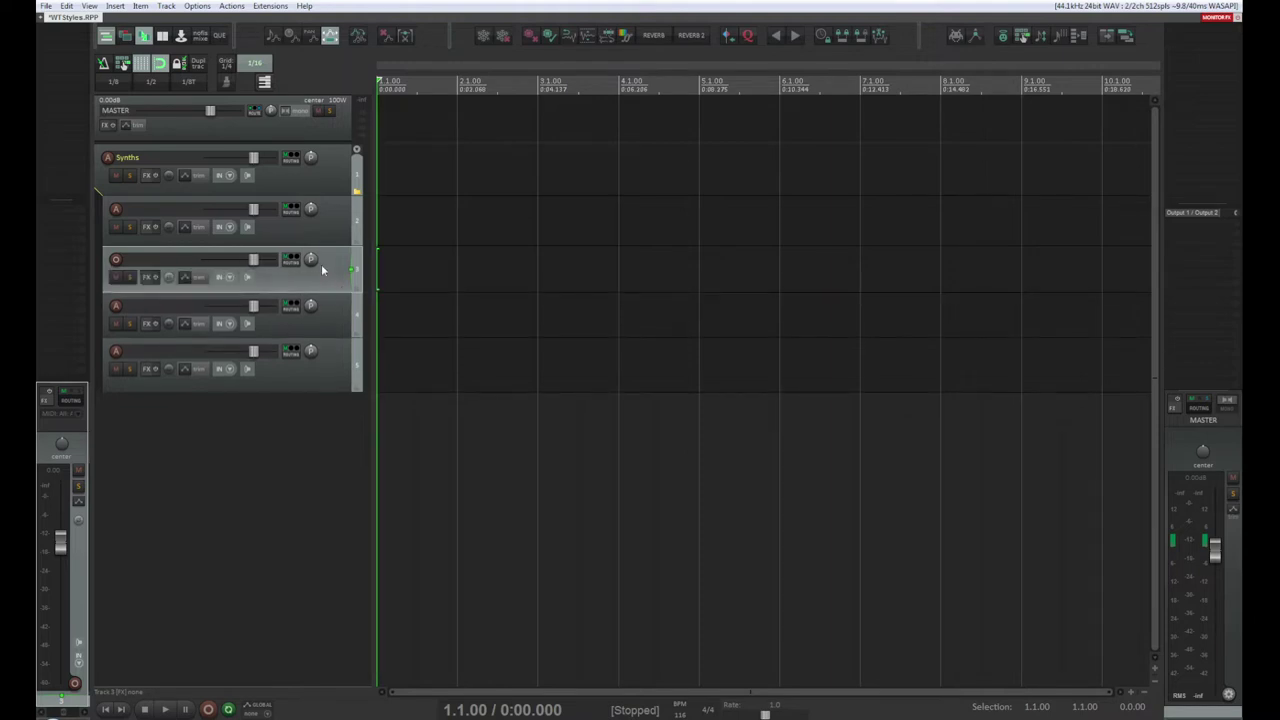
# Step: Name the first two tracks inside the Synths folder Pluck 1 and Pluck 2
pyautogui.doubleClick(155, 208)
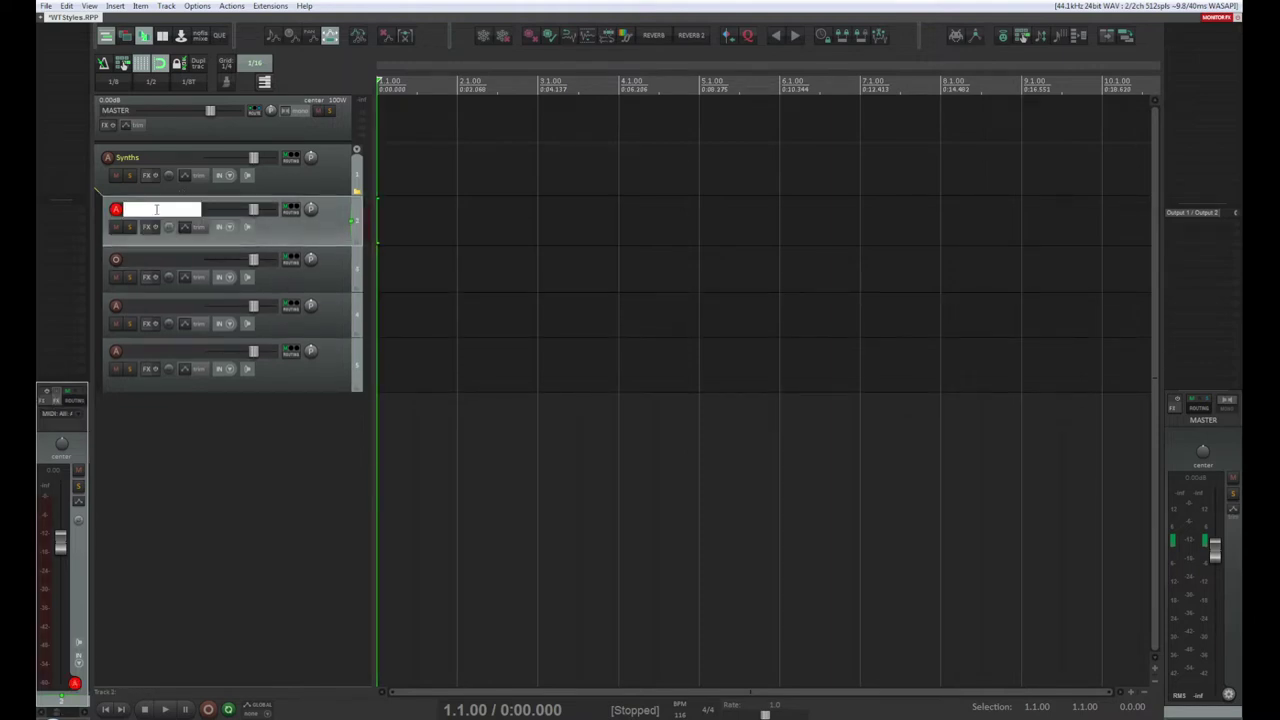
pyautogui.write('Pluck')
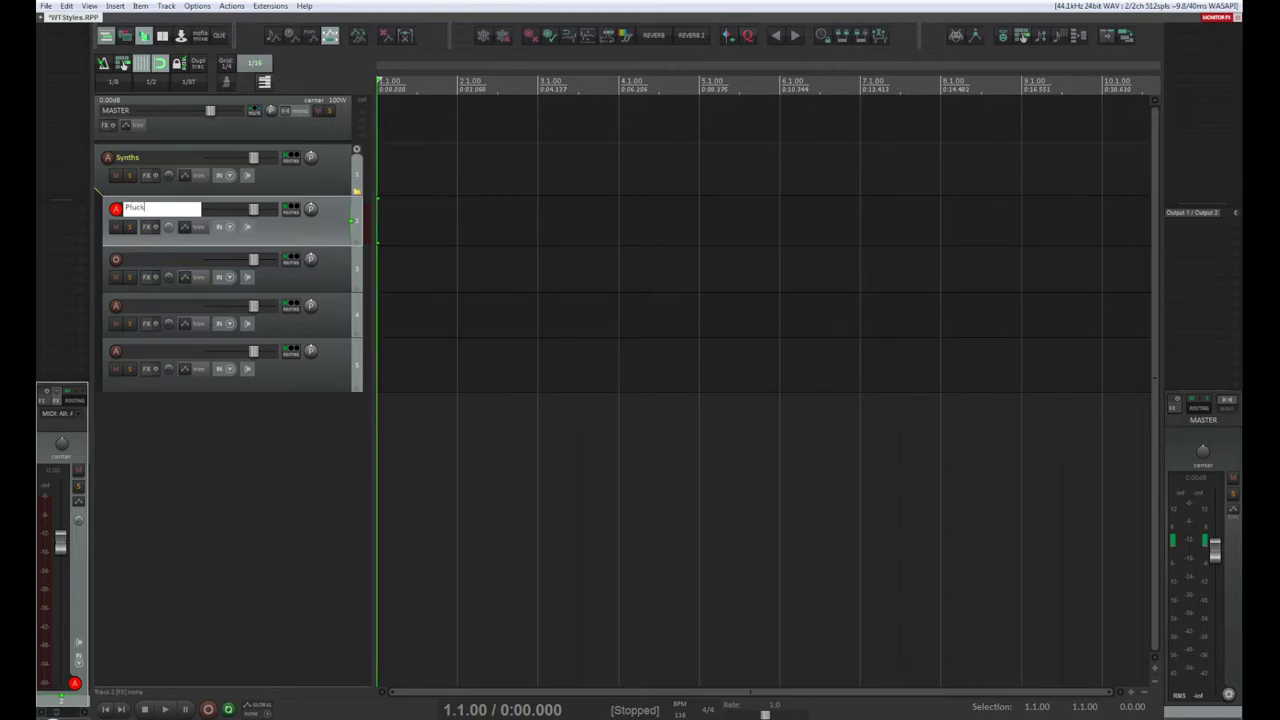
pyautogui.write(' 1')
pyautogui.click(147, 259)
pyautogui.doubleClick(146, 259)
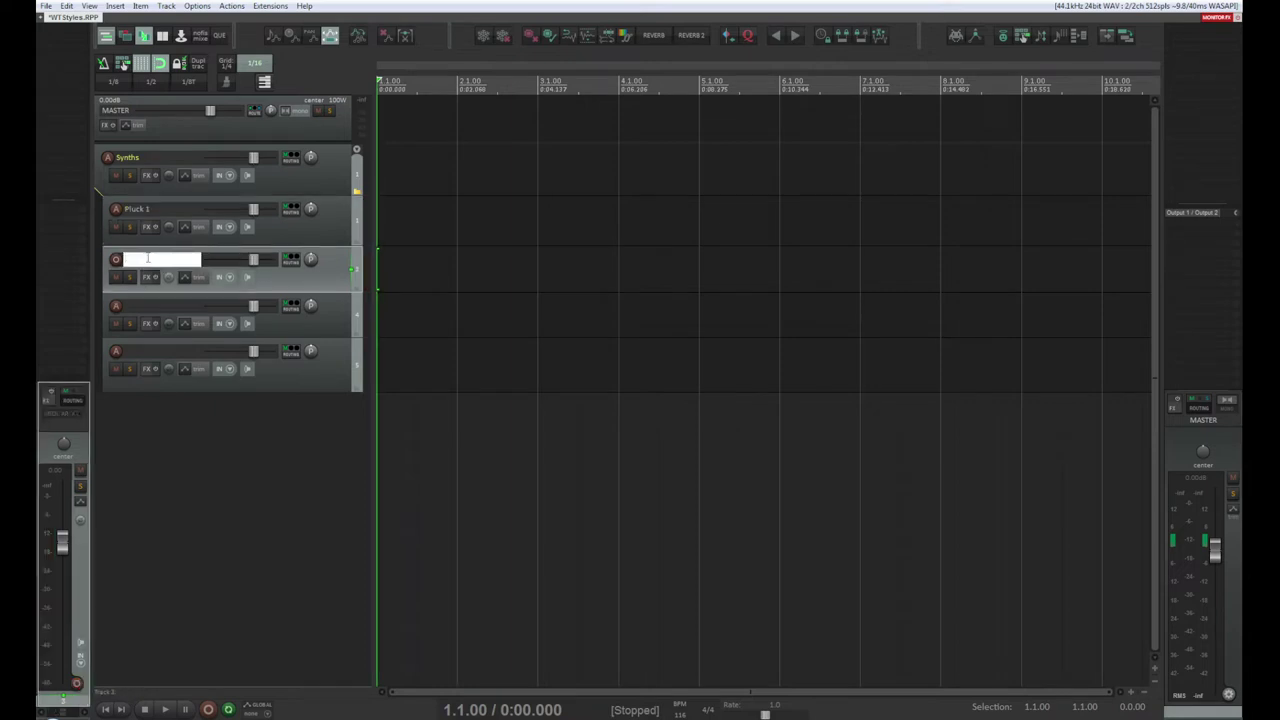
pyautogui.write('Pluck 2')
pyautogui.press('Return')
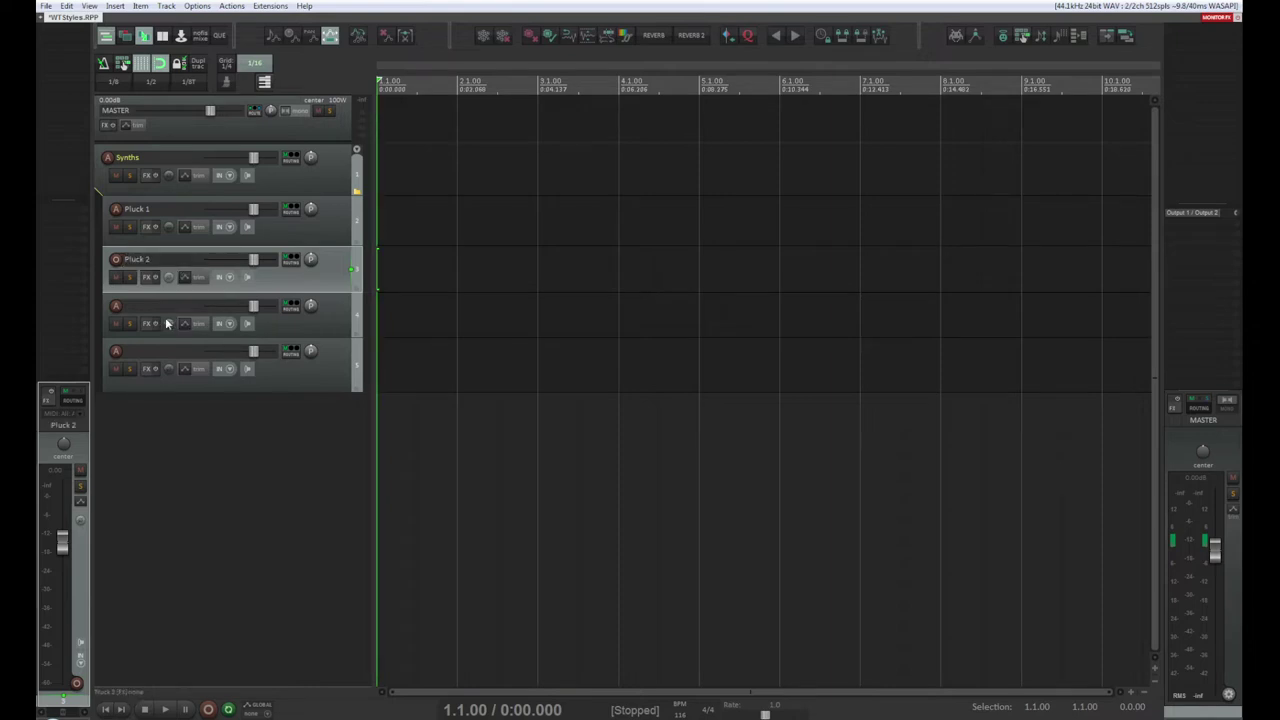
# Step: Name the empty track below Pluck 2 as Pads 1
pyautogui.doubleClick(150, 305)
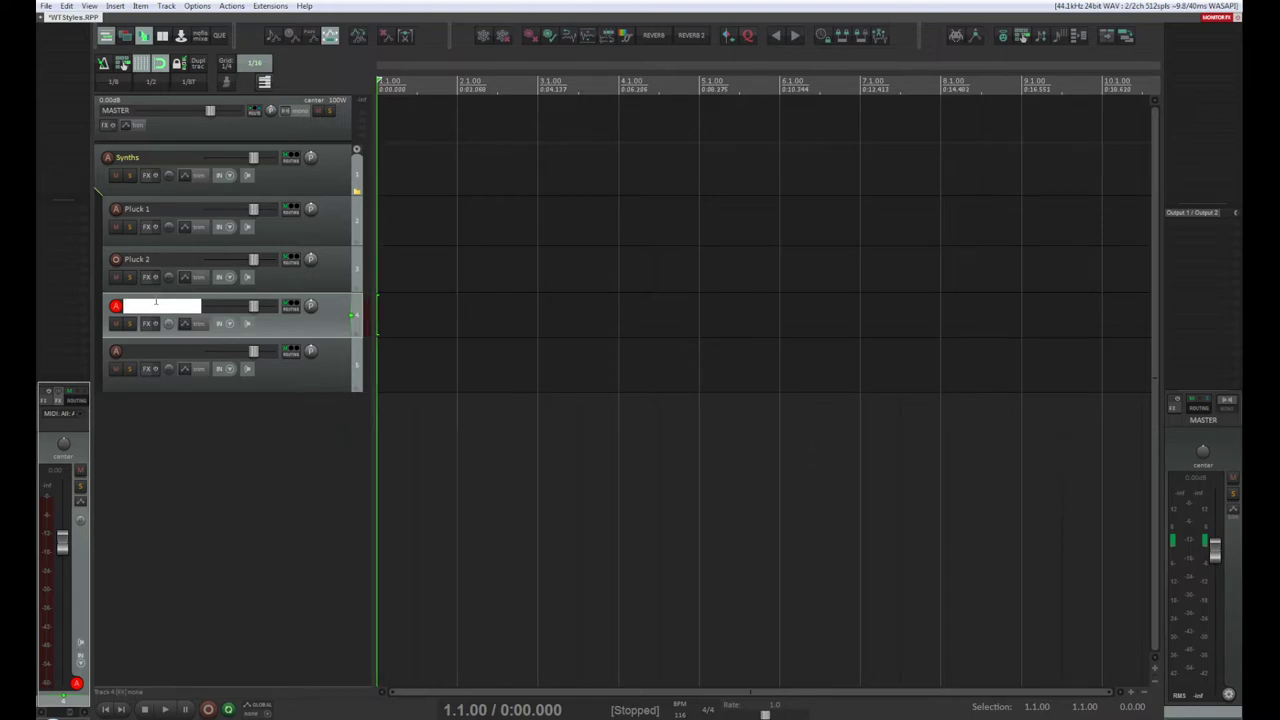
pyautogui.write('P')
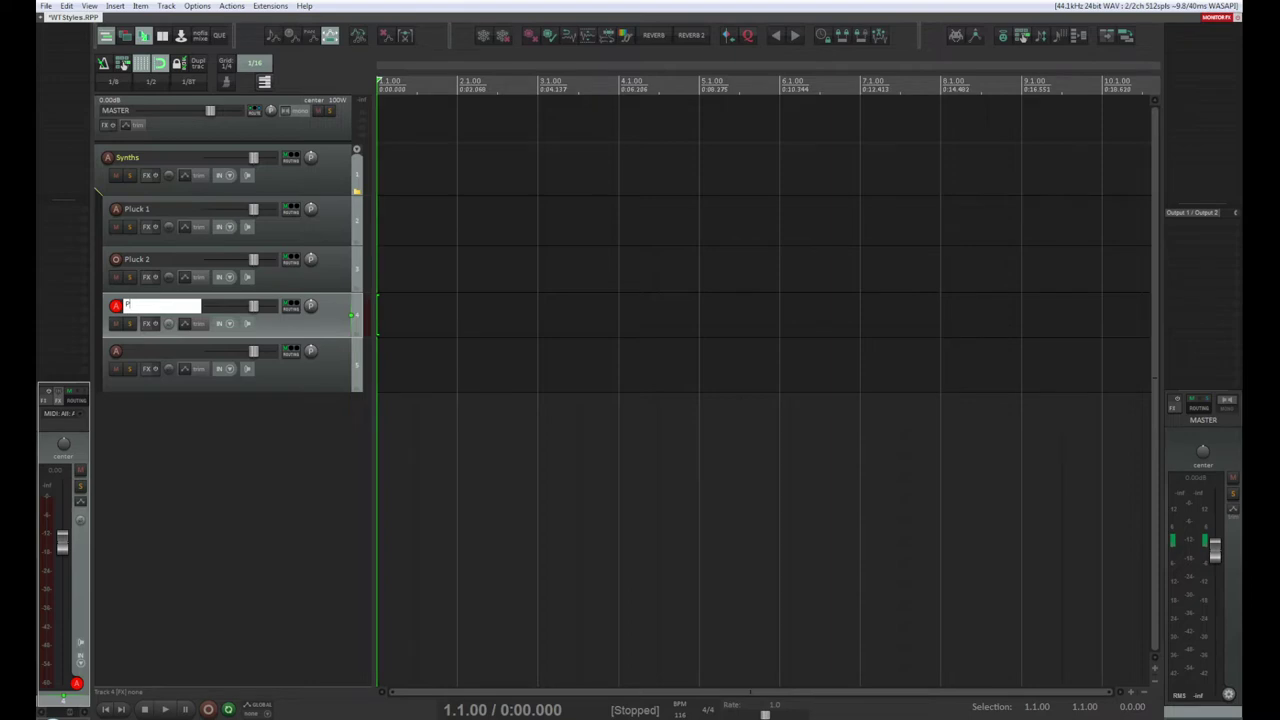
pyautogui.write('dss 1')
pyautogui.press('Return')
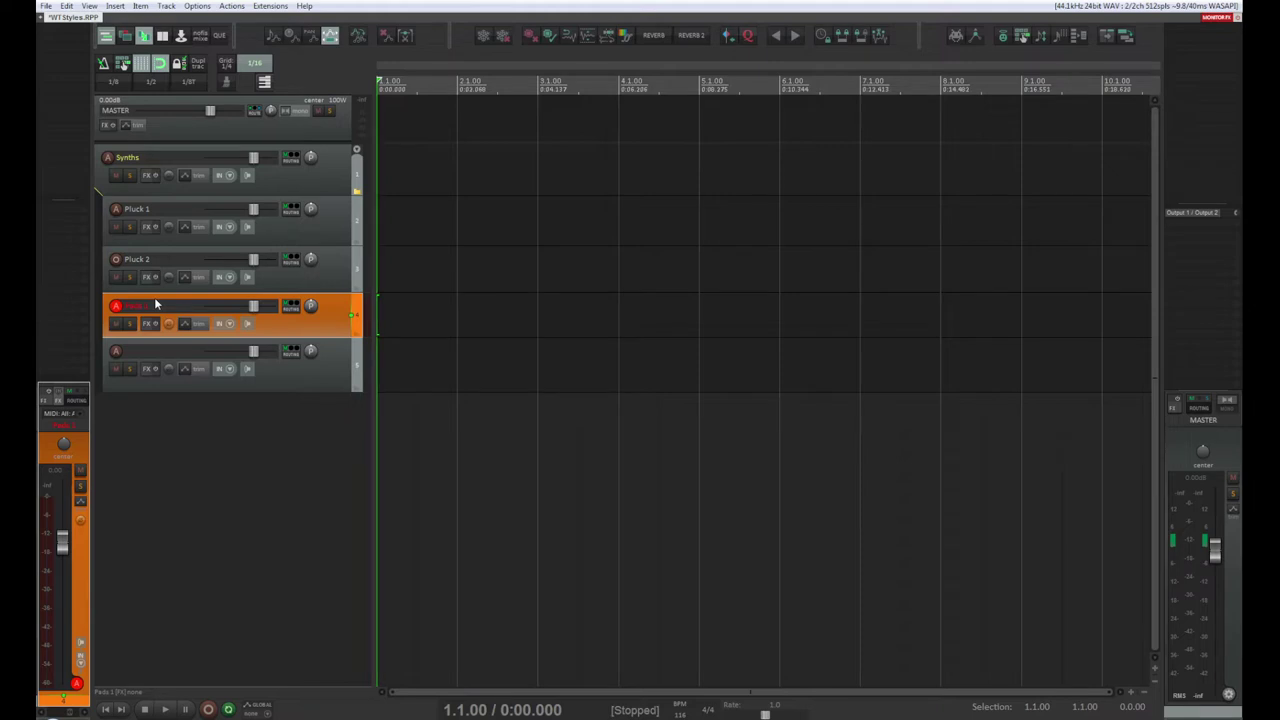
# Step: Rename the Pads 1 track to Pad
pyautogui.click(152, 353)
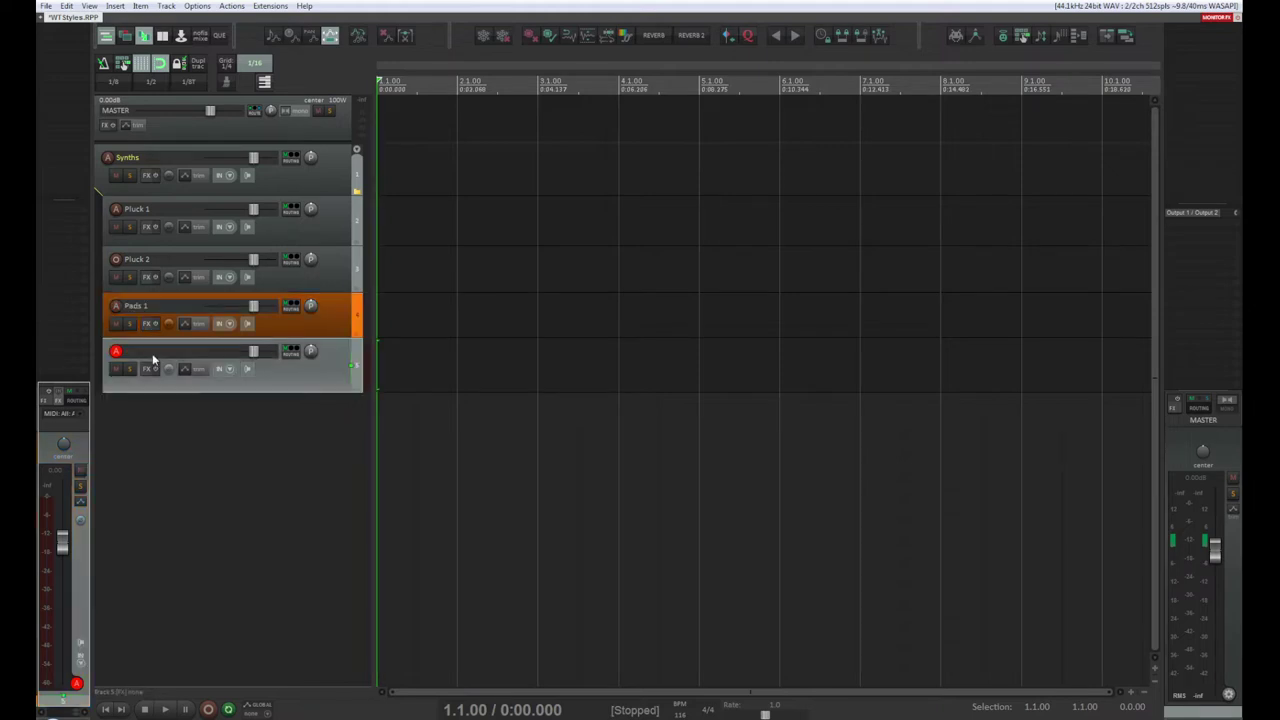
pyautogui.click(152, 313)
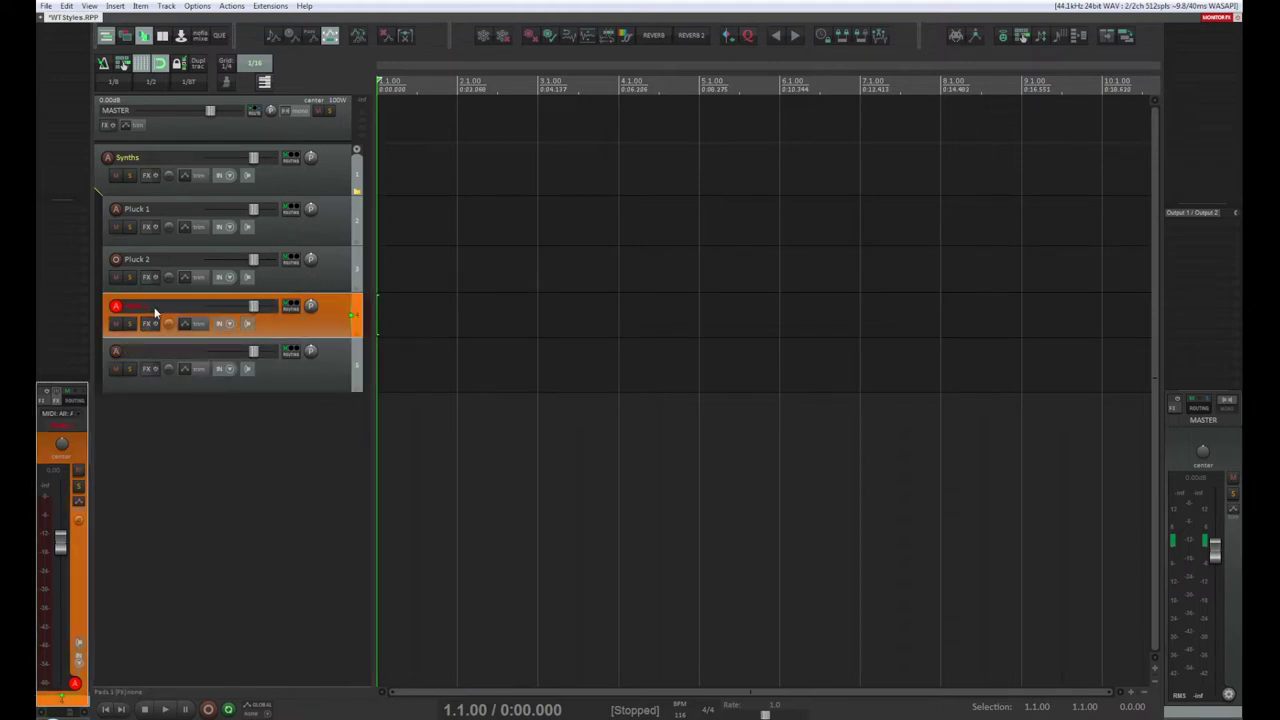
pyautogui.doubleClick(155, 308)
pyautogui.write('Pad')
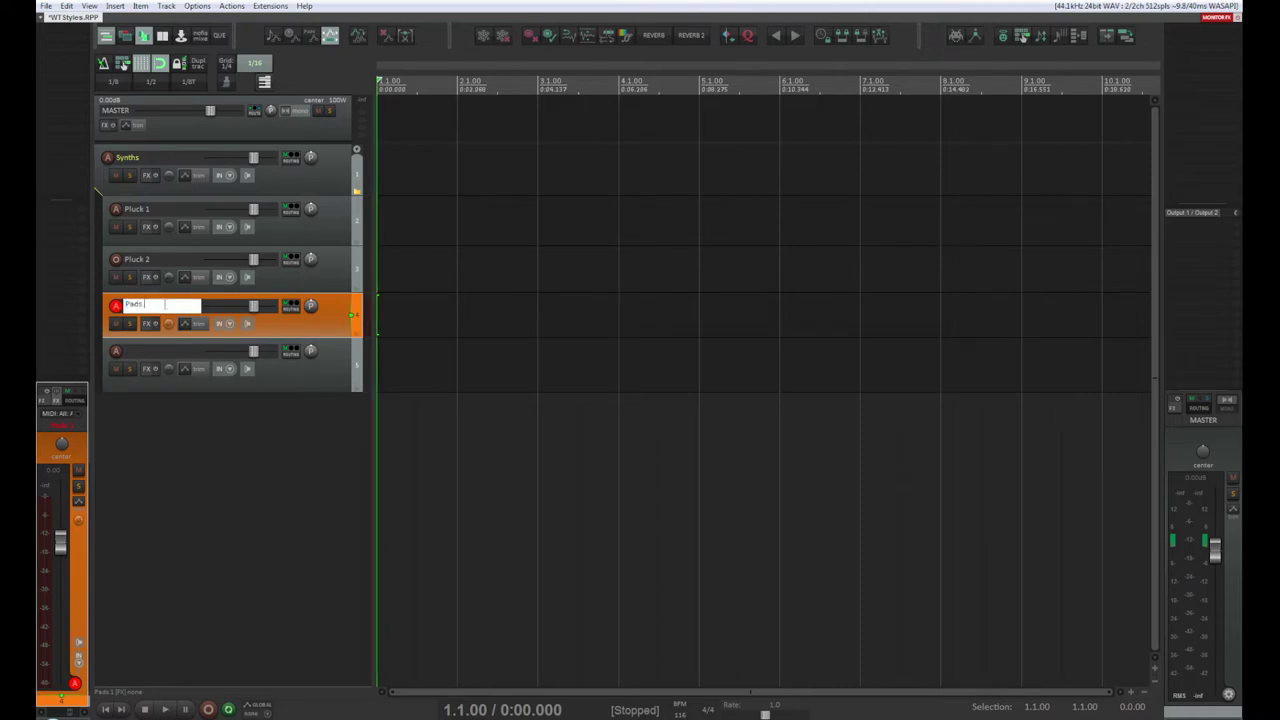
pyautogui.press('Return')
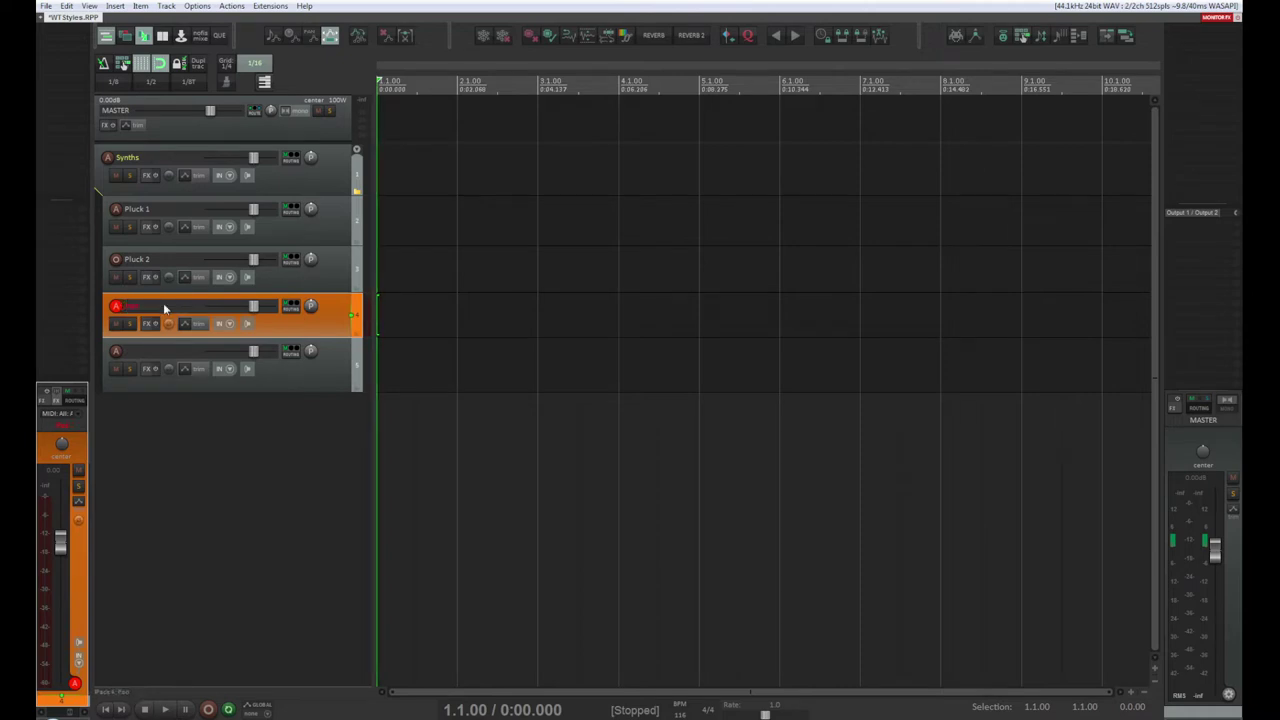
# Step: Rename the Pad track to Pads 1 and name the empty track below it Pads 2
pyautogui.doubleClick(157, 351)
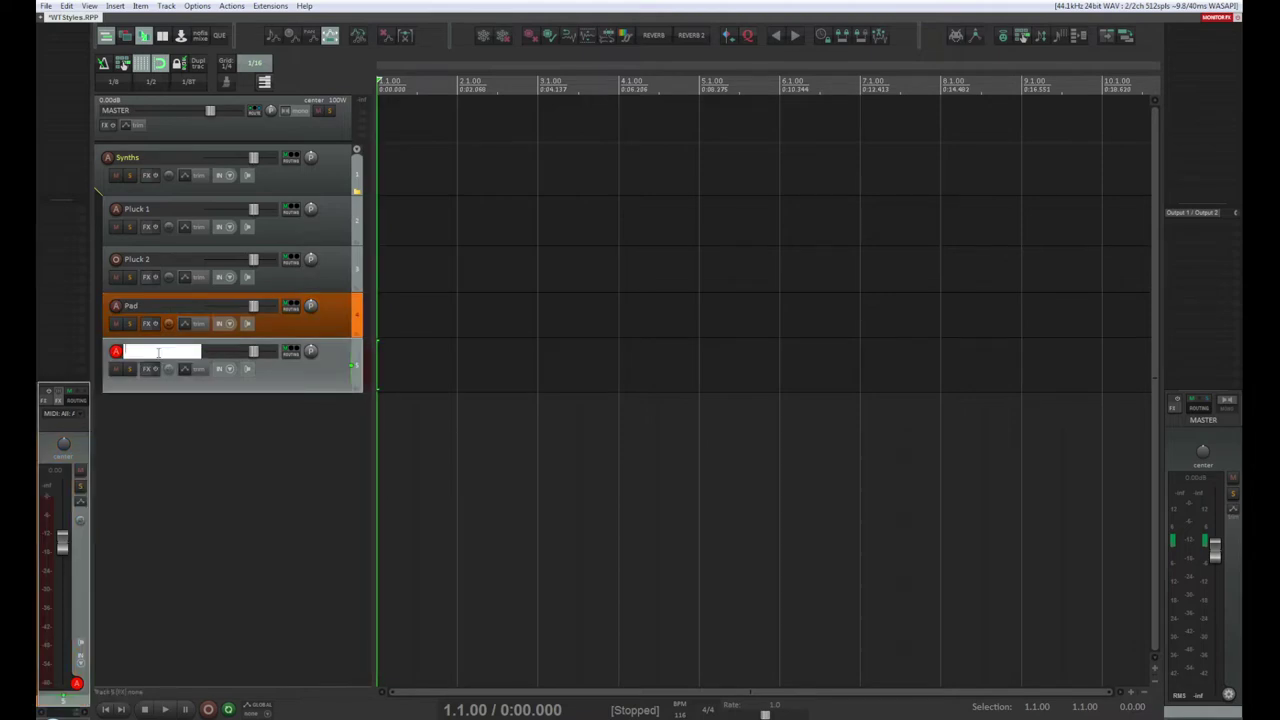
pyautogui.doubleClick(166, 307)
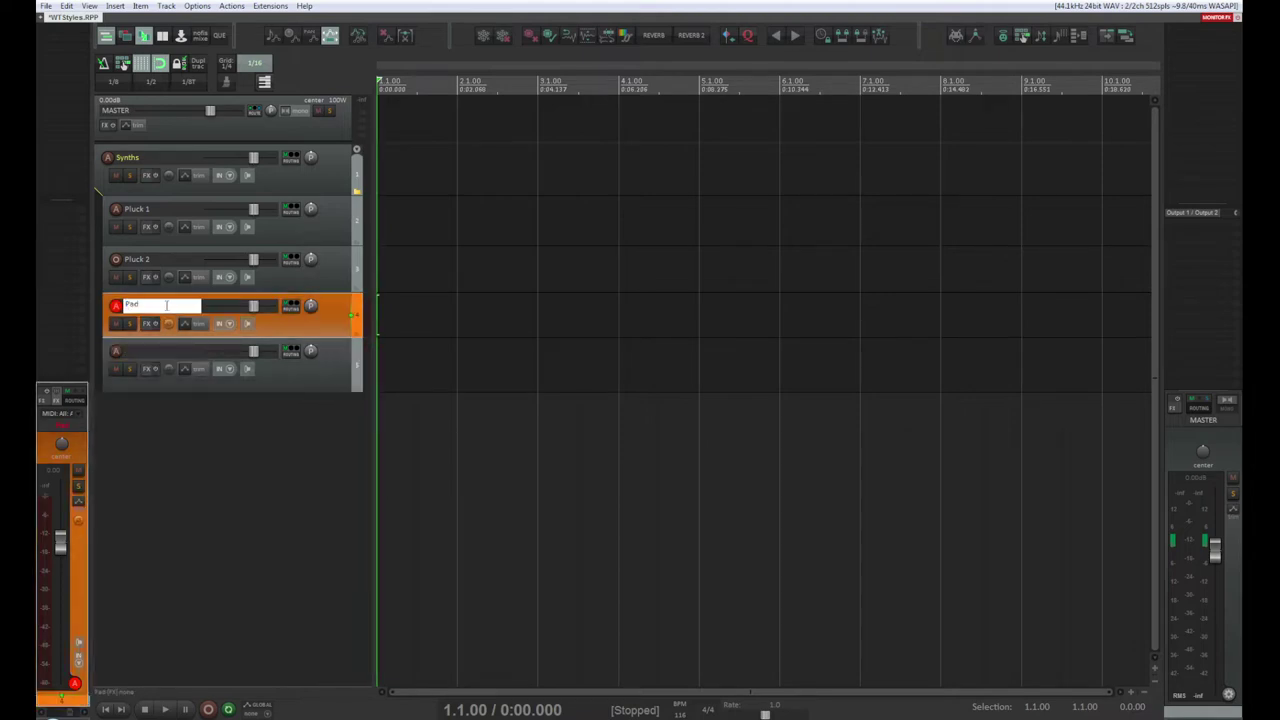
pyautogui.write('s 1')
pyautogui.press('Return')
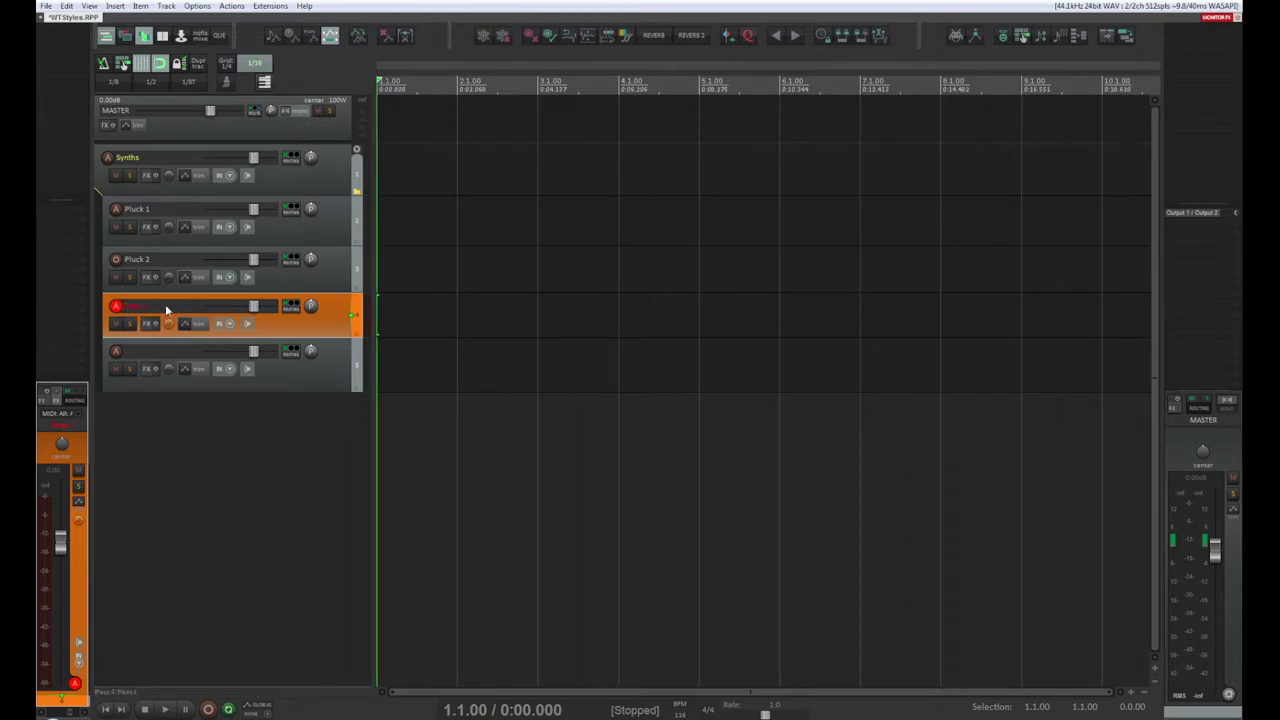
pyautogui.doubleClick(152, 352)
pyautogui.write('Pads 2')
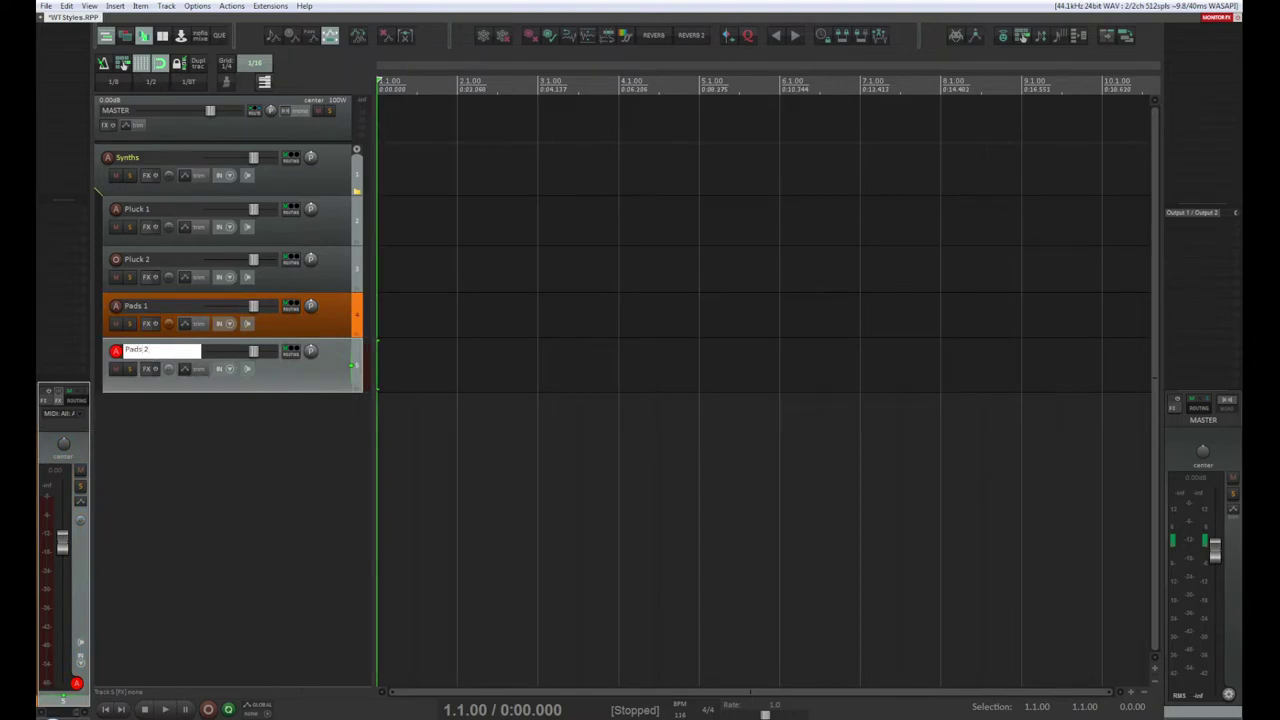
pyautogui.press('Return')
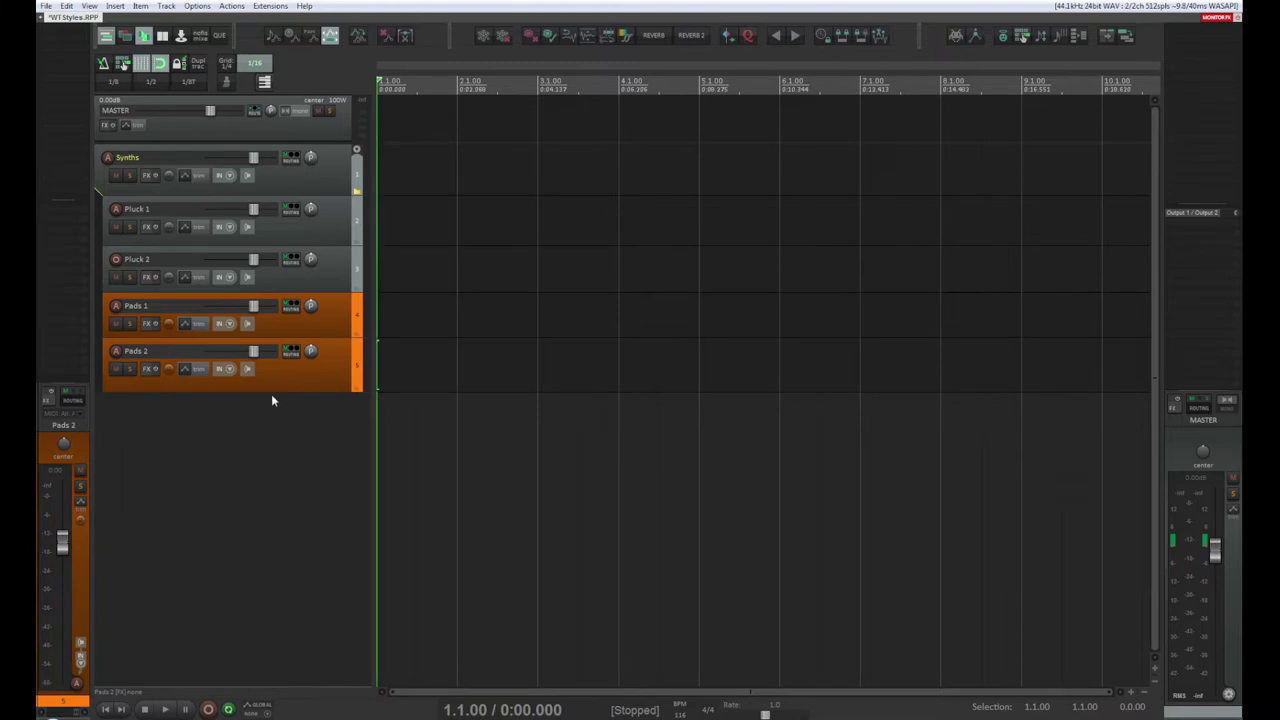
# Step: Slightly reduce the height of the Synths folder track, keeping its second row of controls showing
pyautogui.click(343, 258)
pyautogui.click(336, 205)
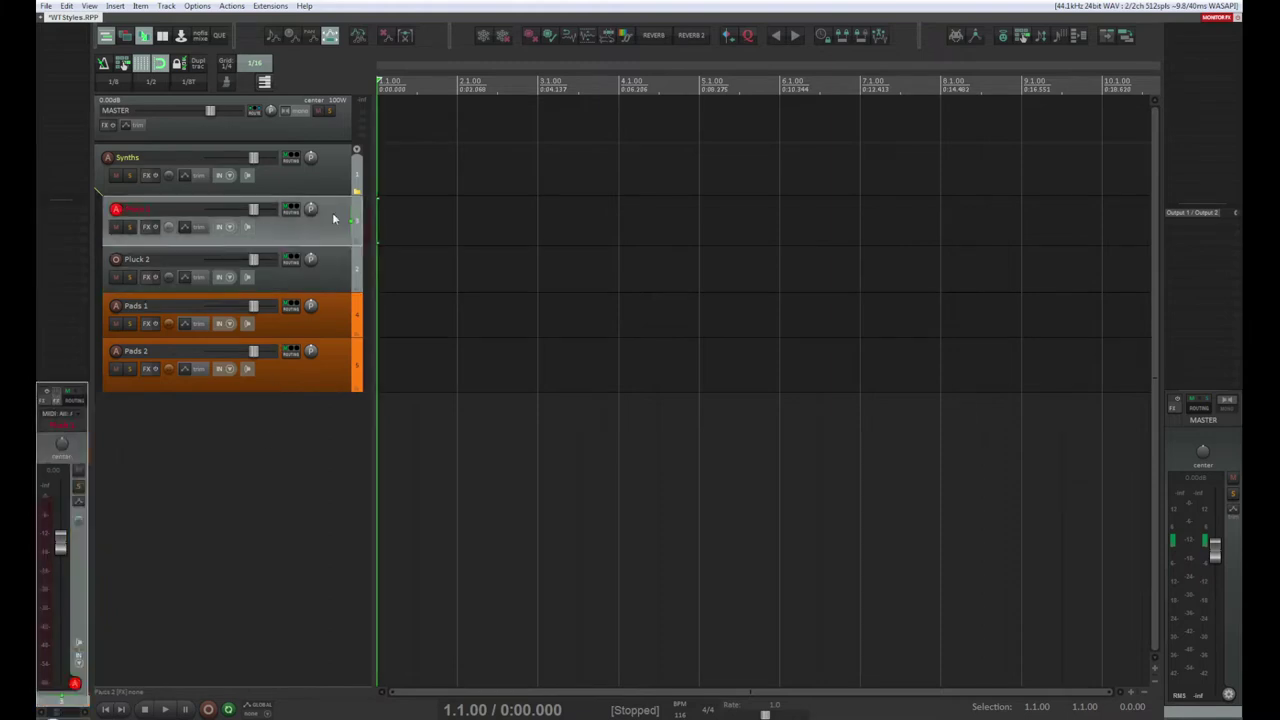
pyautogui.click(331, 164)
pyautogui.moveTo(335, 195); pyautogui.dragTo(335, 145)
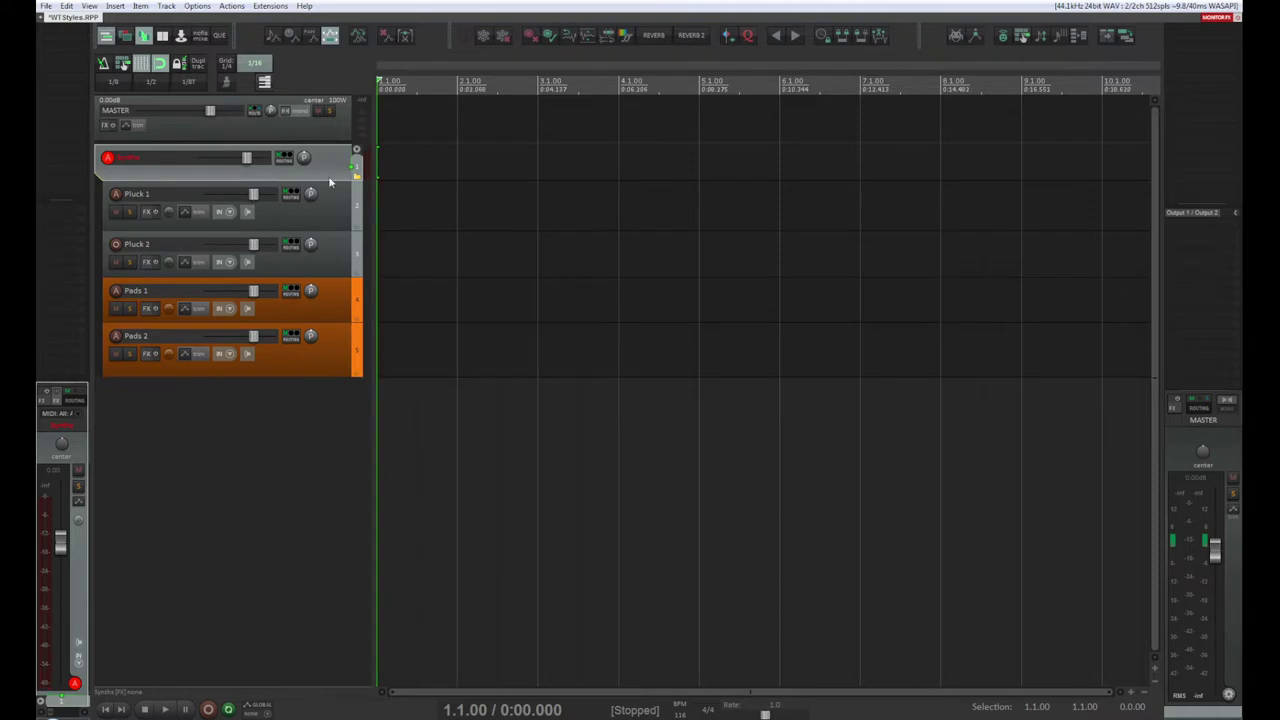
pyautogui.moveTo(331, 179); pyautogui.dragTo(331, 190)
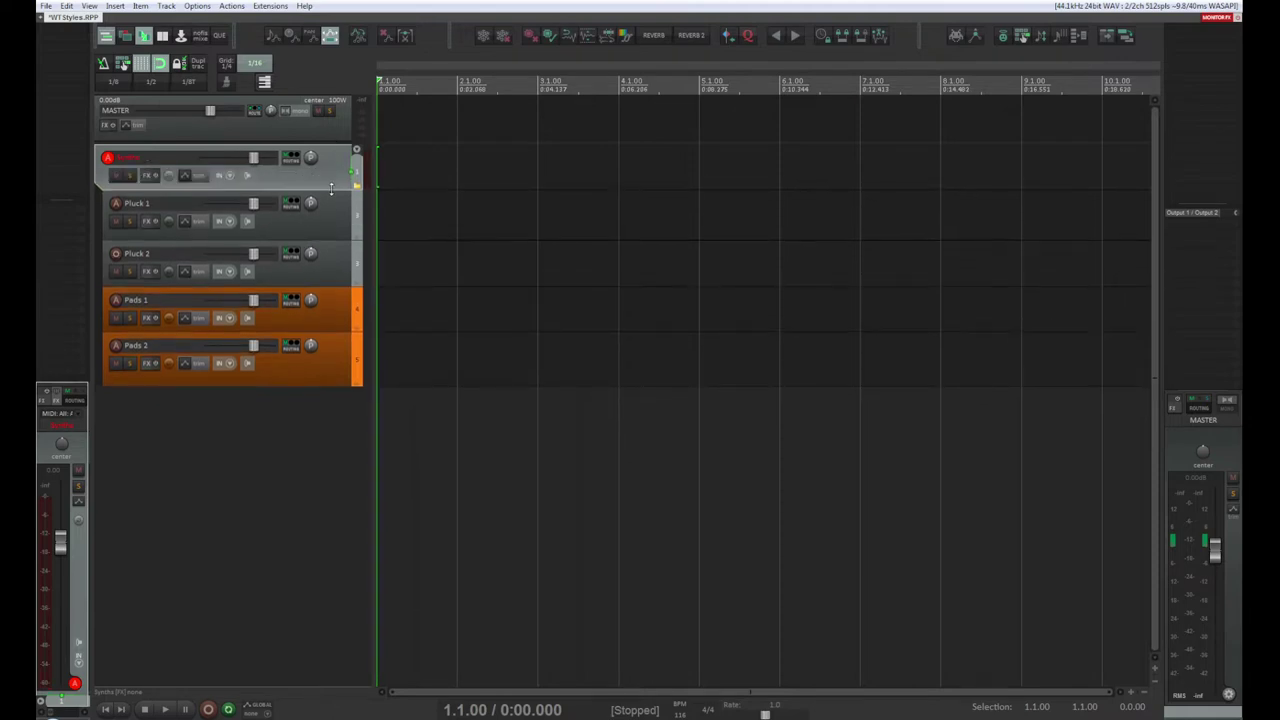
# Step: Slightly reduce the height of the Pads 2 track and widen the track controls area enough to show the MIDI input fields
pyautogui.click(324, 225)
pyautogui.click(333, 272)
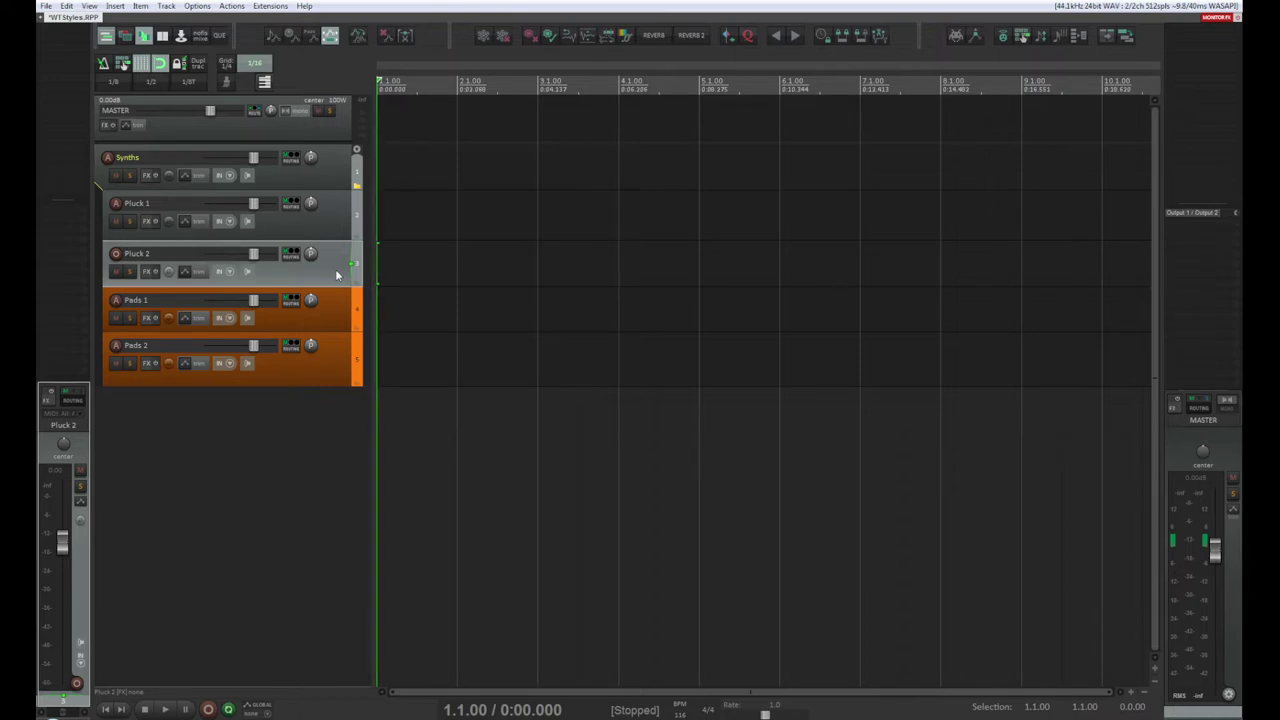
pyautogui.click(330, 308)
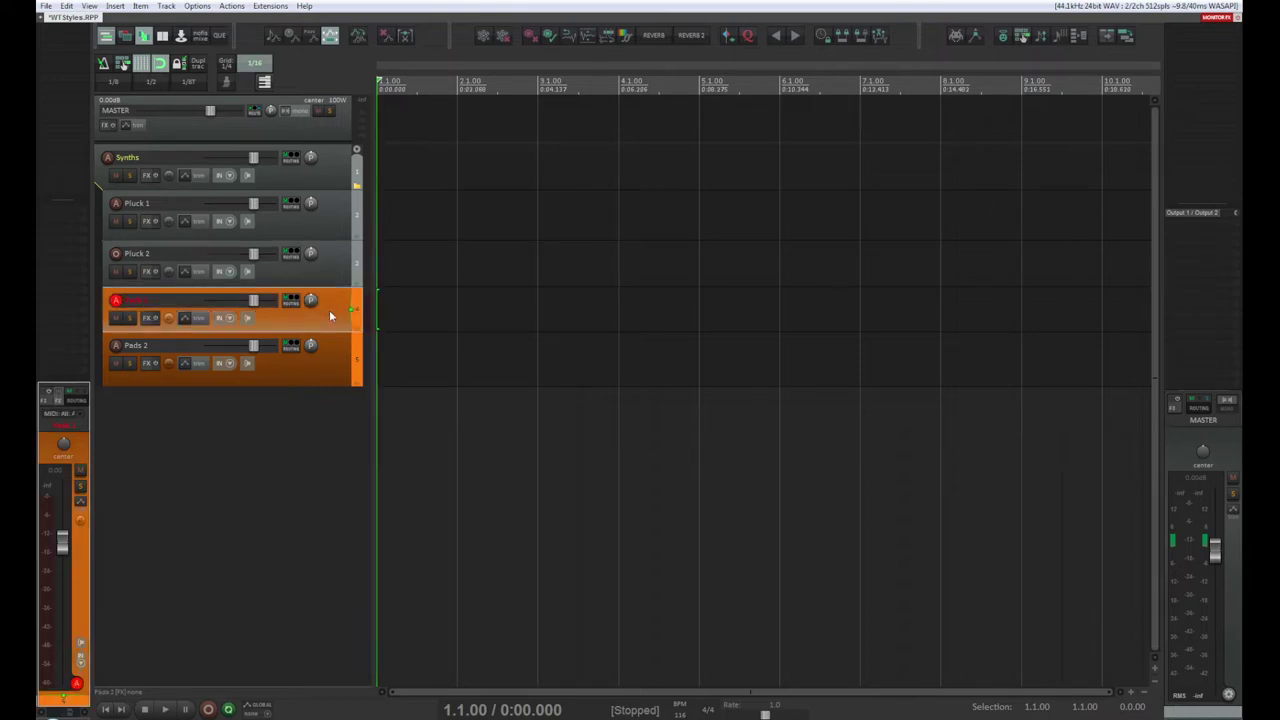
pyautogui.click(332, 358)
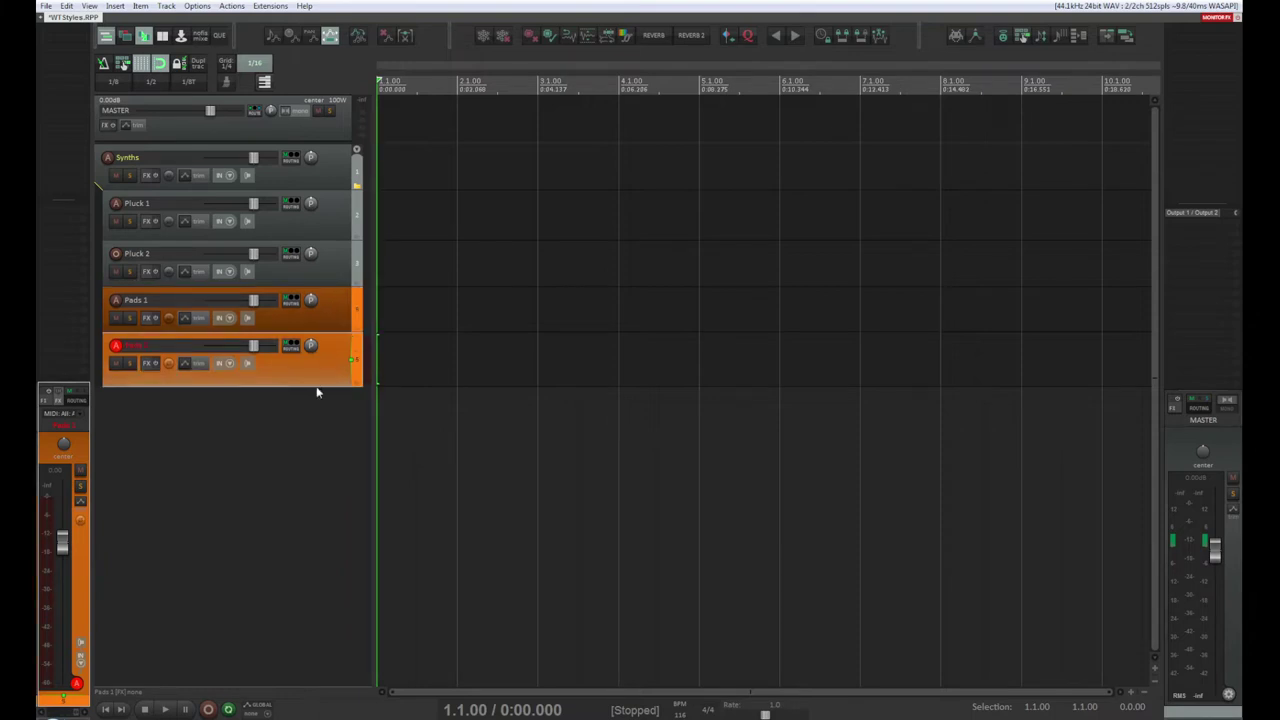
pyautogui.moveTo(320, 384); pyautogui.dragTo(323, 374)
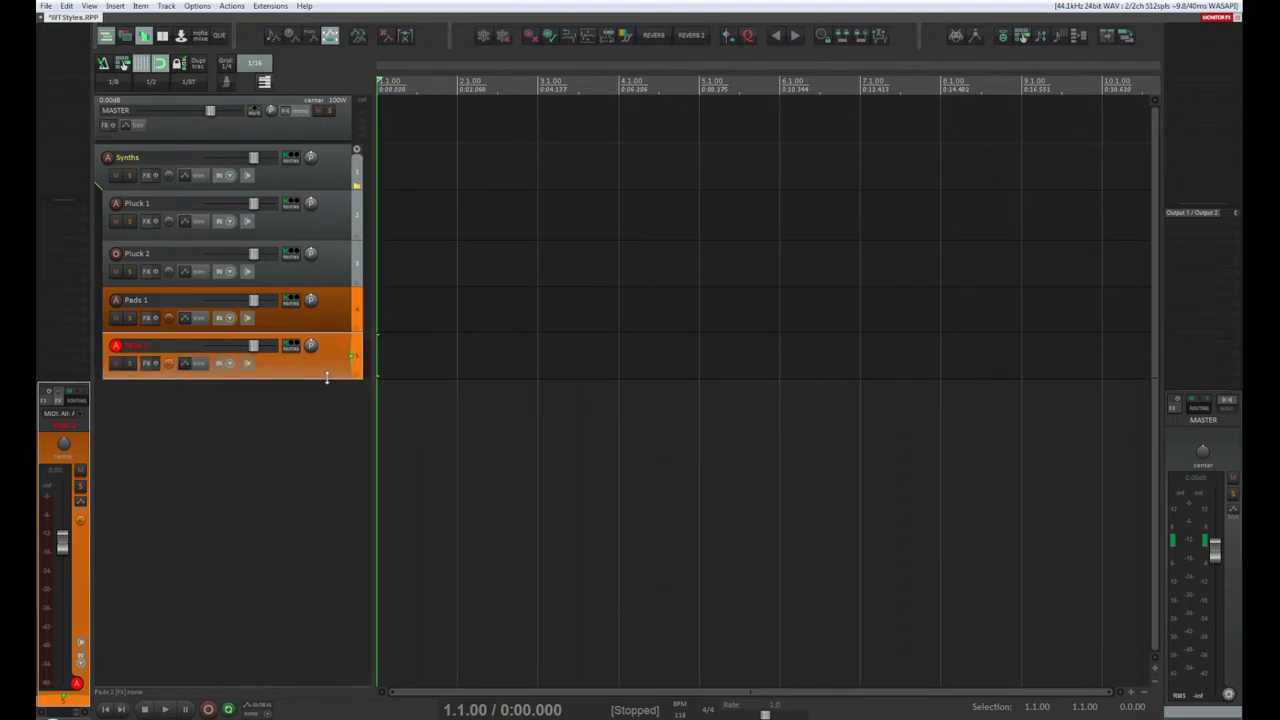
pyautogui.moveTo(372, 301); pyautogui.dragTo(378, 301)
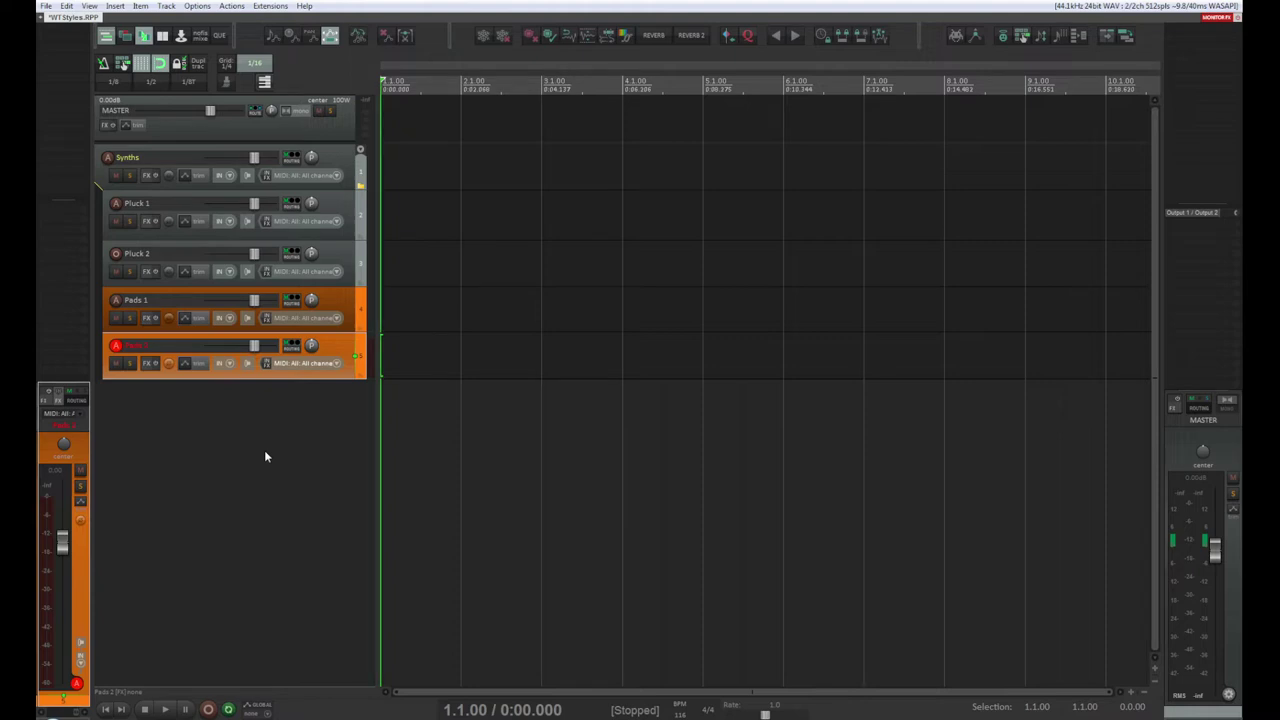
# Step: Add a taller track below Pads 2, outside the Synths folder, and name it BTR
pyautogui.doubleClick(225, 490)
pyautogui.moveTo(336, 407); pyautogui.dragTo(343, 461)
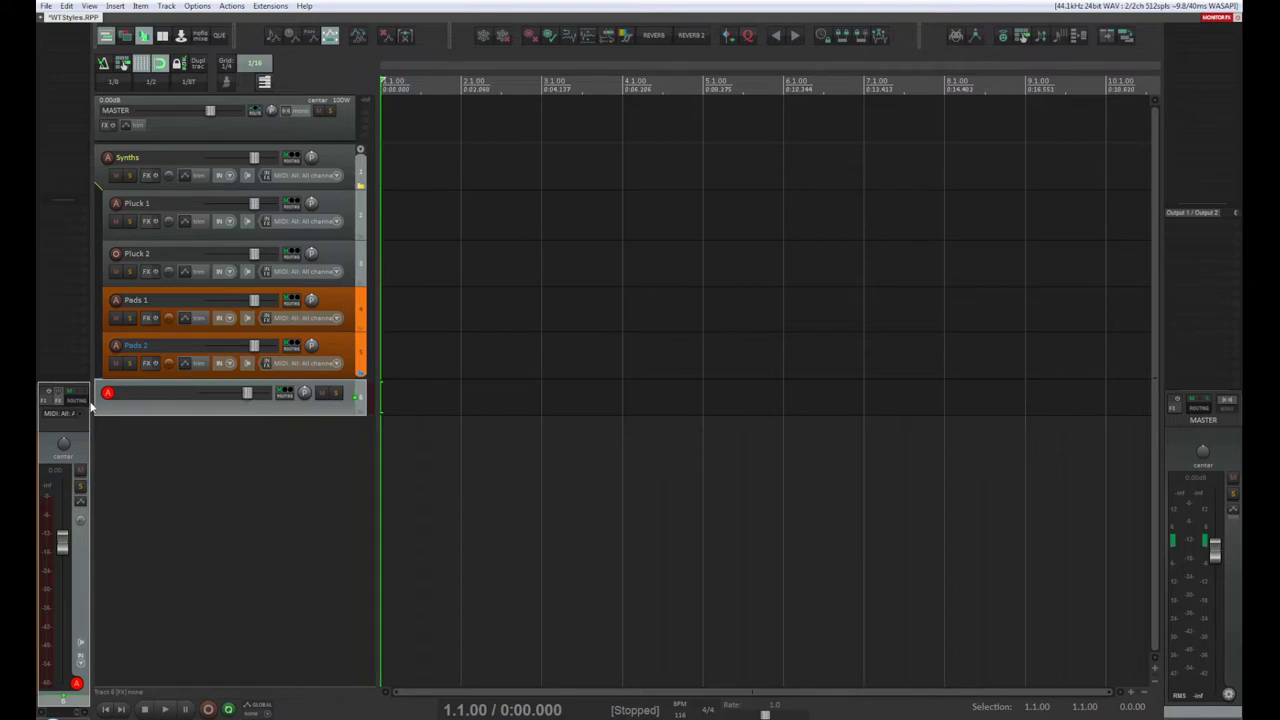
pyautogui.doubleClick(134, 393)
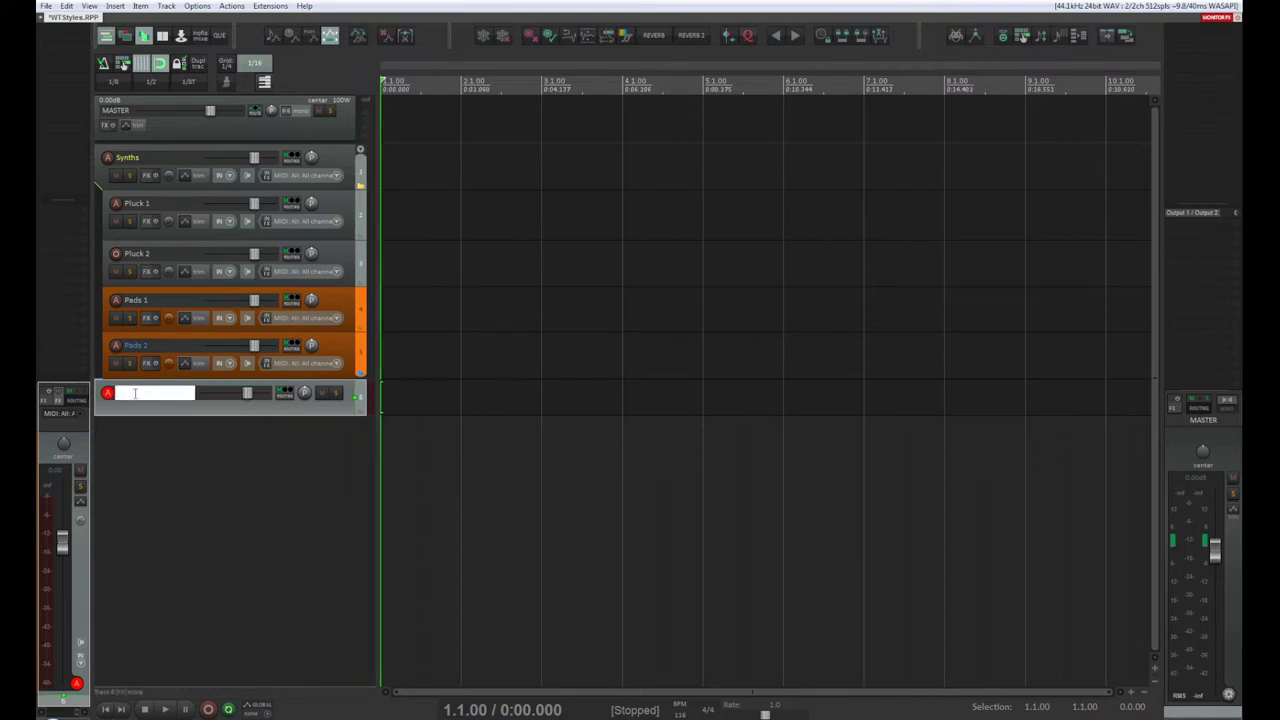
pyautogui.write('BTR')
pyautogui.press('Return')
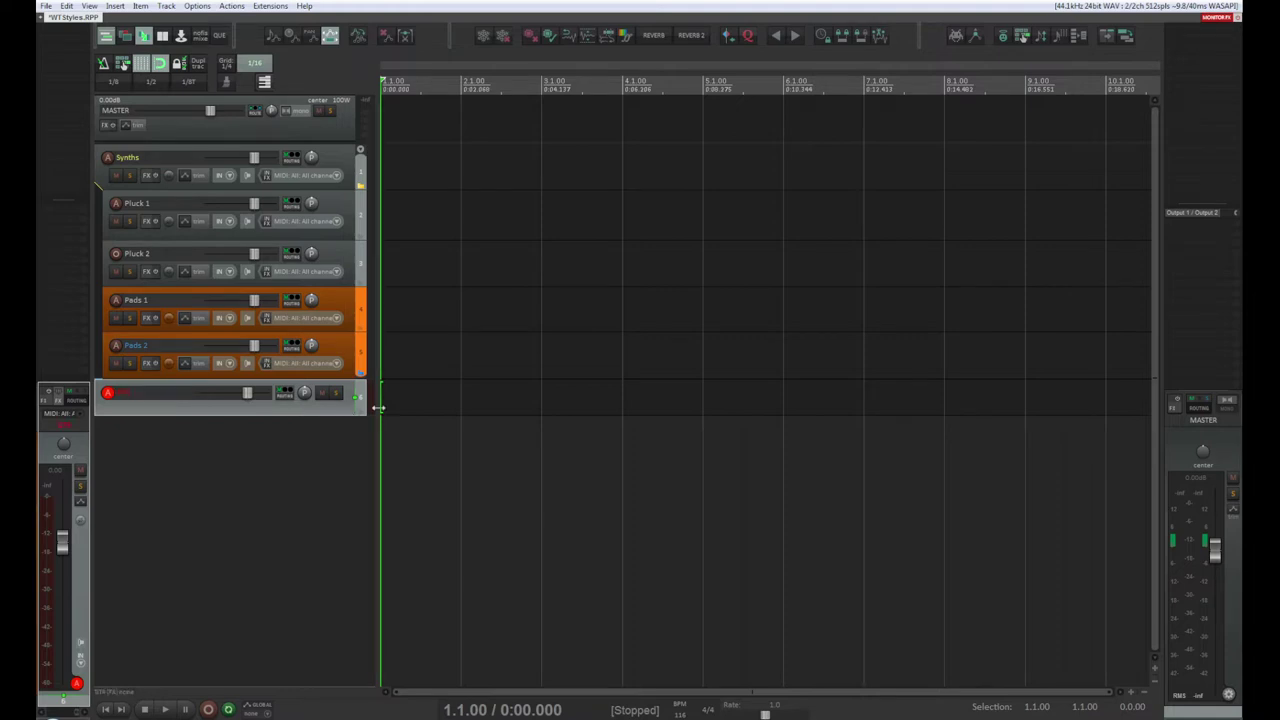
# Step: Add a new track below GTR and make GTR a folder containing it
pyautogui.doubleClick(310, 477)
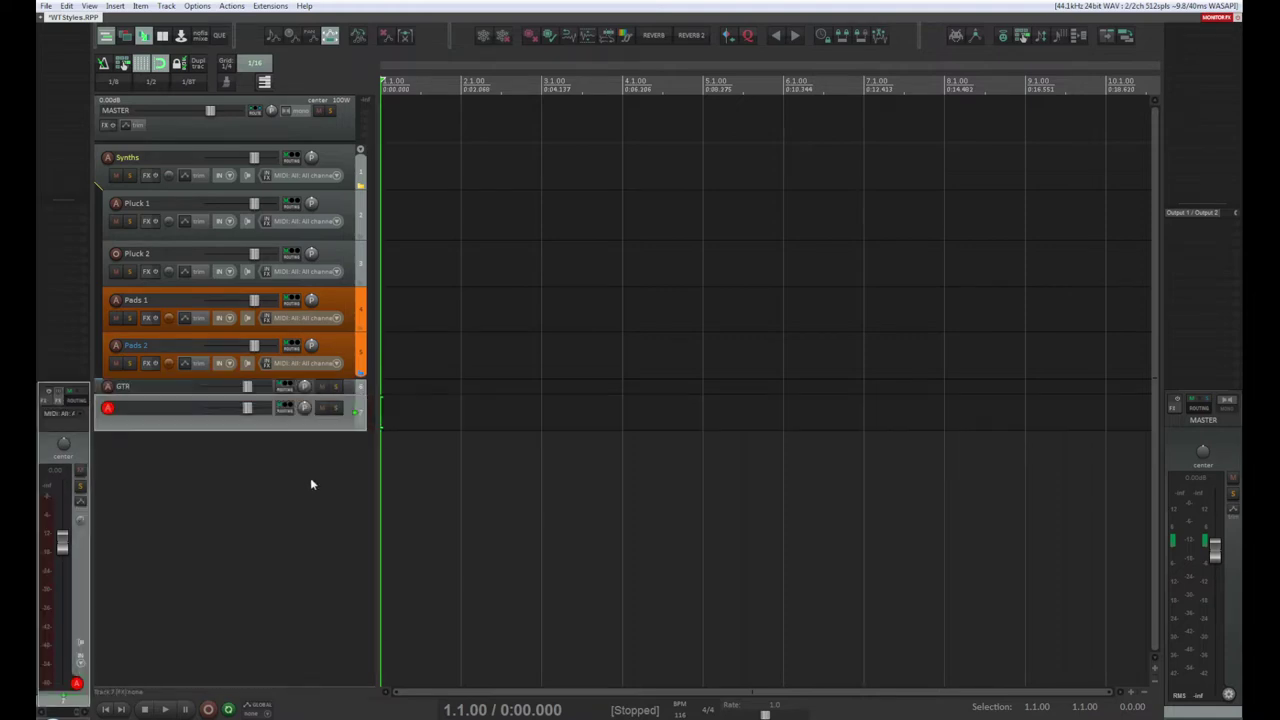
pyautogui.click(360, 410)
pyautogui.click(361, 414)
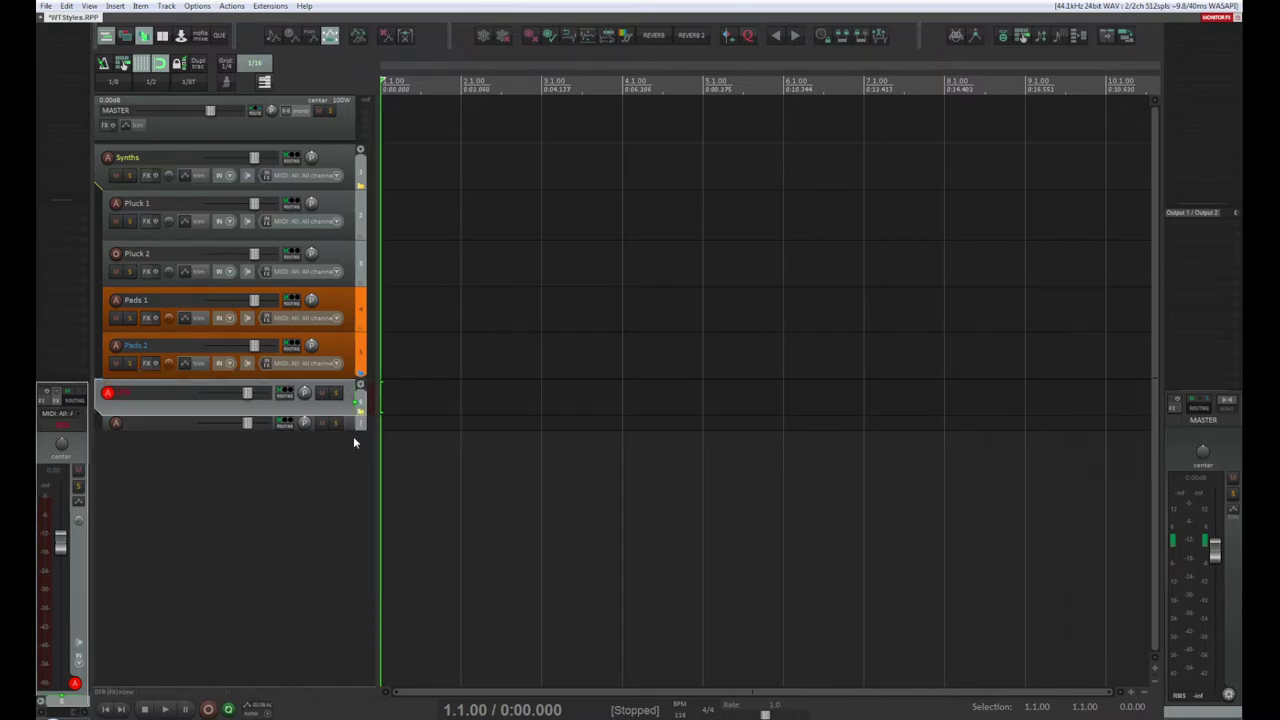
pyautogui.click(351, 429)
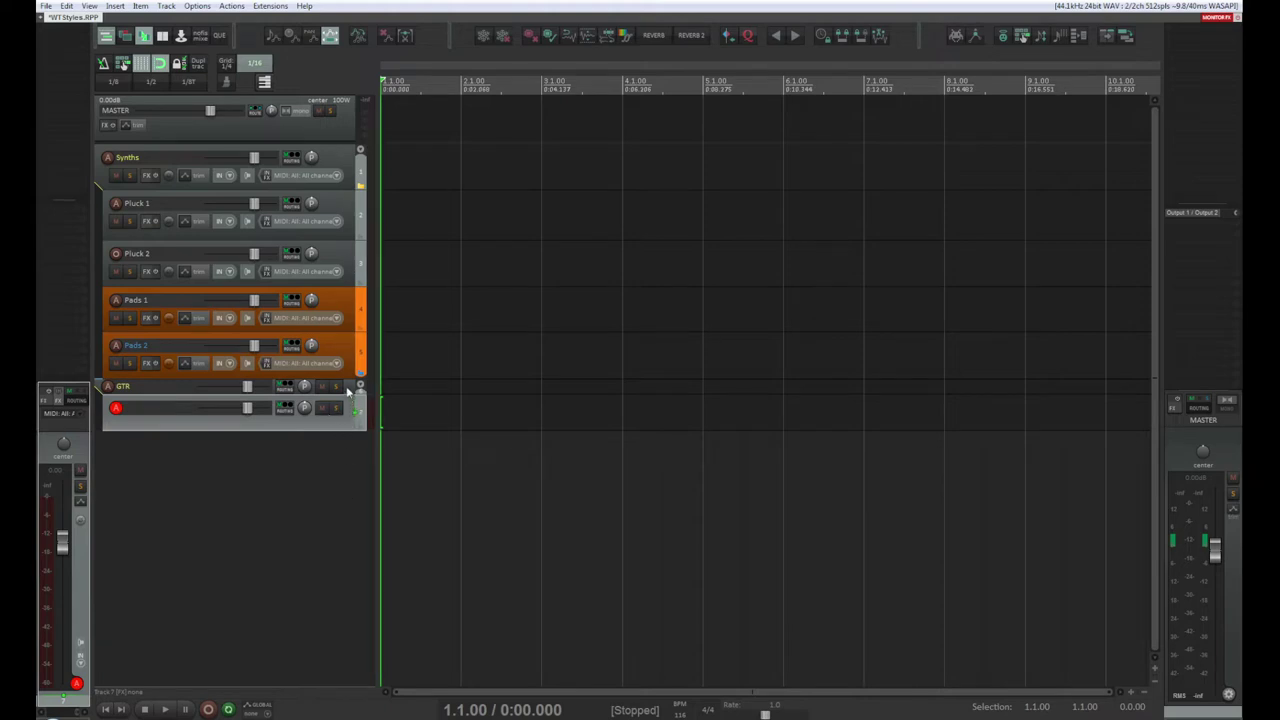
# Step: Name the empty track inside the GTR folder Guitar muted
pyautogui.doubleClick(150, 408)
pyautogui.write('Gu')
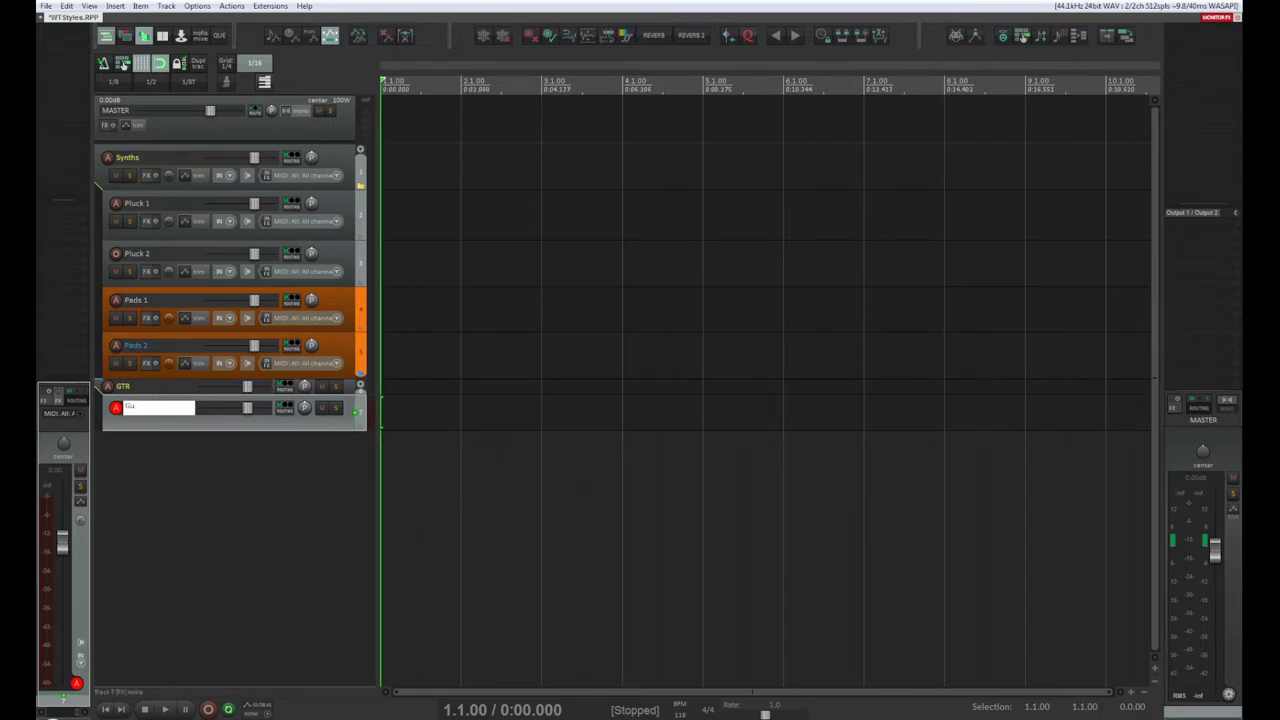
pyautogui.write('it')
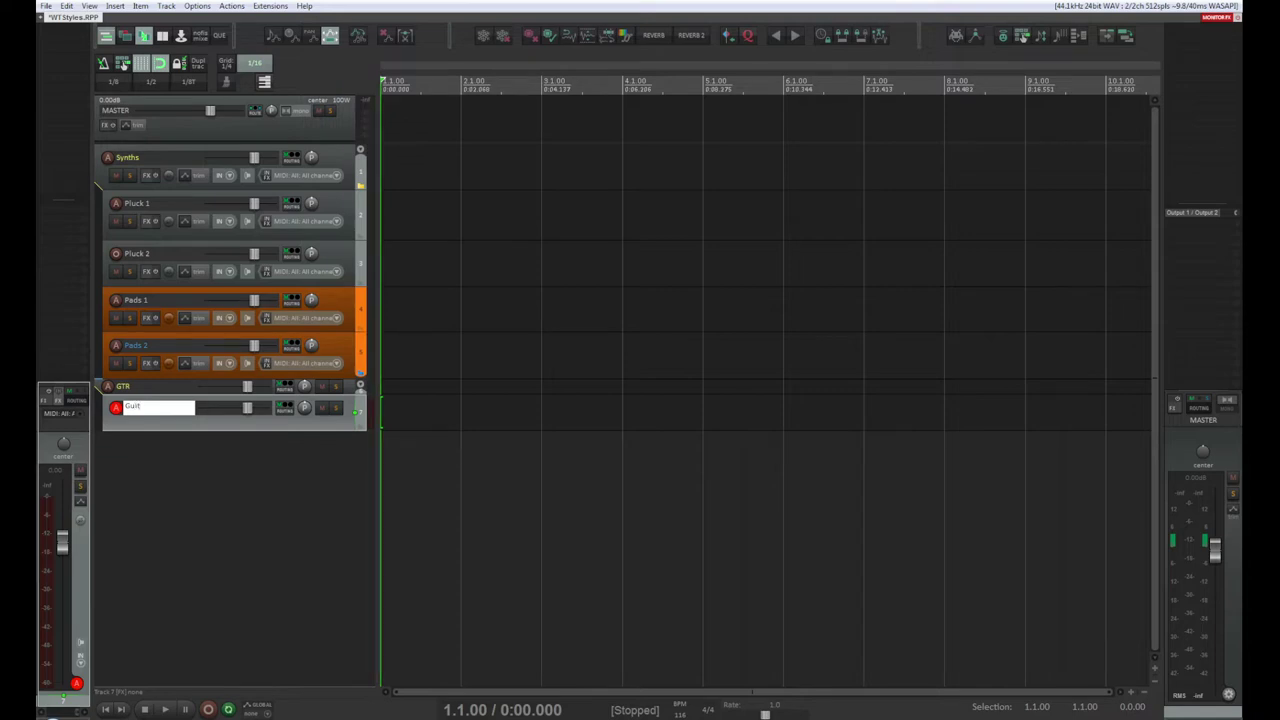
pyautogui.write('ar muted')
pyautogui.press('Return')
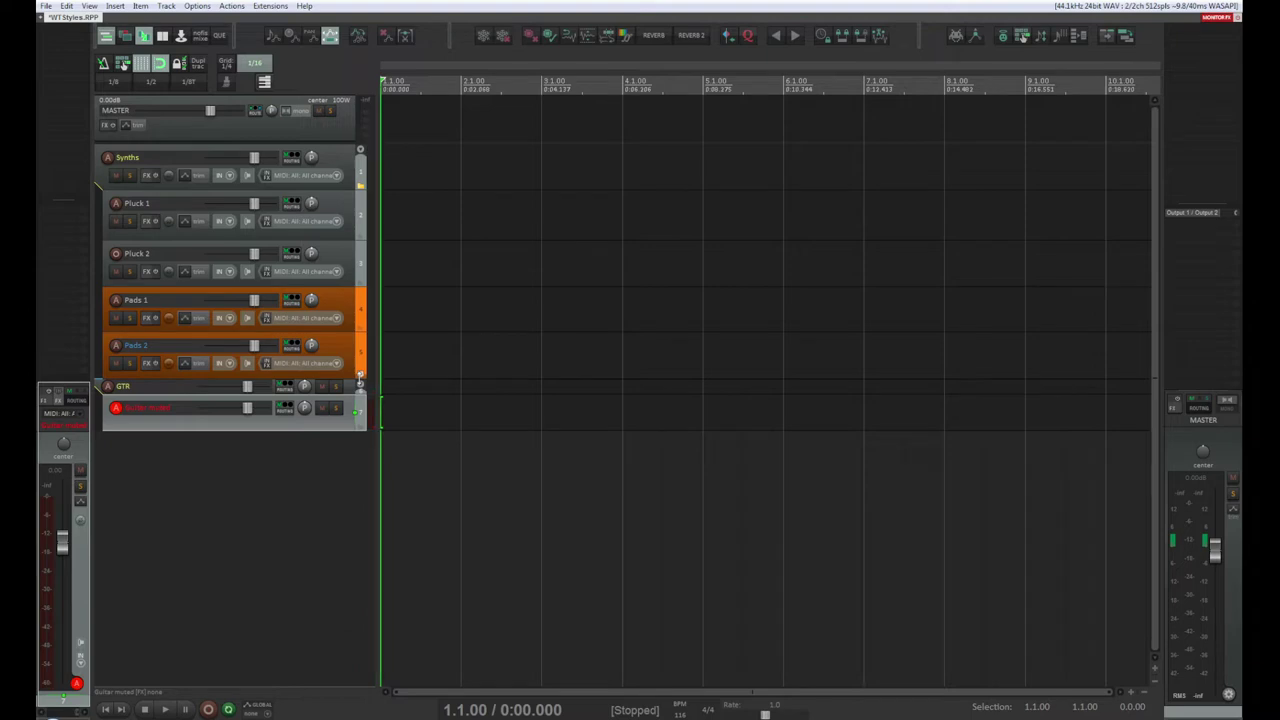
# Step: Add a second track inside the GTR folder, name it Gutar open, and clear the track selection
pyautogui.doubleClick(272, 487)
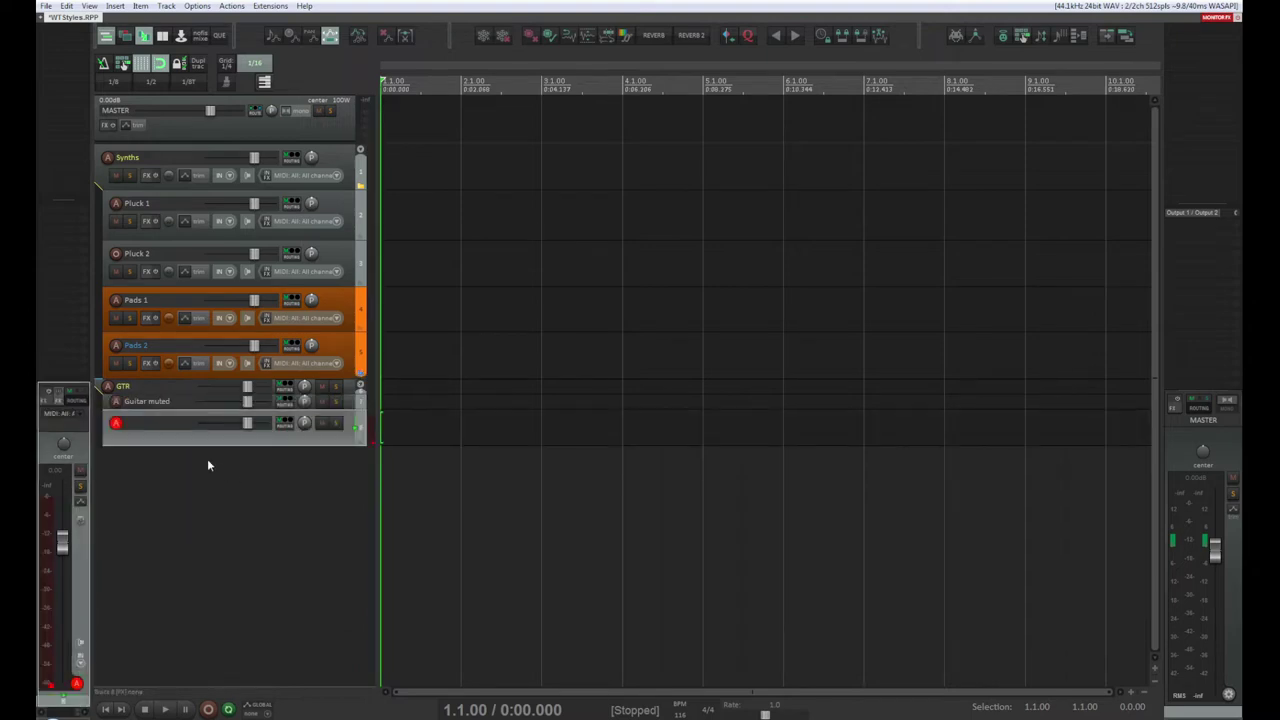
pyautogui.doubleClick(150, 423)
pyautogui.write('Guitar open')
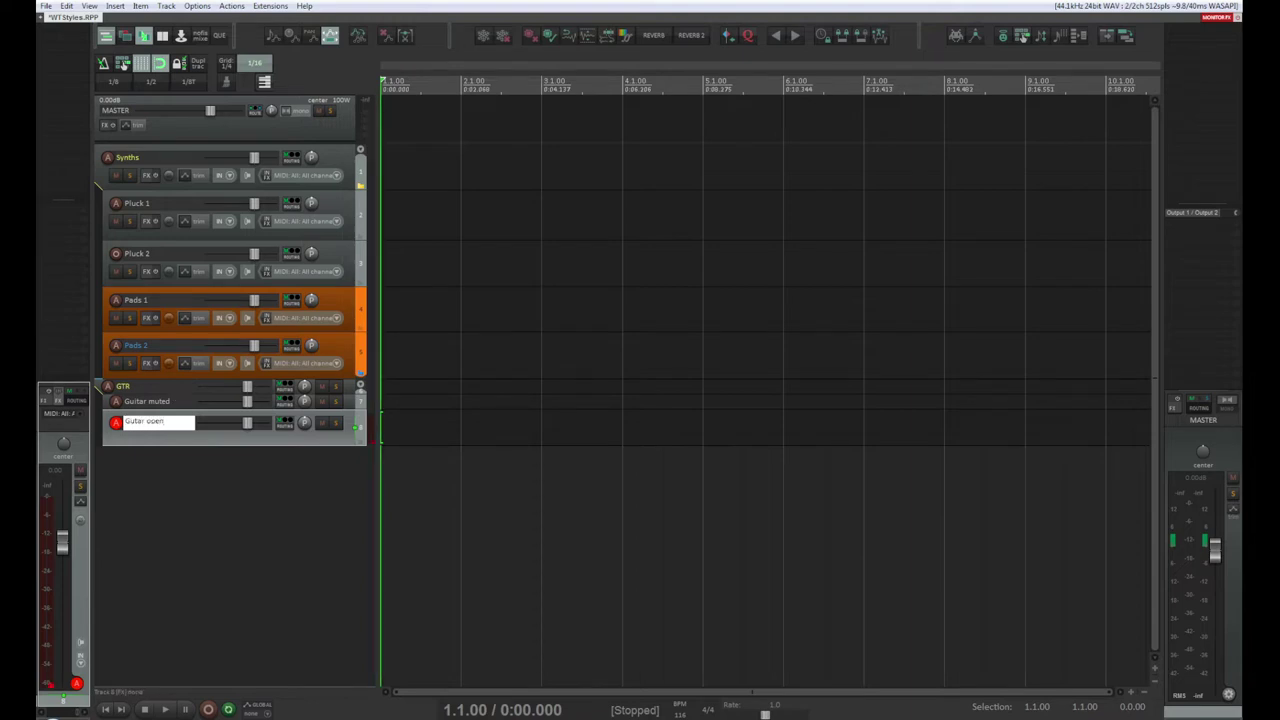
pyautogui.press('Return')
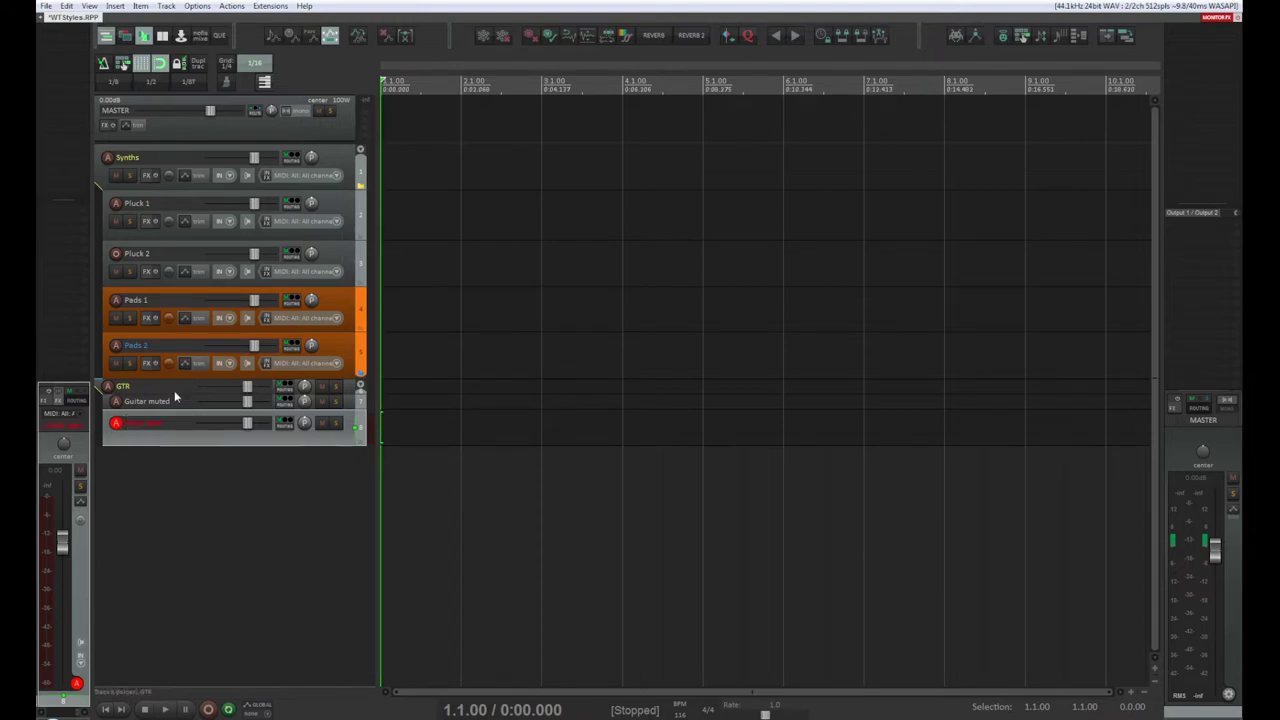
pyautogui.click(207, 563)
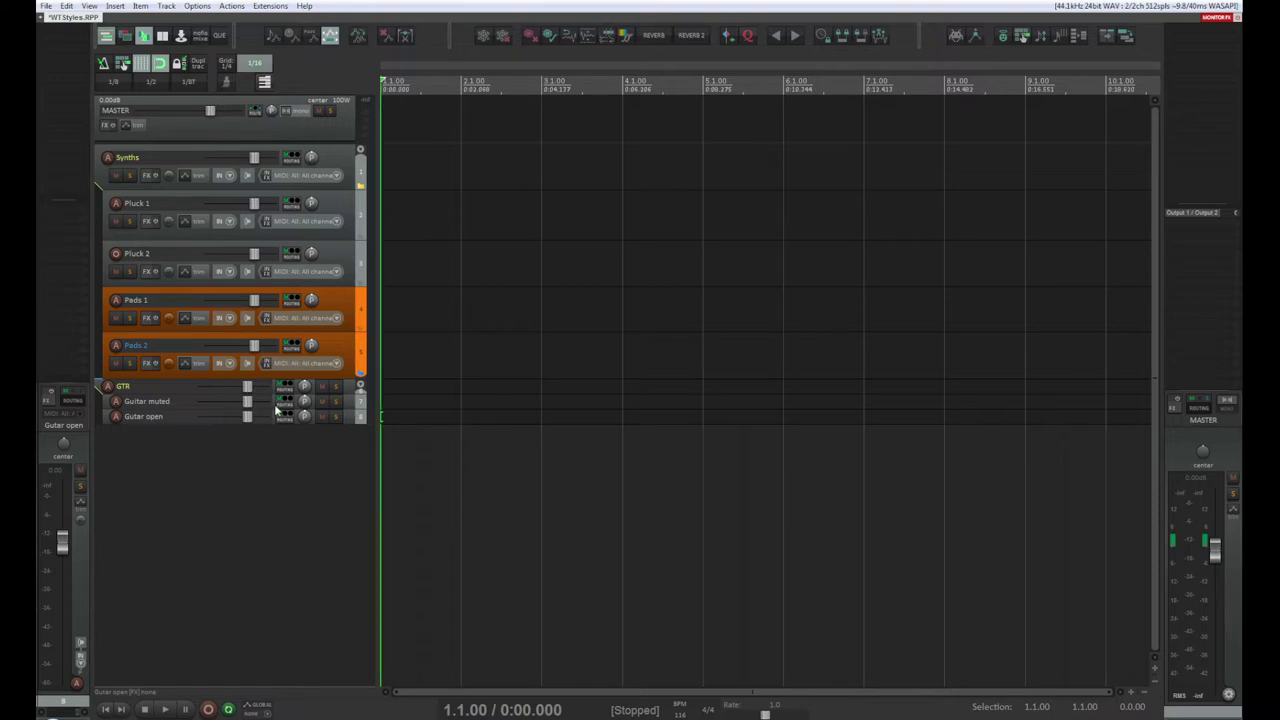
# Step: Add an unnamed track below Gutar open and end the GTR folder at Gutar open so the new track sits outside
pyautogui.doubleClick(243, 534)
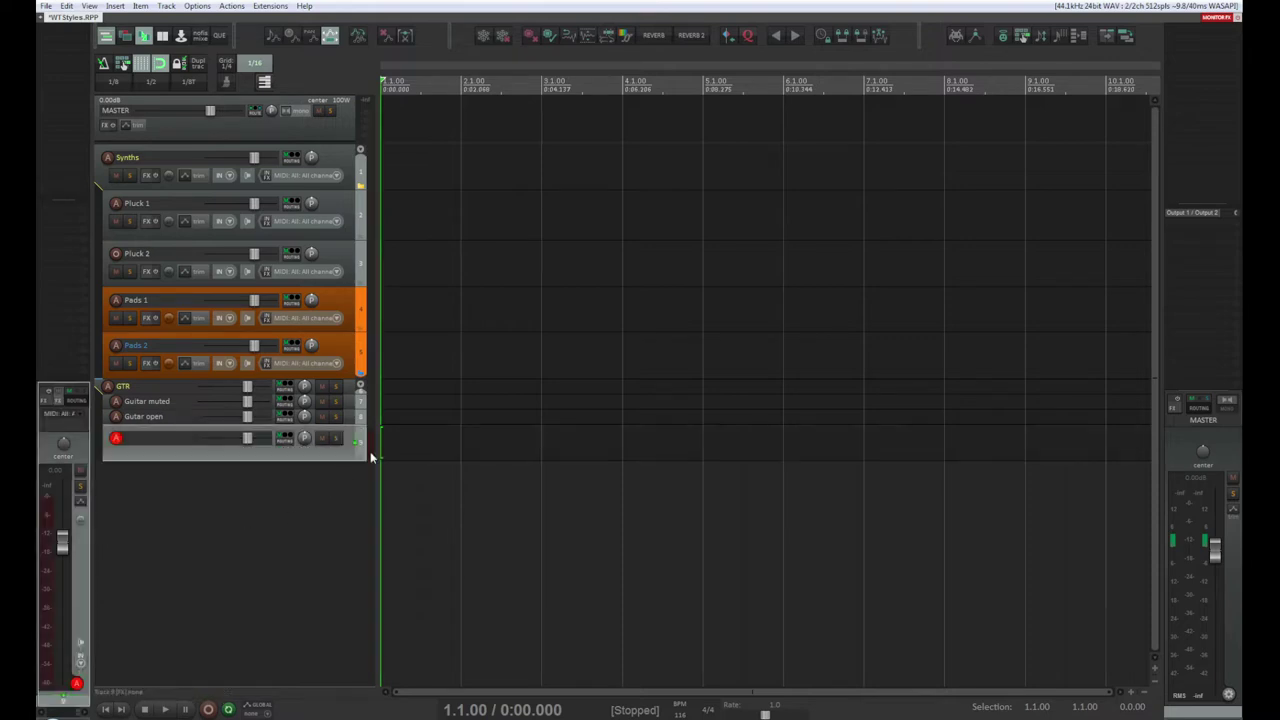
pyautogui.moveTo(362, 462); pyautogui.dragTo(310, 485)
pyautogui.click(288, 513)
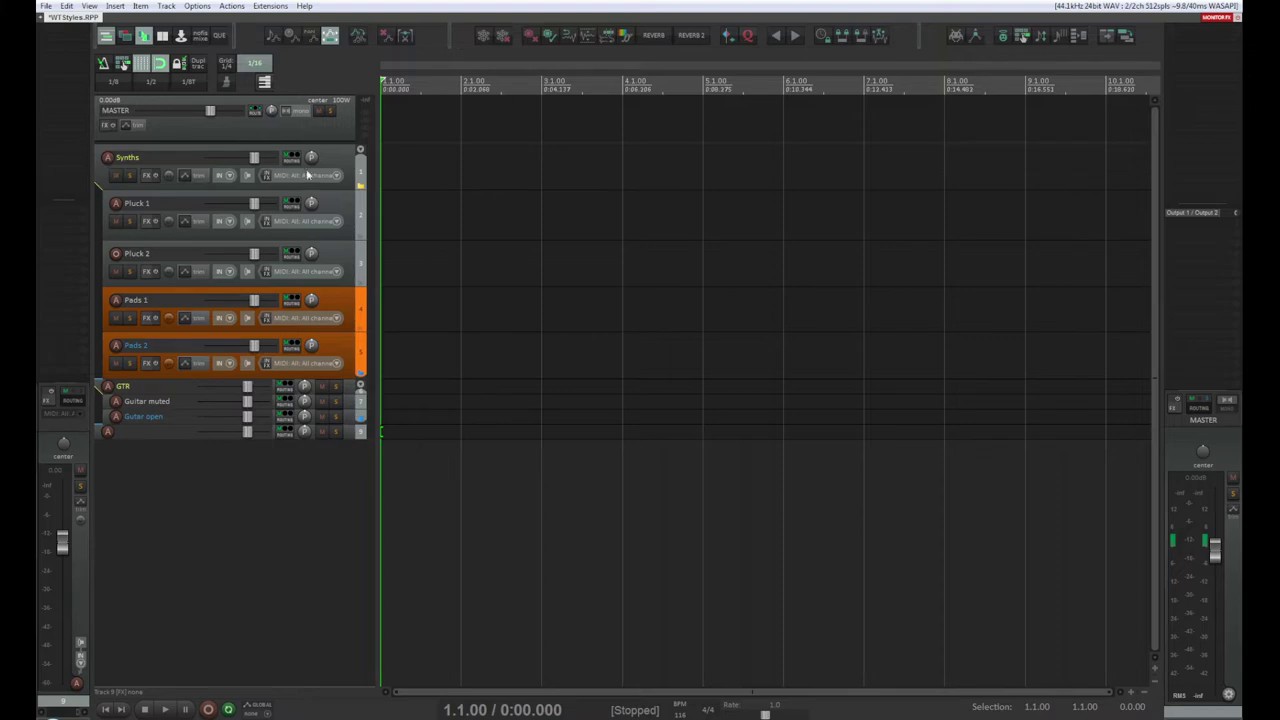
# Step: Cycle the Synths folder and the GTR folder through their compact track views and back to normal
pyautogui.click(360, 150)
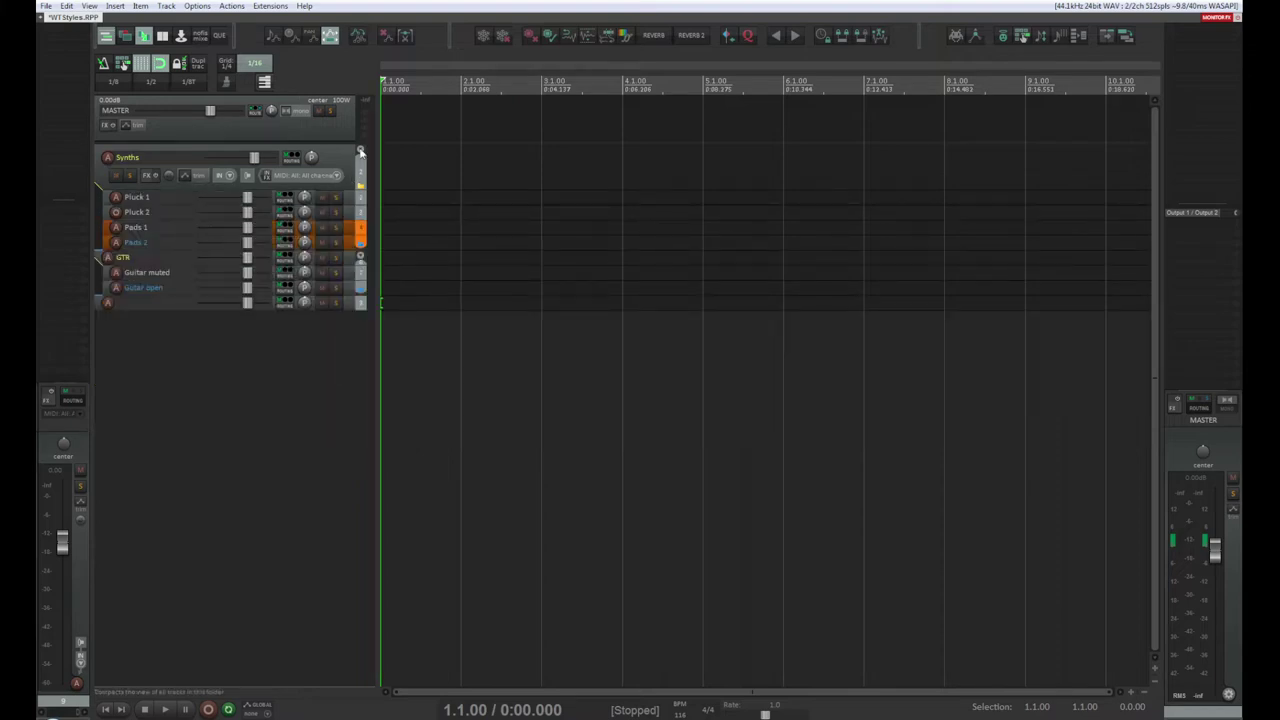
pyautogui.click(360, 150)
pyautogui.click(360, 150)
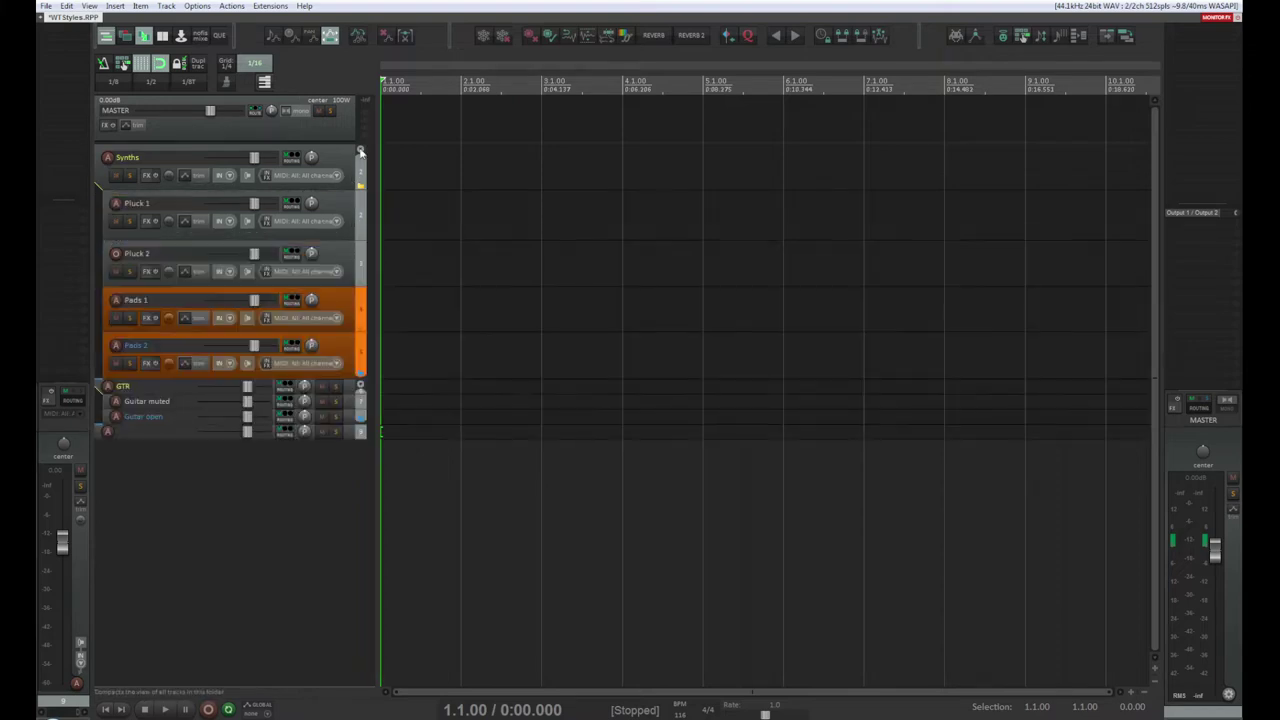
pyautogui.click(360, 386)
pyautogui.click(360, 386)
pyautogui.click(360, 386)
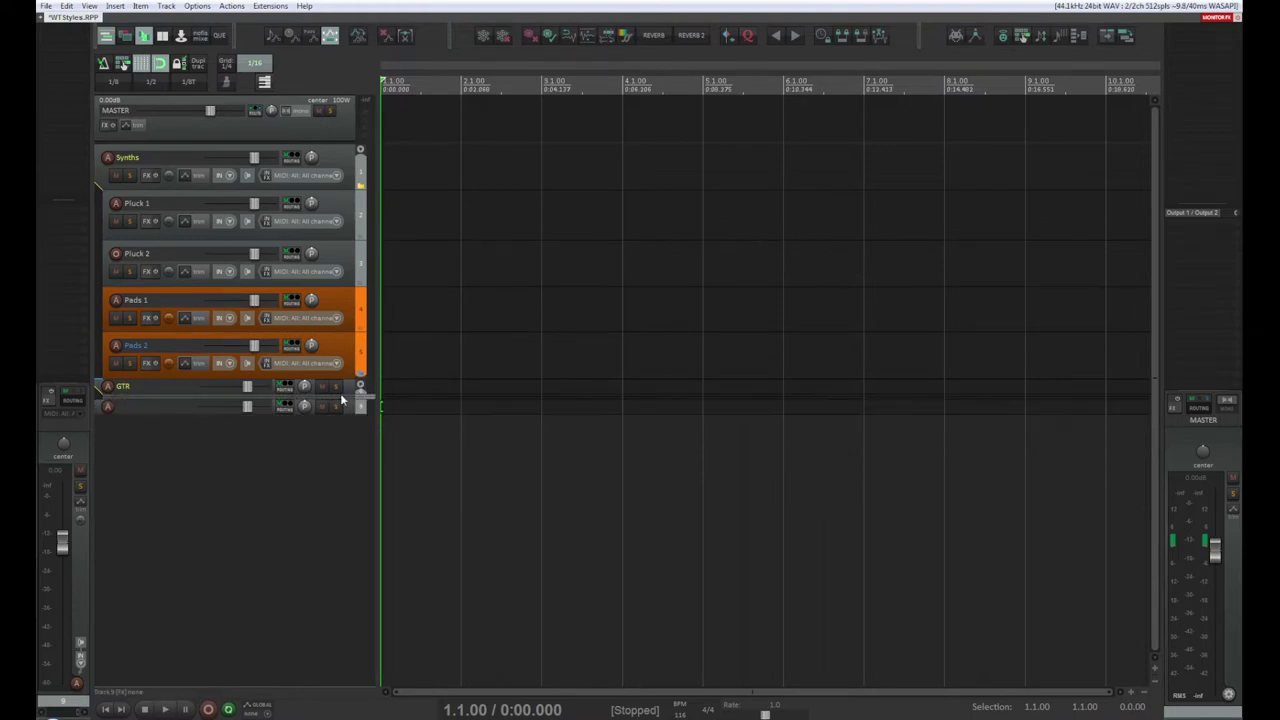
pyautogui.click(360, 386)
# Step: Enlarge the GTR folder, its two guitar tracks and the unnamed track to show their second control rows, saving the project
pyautogui.moveTo(184, 409); pyautogui.dragTo(191, 529)
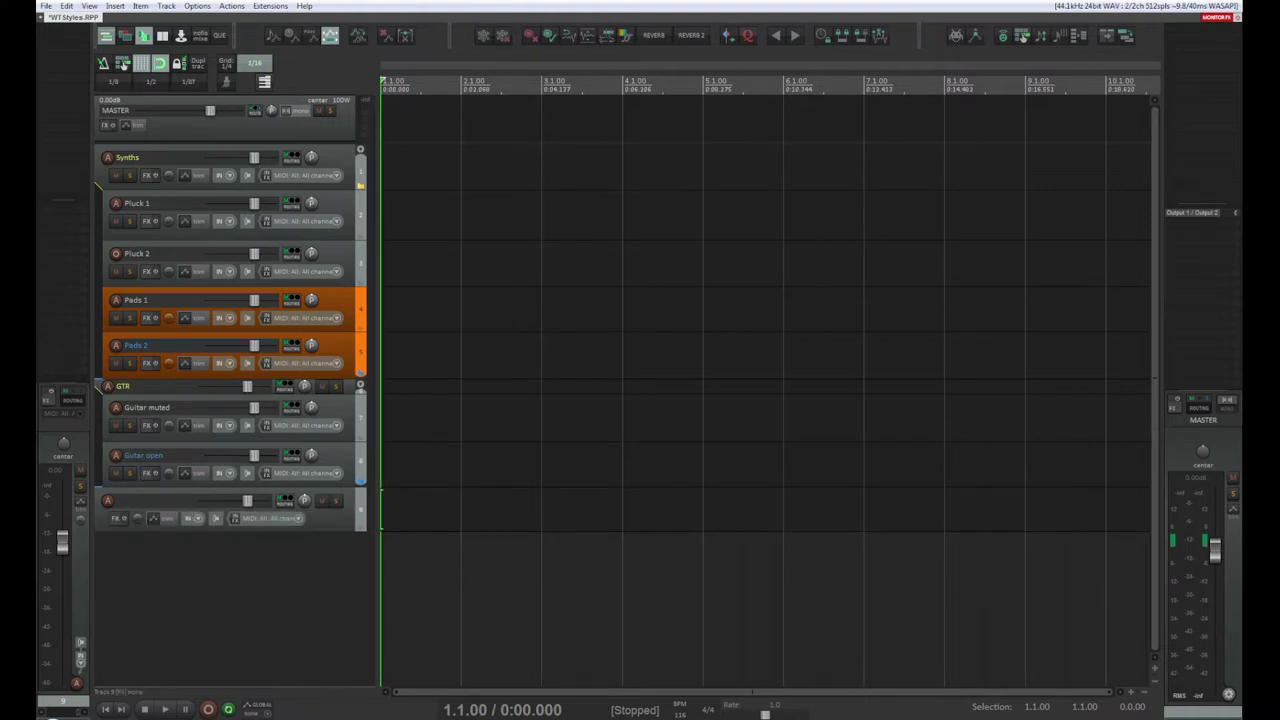
pyautogui.hotkey('ctrl', 's')
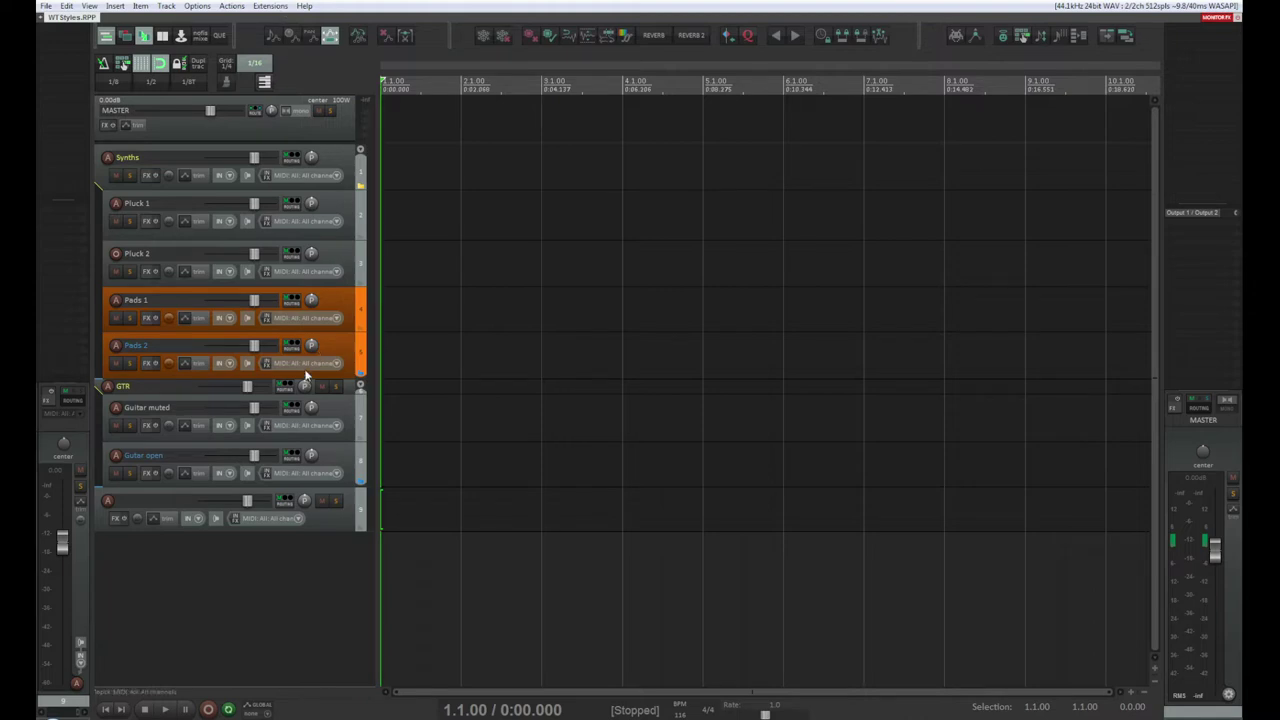
pyautogui.moveTo(346, 396); pyautogui.dragTo(355, 423)
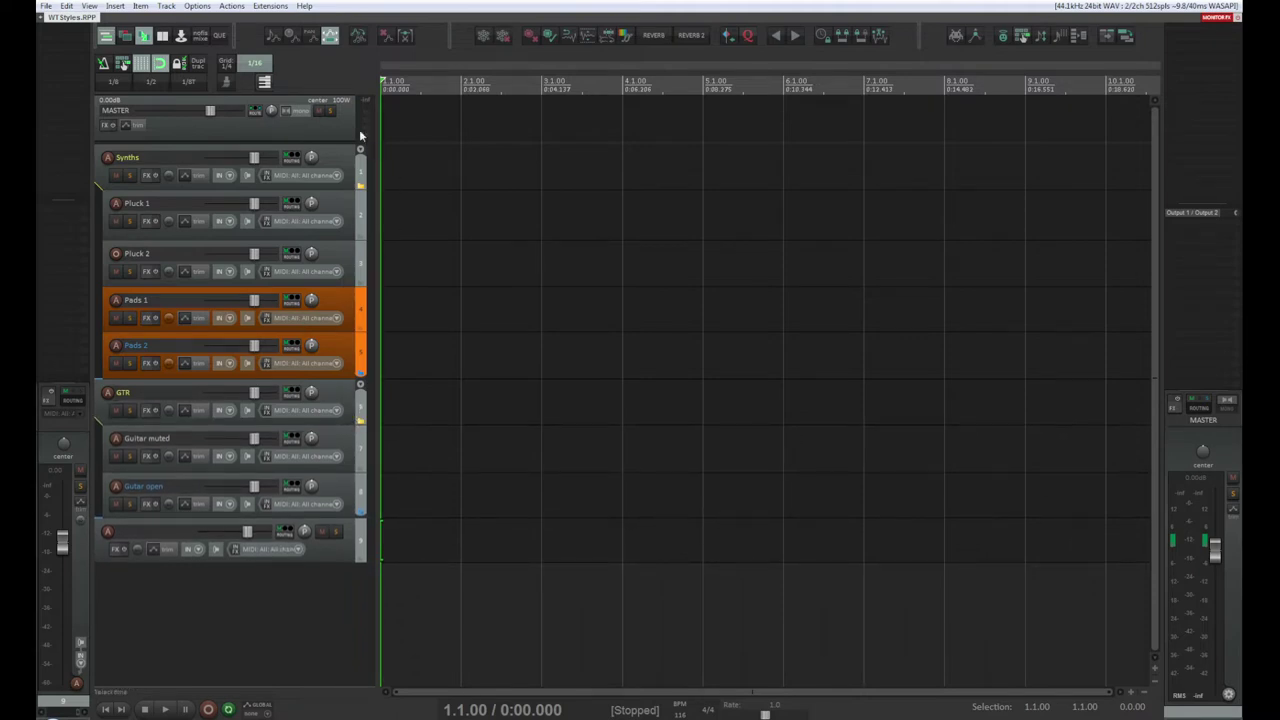
pyautogui.click(259, 131)
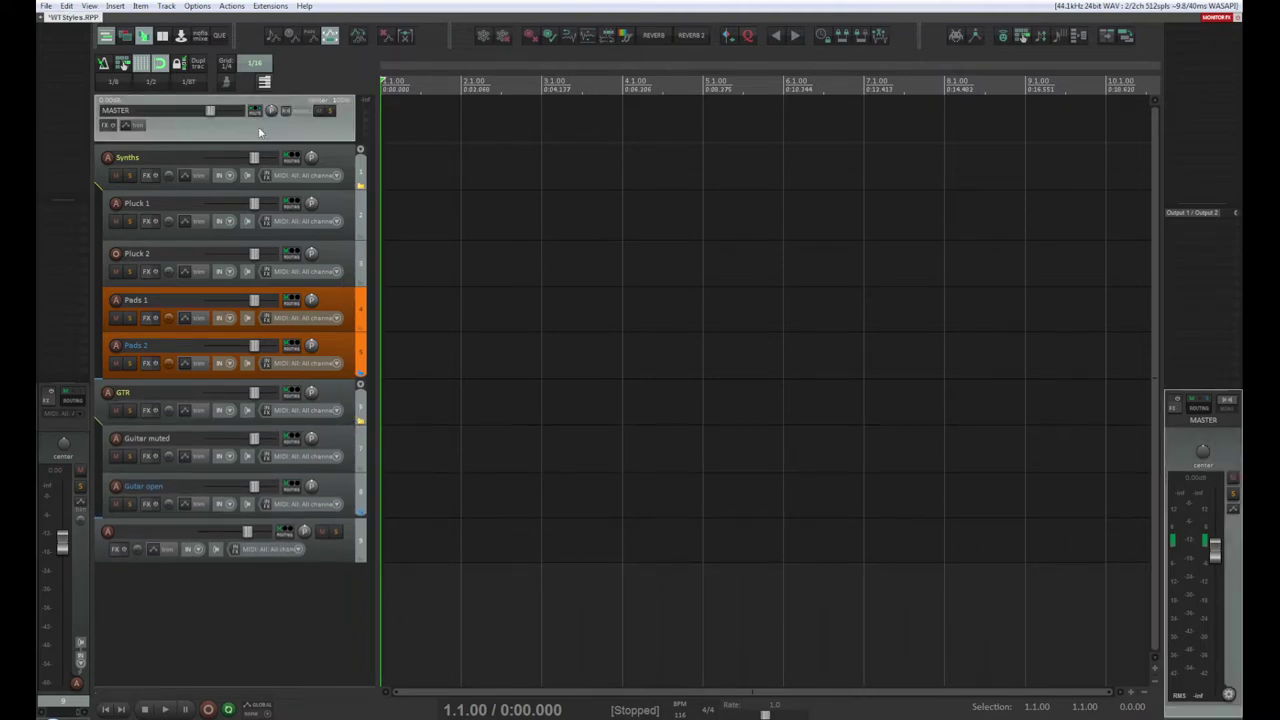
pyautogui.rightClick(259, 131)
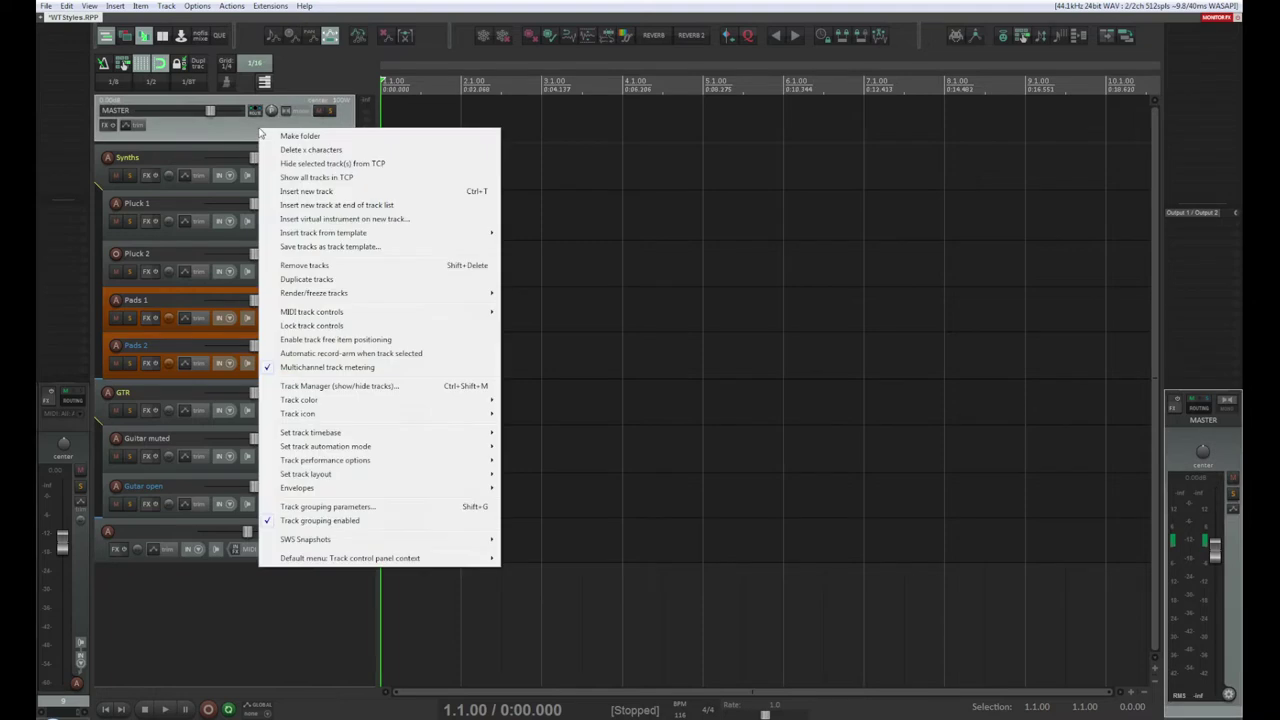
pyautogui.click(198, 130)
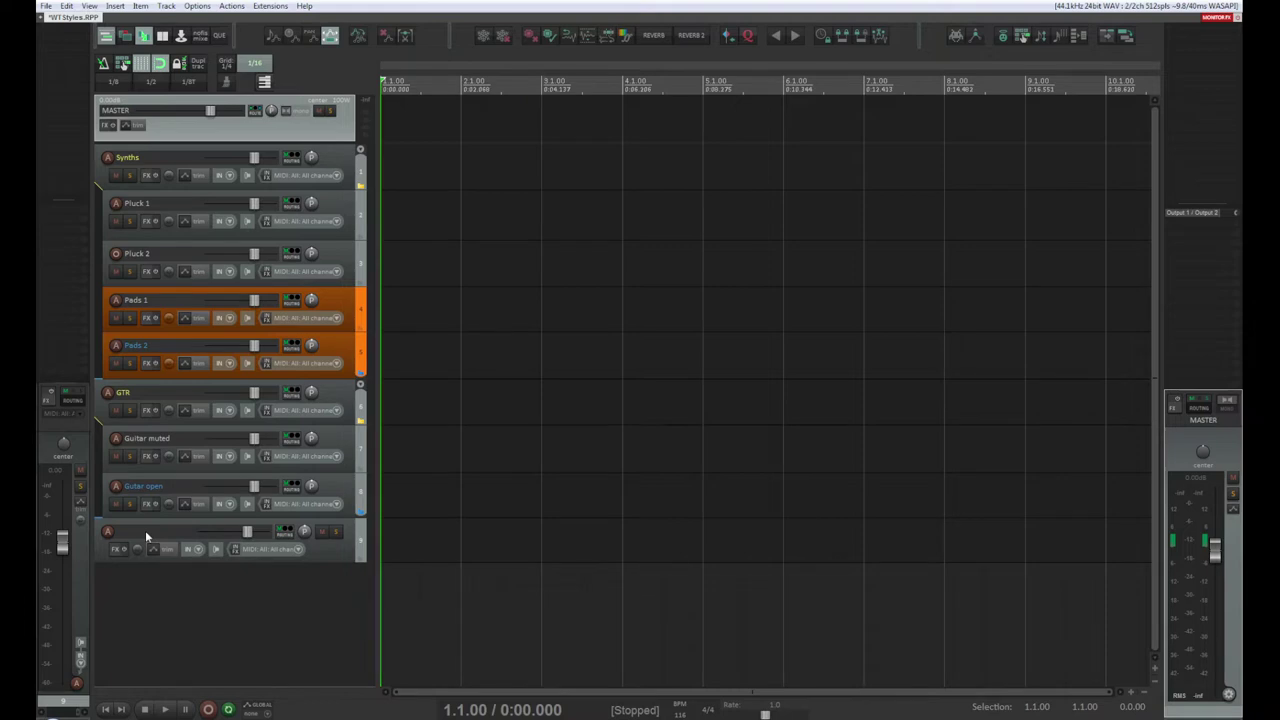
# Step: Name the empty track below the GTR folder FXs
pyautogui.click(334, 554)
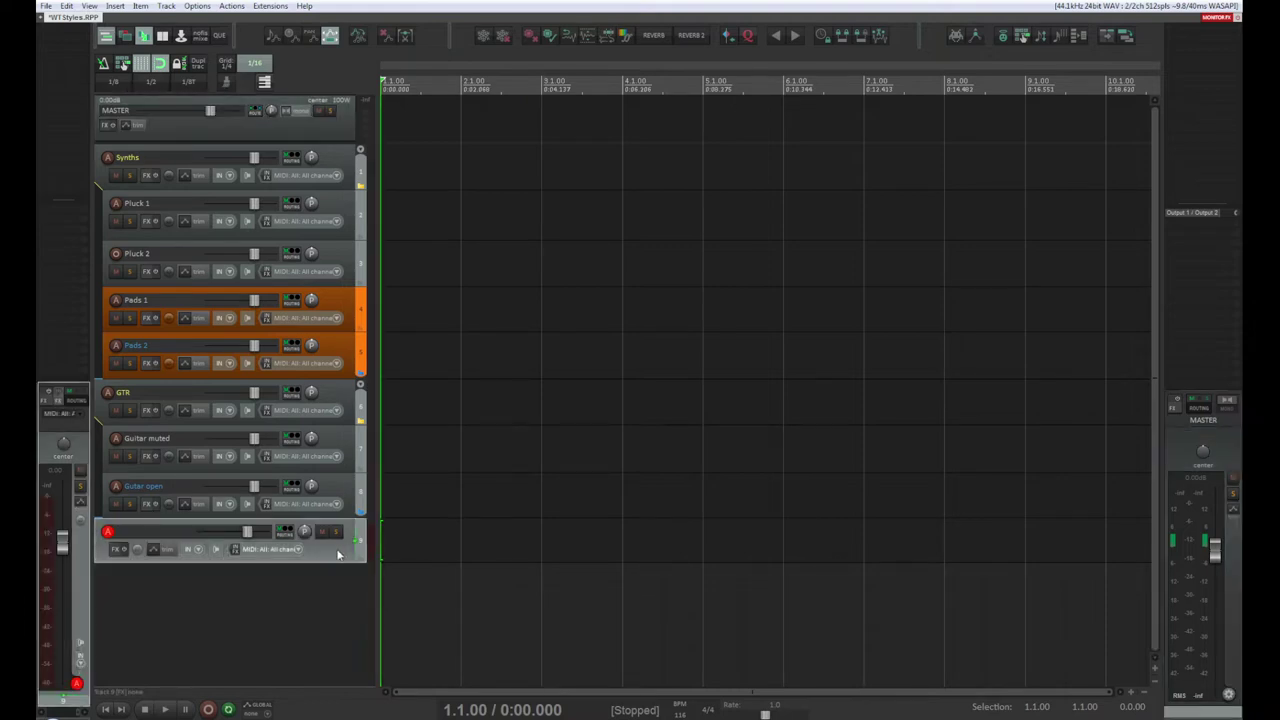
pyautogui.click(345, 497)
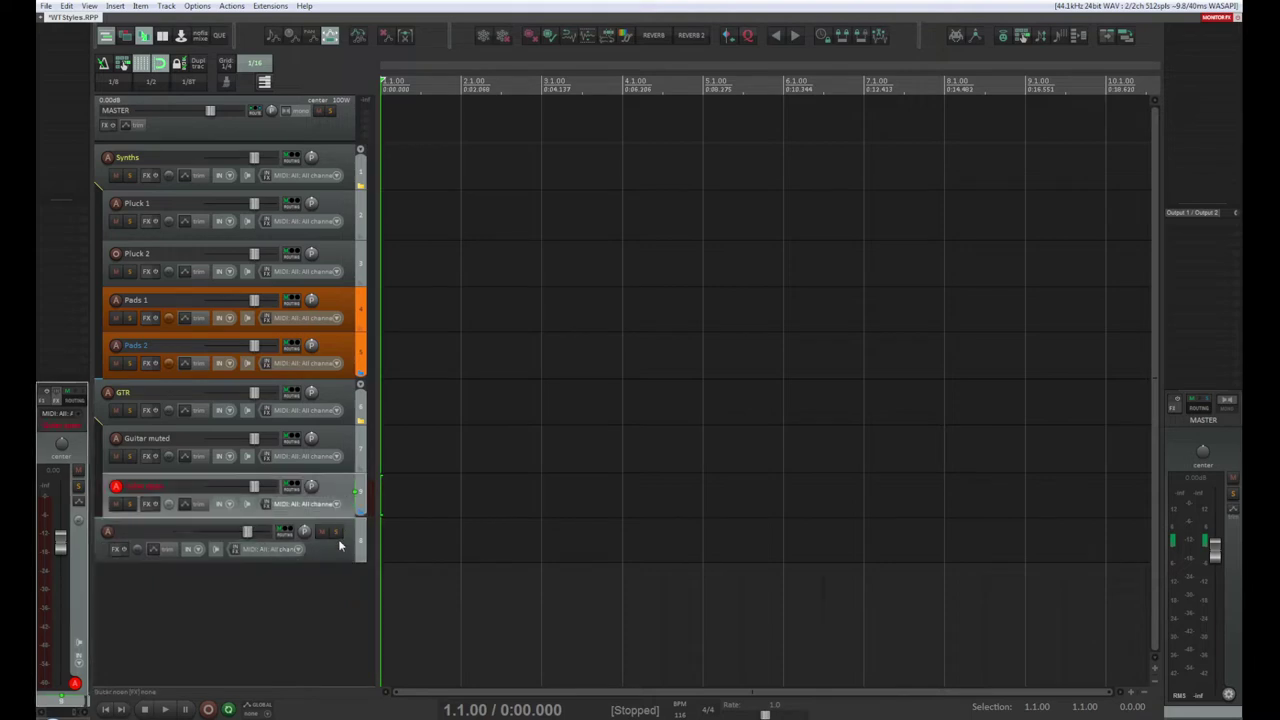
pyautogui.click(337, 558)
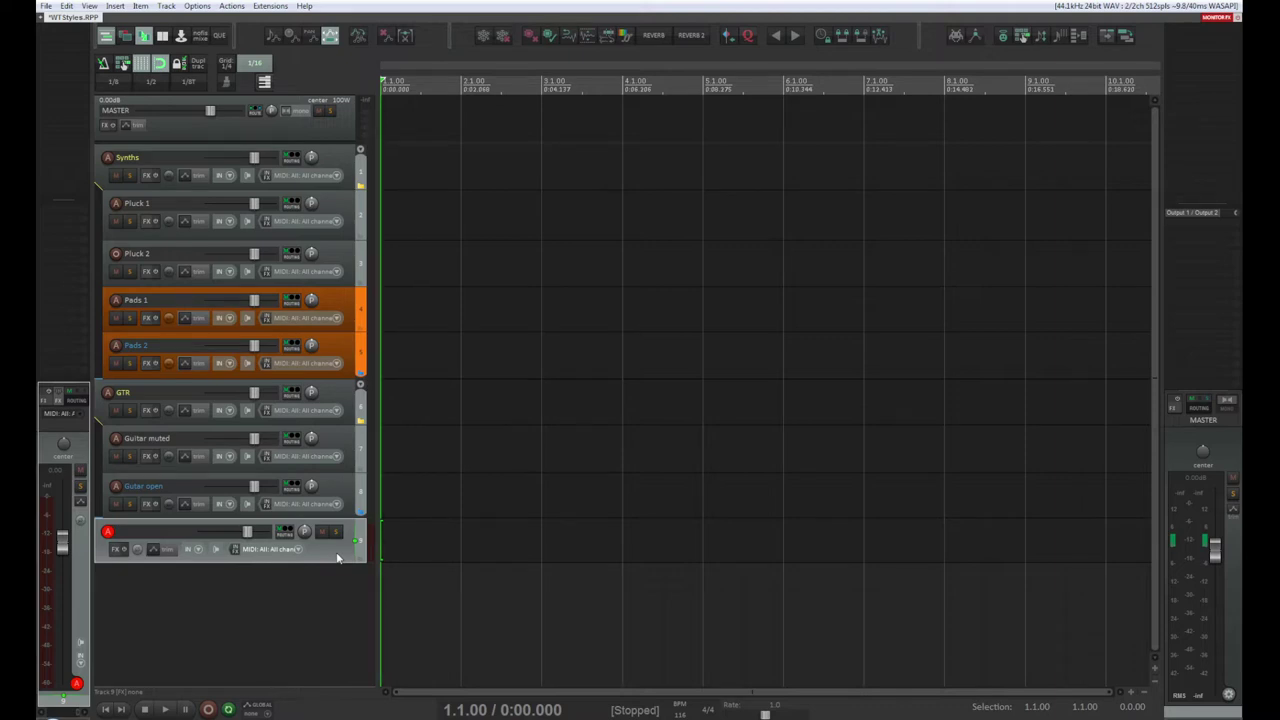
pyautogui.doubleClick(135, 533)
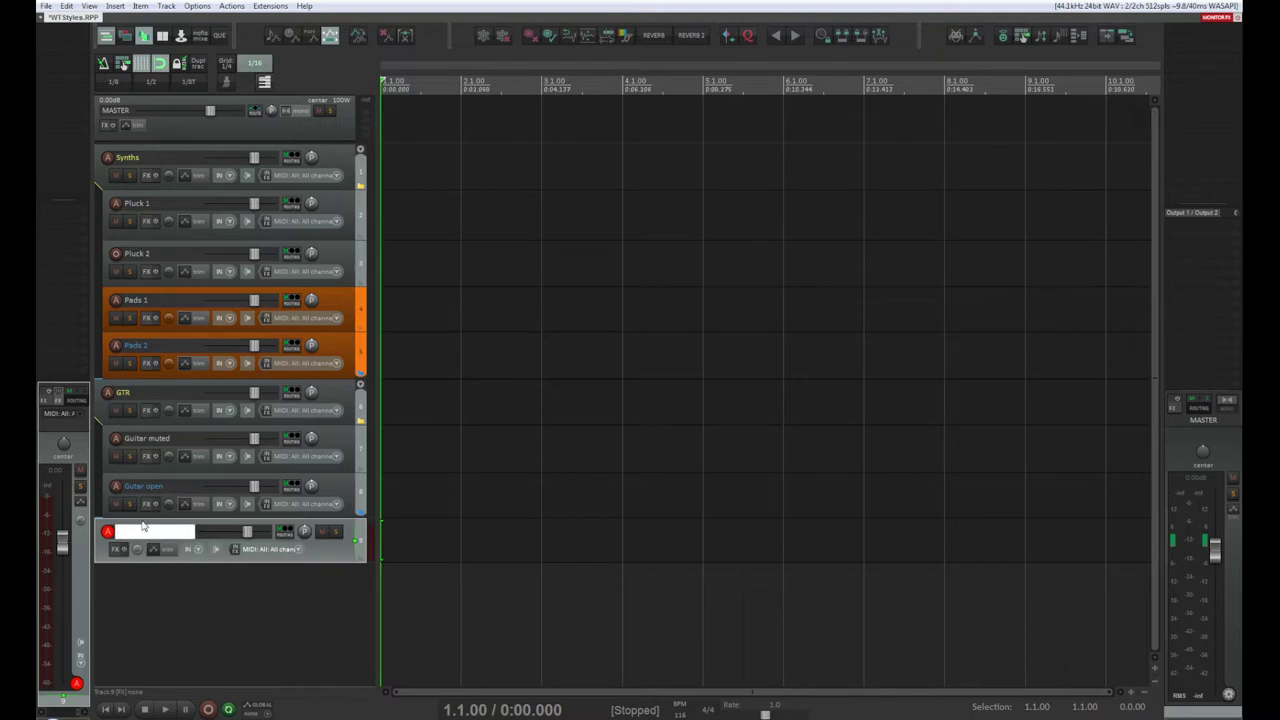
pyautogui.write('FXs')
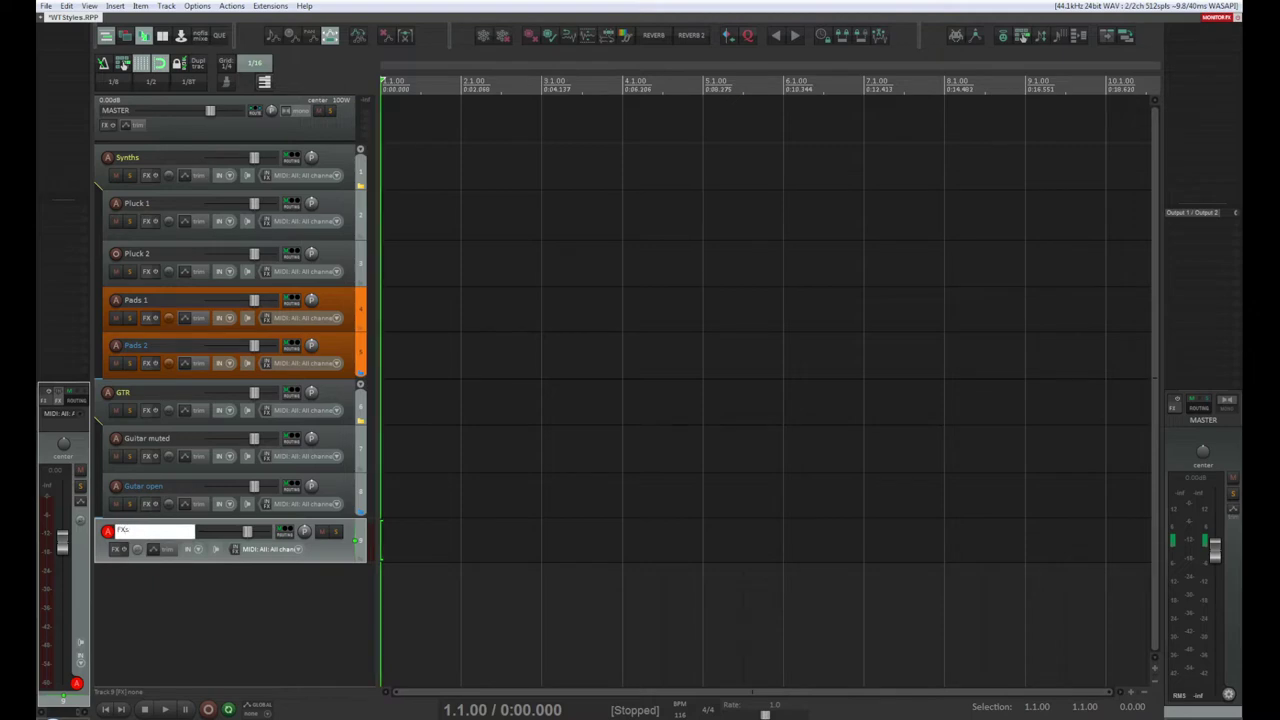
pyautogui.press('Return')
# Step: Add a track below FXs, make it taller to show its second control row, and name it DRUMS
pyautogui.doubleClick(189, 612)
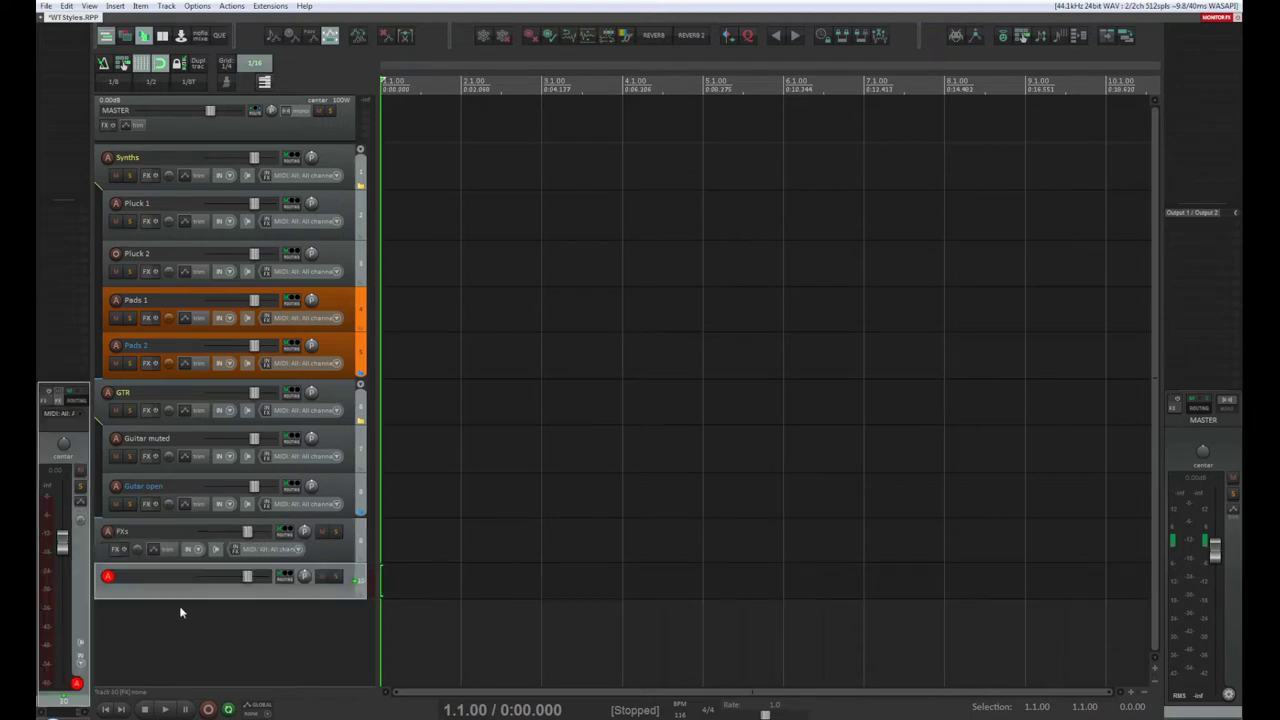
pyautogui.moveTo(224, 597); pyautogui.dragTo(224, 611)
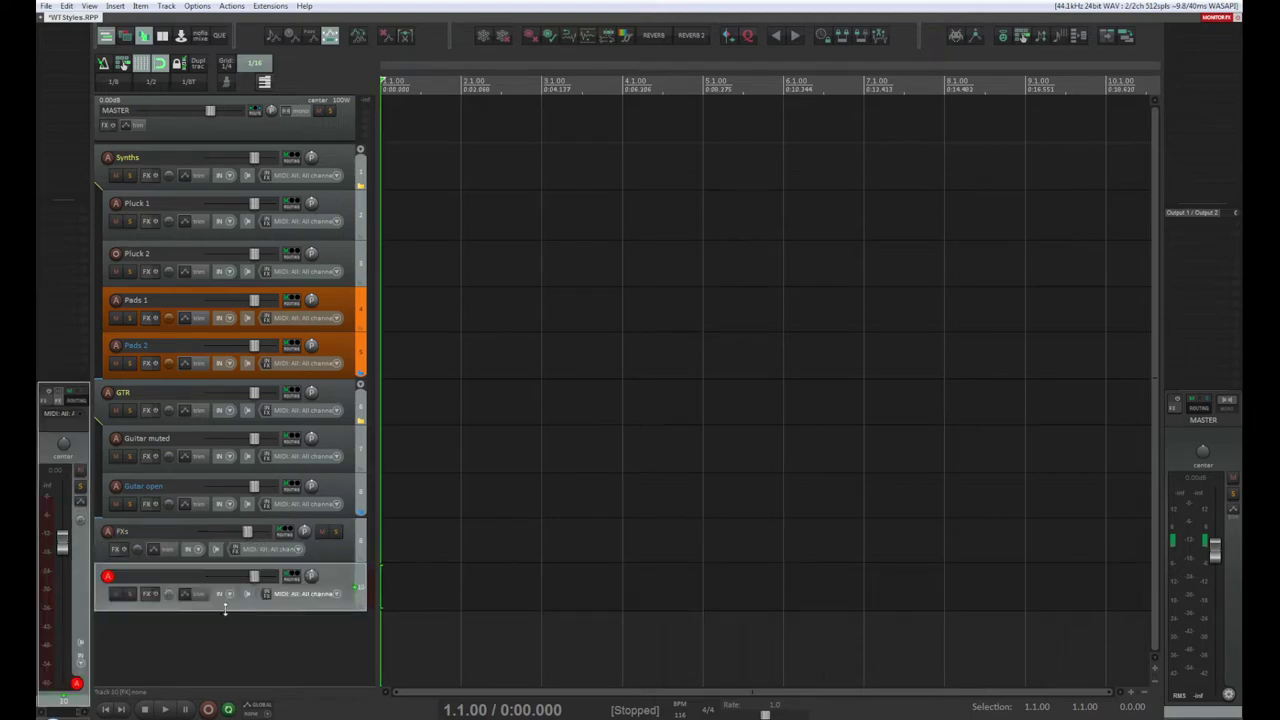
pyautogui.doubleClick(156, 577)
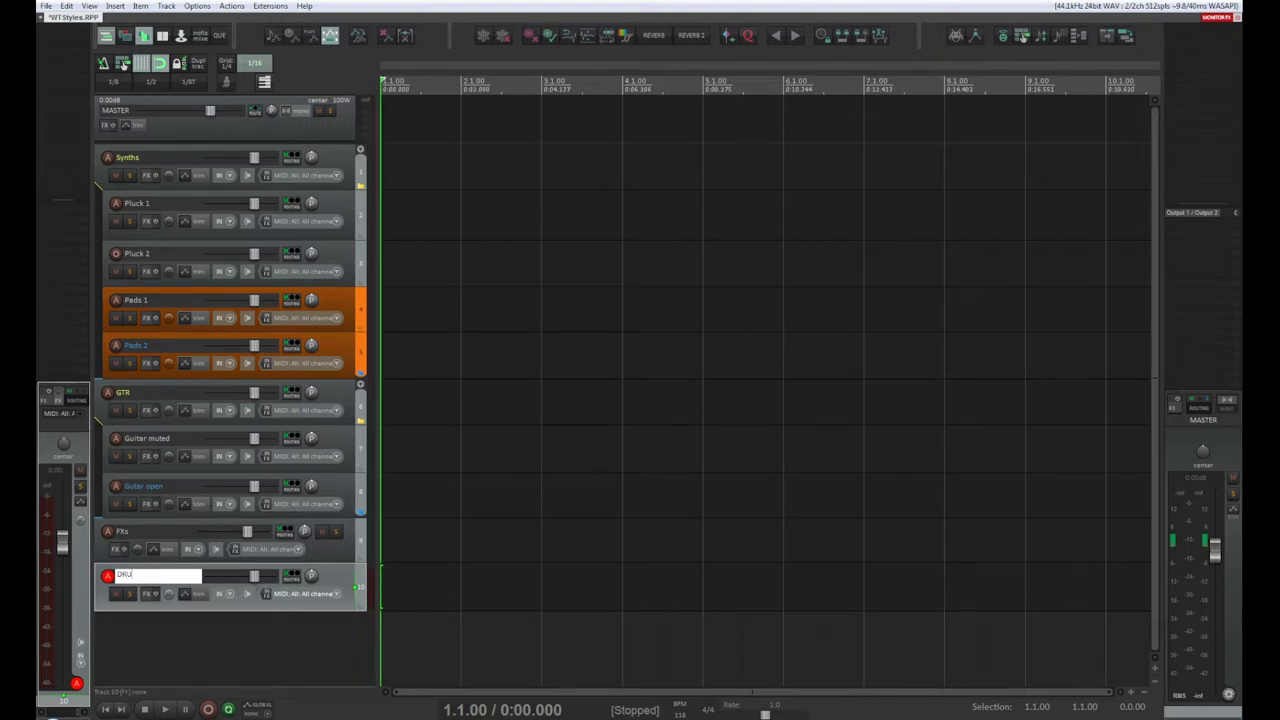
pyautogui.write('DRUMS')
pyautogui.press('Return')
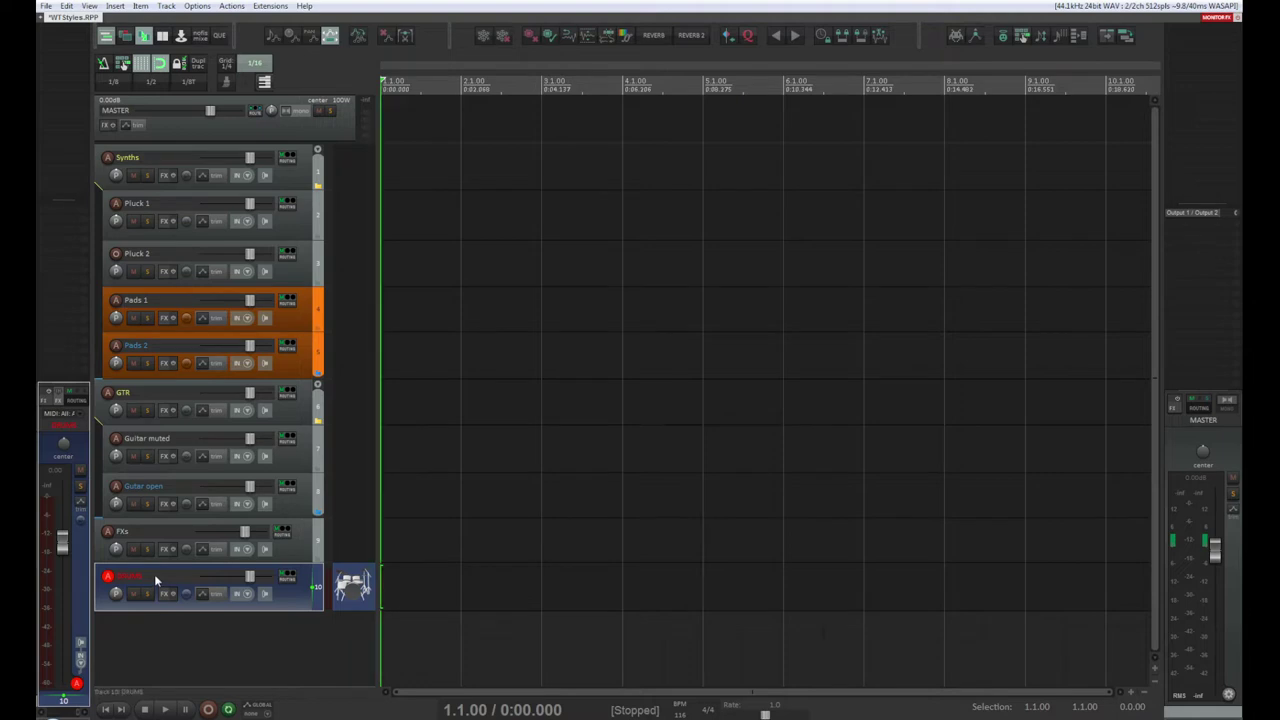
# Step: Widen the track controls area until the MIDI input fields show alongside the DRUMS icon, and deselect the DRUMS track
pyautogui.moveTo(378, 518); pyautogui.dragTo(410, 519)
pyautogui.moveTo(414, 519); pyautogui.dragTo(420, 521)
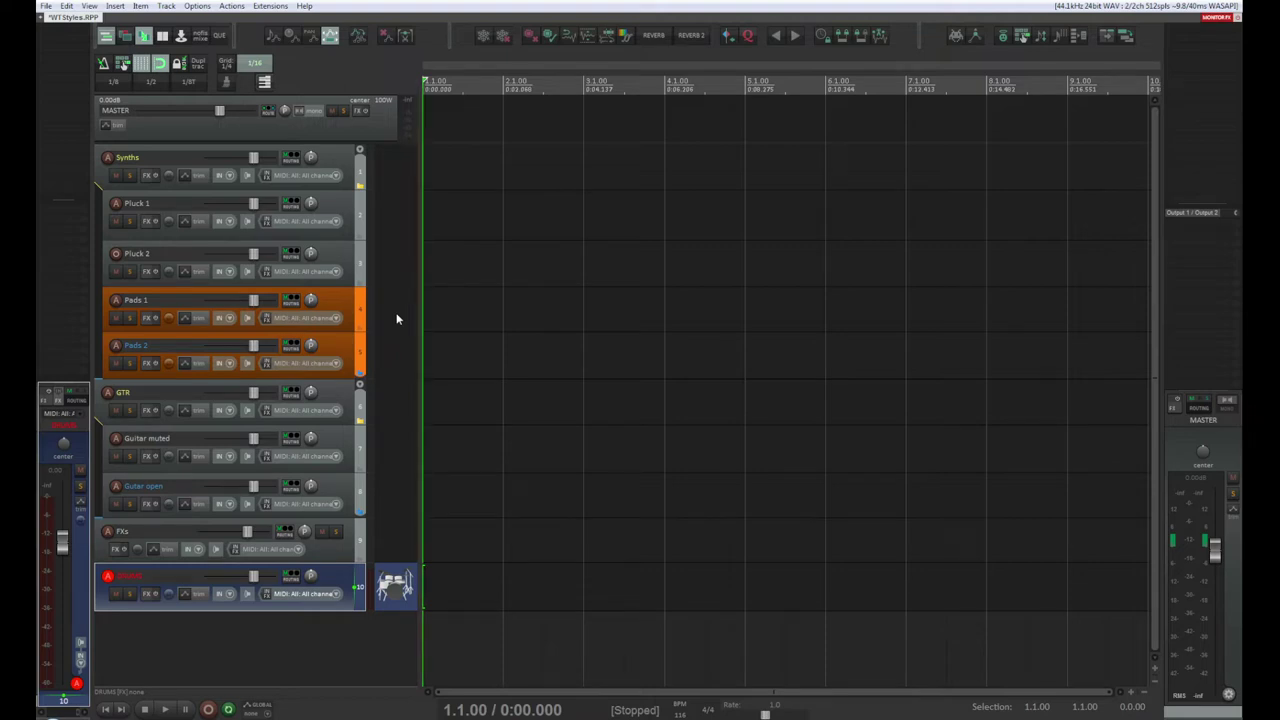
pyautogui.click(238, 641)
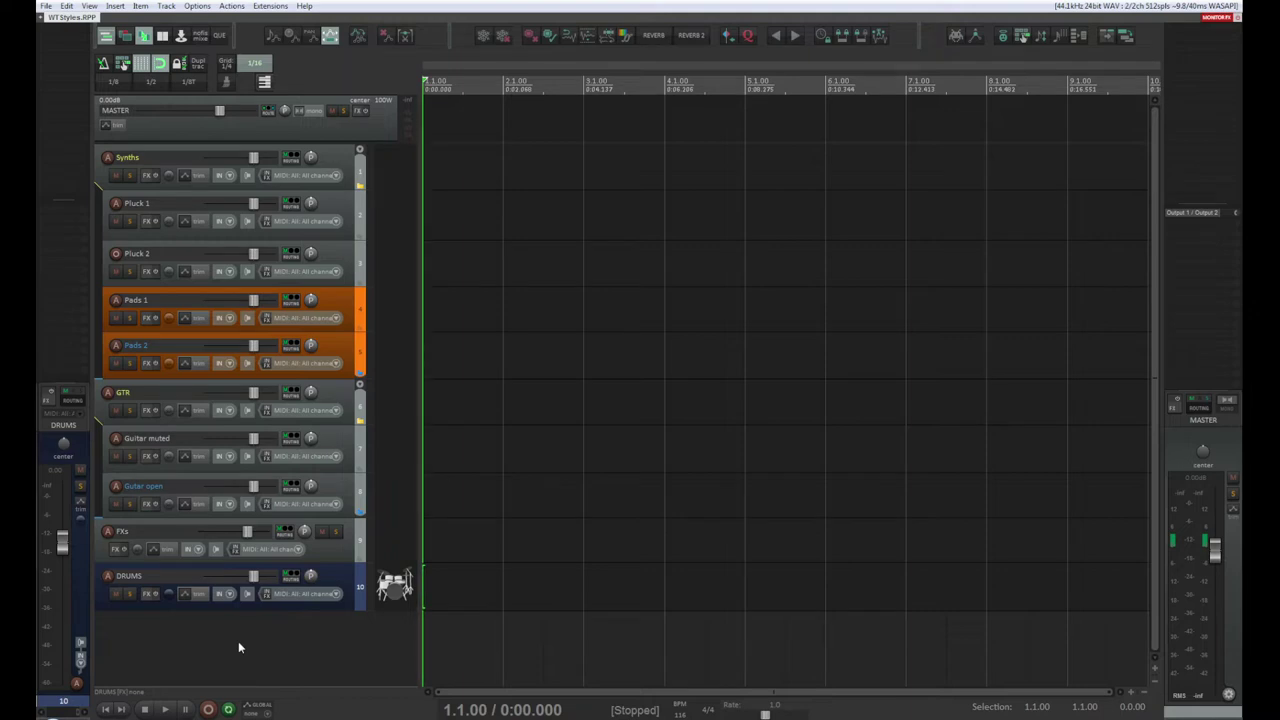
# Step: Switch to Total Commander and bring Pluck 1.fxp, Pluck 2.fxp and 111.mid from the desktop into the WTStyles project folder
pyautogui.click(337, 207)
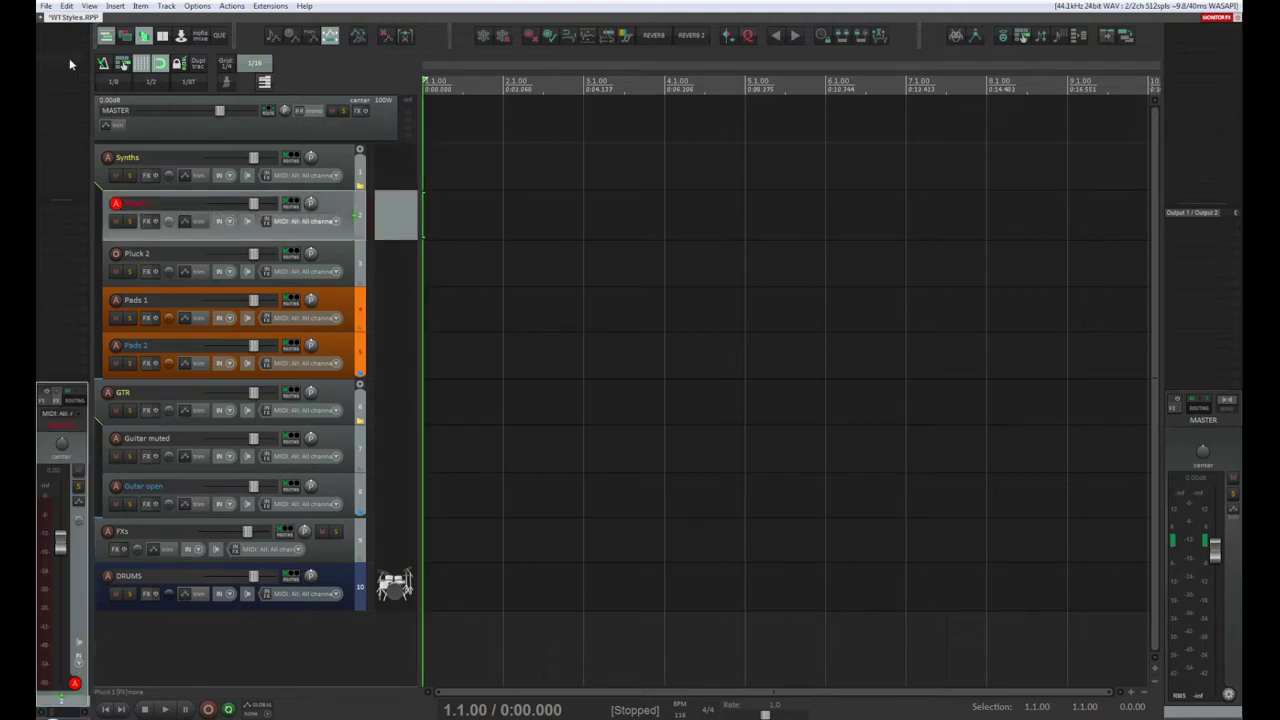
pyautogui.hotkey('alt', 'Tab')
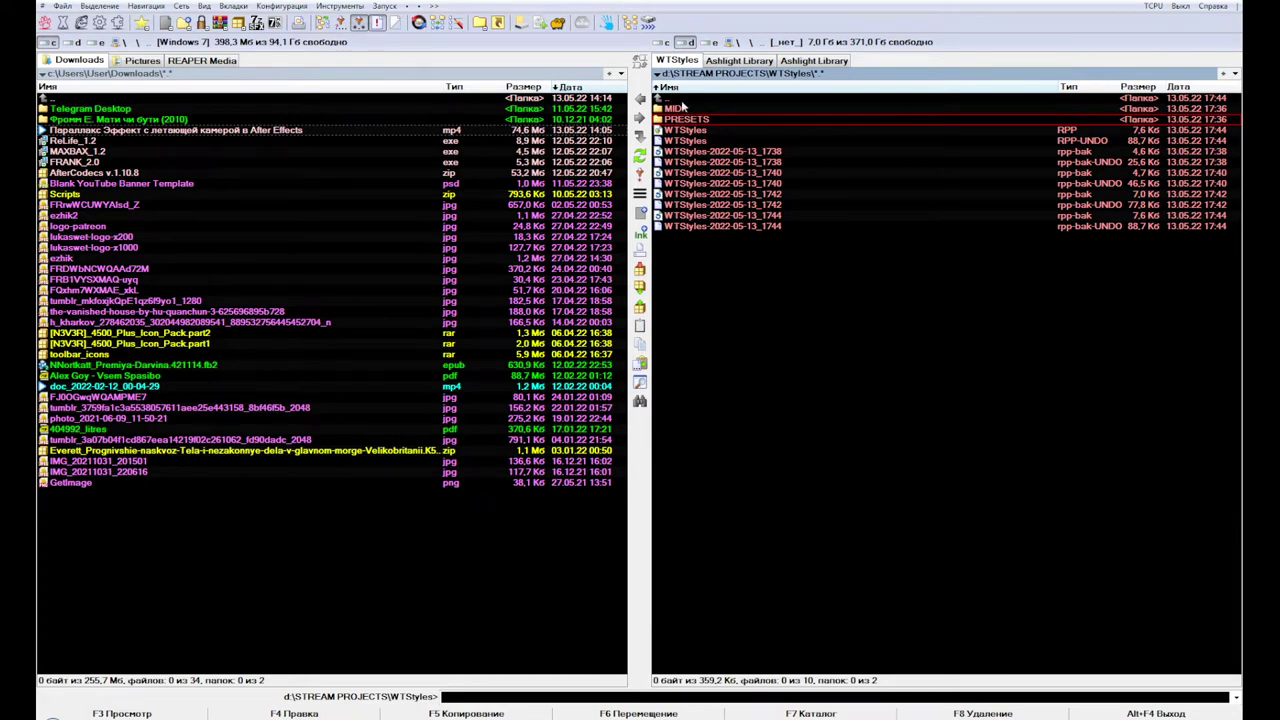
pyautogui.press('super+d')
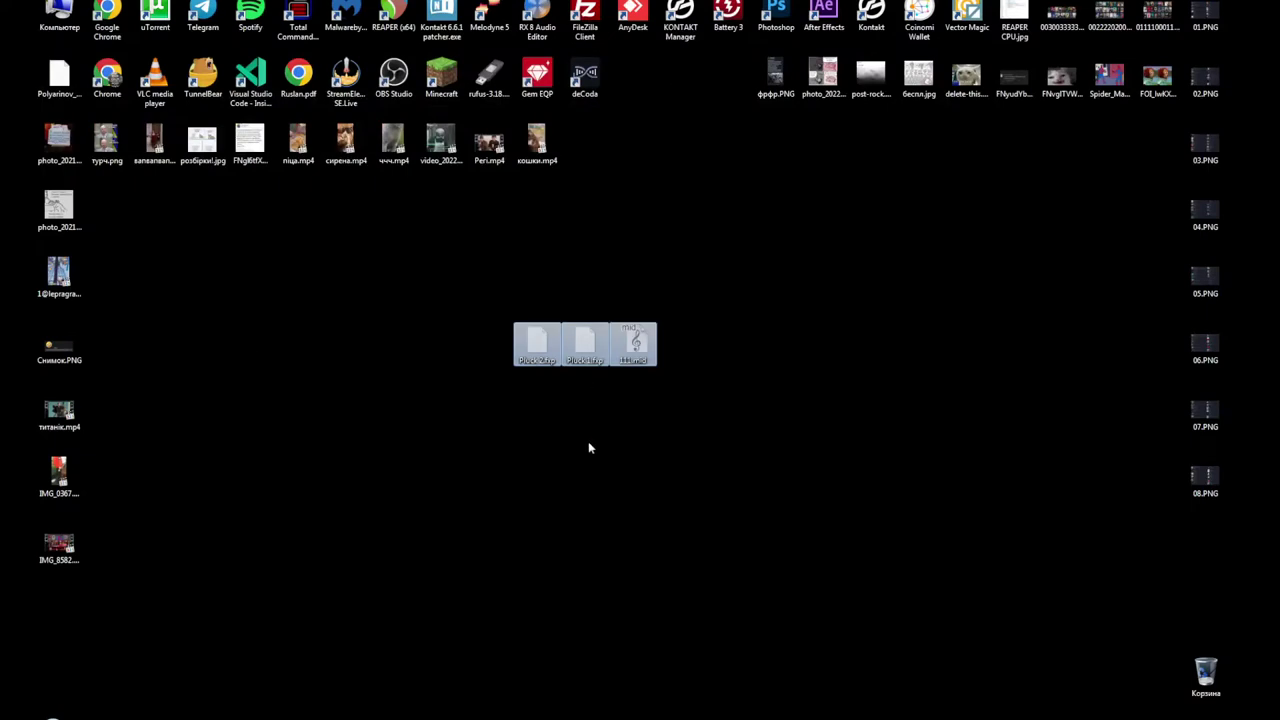
pyautogui.rightClick(808, 266)
pyautogui.moveTo(808, 262); pyautogui.dragTo(365, 434)
pyautogui.click(50, 716)
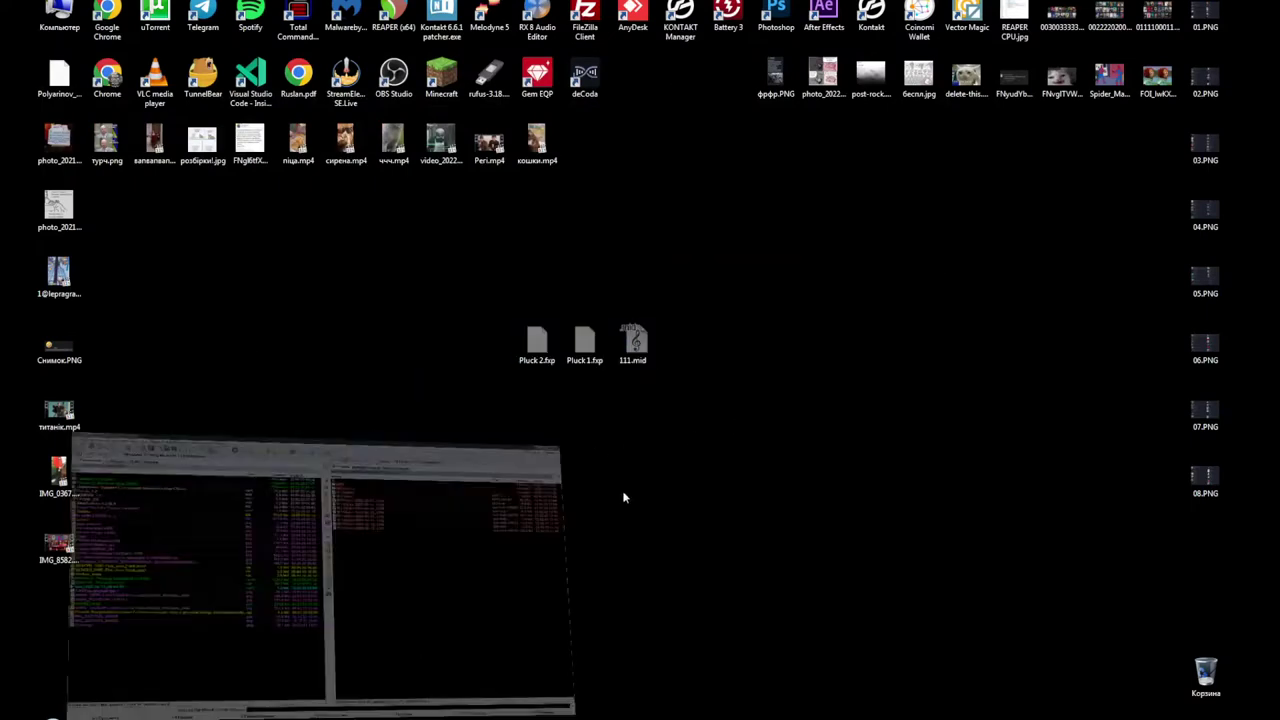
pyautogui.moveTo(824, 407); pyautogui.dragTo(824, 407)
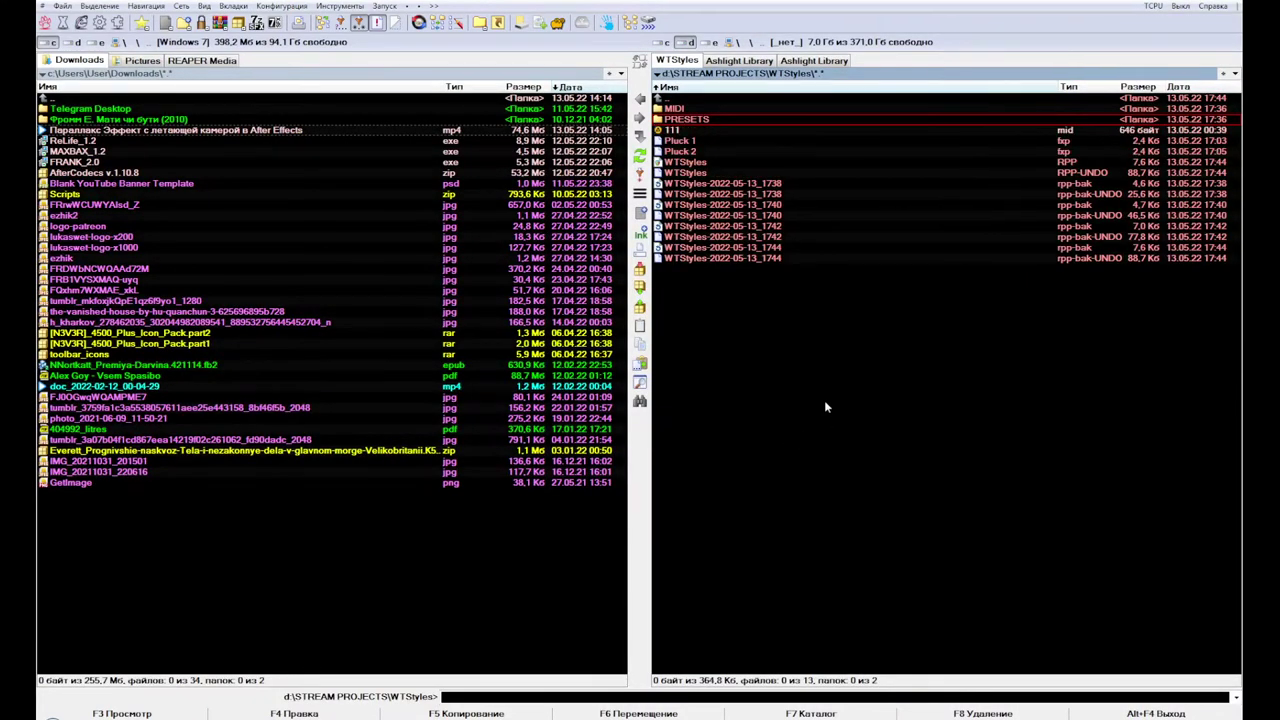
# Step: Move the Pluck 1 and Pluck 2 presets into the PRESETS folder and the 111 MIDI file into the MIDI folder
pyautogui.click(695, 145)
pyautogui.keyDown('shift'); pyautogui.click(694, 153); pyautogui.keyUp('shift')
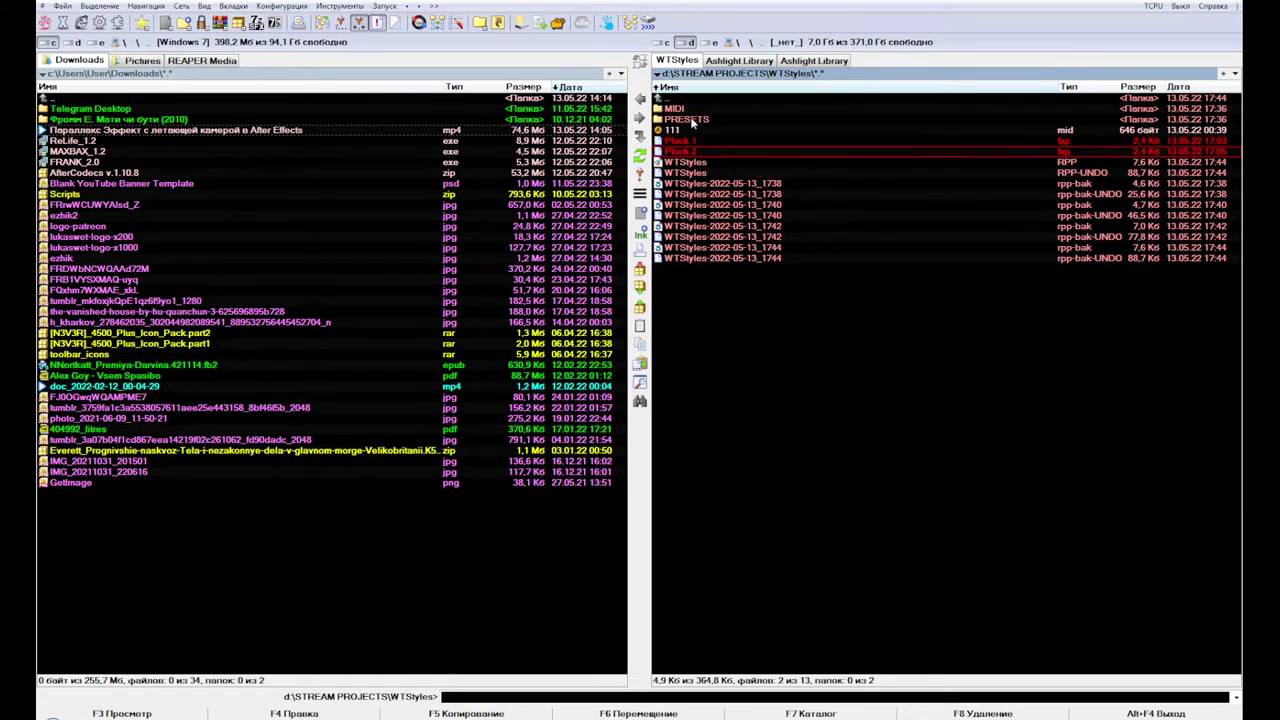
pyautogui.doubleClick(694, 120)
pyautogui.doubleClick(684, 98)
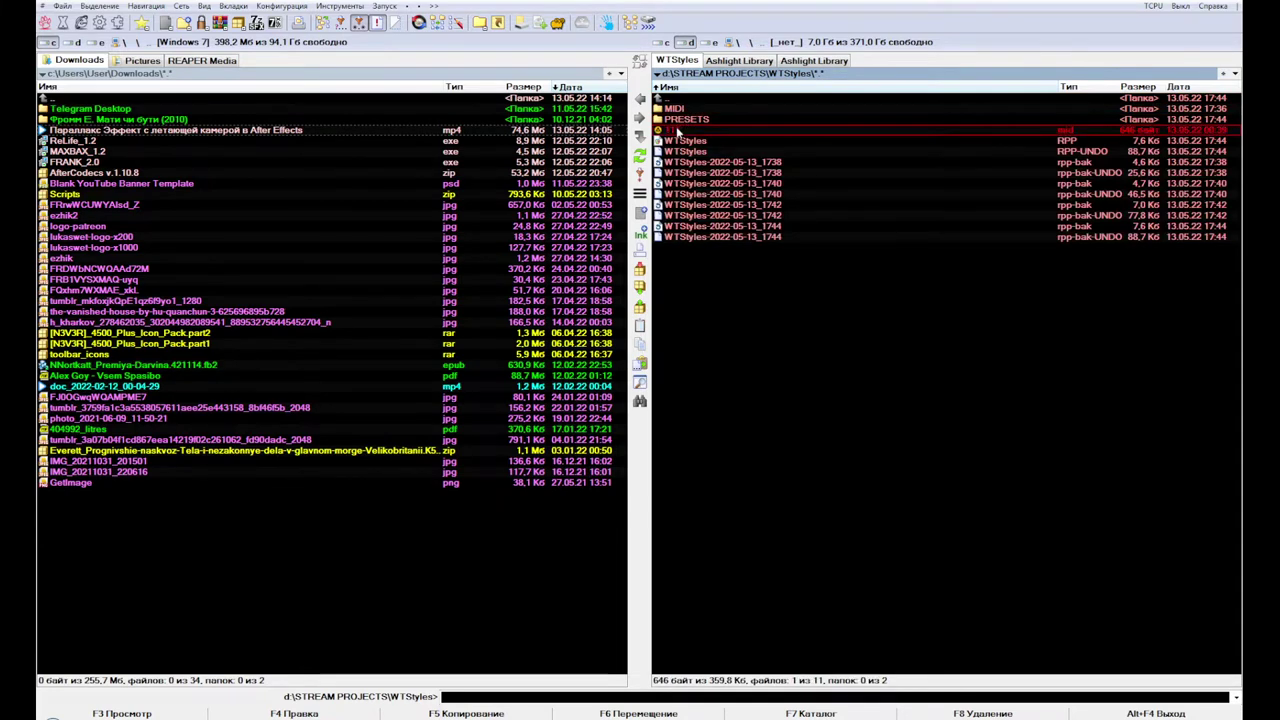
pyautogui.doubleClick(677, 108)
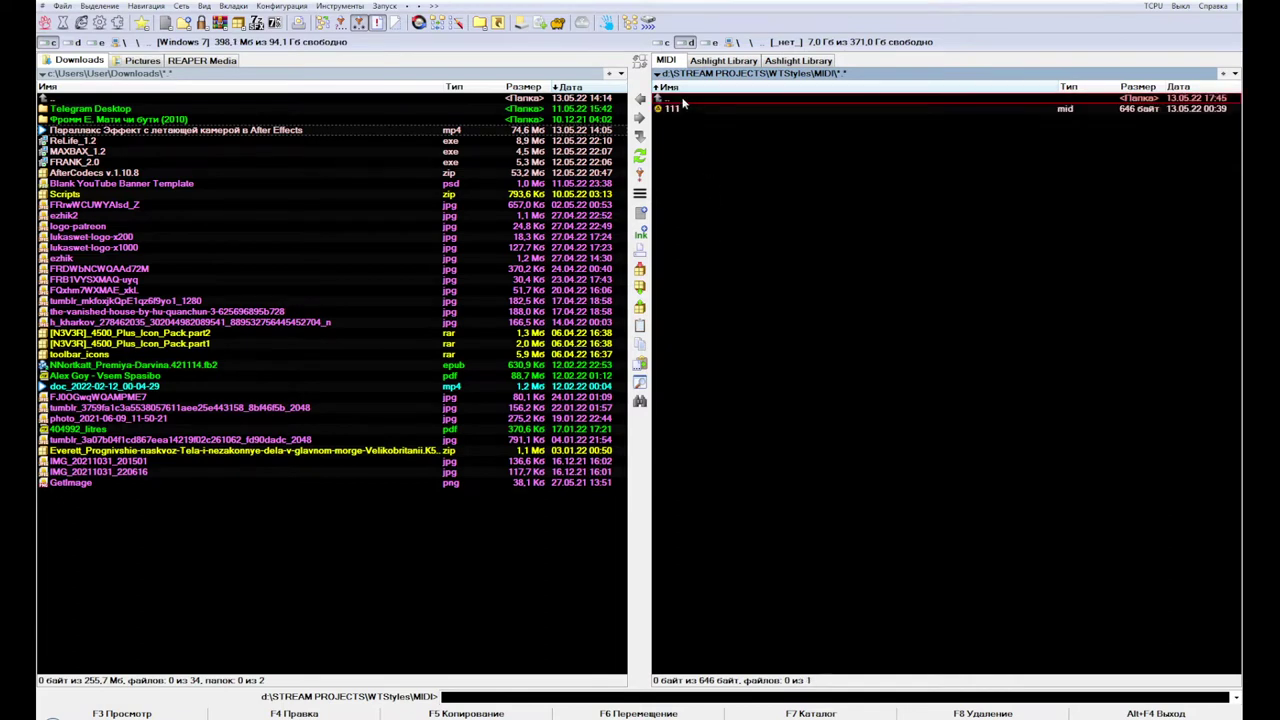
# Step: Rename the 111 MIDI file in the MIDI folder as Chords Harmony
pyautogui.click(677, 110)
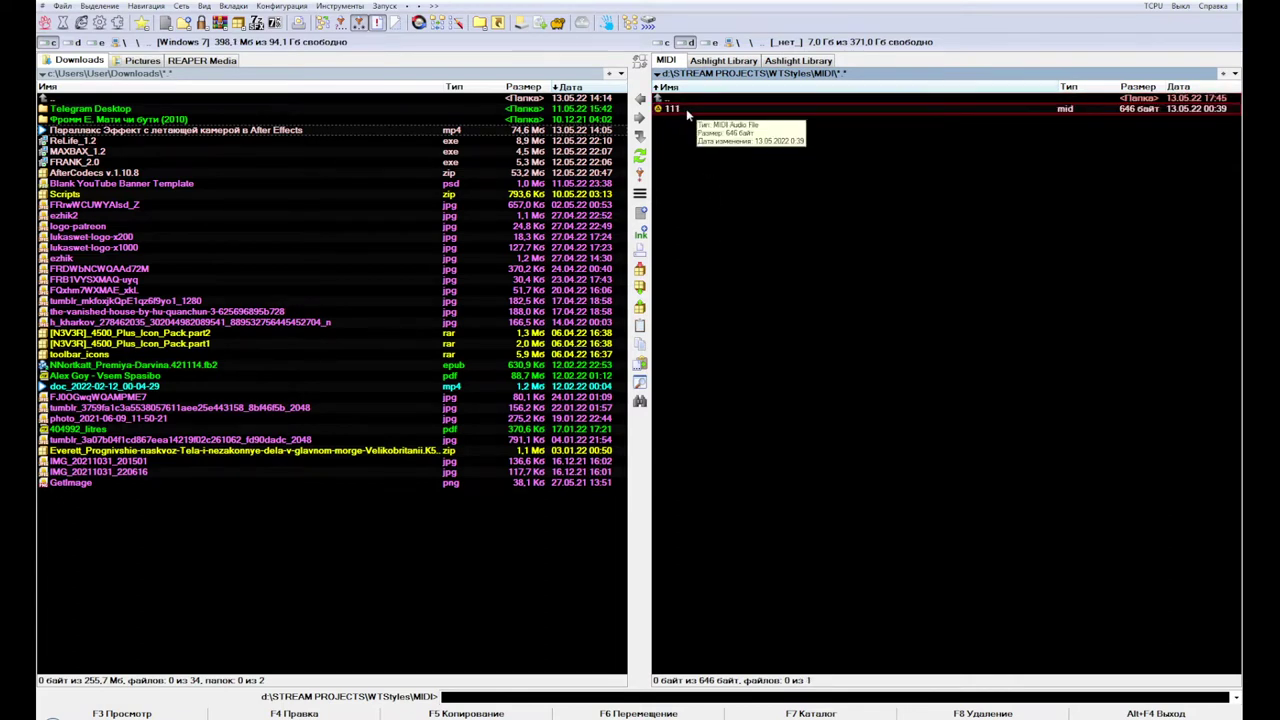
pyautogui.hotkey('shift', 'F6')
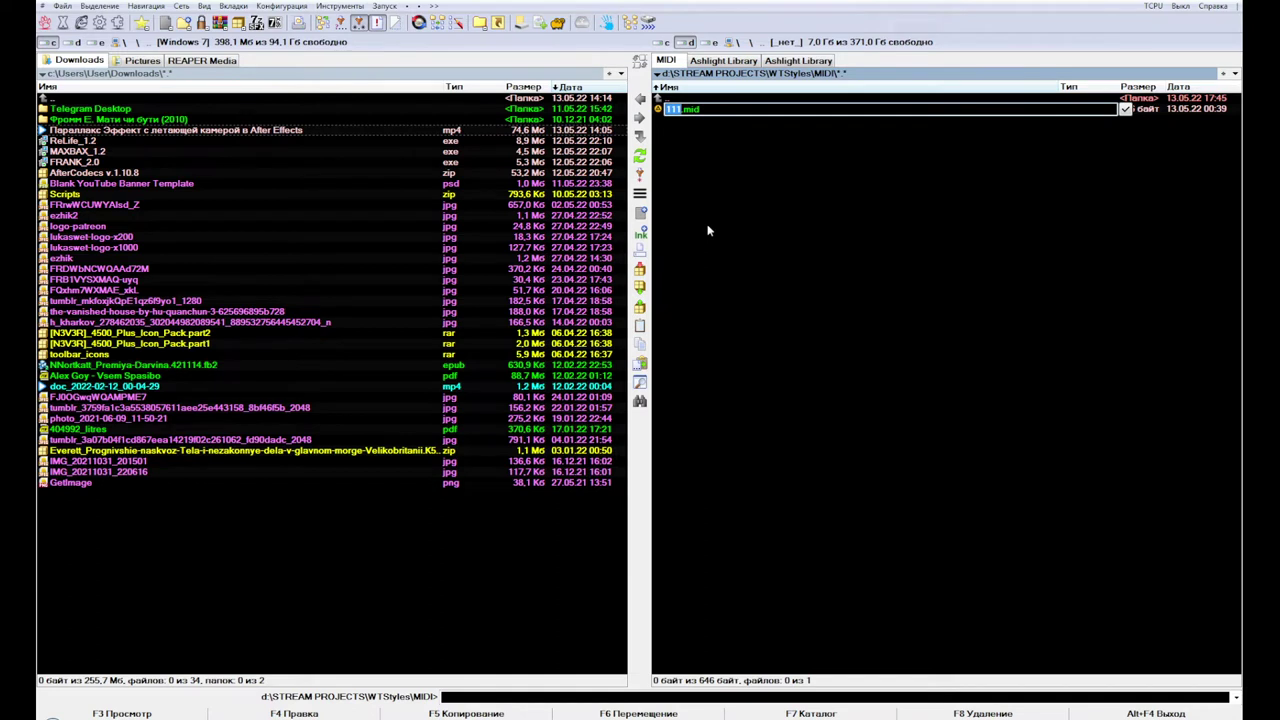
pyautogui.press('BackSpace')
pyautogui.write('Chords Harmony')
pyautogui.press('Return')
# Step: Go back to the WTStyles folder and open PRESETS to check its preset files
pyautogui.doubleClick(699, 98)
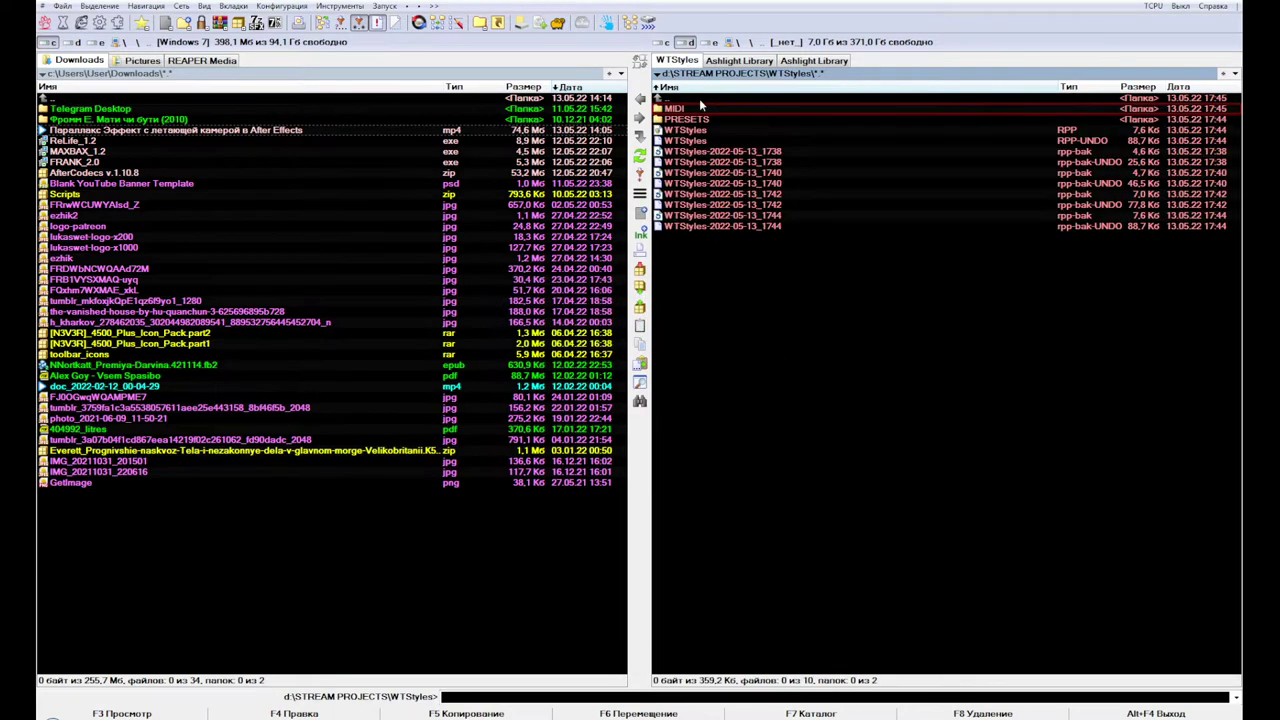
pyautogui.click(699, 120)
pyautogui.doubleClick(699, 120)
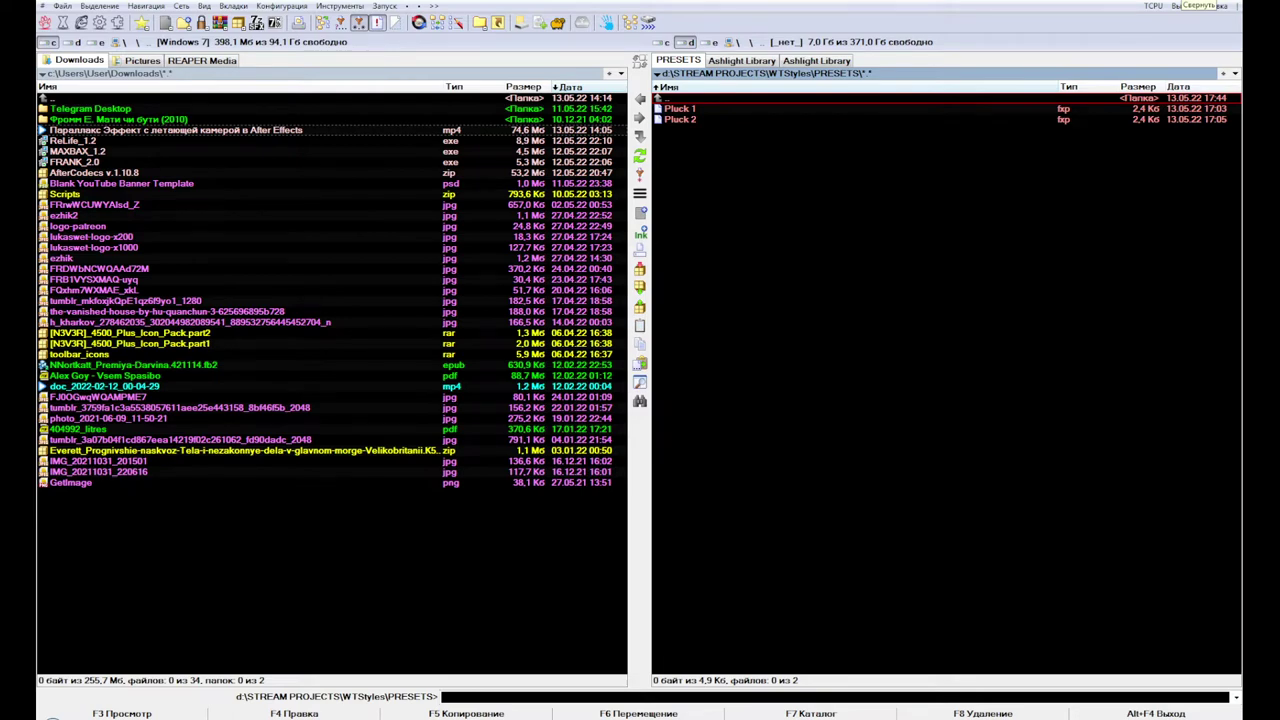
# Step: Switch back to REAPER, add the Serum (Xfer Records) instrument to the Pluck 1 track and close its window
pyautogui.press('super+d')
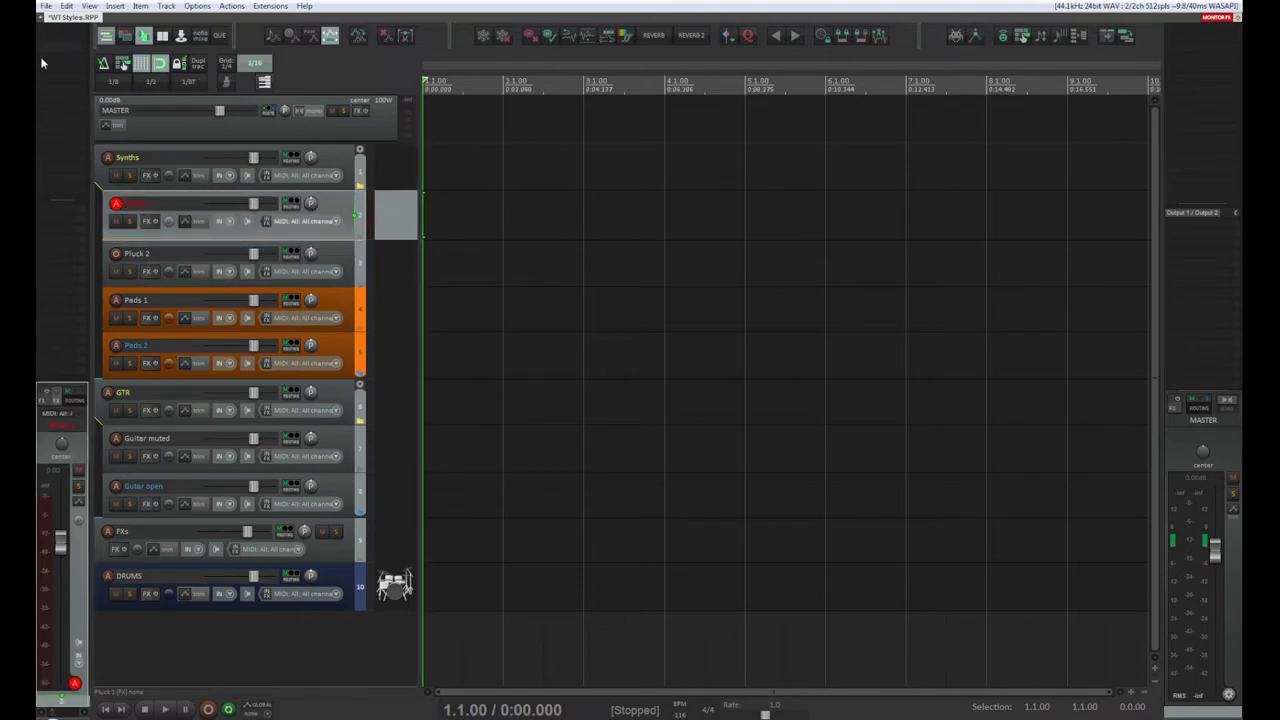
pyautogui.press('f')
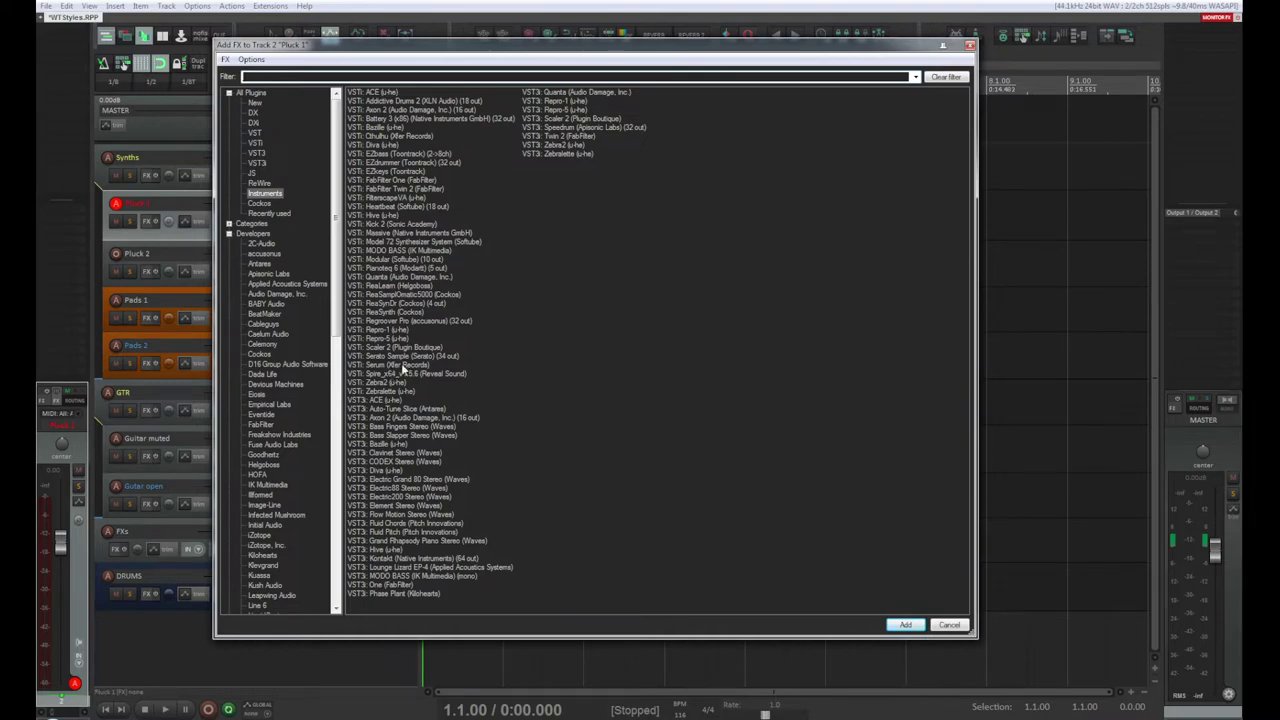
pyautogui.click(397, 366)
pyautogui.doubleClick(397, 366)
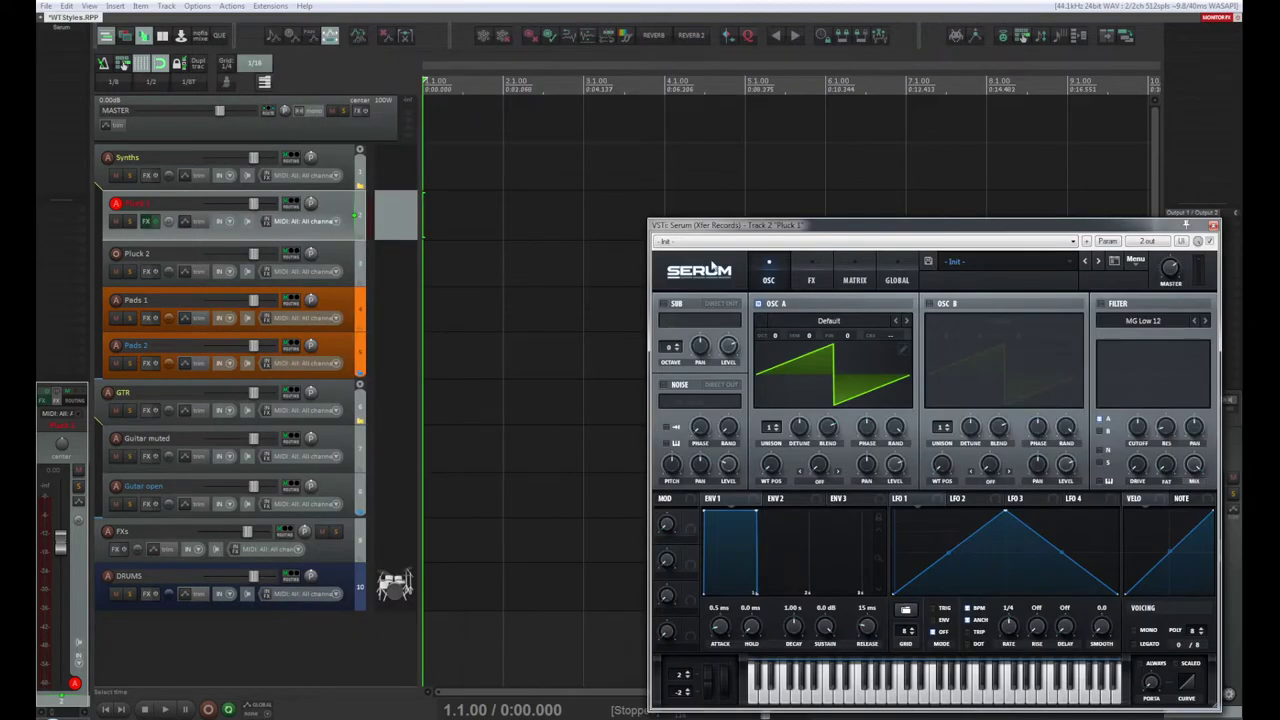
pyautogui.moveTo(758, 237); pyautogui.dragTo(495, 100)
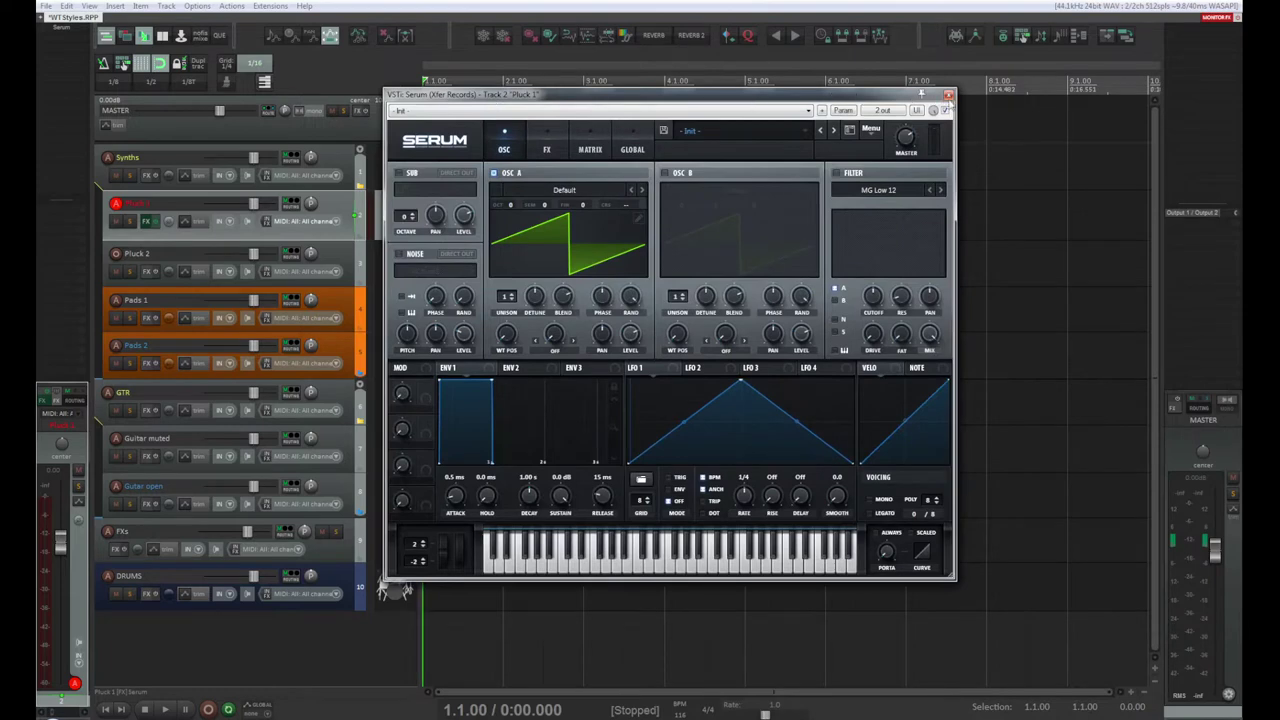
pyautogui.click(948, 95)
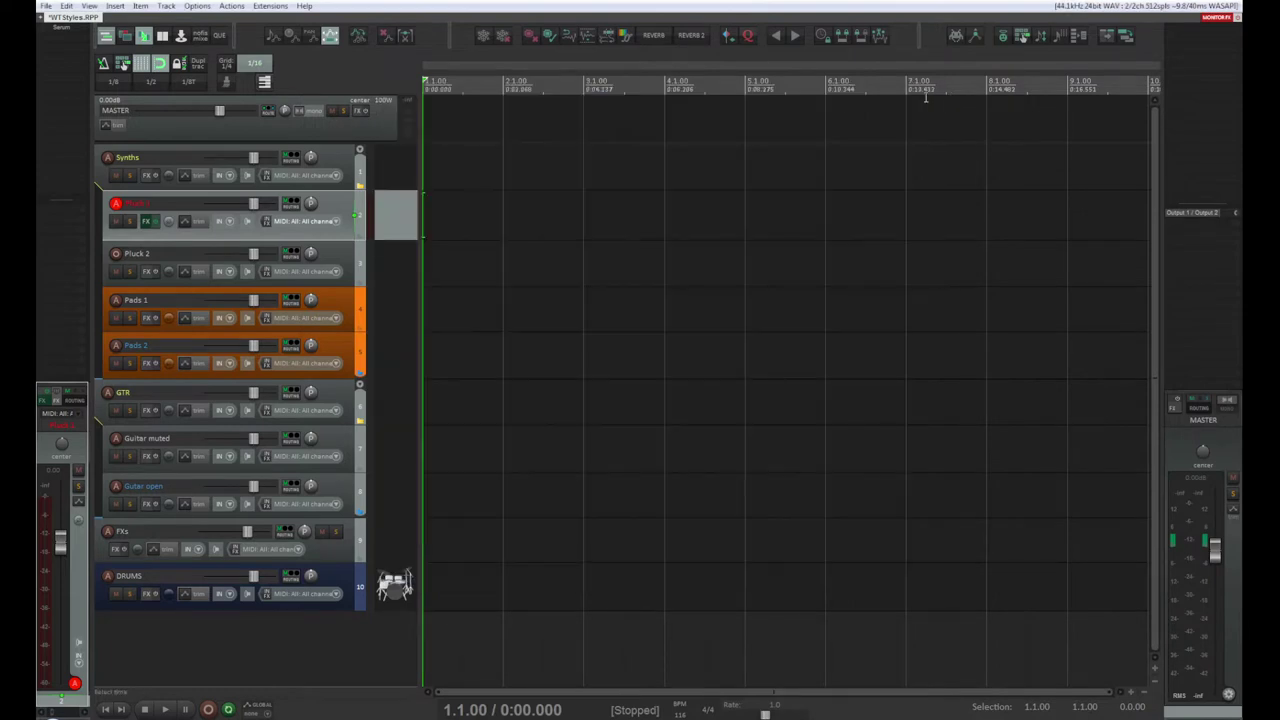
# Step: Copy the Serum instrument from the Pluck 1 track to the Pluck 2 track
pyautogui.click(341, 253)
pyautogui.press('Up')
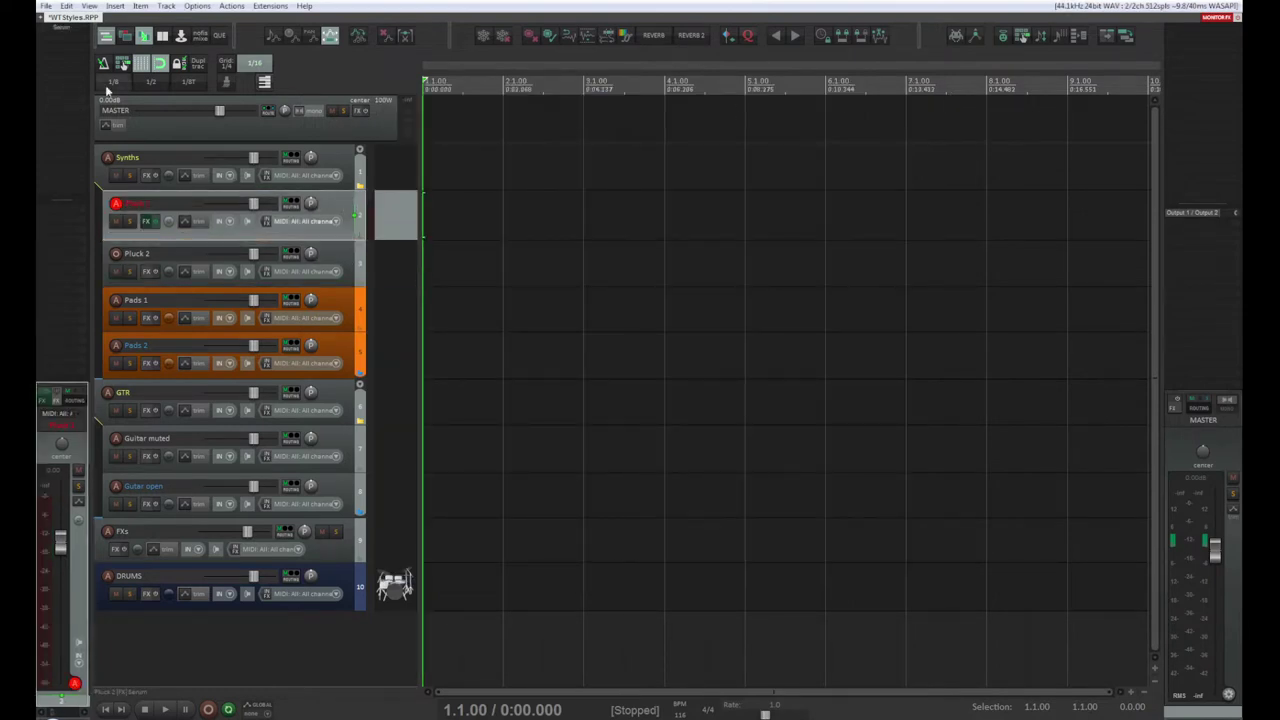
pyautogui.click(336, 256)
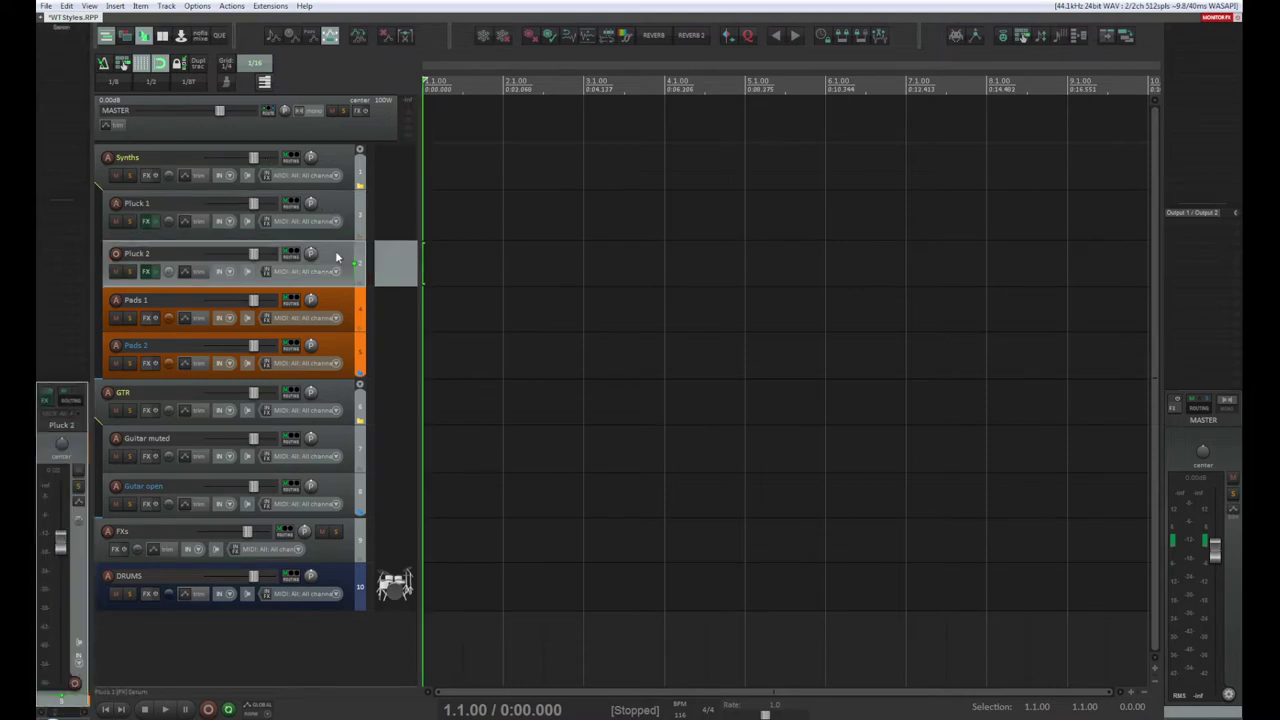
# Step: Open Serum on the Pluck 1 track and bring up its Load Preset dialog
pyautogui.click(333, 221)
pyautogui.click(333, 203)
pyautogui.click(62, 28)
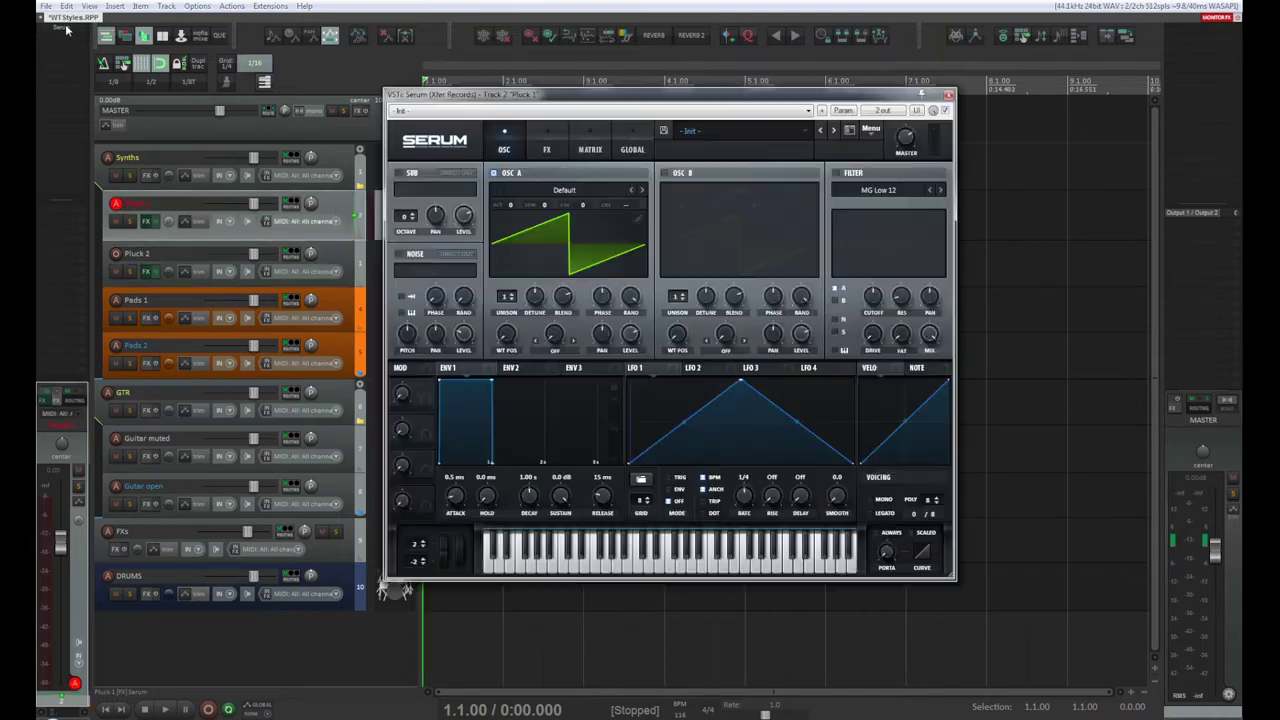
pyautogui.moveTo(545, 100); pyautogui.dragTo(616, 121)
pyautogui.click(945, 155)
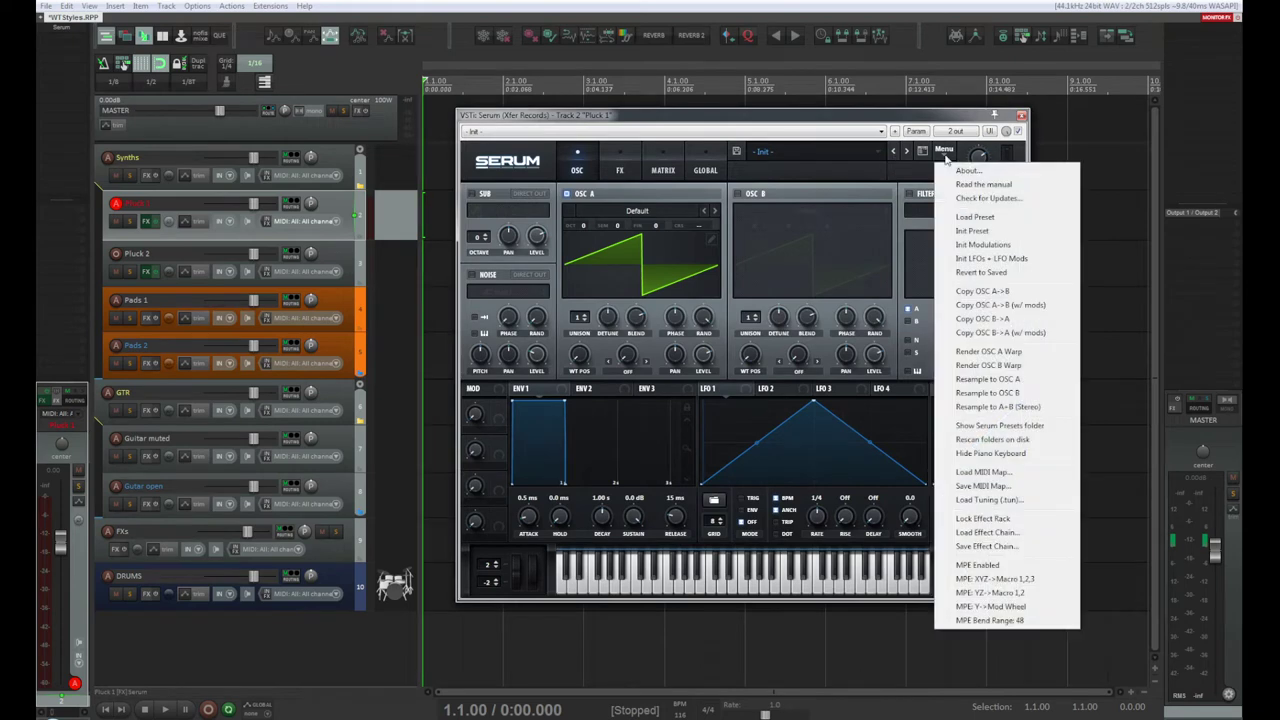
pyautogui.click(975, 217)
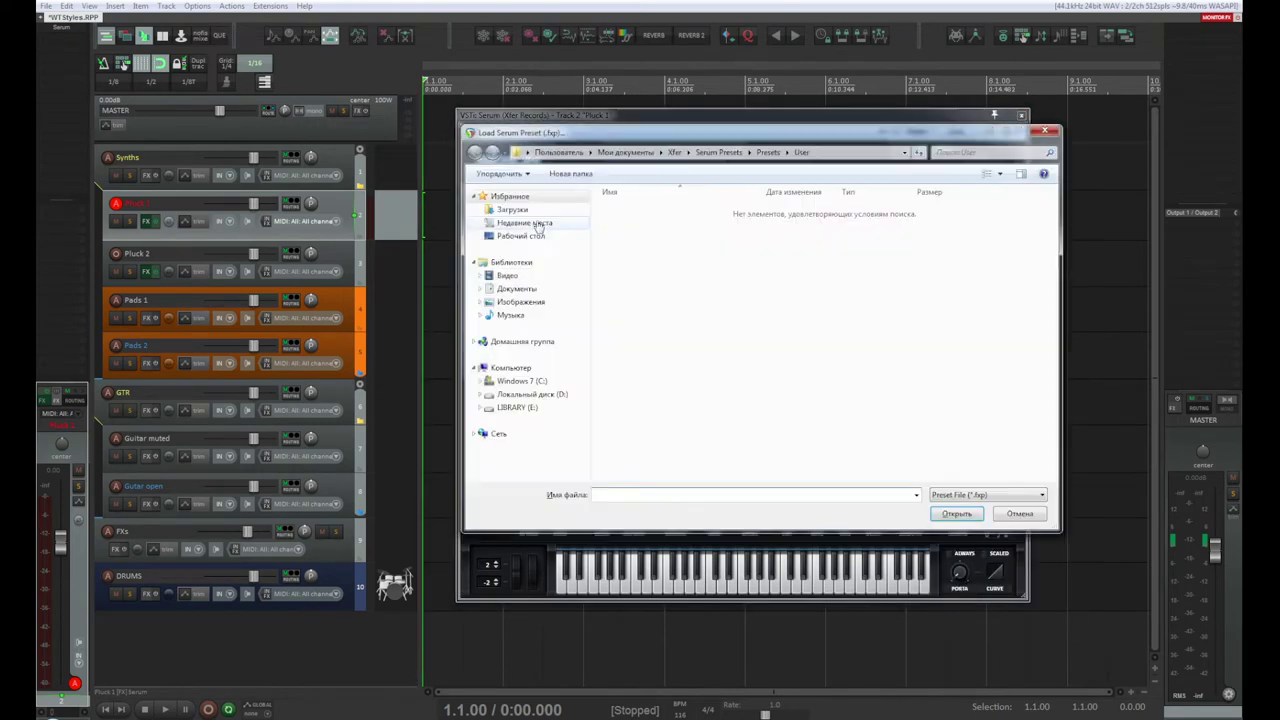
# Step: Load Pluck 1.fxp from the PRESETS folder under D:, STREAM PROJECTS, WTStyles into Serum, and close the instrument window
pyautogui.click(543, 396)
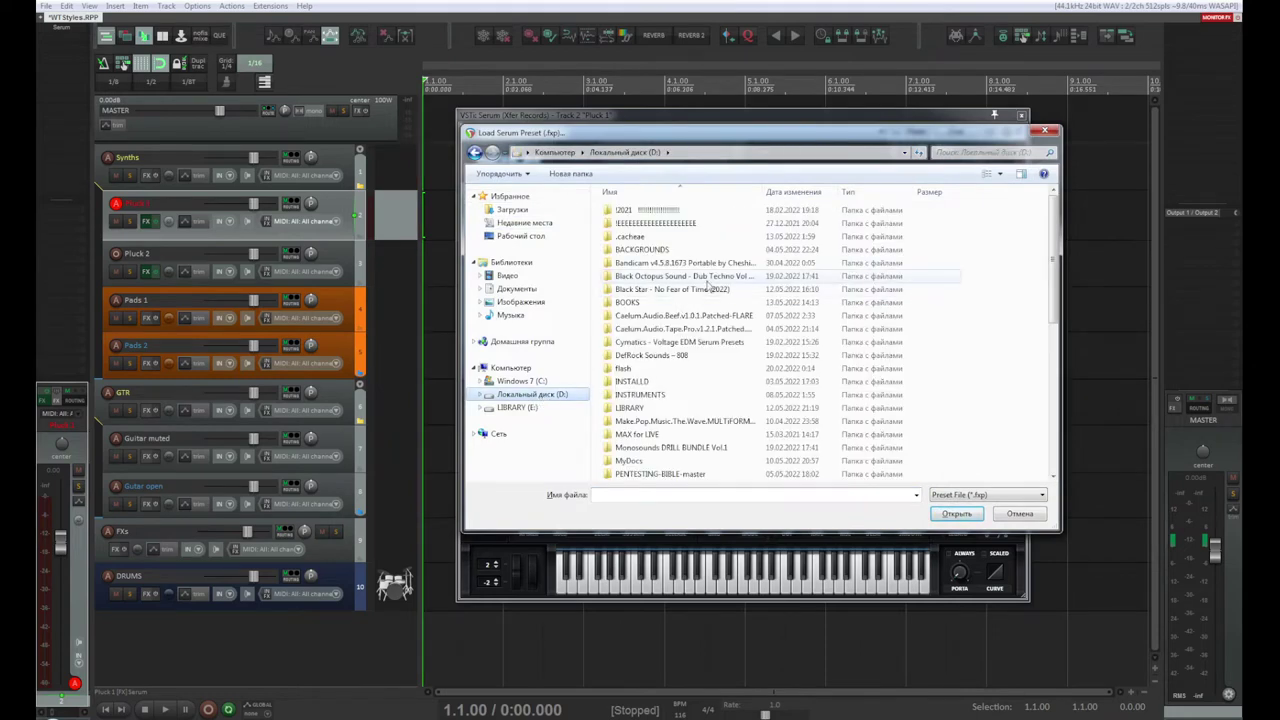
pyautogui.click(682, 449)
pyautogui.scroll(-5, 683, 452)
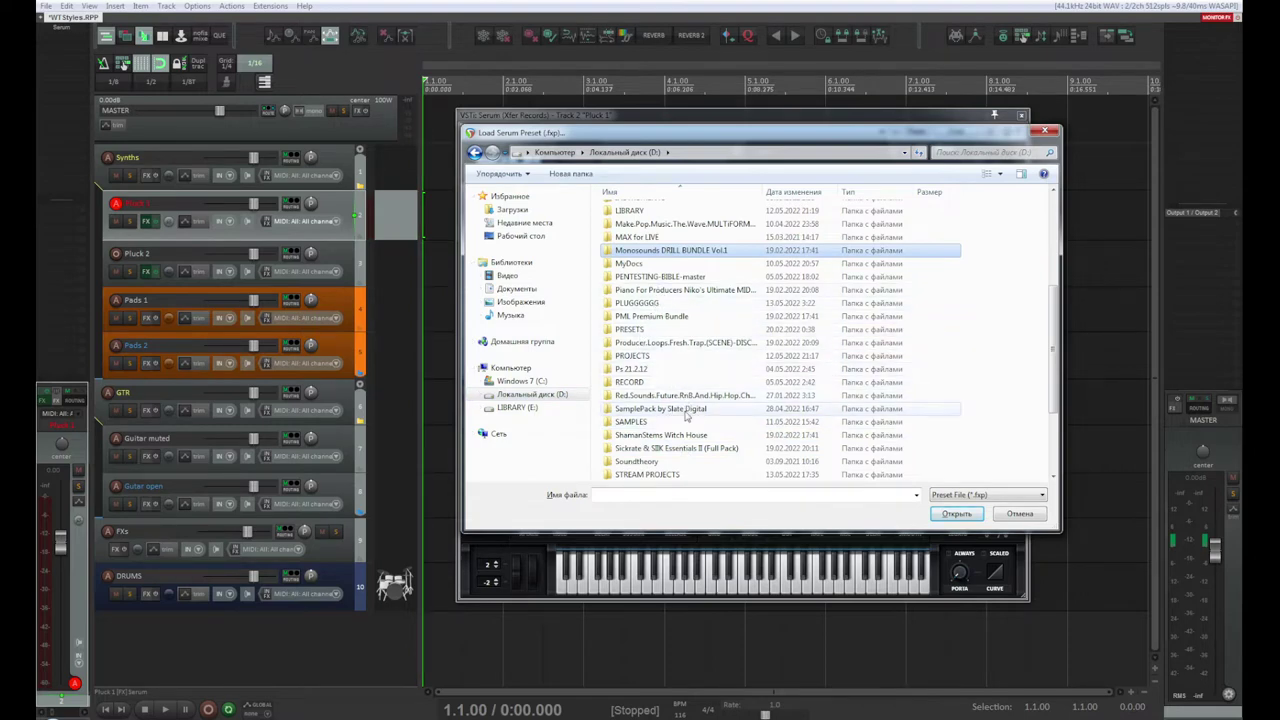
pyautogui.doubleClick(678, 476)
pyautogui.doubleClick(636, 223)
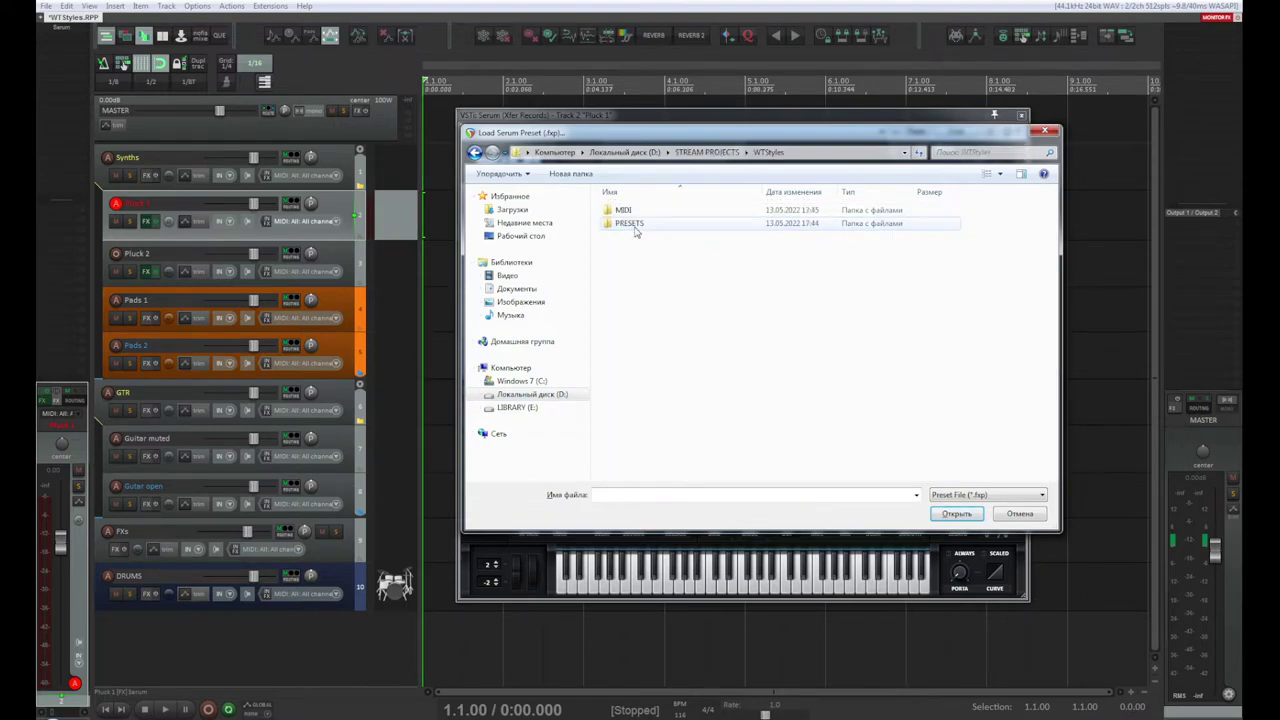
pyautogui.doubleClick(636, 222)
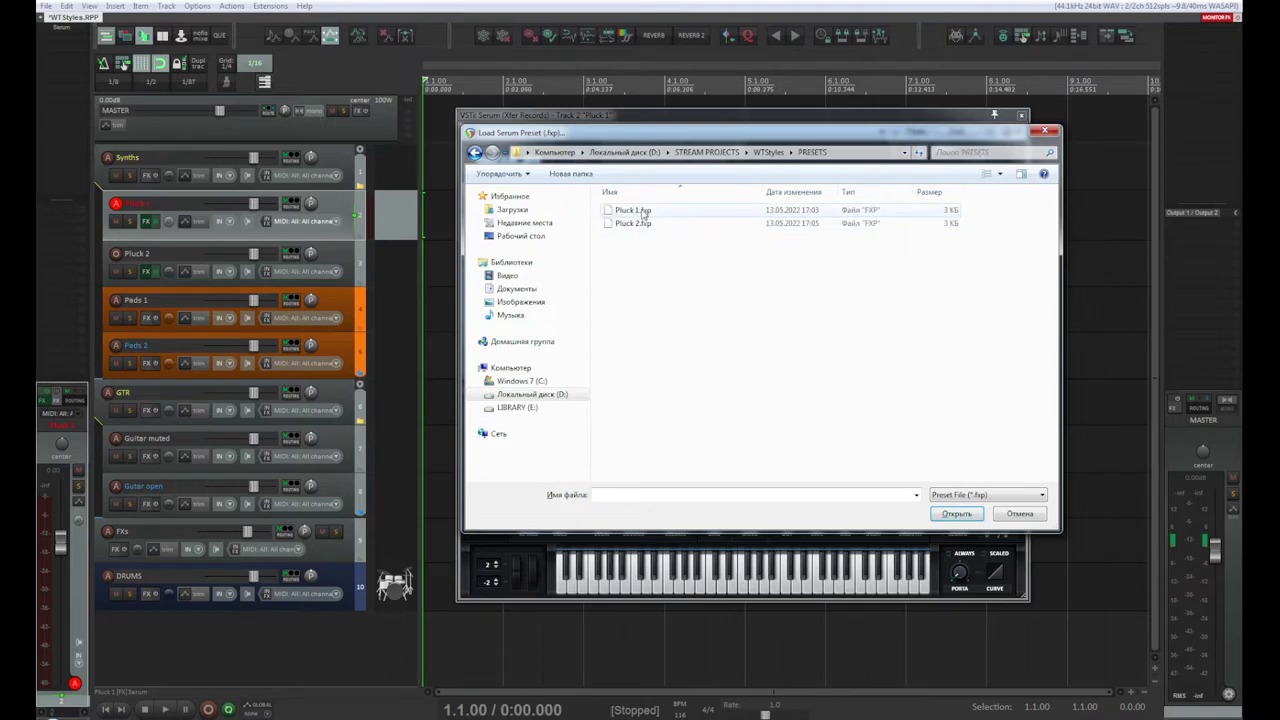
pyautogui.doubleClick(643, 210)
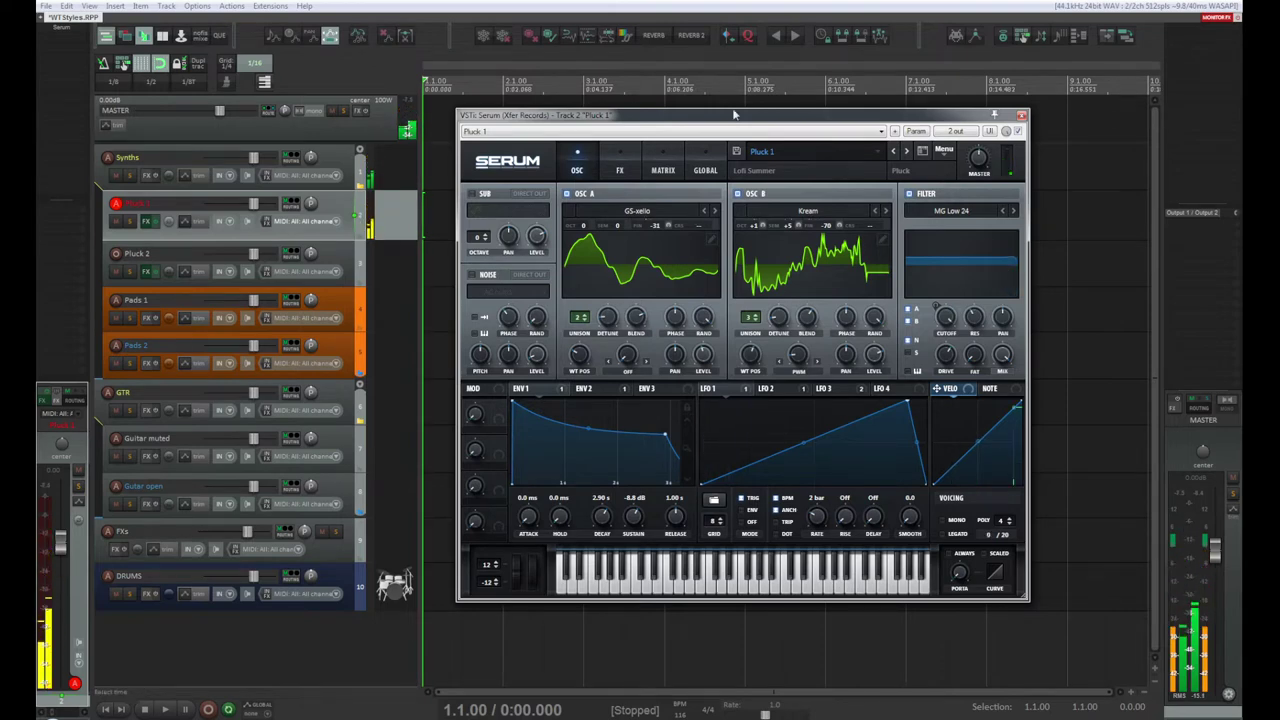
pyautogui.moveTo(741, 120); pyautogui.dragTo(645, 125)
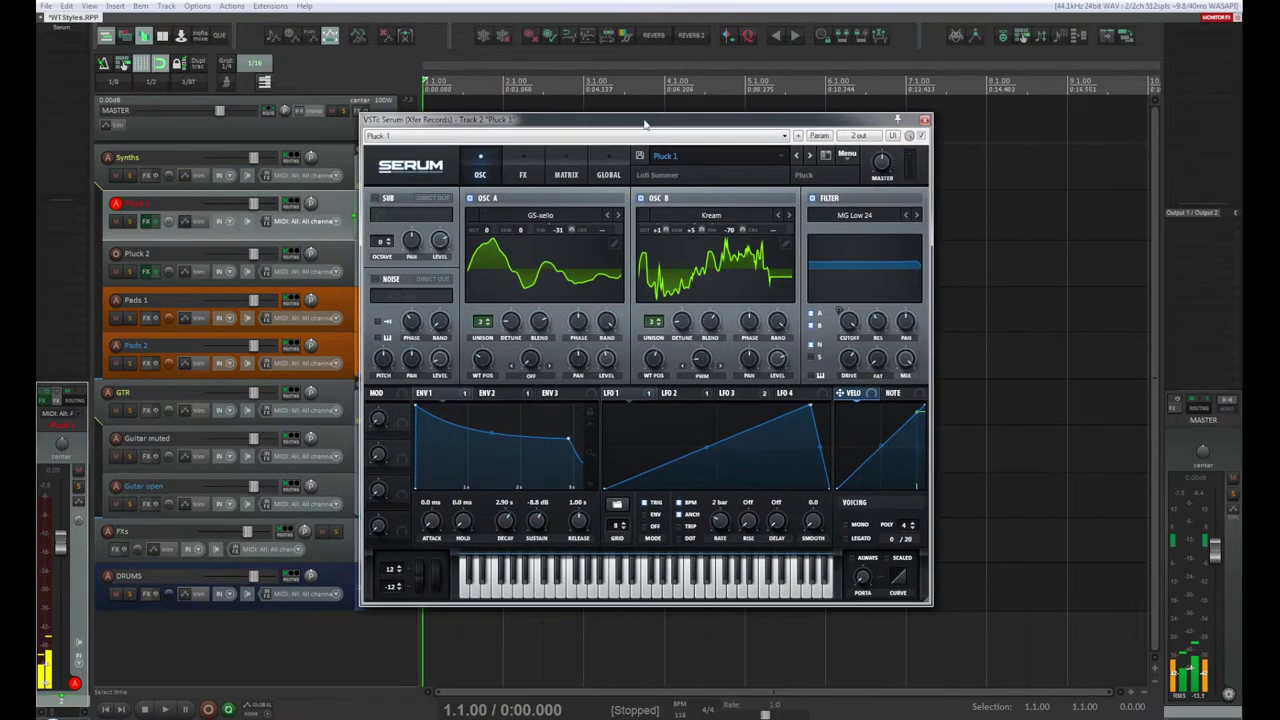
pyautogui.click(925, 121)
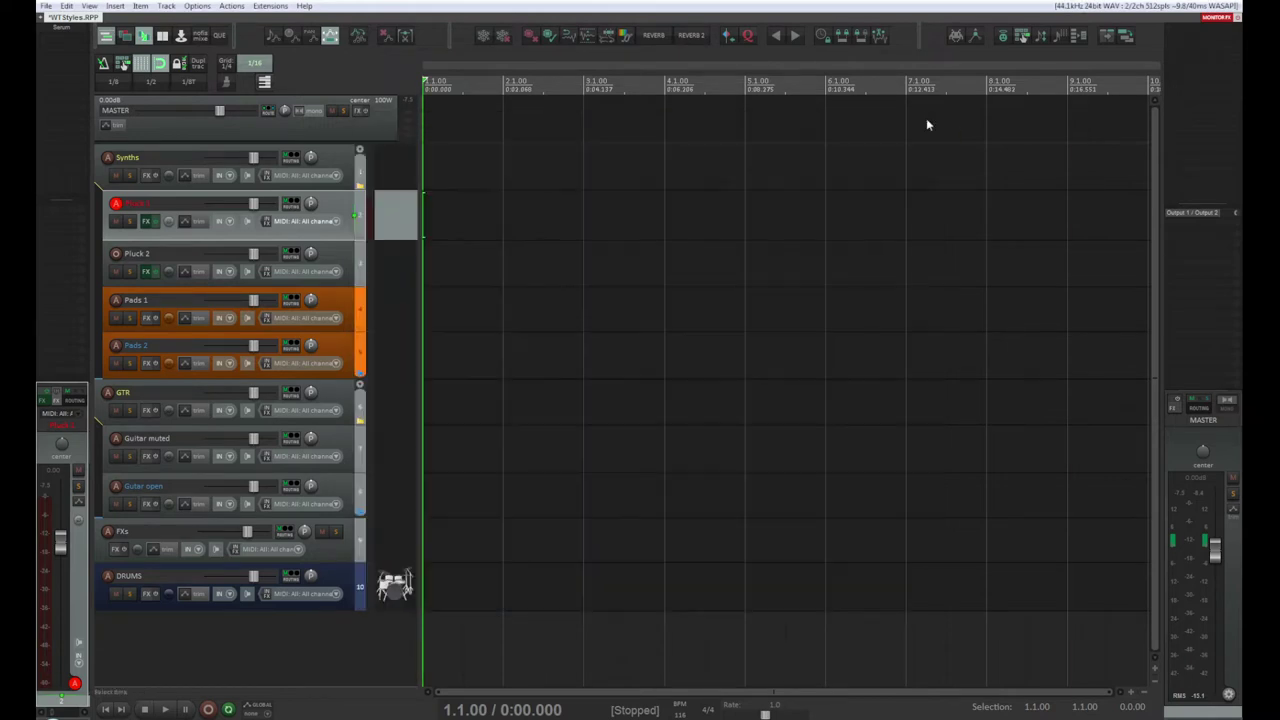
pyautogui.click(340, 254)
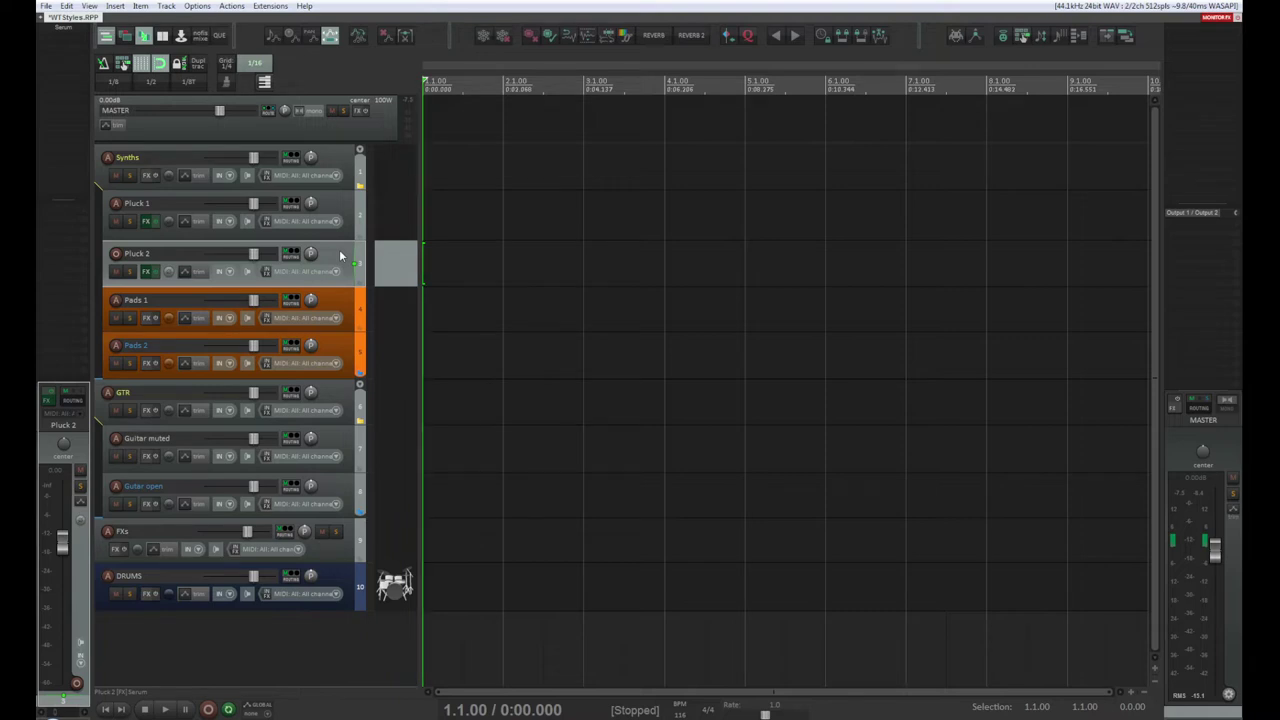
pyautogui.click(350, 305)
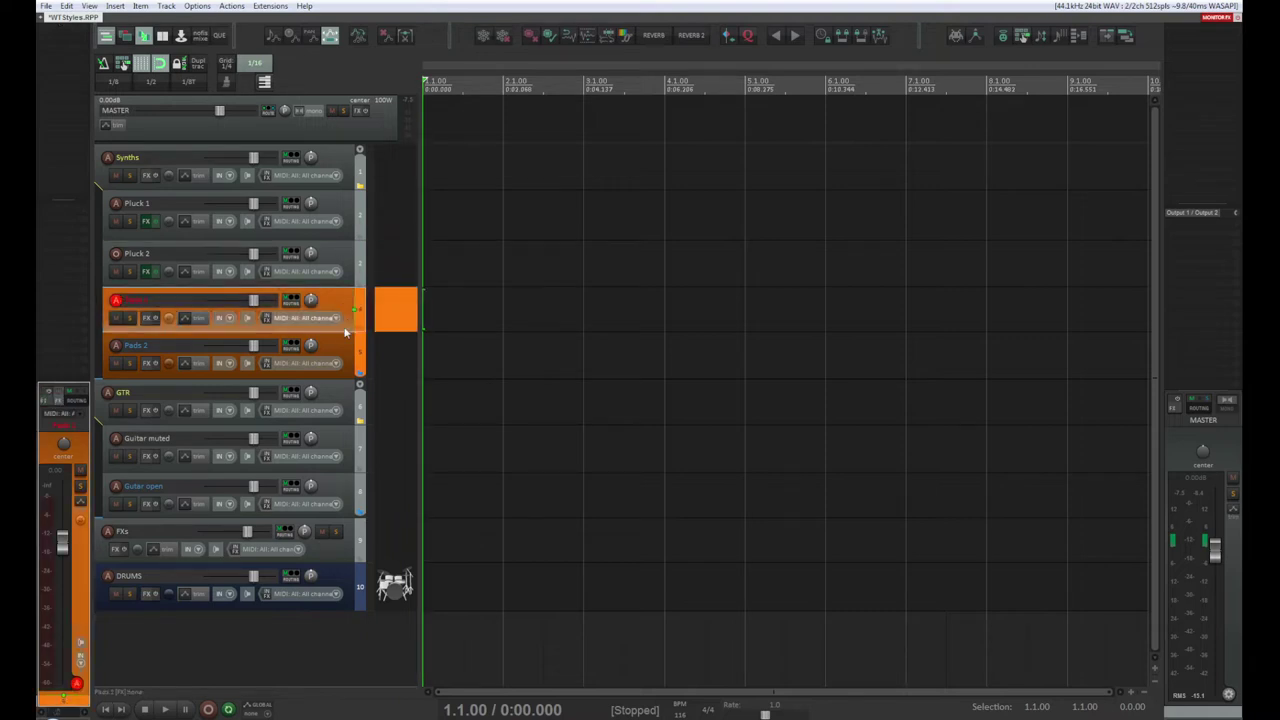
pyautogui.click(341, 345)
pyautogui.click(337, 299)
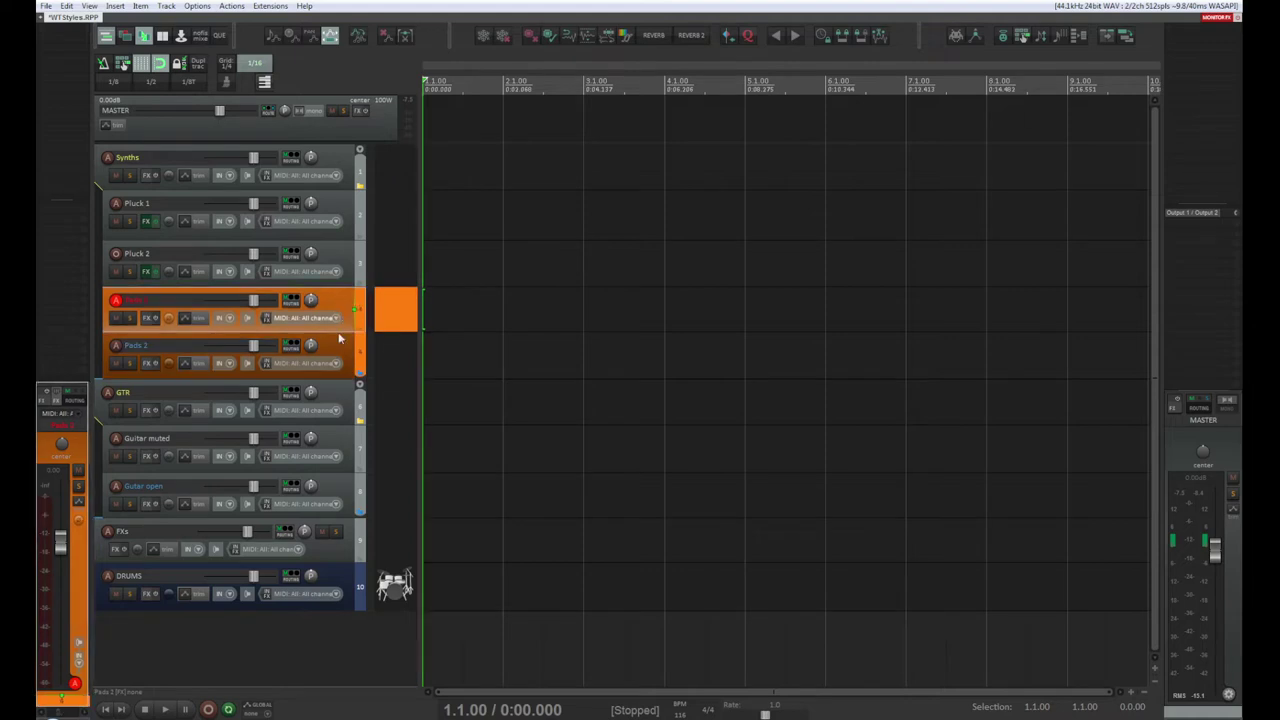
pyautogui.click(340, 347)
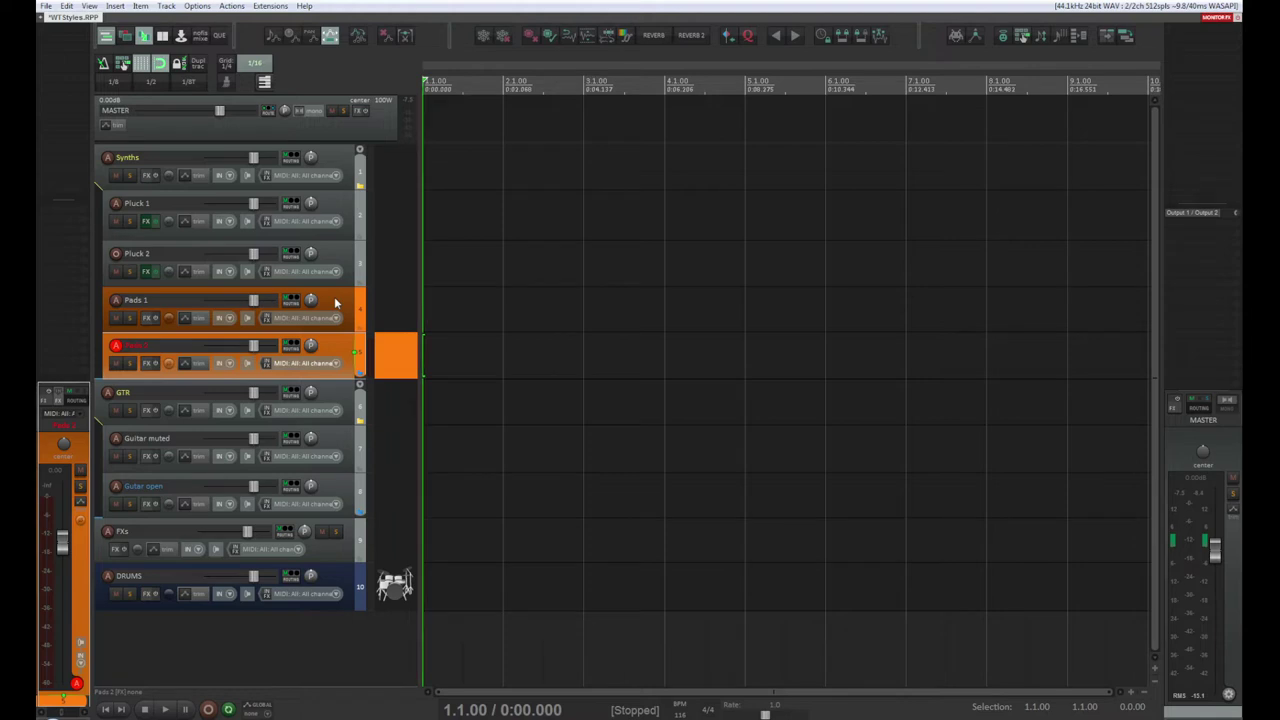
# Step: Open Serum on the Pluck 2 track and bring up its Load Preset dialog
pyautogui.click(337, 252)
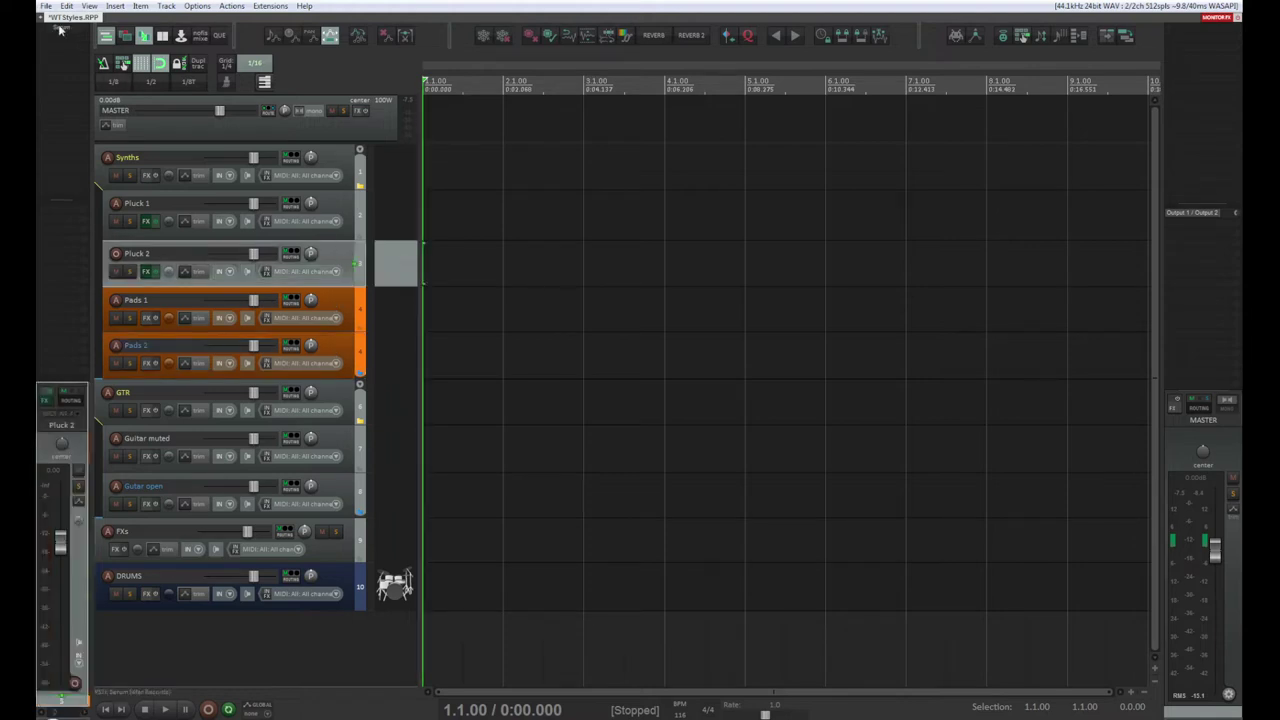
pyautogui.hotkey('shift', 'f')
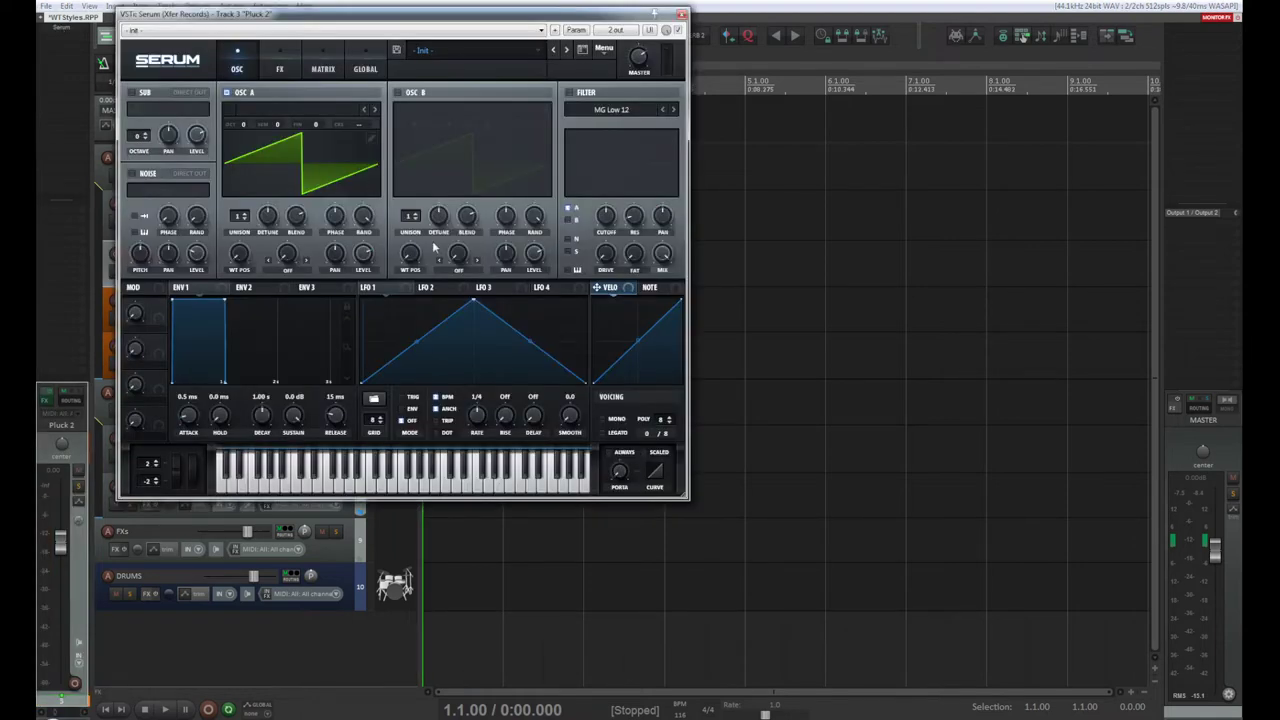
pyautogui.click(604, 50)
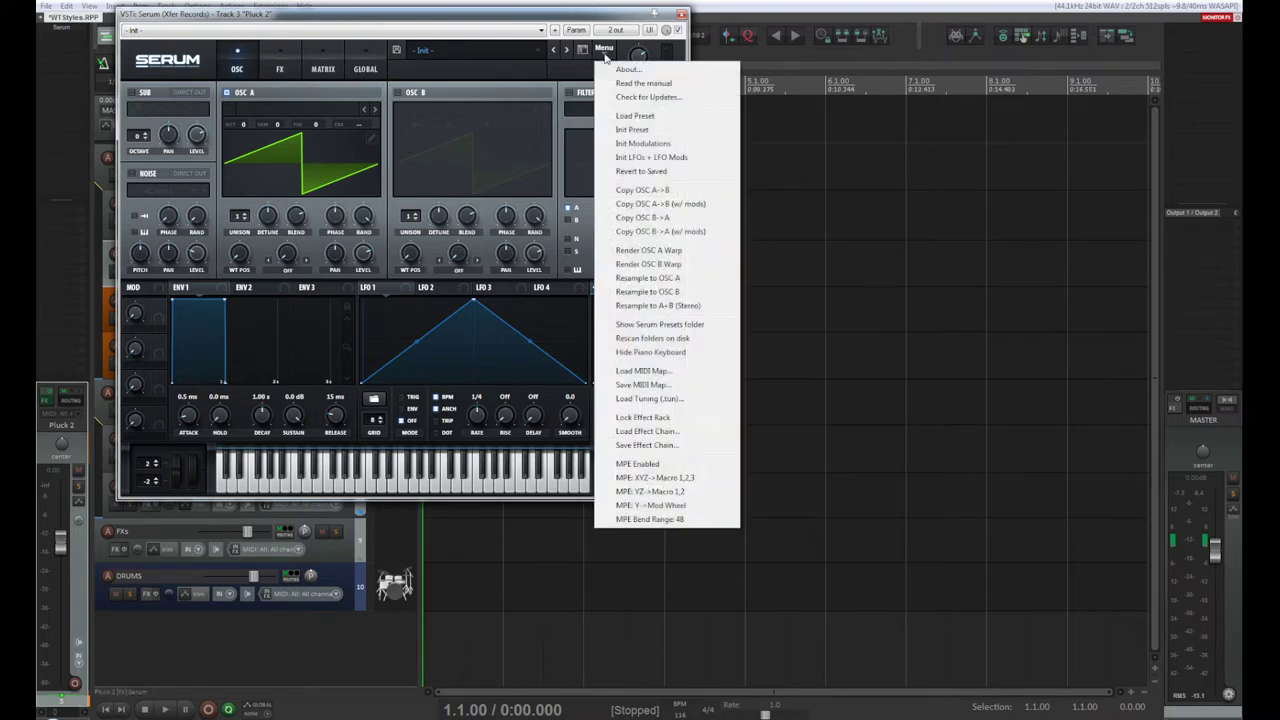
pyautogui.click(660, 116)
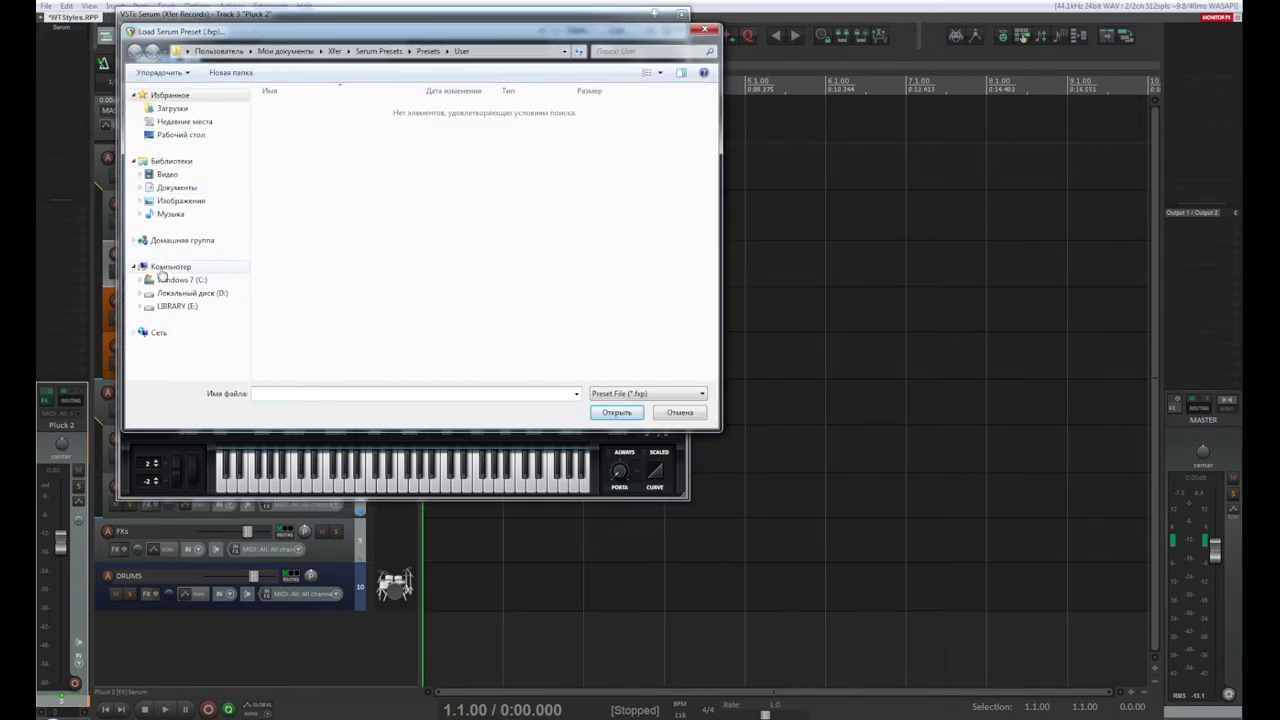
# Step: Load the Pluck 2 preset from the PRESETS folder under D:, STREAM PROJECTS, WTStyles into Serum
pyautogui.click(196, 293)
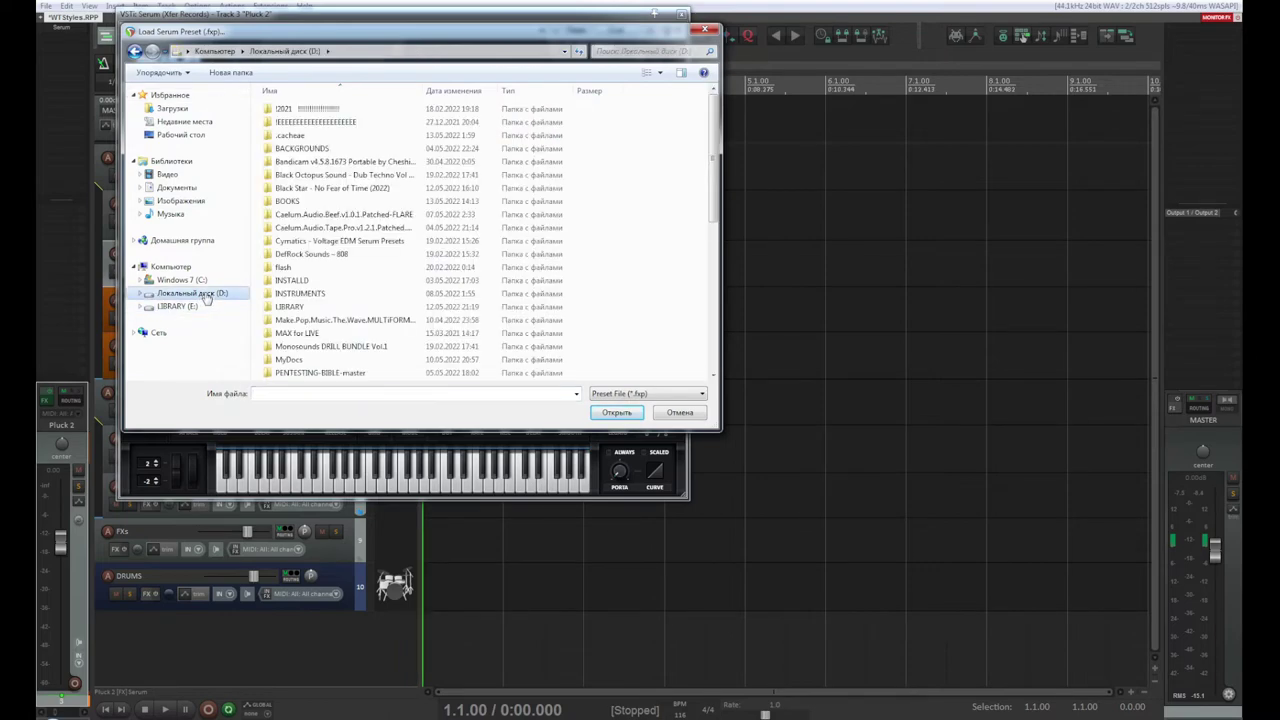
pyautogui.scroll(-8, 318, 313)
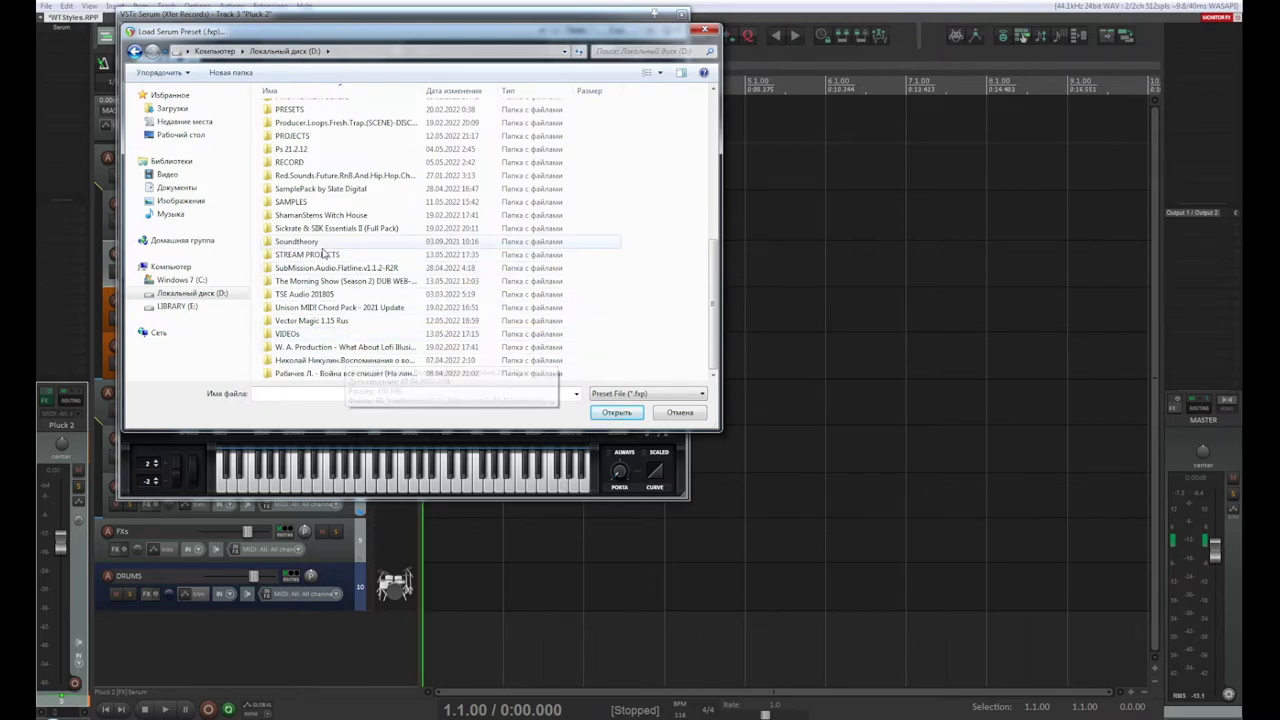
pyautogui.doubleClick(326, 258)
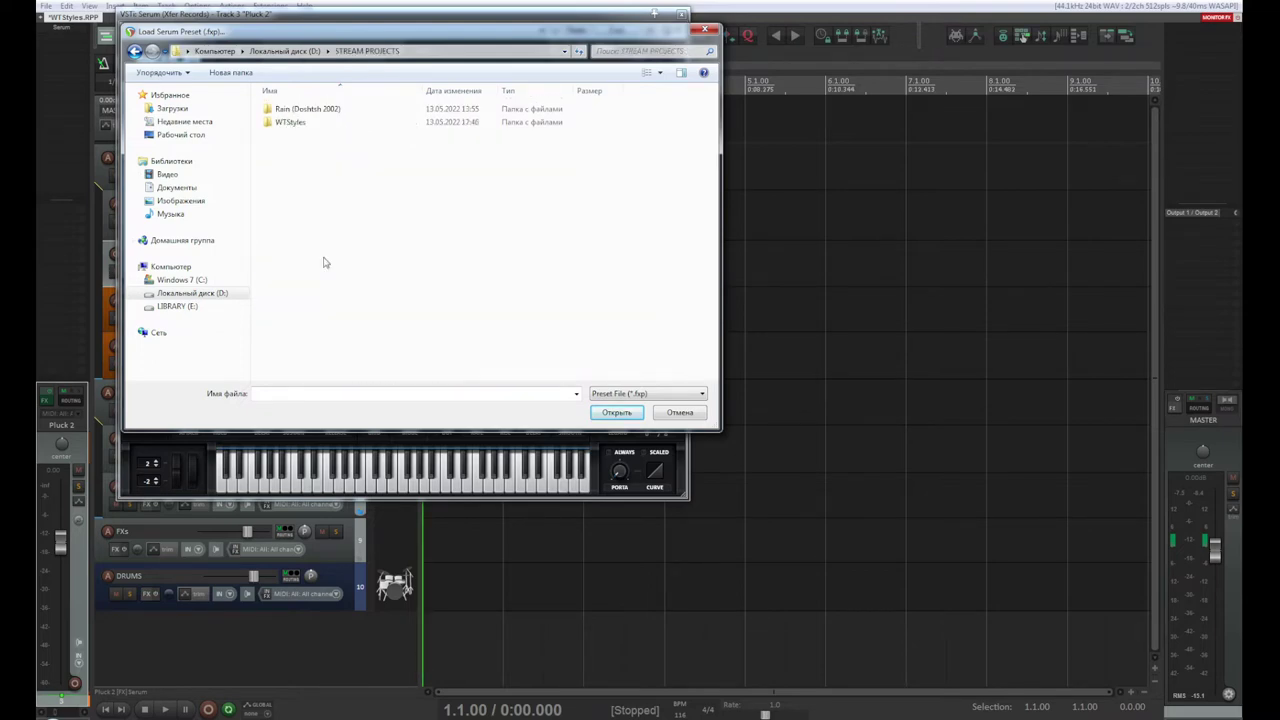
pyautogui.doubleClick(293, 122)
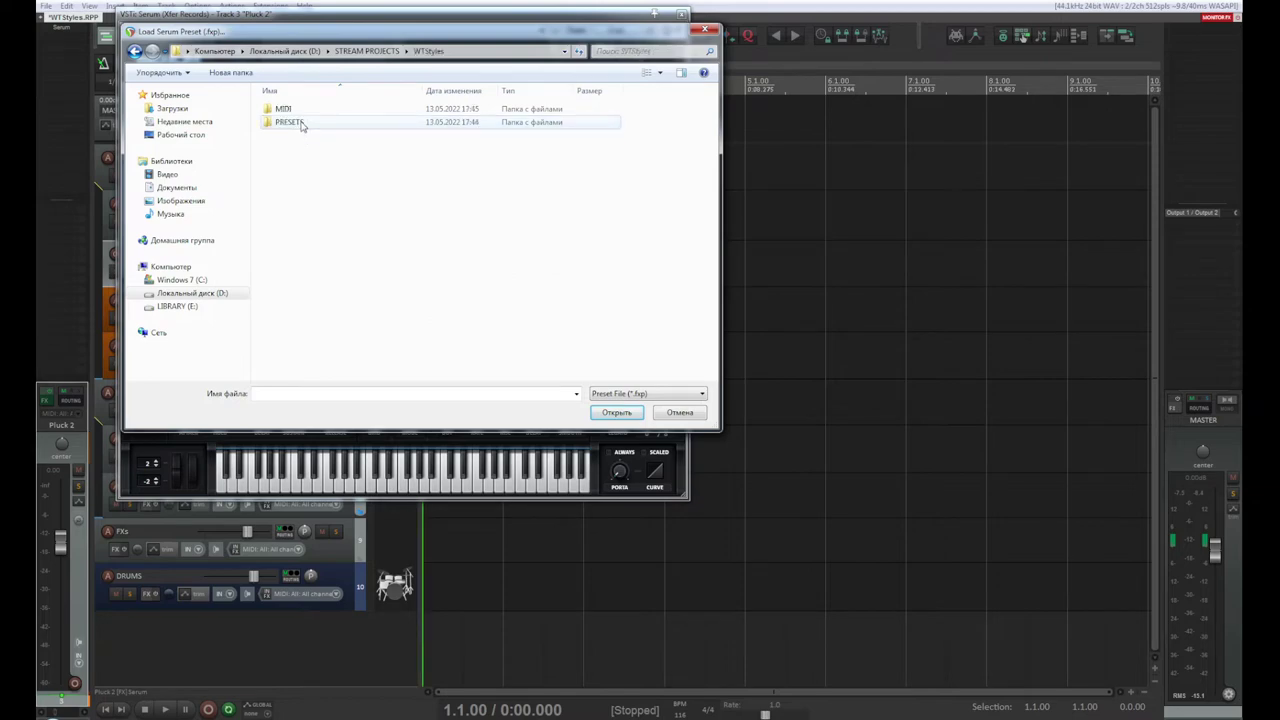
pyautogui.doubleClick(289, 122)
pyautogui.doubleClick(302, 124)
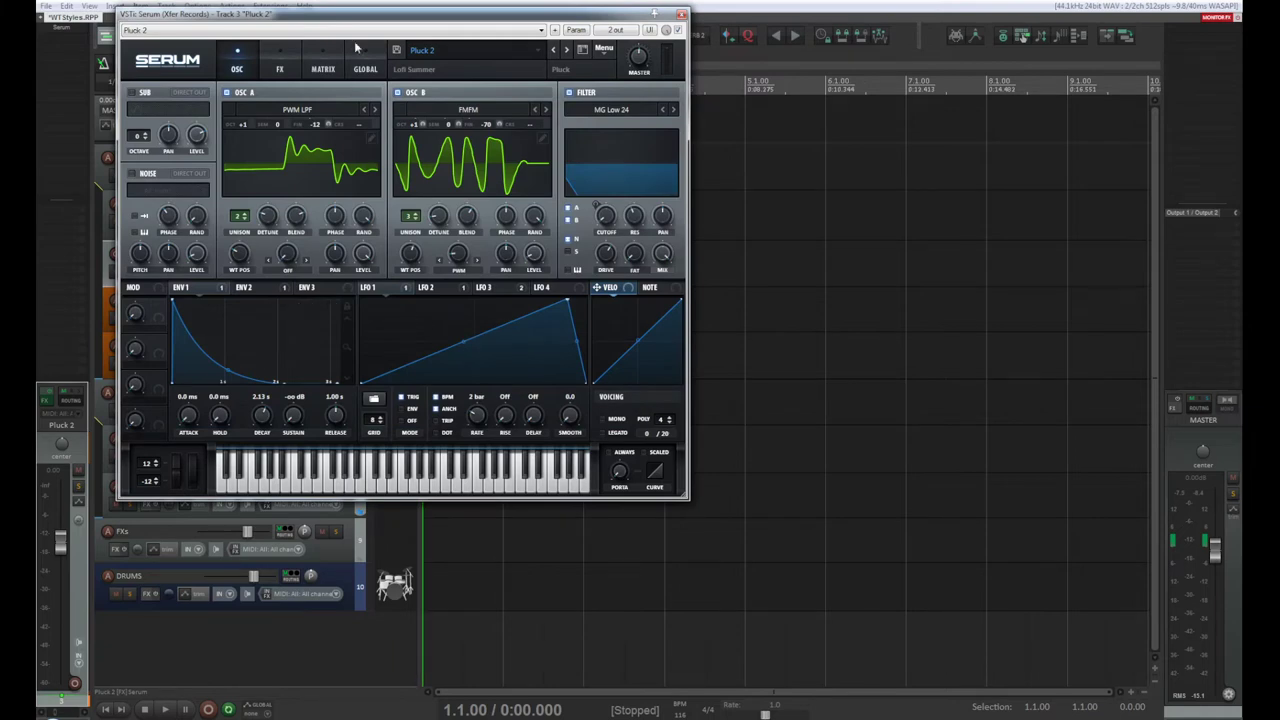
# Step: Arm the Pluck 2 and Pluck 1 tracks to audition both plucks together, and close the Serum window
pyautogui.moveTo(300, 14); pyautogui.dragTo(700, 98)
pyautogui.click(115, 254)
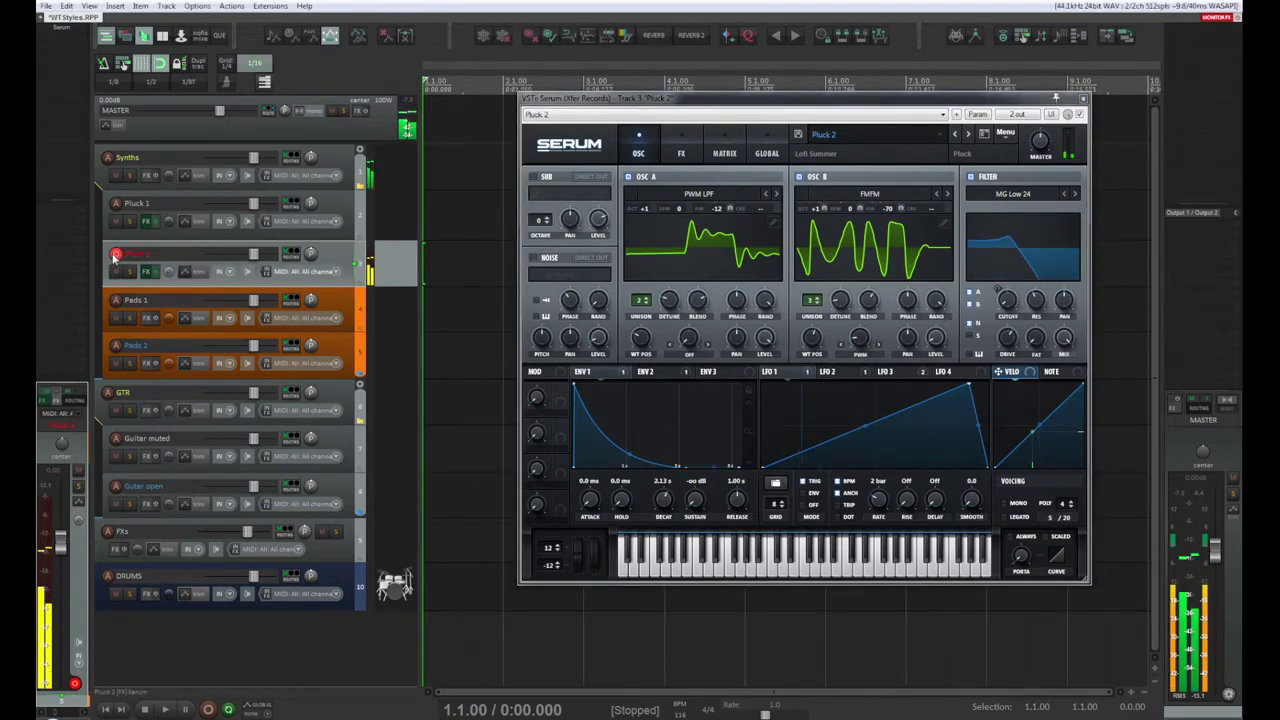
pyautogui.click(115, 203)
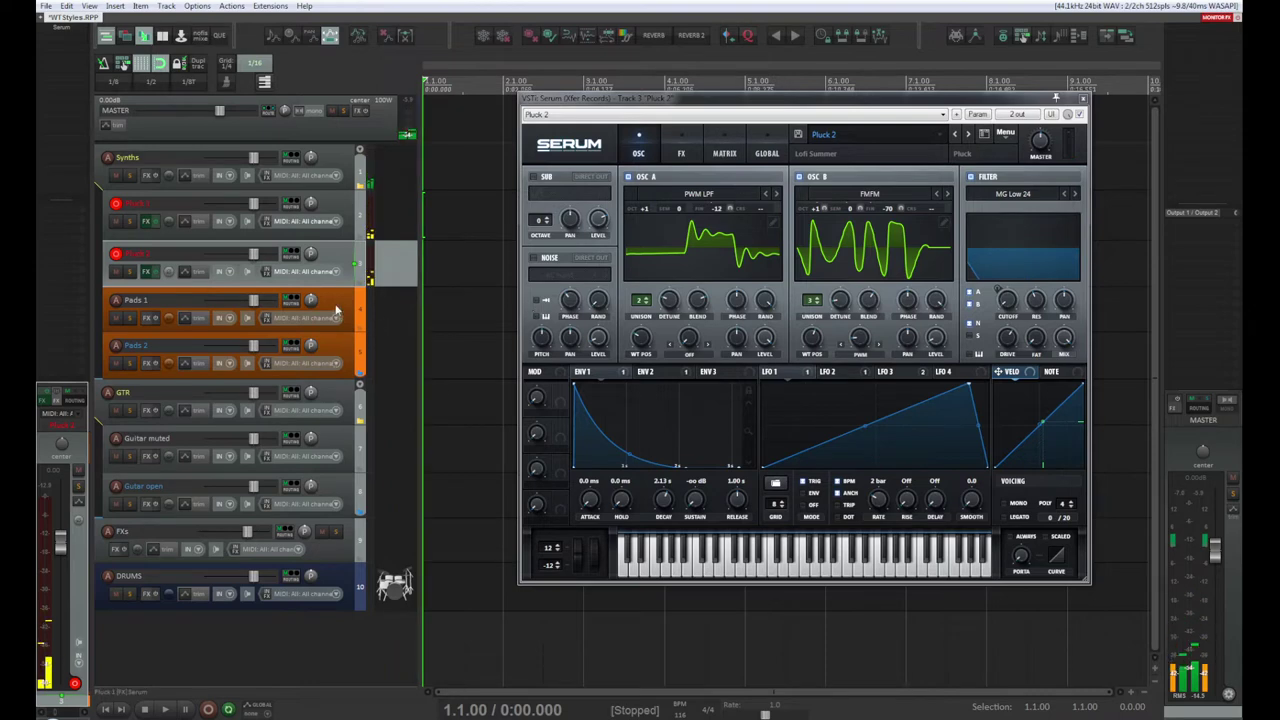
pyautogui.click(190, 308)
pyautogui.click(1082, 98)
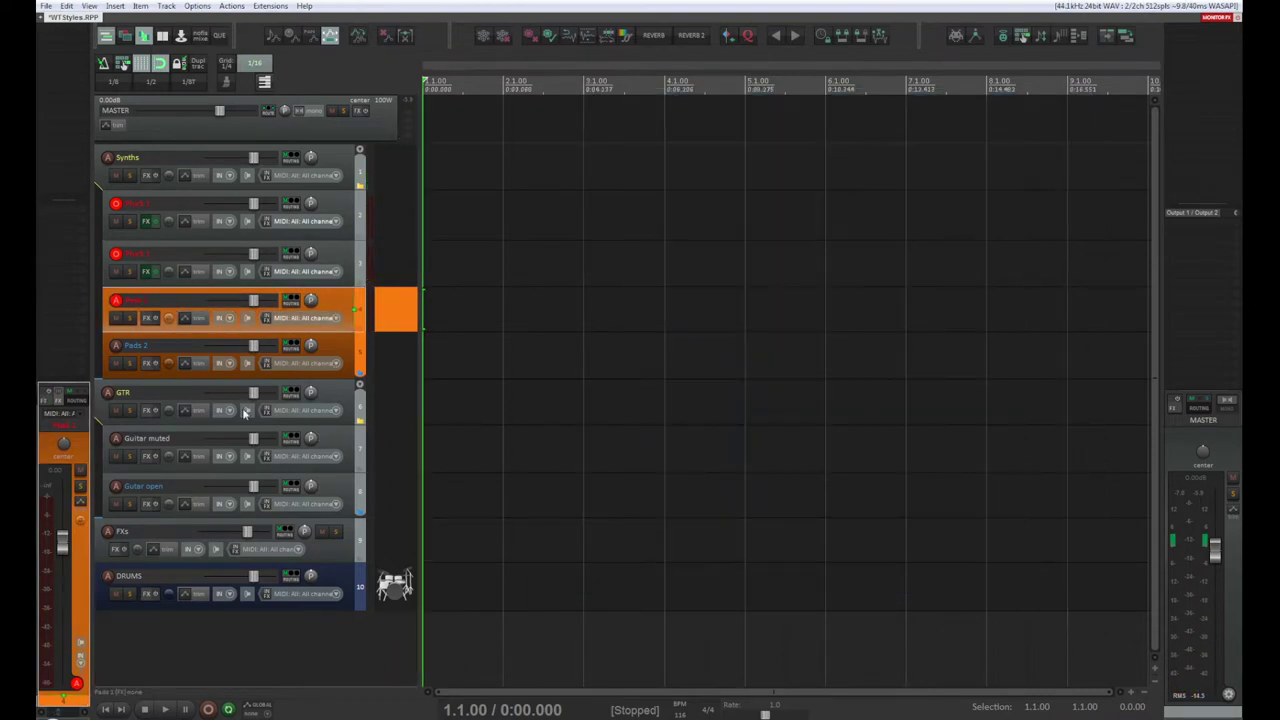
# Step: Disarm the Pluck 2 and Pluck 1 tracks and select the Pads 1 track
pyautogui.click(340, 354)
pyautogui.click(115, 254)
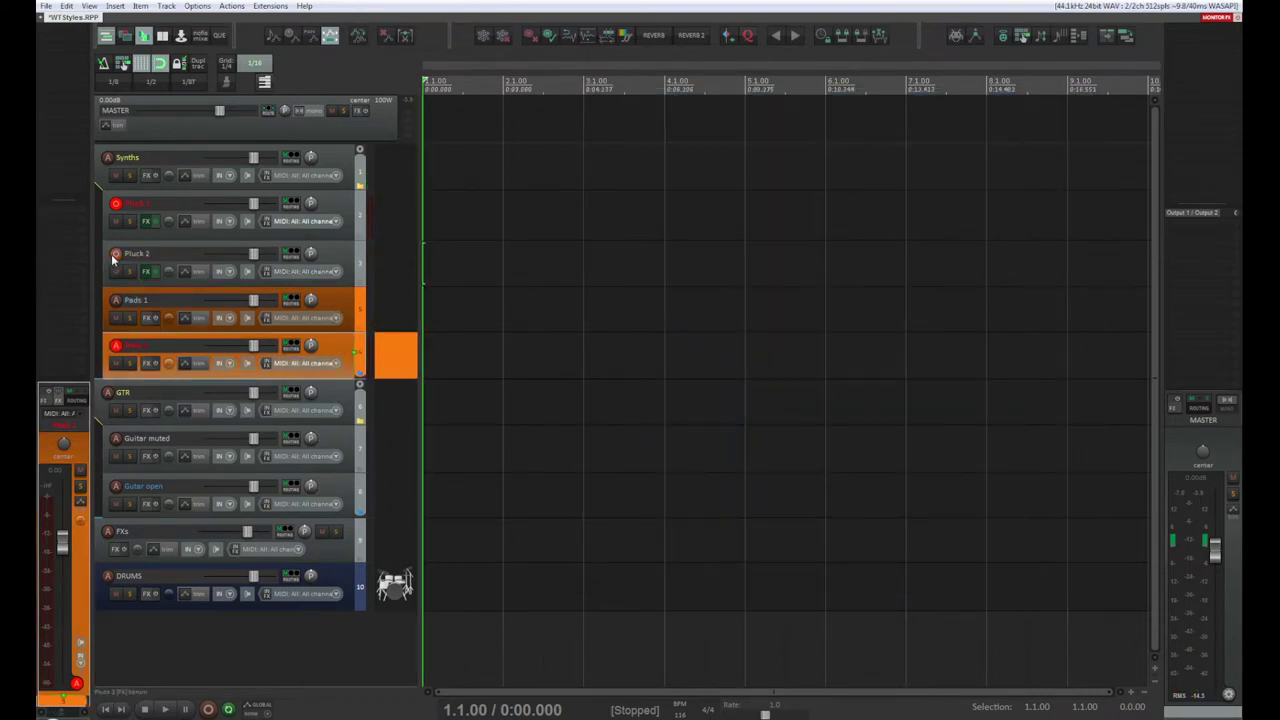
pyautogui.click(115, 203)
pyautogui.click(335, 306)
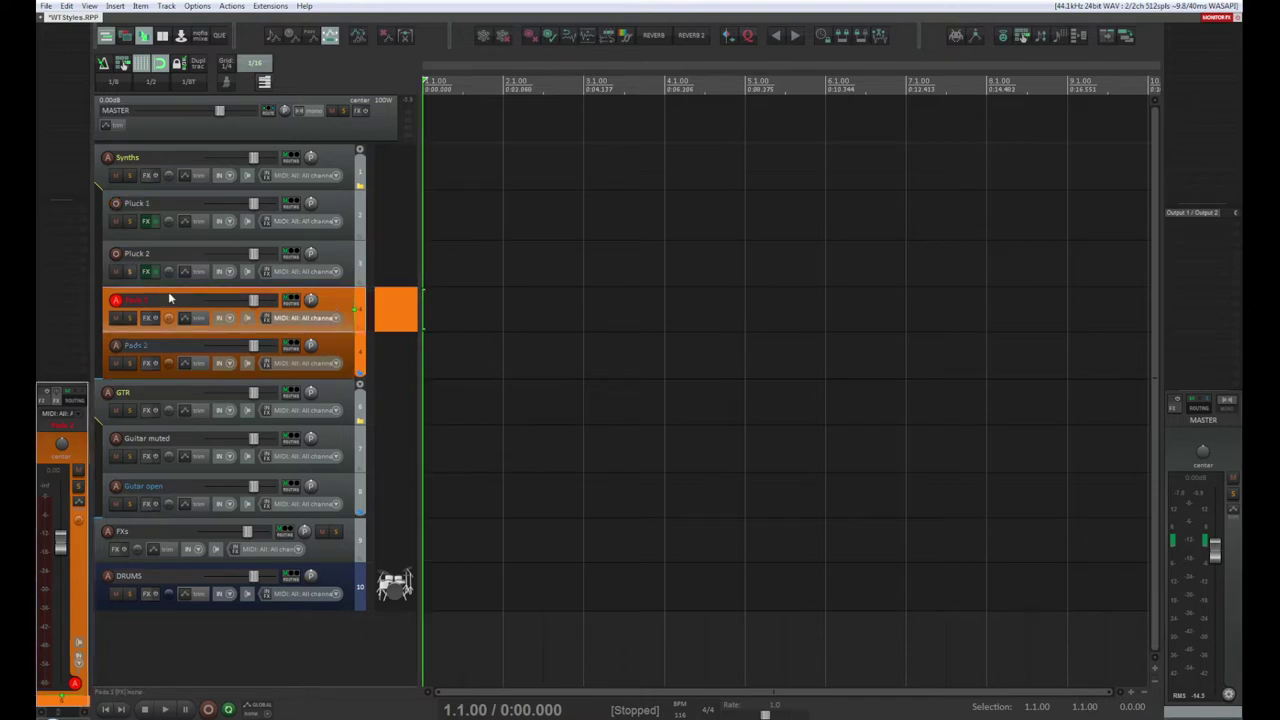
# Step: Add the Serum (Xfer Records) instrument to the Pads 1 track through Quick Adder and close its window
pyautogui.press('f')
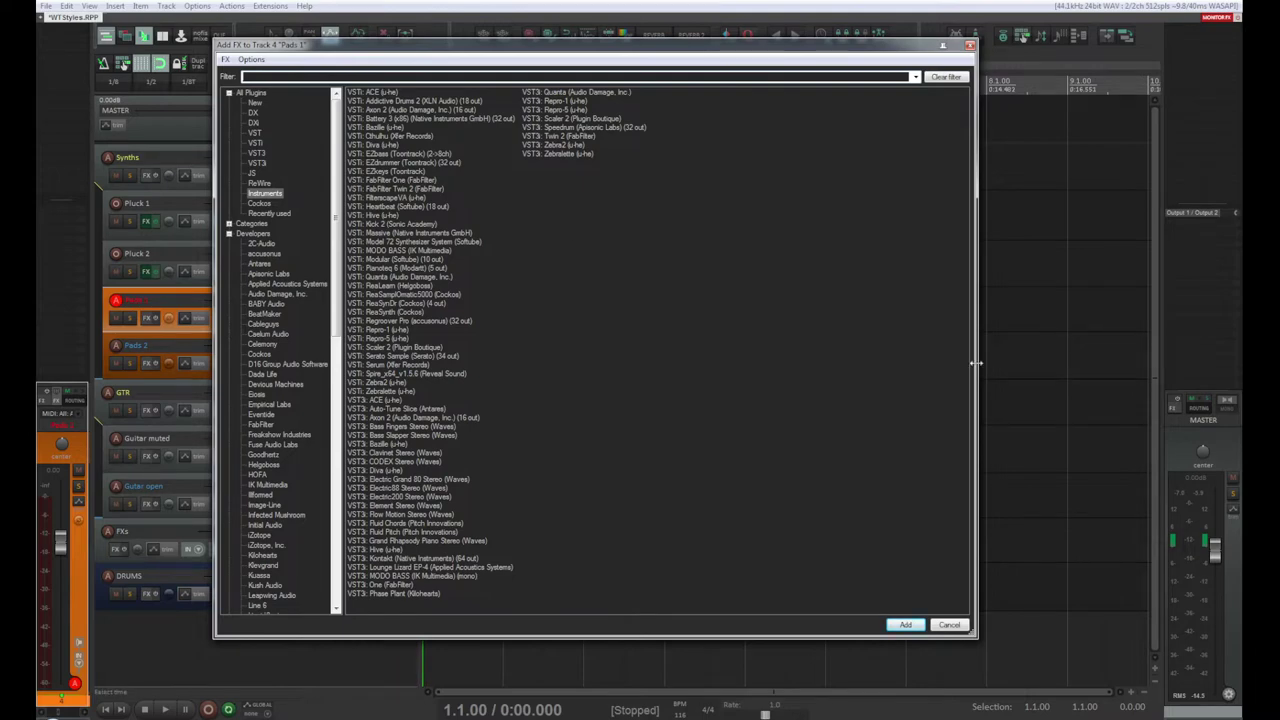
pyautogui.click(949, 624)
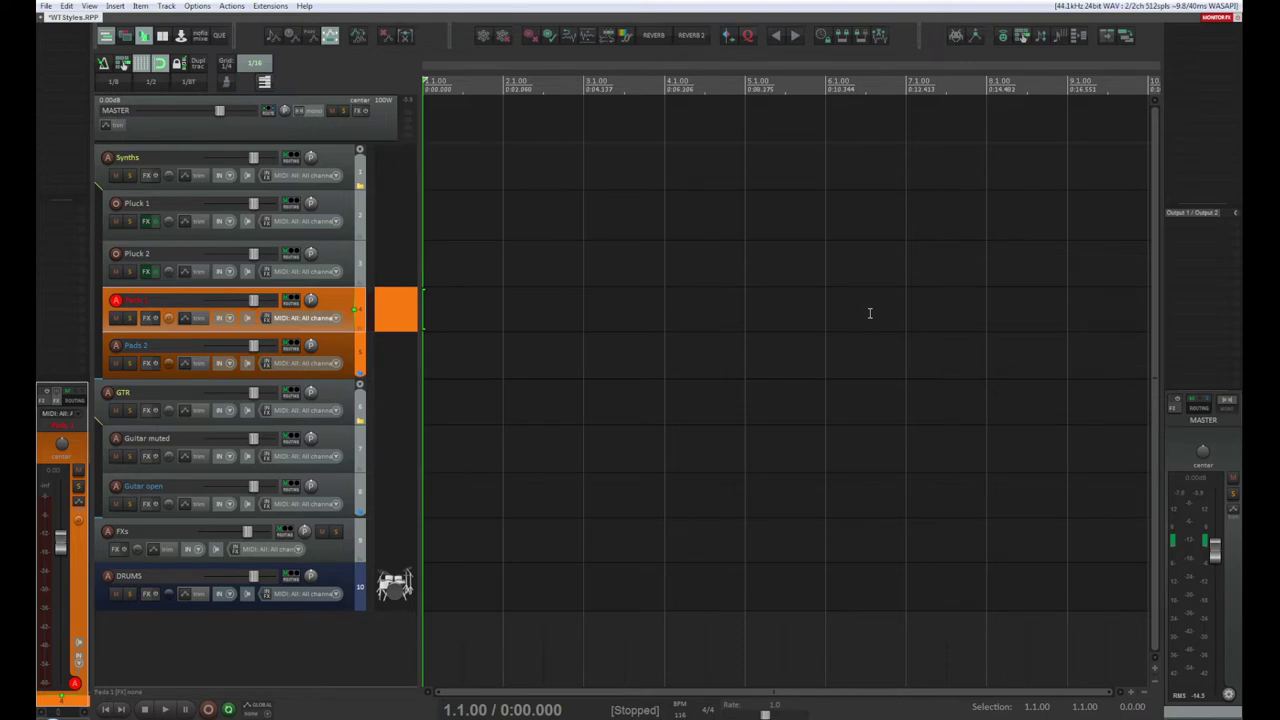
pyautogui.hotkey('ctrl', 'space')
pyautogui.write('ser')
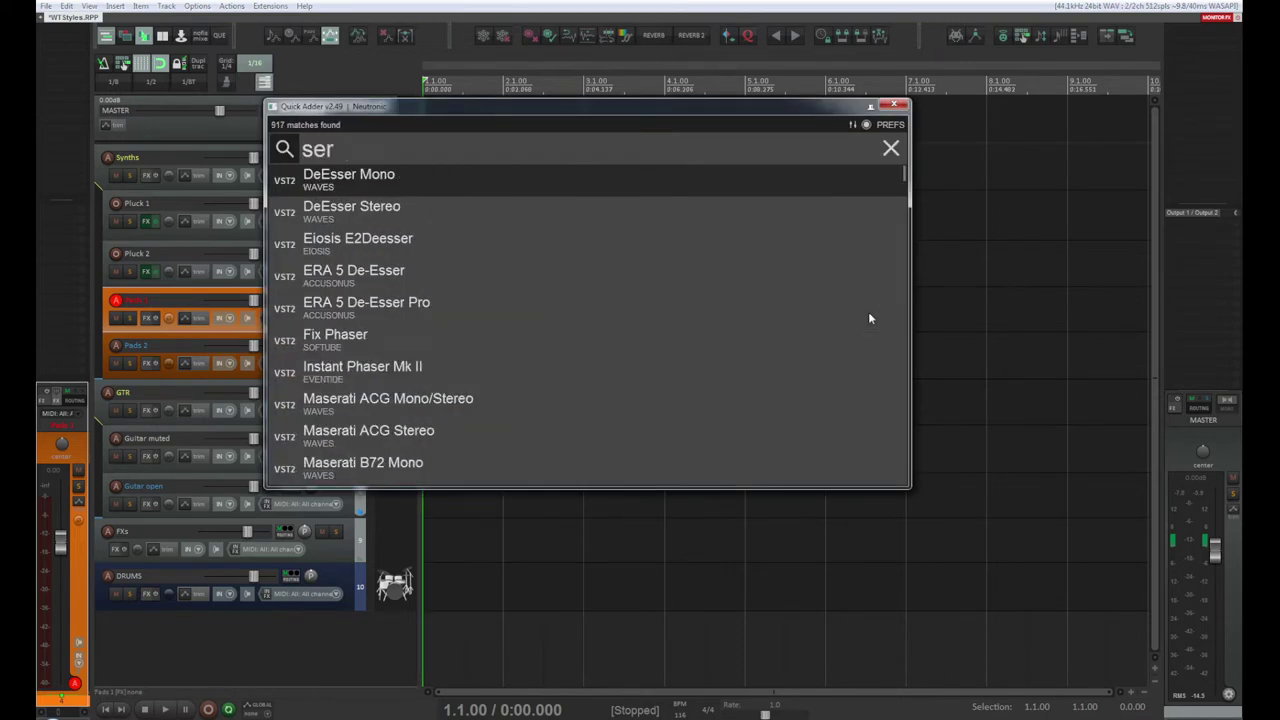
pyautogui.write('u')
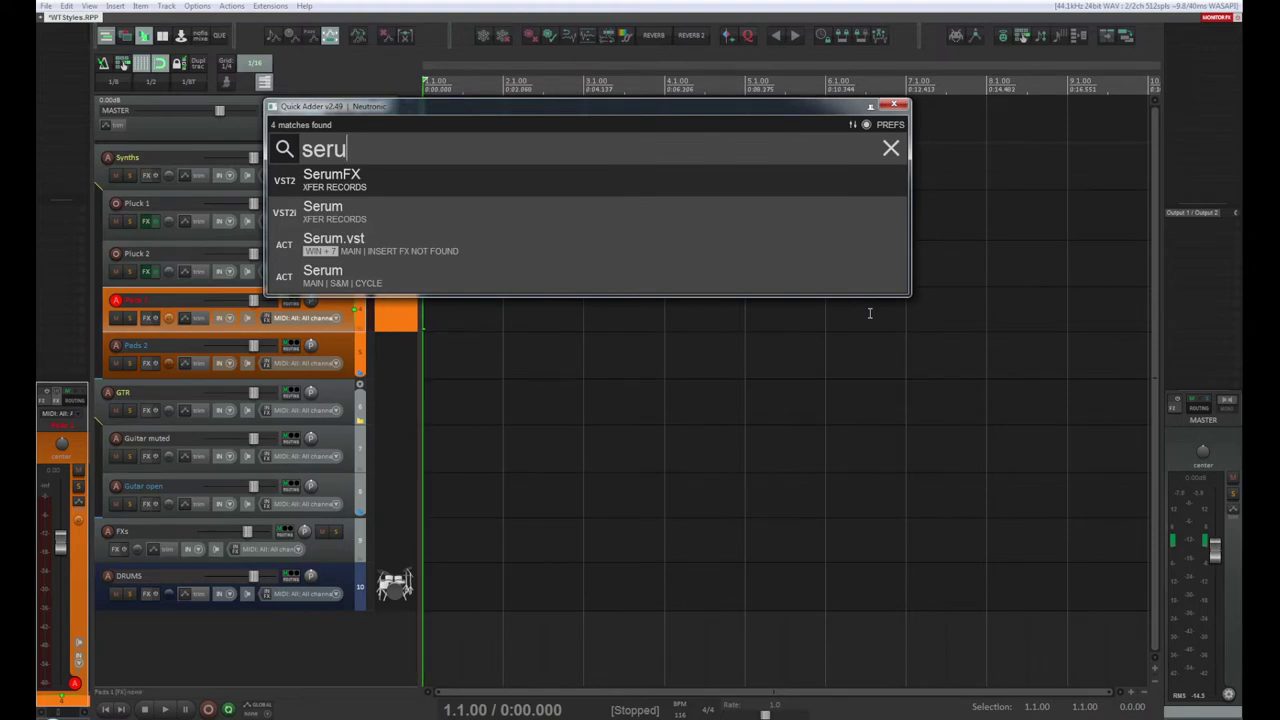
pyautogui.press('Down')
pyautogui.press('Return')
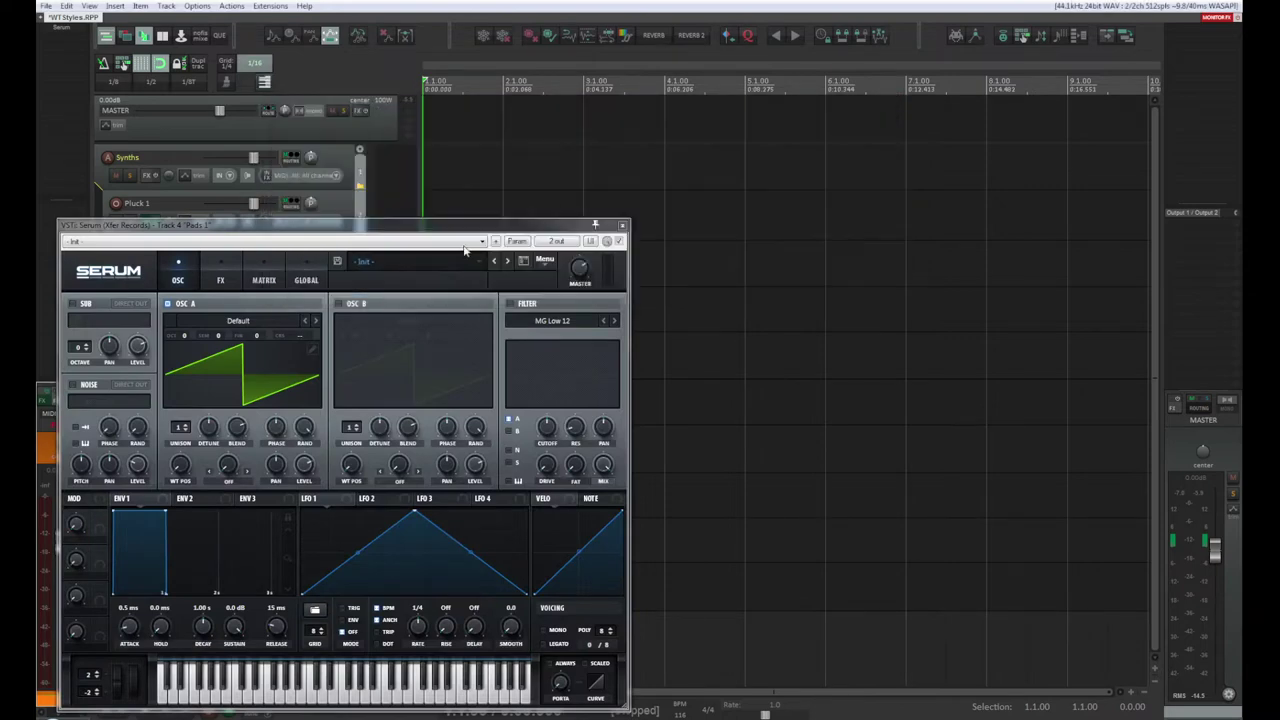
pyautogui.moveTo(442, 231); pyautogui.dragTo(679, 84)
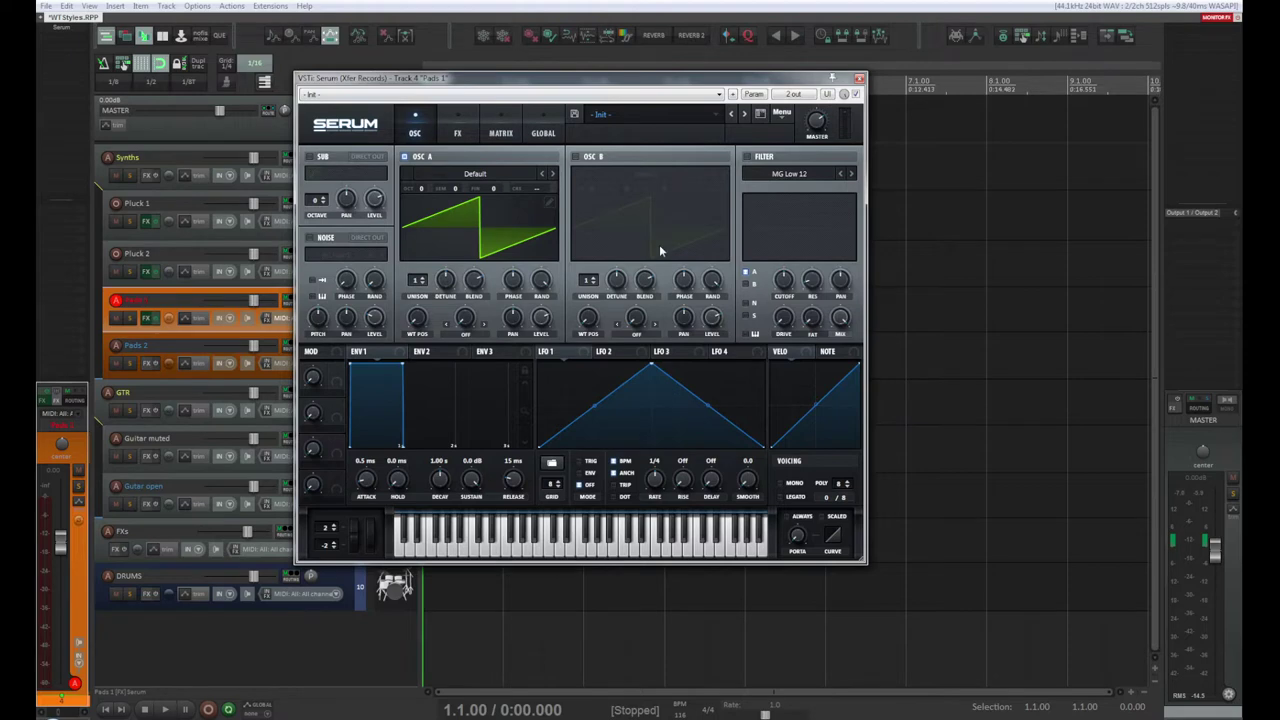
pyautogui.moveTo(532, 82); pyautogui.dragTo(797, 97)
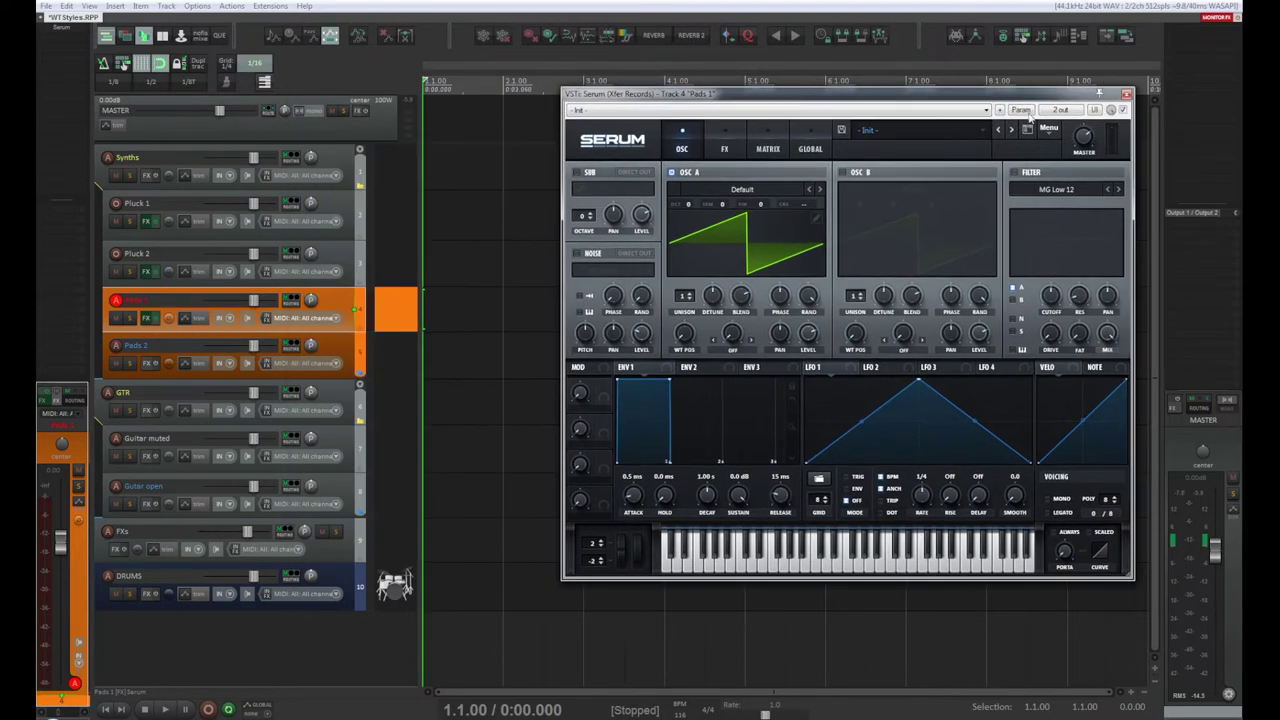
pyautogui.click(1126, 94)
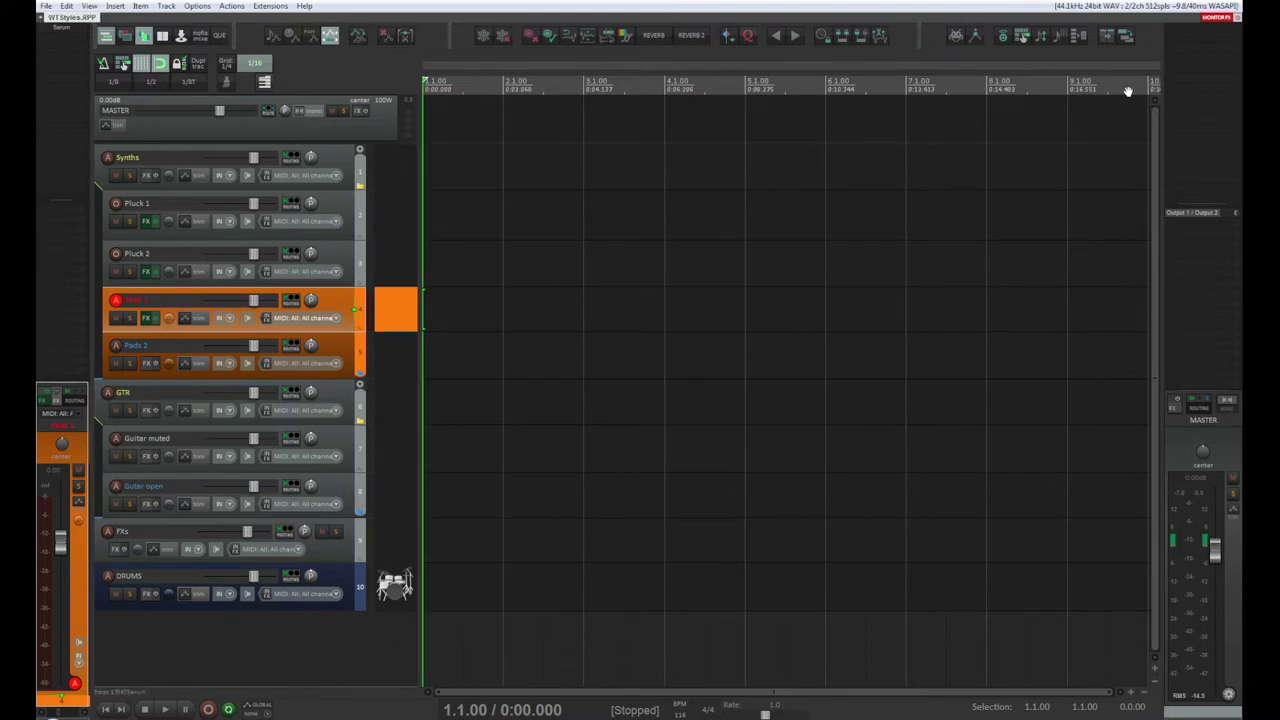
pyautogui.click(330, 398)
pyautogui.press('f')
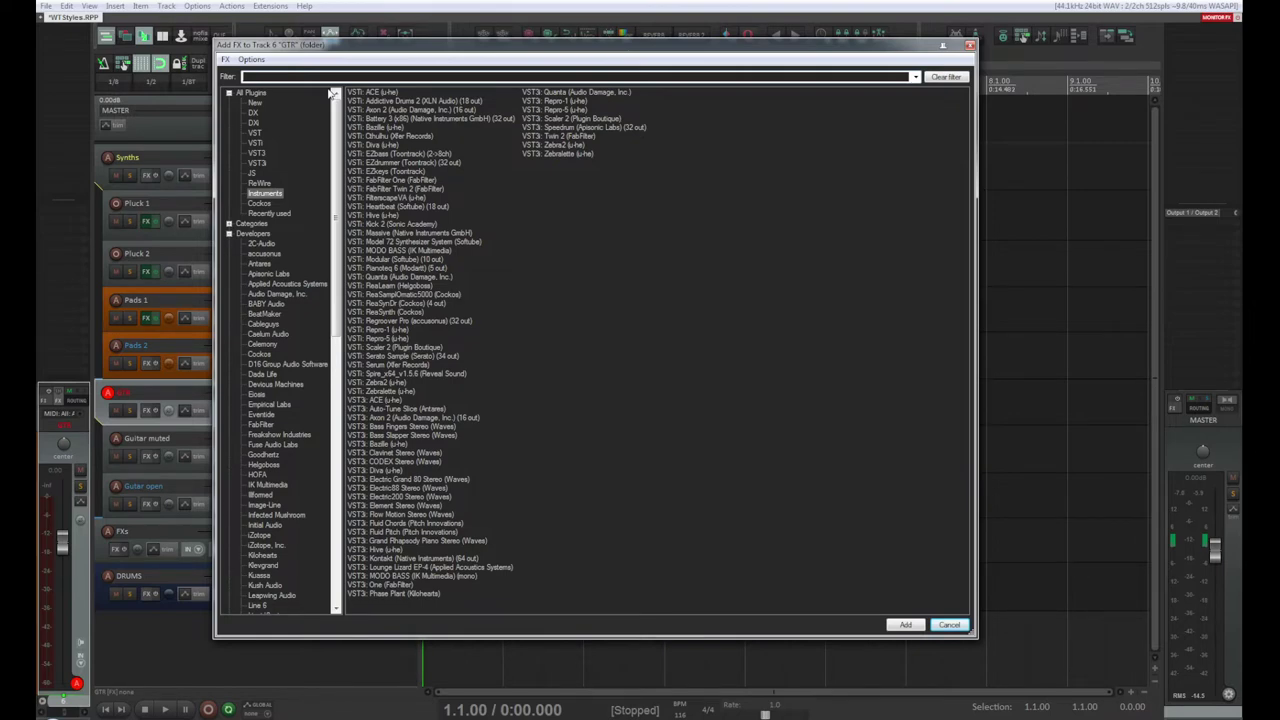
pyautogui.click(948, 626)
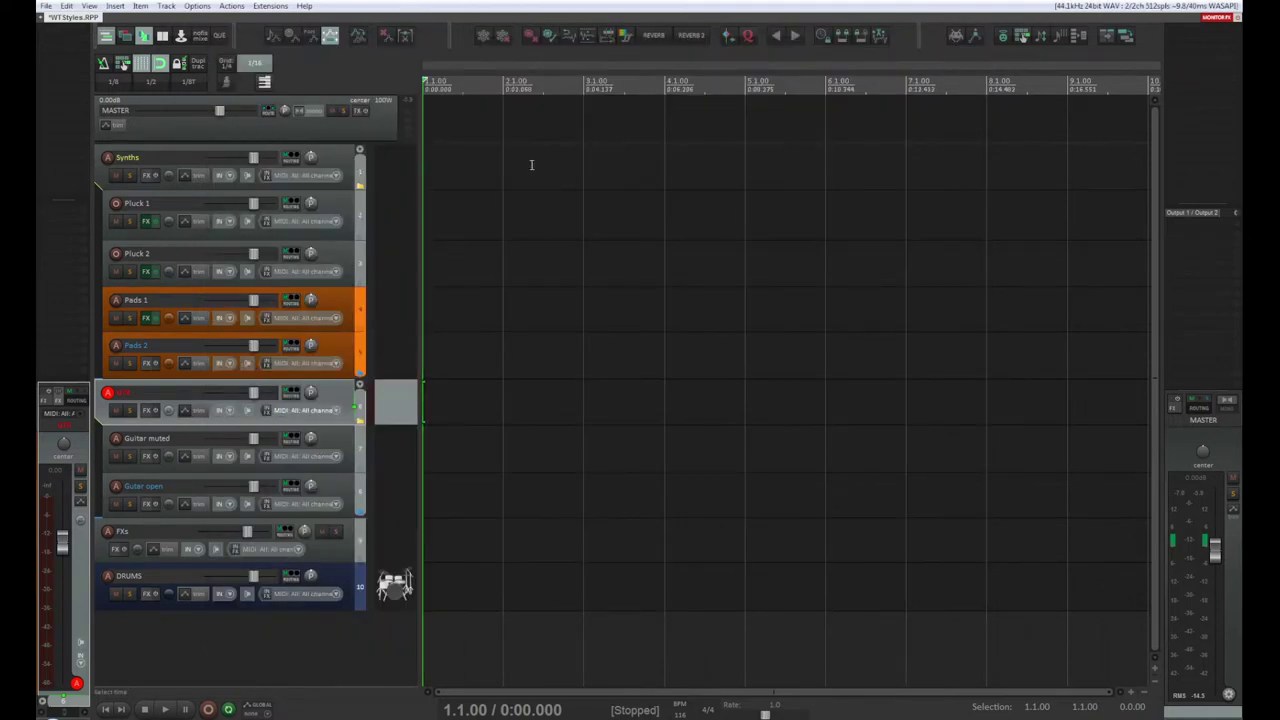
pyautogui.hotkey('ctrl', 'space')
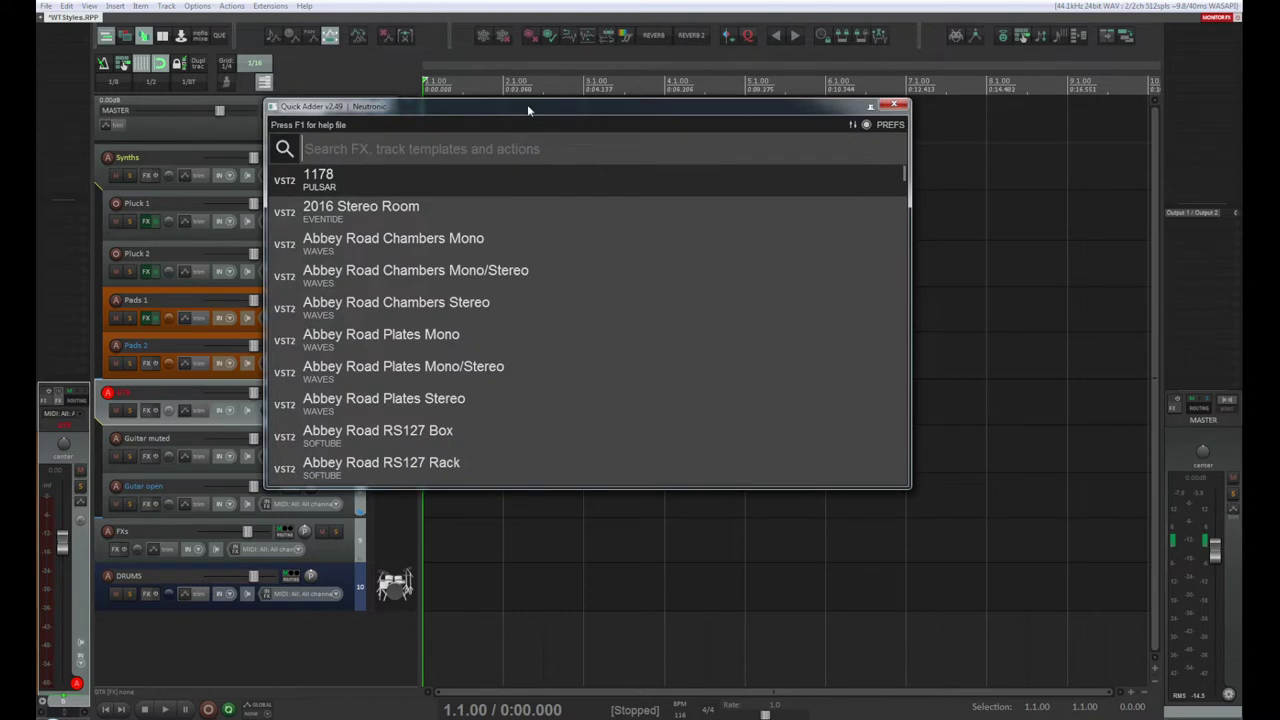
pyautogui.moveTo(527, 108); pyautogui.dragTo(716, 153)
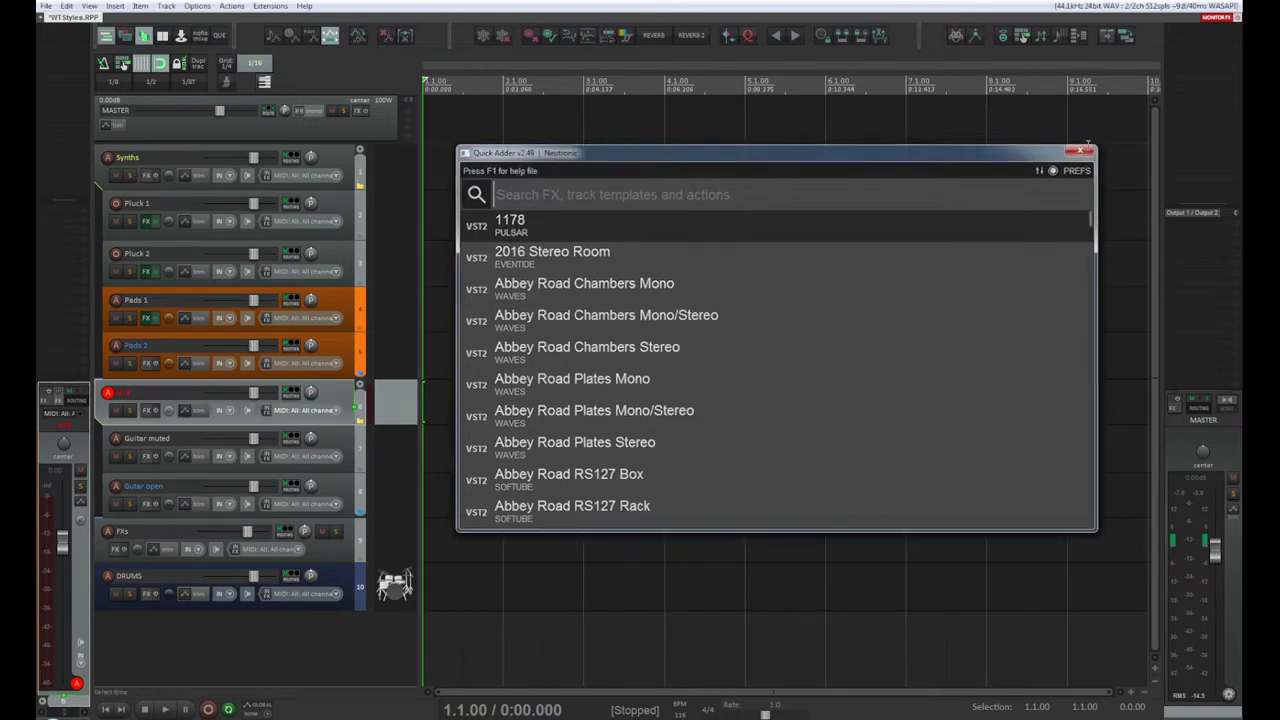
pyautogui.click(1084, 150)
# Step: Add the VST3i version of Kontakt (Native Instruments) to the Guitar muted track through Quick Adder, and close Quick Adder
pyautogui.click(350, 444)
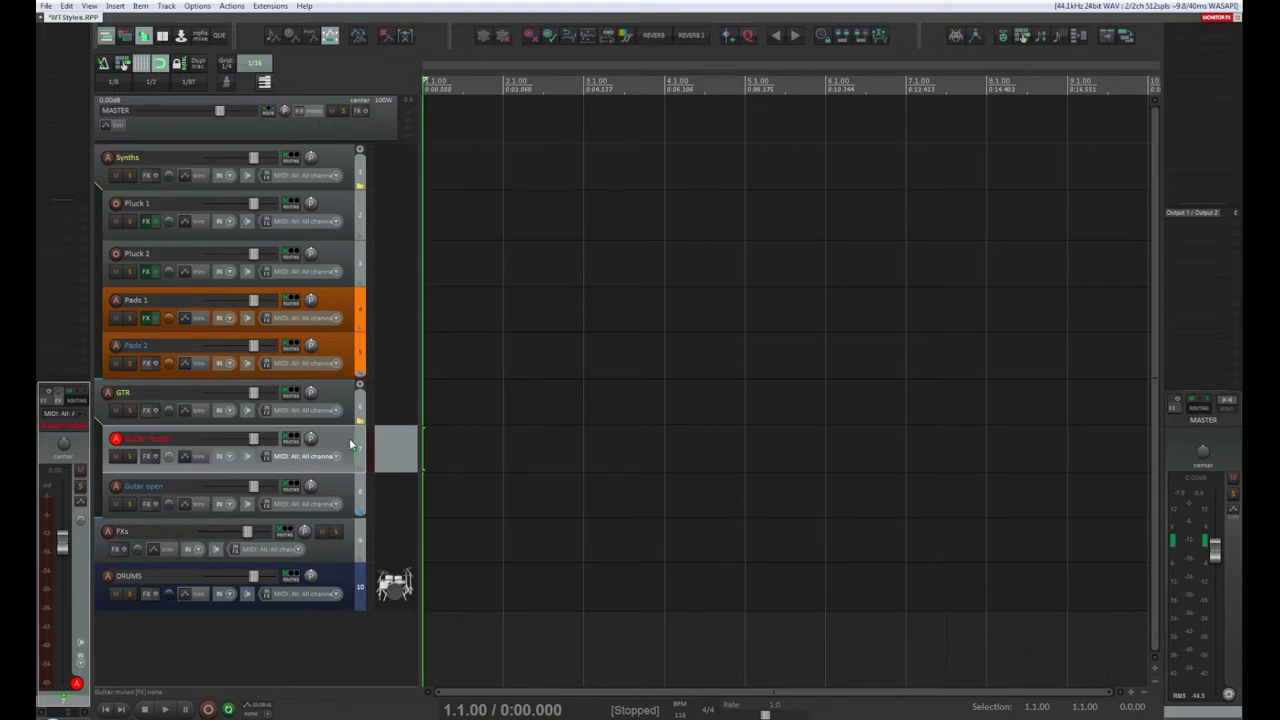
pyautogui.hotkey('ctrl', 'space')
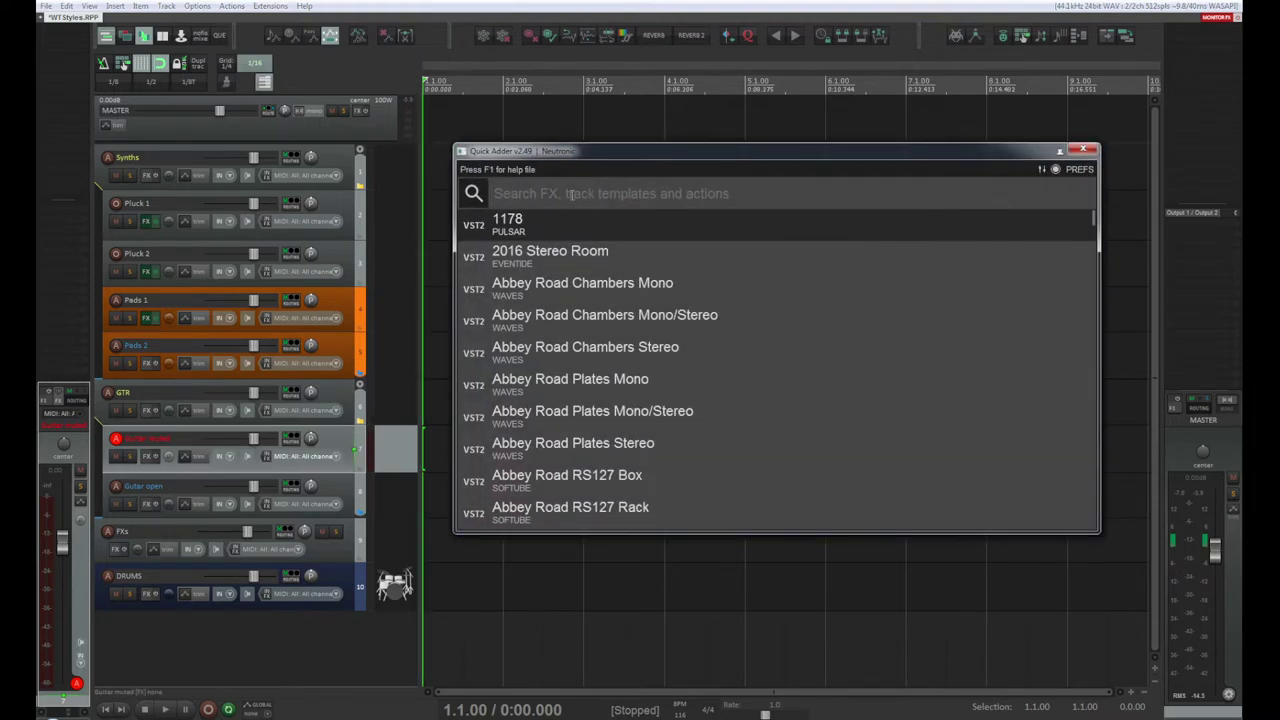
pyautogui.write('kon')
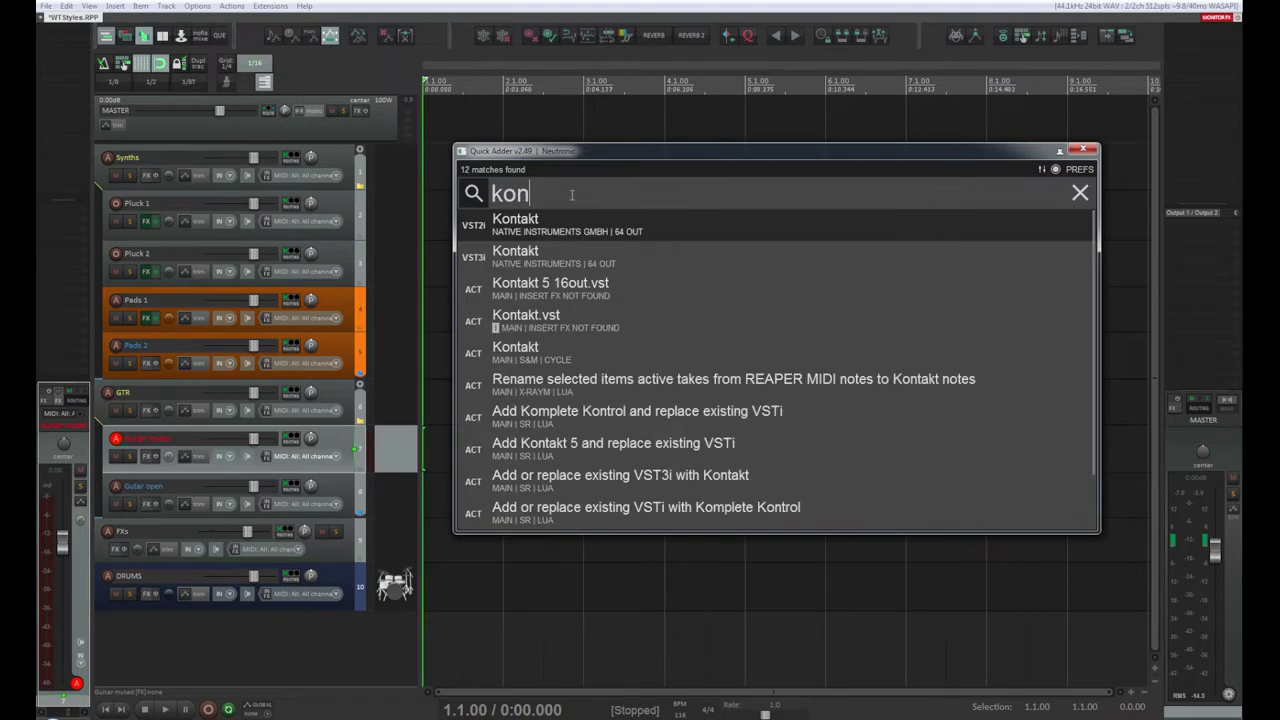
pyautogui.write('ta')
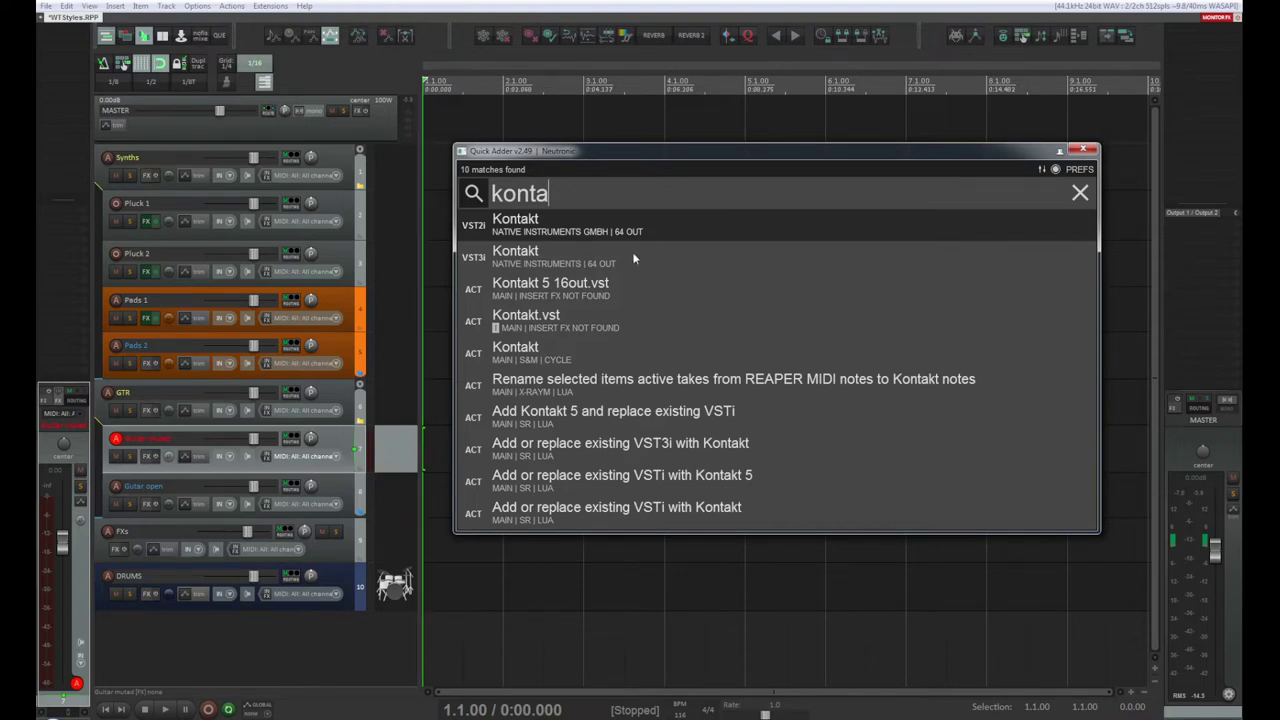
pyautogui.press('Down')
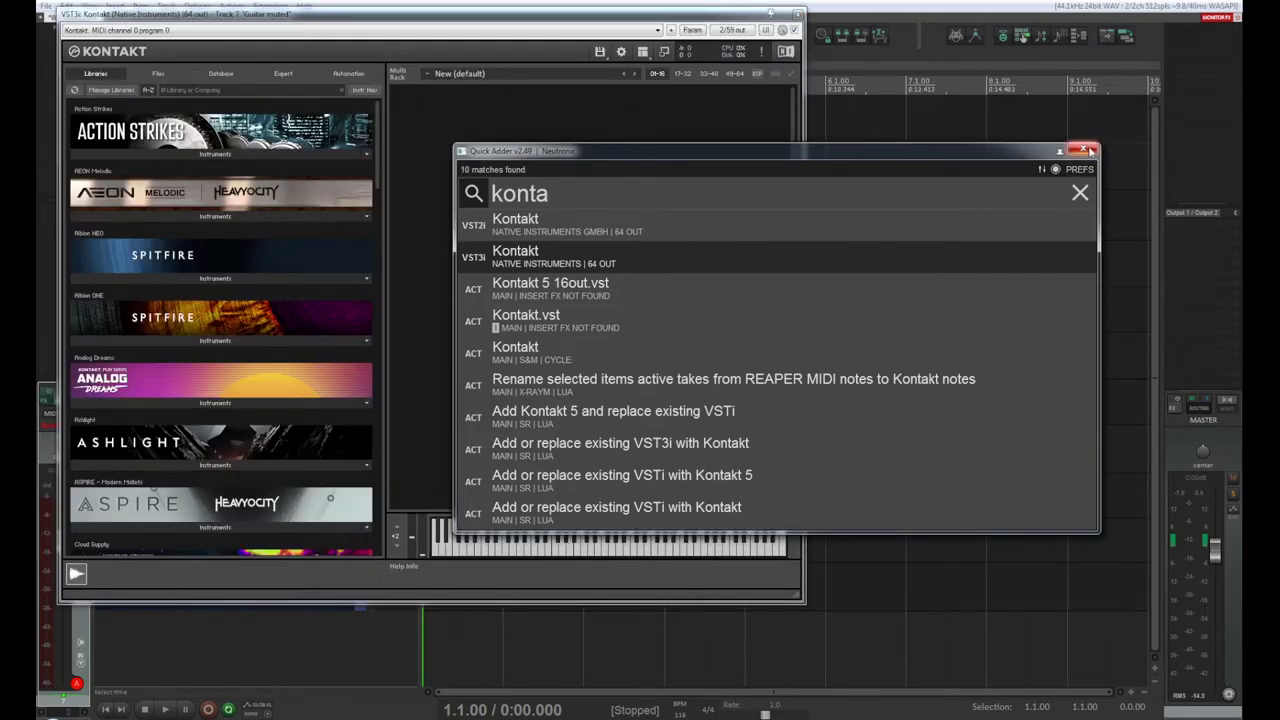
pyautogui.press('Escape')
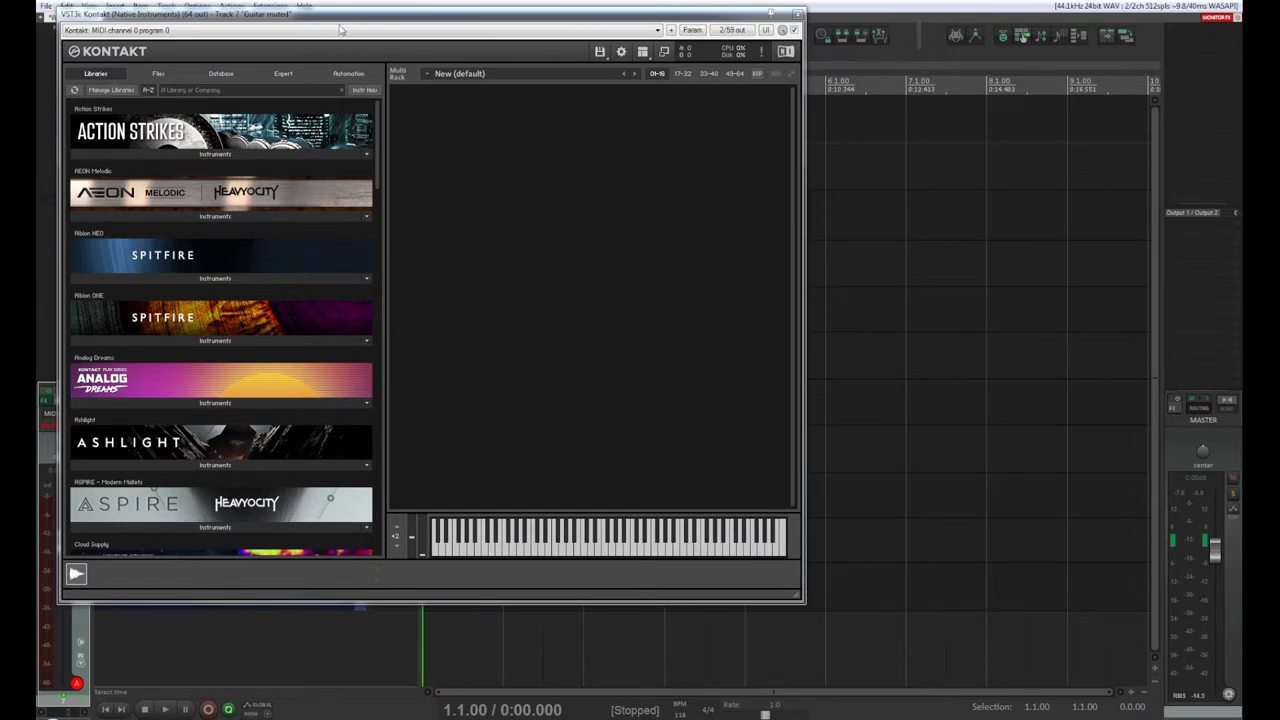
pyautogui.moveTo(299, 13); pyautogui.dragTo(427, 17)
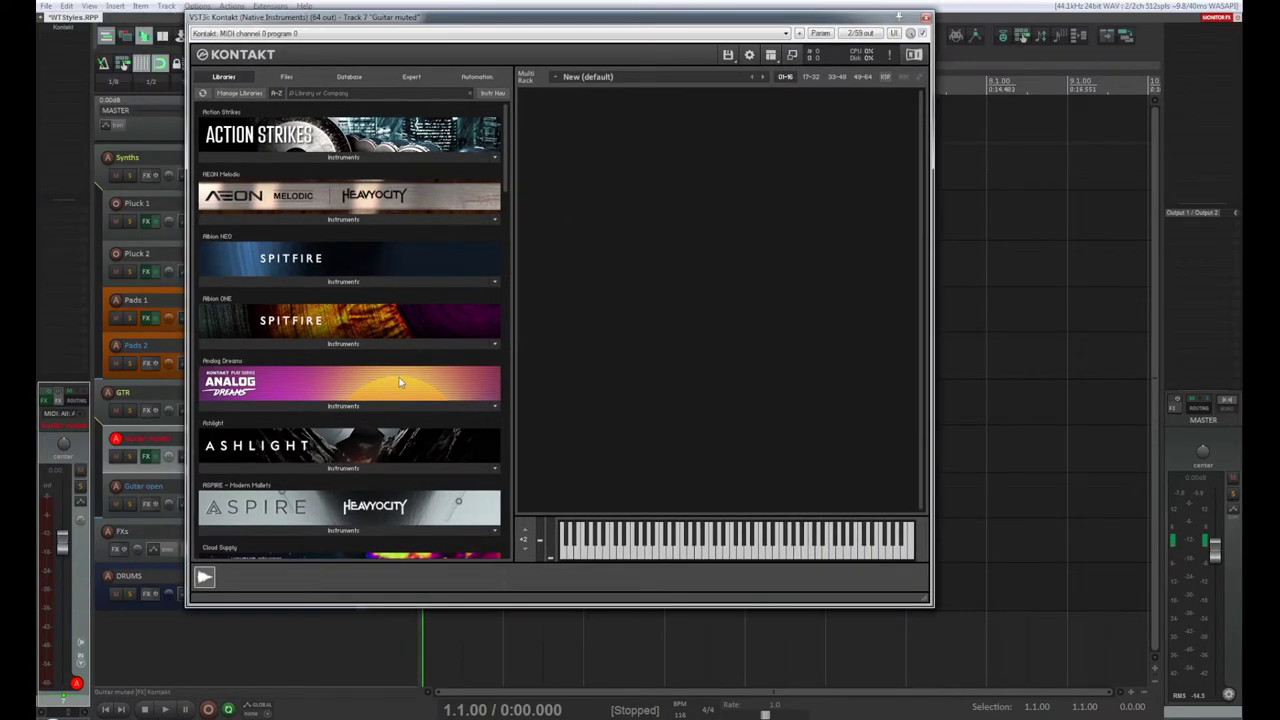
# Step: Load Electric Sunburst Deluxe (Melody).nki from the Session Guitarist - Electric Sunburst Deluxe library into Kontakt's rack
pyautogui.scroll(-2, 399, 384)
pyautogui.scroll(-6, 399, 390)
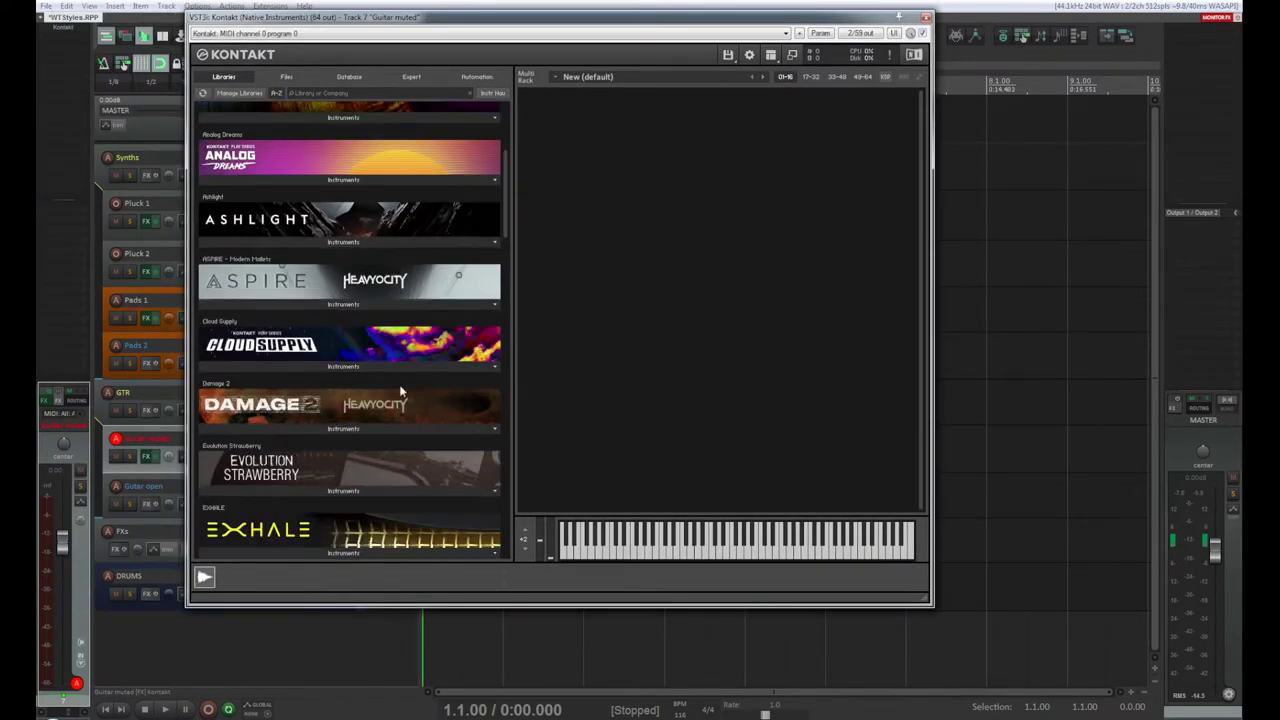
pyautogui.scroll(-3, 399, 390)
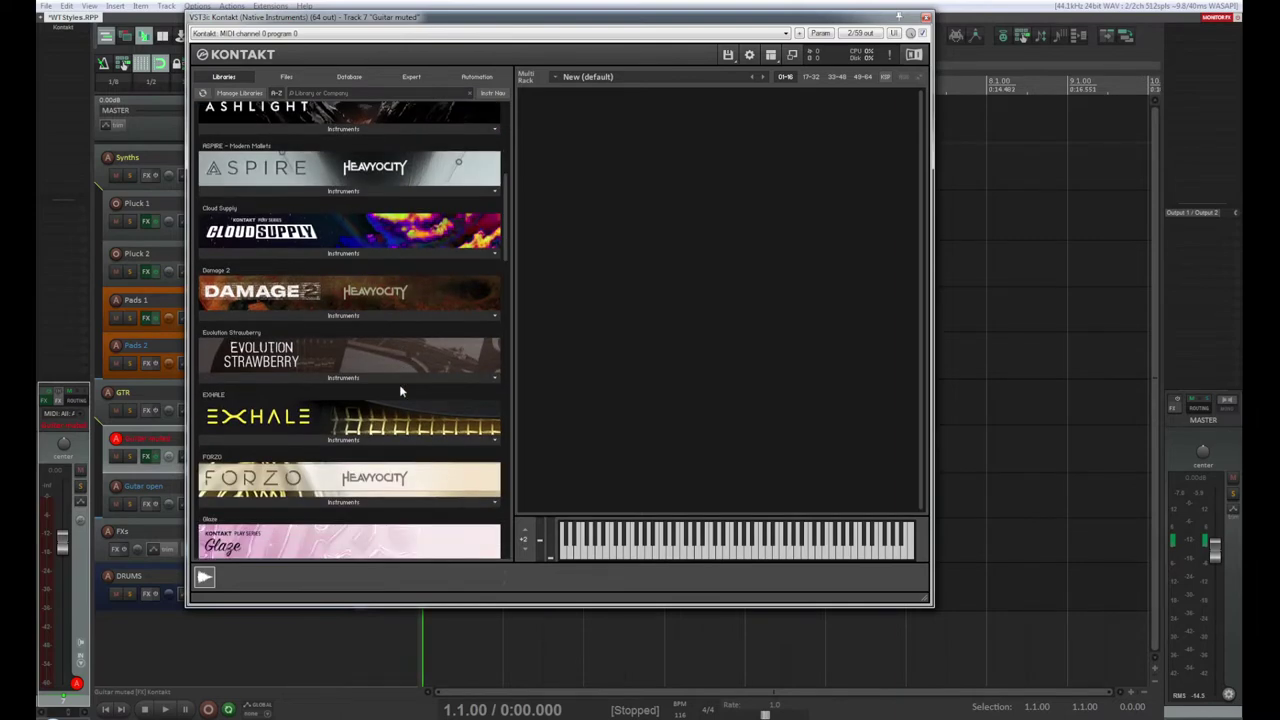
pyautogui.click(343, 378)
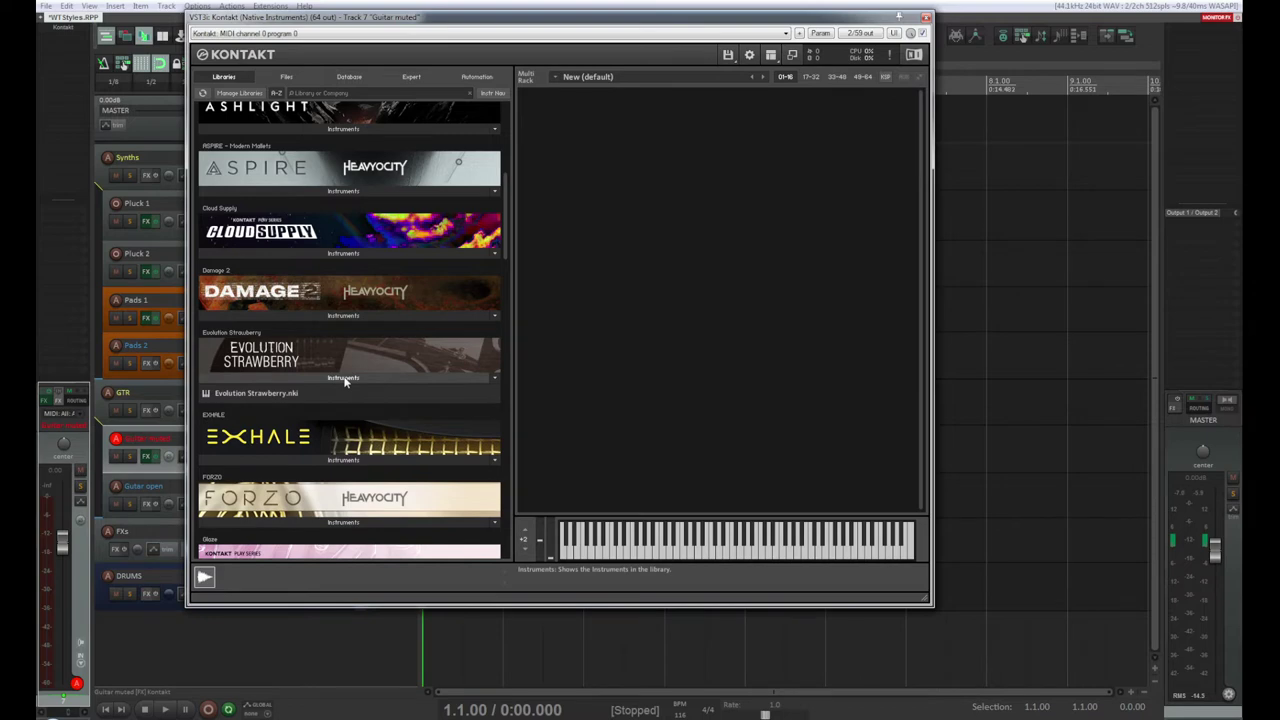
pyautogui.click(343, 378)
pyautogui.scroll(-3, 455, 316)
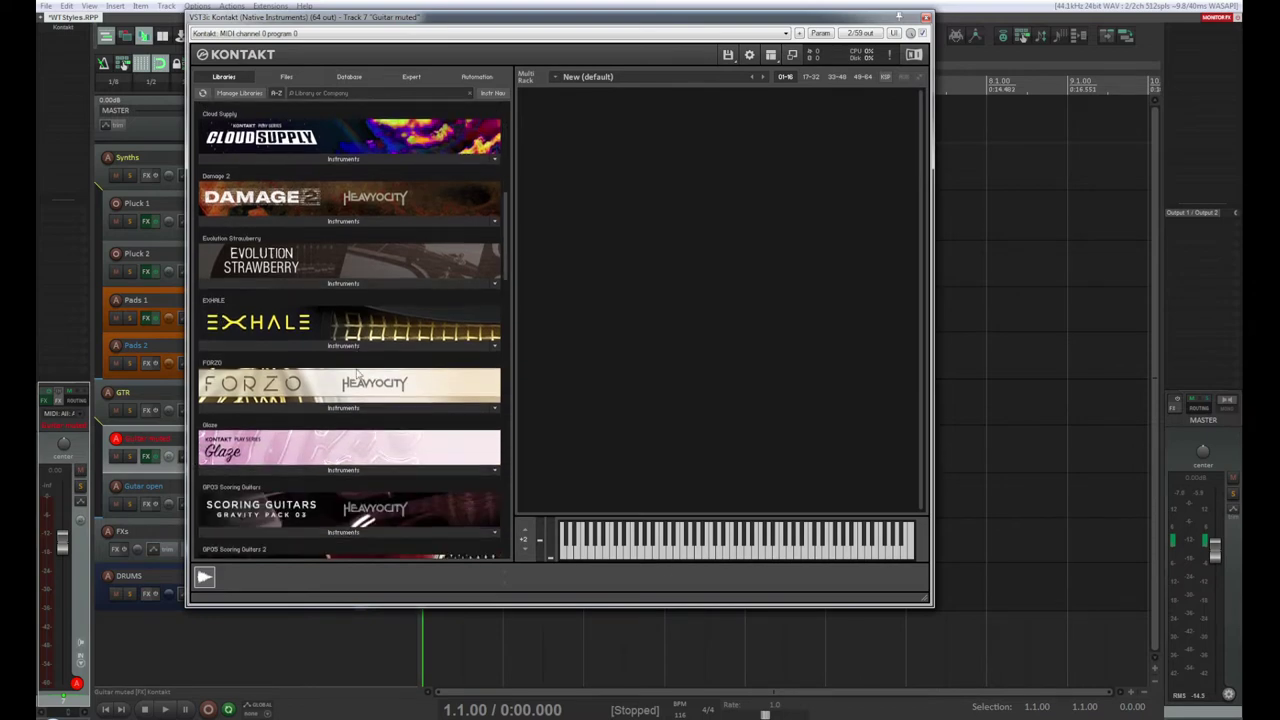
pyautogui.moveTo(503, 254); pyautogui.dragTo(510, 453)
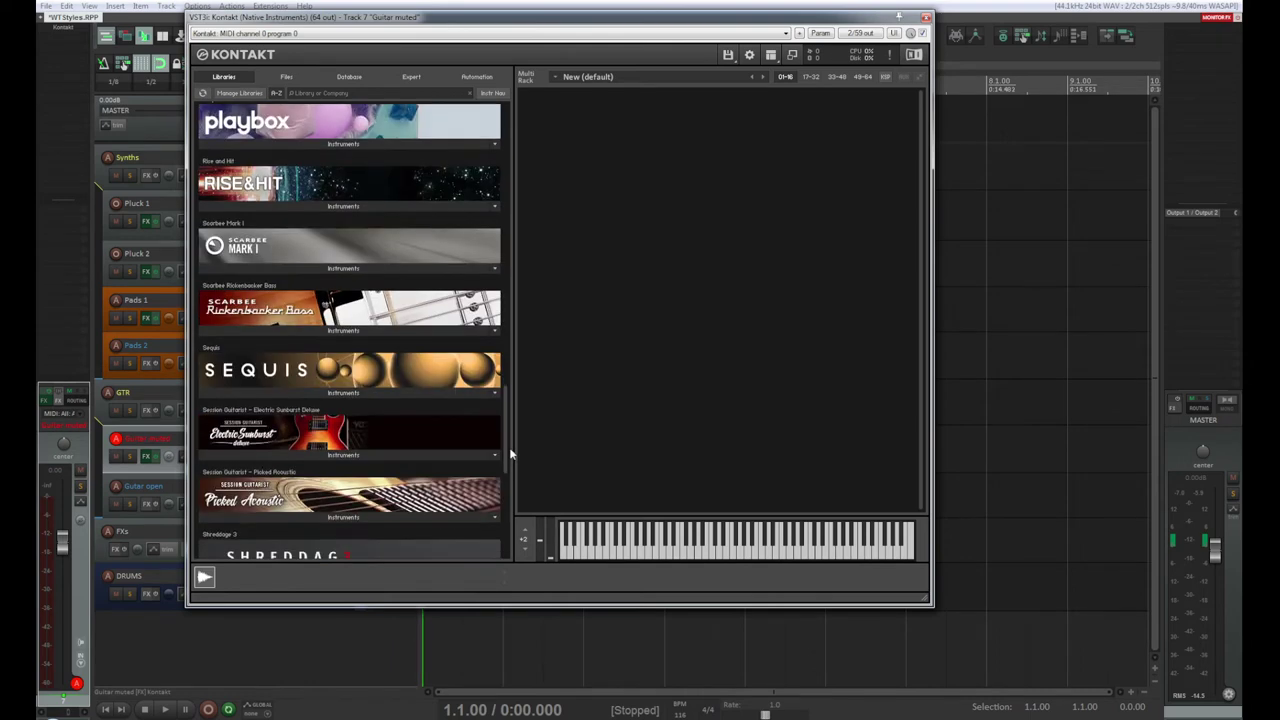
pyautogui.moveTo(509, 447); pyautogui.dragTo(513, 485)
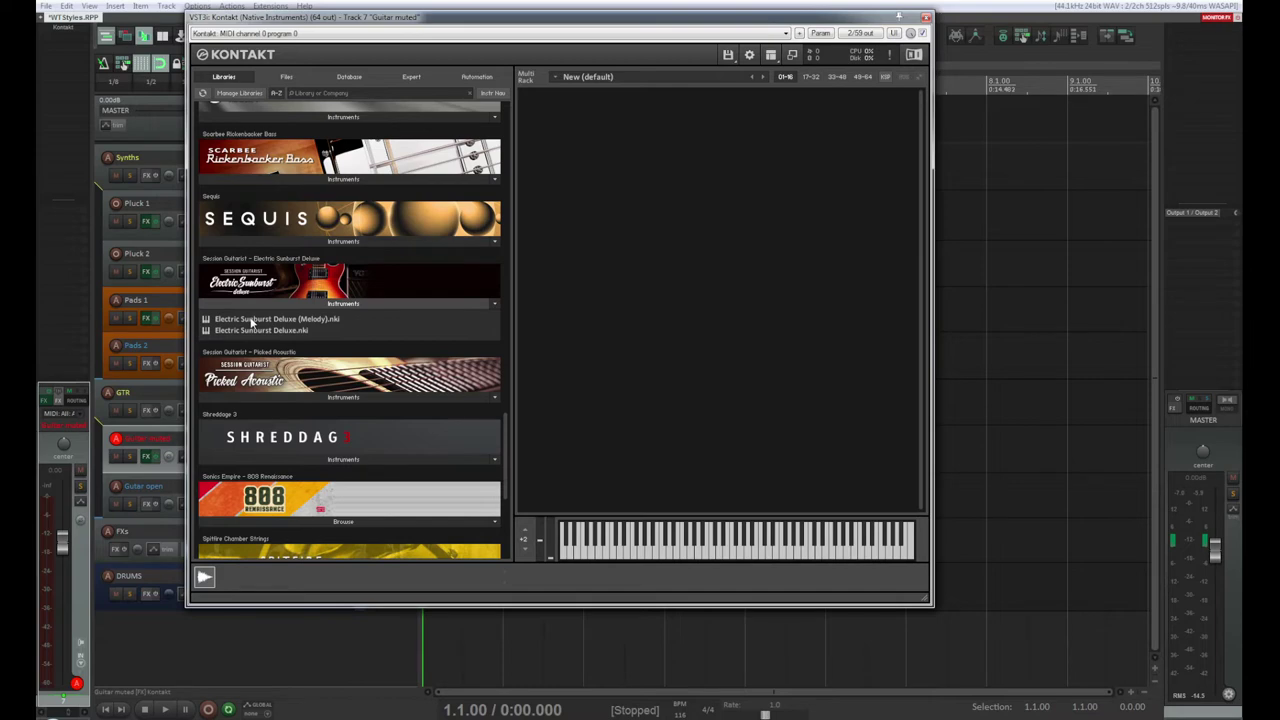
pyautogui.moveTo(252, 322); pyautogui.dragTo(657, 138)
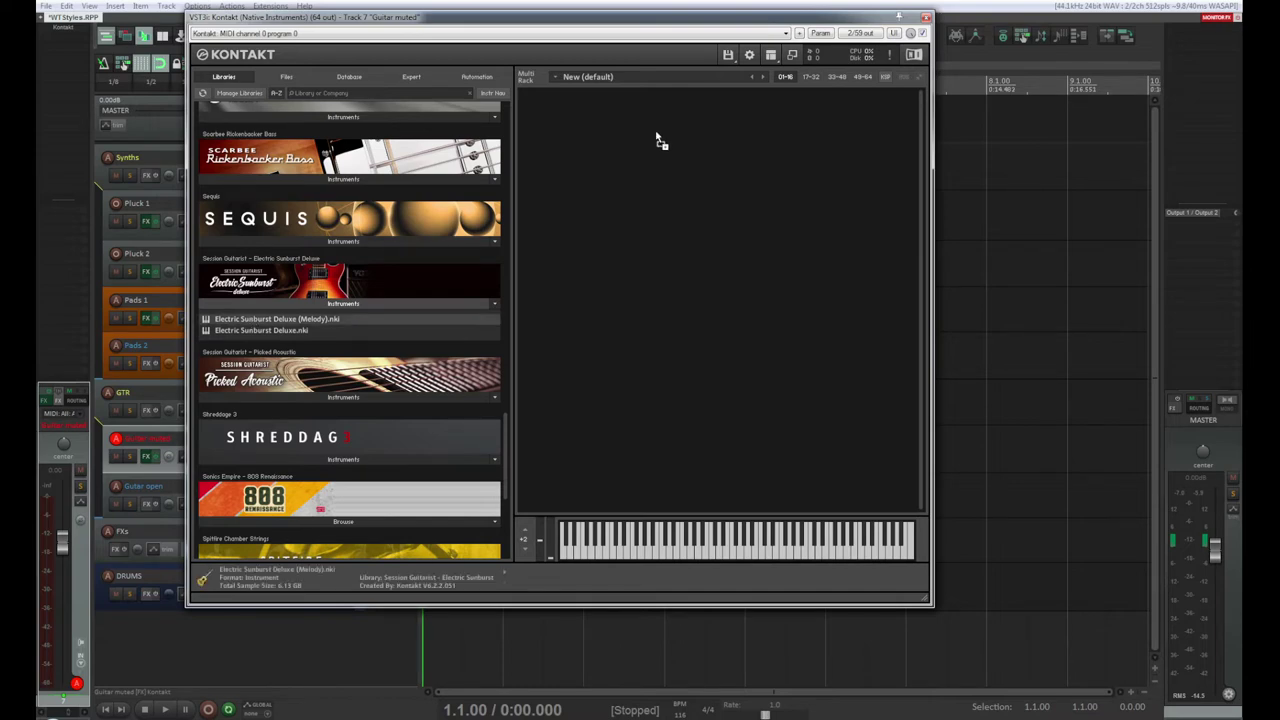
pyautogui.moveTo(657, 138); pyautogui.dragTo(656, 136)
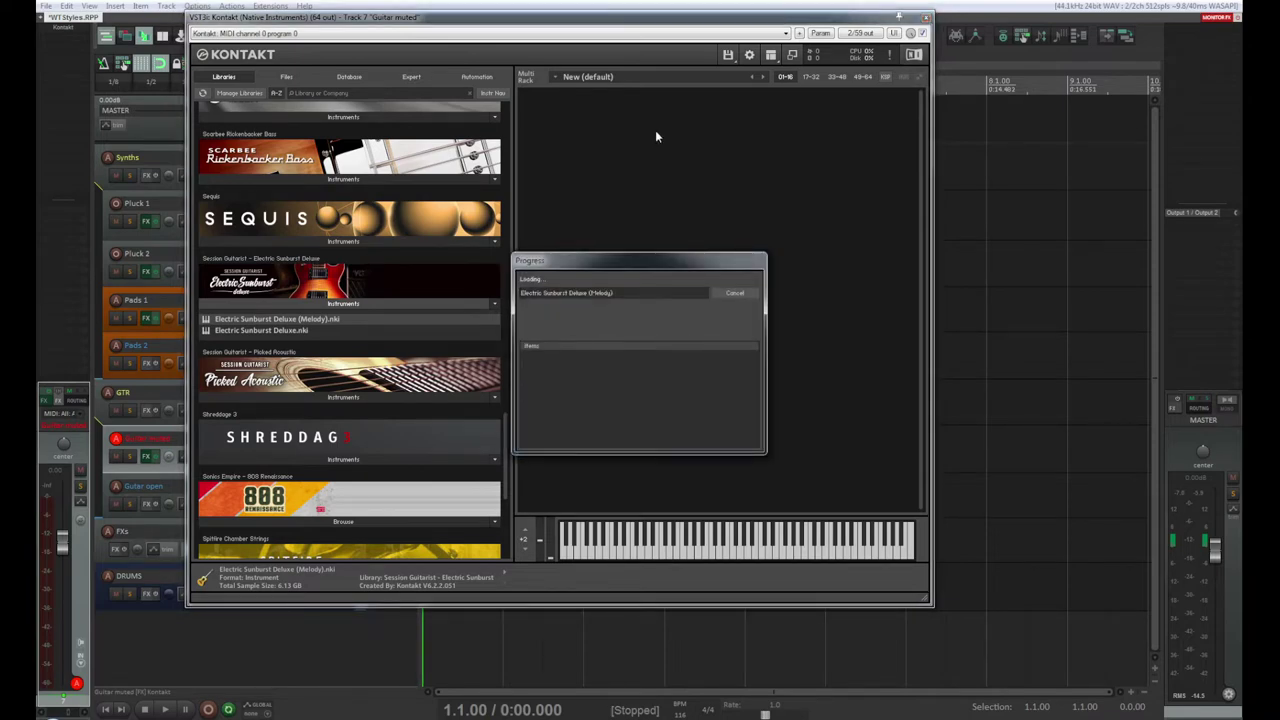
pyautogui.moveTo(562, 261); pyautogui.dragTo(604, 262)
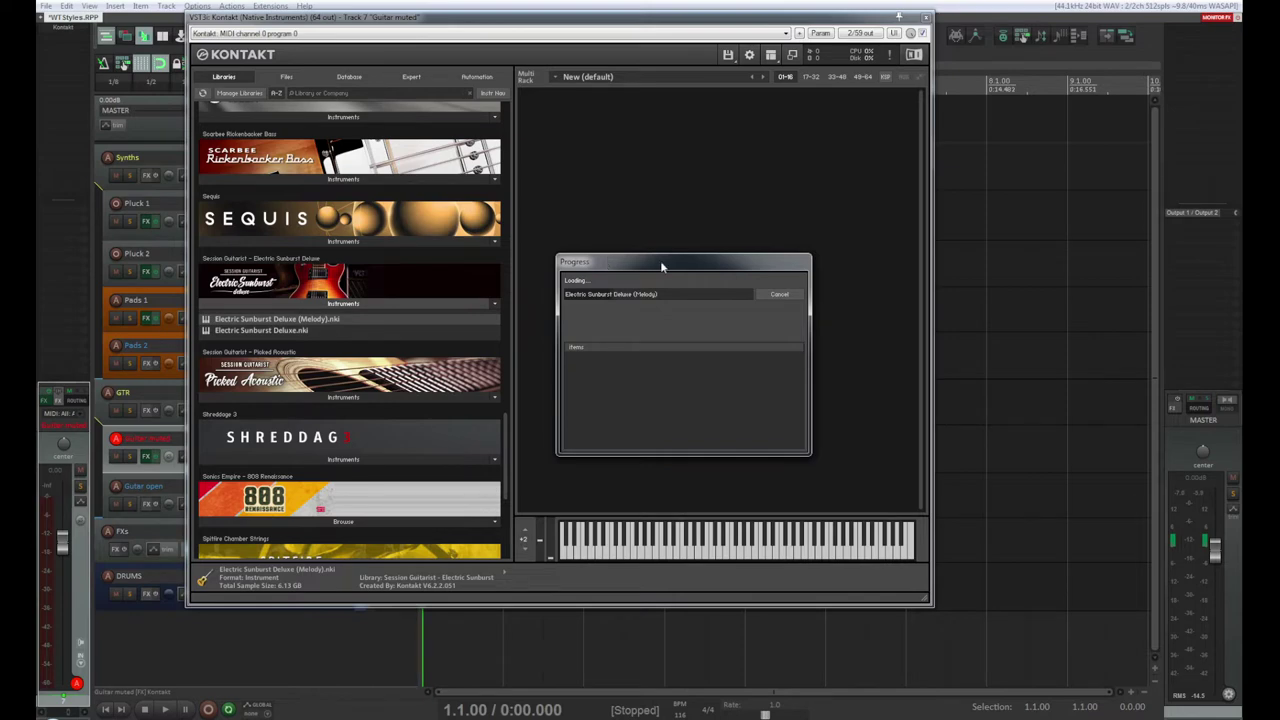
pyautogui.moveTo(681, 262); pyautogui.dragTo(725, 206)
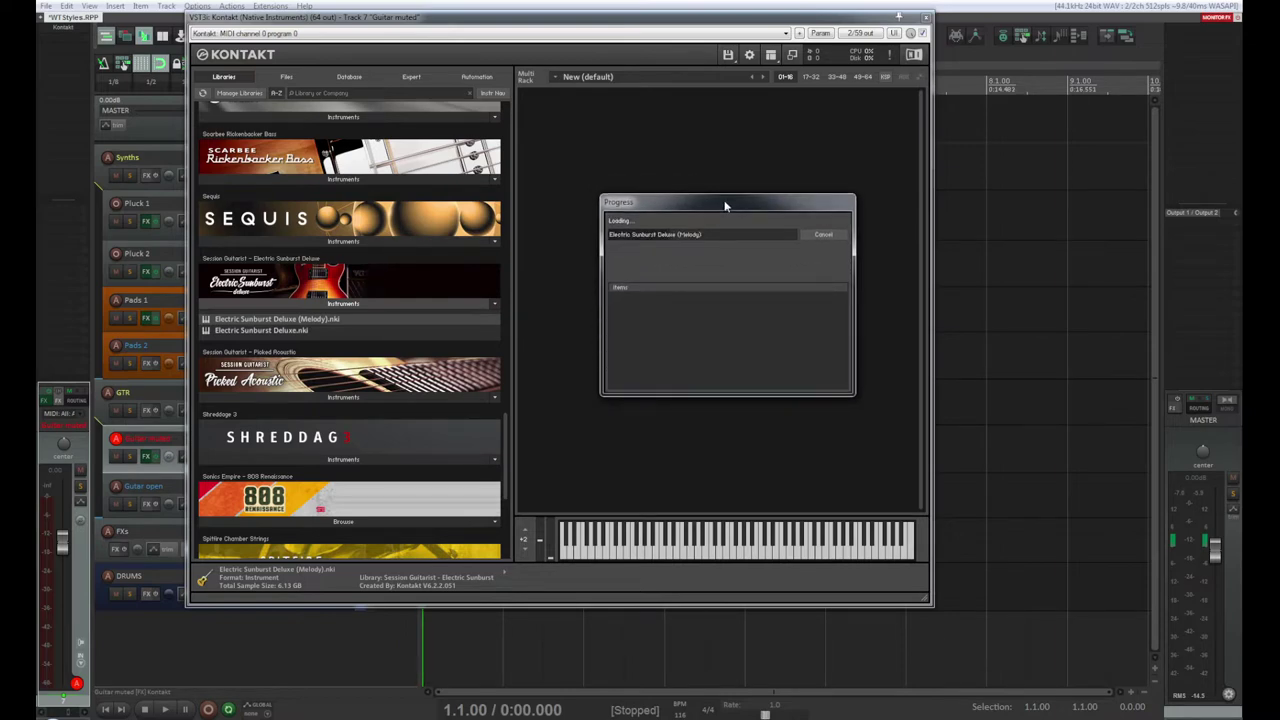
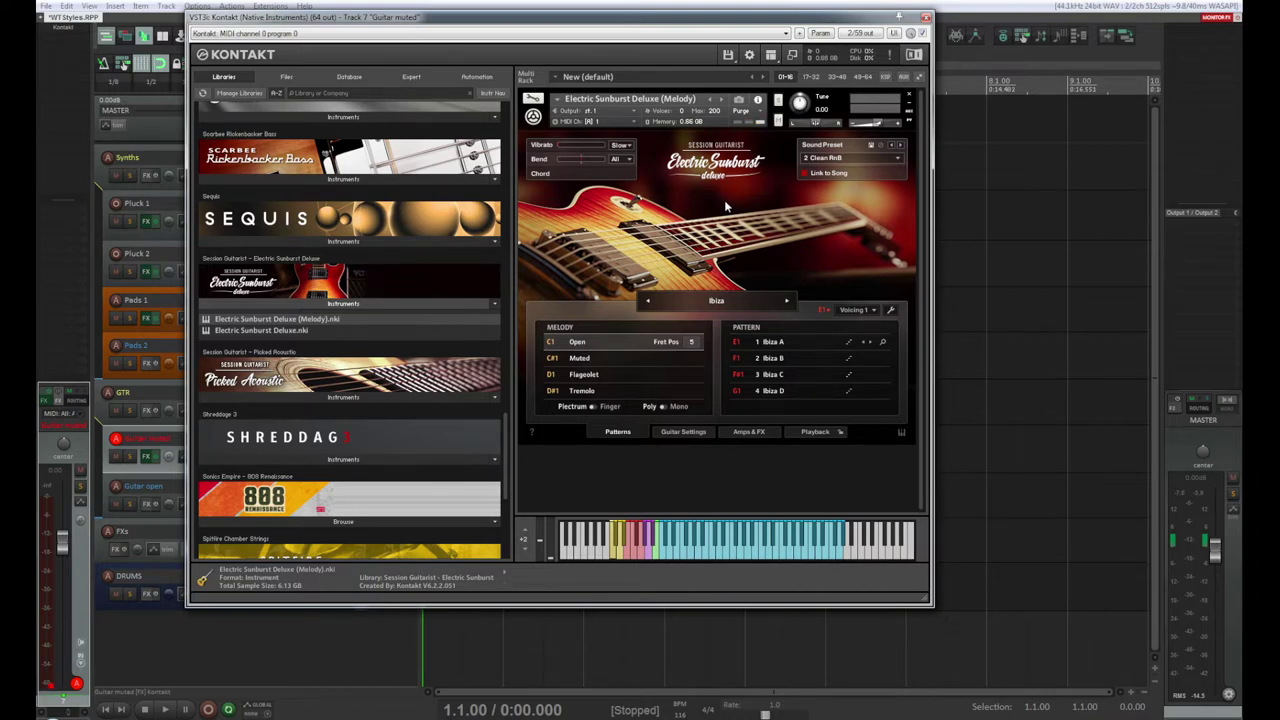
# Step: Choose the Muted melody articulation in Electric Sunburst Deluxe and set the instrument's MIDI channel to Omni
pyautogui.click(574, 362)
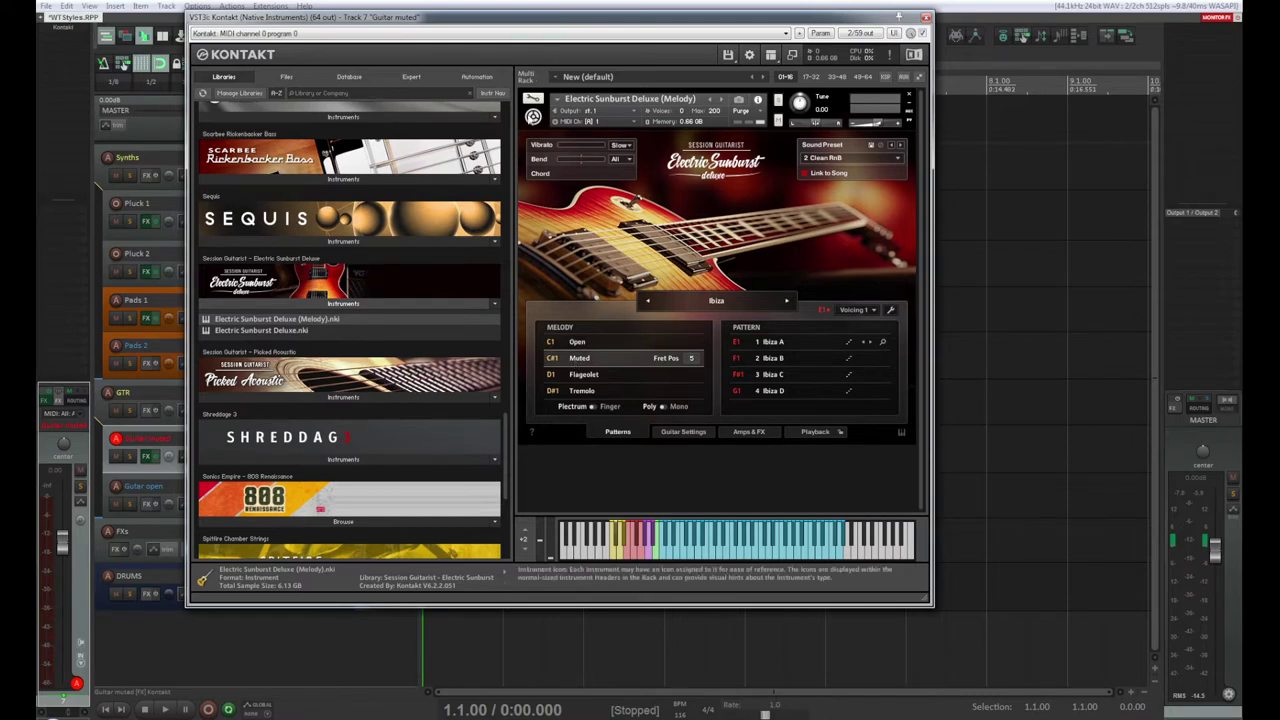
pyautogui.click(587, 113)
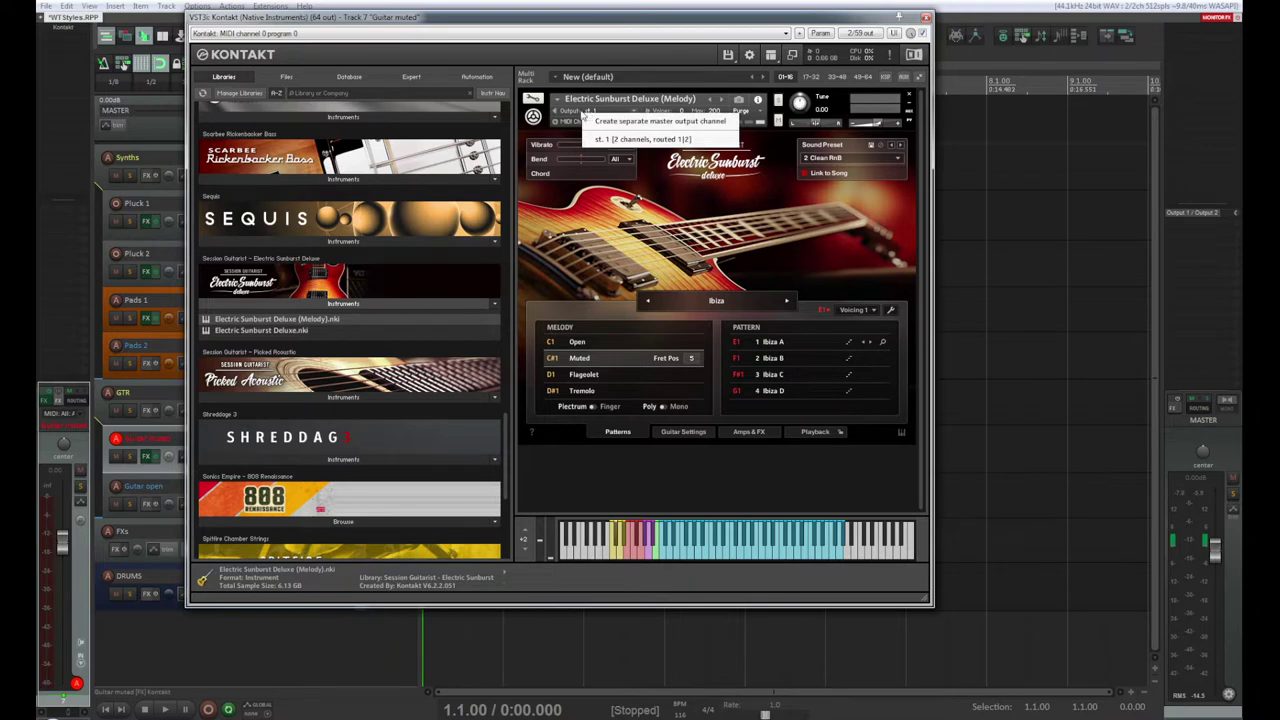
pyautogui.click(568, 128)
pyautogui.click(588, 124)
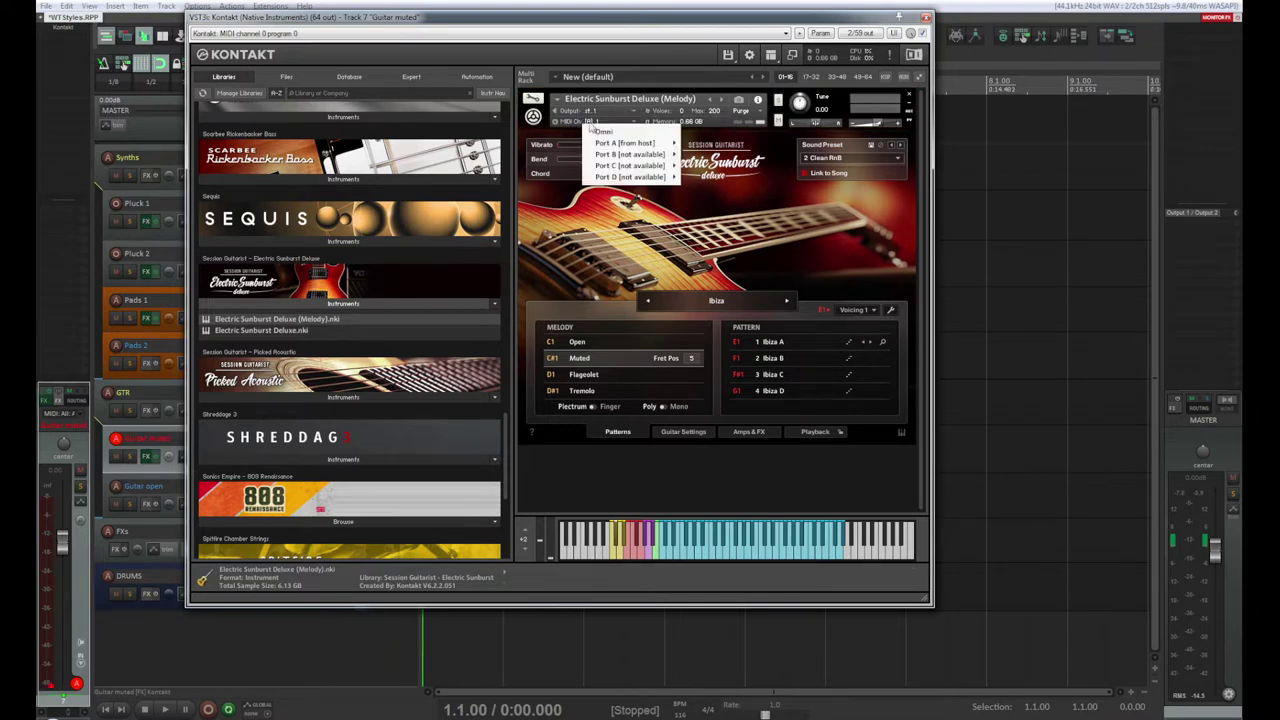
pyautogui.click(603, 131)
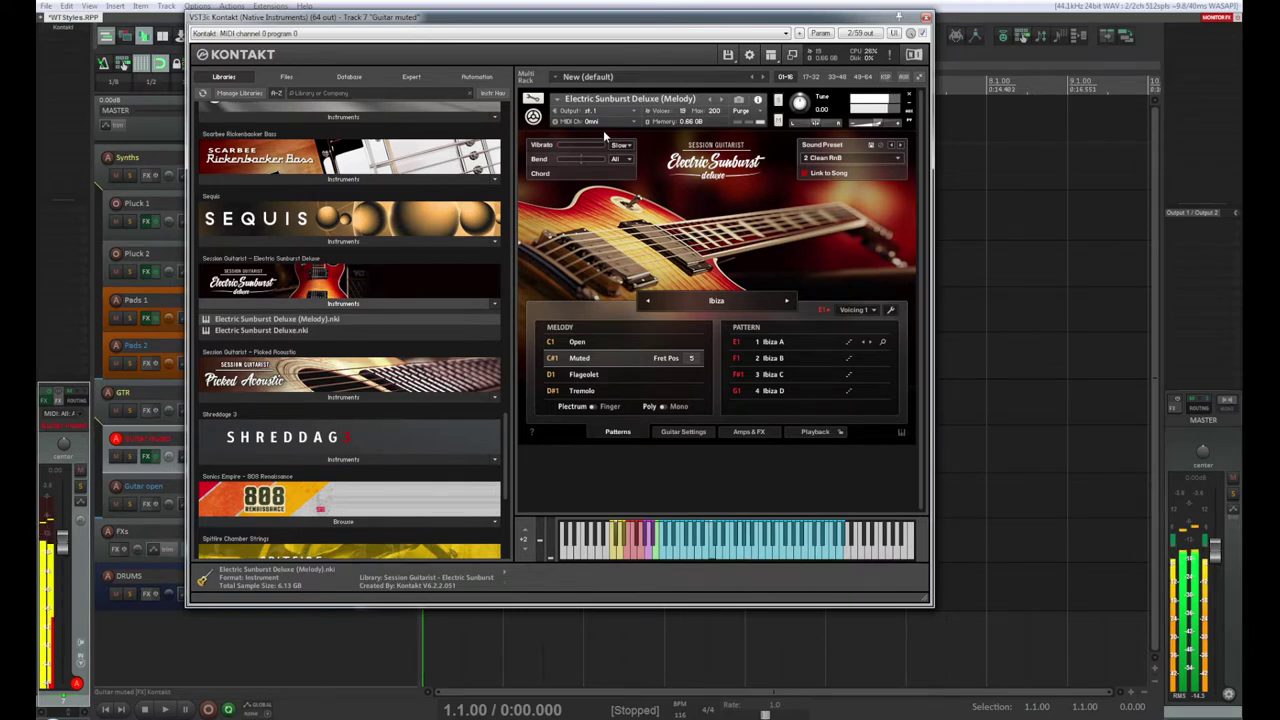
# Step: Try the Open articulation, return the melody to Muted, and close the Kontakt window
pyautogui.click(590, 343)
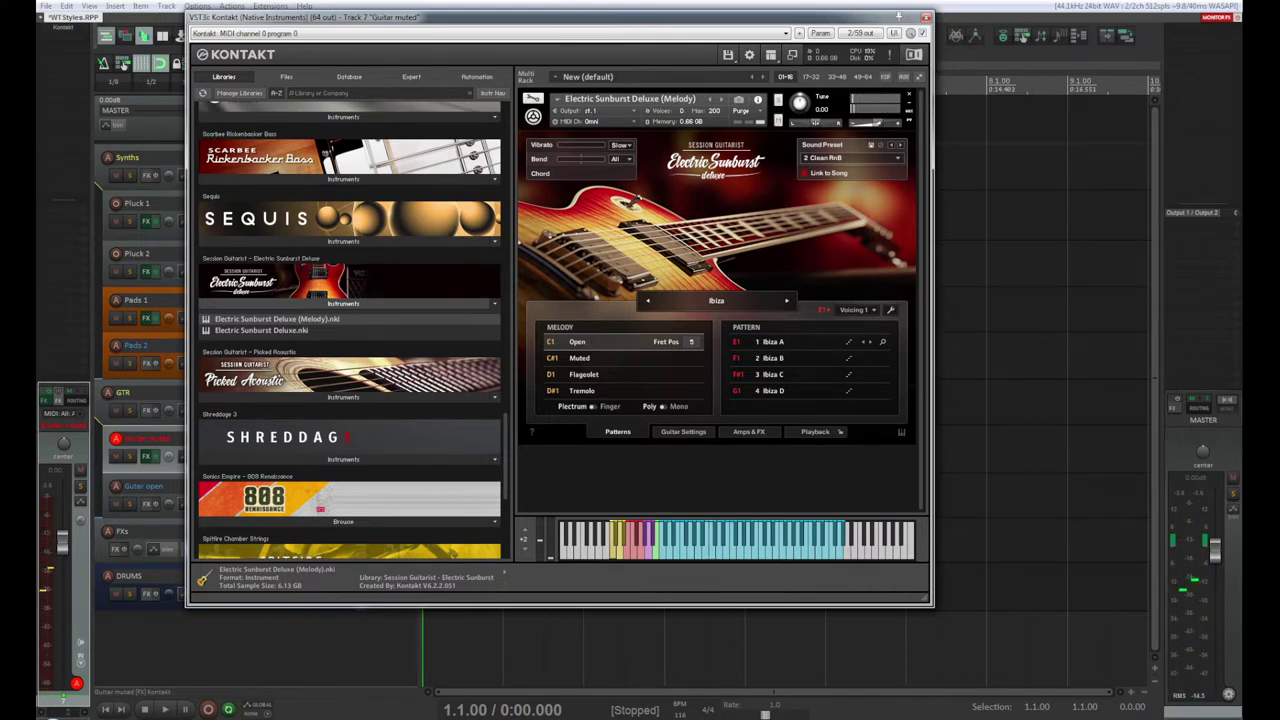
pyautogui.click(600, 358)
pyautogui.click(924, 17)
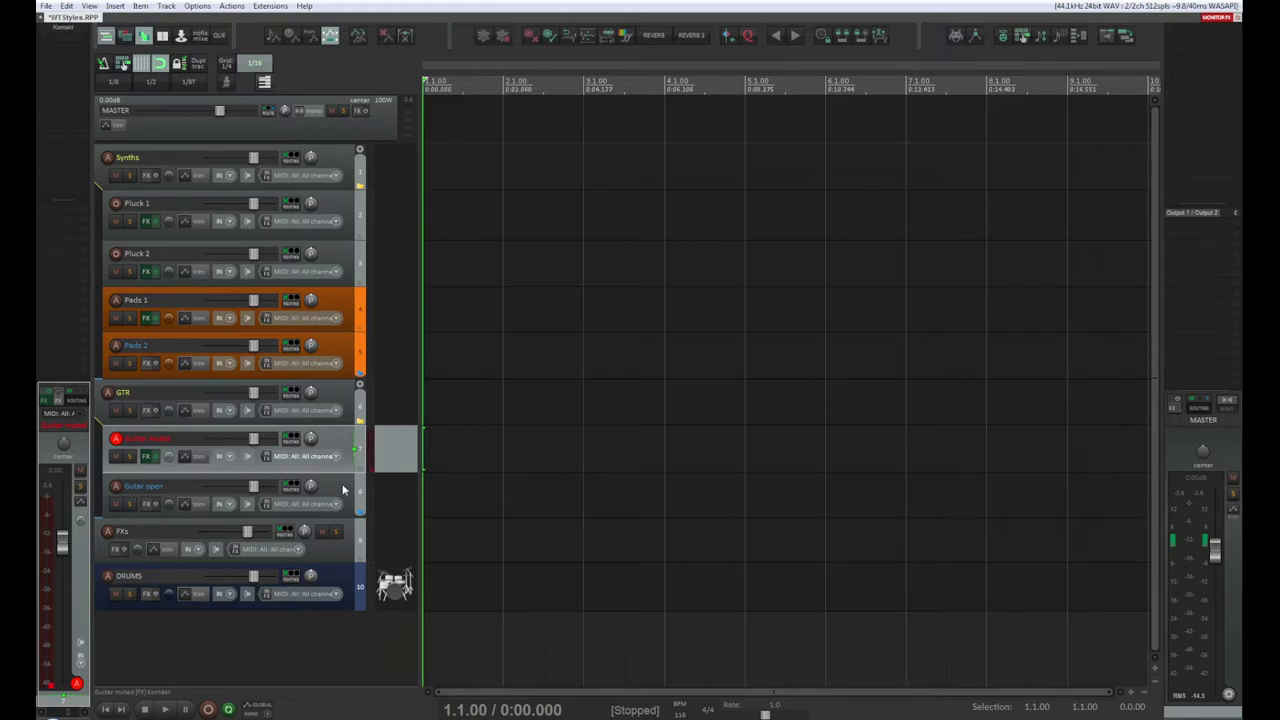
# Step: Delete the Guitar open track from the GTR folder
pyautogui.click(342, 490)
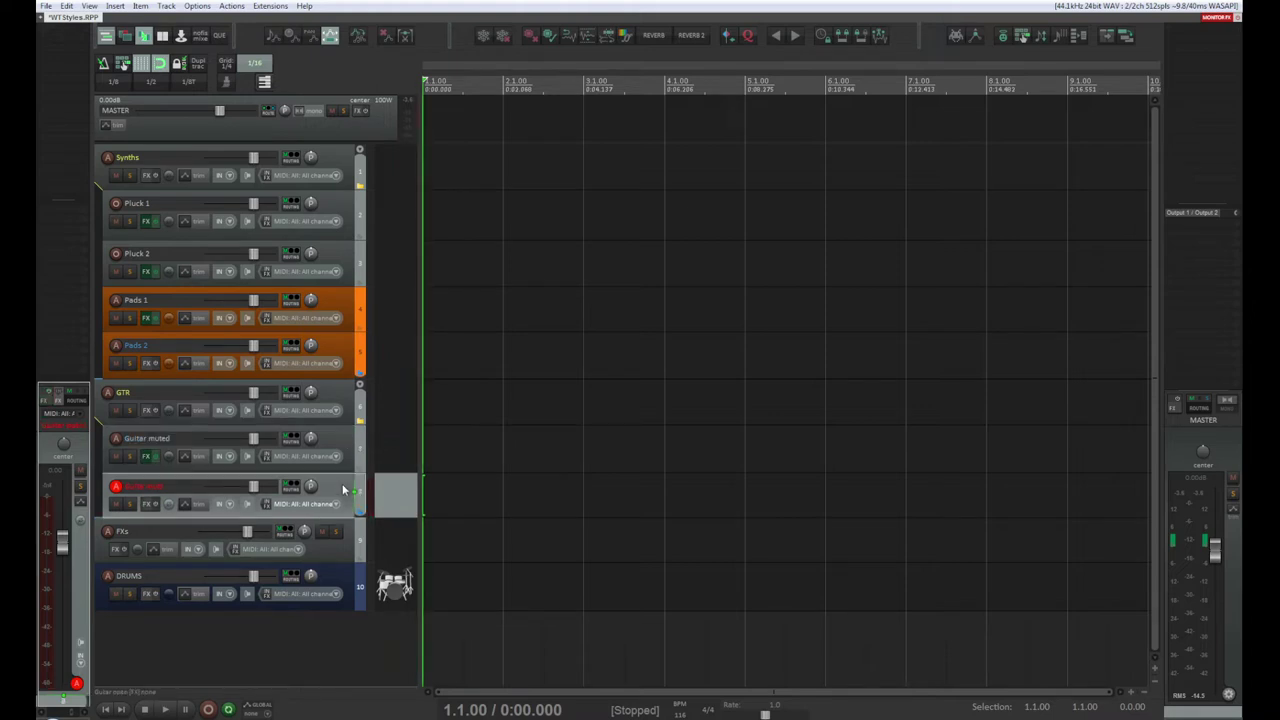
pyautogui.press('Delete')
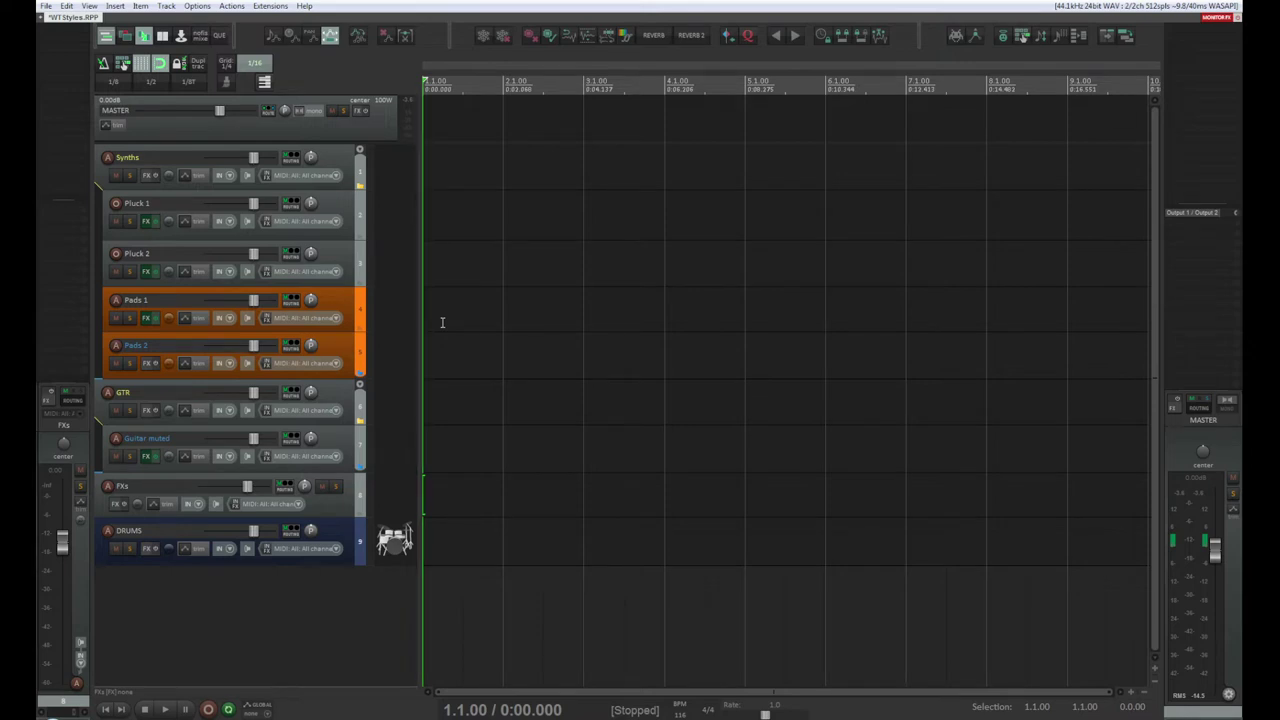
# Step: Add a track named BASS at the end of the track list, make it slightly taller, and save the project
pyautogui.doubleClick(238, 619)
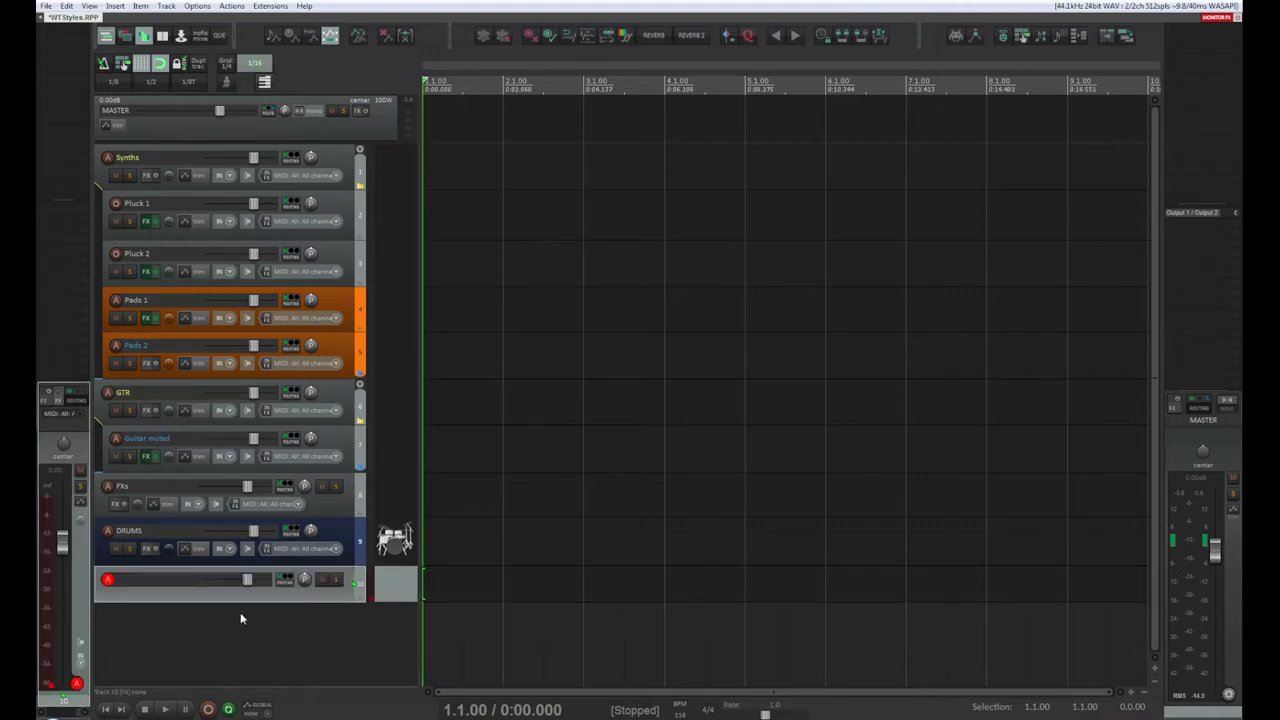
pyautogui.doubleClick(155, 579)
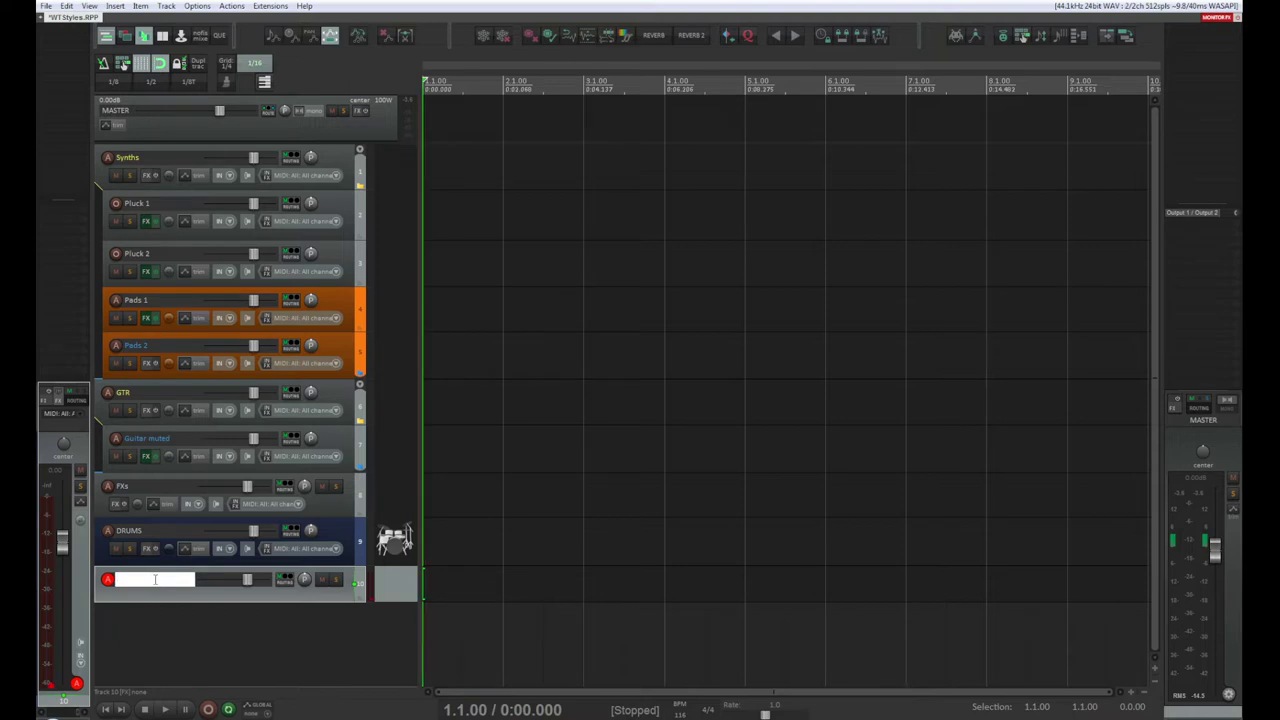
pyautogui.write('BASS')
pyautogui.press('Return')
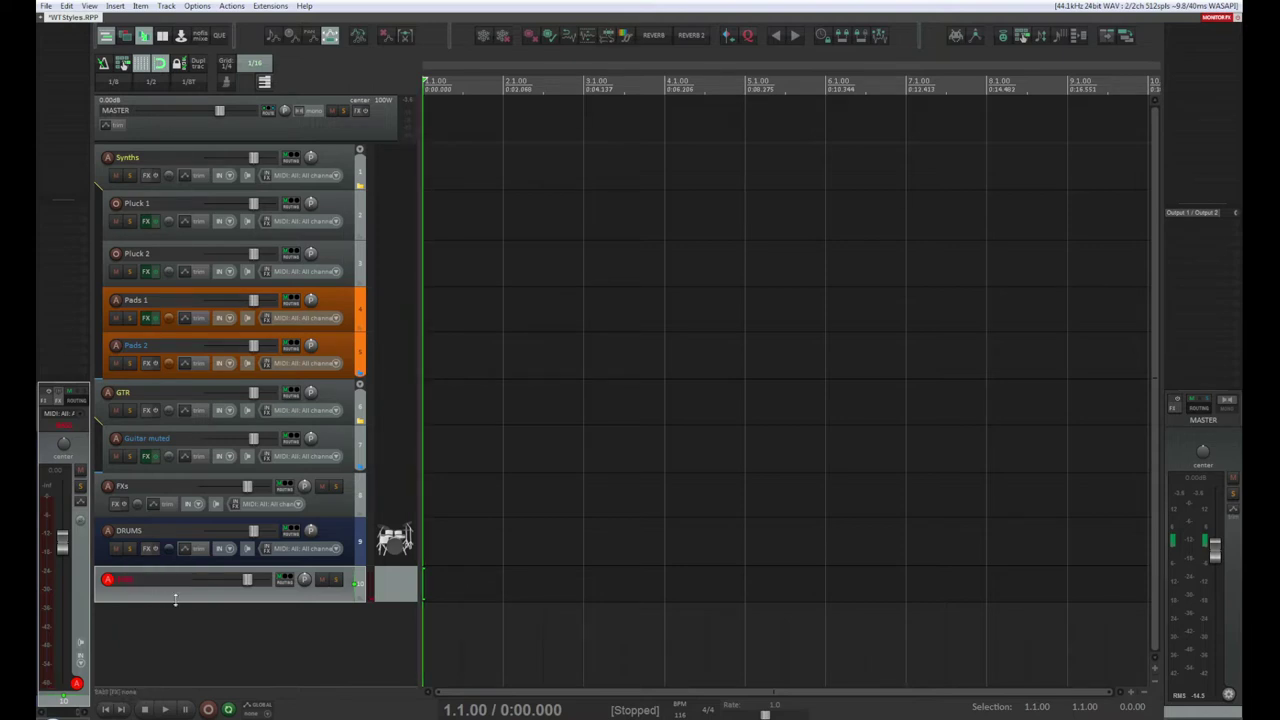
pyautogui.moveTo(190, 602)
pyautogui.mouseDown()
pyautogui.moveTo(190, 620)
pyautogui.moveTo(192, 605)
pyautogui.mouseUp()
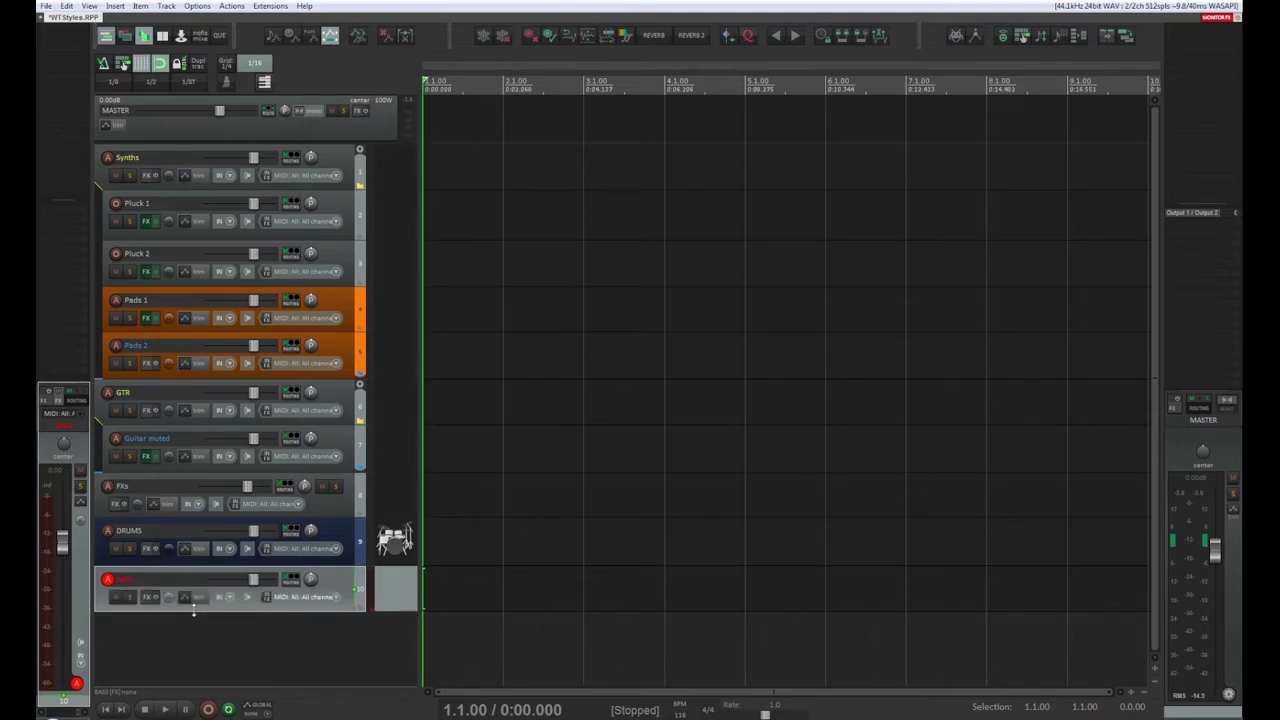
pyautogui.click(211, 648)
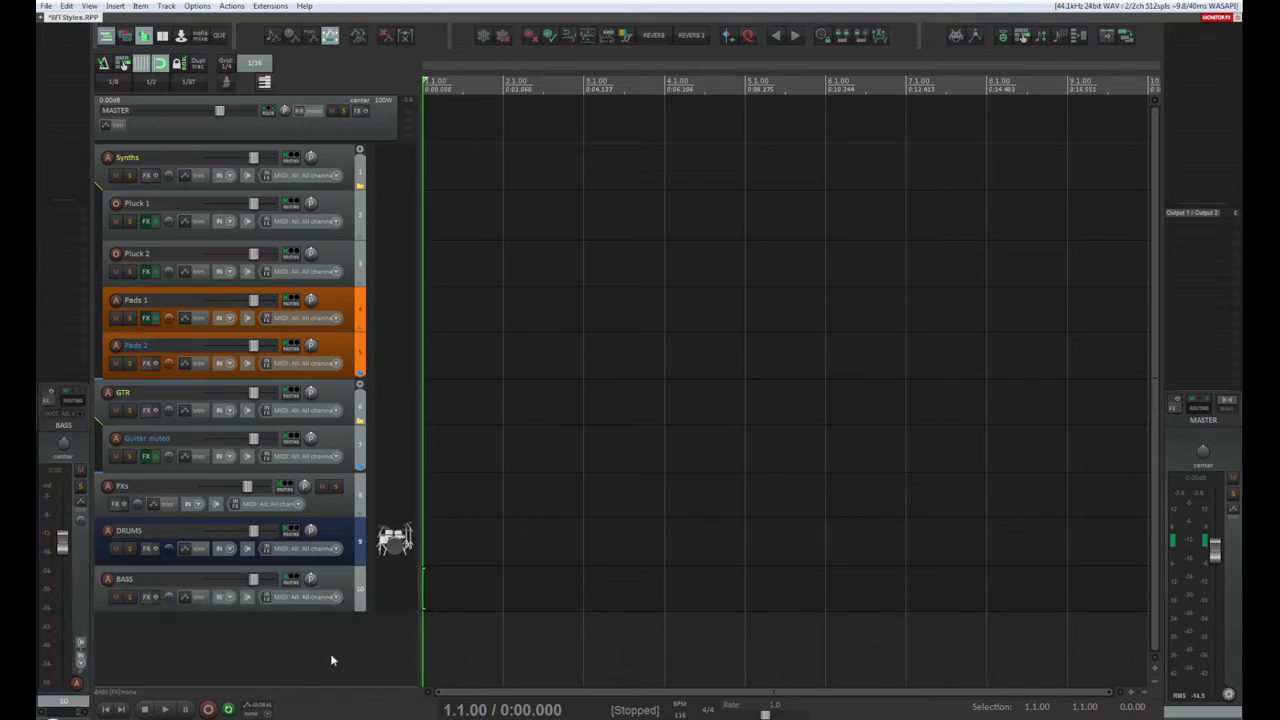
pyautogui.hotkey('ctrl', 's')
# Step: Add the VST3i version of Diva (u-he) to the BASS track and close its window
pyautogui.click(405, 590)
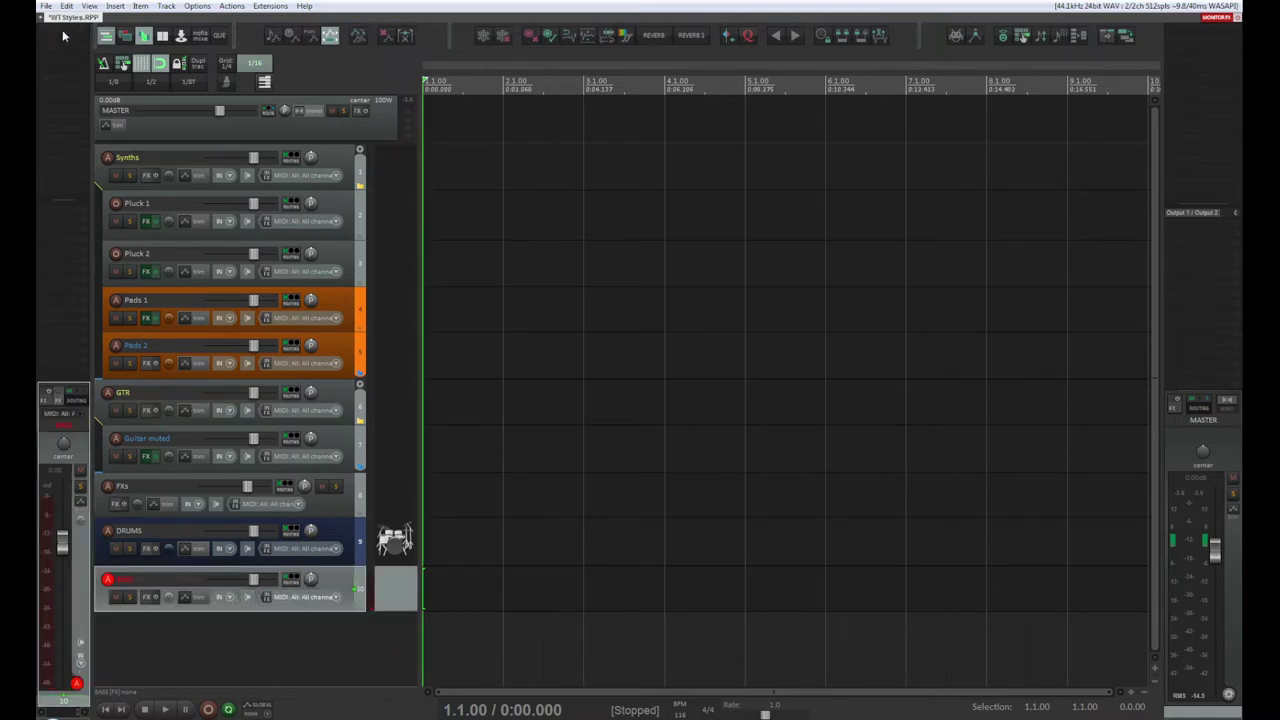
pyautogui.press('f')
pyautogui.moveTo(555, 47); pyautogui.dragTo(608, 64)
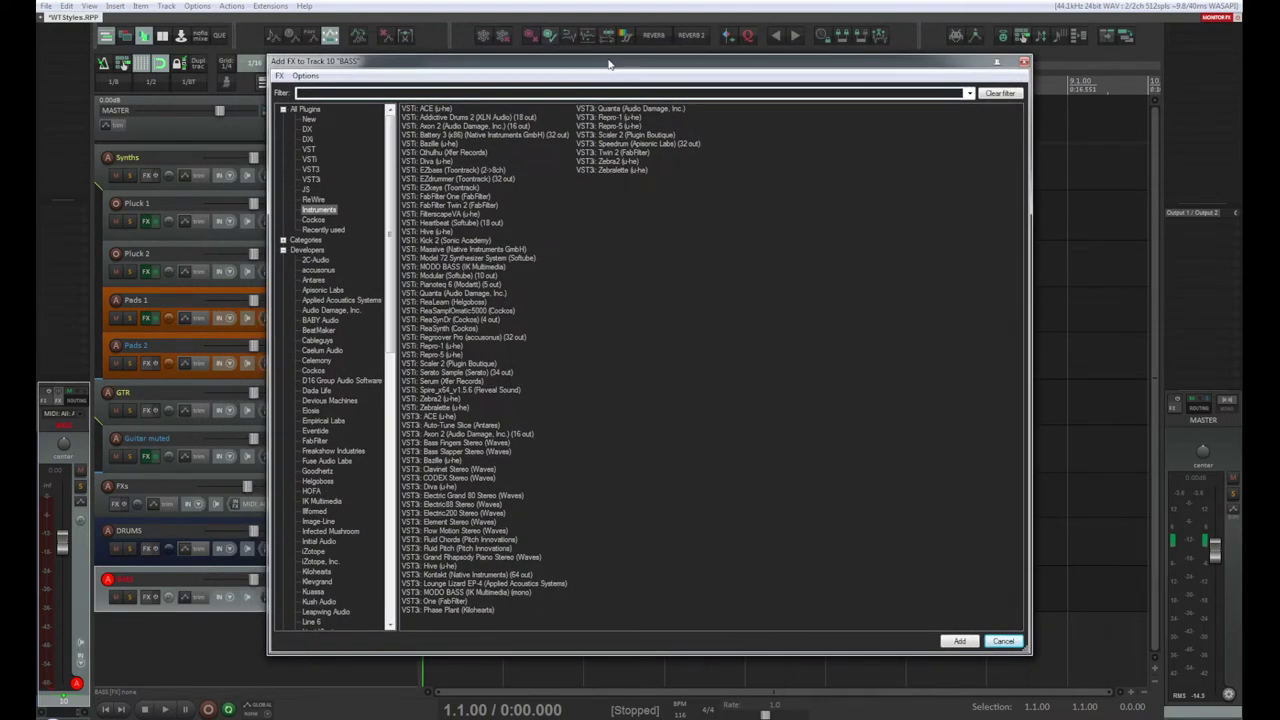
pyautogui.moveTo(608, 64); pyautogui.dragTo(538, 50)
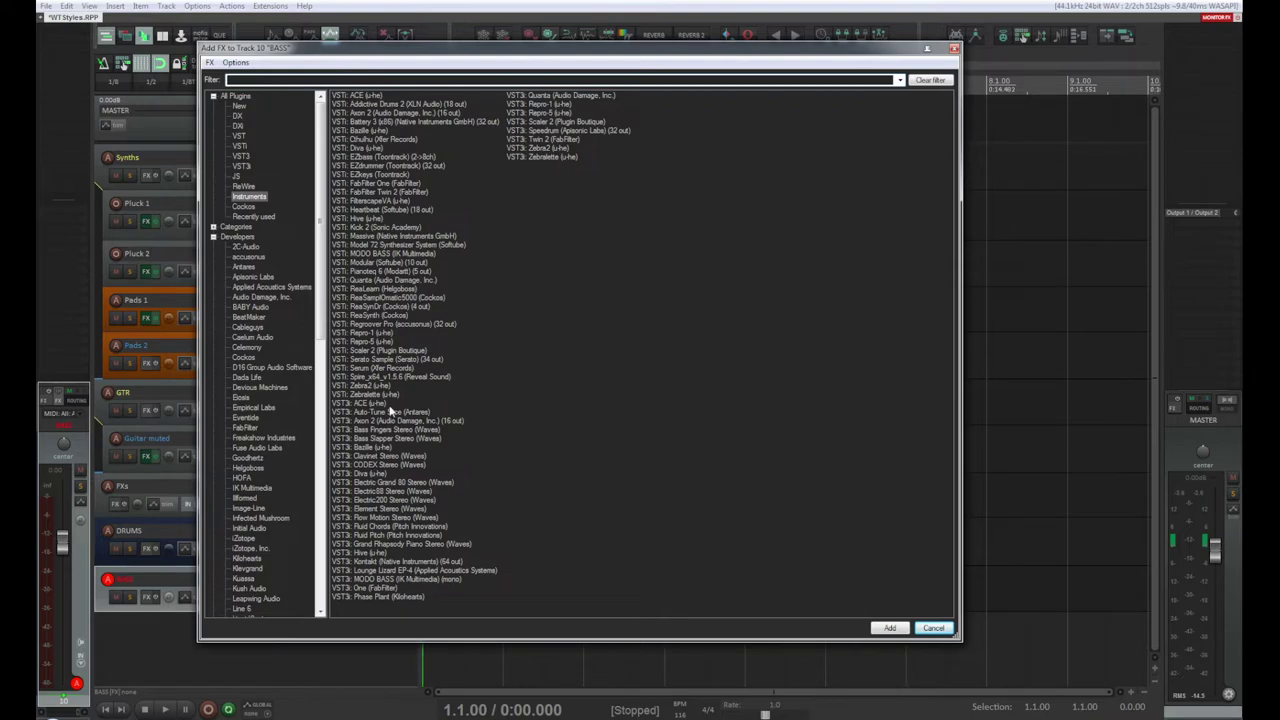
pyautogui.click(384, 472)
pyautogui.doubleClick(370, 473)
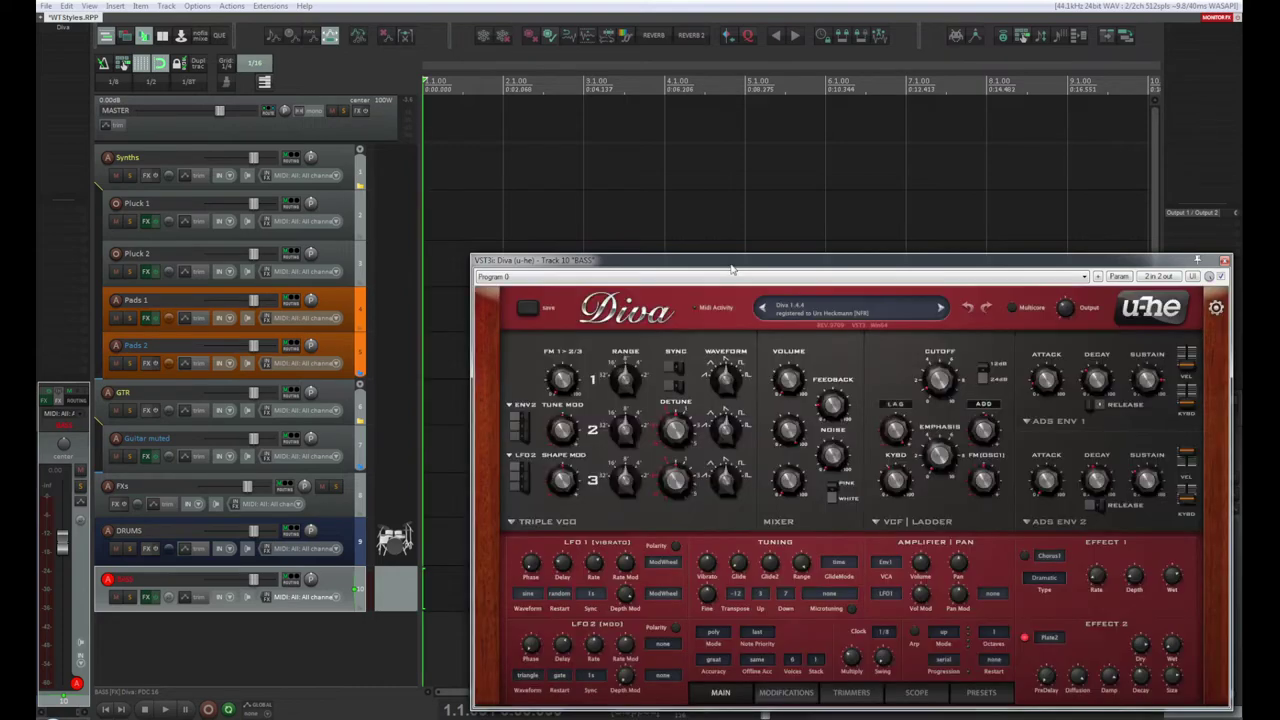
pyautogui.moveTo(730, 262); pyautogui.dragTo(614, 84)
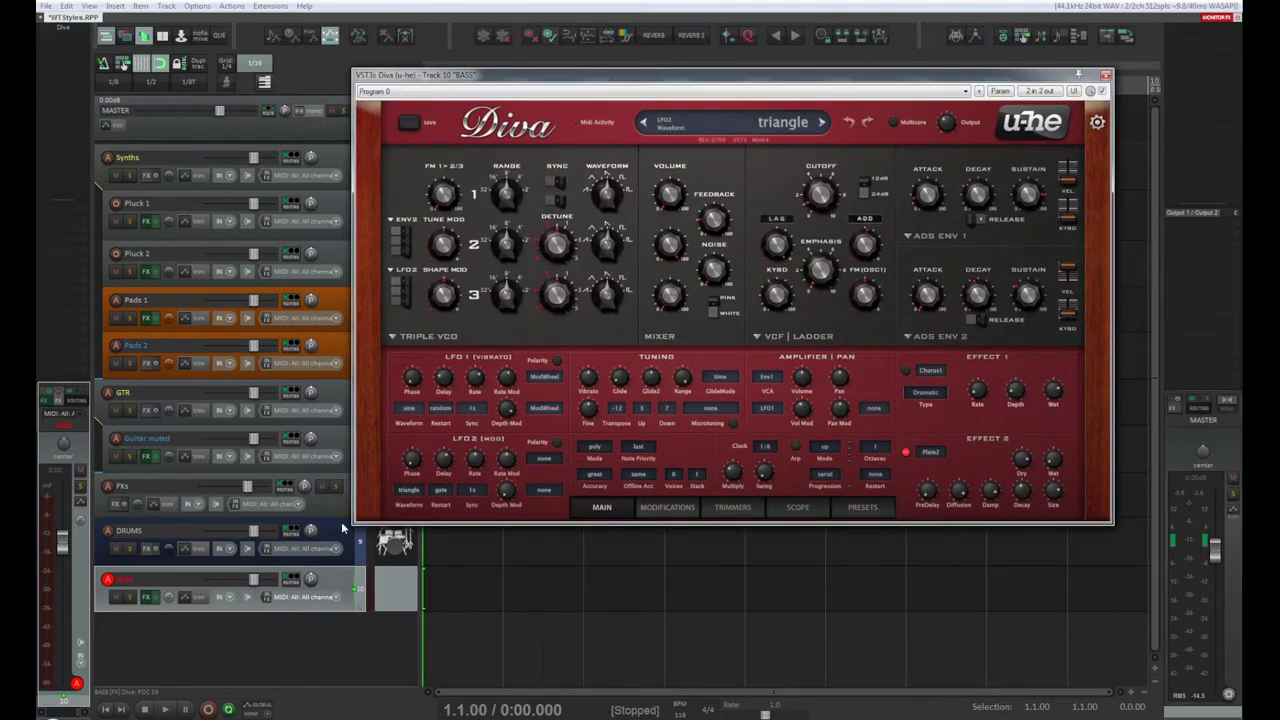
pyautogui.click(1105, 75)
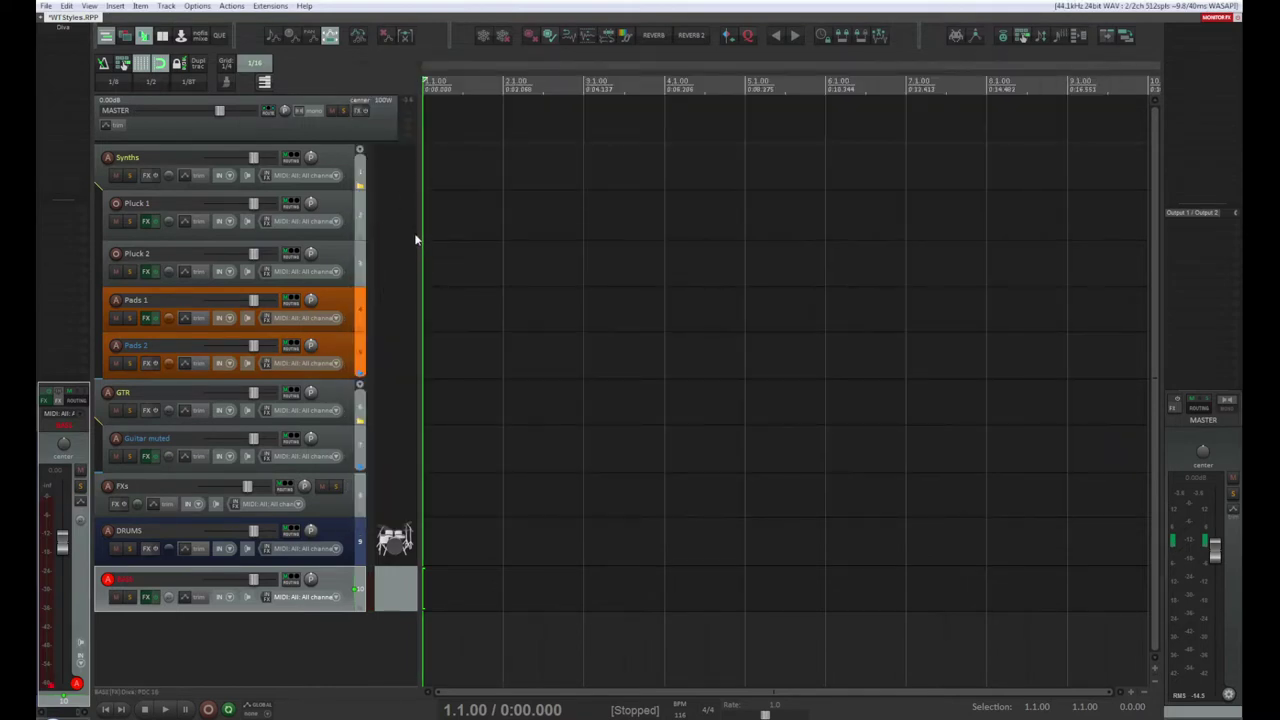
# Step: Move the DRUMS track to the top of the track list and BASS directly beneath it, and select the Synths folder
pyautogui.click(409, 177)
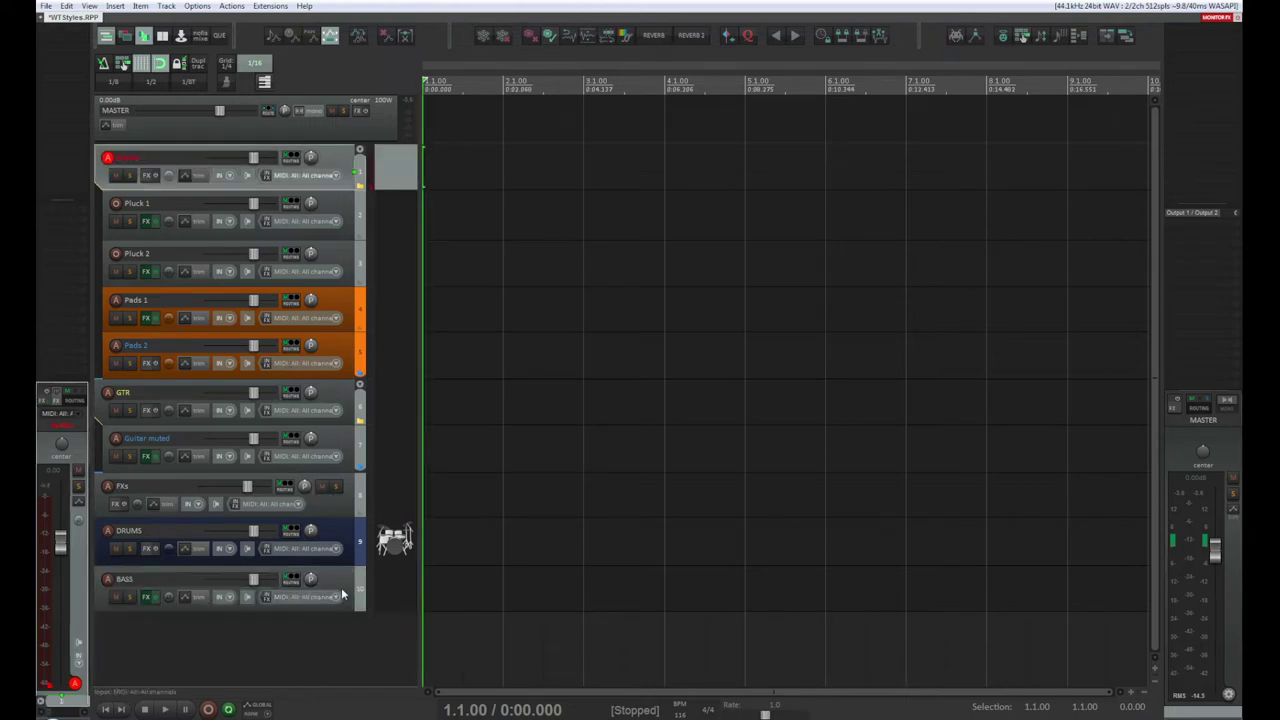
pyautogui.click(347, 539)
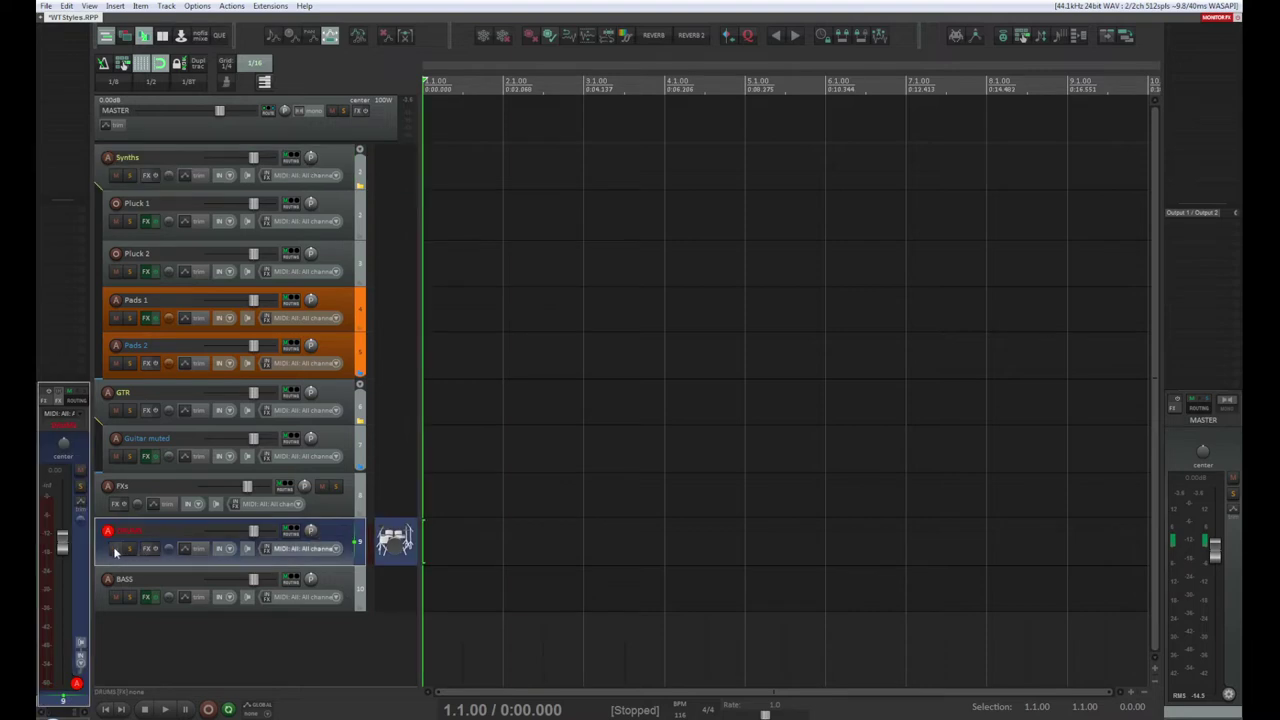
pyautogui.moveTo(105, 556); pyautogui.dragTo(96, 144)
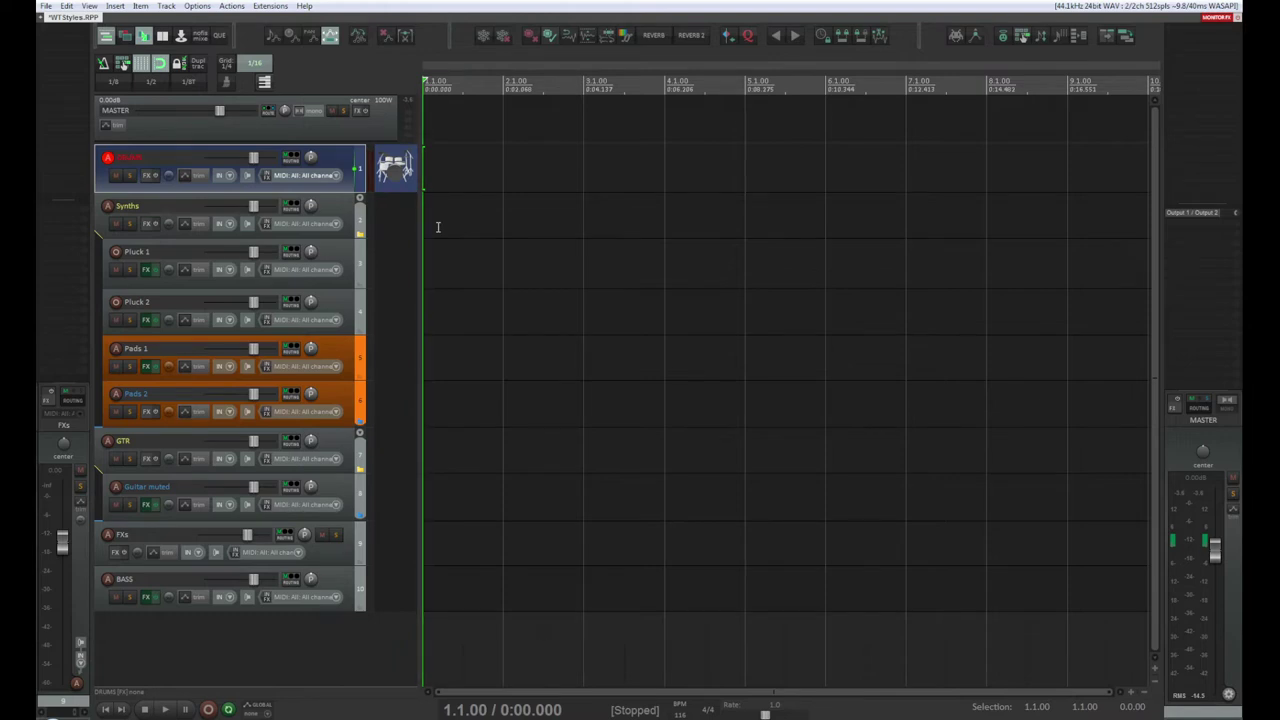
pyautogui.moveTo(347, 576); pyautogui.dragTo(331, 208)
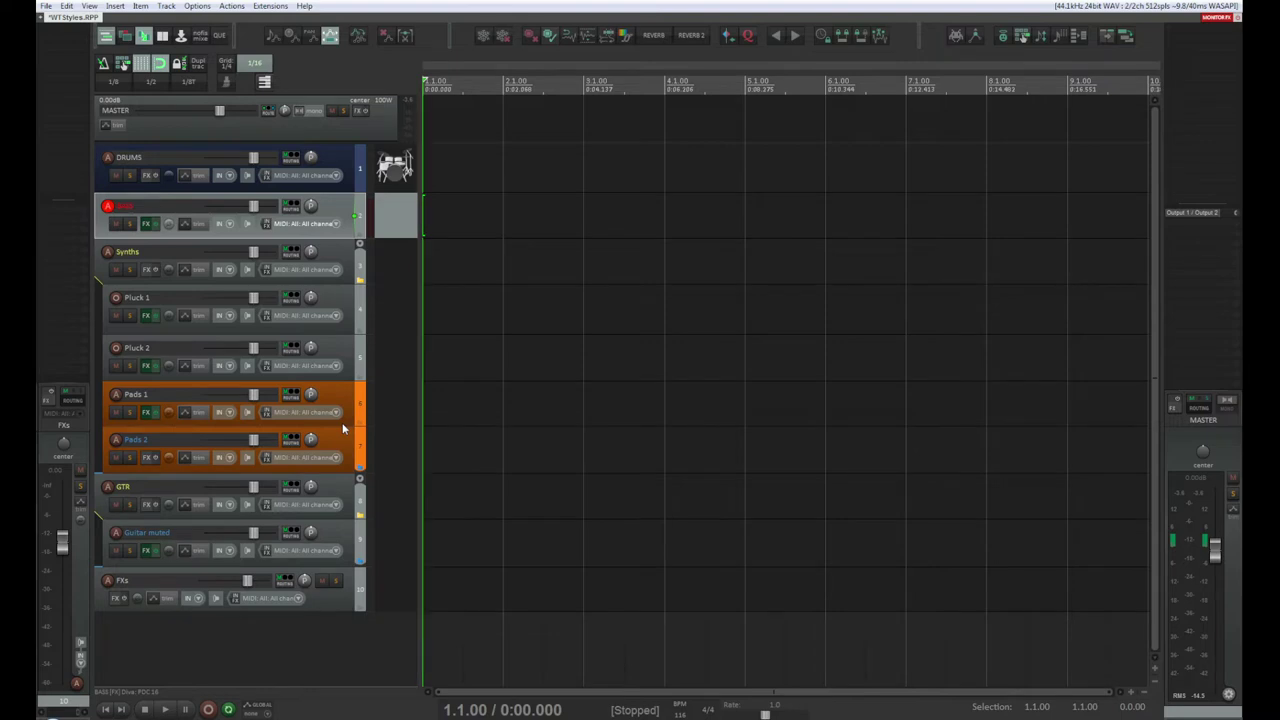
pyautogui.click(341, 252)
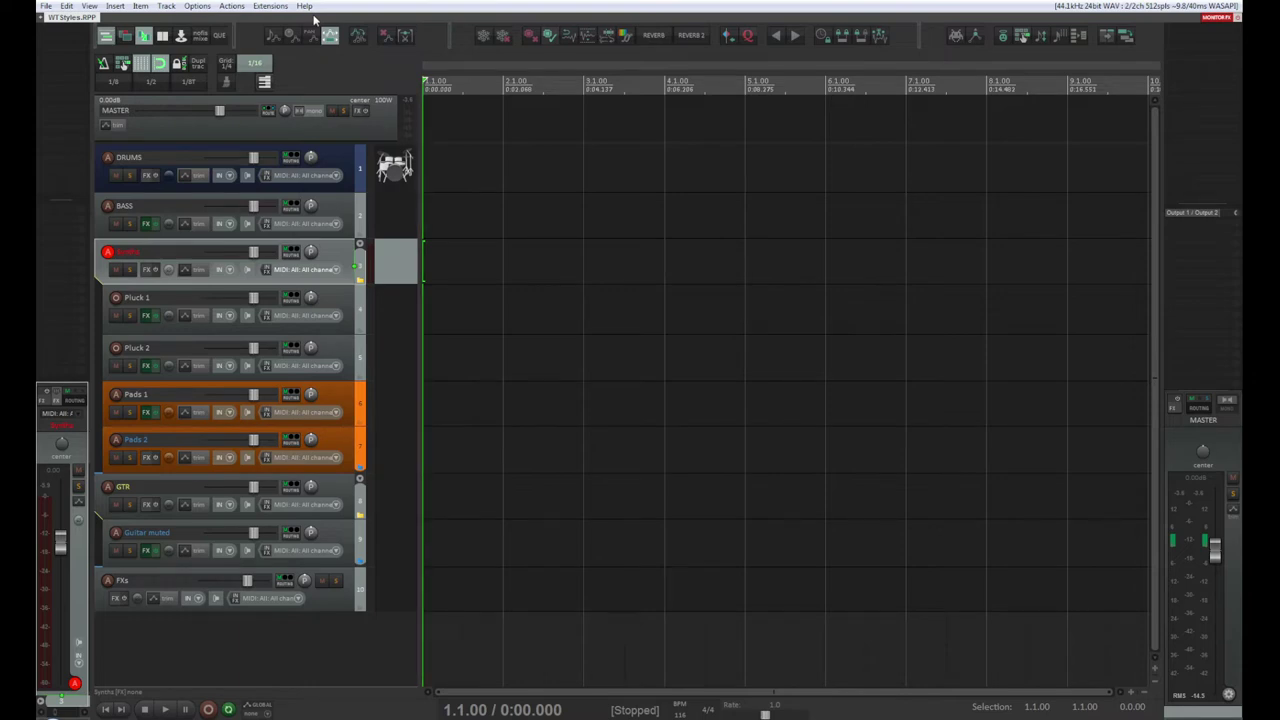
pyautogui.click(343, 488)
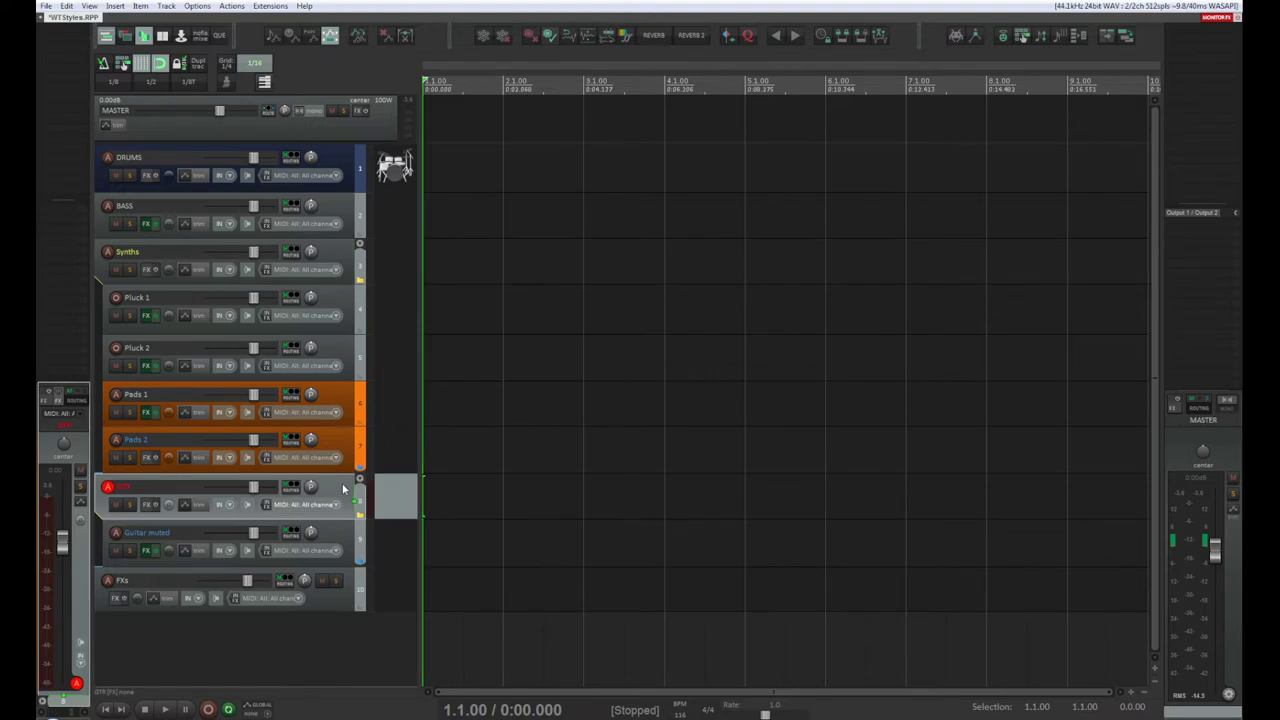
pyautogui.click(344, 535)
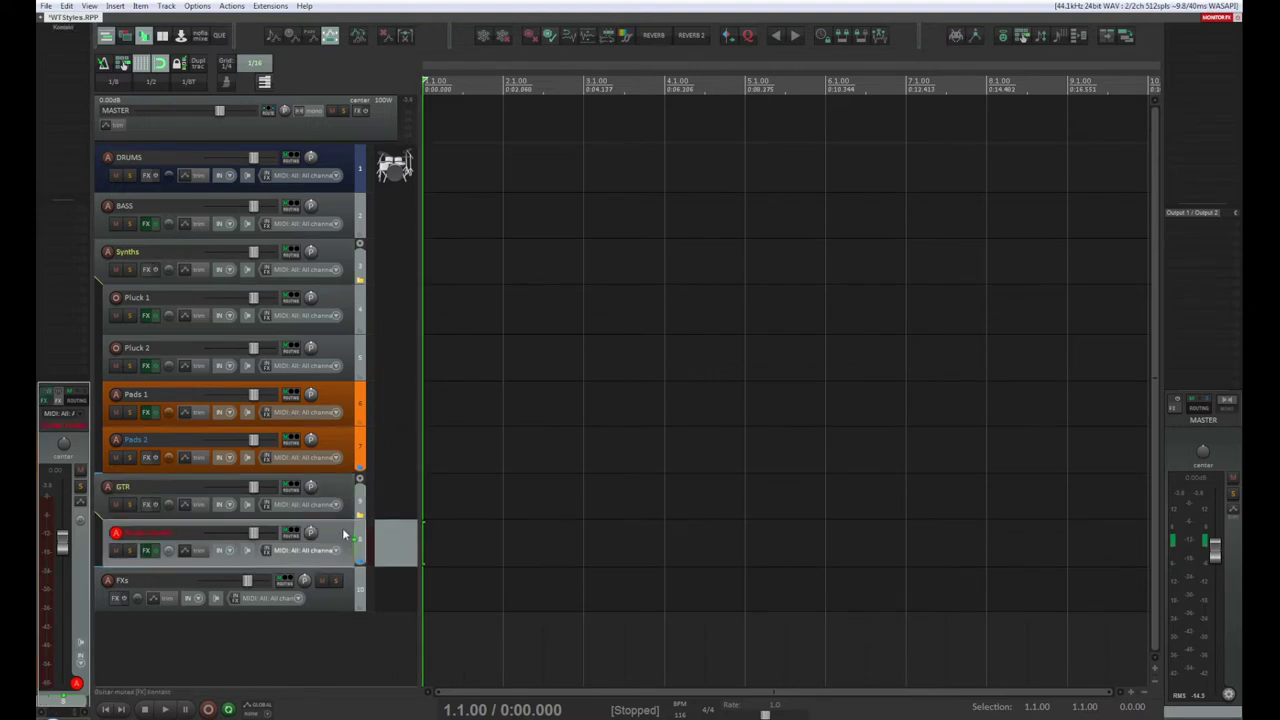
pyautogui.click(337, 600)
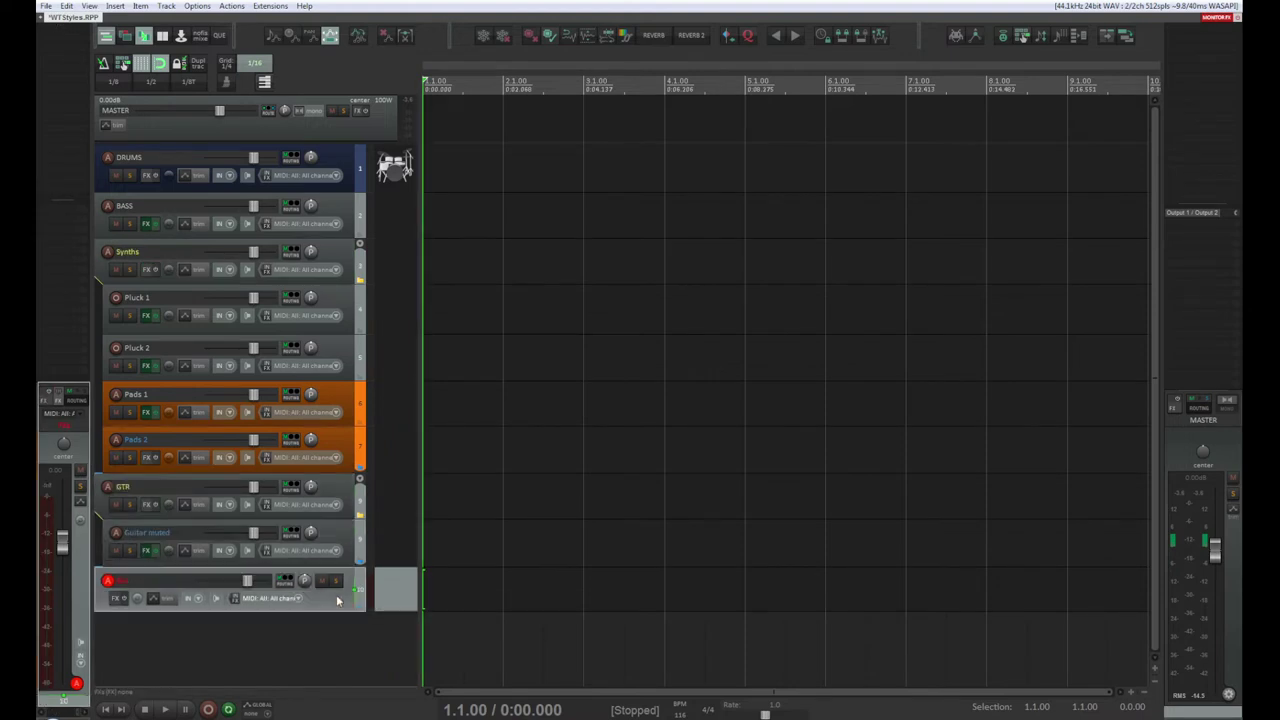
pyautogui.click(330, 440)
pyautogui.click(343, 402)
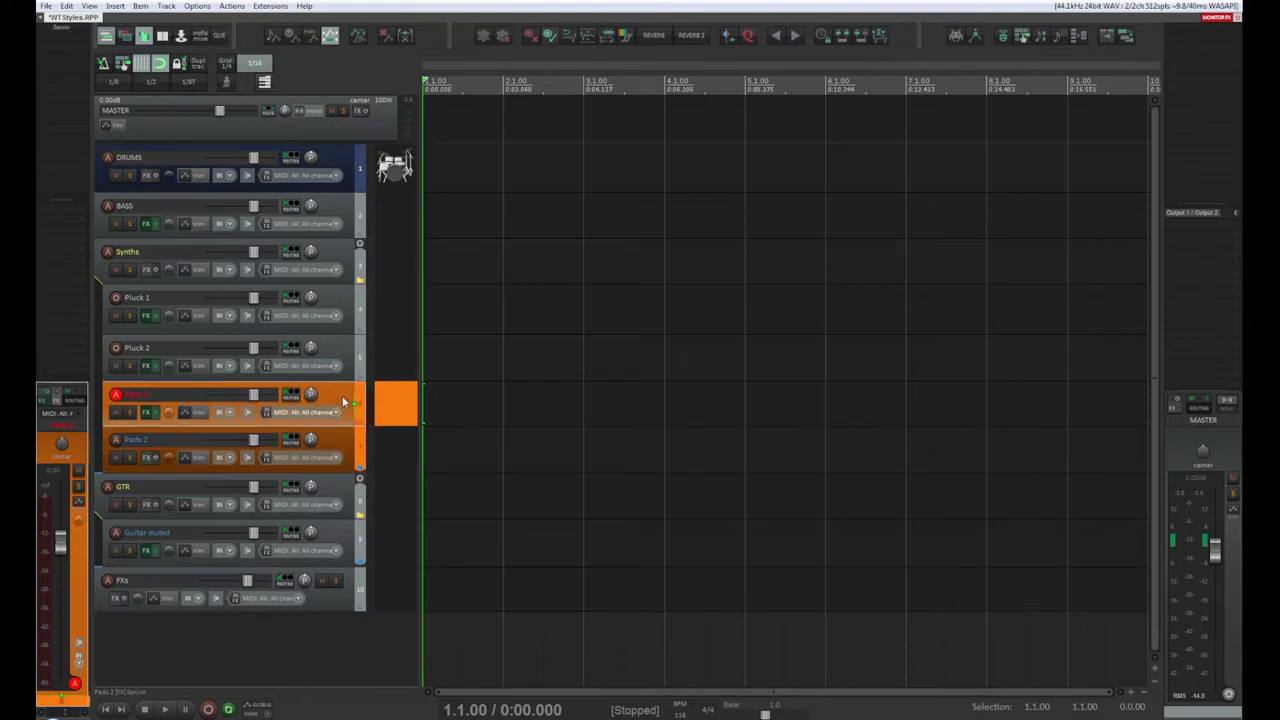
pyautogui.click(348, 441)
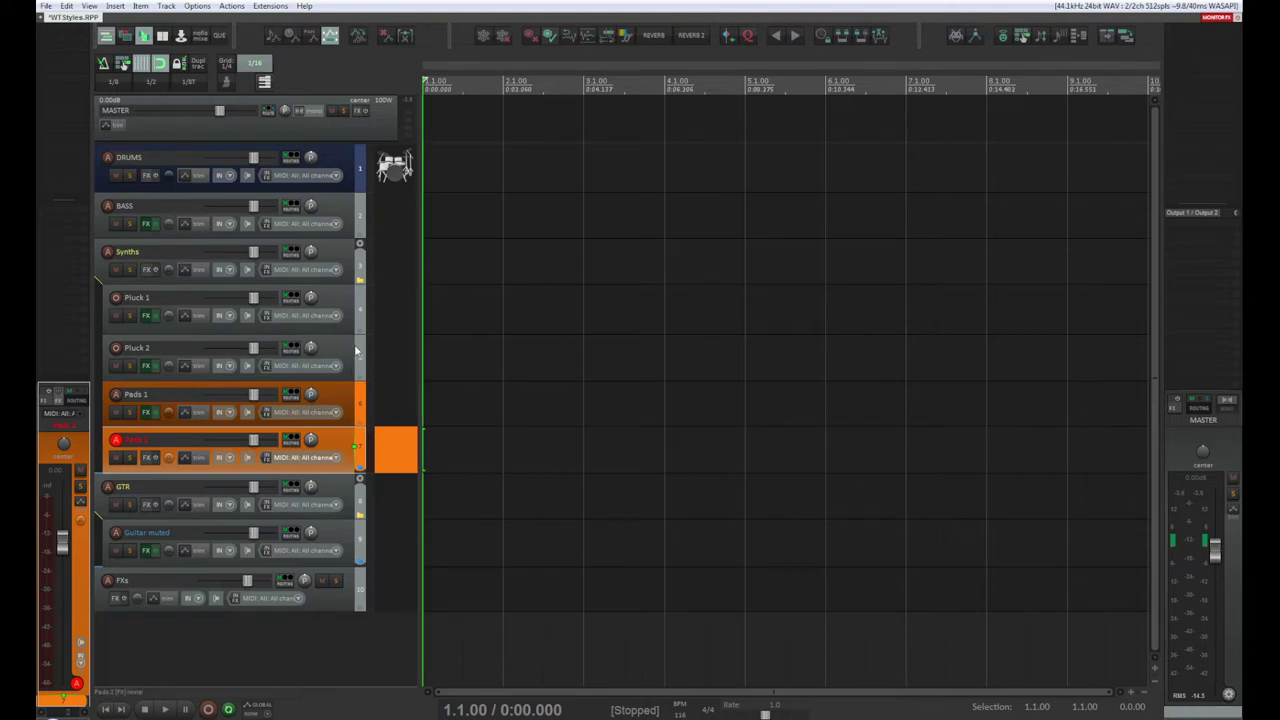
pyautogui.click(341, 211)
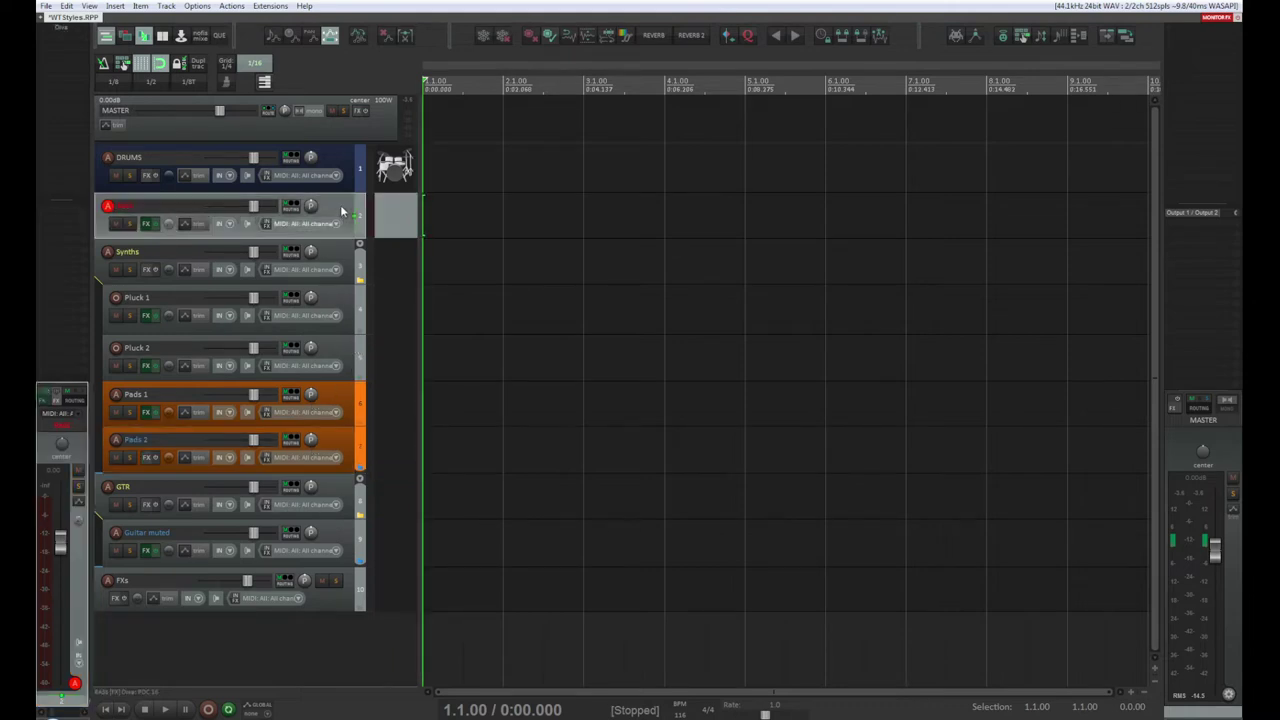
# Step: Add the EZdrummer (Toontrack) 32-output VSTi to the DRUMS track and move its window to the middle of the arrange area
pyautogui.click(335, 155)
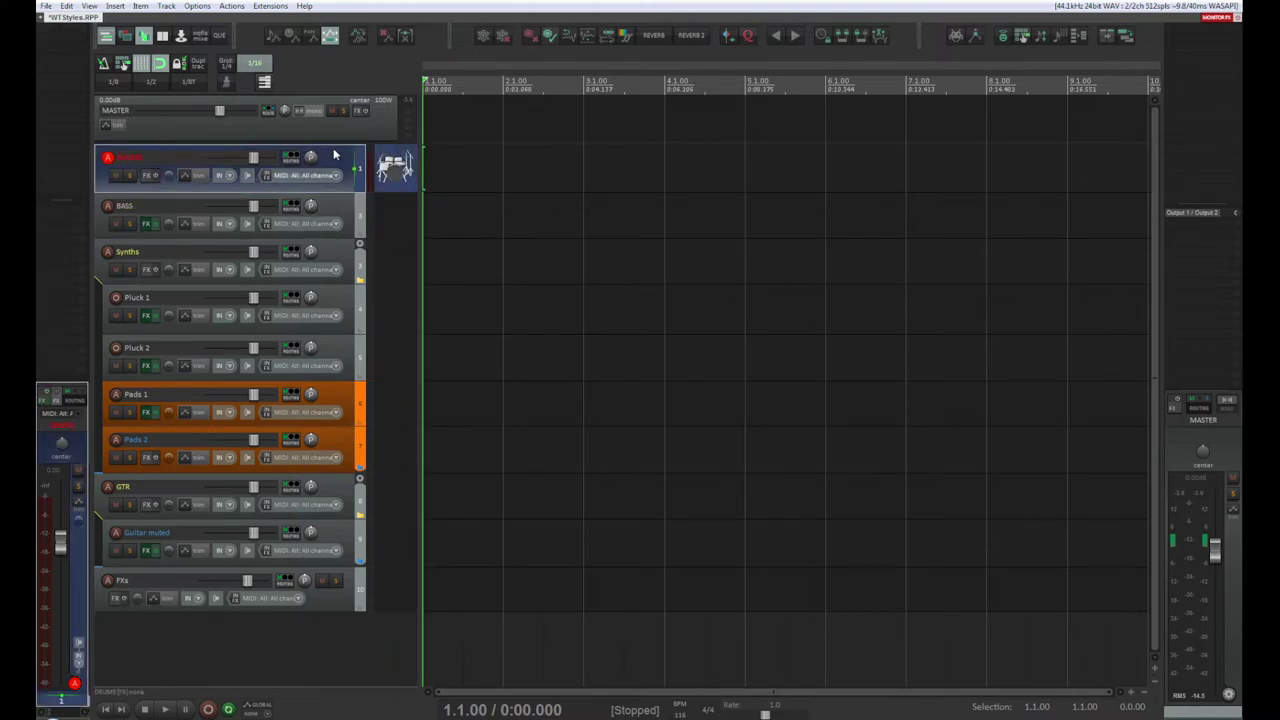
pyautogui.press('f')
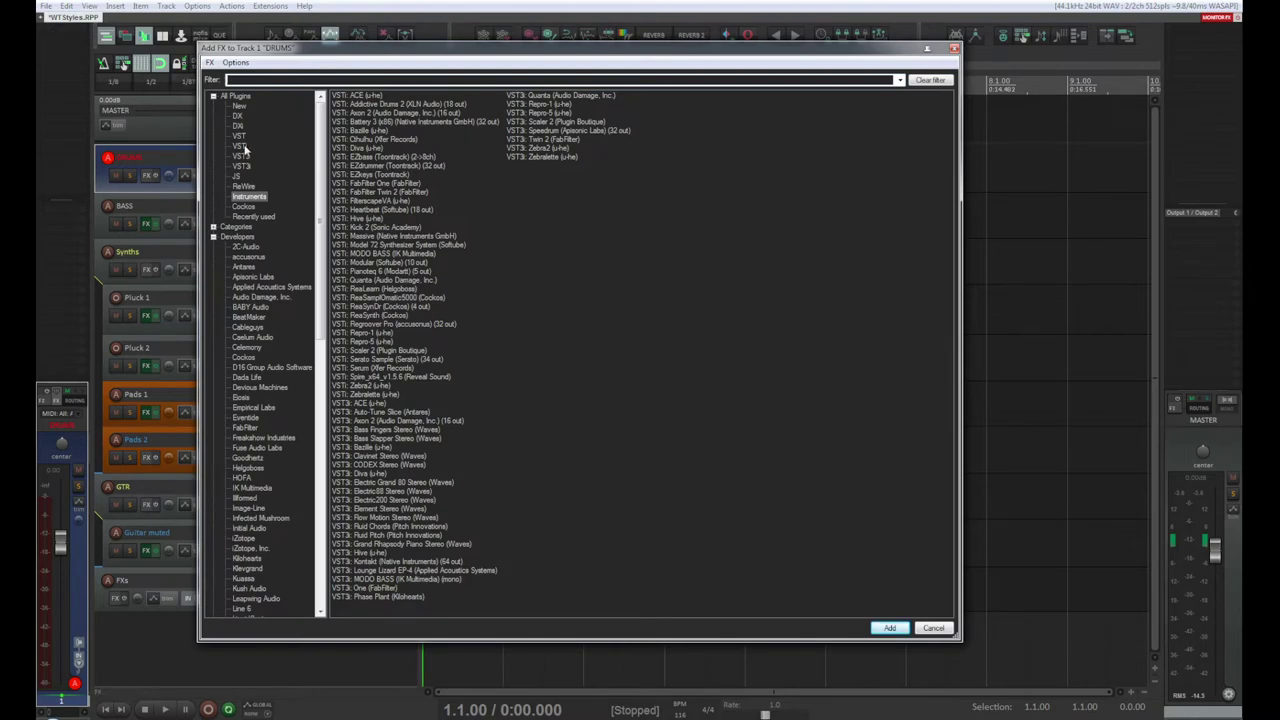
pyautogui.click(260, 199)
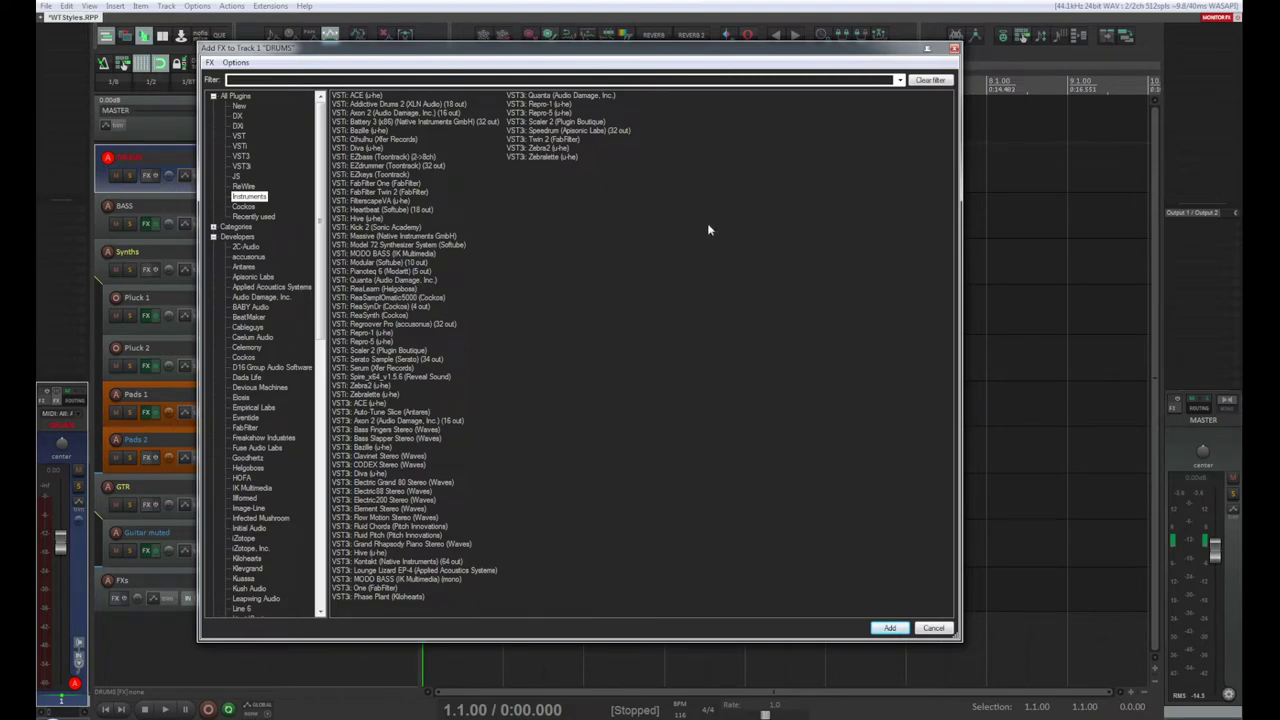
pyautogui.click(394, 166)
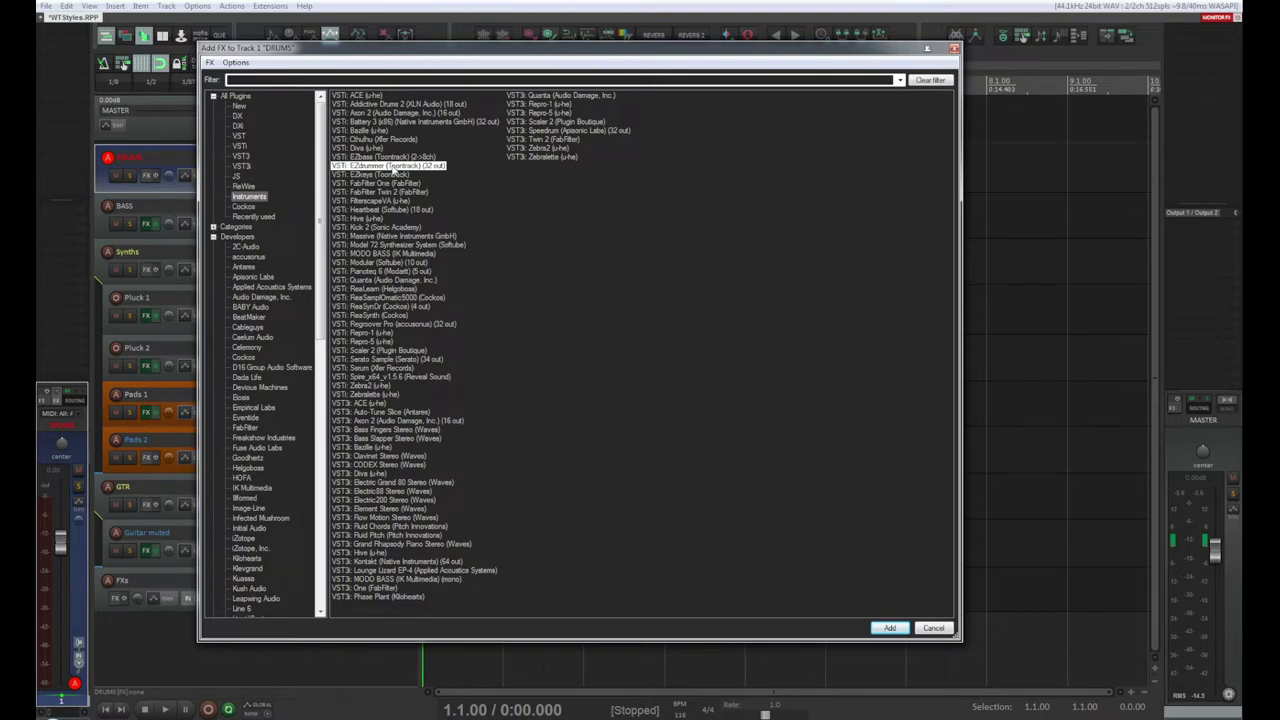
pyautogui.doubleClick(393, 166)
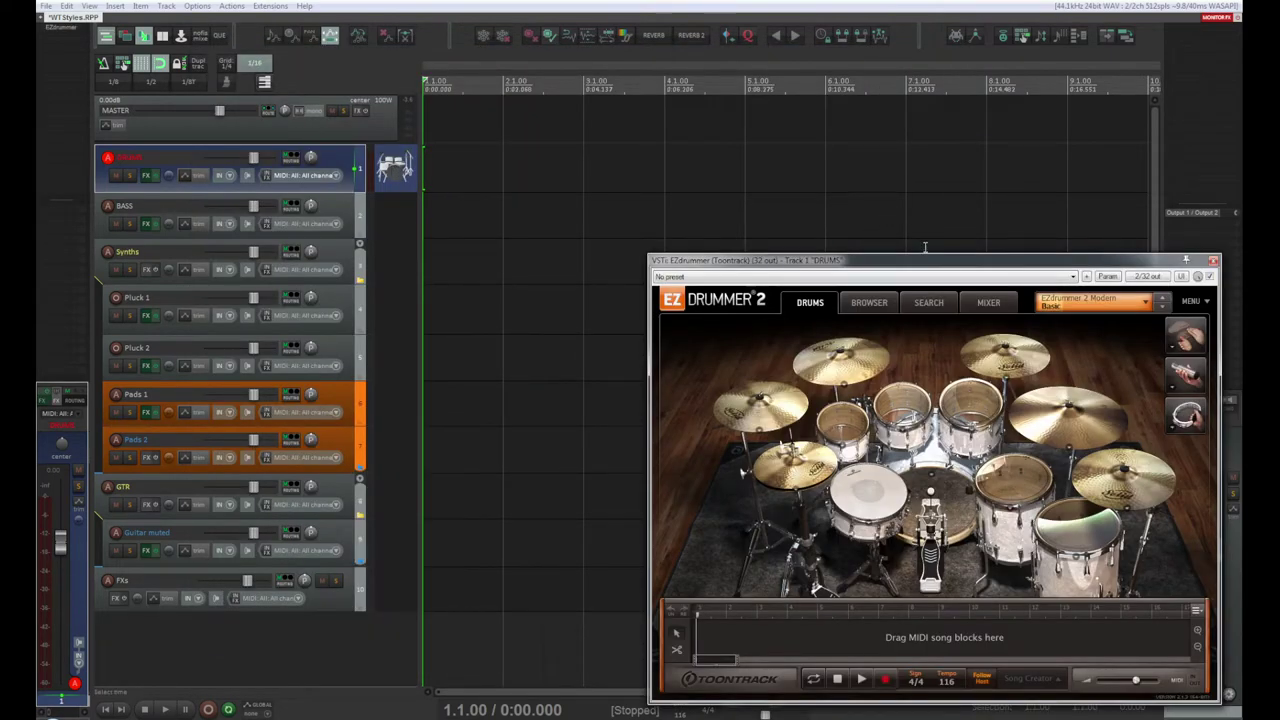
pyautogui.moveTo(926, 262); pyautogui.dragTo(697, 147)
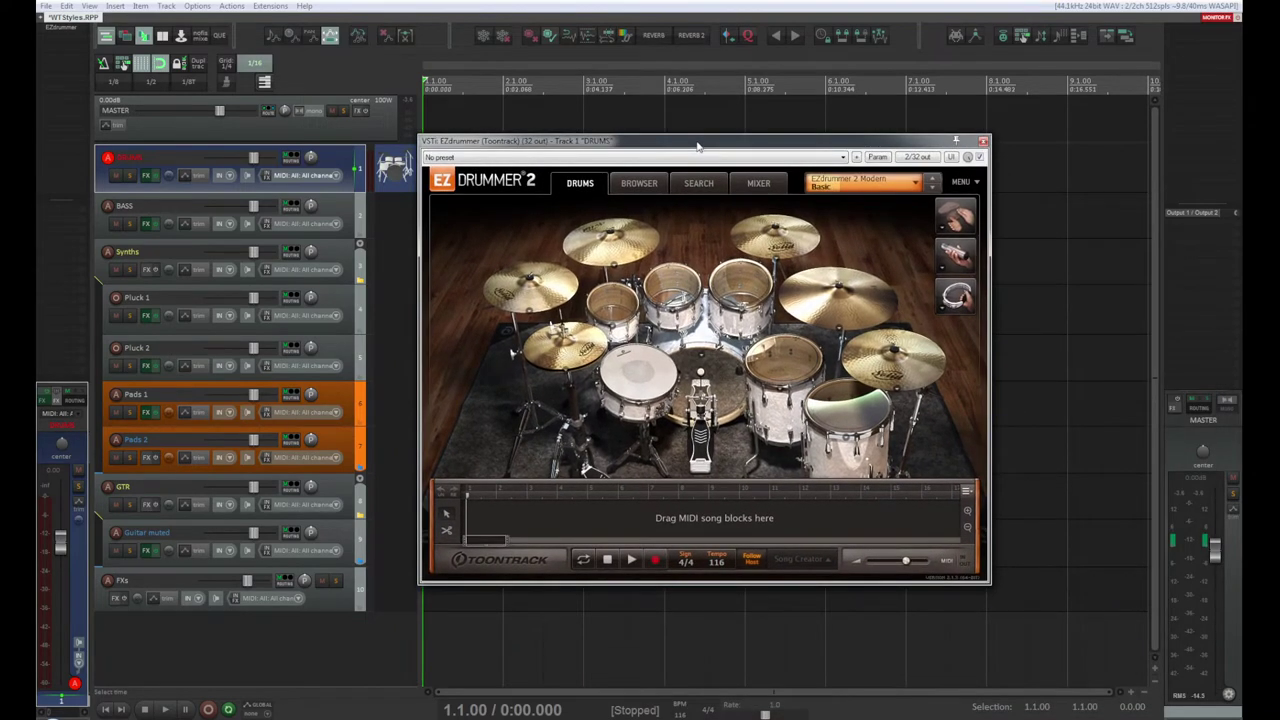
# Step: Look through EZdrummer's kit library list and its Browser, Search and Mixer pages
pyautogui.click(916, 190)
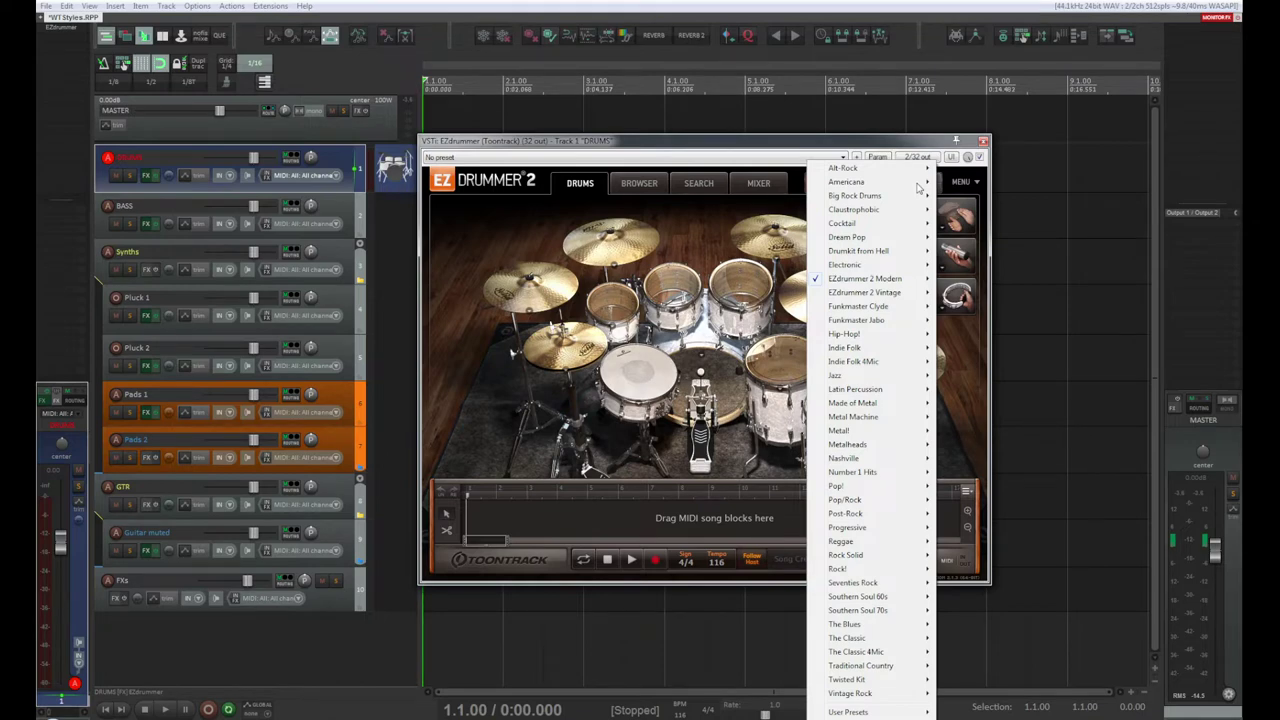
pyautogui.click(778, 147)
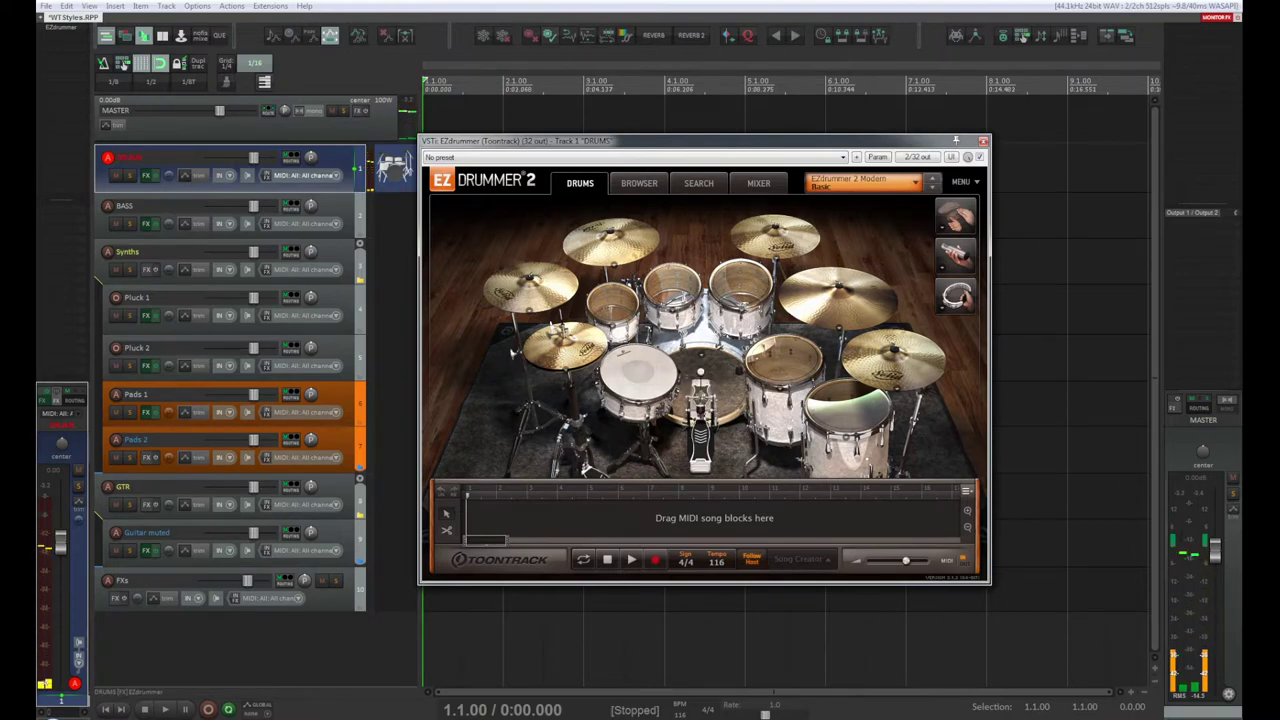
pyautogui.click(1148, 716)
pyautogui.moveTo(1151, 634); pyautogui.dragTo(1146, 574)
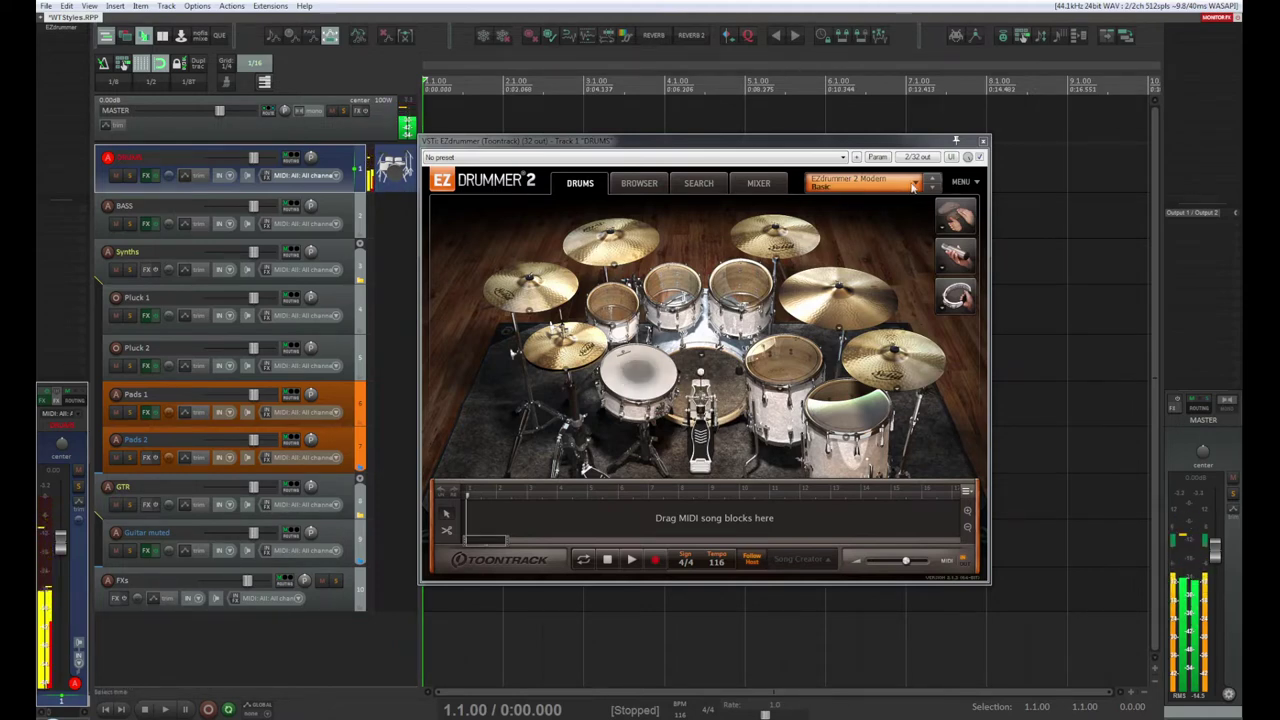
pyautogui.click(648, 183)
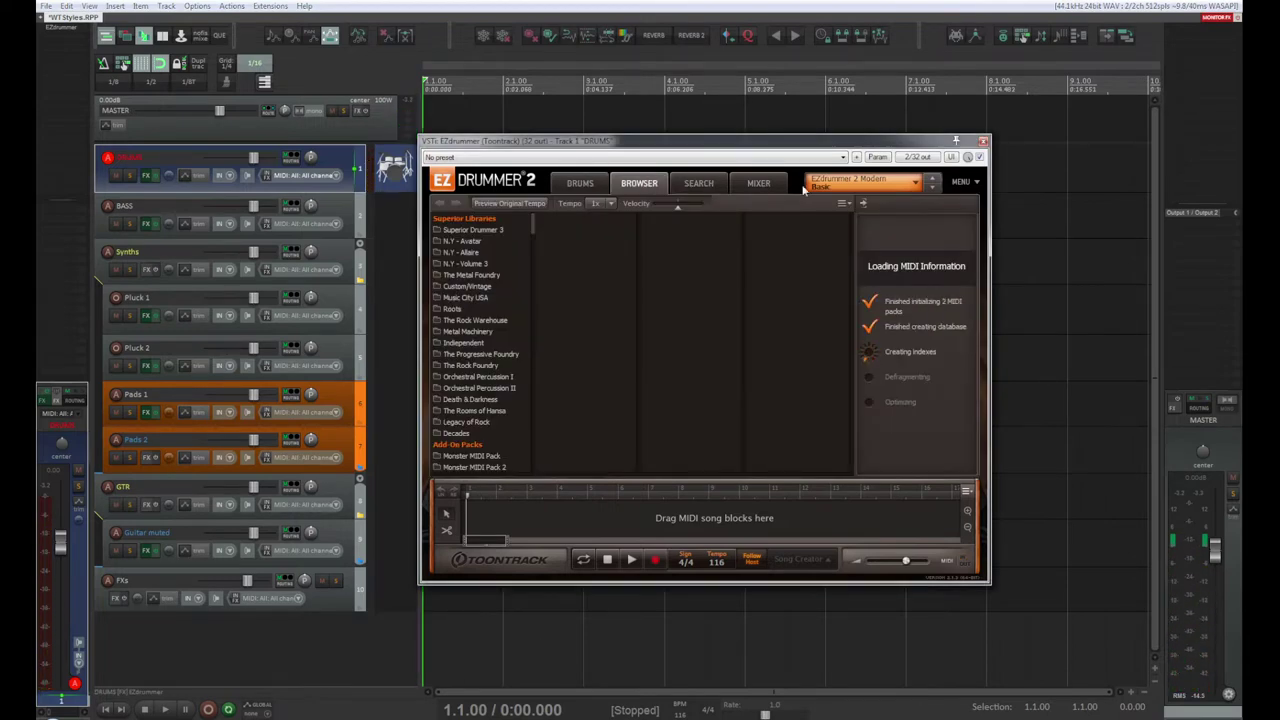
pyautogui.click(699, 183)
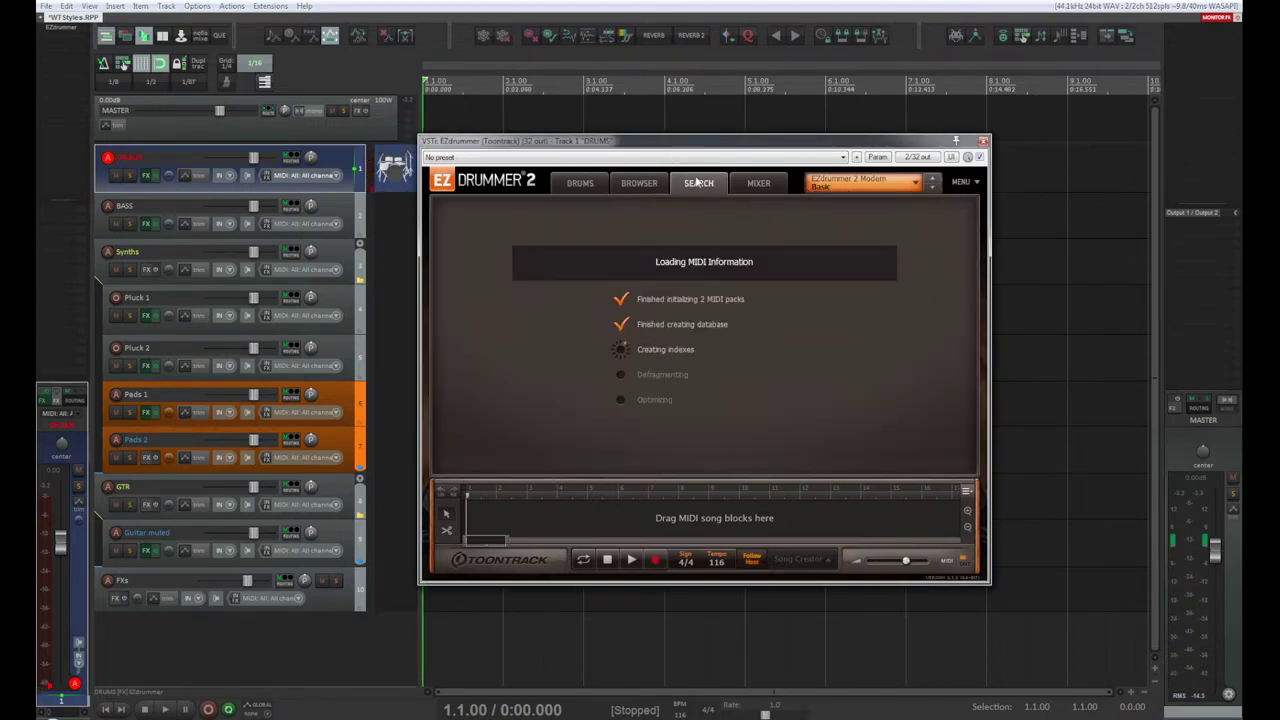
pyautogui.click(754, 184)
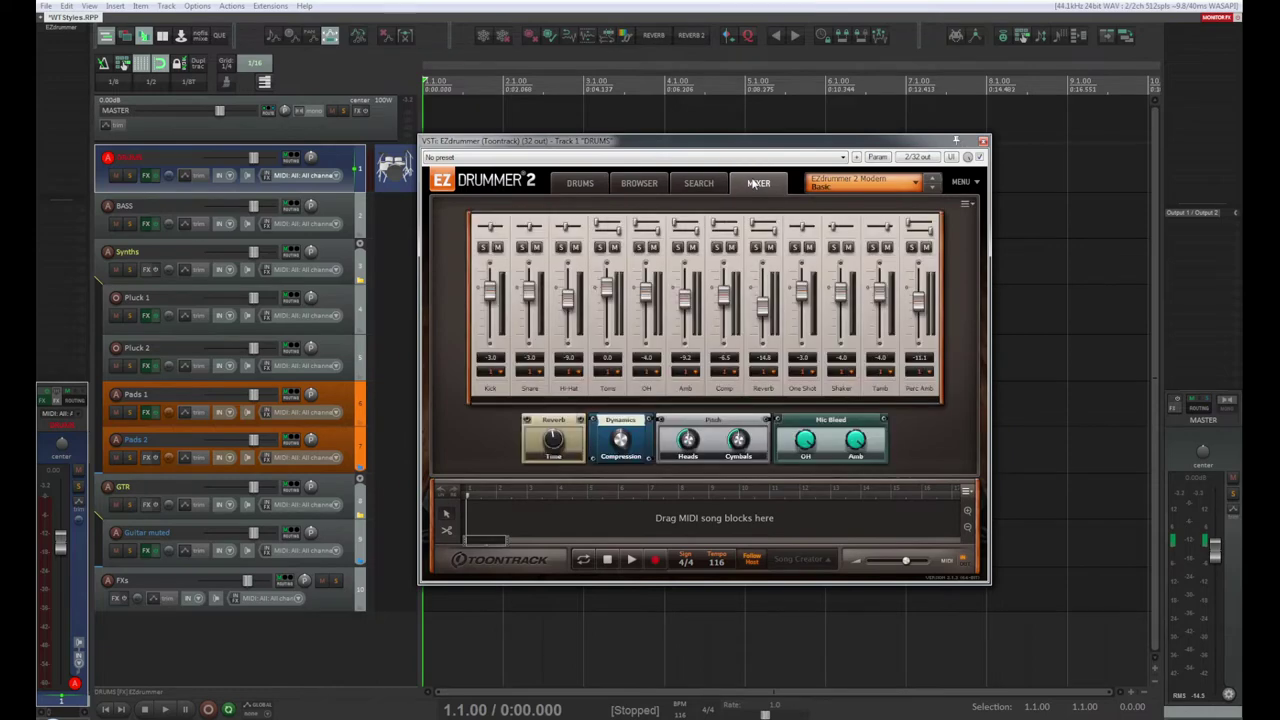
# Step: Load the Basic preset of the Pop/Rock library in EZdrummer and display the drum kit view
pyautogui.click(878, 184)
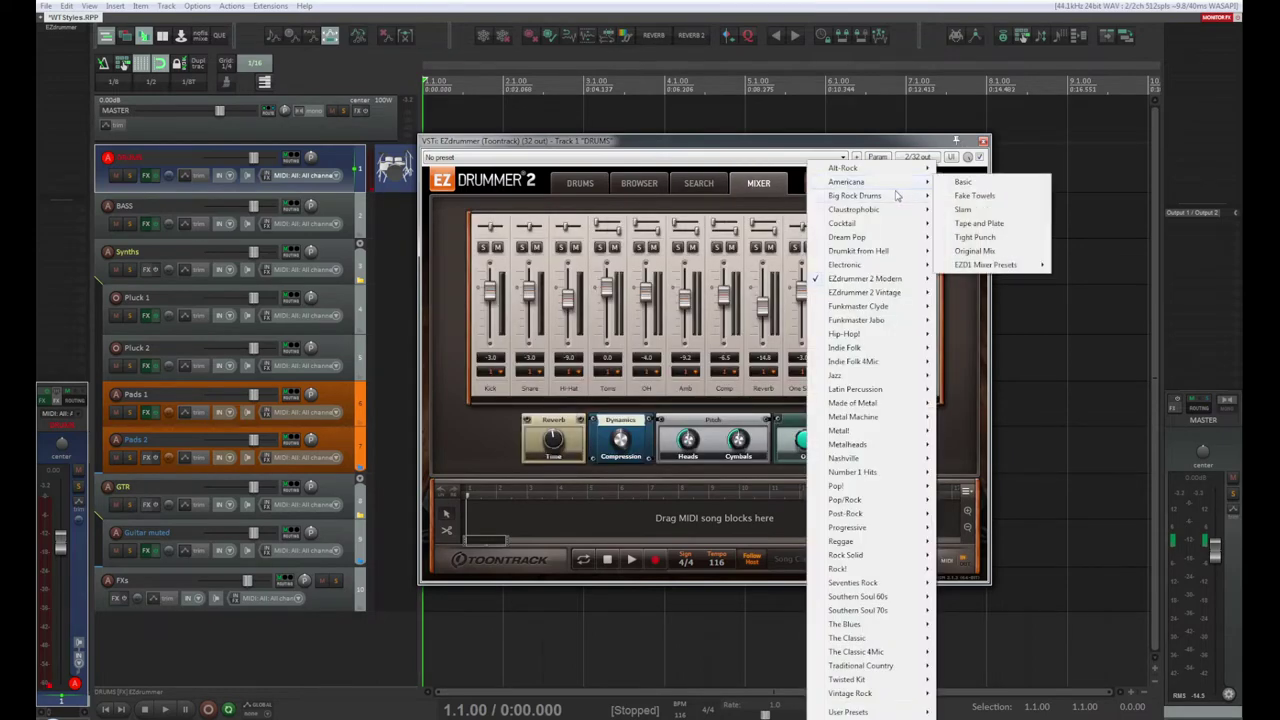
pyautogui.moveTo(858, 240)
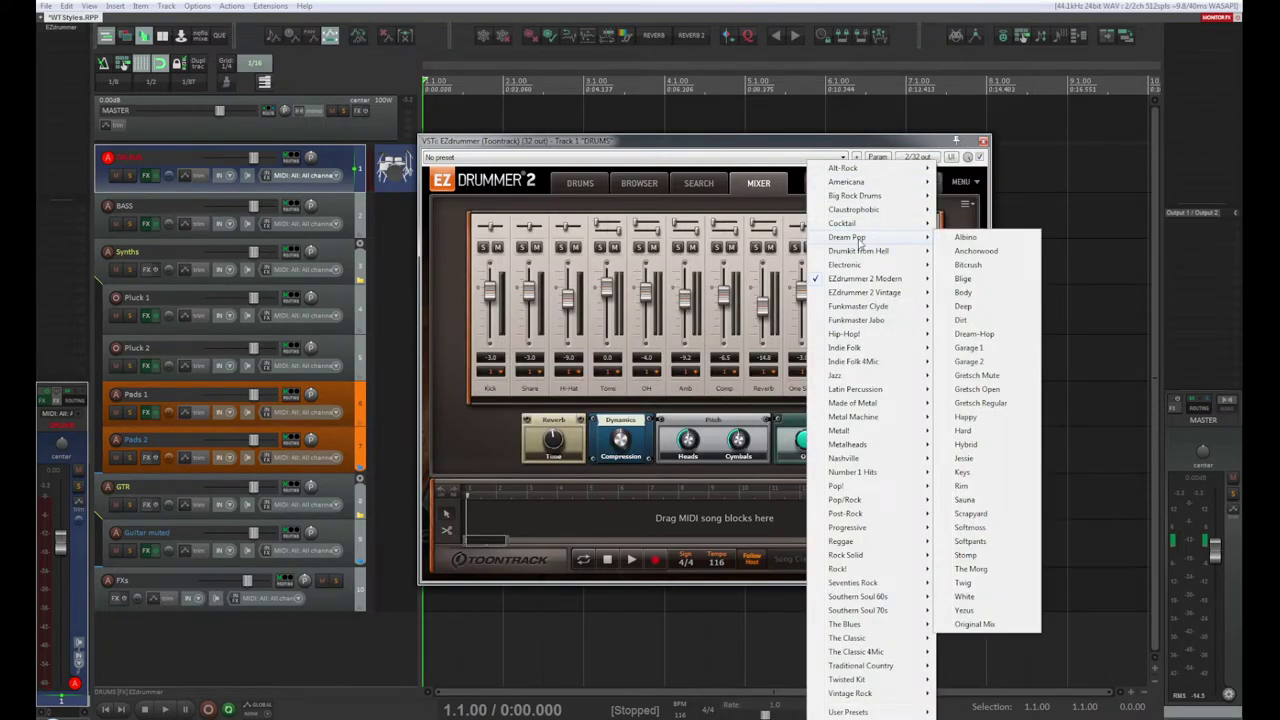
pyautogui.moveTo(877, 349)
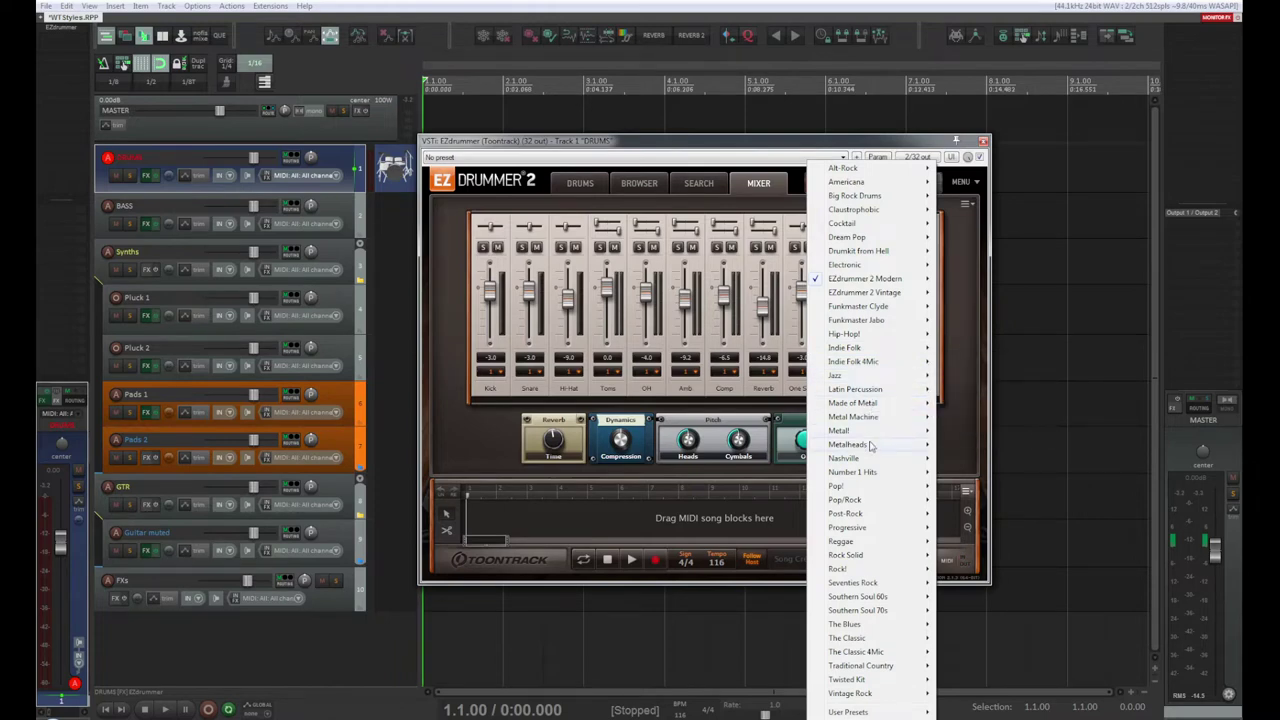
pyautogui.moveTo(861, 500)
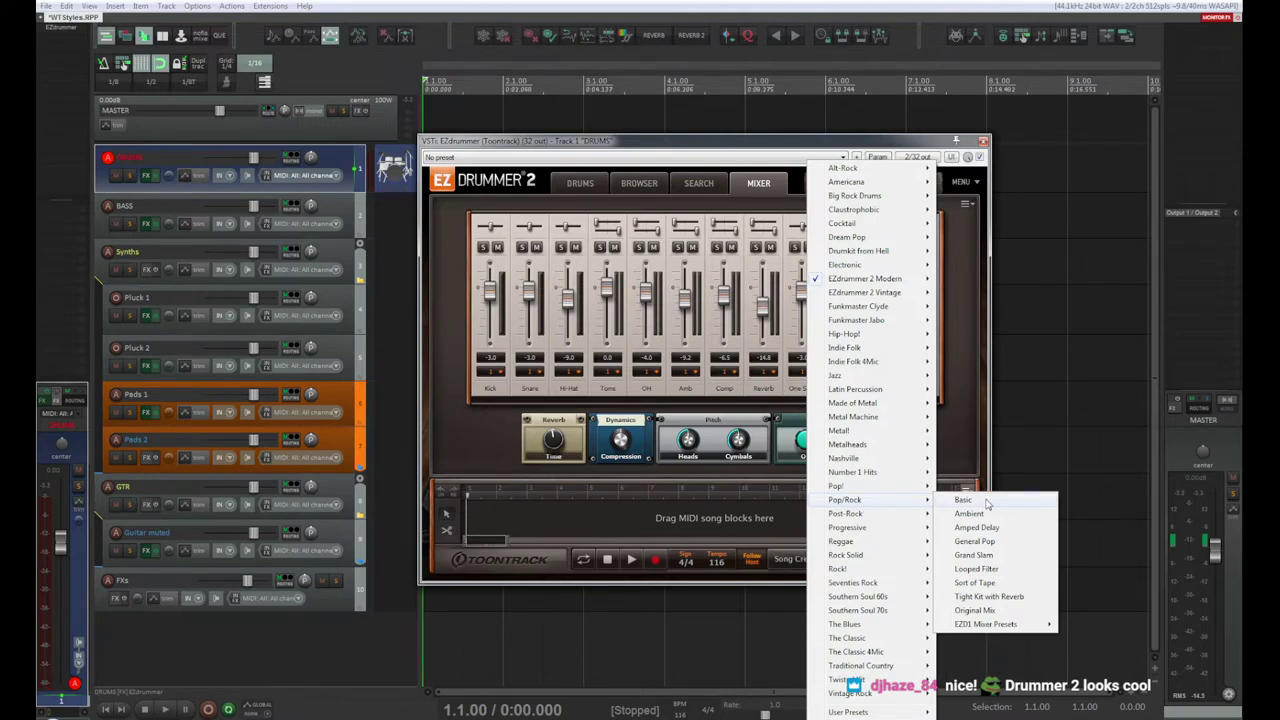
pyautogui.click(963, 499)
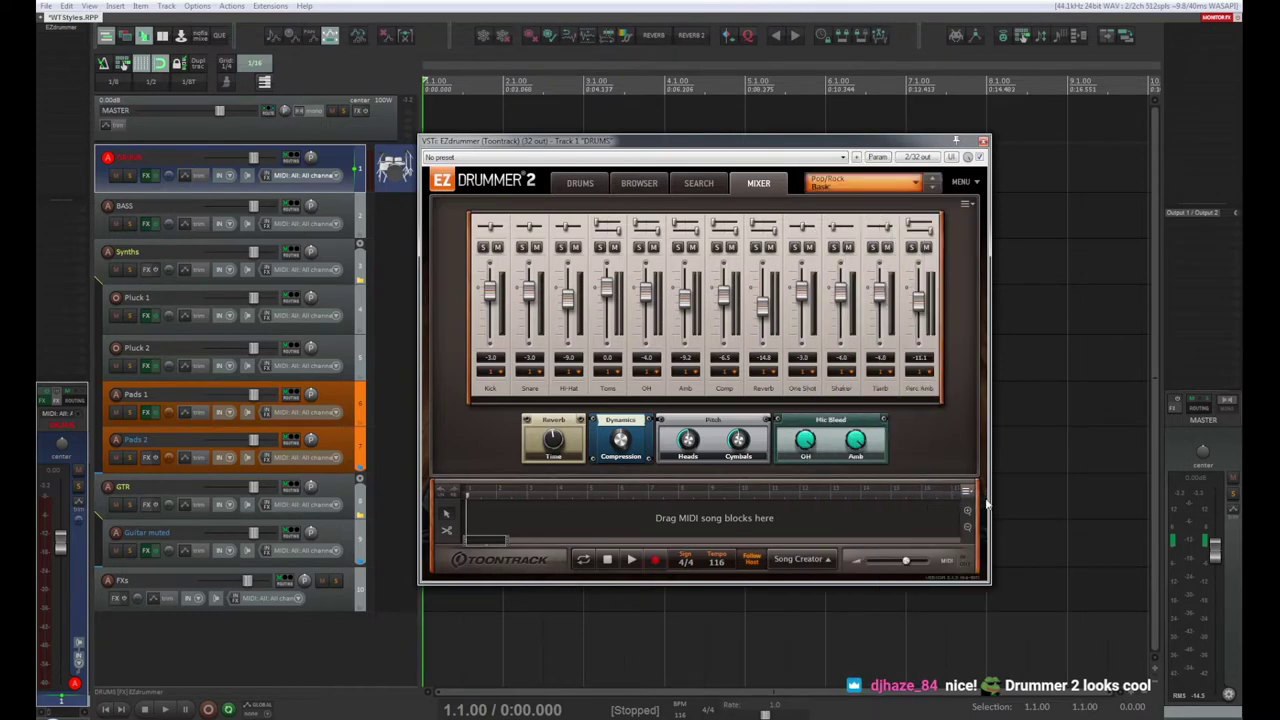
pyautogui.click(570, 183)
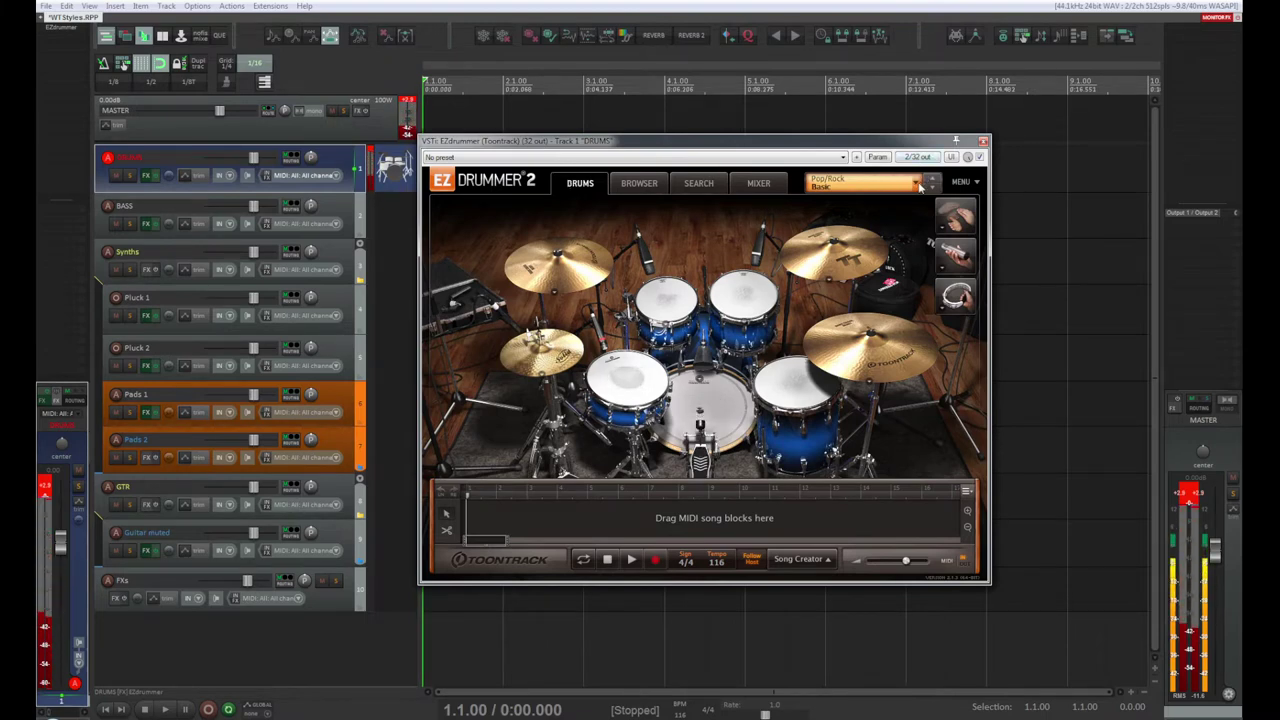
# Step: Switch EZdrummer to the General Pop preset of the Pop/Rock library
pyautogui.click(921, 184)
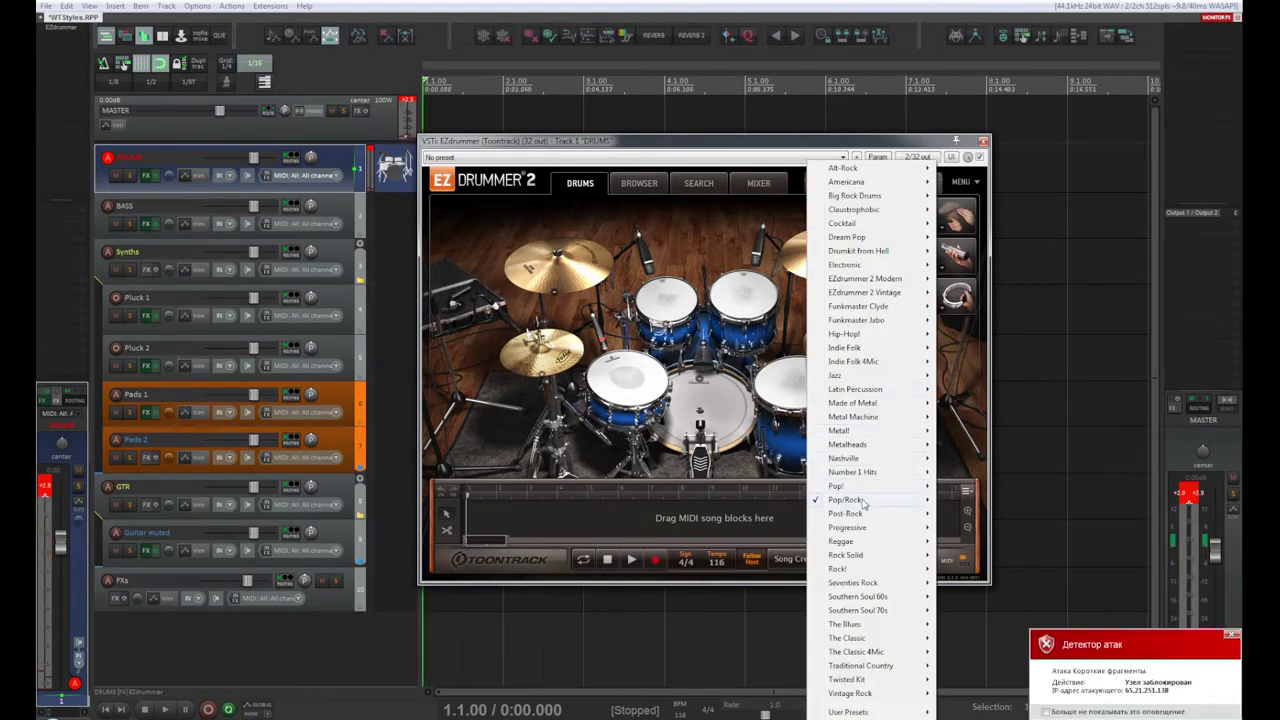
pyautogui.moveTo(863, 504)
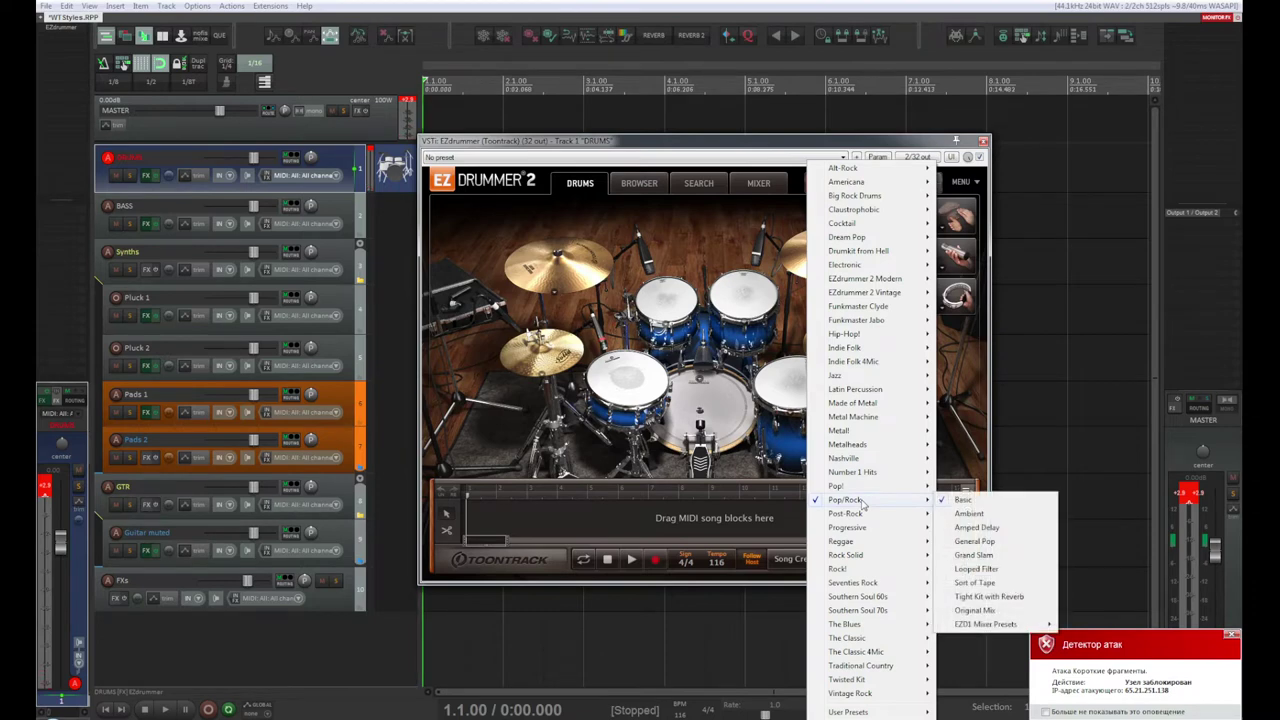
pyautogui.click(987, 545)
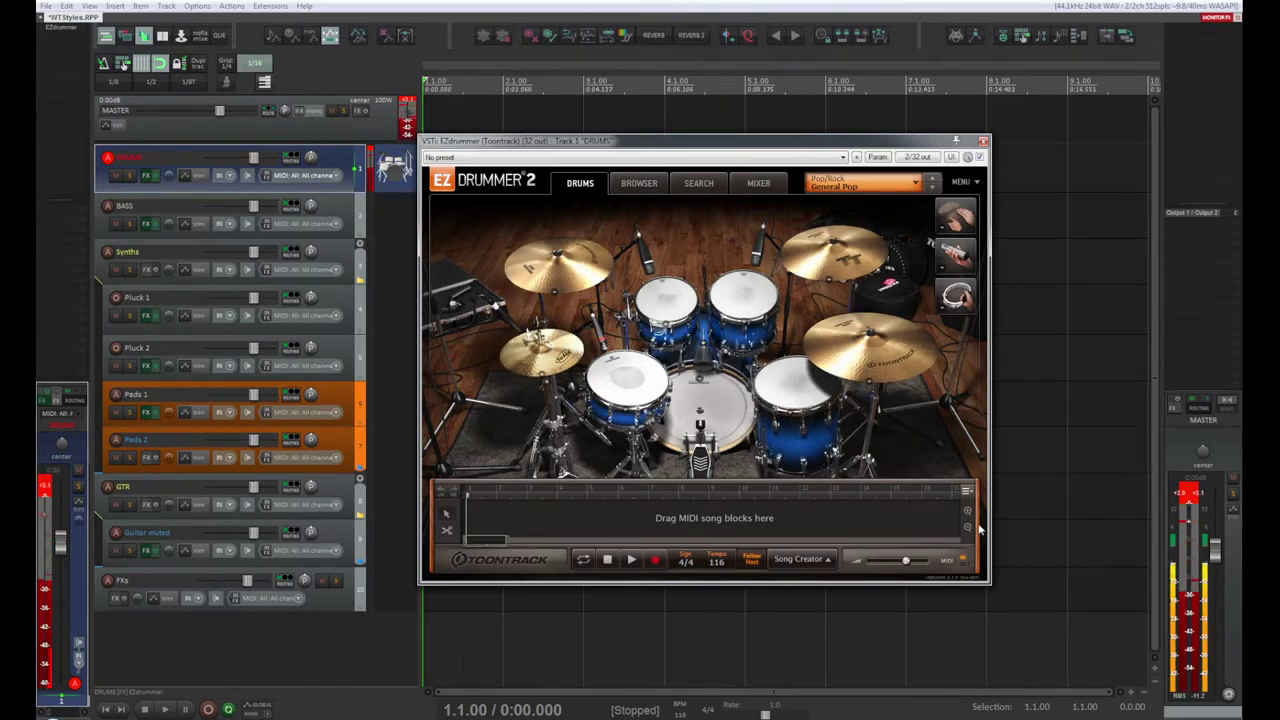
# Step: Load the Basic preset of the Pop! library in EZdrummer and briefly run the project playback
pyautogui.click(911, 186)
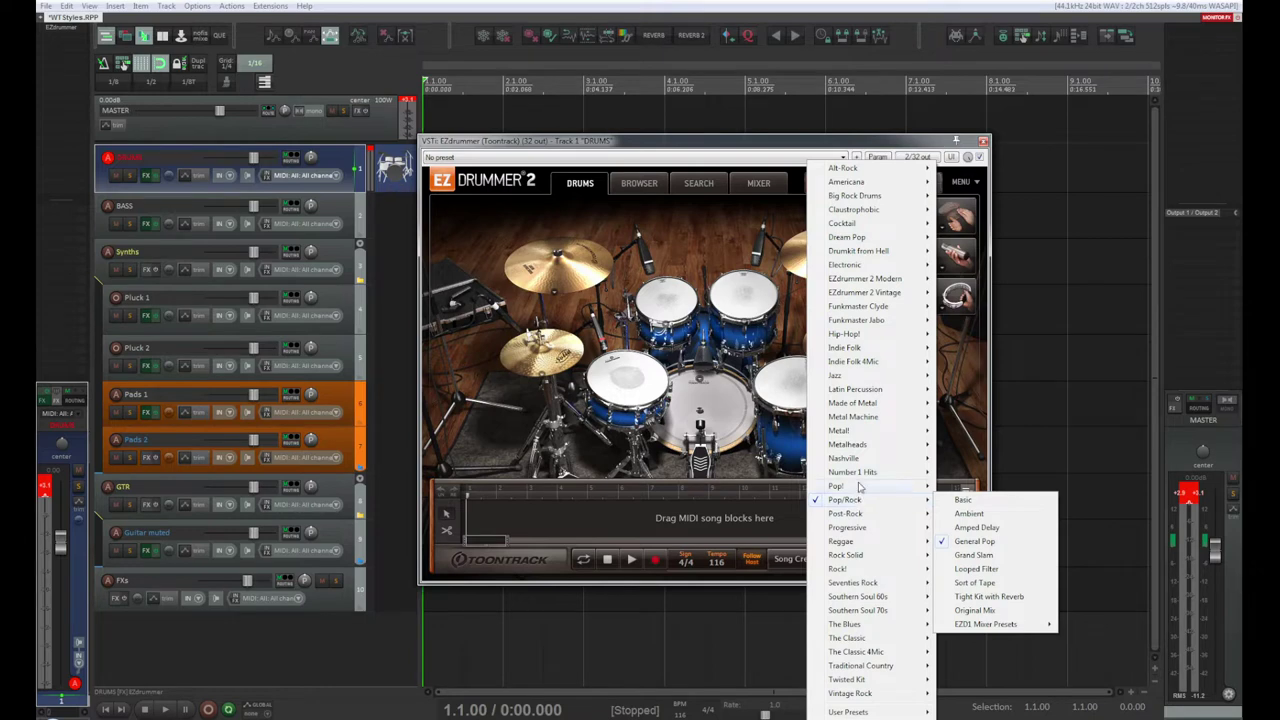
pyautogui.click(975, 487)
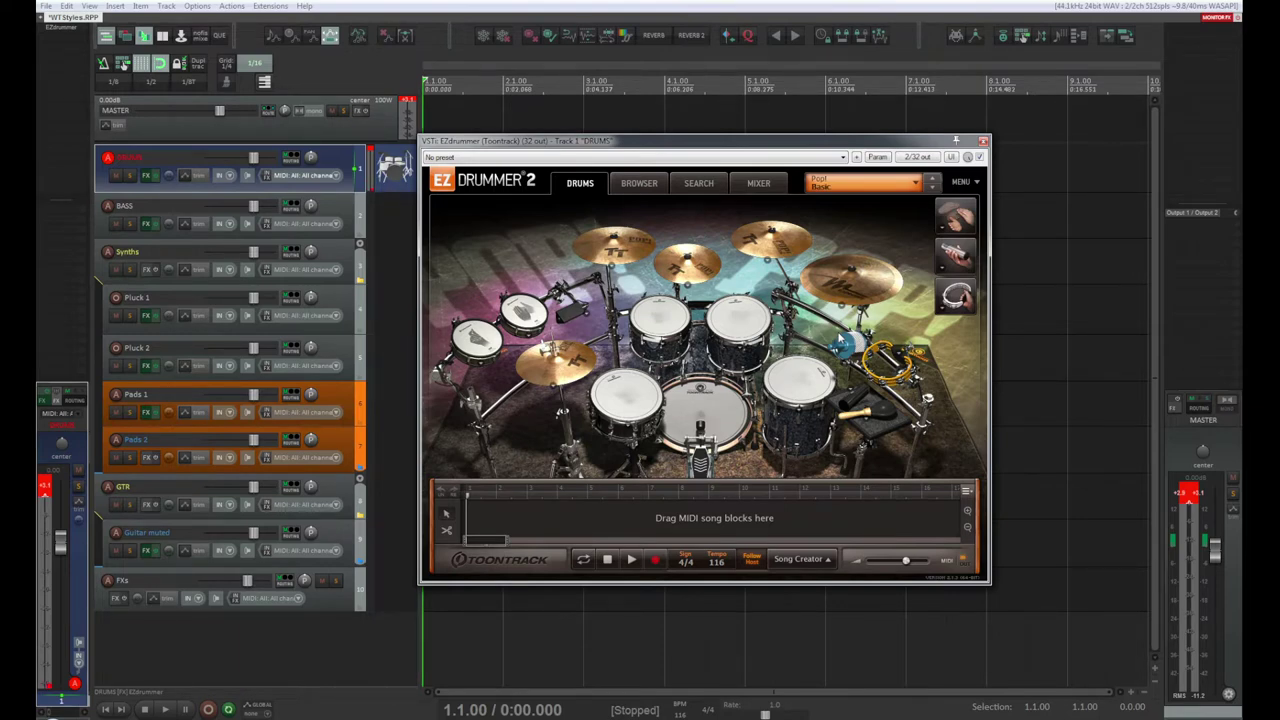
pyautogui.click(840, 338)
pyautogui.press('space')
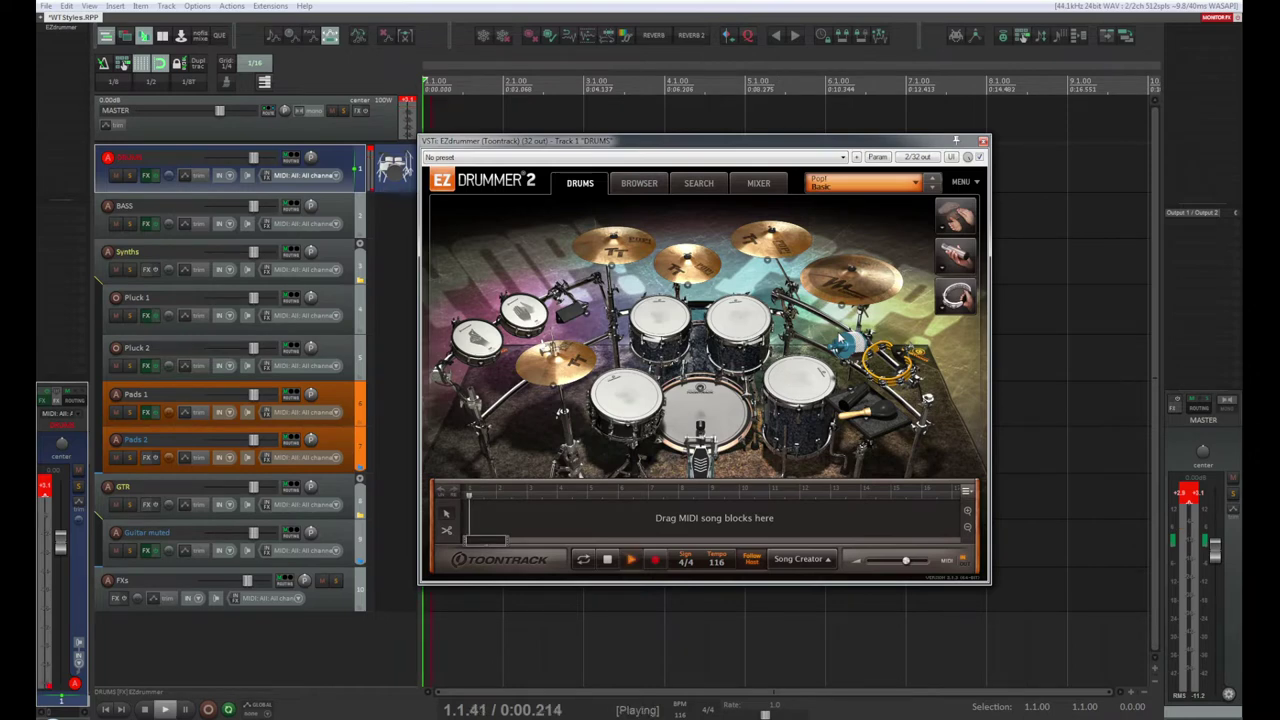
pyautogui.press('space')
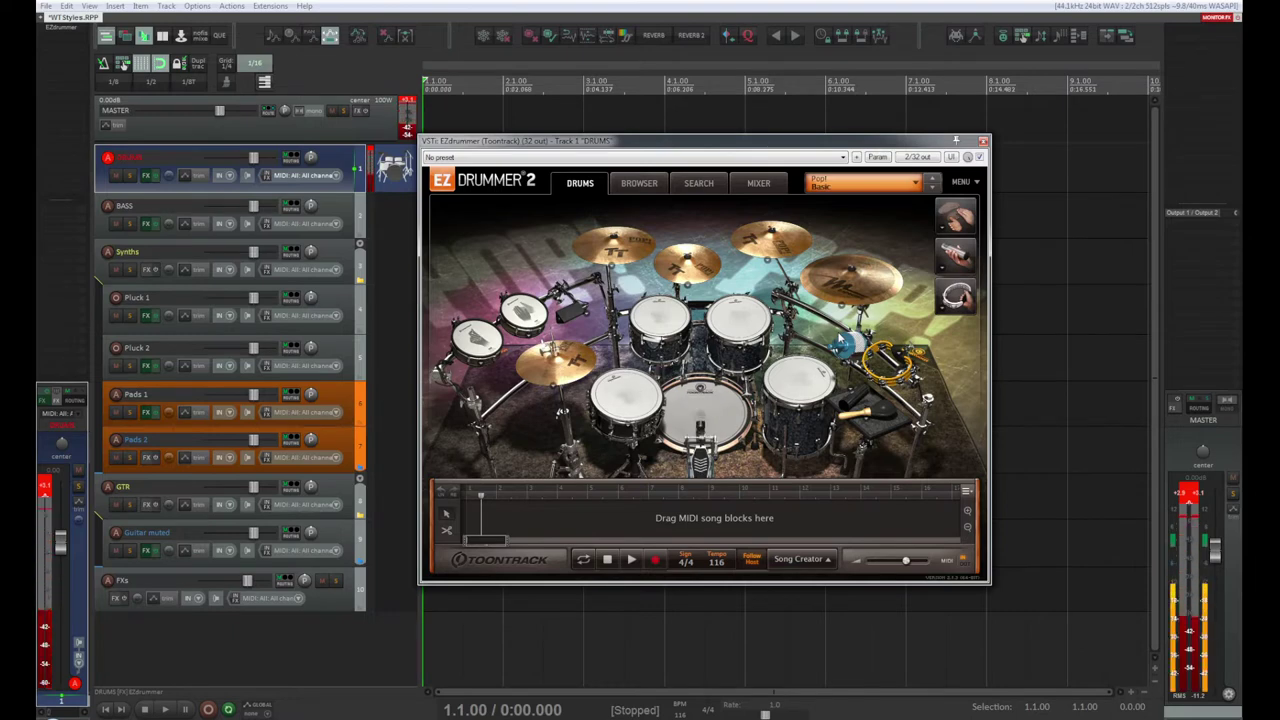
# Step: Change EZdrummer back to the Pop/Rock library with its Basic preset
pyautogui.click(915, 184)
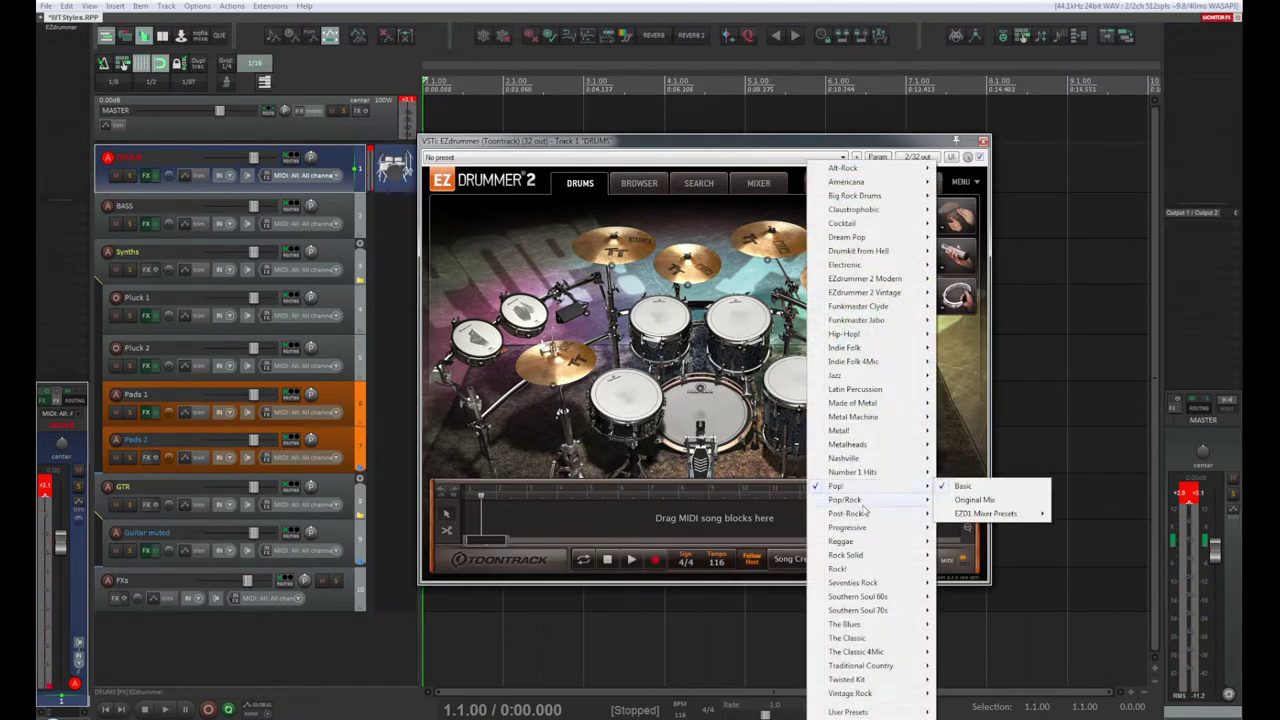
pyautogui.moveTo(864, 509)
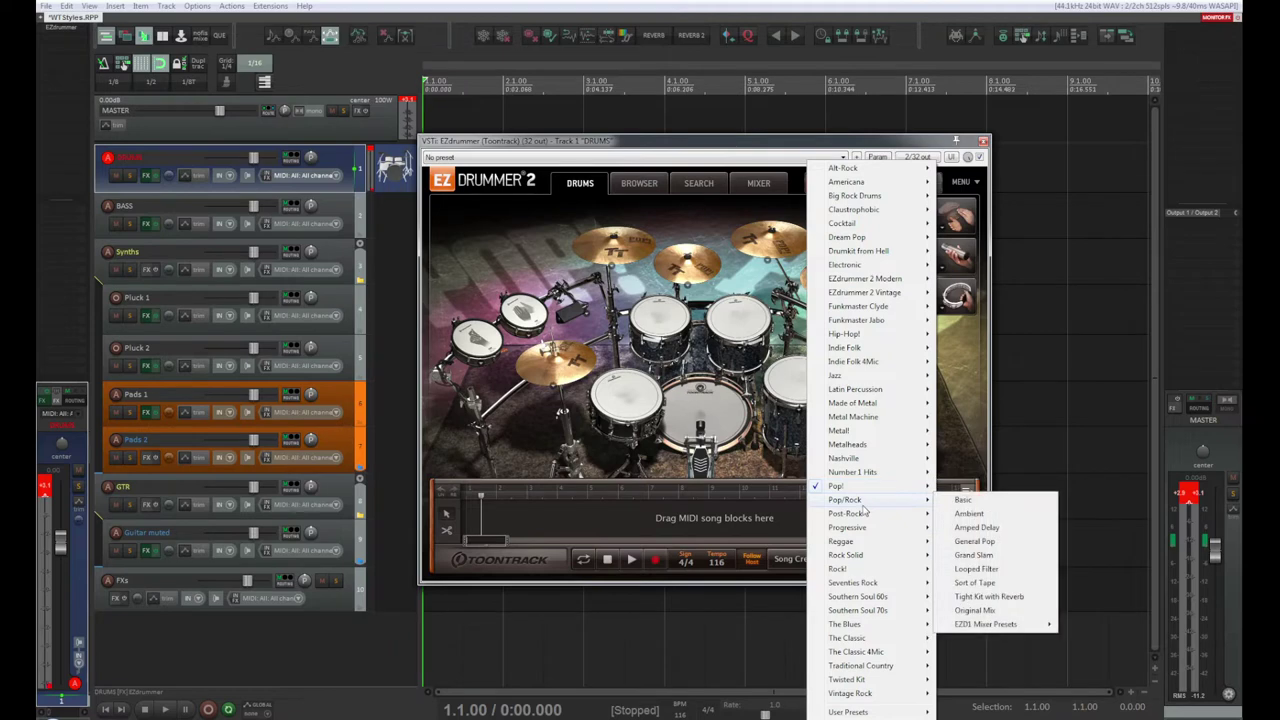
pyautogui.click(994, 503)
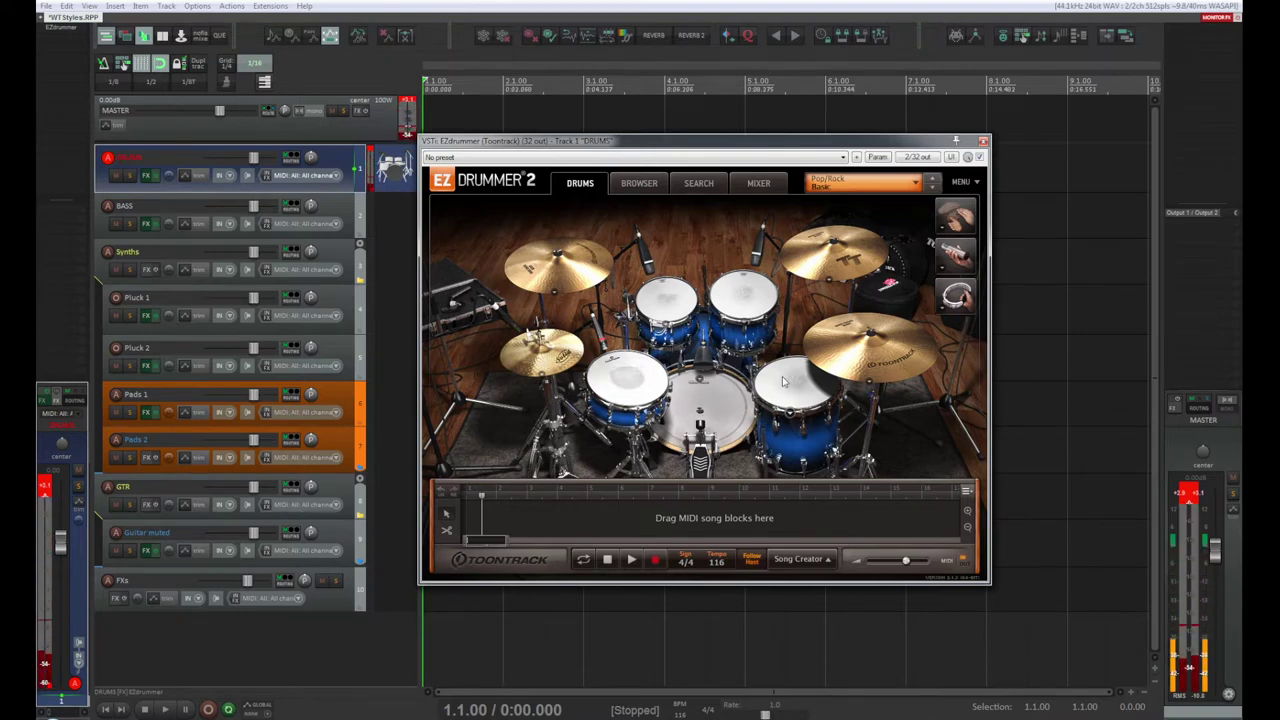
# Step: Load the General Pop preset of the Pop/Rock library in EZdrummer
pyautogui.click(901, 182)
pyautogui.moveTo(886, 500)
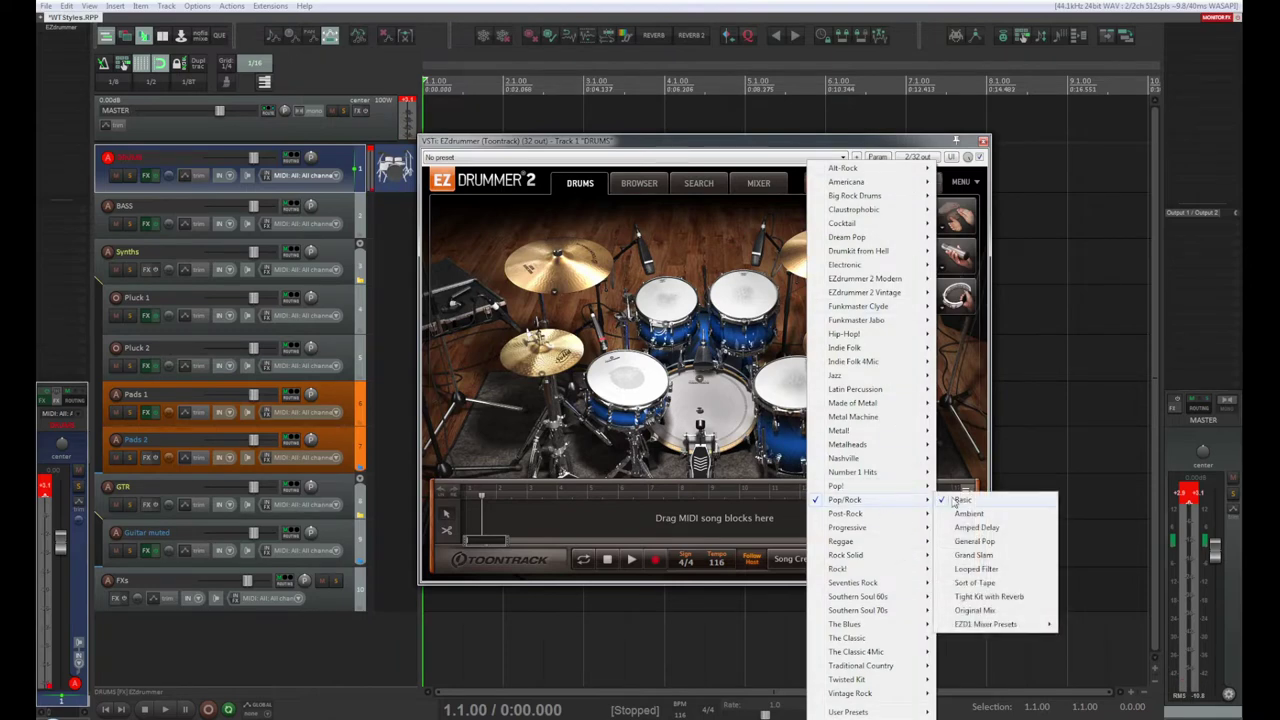
pyautogui.click(975, 541)
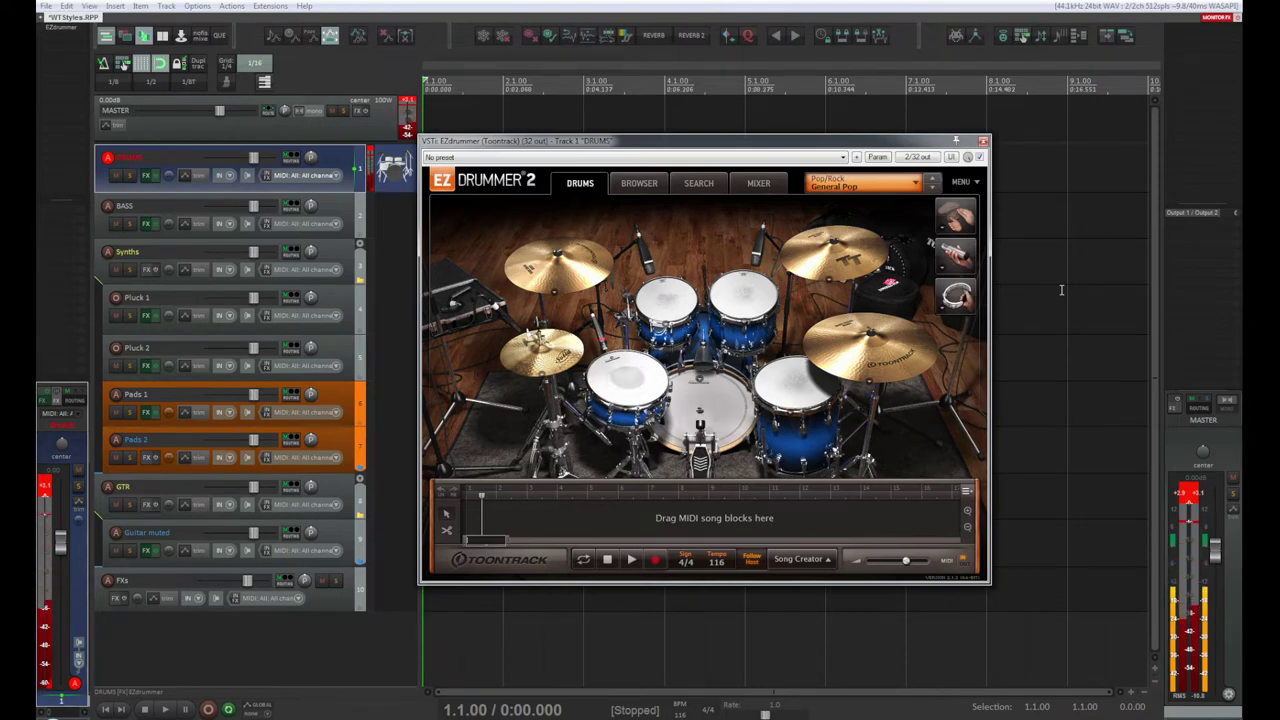
# Step: Reduce the Reverb time in the EZdrummer mixer and try a different OH mic bleed amount
pyautogui.click(757, 184)
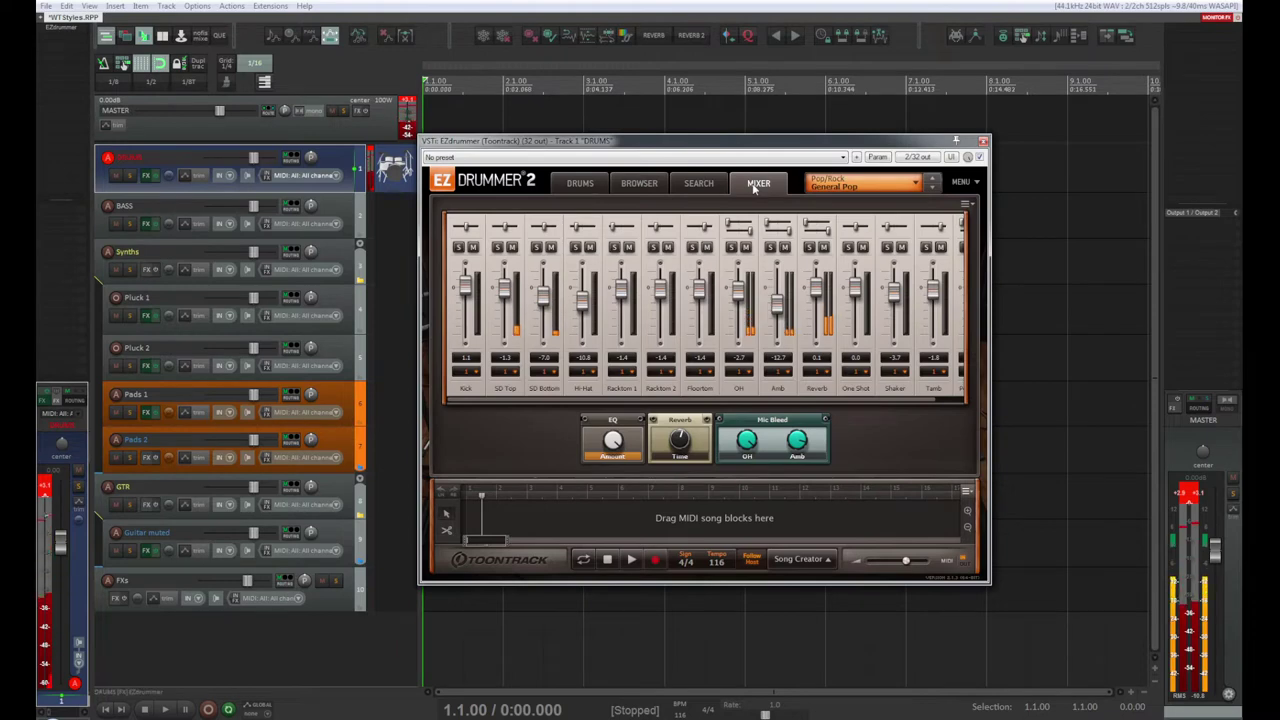
pyautogui.click(679, 443)
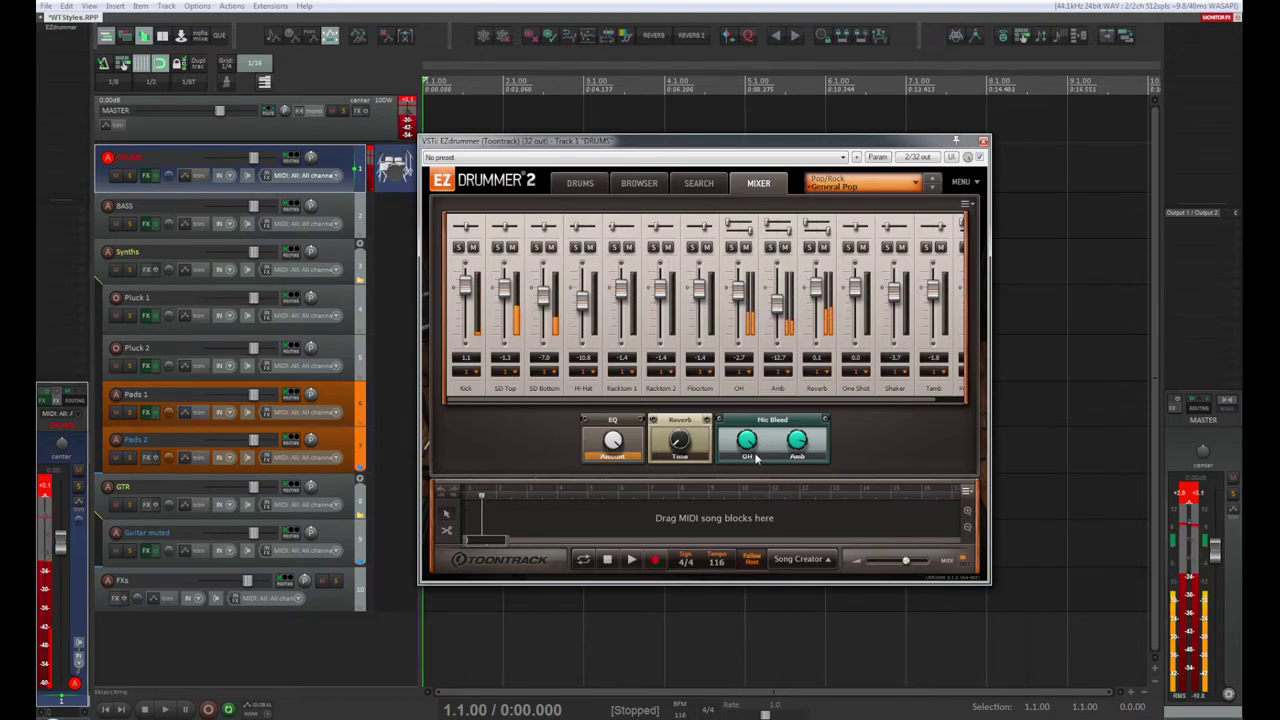
pyautogui.moveTo(756, 458); pyautogui.dragTo(778, 477)
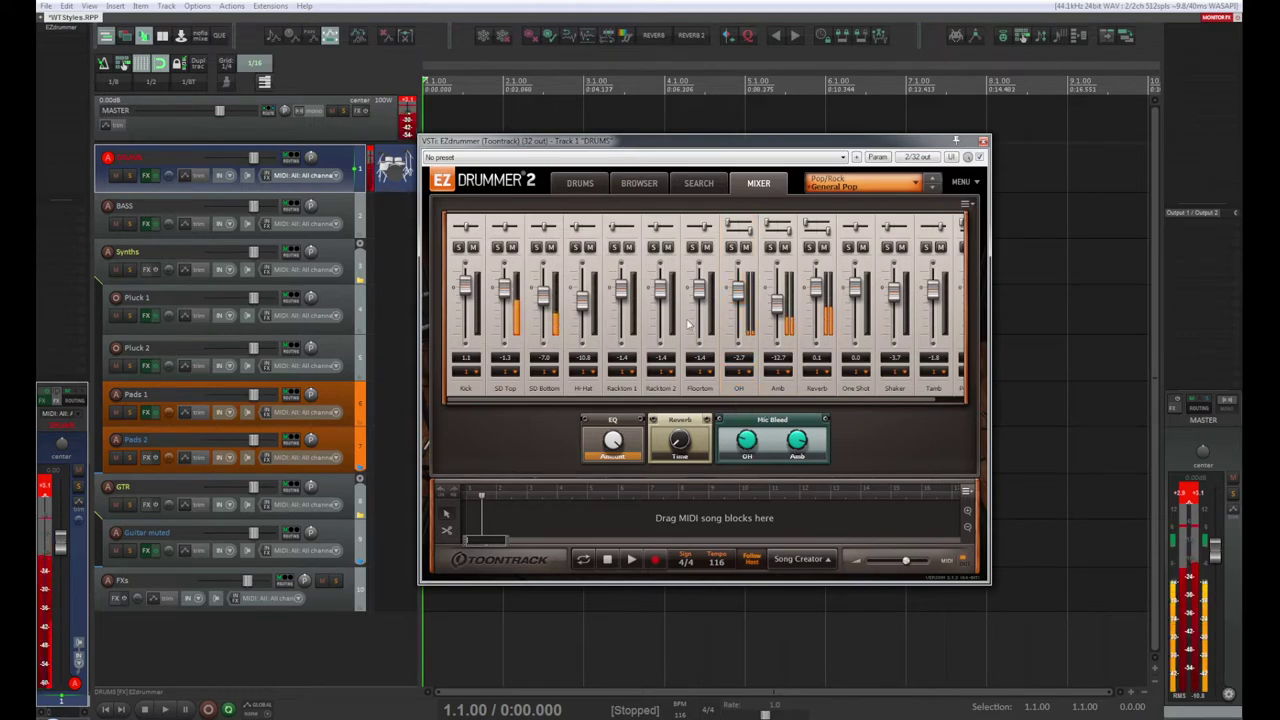
pyautogui.moveTo(747, 440); pyautogui.dragTo(732, 401)
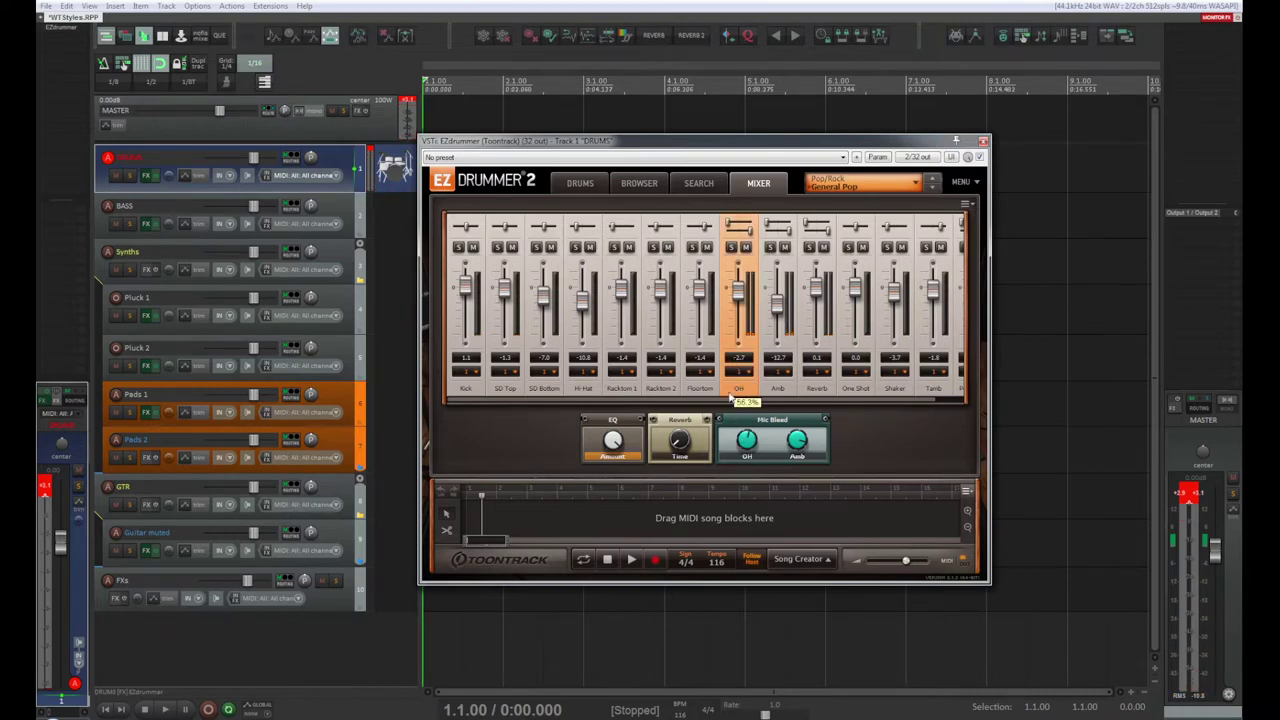
pyautogui.moveTo(740, 310); pyautogui.dragTo(938, 266)
# Step: Fine-tune the Amb and OH mic bleed amounts in the EZdrummer mixer
pyautogui.moveTo(800, 476)
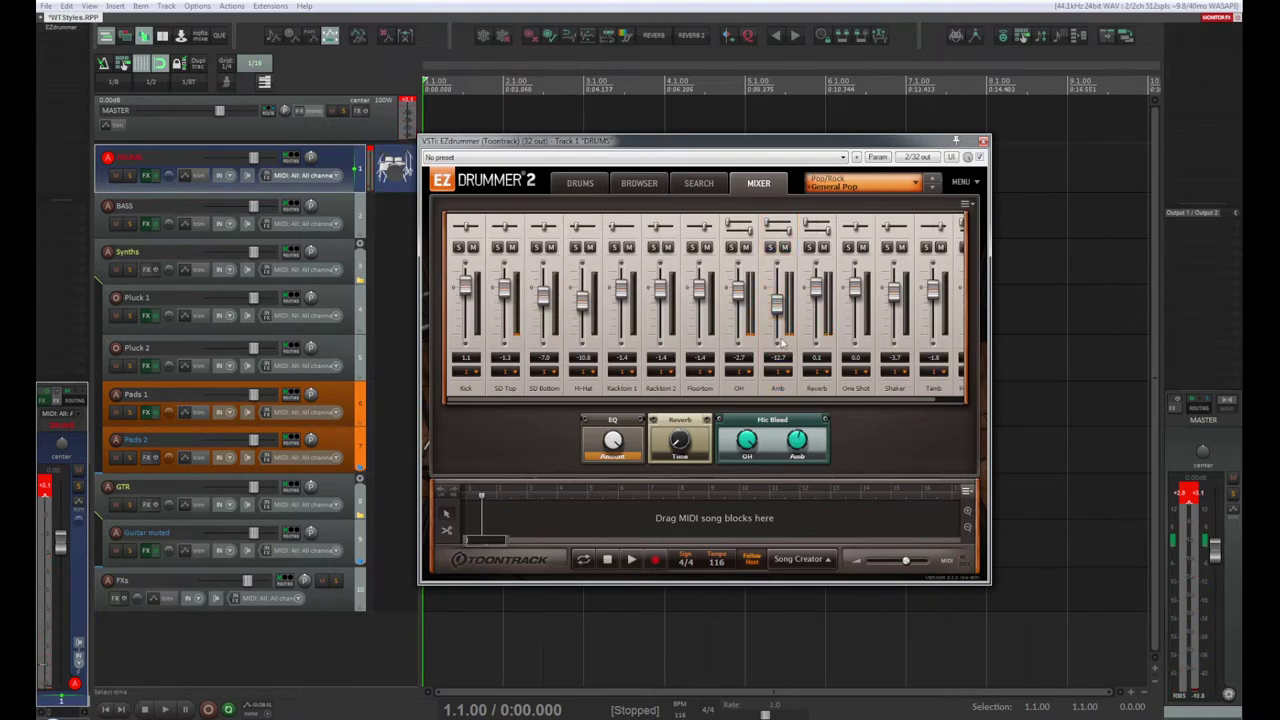
pyautogui.moveTo(797, 441)
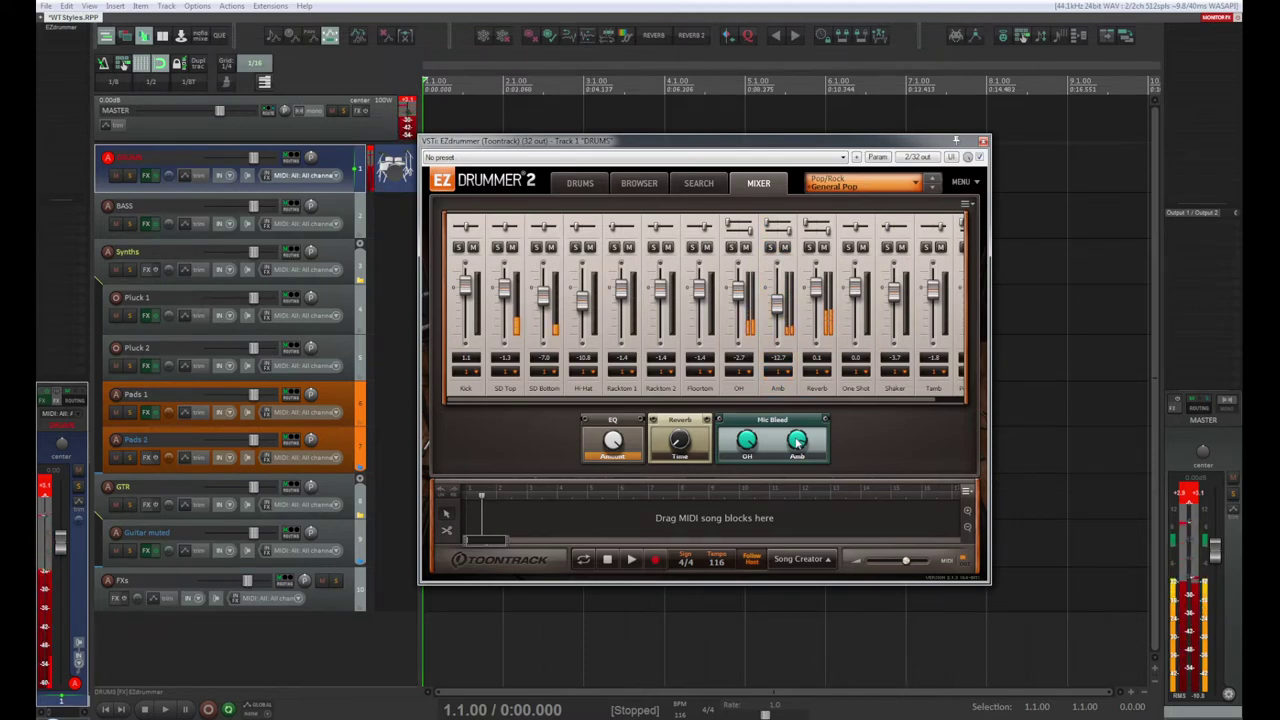
pyautogui.scroll(-1, 797, 441)
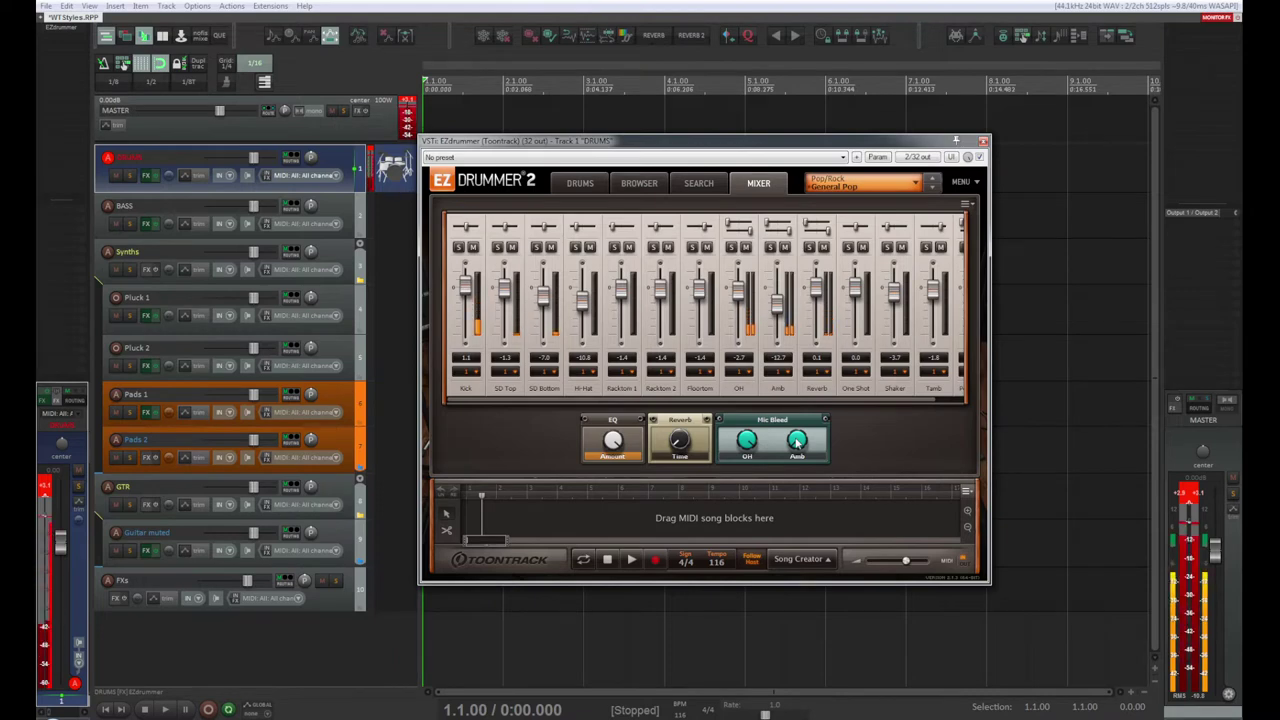
pyautogui.scroll(-3, 797, 441)
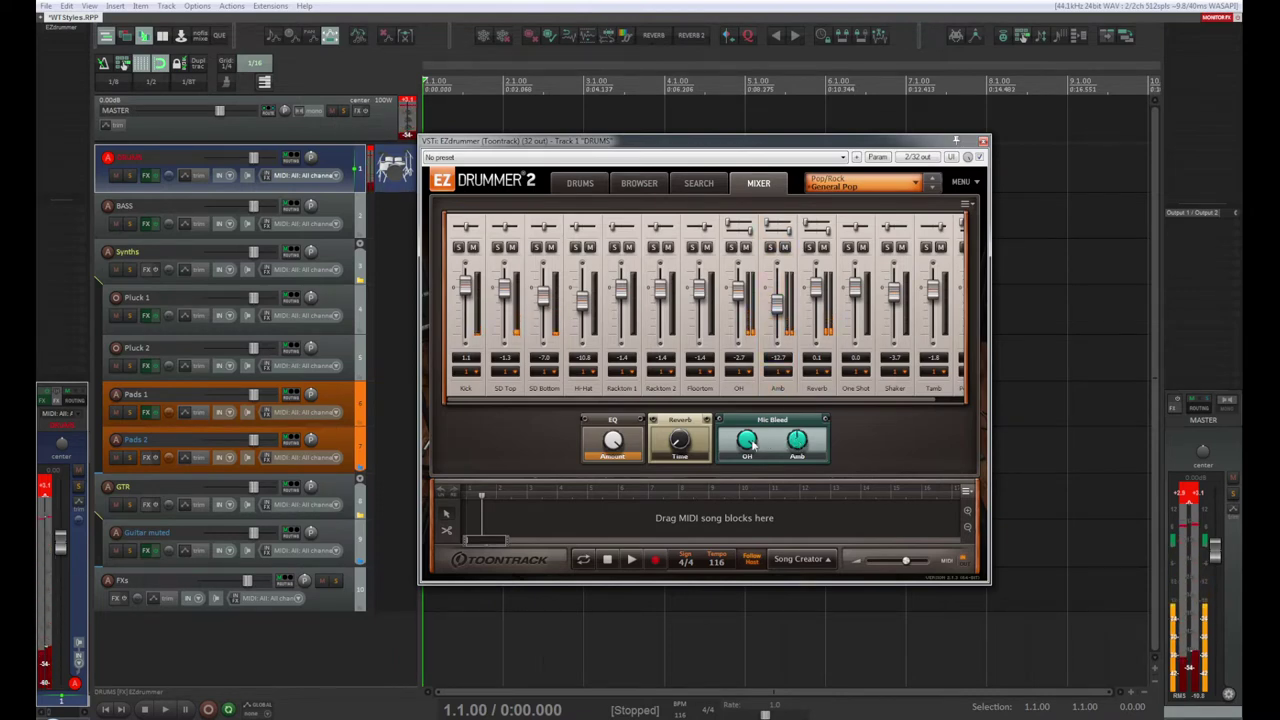
pyautogui.scroll(-5, 751, 449)
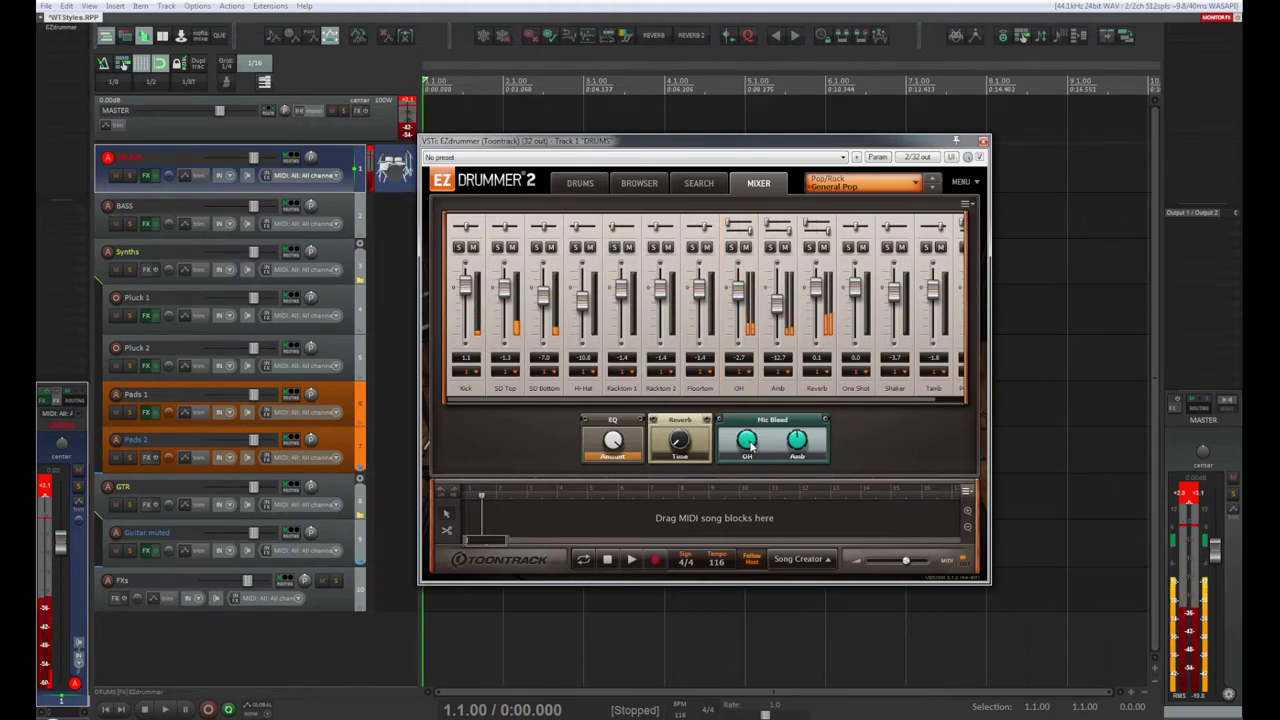
pyautogui.click(750, 447)
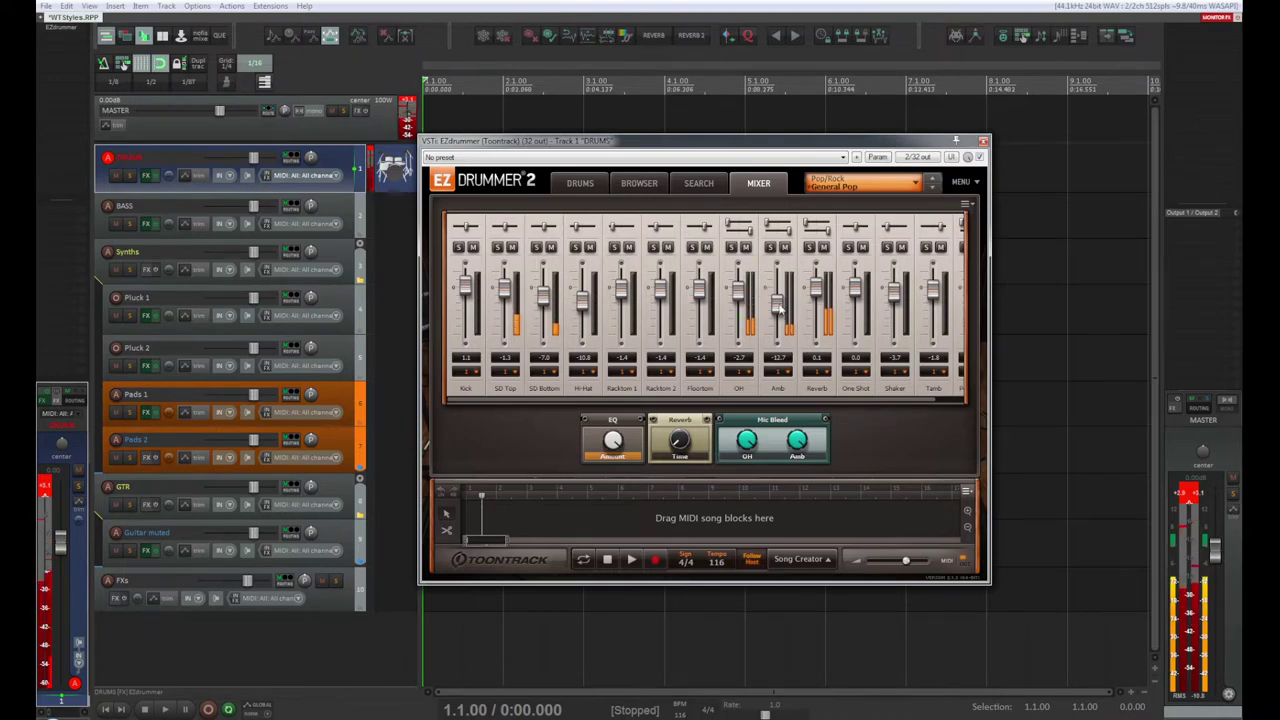
# Step: Turn the OH and Amb faders off and rebalance the snare with SD Top at -4.6 and SD Bottom at 2.0
pyautogui.moveTo(778, 305); pyautogui.dragTo(735, 358)
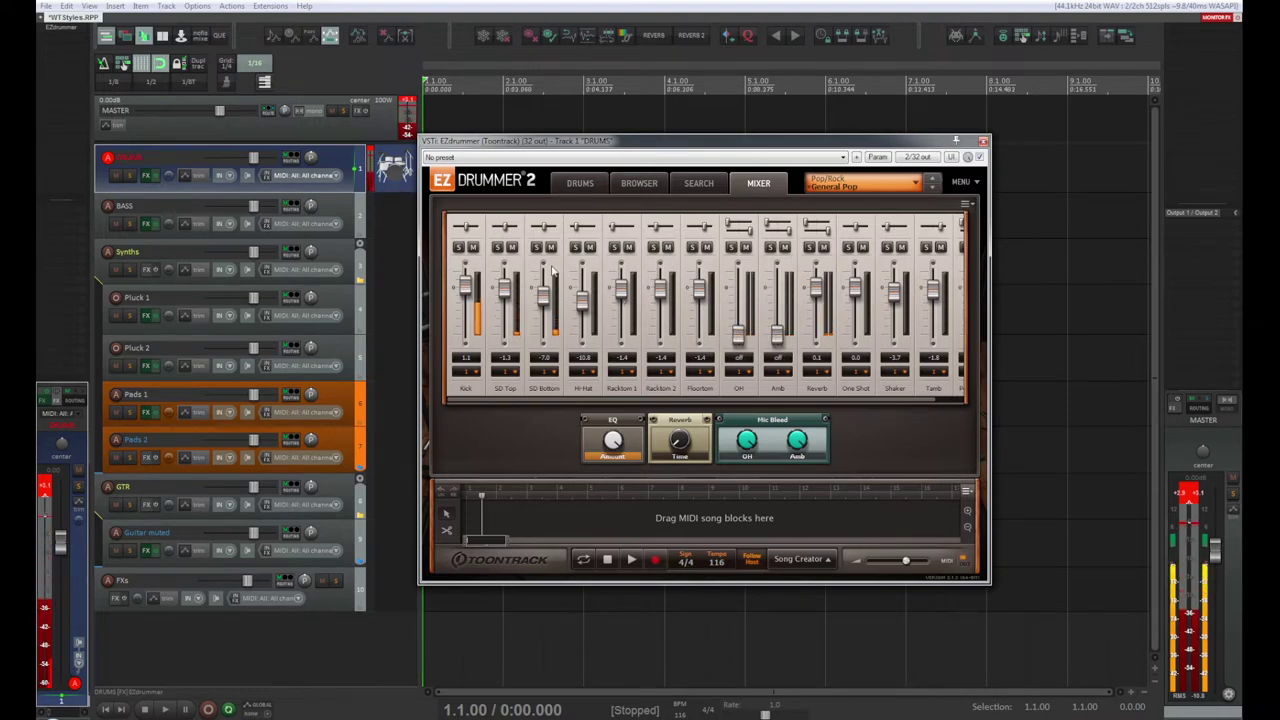
pyautogui.moveTo(555, 317); pyautogui.dragTo(551, 348)
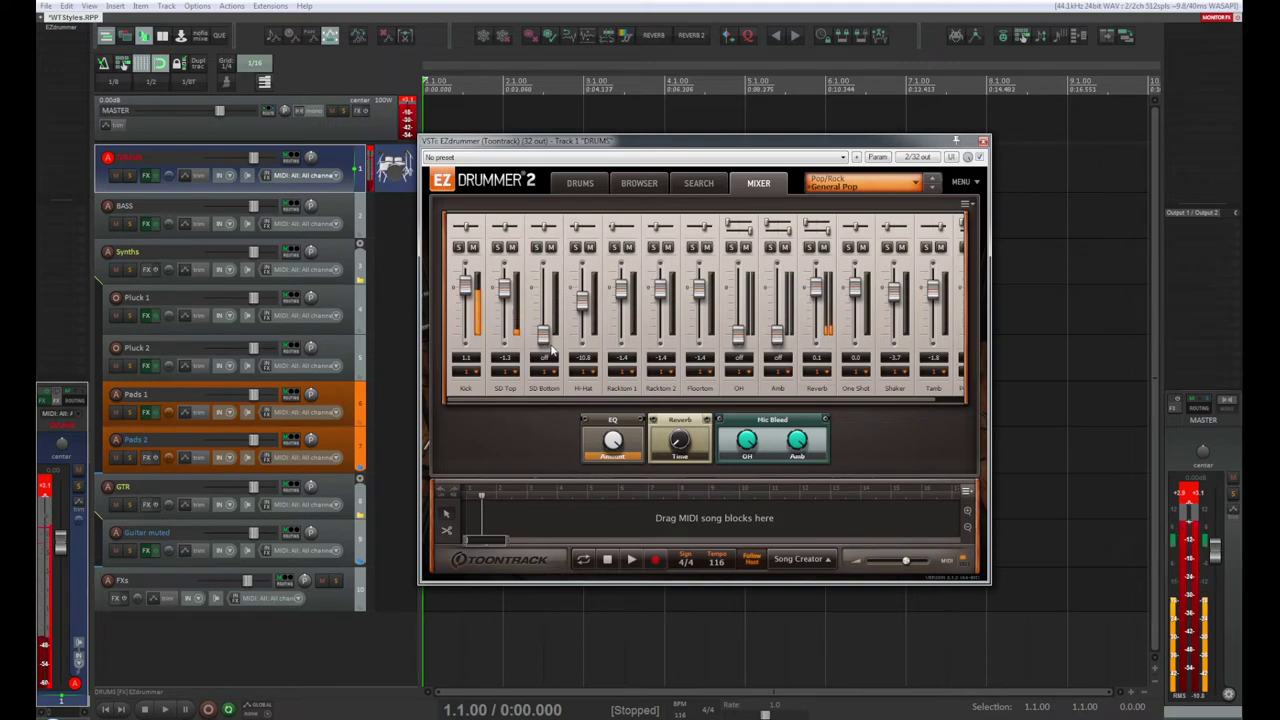
pyautogui.moveTo(507, 290); pyautogui.dragTo(545, 291)
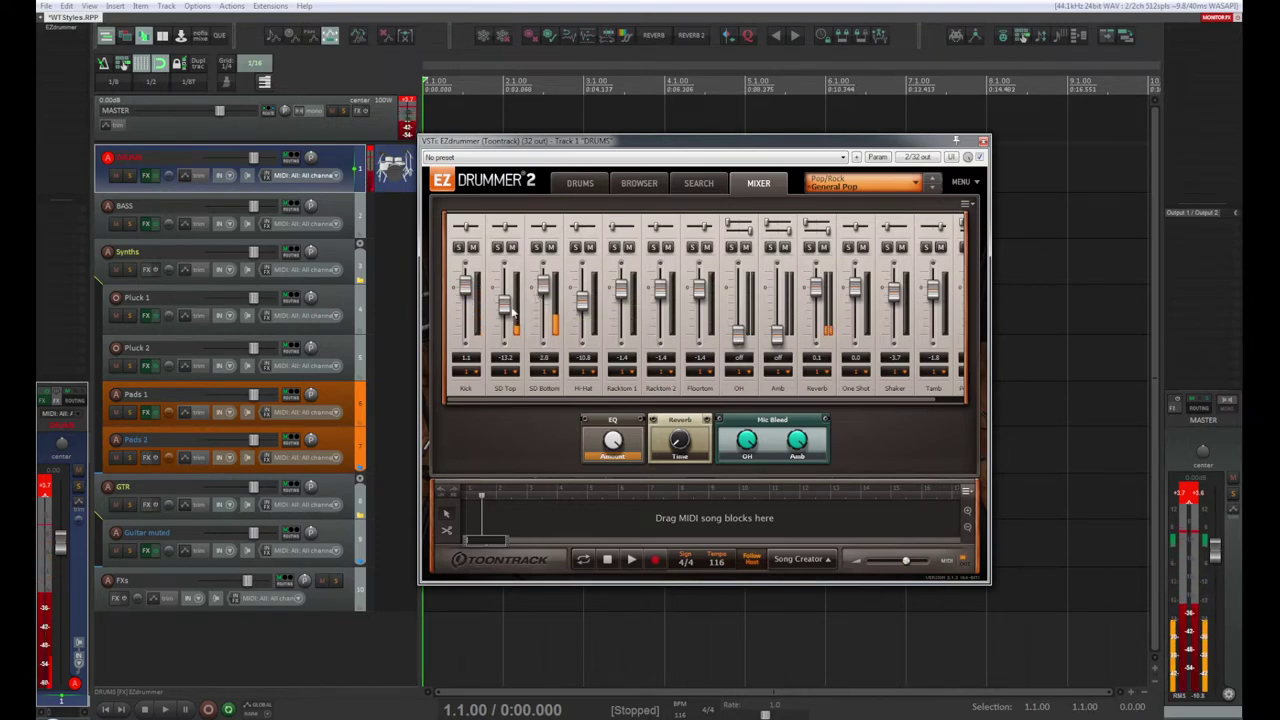
pyautogui.moveTo(513, 313); pyautogui.dragTo(509, 295)
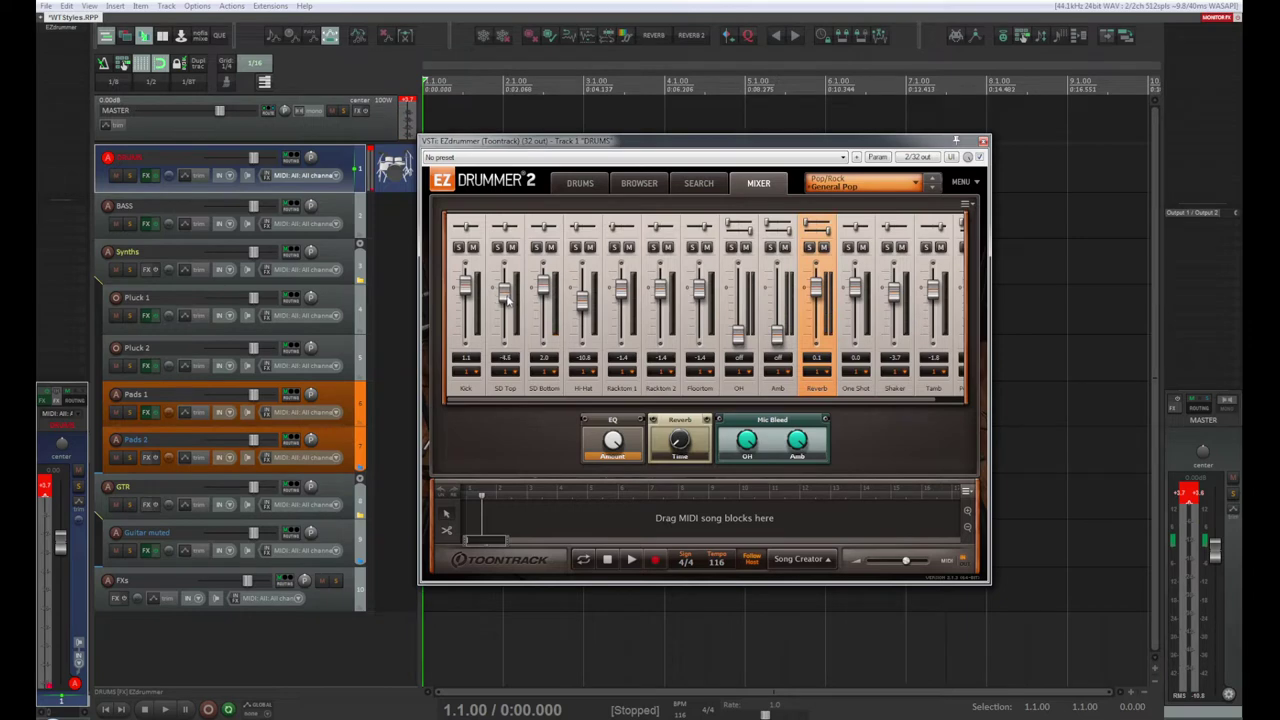
# Step: Set the OH fader to -3.2, Amb to -12.2, SD Top to -3.7 and SD Bottom to 3.0
pyautogui.moveTo(740, 340); pyautogui.dragTo(745, 296)
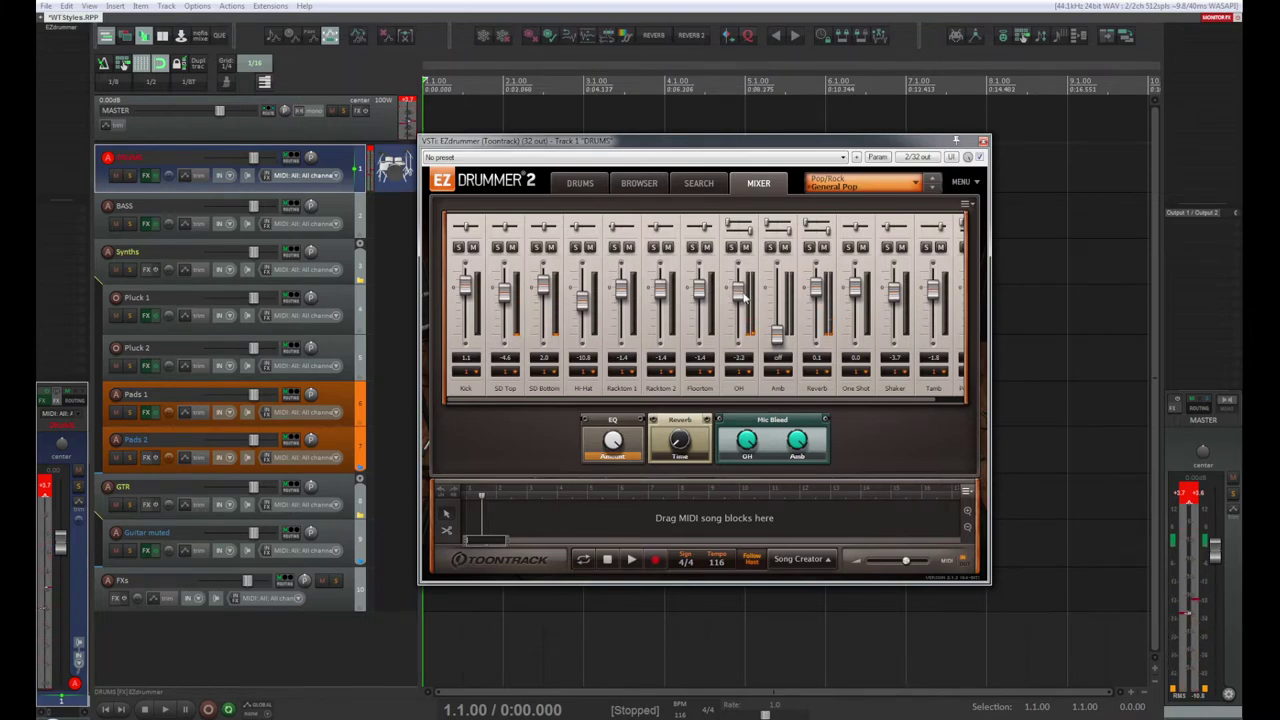
pyautogui.moveTo(778, 337); pyautogui.dragTo(778, 272)
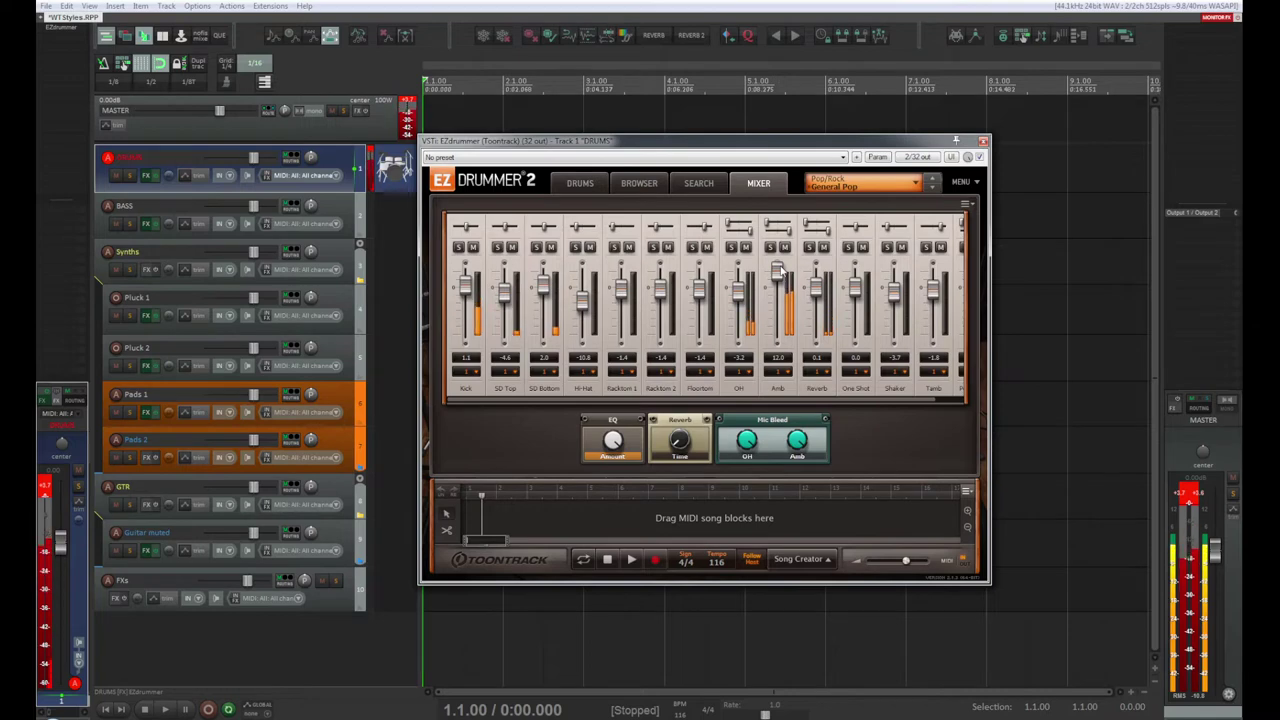
pyautogui.moveTo(781, 272); pyautogui.dragTo(786, 303)
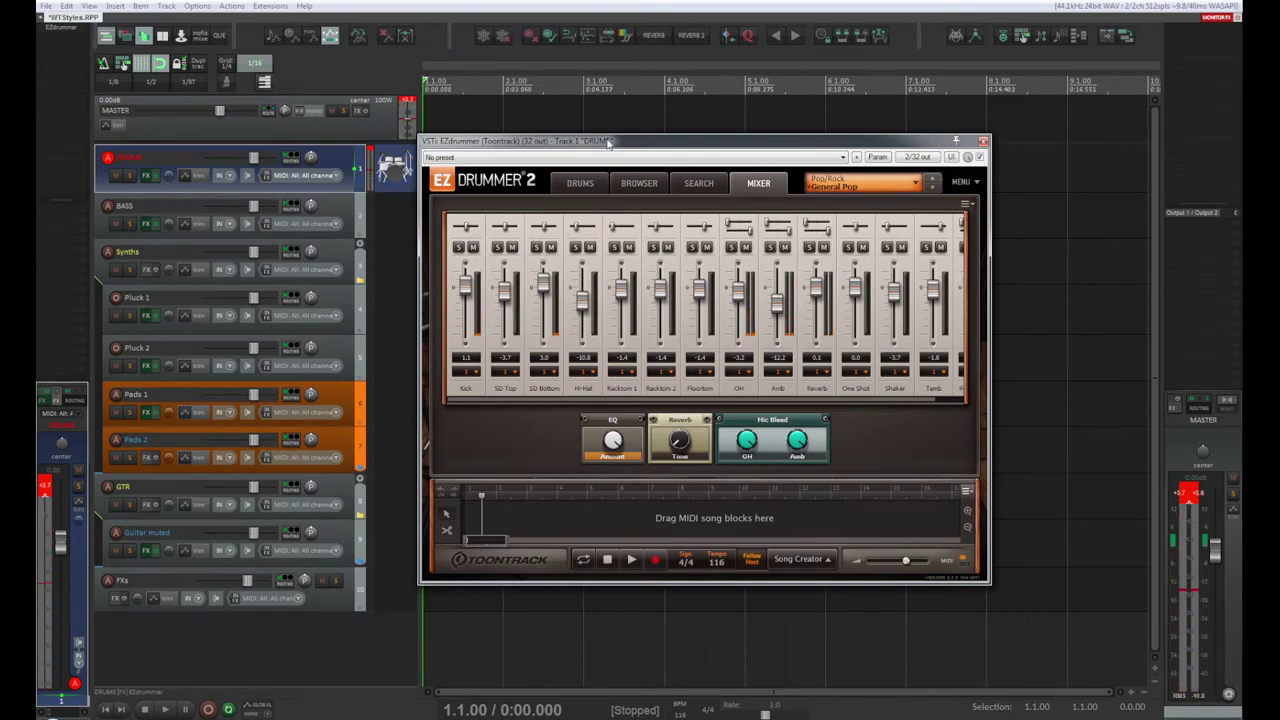
# Step: Look at the EZdrummer groove browser, then examine the output routing options of the SD Top mixer channel
pyautogui.click(700, 185)
pyautogui.click(648, 185)
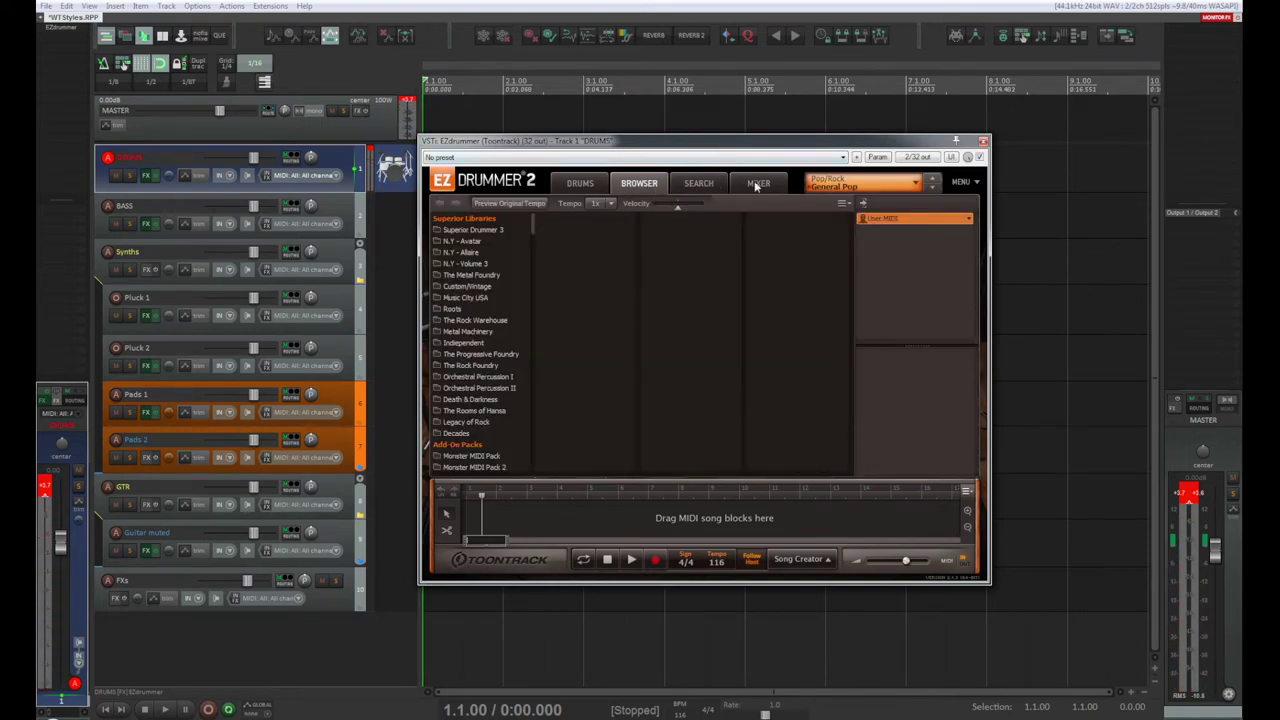
pyautogui.click(757, 185)
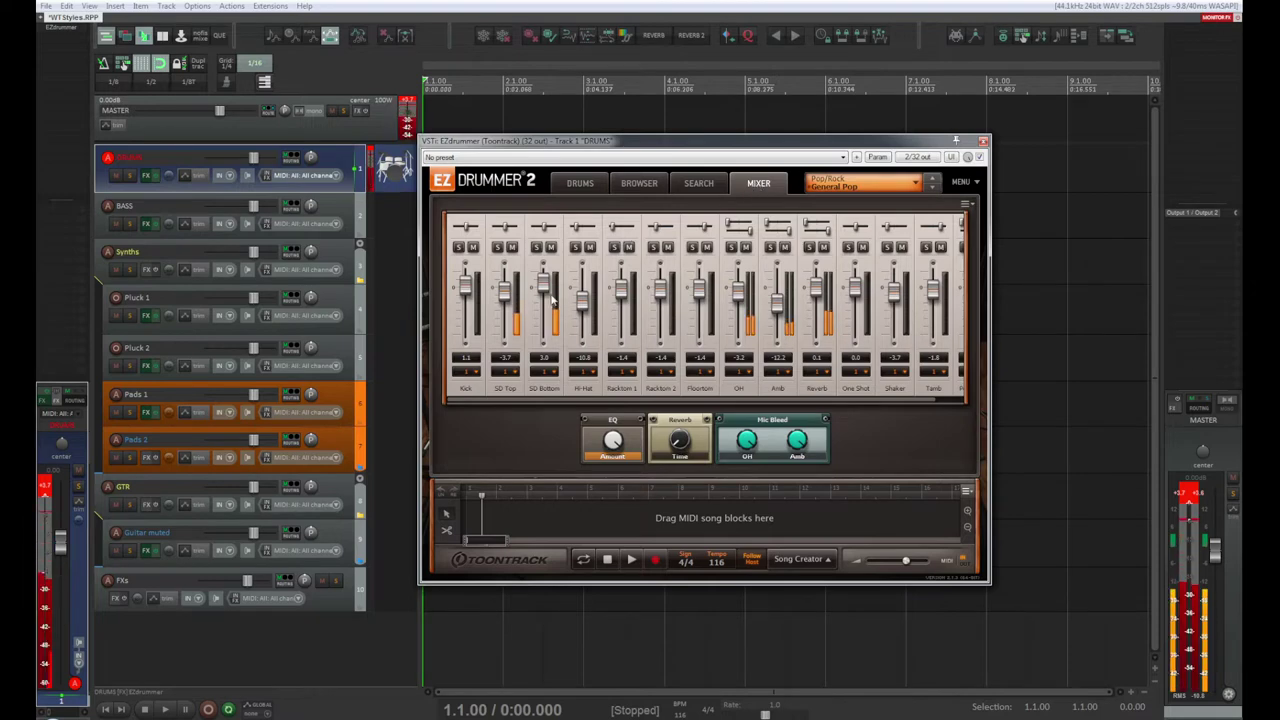
pyautogui.click(514, 373)
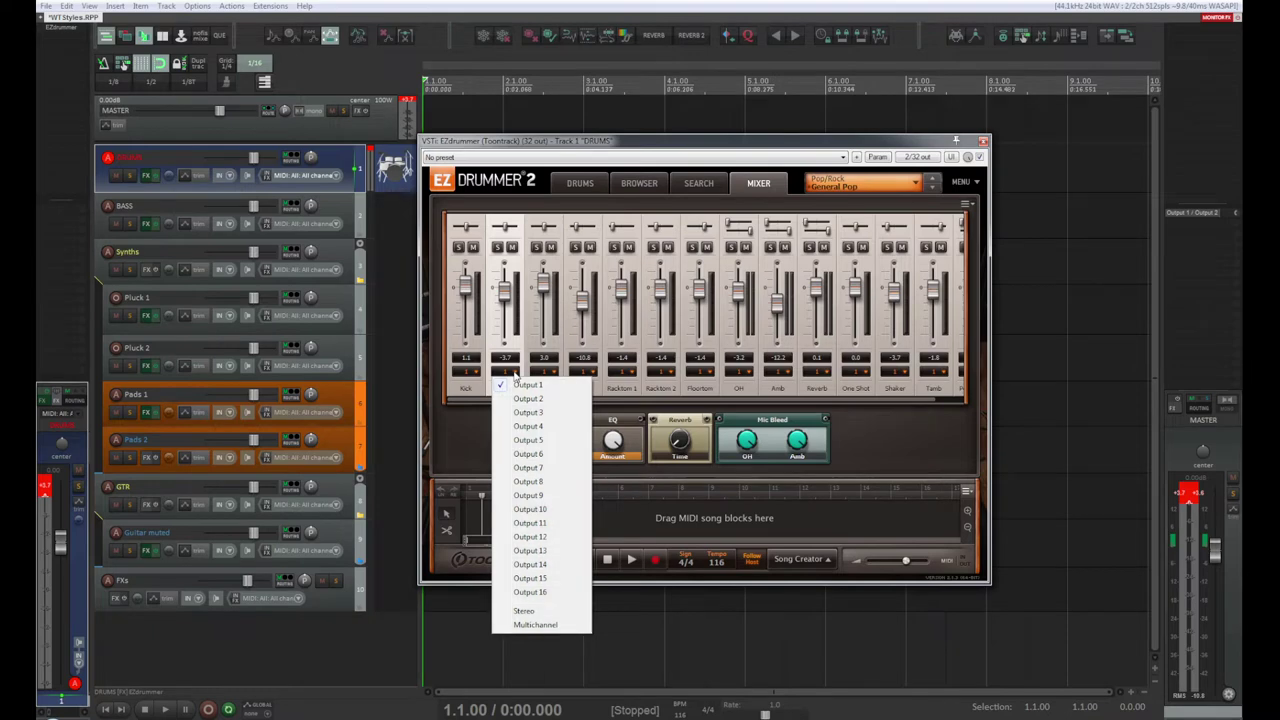
pyautogui.click(467, 393)
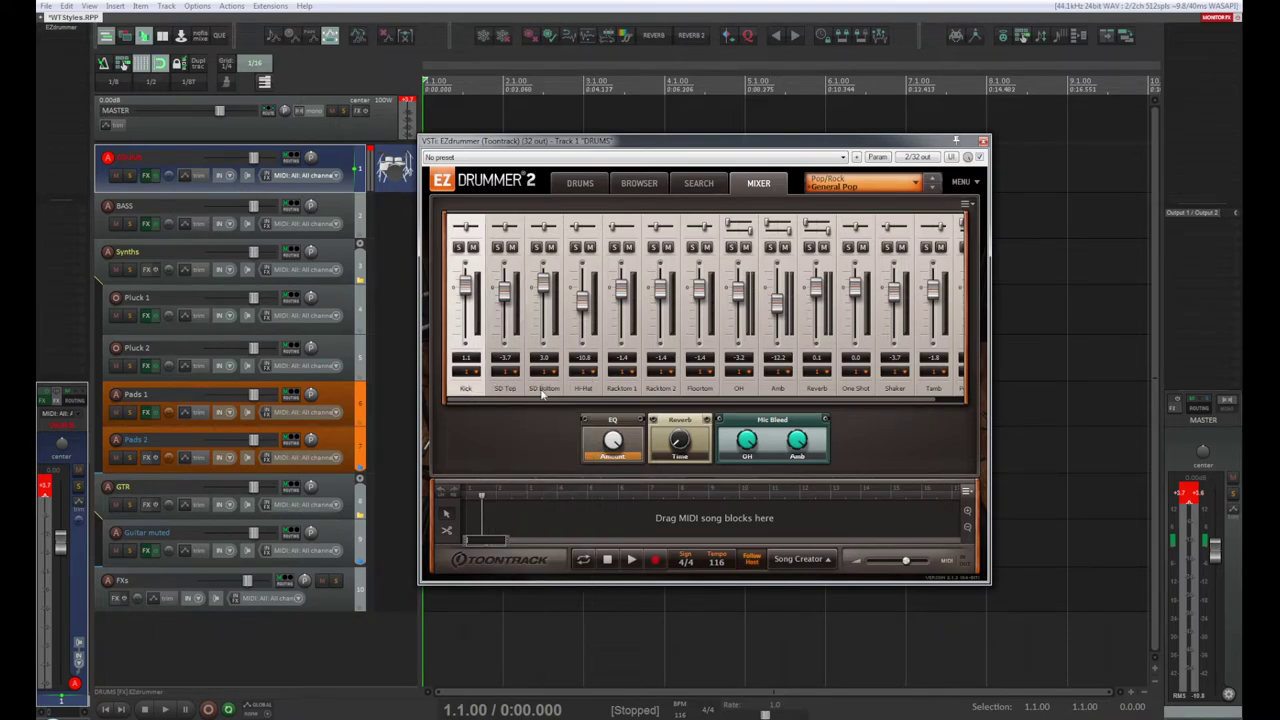
# Step: Try several levels on the Reverb channel, set its fader to -16.0 and close the EZdrummer window
pyautogui.moveTo(785, 402); pyautogui.dragTo(851, 405)
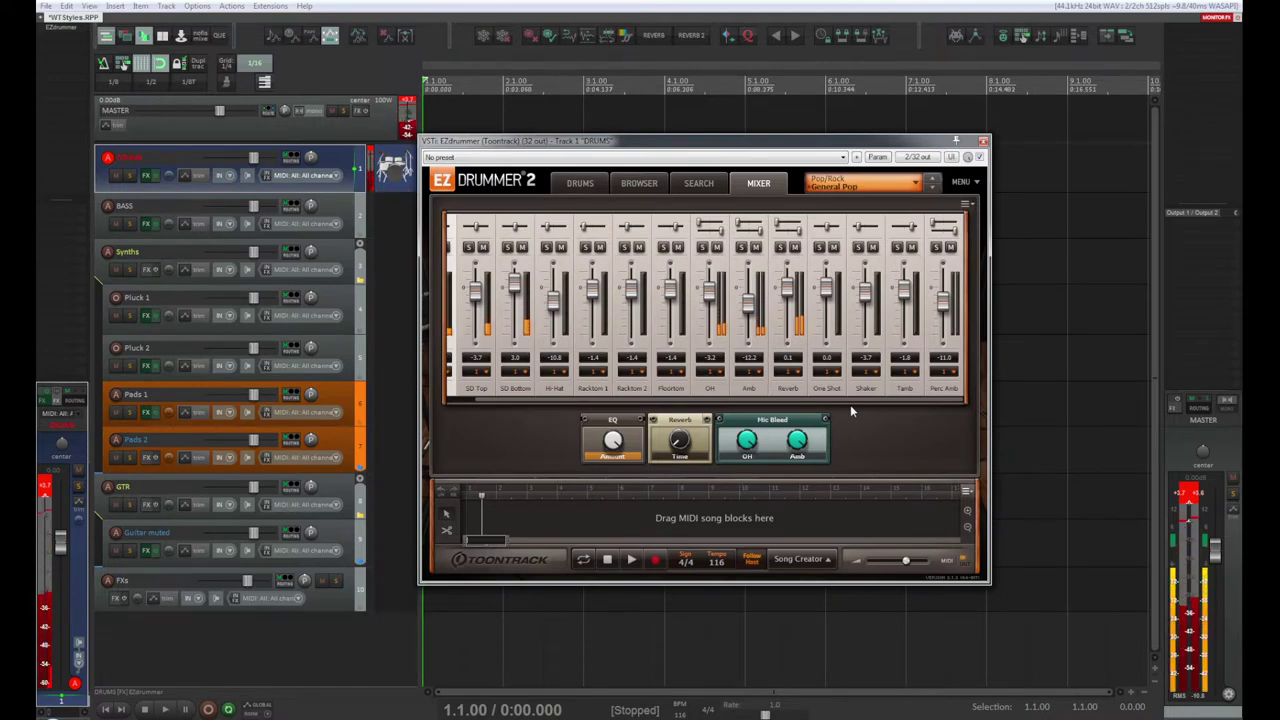
pyautogui.moveTo(787, 287); pyautogui.dragTo(792, 342)
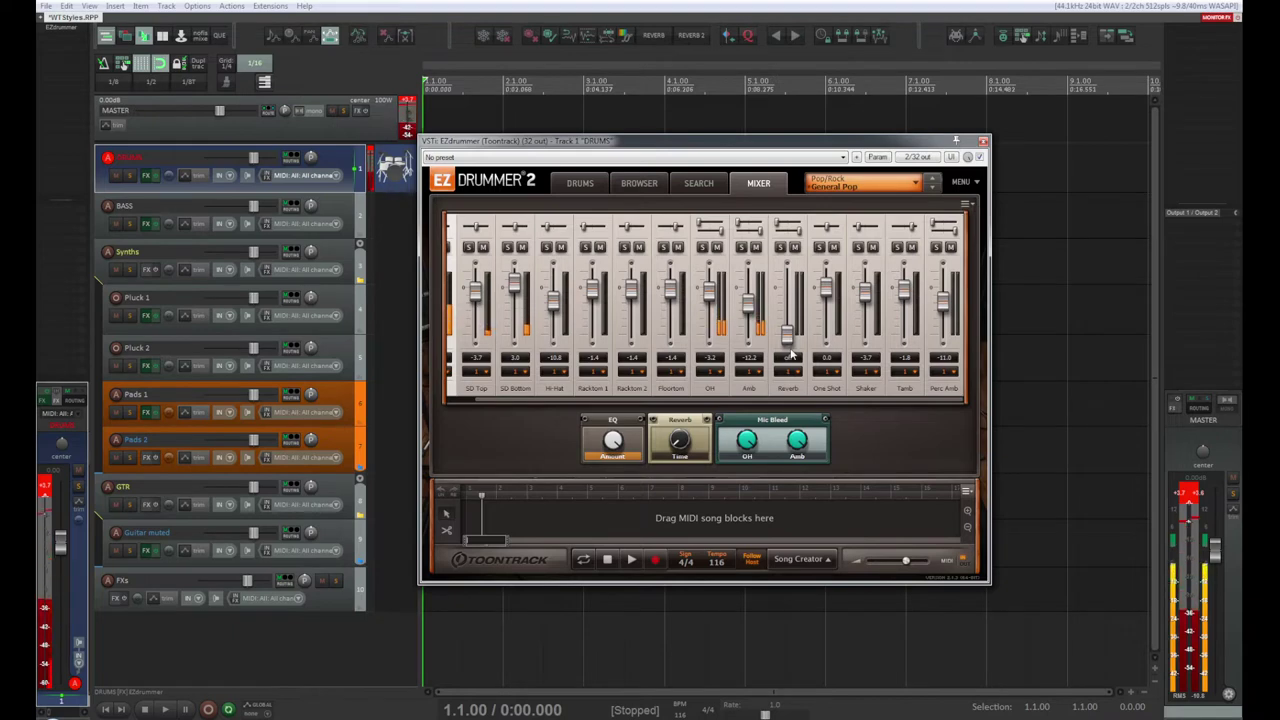
pyautogui.moveTo(788, 338); pyautogui.dragTo(790, 300)
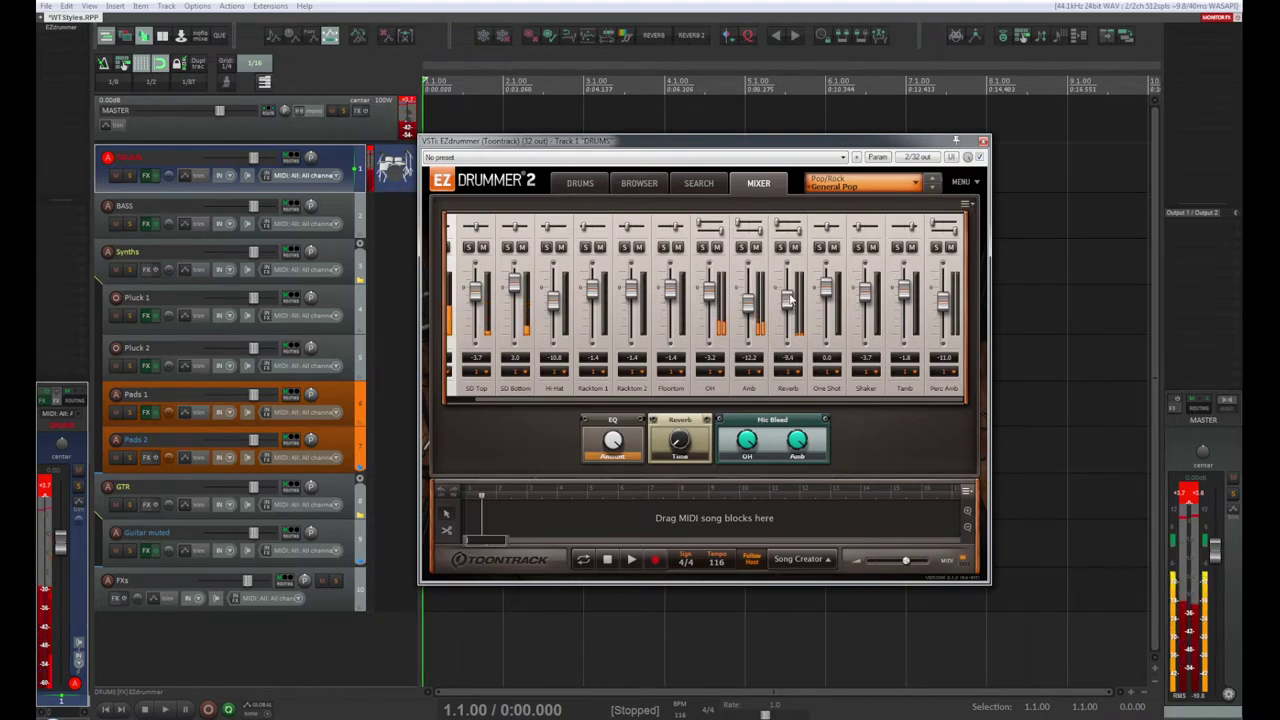
pyautogui.moveTo(790, 300); pyautogui.dragTo(790, 278)
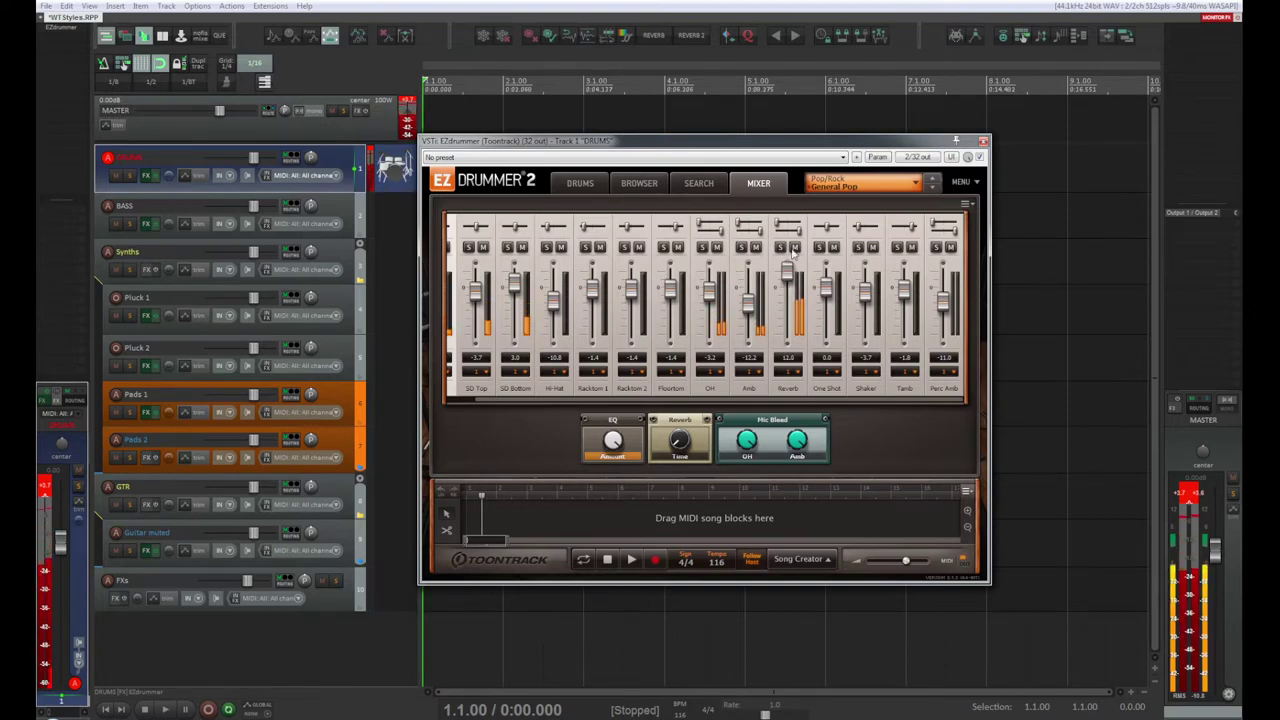
pyautogui.moveTo(791, 268); pyautogui.dragTo(796, 350)
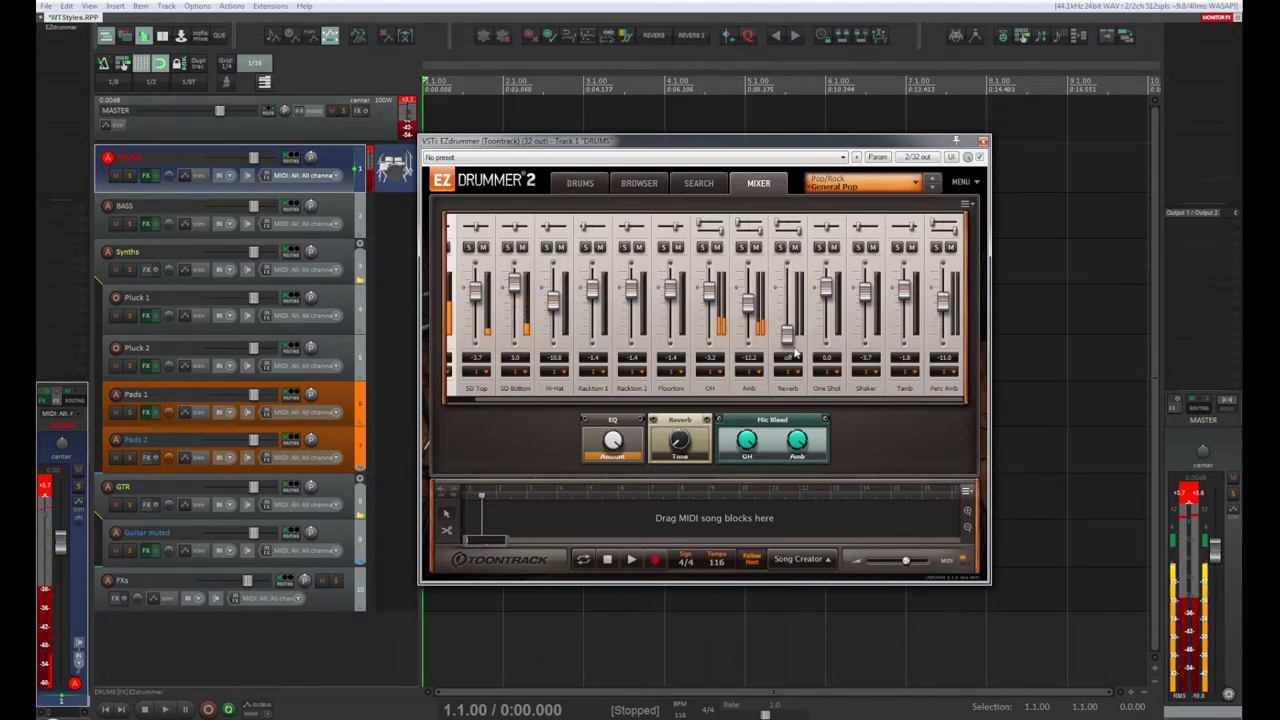
pyautogui.moveTo(790, 343); pyautogui.dragTo(790, 300)
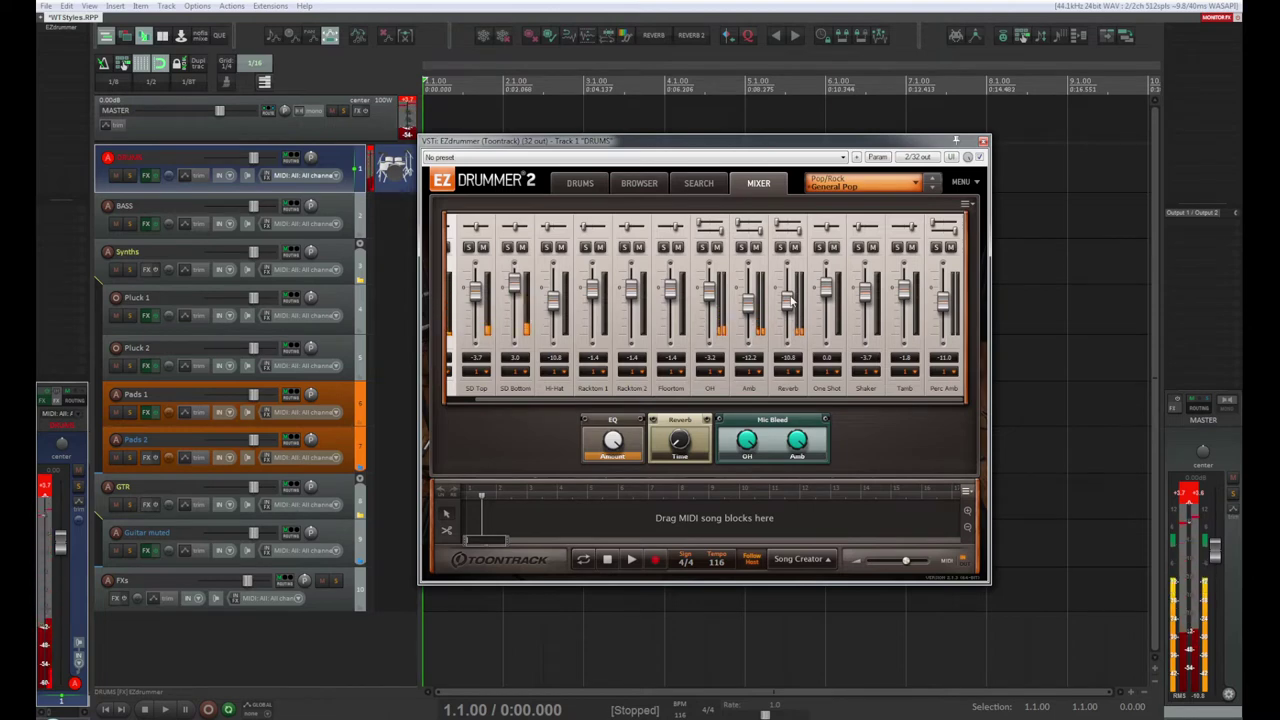
pyautogui.moveTo(792, 300); pyautogui.dragTo(793, 310)
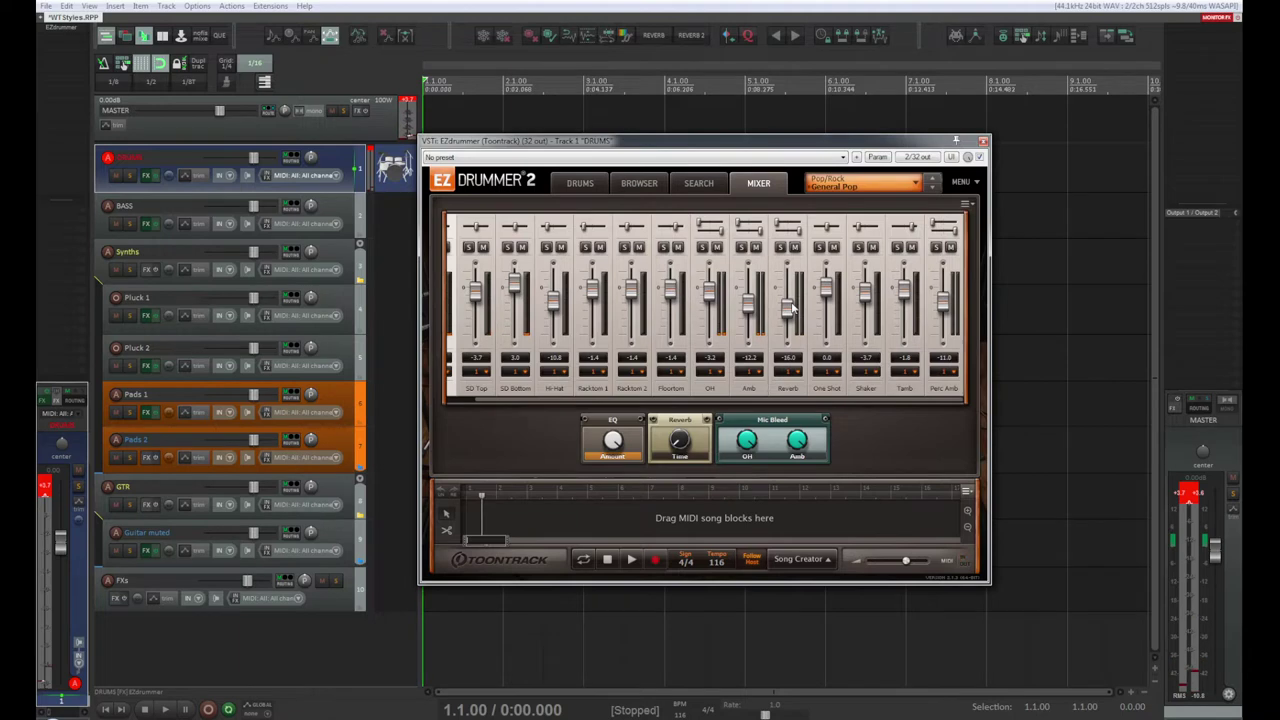
pyautogui.click(984, 141)
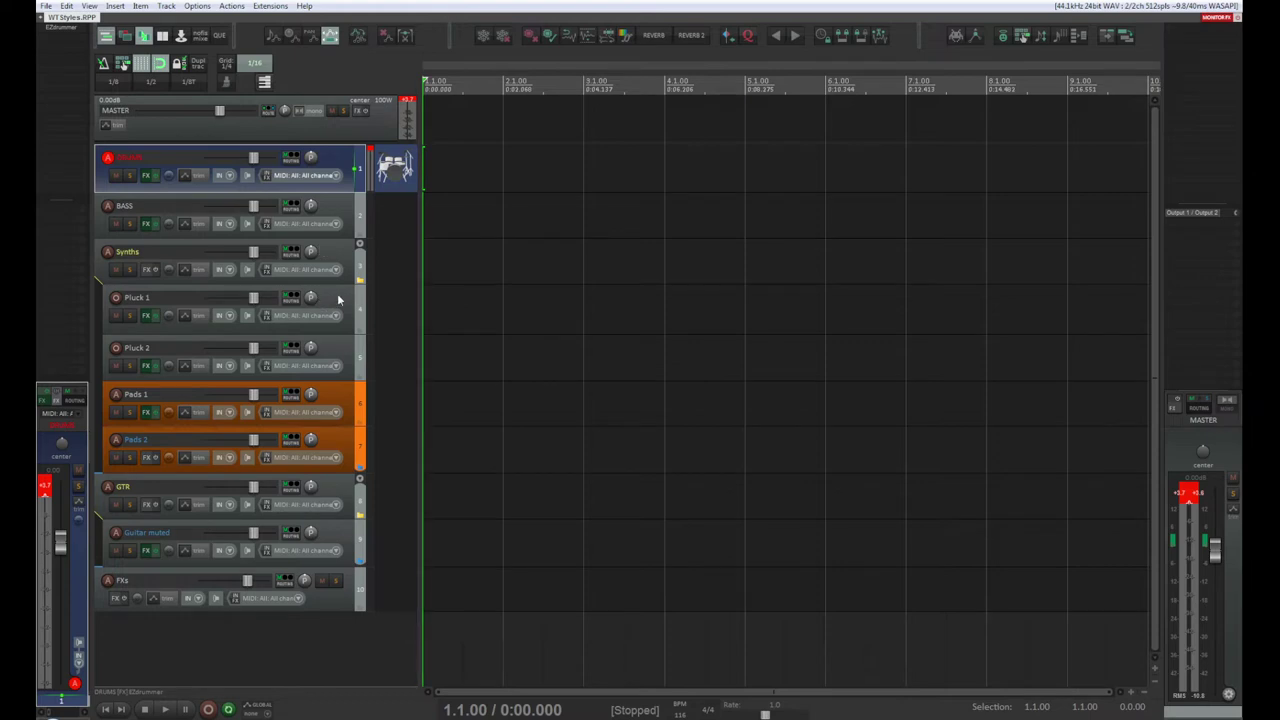
# Step: Record-arm the Pluck 1 track inside the Synths folder and minimize REAPER to the desktop
pyautogui.click(347, 258)
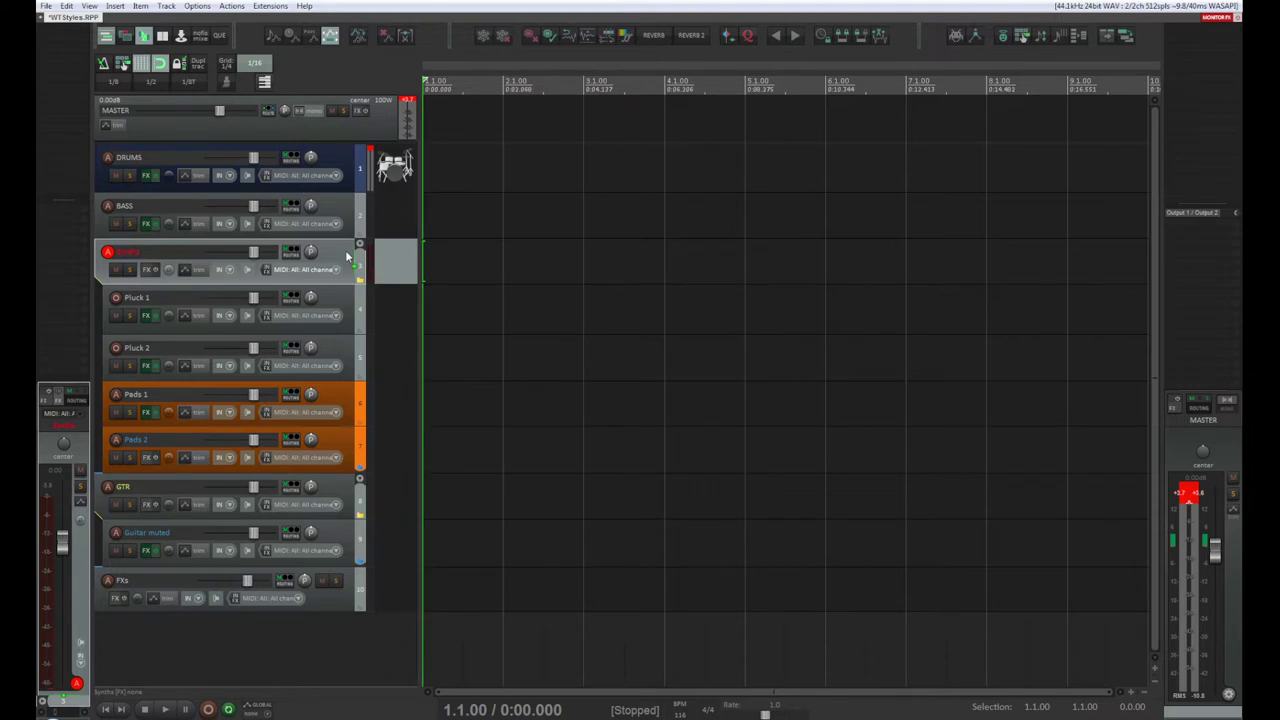
pyautogui.click(333, 300)
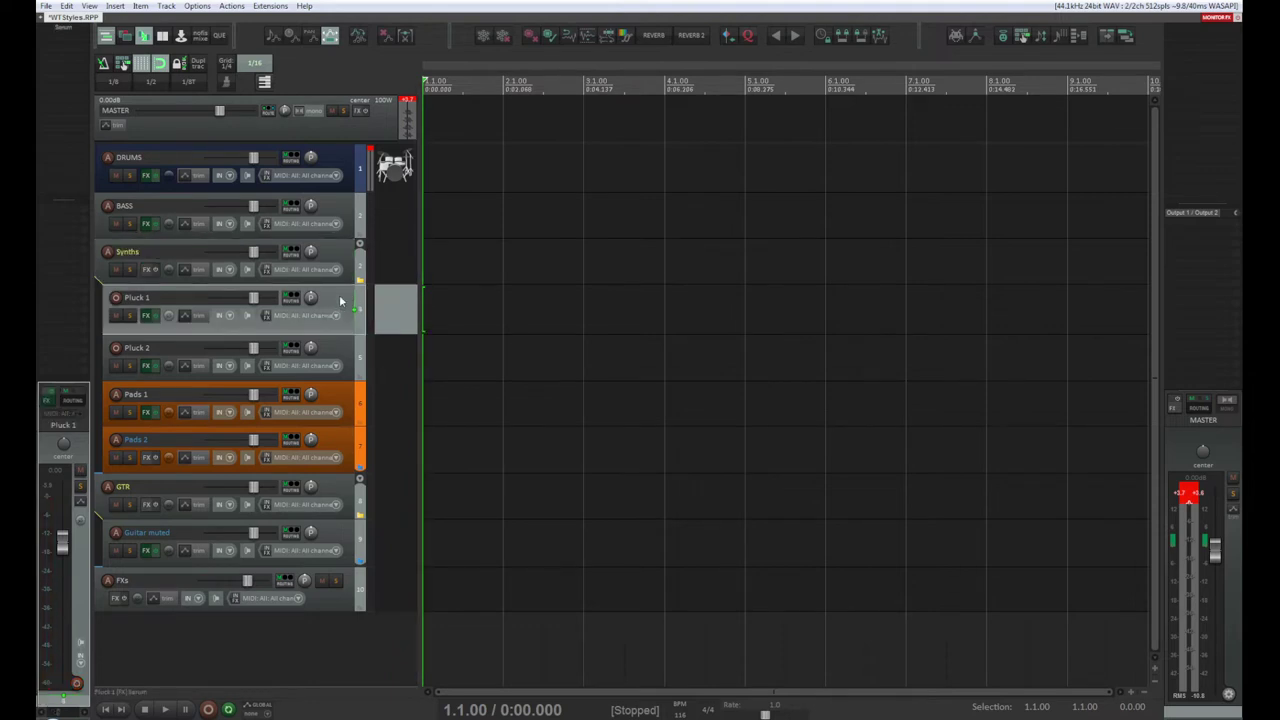
pyautogui.click(116, 297)
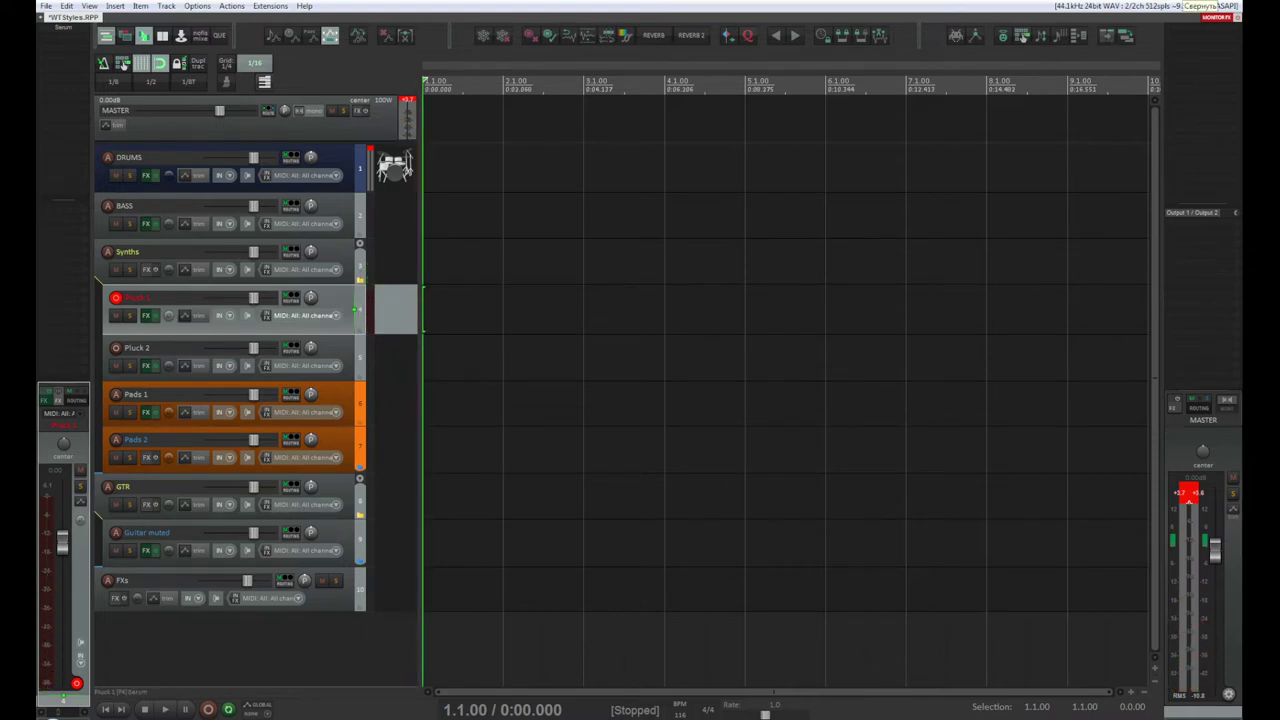
pyautogui.click(1160, 8)
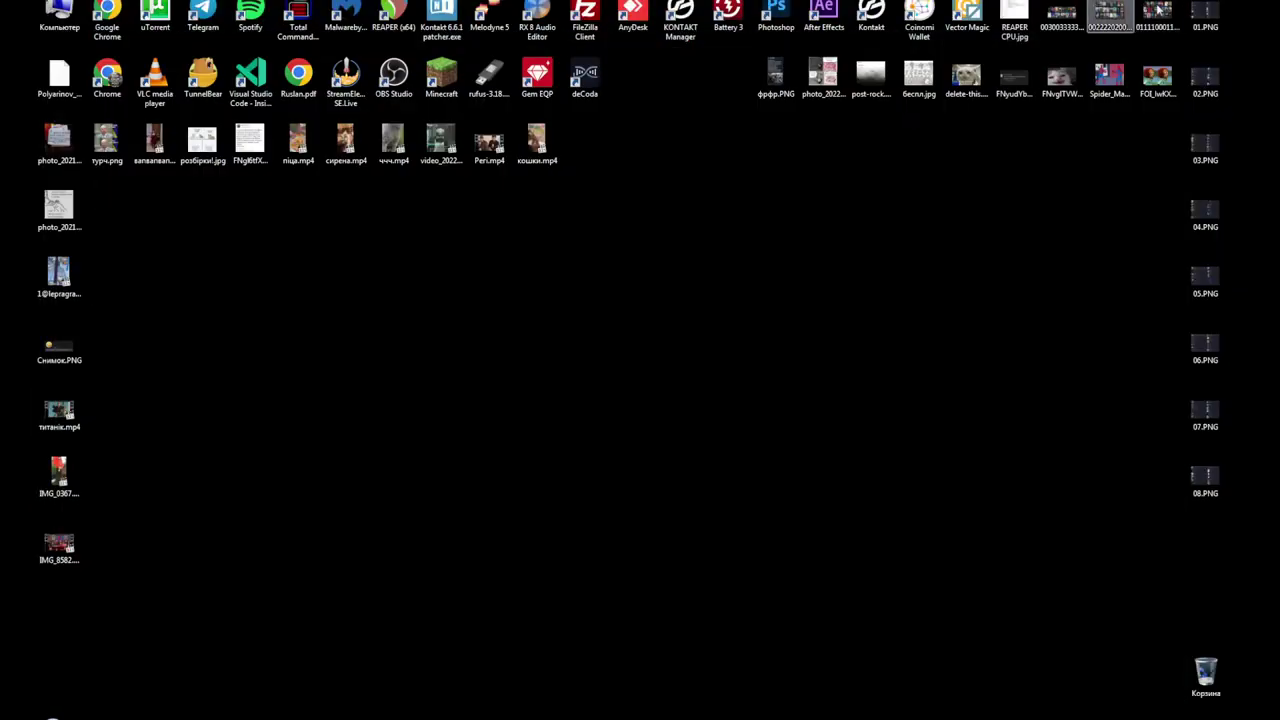
# Step: Switch to Total Commander and open the MIDI folder inside the WTStyles project folder
pyautogui.hotkey('alt', 'Tab')
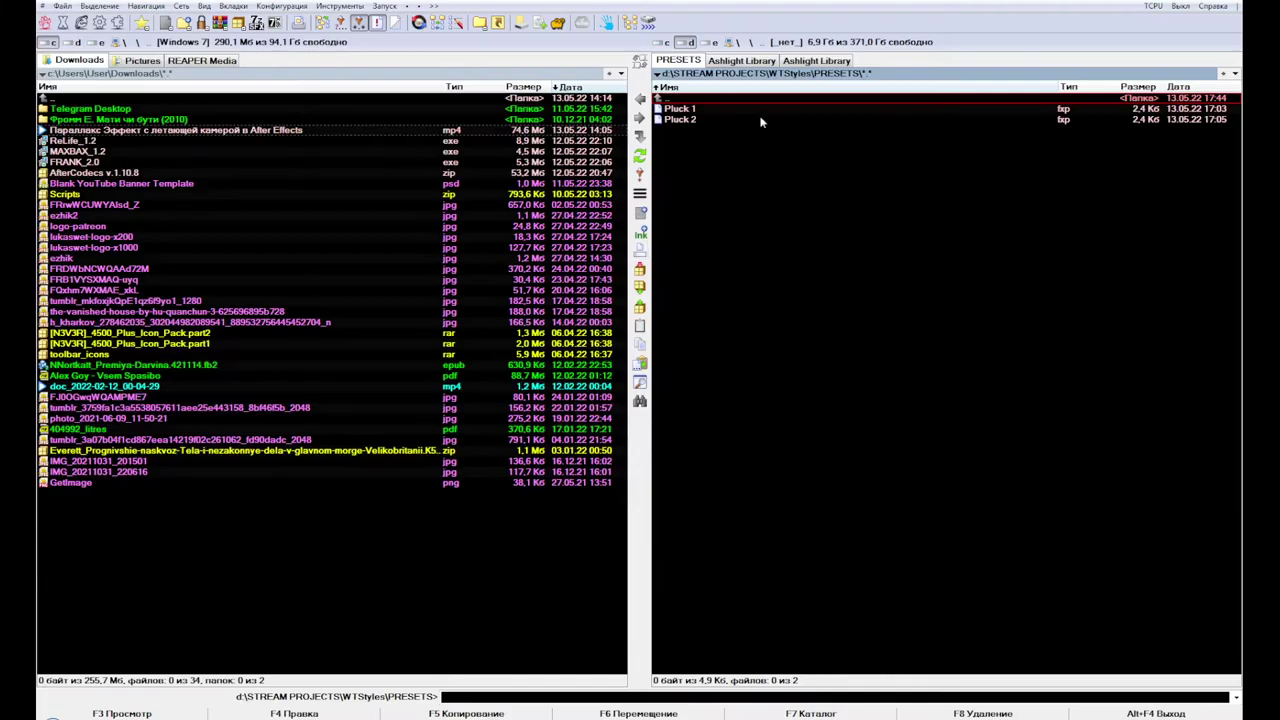
pyautogui.doubleClick(702, 102)
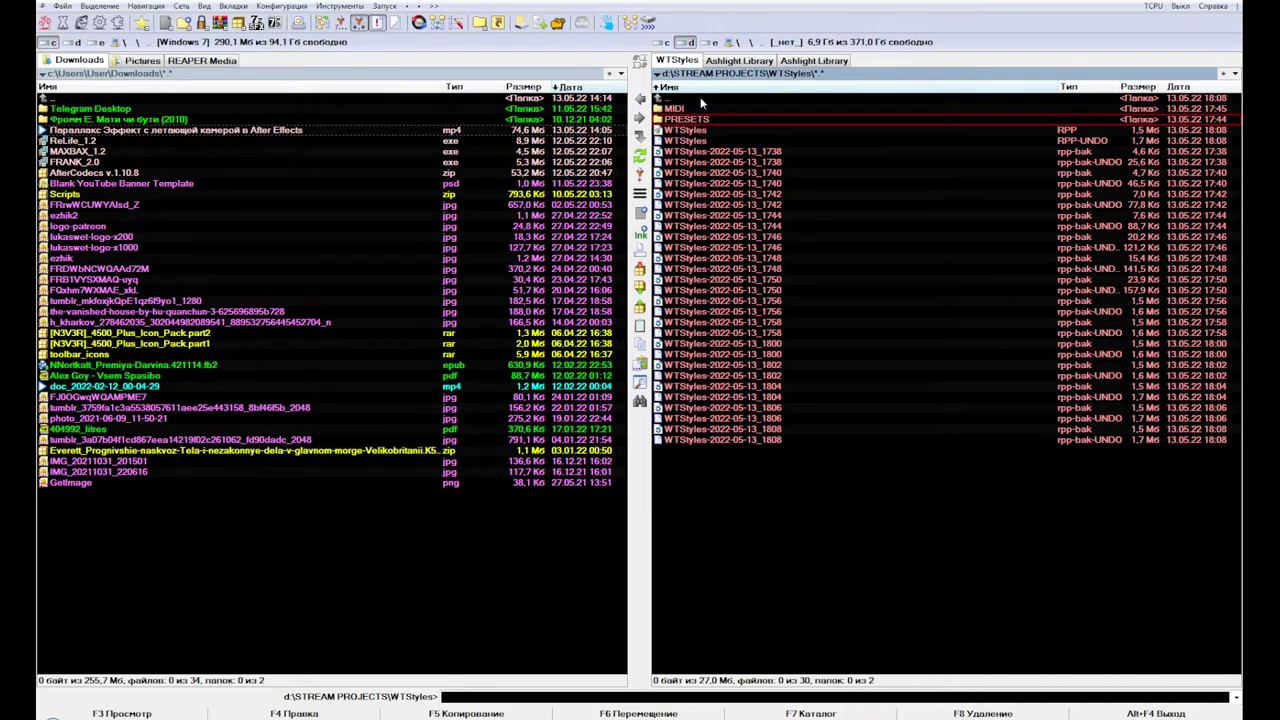
pyautogui.doubleClick(696, 109)
pyautogui.click(693, 109)
pyautogui.moveTo(701, 109); pyautogui.dragTo(538, 556)
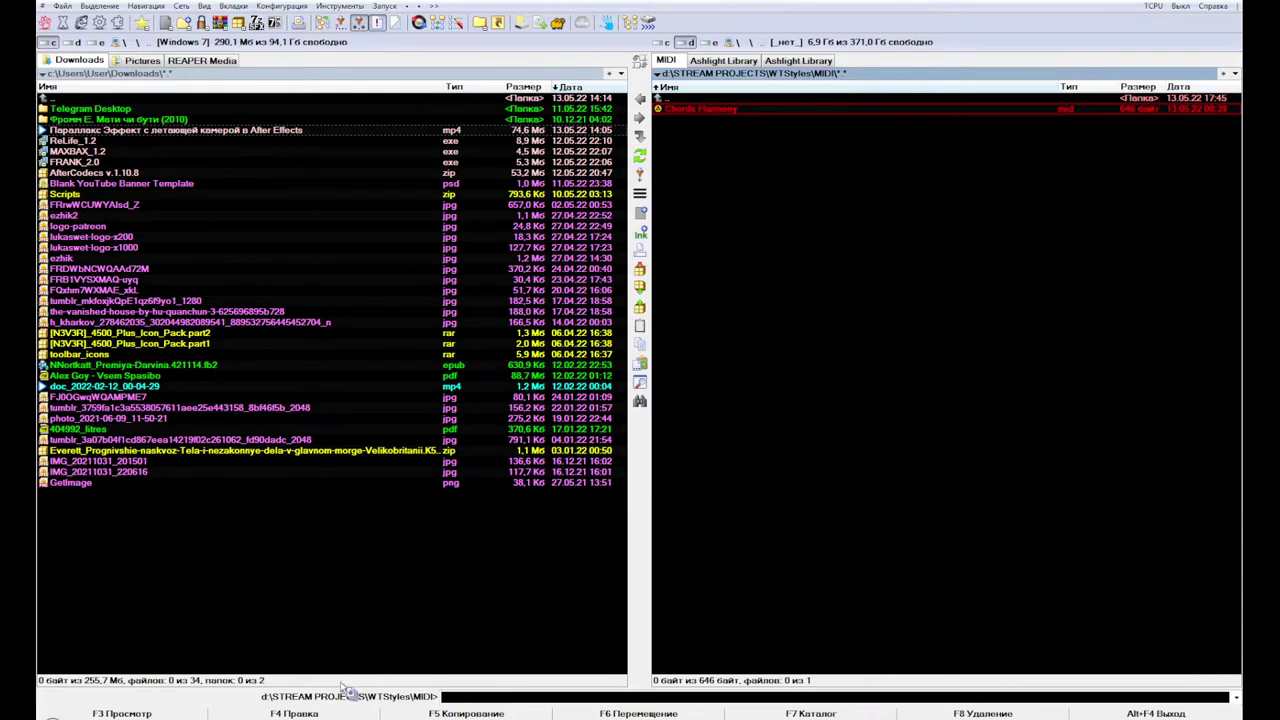
pyautogui.hotkey('alt', 'Tab')
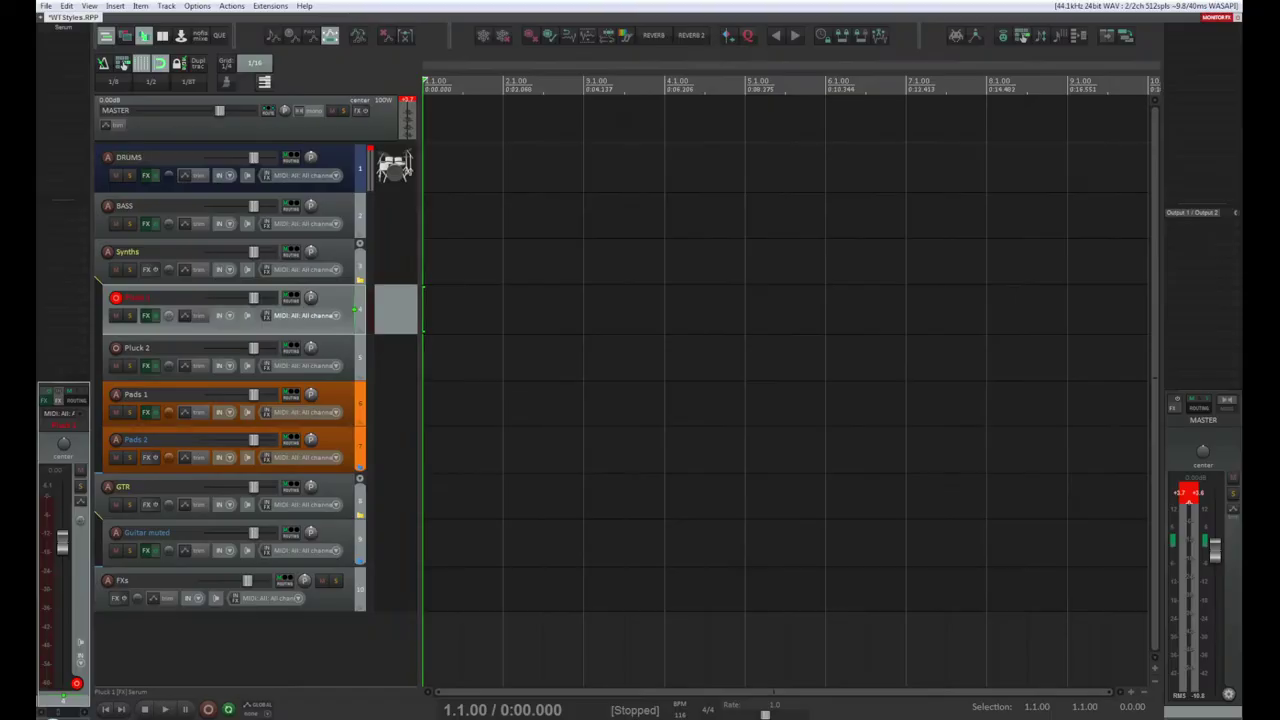
pyautogui.moveTo(538, 556); pyautogui.dragTo(429, 369)
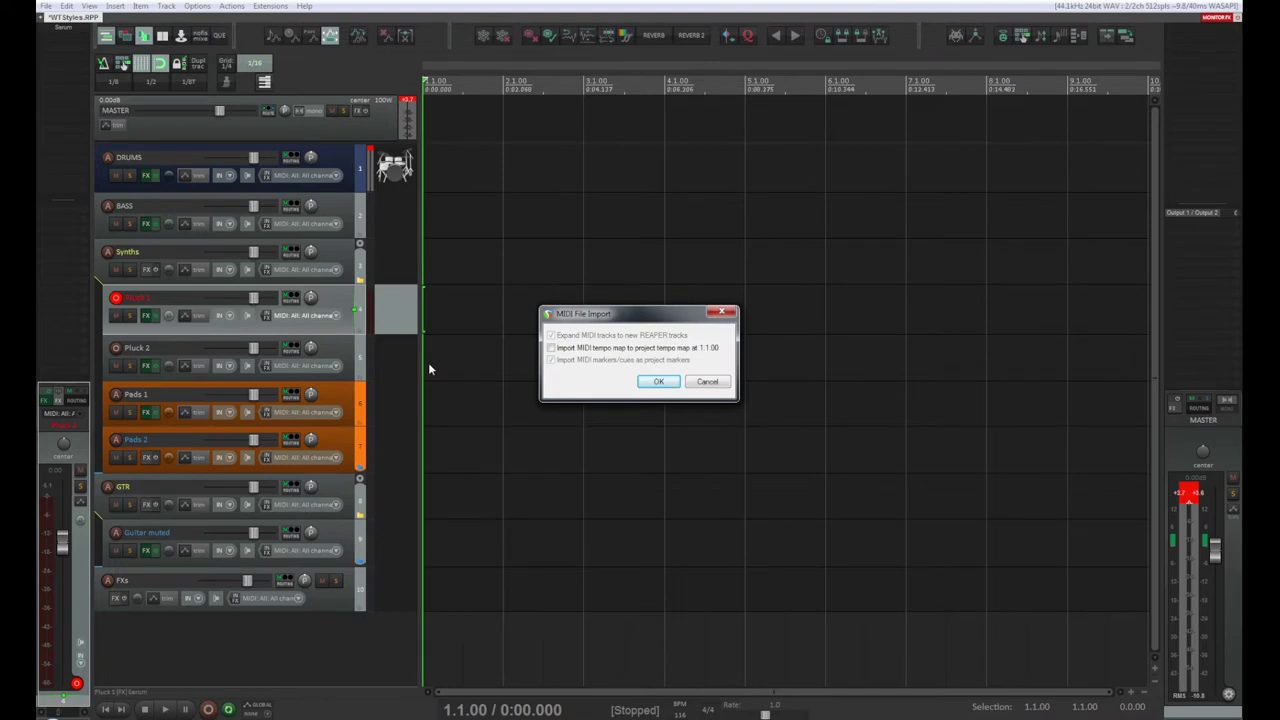
pyautogui.click(716, 384)
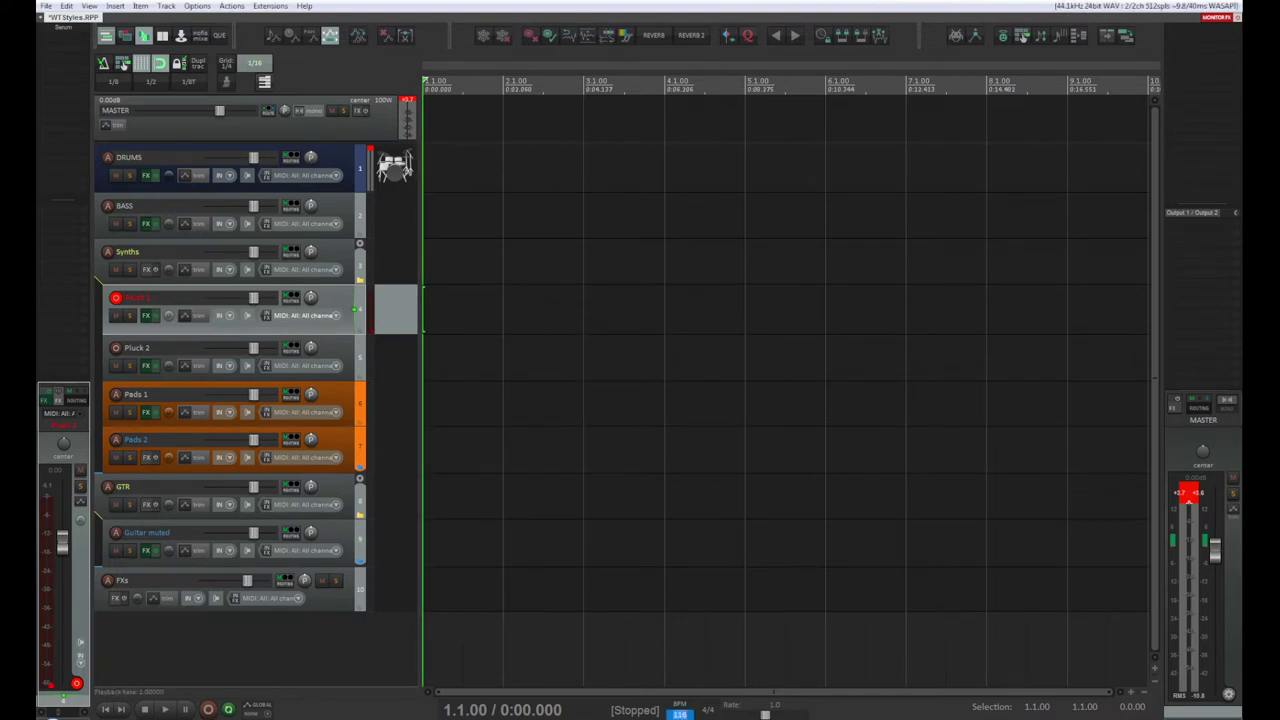
# Step: Set the project tempo to 87 BPM
pyautogui.write('89')
pyautogui.press('Return')
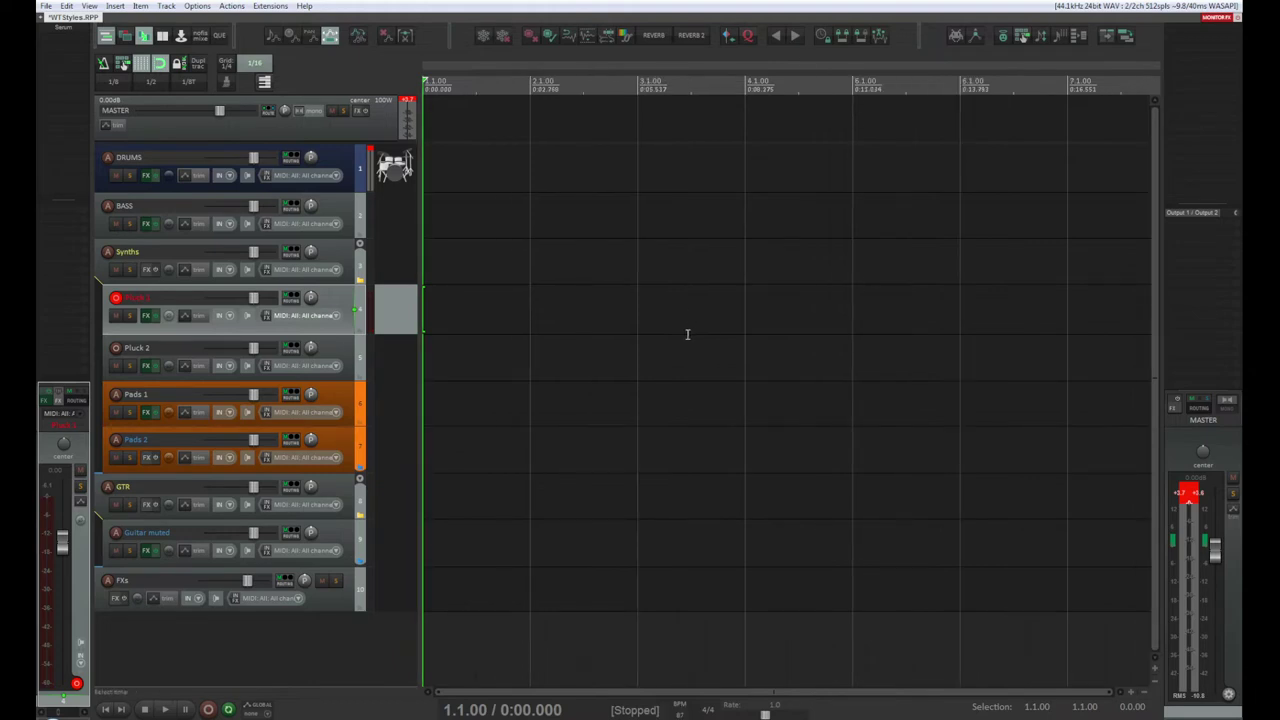
pyautogui.scroll(-4, 687, 334)
pyautogui.scroll(-5, 687, 334)
pyautogui.scroll(-4, 687, 334)
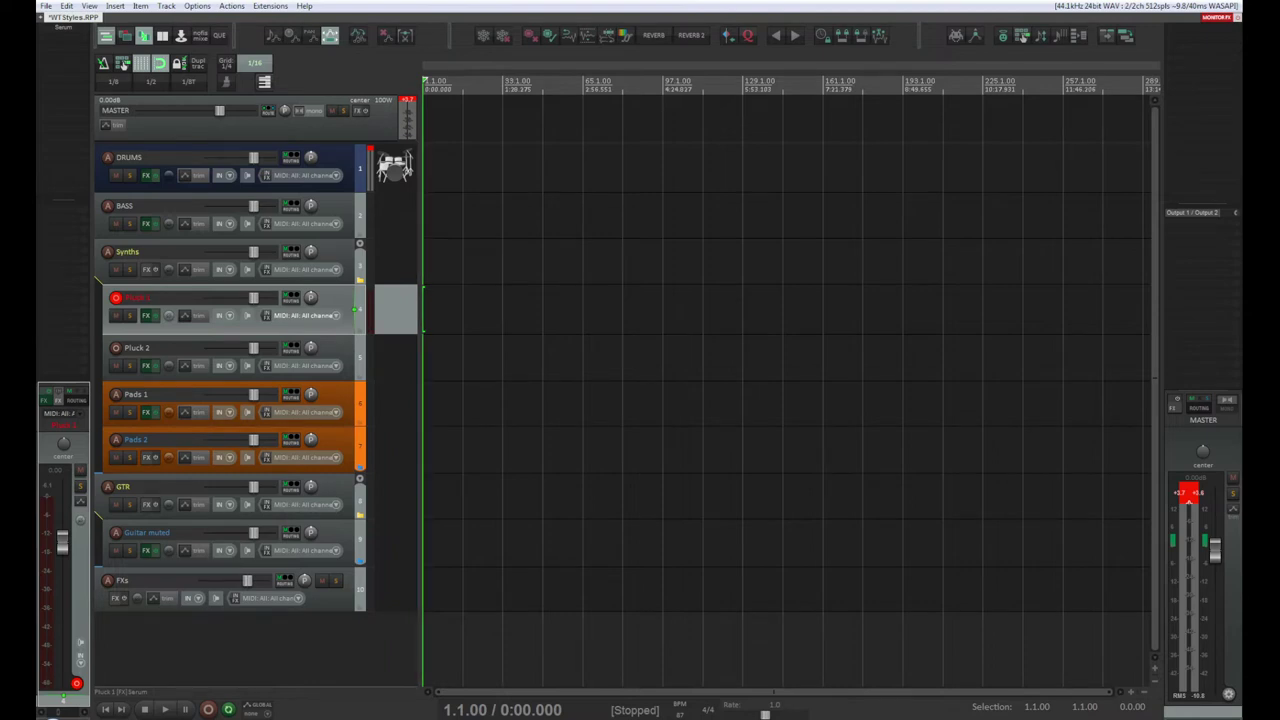
# Step: Import Chords Harmony.mid from Total Commander onto REAPER's Pads 1 track at the project start, without importing its tempo map
pyautogui.hotkey('alt', 'Tab')
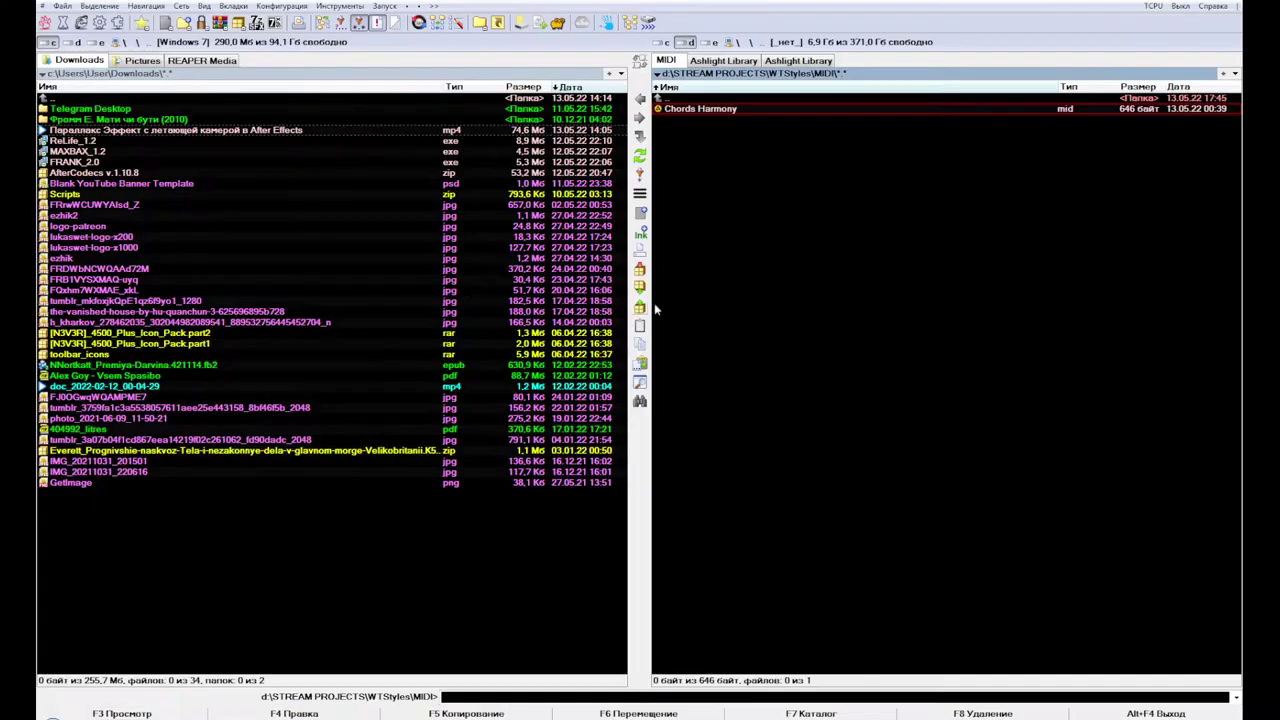
pyautogui.moveTo(701, 111); pyautogui.dragTo(375, 610)
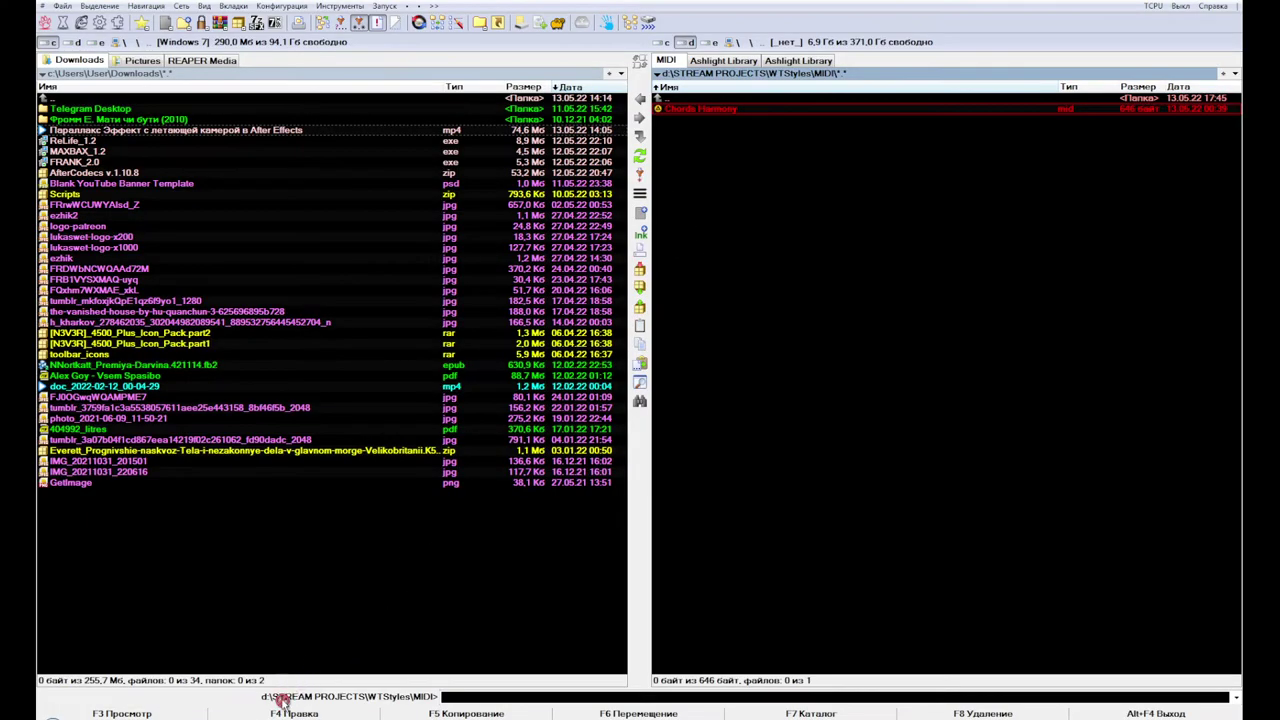
pyautogui.hotkey('alt', 'Tab')
pyautogui.moveTo(285, 708); pyautogui.dragTo(434, 391)
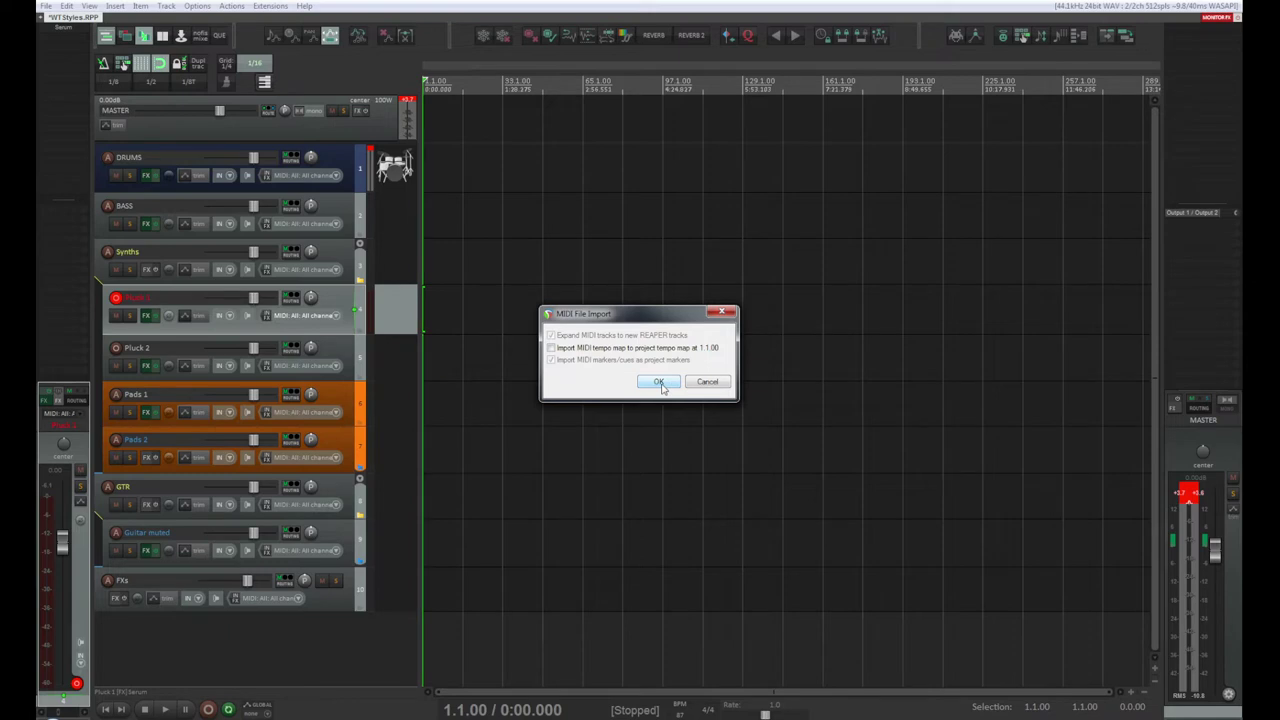
pyautogui.click(659, 383)
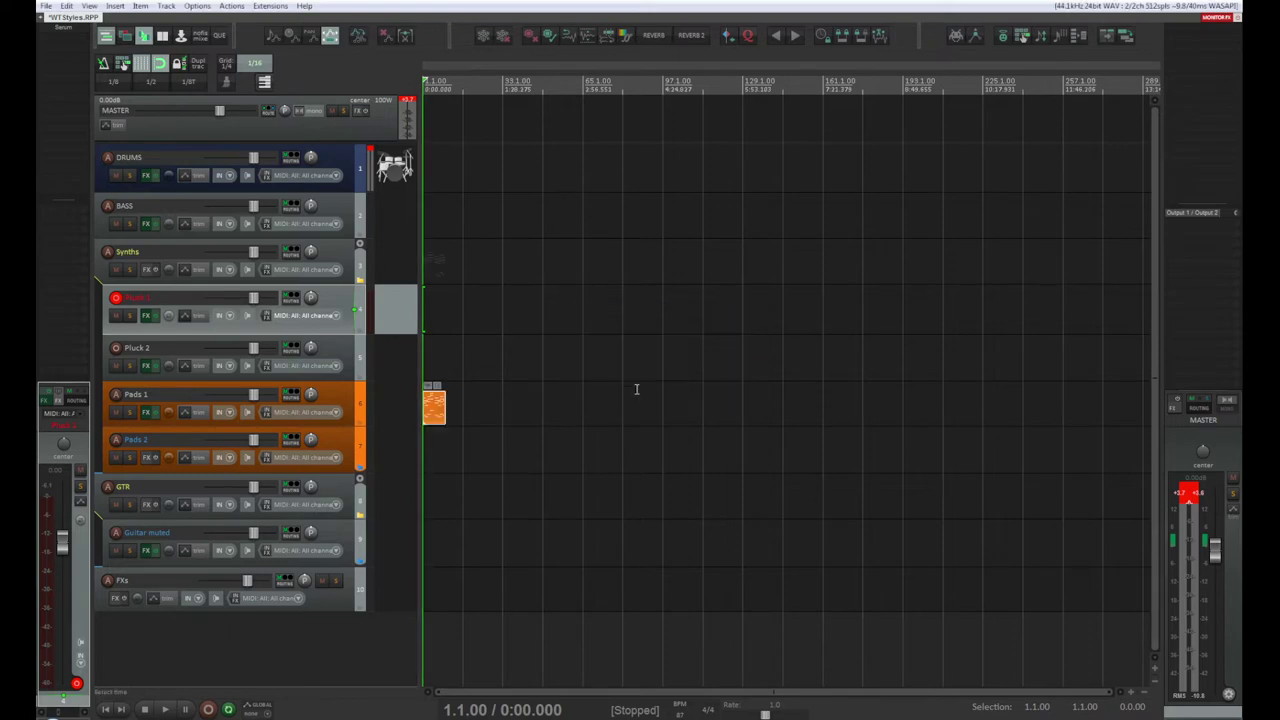
pyautogui.scroll(5, 427, 441)
pyautogui.scroll(3, 425, 445)
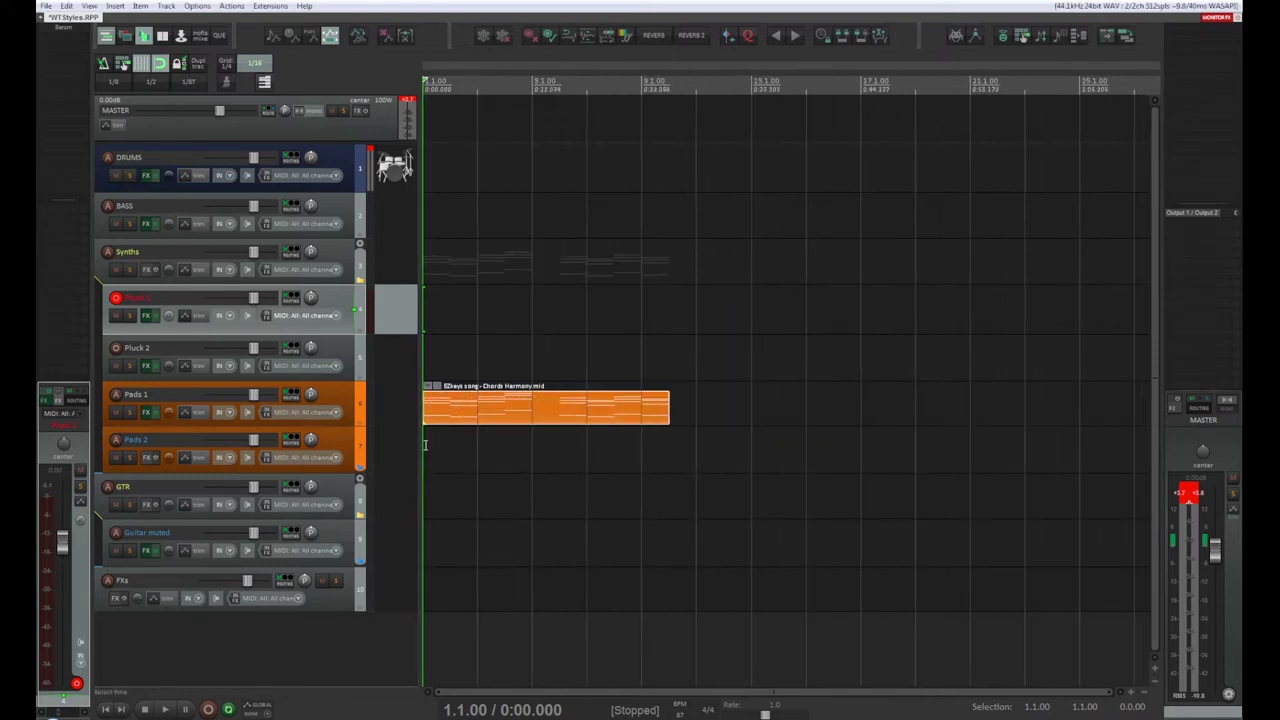
pyautogui.scroll(-1, 425, 445)
pyautogui.scroll(2, 425, 445)
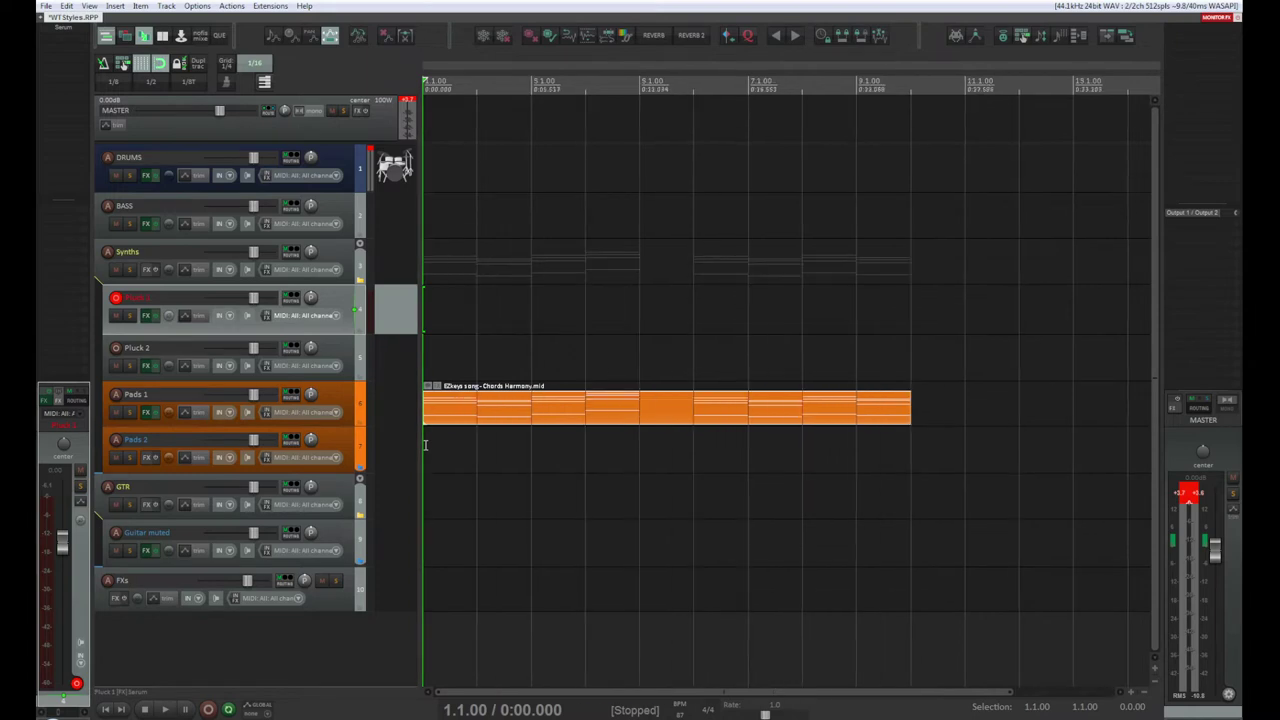
# Step: Switch record arming from Pluck 1 to Pads 1 and lower the Pads 1 track volume to about -13 dB during playback
pyautogui.press('space')
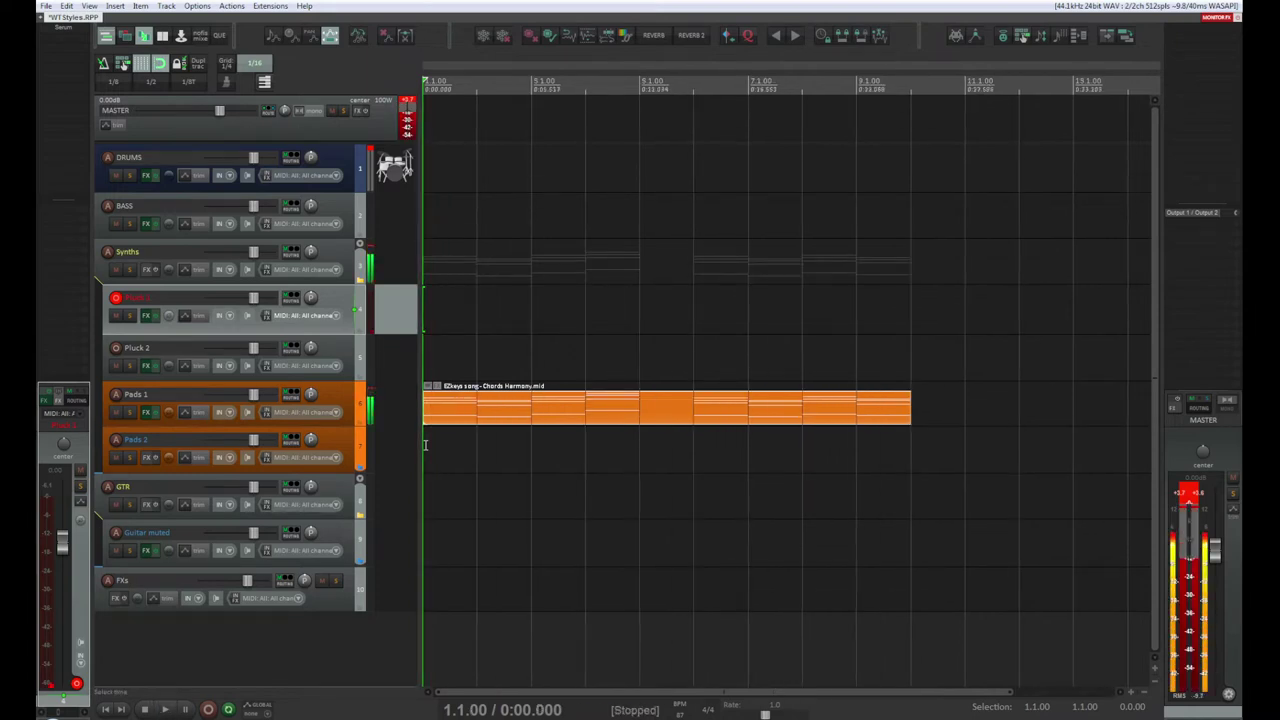
pyautogui.click(348, 403)
pyautogui.click(117, 299)
pyautogui.press('space')
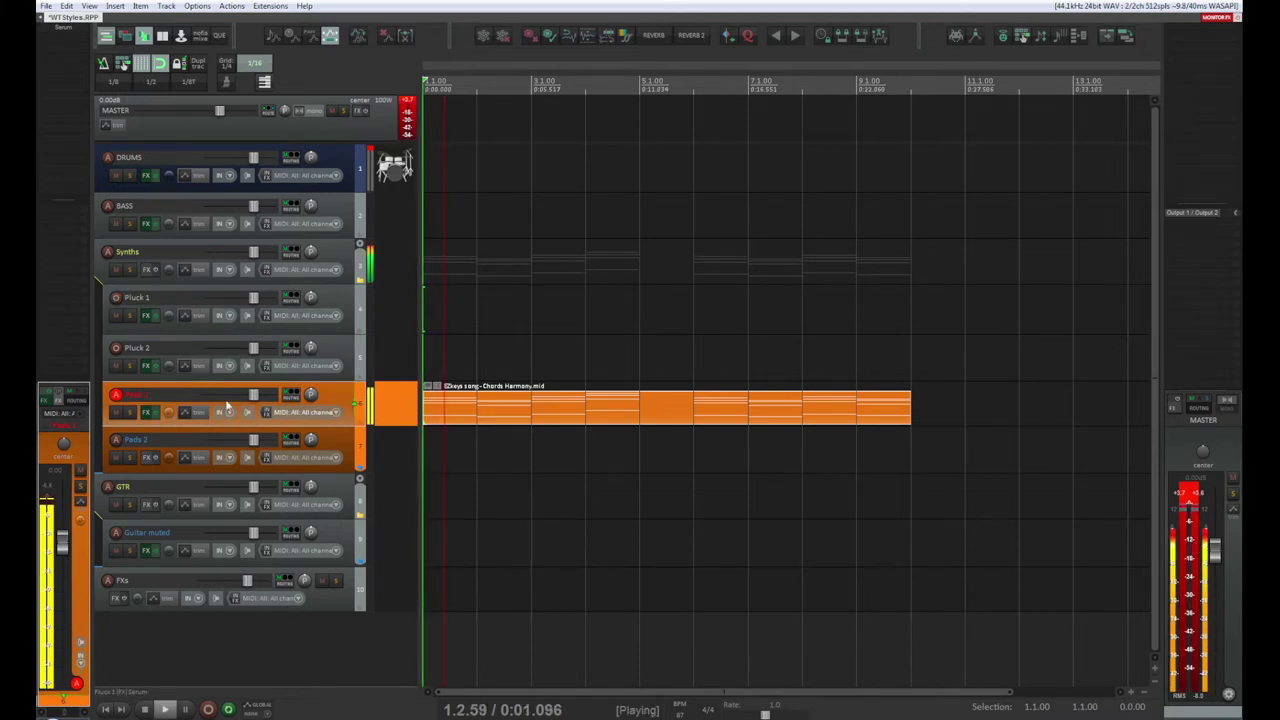
pyautogui.moveTo(252, 397); pyautogui.dragTo(238, 397)
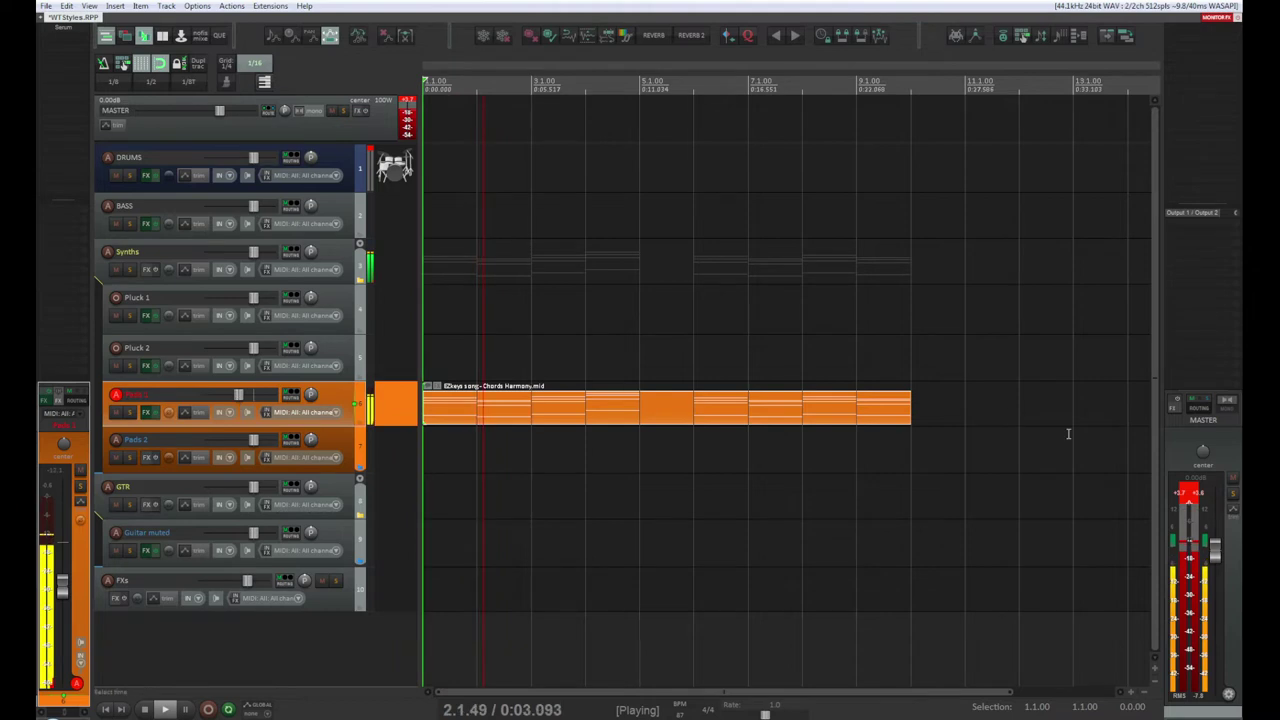
pyautogui.click(1200, 495)
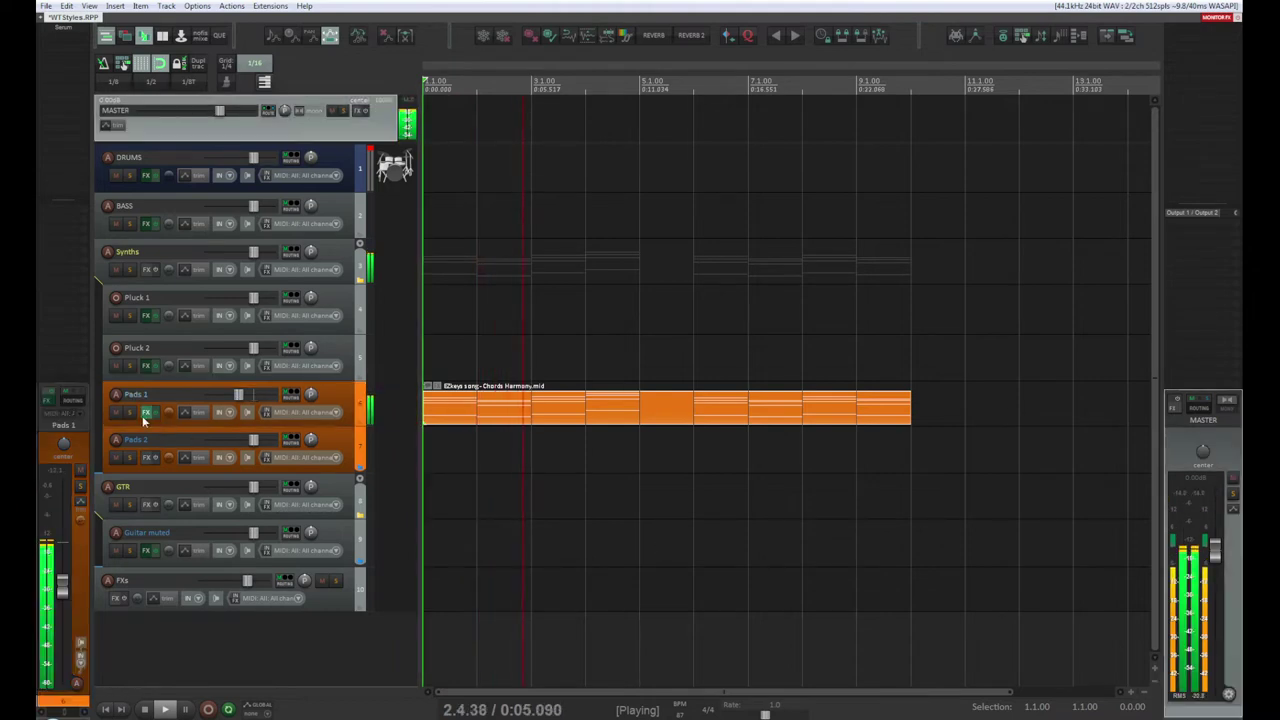
pyautogui.moveTo(239, 397); pyautogui.dragTo(236, 397)
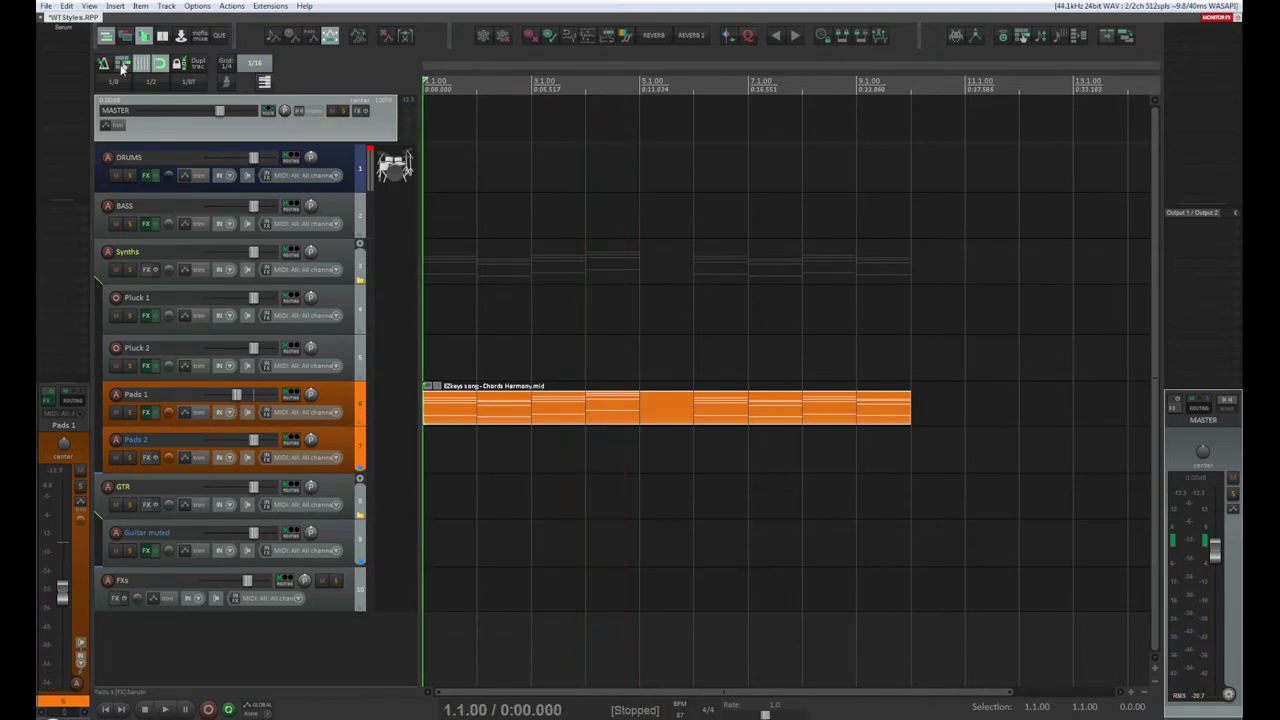
# Step: Enable the metronome and play the imported chords against it
pyautogui.press('space')
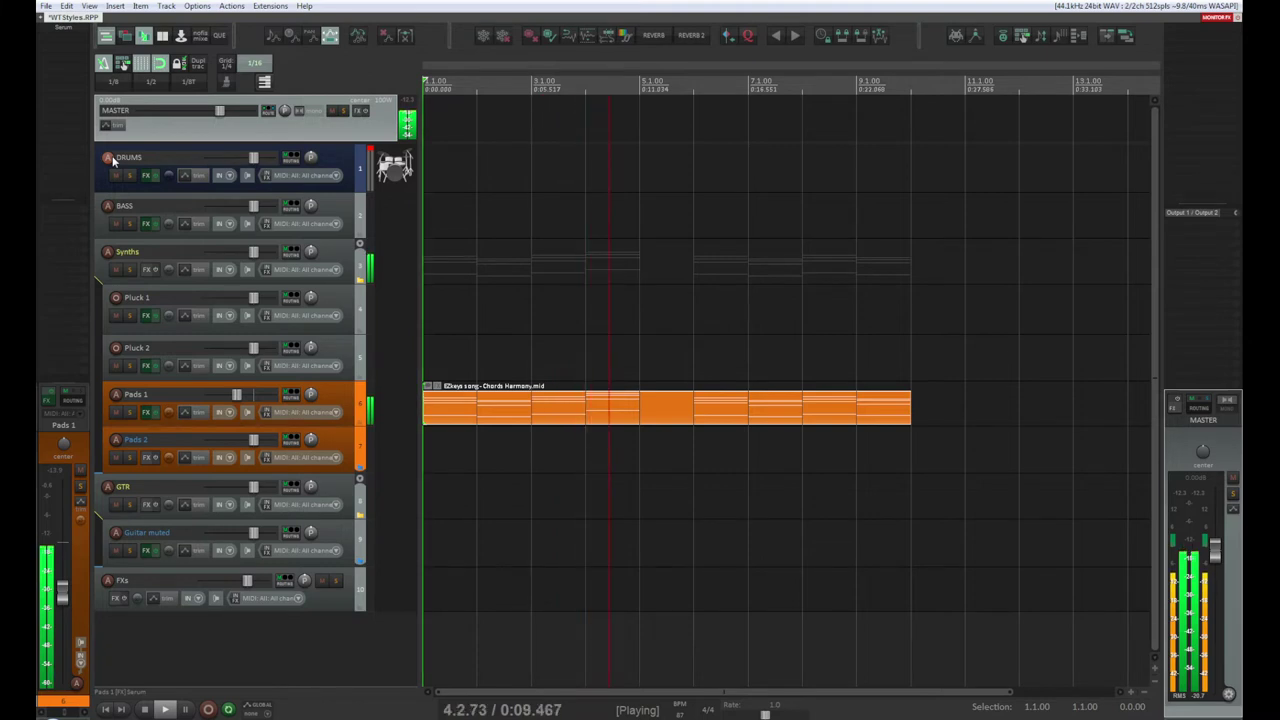
pyautogui.press('space')
# Step: Place a copy of the chords item at bar 9, trim the original to end at bar 5 and the copy to start at bar 13
pyautogui.scroll(-5, 534, 254)
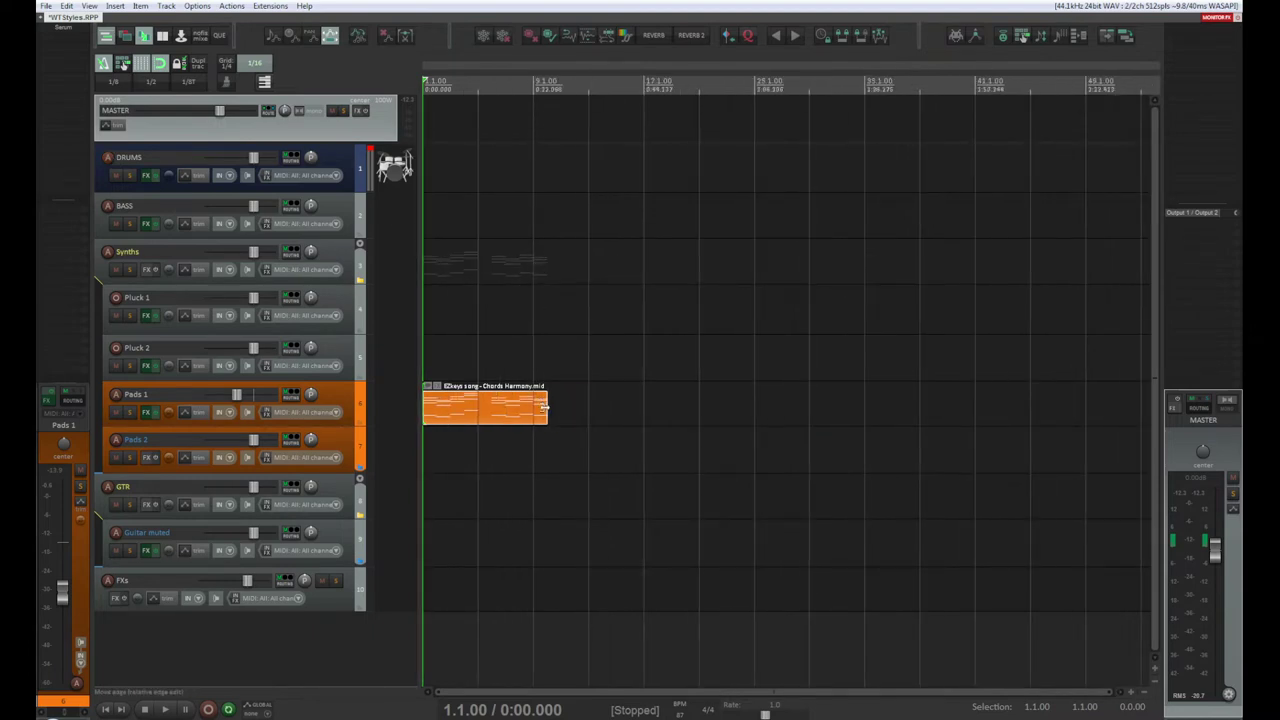
pyautogui.moveTo(546, 405); pyautogui.dragTo(700, 407)
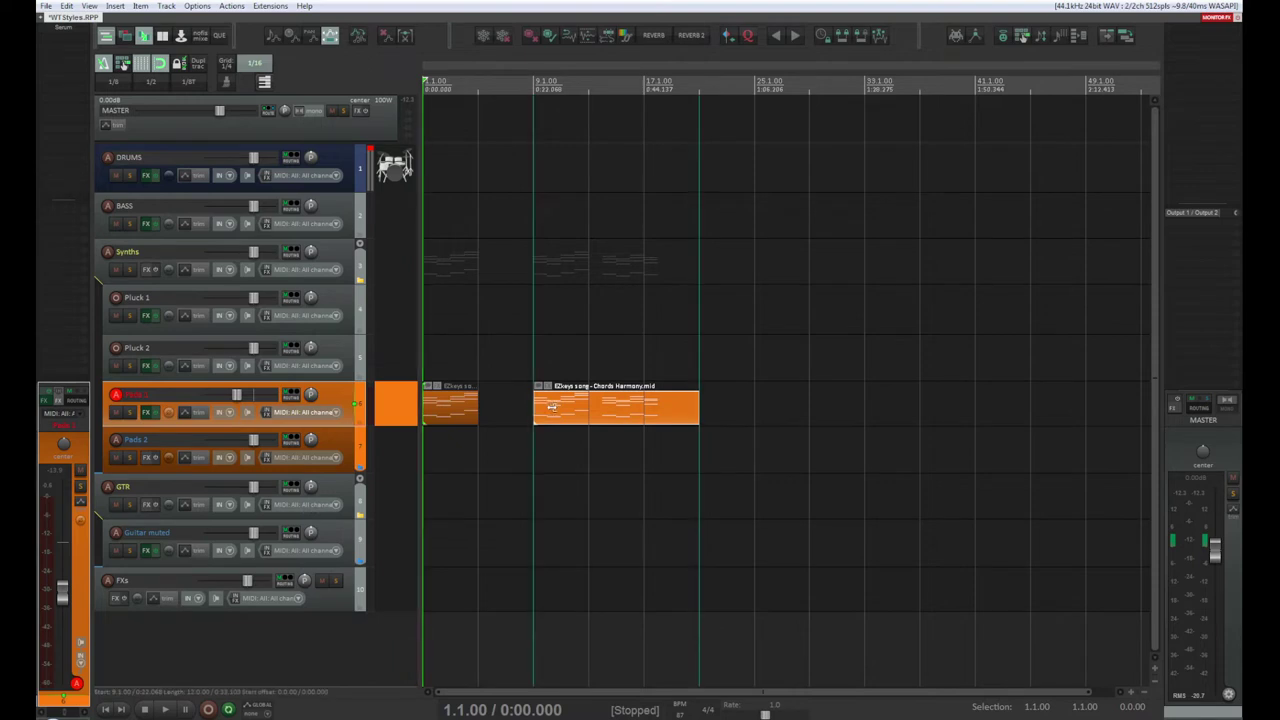
pyautogui.moveTo(535, 405); pyautogui.dragTo(589, 407)
pyautogui.scroll(2, 669, 457)
pyautogui.scroll(2, 749, 437)
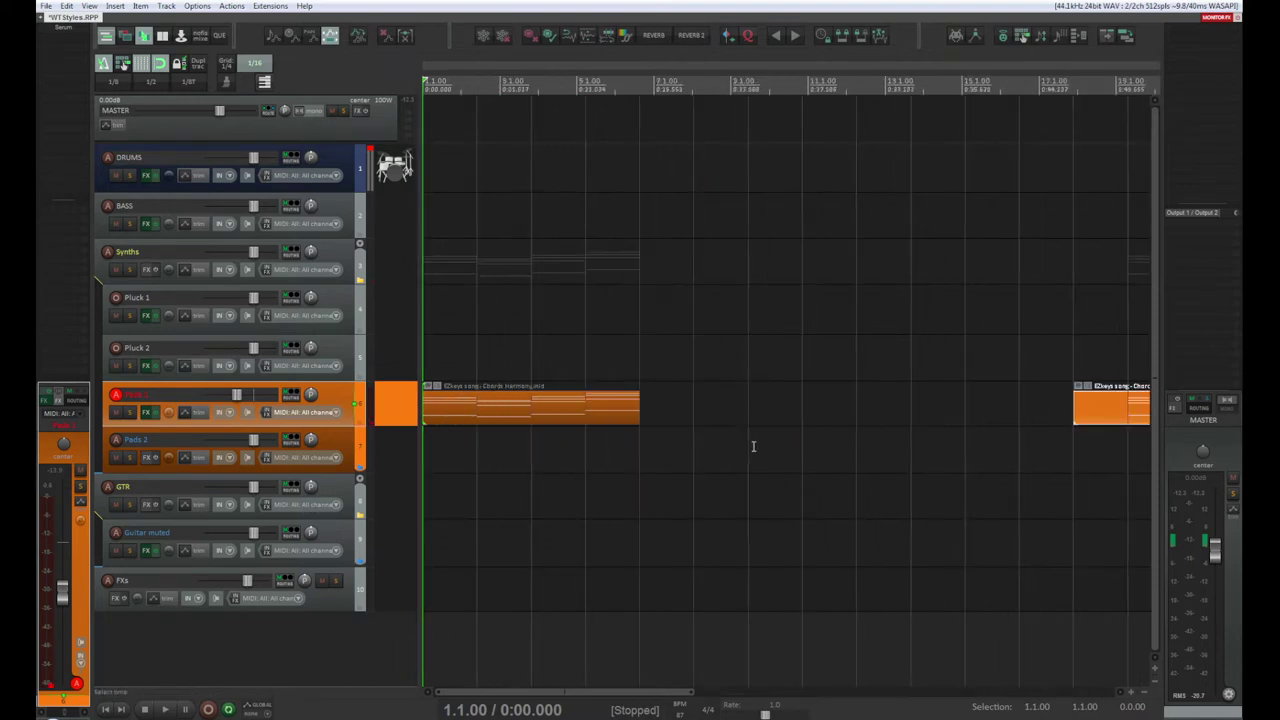
# Step: Move the second chords item, without its empty first bar, to bar 5, trim its end to bar 9 and check the playback
pyautogui.moveTo(1072, 405); pyautogui.dragTo(666, 420)
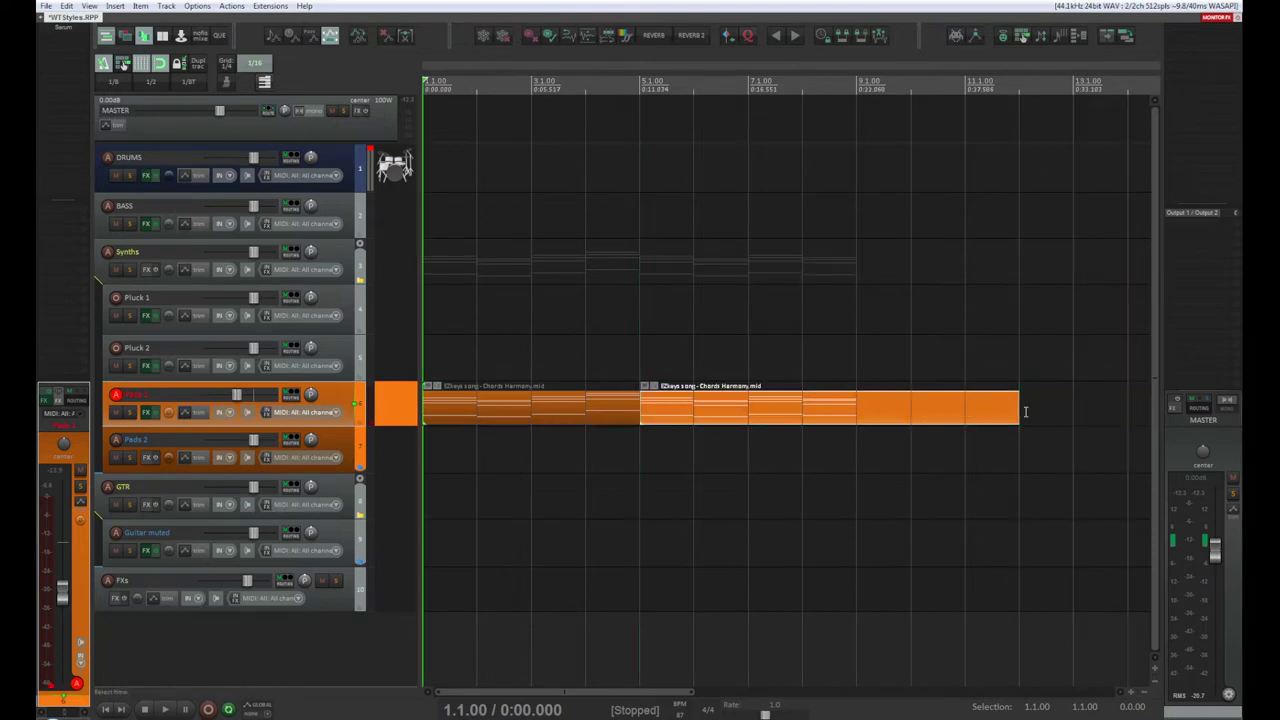
pyautogui.moveTo(1016, 413); pyautogui.dragTo(855, 412)
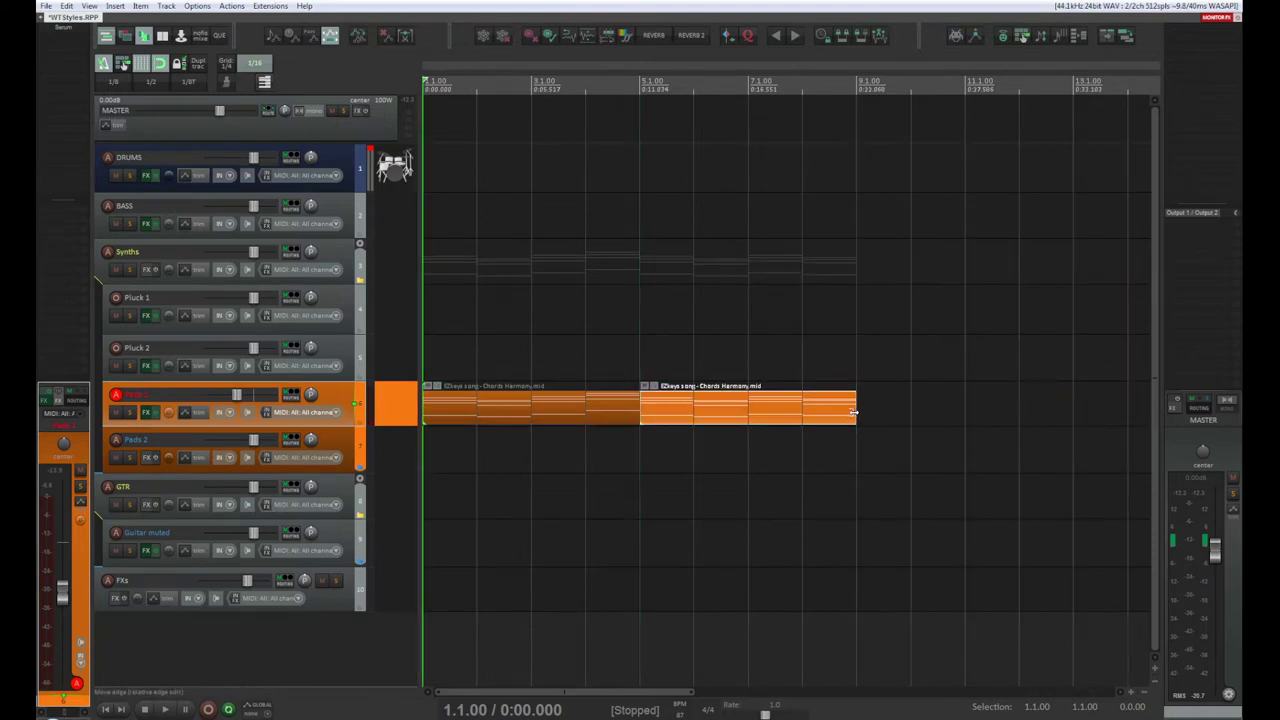
pyautogui.press('space')
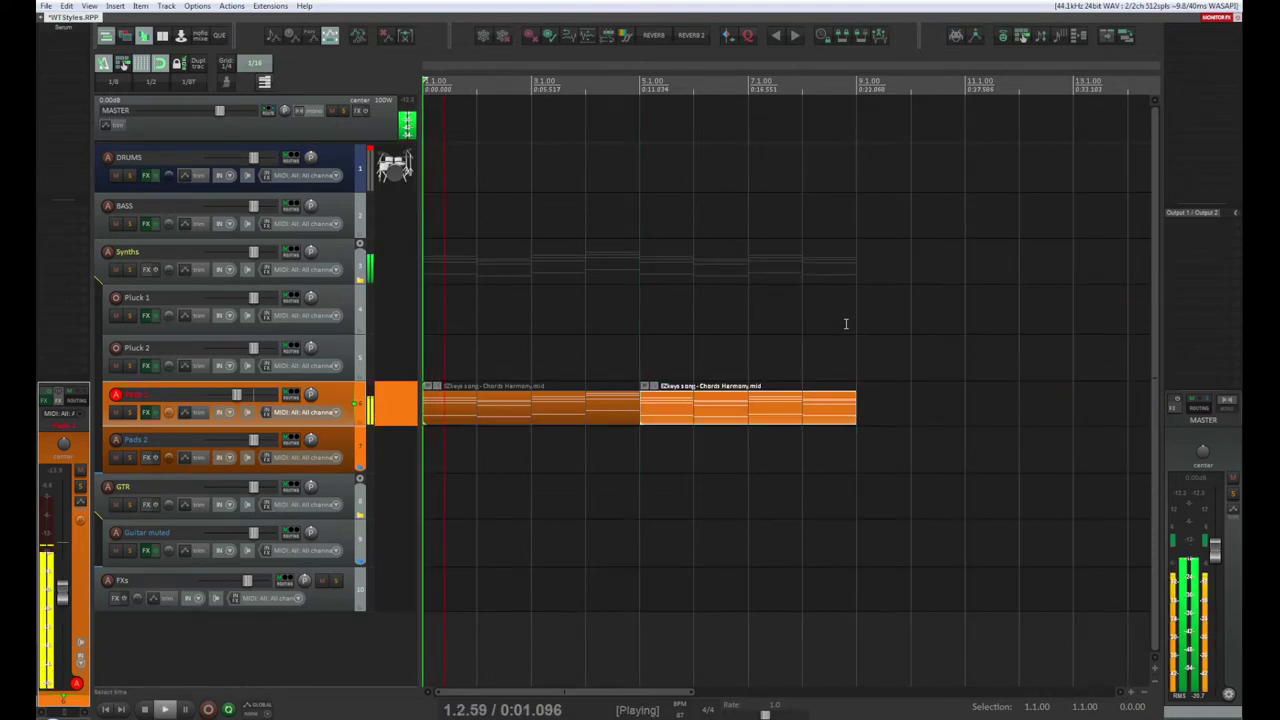
pyautogui.press('space')
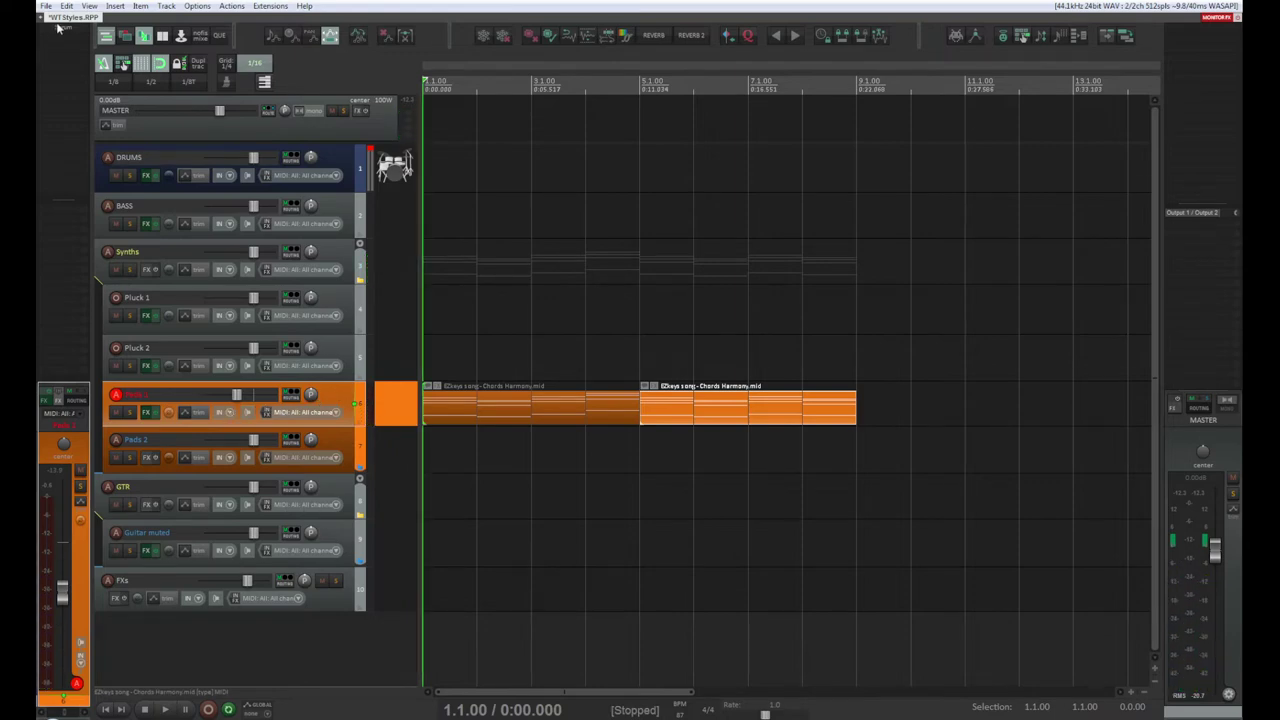
# Step: Open Serum on the Pads 1 track and load the Pad 2010 - ADSR_hellofi preset from the ADSR hellofi Pads presets
pyautogui.press('f')
pyautogui.click(1027, 130)
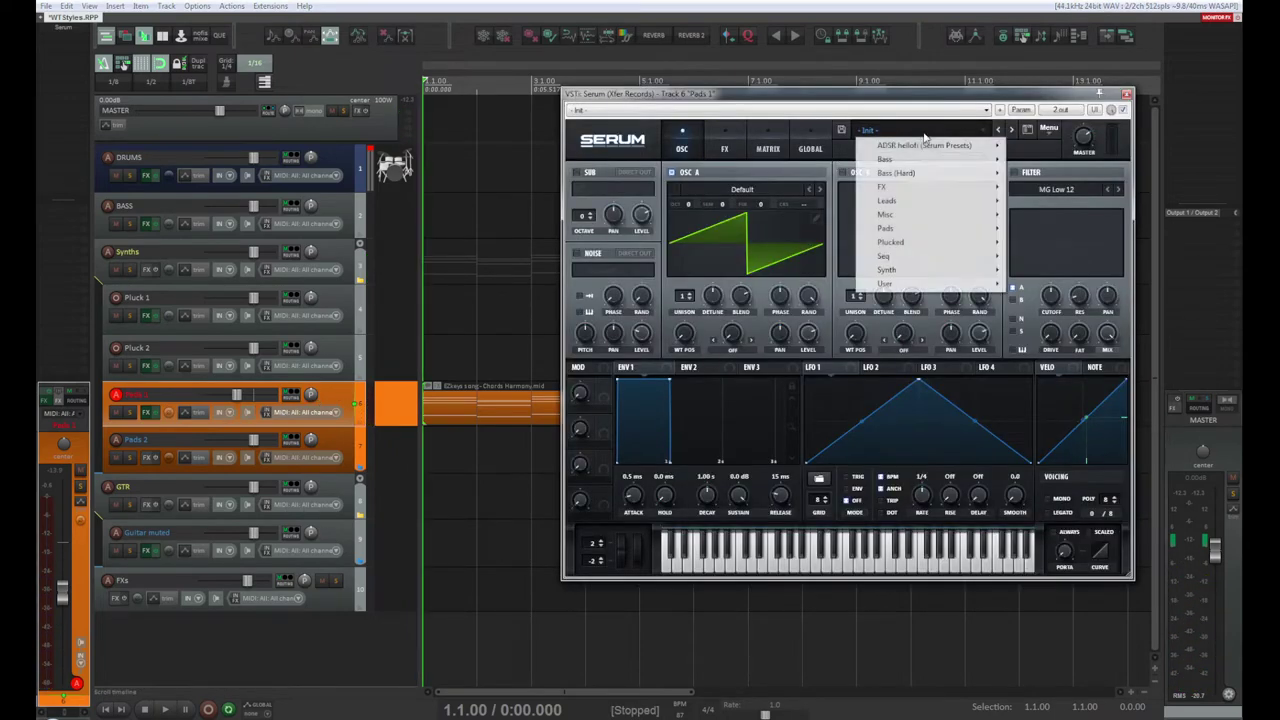
pyautogui.moveTo(986, 148)
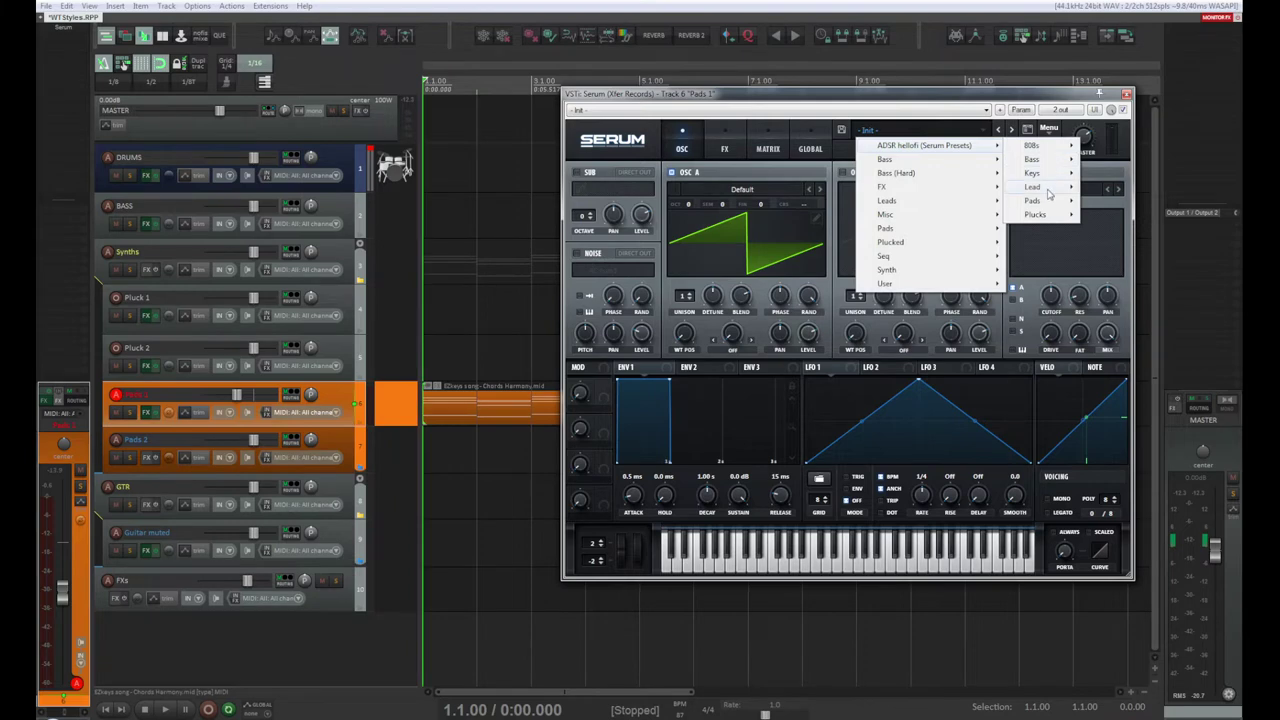
pyautogui.moveTo(1038, 202)
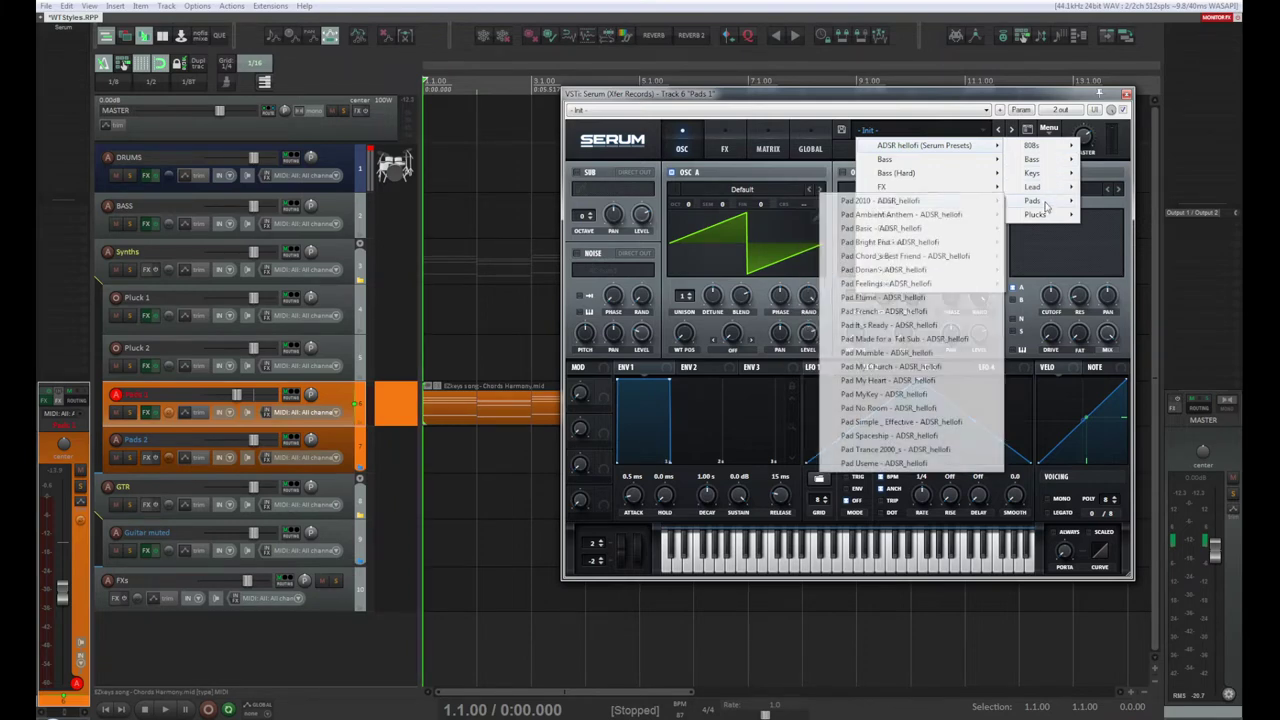
pyautogui.click(893, 206)
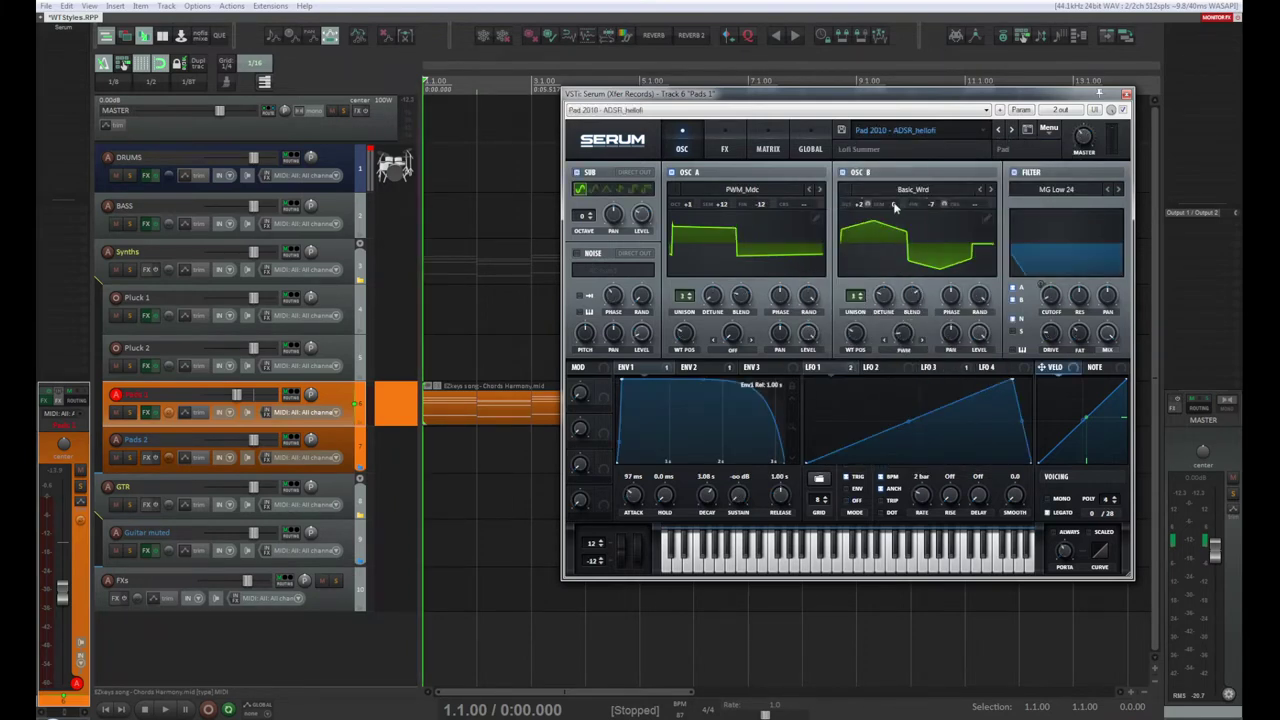
# Step: Play the chords and audition the Serum pad presets from Pad Ambient Anthem through Pad Chord_s Best Friend on Pads 1
pyautogui.press('space')
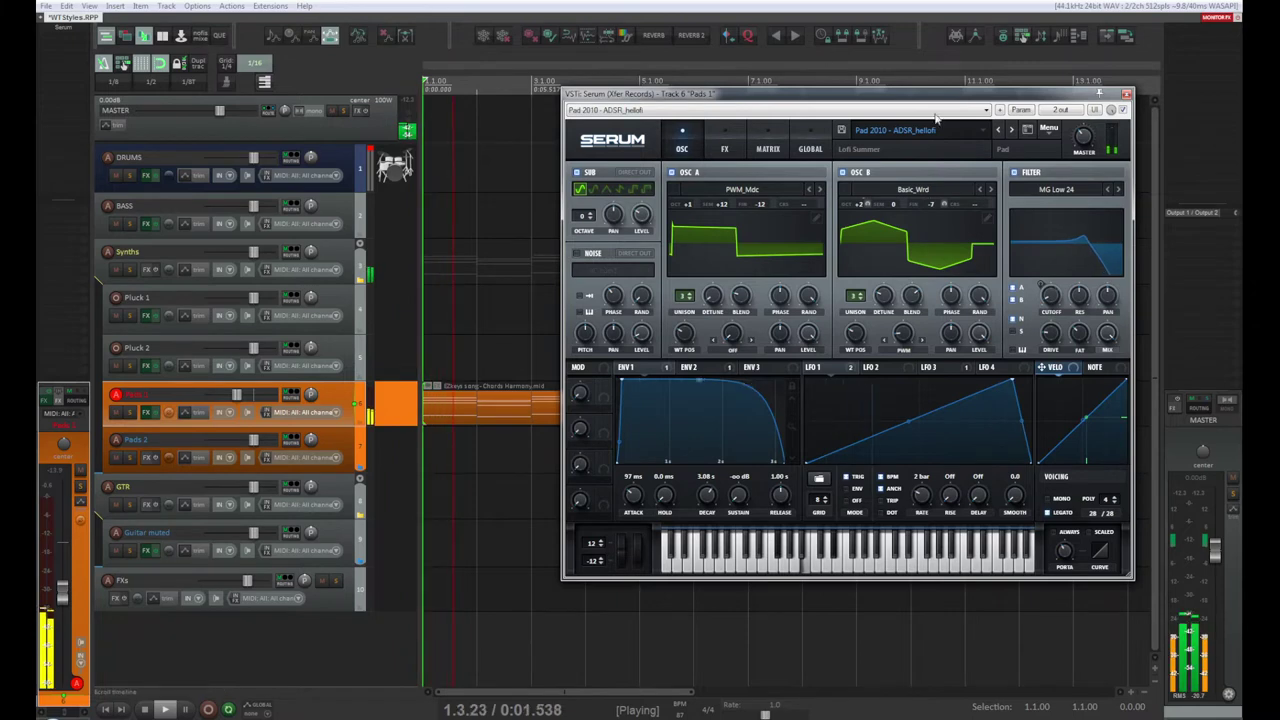
pyautogui.click(1010, 132)
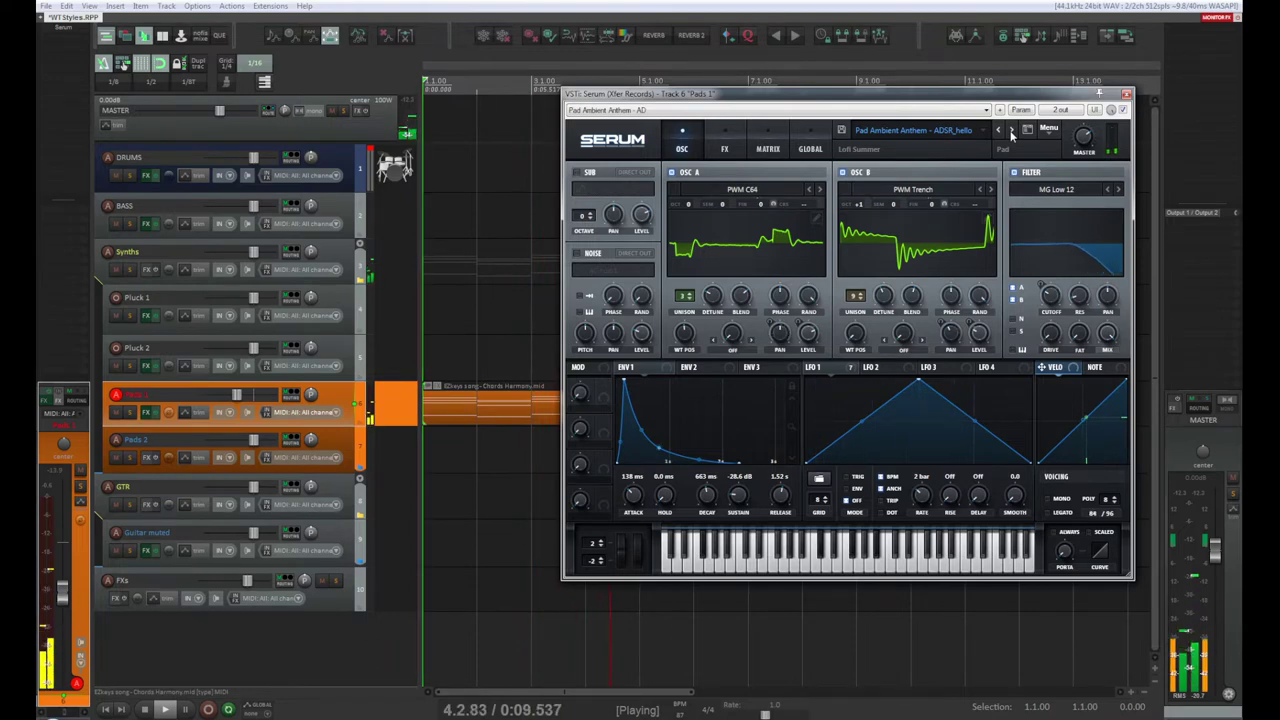
pyautogui.click(1010, 132)
pyautogui.moveTo(840, 100); pyautogui.dragTo(760, 71)
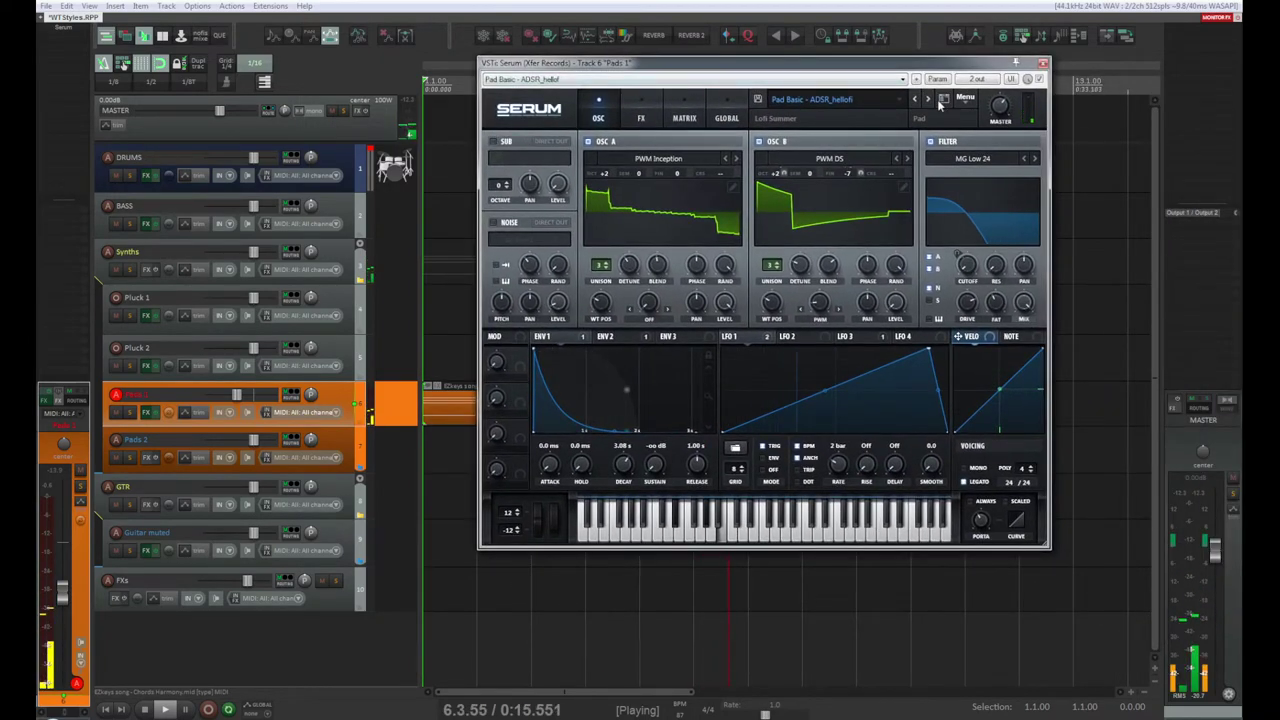
pyautogui.click(929, 100)
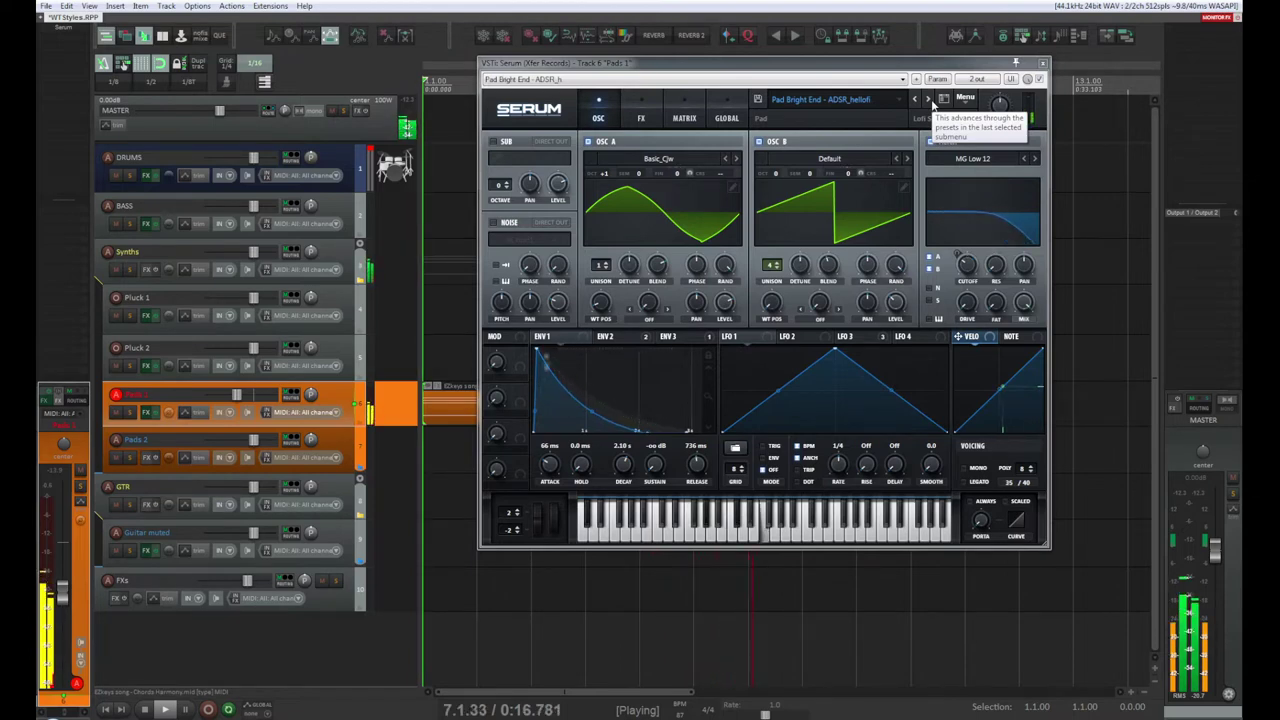
pyautogui.click(929, 101)
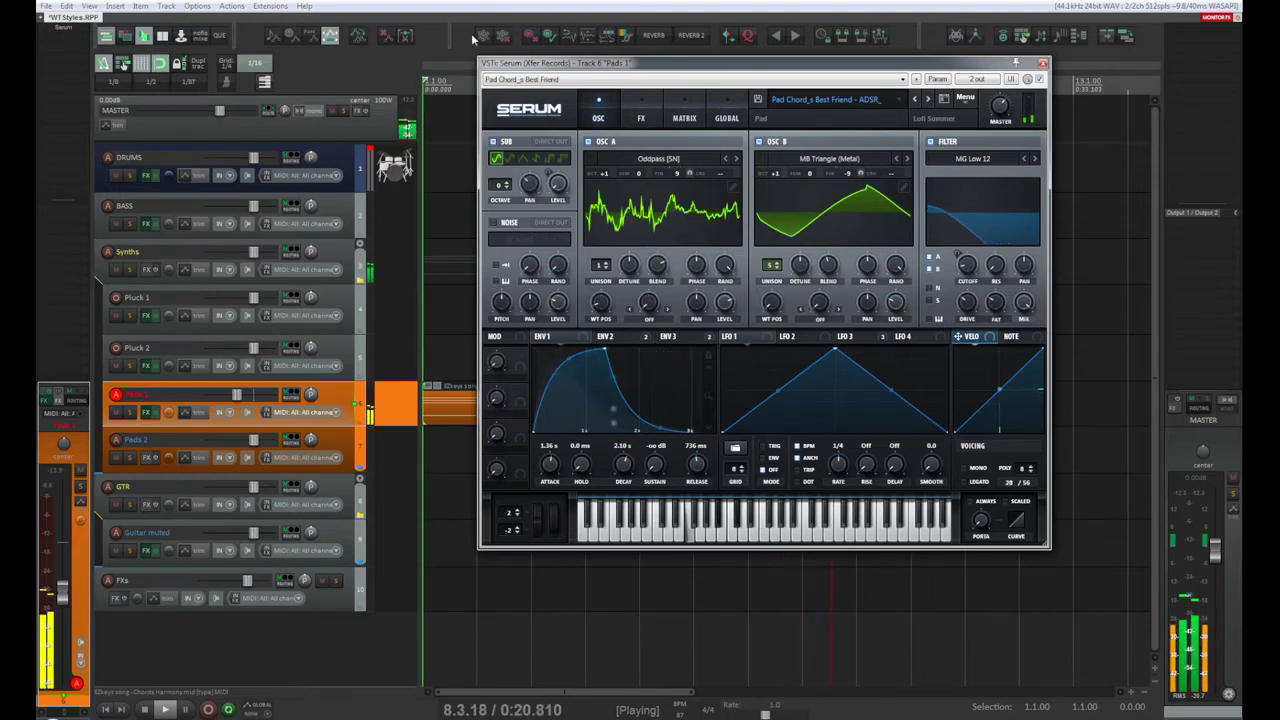
# Step: Set the playback loop from bar 1 to bar 9 and audition the pad presets from Pad Dorian through Pad My Church
pyautogui.click(452, 84)
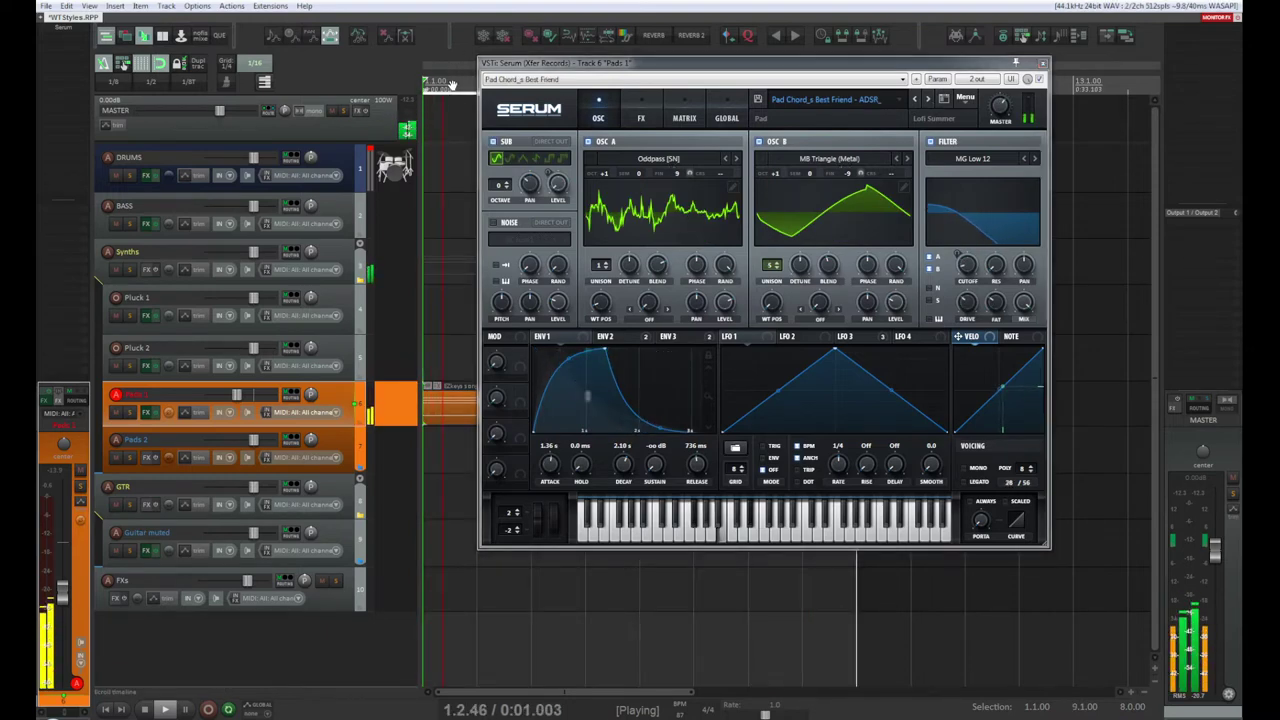
pyautogui.click(928, 100)
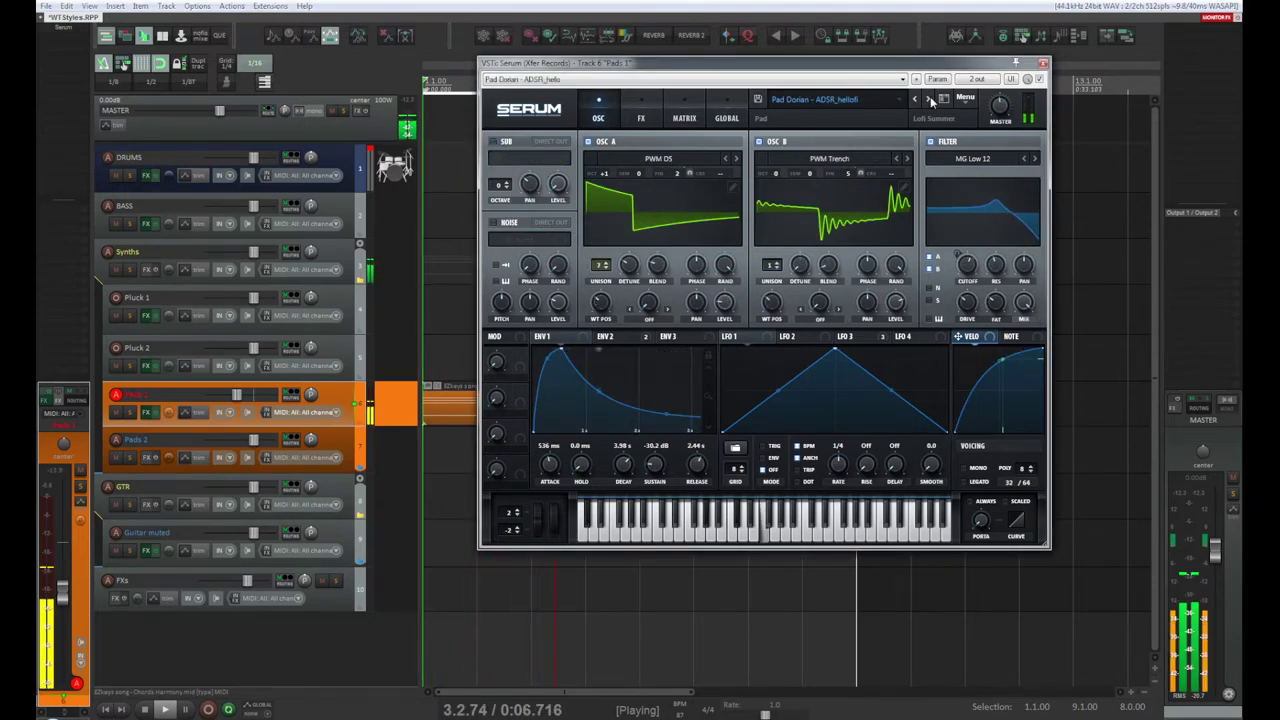
pyautogui.click(929, 100)
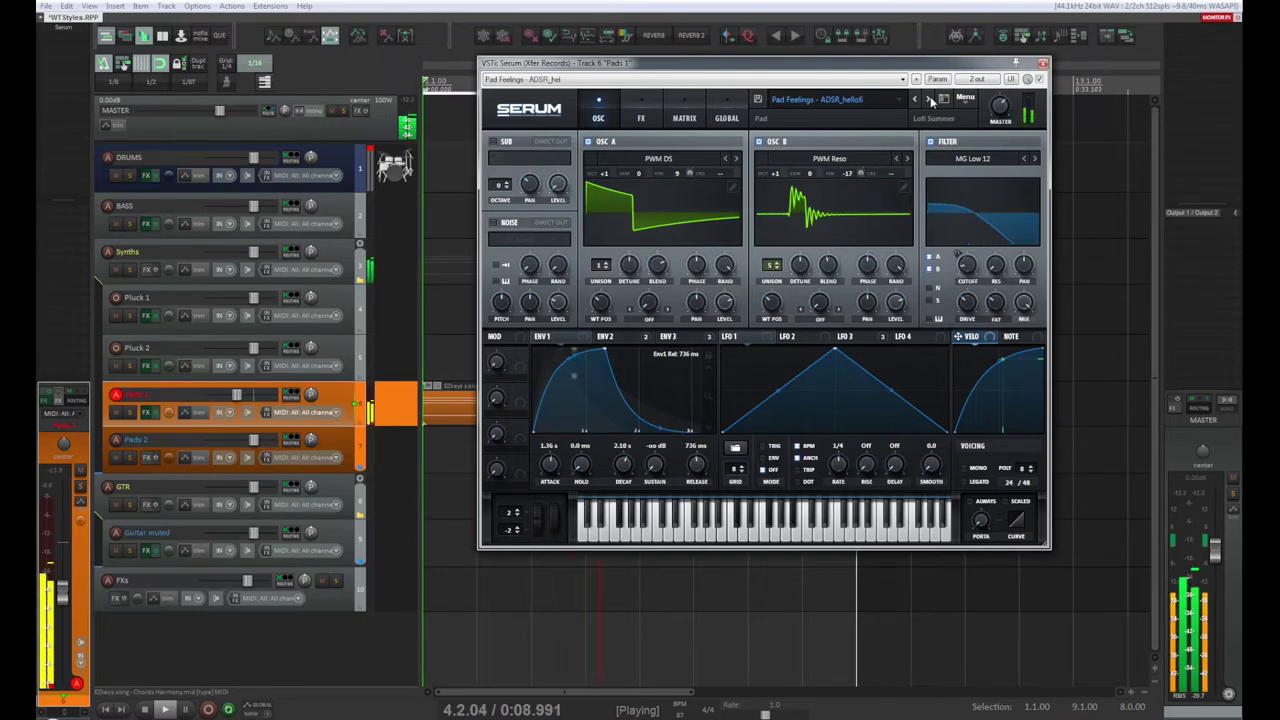
pyautogui.click(929, 100)
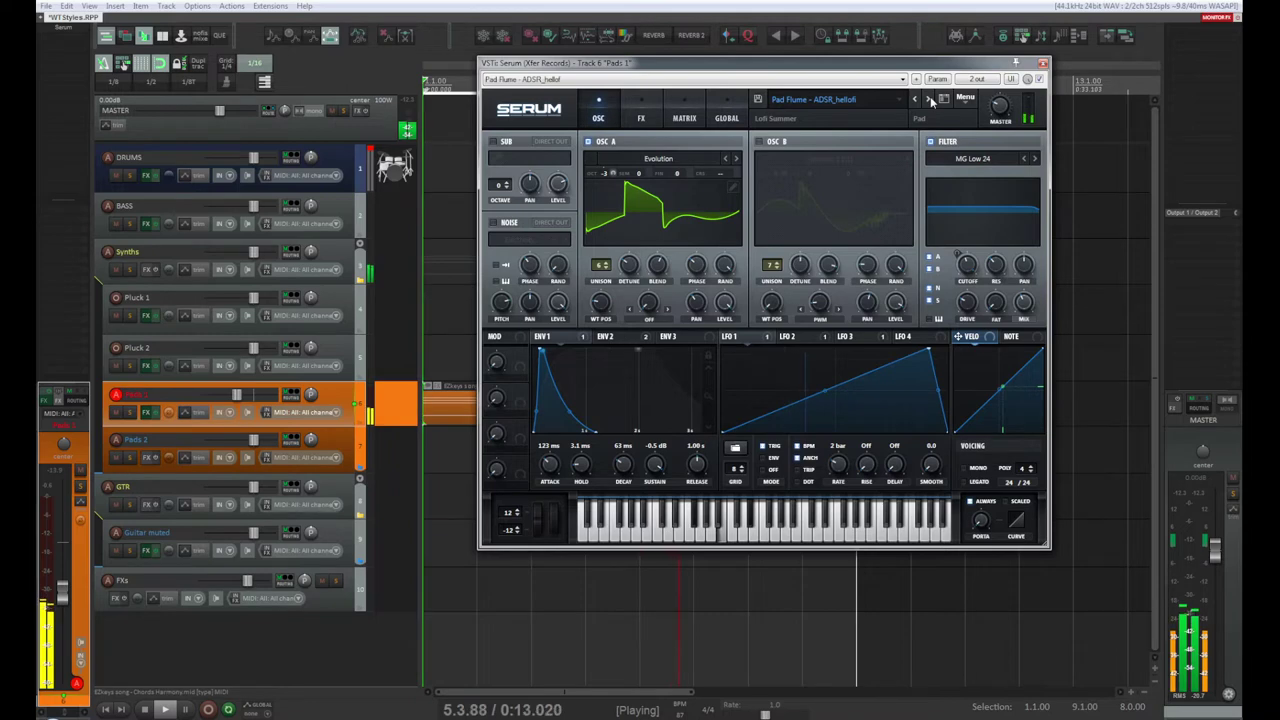
pyautogui.click(929, 100)
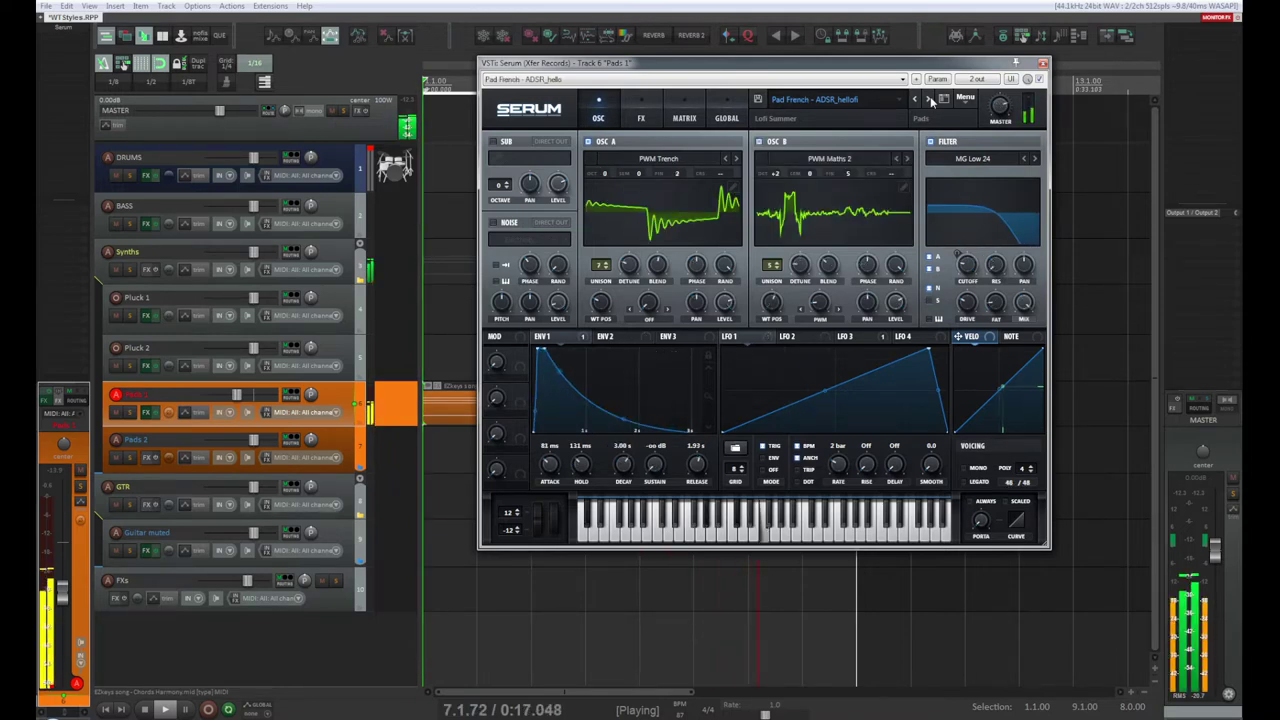
pyautogui.click(929, 100)
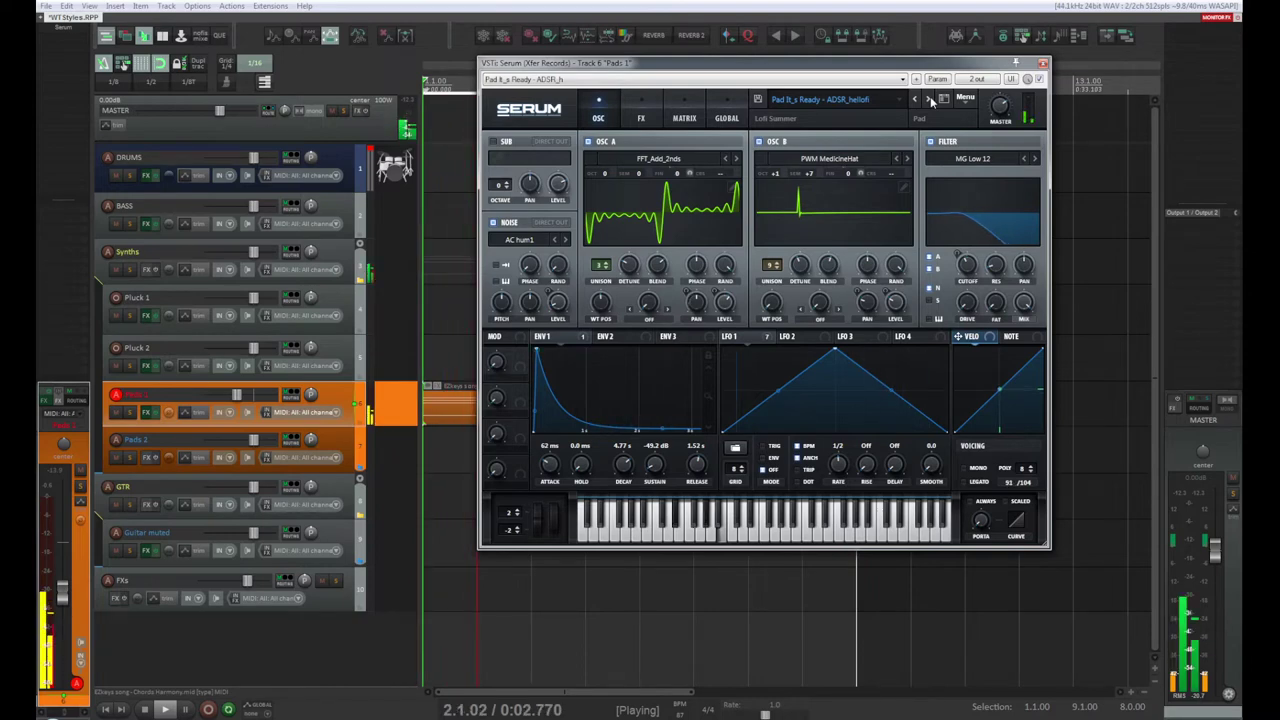
pyautogui.click(929, 99)
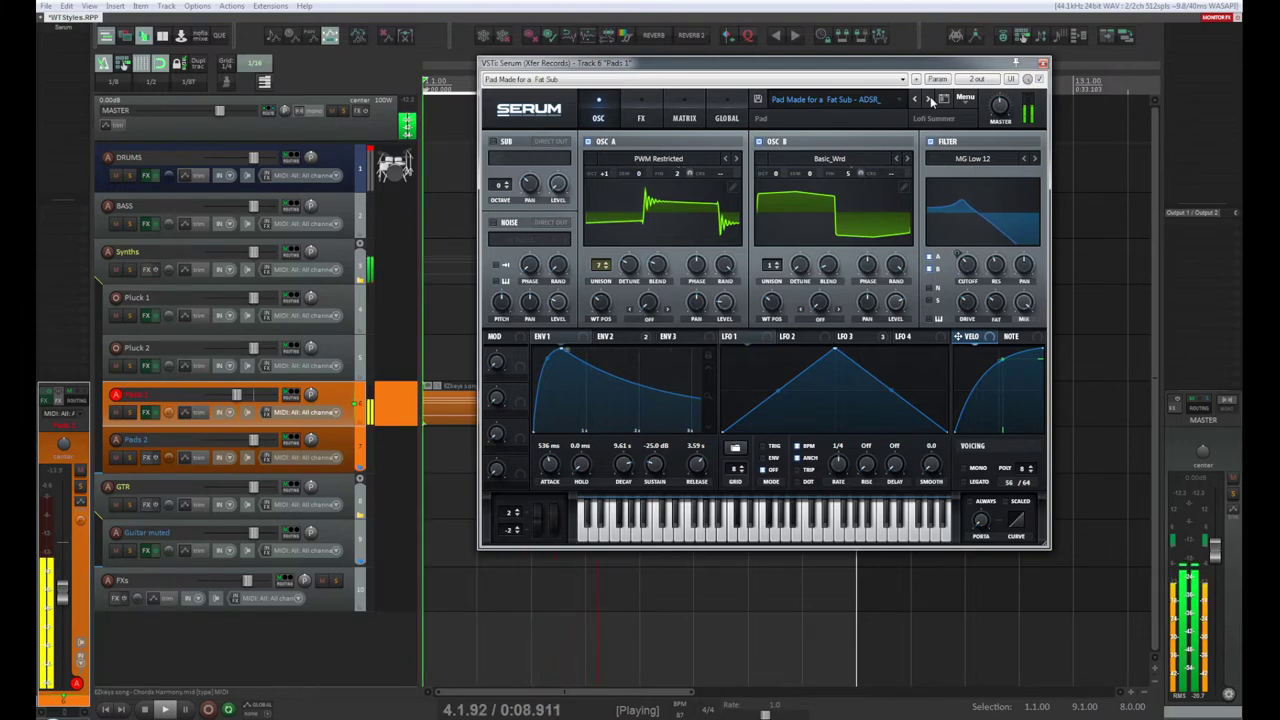
pyautogui.click(929, 99)
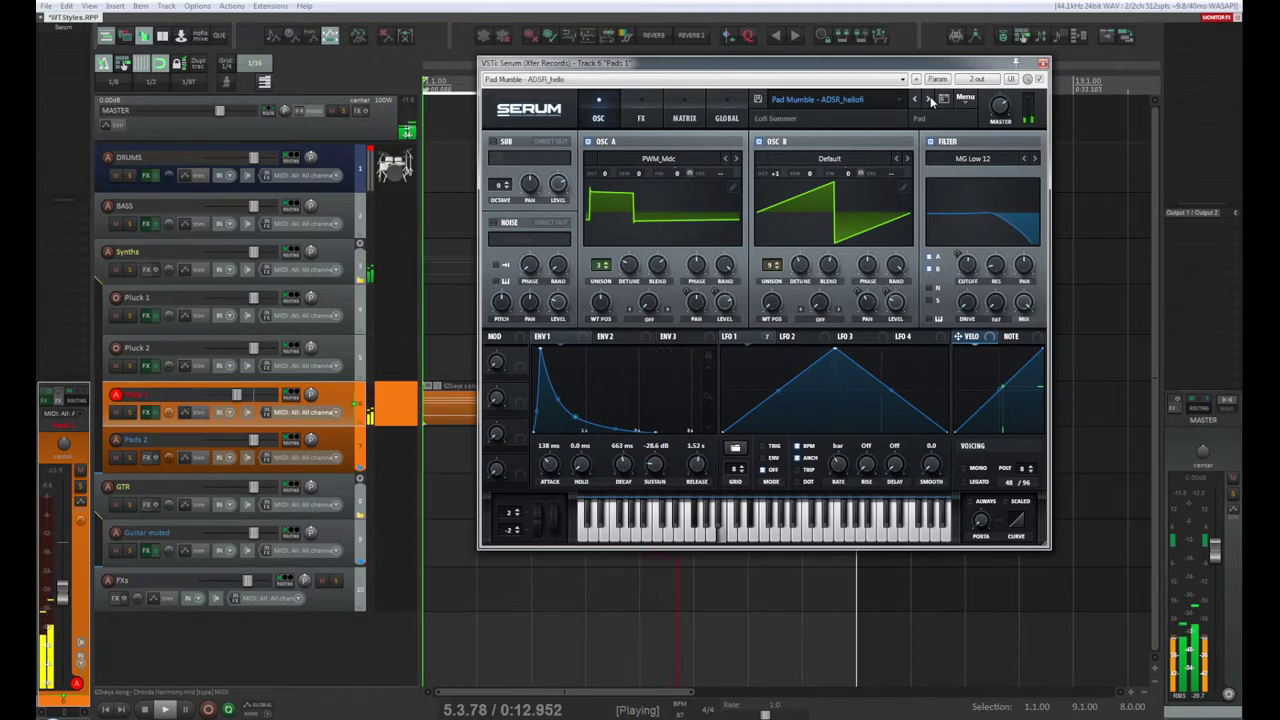
pyautogui.click(929, 99)
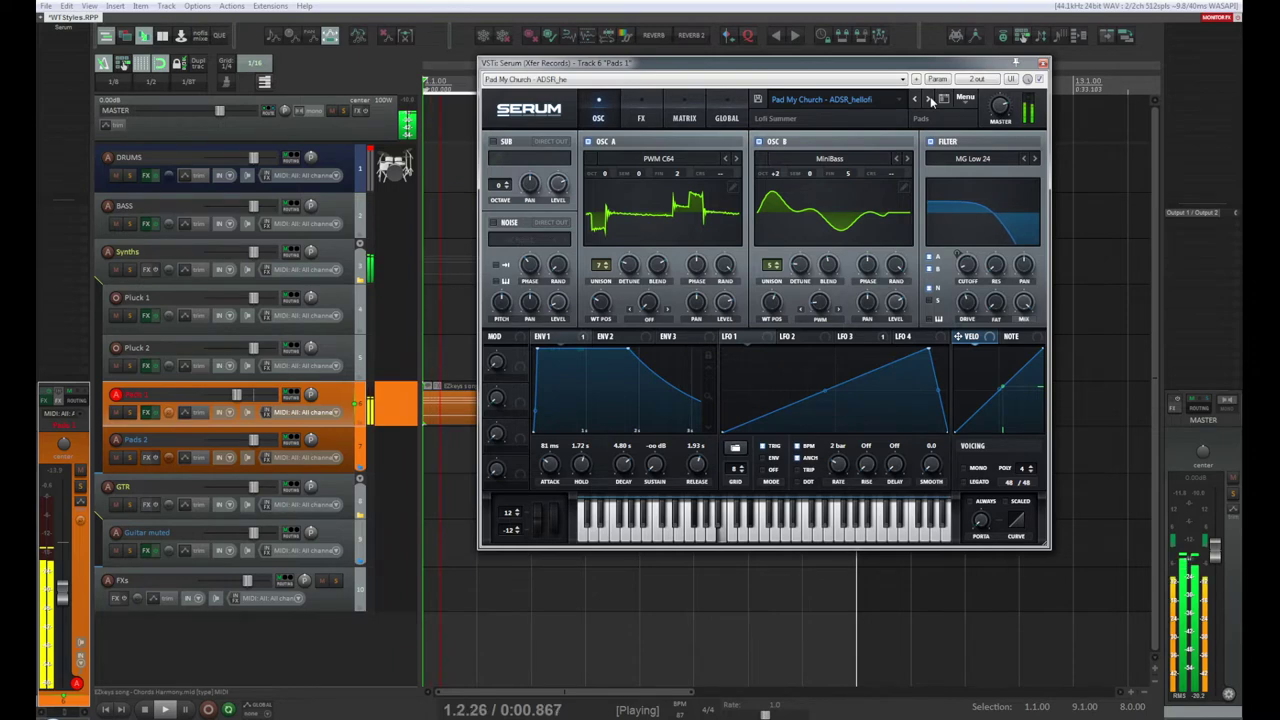
# Step: Audition the remaining ADSR hellofi pad presets from Pad My Heart onward, ending on Pad Useme
pyautogui.click(929, 99)
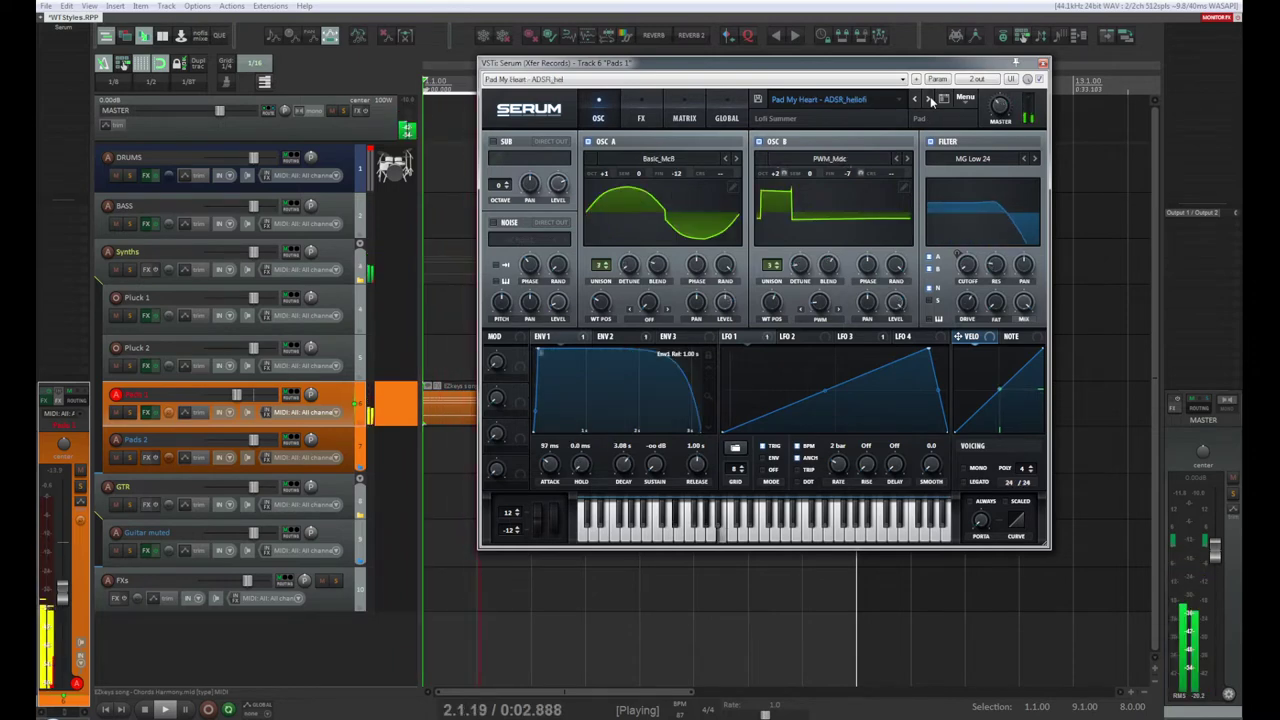
pyautogui.click(929, 99)
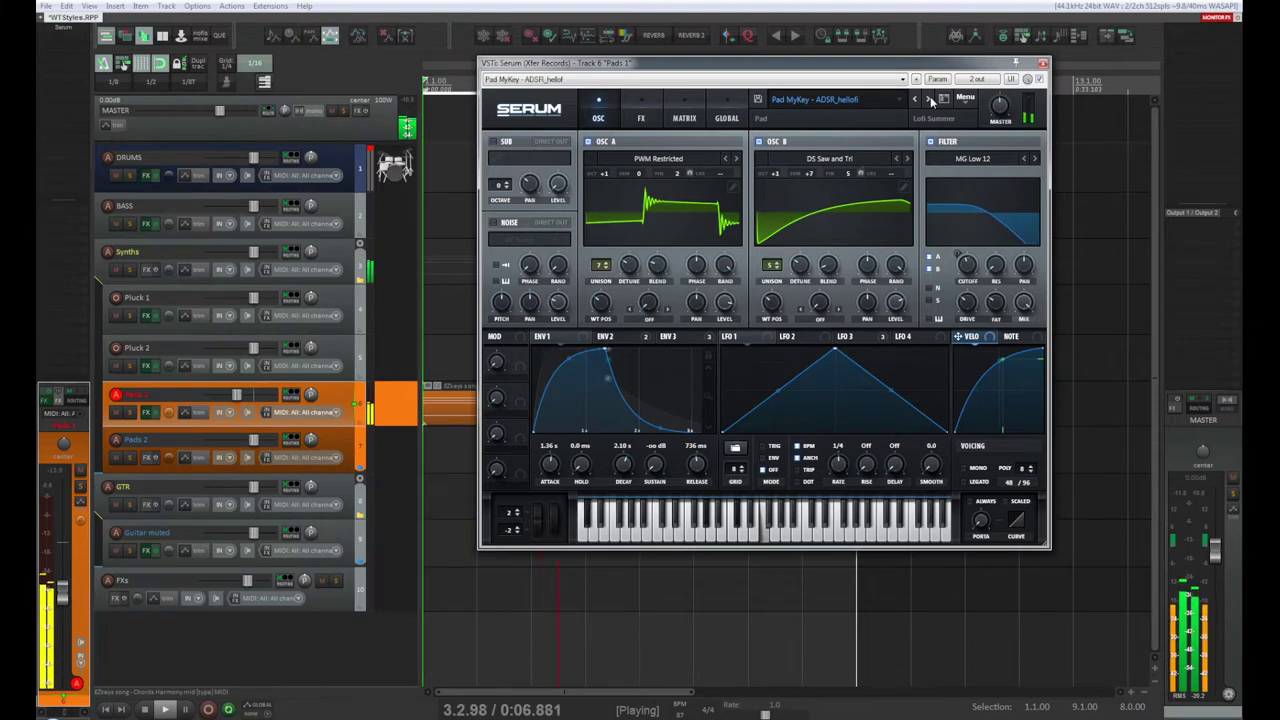
pyautogui.click(929, 99)
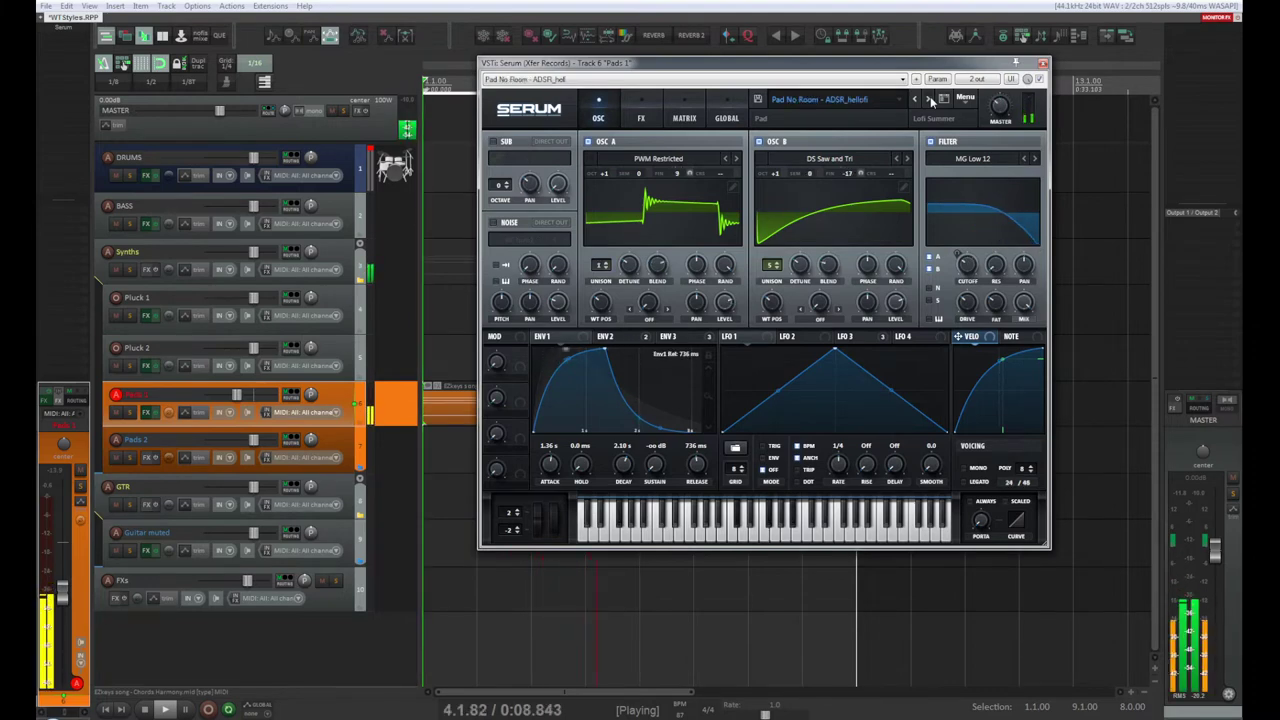
pyautogui.click(931, 99)
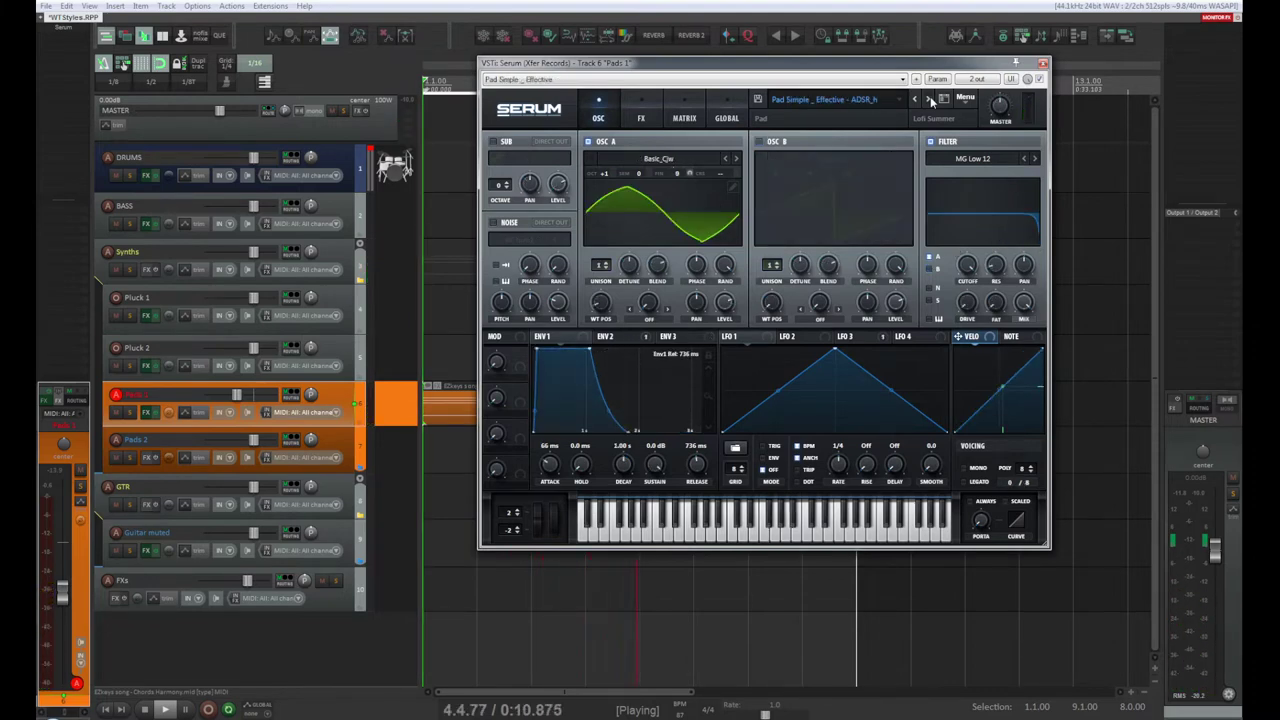
pyautogui.click(930, 99)
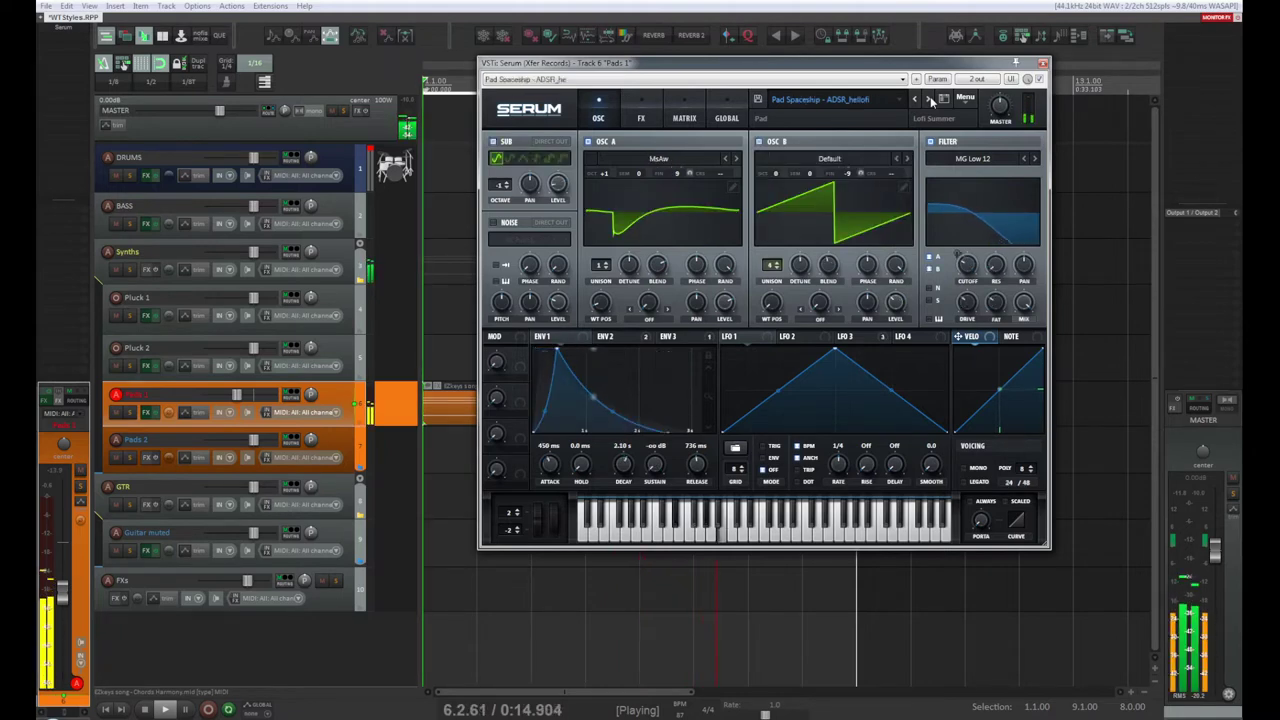
pyautogui.click(930, 99)
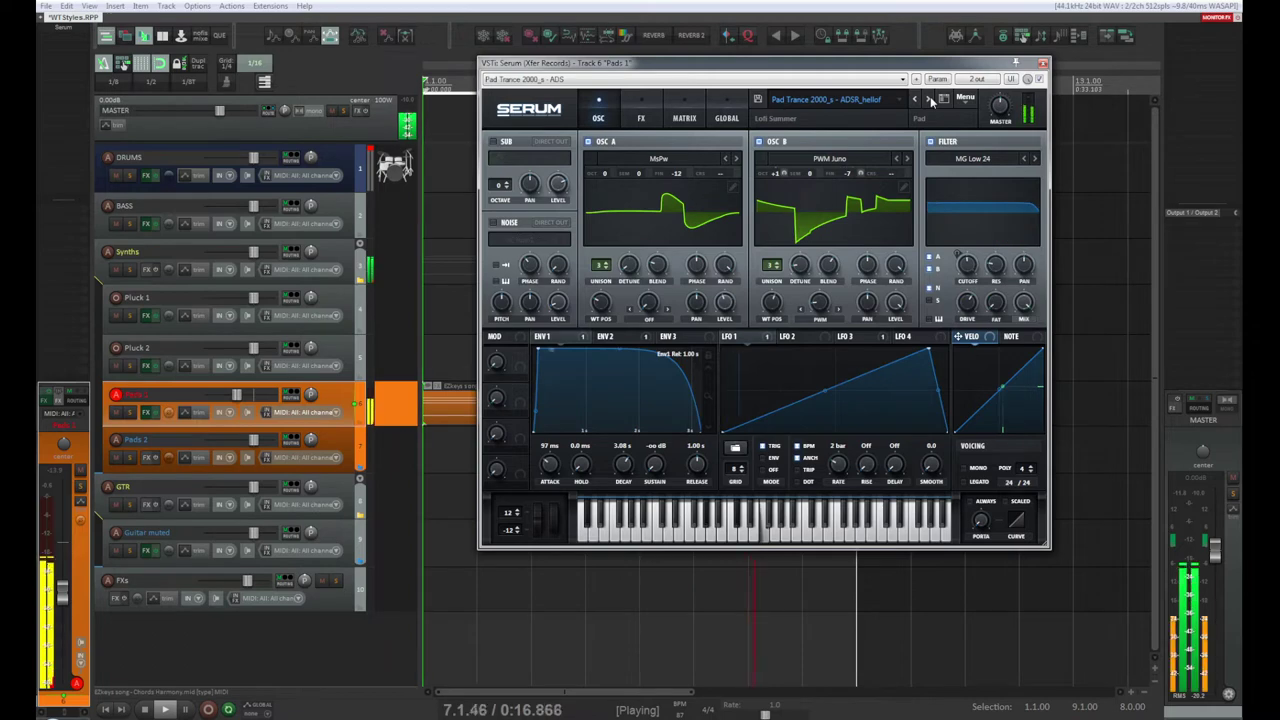
pyautogui.click(930, 99)
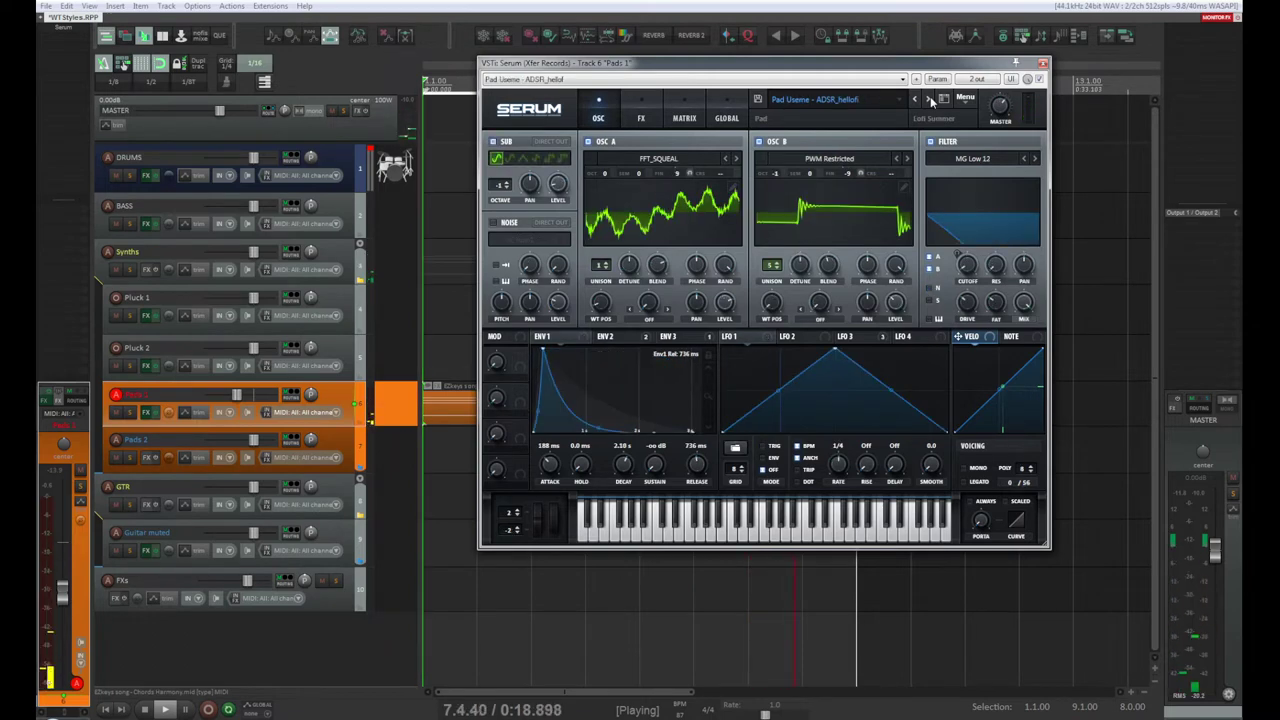
pyautogui.click(930, 99)
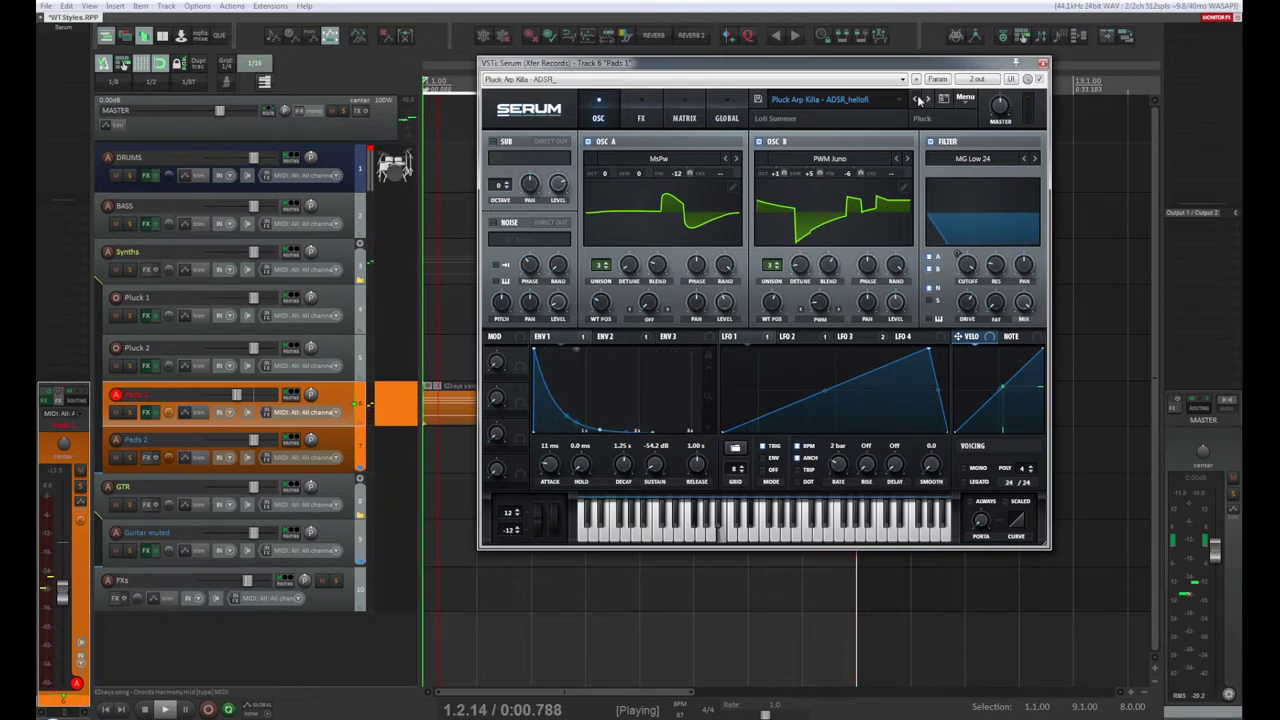
pyautogui.click(916, 99)
# Step: Switch to the ADSR hellofi Keys presets, audition Keys Alkool and Keys Almost a Synth, and replay the chords from the start
pyautogui.click(900, 100)
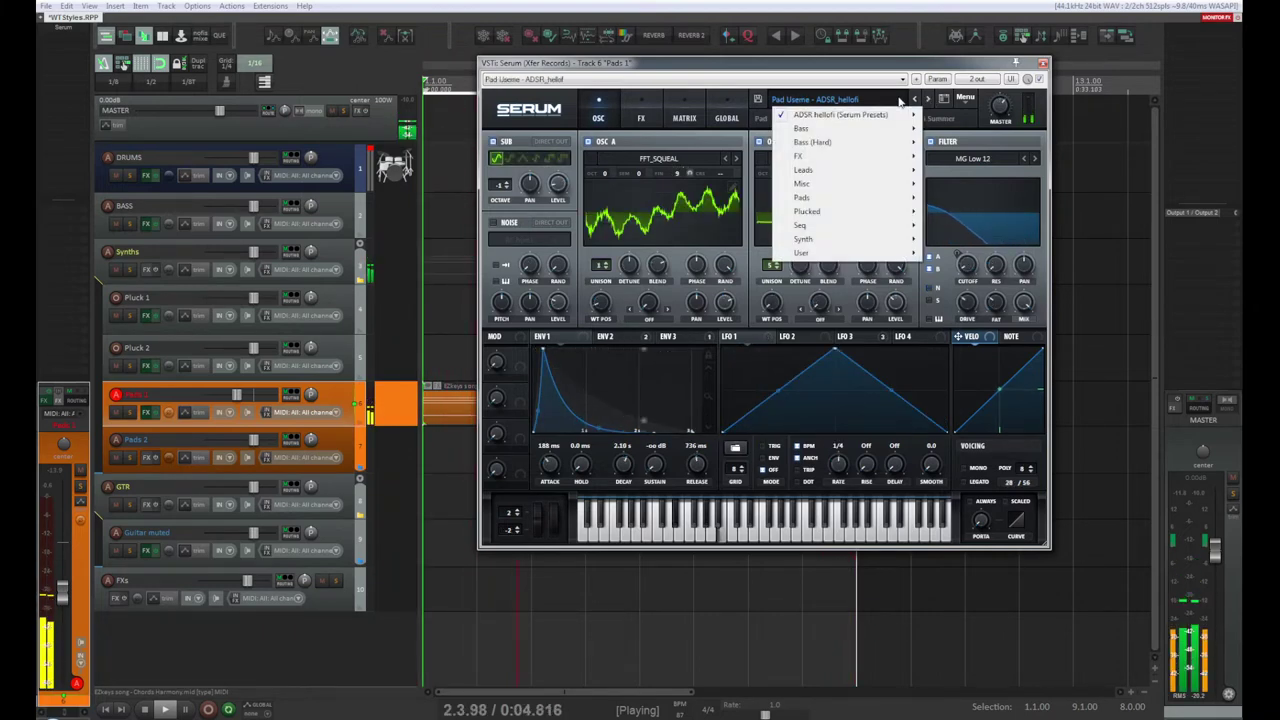
pyautogui.moveTo(898, 121)
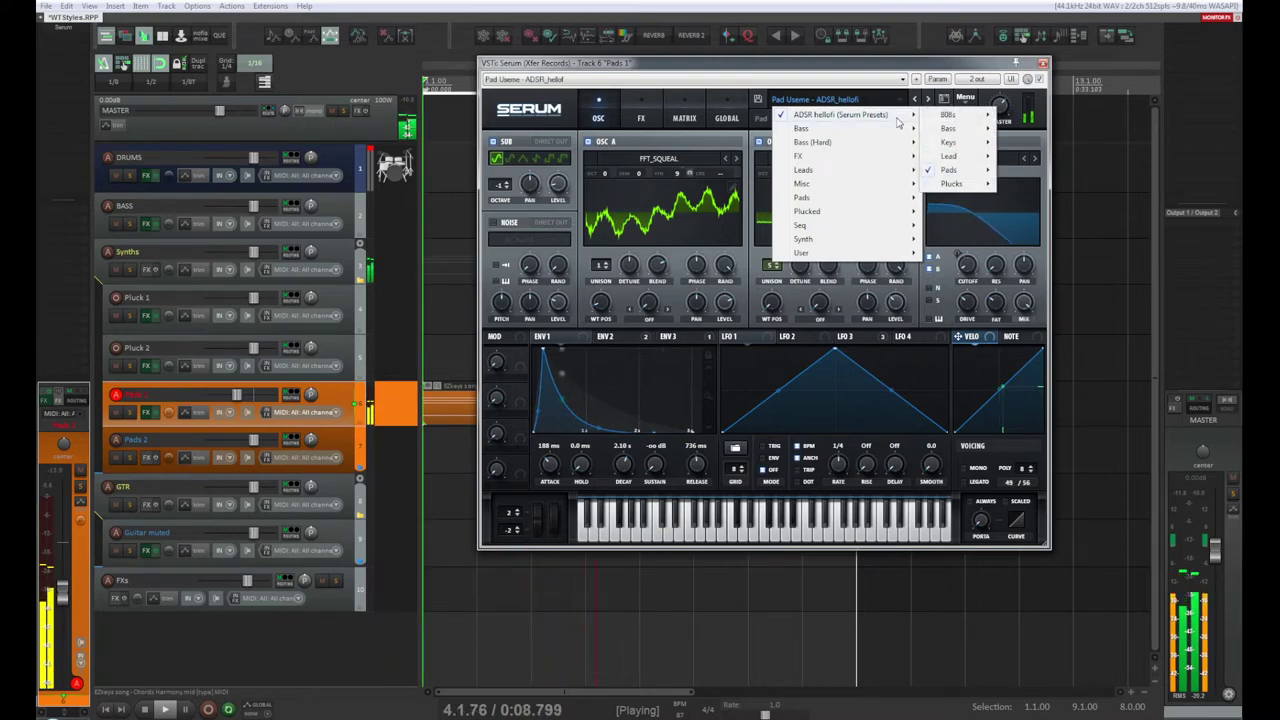
pyautogui.moveTo(985, 143)
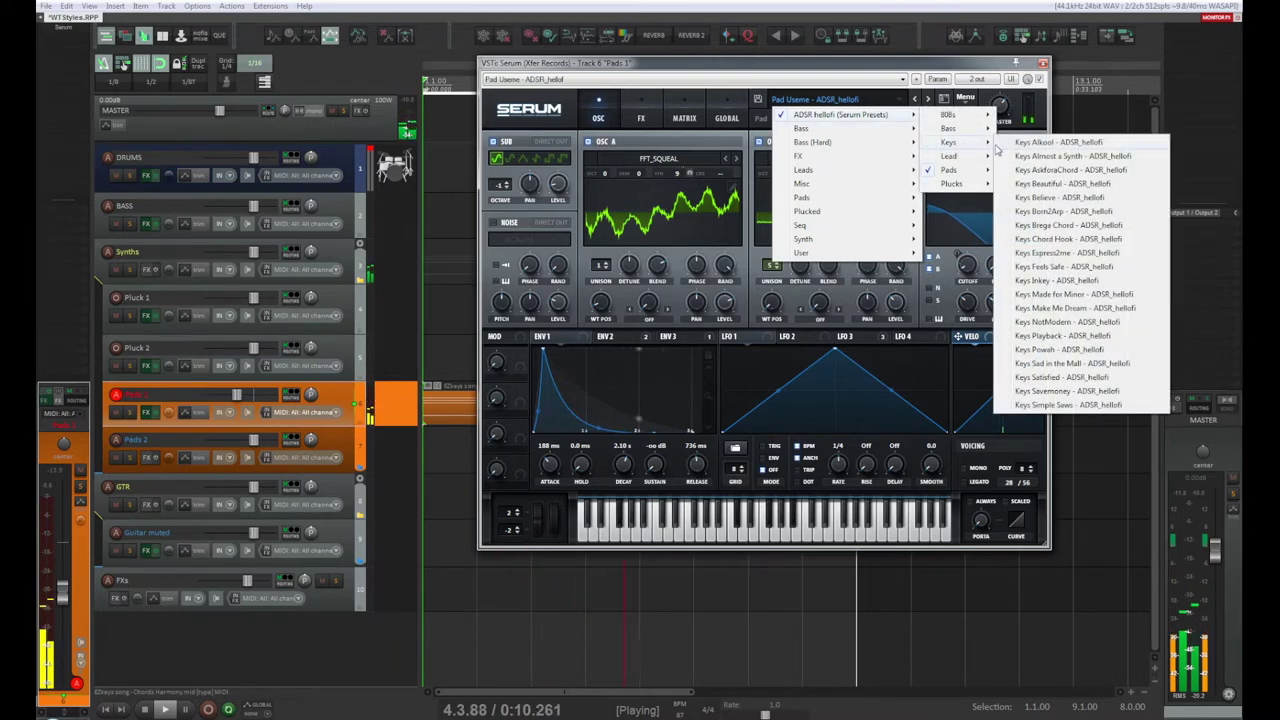
pyautogui.click(1058, 142)
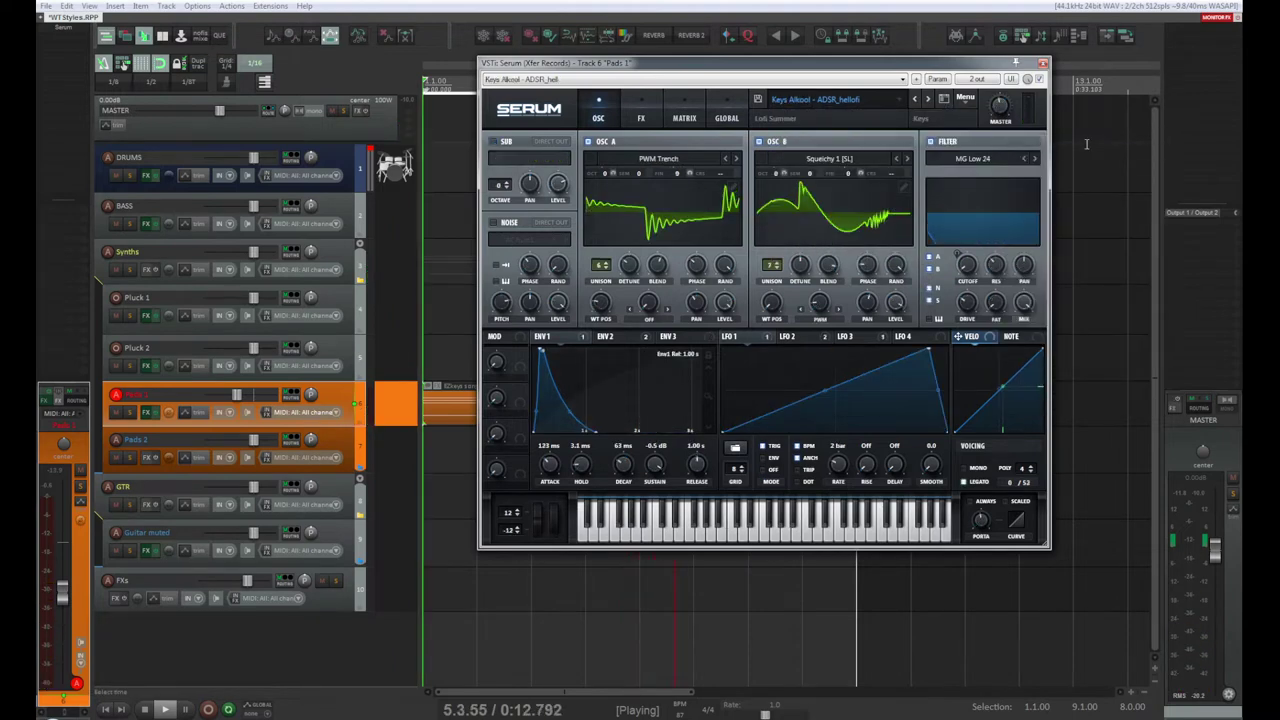
pyautogui.click(929, 102)
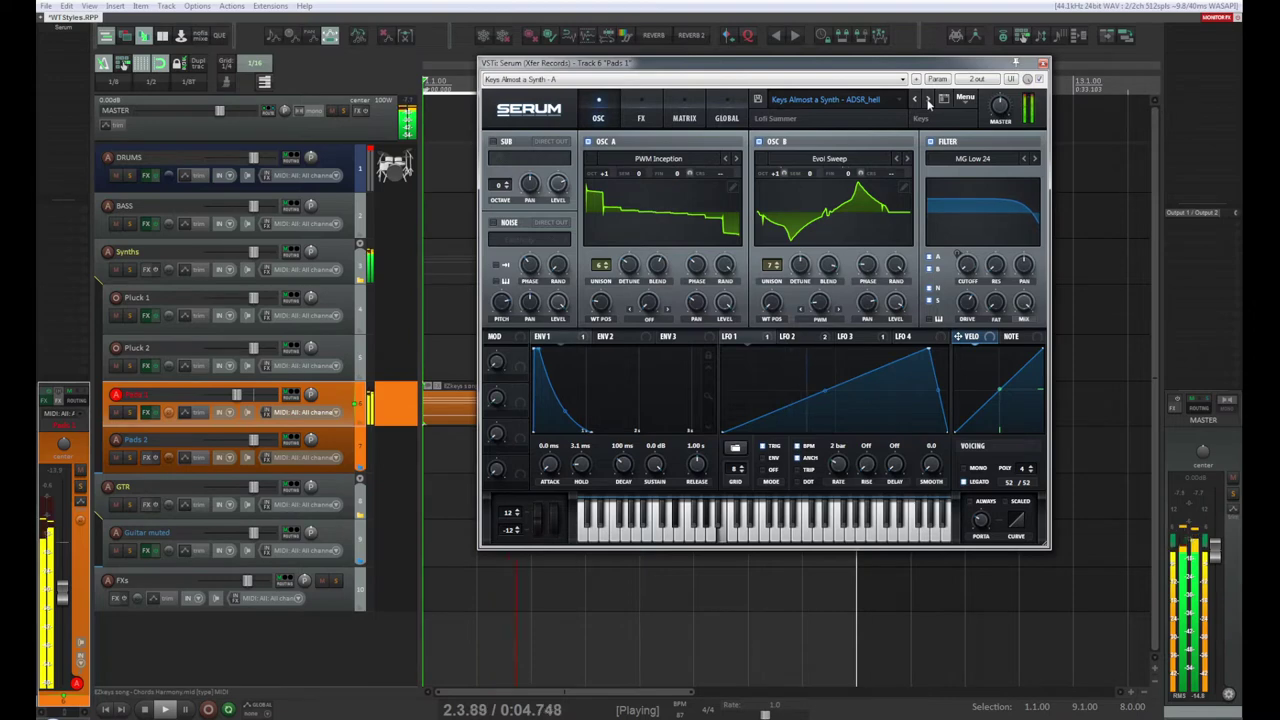
pyautogui.press('space')
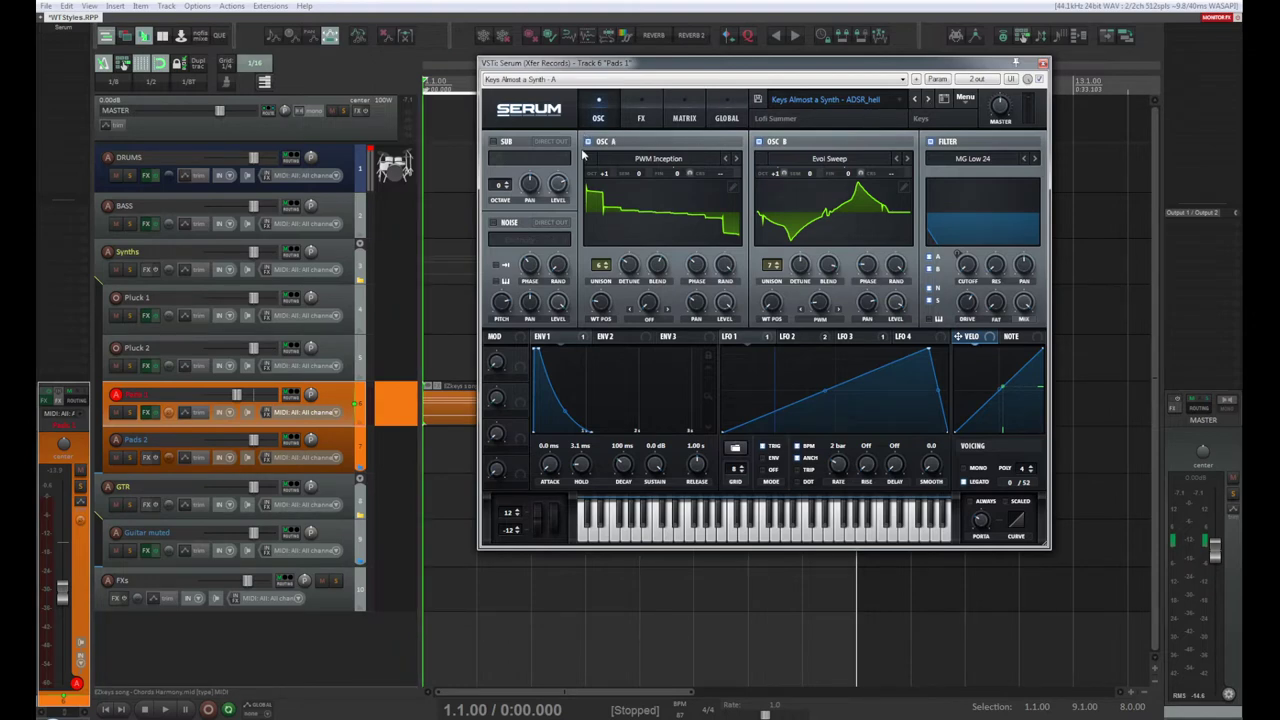
pyautogui.press('space')
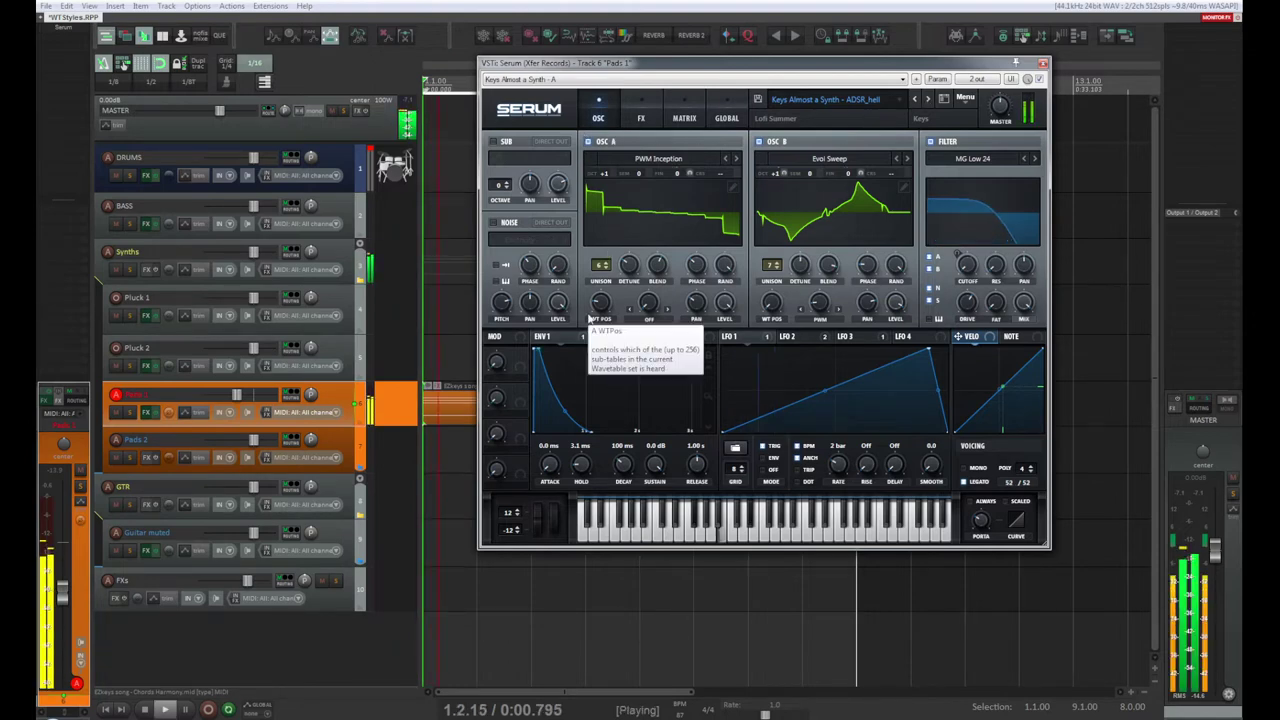
# Step: Audition the ADSR hellofi keys presets from Keys AskforaChord through Keys Express2me on Pads 1 while the chords loop
pyautogui.click(928, 99)
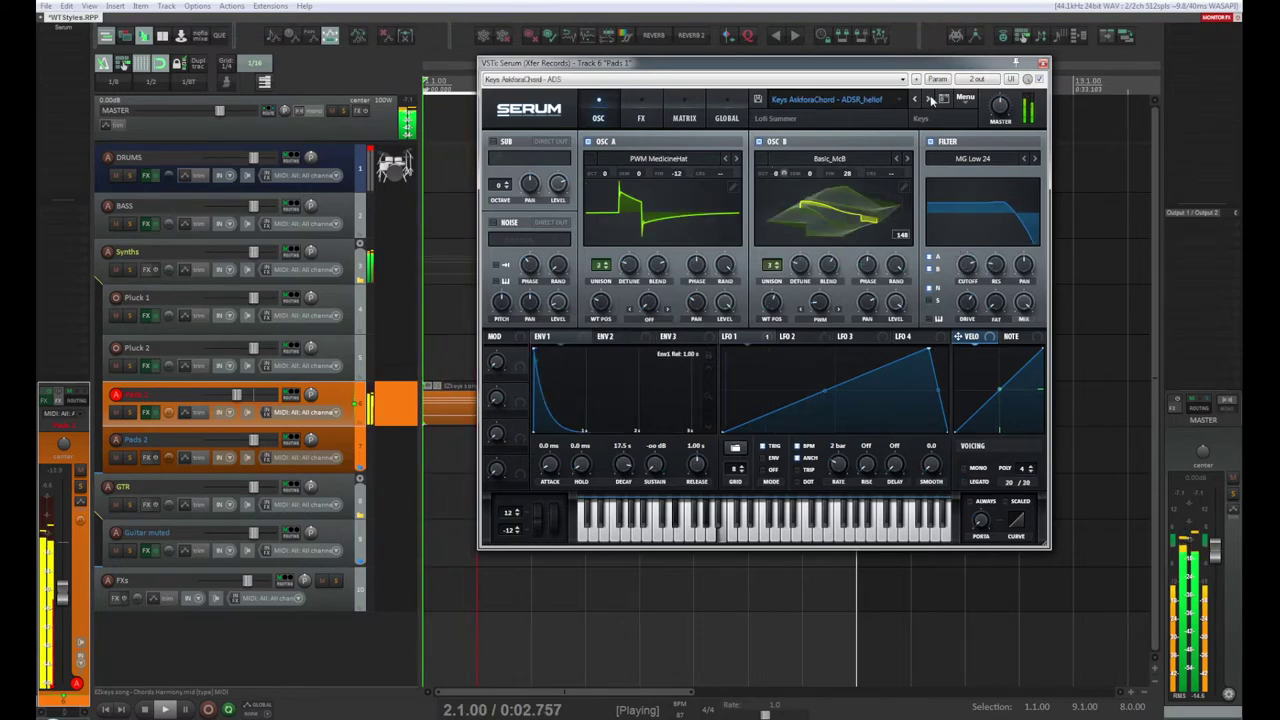
pyautogui.click(930, 99)
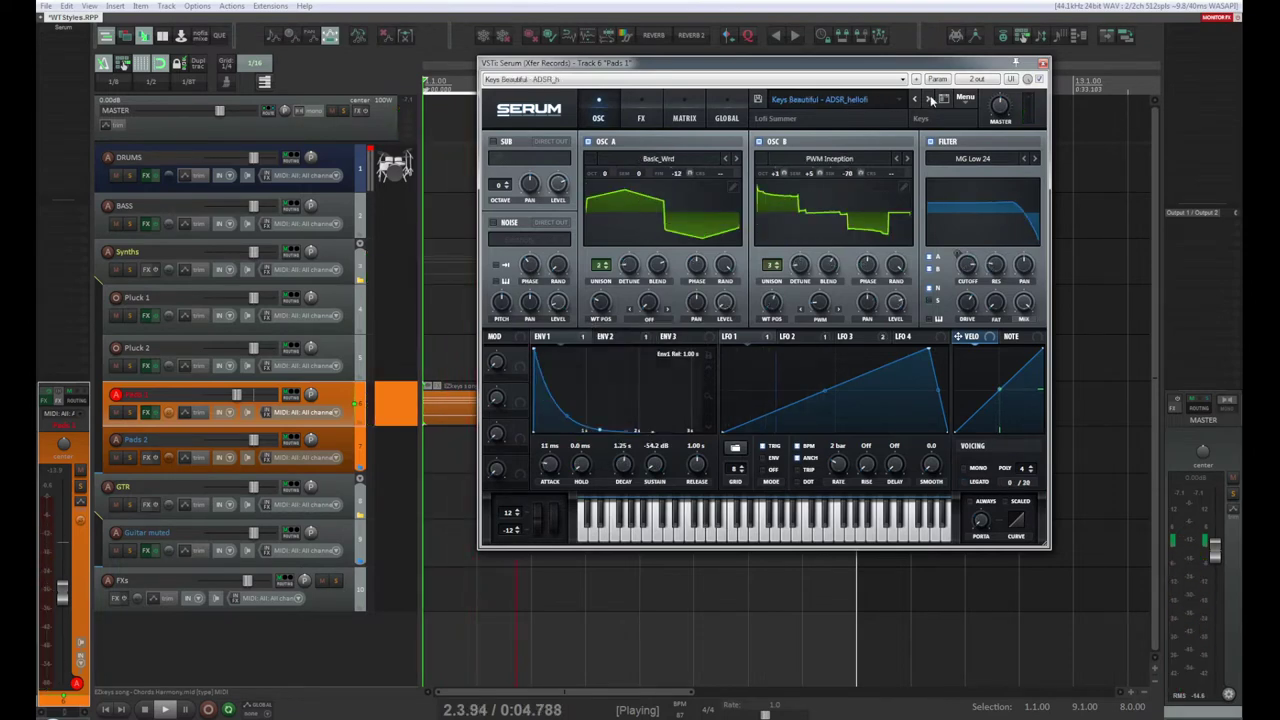
pyautogui.click(930, 99)
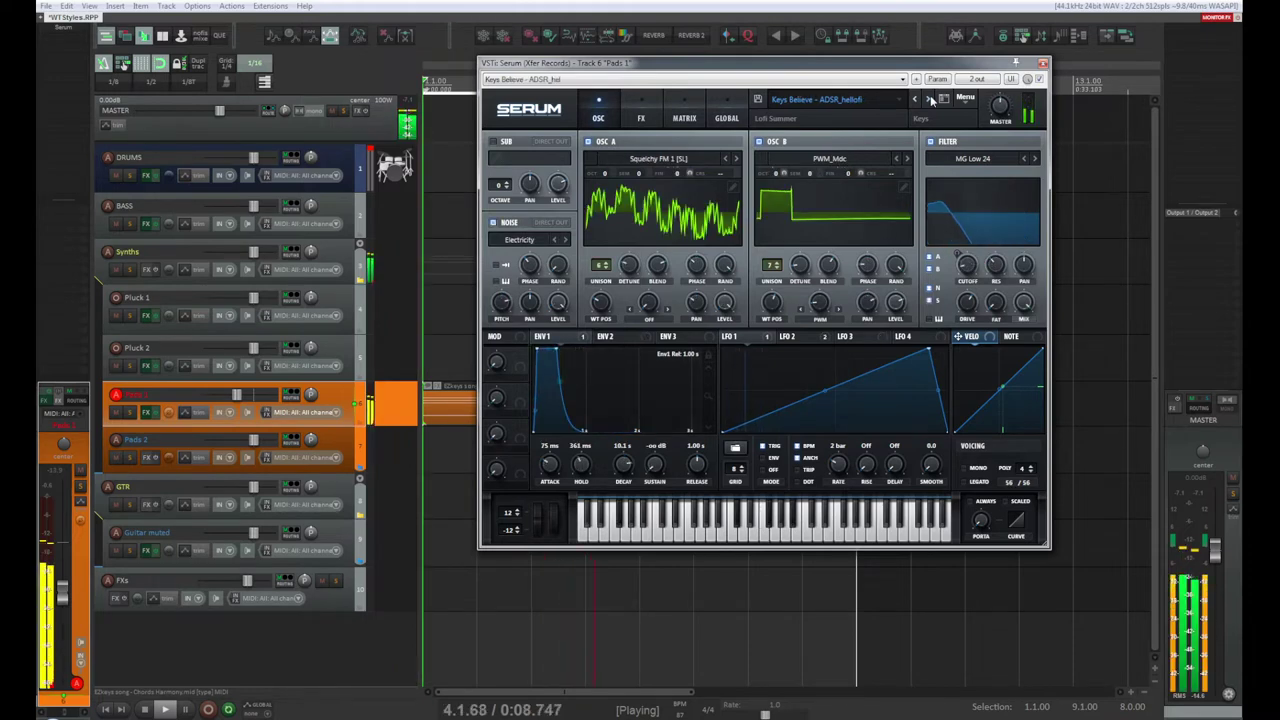
pyautogui.click(930, 99)
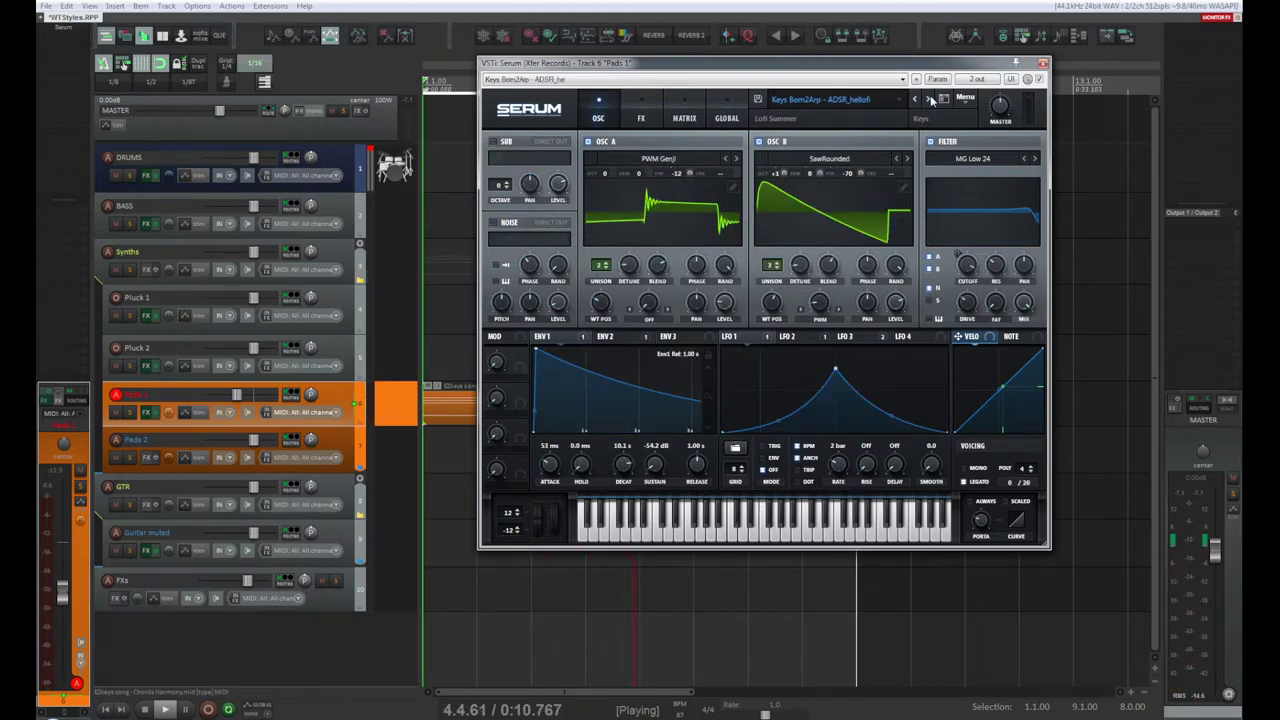
pyautogui.click(930, 99)
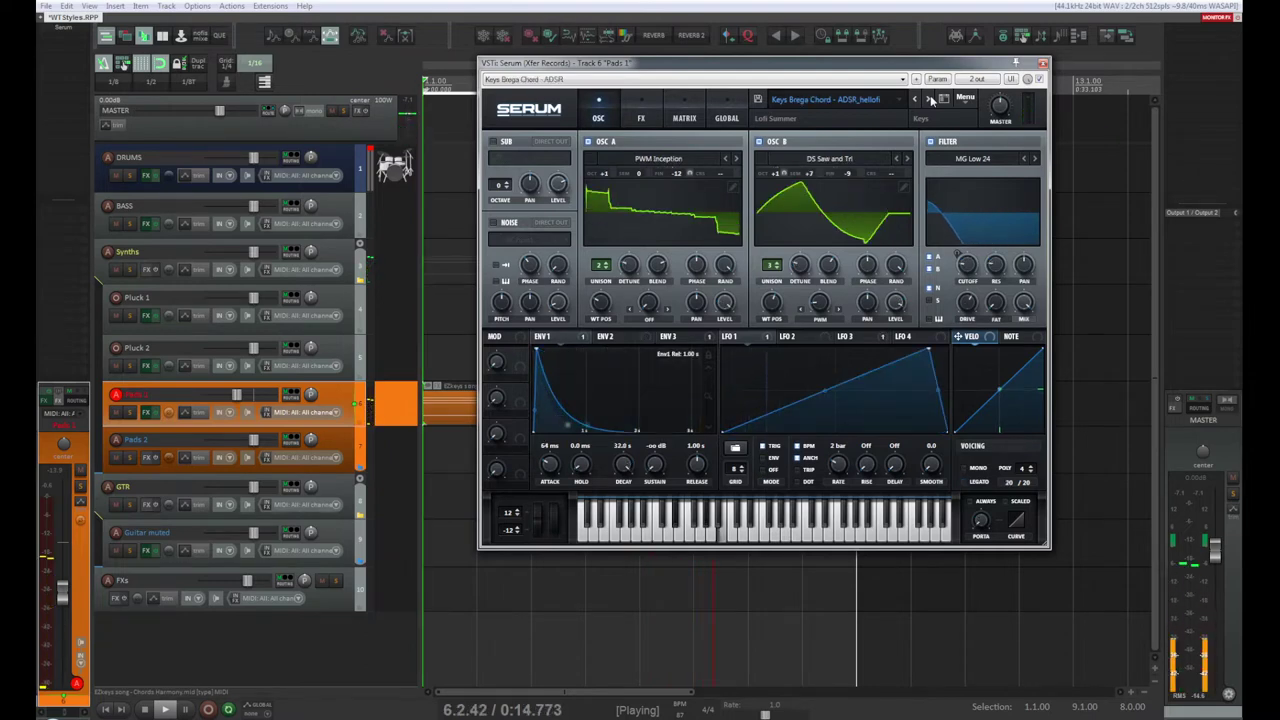
pyautogui.click(930, 99)
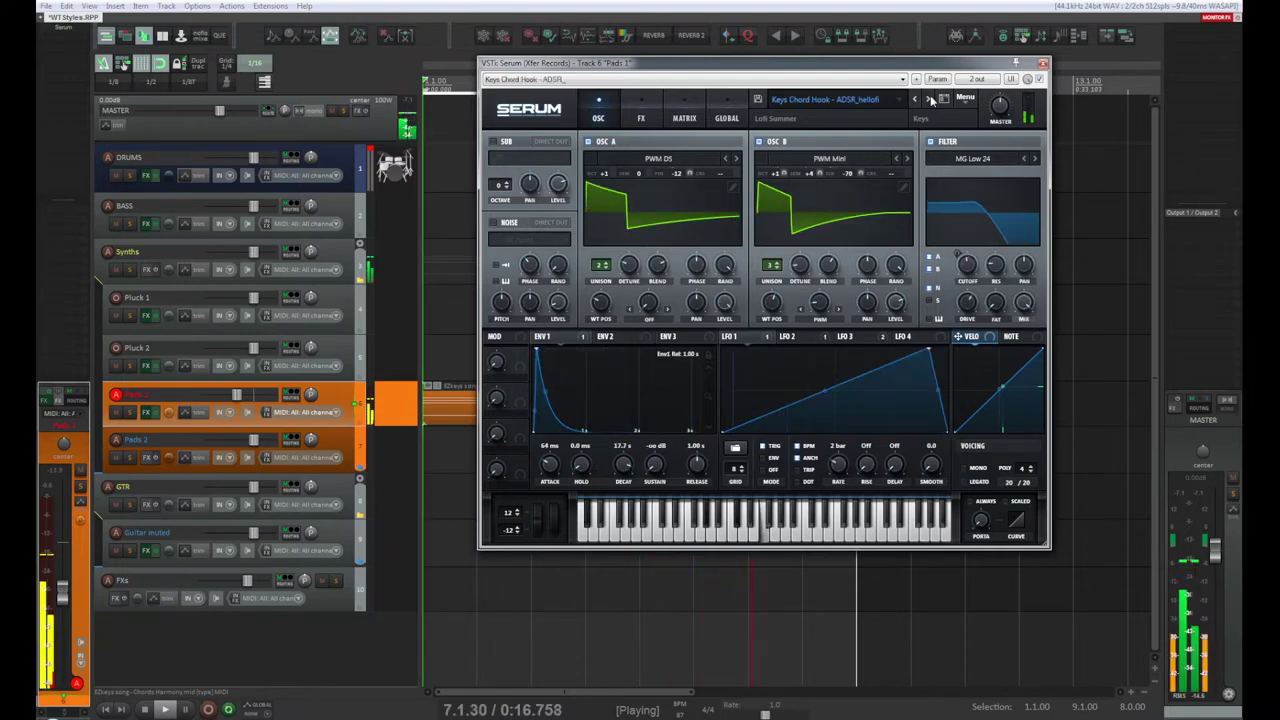
pyautogui.click(930, 99)
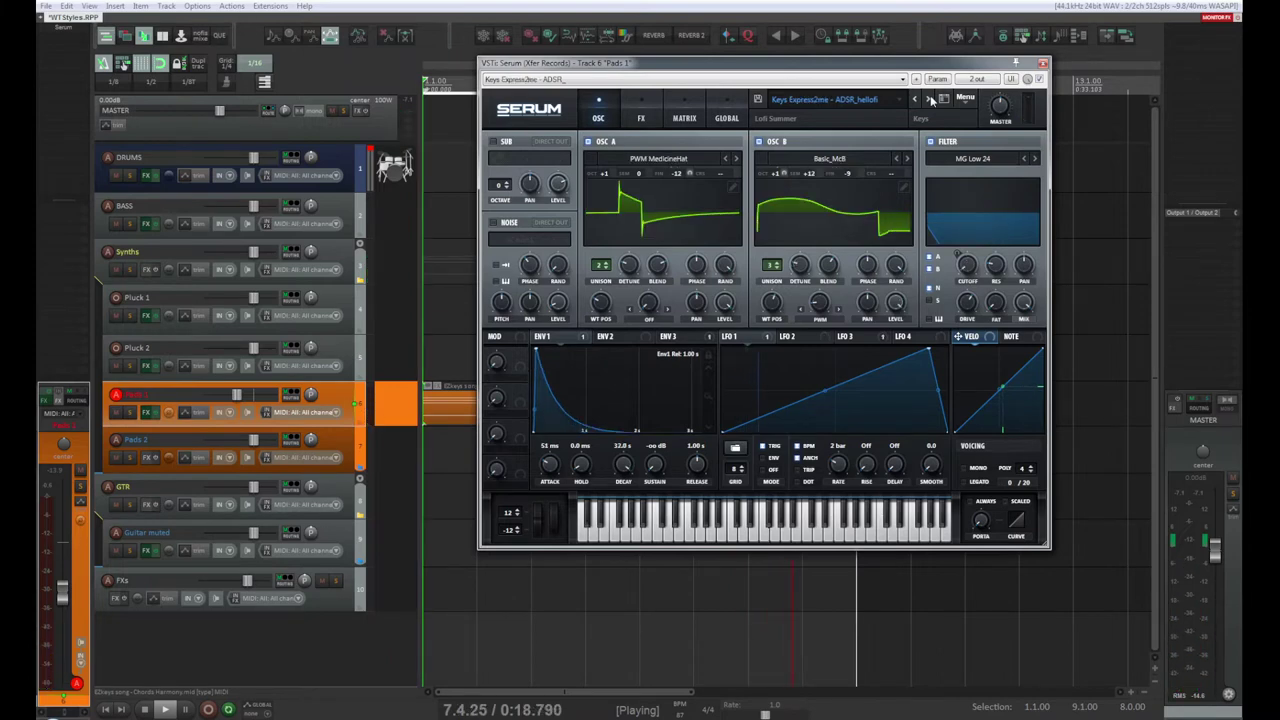
# Step: Audition the keys presets from Keys Feels Safe through Keys Powah against the looping chords on Pads 1
pyautogui.click(930, 99)
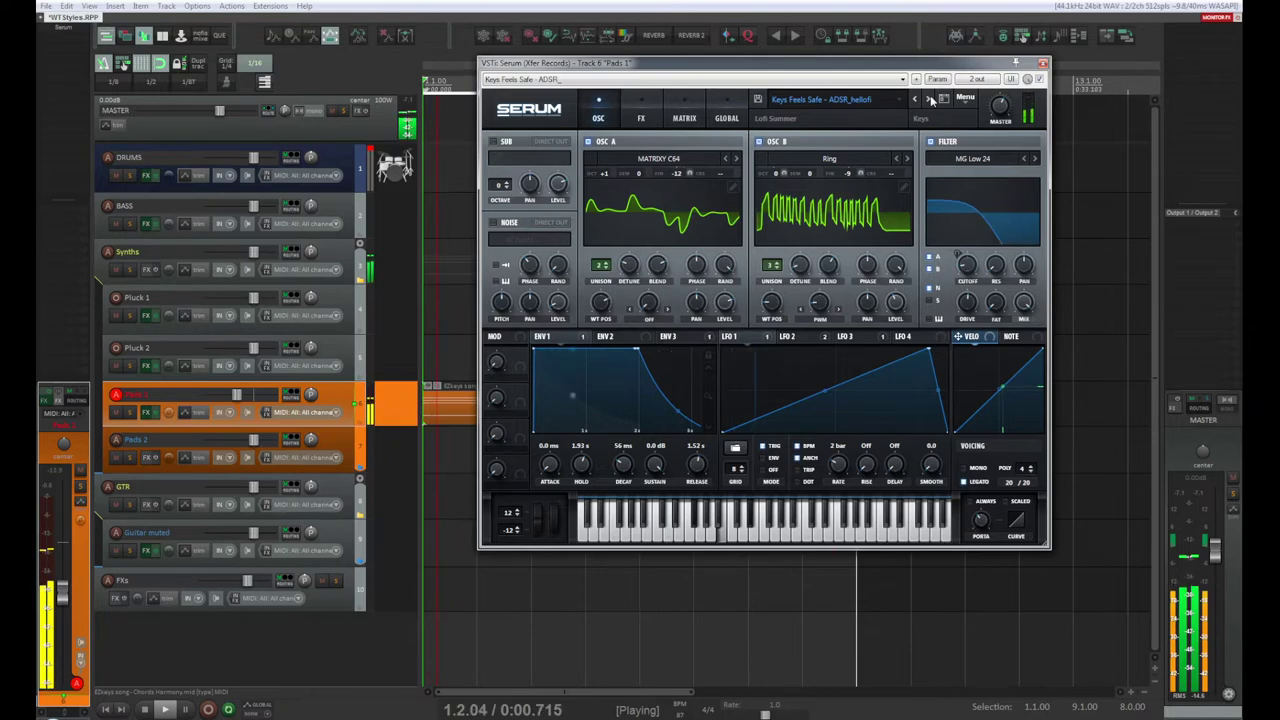
pyautogui.click(930, 99)
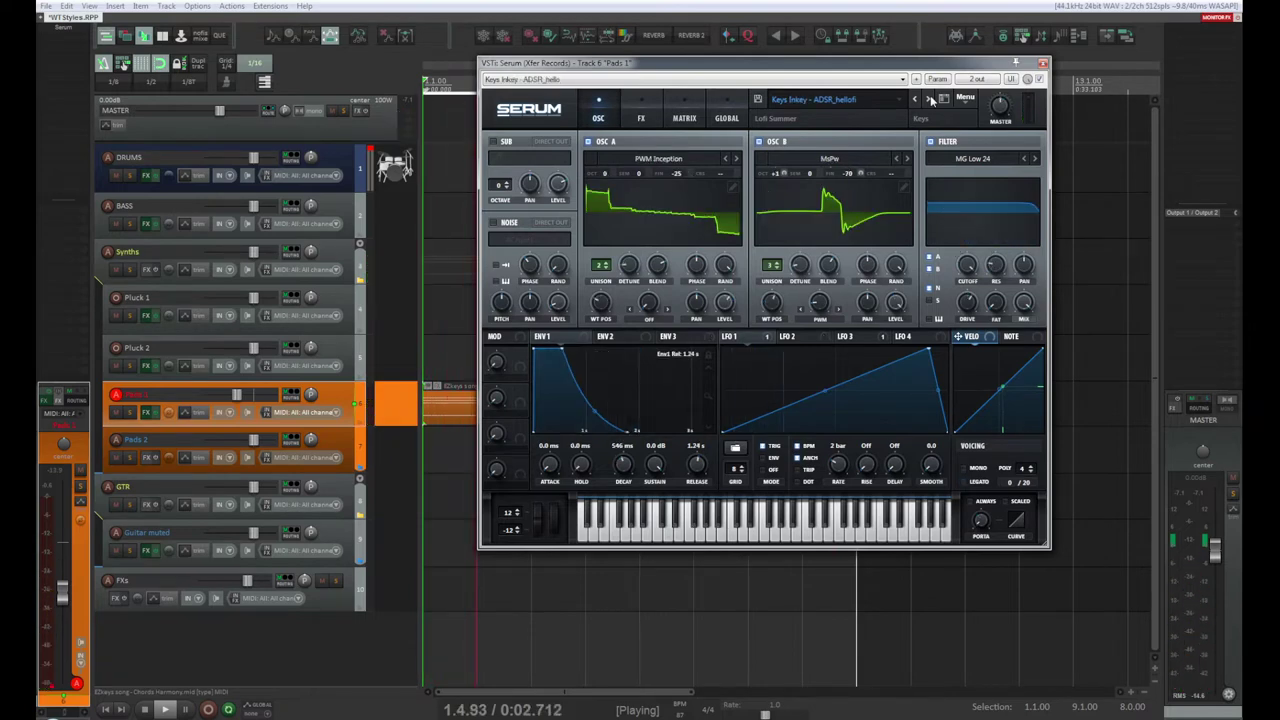
pyautogui.click(930, 99)
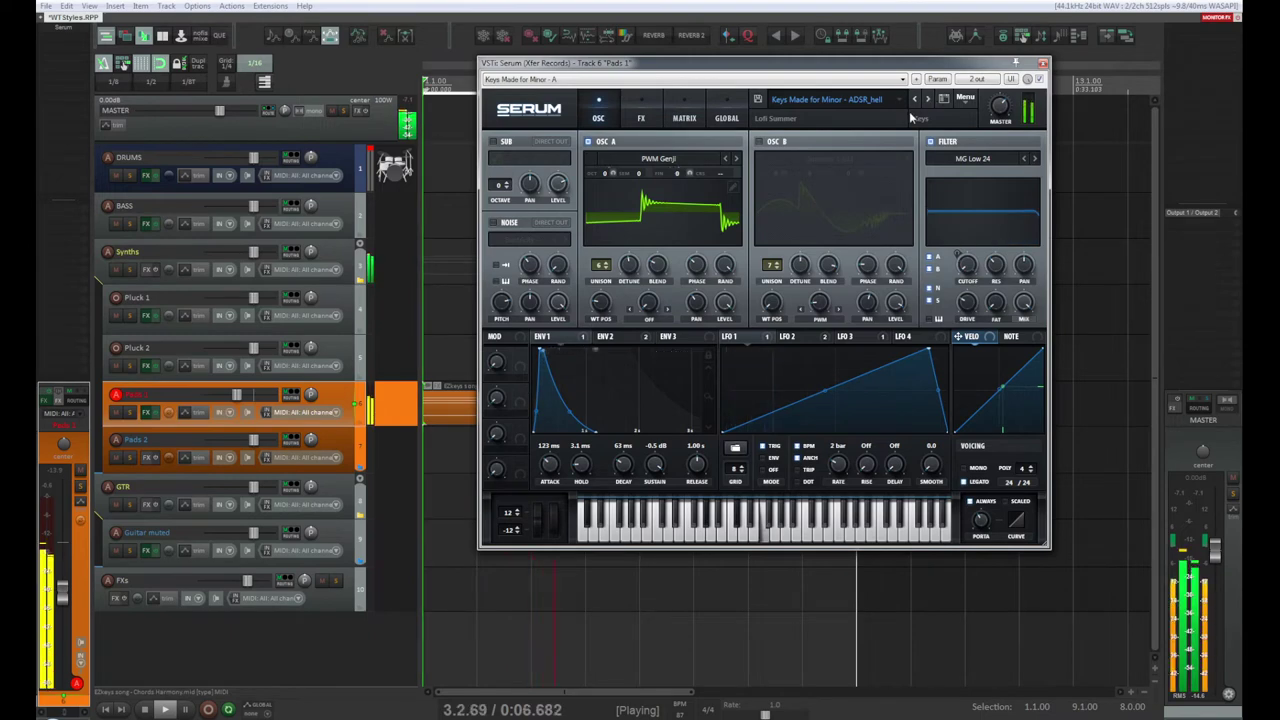
pyautogui.click(927, 100)
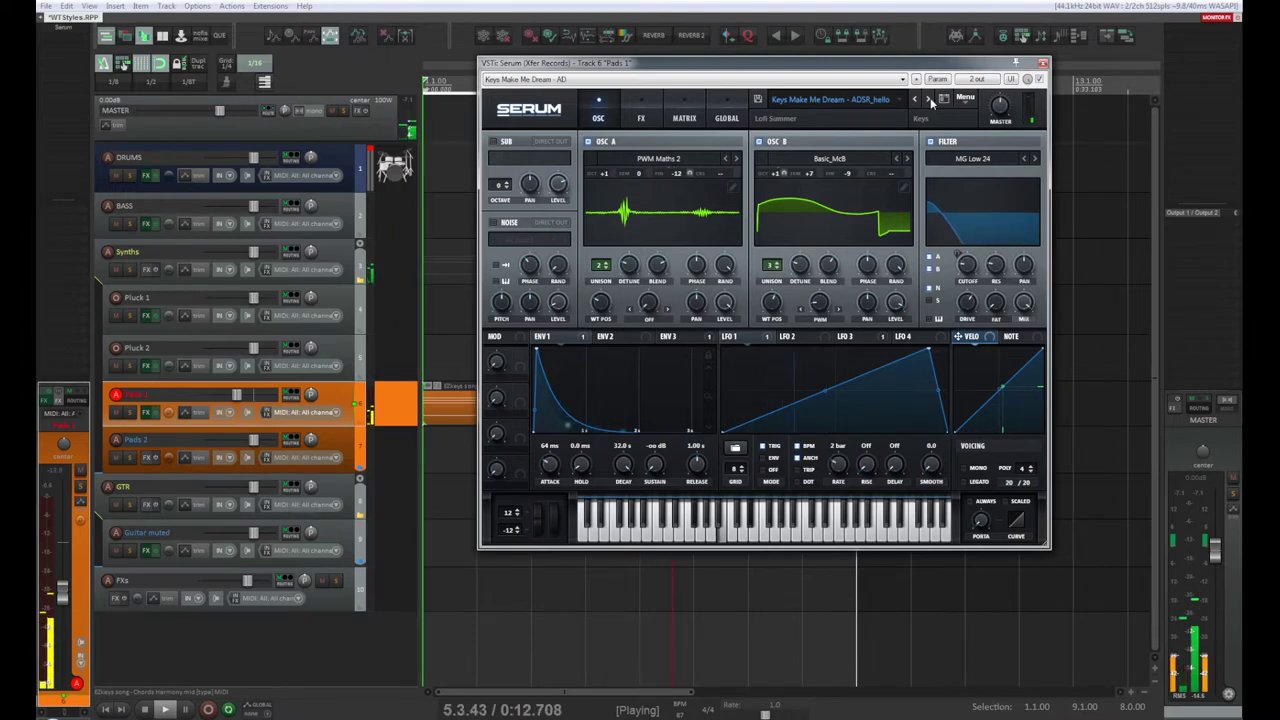
pyautogui.click(928, 100)
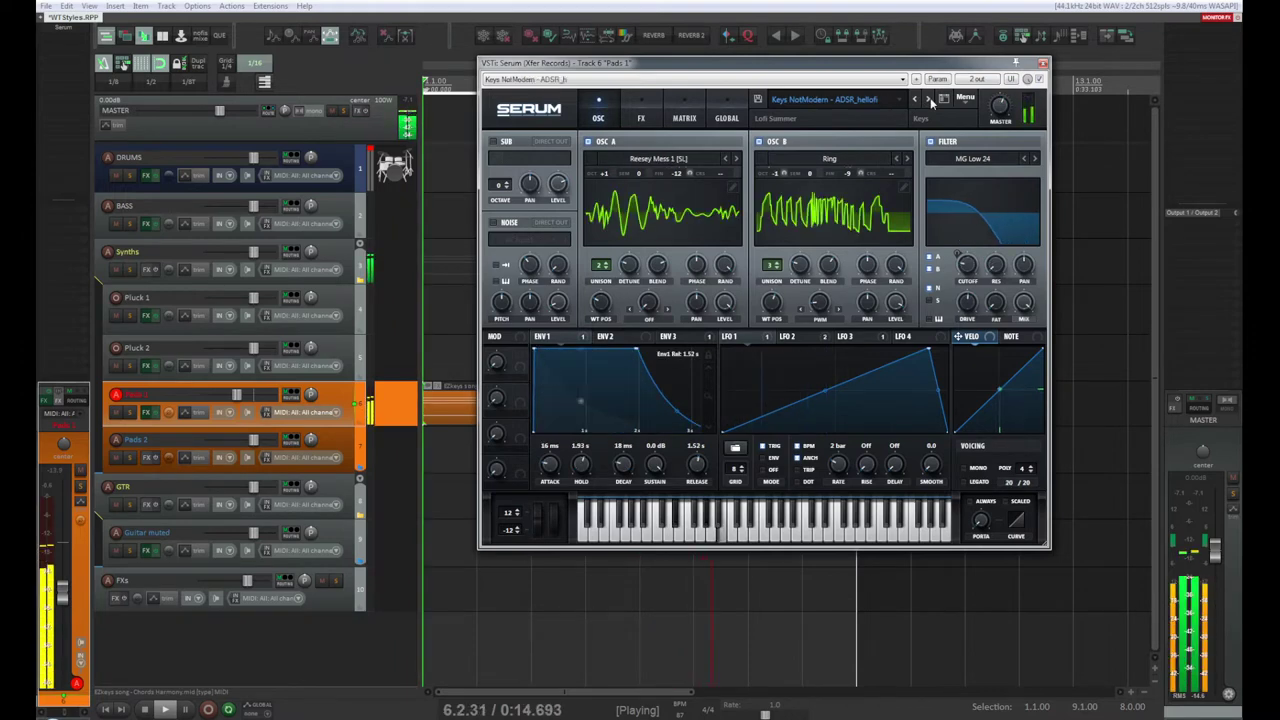
pyautogui.click(929, 100)
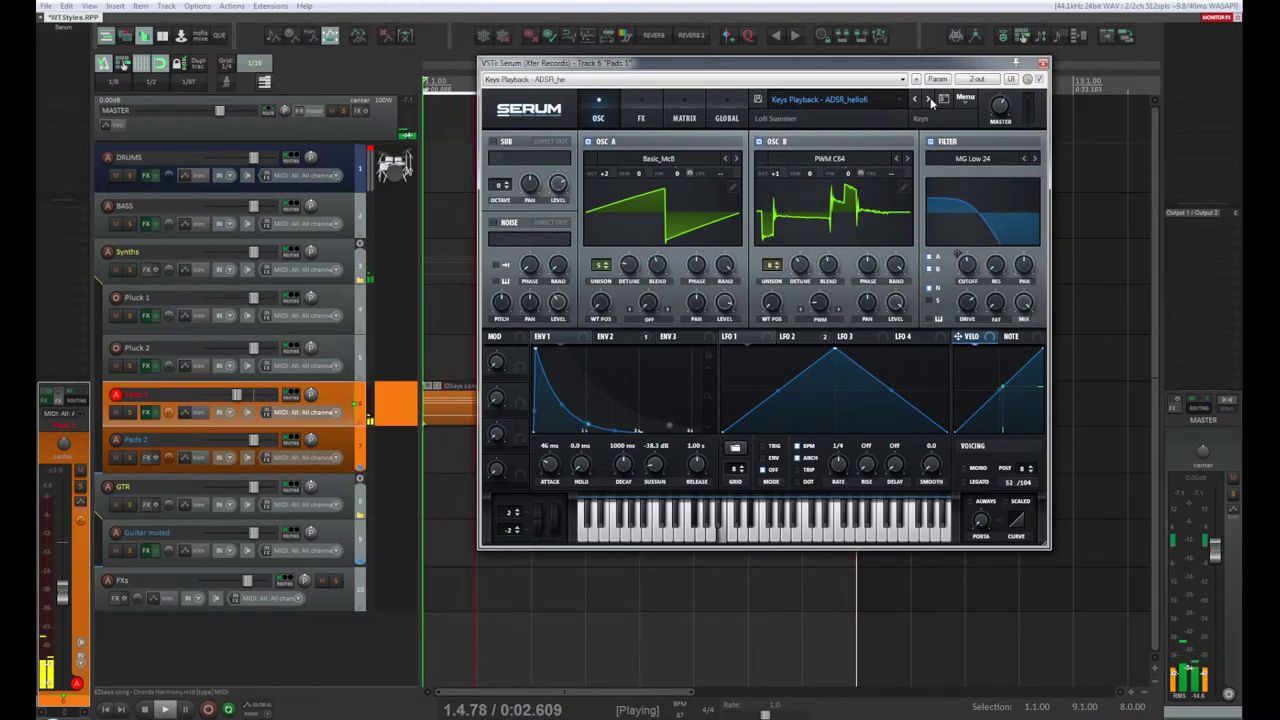
pyautogui.click(930, 100)
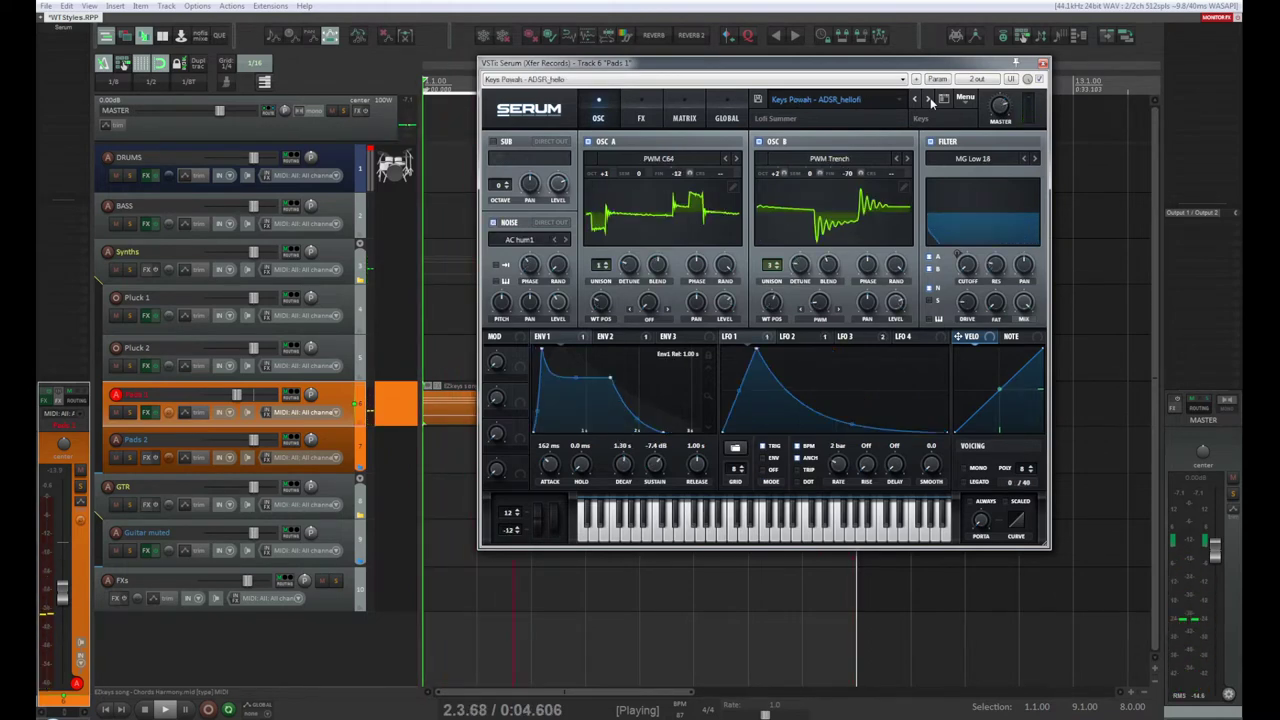
# Step: Compare Keys Sad in the Mall with Keys Satisfied and audition the remaining keys presets through Keys Simple Saws
pyautogui.click(930, 100)
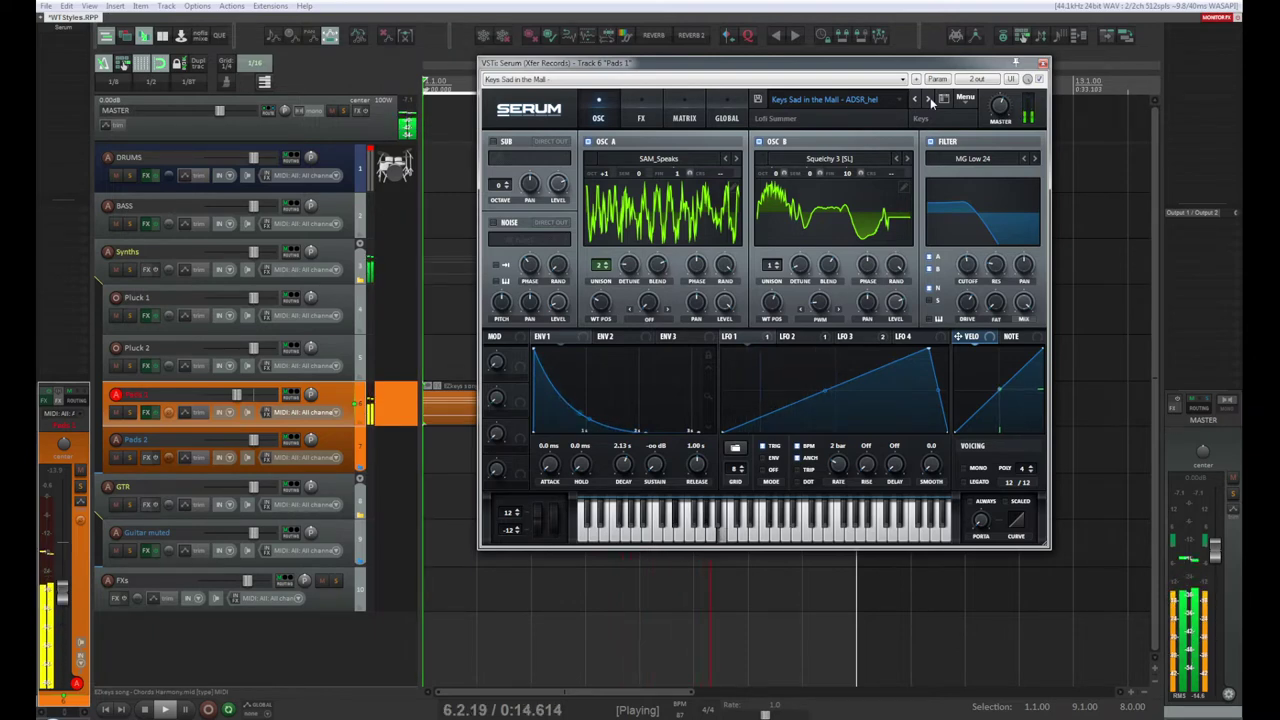
pyautogui.click(929, 99)
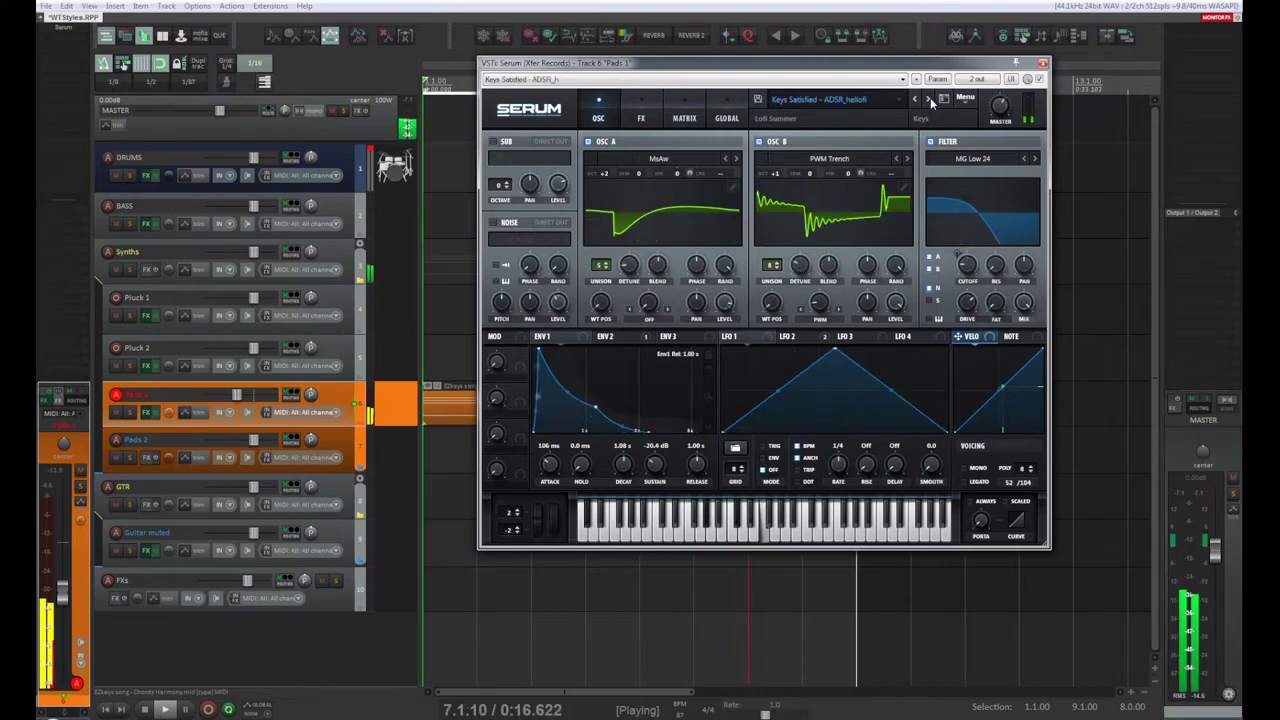
pyautogui.click(915, 100)
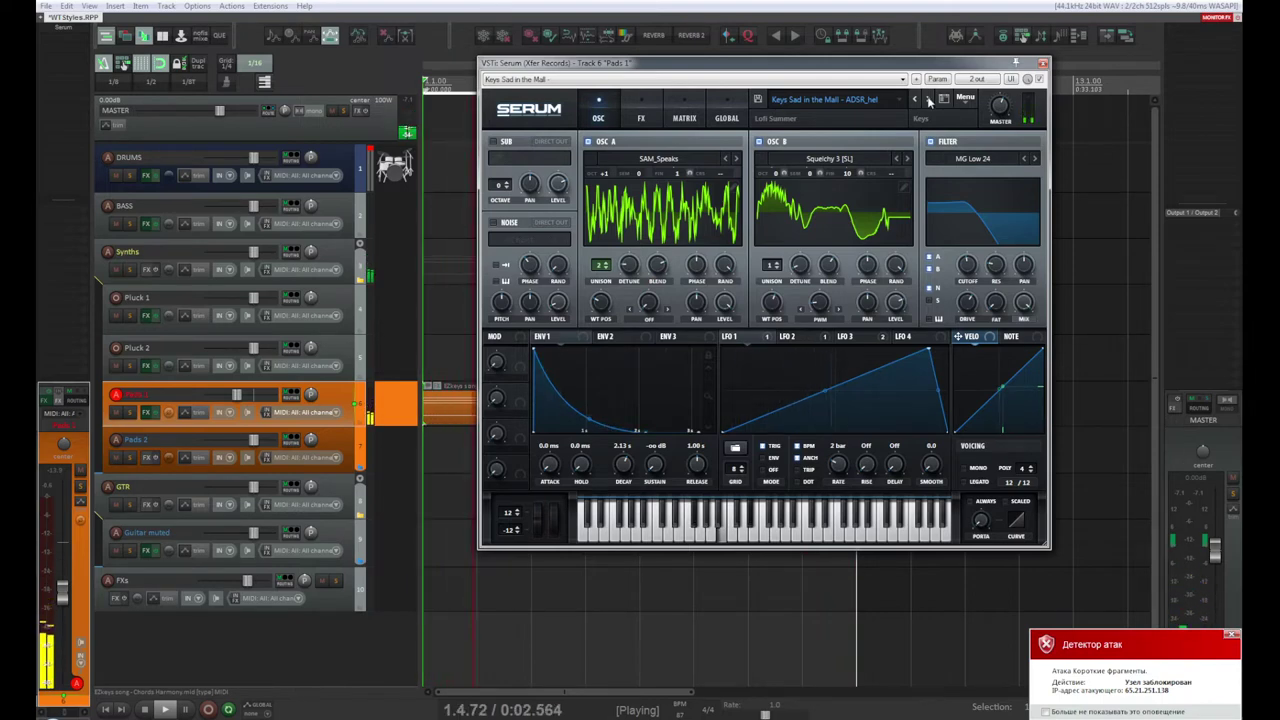
pyautogui.click(929, 99)
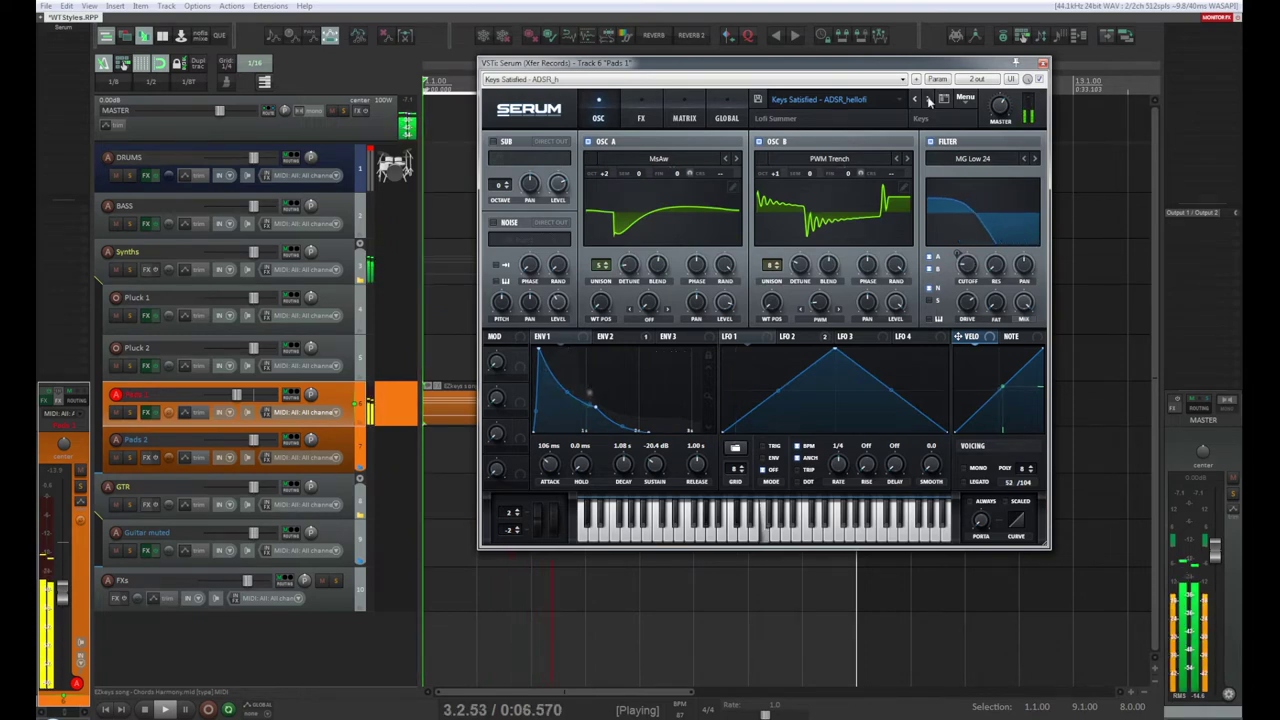
pyautogui.click(929, 99)
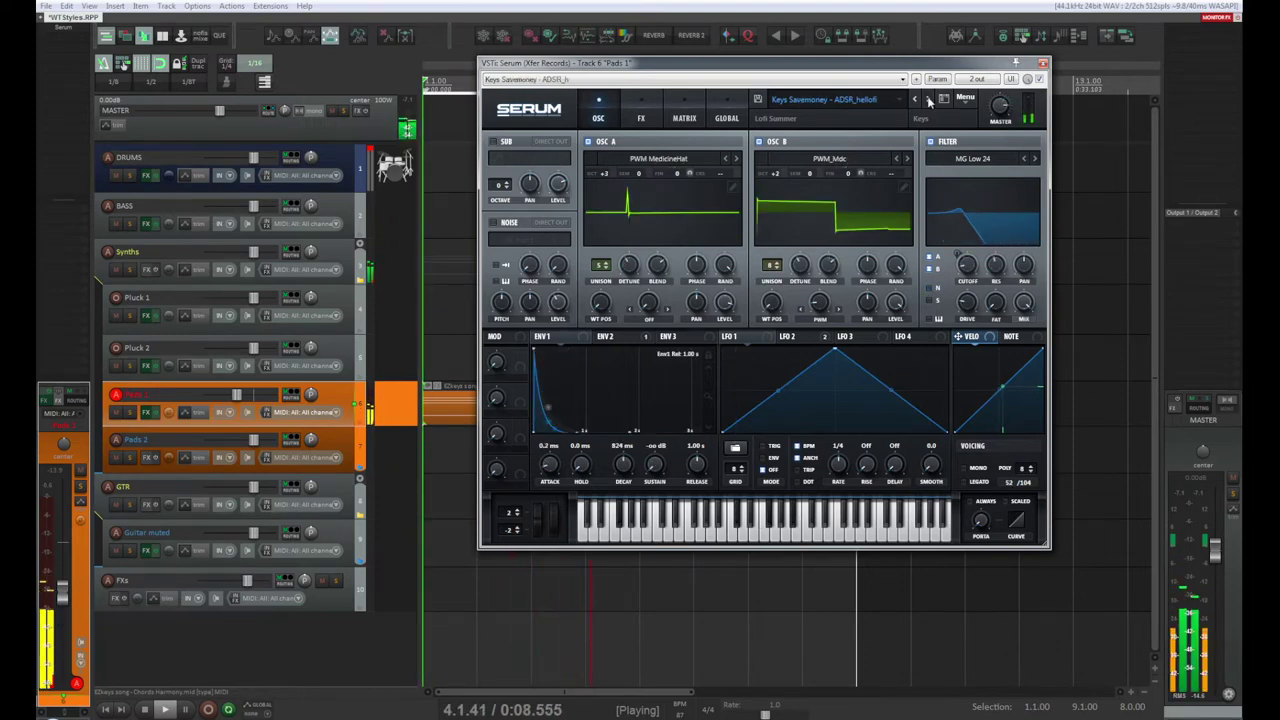
pyautogui.click(929, 99)
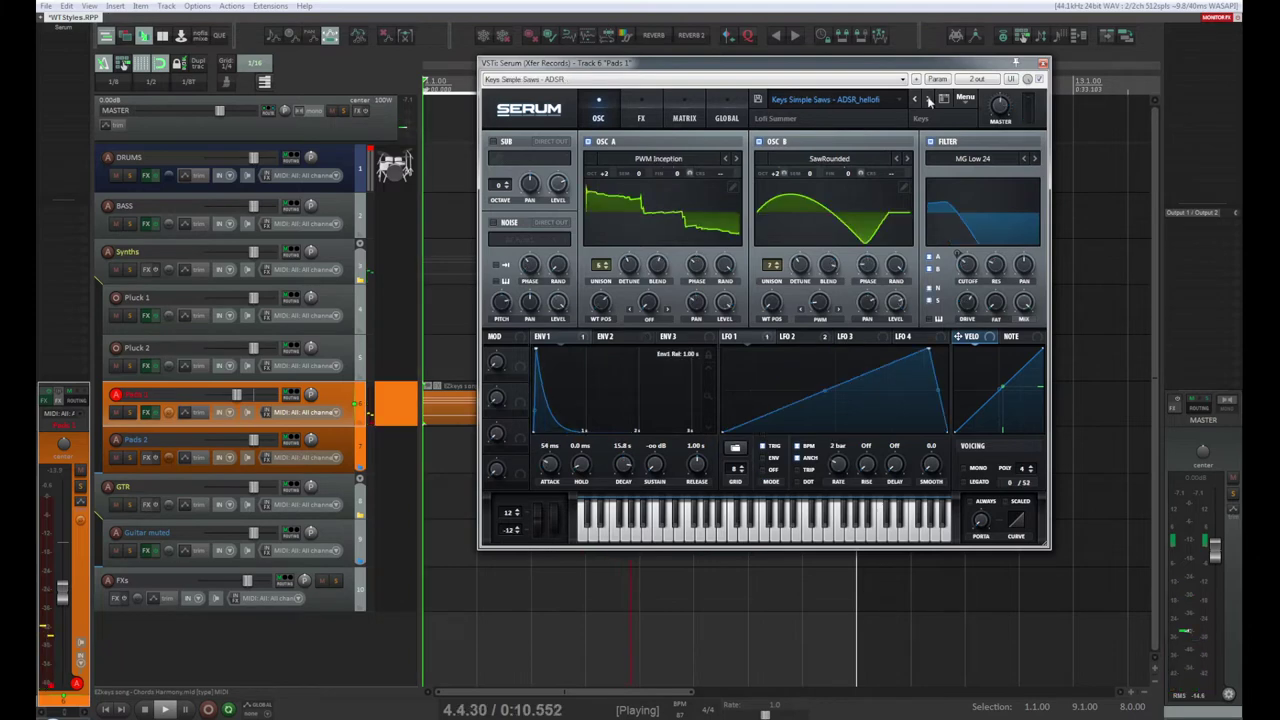
pyautogui.click(929, 99)
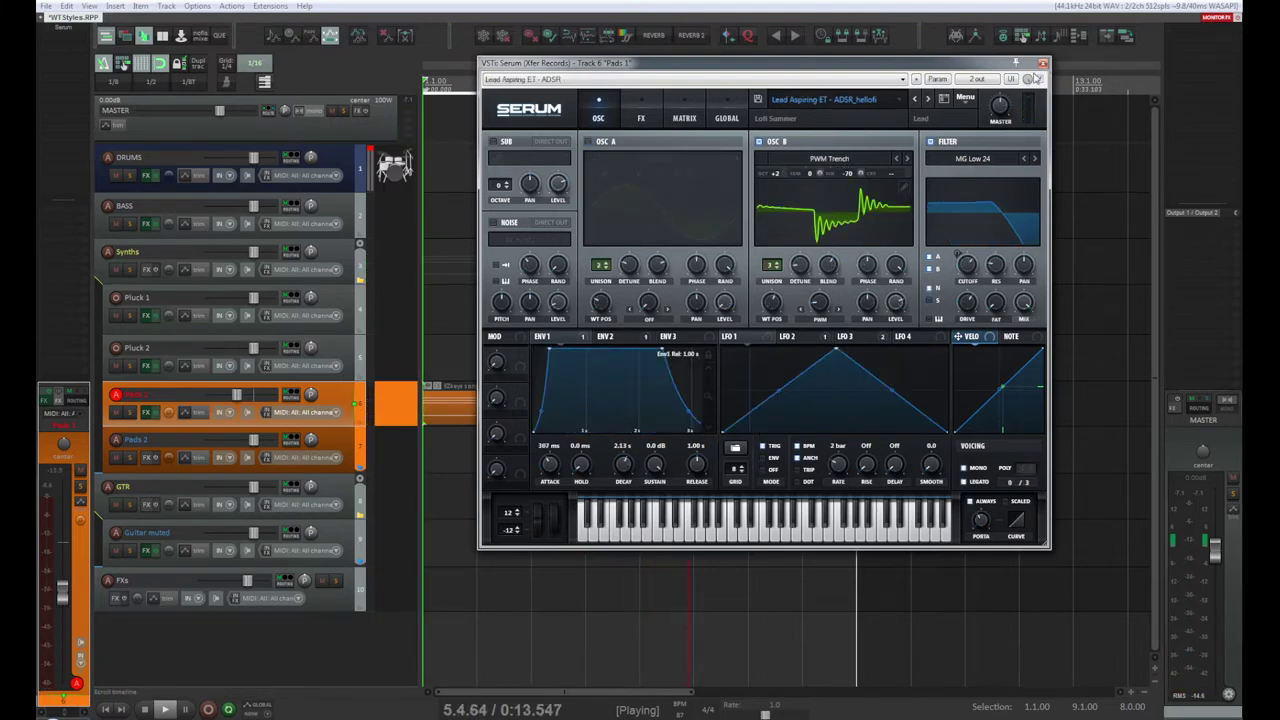
# Step: Return to the Keys Sad in the Mall preset on Pads 1 and close its Serum window
pyautogui.click(917, 100)
pyautogui.click(917, 100)
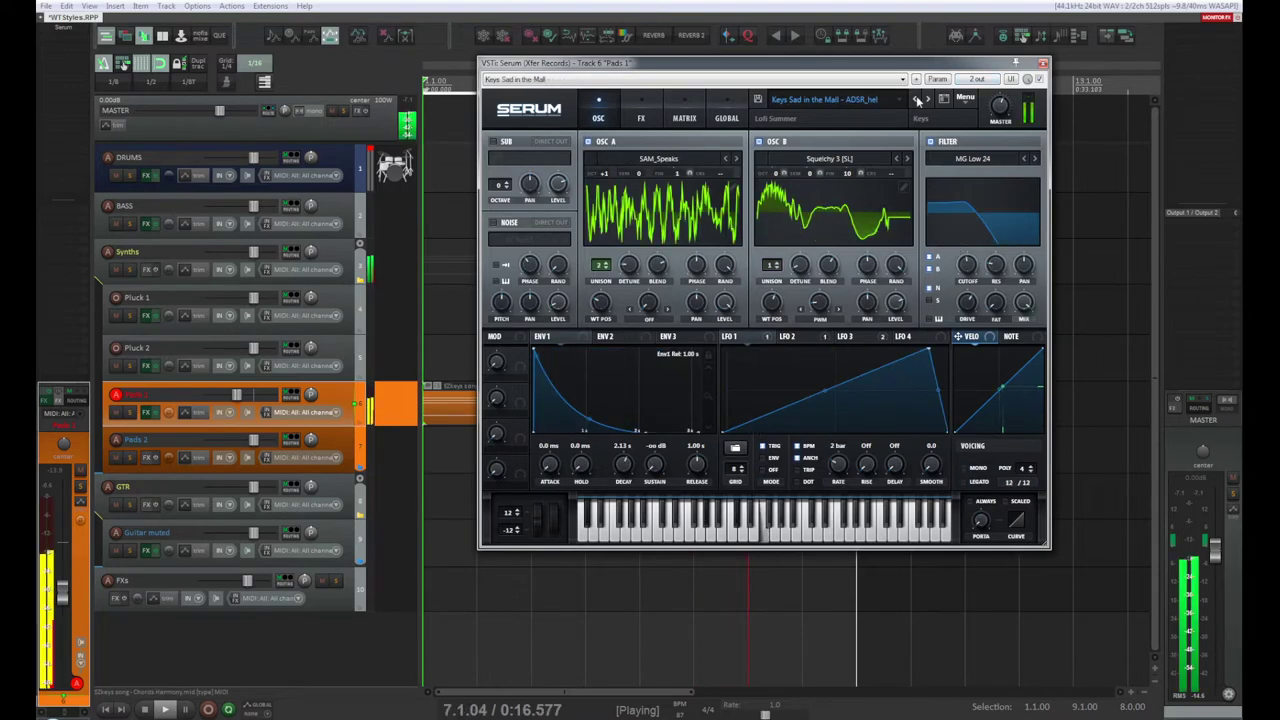
pyautogui.click(1043, 64)
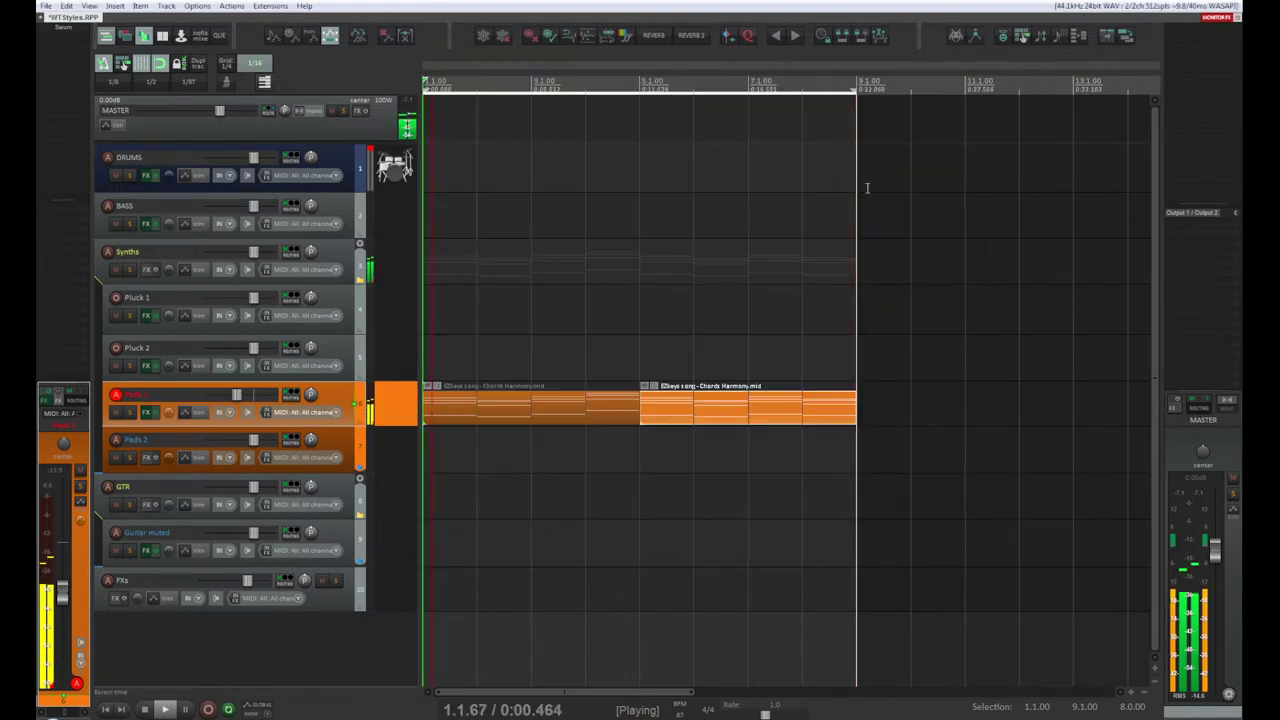
# Step: Stop playback and copy both Chords Harmony MIDI items from Pads 1 onto Pads 2, starting at bar 1
pyautogui.press('space')
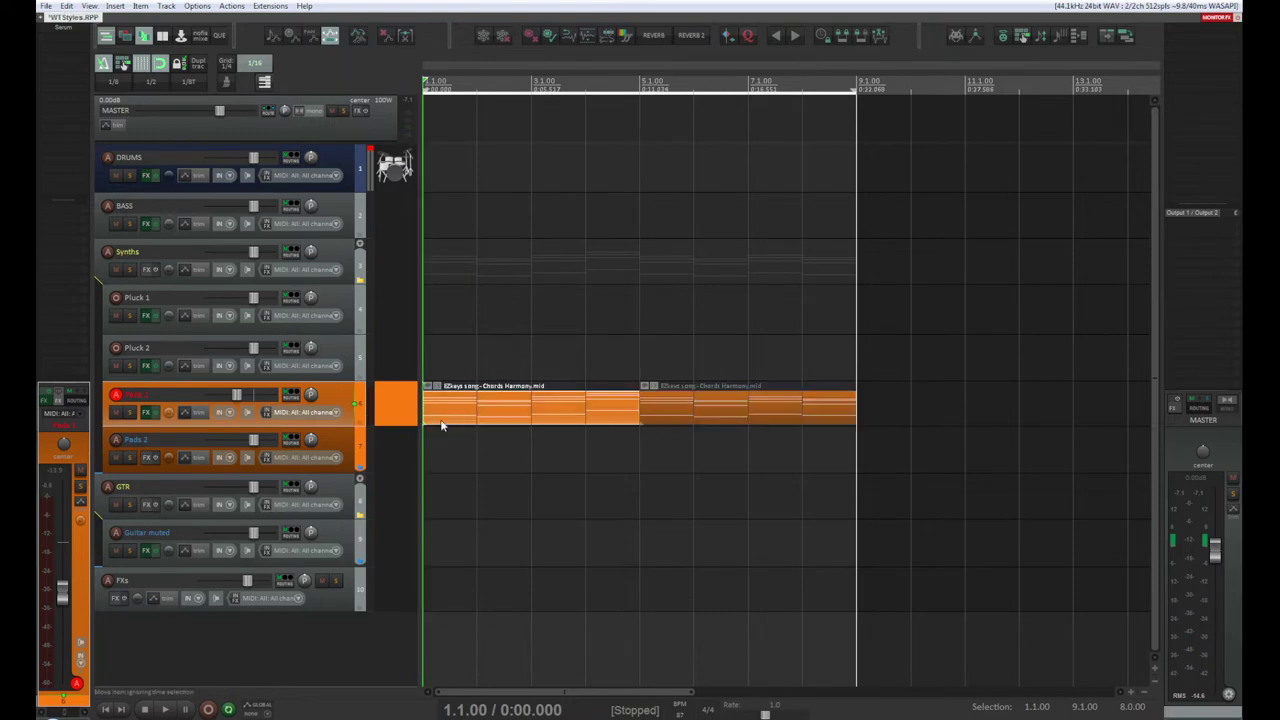
pyautogui.moveTo(894, 403); pyautogui.dragTo(616, 416)
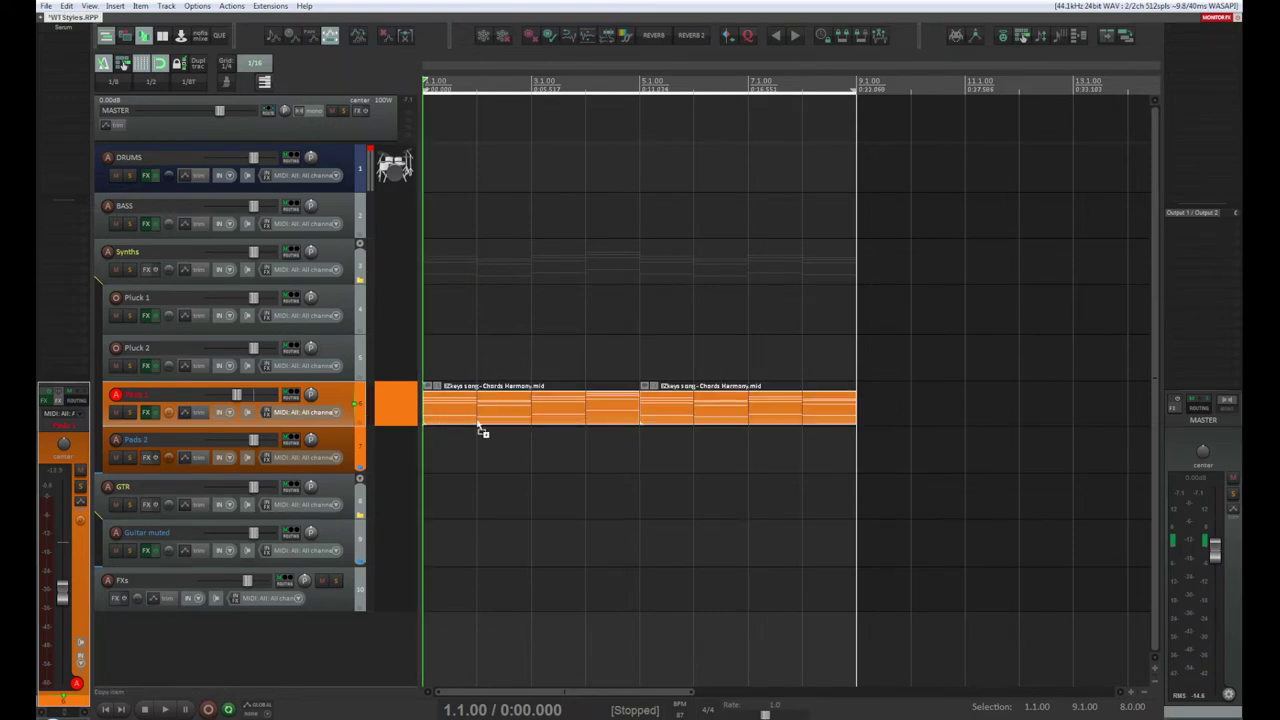
pyautogui.moveTo(479, 428); pyautogui.dragTo(474, 452)
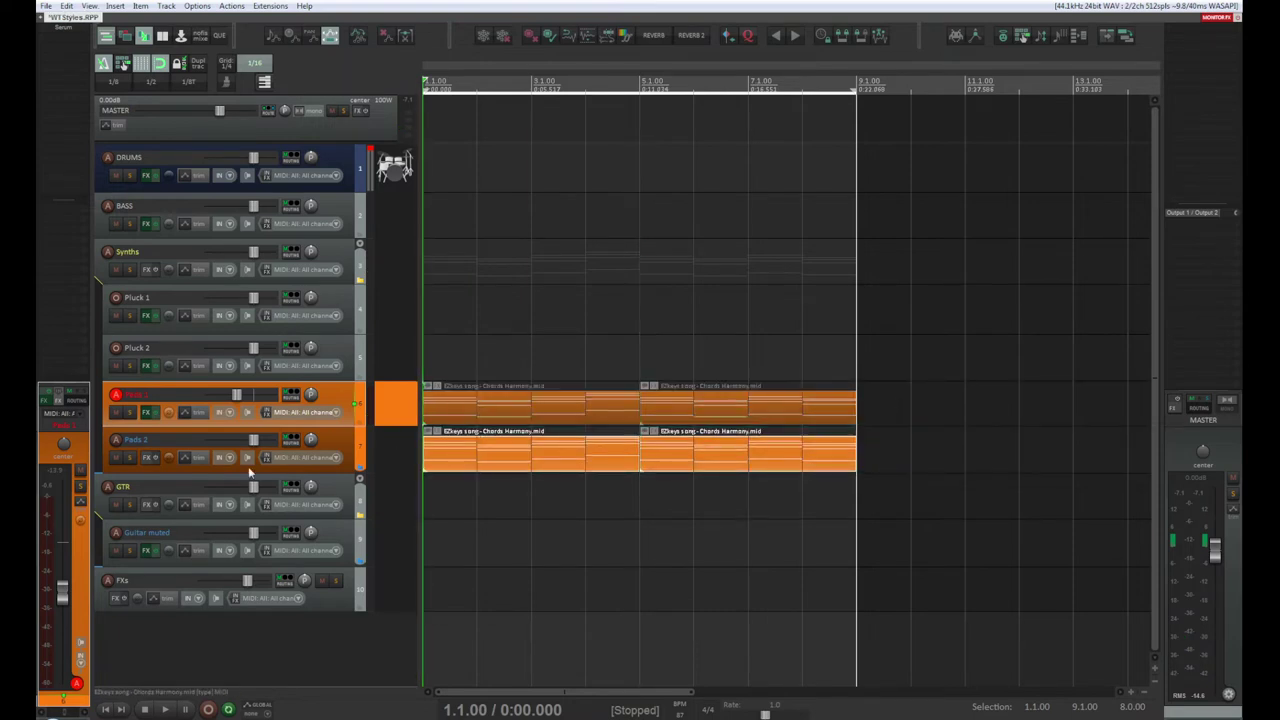
# Step: Add the VSTi Serum (Xfer Records) instrument to the Pads 2 track
pyautogui.click(250, 472)
pyautogui.press('f')
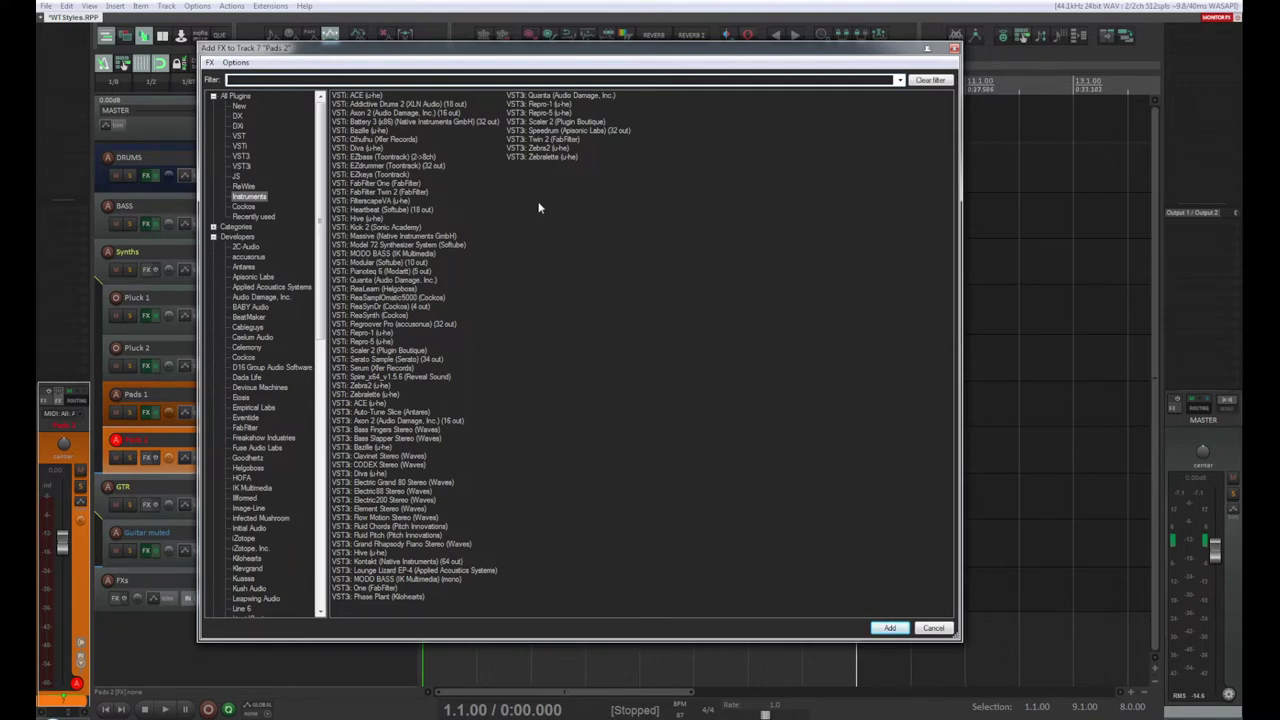
pyautogui.click(388, 368)
pyautogui.doubleClick(388, 368)
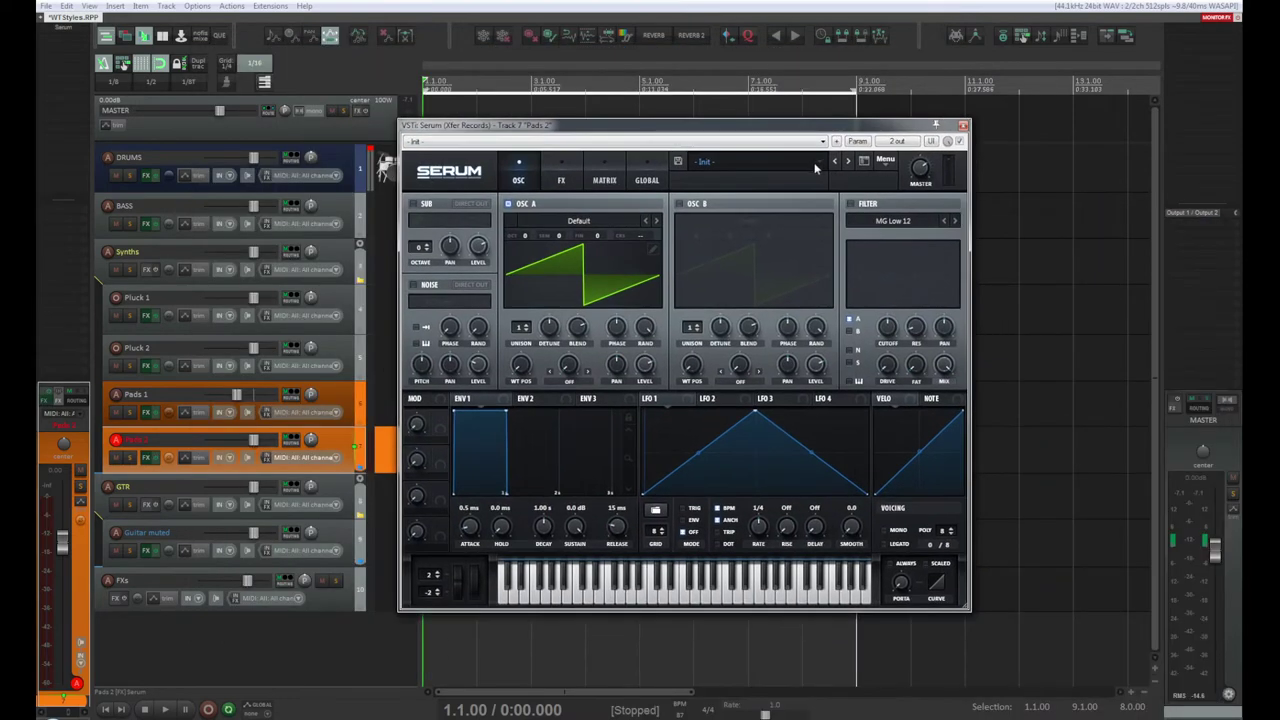
# Step: Load the Pad Bright End preset from the ADSR hellofi Pads presets into Serum on Pads 2
pyautogui.click(815, 166)
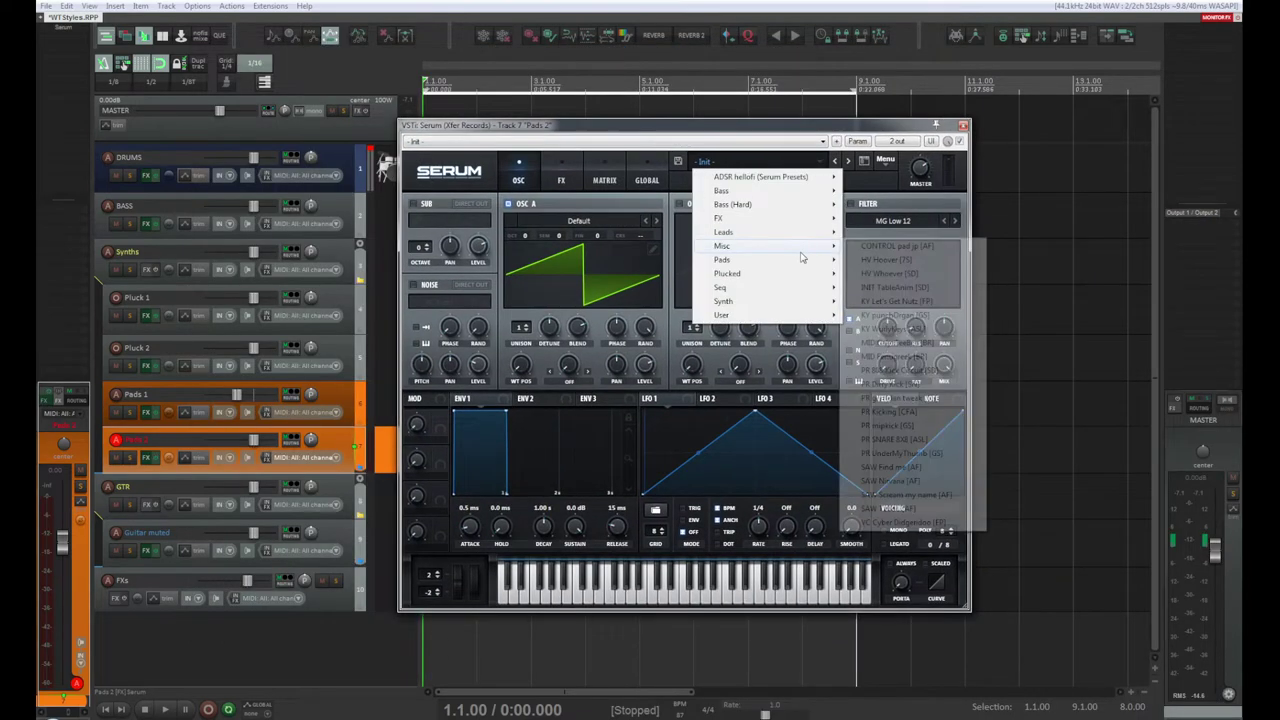
pyautogui.moveTo(800, 265)
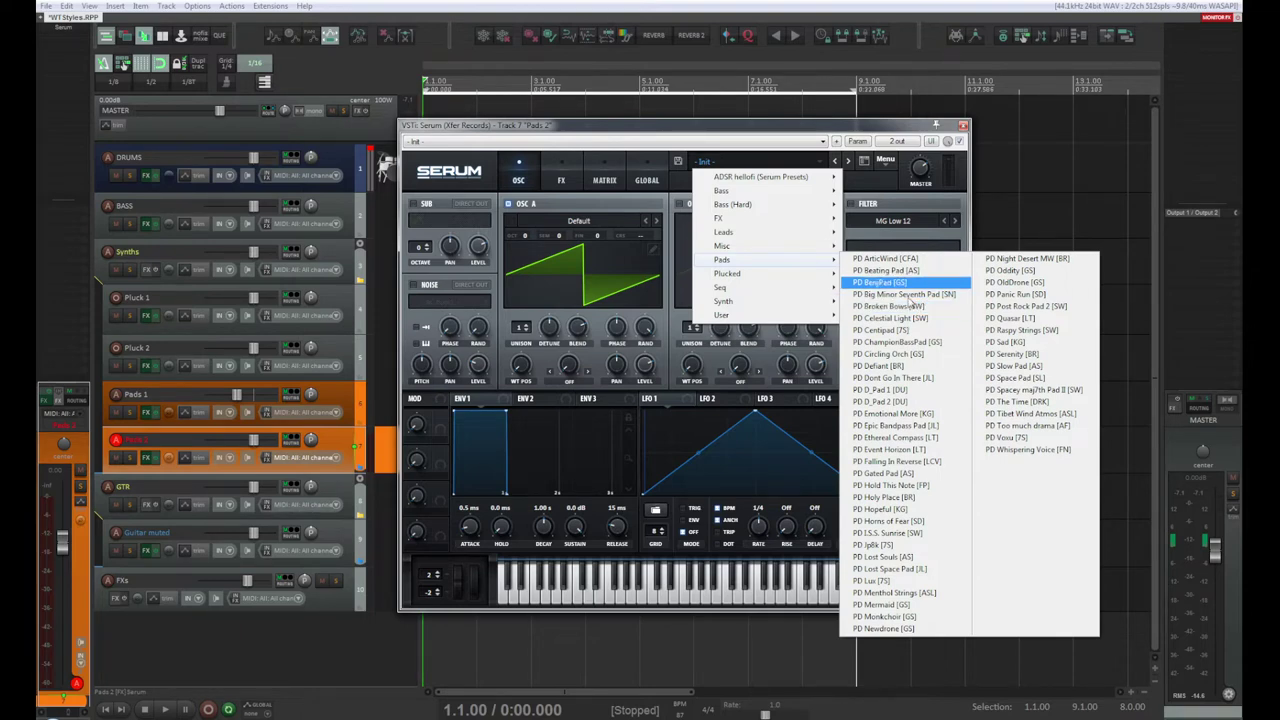
pyautogui.moveTo(822, 181)
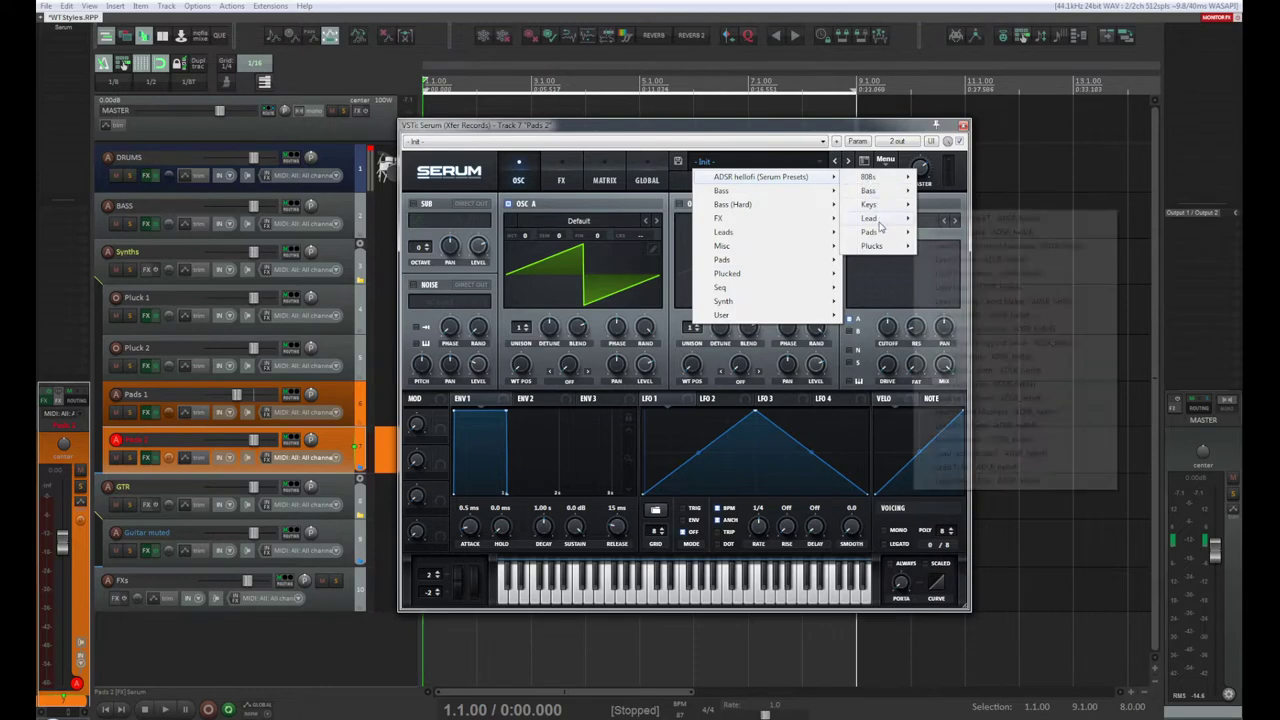
pyautogui.moveTo(877, 236)
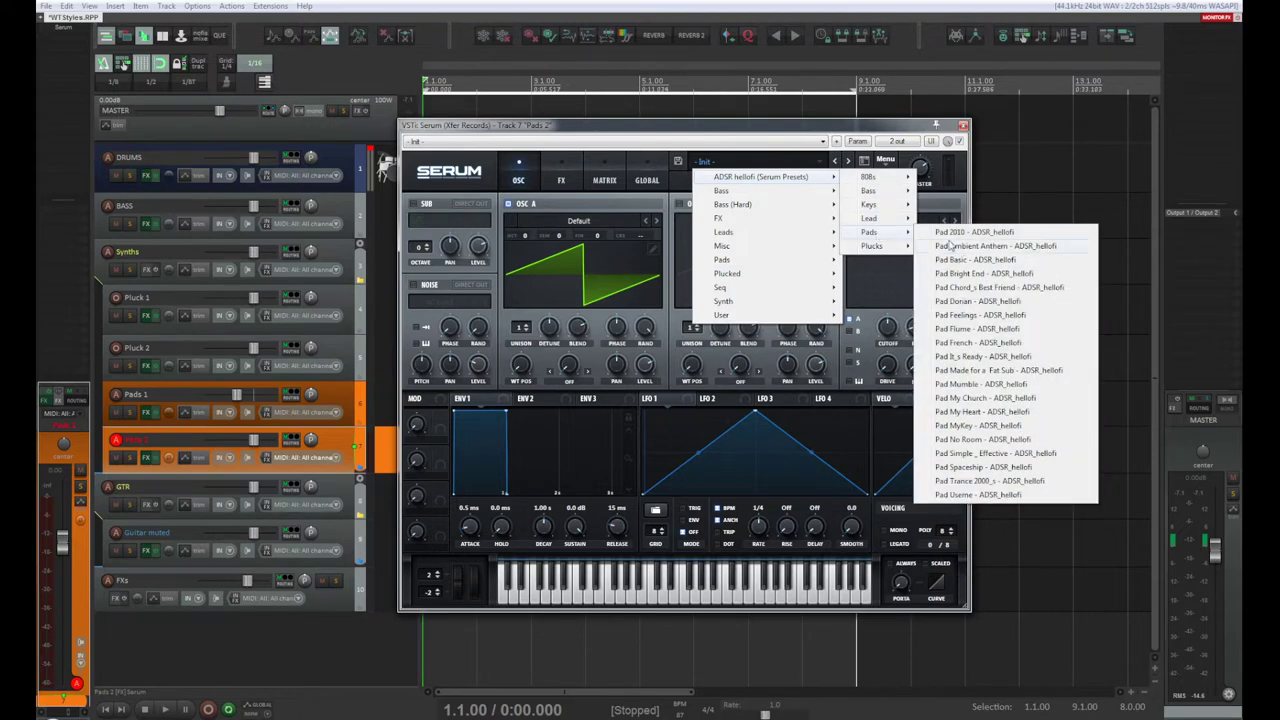
pyautogui.click(973, 276)
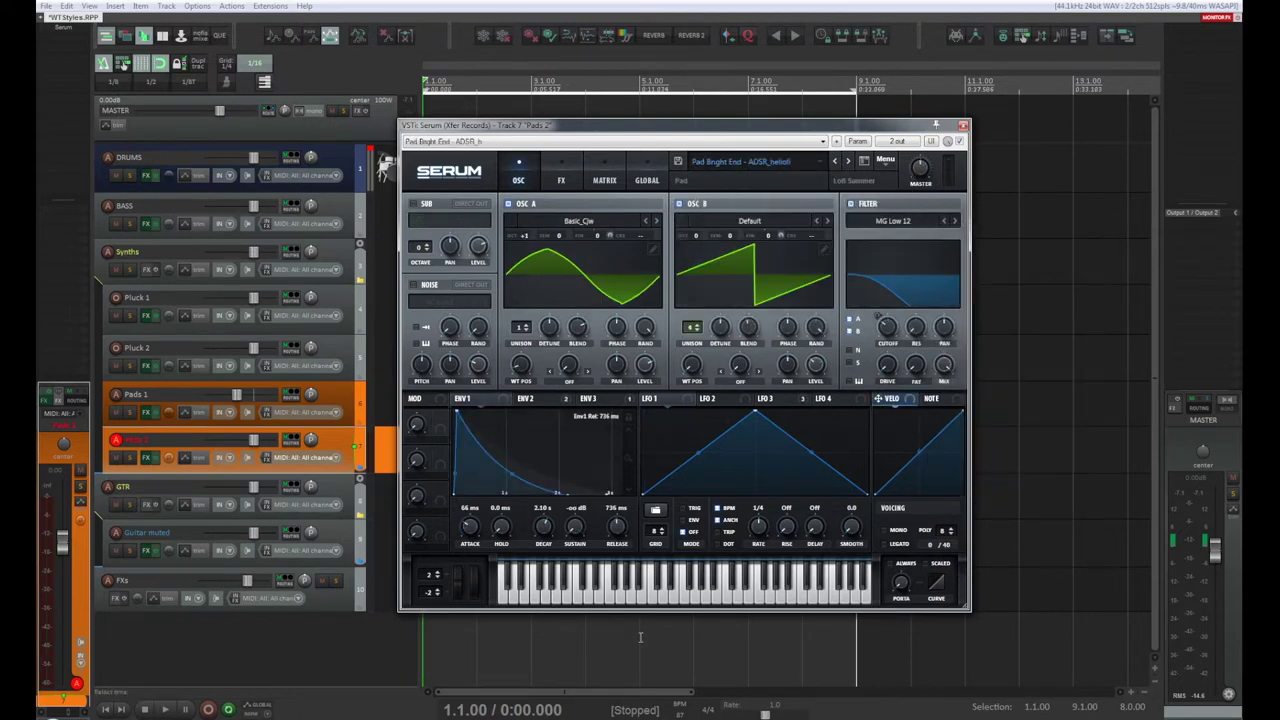
# Step: Play the Pads 1 and Pads 2 tracks together to hear their combined sound, and close the Pads 2 Serum window
pyautogui.press('space')
pyautogui.press('space')
pyautogui.press('space')
pyautogui.moveTo(500, 126); pyautogui.dragTo(786, 142)
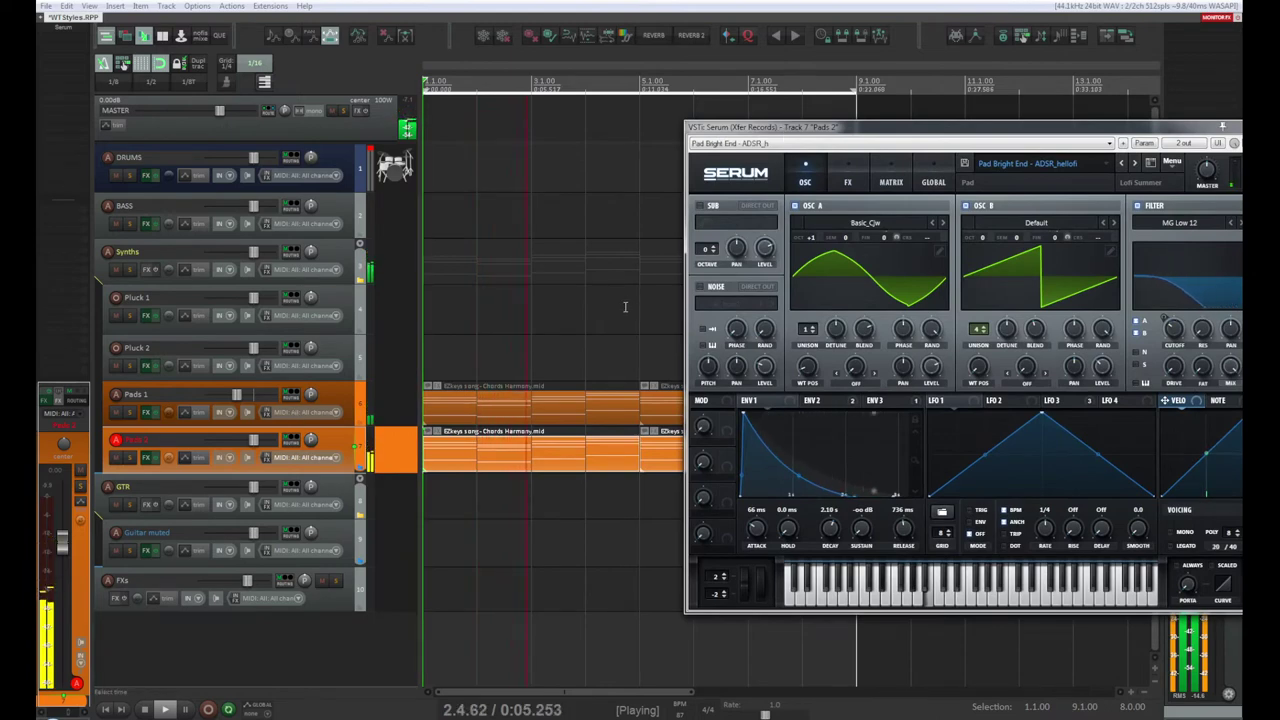
pyautogui.click(345, 402)
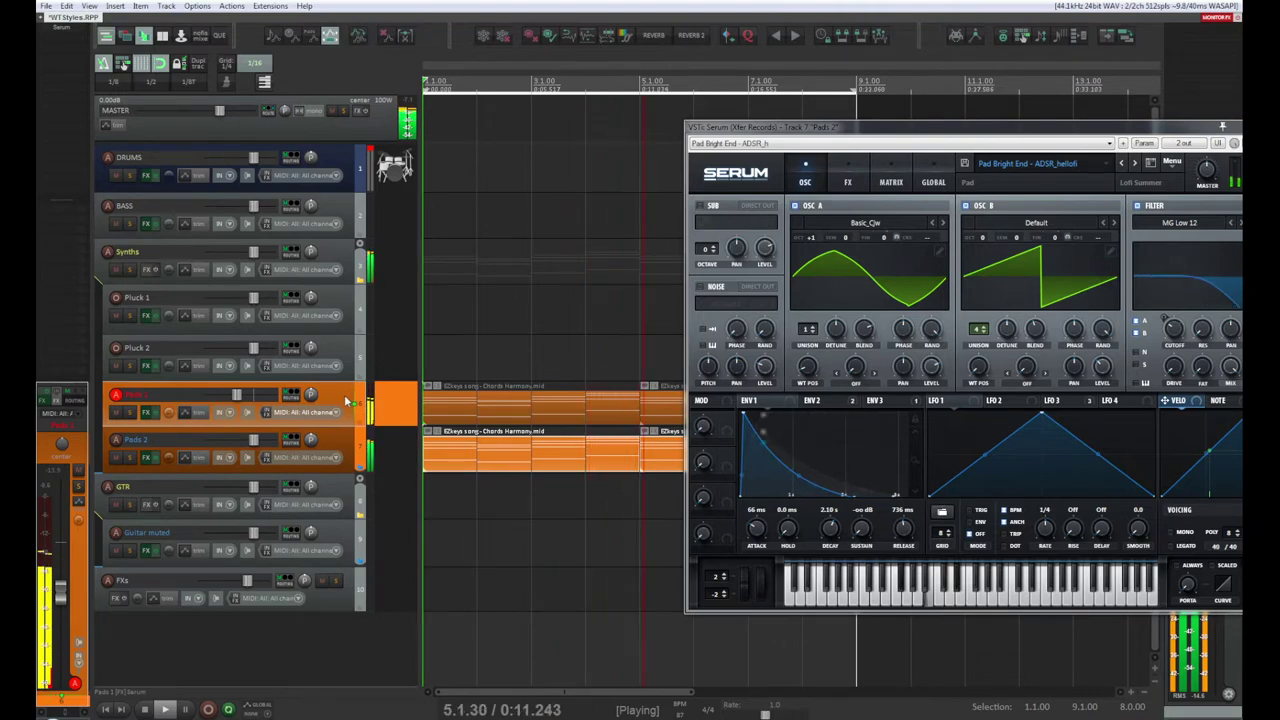
pyautogui.click(343, 443)
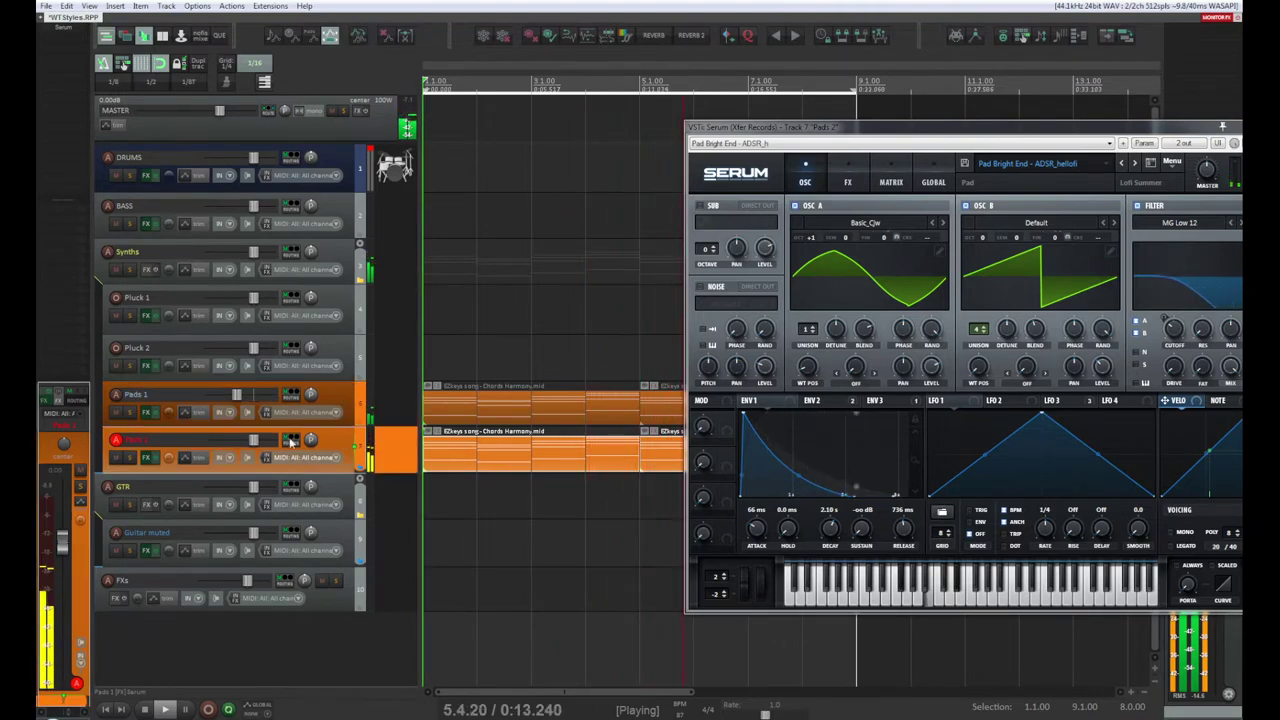
pyautogui.moveTo(1010, 137); pyautogui.dragTo(698, 133)
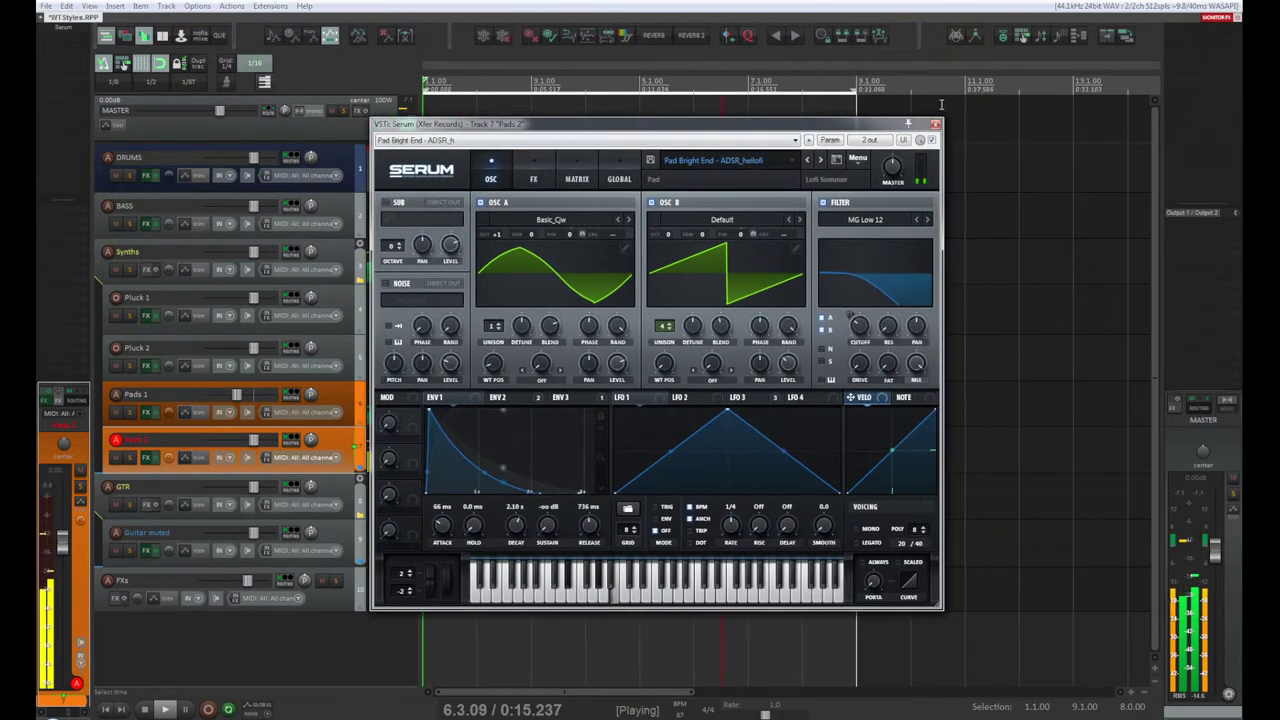
pyautogui.click(935, 125)
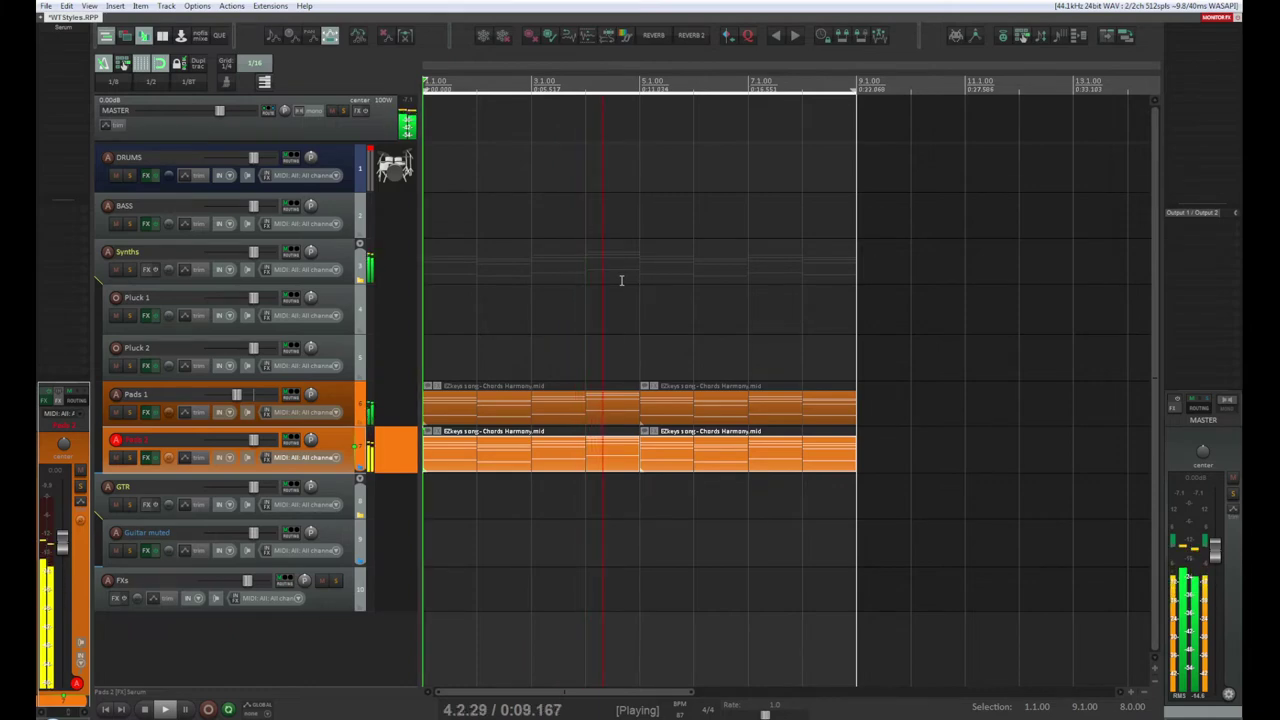
pyautogui.press('space')
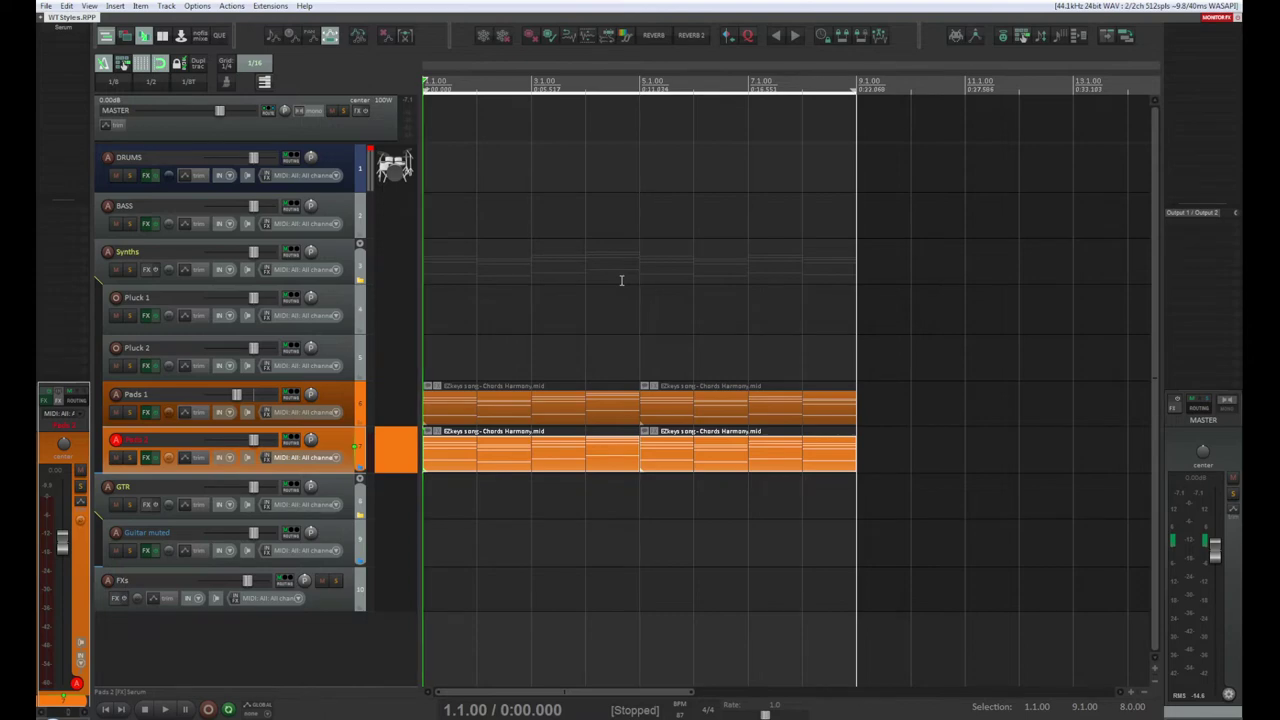
# Step: Arm the Pluck 1 track for recording and audition its sound over repeated playback of the pads
pyautogui.click(336, 303)
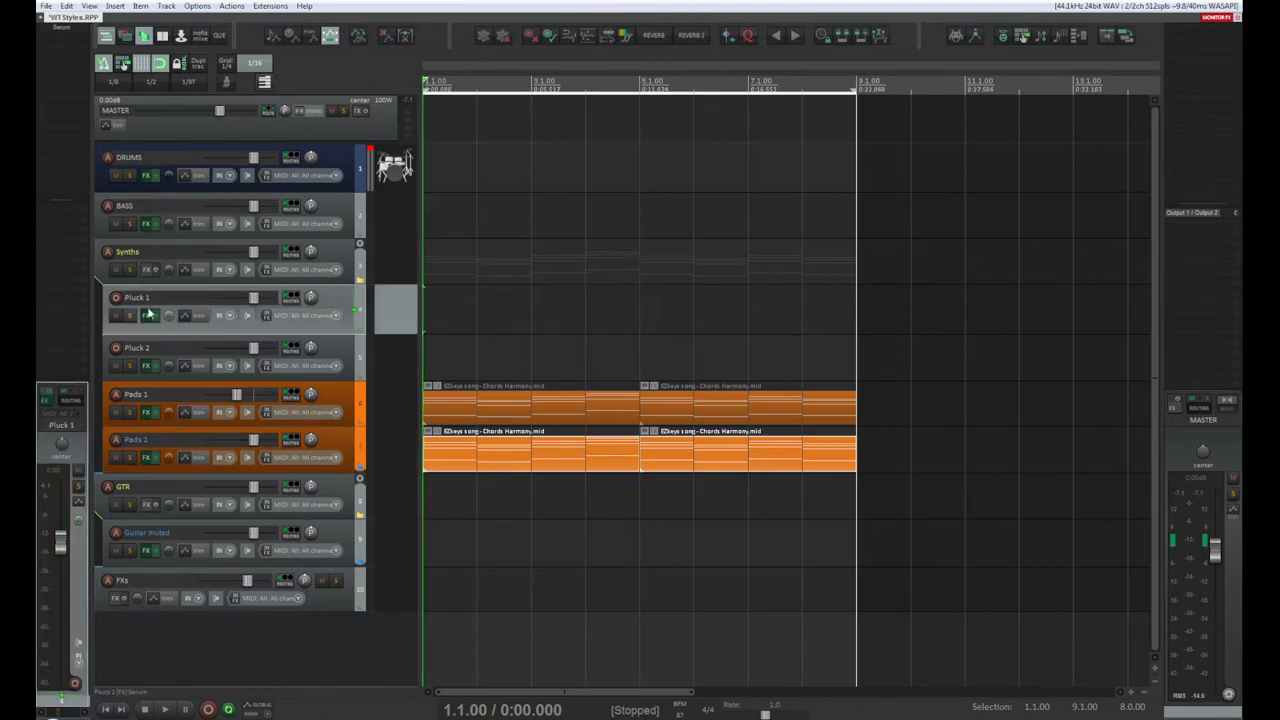
pyautogui.click(116, 299)
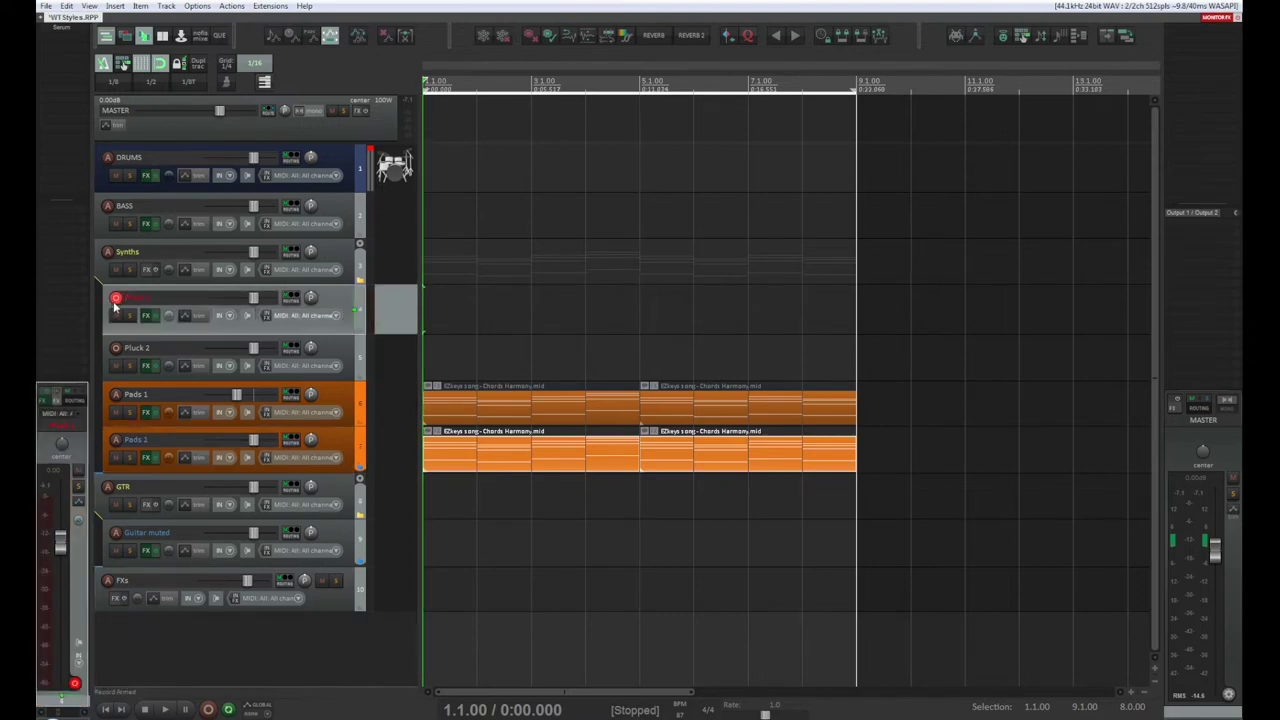
pyautogui.press('space')
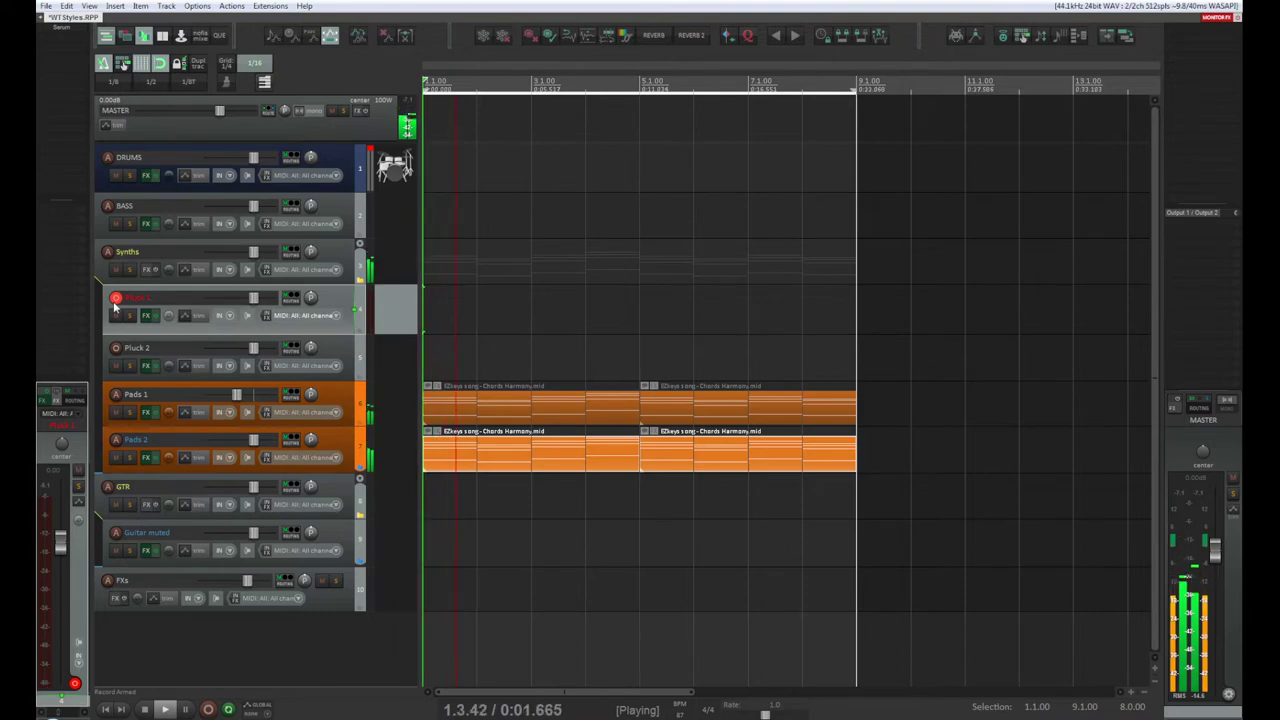
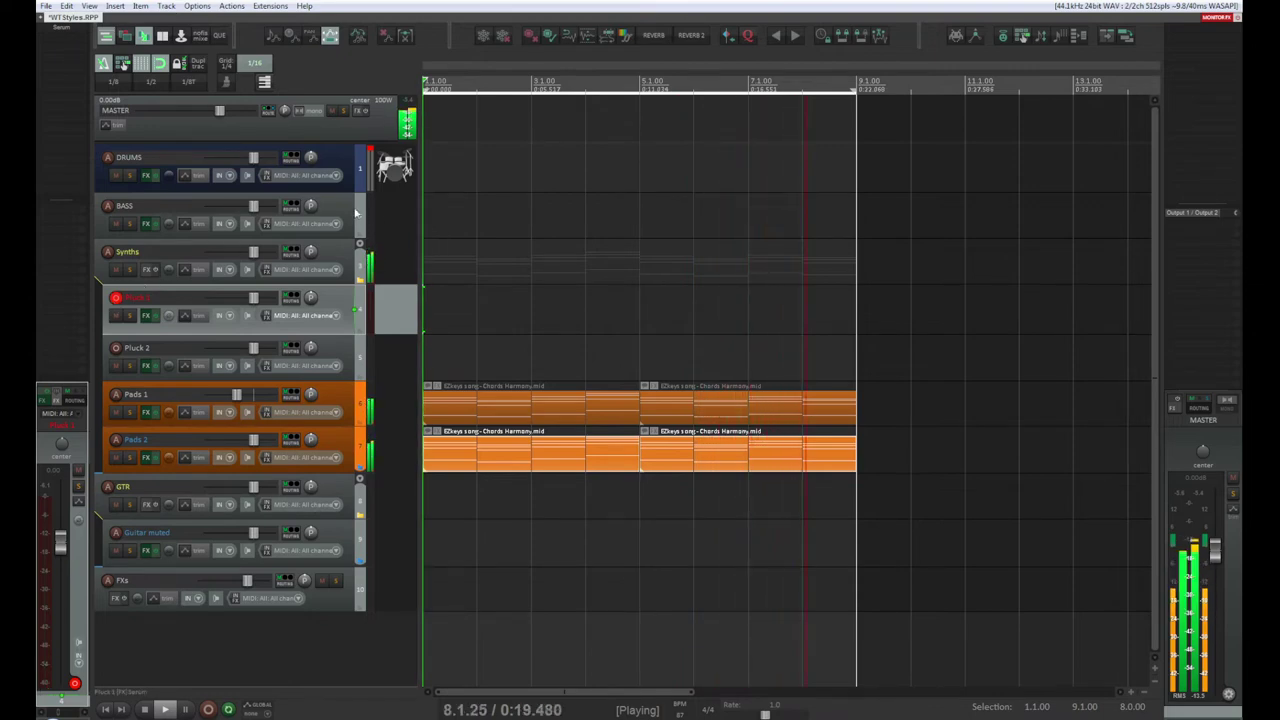
pyautogui.press('space')
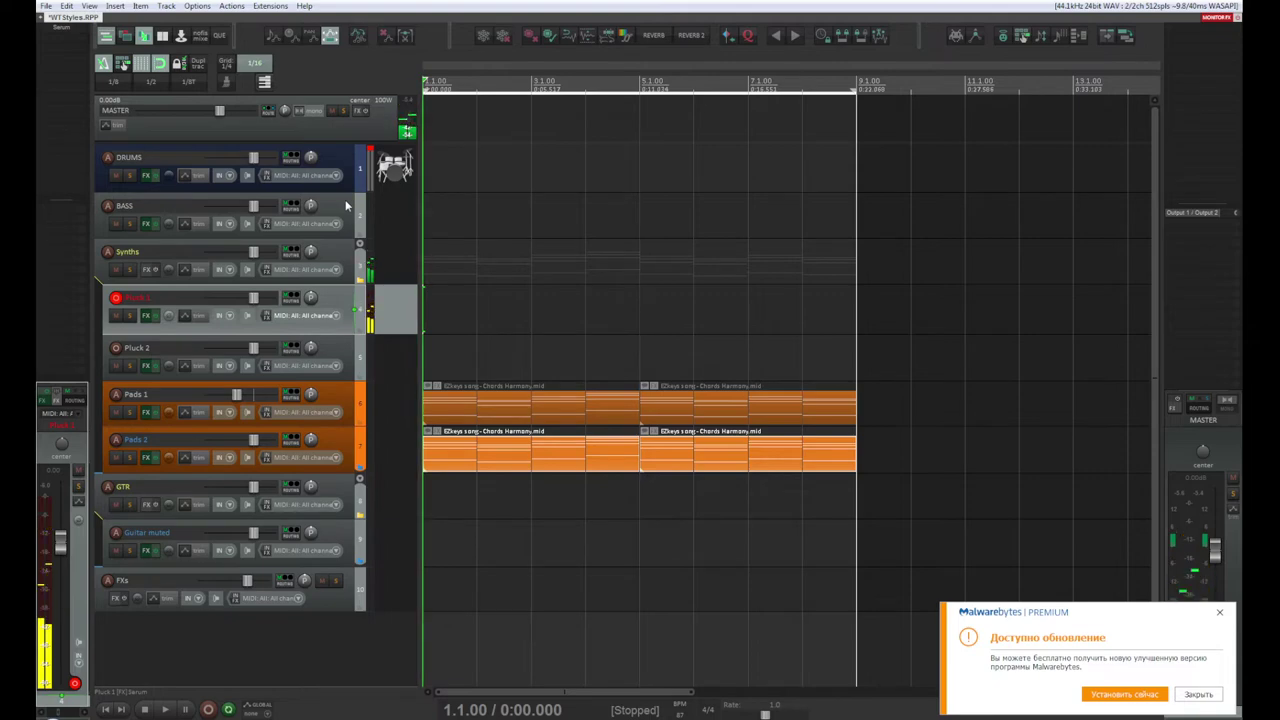
pyautogui.press('space')
pyautogui.press('space')
pyautogui.press('space')
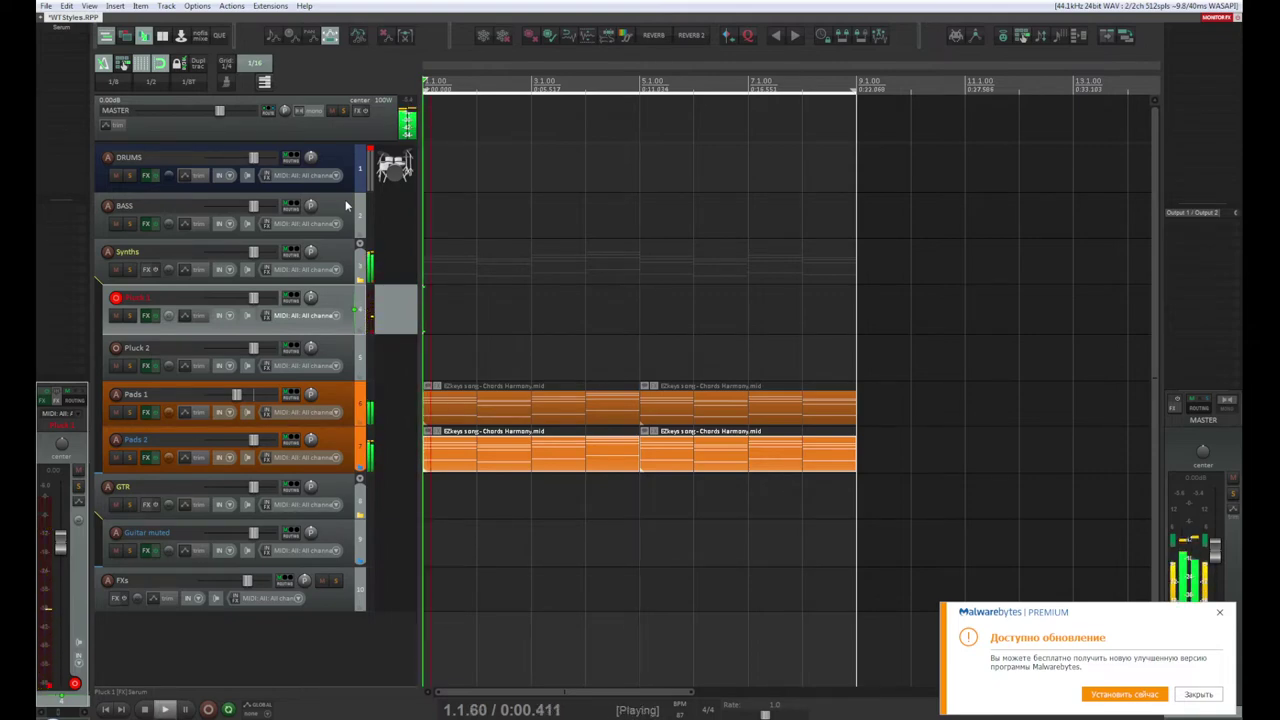
pyautogui.press('space')
pyautogui.press('space')
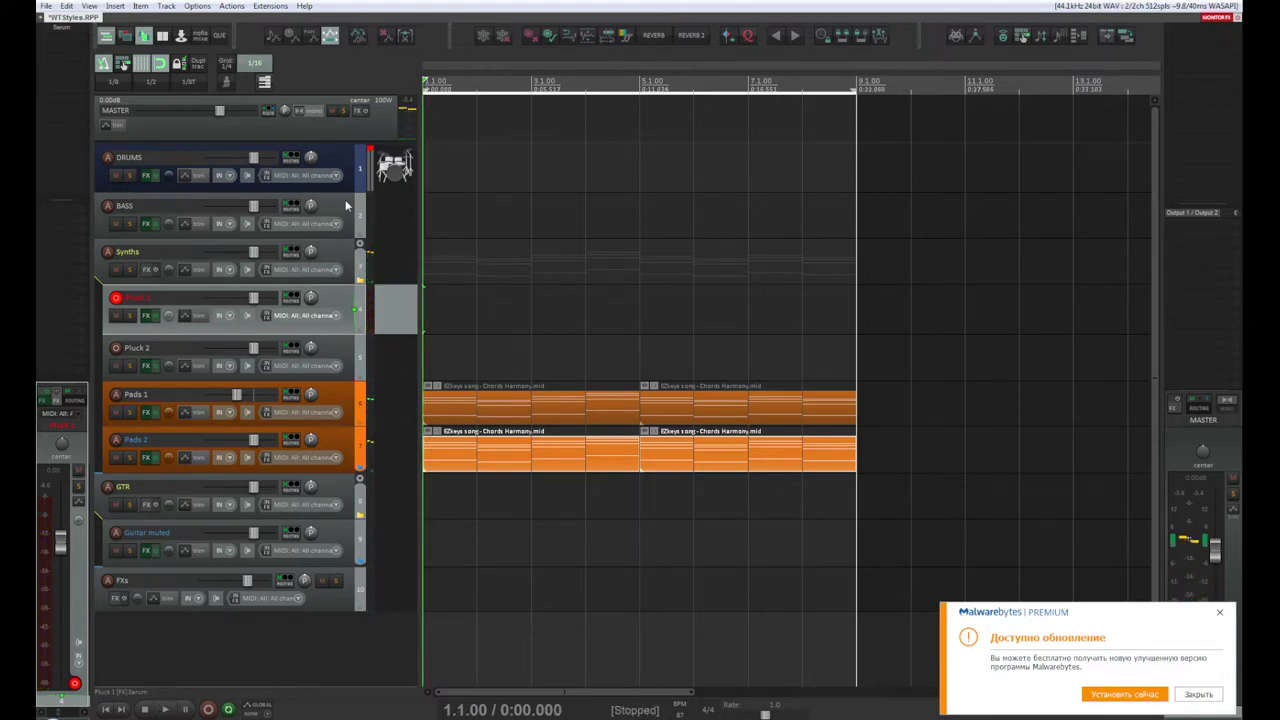
pyautogui.press('space')
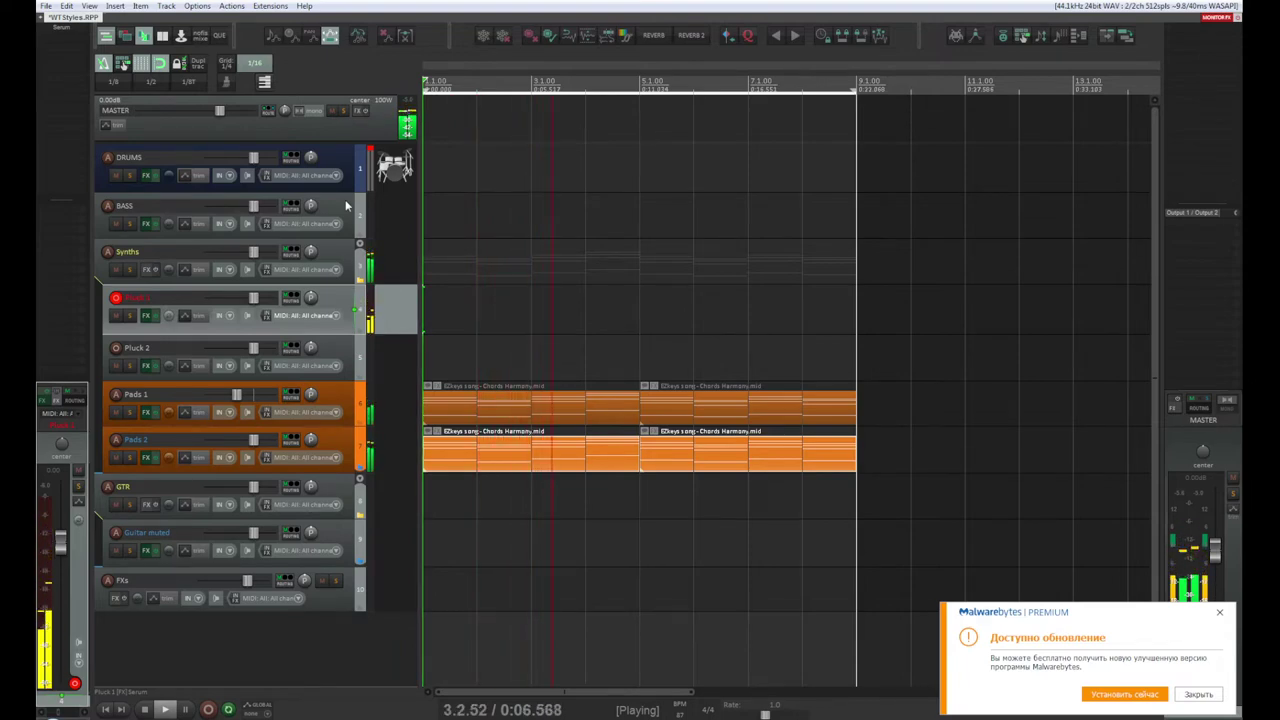
pyautogui.press('space')
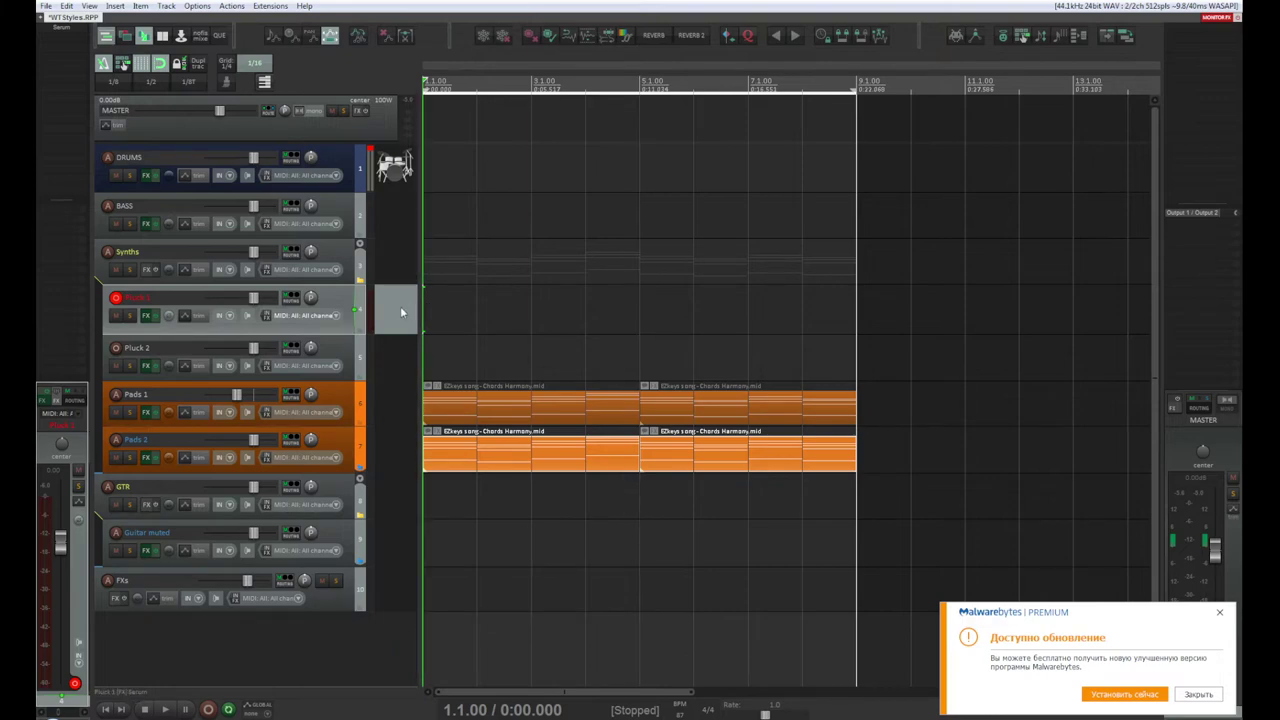
# Step: Insert a new MIDI item on the Pluck 1 track and shorten it to end at bar 5
pyautogui.click(115, 6)
pyautogui.moveTo(140, 6)
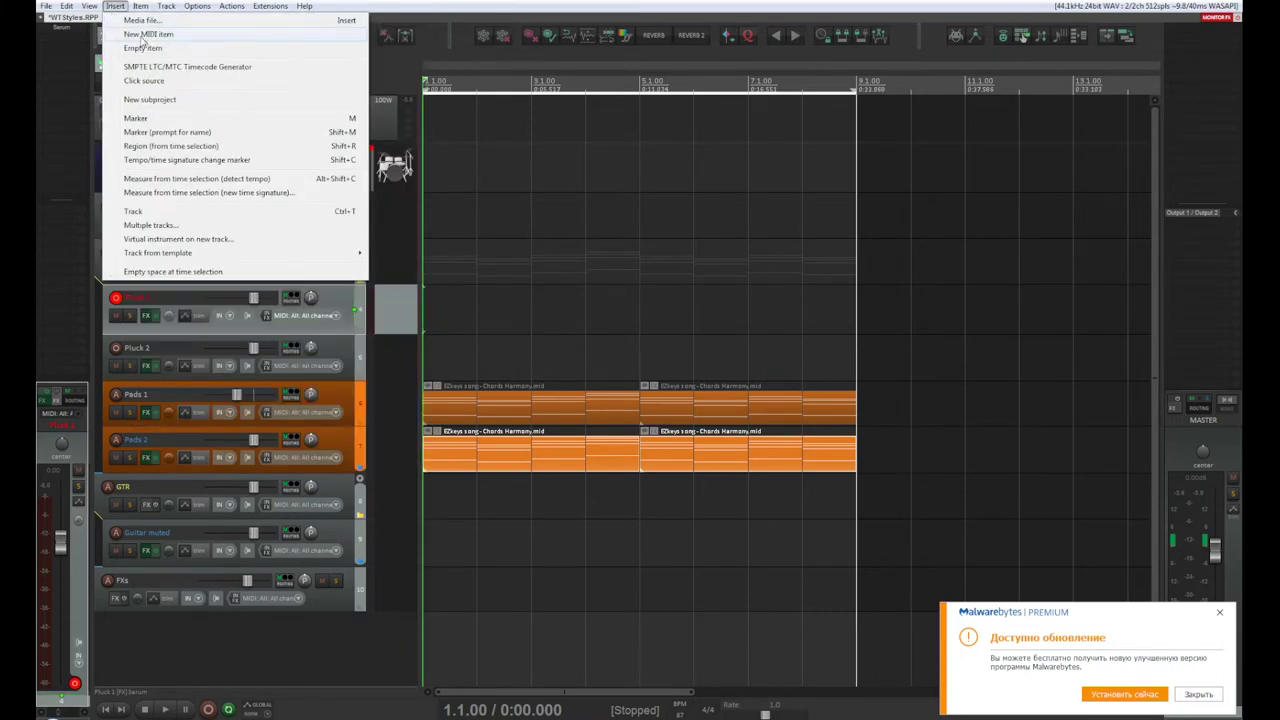
pyautogui.click(182, 36)
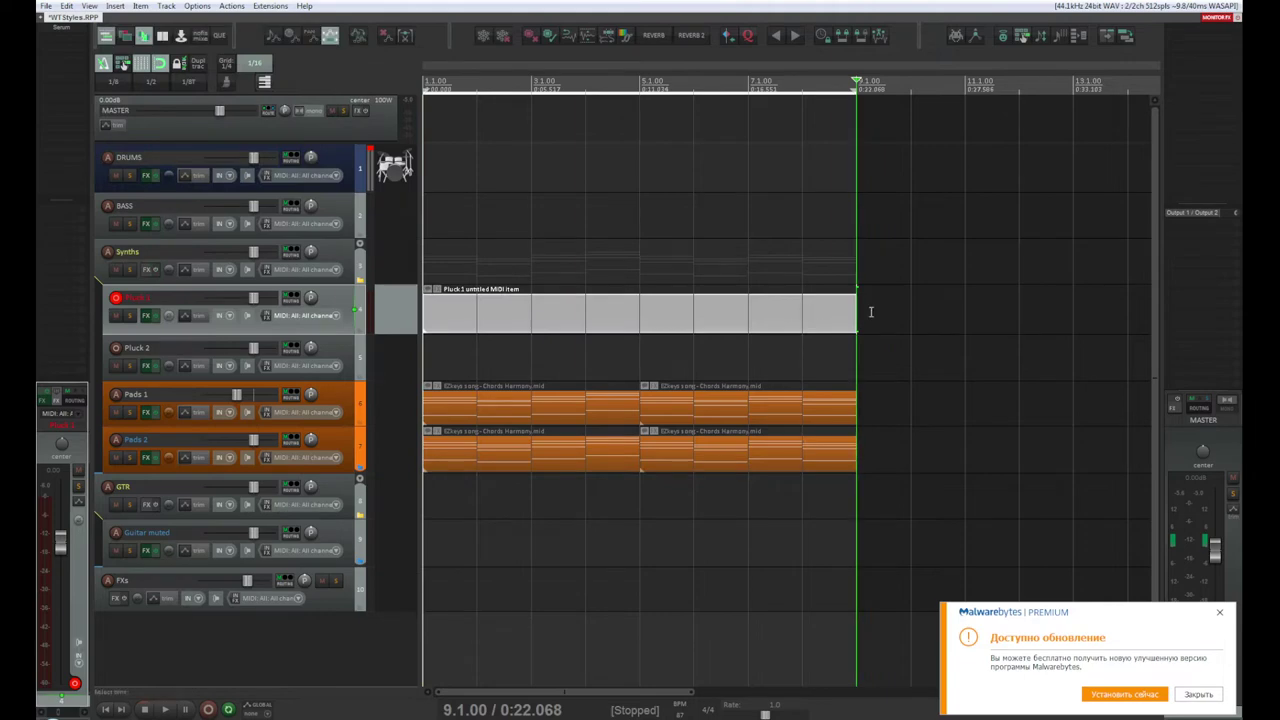
pyautogui.moveTo(851, 312); pyautogui.dragTo(639, 318)
# Step: Open the Pluck 1 item in the MIDI editor and return the edit cursor to the start of bar 1
pyautogui.click(548, 318)
pyautogui.doubleClick(548, 318)
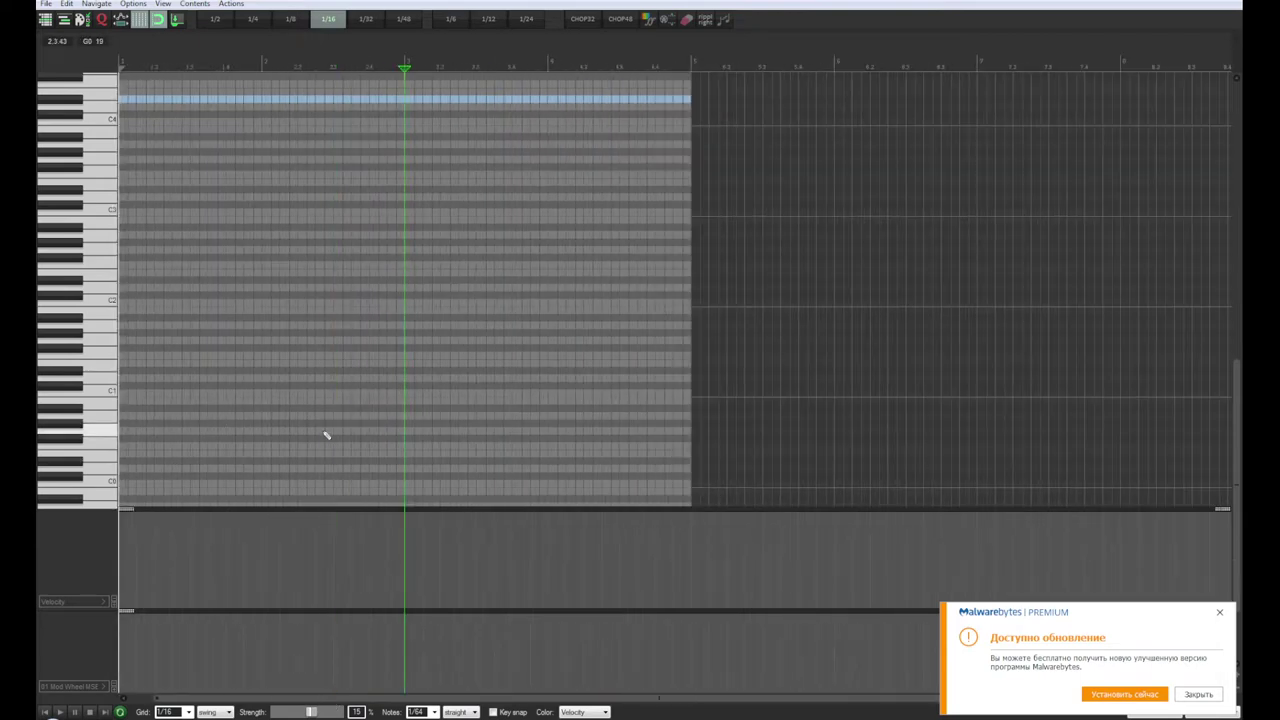
pyautogui.moveTo(1237, 490); pyautogui.dragTo(1237, 365)
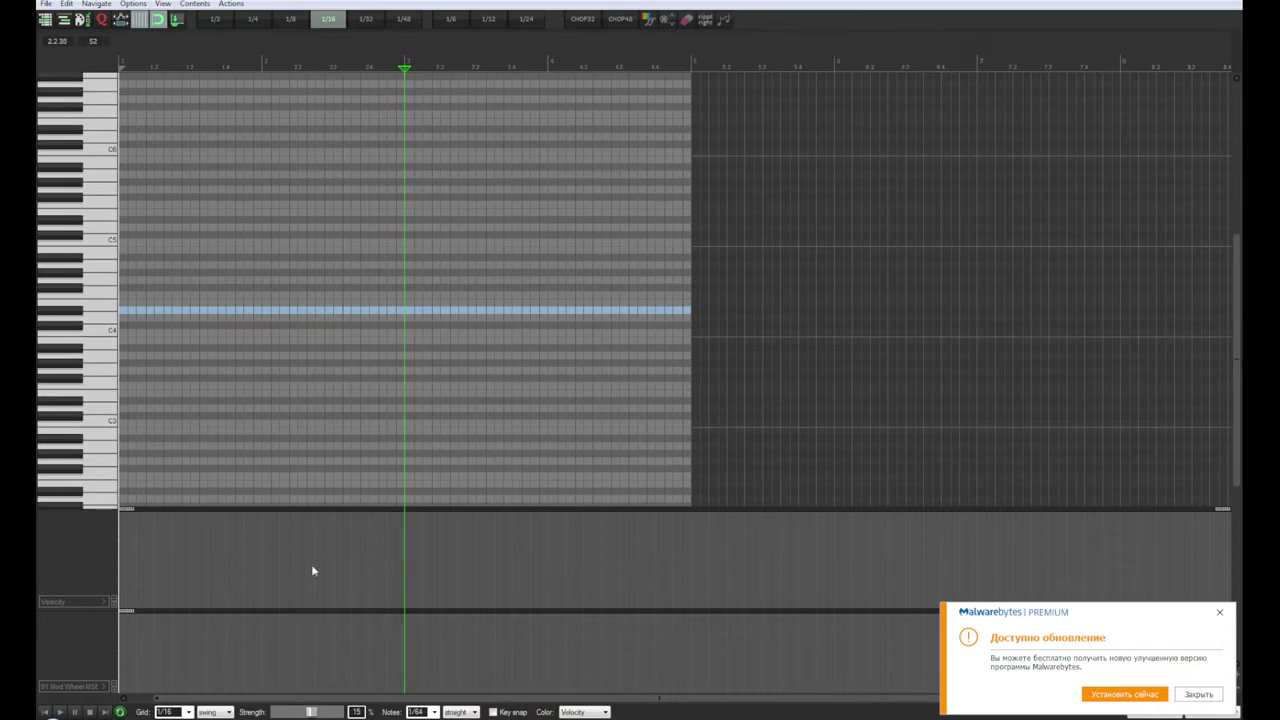
pyautogui.hscroll(-1, 245, 704)
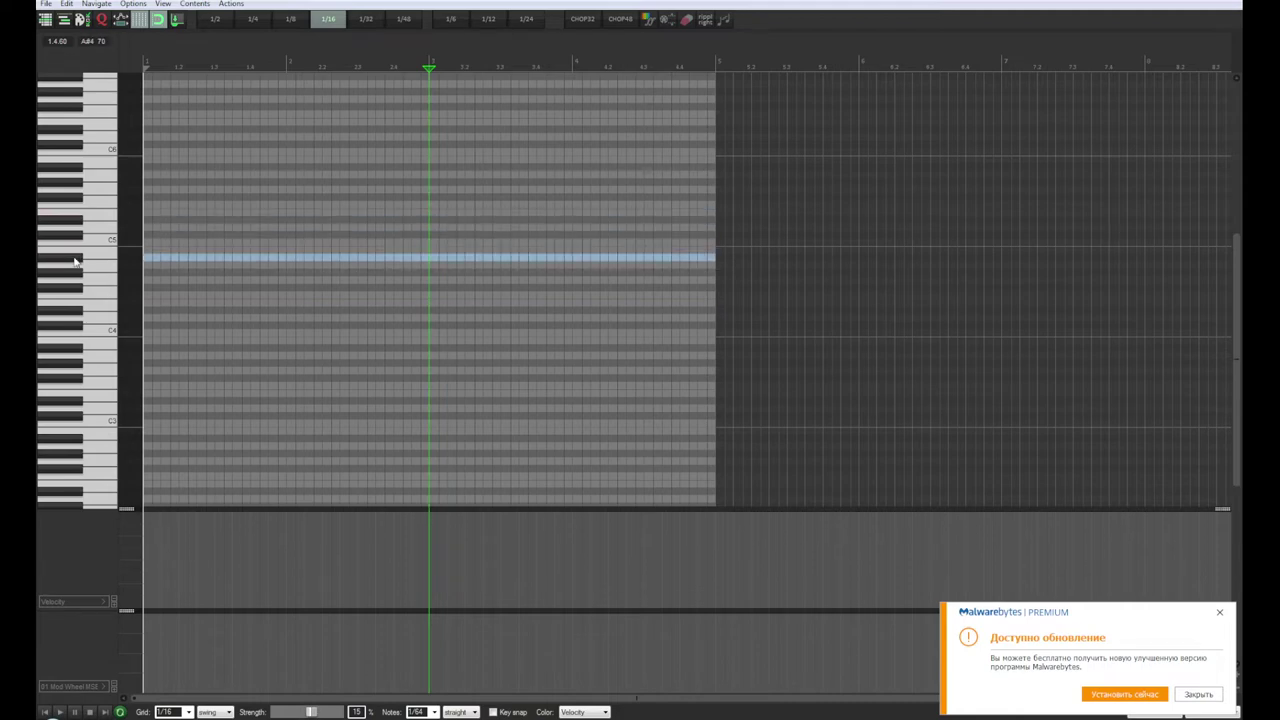
pyautogui.click(46, 709)
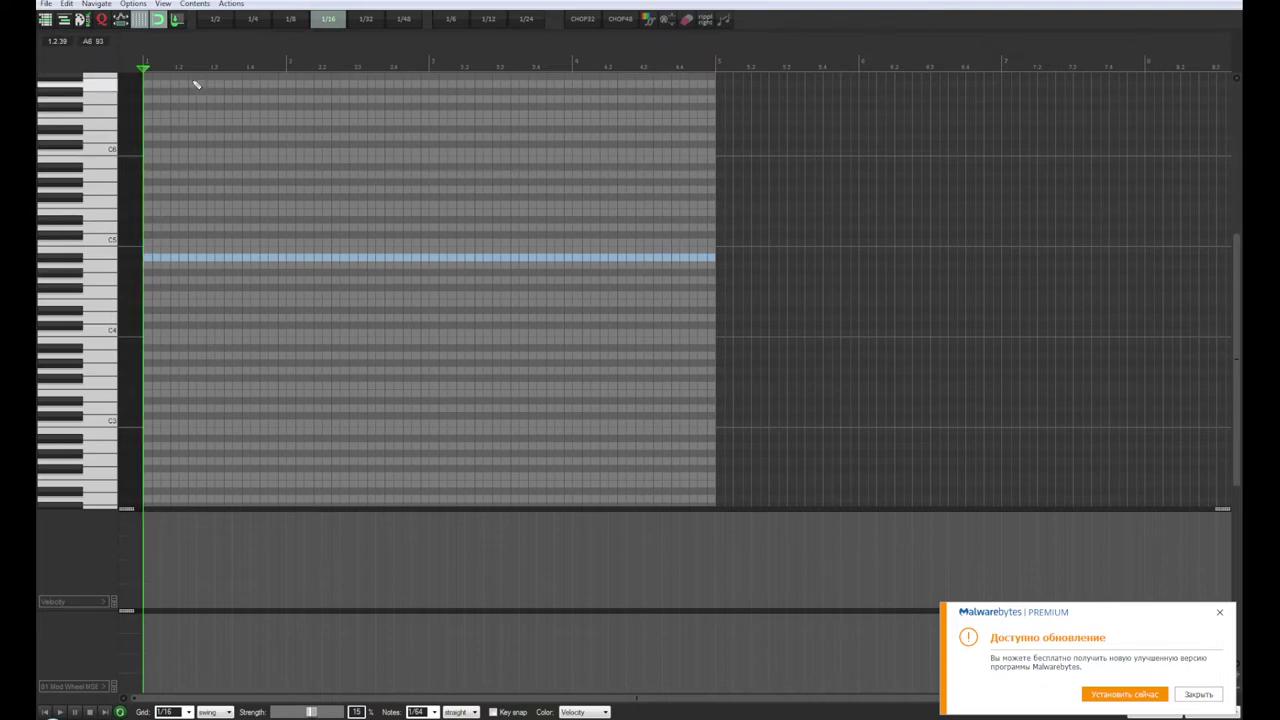
# Step: Set both the MIDI editor grid and the length of new notes to 1/16
pyautogui.click(290, 19)
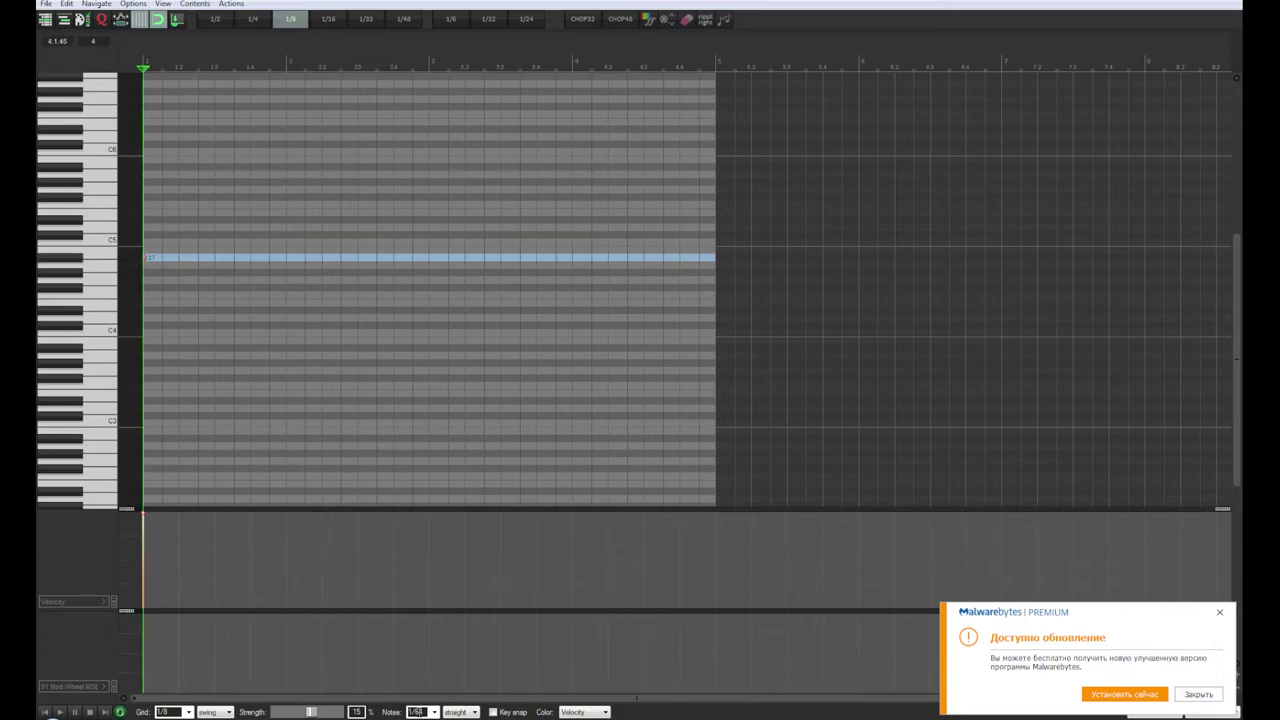
pyautogui.click(434, 712)
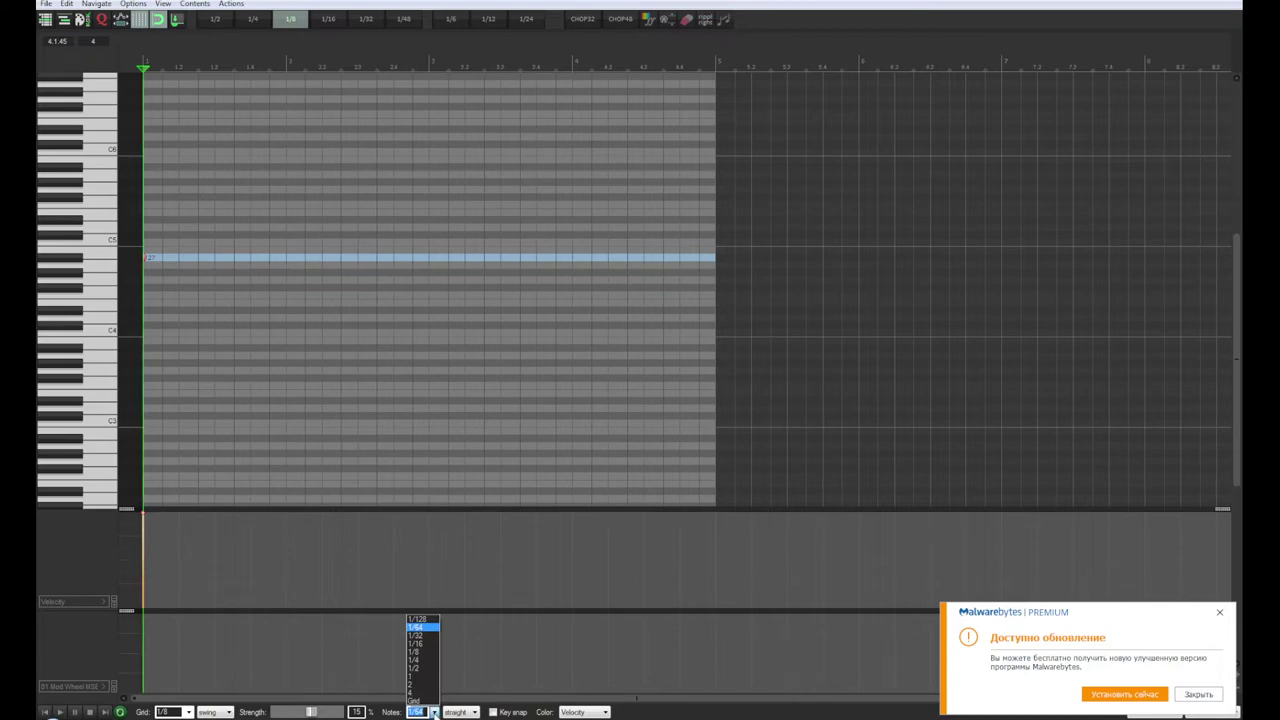
pyautogui.click(416, 627)
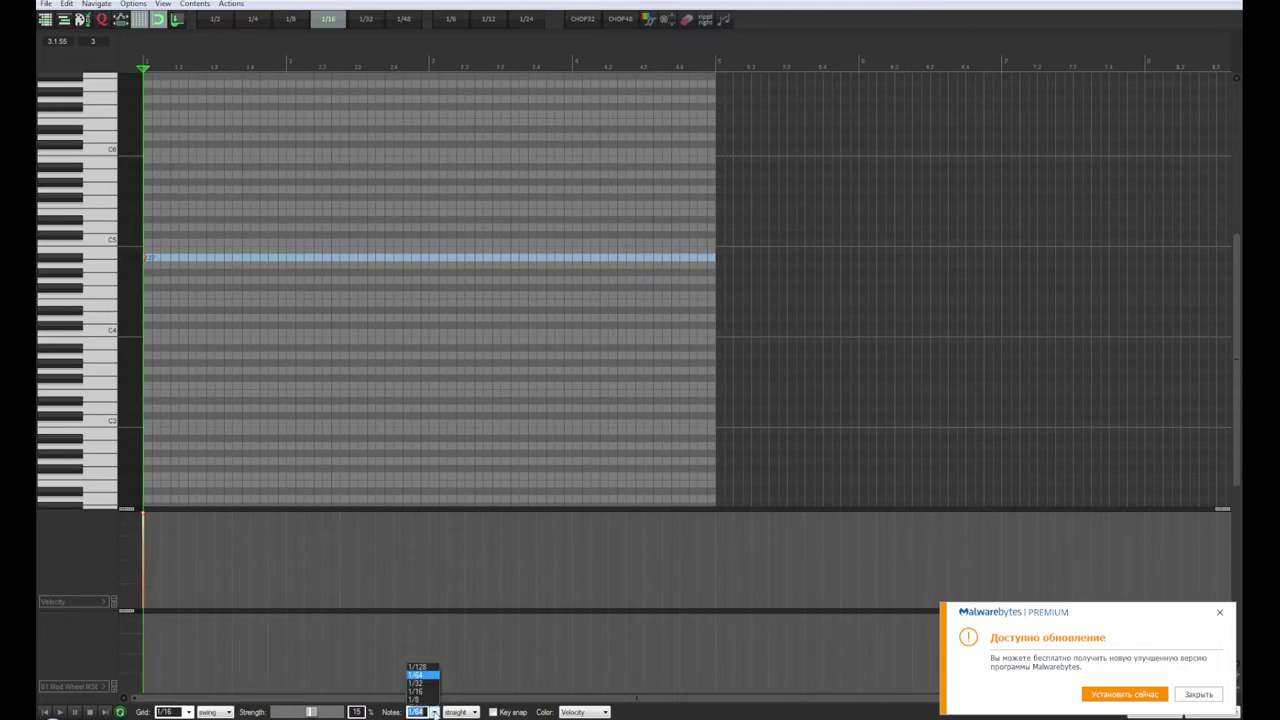
pyautogui.click(430, 644)
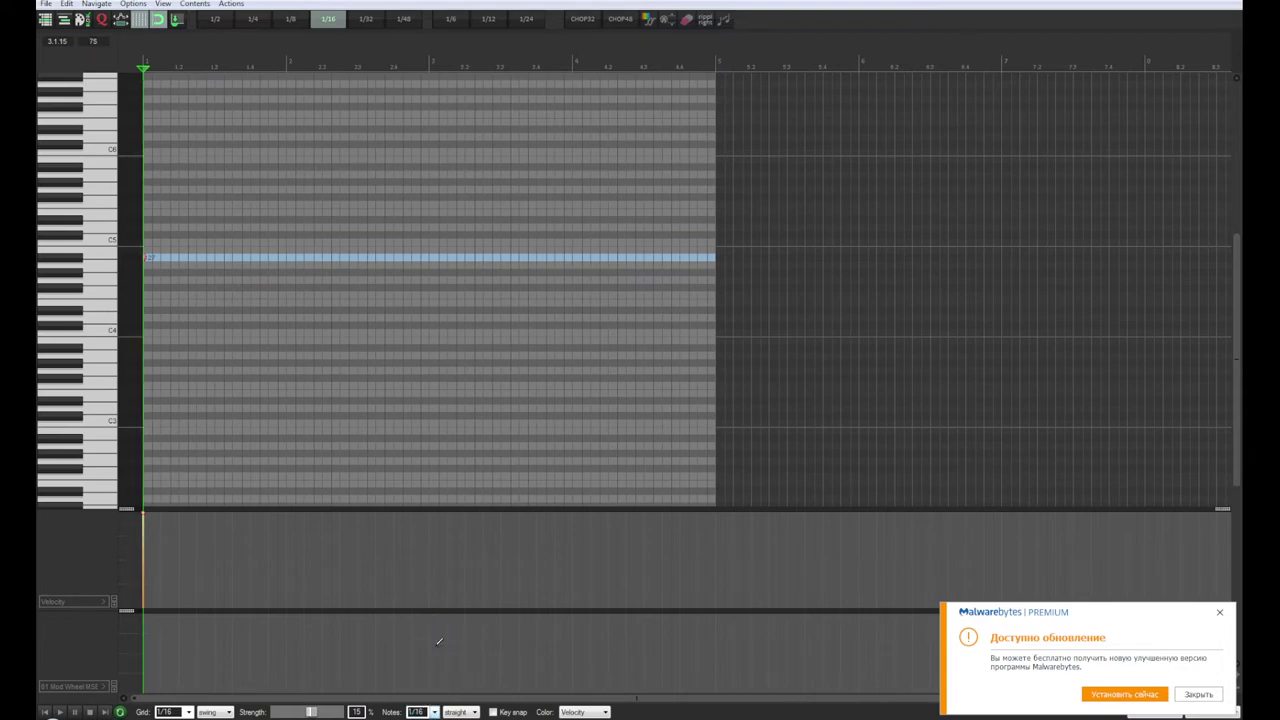
# Step: Add 1/16 notes A#4 at the start of bar 1 and C#5 on its second beat, checking their timing in playback
pyautogui.click(148, 258)
pyautogui.click(177, 236)
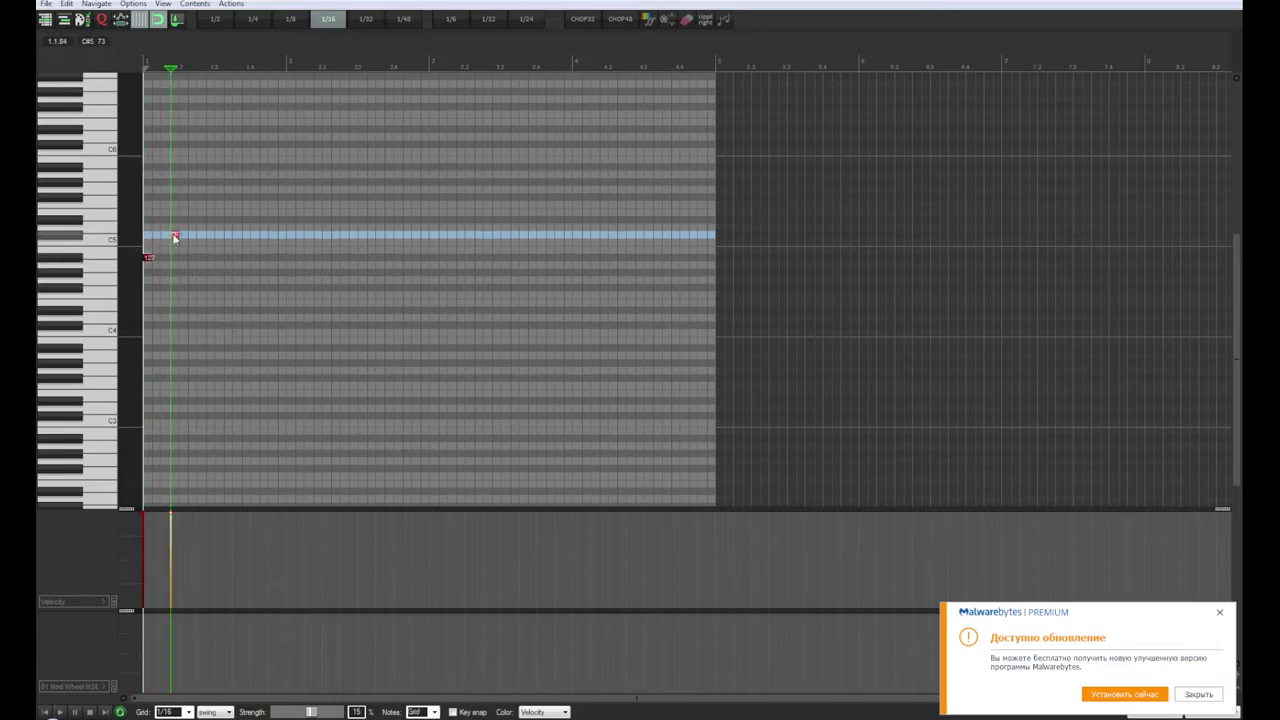
pyautogui.click(44, 711)
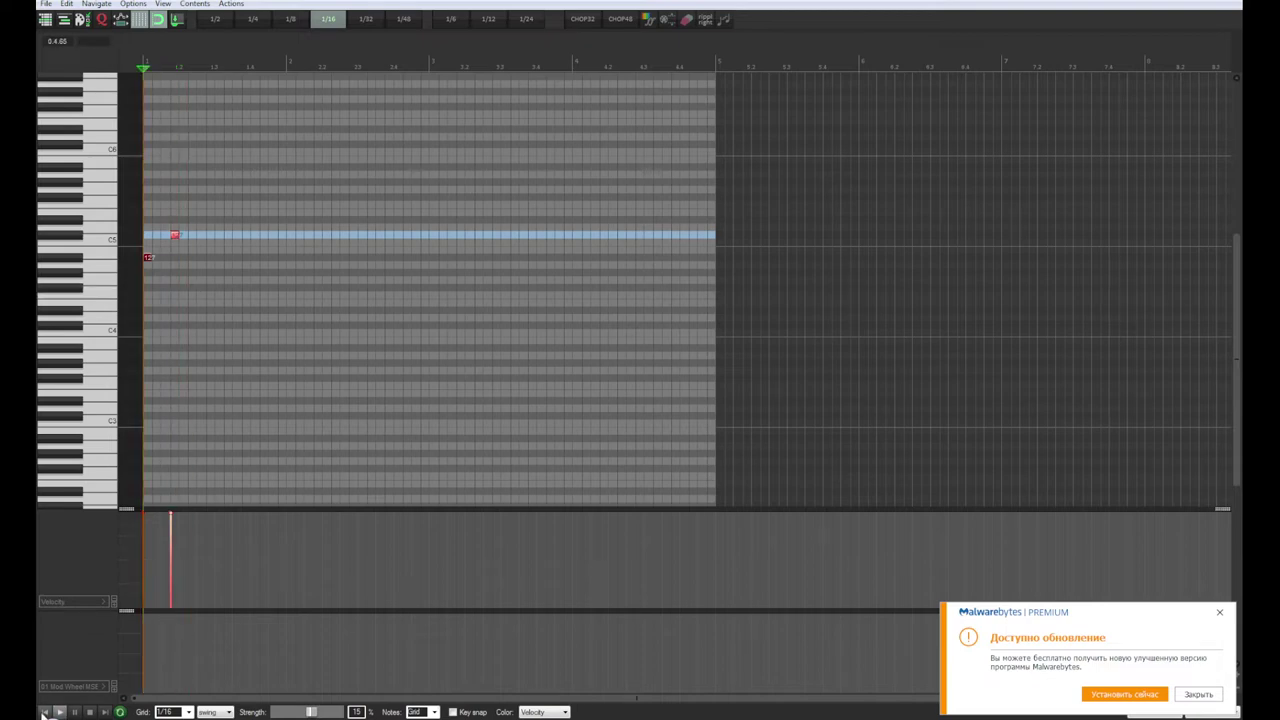
pyautogui.press('space')
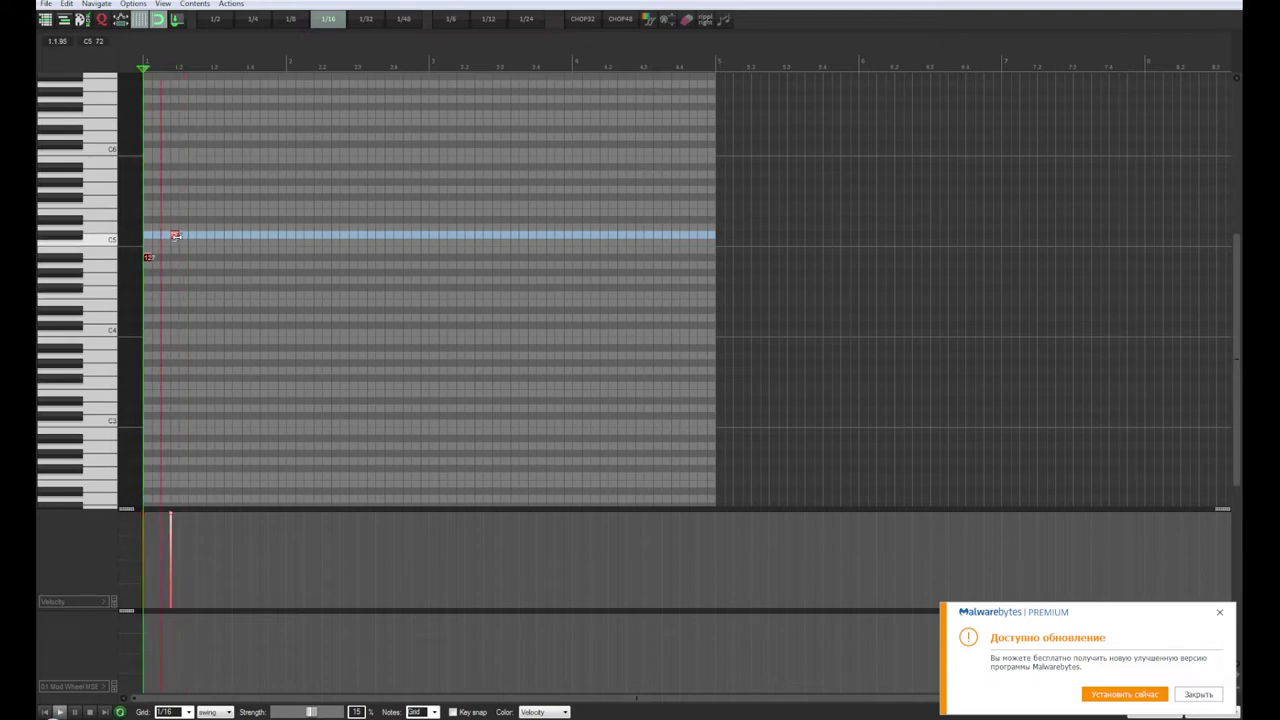
pyautogui.moveTo(184, 237); pyautogui.dragTo(193, 237)
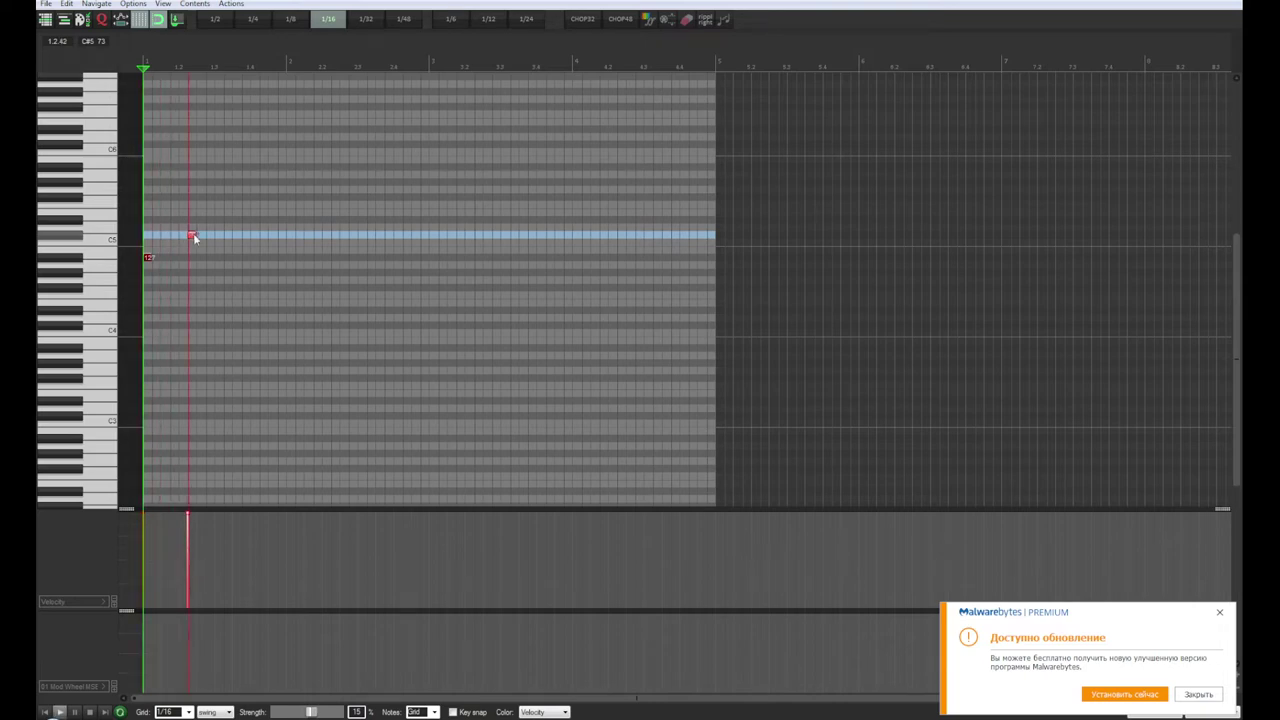
pyautogui.moveTo(195, 238); pyautogui.dragTo(186, 235)
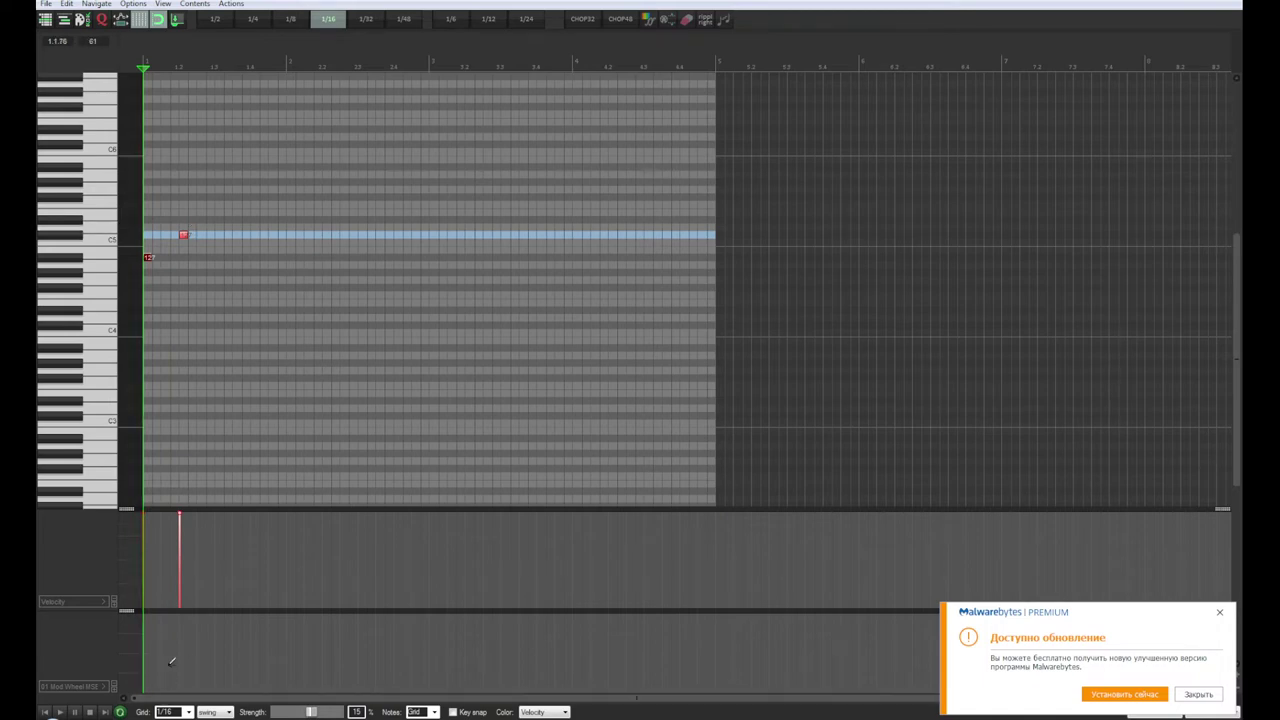
# Step: Add a D#5 note right after the C#5 and two consecutive F#5 notes around beat 3 of bar 1, playing the phrase from the start
pyautogui.click(191, 221)
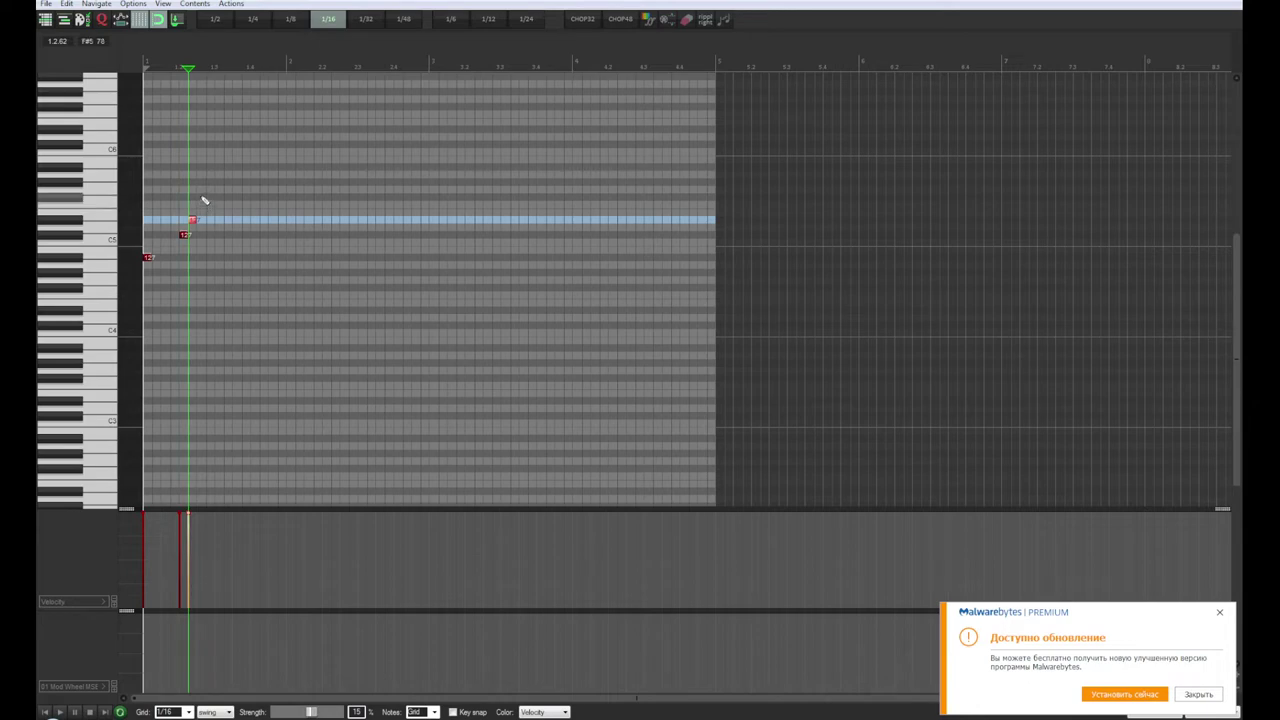
pyautogui.press('space')
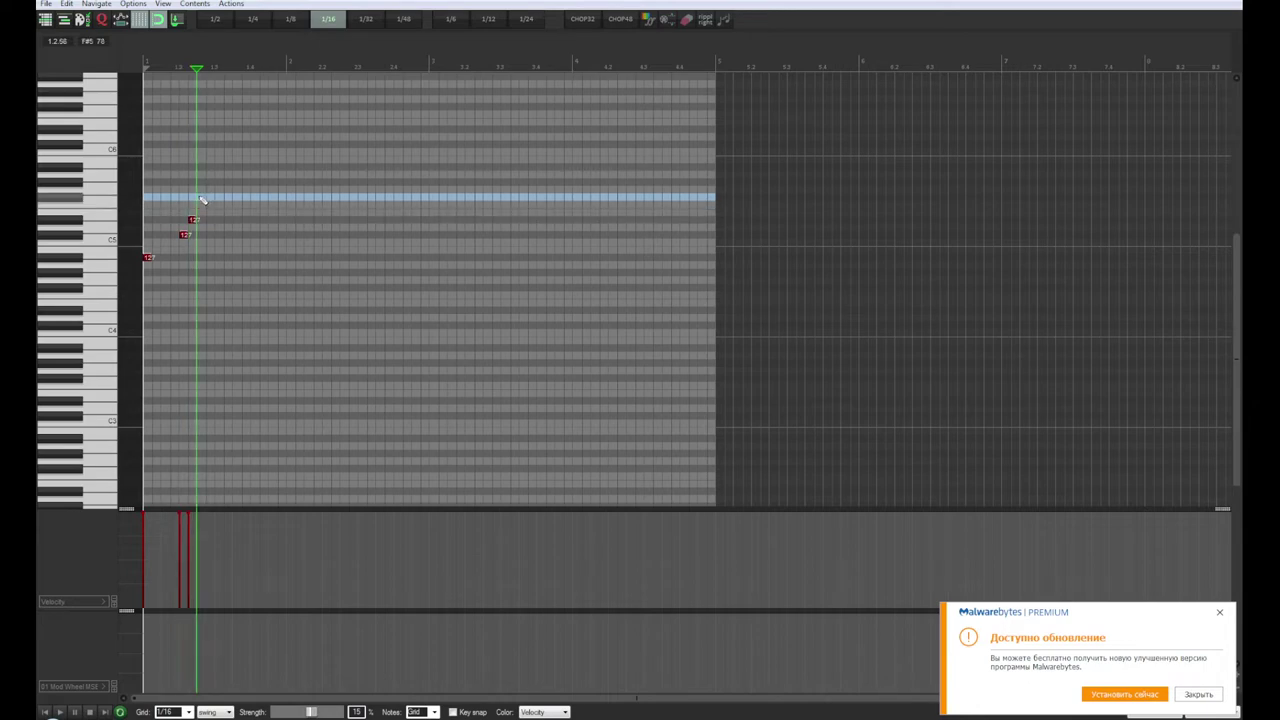
pyautogui.click(209, 199)
pyautogui.click(43, 712)
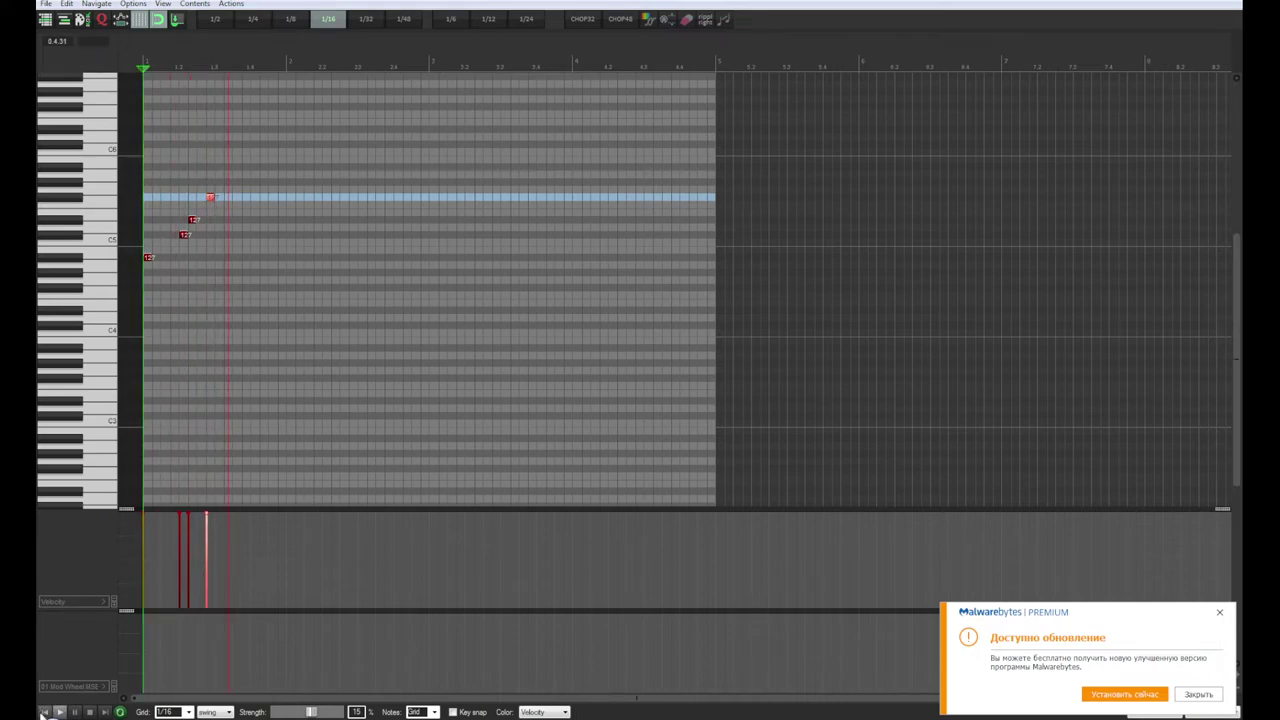
pyautogui.click(214, 197)
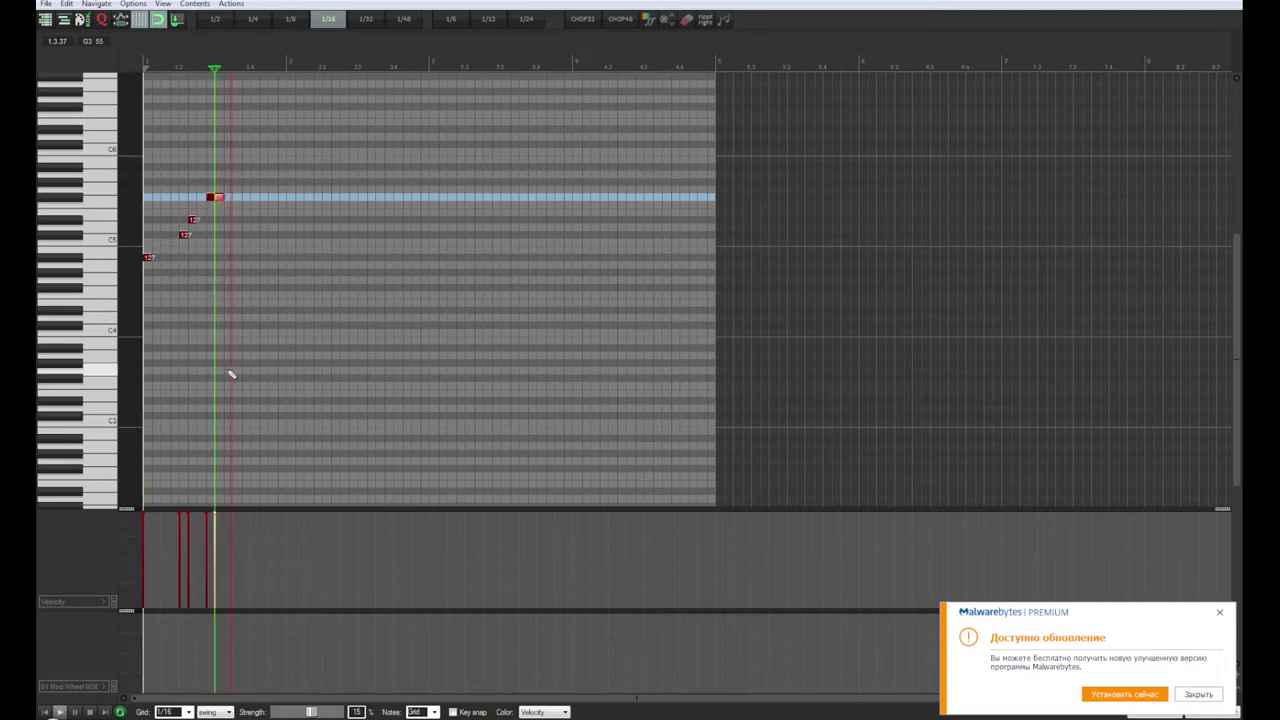
pyautogui.click(46, 713)
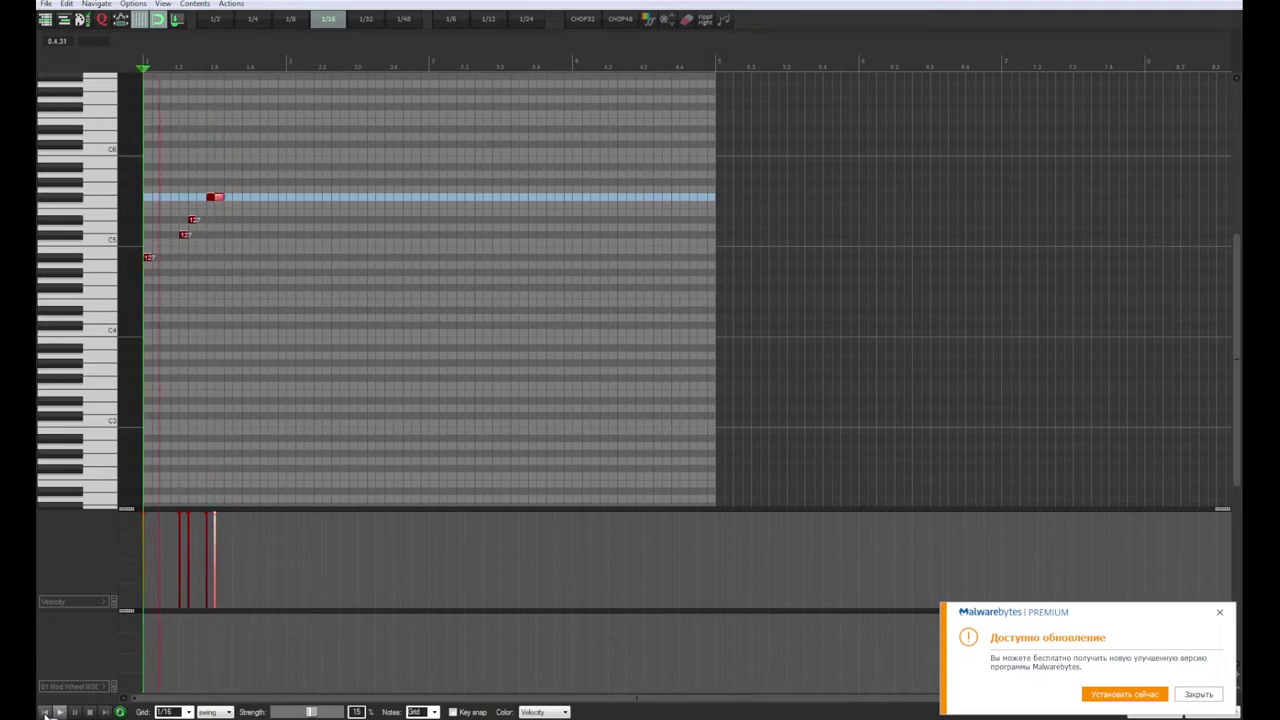
# Step: Move the second F#5 in bar 1 one 1/16 later and play the phrase from the start
pyautogui.click(46, 713)
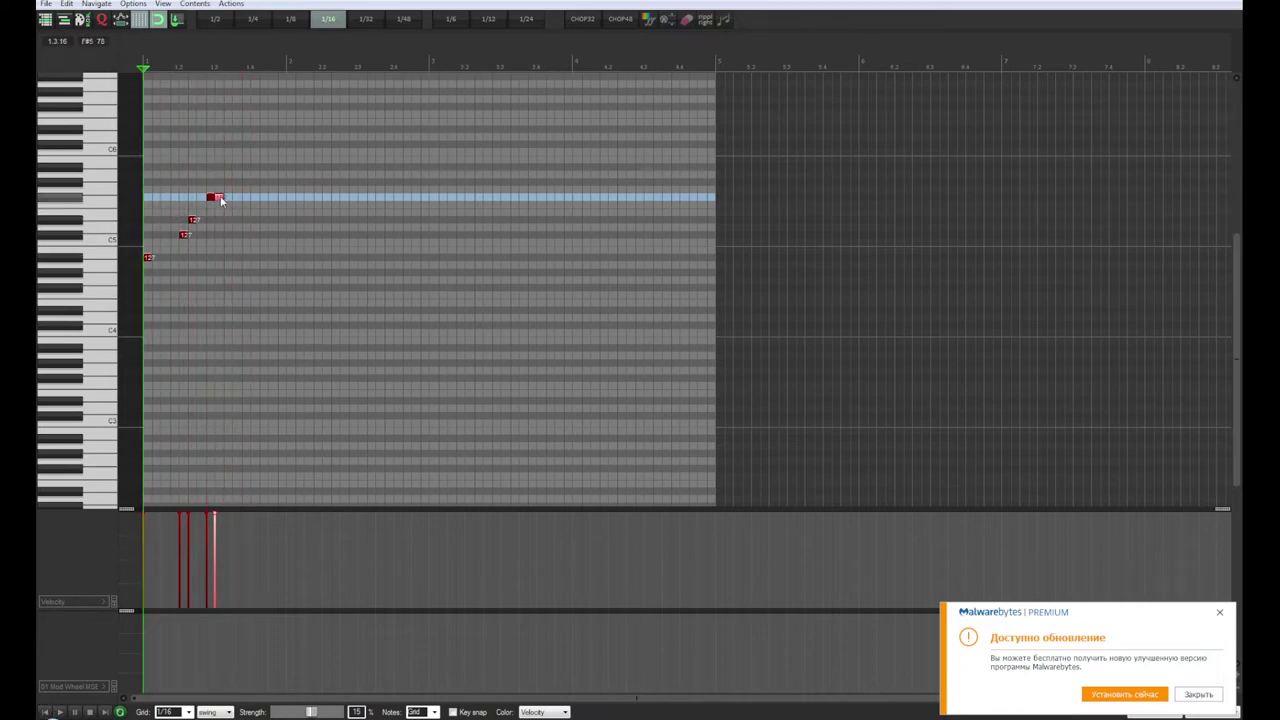
pyautogui.moveTo(221, 197); pyautogui.dragTo(228, 200)
pyautogui.press('space')
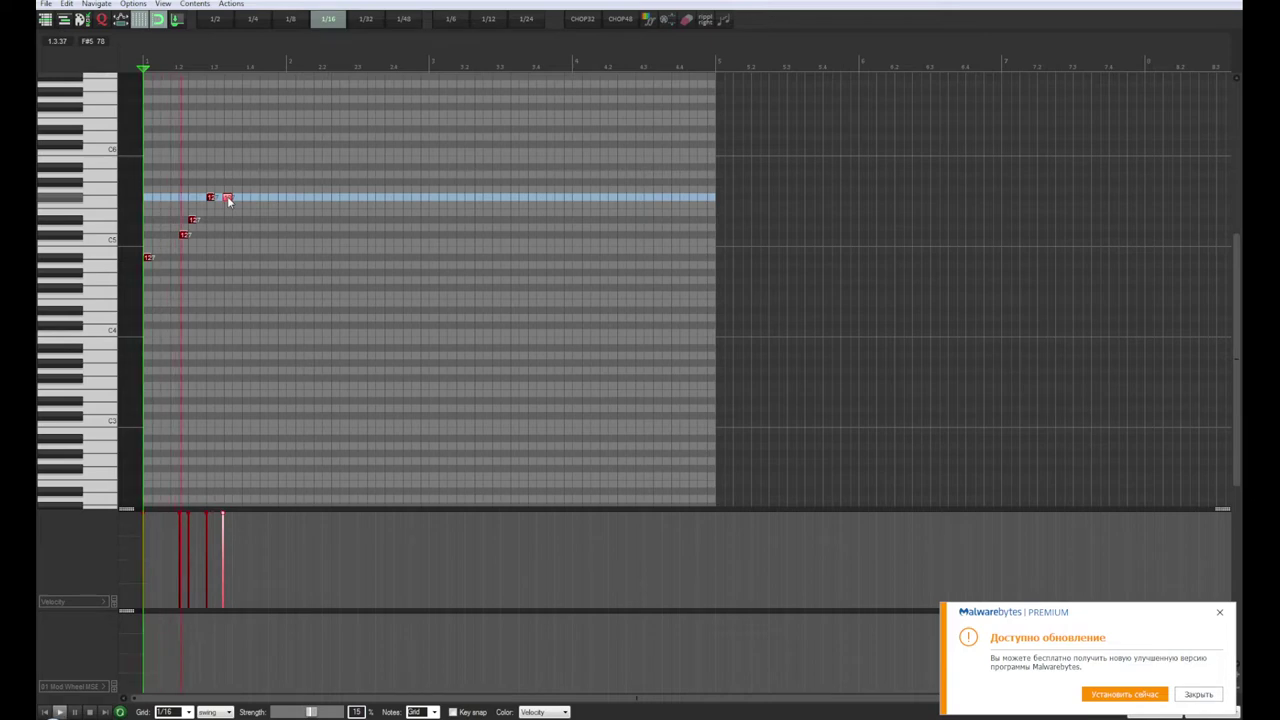
pyautogui.press('space')
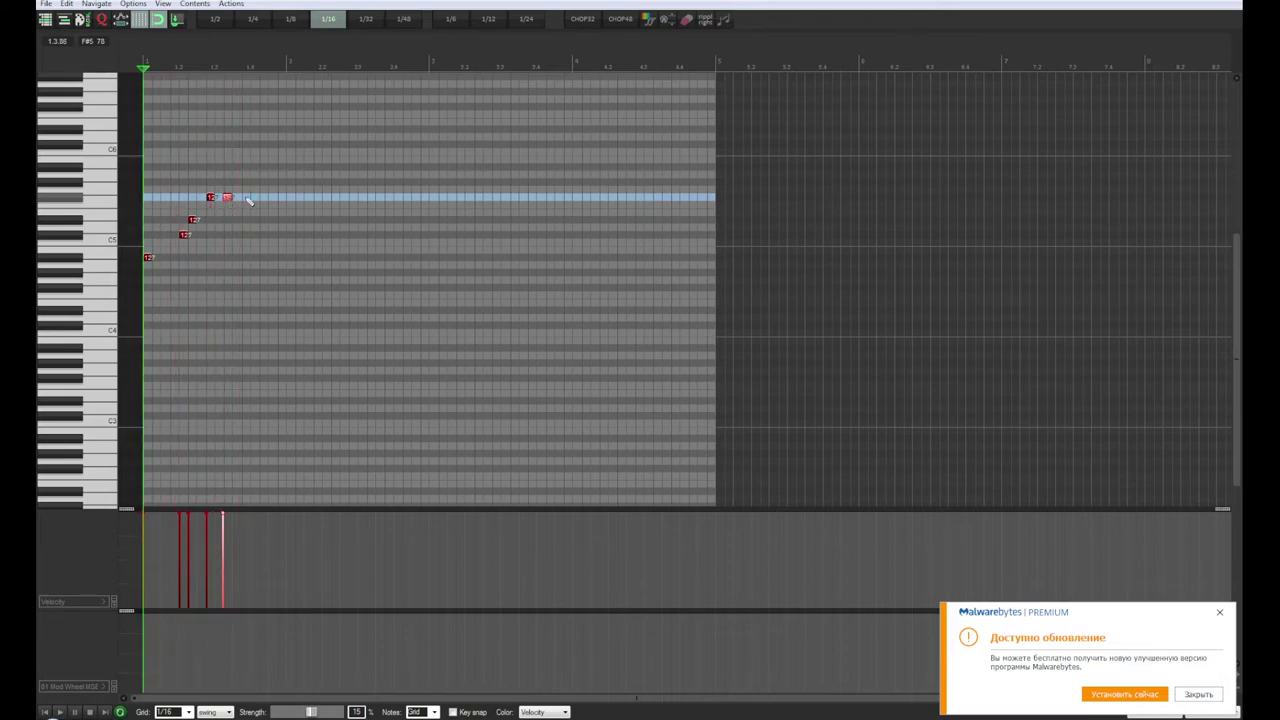
# Step: Add an F#5 just before beat 4 of bar 1, a D#5 just after that beat and a C#5 directly following it
pyautogui.click(248, 198)
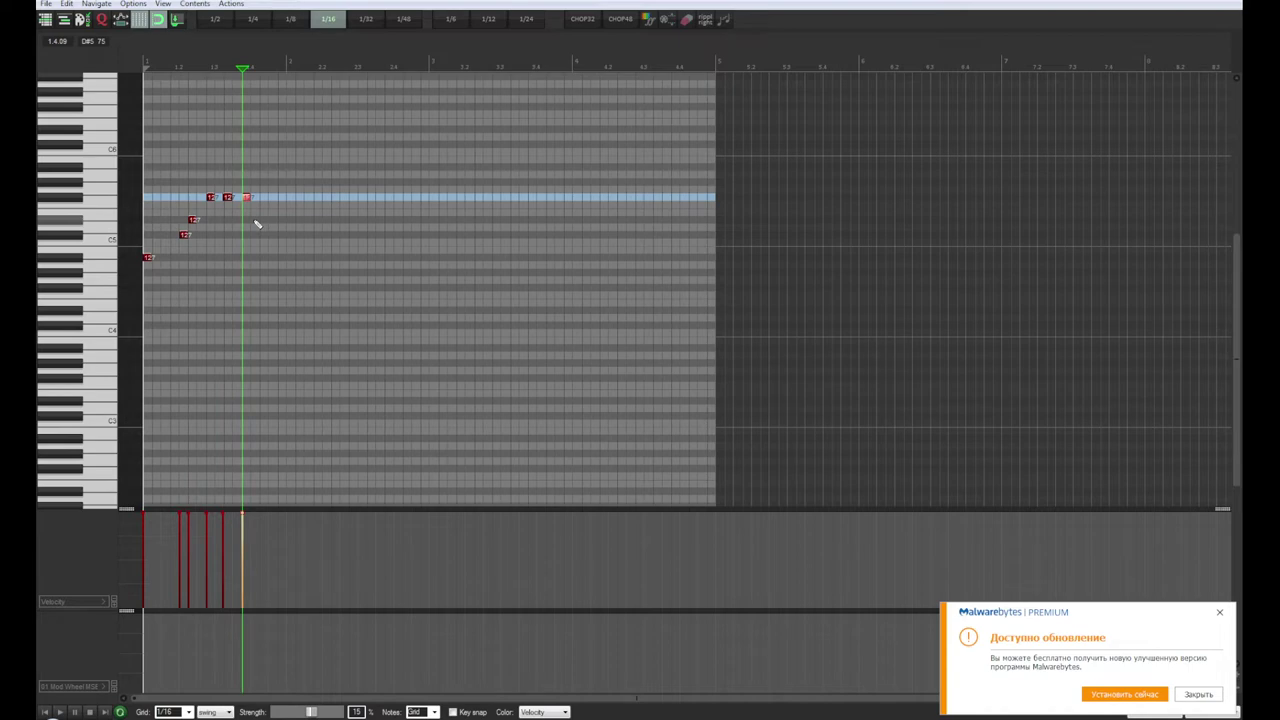
pyautogui.click(264, 220)
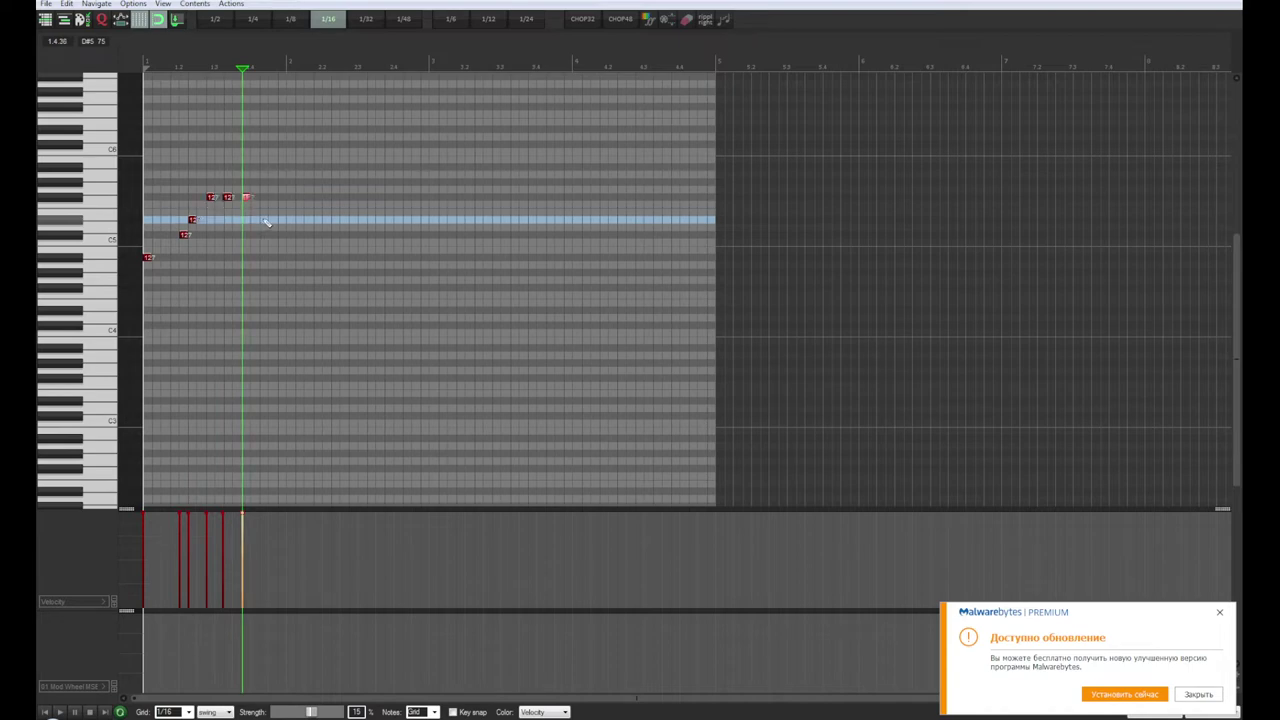
pyautogui.click(274, 237)
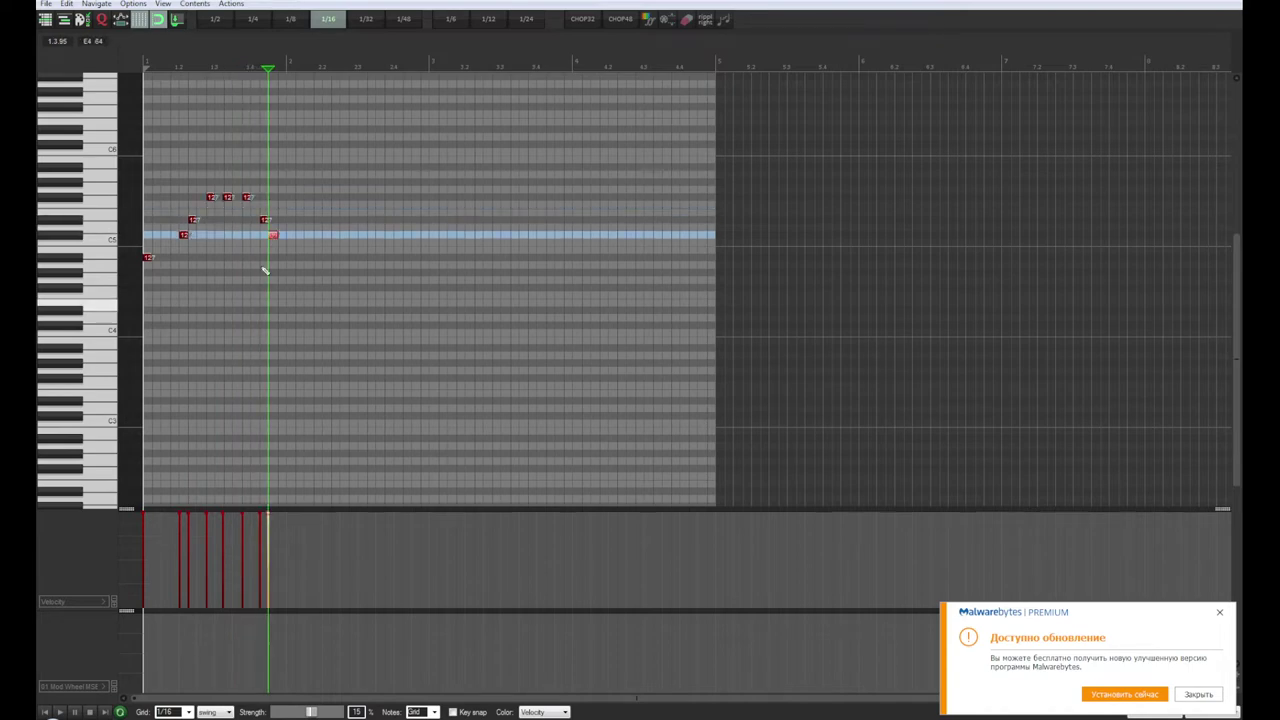
pyautogui.click(45, 712)
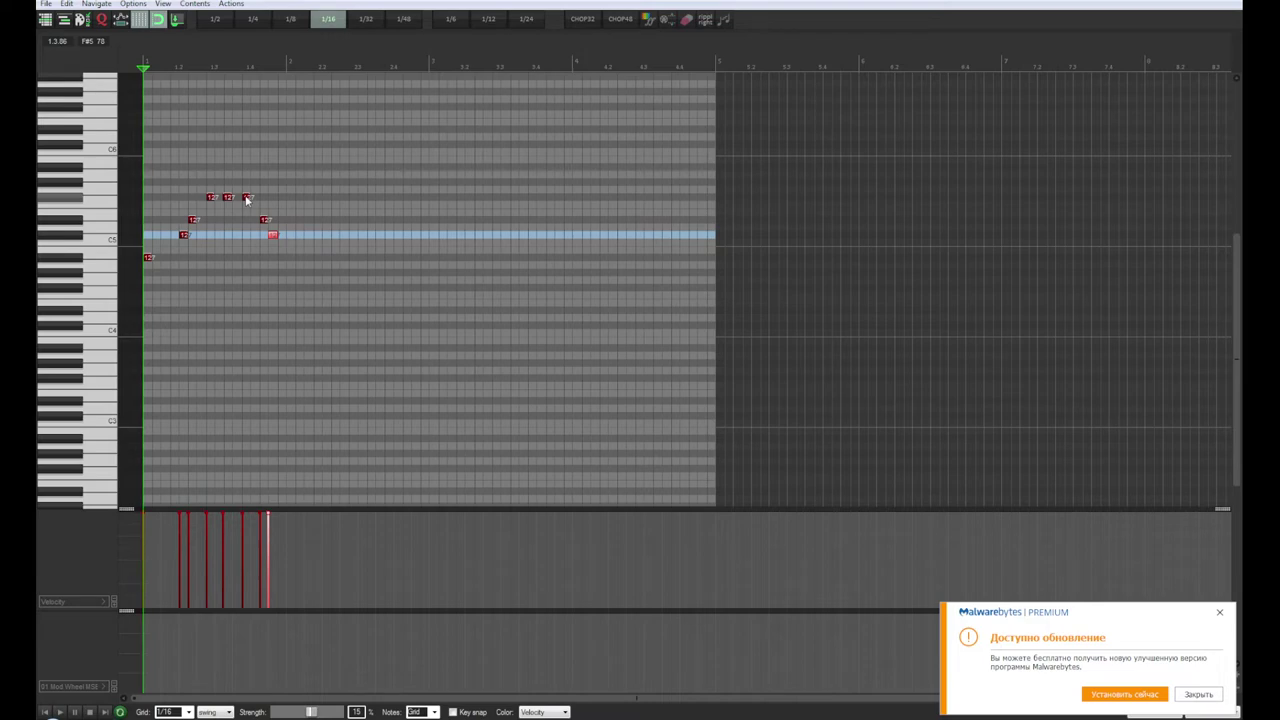
# Step: Try the third F#5 one 1/16 earlier in playback, returning it to just before beat 4
pyautogui.moveTo(247, 199); pyautogui.dragTo(240, 200)
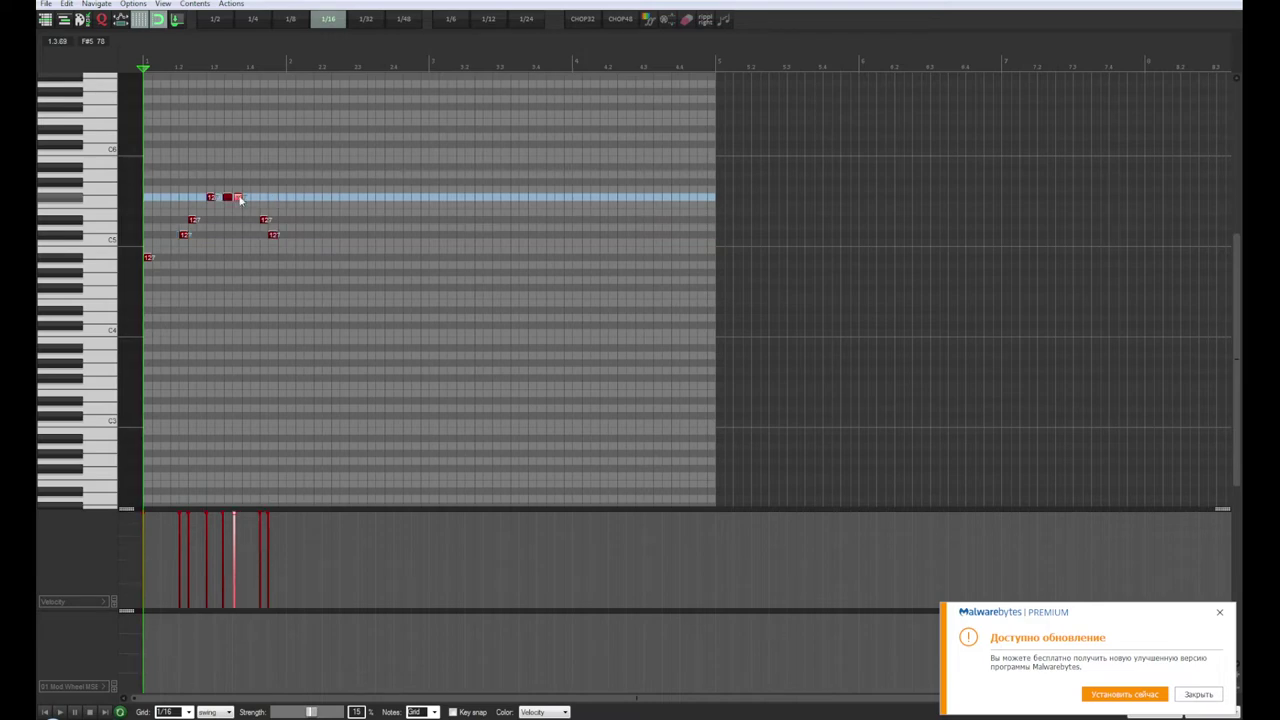
pyautogui.press('space')
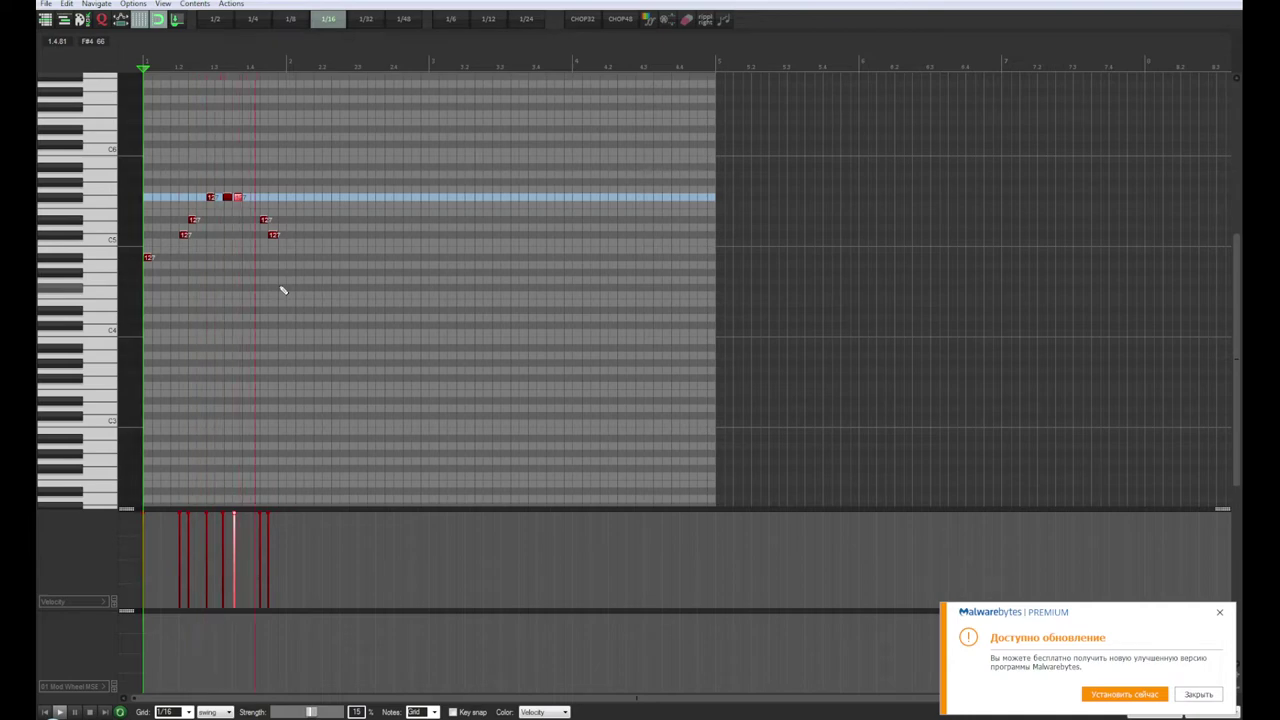
pyautogui.moveTo(238, 200); pyautogui.dragTo(246, 200)
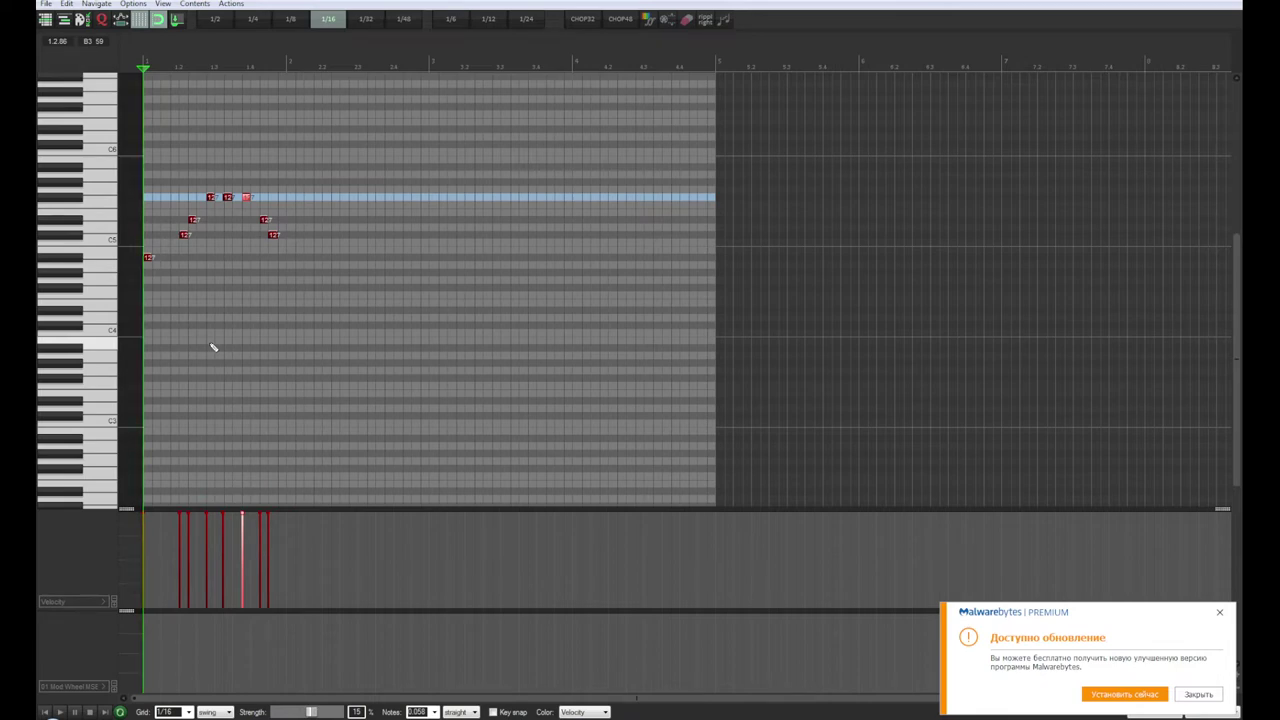
# Step: Move the descending D#5 onto beat 4 of bar 1, keep the last C#5 two 1/16 steps after it, and audition the phrase
pyautogui.click(265, 222)
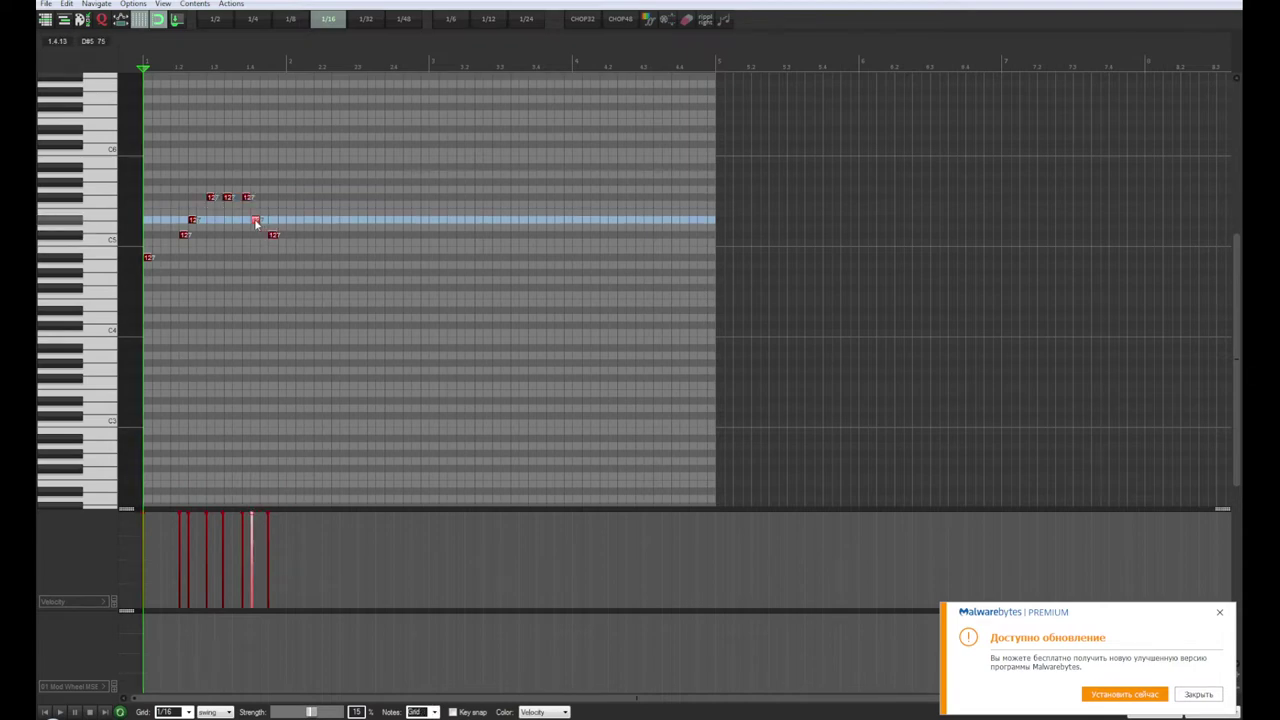
pyautogui.moveTo(277, 240); pyautogui.dragTo(266, 238)
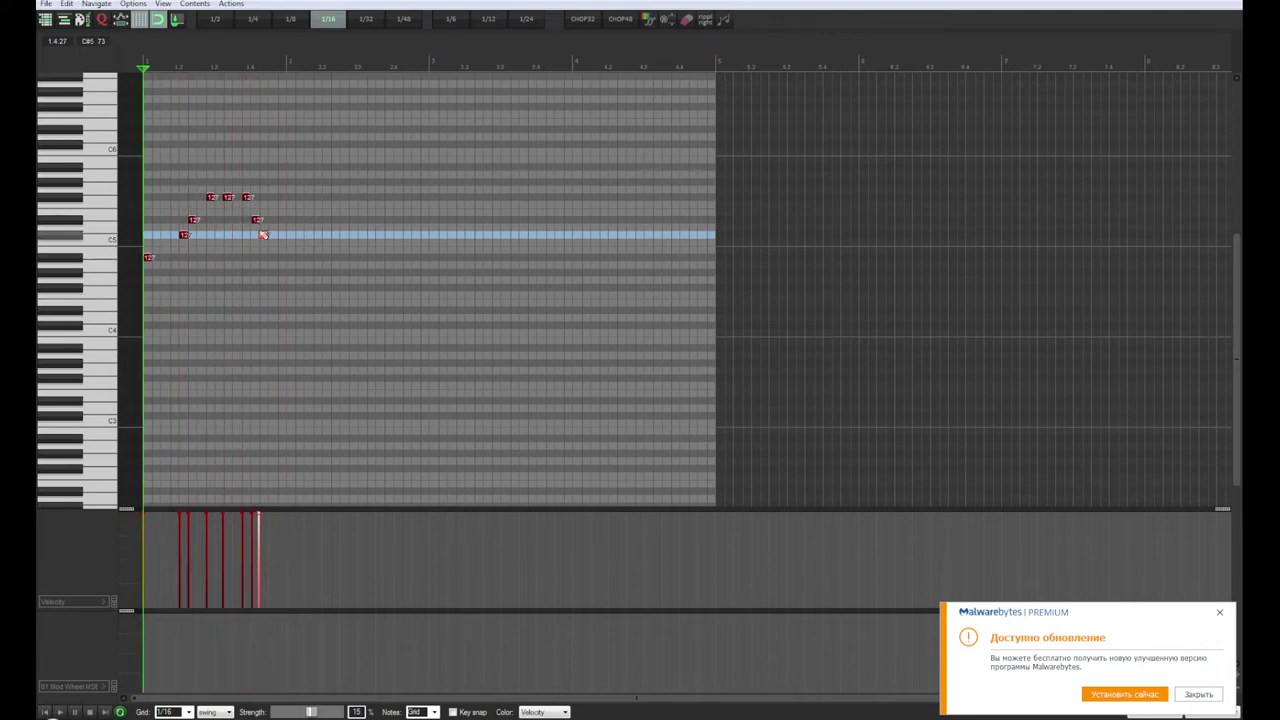
pyautogui.moveTo(270, 238); pyautogui.dragTo(275, 238)
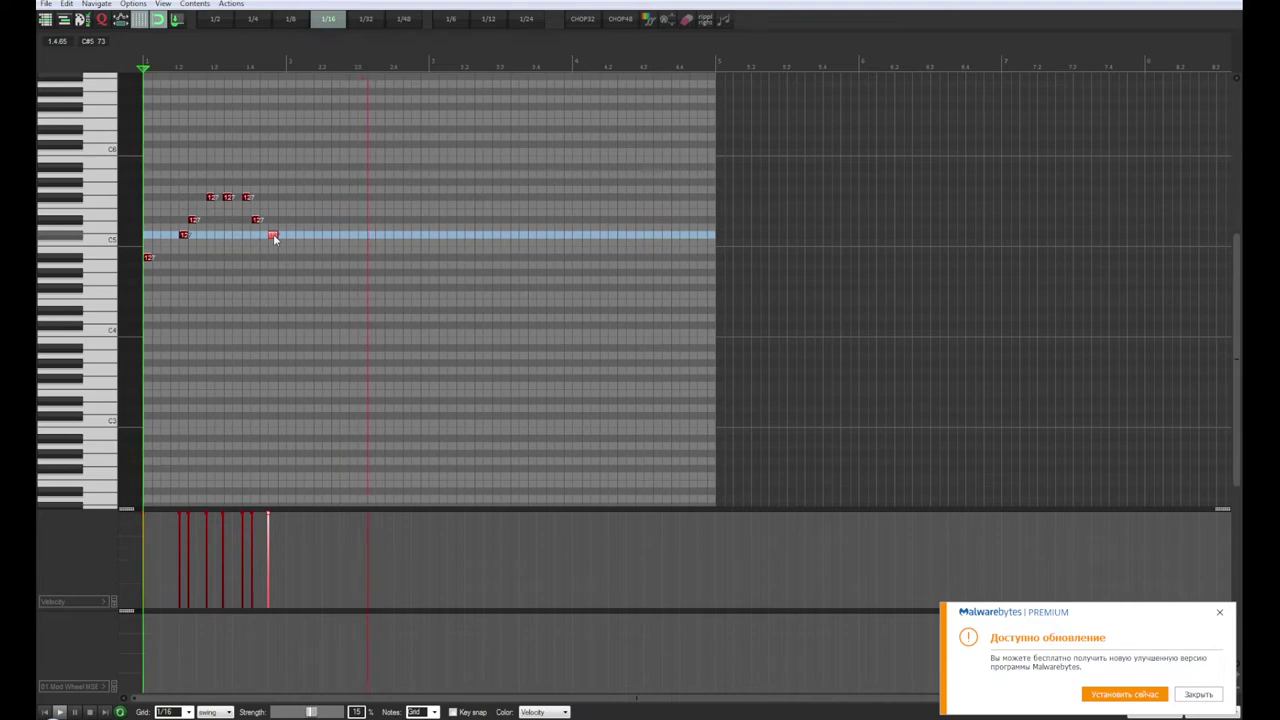
pyautogui.press('space')
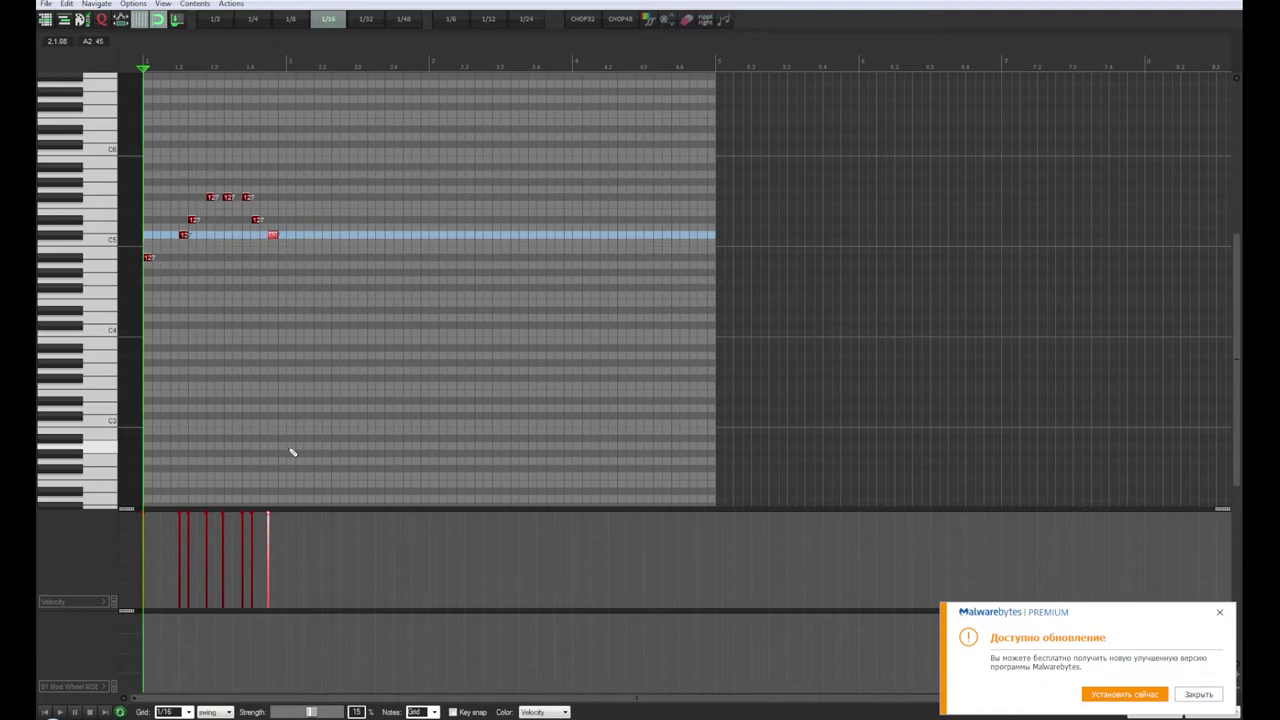
# Step: Add an A#4 note at the start of bar 2 and play the phrase from the start of bar 1
pyautogui.click(291, 258)
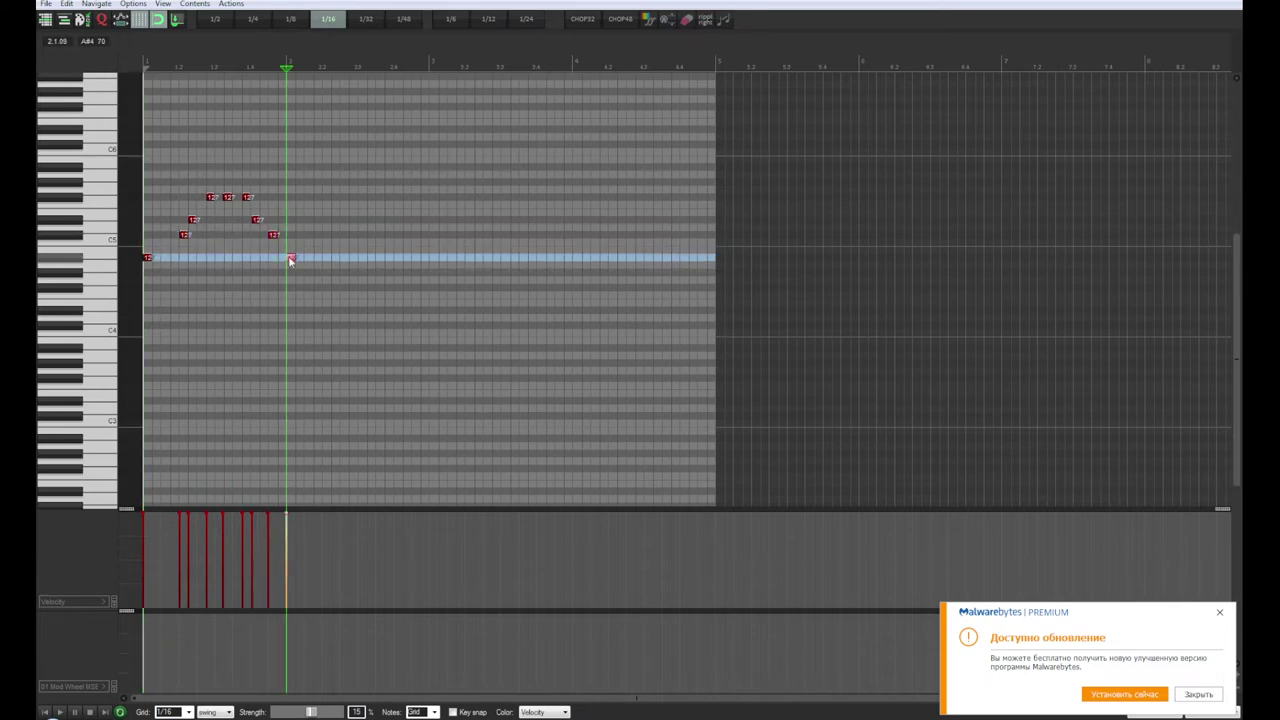
pyautogui.click(44, 712)
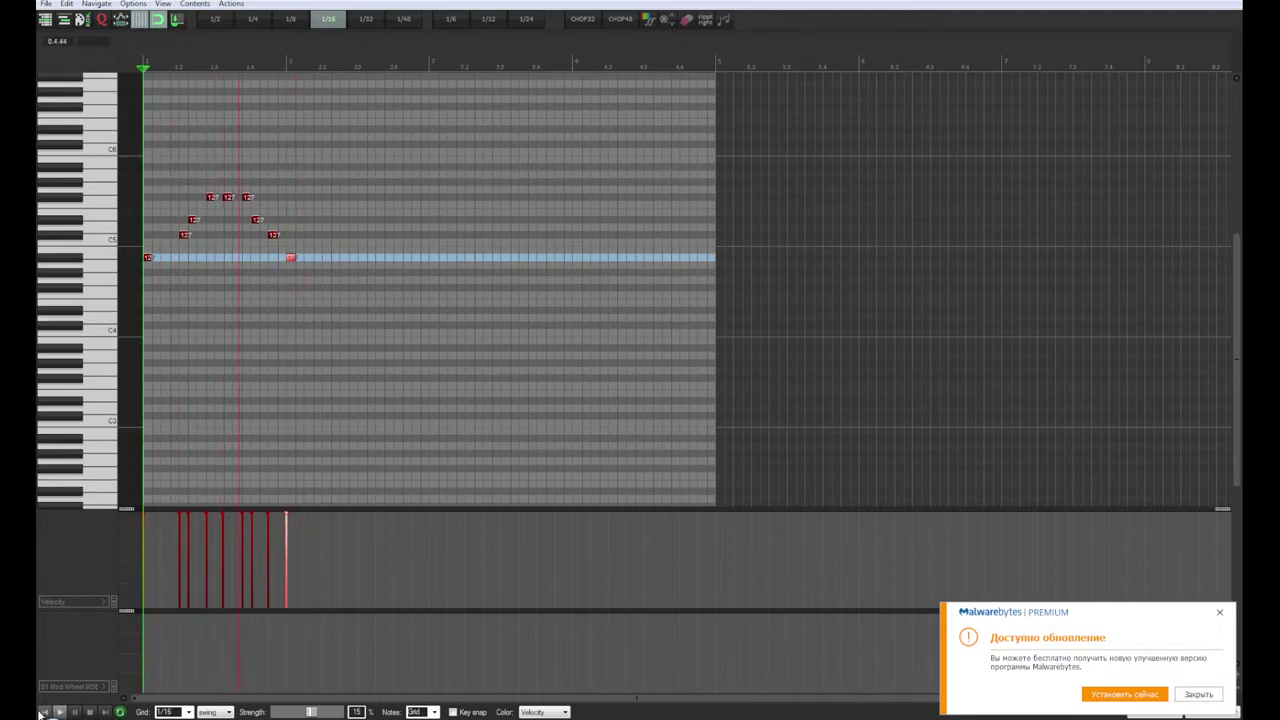
pyautogui.click(43, 712)
pyautogui.click(43, 712)
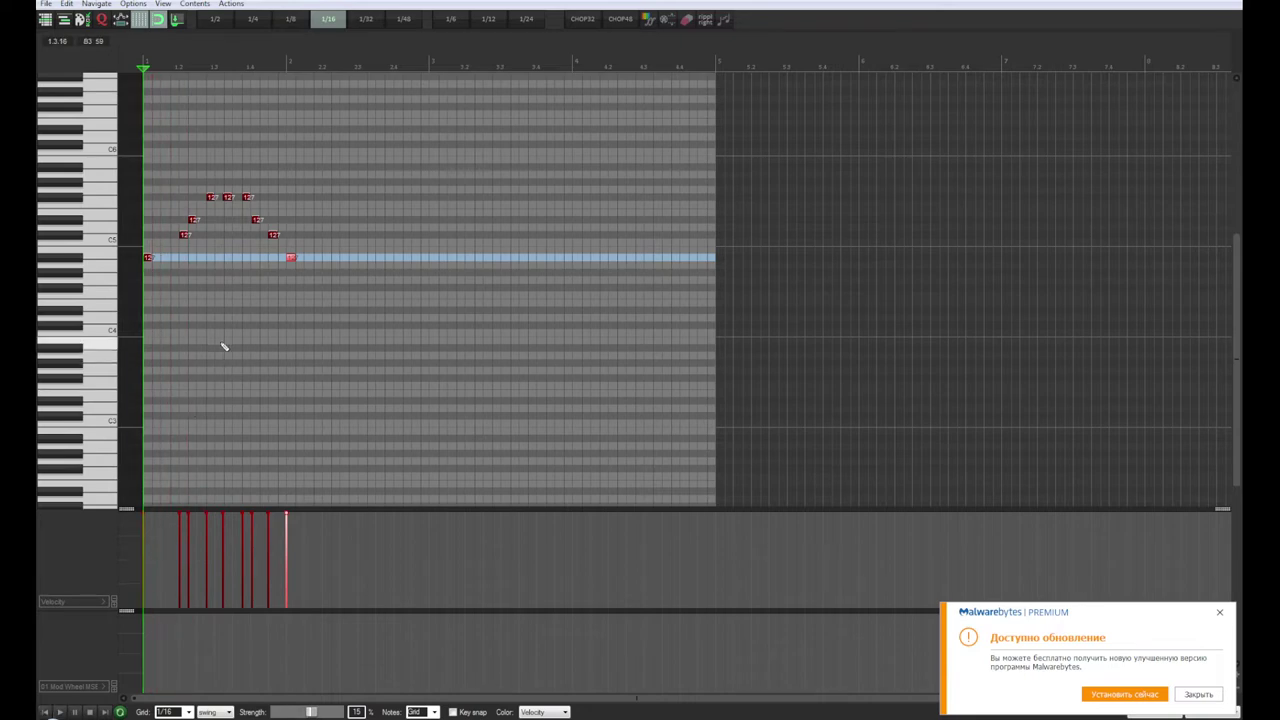
pyautogui.press('space')
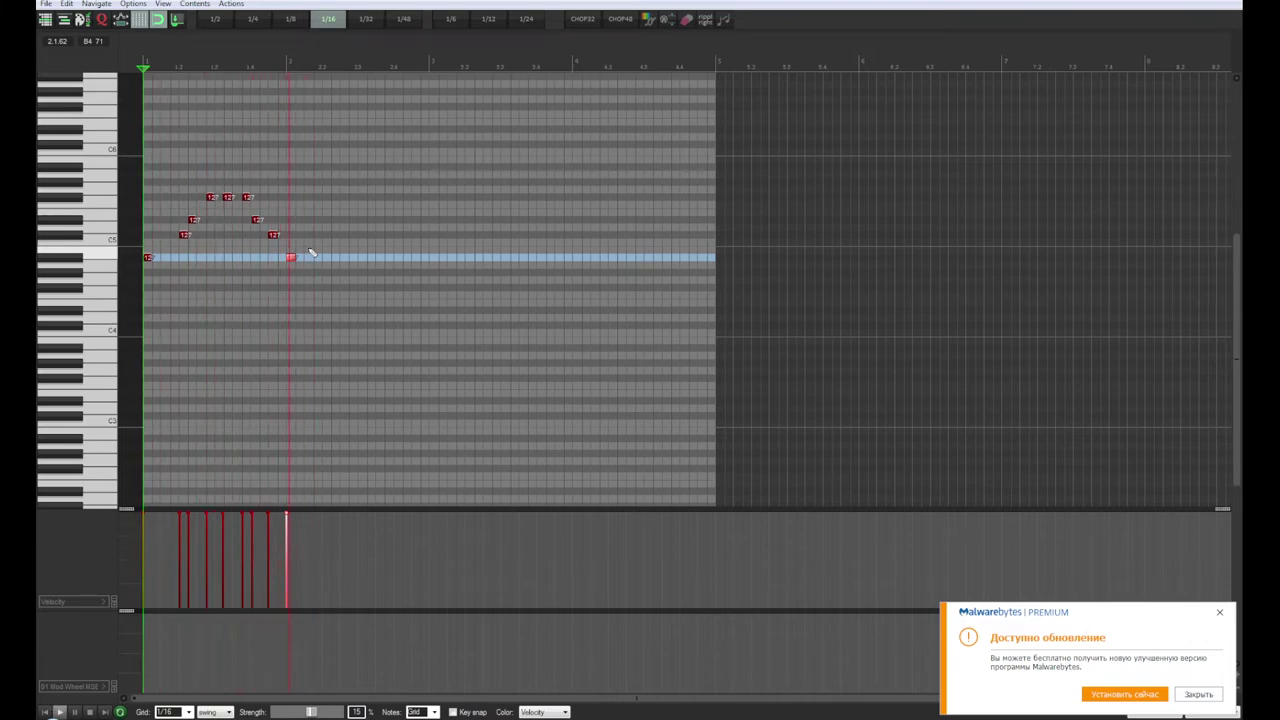
pyautogui.press('space')
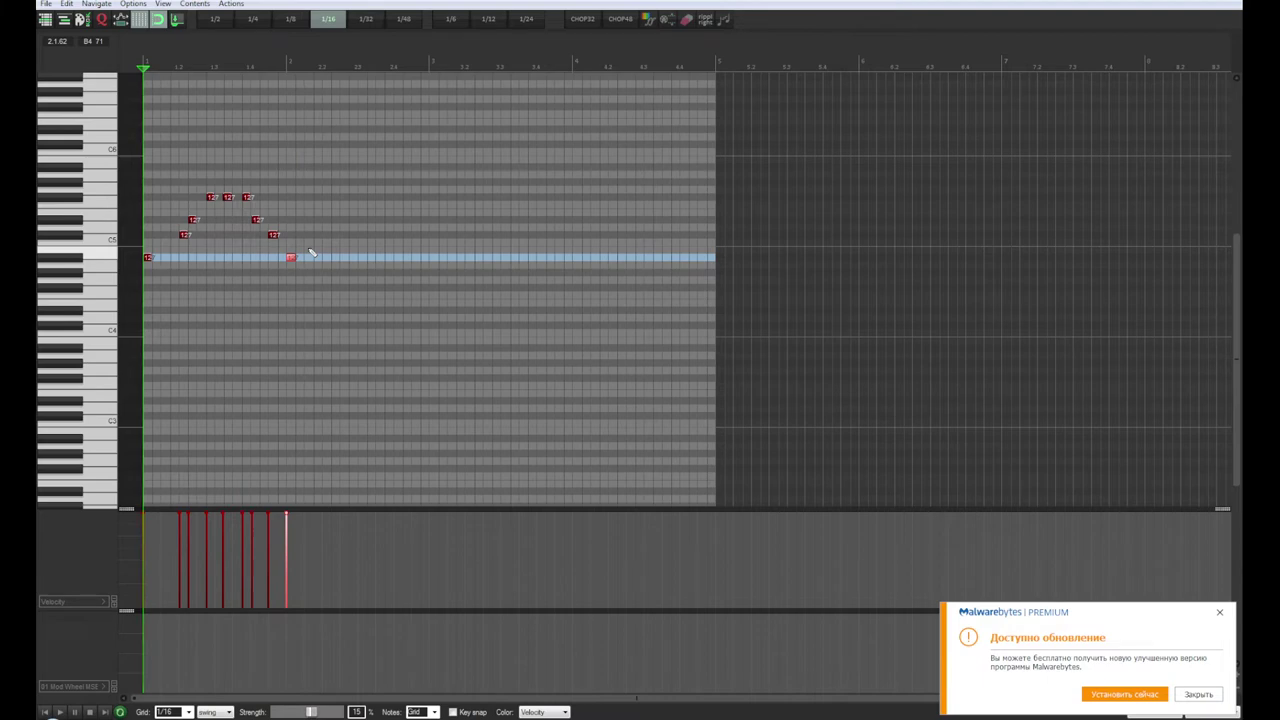
# Step: Try entering an alternative phrase over the start of bar 1 and undo it
pyautogui.press('r')
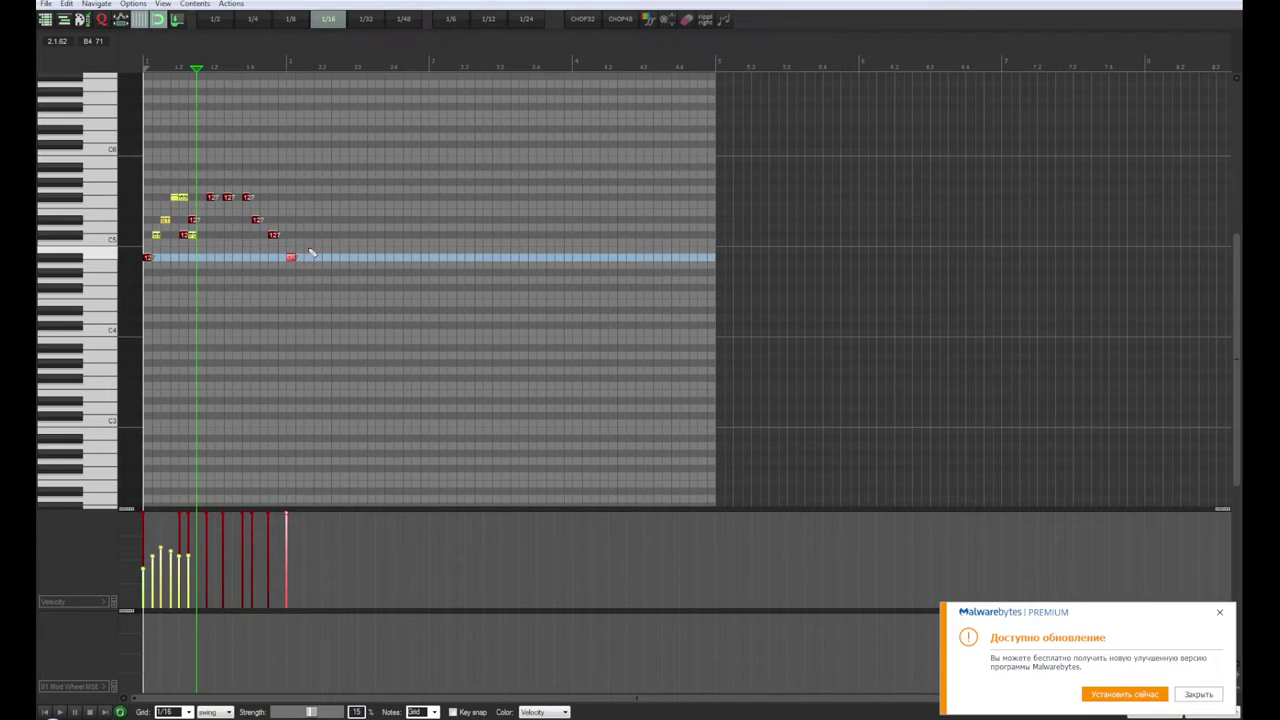
pyautogui.hotkey('ctrl', 'z')
pyautogui.hotkey('ctrl', 'z')
pyautogui.hotkey('ctrl', 'z')
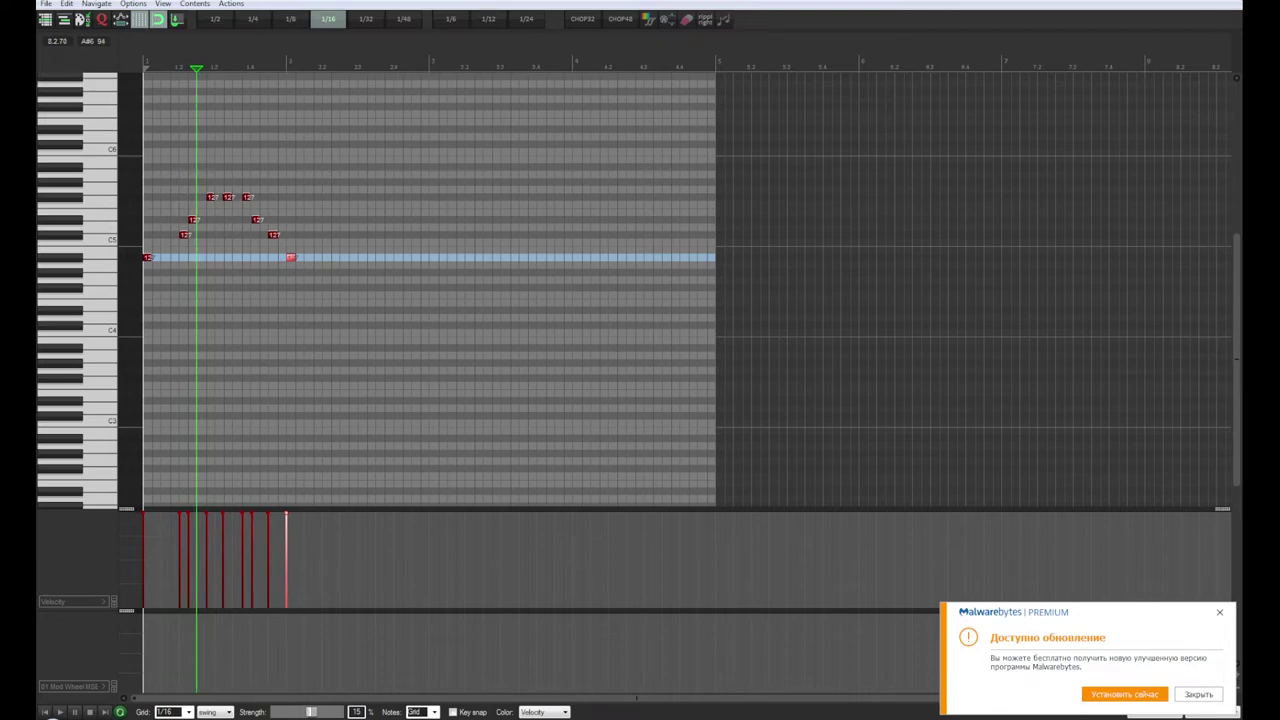
# Step: Reopen the Pluck 1 item in the MIDI editor and try playing in extra notes from the start of bar 1
pyautogui.press('Escape')
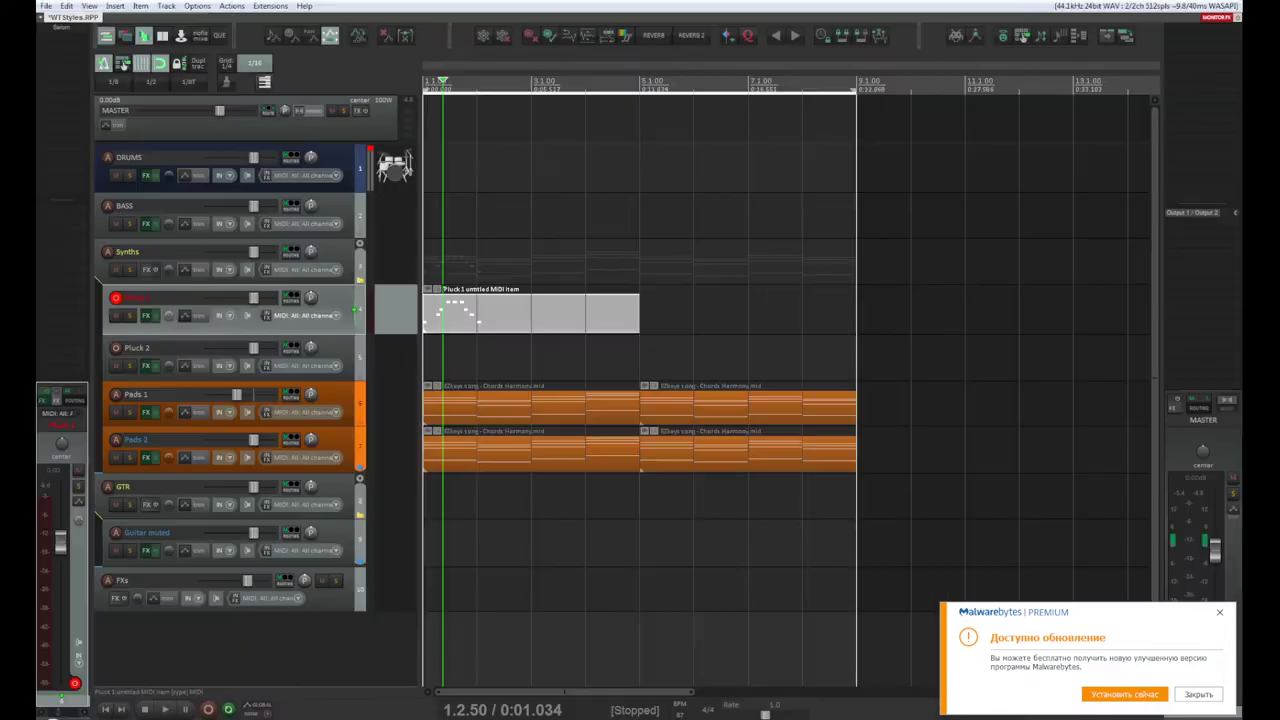
pyautogui.doubleClick(517, 327)
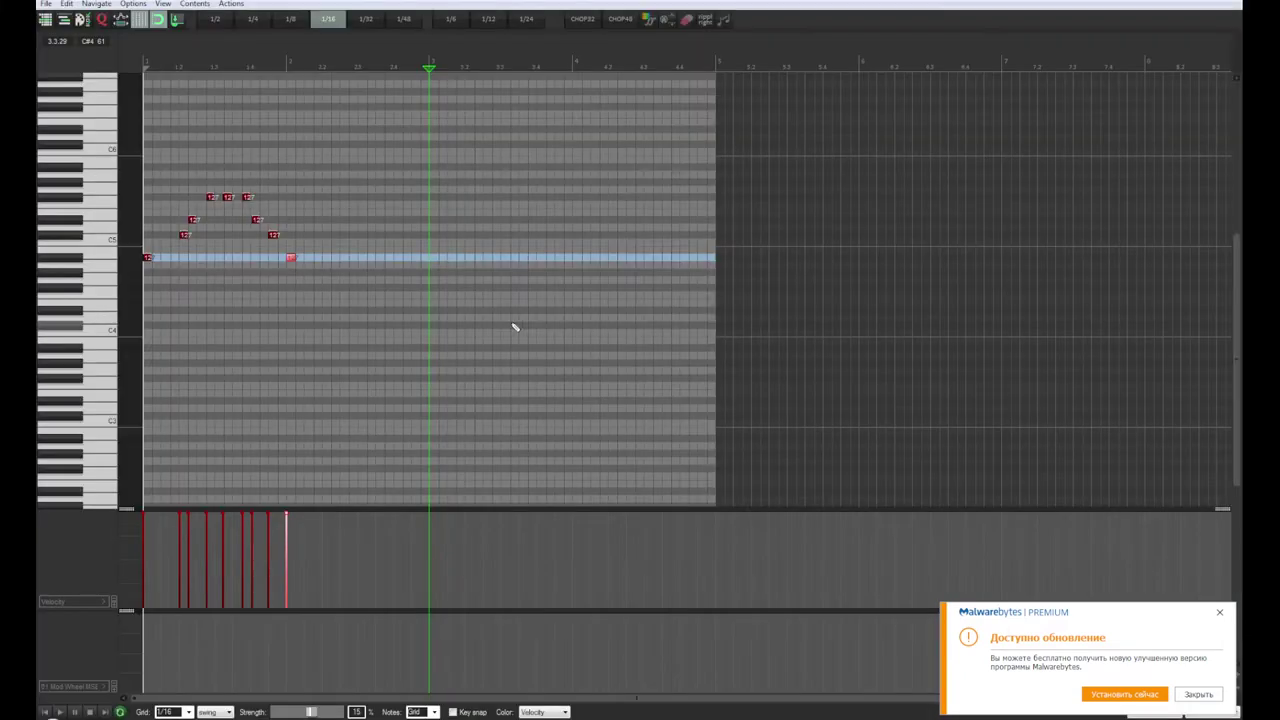
pyautogui.click(288, 62)
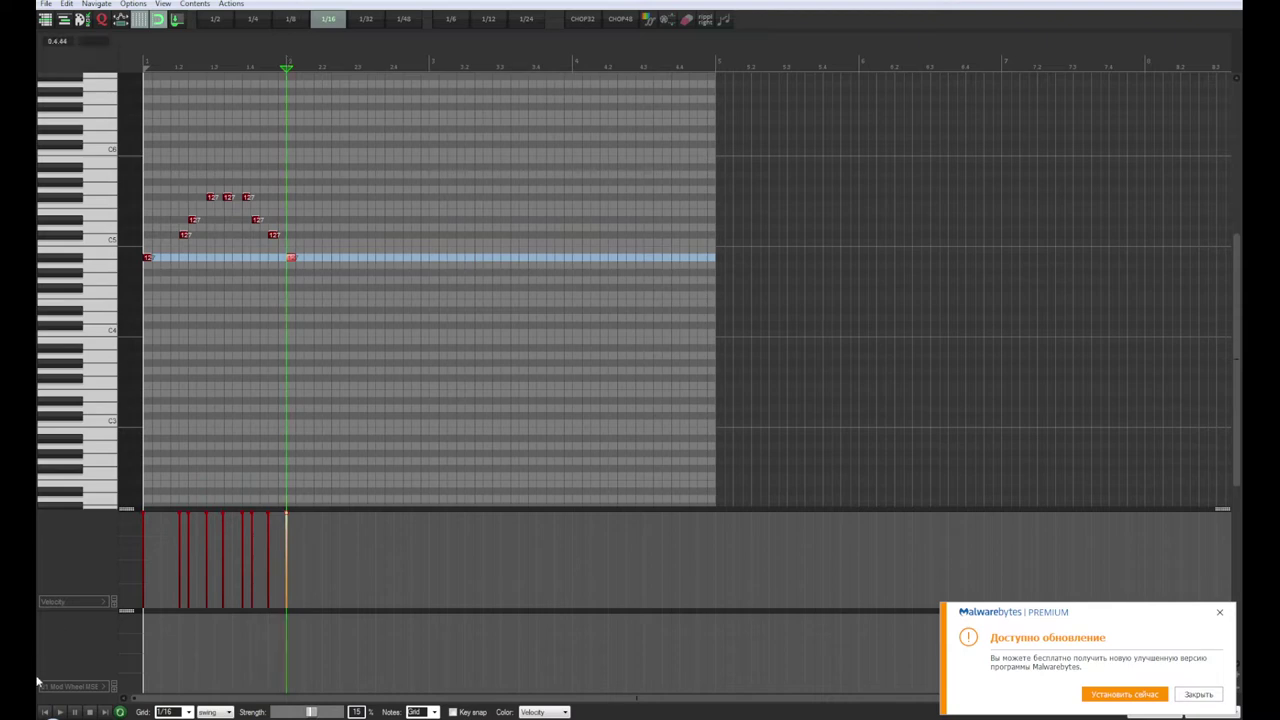
pyautogui.click(45, 712)
pyautogui.press('space')
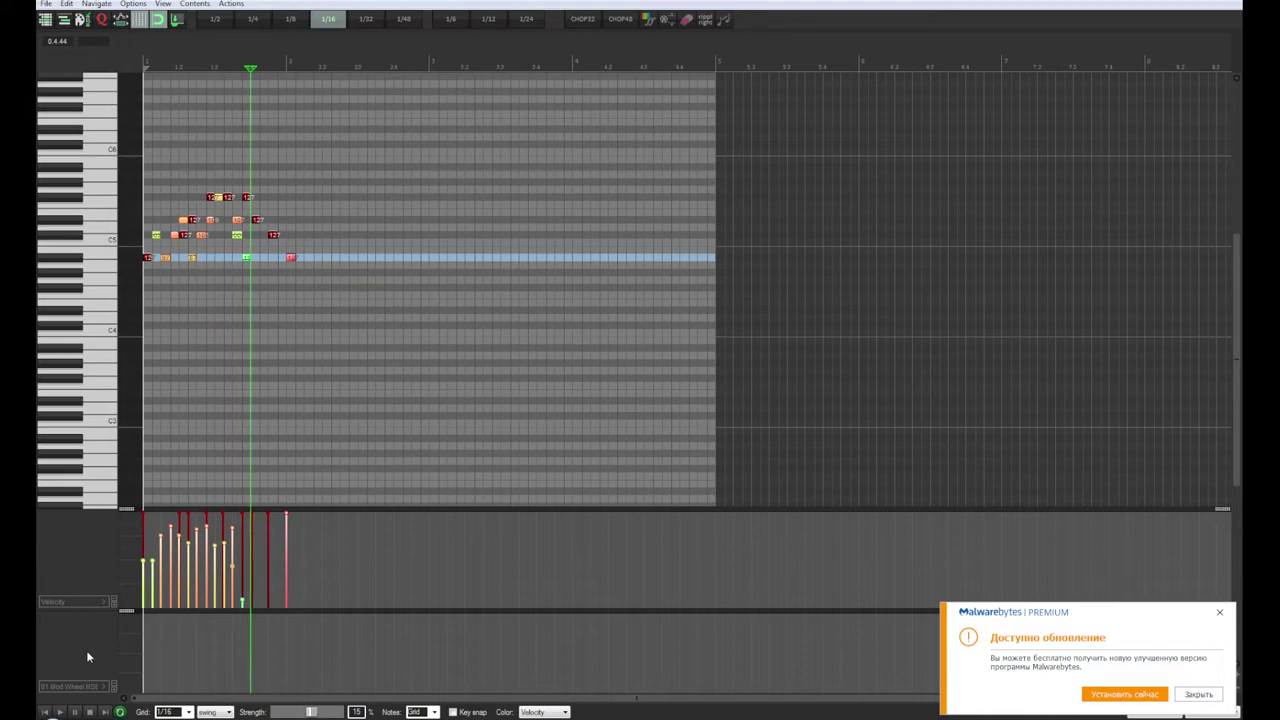
# Step: Undo all the extra notes played in over the bar 1 melody
pyautogui.hotkey('ctrl', 'z')
pyautogui.hotkey('ctrl', 'z')
pyautogui.hotkey('ctrl', 'z')
pyautogui.hotkey('ctrl', 'z')
pyautogui.hotkey('ctrl', 'z')
pyautogui.hotkey('ctrl', 'z')
pyautogui.hotkey('ctrl', 'z')
pyautogui.hotkey('ctrl', 'z')
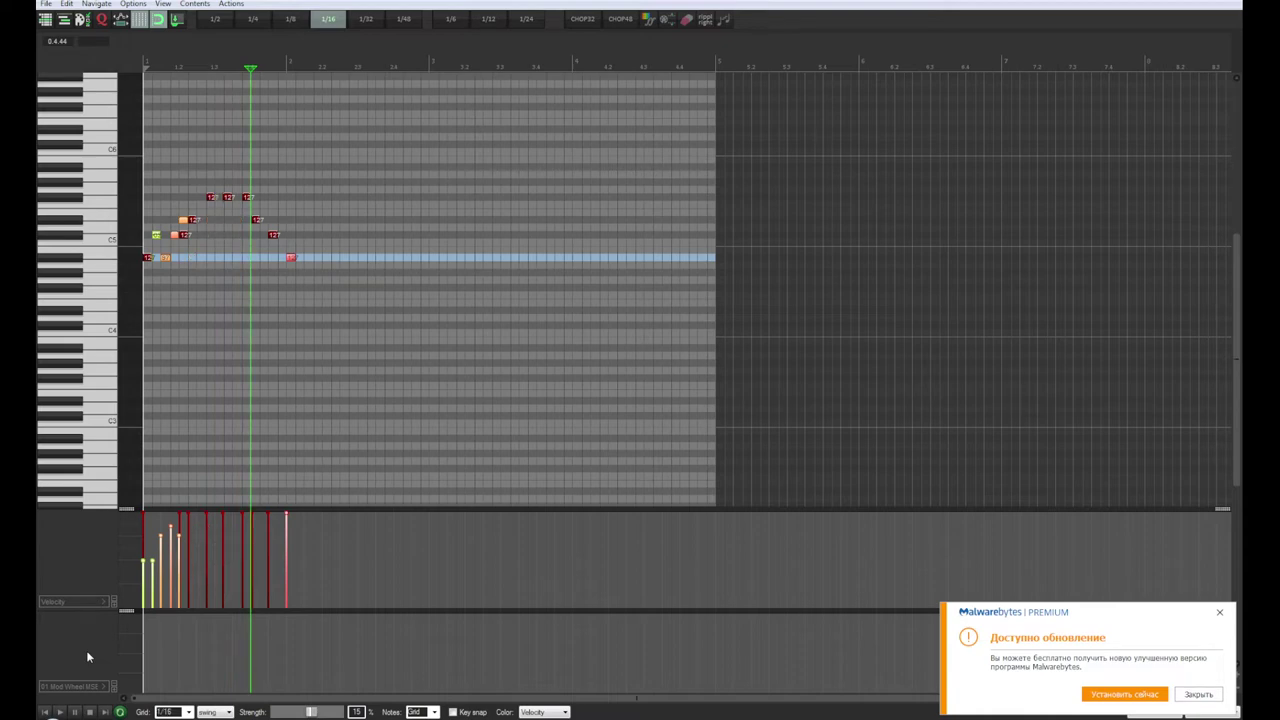
pyautogui.hotkey('ctrl', 'z')
pyautogui.hotkey('ctrl', 'z')
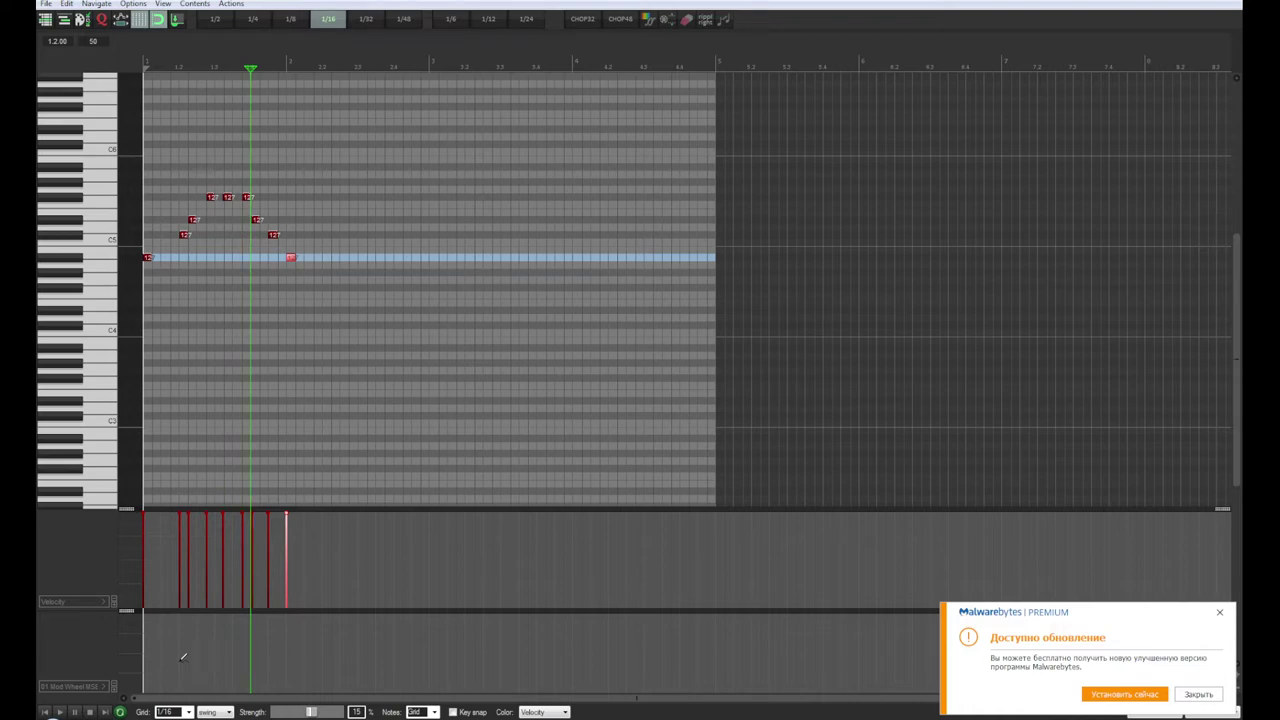
# Step: Delete the third F#5, shift the D#5, C#5 and A#4 after it one 1/16 earlier, and play the phrase
pyautogui.rightClick(249, 196)
pyautogui.moveTo(321, 208); pyautogui.dragTo(253, 298)
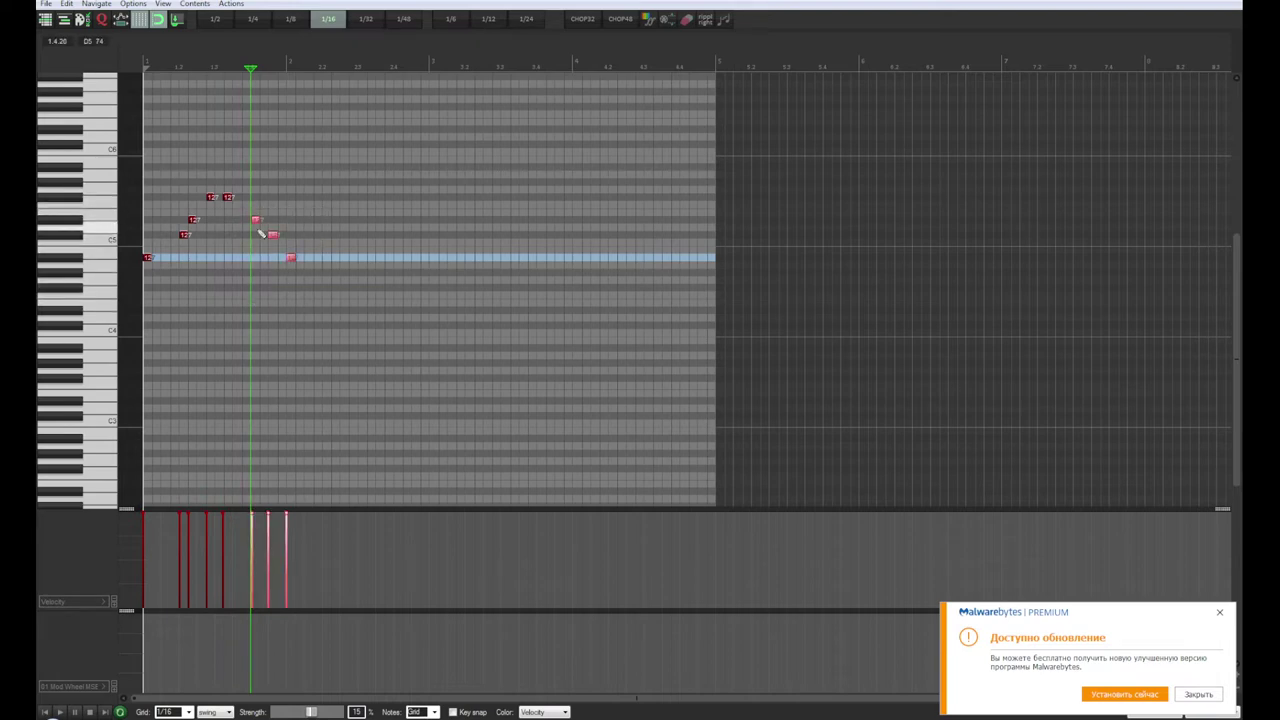
pyautogui.moveTo(256, 220); pyautogui.dragTo(246, 220)
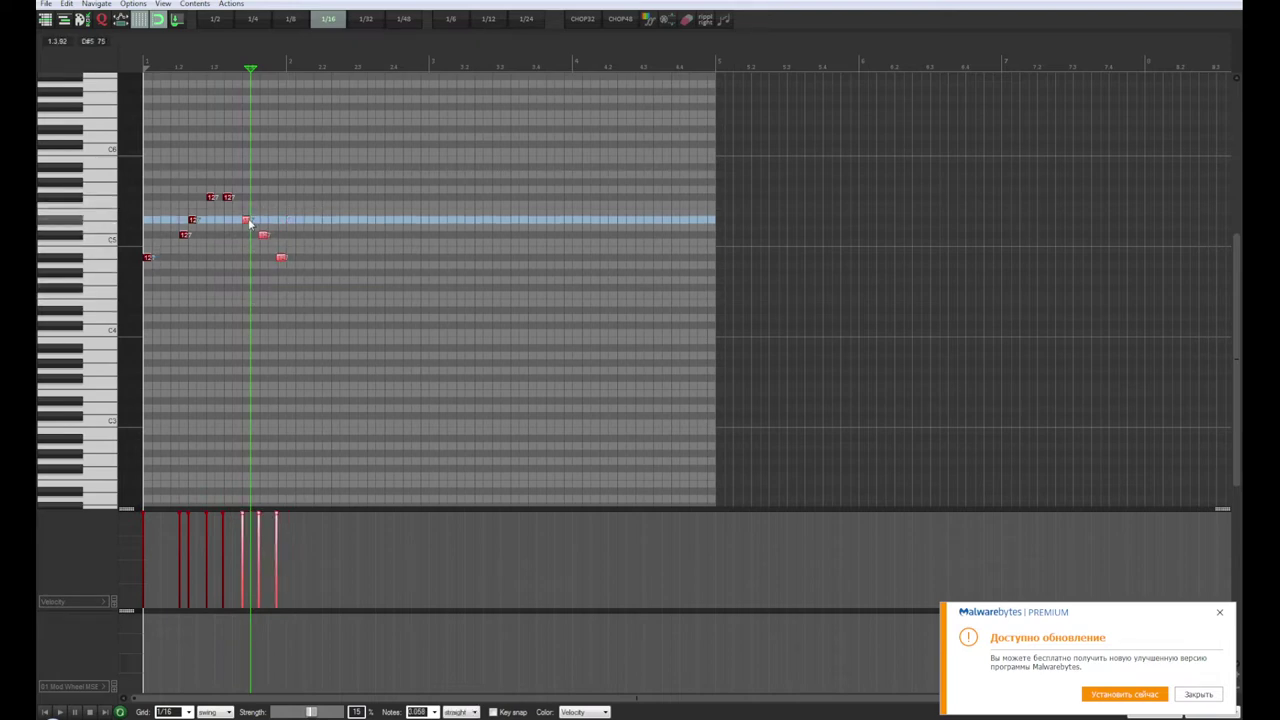
pyautogui.click(45, 711)
pyautogui.press('space')
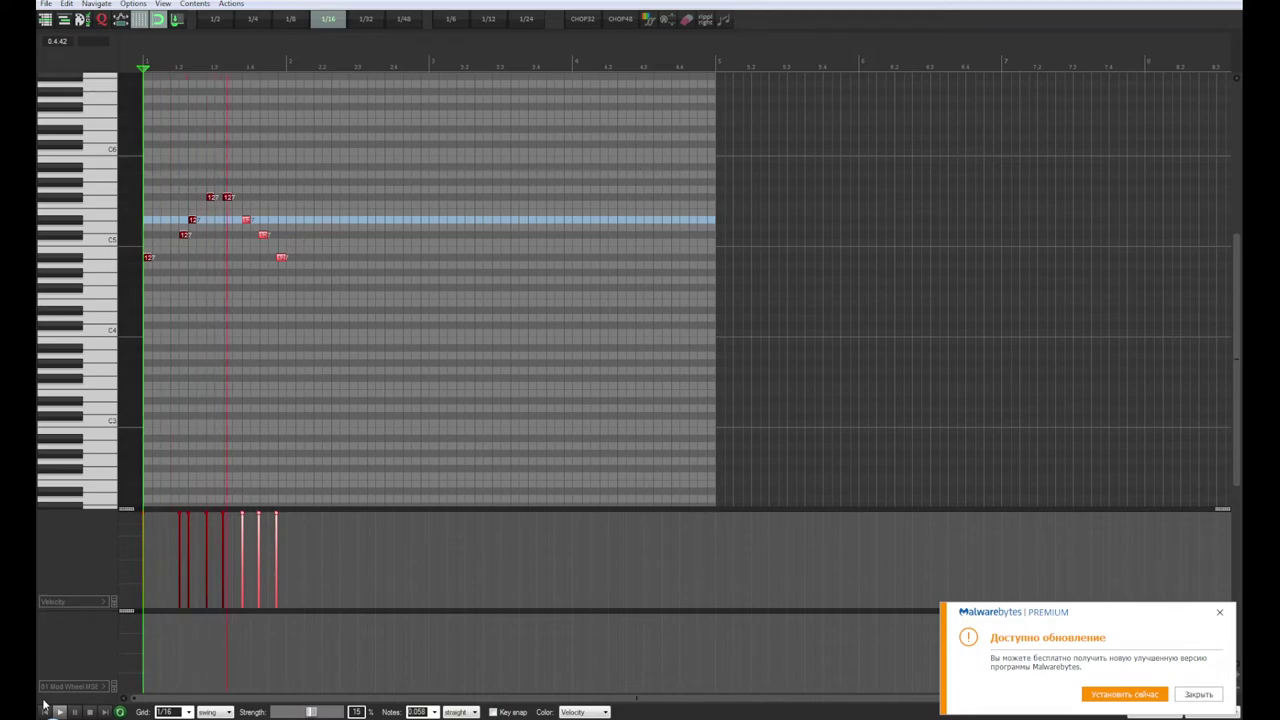
pyautogui.press('space')
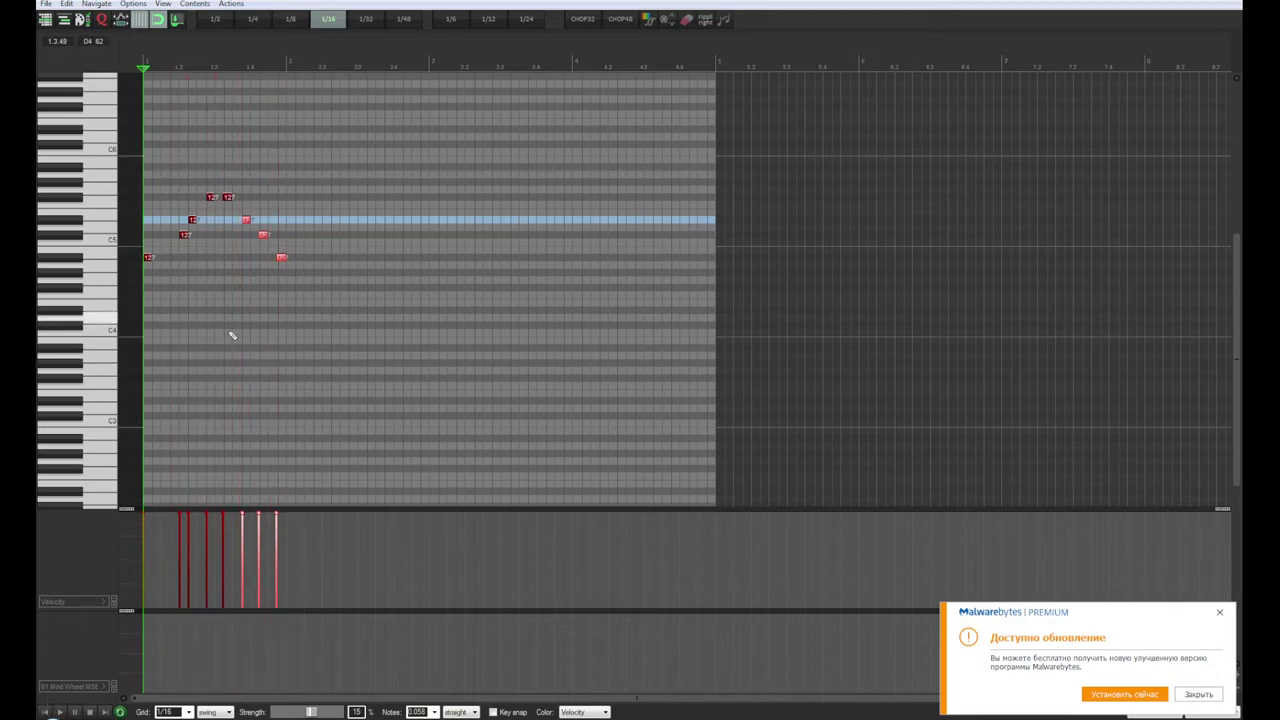
# Step: Move the last C#5 and A#4 each one 1/16 earlier and play the phrase from the start
pyautogui.click(264, 237)
pyautogui.moveTo(265, 240); pyautogui.dragTo(274, 261)
pyautogui.click(283, 261)
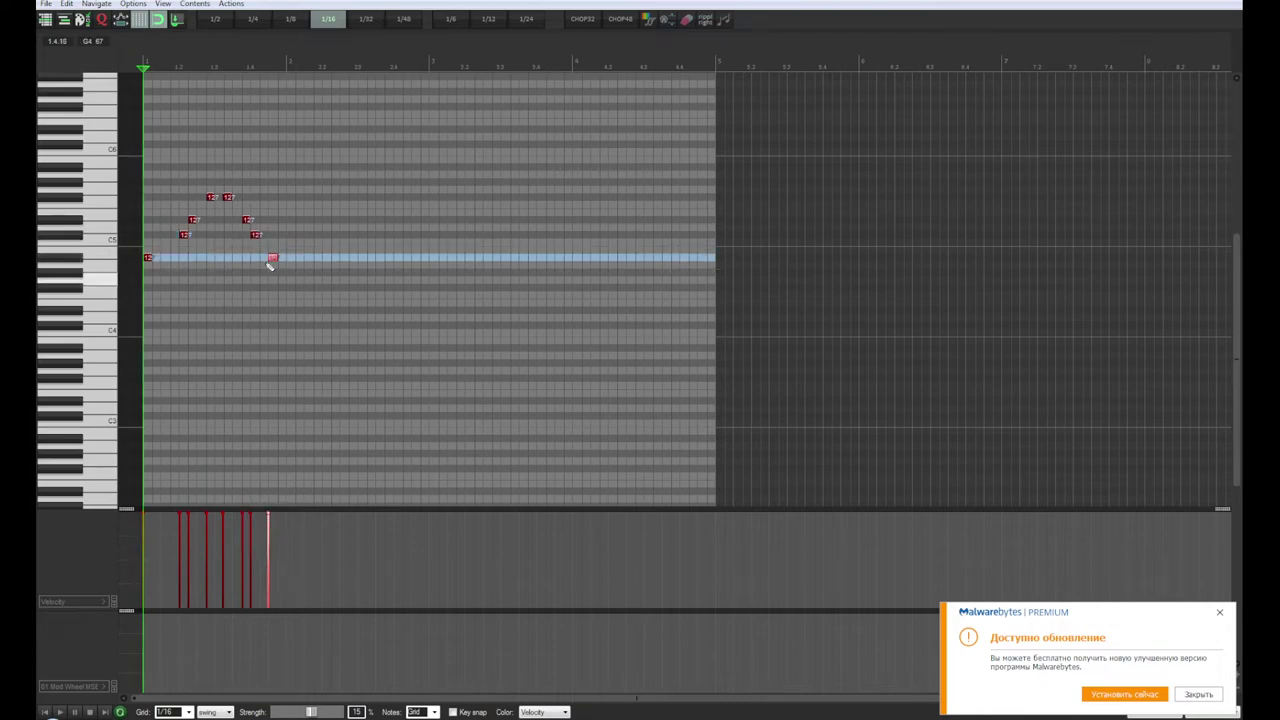
pyautogui.click(48, 714)
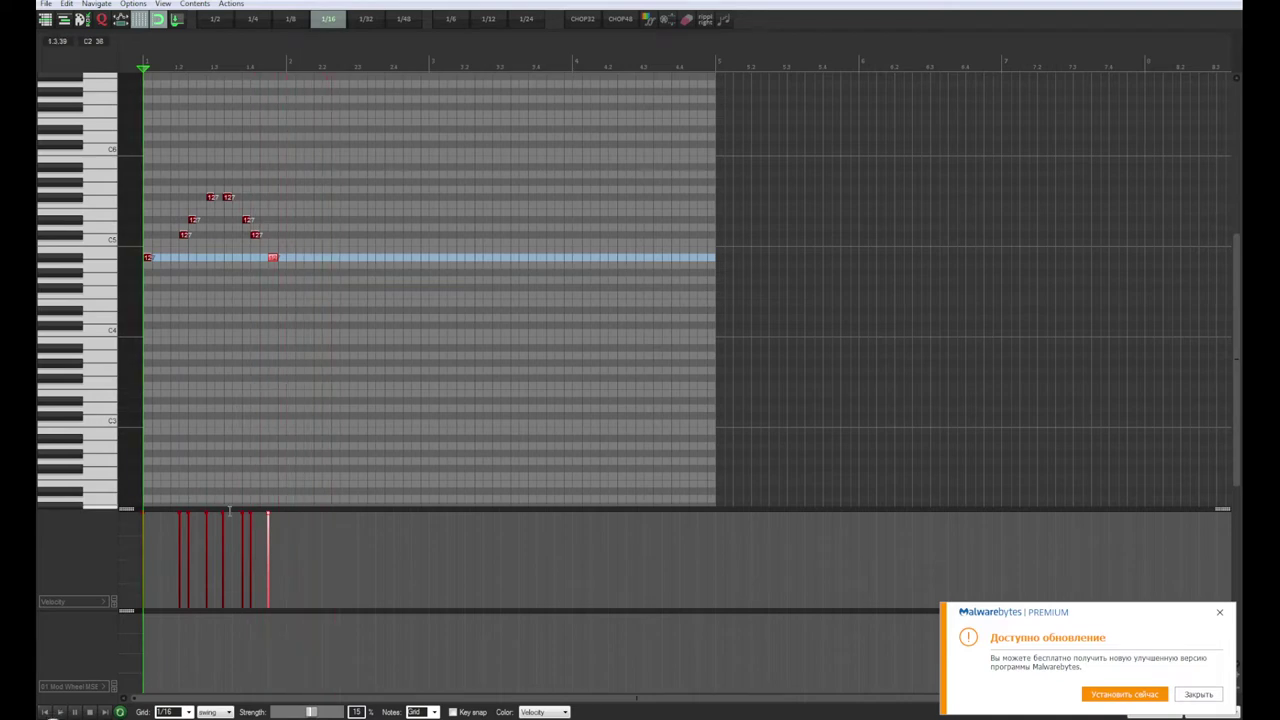
pyautogui.press('space')
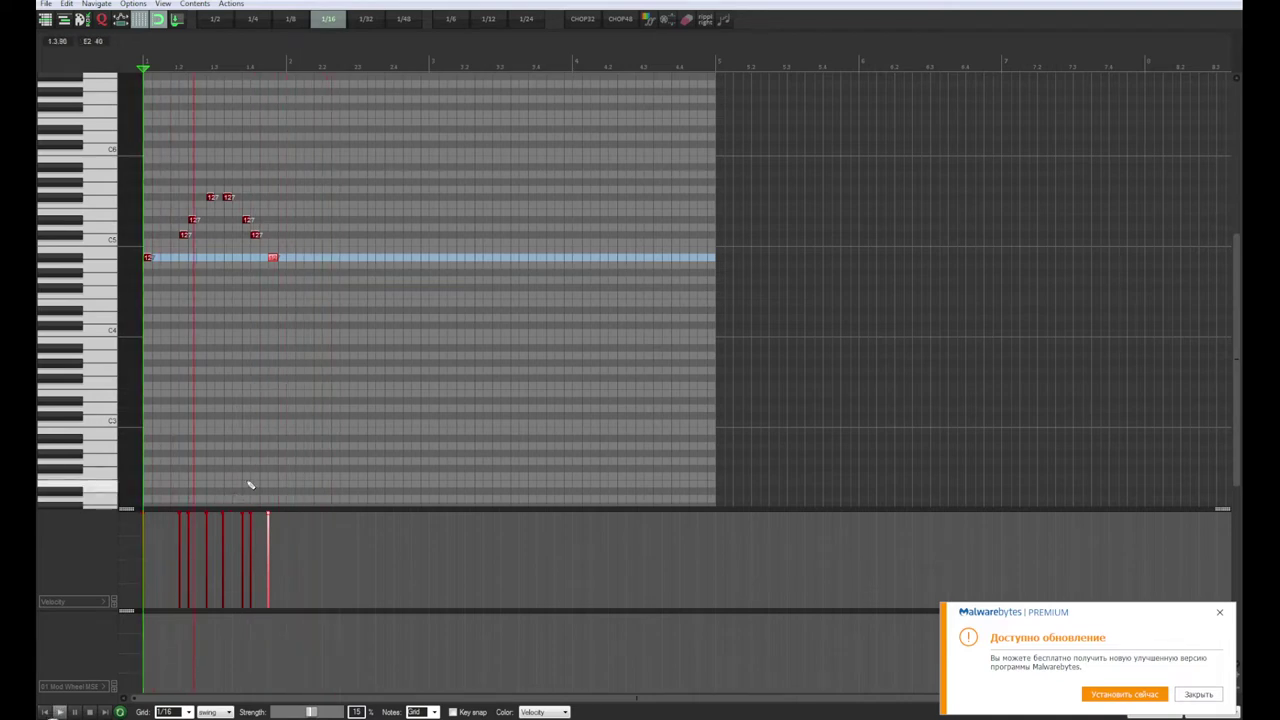
pyautogui.press('space')
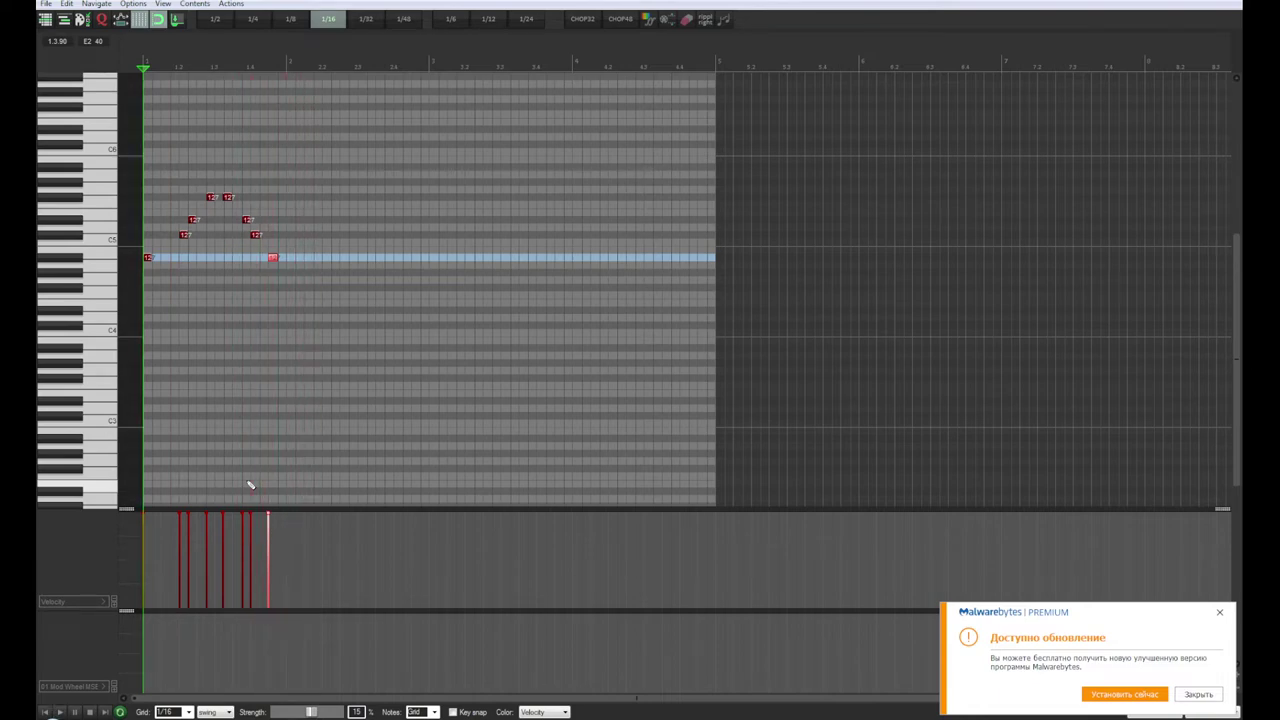
# Step: Copy the bar 1 notes except the opening A#4 into bar 2, starting on C#5, and play both bars
pyautogui.moveTo(287, 151); pyautogui.dragTo(190, 330)
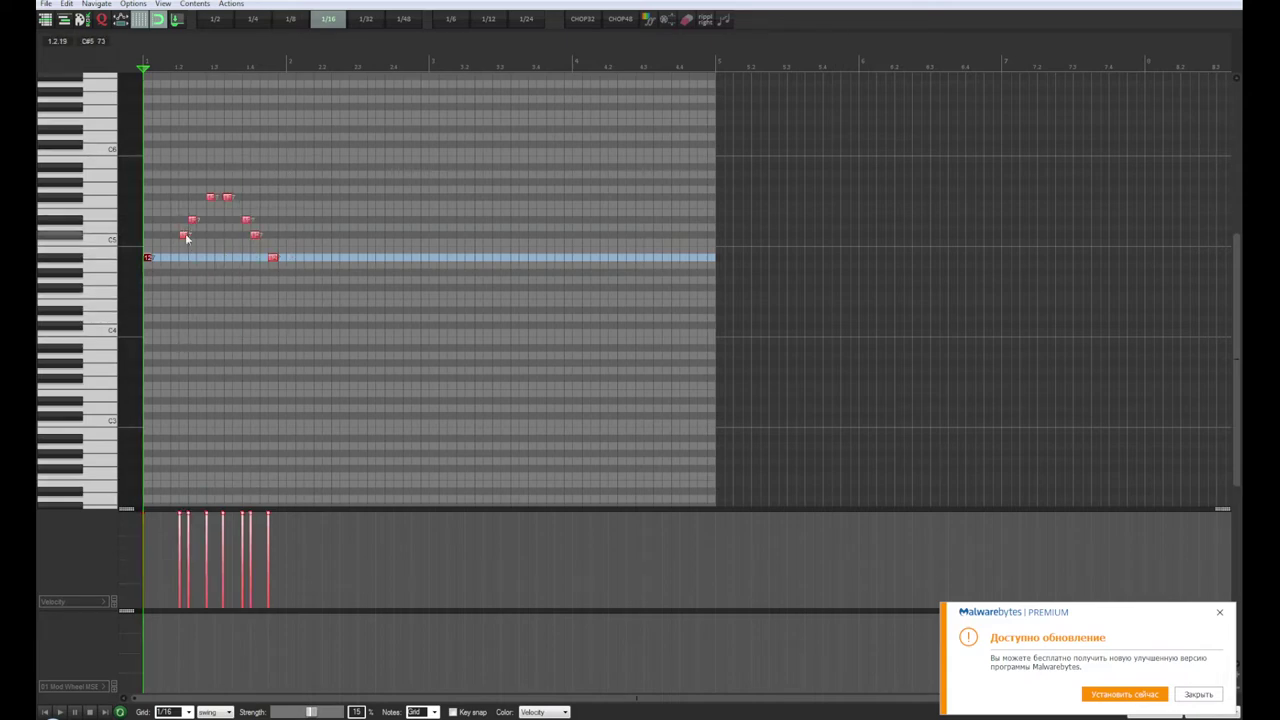
pyautogui.moveTo(185, 237); pyautogui.dragTo(322, 240)
pyautogui.press('space')
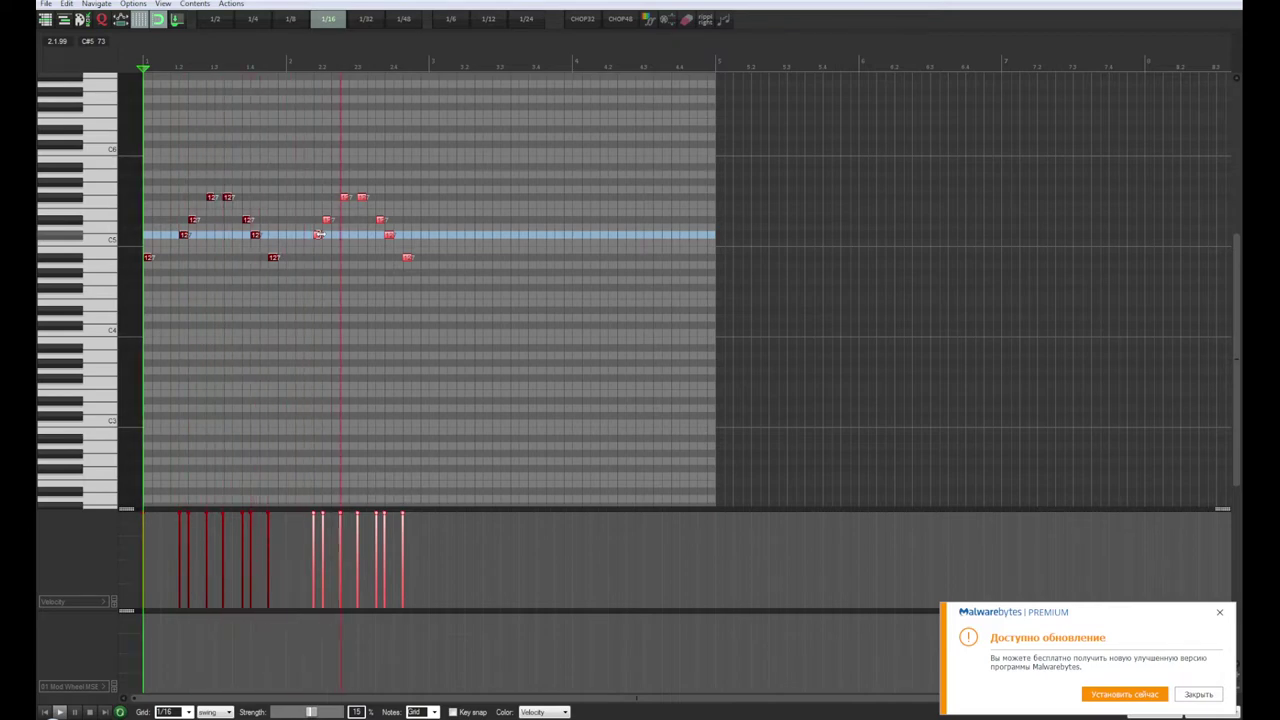
pyautogui.press('space')
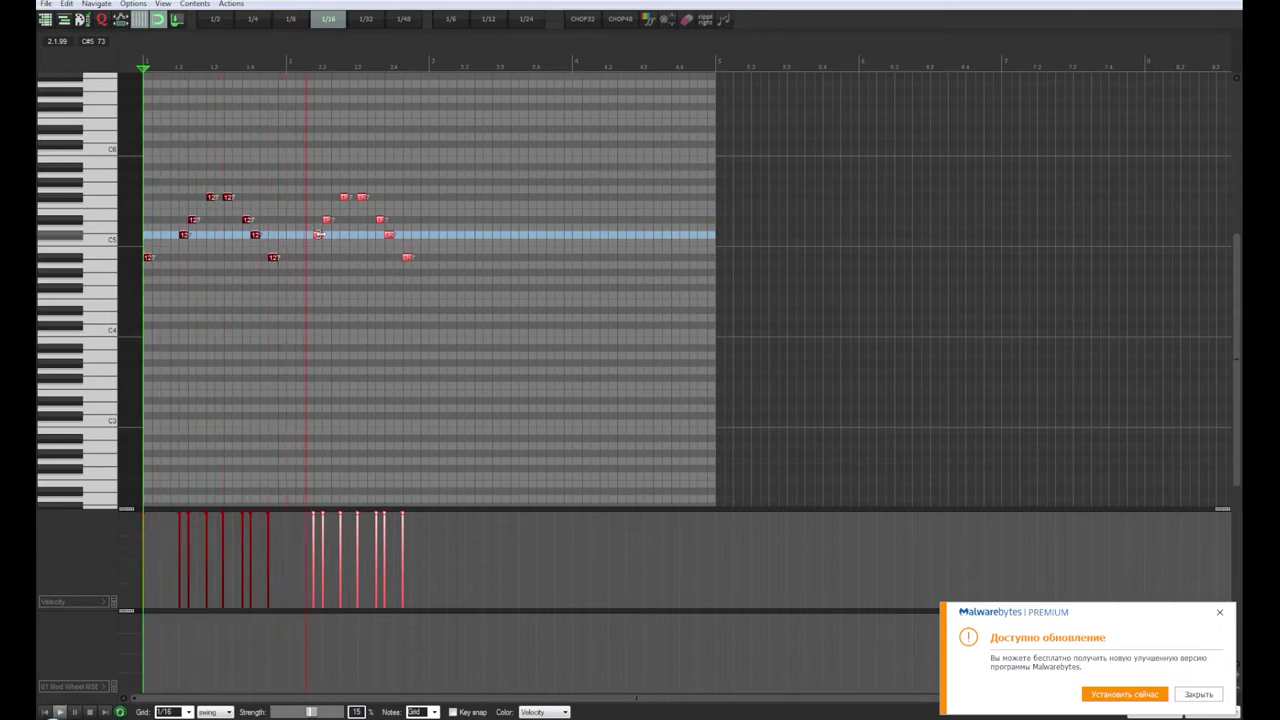
pyautogui.press('space')
# Step: Move the copied bar 2 notes one 1/16 later and play the melody from the start
pyautogui.moveTo(318, 239); pyautogui.dragTo(331, 240)
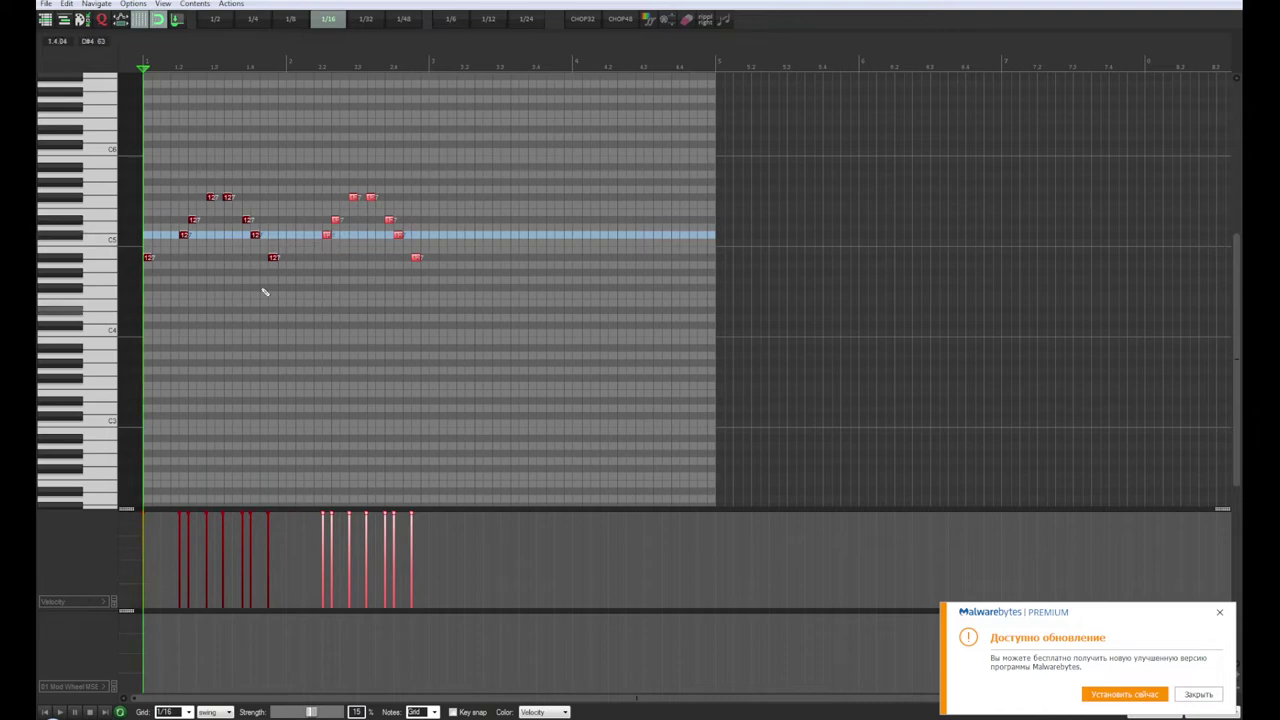
pyautogui.click(57, 712)
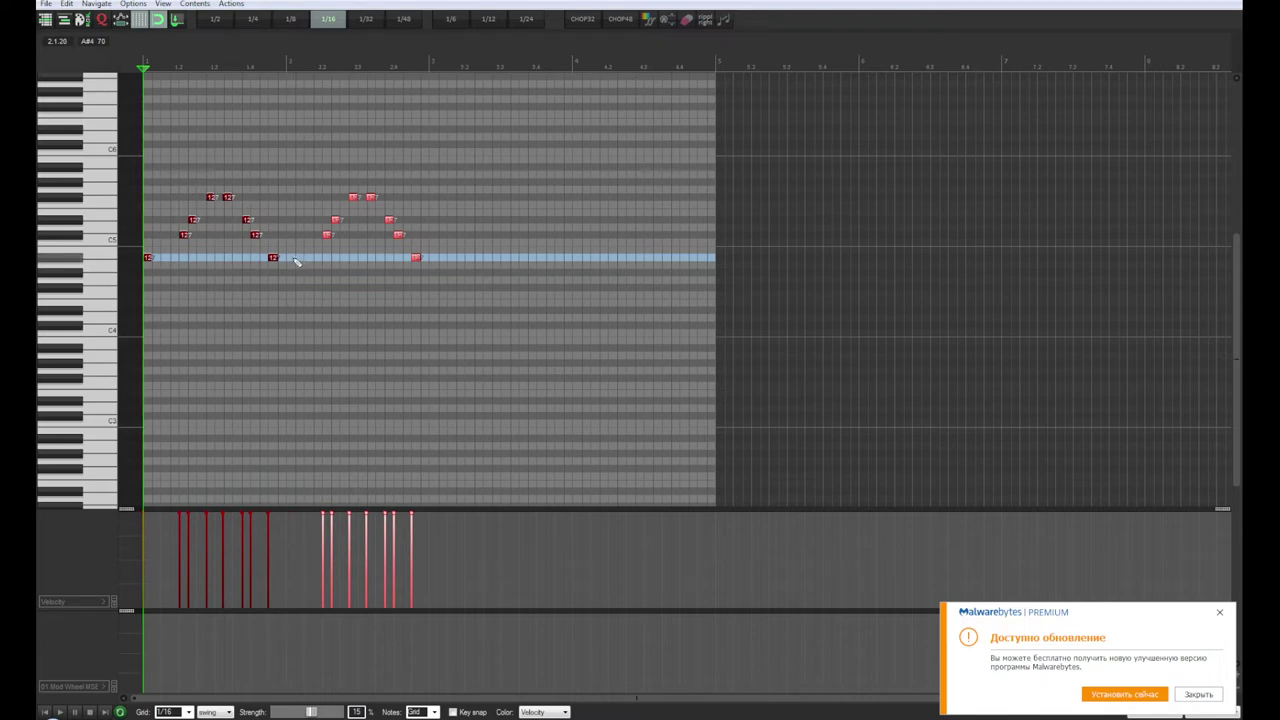
pyautogui.press('space')
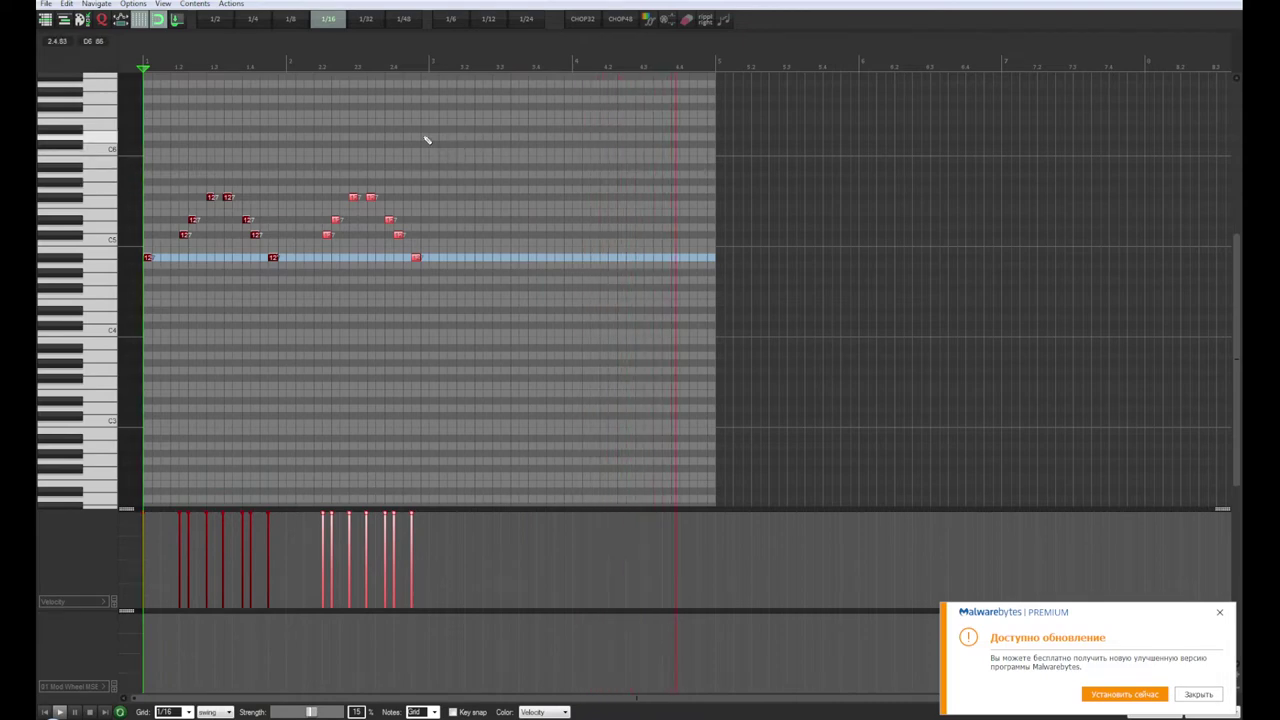
# Step: Copy all the notes of bars 1 and 2 into bars 3 and 4, starting exactly at bar 3
pyautogui.moveTo(424, 134); pyautogui.dragTo(118, 322)
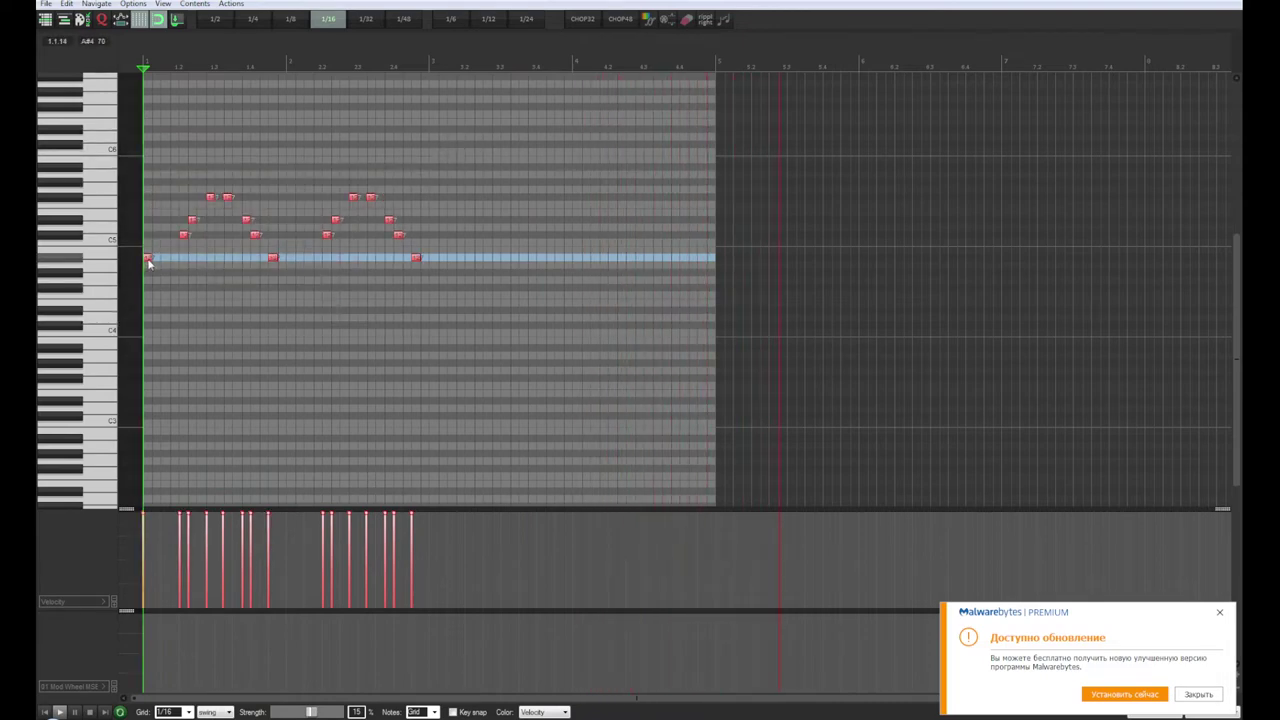
pyautogui.moveTo(149, 262); pyautogui.dragTo(449, 260)
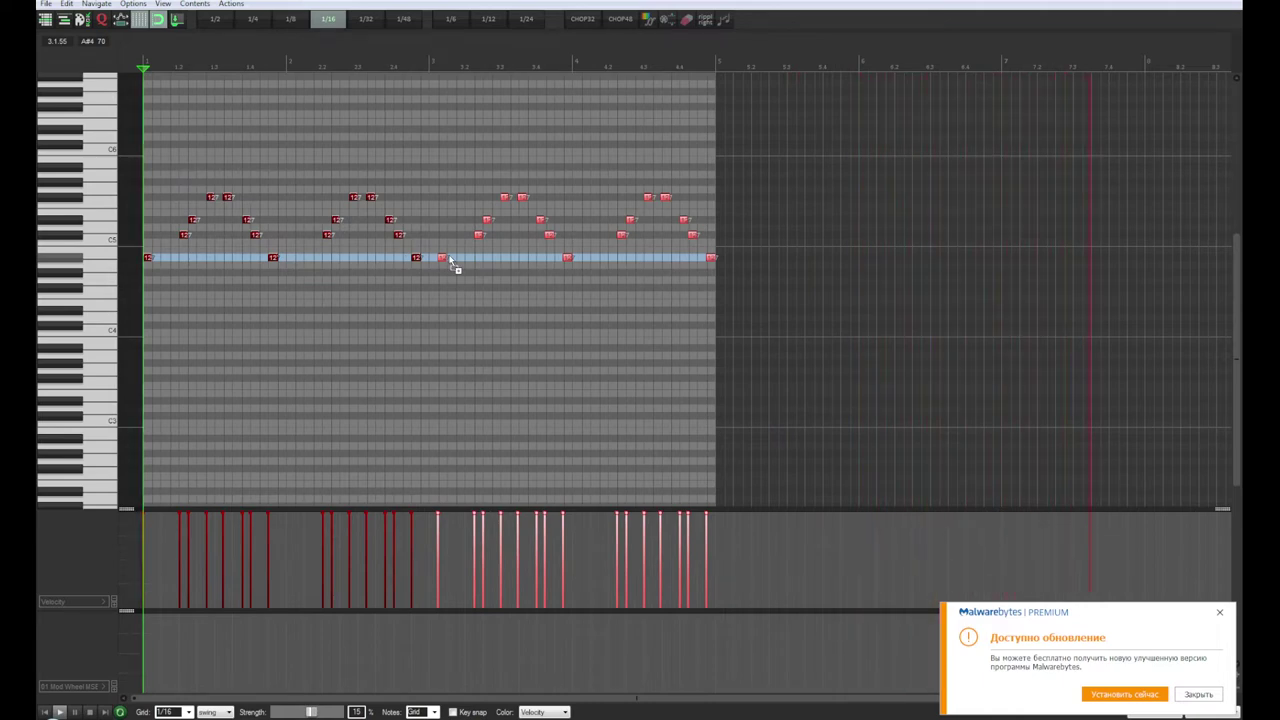
pyautogui.moveTo(447, 258); pyautogui.dragTo(440, 257)
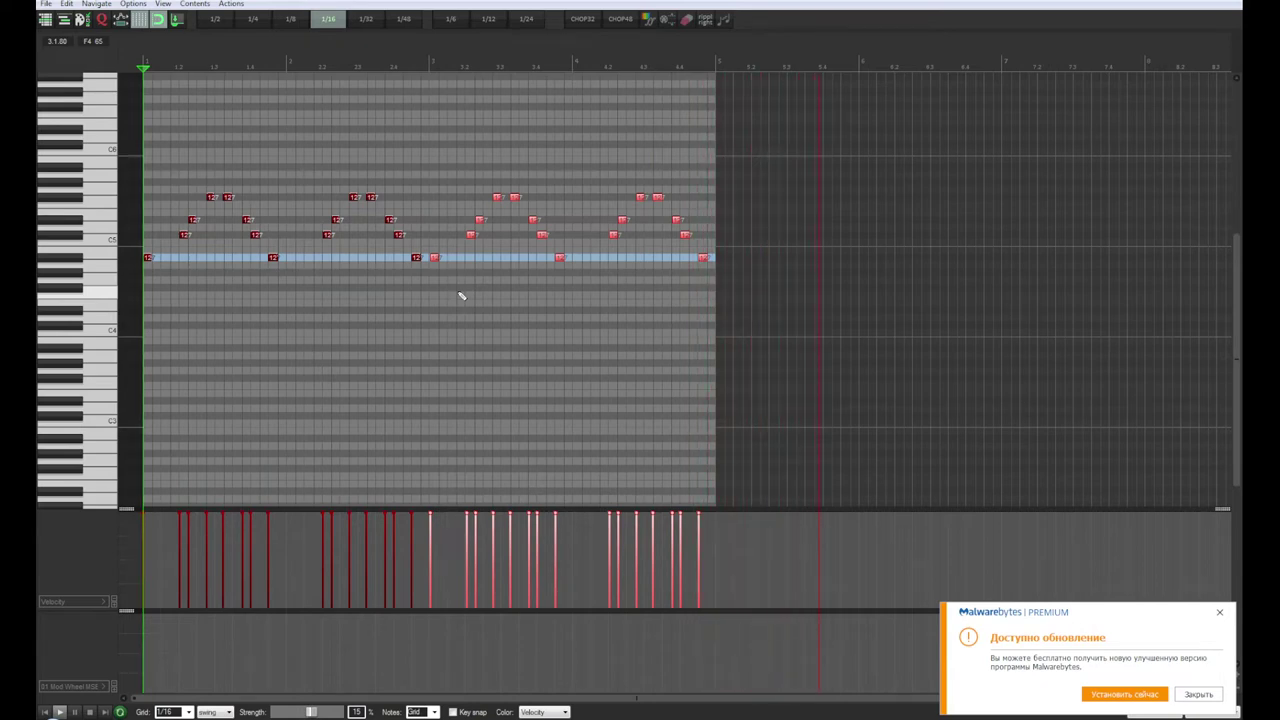
# Step: Raise the closing A#4 of bar 1 and of bar 2 to D#5, play the melody and close the MIDI editor
pyautogui.click(273, 258)
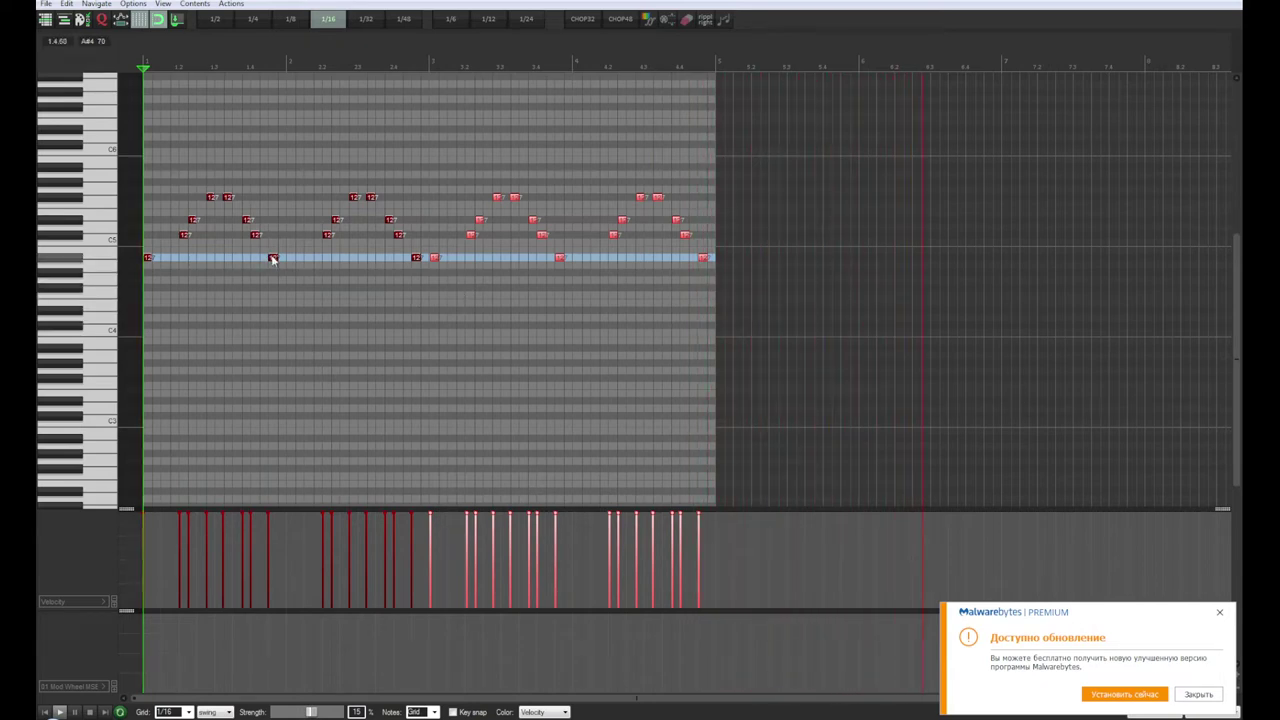
pyautogui.press('Up')
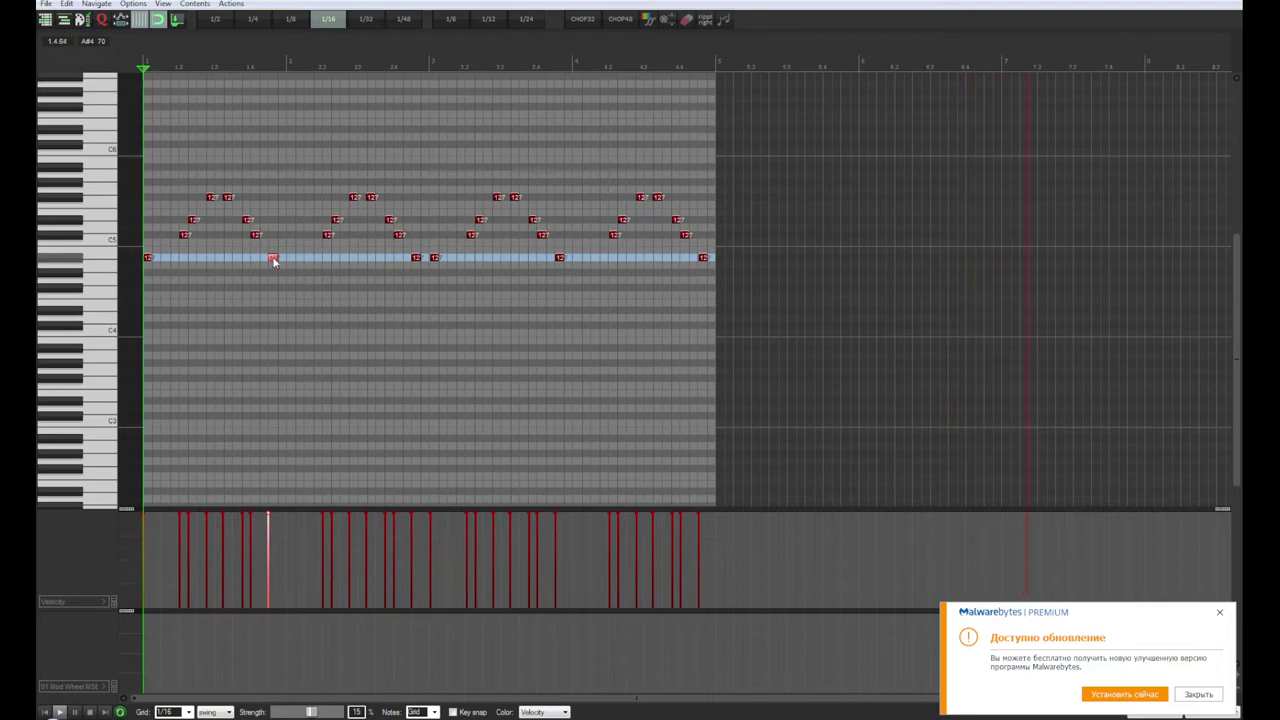
pyautogui.moveTo(273, 257); pyautogui.dragTo(271, 219)
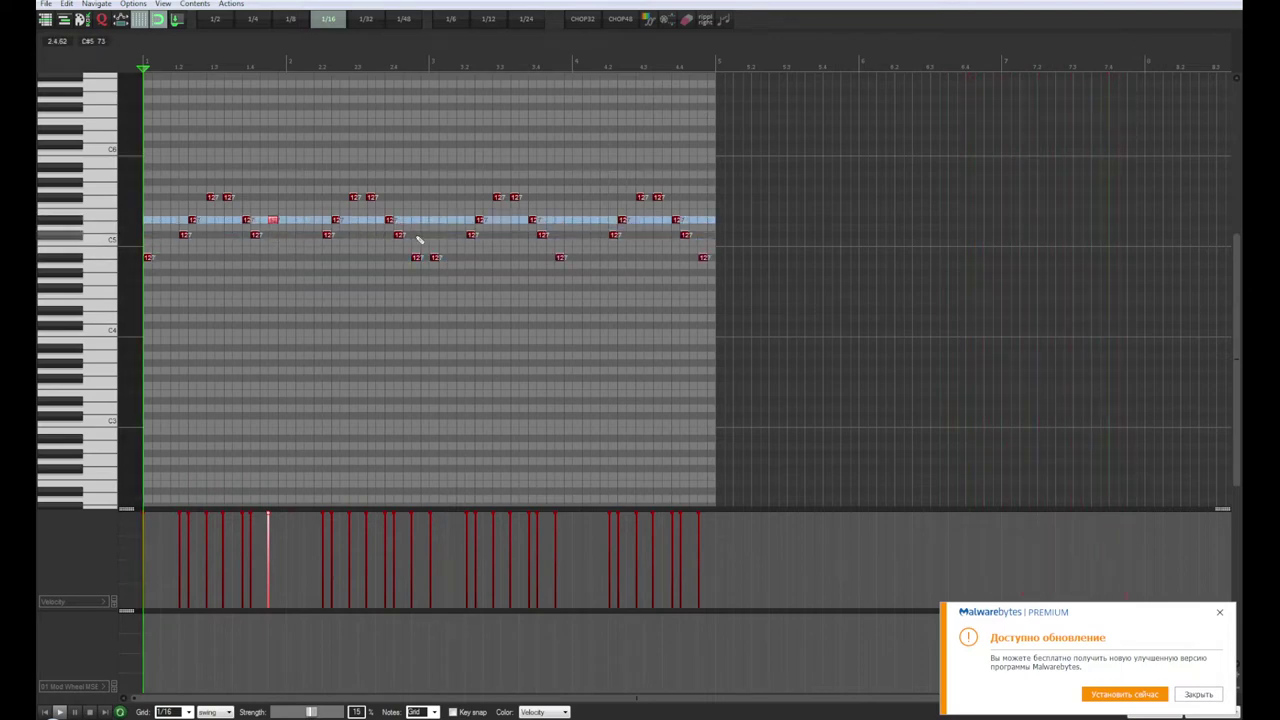
pyautogui.moveTo(418, 258); pyautogui.dragTo(413, 220)
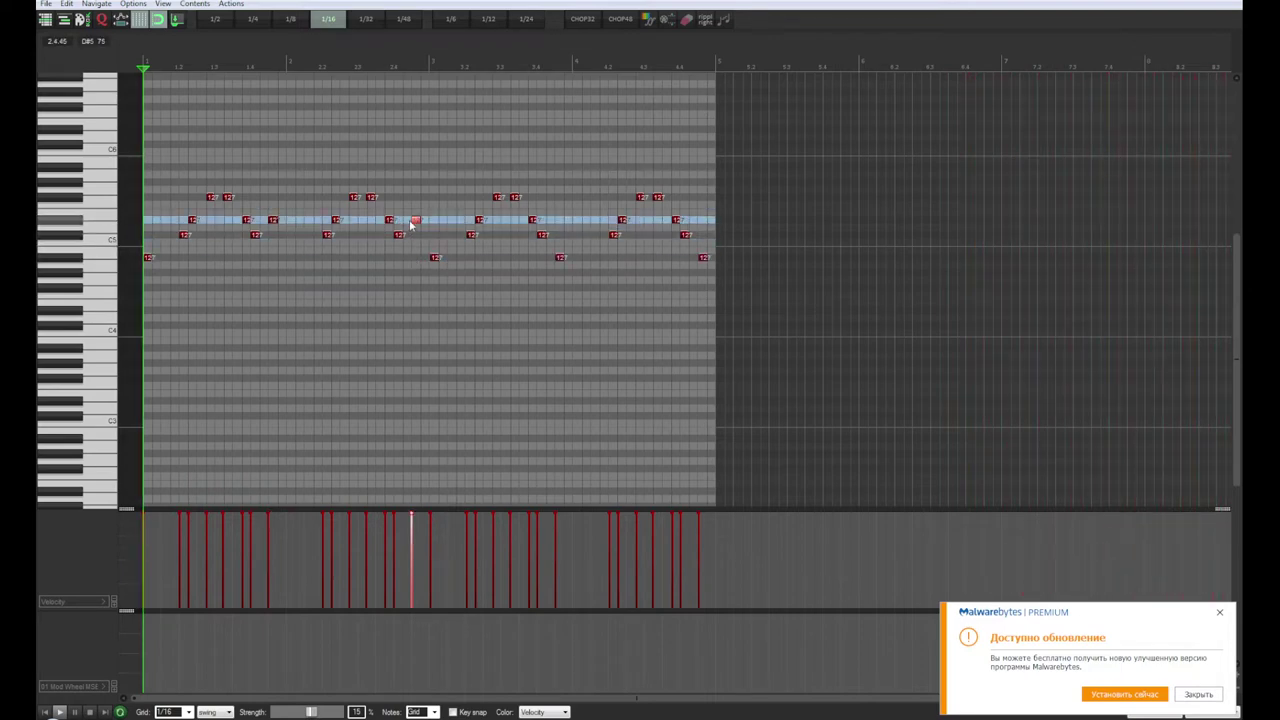
pyautogui.press('space')
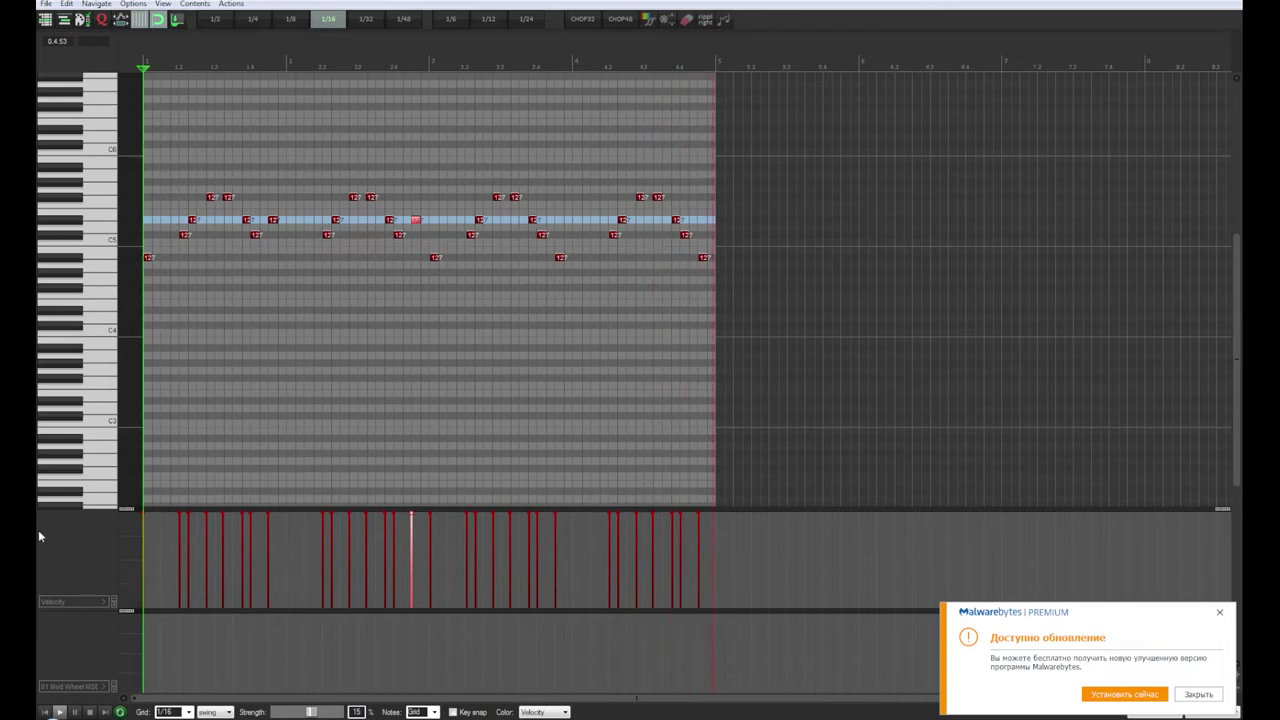
pyautogui.press('space')
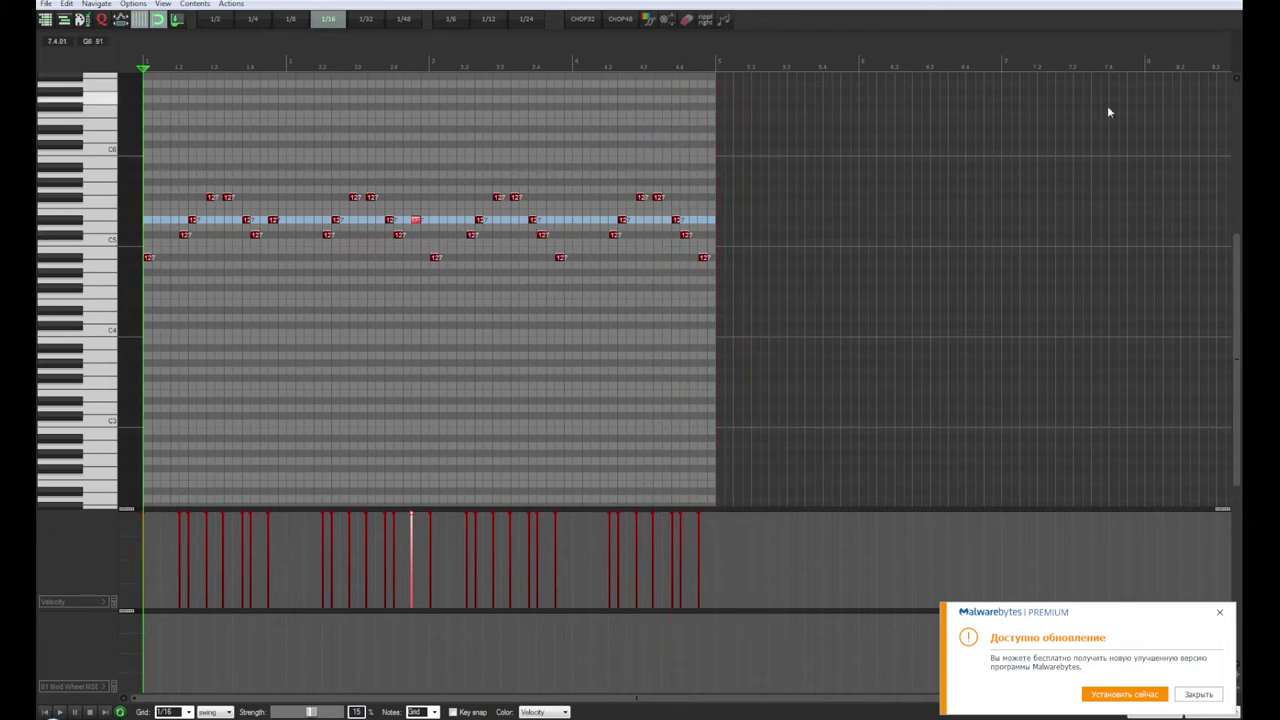
pyautogui.press('Escape')
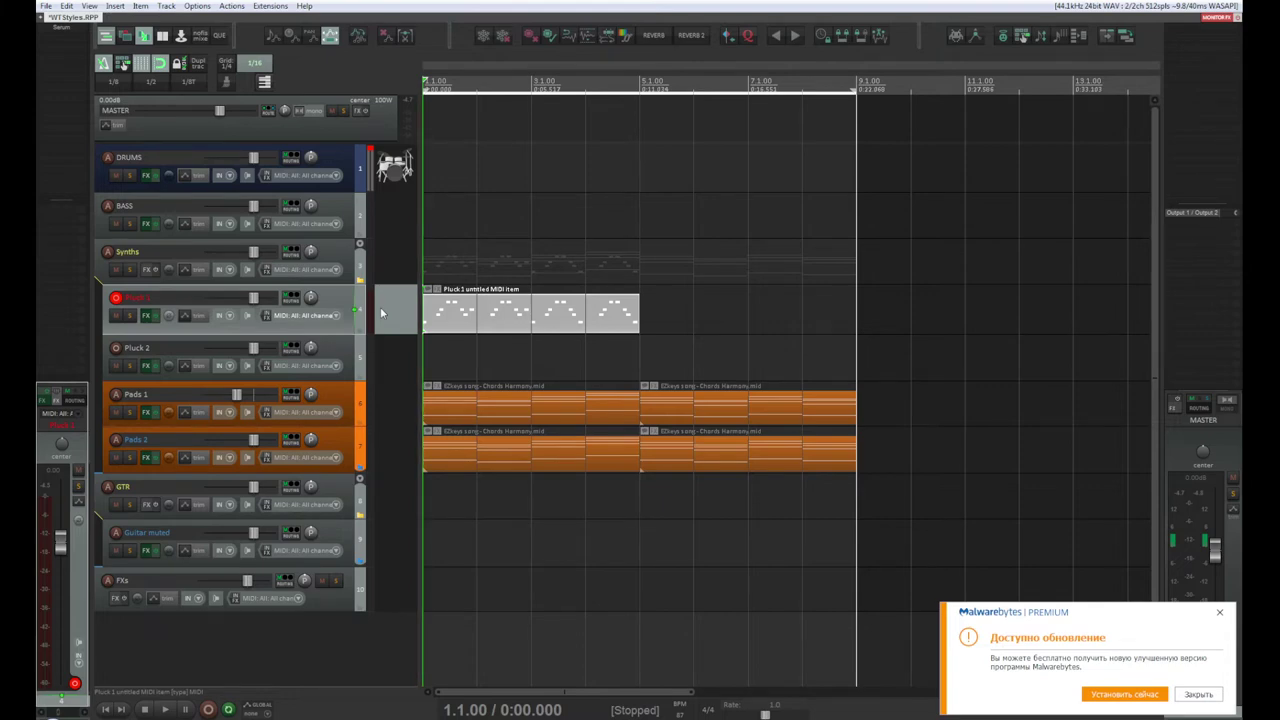
# Step: Play the arrangement from the start to hear the pluck melody with the pads, and select the Pluck 2 track
pyautogui.press('space')
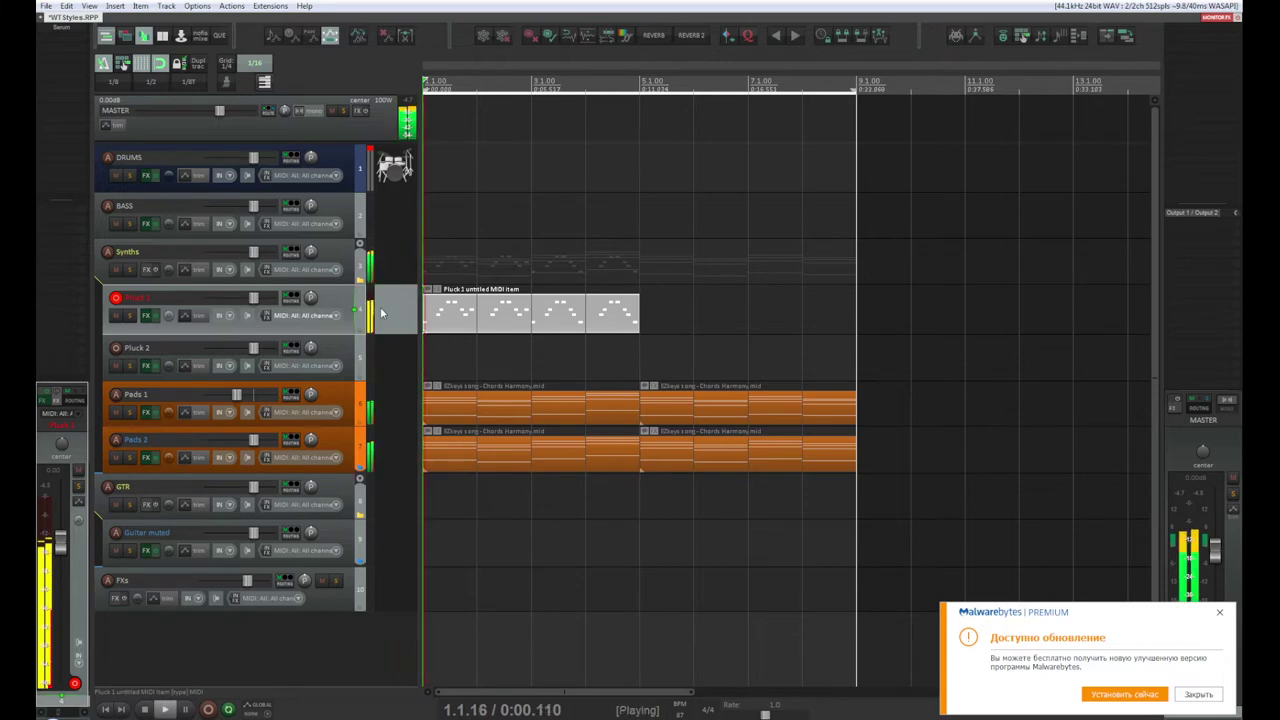
pyautogui.press('space')
pyautogui.press('space')
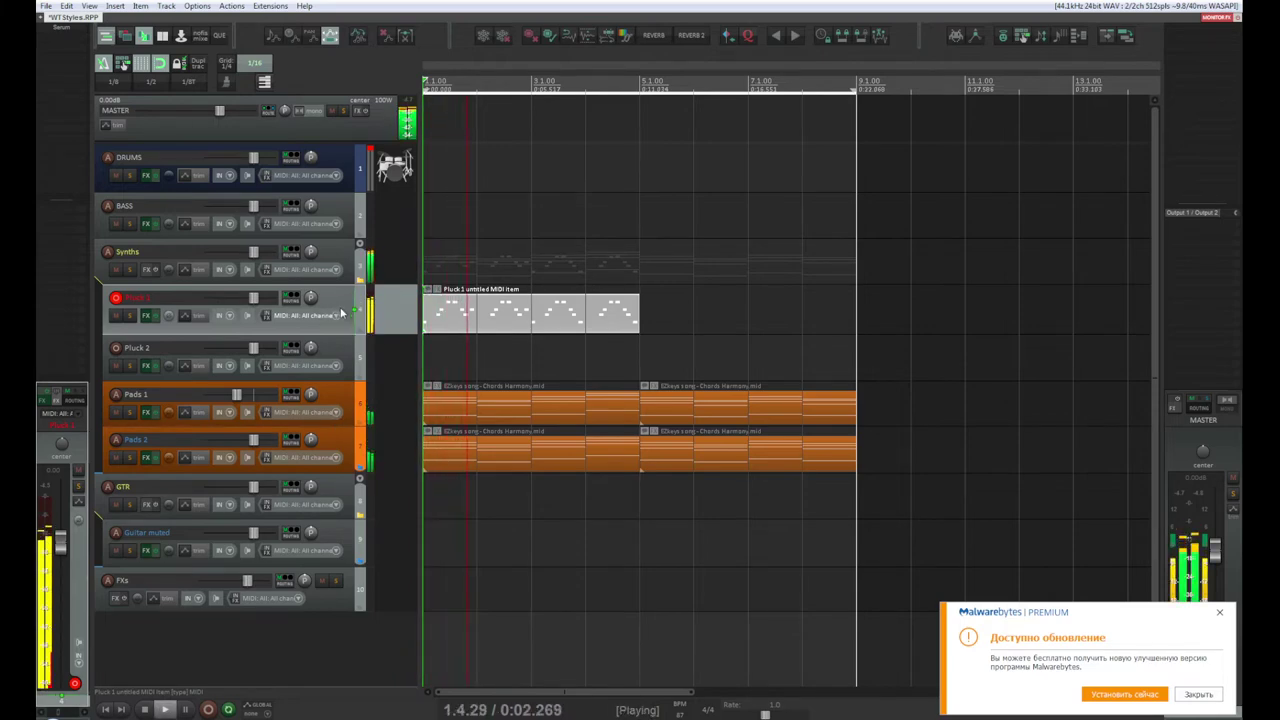
pyautogui.click(342, 349)
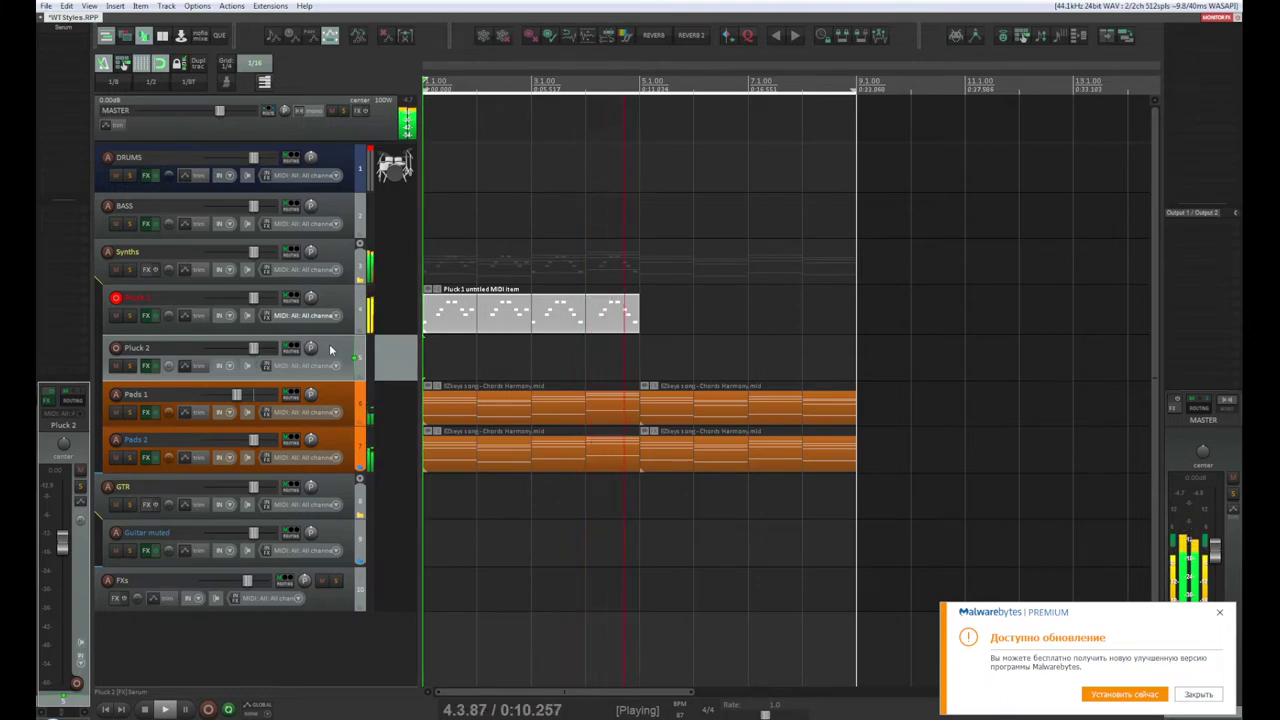
# Step: Reopen the Pluck 1 item, select all its notes and set up quantizing with a 1/16 grid and 1/16 note length
pyautogui.doubleClick(472, 310)
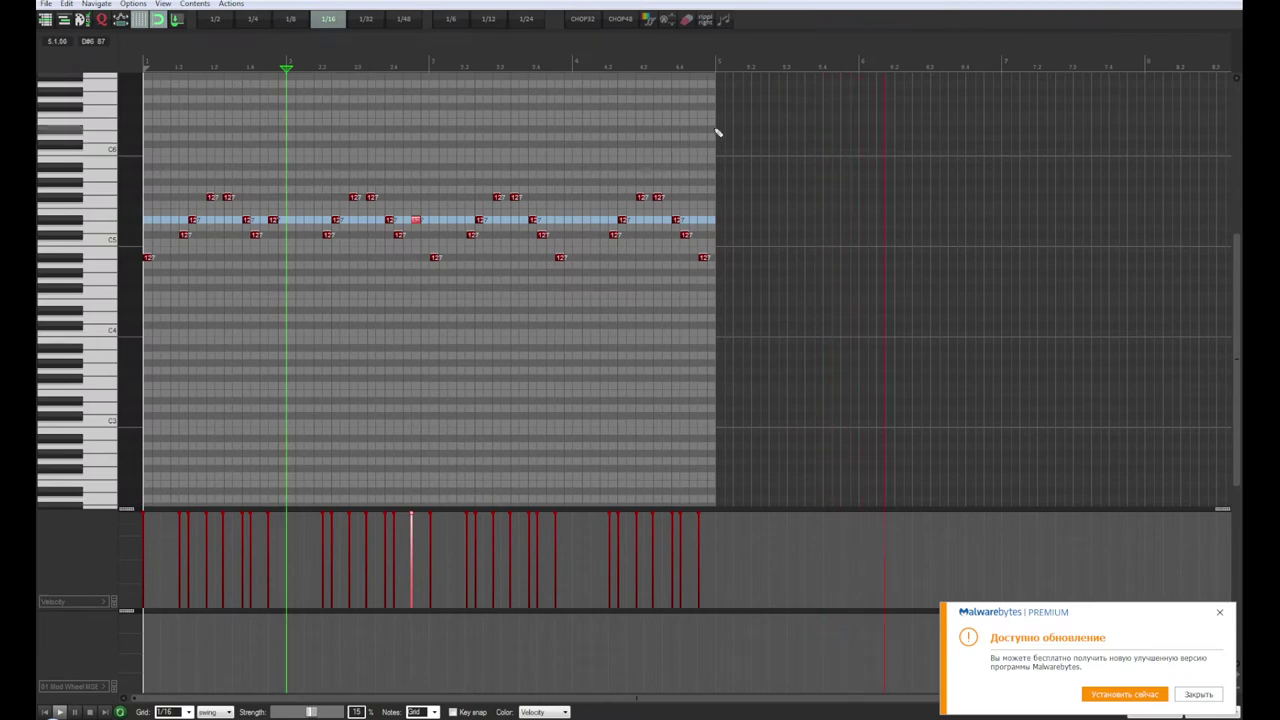
pyautogui.moveTo(717, 143); pyautogui.dragTo(145, 328)
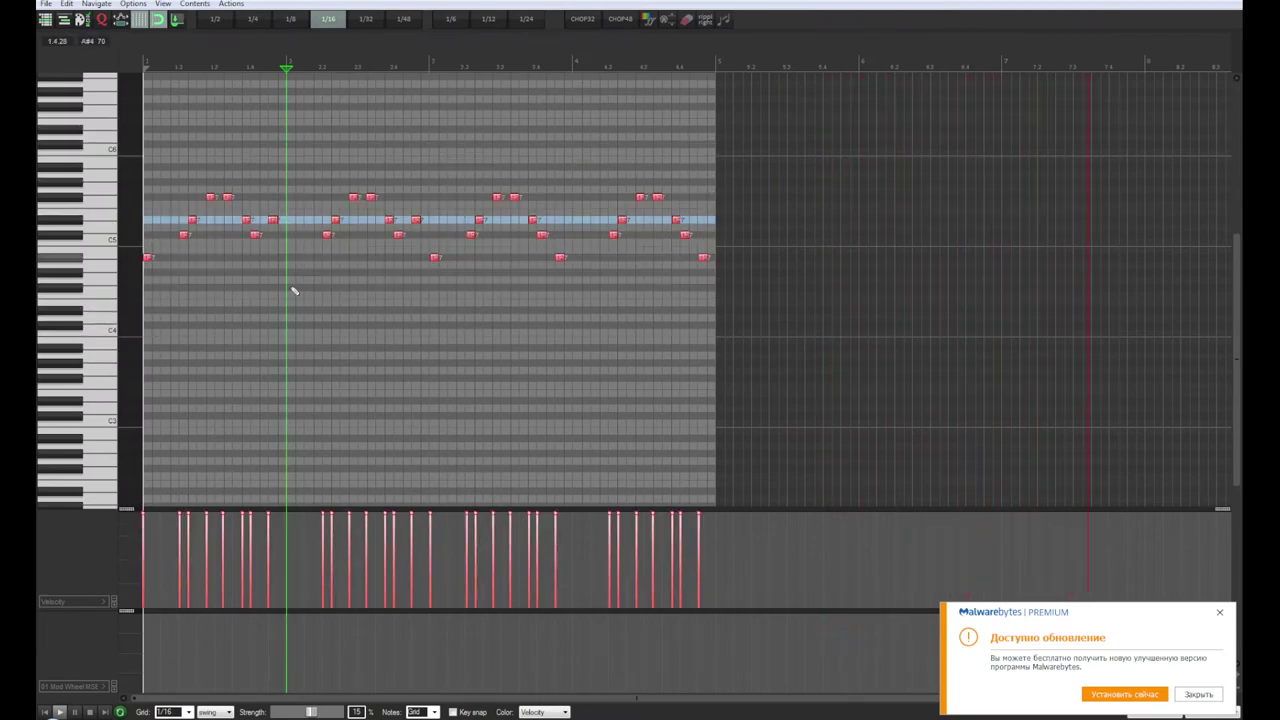
pyautogui.hotkey('ctrl', 'q')
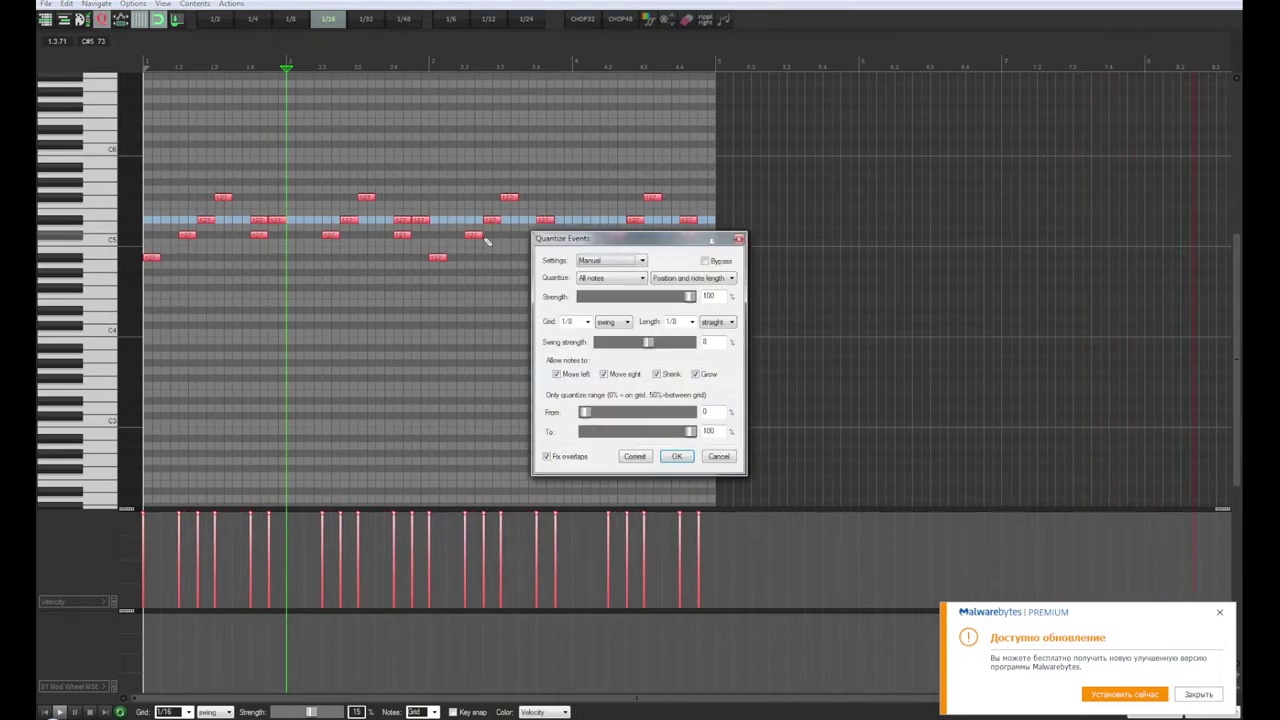
pyautogui.moveTo(609, 246); pyautogui.dragTo(745, 254)
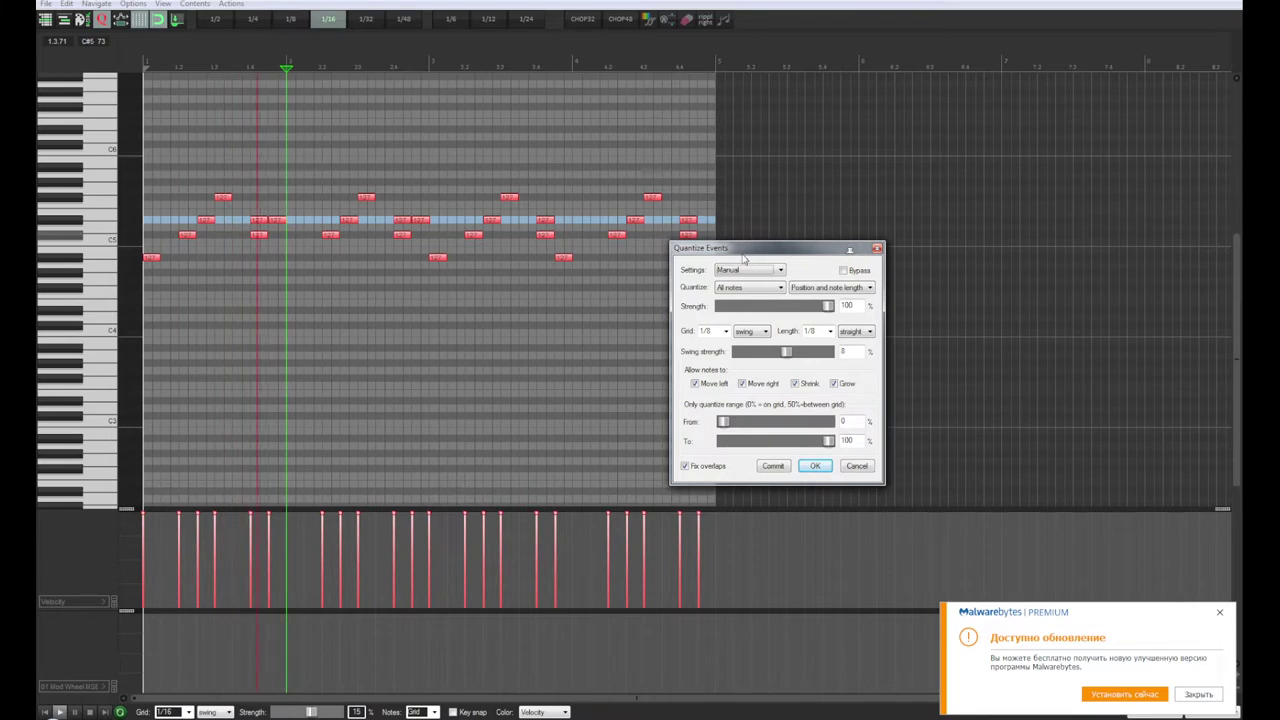
pyautogui.click(727, 333)
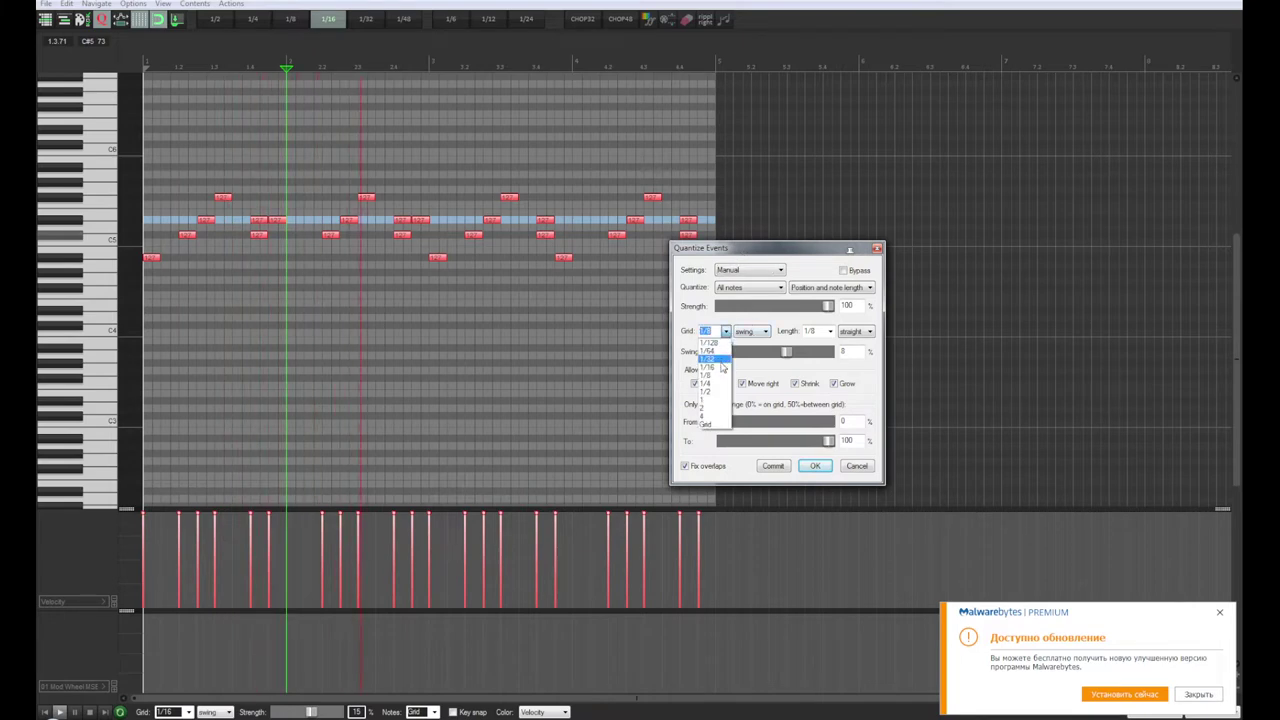
pyautogui.click(720, 370)
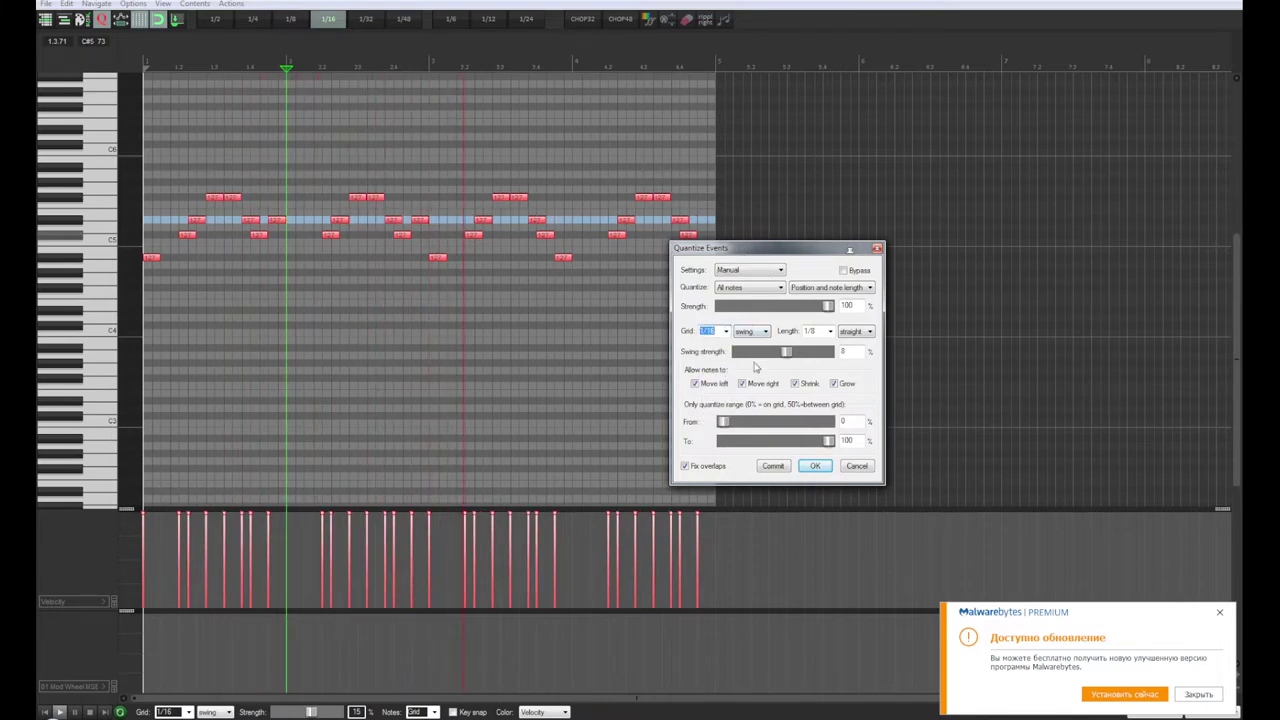
pyautogui.click(830, 333)
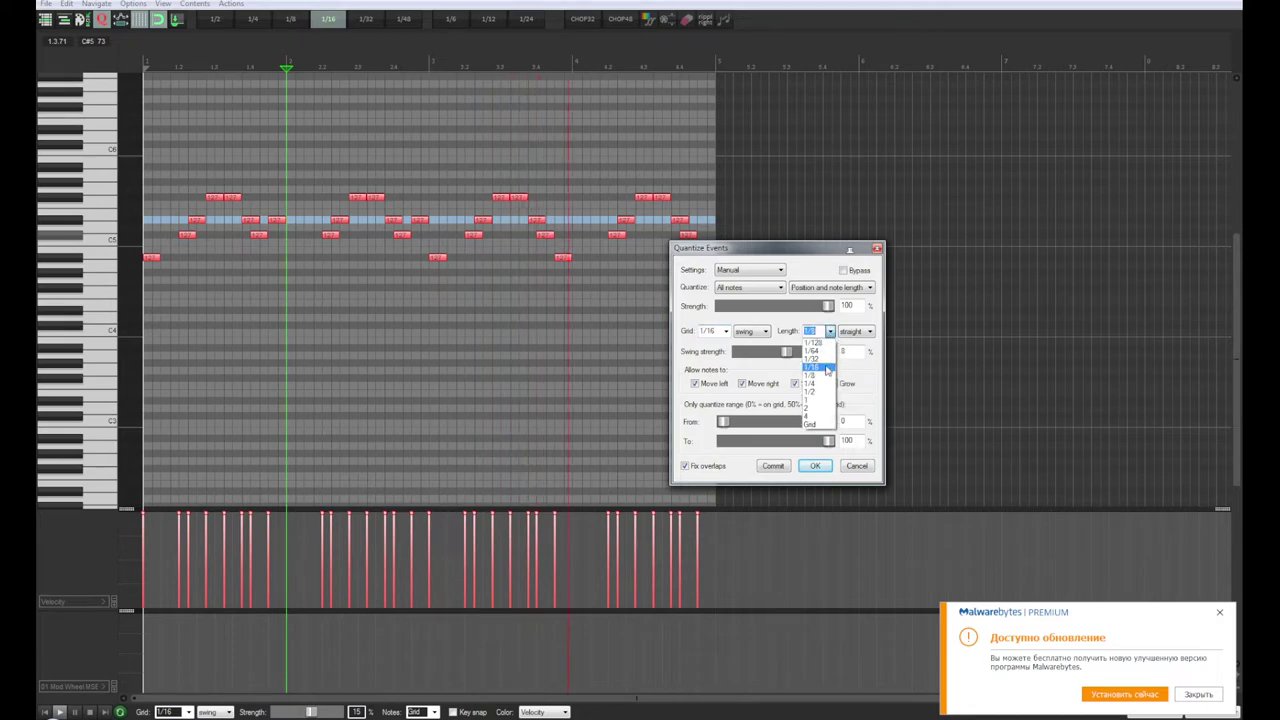
pyautogui.click(825, 373)
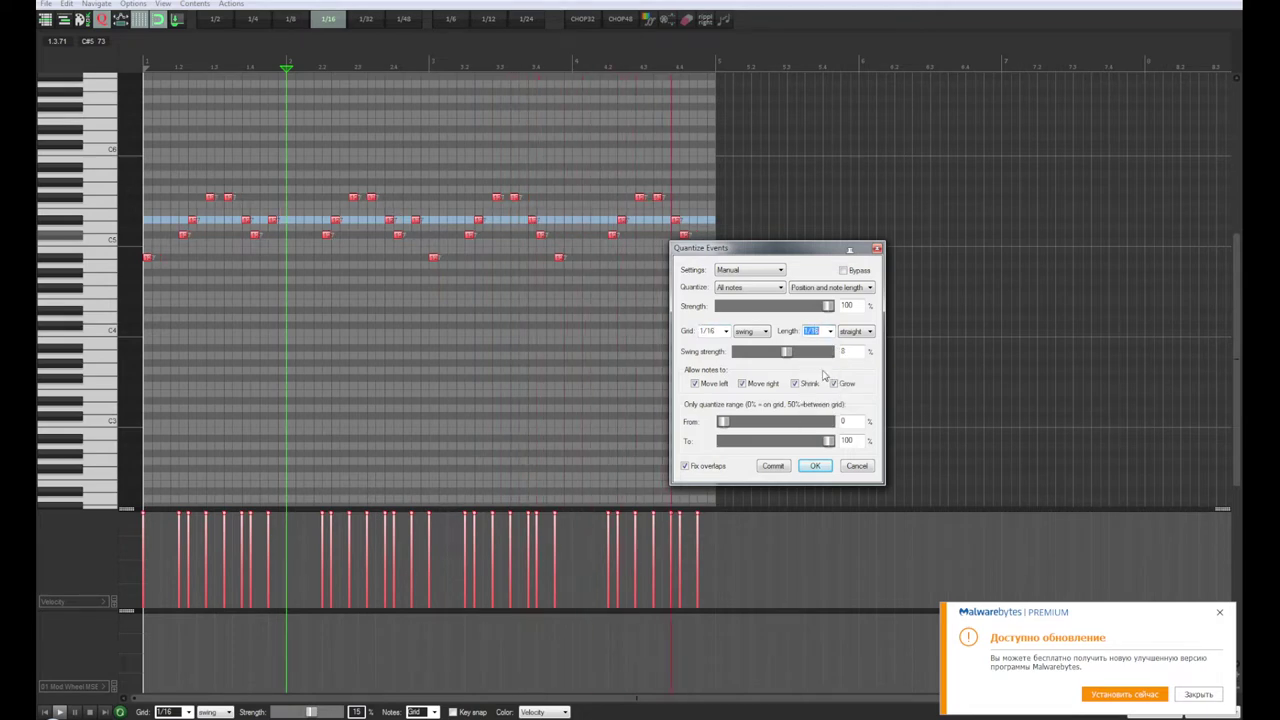
pyautogui.moveTo(753, 257); pyautogui.dragTo(756, 292)
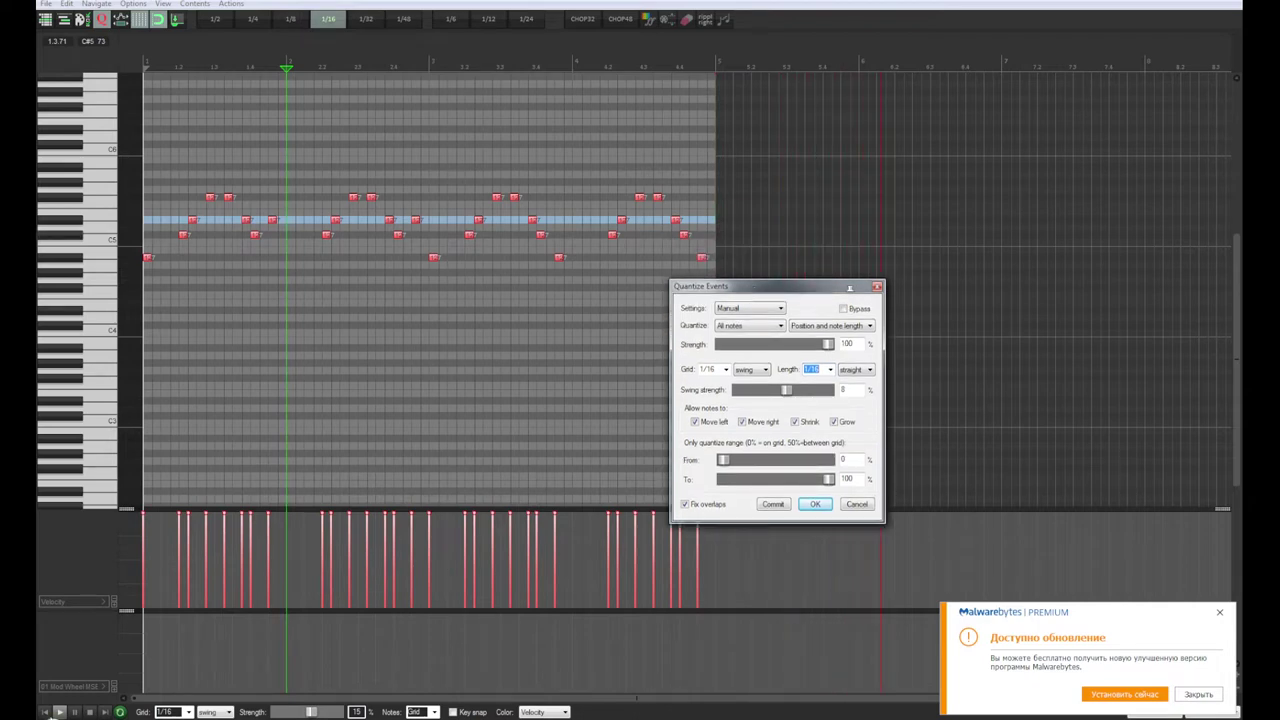
# Step: Play the melody from the start, set the quantize swing strength to 28% and apply it
pyautogui.click(47, 712)
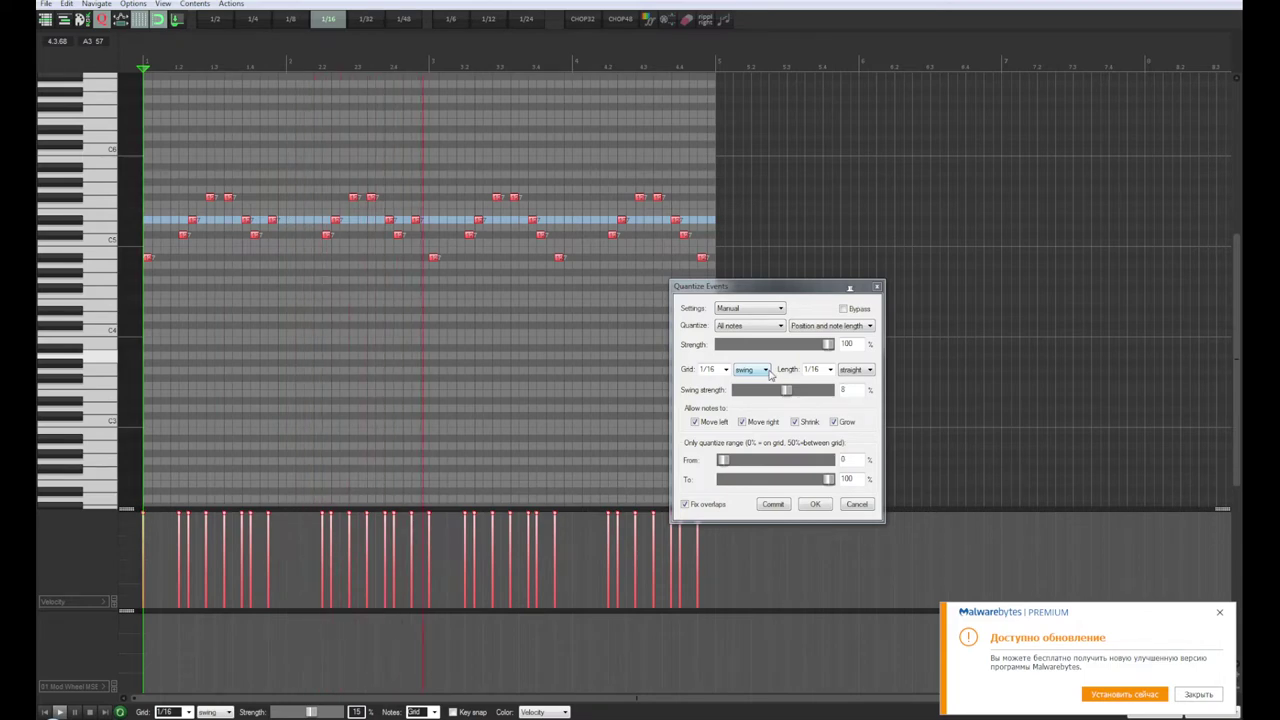
pyautogui.moveTo(788, 396)
pyautogui.mouseDown()
pyautogui.moveTo(815, 391)
pyautogui.moveTo(785, 401)
pyautogui.mouseUp()
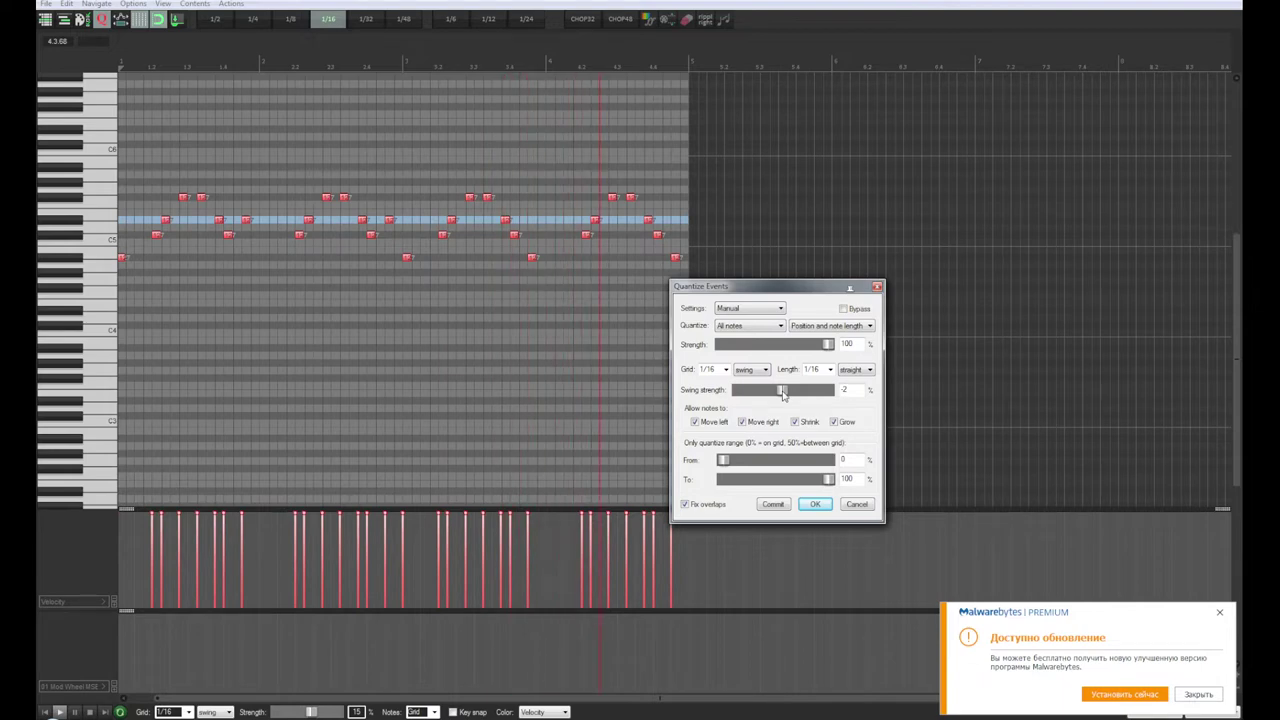
pyautogui.moveTo(783, 392); pyautogui.dragTo(797, 399)
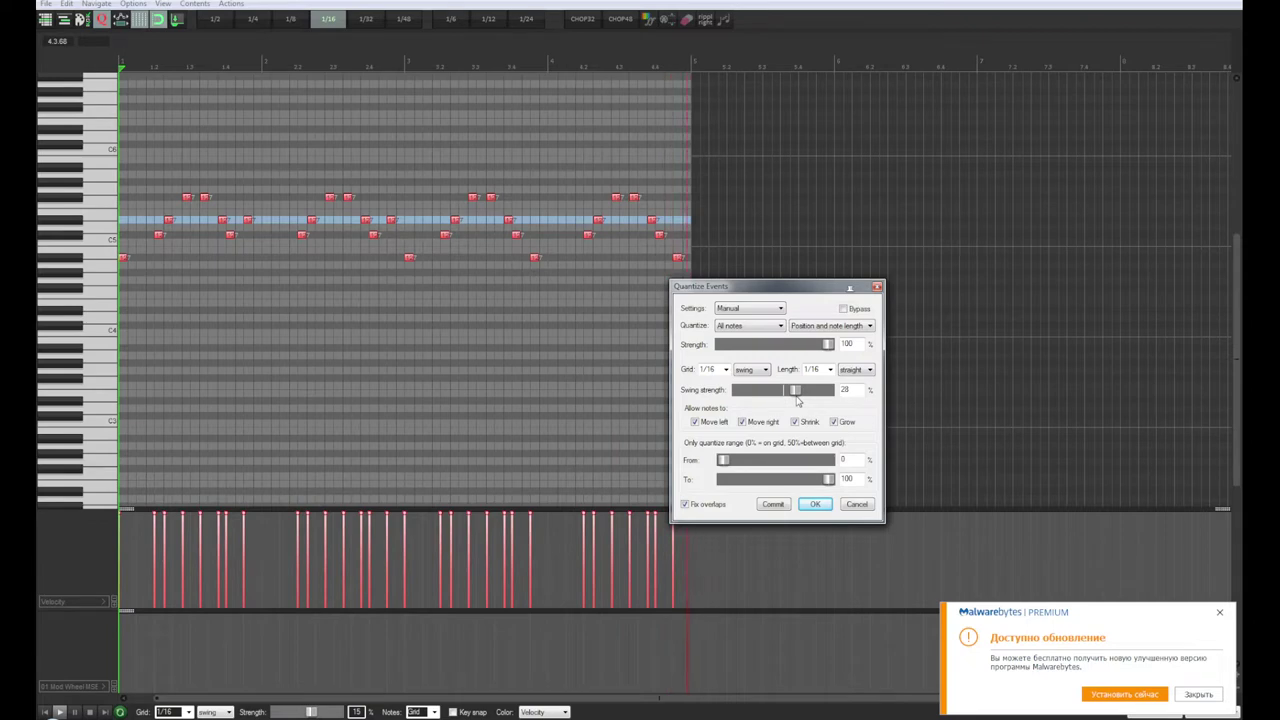
pyautogui.click(816, 505)
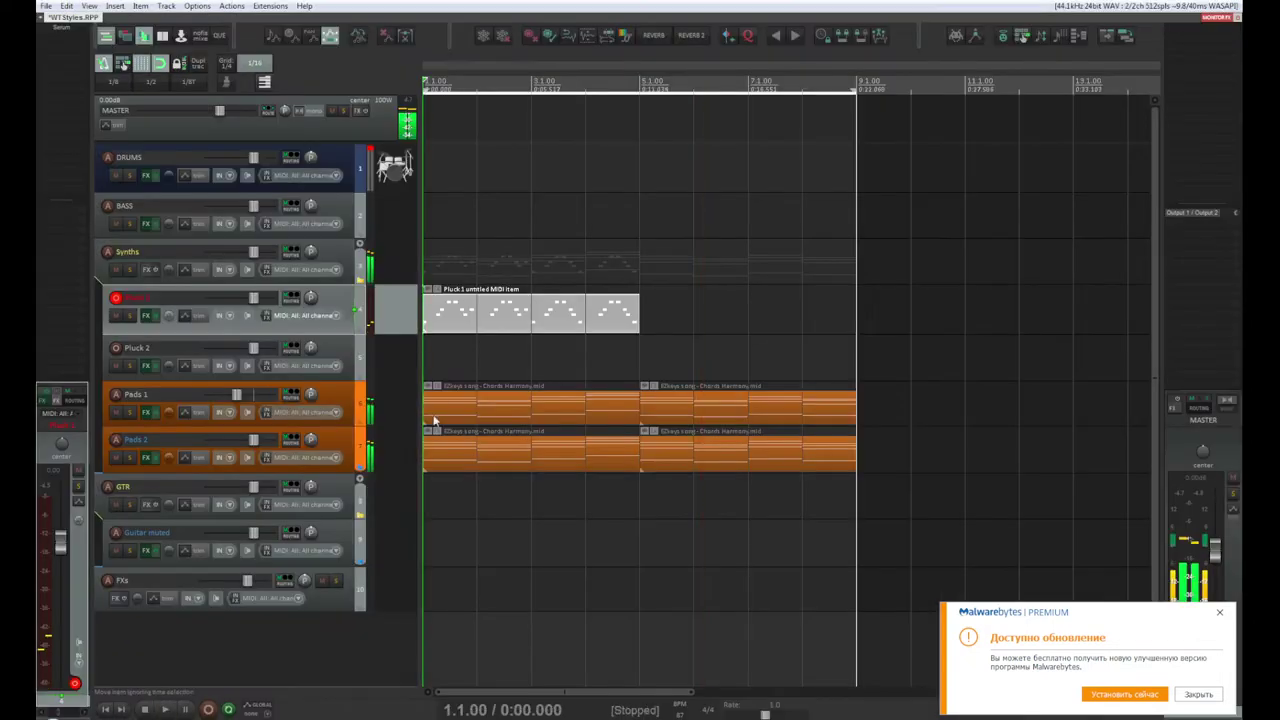
# Step: Mute the Pads 2 track, play the arrangement from the start and select the Pads 1 track
pyautogui.press('space')
pyautogui.press('space')
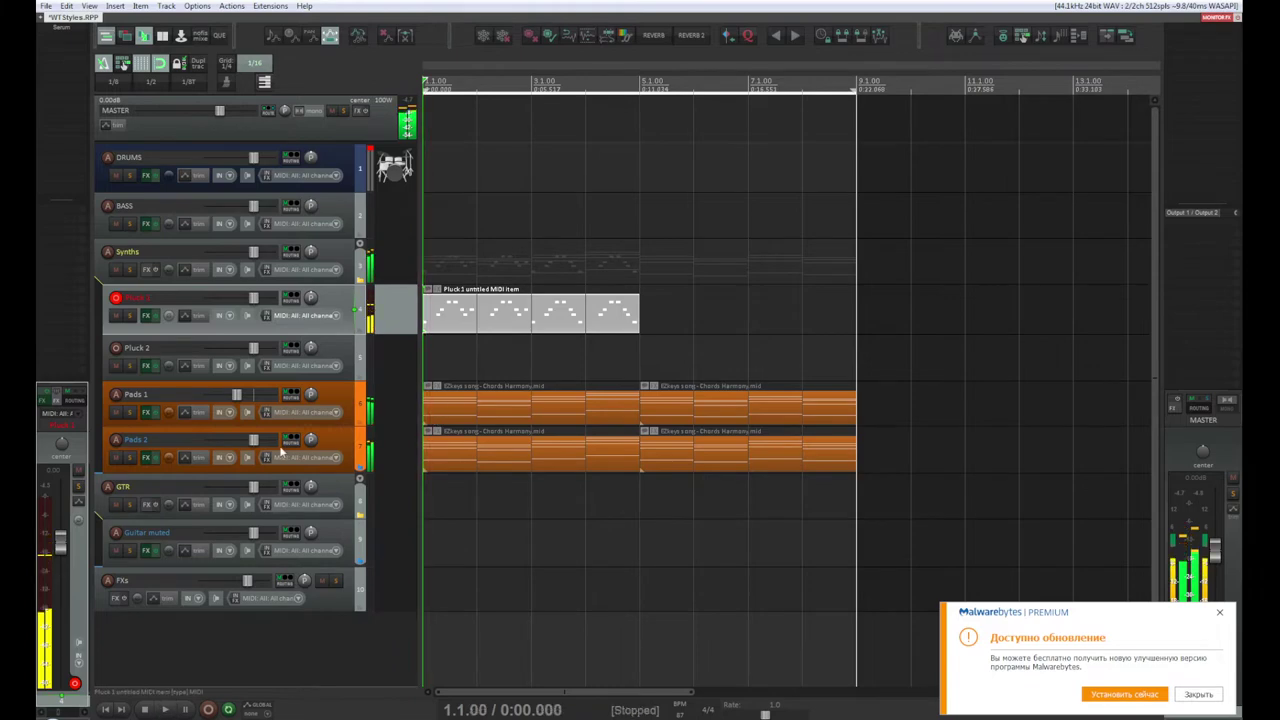
pyautogui.click(115, 458)
pyautogui.press('space')
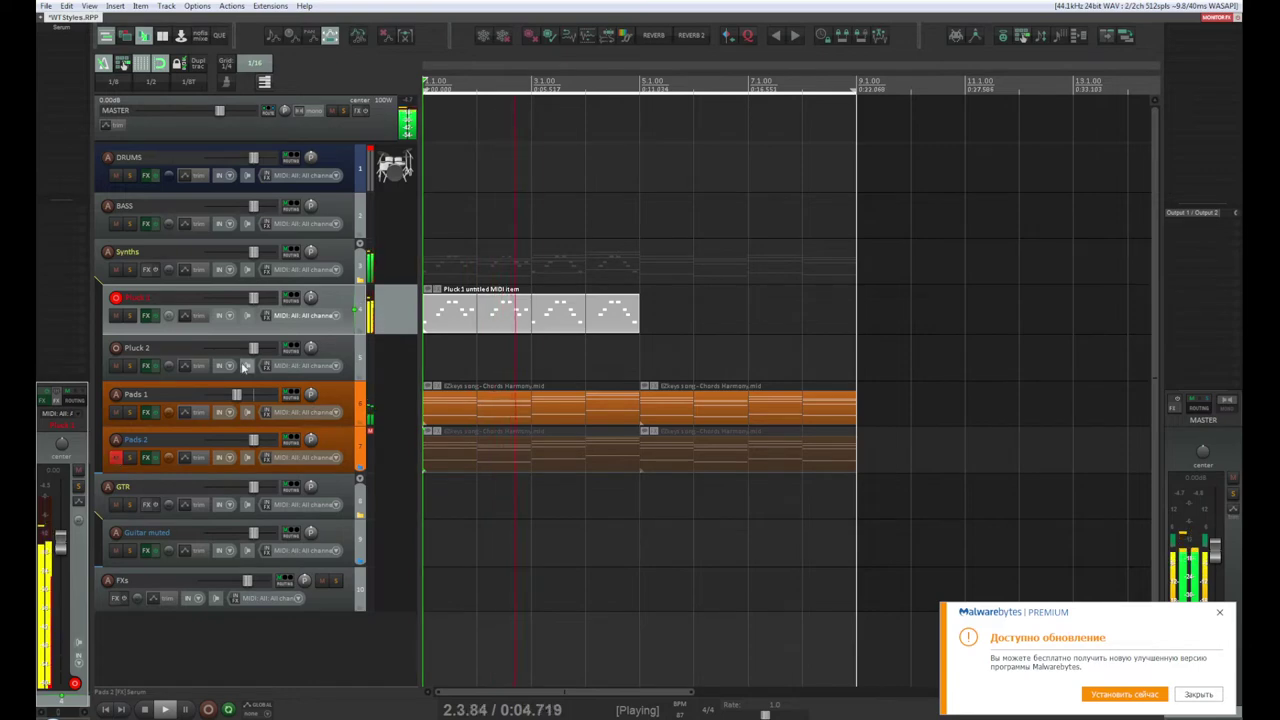
pyautogui.click(335, 395)
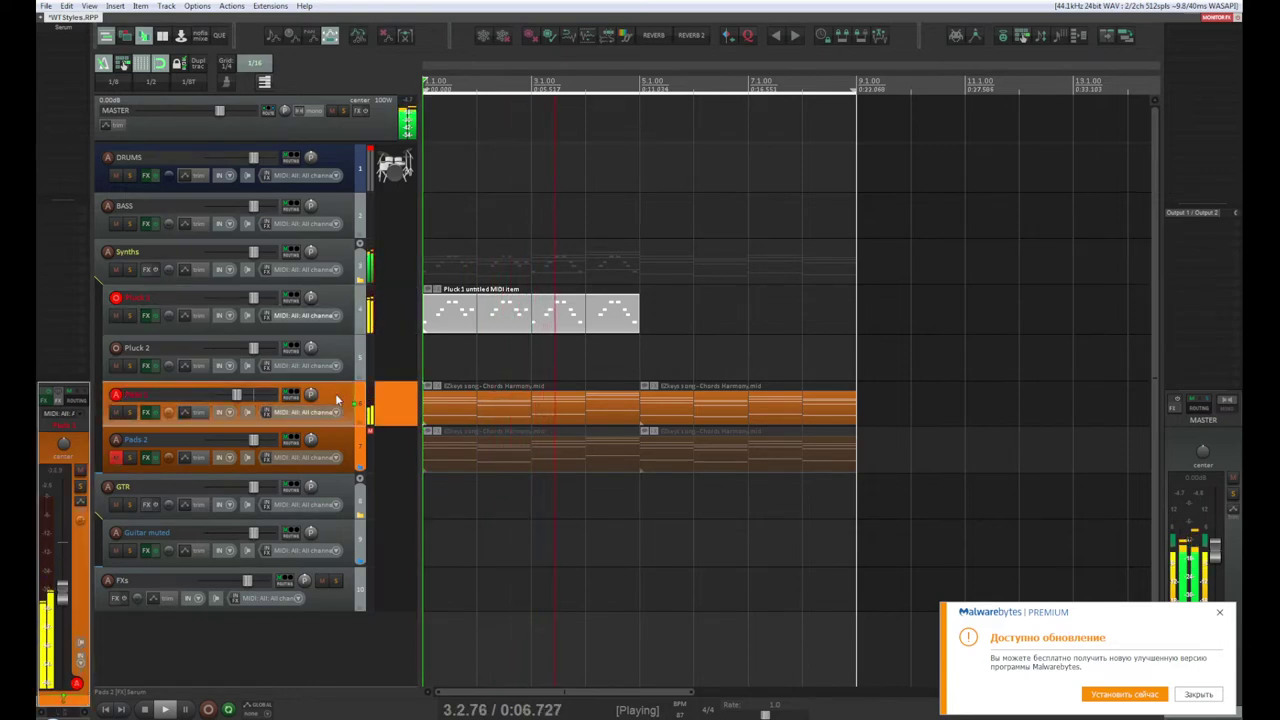
# Step: Select the Pads 2 track, raise the Pads 1 track's volume slightly and replay the arrangement from the start
pyautogui.click(340, 443)
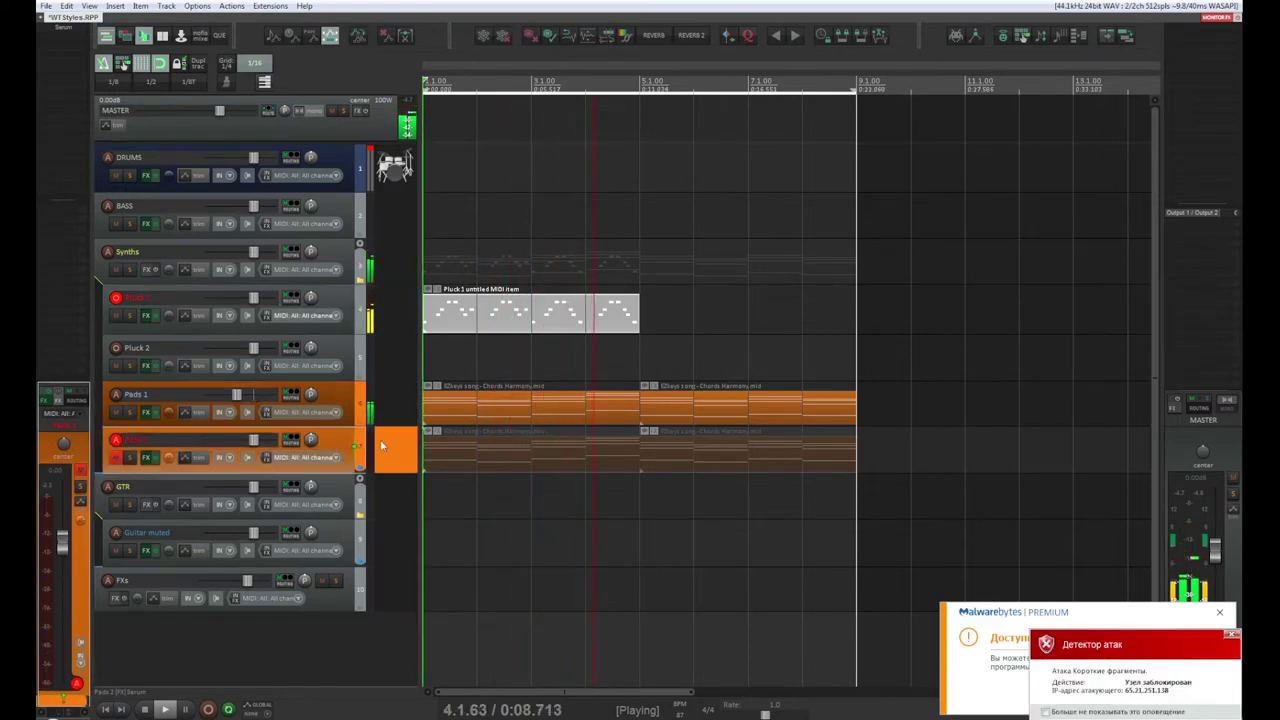
pyautogui.moveTo(236, 395); pyautogui.dragTo(251, 400)
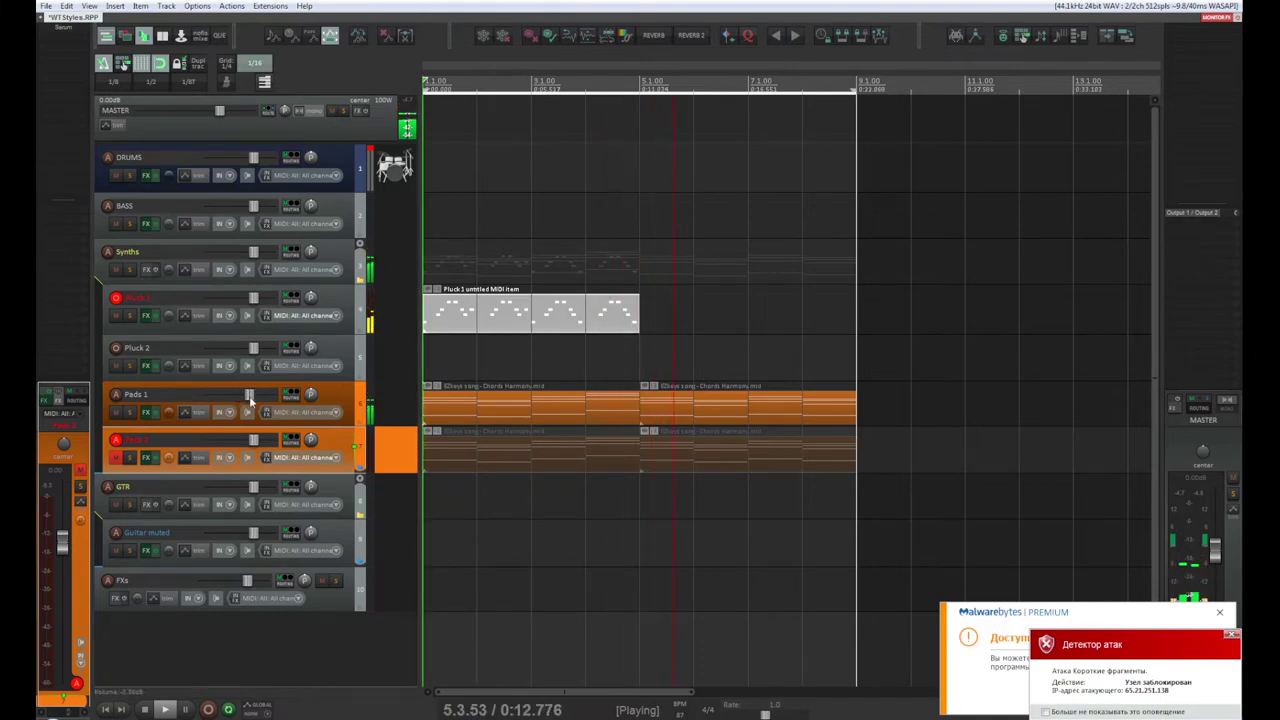
pyautogui.press('Home')
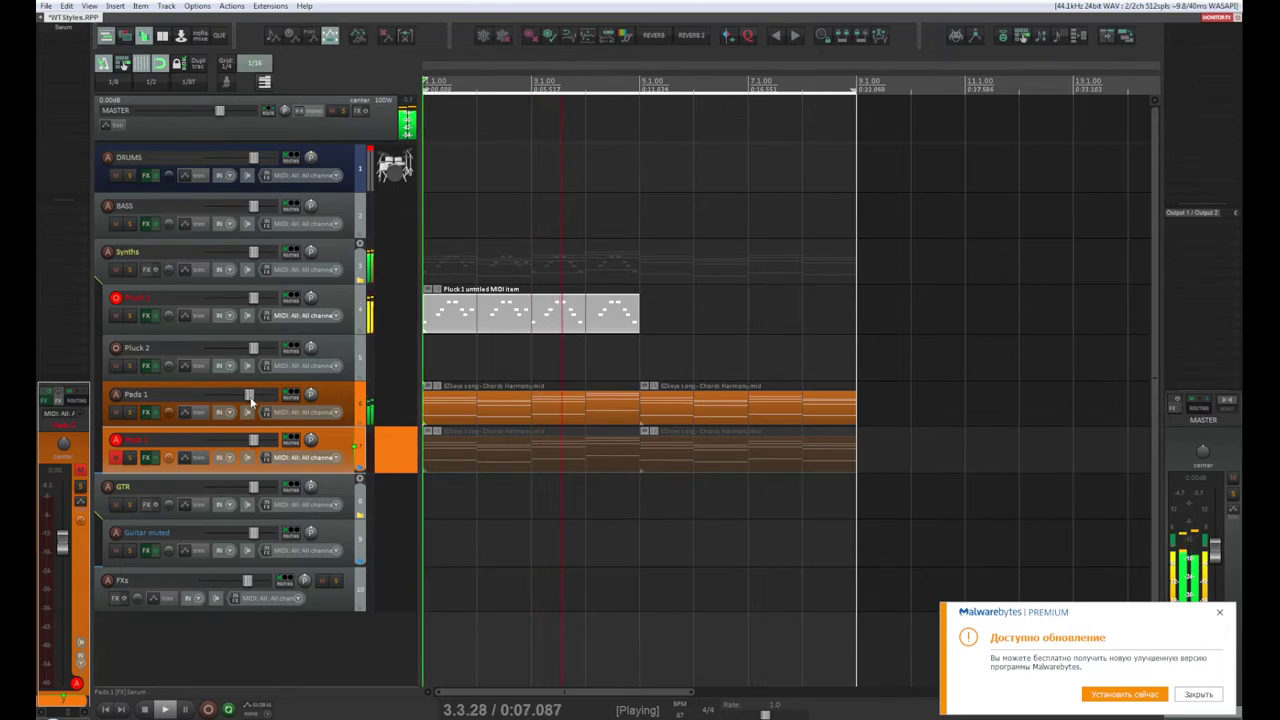
pyautogui.press('space')
# Step: Delete the low opening note of the Pluck 1 melody, select the remaining notes and play the result with the arrangement
pyautogui.doubleClick(470, 315)
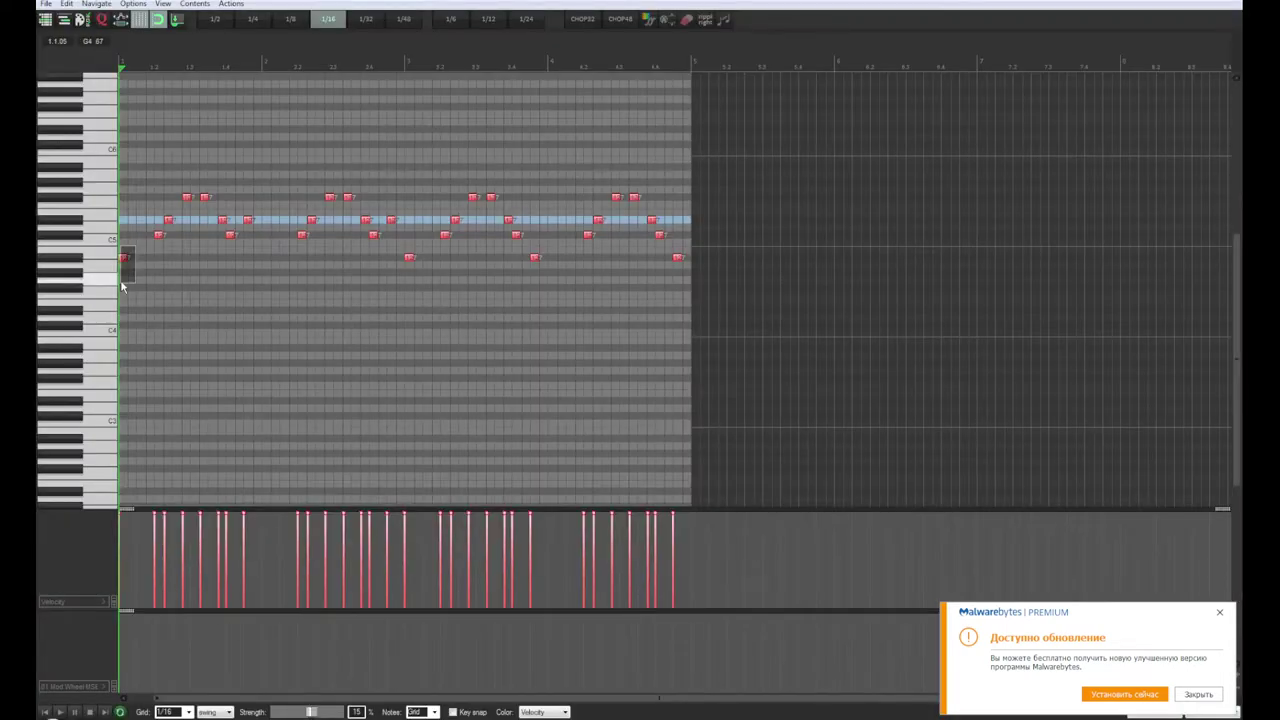
pyautogui.hotkey('ctrl', 'a')
pyautogui.press('space')
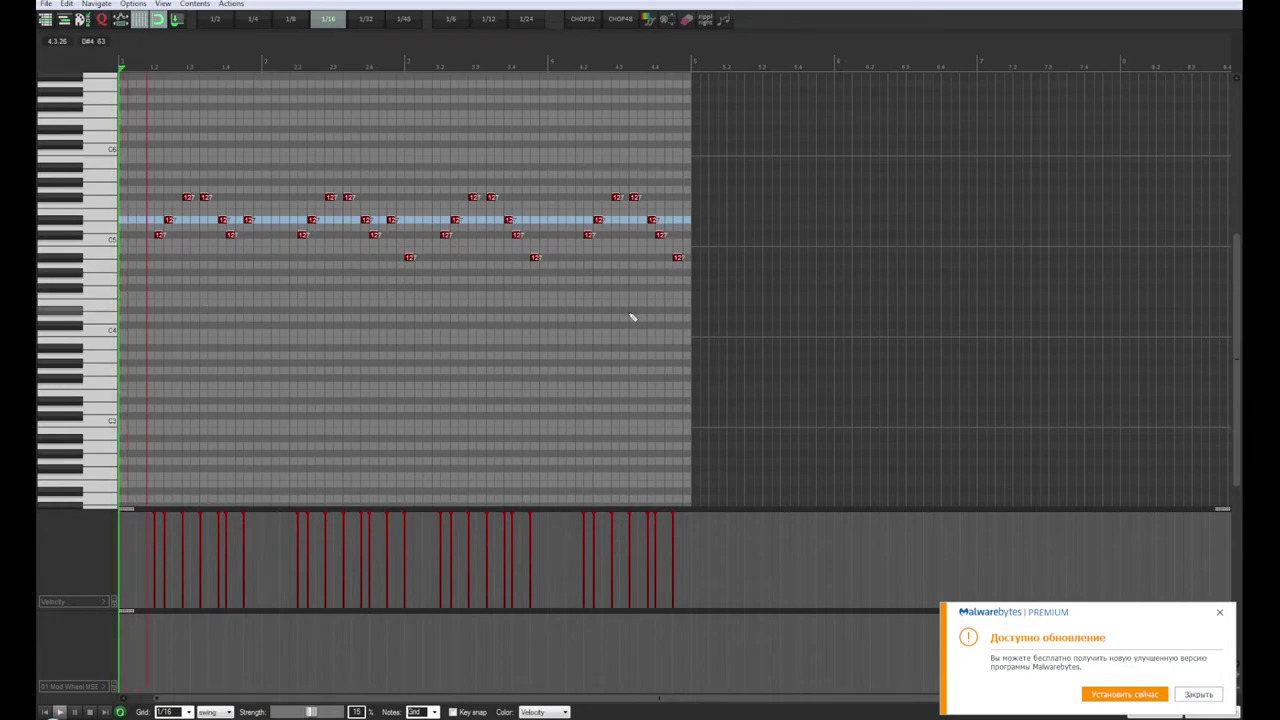
pyautogui.click(1240, 14)
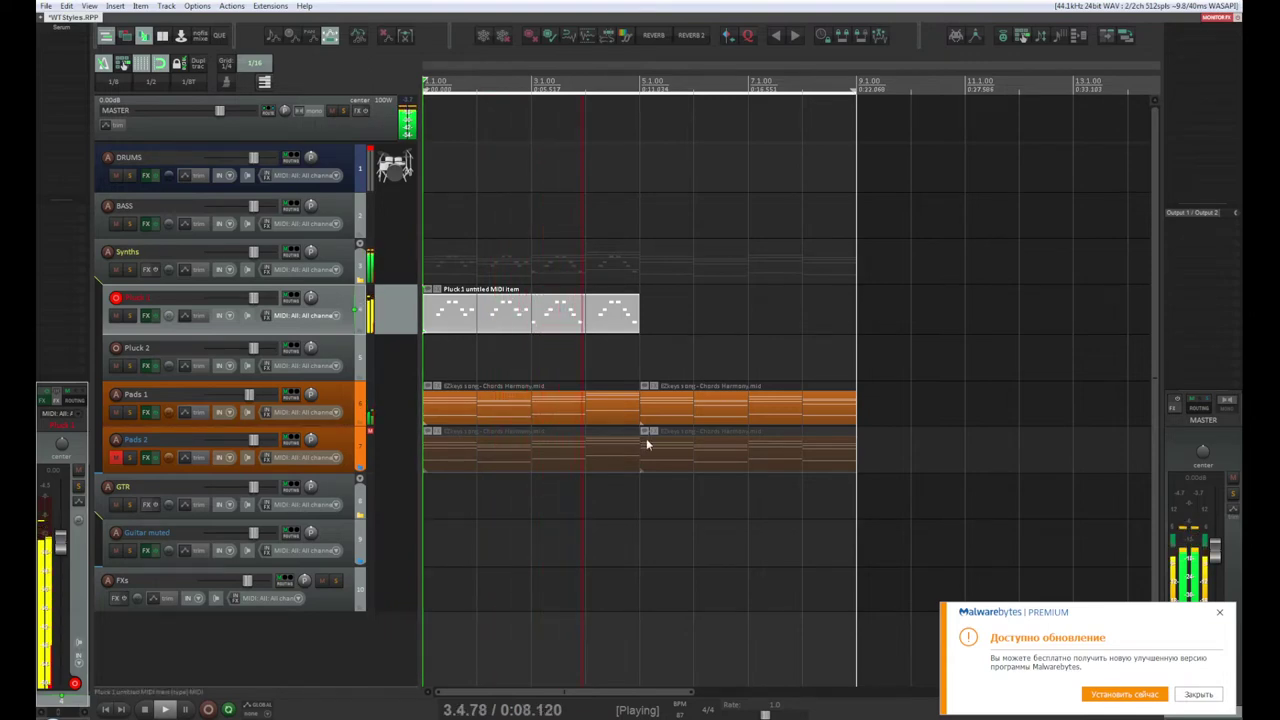
# Step: Reopen the Pluck 1 item and redraw the velocities of its notes at lower, varied levels across all four bars
pyautogui.doubleClick(501, 325)
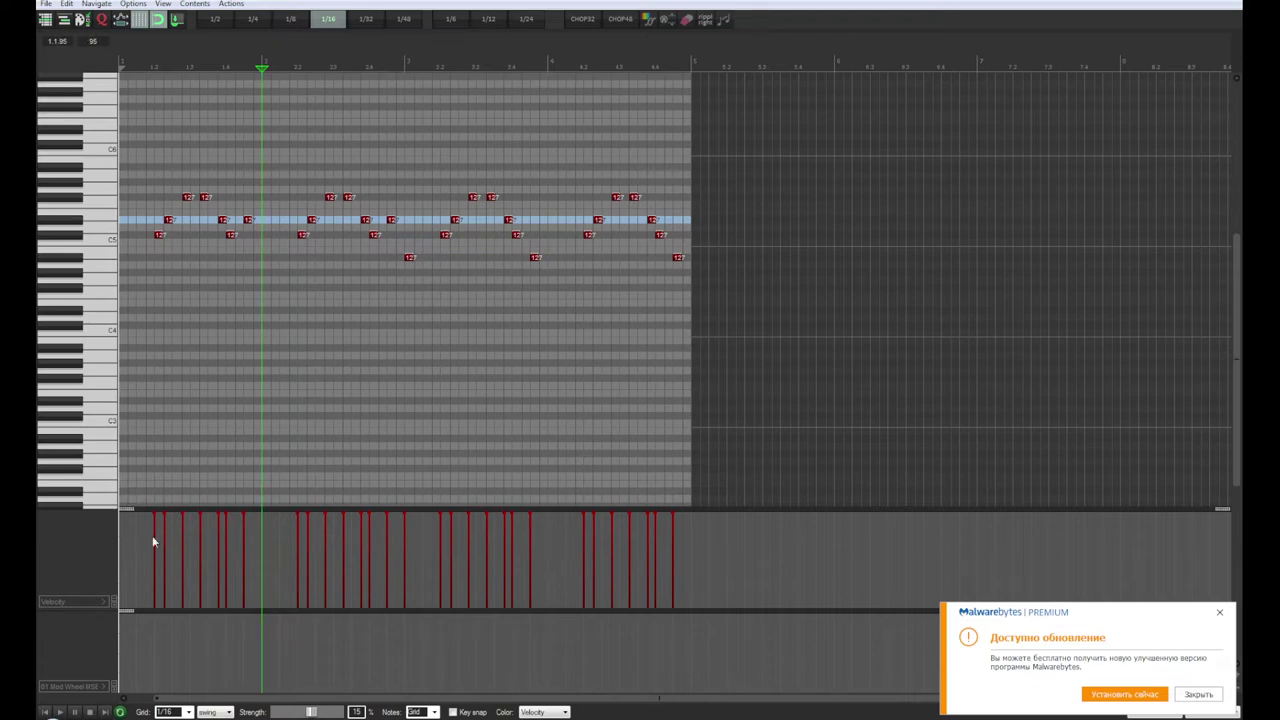
pyautogui.press('alt')
pyautogui.click(153, 526)
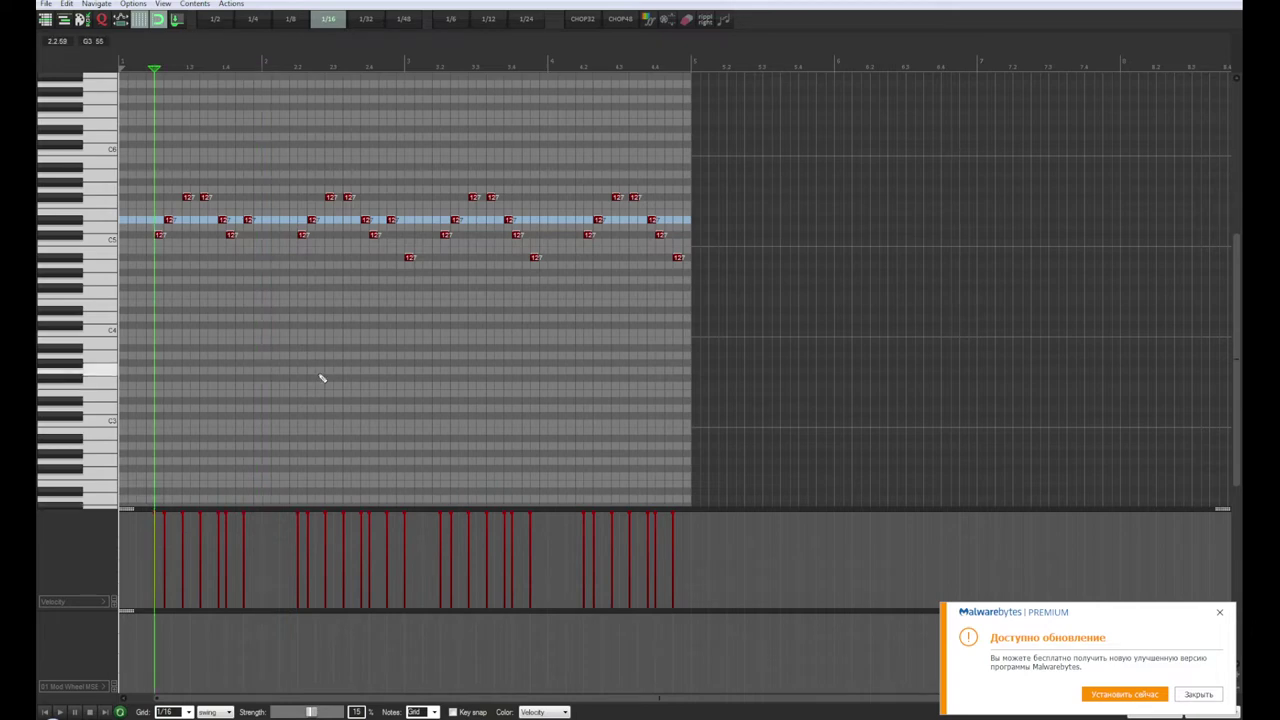
pyautogui.moveTo(795, 153); pyautogui.dragTo(138, 340)
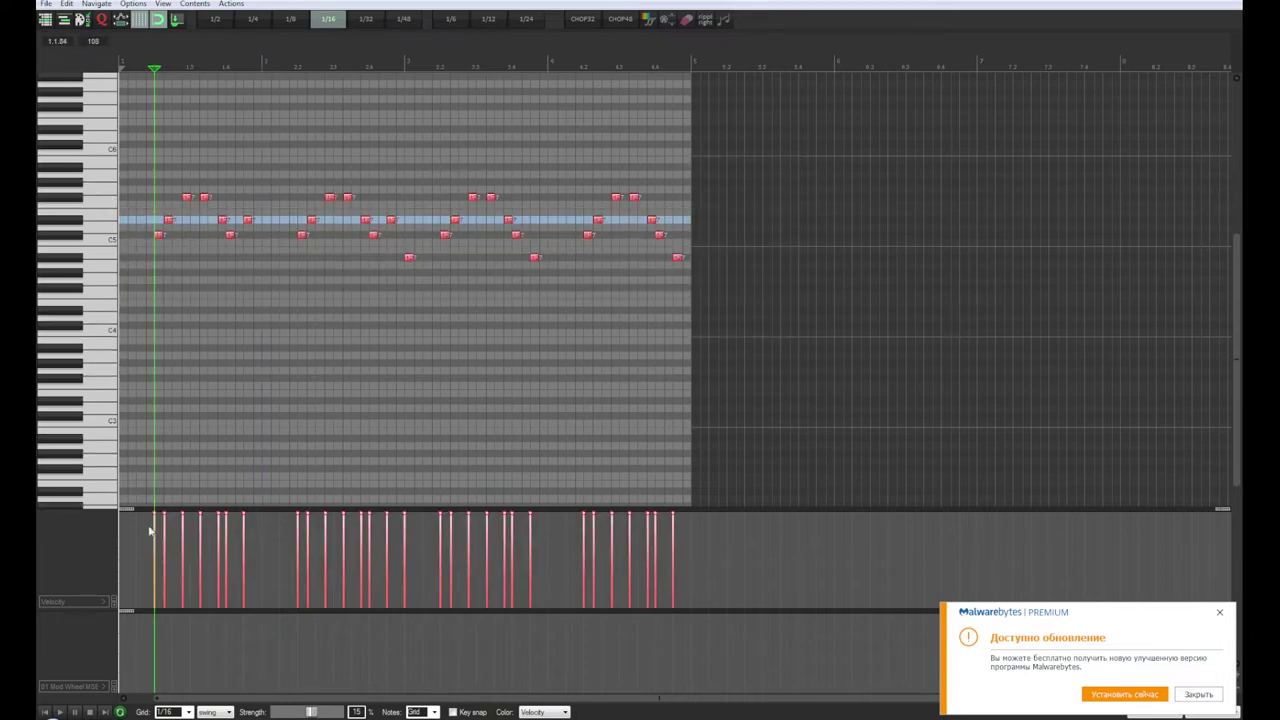
pyautogui.moveTo(153, 540)
pyautogui.mouseDown()
pyautogui.moveTo(217, 523)
pyautogui.moveTo(236, 538)
pyautogui.moveTo(165, 546)
pyautogui.mouseUp()
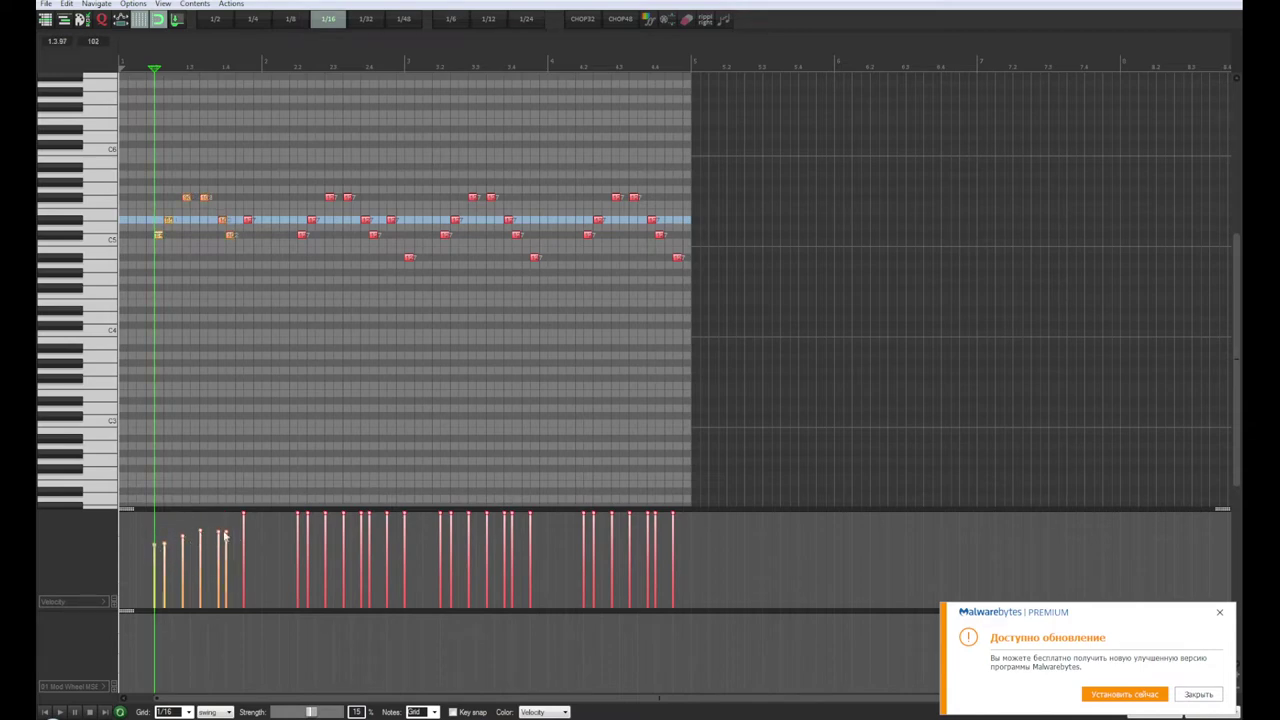
pyautogui.moveTo(287, 544)
pyautogui.mouseDown()
pyautogui.moveTo(366, 532)
pyautogui.moveTo(460, 550)
pyautogui.moveTo(505, 540)
pyautogui.mouseUp()
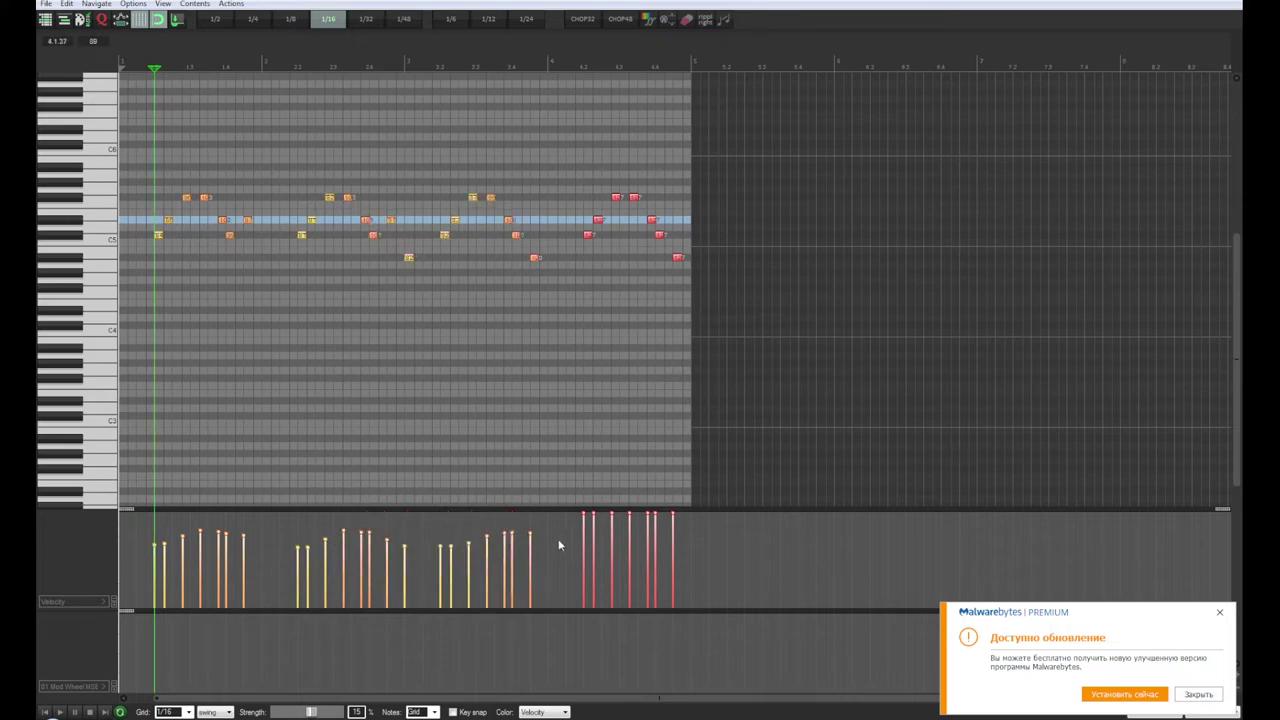
pyautogui.moveTo(594, 553); pyautogui.dragTo(654, 553)
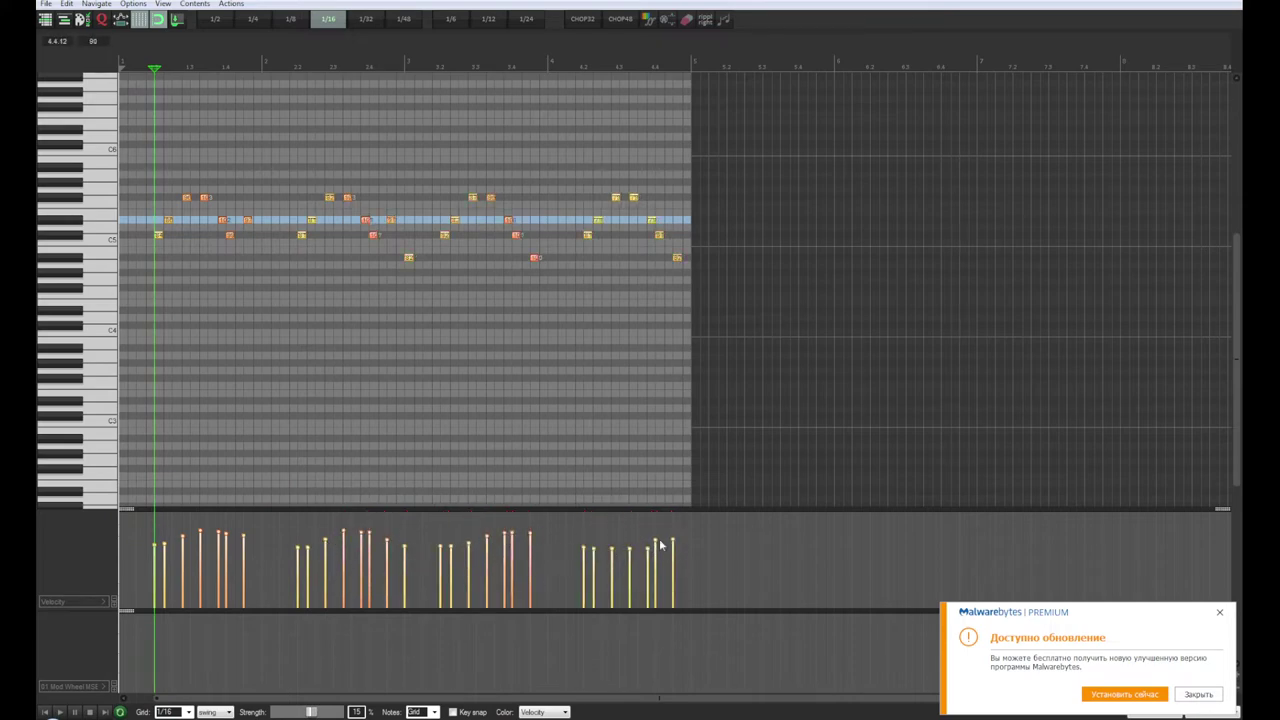
# Step: Play the pluck melody with its redrawn velocities, close the MIDI editor and replay the arrangement
pyautogui.press('space')
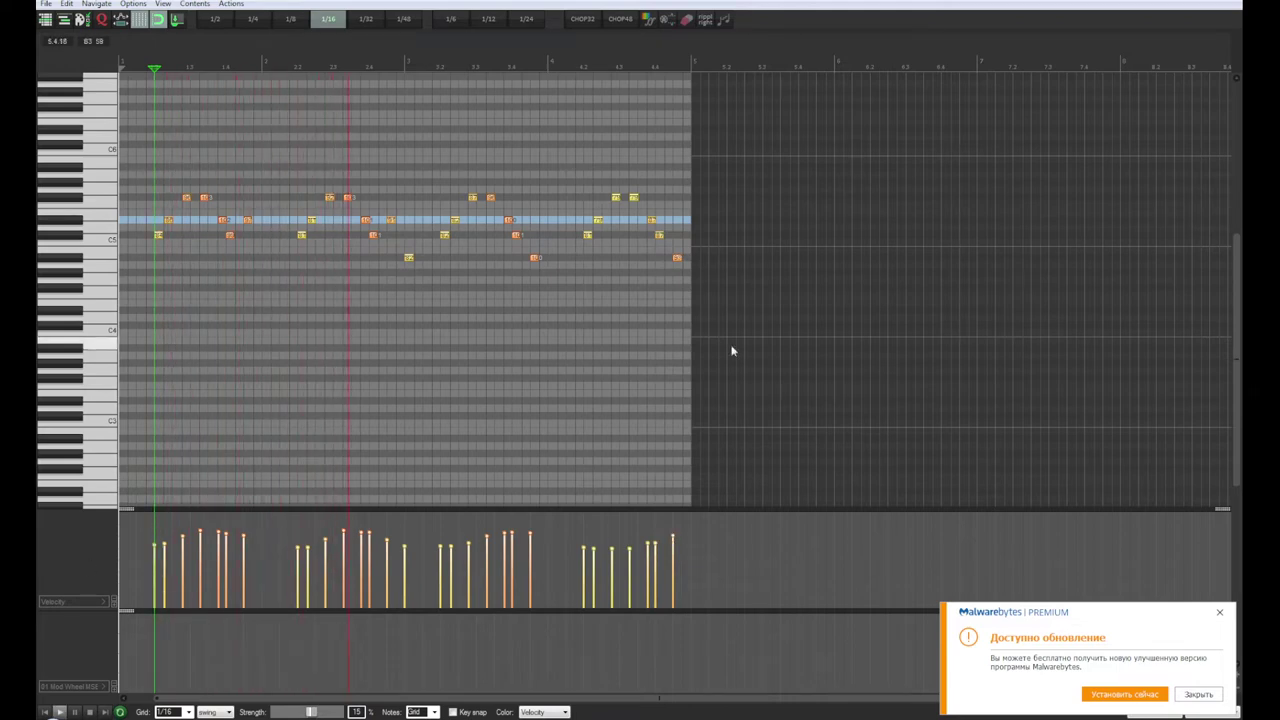
pyautogui.press('Escape')
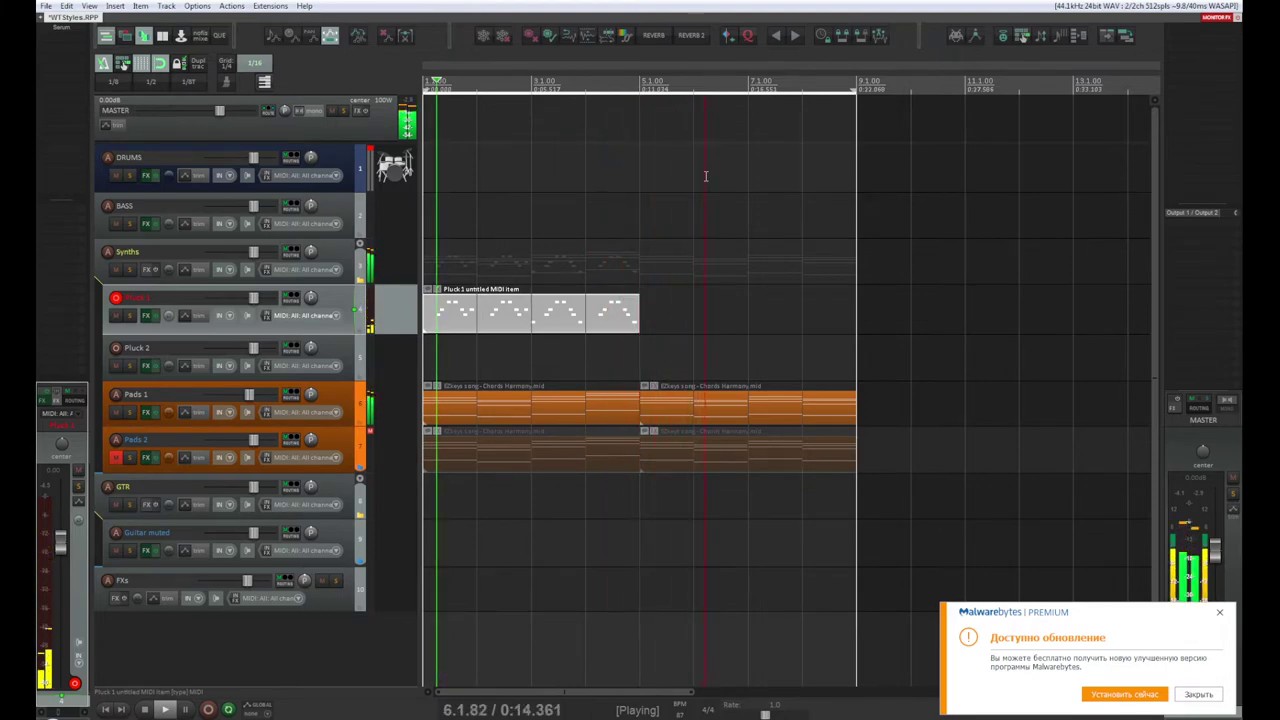
pyautogui.press('space')
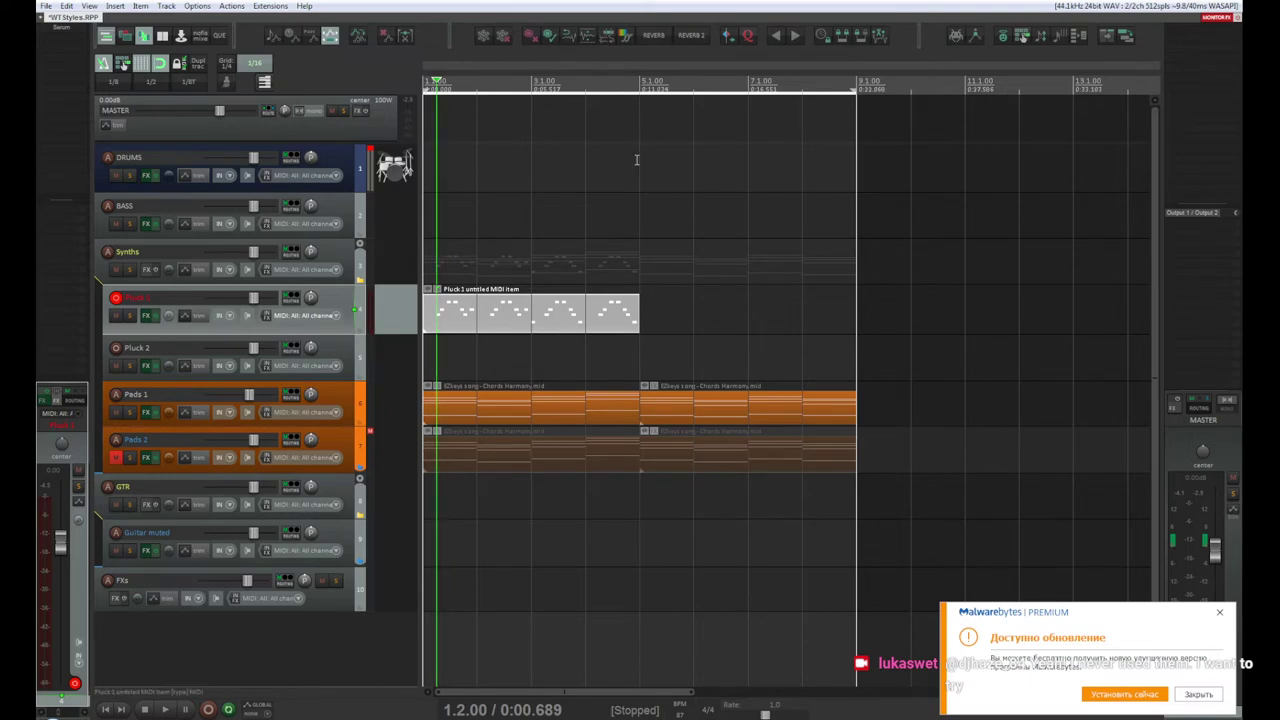
pyautogui.press('space')
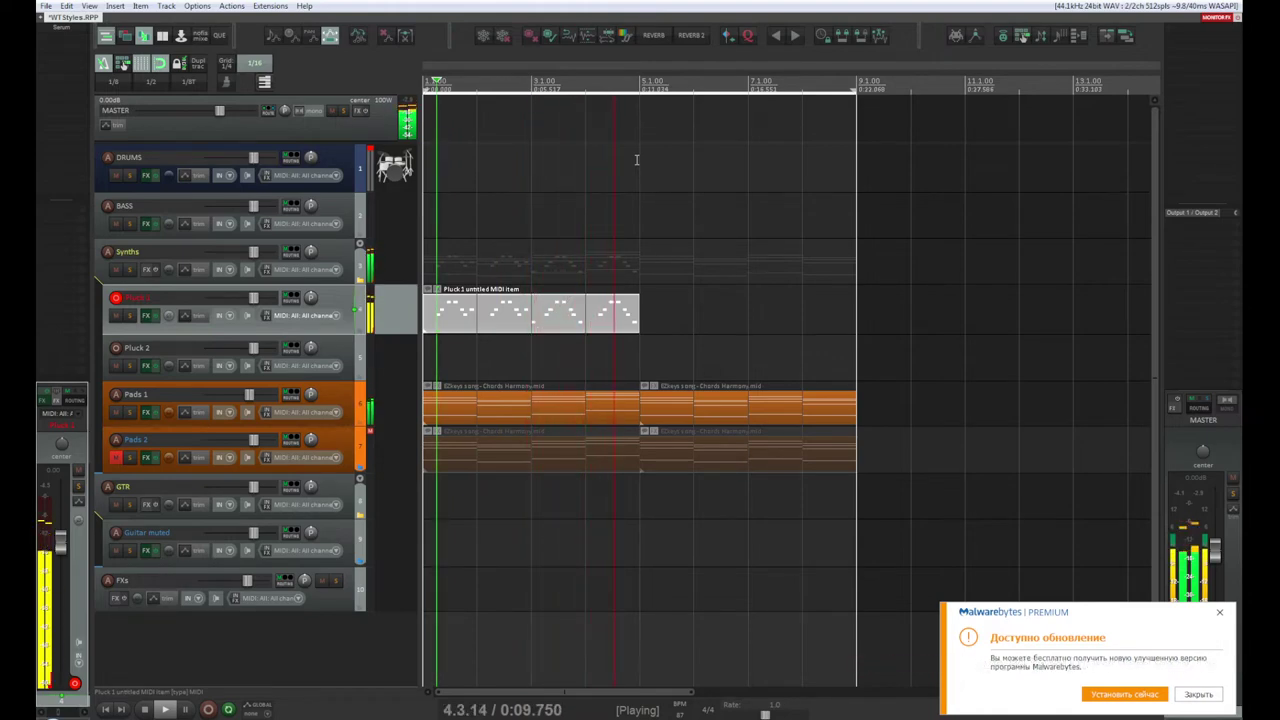
# Step: Select the DRUMS track and play the arrangement from bar 1, beat 2 while auditioning the drums, then stop playback
pyautogui.click(338, 146)
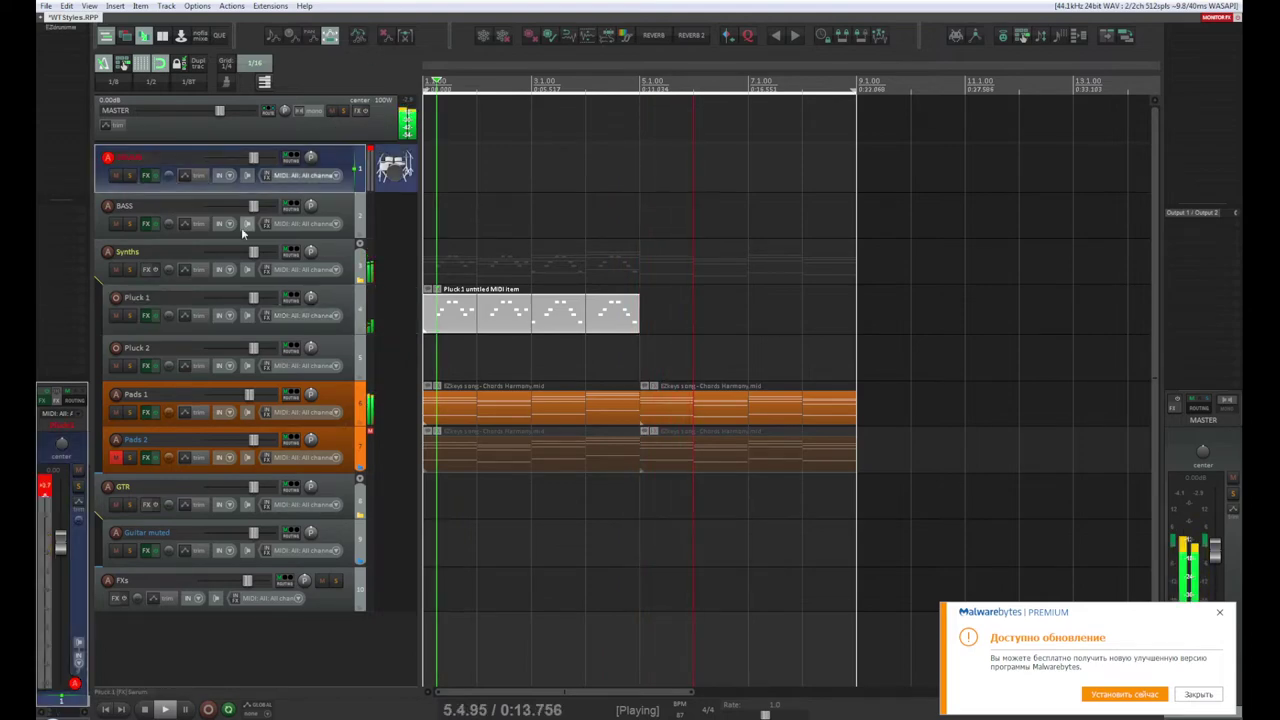
pyautogui.press('space')
pyautogui.press('space')
pyautogui.press('space')
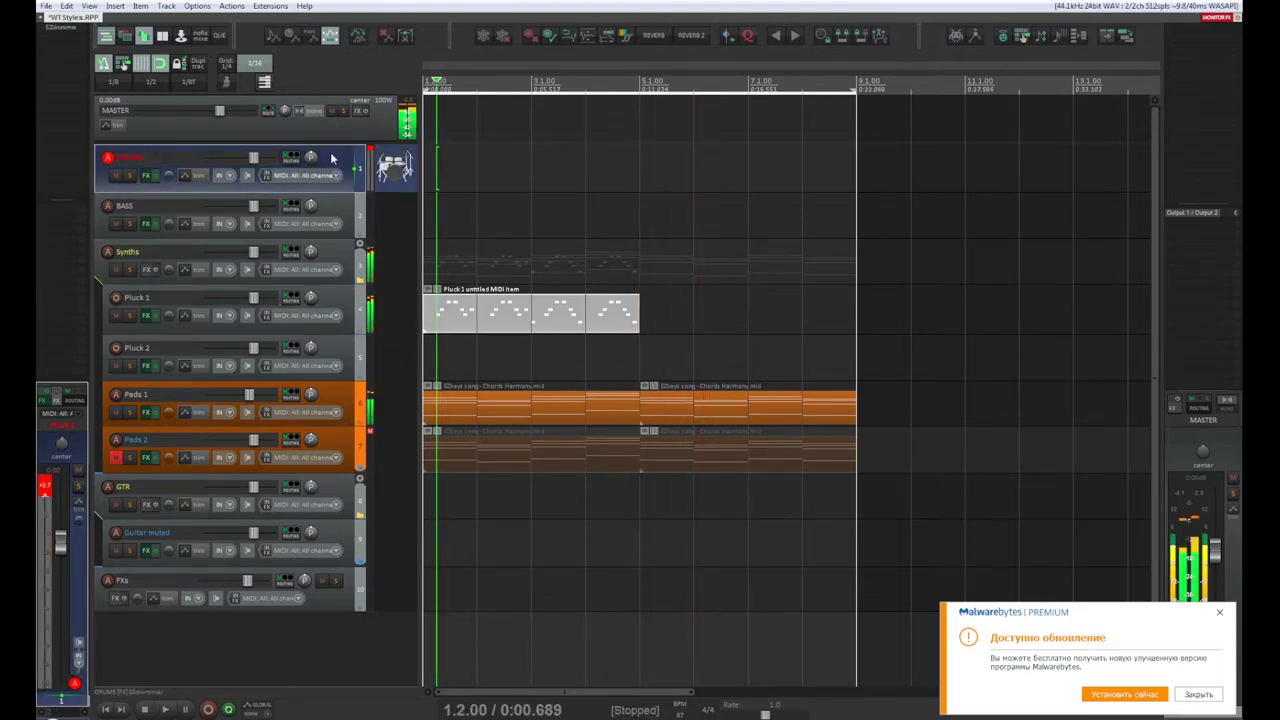
pyautogui.press('space')
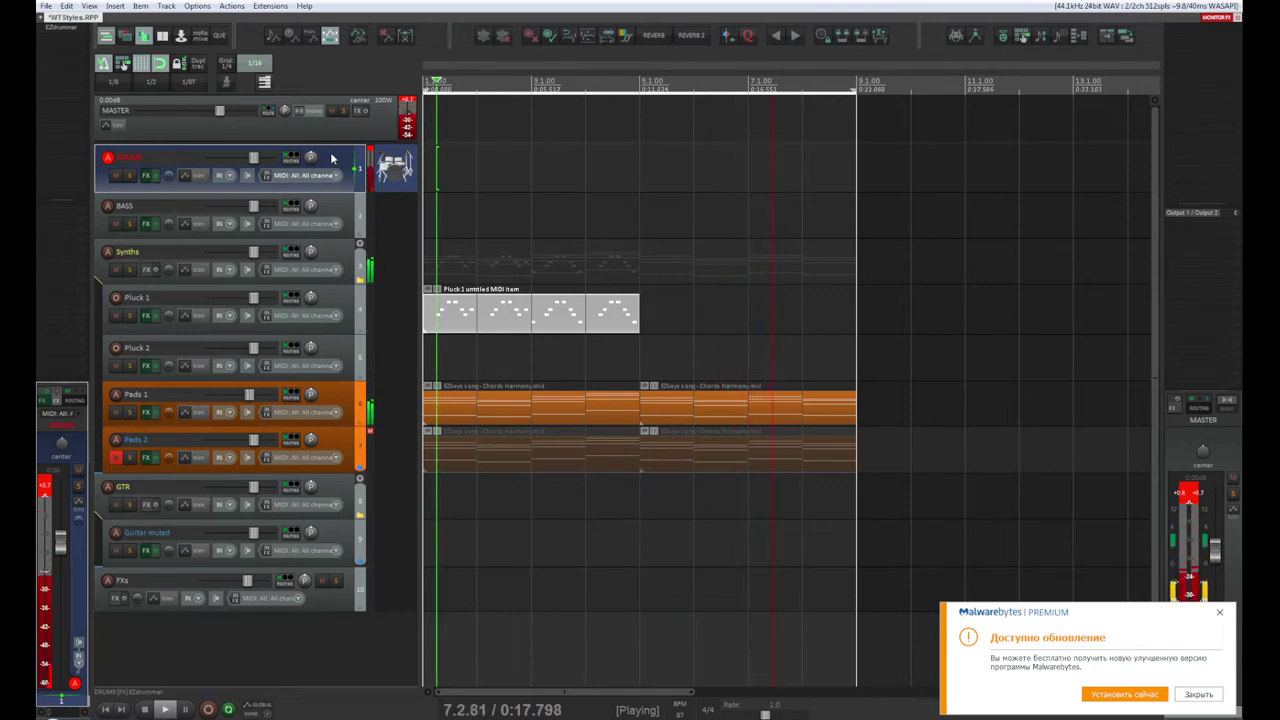
pyautogui.press('space')
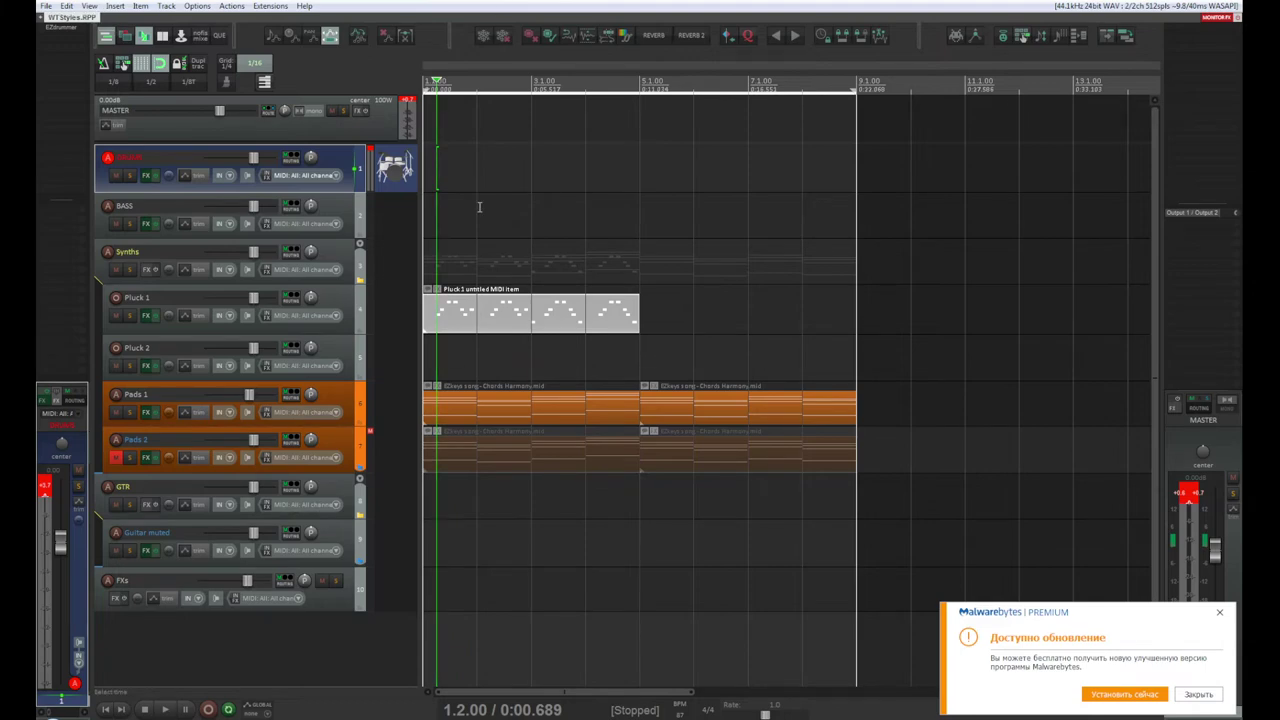
# Step: Open Kontakt on the Guitar muted track and audition notes of the Electric Sunburst Deluxe (Melody) instrument
pyautogui.click(320, 492)
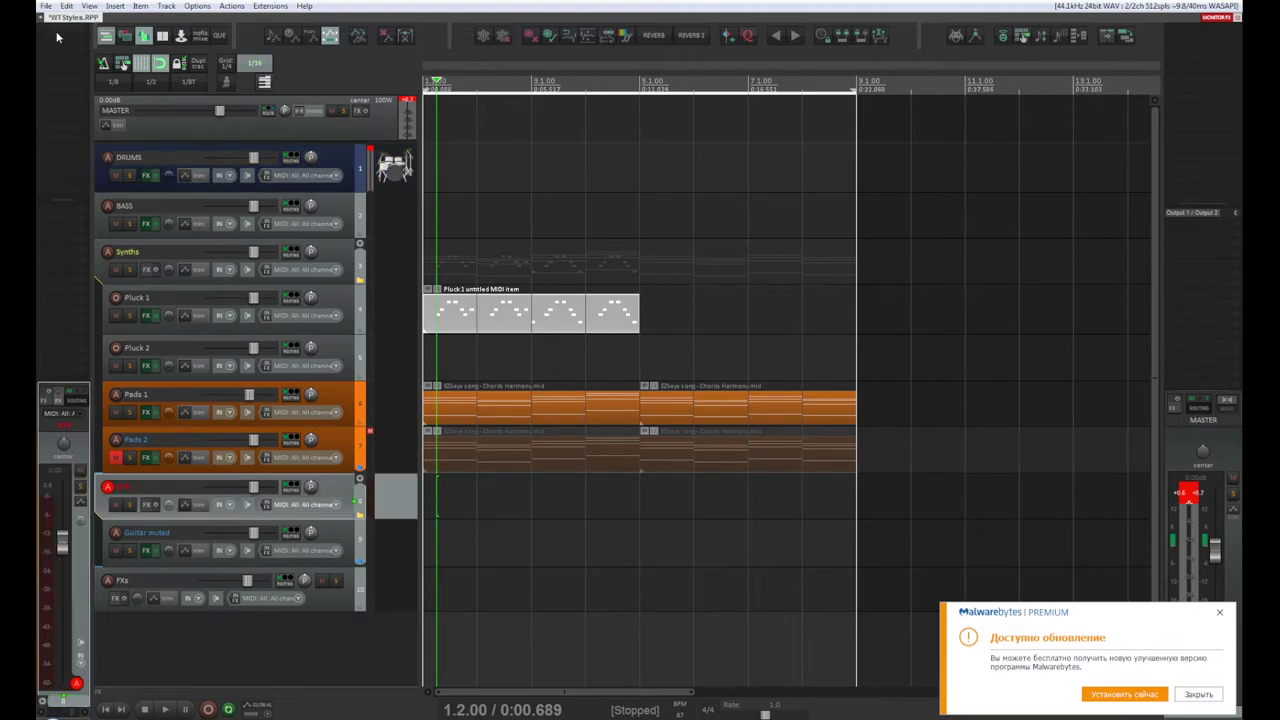
pyautogui.click(356, 539)
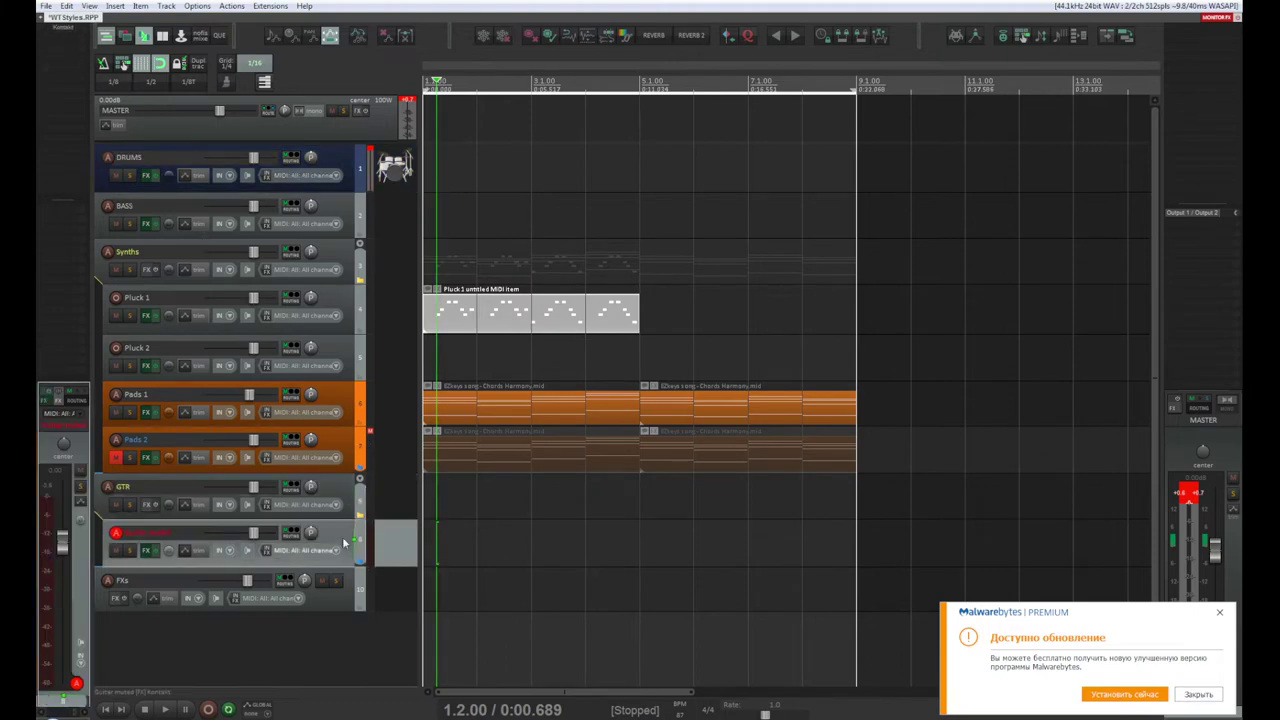
pyautogui.click(69, 34)
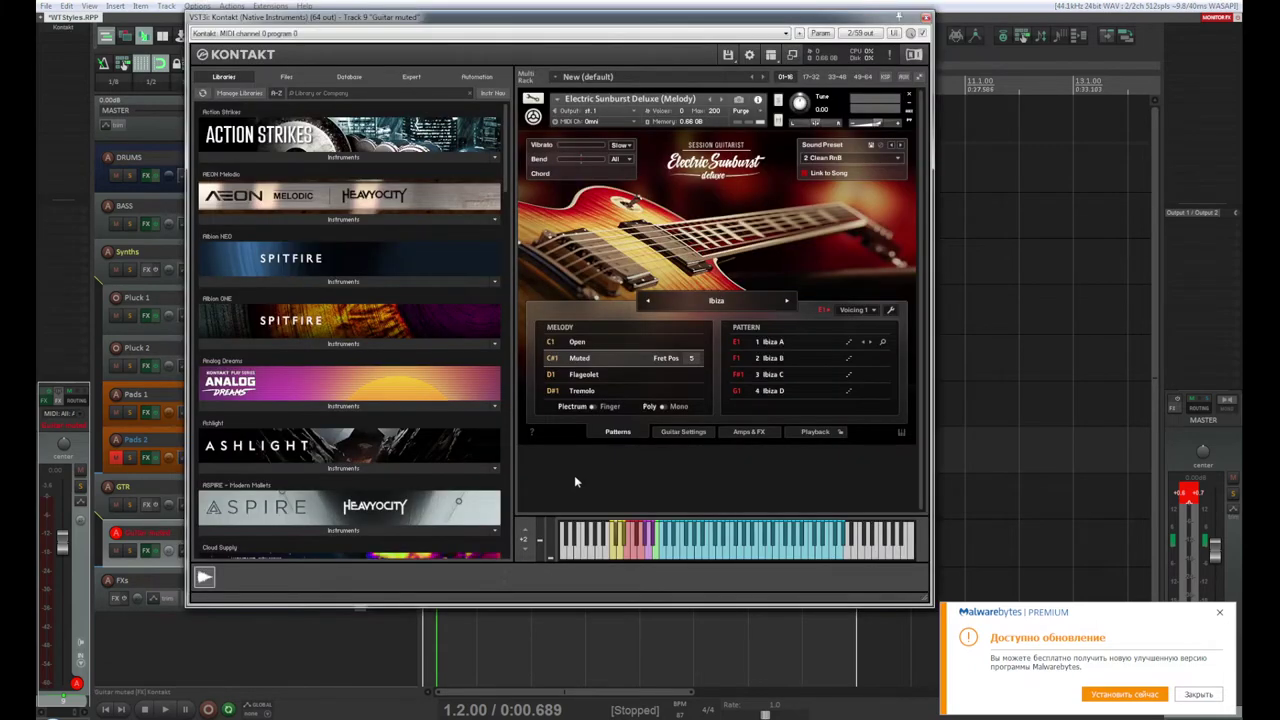
pyautogui.click(747, 557)
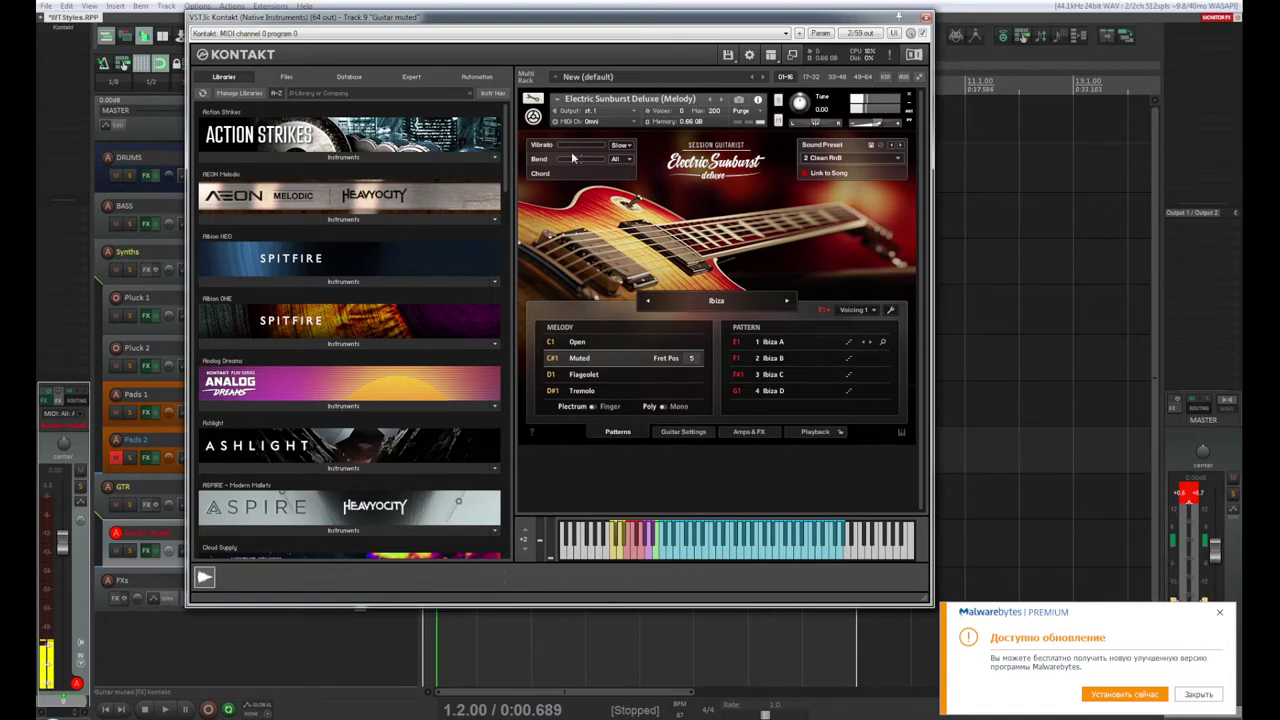
pyautogui.moveTo(526, 18); pyautogui.dragTo(550, 62)
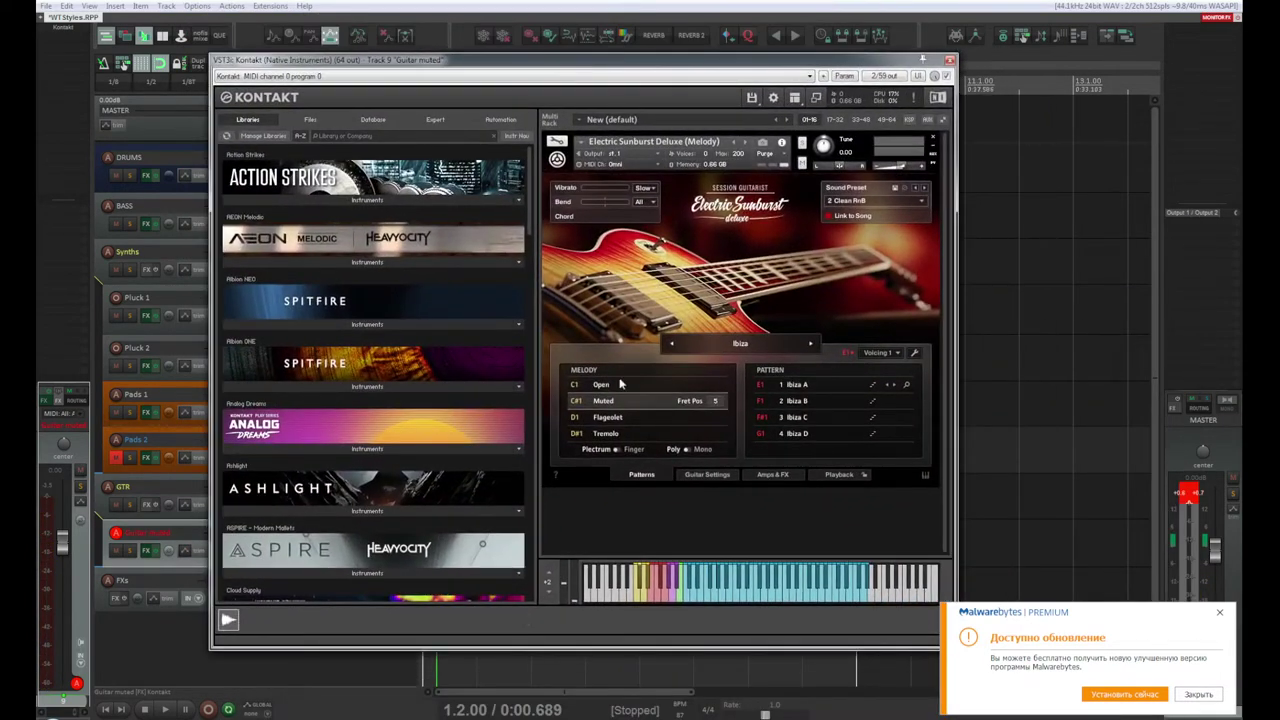
pyautogui.click(746, 588)
pyautogui.click(755, 572)
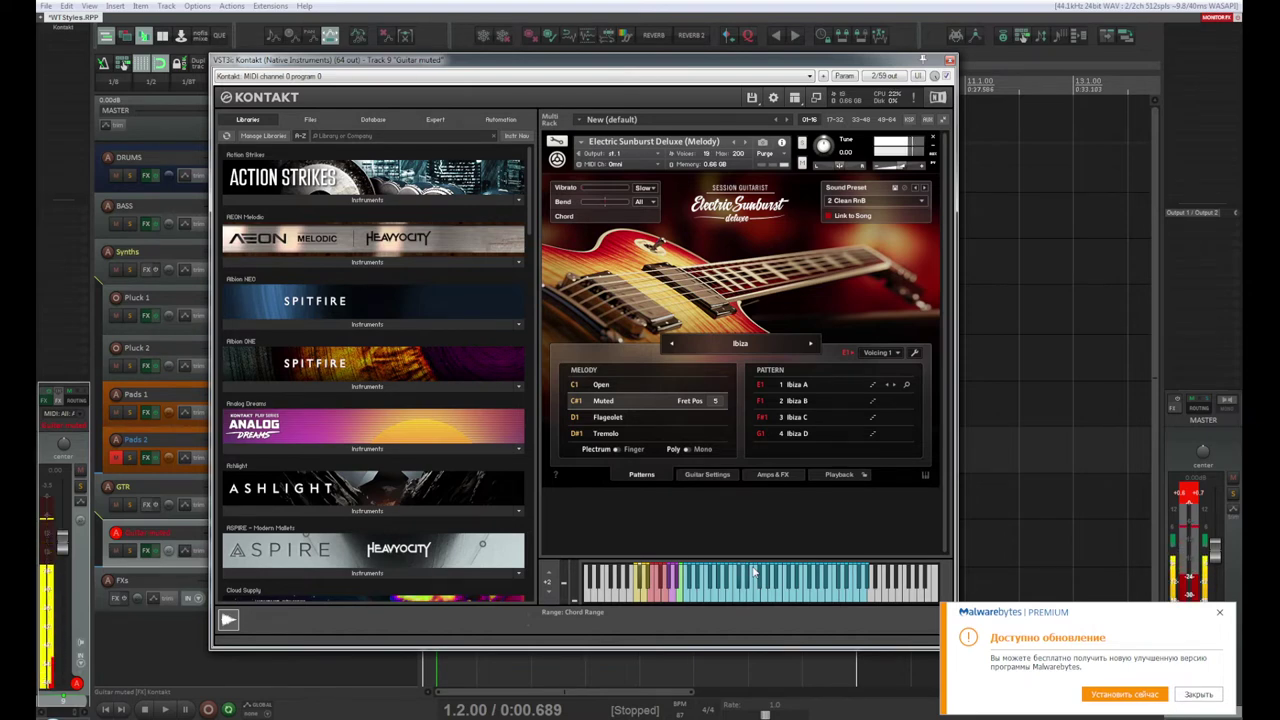
# Step: Play the arrangement to try the muted guitar over it, close the Kontakt window and stop playback
pyautogui.press('space')
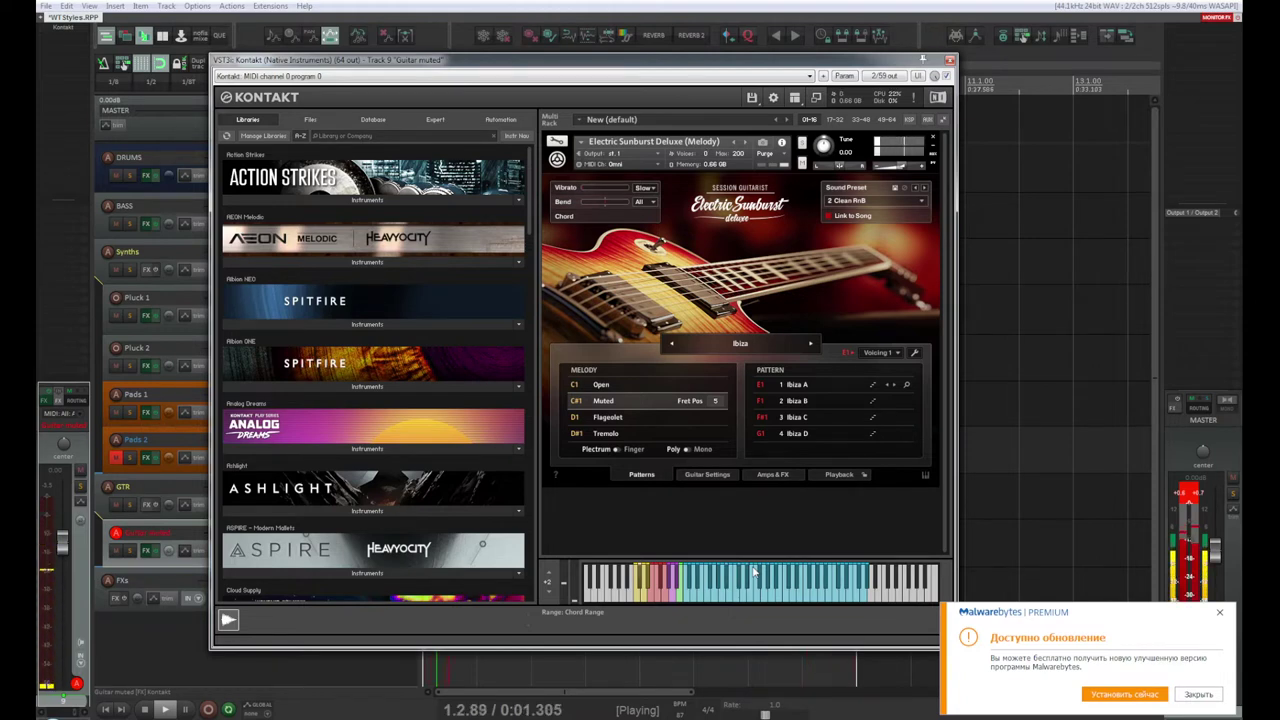
pyautogui.click(949, 62)
pyautogui.press('space')
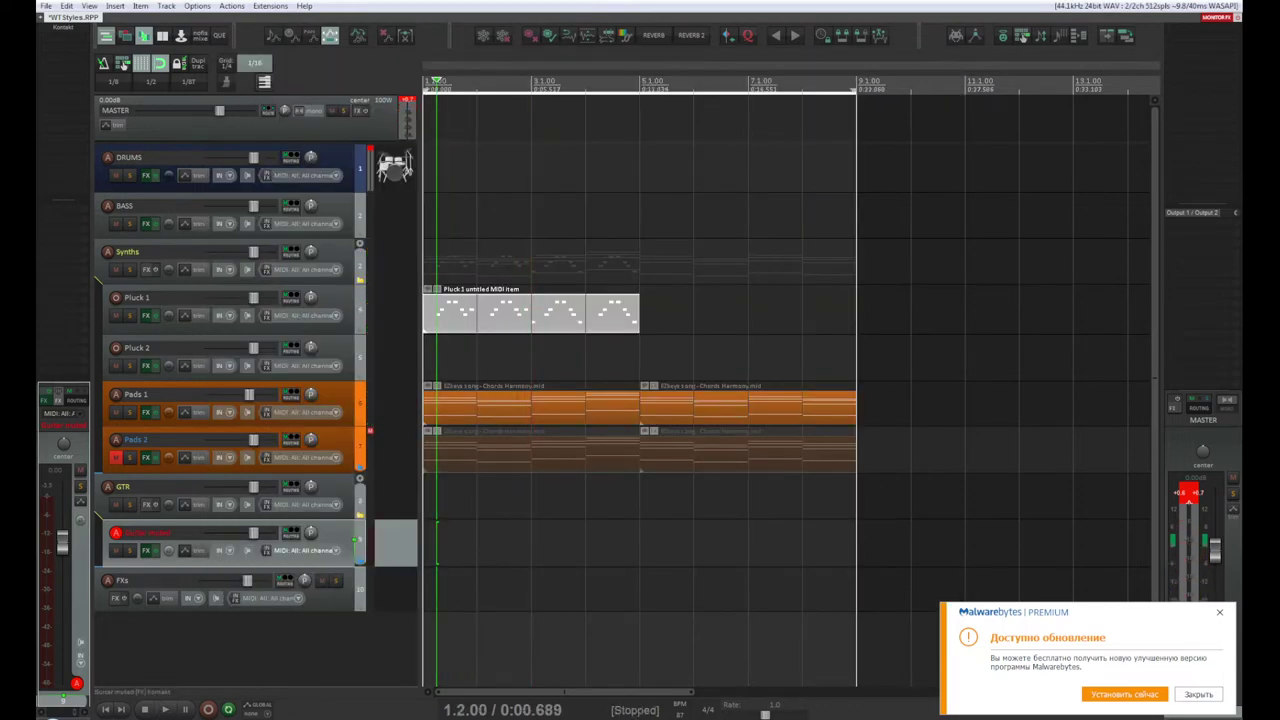
# Step: Open Diva on the BASS track, load the HS Bass Nine preset from the 1 BASS folder and play the arrangement
pyautogui.click(343, 208)
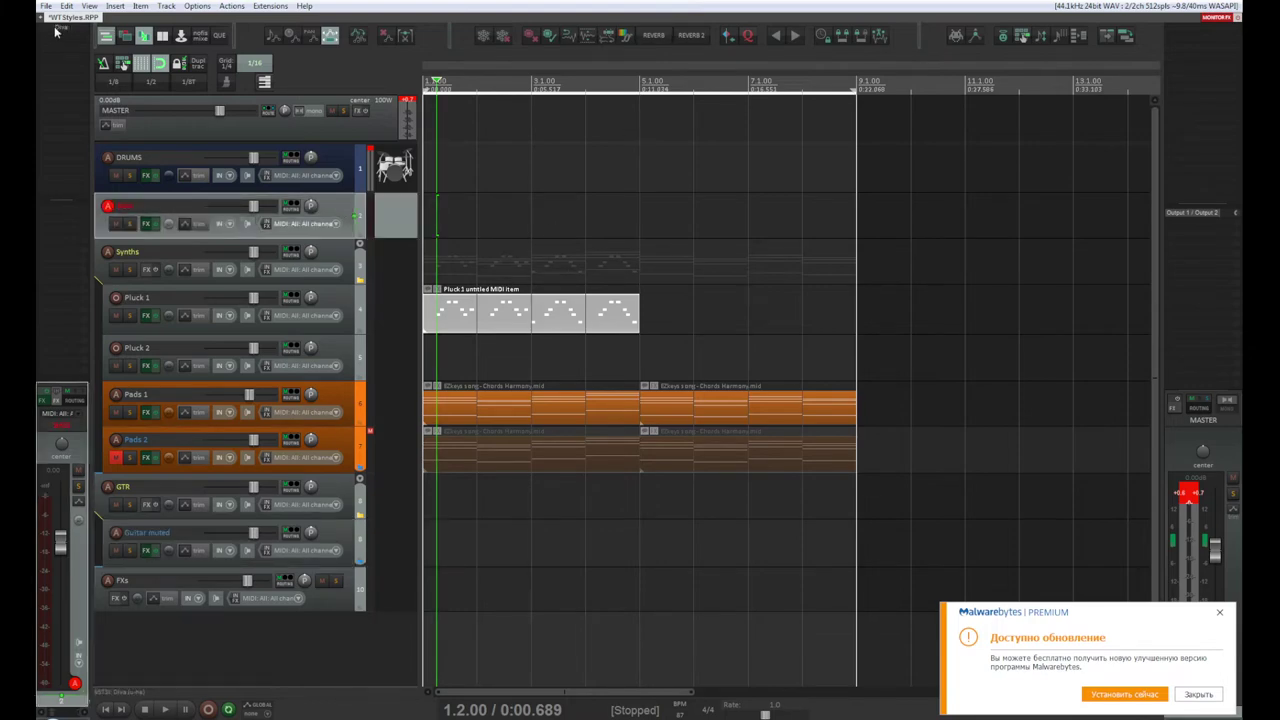
pyautogui.press('f')
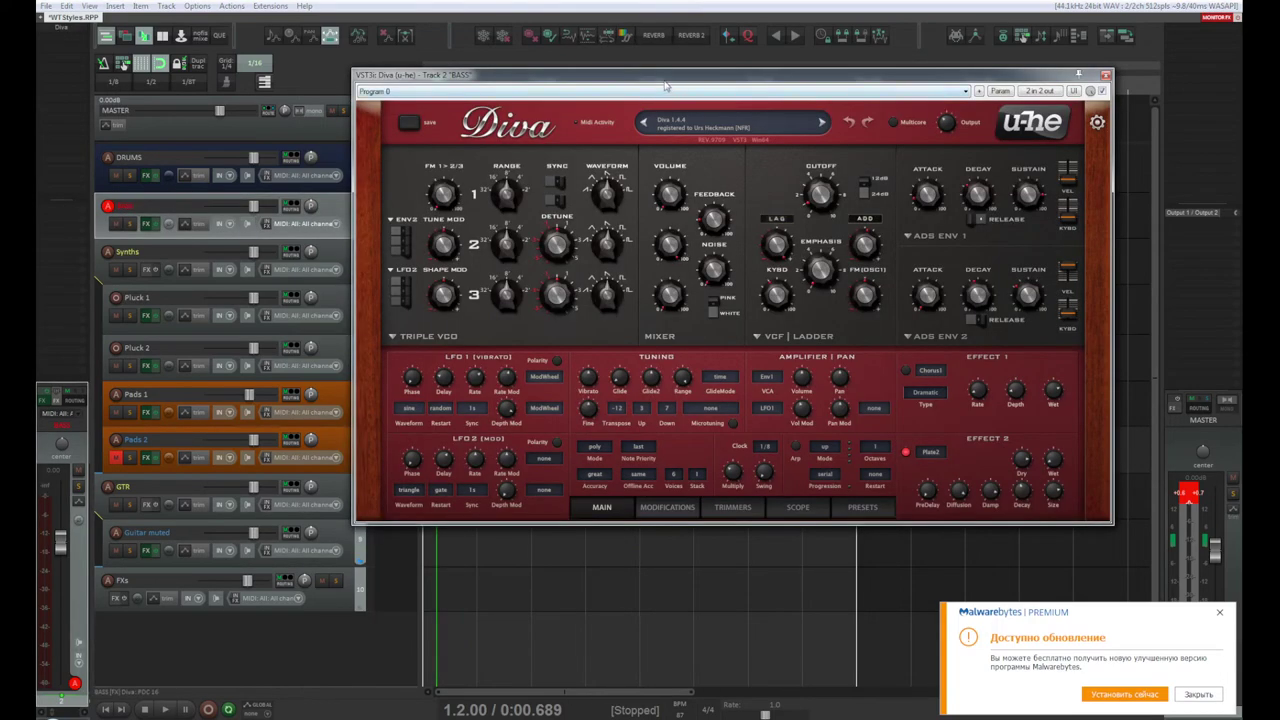
pyautogui.moveTo(665, 86); pyautogui.dragTo(459, 77)
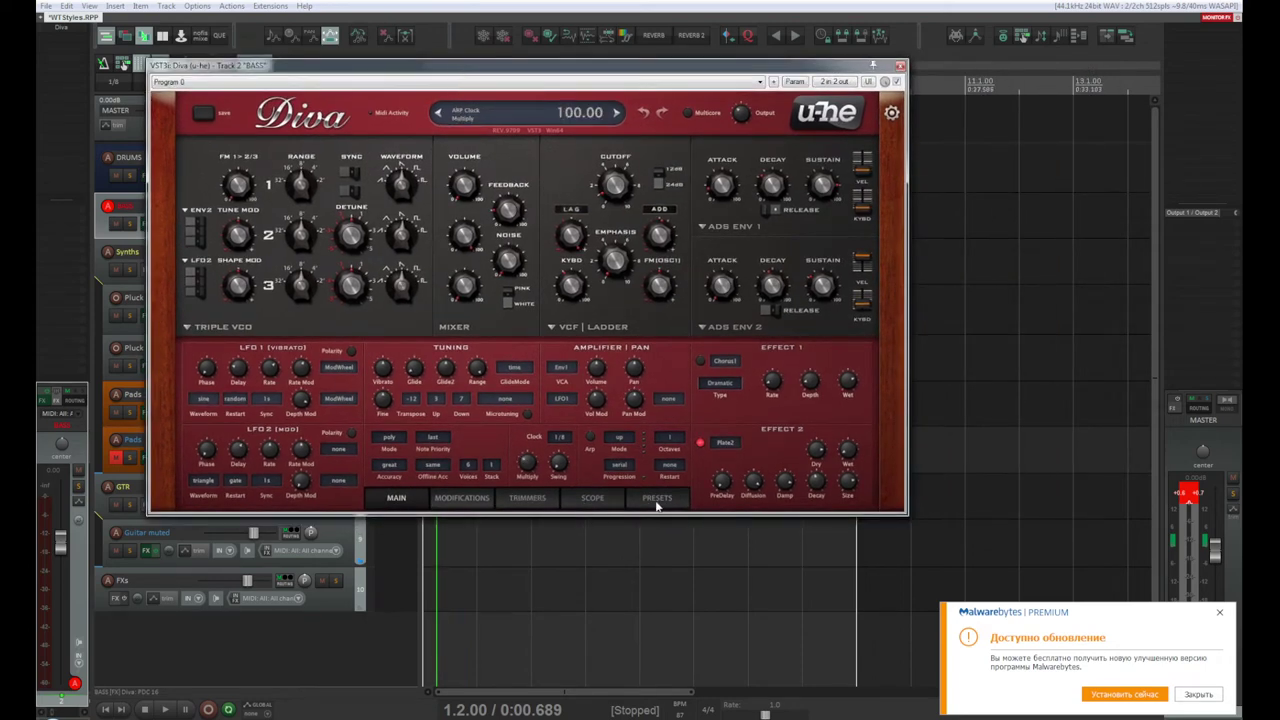
pyautogui.click(656, 499)
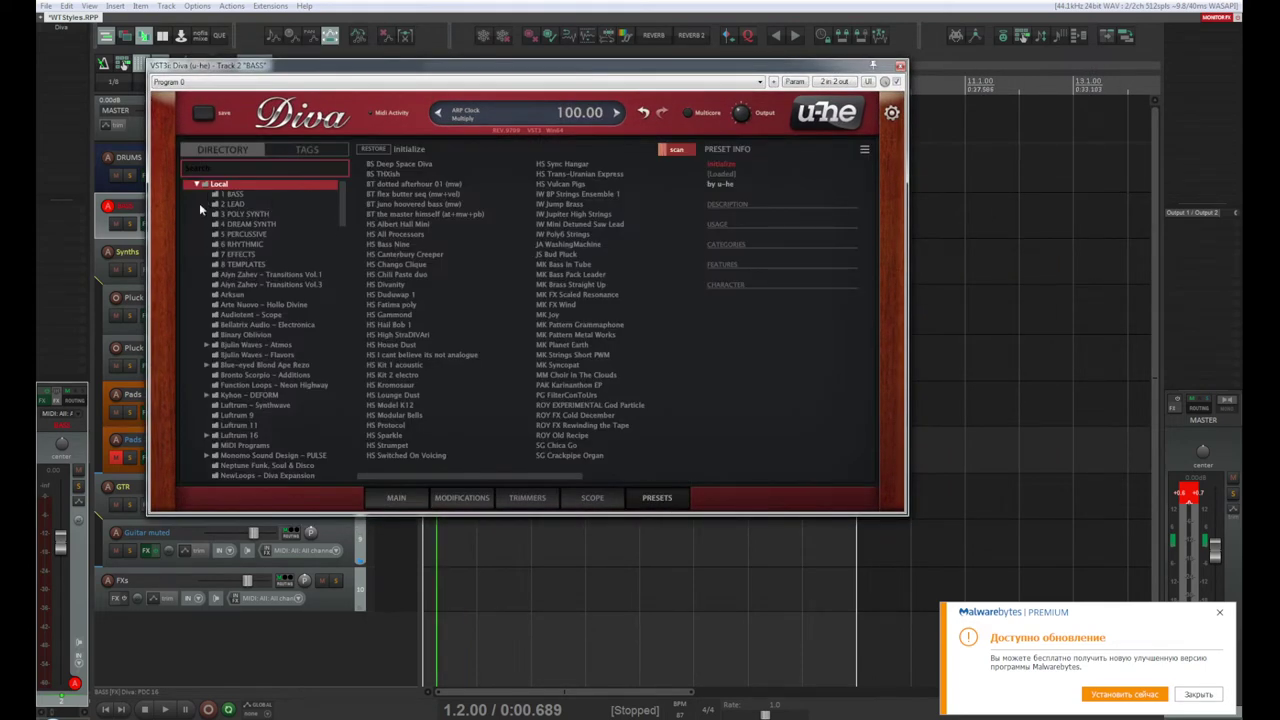
pyautogui.click(240, 193)
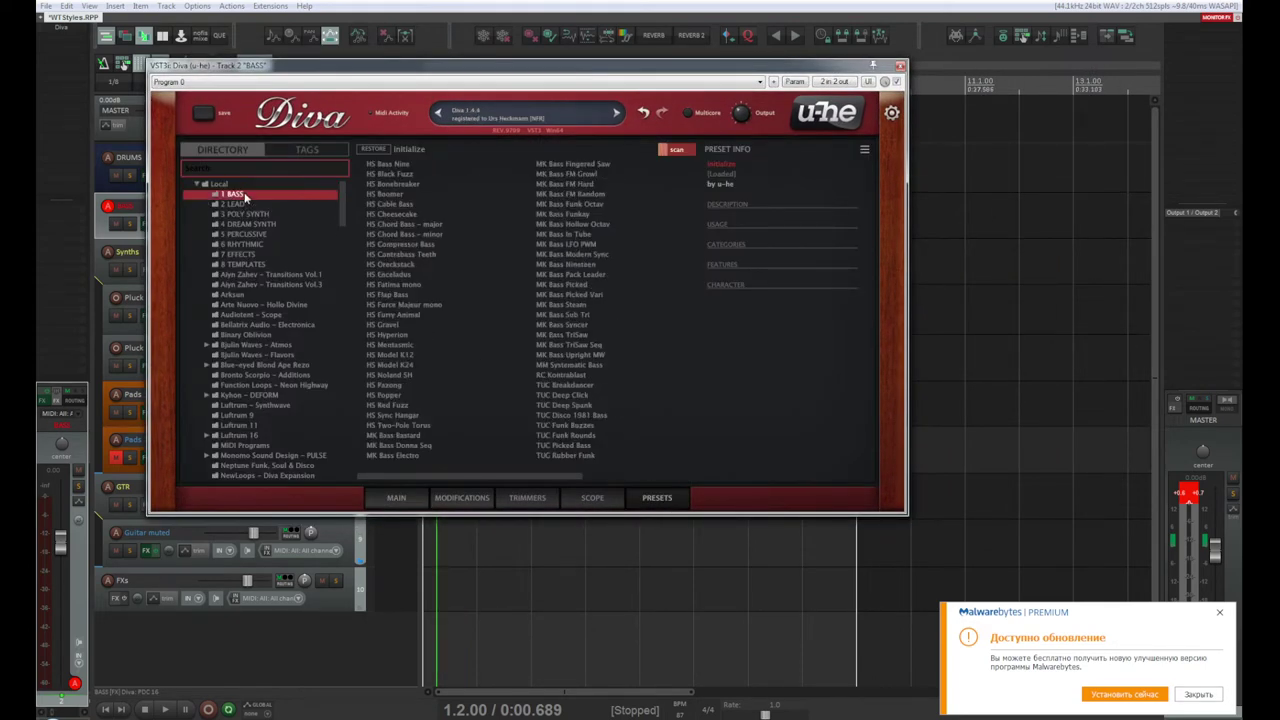
pyautogui.click(403, 164)
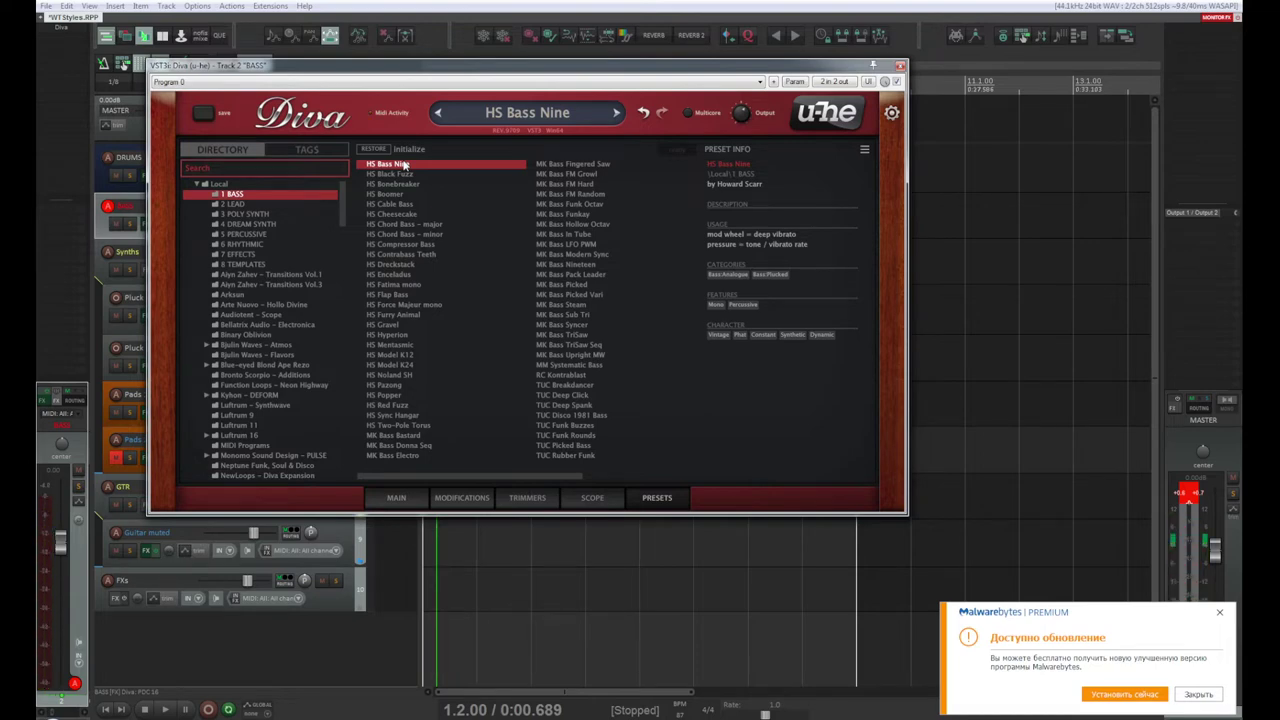
pyautogui.press('space')
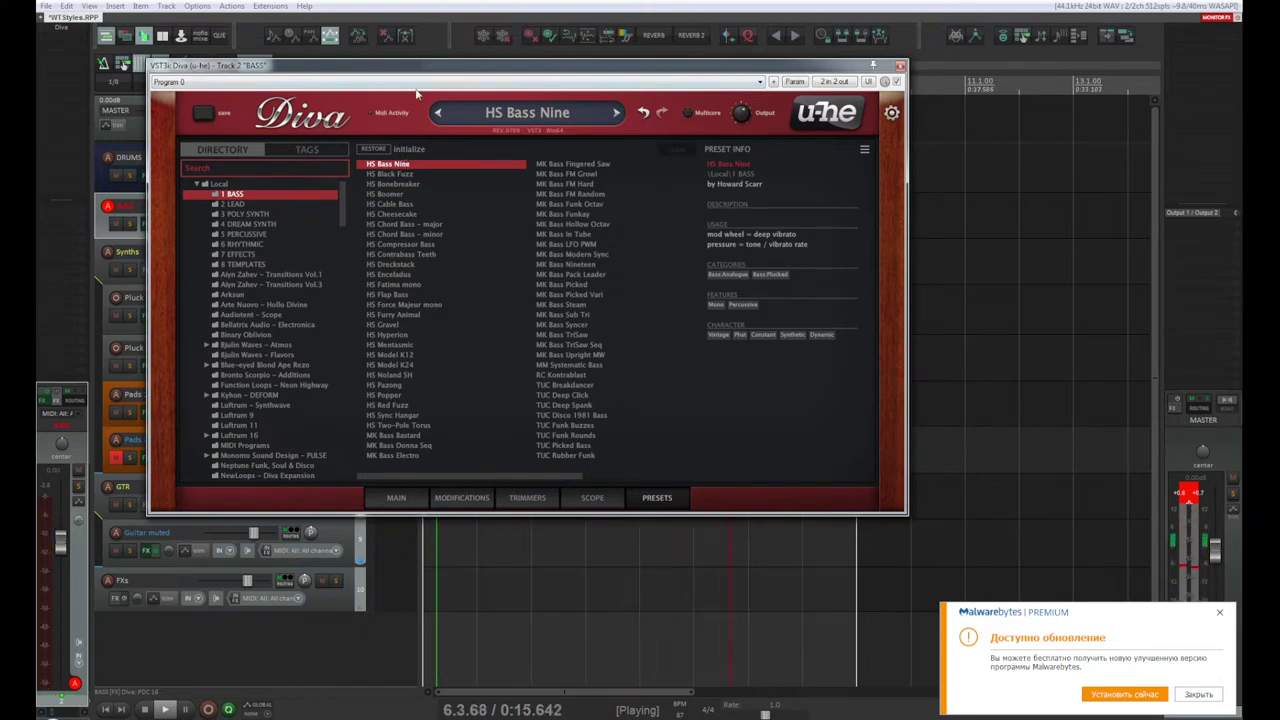
# Step: Reposition the Diva window over the arrangement while the project plays, and stop playback
pyautogui.moveTo(491, 78); pyautogui.dragTo(480, 262)
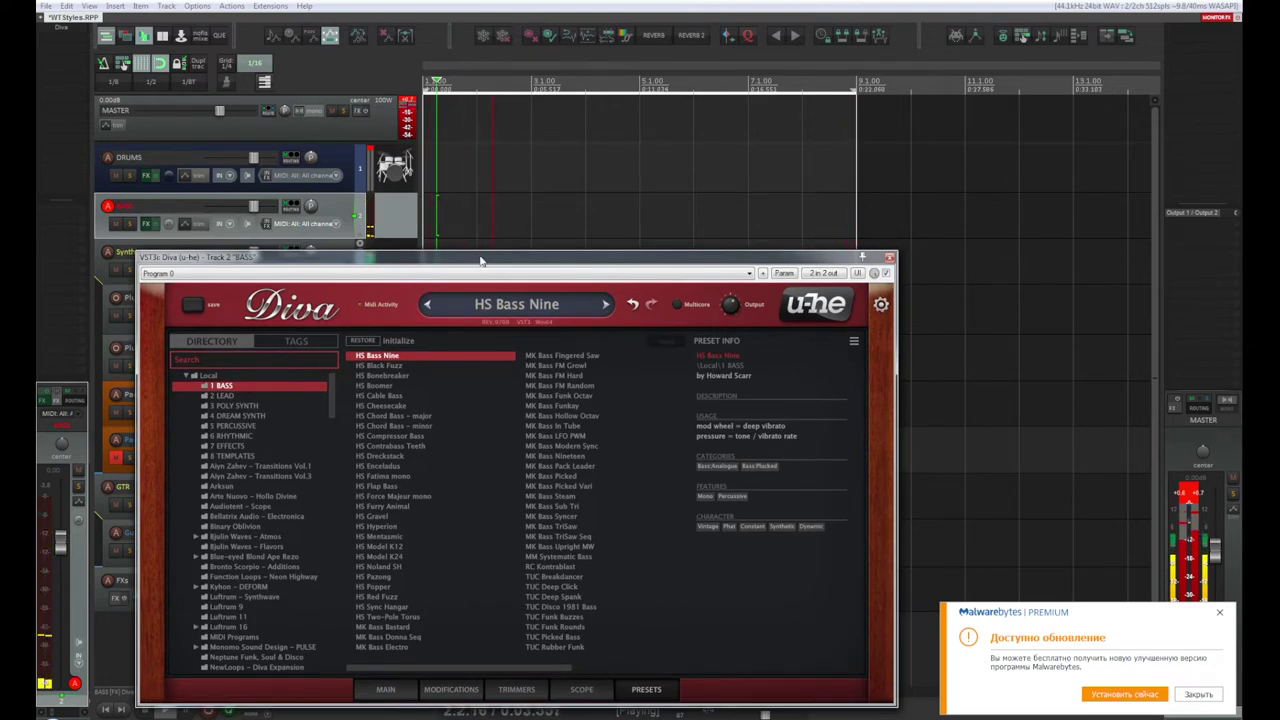
pyautogui.moveTo(480, 261); pyautogui.dragTo(543, 147)
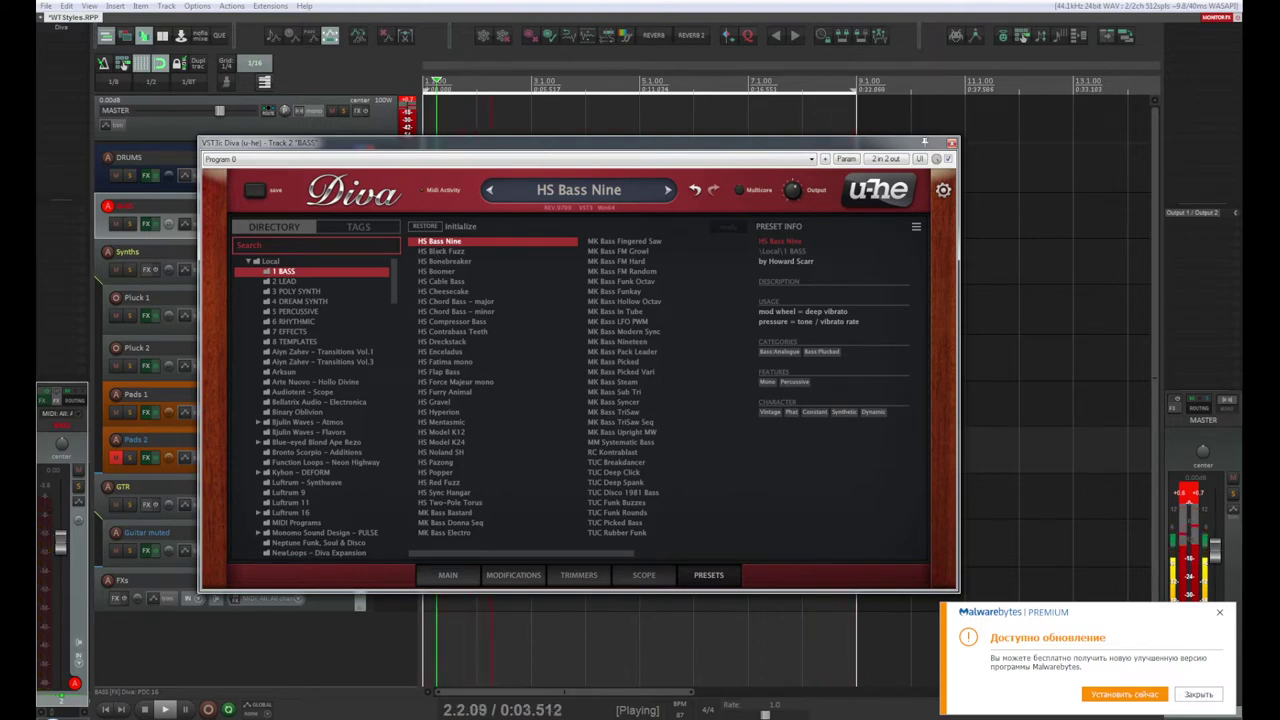
pyautogui.click(146, 711)
pyautogui.click(146, 711)
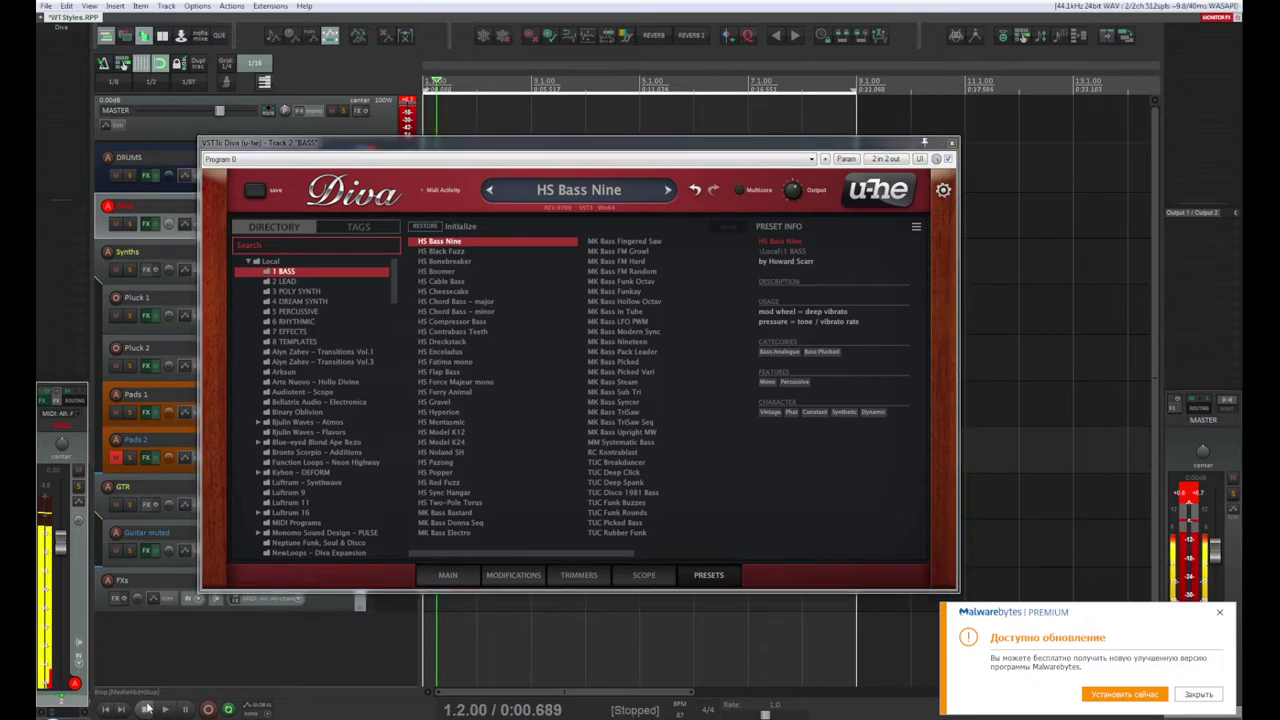
# Step: Audition the Diva bass presets HS Black Fuzz, HS Bonebreaker, HS Boomer, HS Cable Bass and HS Cheesecake in order
pyautogui.click(444, 251)
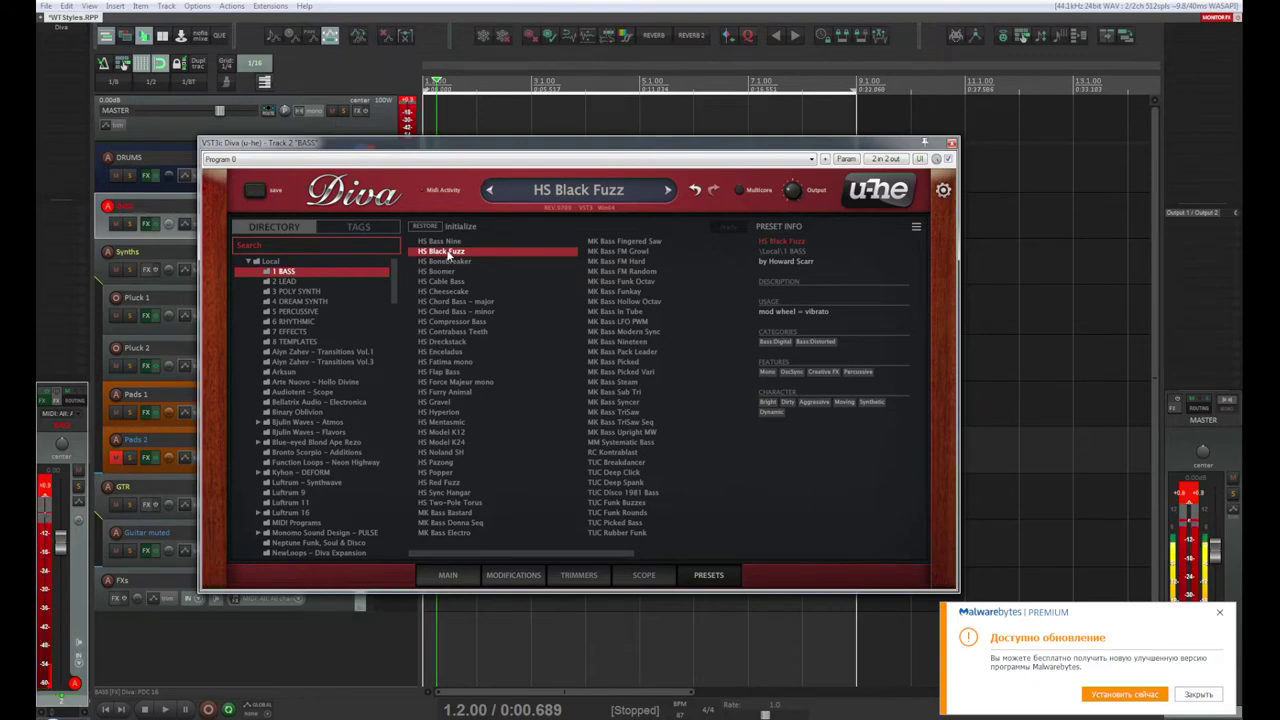
pyautogui.click(447, 263)
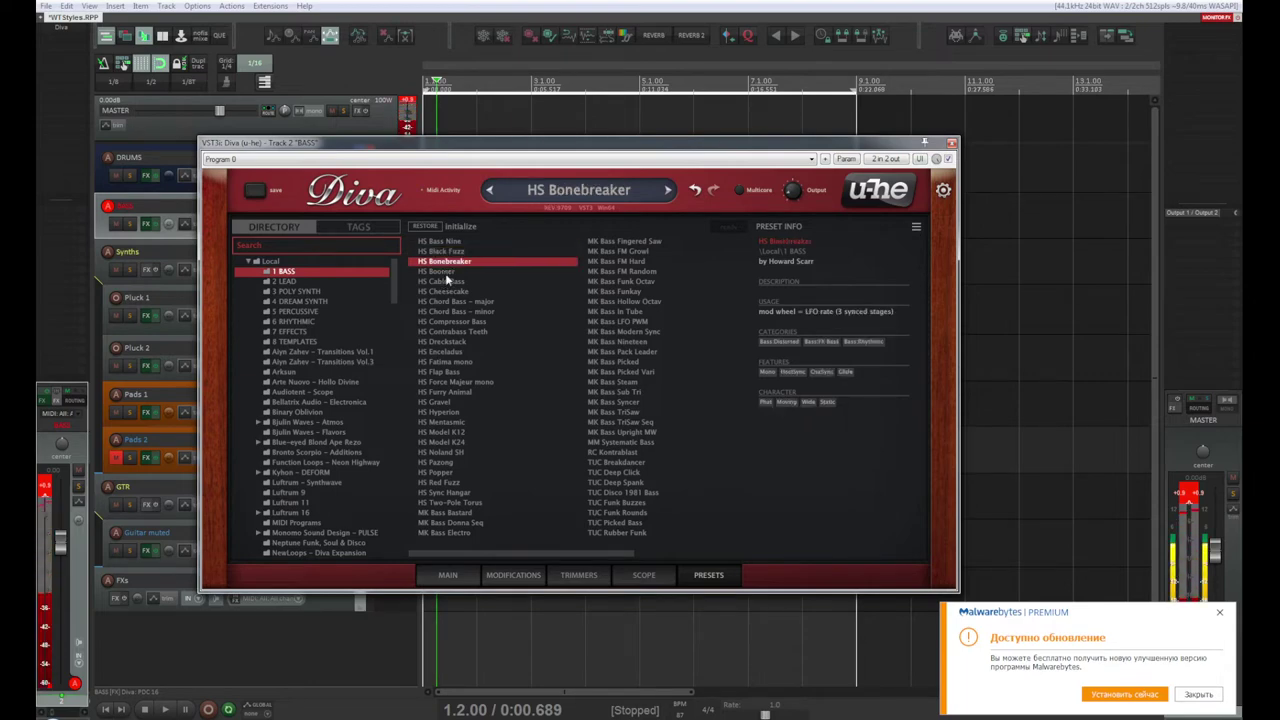
pyautogui.click(446, 271)
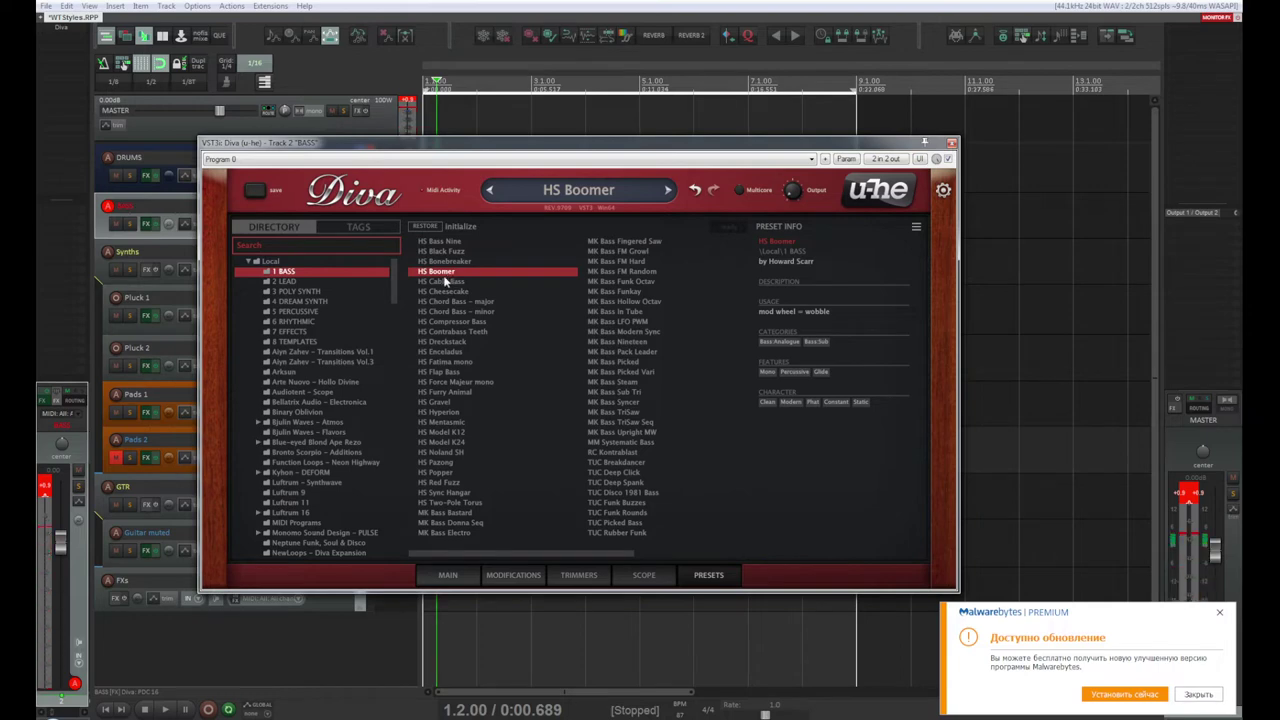
pyautogui.click(447, 286)
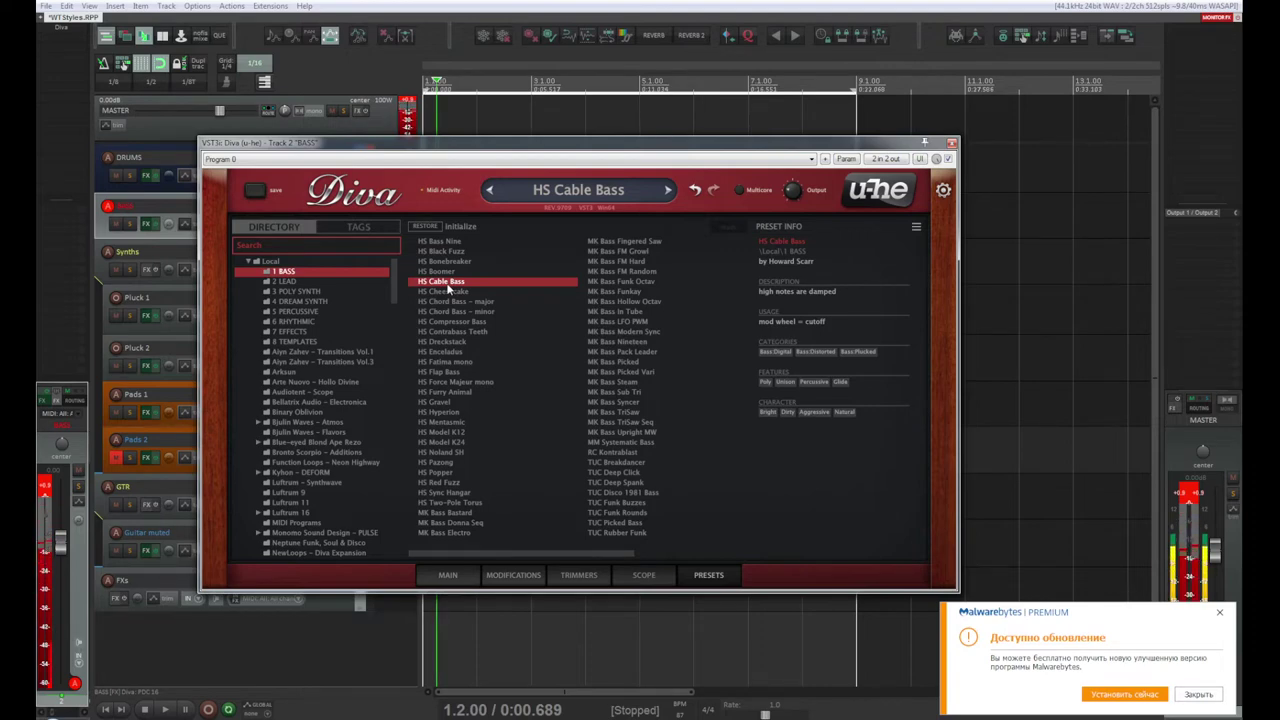
pyautogui.click(446, 292)
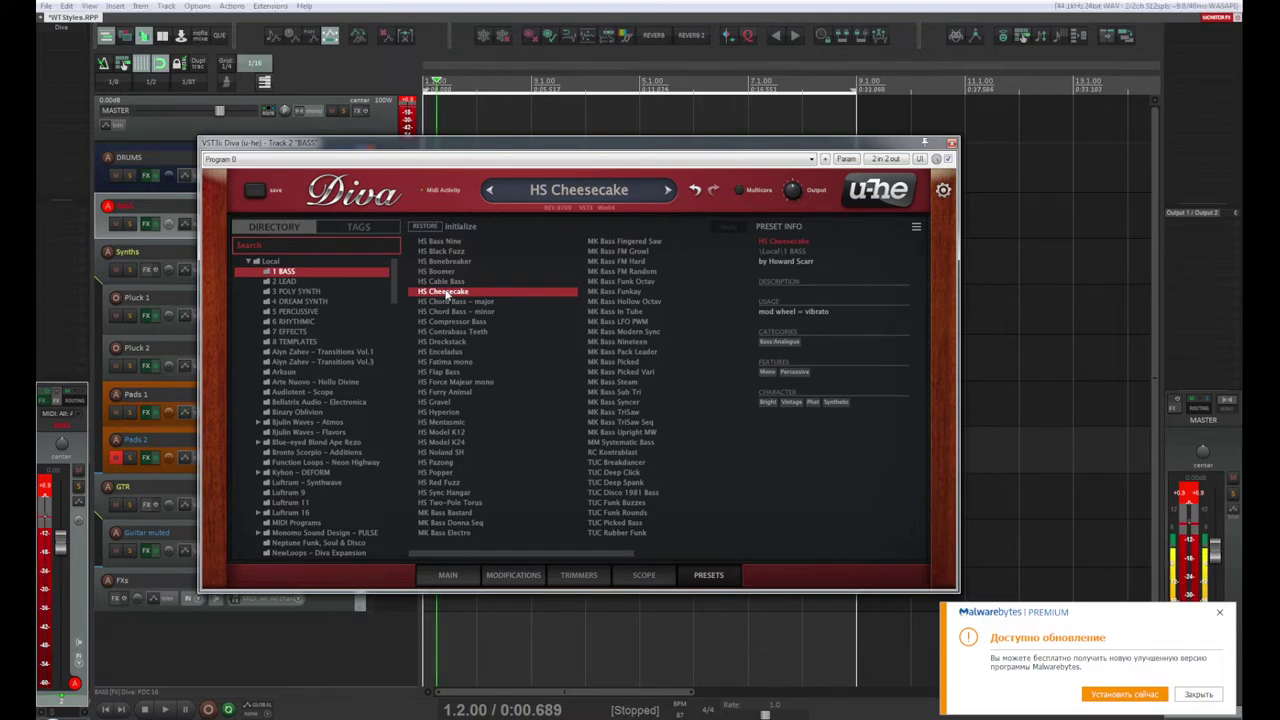
# Step: Try different filter cutoff settings on HS Cheesecake and return to the preset browser
pyautogui.click(455, 580)
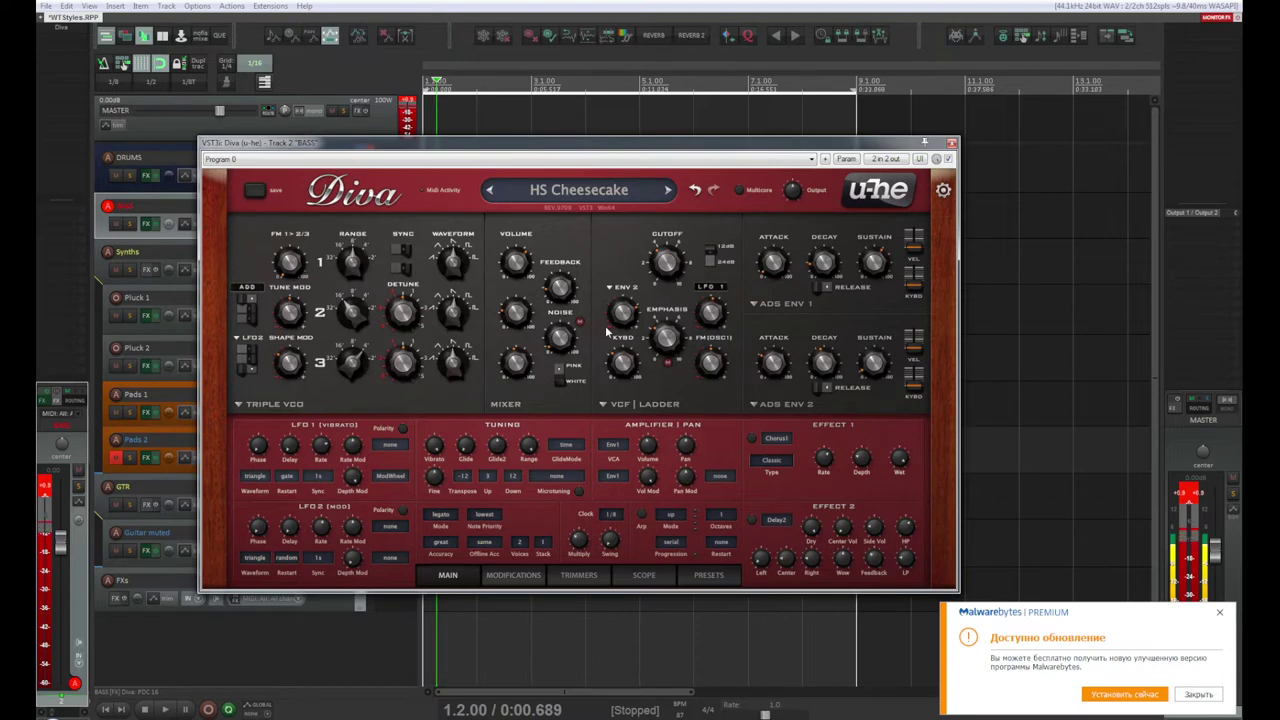
pyautogui.moveTo(667, 262); pyautogui.dragTo(677, 297)
pyautogui.moveTo(666, 266)
pyautogui.mouseDown()
pyautogui.moveTo(670, 185)
pyautogui.moveTo(670, 252)
pyautogui.mouseUp()
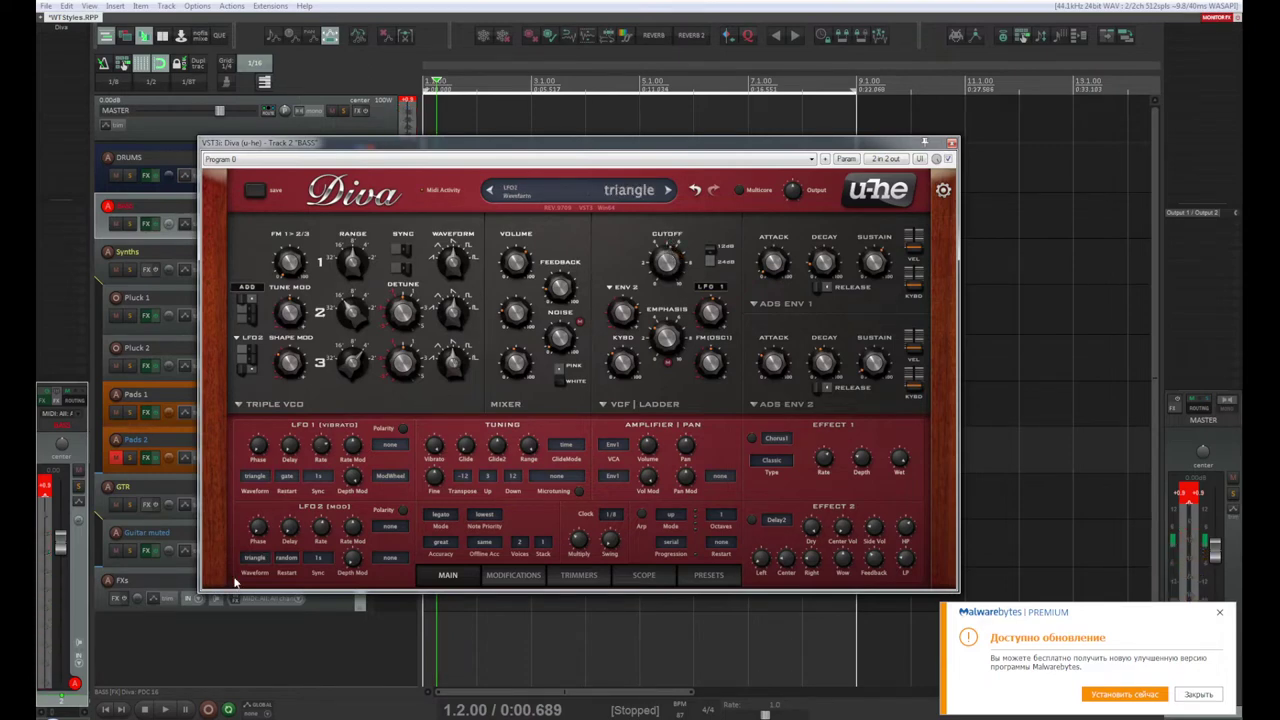
pyautogui.click(700, 577)
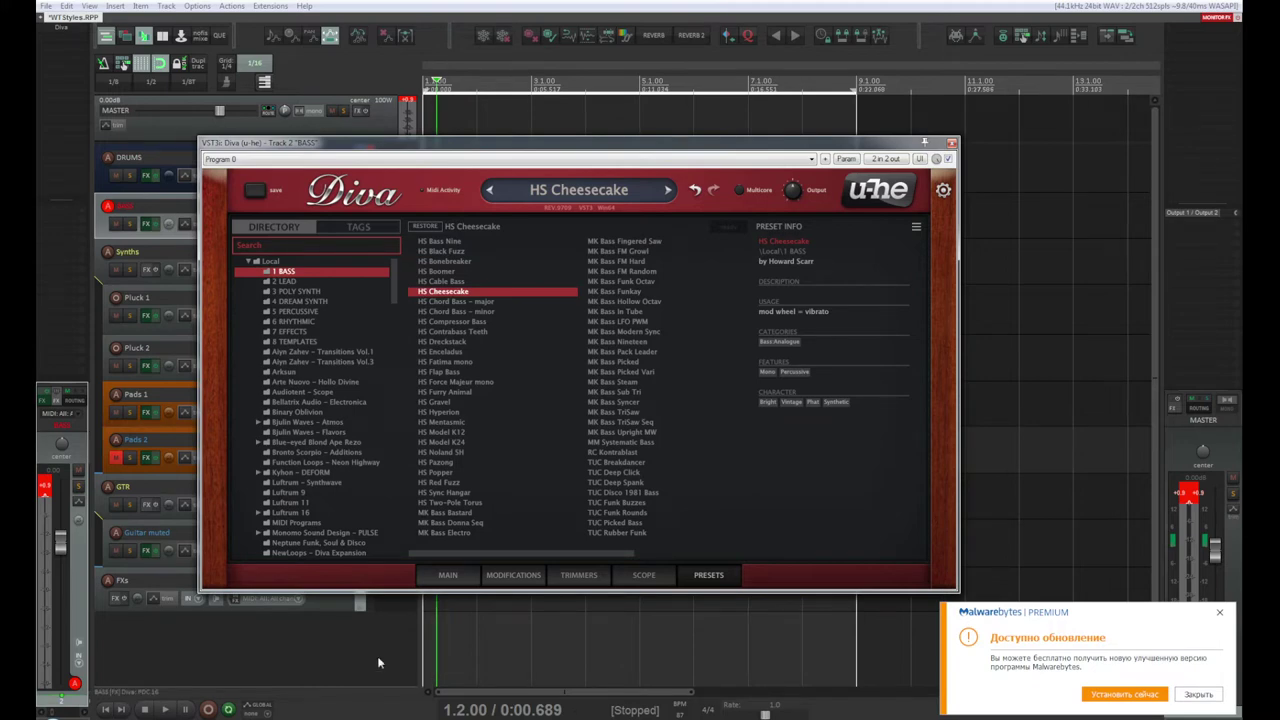
# Step: Audition the bass presets from HS Chord Bass – major through HS Dreckstack, comparing HS Dreckstack with HS Cheesecake
pyautogui.click(466, 303)
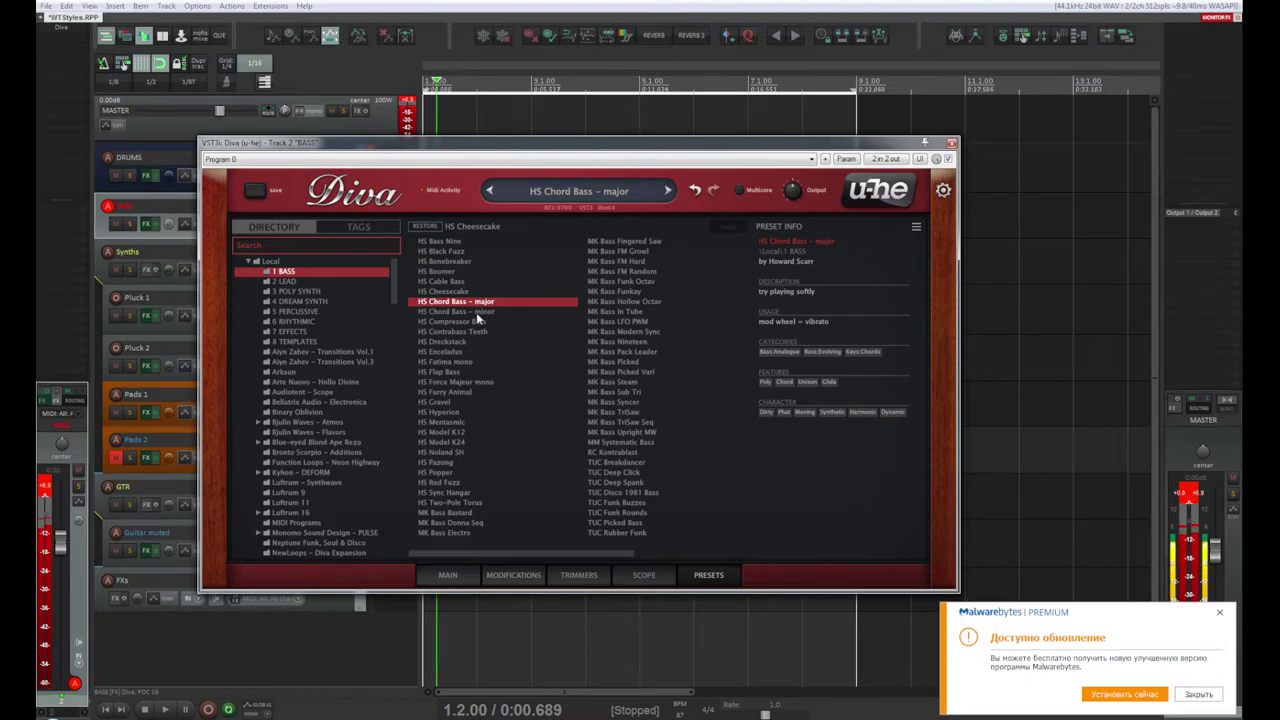
pyautogui.click(477, 313)
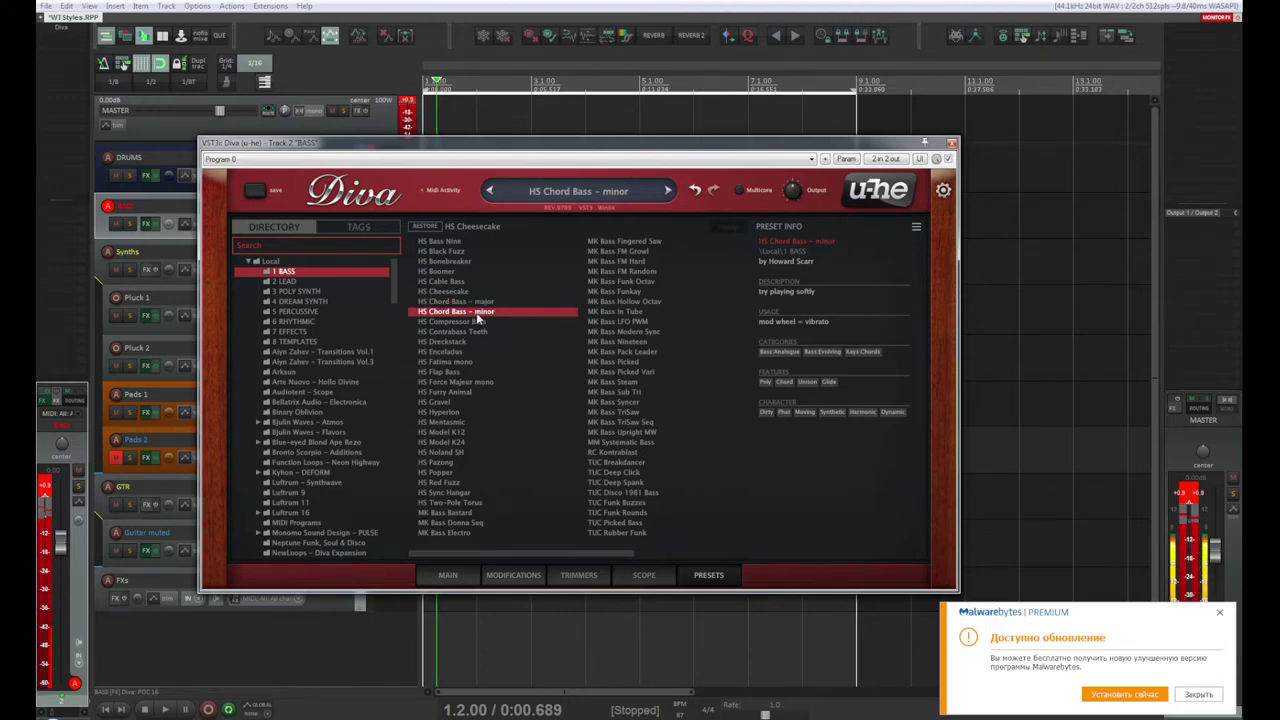
pyautogui.click(480, 322)
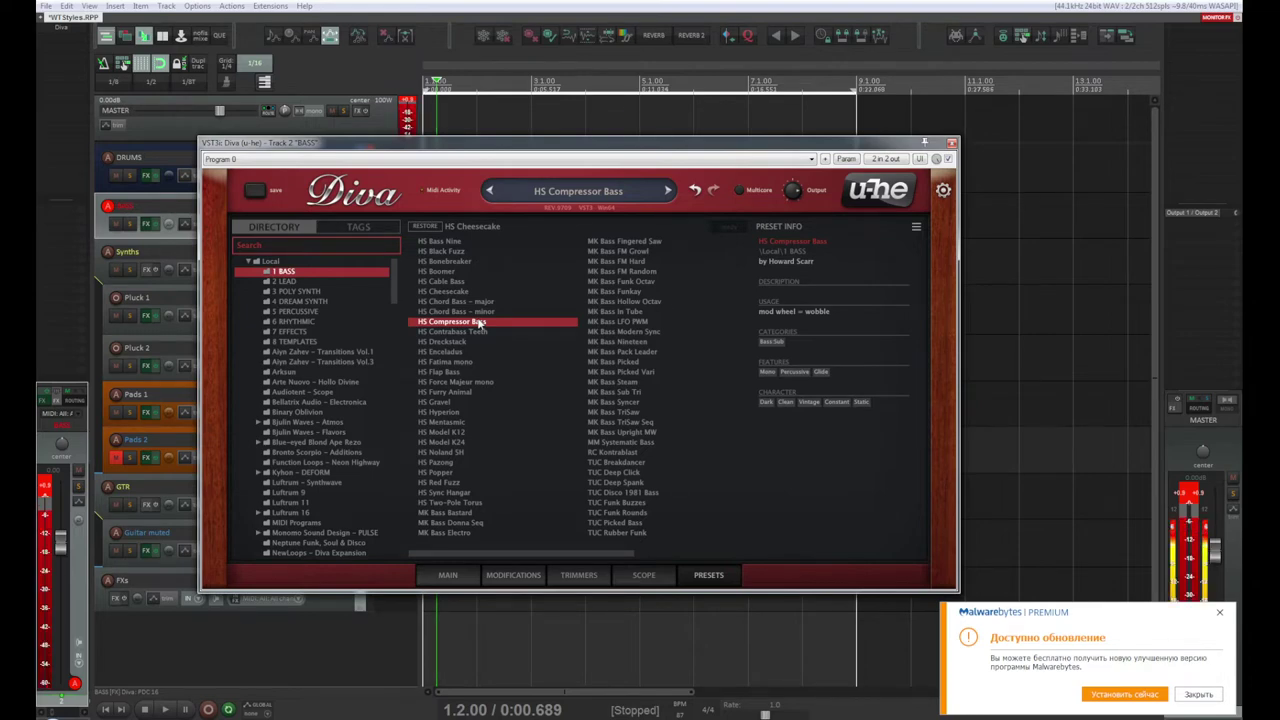
pyautogui.click(481, 332)
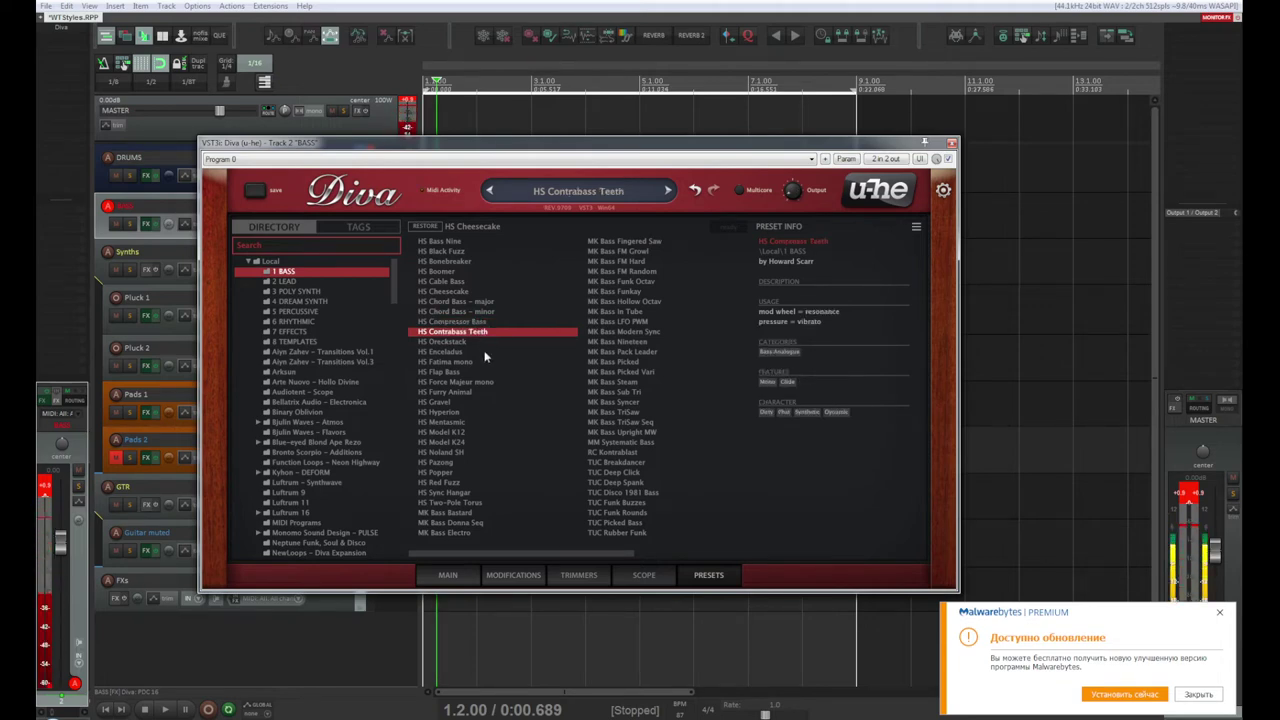
pyautogui.click(486, 342)
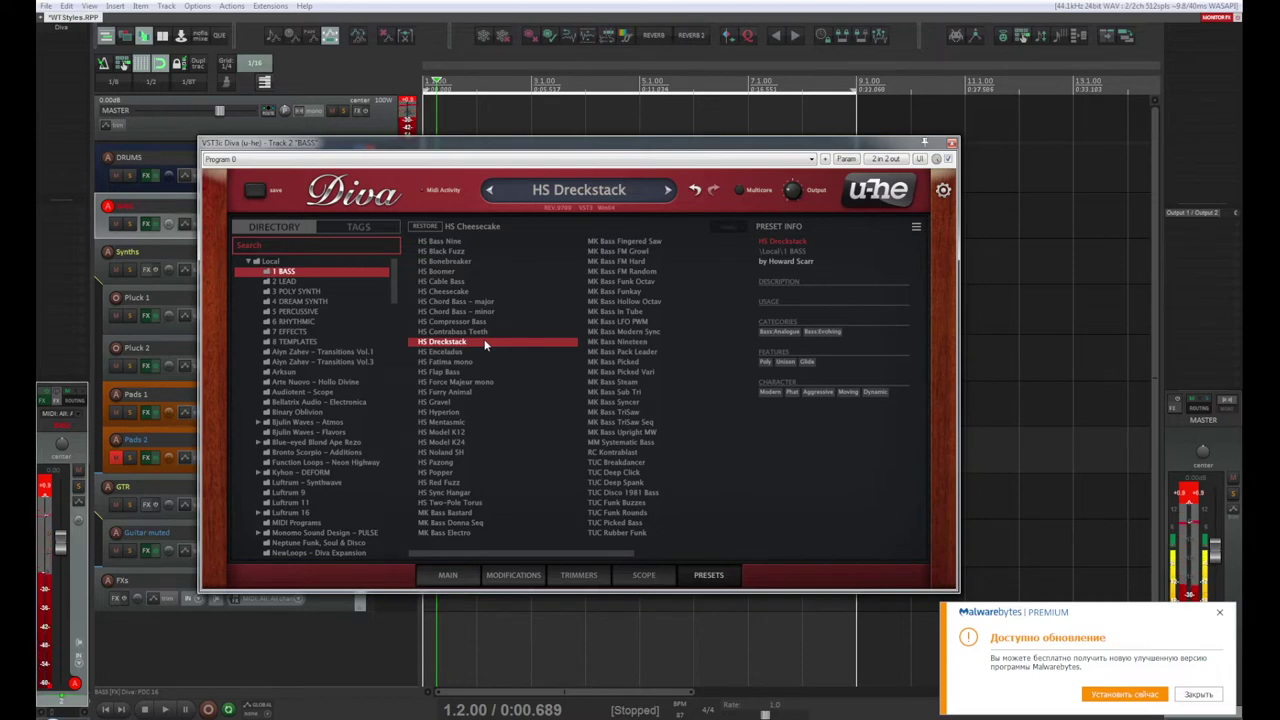
pyautogui.click(475, 292)
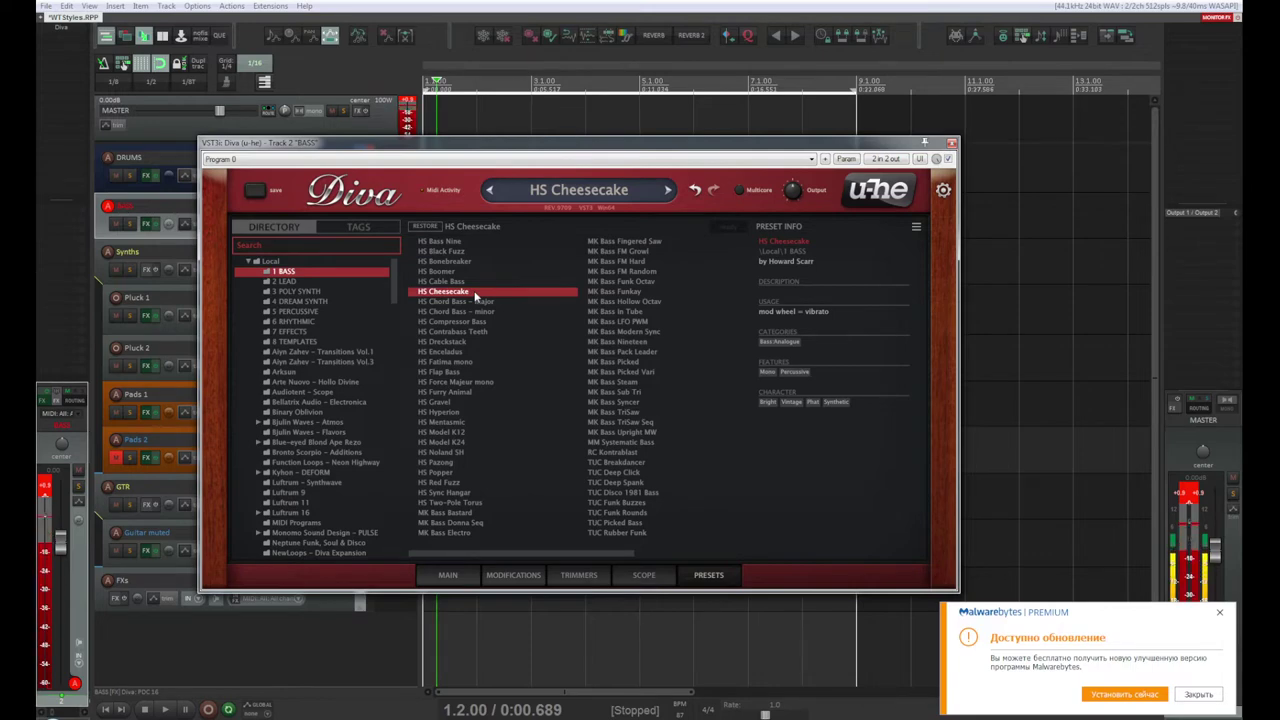
pyautogui.click(463, 342)
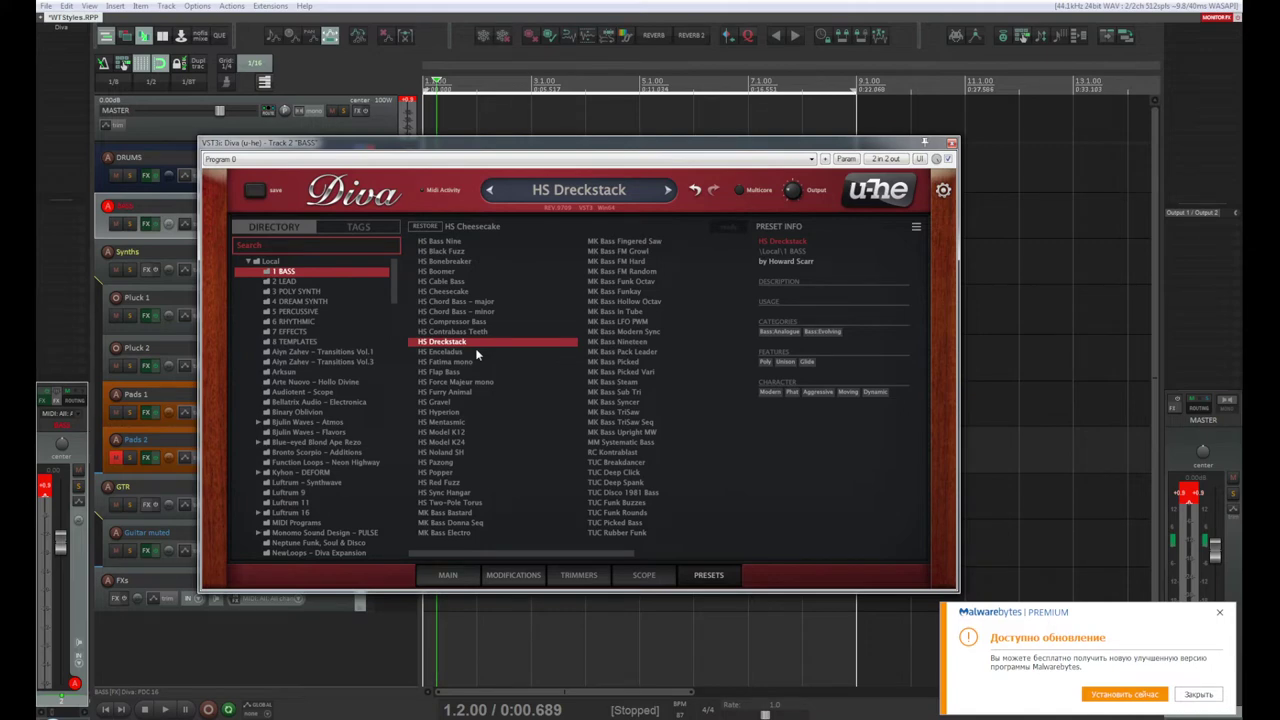
# Step: Audition the bass presets from HS Enceladus through HS Furry Animal and reload HS Dreckstack for comparison
pyautogui.click(476, 352)
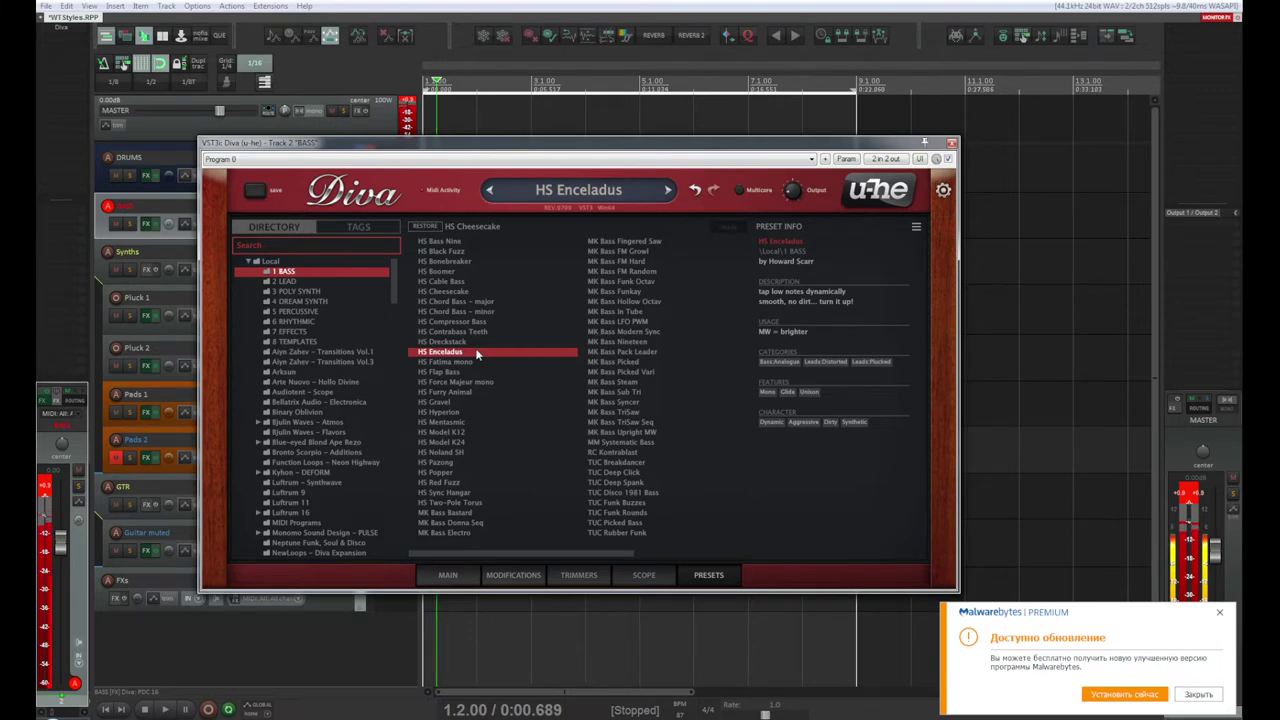
pyautogui.click(471, 362)
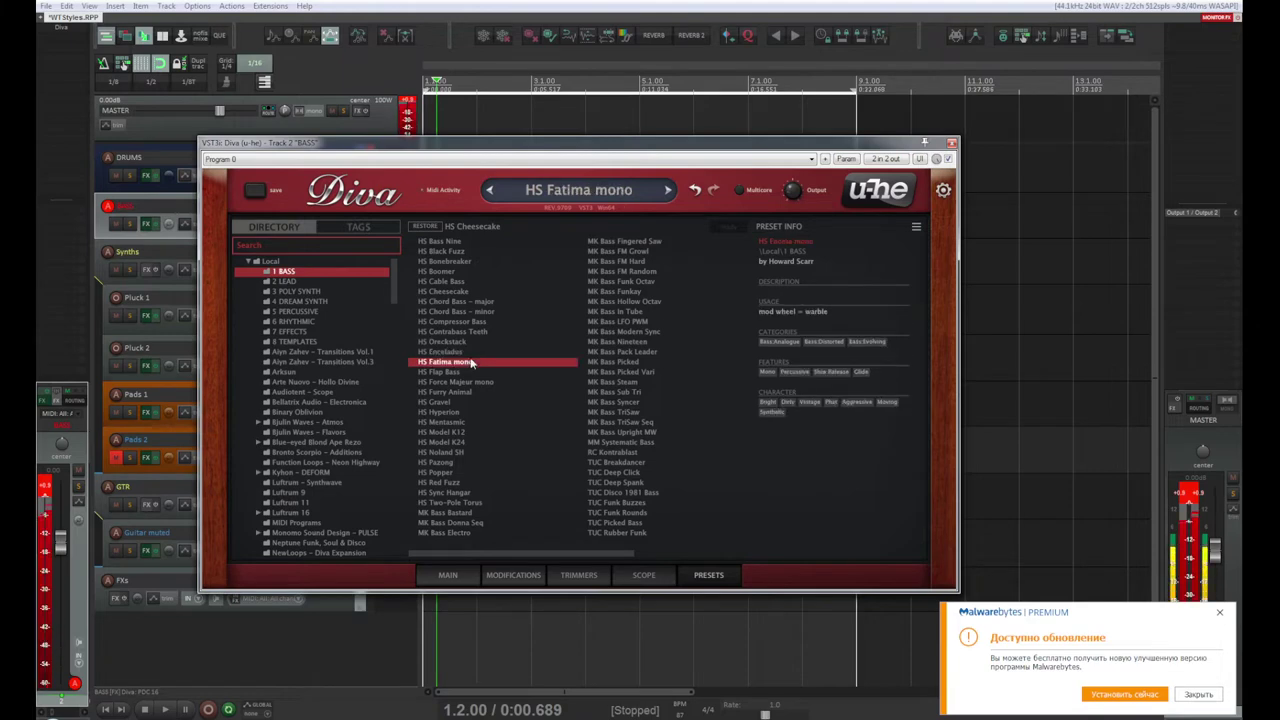
pyautogui.click(469, 371)
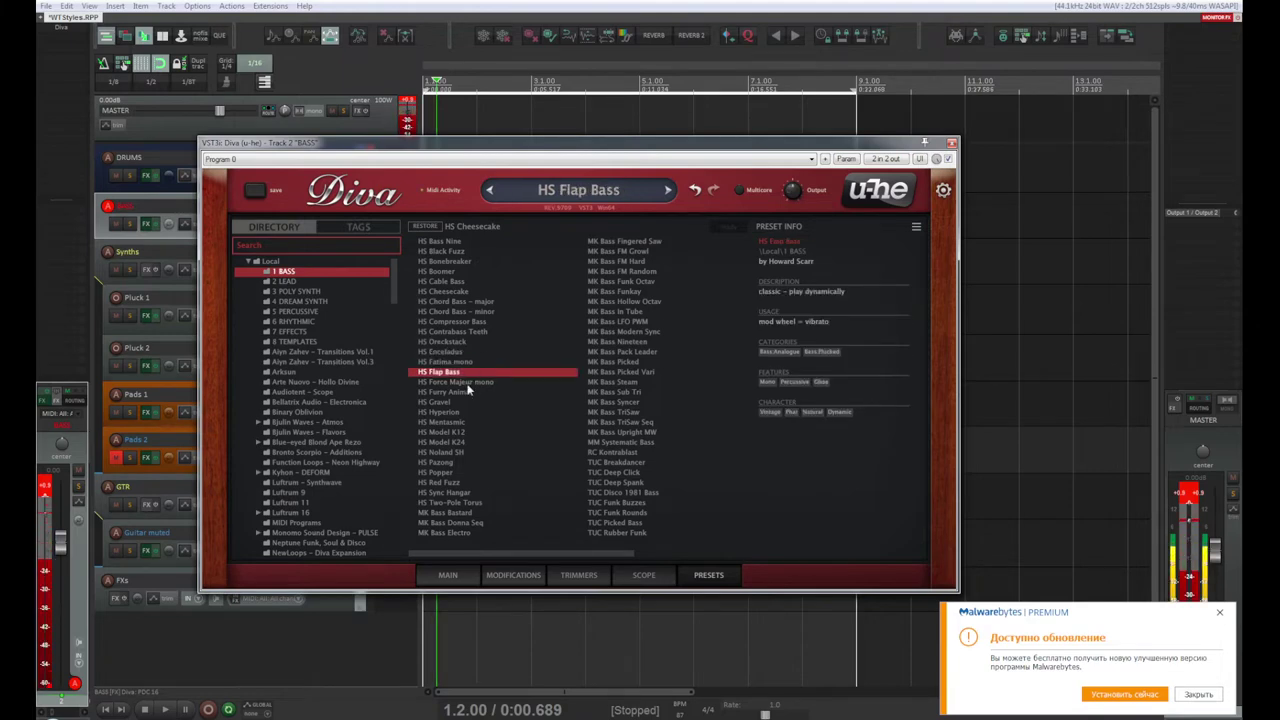
pyautogui.click(468, 382)
pyautogui.click(466, 392)
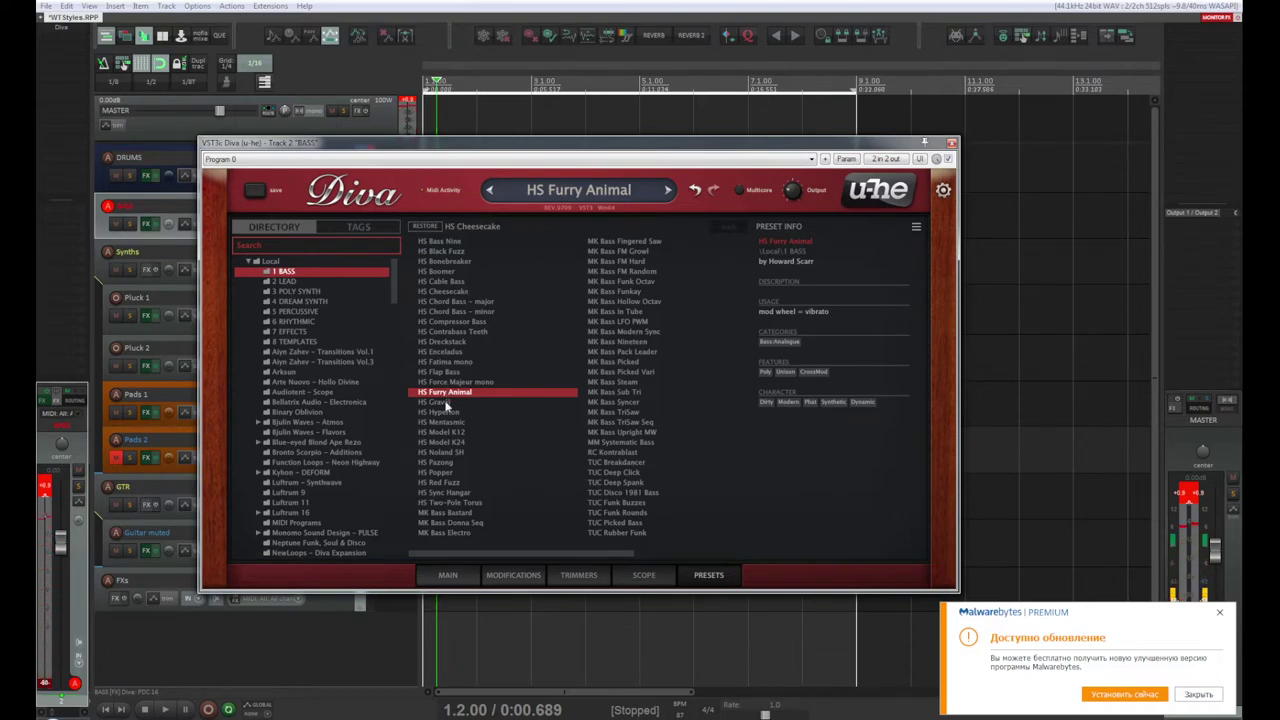
pyautogui.click(459, 343)
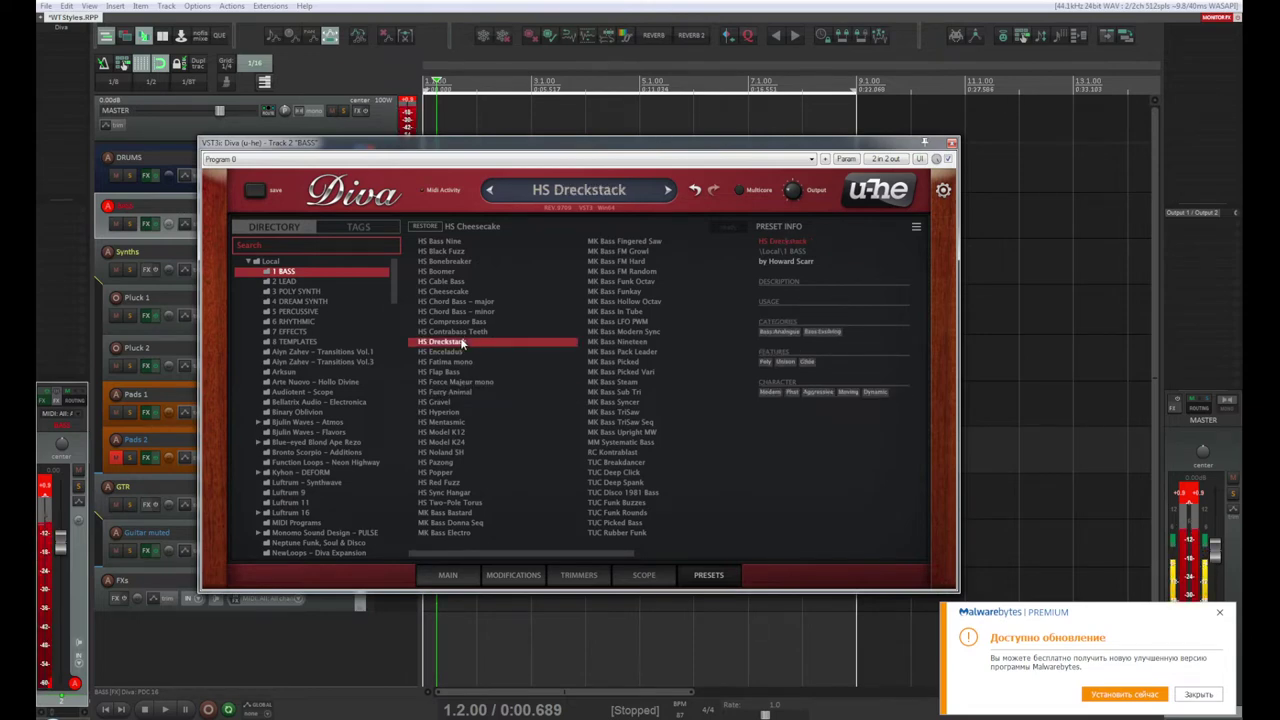
# Step: Audition the bass presets from HS Mentasmic through HS Noland SH, including HS Model K24
pyautogui.click(449, 422)
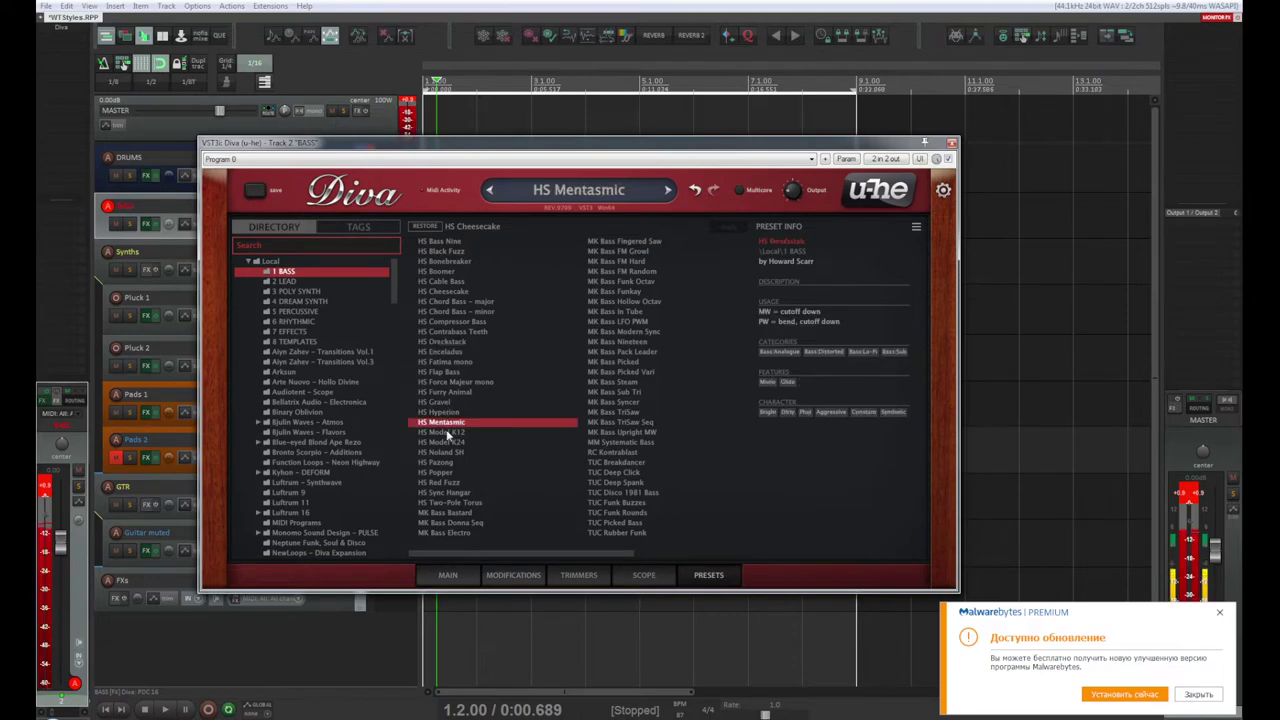
pyautogui.press('Up')
pyautogui.press('Down')
pyautogui.press('Down')
pyautogui.press('Down')
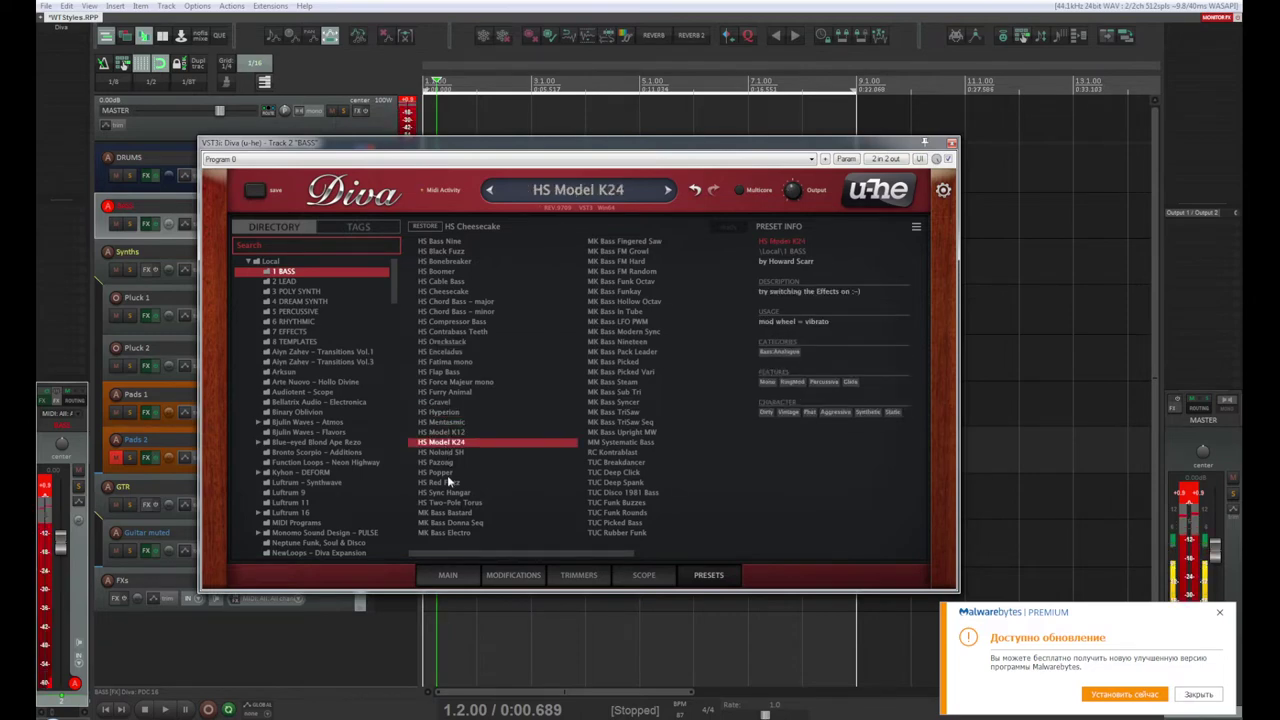
pyautogui.press('Down')
pyautogui.press('Down')
pyautogui.click(449, 454)
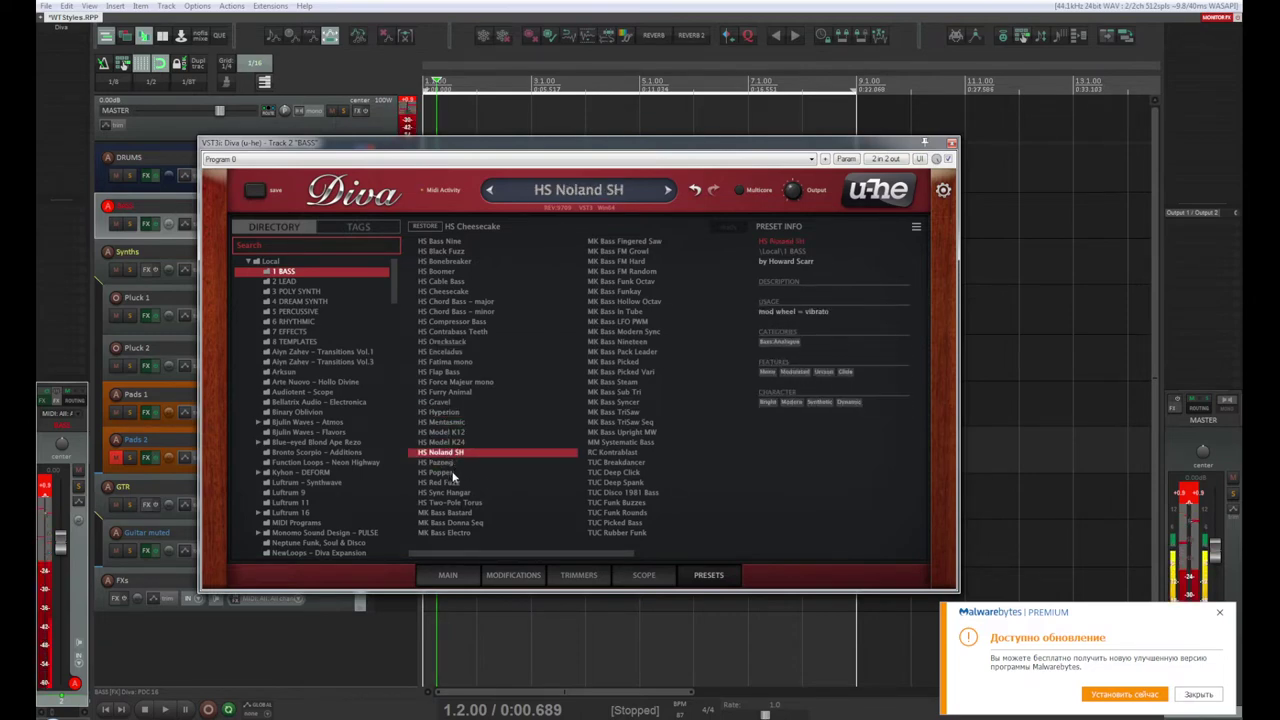
# Step: Audition the bass presets from HS Red Fuzz through MK Bass Electro, including HS Sync Hangar, MK Bass Bastard and MK Bass Donna Seq
pyautogui.click(452, 484)
pyautogui.press('Down')
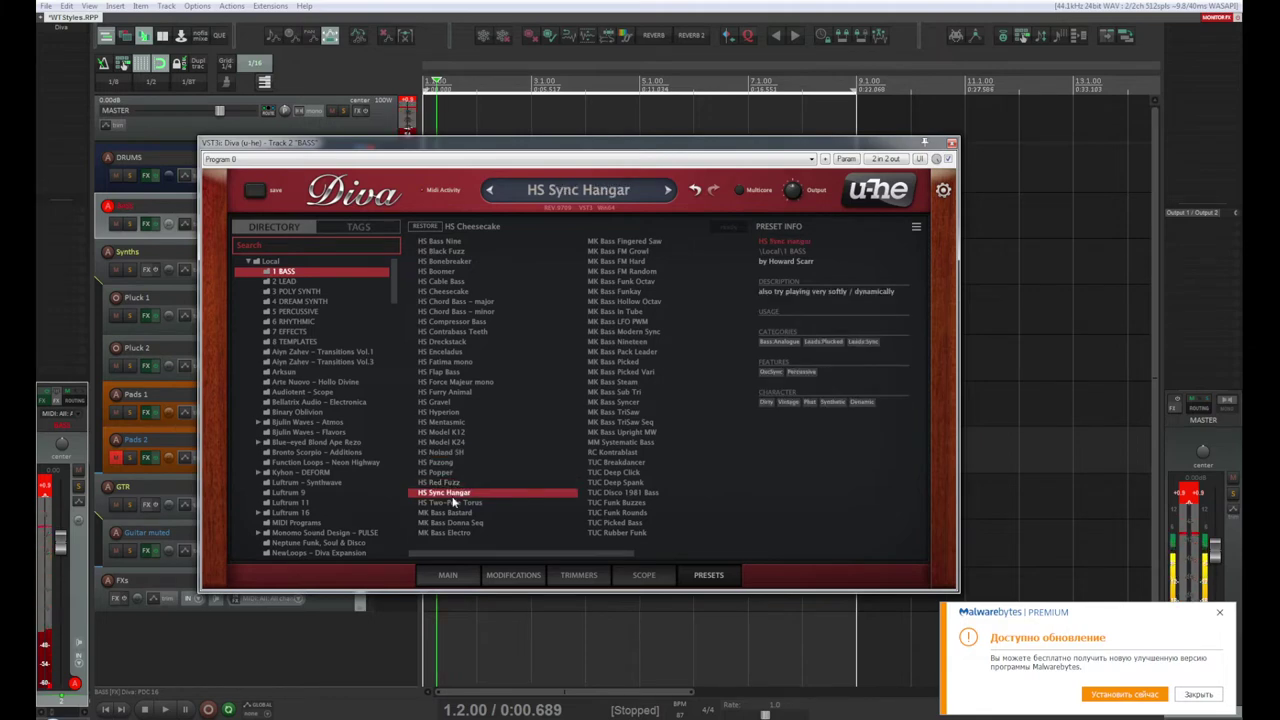
pyautogui.press('Down')
pyautogui.click(450, 523)
pyautogui.click(462, 515)
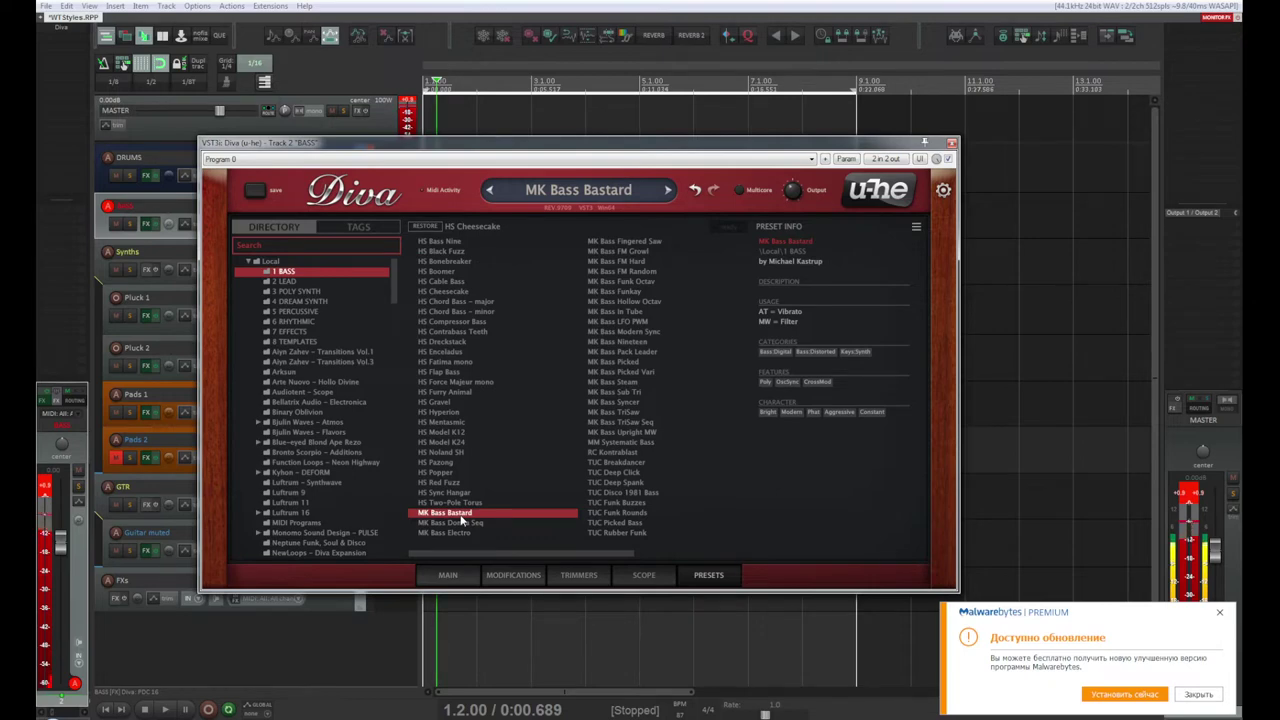
pyautogui.click(463, 524)
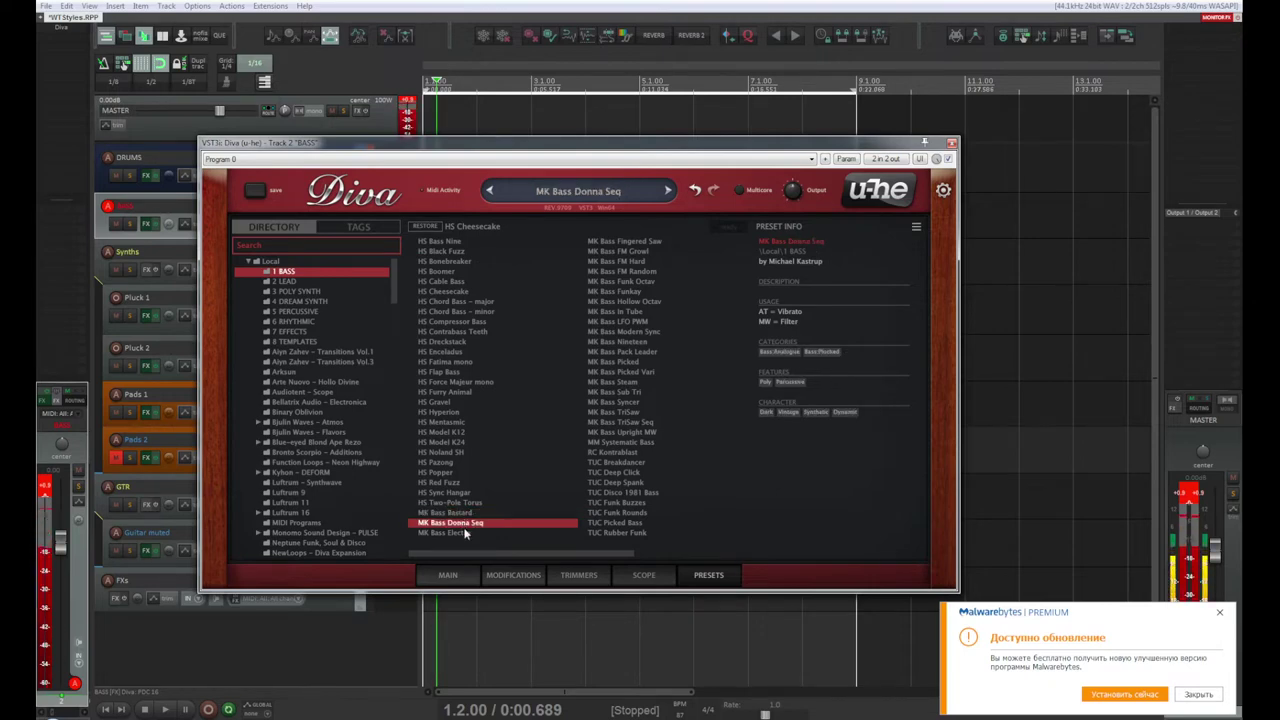
pyautogui.click(465, 533)
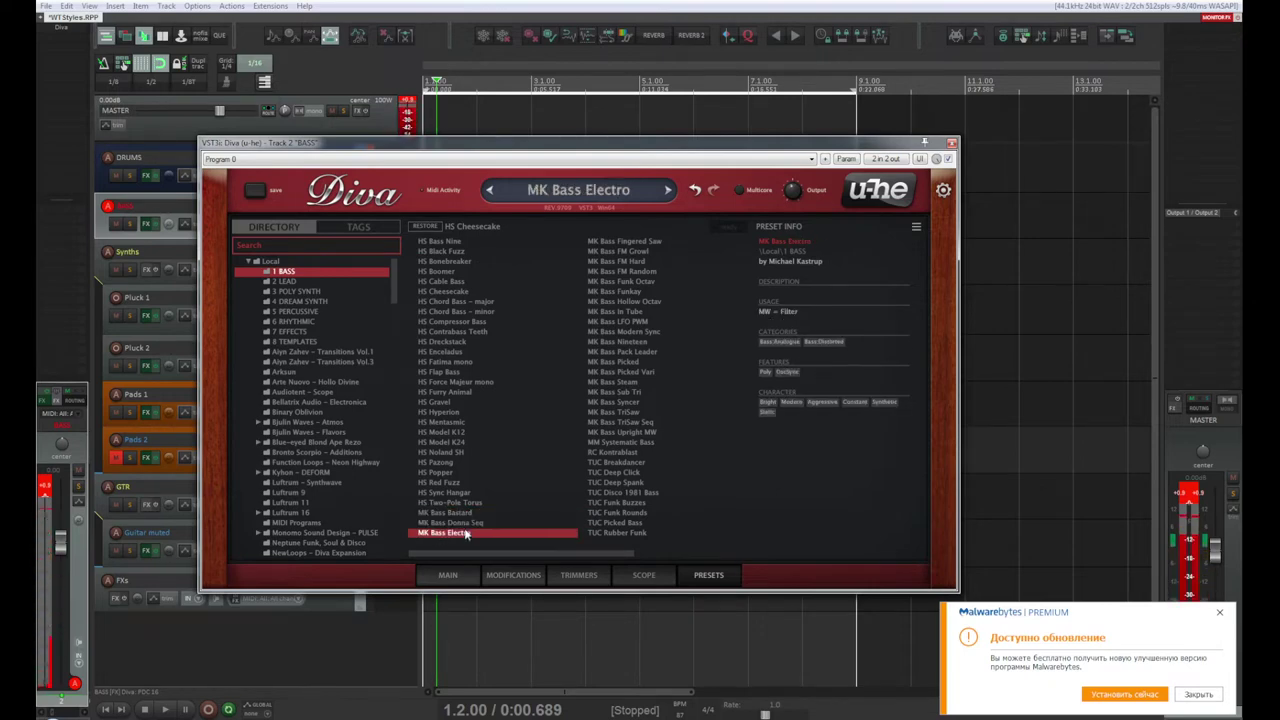
# Step: Load the MK Bass Fingered Saw preset, move Diva clear of the tracks and play the arrangement to try the bass
pyautogui.click(647, 243)
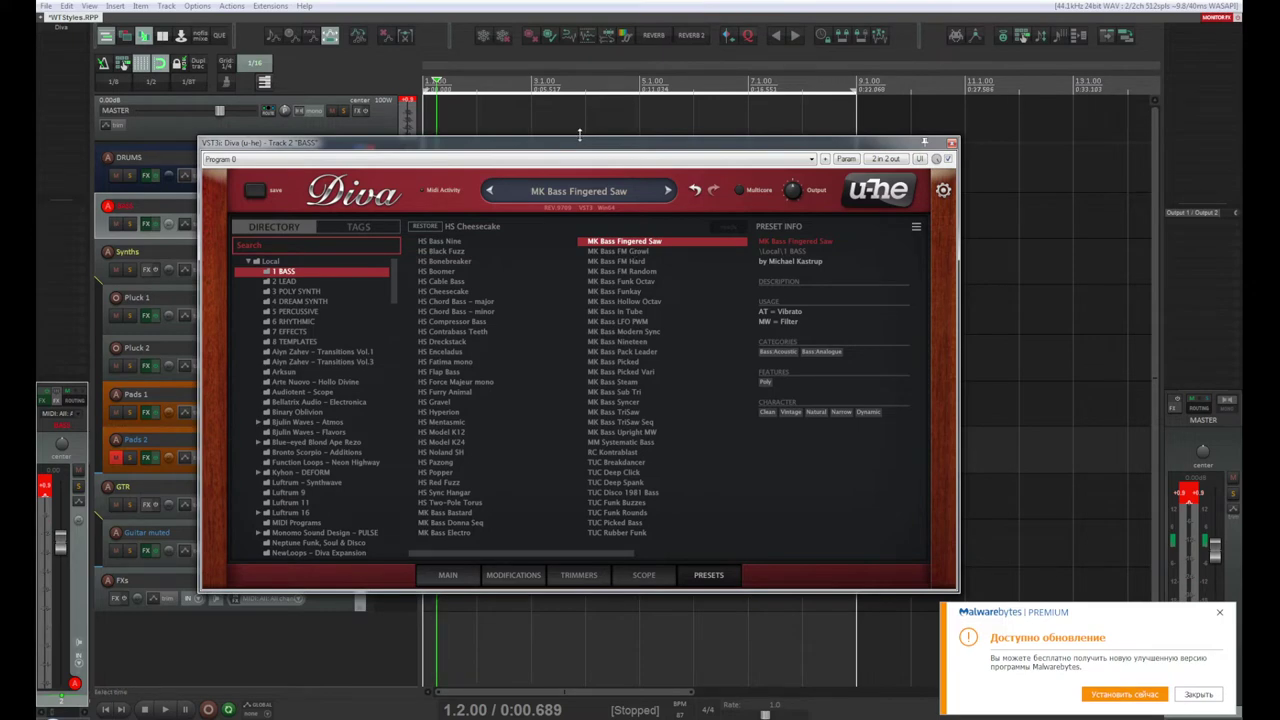
pyautogui.moveTo(578, 146); pyautogui.dragTo(895, 175)
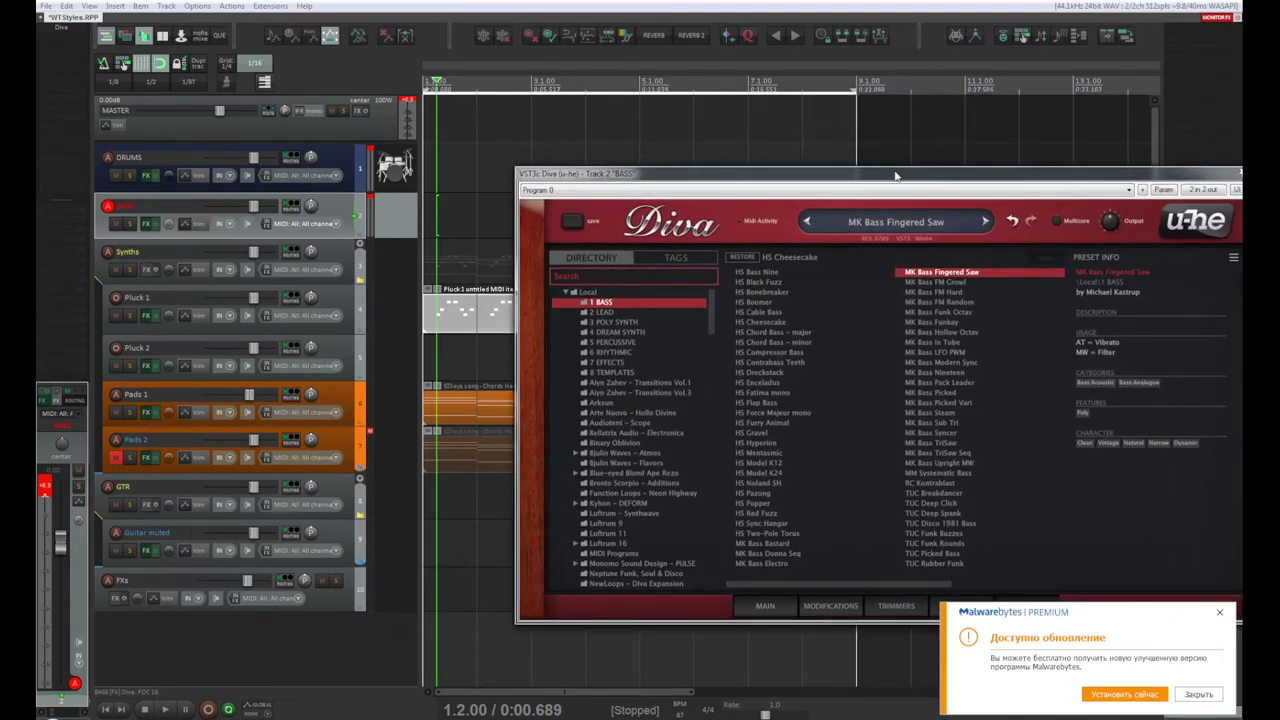
pyautogui.press('space')
pyautogui.press('space')
pyautogui.press('space')
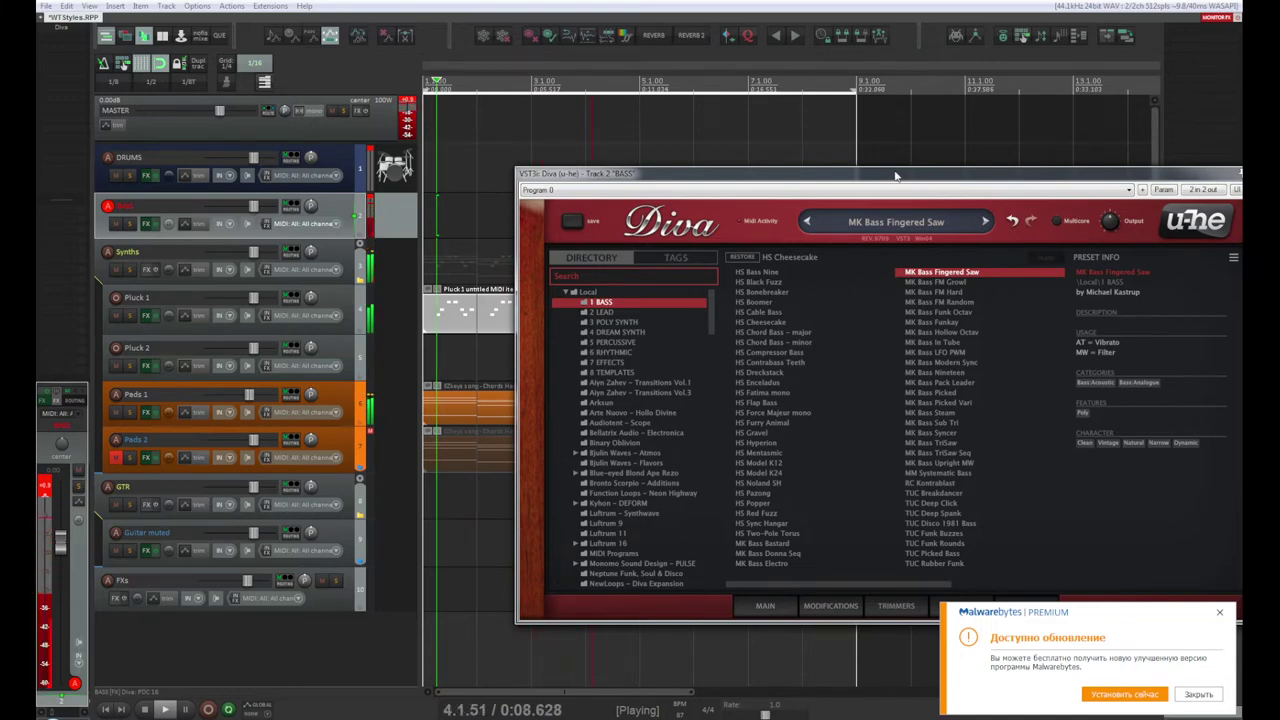
# Step: Move Diva back over the arrangement, show the main synth controls of MK Bass Fingered Saw and stop playback
pyautogui.moveTo(895, 175); pyautogui.dragTo(579, 148)
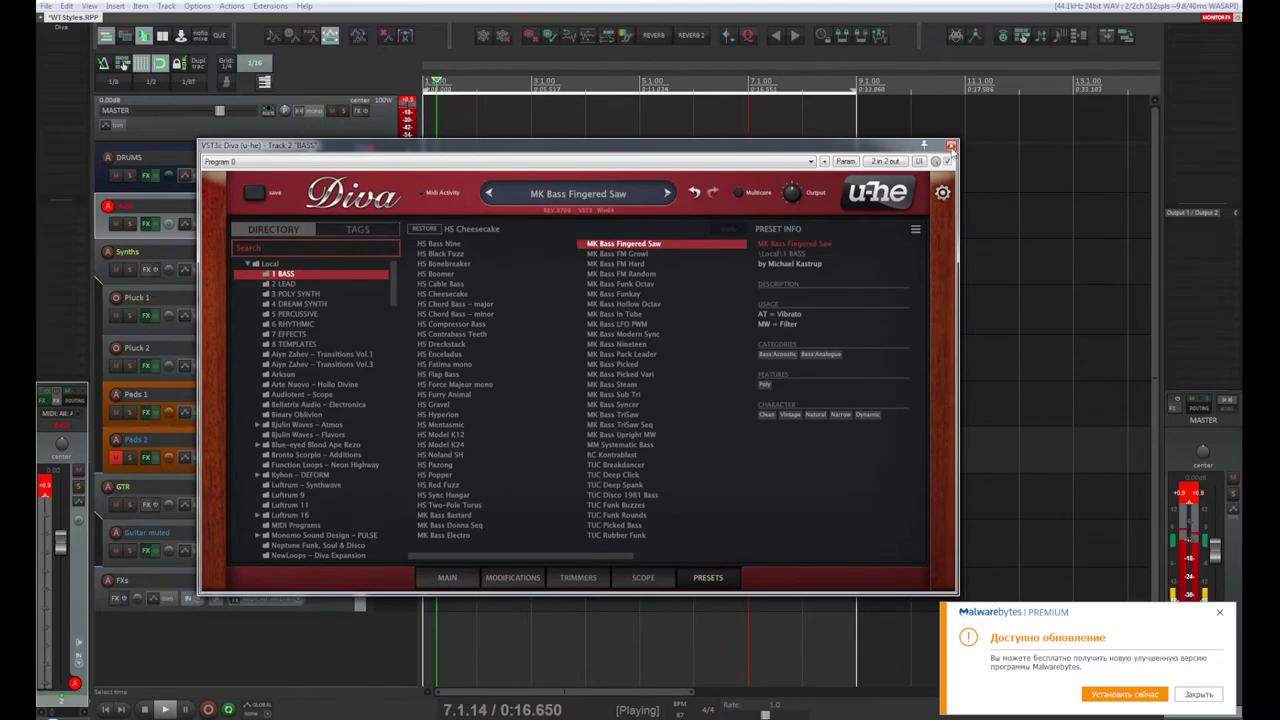
pyautogui.click(452, 580)
pyautogui.press('space')
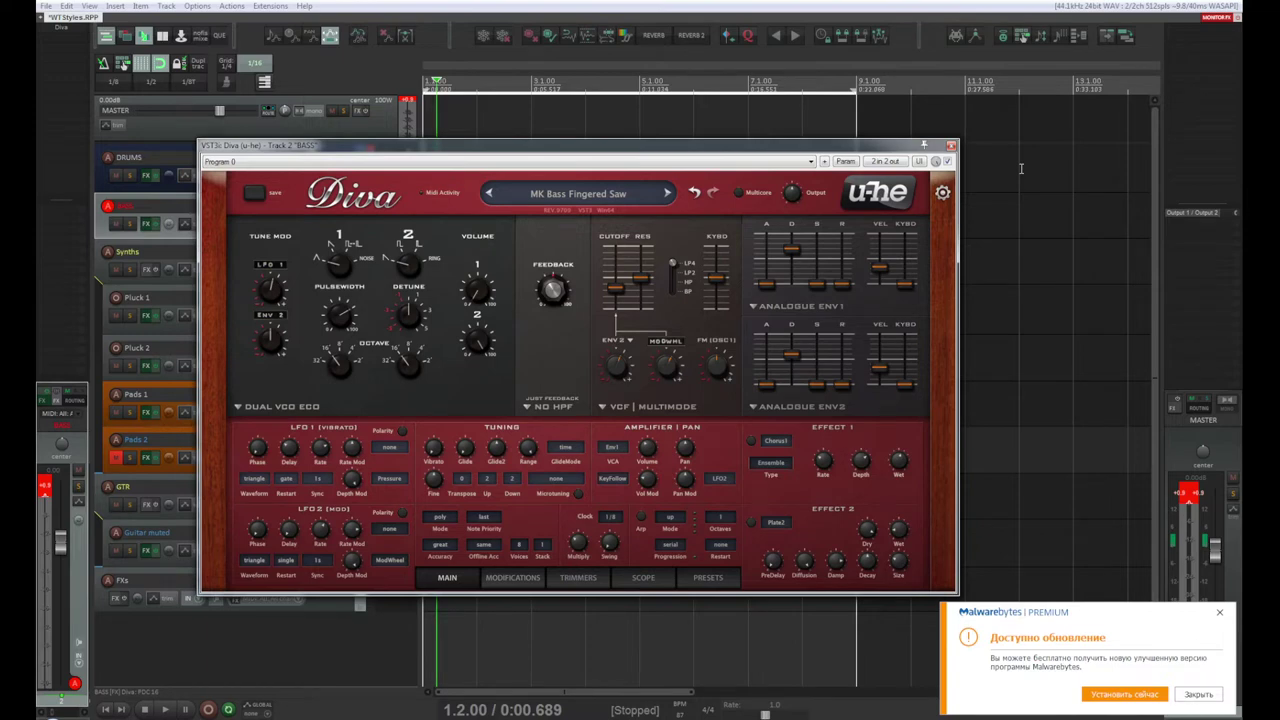
# Step: Move the Diva window around over the arrangement and close it
pyautogui.moveTo(645, 150); pyautogui.dragTo(1057, 115)
pyautogui.moveTo(852, 121); pyautogui.dragTo(702, 126)
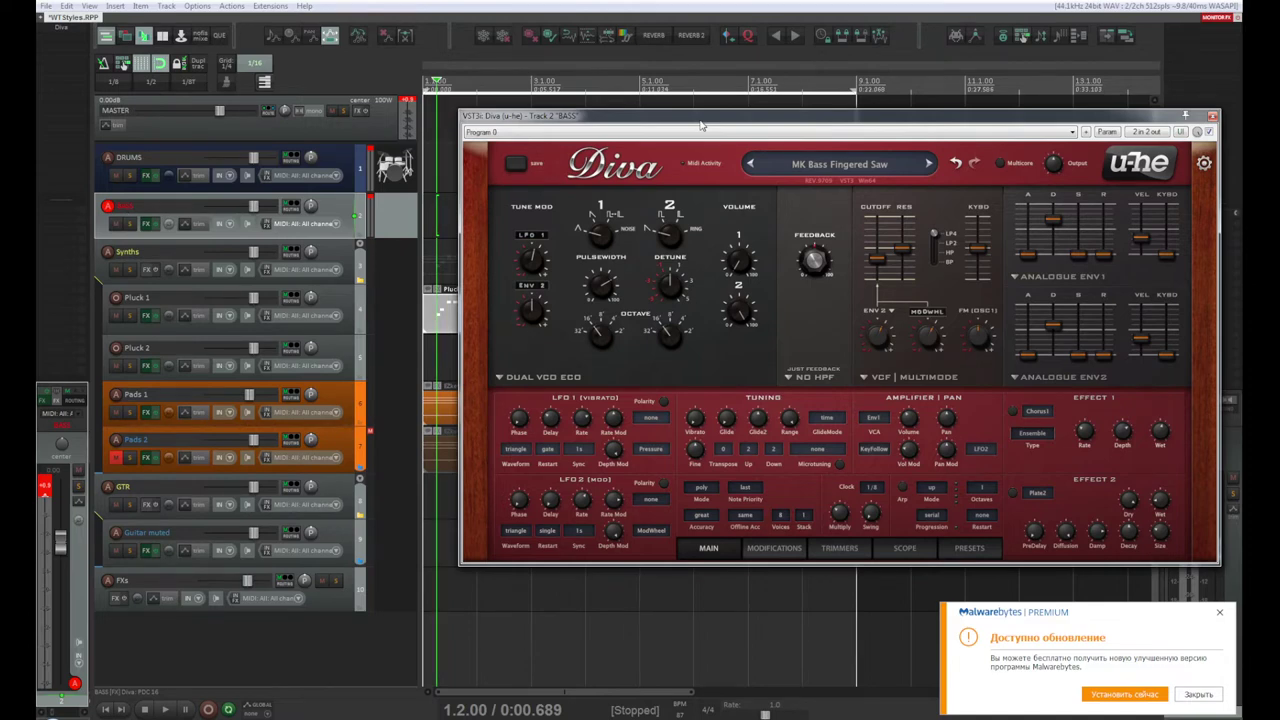
pyautogui.moveTo(884, 121); pyautogui.dragTo(781, 117)
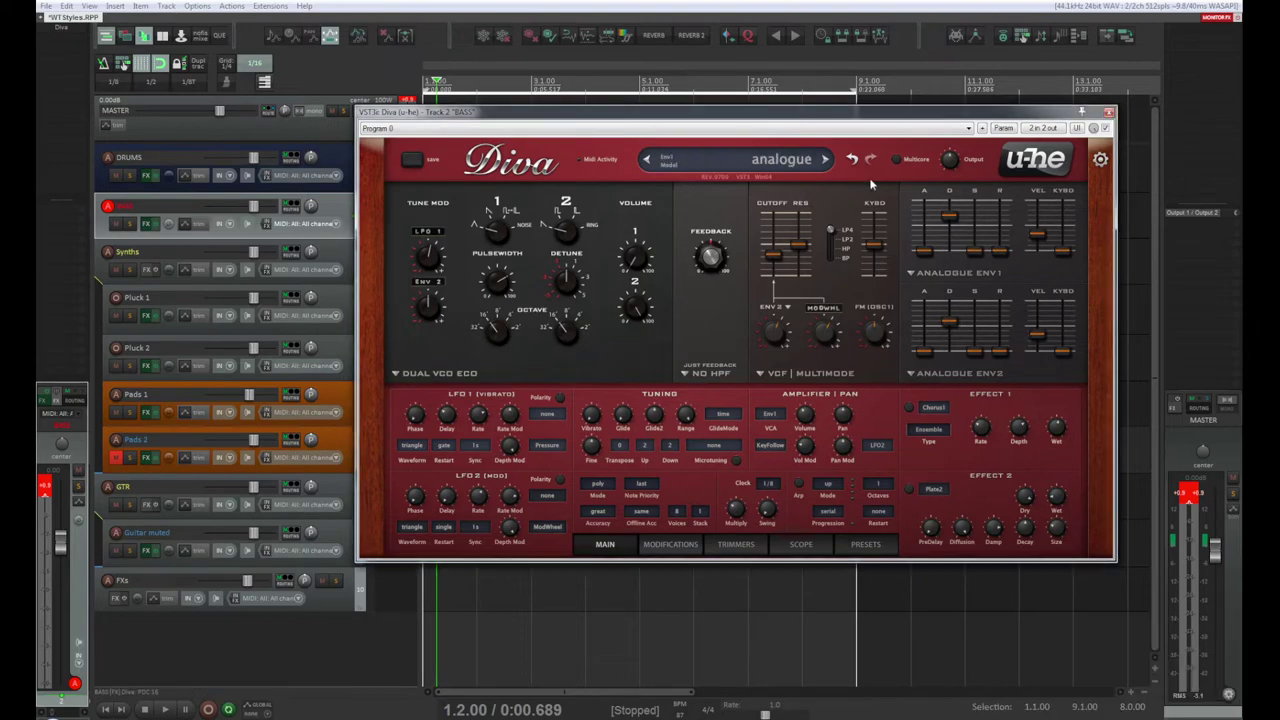
pyautogui.moveTo(830, 128); pyautogui.dragTo(745, 122)
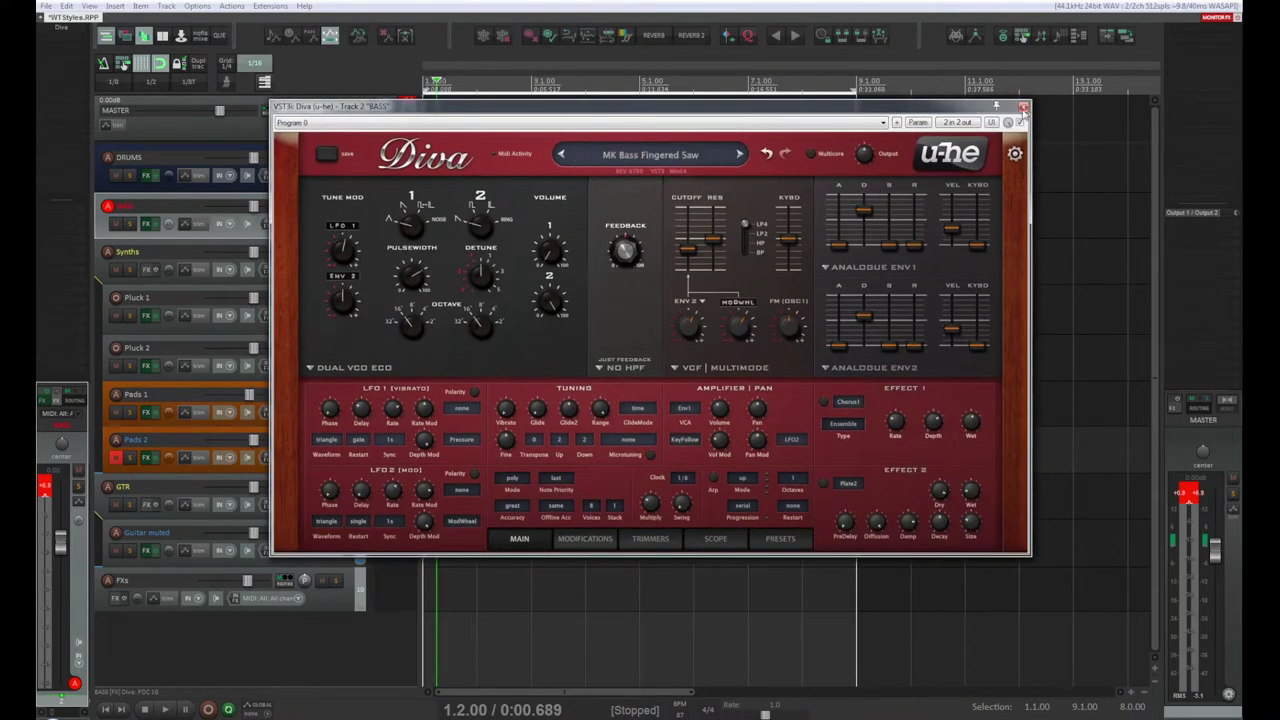
pyautogui.click(1023, 108)
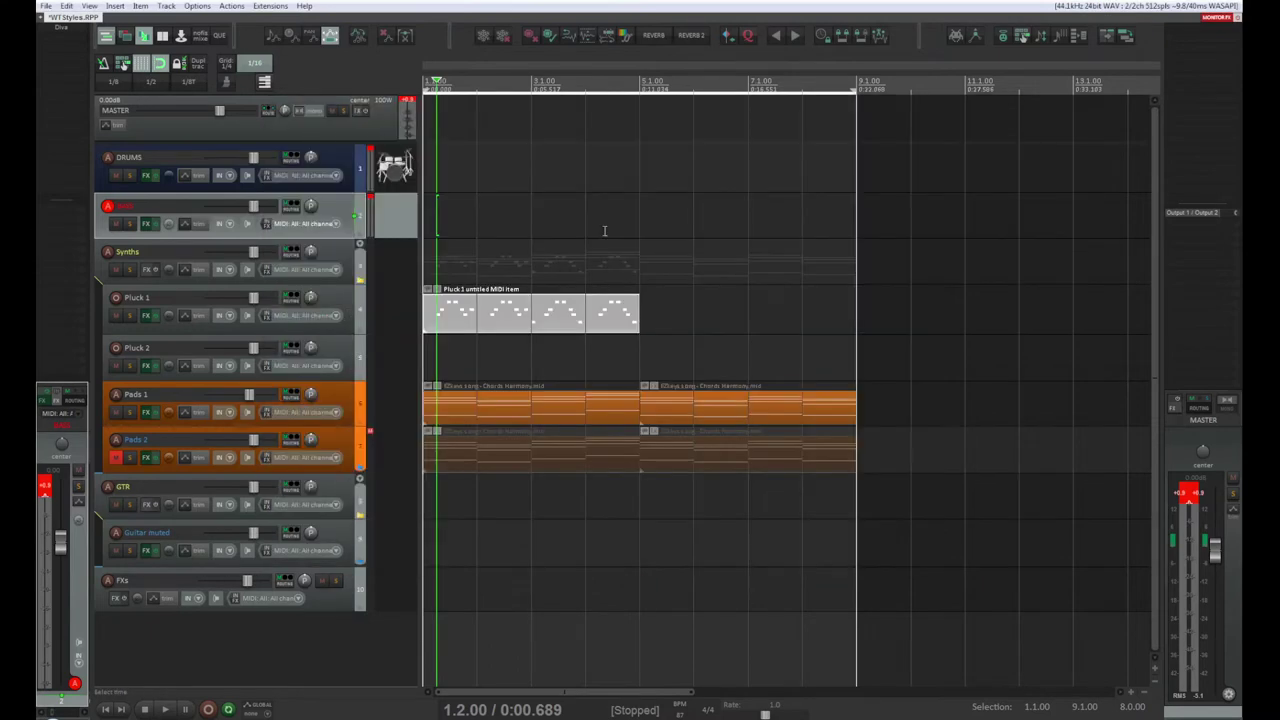
# Step: Duplicate the BASS track with its Diva instrument and rename the upper copy BASS MAIN
pyautogui.rightClick(348, 211)
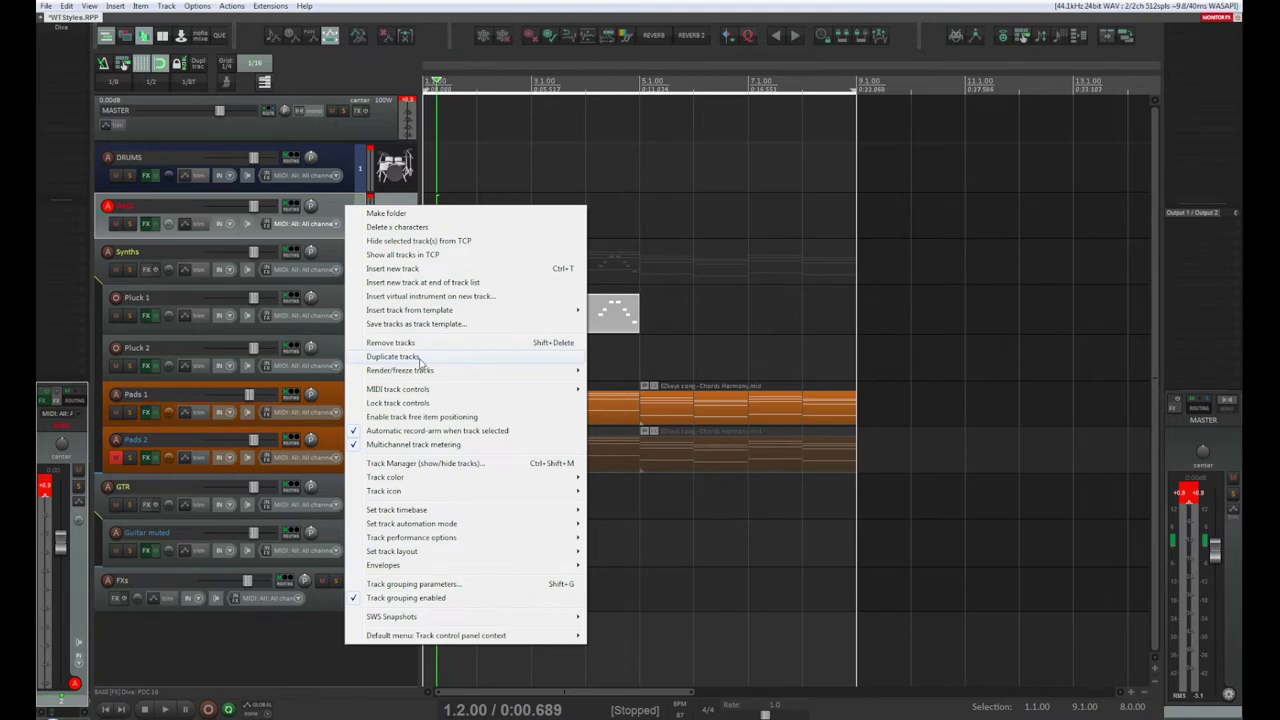
pyautogui.click(419, 359)
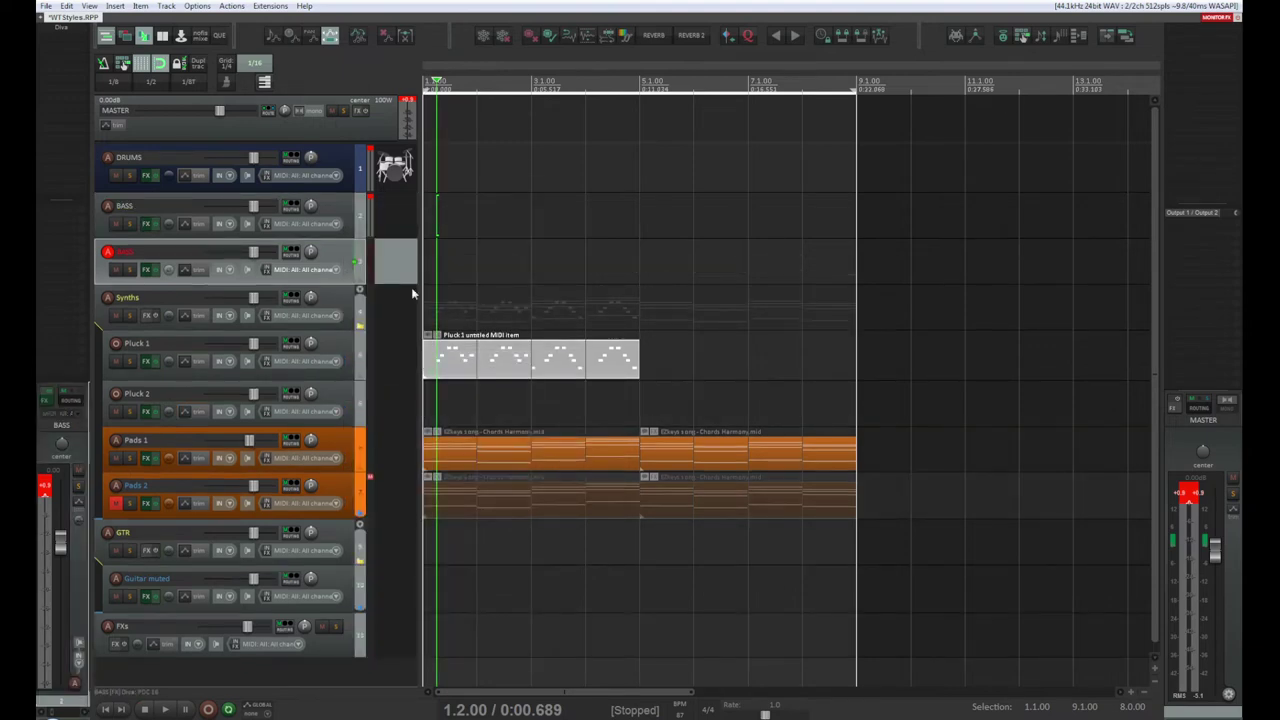
pyautogui.moveTo(401, 264)
pyautogui.mouseDown()
pyautogui.moveTo(392, 250)
pyautogui.moveTo(391, 266)
pyautogui.mouseUp()
pyautogui.click(129, 208)
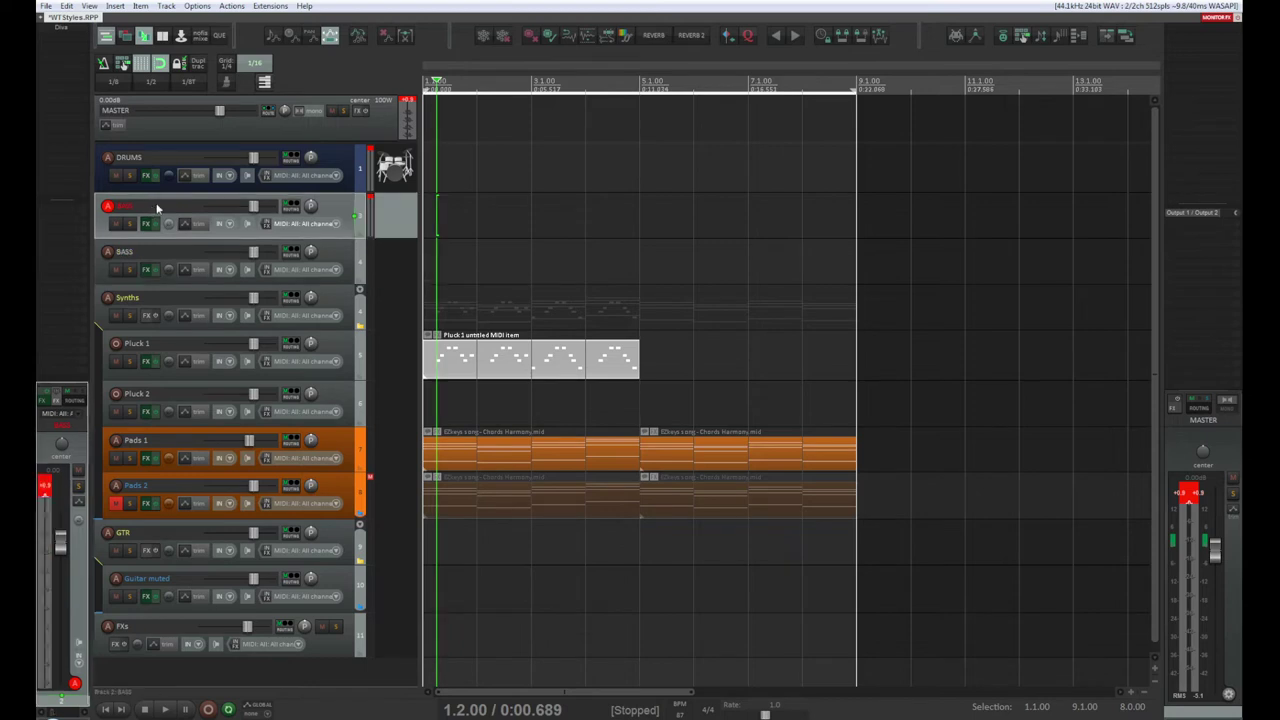
pyautogui.doubleClick(150, 205)
pyautogui.press('Right')
pyautogui.write('MAIN')
pyautogui.press('Return')
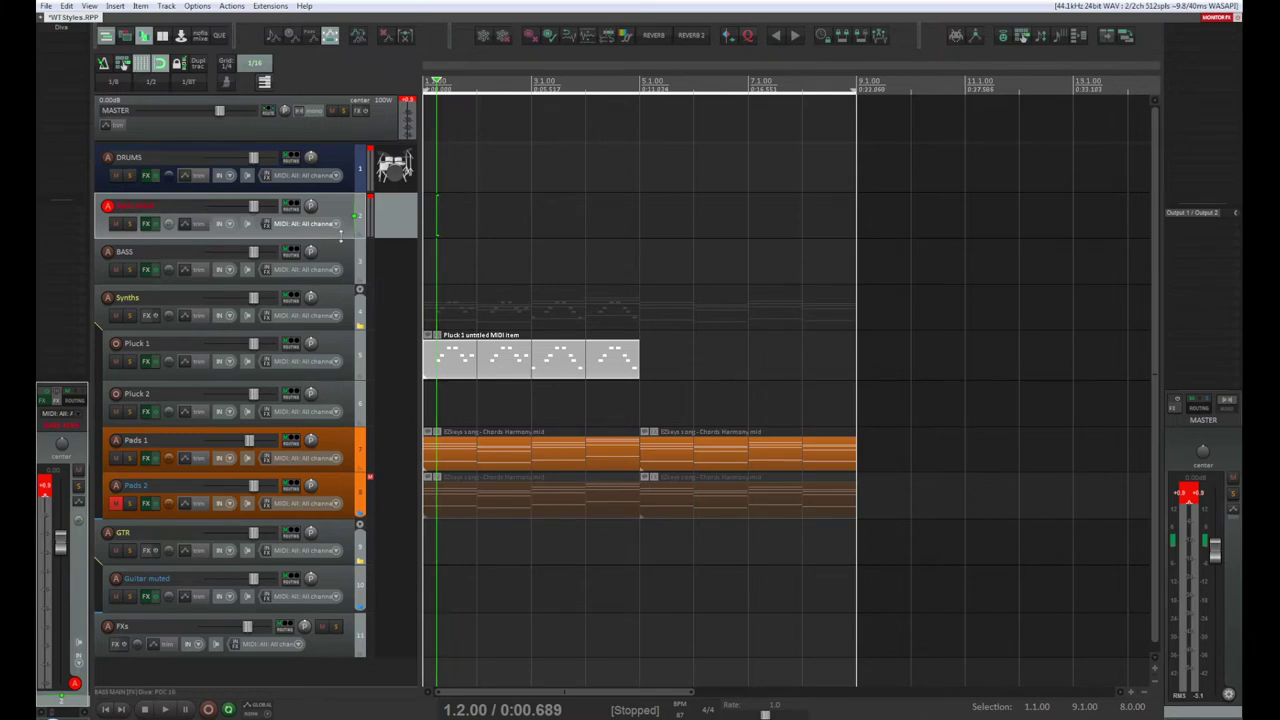
# Step: Rename the lower copy of the bass track BASS SAW and save the project
pyautogui.click(338, 256)
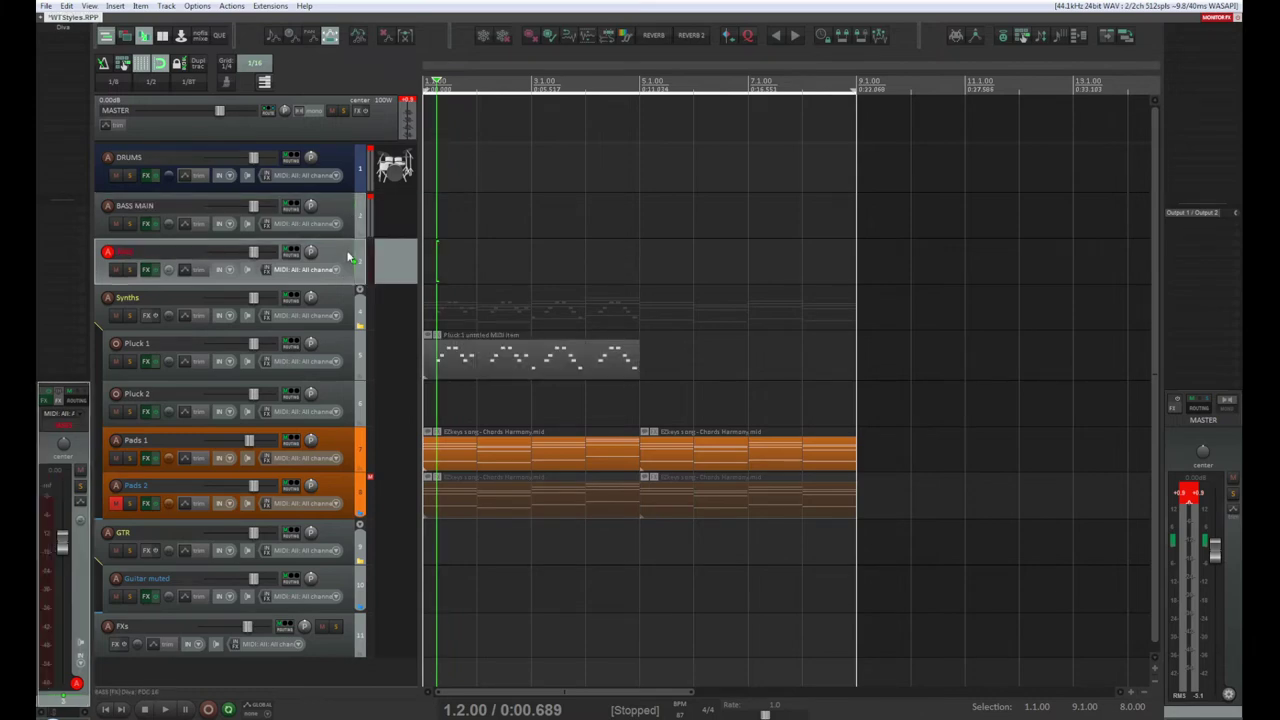
pyautogui.doubleClick(171, 251)
pyautogui.click(171, 251)
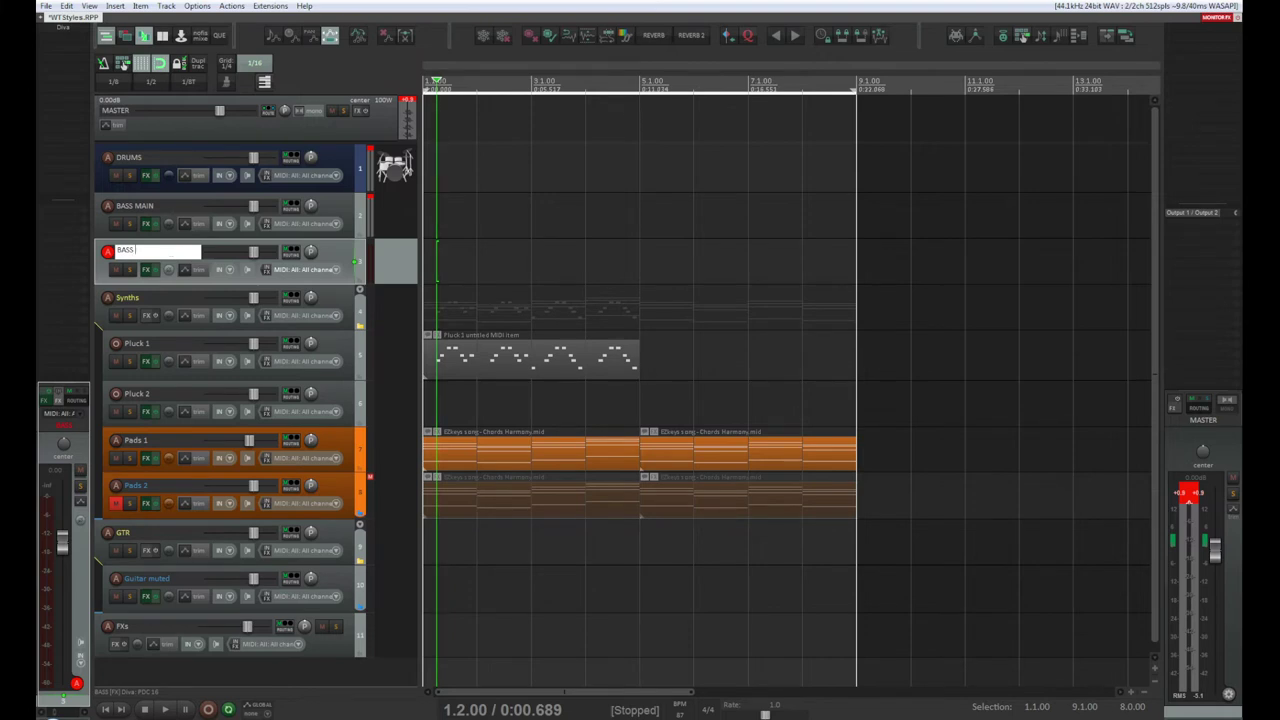
pyautogui.write('SAW')
pyautogui.press('Return')
pyautogui.hotkey('ctrl', 's')
# Step: Load the HS Dreckstack bass preset in Diva on the BASS SAW track and close the plugin
pyautogui.click(336, 267)
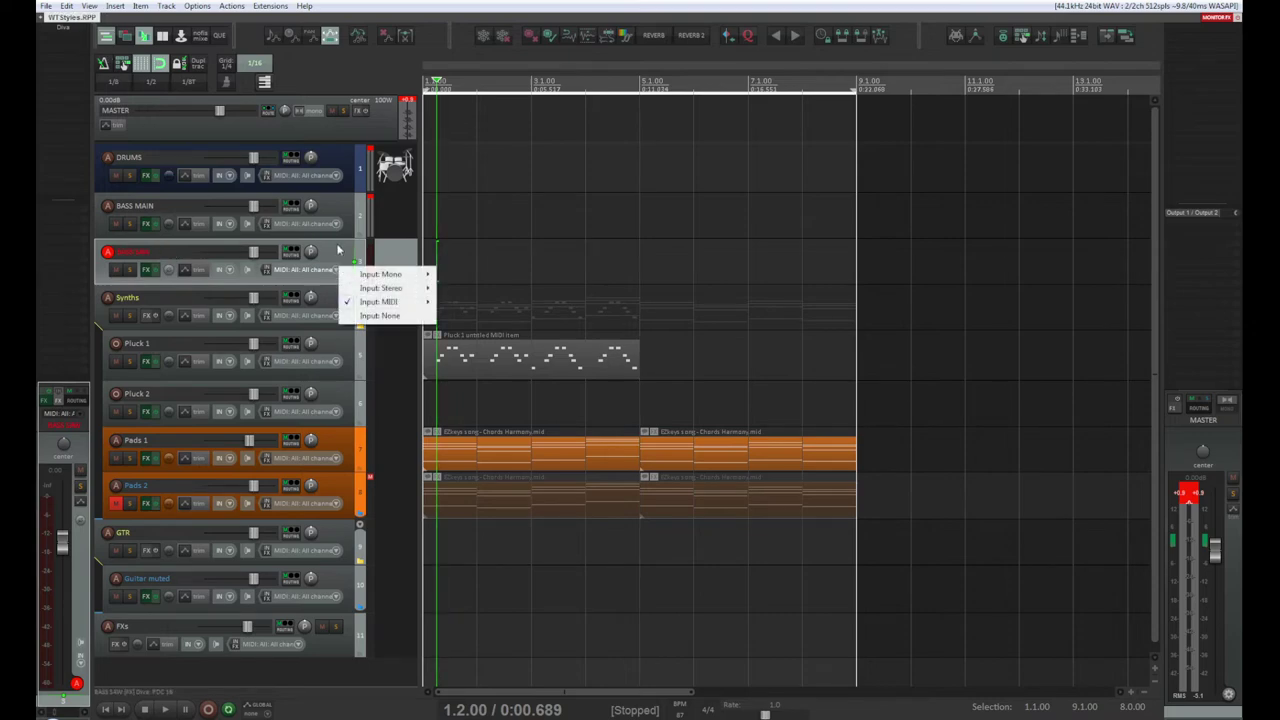
pyautogui.press('Escape')
pyautogui.click(146, 269)
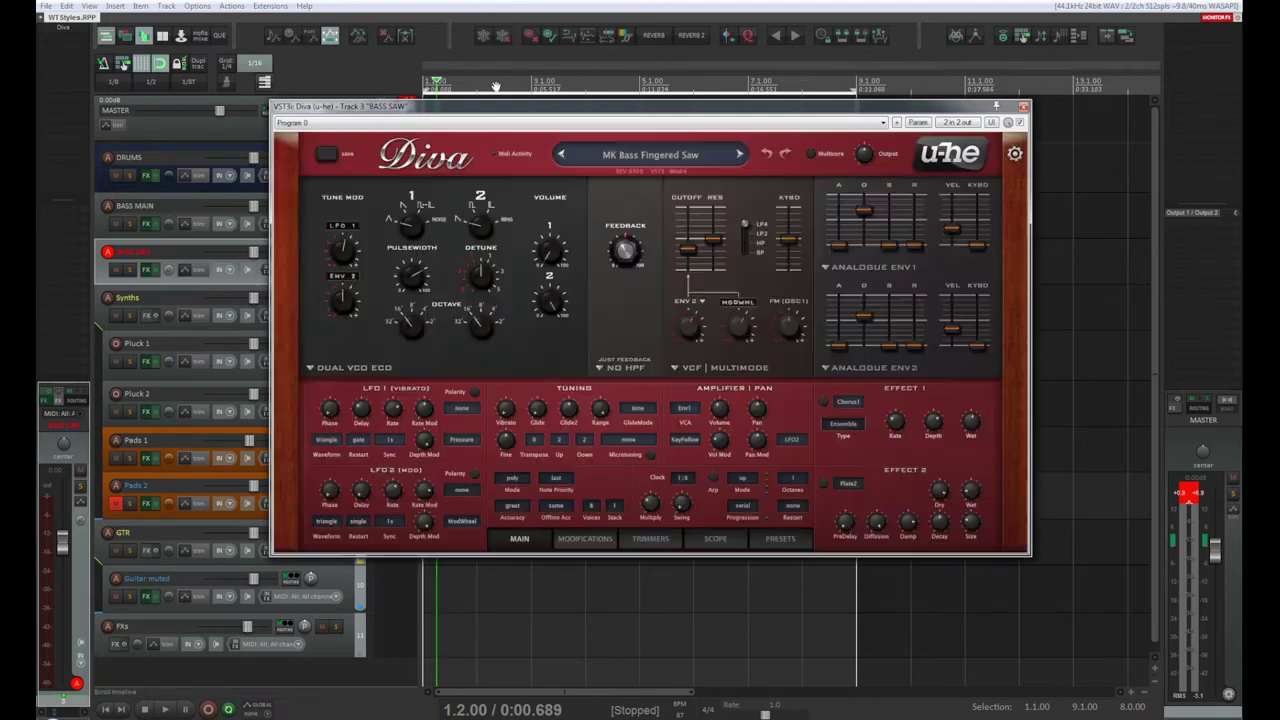
pyautogui.moveTo(481, 106); pyautogui.dragTo(345, 122)
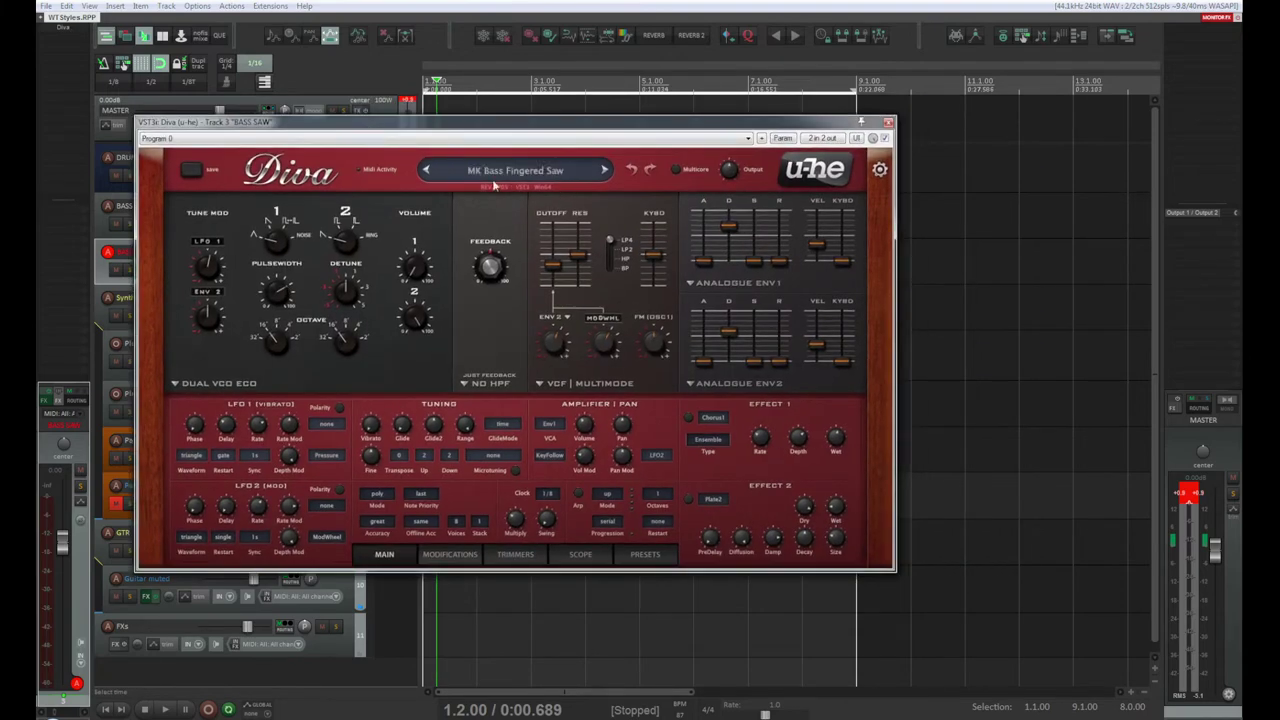
pyautogui.click(655, 556)
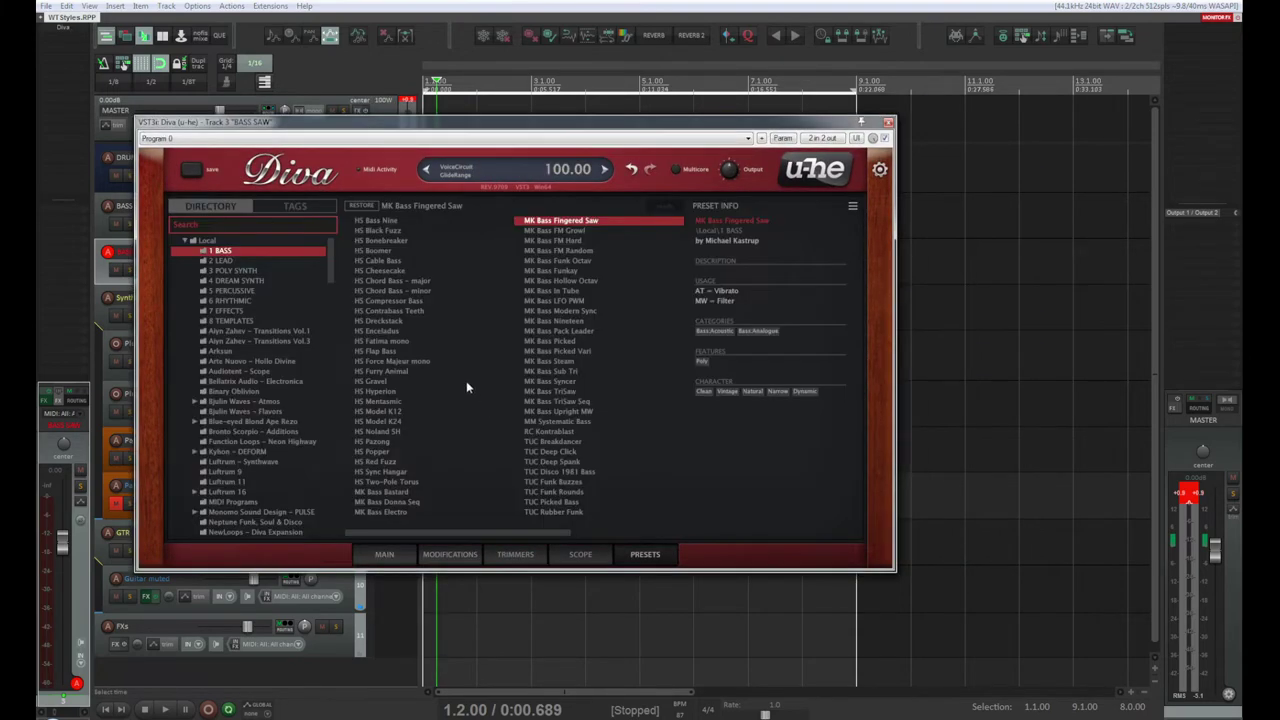
pyautogui.click(397, 322)
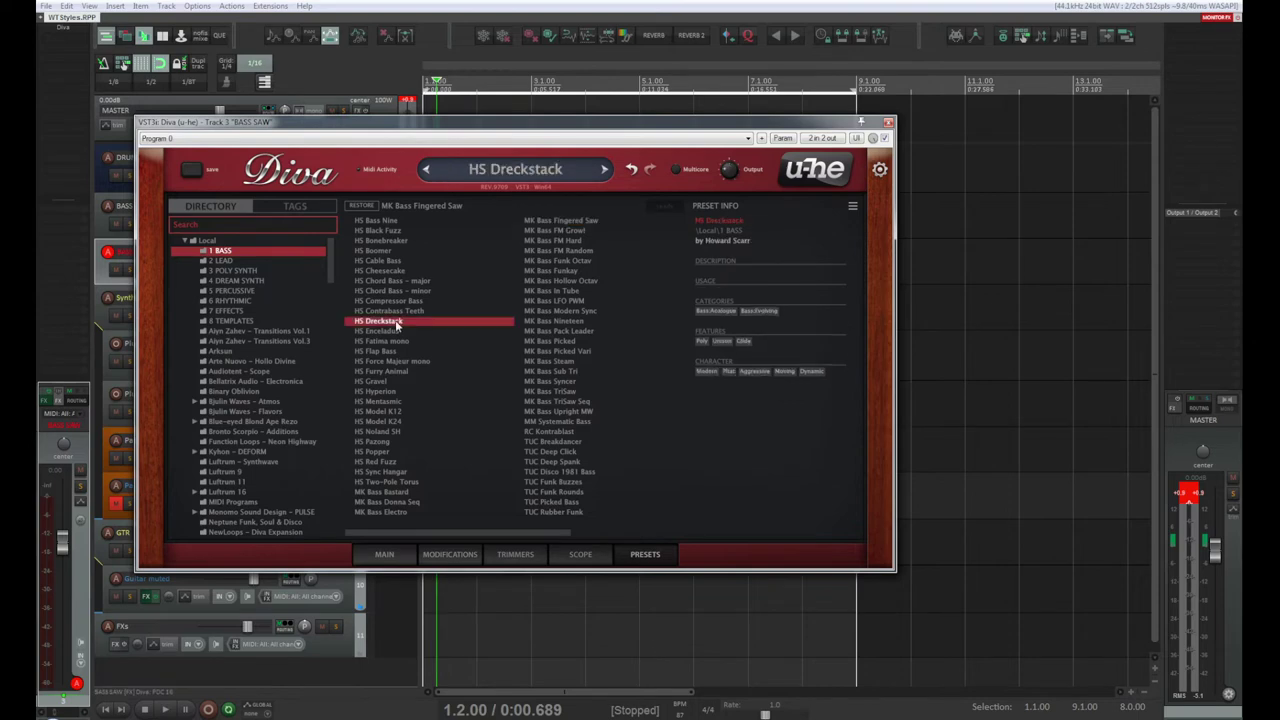
pyautogui.click(888, 124)
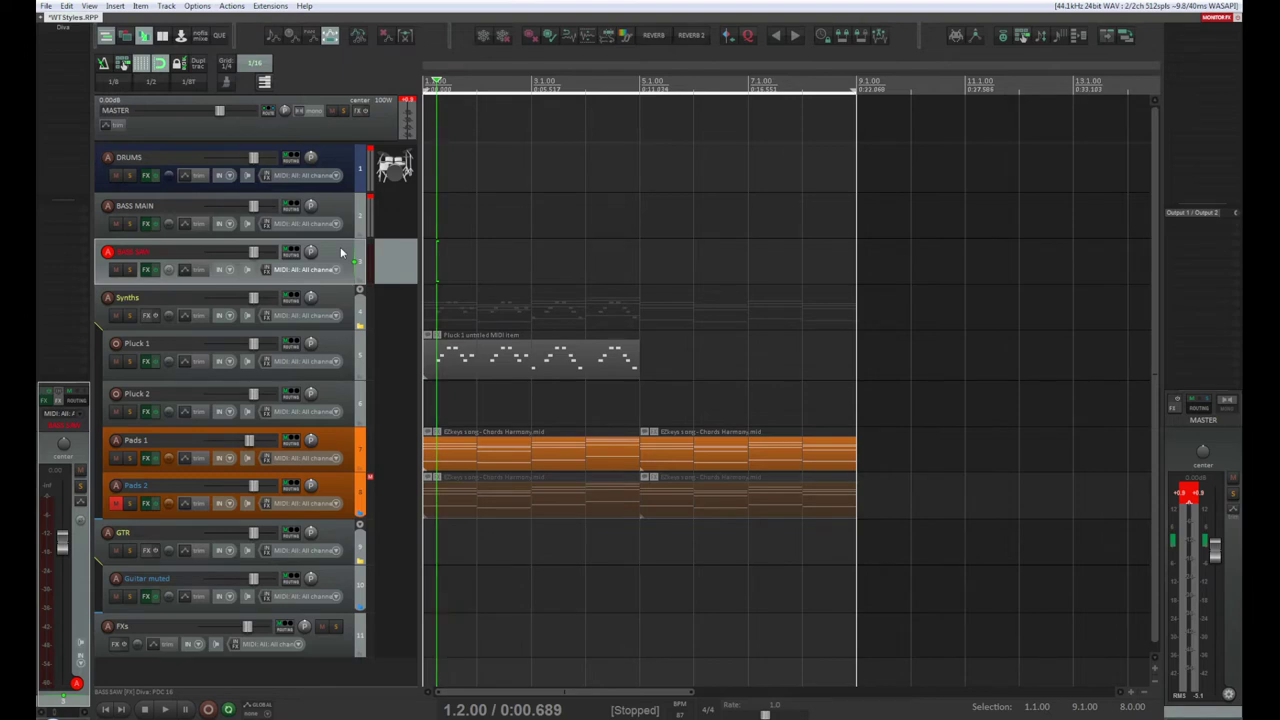
# Step: Insert a new MIDI item on the BASS MAIN track from the project start and shorten it to four bars
pyautogui.moveTo(388, 208); pyautogui.dragTo(394, 208)
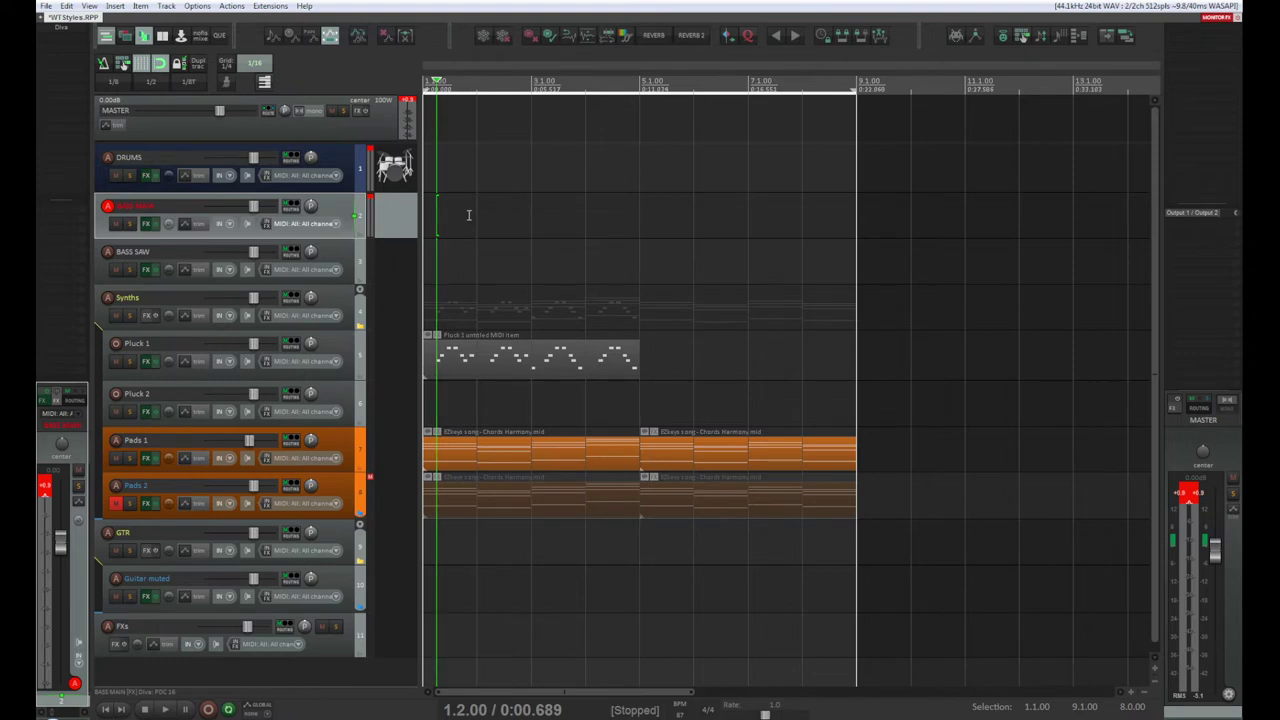
pyautogui.click(104, 708)
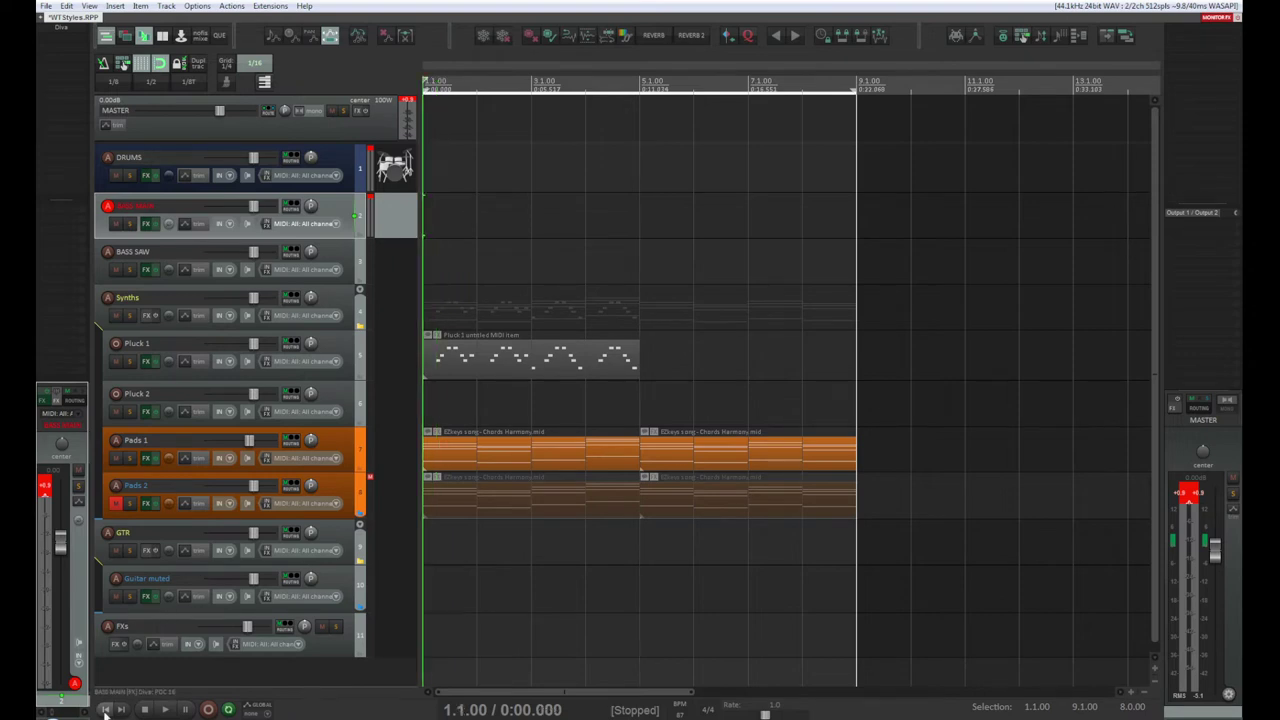
pyautogui.click(142, 7)
pyautogui.moveTo(120, 8)
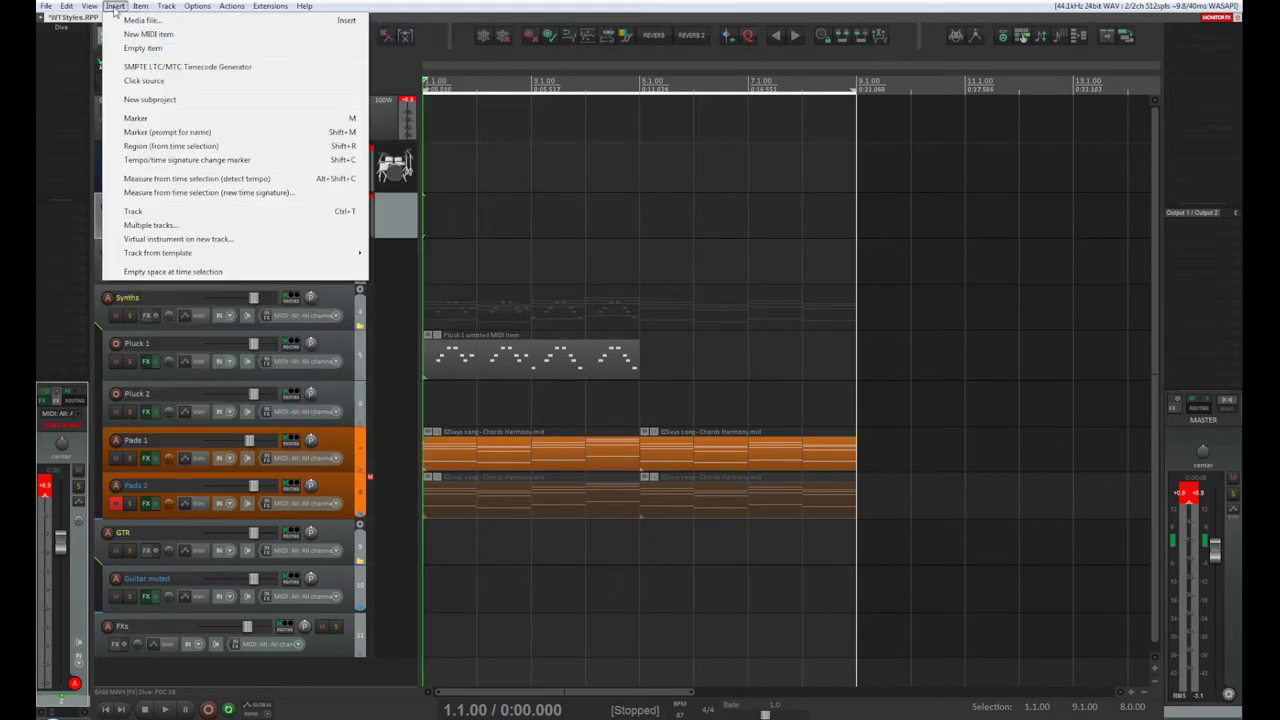
pyautogui.click(150, 35)
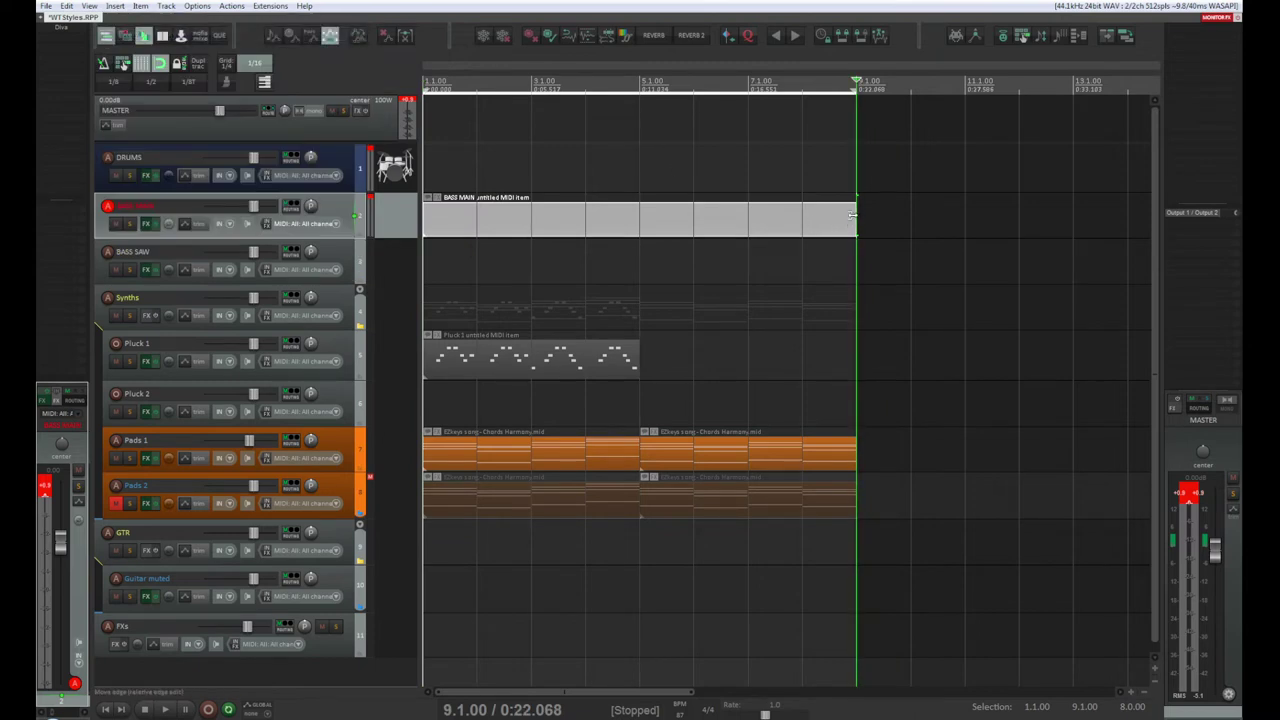
pyautogui.moveTo(854, 215); pyautogui.dragTo(654, 215)
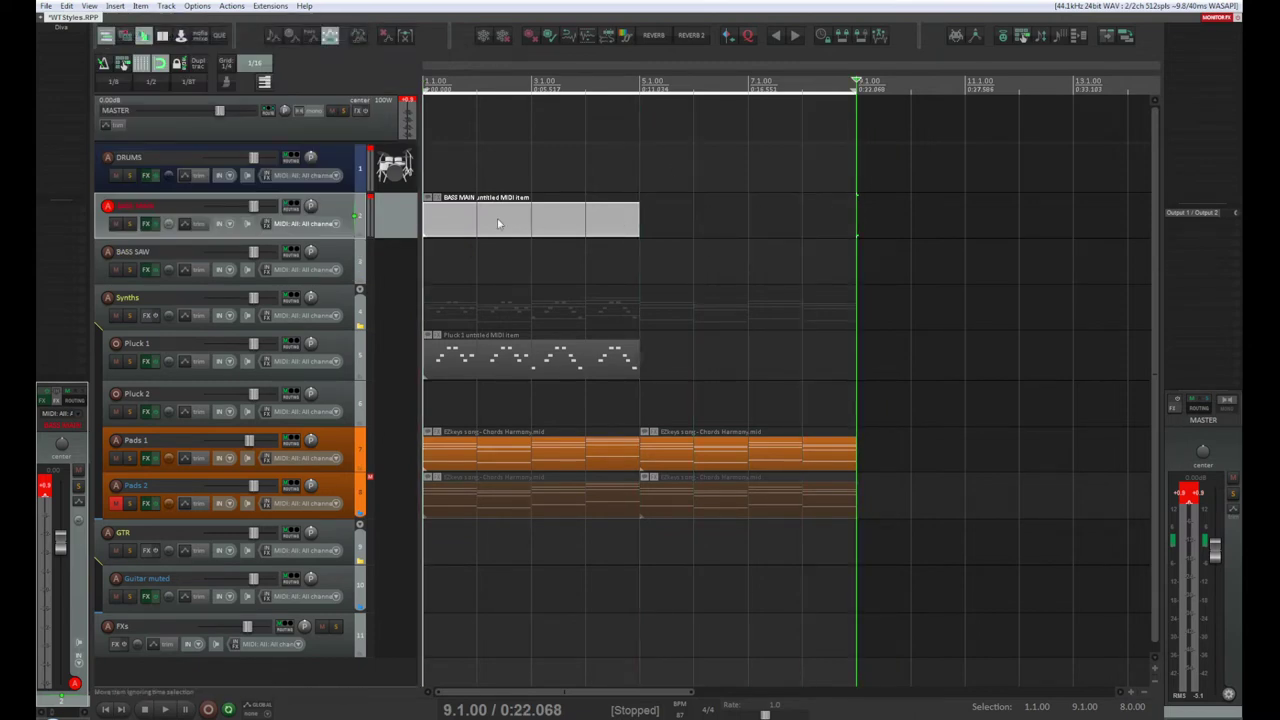
# Step: Open the BASS MAIN item in the MIDI editor and undo the stray notes around bar 2
pyautogui.doubleClick(460, 220)
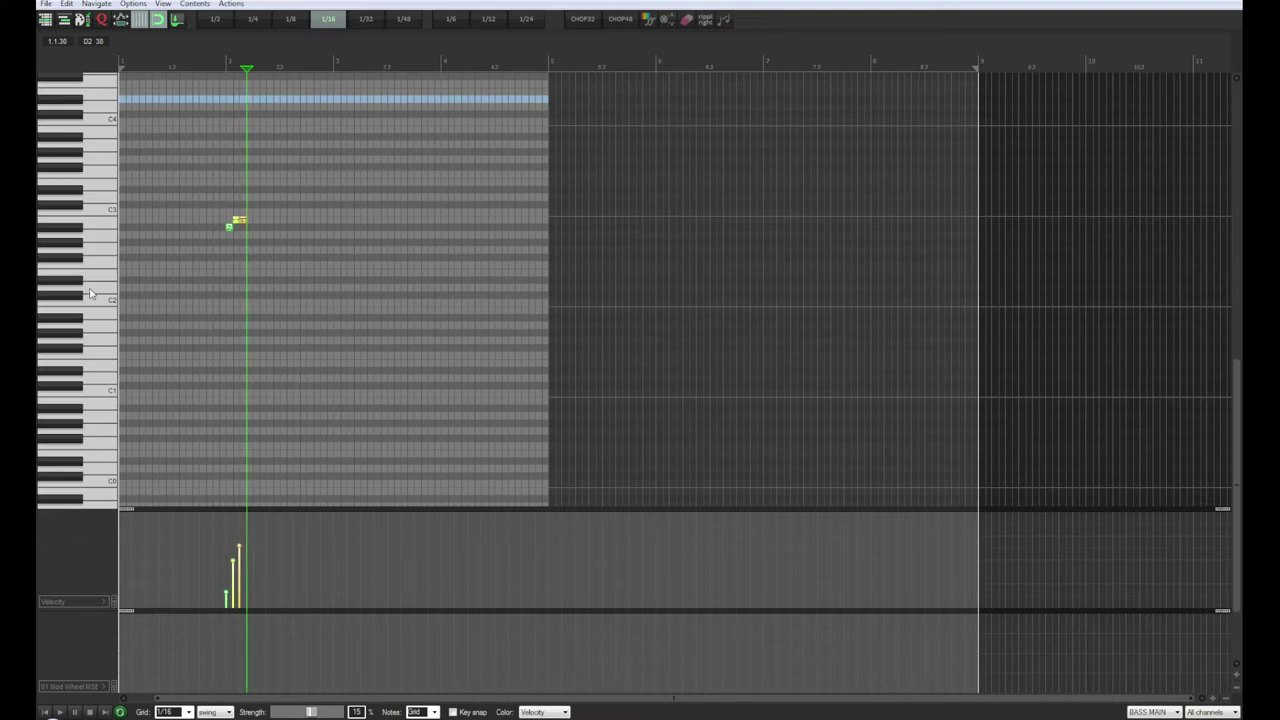
pyautogui.hotkey('ctrl', 'z')
pyautogui.hotkey('ctrl', 'z')
pyautogui.hotkey('ctrl', 'z')
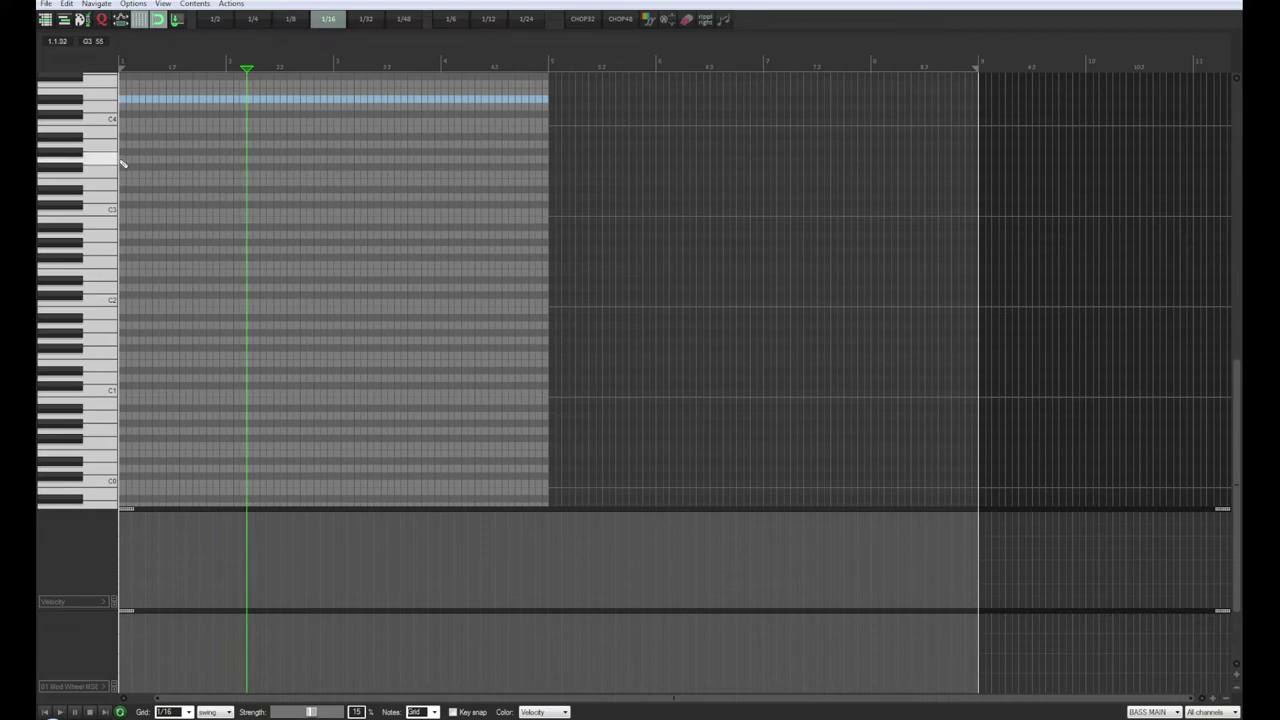
# Step: Try out bass pitches, draw a one-bar B2 note in bar 1 and play it back from the start
pyautogui.hscroll(-1, 150, 450)
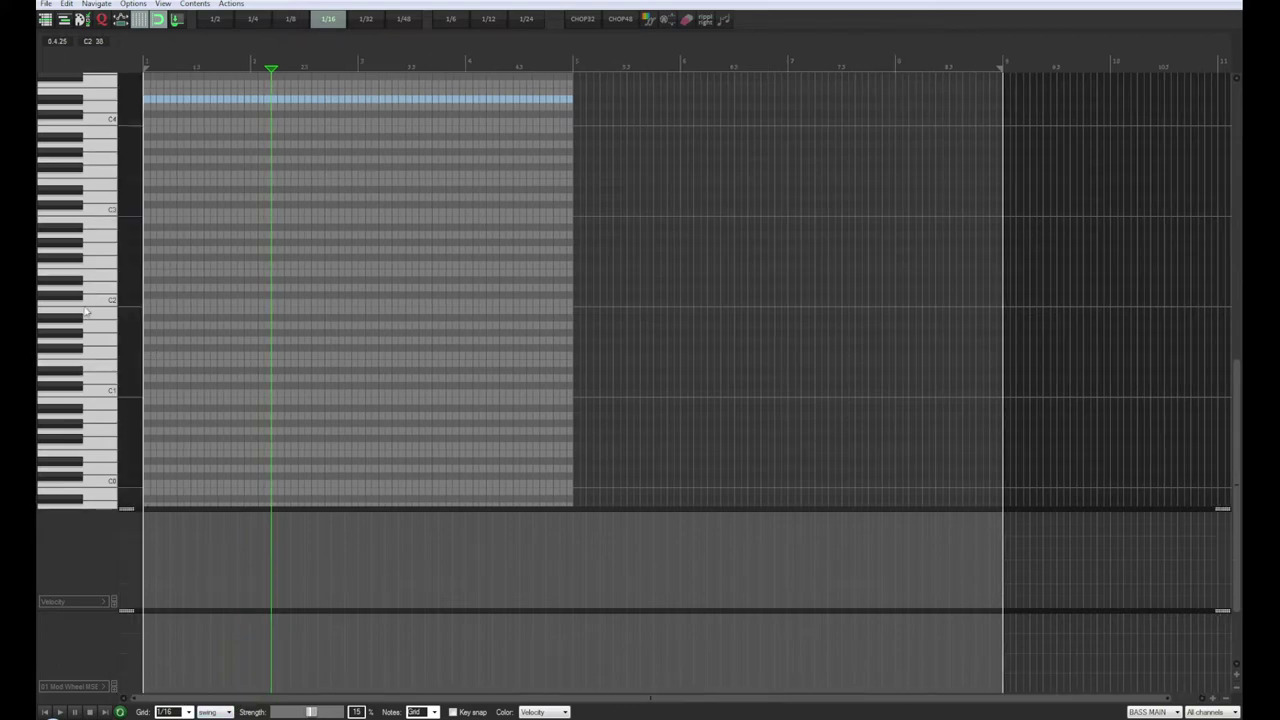
pyautogui.click(82, 234)
pyautogui.click(88, 236)
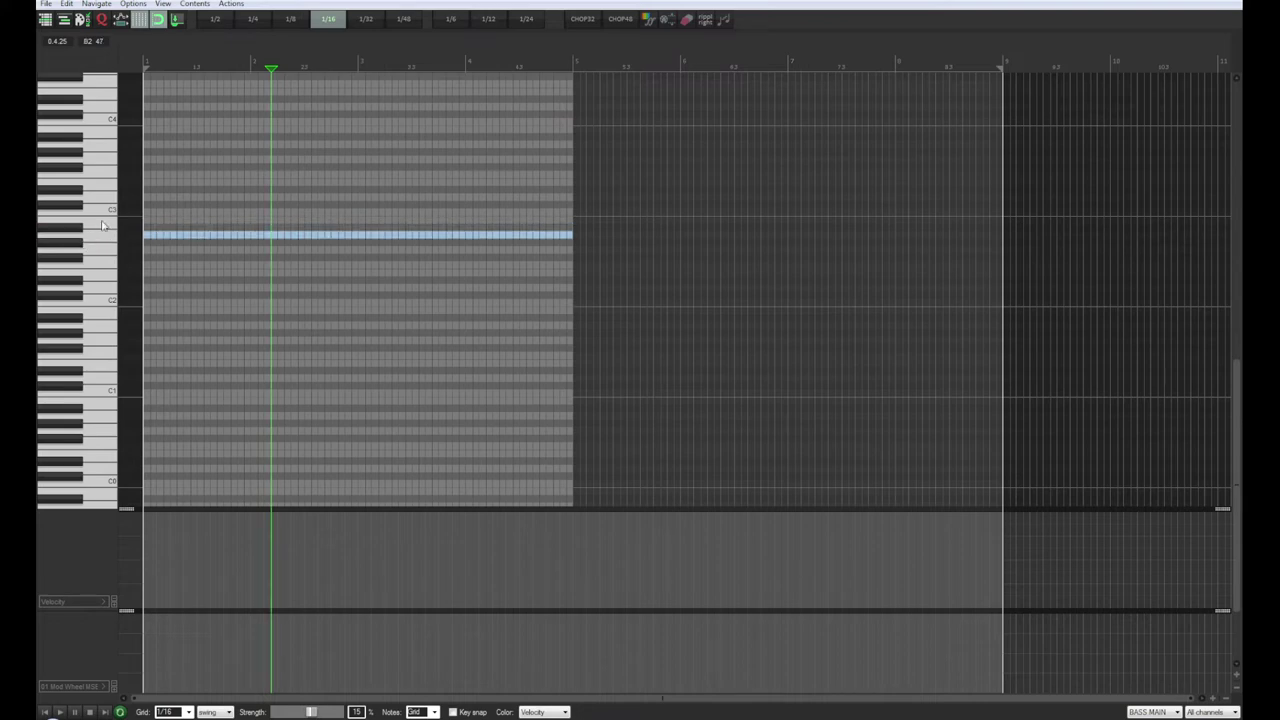
pyautogui.click(102, 223)
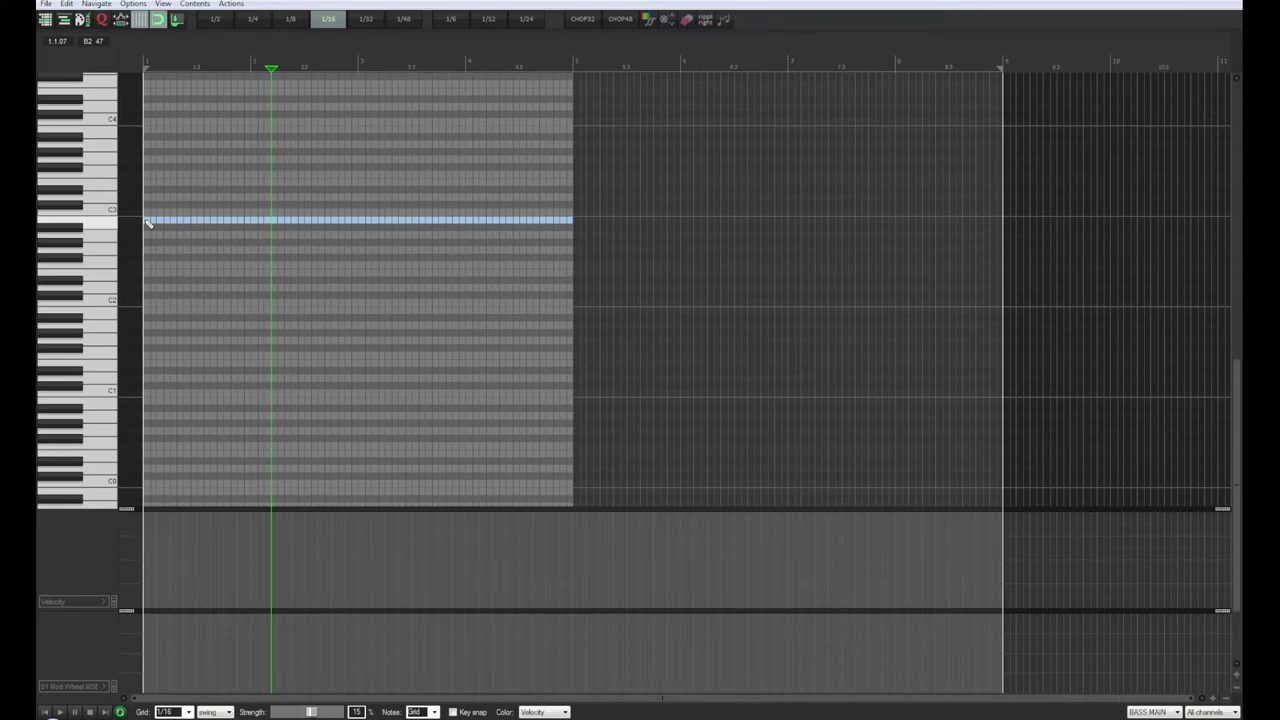
pyautogui.press('Home')
pyautogui.click(148, 221)
pyautogui.moveTo(148, 221); pyautogui.dragTo(249, 233)
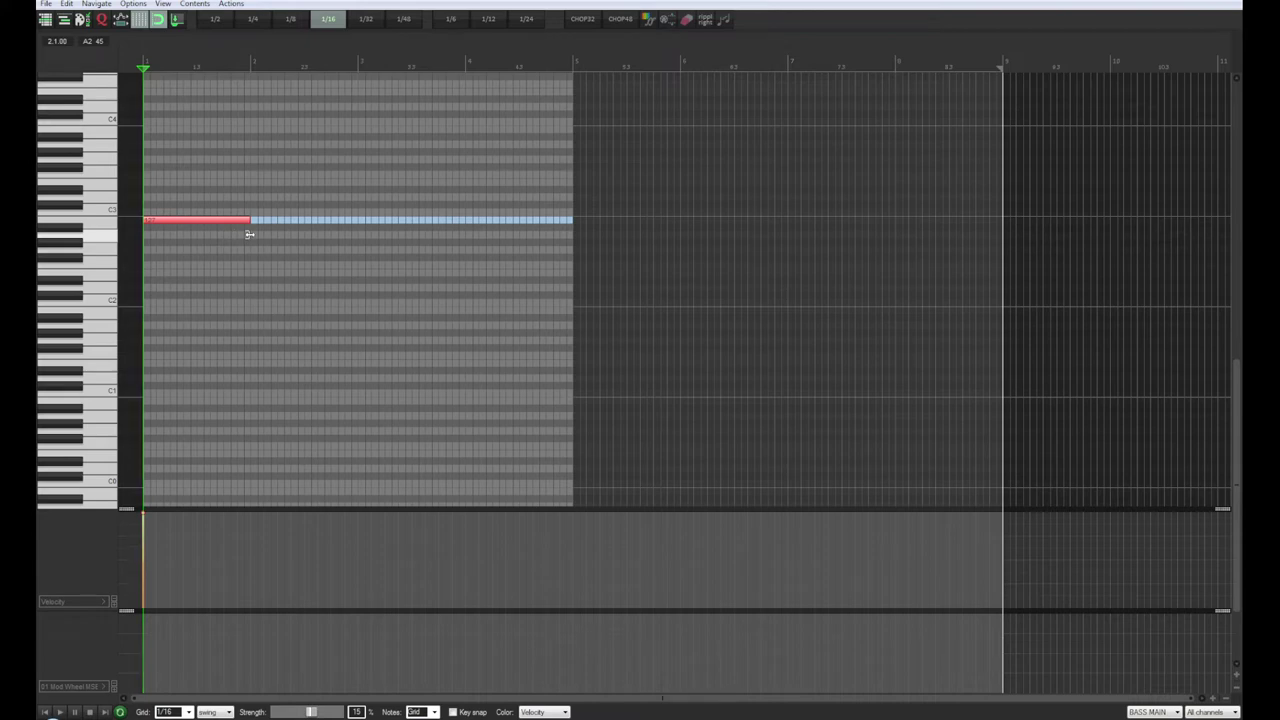
pyautogui.press('space')
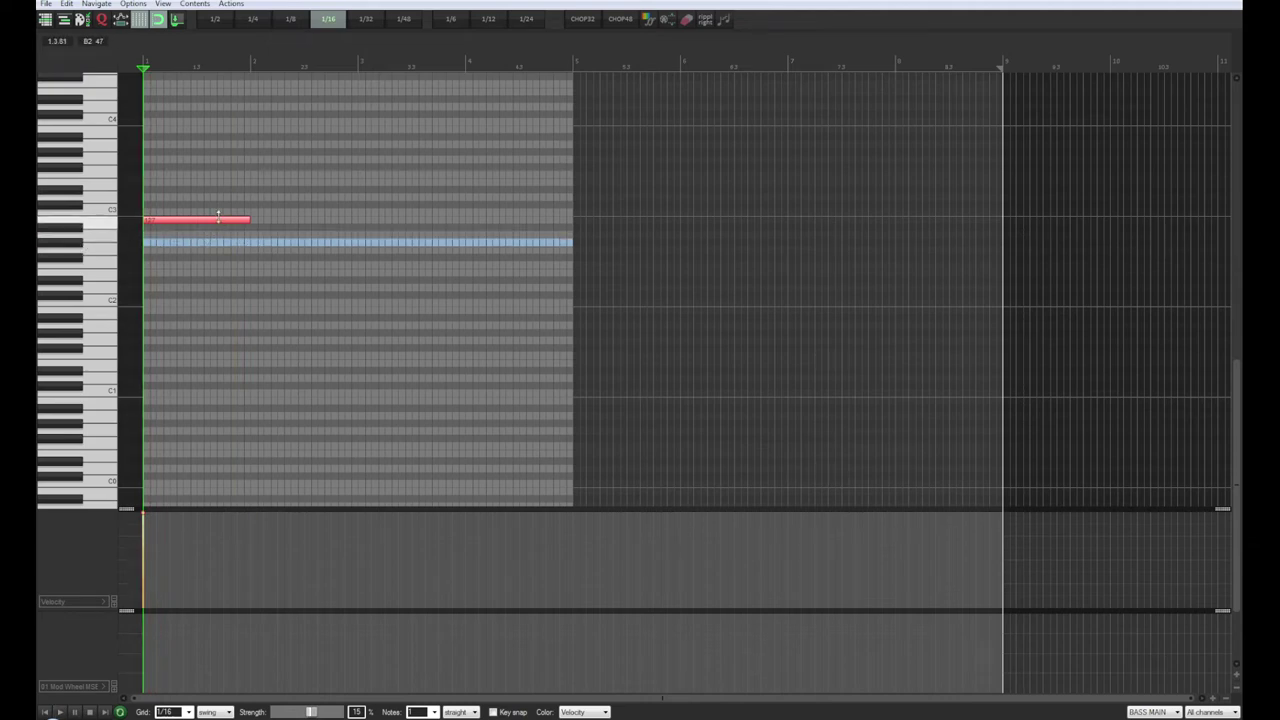
# Step: Continue the bass line with one-bar copies of the note on G#2 in bar 2, C#3 in bar 3 and F#3 in bar 4
pyautogui.moveTo(218, 217); pyautogui.dragTo(321, 240)
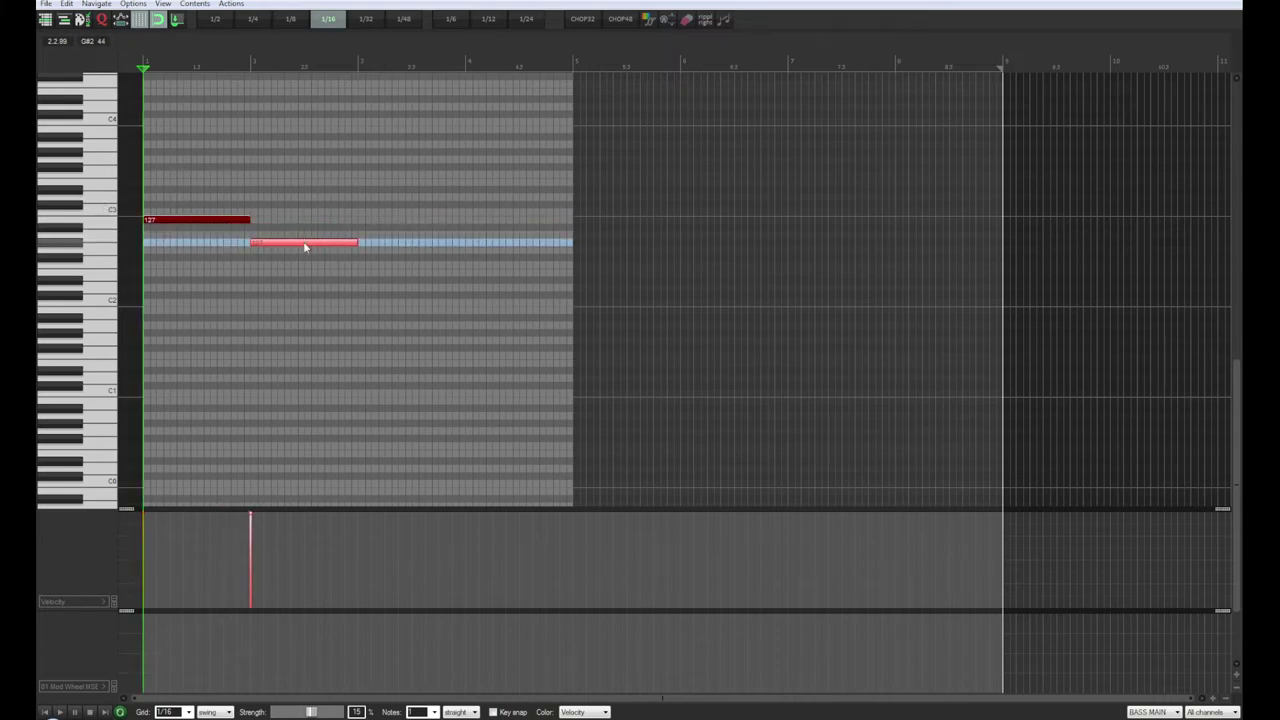
pyautogui.moveTo(311, 248); pyautogui.dragTo(418, 202)
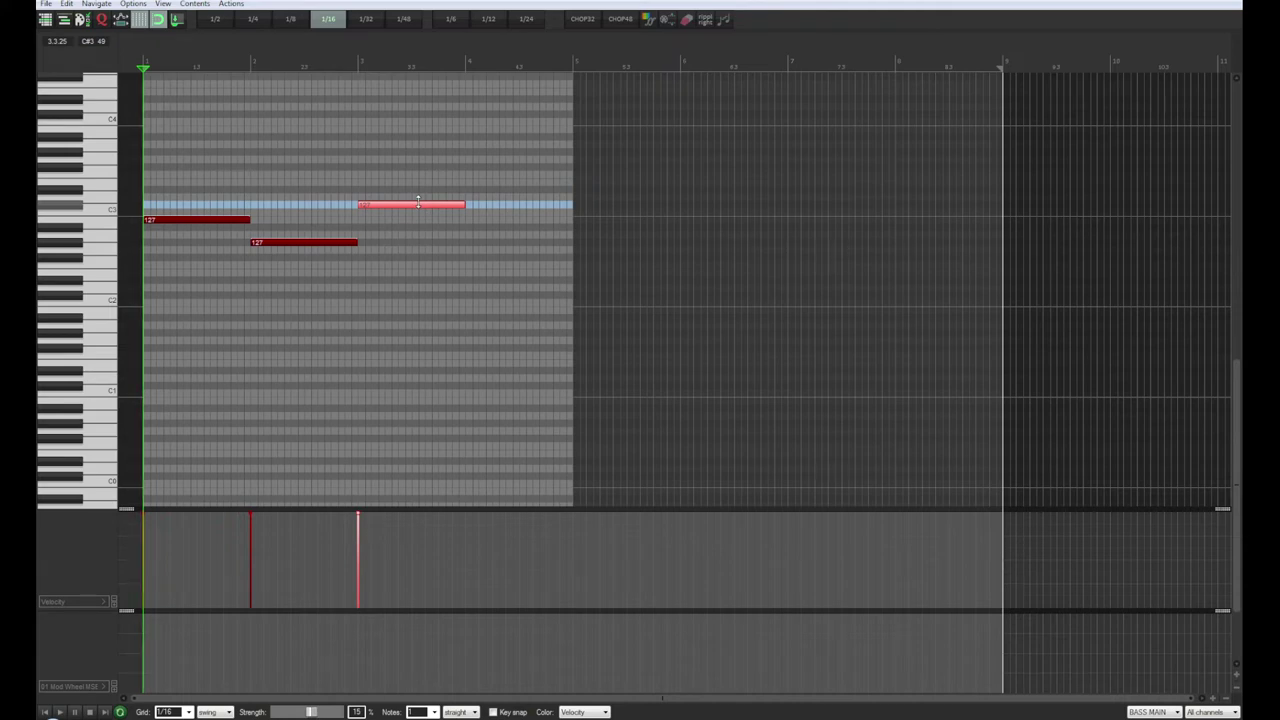
pyautogui.moveTo(416, 204); pyautogui.dragTo(527, 171)
# Step: Listen to the four-bar bass line with the arrangement, close the MIDI editor and stop playback
pyautogui.press('space')
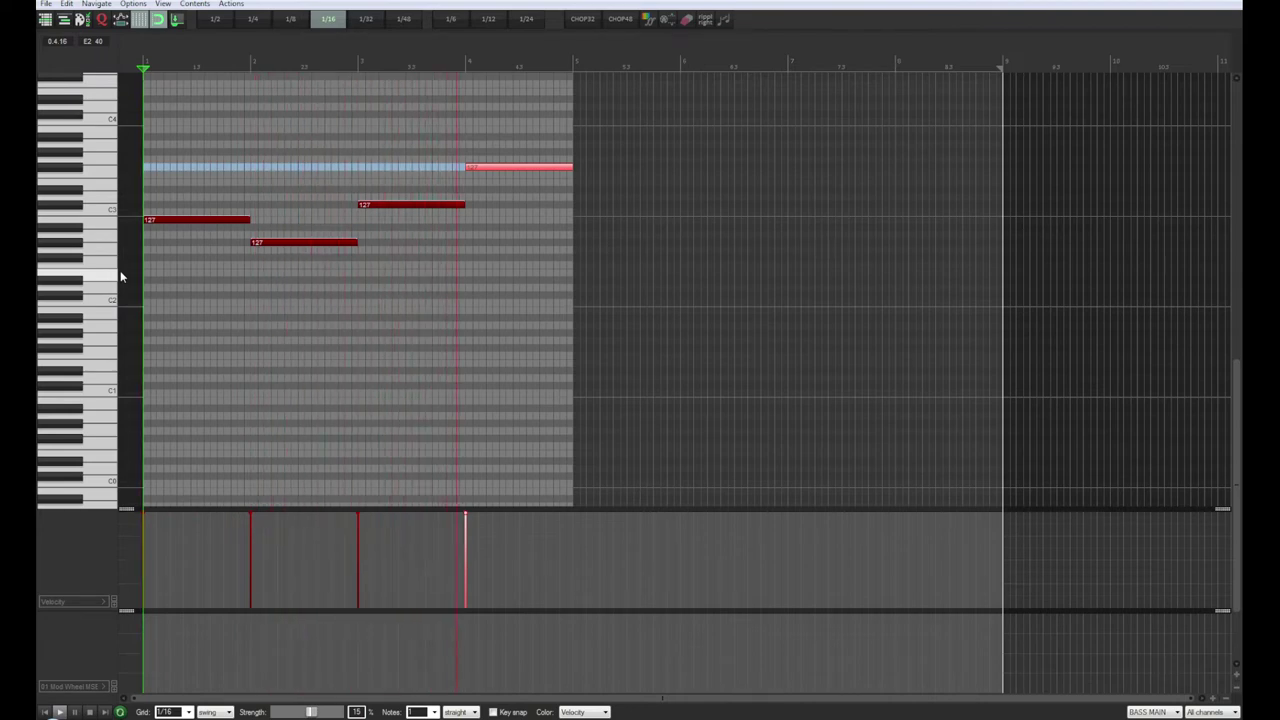
pyautogui.press('Escape')
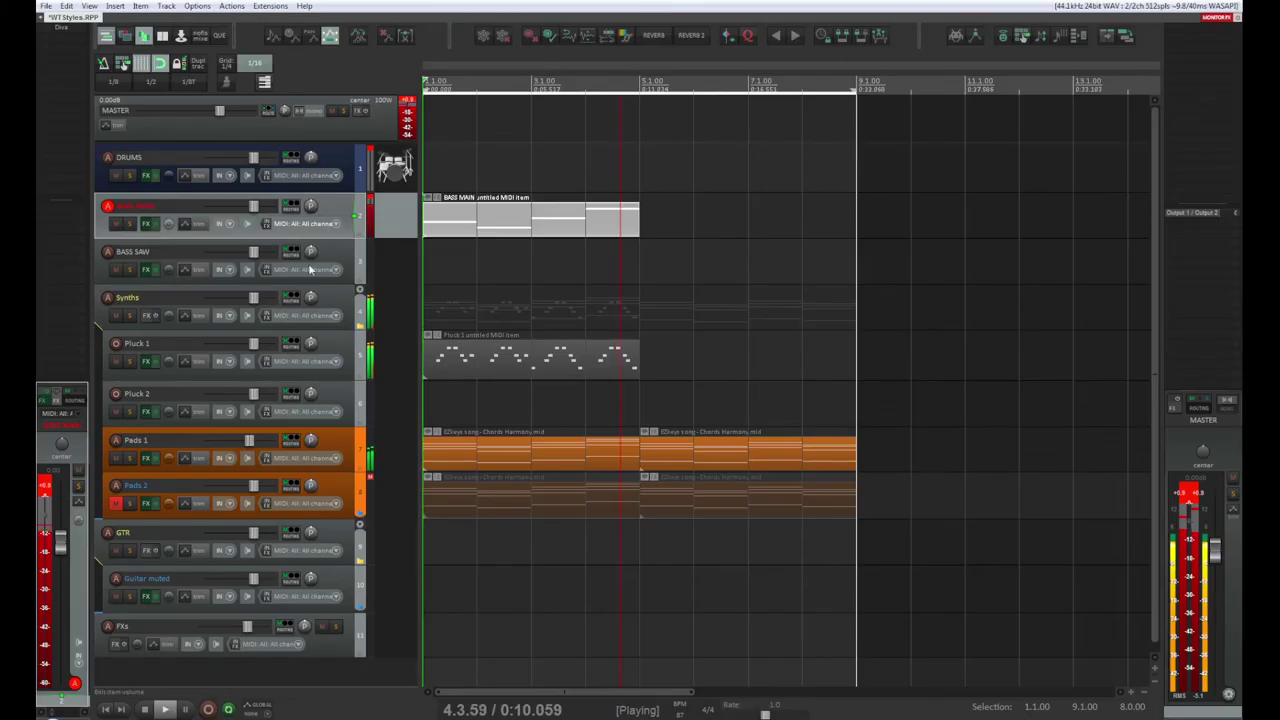
pyautogui.press('space')
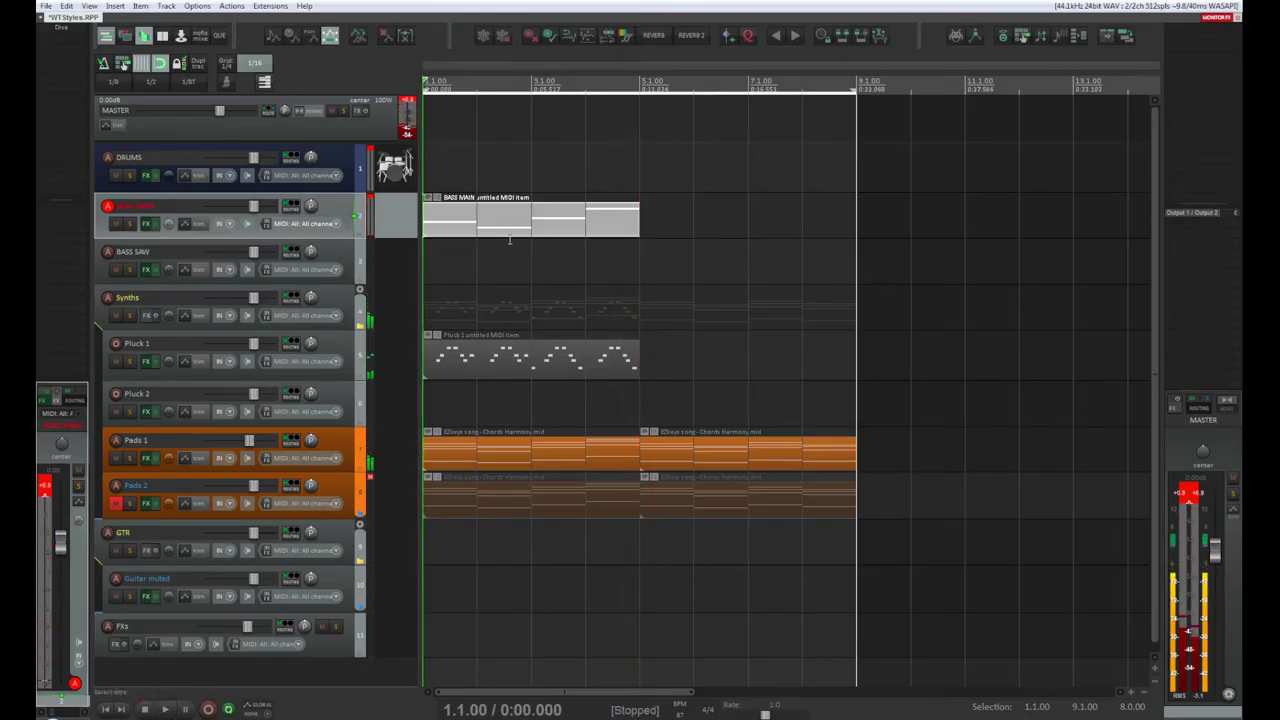
# Step: Duplicate the BASS MAIN item into bars 5 to 8, start playback and open that track's Diva synth
pyautogui.press('space')
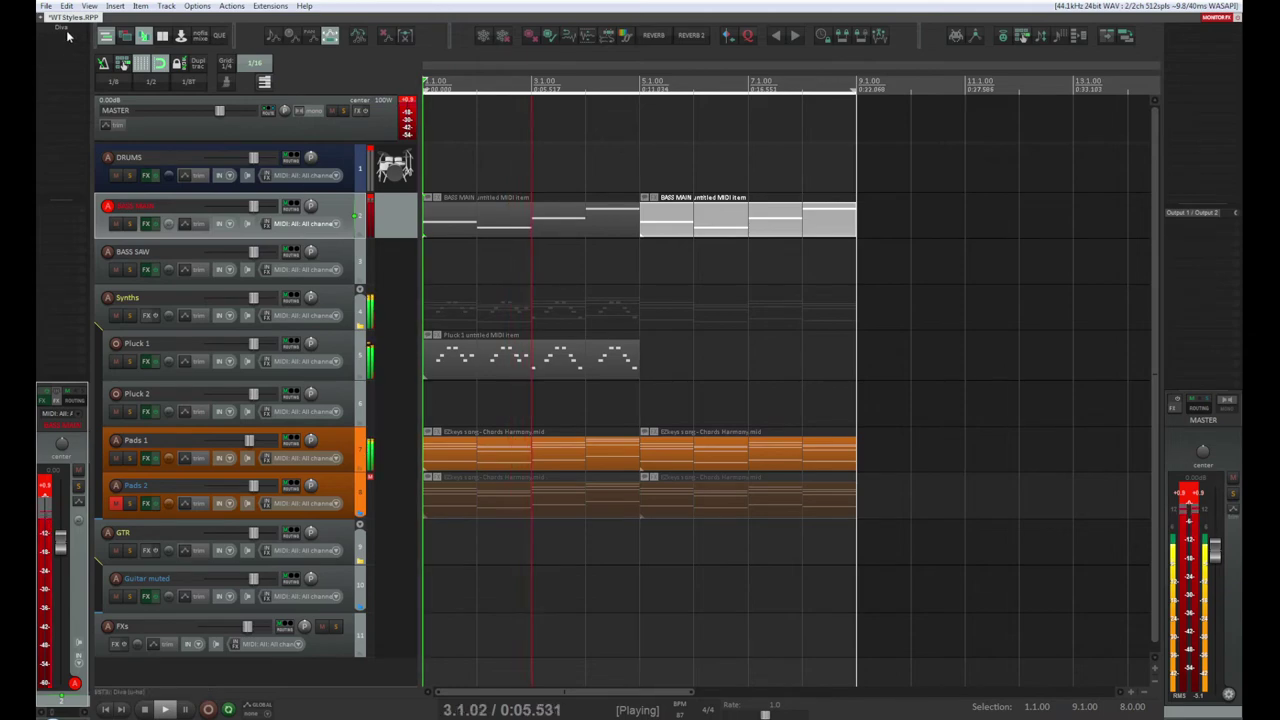
pyautogui.press('f')
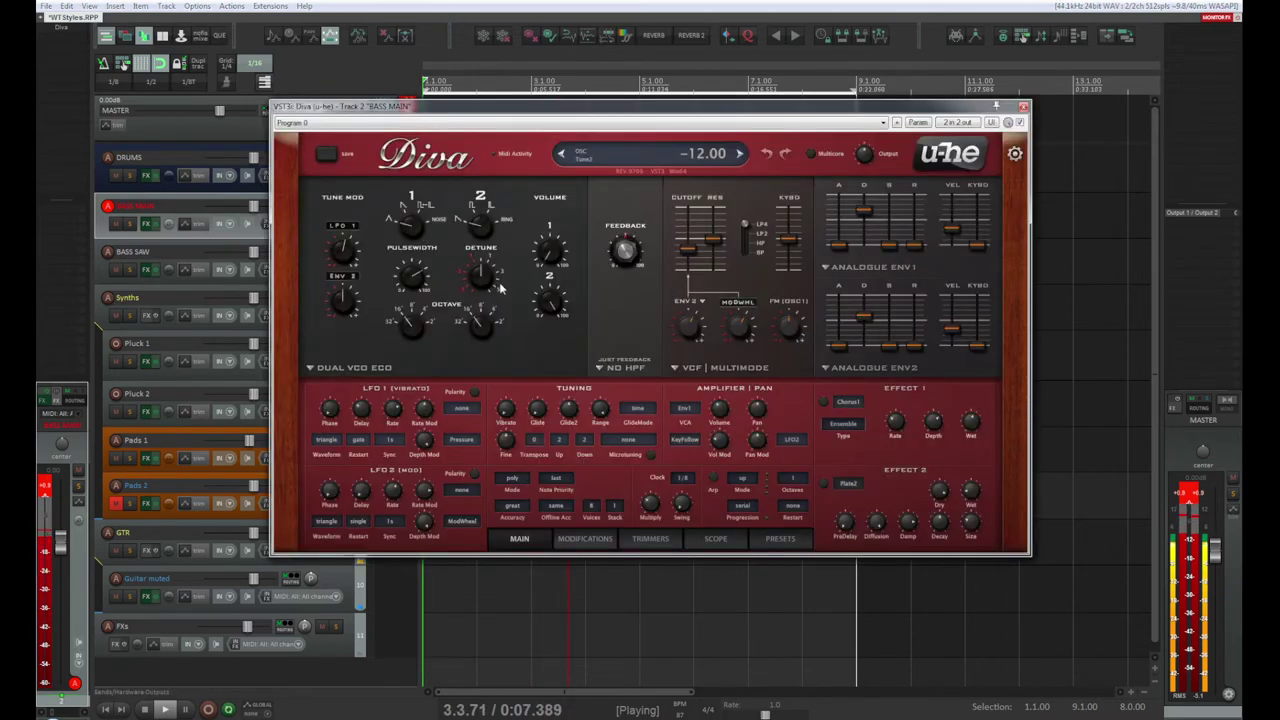
pyautogui.moveTo(640, 106); pyautogui.dragTo(594, 168)
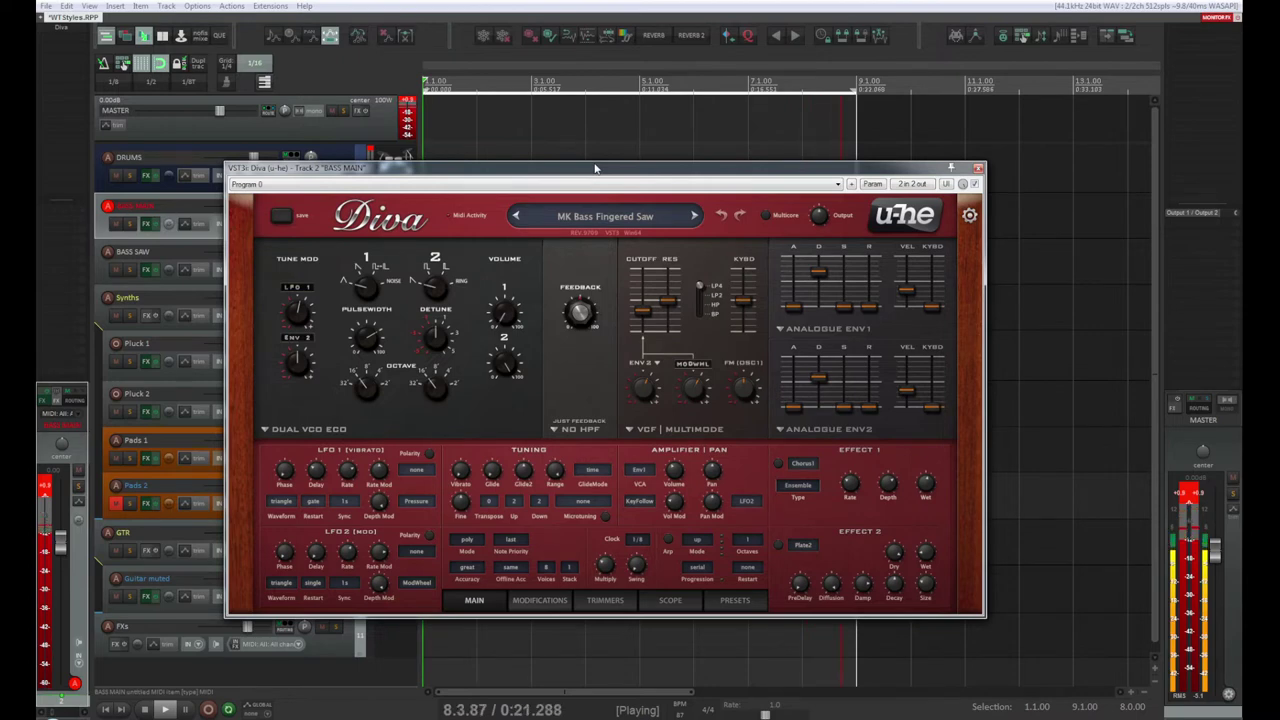
pyautogui.moveTo(595, 168); pyautogui.dragTo(678, 121)
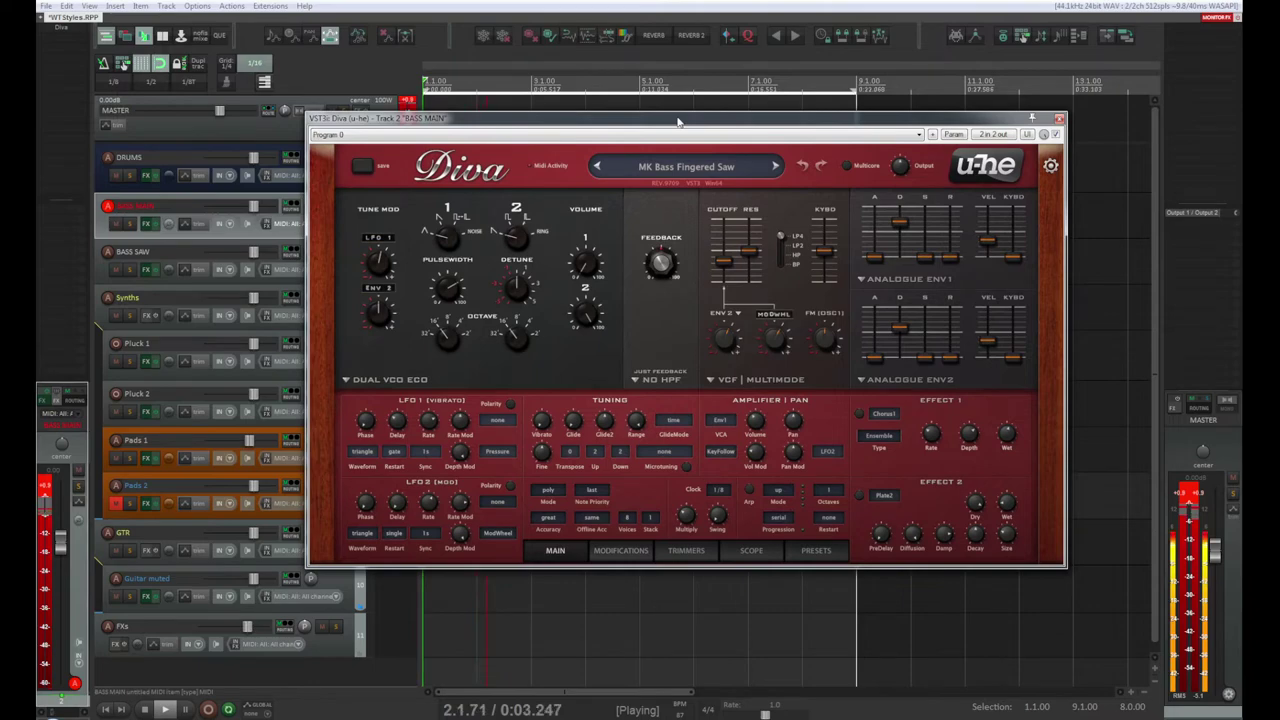
pyautogui.moveTo(678, 121); pyautogui.dragTo(636, 180)
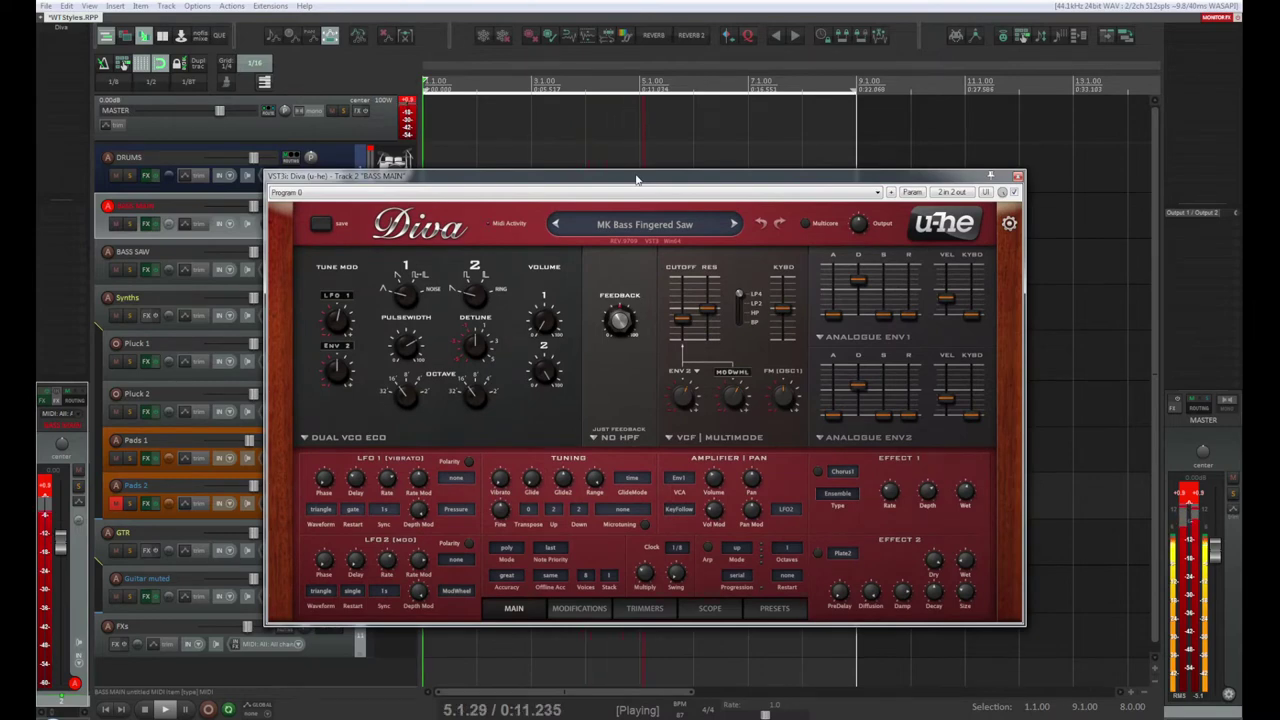
pyautogui.moveTo(636, 180); pyautogui.dragTo(733, 161)
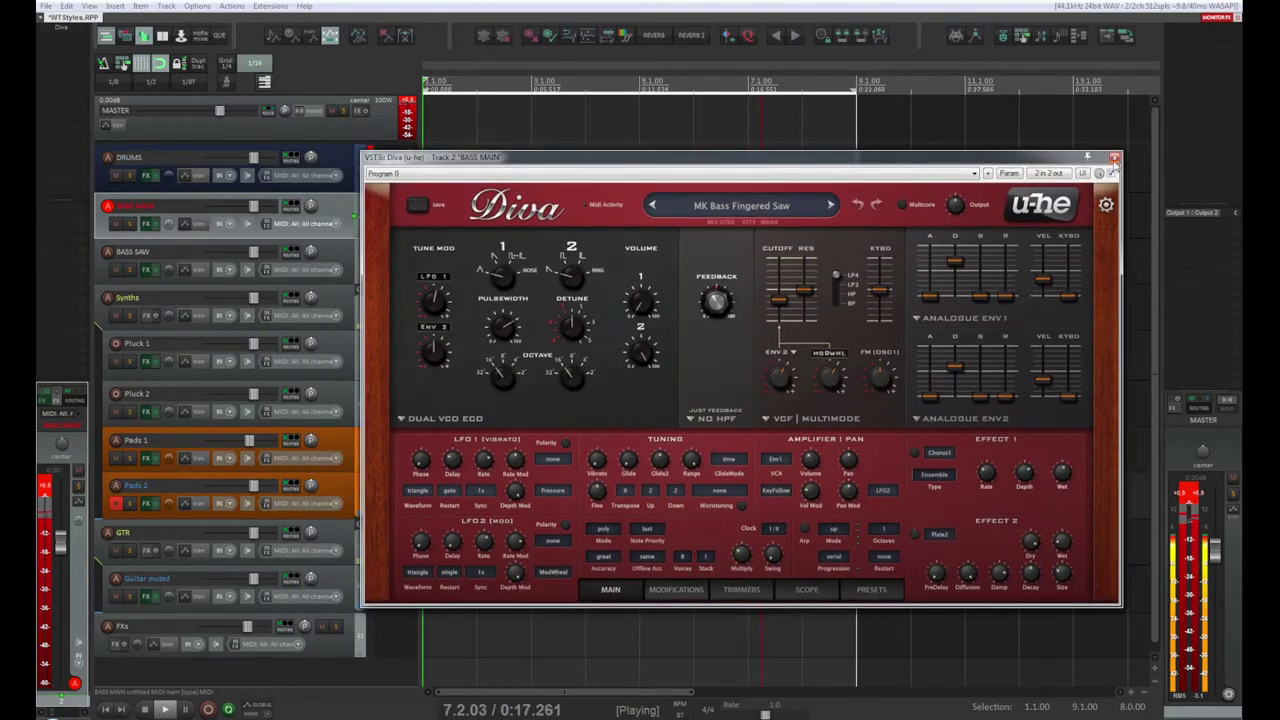
# Step: Set Diva's VCF cutoff to 67 and lower the resonance while the arrangement plays
pyautogui.moveTo(808, 295)
pyautogui.moveTo(785, 305)
pyautogui.mouseDown()
pyautogui.moveTo(786, 324)
pyautogui.moveTo(787, 262)
pyautogui.moveTo(786, 318)
pyautogui.mouseUp()
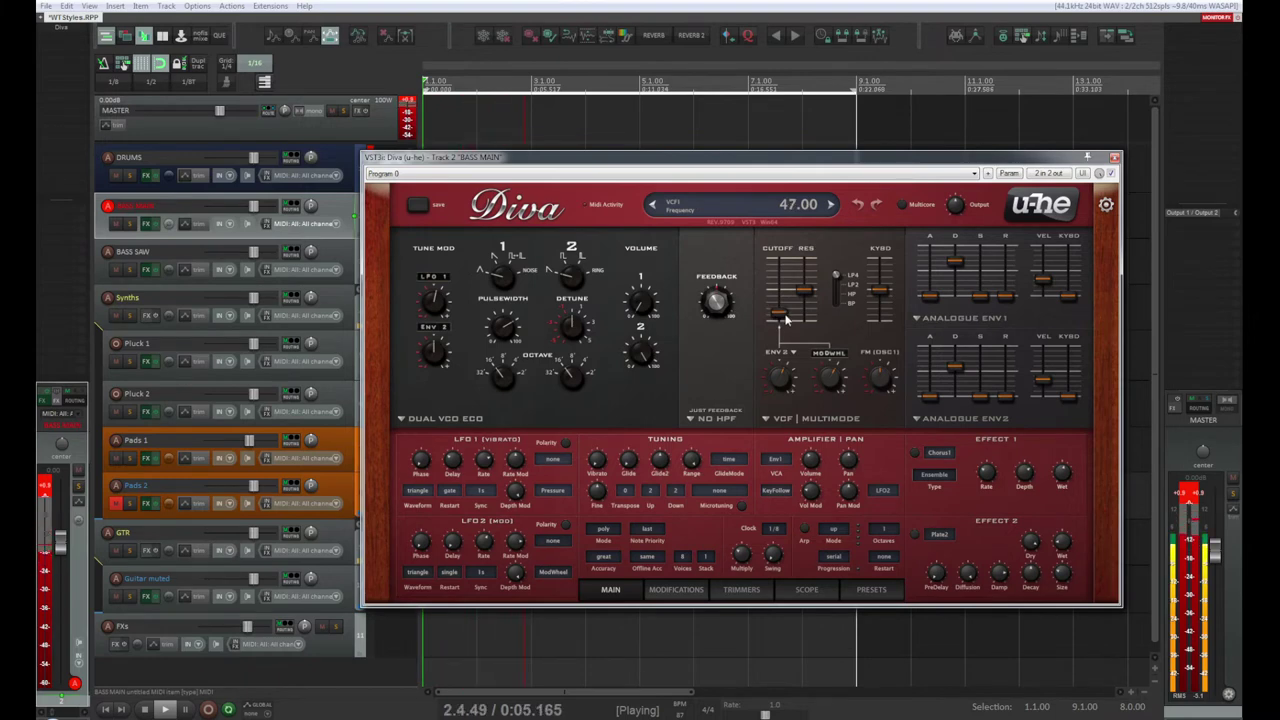
pyautogui.moveTo(787, 319); pyautogui.dragTo(787, 306)
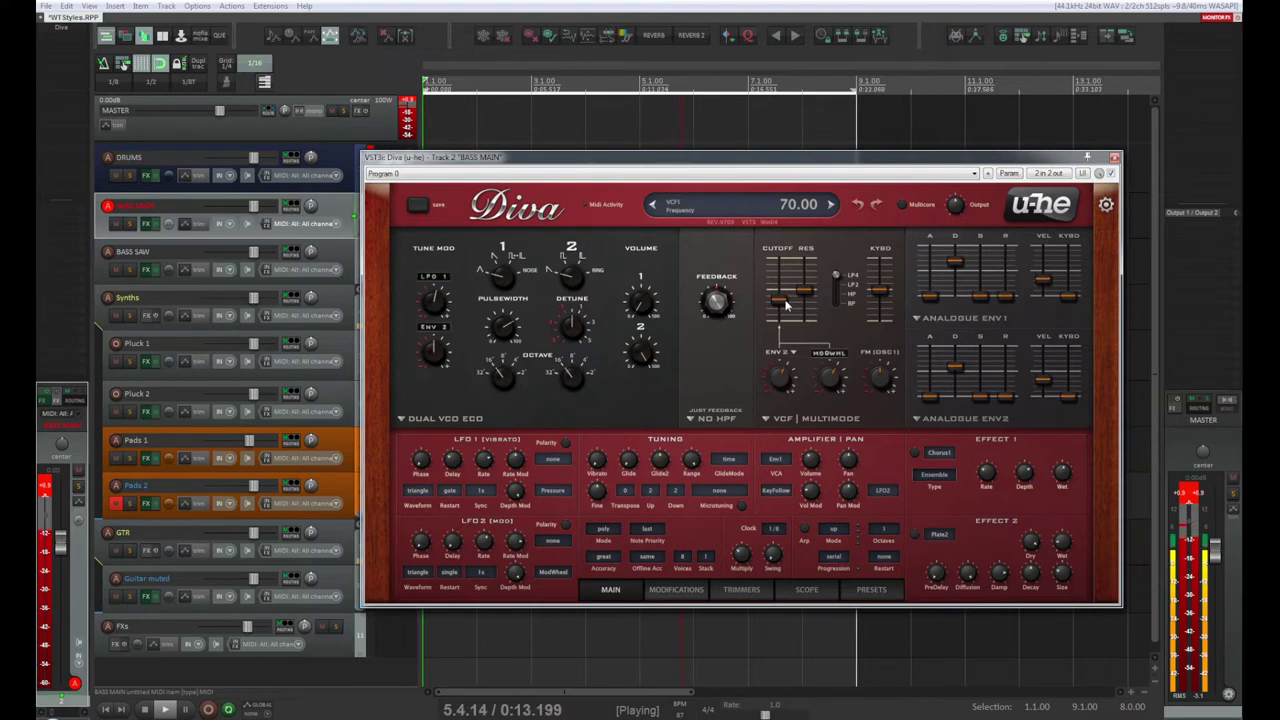
pyautogui.moveTo(786, 306); pyautogui.dragTo(810, 322)
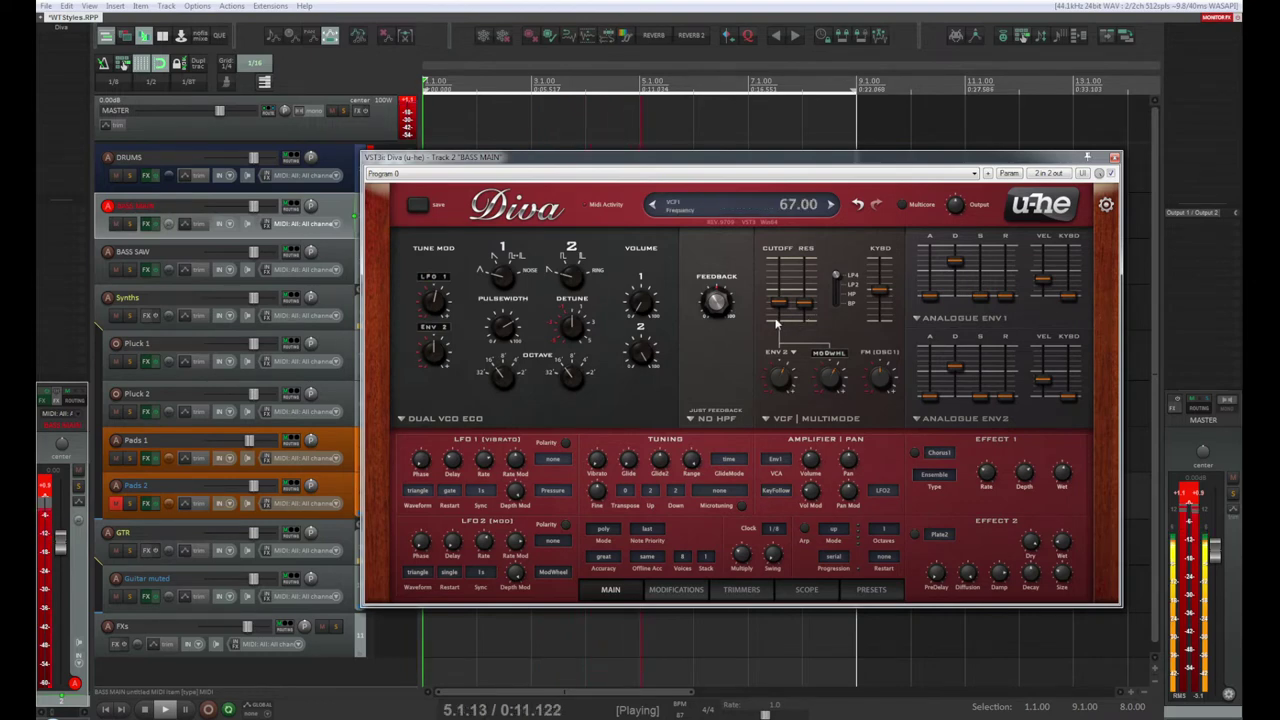
pyautogui.moveTo(607, 158); pyautogui.dragTo(471, 586)
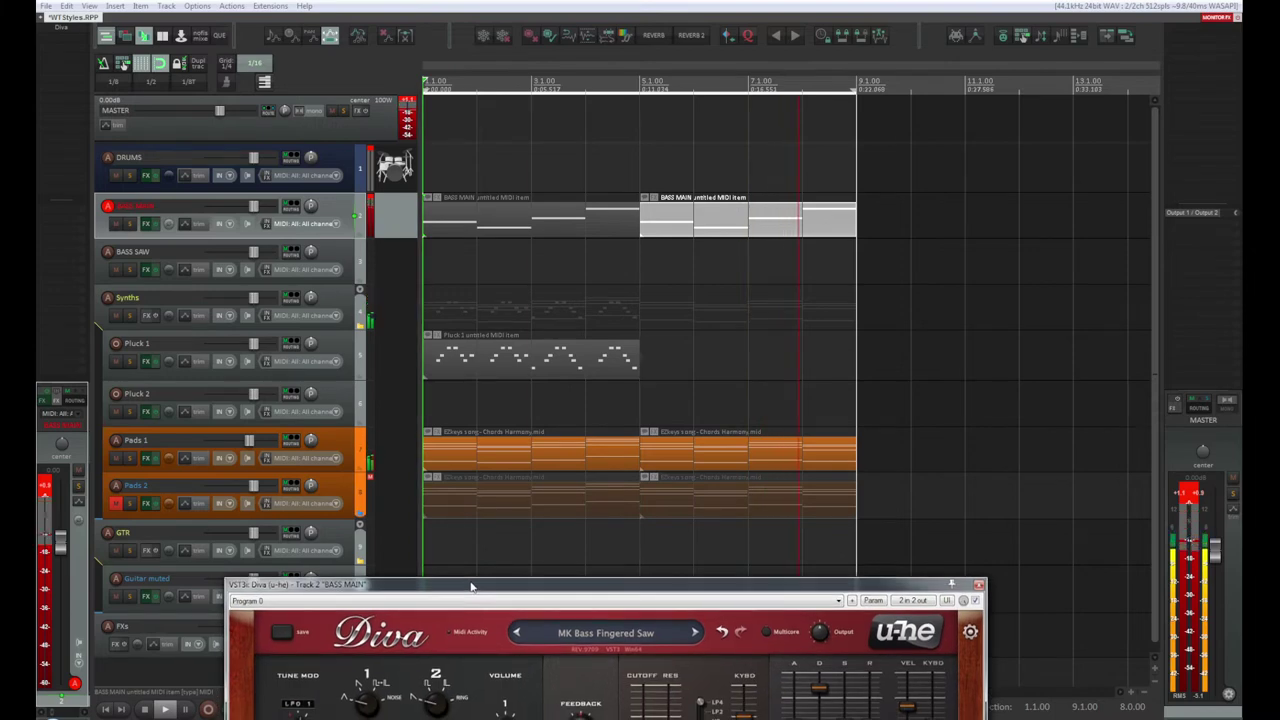
pyautogui.moveTo(471, 586); pyautogui.dragTo(538, 106)
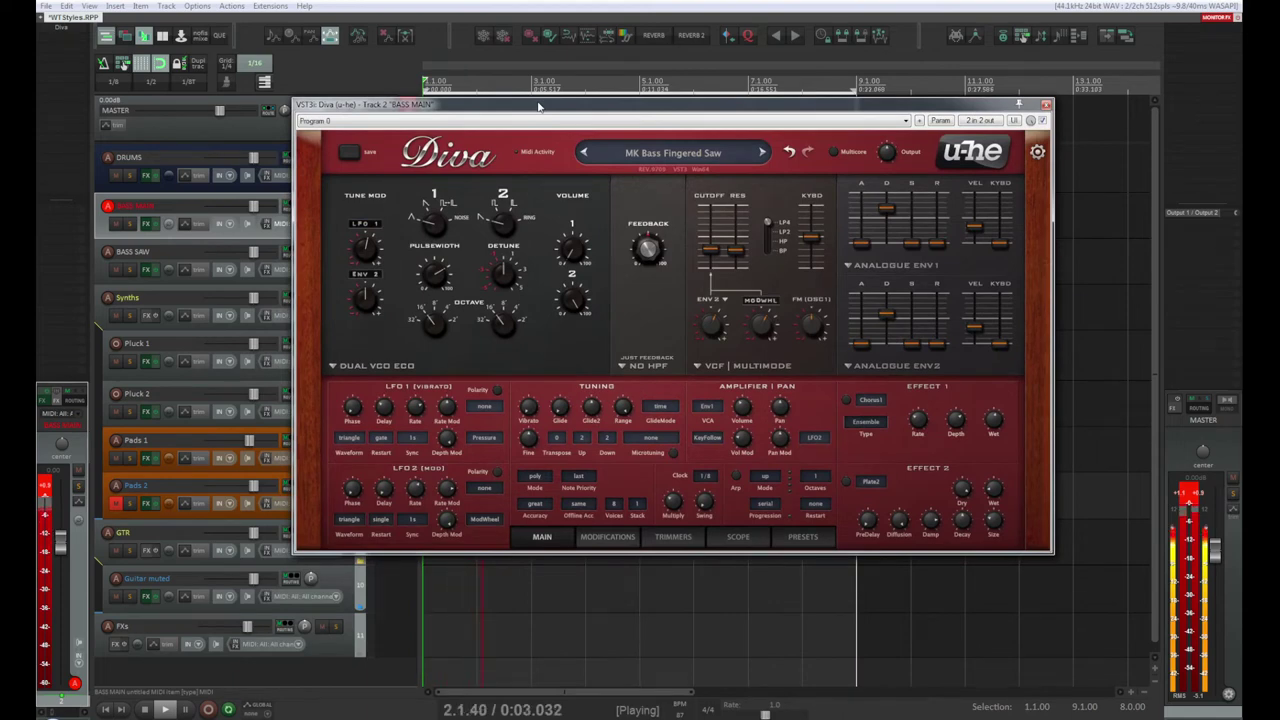
pyautogui.moveTo(538, 106)
pyautogui.mouseDown()
pyautogui.moveTo(805, 103)
pyautogui.moveTo(541, 122)
pyautogui.mouseUp()
pyautogui.moveTo(509, 349)
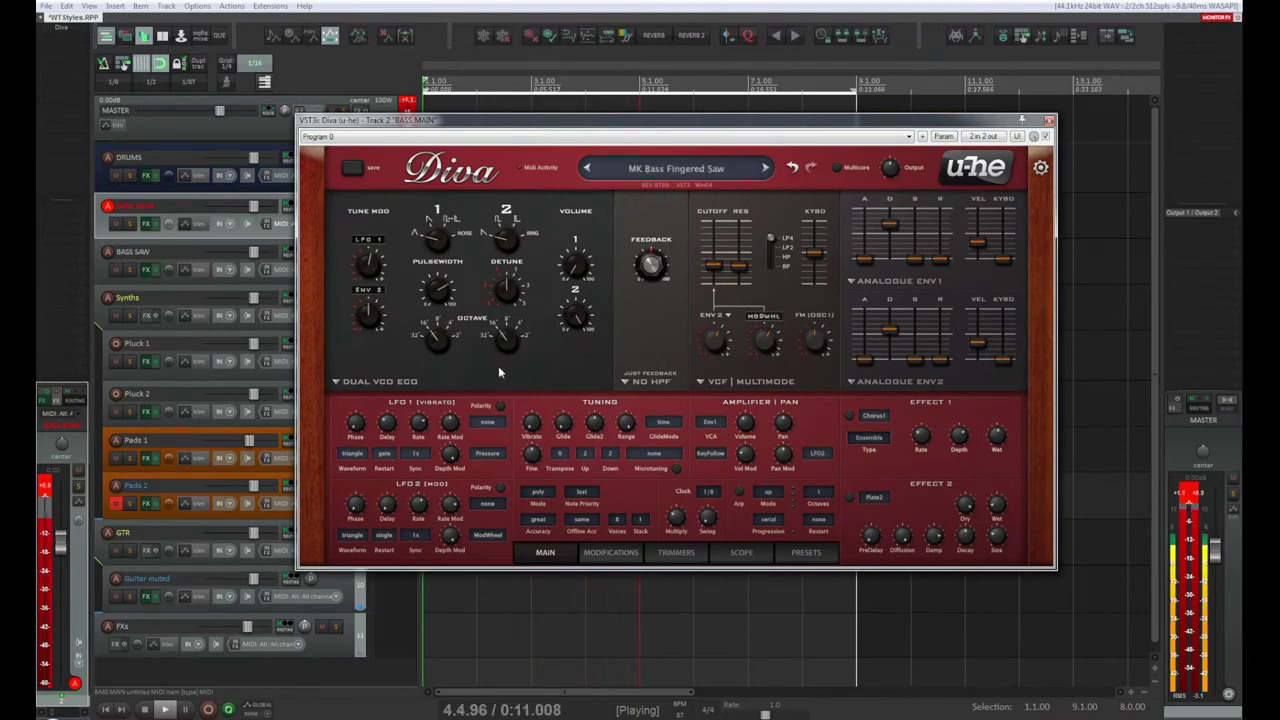
pyautogui.moveTo(724, 284)
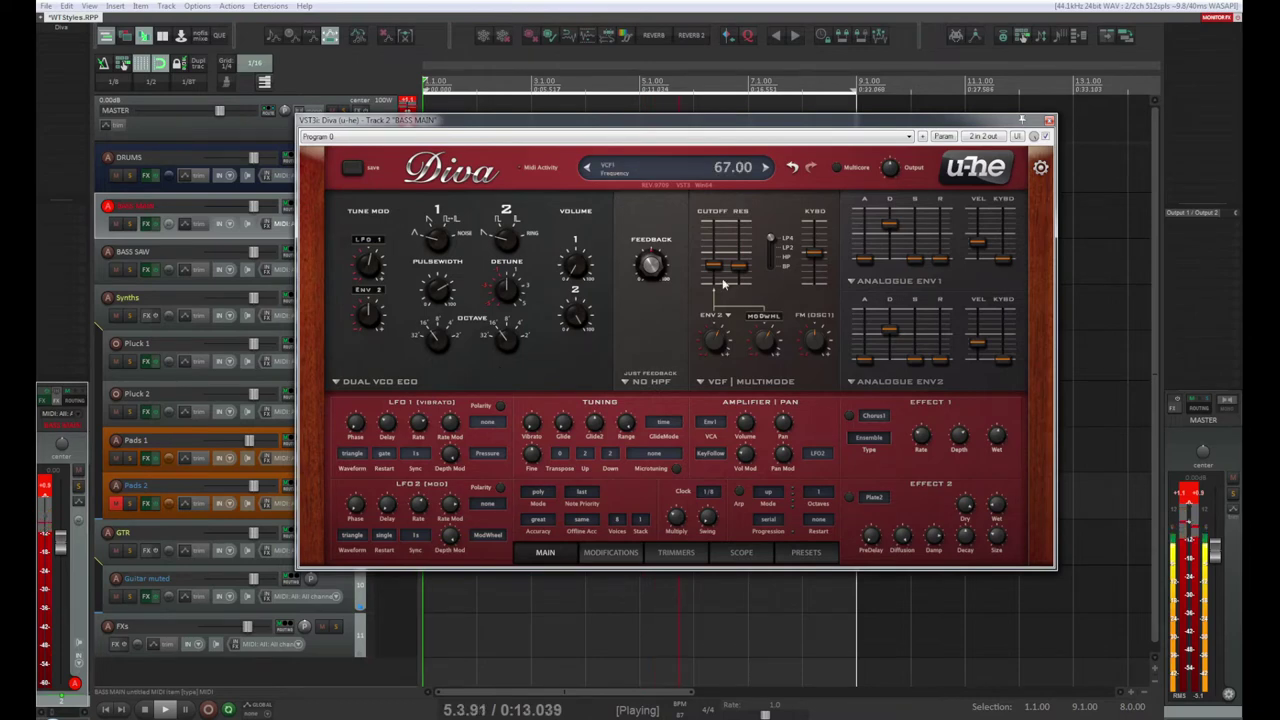
# Step: Restart playback with BASS MAIN soloed and readjust Diva's filter resonance by ear
pyautogui.press('space')
pyautogui.press('space')
pyautogui.moveTo(455, 124); pyautogui.dragTo(258, 125)
pyautogui.moveTo(550, 268); pyautogui.dragTo(581, 238)
pyautogui.click(571, 274)
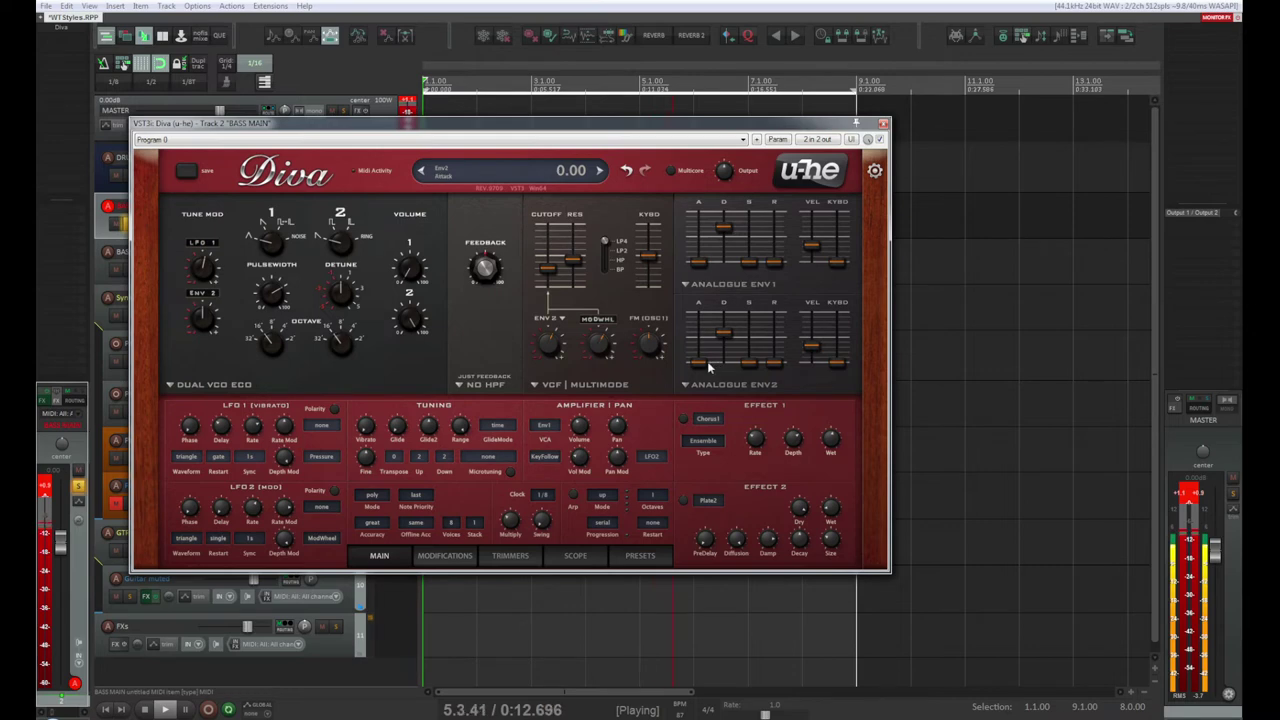
# Step: Set Diva's Env2 attack to 21 and the VCF resonance to 23
pyautogui.moveTo(700, 362)
pyautogui.mouseDown()
pyautogui.moveTo(708, 314)
pyautogui.moveTo(711, 362)
pyautogui.mouseUp()
pyautogui.moveTo(700, 266)
pyautogui.mouseDown()
pyautogui.moveTo(698, 222)
pyautogui.moveTo(700, 266)
pyautogui.mouseUp()
pyautogui.moveTo(699, 369); pyautogui.dragTo(700, 356)
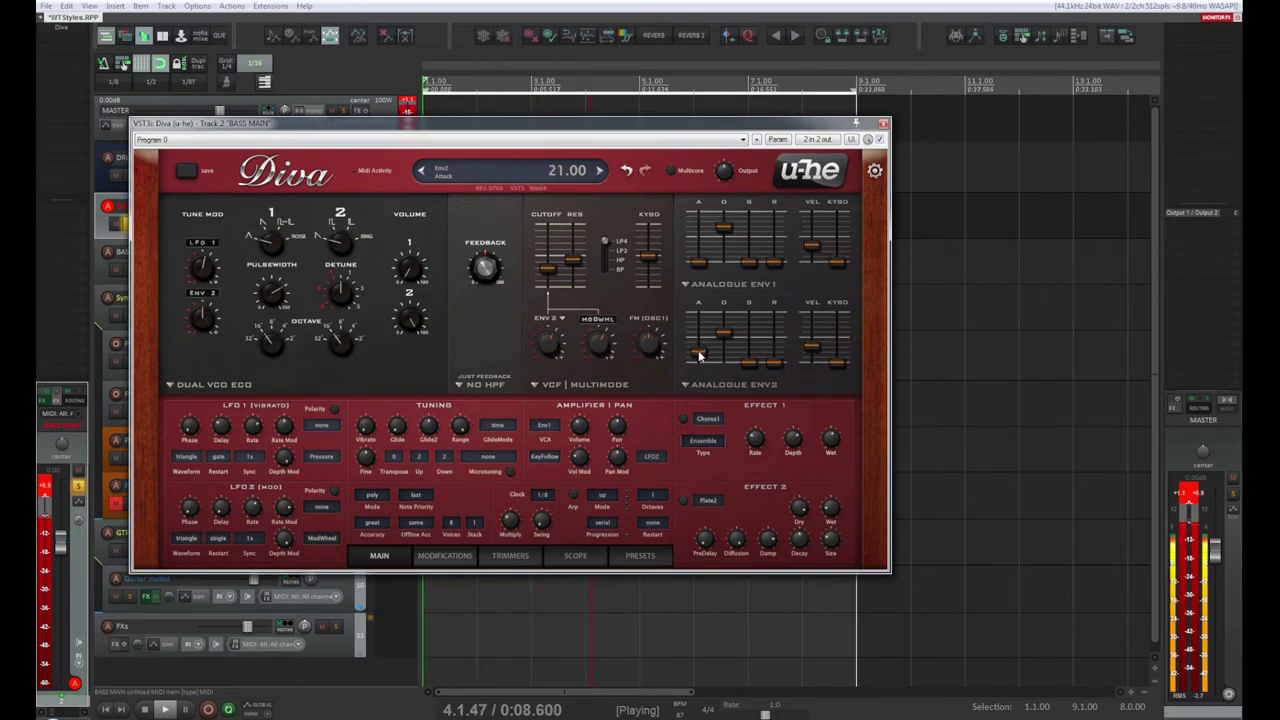
pyautogui.moveTo(576, 272)
pyautogui.mouseDown()
pyautogui.moveTo(578, 300)
pyautogui.moveTo(583, 290)
pyautogui.mouseUp()
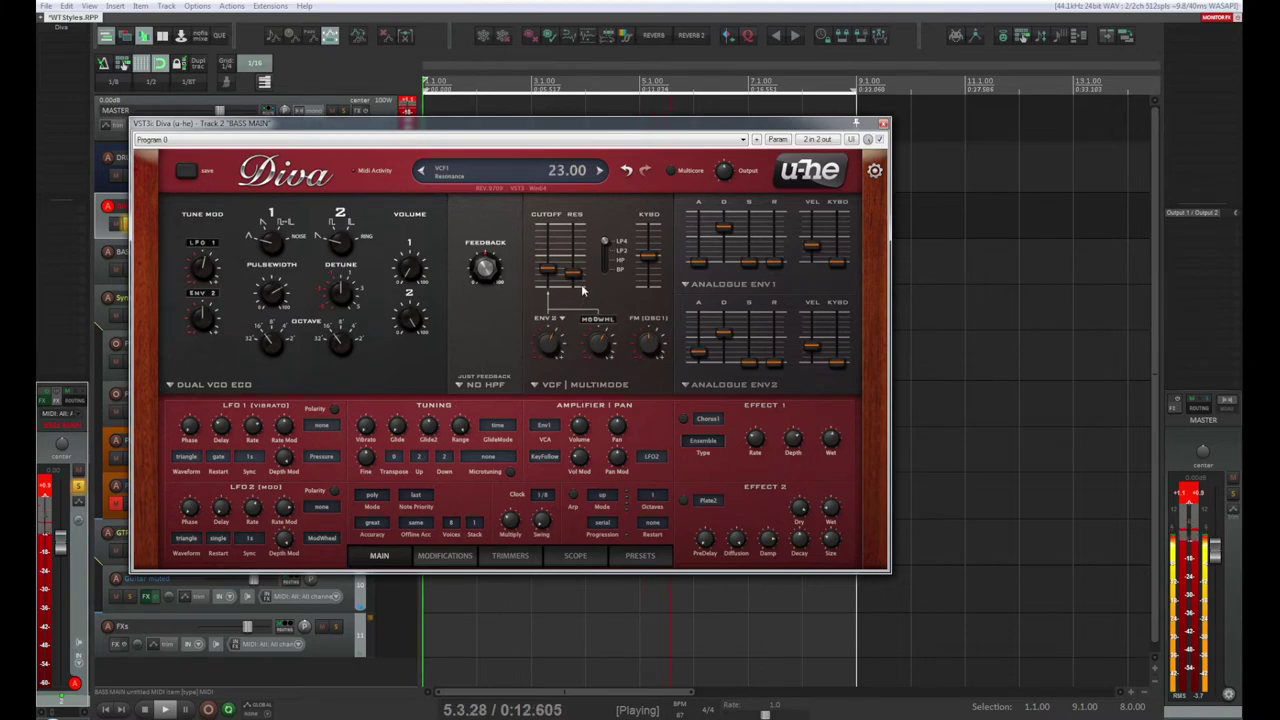
# Step: Try the Env2 decay at 100 and 0, and settle on about 58
pyautogui.moveTo(729, 348); pyautogui.dragTo(725, 308)
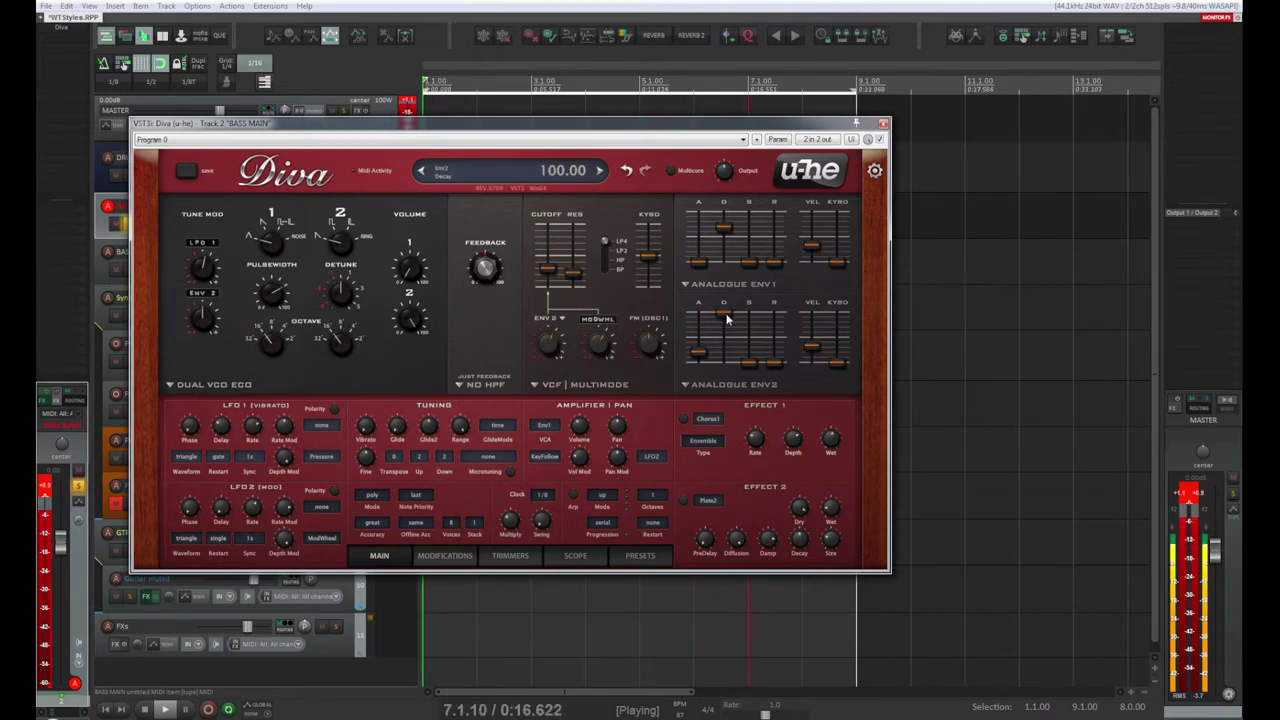
pyautogui.moveTo(729, 336); pyautogui.dragTo(731, 387)
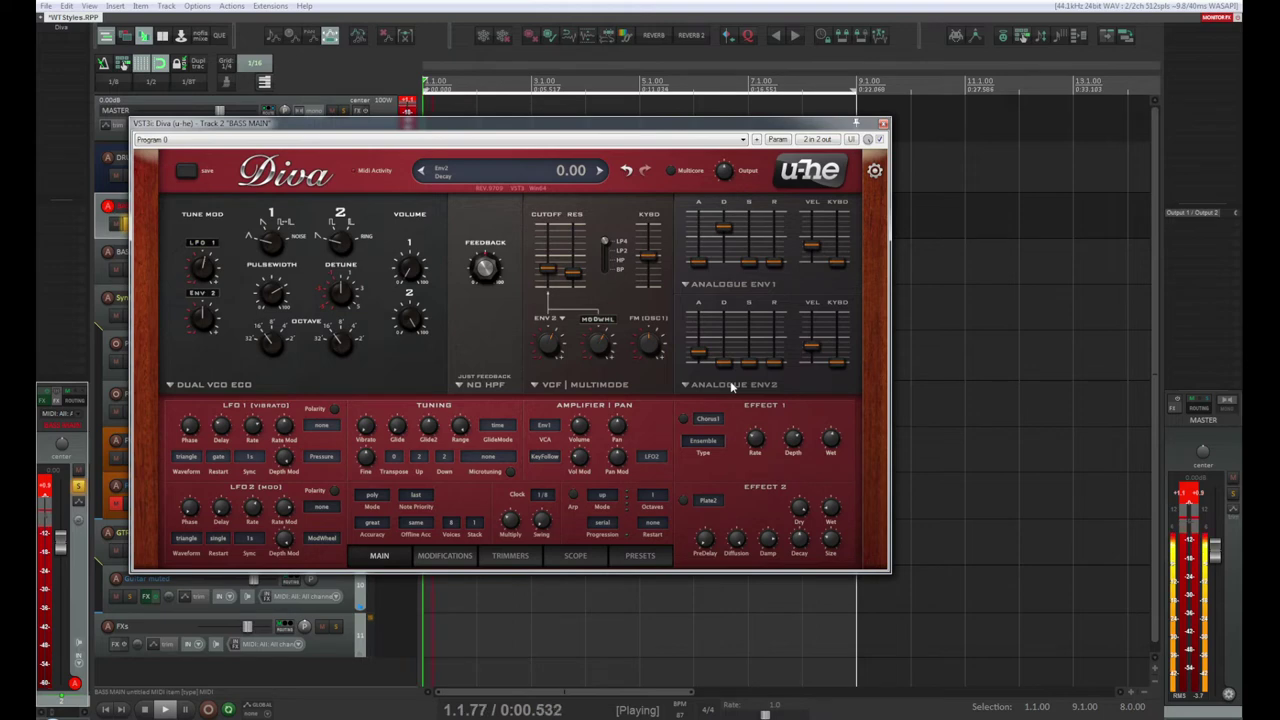
pyautogui.moveTo(731, 353)
pyautogui.mouseDown()
pyautogui.moveTo(731, 331)
pyautogui.moveTo(731, 348)
pyautogui.mouseUp()
pyautogui.moveTo(731, 345); pyautogui.dragTo(731, 345)
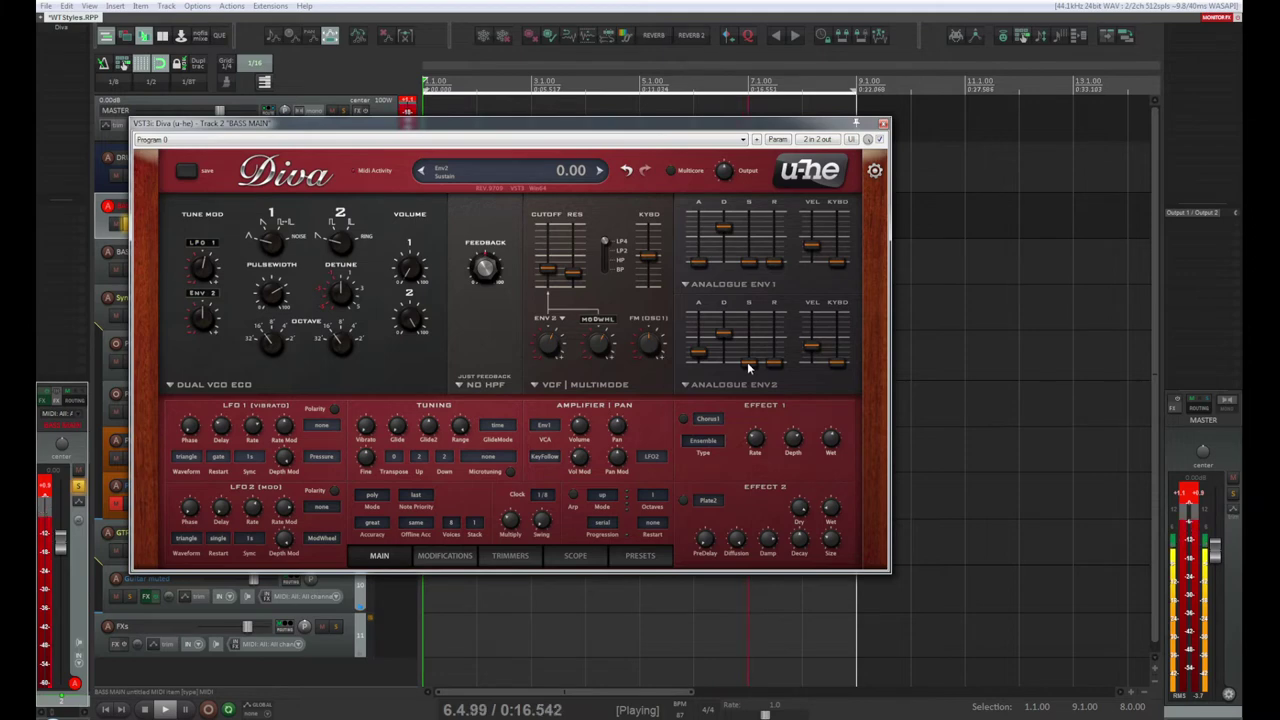
# Step: Set the Env2 release to 23, try its sustain at 100 and return the sustain to 0
pyautogui.moveTo(776, 364)
pyautogui.moveTo(776, 364); pyautogui.dragTo(776, 338)
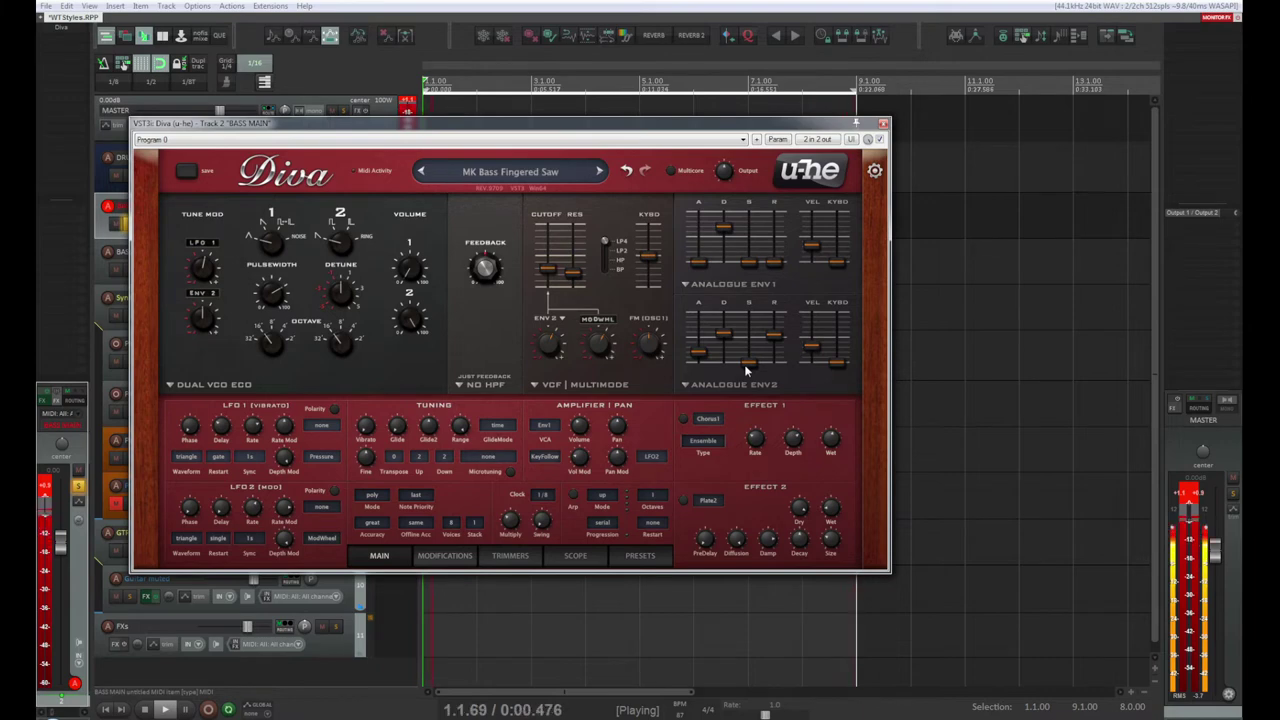
pyautogui.moveTo(776, 341); pyautogui.dragTo(775, 362)
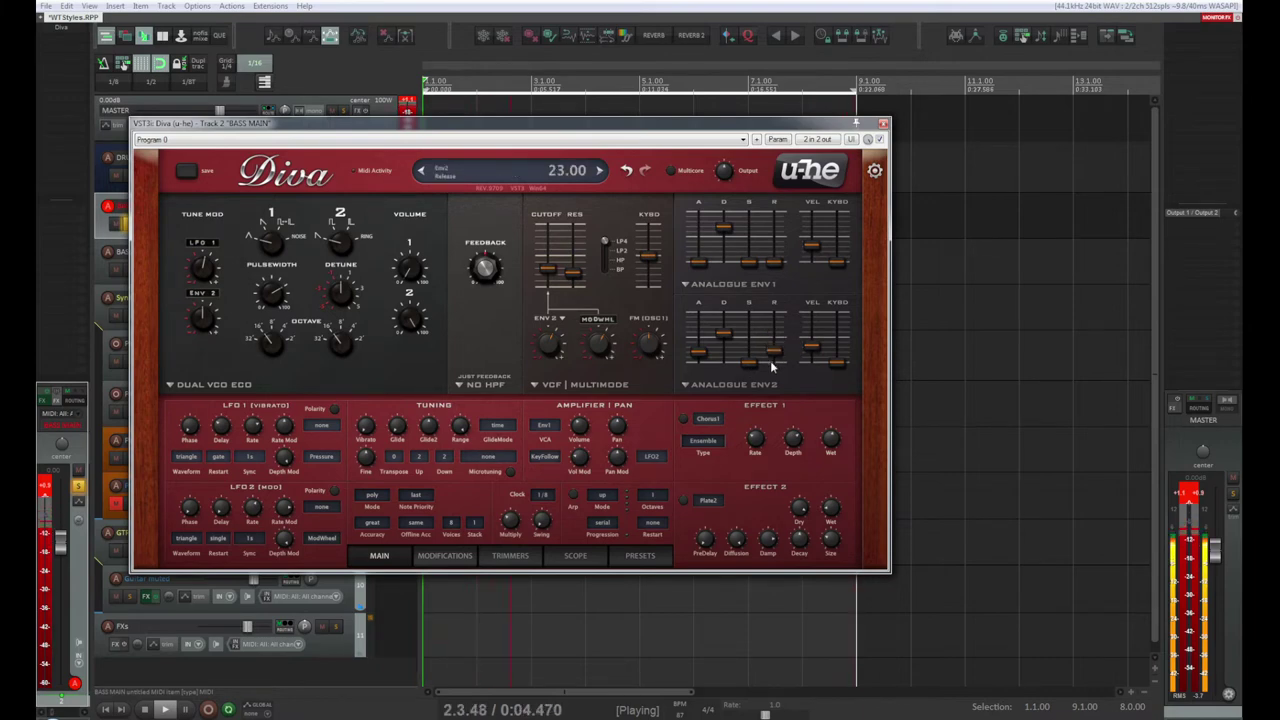
pyautogui.moveTo(756, 370)
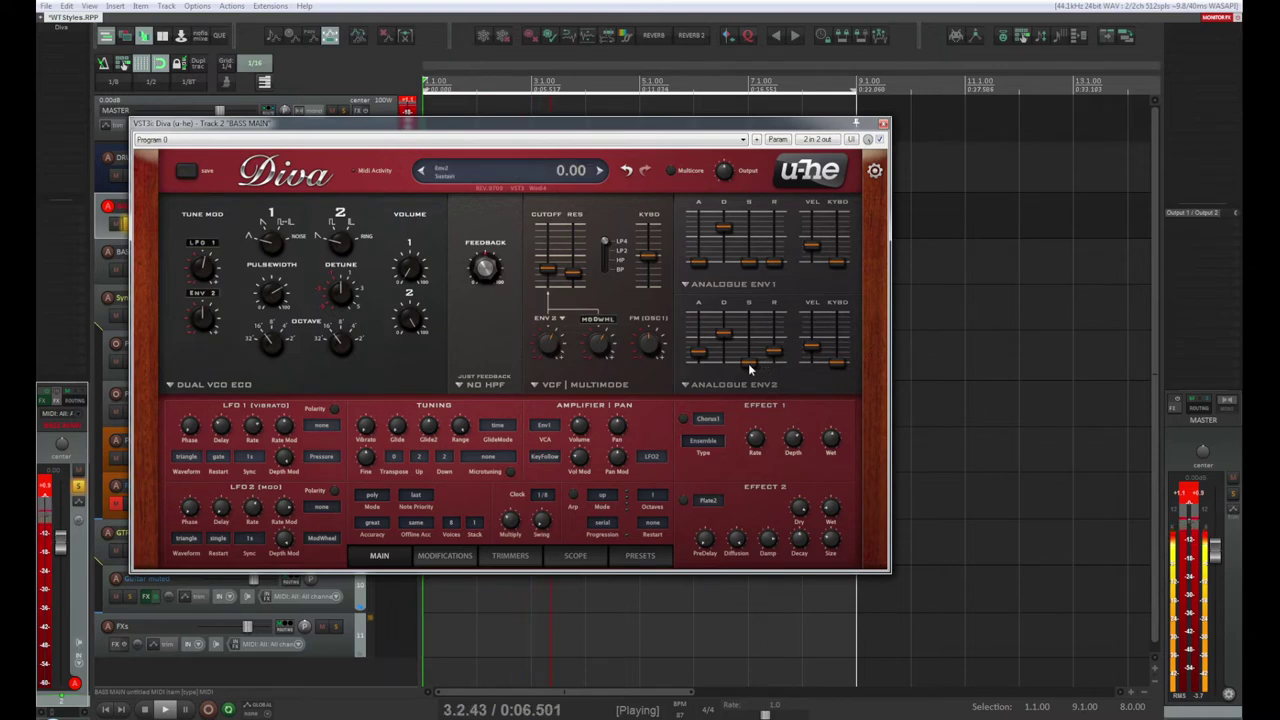
pyautogui.moveTo(747, 362); pyautogui.dragTo(743, 335)
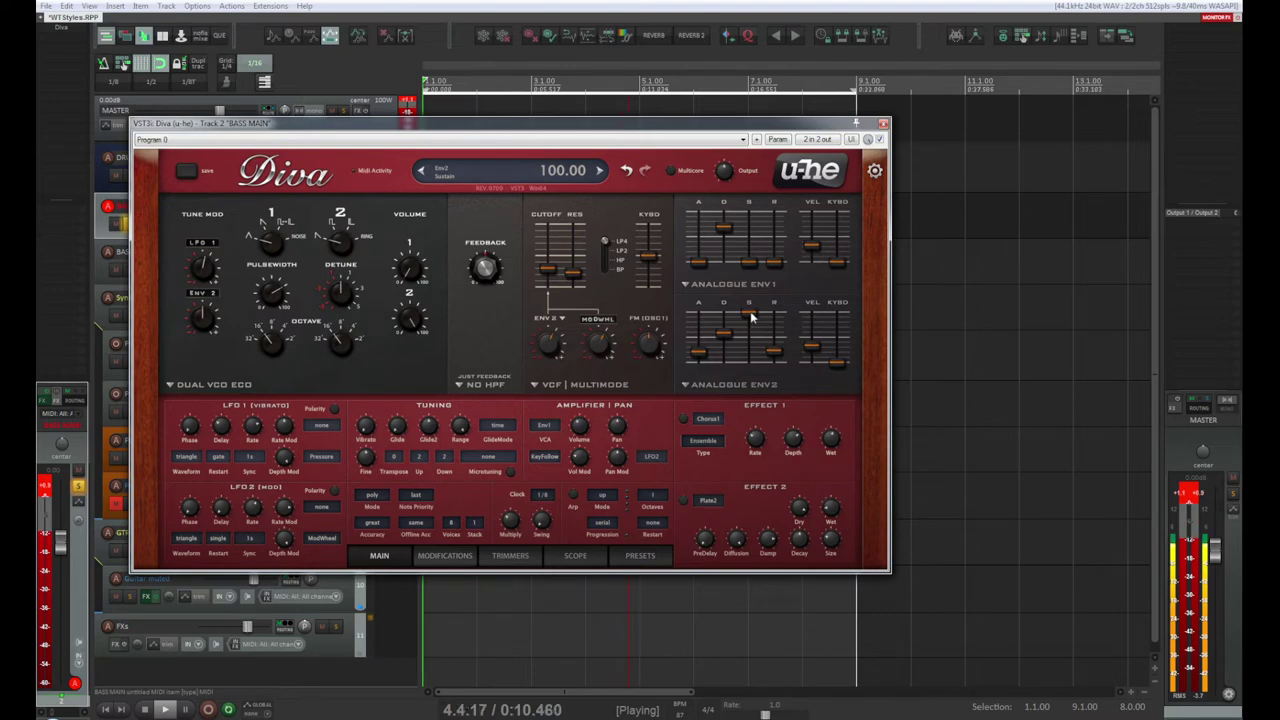
pyautogui.moveTo(750, 315); pyautogui.dragTo(750, 360)
# Step: Raise the Env1 sustain slightly and lower its decay, close Diva and stop playback
pyautogui.moveTo(749, 262); pyautogui.dragTo(754, 213)
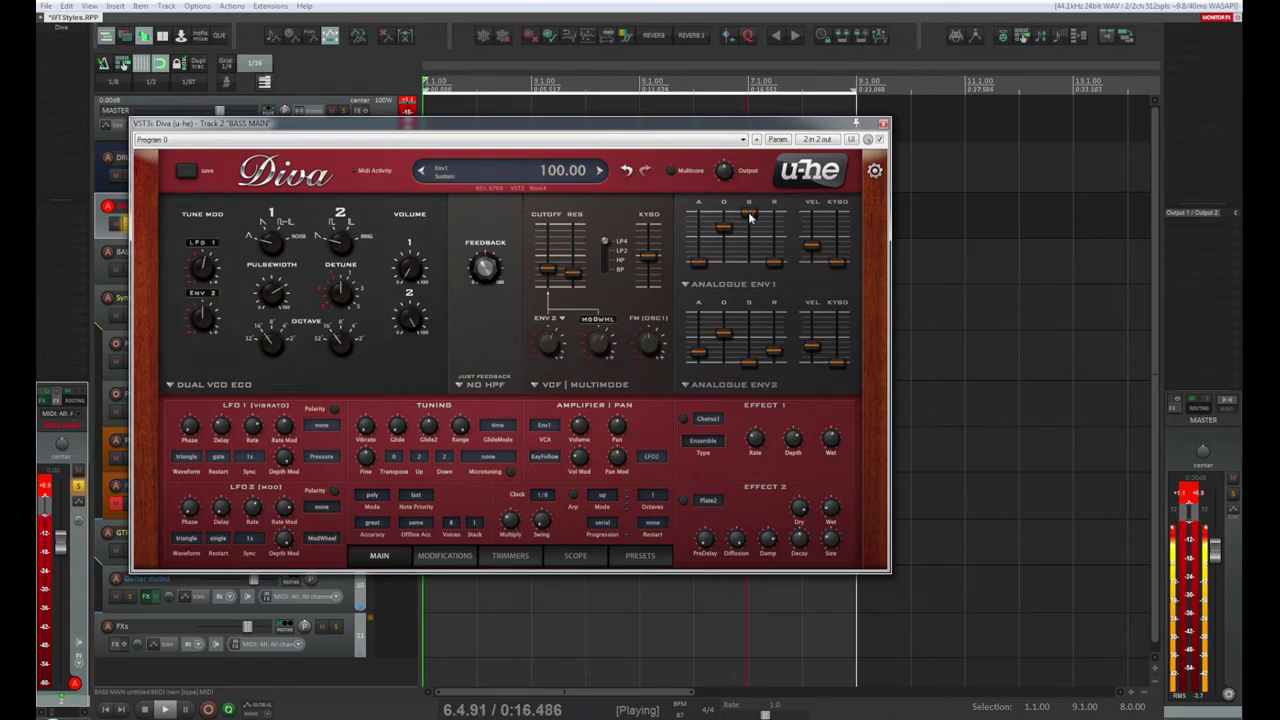
pyautogui.moveTo(752, 217); pyautogui.dragTo(725, 237)
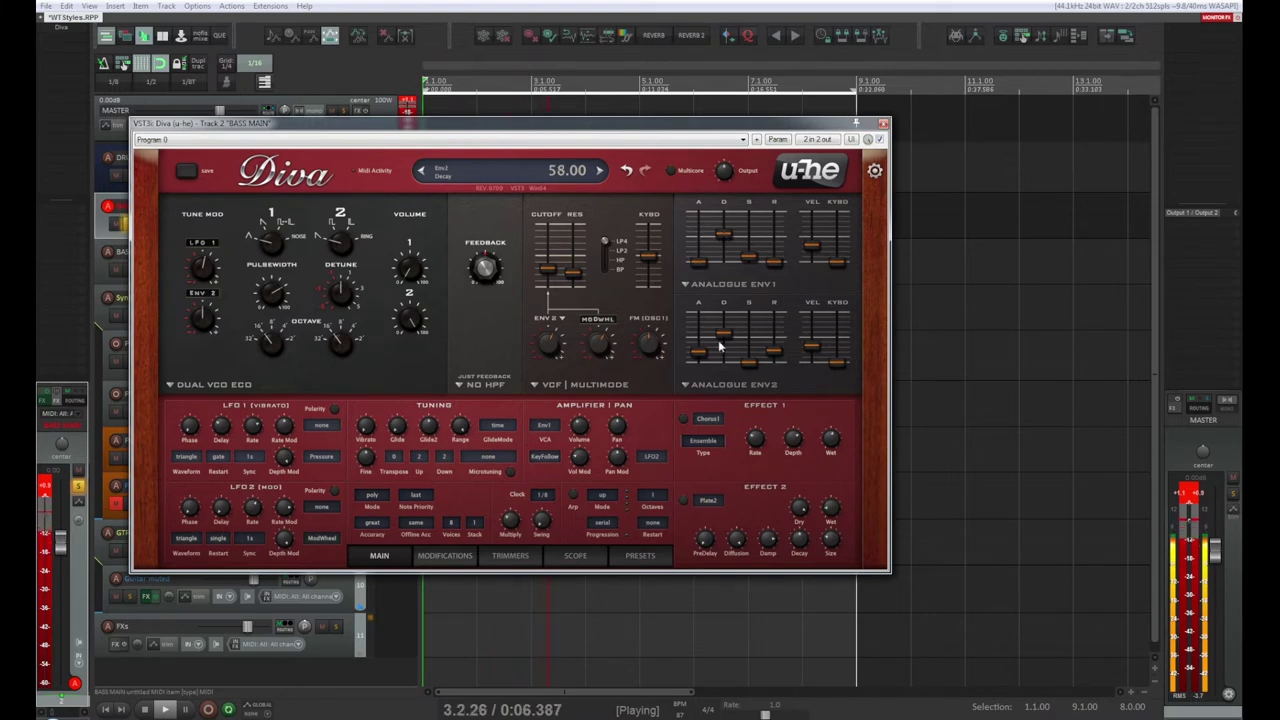
pyautogui.click(883, 123)
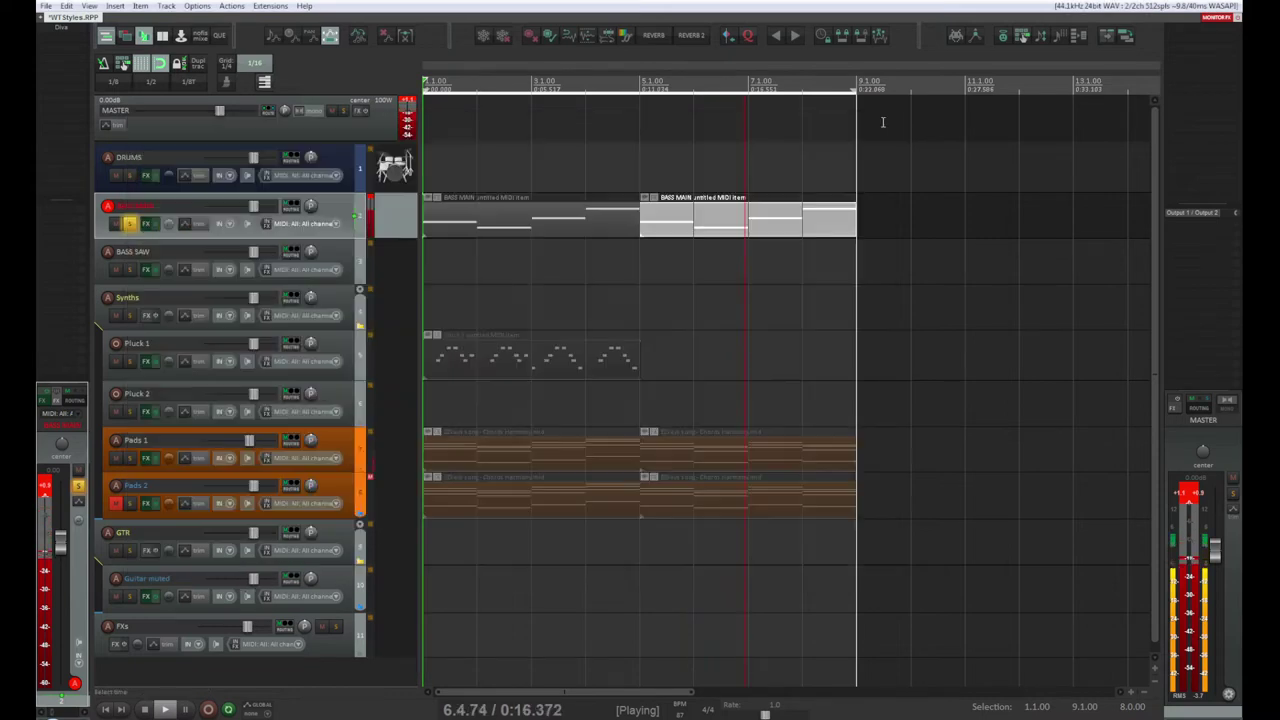
pyautogui.press('space')
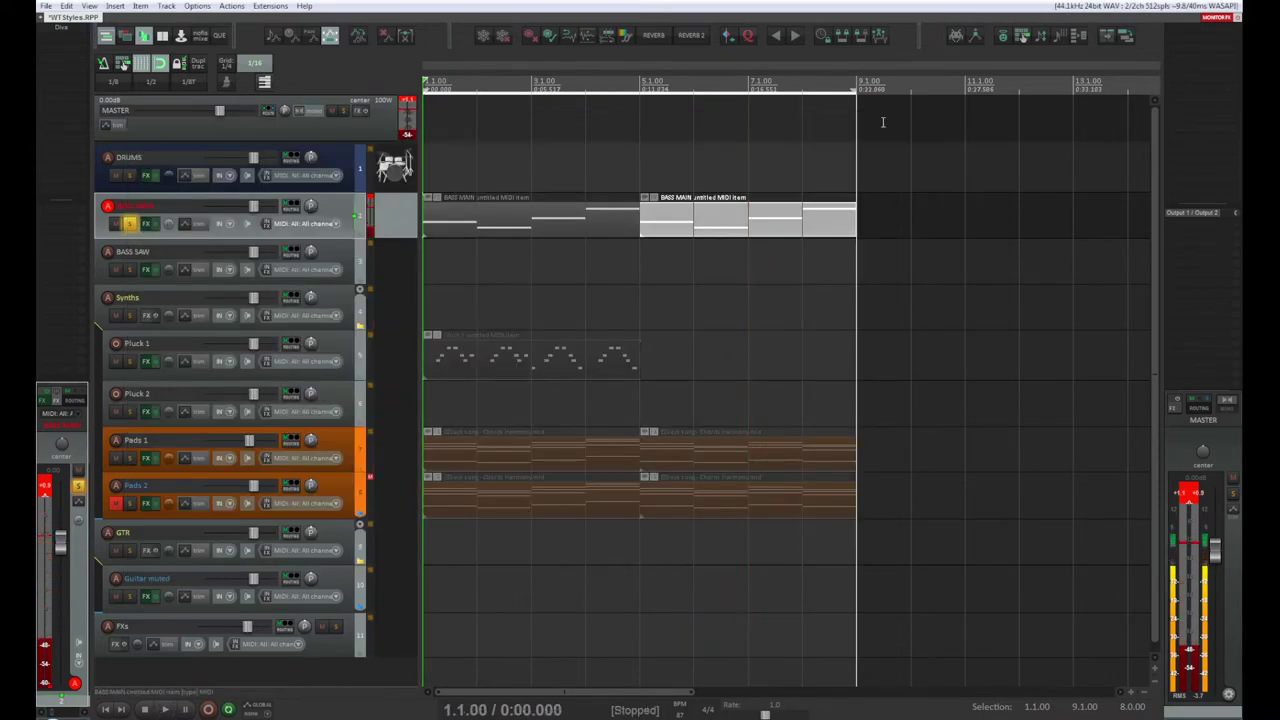
# Step: Copy both BASS MAIN items onto the BASS SAW track at the same positions
pyautogui.moveTo(870, 162); pyautogui.dragTo(455, 263)
pyautogui.press('space')
pyautogui.press('space')
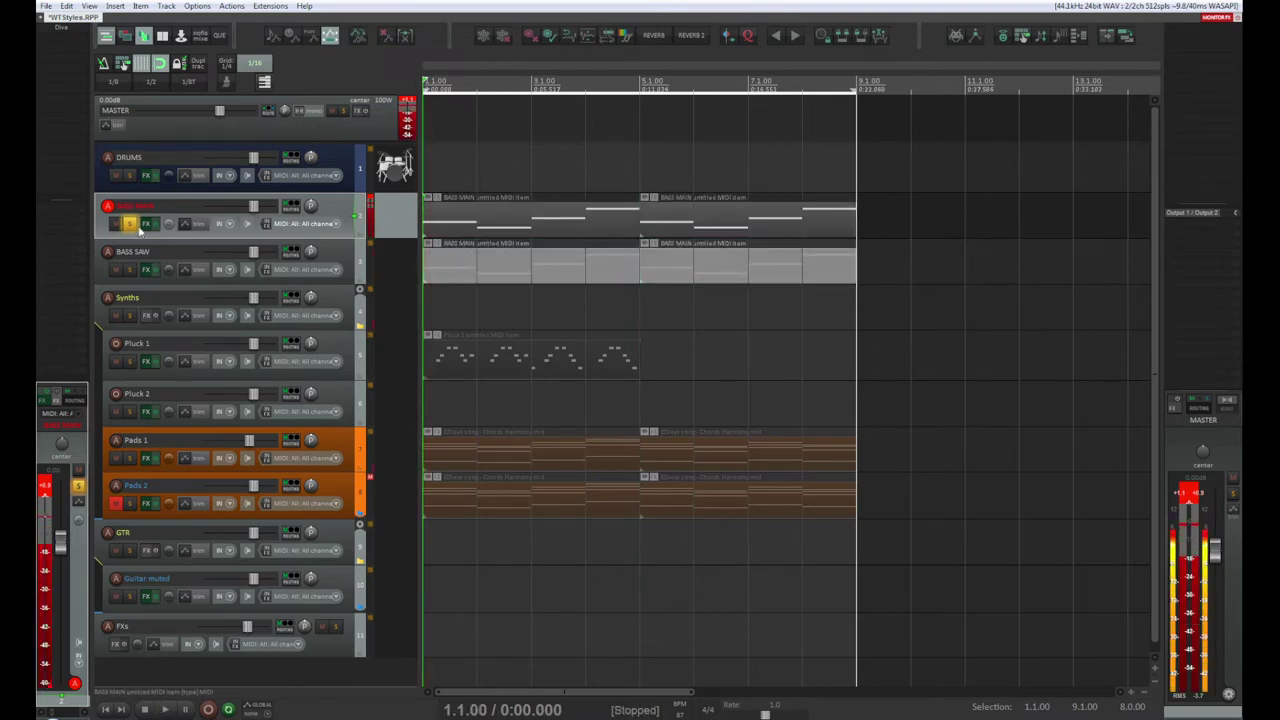
# Step: Switch the solo from BASS MAIN to BASS SAW, listen to the part, select the BASS SAW track and stop playback
pyautogui.click(130, 223)
pyautogui.click(130, 270)
pyautogui.press('space')
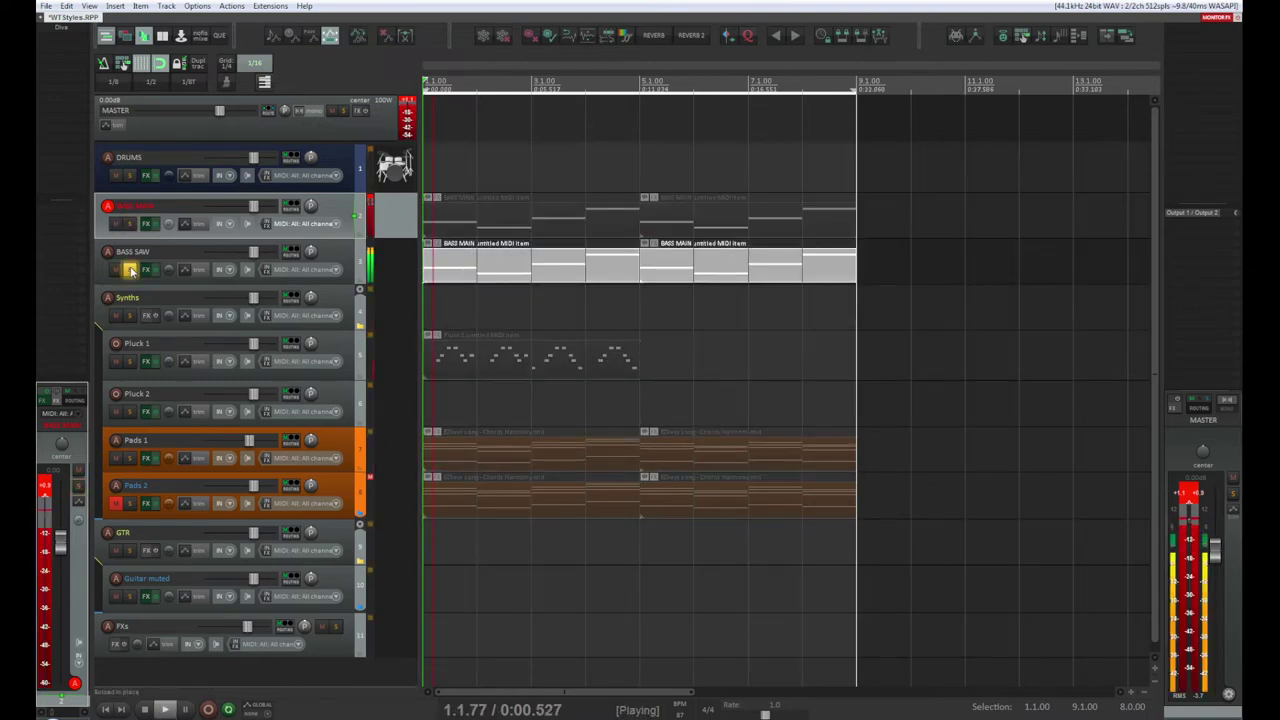
pyautogui.press('space')
pyautogui.press('space')
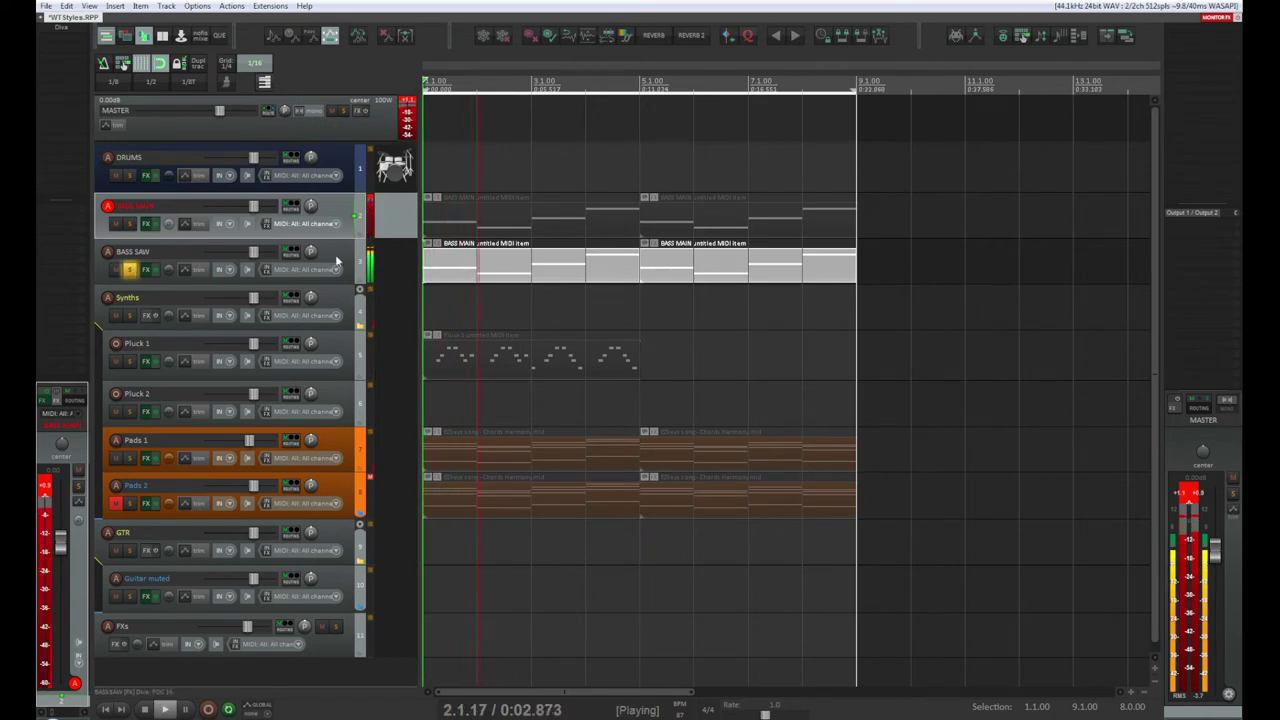
pyautogui.click(253, 256)
pyautogui.press('space')
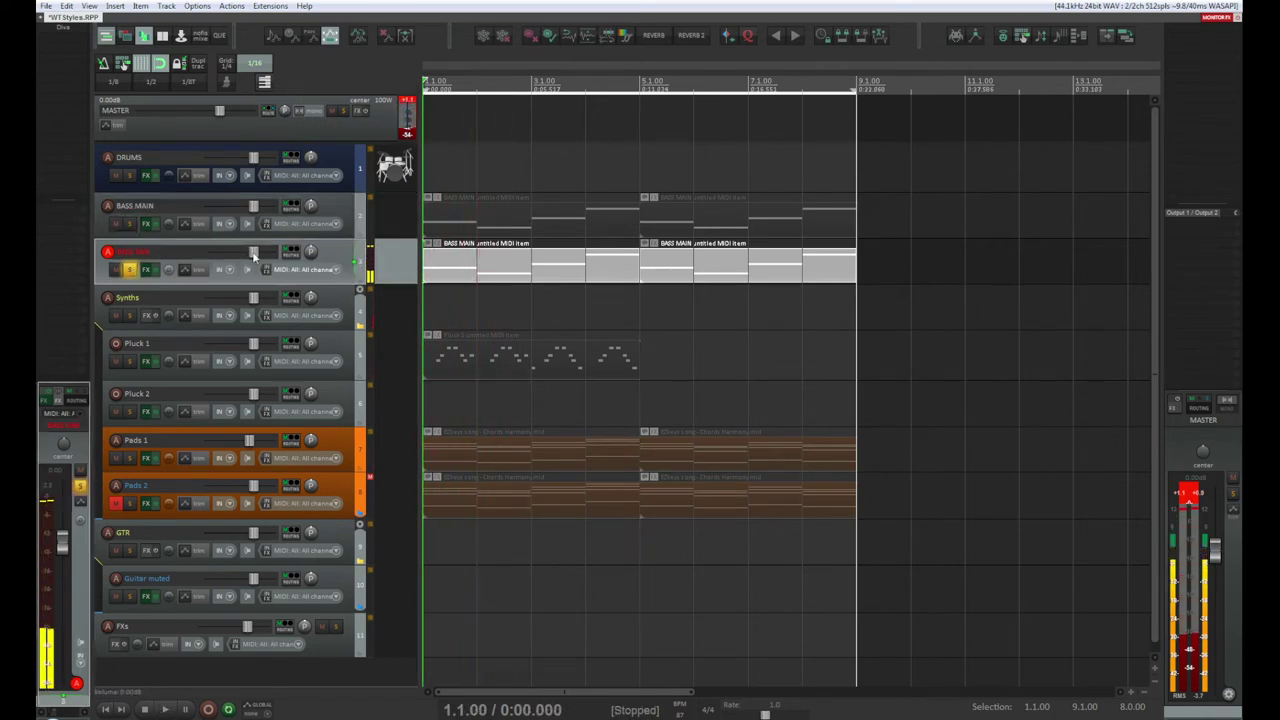
# Step: Solo BASS MAIN as well, lower the BASS SAW volume during playback and open the Diva synth on BASS SAW
pyautogui.click(129, 224)
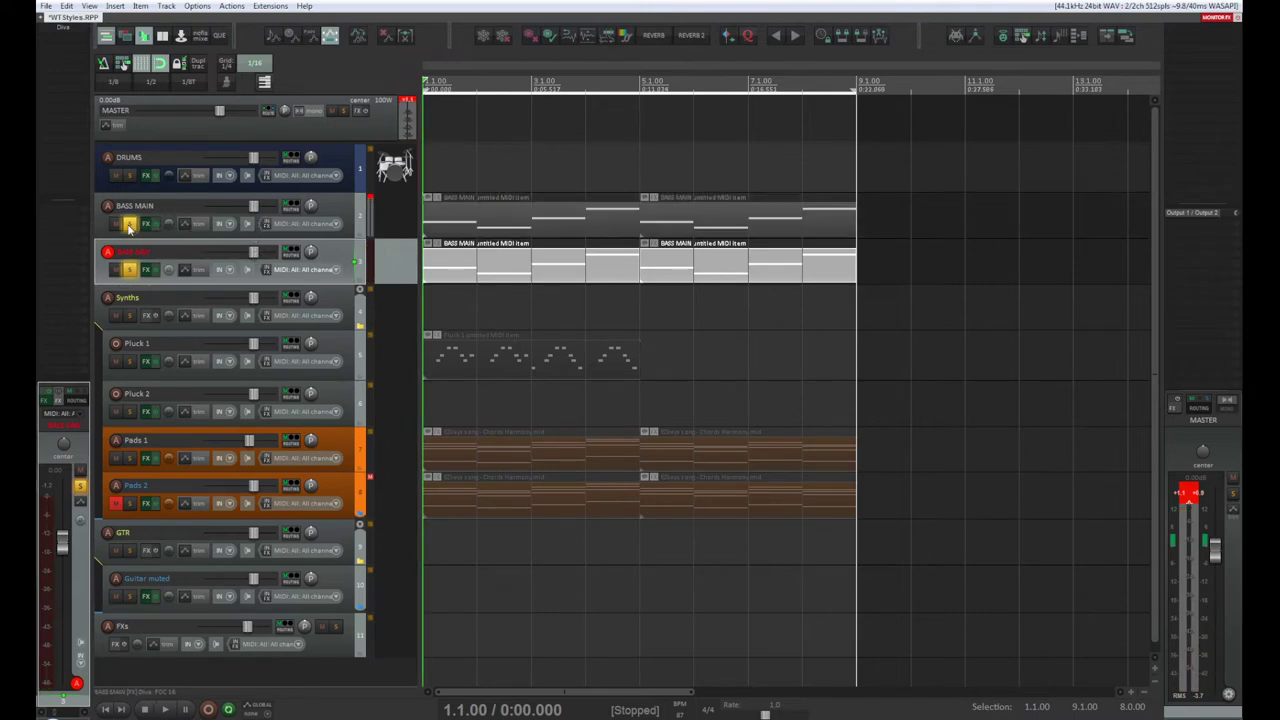
pyautogui.press('space')
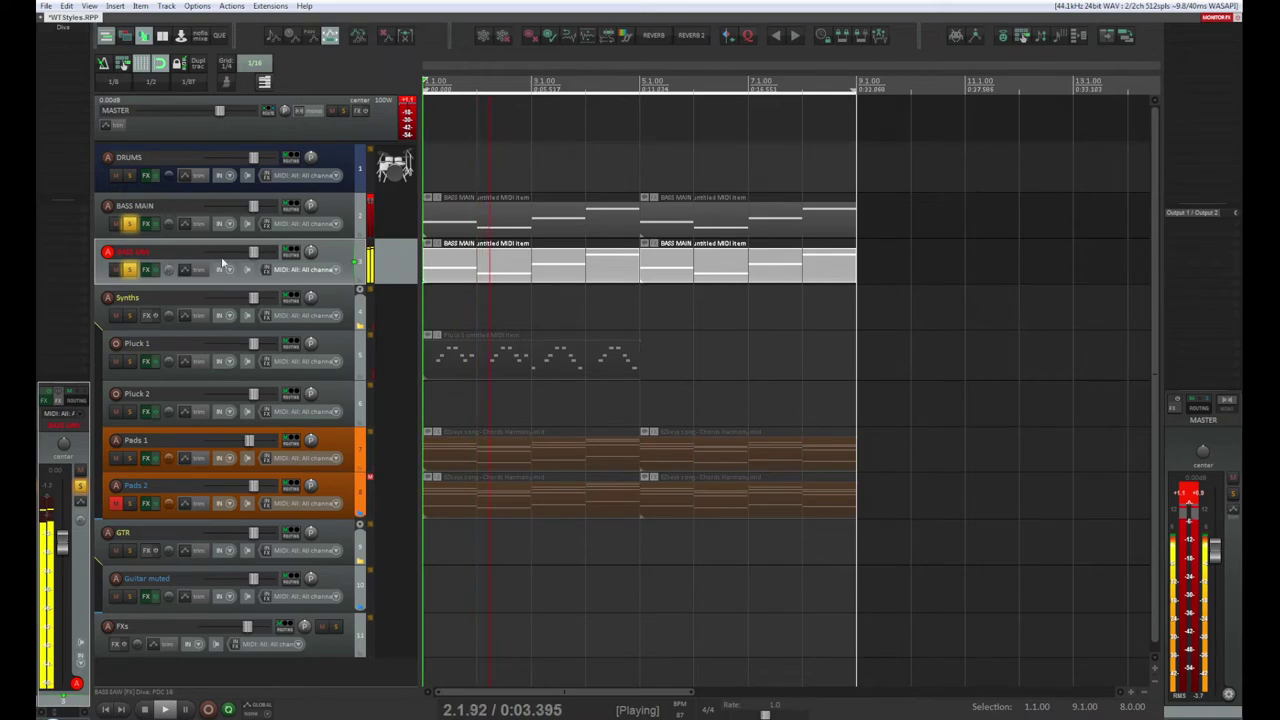
pyautogui.moveTo(254, 253); pyautogui.dragTo(240, 267)
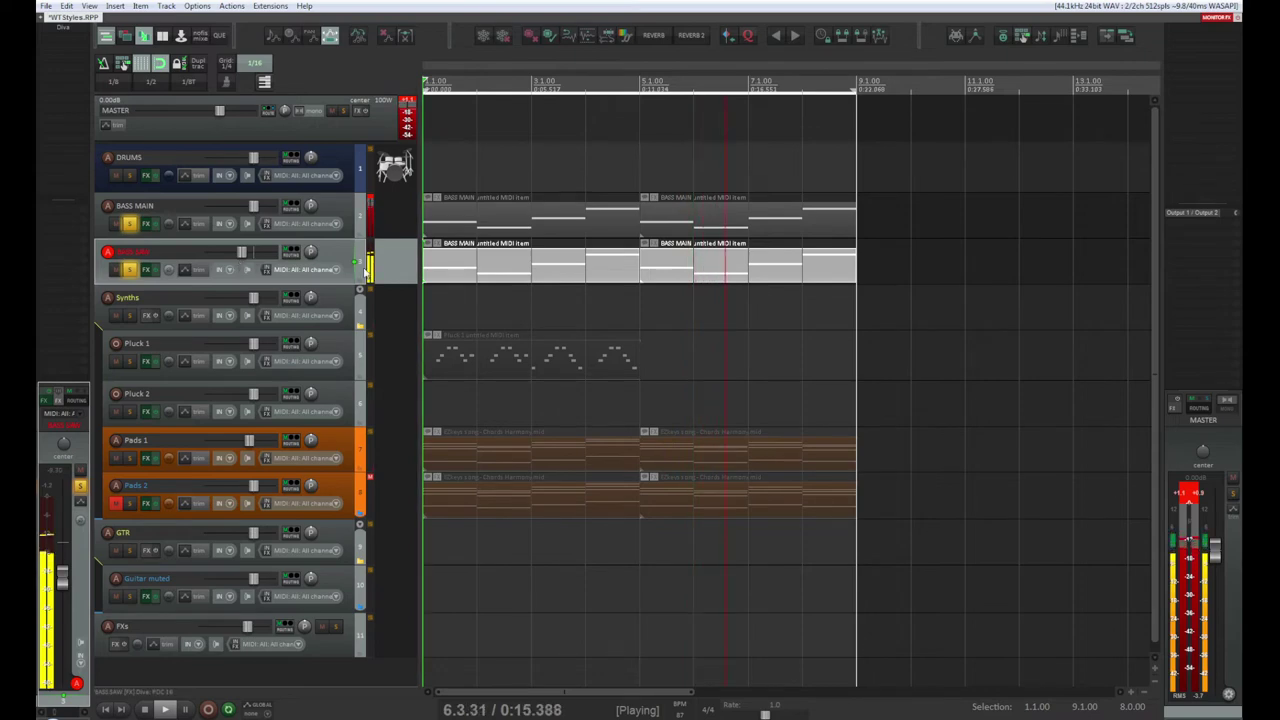
pyautogui.hotkey('shift', 'f')
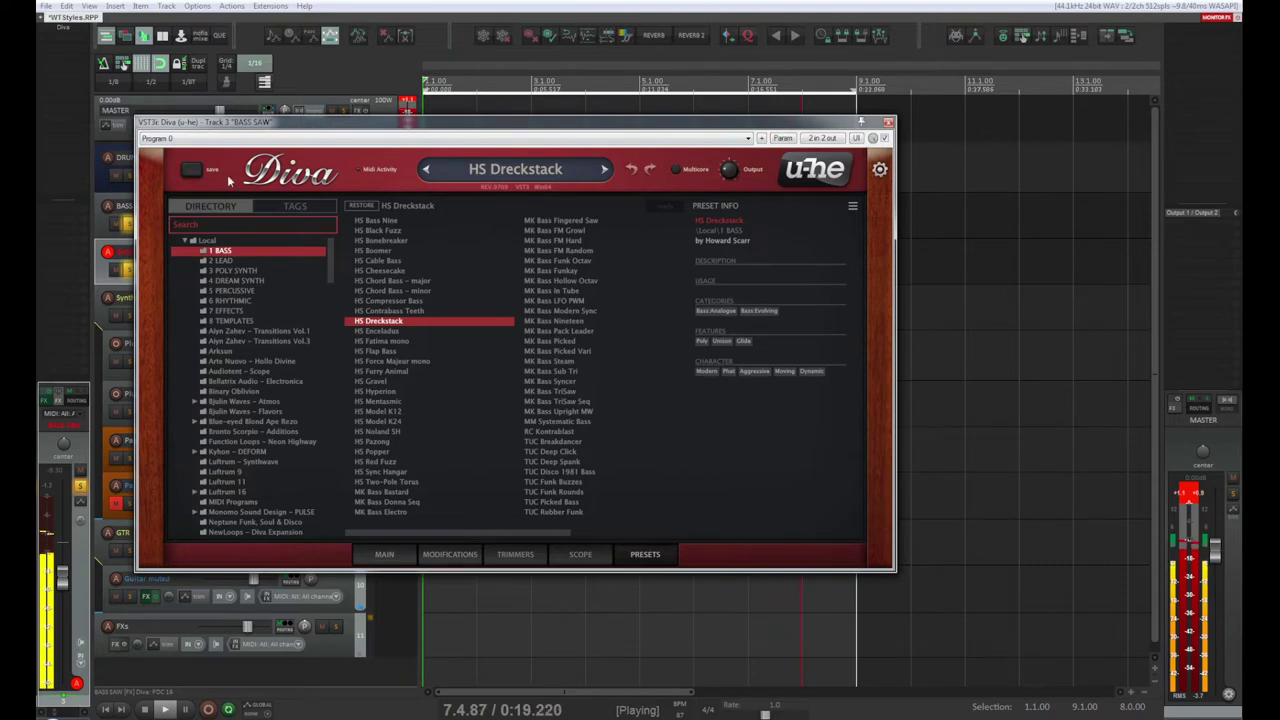
# Step: Show Diva's main synth controls for BASS SAW and adjust the Env1 and Env2 attack times during playback
pyautogui.click(379, 562)
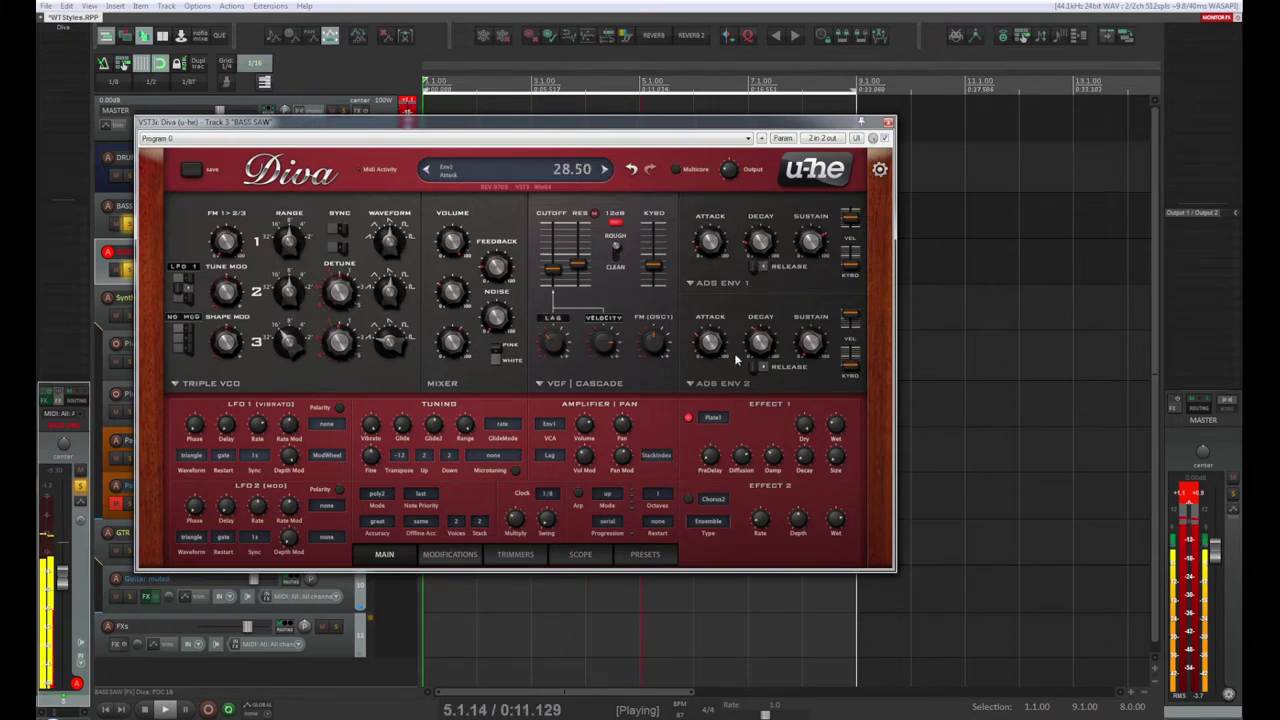
pyautogui.moveTo(711, 253); pyautogui.dragTo(709, 268)
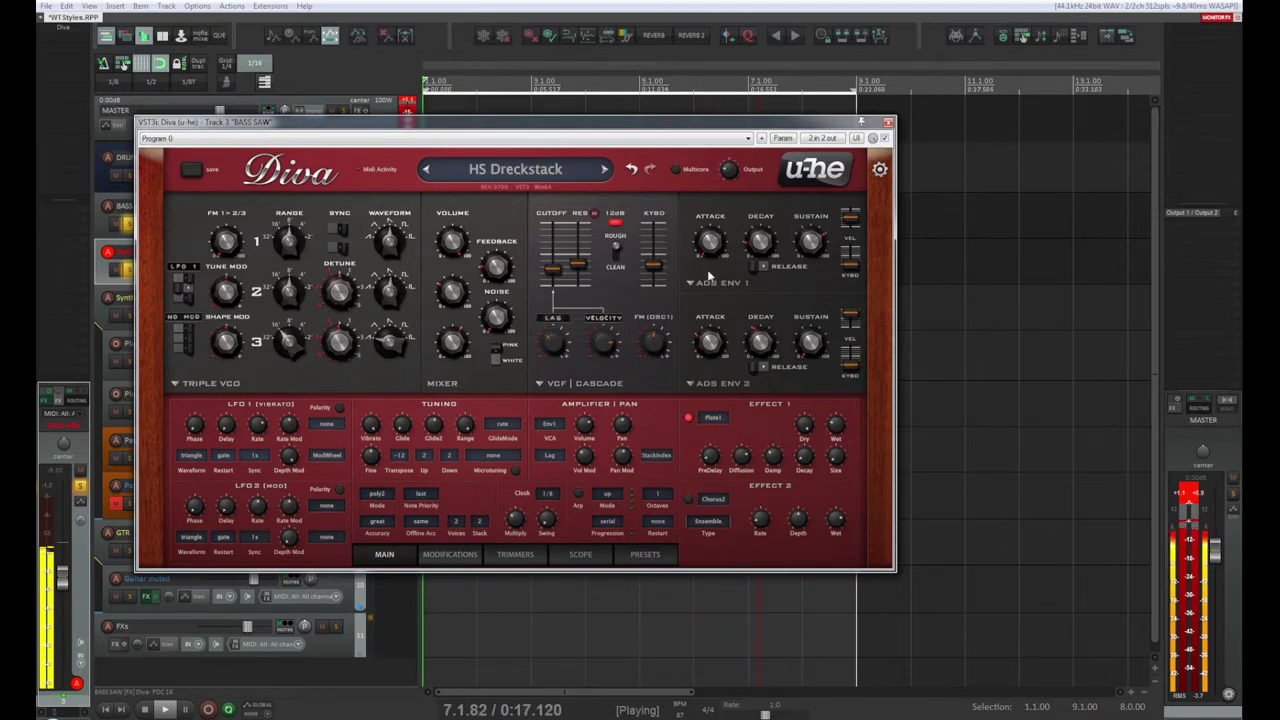
pyautogui.moveTo(703, 281); pyautogui.dragTo(713, 382)
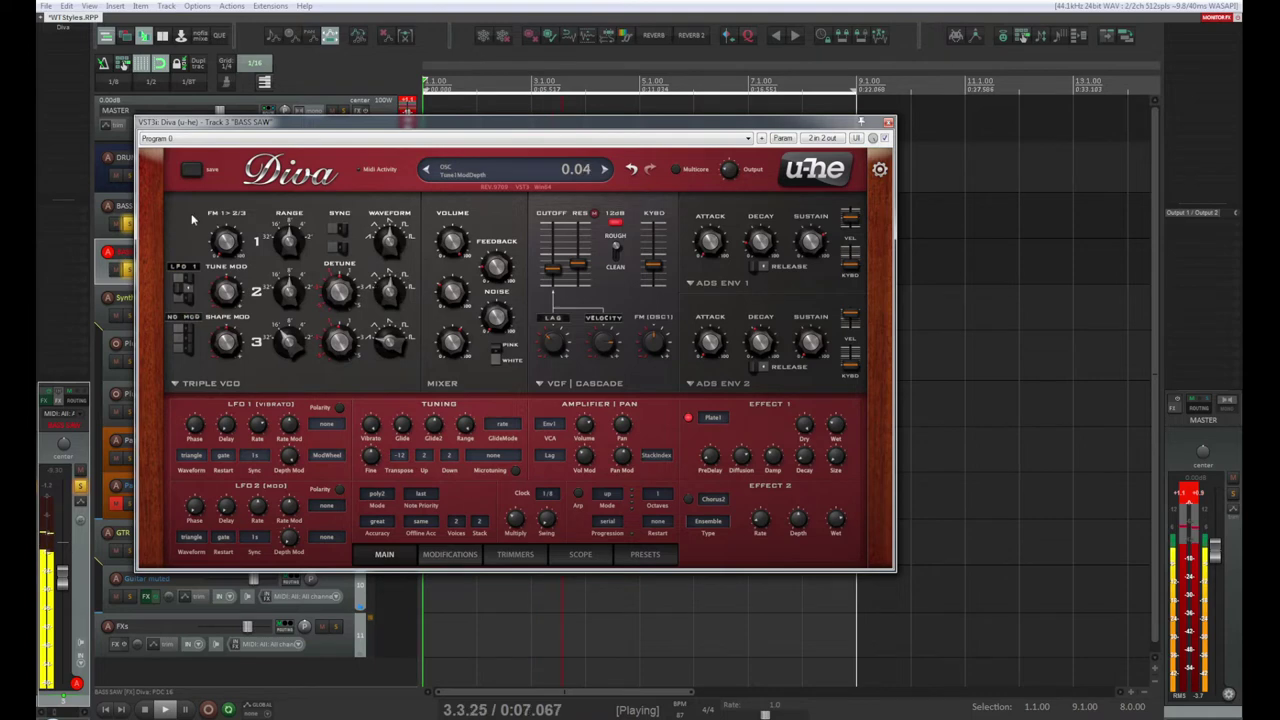
pyautogui.moveTo(470, 126); pyautogui.dragTo(578, 123)
pyautogui.moveTo(818, 244); pyautogui.dragTo(818, 220)
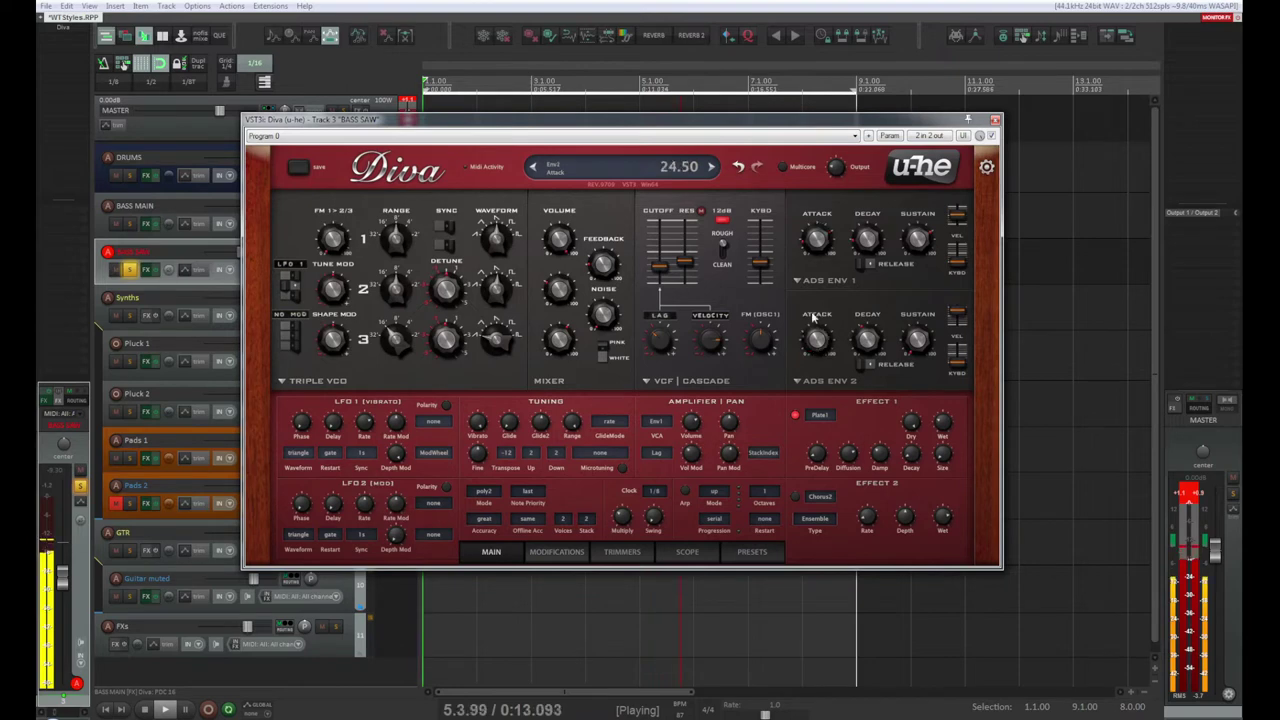
pyautogui.moveTo(815, 336); pyautogui.dragTo(818, 352)
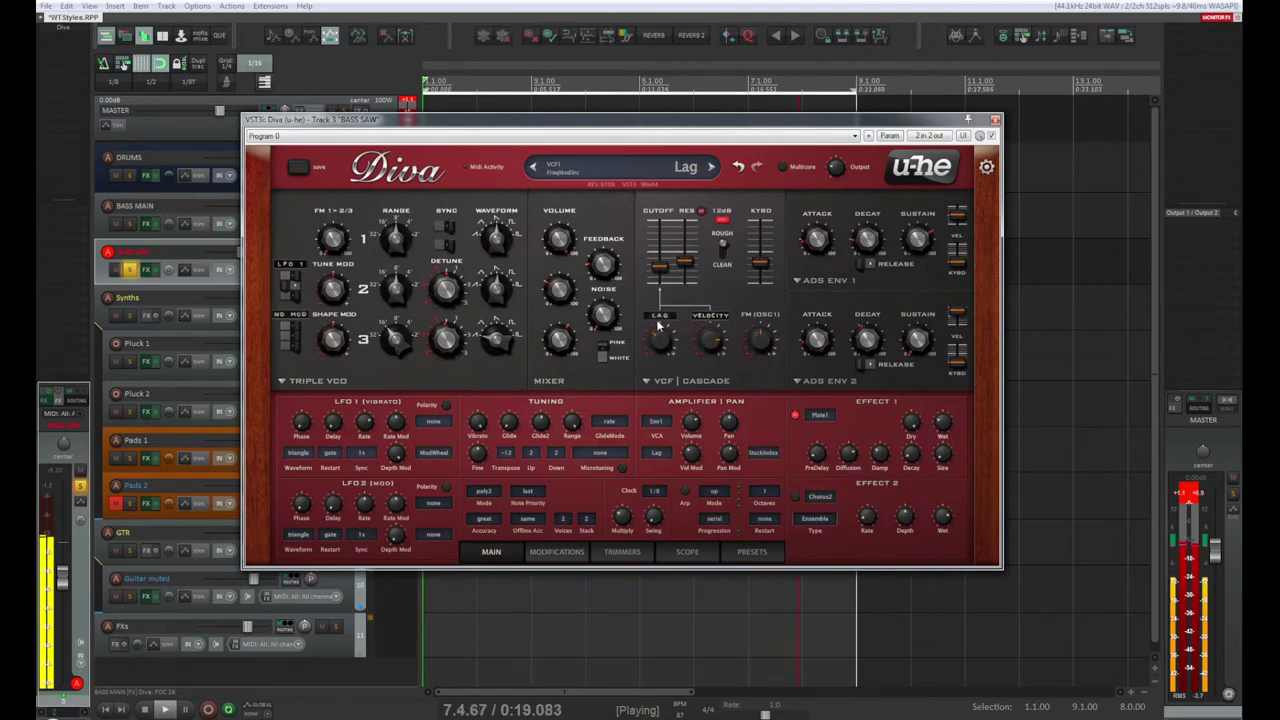
# Step: Lower the feedback amount in Diva's mixer section for the BASS SAW sound
pyautogui.scroll(5, 603, 263)
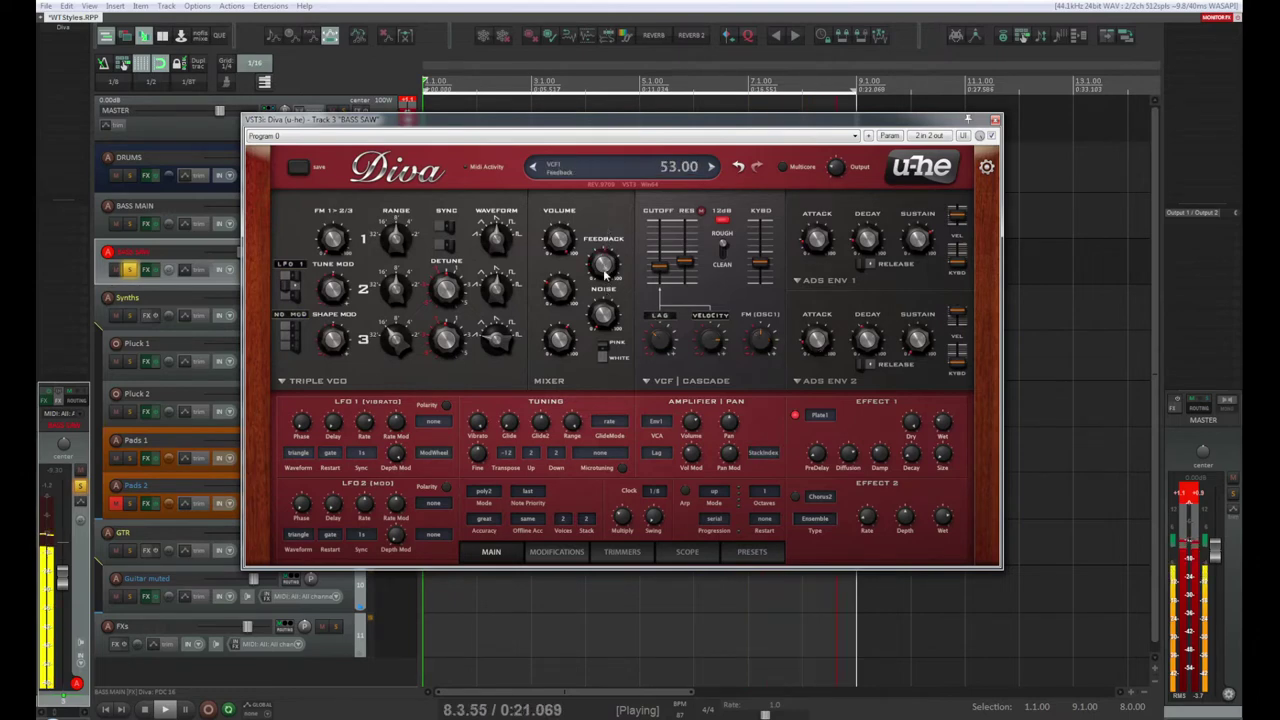
pyautogui.moveTo(603, 263); pyautogui.dragTo(605, 298)
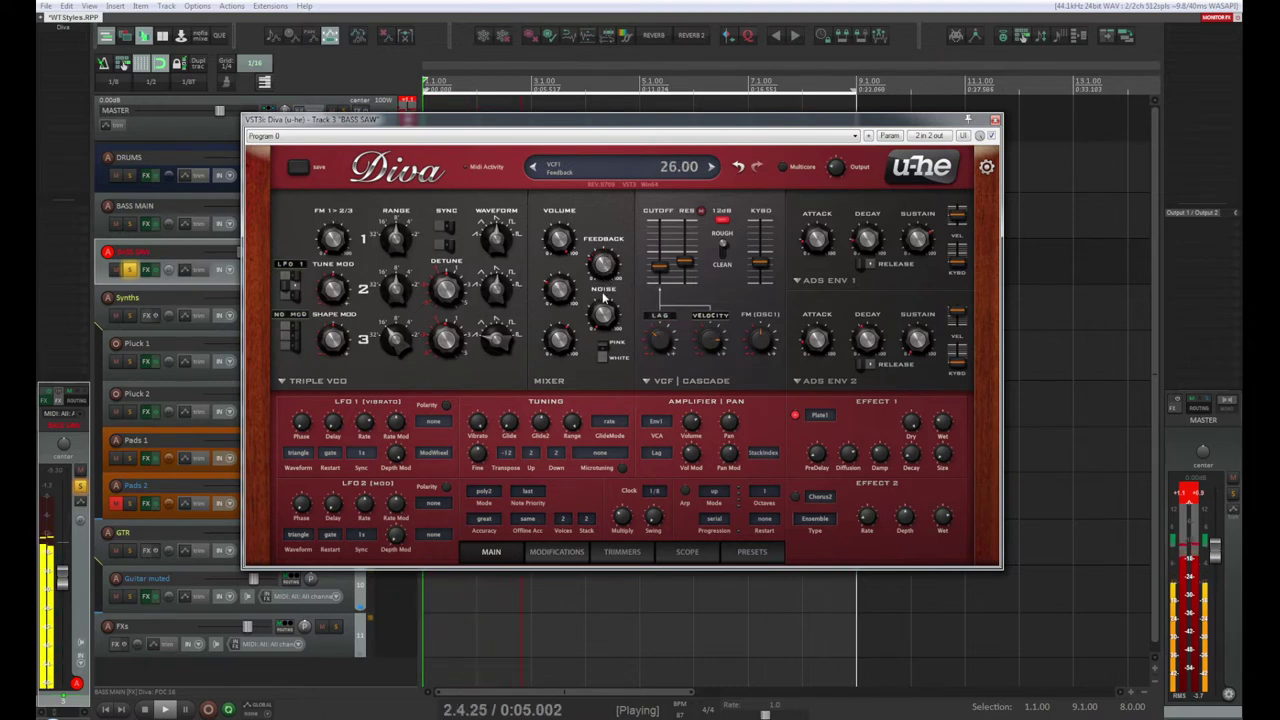
pyautogui.moveTo(605, 297); pyautogui.dragTo(619, 322)
# Step: Raise the Env1 decay, lower the Env1 sustain, set the Env2 sustain to 0 and toggle the Env2 release switch
pyautogui.moveTo(867, 238); pyautogui.dragTo(868, 177)
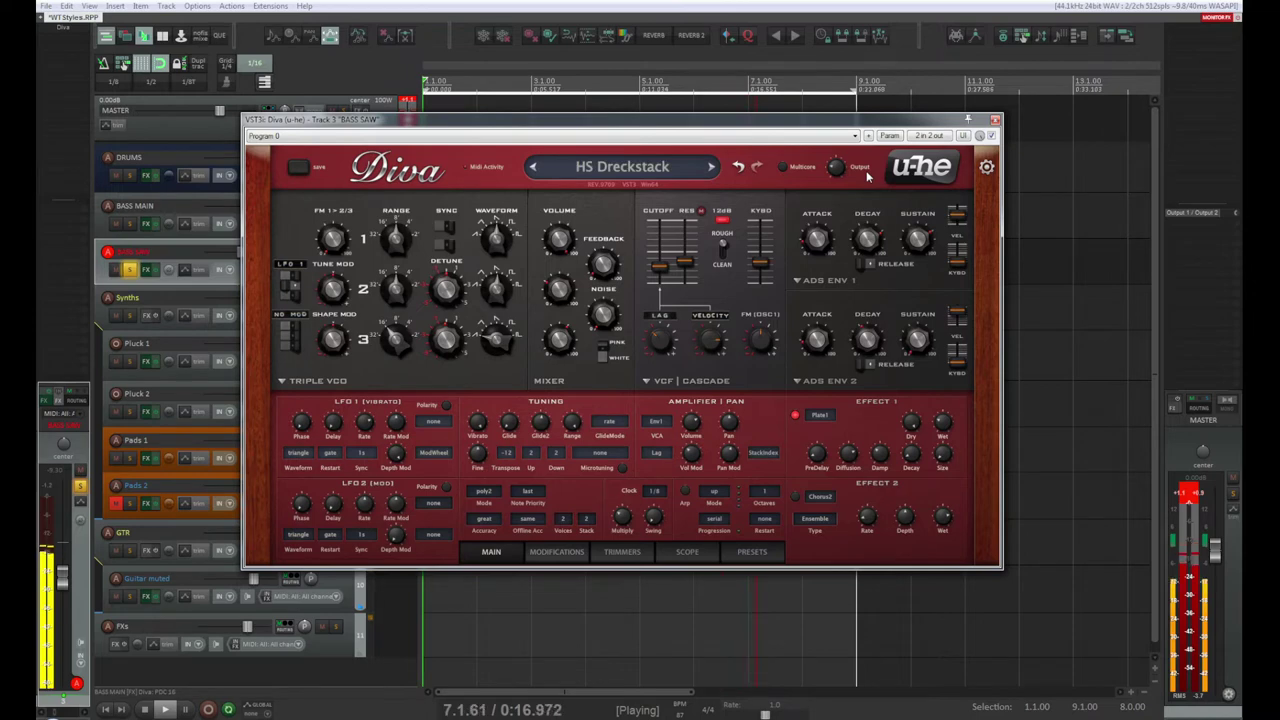
pyautogui.click(925, 240)
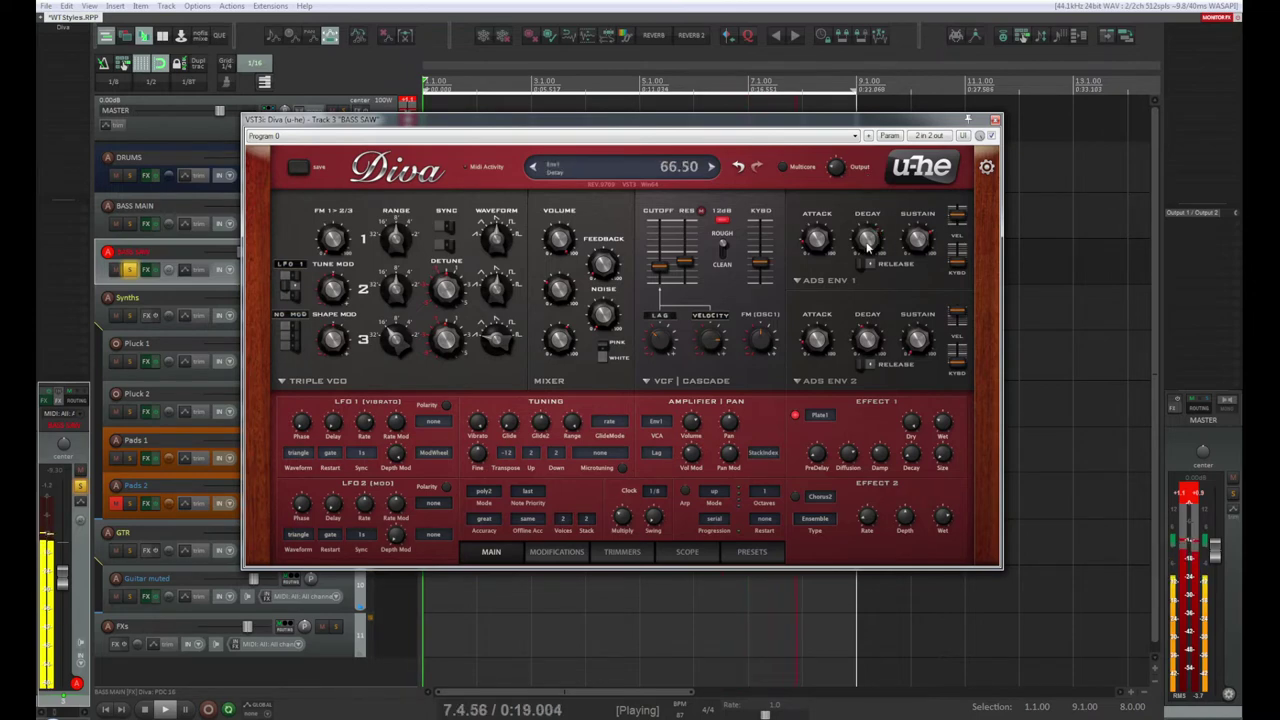
pyautogui.moveTo(918, 242); pyautogui.dragTo(916, 276)
pyautogui.moveTo(917, 340); pyautogui.dragTo(907, 424)
pyautogui.click(866, 366)
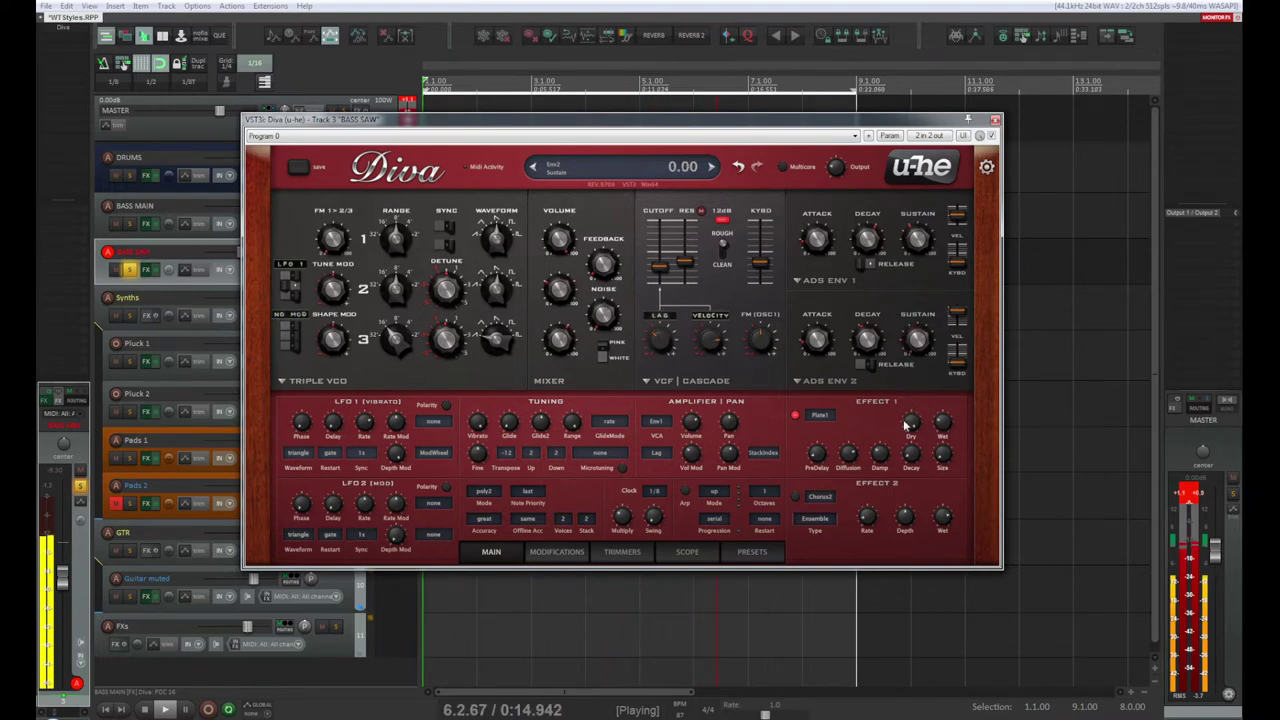
# Step: Lower the Env1 sustain slightly, try an Env1 attack of about 62 and shorten the attack again
pyautogui.moveTo(917, 235)
pyautogui.mouseDown()
pyautogui.moveTo(925, 335)
pyautogui.moveTo(914, 229)
pyautogui.moveTo(909, 243)
pyautogui.mouseUp()
pyautogui.moveTo(813, 250); pyautogui.dragTo(820, 193)
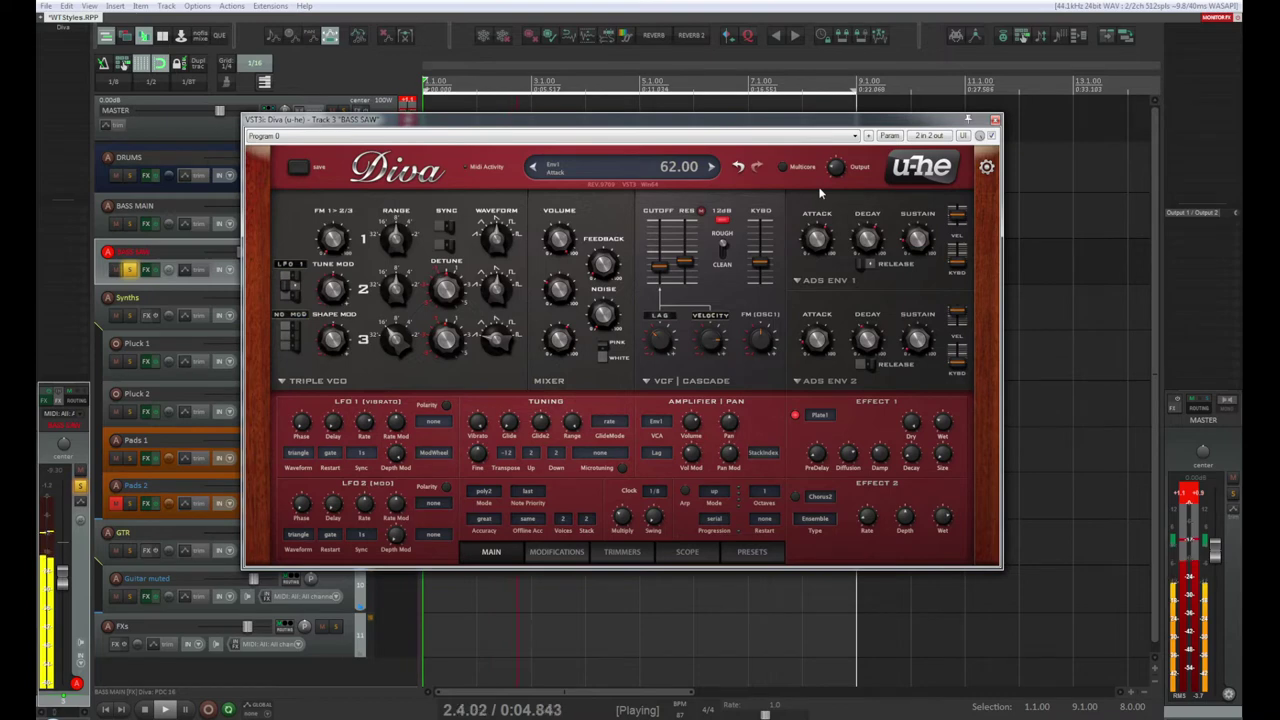
pyautogui.moveTo(818, 238); pyautogui.dragTo(823, 255)
# Step: Try extreme filter settings on the saw bass, then set the resonance to 24.5 and the cutoff to 77
pyautogui.moveTo(666, 263); pyautogui.dragTo(664, 232)
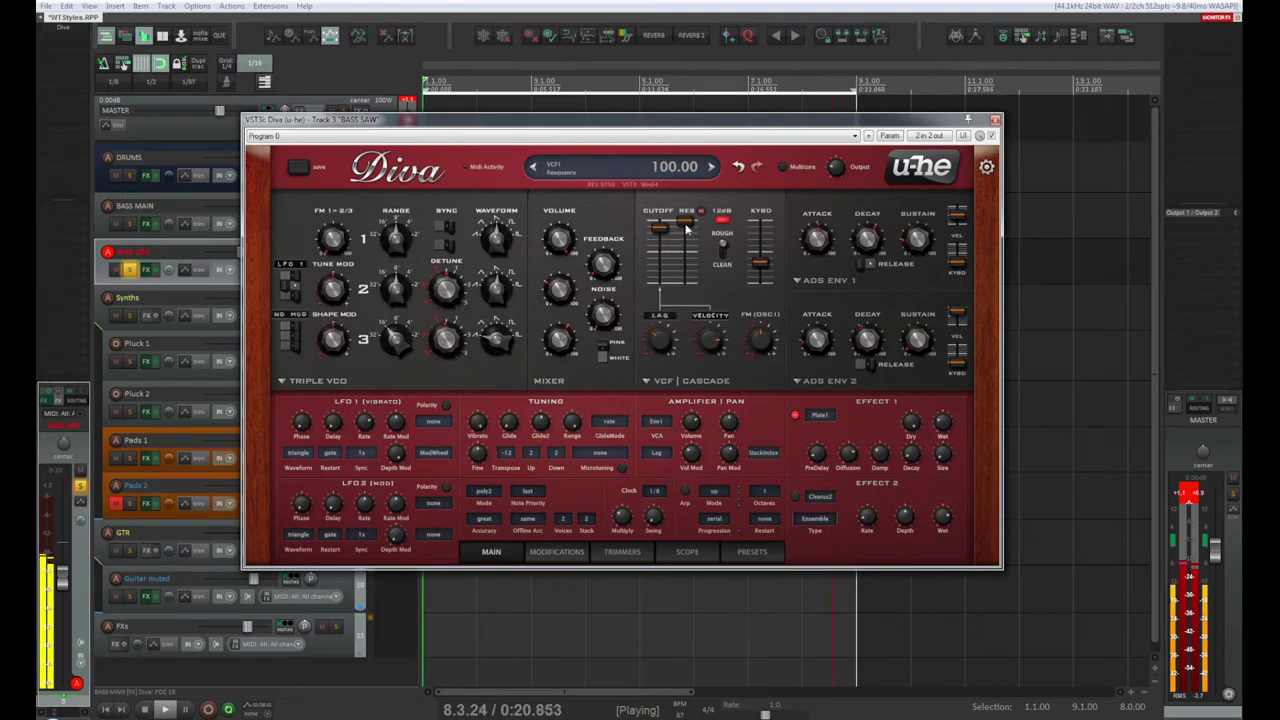
pyautogui.moveTo(686, 228); pyautogui.dragTo(700, 322)
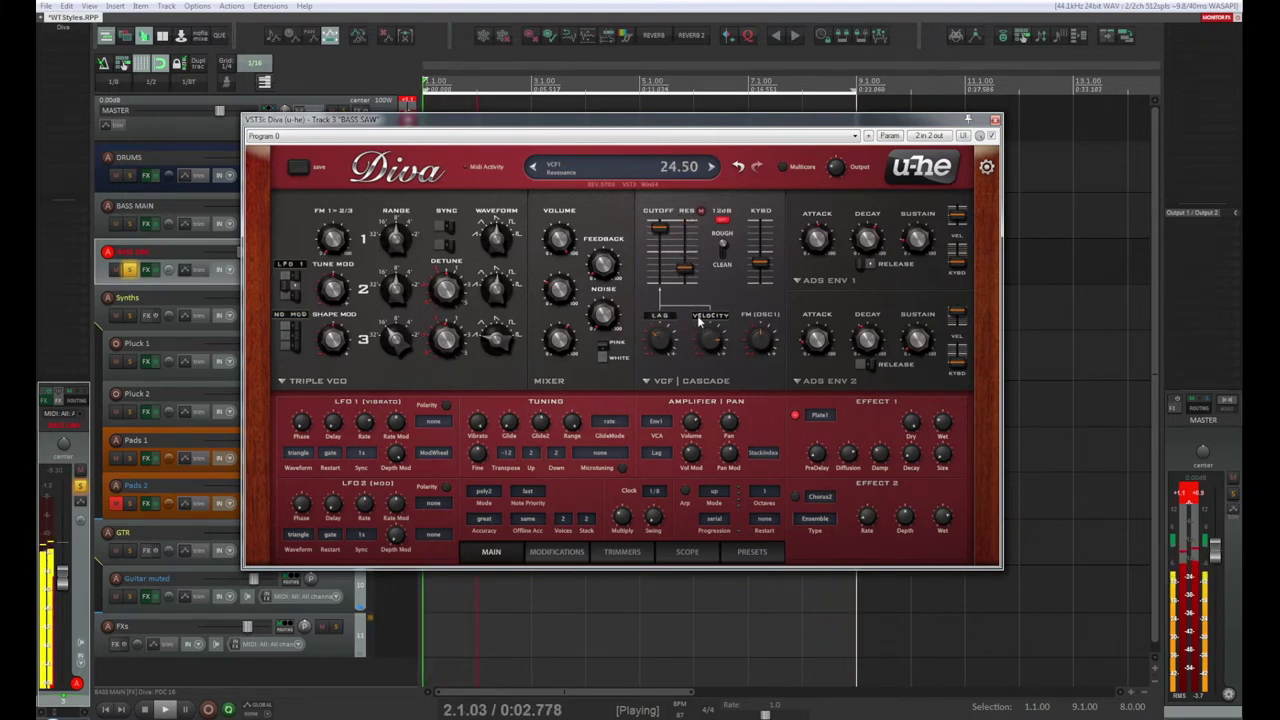
pyautogui.moveTo(662, 232); pyautogui.dragTo(670, 267)
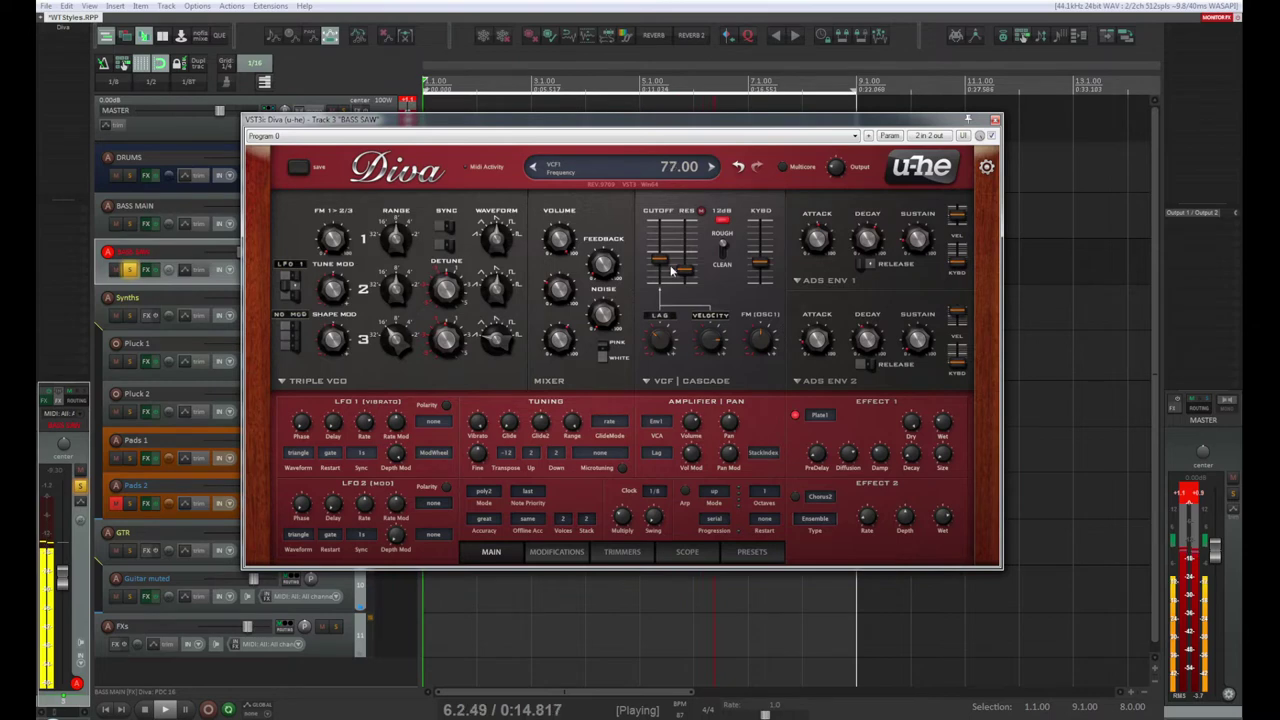
# Step: Try the Env1 attack at its maximum of 100, shorten it again and close Diva
pyautogui.moveTo(818, 236); pyautogui.dragTo(826, 190)
pyautogui.moveTo(816, 237); pyautogui.dragTo(828, 153)
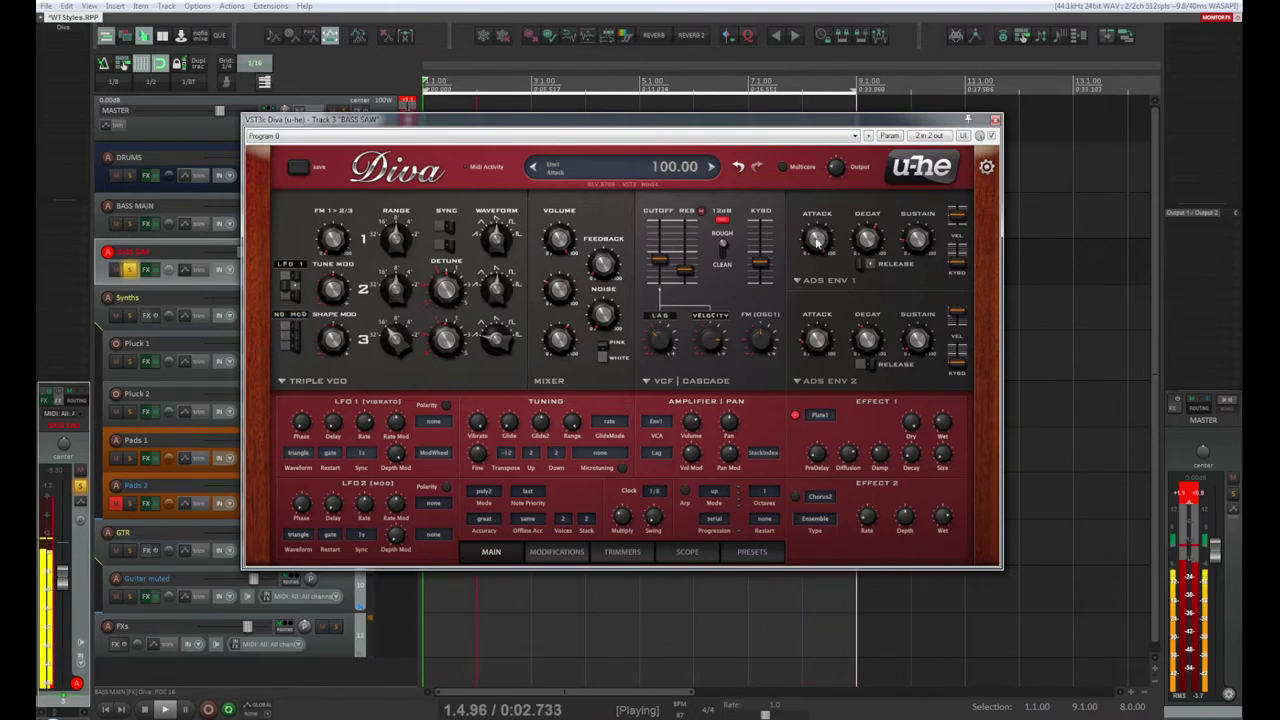
pyautogui.moveTo(816, 240)
pyautogui.mouseDown()
pyautogui.moveTo(818, 320)
pyautogui.moveTo(826, 261)
pyautogui.mouseUp()
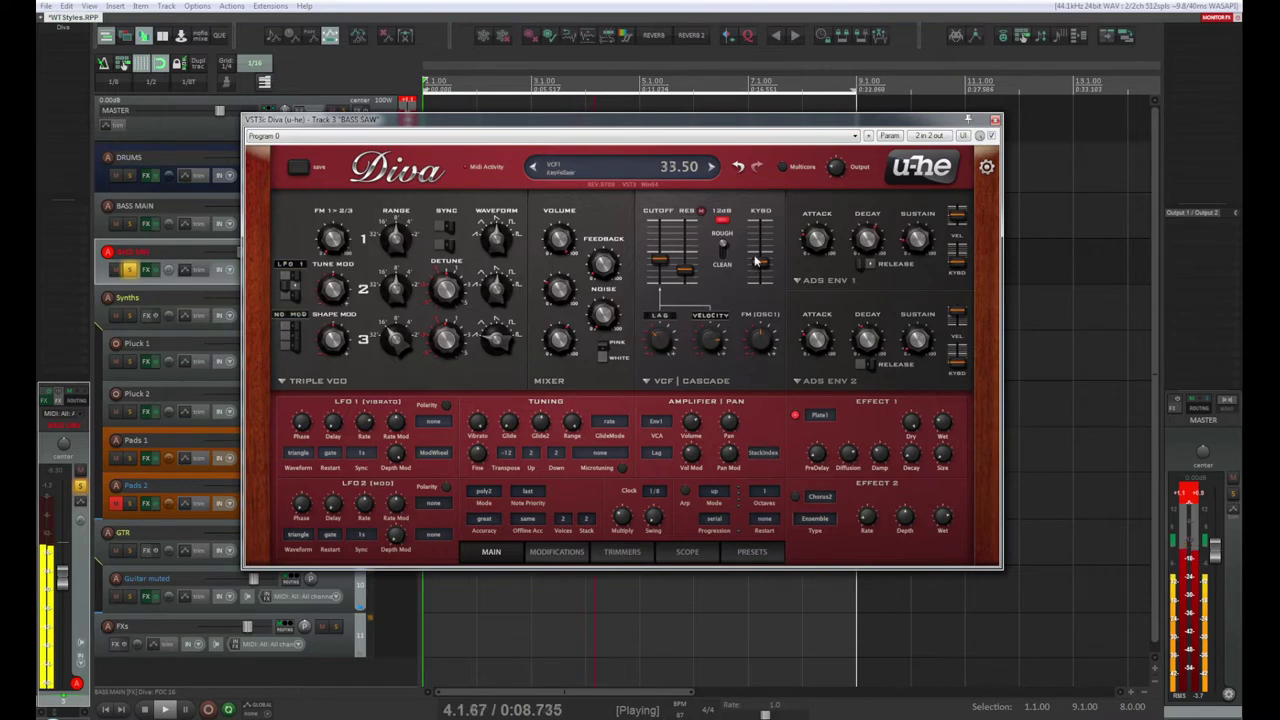
pyautogui.click(994, 120)
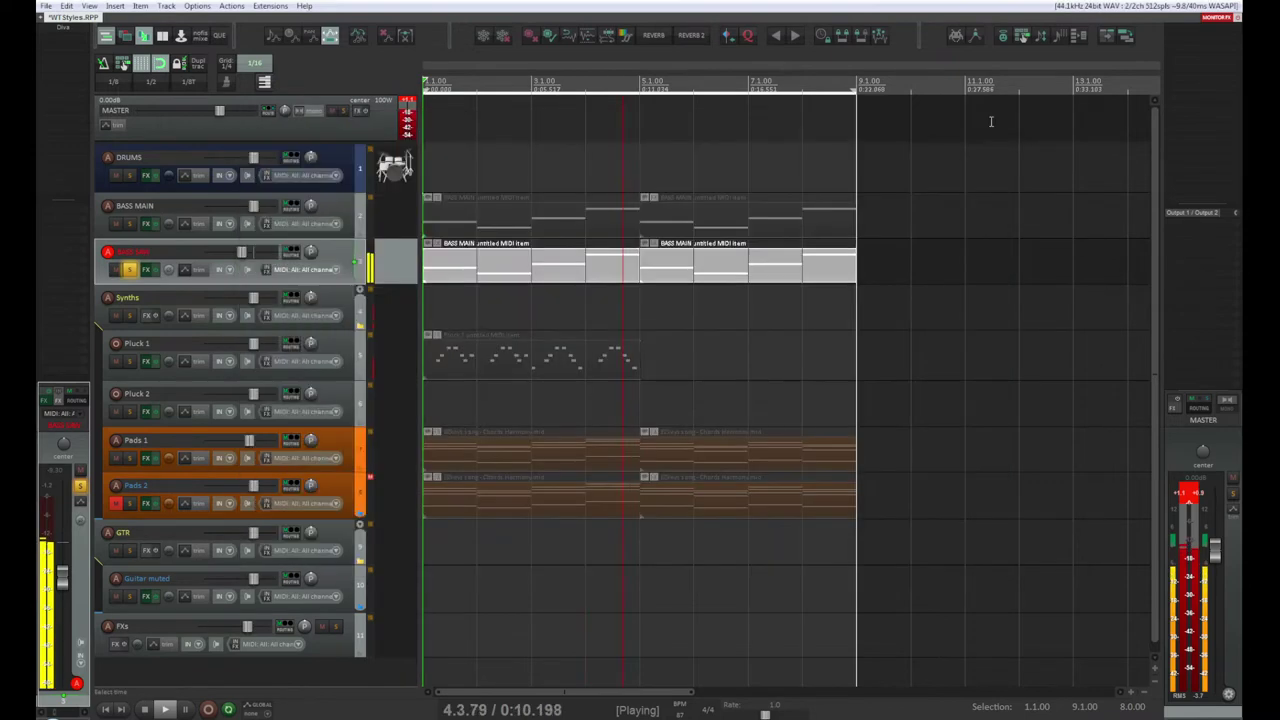
# Step: Clear the bass solos to hear the full mix and slightly lower the BASS SAW and BASS MAIN track volumes
pyautogui.click(129, 223)
pyautogui.click(129, 269)
pyautogui.click(129, 223)
pyautogui.moveTo(233, 255); pyautogui.dragTo(237, 263)
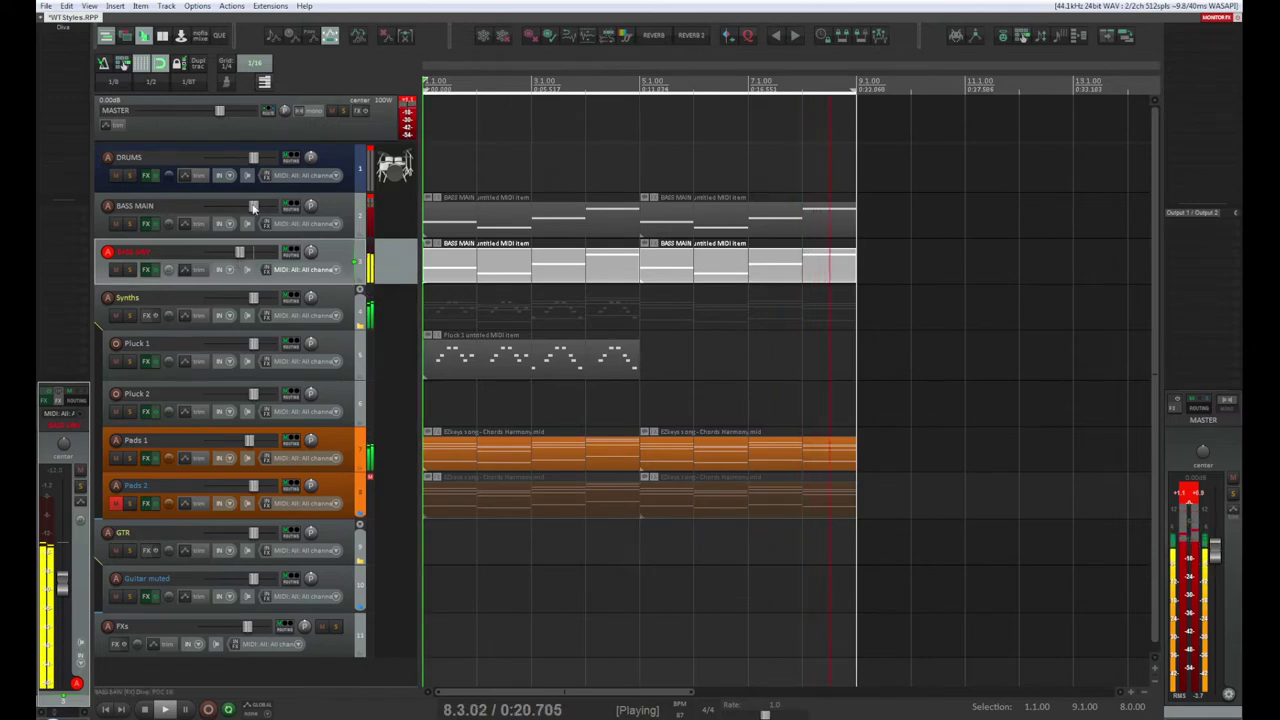
pyautogui.moveTo(253, 207); pyautogui.dragTo(249, 207)
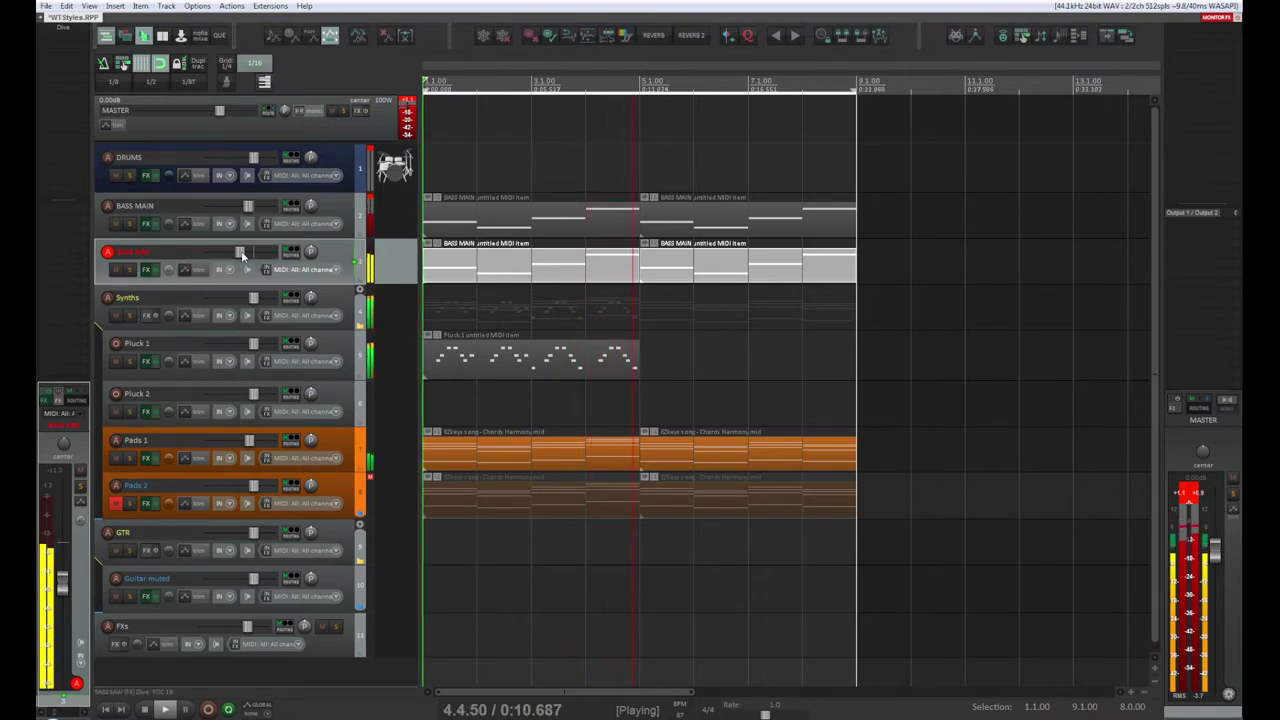
# Step: Reopen Diva on BASS SAW, set the Env1 sustain to 20, readjust the filter cutoff and resonance, and close the synth
pyautogui.click(64, 28)
pyautogui.moveTo(659, 262); pyautogui.dragTo(661, 288)
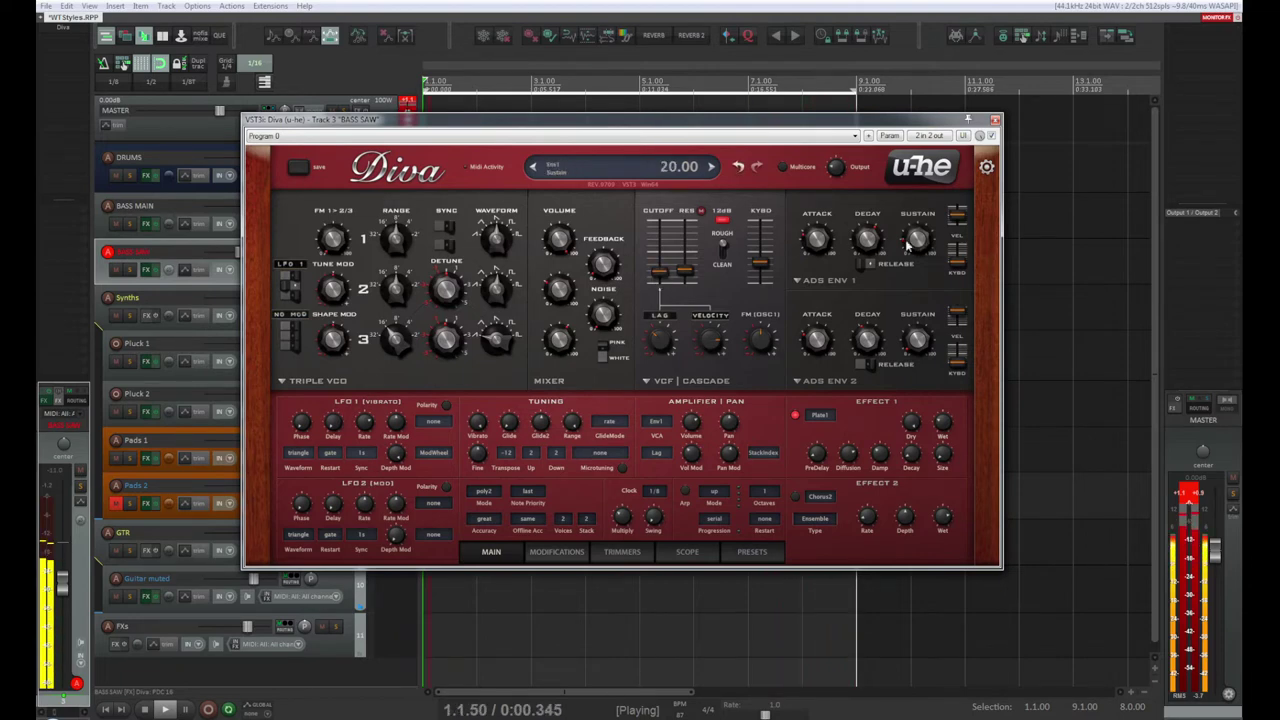
pyautogui.moveTo(661, 277); pyautogui.dragTo(692, 218)
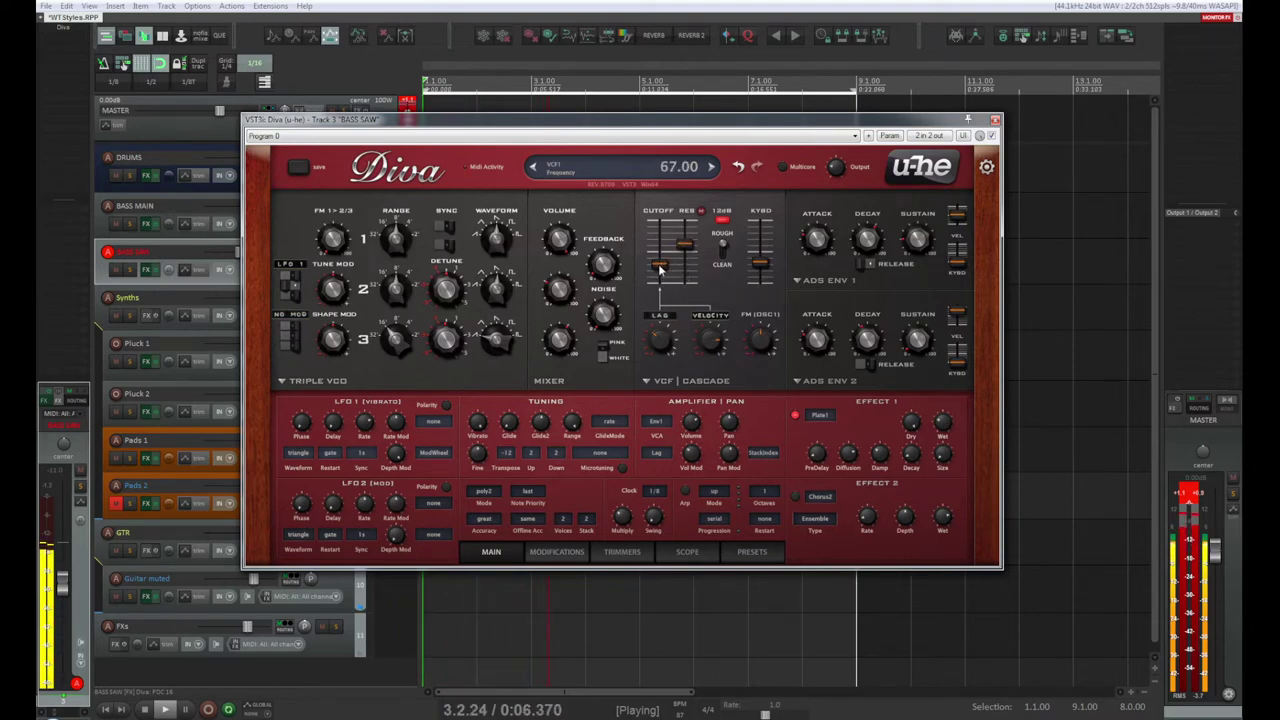
pyautogui.moveTo(688, 249)
pyautogui.mouseDown()
pyautogui.moveTo(688, 274)
pyautogui.moveTo(688, 261)
pyautogui.mouseUp()
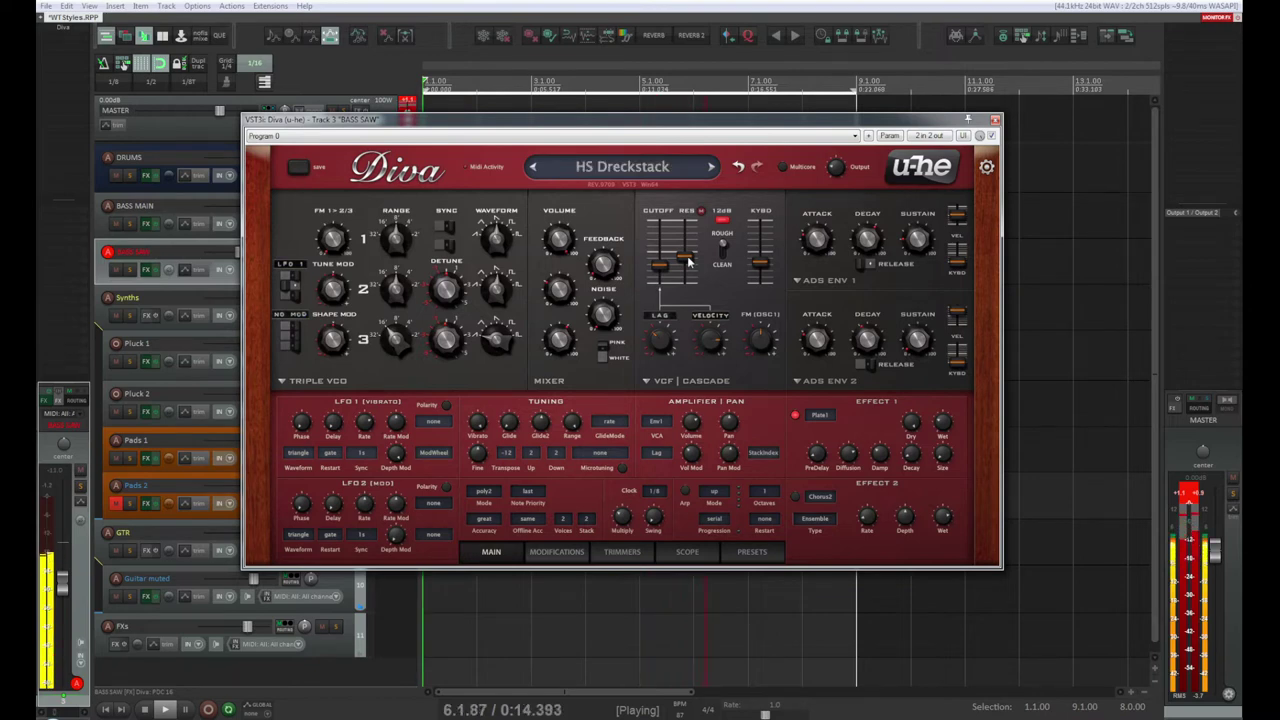
pyautogui.click(995, 120)
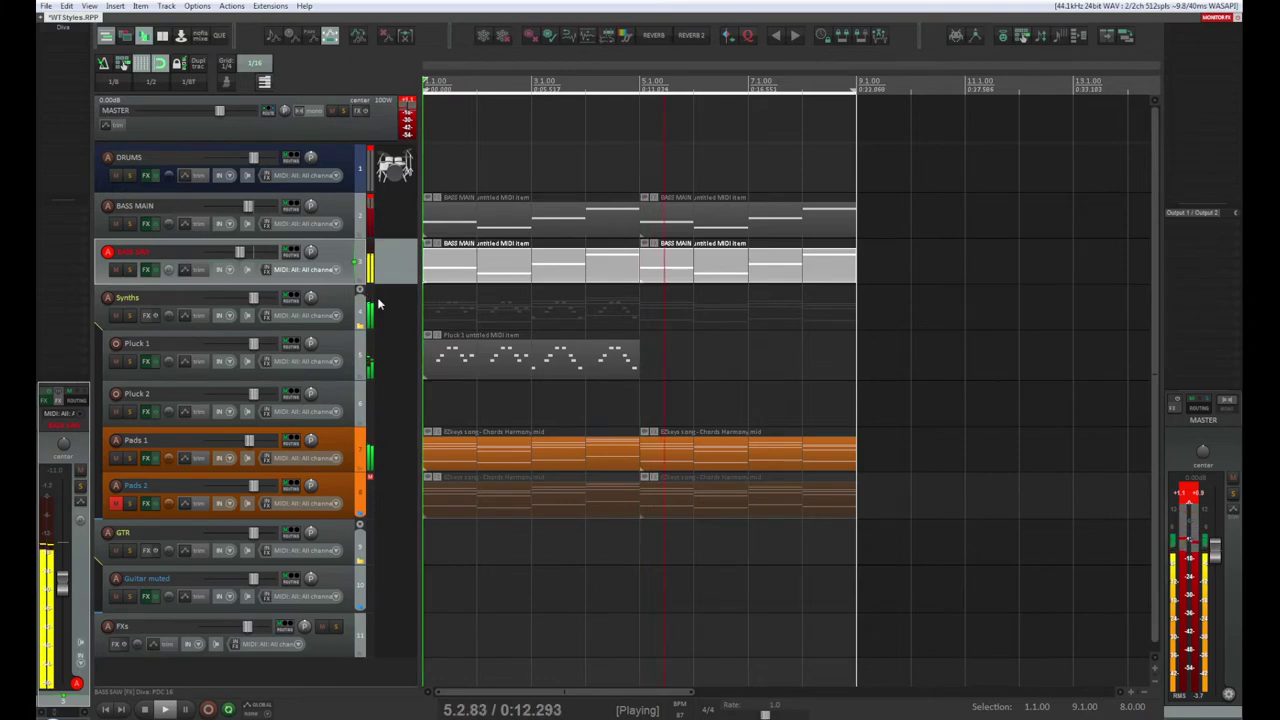
# Step: Solo Pads 1, restart playback, raise its volume slightly and open its Serum synth
pyautogui.press('space')
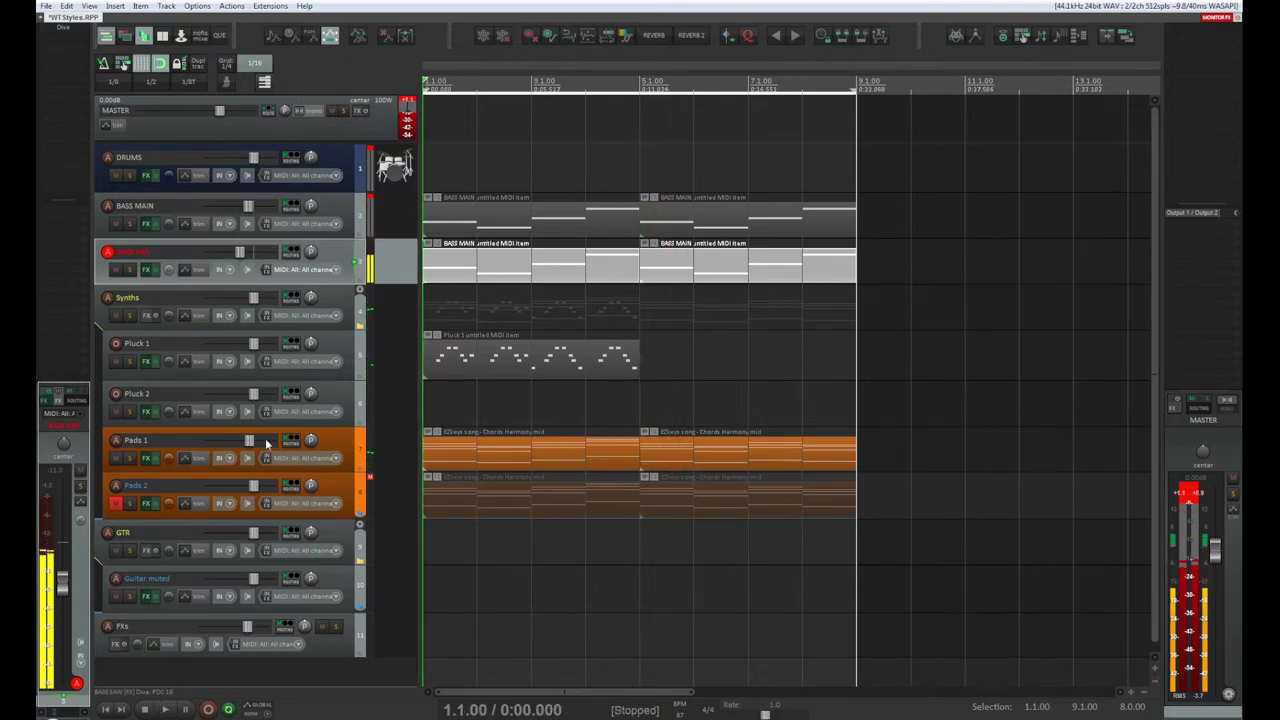
pyautogui.click(129, 457)
pyautogui.press('space')
pyautogui.press('space')
pyautogui.press('space')
pyautogui.scroll(3, 260, 441)
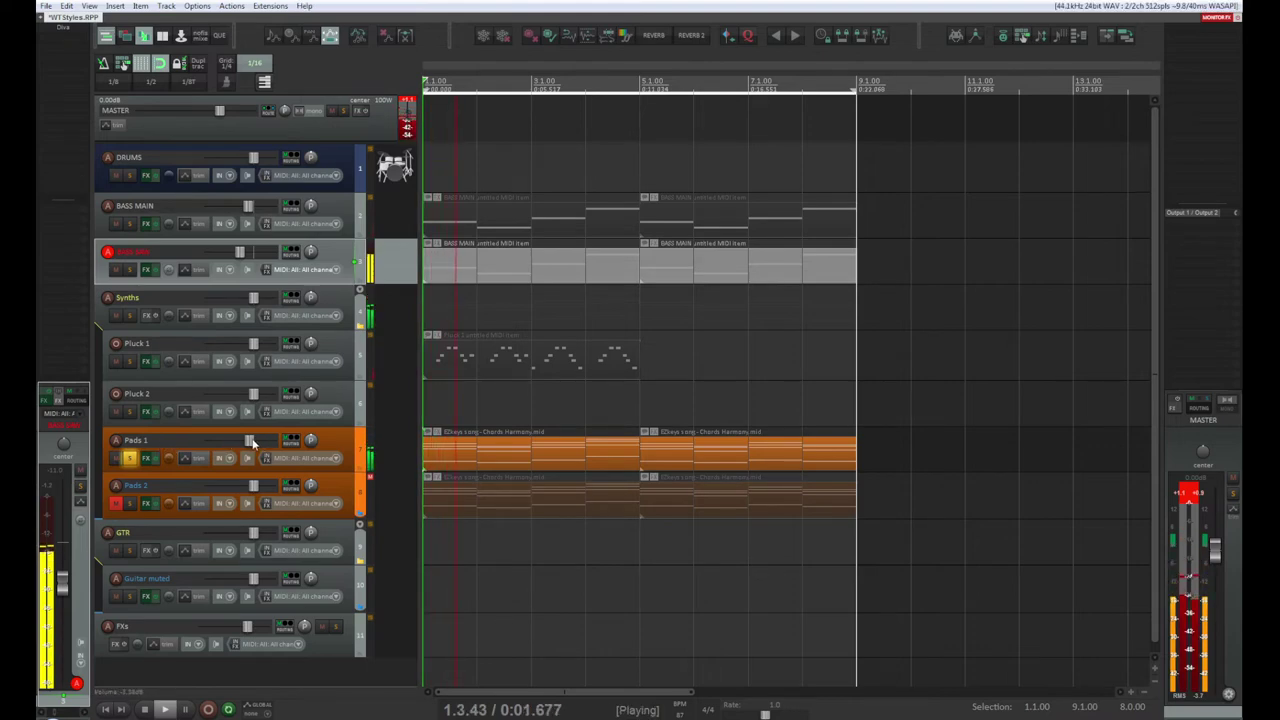
pyautogui.scroll(-2, 258, 442)
pyautogui.click(200, 448)
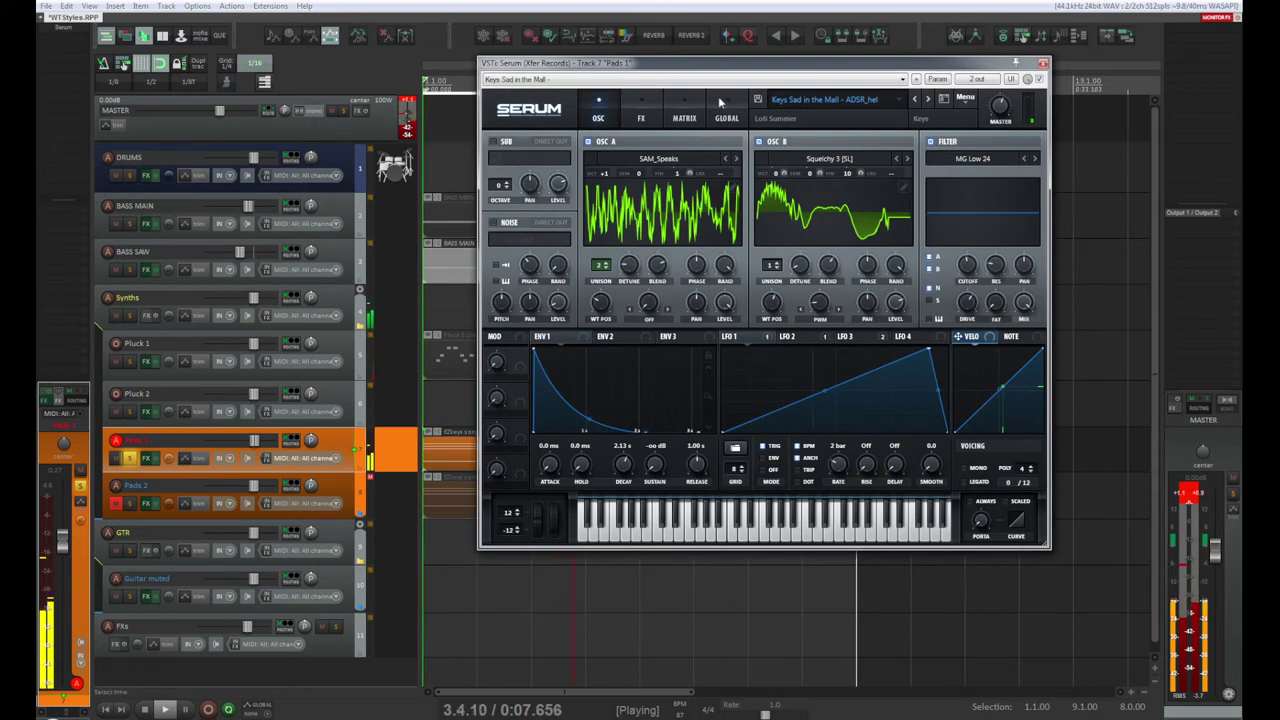
# Step: Show Serum's effects, compare Pads 1 with the delay off and on, and adjust the delay feedback
pyautogui.moveTo(731, 69); pyautogui.dragTo(628, 98)
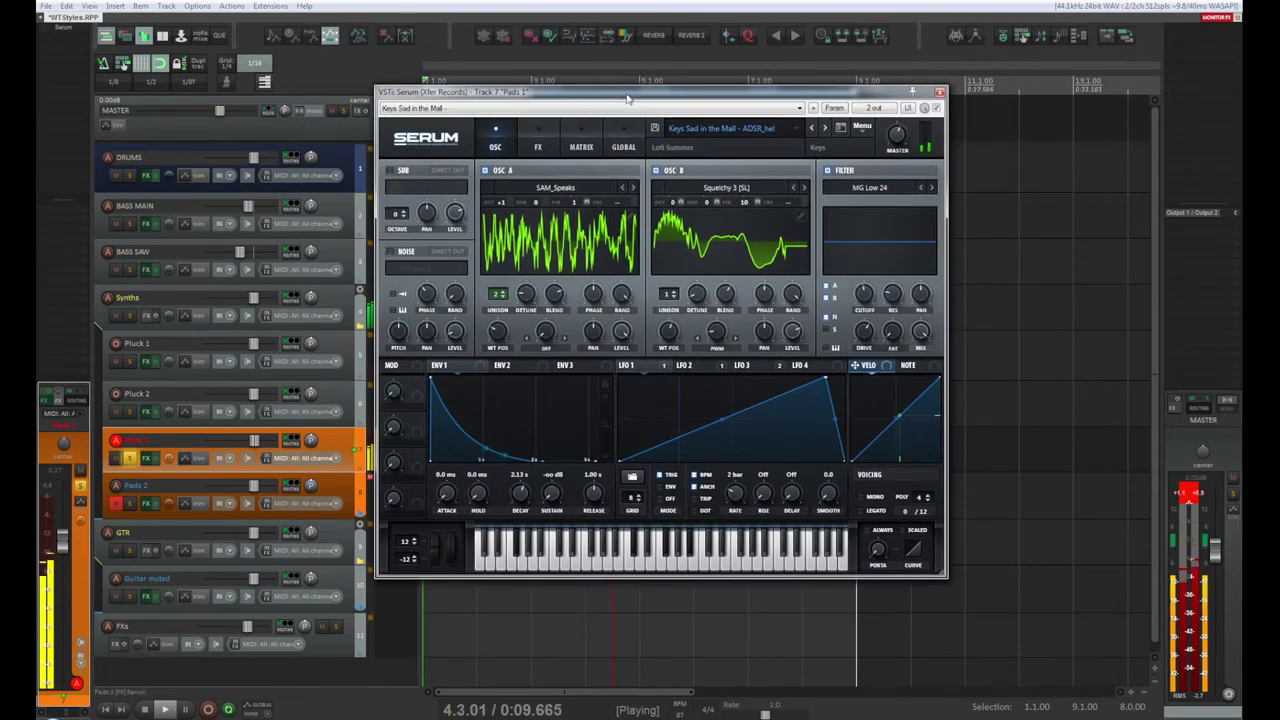
pyautogui.click(537, 147)
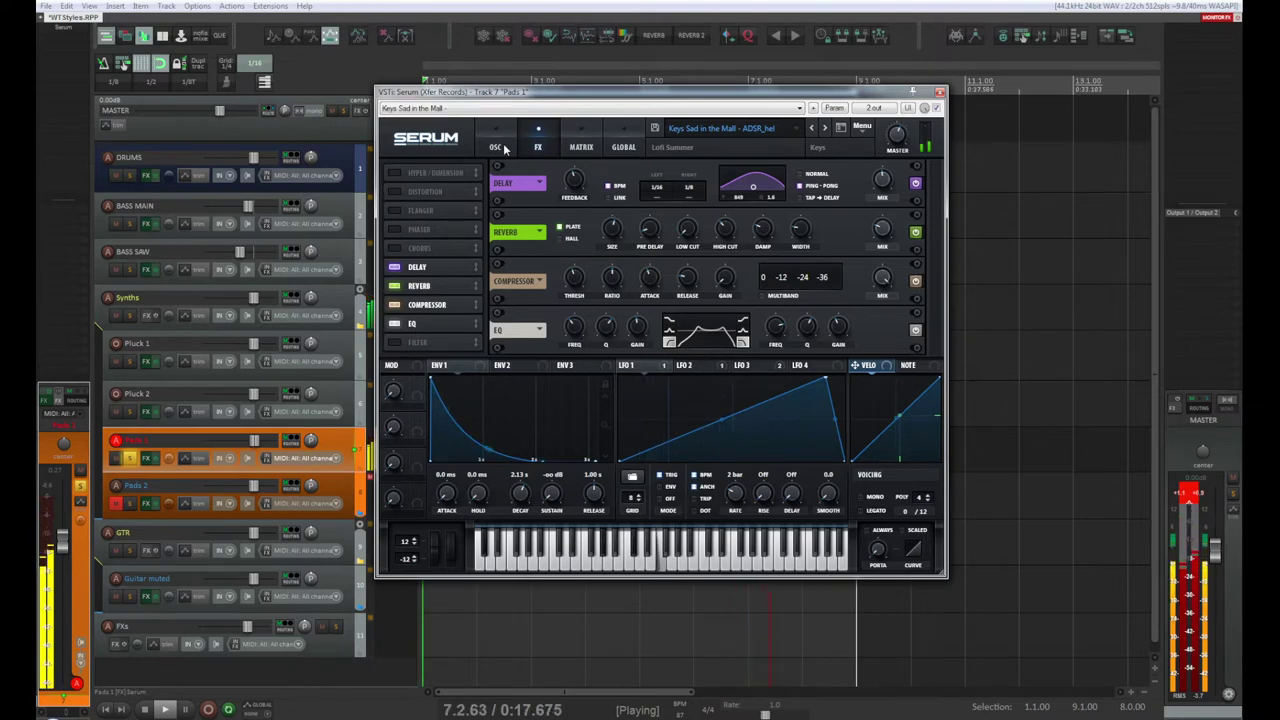
pyautogui.click(394, 267)
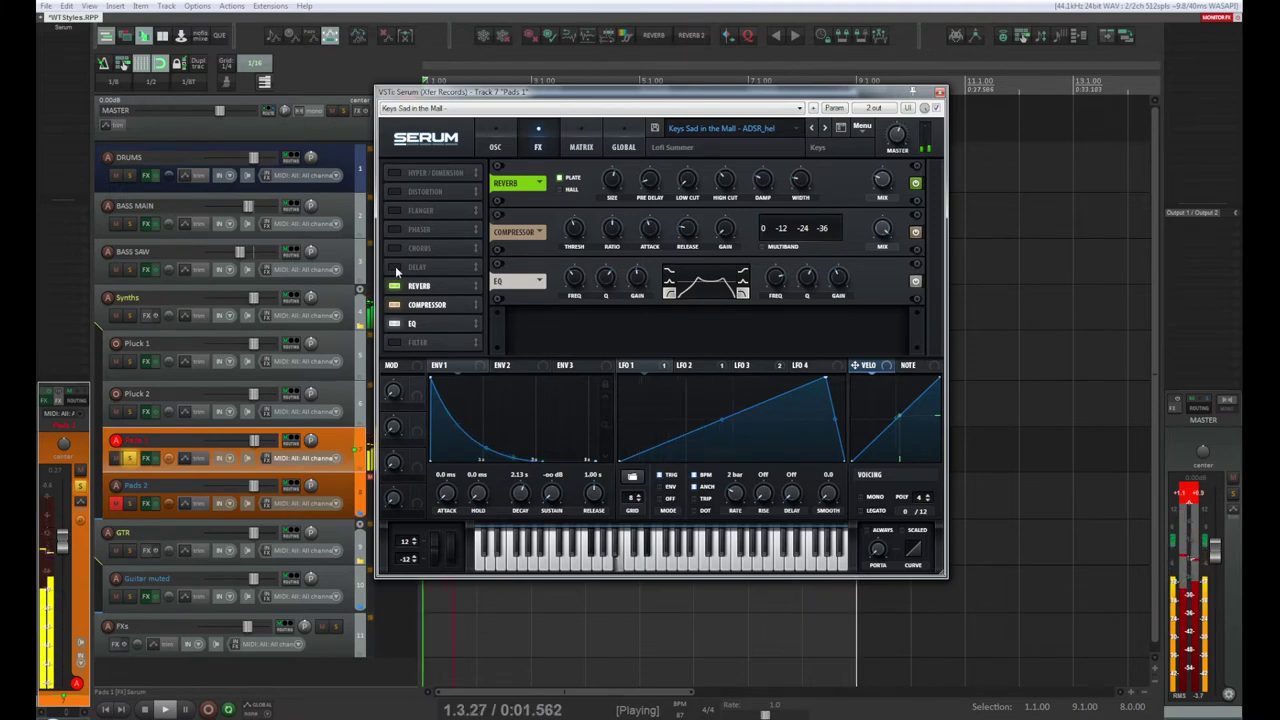
pyautogui.click(394, 267)
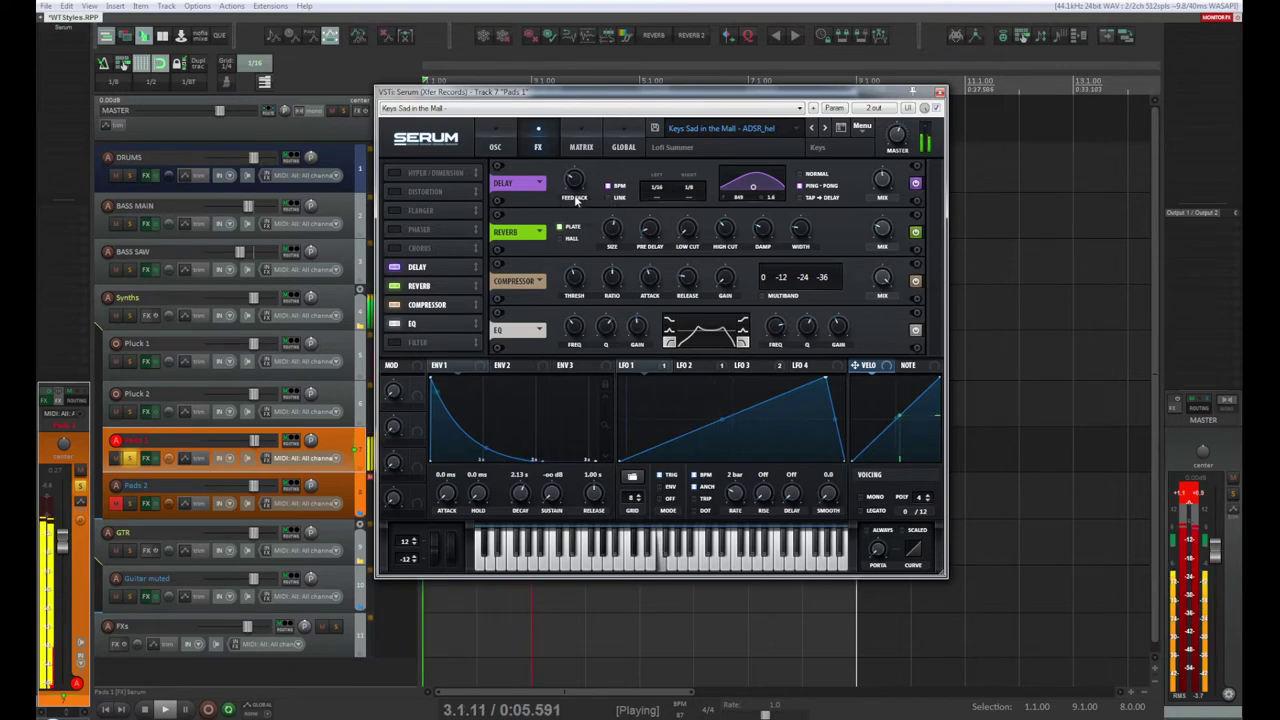
pyautogui.moveTo(575, 190); pyautogui.dragTo(577, 196)
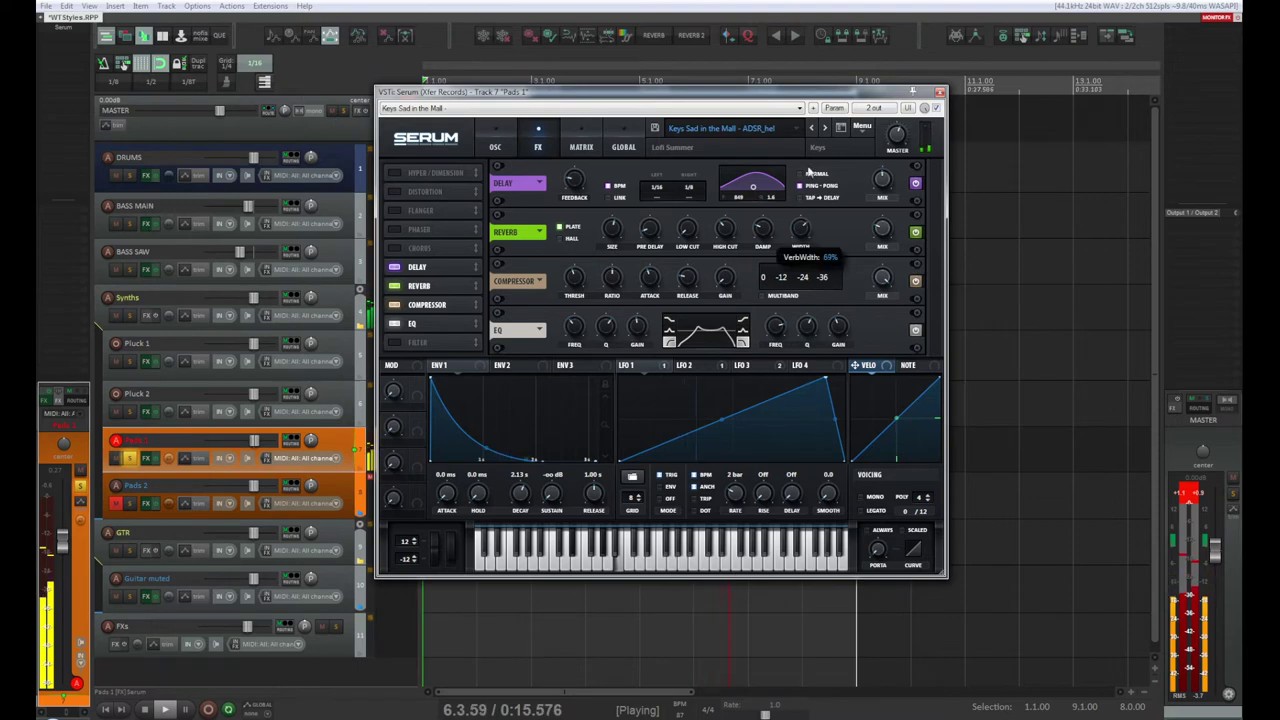
# Step: Adjust Serum's reverb width and size on Pads 1, try the reverb fully wet and set its mix to about 19%
pyautogui.moveTo(800, 248)
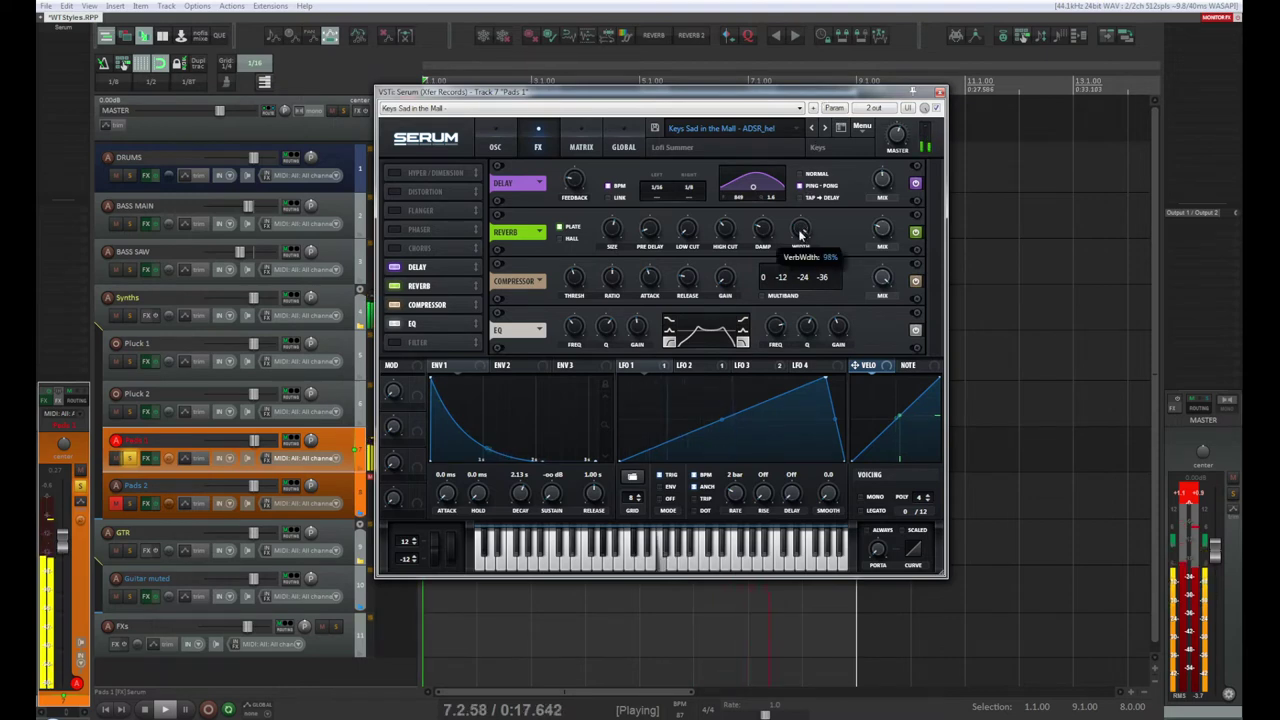
pyautogui.moveTo(614, 230)
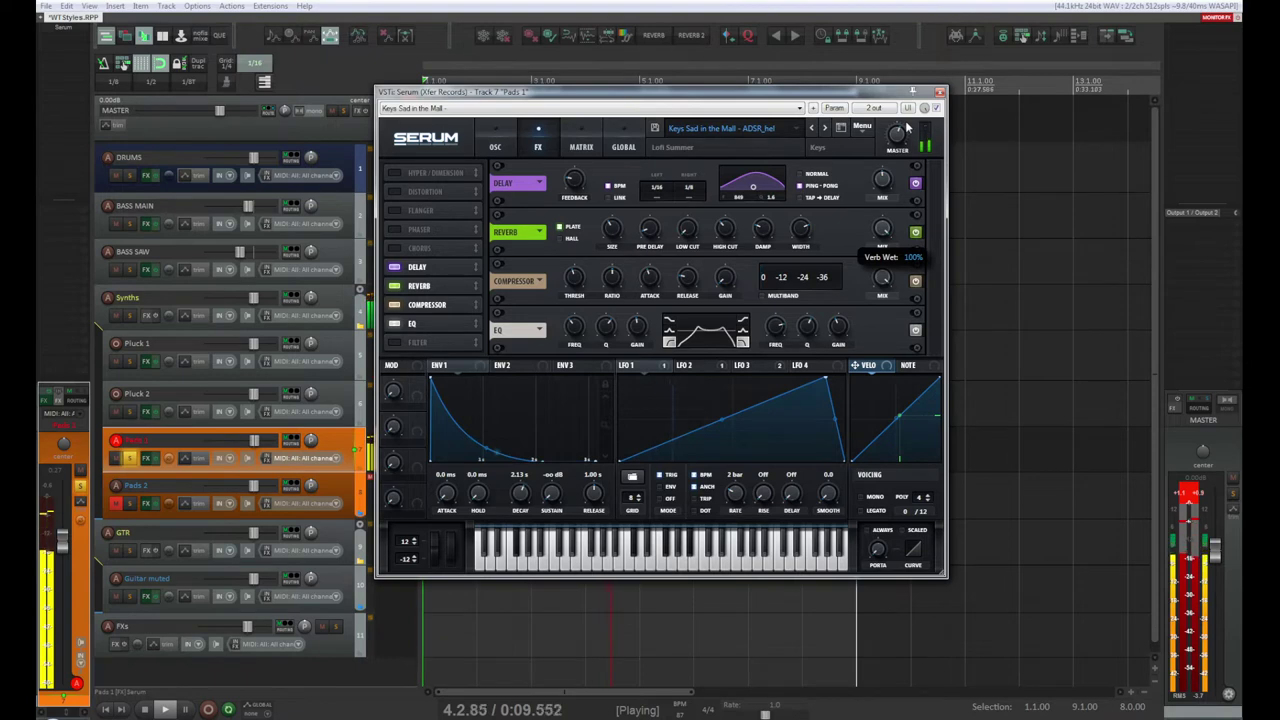
pyautogui.moveTo(907, 127); pyautogui.dragTo(891, 217)
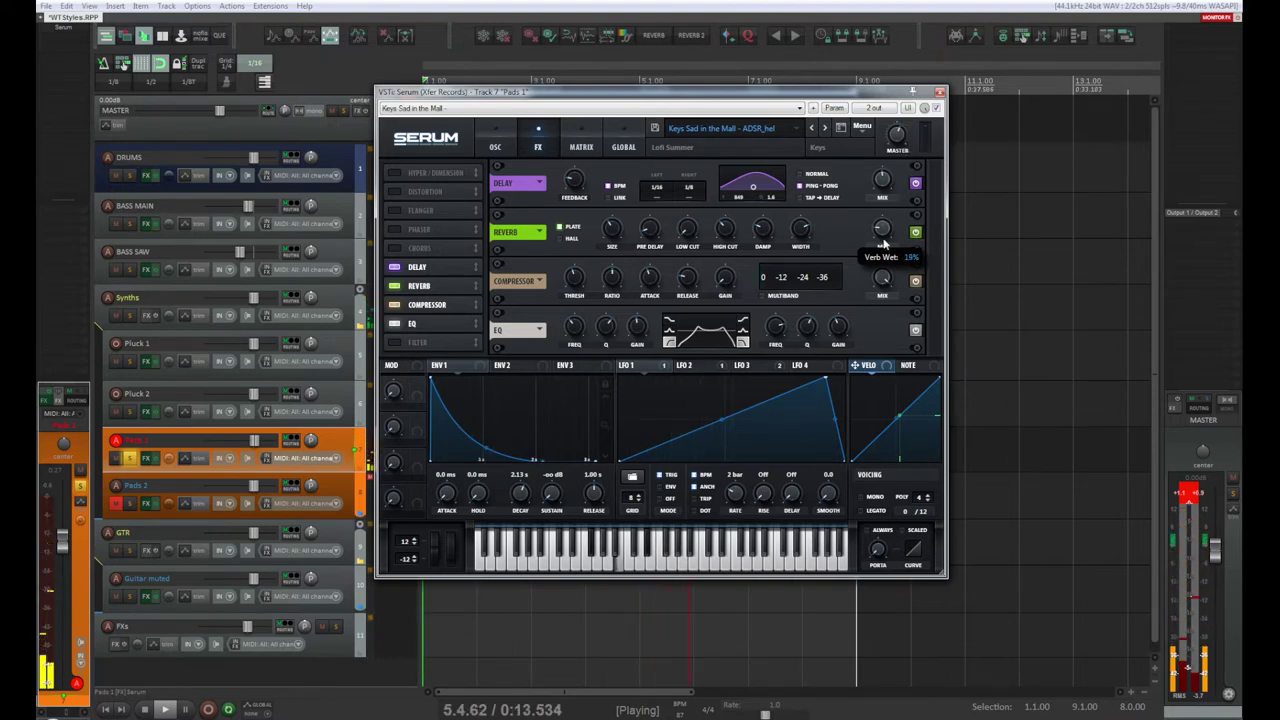
pyautogui.moveTo(881, 238); pyautogui.dragTo(882, 237)
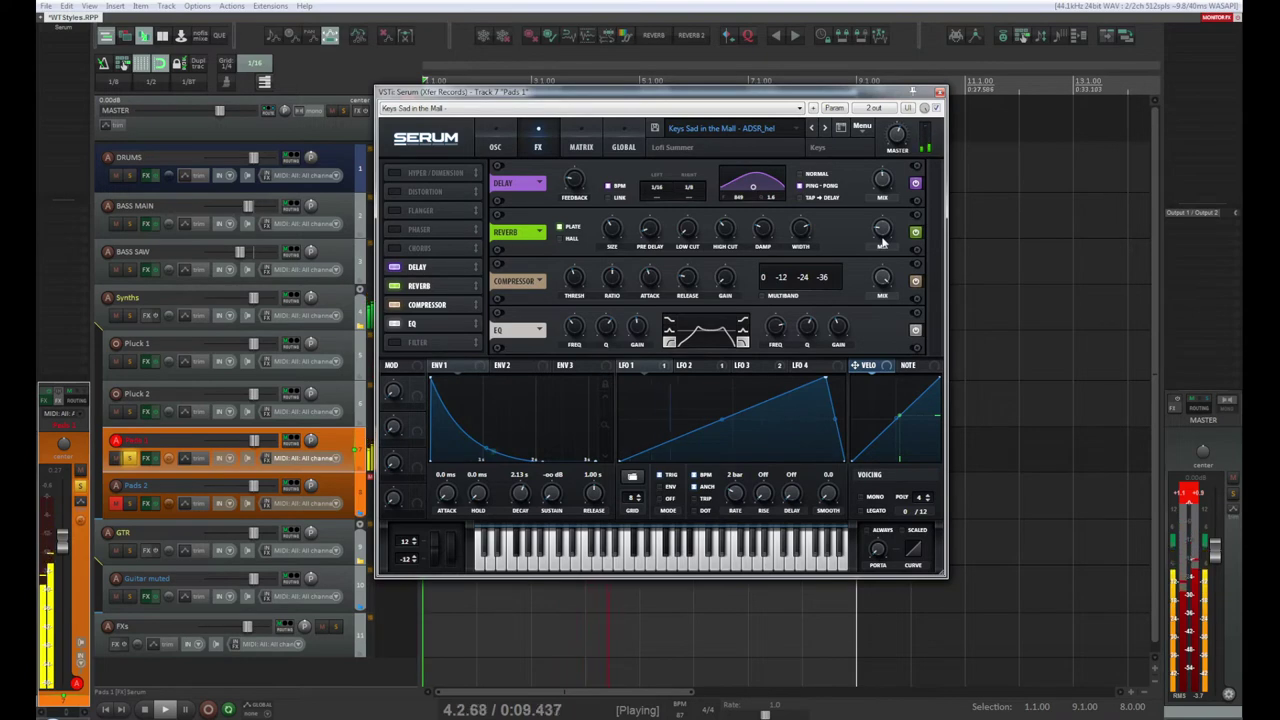
# Step: Close Serum, add the VSTi Diva (u-he) instrument to the Pads 1 track and place its window over the arrangement
pyautogui.click(939, 92)
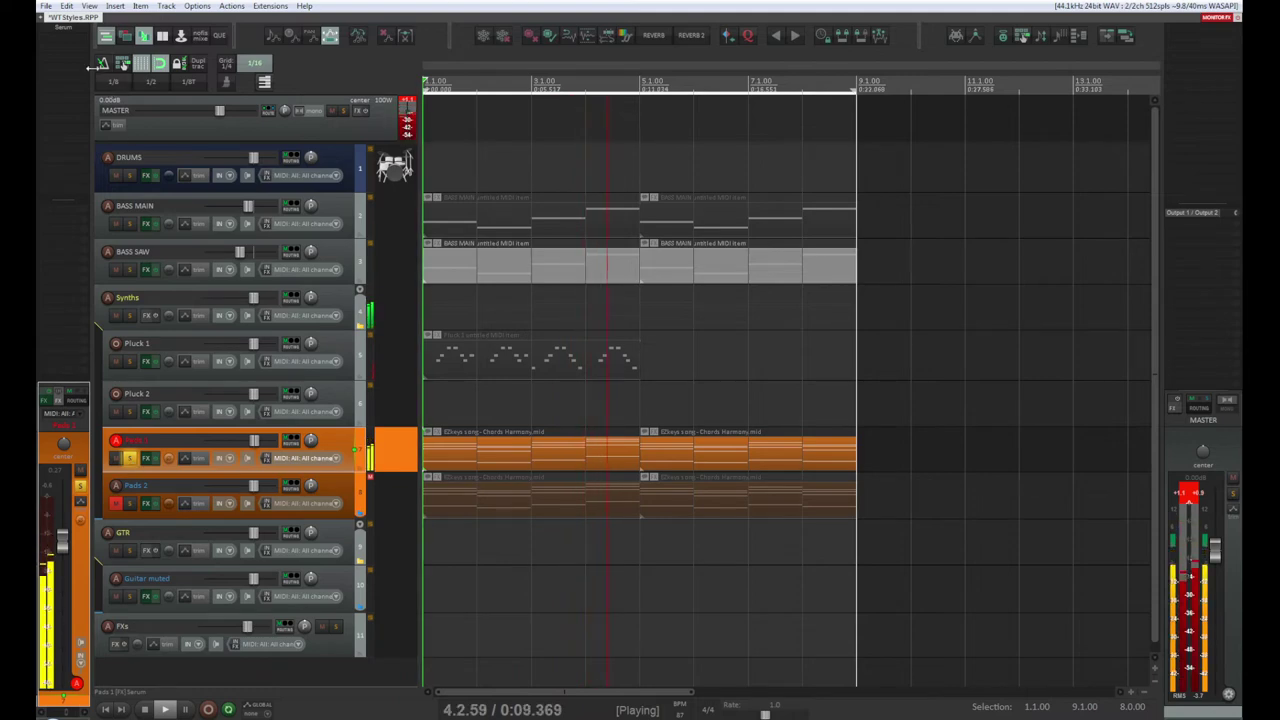
pyautogui.press('f')
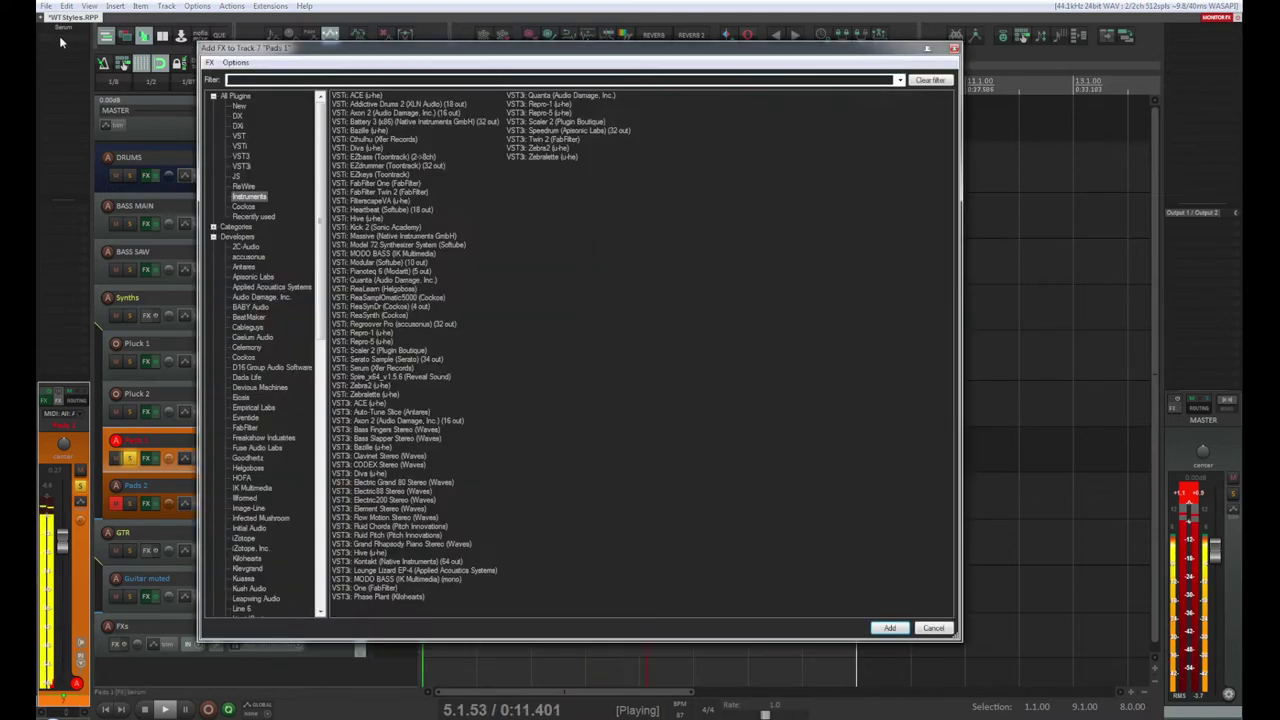
pyautogui.click(370, 148)
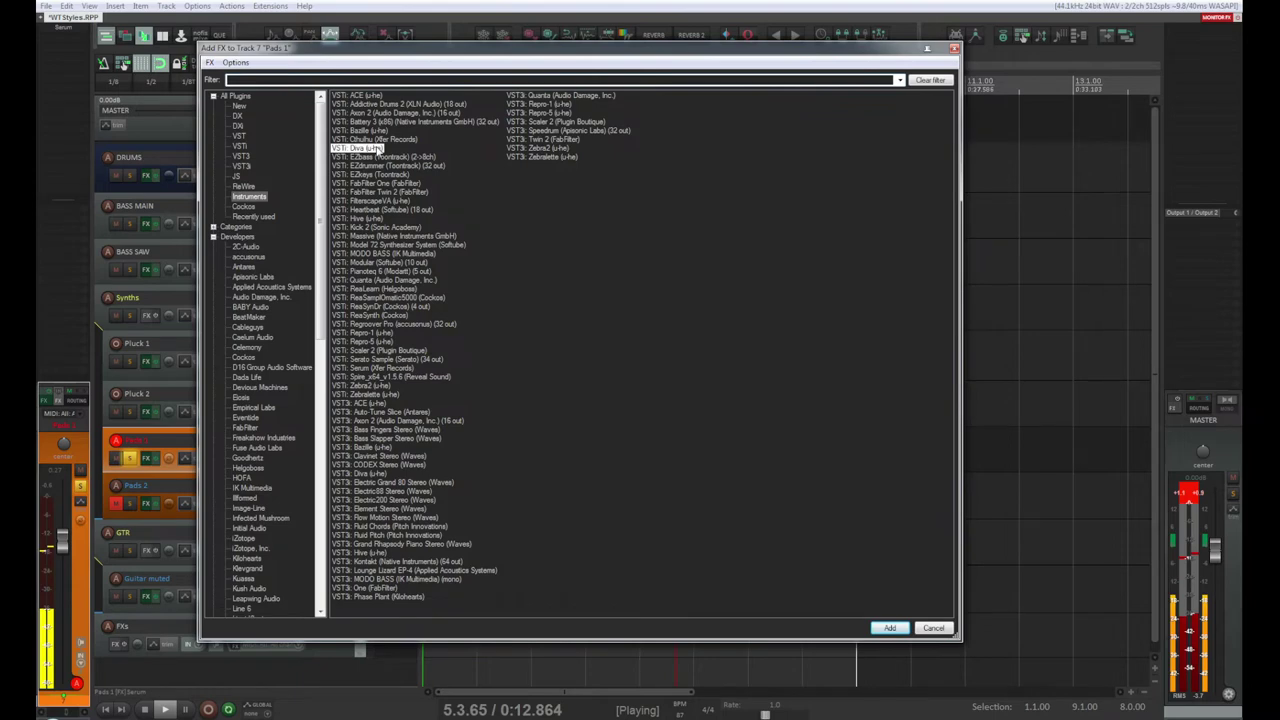
pyautogui.doubleClick(370, 148)
pyautogui.moveTo(569, 260); pyautogui.dragTo(310, 120)
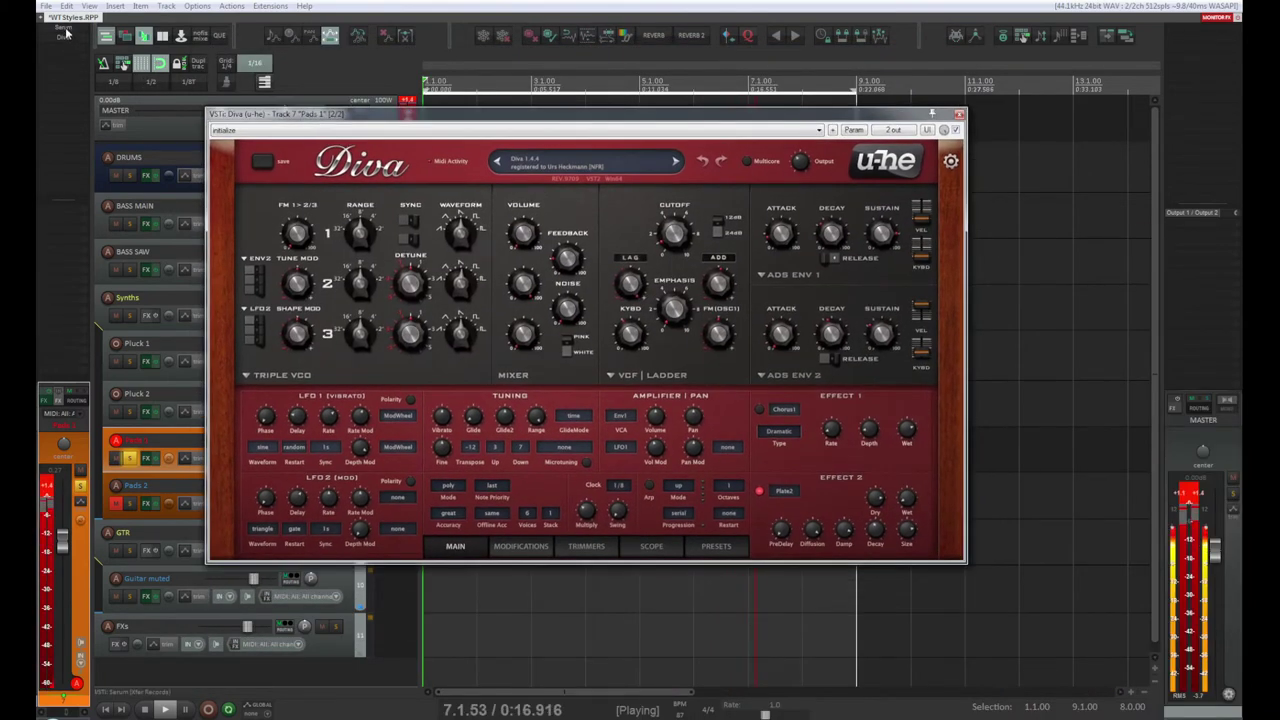
pyautogui.moveTo(560, 113); pyautogui.dragTo(642, 125)
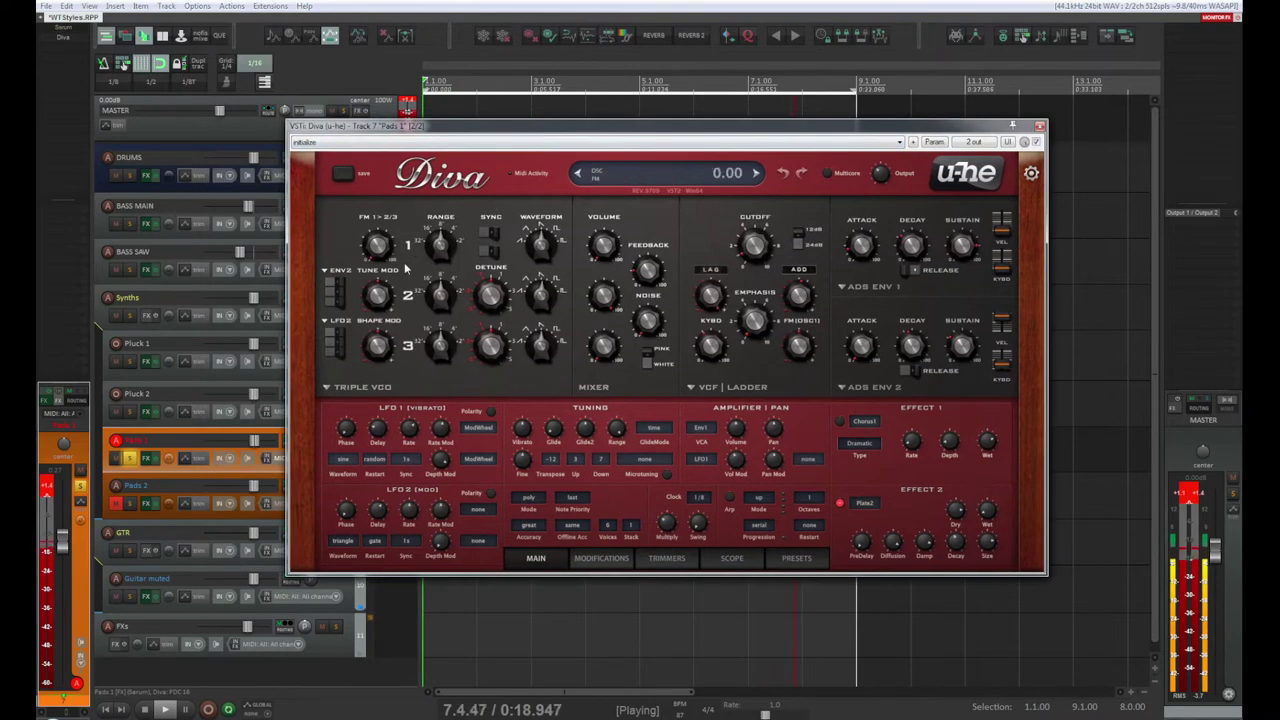
# Step: Browse Diva's presets to Kyhon - DEFORM, 5 Pads & Colors, and audition KY Aggressive Progressive, KY Happy Together and KY Chord Waver
pyautogui.click(796, 557)
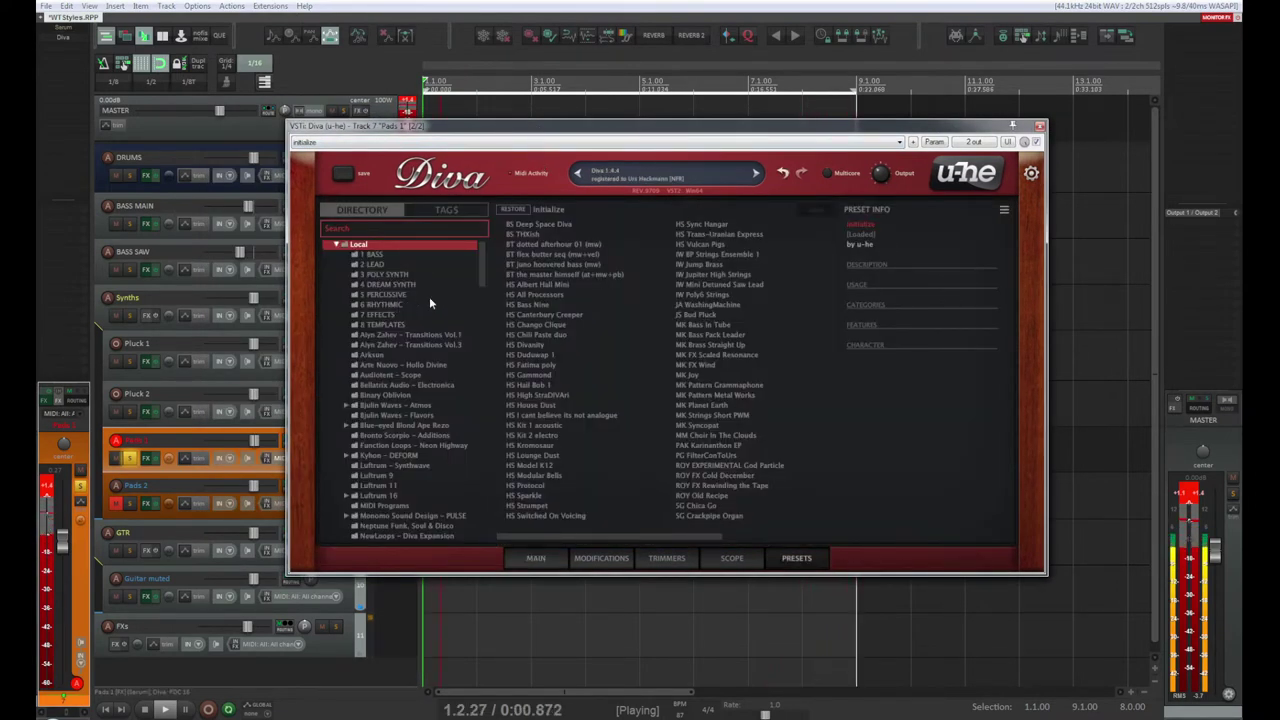
pyautogui.click(348, 456)
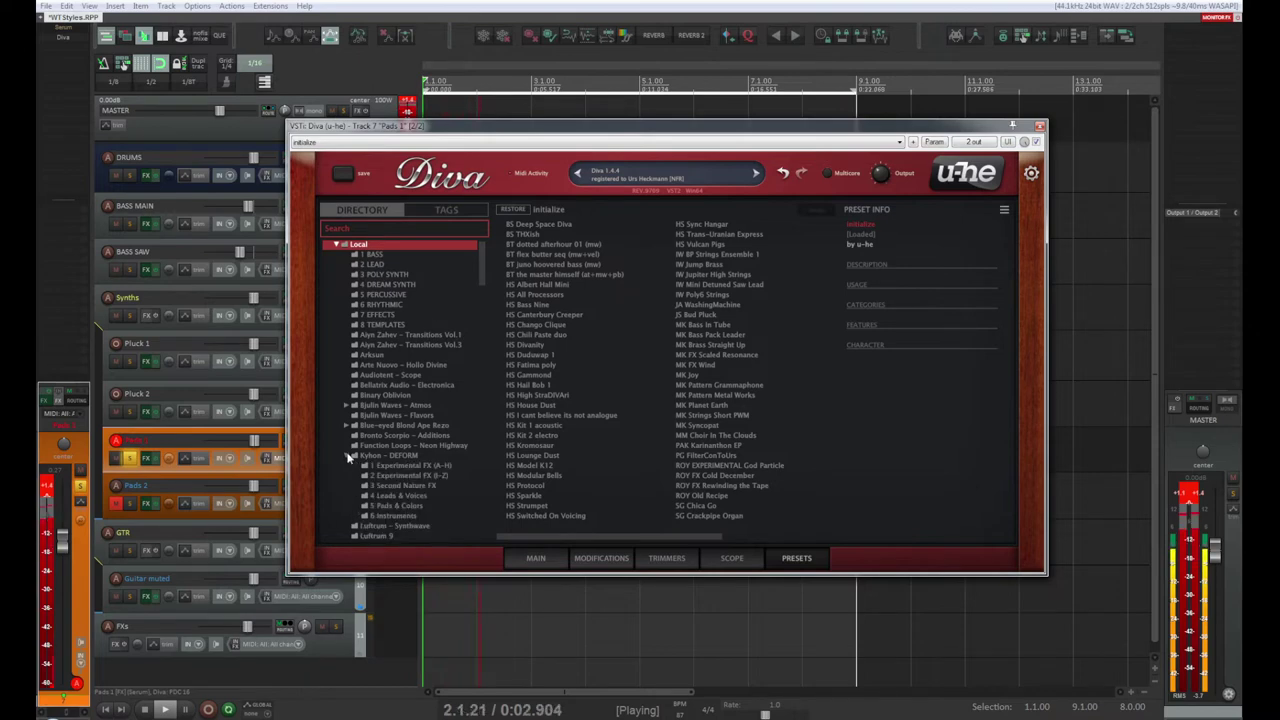
pyautogui.scroll(-2, 363, 457)
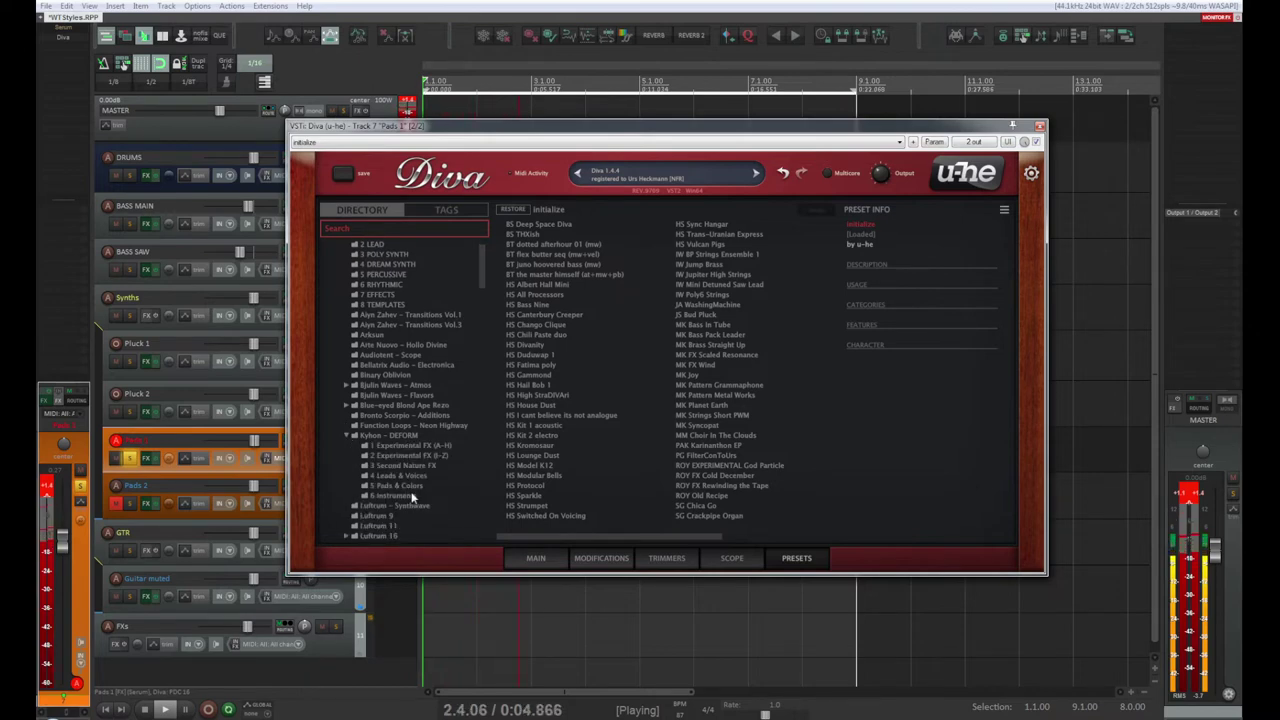
pyautogui.click(411, 486)
pyautogui.click(549, 226)
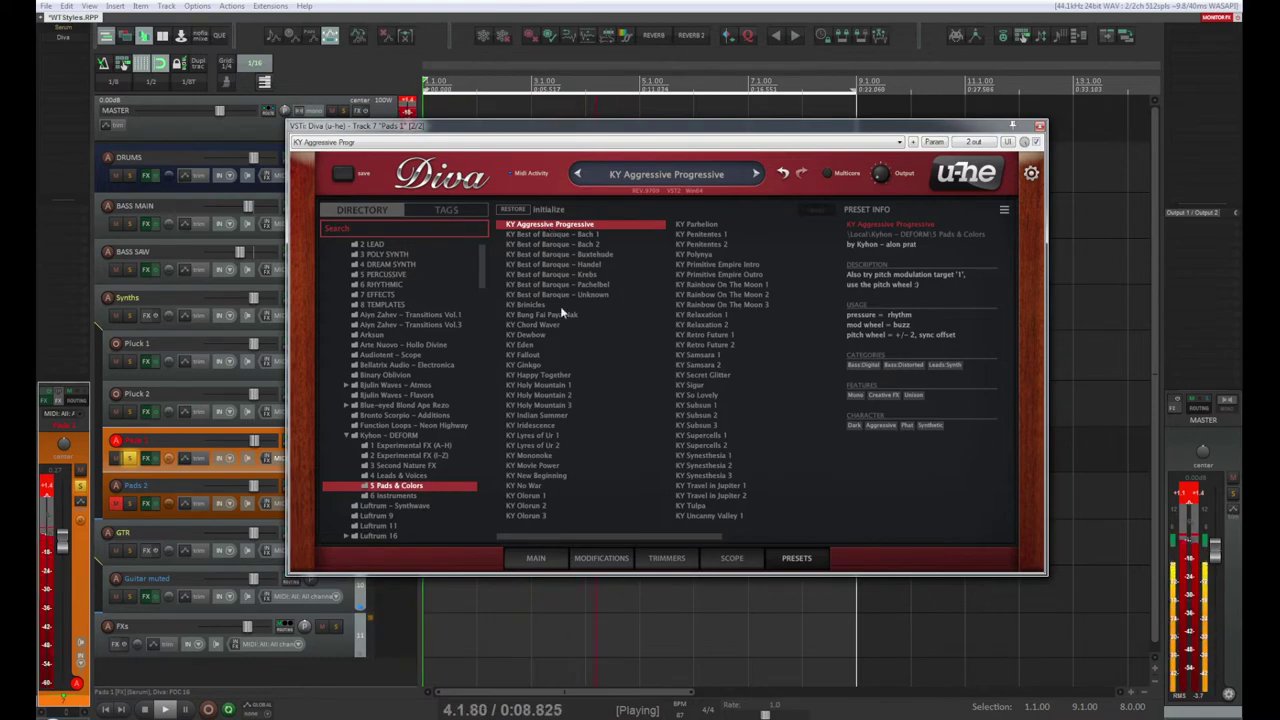
pyautogui.click(550, 376)
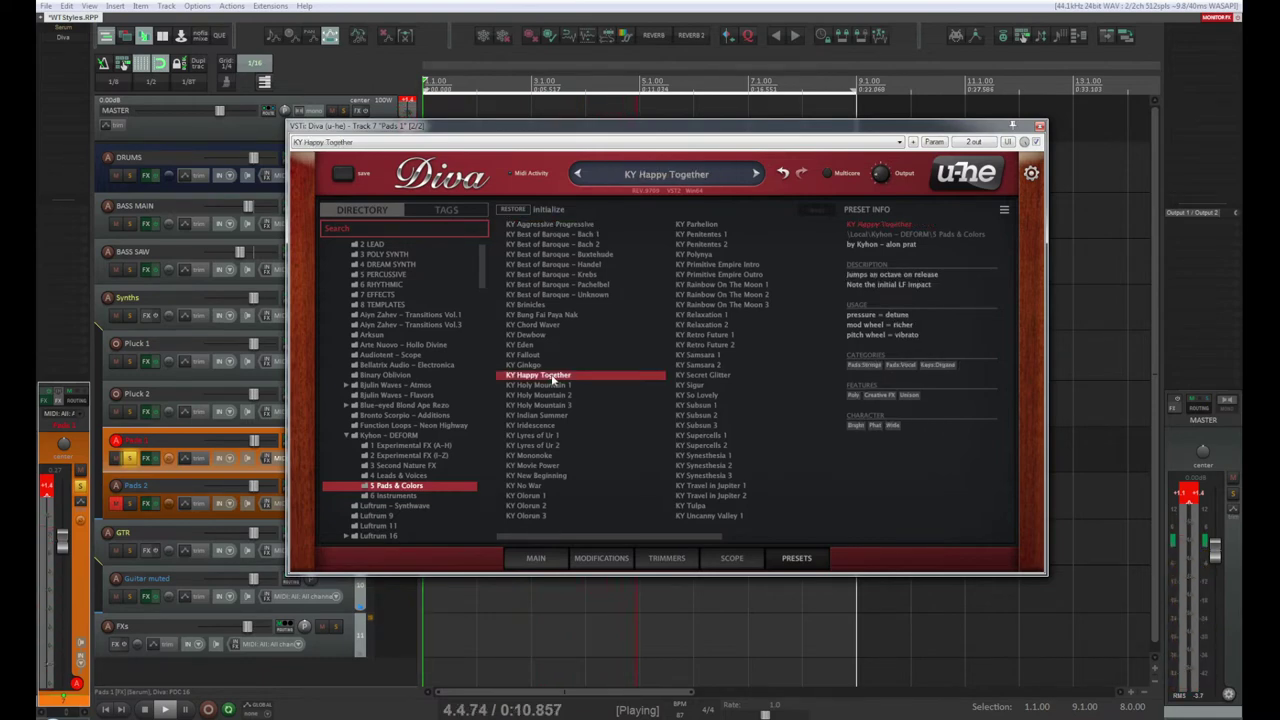
pyautogui.click(546, 325)
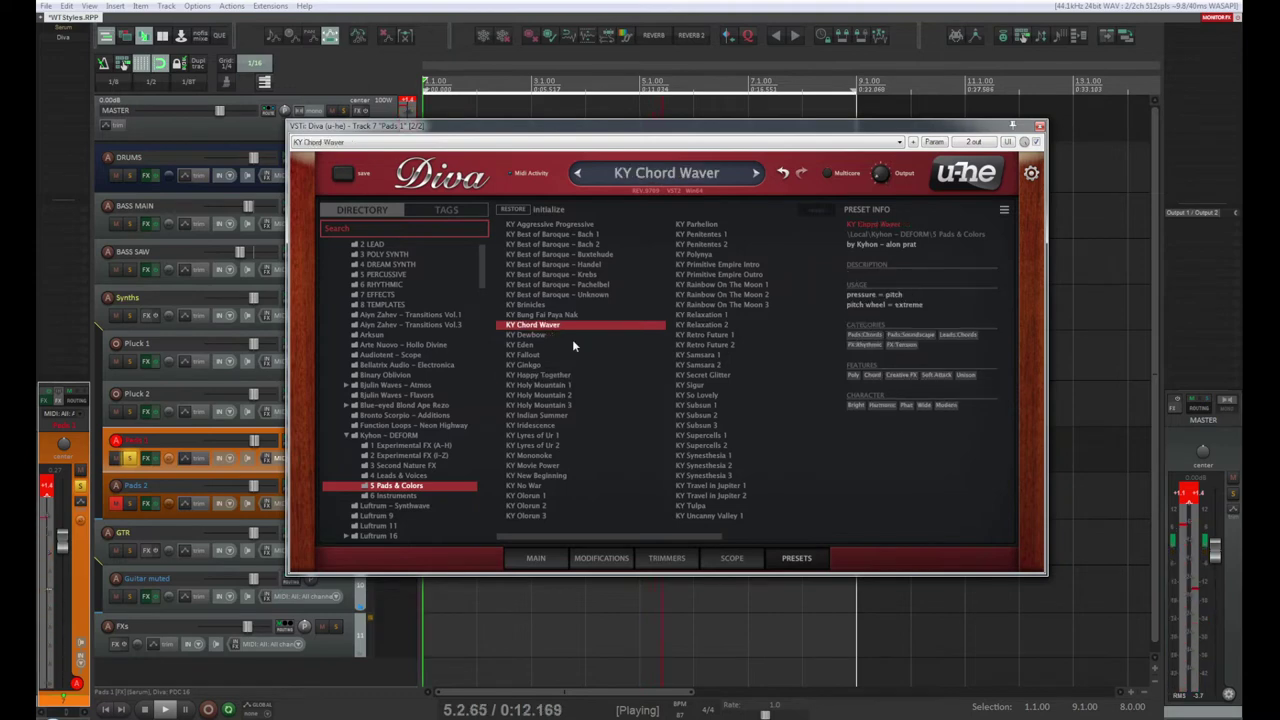
# Step: Compare the KY Subsun 1, KY Subsun 3 and KY So Lovely presets and load KY So Lovely
pyautogui.click(714, 404)
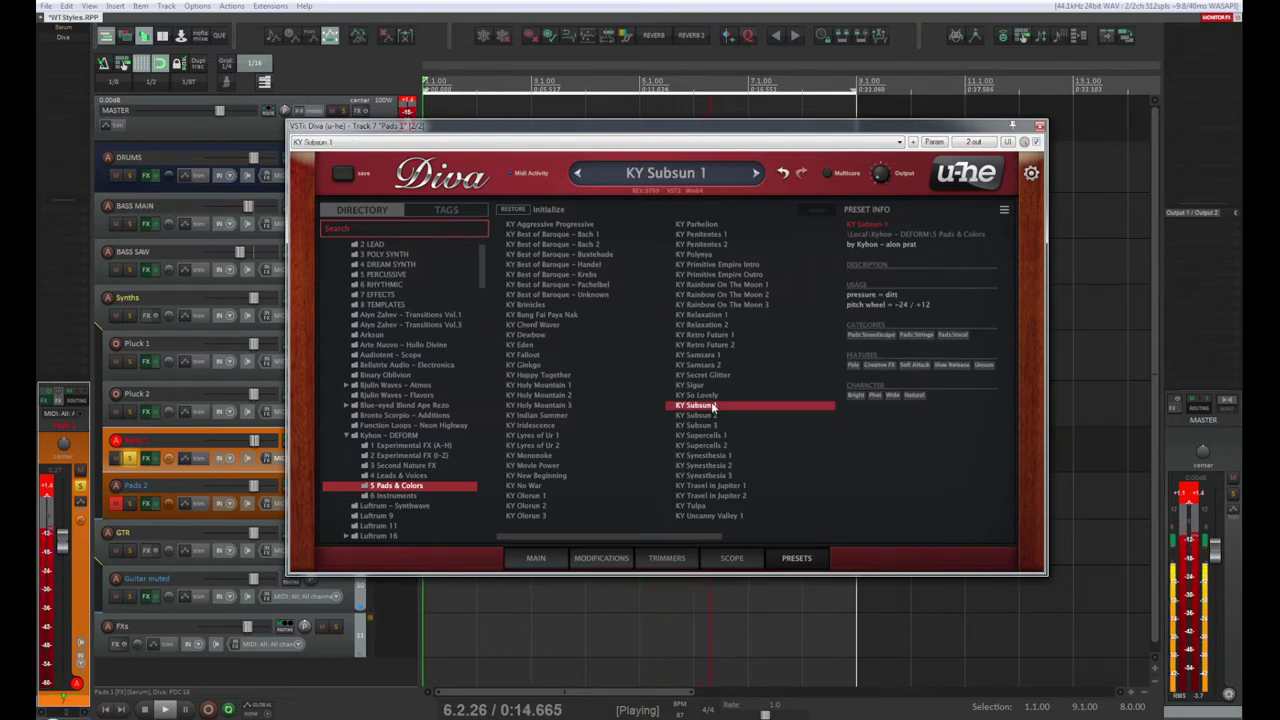
pyautogui.click(712, 396)
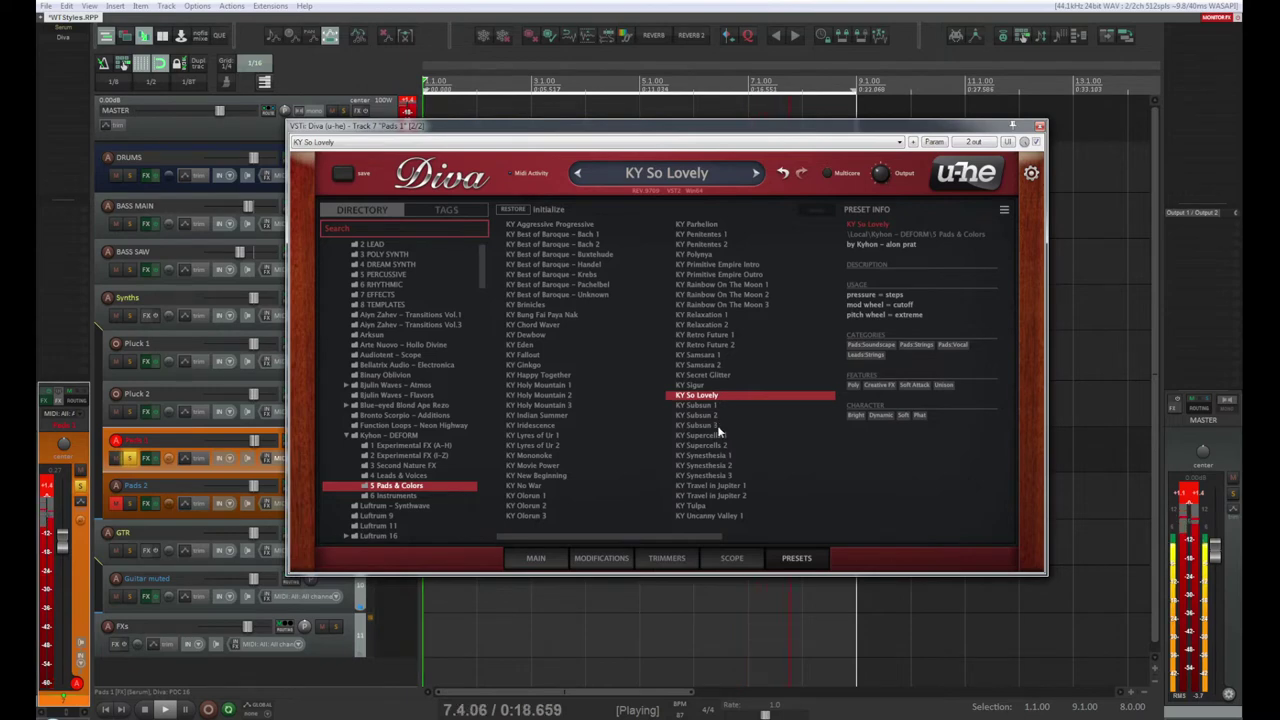
pyautogui.click(712, 427)
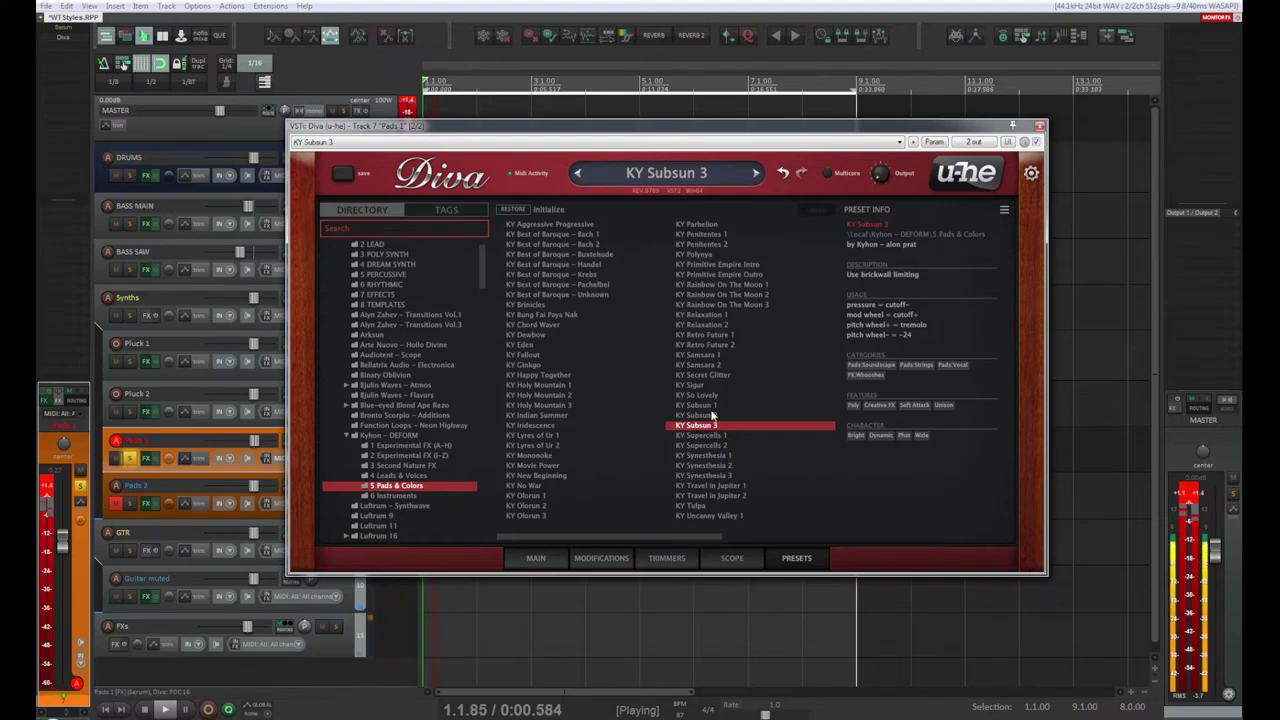
pyautogui.click(714, 405)
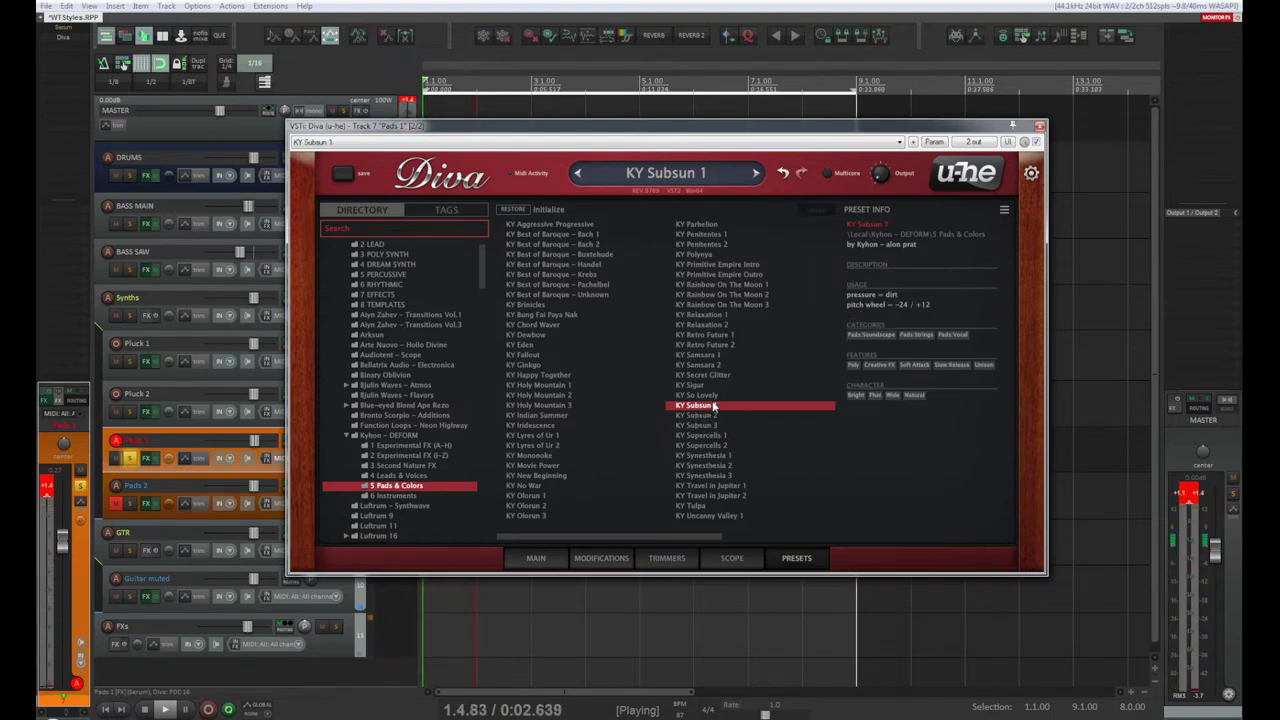
pyautogui.click(714, 396)
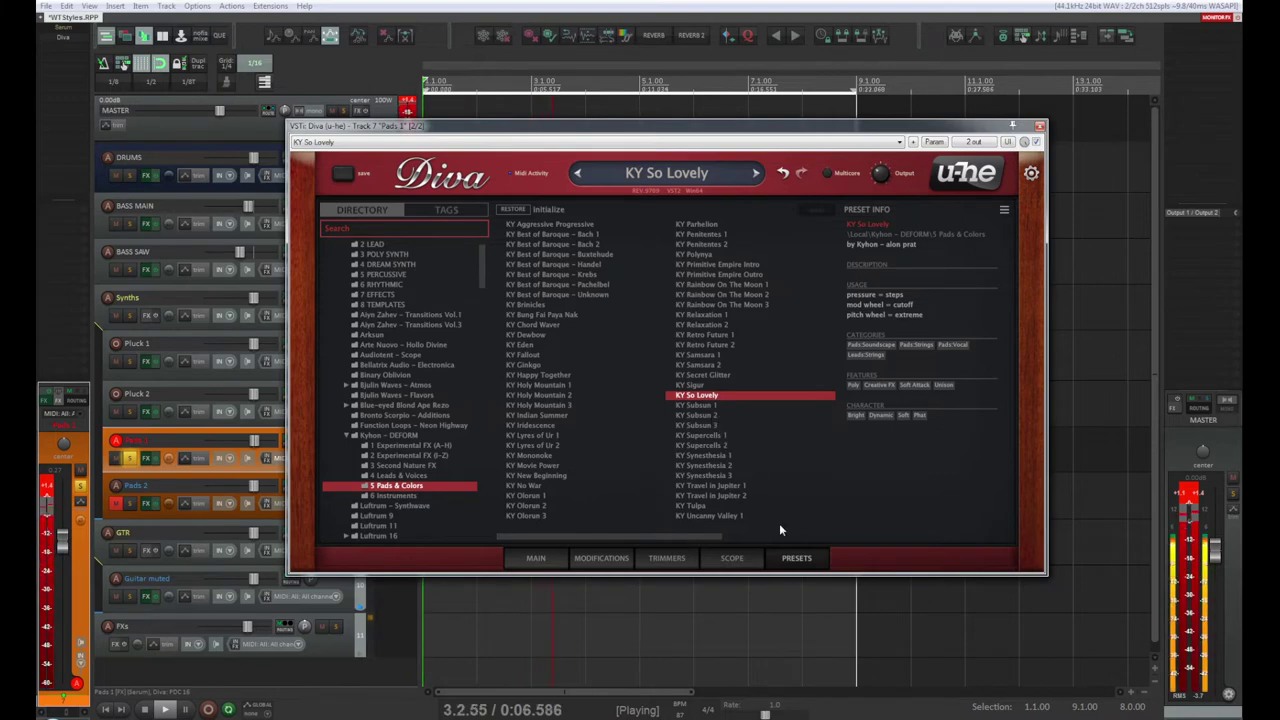
# Step: On Diva's main page, lower the filter cutoff to just above 36, set the resonance to 24 and nudge the keyboard tracking
pyautogui.click(536, 558)
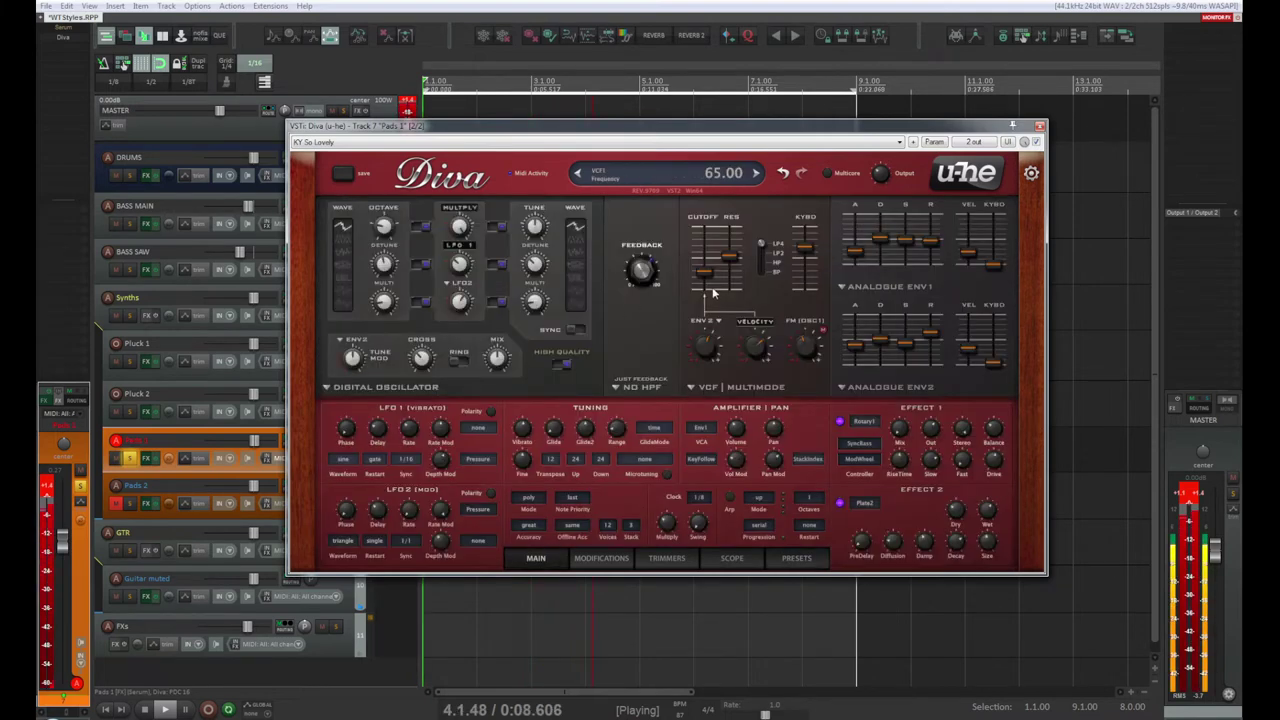
pyautogui.moveTo(705, 279)
pyautogui.mouseDown()
pyautogui.moveTo(706, 240)
pyautogui.moveTo(715, 295)
pyautogui.mouseUp()
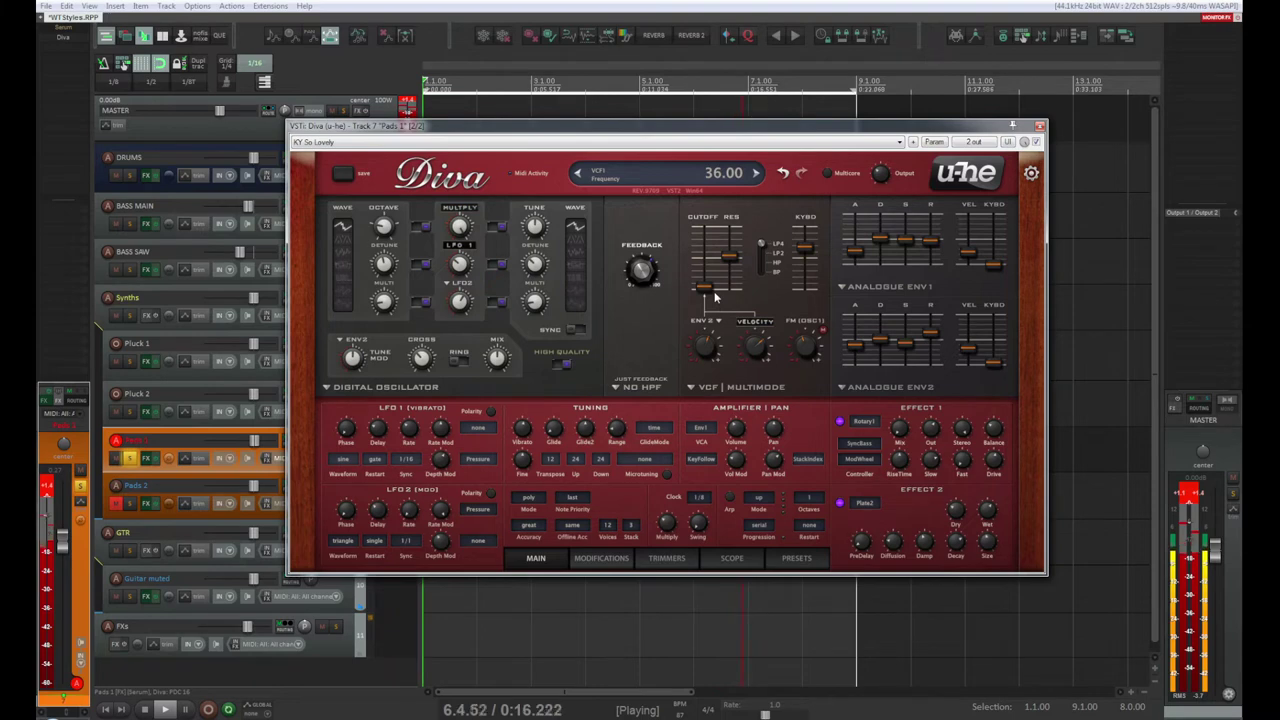
pyautogui.moveTo(706, 292); pyautogui.dragTo(706, 289)
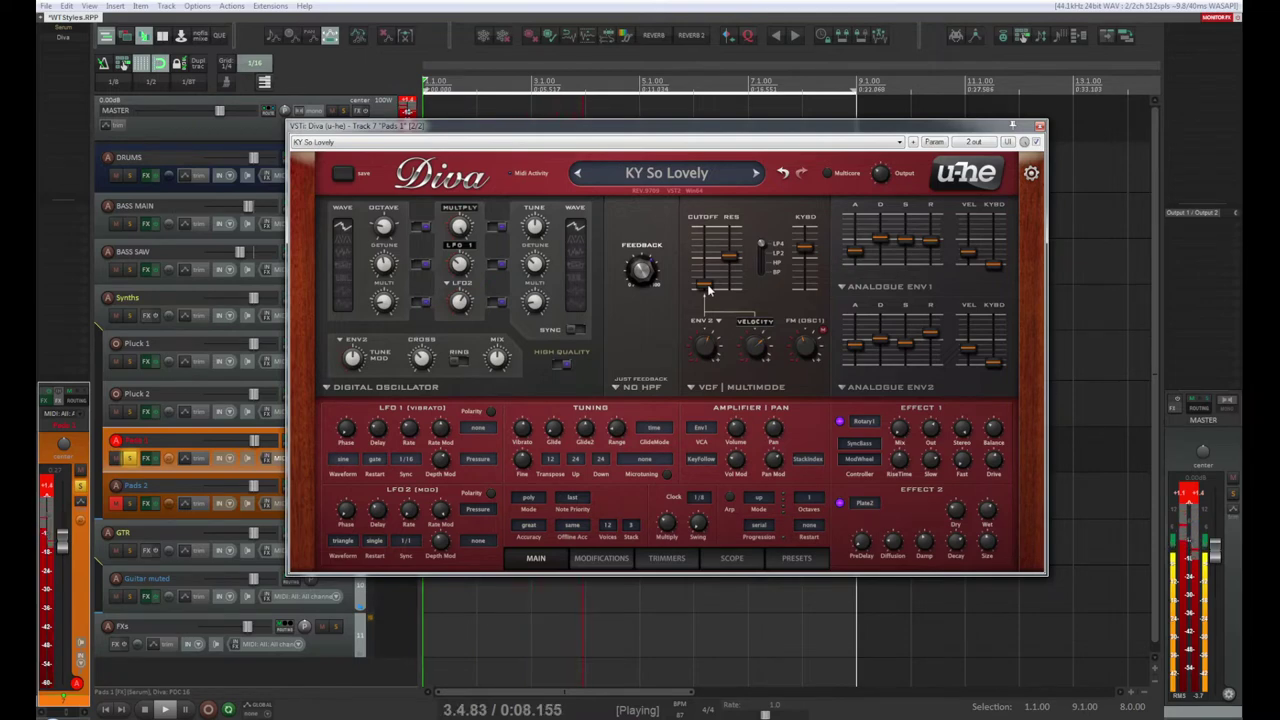
pyautogui.moveTo(729, 256); pyautogui.dragTo(738, 283)
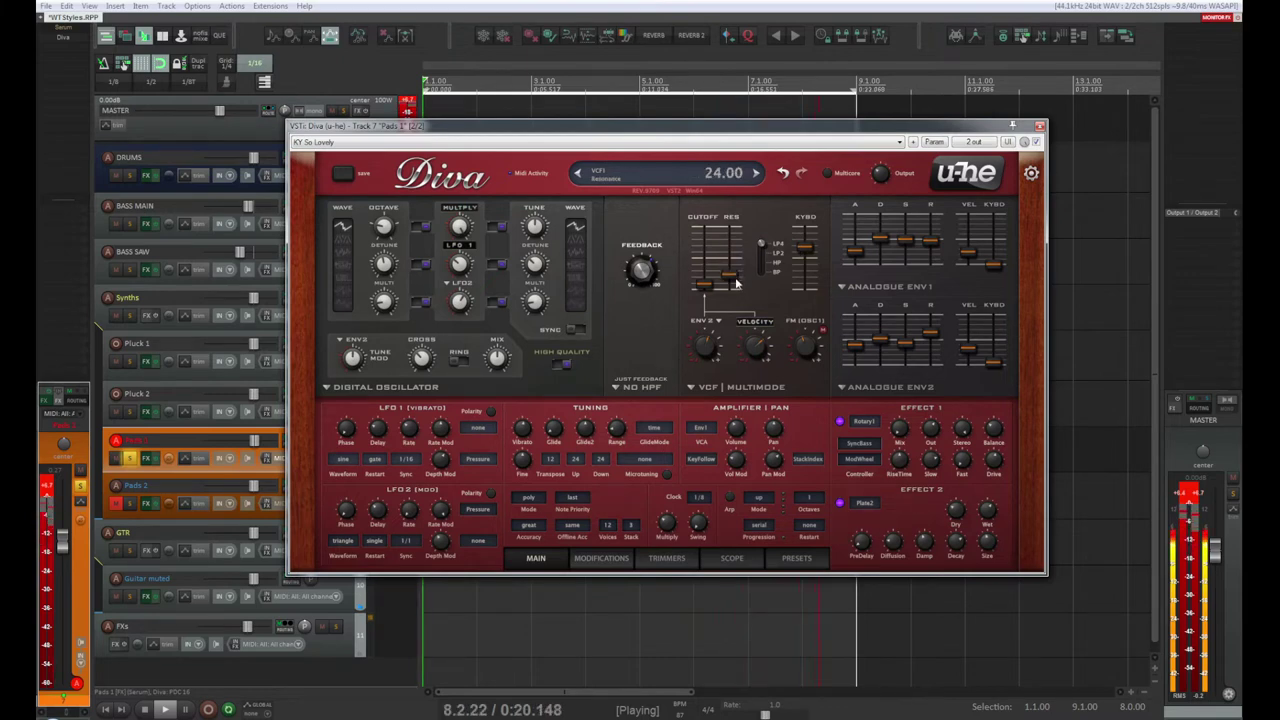
pyautogui.moveTo(806, 250)
pyautogui.mouseDown()
pyautogui.moveTo(810, 198)
pyautogui.moveTo(812, 341)
pyautogui.moveTo(806, 248)
pyautogui.mouseUp()
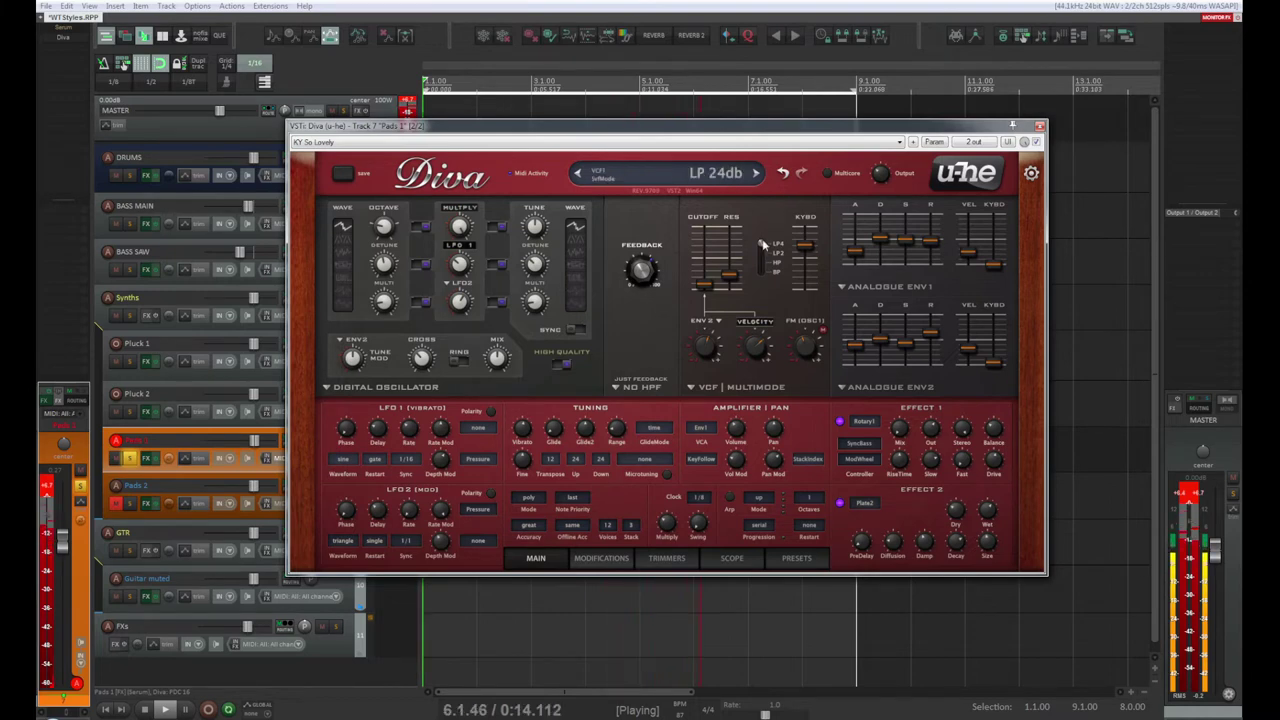
# Step: Show Diva's modifications, switch the filter mode to LP 12db, lower the resonance further and close the synth
pyautogui.click(593, 558)
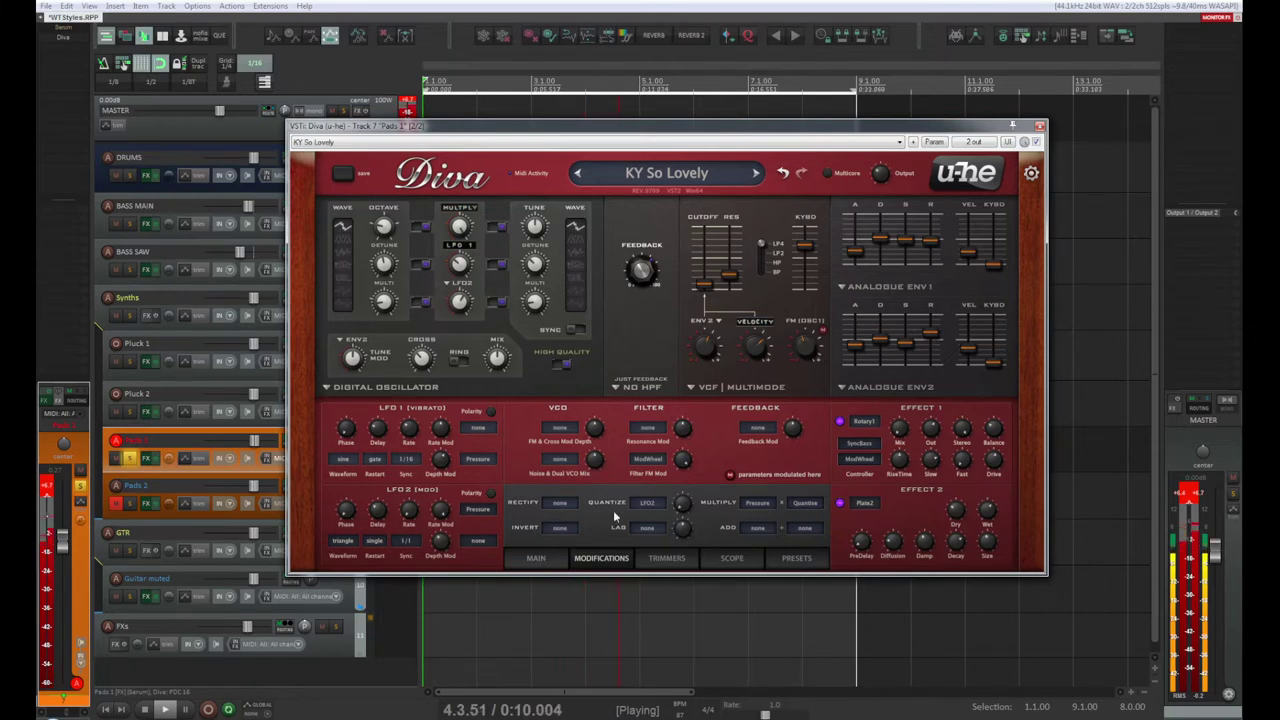
pyautogui.click(760, 252)
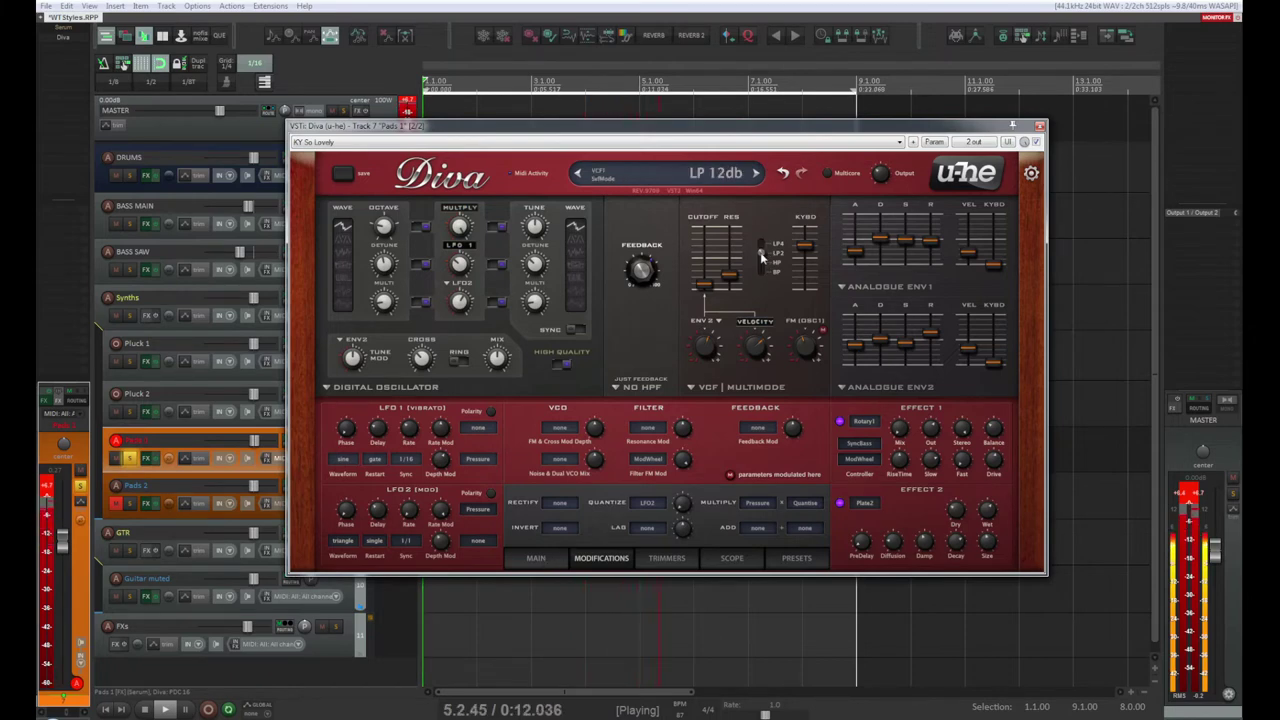
pyautogui.click(761, 263)
pyautogui.click(762, 255)
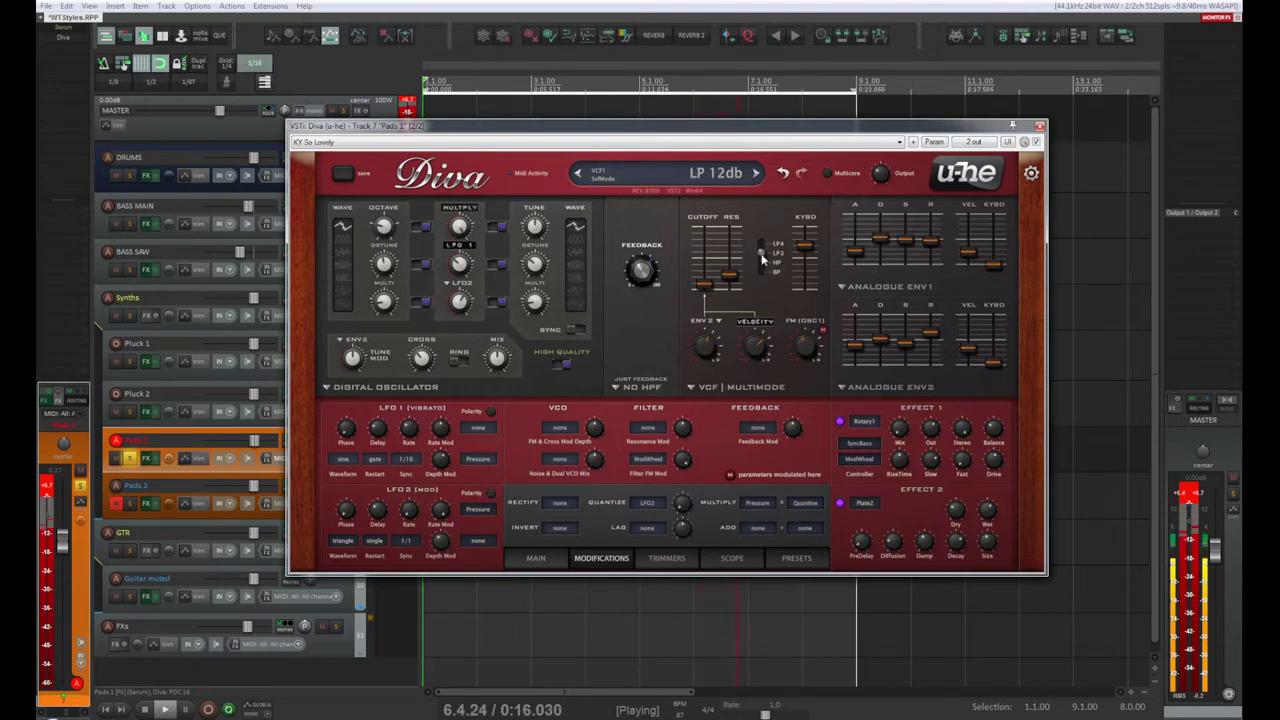
pyautogui.moveTo(729, 275); pyautogui.dragTo(727, 294)
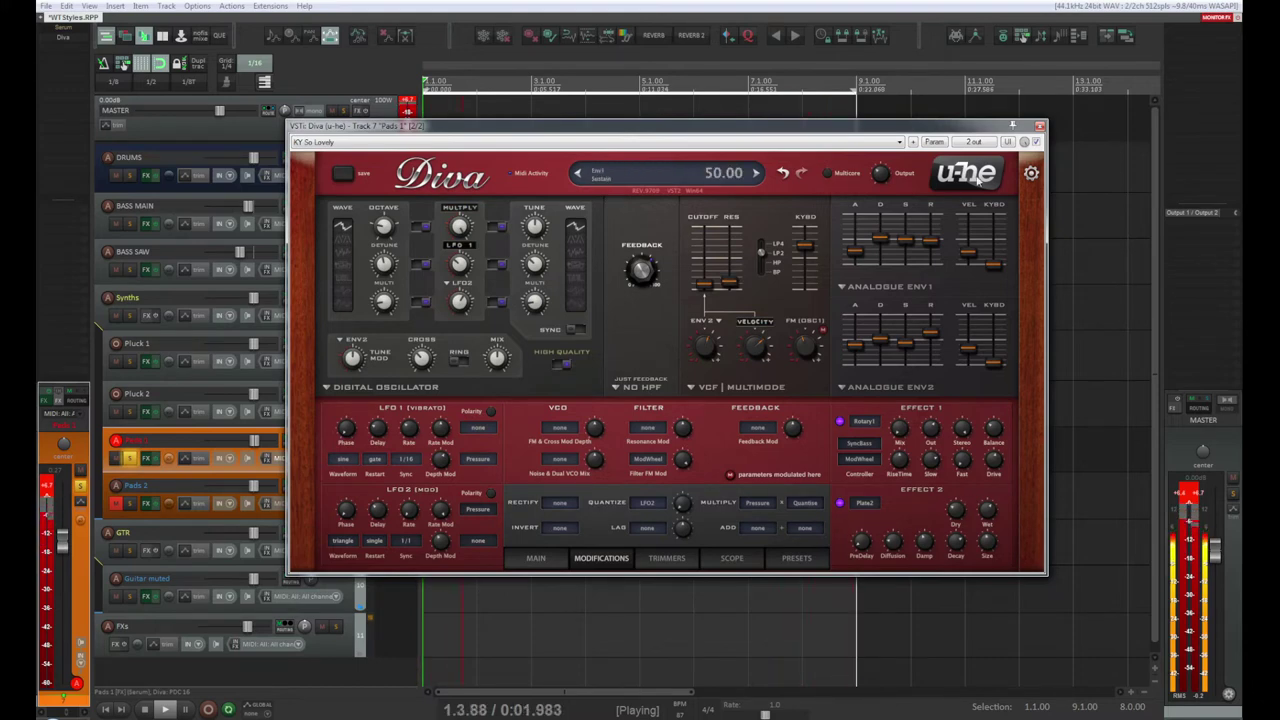
pyautogui.click(1040, 125)
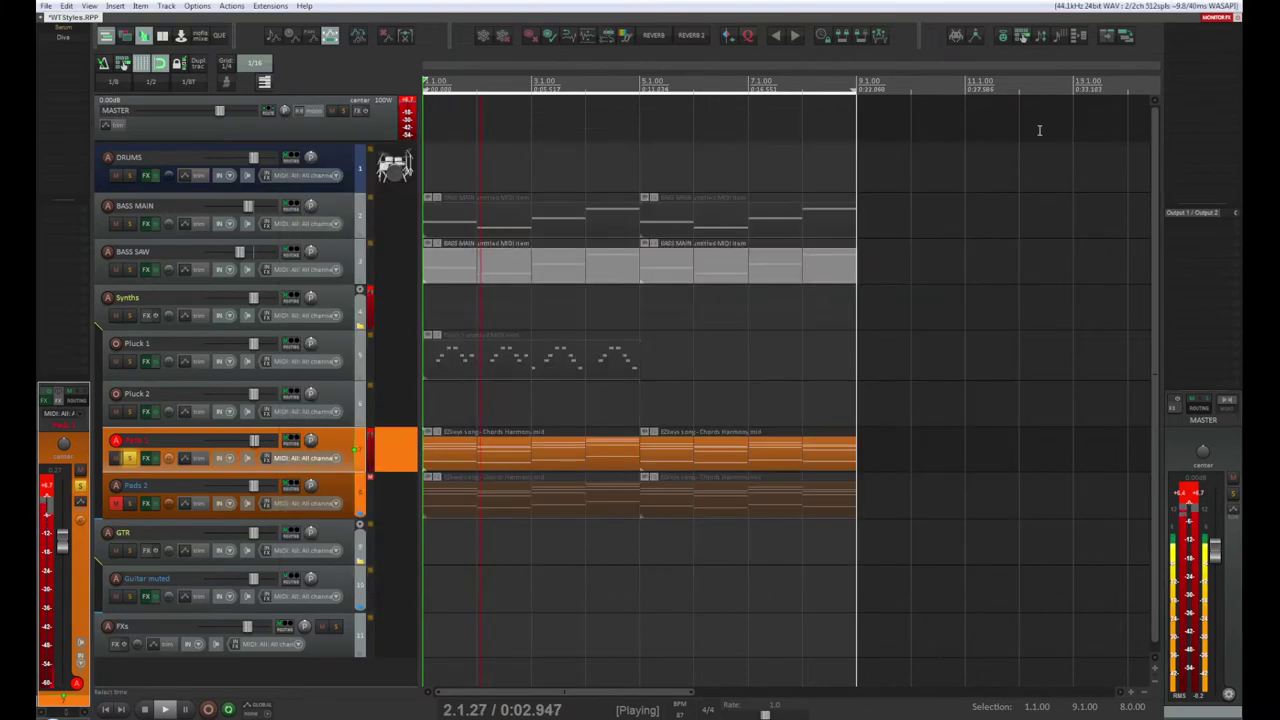
# Step: Unsolo Pads 1, lower the BASS SAW volume and replay the full arrangement to check the balance
pyautogui.click(130, 459)
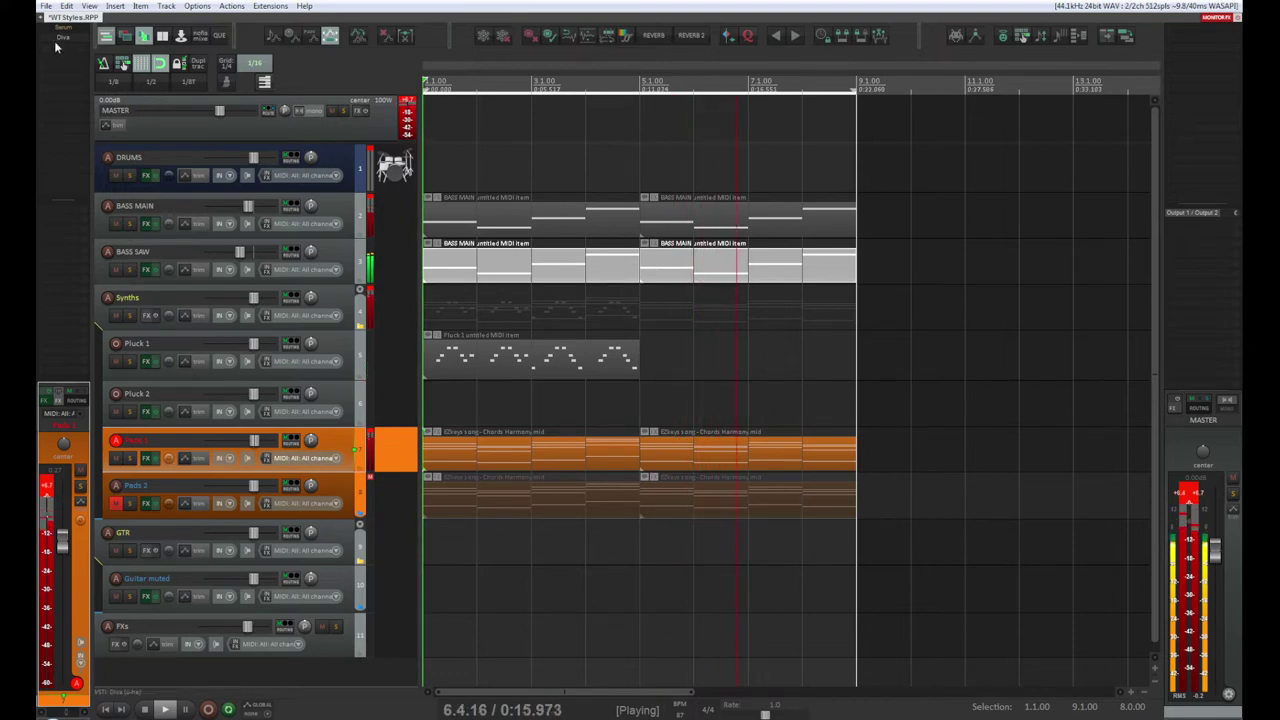
pyautogui.moveTo(226, 251); pyautogui.dragTo(198, 256)
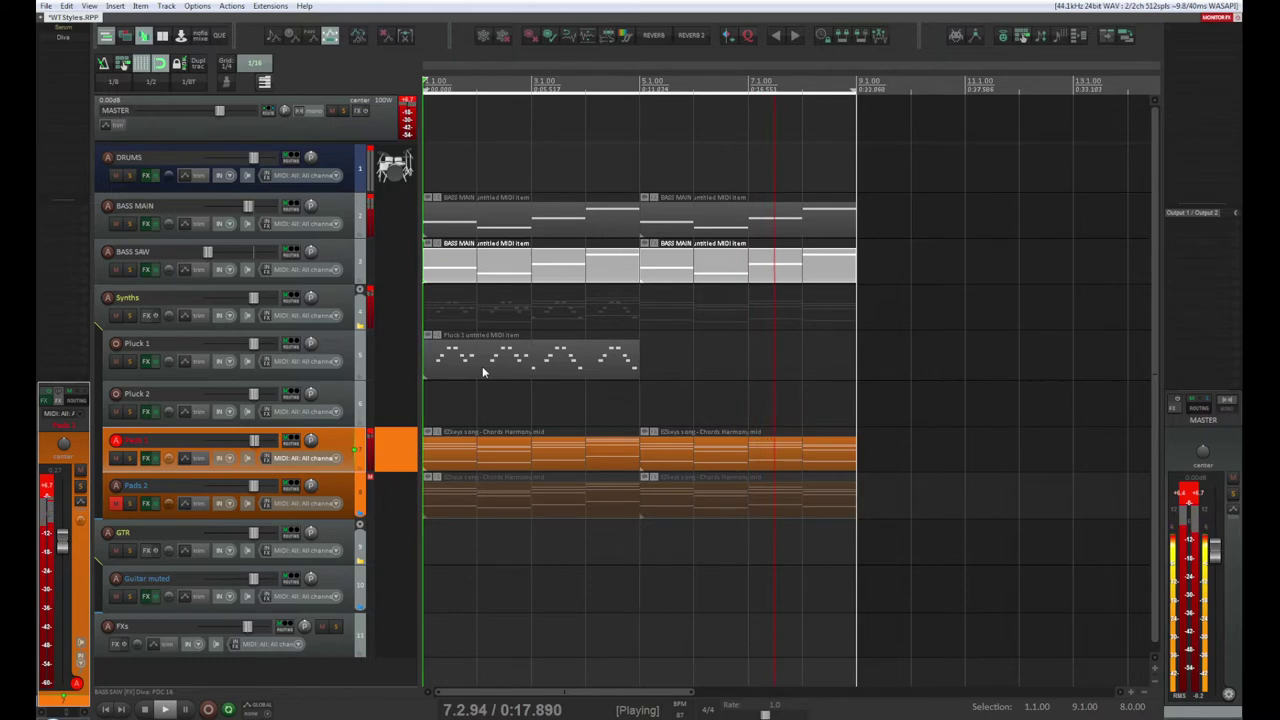
pyautogui.press('space')
pyautogui.press('space')
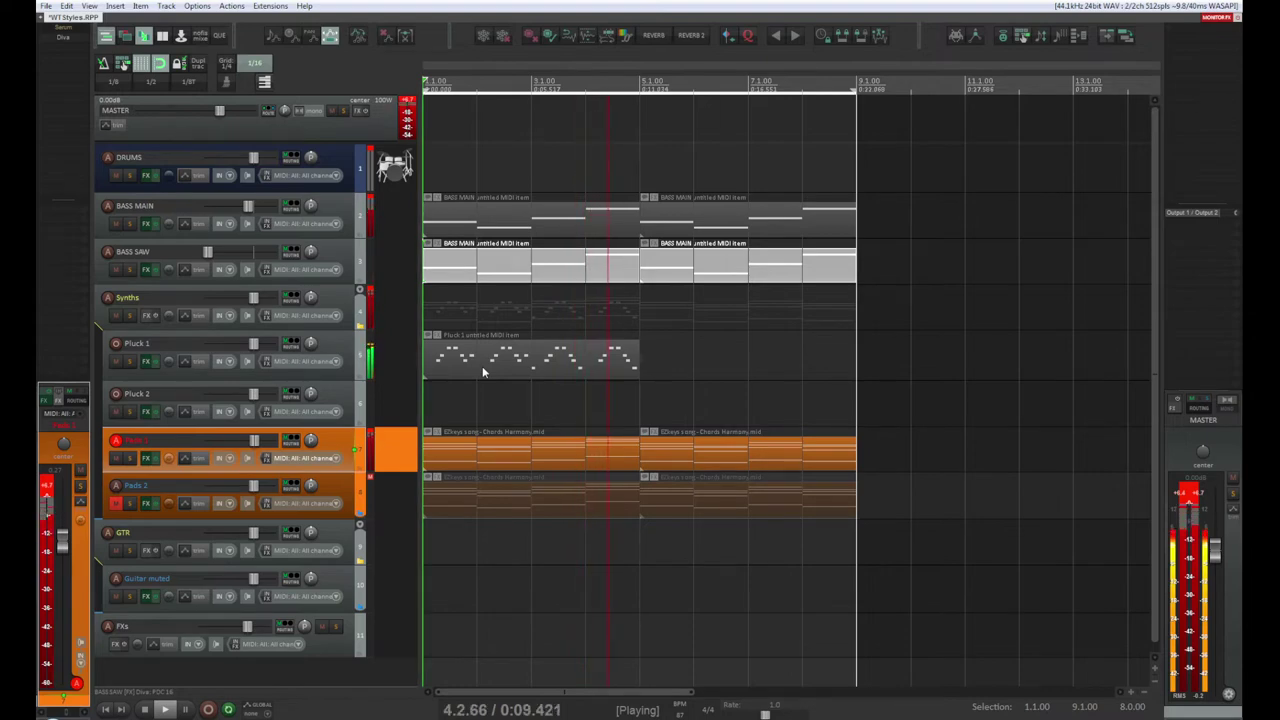
pyautogui.press('space')
pyautogui.press('space')
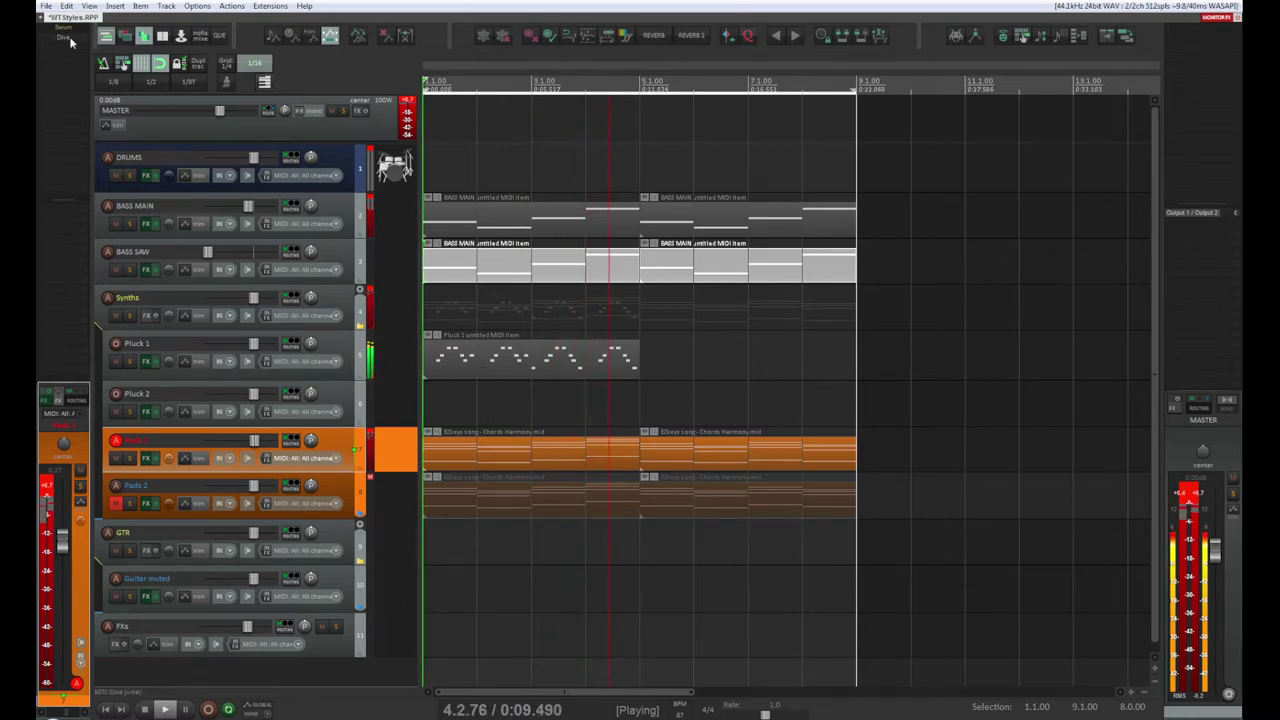
pyautogui.press('space')
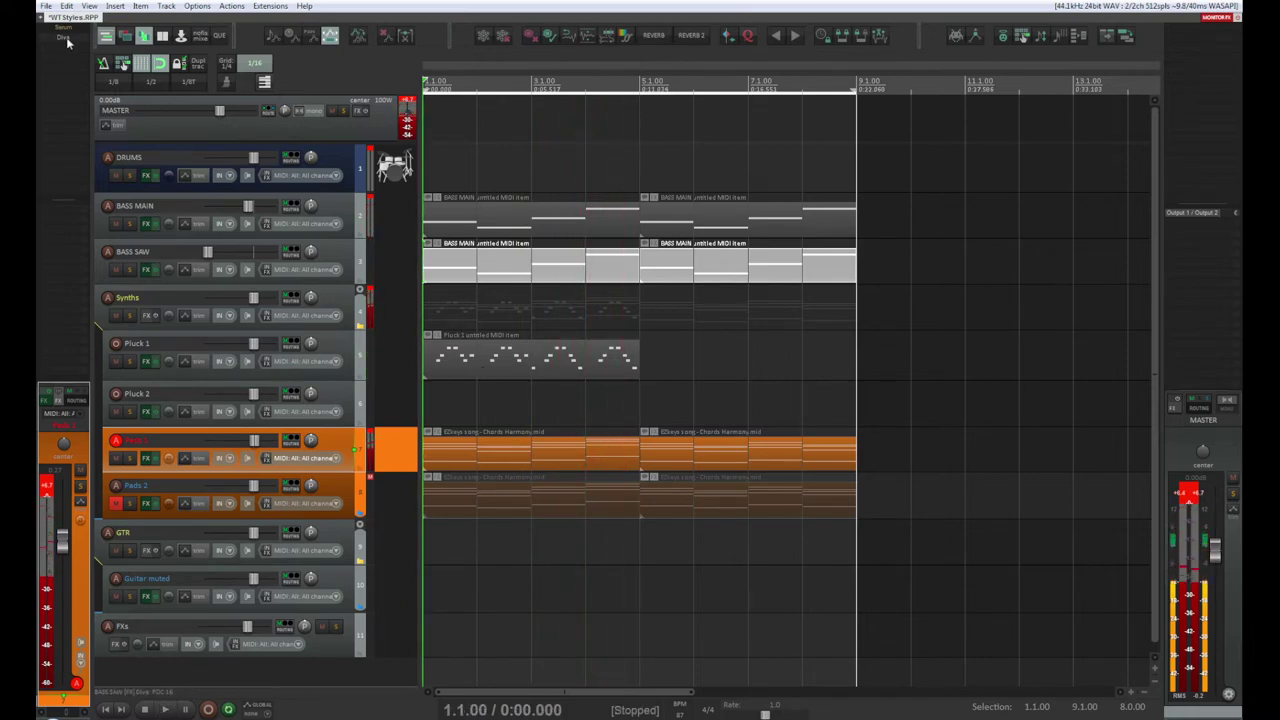
# Step: Reopen Diva on Pads 1, delete the Pads 2 track and restart playback with Pads 1 soloed
pyautogui.click(66, 38)
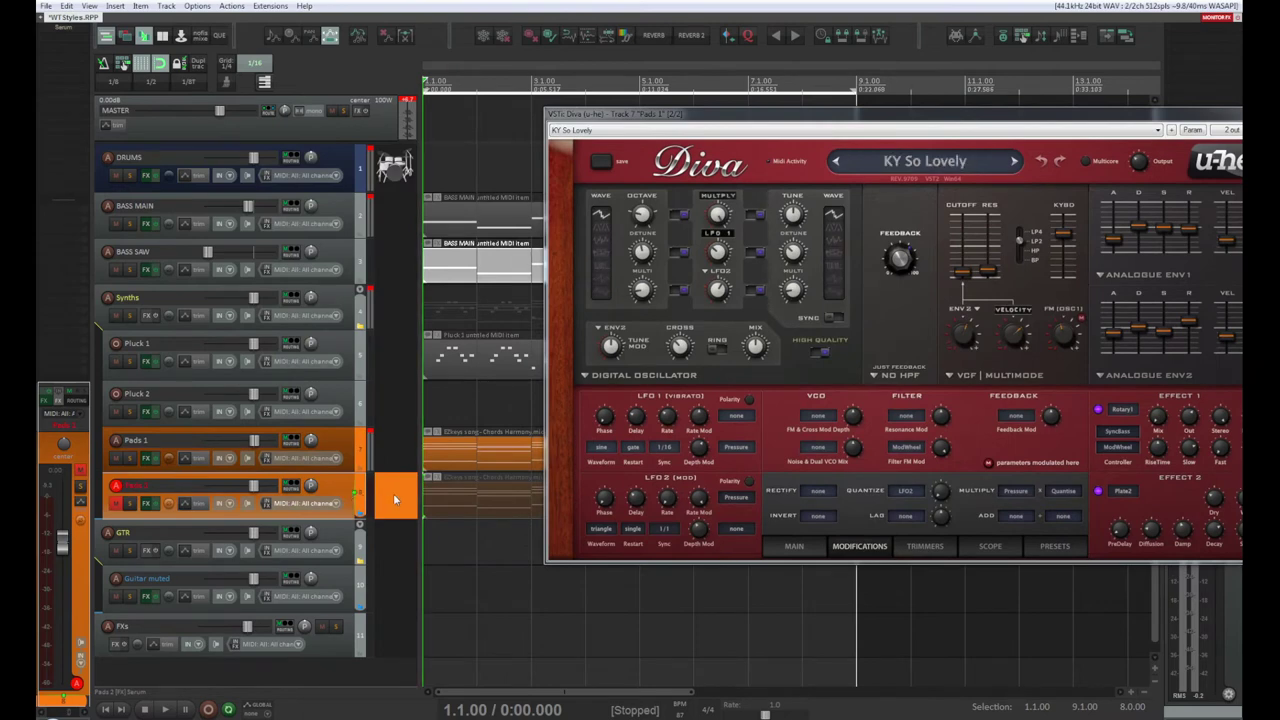
pyautogui.press('Delete')
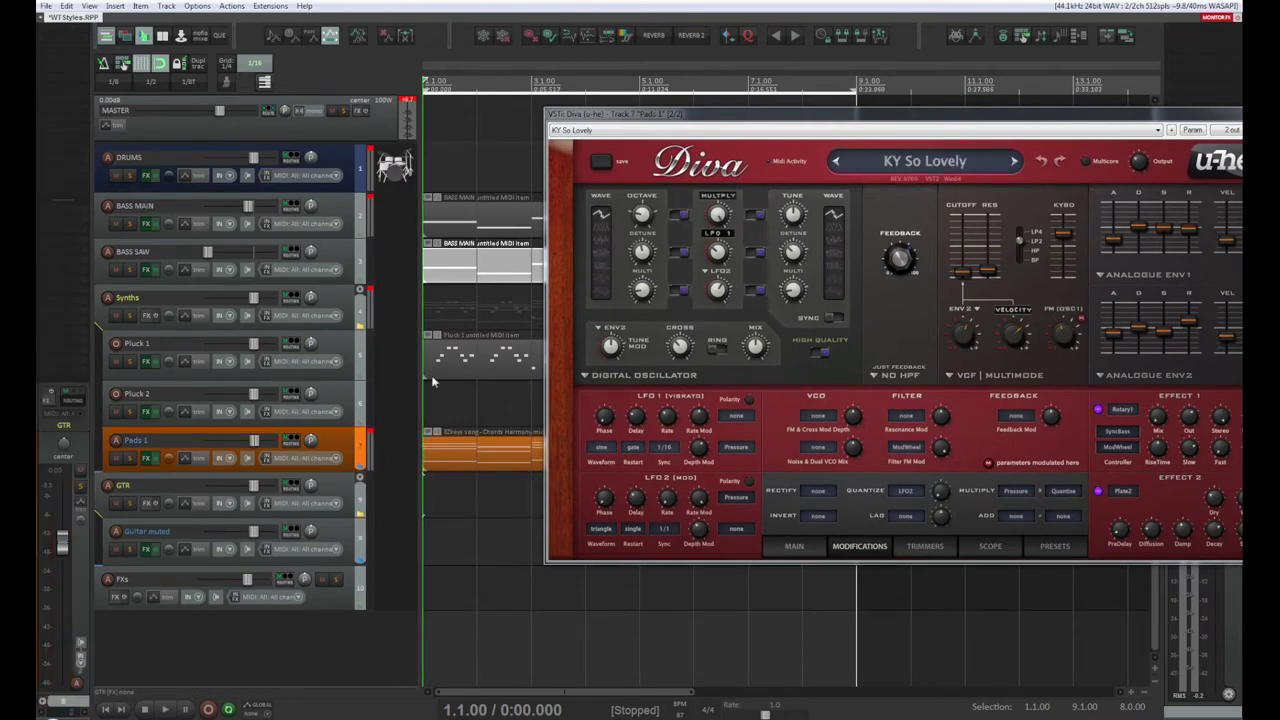
pyautogui.press('space')
pyautogui.press('space')
pyautogui.press('space')
pyautogui.press('space')
pyautogui.press('space')
# Step: Open Diva's preset browser on Pads 1 and audition KY Synesthesia 2, KY Travel in Jupiter 1 and KY Tulpa
pyautogui.moveTo(852, 116); pyautogui.dragTo(525, 131)
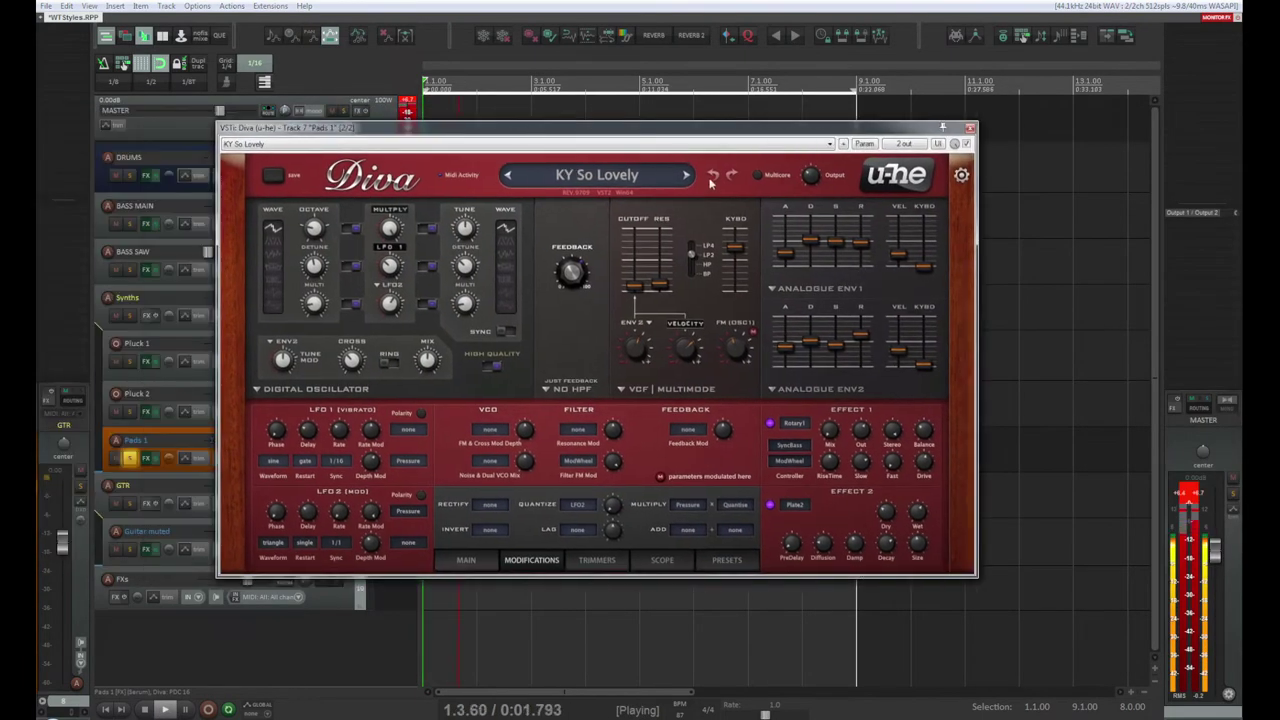
pyautogui.click(727, 560)
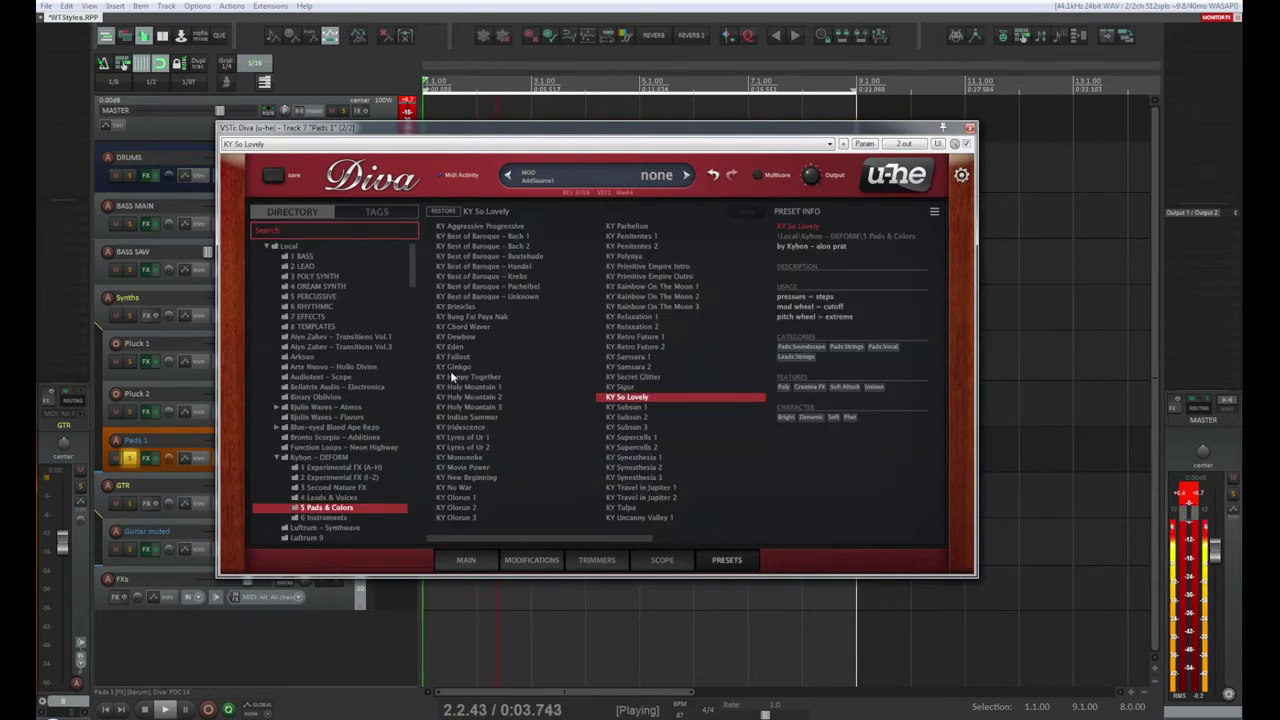
pyautogui.click(641, 468)
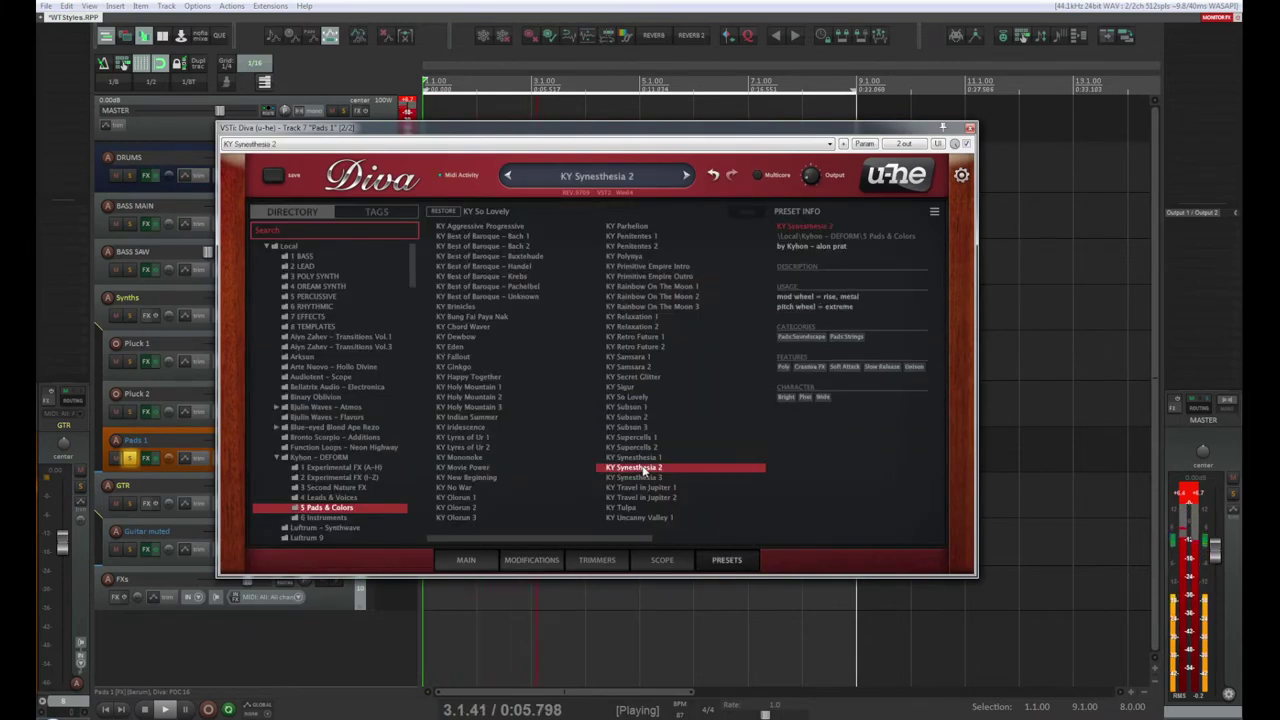
pyautogui.click(641, 487)
pyautogui.click(643, 506)
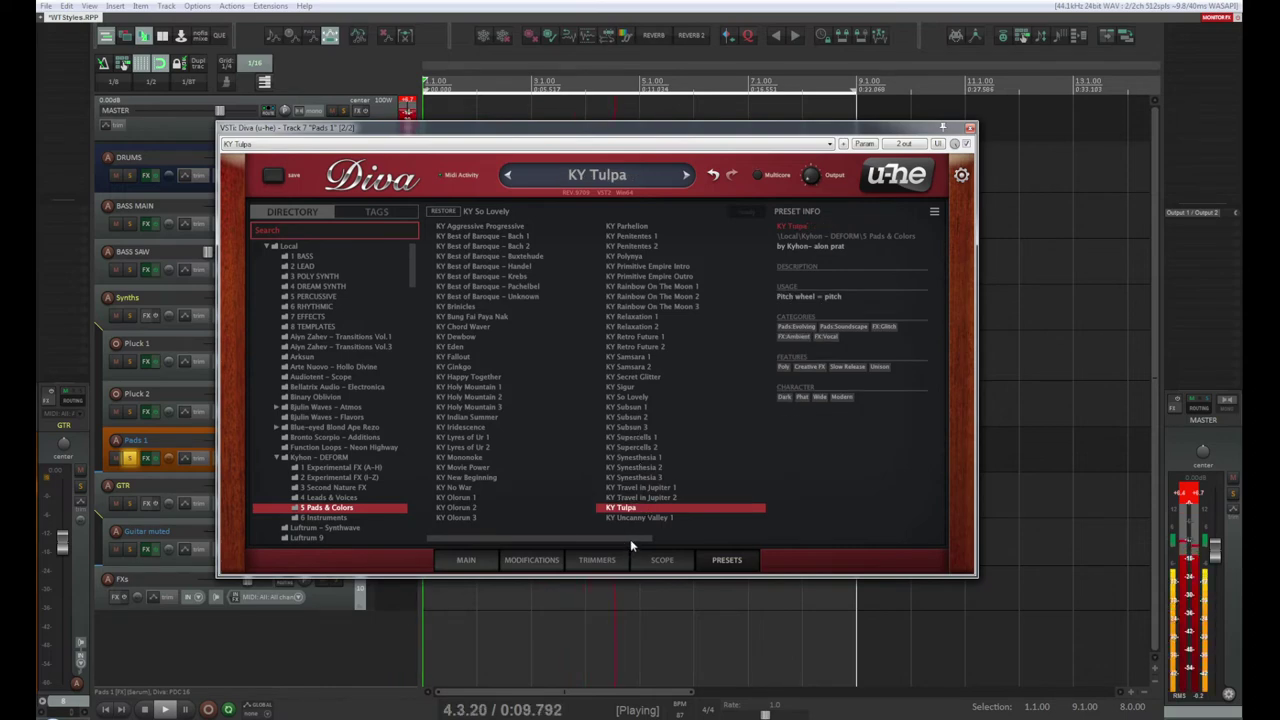
# Step: Audition KY Uncanny Valley 2, KY Welcome Gaia and KY Window to the World 3 from the rest of the Pads & Colors folder
pyautogui.click(710, 538)
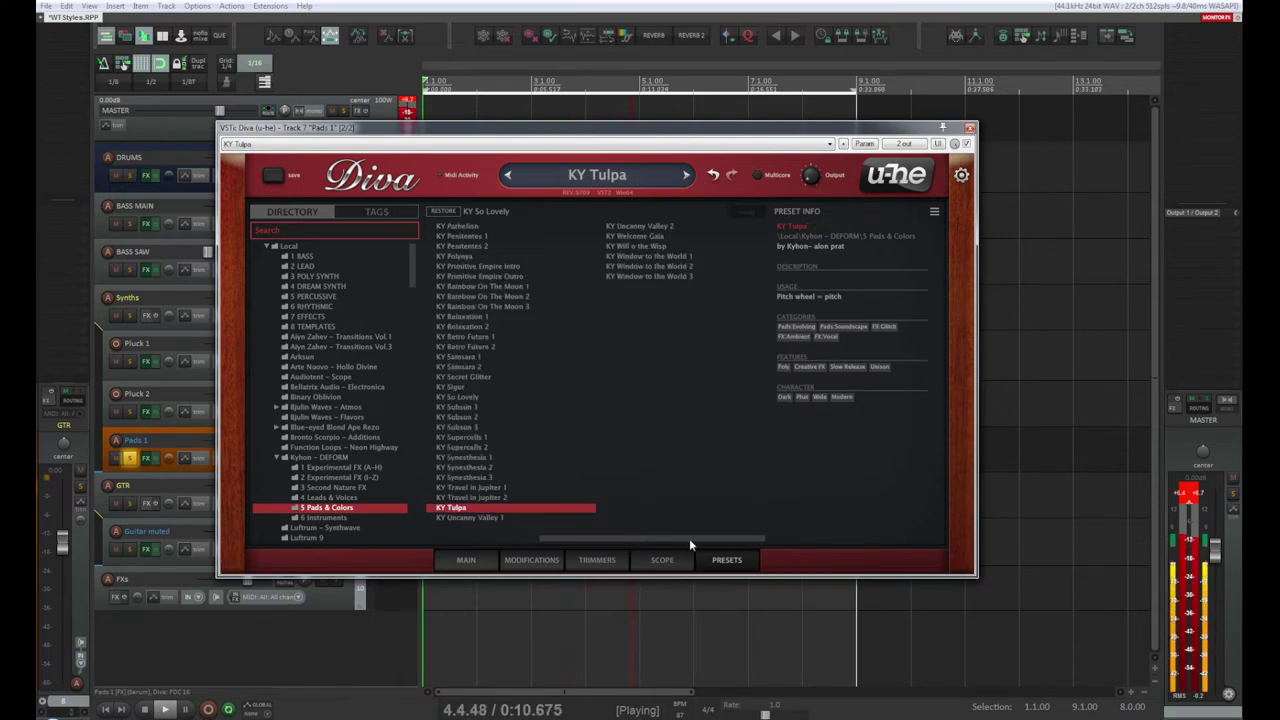
pyautogui.click(659, 228)
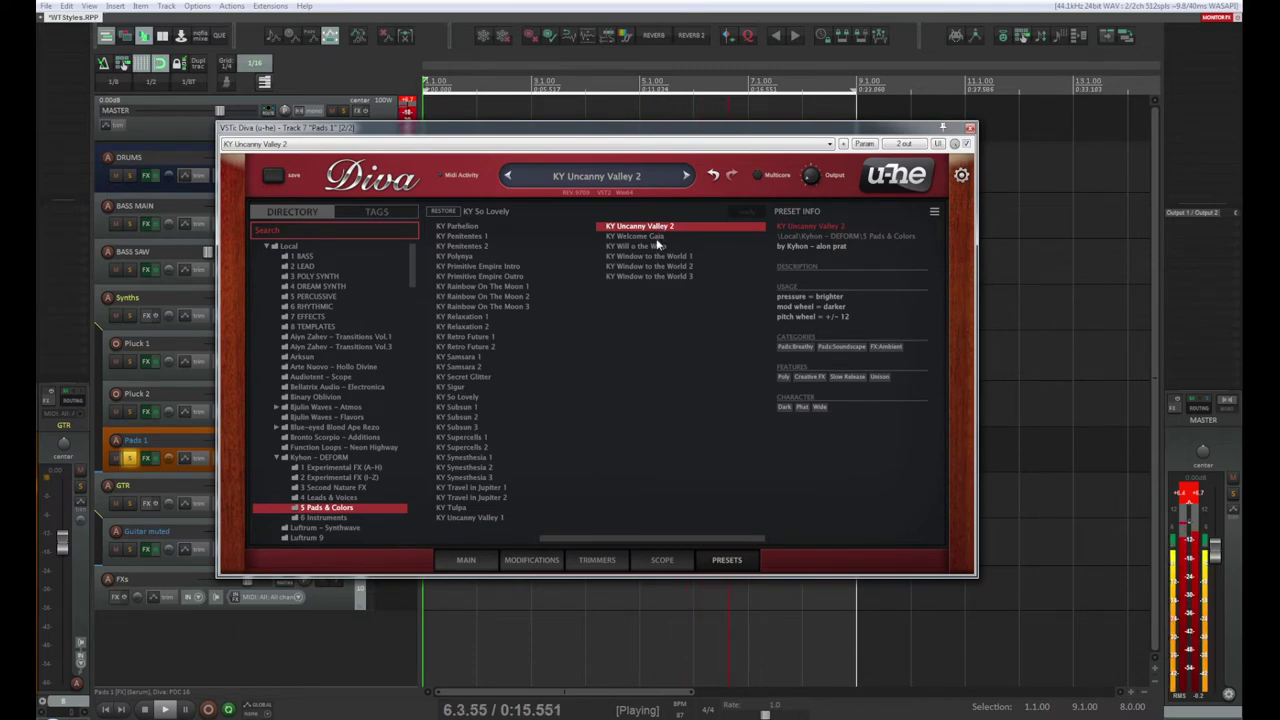
pyautogui.click(658, 237)
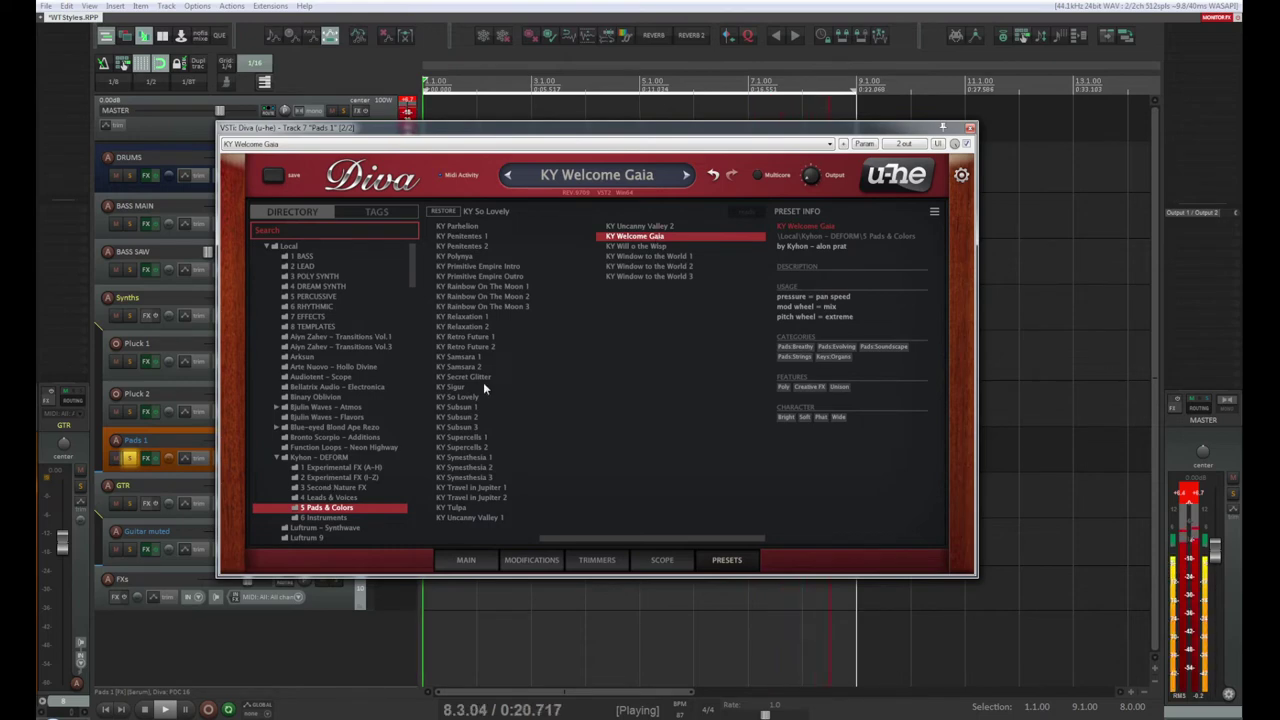
pyautogui.click(638, 277)
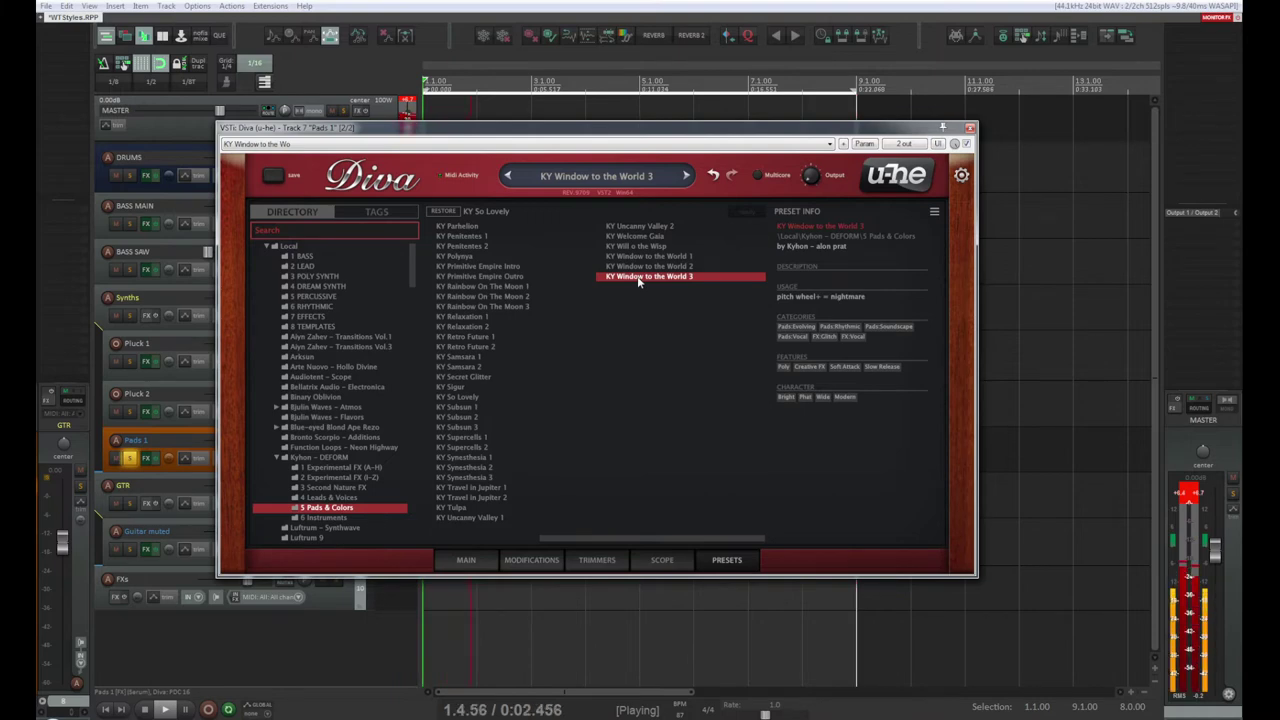
# Step: Browse to the Luftrum - Synthwave preset folder and load PAD Juno Tron
pyautogui.click(343, 498)
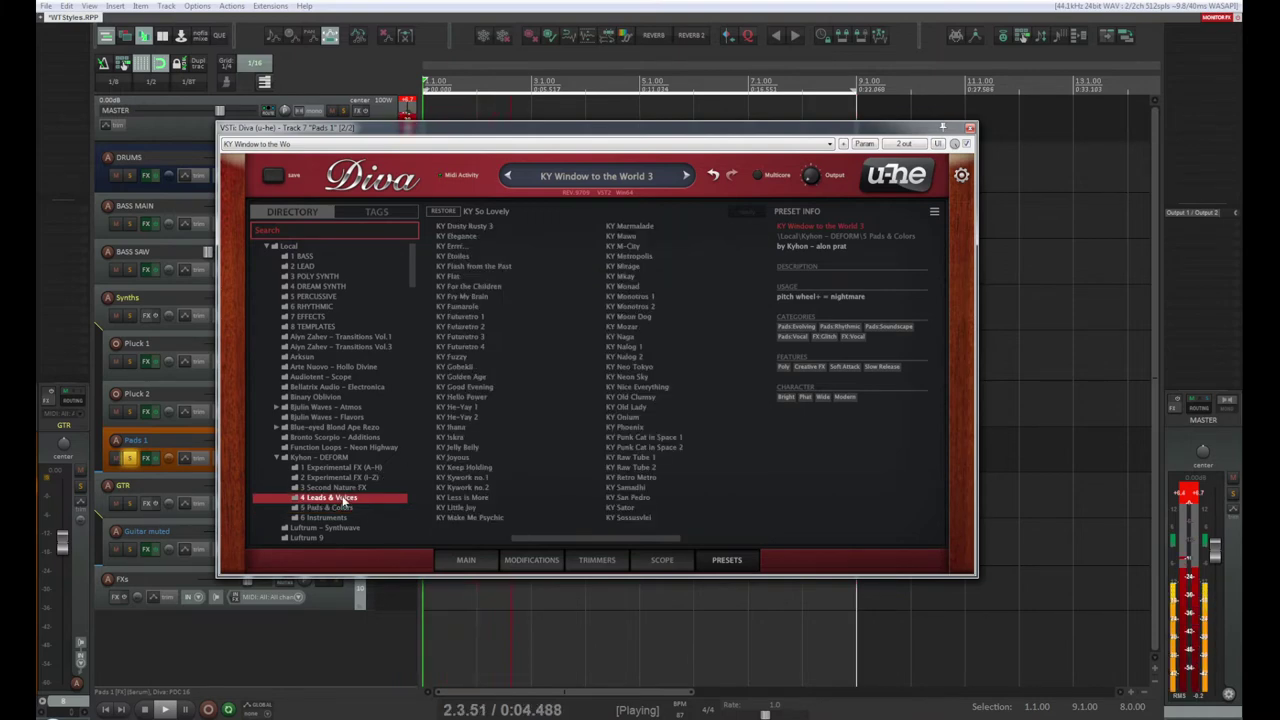
pyautogui.scroll(-1, 338, 522)
pyautogui.click(344, 490)
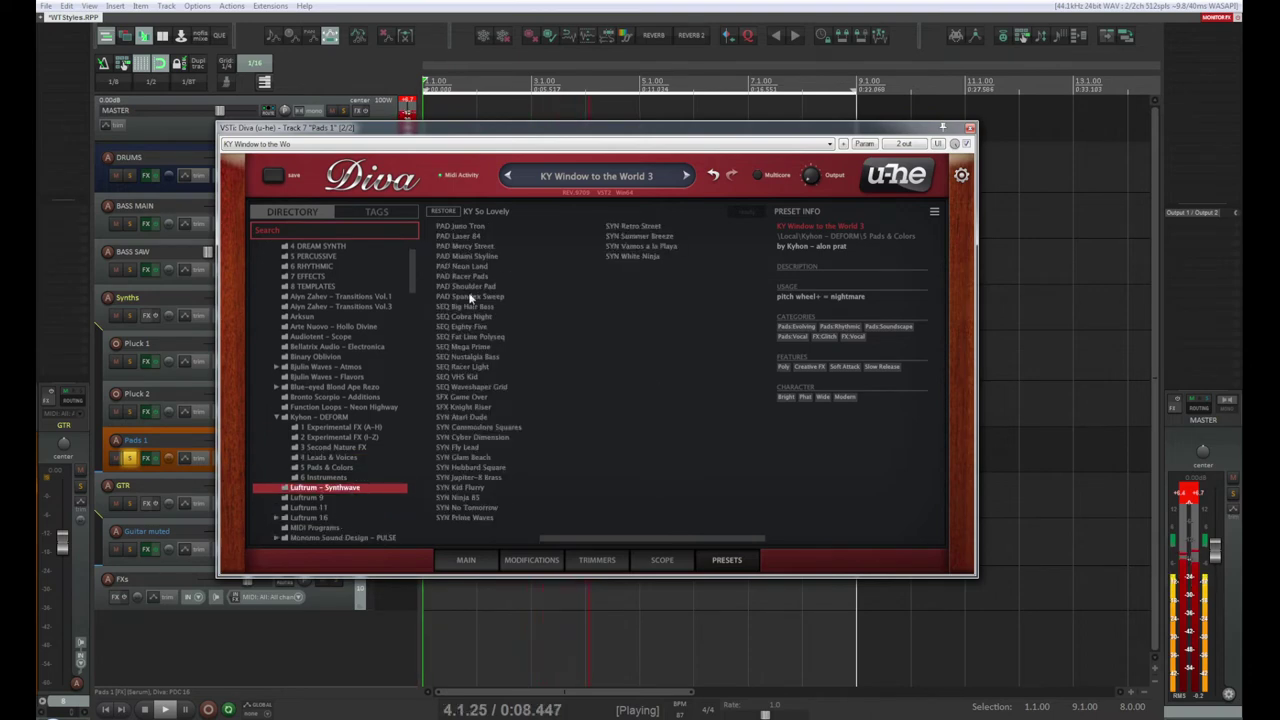
pyautogui.click(468, 228)
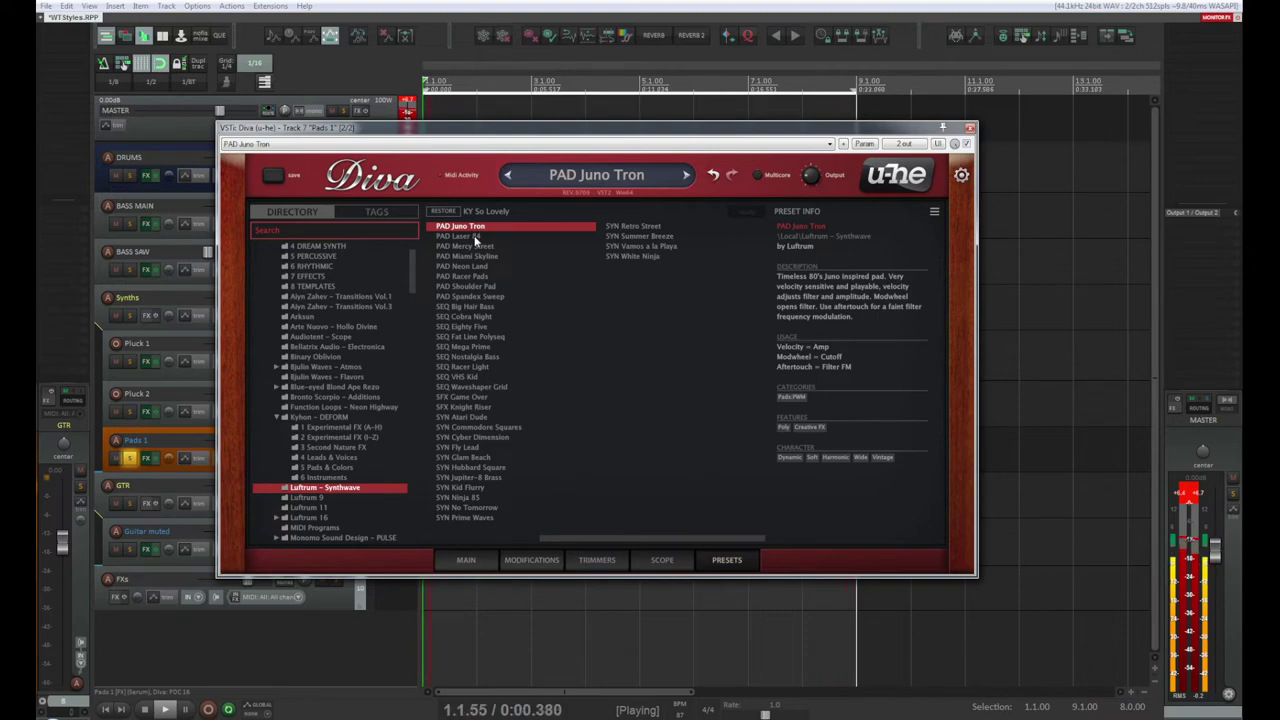
# Step: Audition the Luftrum presets PAD Laser 84, PAD Mercy Street, PAD Miami Skyline and PAD Neon Land
pyautogui.click(476, 237)
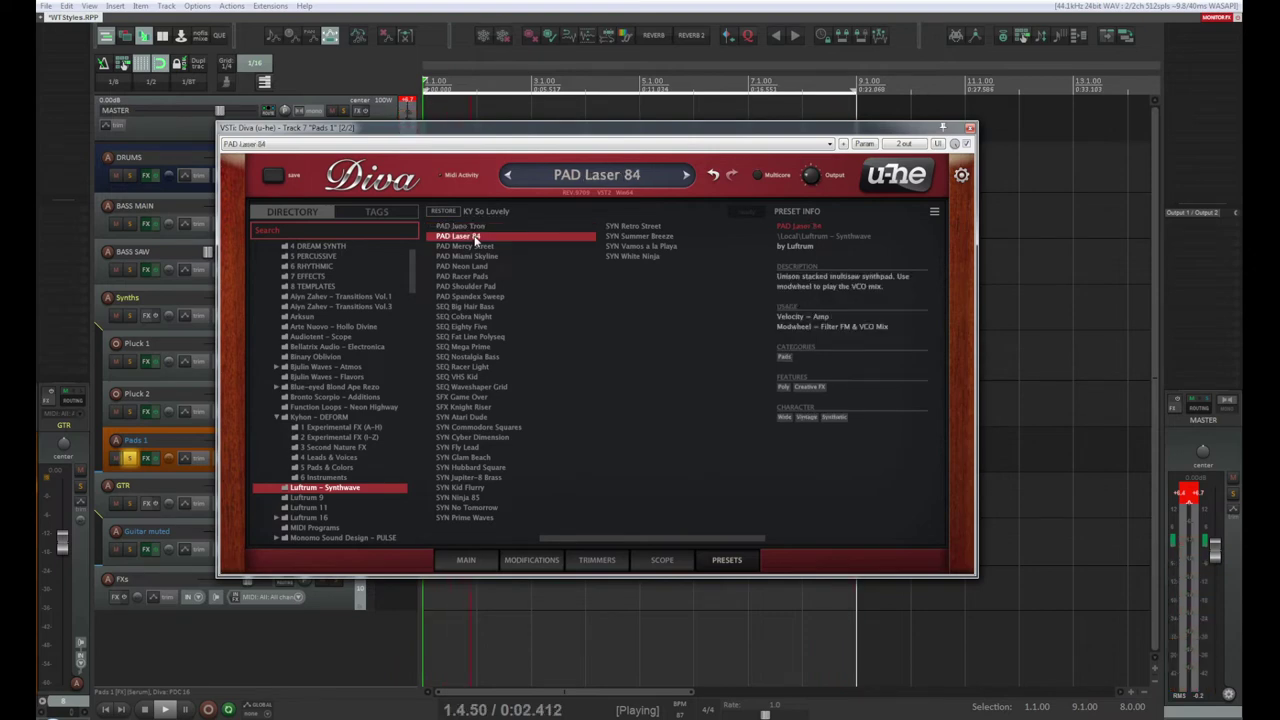
pyautogui.click(481, 246)
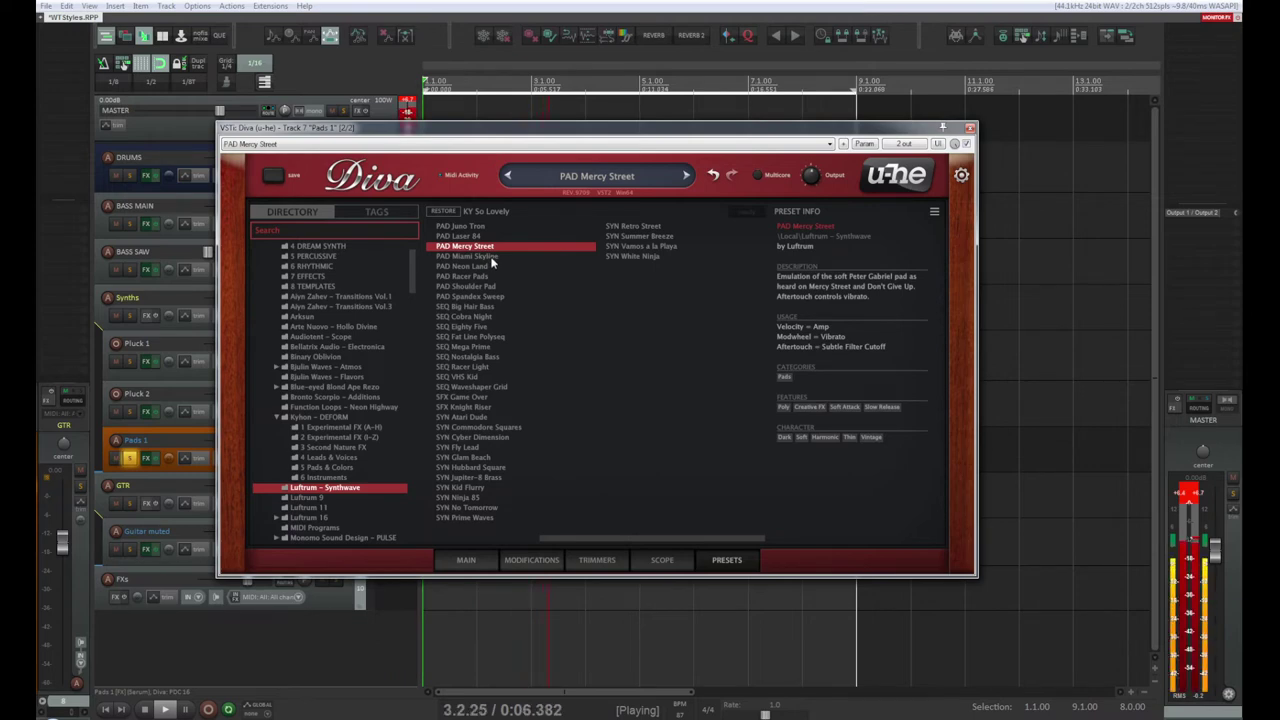
pyautogui.click(490, 258)
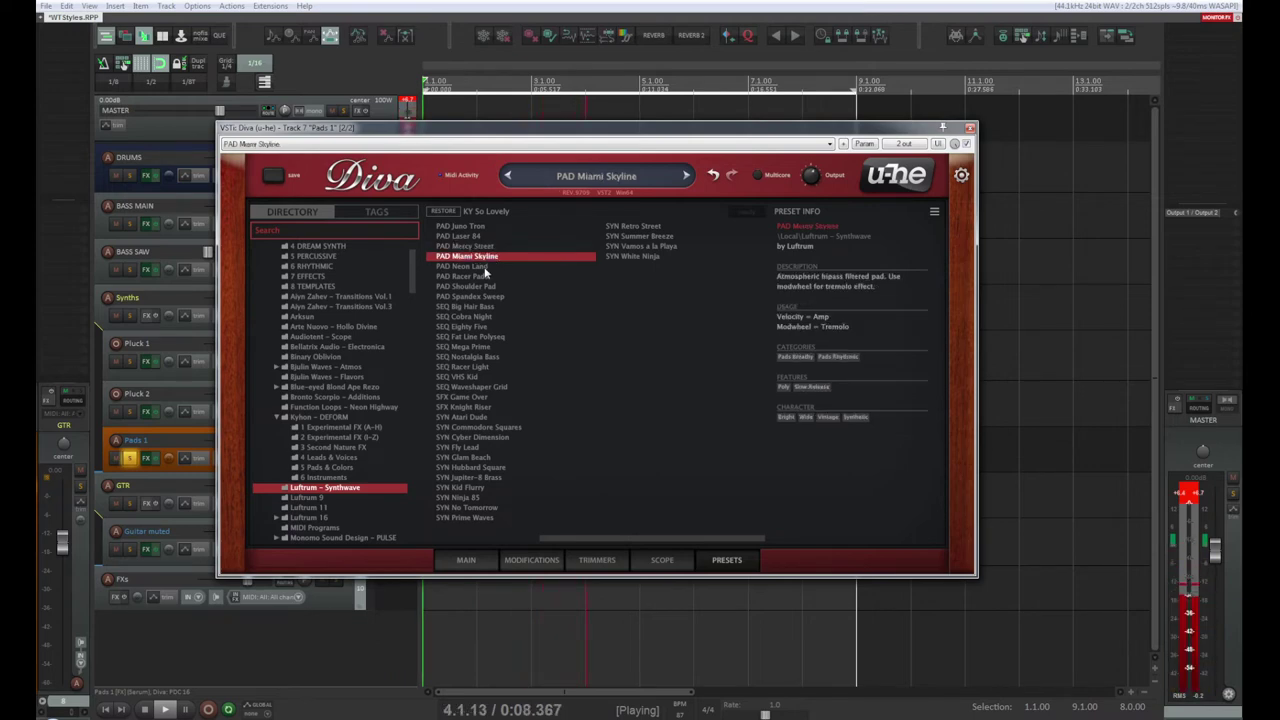
pyautogui.click(485, 268)
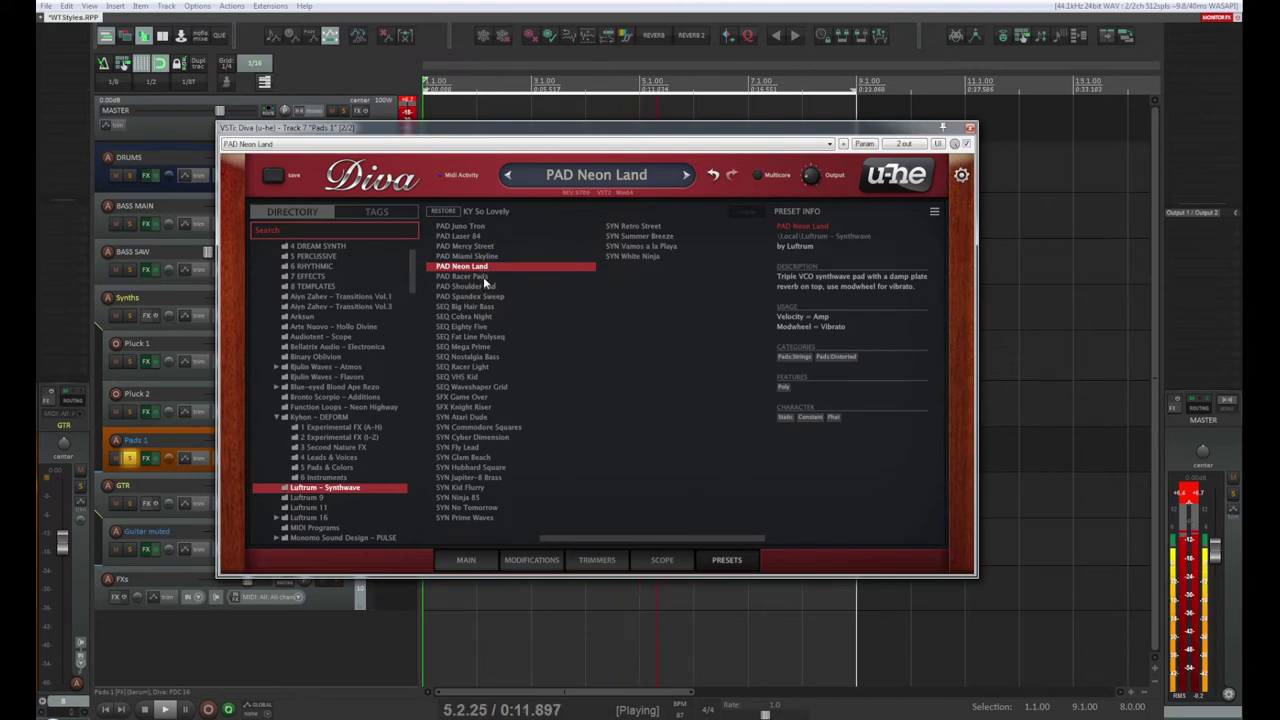
# Step: Compare PAD Juno Tron with PAD Neon Land, then try PAD Racer Pads, PAD Shoulder Pad and PAD Spandex Sweep
pyautogui.click(477, 227)
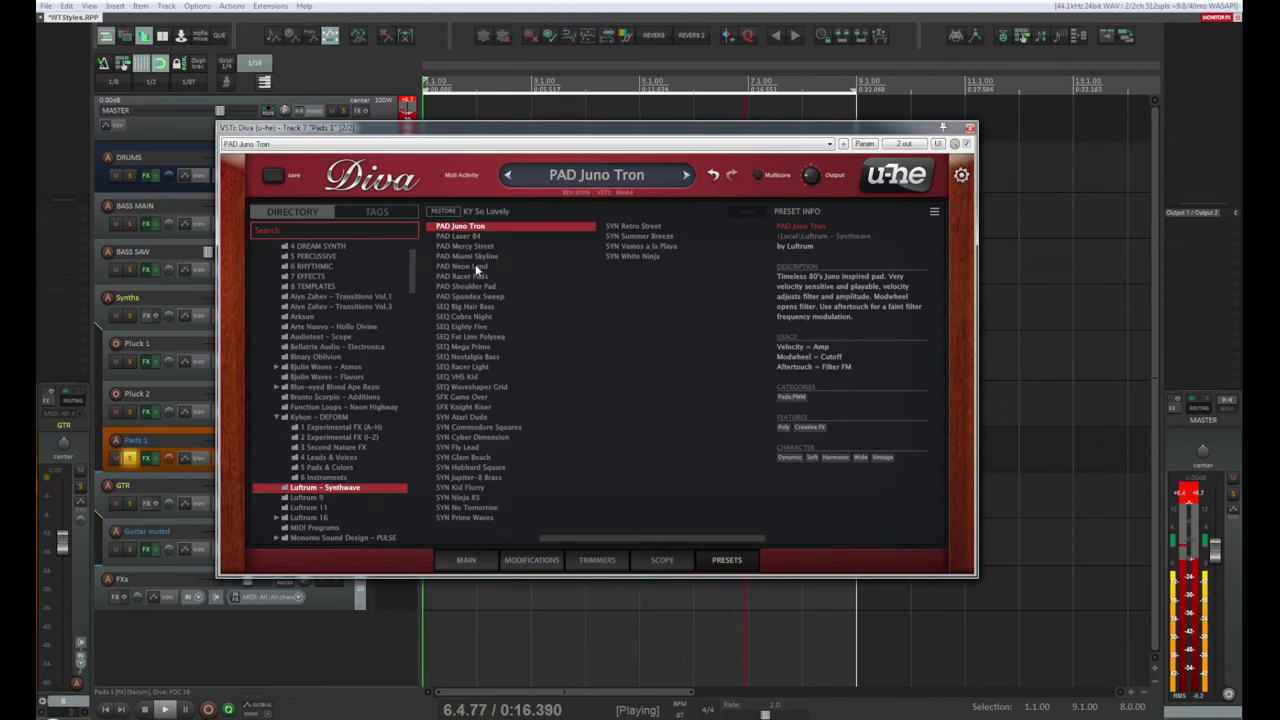
pyautogui.click(475, 265)
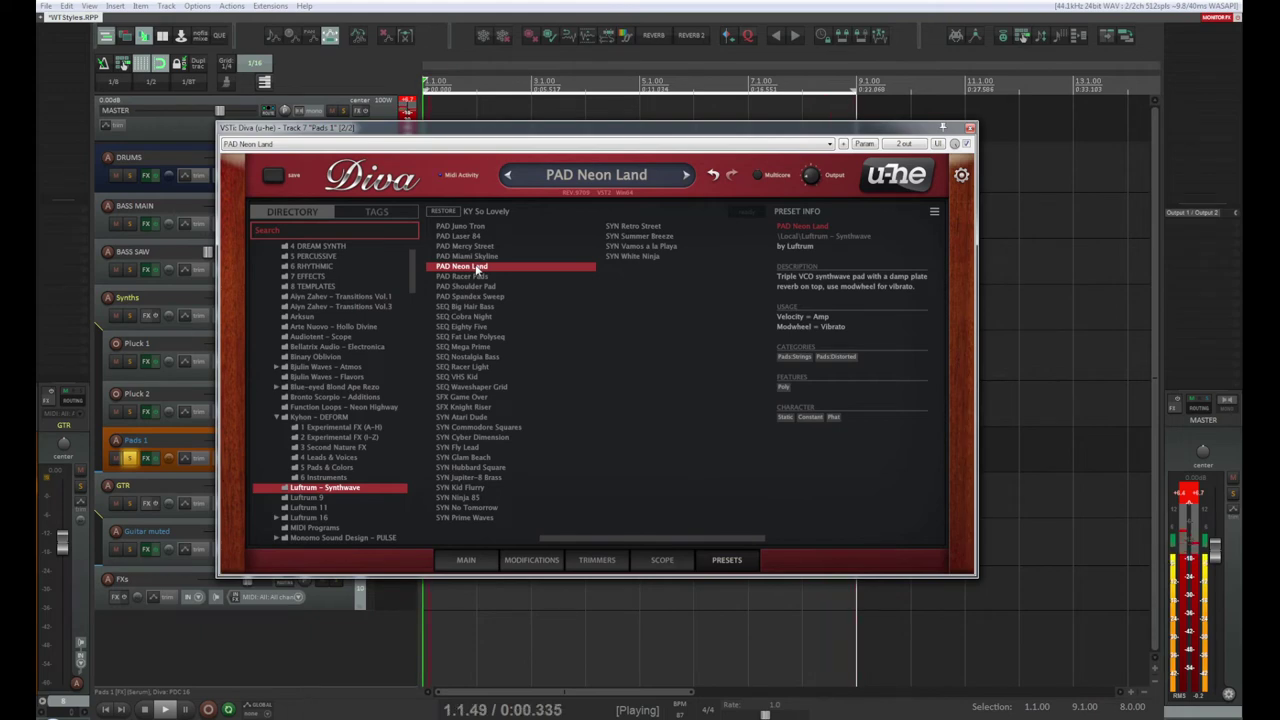
pyautogui.click(480, 277)
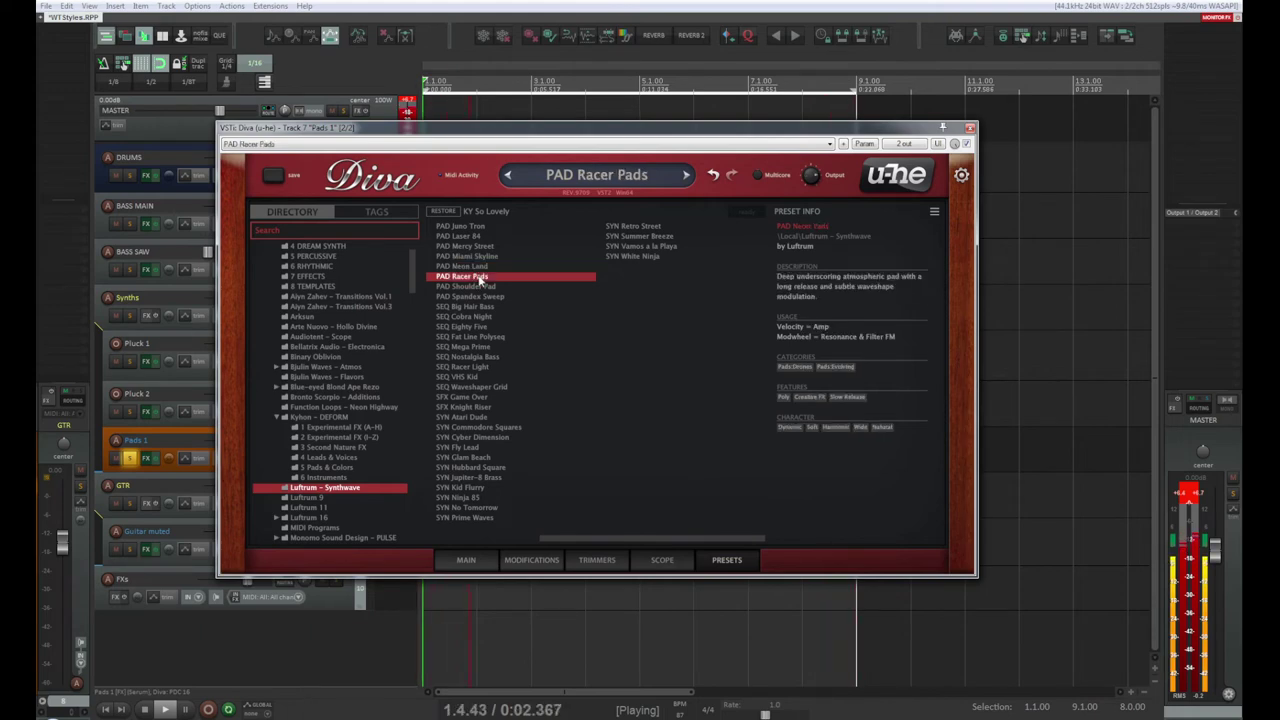
pyautogui.click(480, 287)
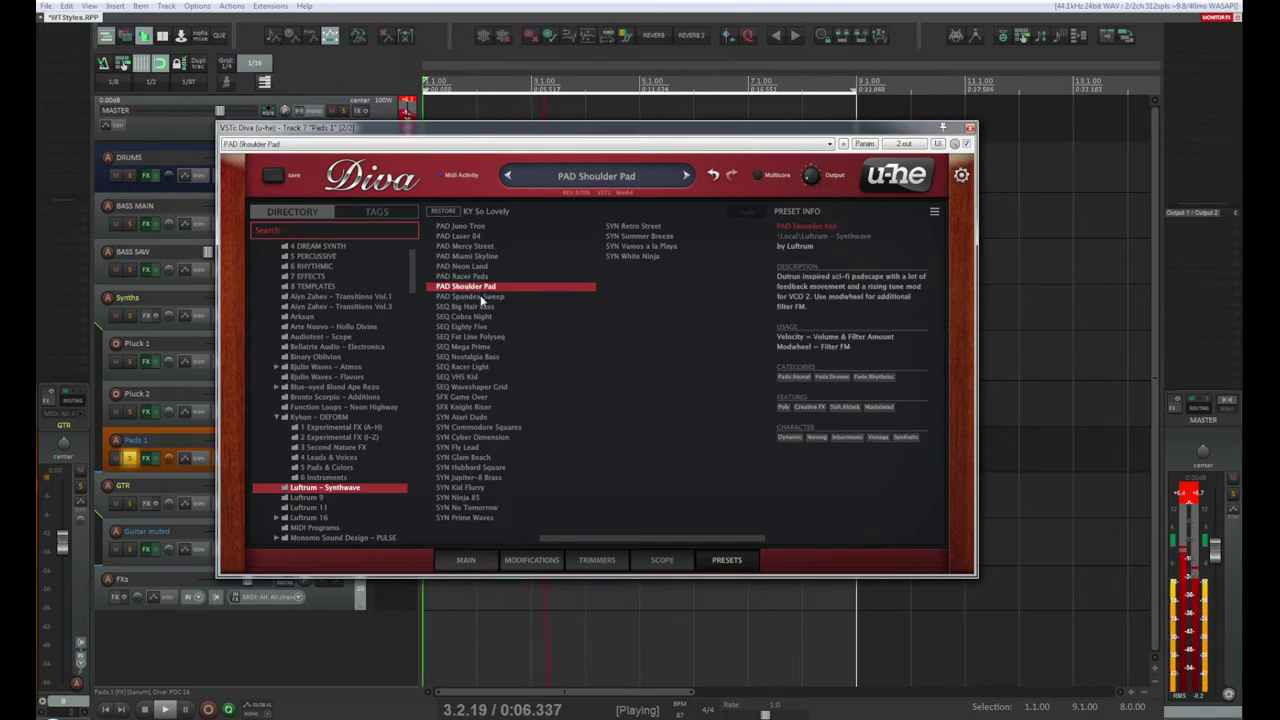
pyautogui.click(482, 297)
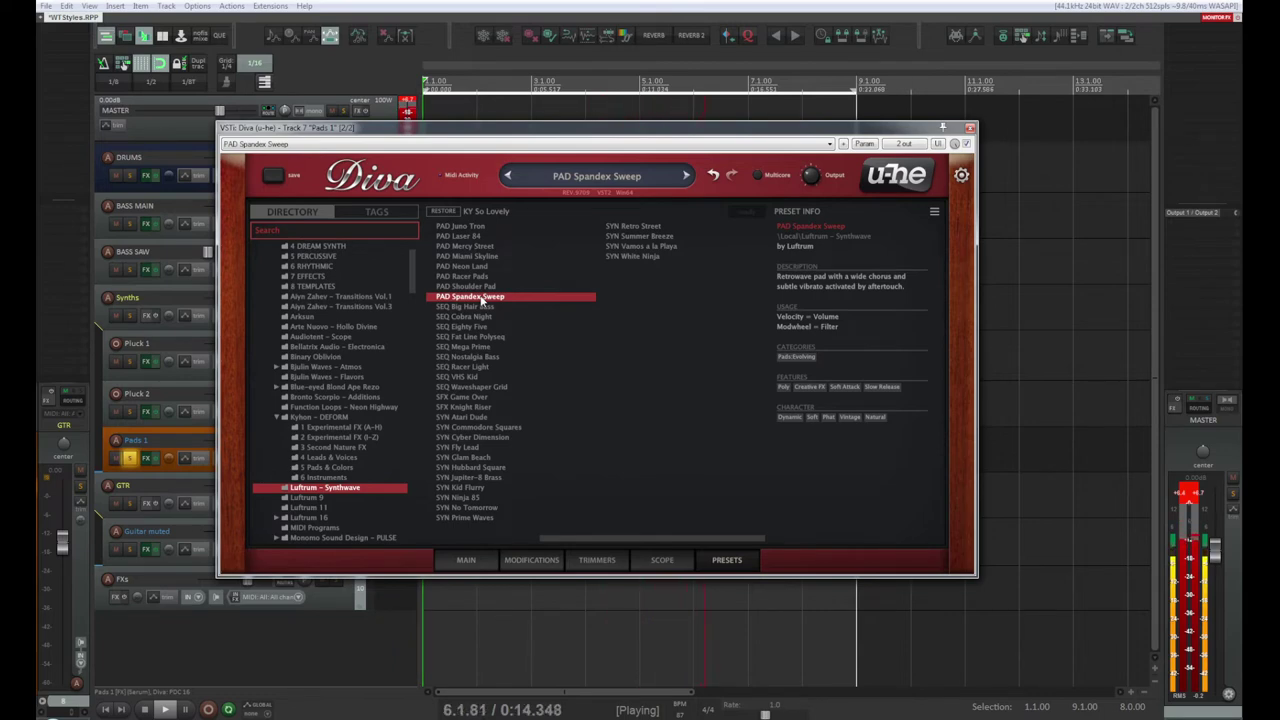
# Step: Look through the scope, trimmers, modifications and main pages of the PAD Spandex Sweep preset
pyautogui.click(660, 561)
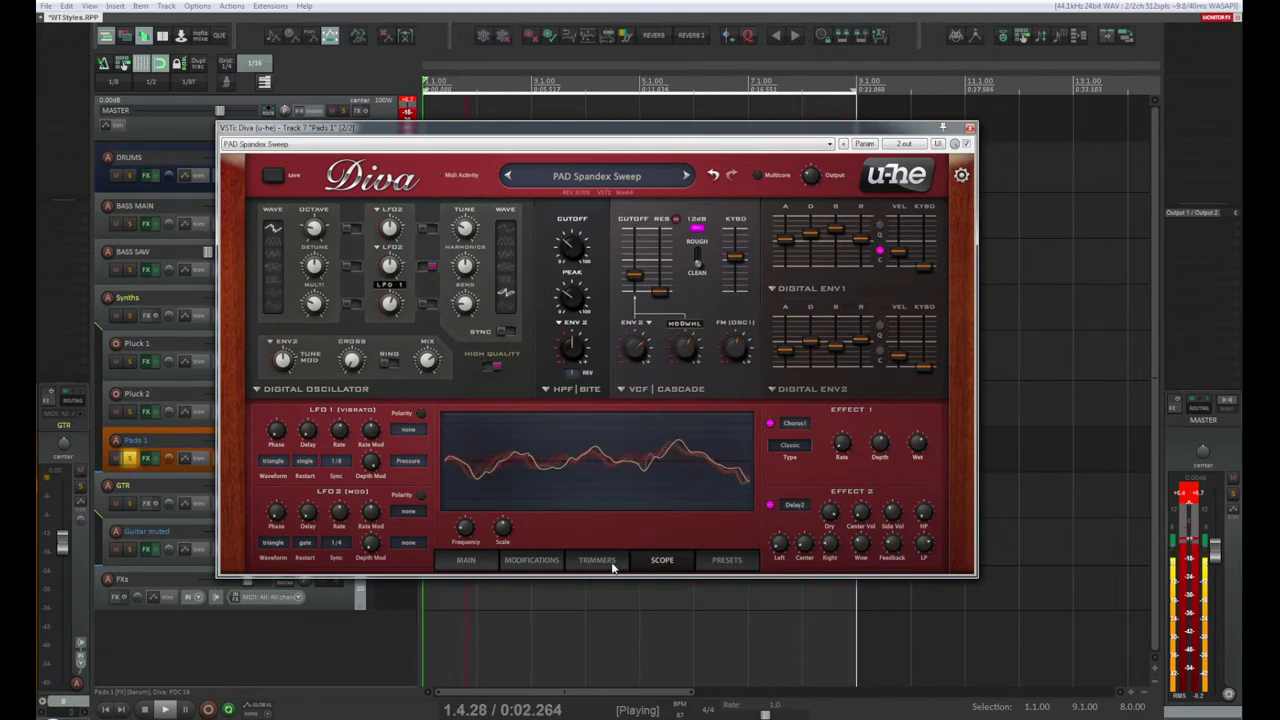
pyautogui.click(598, 560)
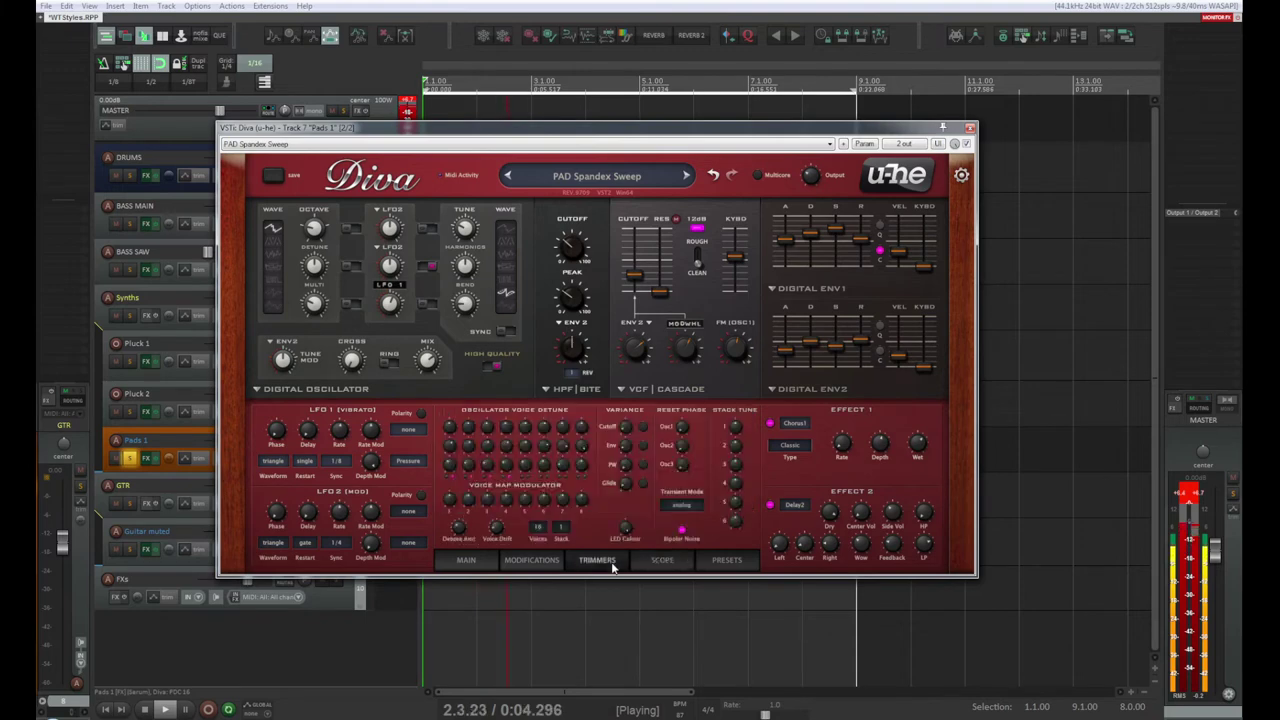
pyautogui.click(532, 563)
pyautogui.click(478, 565)
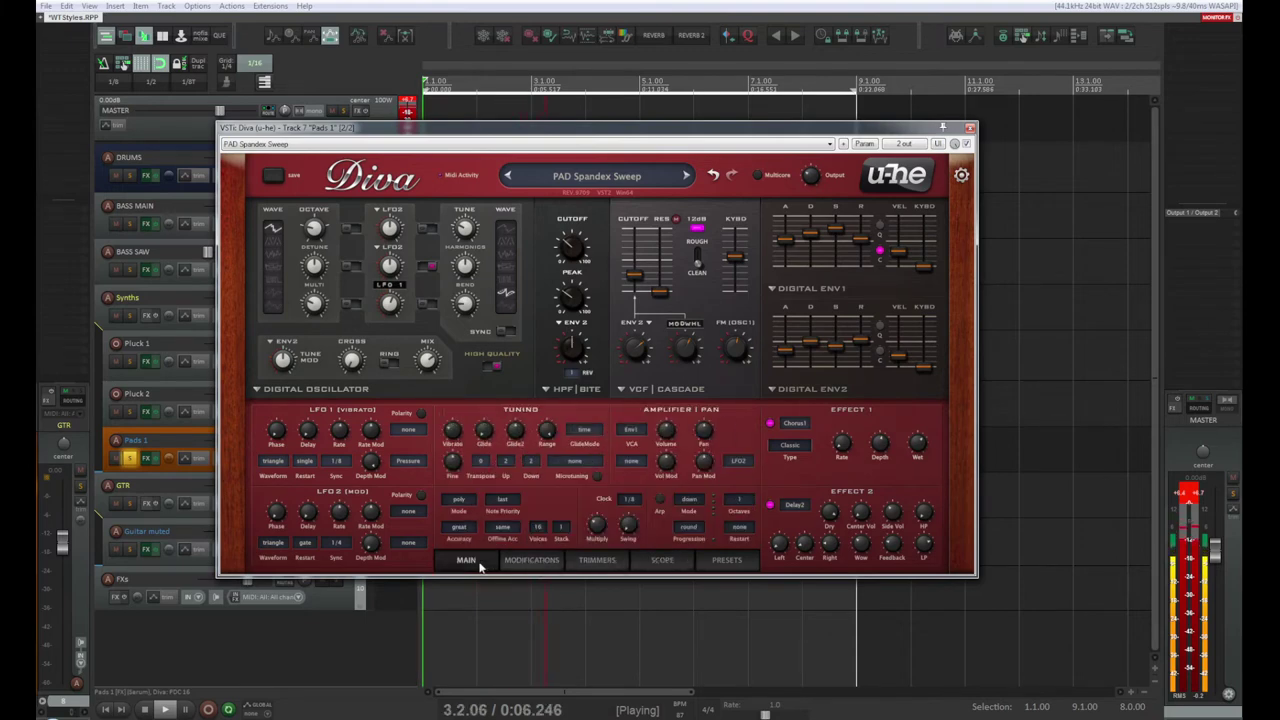
# Step: Bypass the preset's chorus and delay, switch the chorus back on and try adjusting its wet level
pyautogui.moveTo(920, 449); pyautogui.dragTo(920, 512)
pyautogui.click(771, 425)
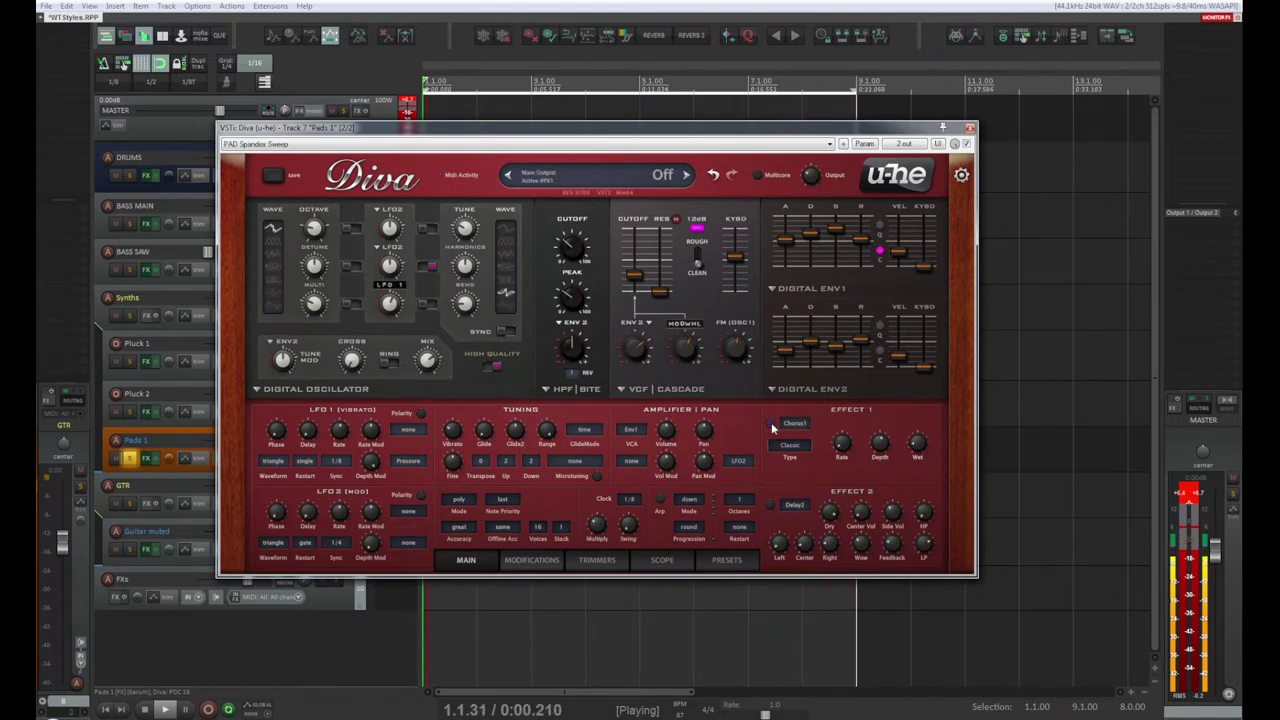
pyautogui.click(771, 425)
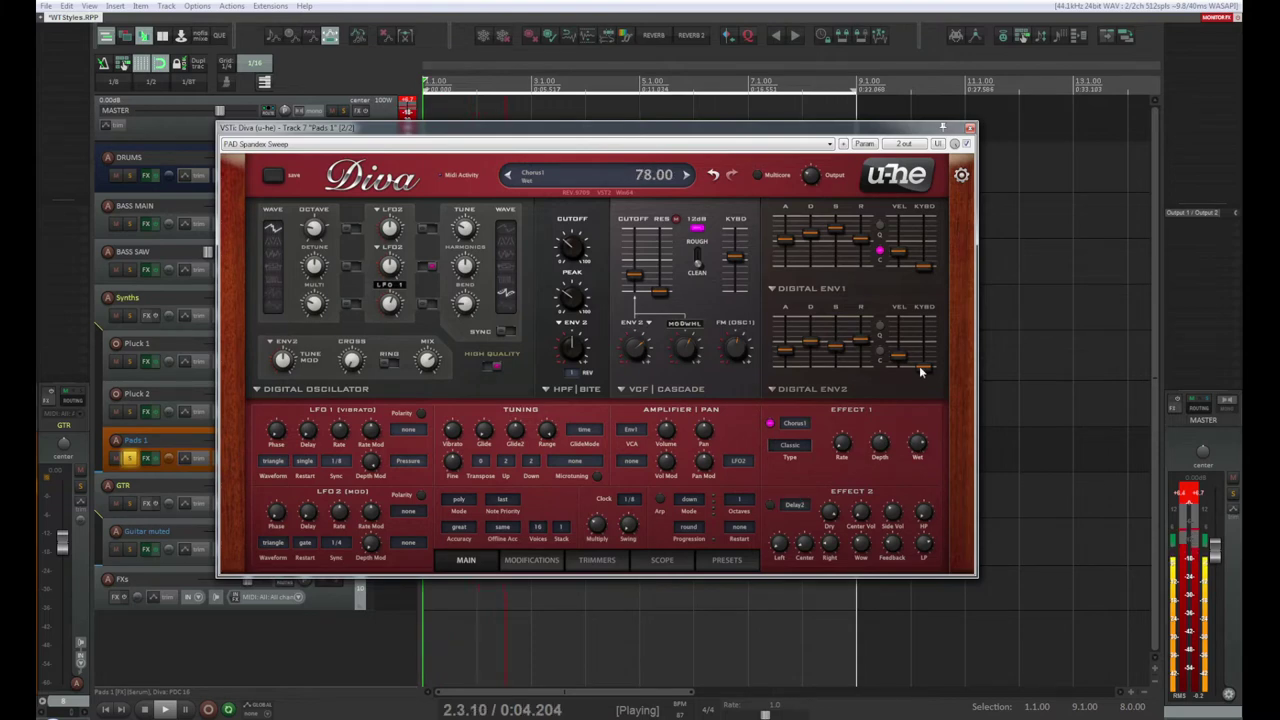
pyautogui.moveTo(920, 361); pyautogui.dragTo(917, 378)
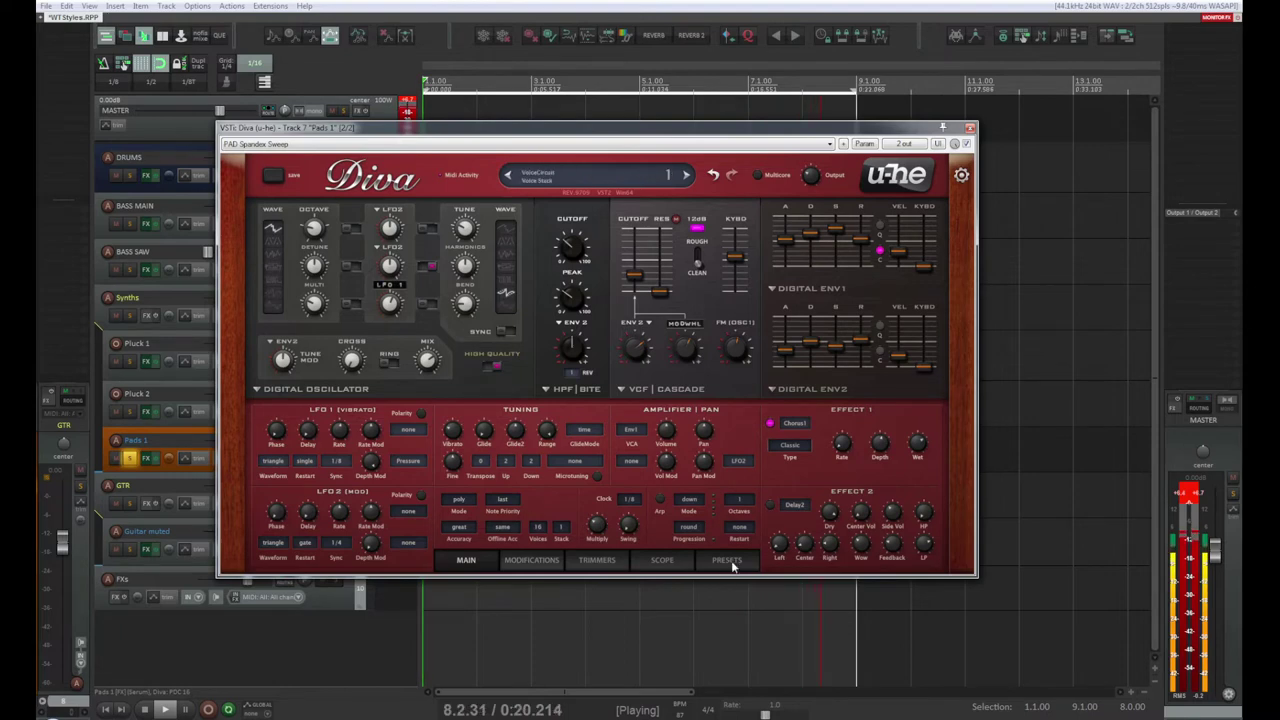
# Step: Switch the delay back on and briefly unsolo Pads 1 to check the pad in the full mix
pyautogui.click(770, 506)
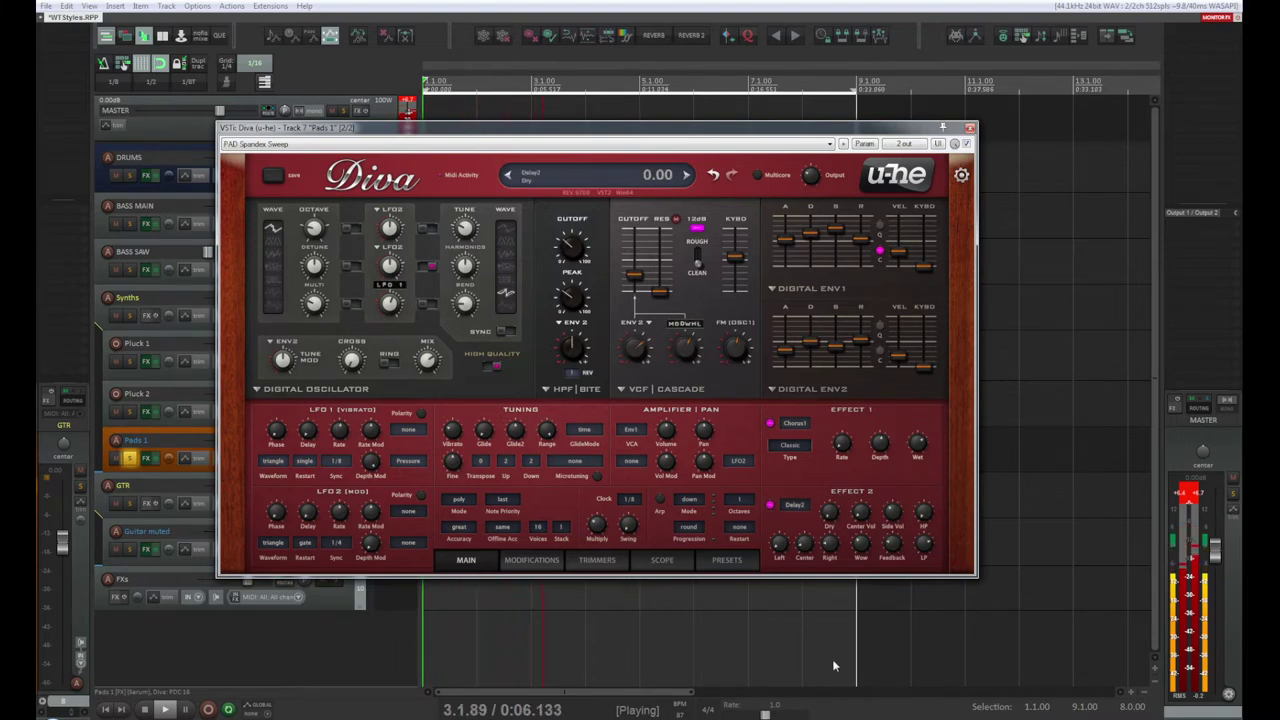
pyautogui.moveTo(832, 660); pyautogui.dragTo(817, 589)
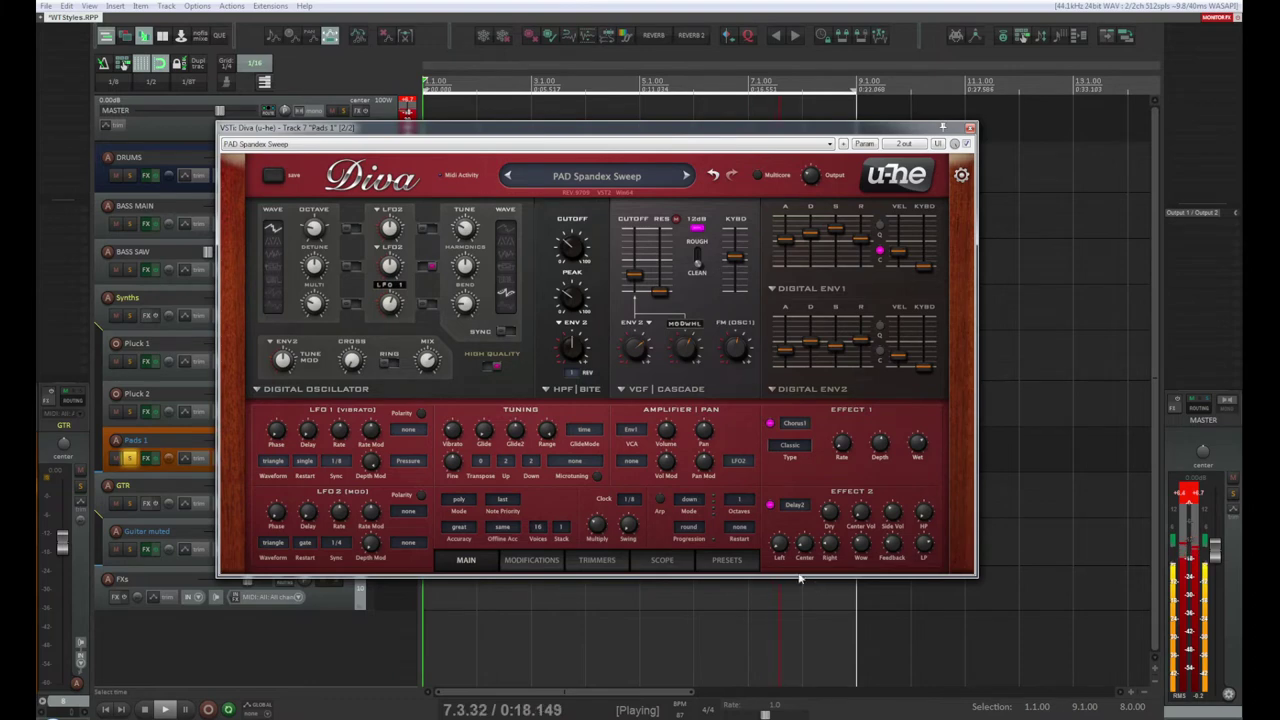
pyautogui.click(128, 459)
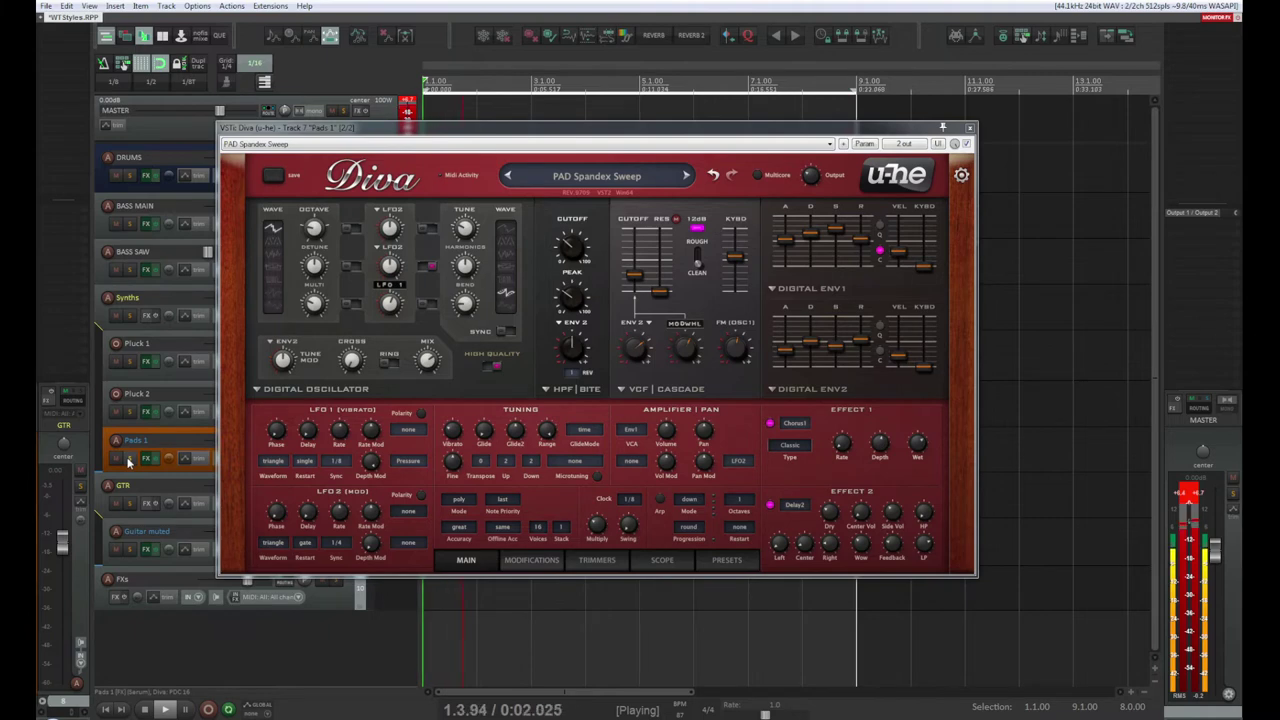
pyautogui.click(128, 458)
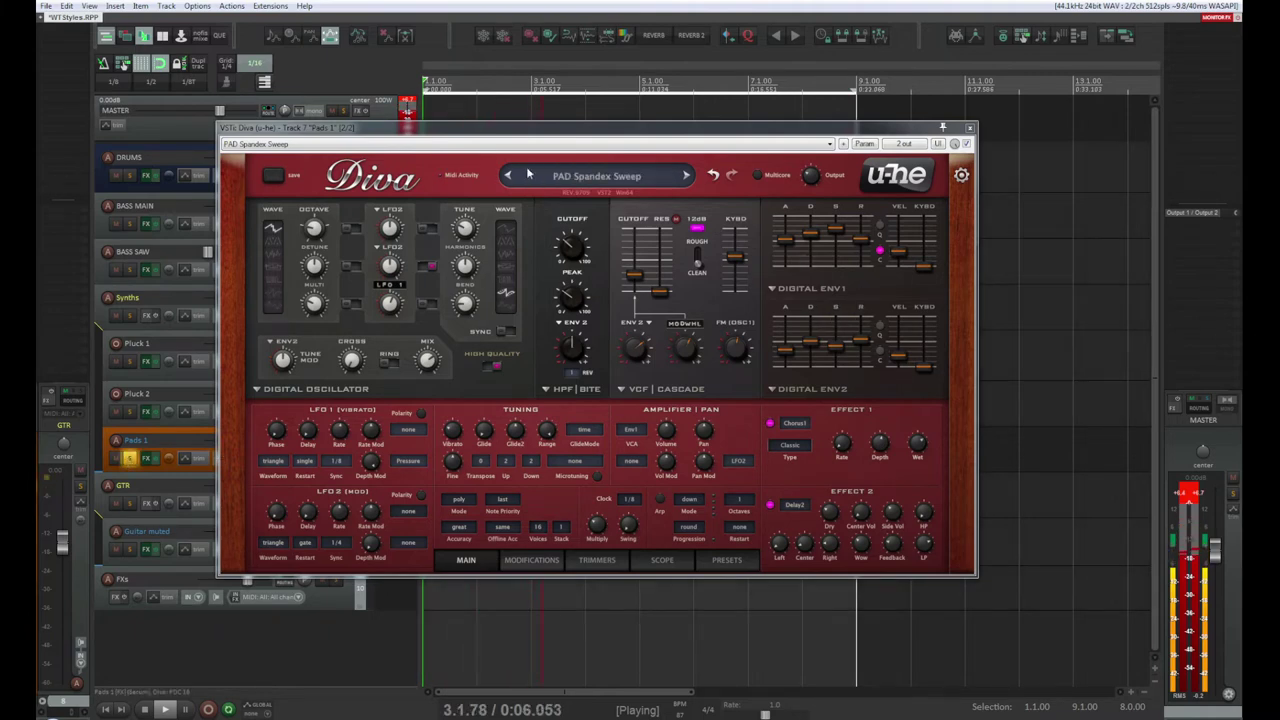
# Step: Load the PAD Juno Tron preset, lower the filter cutoff slightly and set the high-pass frequency to 30
pyautogui.click(727, 561)
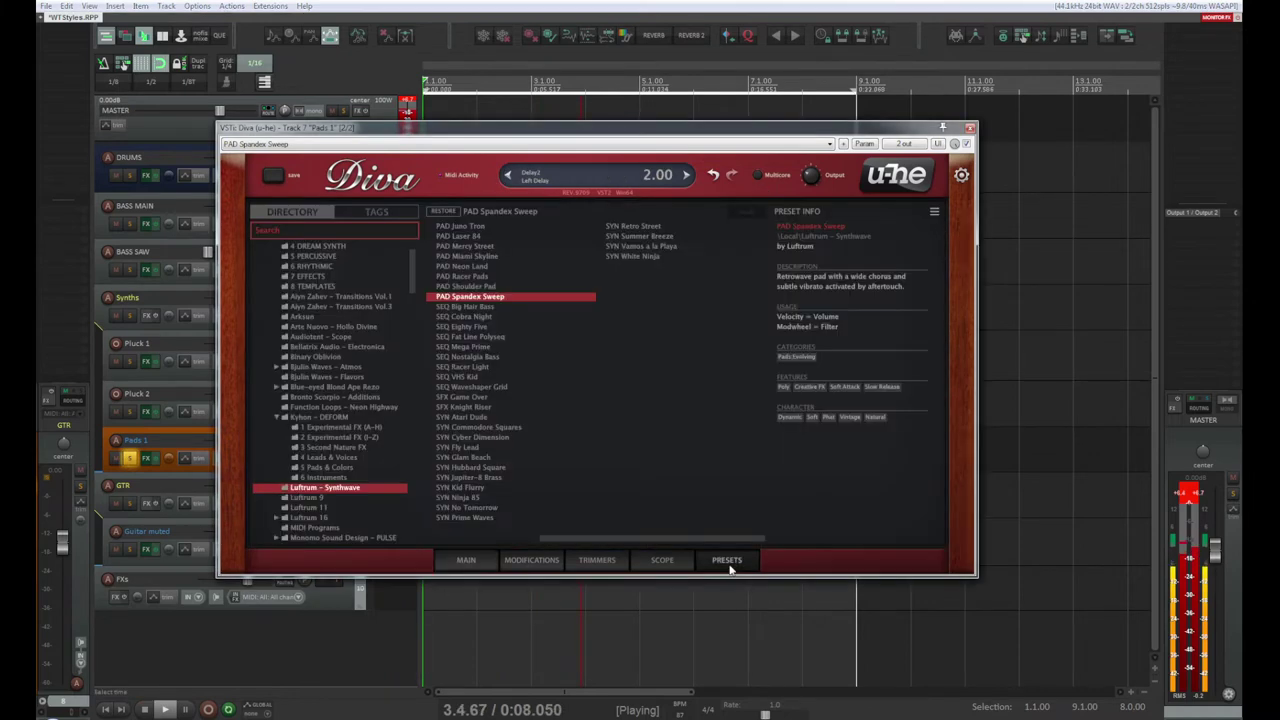
pyautogui.click(460, 227)
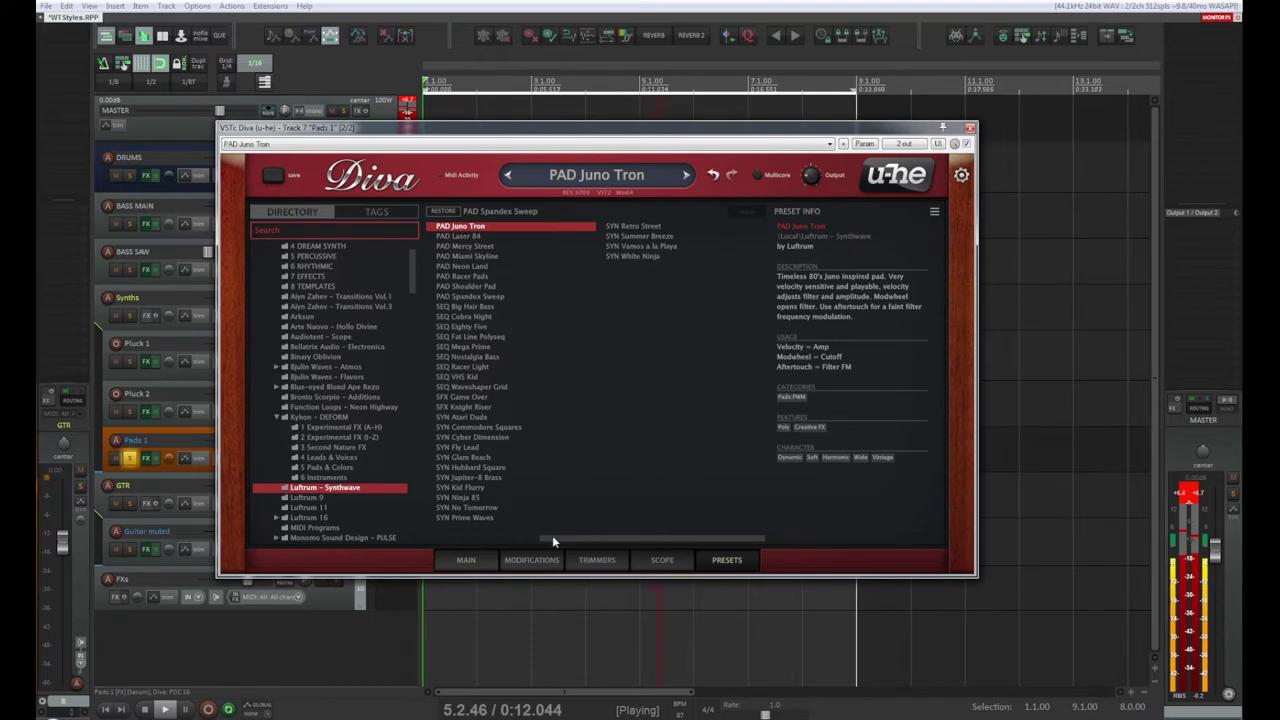
pyautogui.click(466, 562)
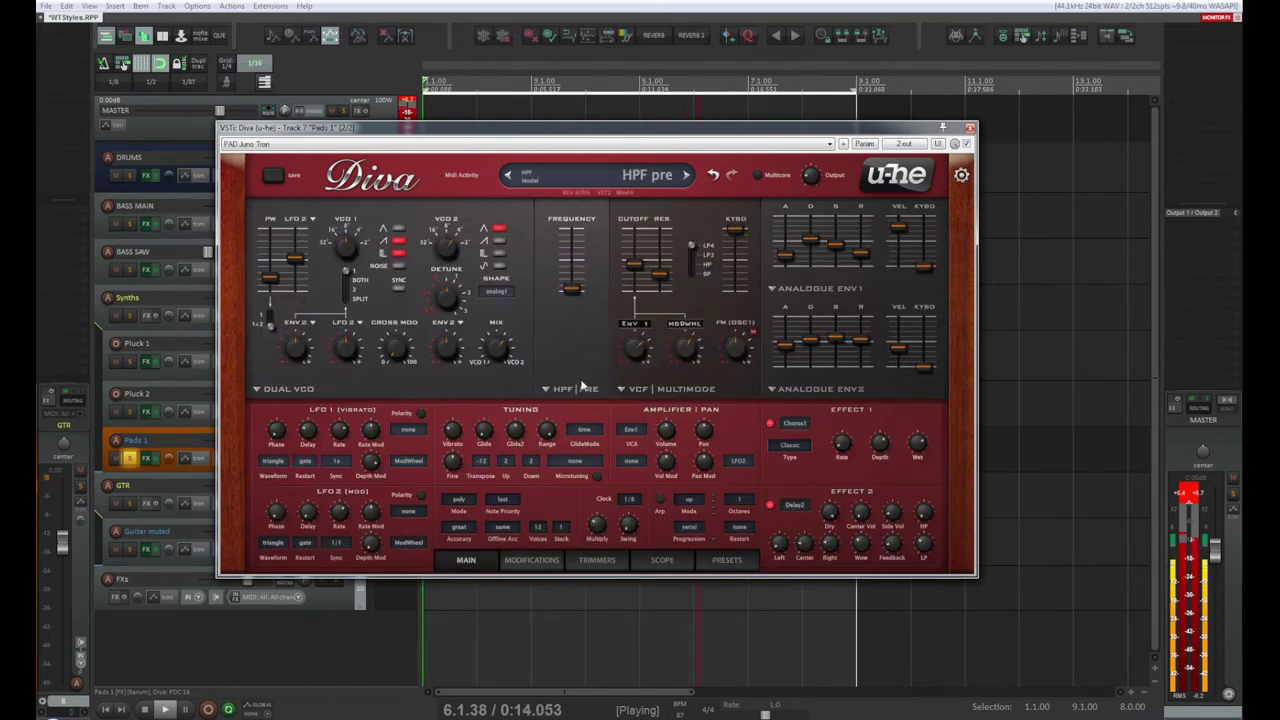
pyautogui.moveTo(635, 265); pyautogui.dragTo(586, 300)
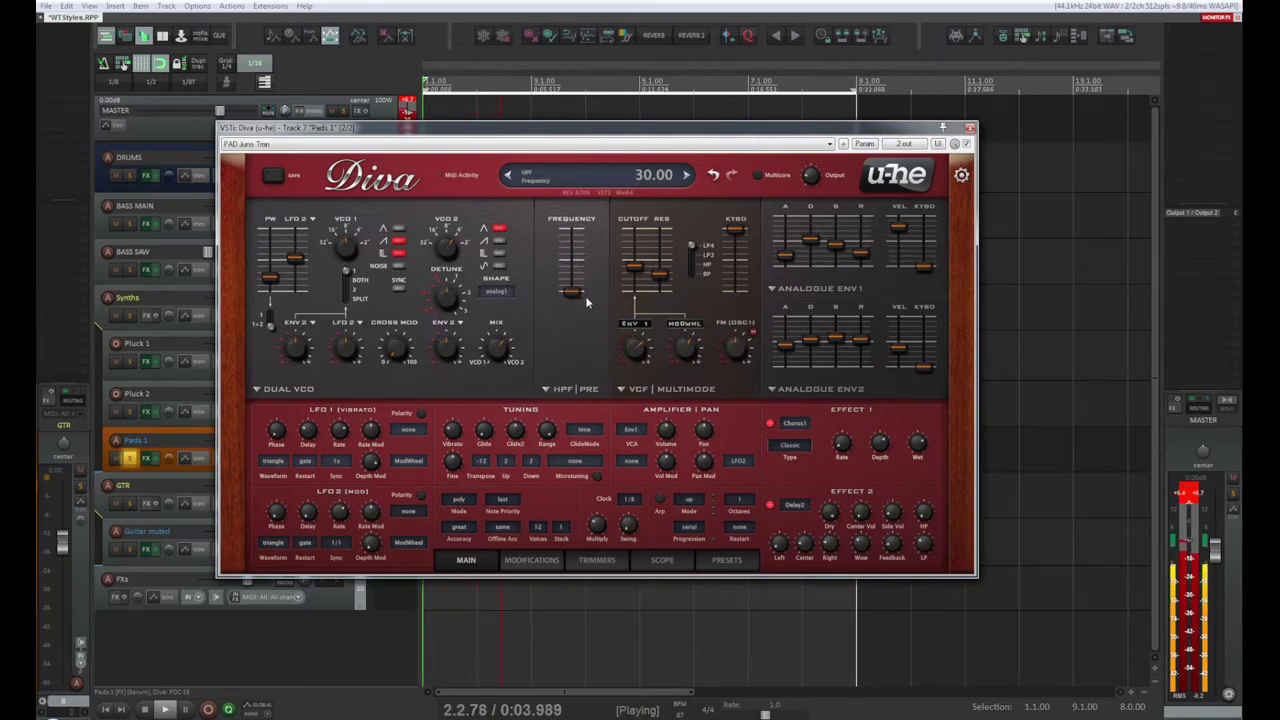
pyautogui.click(692, 256)
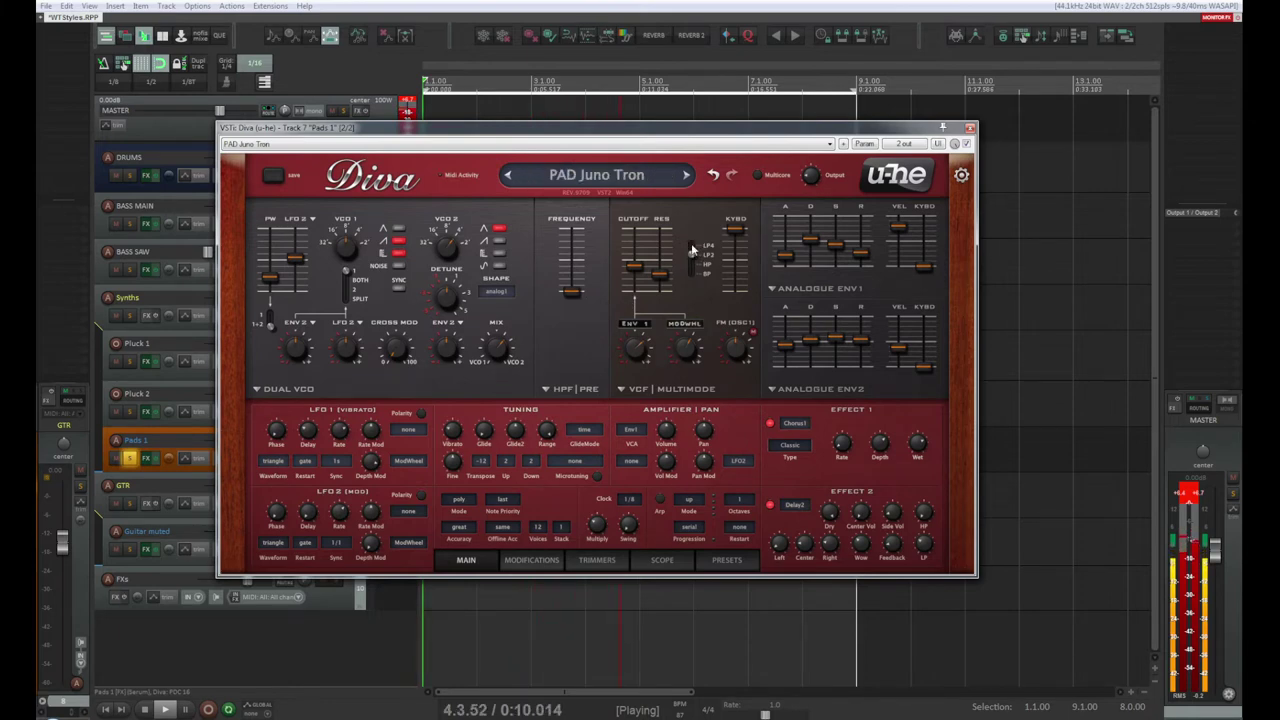
# Step: Try the band-pass filter mode, return it to LP2, and set the high-pass frequency to 65
pyautogui.moveTo(692, 250); pyautogui.dragTo(690, 268)
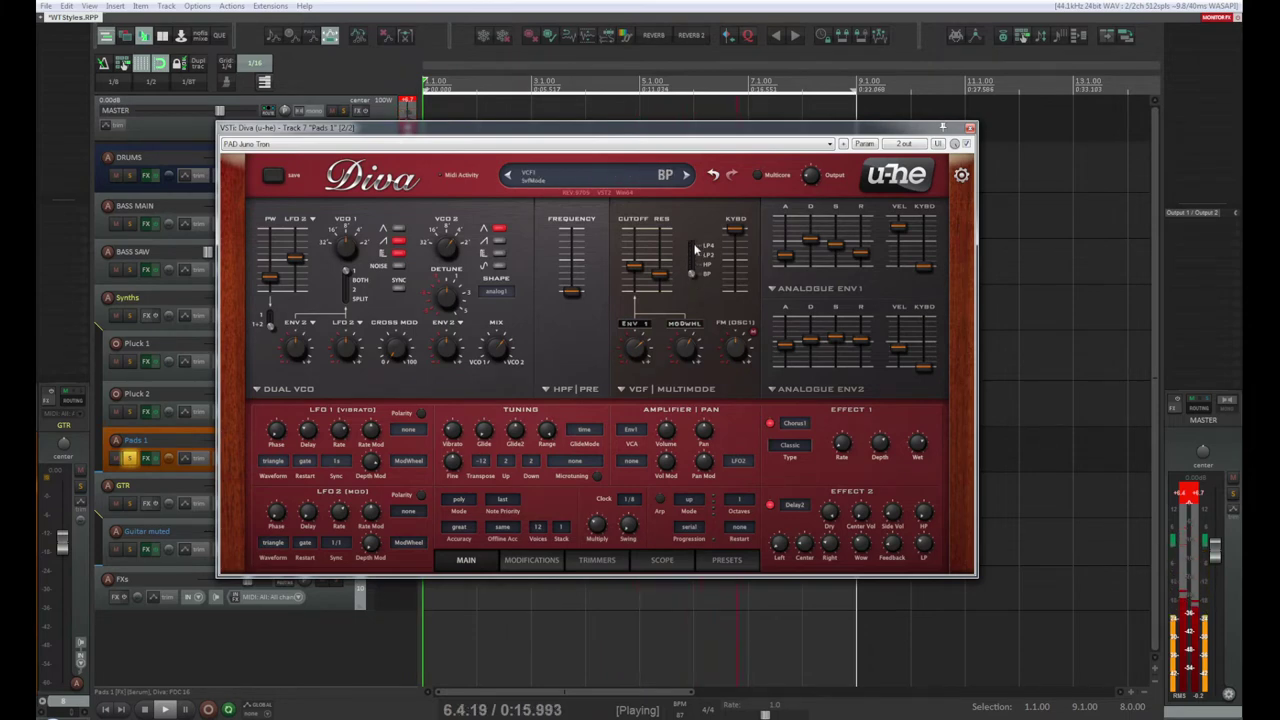
pyautogui.click(695, 248)
pyautogui.moveTo(653, 346)
pyautogui.moveTo(580, 299)
pyautogui.mouseDown()
pyautogui.moveTo(590, 233)
pyautogui.moveTo(588, 276)
pyautogui.mouseUp()
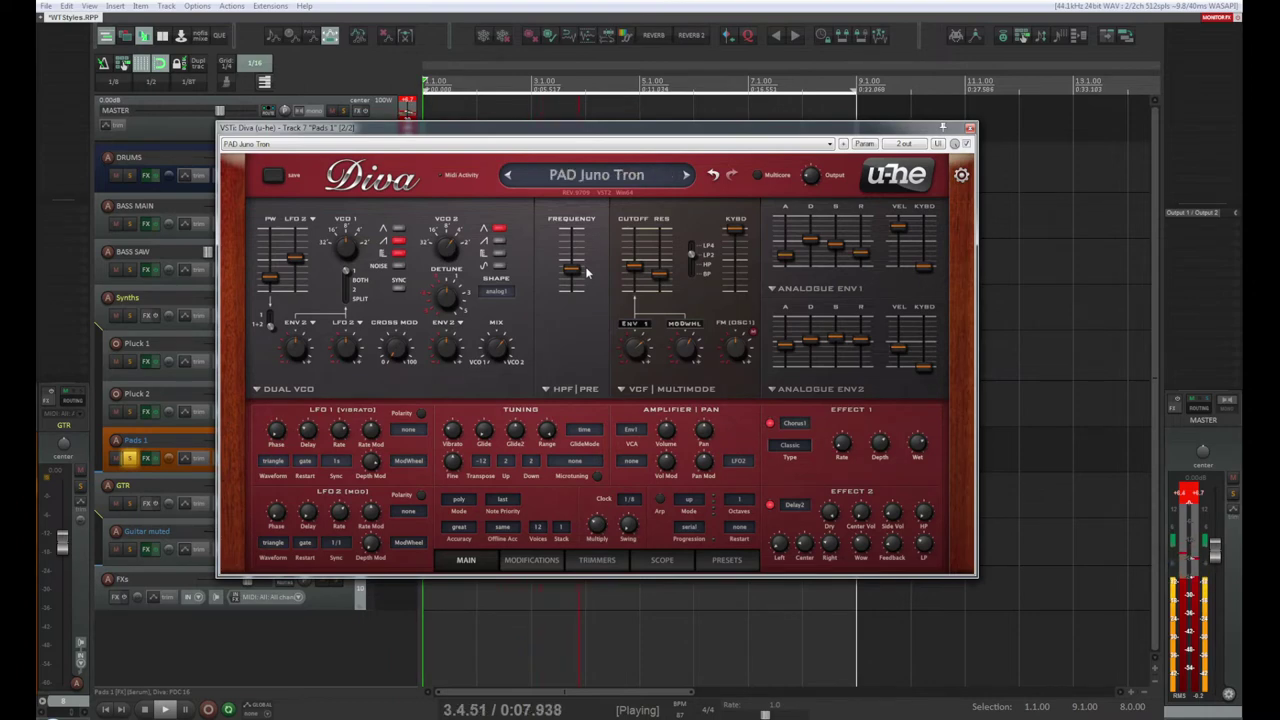
pyautogui.scroll(2, 587, 272)
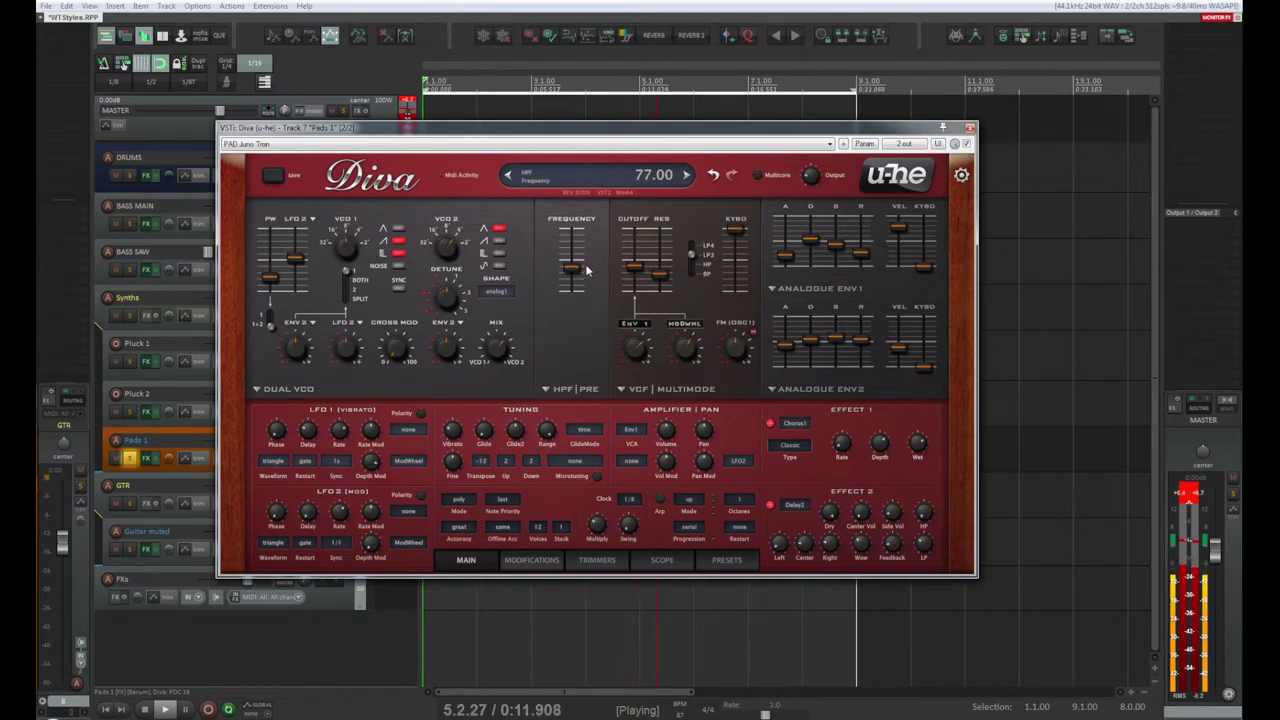
pyautogui.scroll(-5, 587, 272)
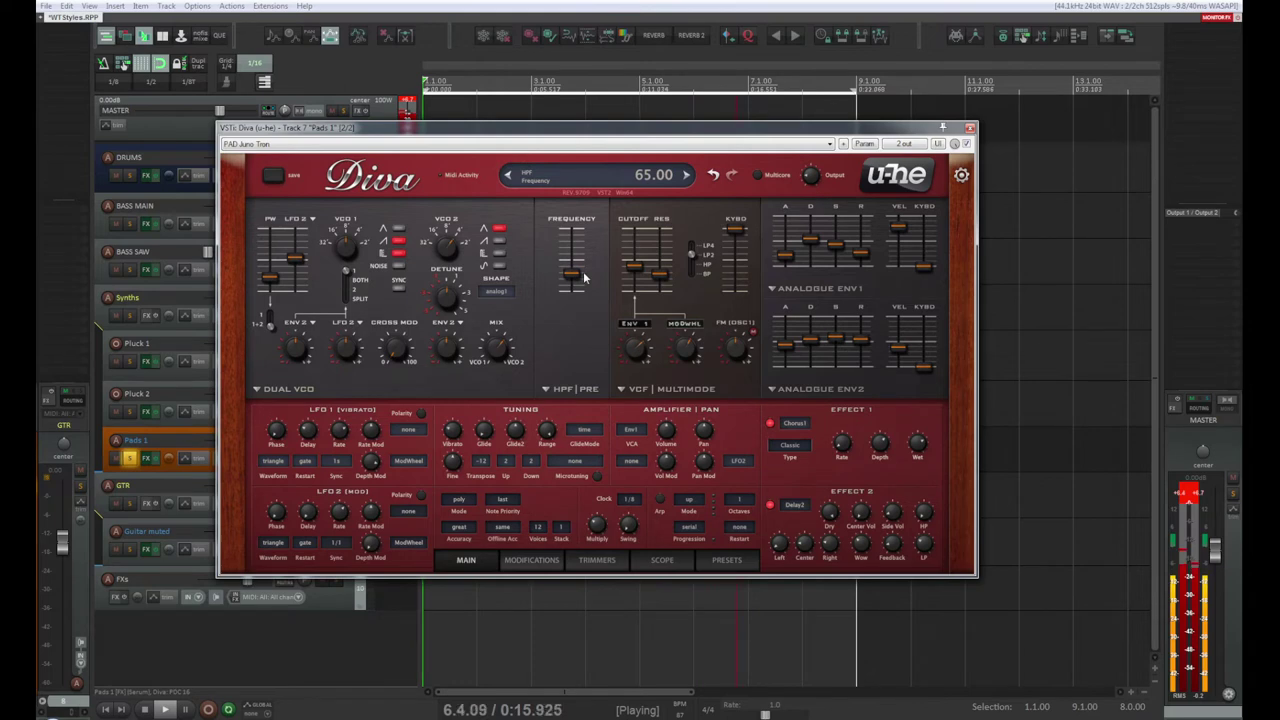
# Step: Close the pad synth, unsolo Pads 1, and lower the Pluck 1 volume slightly while replaying the full mix
pyautogui.click(969, 129)
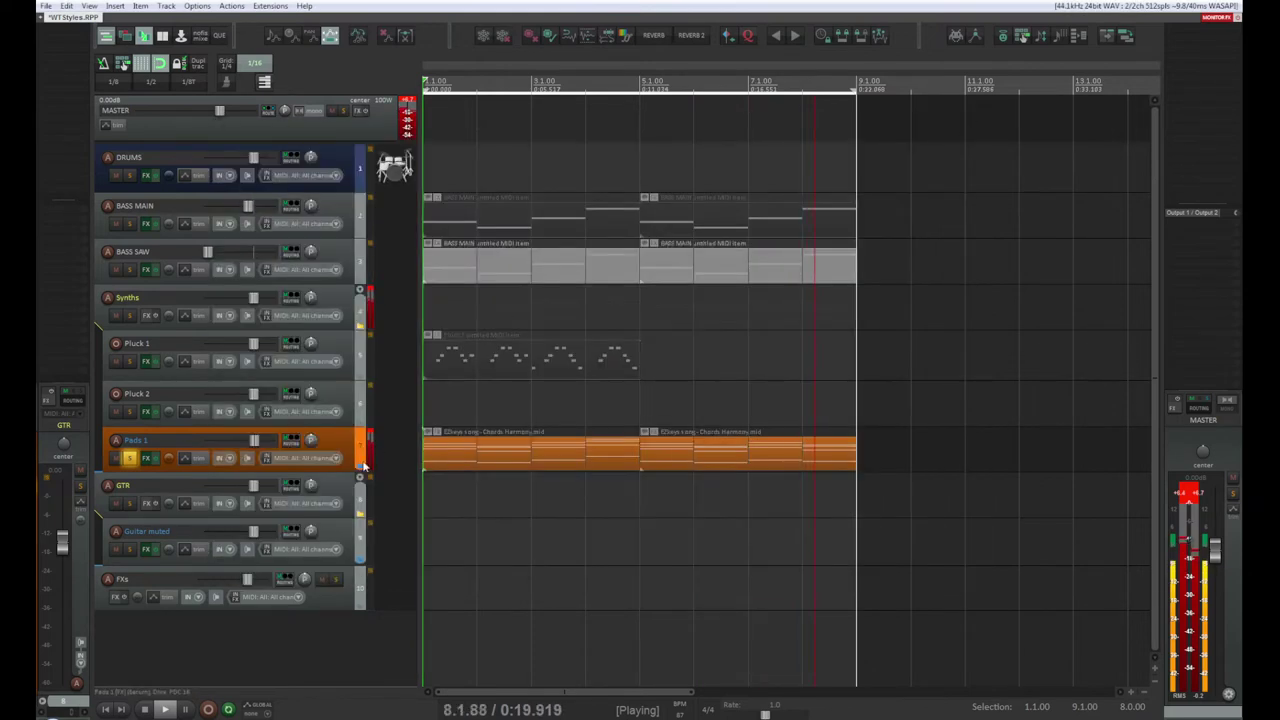
pyautogui.click(128, 458)
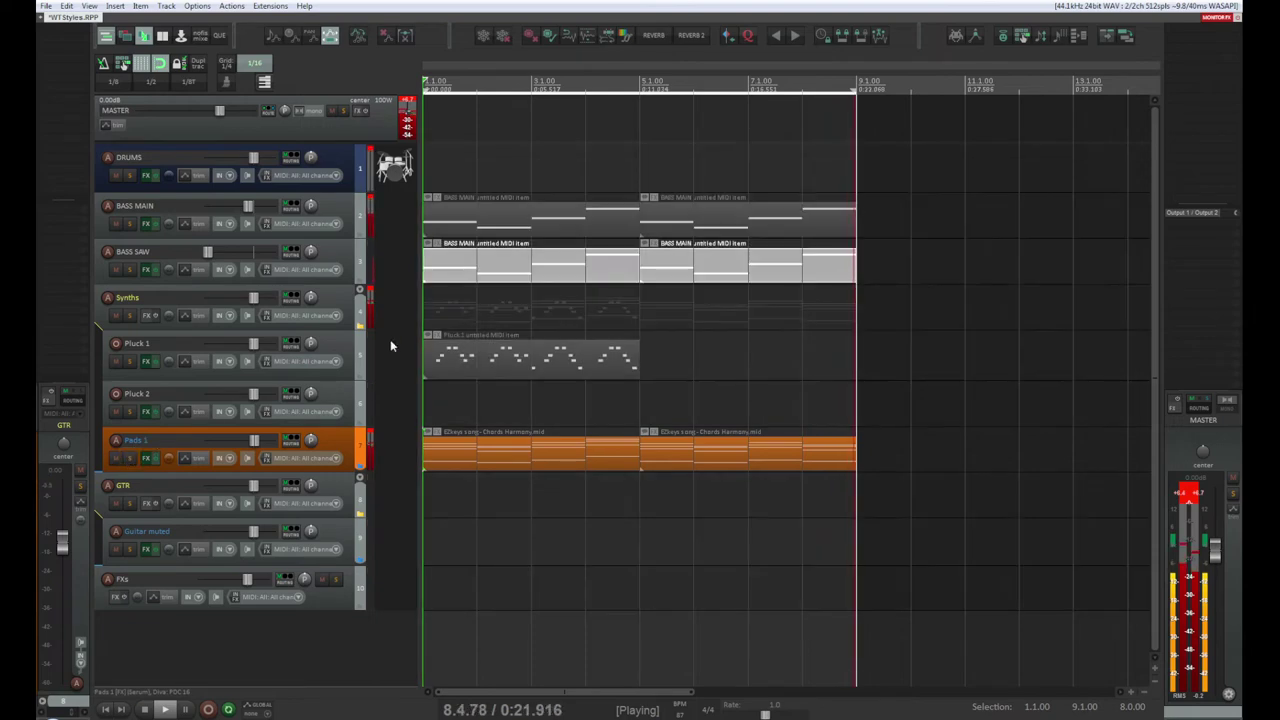
pyautogui.moveTo(249, 344); pyautogui.dragTo(242, 350)
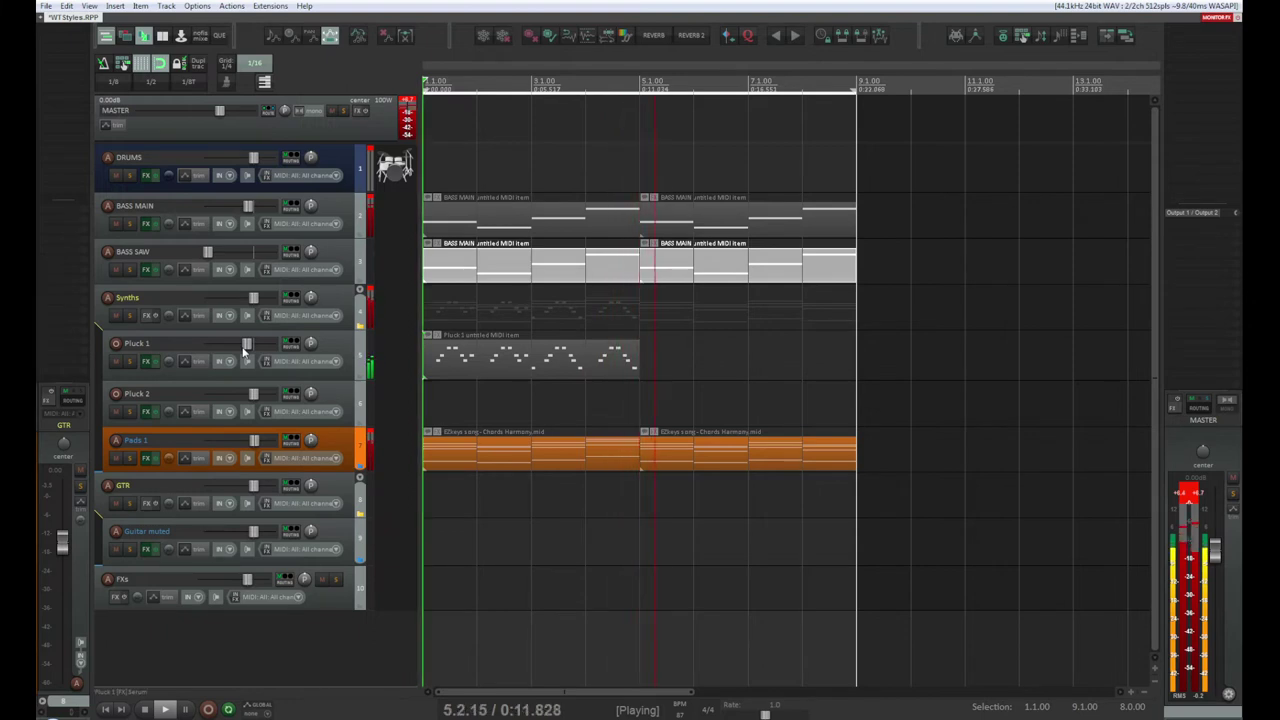
pyautogui.press('space')
pyautogui.press('space')
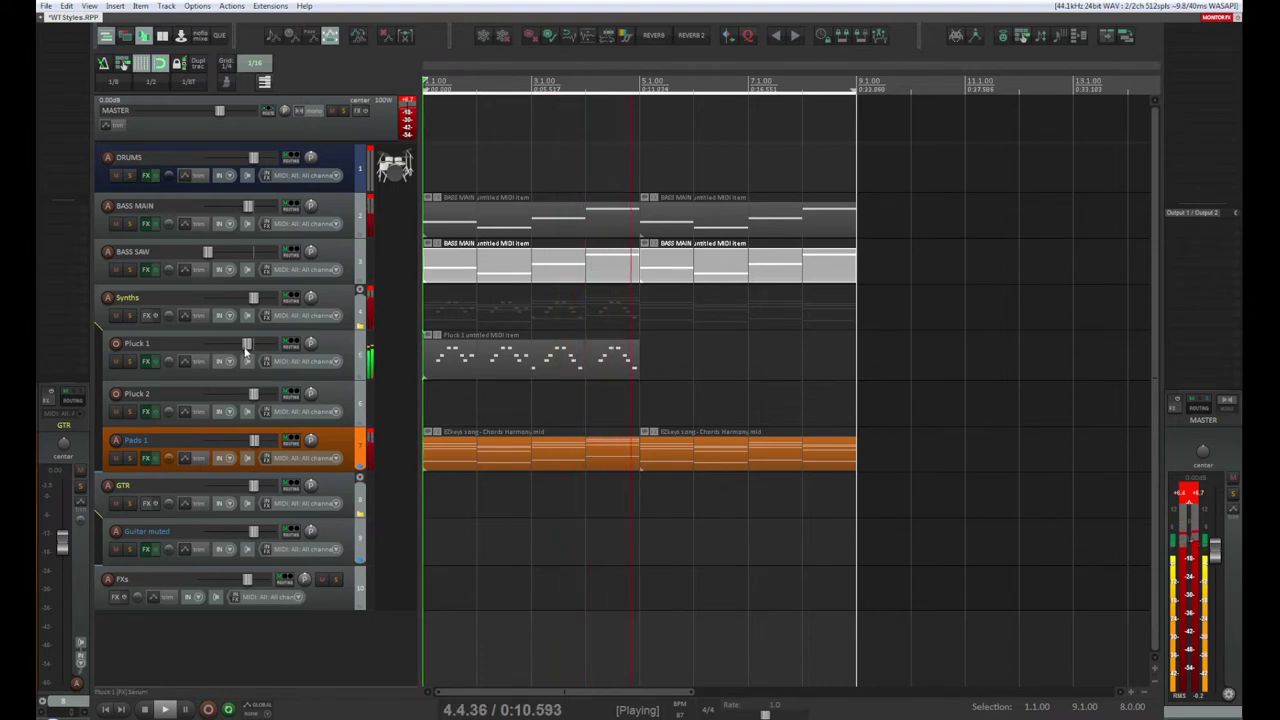
# Step: Open the Serum synth on Pluck 1 and solo the track to hear the pluck alone from the start
pyautogui.click(350, 349)
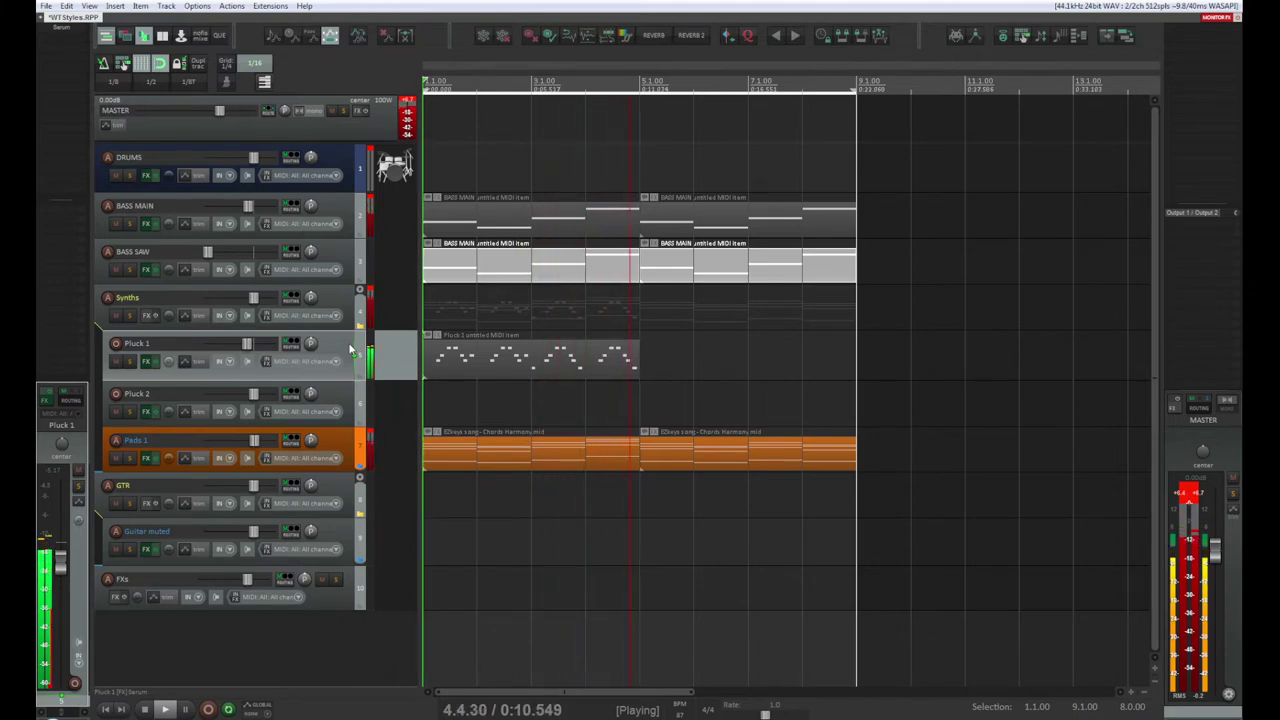
pyautogui.press('space')
pyautogui.press('space')
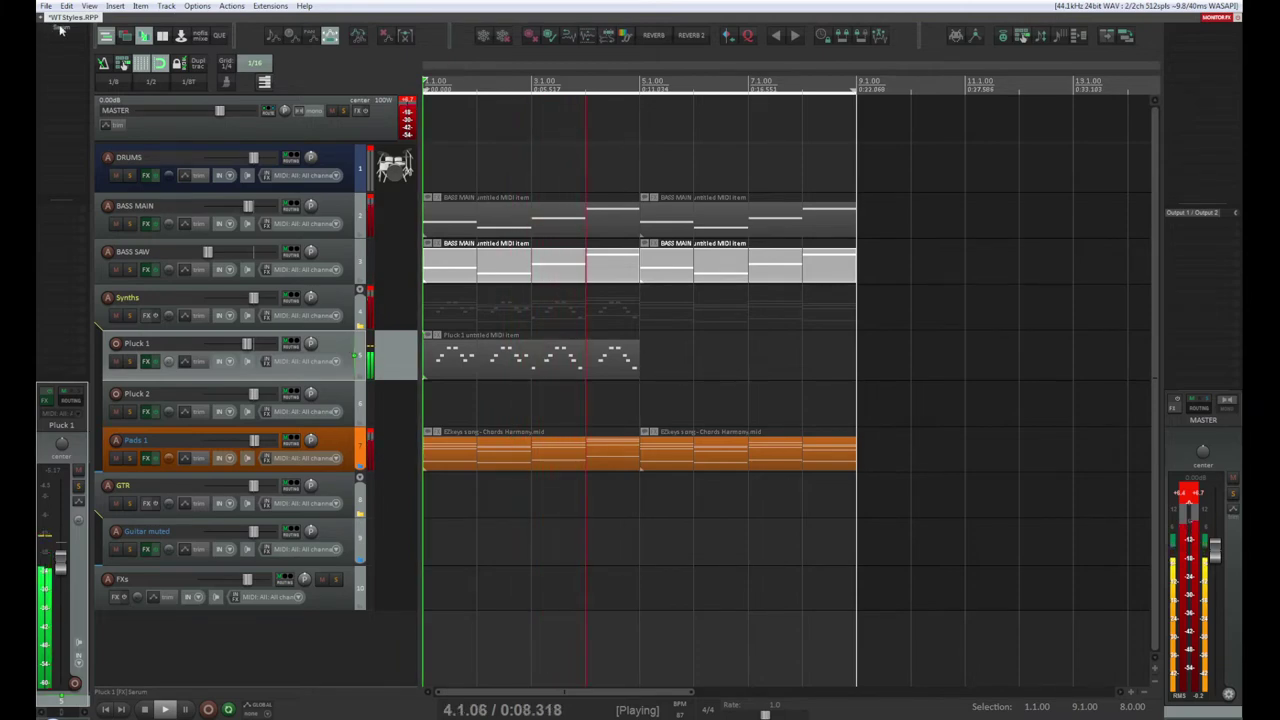
pyautogui.press('f')
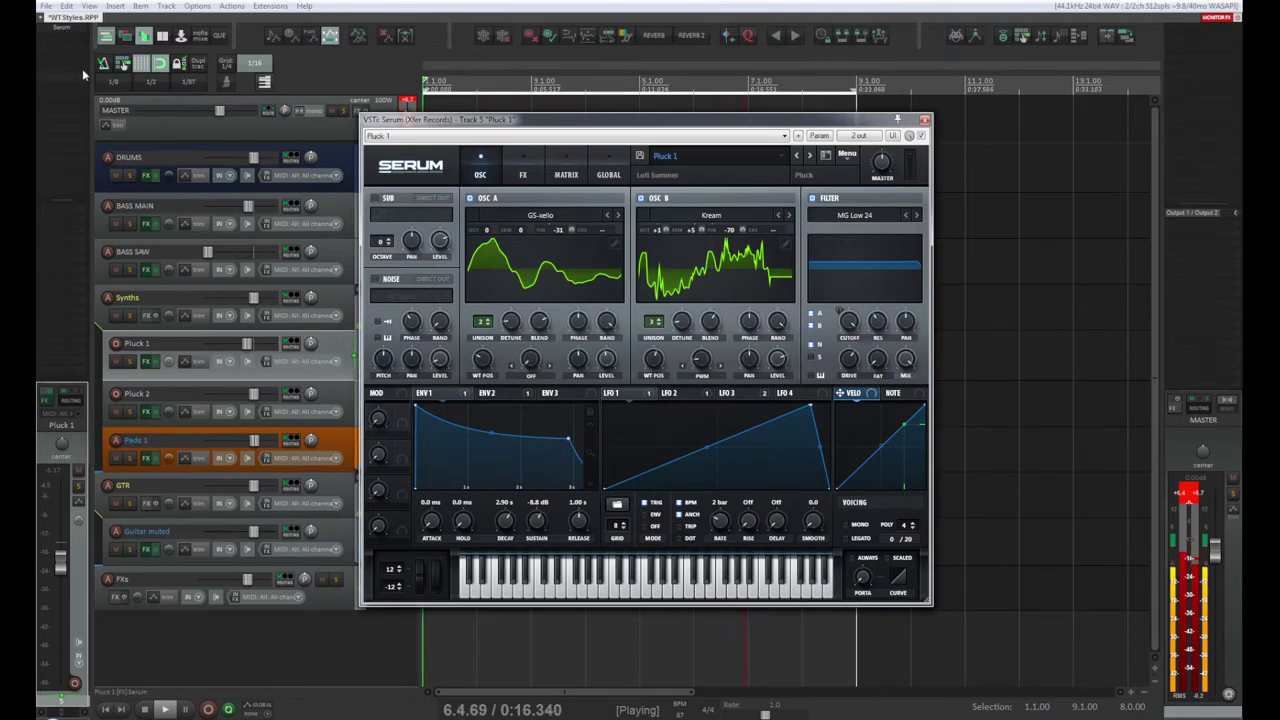
pyautogui.press('space')
pyautogui.press('space')
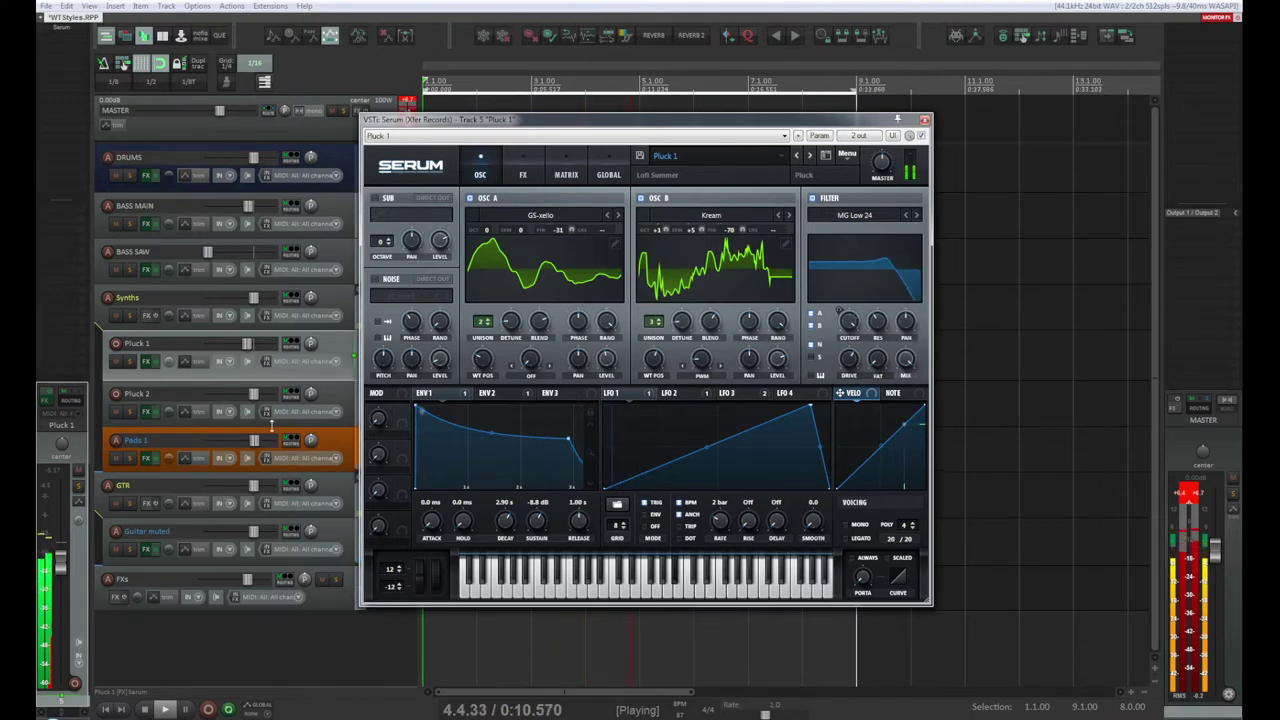
pyautogui.click(129, 361)
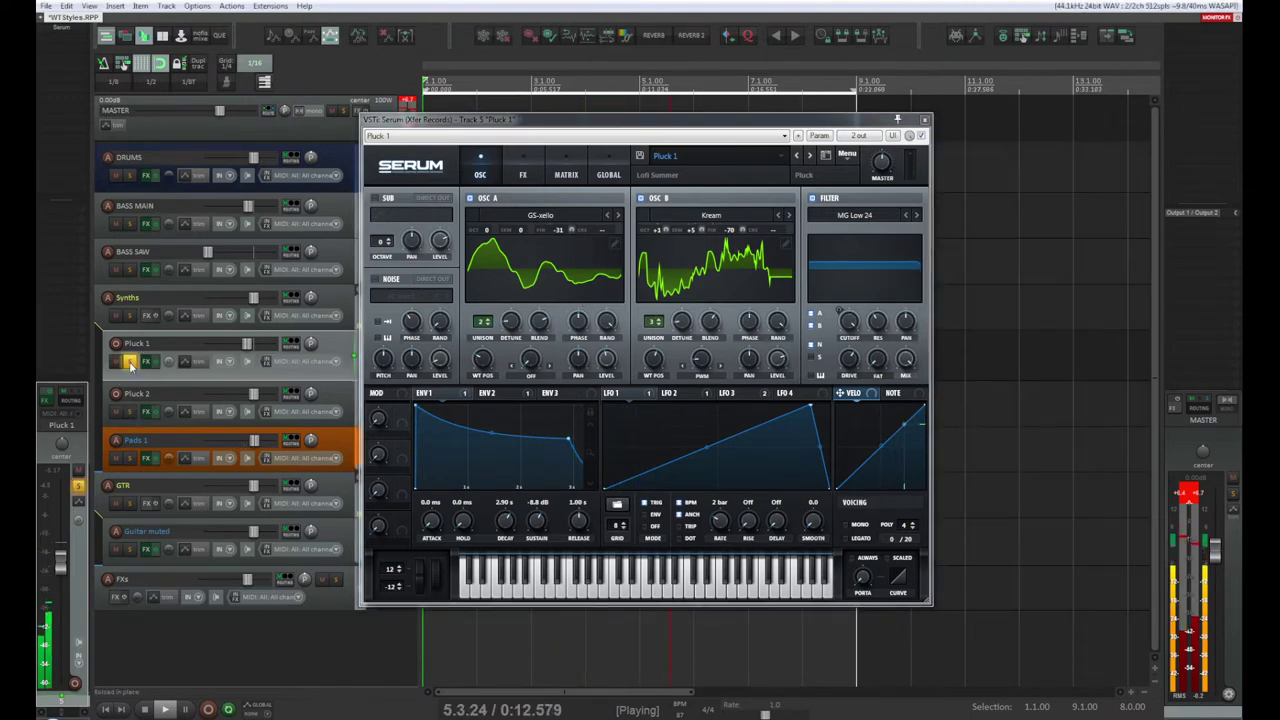
pyautogui.press('space')
pyautogui.press('space')
# Step: Shorten the loop selection to end at 5.1.00, where the Pluck 1 item ends, moving the Serum window out of the way
pyautogui.moveTo(612, 128); pyautogui.dragTo(857, 460)
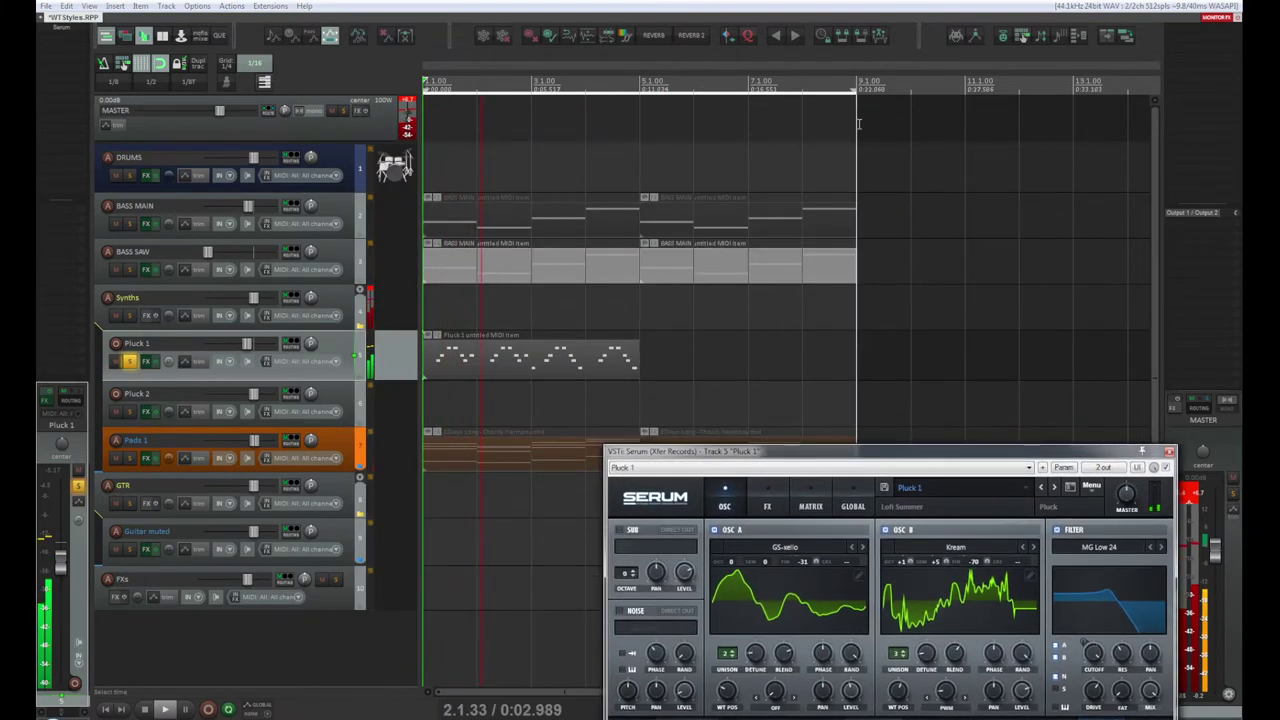
pyautogui.moveTo(856, 120); pyautogui.dragTo(640, 143)
pyautogui.moveTo(768, 452); pyautogui.dragTo(622, 108)
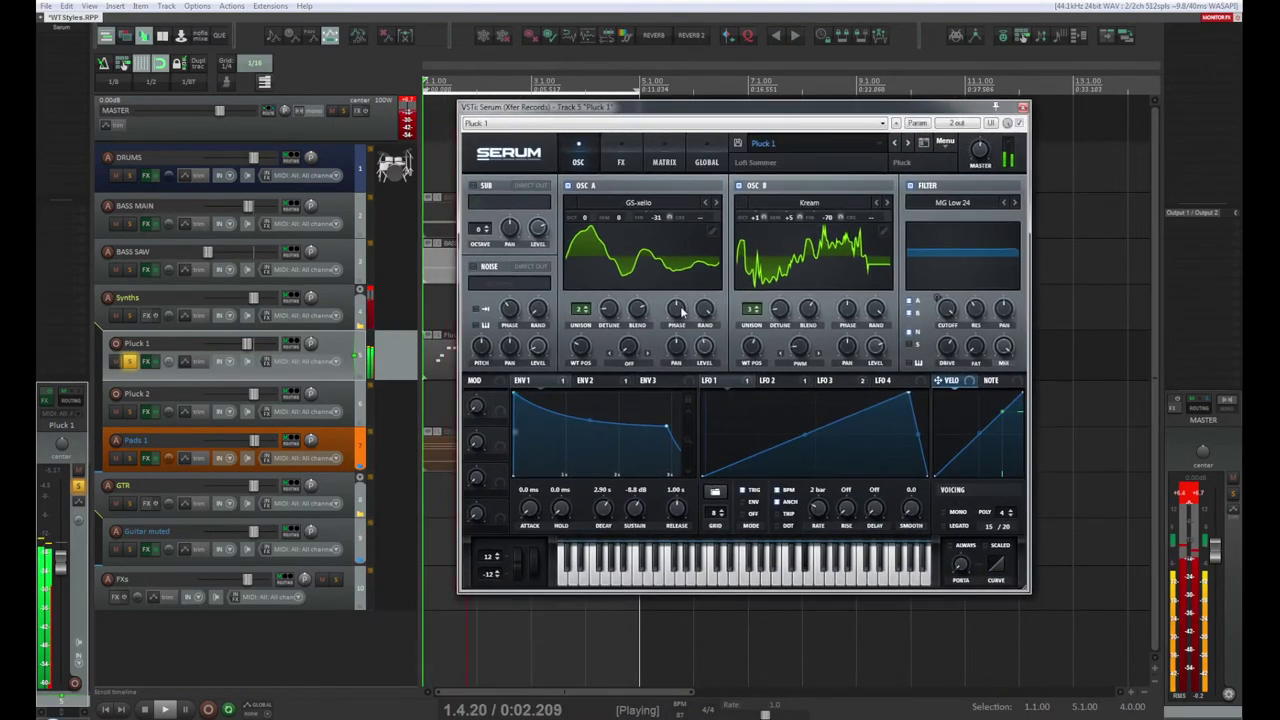
pyautogui.moveTo(624, 107); pyautogui.dragTo(768, 180)
# Step: Open the Pluck 1 MIDI item for editing, audition it from bar 2 and pick the first F#5 note in that bar
pyautogui.doubleClick(513, 340)
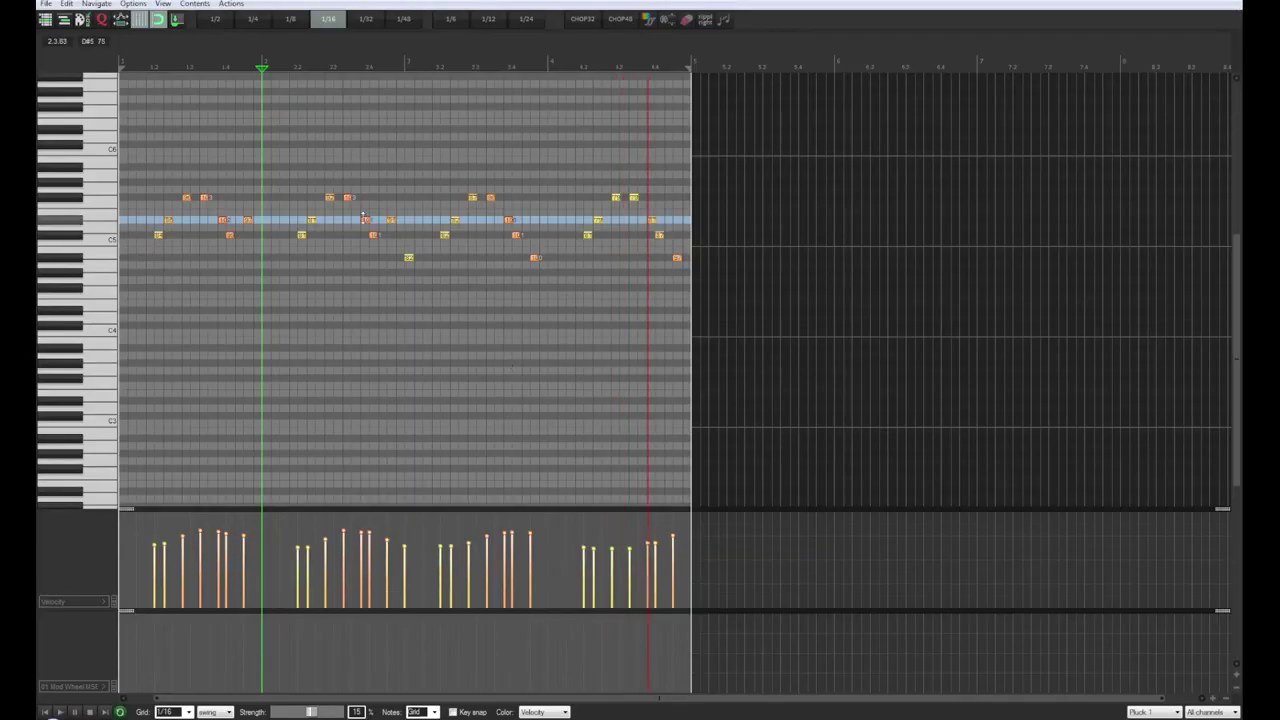
pyautogui.press('space')
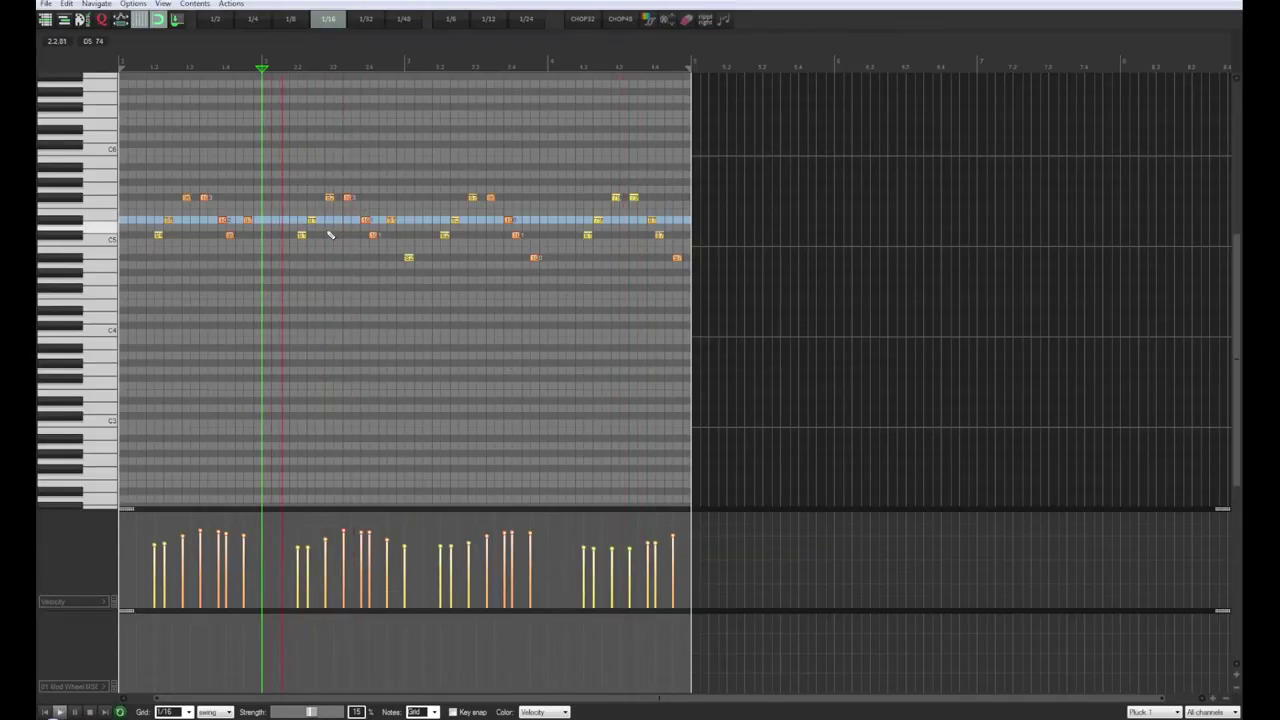
pyautogui.press('space')
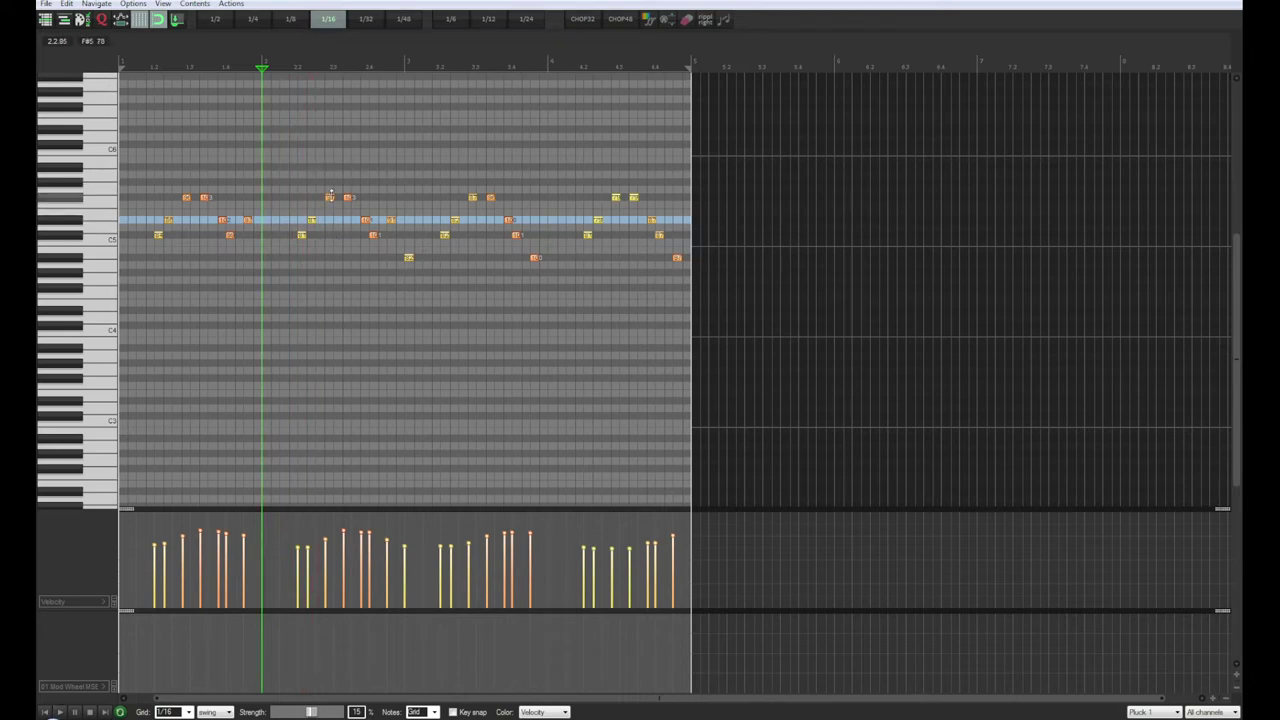
pyautogui.click(331, 198)
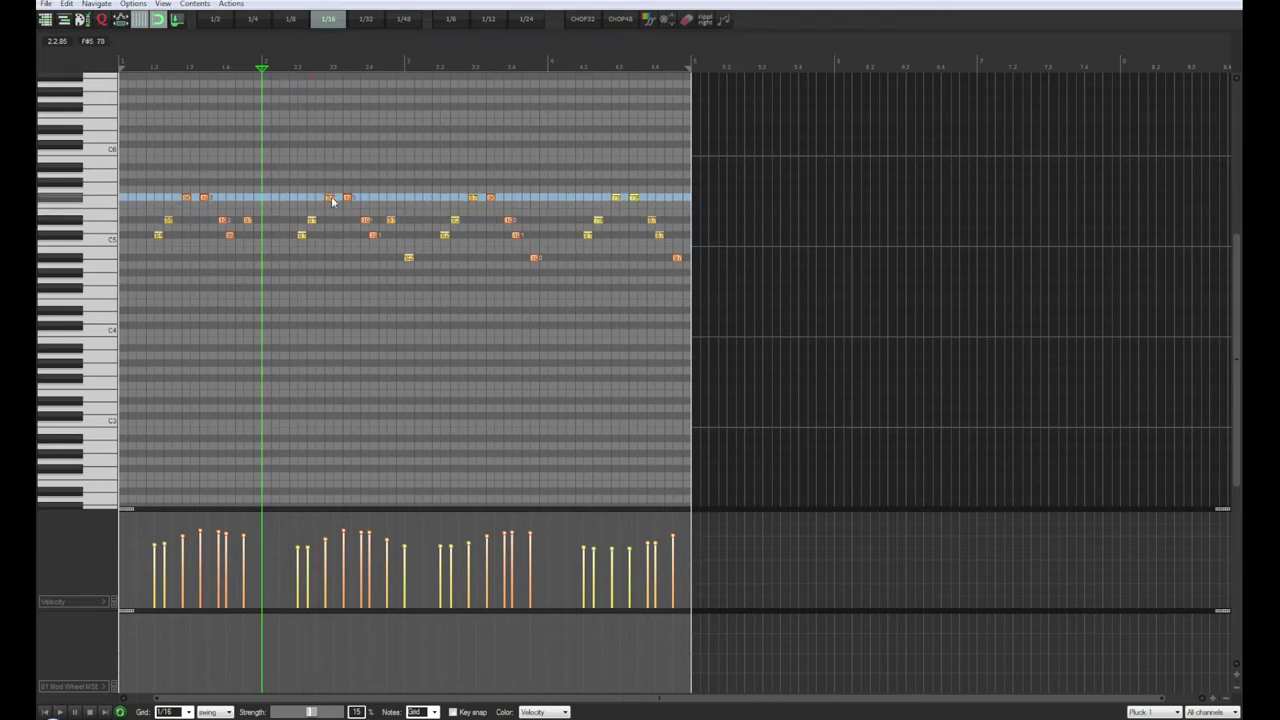
# Step: Try raising the first of the two F#5 notes in bar 2 to G#5 and audition the pluck melody
pyautogui.moveTo(333, 198); pyautogui.dragTo(333, 188)
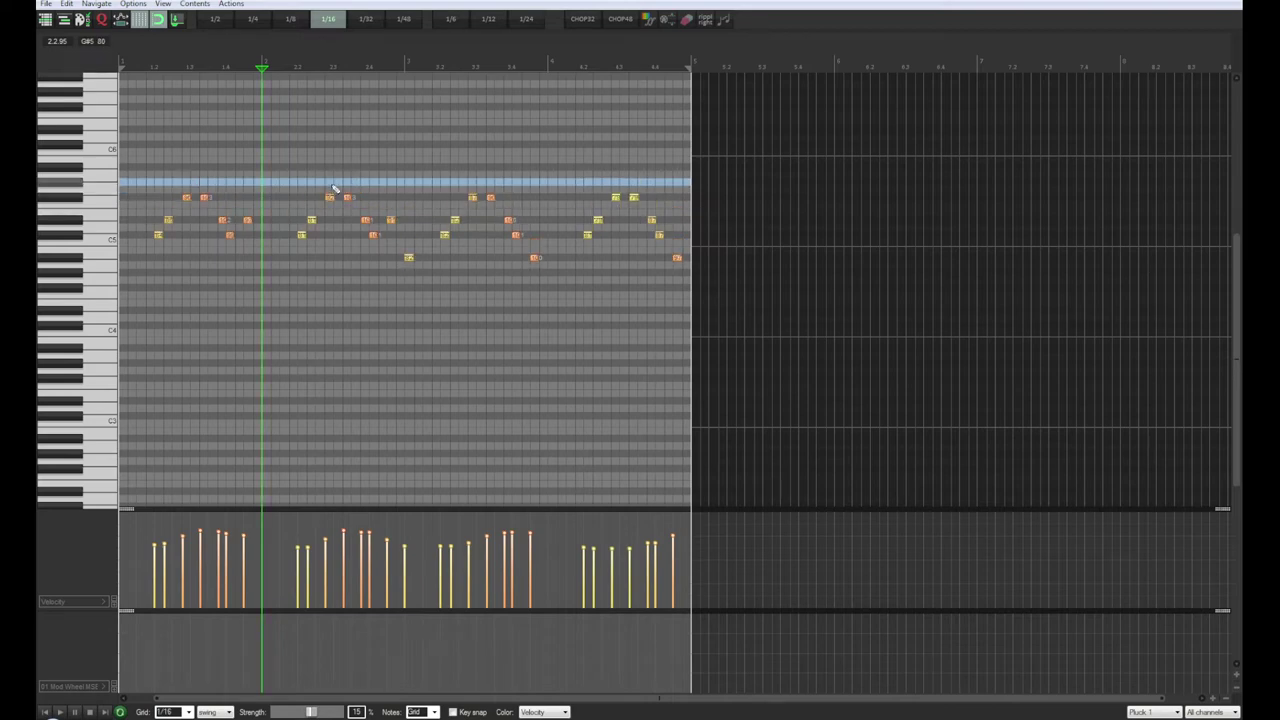
pyautogui.moveTo(333, 190); pyautogui.dragTo(331, 185)
pyautogui.click(331, 200)
pyautogui.press('space')
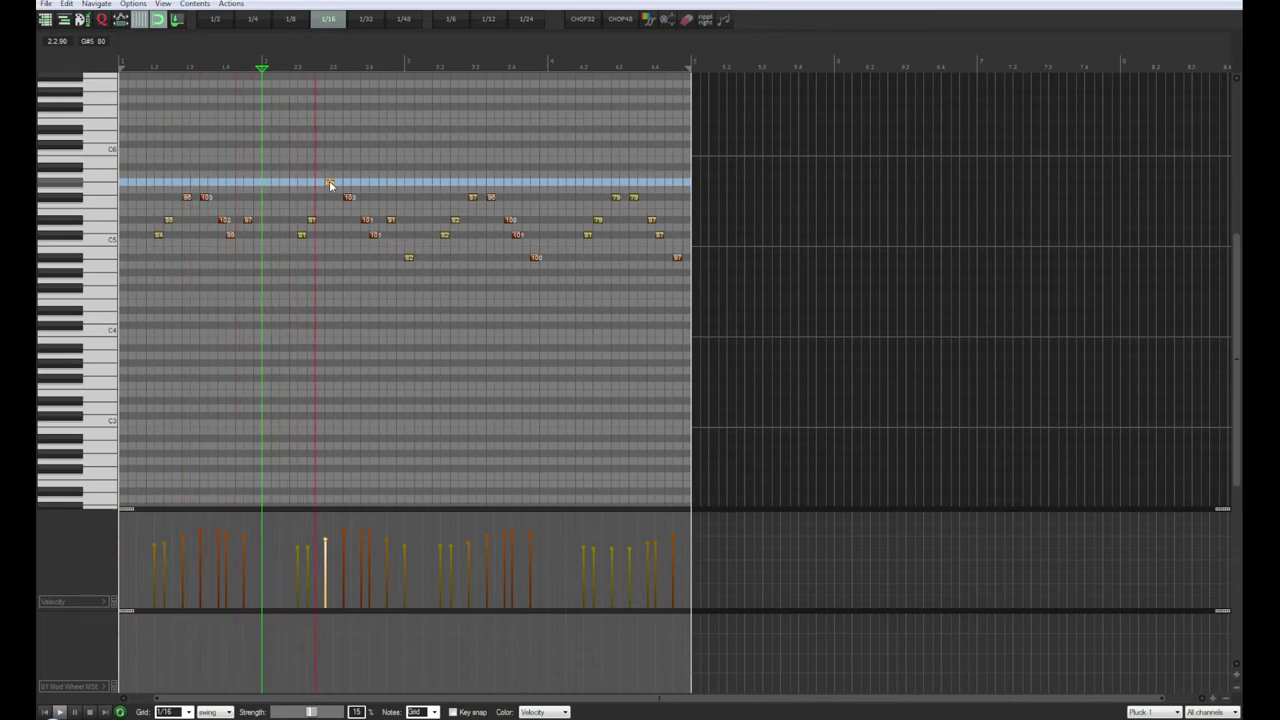
pyautogui.press('space')
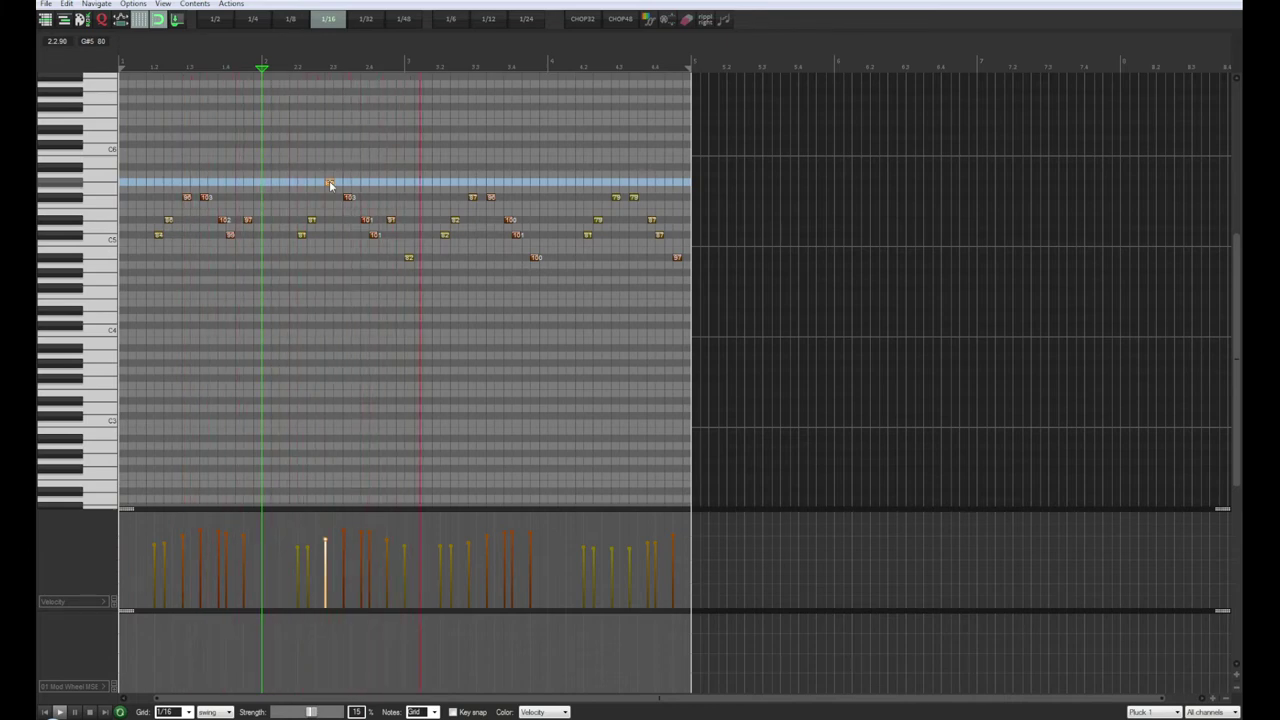
# Step: Try the second high note of bar 2 at G#5 with the first at F#5, then return it to F#5 and replay
pyautogui.moveTo(331, 185)
pyautogui.mouseDown()
pyautogui.moveTo(331, 198)
pyautogui.moveTo(347, 188)
pyautogui.mouseUp()
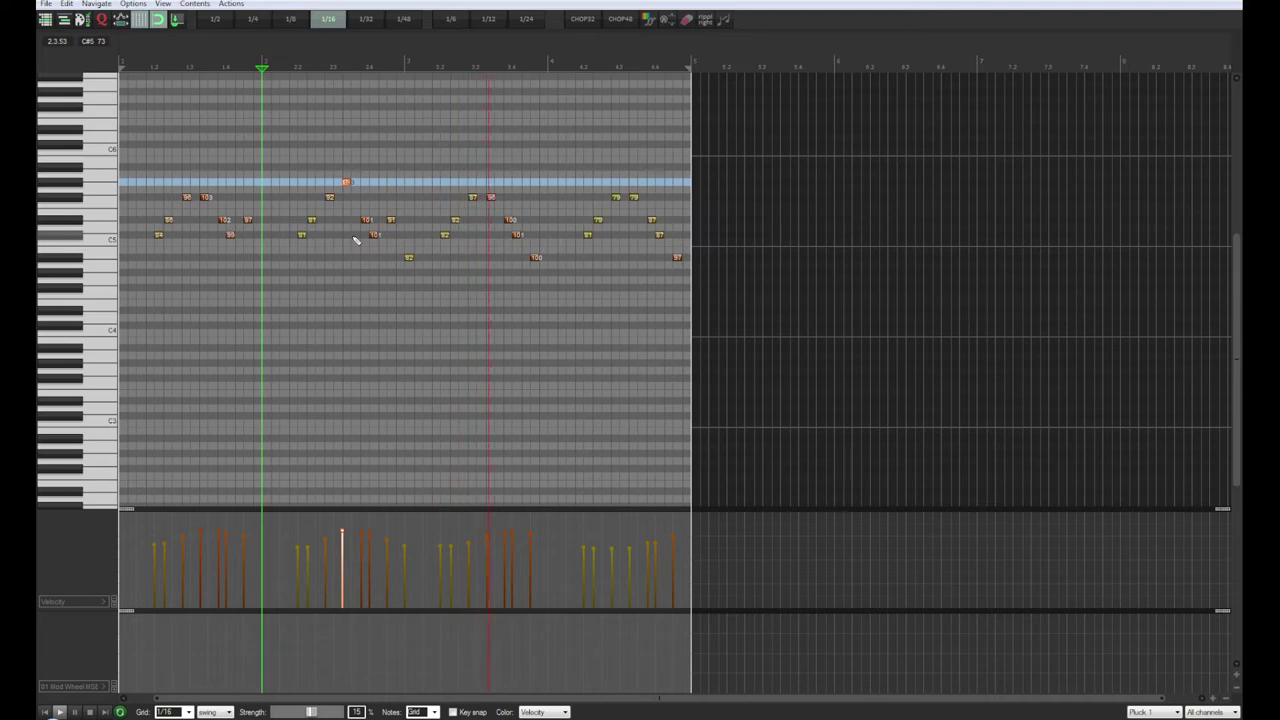
pyautogui.press('space')
pyautogui.moveTo(348, 187); pyautogui.dragTo(349, 197)
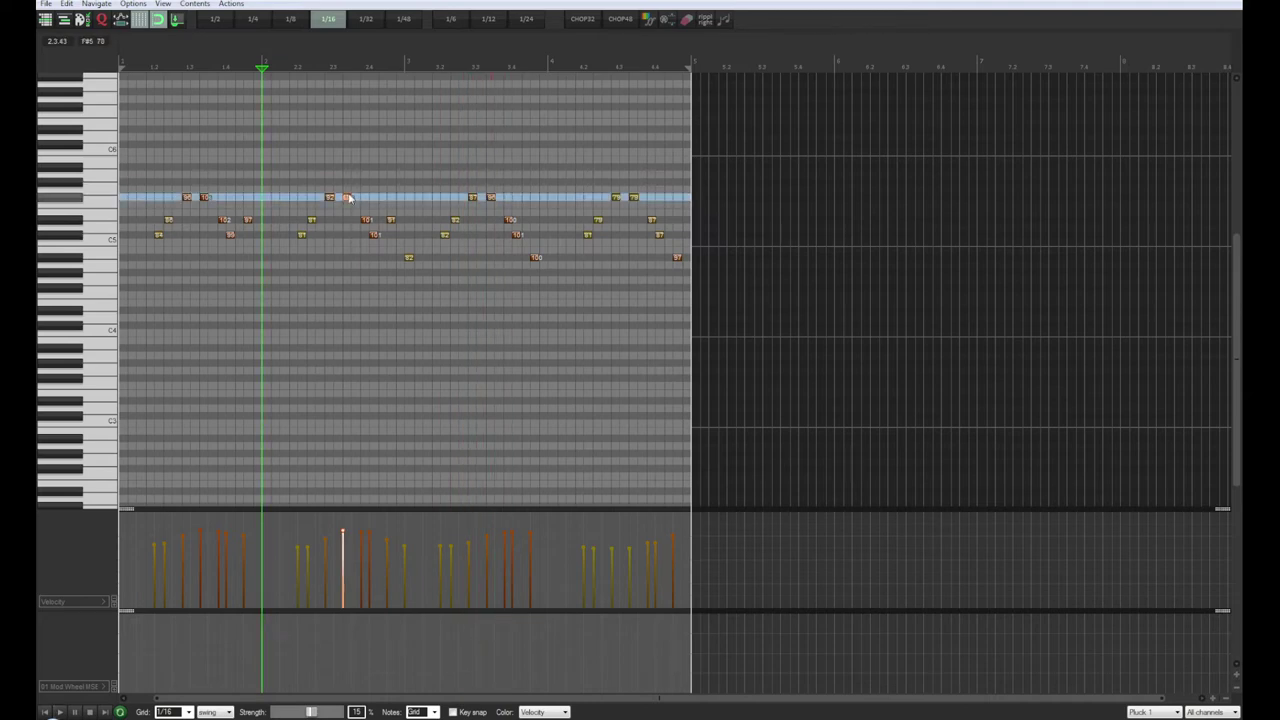
pyautogui.press('space')
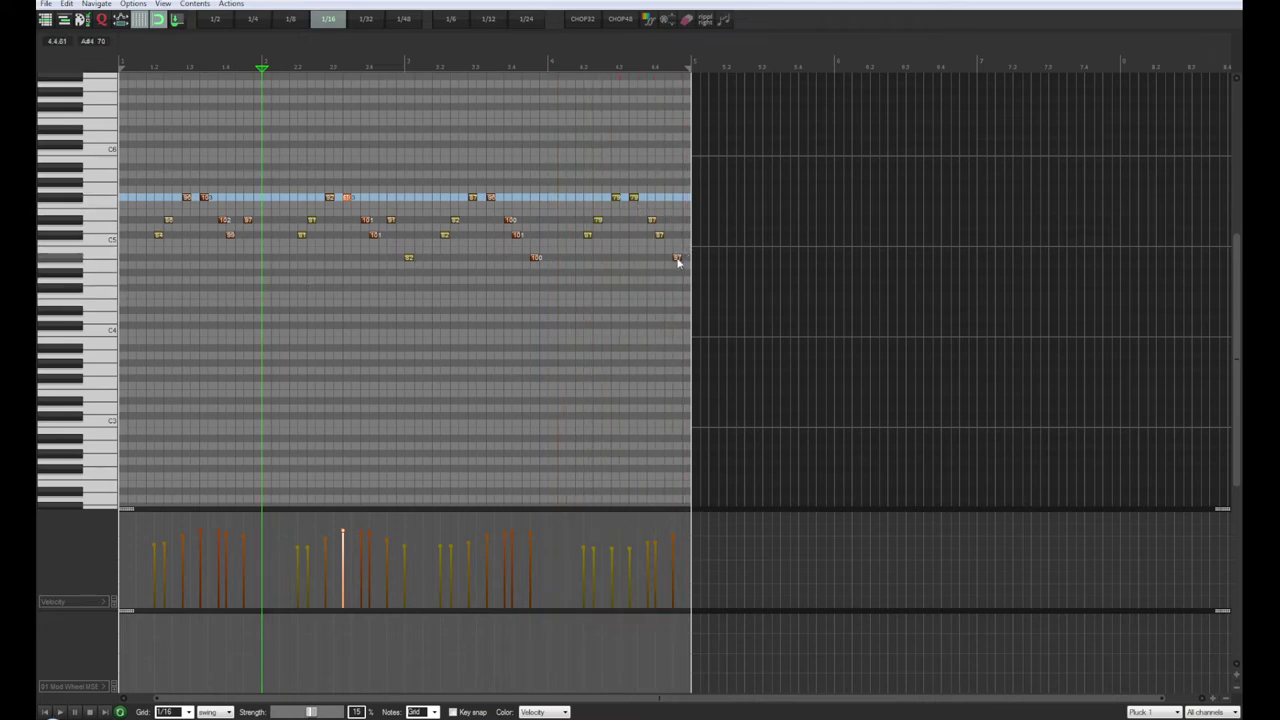
# Step: Try the last note of bar 4 at C#5, auditioning it with and without the C#5 note just before it
pyautogui.moveTo(679, 259); pyautogui.dragTo(679, 237)
pyautogui.press('space')
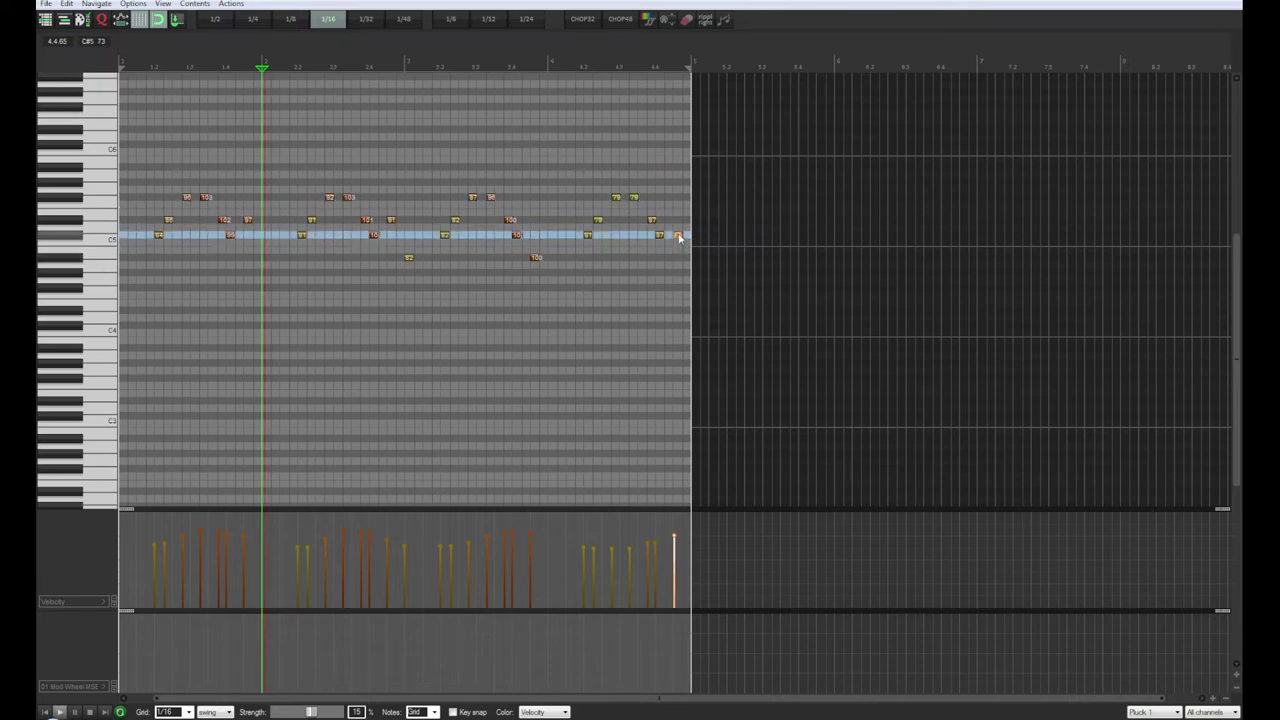
pyautogui.click(548, 64)
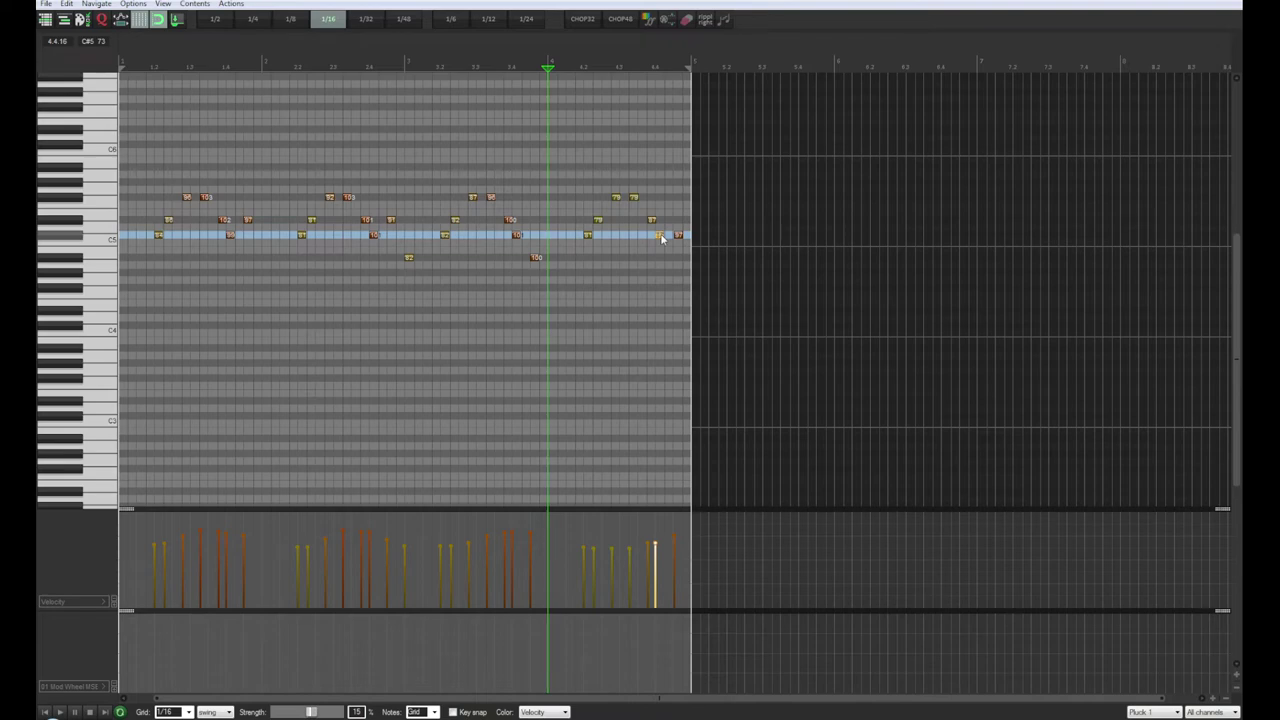
pyautogui.press('Delete')
pyautogui.press('space')
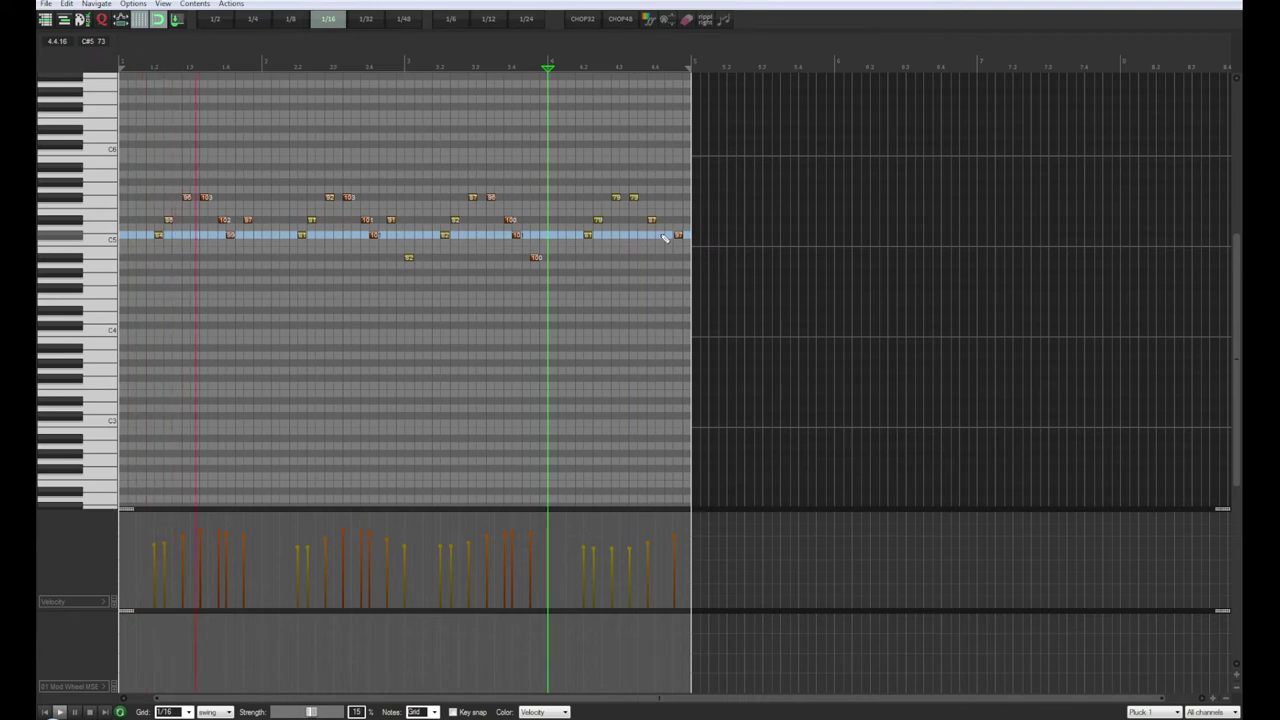
pyautogui.click(661, 237)
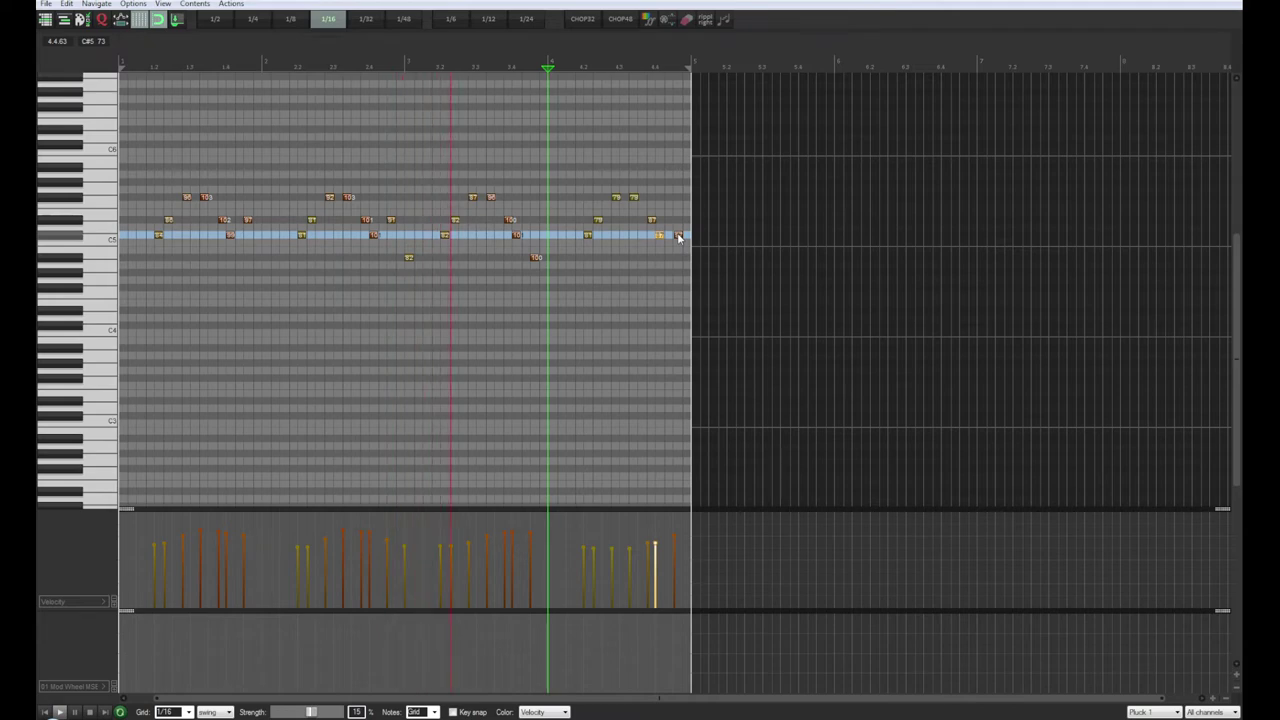
# Step: Move the last note of bar 4 to G#4, trying F#5 on the way, and play the loop
pyautogui.moveTo(678, 237); pyautogui.dragTo(678, 199)
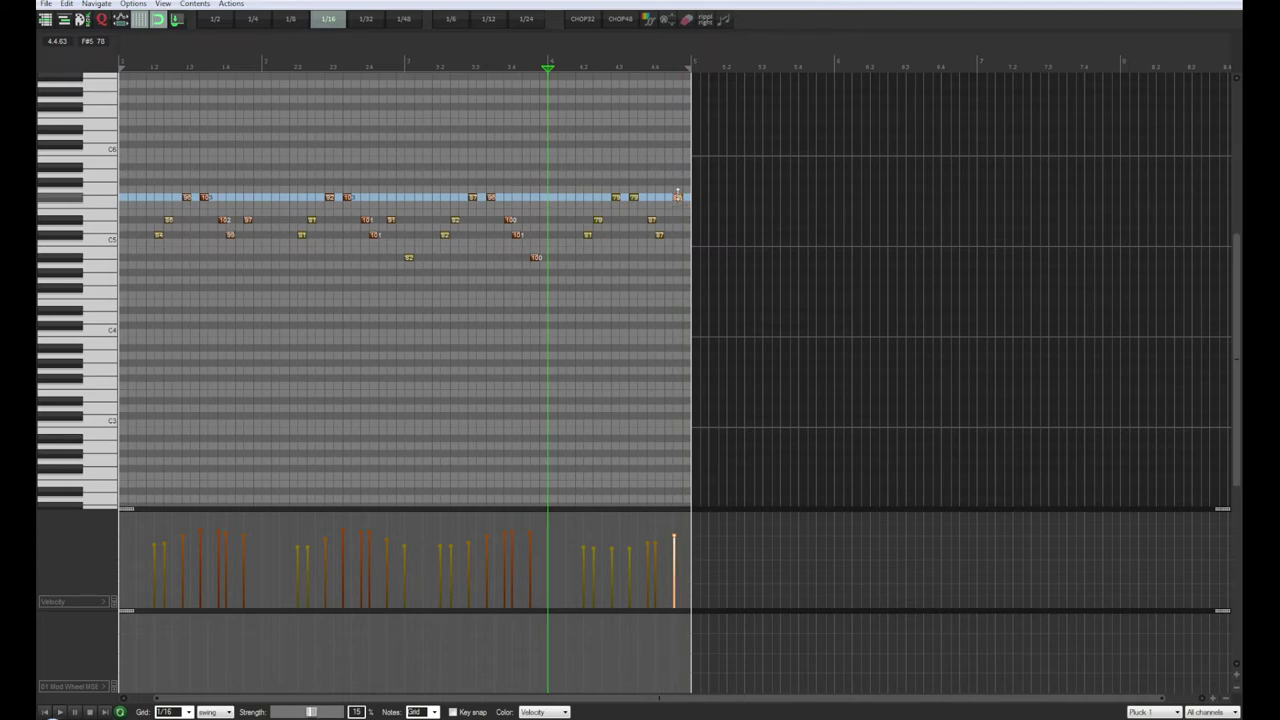
pyautogui.moveTo(677, 193); pyautogui.dragTo(677, 212)
pyautogui.moveTo(679, 203); pyautogui.dragTo(678, 275)
pyautogui.press('space')
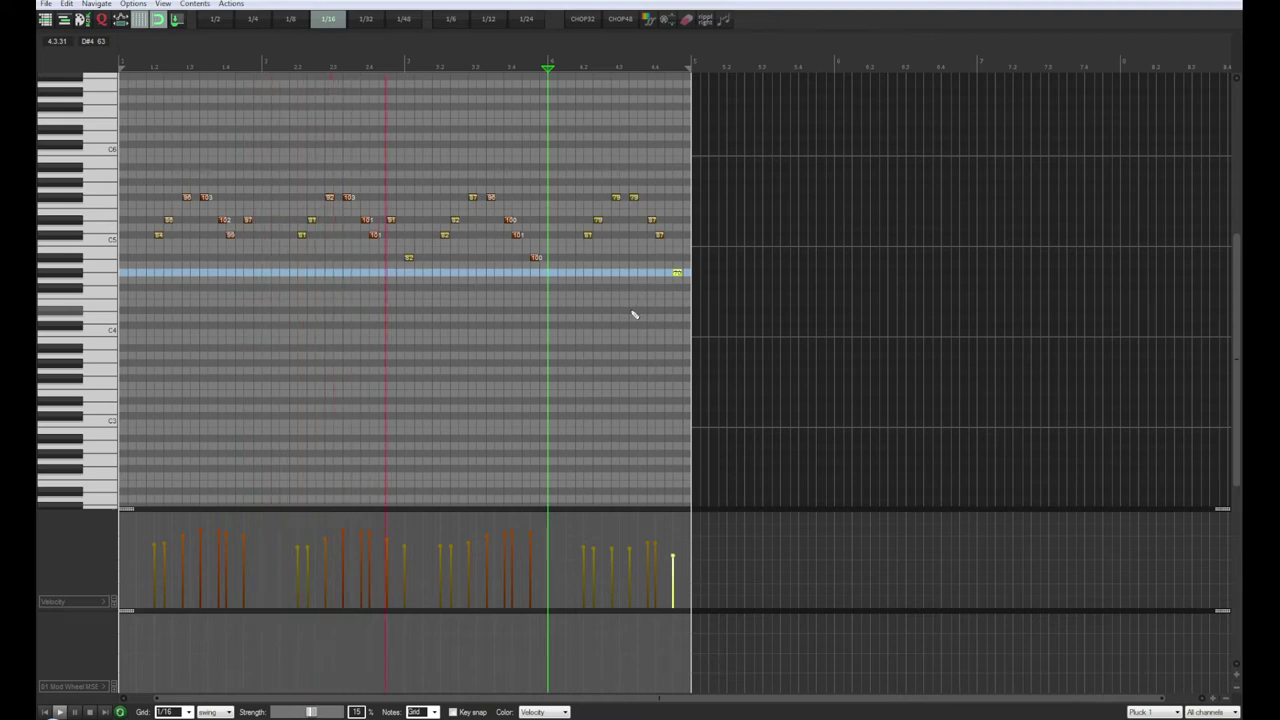
# Step: Return to the arrangement, unsolo the Pluck 1 track and close its Serum plugin window
pyautogui.hotkey('alt', 'Tab')
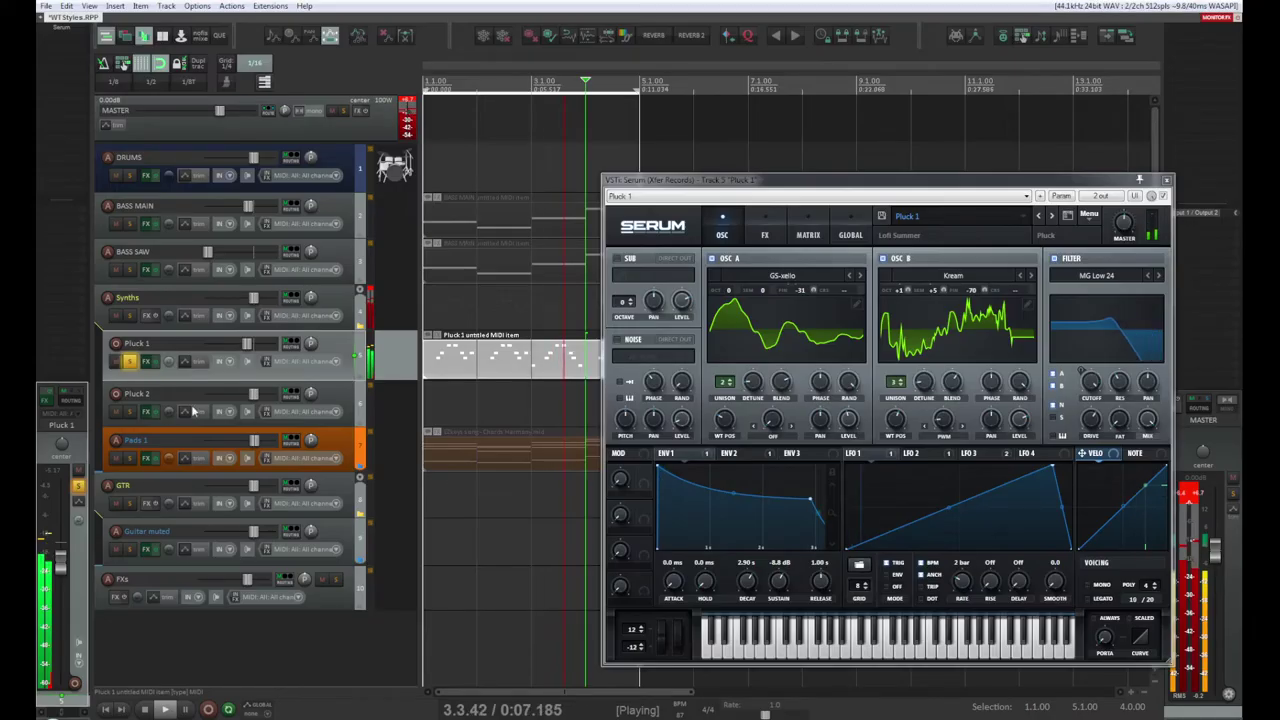
pyautogui.click(131, 362)
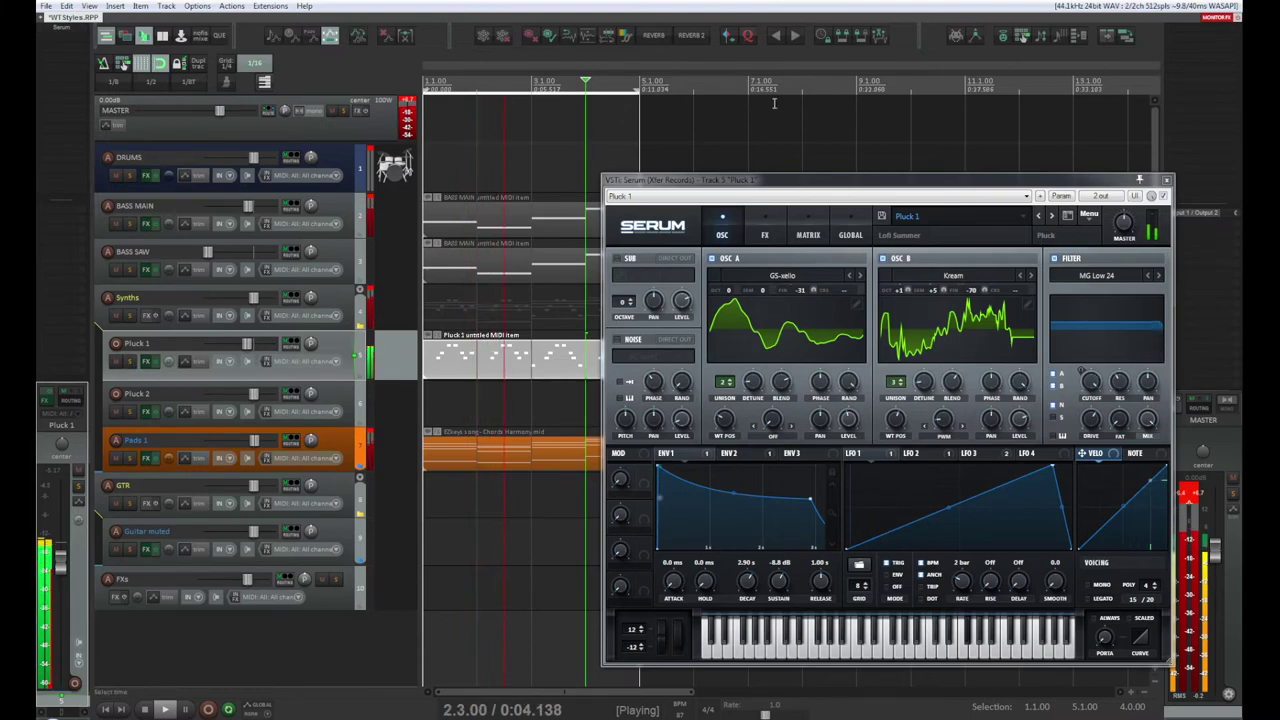
pyautogui.moveTo(771, 184); pyautogui.dragTo(560, 124)
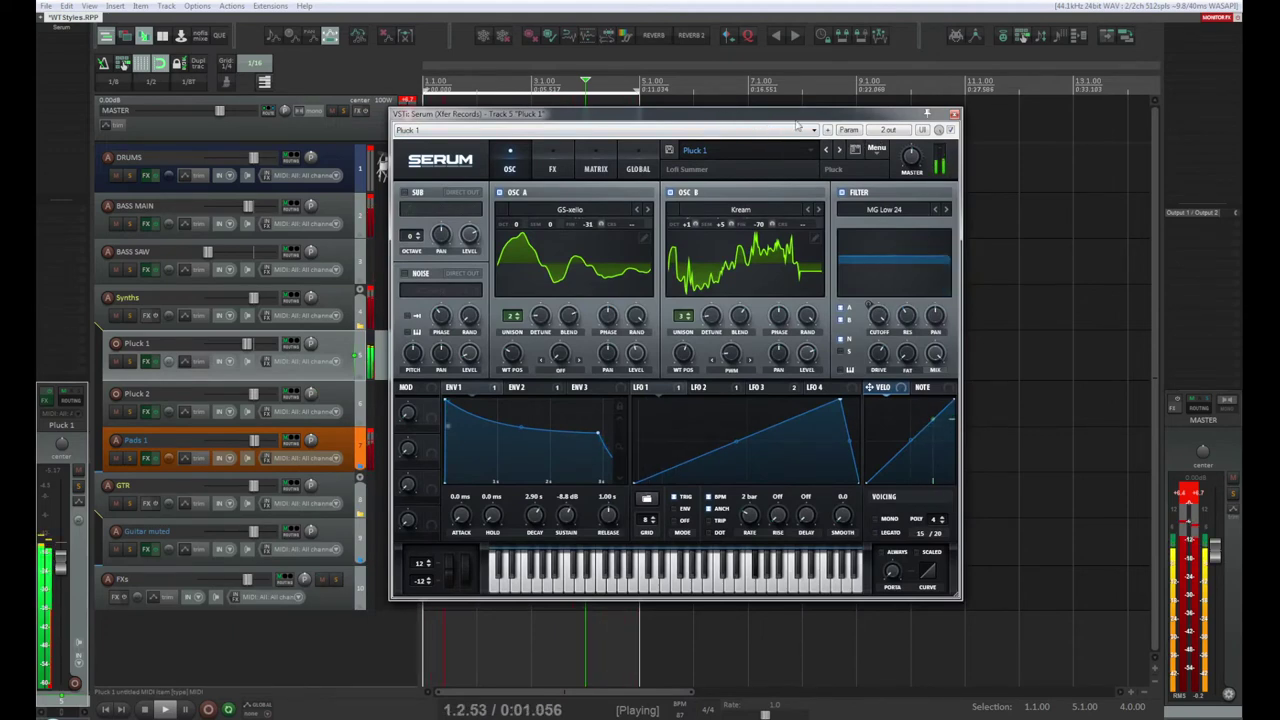
pyautogui.click(953, 114)
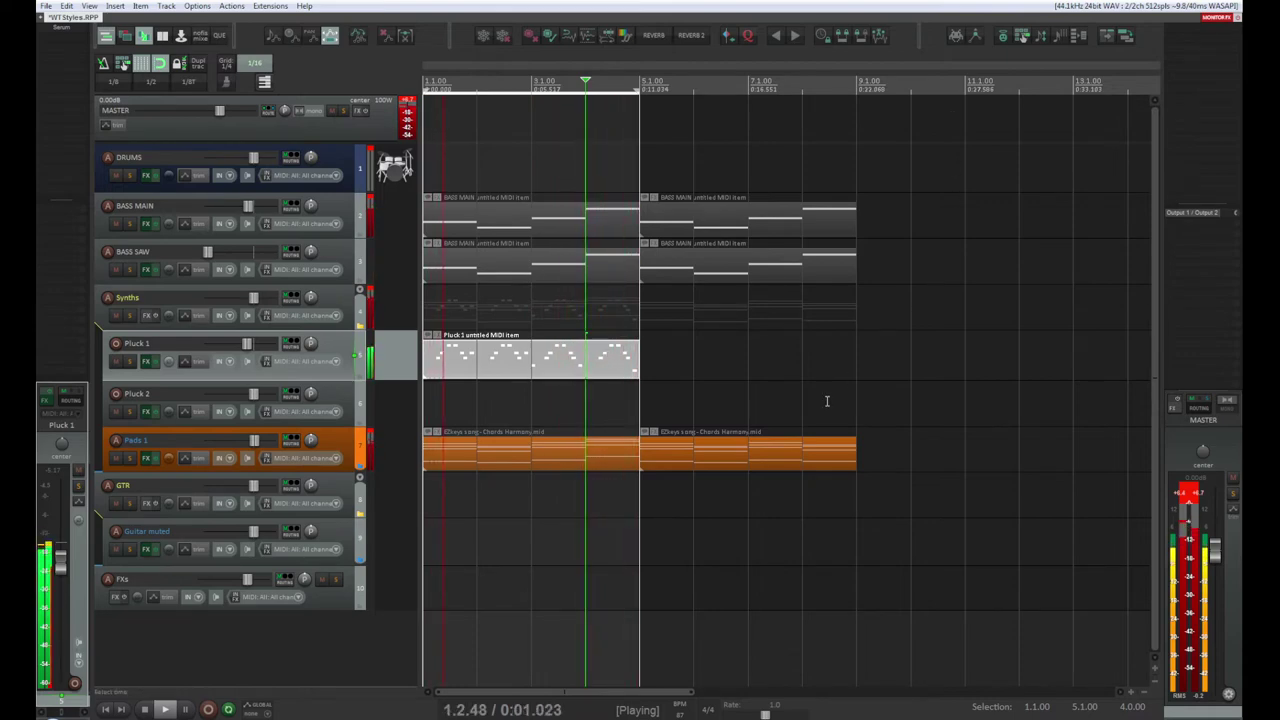
# Step: Raise the BASS SAW track's volume while the loop plays, and stop playback to hear how the sound rings out
pyautogui.click(343, 160)
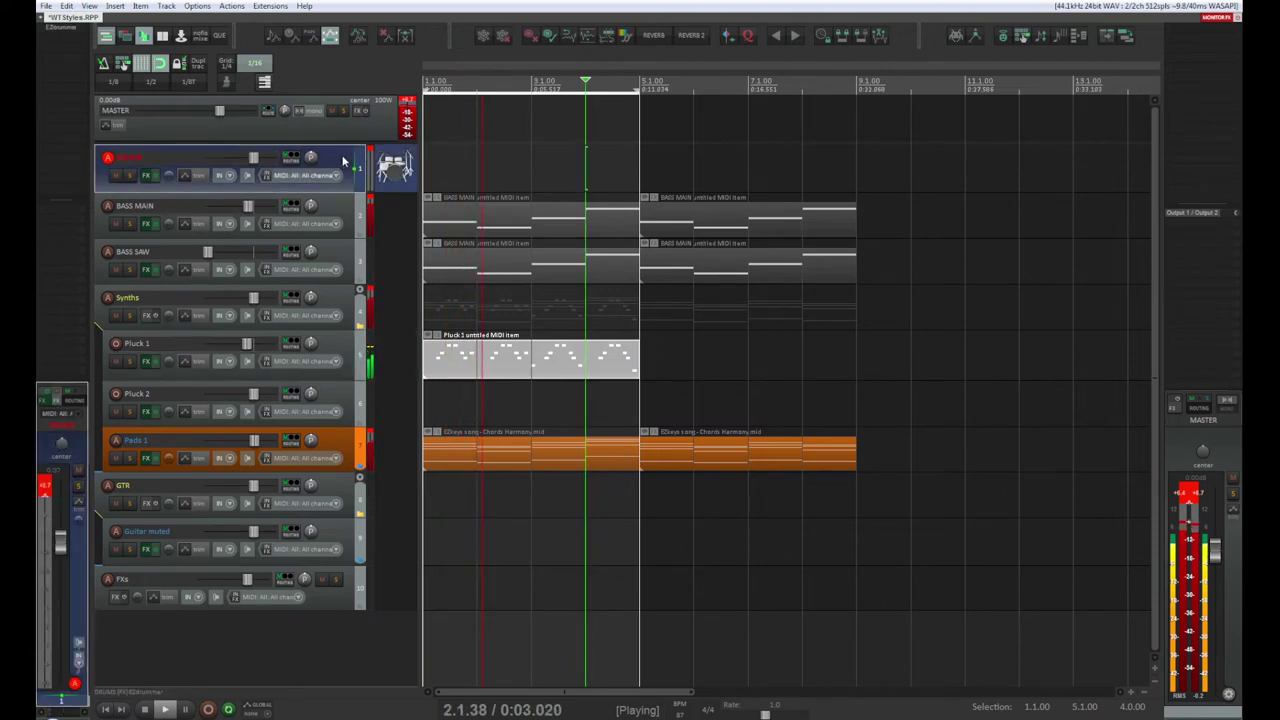
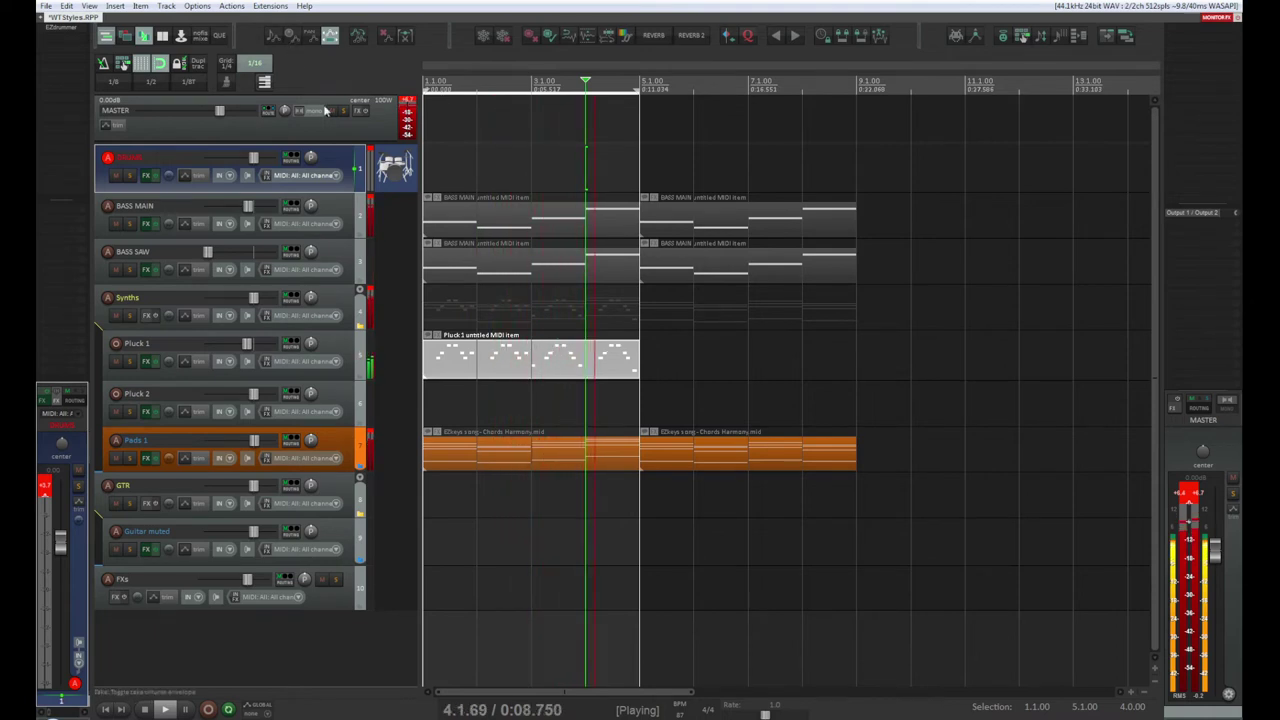
pyautogui.moveTo(213, 253); pyautogui.dragTo(236, 254)
pyautogui.moveTo(236, 256); pyautogui.dragTo(231, 254)
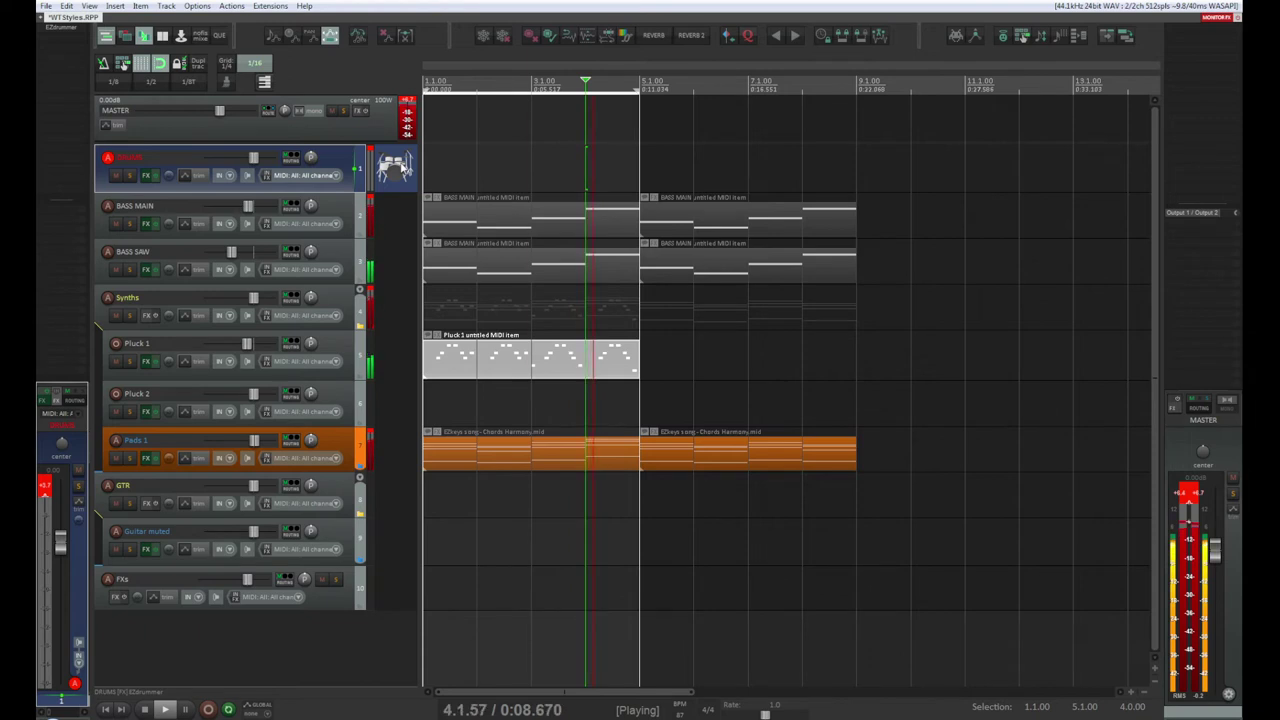
pyautogui.press('space')
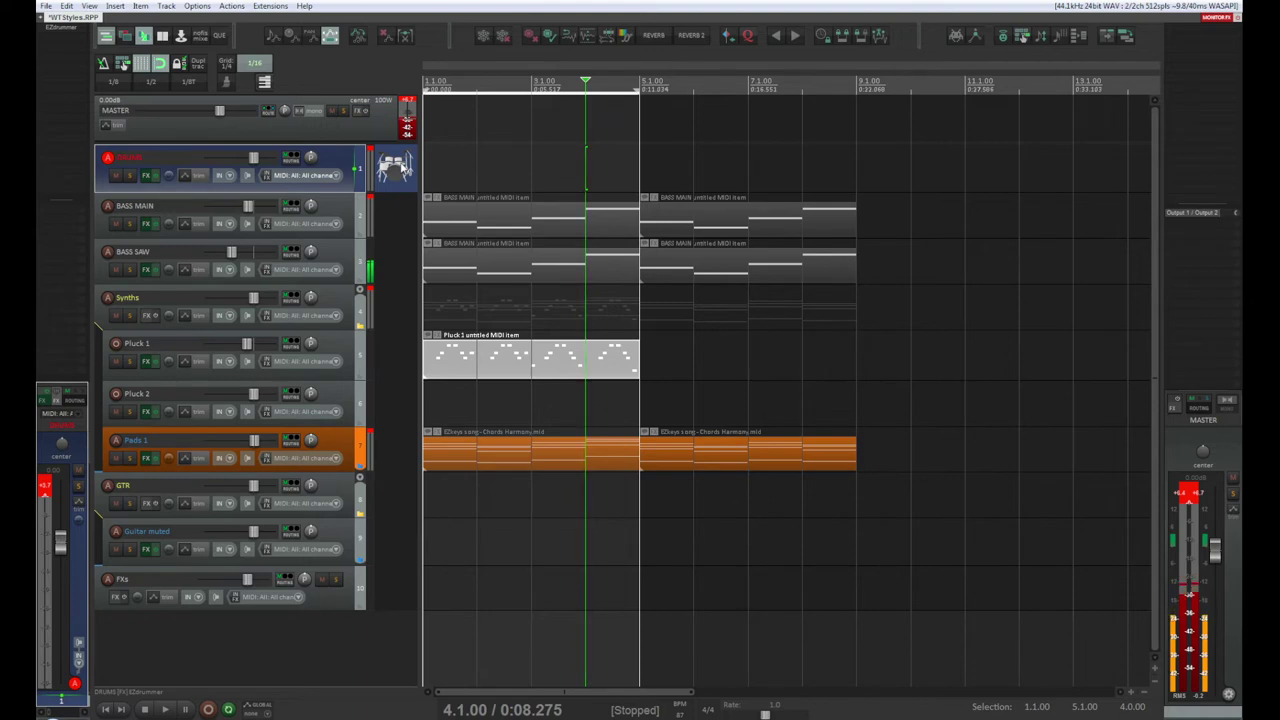
pyautogui.press('space')
pyautogui.press('space')
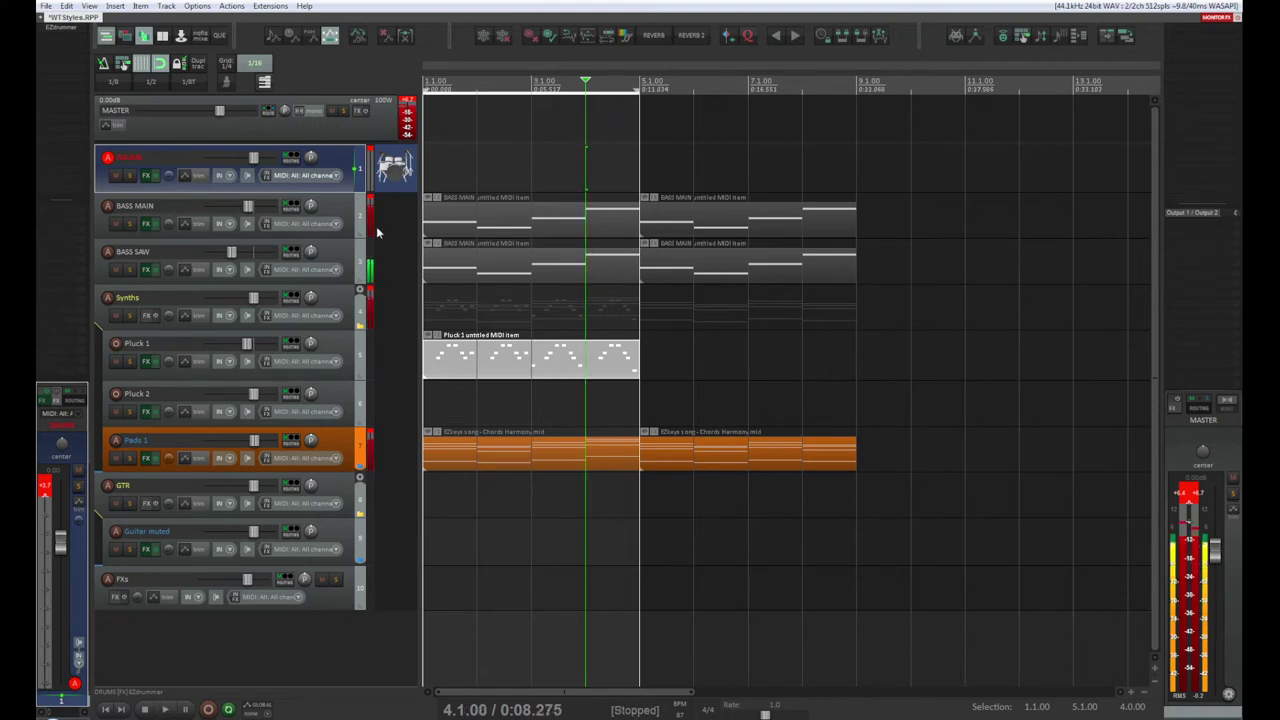
# Step: Open the Diva synth on the BASS SAW track and show its preset browser
pyautogui.click(397, 258)
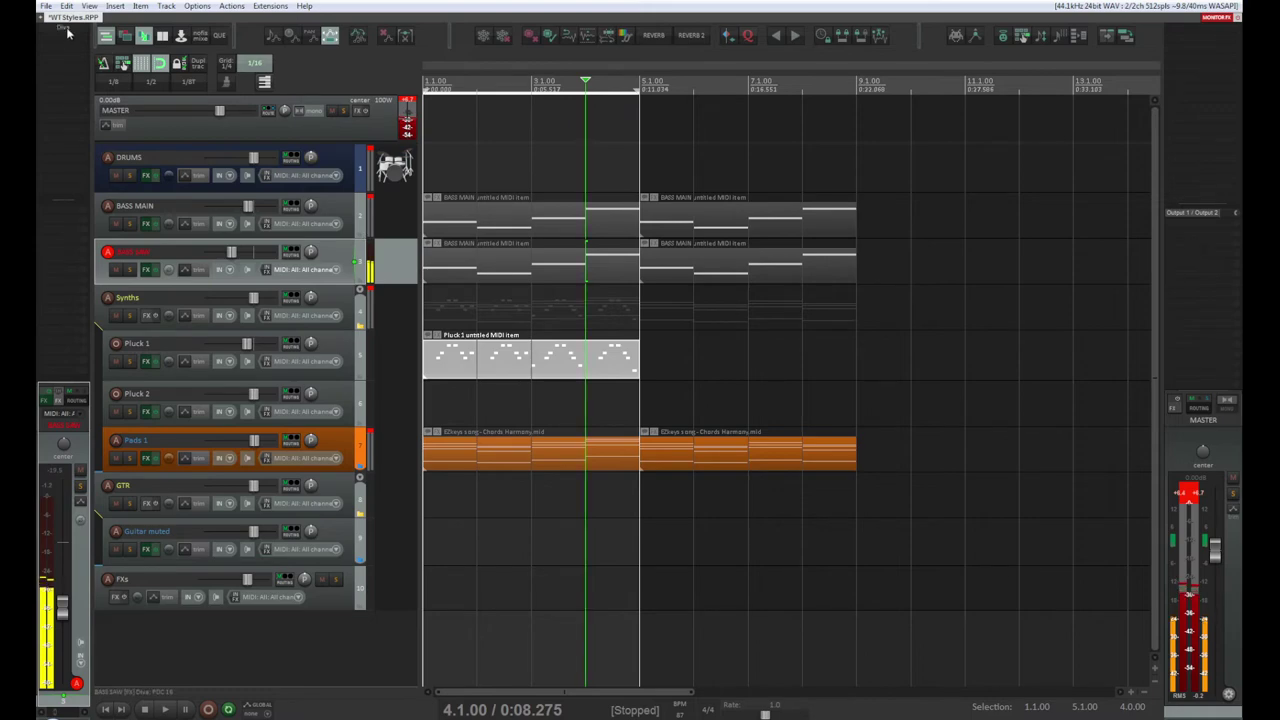
pyautogui.press('f')
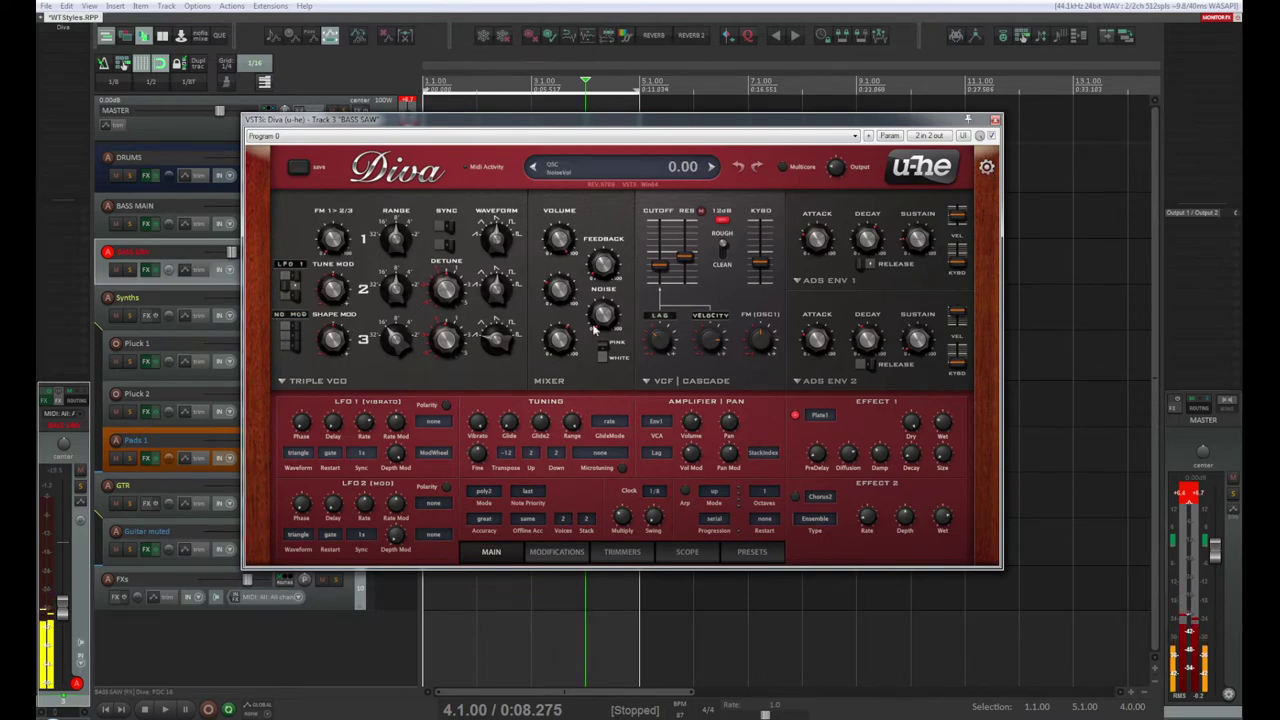
pyautogui.click(762, 551)
pyautogui.moveTo(501, 125); pyautogui.dragTo(595, 186)
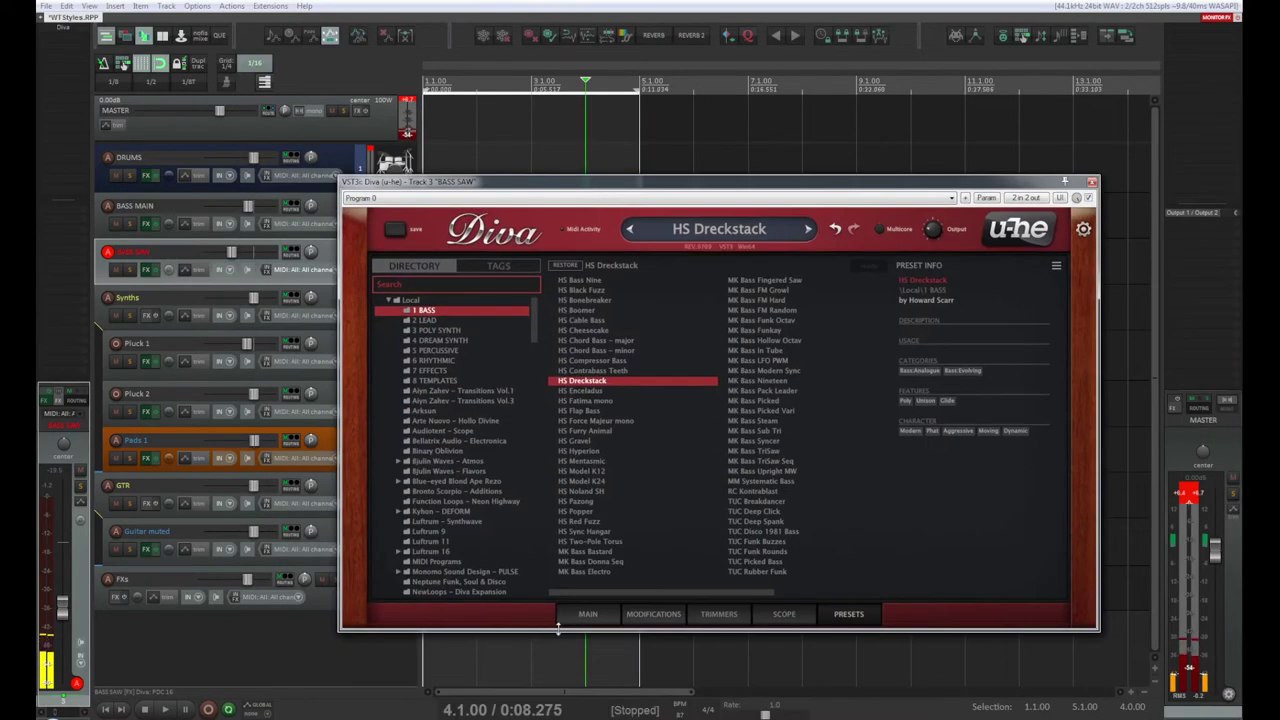
# Step: Toggle the Release switch of ADS Env 1 on Diva's main page and audition the bass by starting and stopping playback
pyautogui.click(584, 613)
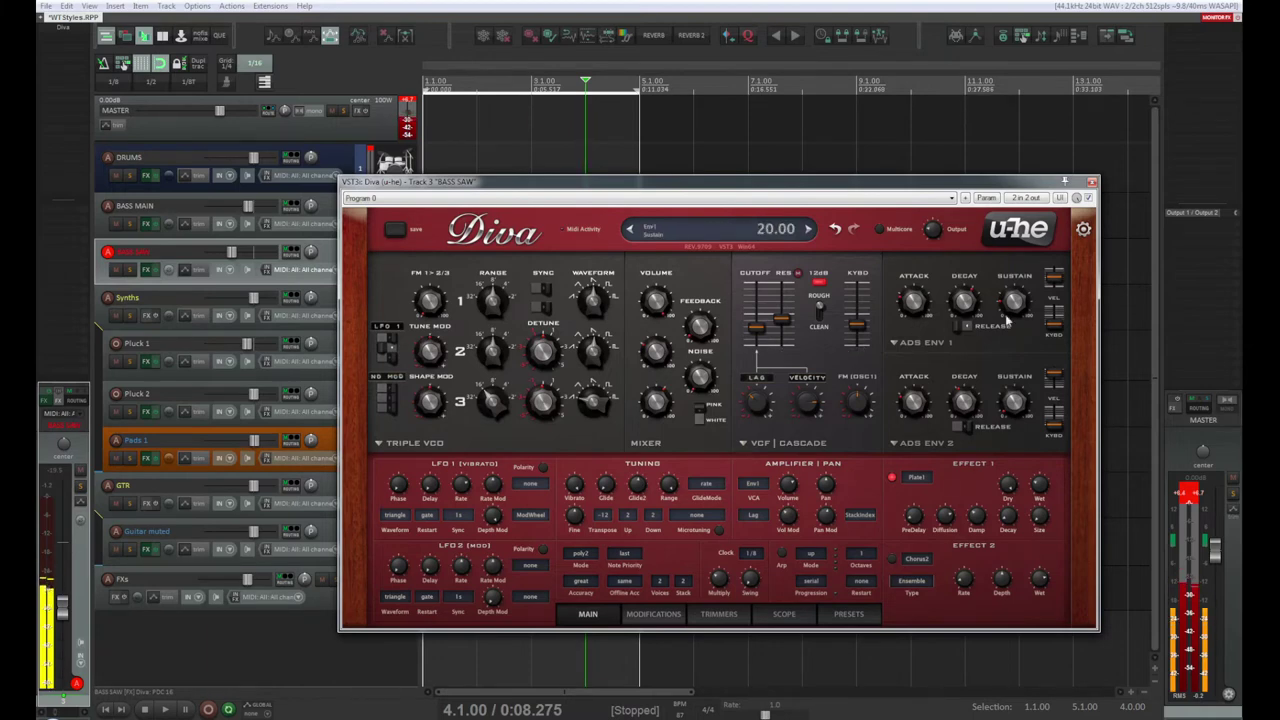
pyautogui.click(970, 325)
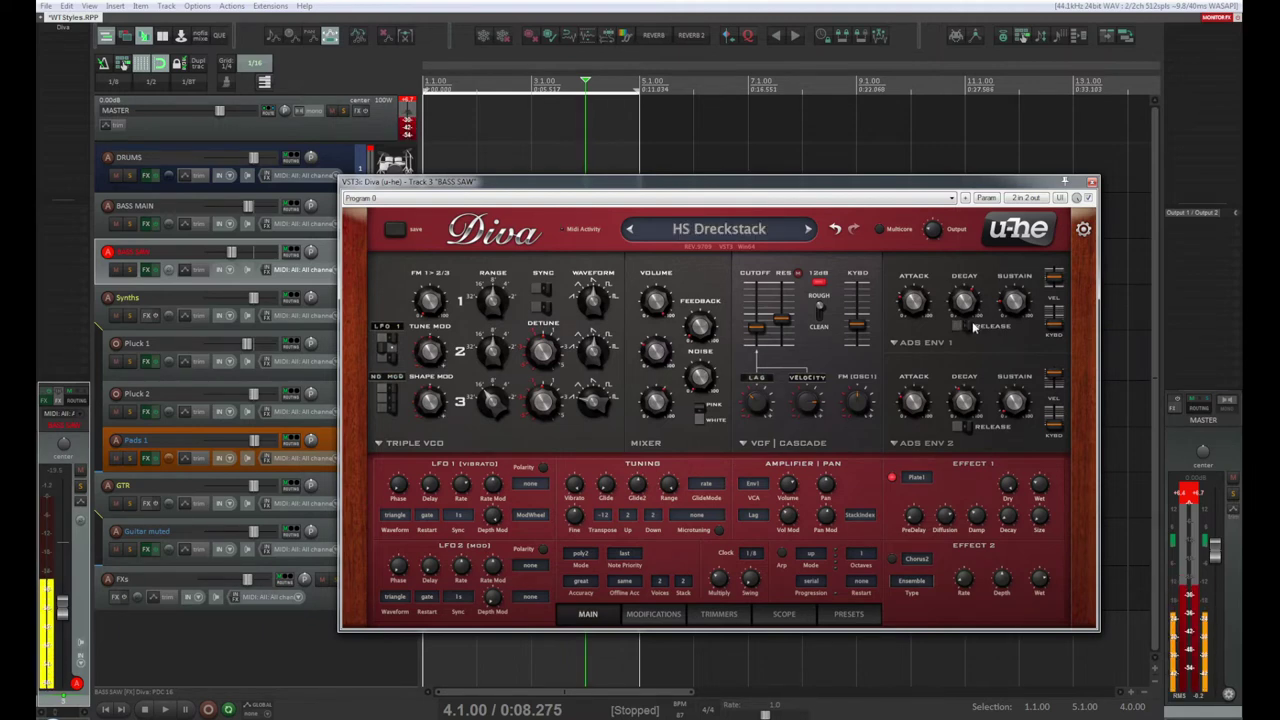
pyautogui.press('space')
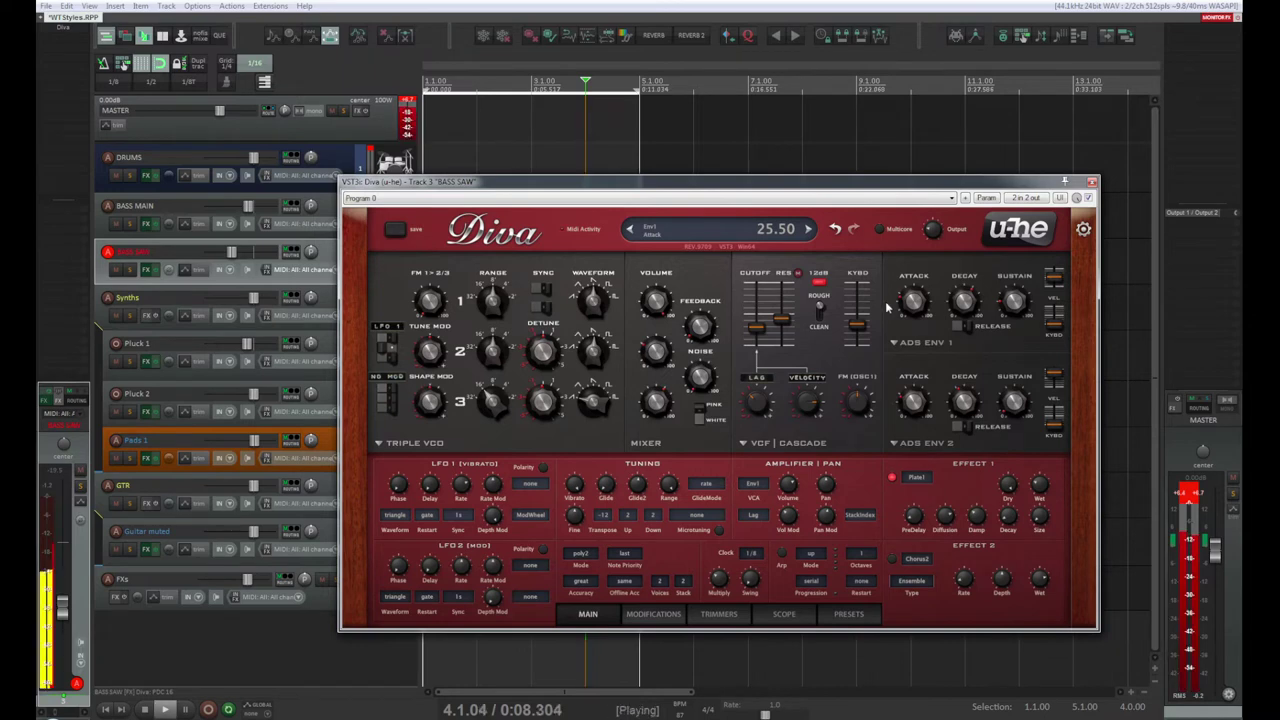
pyautogui.press('space')
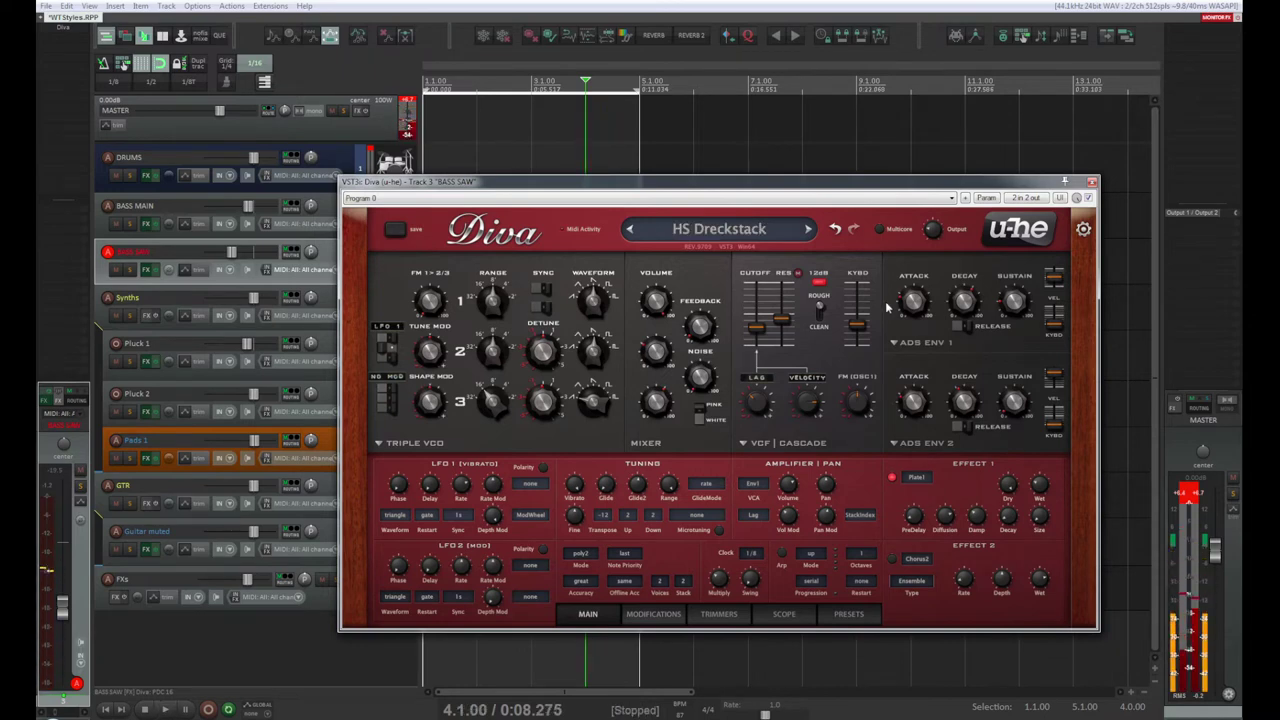
pyautogui.press('space')
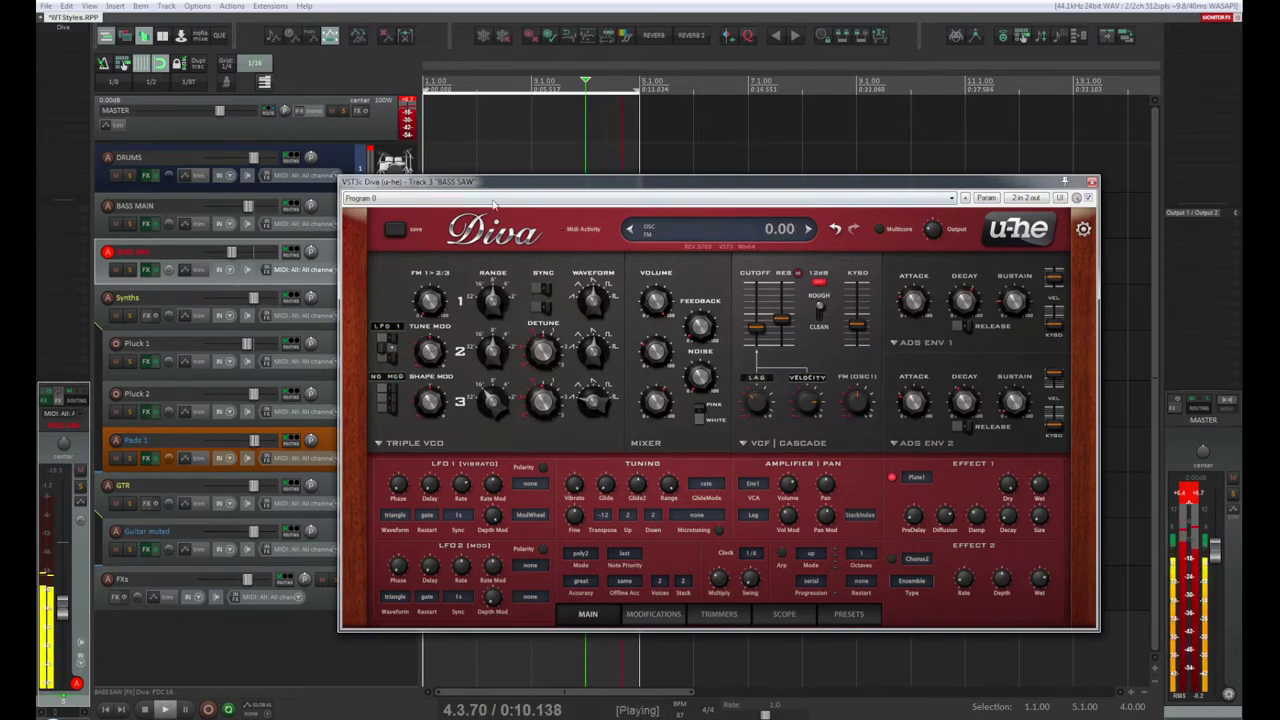
# Step: Rebalance the basses during playback, raising BASS SAW's volume slightly and lowering BASS MAIN's a little, moving the Diva window clear of the faders
pyautogui.moveTo(500, 192); pyautogui.dragTo(736, 248)
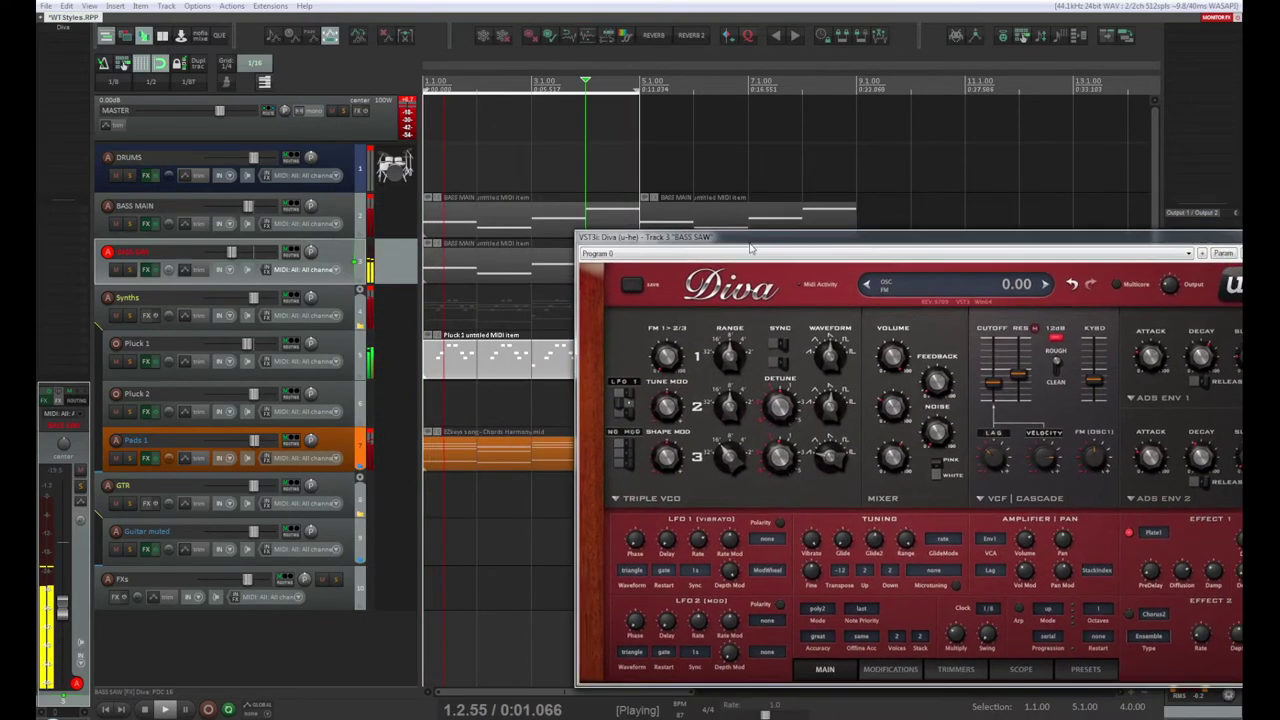
pyautogui.moveTo(233, 261); pyautogui.dragTo(241, 258)
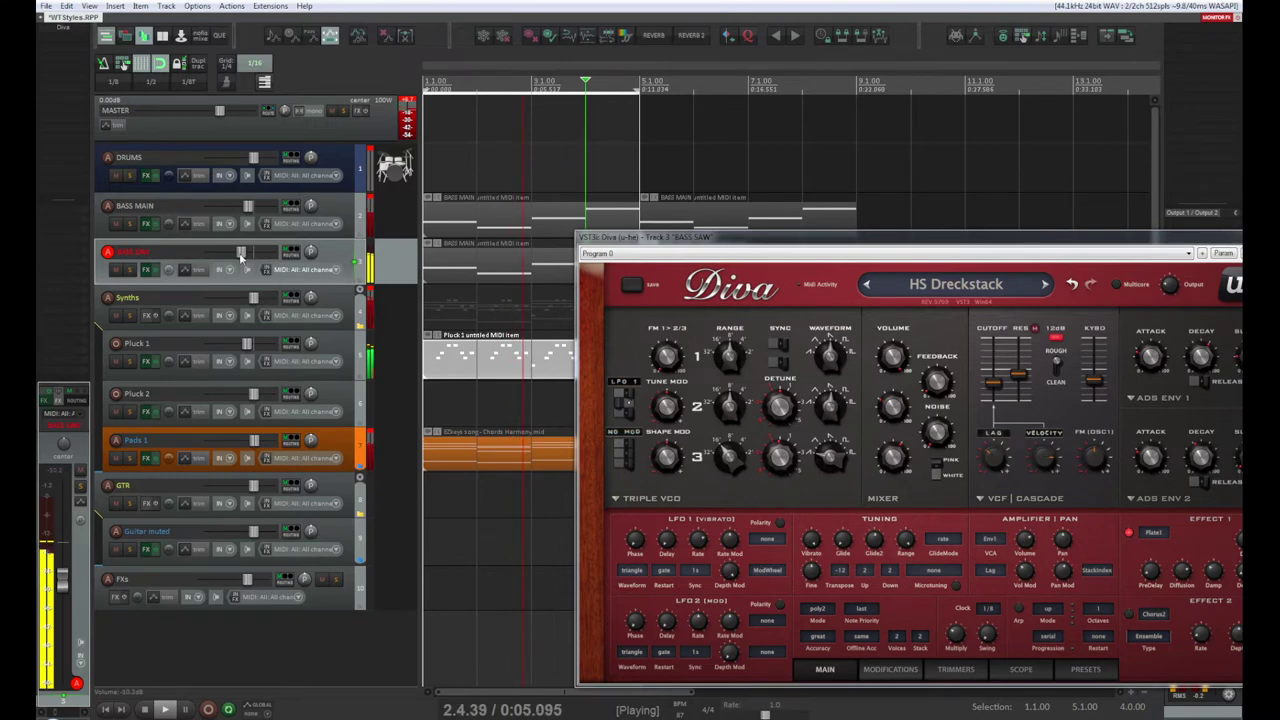
pyautogui.moveTo(634, 238); pyautogui.dragTo(561, 163)
pyautogui.moveTo(240, 254); pyautogui.dragTo(243, 255)
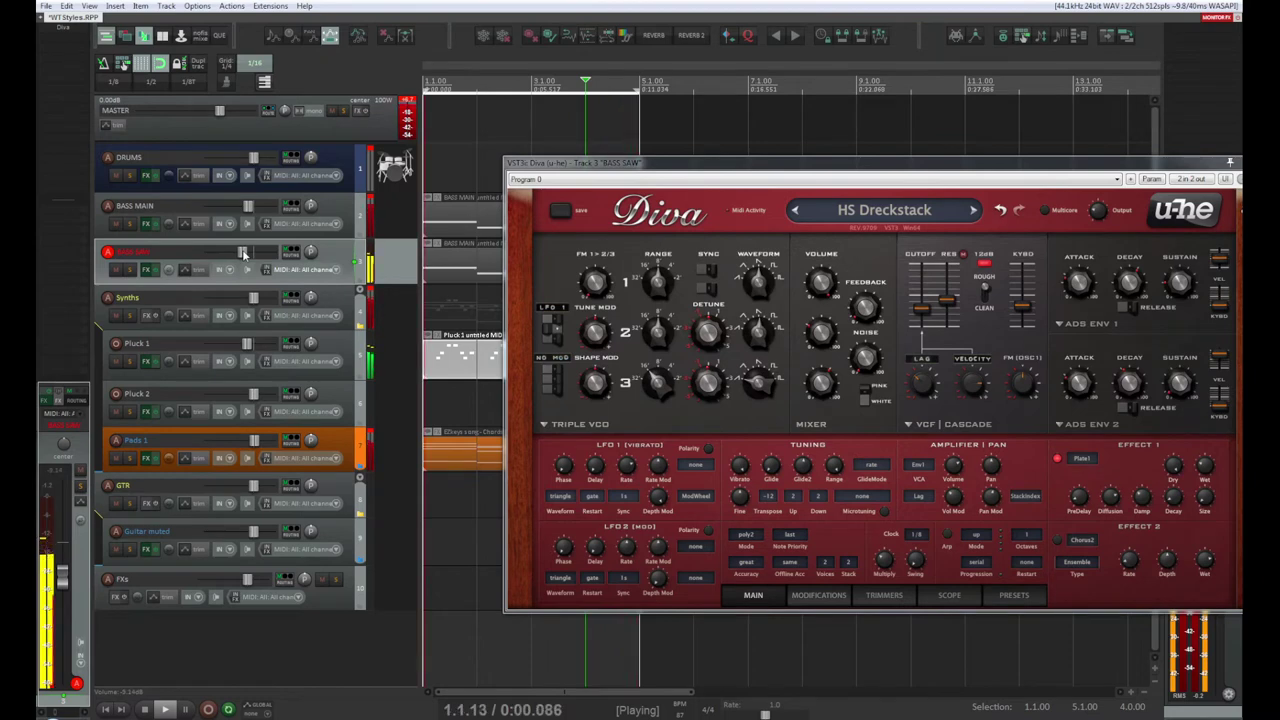
pyautogui.moveTo(243, 254); pyautogui.dragTo(238, 254)
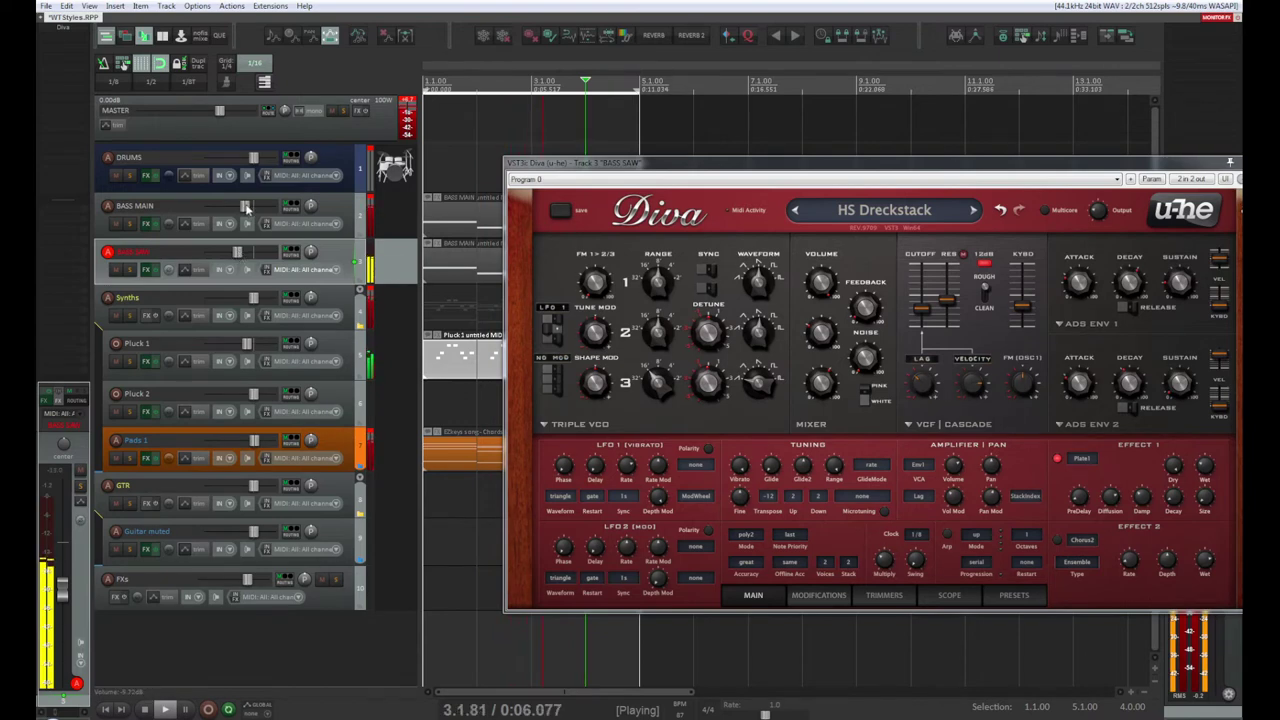
pyautogui.moveTo(240, 253); pyautogui.dragTo(236, 253)
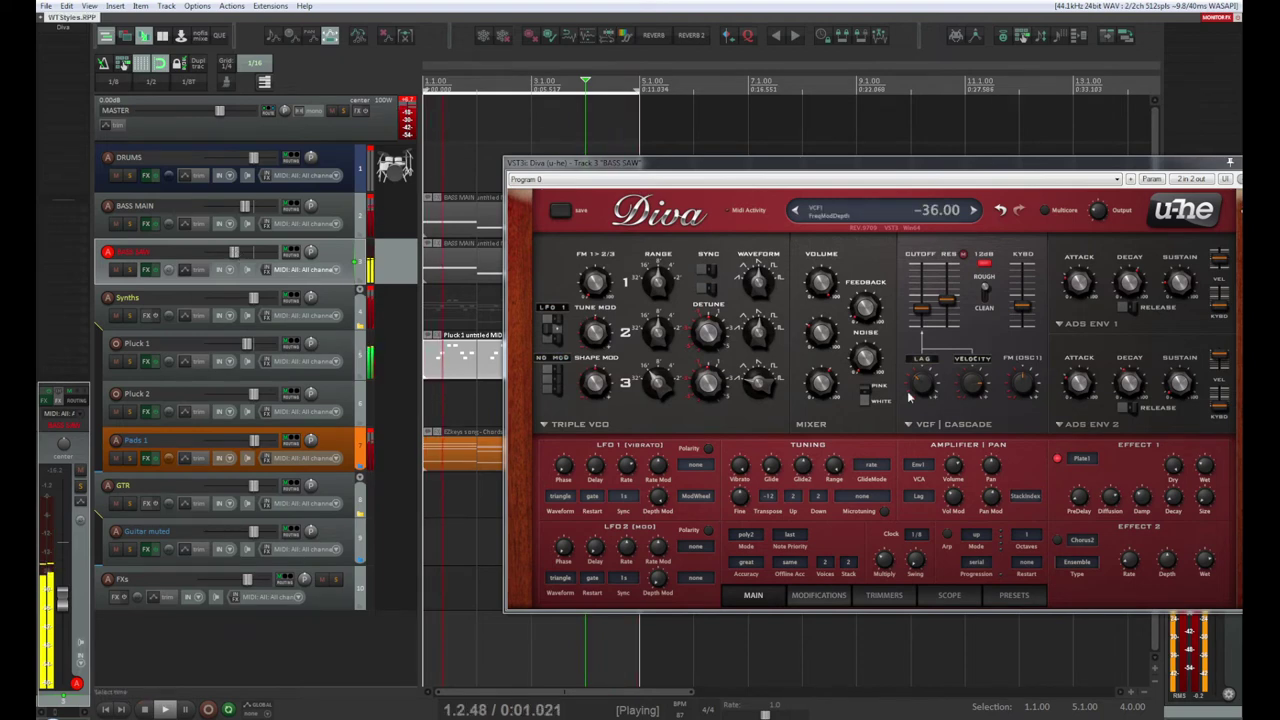
pyautogui.moveTo(1070, 162); pyautogui.dragTo(745, 192)
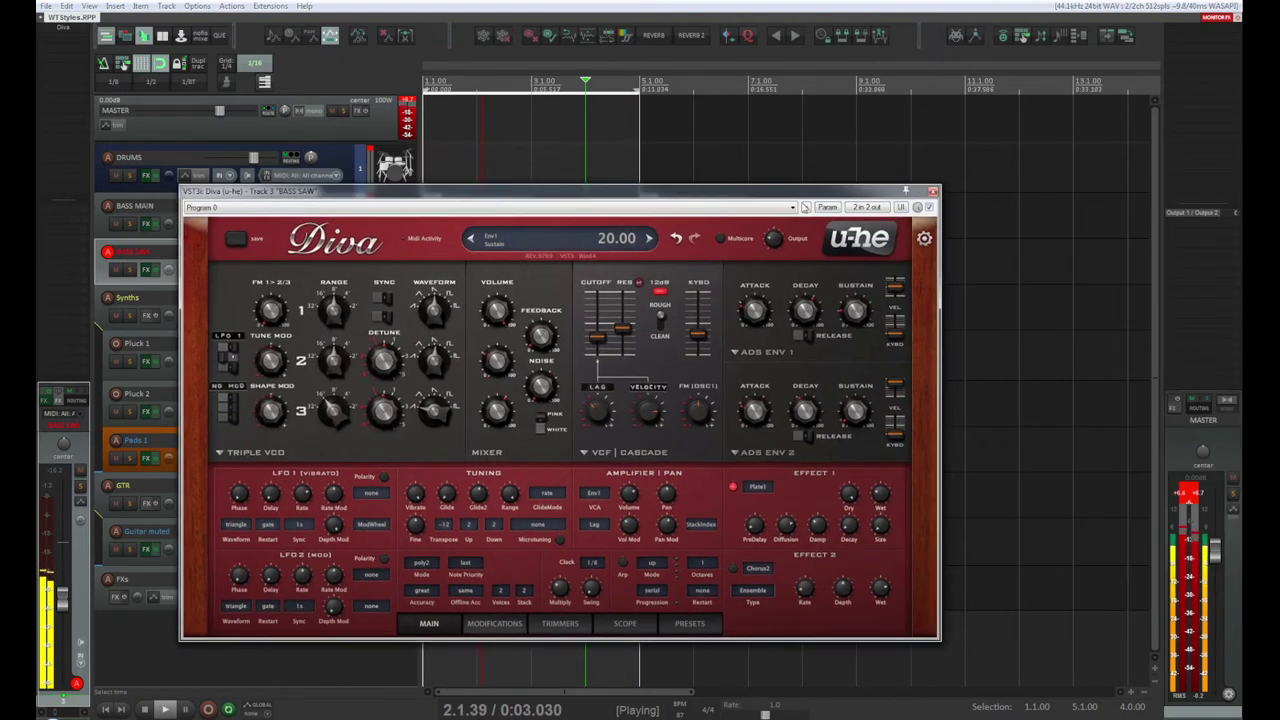
# Step: Close the Diva window, open the Serum synth on the Pluck 1 track and solo that track
pyautogui.click(933, 190)
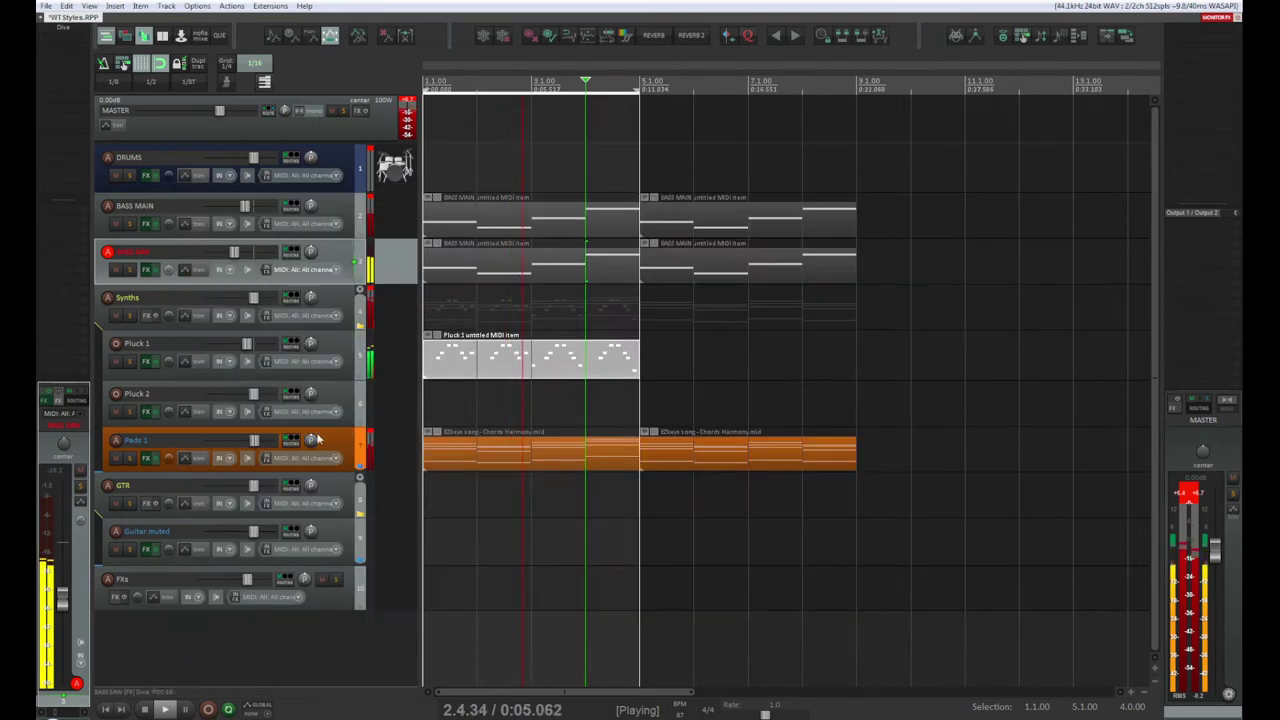
pyautogui.click(378, 355)
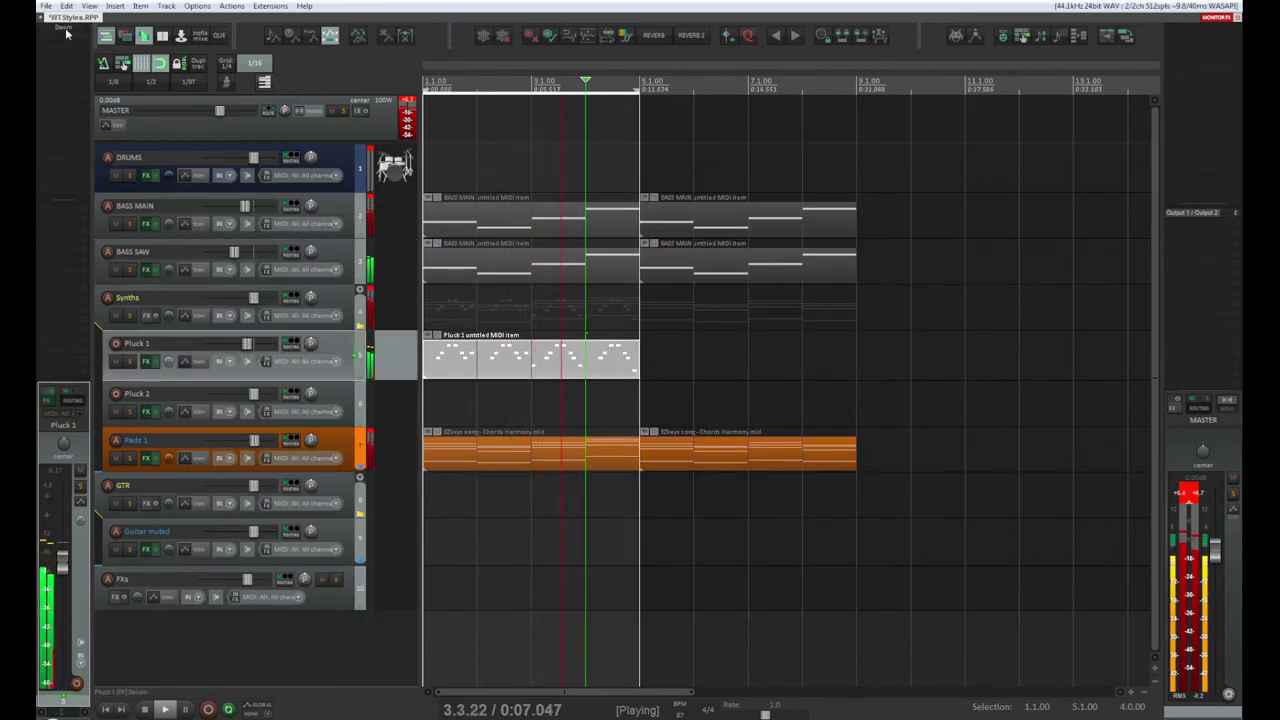
pyautogui.click(145, 361)
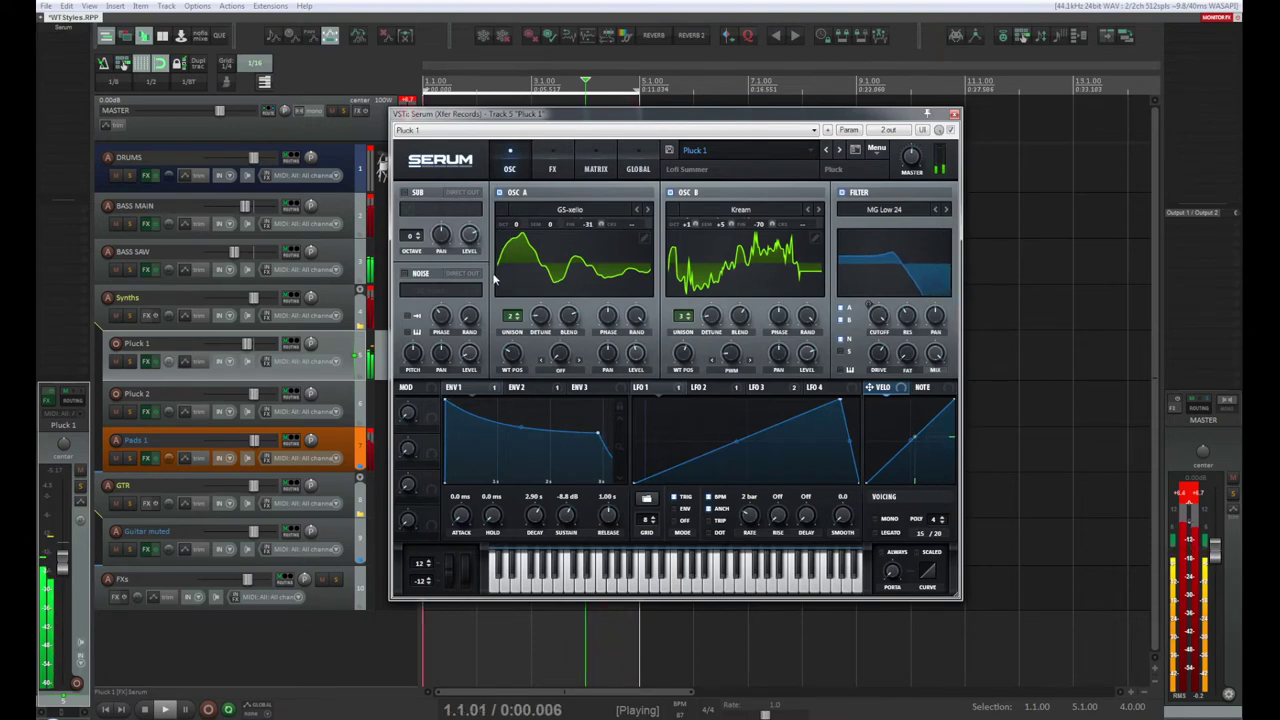
pyautogui.click(129, 361)
# Step: Adjust the unison detune of oscillators A and B and oscillator A's blend, and apply a Sync warp to oscillator A
pyautogui.moveTo(540, 316)
pyautogui.mouseDown()
pyautogui.moveTo(548, 252)
pyautogui.moveTo(548, 308)
pyautogui.mouseUp()
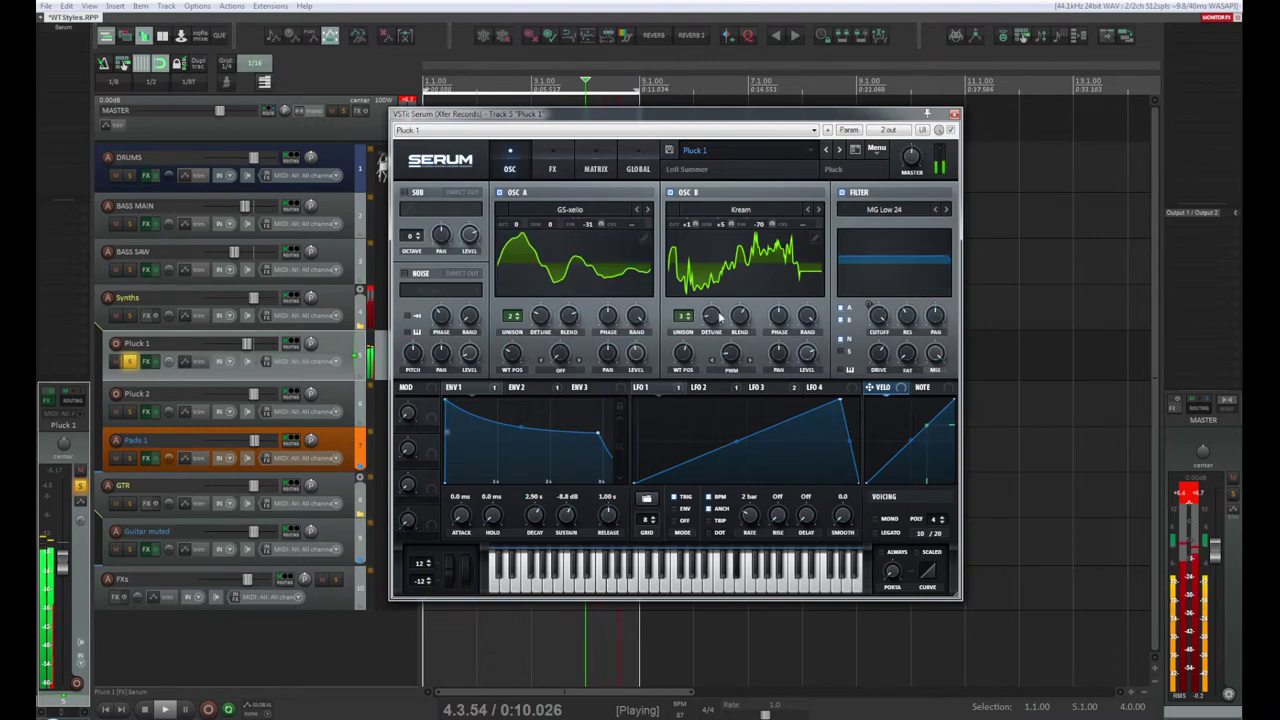
pyautogui.moveTo(716, 322)
pyautogui.mouseDown()
pyautogui.moveTo(718, 293)
pyautogui.moveTo(718, 311)
pyautogui.mouseUp()
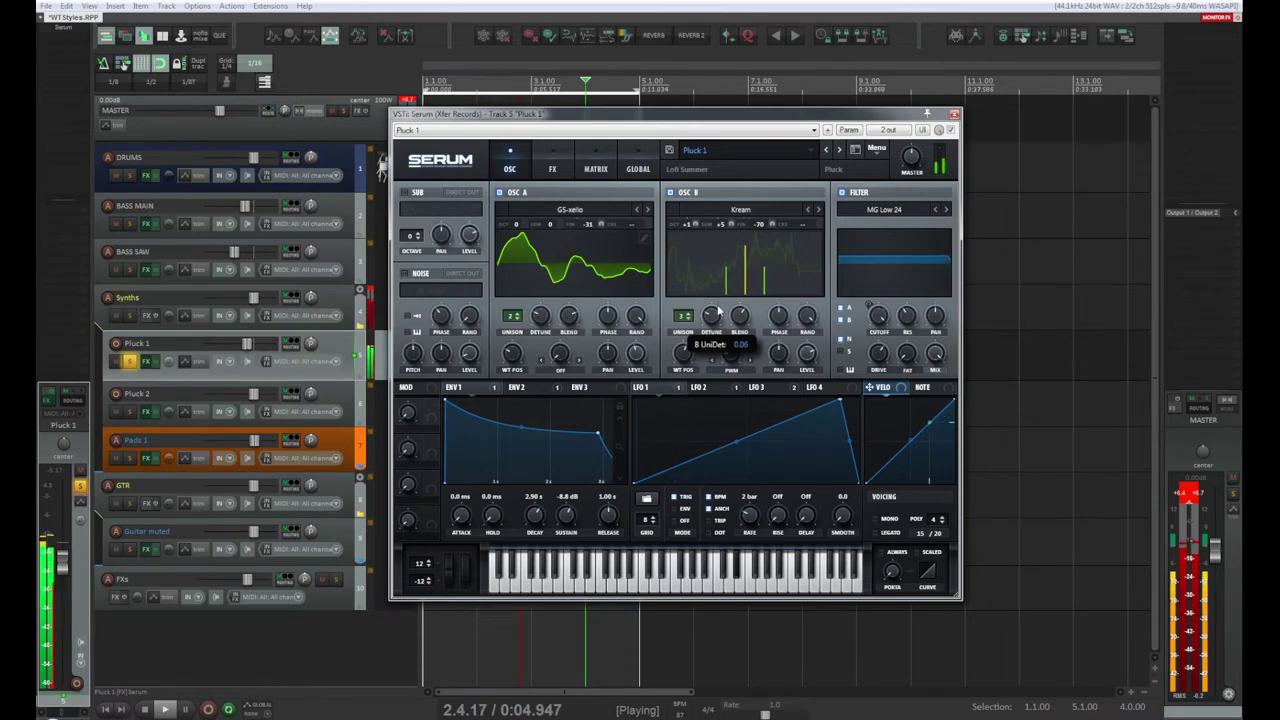
pyautogui.moveTo(568, 316); pyautogui.dragTo(573, 460)
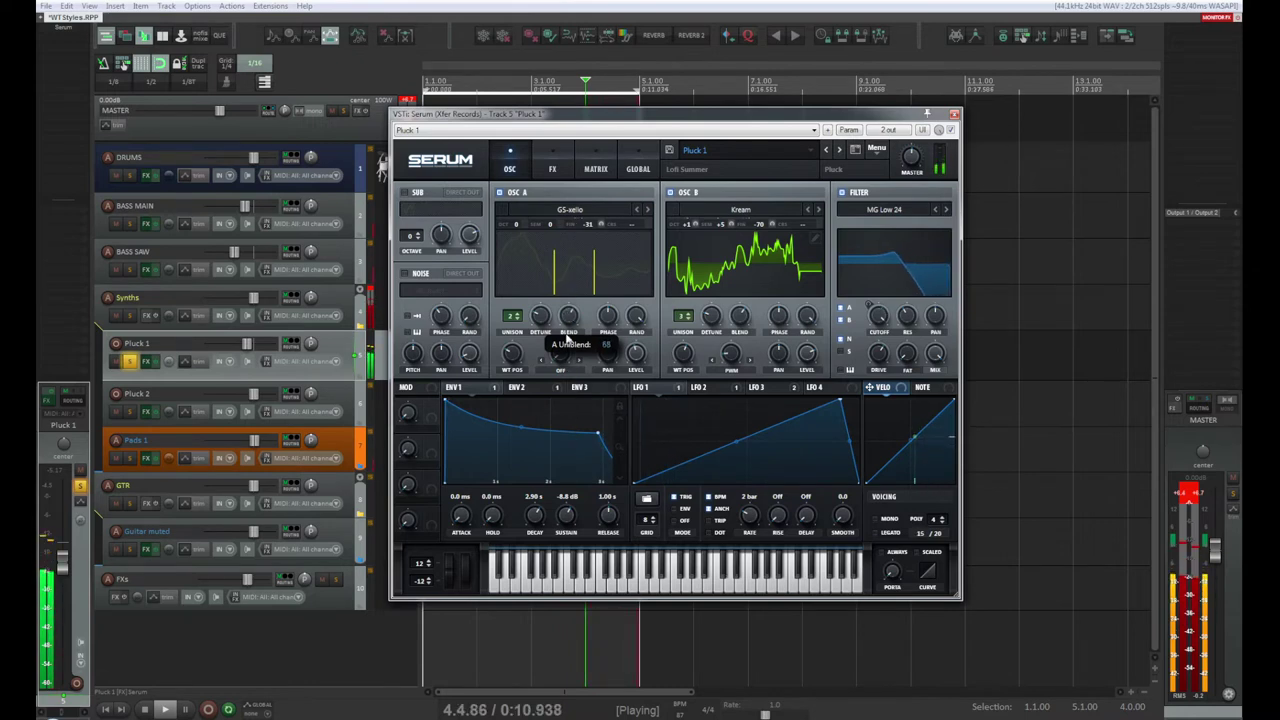
pyautogui.moveTo(566, 333); pyautogui.dragTo(568, 324)
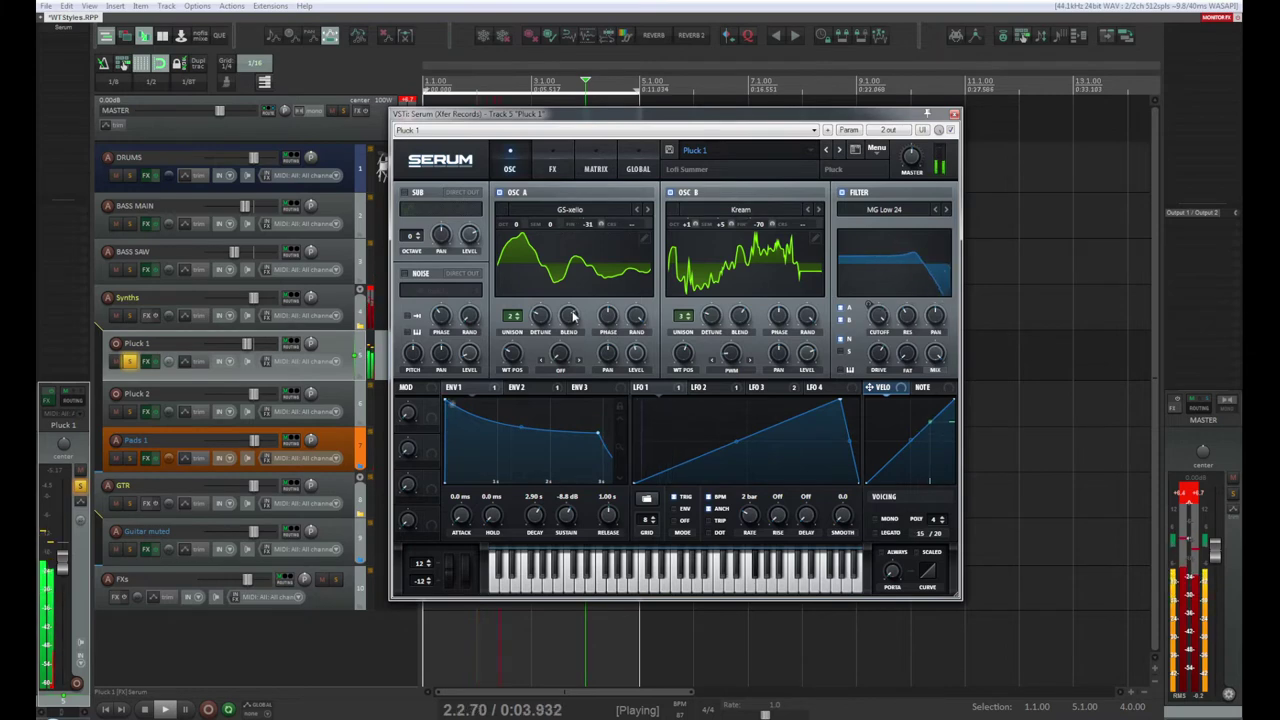
pyautogui.moveTo(563, 362)
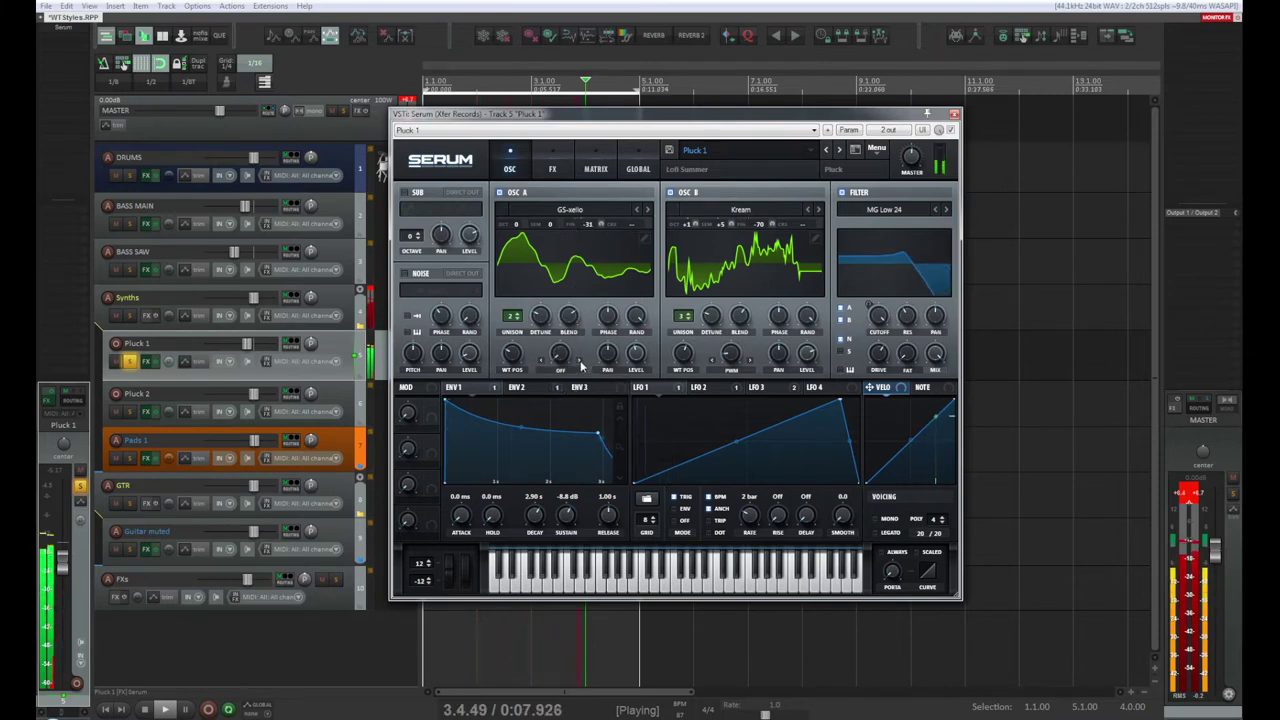
pyautogui.moveTo(561, 360); pyautogui.dragTo(592, 352)
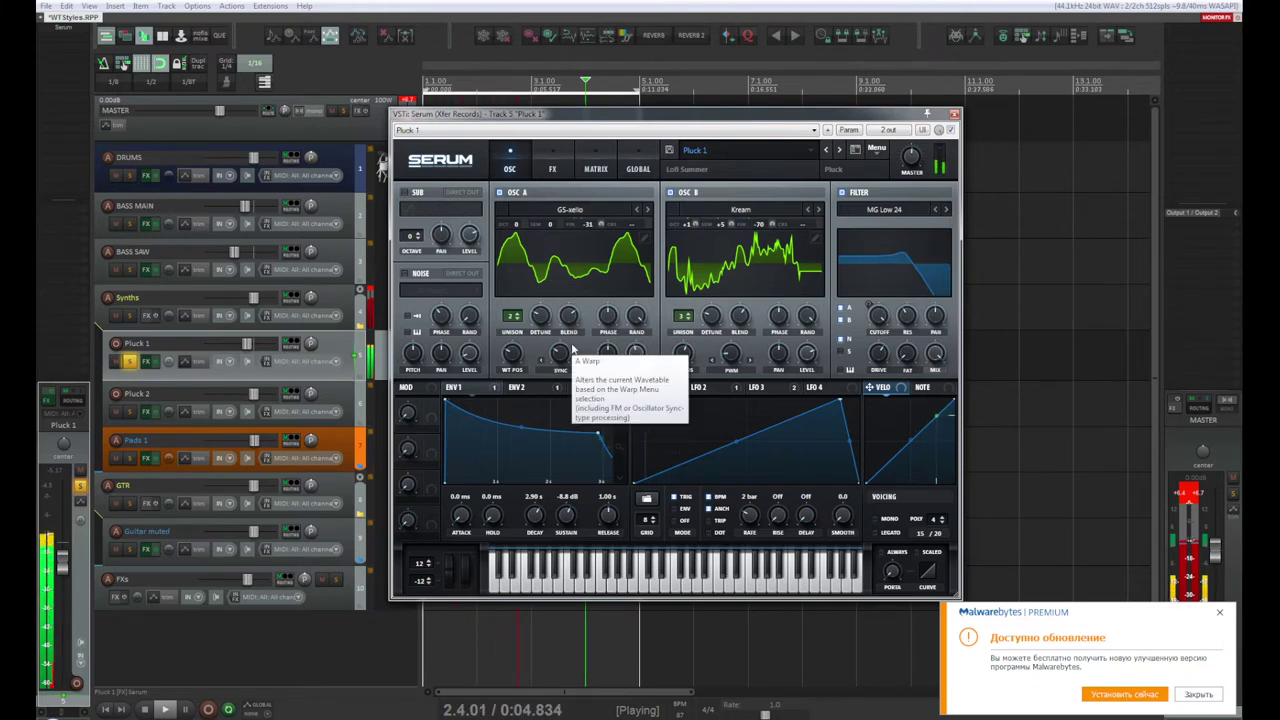
# Step: Reshape ENV 1 with a more curved decay of 2.21 s, a sustain of -8.2 dB and a smoother release slope
pyautogui.moveTo(521, 431)
pyautogui.mouseDown()
pyautogui.moveTo(524, 397)
pyautogui.moveTo(521, 452)
pyautogui.moveTo(524, 440)
pyautogui.mouseUp()
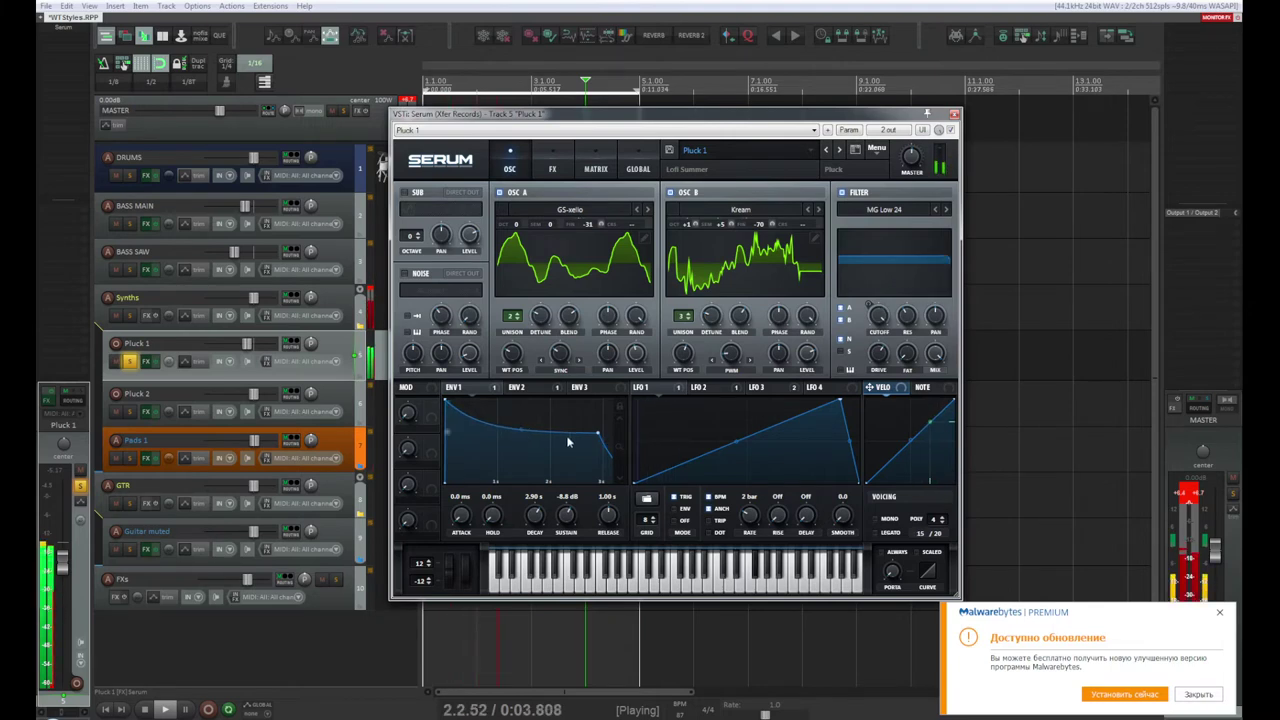
pyautogui.moveTo(596, 431); pyautogui.dragTo(631, 472)
pyautogui.moveTo(550, 430); pyautogui.dragTo(560, 430)
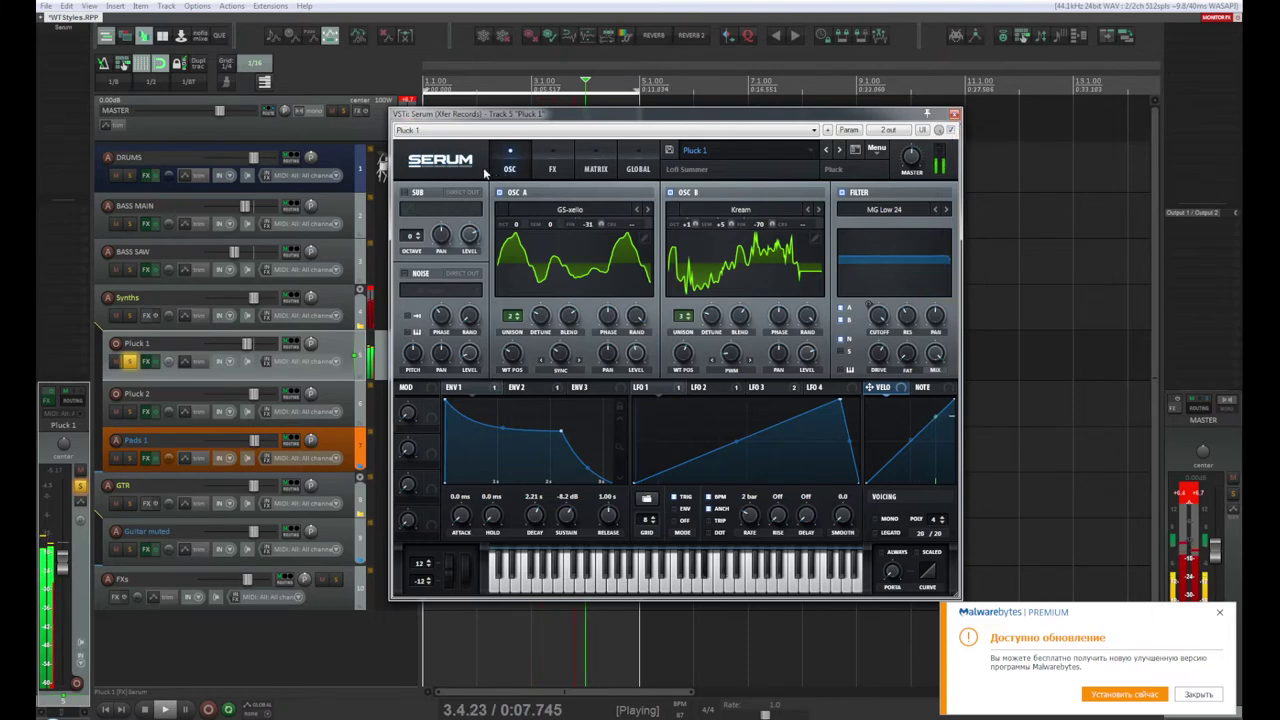
# Step: Set the mix of the delay in Serum's effects rack to about 19% while the loop plays
pyautogui.click(556, 160)
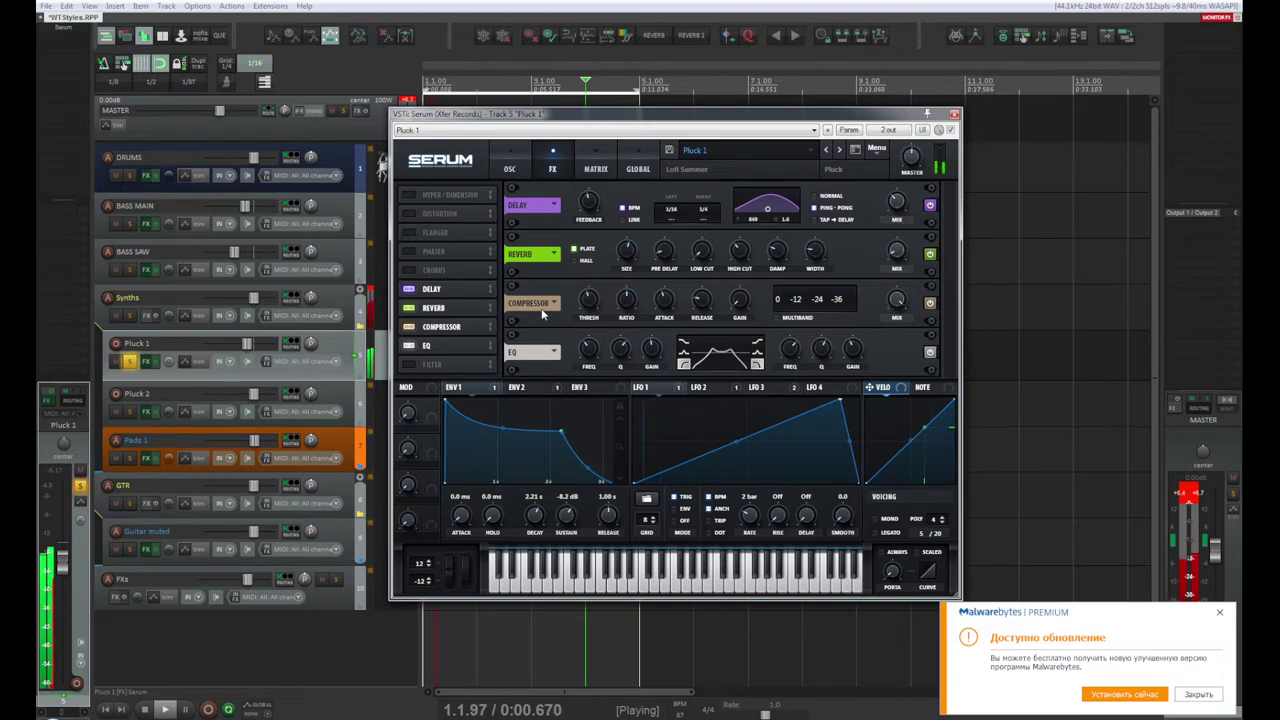
pyautogui.moveTo(590, 210)
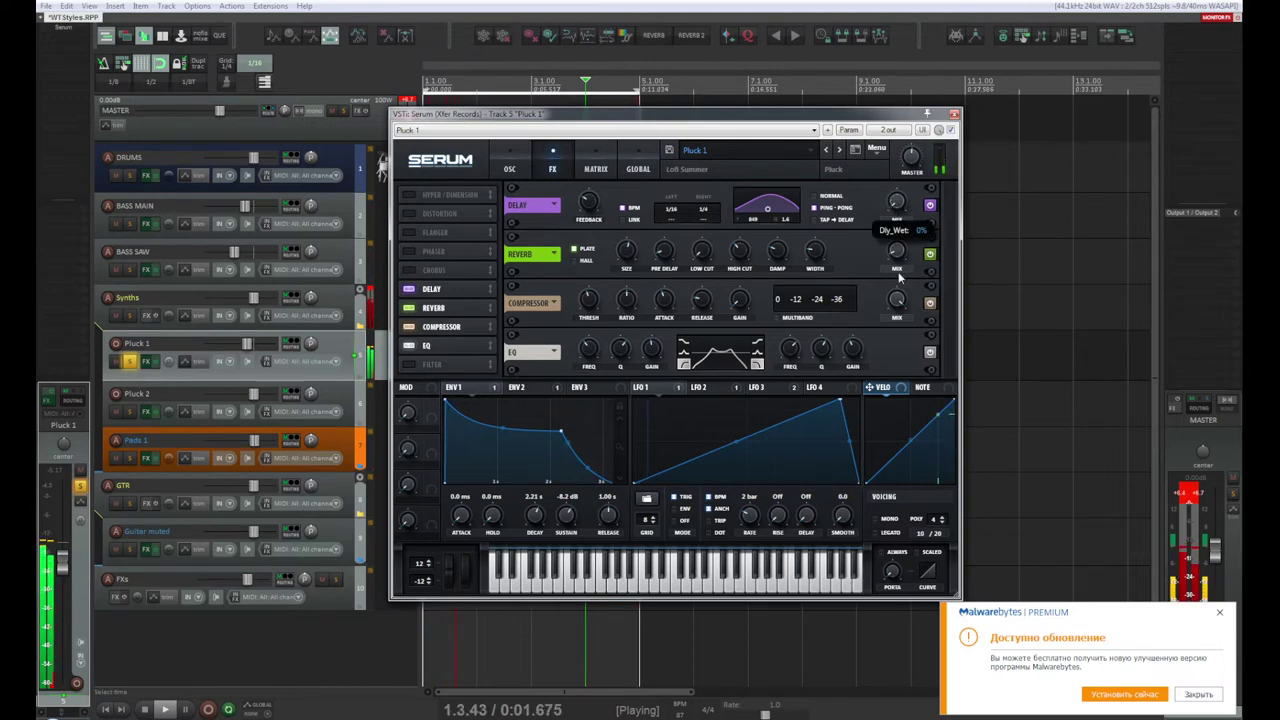
pyautogui.moveTo(896, 240)
pyautogui.mouseDown()
pyautogui.moveTo(893, 131)
pyautogui.moveTo(886, 222)
pyautogui.mouseUp()
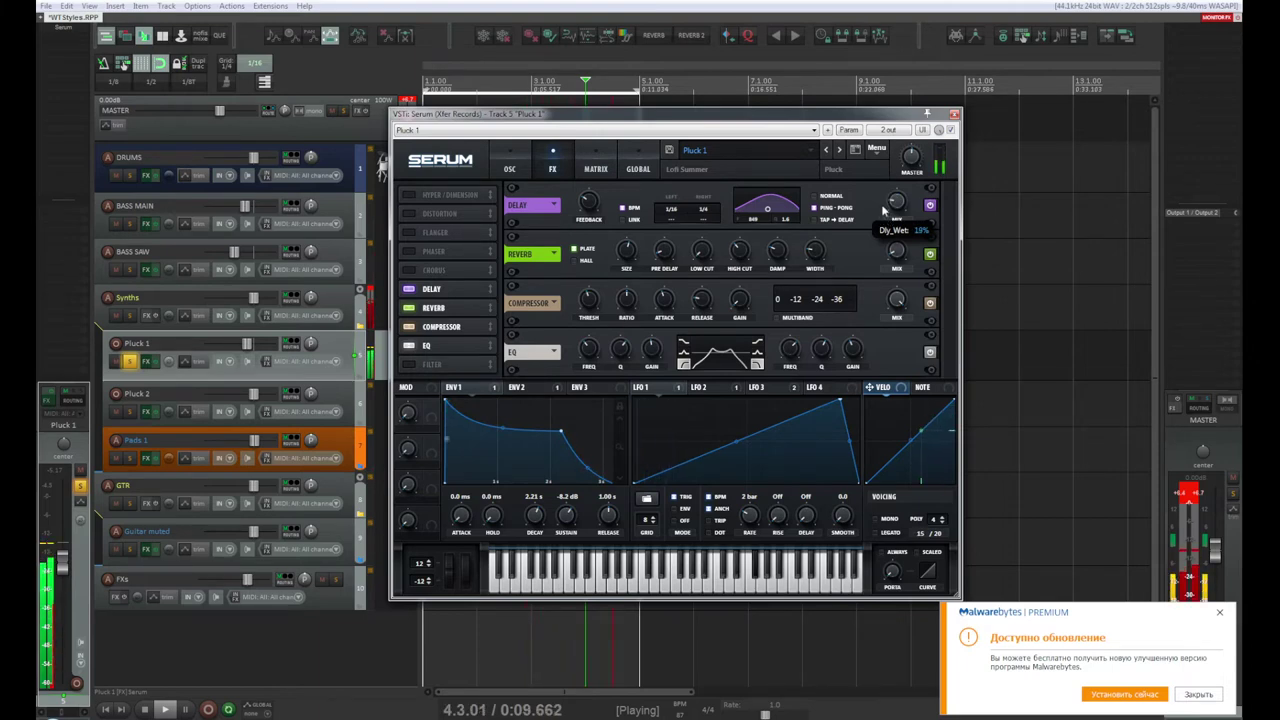
pyautogui.scroll(1, 881, 204)
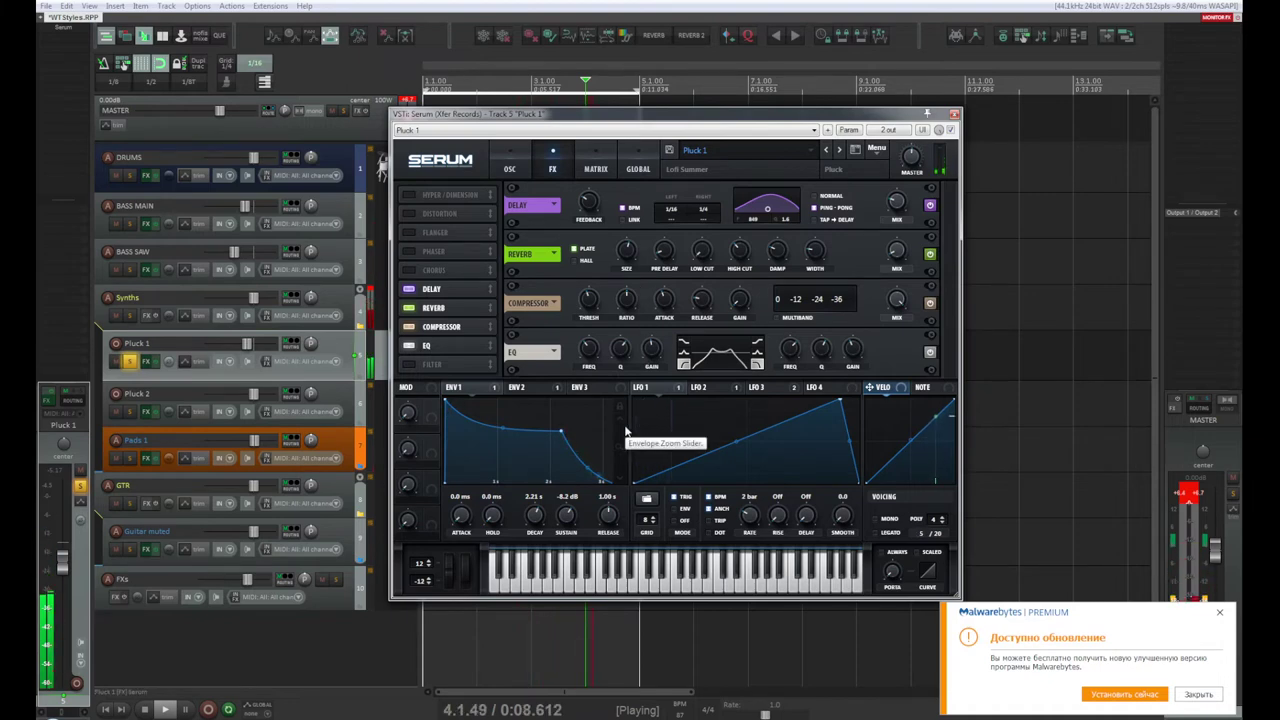
# Step: Bend the rising segment of LFO 1 into a rounded convex curve and close the Serum window
pyautogui.moveTo(736, 437); pyautogui.dragTo(633, 402)
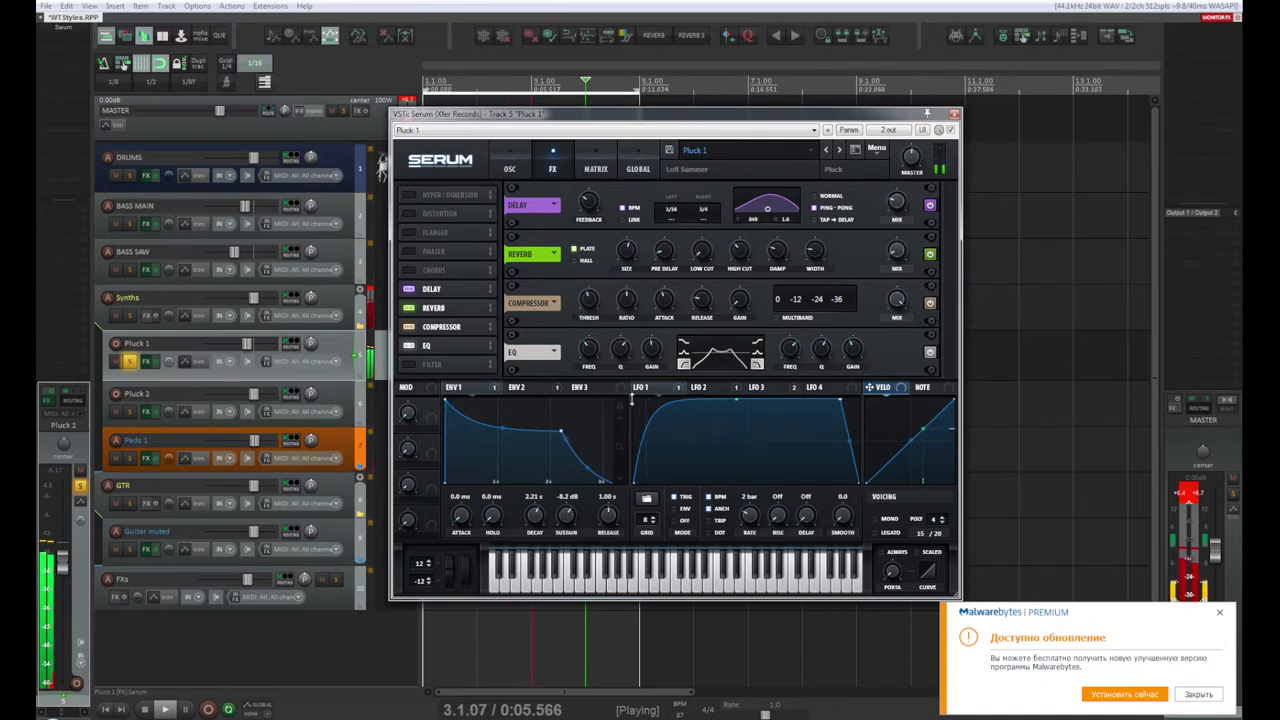
pyautogui.moveTo(633, 400); pyautogui.dragTo(644, 421)
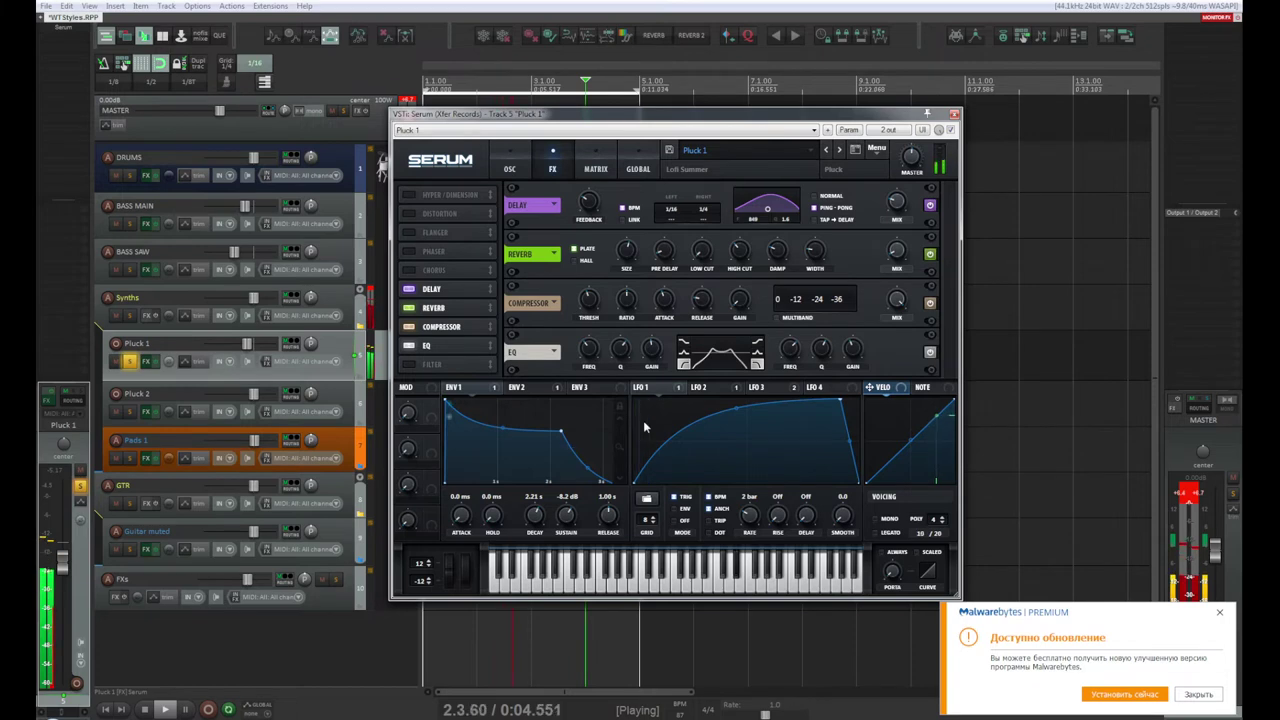
pyautogui.click(954, 114)
# Step: Unsolo Pluck 1, restart the loop with all tracks and lower the BASS SAW track's volume slightly
pyautogui.click(366, 356)
pyautogui.click(405, 347)
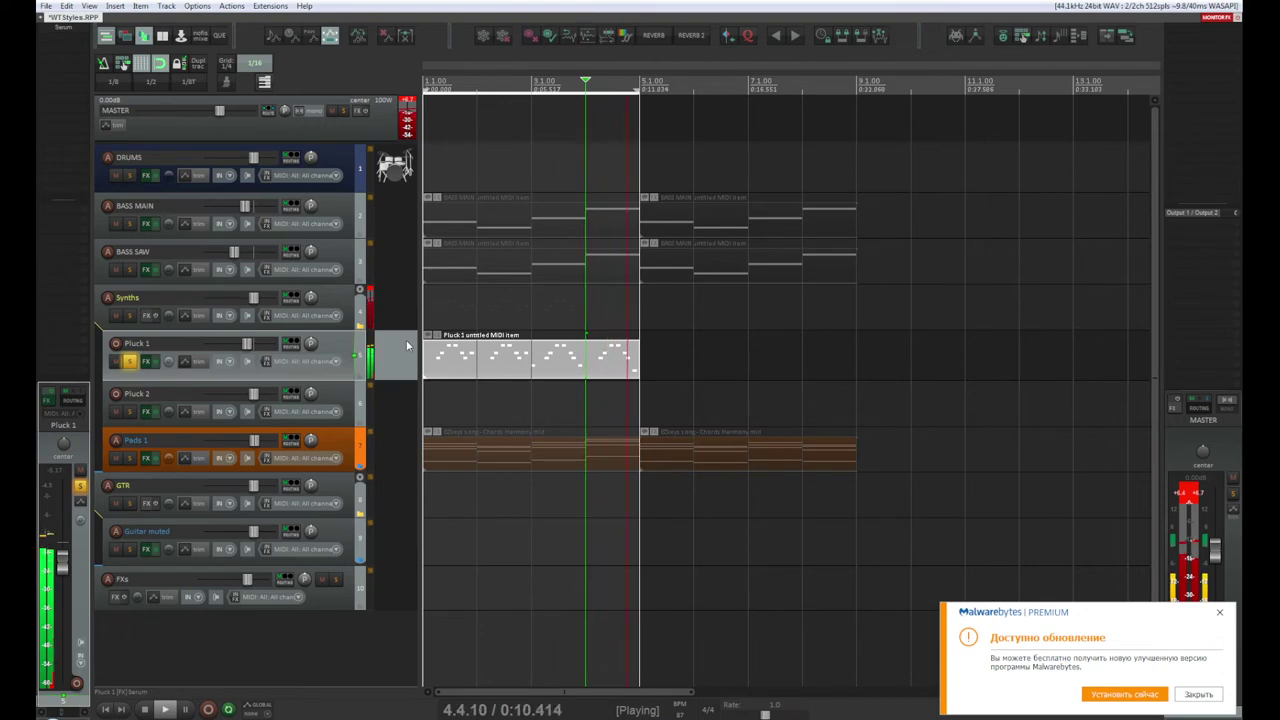
pyautogui.press('space')
pyautogui.click(128, 362)
pyautogui.press('space')
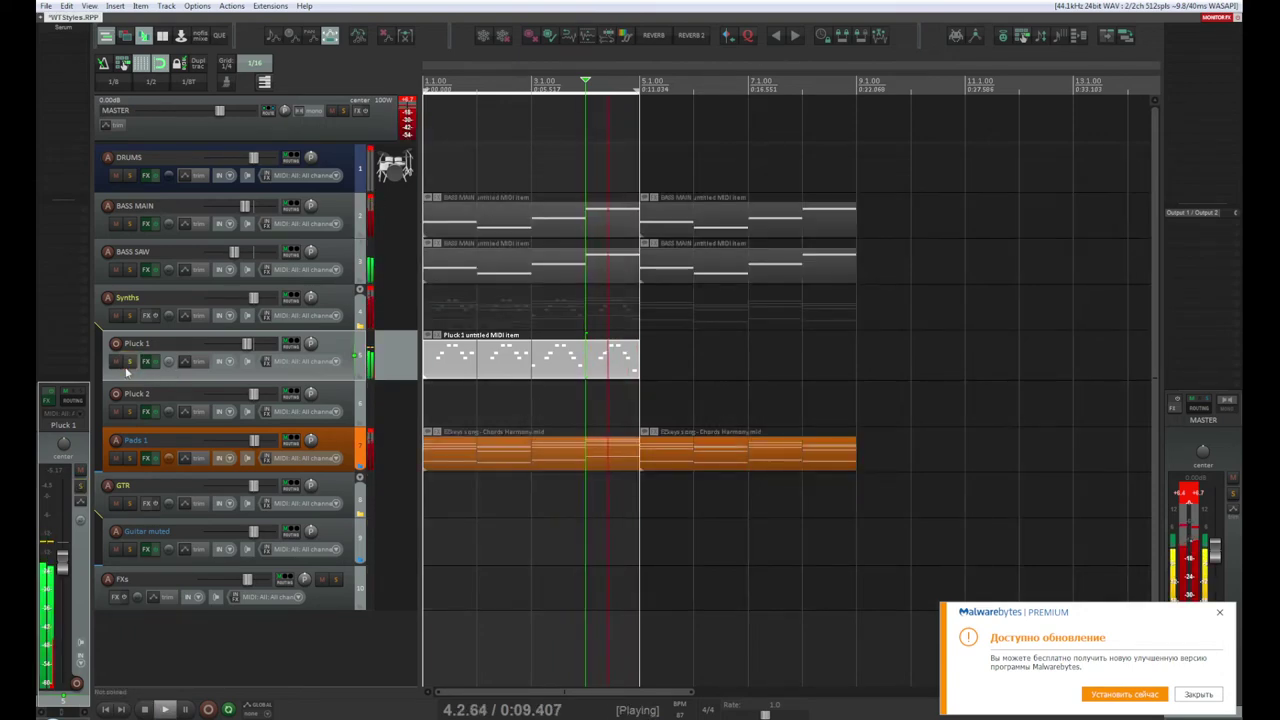
pyautogui.moveTo(233, 253); pyautogui.dragTo(226, 262)
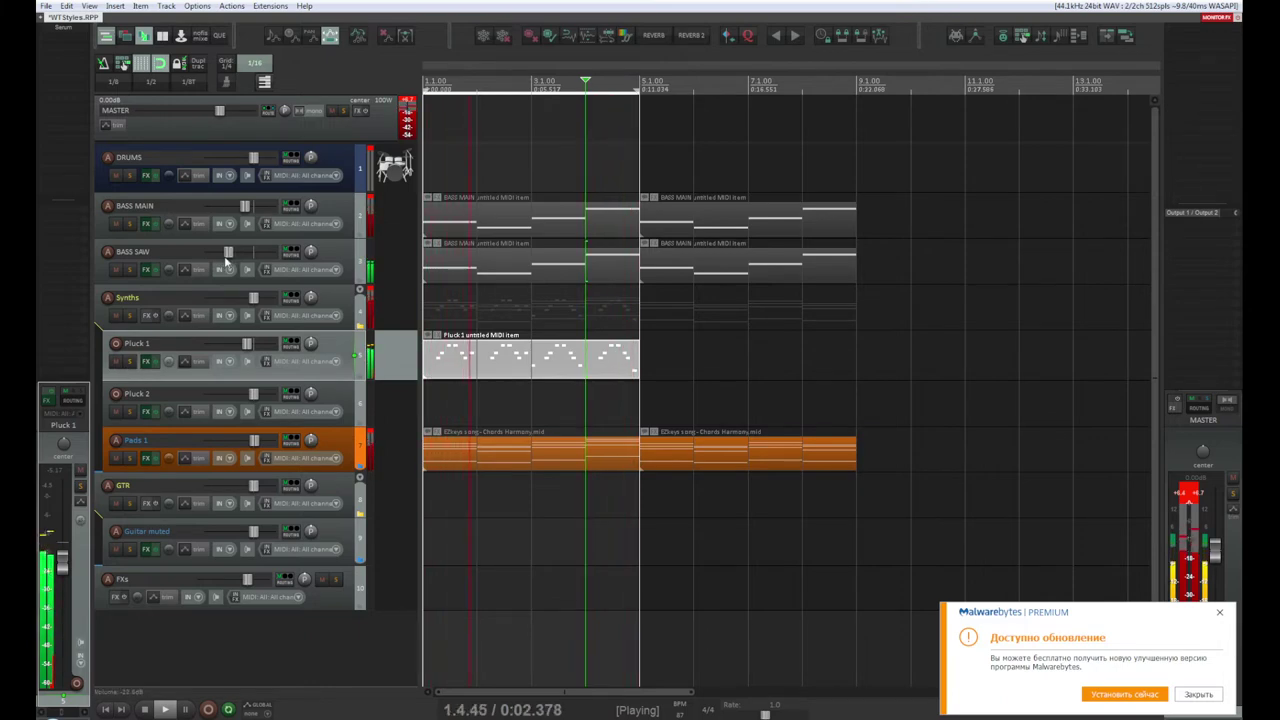
# Step: Solo the BASS SAW track, show its Add FX browser and dismiss it without adding a plug-in
pyautogui.click(330, 252)
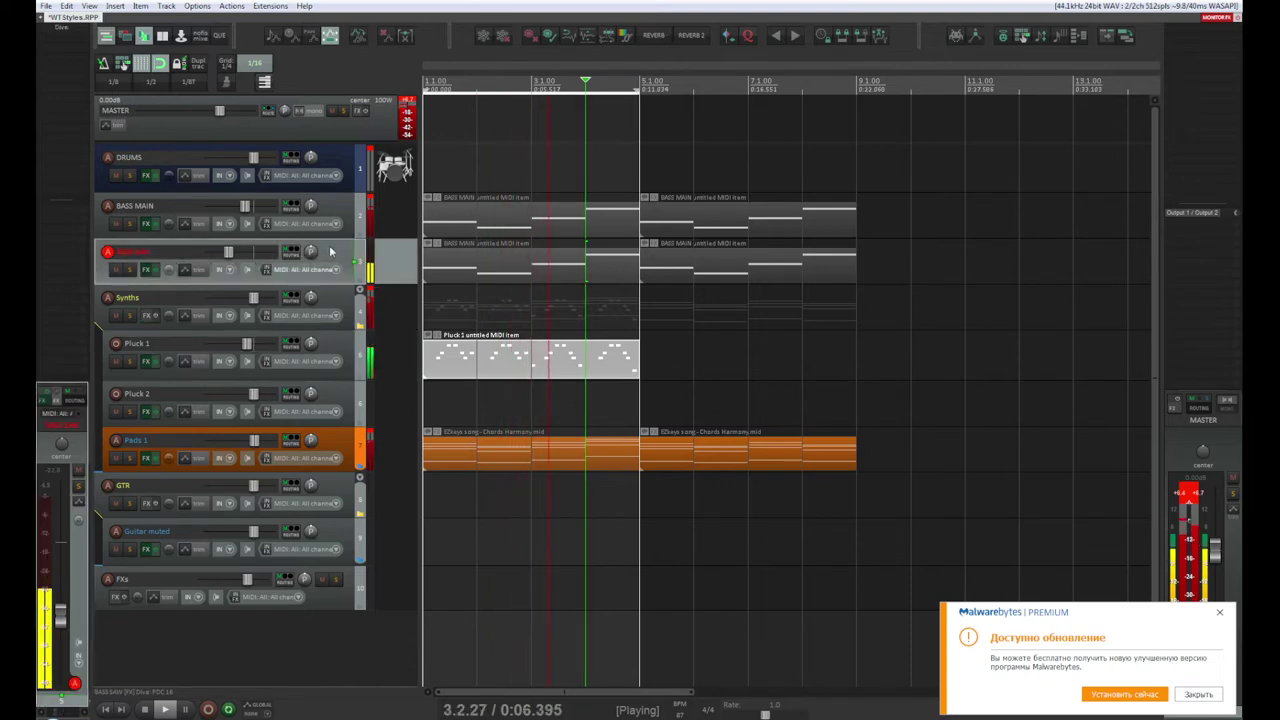
pyautogui.click(129, 269)
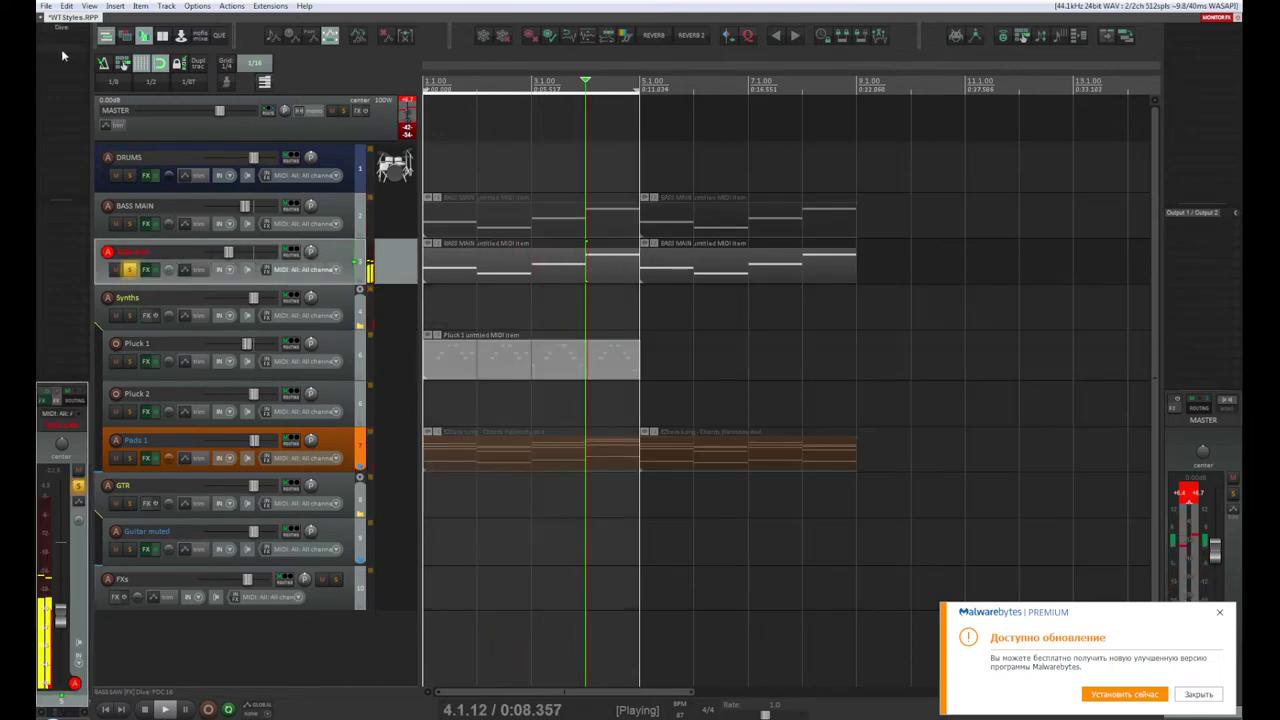
pyautogui.press('f')
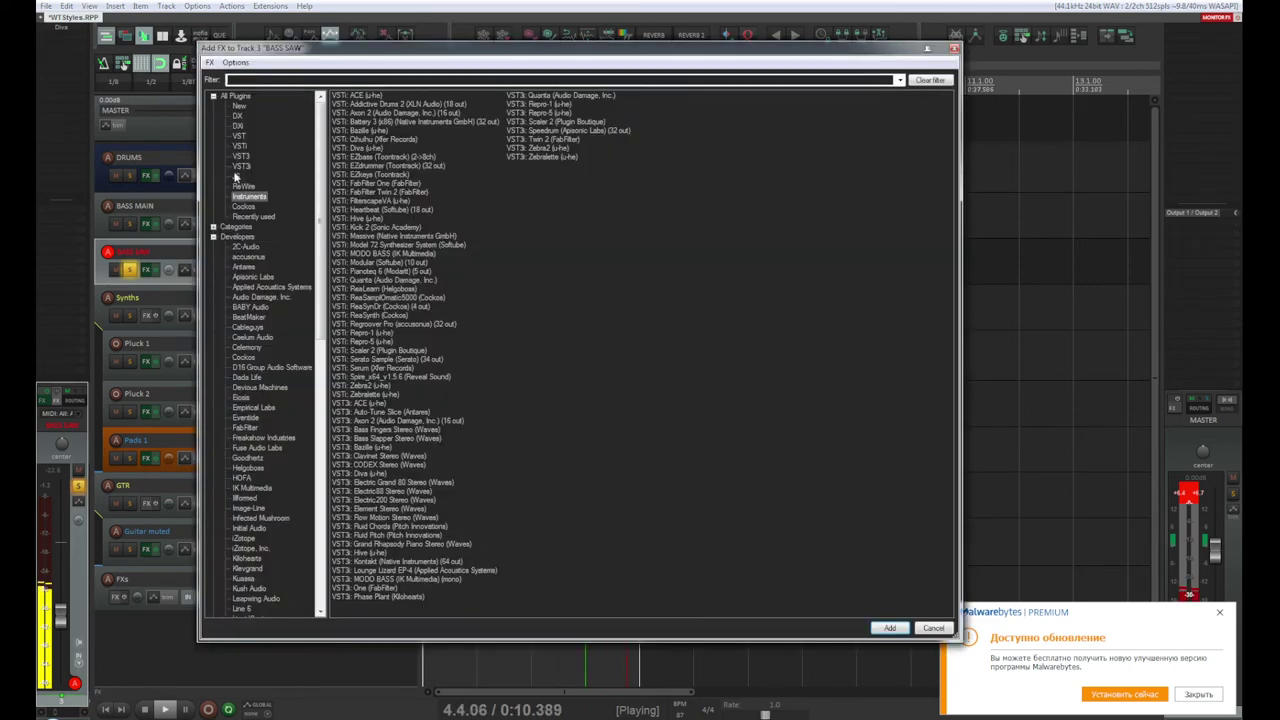
pyautogui.click(955, 49)
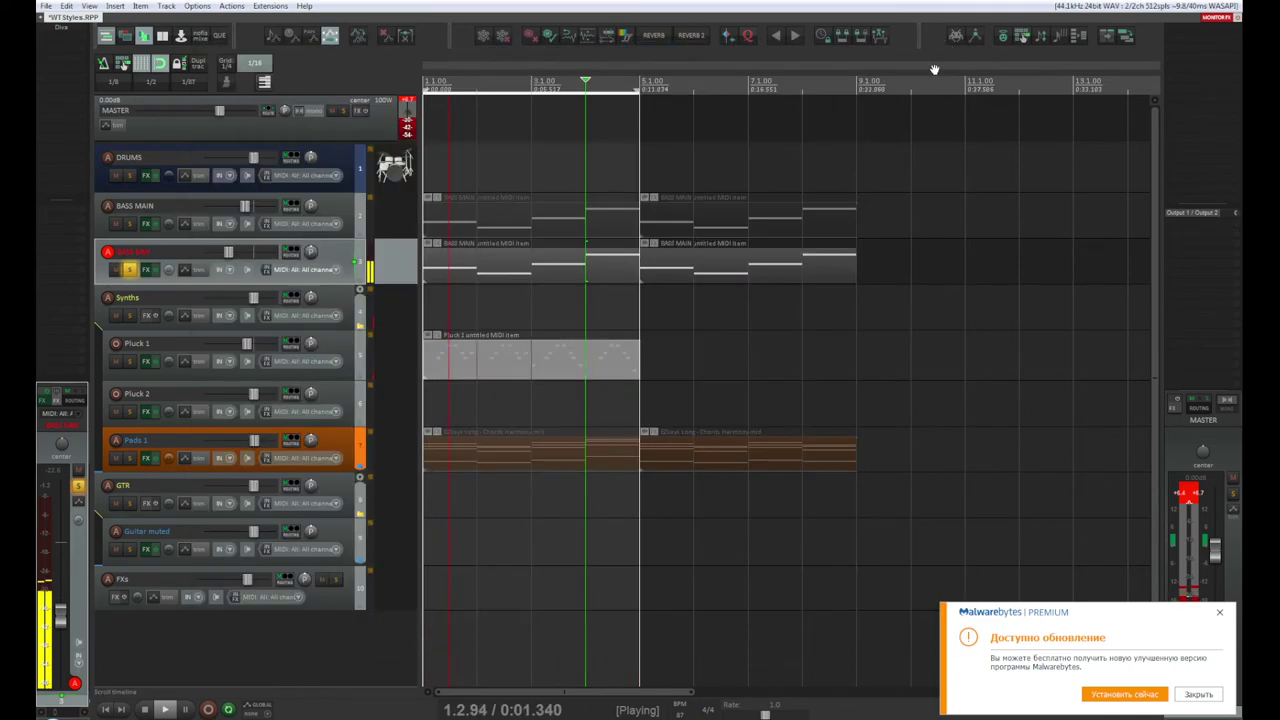
# Step: Add ReaEQ to the BASS SAW track by searching for "reae" in Quick Adder, and close the search window
pyautogui.hotkey('ctrl', 'space')
pyautogui.moveTo(611, 152); pyautogui.dragTo(599, 165)
pyautogui.write('rea')
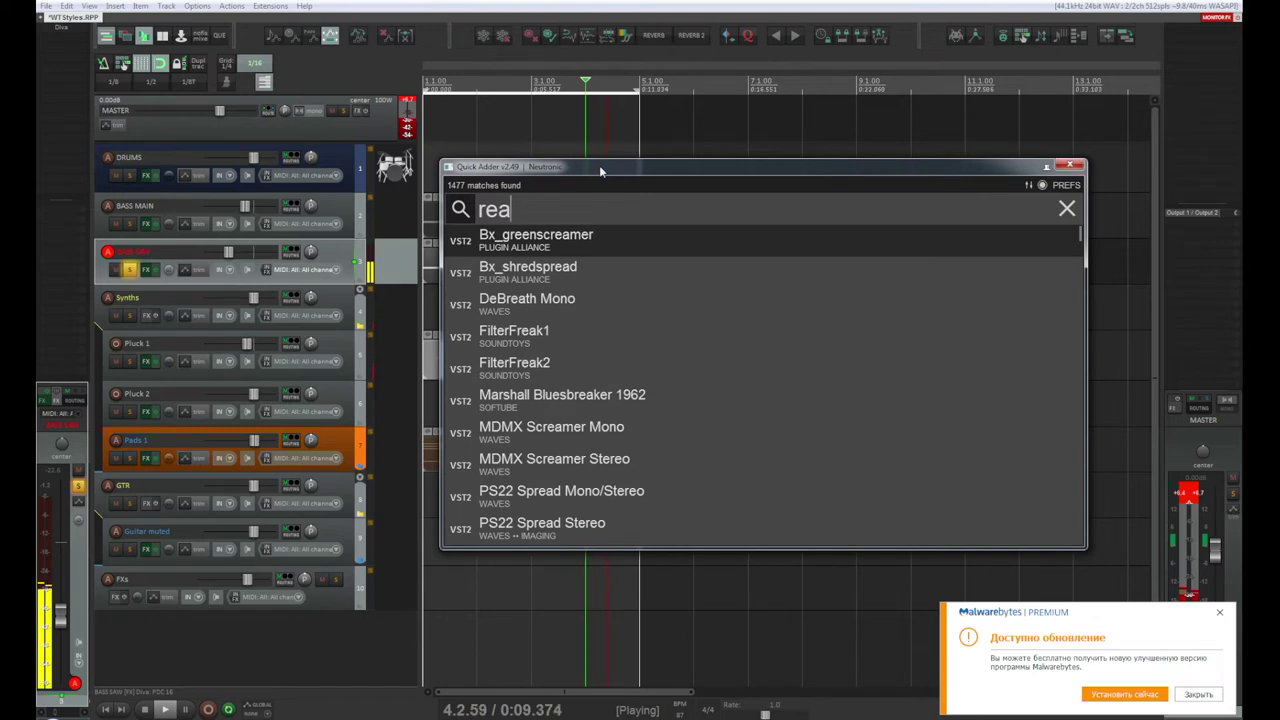
pyautogui.write('q')
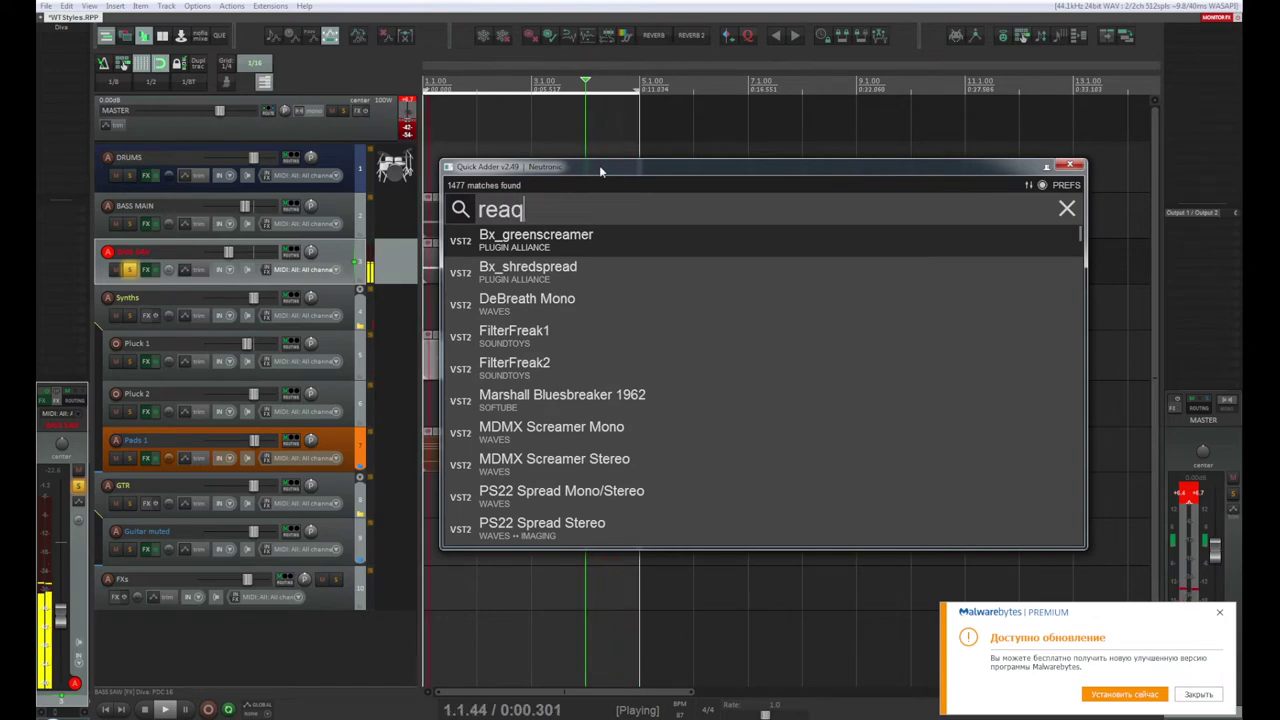
pyautogui.press('BackSpace')
pyautogui.write('w')
pyautogui.press('BackSpace')
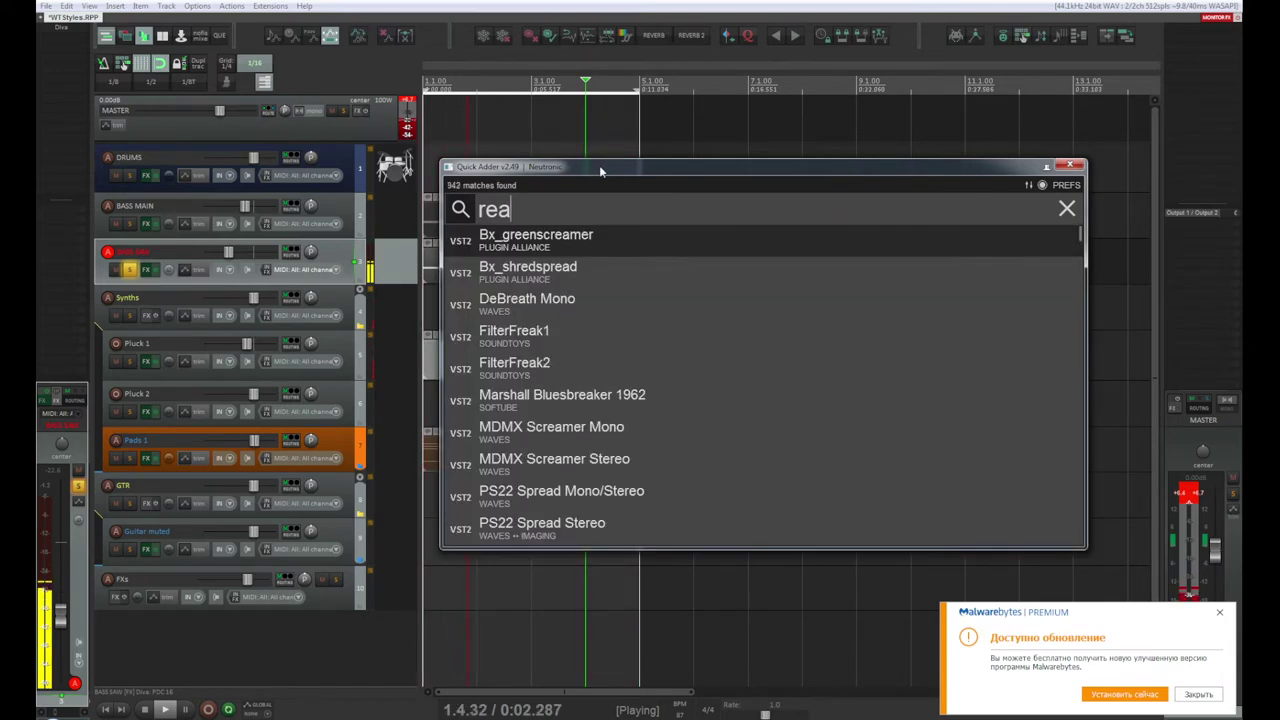
pyautogui.write('e')
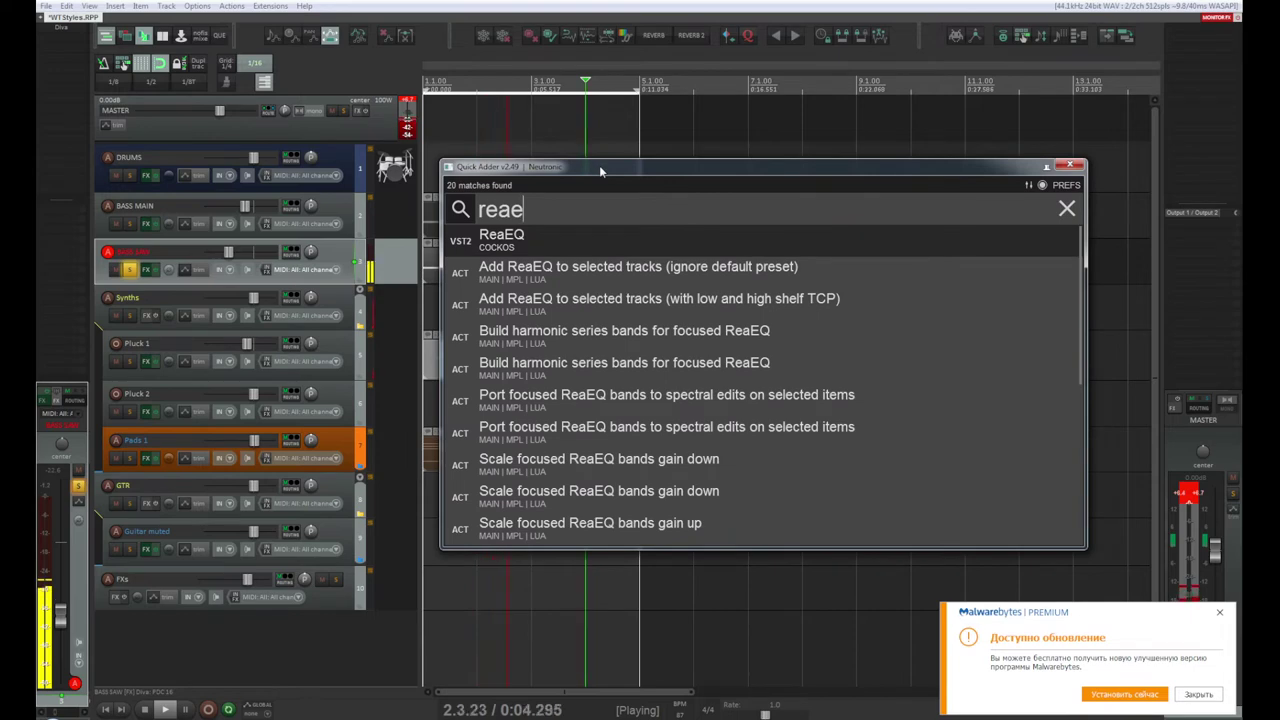
pyautogui.press('Return')
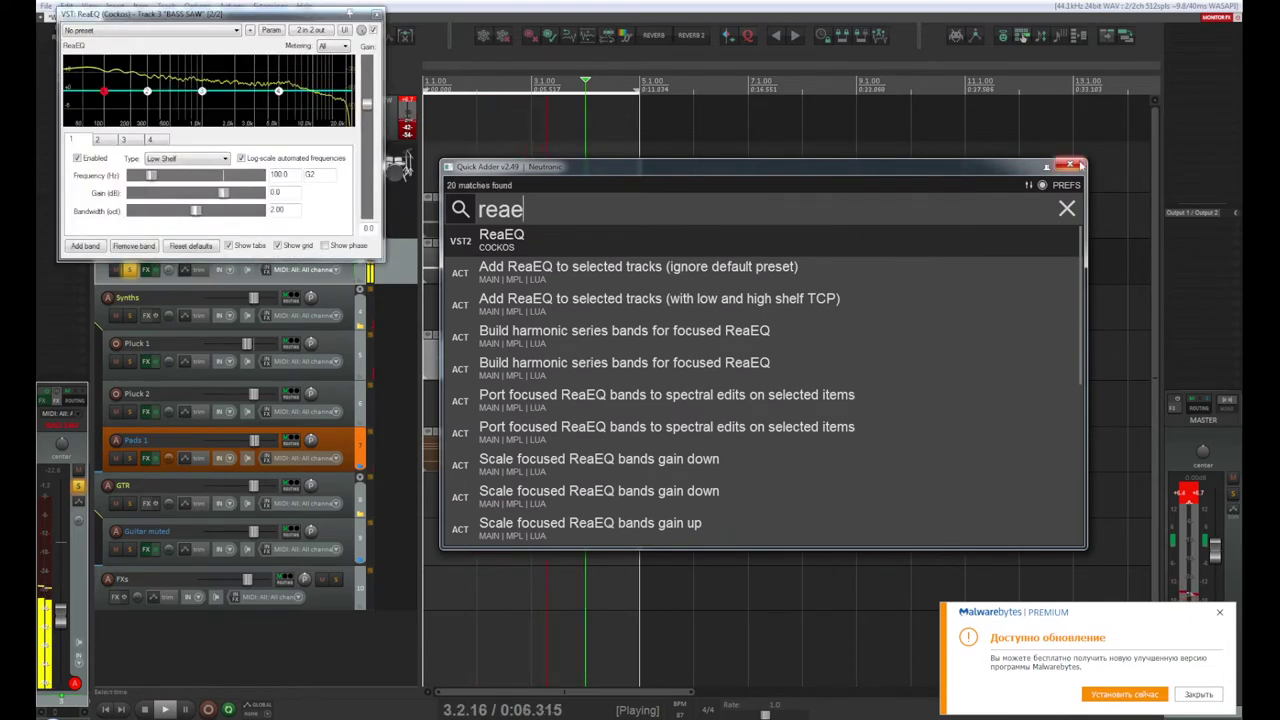
pyautogui.click(1070, 165)
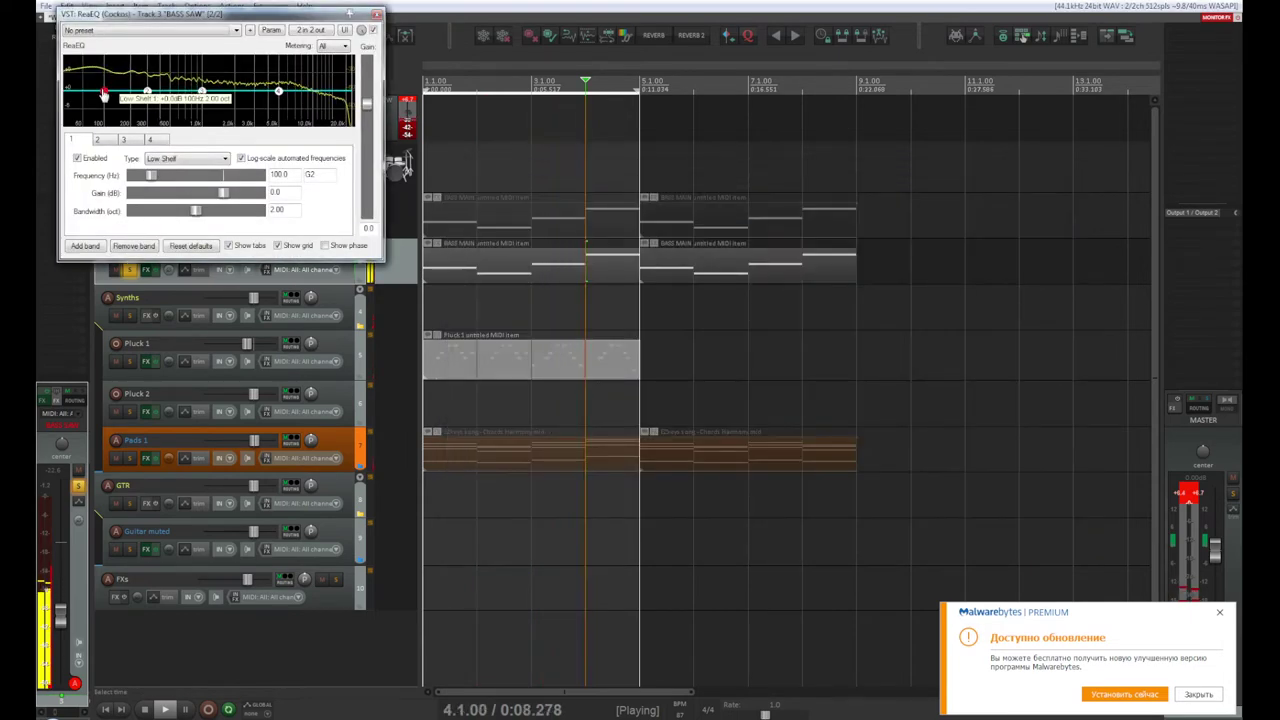
# Step: Change ReaEQ's band 1 to a High Pass filter, move its cutoff to about 290 Hz and close the EQ
pyautogui.click(183, 158)
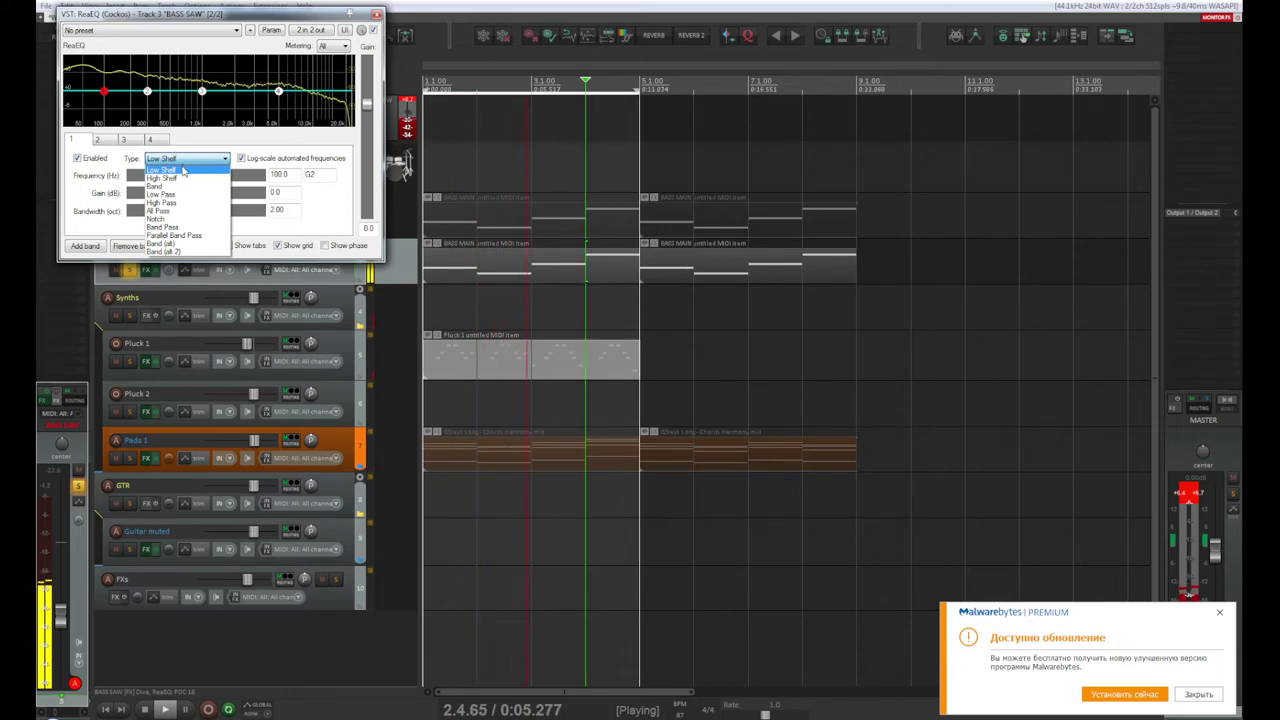
pyautogui.click(178, 202)
pyautogui.moveTo(103, 107); pyautogui.dragTo(147, 93)
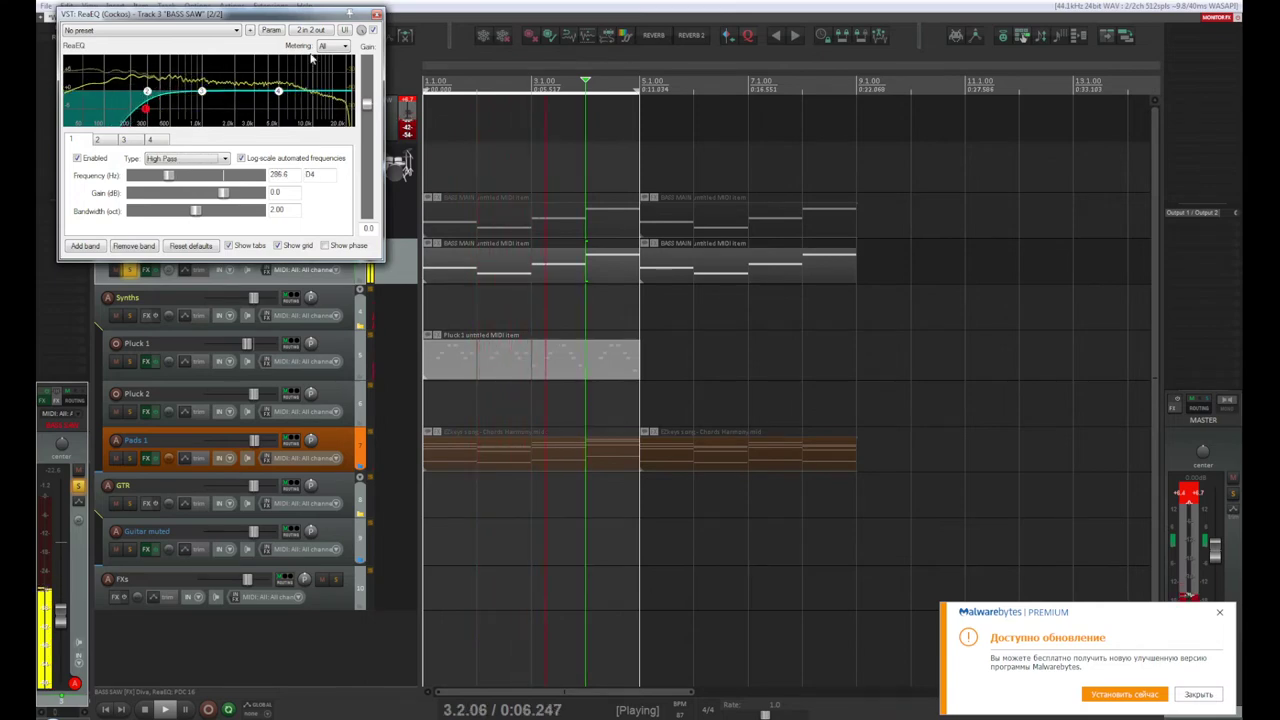
pyautogui.click(376, 15)
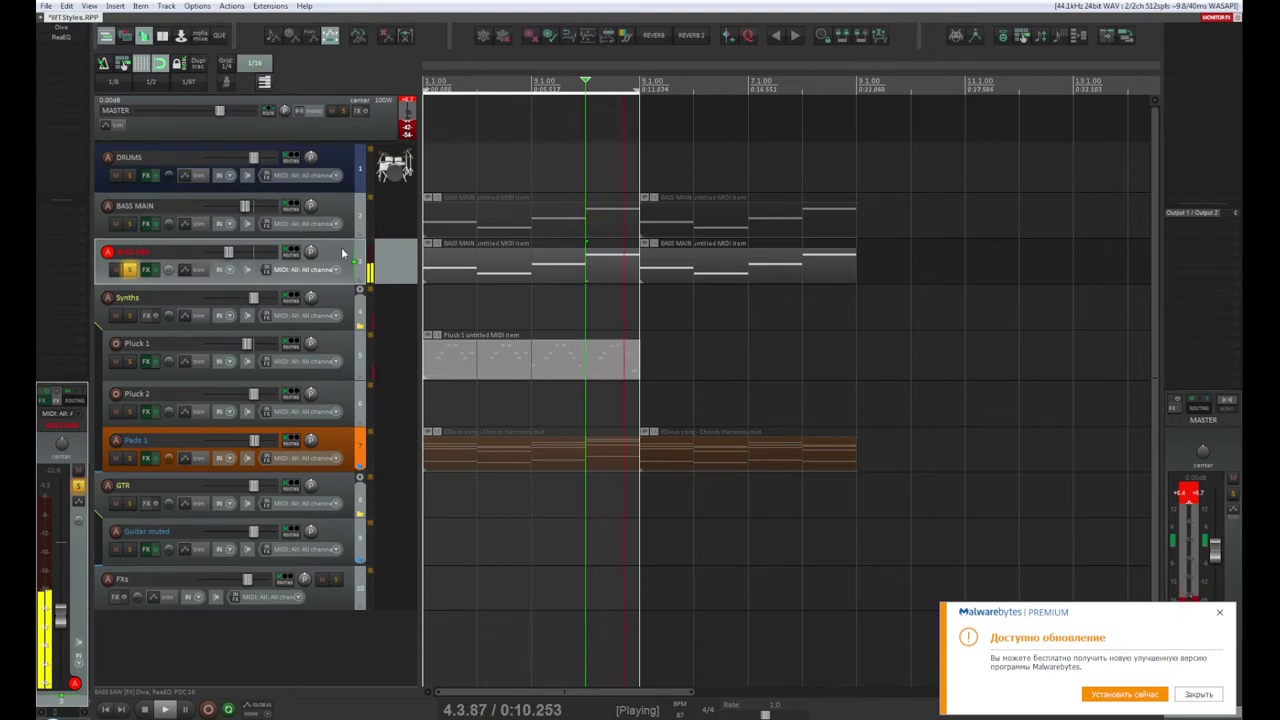
# Step: Select the BASS MAIN track and stop playback
pyautogui.moveTo(342, 253); pyautogui.dragTo(346, 207)
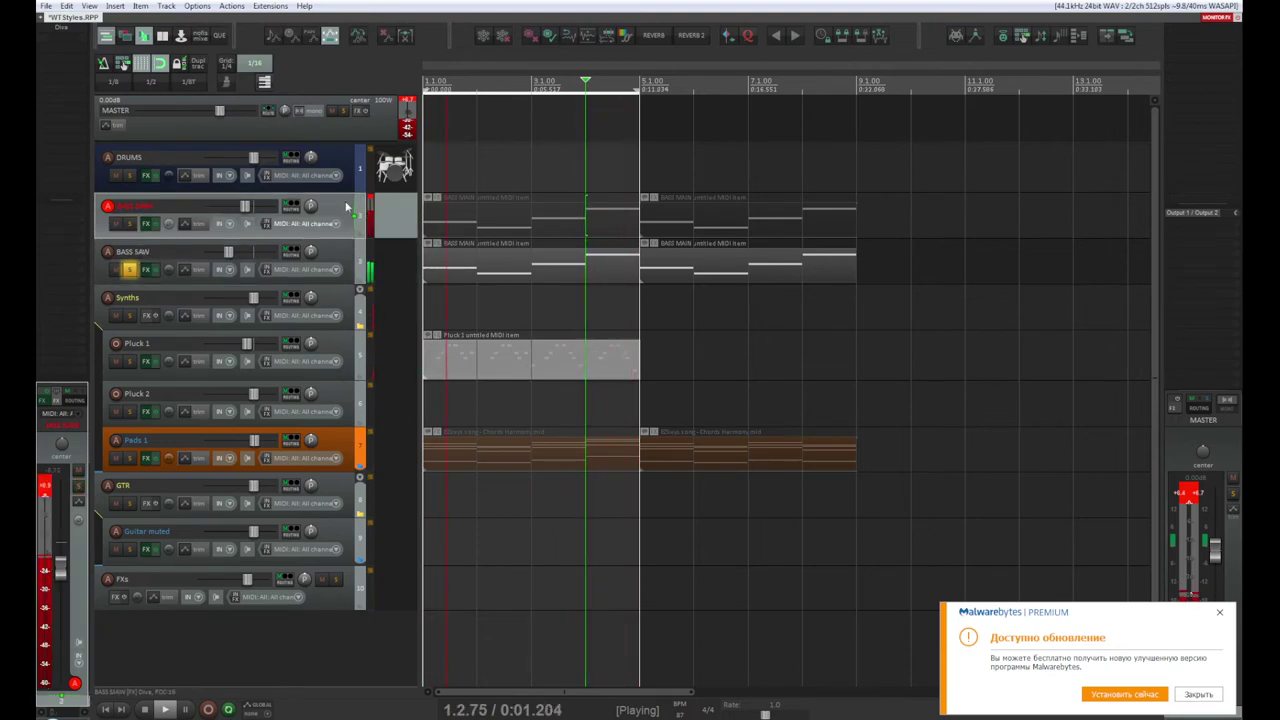
pyautogui.press('space')
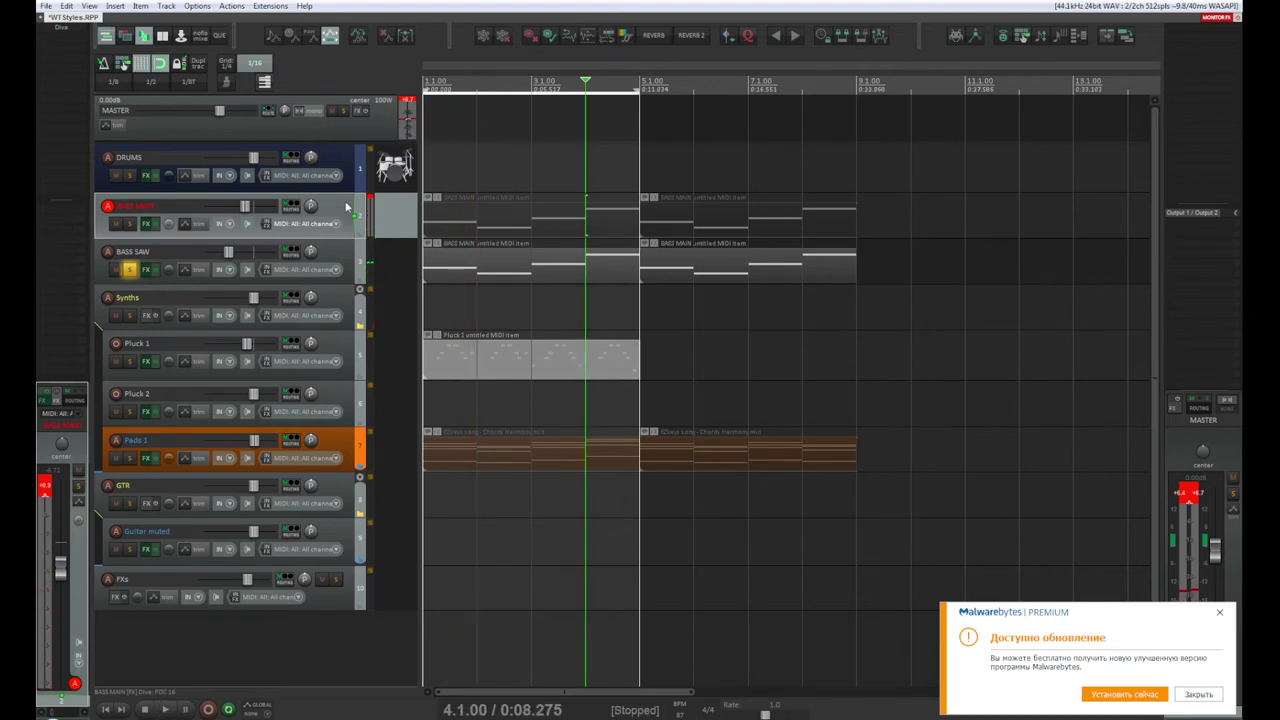
# Step: Dismiss the Malwarebytes update notification
pyautogui.click(1205, 693)
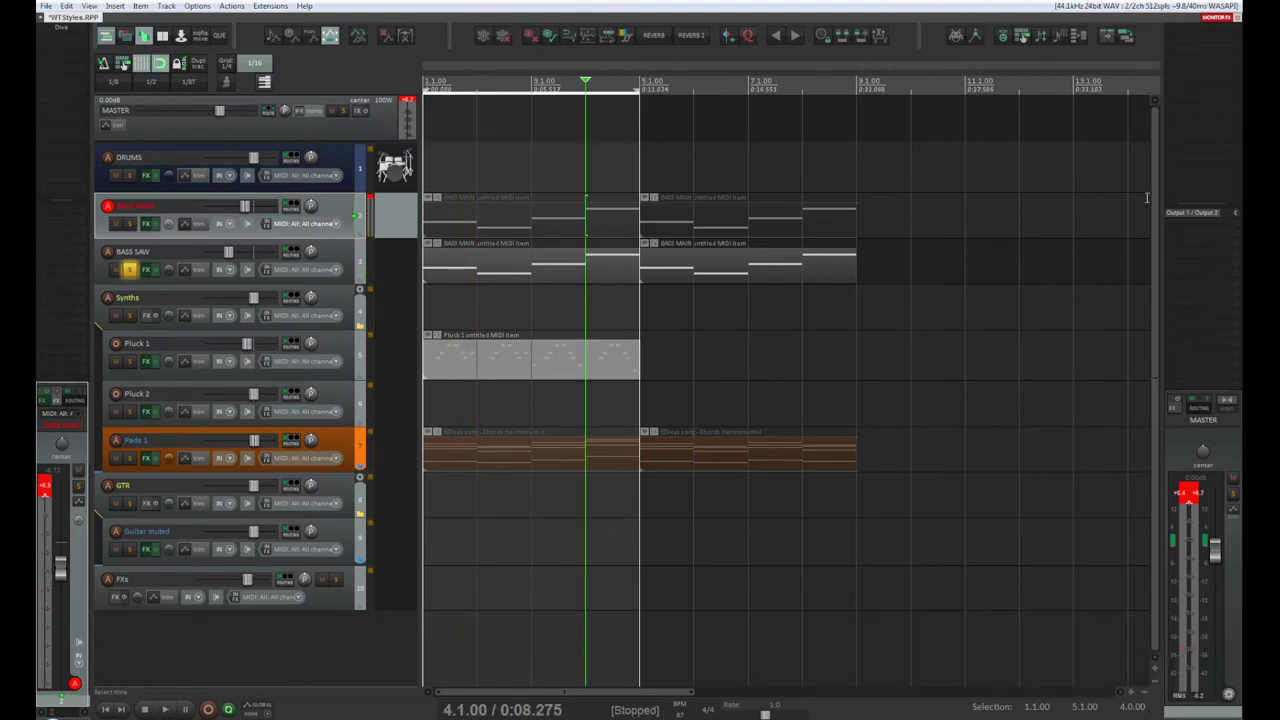
pyautogui.hotkey('alt', 'Tab')
pyautogui.press('super+d')
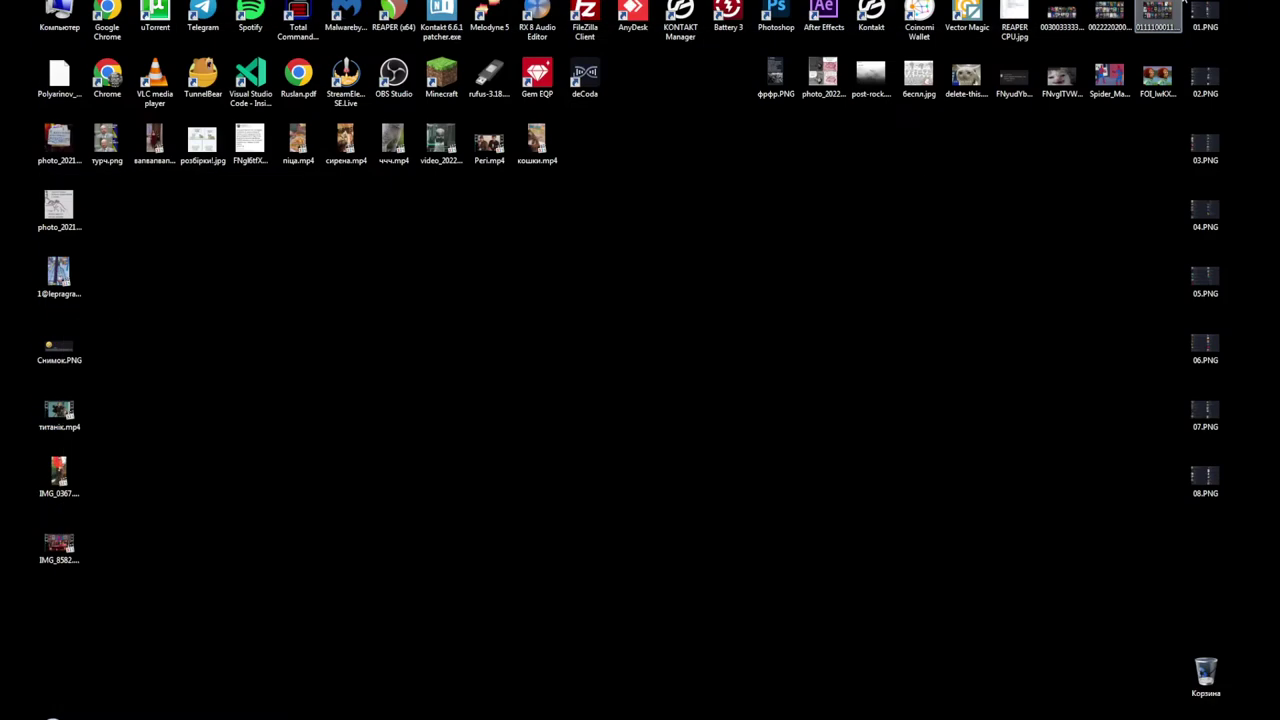
pyautogui.rightClick(514, 412)
pyautogui.click(577, 448)
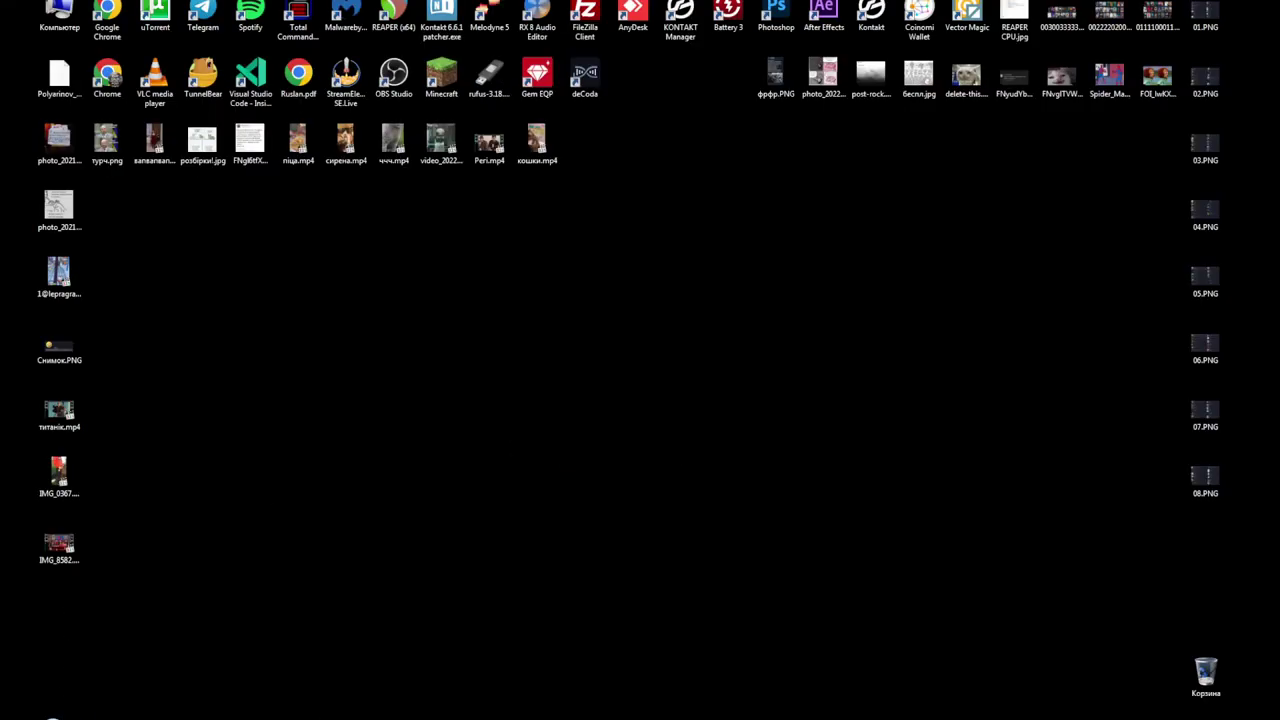
pyautogui.hotkey('alt', 'Tab')
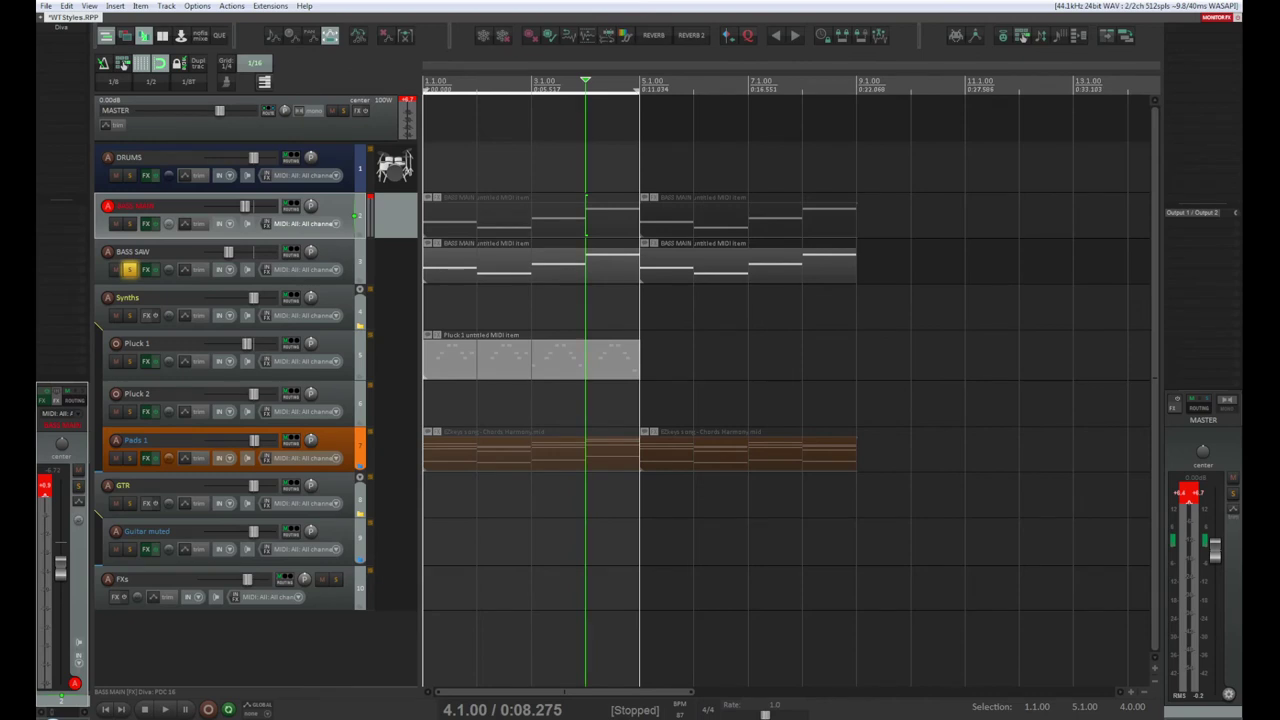
# Step: Start playback, solo BASS MAIN together with BASS SAW and lower BASS MAIN's volume slightly
pyautogui.press('space')
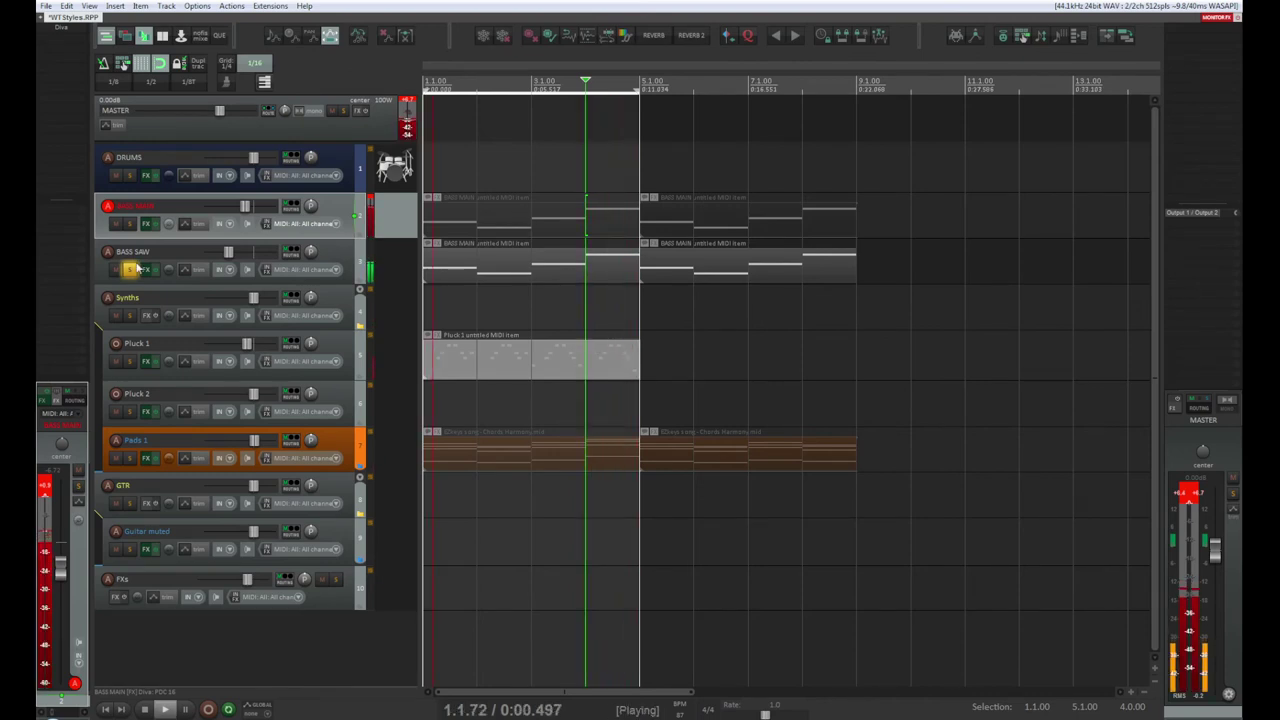
pyautogui.click(129, 223)
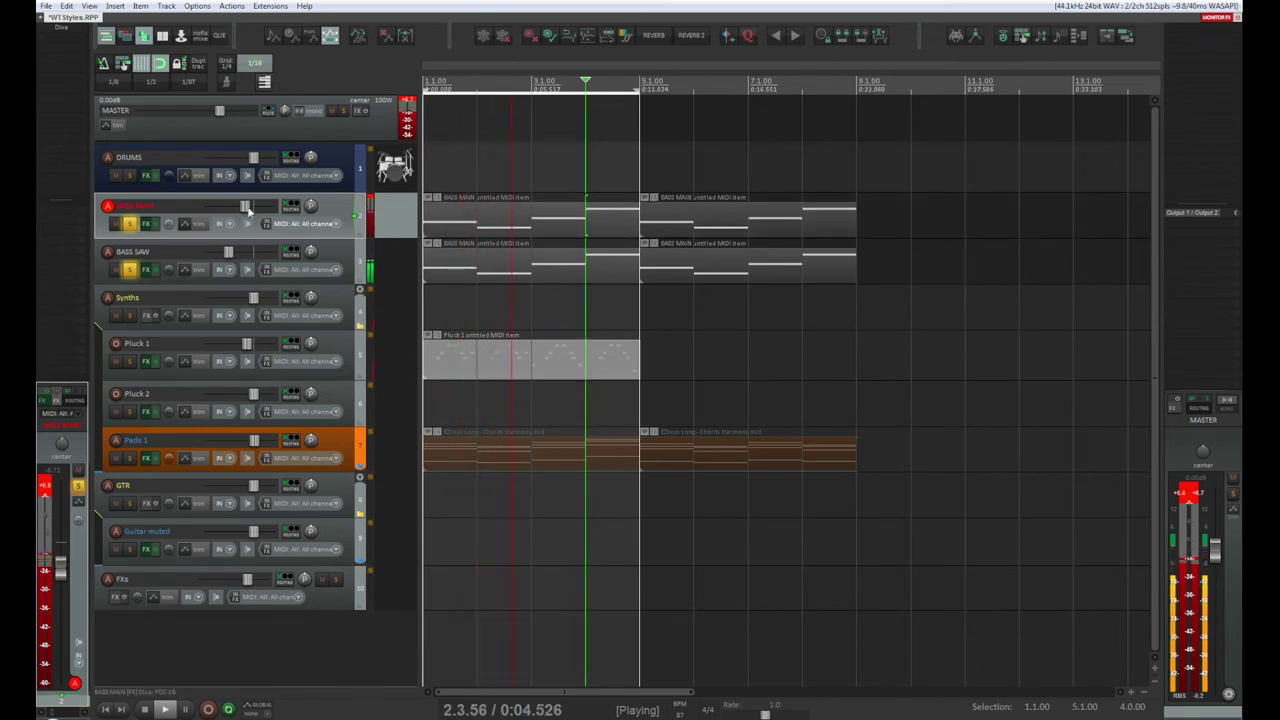
pyautogui.moveTo(249, 208); pyautogui.dragTo(245, 210)
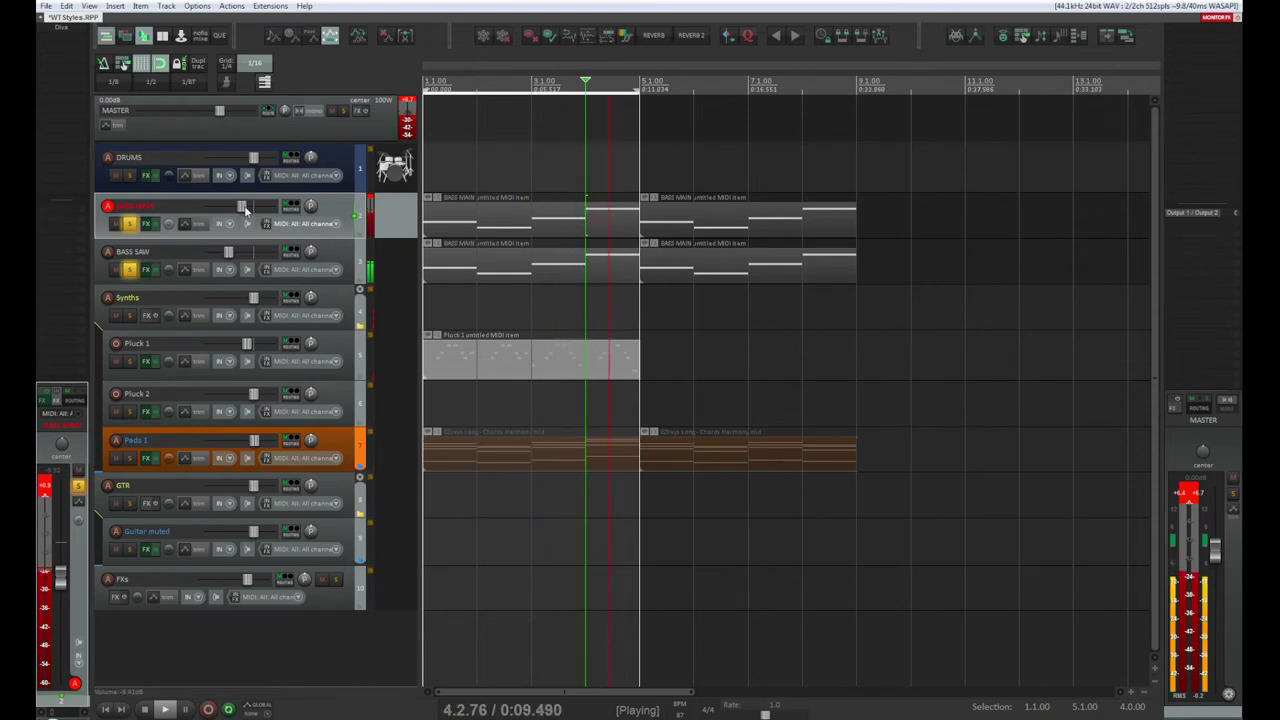
# Step: Unsolo both bass tracks and lower BASS SAW's volume slightly within the full mix
pyautogui.click(129, 223)
pyautogui.click(130, 270)
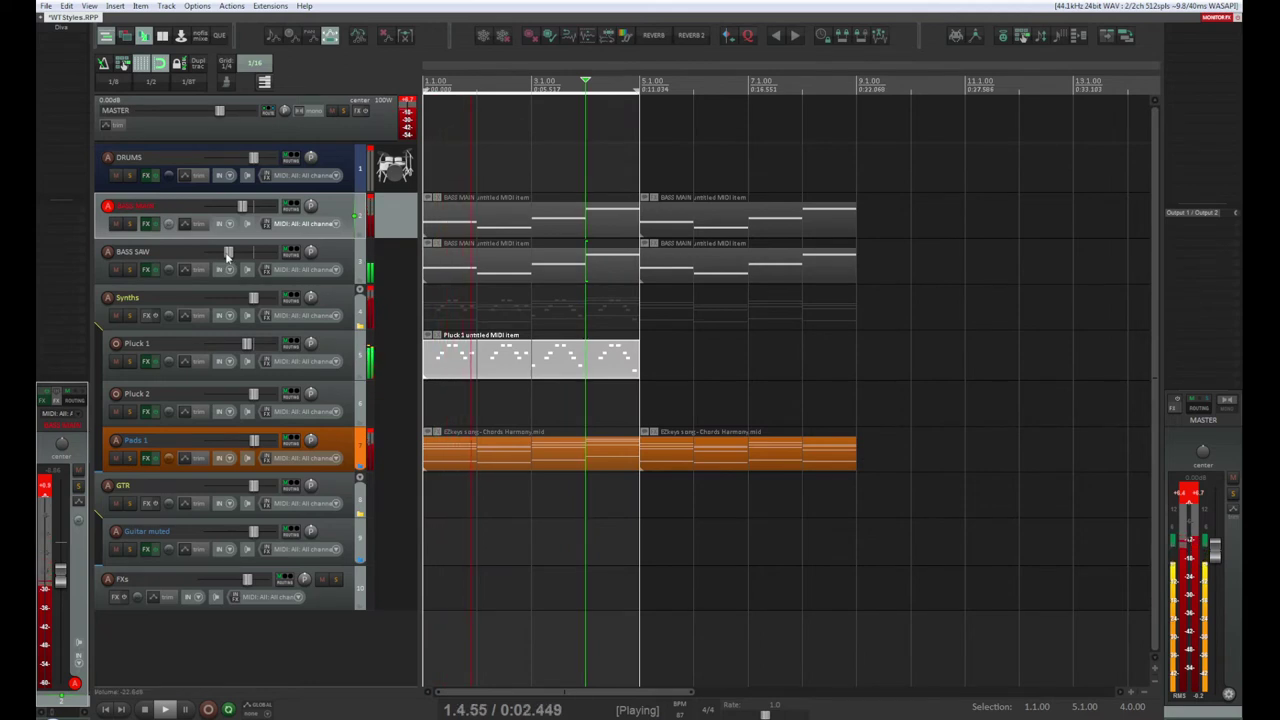
pyautogui.moveTo(226, 257)
pyautogui.mouseDown()
pyautogui.moveTo(217, 262)
pyautogui.moveTo(235, 276)
pyautogui.moveTo(221, 272)
pyautogui.mouseUp()
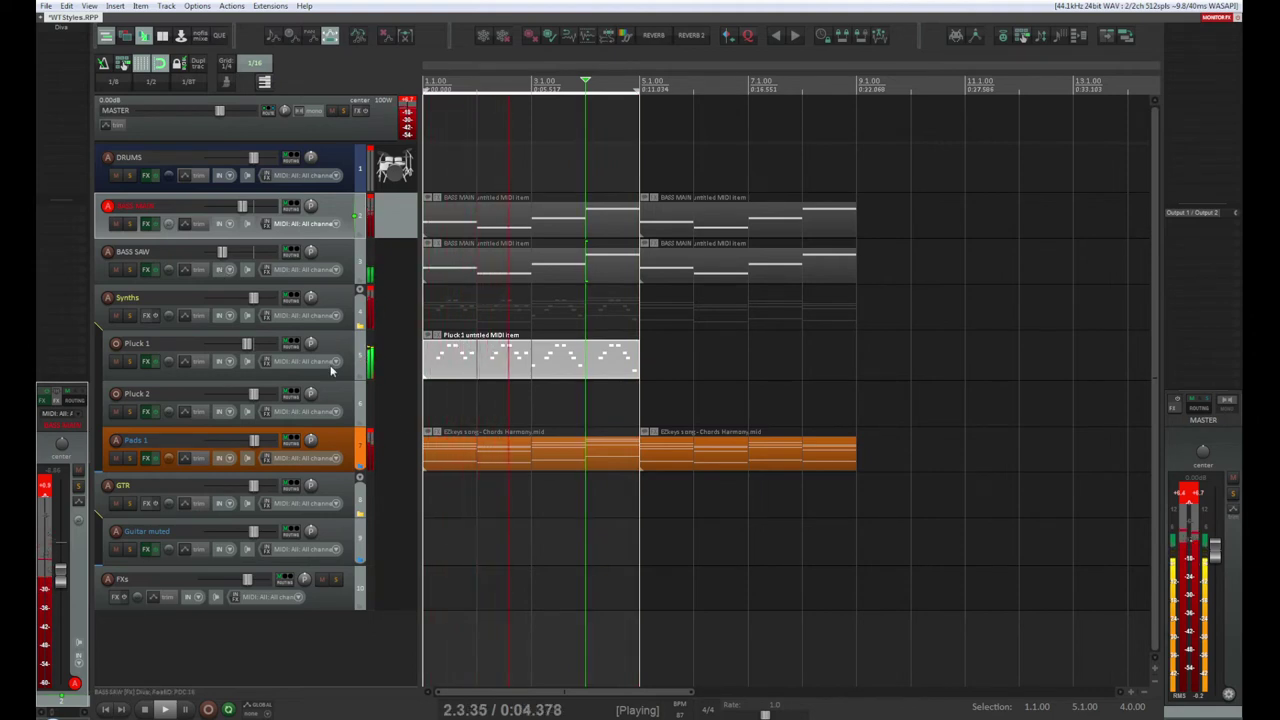
# Step: Select the Guitar muted track, play along with the loop on it and stop playback
pyautogui.click(340, 512)
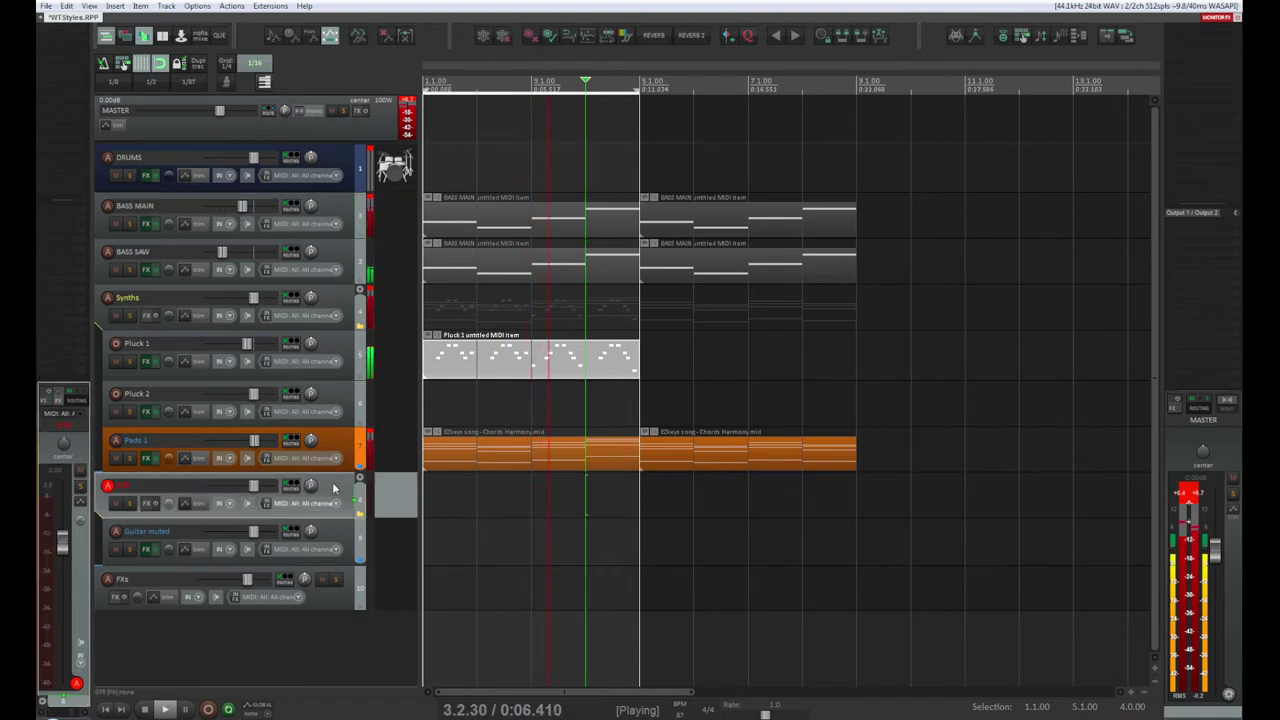
pyautogui.click(333, 540)
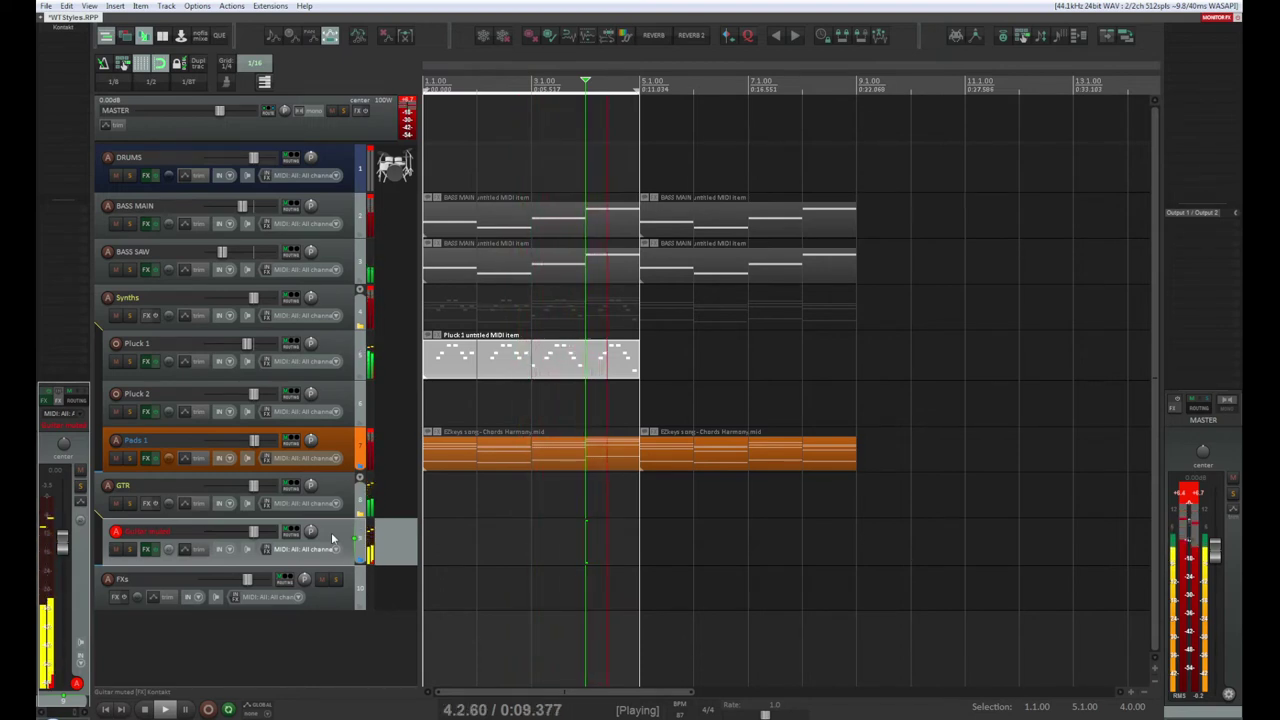
pyautogui.press('space')
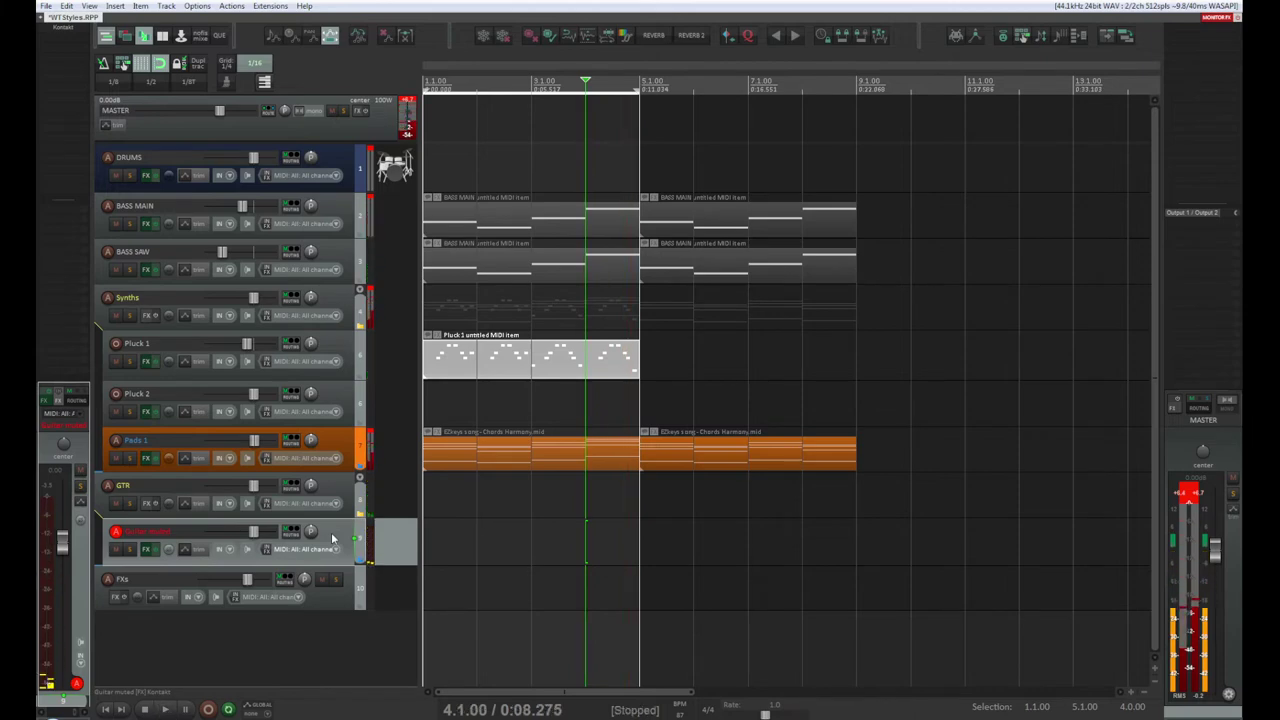
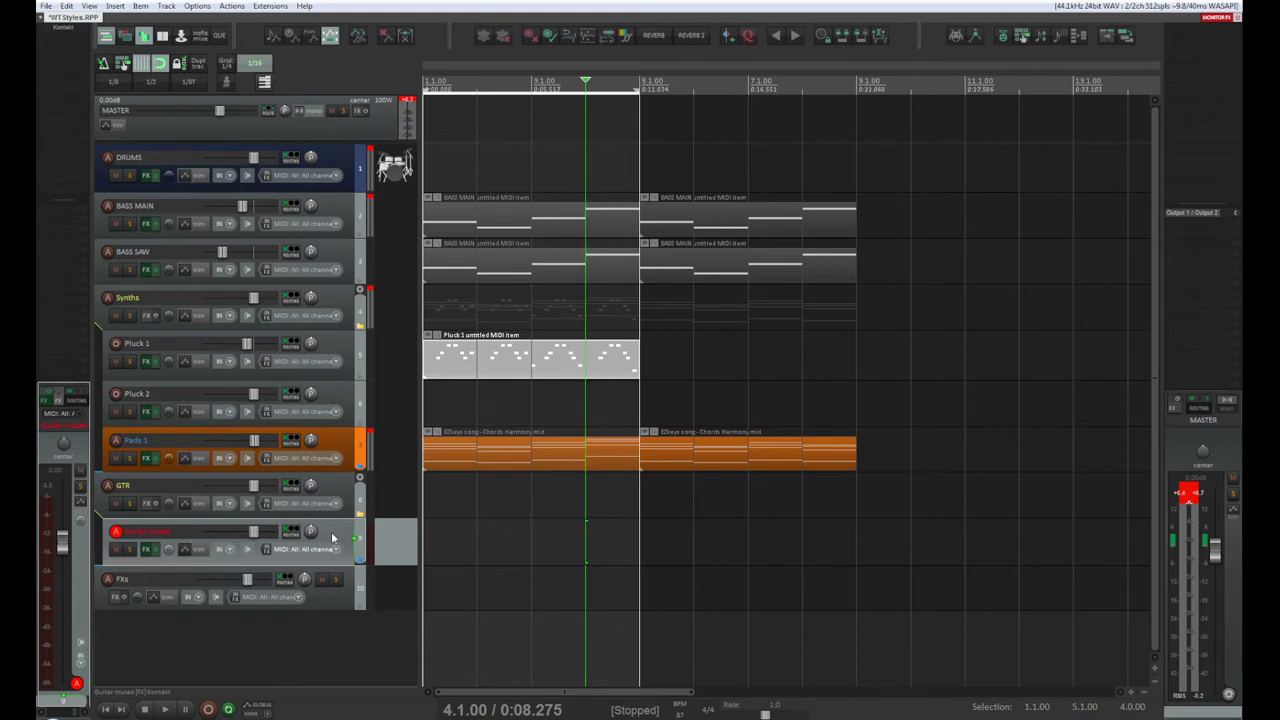
# Step: Play back the looped section to review the arrangement, and stop playback
pyautogui.press('space')
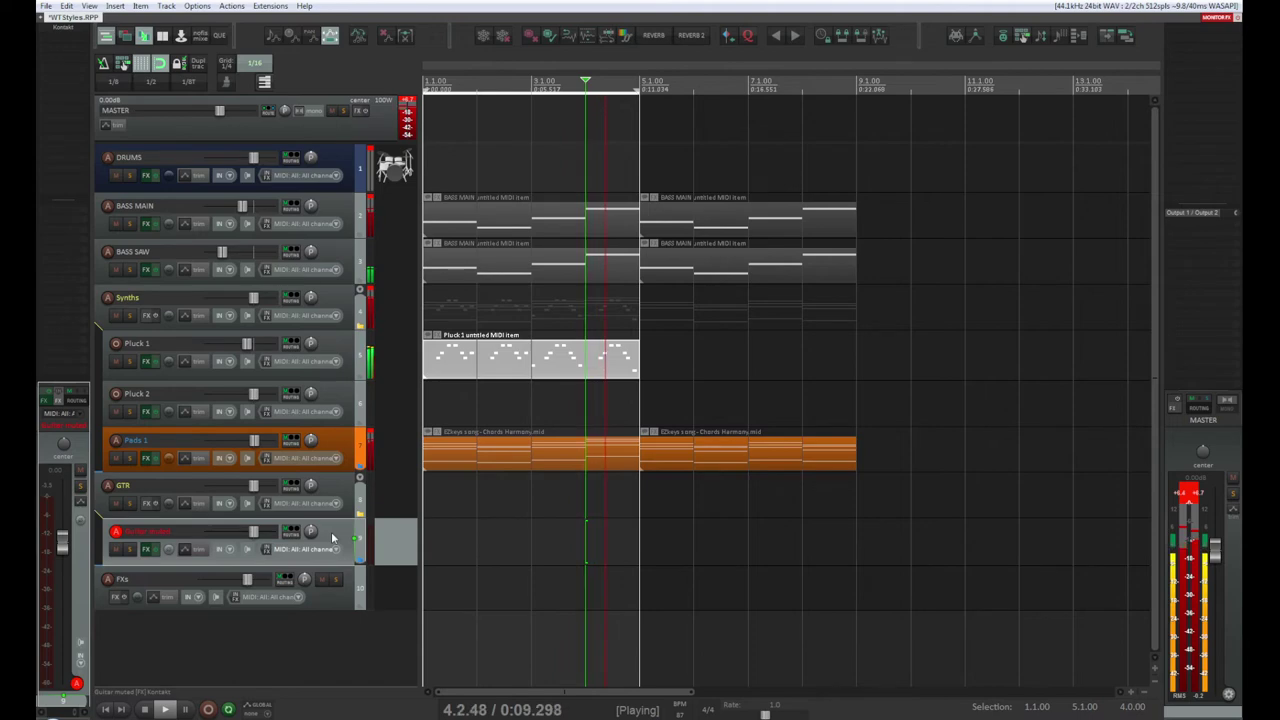
pyautogui.press('space')
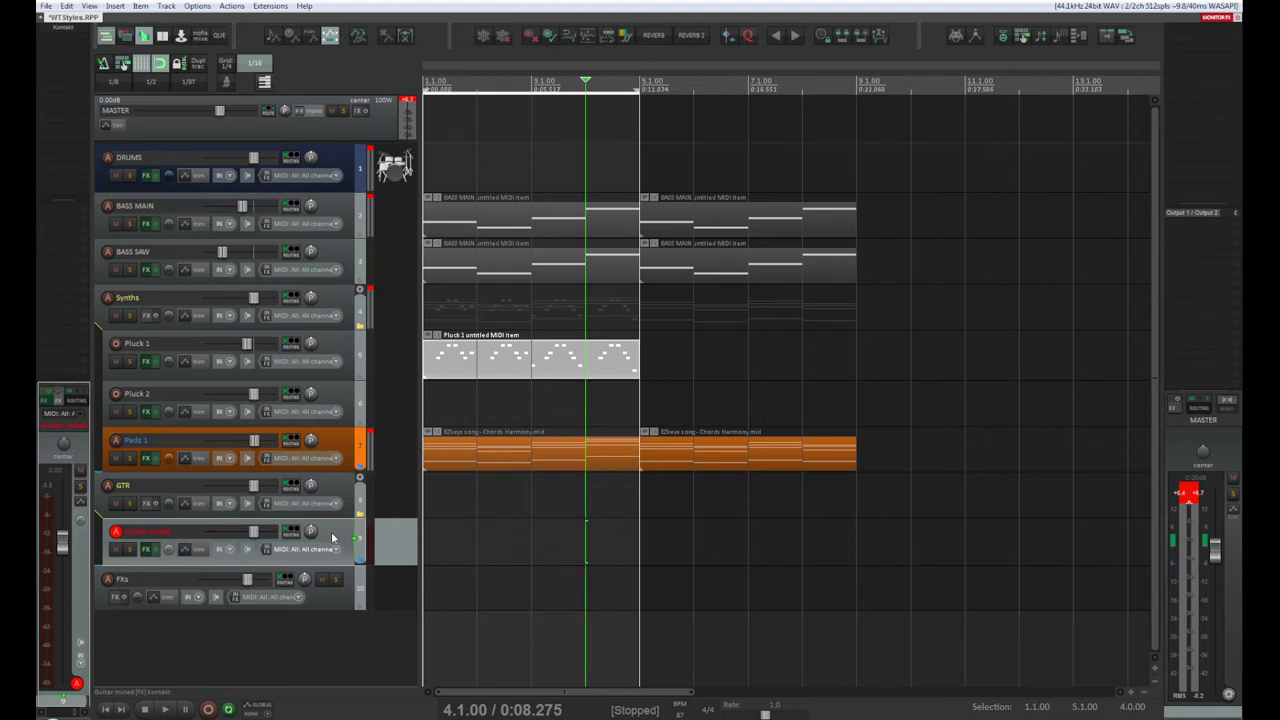
pyautogui.press('space')
pyautogui.press('space')
pyautogui.press('space')
pyautogui.press('space')
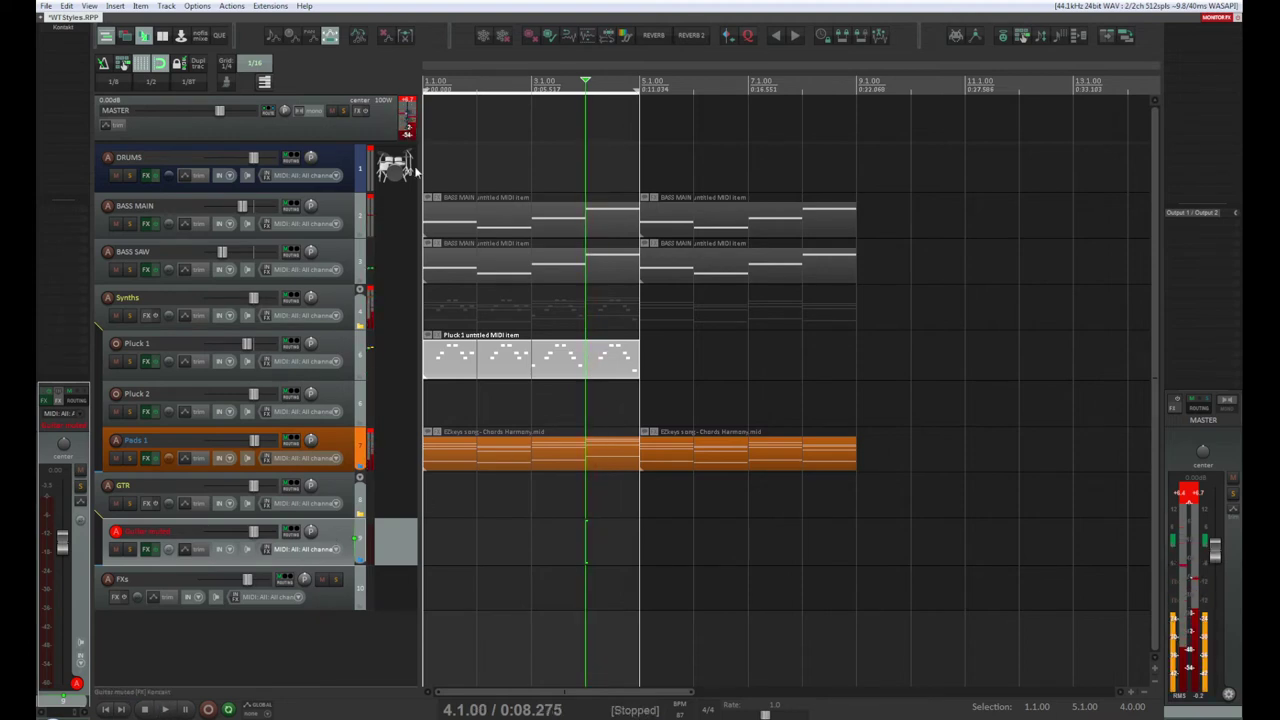
# Step: Insert a new empty MIDI item on the DRUMS track across the four-bar time selection
pyautogui.click(394, 160)
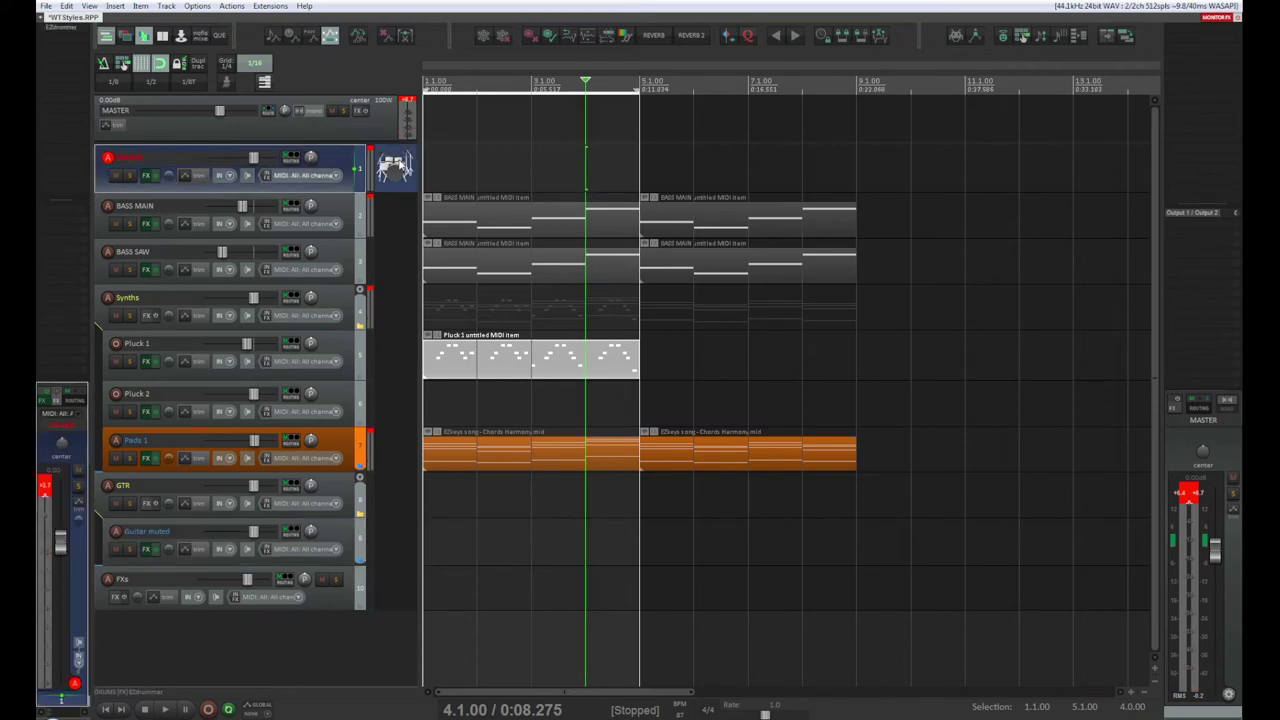
pyautogui.click(114, 6)
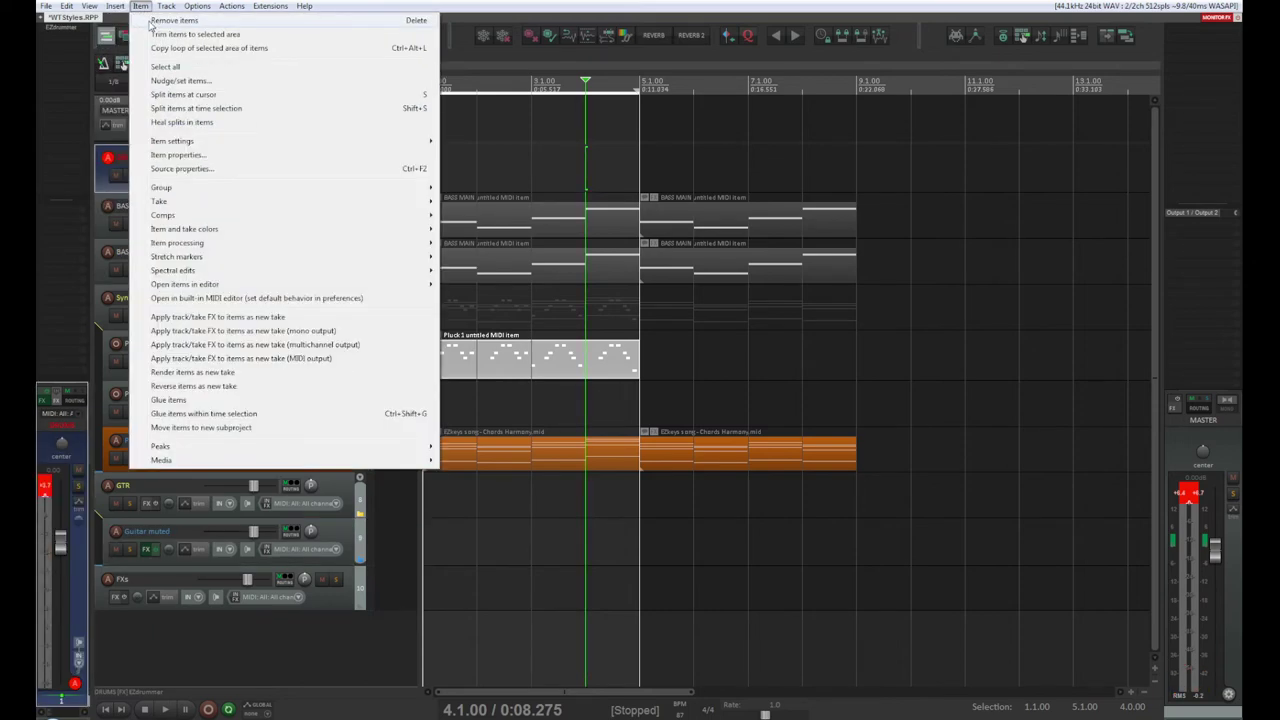
pyautogui.click(148, 34)
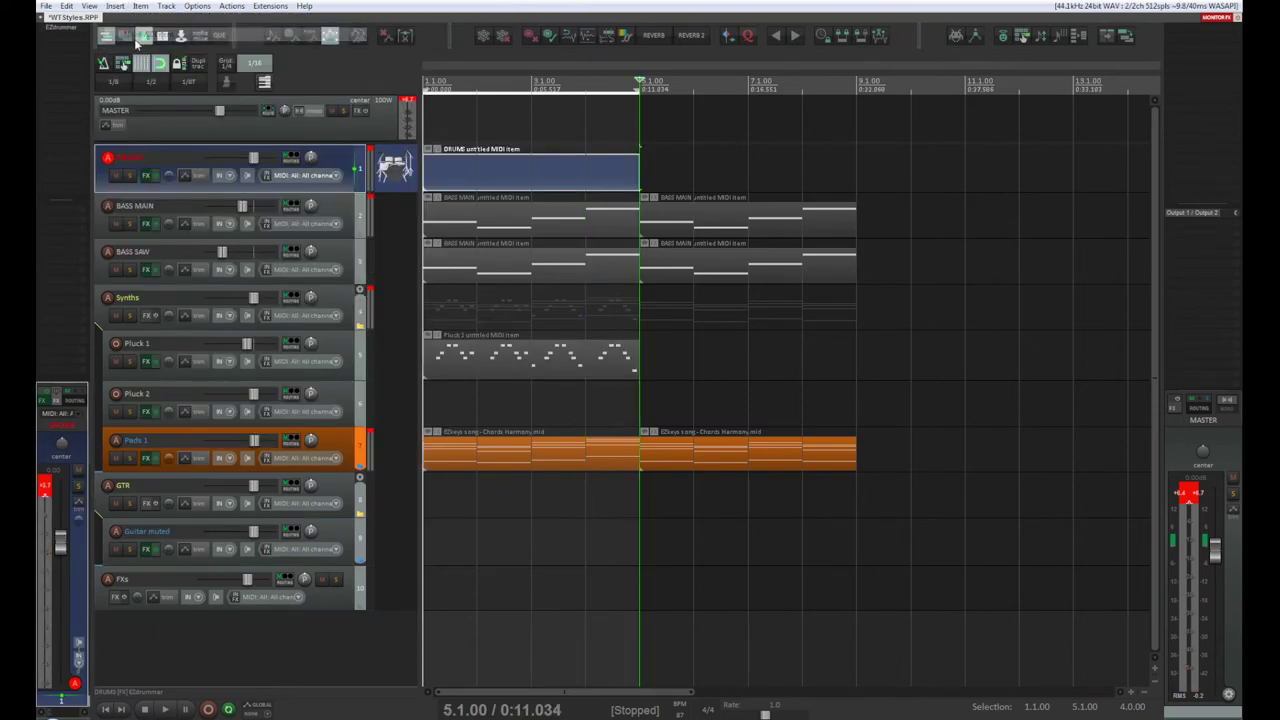
# Step: Open the DRUMS item in the MIDI editor, audition keys around E3, close the editor and select the GTR track
pyautogui.click(436, 170)
pyautogui.doubleClick(436, 170)
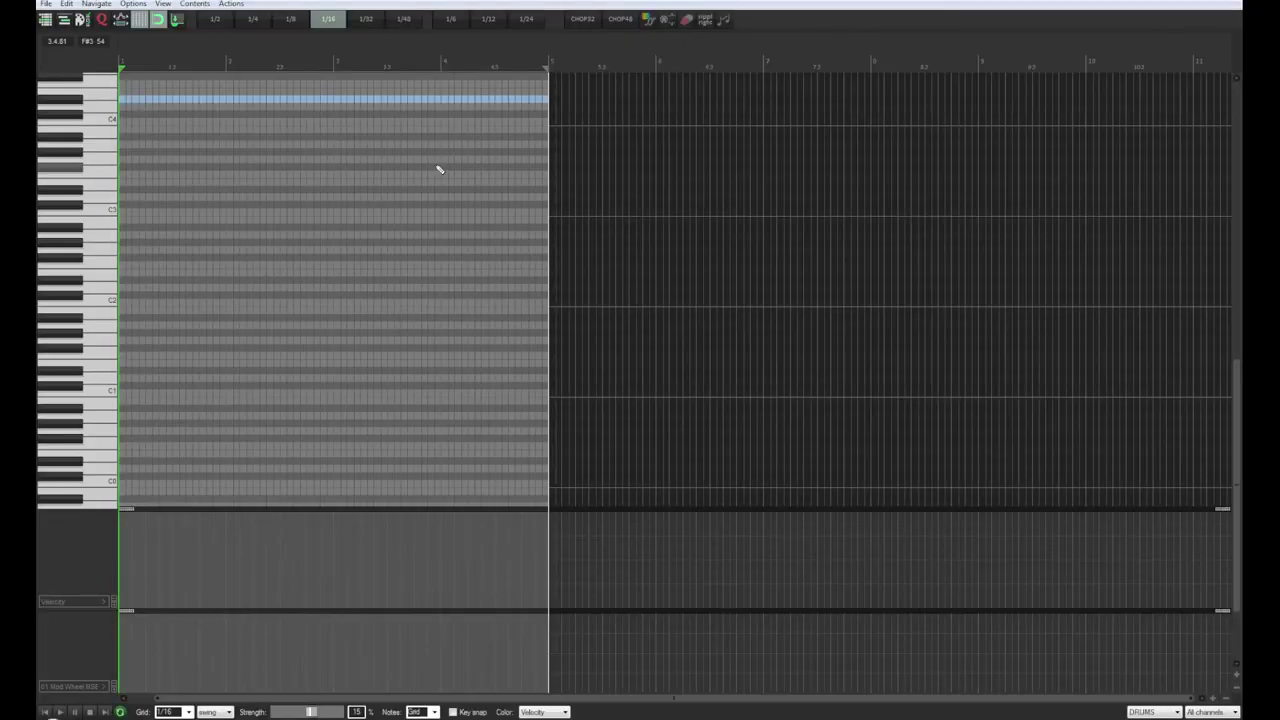
pyautogui.click(95, 187)
pyautogui.click(97, 195)
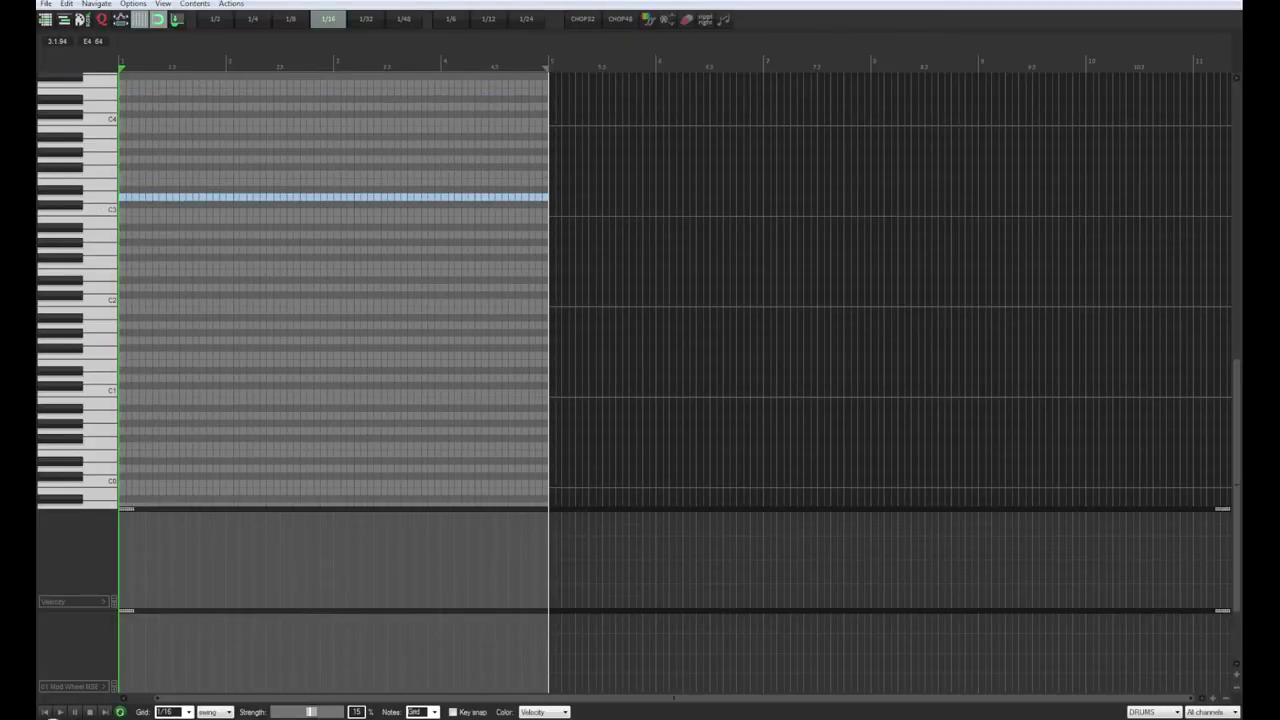
pyautogui.press('Escape')
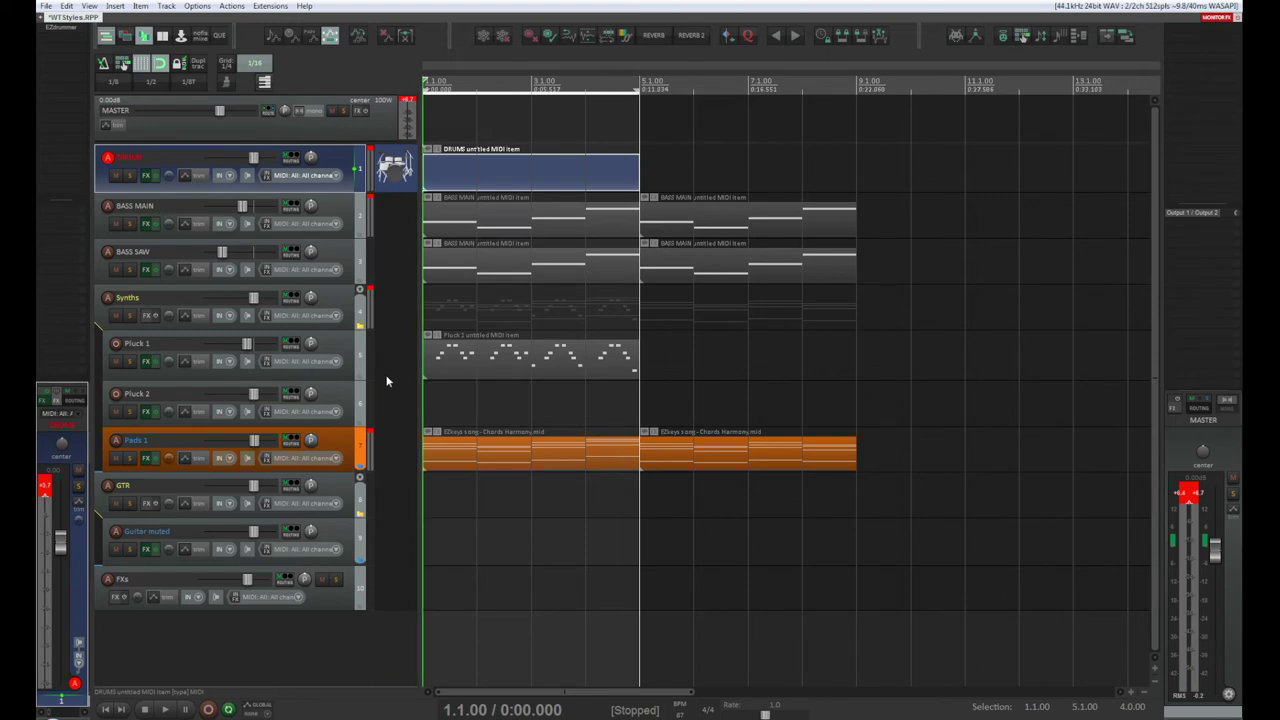
pyautogui.click(347, 490)
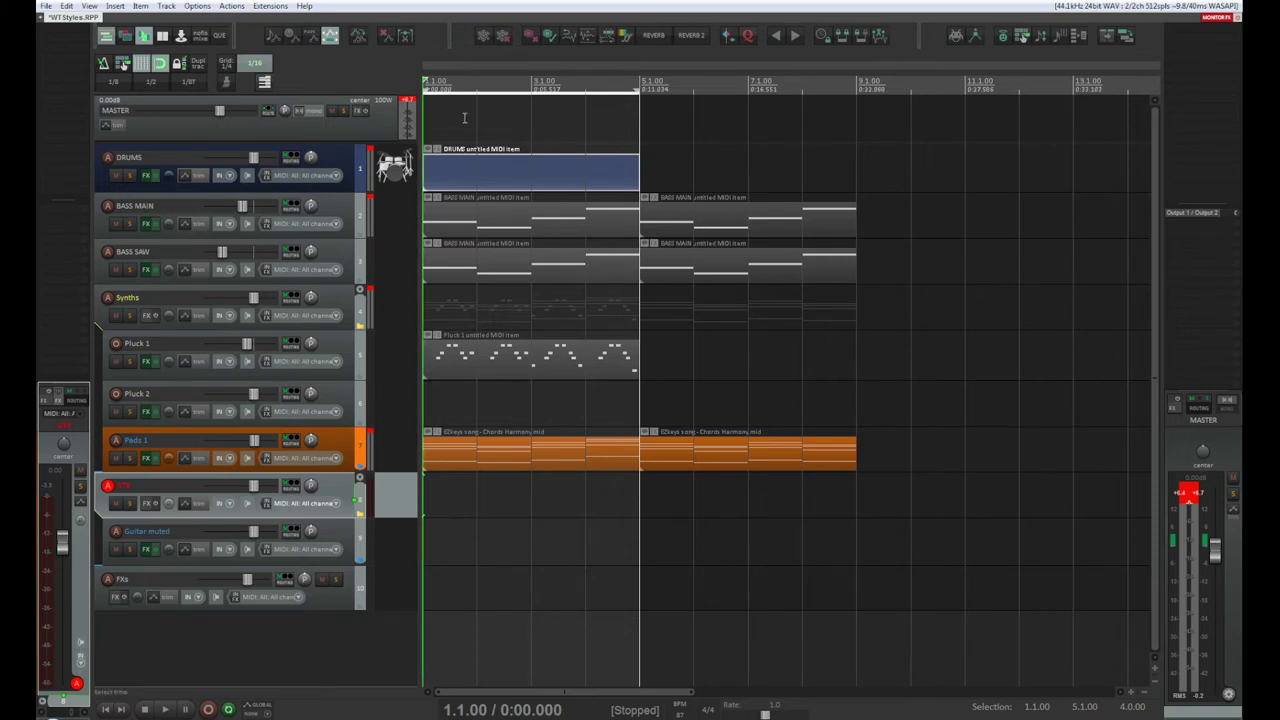
# Step: Reopen the DRUMS item in the MIDI editor and audition the drum sounds on keys between C1 and C2
pyautogui.doubleClick(473, 168)
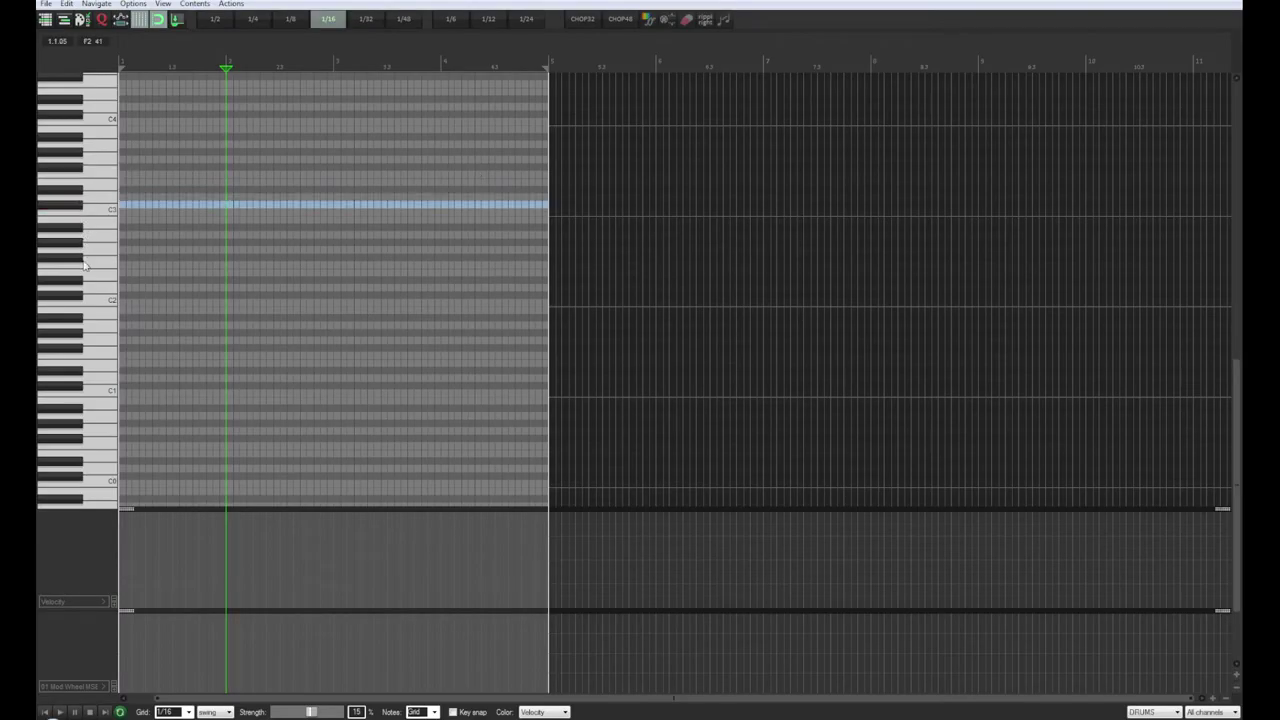
pyautogui.click(88, 300)
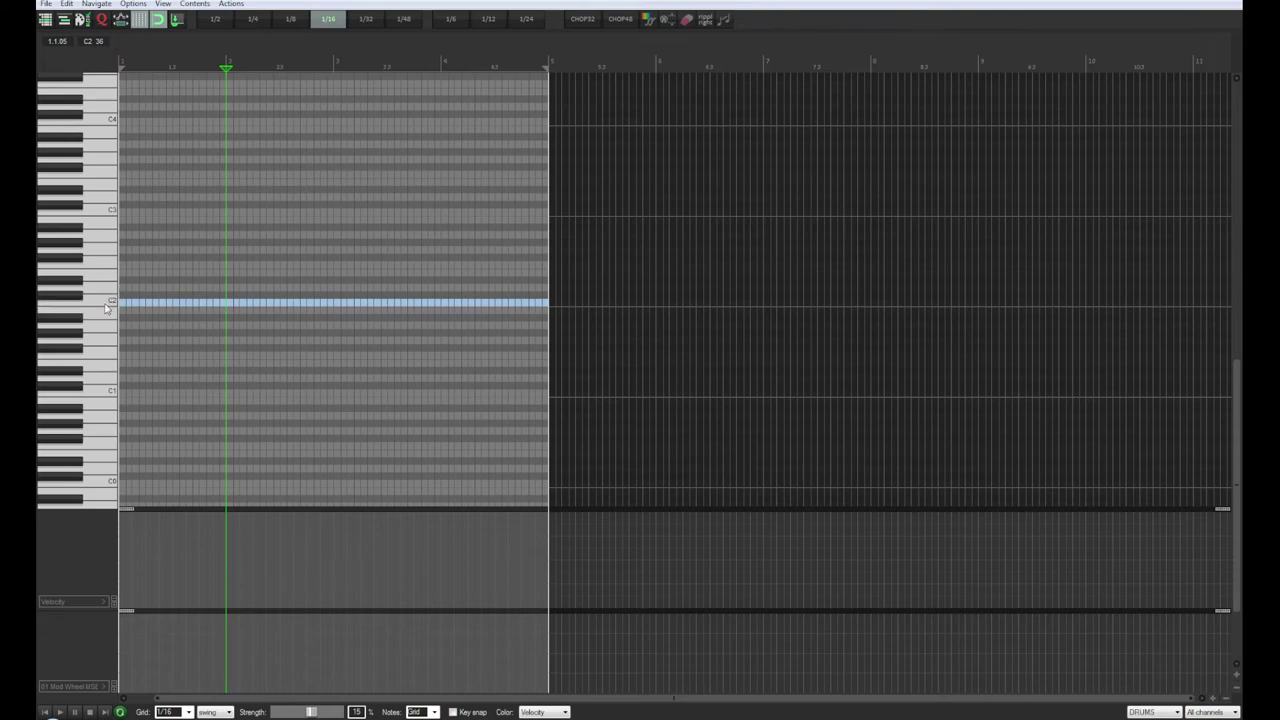
pyautogui.click(104, 393)
pyautogui.moveTo(103, 337)
pyautogui.mouseDown()
pyautogui.moveTo(100, 298)
pyautogui.moveTo(107, 316)
pyautogui.mouseUp()
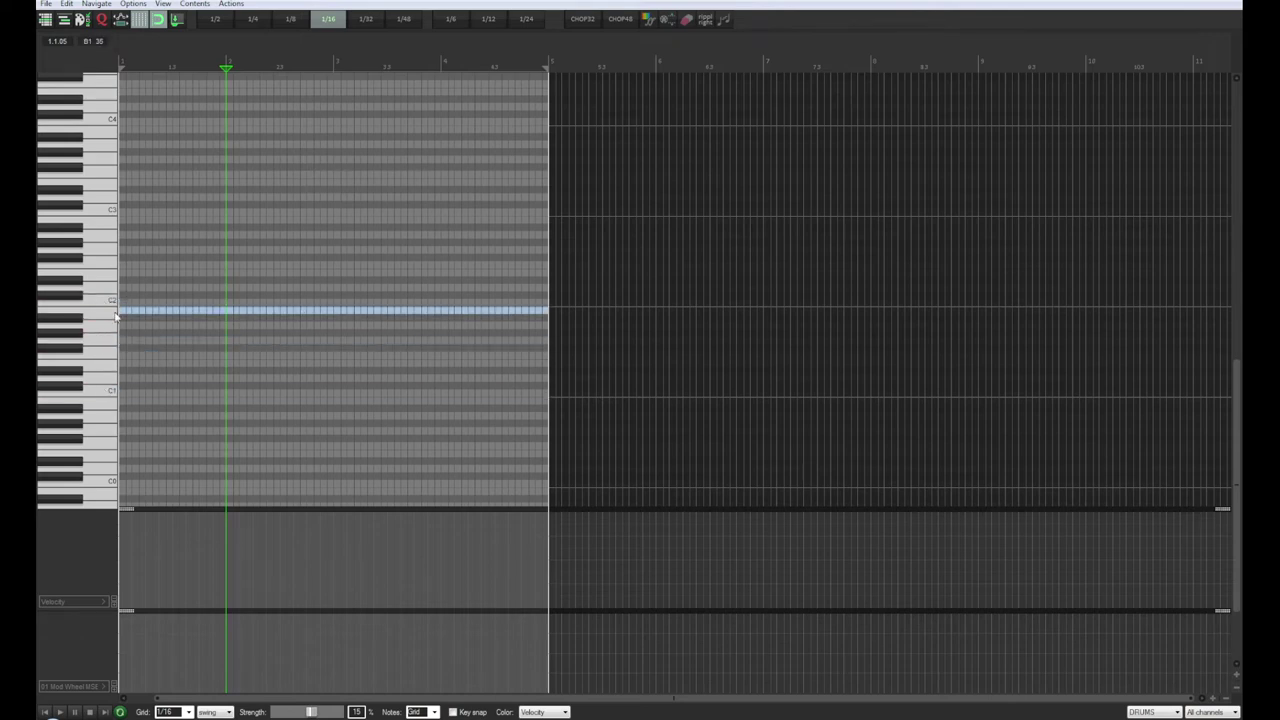
pyautogui.hotkey('ctrl', 'r')
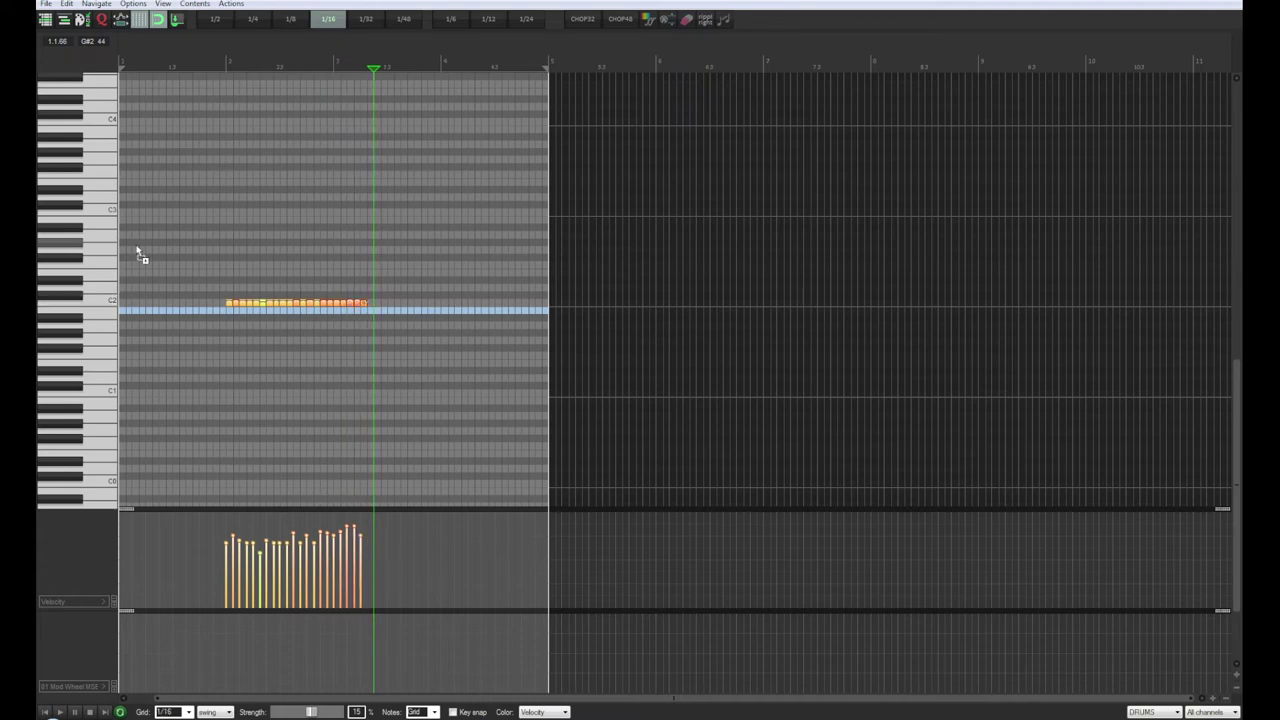
pyautogui.hotkey('ctrl', 'z')
pyautogui.hotkey('ctrl', 'z')
pyautogui.hotkey('ctrl', 'z')
pyautogui.hotkey('ctrl', 'z')
pyautogui.hotkey('ctrl', 'z')
pyautogui.hotkey('ctrl', 'z')
pyautogui.hotkey('ctrl', 'z')
pyautogui.hotkey('ctrl', 'z')
pyautogui.hotkey('ctrl', 'z')
pyautogui.hotkey('ctrl', 'z')
pyautogui.hotkey('ctrl', 'z')
pyautogui.hotkey('ctrl', 'z')
pyautogui.hotkey('ctrl', 'z')
pyautogui.hotkey('ctrl', 'z')
pyautogui.hotkey('ctrl', 'z')
pyautogui.hotkey('ctrl', 'z')
pyautogui.hotkey('ctrl', 'z')
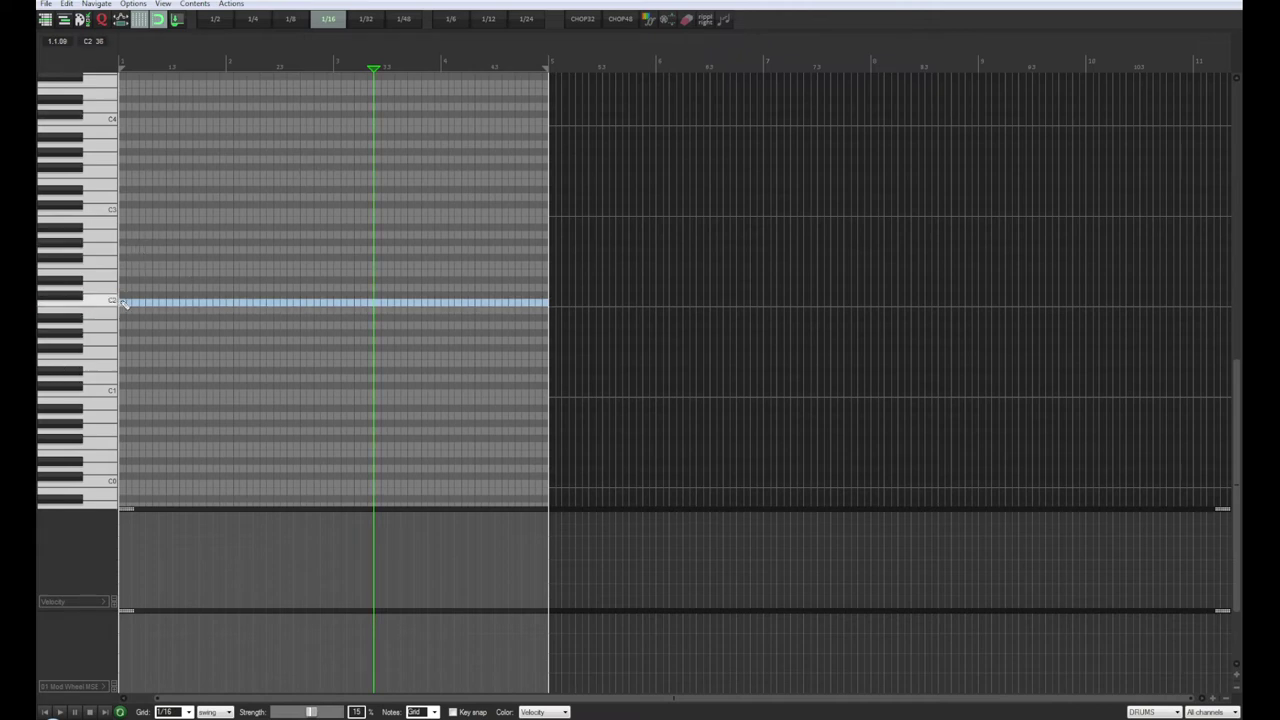
# Step: Place a sixteenth C2 note with velocity 127 at the start of bar 1 in the DRUMS item
pyautogui.press('space')
pyautogui.scroll(1, 123, 344)
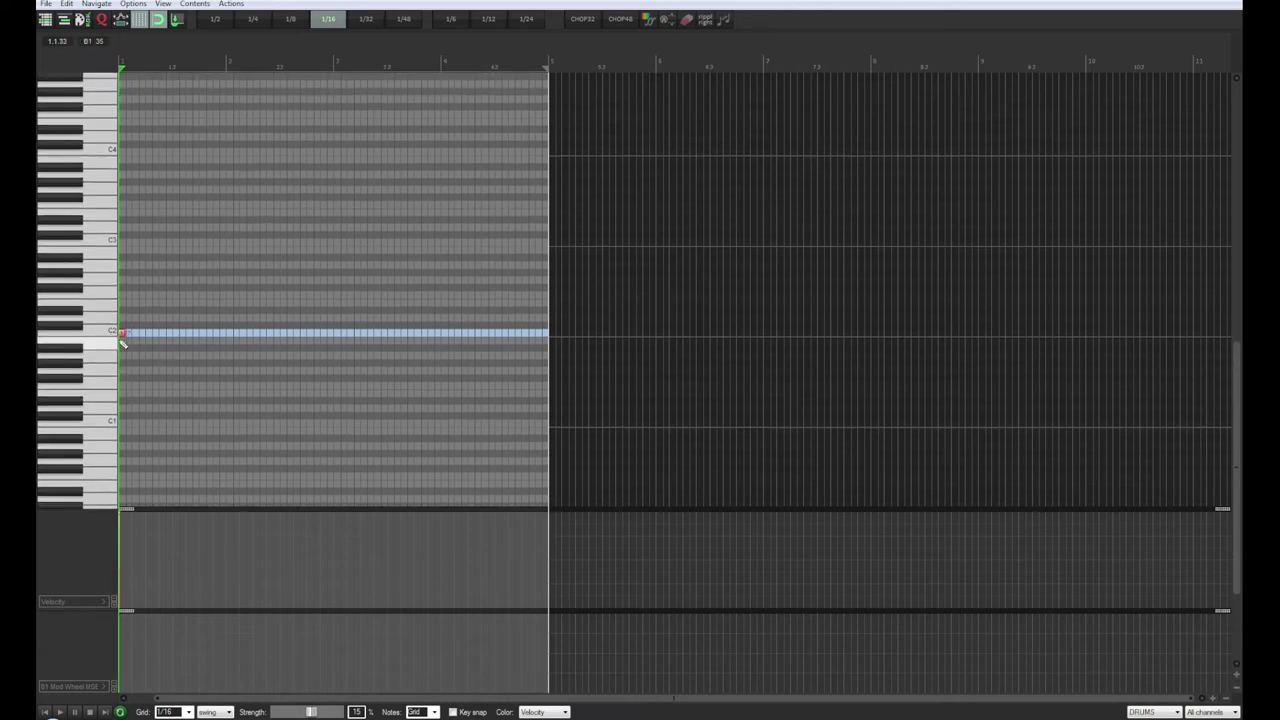
pyautogui.scroll(3, 123, 344)
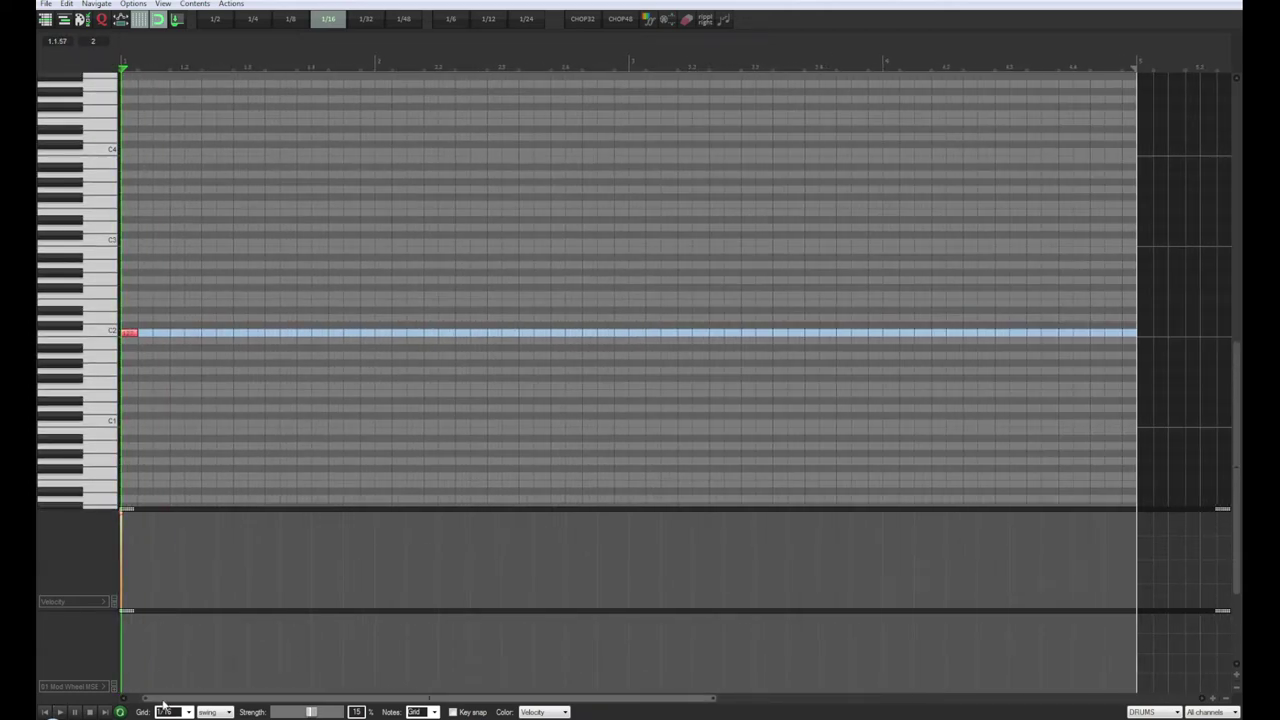
pyautogui.moveTo(160, 697); pyautogui.dragTo(122, 697)
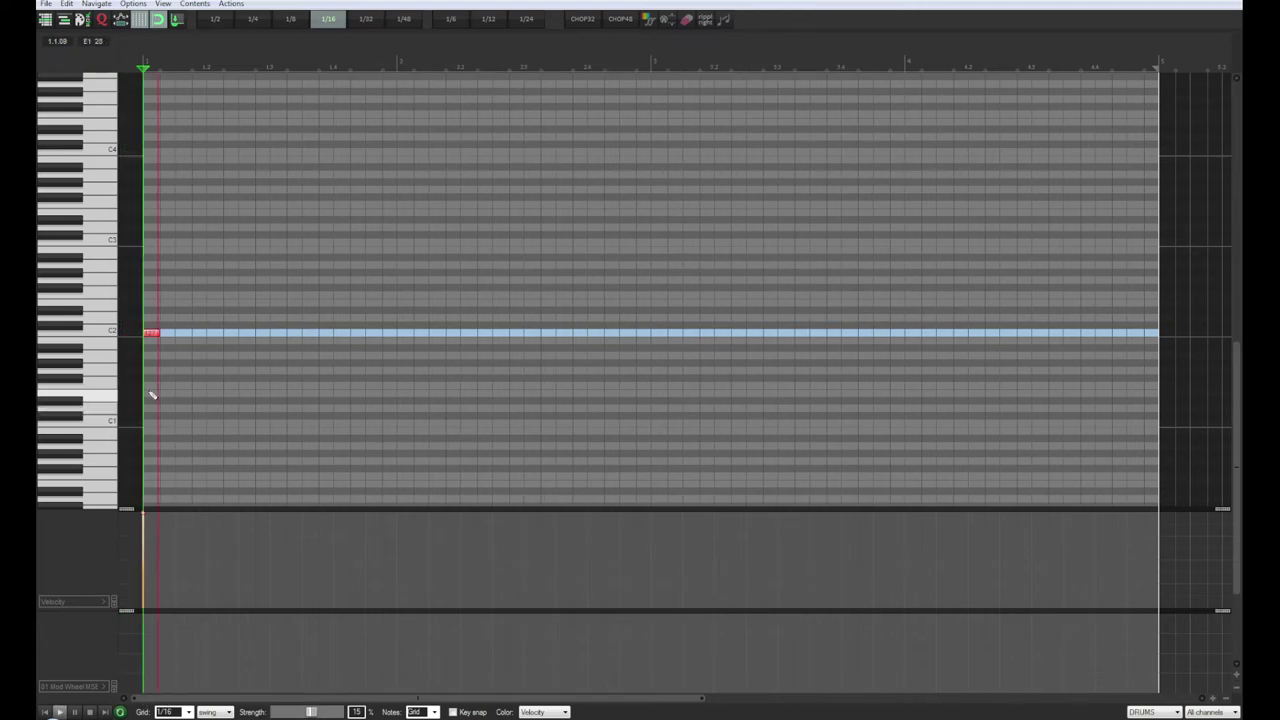
pyautogui.click(183, 266)
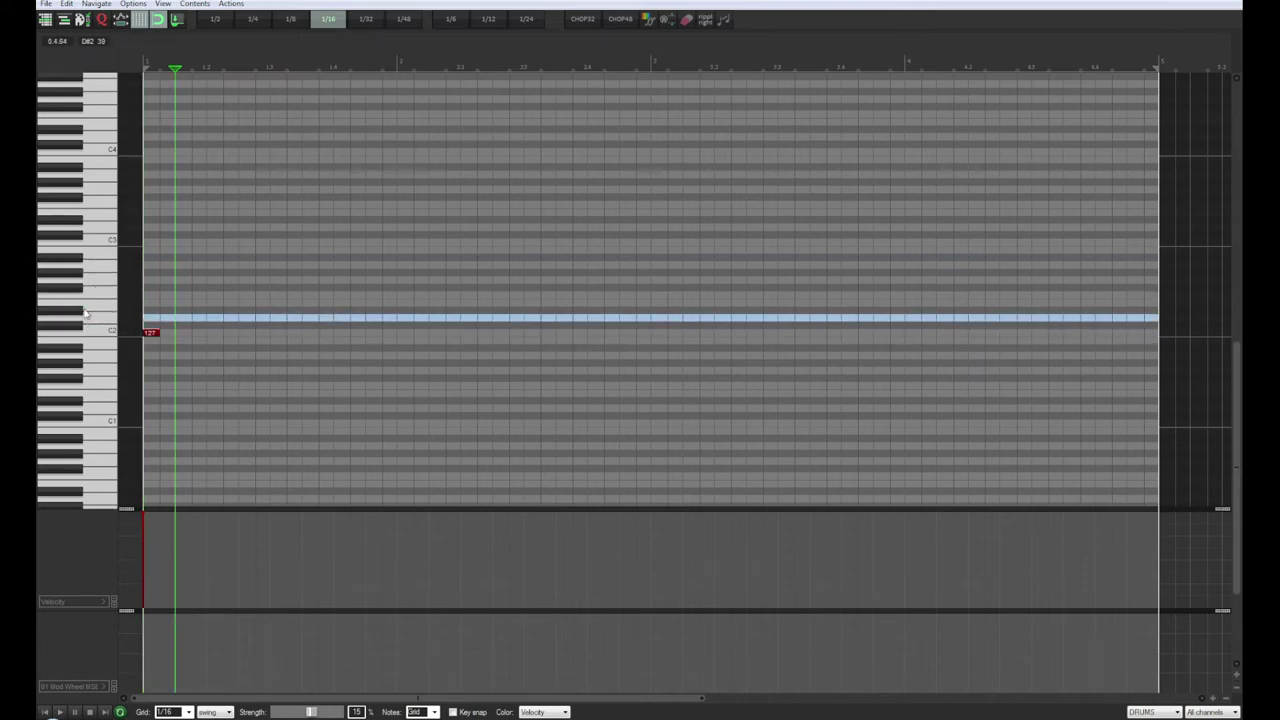
pyautogui.hotkey('ctrl', 'r')
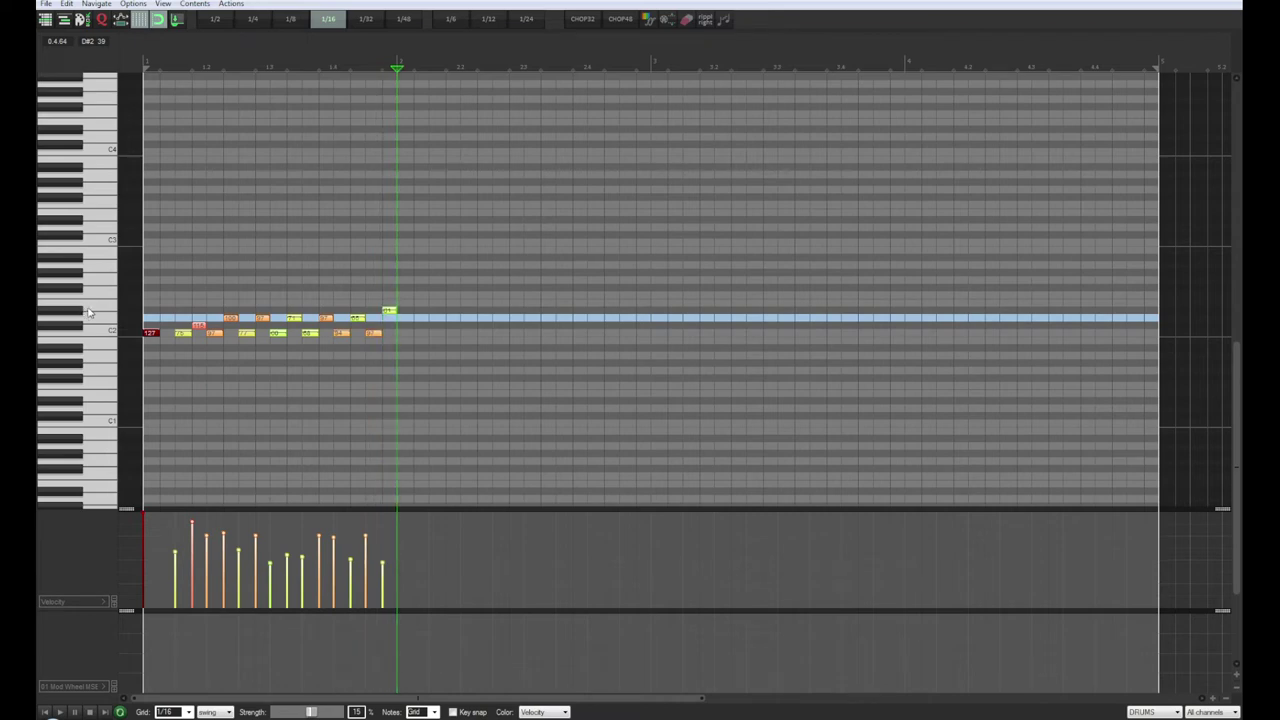
pyautogui.hotkey('ctrl', 'z')
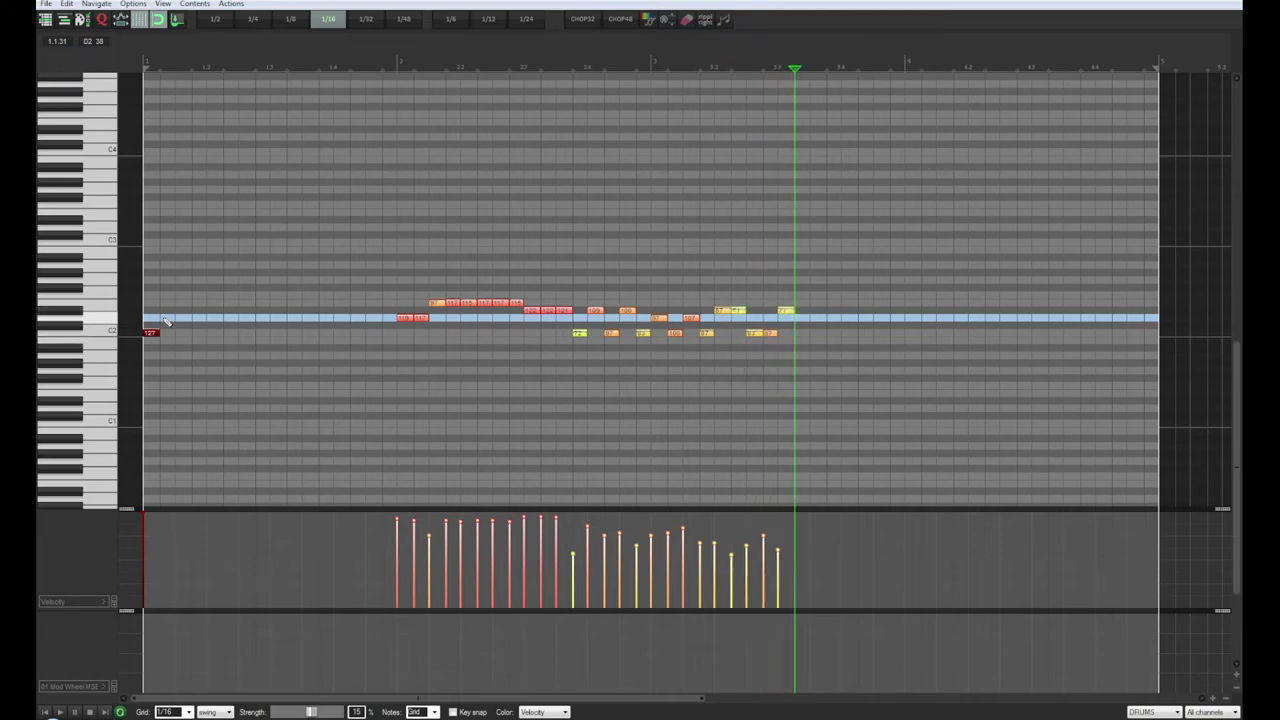
pyautogui.hotkey('ctrl', 'z')
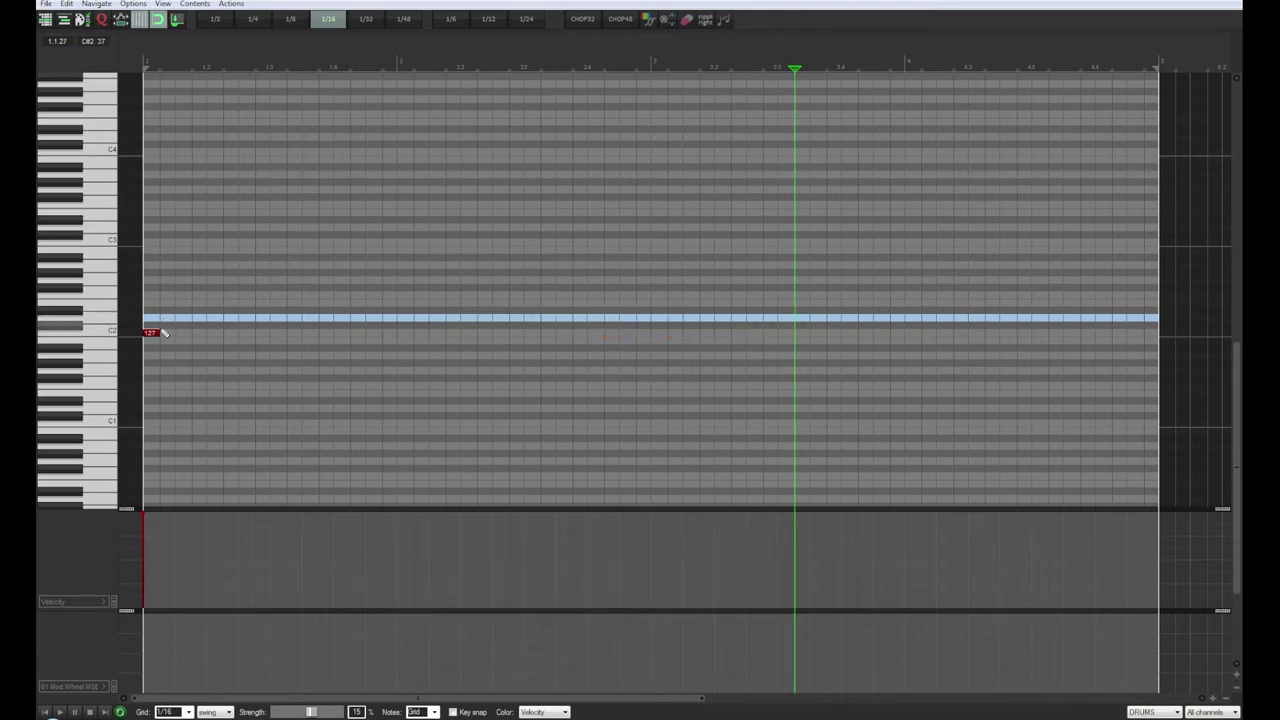
# Step: Add a sixteenth D2 note on the third sixteenth of beat 1 in bar 1 and play it from the start
pyautogui.press('space')
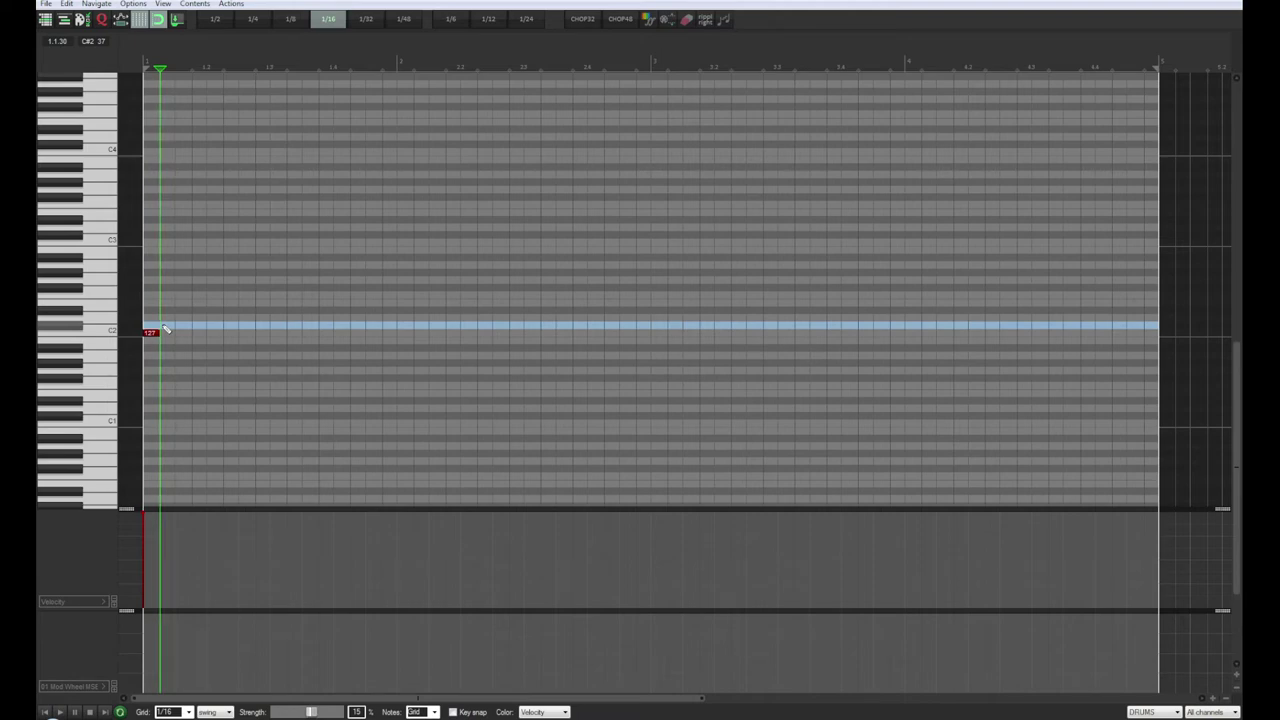
pyautogui.click(166, 318)
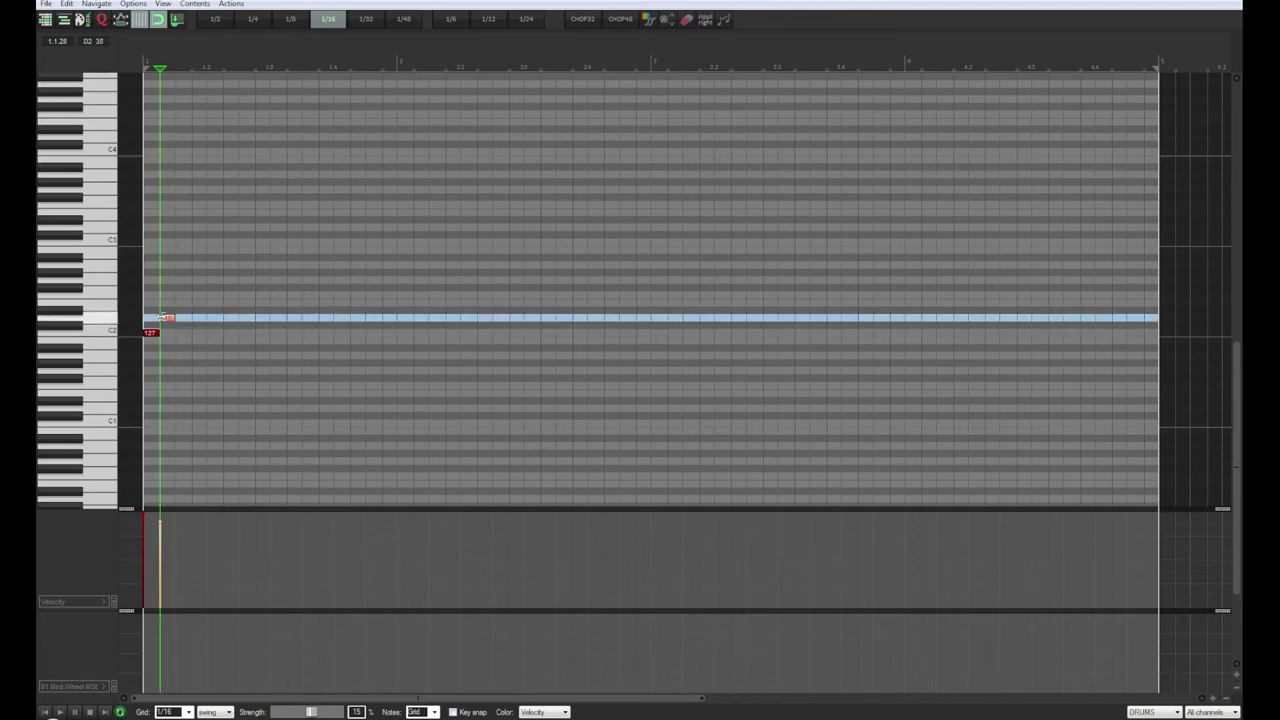
pyautogui.click(45, 712)
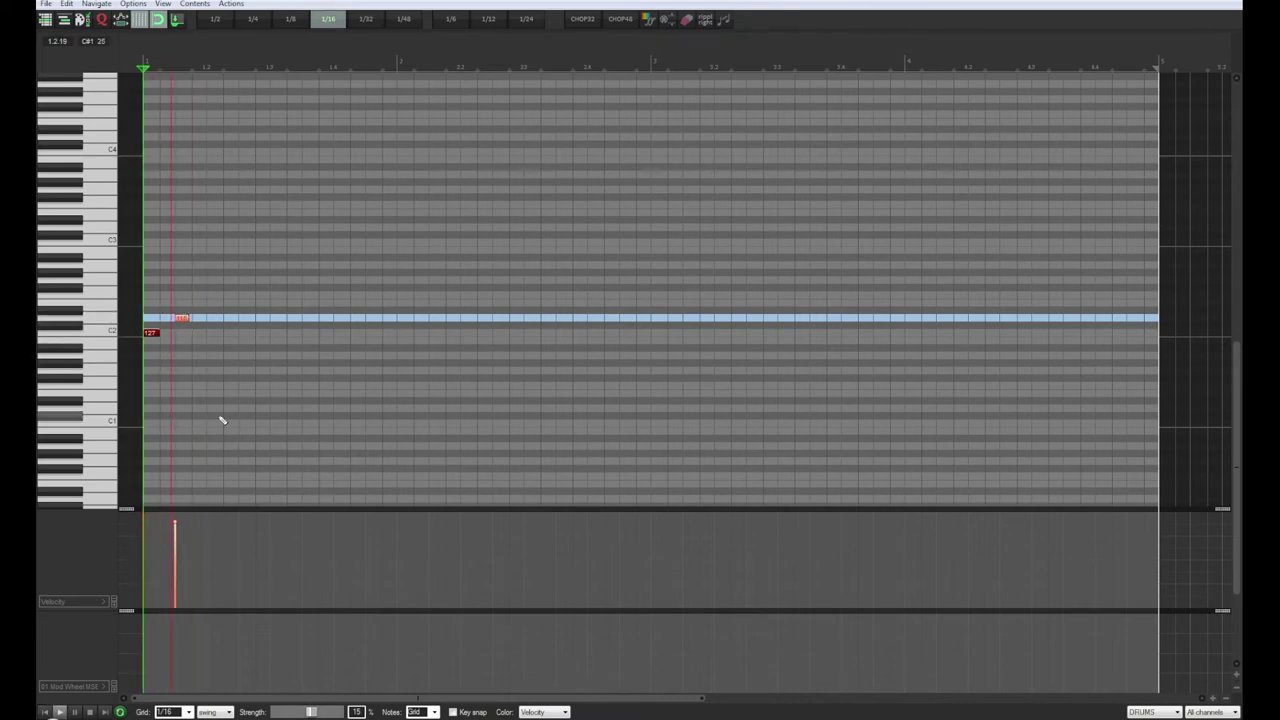
pyautogui.press('space')
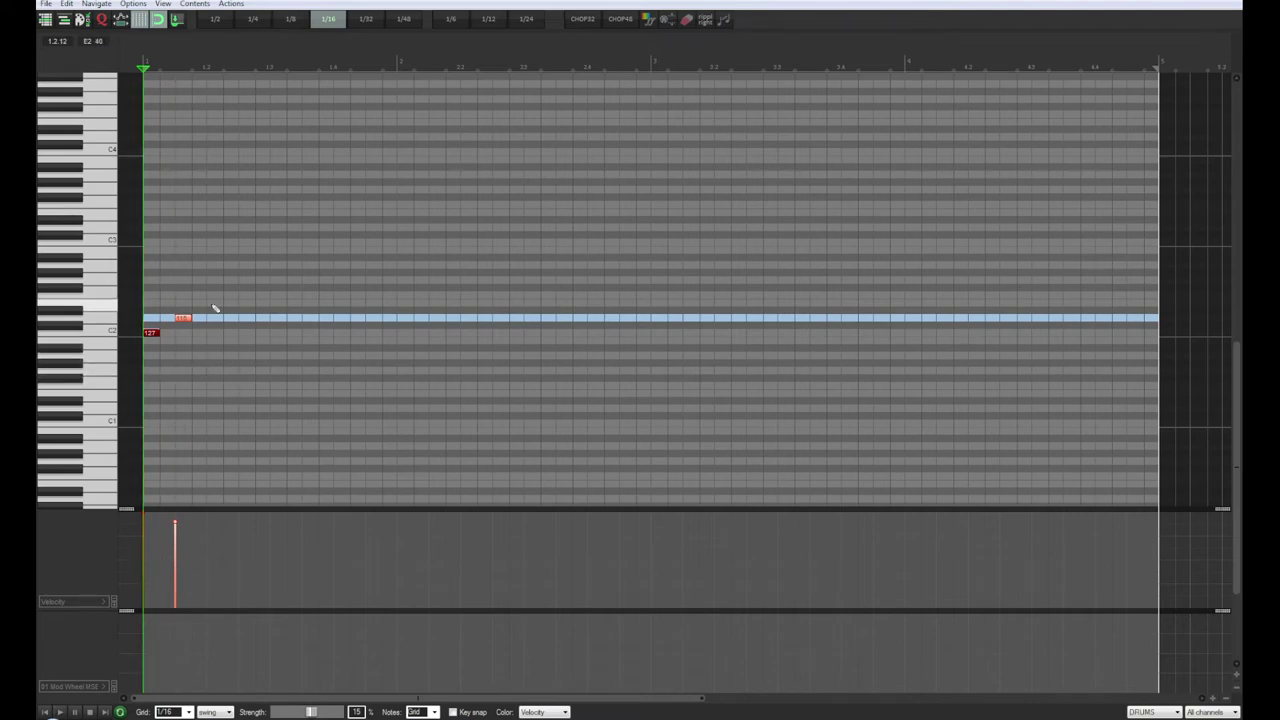
# Step: Copy the C2 and D2 note pair to beat 2, then copy both pairs to beats 3 and 4 of bar 1
pyautogui.moveTo(230, 284); pyautogui.dragTo(222, 343)
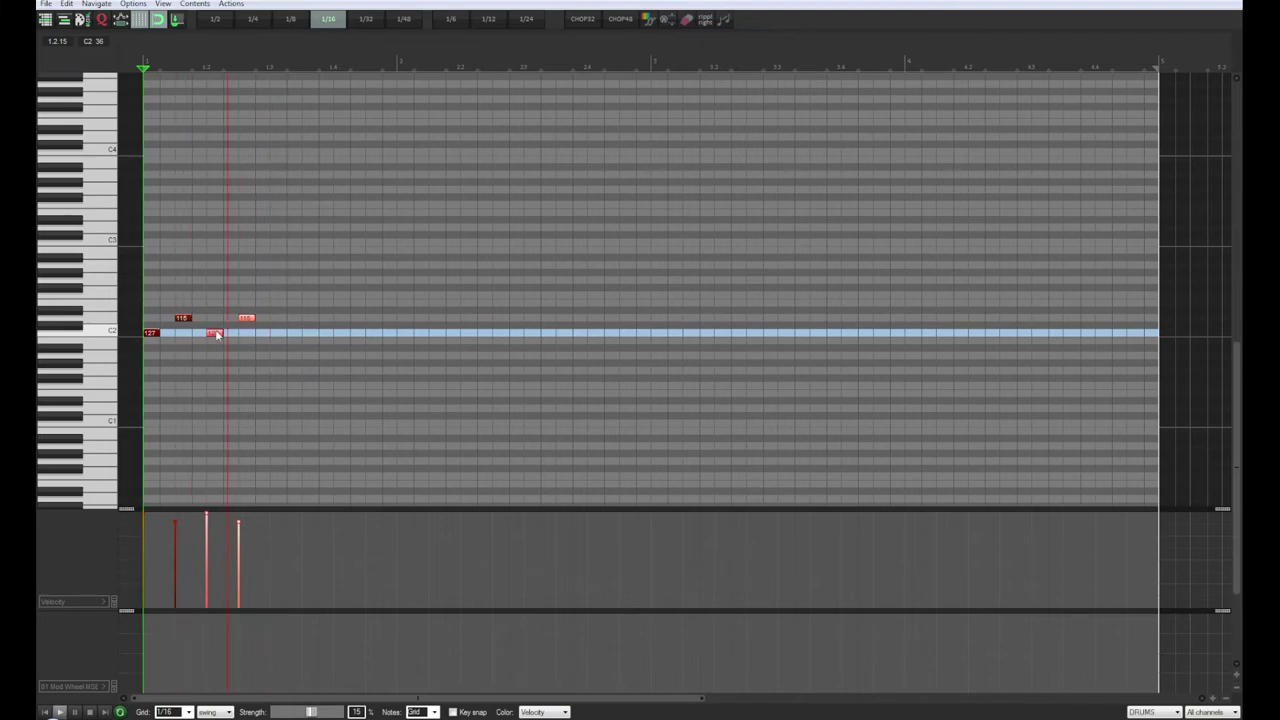
pyautogui.press('space')
pyautogui.moveTo(268, 292); pyautogui.dragTo(285, 342)
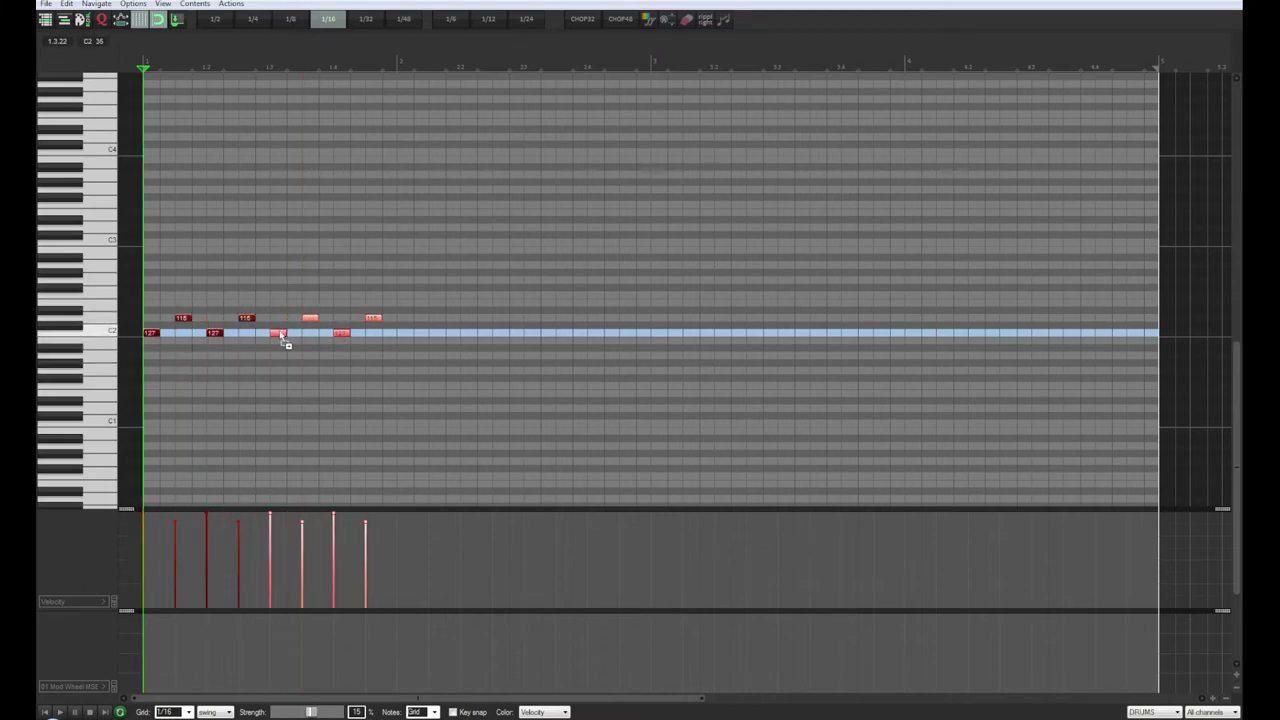
pyautogui.press('space')
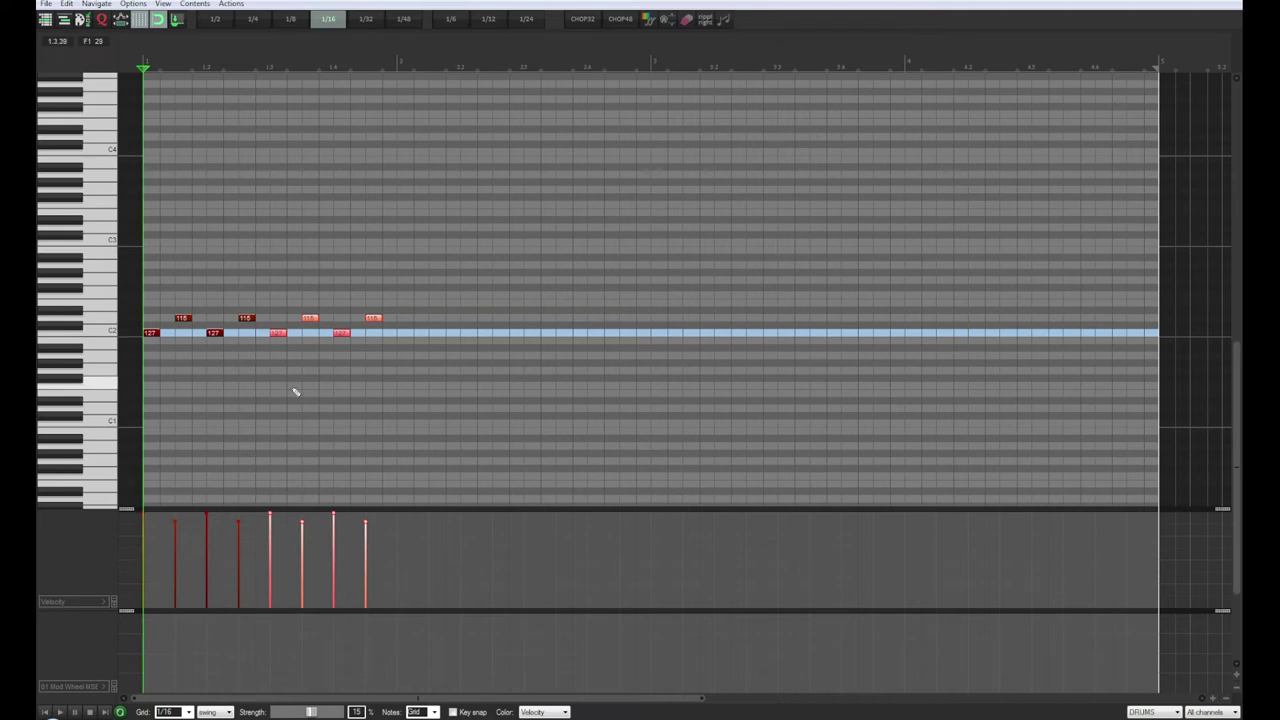
# Step: Copy the whole bar 1 drum pattern to bar 2 and play the section
pyautogui.moveTo(409, 280); pyautogui.dragTo(146, 423)
pyautogui.moveTo(151, 336); pyautogui.dragTo(412, 344)
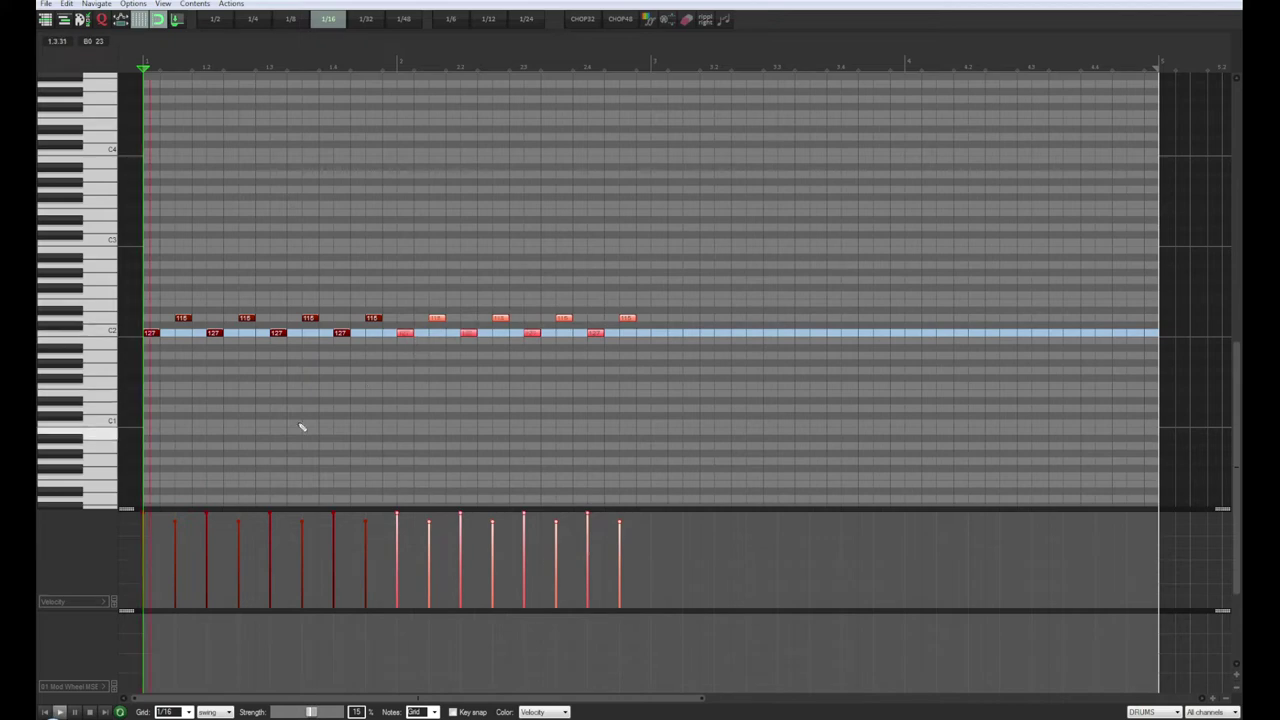
pyautogui.press('space')
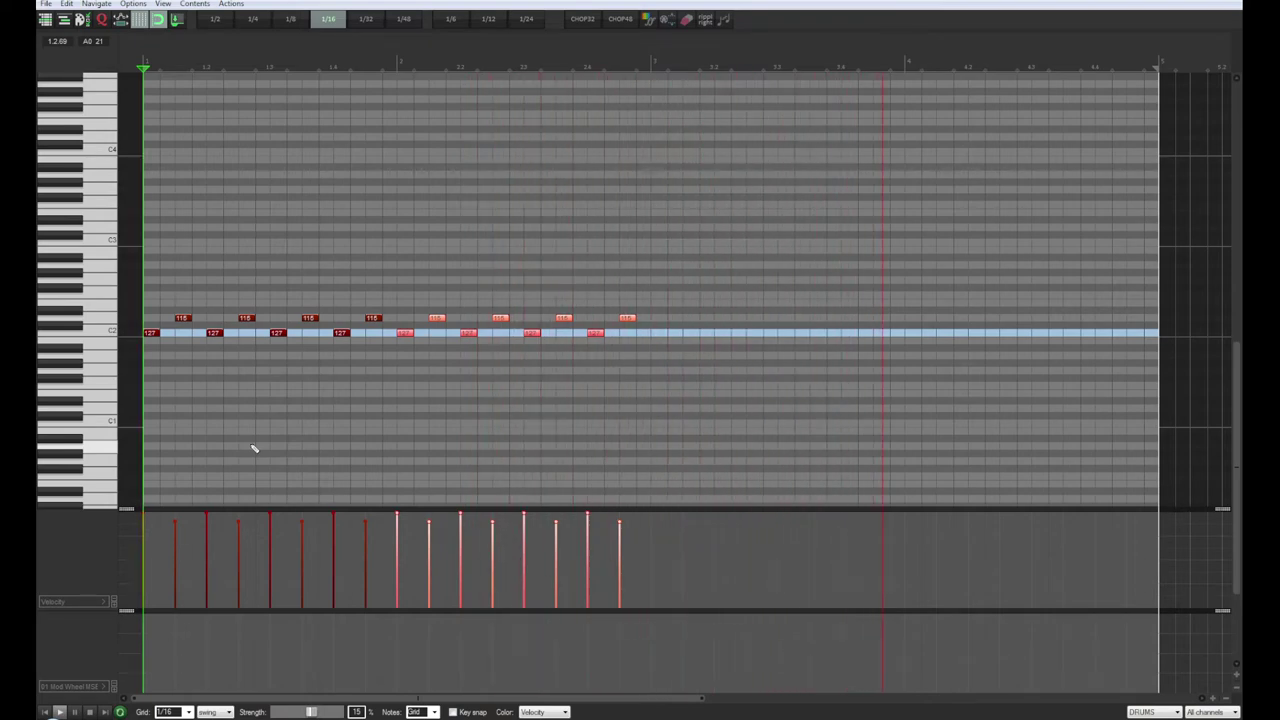
# Step: Add a sixteenth C2 note one sixteenth before beat 4 of bar 2 and play the pattern from several start points
pyautogui.click(577, 338)
pyautogui.press('space')
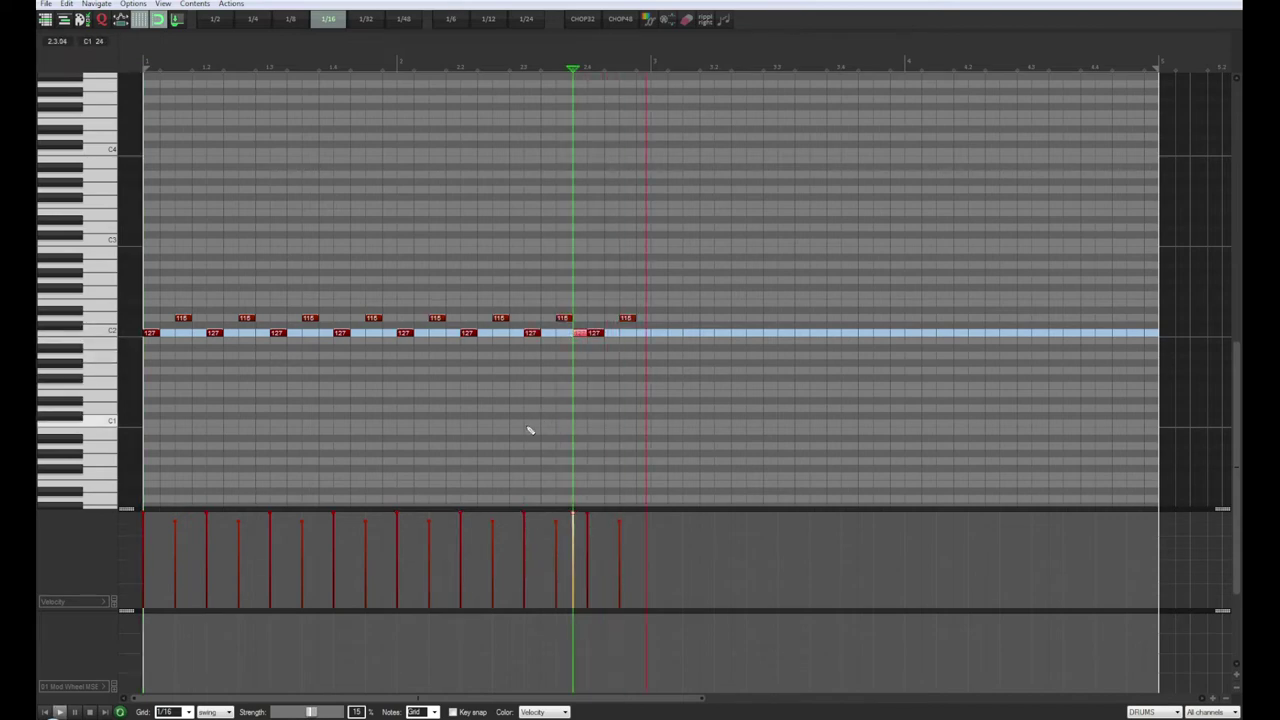
pyautogui.press('space')
pyautogui.click(541, 66)
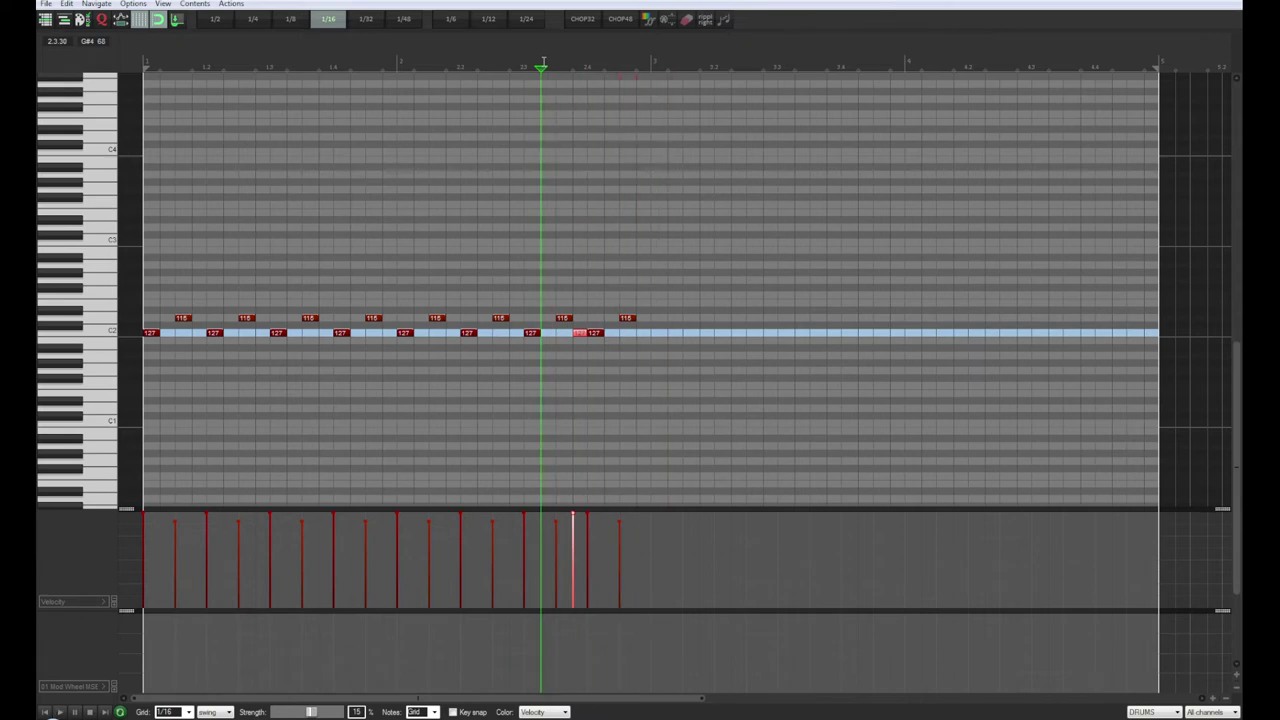
pyautogui.moveTo(491, 57); pyautogui.dragTo(511, 57)
pyautogui.press('space')
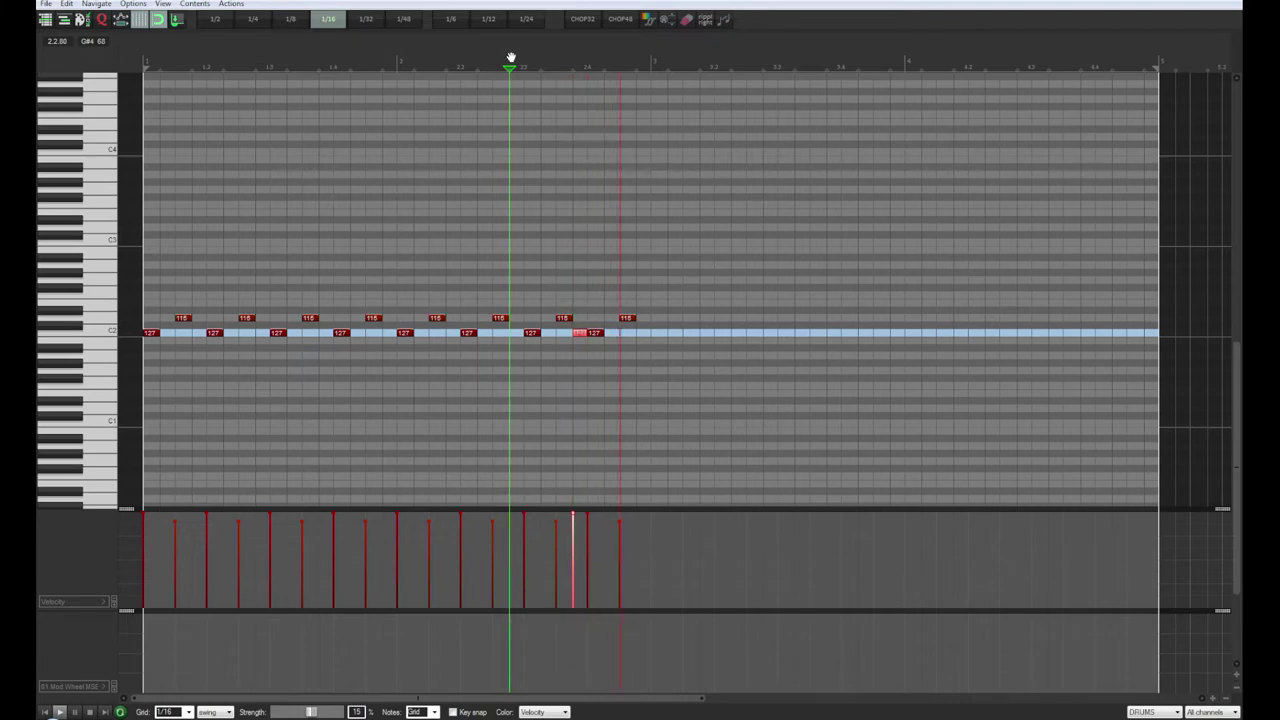
pyautogui.press('space')
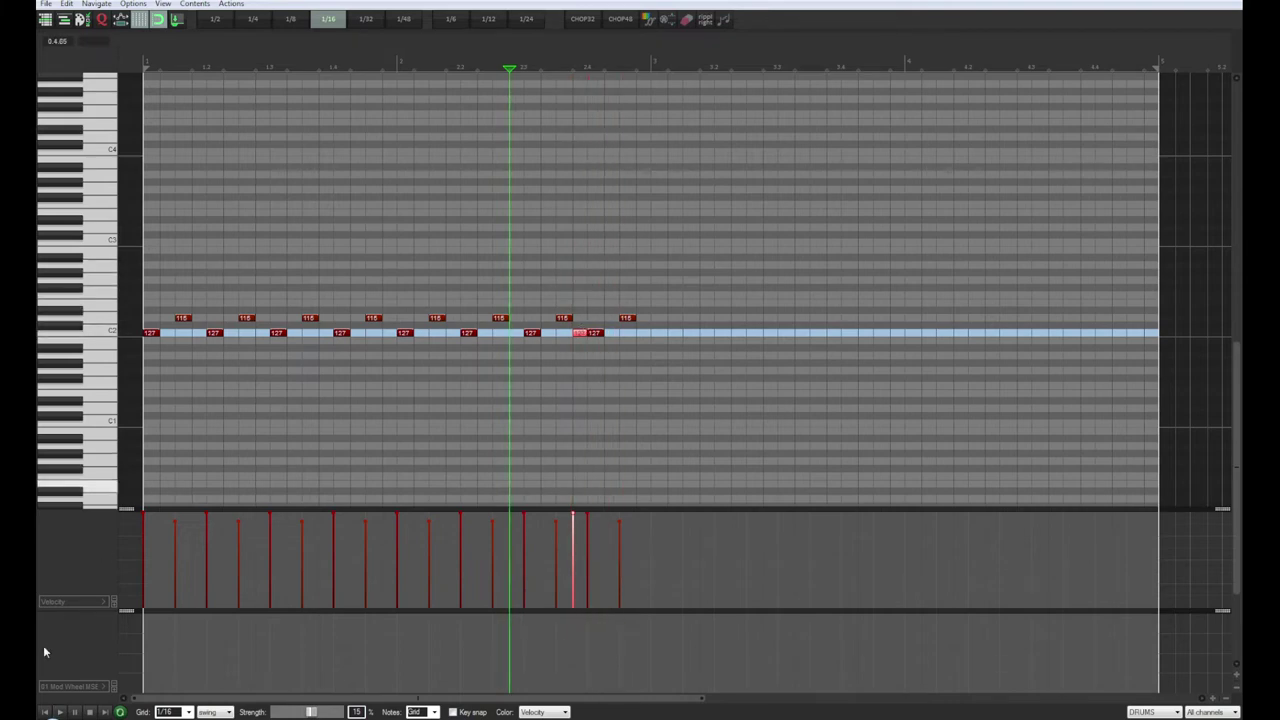
pyautogui.click(44, 712)
pyautogui.press('space')
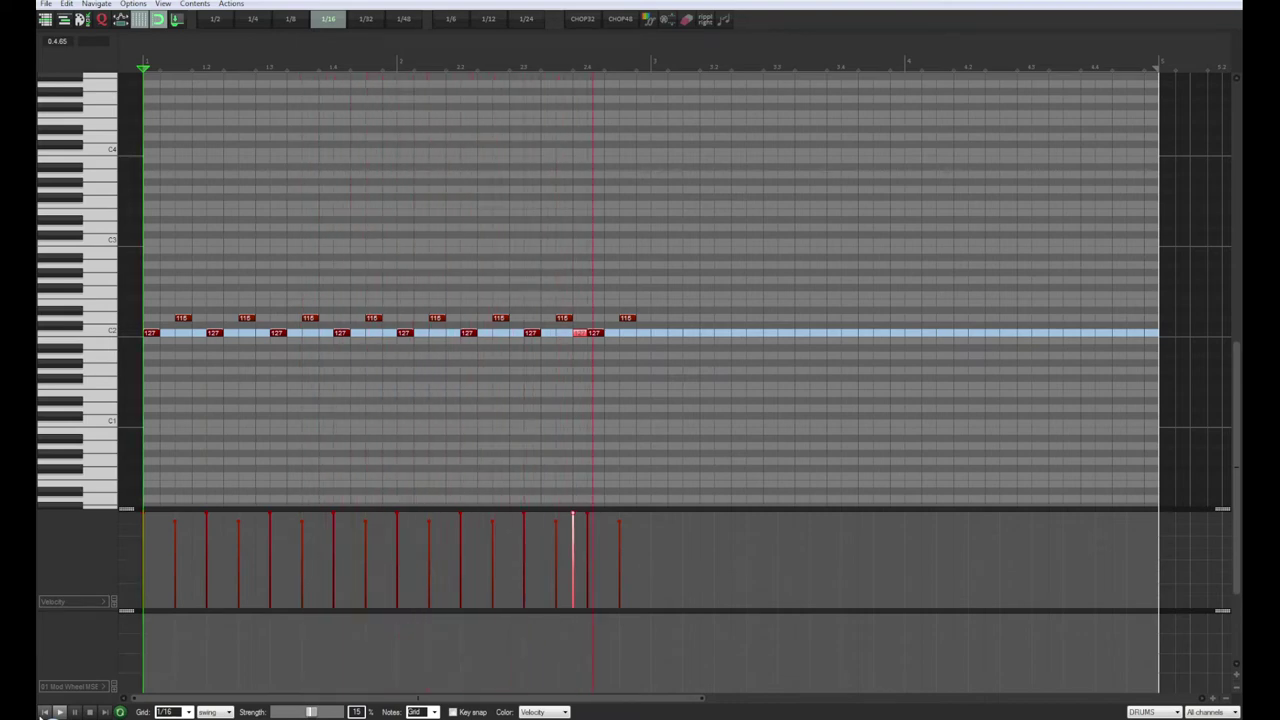
pyautogui.press('space')
pyautogui.press('space')
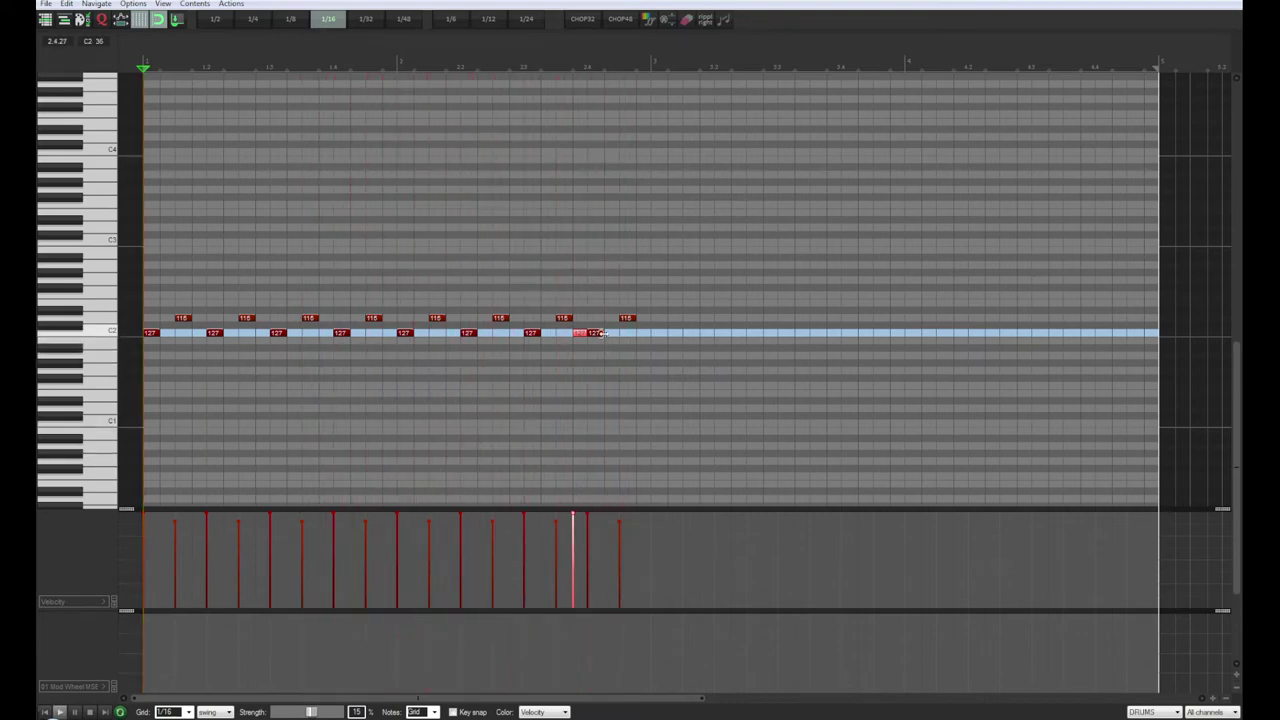
# Step: Move the C2 note on beat 4 of bar 2 one sixteenth later and play the end of the bar
pyautogui.moveTo(597, 337); pyautogui.dragTo(618, 337)
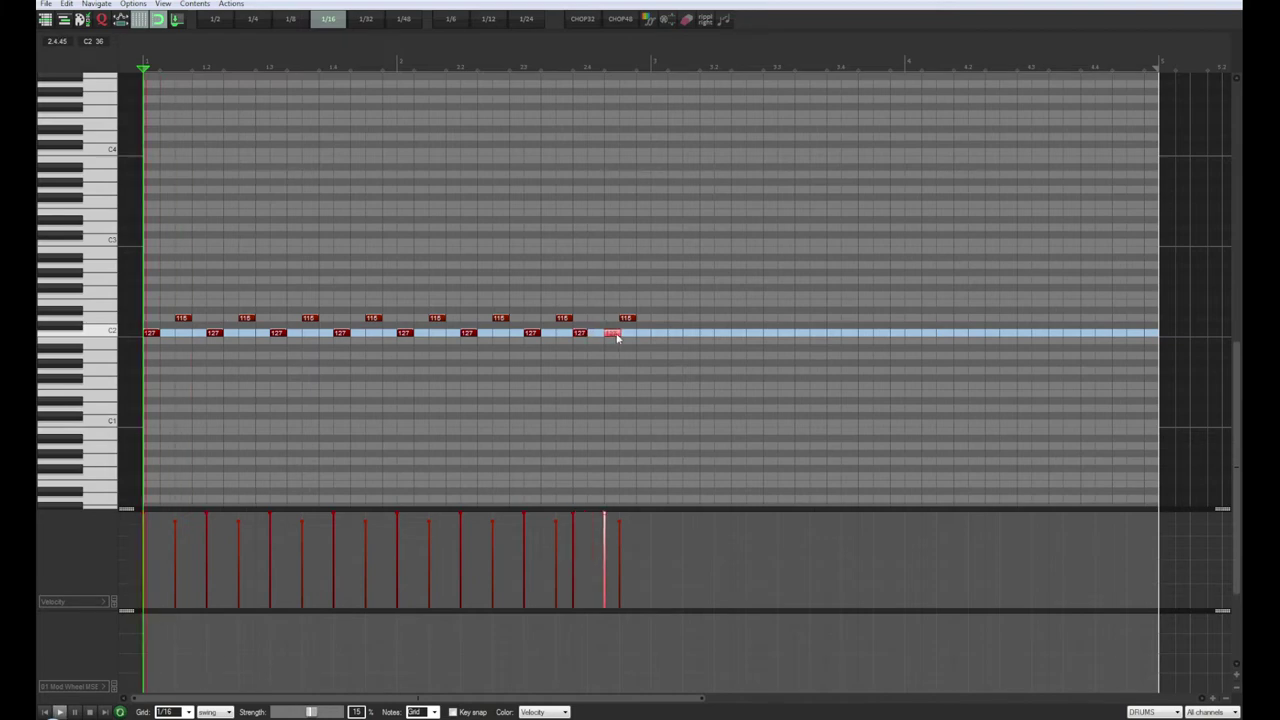
pyautogui.click(548, 62)
pyautogui.press('space')
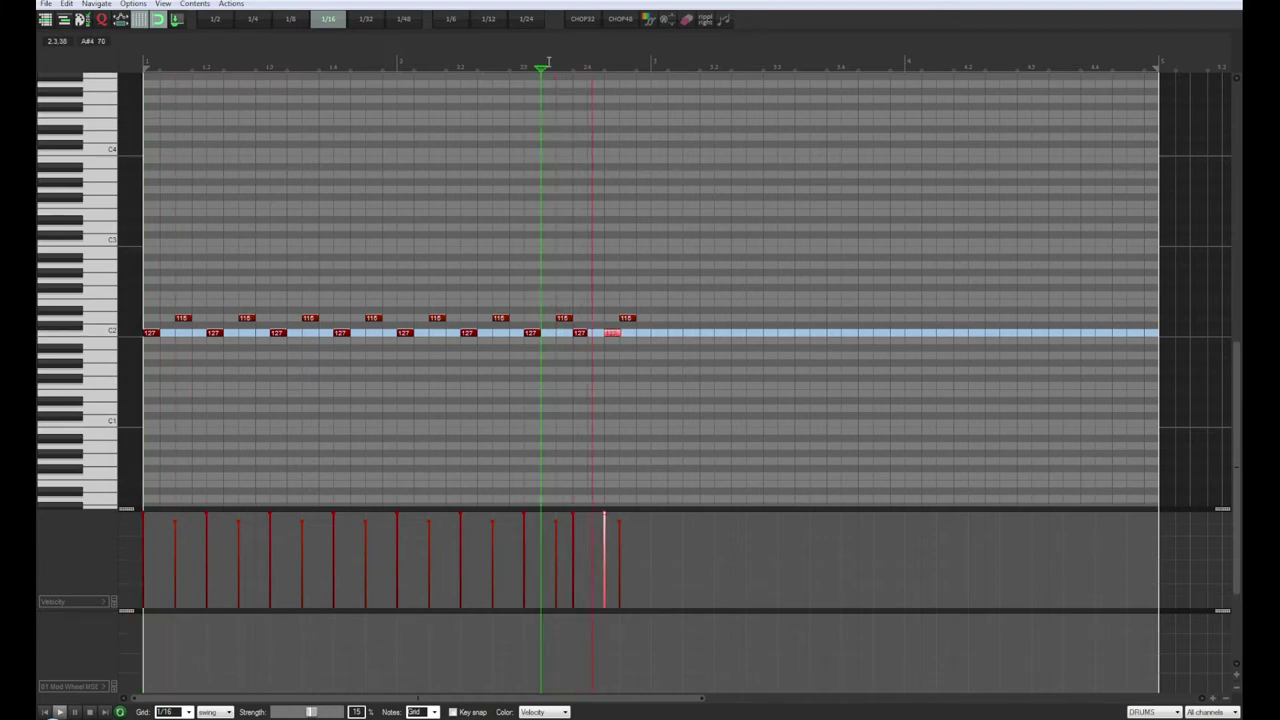
pyautogui.click(548, 62)
pyautogui.press('space')
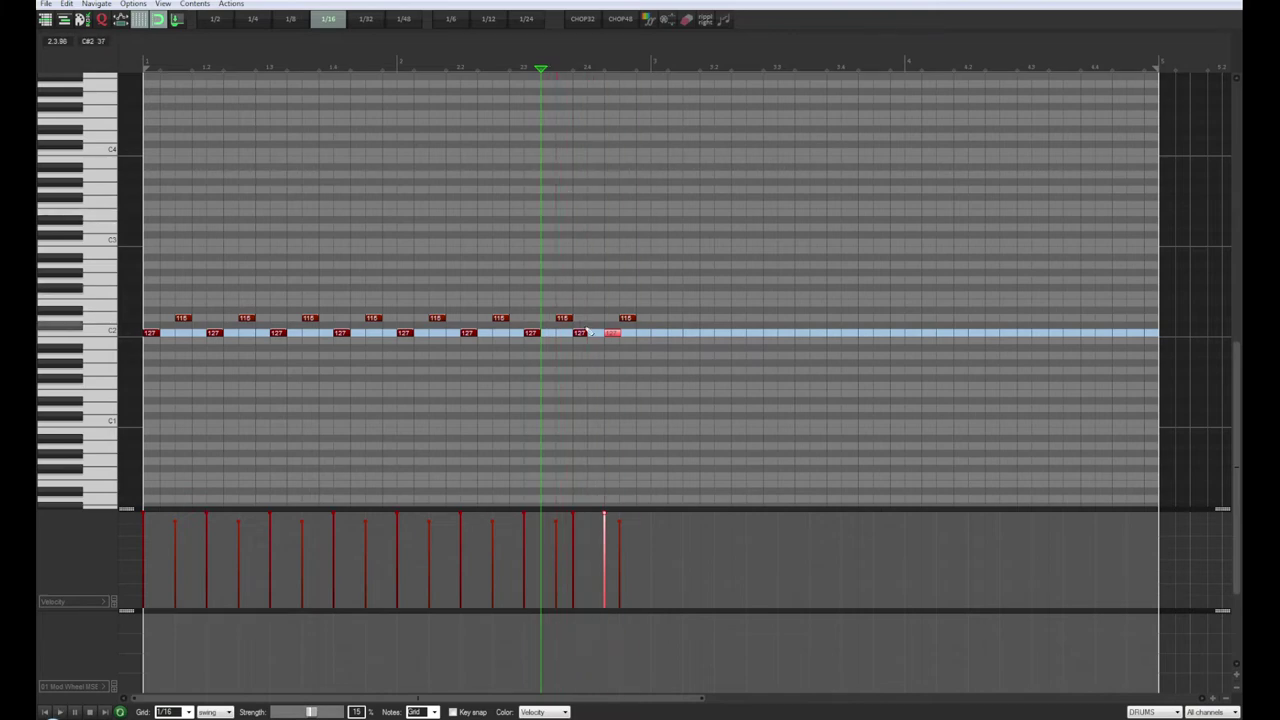
# Step: Try the added C2 note on beat 4 of bar 2, move it back one sixteenth, and play from bar 2
pyautogui.press('space')
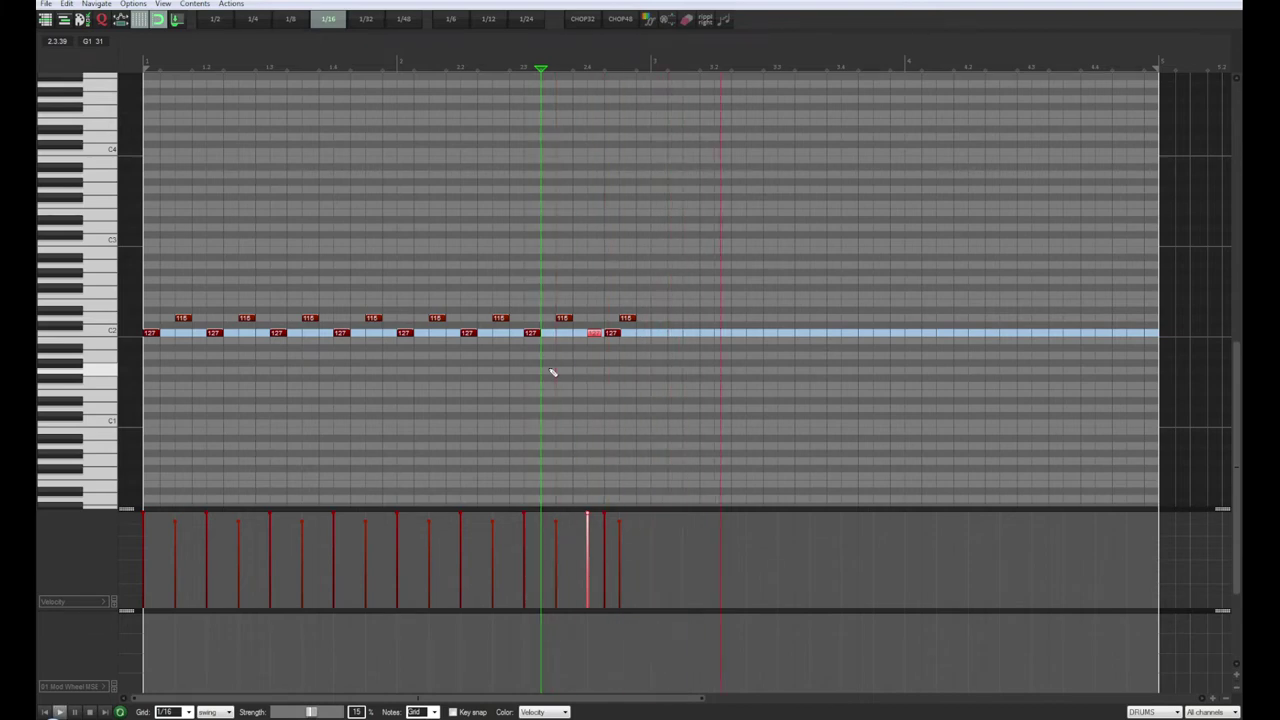
pyautogui.press('space')
pyautogui.moveTo(593, 333); pyautogui.dragTo(584, 337)
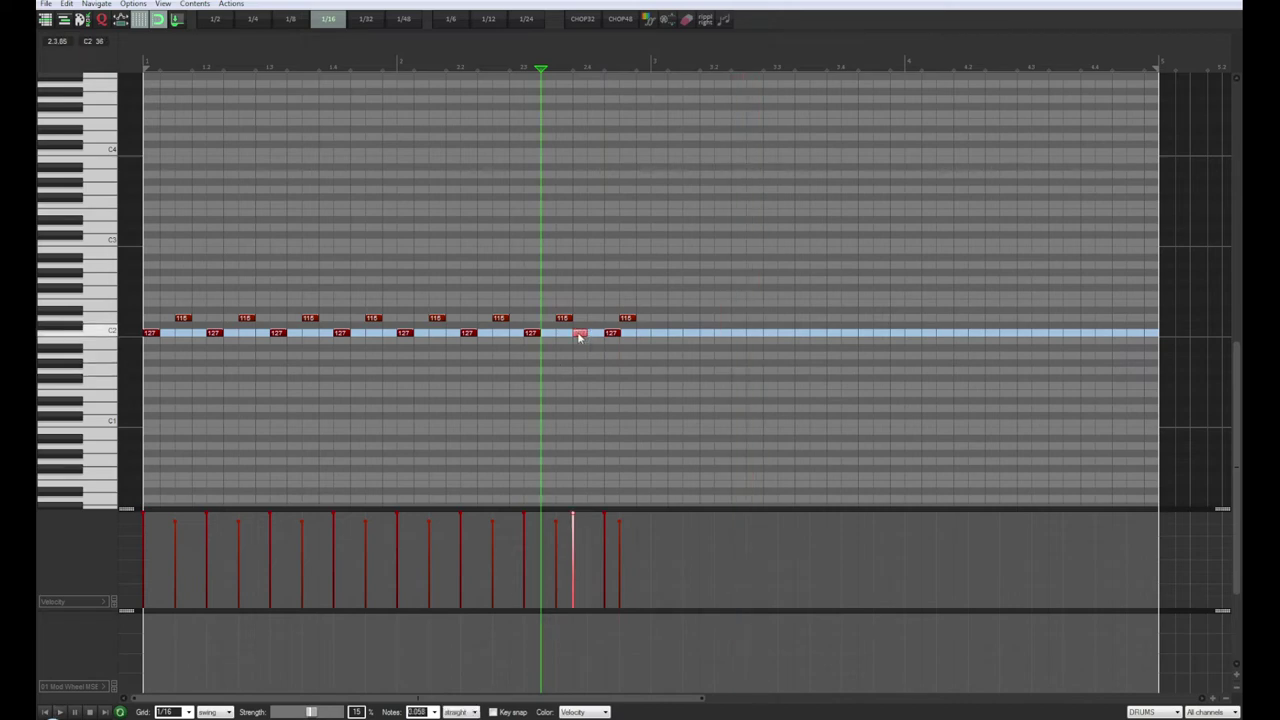
pyautogui.press('space')
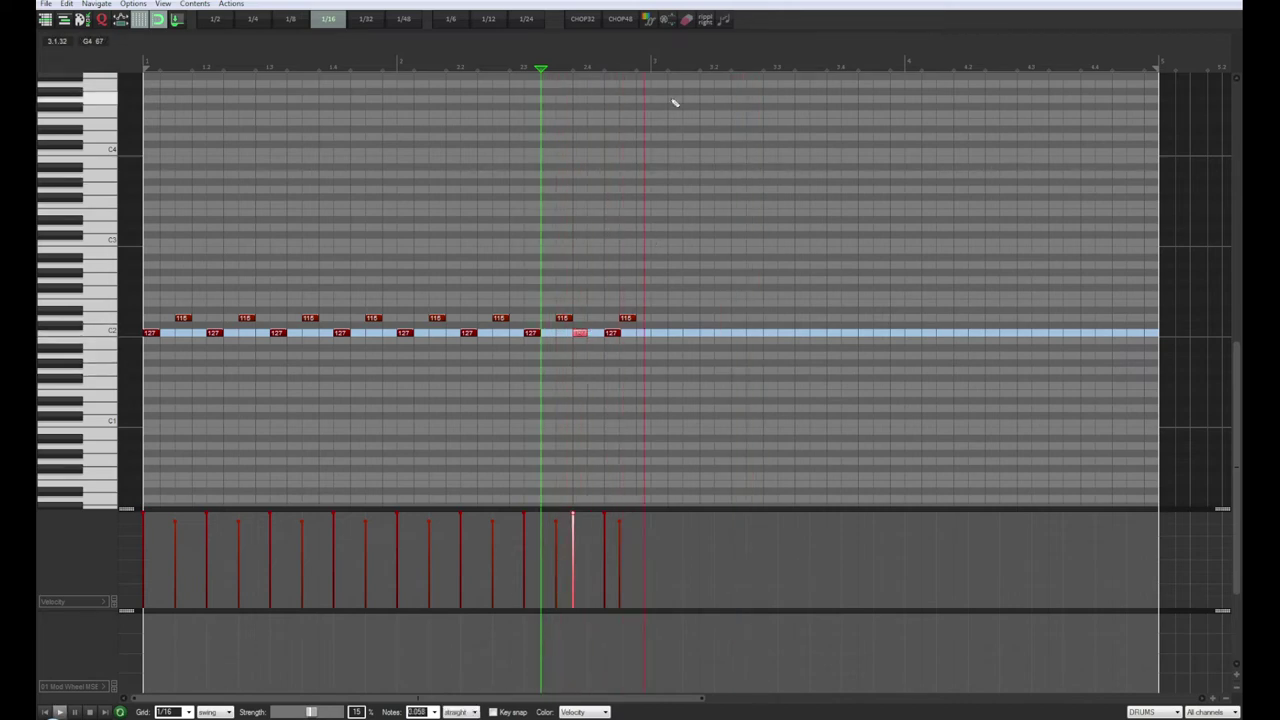
pyautogui.click(398, 66)
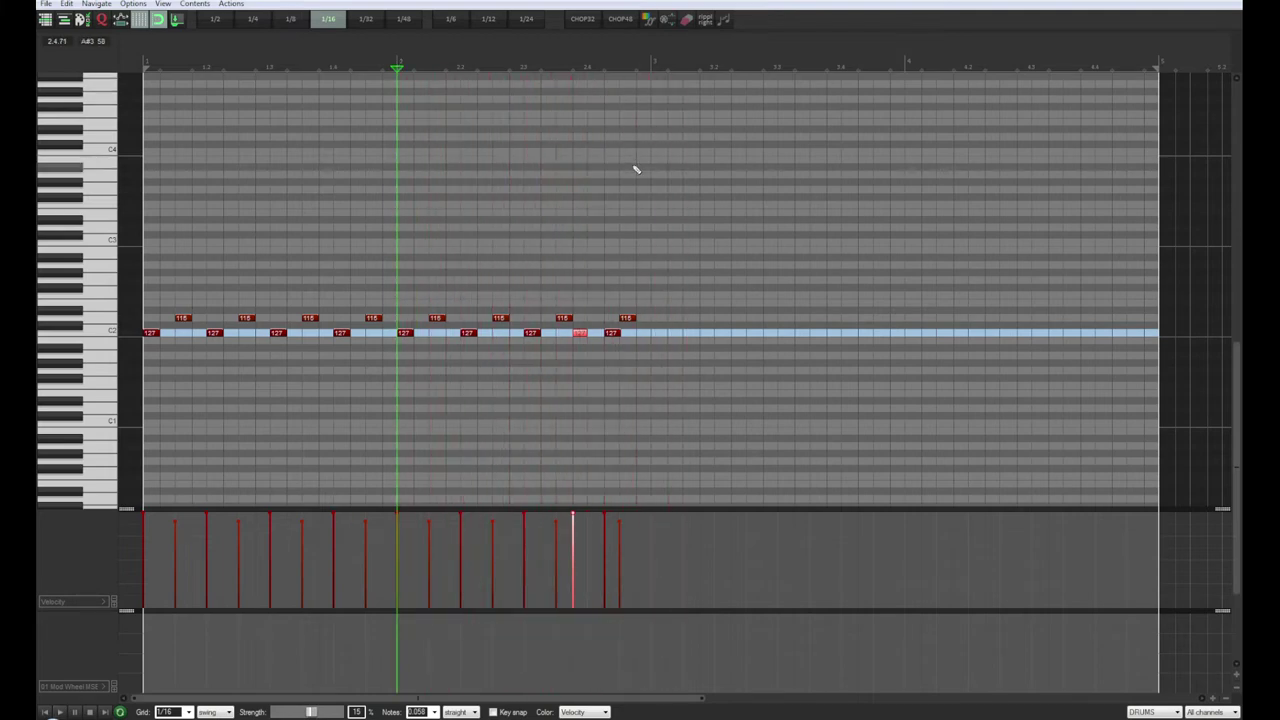
# Step: Copy the two-bar pattern to bars 3 and 4, and move the C2 note before beat 4 of bar 4 onto the beat
pyautogui.moveTo(632, 167); pyautogui.dragTo(137, 449)
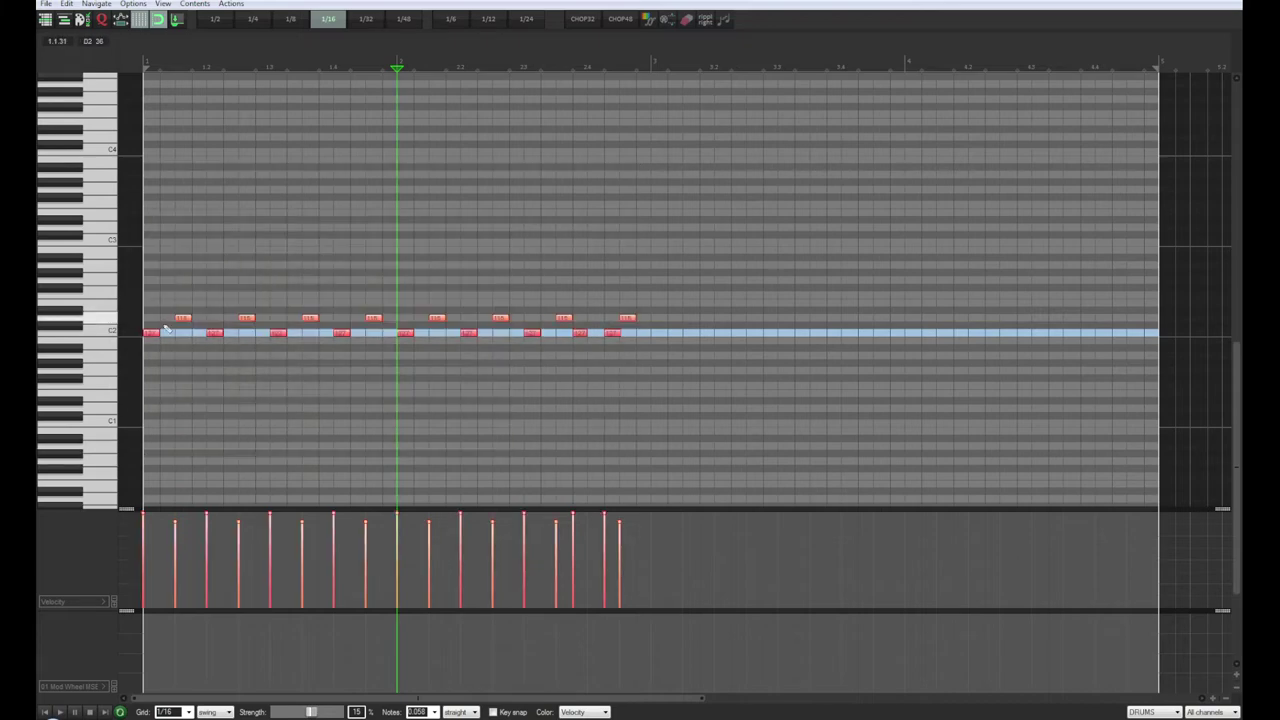
pyautogui.moveTo(153, 337); pyautogui.dragTo(658, 340)
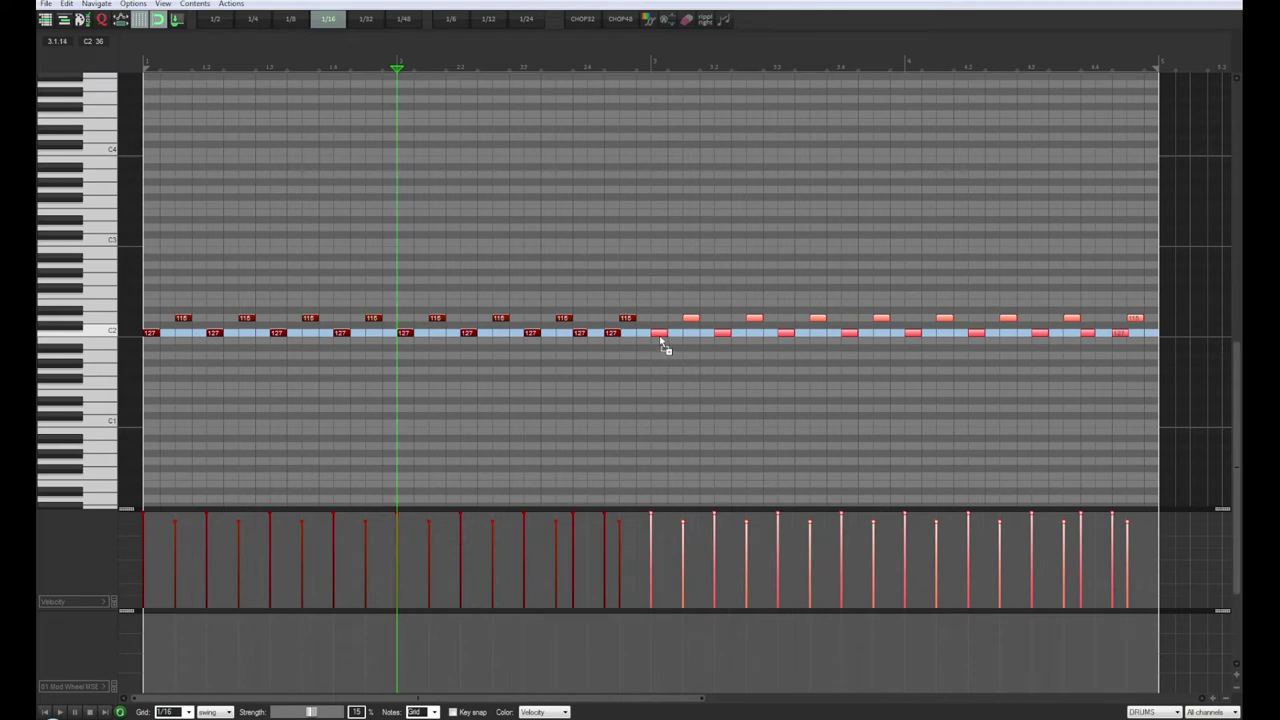
pyautogui.moveTo(659, 335); pyautogui.dragTo(659, 335)
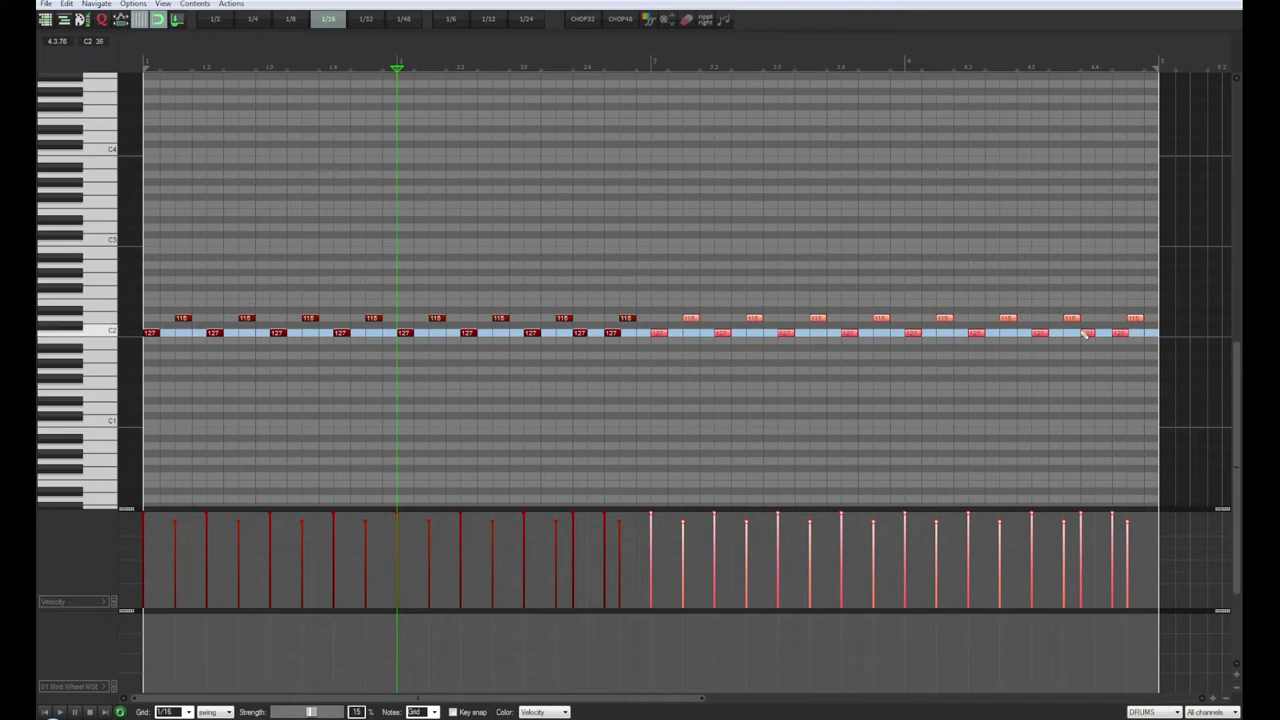
pyautogui.moveTo(1089, 337); pyautogui.dragTo(1102, 337)
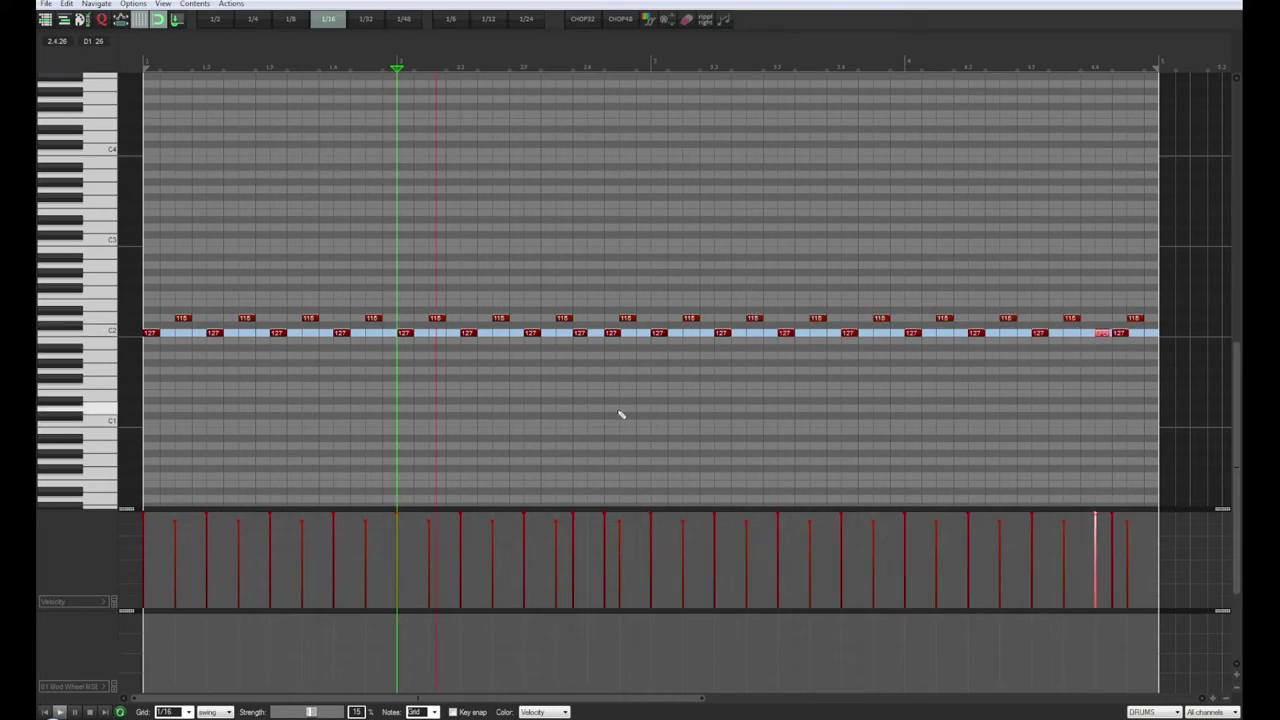
pyautogui.press('space')
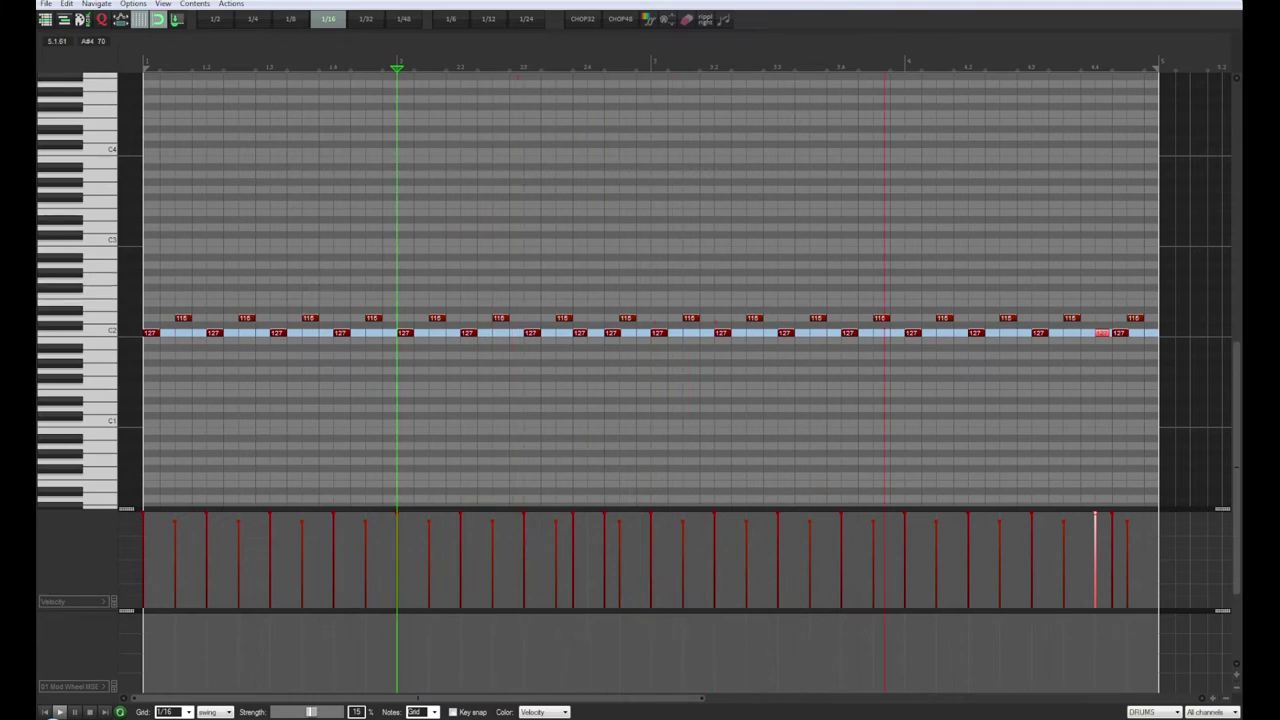
# Step: Reset the master meter's peak indicators in the arrange view and reopen the DRUMS item in the MIDI editor
pyautogui.press('Escape')
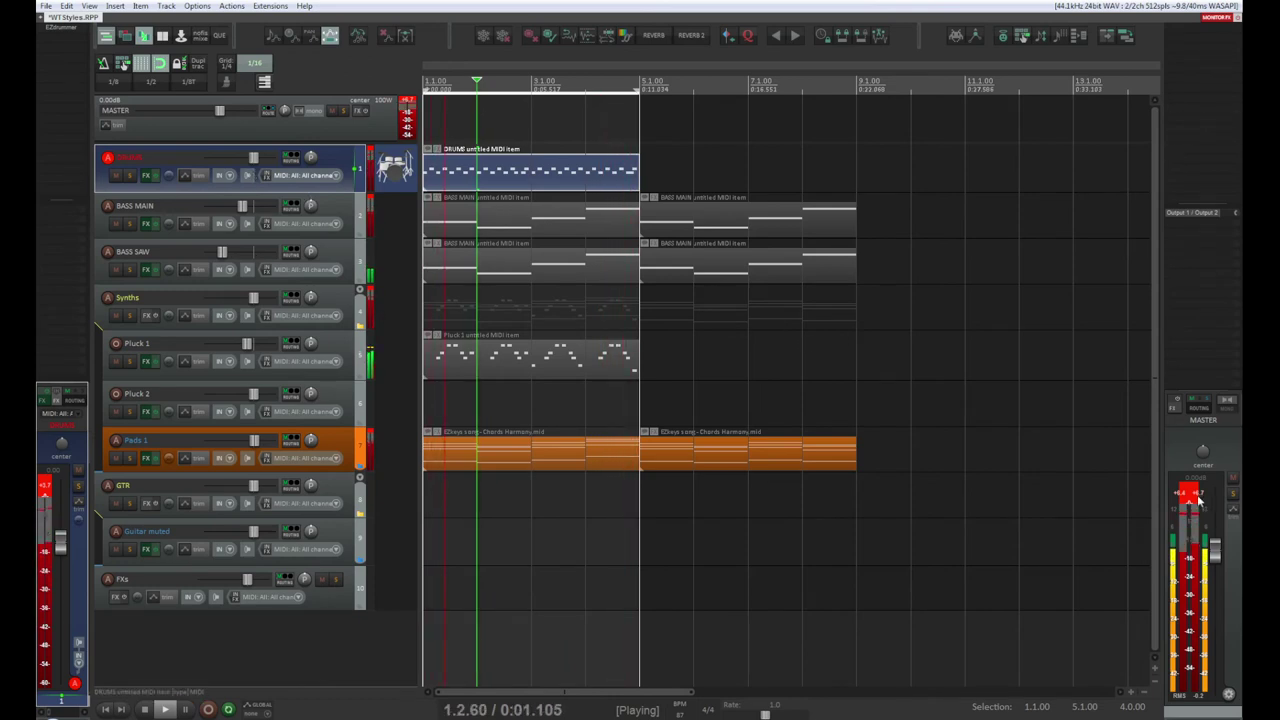
pyautogui.click(1198, 500)
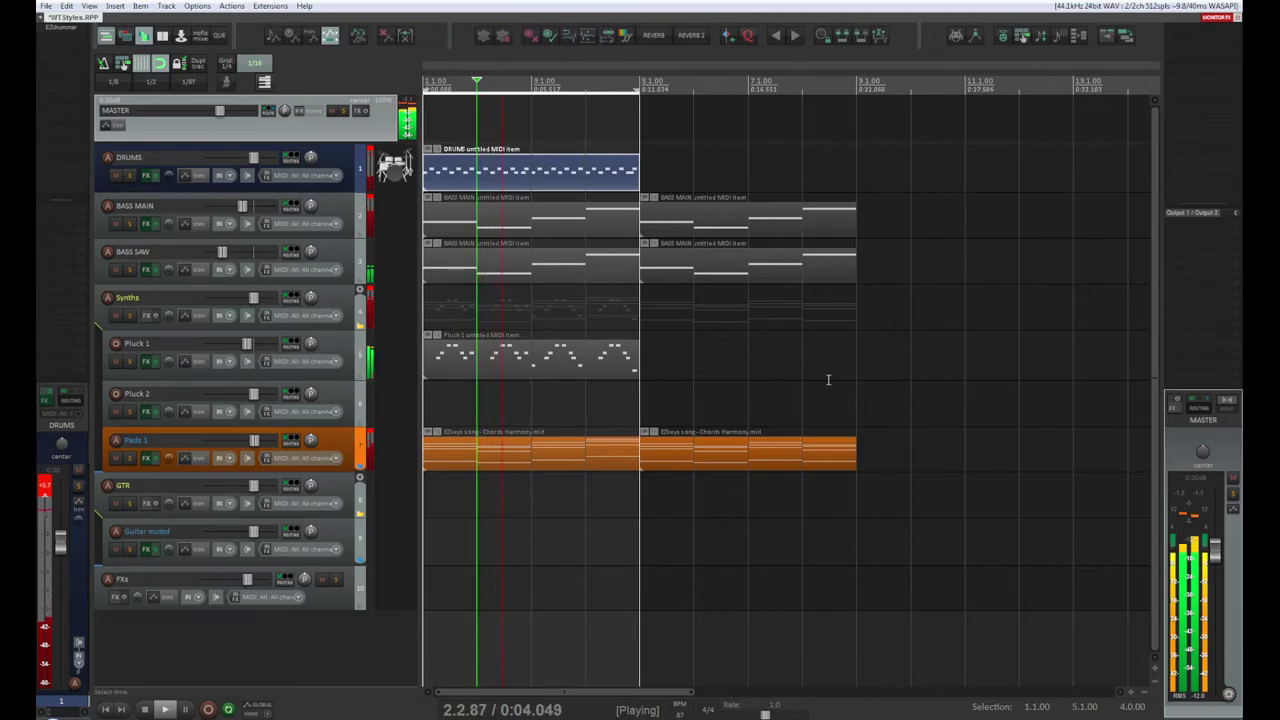
pyautogui.doubleClick(600, 170)
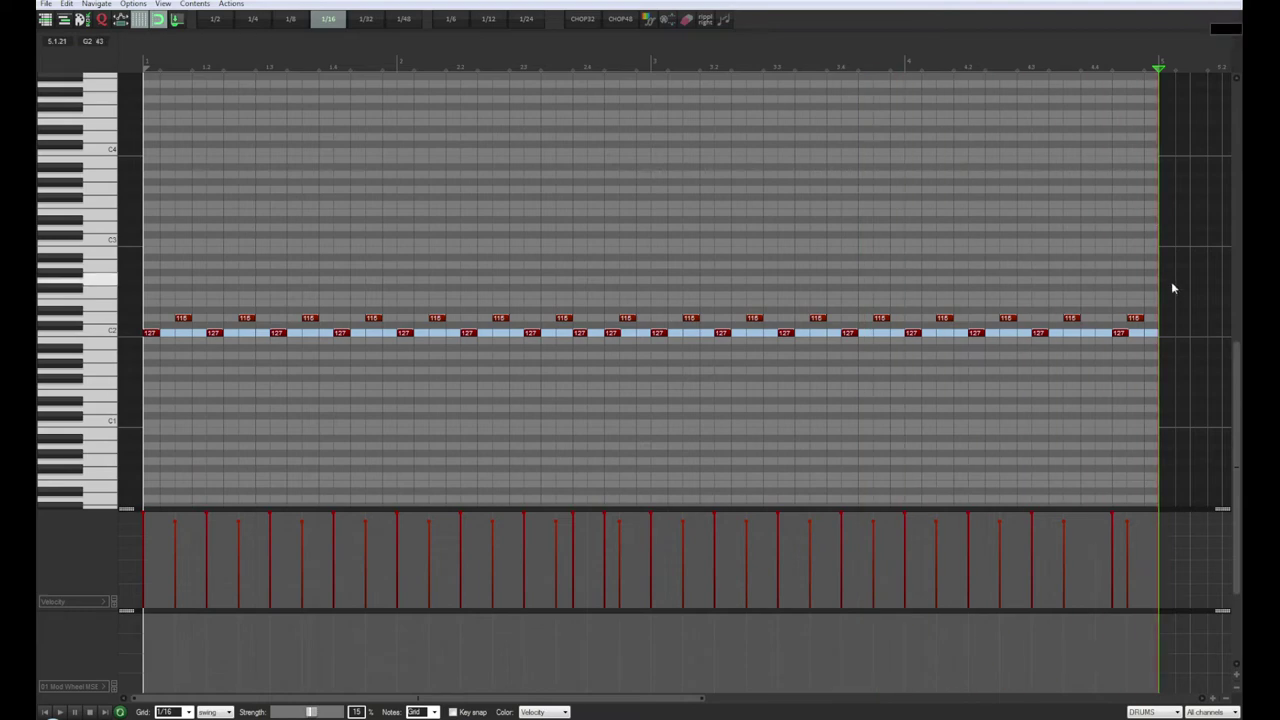
# Step: Select all the drum notes, open the Quantize Events settings, and reduce the swing strength to 1%
pyautogui.moveTo(1171, 283); pyautogui.dragTo(127, 398)
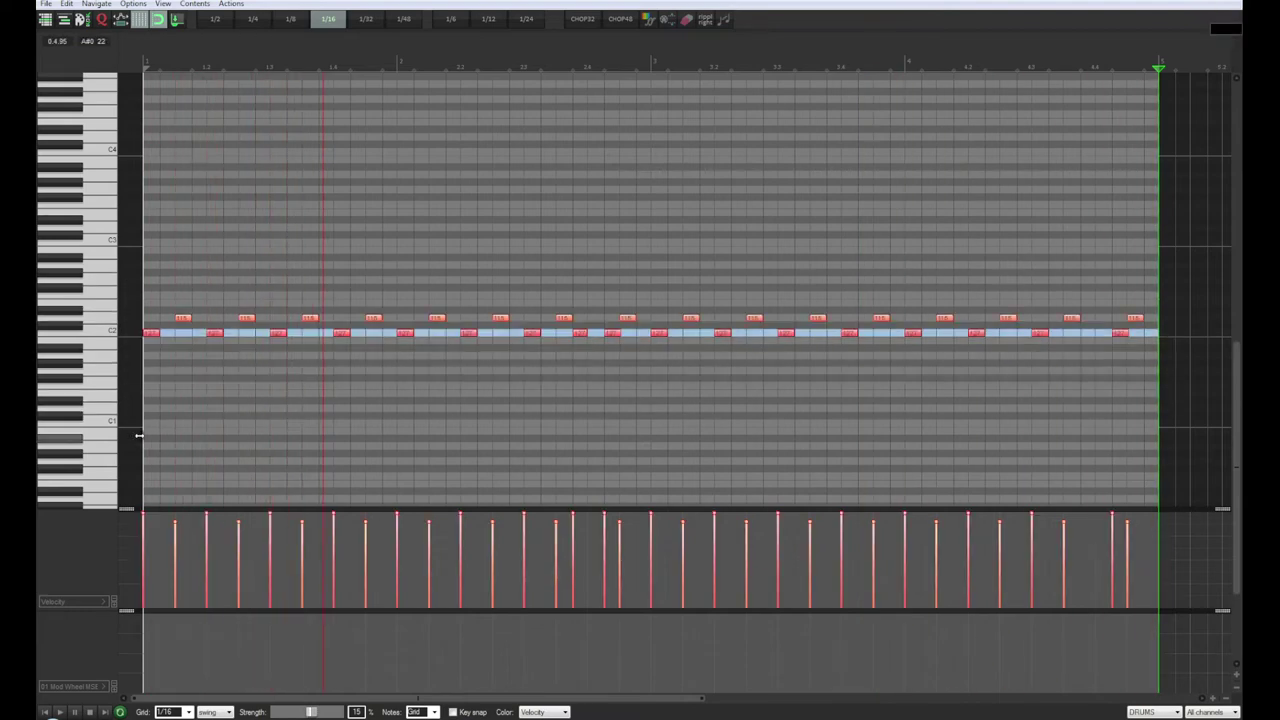
pyautogui.hotkey('ctrl', 'q')
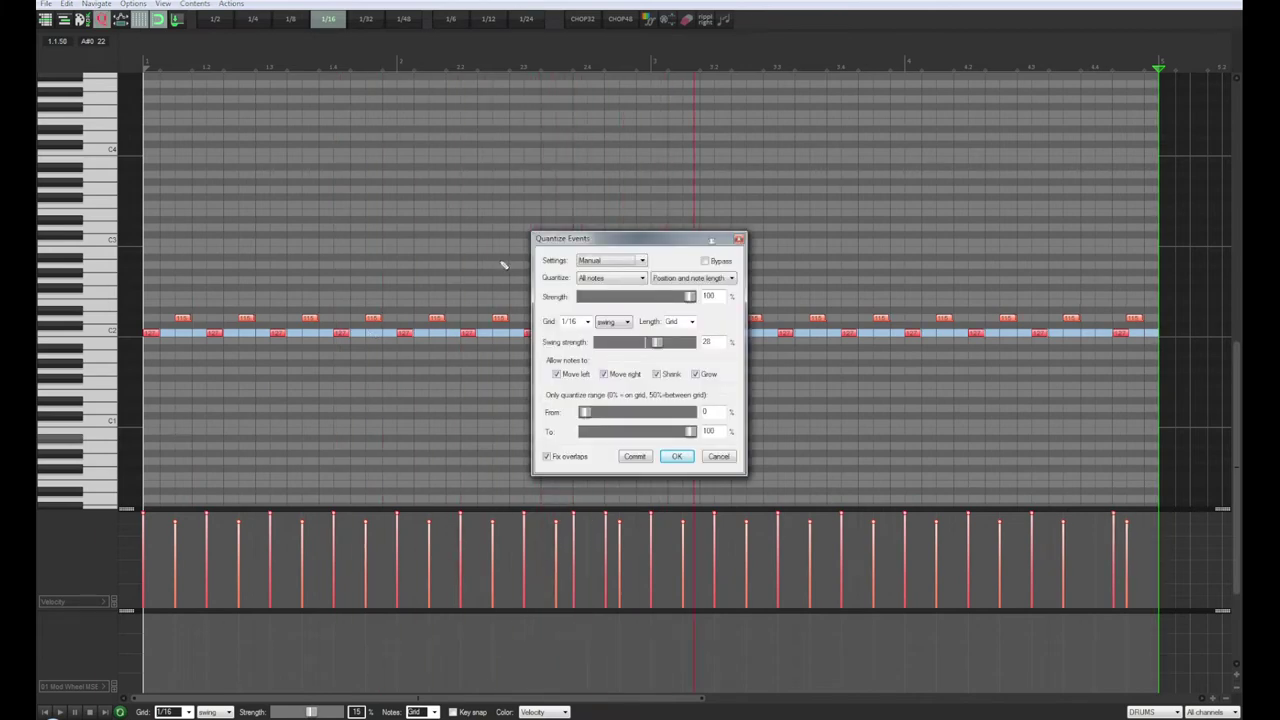
pyautogui.moveTo(595, 243); pyautogui.dragTo(481, 391)
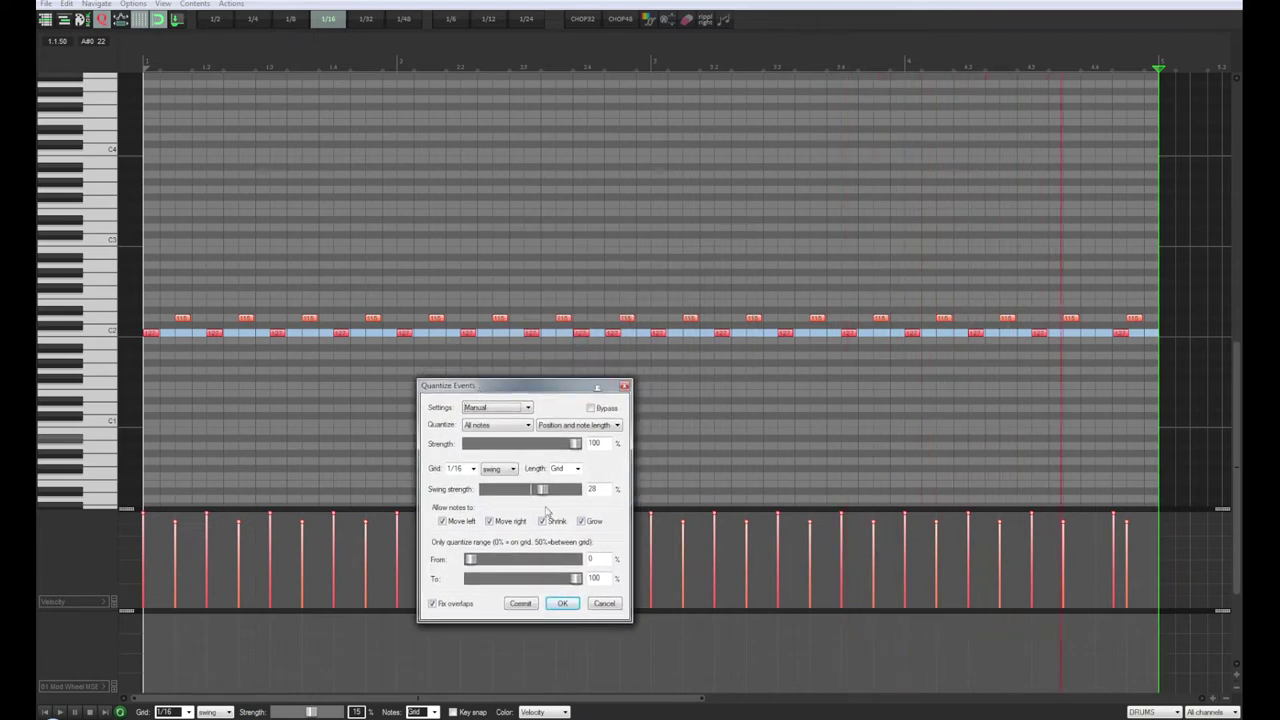
pyautogui.moveTo(541, 489)
pyautogui.mouseDown()
pyautogui.moveTo(565, 495)
pyautogui.moveTo(529, 494)
pyautogui.mouseUp()
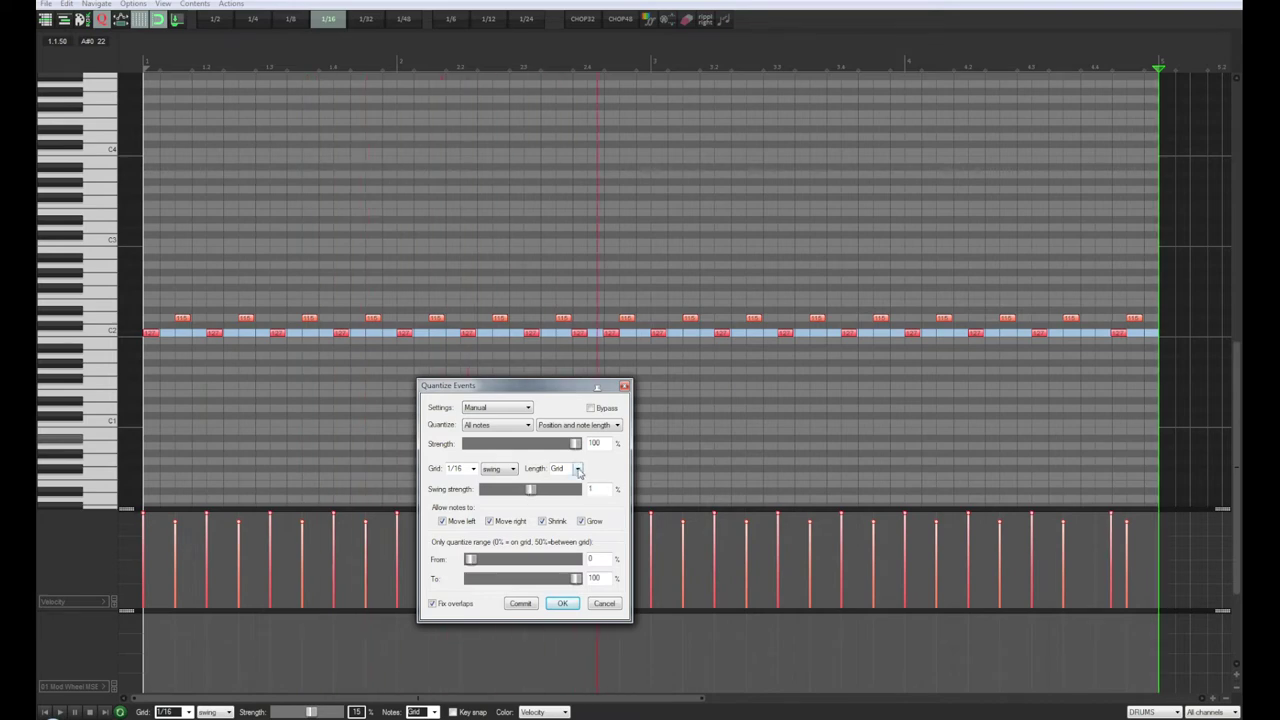
# Step: Try a quantized note length of 1/8 on the drum notes, and set the length to 1/16
pyautogui.click(578, 469)
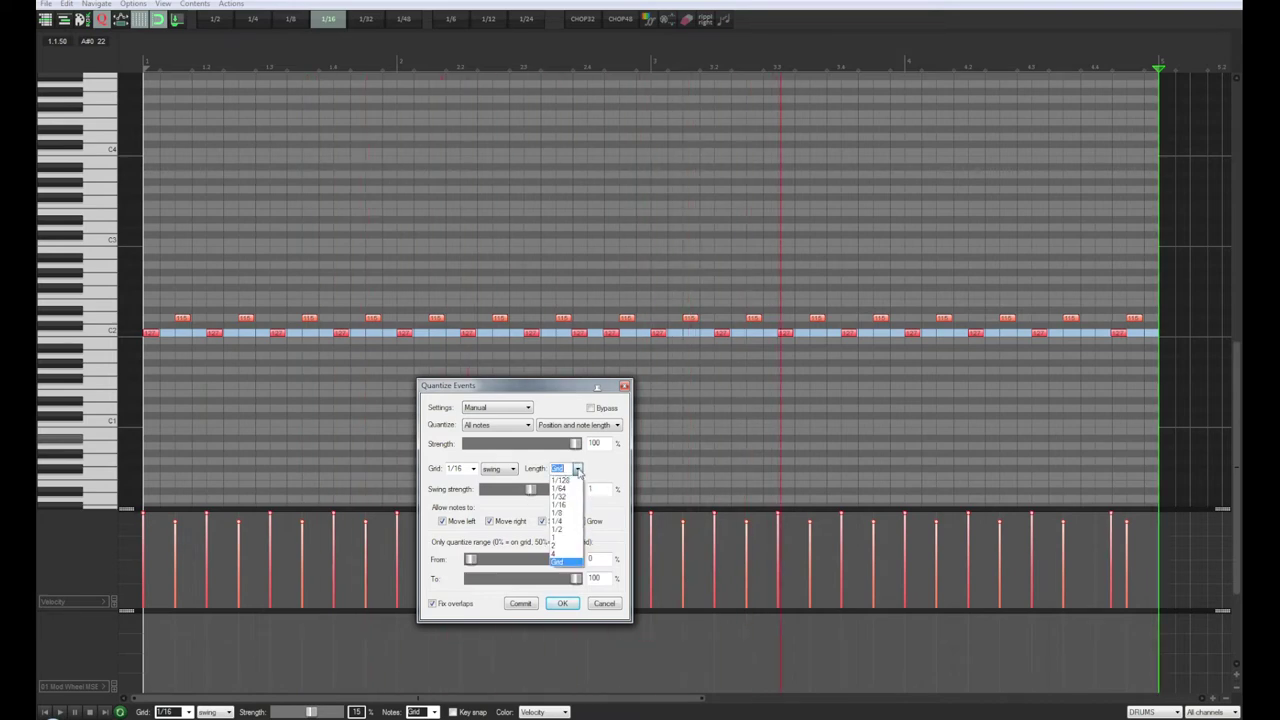
pyautogui.click(575, 513)
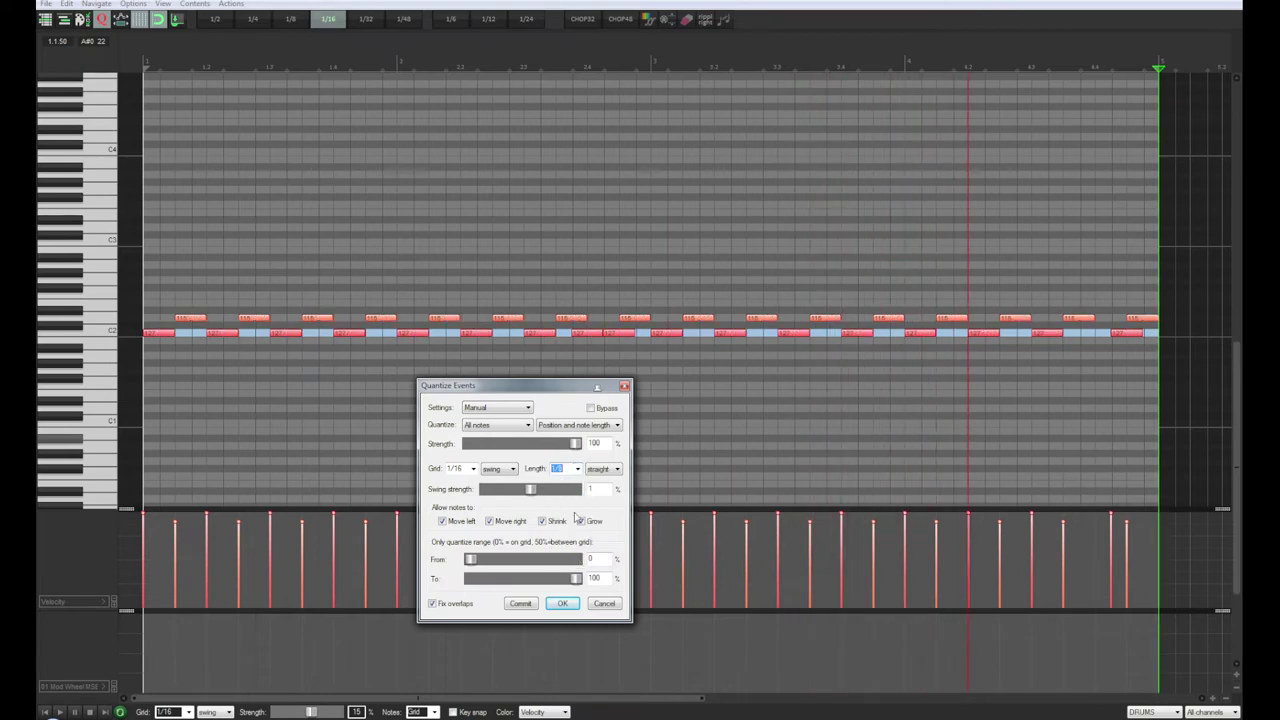
pyautogui.click(578, 469)
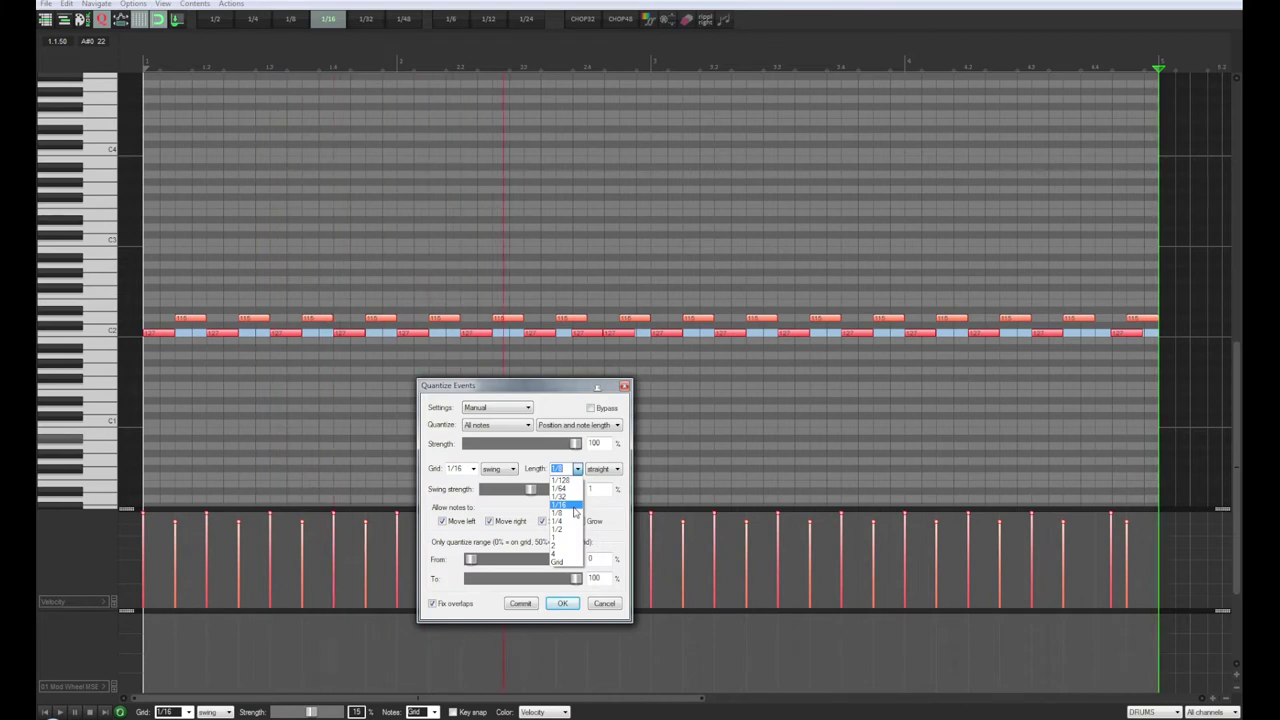
pyautogui.click(572, 508)
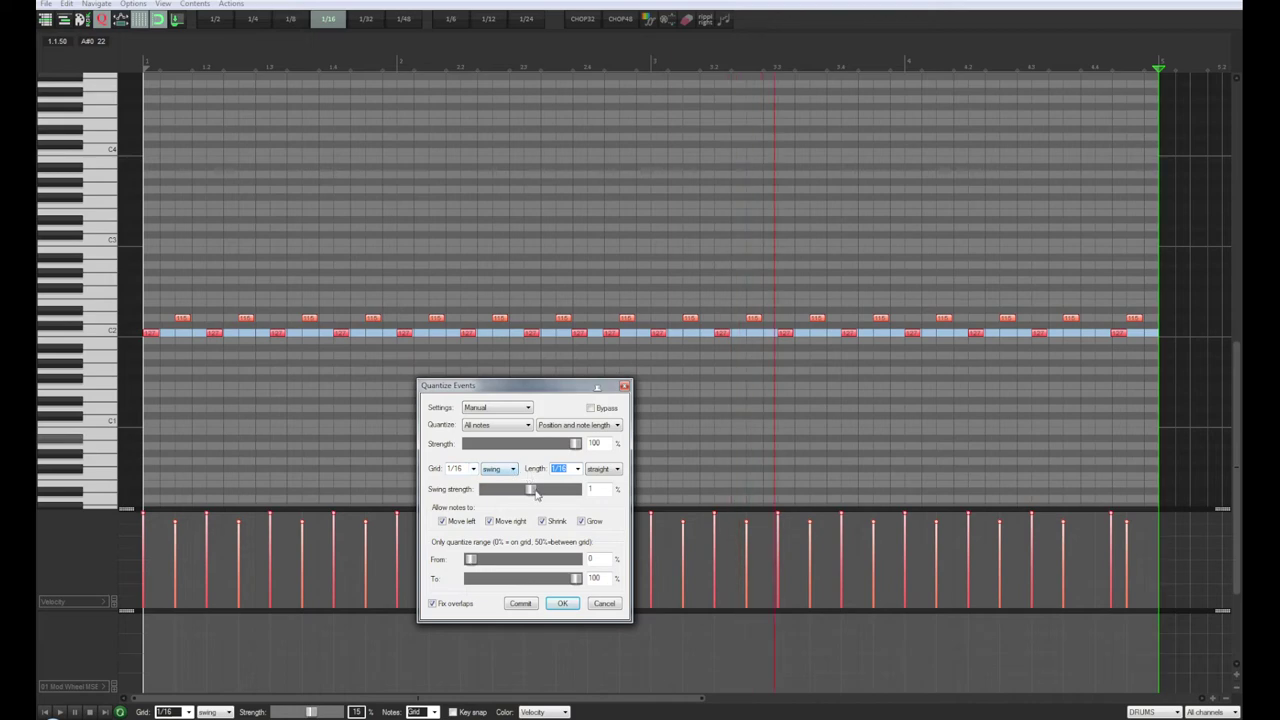
# Step: Try swing strengths of 23%, 32% and 20% with position and note length quantized while the loop plays
pyautogui.moveTo(529, 489)
pyautogui.mouseDown()
pyautogui.moveTo(491, 491)
pyautogui.moveTo(576, 499)
pyautogui.moveTo(545, 503)
pyautogui.mouseUp()
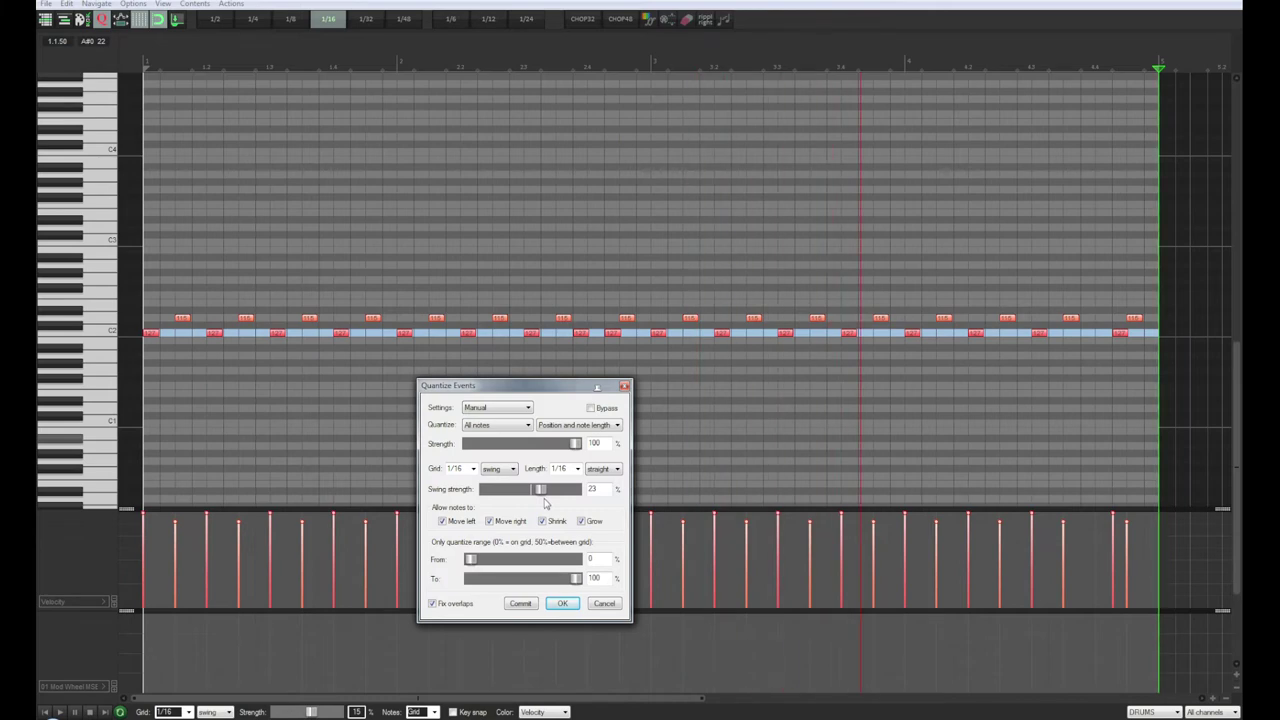
pyautogui.click(597, 427)
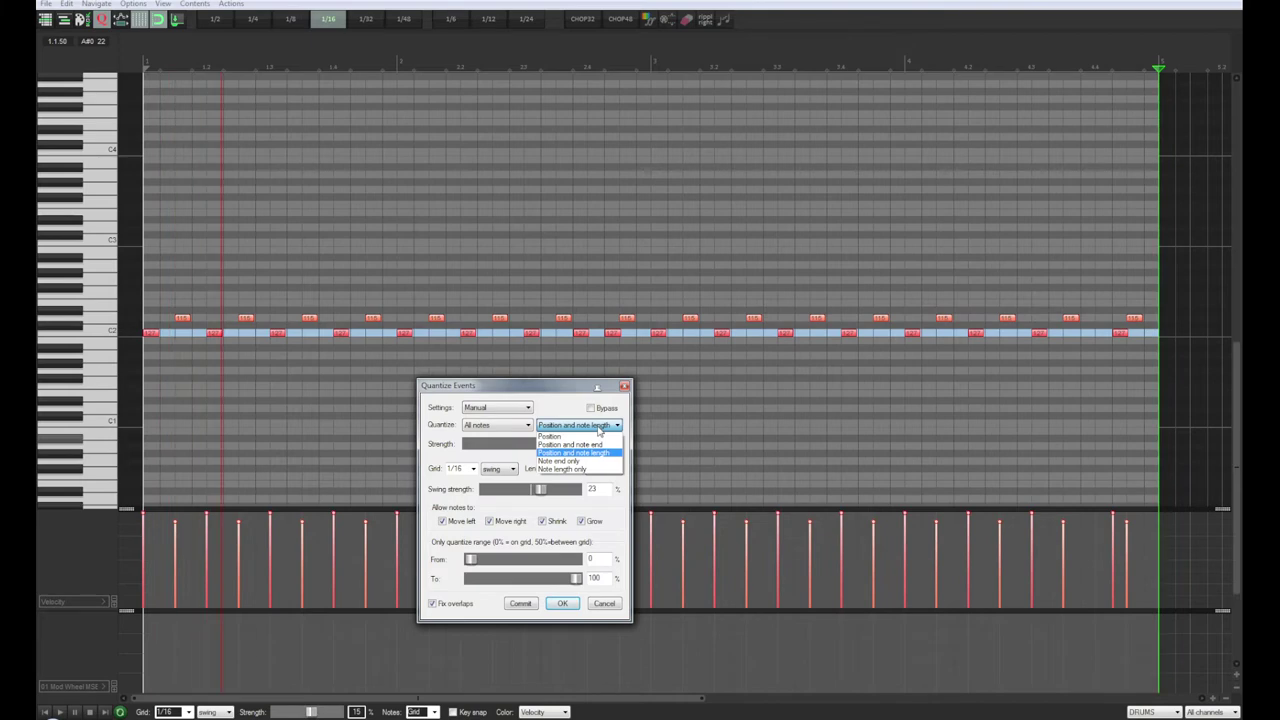
pyautogui.click(575, 452)
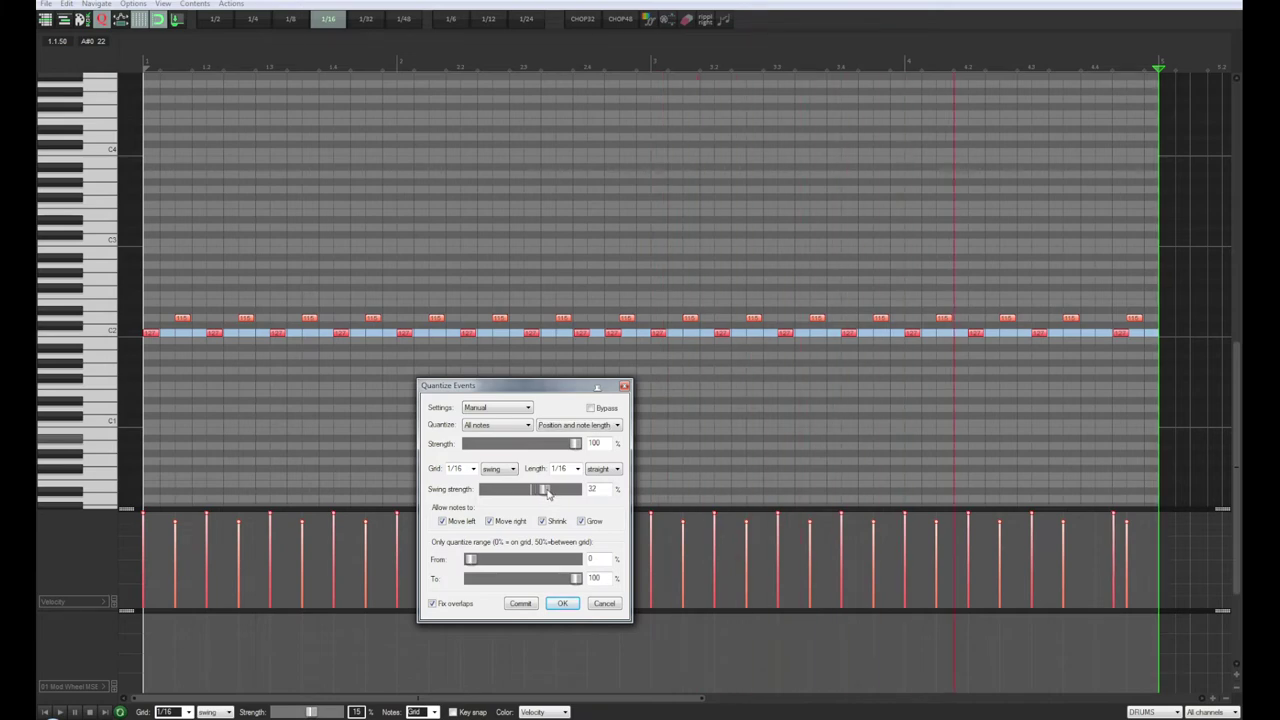
pyautogui.moveTo(546, 491)
pyautogui.mouseDown()
pyautogui.moveTo(630, 498)
pyautogui.moveTo(472, 496)
pyautogui.moveTo(548, 500)
pyautogui.mouseUp()
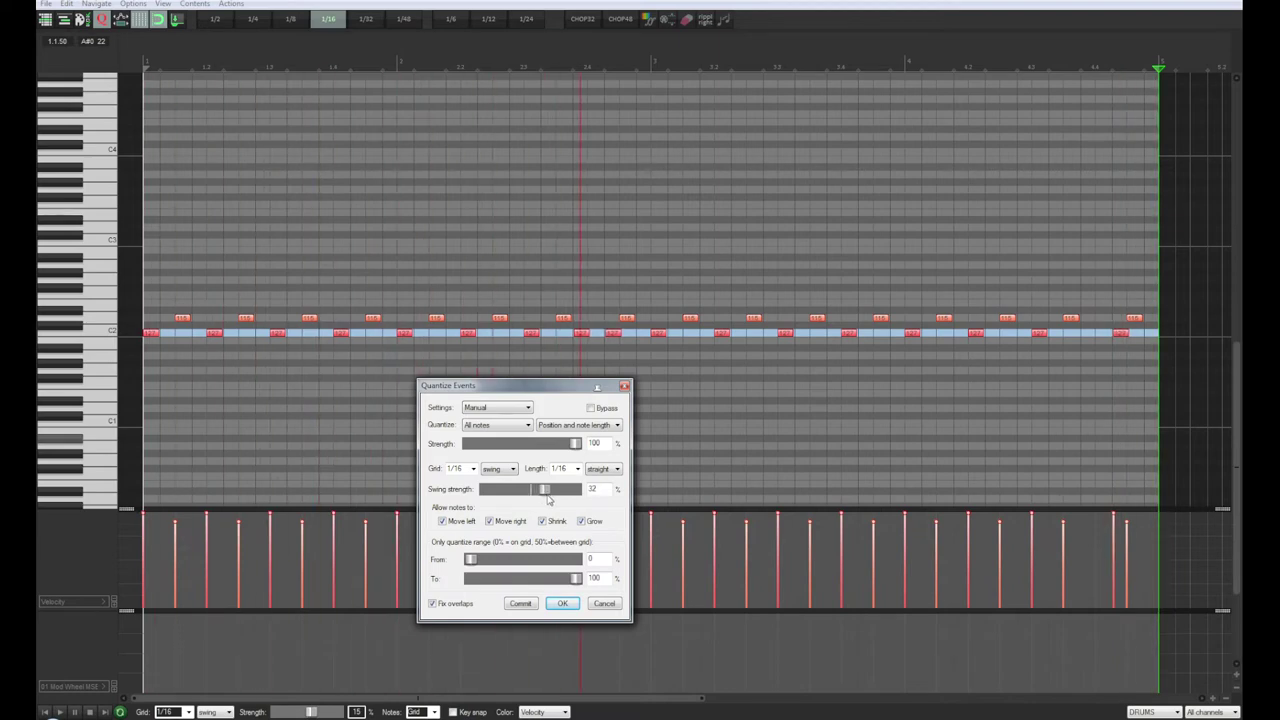
pyautogui.moveTo(545, 500)
pyautogui.mouseDown()
pyautogui.moveTo(561, 508)
pyautogui.moveTo(543, 507)
pyautogui.mouseUp()
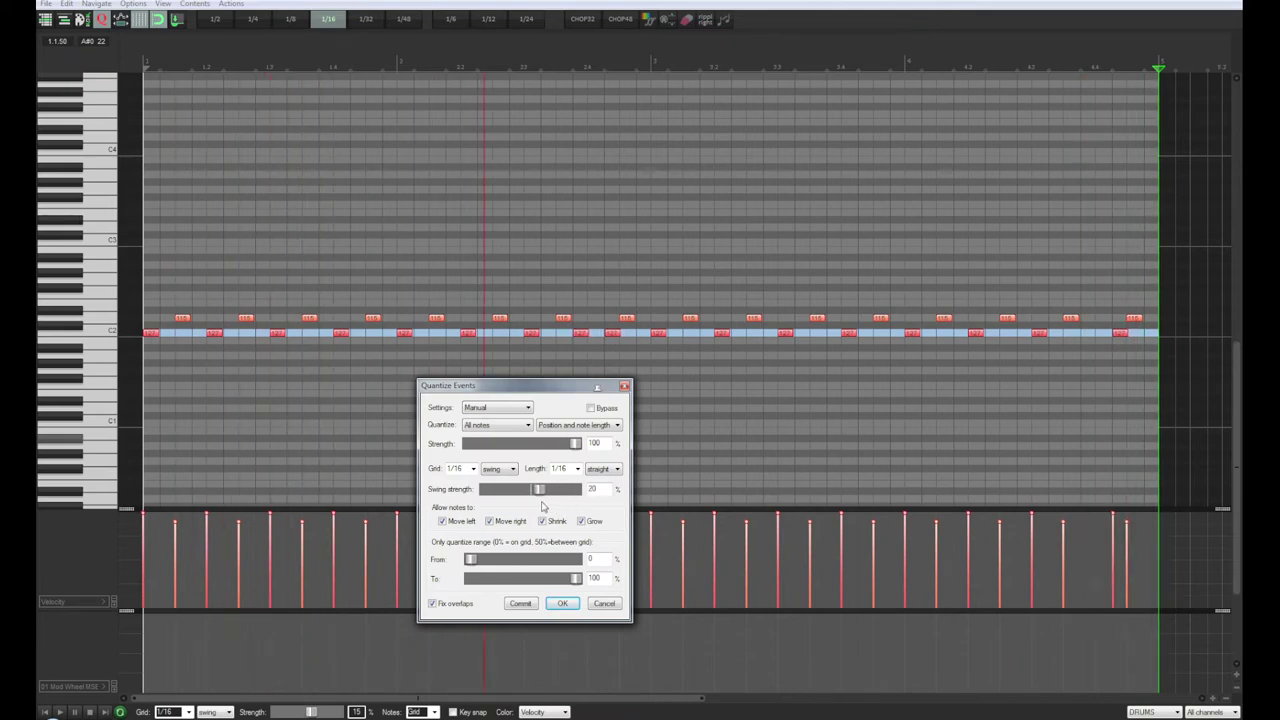
# Step: Limit the drum quantization to note position, trying a swing strength of 49% and reducing it slightly
pyautogui.click(597, 426)
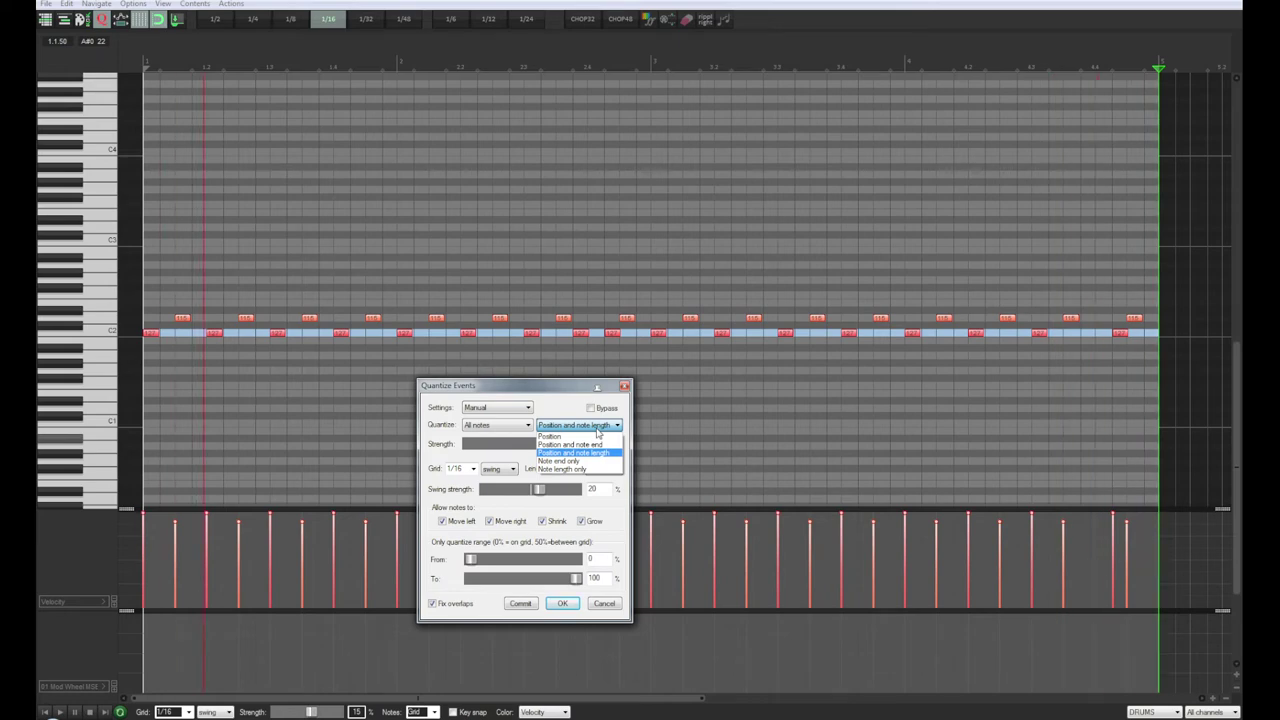
pyautogui.click(550, 436)
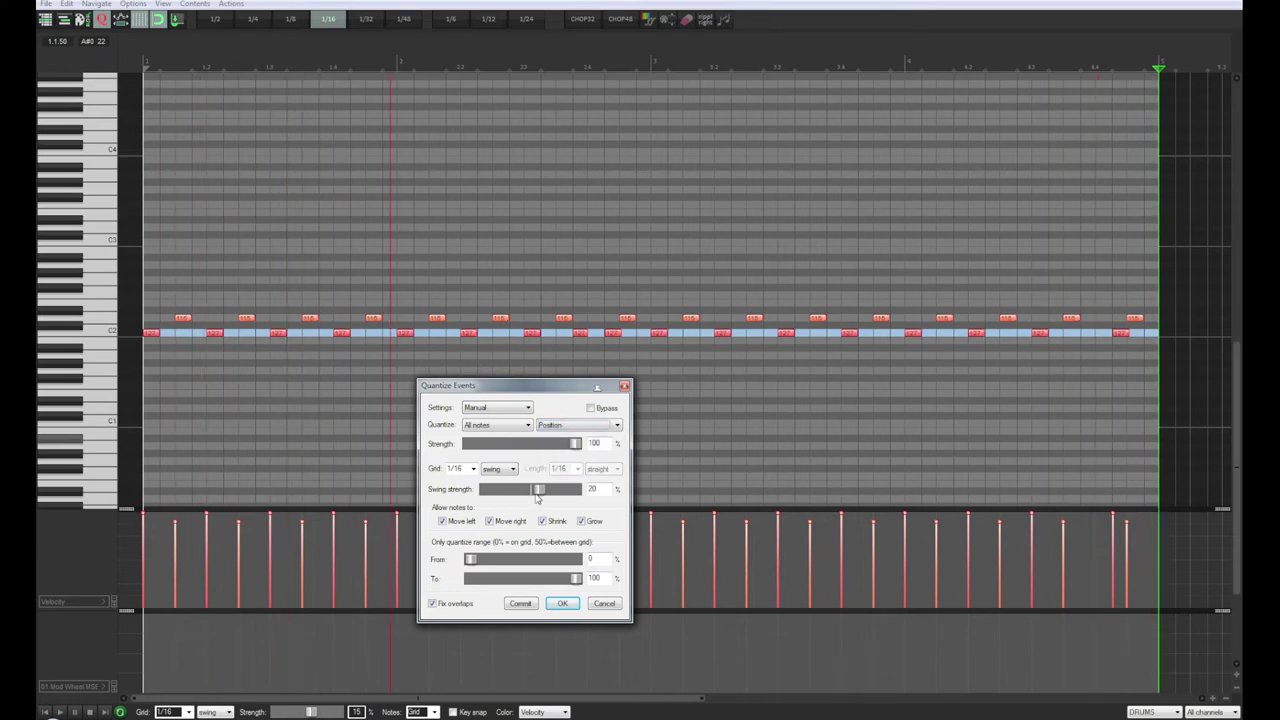
pyautogui.moveTo(538, 496)
pyautogui.mouseDown()
pyautogui.moveTo(523, 494)
pyautogui.moveTo(551, 499)
pyautogui.mouseUp()
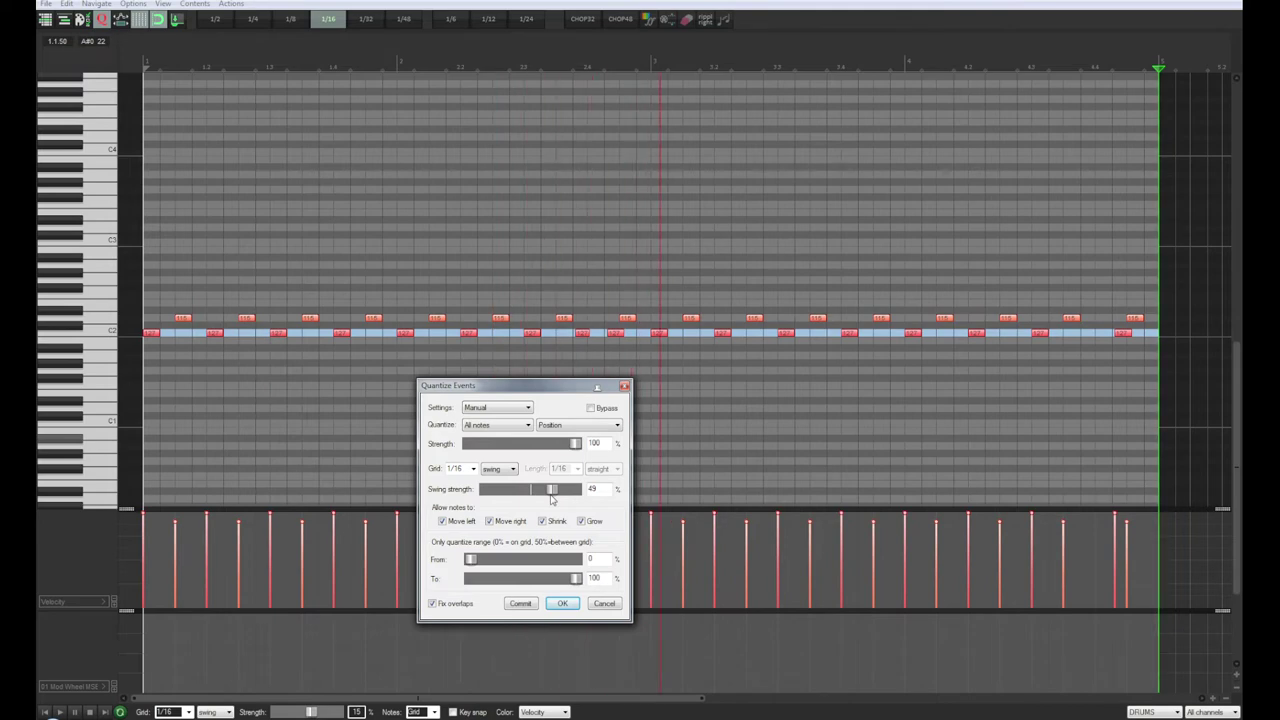
pyautogui.moveTo(549, 498); pyautogui.dragTo(542, 497)
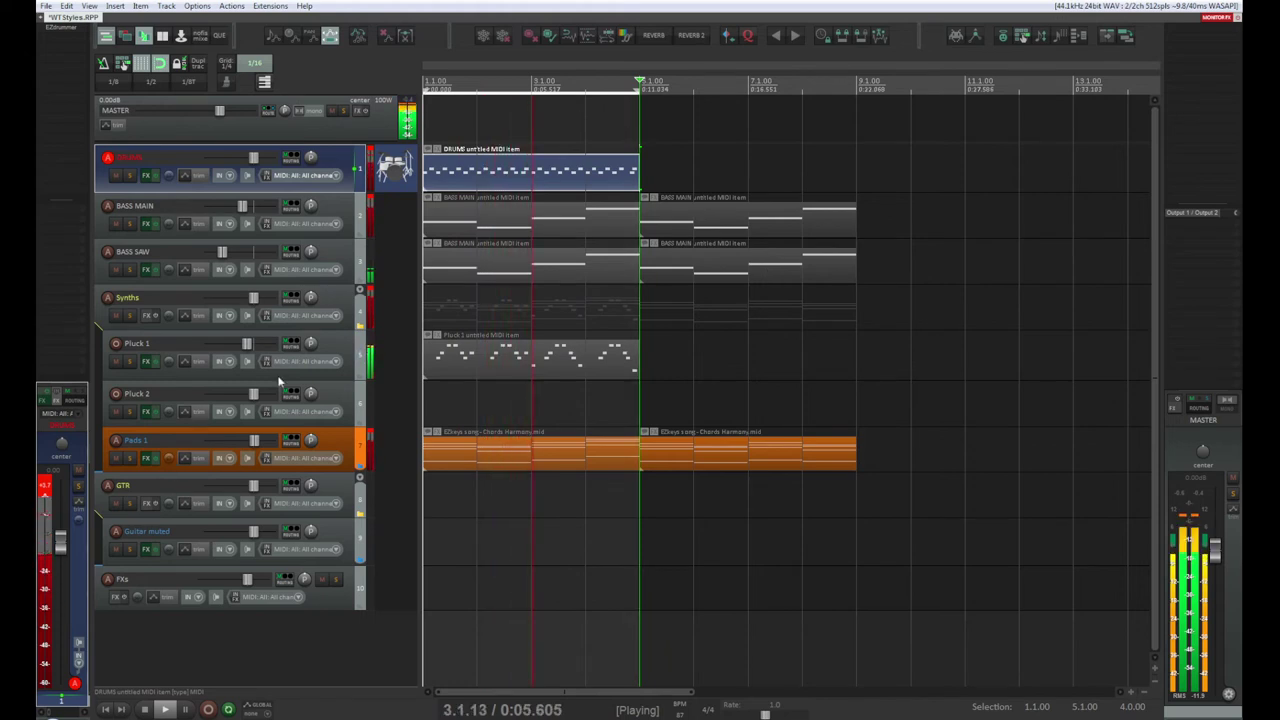
# Step: Listen to the loop while selecting the Pluck 1 and Pads 1 tracks, and stop playback
pyautogui.click(333, 346)
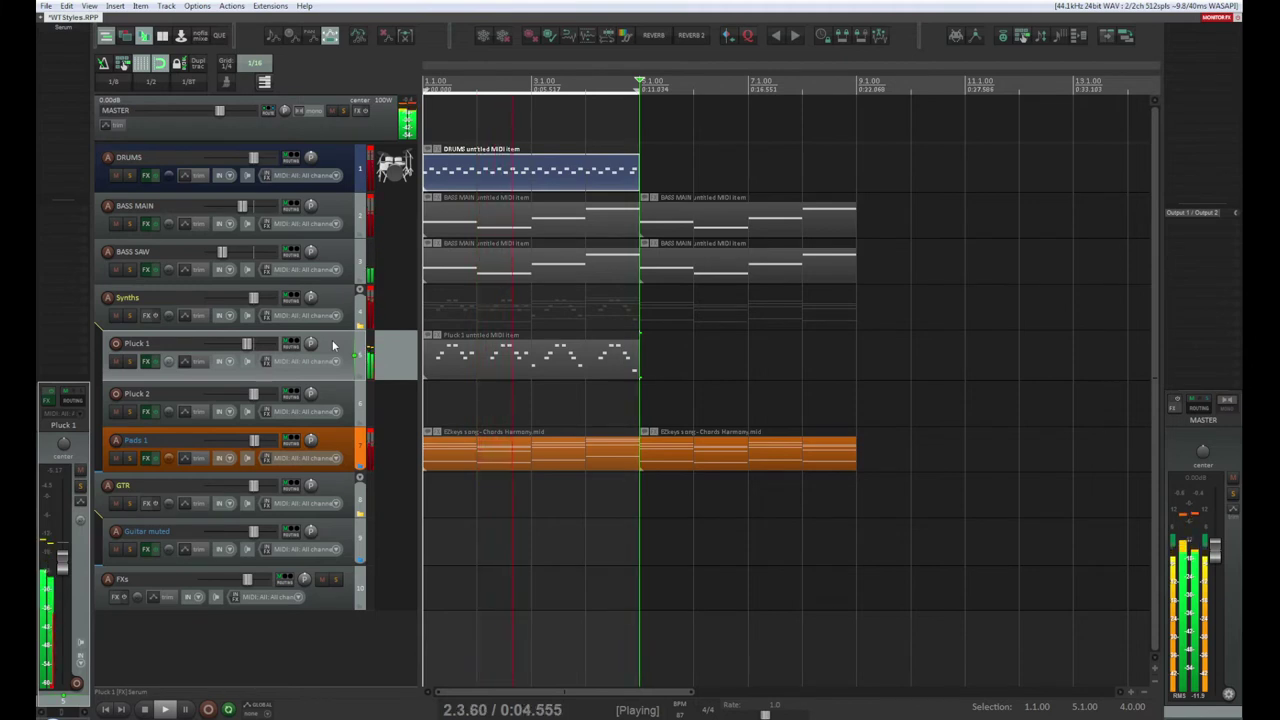
pyautogui.click(389, 450)
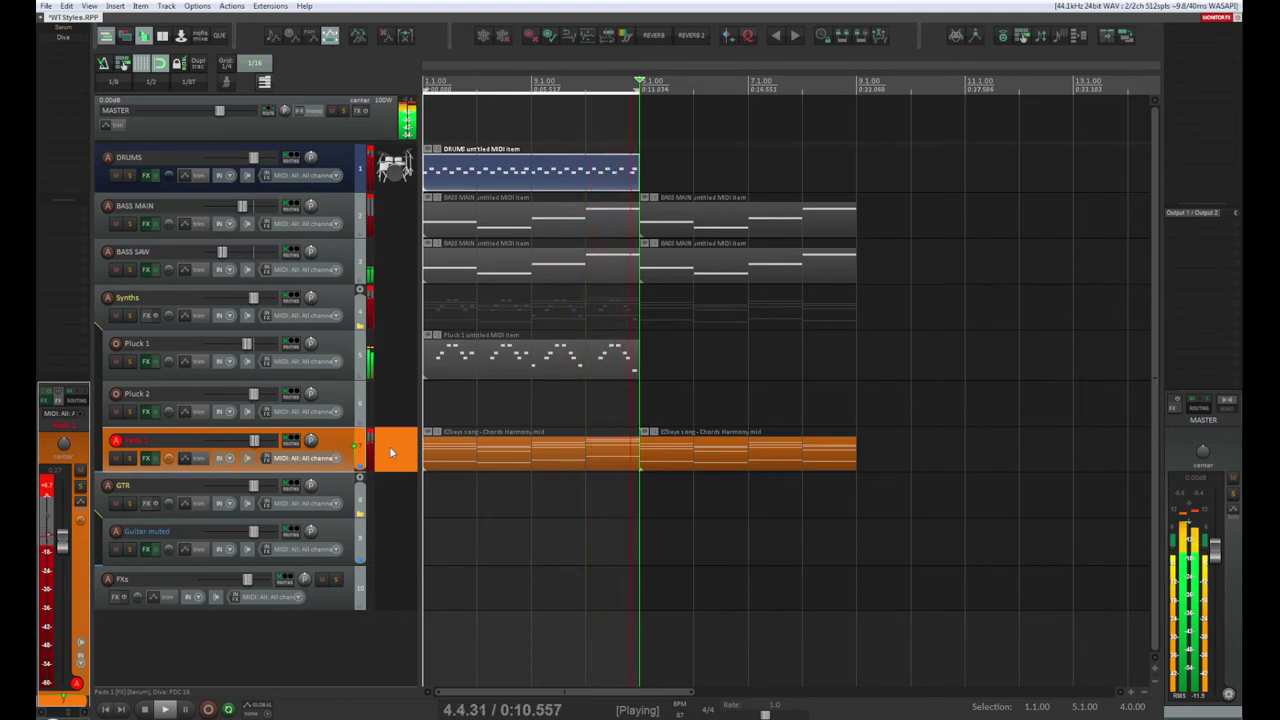
pyautogui.press('space')
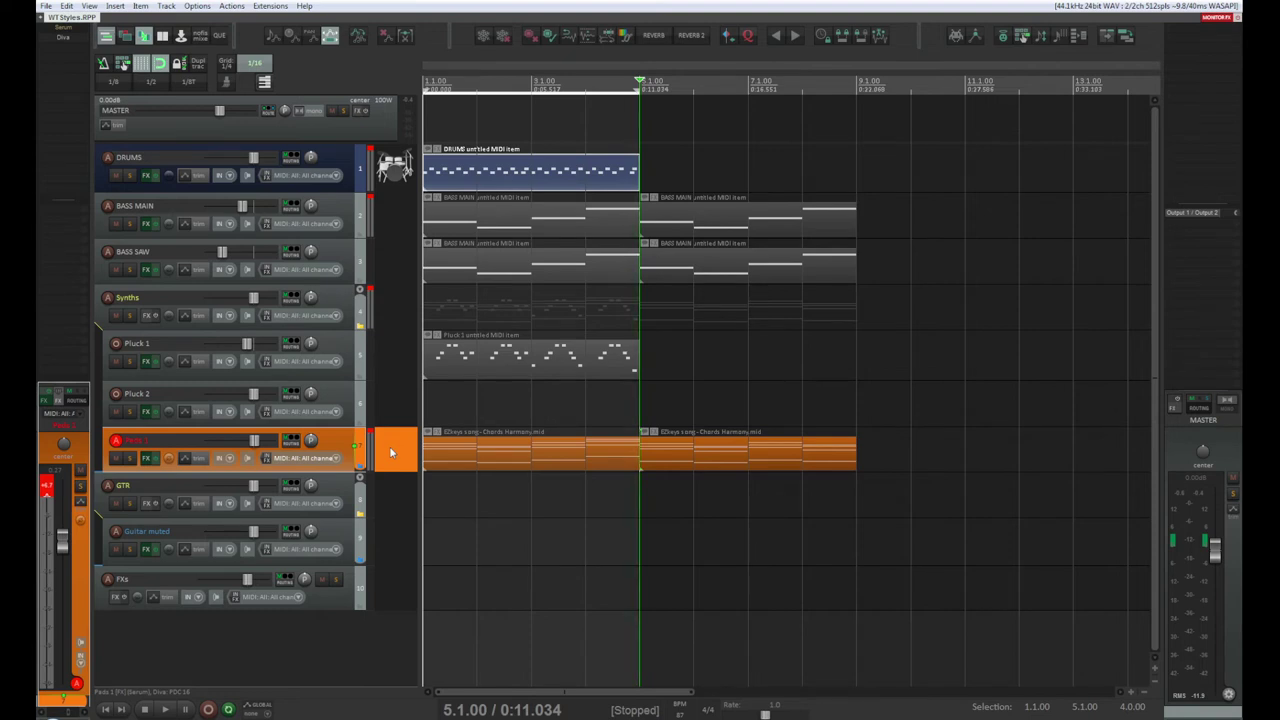
# Step: Insert a new four-bar MIDI item on the Guitar muted track and open it in the MIDI editor
pyautogui.click(355, 500)
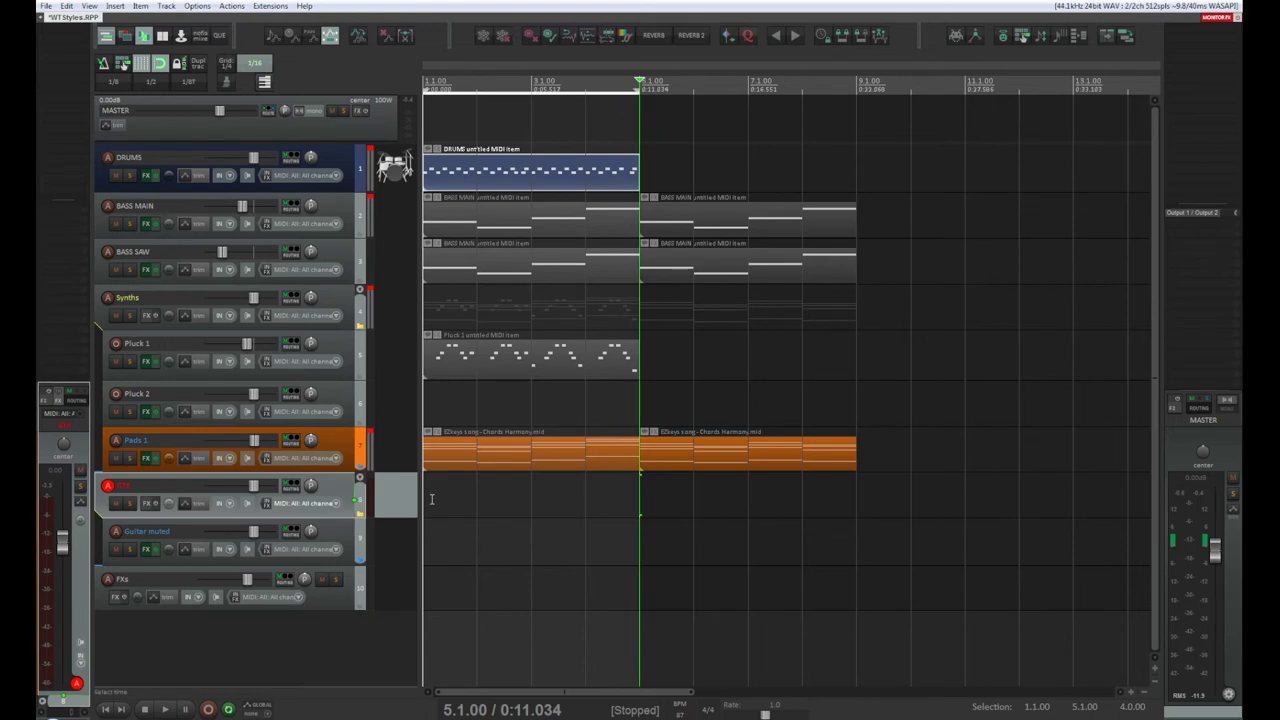
pyautogui.click(332, 535)
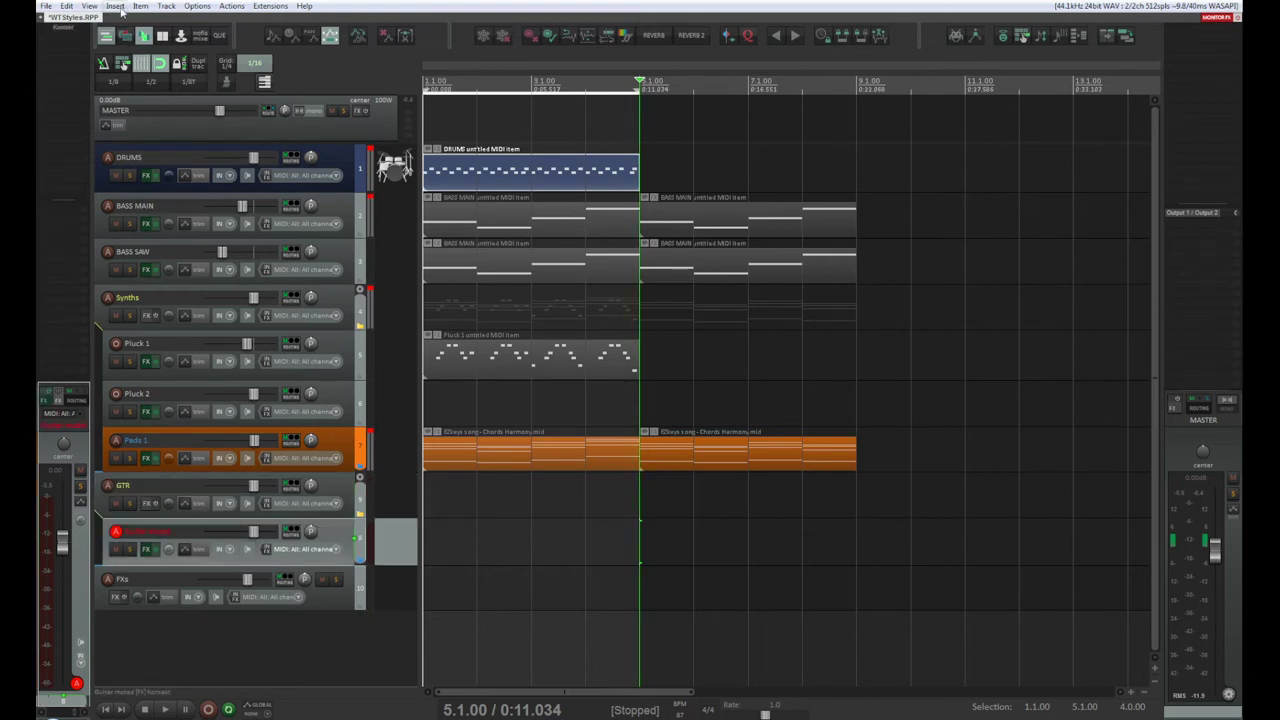
pyautogui.click(115, 6)
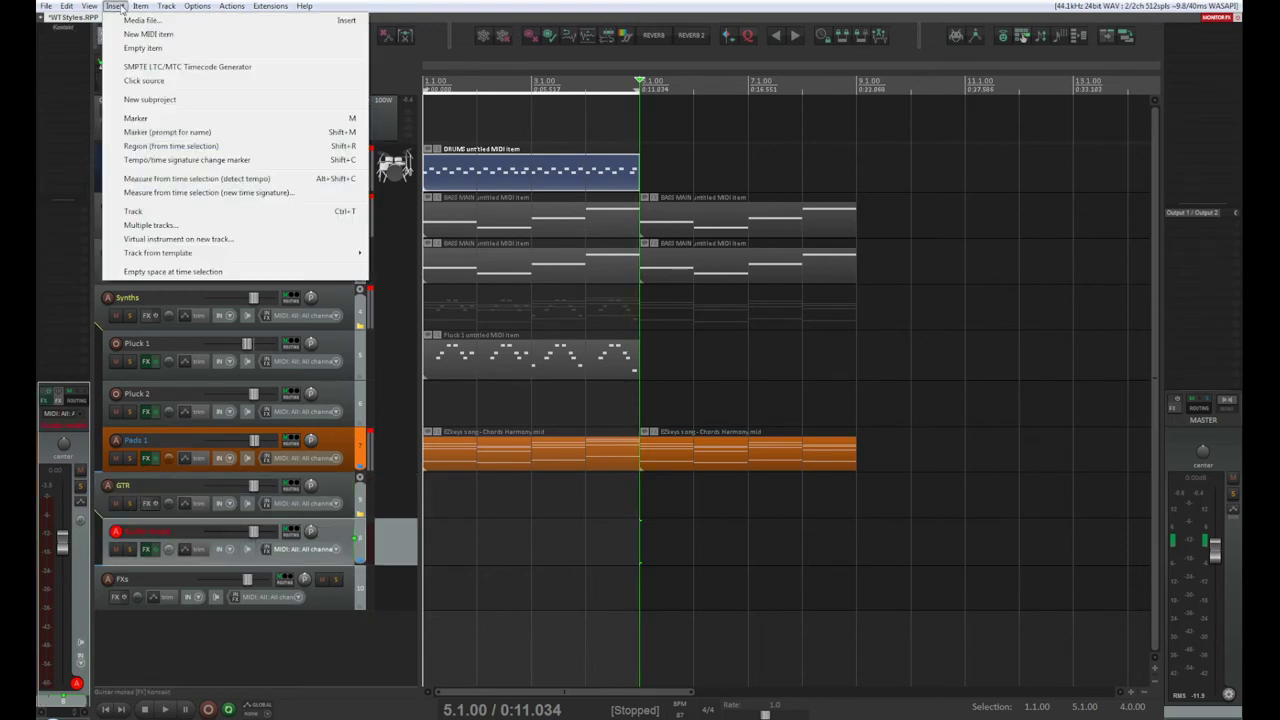
pyautogui.click(190, 35)
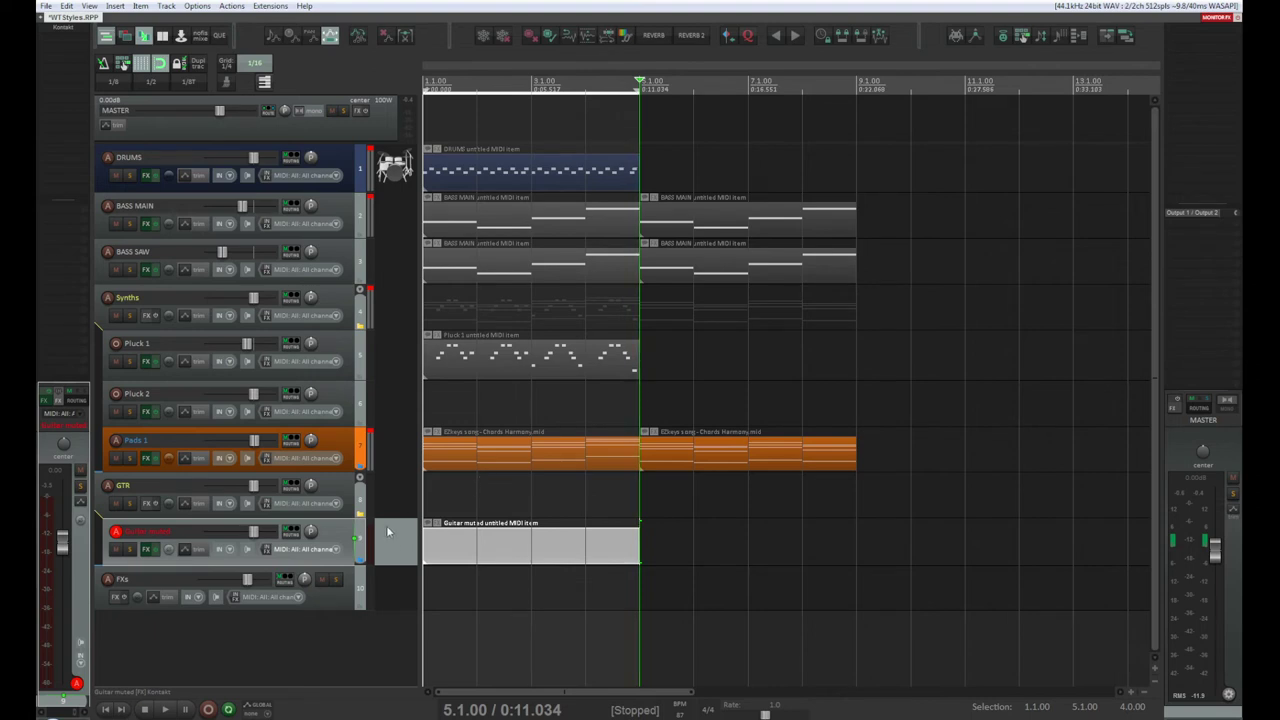
pyautogui.doubleClick(456, 539)
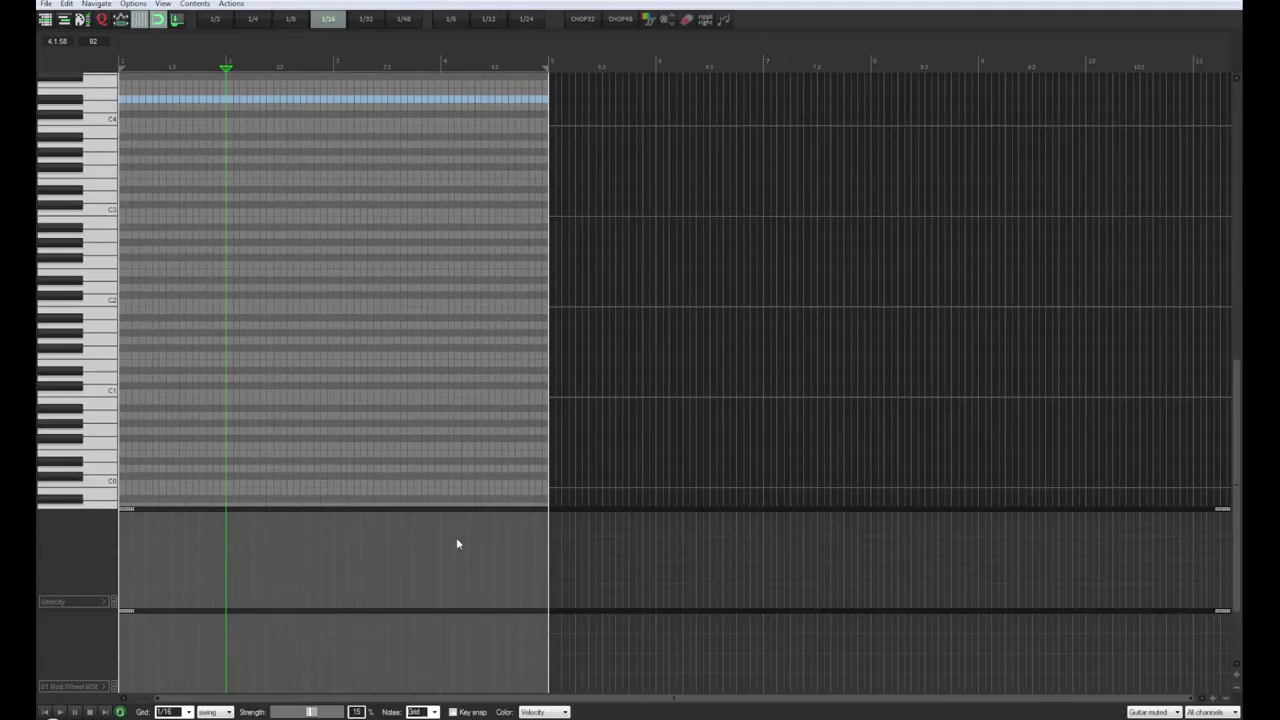
# Step: Audition a piano-roll key near C2, return to the arrange view, and play the arrangement from bar 2 with the Guitar muted track armed
pyautogui.press('space')
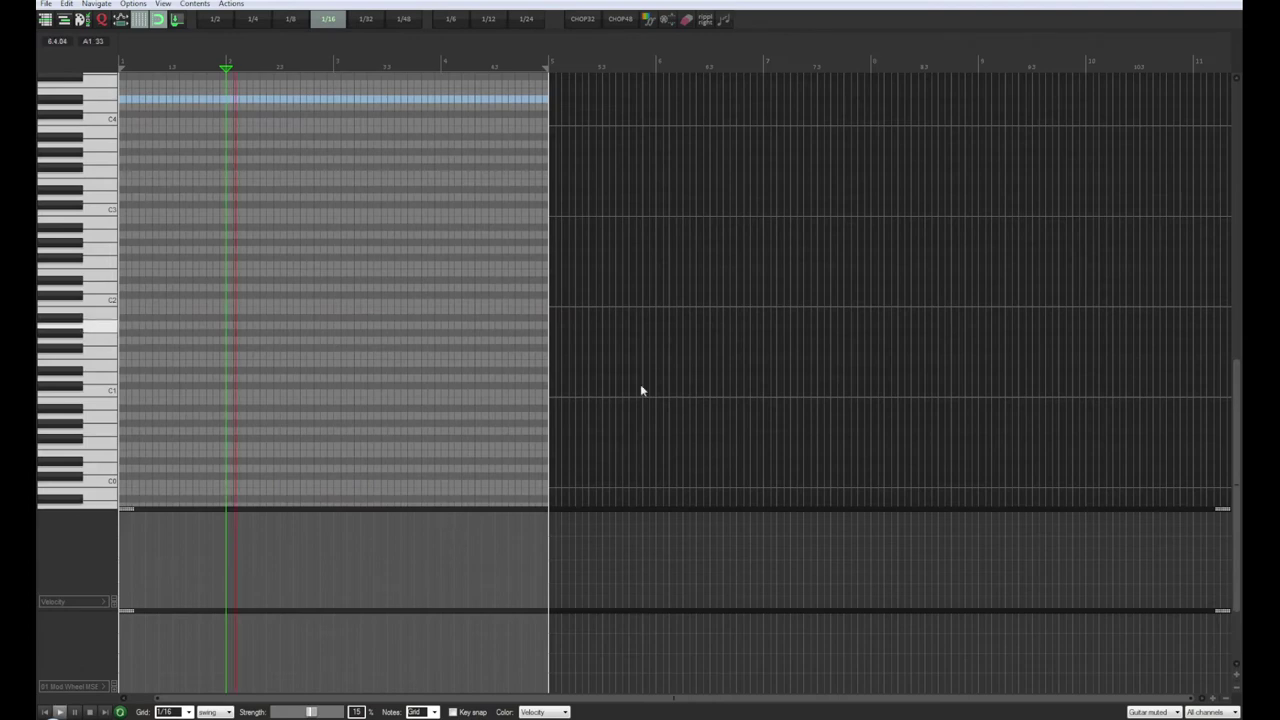
pyautogui.press('space')
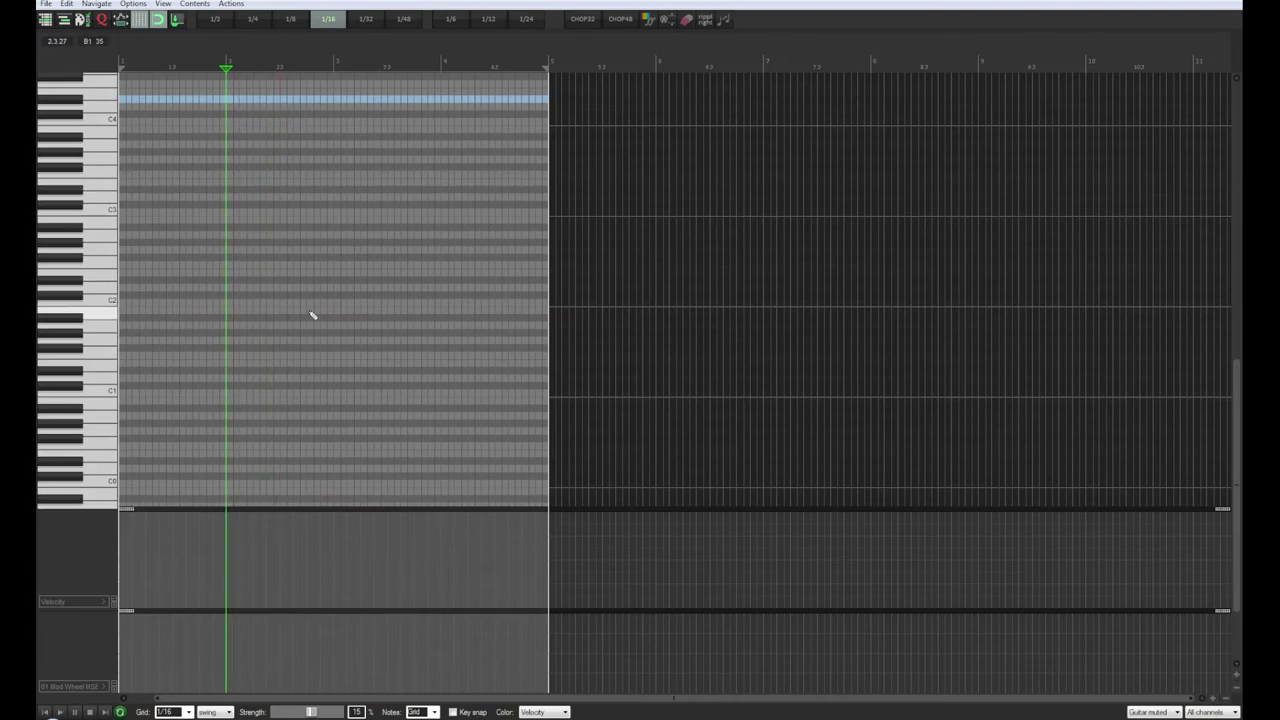
pyautogui.click(102, 299)
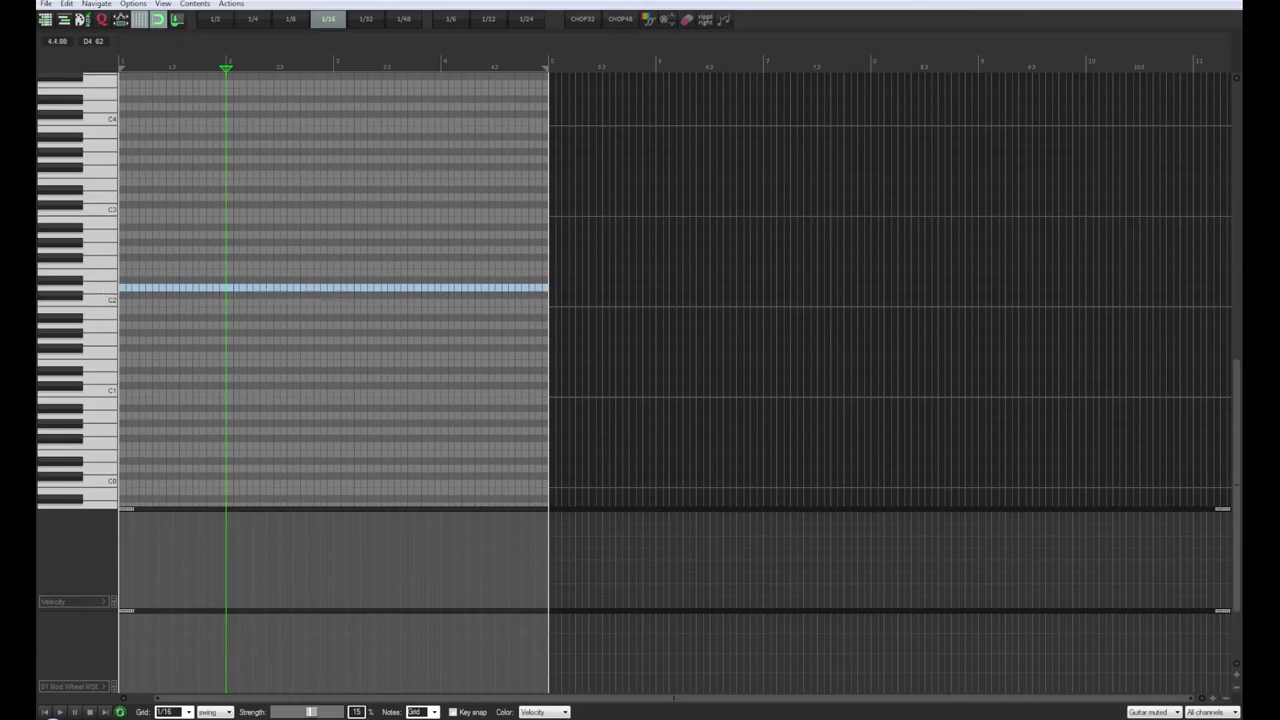
pyautogui.press('Escape')
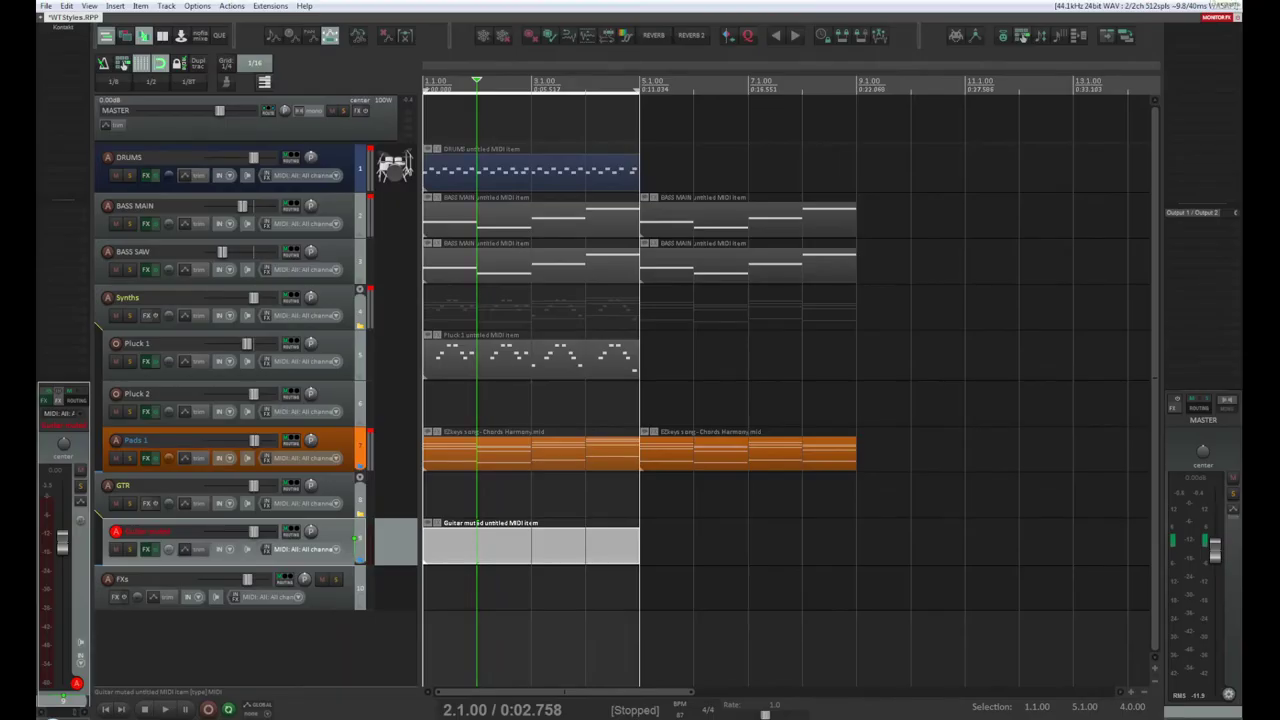
pyautogui.press('space')
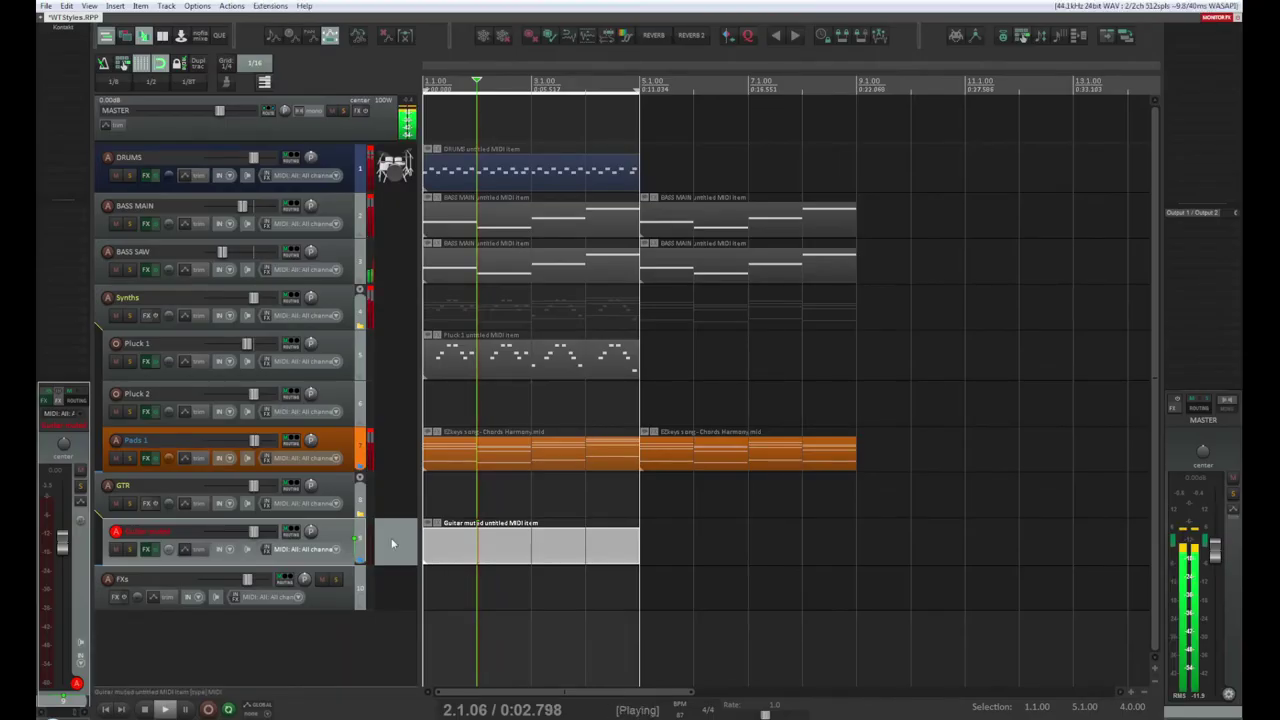
pyautogui.press('space')
pyautogui.press('space')
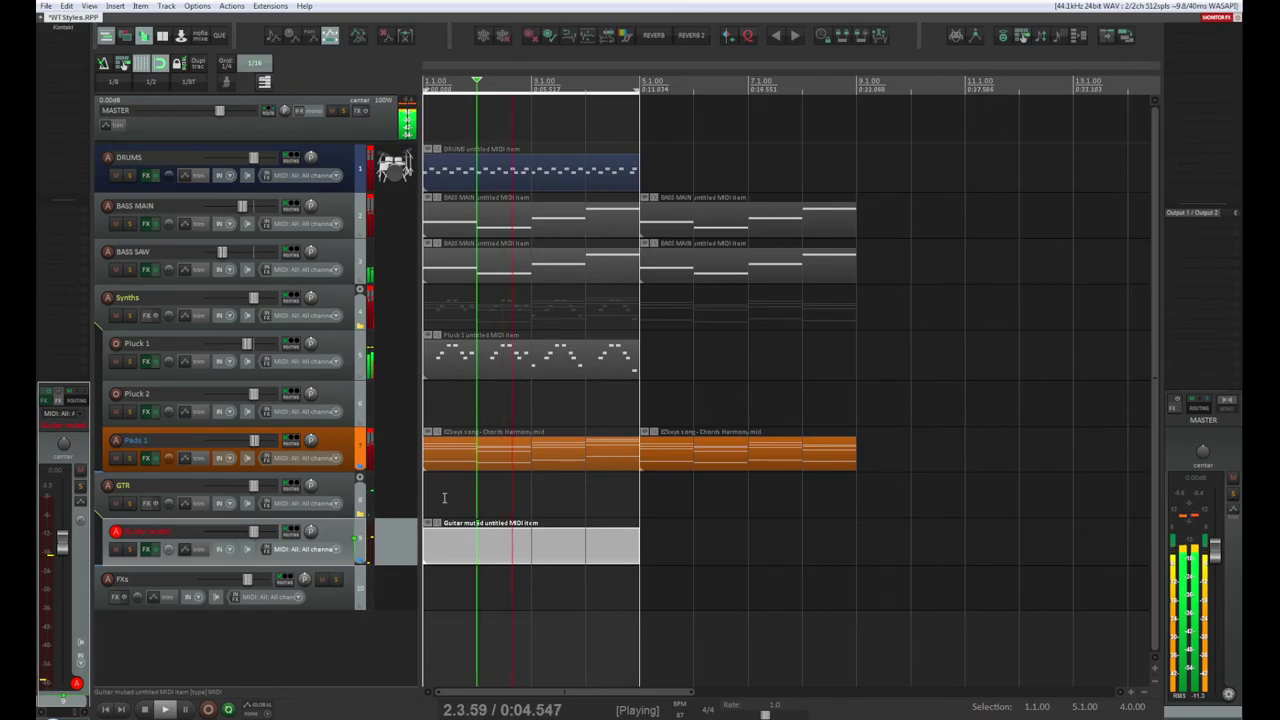
# Step: Reopen the Guitar muted item and draw three consecutive sixteenth B3 notes from the start of bar 1
pyautogui.doubleClick(443, 541)
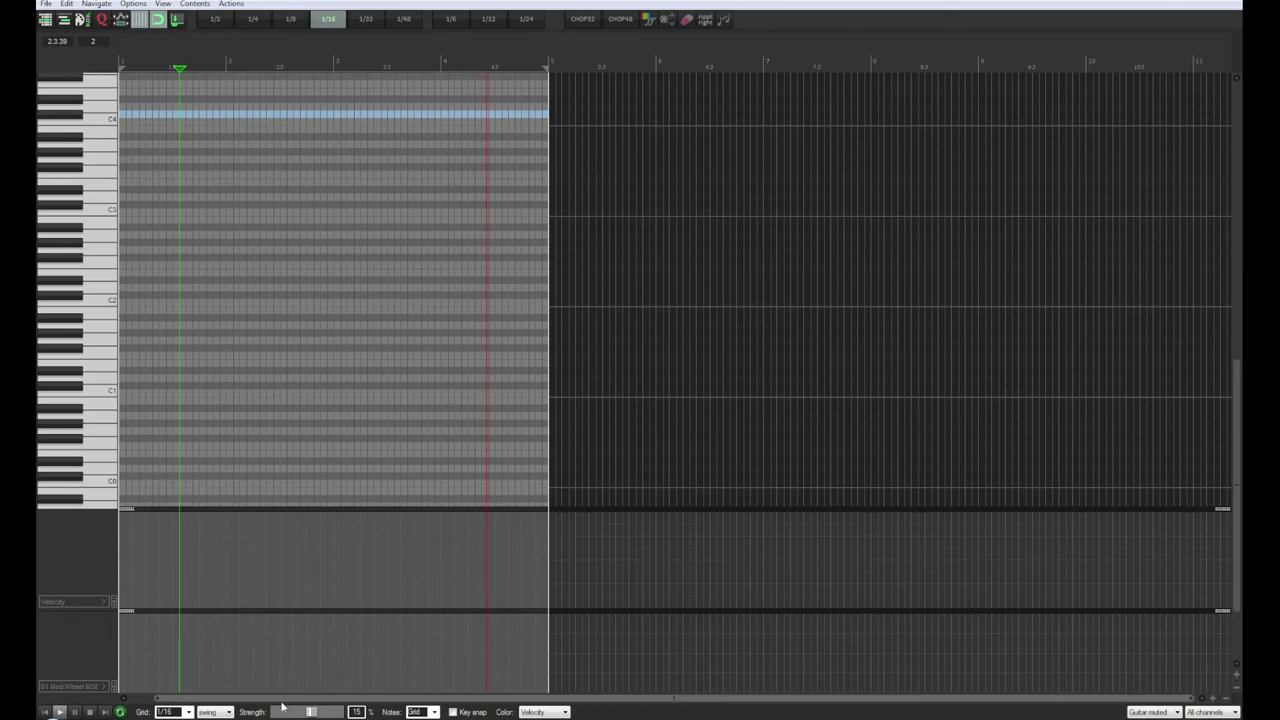
pyautogui.hscroll(-1, 218, 694)
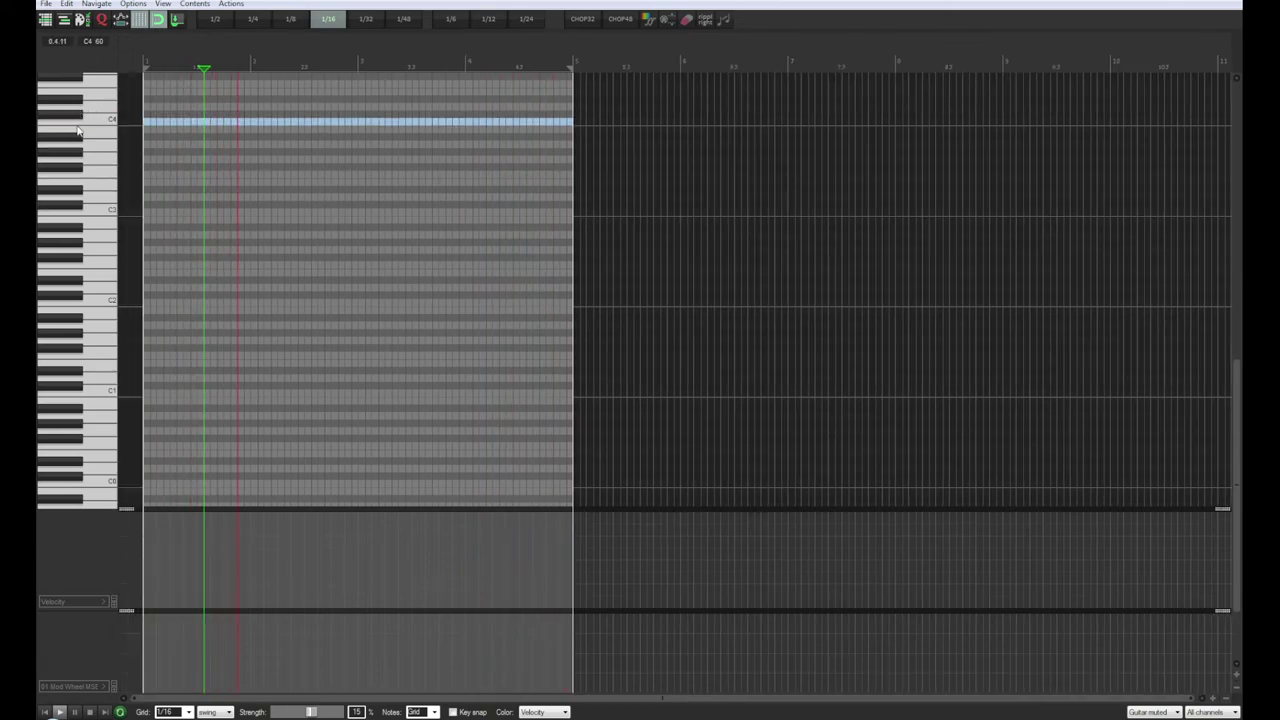
pyautogui.click(146, 131)
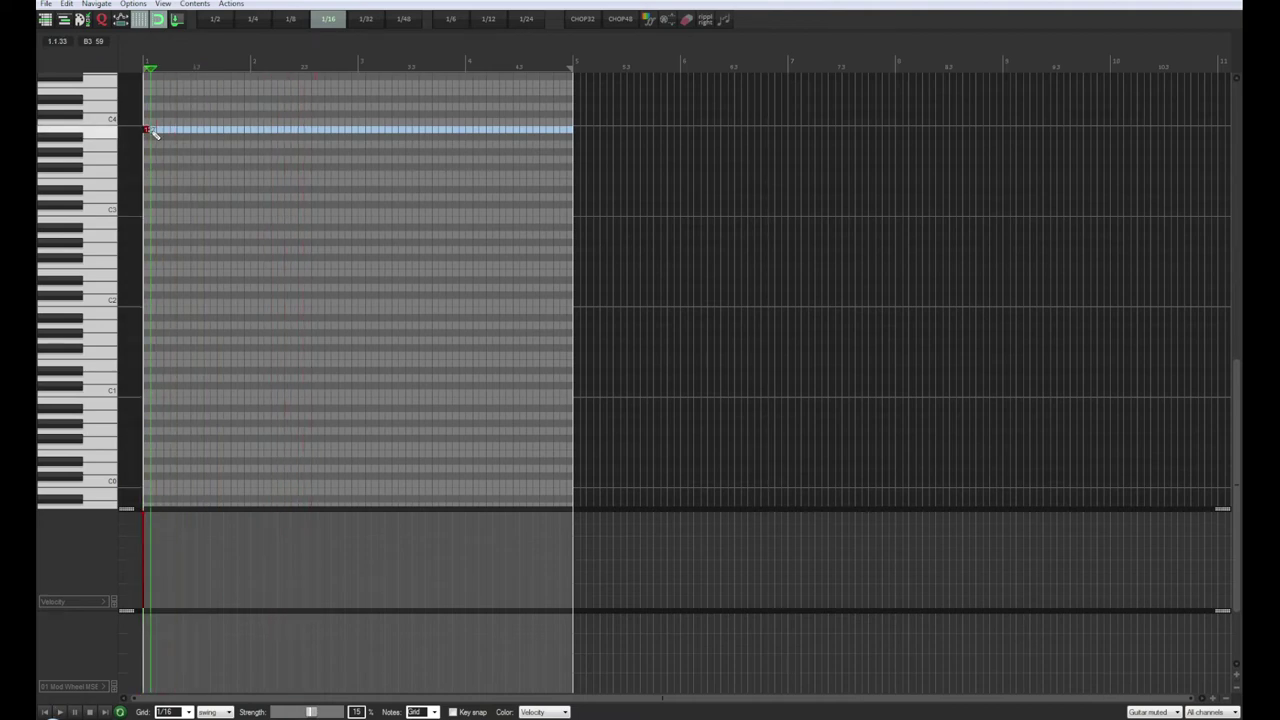
pyautogui.moveTo(150, 131); pyautogui.dragTo(157, 130)
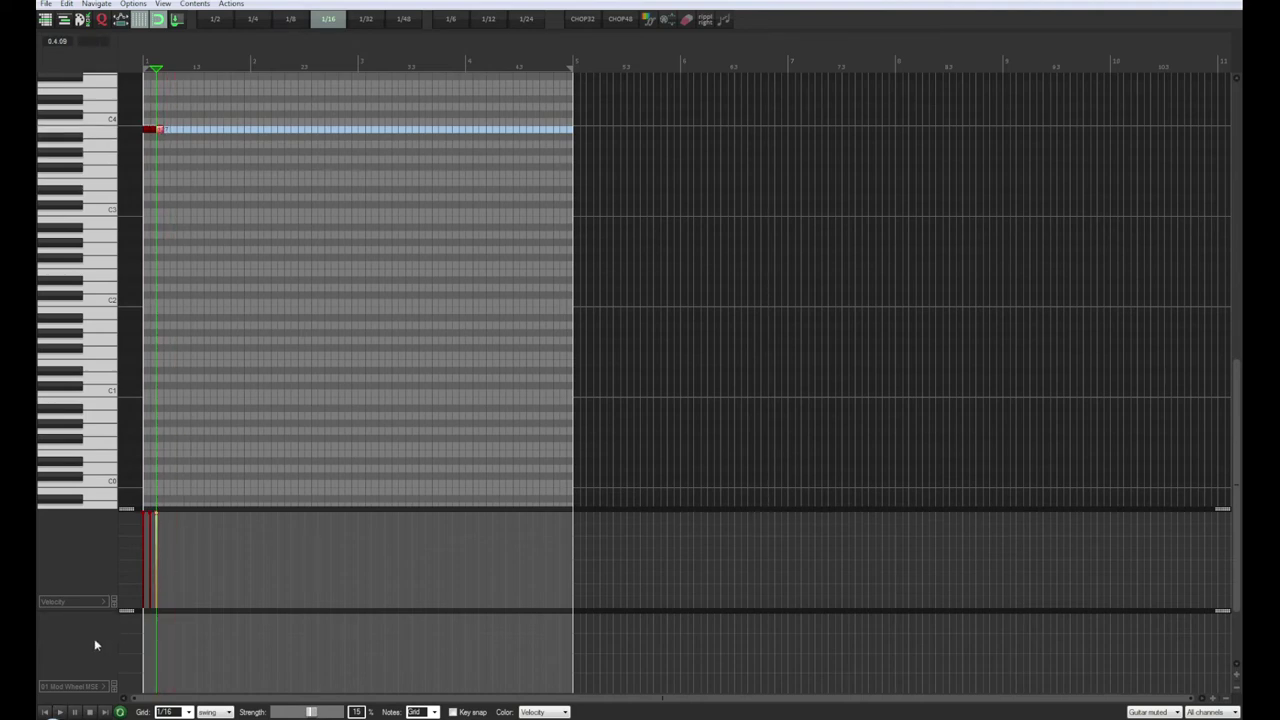
# Step: Play the item from the start and lower the velocities of the three B3 notes, taking the second almost to zero
pyautogui.click(44, 712)
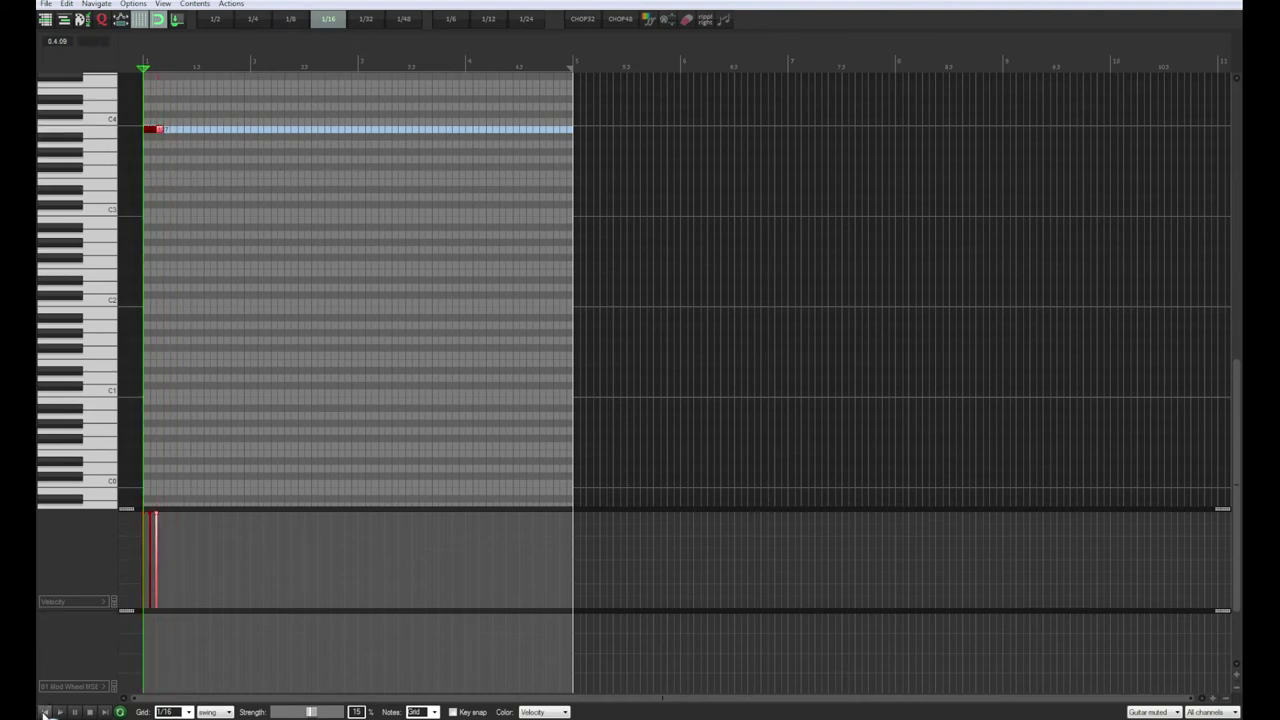
pyautogui.click(59, 712)
pyautogui.moveTo(151, 520); pyautogui.dragTo(152, 597)
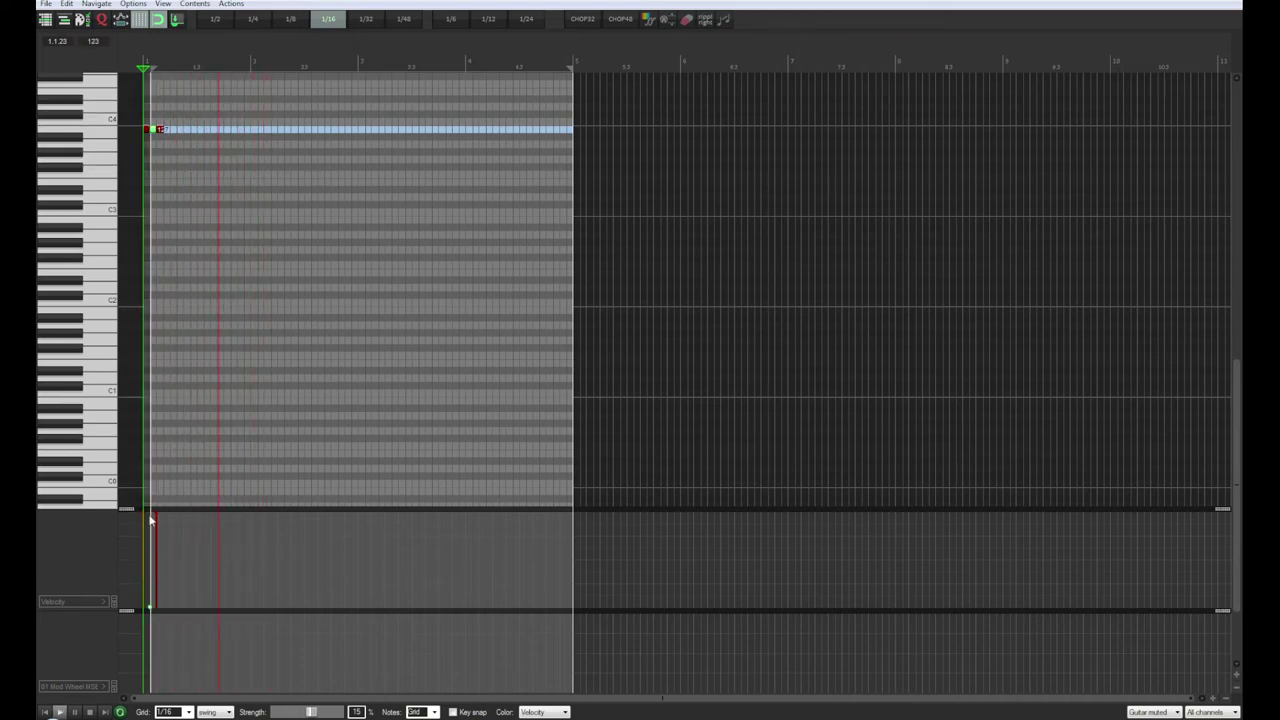
pyautogui.moveTo(151, 520); pyautogui.dragTo(157, 540)
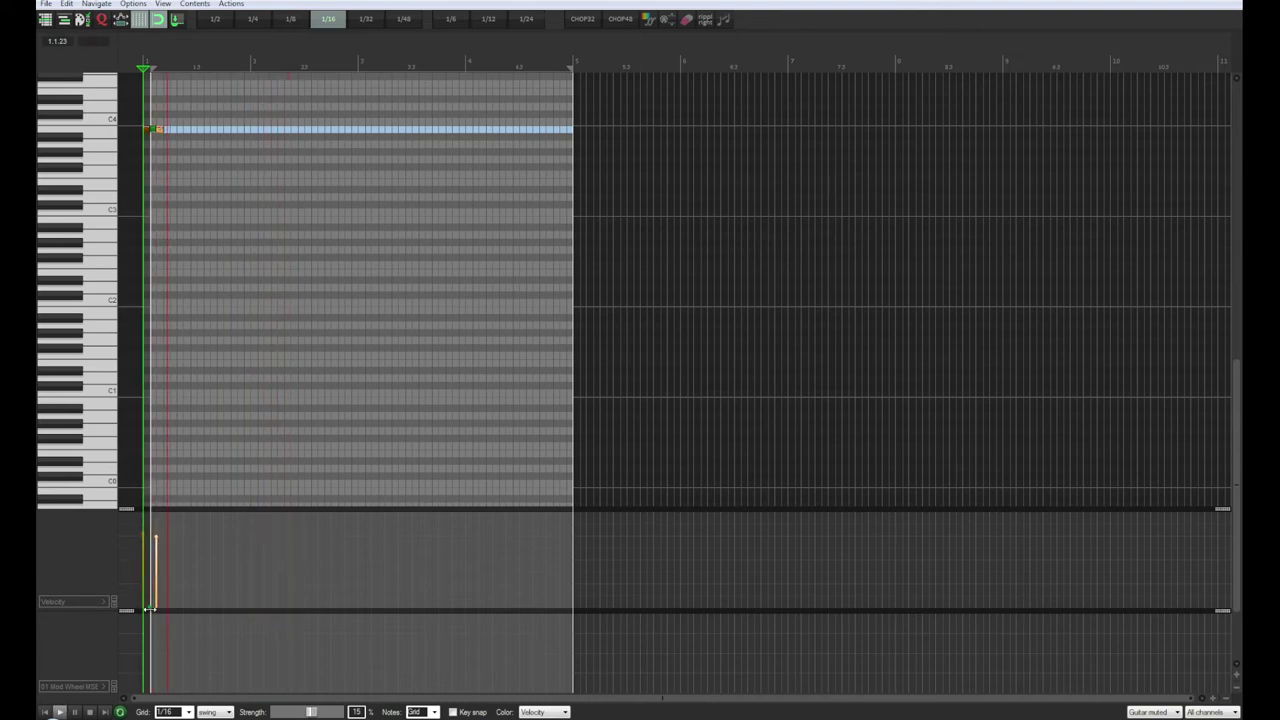
# Step: Raise the second B3 note to a medium velocity and fine-tune the first and third notes to about 92 and 96
pyautogui.scroll(3, 160, 346)
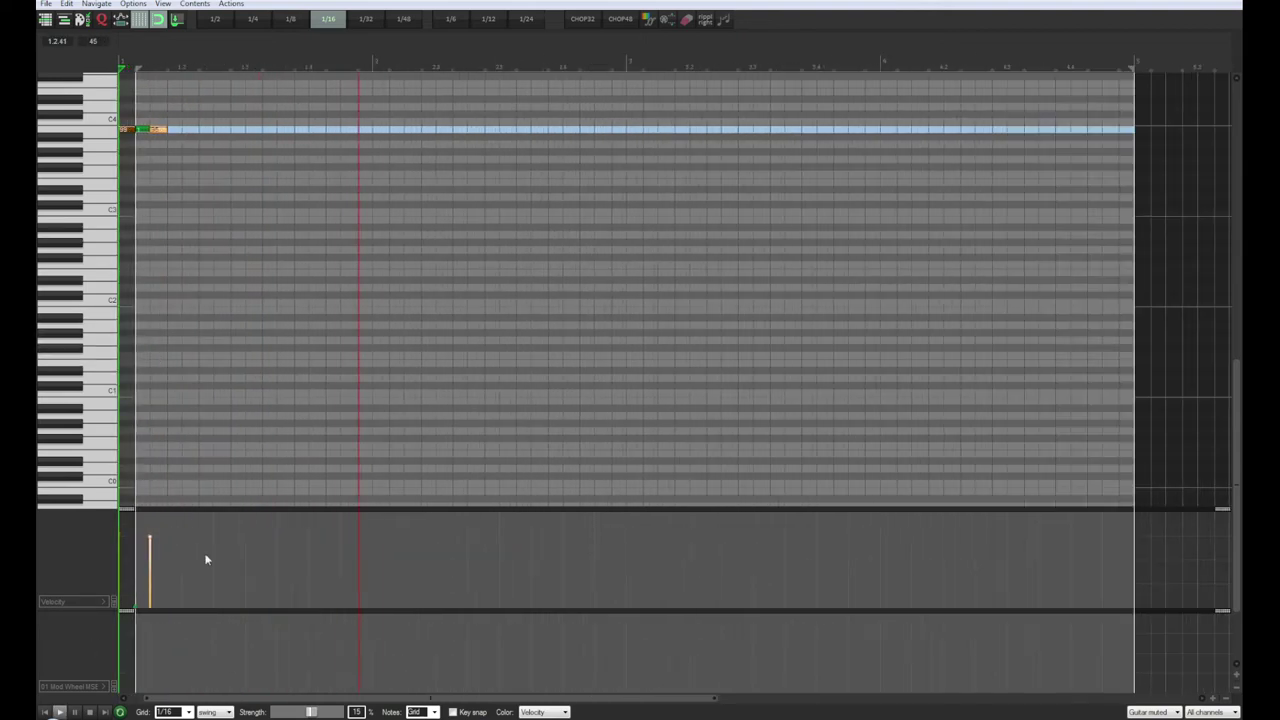
pyautogui.hscroll(-1, 140, 520)
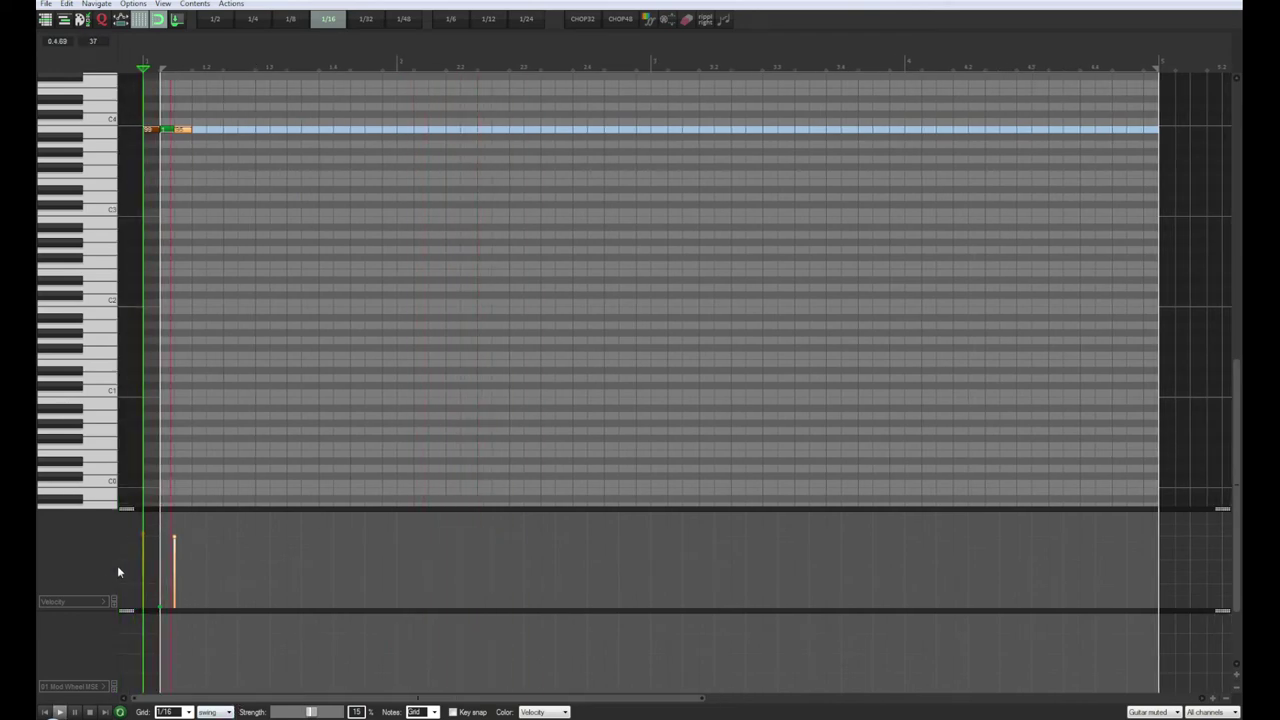
pyautogui.moveTo(160, 607); pyautogui.dragTo(160, 568)
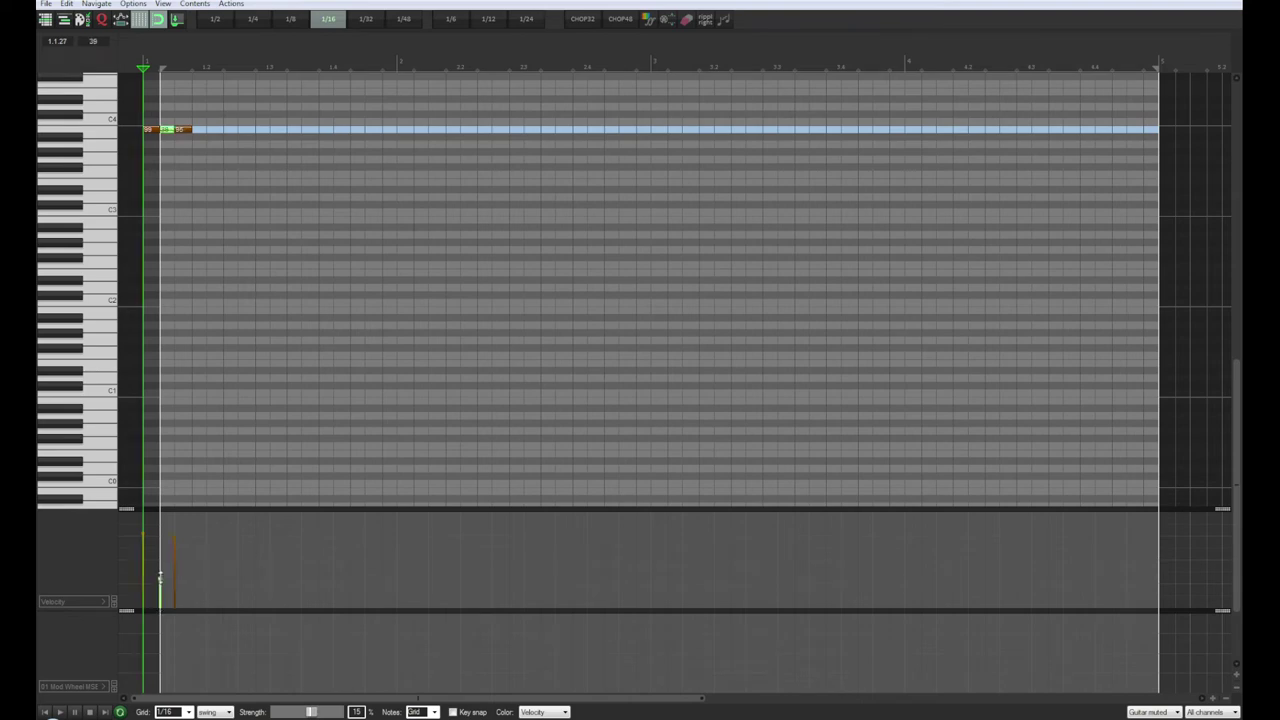
pyautogui.press('space')
pyautogui.press('space')
pyautogui.click(175, 531)
pyautogui.click(143, 537)
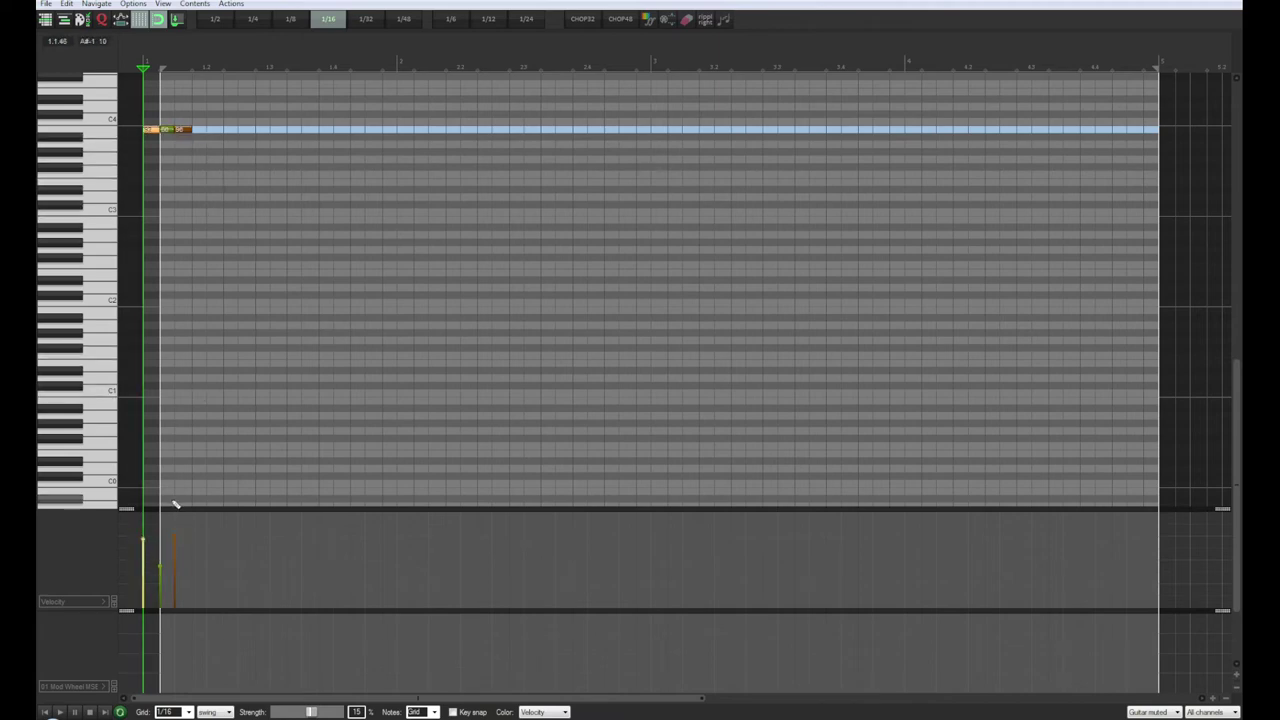
# Step: Add a fourth sixteenth B3 note at medium velocity and copy the four-note pattern onto beat 2 of bar 1
pyautogui.click(197, 131)
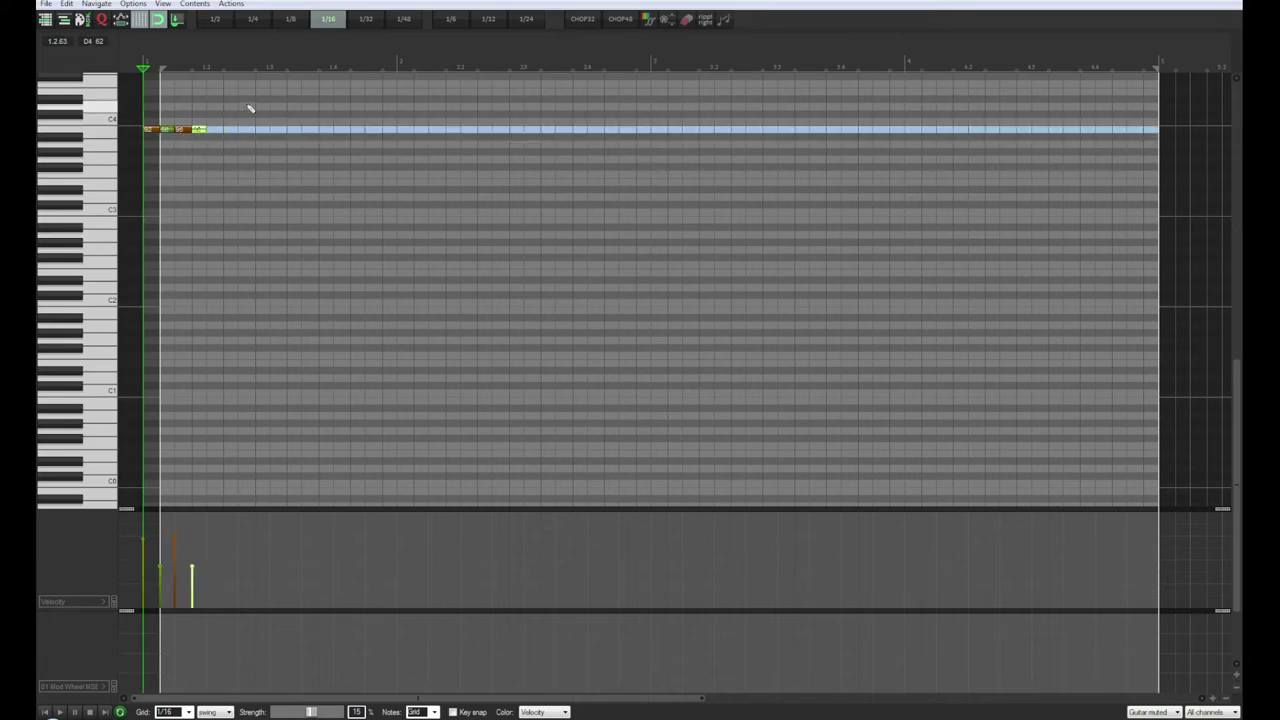
pyautogui.moveTo(248, 106); pyautogui.dragTo(151, 157)
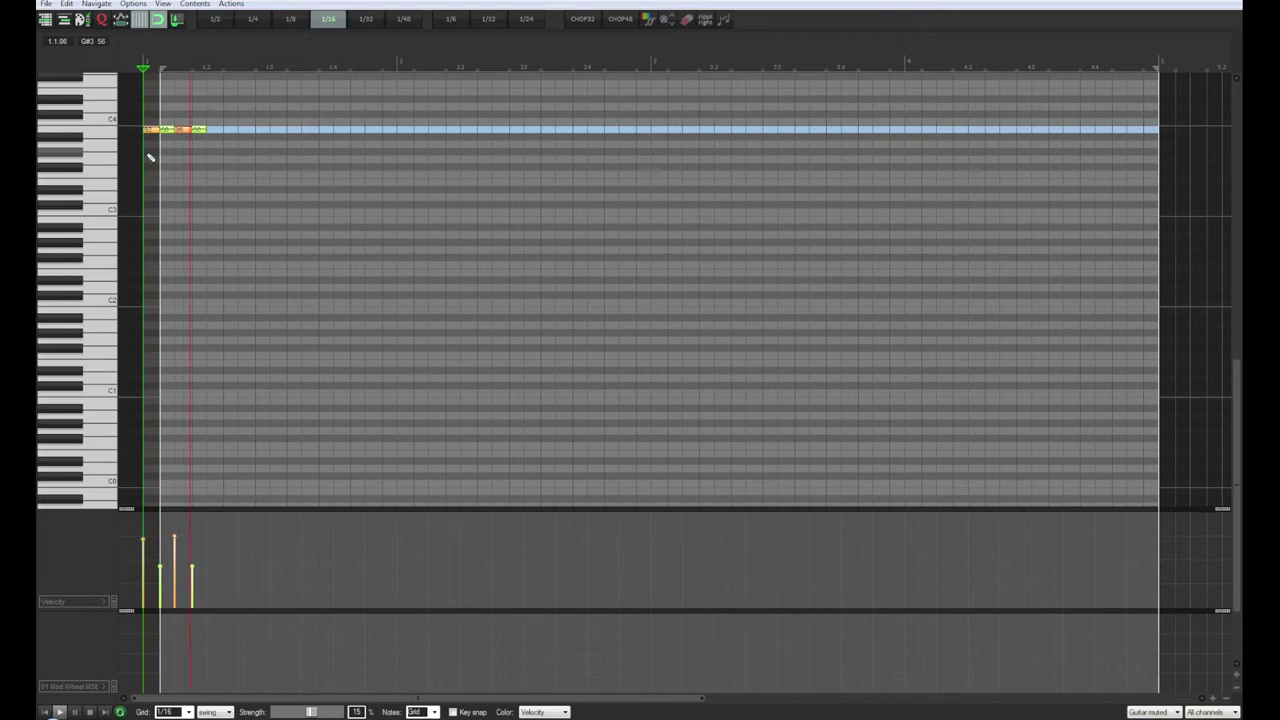
pyautogui.moveTo(149, 131); pyautogui.dragTo(214, 135)
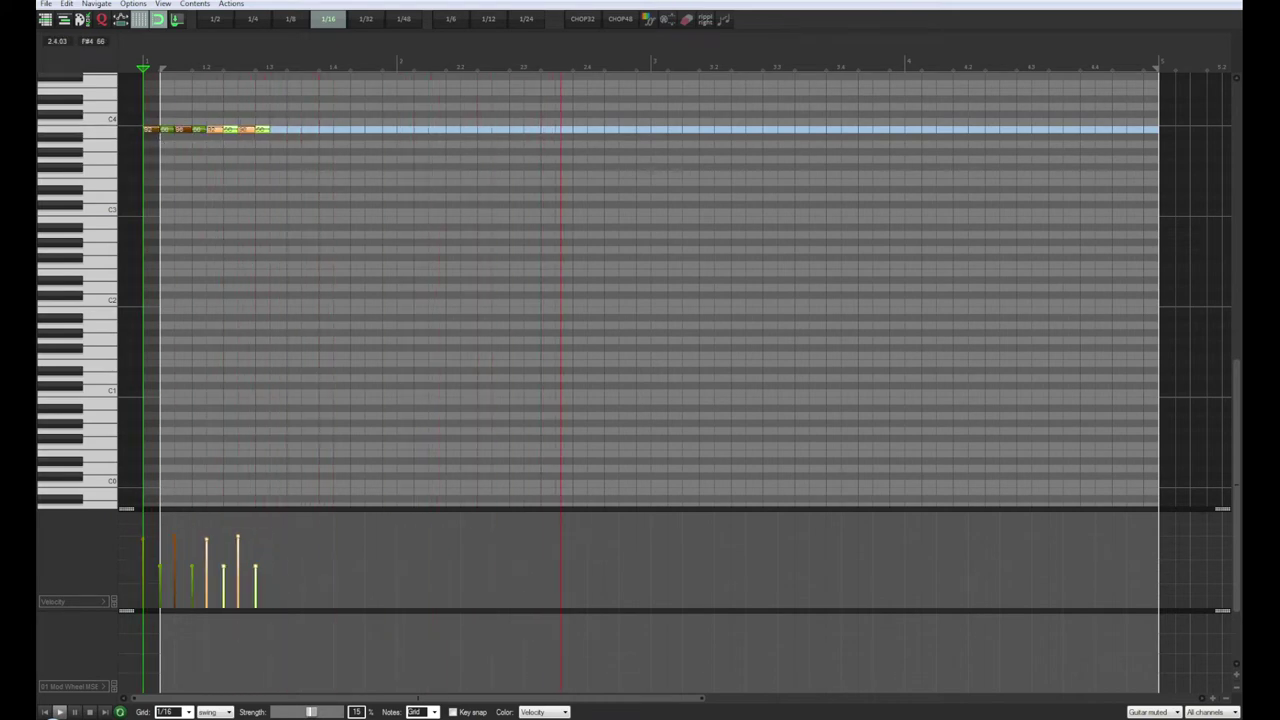
# Step: Return to the arrange view, solo the Guitar muted track, and audition its pattern from the start
pyautogui.press('Escape')
pyautogui.press('space')
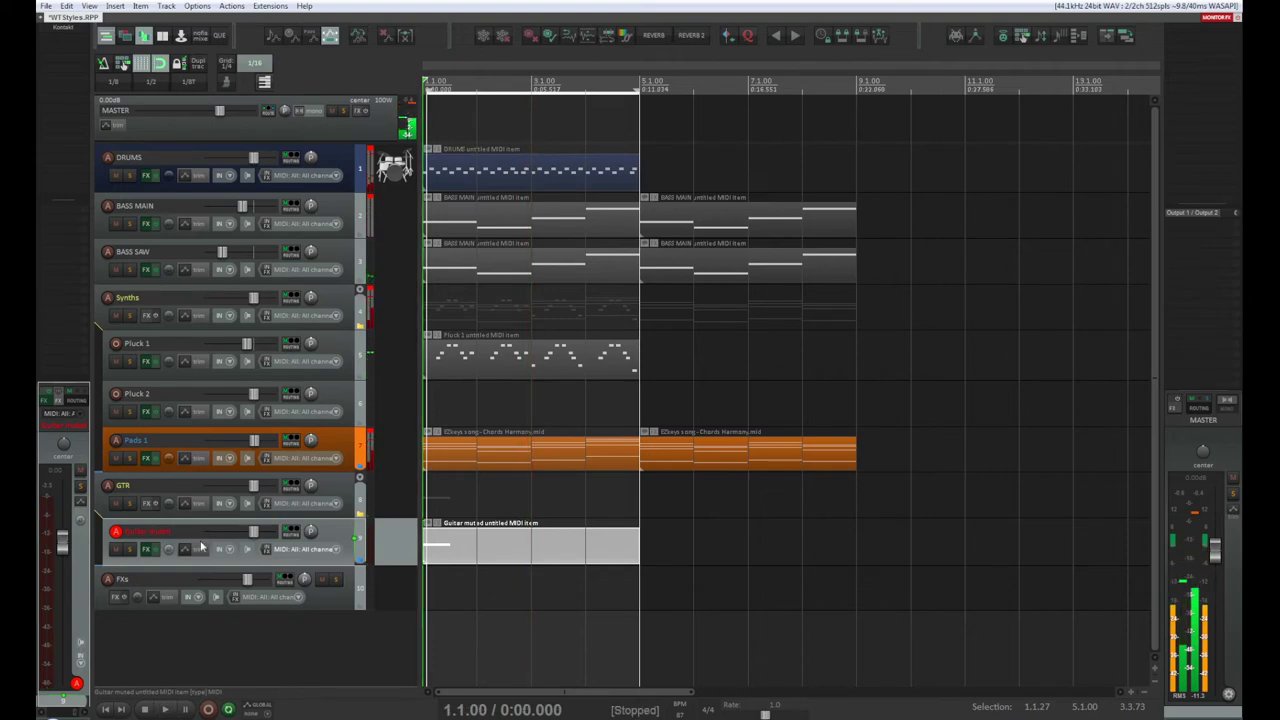
pyautogui.click(130, 549)
pyautogui.press('space')
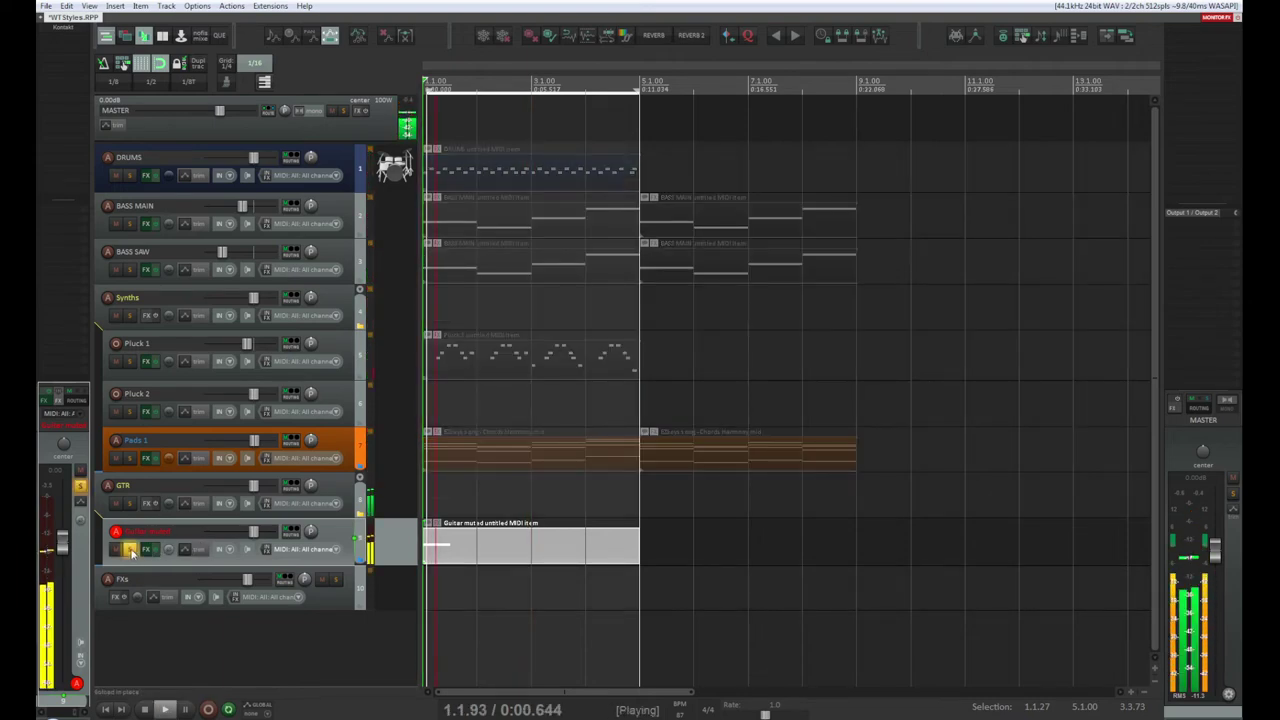
pyautogui.press('space')
pyautogui.press('space')
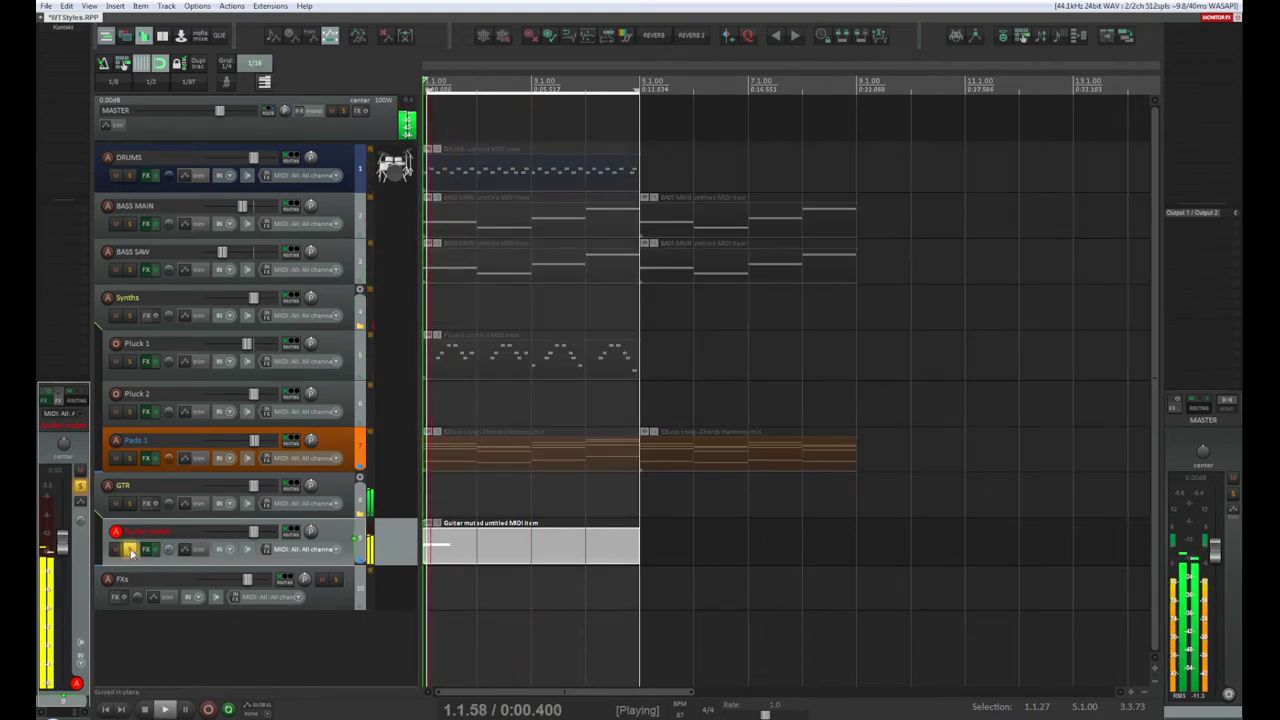
pyautogui.press('space')
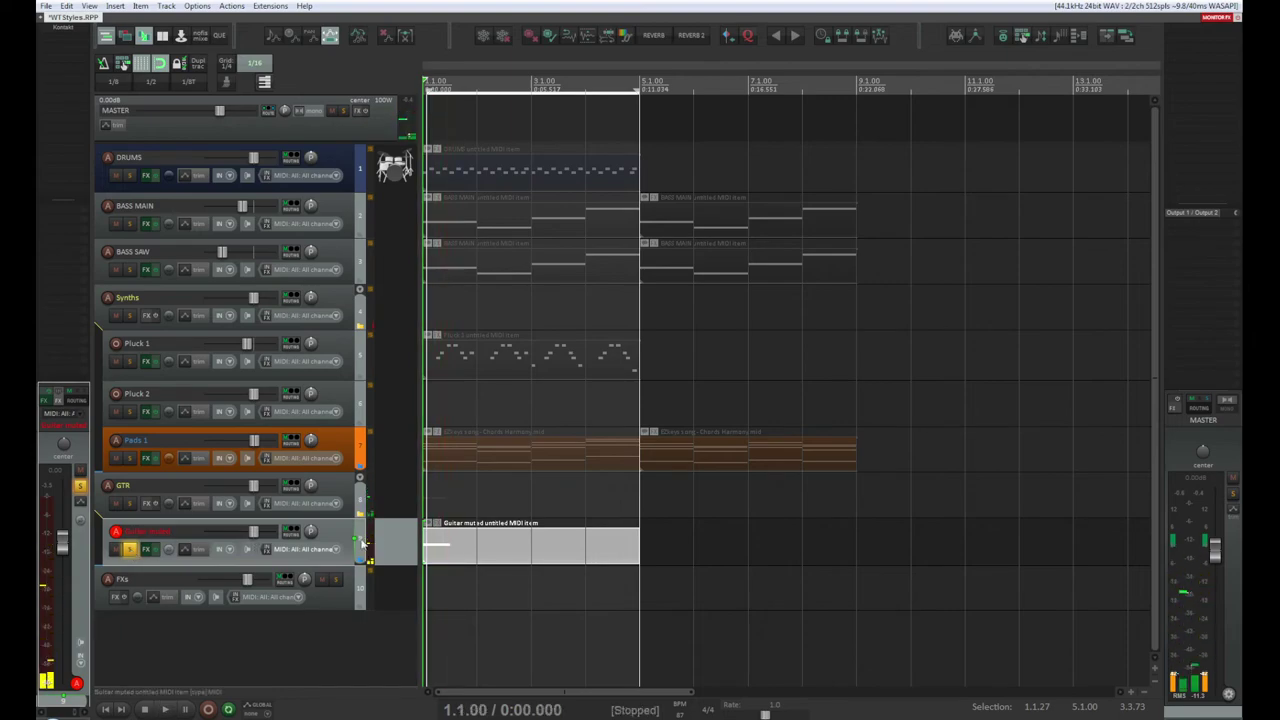
# Step: Reopen the Guitar muted item, lower every second note's velocity to about 45, and audition the pattern from the start
pyautogui.doubleClick(542, 562)
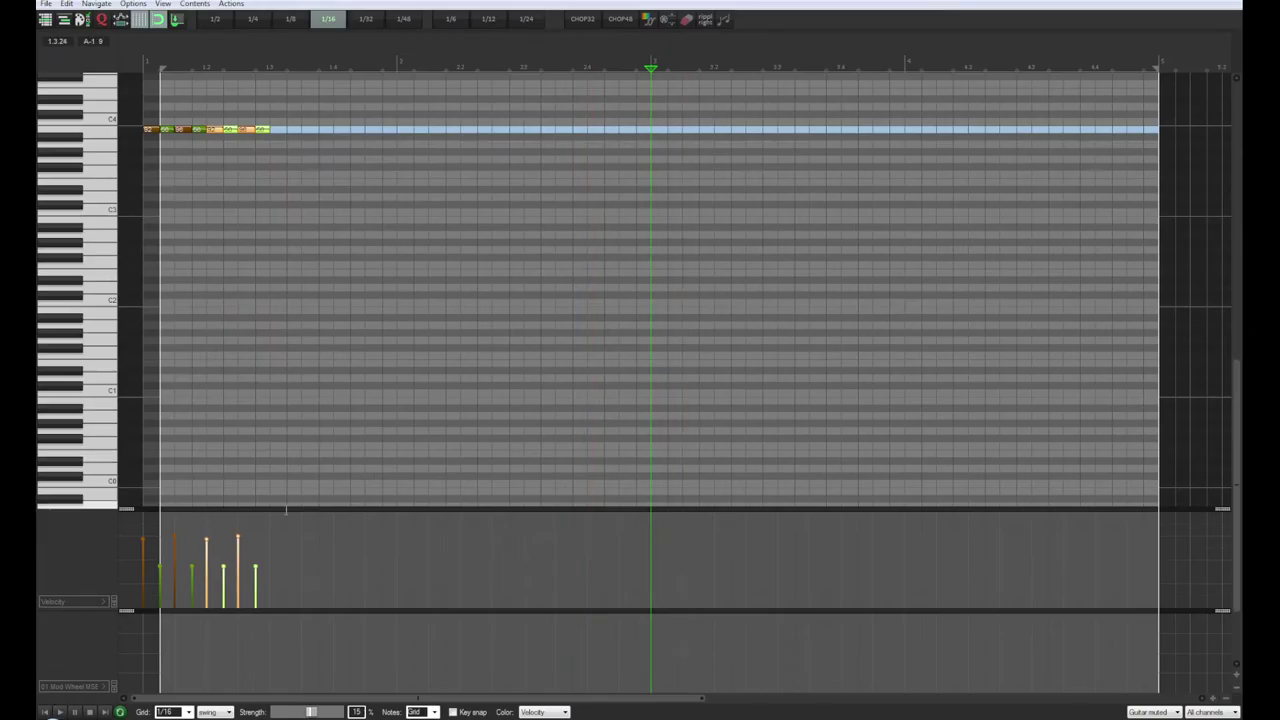
pyautogui.moveTo(159, 566); pyautogui.dragTo(255, 576)
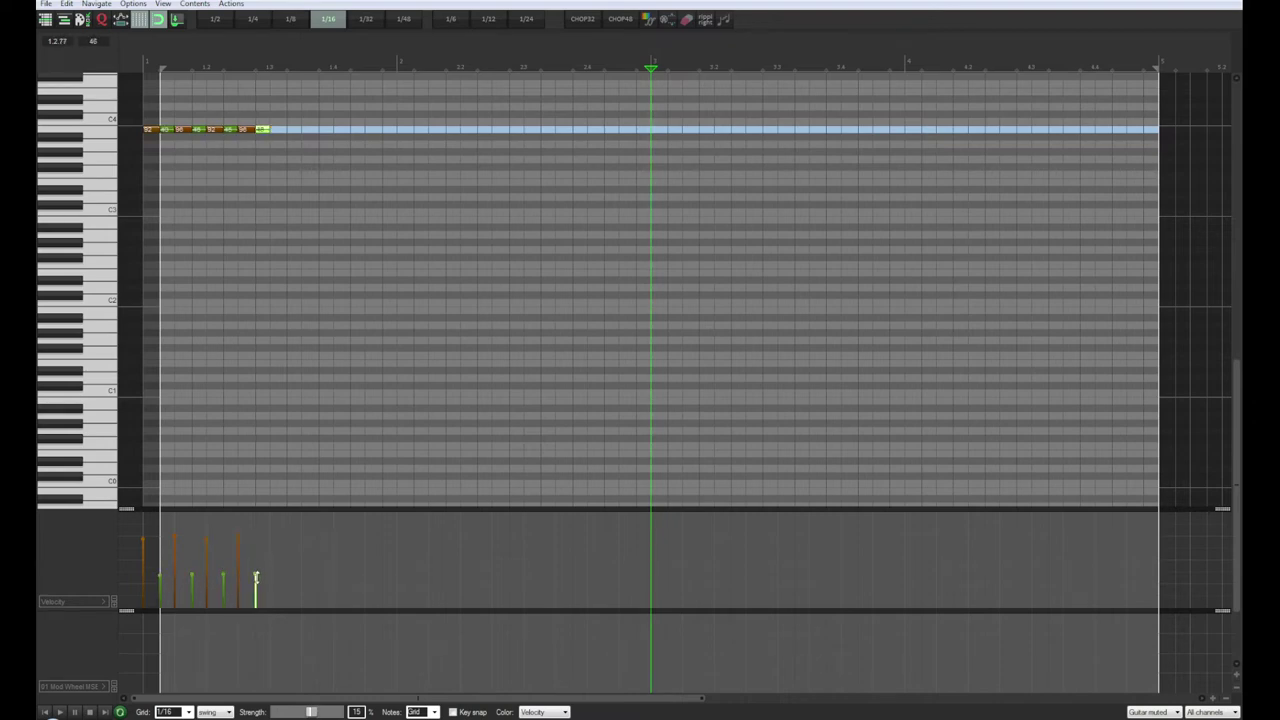
pyautogui.press('space')
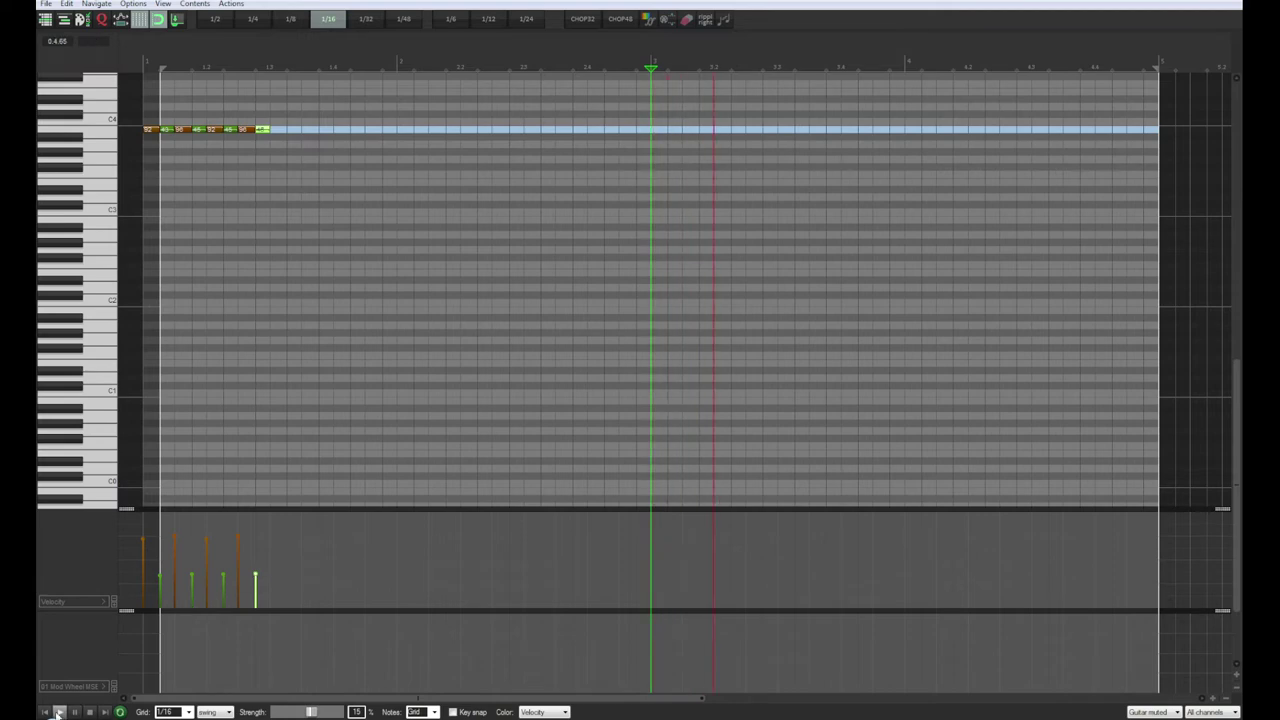
pyautogui.click(45, 712)
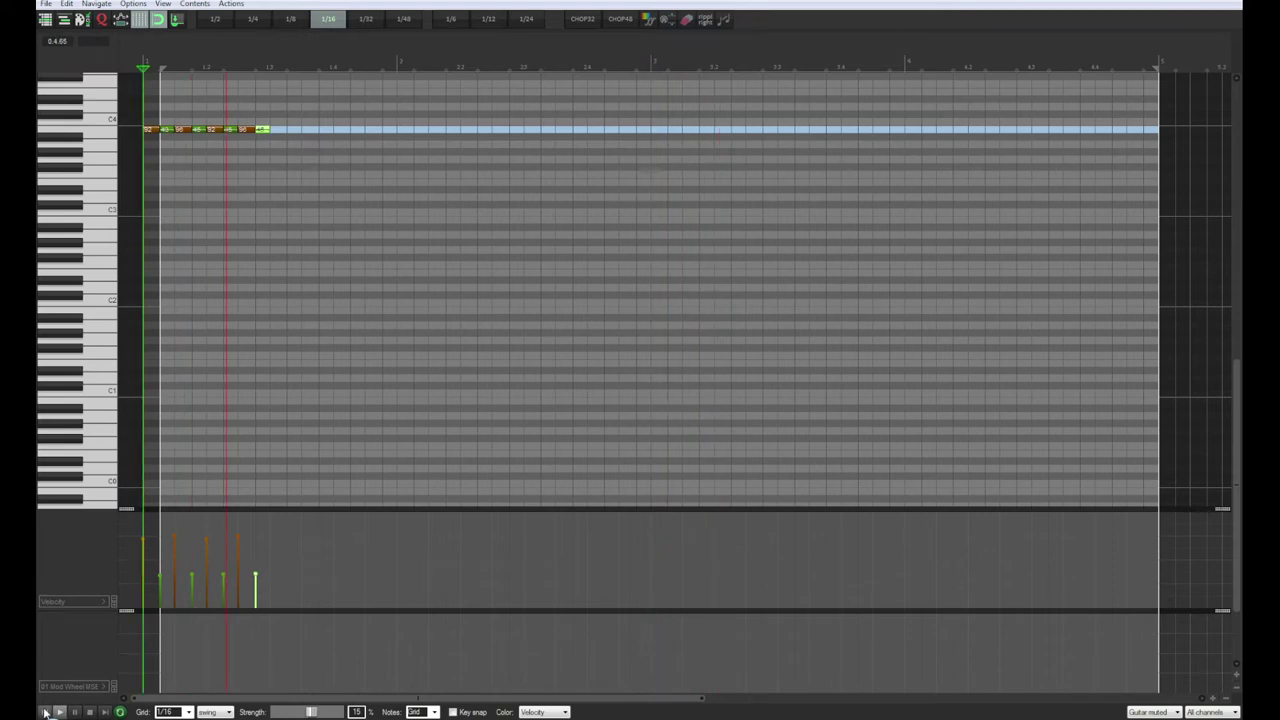
pyautogui.press('space')
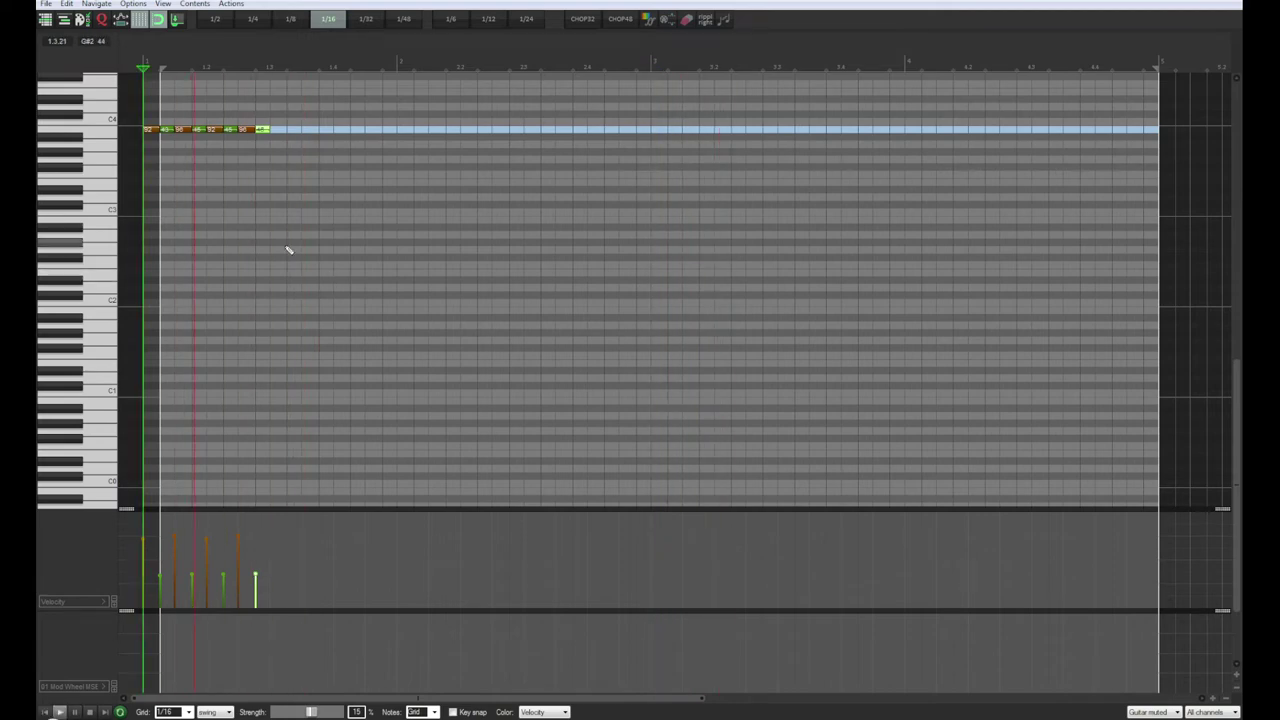
pyautogui.press('space')
pyautogui.press('space')
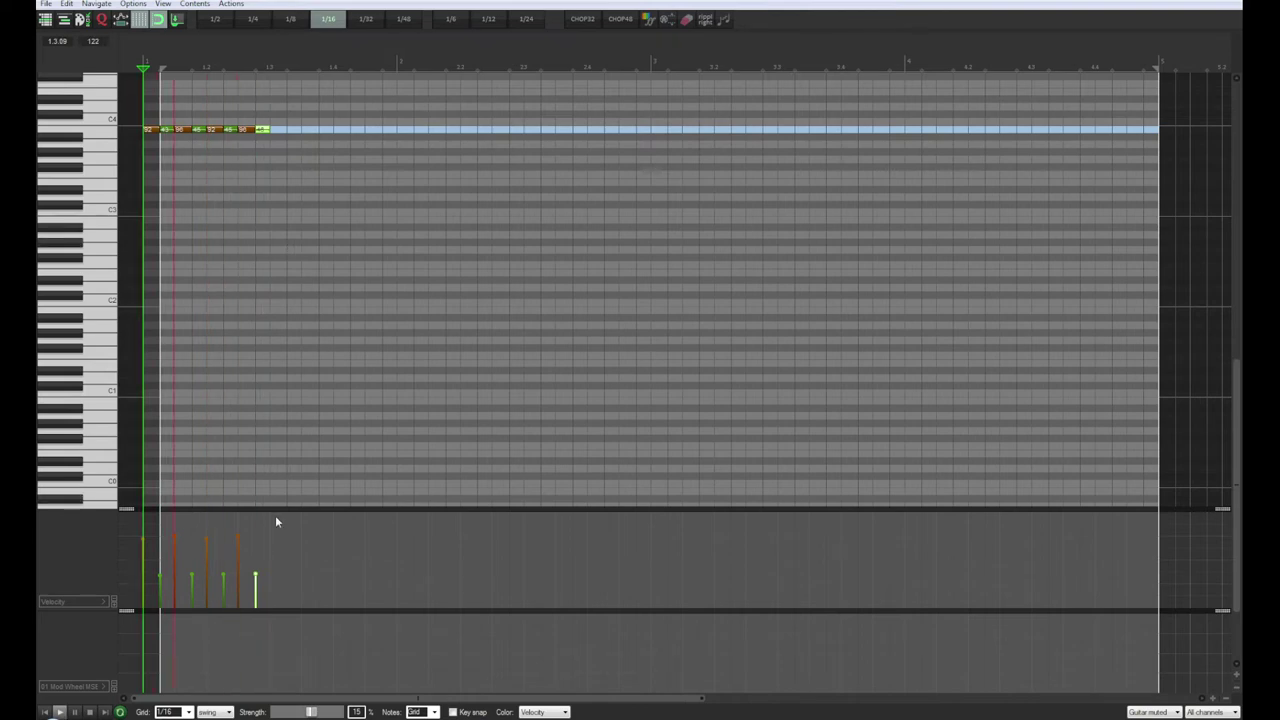
pyautogui.press('space')
pyautogui.press('space')
pyautogui.press('space')
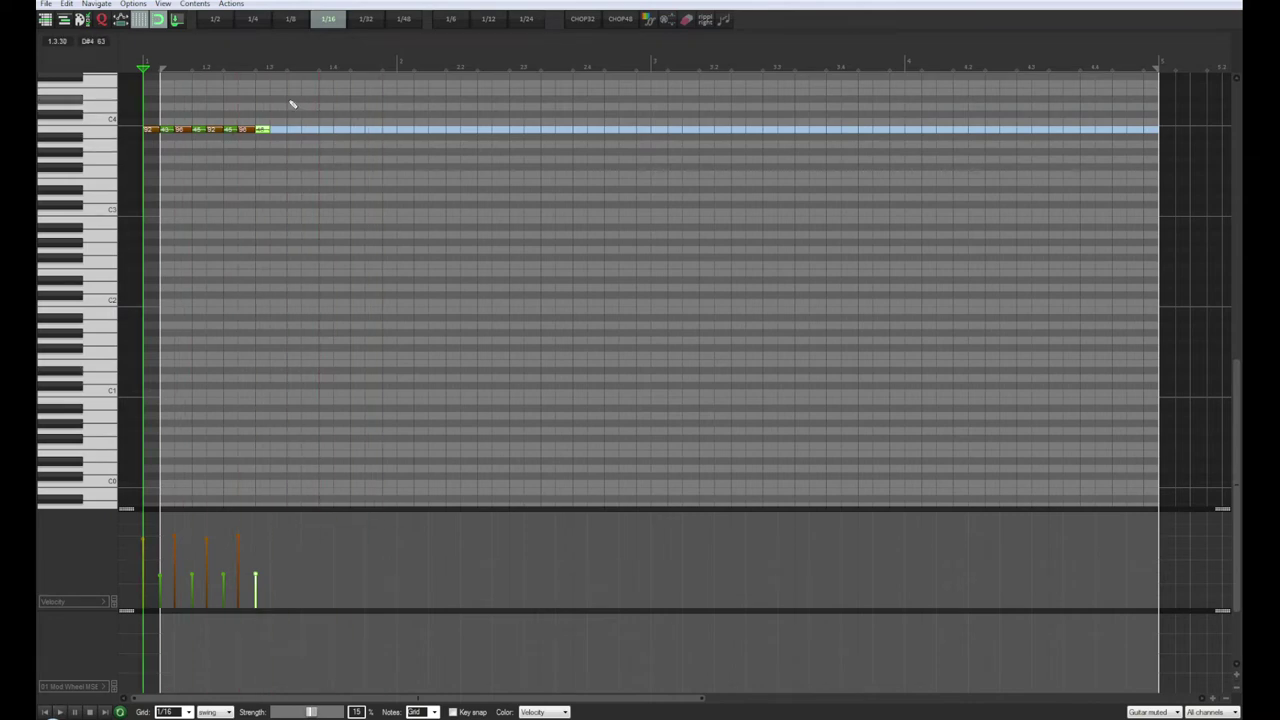
# Step: Extend the time selection back to the start of bar 1 and copy the eight B3 notes onto beats 3 and 4
pyautogui.moveTo(286, 100); pyautogui.dragTo(266, 189)
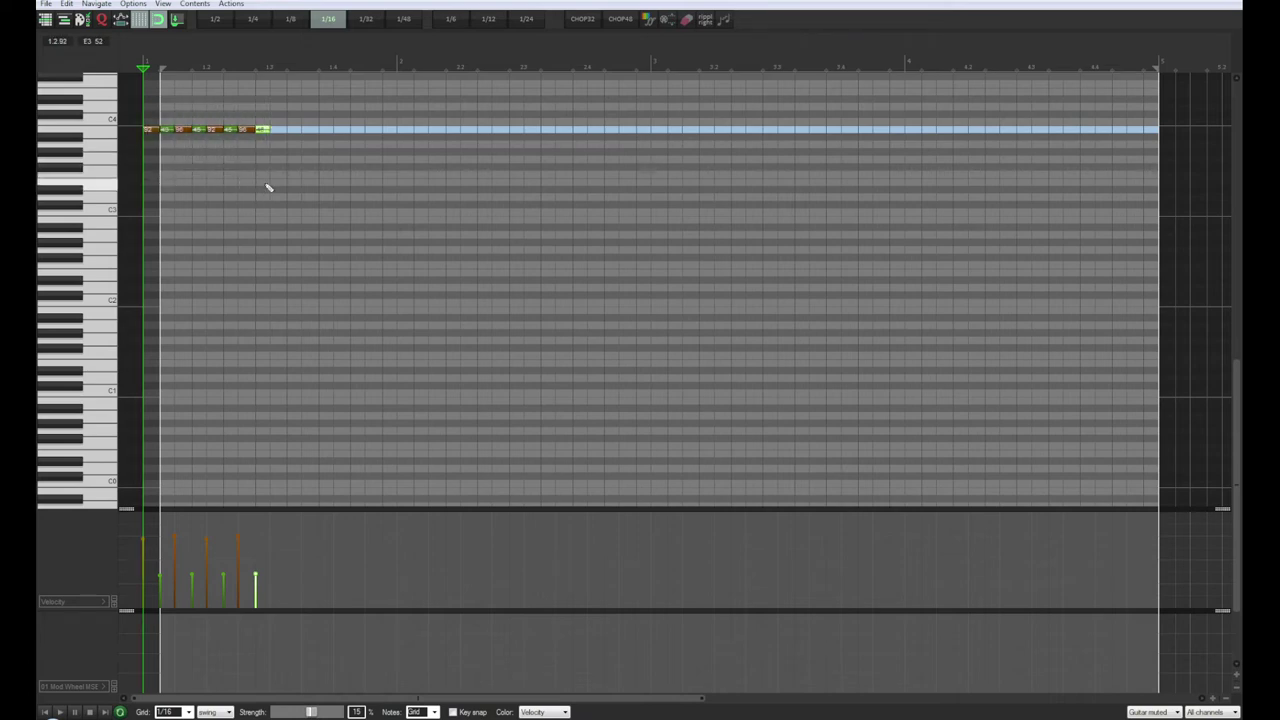
pyautogui.click(148, 67)
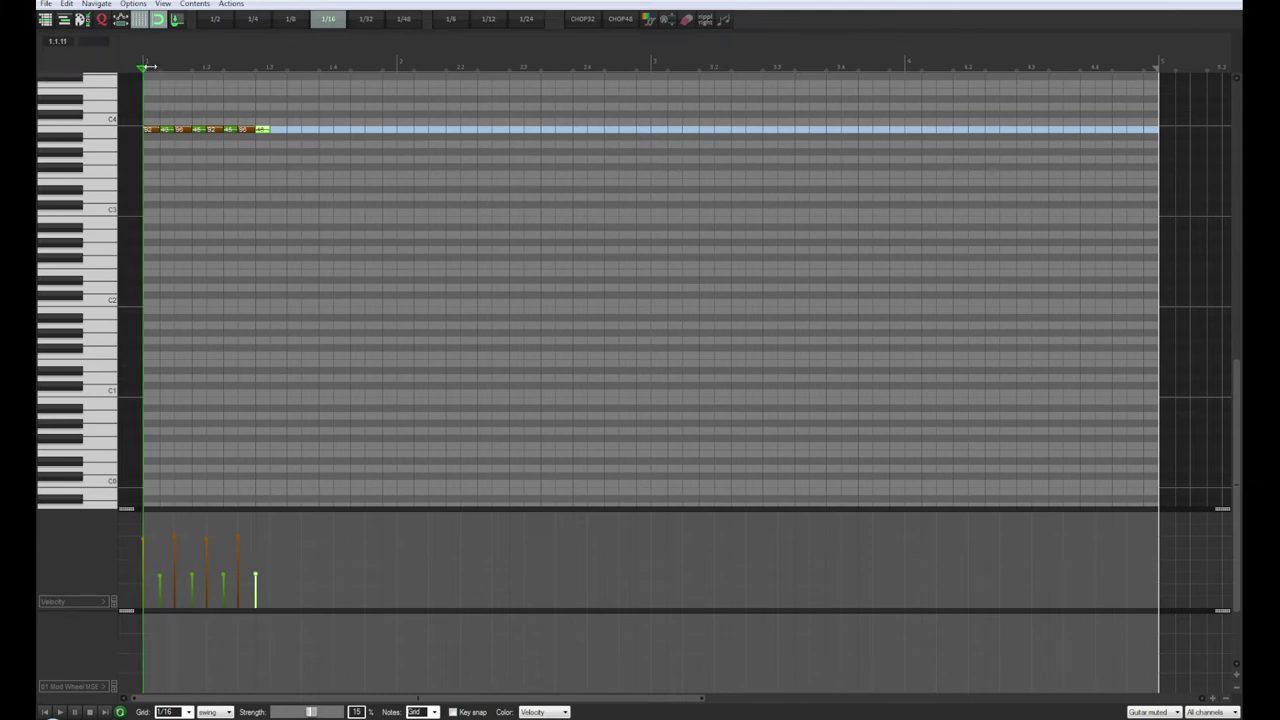
pyautogui.press('space')
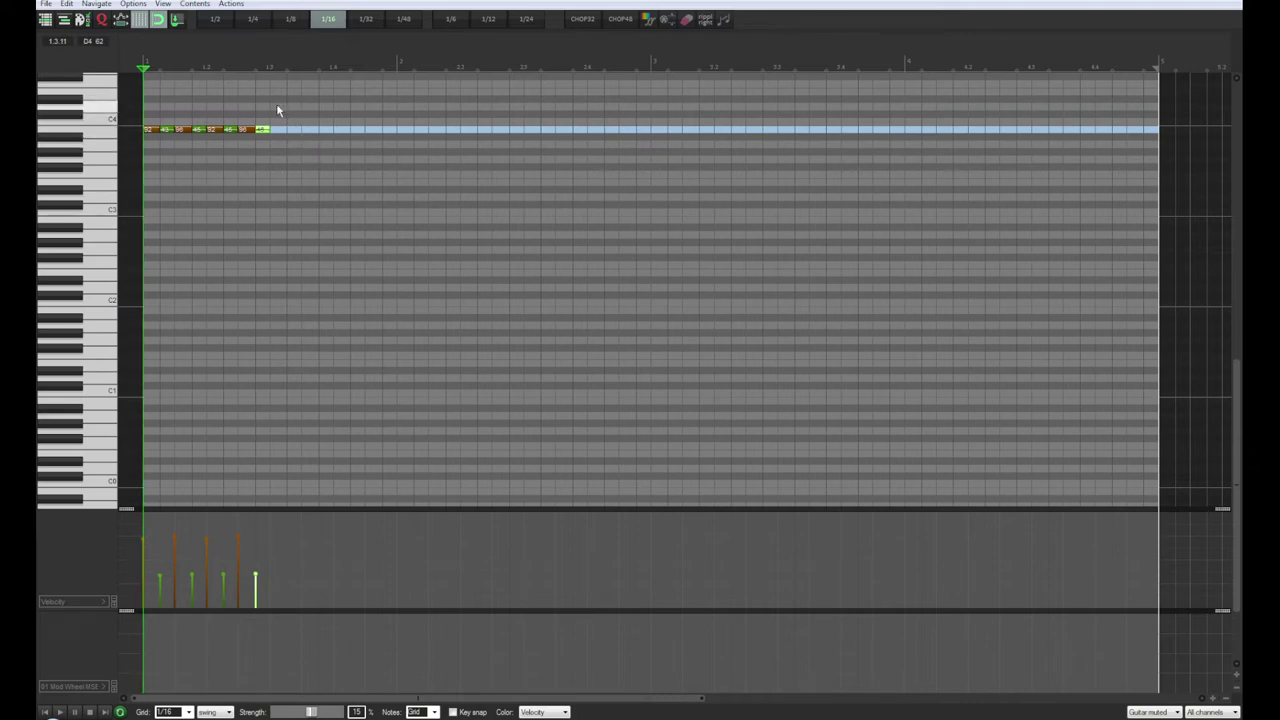
pyautogui.moveTo(276, 104); pyautogui.dragTo(284, 132)
pyautogui.press('space')
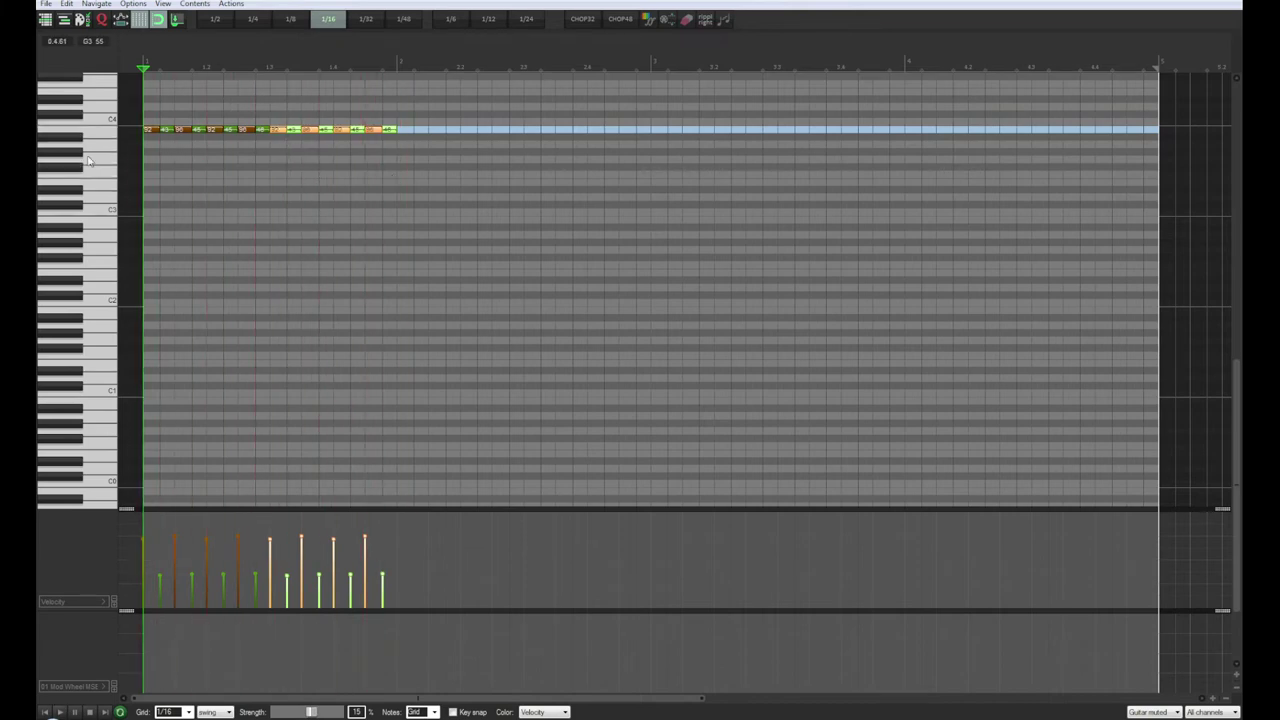
# Step: Audition the G#3 key and copy the full-bar B3 pattern into bar 2, transposed down to G#3
pyautogui.press('space')
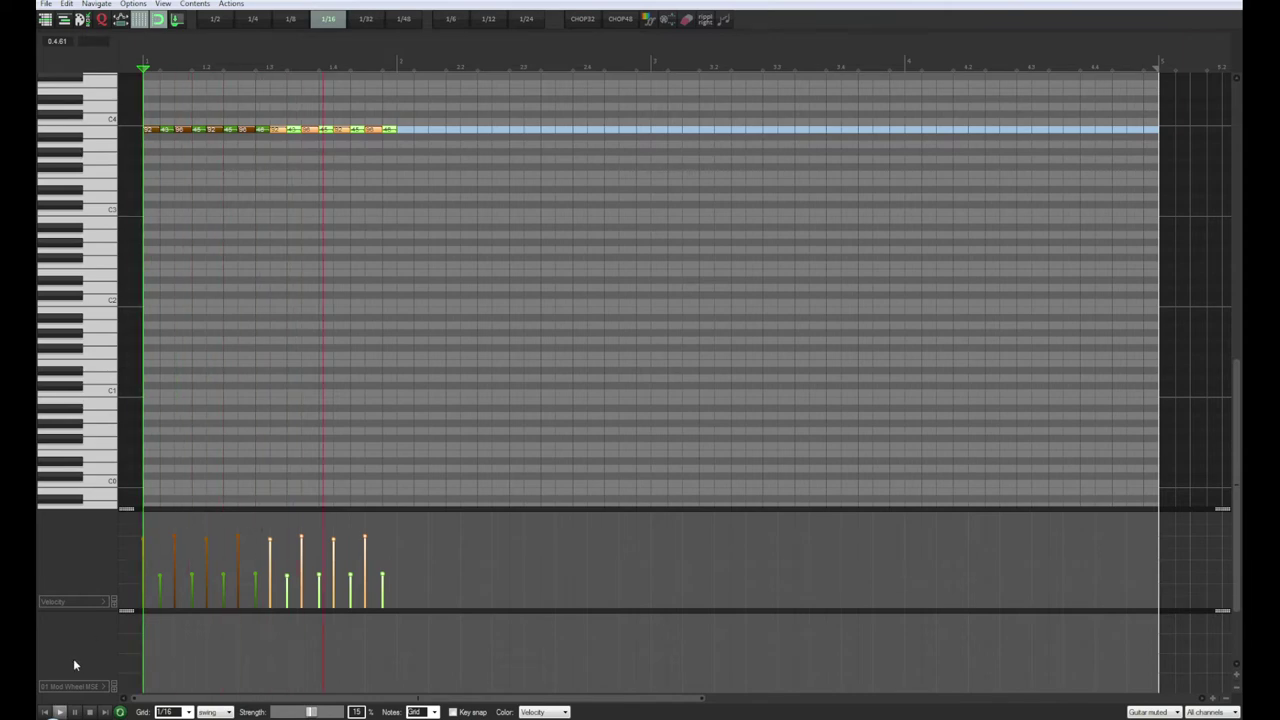
pyautogui.click(95, 152)
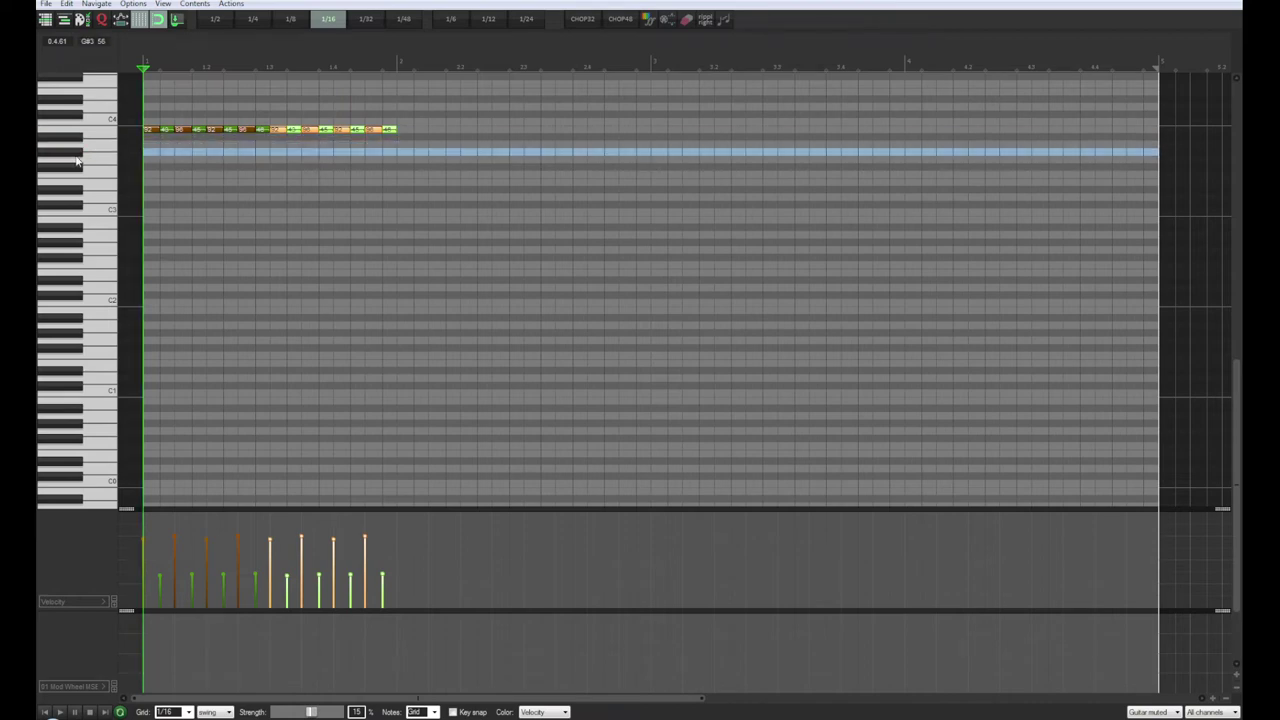
pyautogui.moveTo(456, 100); pyautogui.dragTo(416, 157)
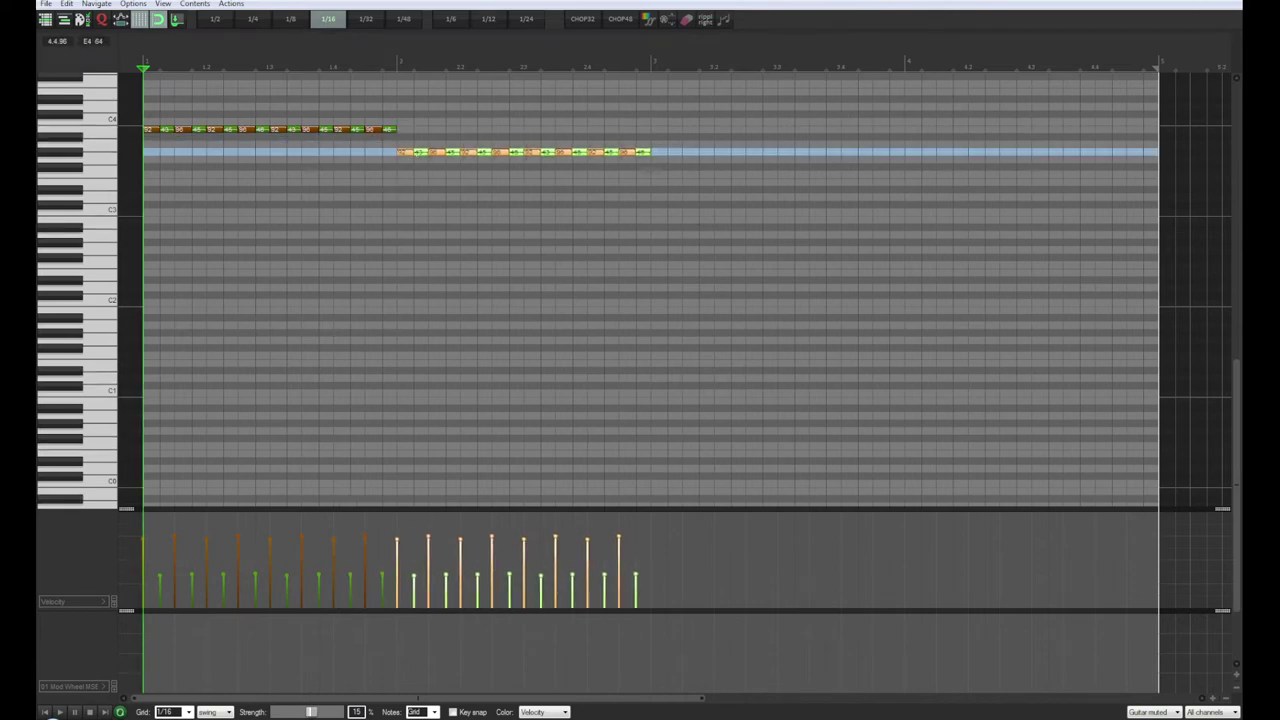
# Step: Return to the arrange view, play the full arrangement from the start, and slightly raise the Guitar muted track's volume
pyautogui.press('Escape')
pyautogui.press('space')
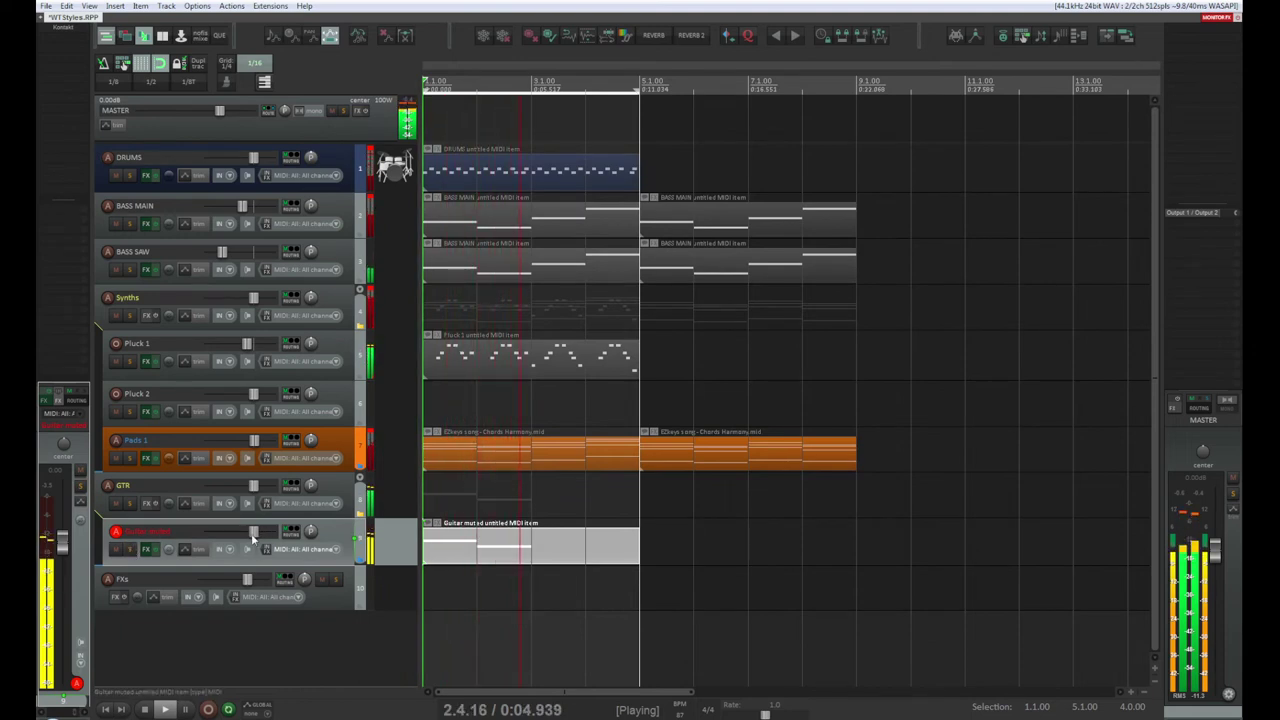
pyautogui.press('space')
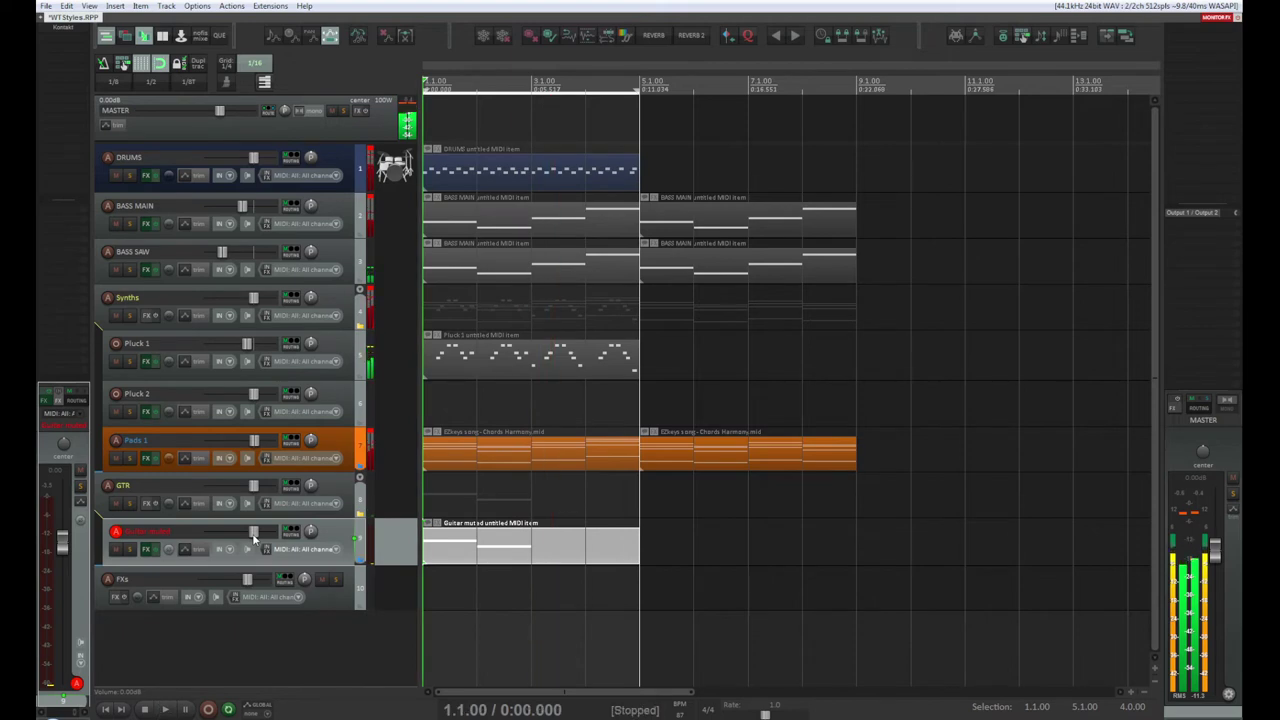
pyautogui.press('space')
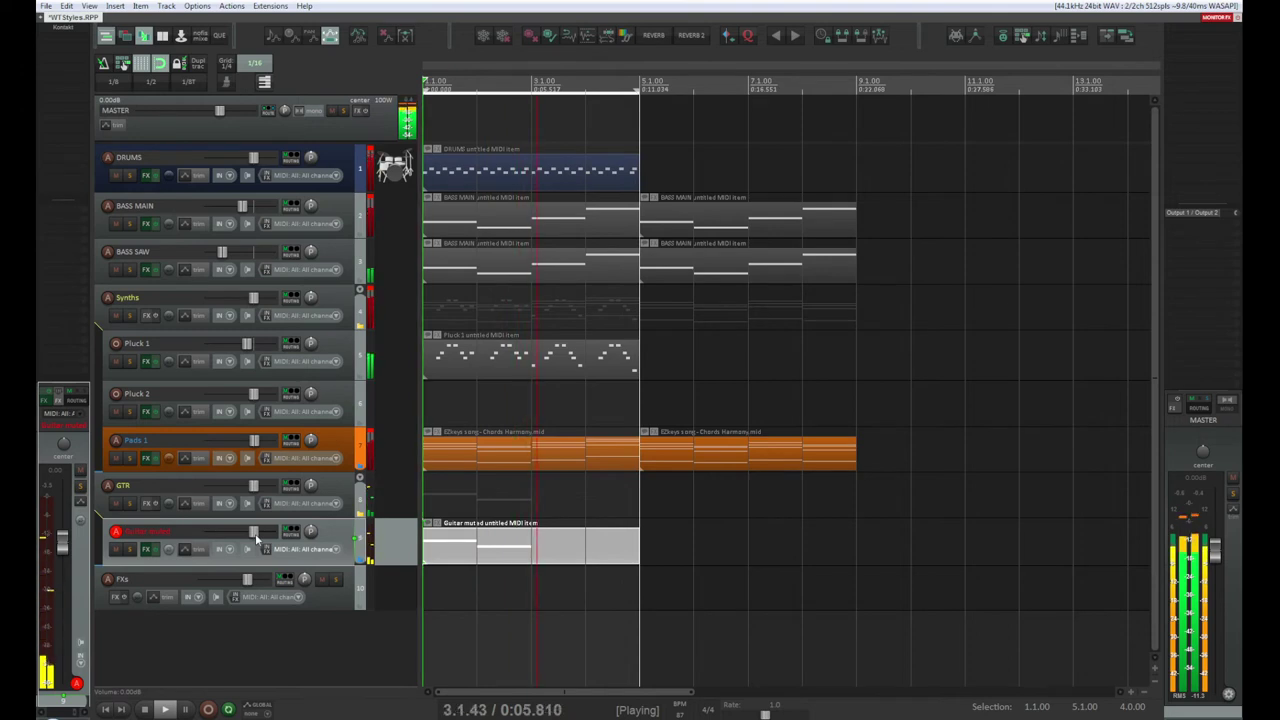
pyautogui.press('space')
pyautogui.press('space')
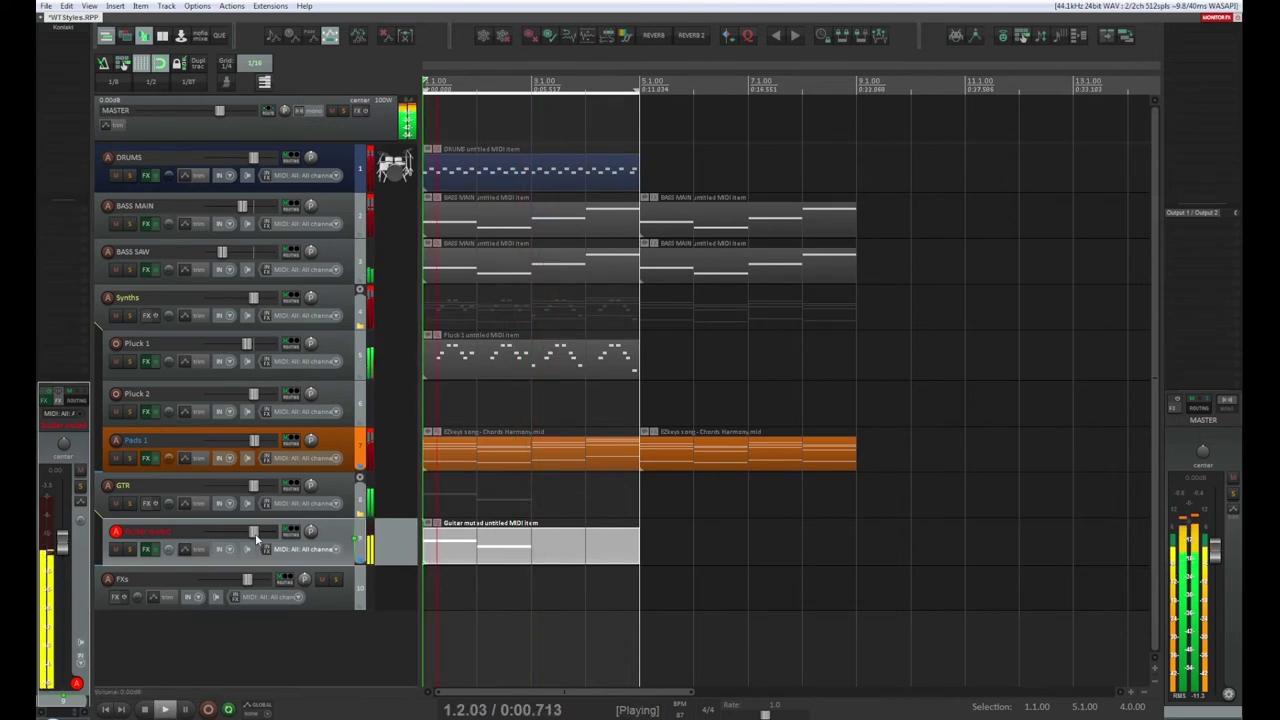
pyautogui.moveTo(255, 538); pyautogui.dragTo(263, 540)
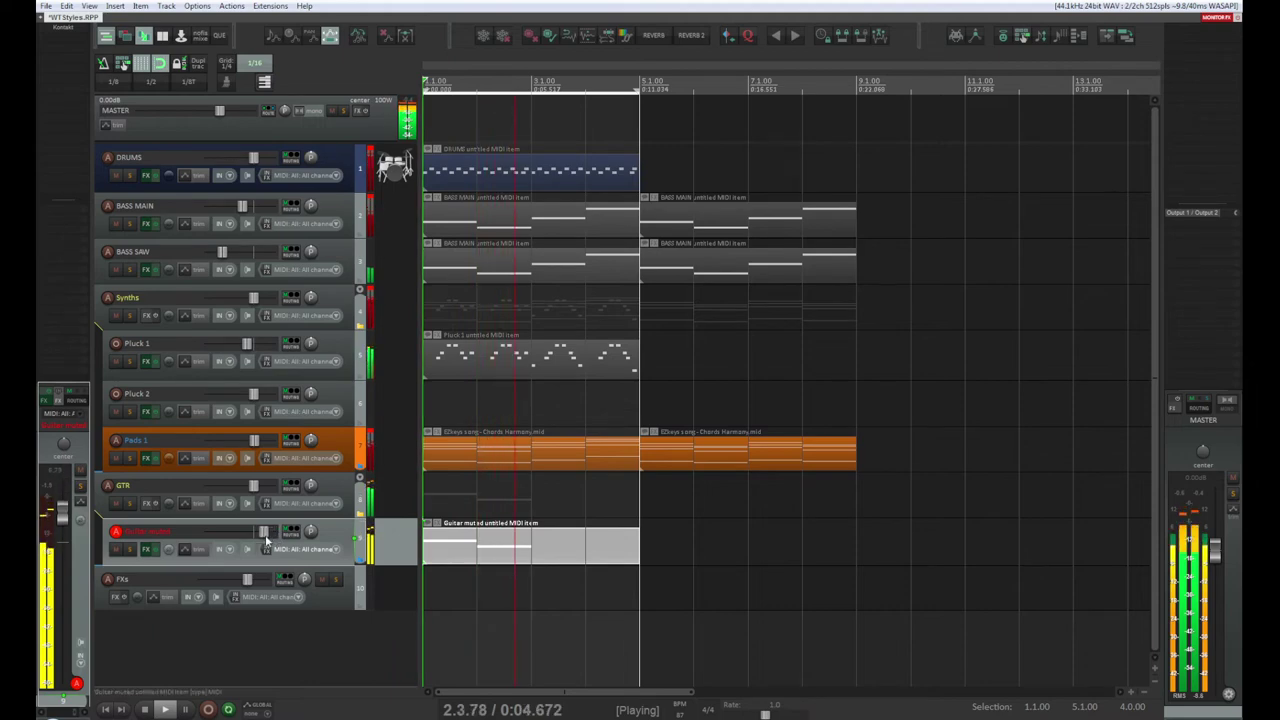
pyautogui.press('space')
# Step: Reopen the Guitar muted item, copy the bar 2 pattern into bar 3 transposed up to C#4, and audition the result
pyautogui.doubleClick(557, 548)
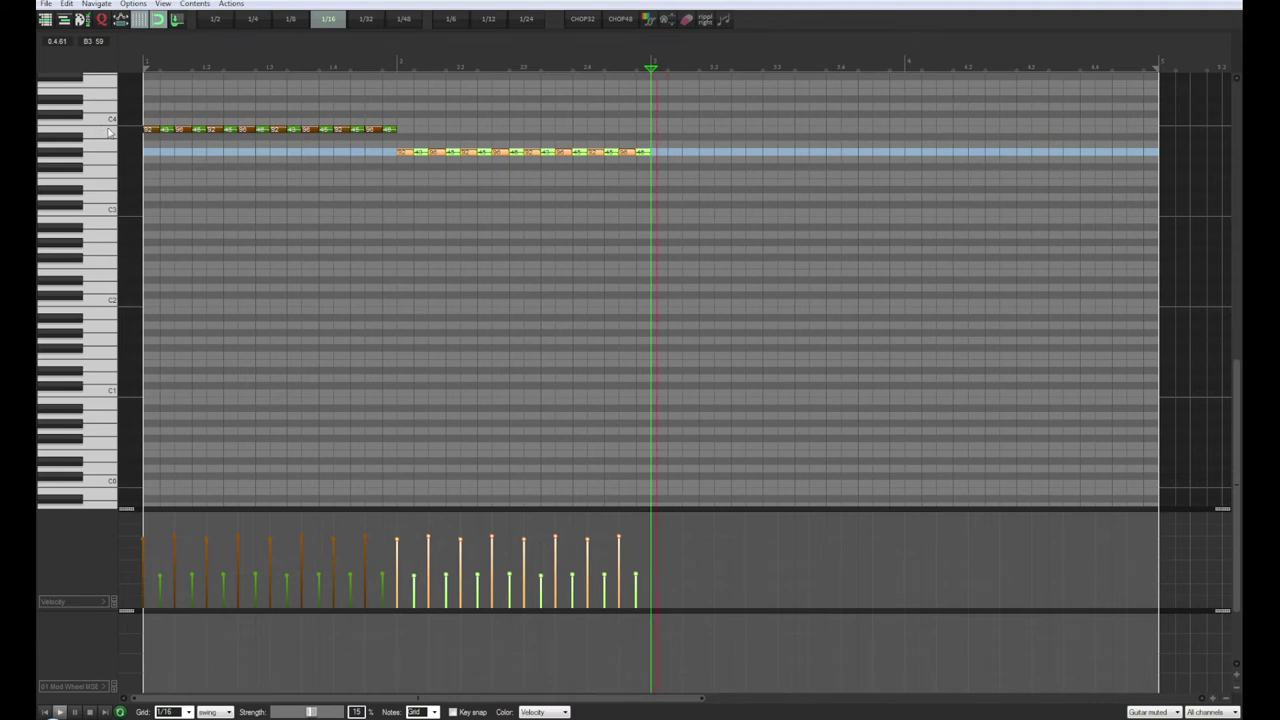
pyautogui.click(75, 134)
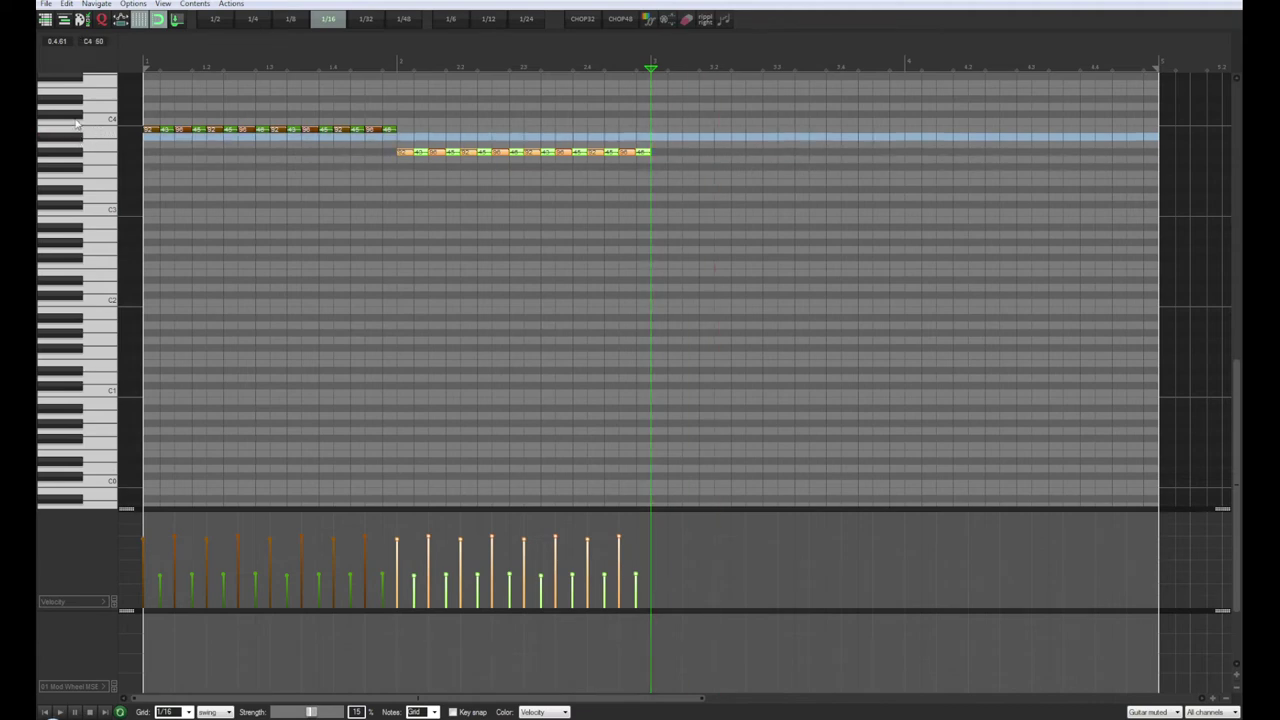
pyautogui.click(76, 117)
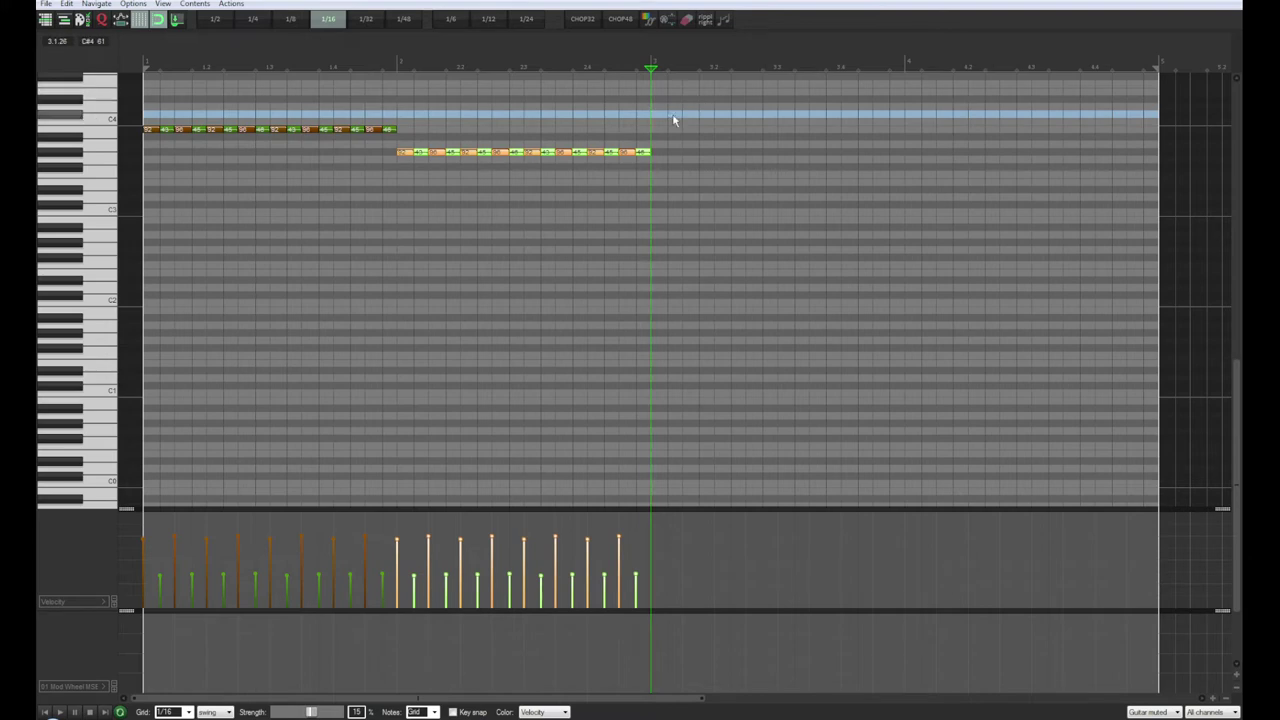
pyautogui.moveTo(672, 117); pyautogui.dragTo(407, 198)
pyautogui.moveTo(408, 152); pyautogui.dragTo(661, 118)
pyautogui.press('space')
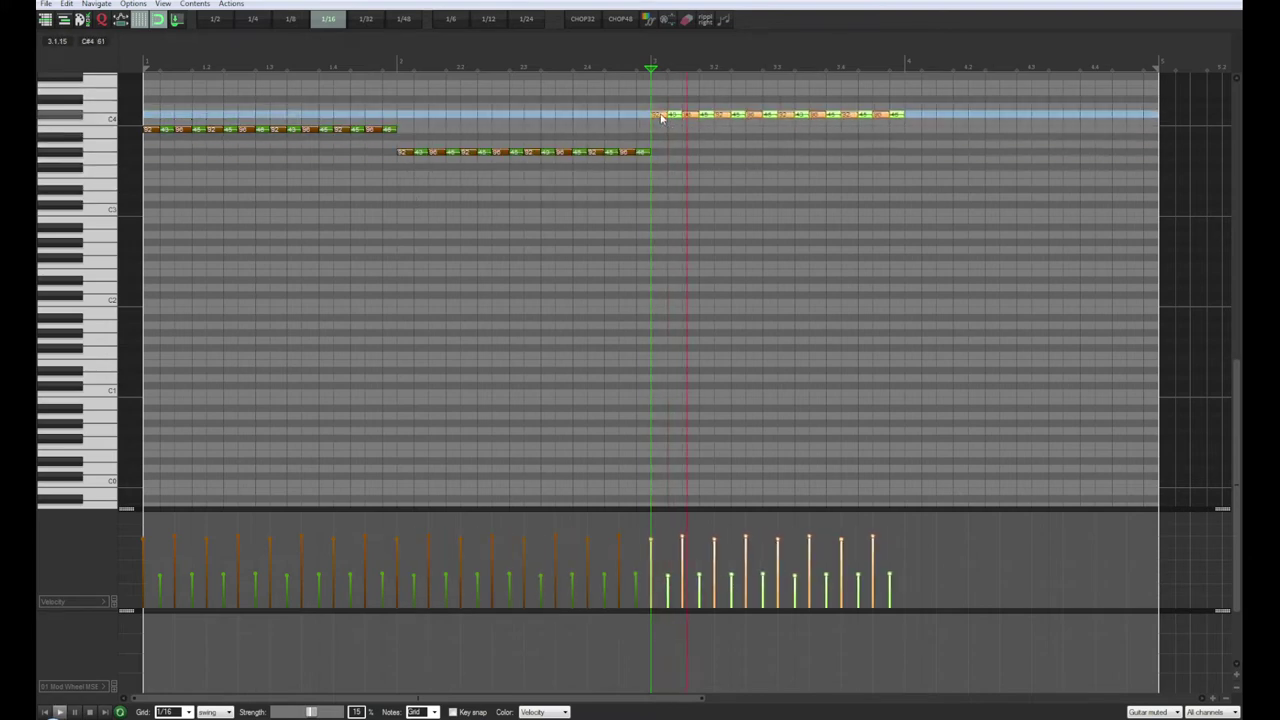
pyautogui.press('space')
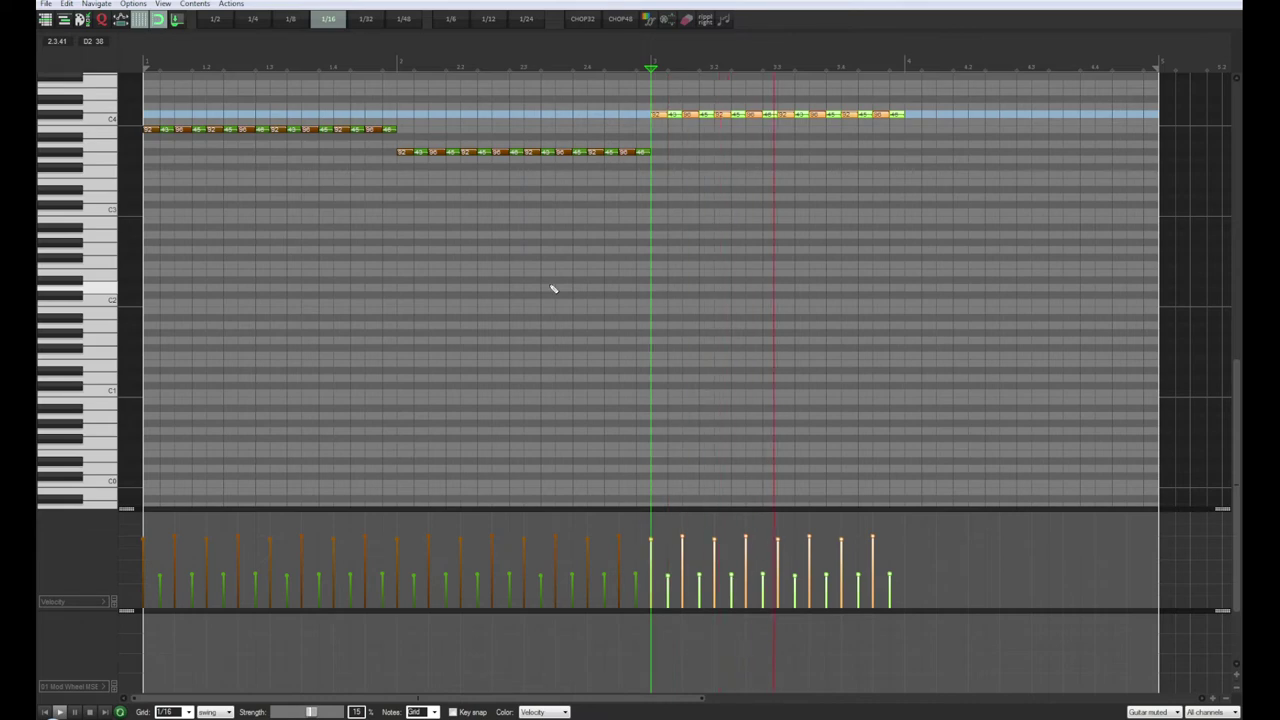
pyautogui.press('space')
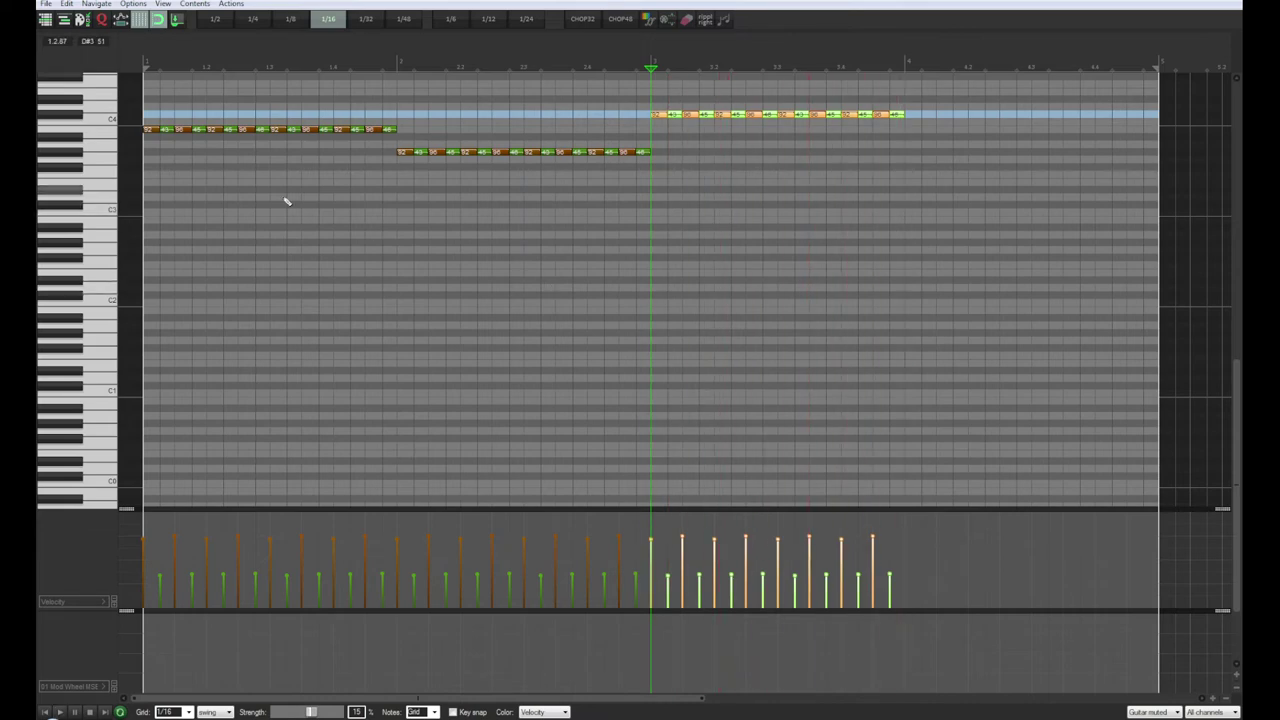
# Step: Copy the bar 3 pattern into bar 4 transposed down to A#3, and play the phrase
pyautogui.click(78, 140)
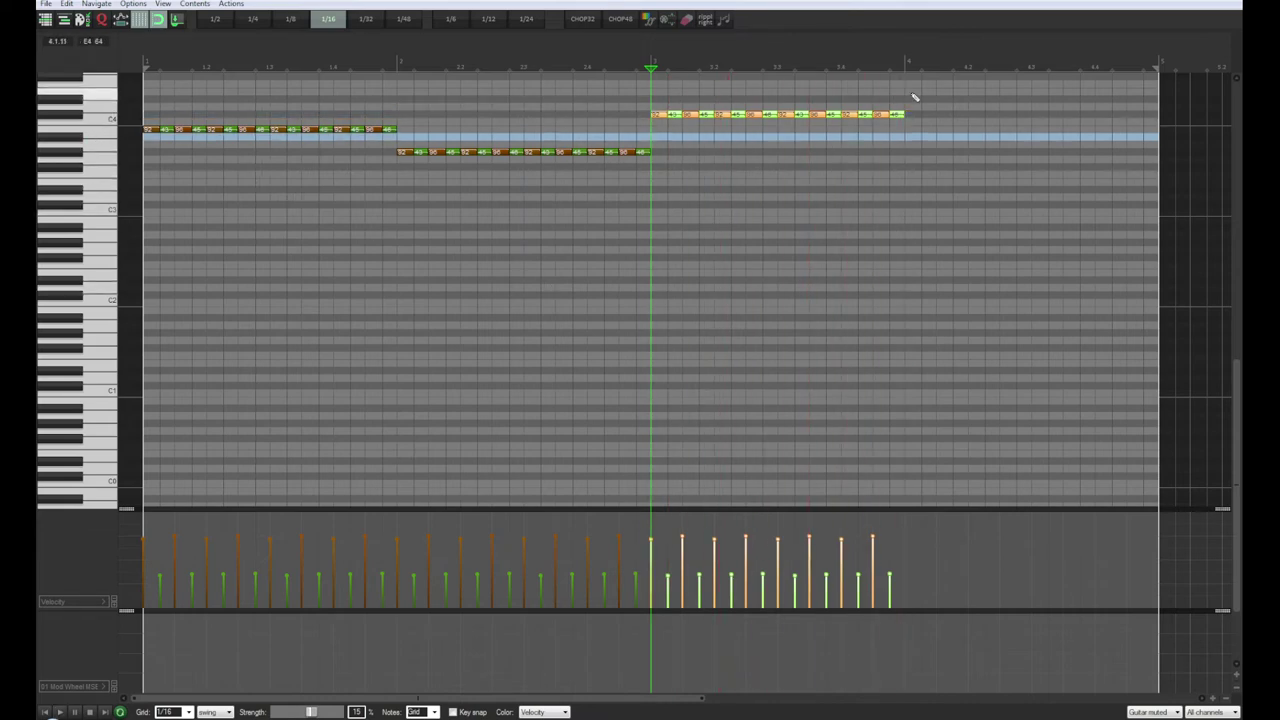
pyautogui.moveTo(922, 97); pyautogui.dragTo(937, 147)
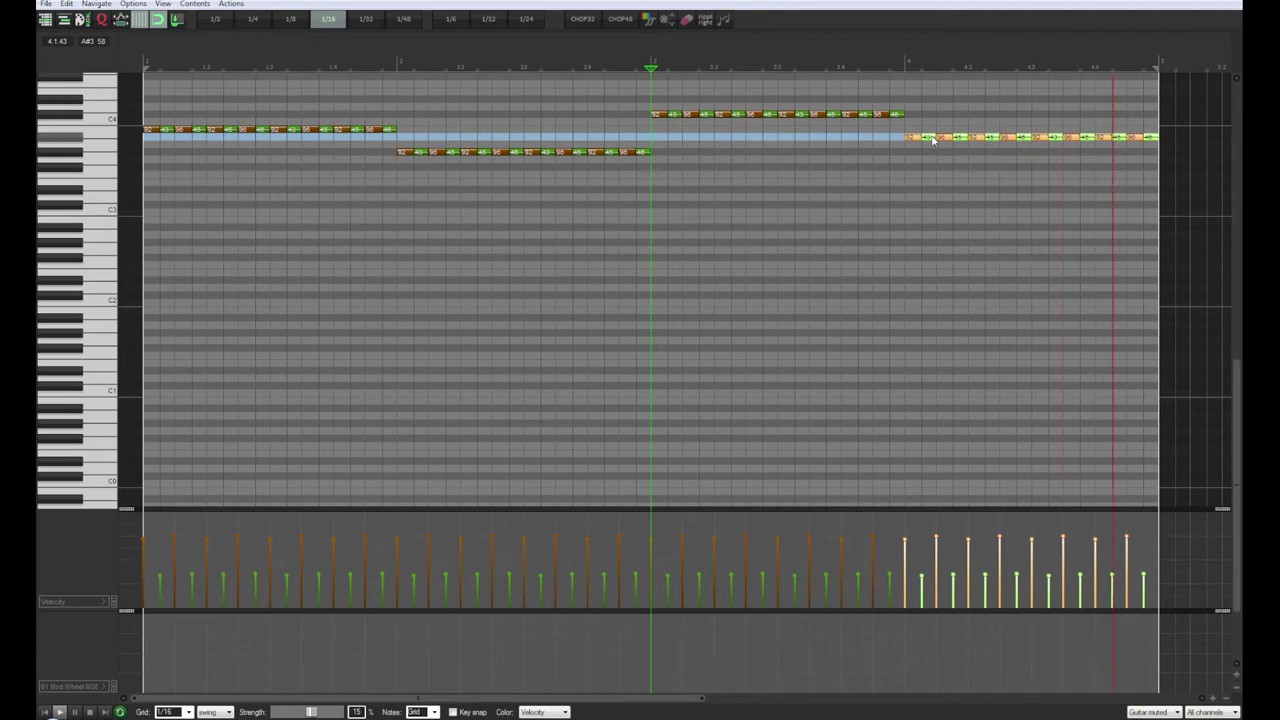
pyautogui.press('space')
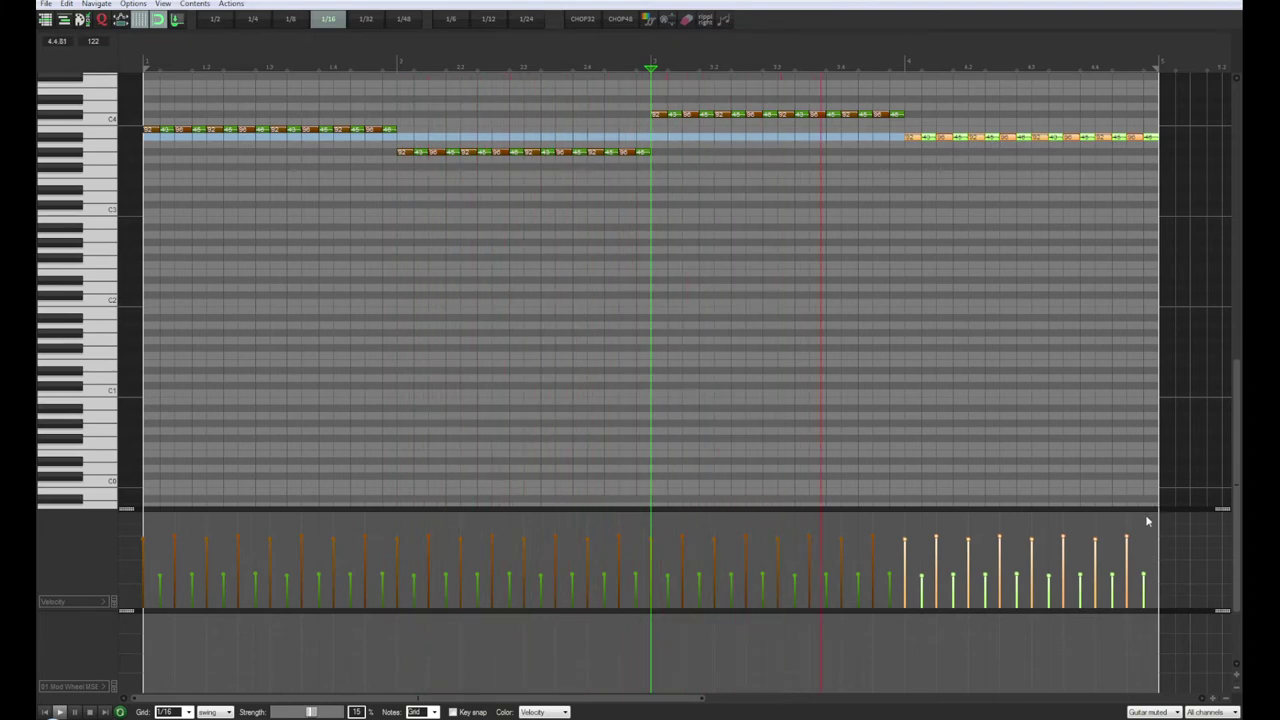
# Step: Raise the velocities of all accented notes to about 103–107, raise the soft notes' slightly, and return to the arrange view
pyautogui.moveTo(1147, 527); pyautogui.dragTo(141, 524)
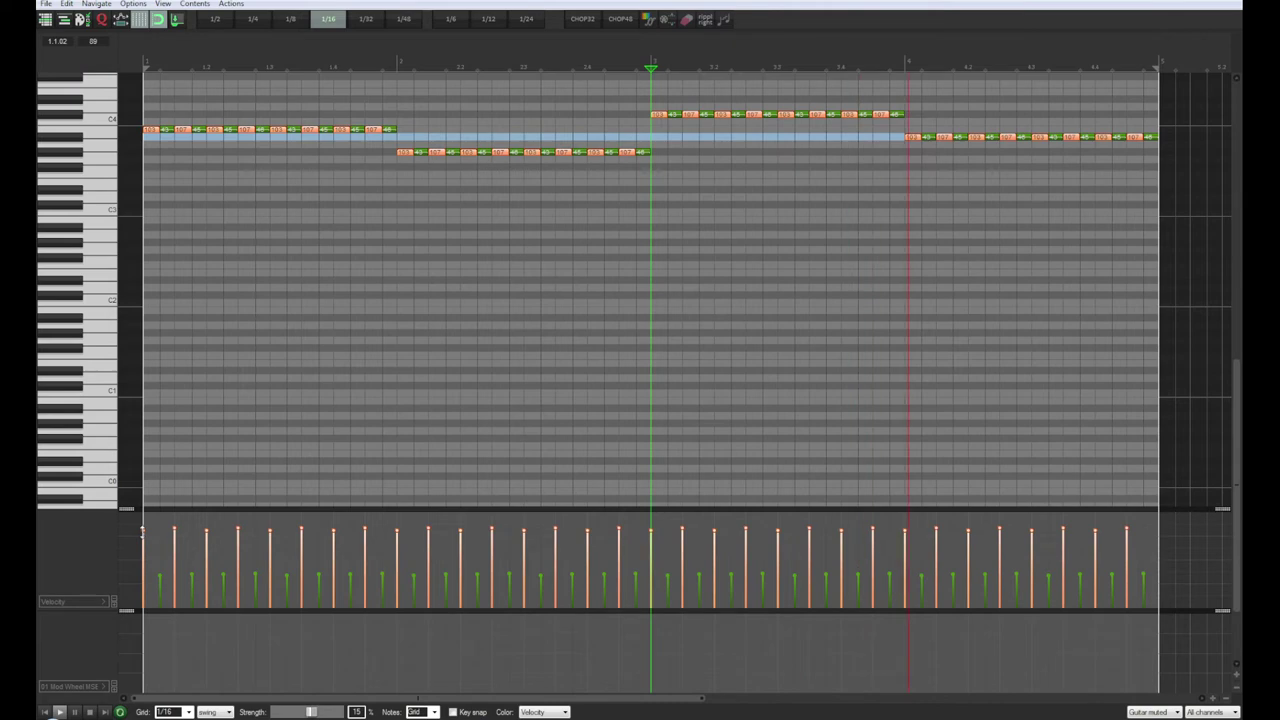
pyautogui.moveTo(1155, 568); pyautogui.dragTo(160, 560)
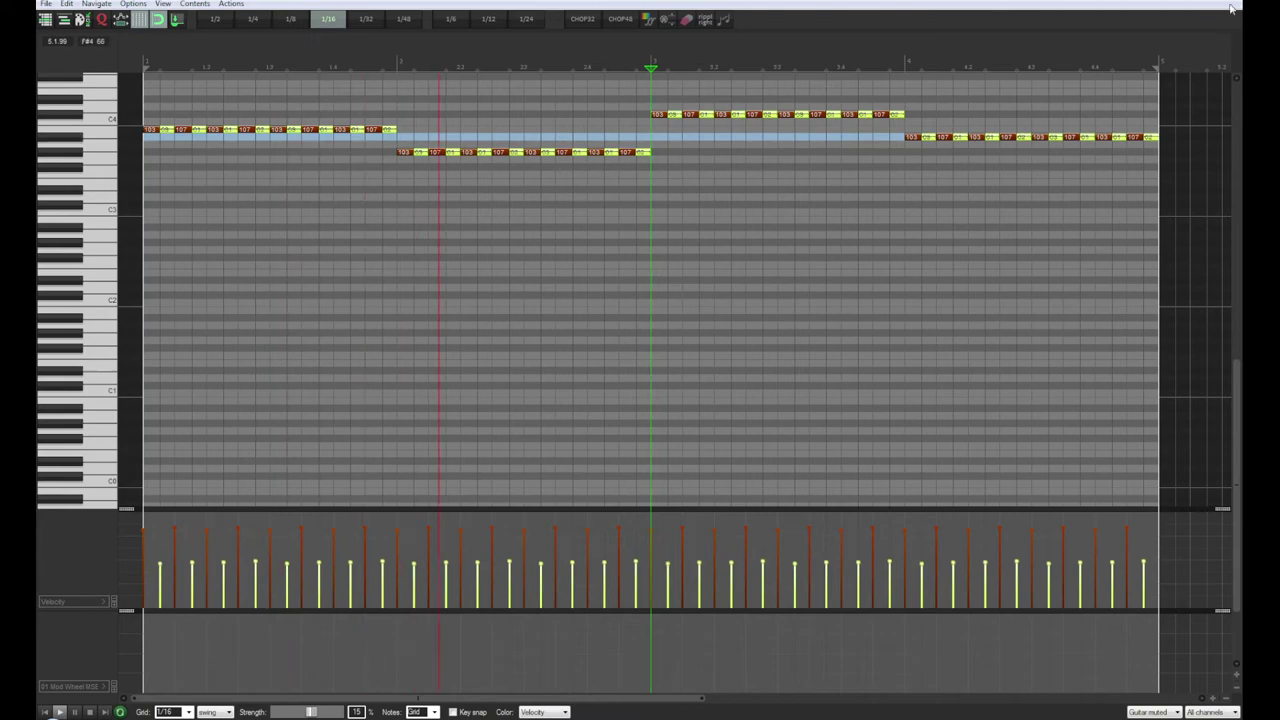
pyautogui.hotkey('alt', 'Tab')
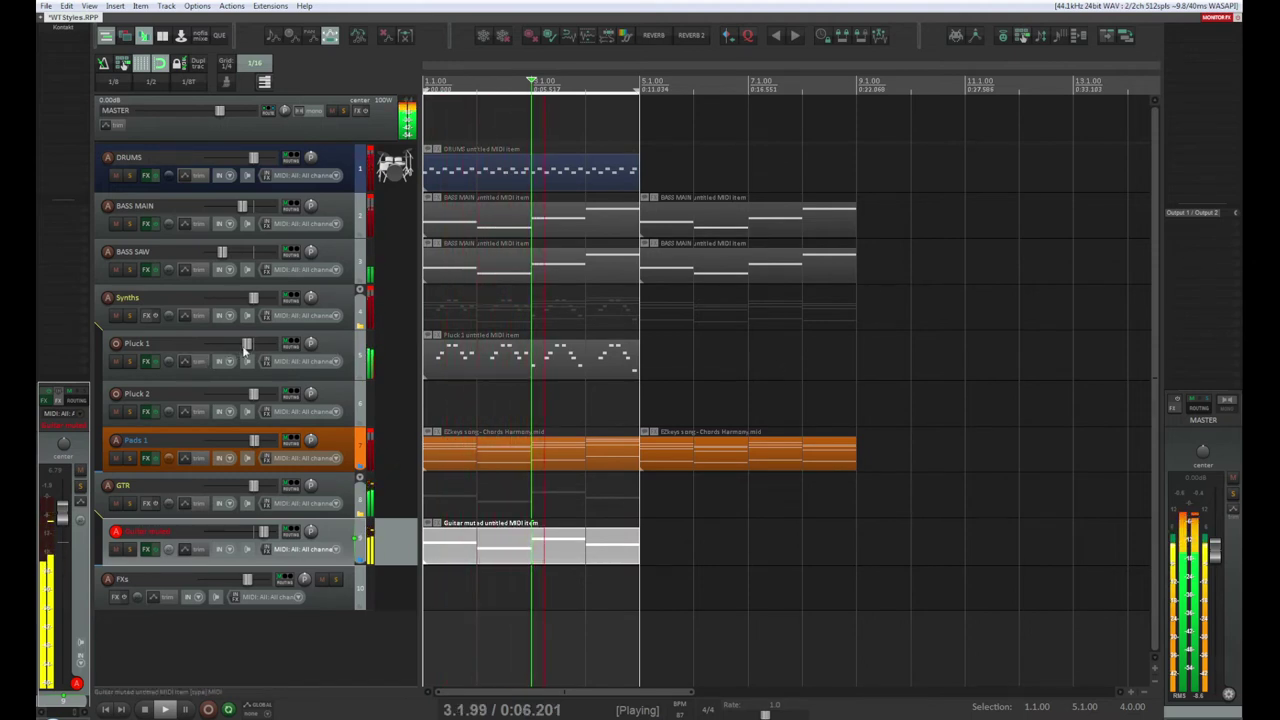
# Step: Balance the two tracks during playback: lower Guitar muted to about +0.40 dB and reduce Pluck 1's volume slightly
pyautogui.moveTo(245, 344)
pyautogui.mouseDown()
pyautogui.moveTo(229, 350)
pyautogui.moveTo(247, 358)
pyautogui.mouseUp()
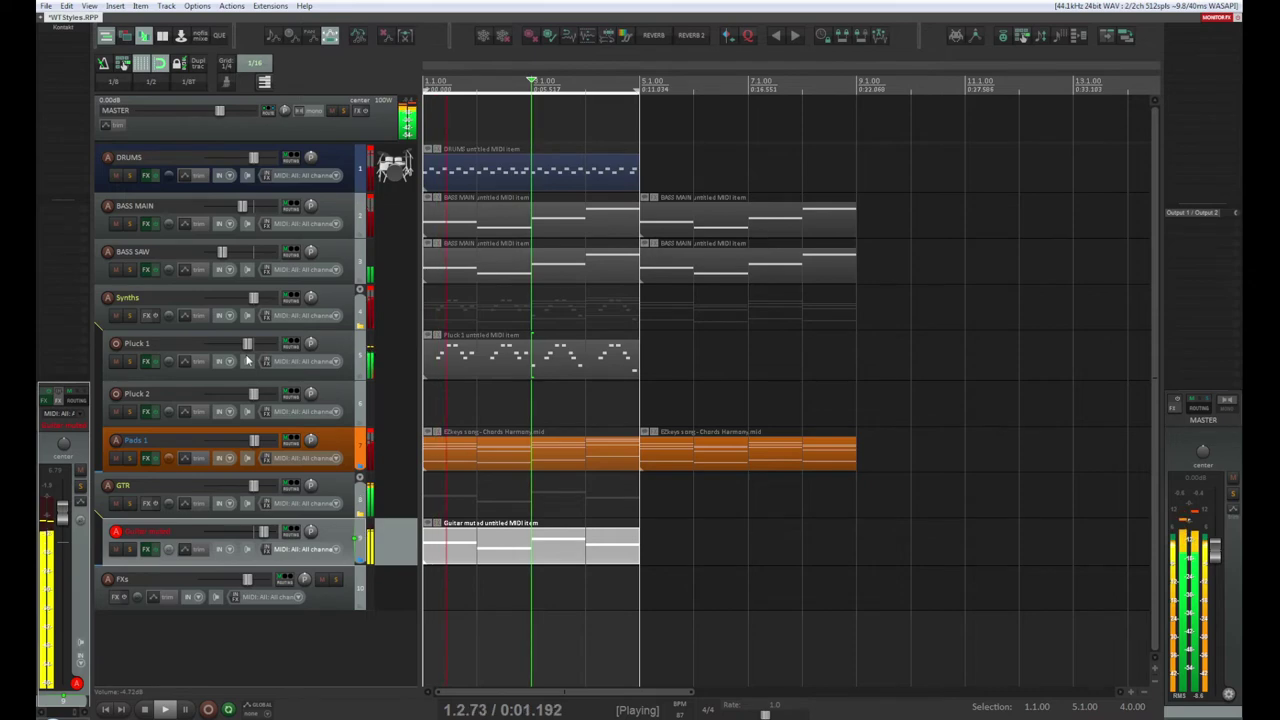
pyautogui.moveTo(248, 360); pyautogui.dragTo(244, 360)
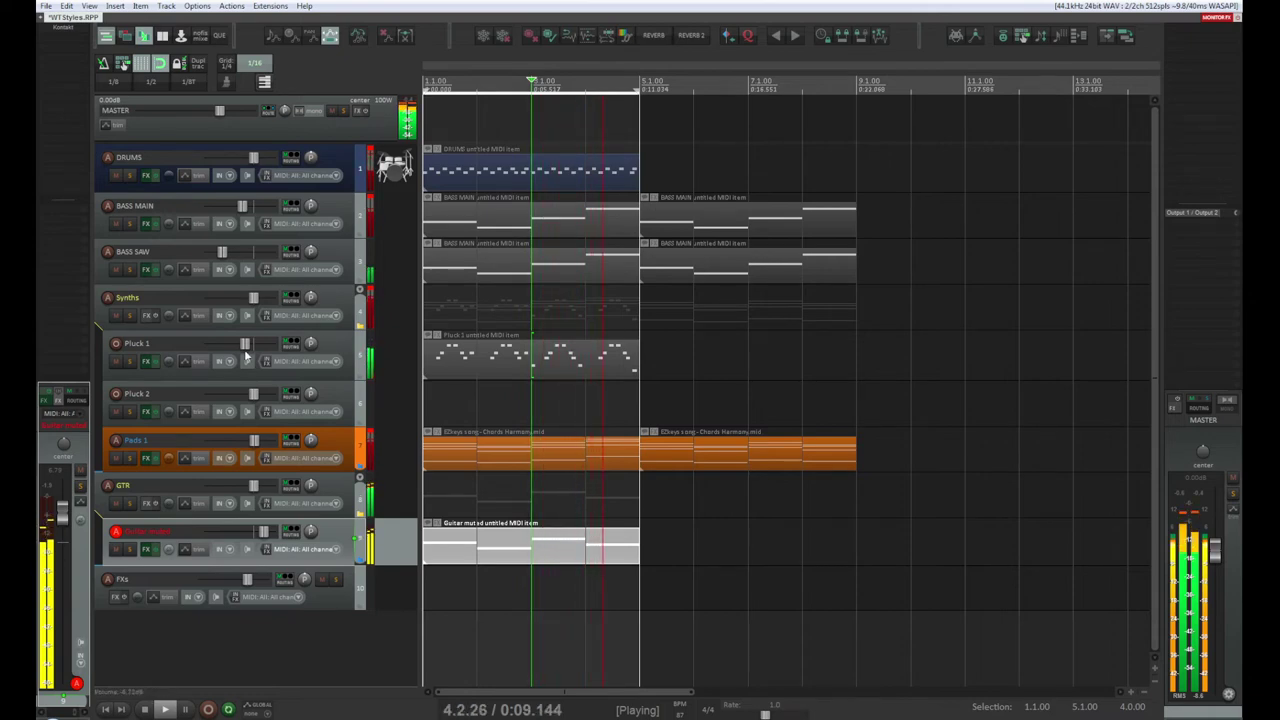
pyautogui.moveTo(246, 345); pyautogui.dragTo(248, 346)
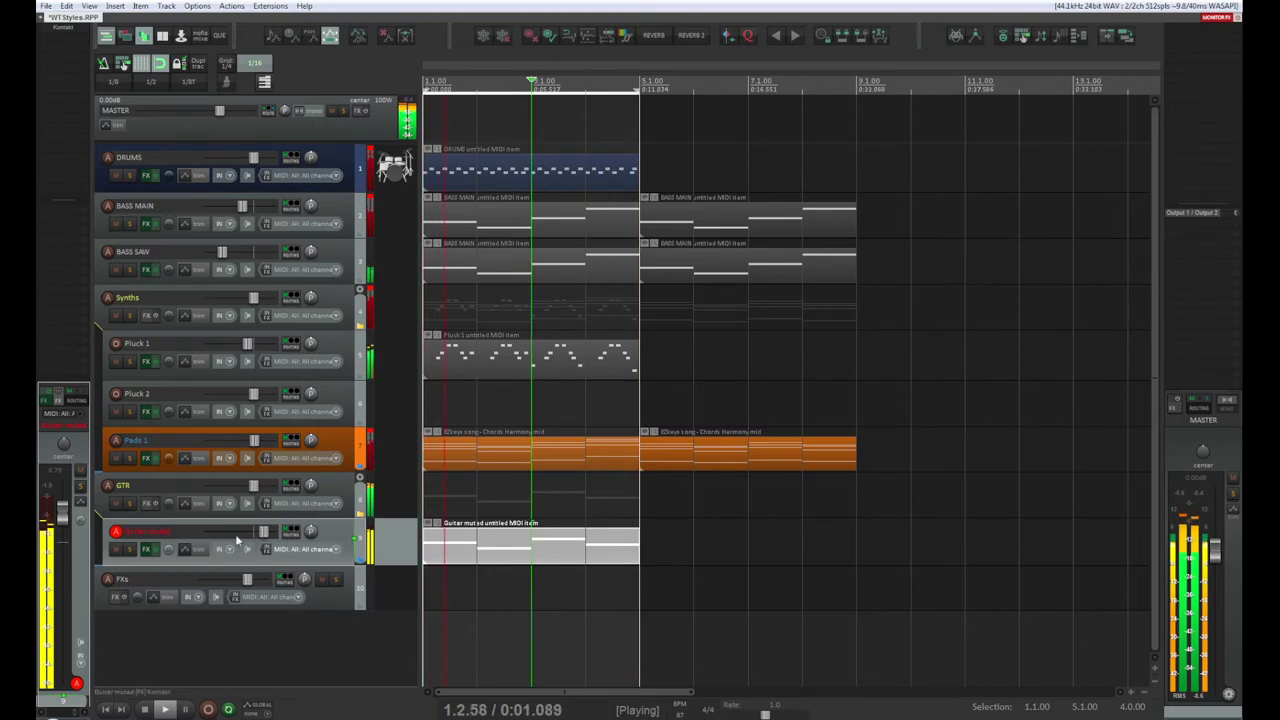
pyautogui.moveTo(263, 531); pyautogui.dragTo(253, 536)
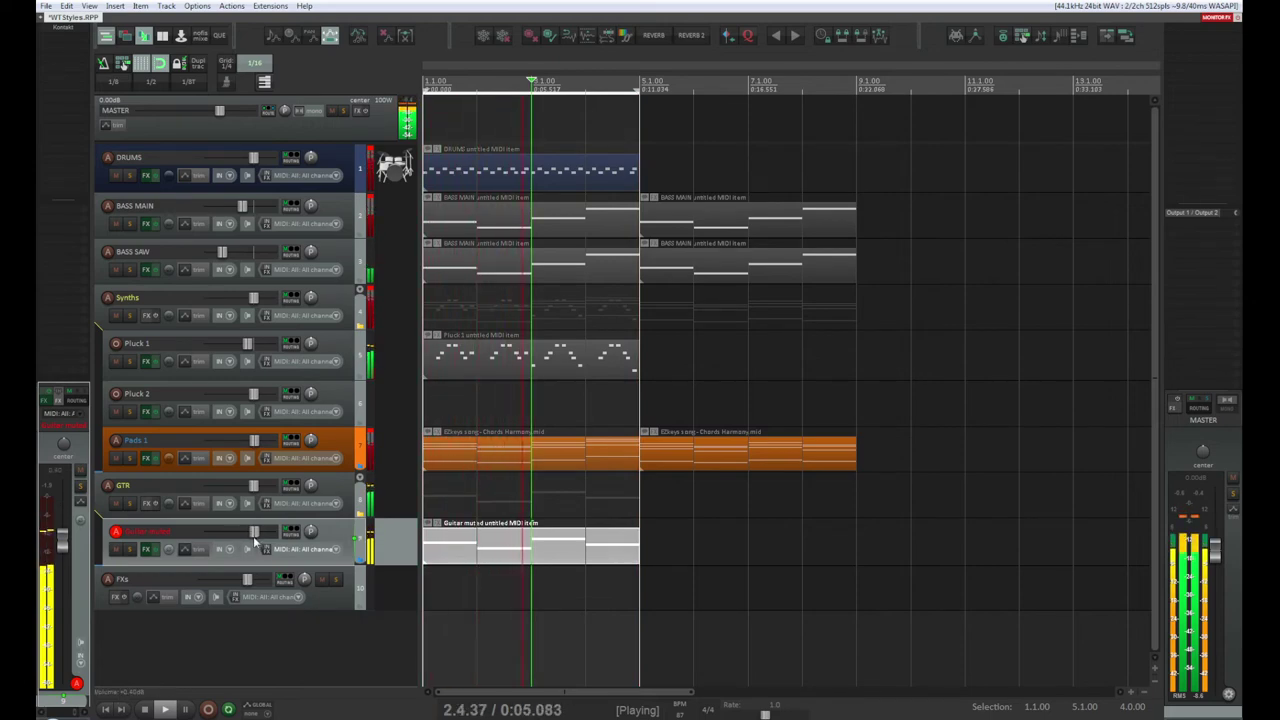
pyautogui.moveTo(248, 346); pyautogui.dragTo(243, 344)
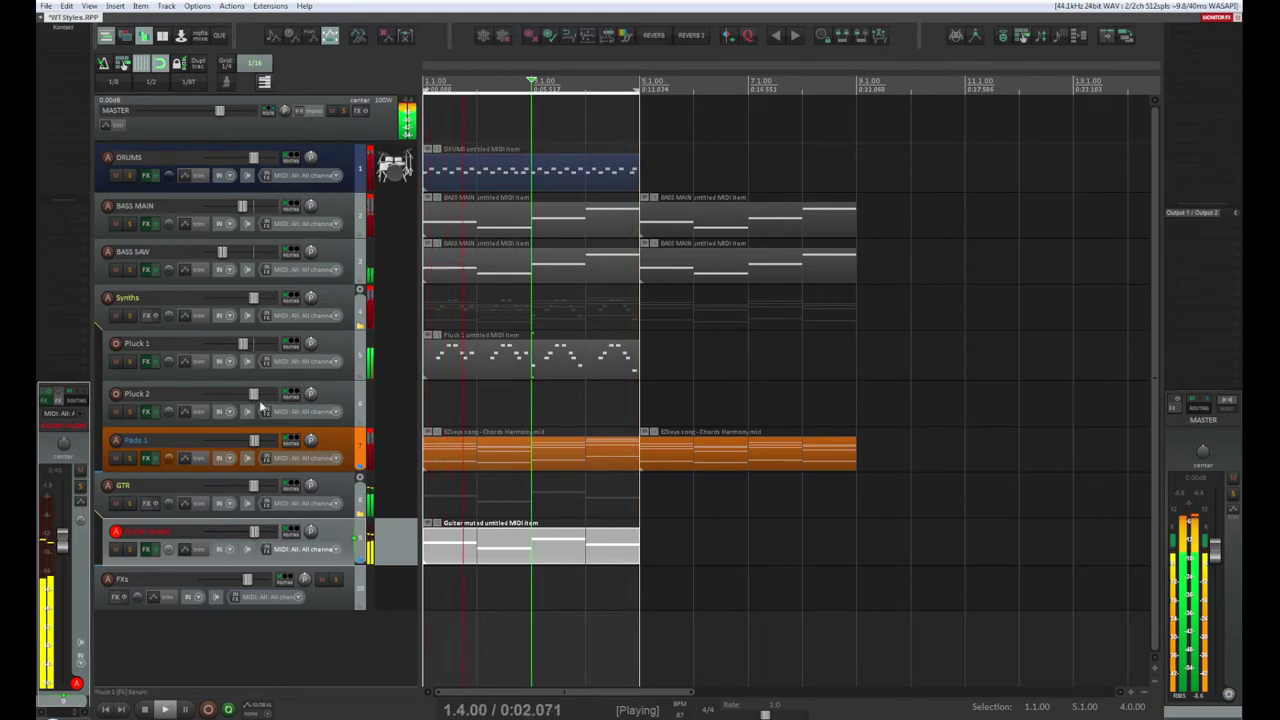
# Step: Solo the Guitar muted track, open its Kontakt instrument, compare the Muted and Open articulations, and select Muted
pyautogui.click(128, 552)
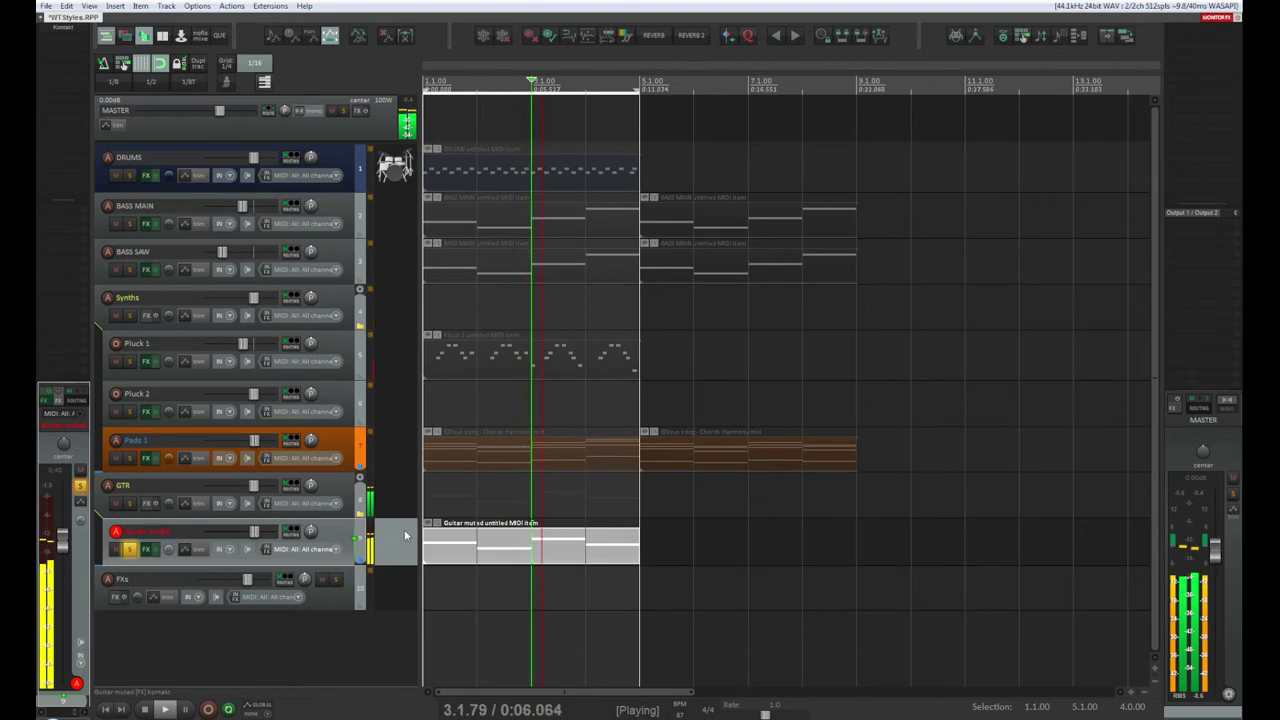
pyautogui.click(65, 33)
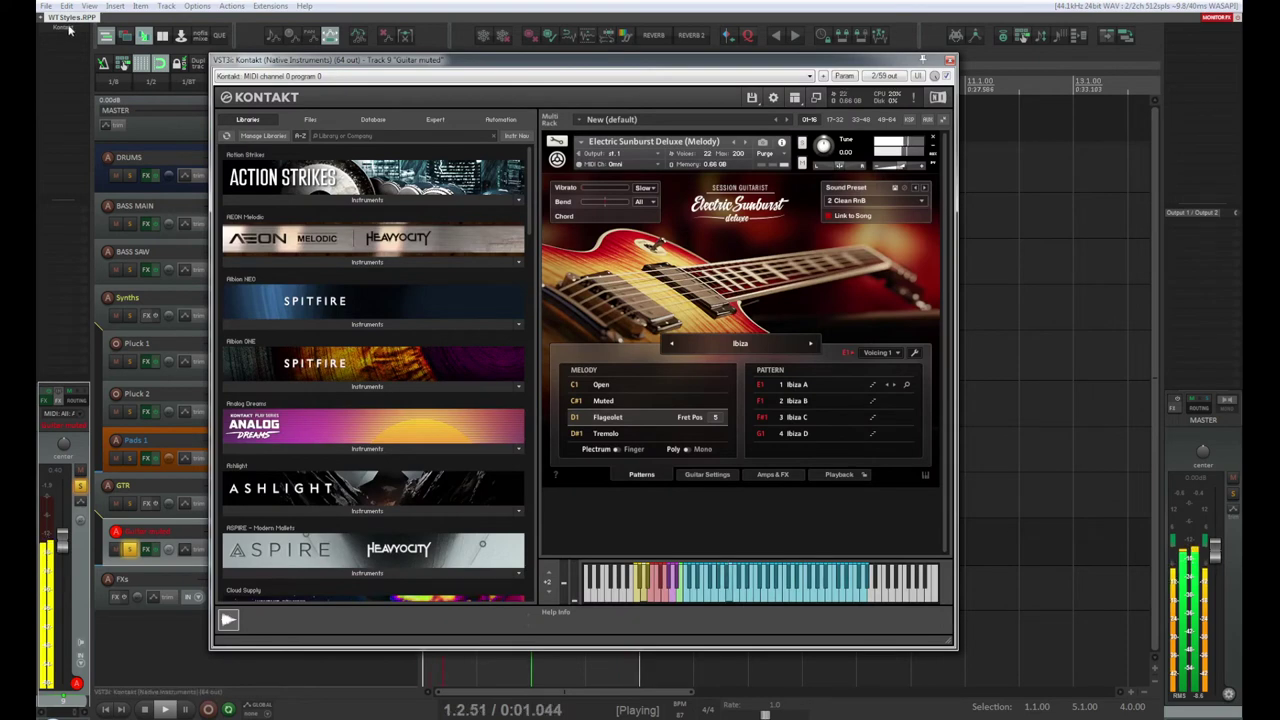
pyautogui.moveTo(450, 60); pyautogui.dragTo(372, 22)
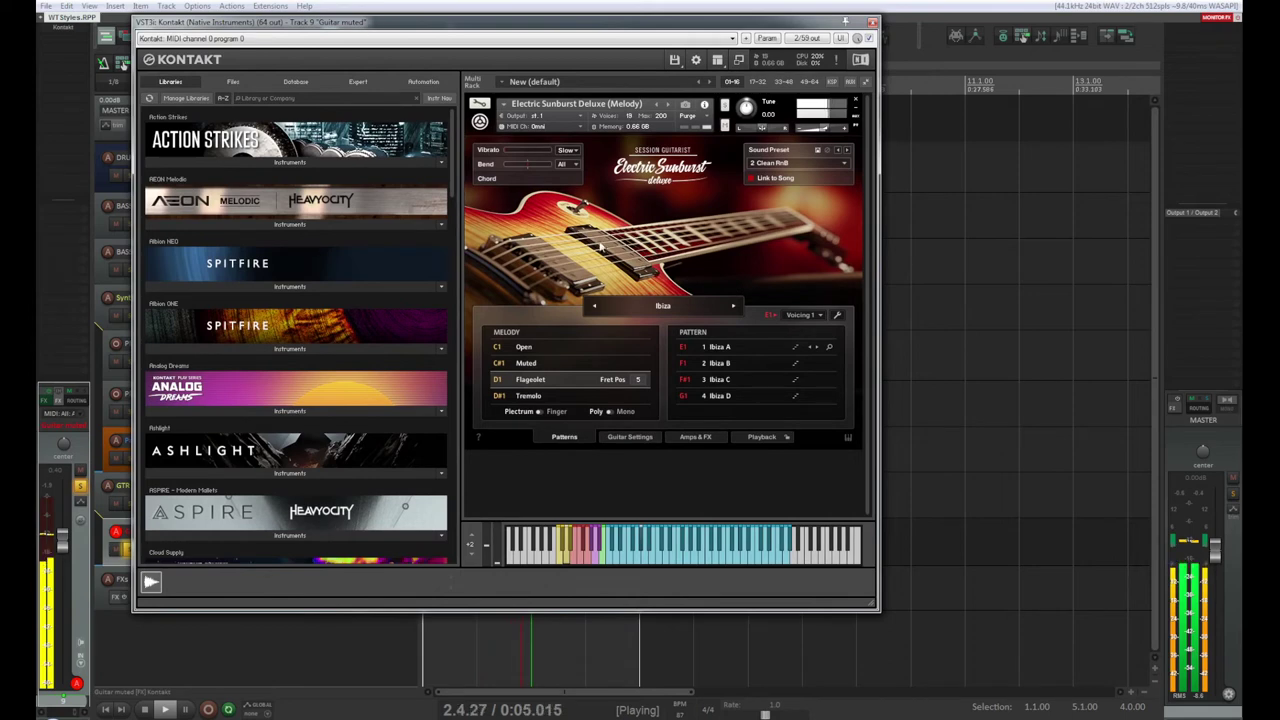
pyautogui.click(548, 366)
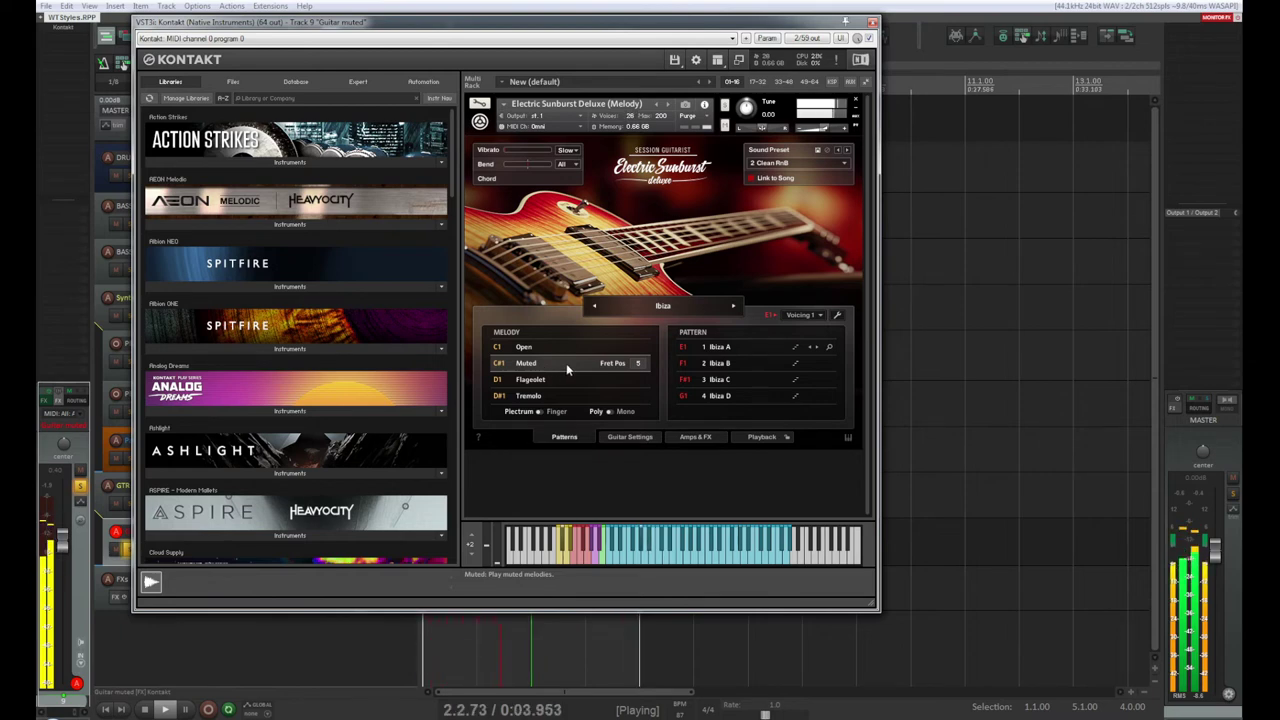
pyautogui.click(567, 350)
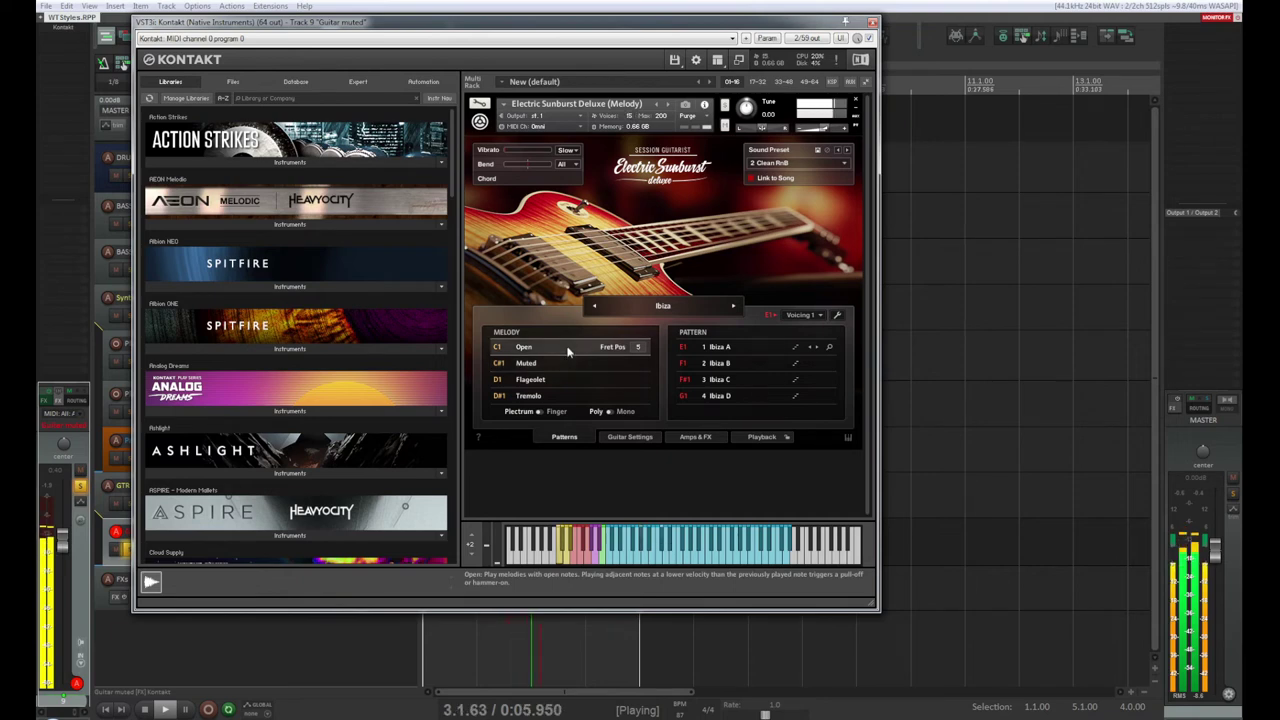
pyautogui.click(567, 364)
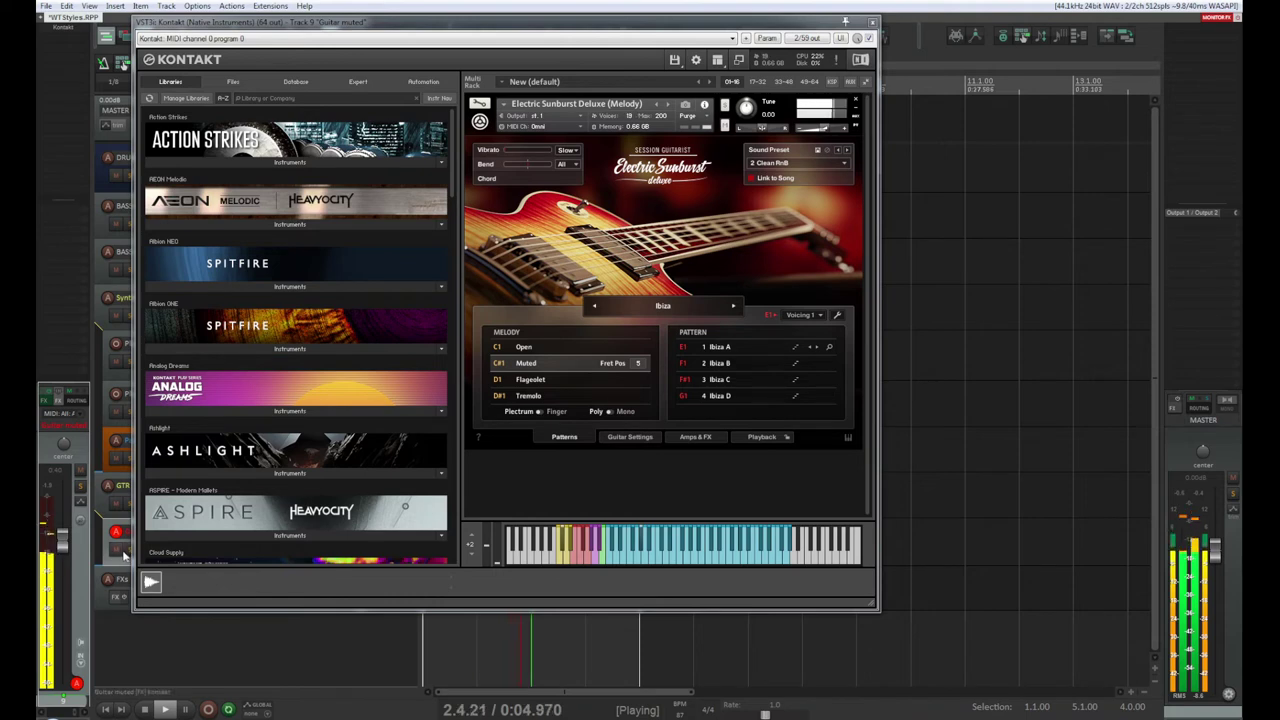
# Step: With Guitar muted soloed, compare Finger with Plectrum and Poly with Mono, leaving the guitar on Plectrum and Mono
pyautogui.moveTo(441, 33); pyautogui.dragTo(657, 75)
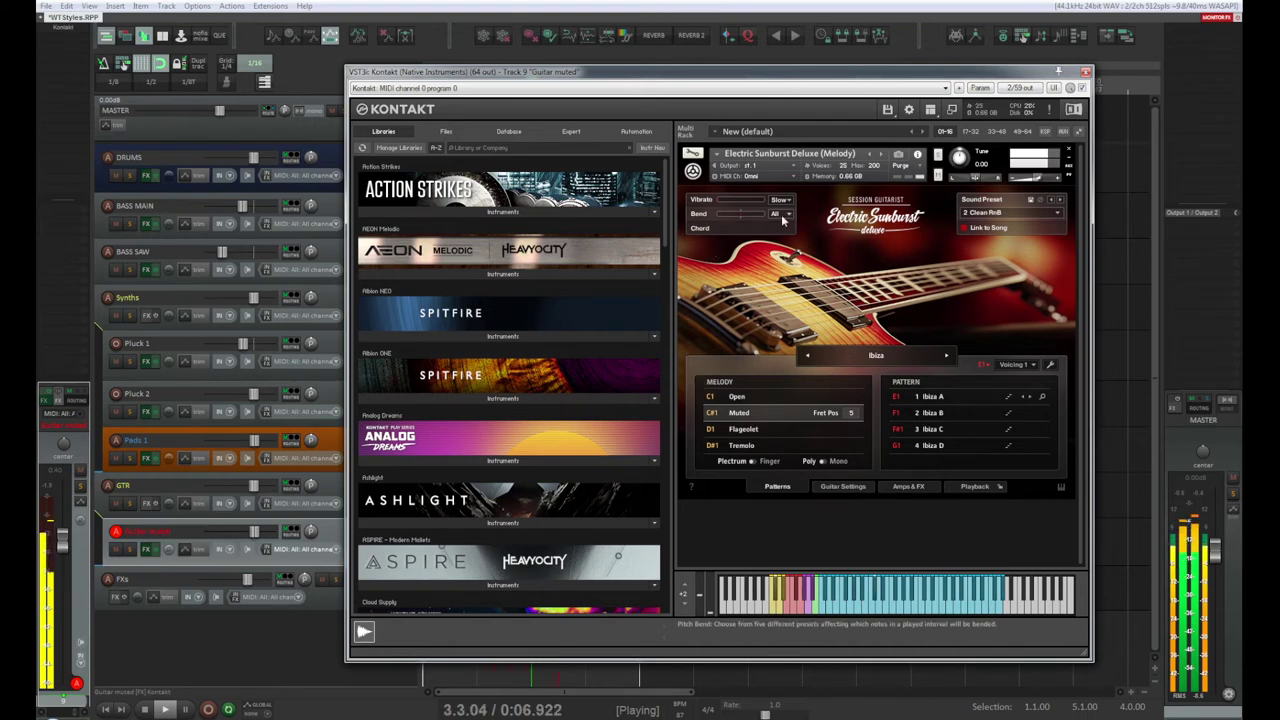
pyautogui.click(131, 549)
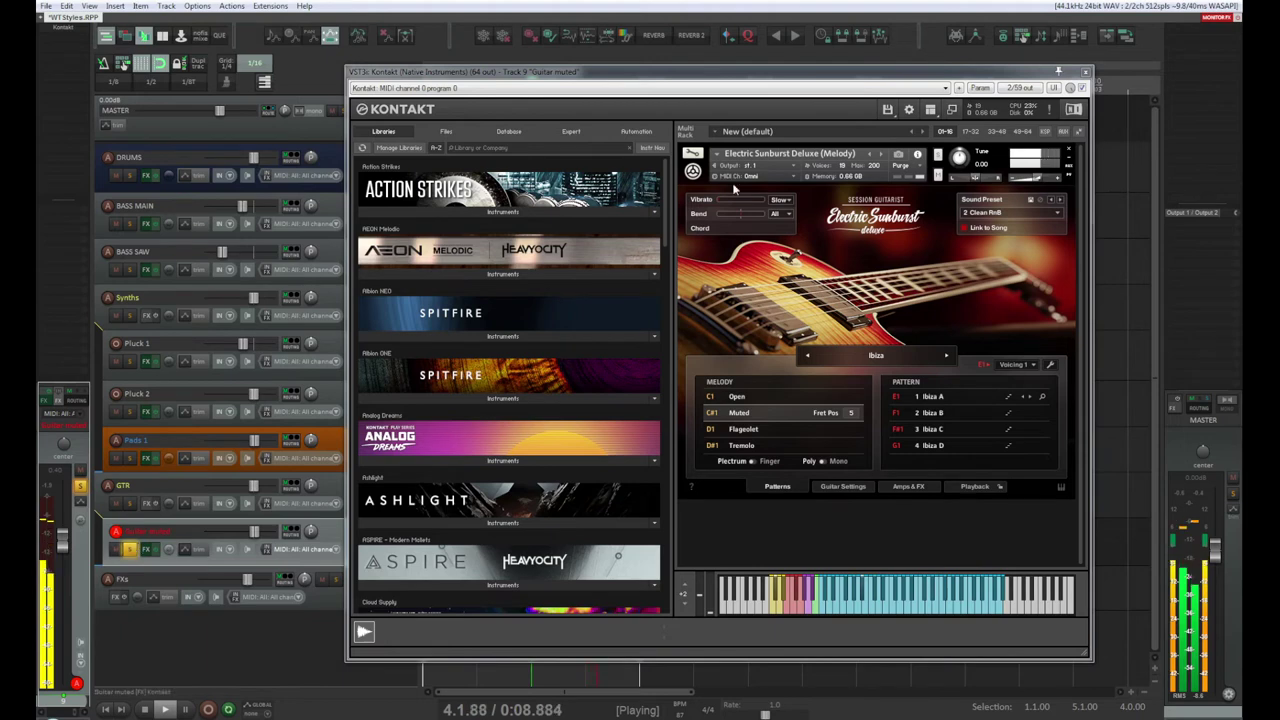
pyautogui.moveTo(714, 76); pyautogui.dragTo(615, 78)
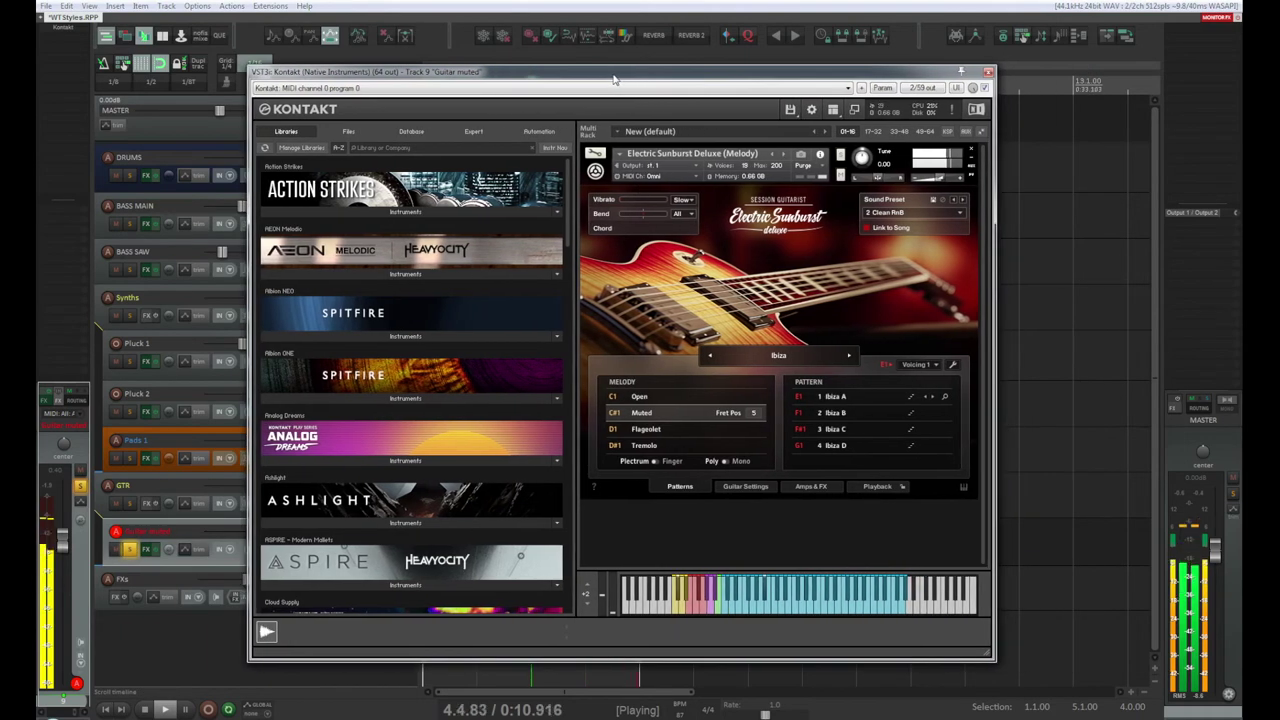
pyautogui.click(660, 463)
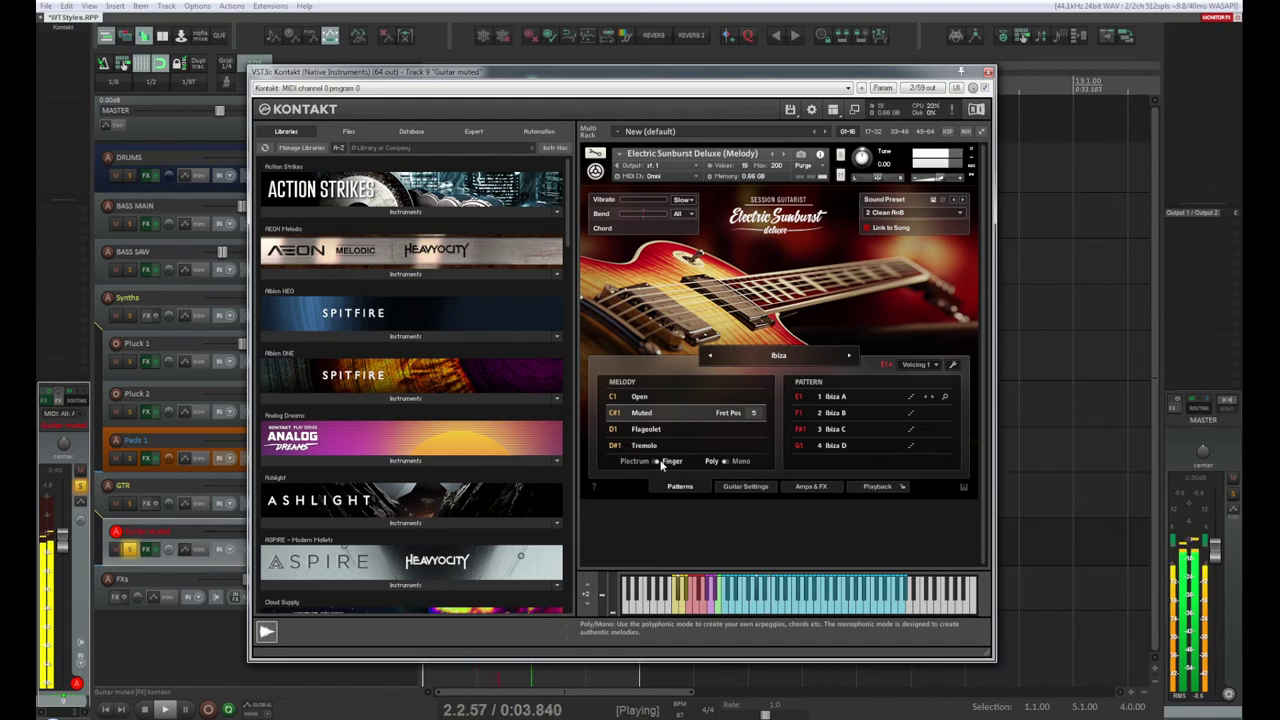
pyautogui.click(656, 463)
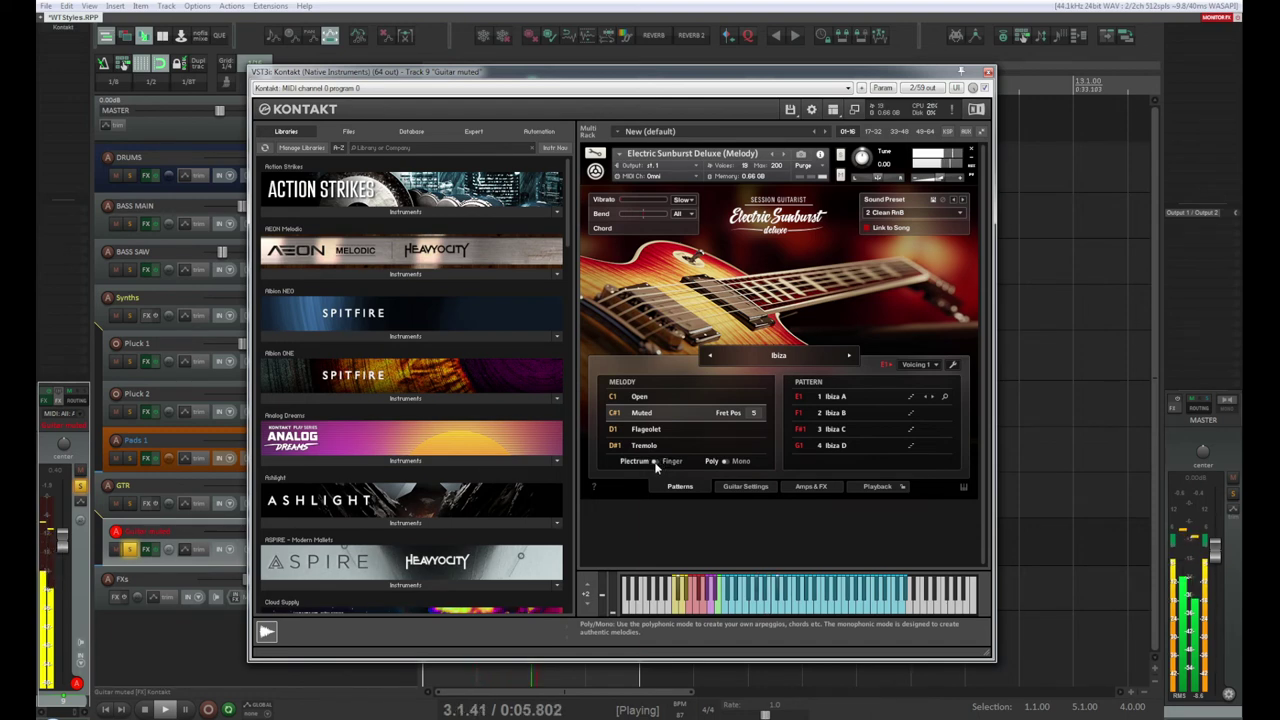
pyautogui.click(729, 463)
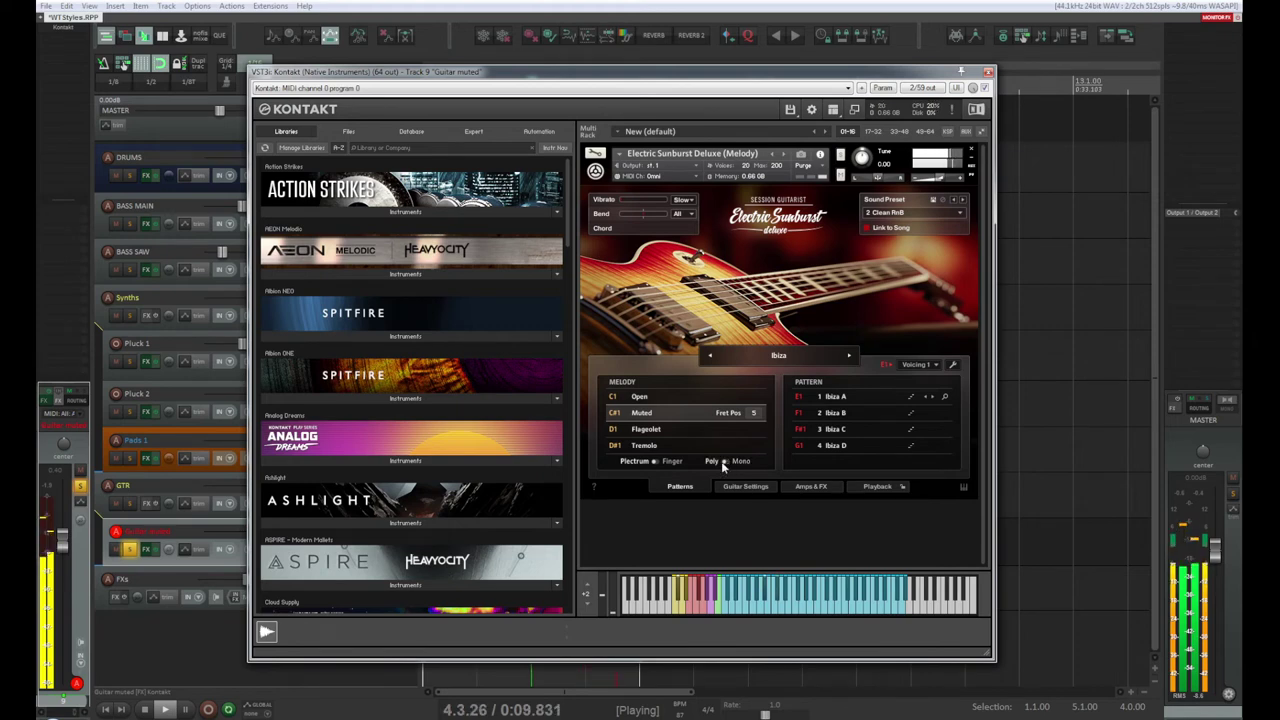
pyautogui.click(726, 462)
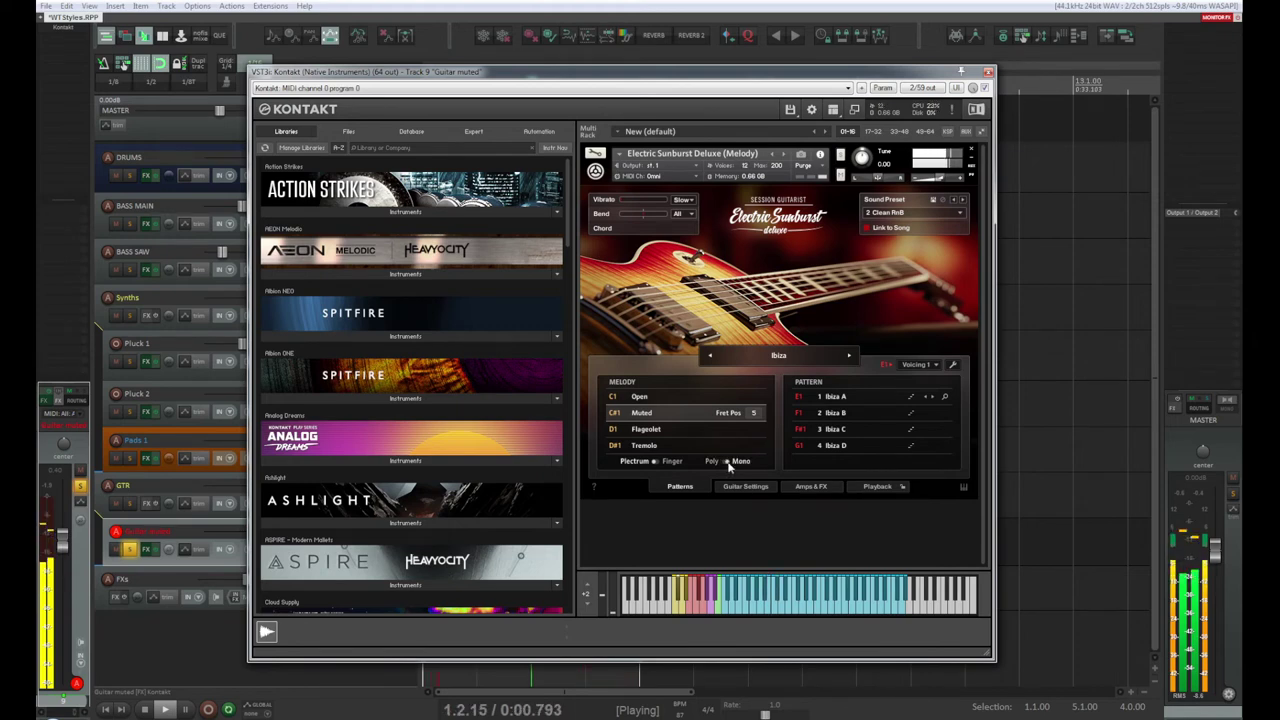
pyautogui.click(727, 462)
pyautogui.click(129, 549)
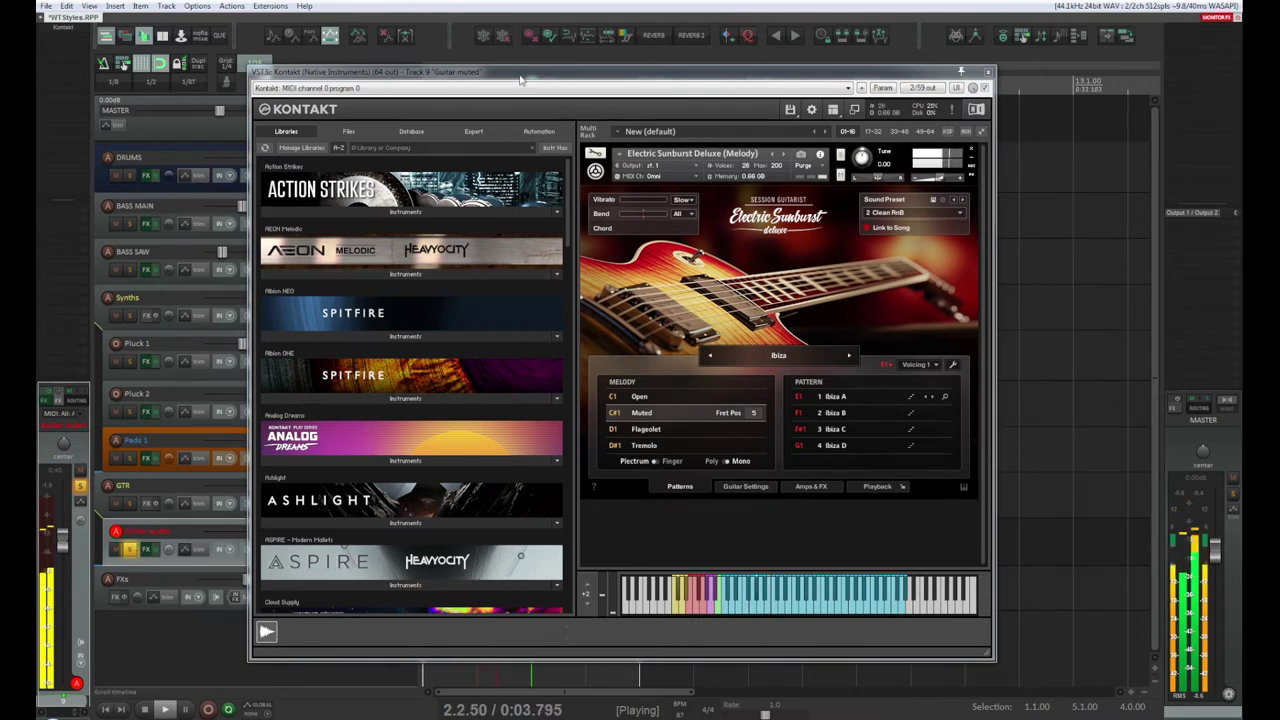
# Step: Load the Clean Salsa sound preset in the Electric Sunburst Deluxe guitar
pyautogui.moveTo(526, 74); pyautogui.dragTo(645, 25)
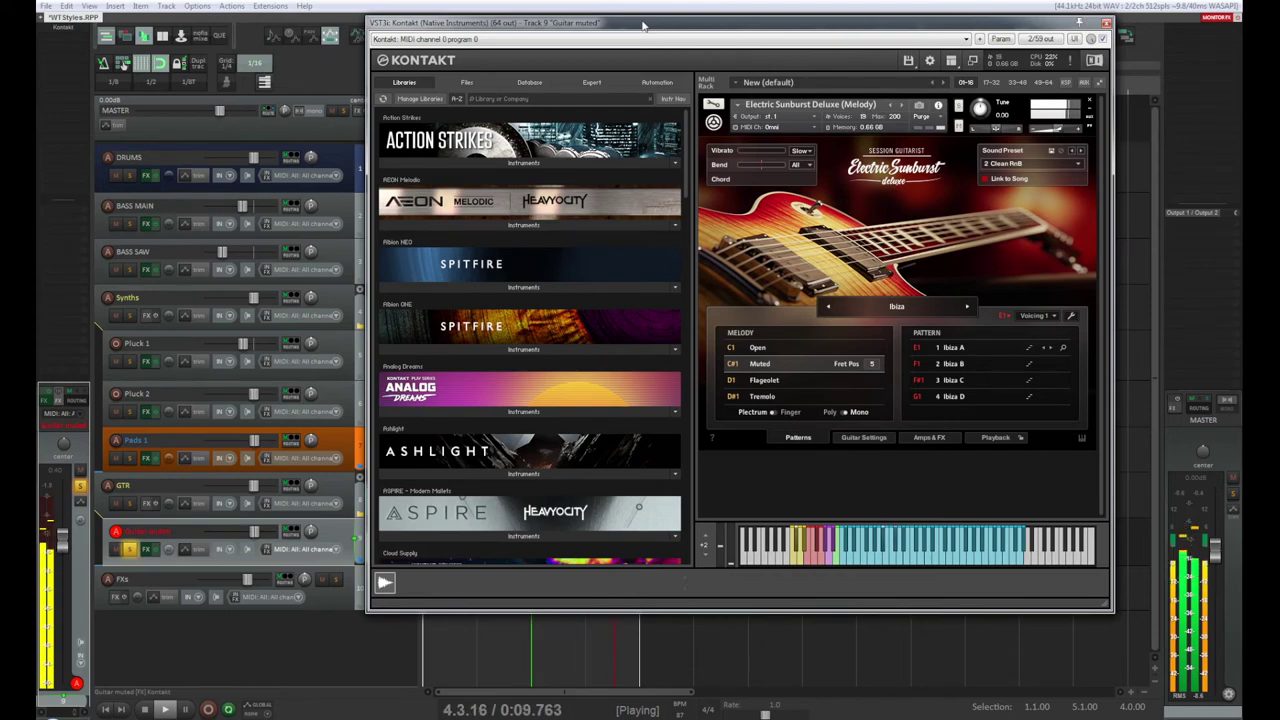
pyautogui.moveTo(645, 25); pyautogui.dragTo(459, 55)
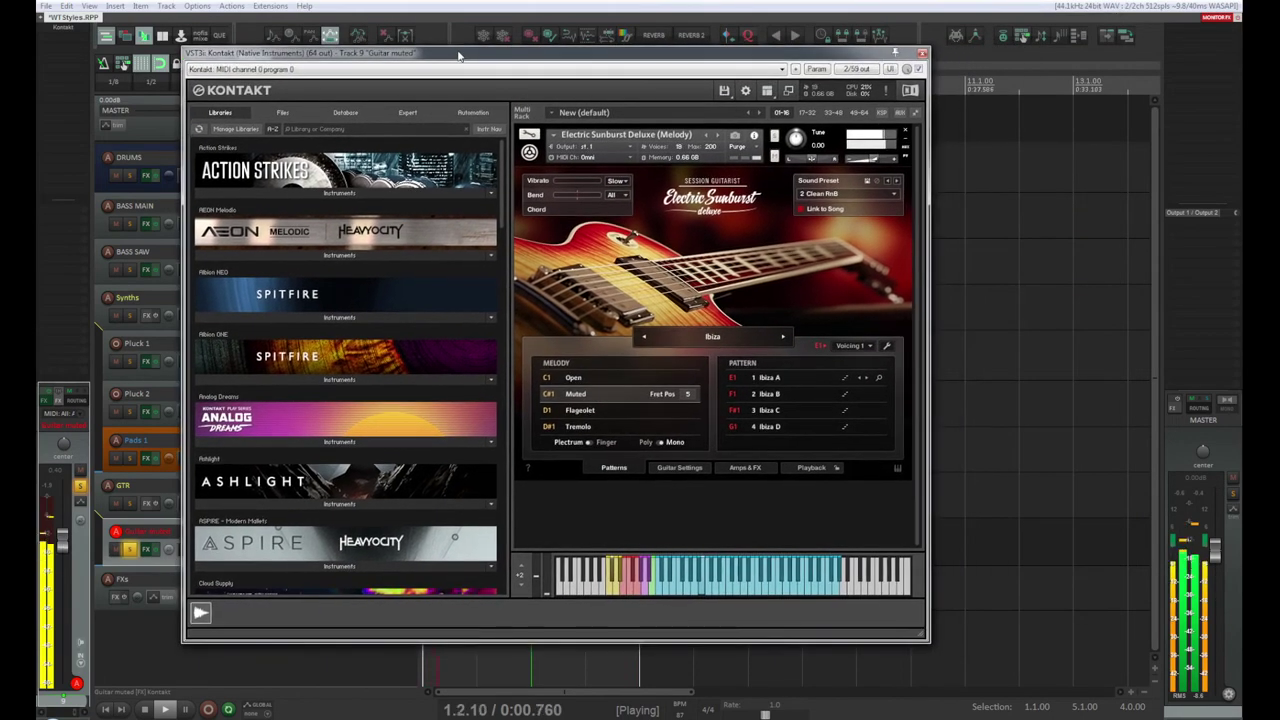
pyautogui.click(892, 195)
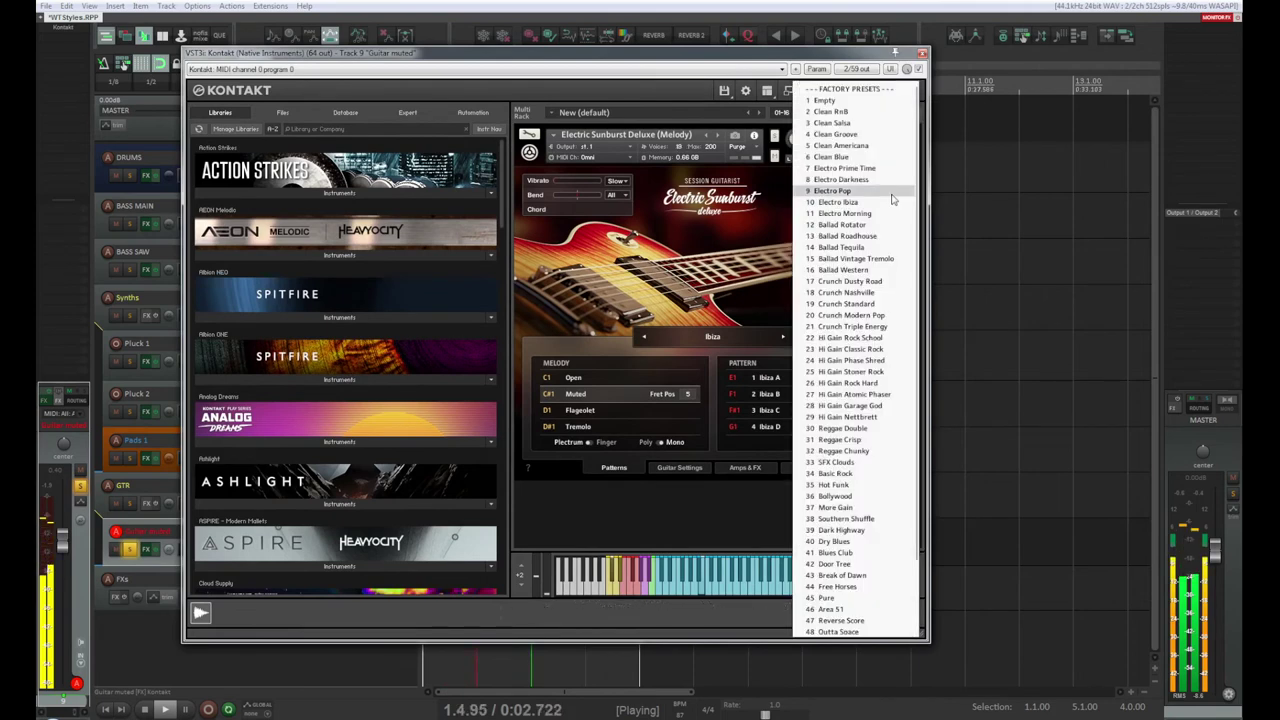
pyautogui.click(858, 123)
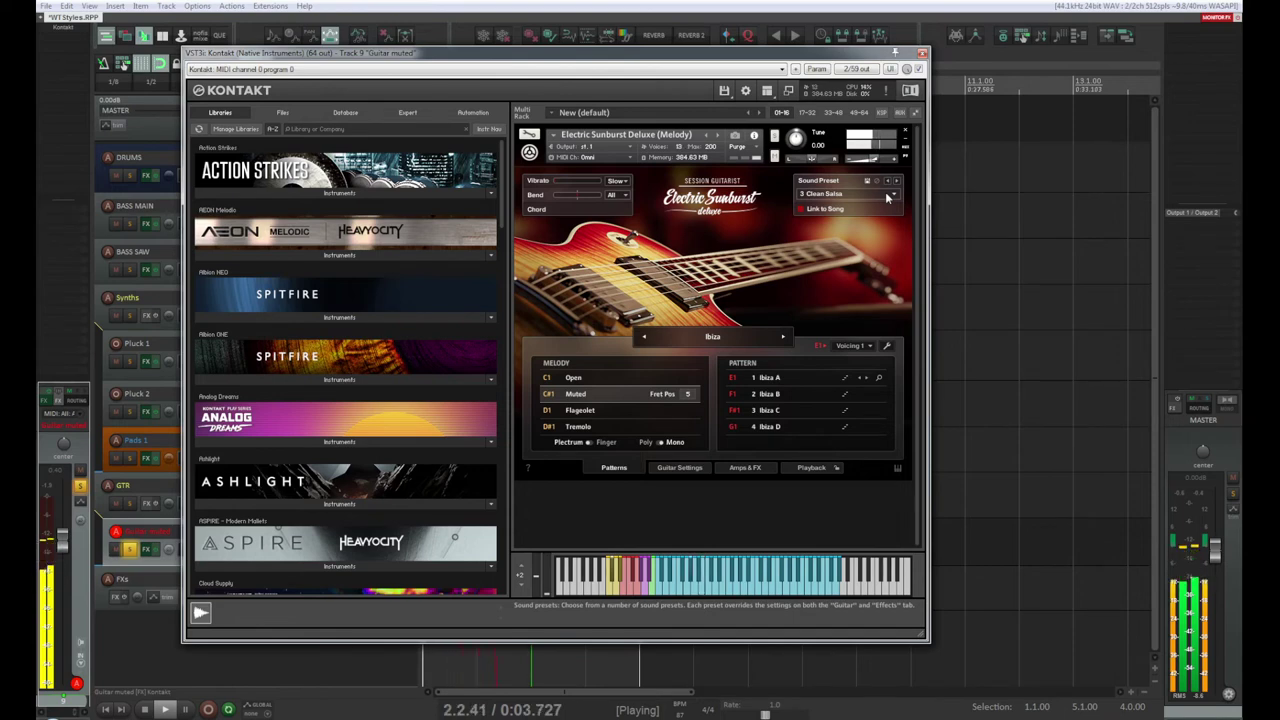
# Step: Unsolo Guitar muted and audition the Clean Groove and Clean Americana sound presets within the full arrangement
pyautogui.click(135, 558)
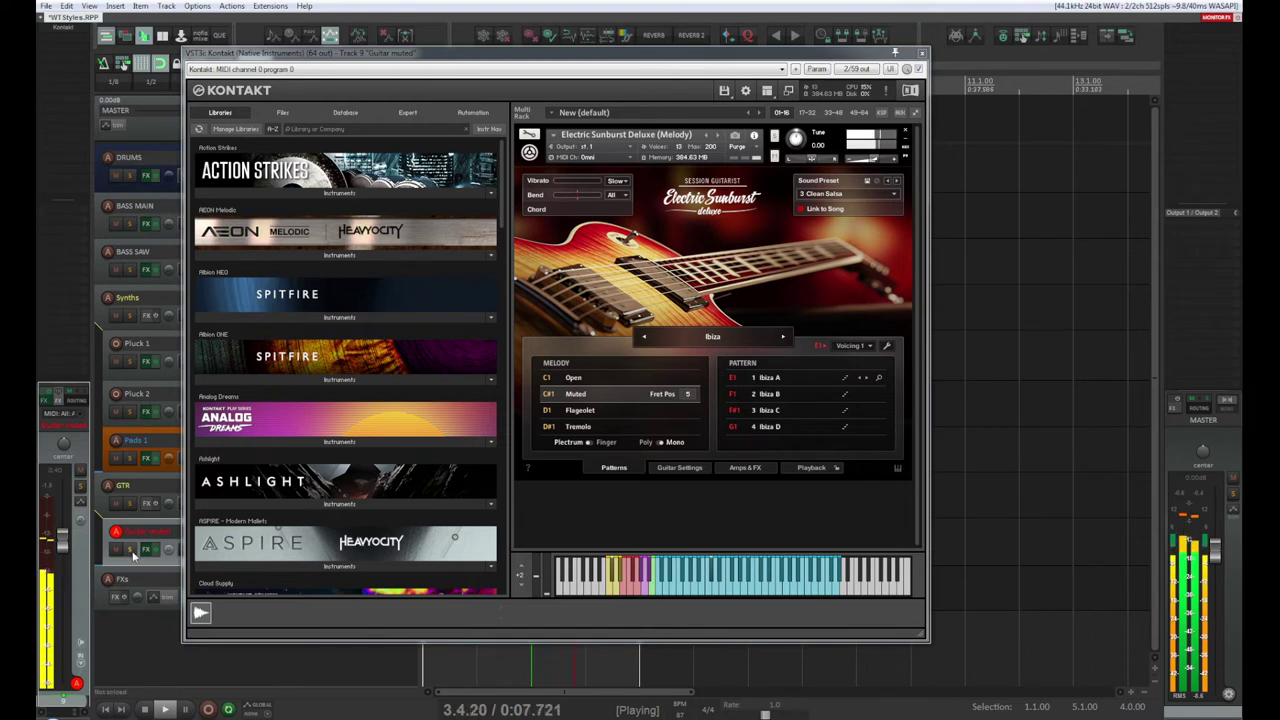
pyautogui.click(893, 197)
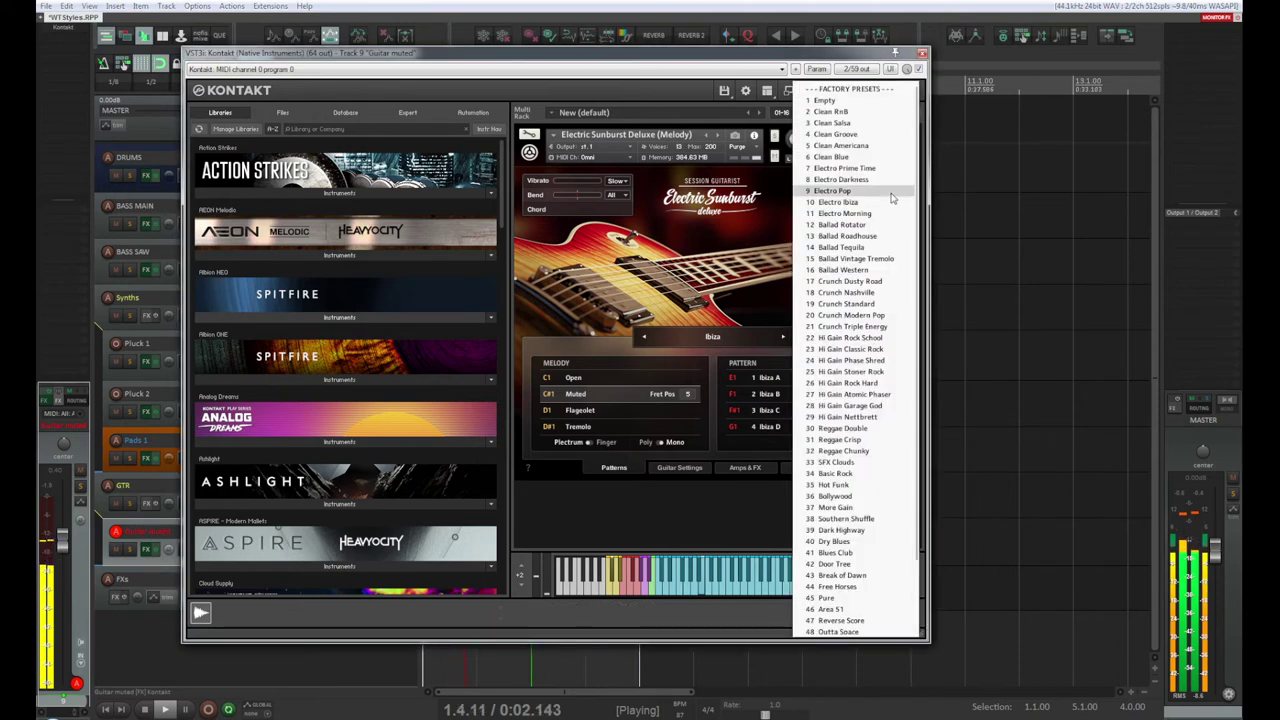
pyautogui.click(846, 135)
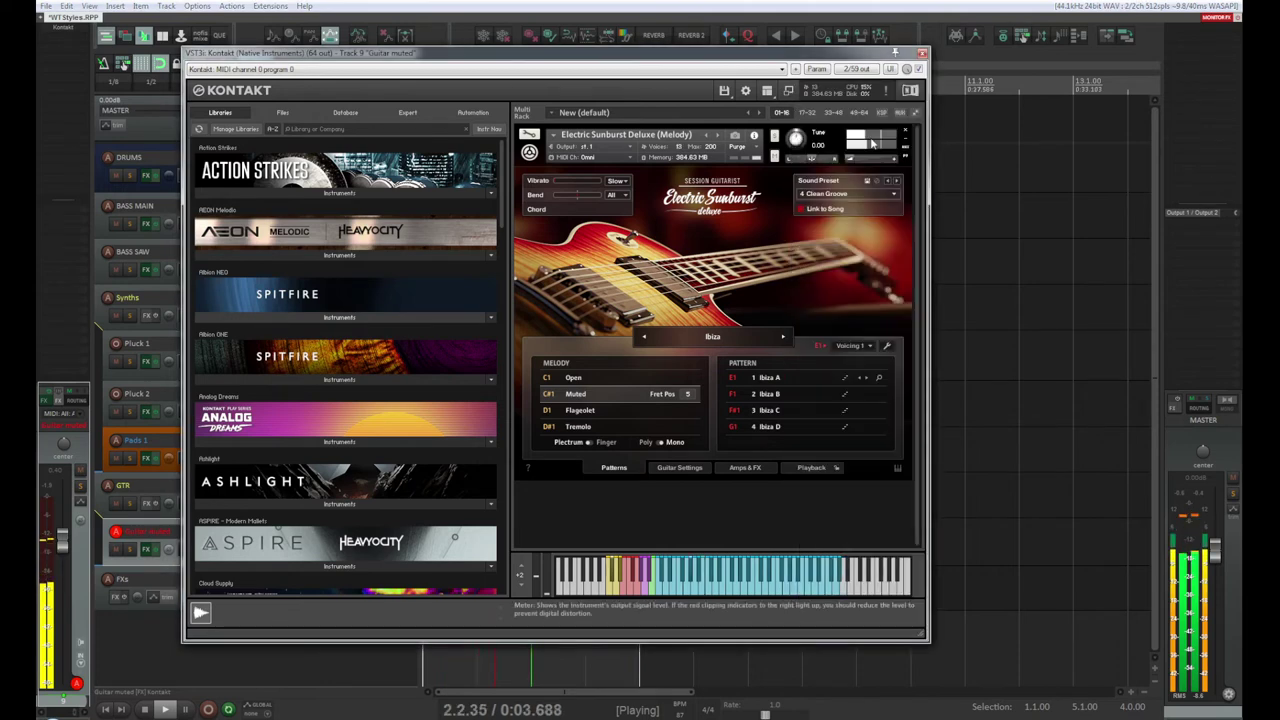
pyautogui.click(893, 197)
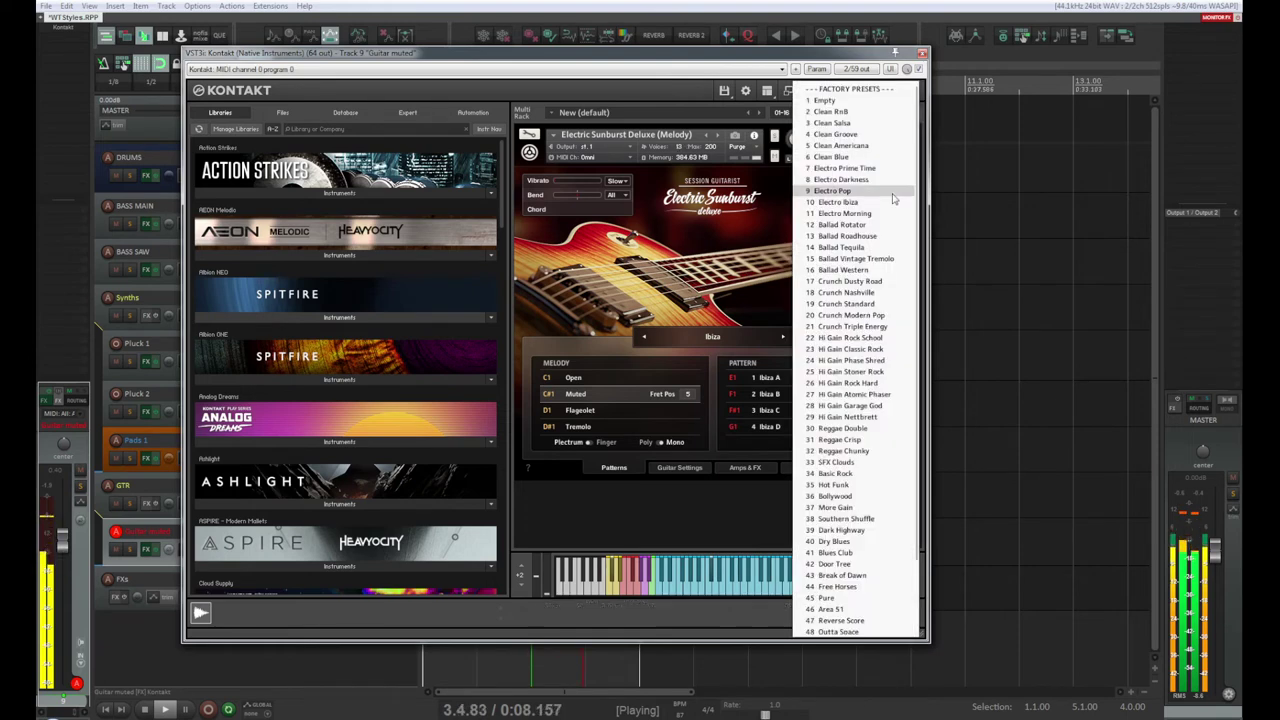
pyautogui.click(860, 146)
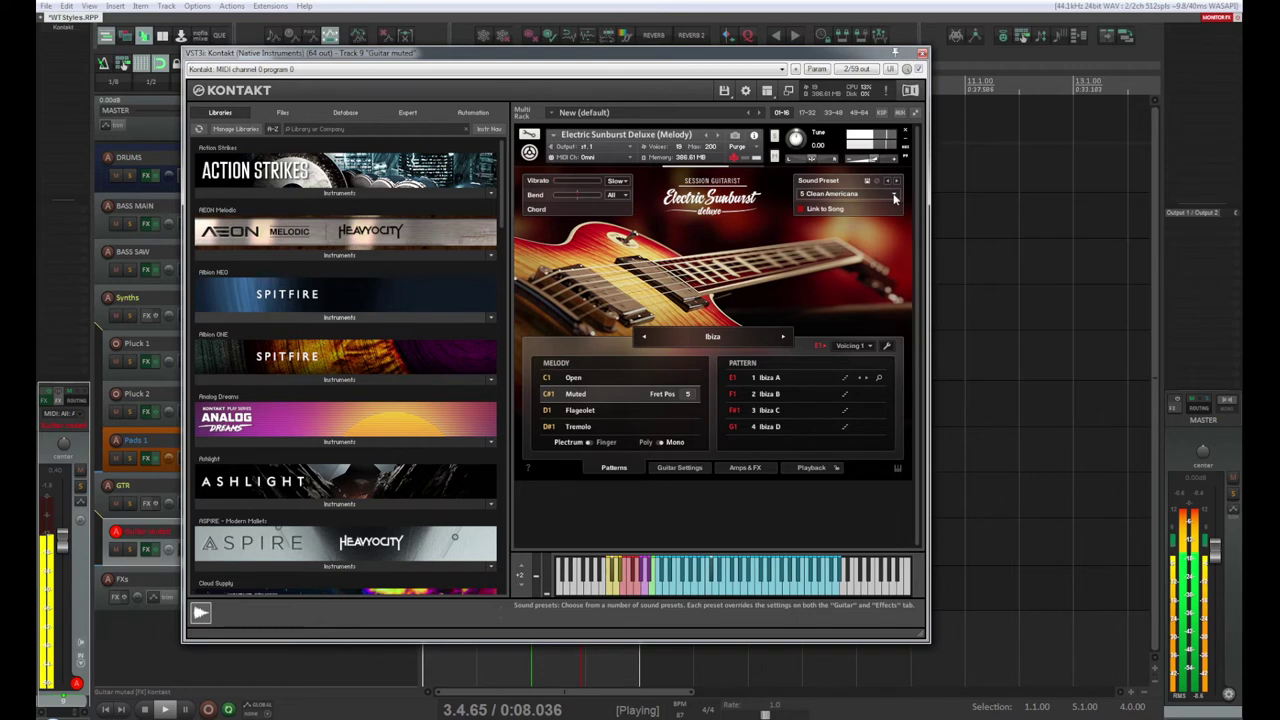
pyautogui.click(894, 196)
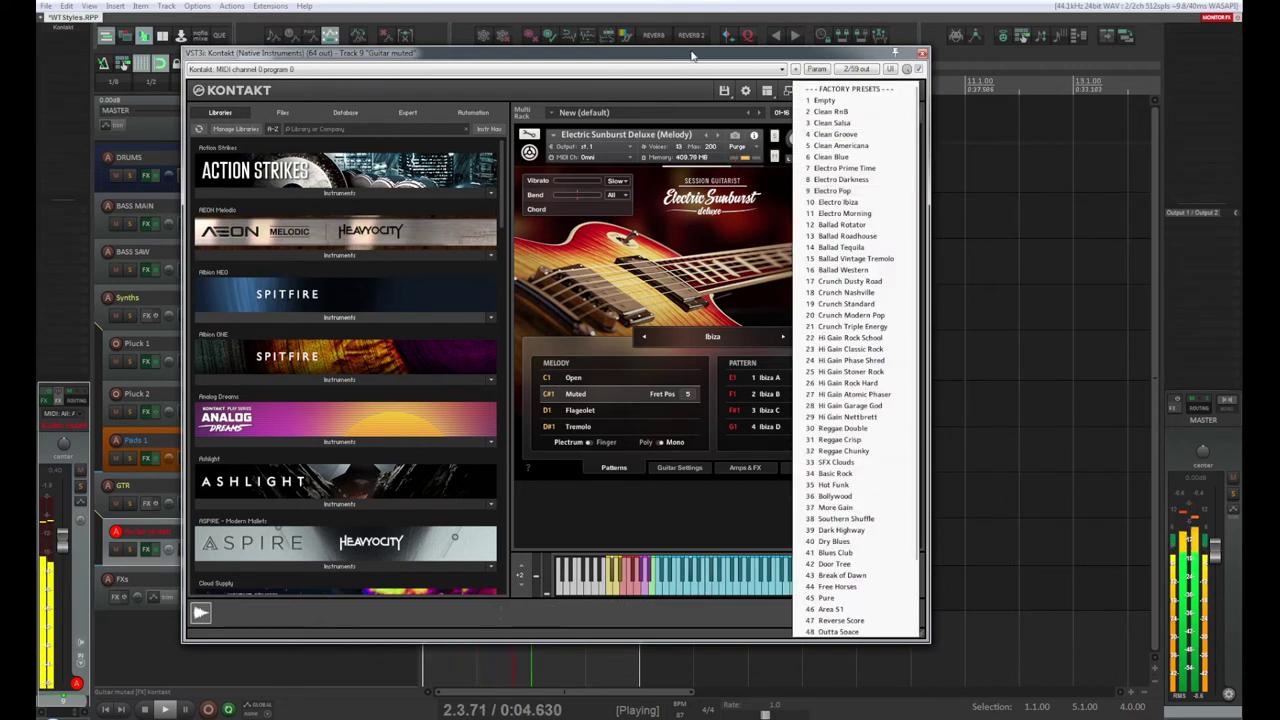
pyautogui.click(658, 197)
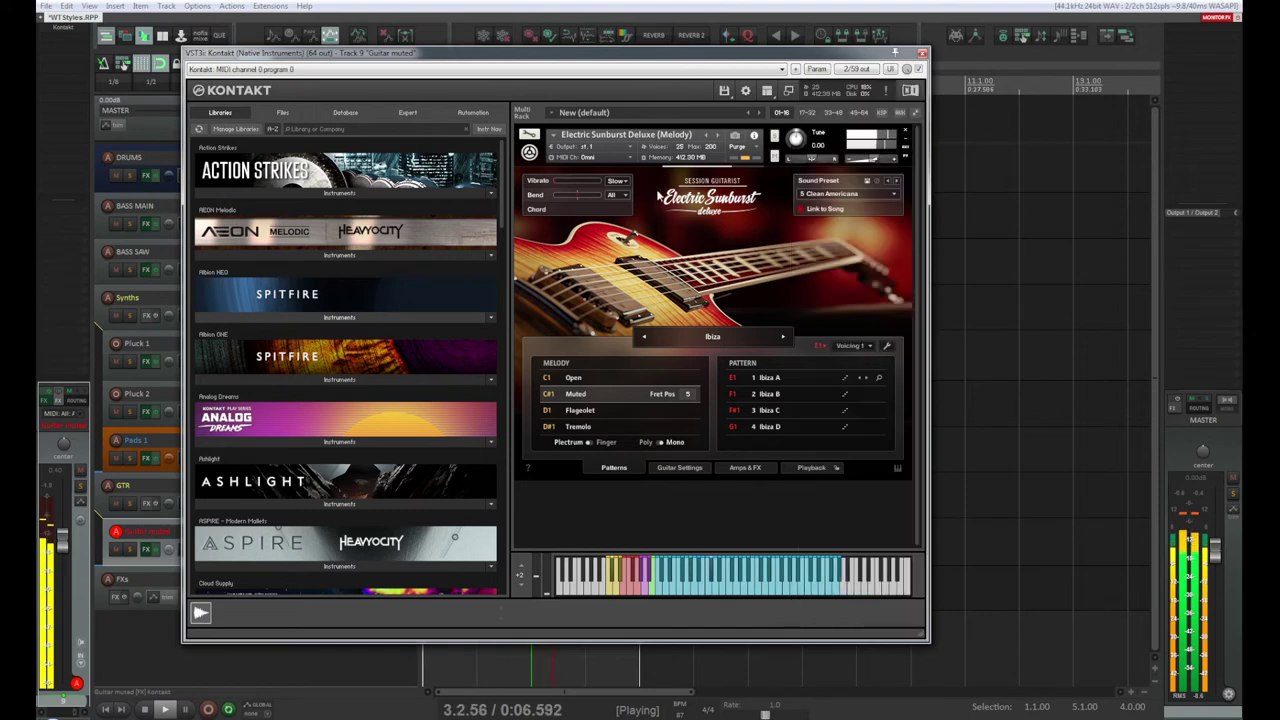
# Step: Solo Guitar muted and audition the Clean Salsa, Clean RnB and Electro Prime Time sound presets in turn during playback
pyautogui.click(130, 549)
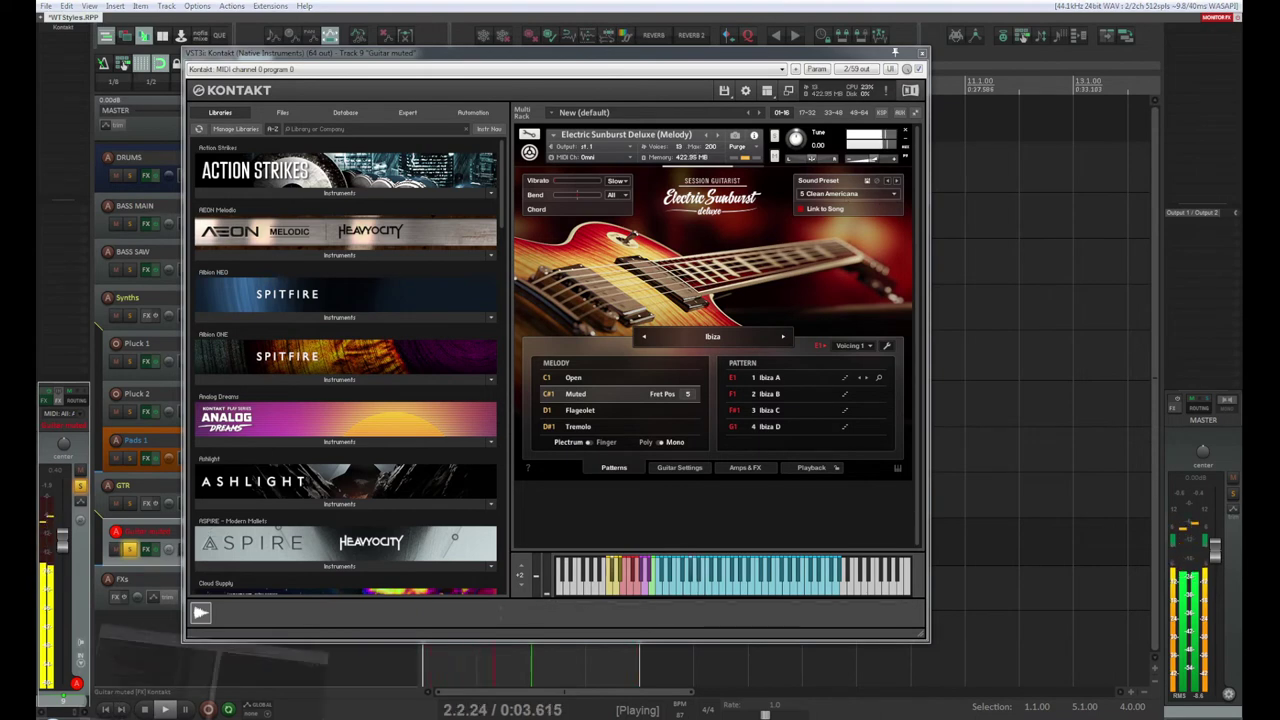
pyautogui.hotkey('alt', 'Tab')
pyautogui.hotkey('alt', 'Tab')
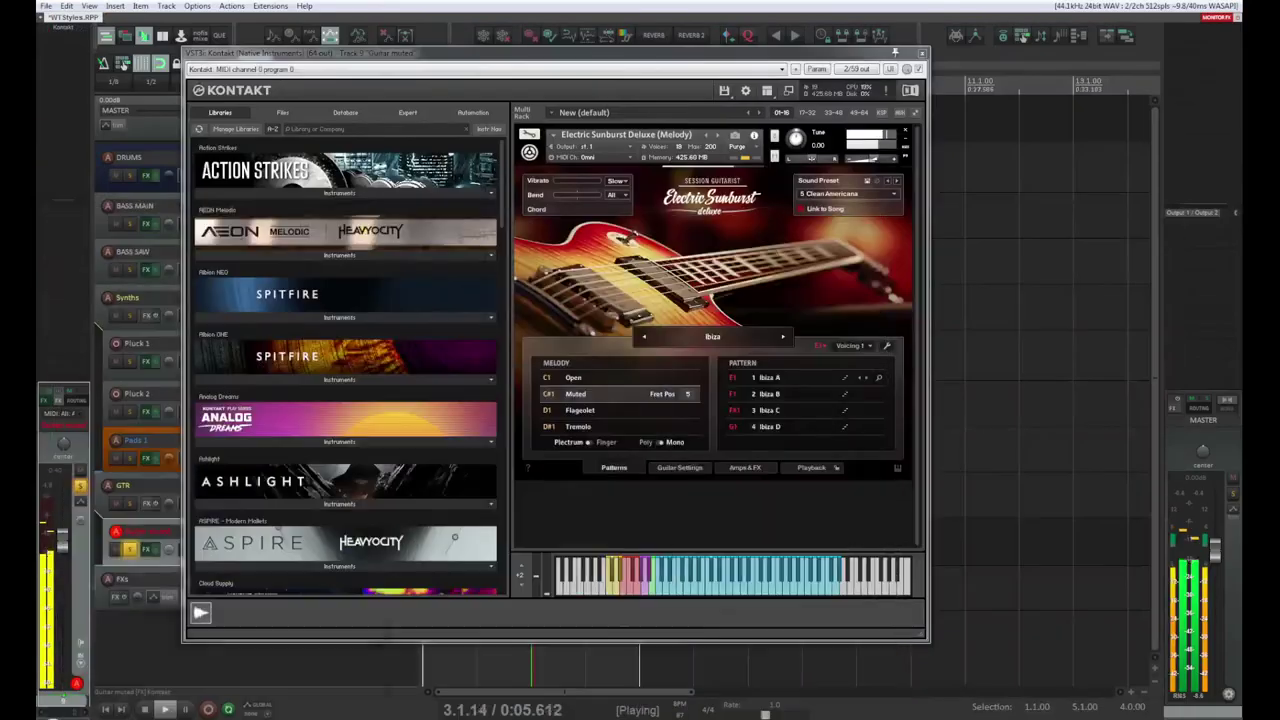
pyautogui.moveTo(626, 60); pyautogui.dragTo(710, 55)
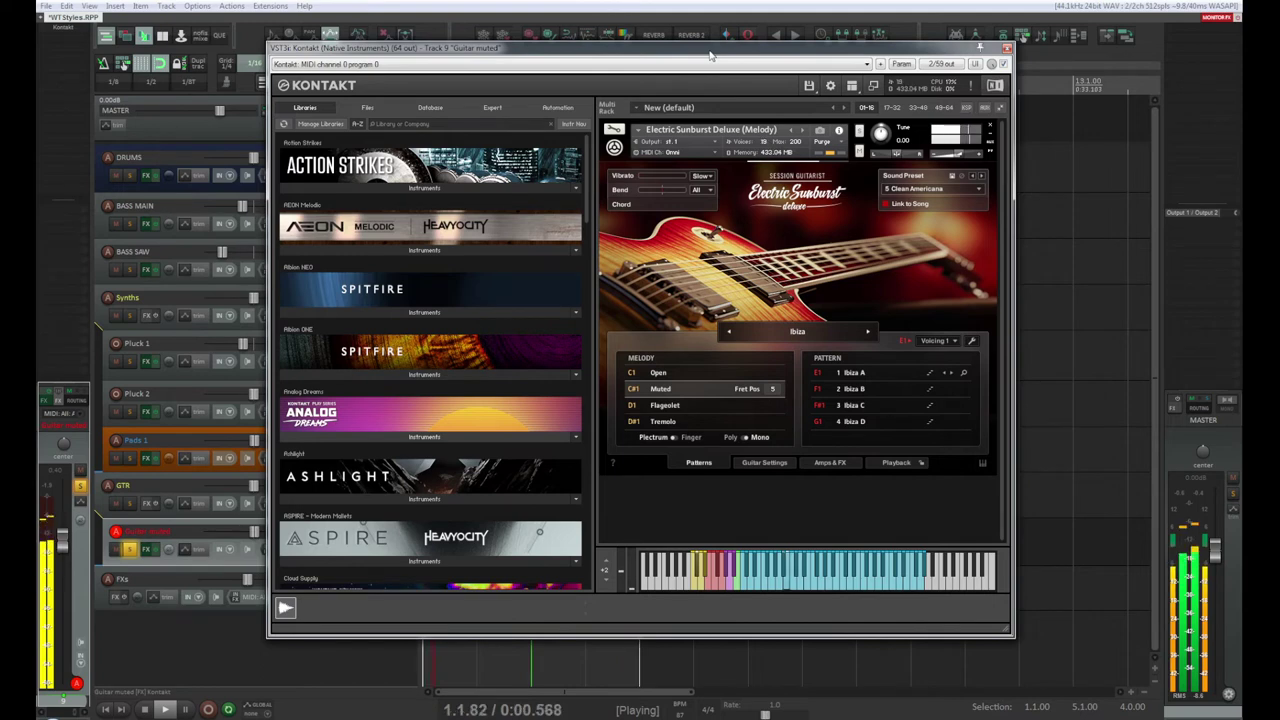
pyautogui.press('space')
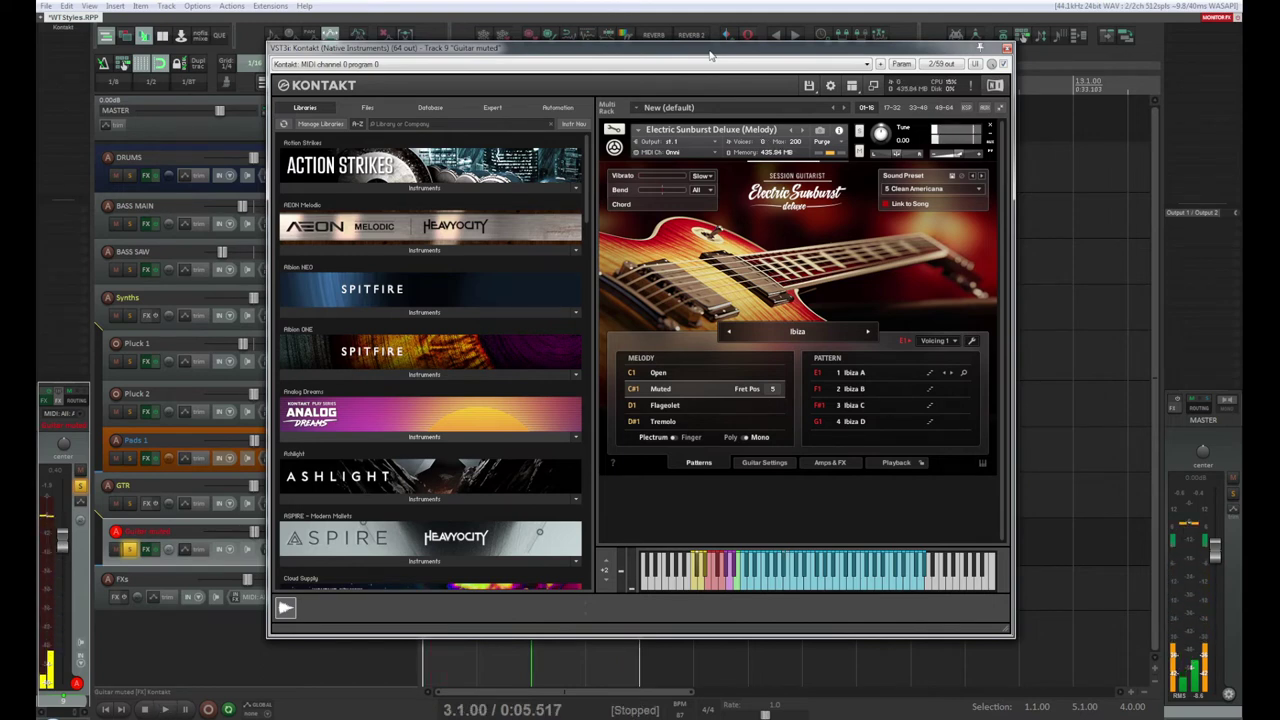
pyautogui.press('space')
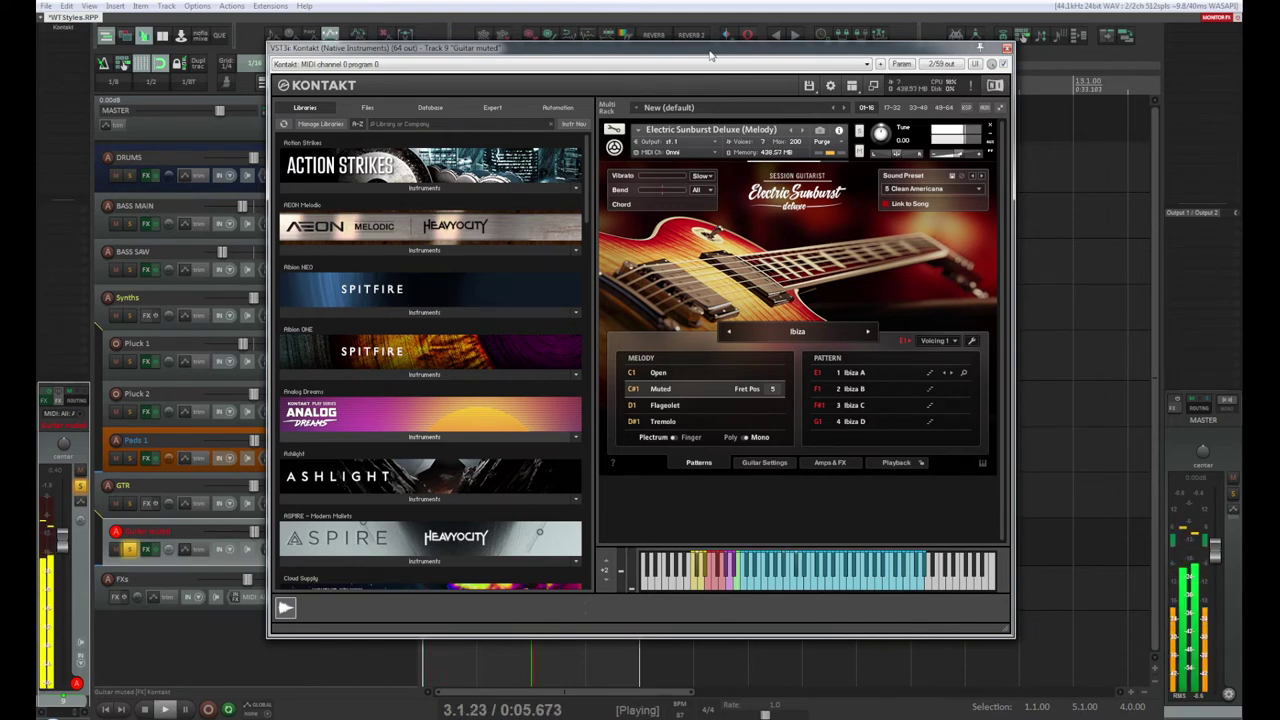
pyautogui.click(980, 192)
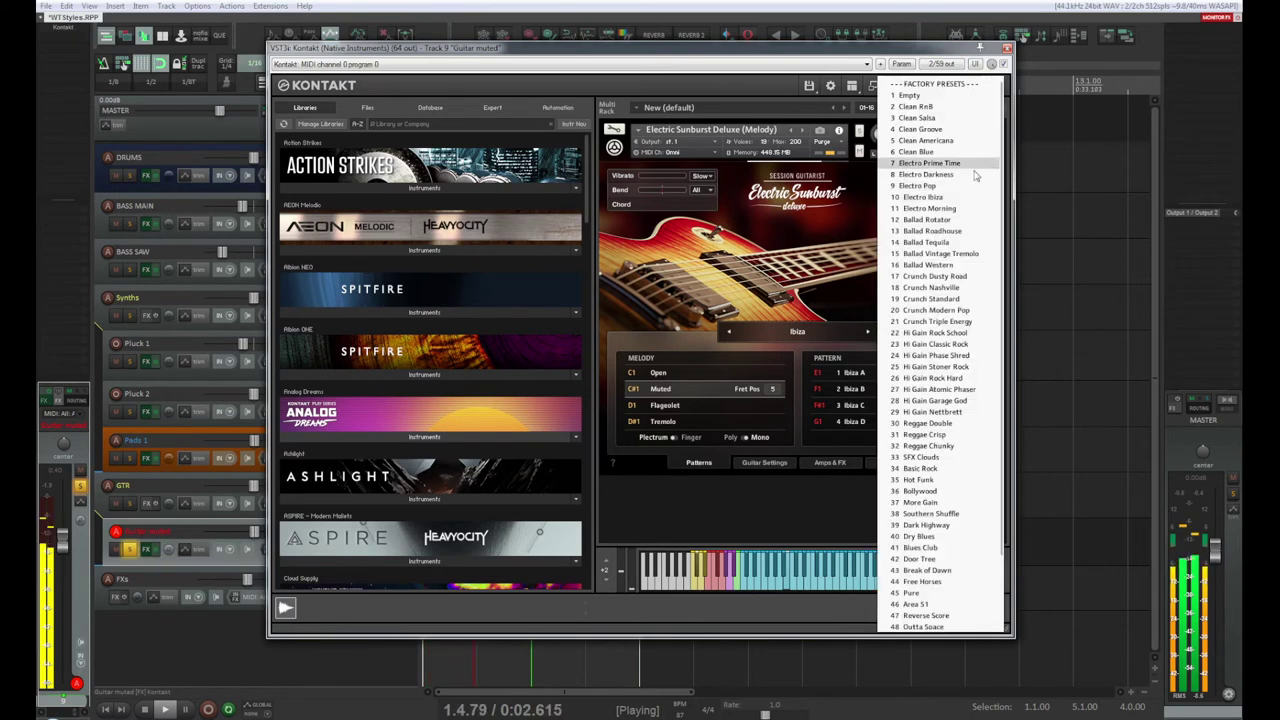
pyautogui.click(936, 118)
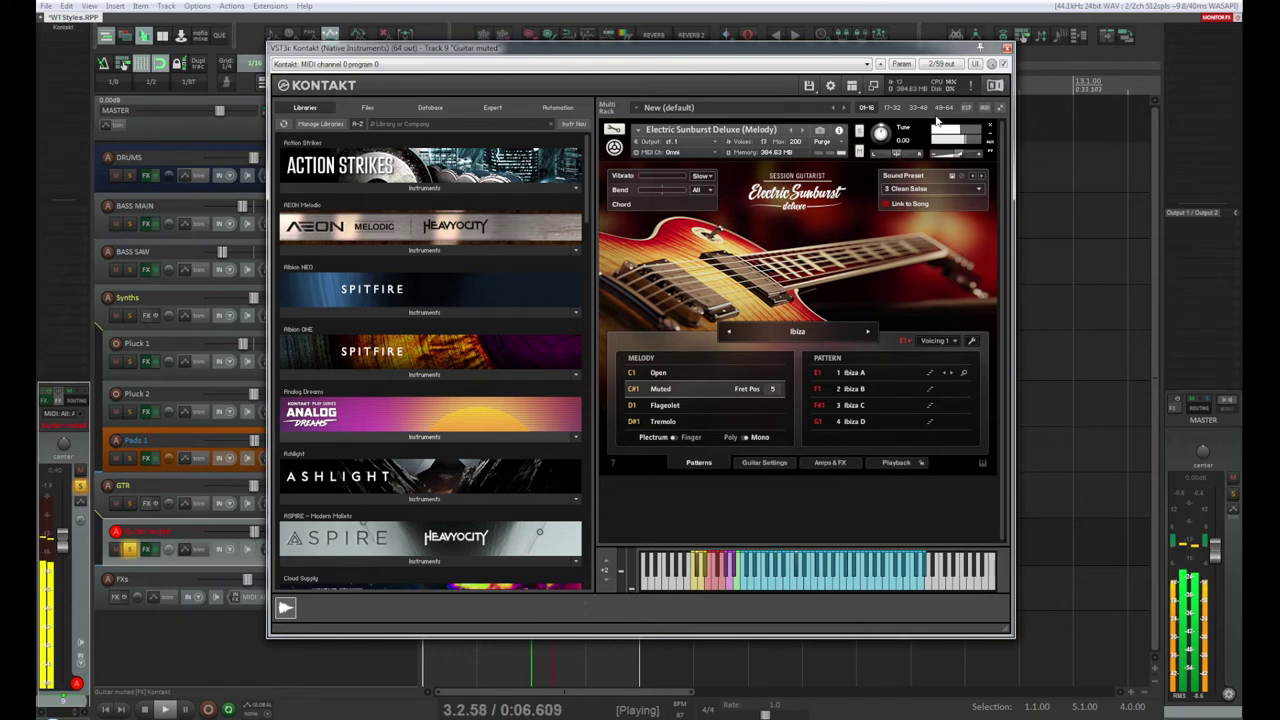
pyautogui.click(975, 188)
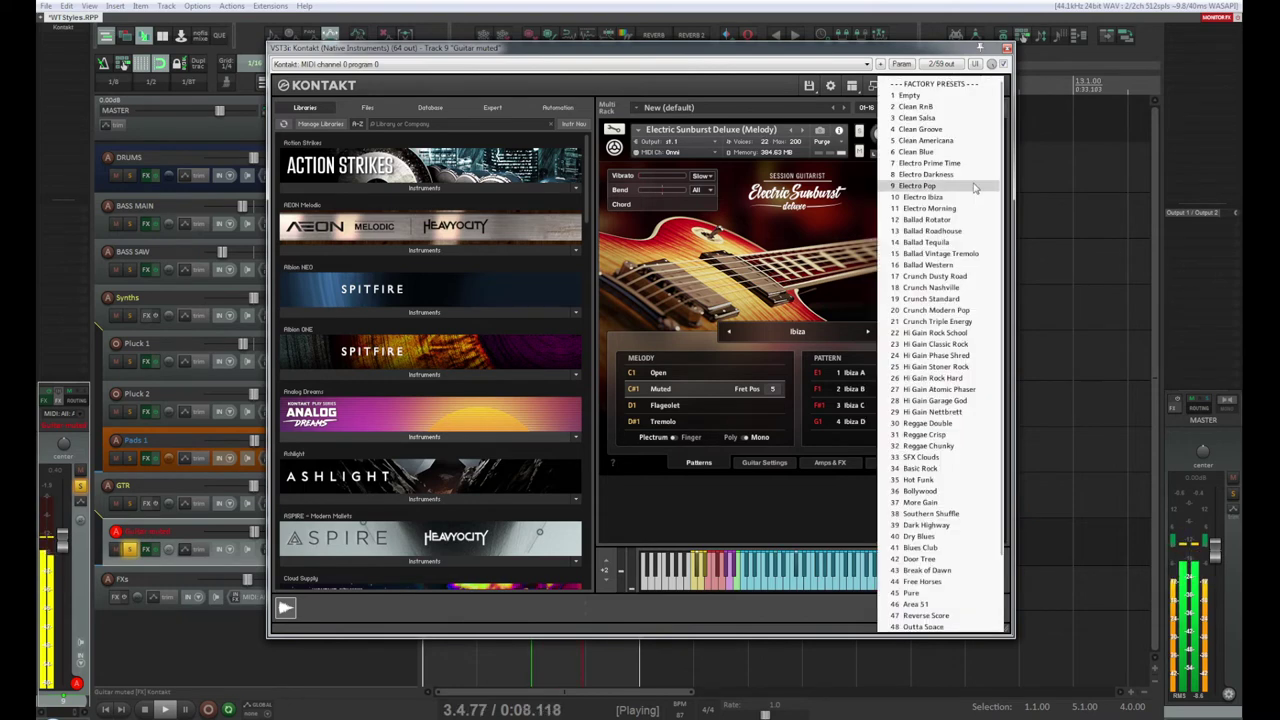
pyautogui.click(948, 107)
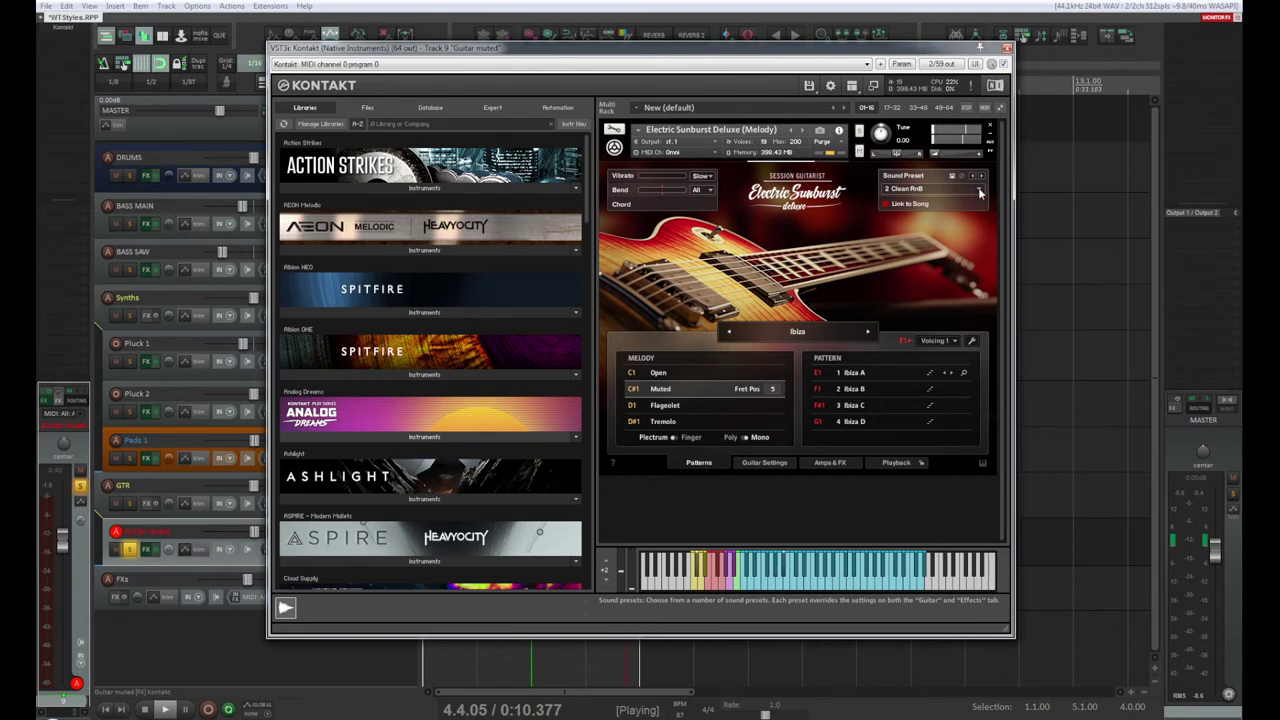
pyautogui.click(980, 193)
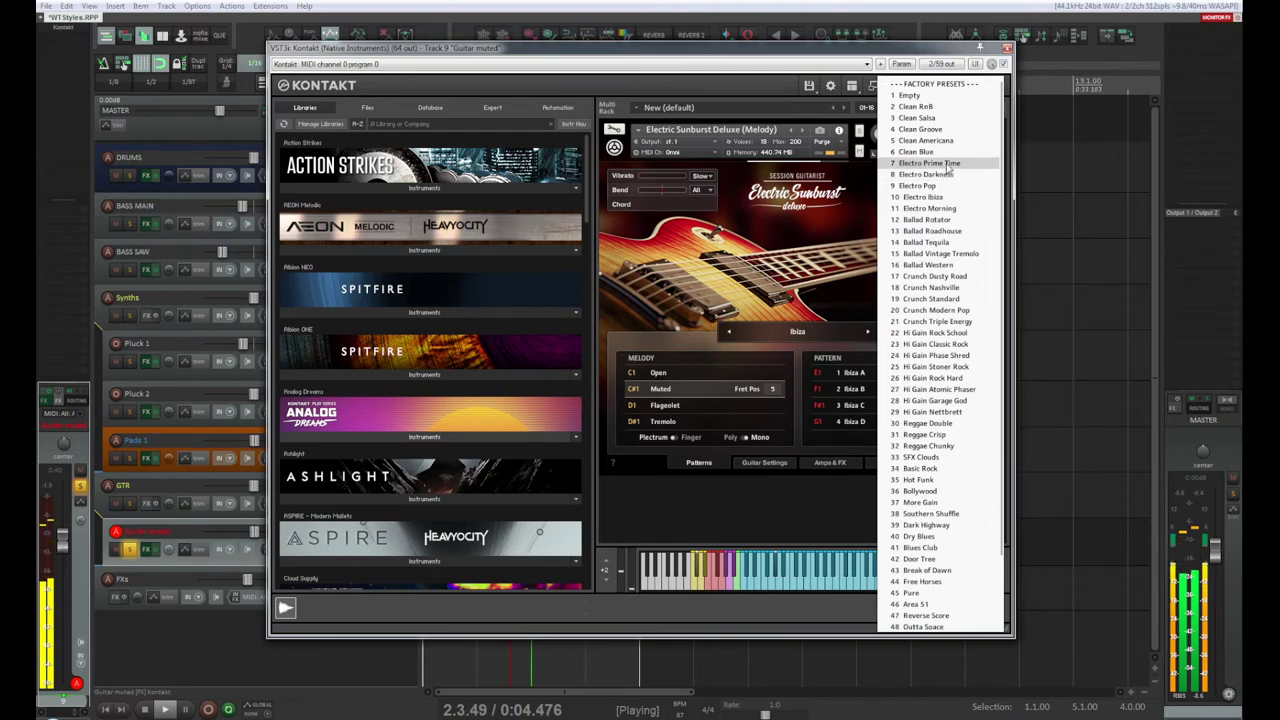
pyautogui.click(949, 167)
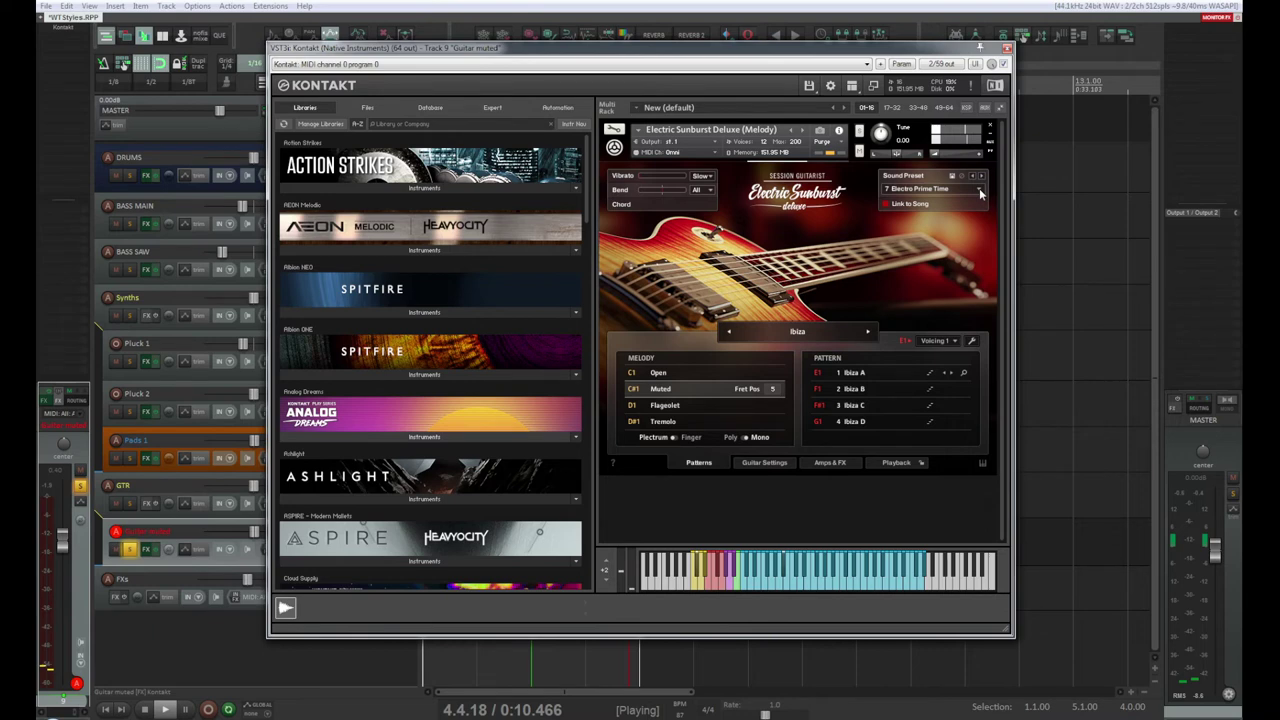
# Step: Load the Electro Pop sound preset in the guitar instrument and unsolo Guitar muted to hear it with the other tracks
pyautogui.click(980, 193)
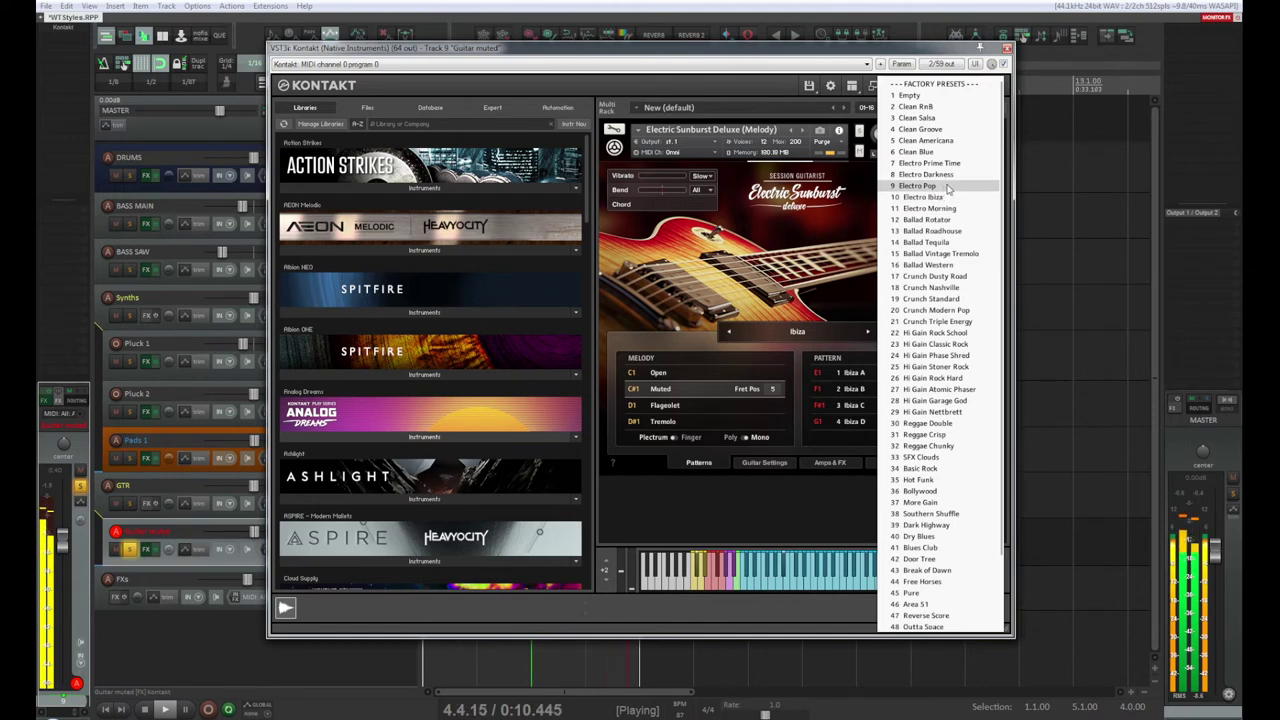
pyautogui.click(947, 187)
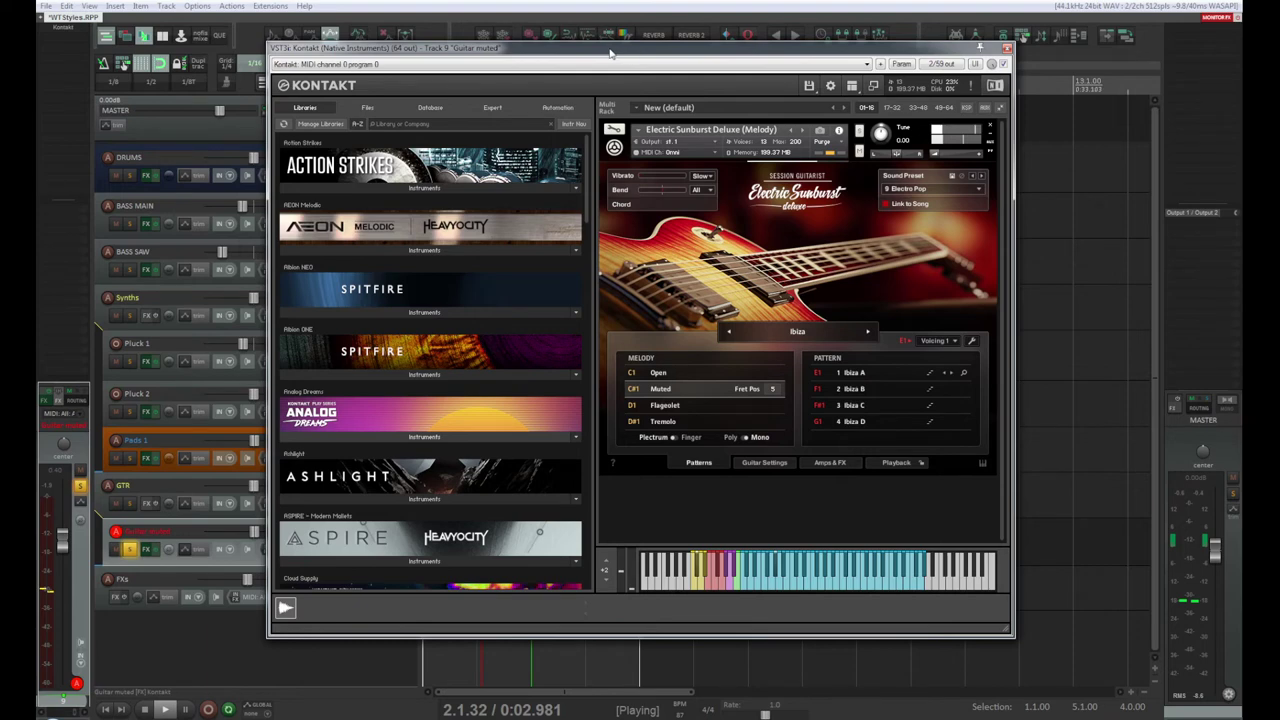
pyautogui.moveTo(610, 53); pyautogui.dragTo(589, 53)
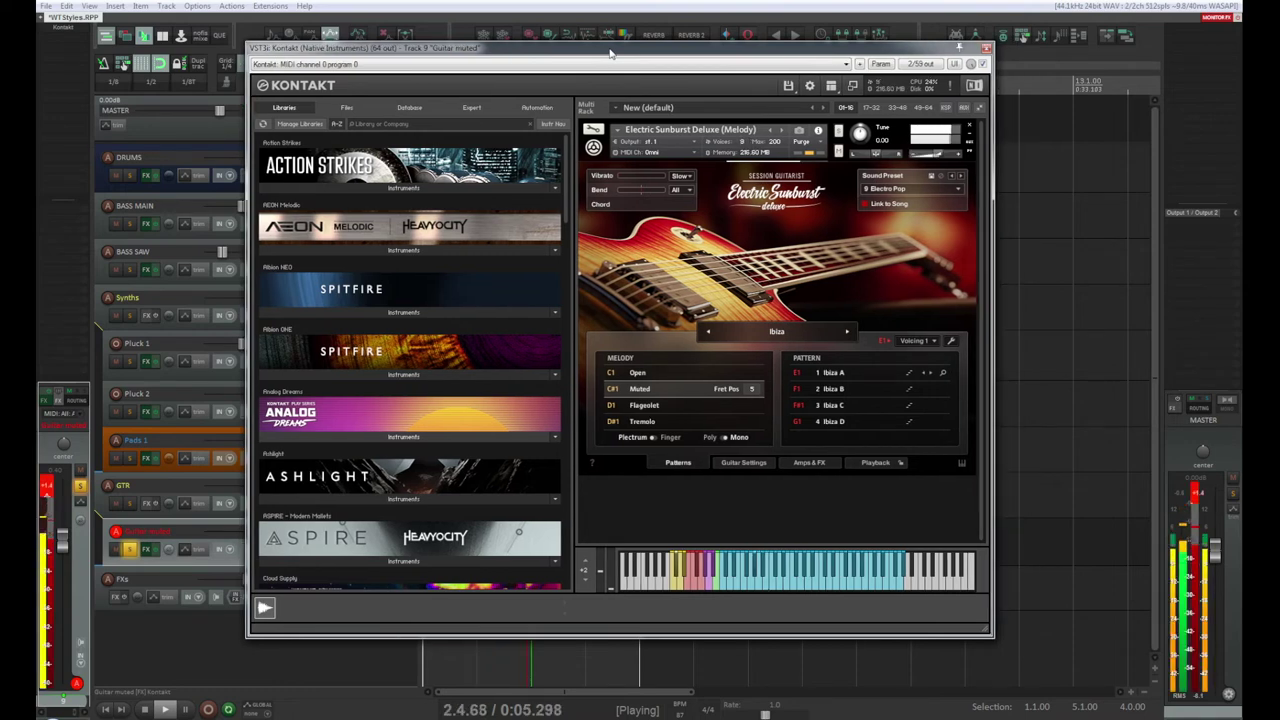
pyautogui.moveTo(610, 53); pyautogui.dragTo(679, 53)
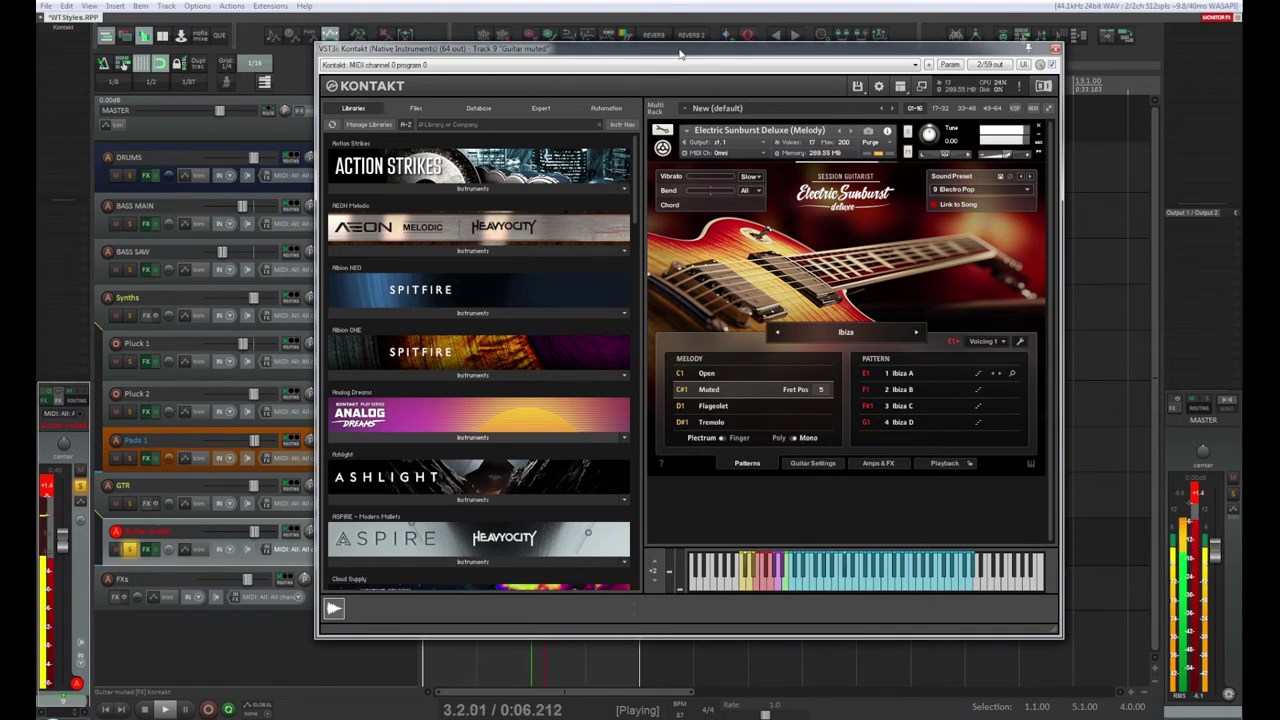
pyautogui.click(130, 551)
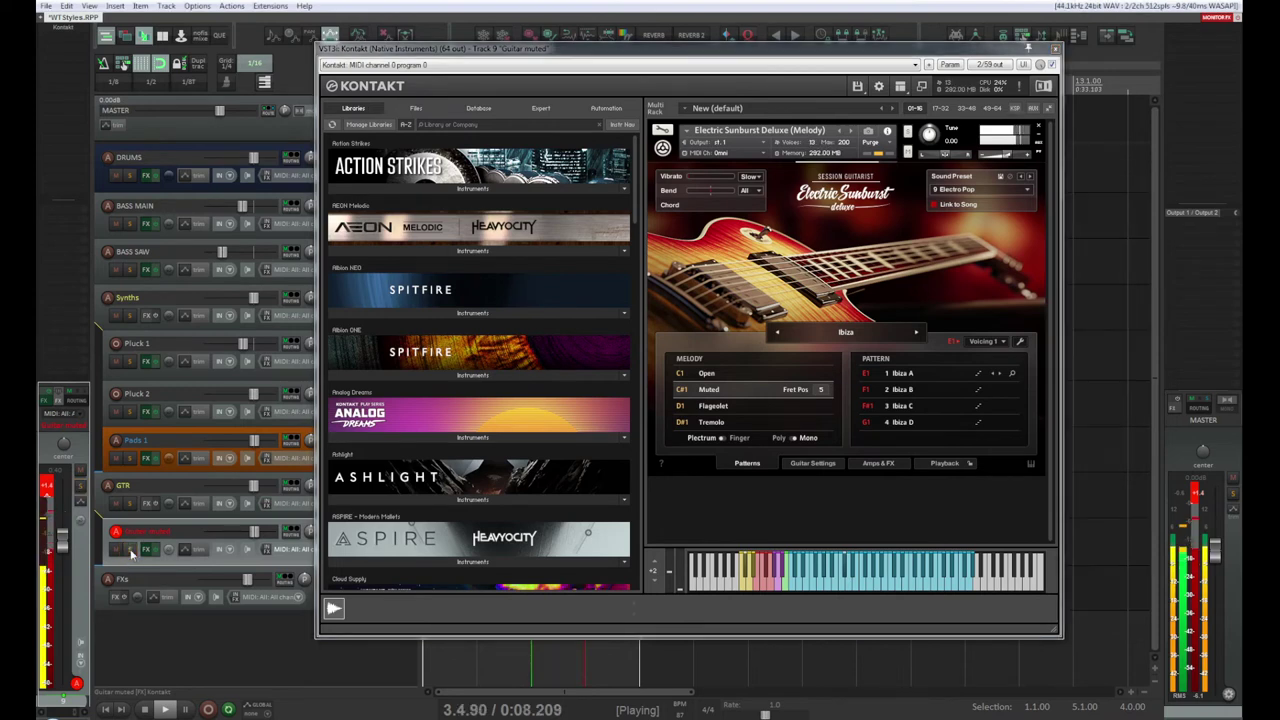
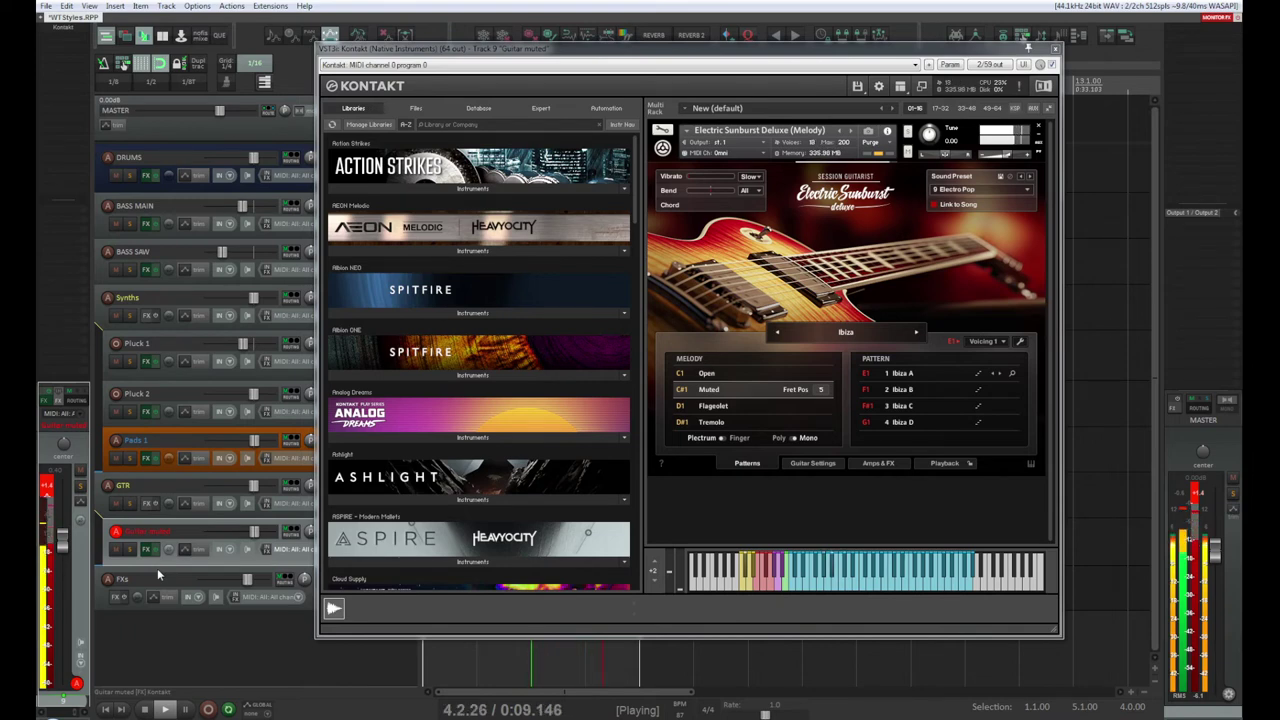
# Step: Solo Guitar muted and compare Poly with Mono on the Electro Pop preset, leaving the guitar on Mono
pyautogui.click(129, 550)
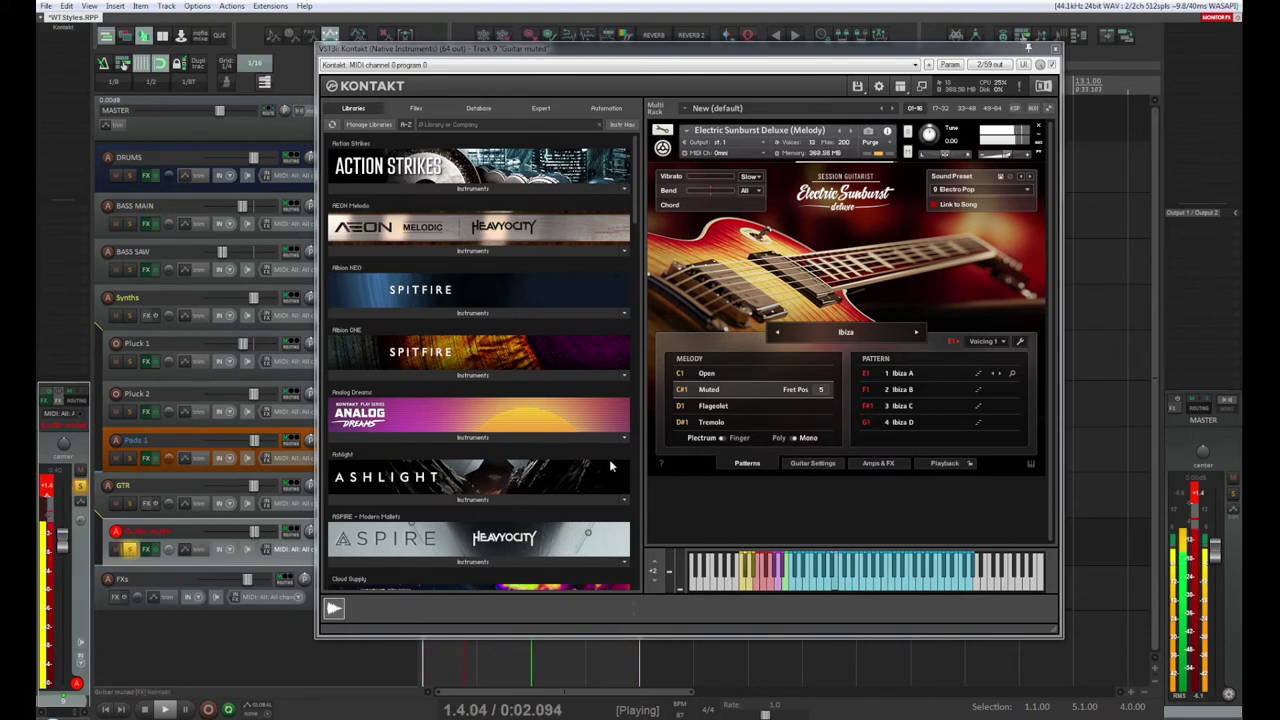
pyautogui.click(794, 440)
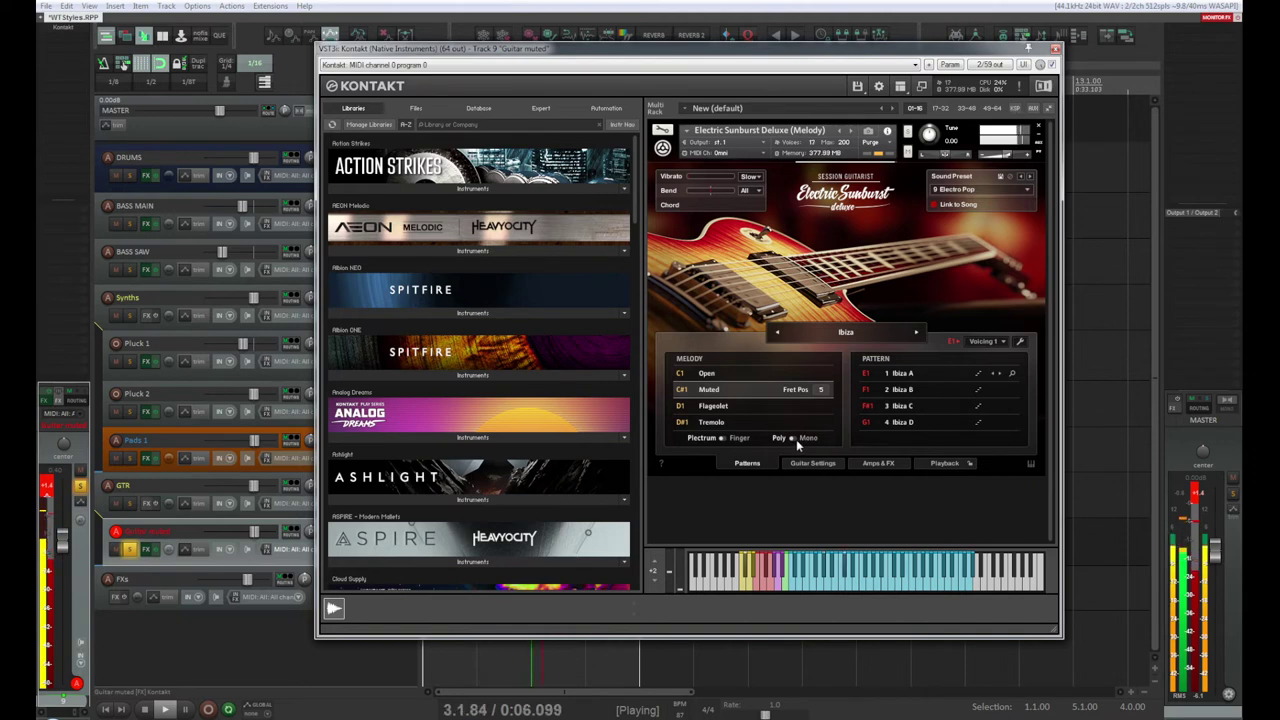
pyautogui.click(796, 442)
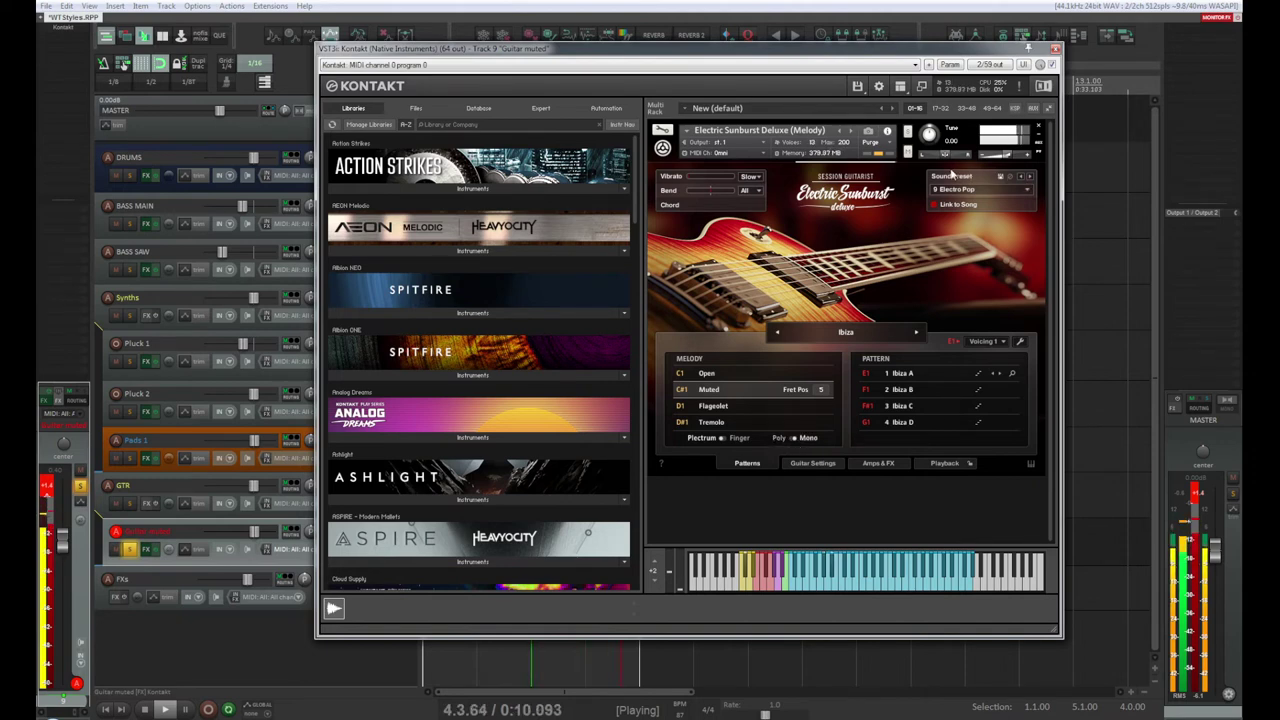
# Step: Compare the guitar with Doubling on and off in its guitar settings, leave Doubling off, and unsolo Guitar muted
pyautogui.click(812, 464)
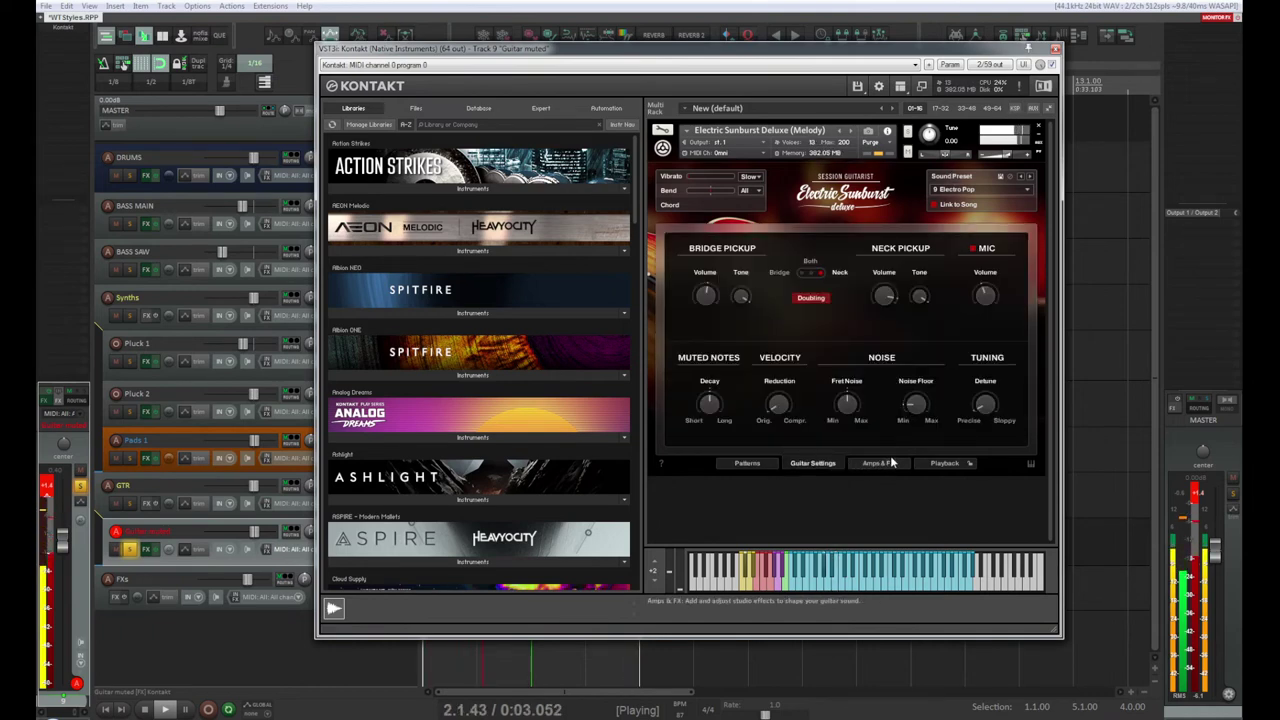
pyautogui.click(816, 299)
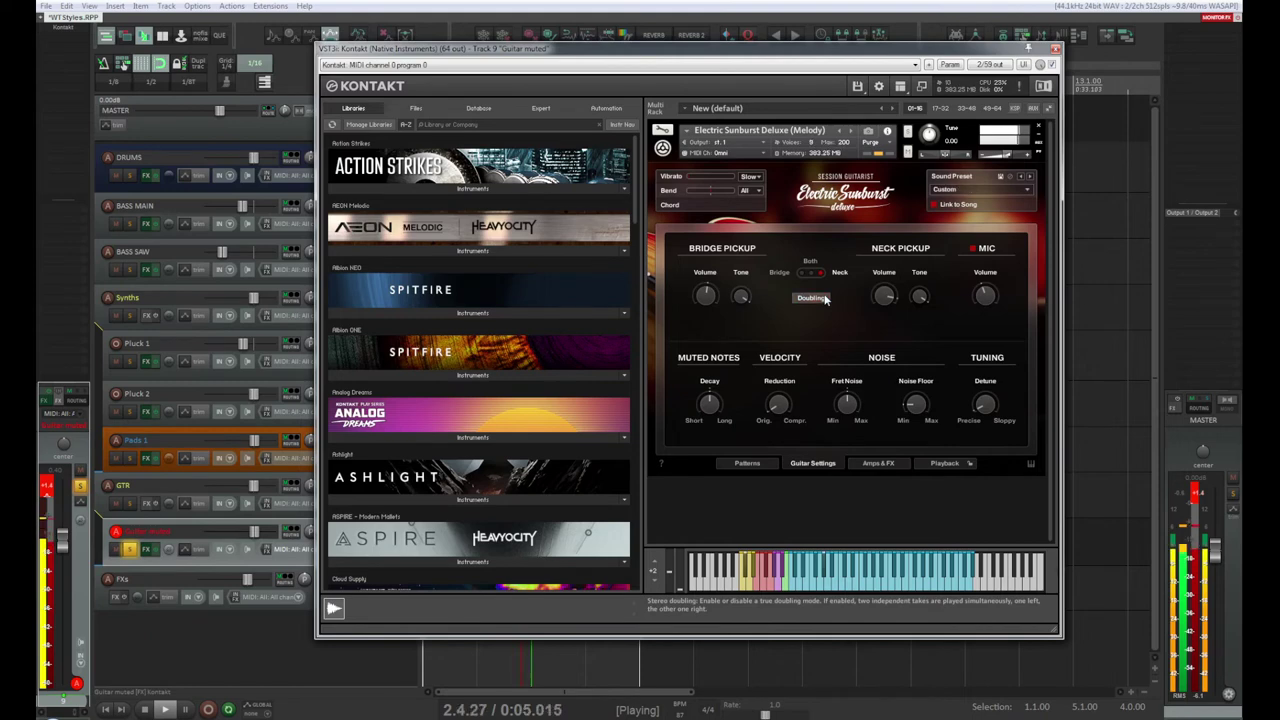
pyautogui.click(816, 299)
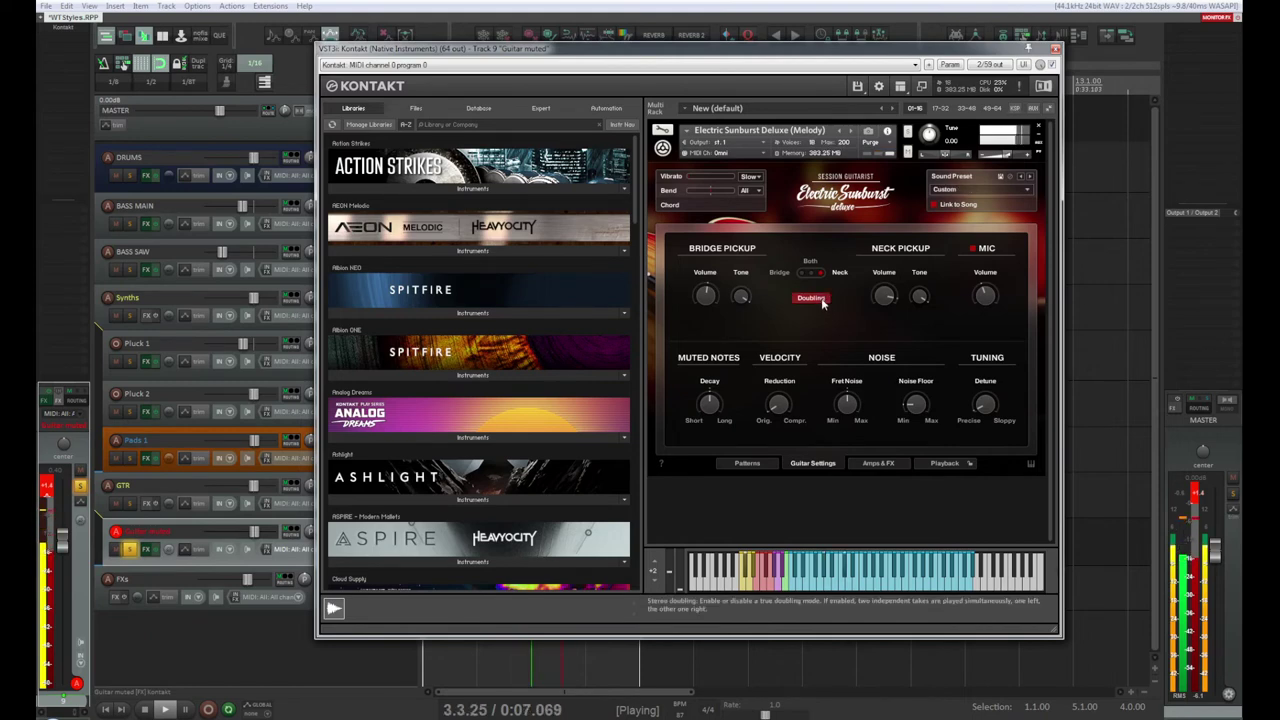
pyautogui.click(822, 301)
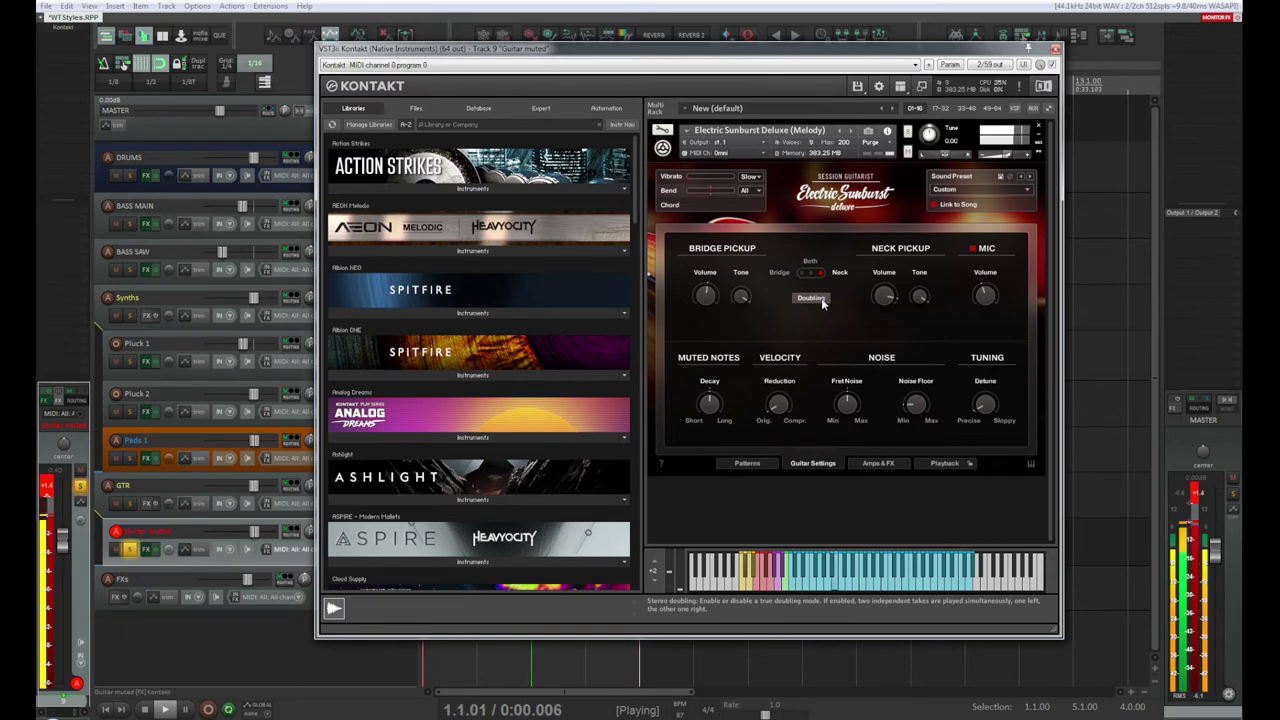
pyautogui.click(131, 551)
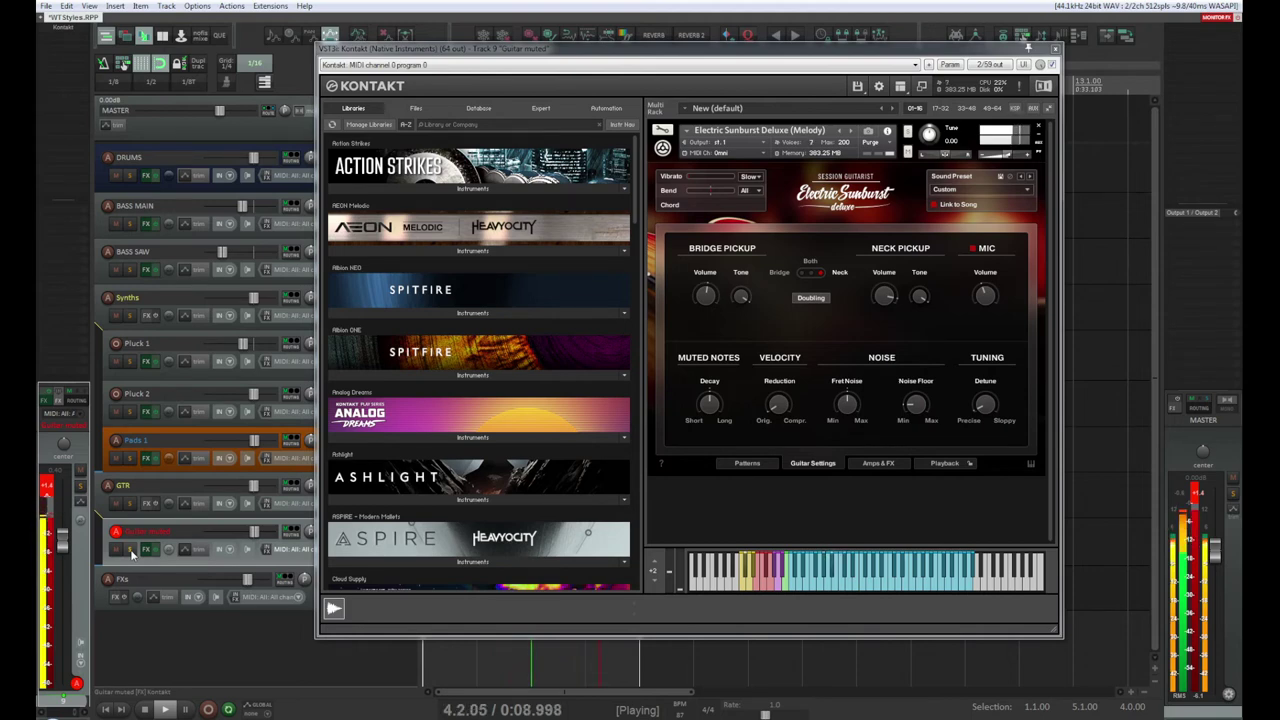
# Step: Close the Kontakt window and lower the DRUMS track's volume slightly
pyautogui.click(1056, 49)
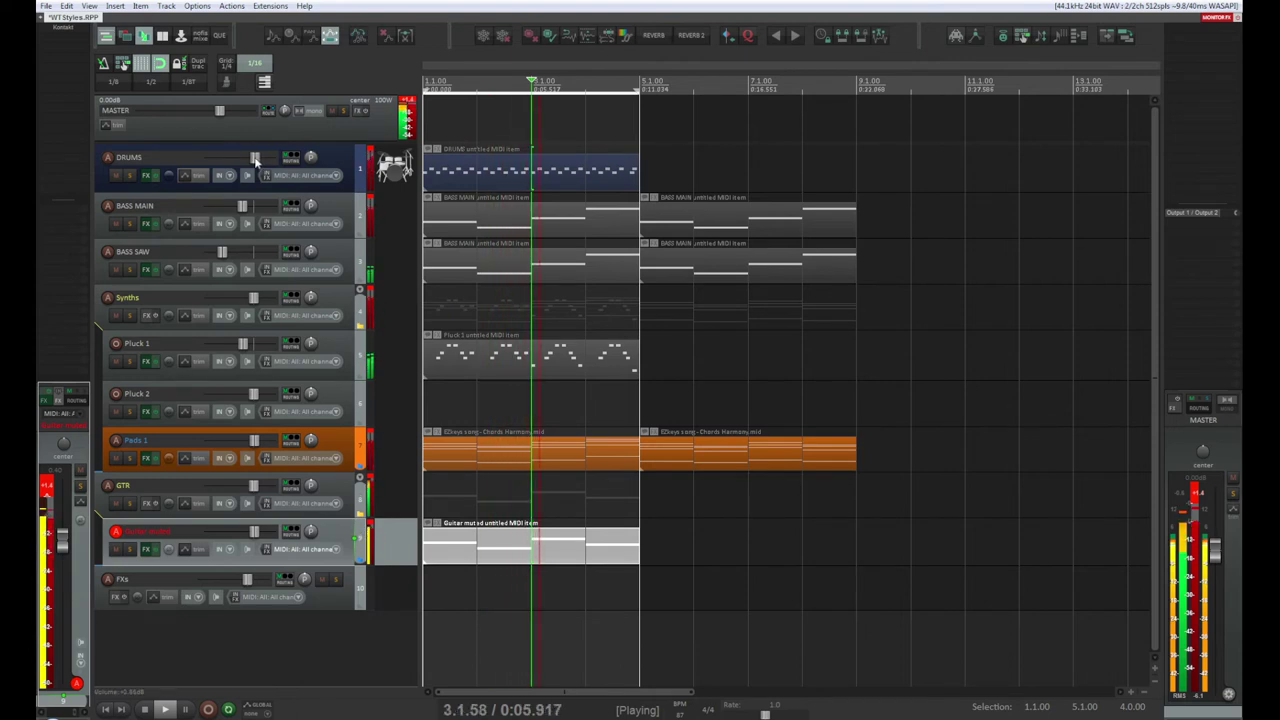
pyautogui.moveTo(255, 161); pyautogui.dragTo(251, 162)
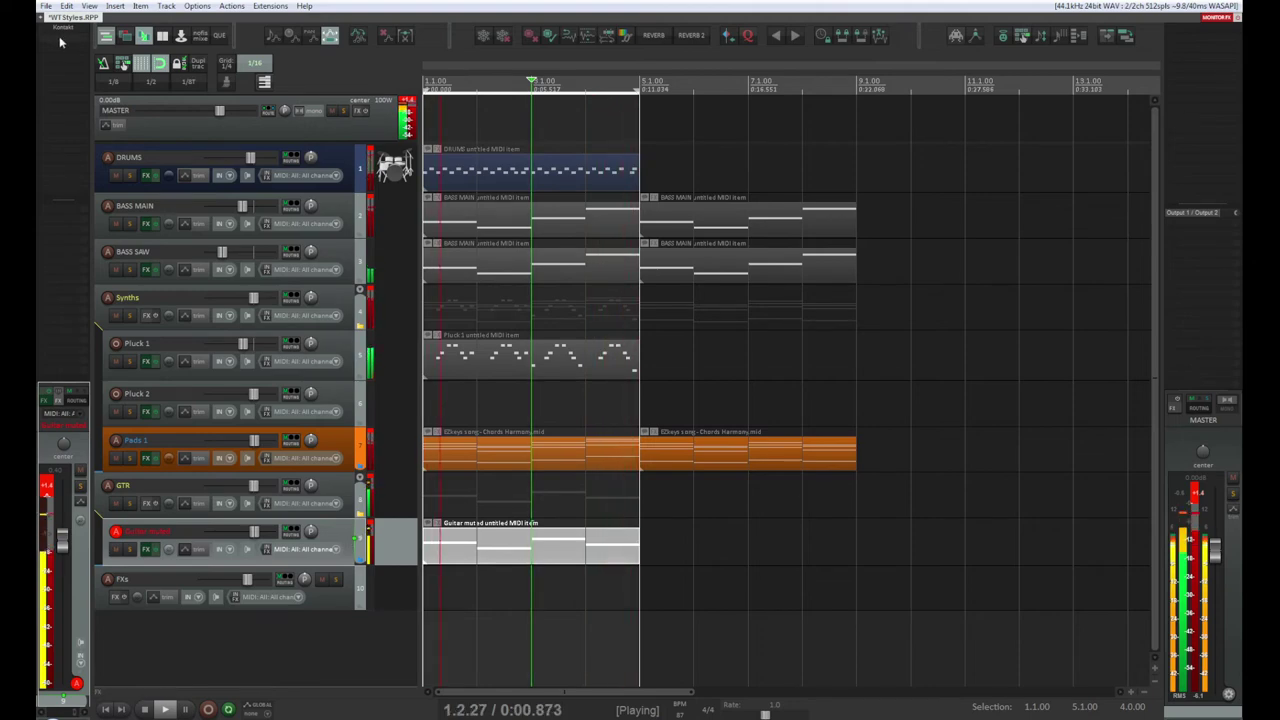
# Step: Add FabFilter Pro-Q 3 to the Guitar muted track, stop playback, and close the equalizer window
pyautogui.press('f')
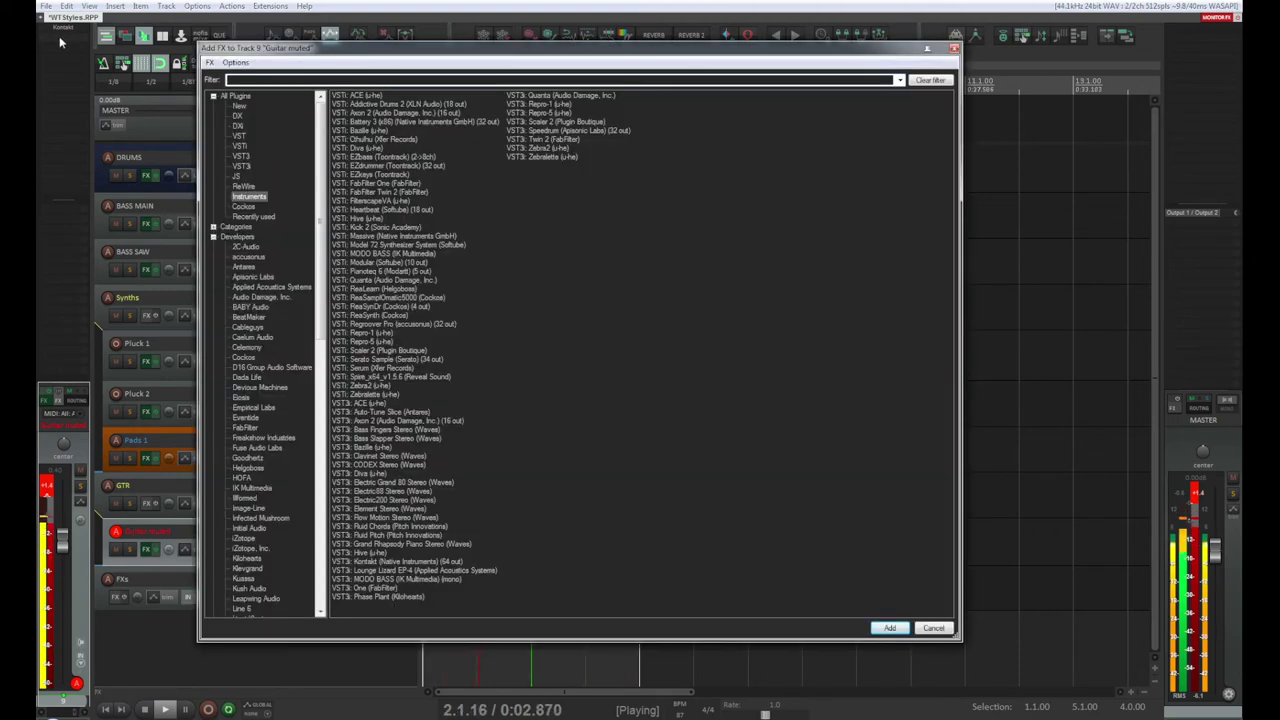
pyautogui.click(250, 428)
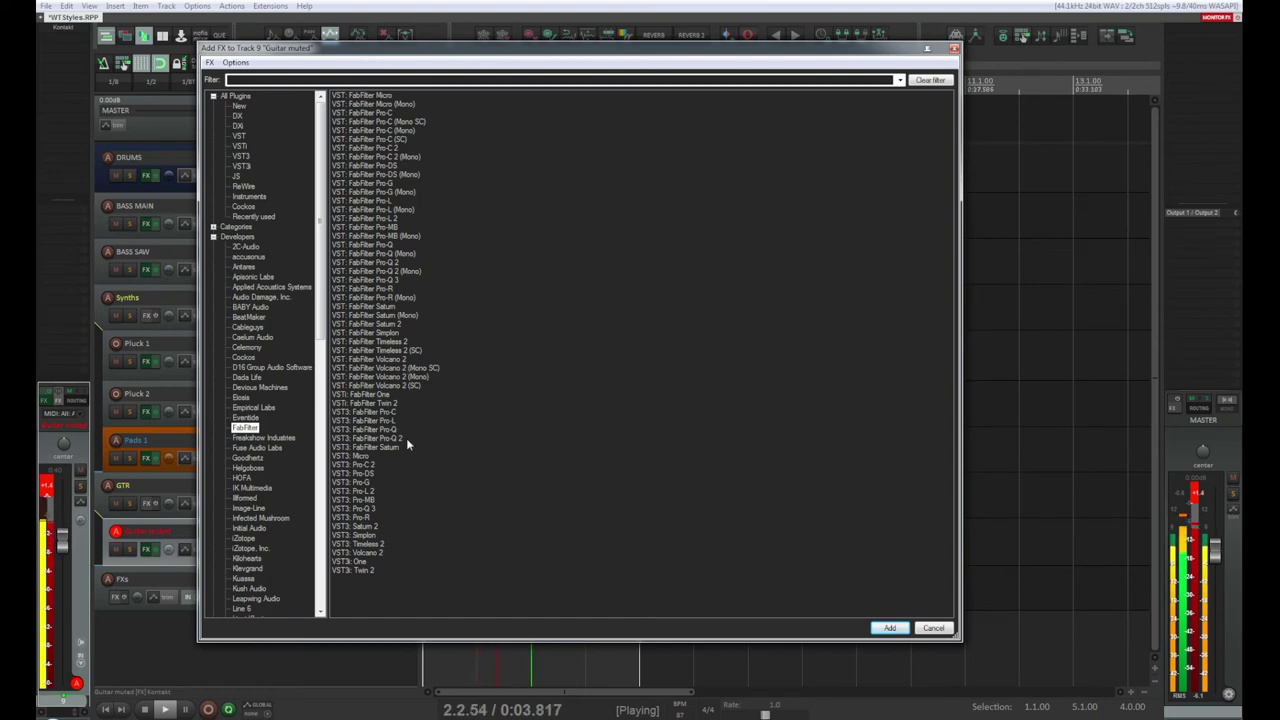
pyautogui.click(362, 509)
pyautogui.doubleClick(364, 511)
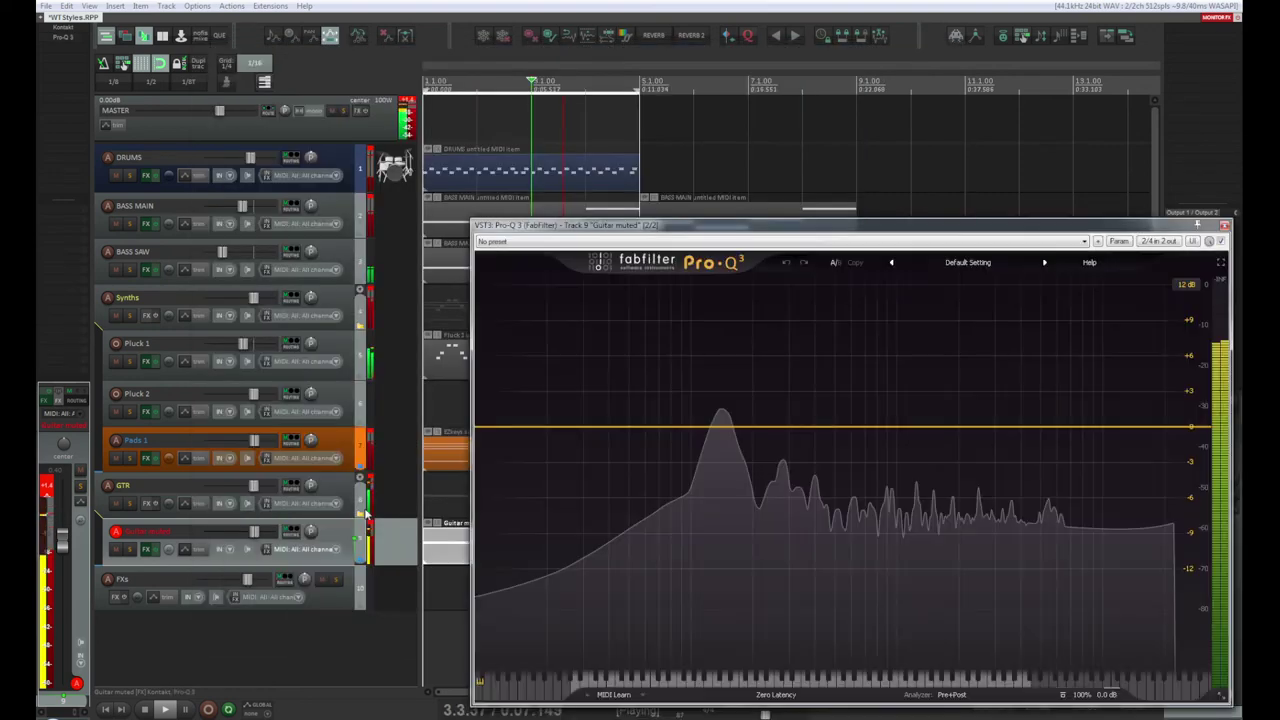
pyautogui.moveTo(663, 232); pyautogui.dragTo(631, 224)
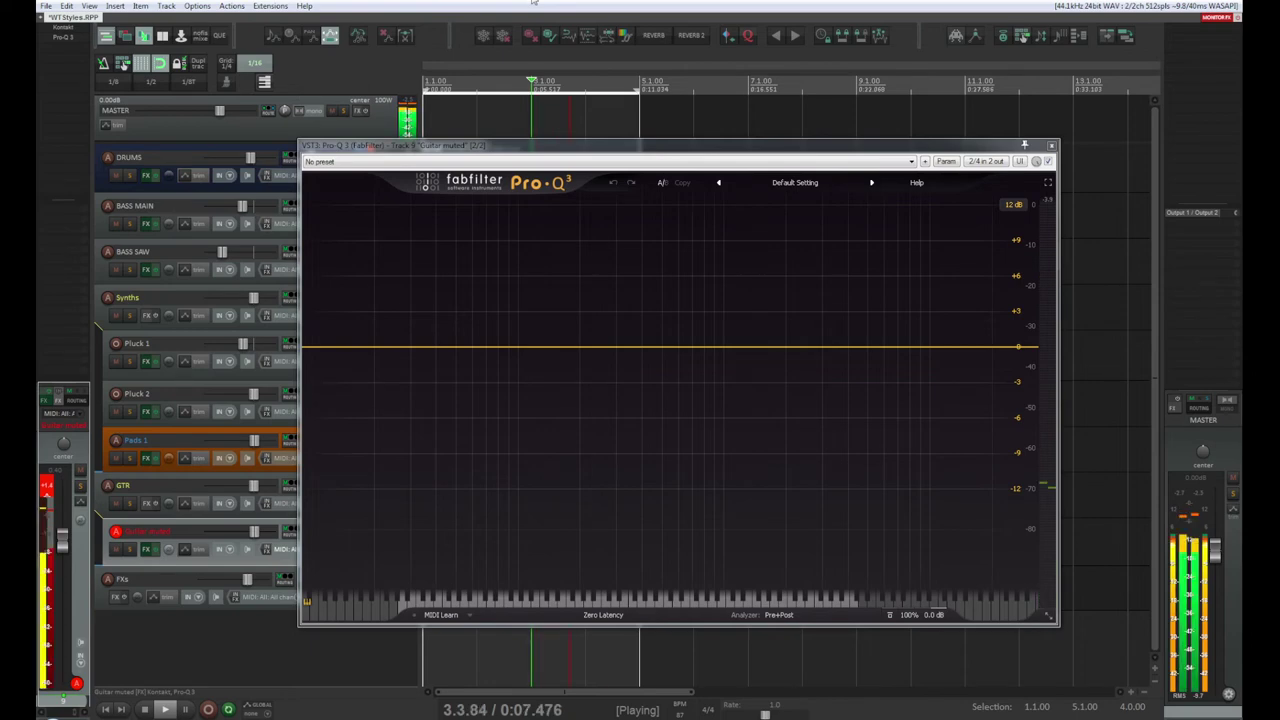
pyautogui.press('space')
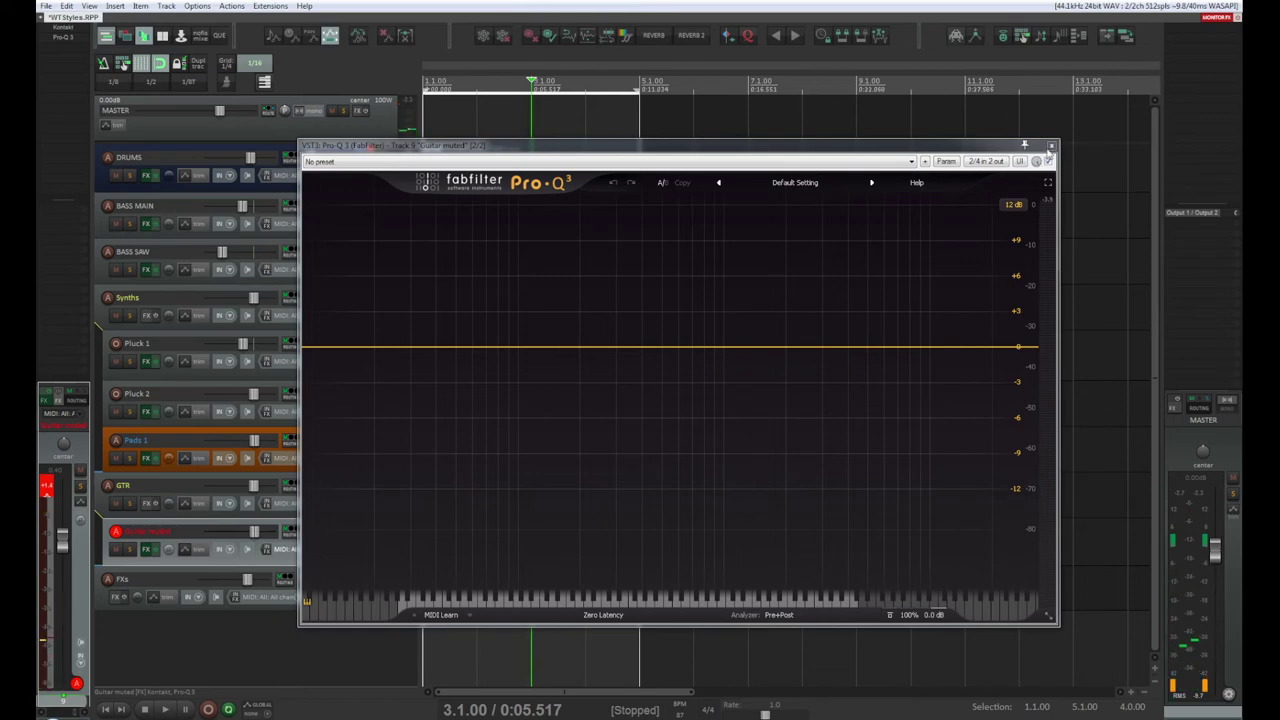
pyautogui.click(1051, 147)
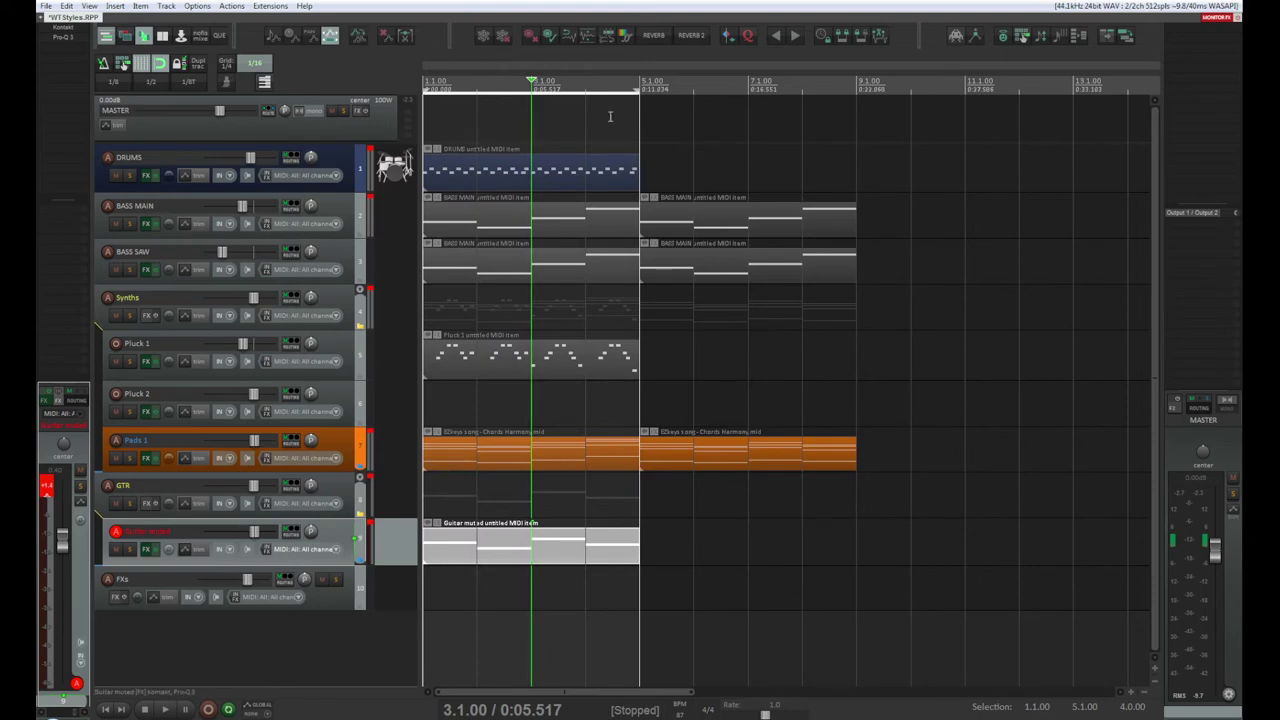
# Step: Show the Performance Meter and play the project from the start to compare CPU use with playback stopped and running
pyautogui.click(197, 6)
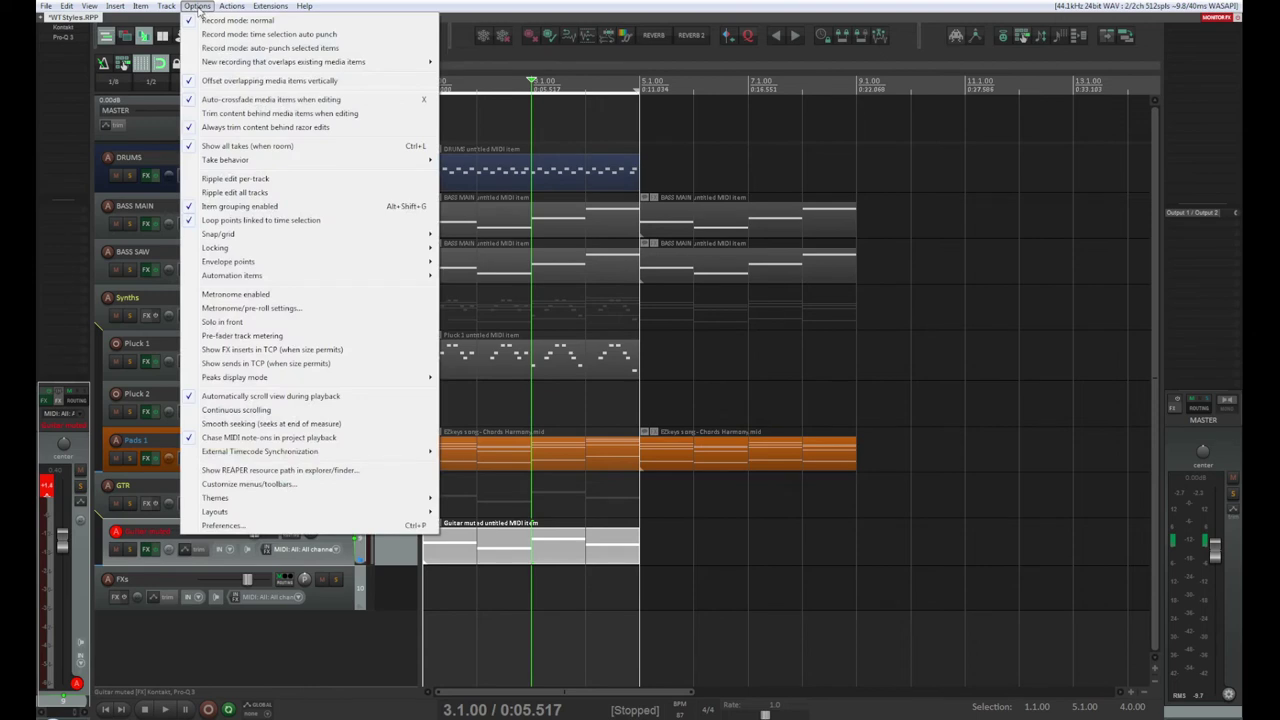
pyautogui.moveTo(140, 7)
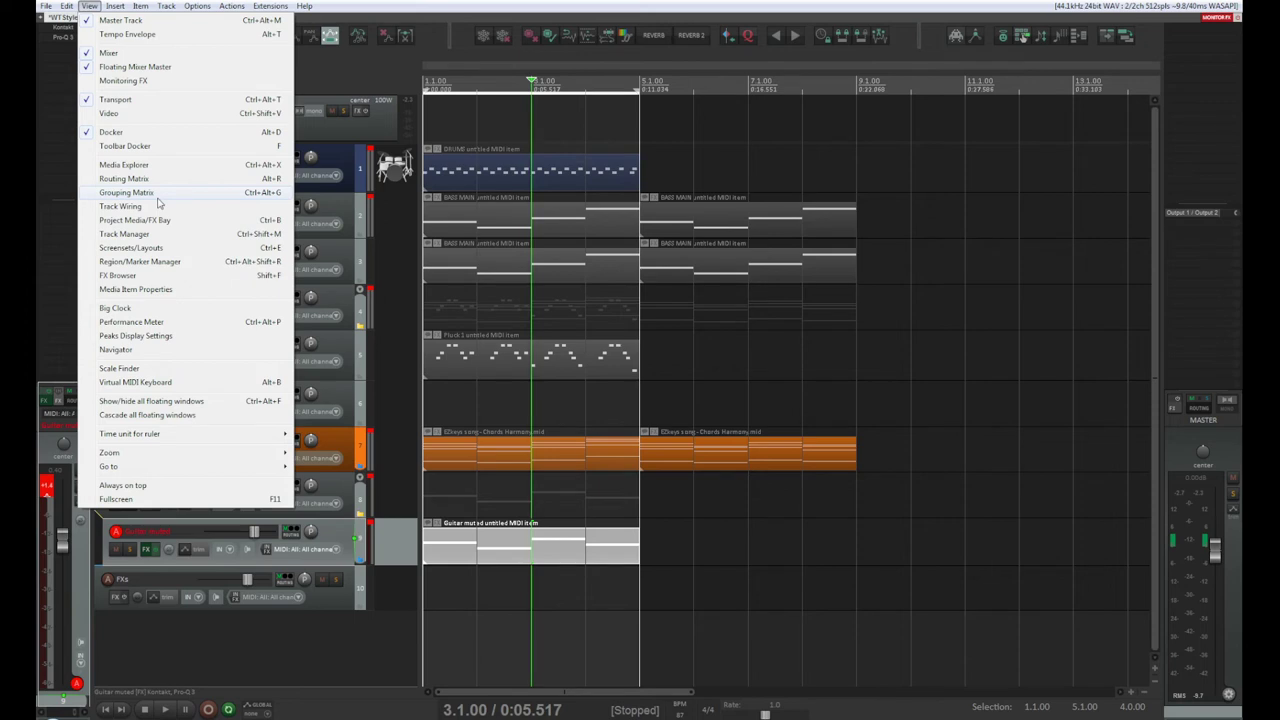
pyautogui.click(157, 324)
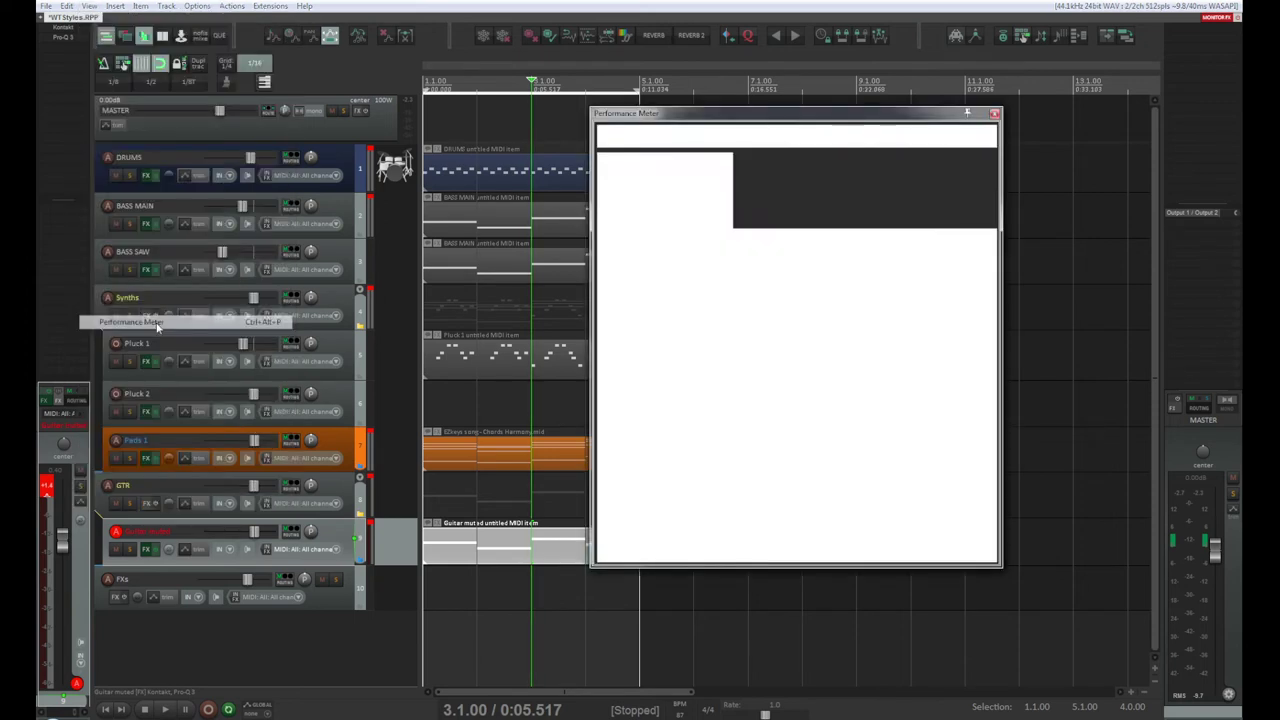
pyautogui.moveTo(774, 114); pyautogui.dragTo(888, 114)
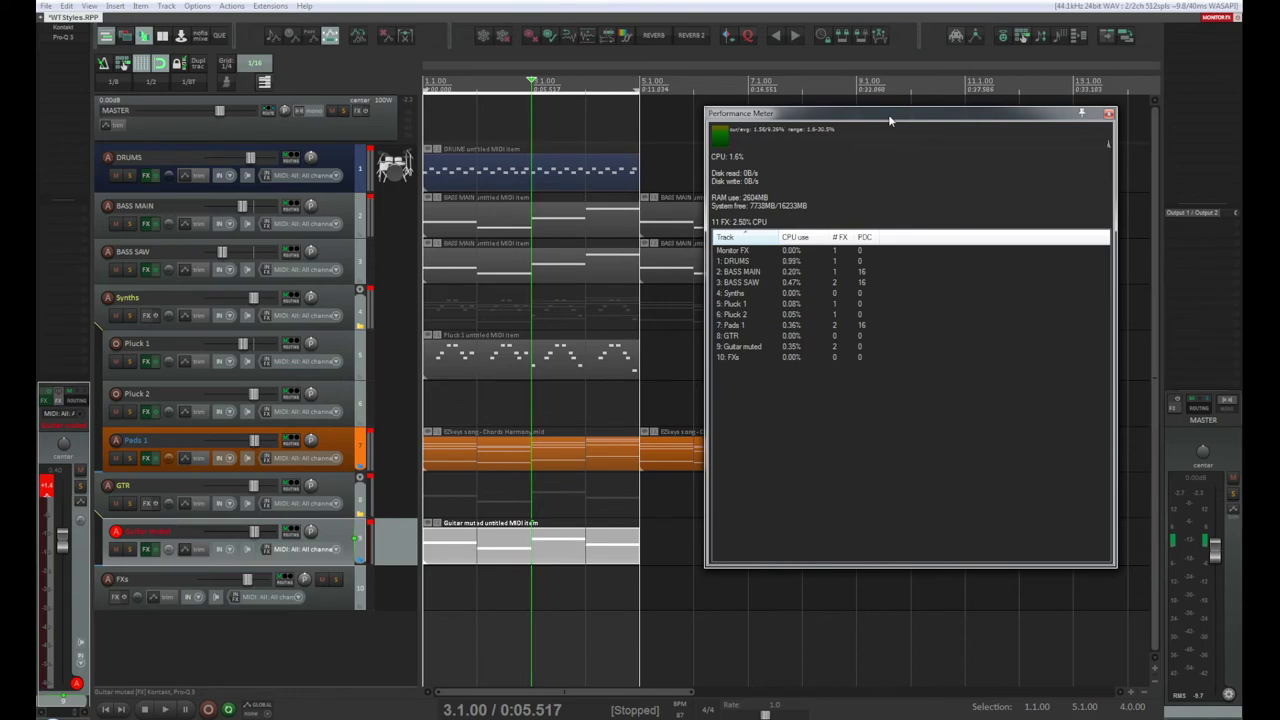
pyautogui.click(106, 710)
pyautogui.press('space')
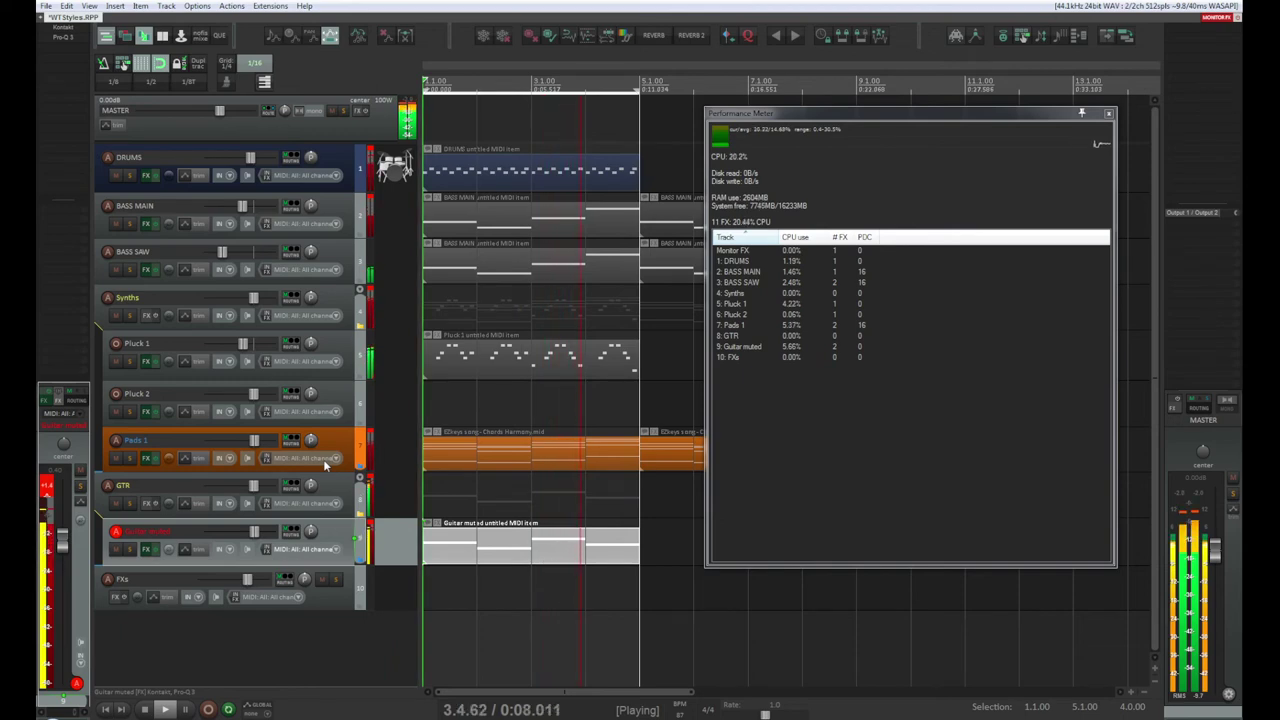
pyautogui.press('space')
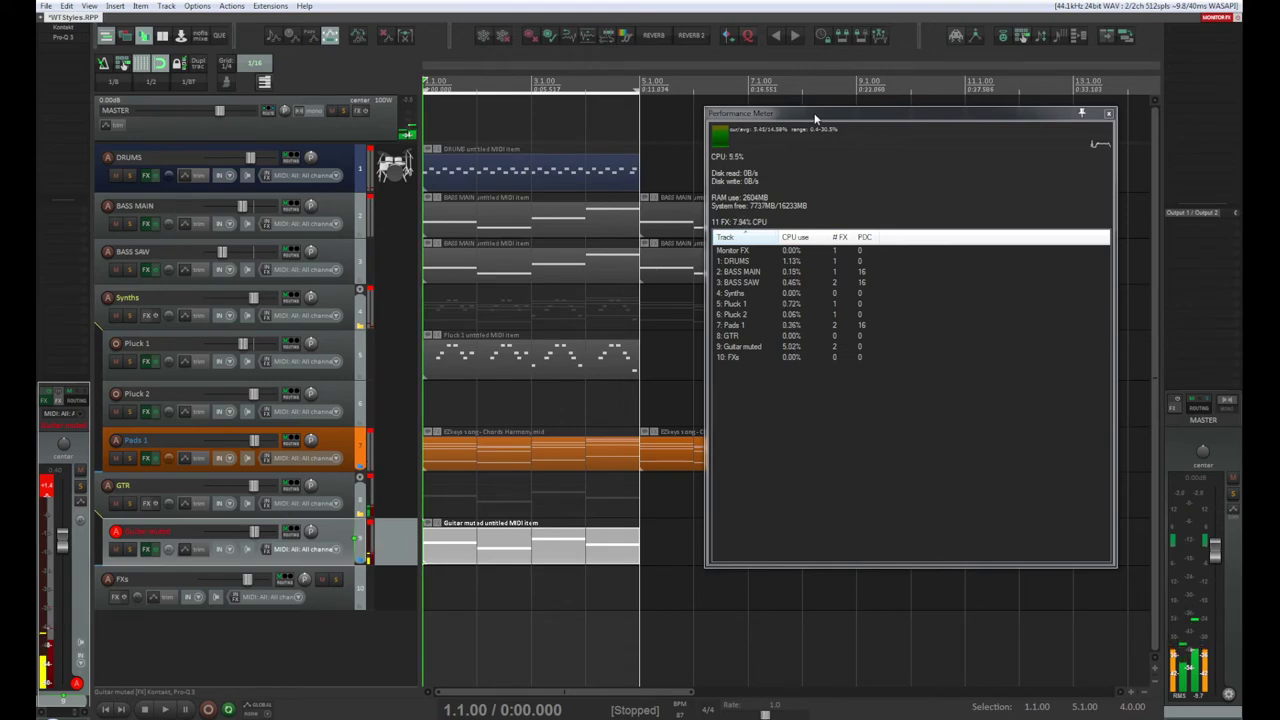
pyautogui.press('space')
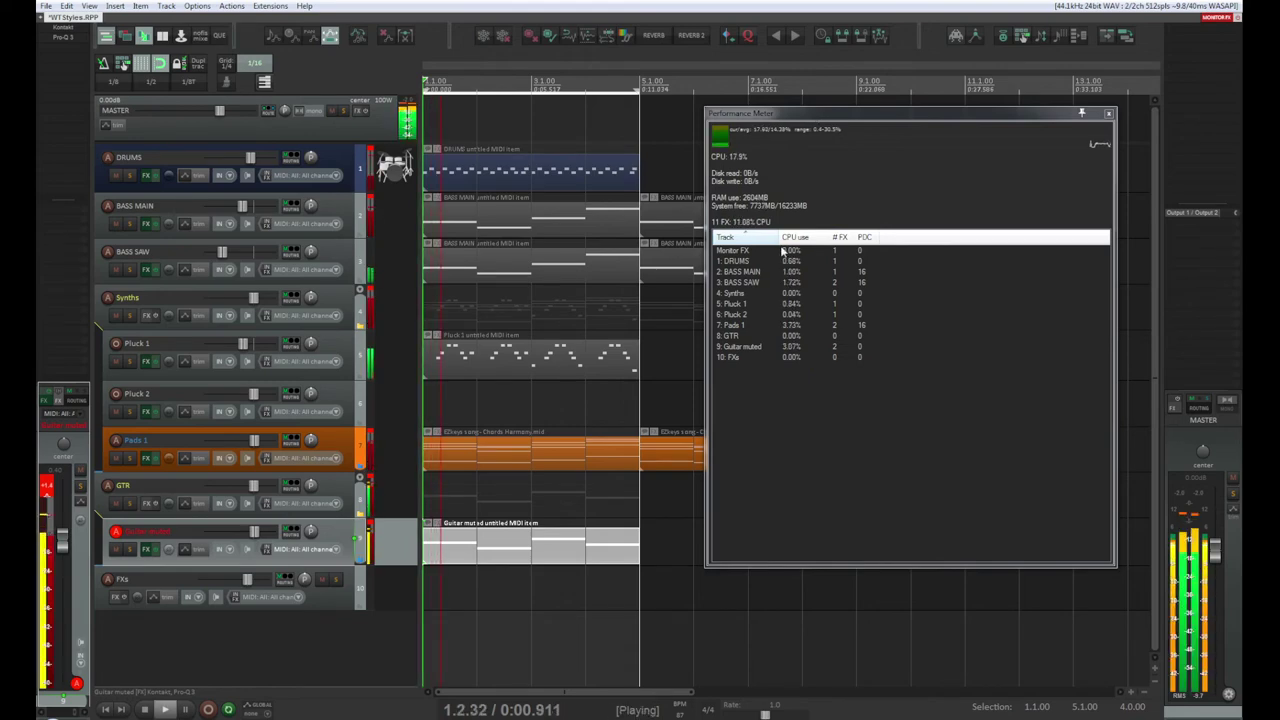
# Step: Sort the Performance Meter by CPU use to compare the tracks, and restore the sorting by track
pyautogui.click(800, 238)
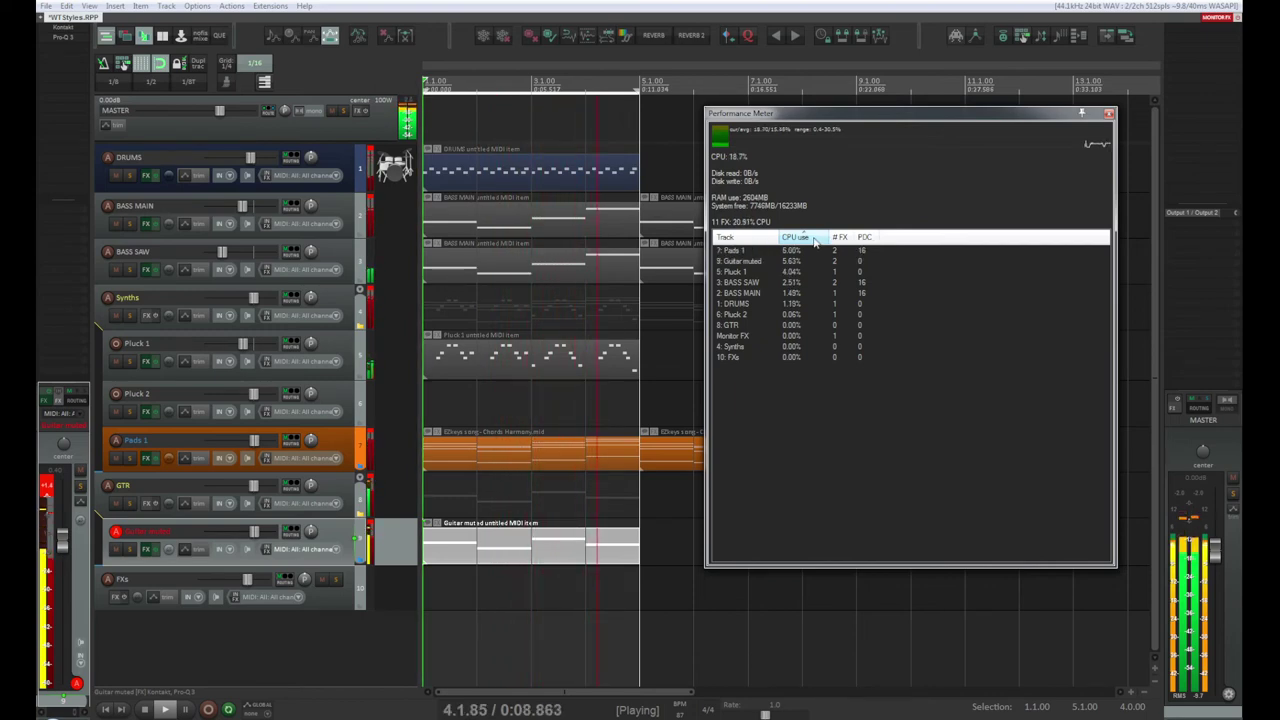
pyautogui.click(815, 241)
pyautogui.click(737, 238)
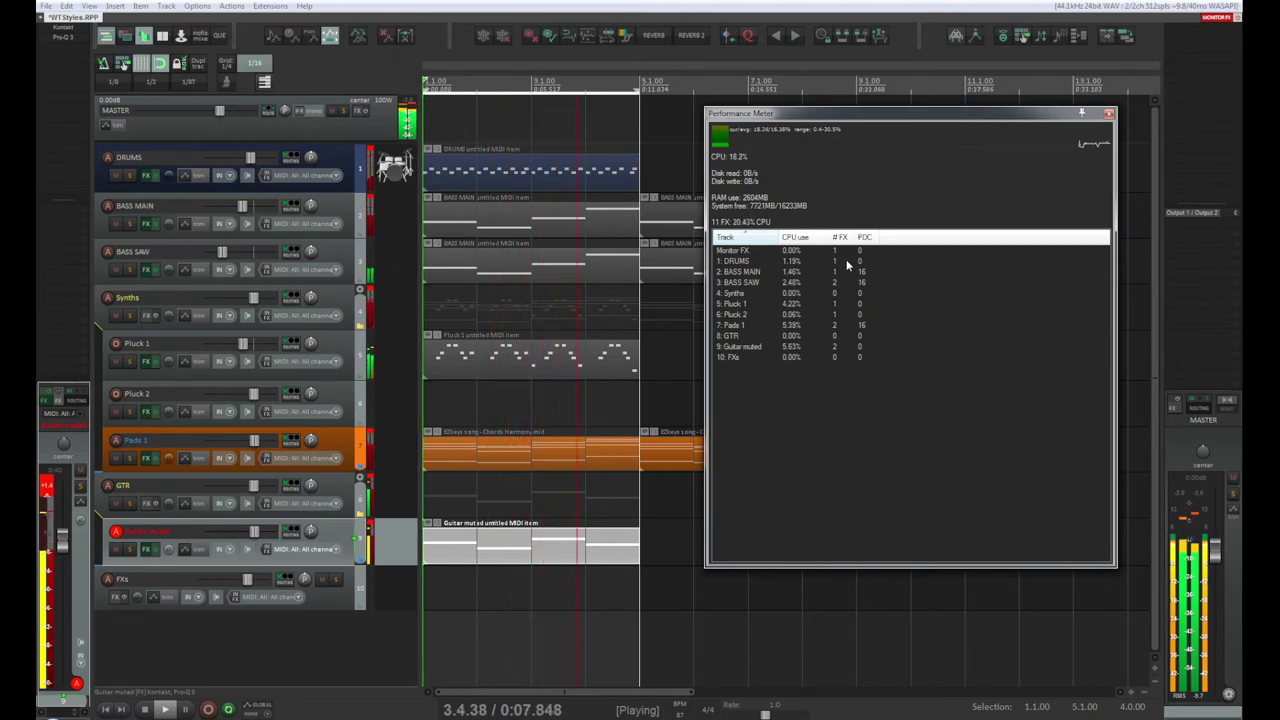
pyautogui.moveTo(789, 113); pyautogui.dragTo(773, 77)
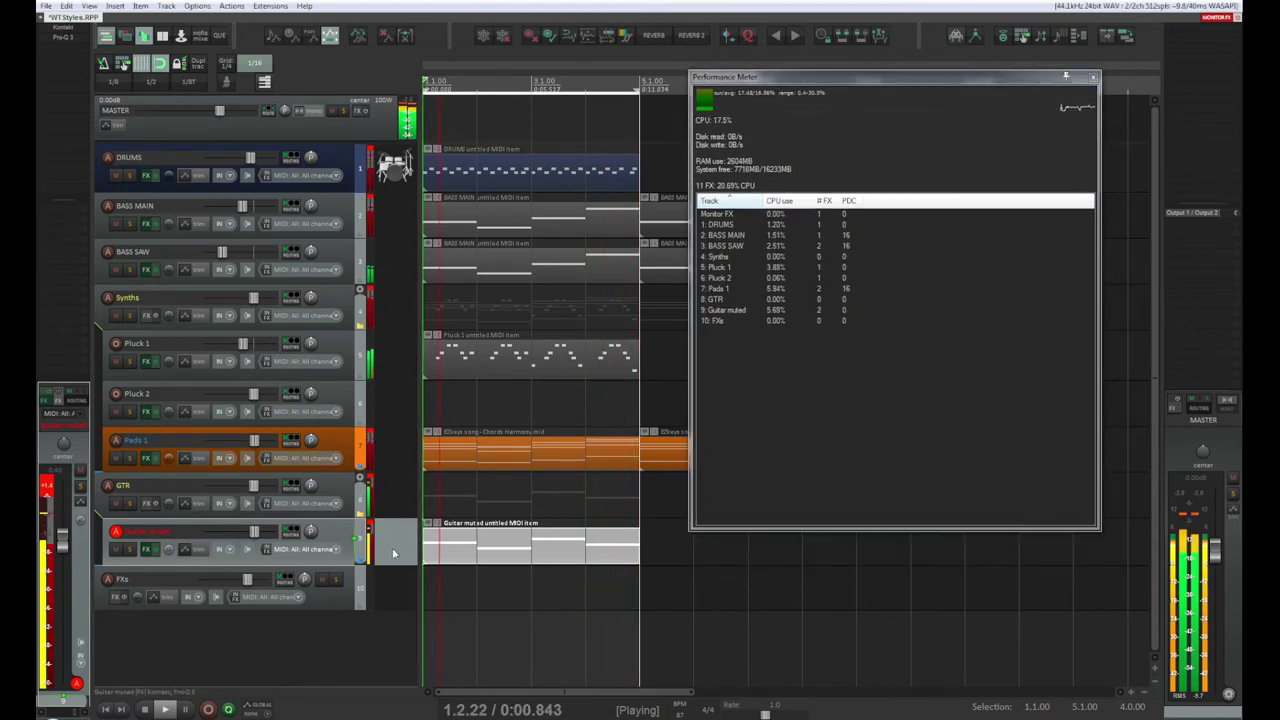
# Step: Reopen Pro-Q 3 on Guitar muted to check its CPU load, and remove the plugin from the track
pyautogui.click(220, 515)
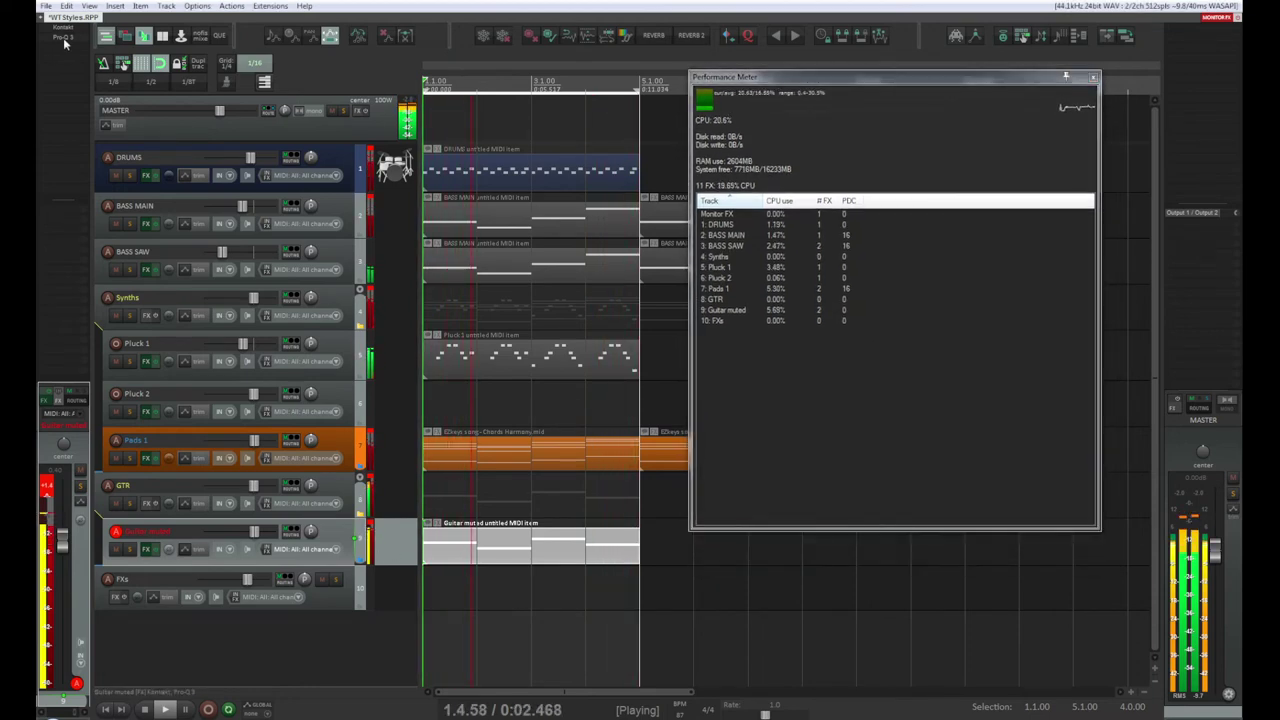
pyautogui.click(64, 40)
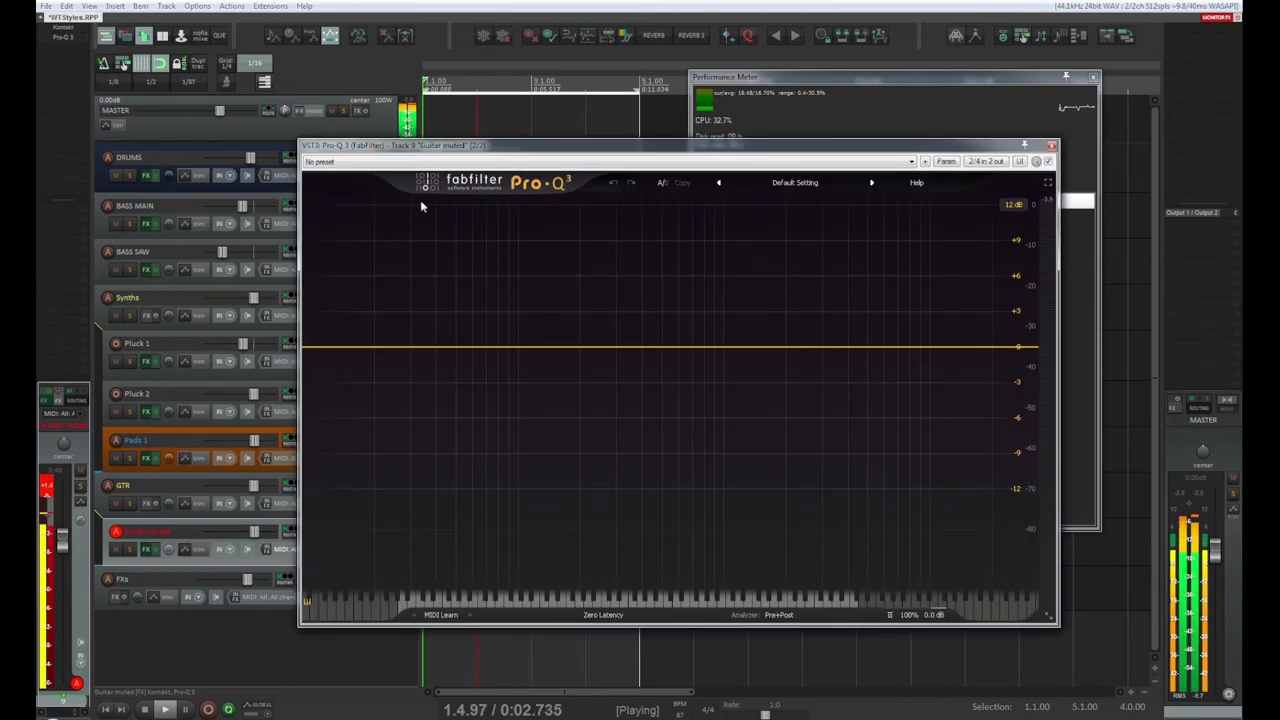
pyautogui.moveTo(585, 149); pyautogui.dragTo(403, 212)
pyautogui.moveTo(432, 155); pyautogui.dragTo(440, 145)
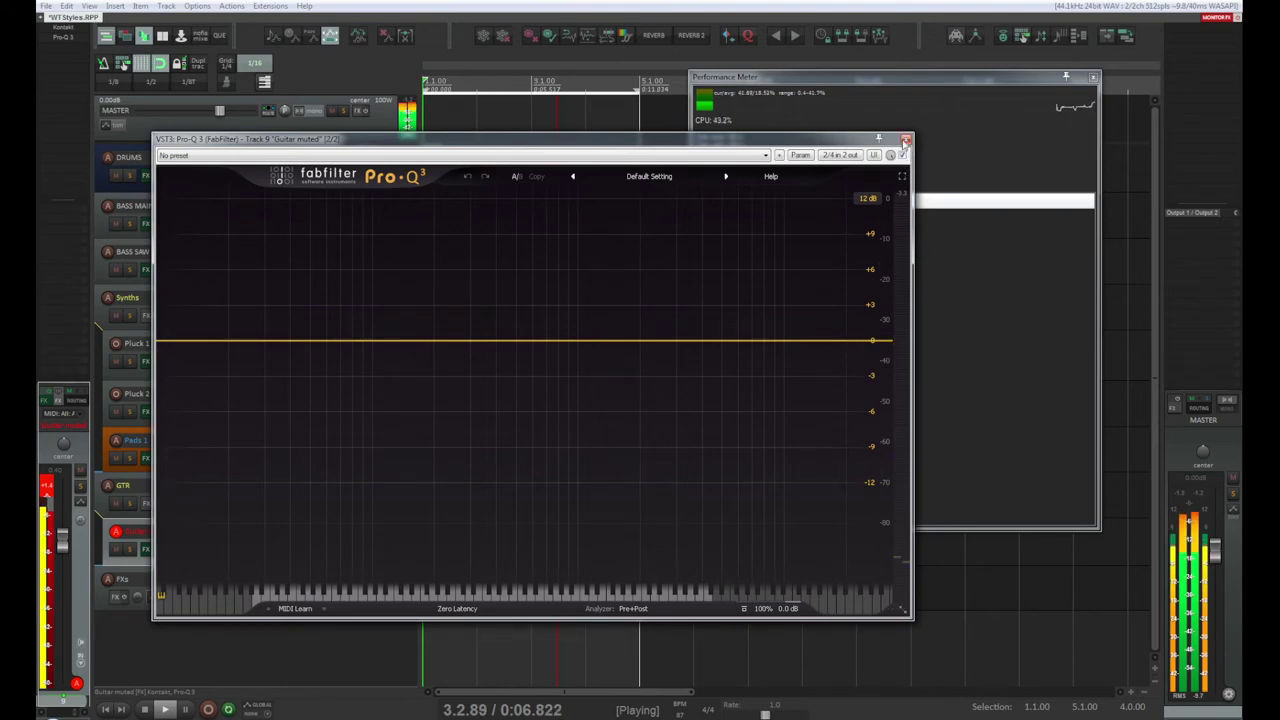
pyautogui.click(905, 139)
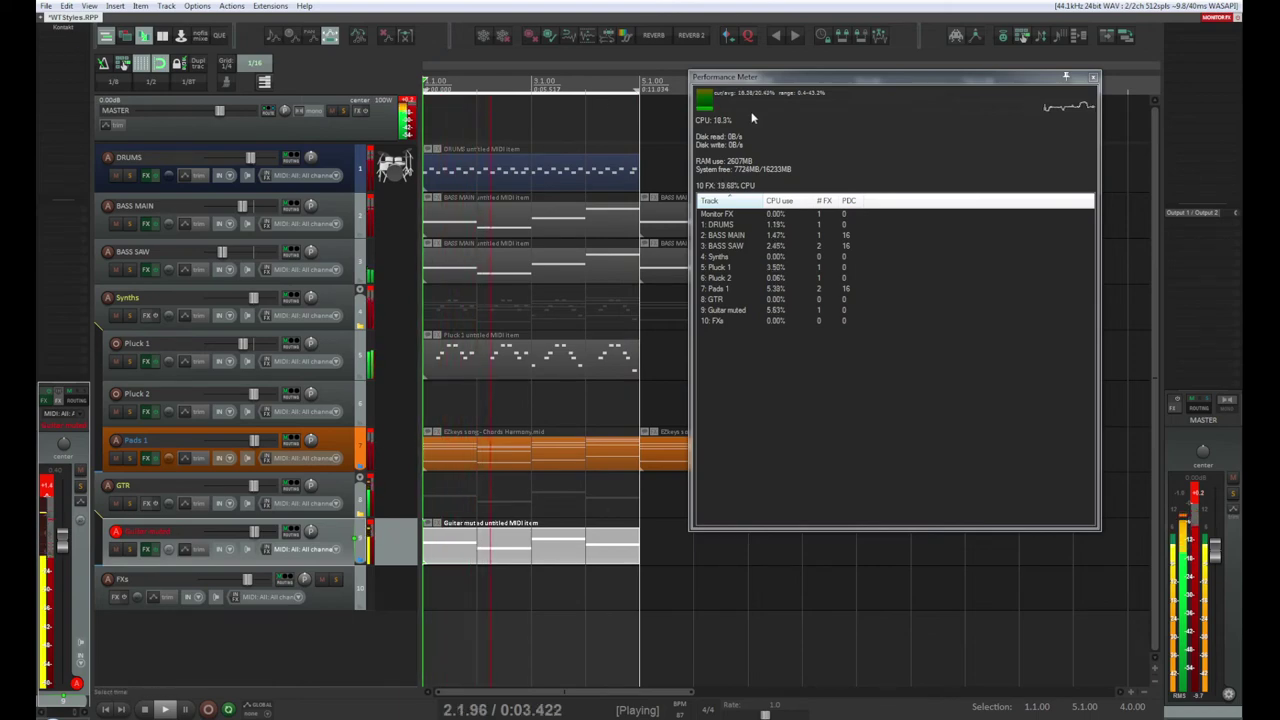
pyautogui.click(791, 77)
pyautogui.moveTo(791, 75); pyautogui.dragTo(825, 55)
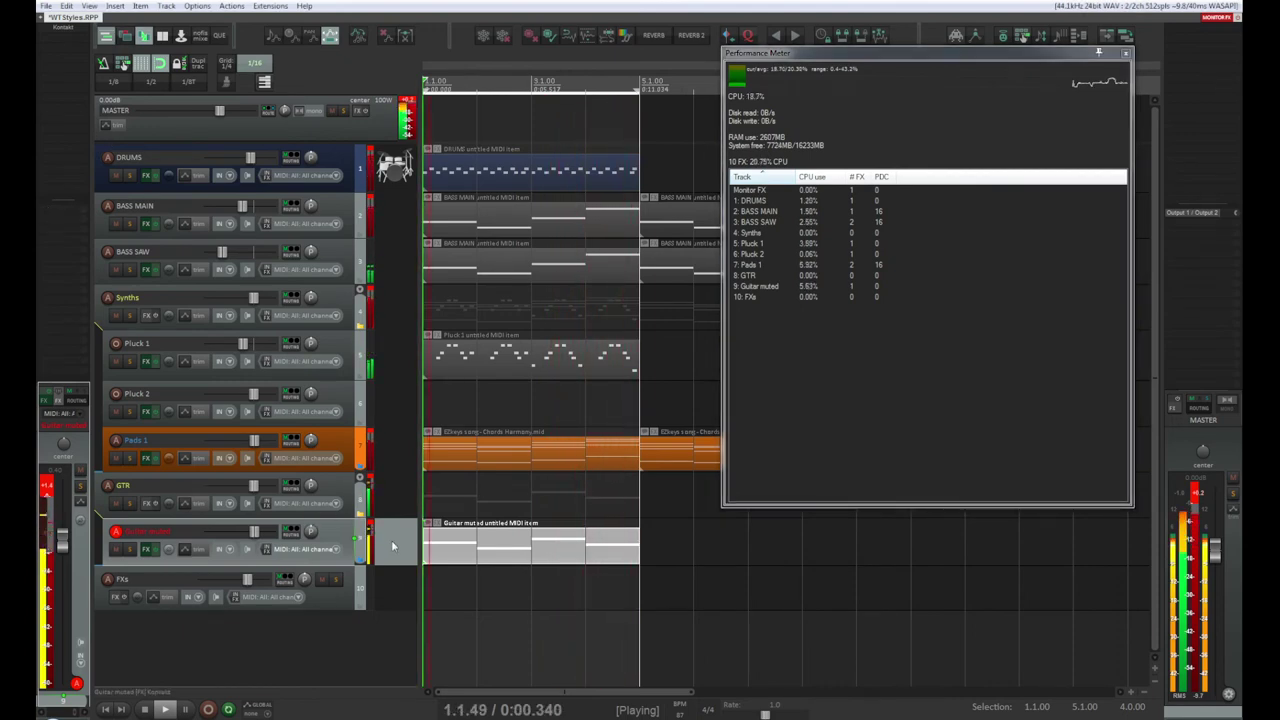
# Step: Find ReaEQ with Quick Adder and add it to the Guitar muted track
pyautogui.hotkey('ctrl', 'space')
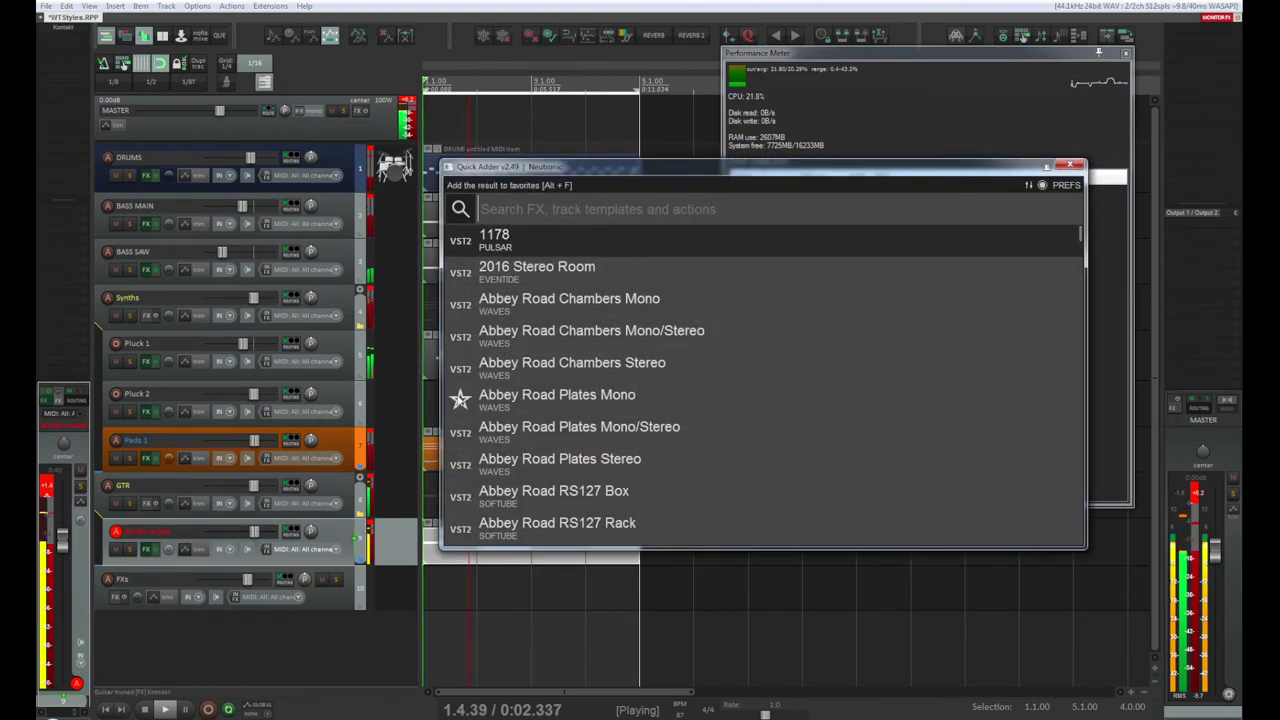
pyautogui.write('reae')
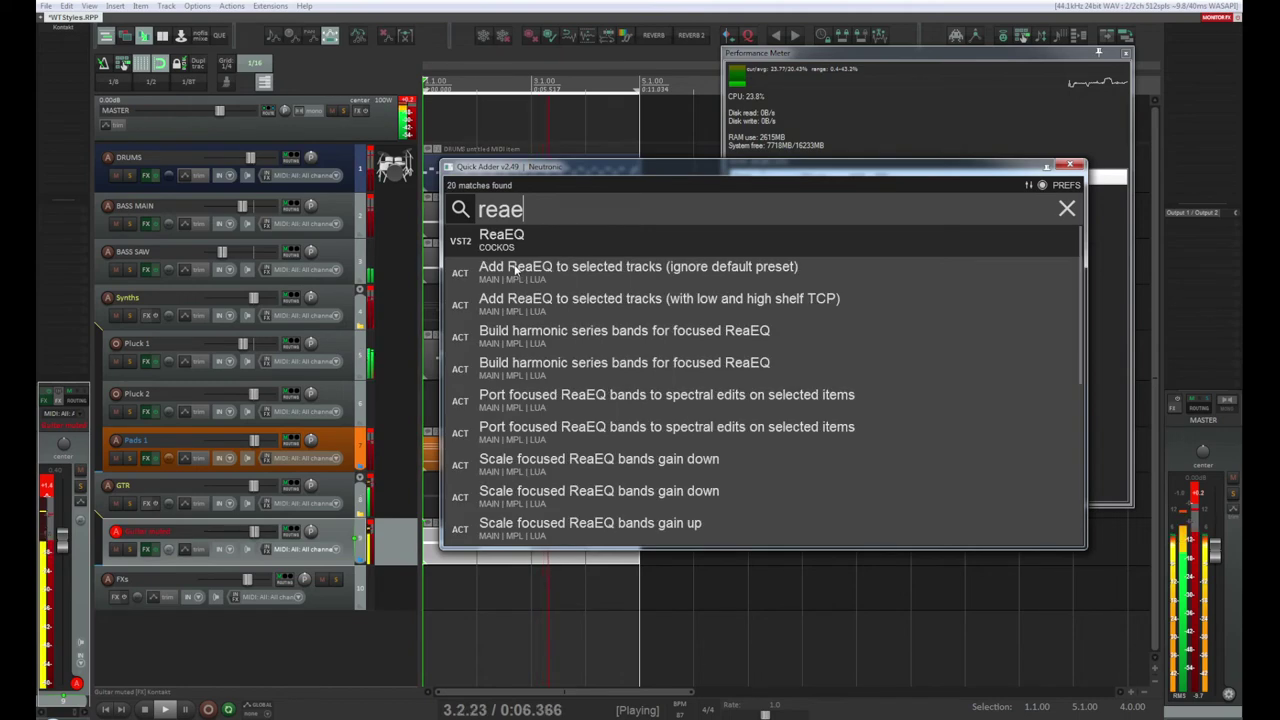
pyautogui.click(602, 243)
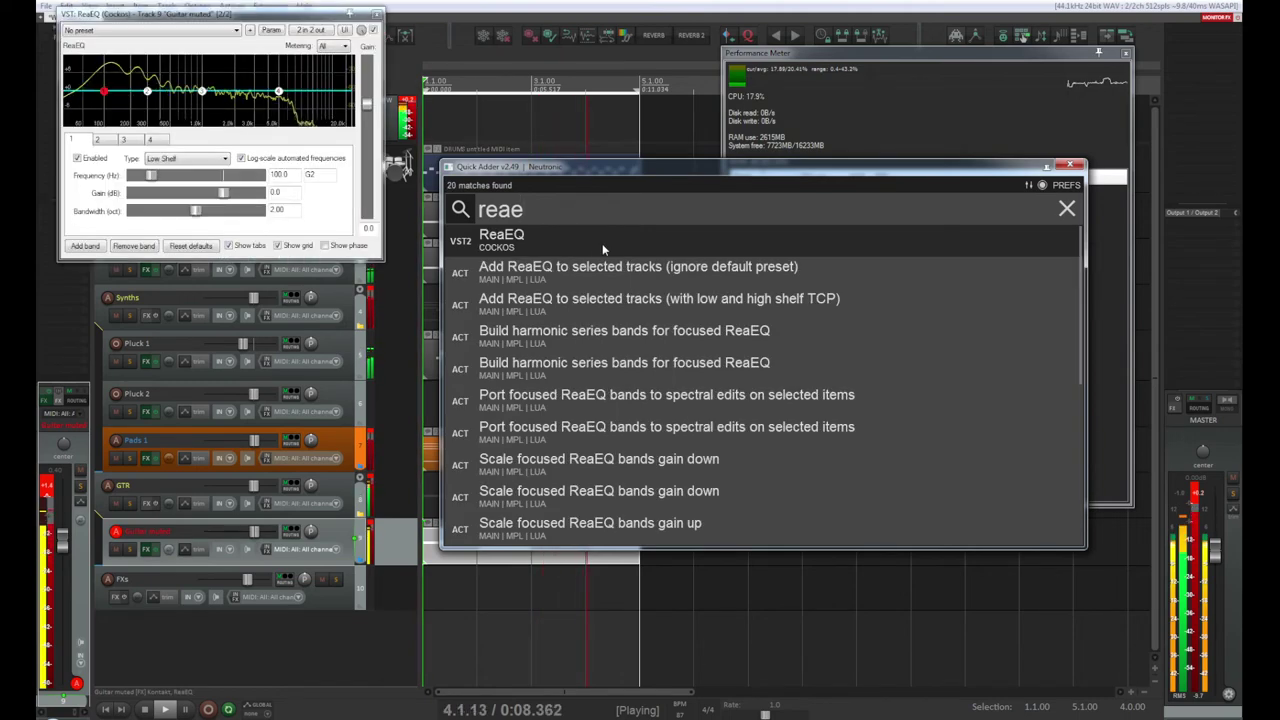
pyautogui.moveTo(935, 168); pyautogui.dragTo(829, 281)
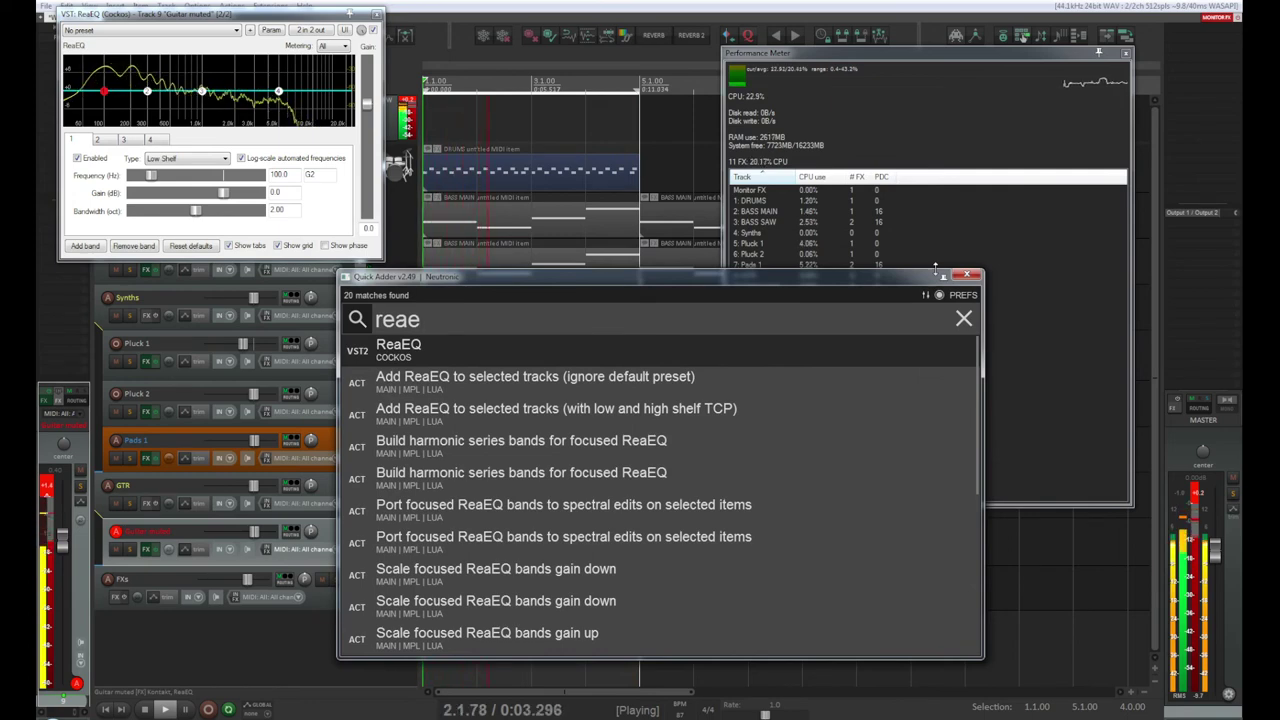
# Step: Change ReaEQ's first band to High Pass with a cutoff of about 125 Hz
pyautogui.click(188, 163)
pyautogui.click(171, 222)
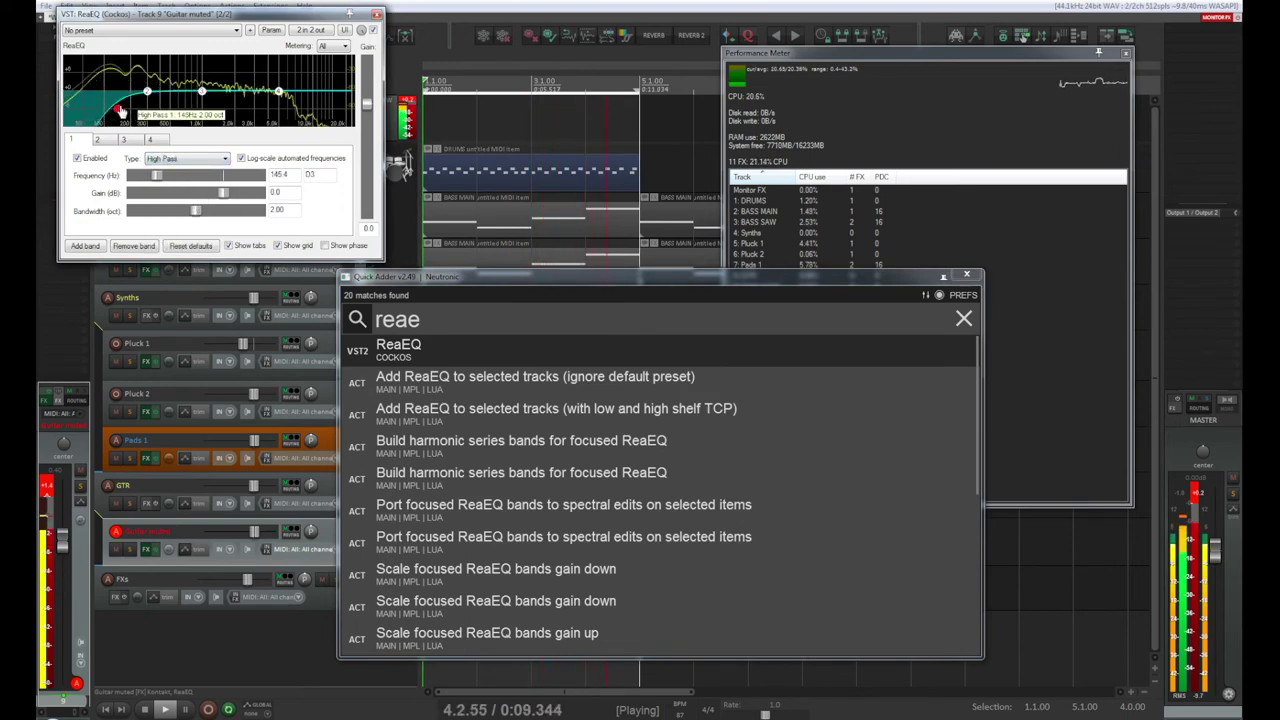
pyautogui.moveTo(116, 111); pyautogui.dragTo(113, 111)
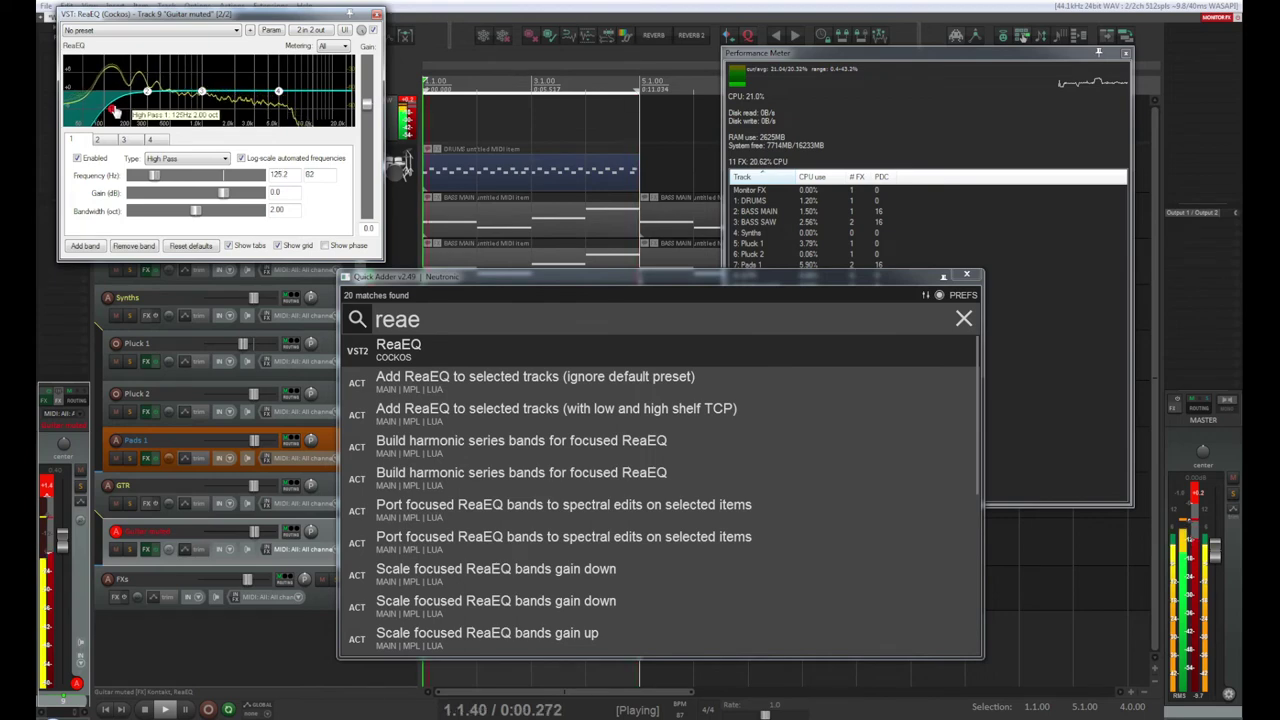
# Step: Solo Guitar muted while raising the high-pass cutoff to about 169 Hz, unsolo it, and close the ReaEQ and Quick Adder windows
pyautogui.click(131, 549)
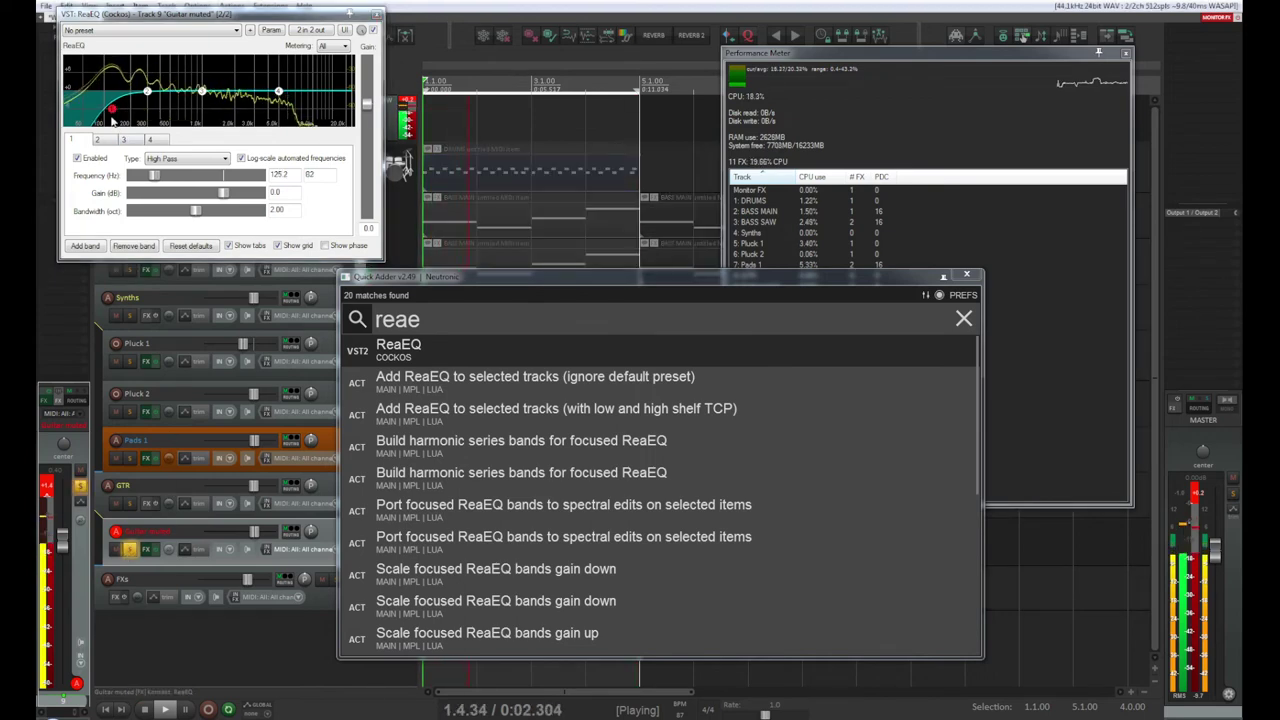
pyautogui.moveTo(113, 111)
pyautogui.mouseDown()
pyautogui.moveTo(144, 113)
pyautogui.moveTo(102, 111)
pyautogui.mouseUp()
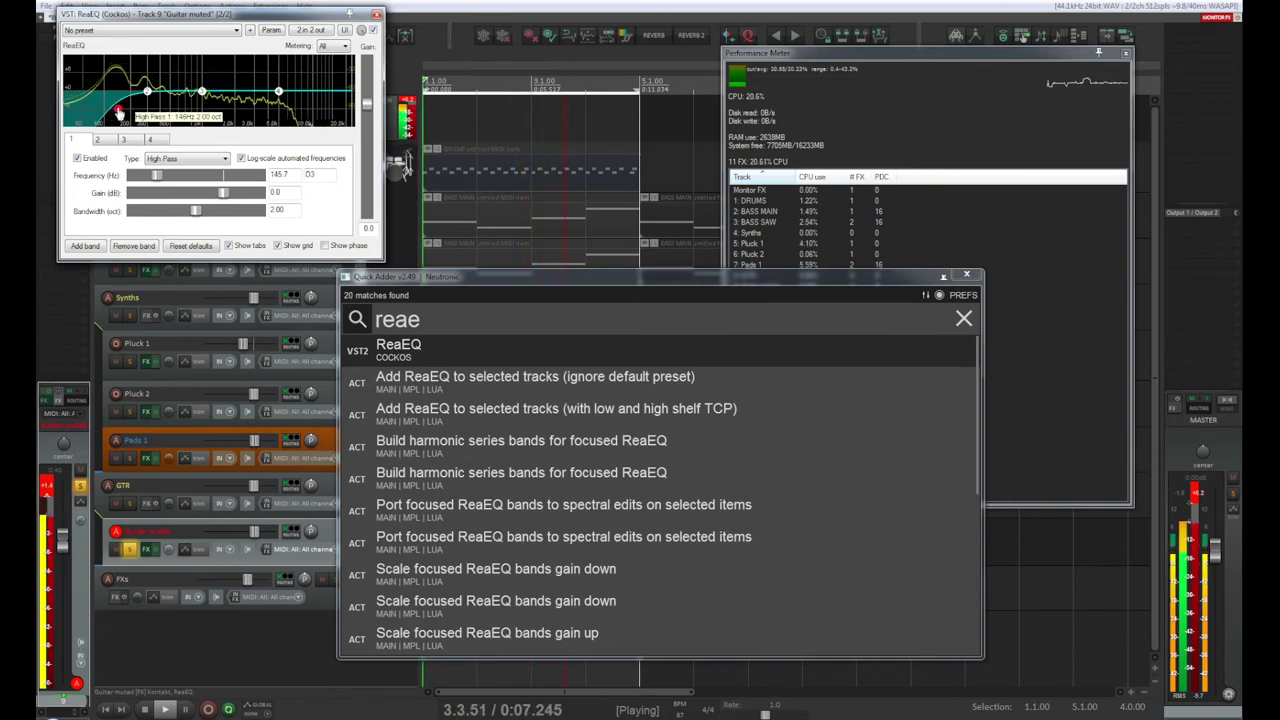
pyautogui.moveTo(121, 112); pyautogui.dragTo(124, 115)
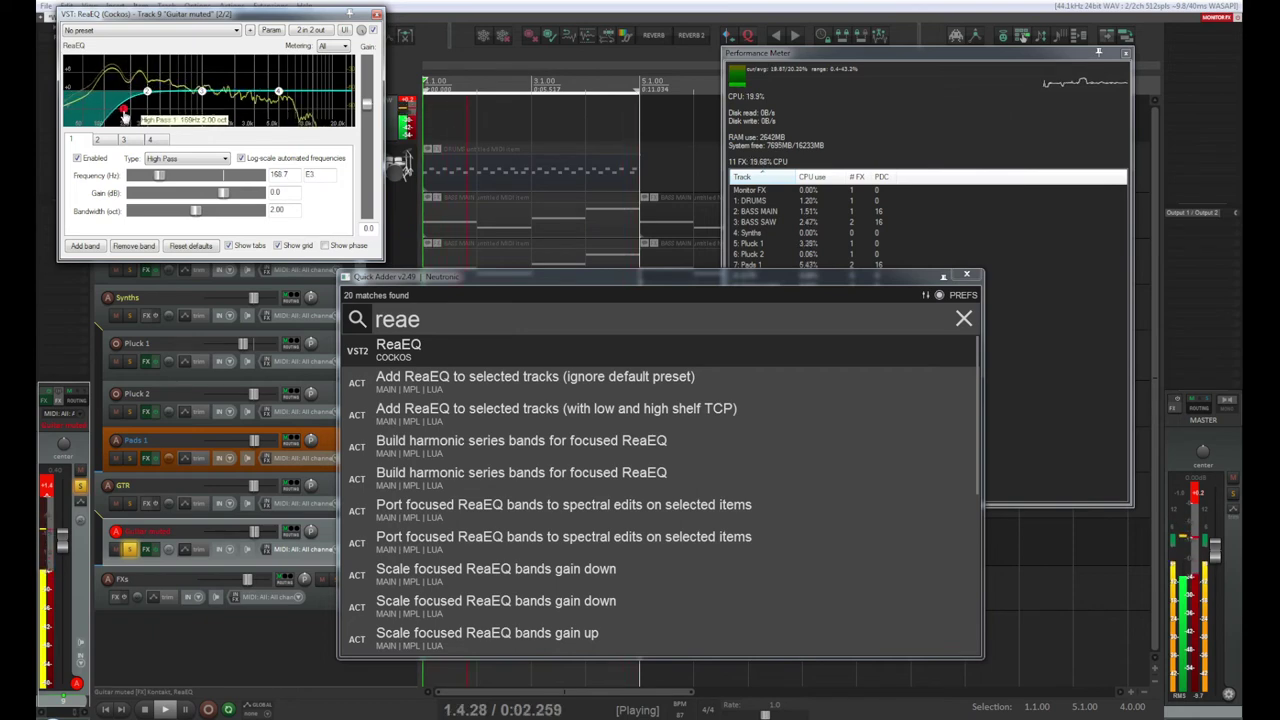
pyautogui.click(376, 16)
pyautogui.click(131, 549)
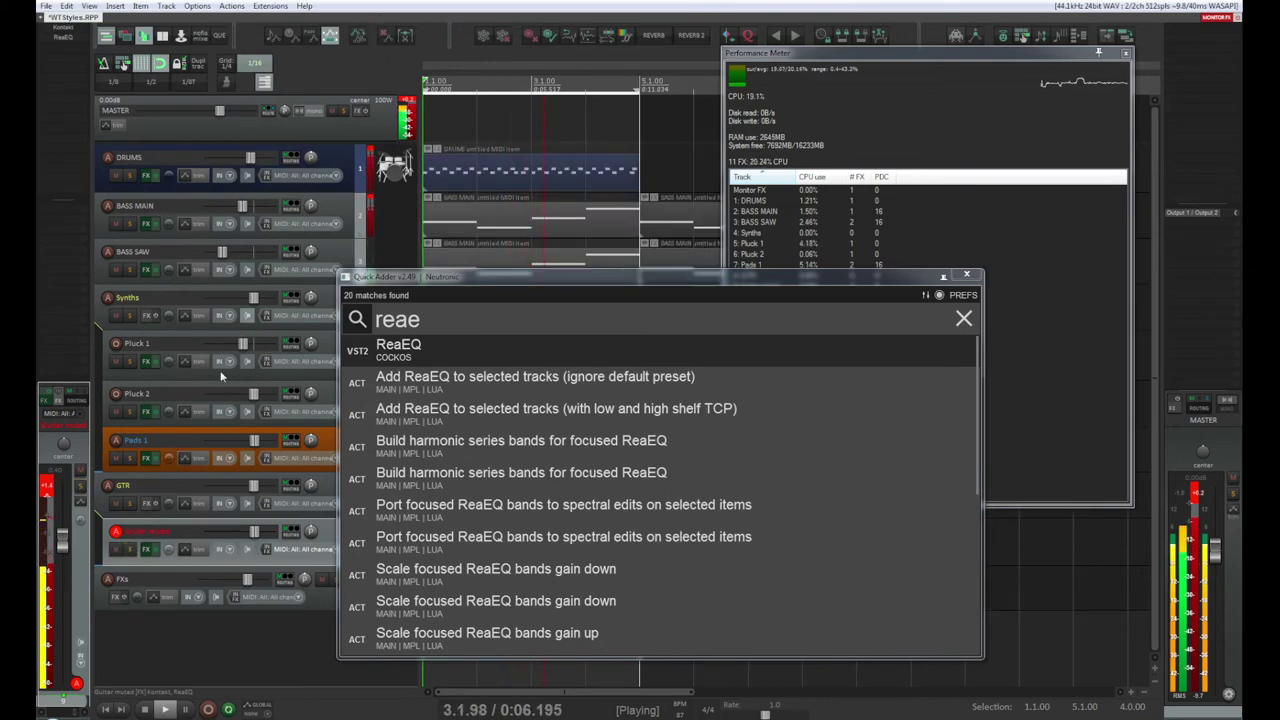
pyautogui.click(966, 274)
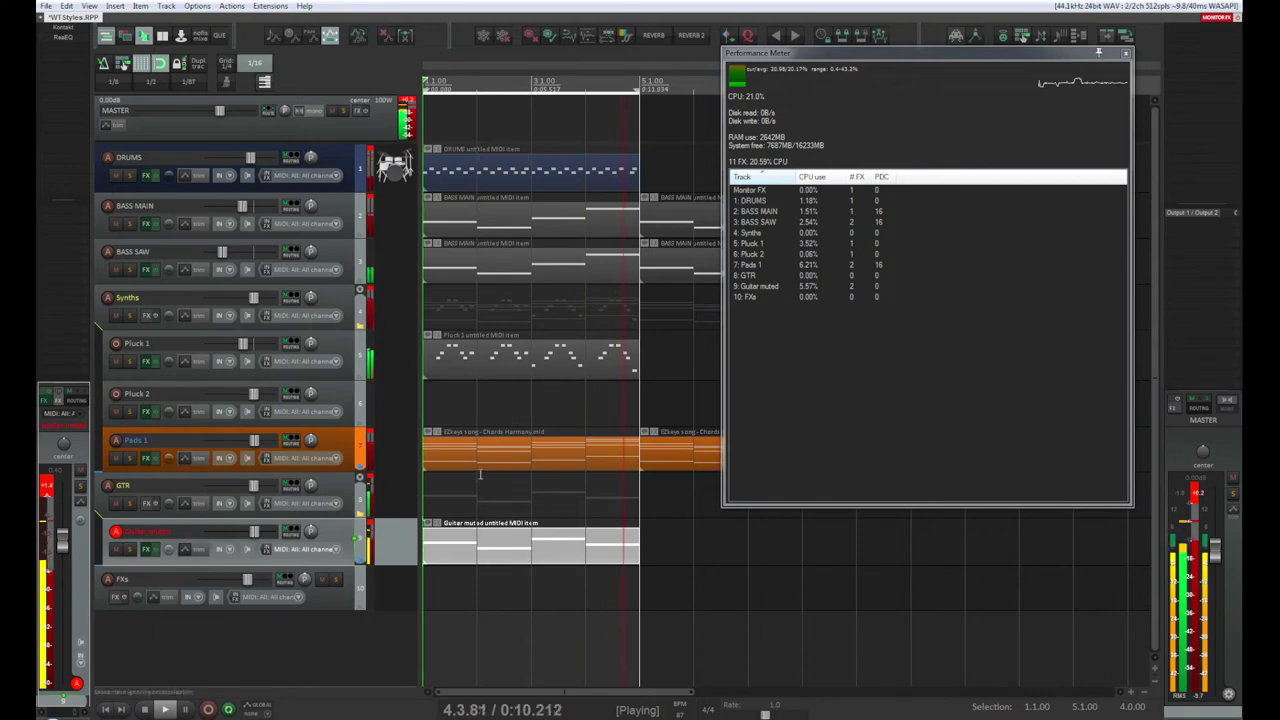
# Step: Mute the Pluck 1 track and lower the Guitar muted track's volume slightly
pyautogui.click(115, 363)
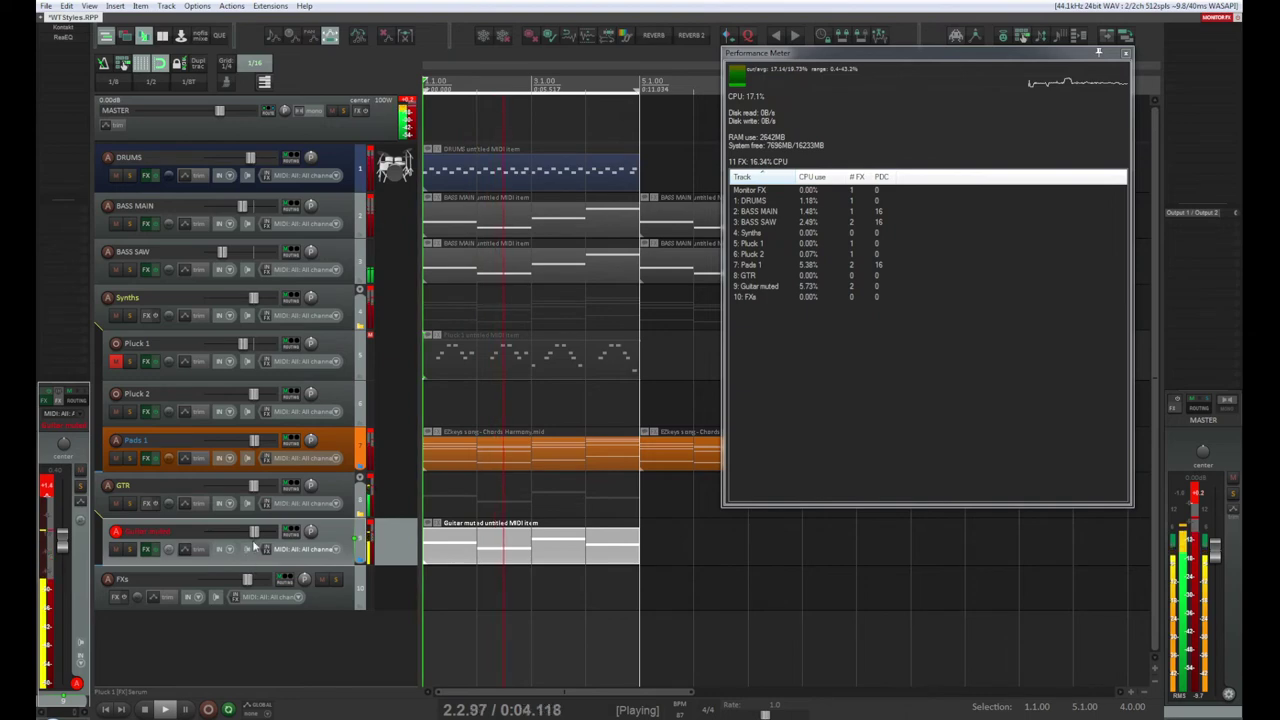
pyautogui.moveTo(254, 531); pyautogui.dragTo(254, 536)
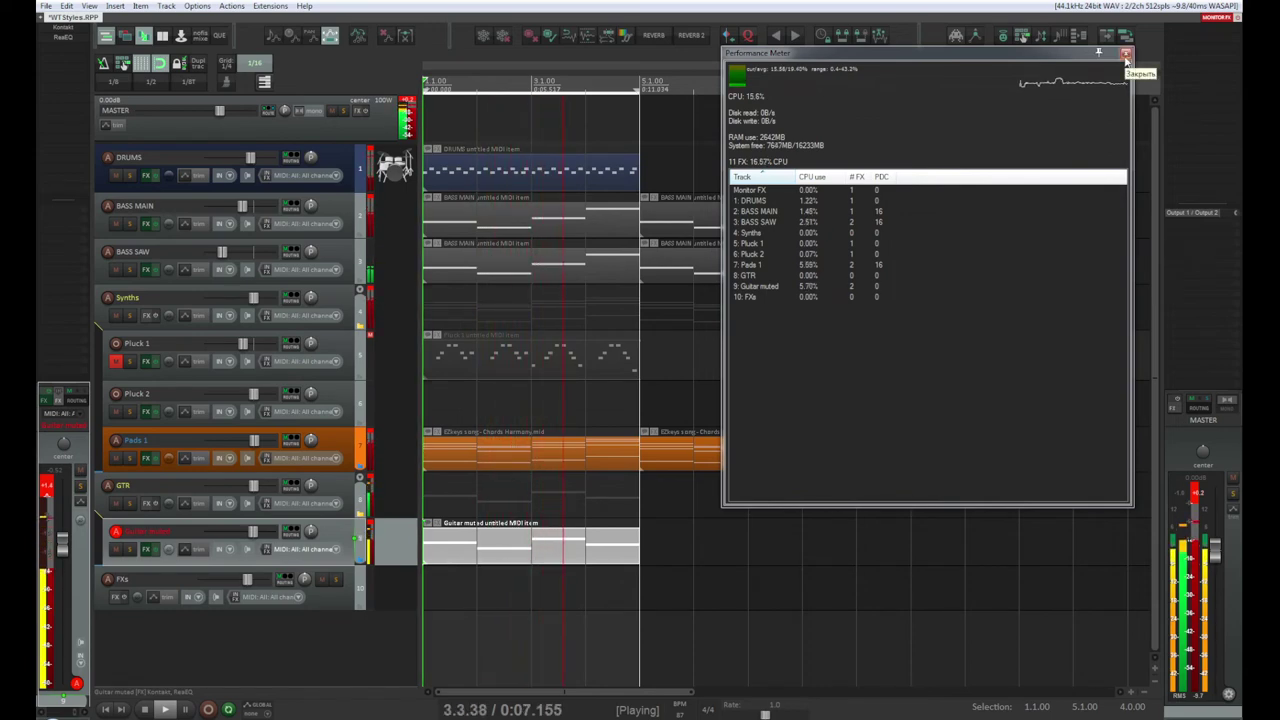
# Step: Mute and unmute the GTR folder track during playback to compare the mix with and without the guitar
pyautogui.click(340, 168)
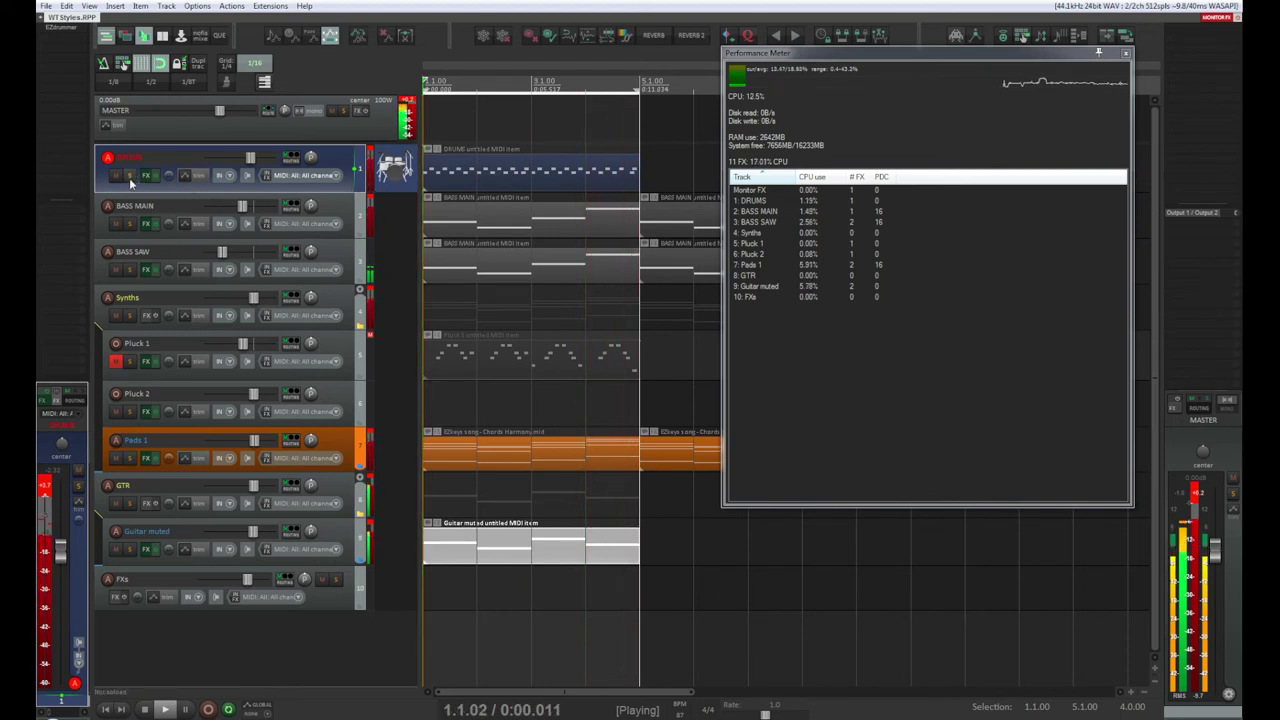
pyautogui.click(116, 504)
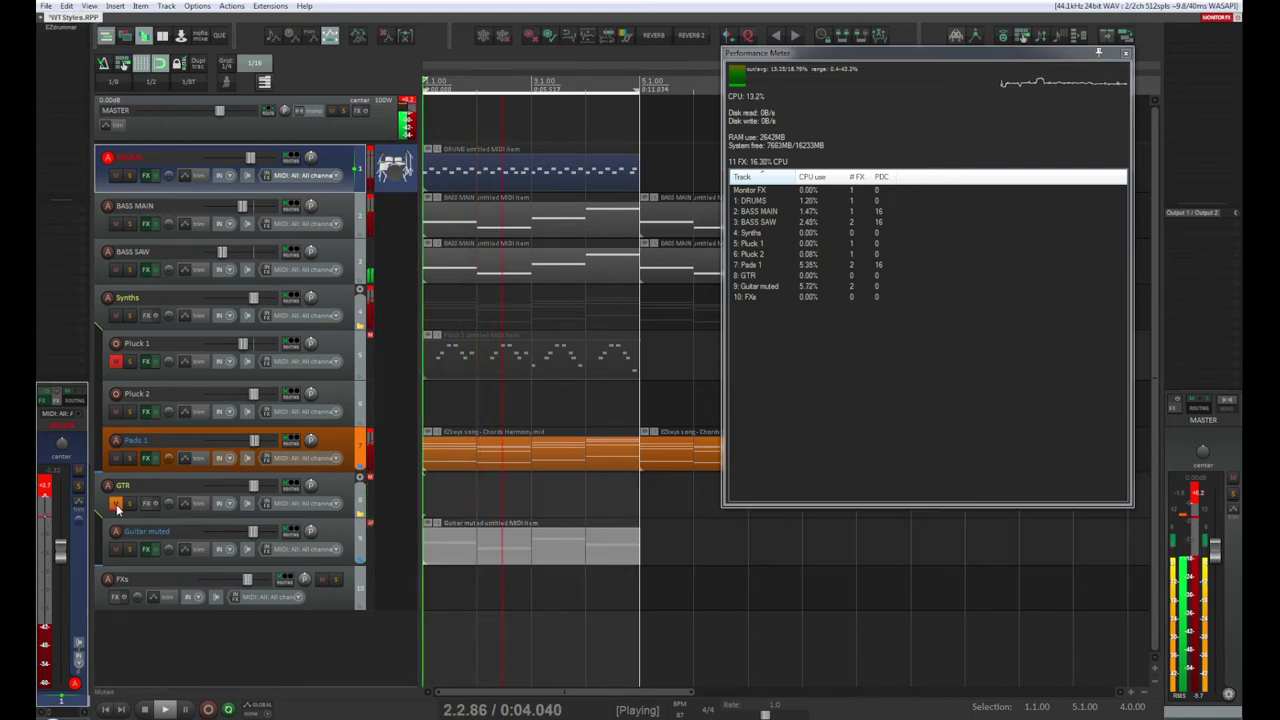
pyautogui.click(116, 504)
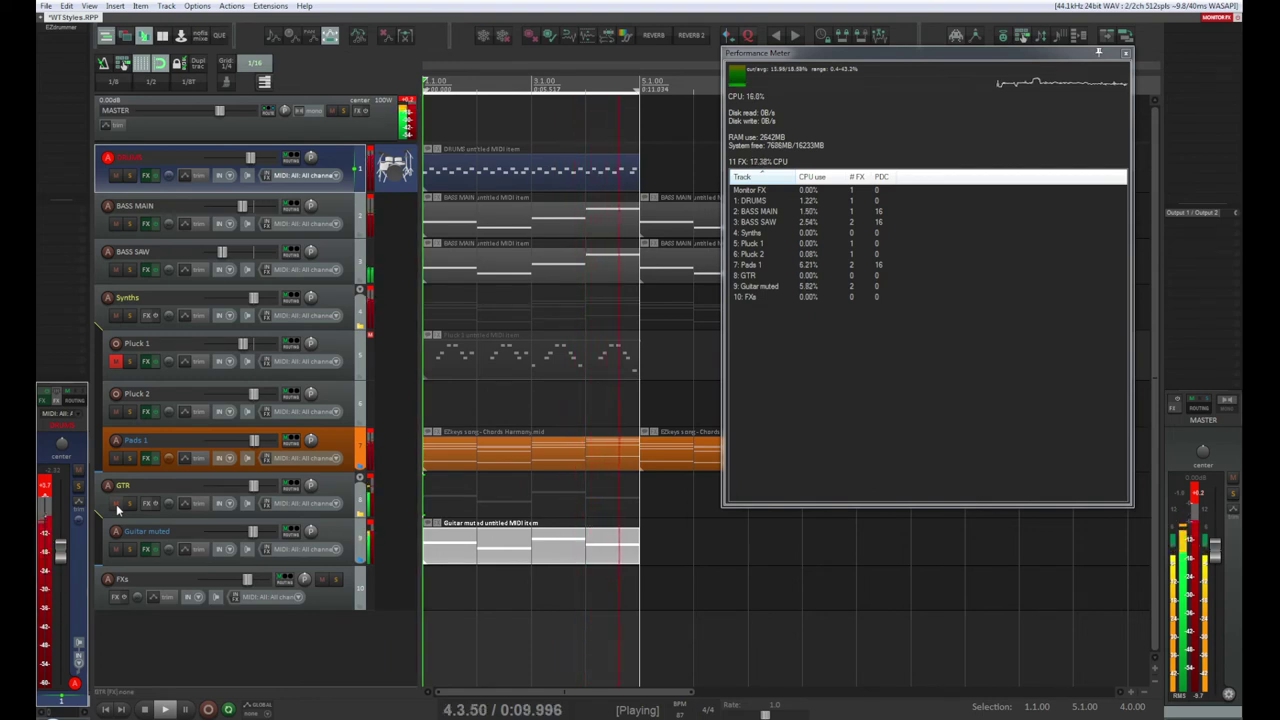
pyautogui.click(107, 506)
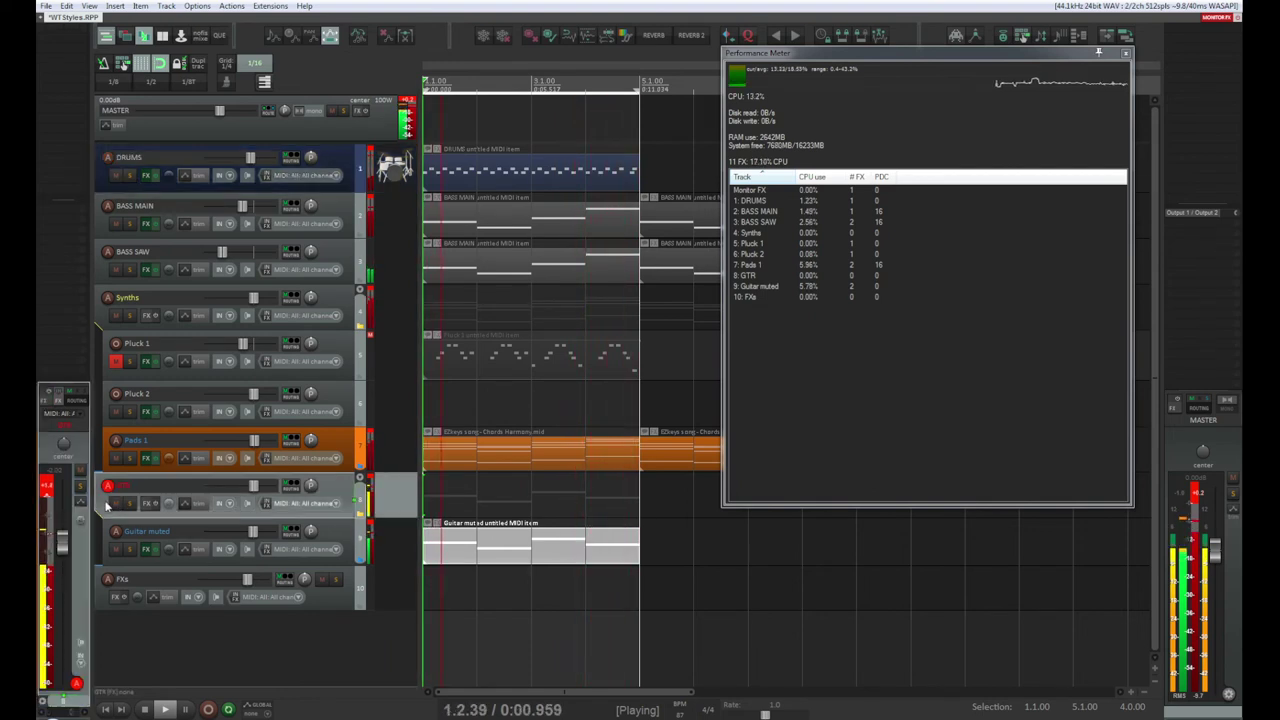
# Step: Reopen ReaEQ on the Guitar muted track and raise its high-pass cutoff to about 280 Hz
pyautogui.click(108, 548)
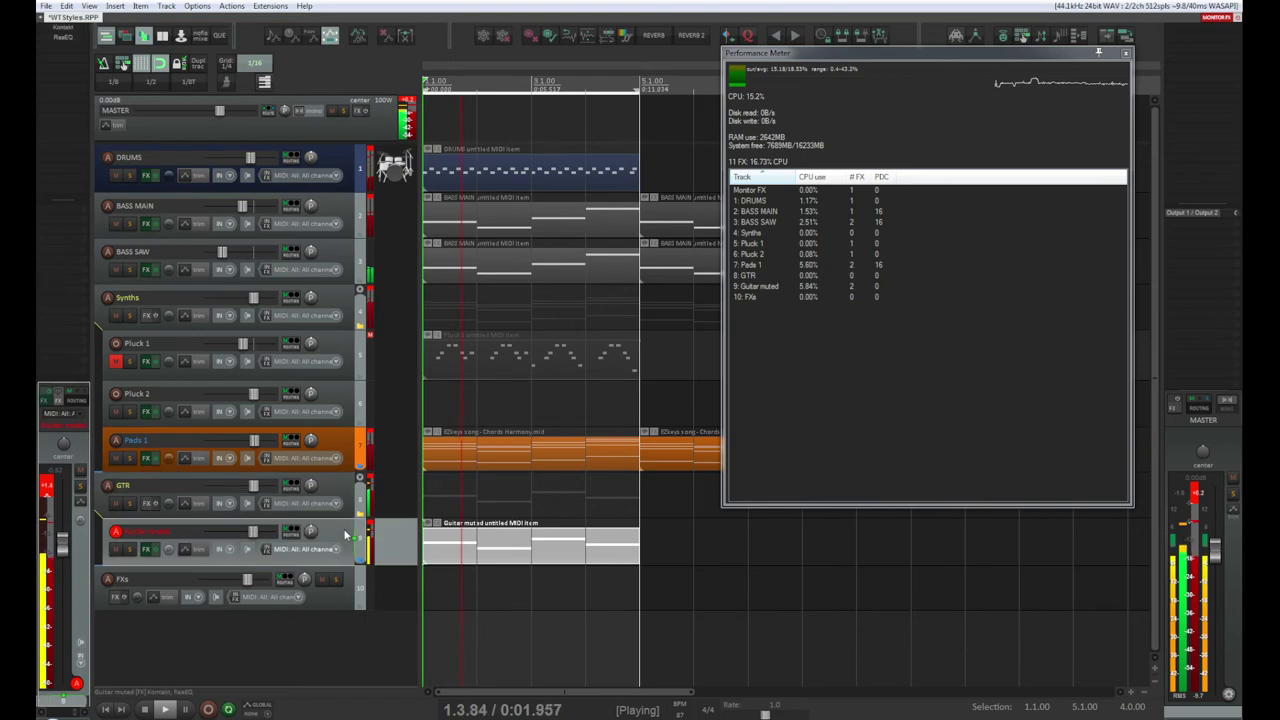
pyautogui.click(58, 30)
pyautogui.moveTo(124, 110); pyautogui.dragTo(147, 108)
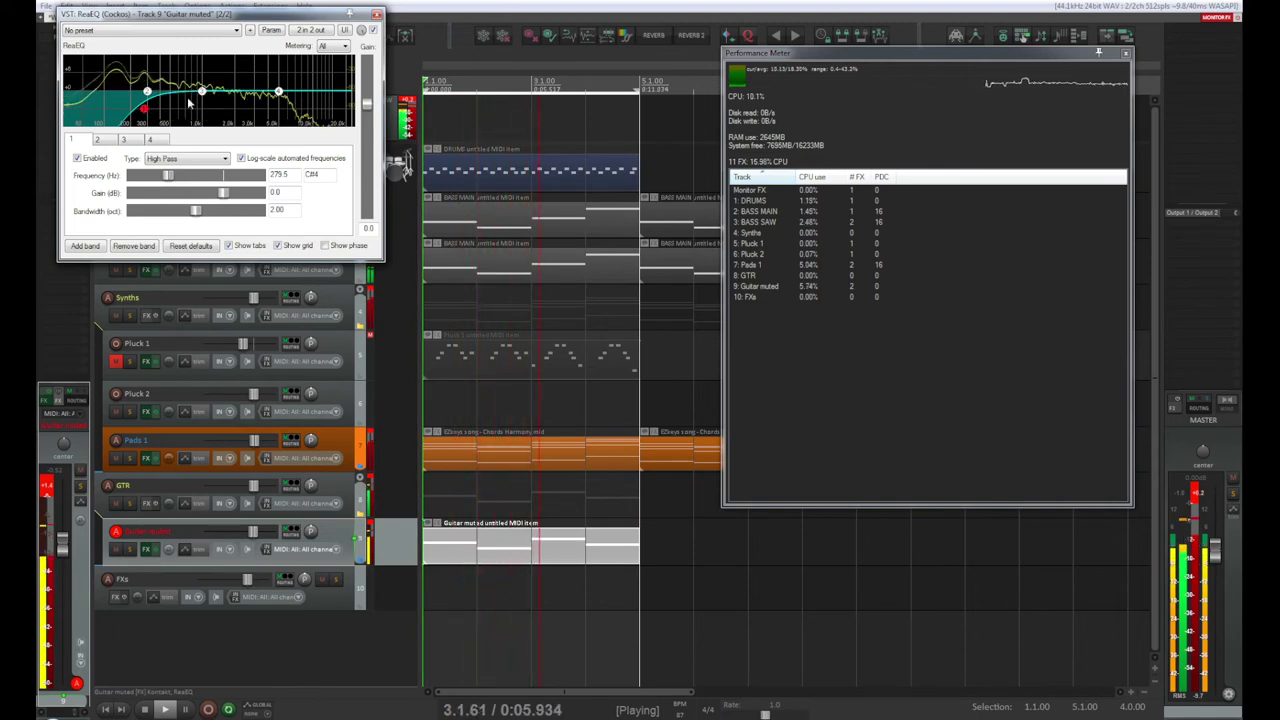
# Step: Boost ReaEQ's band 2 by 4.2 dB near 551 Hz, dip band 3 slightly, and raise the high shelf by 2.5 dB
pyautogui.moveTo(201, 91); pyautogui.dragTo(177, 82)
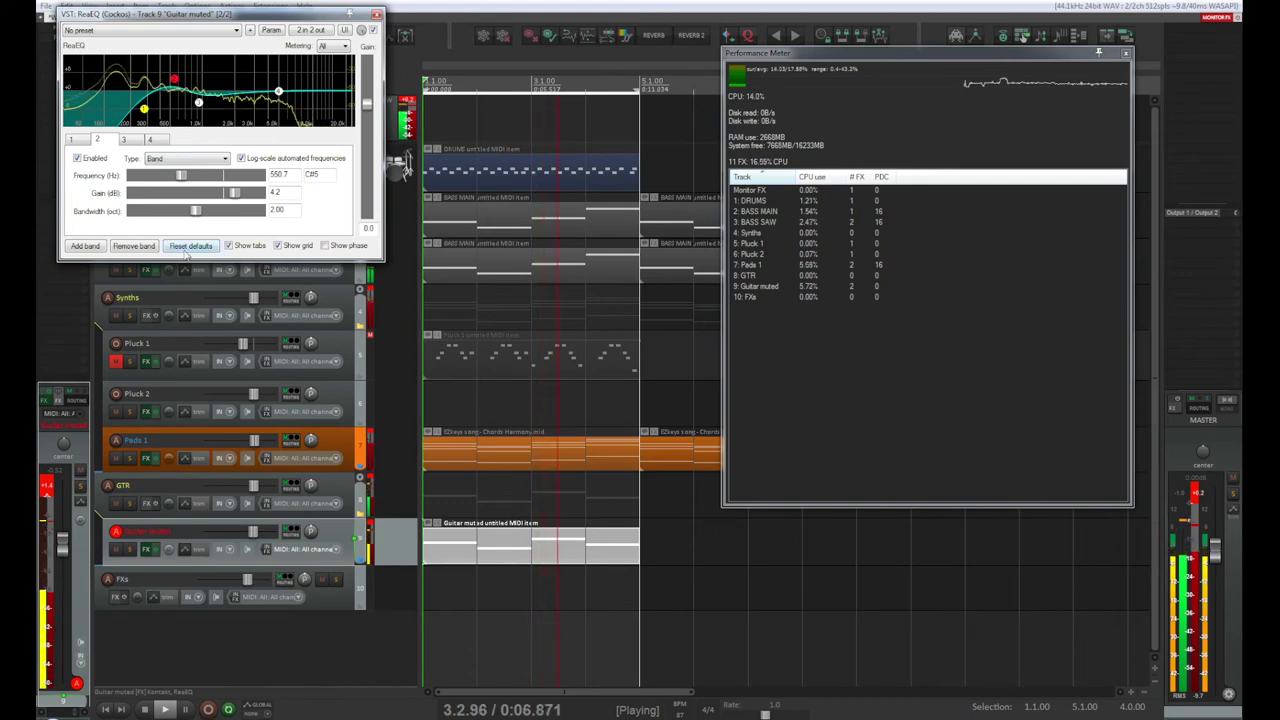
pyautogui.moveTo(200, 103); pyautogui.dragTo(283, 89)
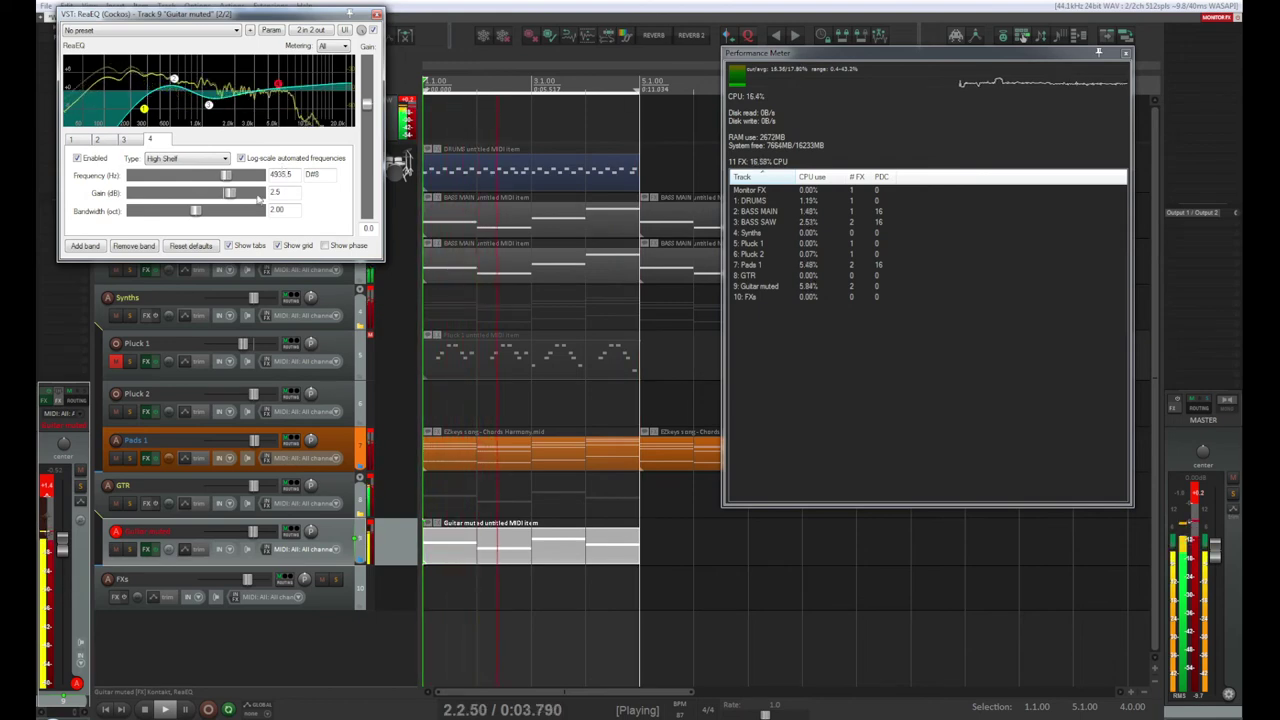
# Step: Solo Guitar muted, close ReaEQ, and enable Doubling in the track's Kontakt guitar settings
pyautogui.click(130, 549)
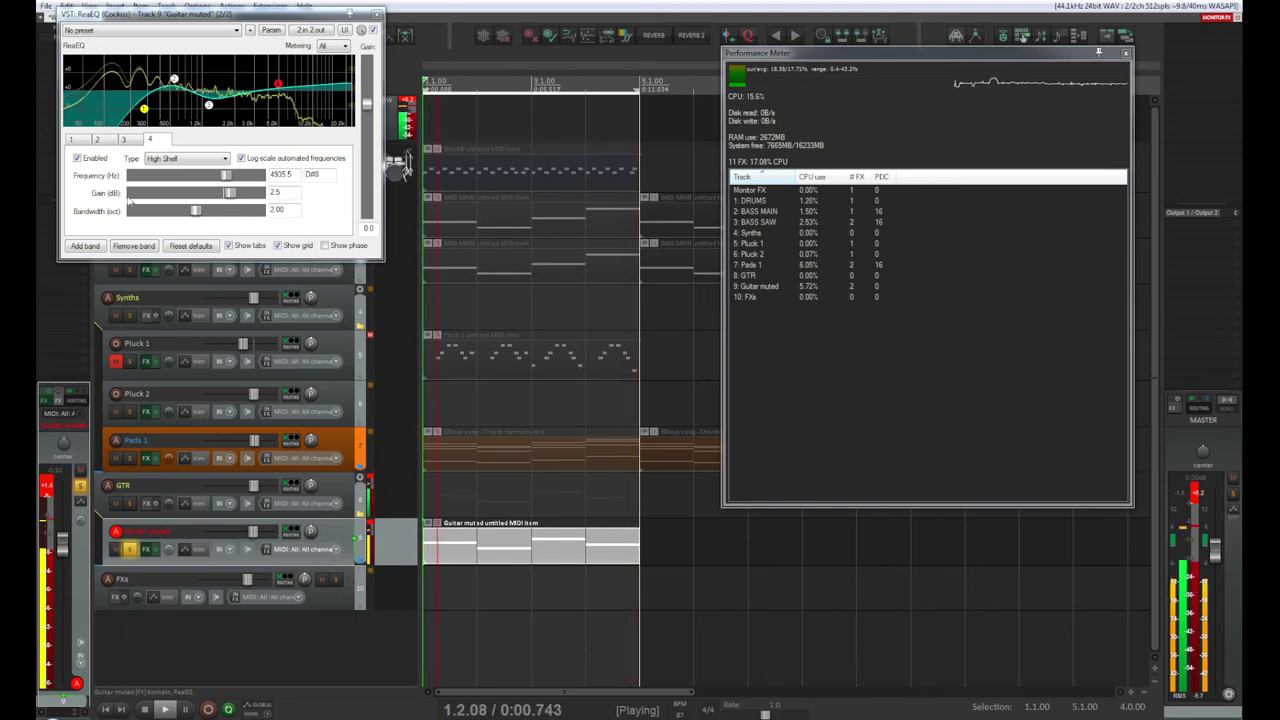
pyautogui.press('Escape')
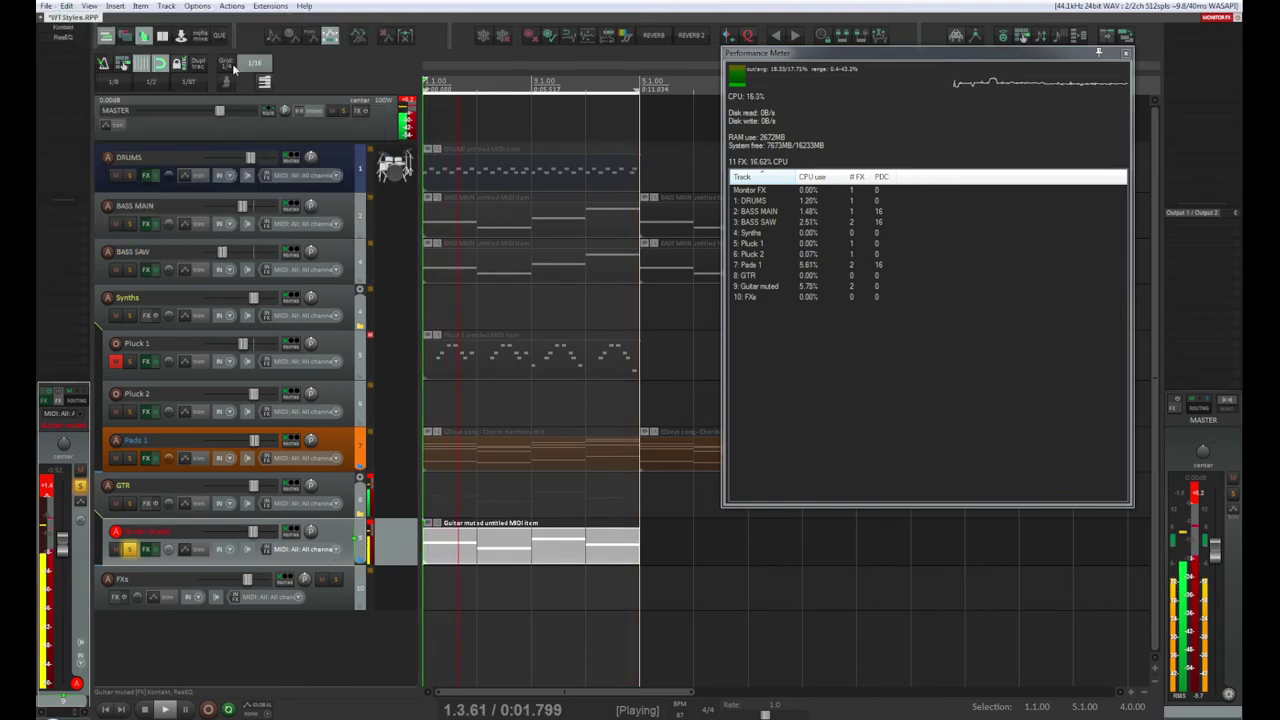
pyautogui.click(73, 35)
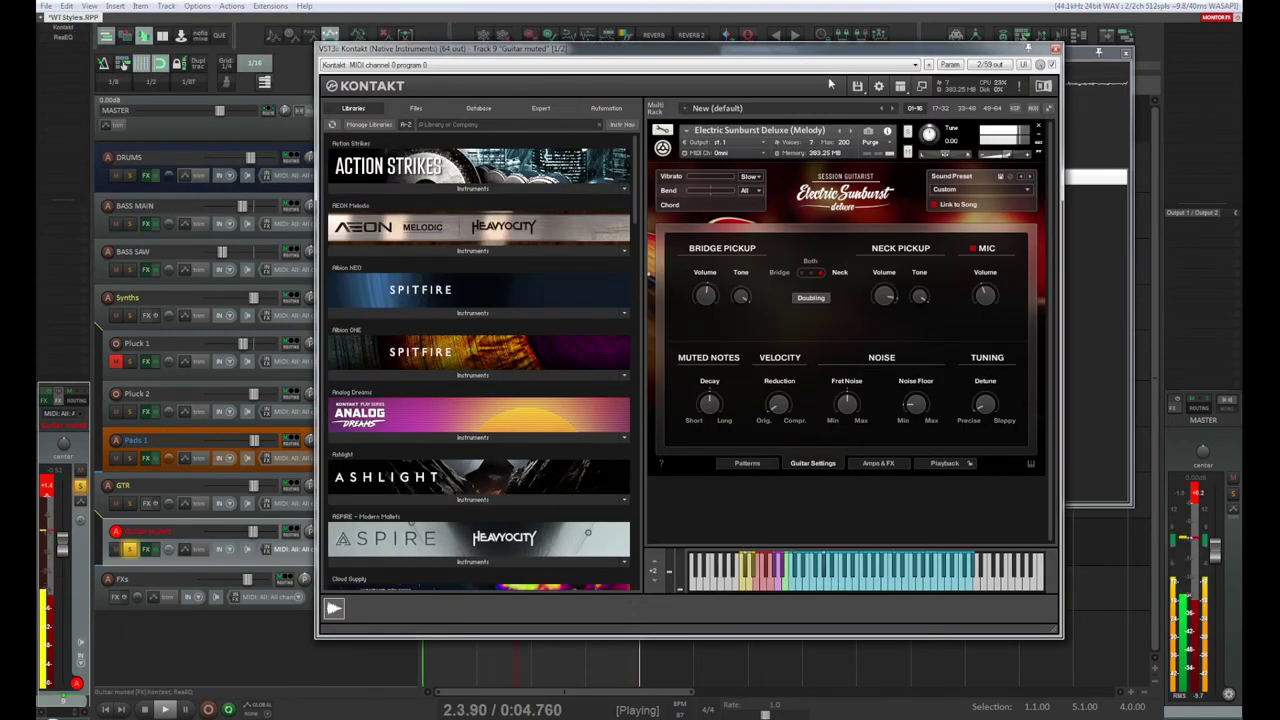
pyautogui.click(812, 298)
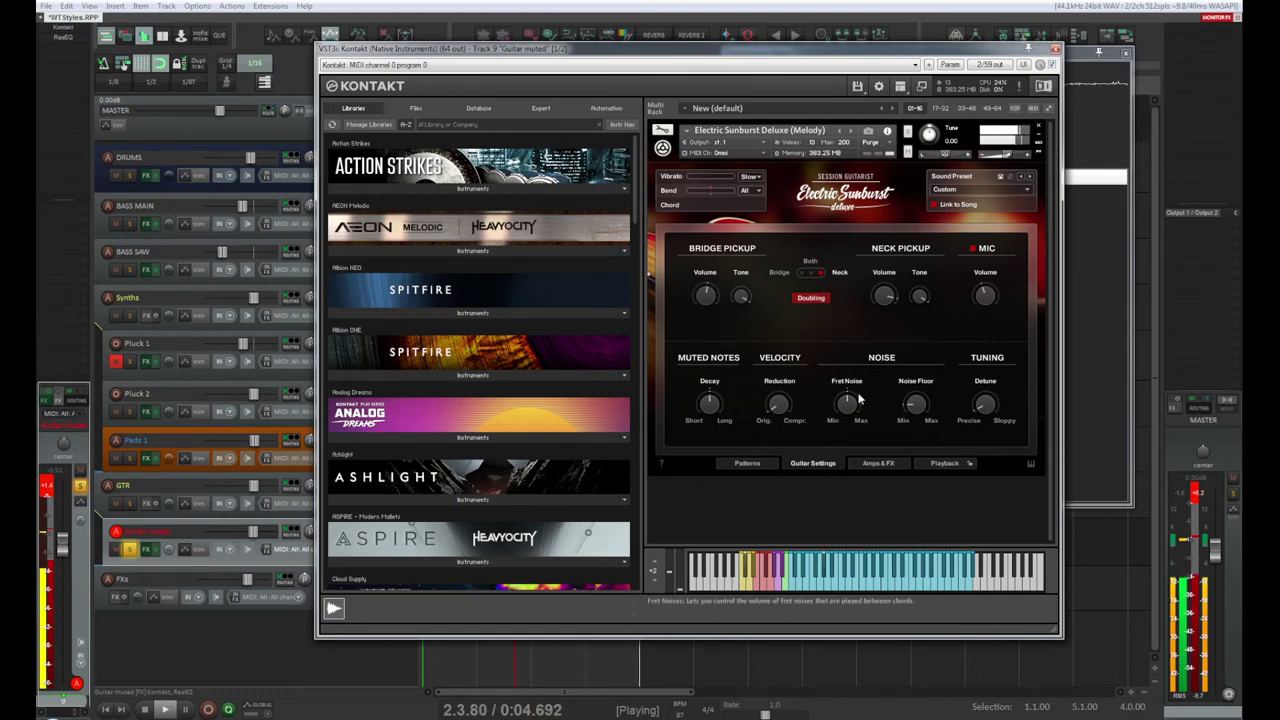
# Step: Audition Fret Noise at its minimum and maximum in the guitar settings, and leave it at about -1.3 dB
pyautogui.moveTo(864, 408); pyautogui.dragTo(848, 490)
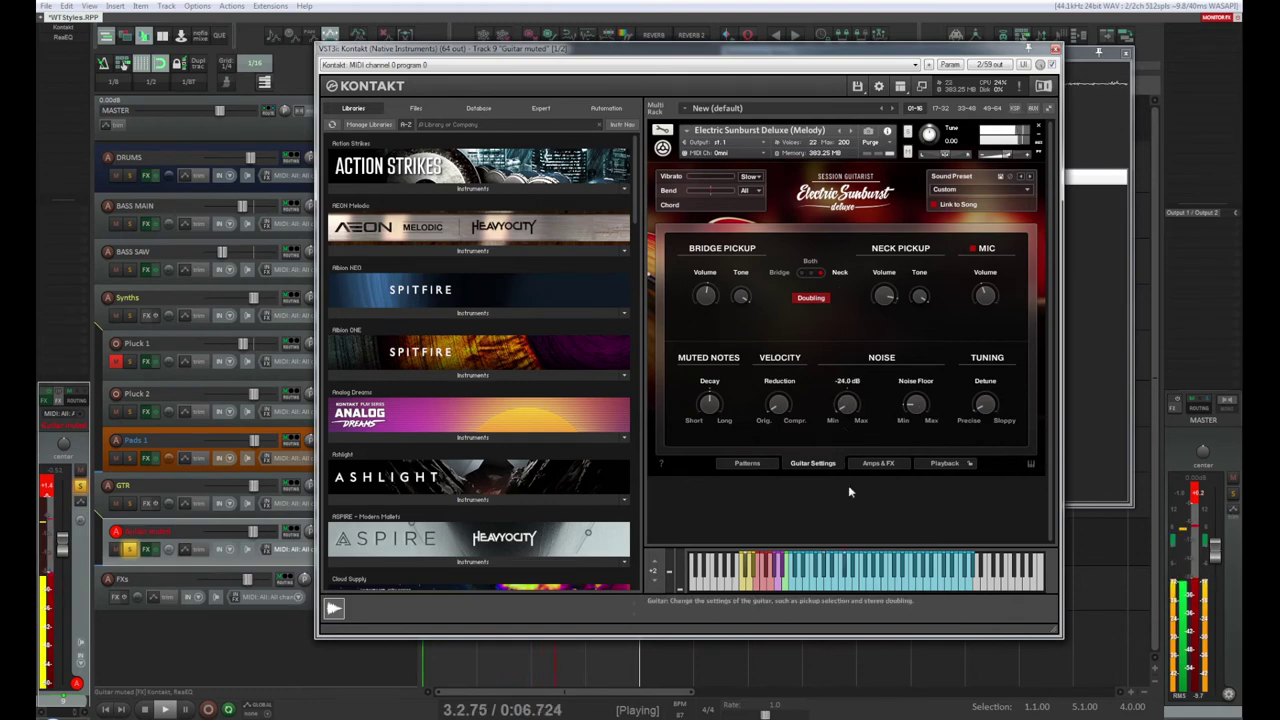
pyautogui.moveTo(866, 415); pyautogui.dragTo(866, 350)
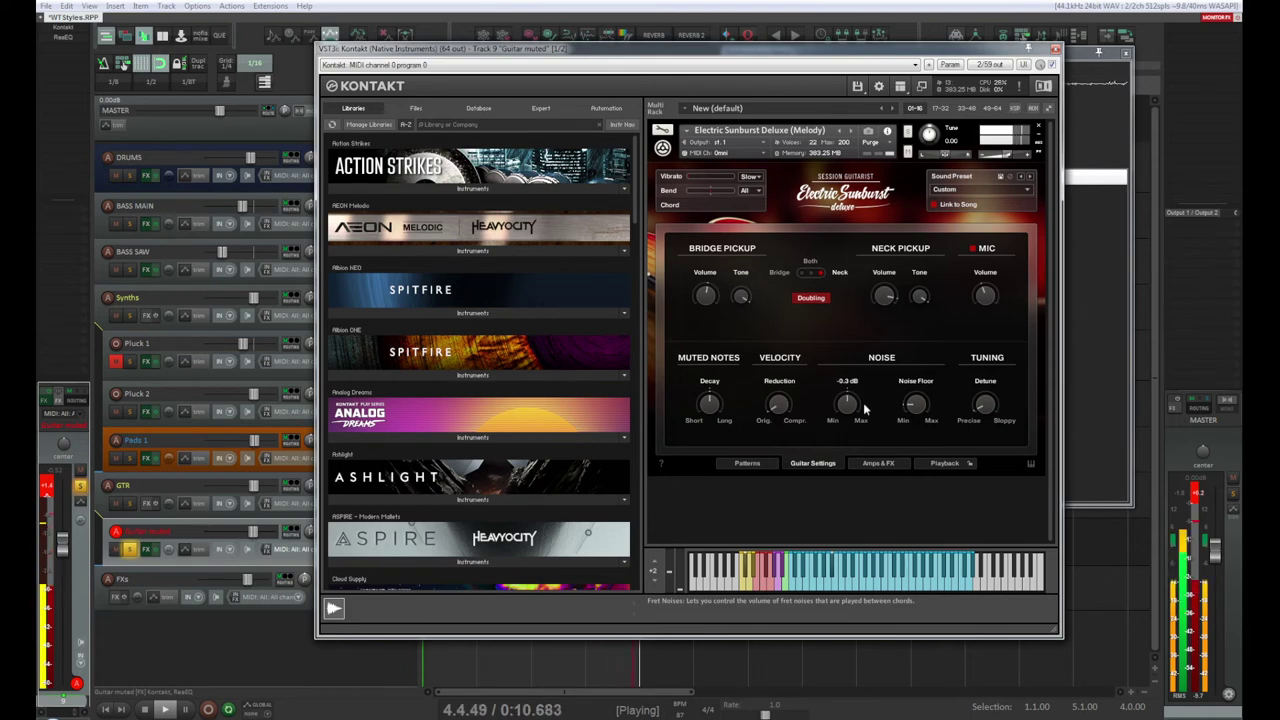
pyautogui.moveTo(856, 378); pyautogui.dragTo(848, 366)
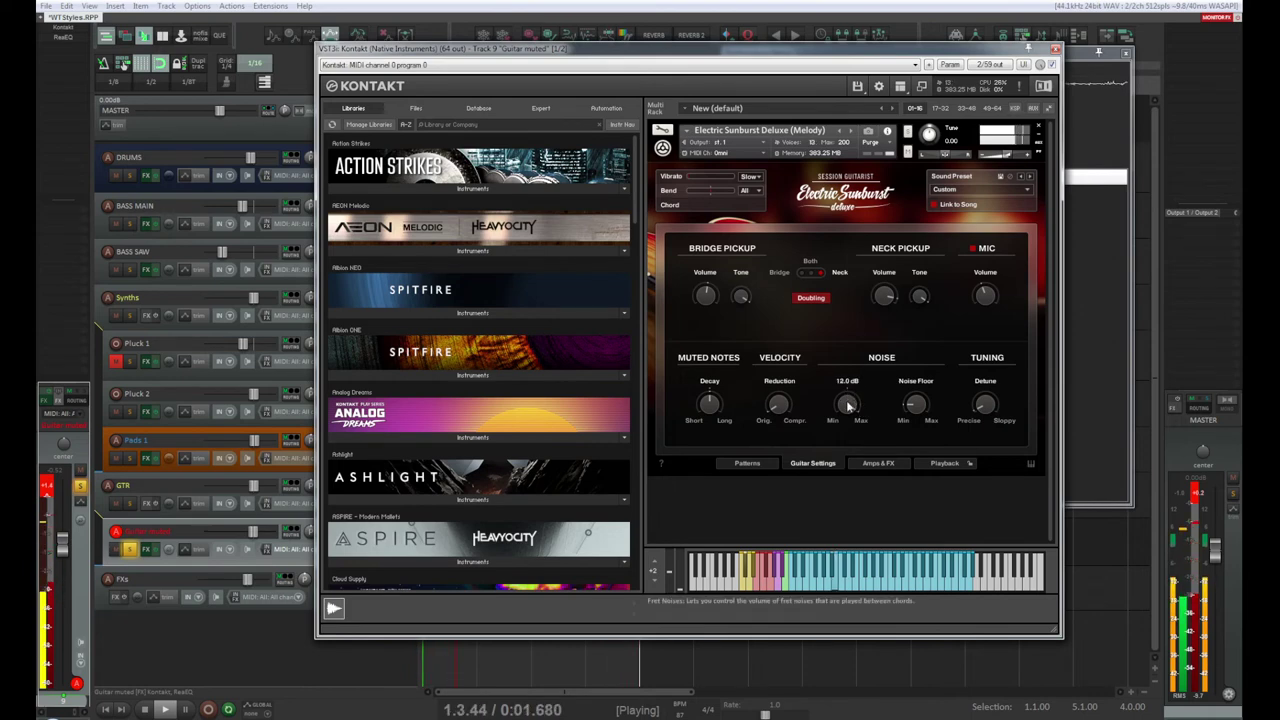
pyautogui.keyDown('ctrl'); pyautogui.click(848, 404); pyautogui.keyUp('ctrl')
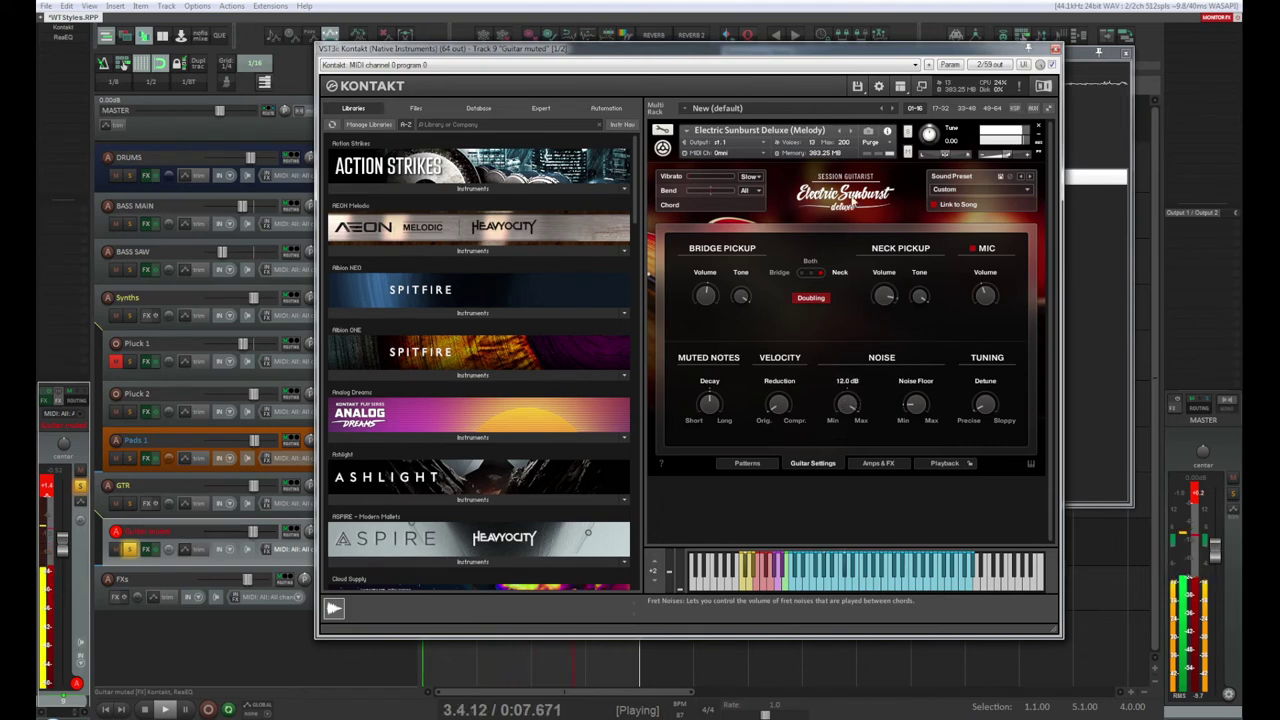
pyautogui.moveTo(840, 400); pyautogui.dragTo(852, 440)
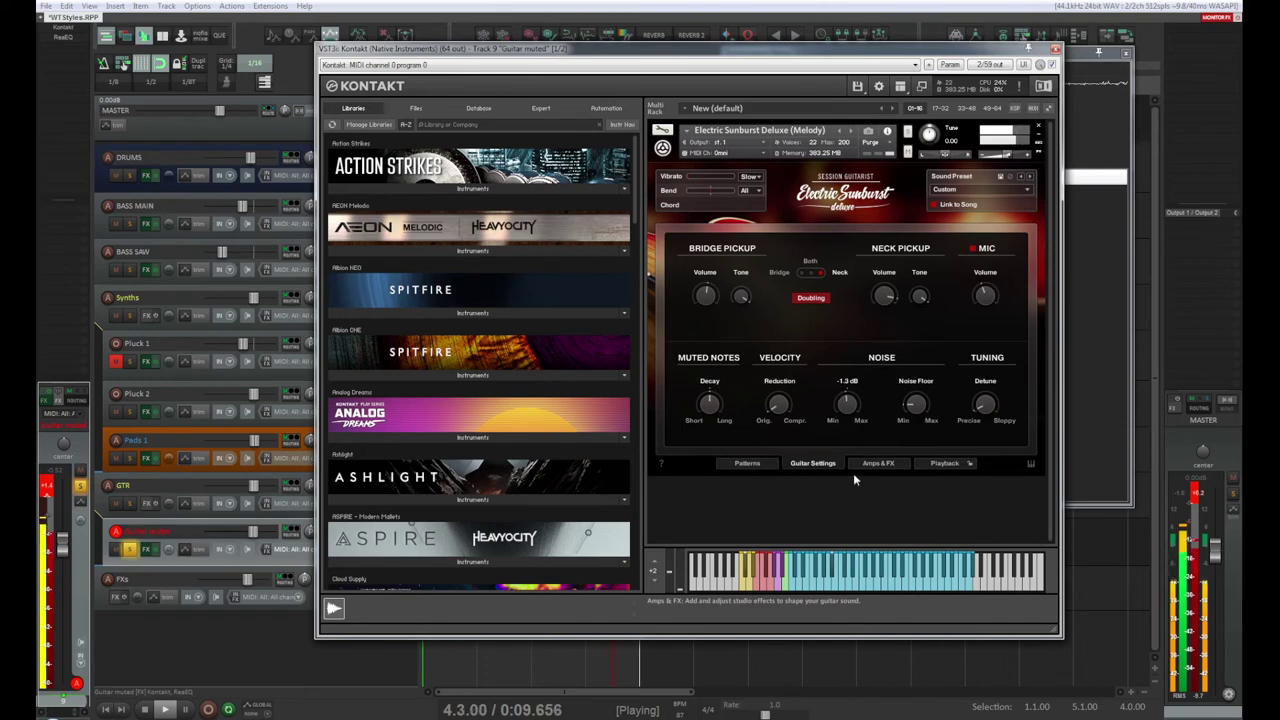
pyautogui.moveTo(930, 405)
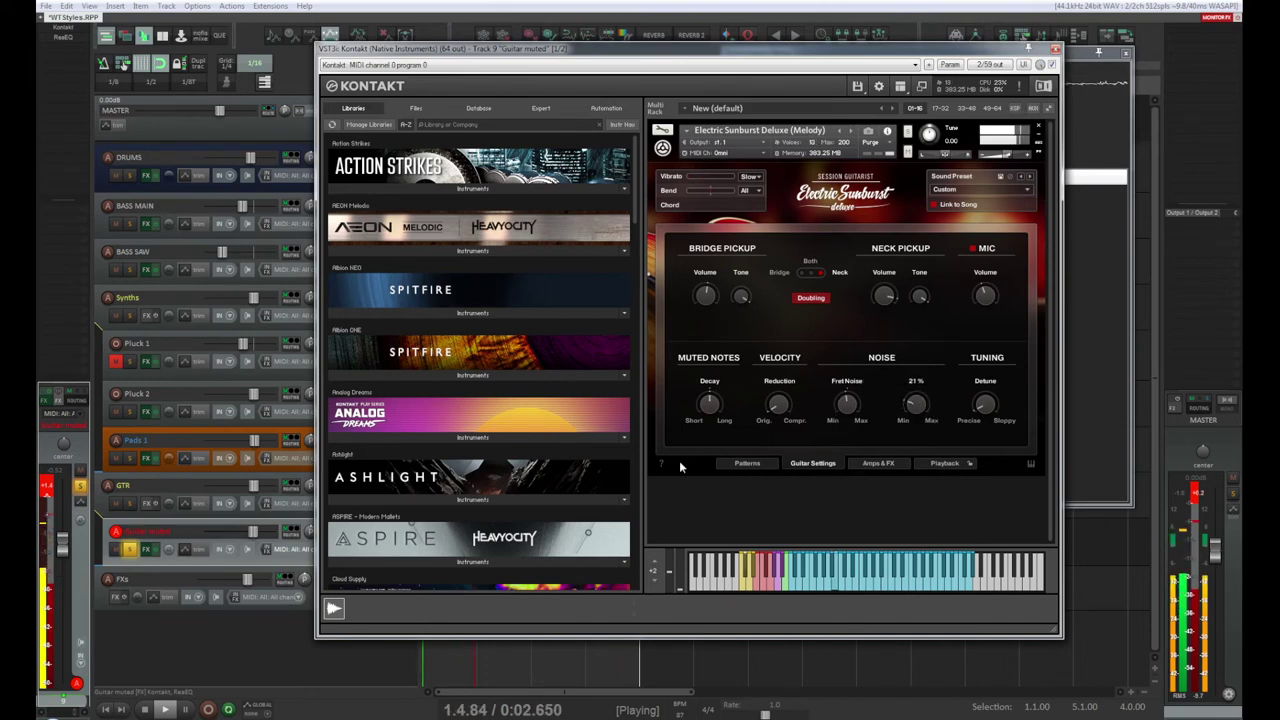
# Step: Set Humanize to about 77% in the guitar's playback settings, return to the patterns page, and close Kontakt
pyautogui.click(882, 463)
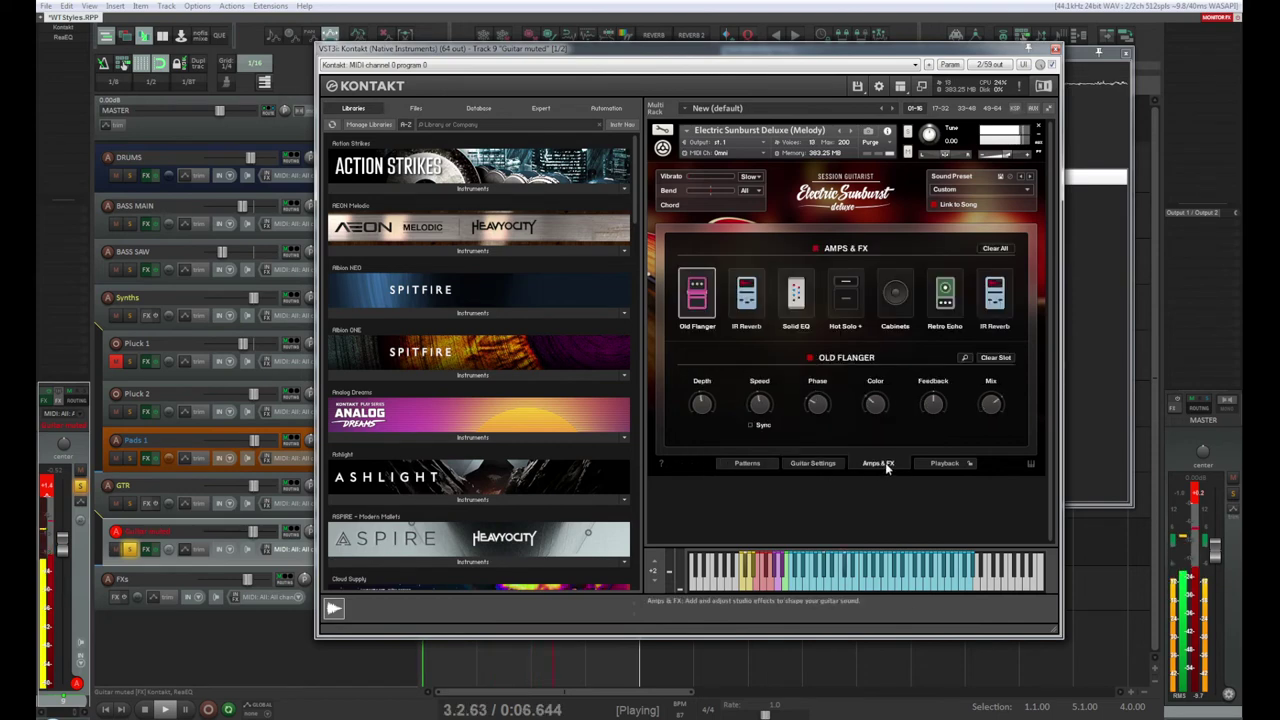
pyautogui.click(945, 464)
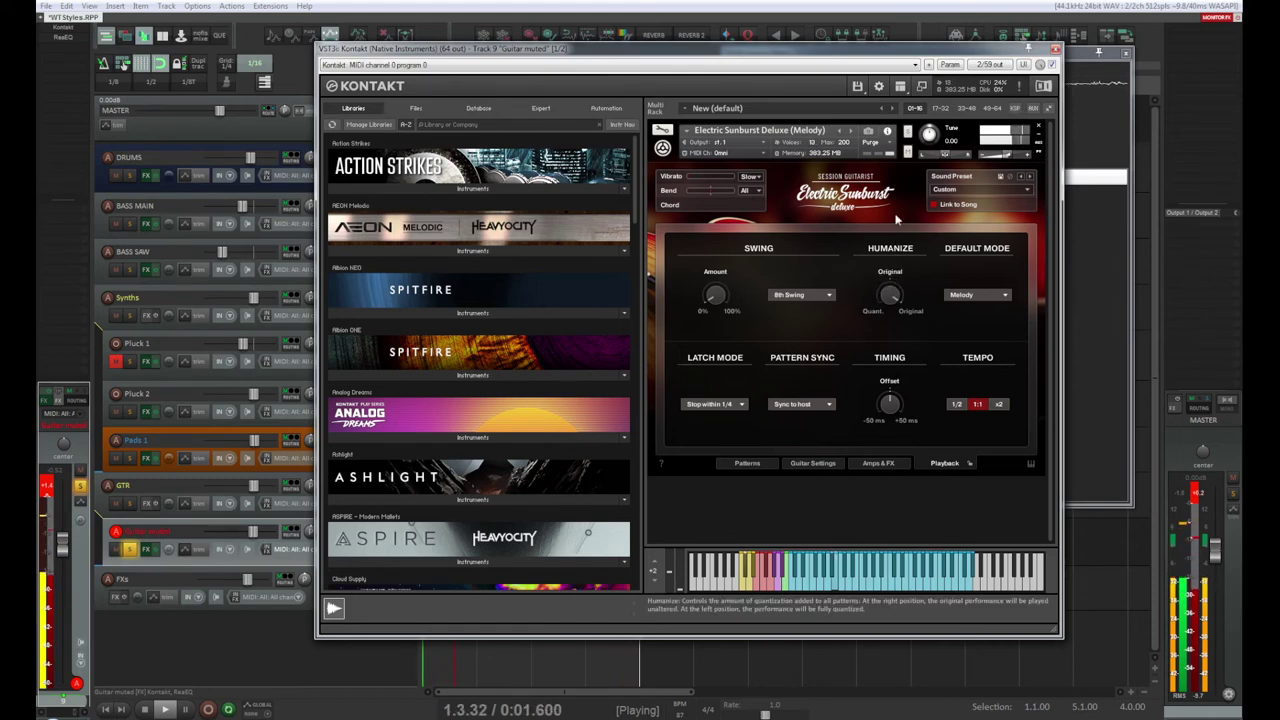
pyautogui.moveTo(892, 293); pyautogui.dragTo(902, 258)
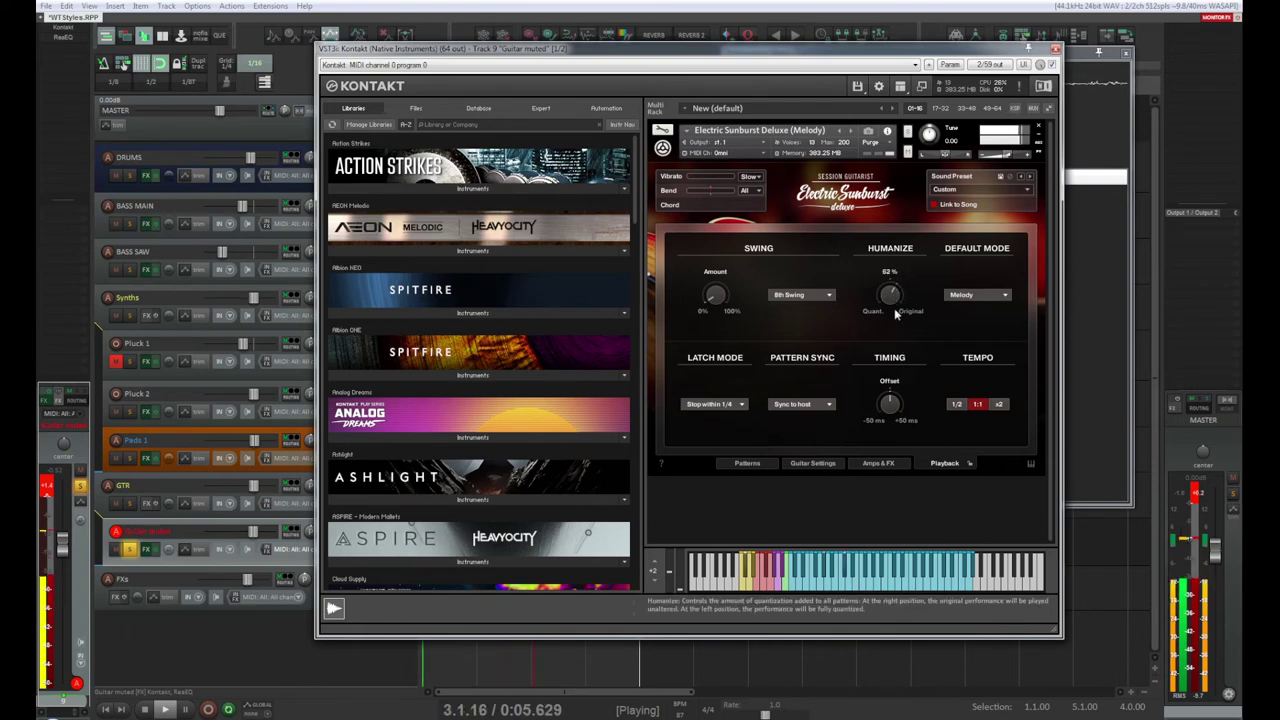
pyautogui.moveTo(896, 334); pyautogui.dragTo(908, 168)
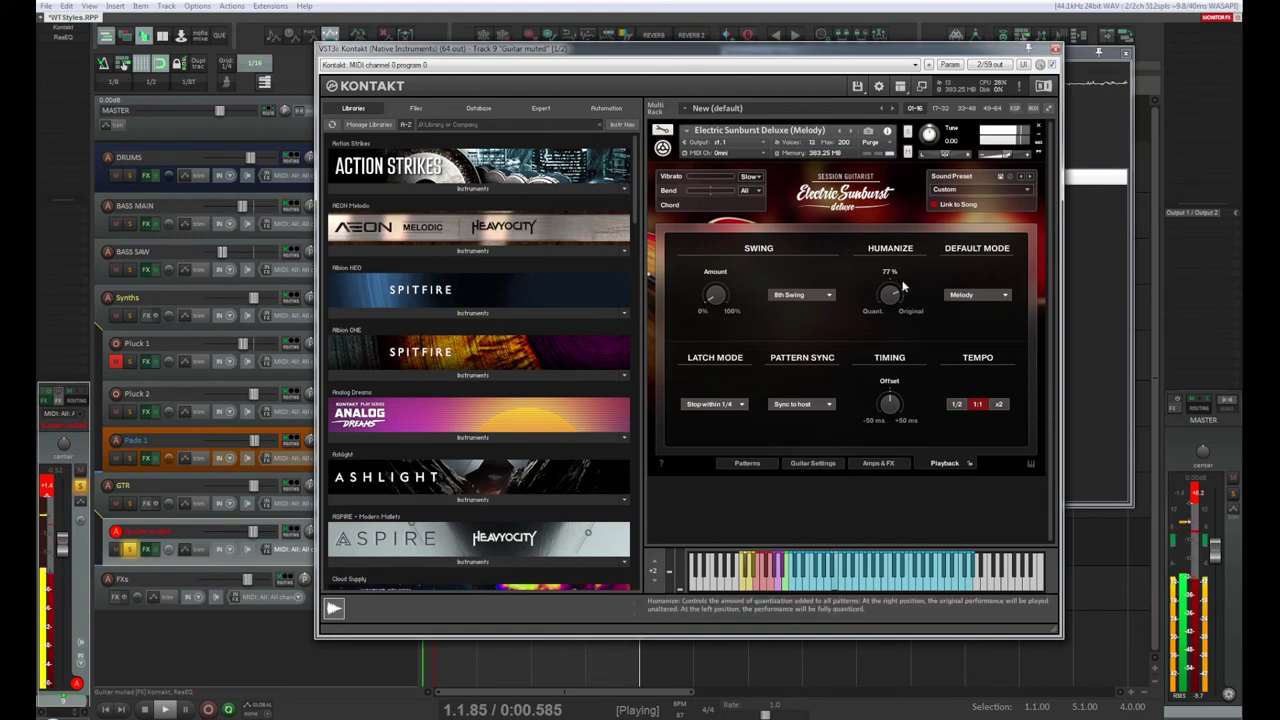
pyautogui.click(988, 296)
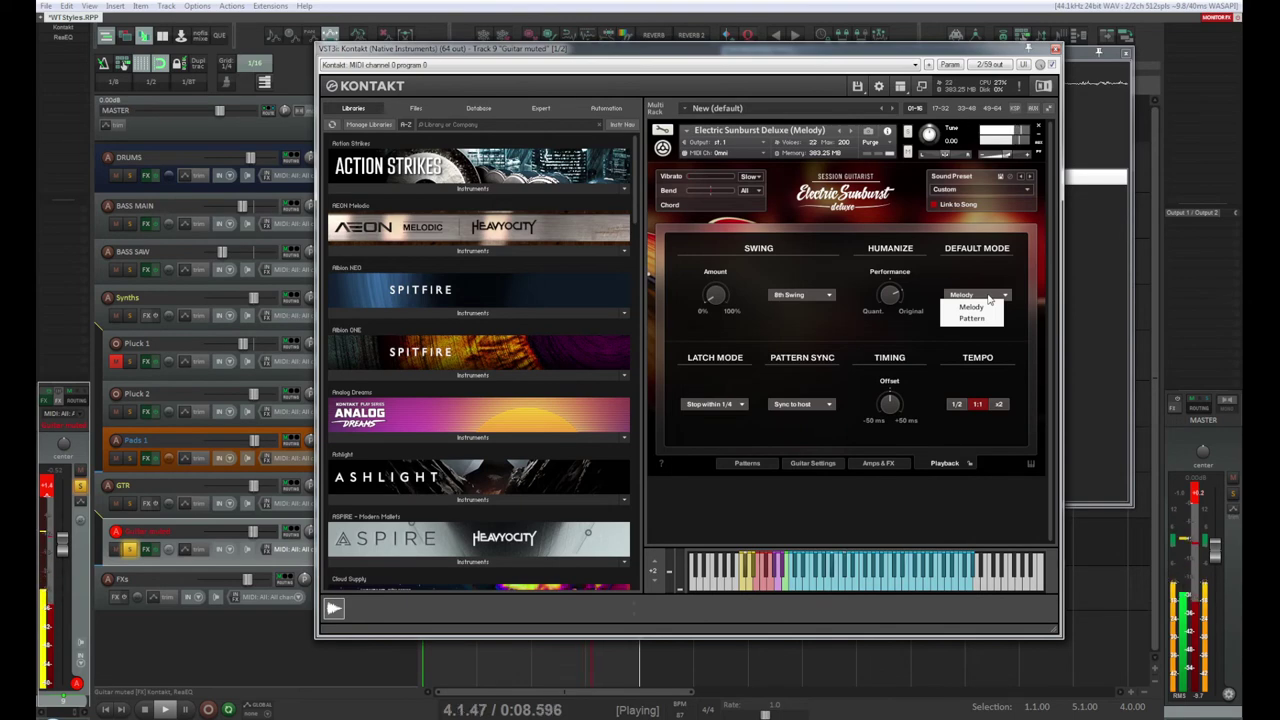
pyautogui.click(754, 466)
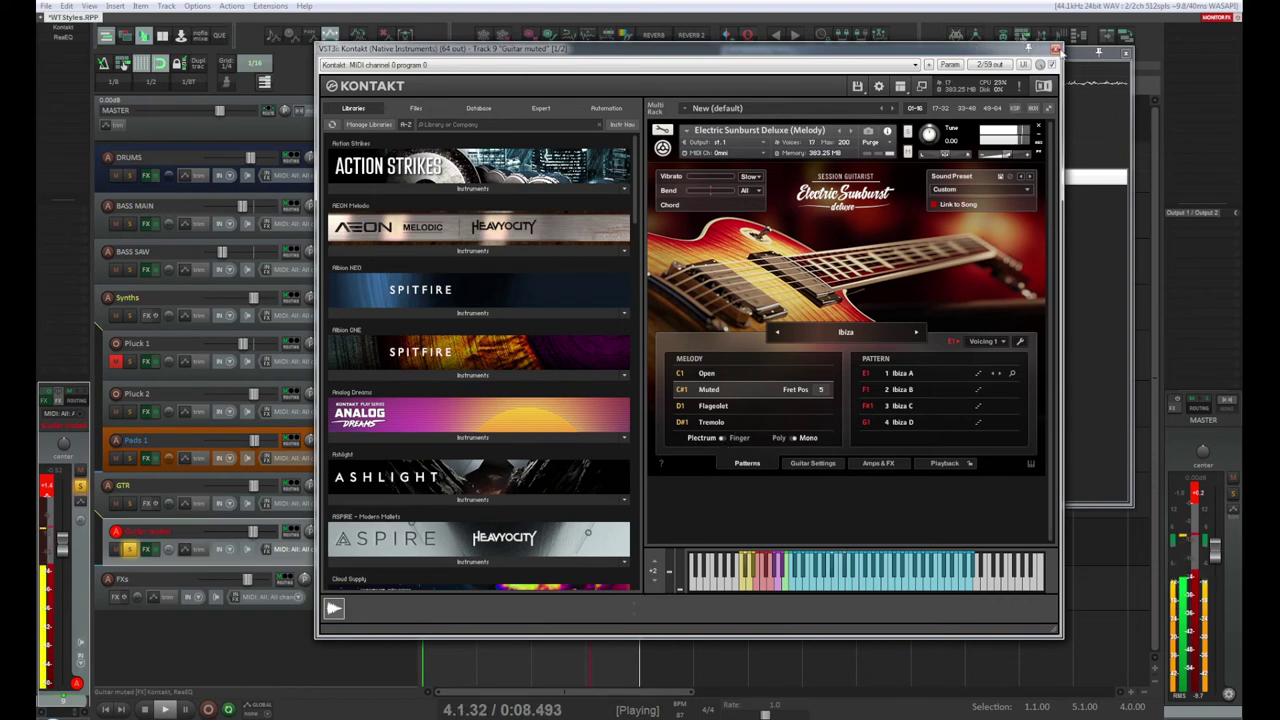
pyautogui.press('Escape')
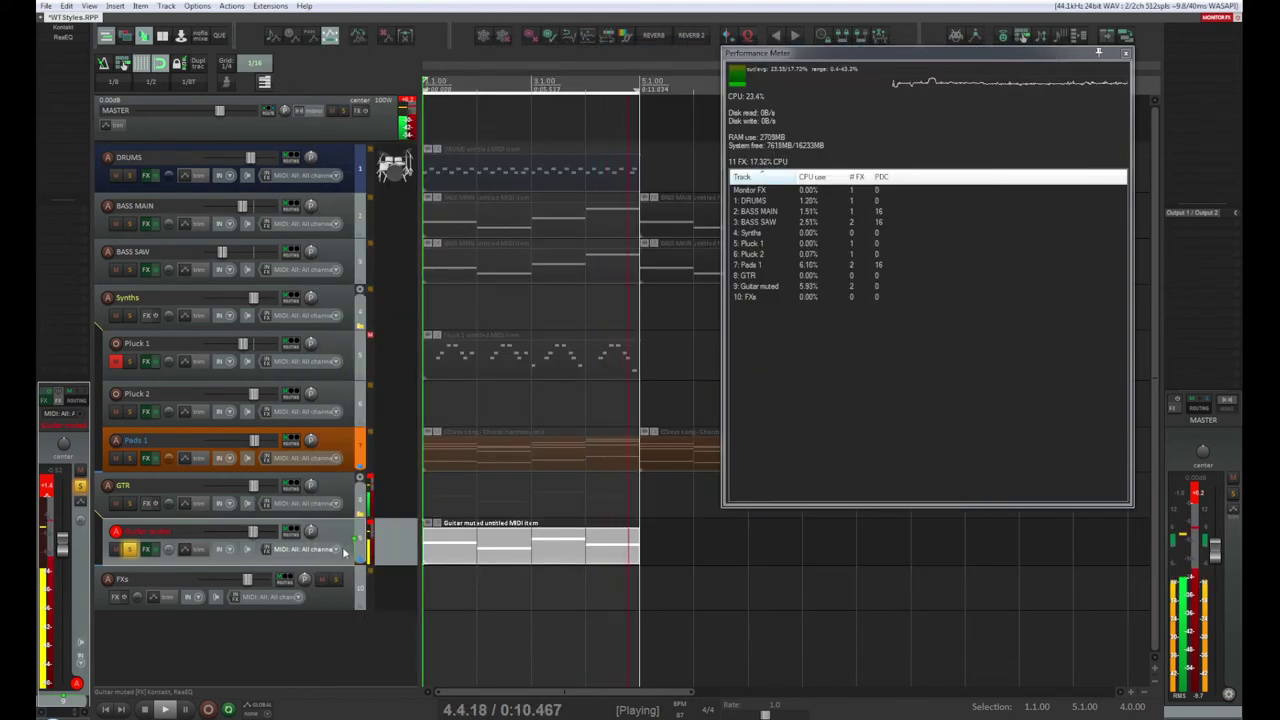
# Step: Open the Guitar muted MIDI item and try higher velocities on the alternate weak notes before lowering them well below the accents
pyautogui.doubleClick(469, 551)
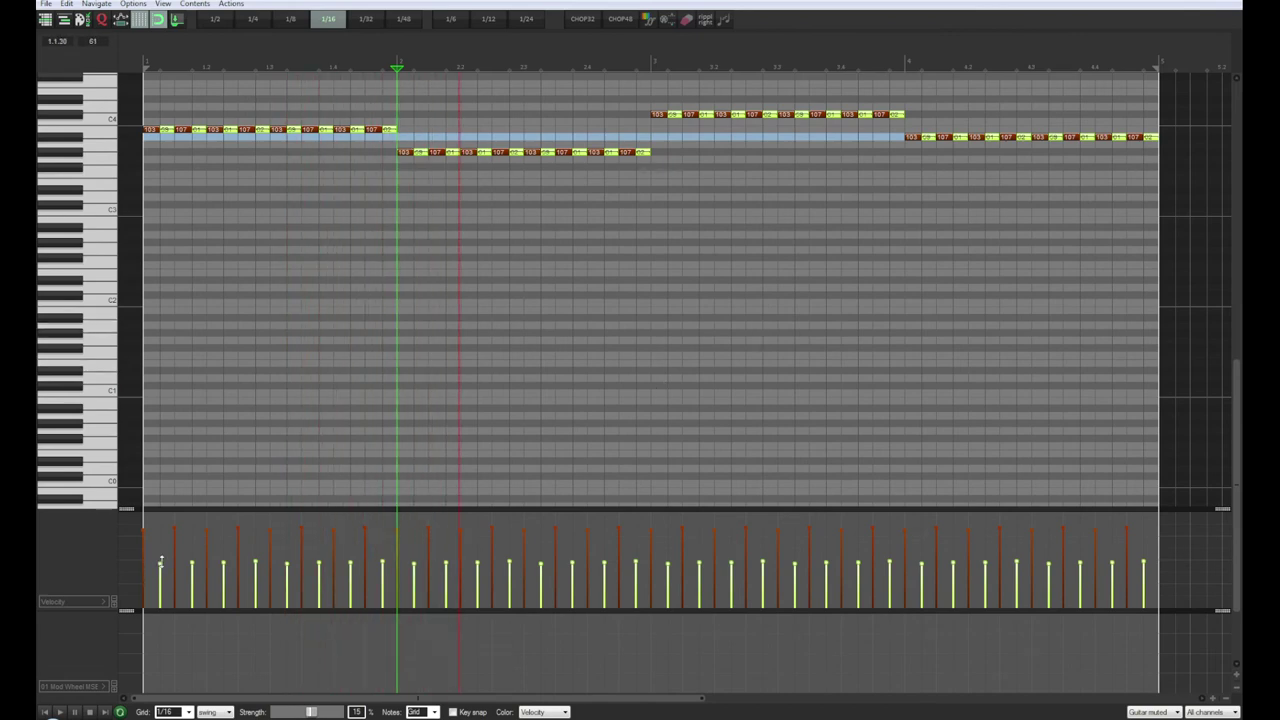
pyautogui.moveTo(157, 568); pyautogui.dragTo(160, 537)
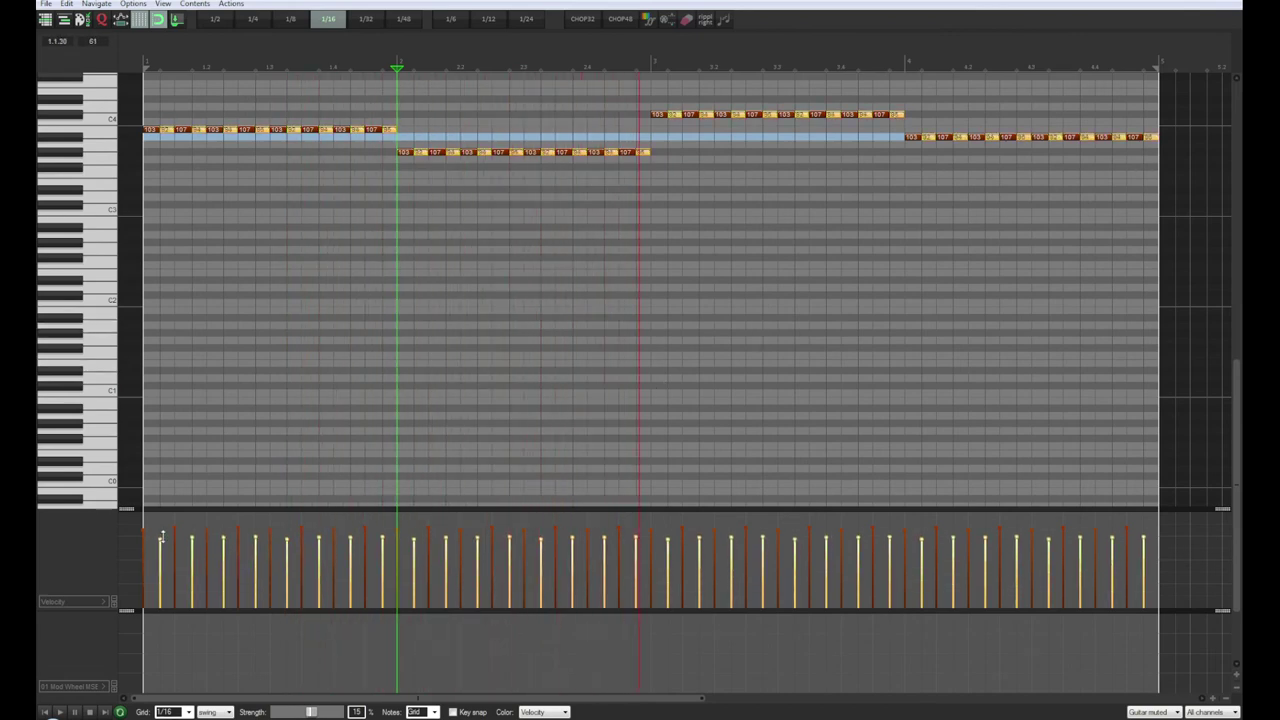
pyautogui.moveTo(161, 537); pyautogui.dragTo(160, 578)
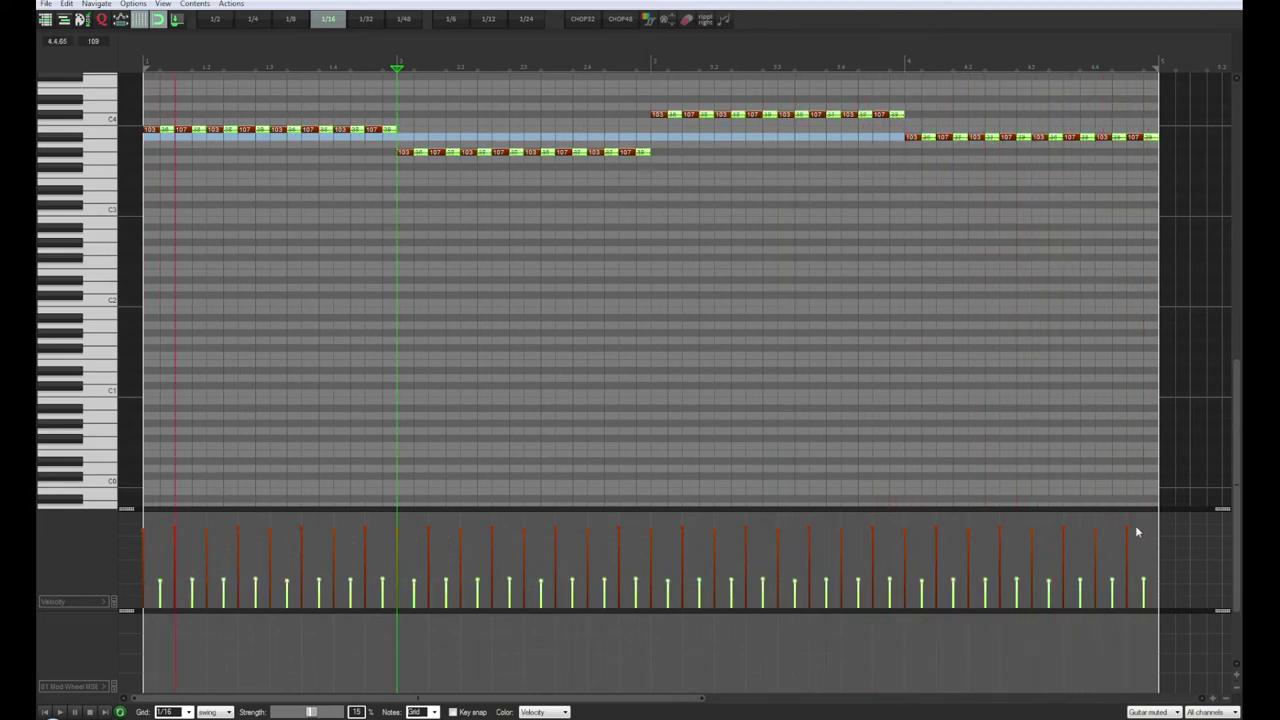
# Step: Lower the accented notes' velocities to 94 and 98, raise the weak notes' velocities slightly, and return to the arrangement
pyautogui.moveTo(1143, 515); pyautogui.dragTo(143, 540)
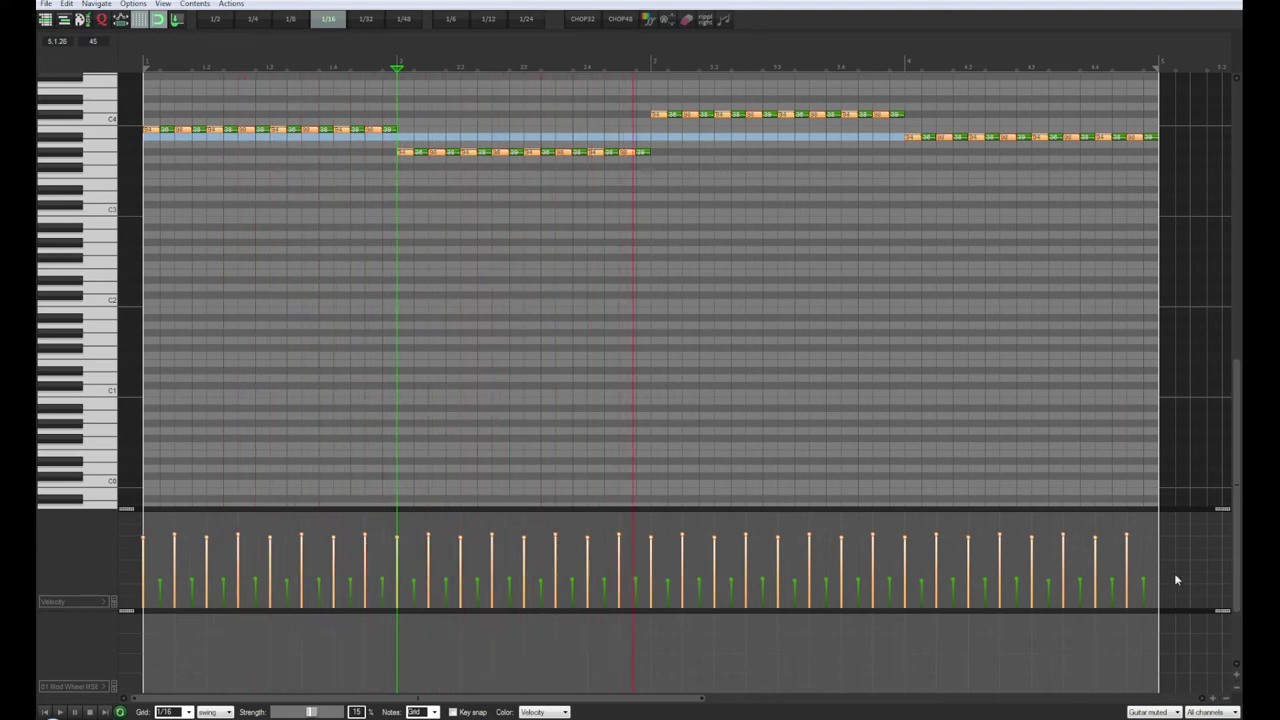
pyautogui.moveTo(1174, 562); pyautogui.dragTo(171, 569)
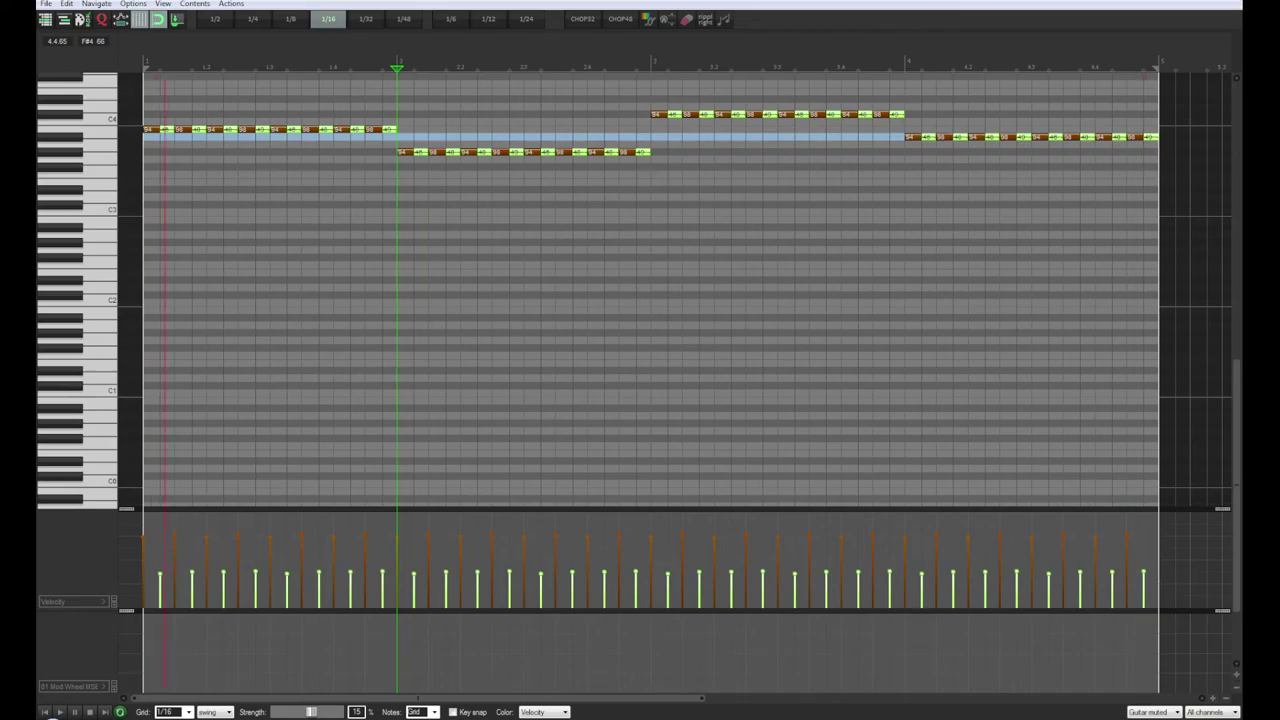
pyautogui.hotkey('alt', 'Tab')
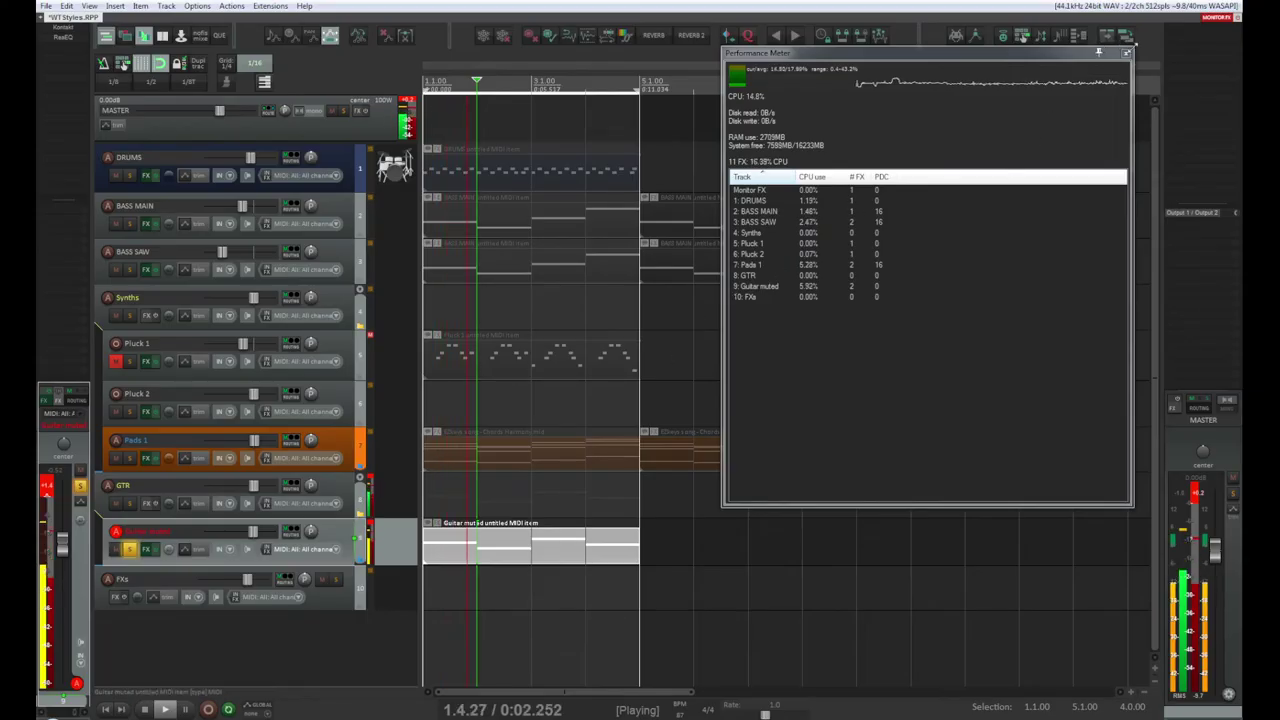
# Step: Close the Performance Meter, unsolo the Guitar muted track, and restart playback of the full mix
pyautogui.click(1127, 52)
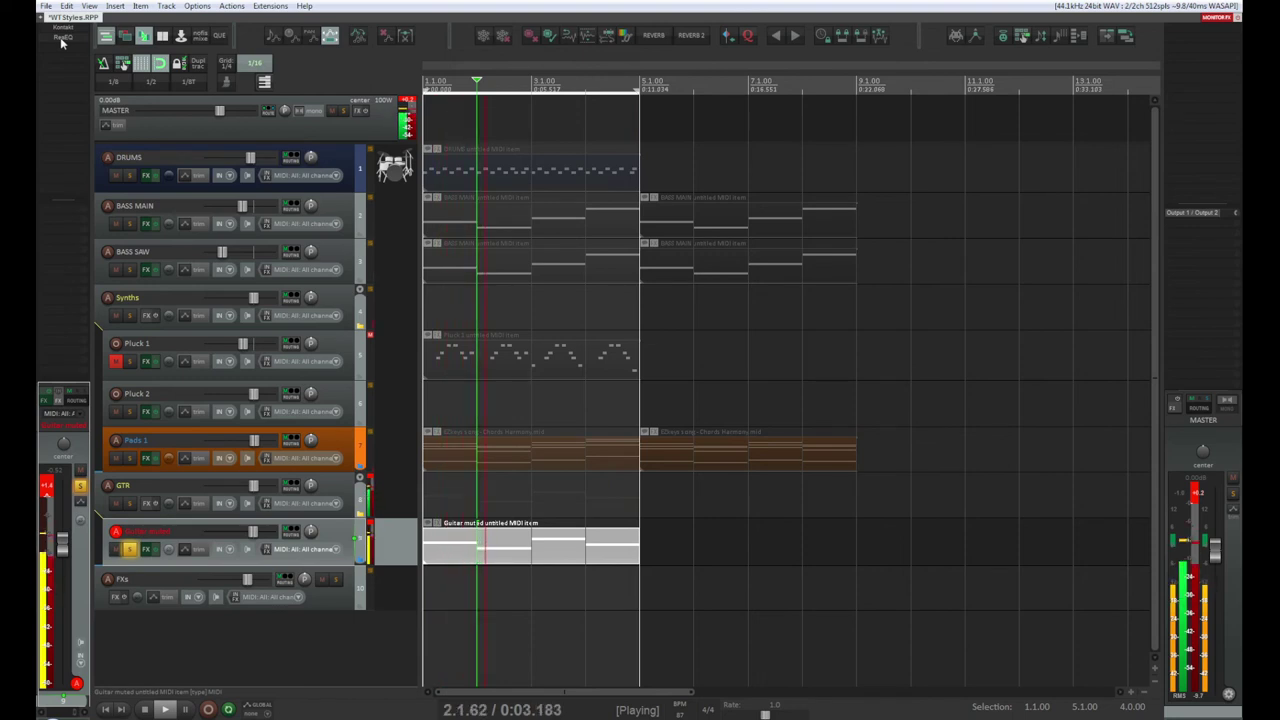
pyautogui.press('space')
pyautogui.press('space')
pyautogui.press('space')
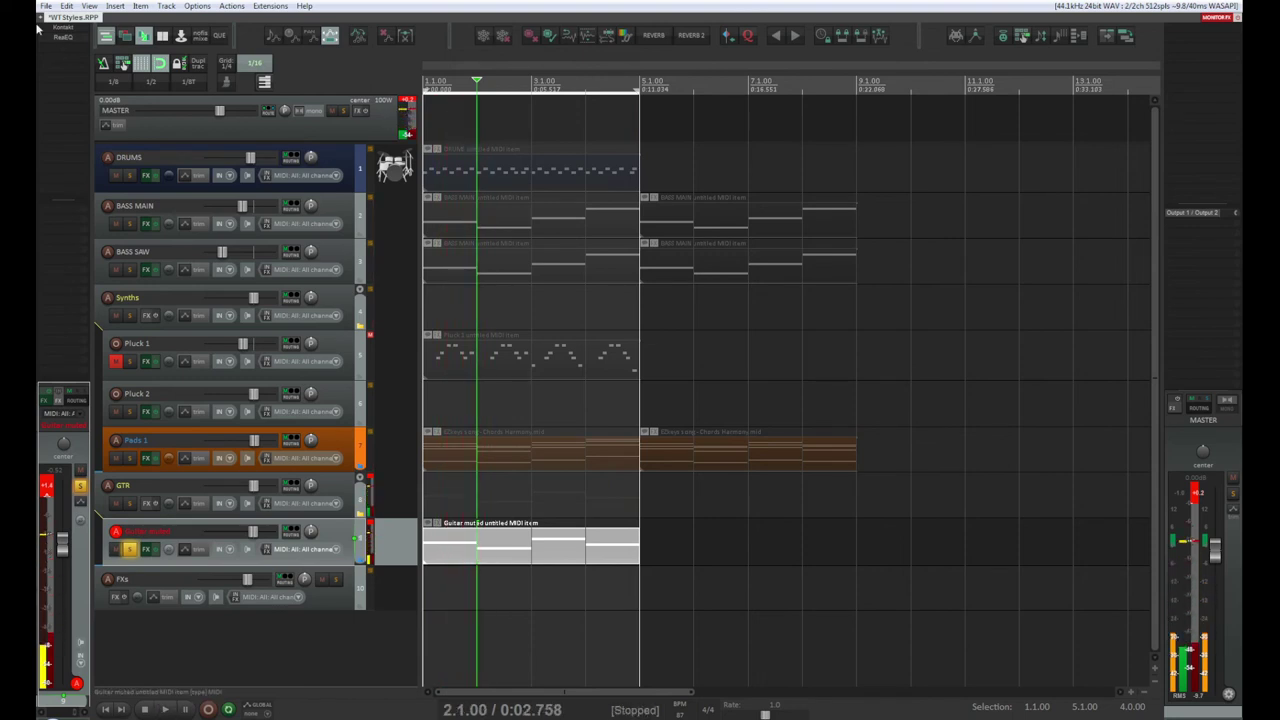
pyautogui.click(125, 549)
pyautogui.press('space')
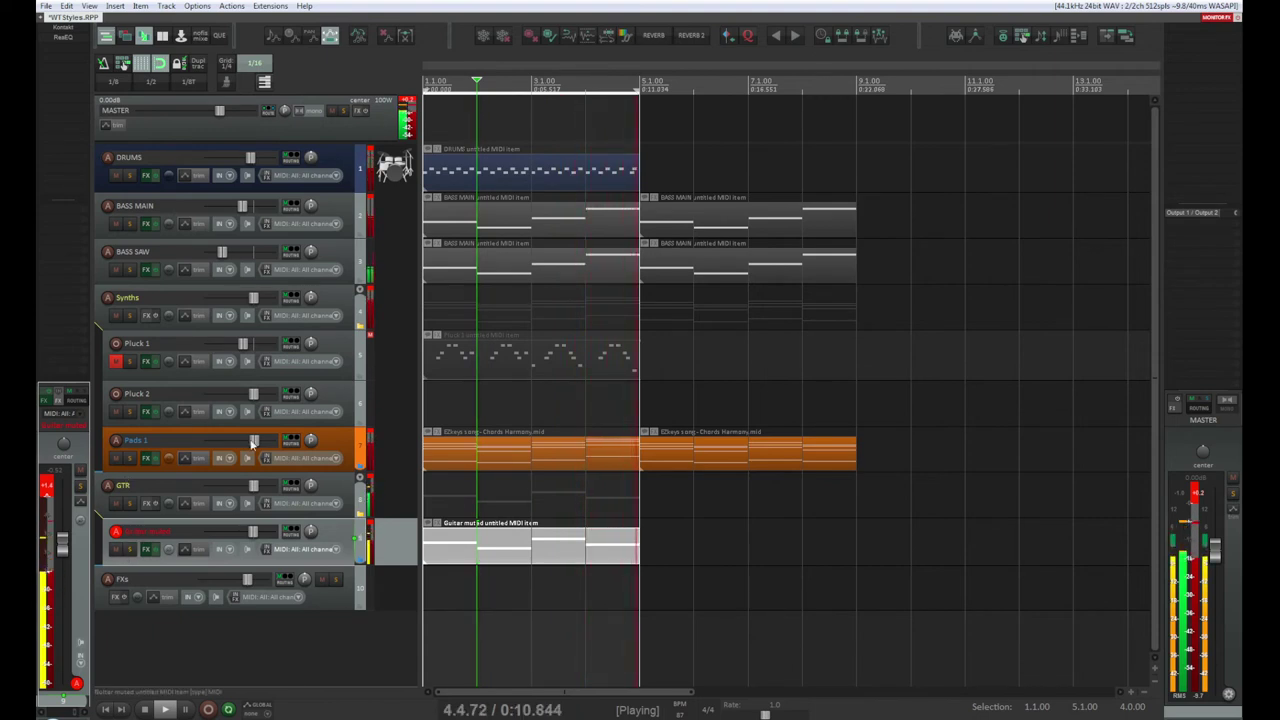
# Step: Add FabFilter Pro-Q to the Pads 1 track and set its analyzer to Pre+Post
pyautogui.click(341, 456)
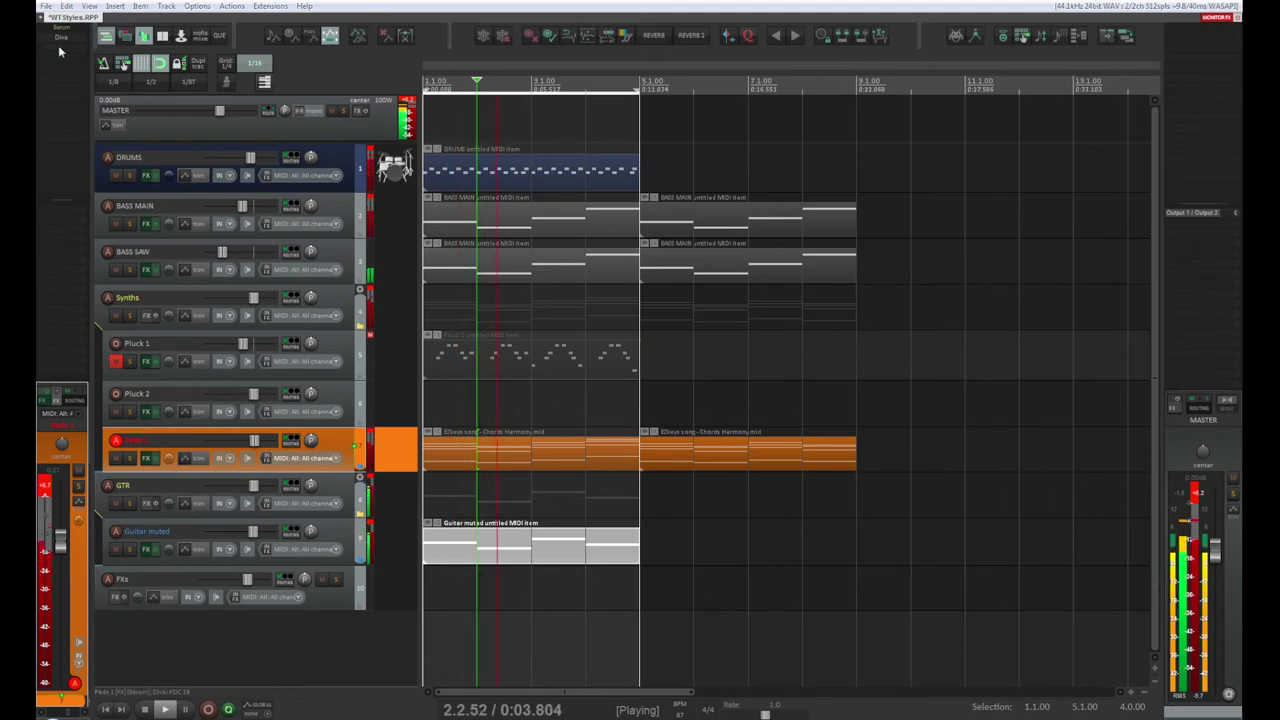
pyautogui.press('f')
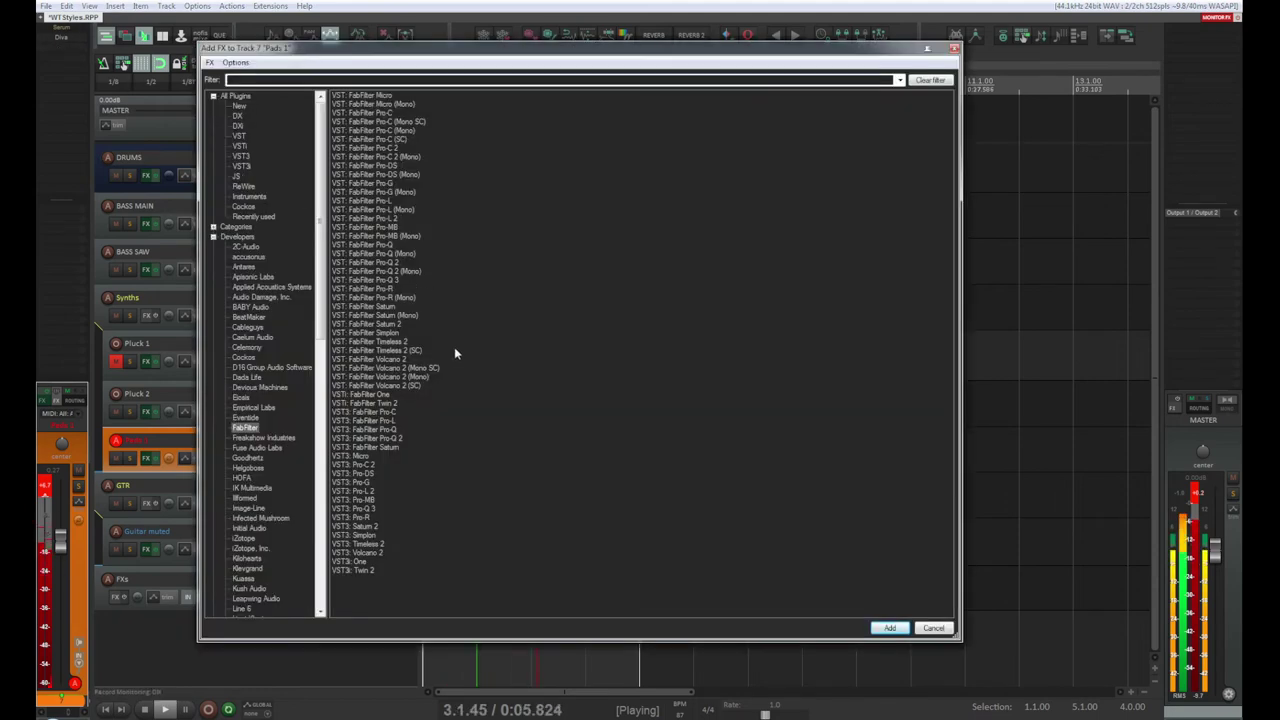
pyautogui.doubleClick(378, 245)
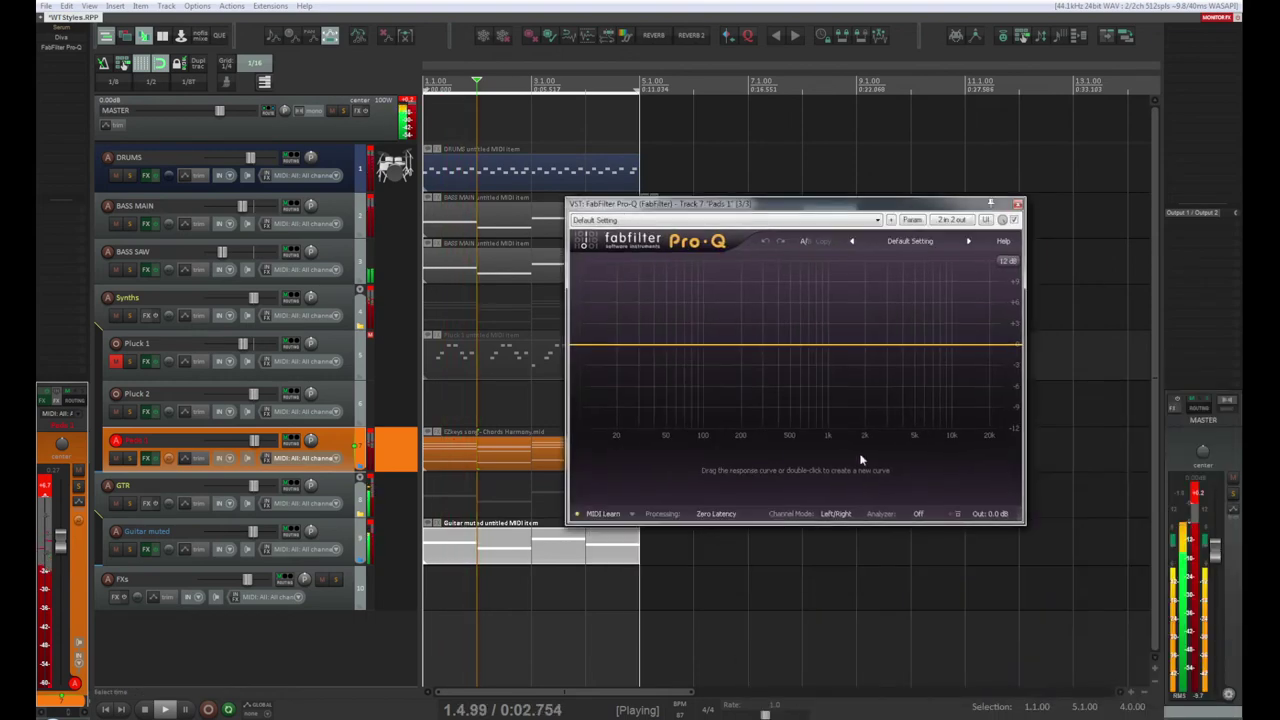
pyautogui.click(920, 514)
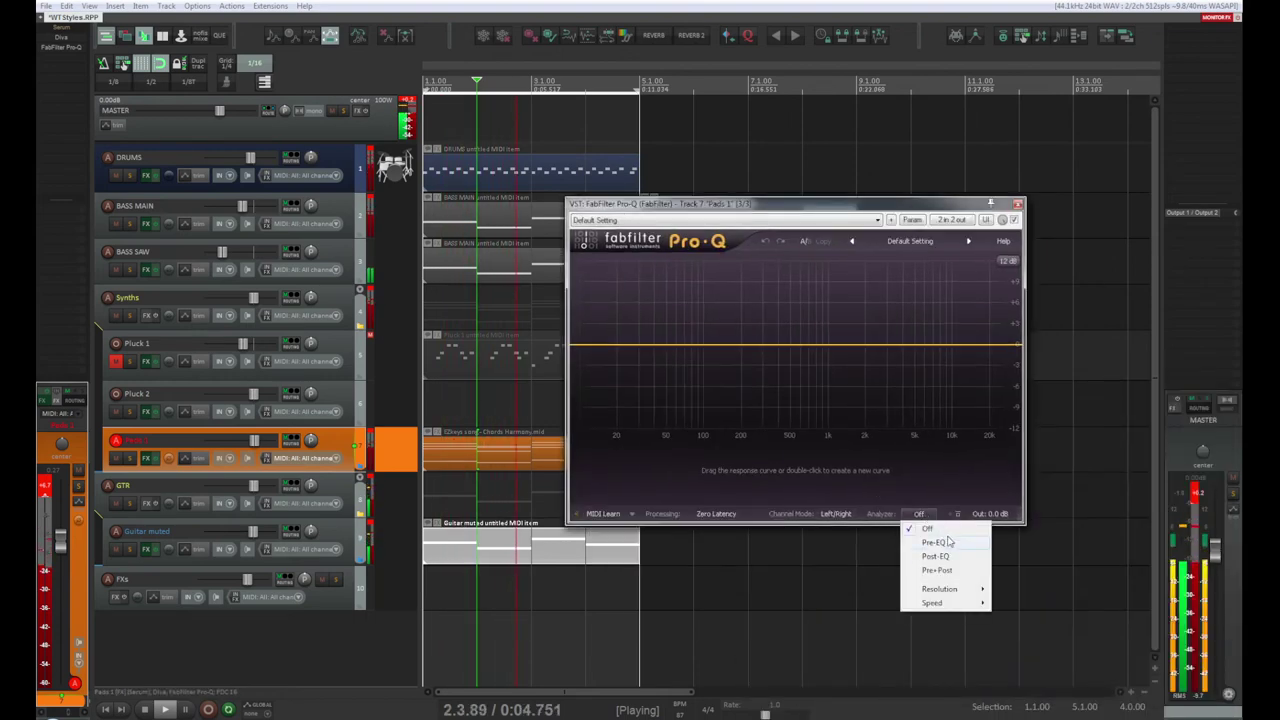
pyautogui.click(950, 570)
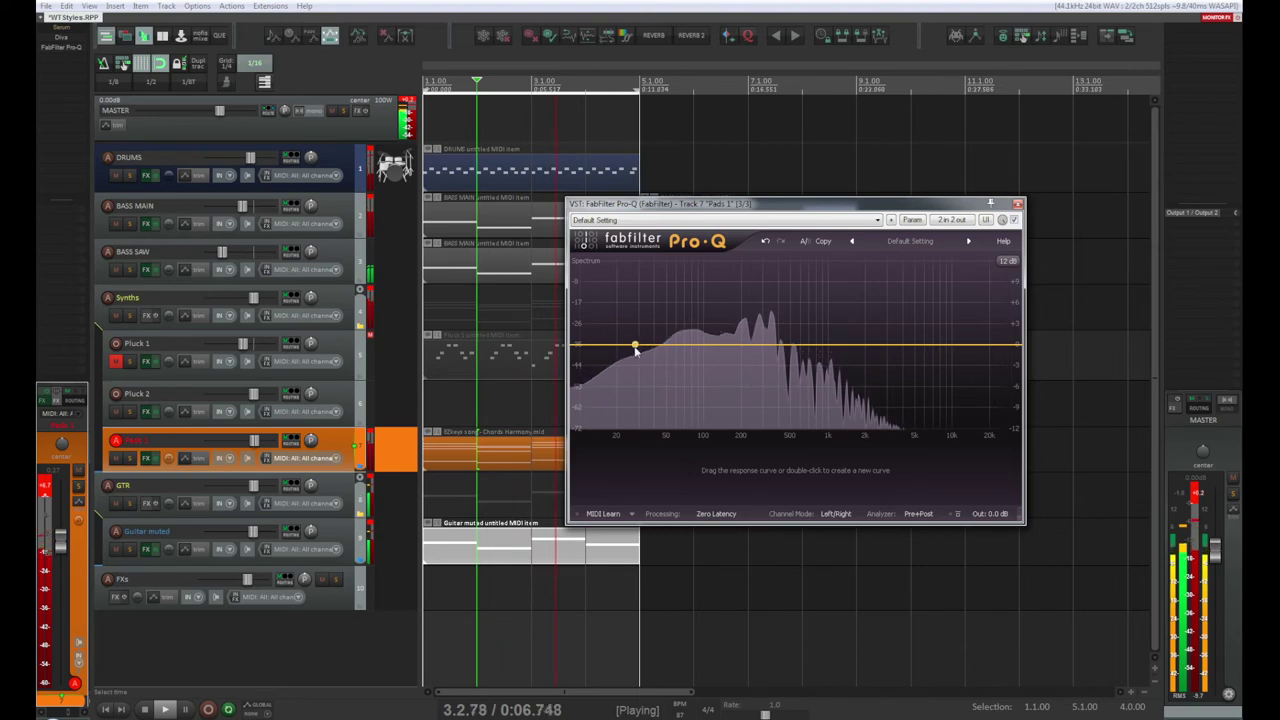
# Step: Solo Pads 1 and roll off its lows with a 24 dB/oct Low Cut band at about 54 Hz
pyautogui.moveTo(632, 345); pyautogui.dragTo(609, 440)
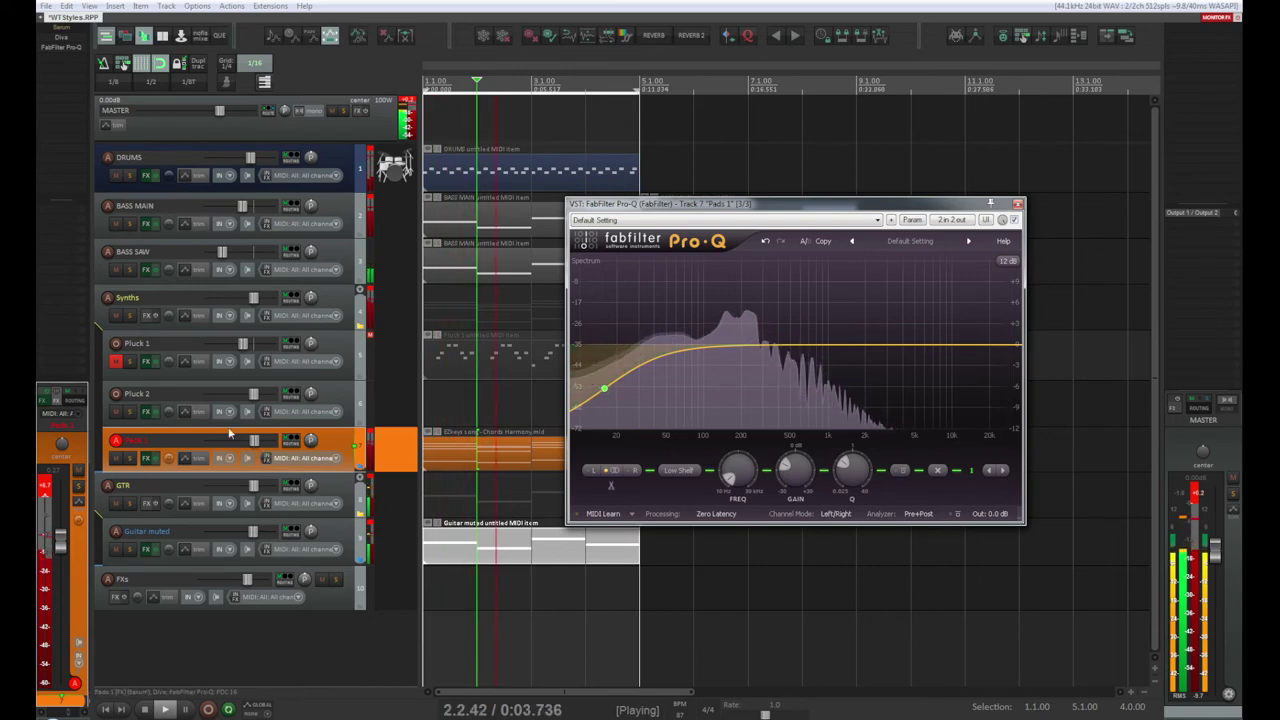
pyautogui.press('F6')
pyautogui.moveTo(604, 387)
pyautogui.mouseDown()
pyautogui.moveTo(600, 405)
pyautogui.moveTo(612, 367)
pyautogui.moveTo(609, 394)
pyautogui.moveTo(608, 371)
pyautogui.moveTo(606, 382)
pyautogui.moveTo(623, 366)
pyautogui.moveTo(625, 381)
pyautogui.mouseUp()
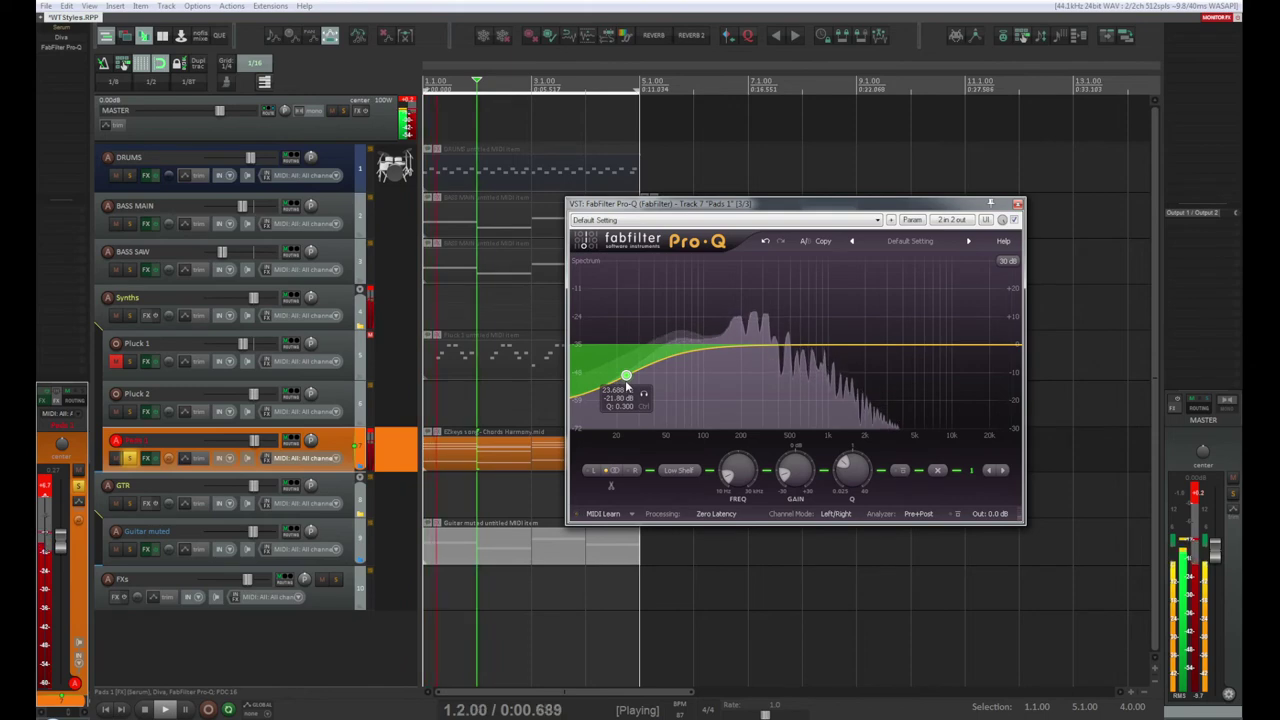
pyautogui.click(679, 470)
pyautogui.click(694, 513)
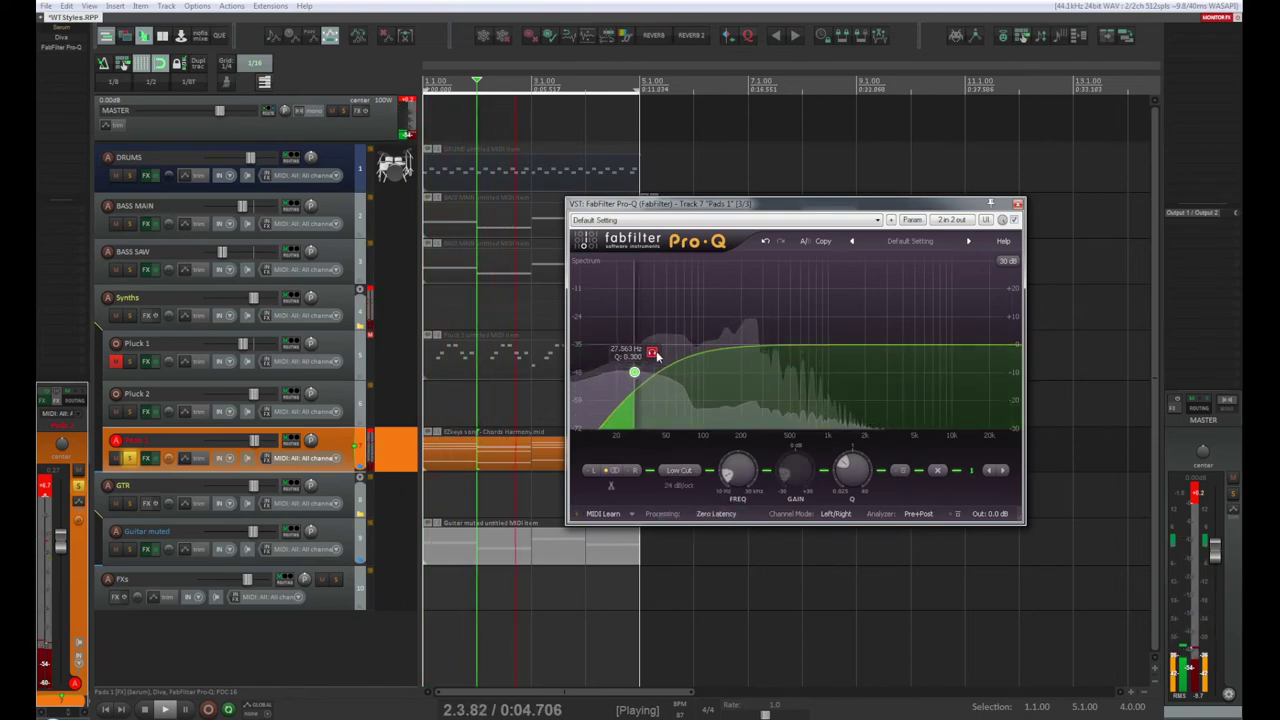
pyautogui.moveTo(628, 372); pyautogui.dragTo(671, 338)
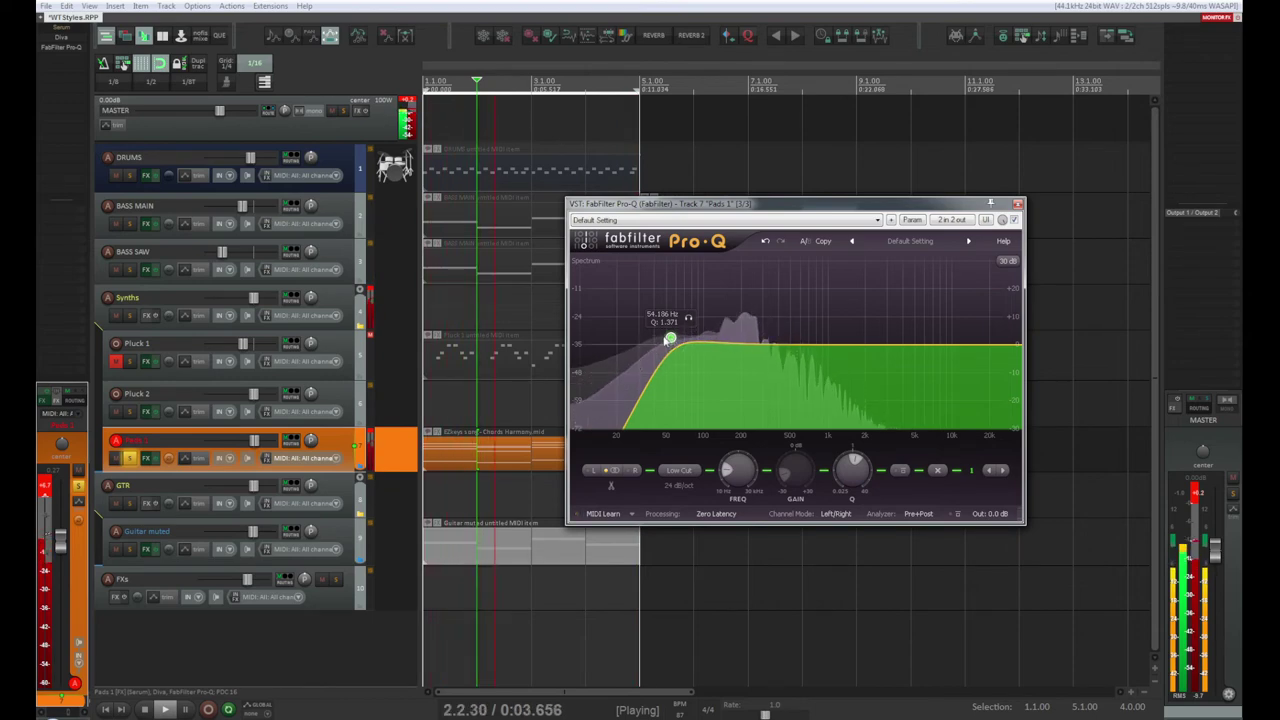
pyautogui.moveTo(670, 338); pyautogui.dragTo(669, 346)
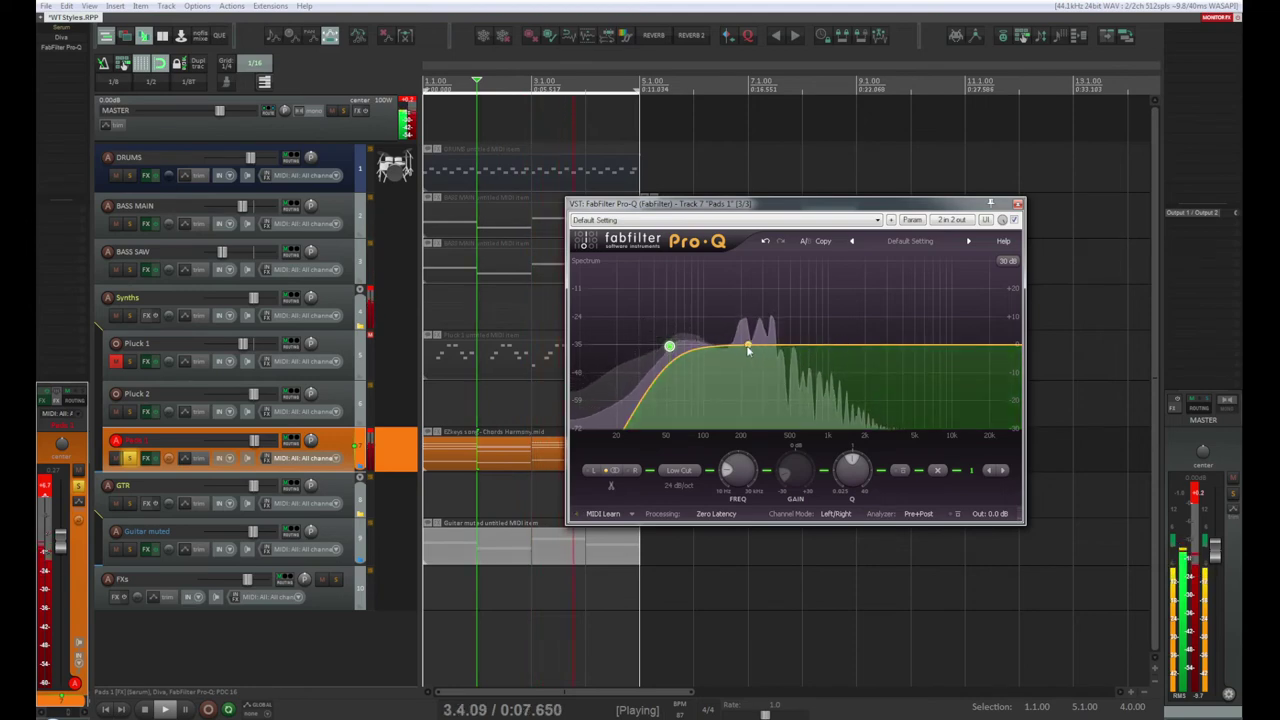
# Step: Sweep a strongly boosted bell band around 140 Hz, flatten it near 155 Hz, and narrow its Q to about 3.17
pyautogui.moveTo(717, 348); pyautogui.dragTo(727, 277)
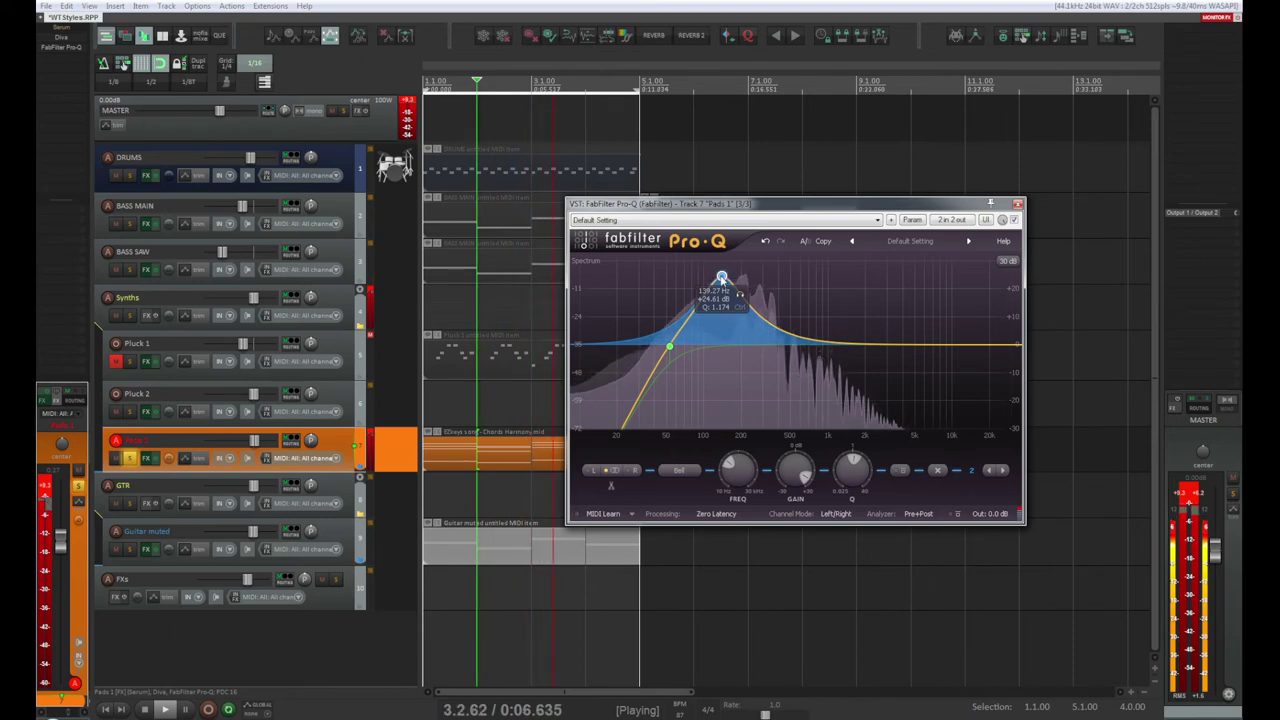
pyautogui.moveTo(721, 277); pyautogui.dragTo(727, 346)
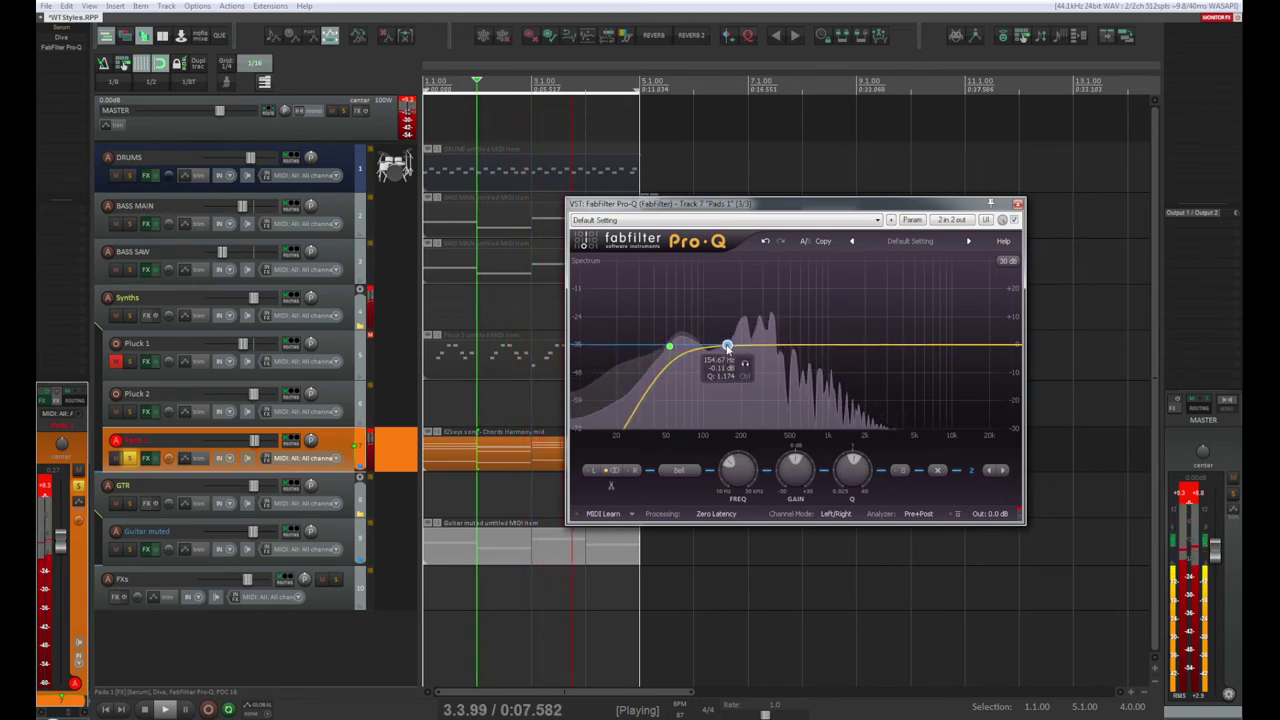
pyautogui.moveTo(852, 463); pyautogui.dragTo(911, 360)
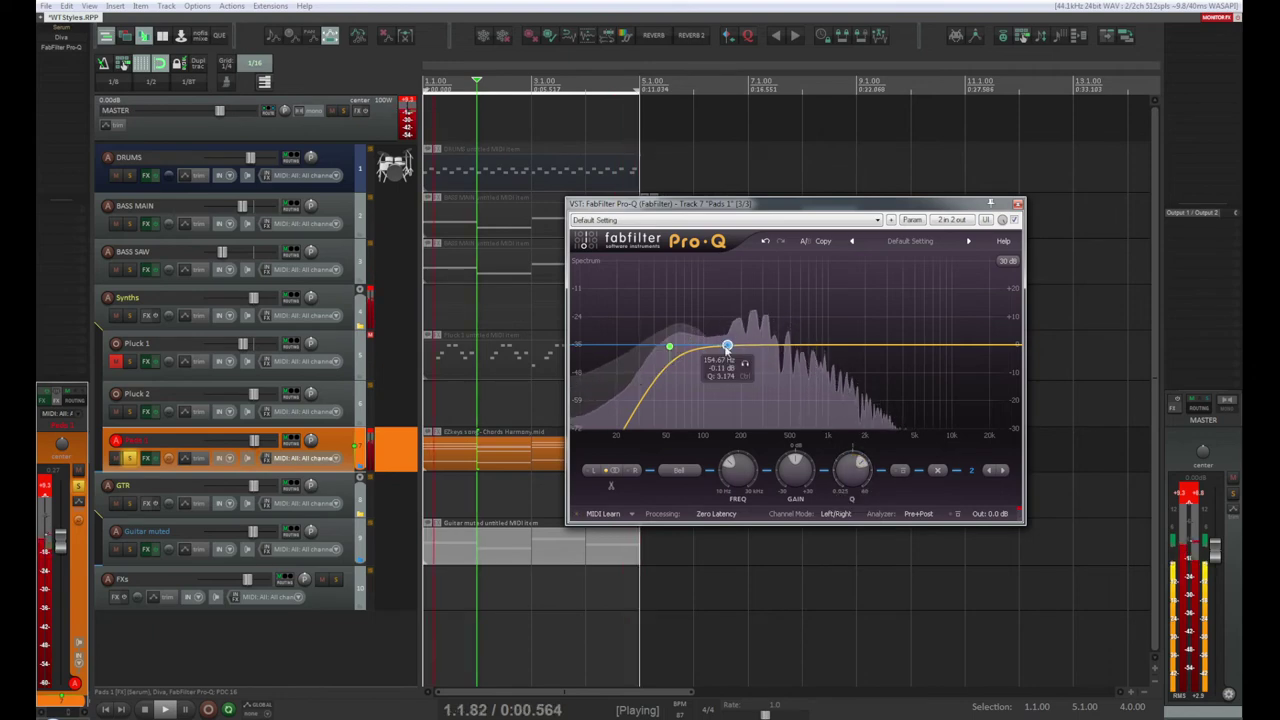
# Step: Pull the narrow bell down into a cut at about 160 Hz and add a boost of about 2 dB near 90 Hz
pyautogui.moveTo(727, 346); pyautogui.dragTo(699, 338)
pyautogui.doubleClick(694, 346)
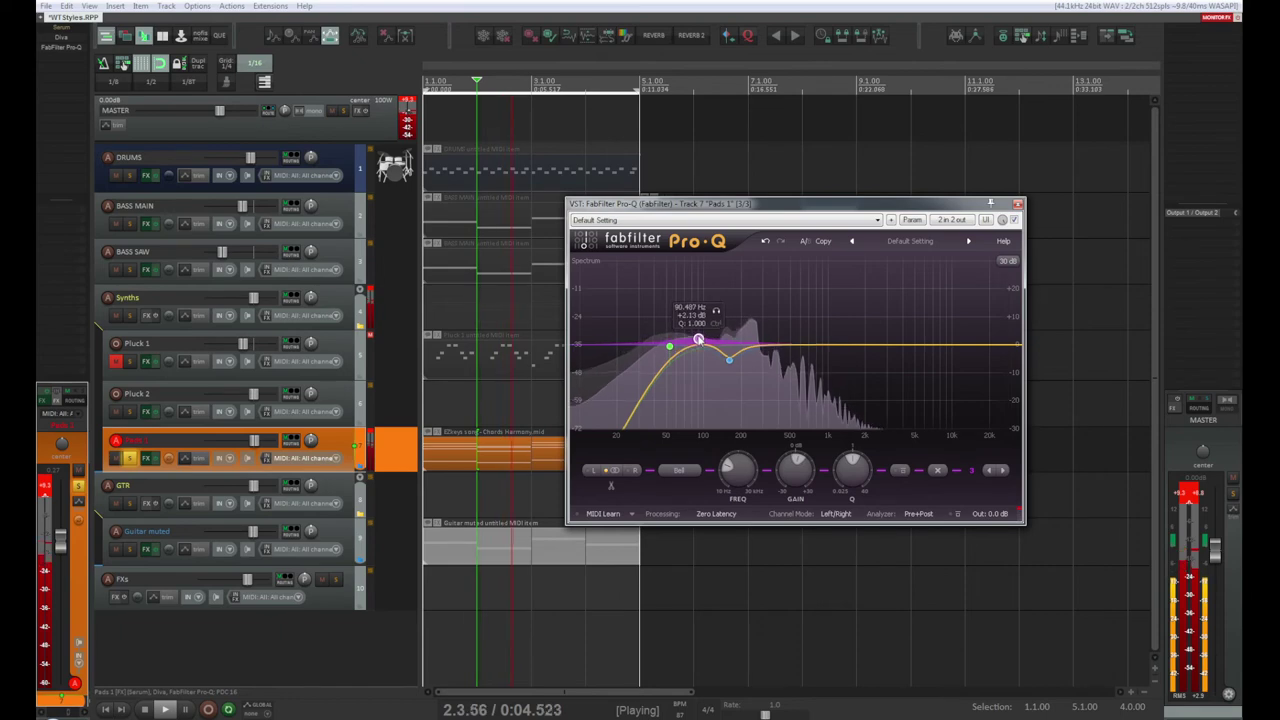
pyautogui.click(729, 361)
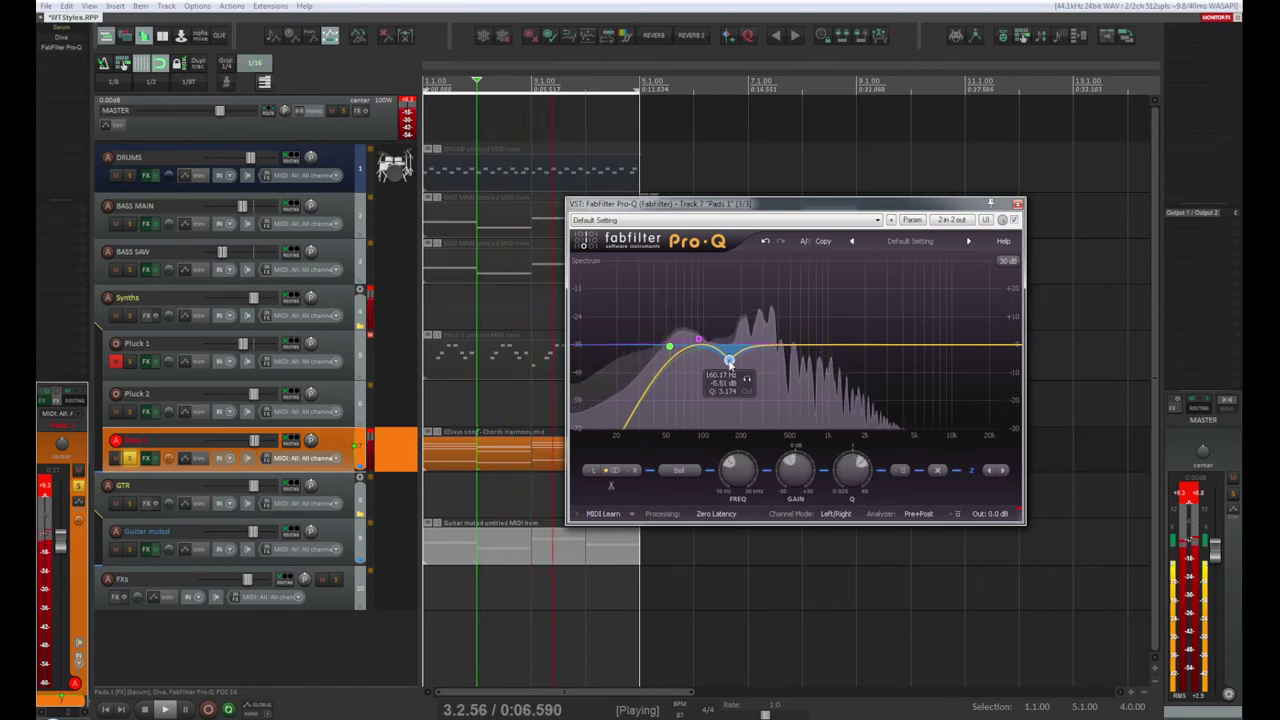
pyautogui.moveTo(729, 366); pyautogui.dragTo(729, 370)
# Step: Add a High Shelf band to cut the pads' highs, shift its frequency lower, and close the EQ
pyautogui.doubleClick(895, 345)
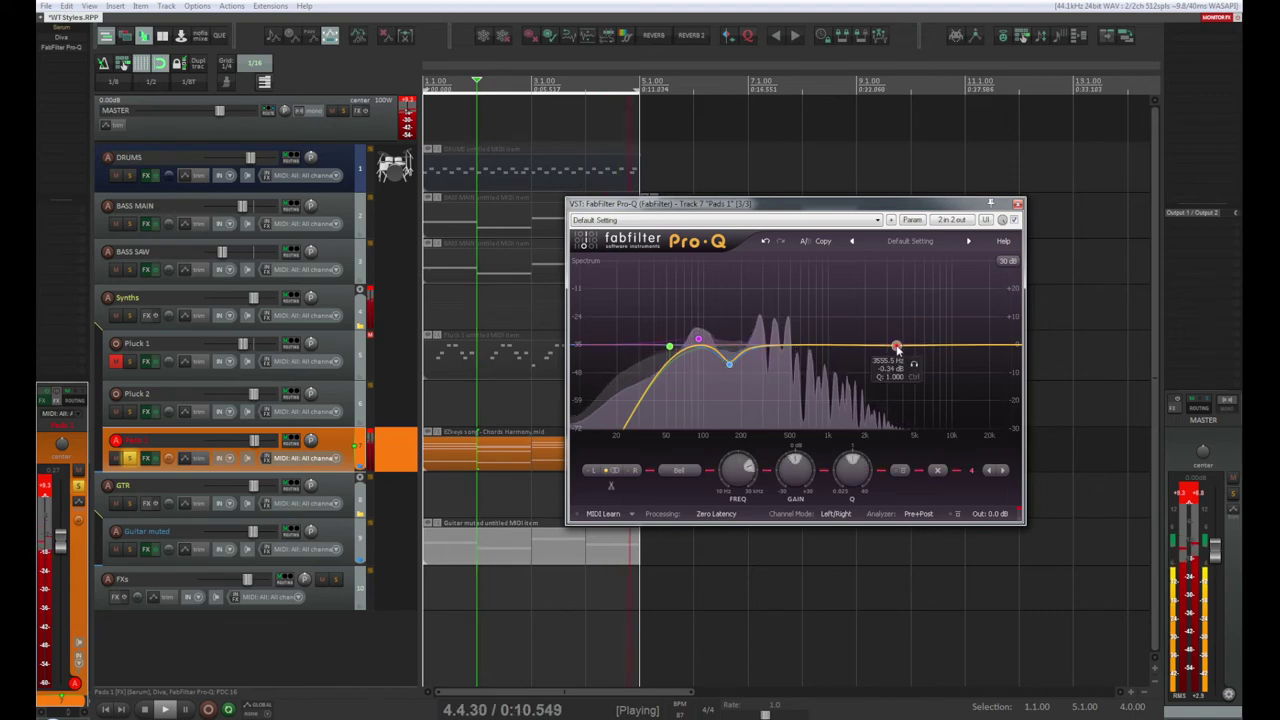
pyautogui.click(680, 470)
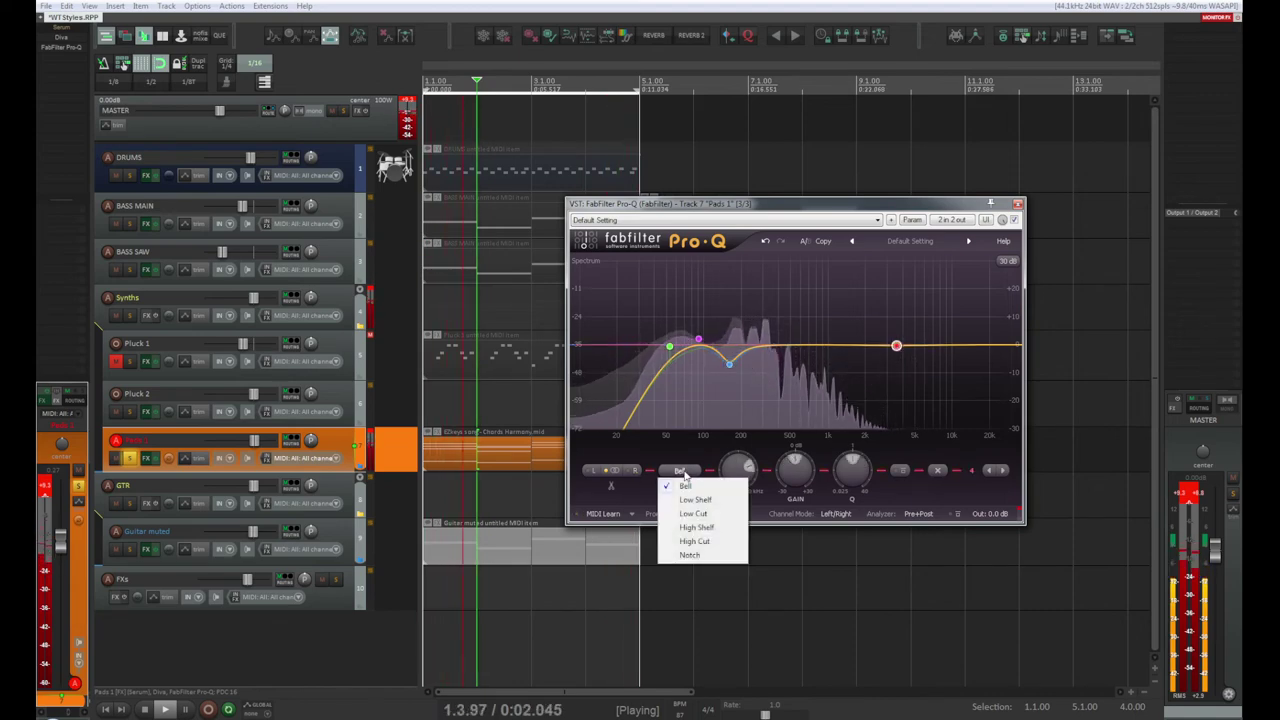
pyautogui.click(738, 527)
pyautogui.moveTo(899, 369)
pyautogui.mouseDown()
pyautogui.moveTo(815, 367)
pyautogui.moveTo(843, 367)
pyautogui.mouseUp()
pyautogui.click(1018, 203)
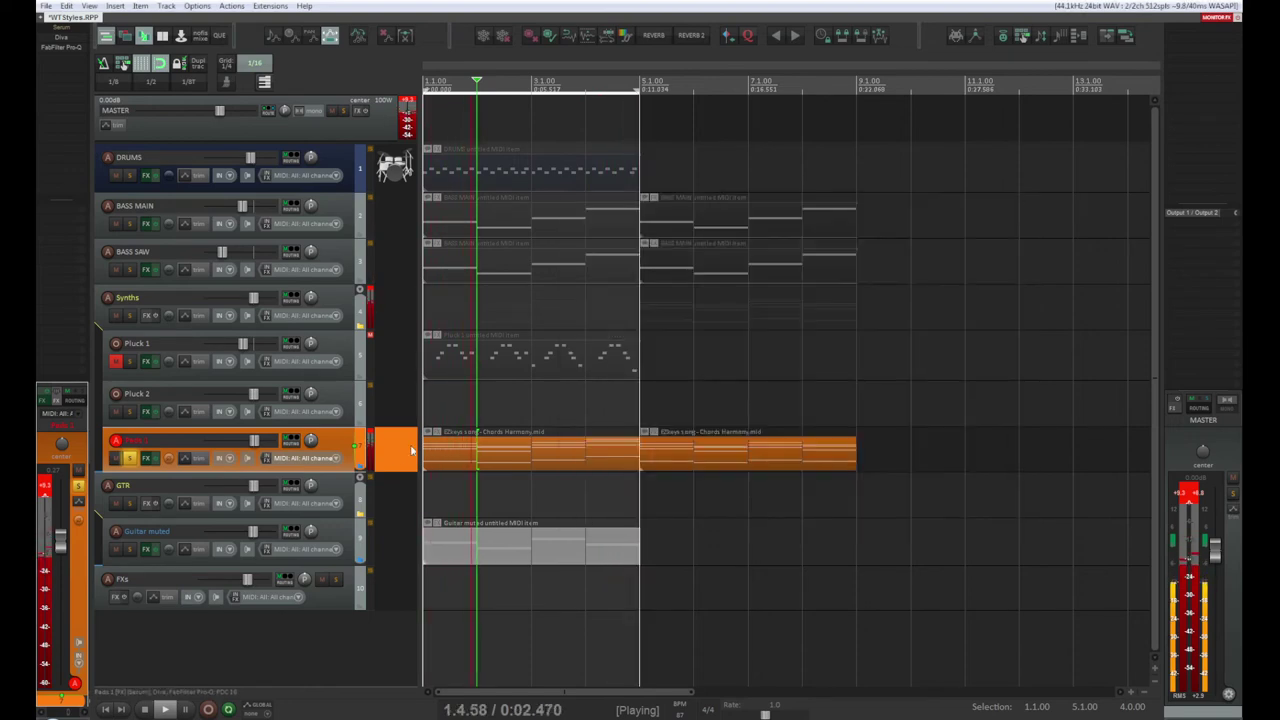
# Step: Unsolo Pads 1, lower its volume slightly, and compare the mix with the Guitar muted track briefly silenced
pyautogui.click(130, 458)
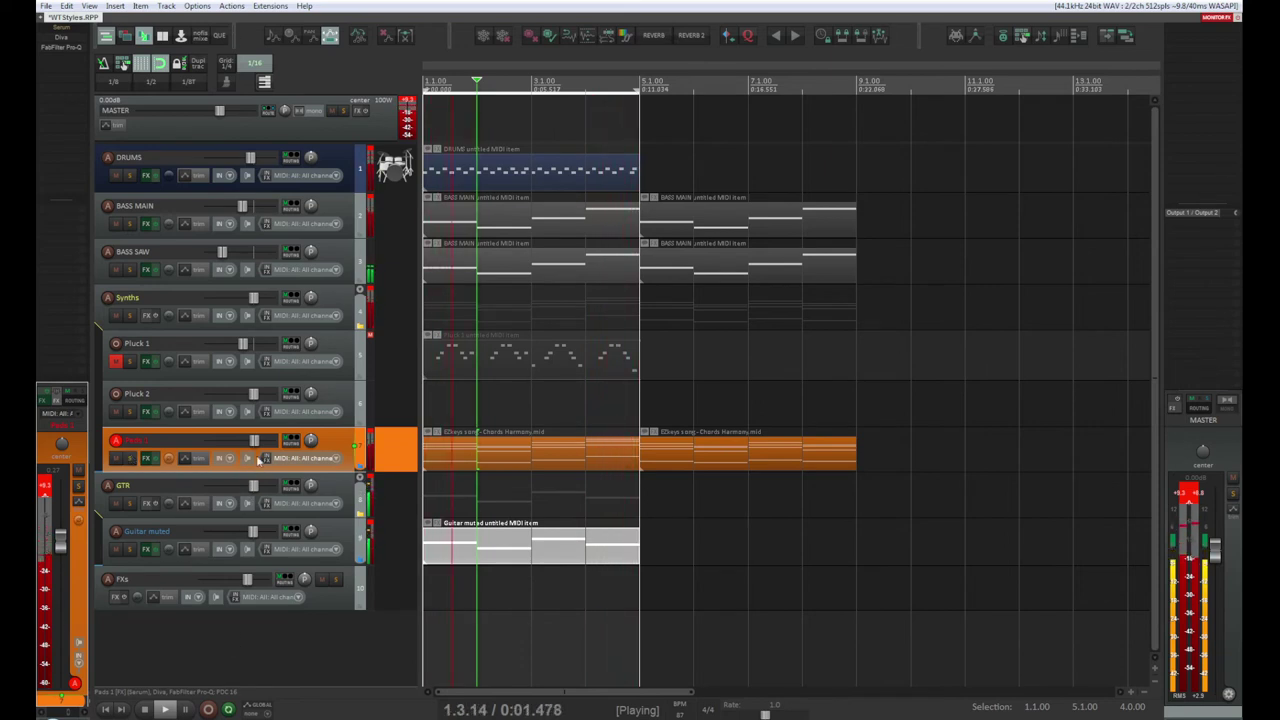
pyautogui.moveTo(255, 443); pyautogui.dragTo(250, 442)
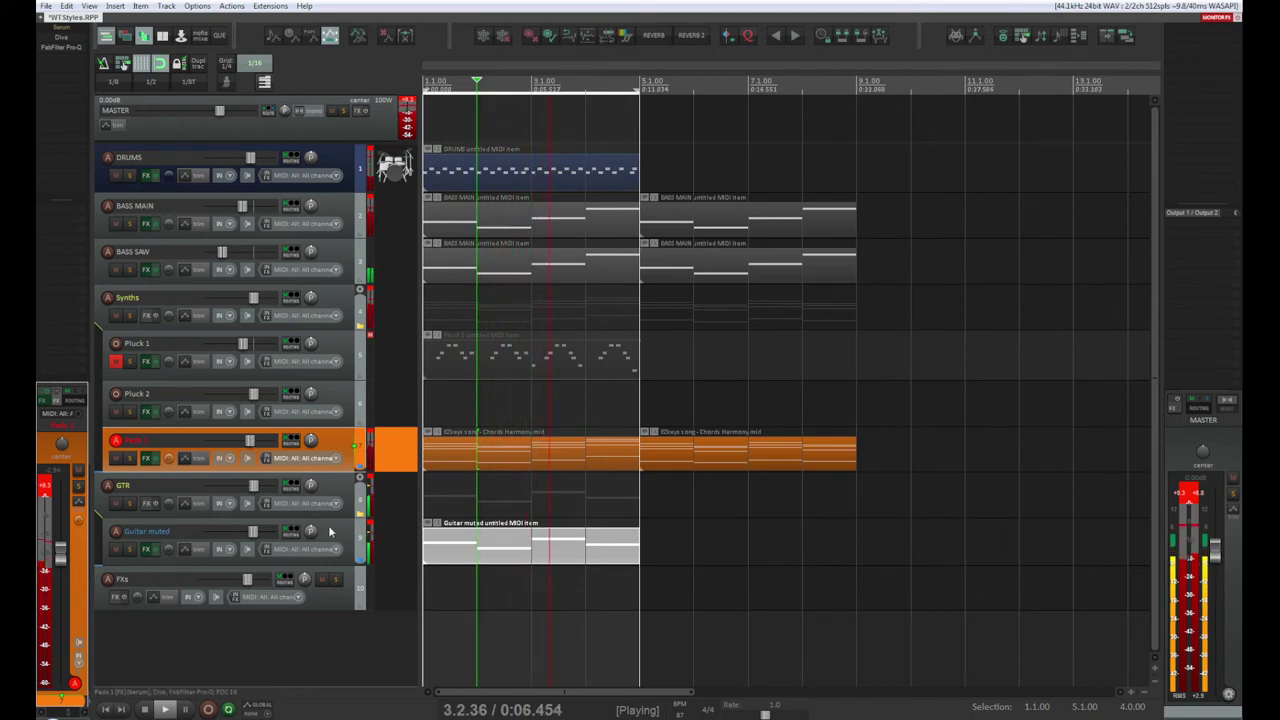
pyautogui.click(116, 550)
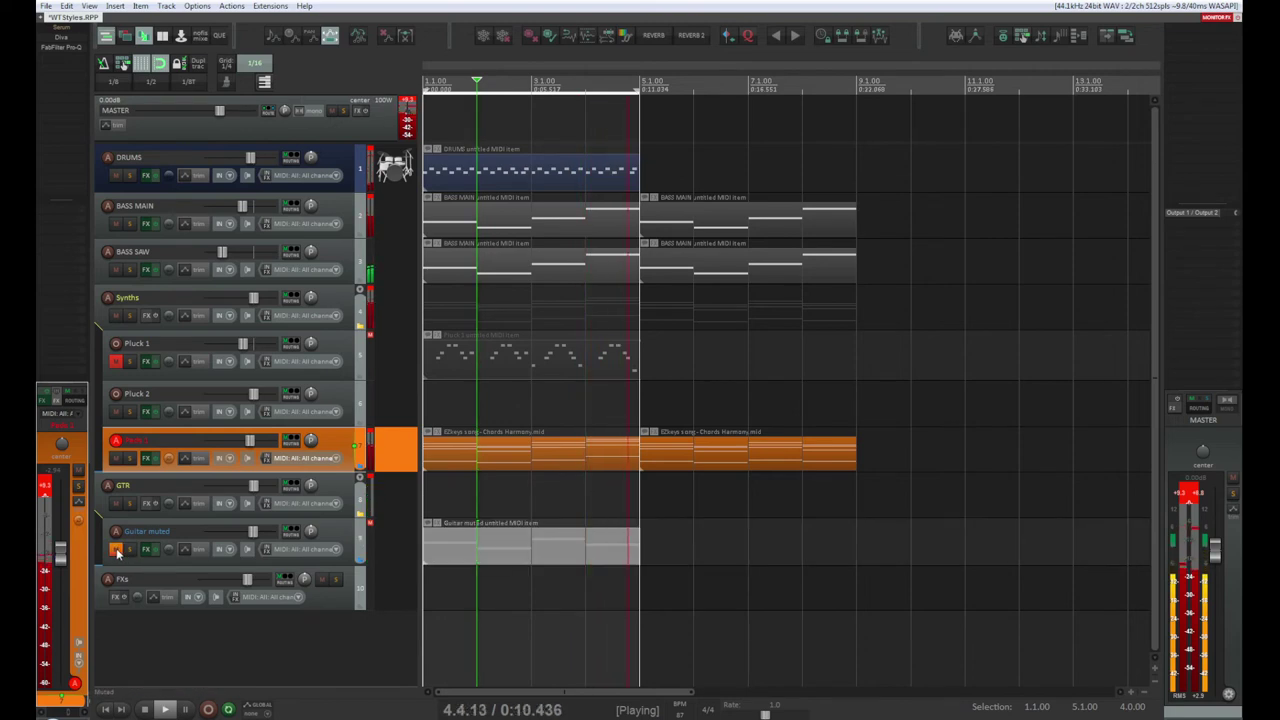
pyautogui.click(116, 550)
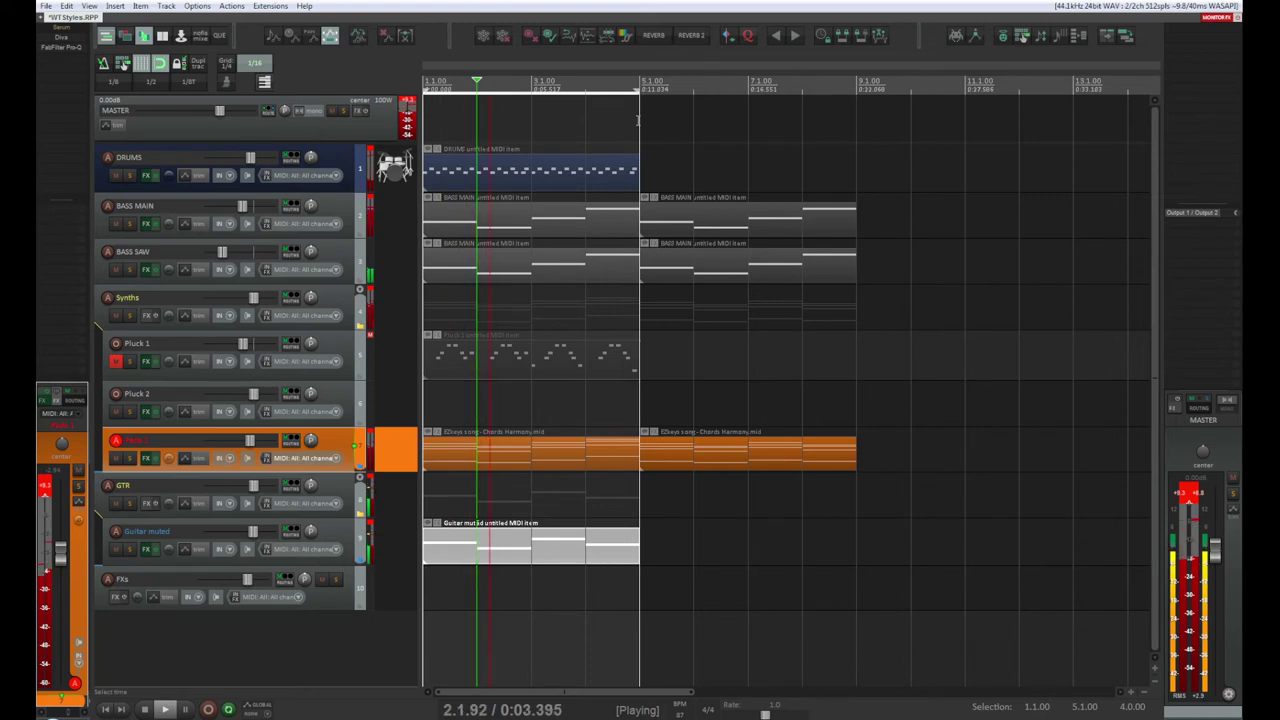
# Step: Extend the loop selection to bar 9, and place the Guitar muted item and a copy of the DRUMS item at bar 5
pyautogui.moveTo(637, 120); pyautogui.dragTo(845, 133)
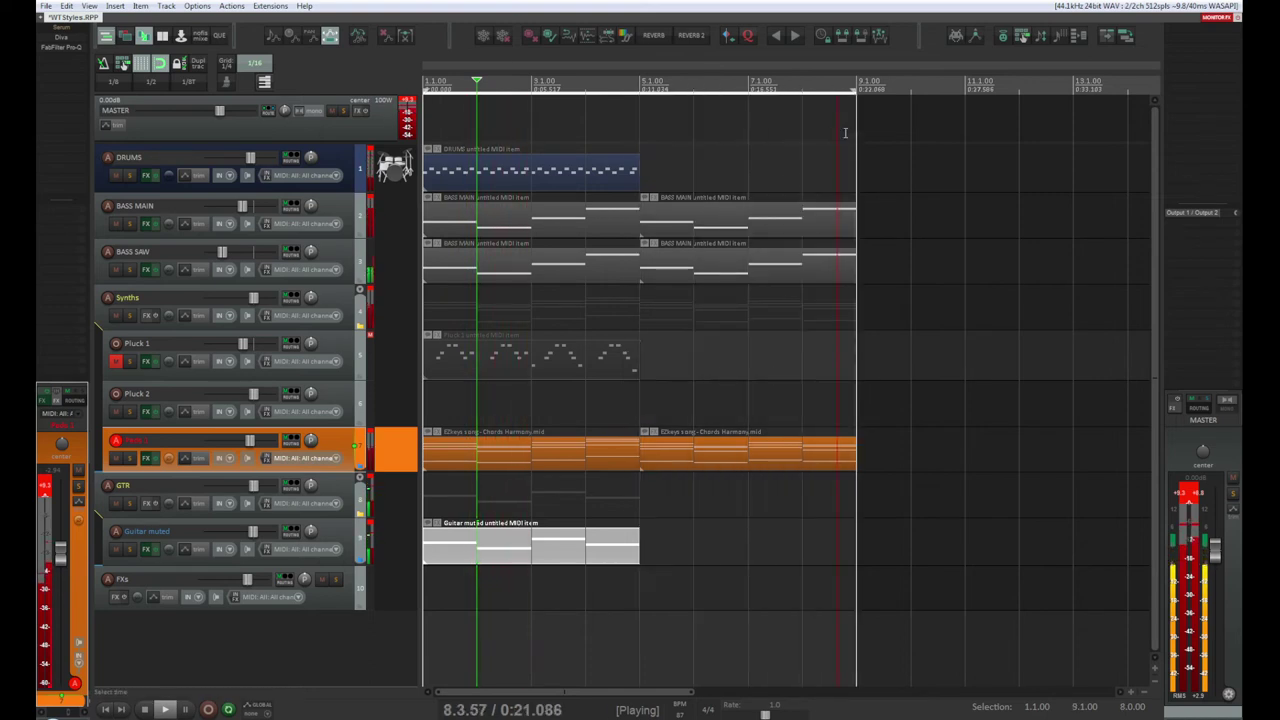
pyautogui.moveTo(546, 555); pyautogui.dragTo(763, 555)
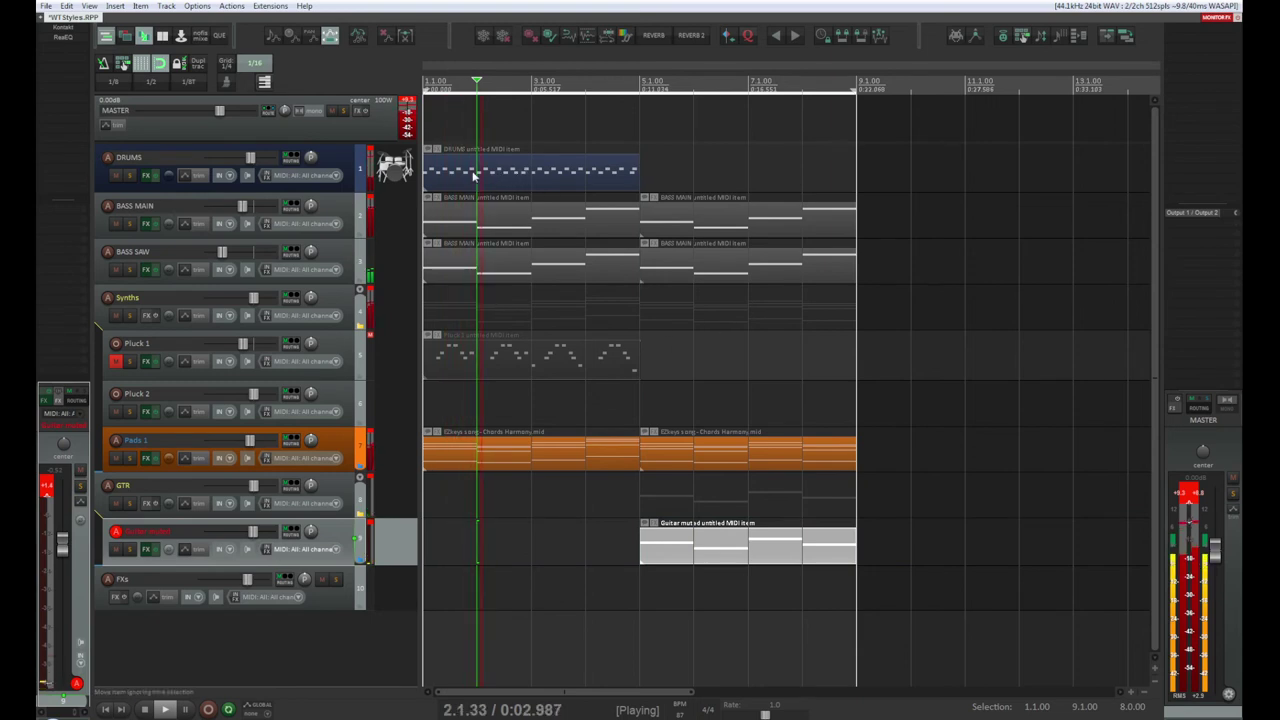
pyautogui.moveTo(477, 176); pyautogui.dragTo(694, 177)
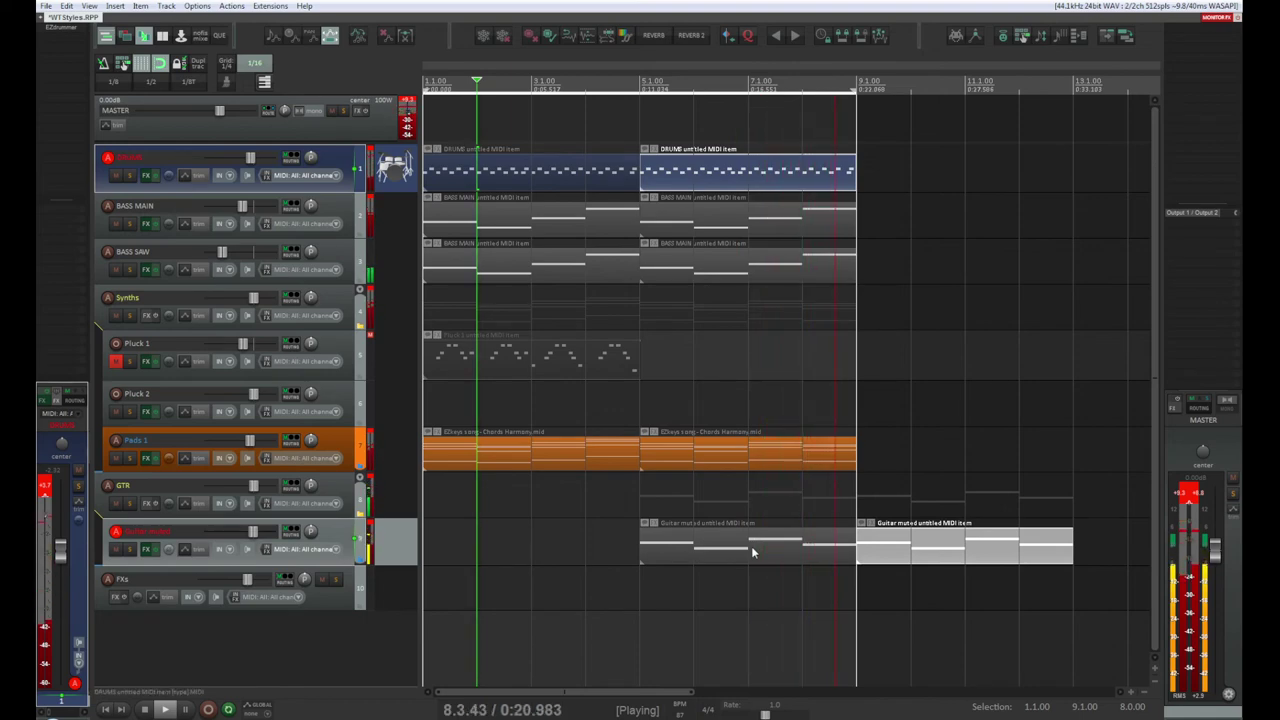
# Step: Delete the extra copy of the Guitar muted MIDI item that starts at measure 9
pyautogui.moveTo(751, 546)
pyautogui.mouseDown()
pyautogui.moveTo(533, 545)
pyautogui.moveTo(750, 545)
pyautogui.mouseUp()
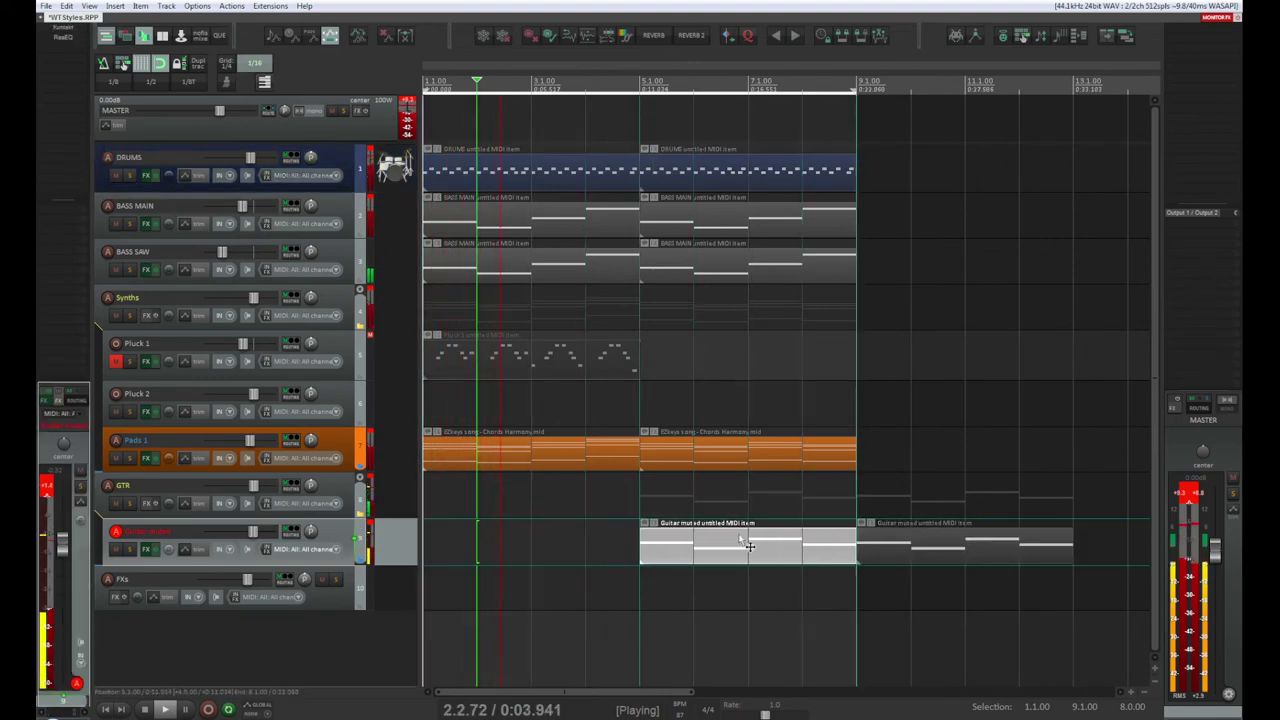
pyautogui.click(951, 549)
pyautogui.press('Delete')
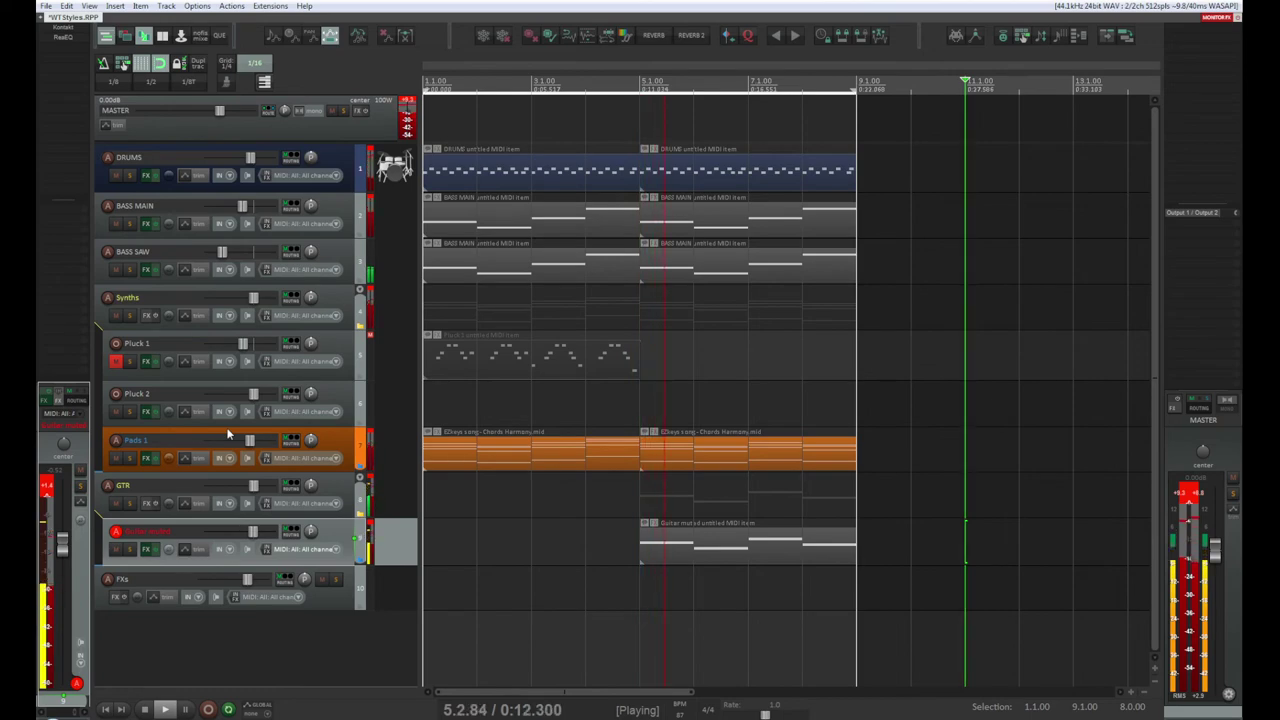
# Step: Quantize all notes of the remaining Guitar muted MIDI item to a 1/16 swing grid with 23% swing strength, then return to the arrangement
pyautogui.doubleClick(752, 547)
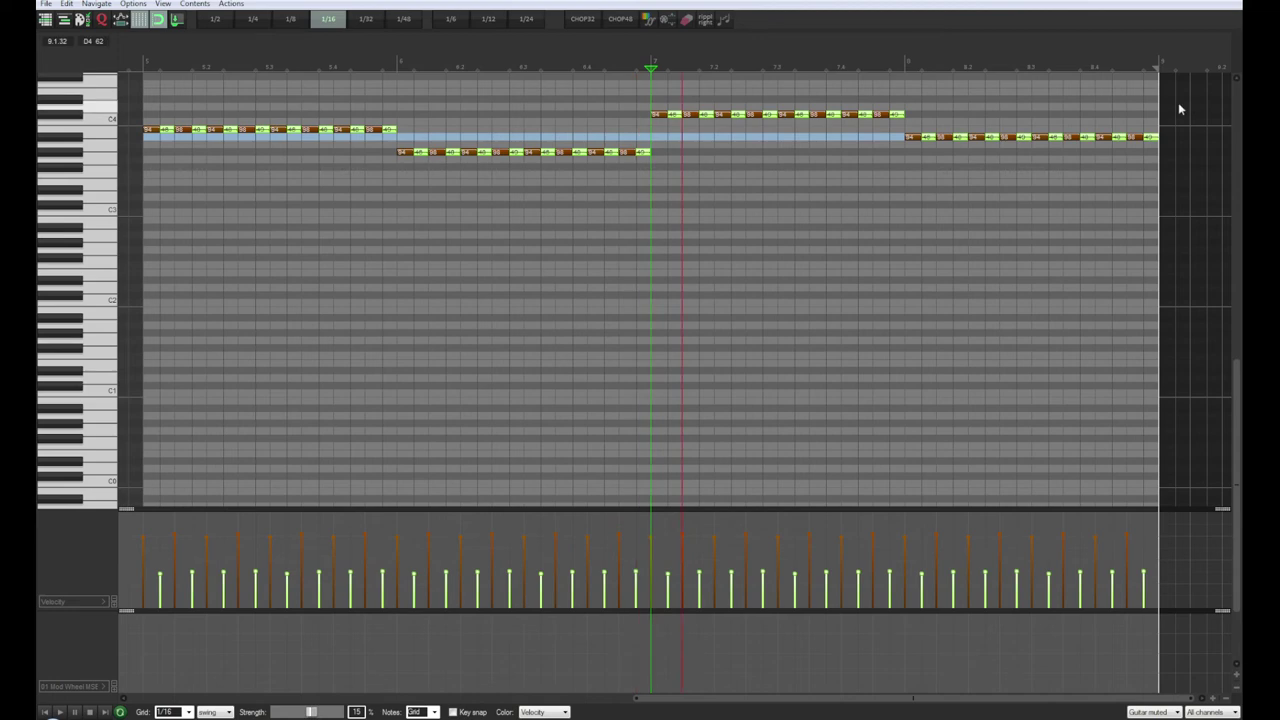
pyautogui.hotkey('ctrl', 'a')
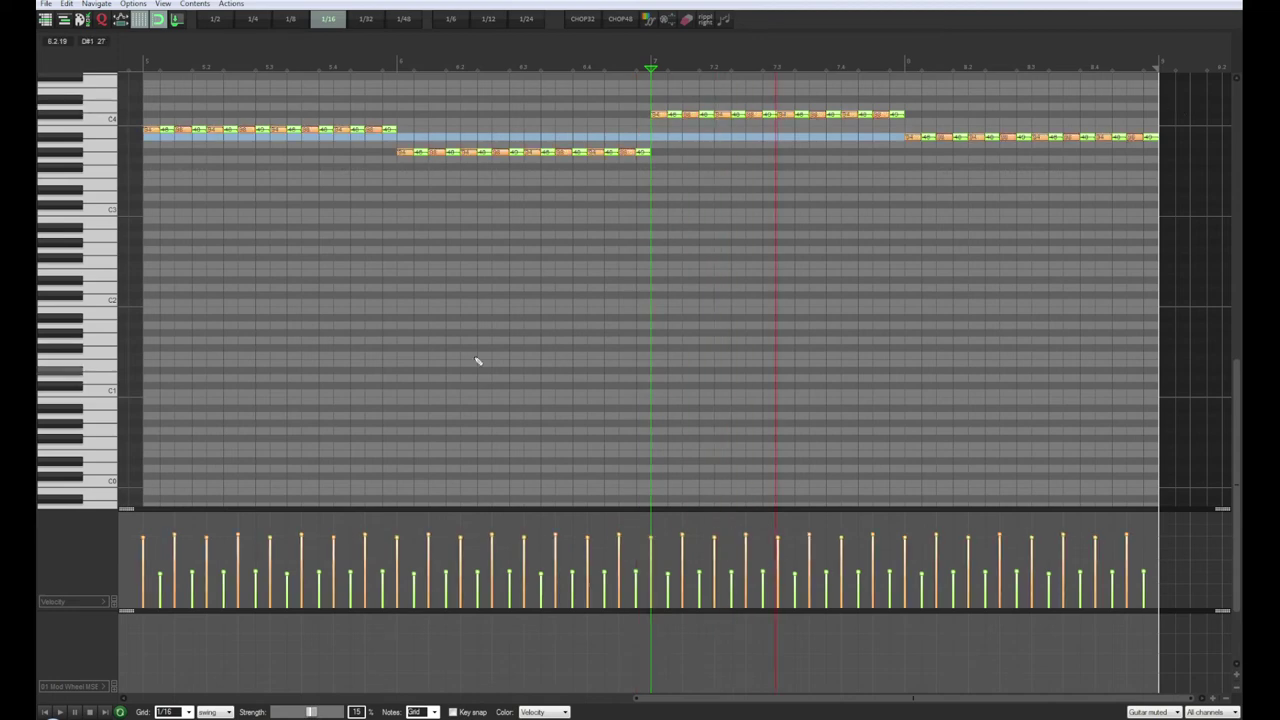
pyautogui.click(102, 18)
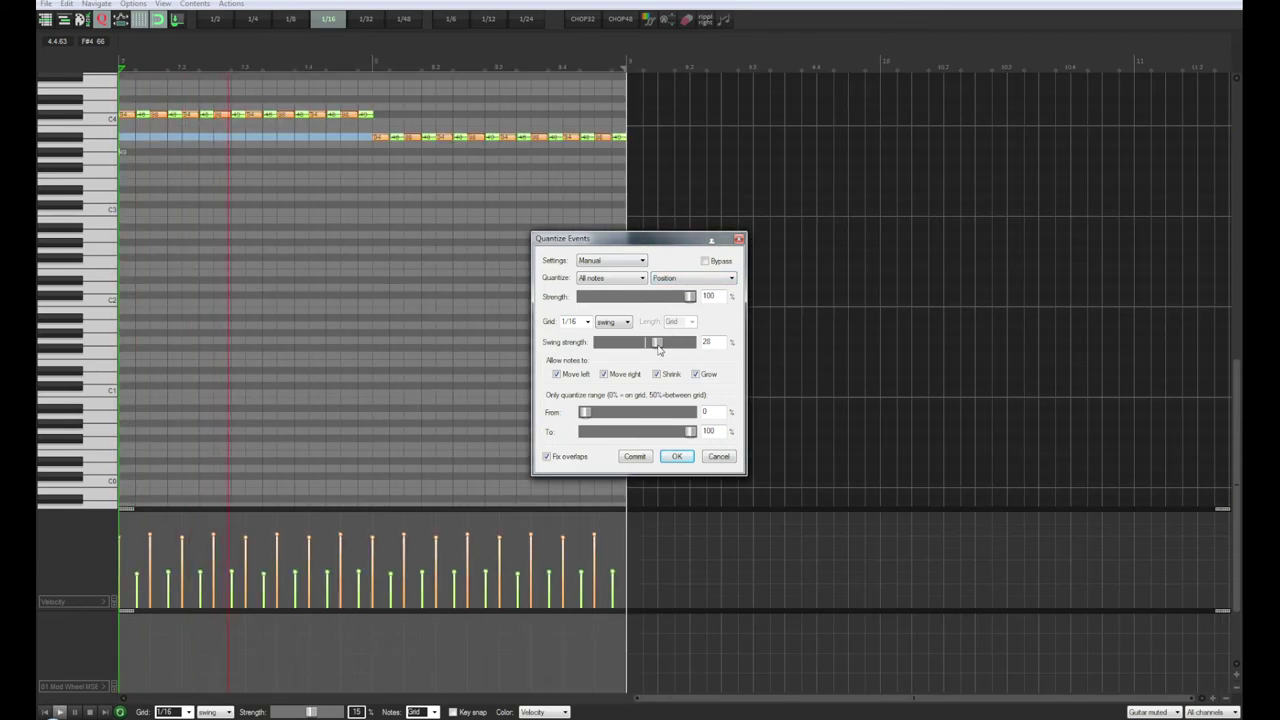
pyautogui.click(44, 712)
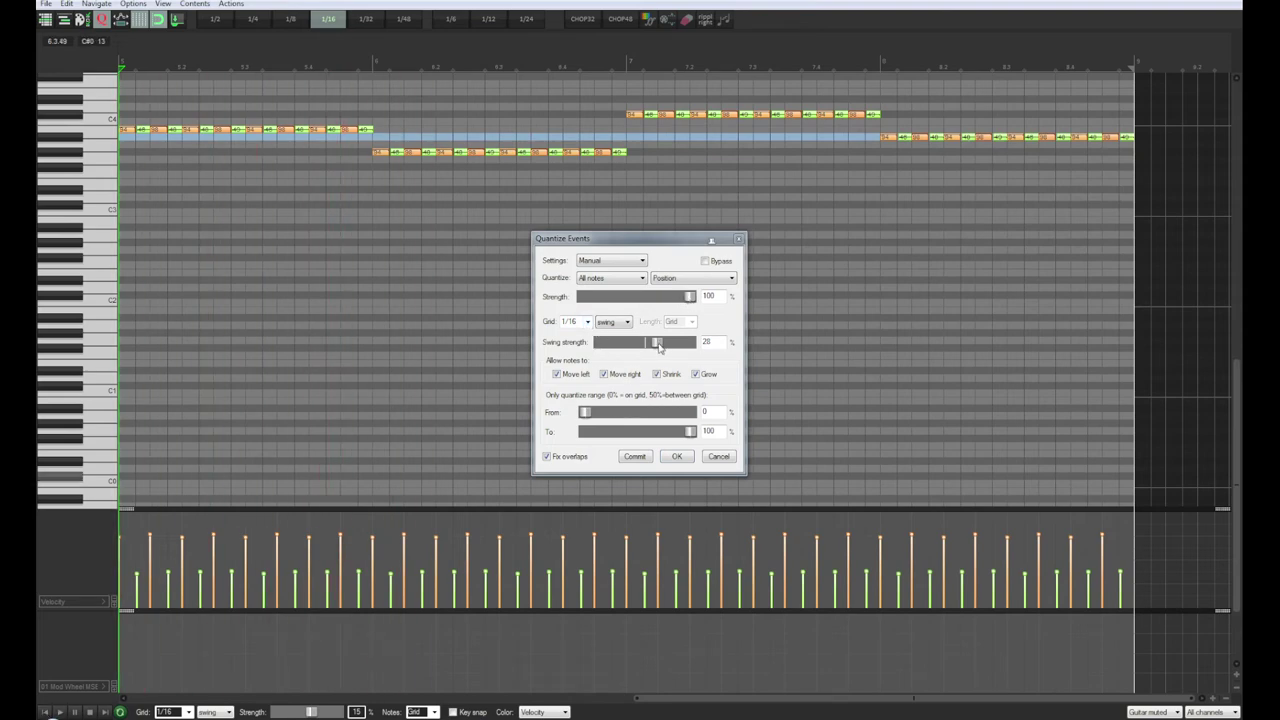
pyautogui.moveTo(659, 346)
pyautogui.mouseDown()
pyautogui.moveTo(684, 346)
pyautogui.moveTo(660, 353)
pyautogui.mouseUp()
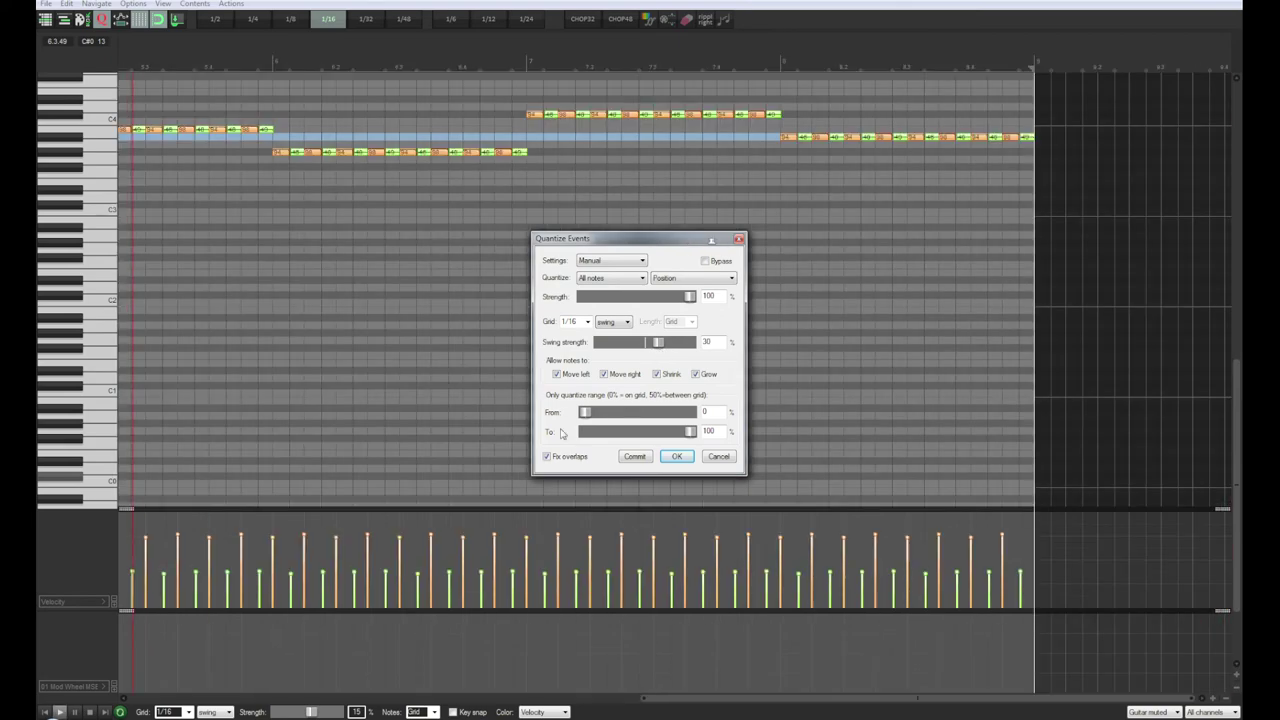
pyautogui.moveTo(657, 352)
pyautogui.mouseDown()
pyautogui.moveTo(668, 351)
pyautogui.moveTo(656, 357)
pyautogui.mouseUp()
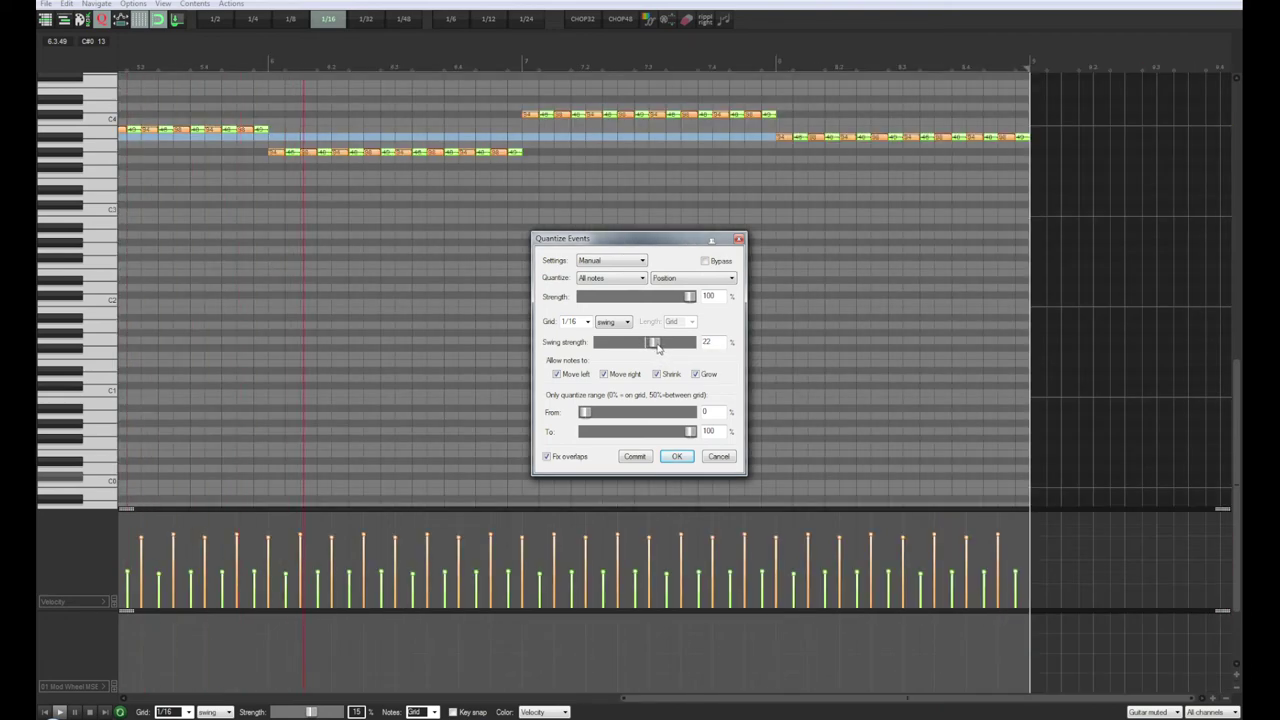
pyautogui.moveTo(658, 346); pyautogui.dragTo(661, 349)
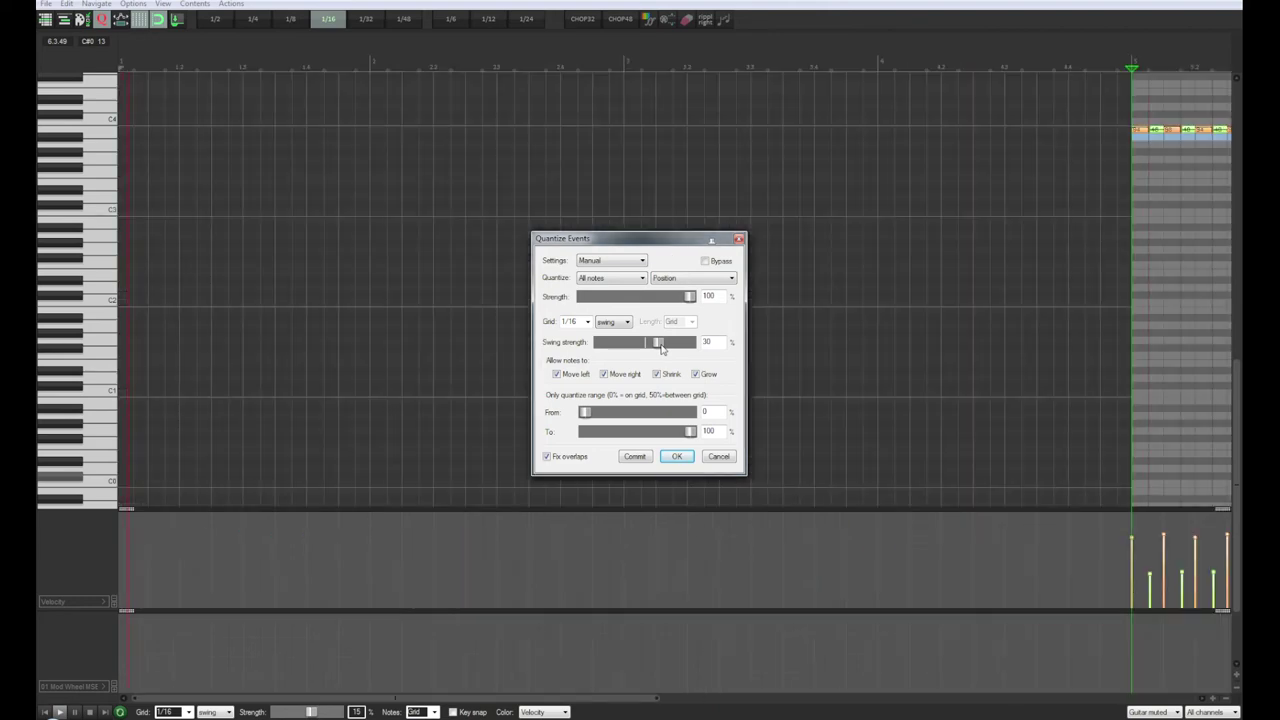
pyautogui.moveTo(661, 349); pyautogui.dragTo(660, 349)
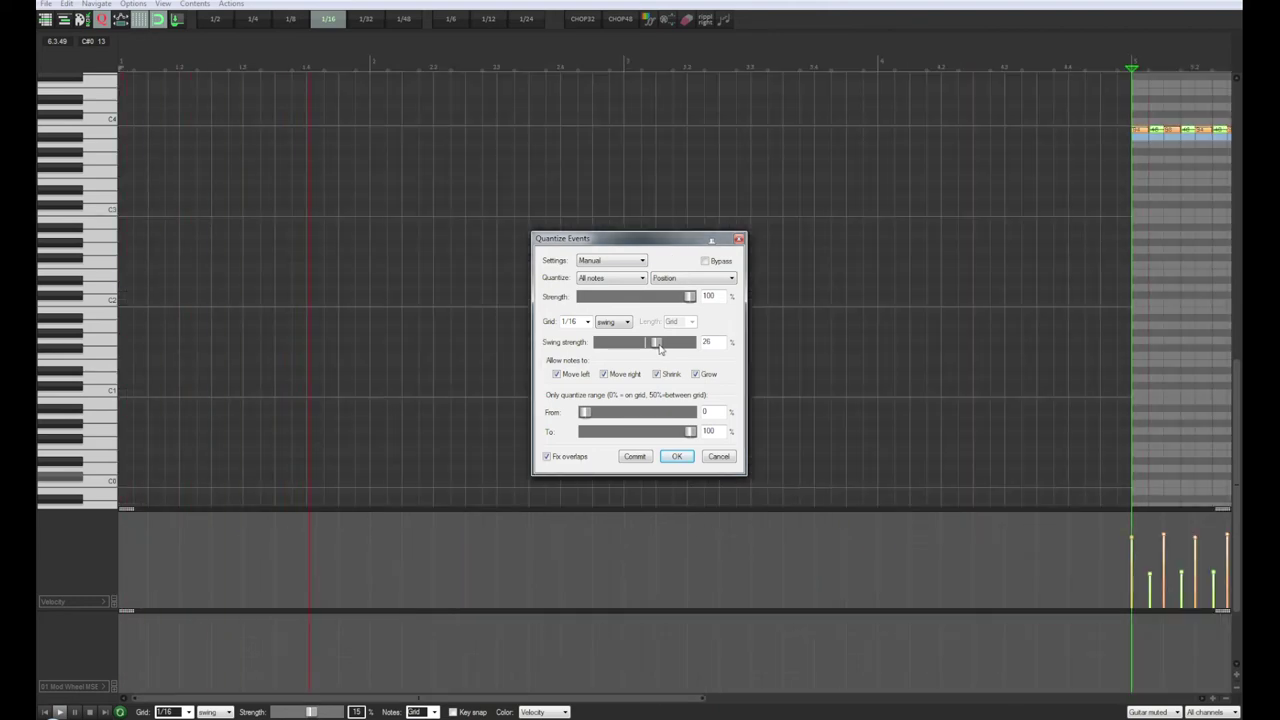
pyautogui.moveTo(659, 347); pyautogui.dragTo(658, 348)
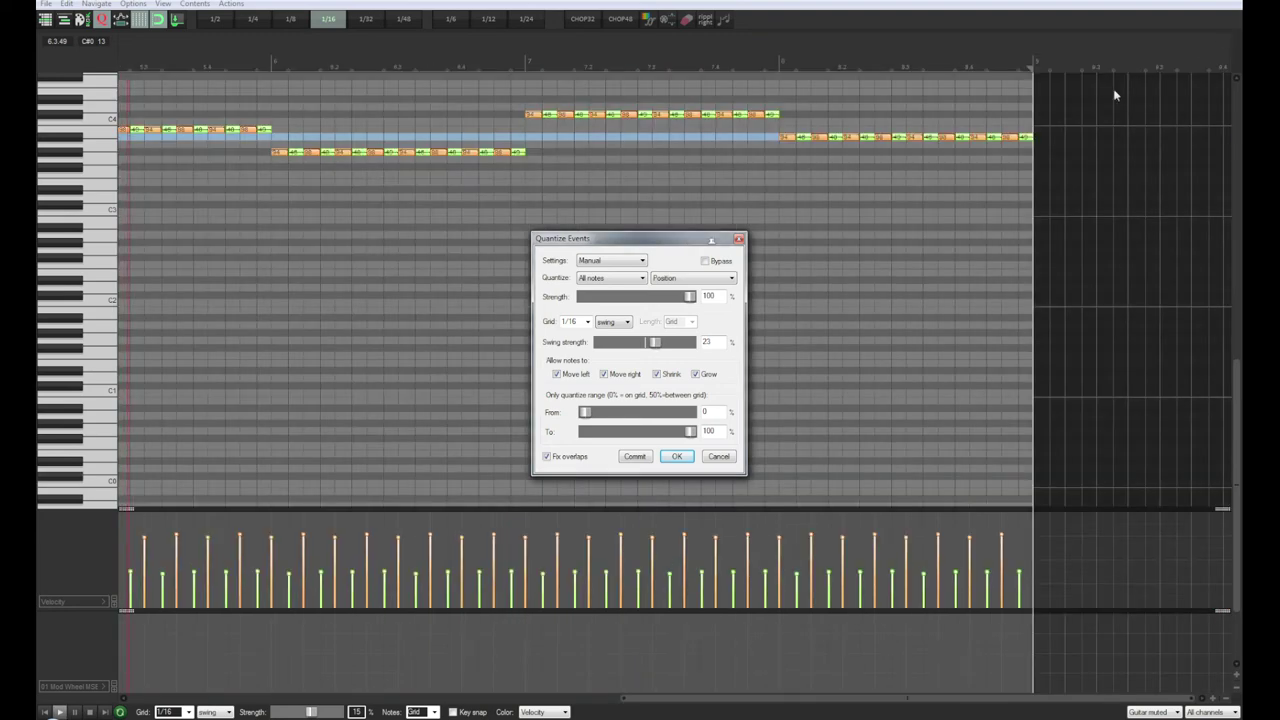
pyautogui.click(738, 239)
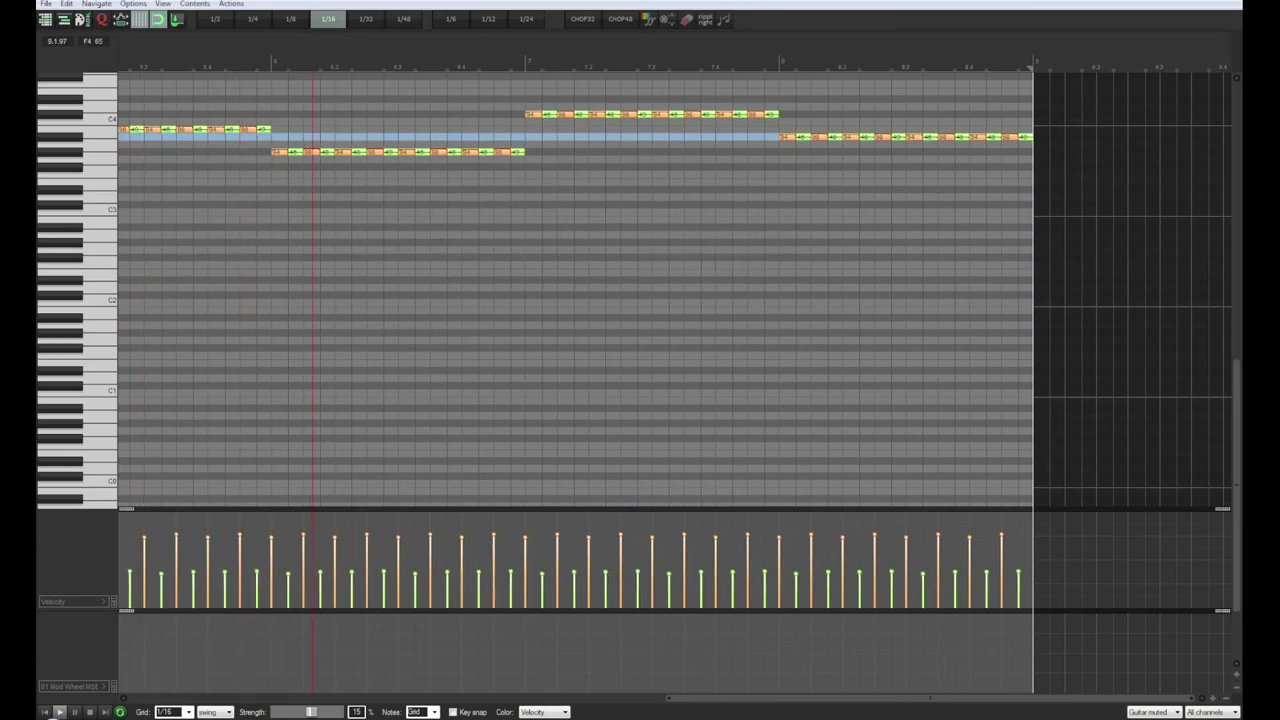
pyautogui.click(1237, 4)
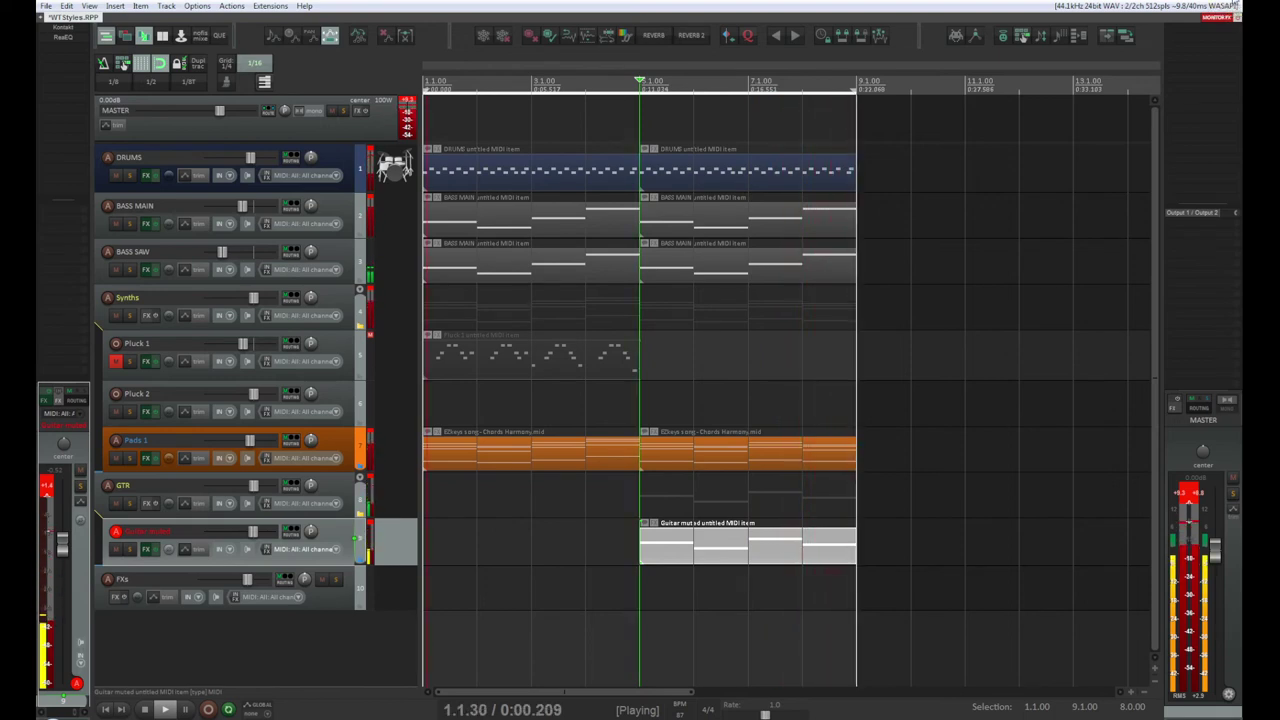
# Step: Play the arrangement to hear the swung guitar part together with the other tracks
pyautogui.press('space')
pyautogui.press('space')
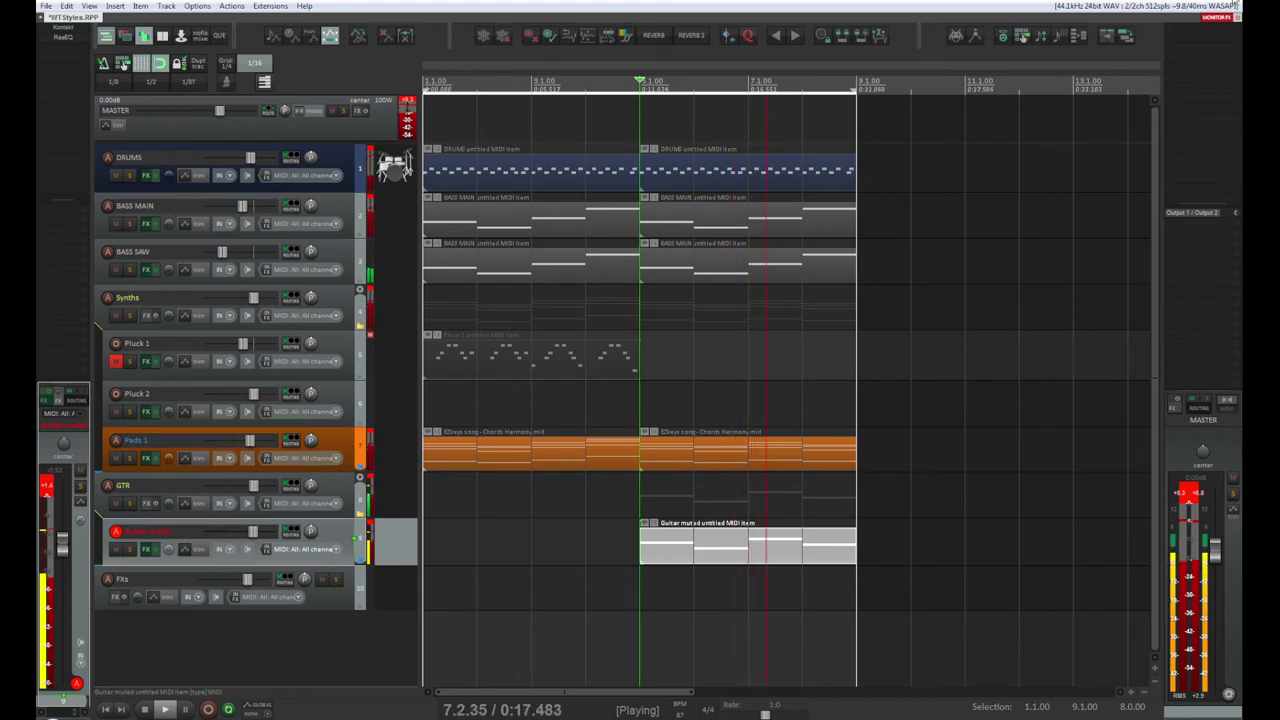
pyautogui.press('space')
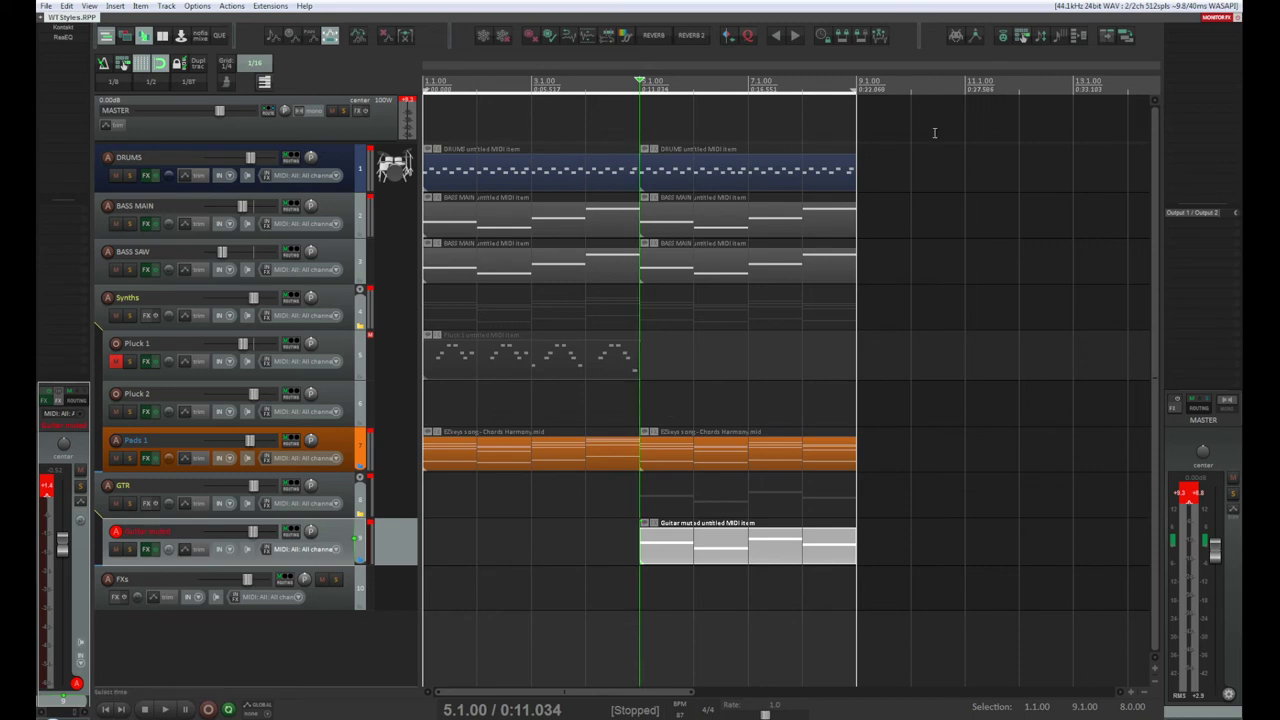
# Step: Extend the end of the time selection to 10.1.00 and play the extended loop
pyautogui.moveTo(856, 104); pyautogui.dragTo(910, 104)
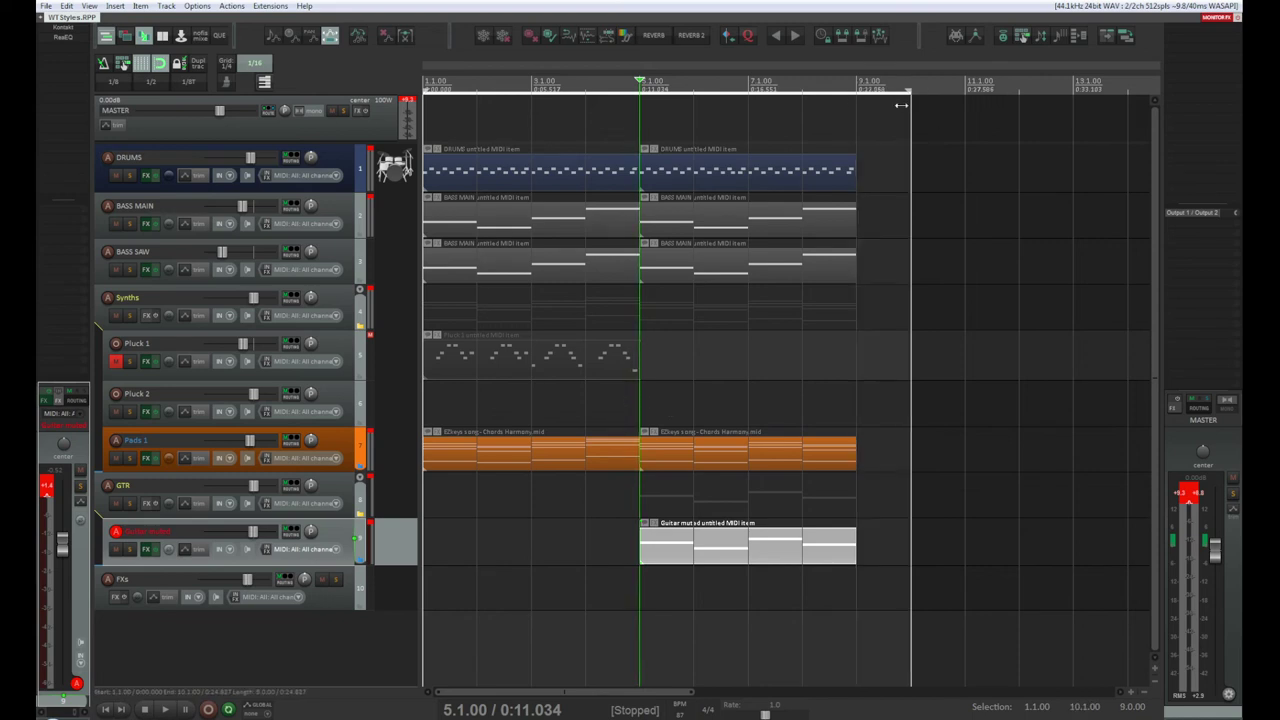
pyautogui.press('space')
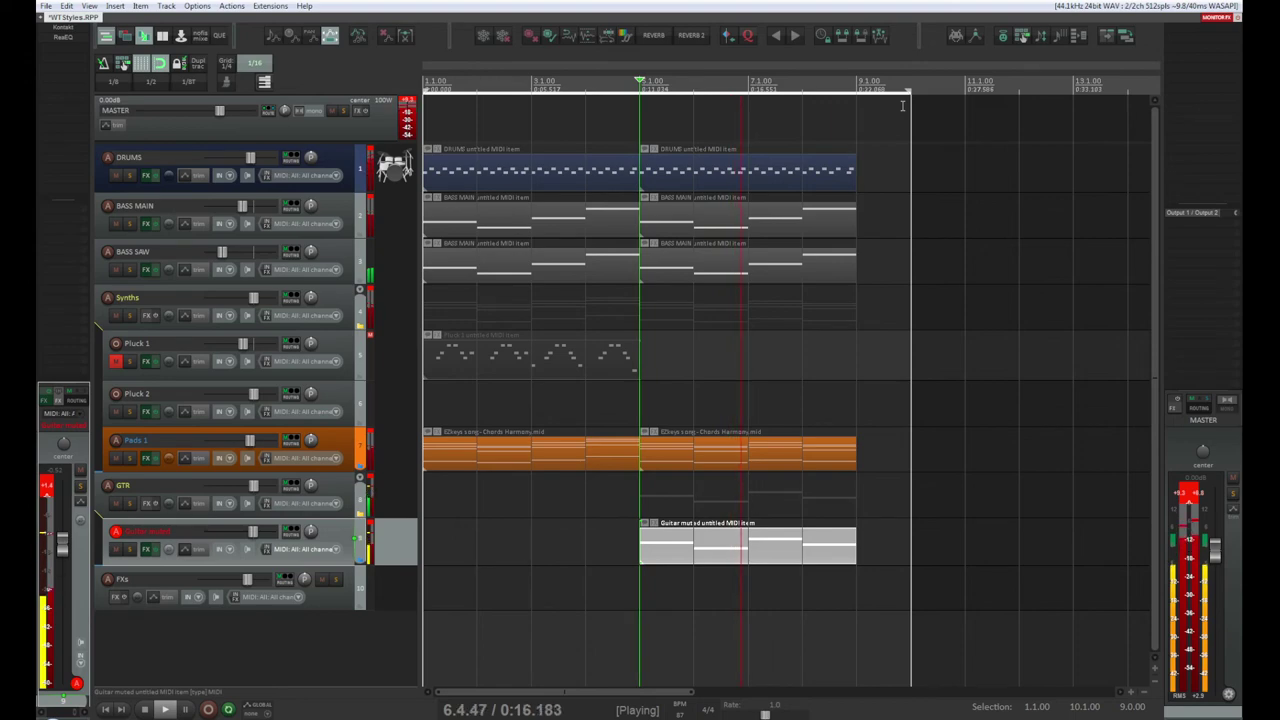
pyautogui.press('space')
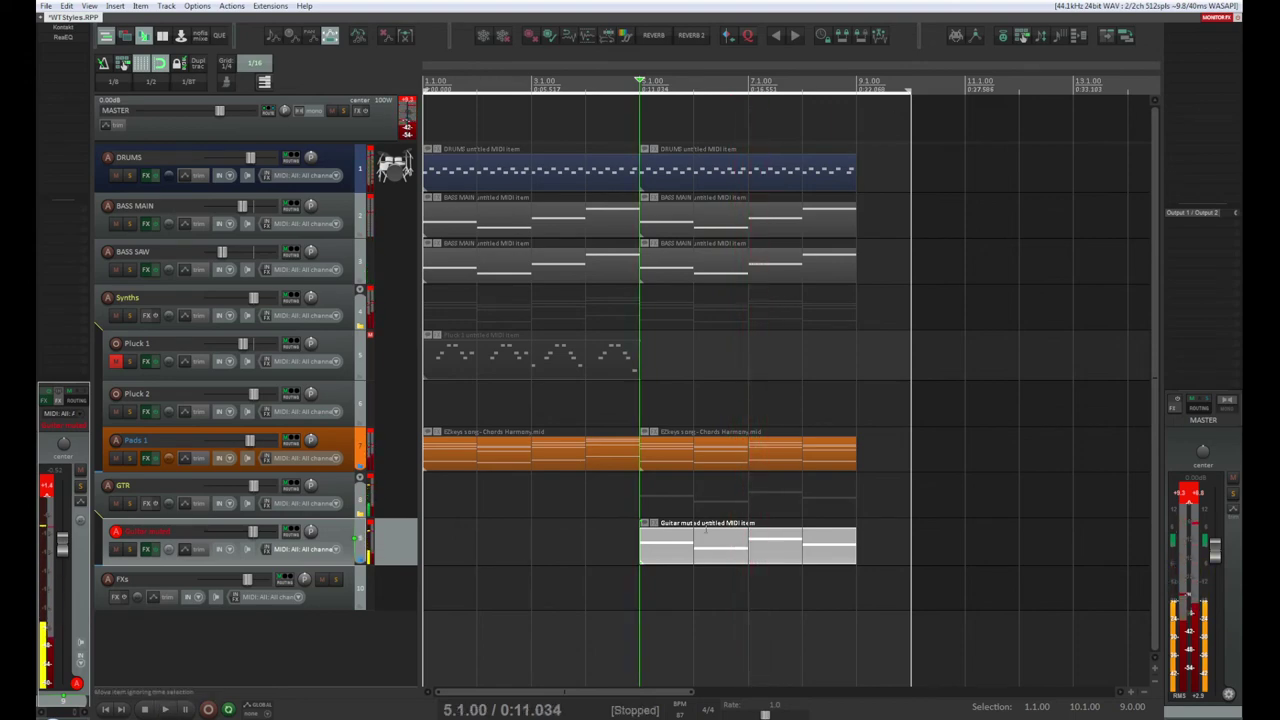
# Step: Place the edit cursor at measure 6 and play the full mix from there
pyautogui.click(697, 553)
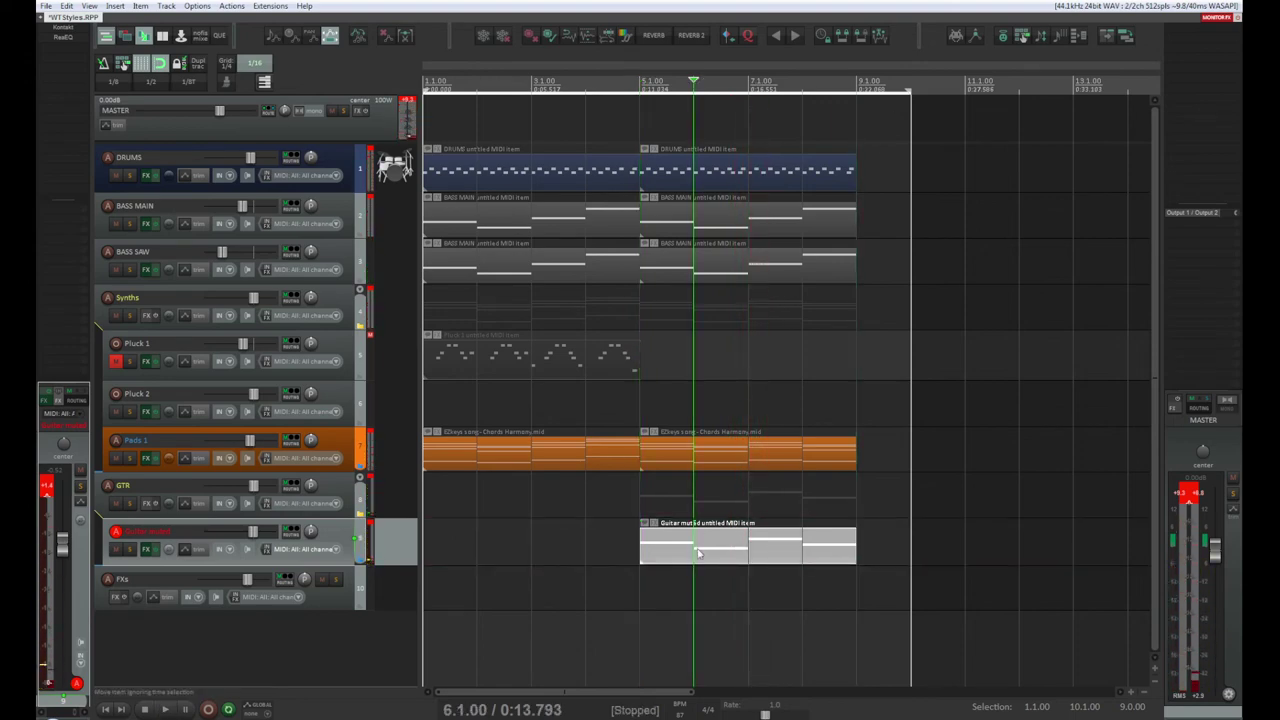
pyautogui.press('space')
pyautogui.press('space')
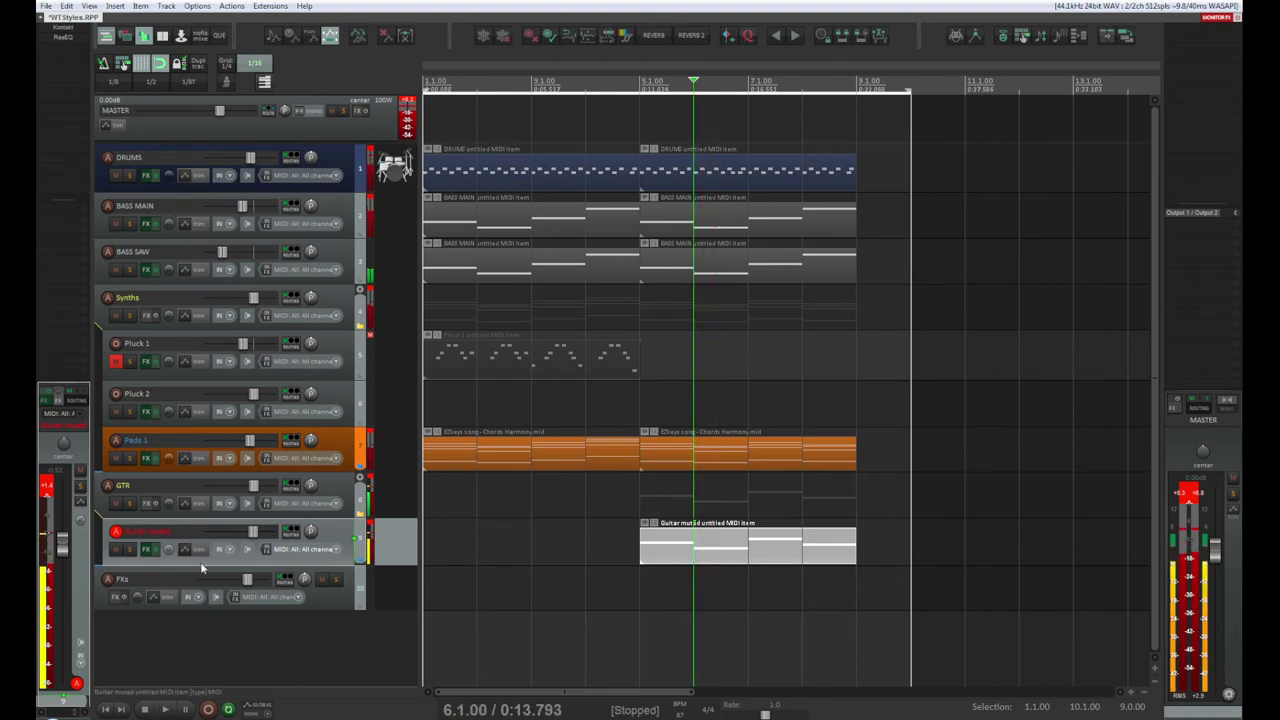
# Step: Solo the Guitar muted track and audition it repeatedly from measure 6
pyautogui.click(129, 549)
pyautogui.press('space')
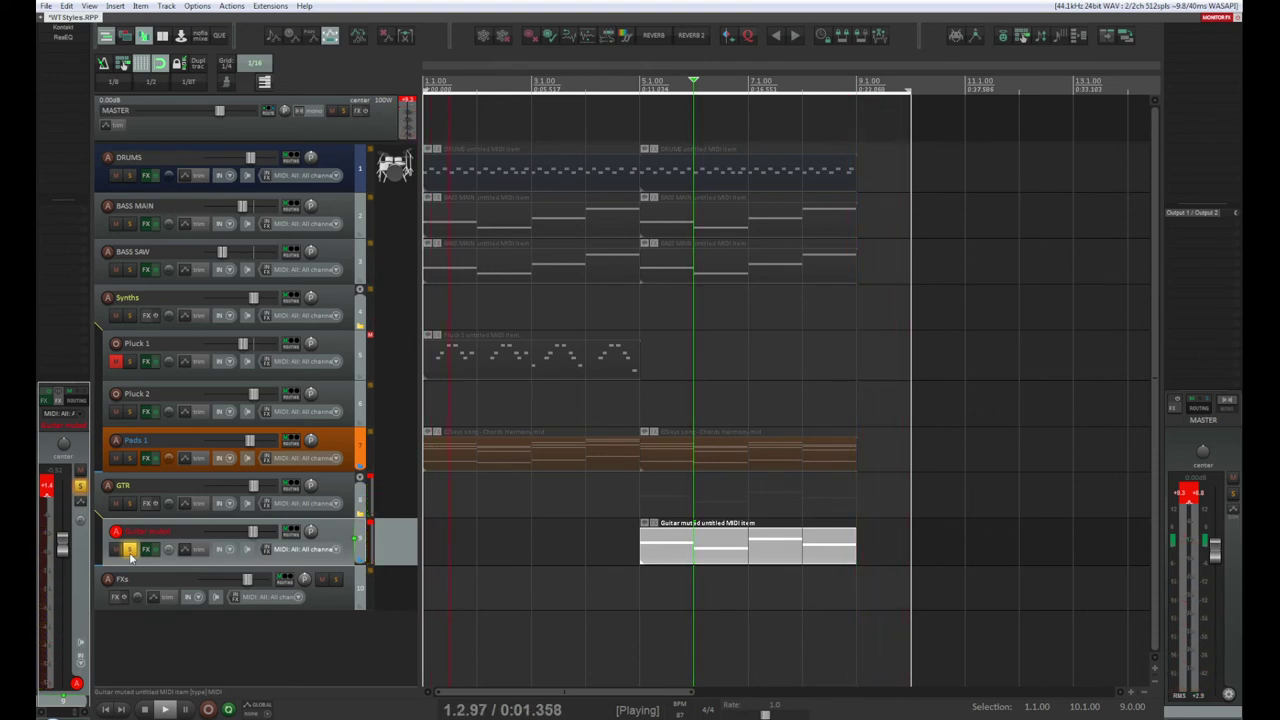
pyautogui.press('space')
pyautogui.press('space')
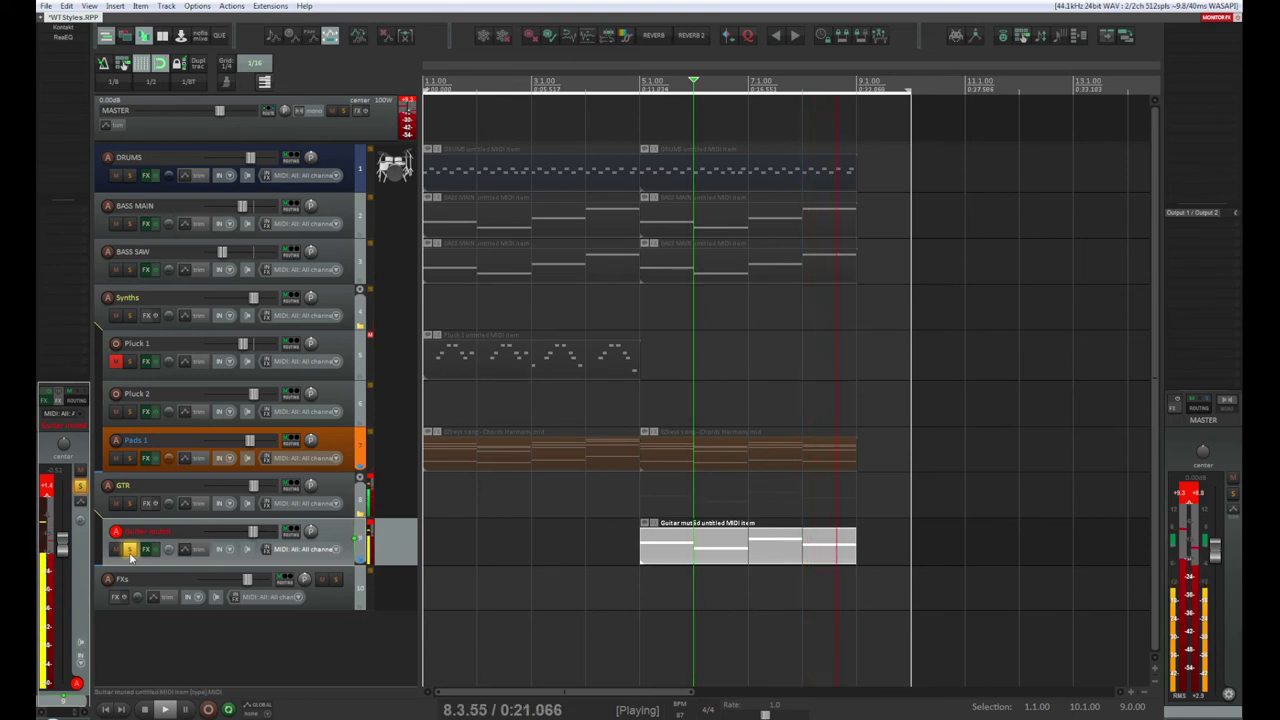
pyautogui.press('space')
pyautogui.press('space')
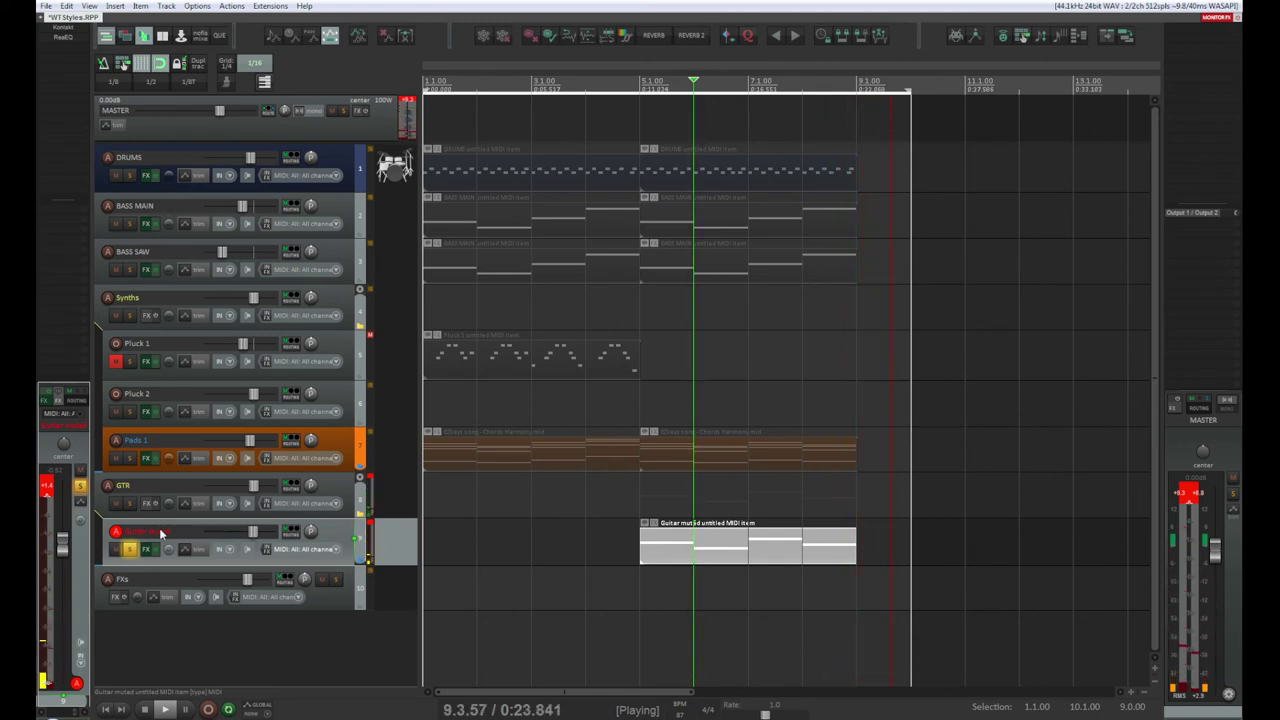
pyautogui.press('space')
pyautogui.press('space')
pyautogui.press('space')
pyautogui.press('space')
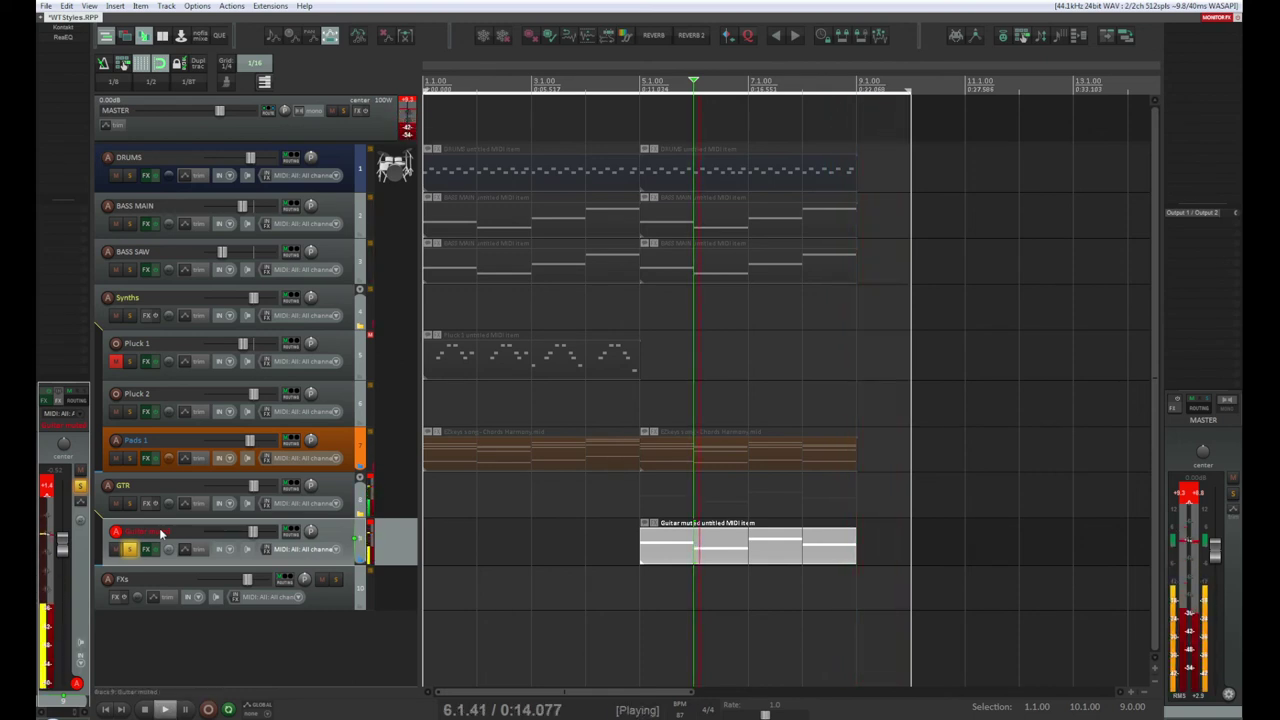
pyautogui.press('space')
# Step: Move the edit cursor to 5.1.00 and play the soloed guitar part past its end
pyautogui.click(639, 80)
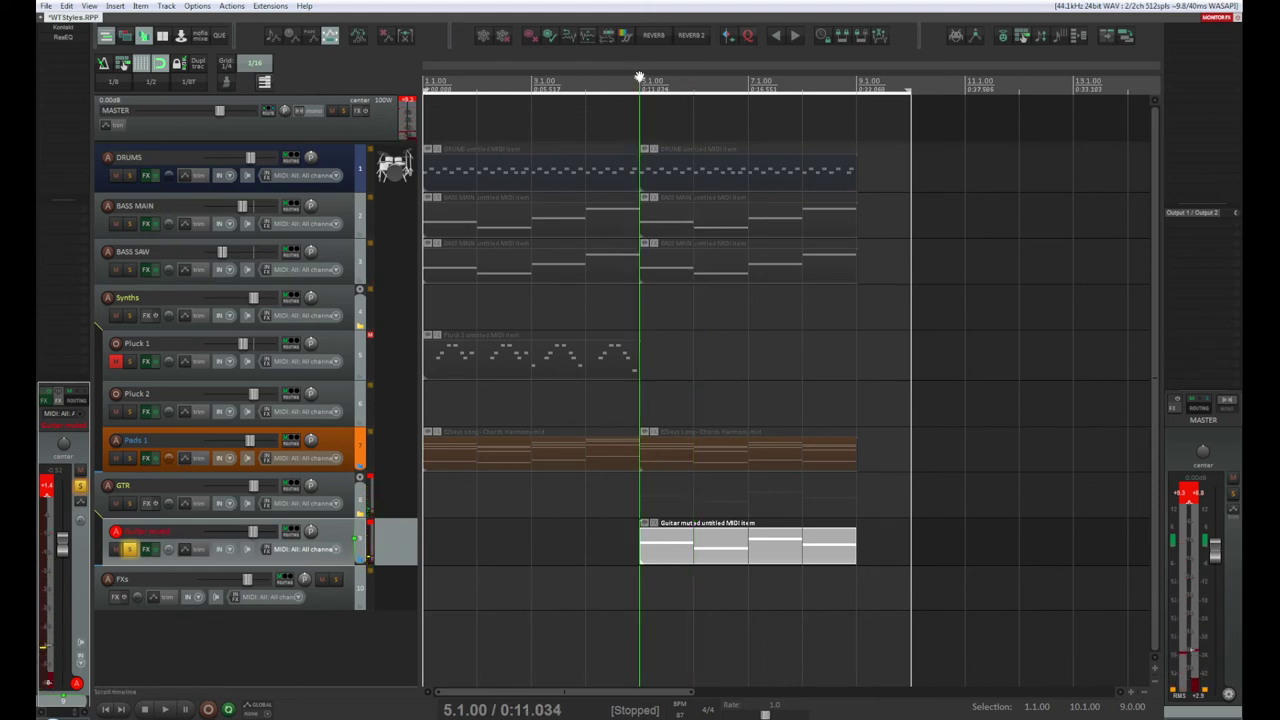
pyautogui.press('space')
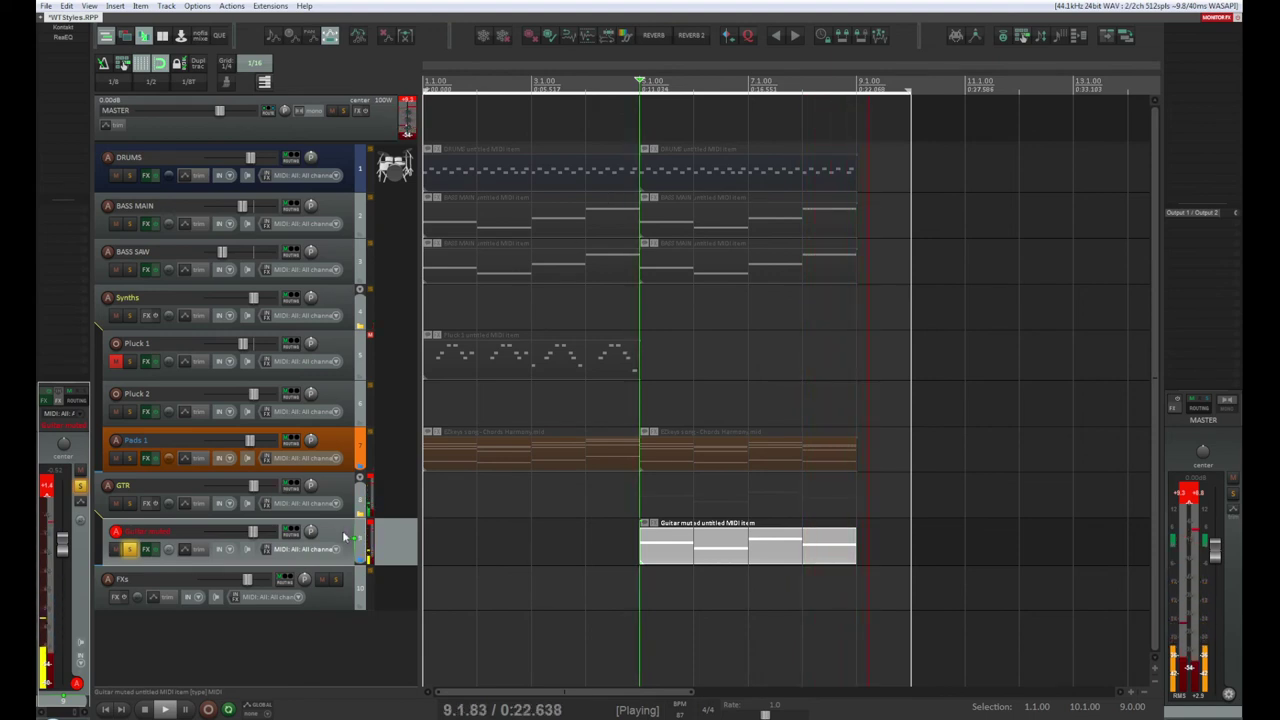
pyautogui.press('space')
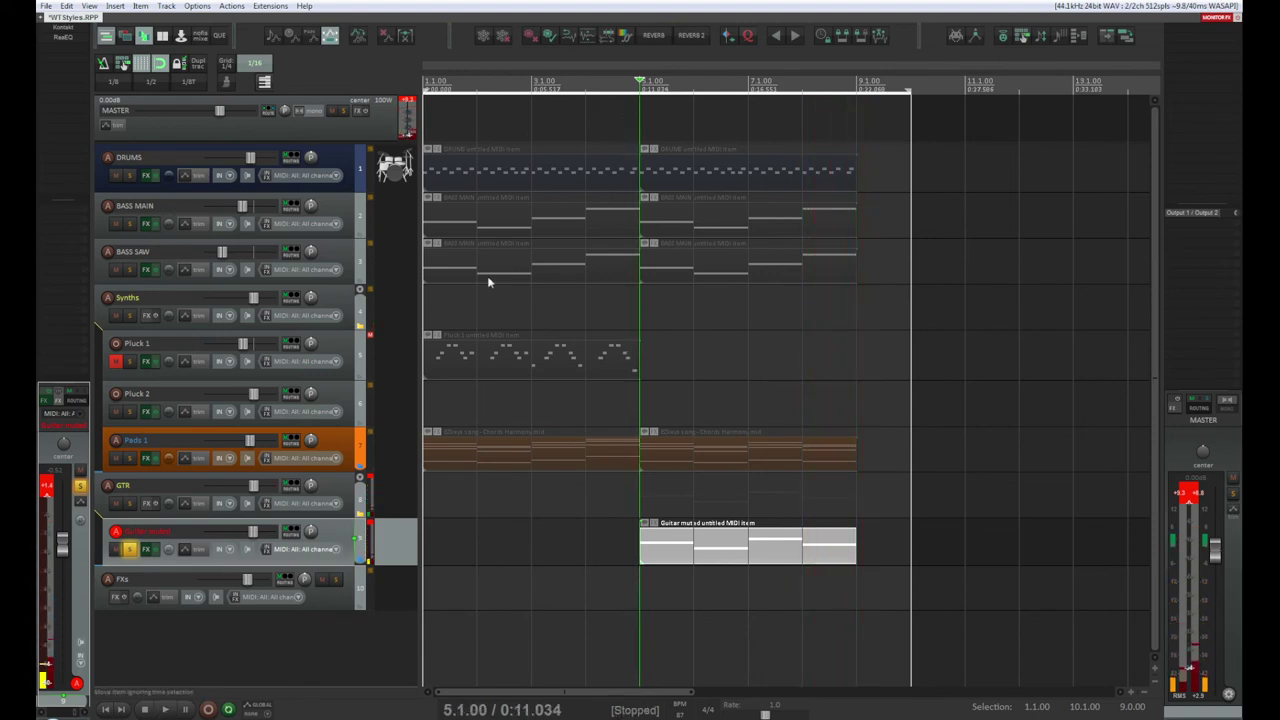
# Step: Render the Guitar muted MIDI item to audio as a new take and play the rendered part
pyautogui.click(483, 37)
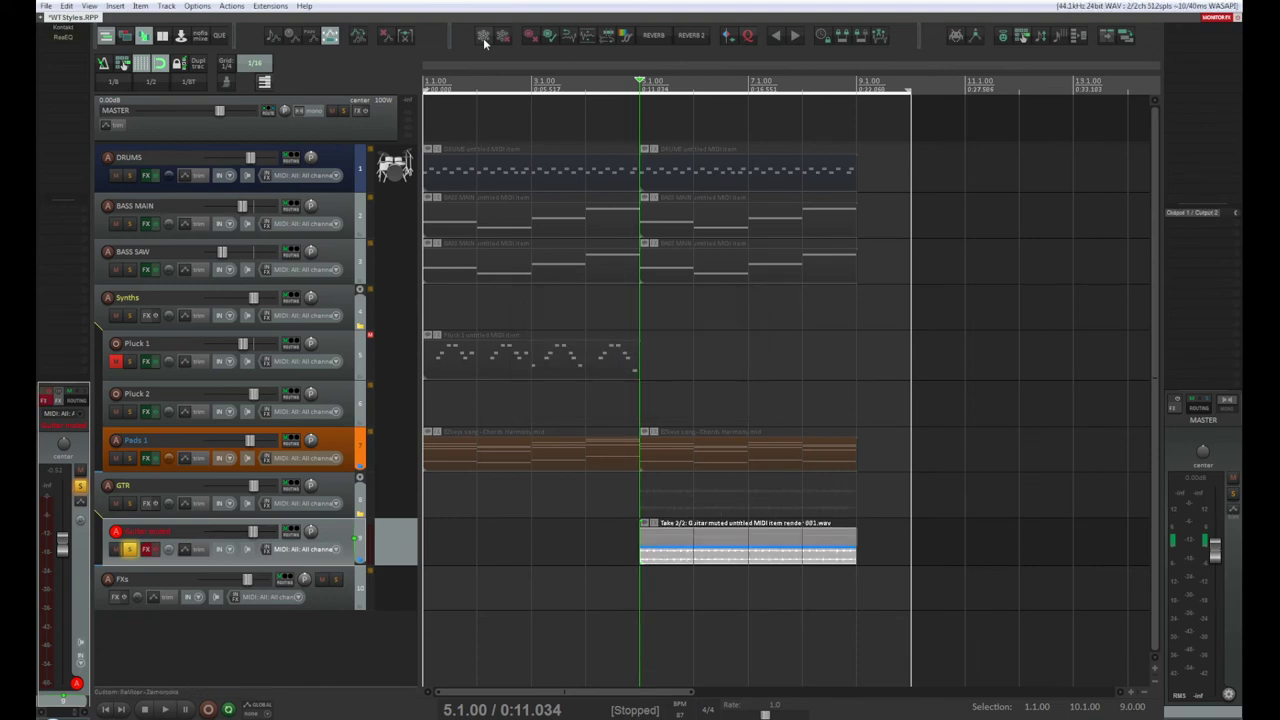
pyautogui.press('space')
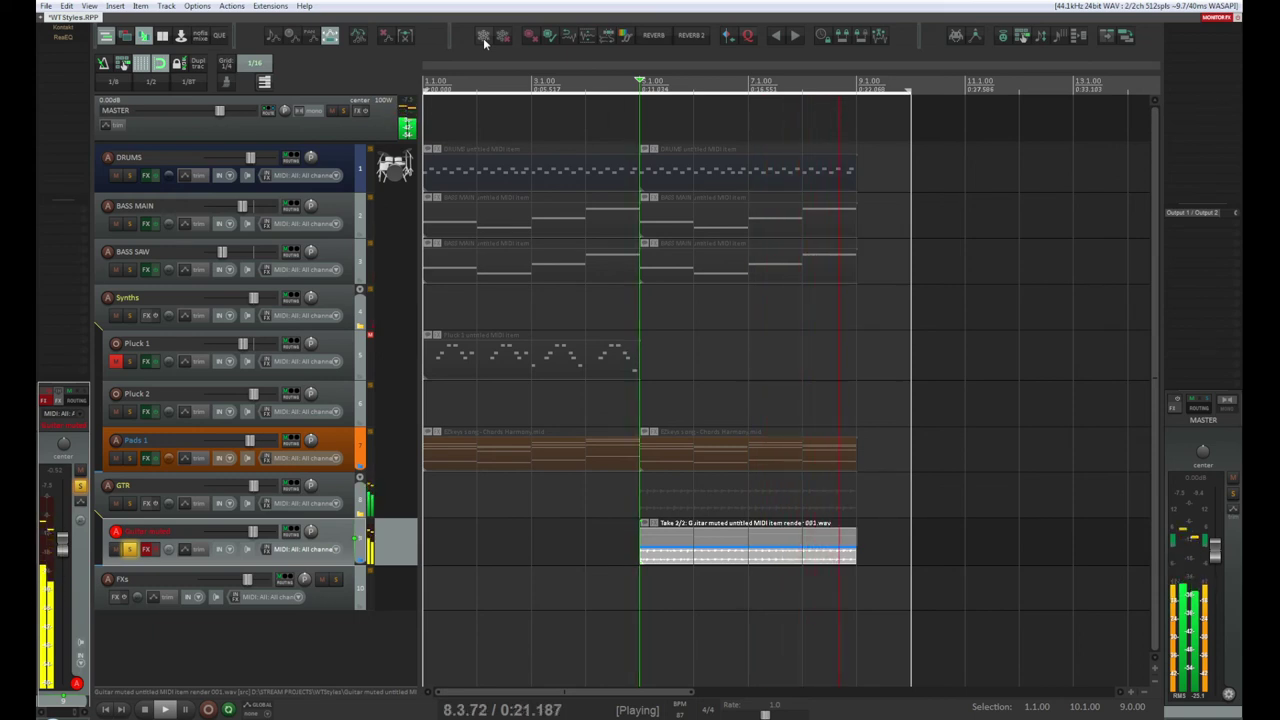
pyautogui.press('space')
pyautogui.press('space')
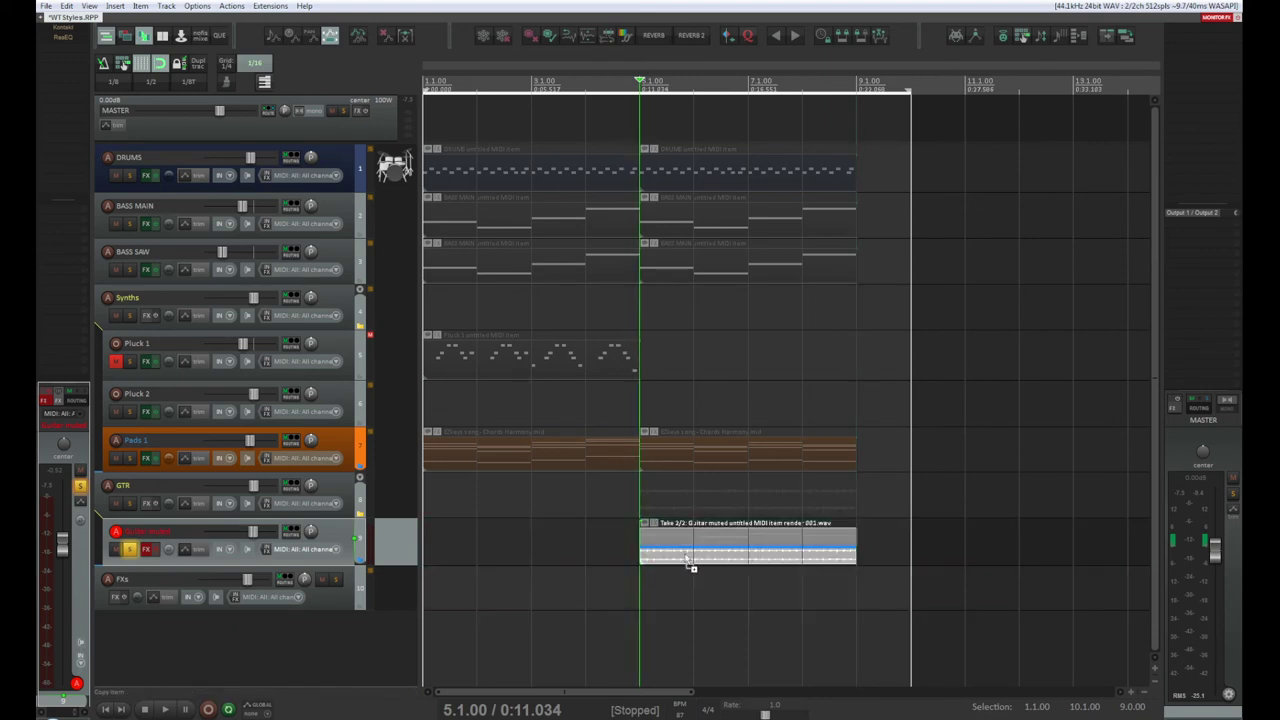
pyautogui.moveTo(683, 549); pyautogui.dragTo(688, 584)
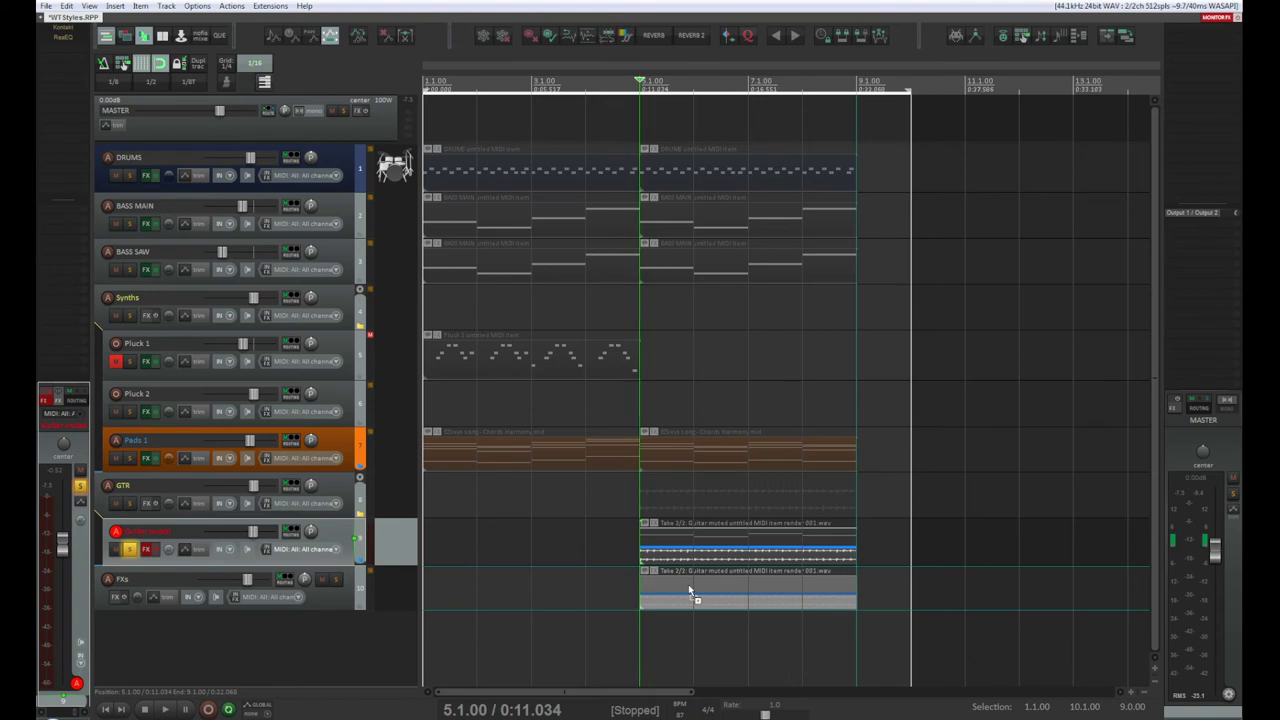
pyautogui.press('Escape')
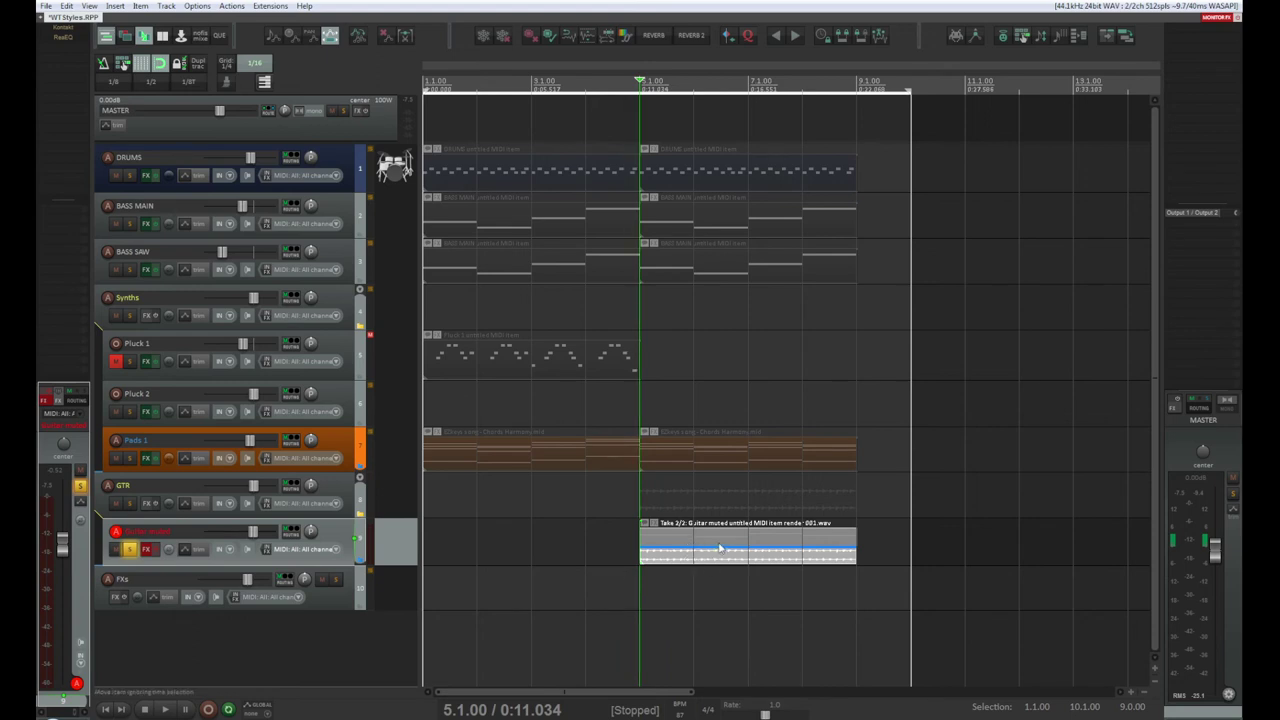
pyautogui.rightClick(701, 559)
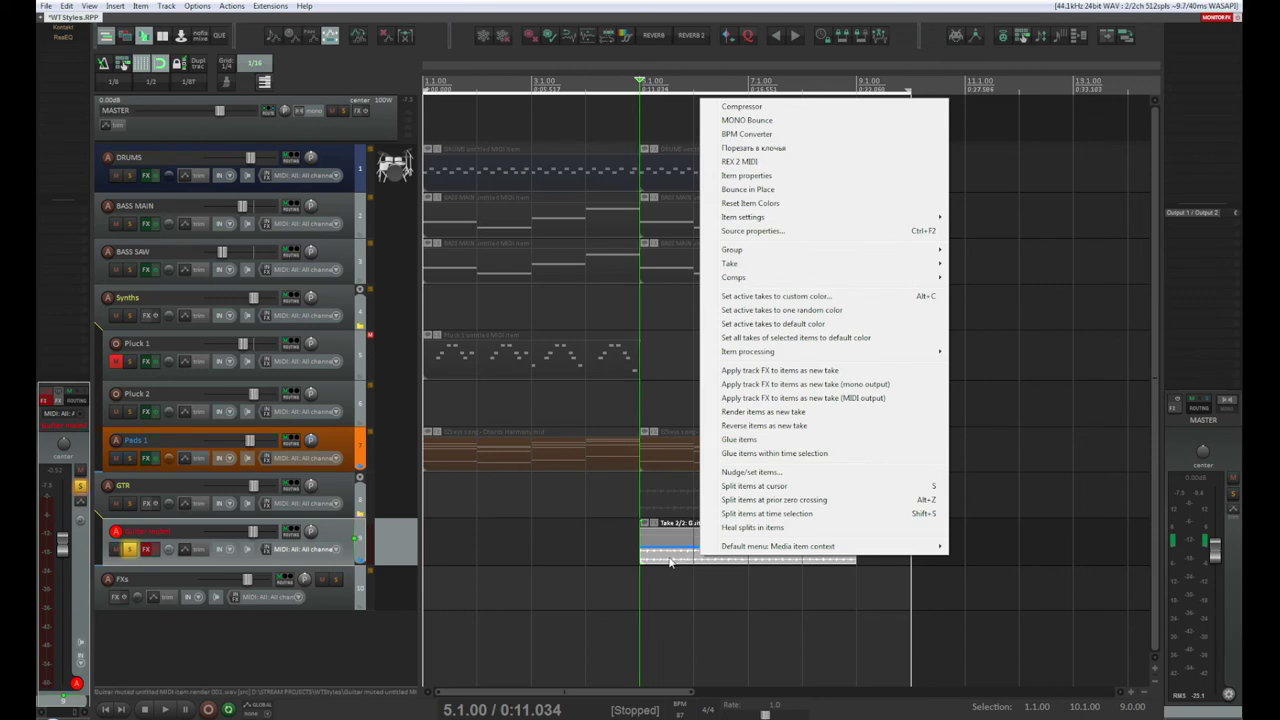
pyautogui.click(670, 562)
# Step: Play the rendered guitar audio from measure 6 in a closer timeline view
pyautogui.scroll(5, 640, 592)
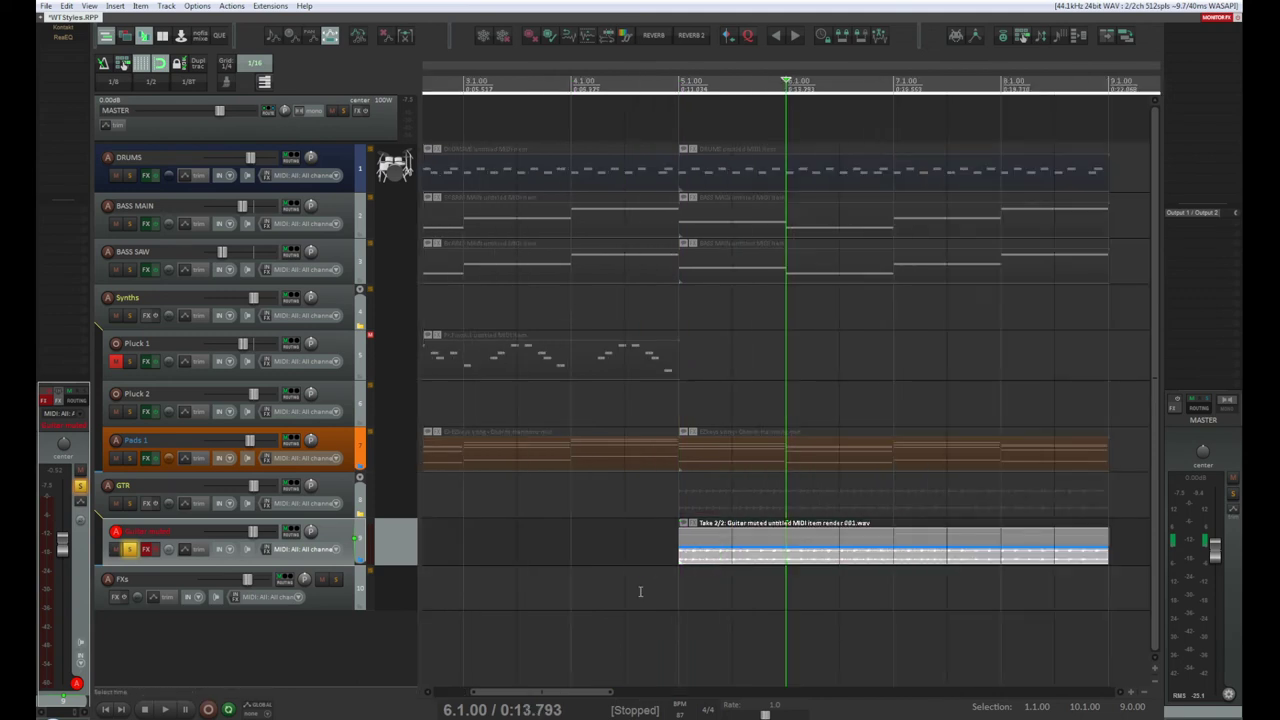
pyautogui.press('space')
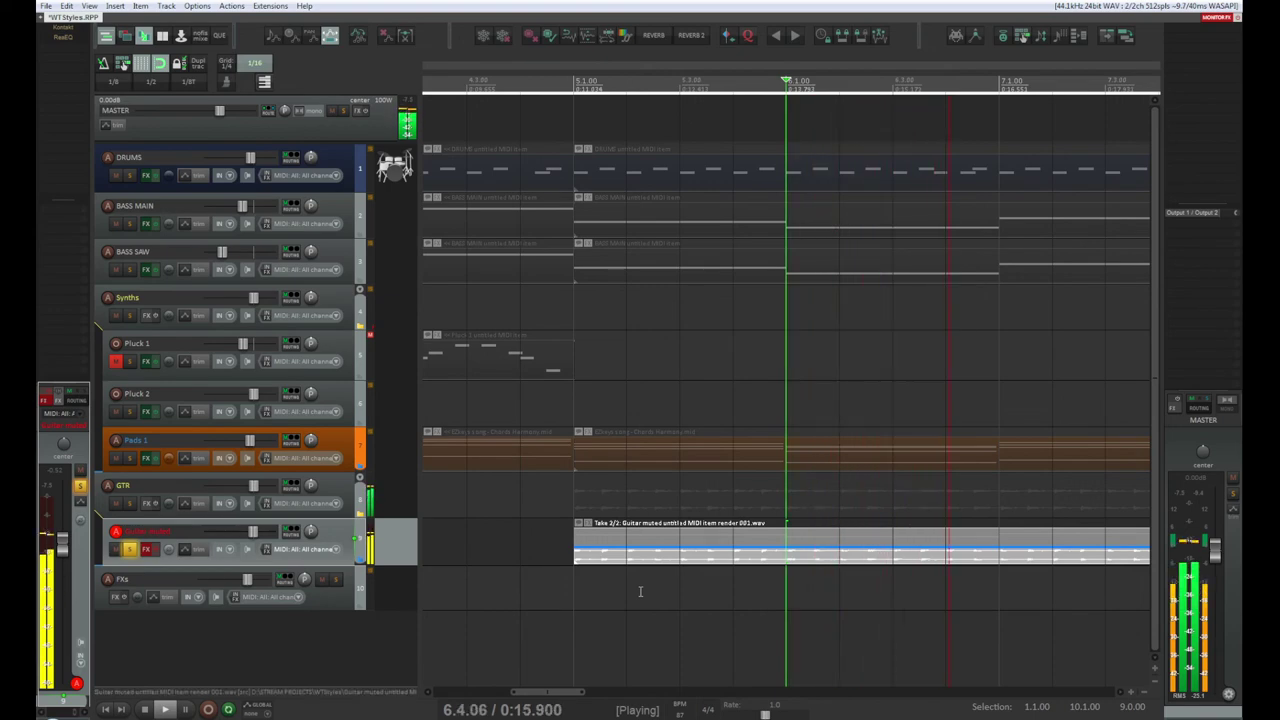
# Step: Unsolo the Guitar muted track and play the full arrangement with the rendered guitar from measure 6
pyautogui.scroll(-1, 640, 592)
pyautogui.scroll(-2, 640, 592)
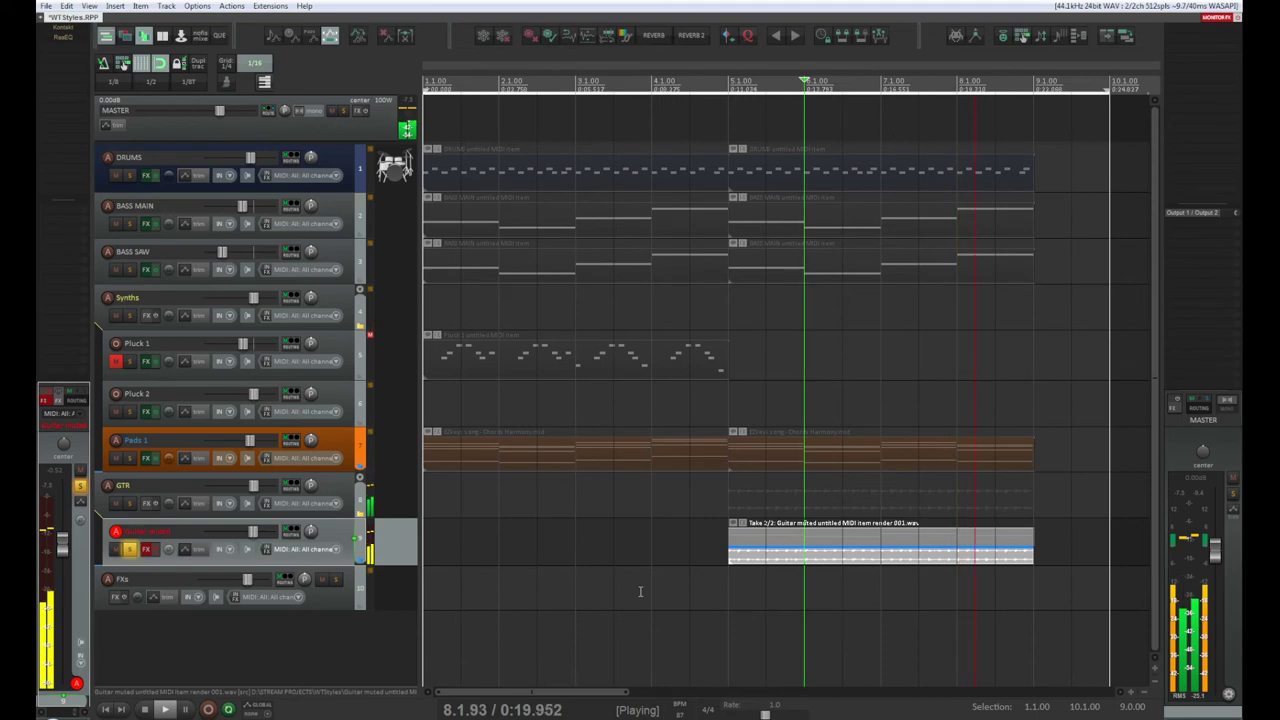
pyautogui.click(129, 549)
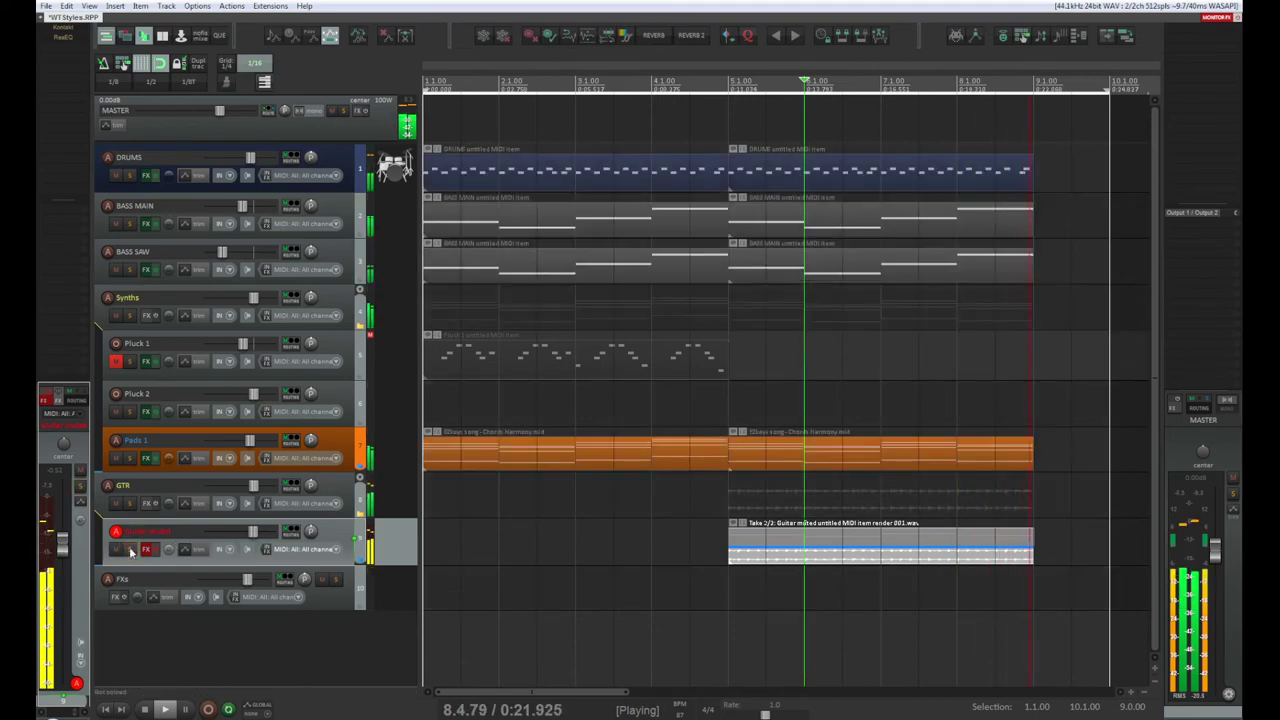
pyautogui.press('space')
pyautogui.press('space')
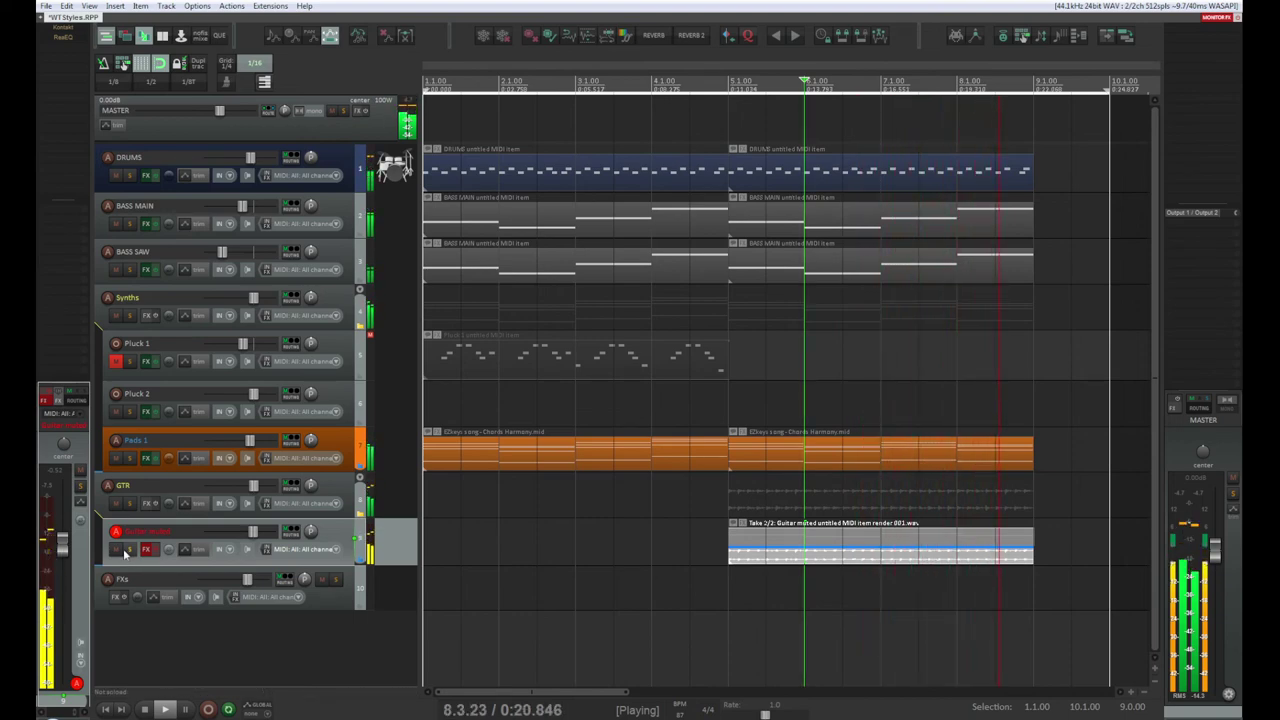
pyautogui.press('space')
pyautogui.press('space')
pyautogui.press('space')
pyautogui.press('space')
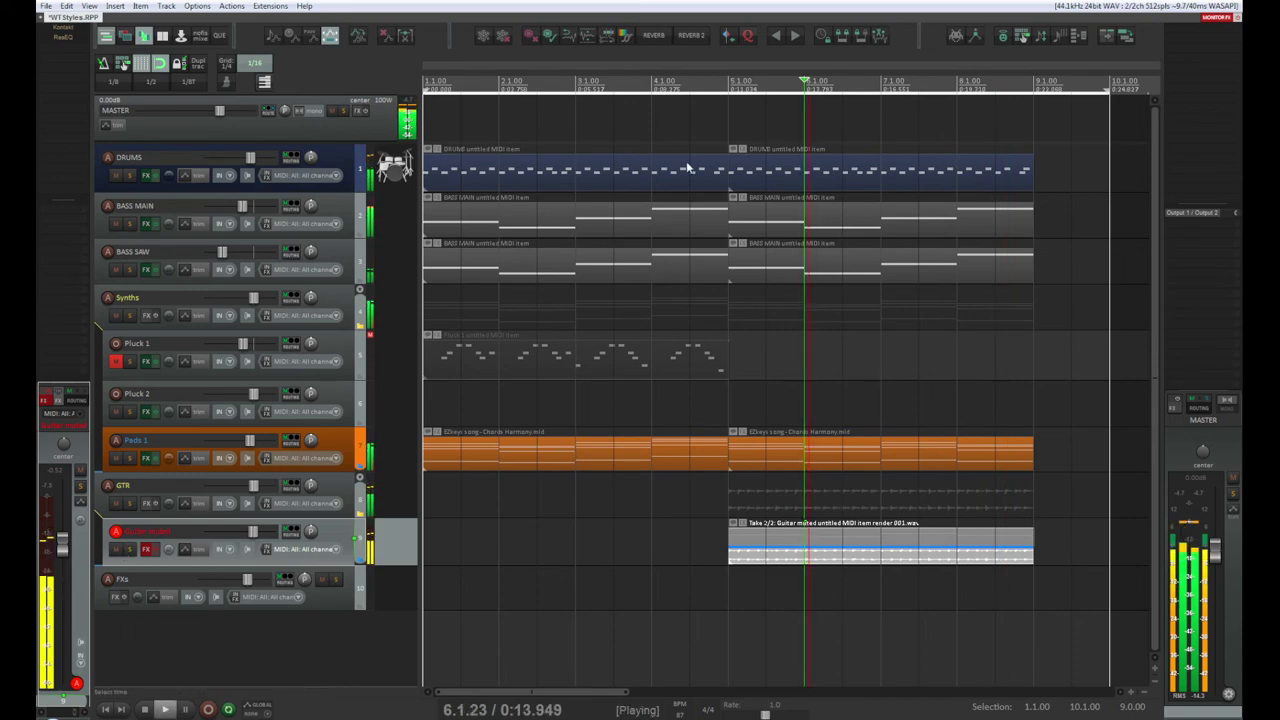
# Step: Move the edit cursor to 8.1.00 and audition measure 8 of the full arrangement repeatedly
pyautogui.click(960, 78)
pyautogui.click(960, 78)
pyautogui.click(960, 78)
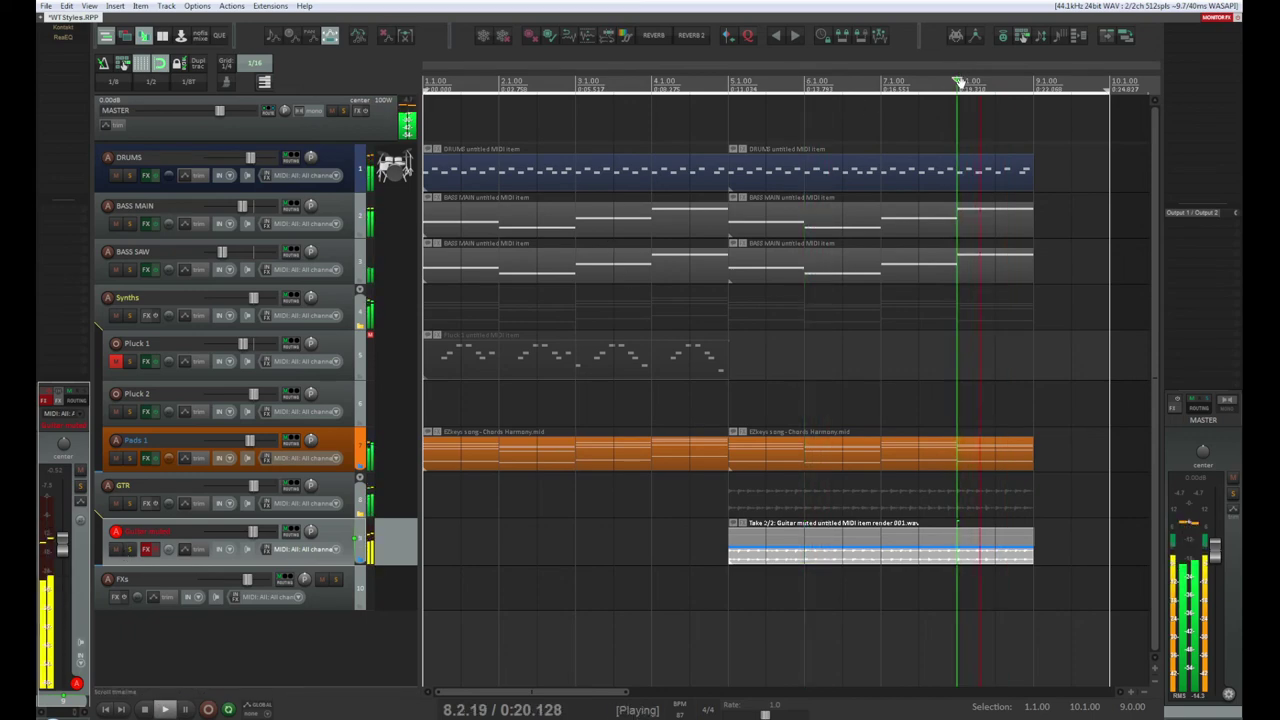
pyautogui.click(959, 80)
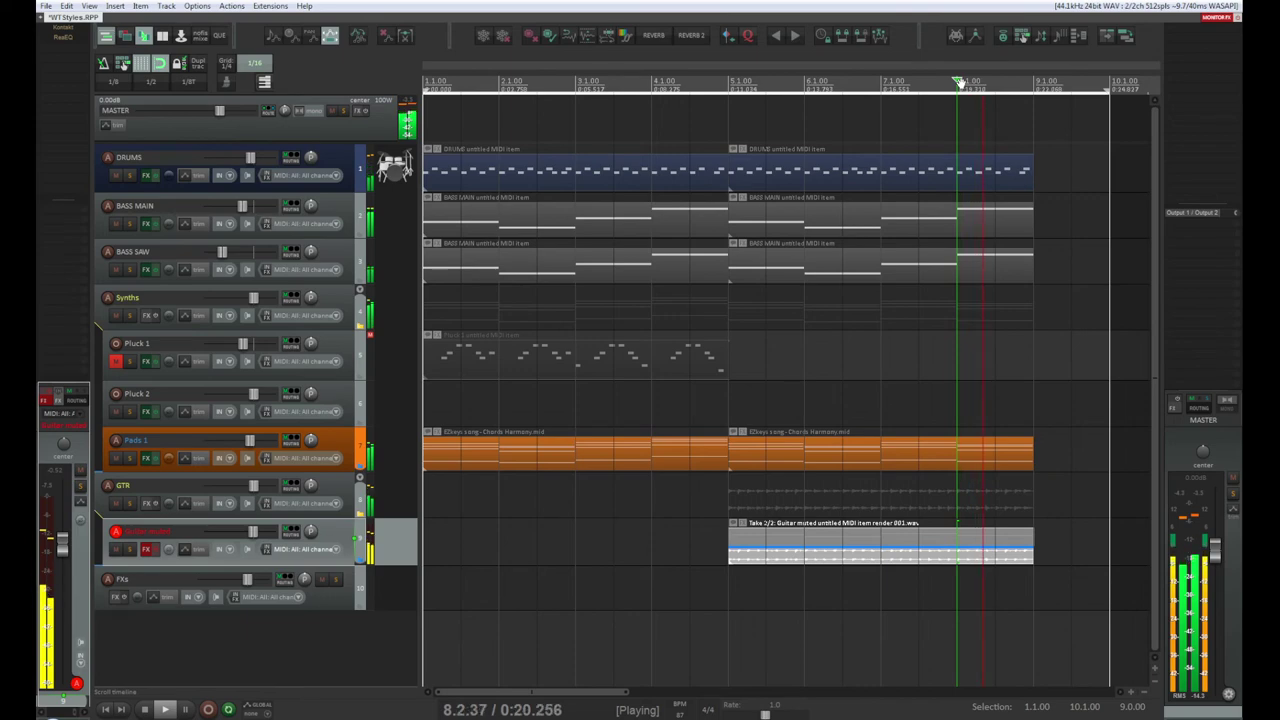
pyautogui.click(959, 80)
pyautogui.click(959, 80)
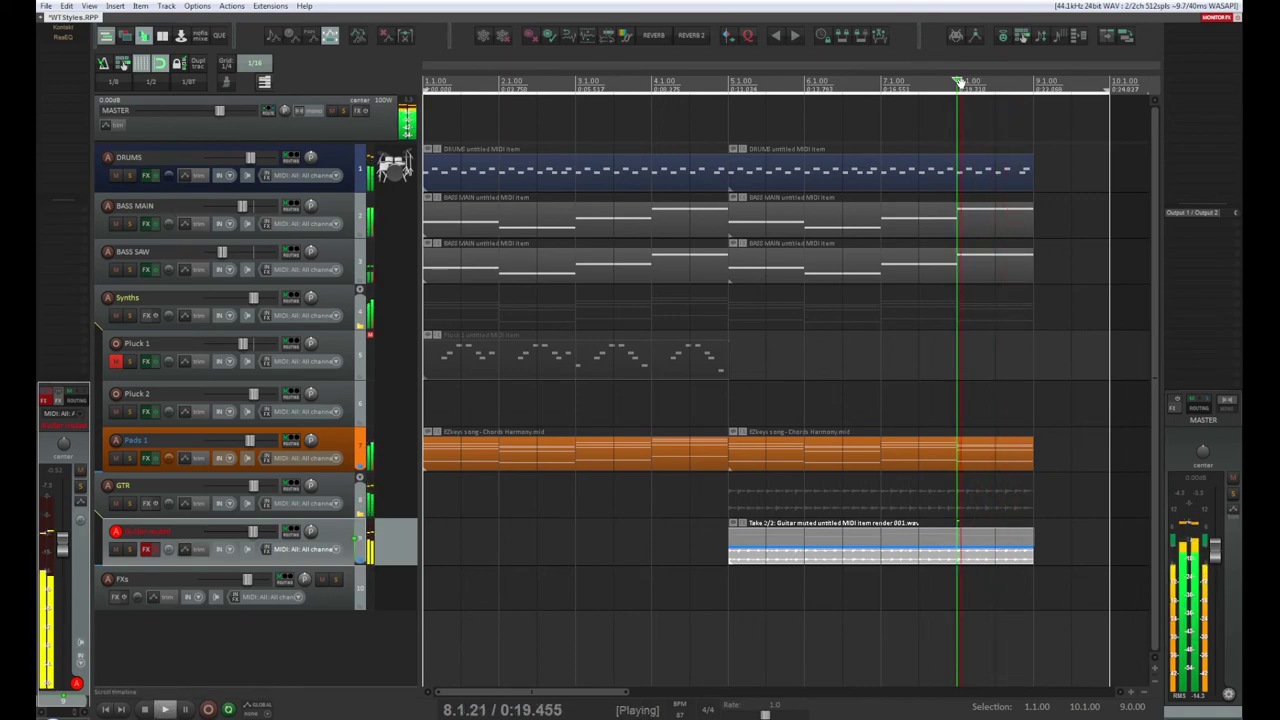
pyautogui.press('space')
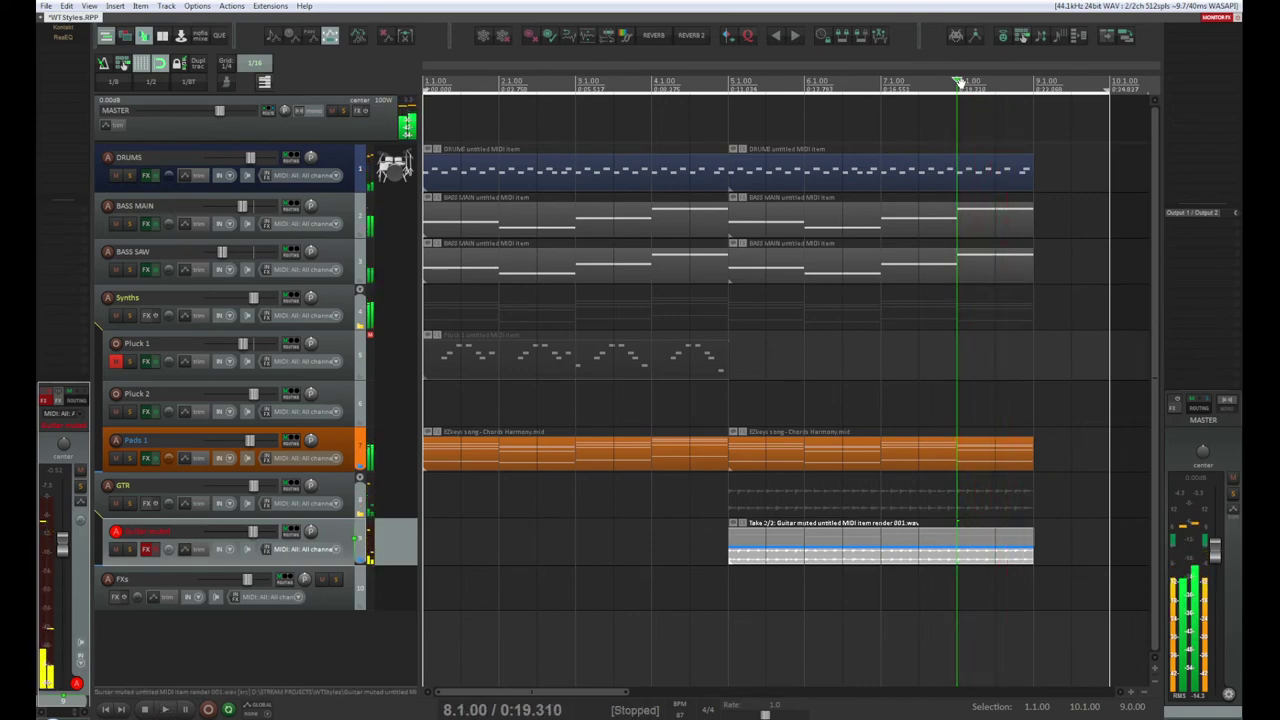
pyautogui.press('space')
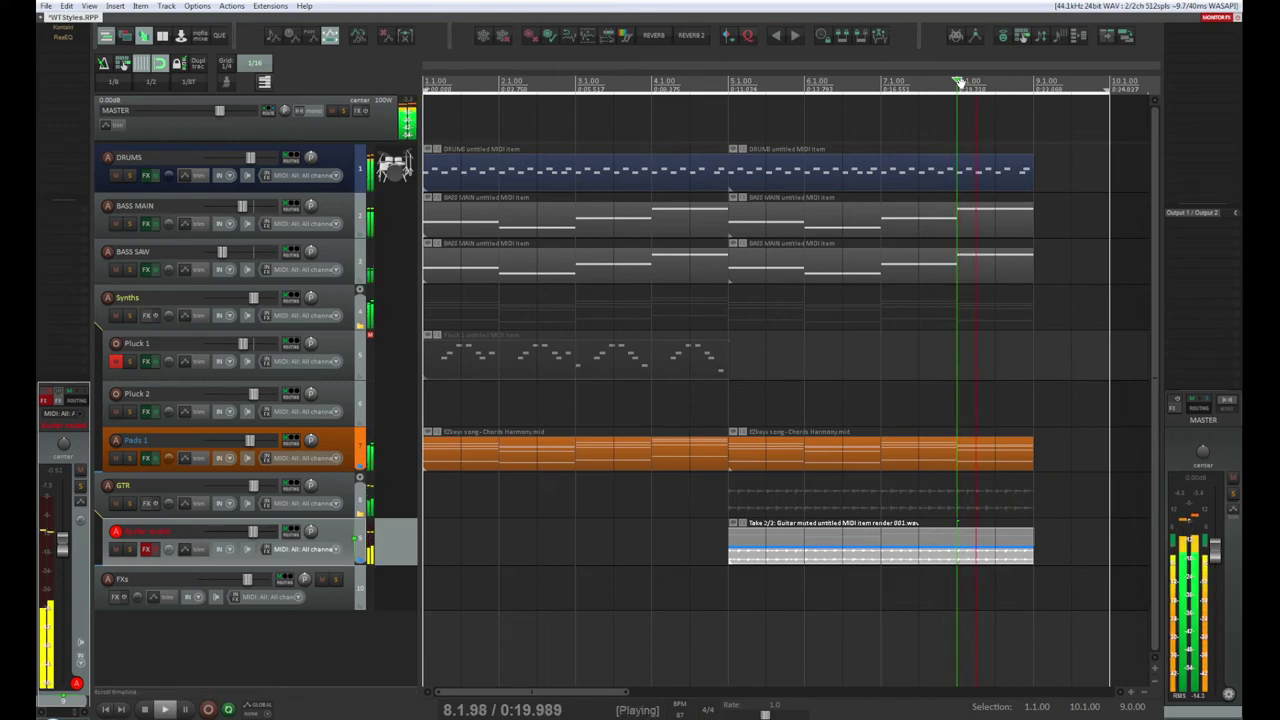
pyautogui.press('space')
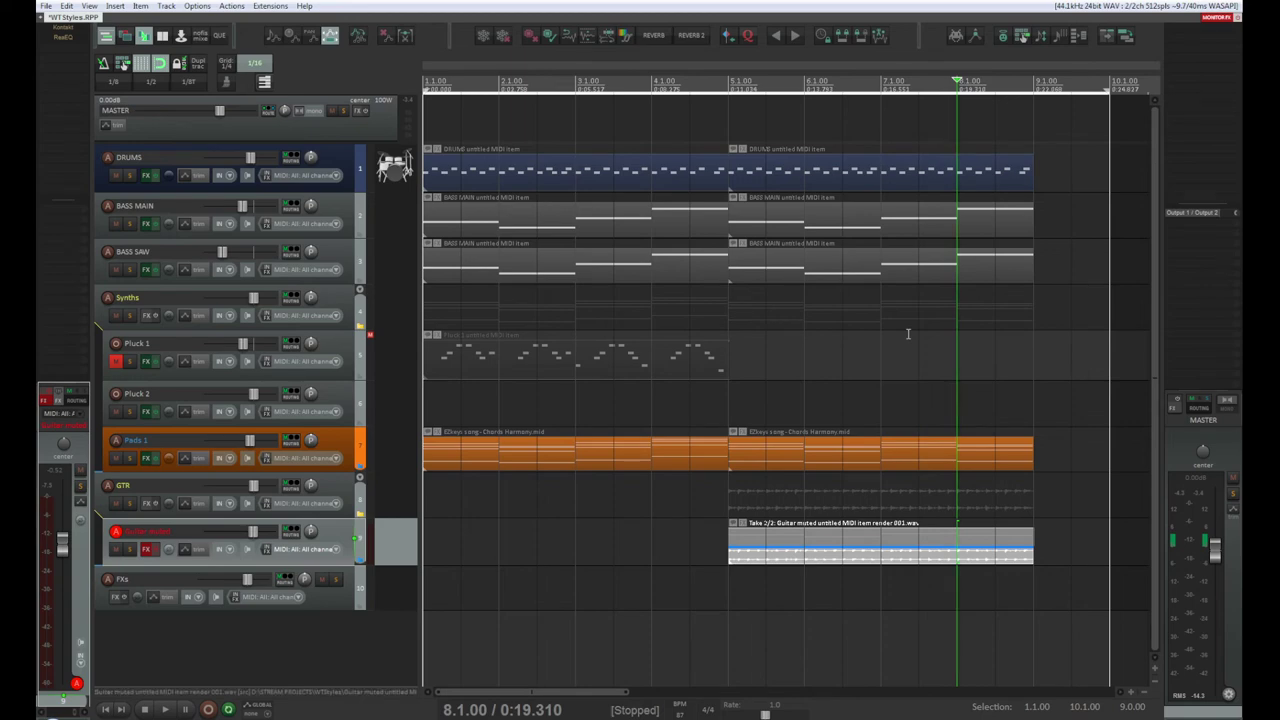
# Step: Play the arrangement from measure 4 and again from measure 8 to compare the two passages
pyautogui.click(652, 84)
pyautogui.press('space')
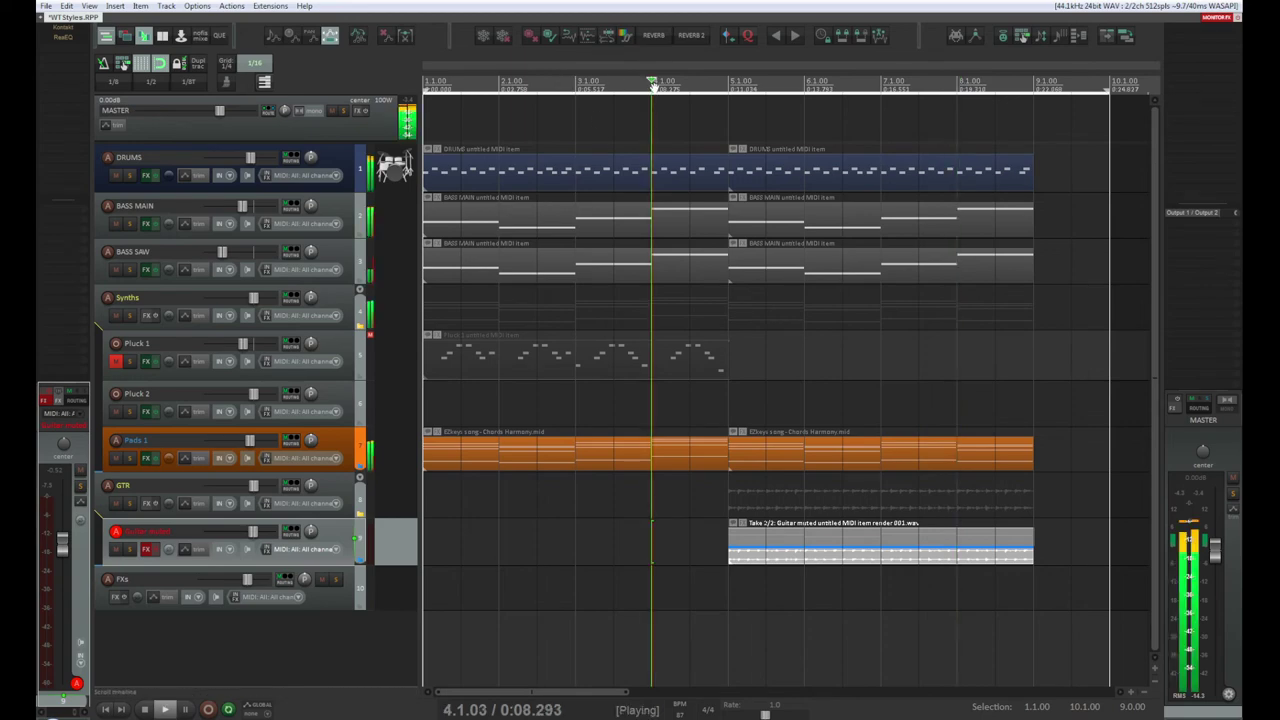
pyautogui.press('space')
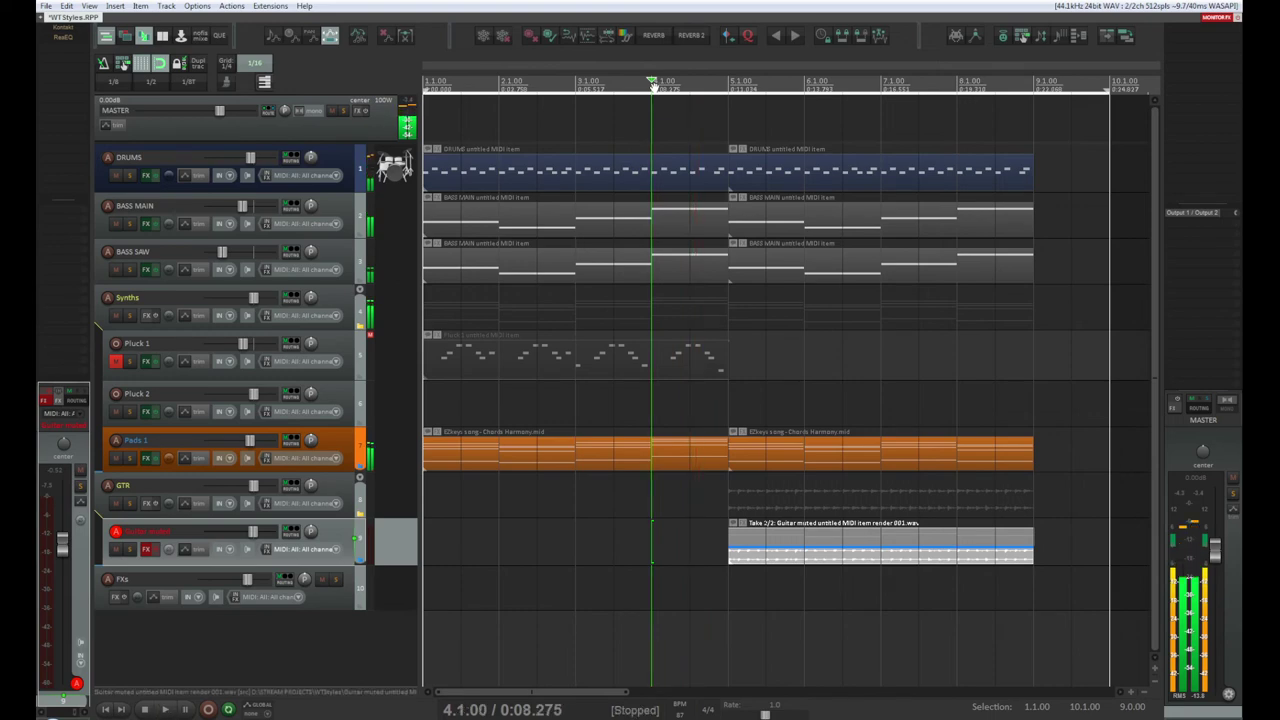
pyautogui.press('space')
pyautogui.click(957, 84)
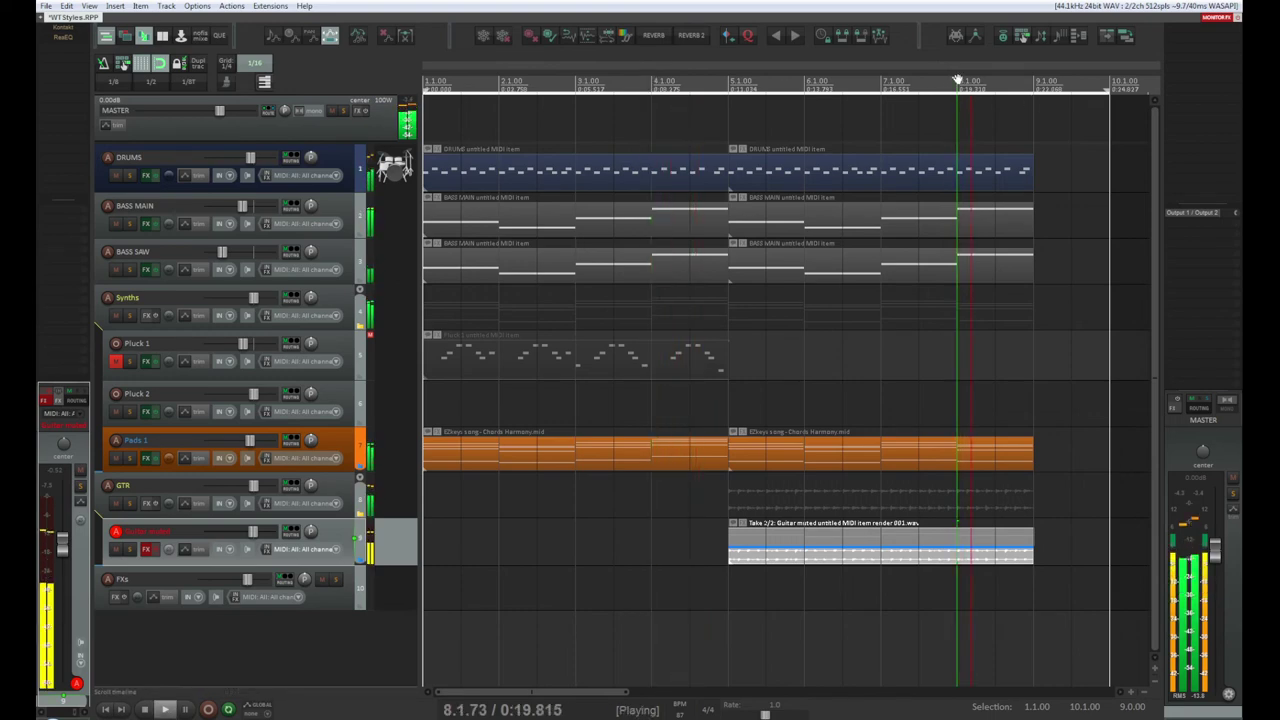
pyautogui.press('space')
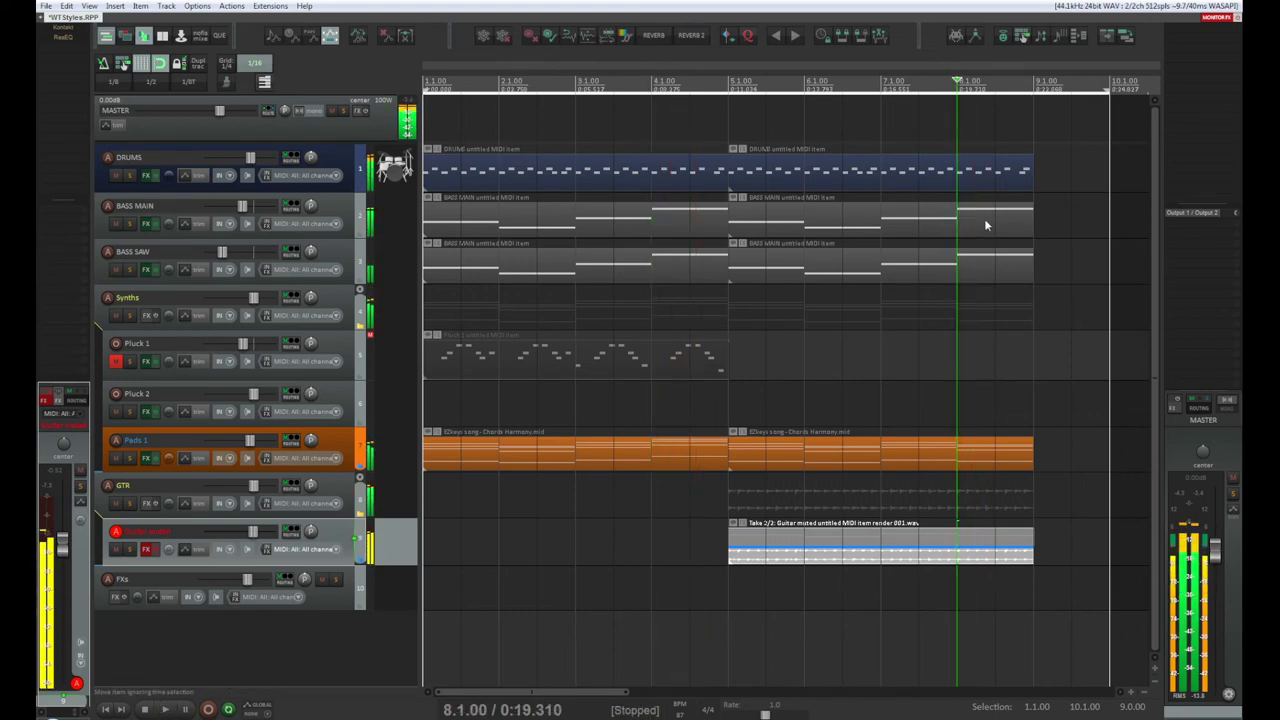
# Step: Mute the BASS SAW track and play the arrangement without it from measure 8
pyautogui.click(130, 270)
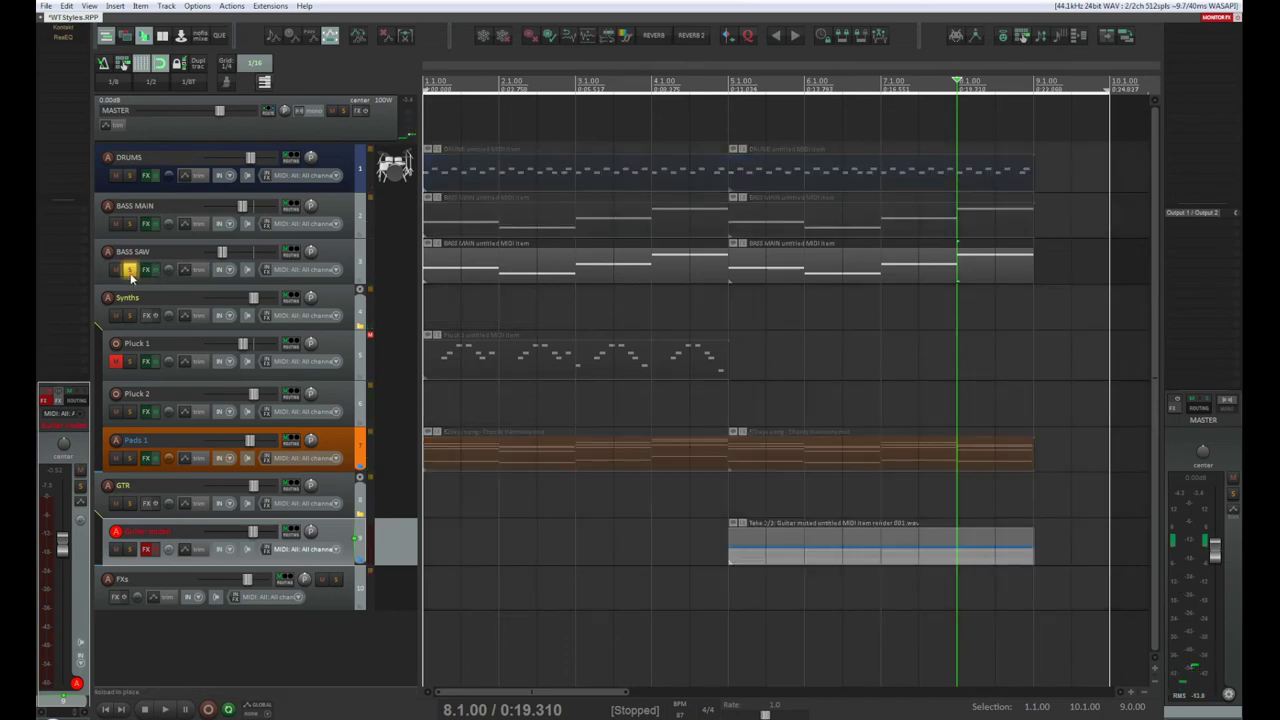
pyautogui.click(130, 270)
pyautogui.click(116, 270)
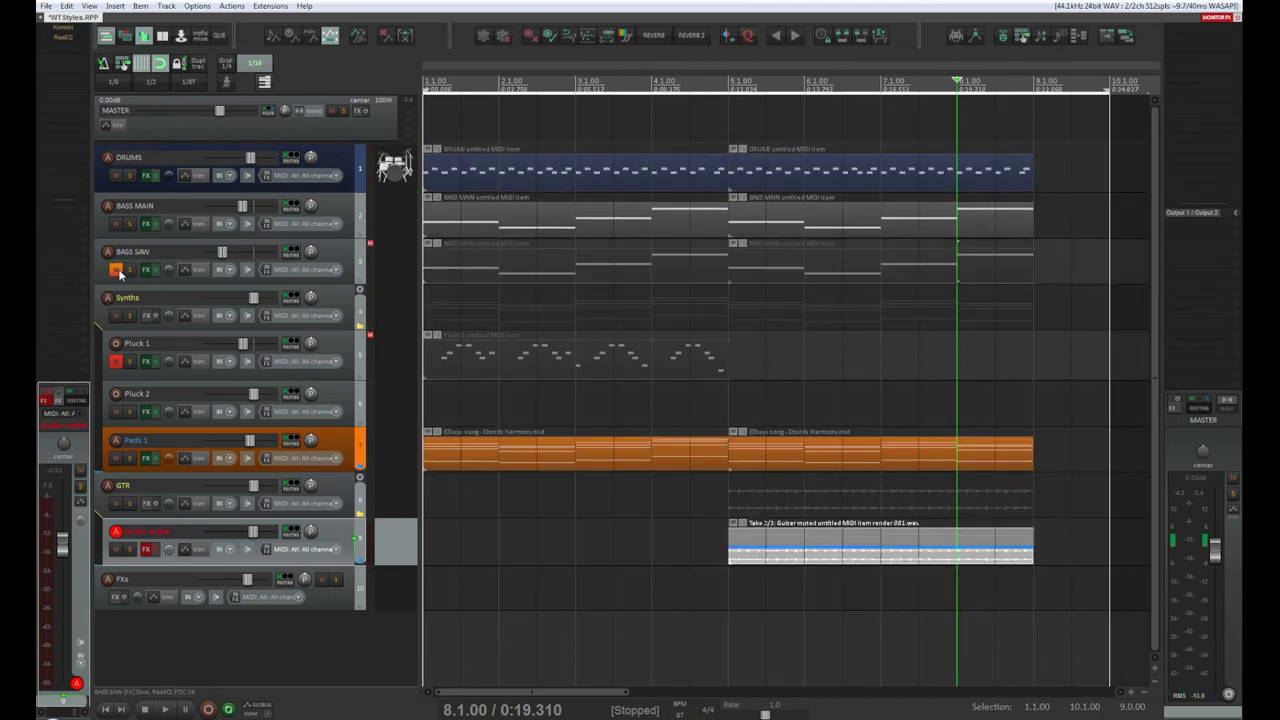
pyautogui.press('space')
pyautogui.press('space')
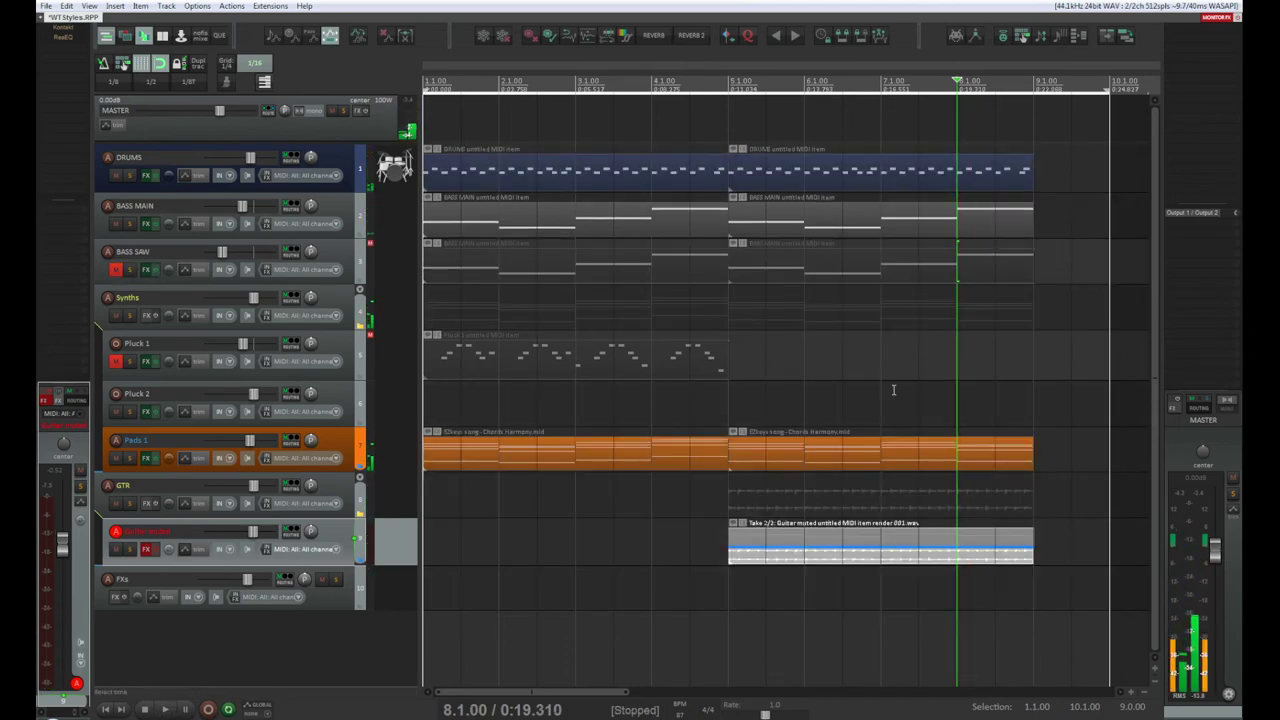
# Step: Audition measure 8 with BASS MAIN muted as well, and unmute both bass tracks
pyautogui.click(117, 224)
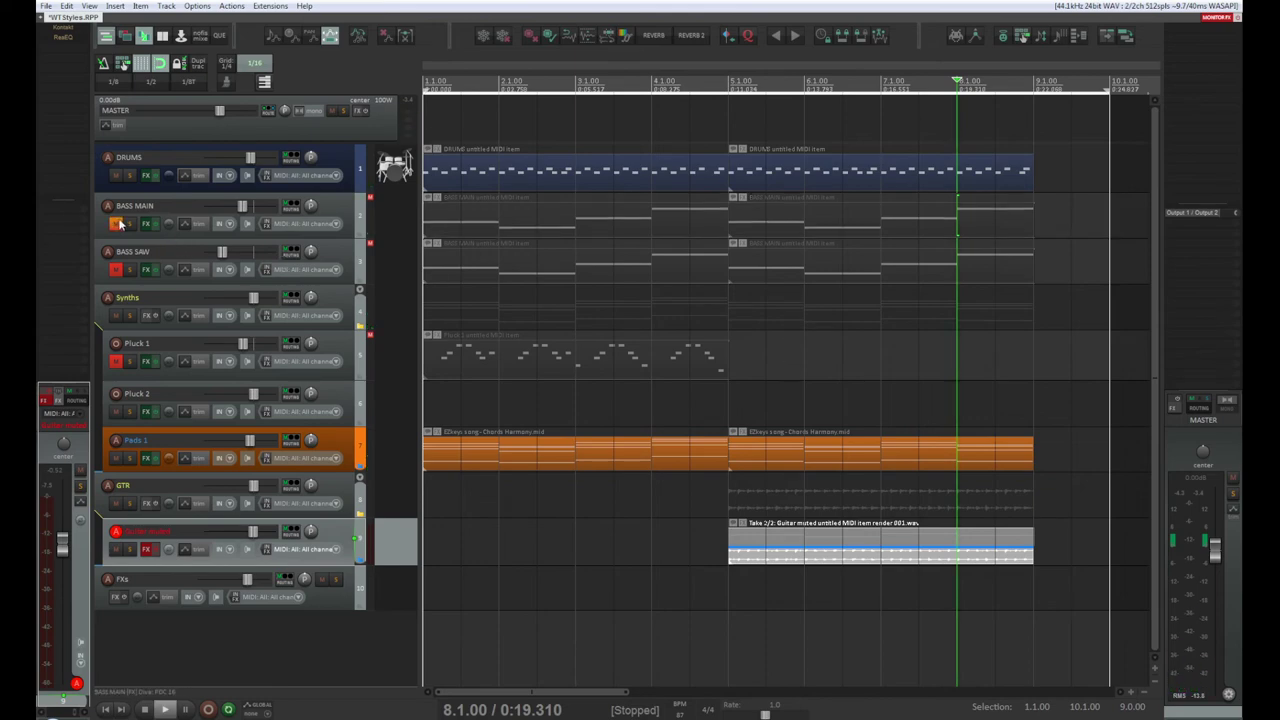
pyautogui.press('space')
pyautogui.press('space')
pyautogui.click(117, 224)
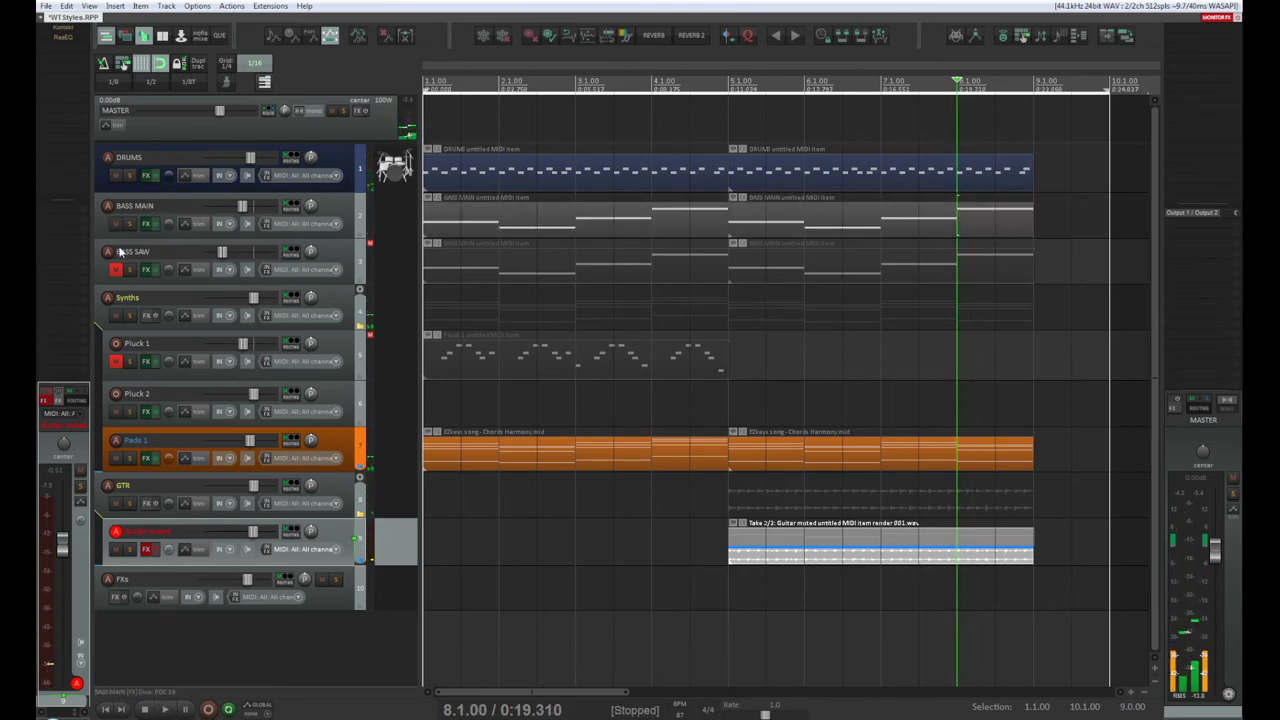
pyautogui.click(116, 270)
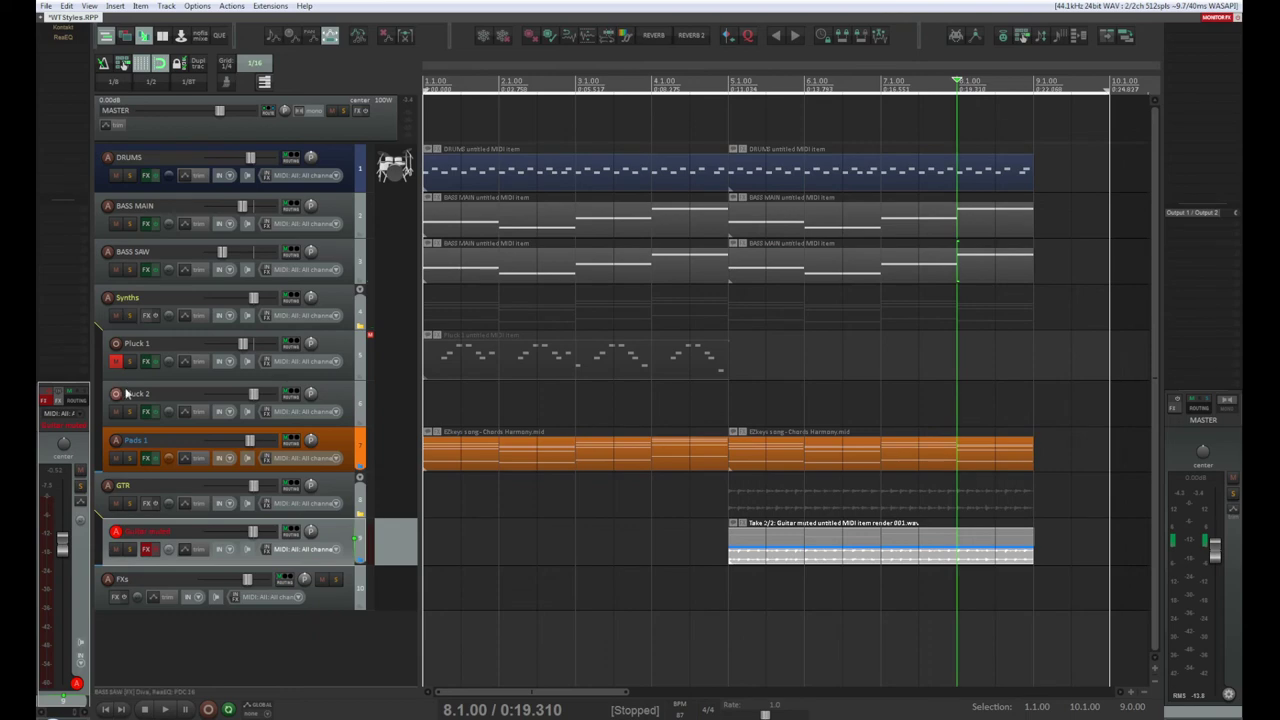
# Step: Solo the Pads 1, BASS SAW and BASS MAIN tracks and audition them from measure 8
pyautogui.click(132, 459)
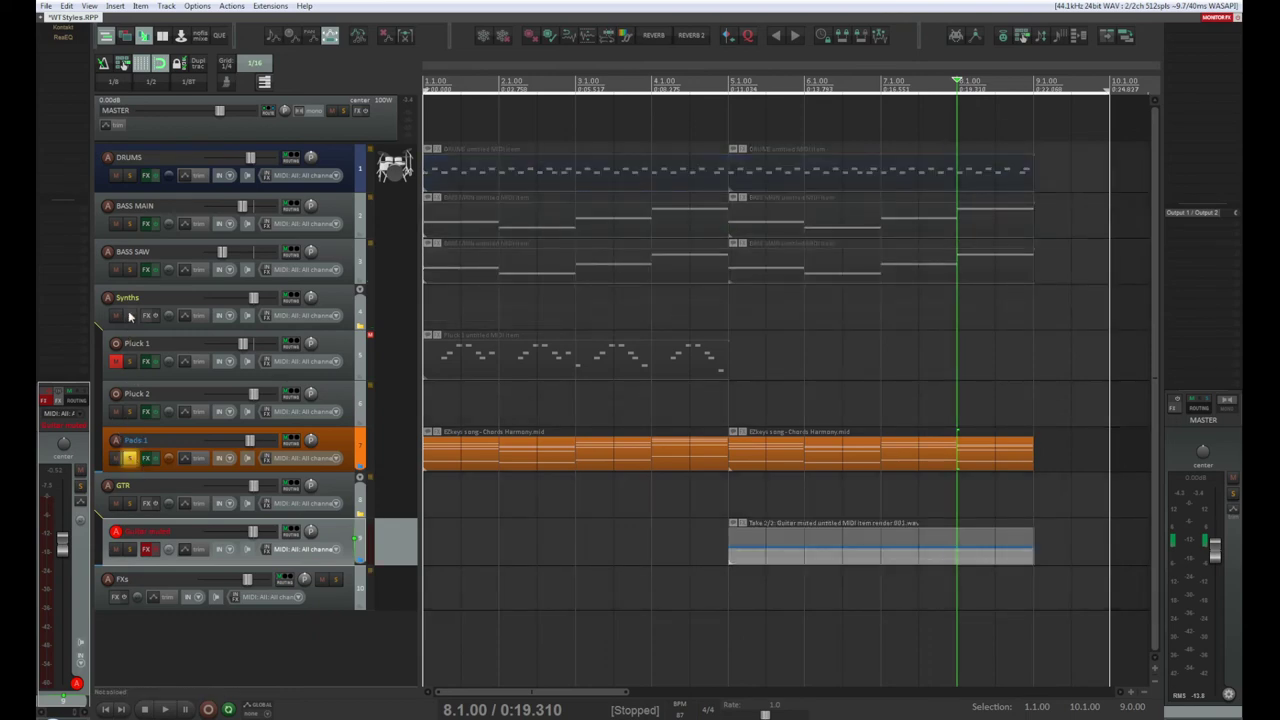
pyautogui.click(129, 270)
pyautogui.press('space')
pyautogui.press('space')
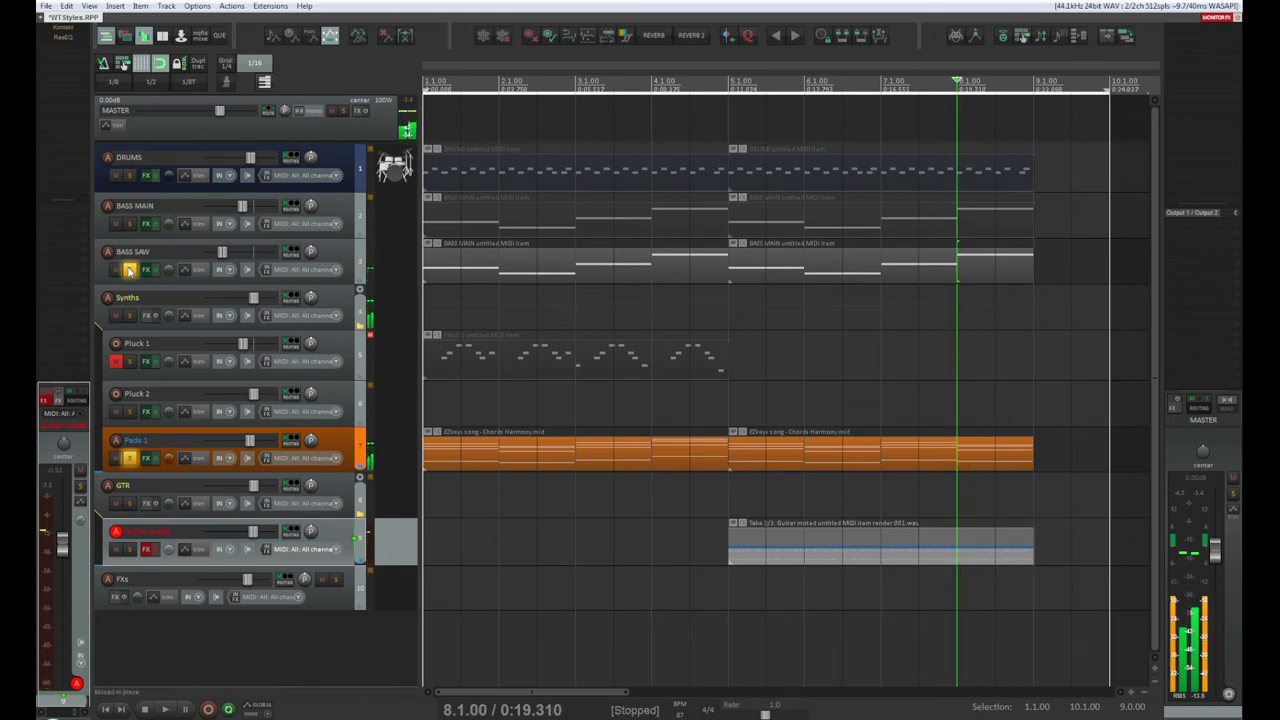
pyautogui.press('space')
pyautogui.press('space')
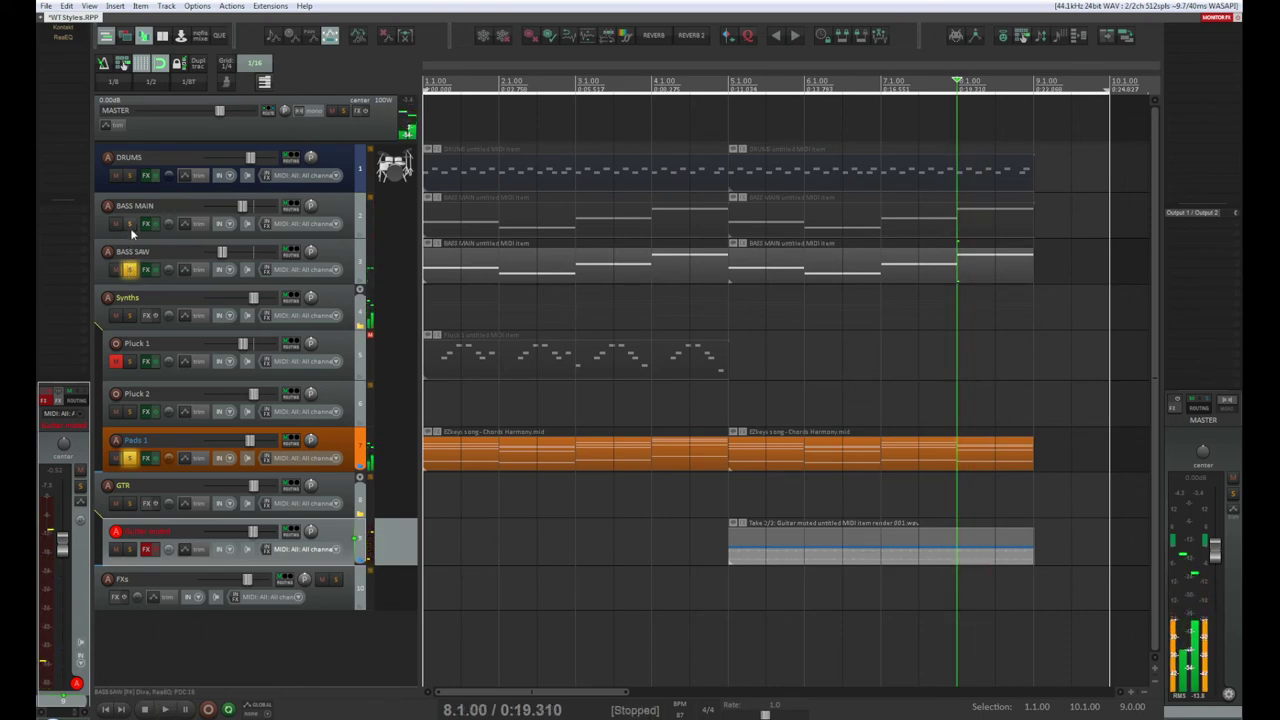
pyautogui.click(129, 223)
pyautogui.press('space')
pyautogui.press('space')
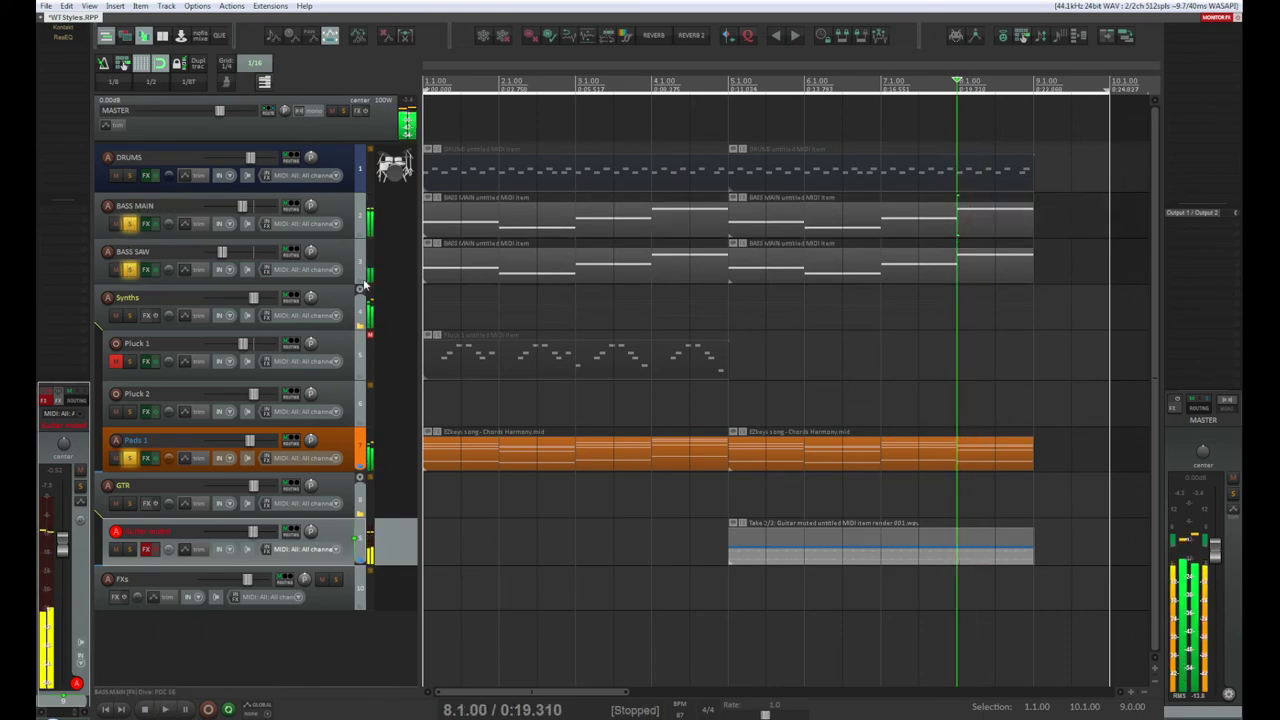
# Step: Open the second BASS MAIN item in the MIDI editor and lower its measure 8 note to D#3
pyautogui.doubleClick(993, 226)
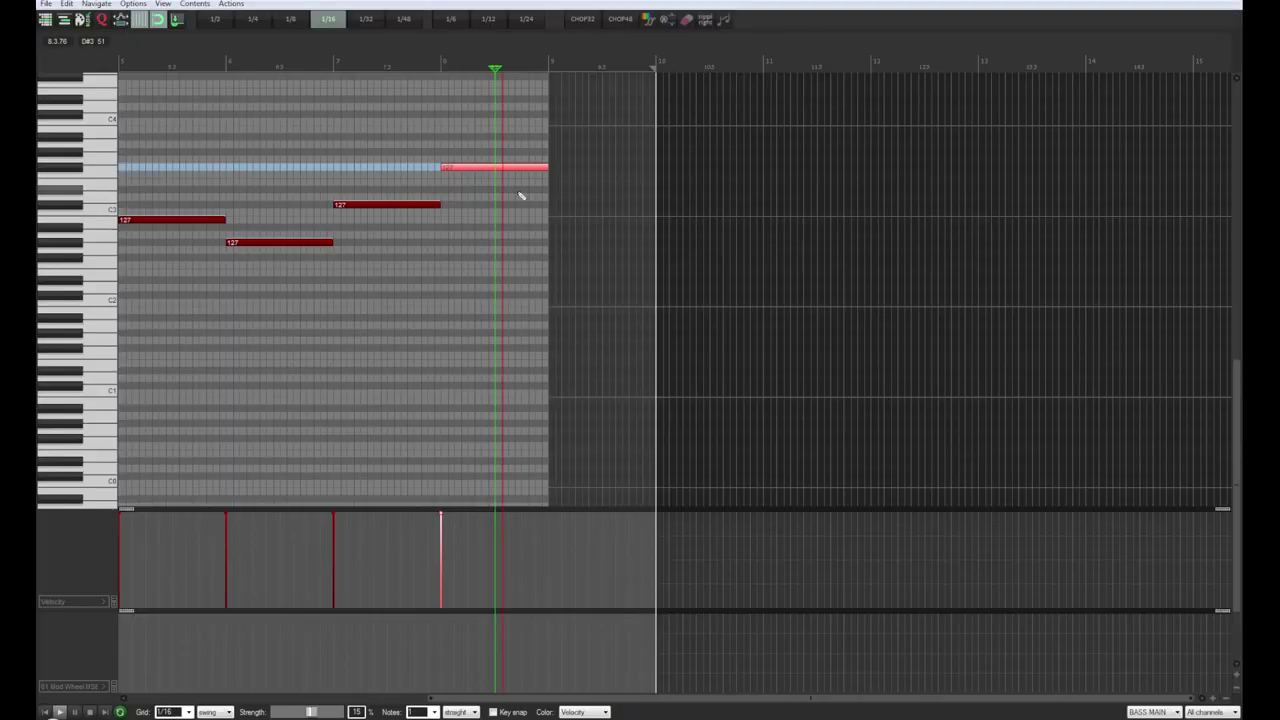
pyautogui.press('space')
pyautogui.click(464, 172)
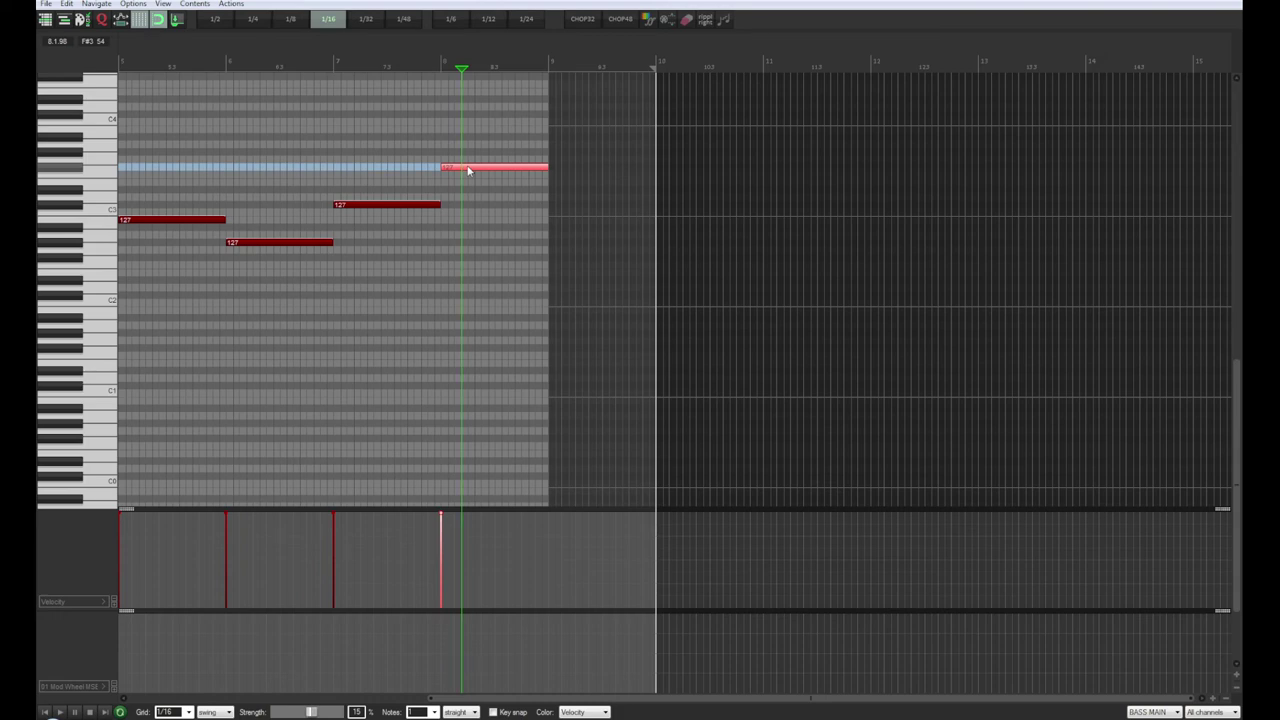
pyautogui.moveTo(467, 172); pyautogui.dragTo(467, 190)
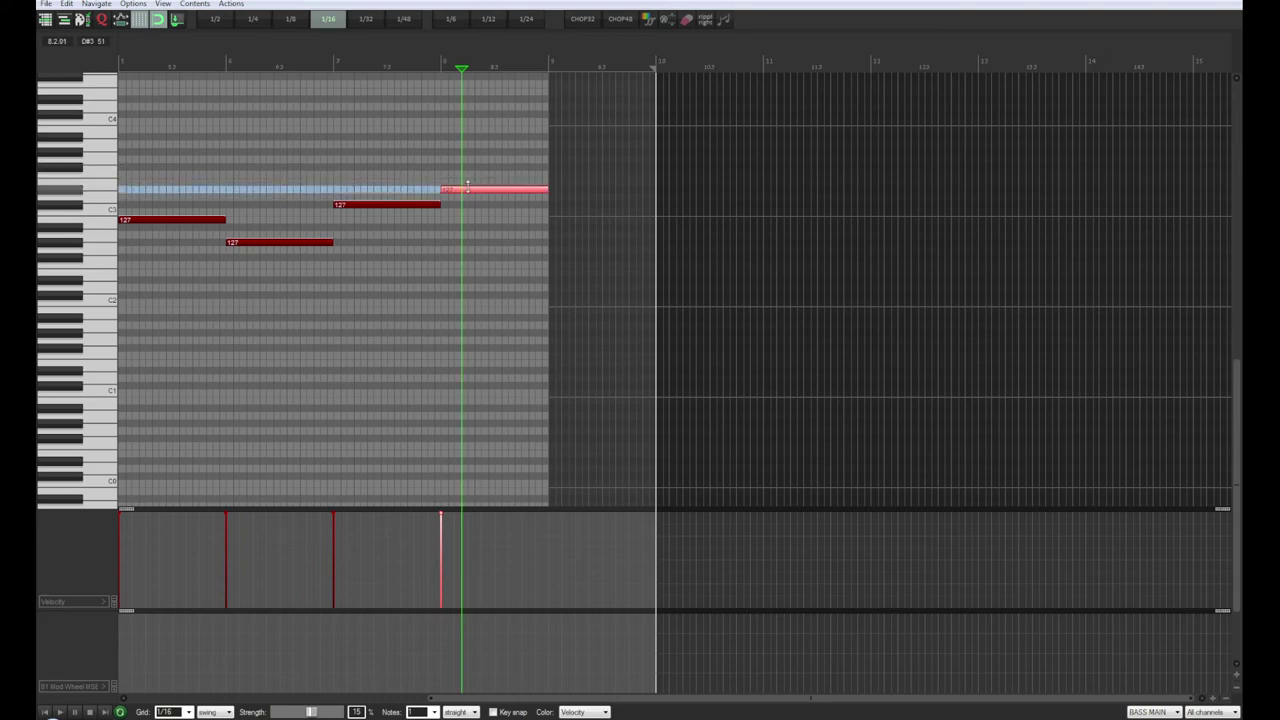
# Step: Audition the bass line from the middle of measure 6 and lower the measure 8 note to C#3
pyautogui.click(290, 64)
pyautogui.press('space')
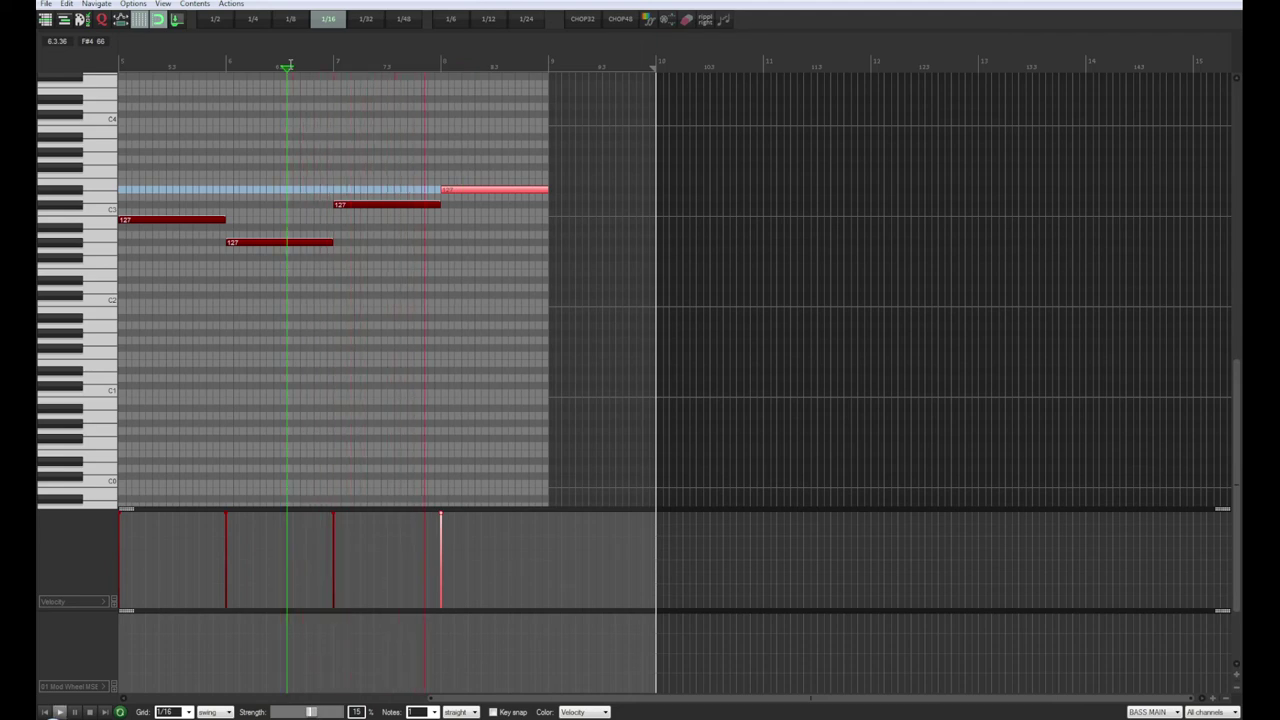
pyautogui.press('space')
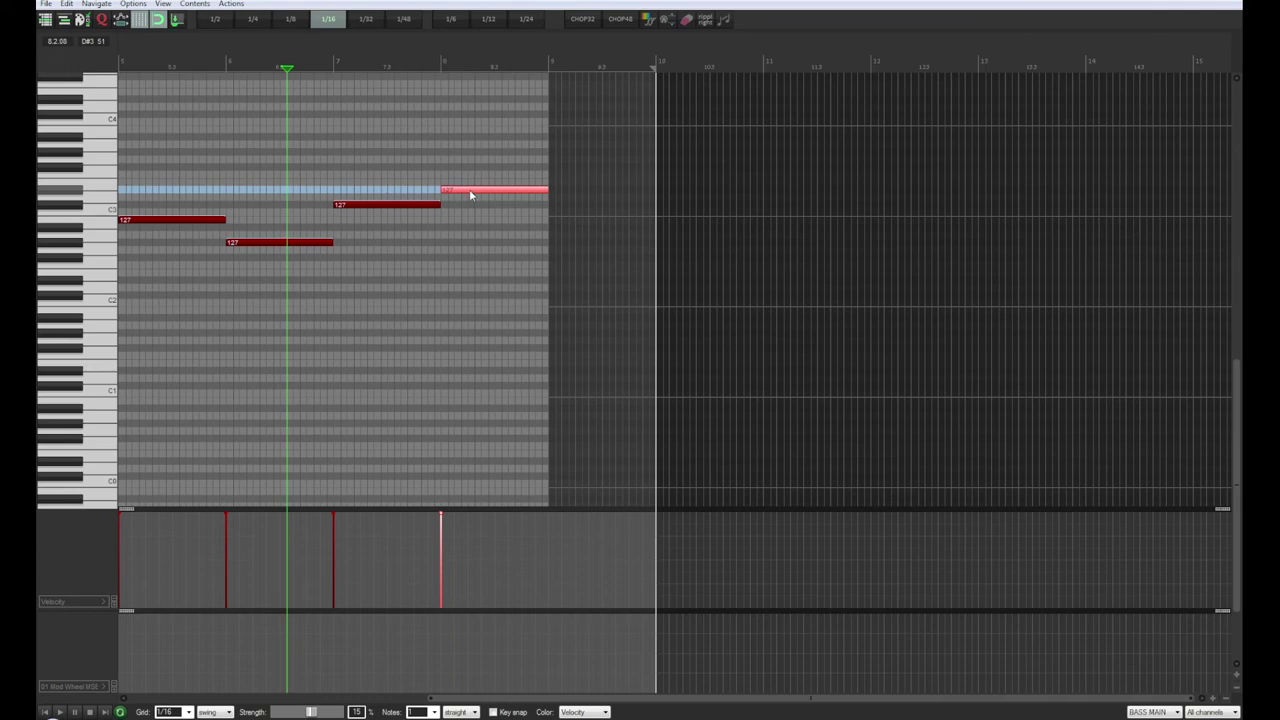
pyautogui.moveTo(469, 189); pyautogui.dragTo(469, 205)
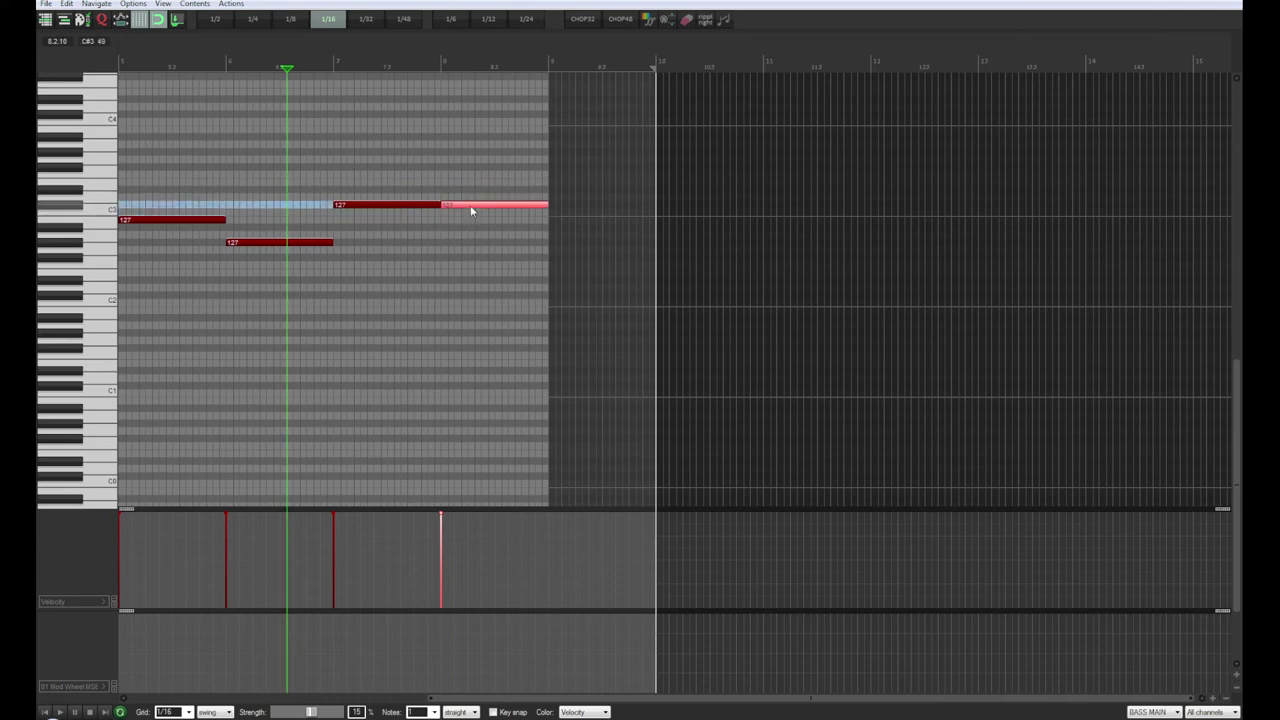
# Step: Lower the measure 8 bass note to just below the item's first note, audition it and close the MIDI editor
pyautogui.press('space')
pyautogui.moveTo(471, 208); pyautogui.dragTo(476, 231)
pyautogui.press('space')
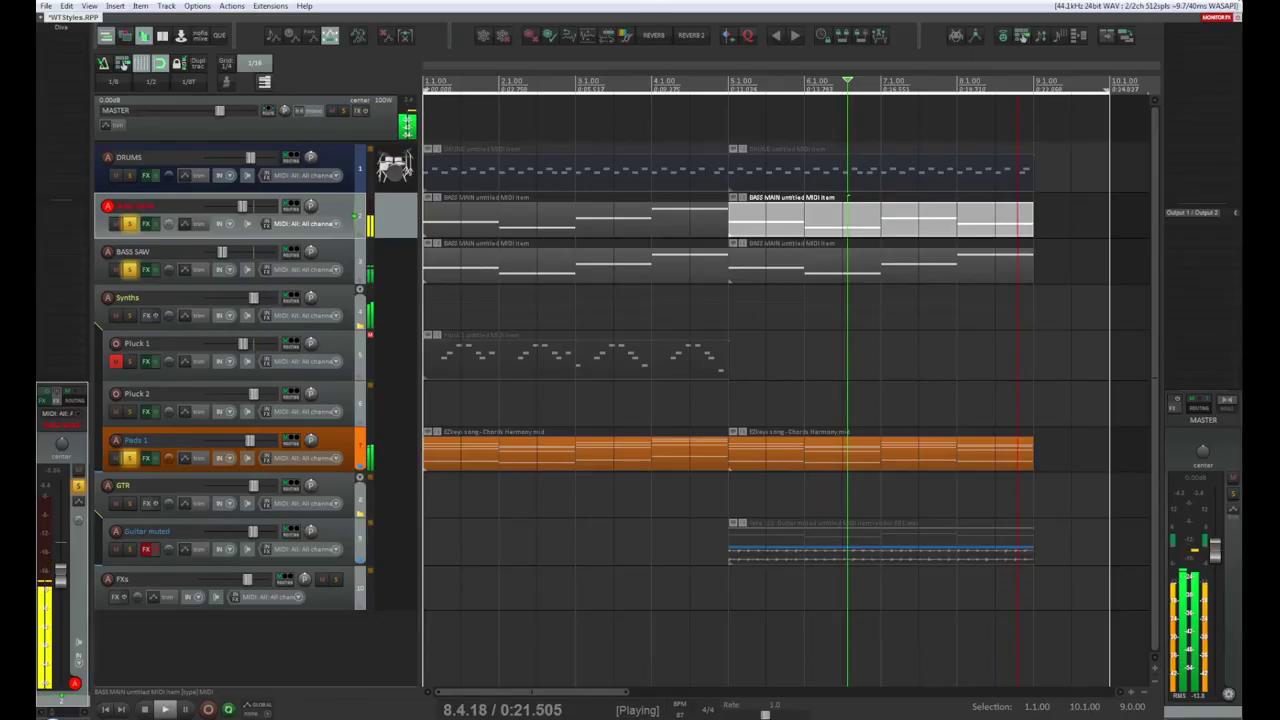
pyautogui.press('Escape')
pyautogui.press('space')
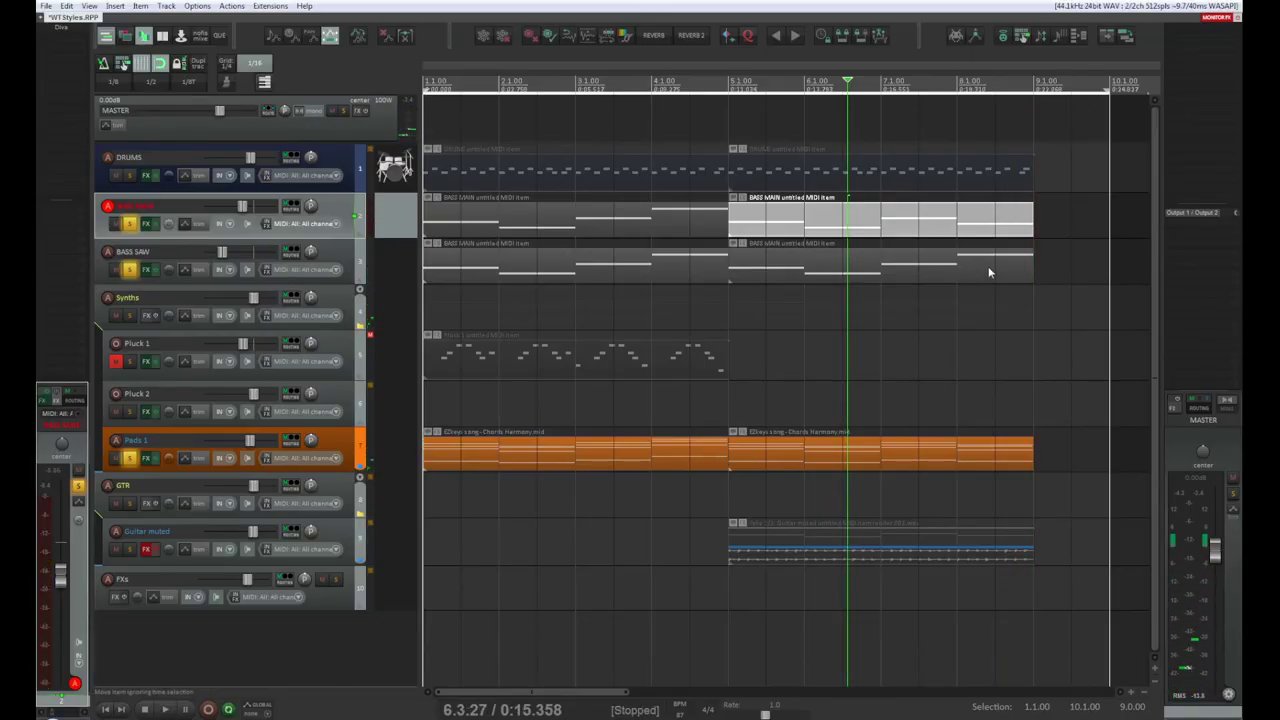
# Step: Delete the second BASS SAW item, which spans measures 5 to 8
pyautogui.click(983, 272)
pyautogui.click(982, 270)
pyautogui.press('space')
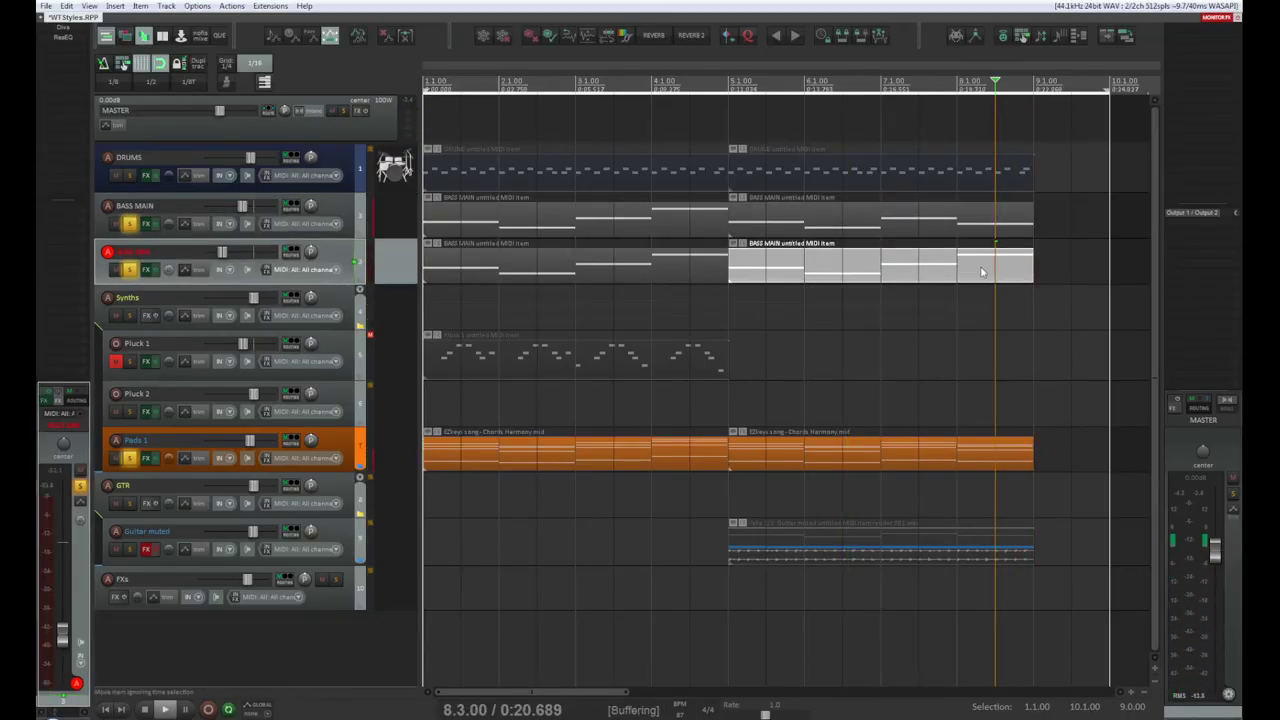
pyautogui.press('space')
pyautogui.press('Delete')
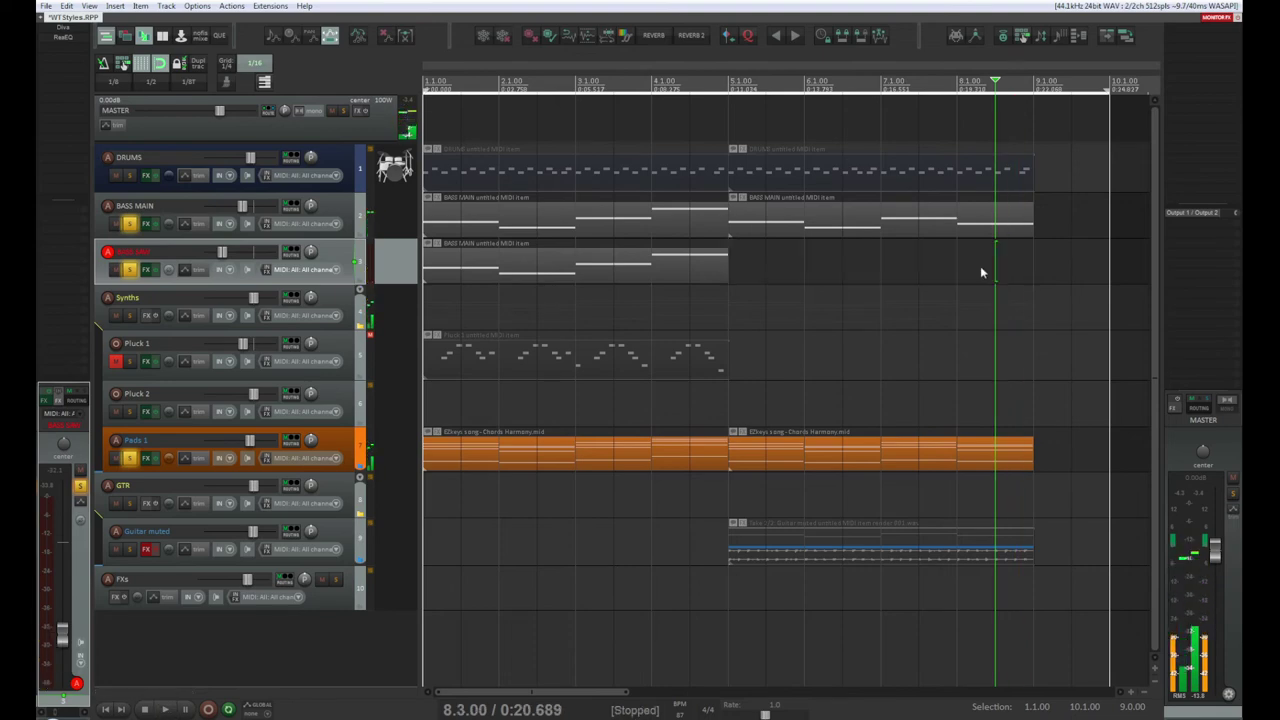
# Step: Copy the corrected second BASS MAIN item onto the BASS SAW track at measures 5 to 8
pyautogui.click(940, 231)
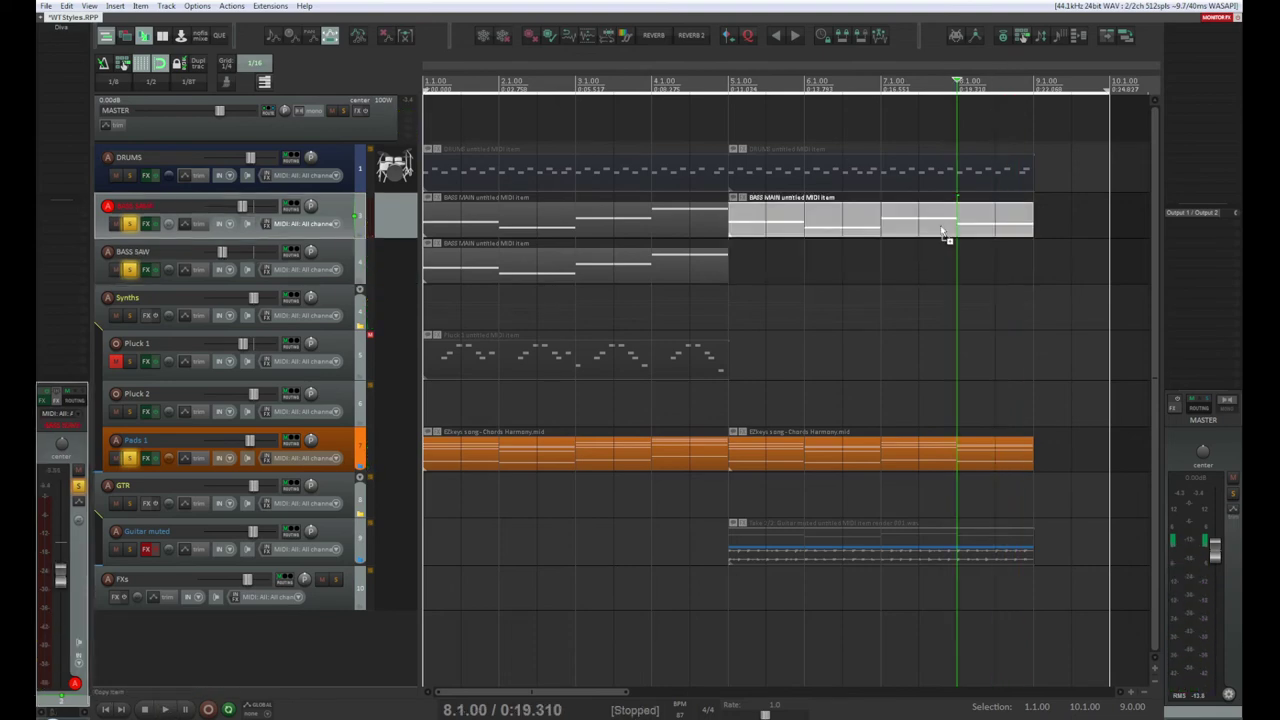
pyautogui.moveTo(941, 233); pyautogui.dragTo(941, 252)
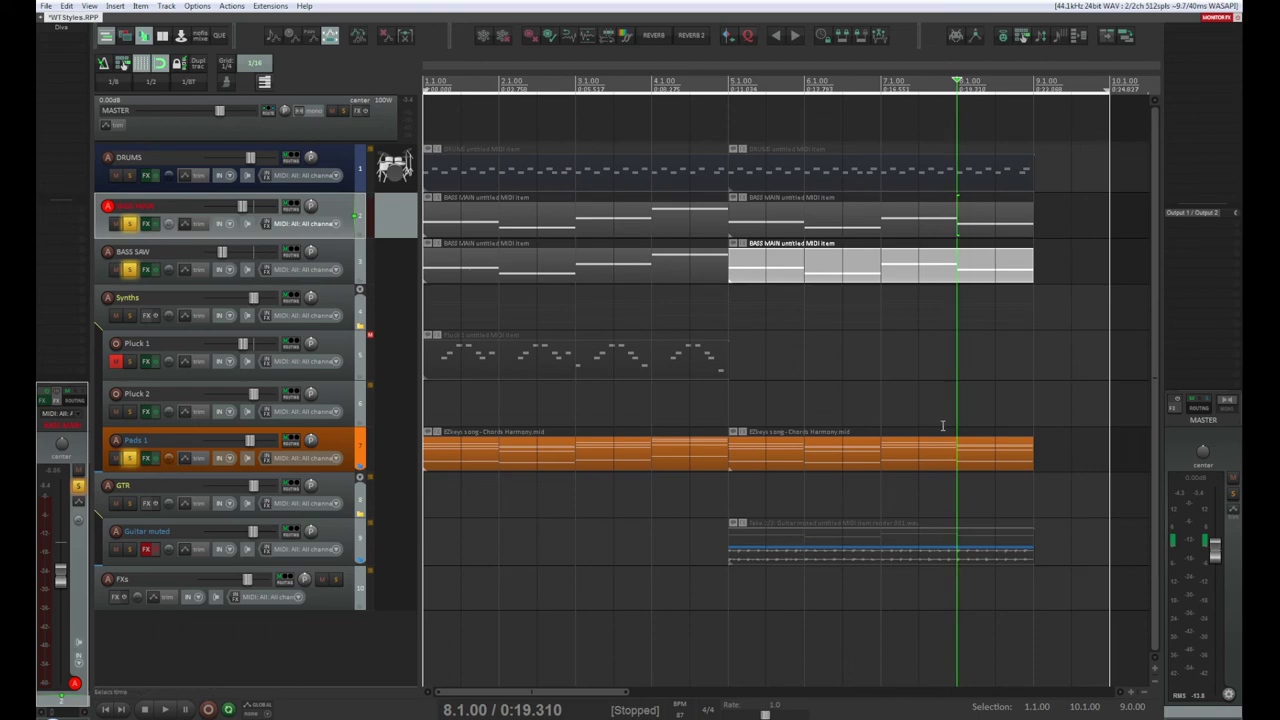
# Step: Open the action list and filter it for "active take"
pyautogui.click(231, 6)
pyautogui.click(268, 21)
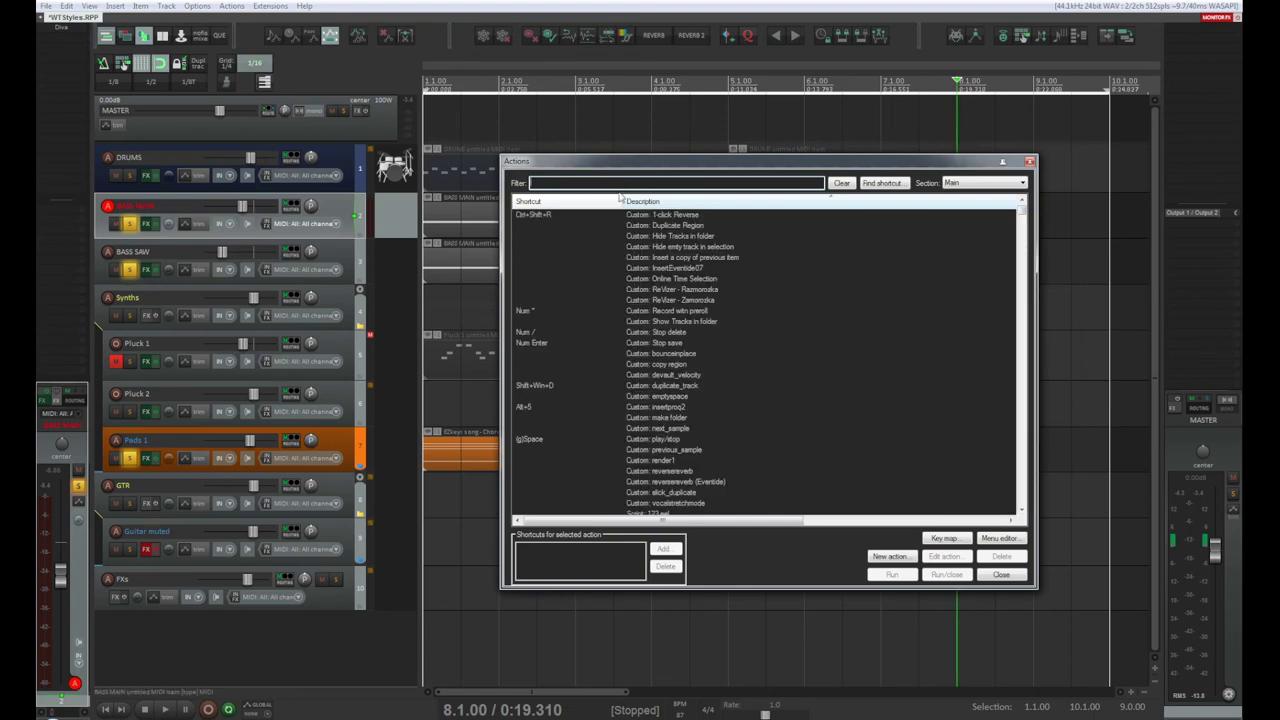
pyautogui.write('ac')
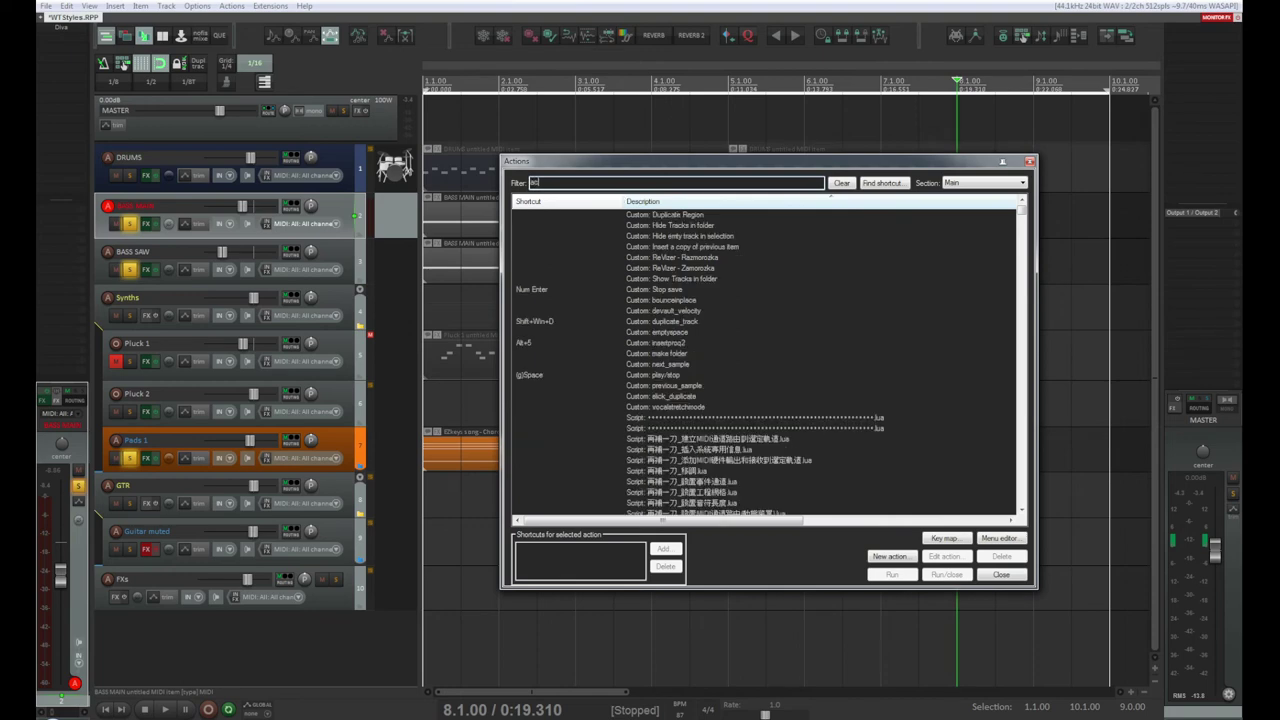
pyautogui.write('tive')
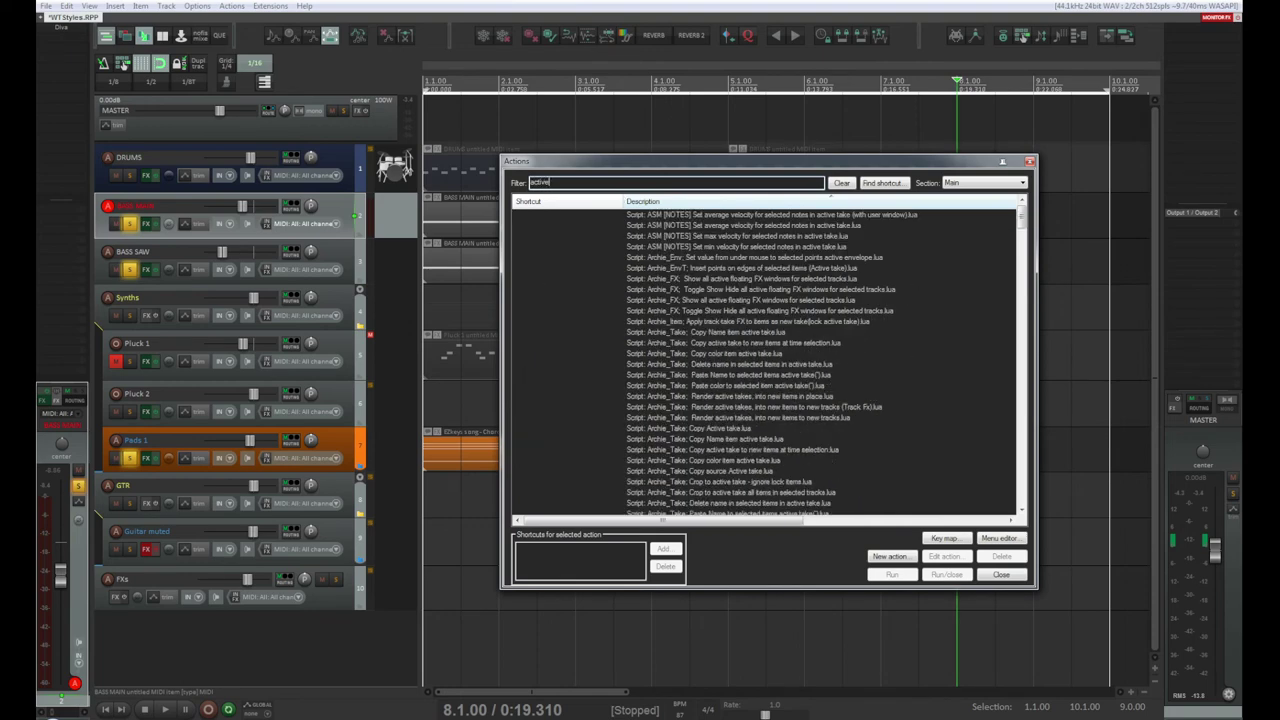
pyautogui.write(' ta')
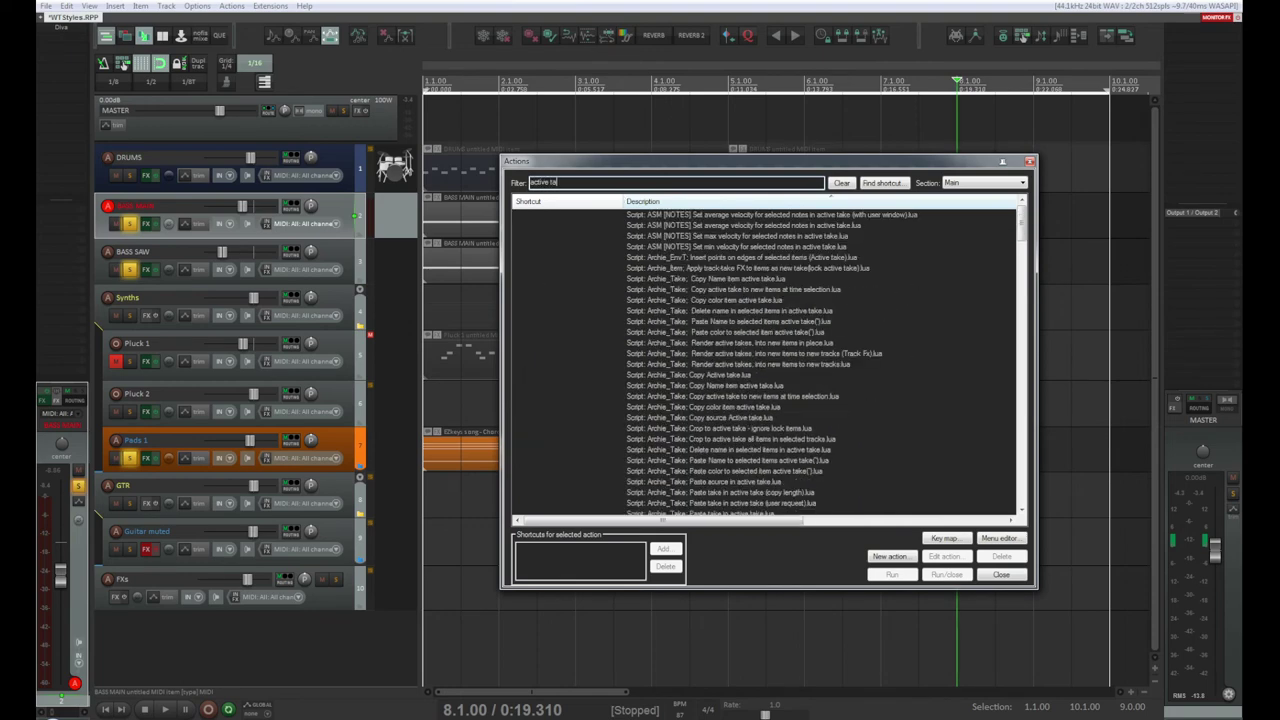
pyautogui.write('ke')
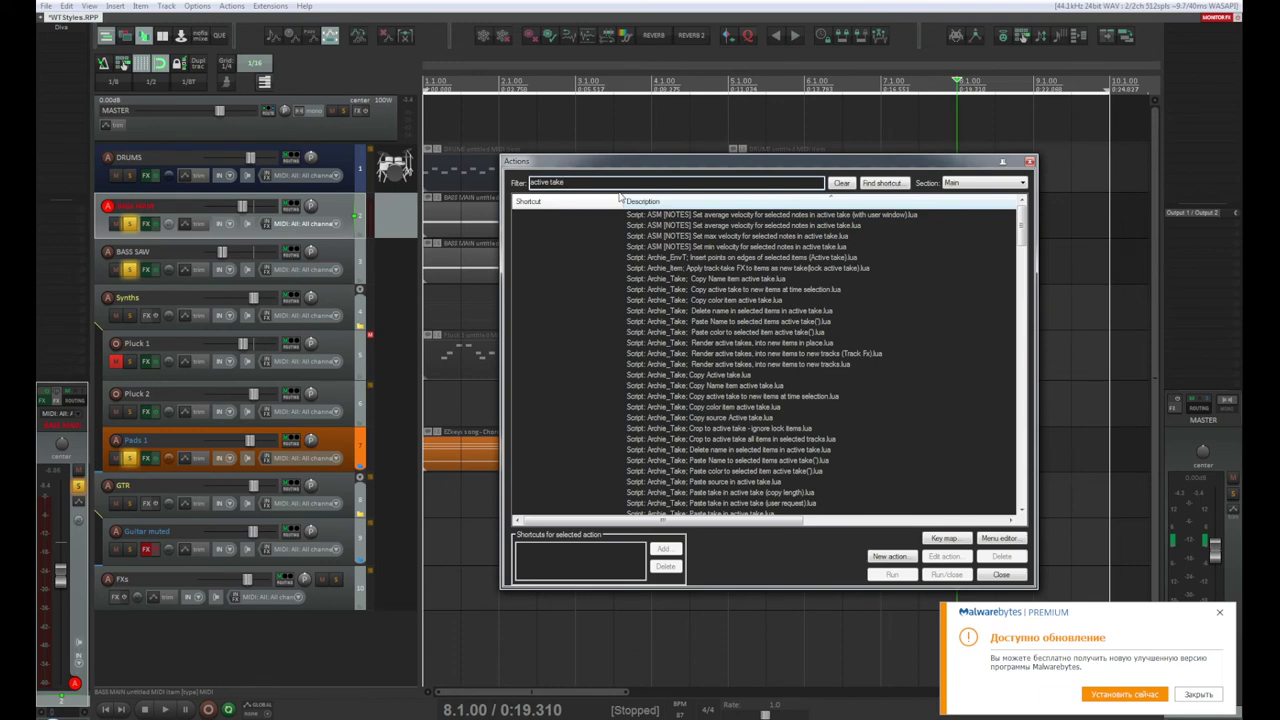
# Step: Look through the filtered actions for commands that cut, copy or paste active takes
pyautogui.scroll(-1, 848, 370)
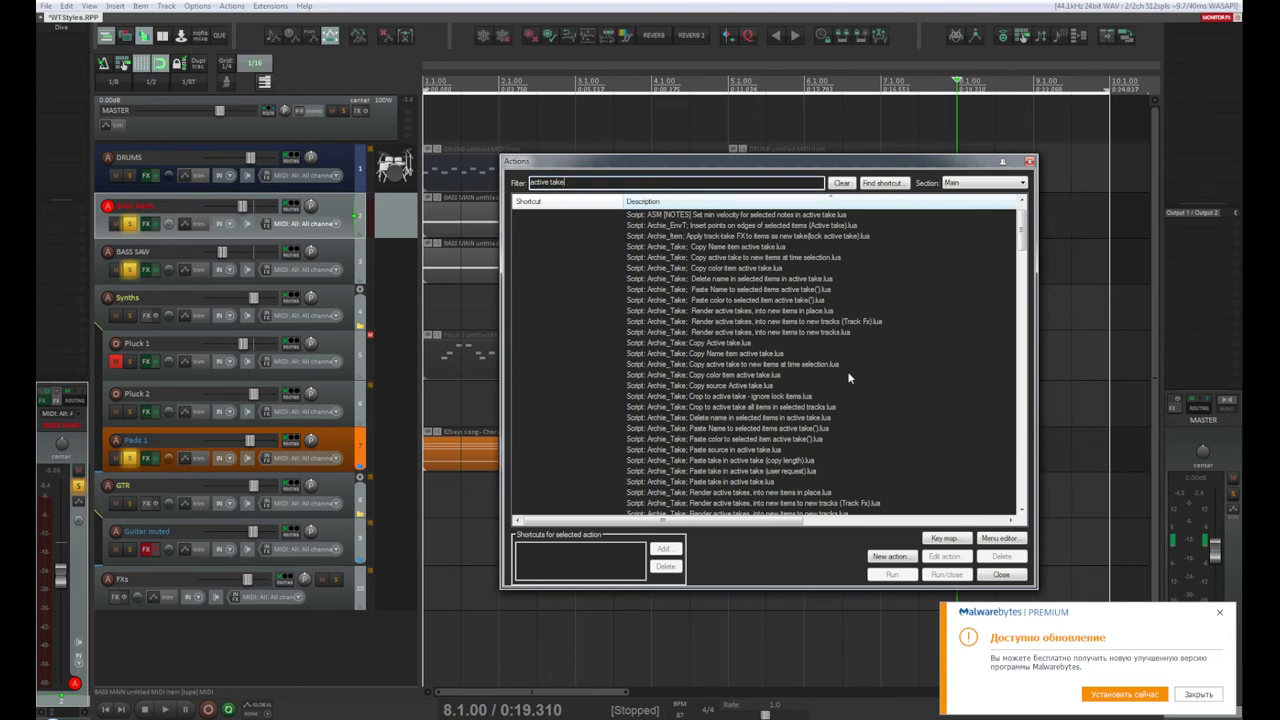
pyautogui.scroll(-2, 848, 376)
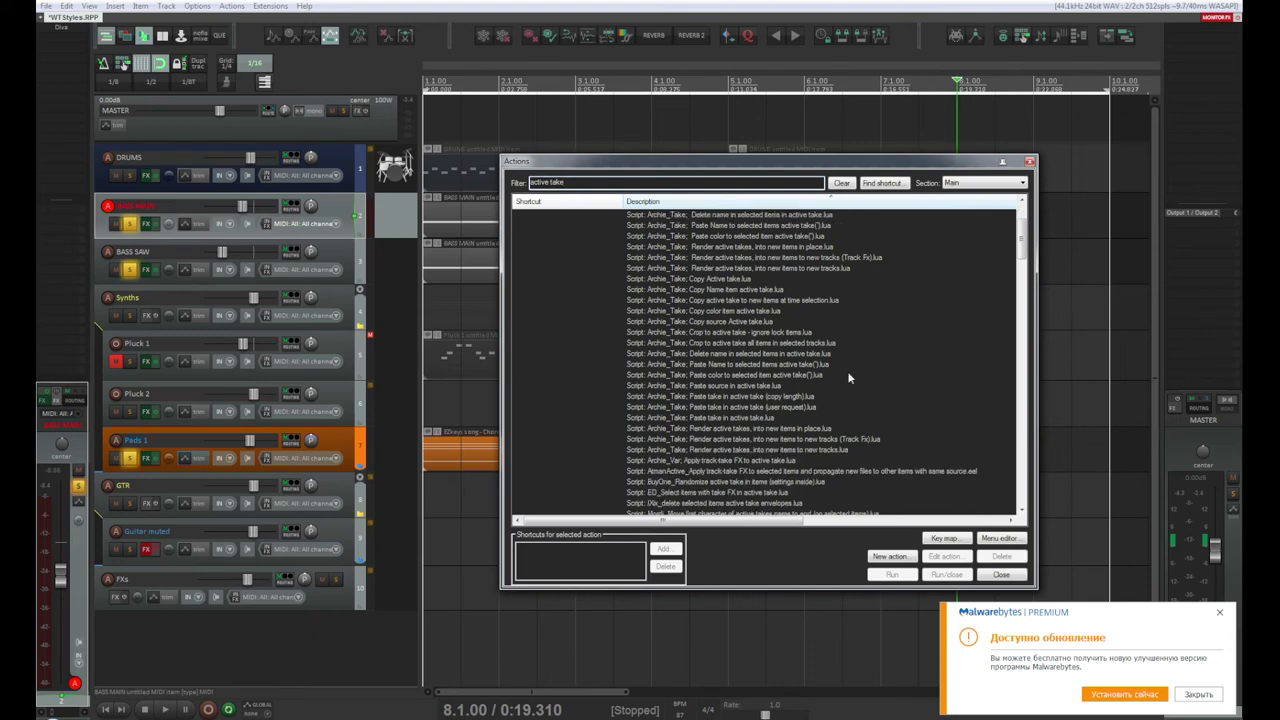
pyautogui.scroll(-4, 848, 377)
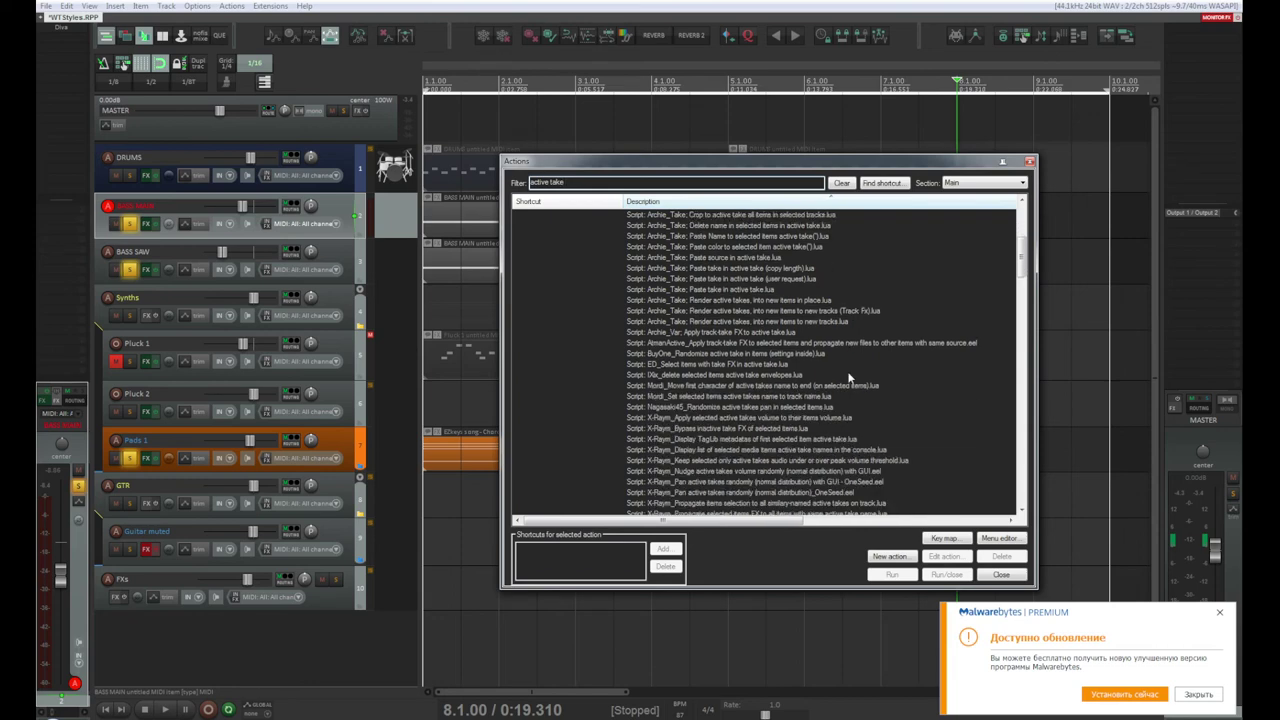
pyautogui.scroll(-7, 848, 377)
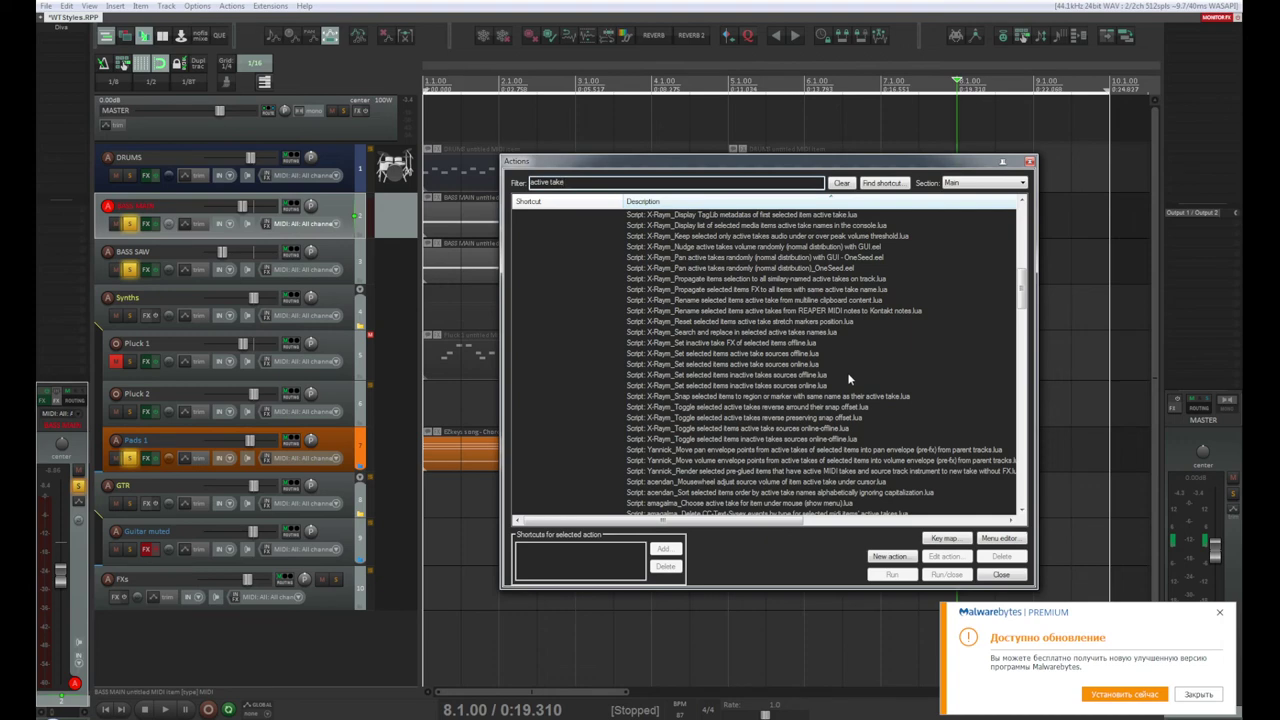
pyautogui.scroll(-1, 849, 378)
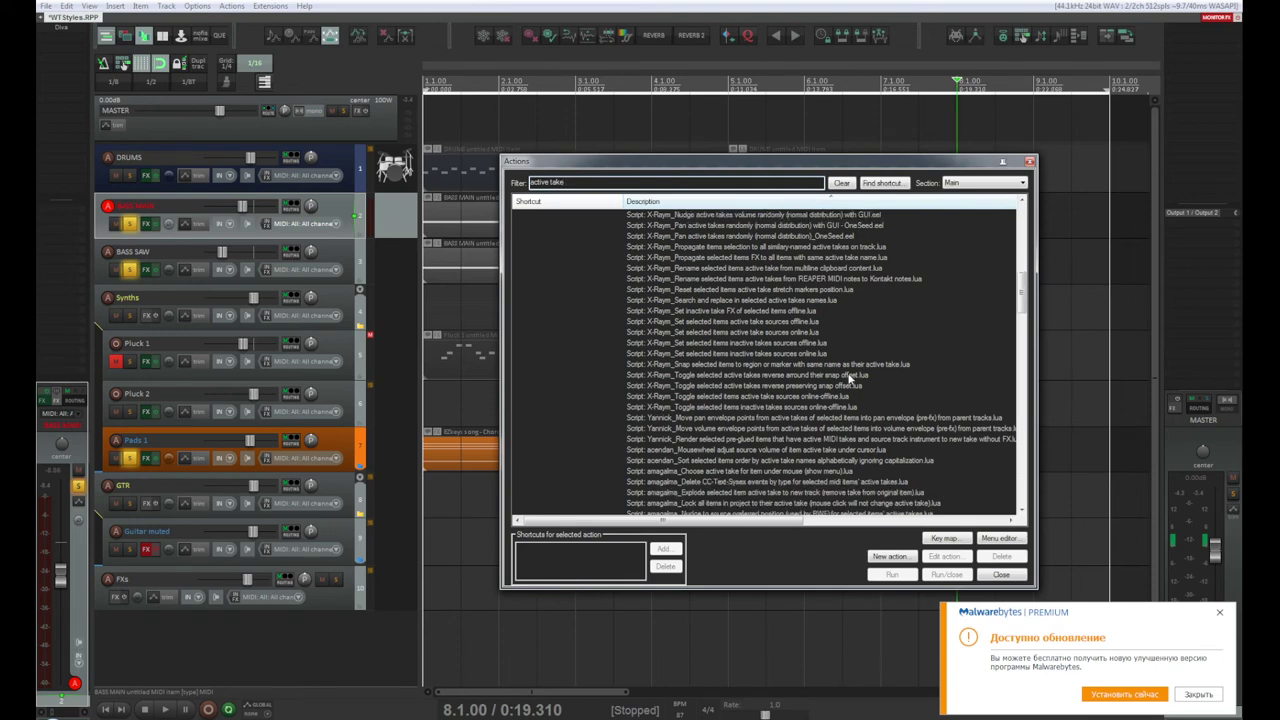
pyautogui.scroll(-5, 849, 378)
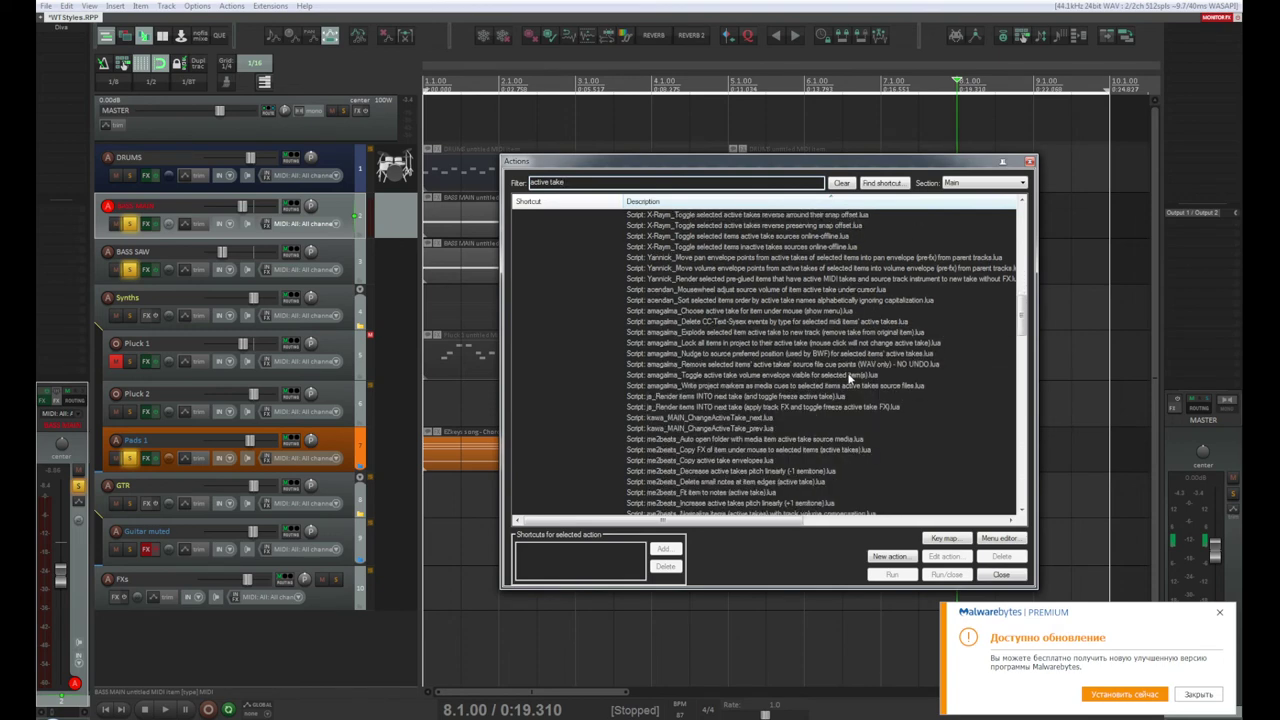
pyautogui.scroll(-2, 849, 378)
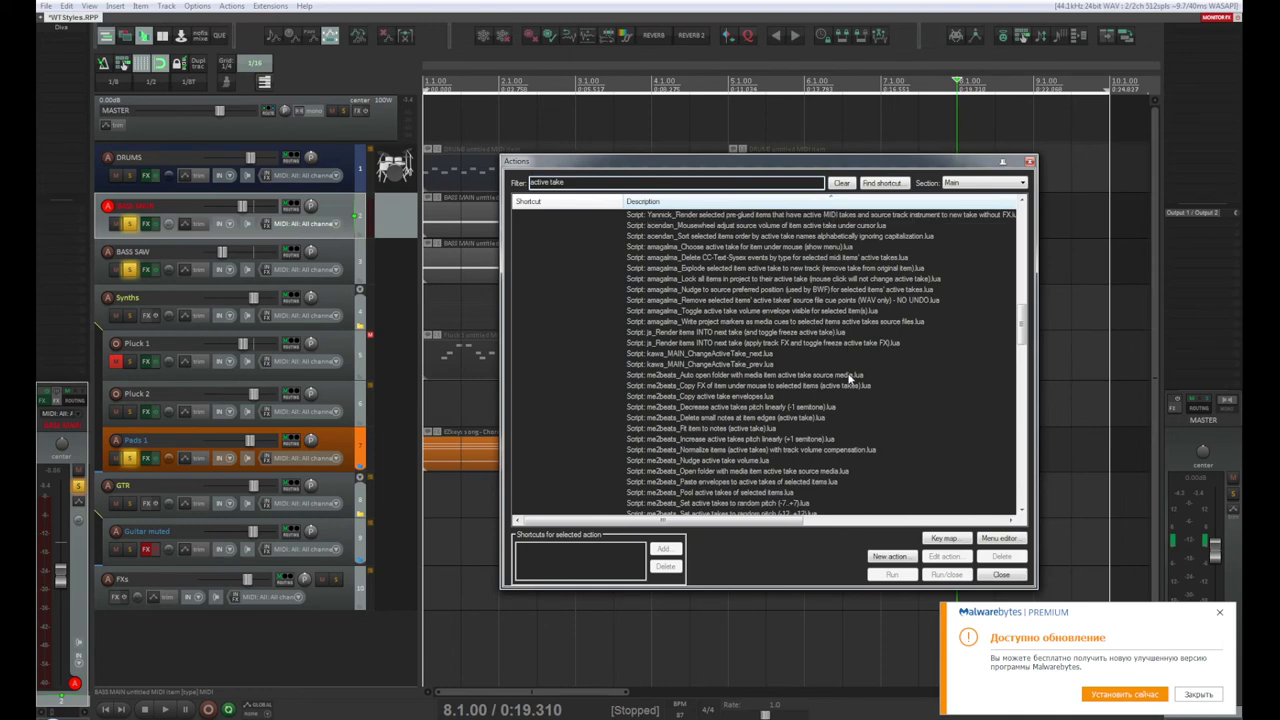
pyautogui.scroll(-2, 849, 378)
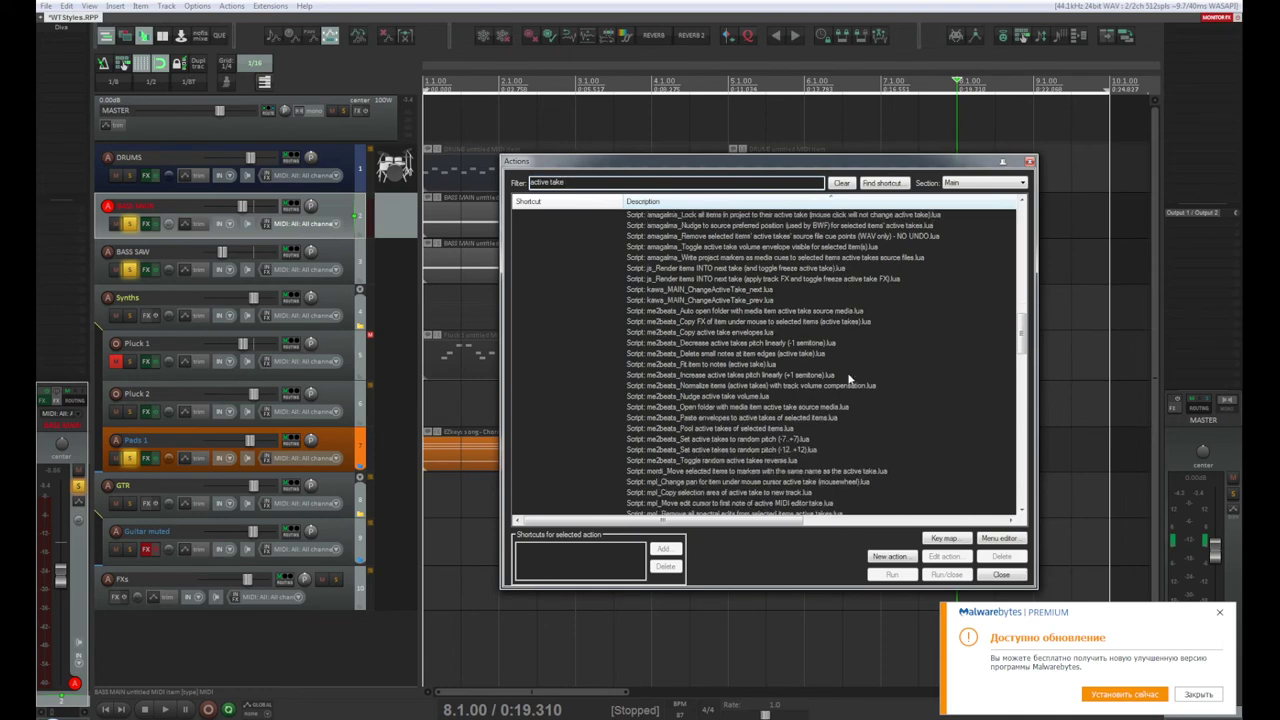
pyautogui.scroll(-2, 849, 378)
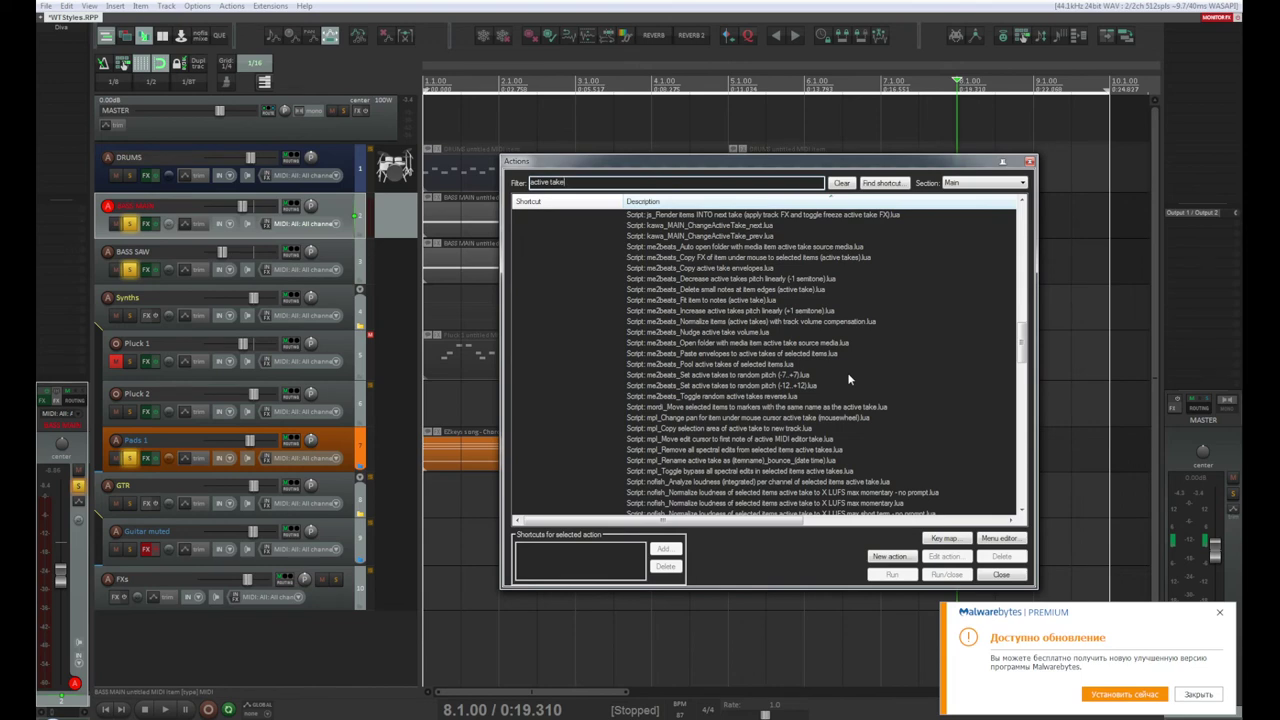
pyautogui.scroll(-2, 849, 378)
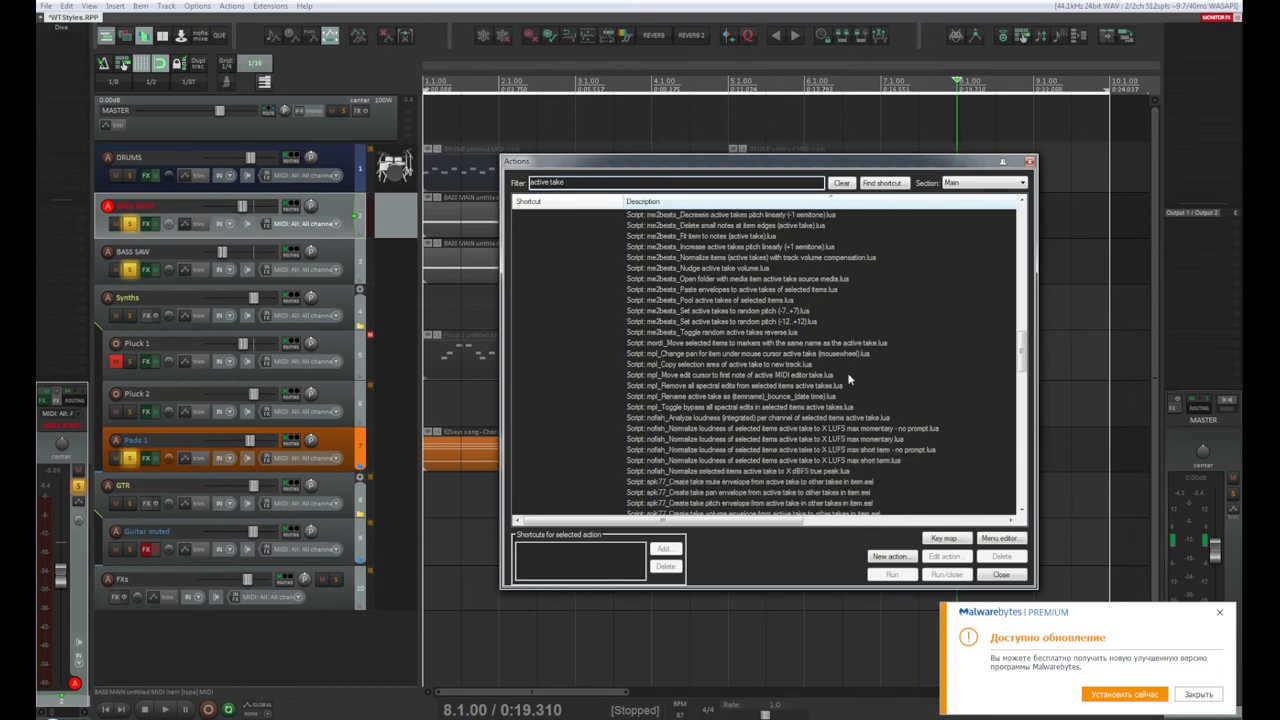
pyautogui.scroll(-2, 849, 378)
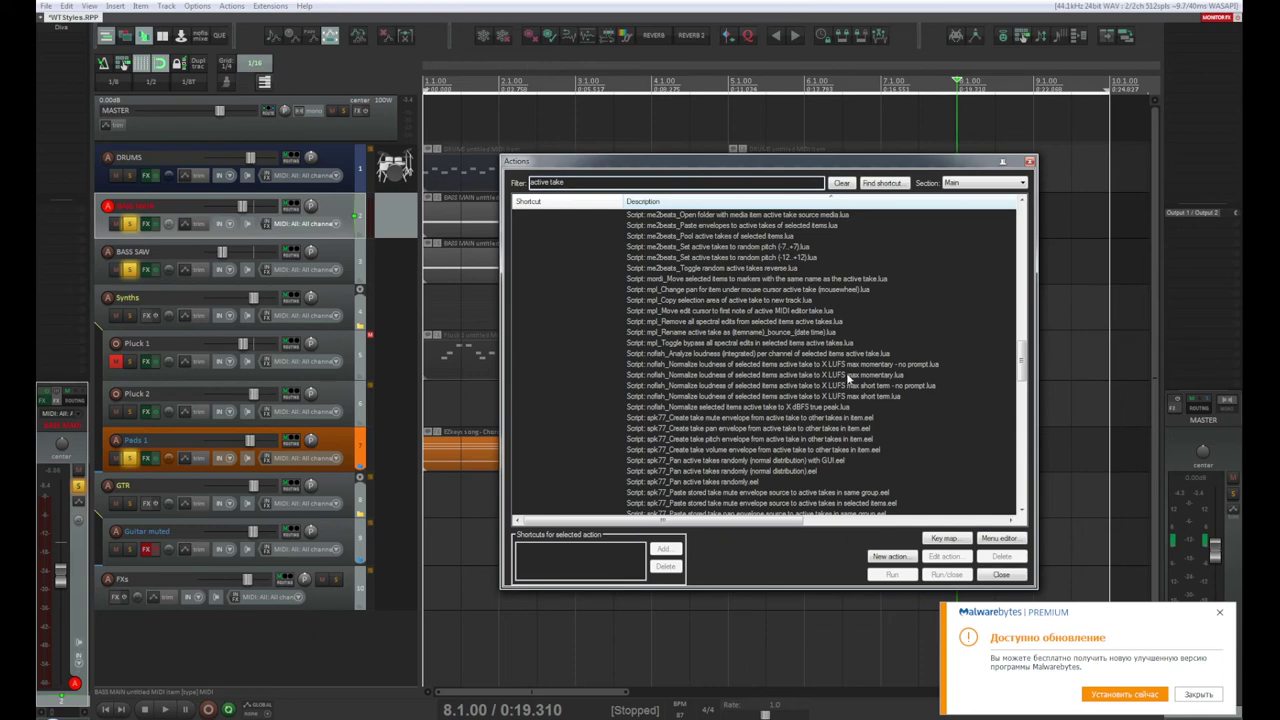
pyautogui.scroll(-5, 846, 372)
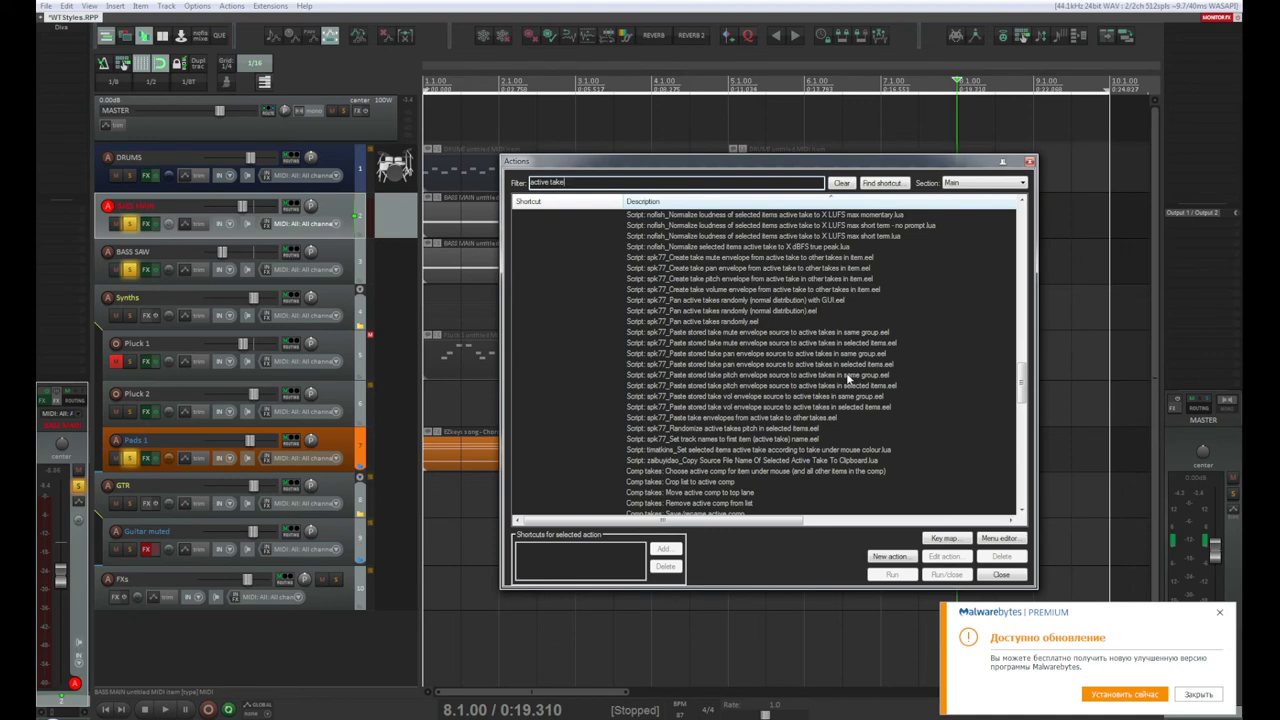
pyautogui.scroll(-1, 847, 377)
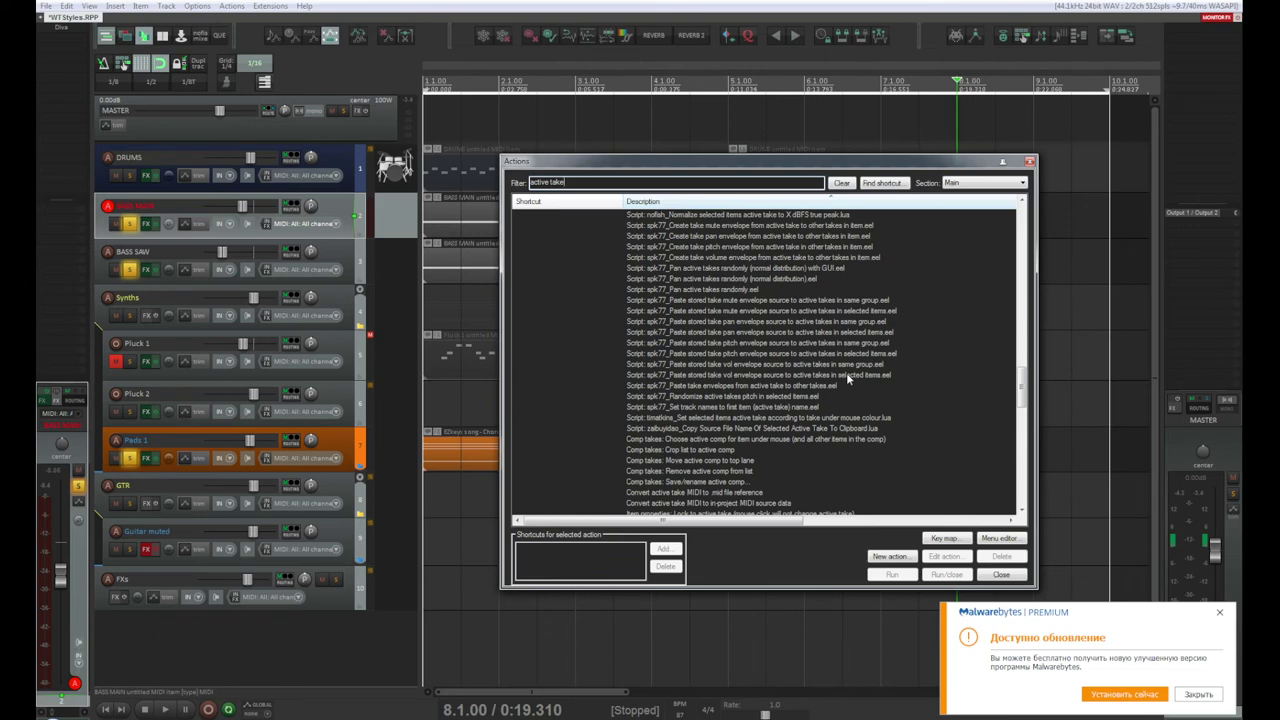
pyautogui.scroll(-2, 846, 372)
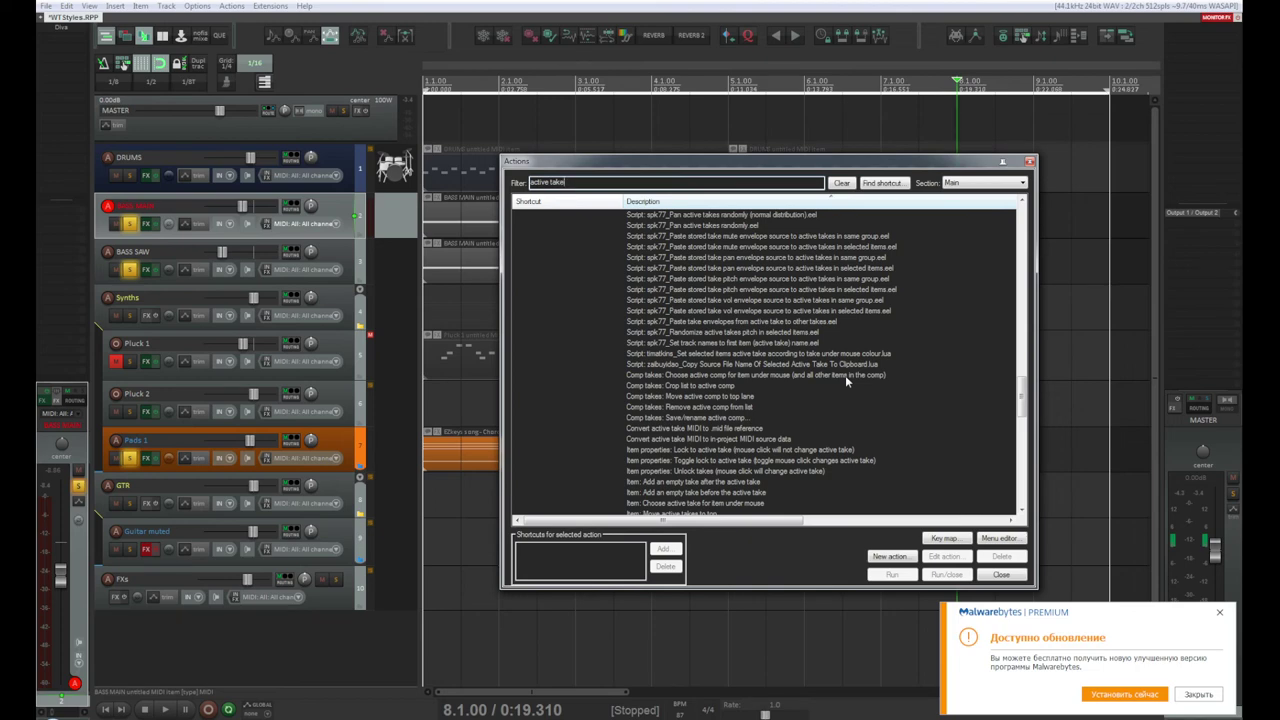
pyautogui.scroll(-1, 845, 375)
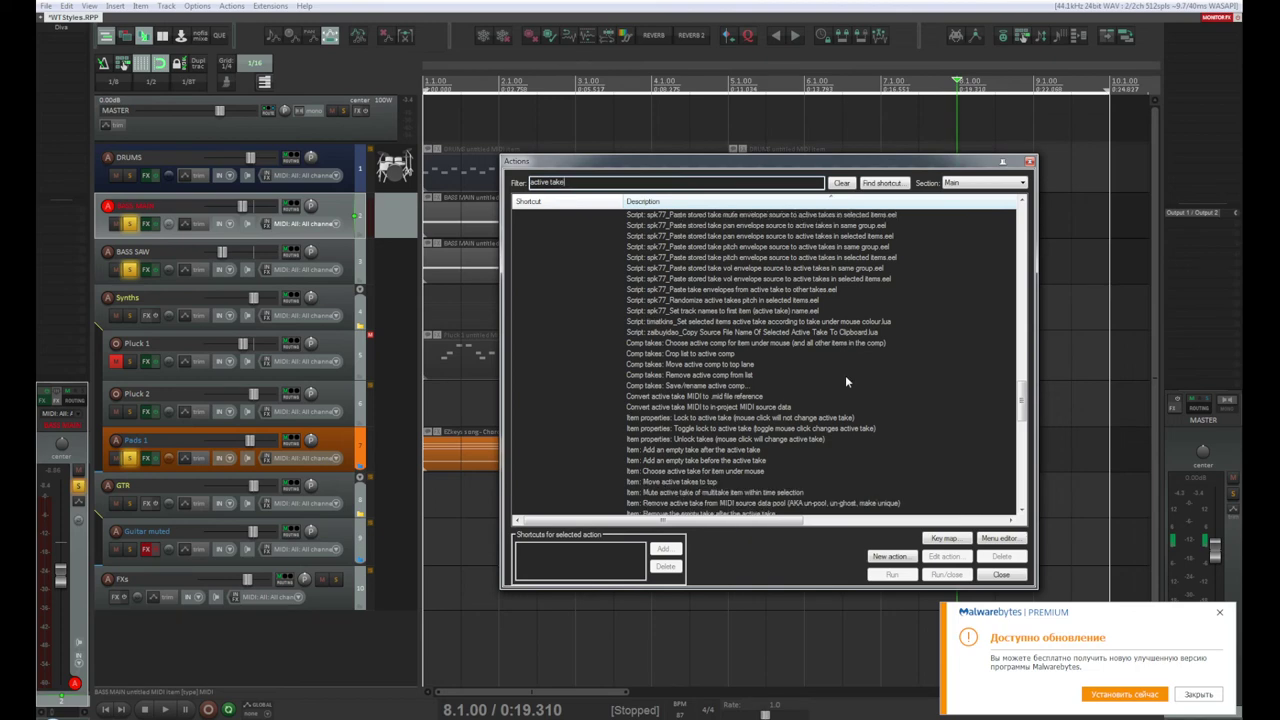
pyautogui.scroll(-1, 845, 380)
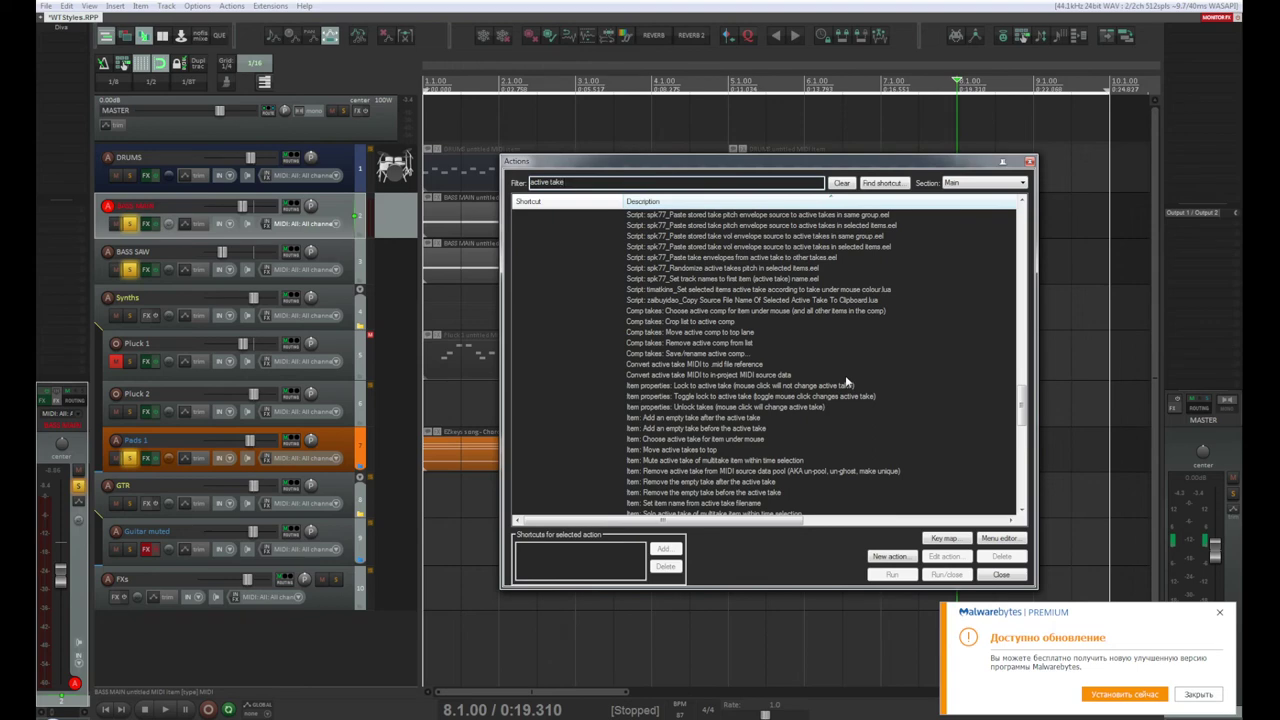
pyautogui.scroll(-2, 845, 383)
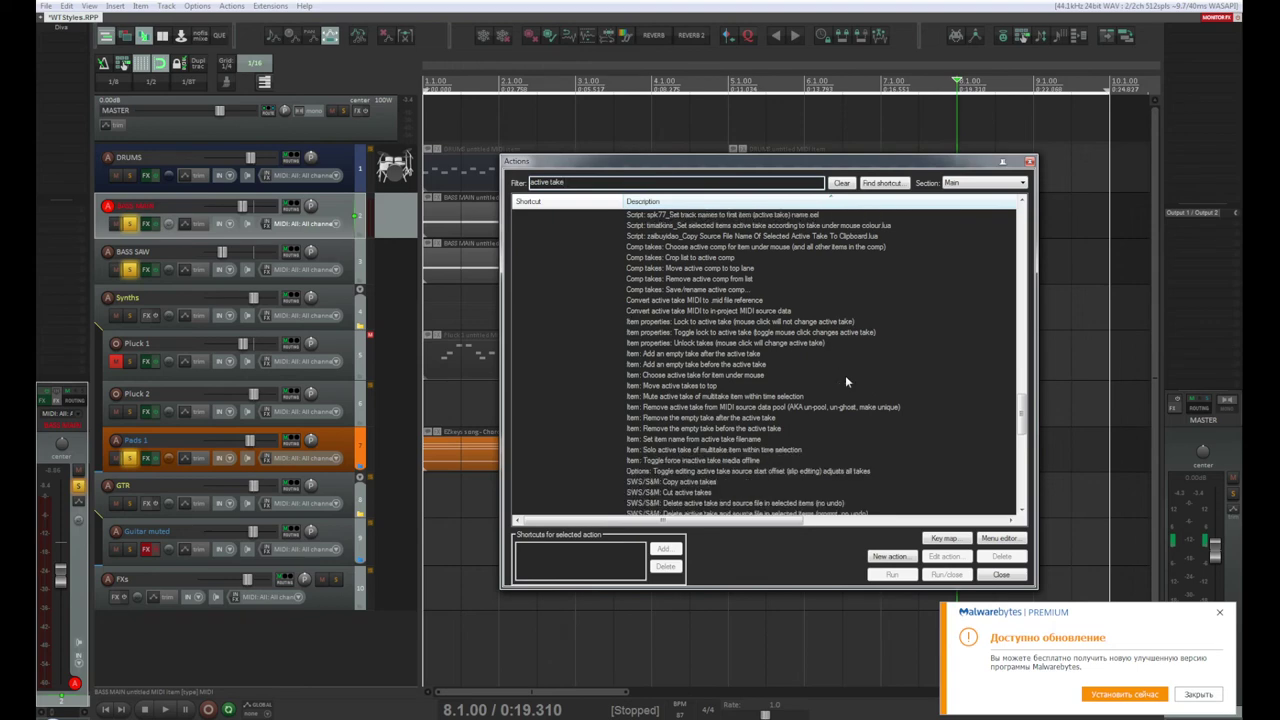
pyautogui.scroll(-1, 845, 381)
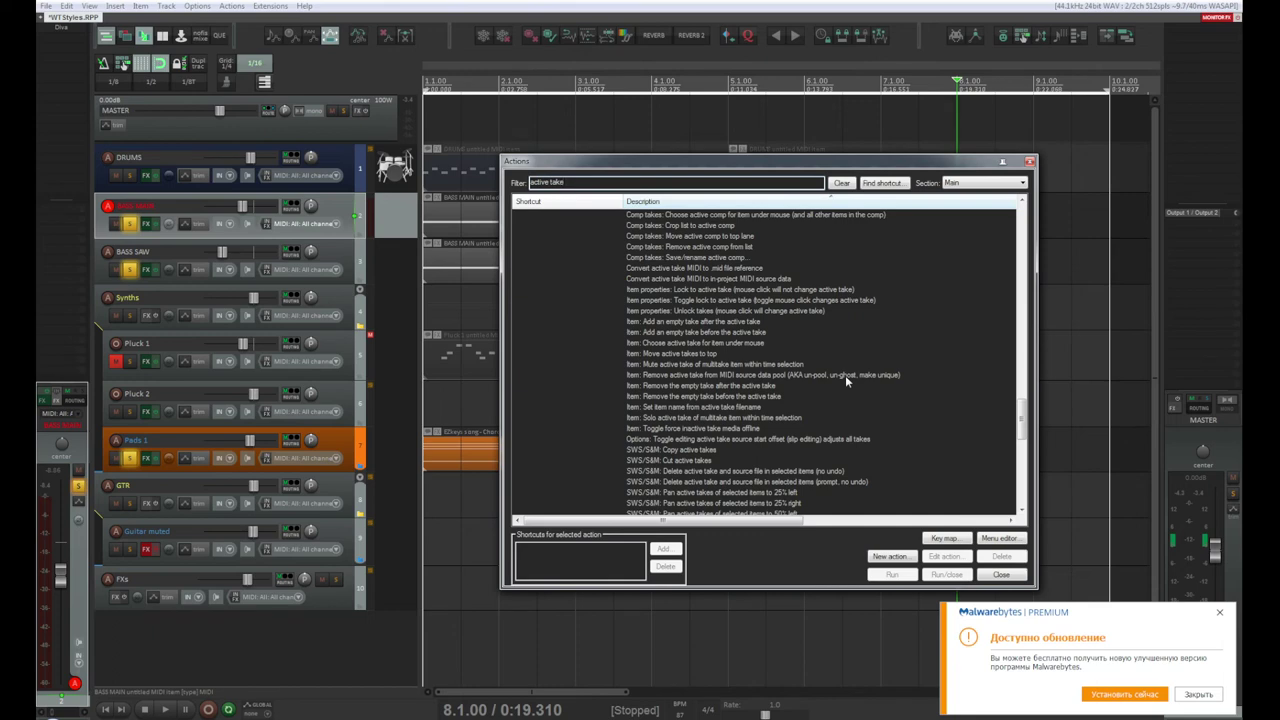
pyautogui.scroll(-3, 845, 375)
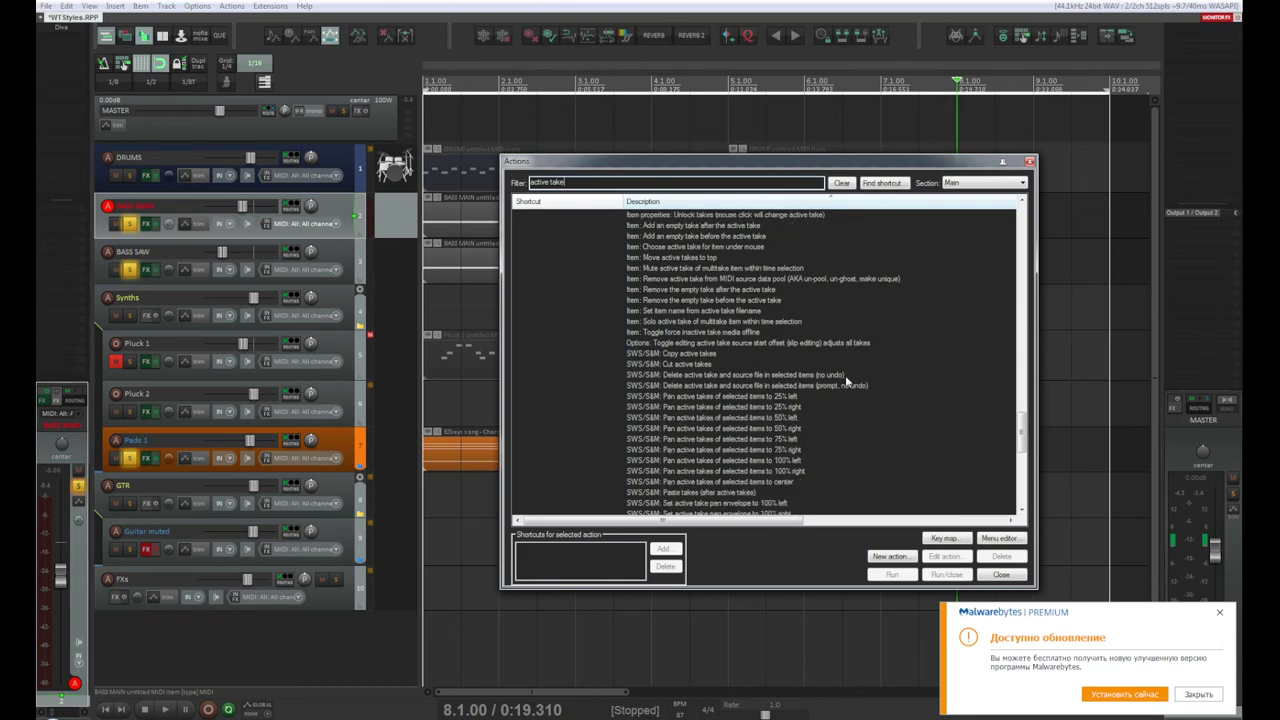
pyautogui.scroll(-1, 845, 375)
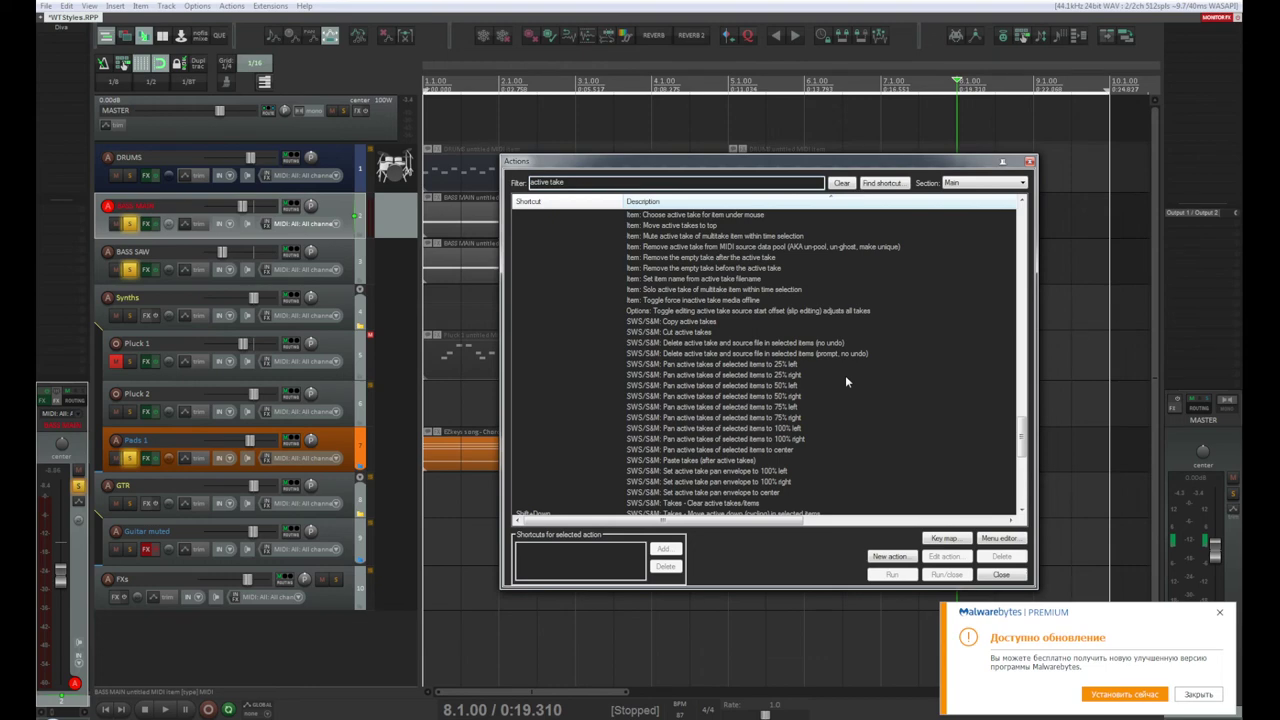
# Step: Move the Actions window off the items and run SWS/S&M: Cut active takes on the Guitar muted item's rendered take
pyautogui.moveTo(763, 165); pyautogui.dragTo(426, 64)
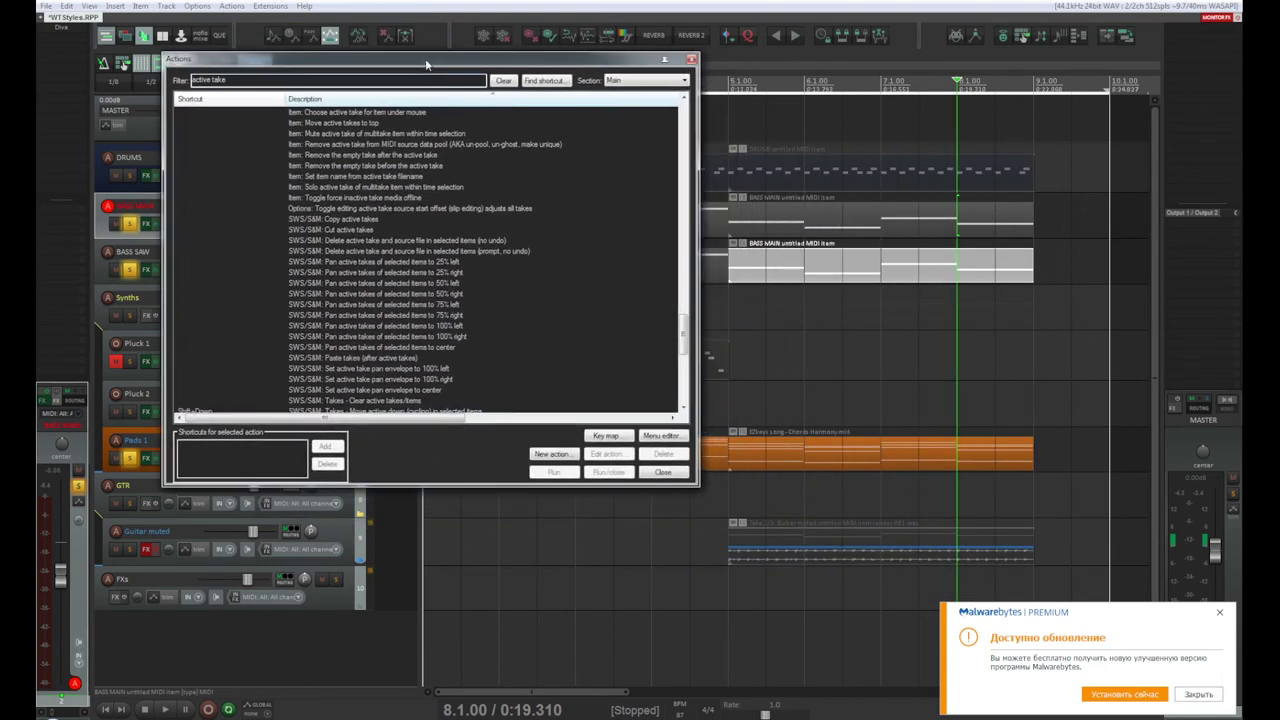
pyautogui.click(790, 553)
pyautogui.click(779, 557)
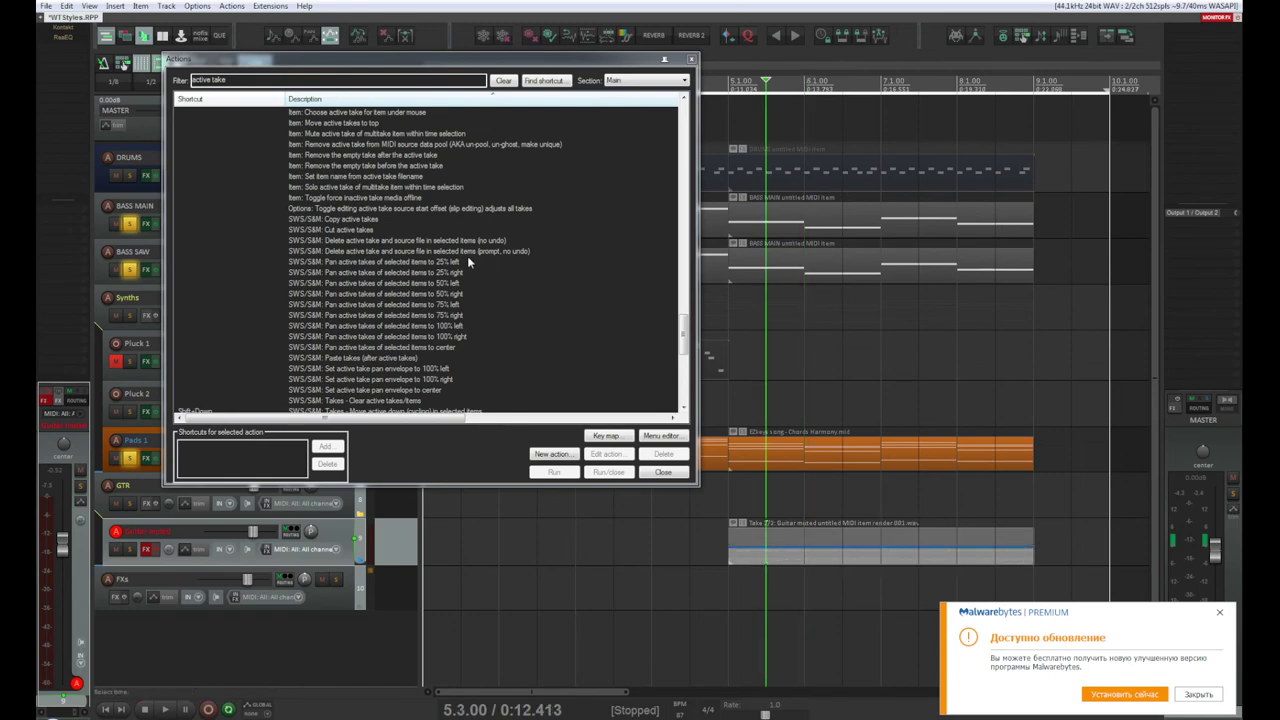
pyautogui.click(345, 231)
pyautogui.click(565, 477)
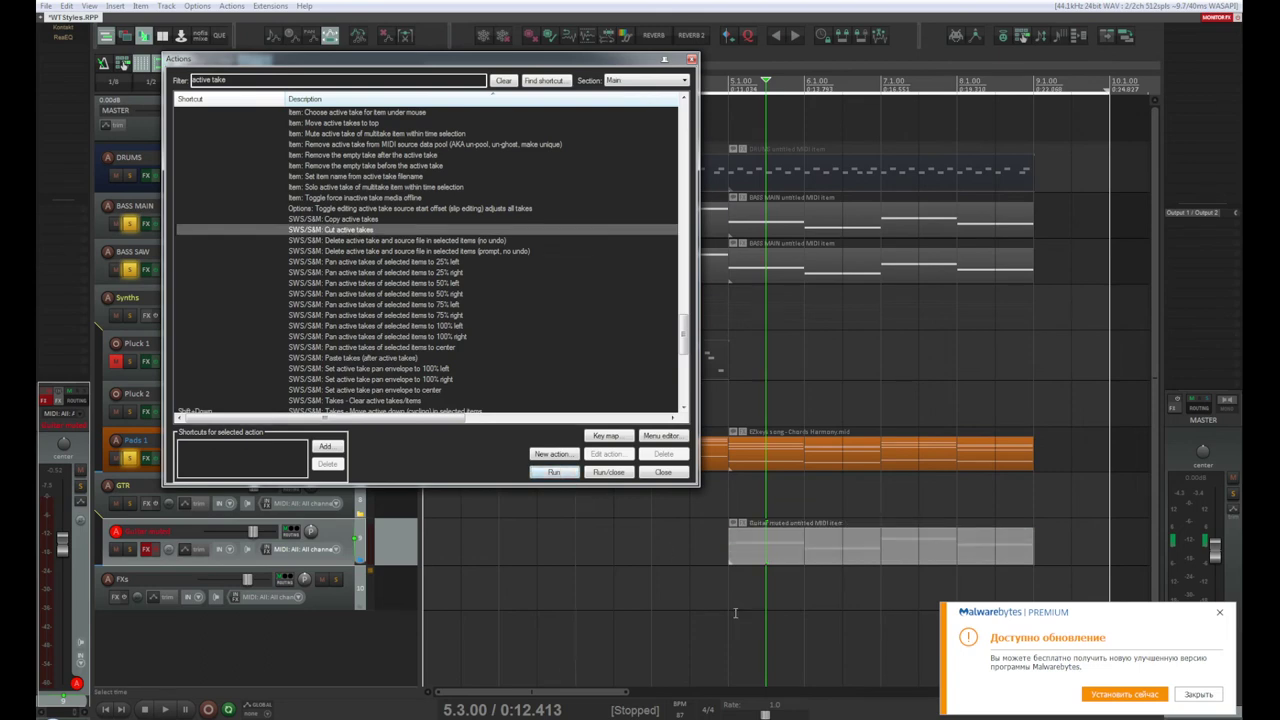
# Step: Add a new track below FXs and run SWS/S&M: Paste takes (after active takes)
pyautogui.doubleClick(222, 648)
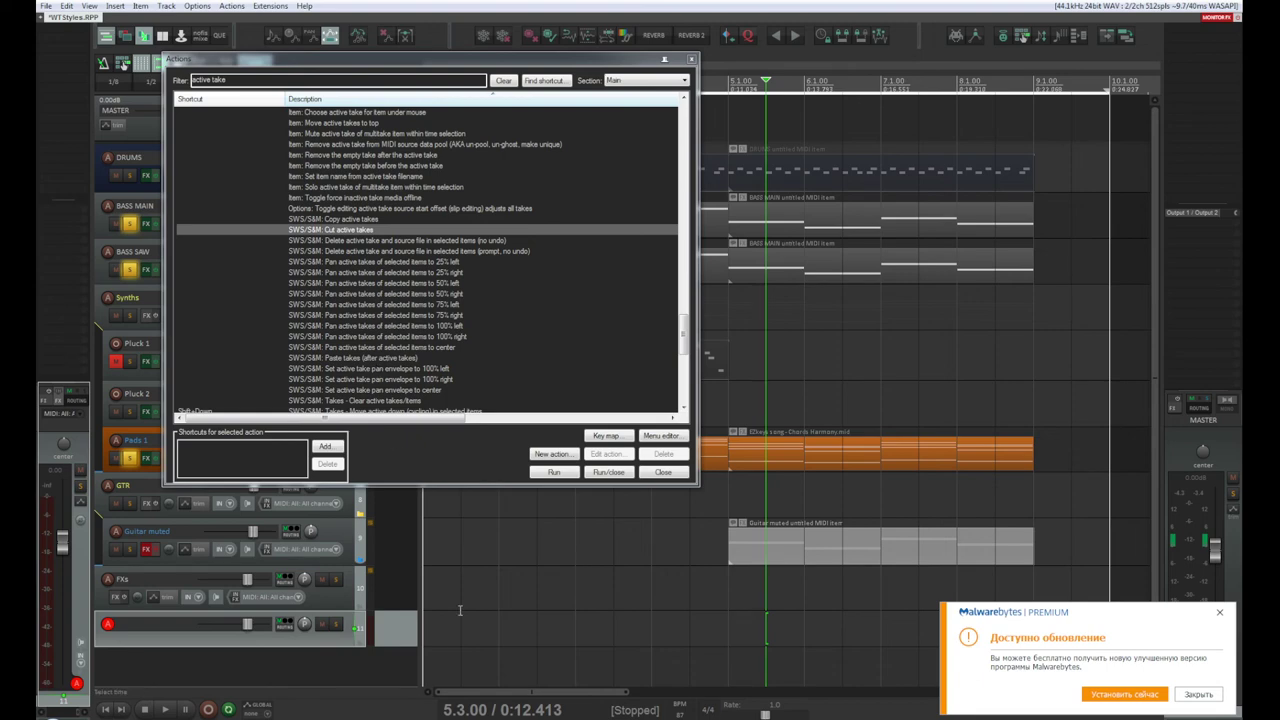
pyautogui.click(353, 357)
pyautogui.click(549, 473)
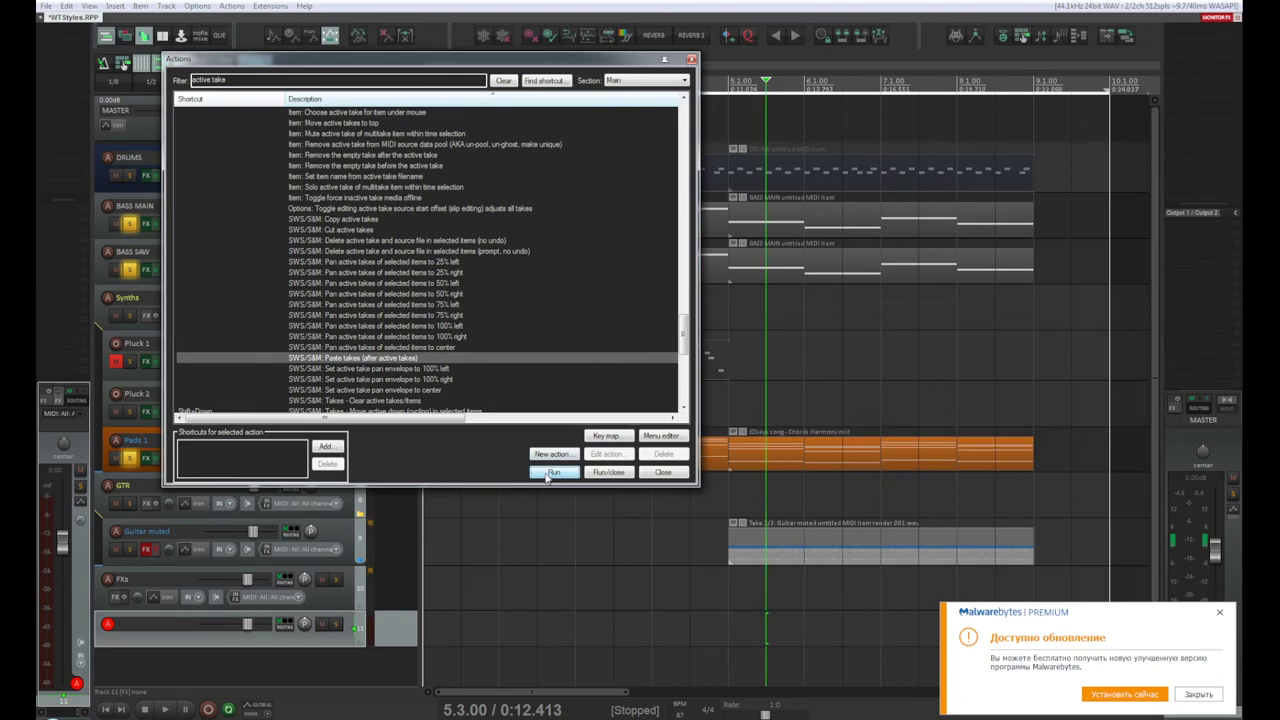
# Step: Try SWS/S&M: Copy active takes and SWS: Save active takes on selected track(s) for the empty track, and switch the guitar item's take
pyautogui.click(375, 220)
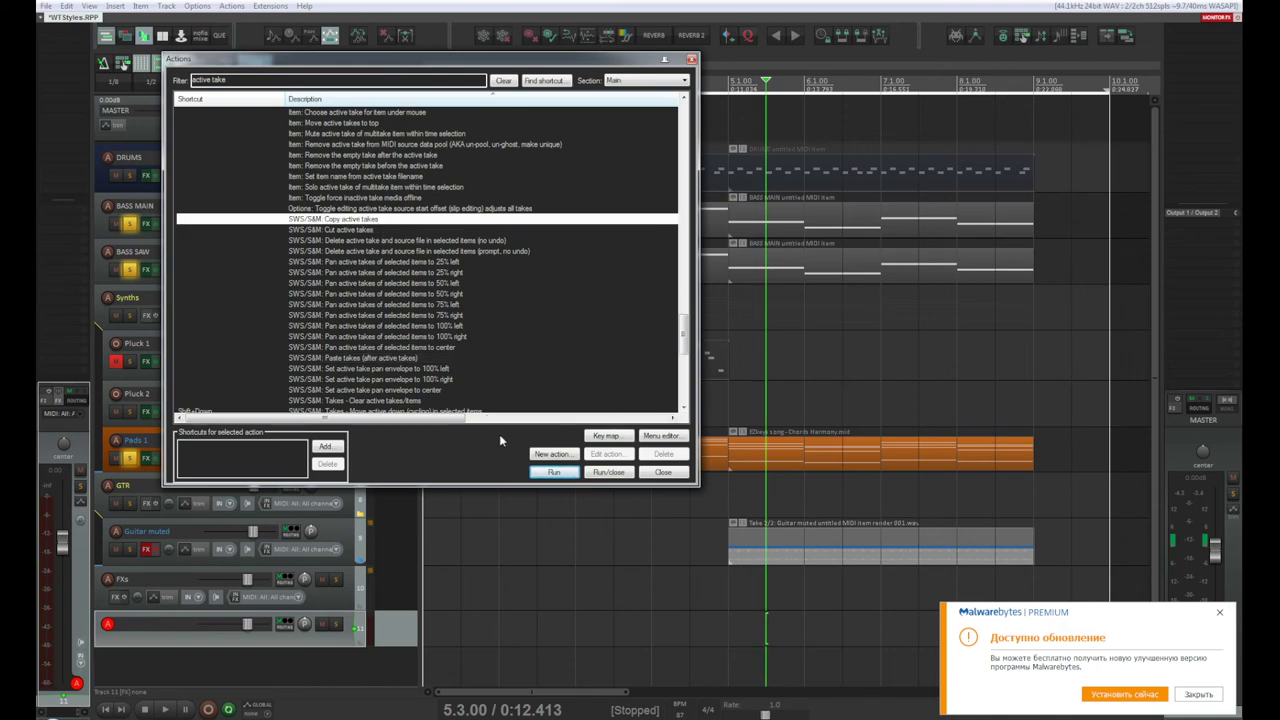
pyautogui.click(553, 472)
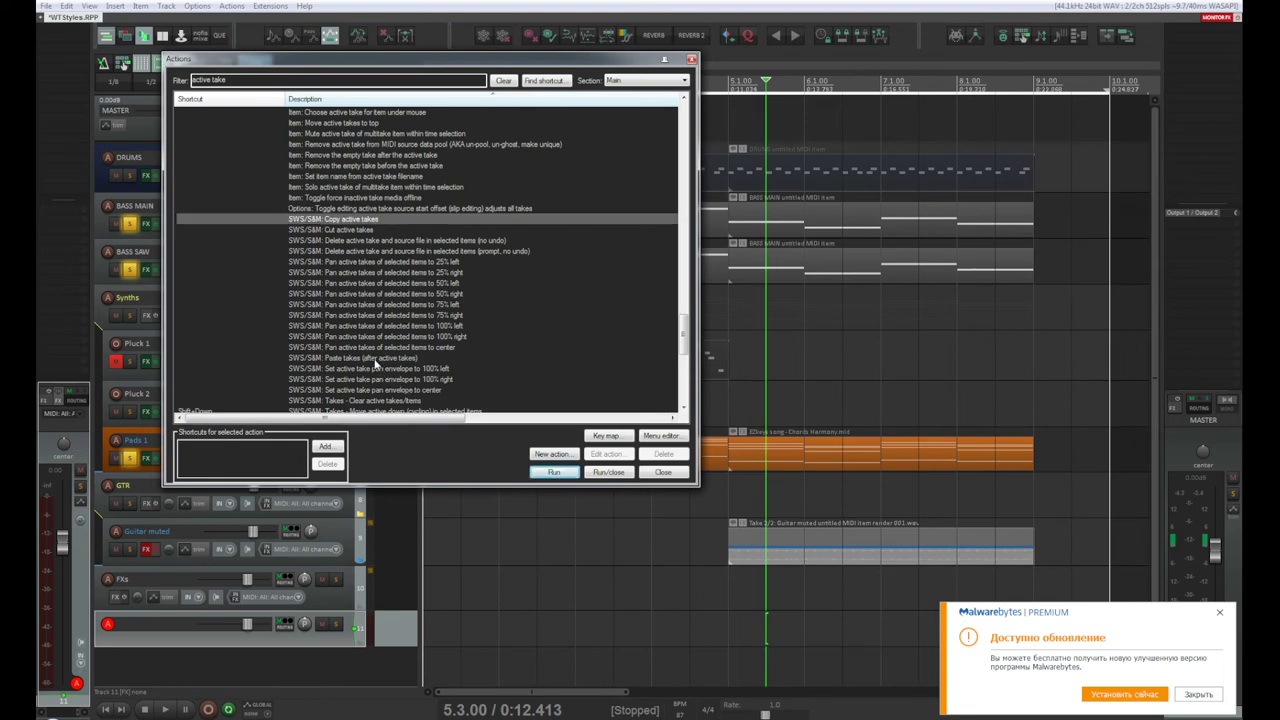
pyautogui.scroll(-2, 385, 405)
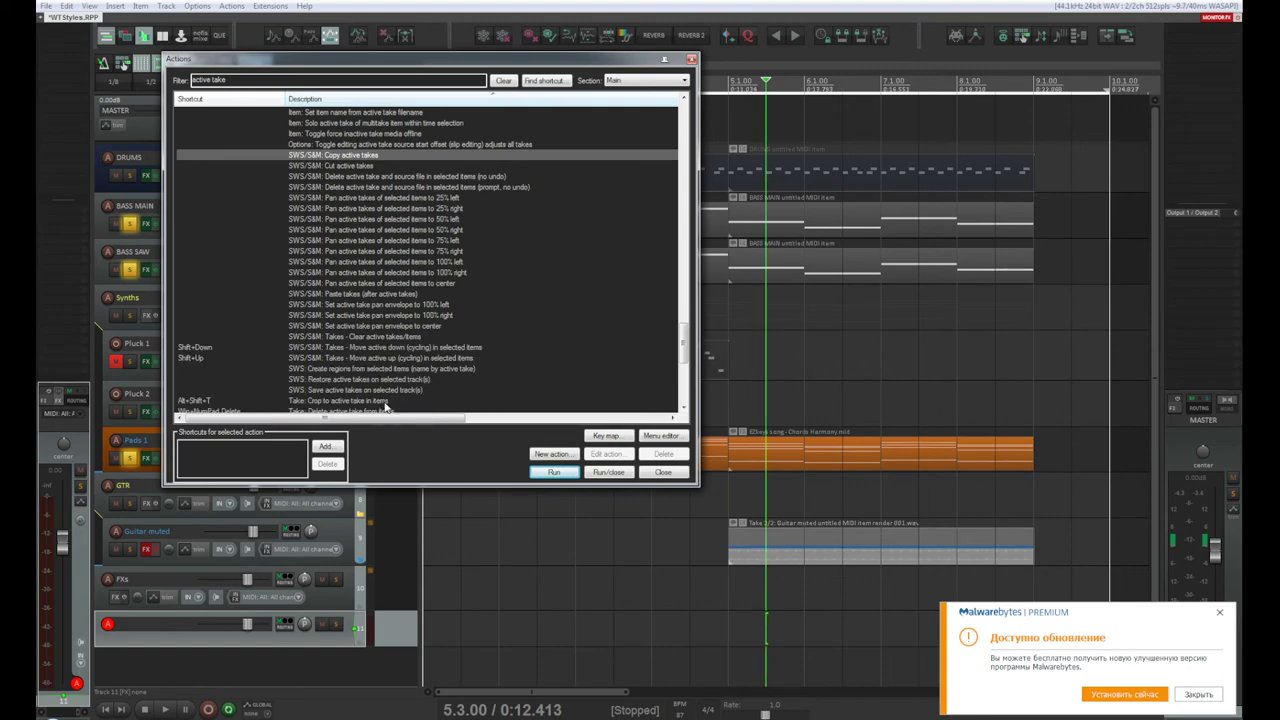
pyautogui.scroll(-1, 385, 405)
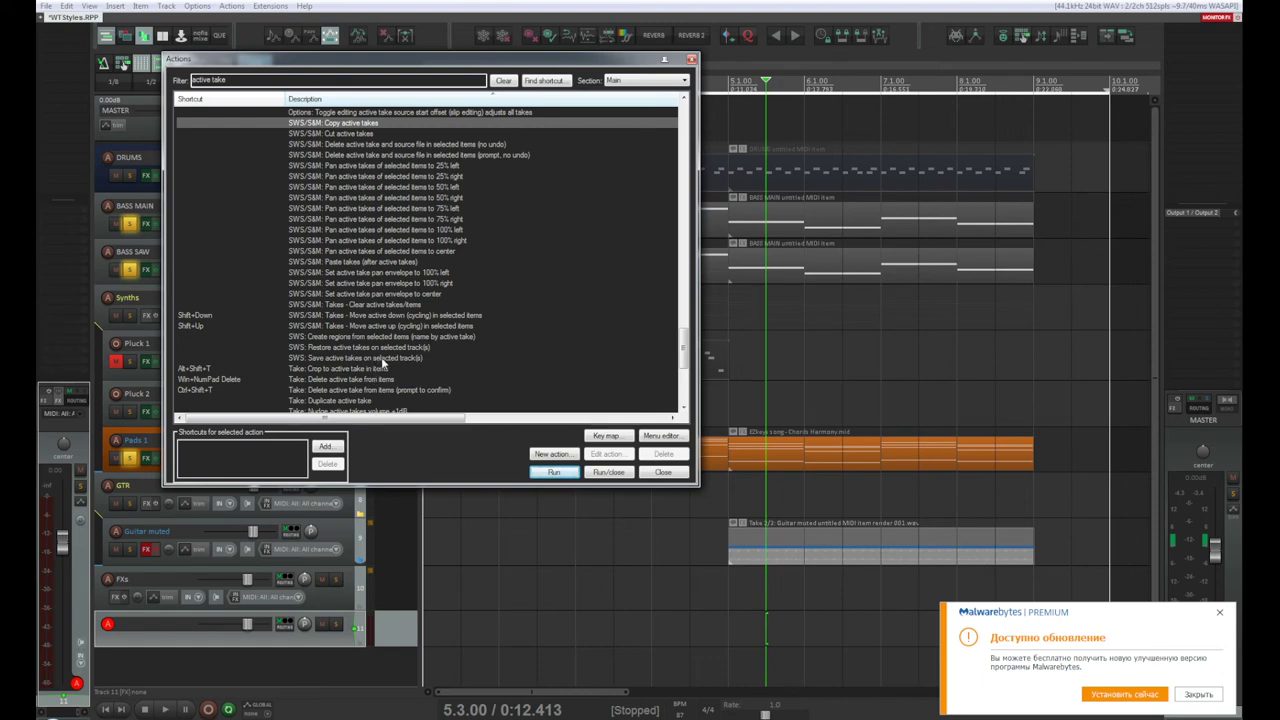
pyautogui.click(382, 360)
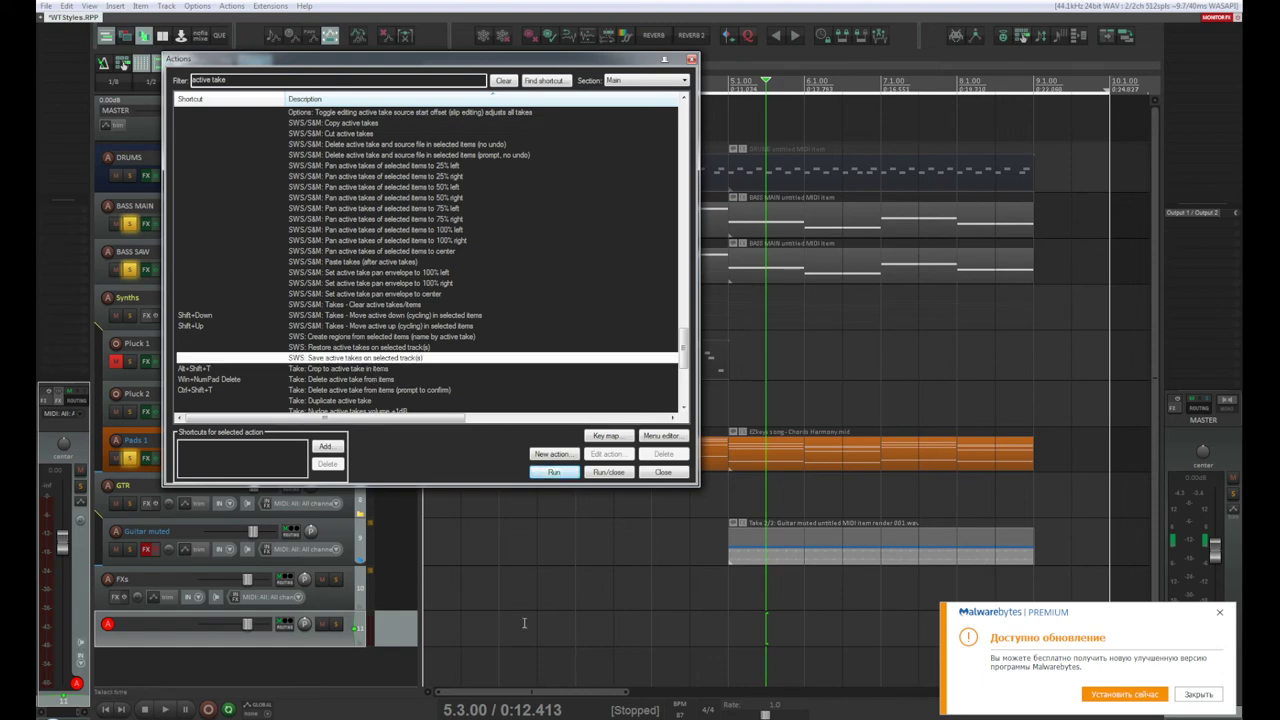
pyautogui.click(415, 630)
pyautogui.click(550, 473)
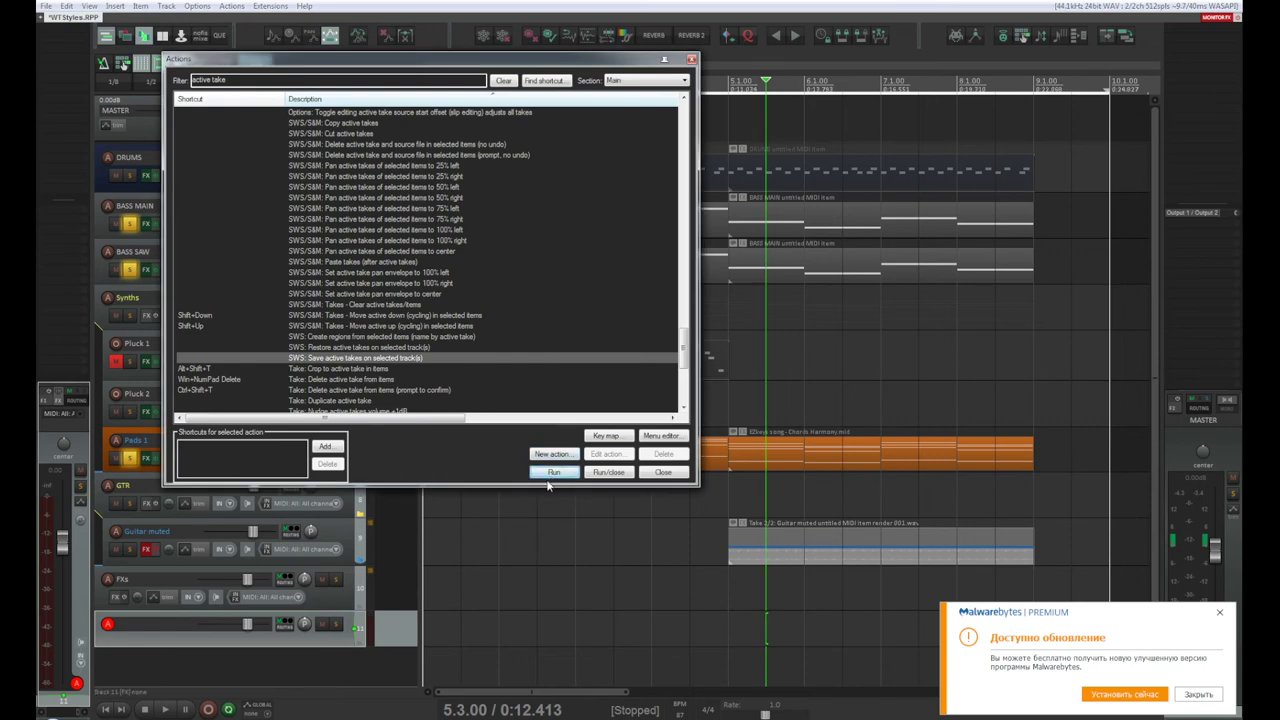
pyautogui.press('t')
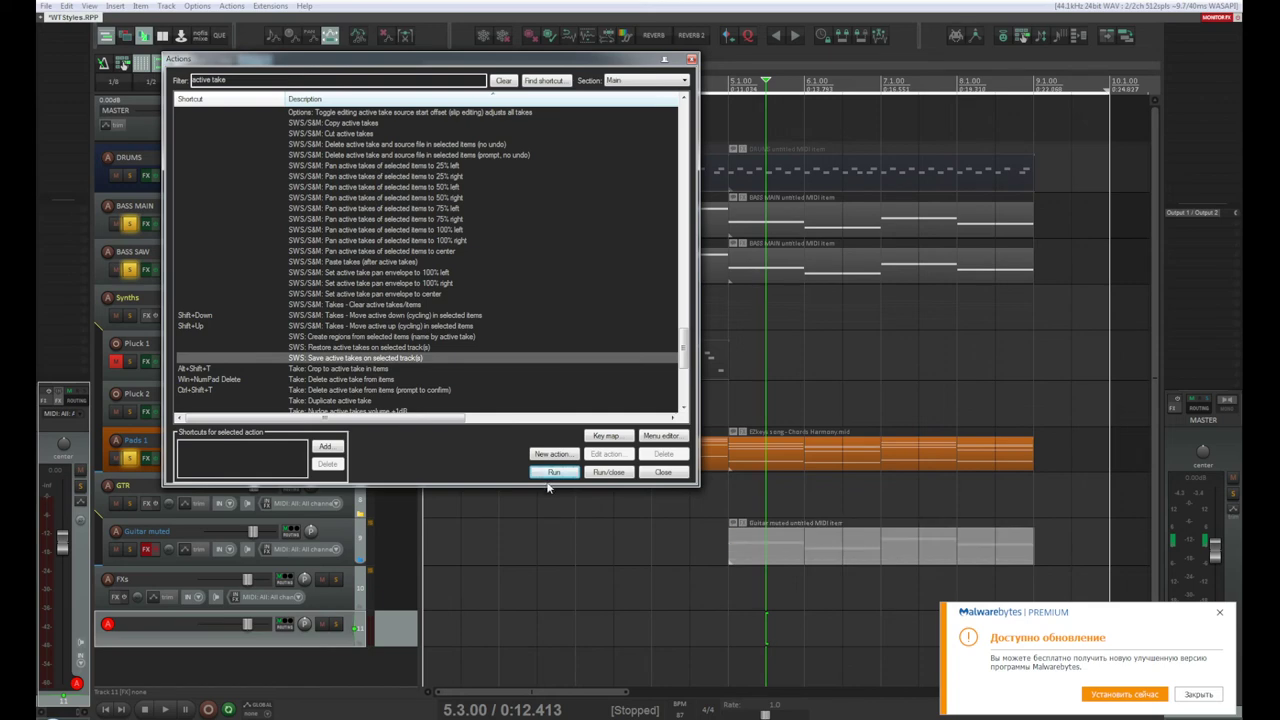
# Step: Undo the latest take changes and the addition of the empty track below FXs
pyautogui.hotkey('ctrl', 'z')
pyautogui.hotkey('ctrl', 'z')
pyautogui.hotkey('ctrl', 'z')
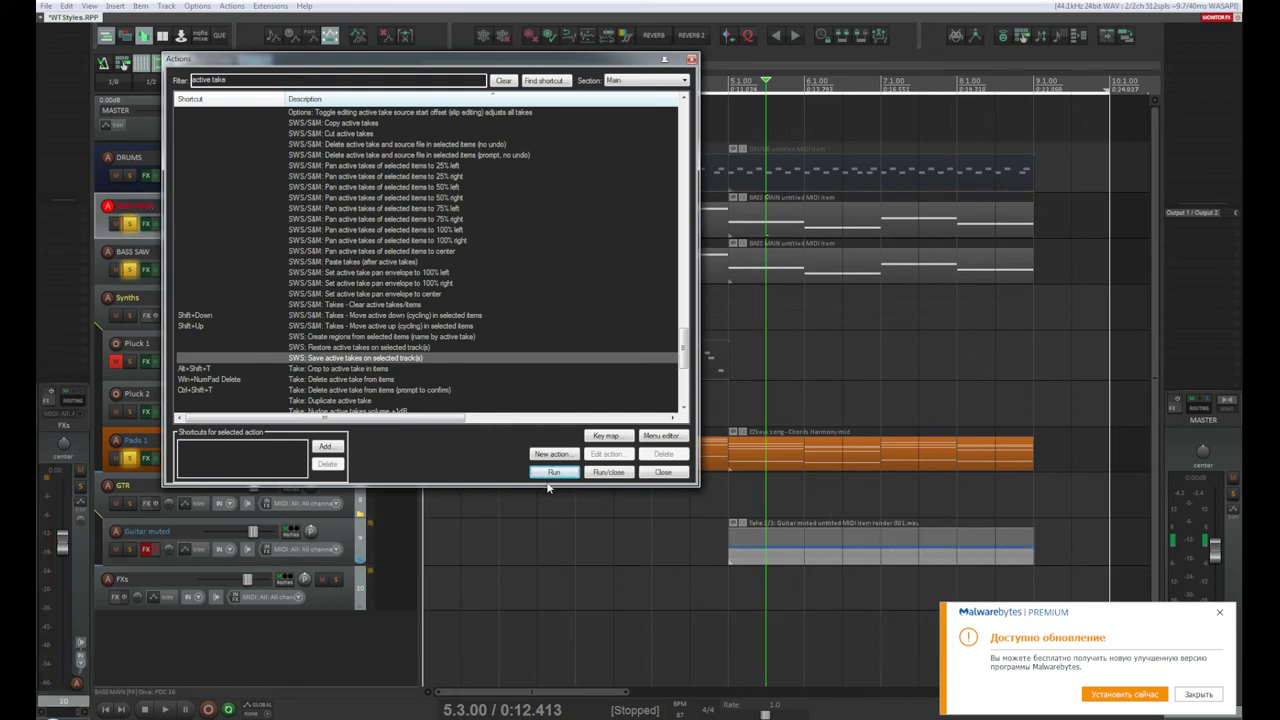
# Step: Select the Guitar muted item and narrow the action filter to "active take new"
pyautogui.click(789, 545)
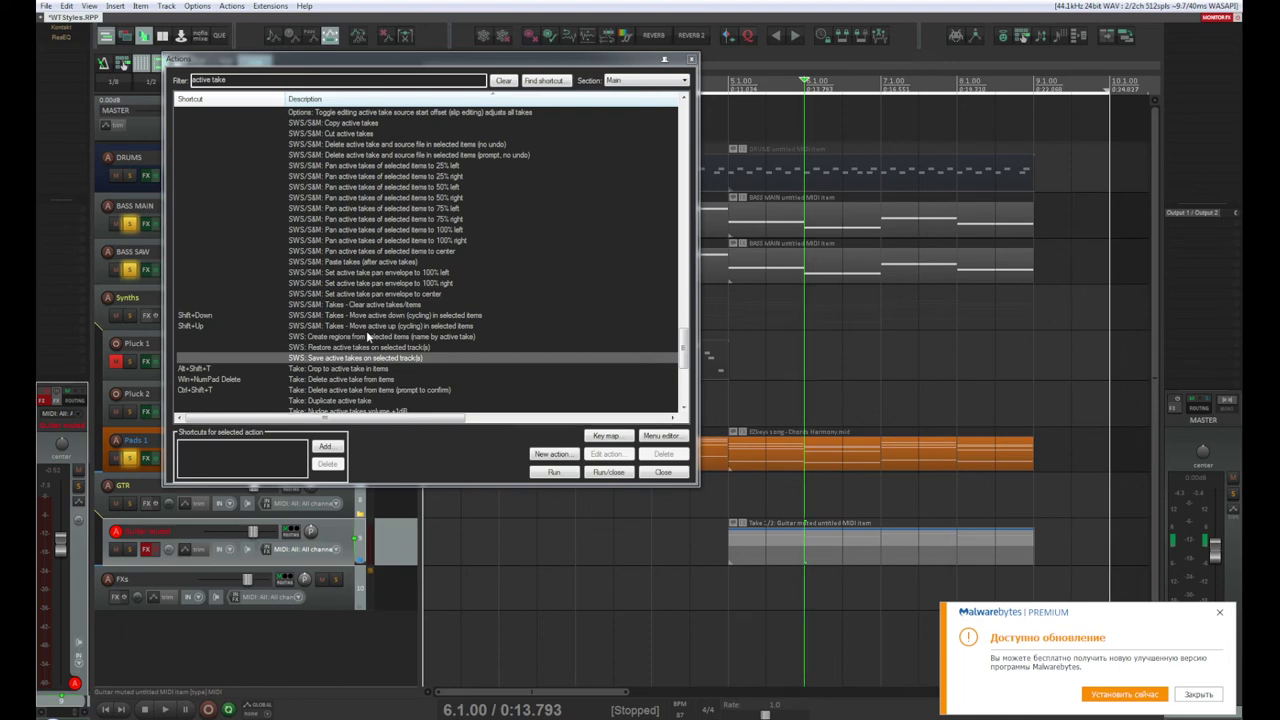
pyautogui.scroll(-3, 367, 336)
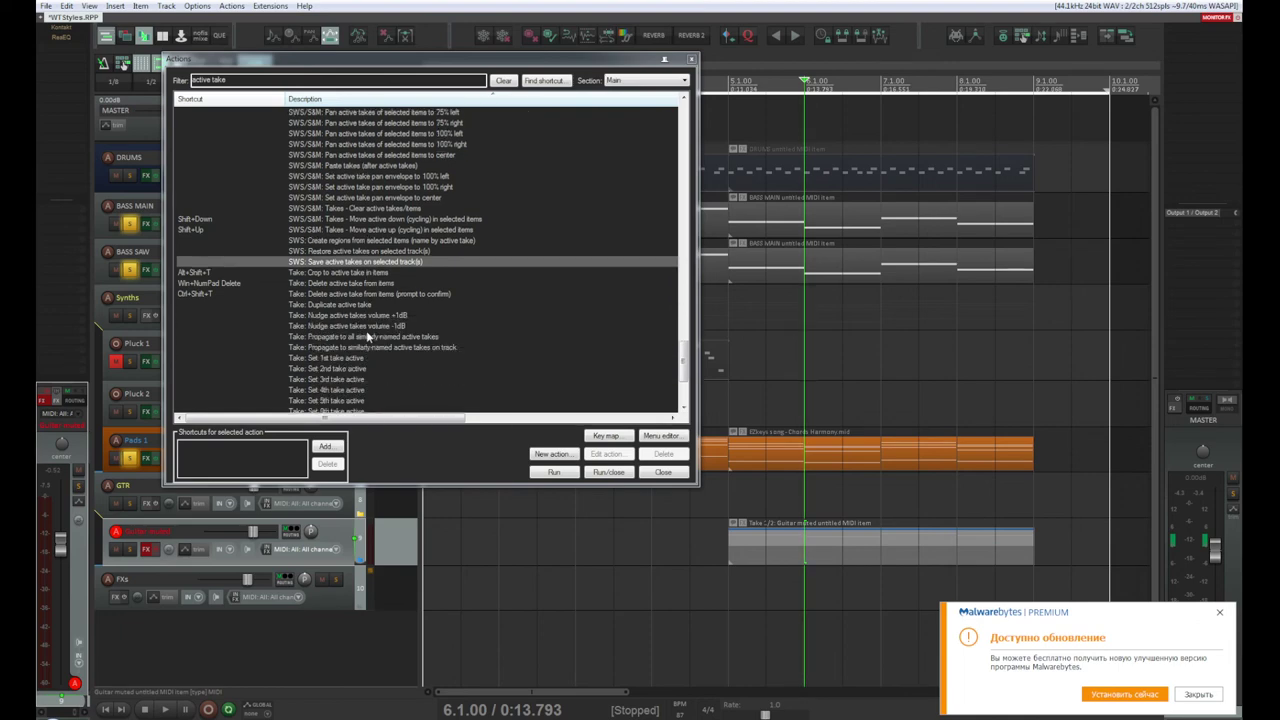
pyautogui.scroll(-4, 367, 336)
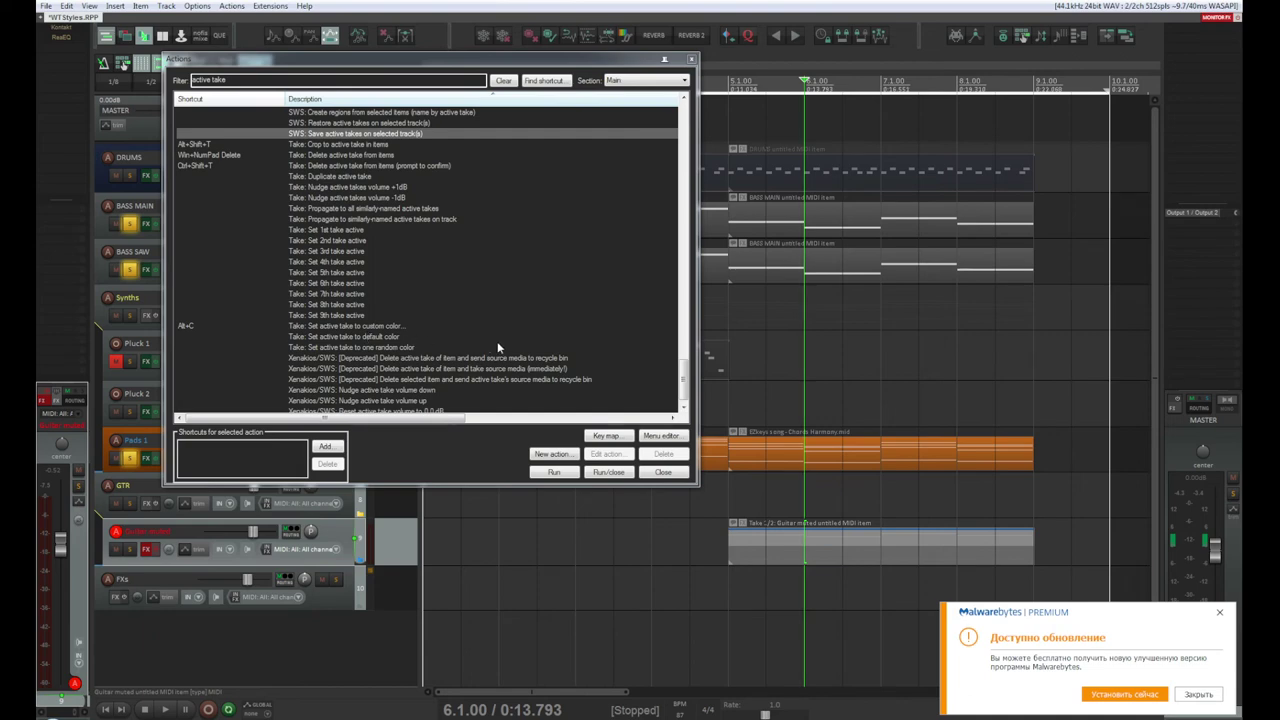
pyautogui.scroll(-1, 497, 346)
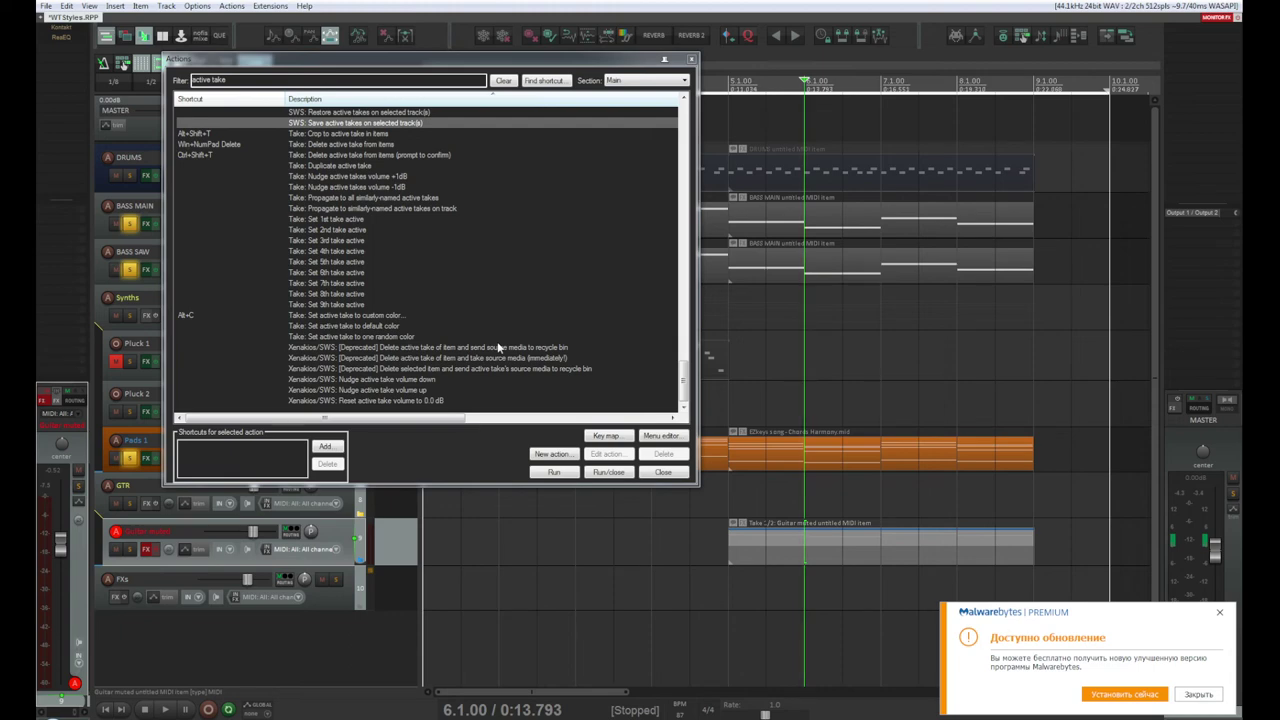
pyautogui.scroll(1, 498, 346)
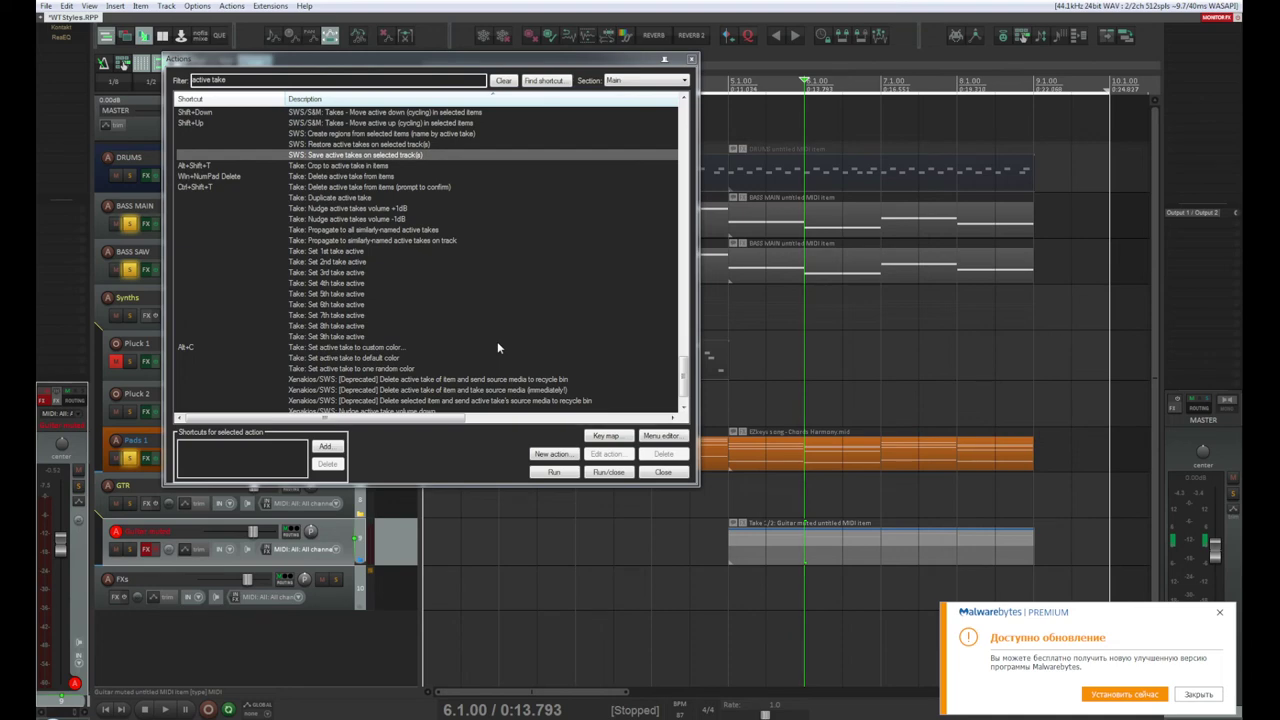
pyautogui.scroll(6, 498, 346)
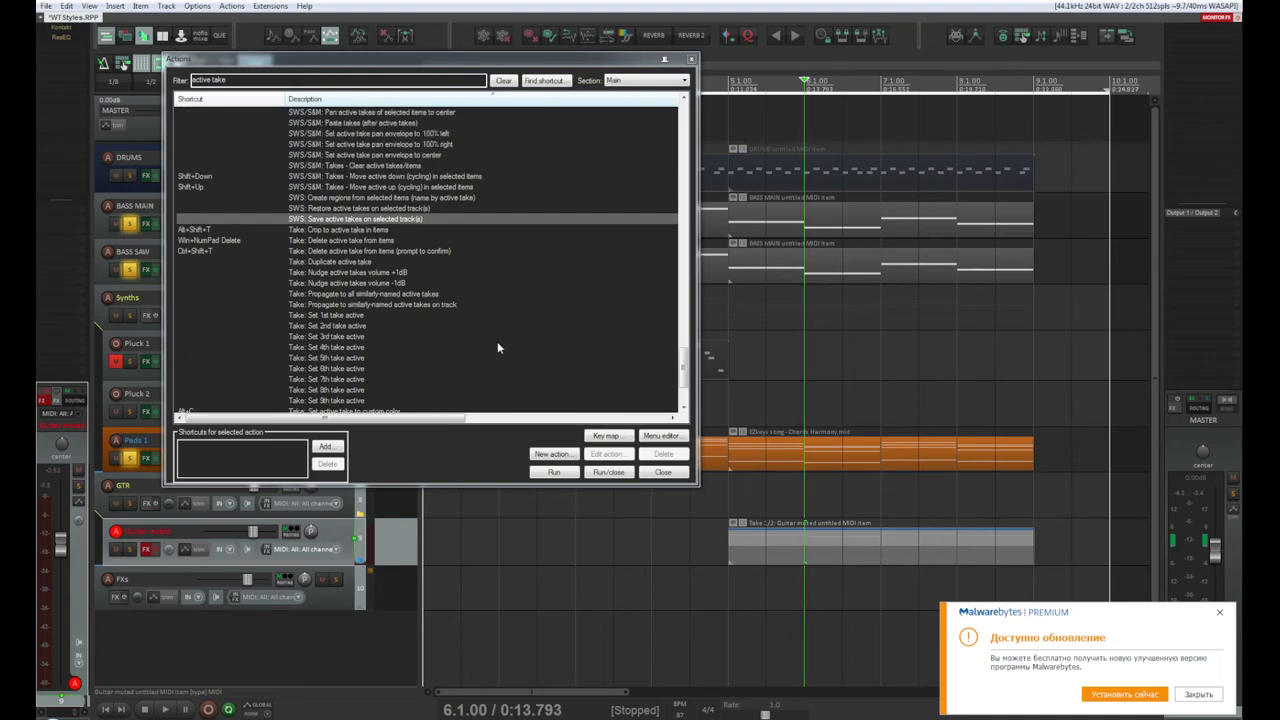
pyautogui.scroll(1, 497, 341)
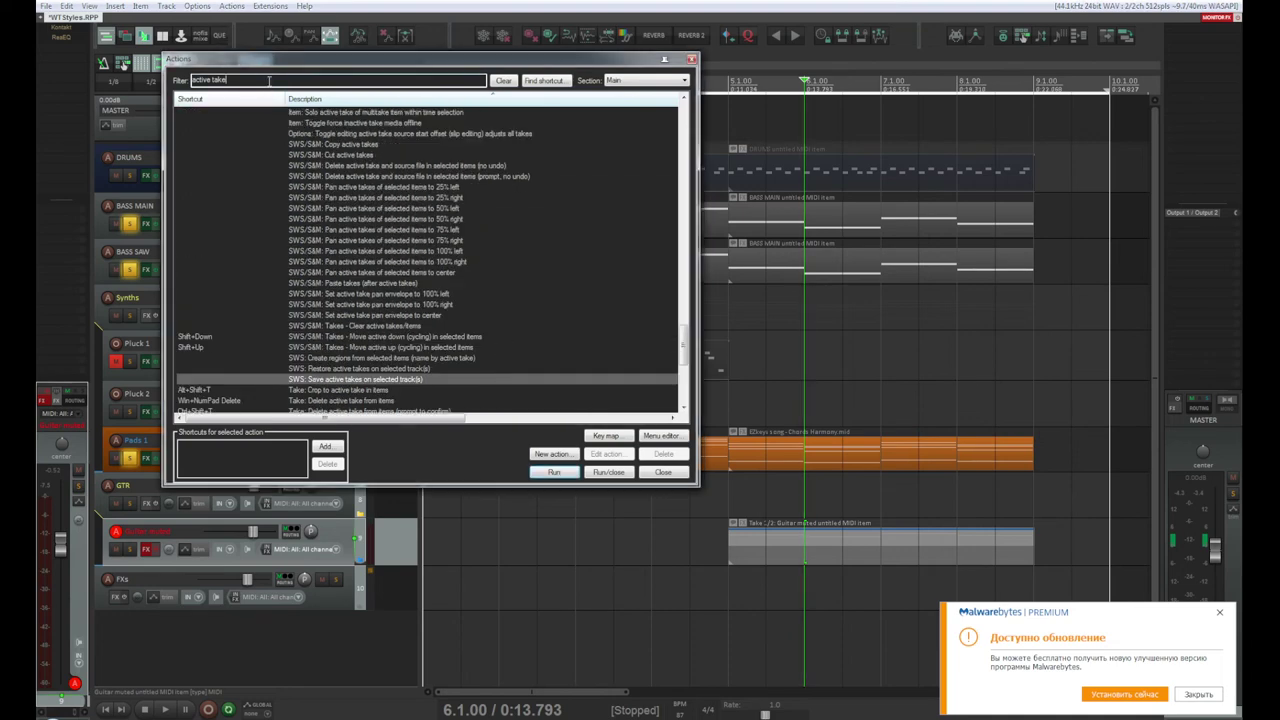
pyautogui.click(268, 80)
pyautogui.write('new')
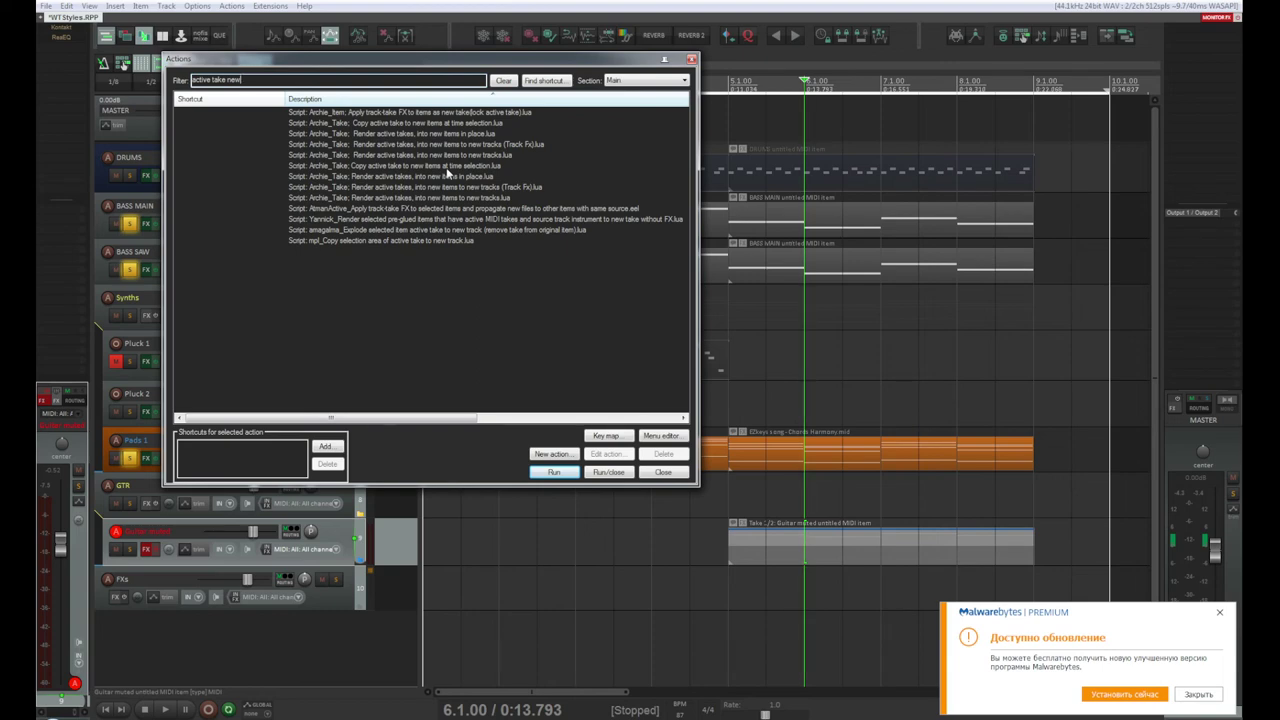
# Step: Run the script amagalma_Explode selected item active take to new track (remove take from original item) on the rendered guitar take
pyautogui.click(469, 232)
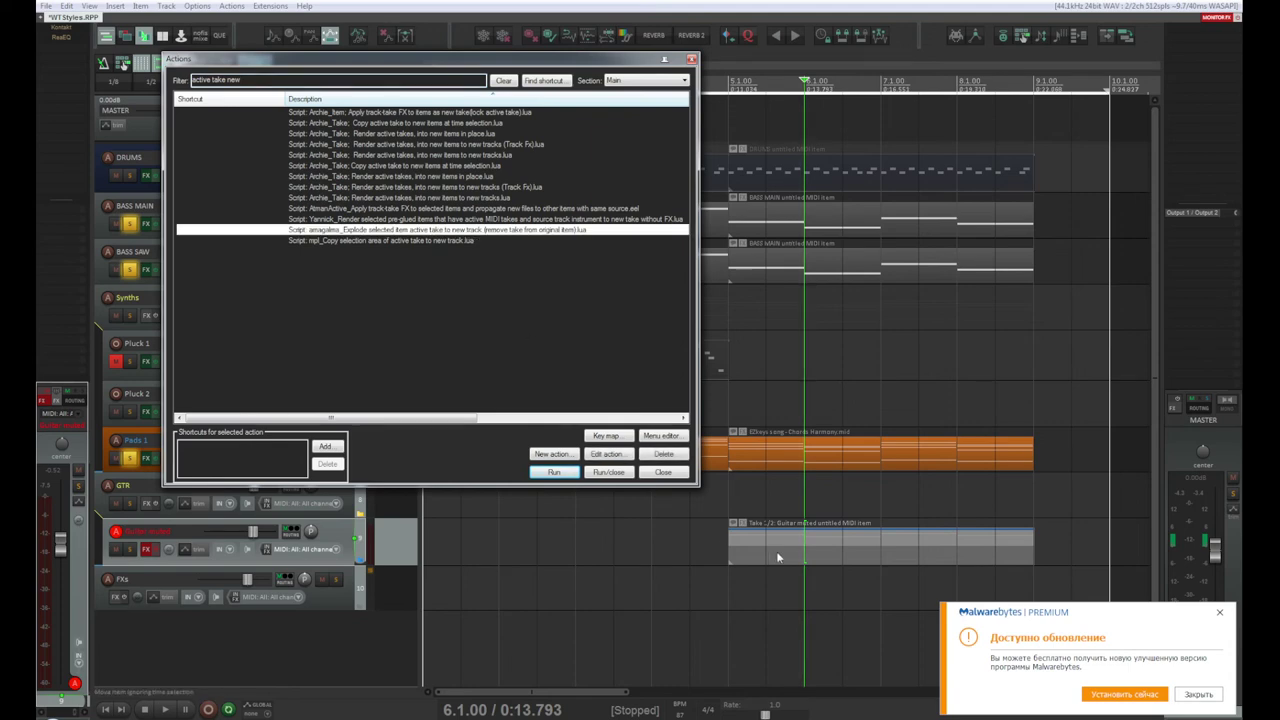
pyautogui.doubleClick(385, 231)
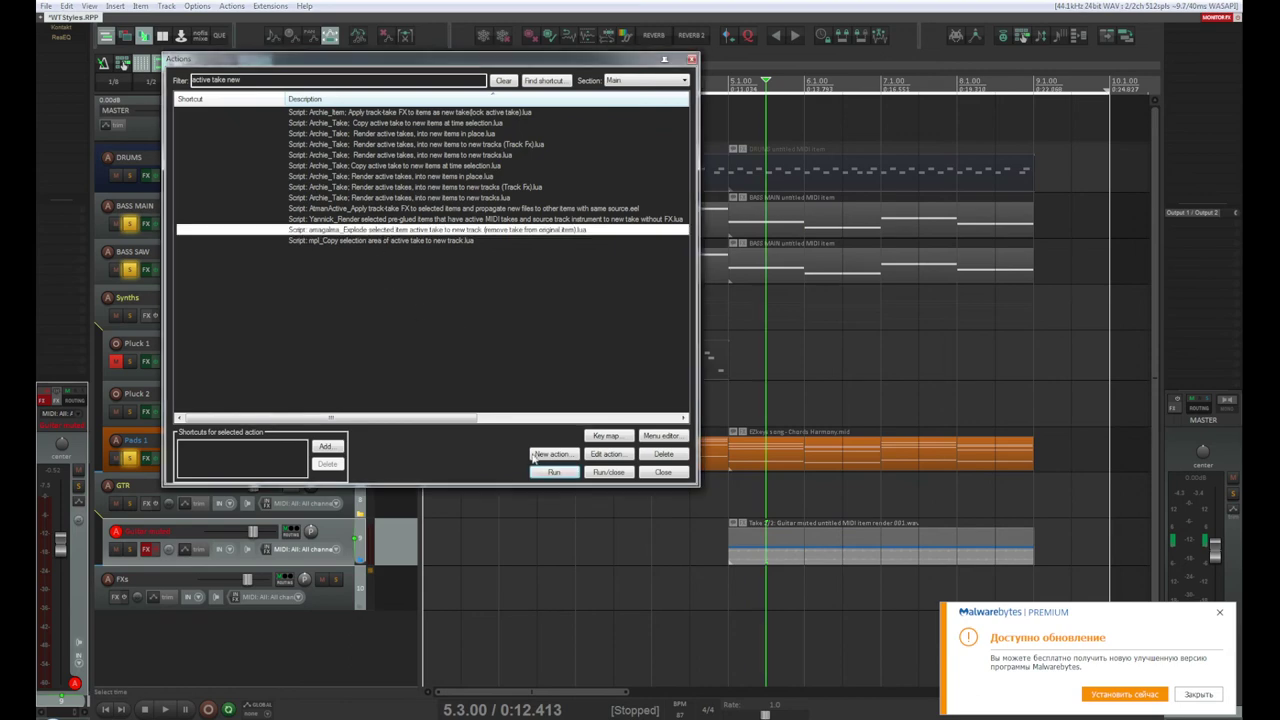
pyautogui.click(553, 472)
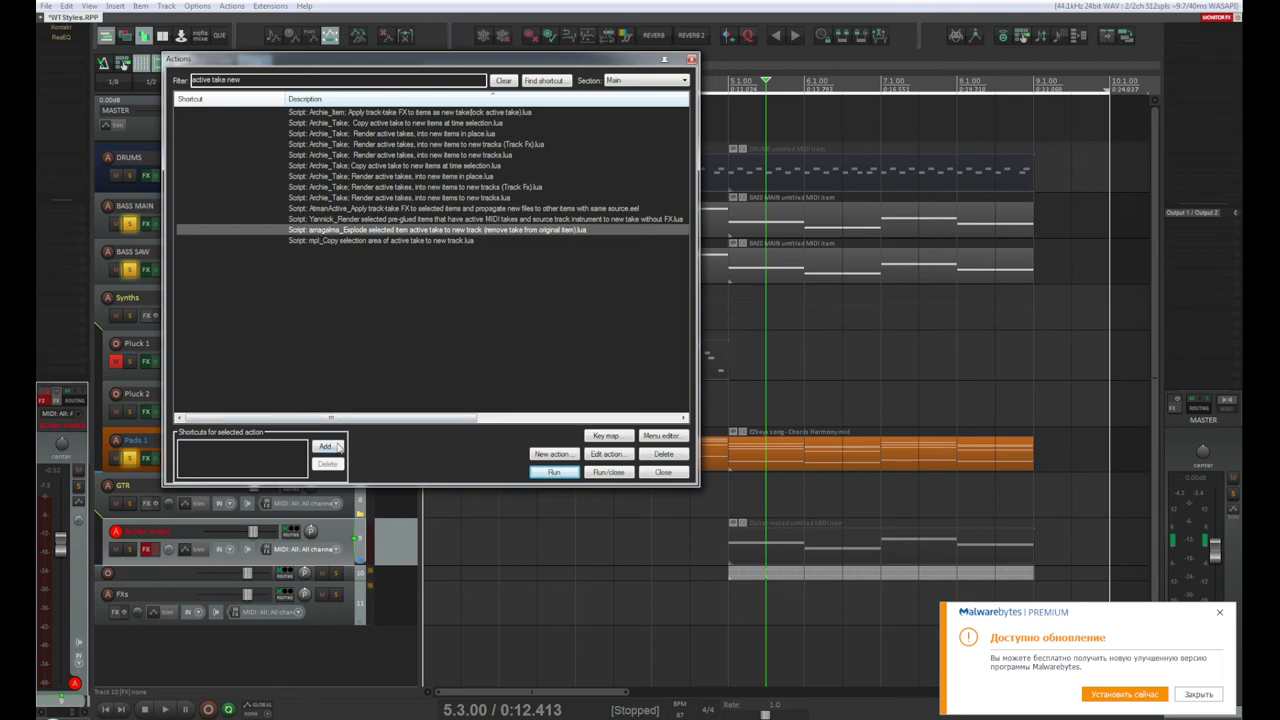
# Step: Look up which action is assigned to the Ctrl+Alt+T shortcut
pyautogui.click(541, 81)
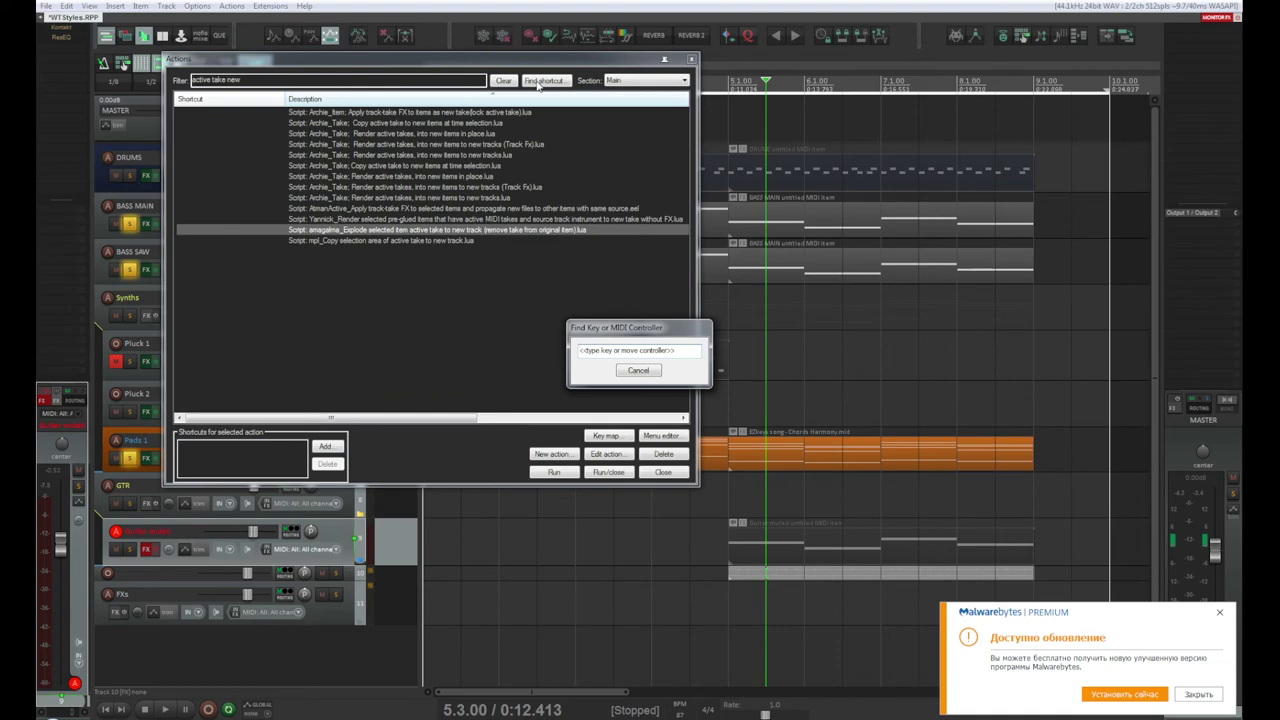
pyautogui.hotkey('ctrl', 'alt', 't')
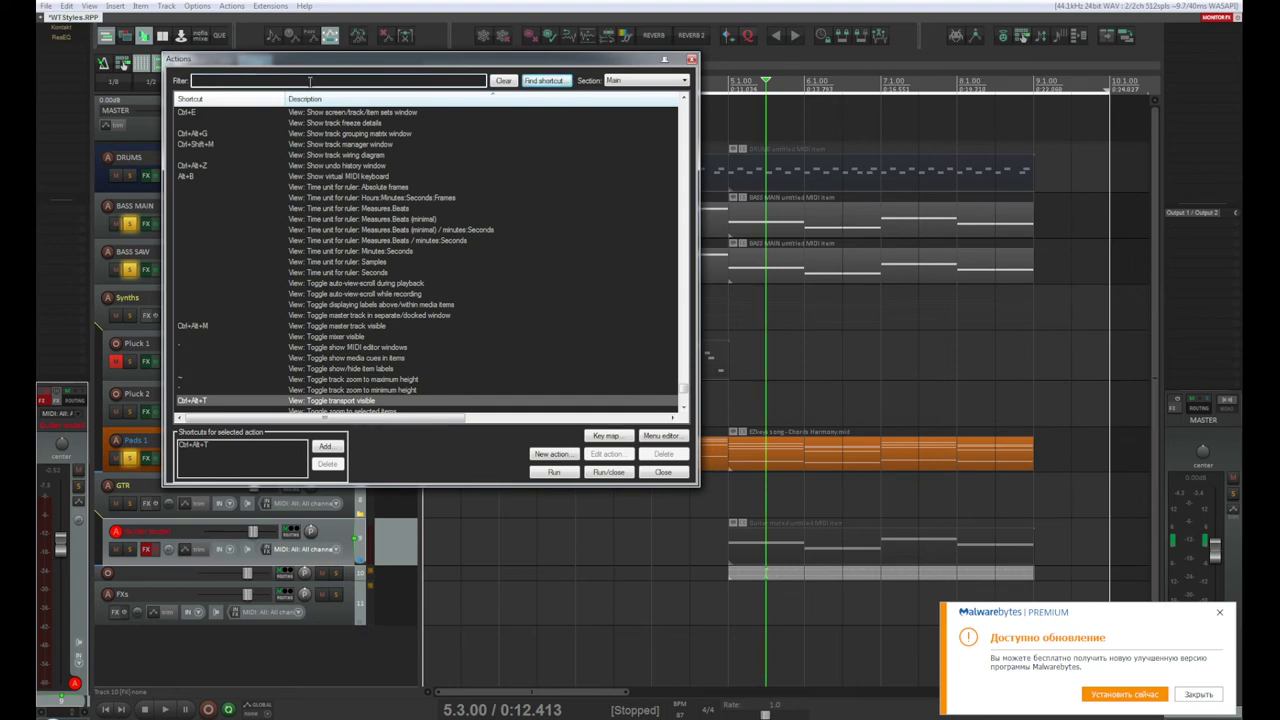
pyautogui.write('vo')
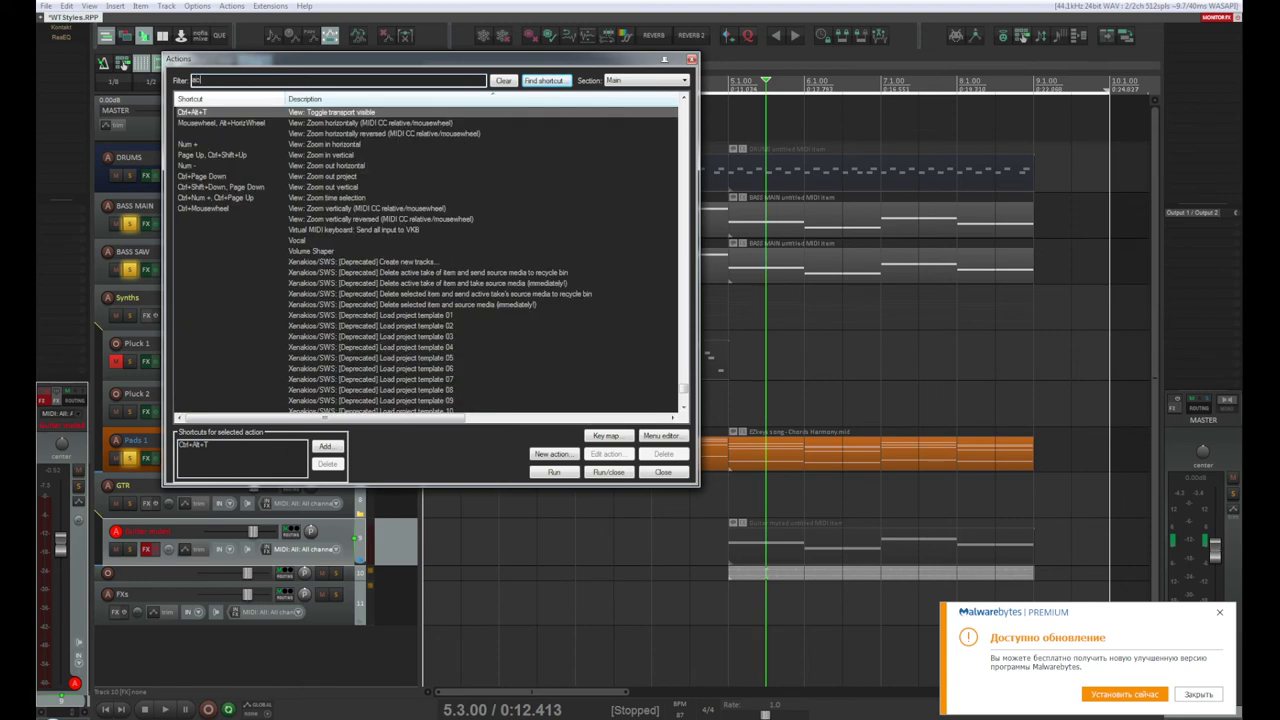
pyautogui.write('ct')
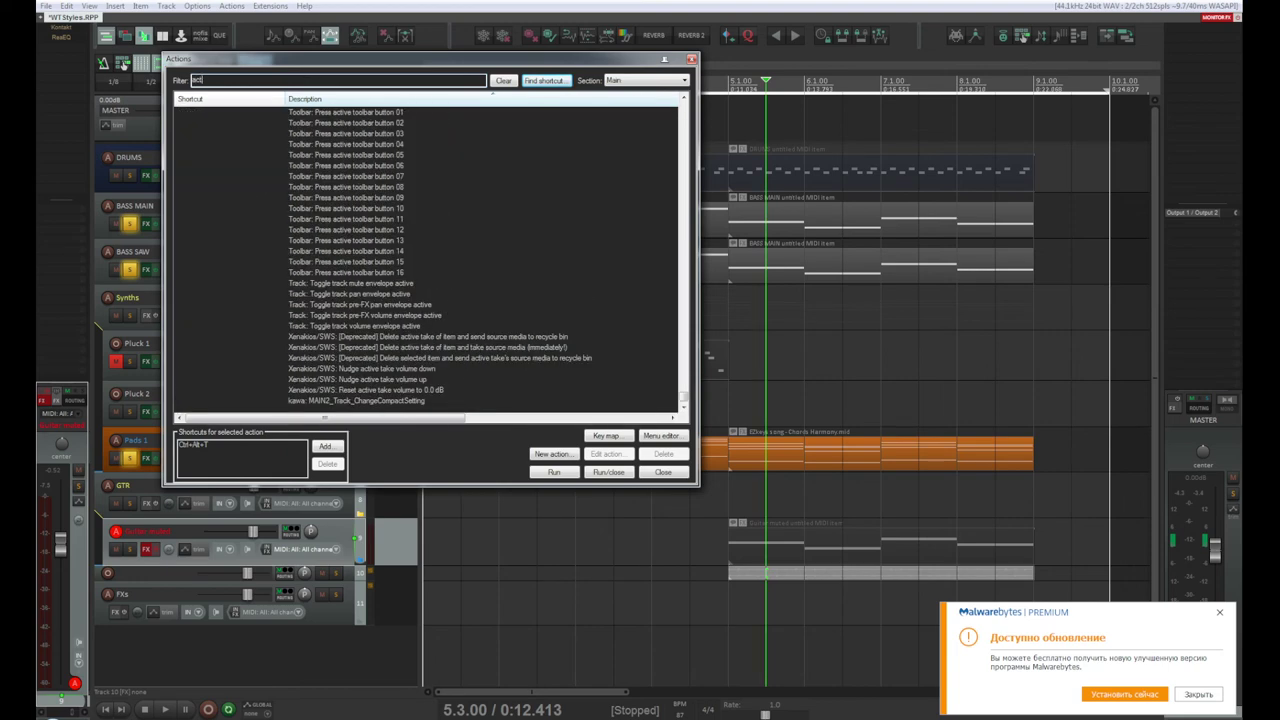
pyautogui.write('ive')
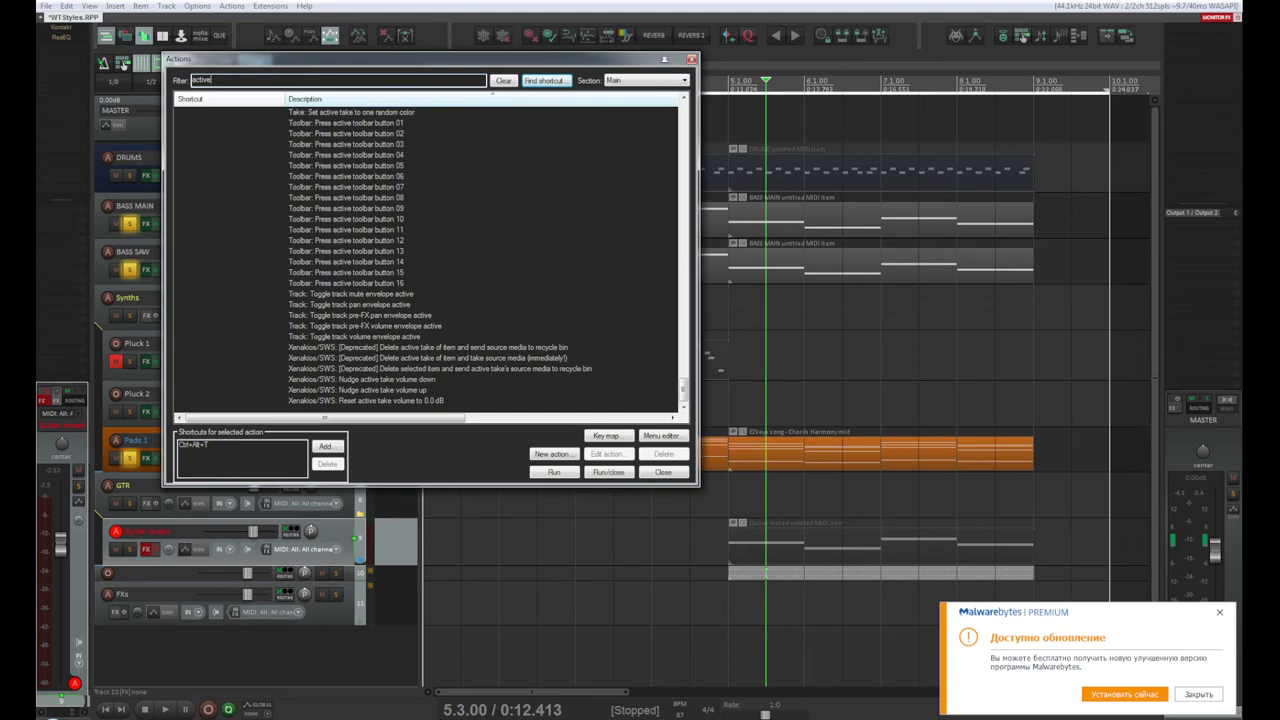
pyautogui.press('BackSpace')
pyautogui.press('BackSpace')
pyautogui.press('BackSpace')
pyautogui.press('BackSpace')
pyautogui.press('BackSpace')
pyautogui.press('BackSpace')
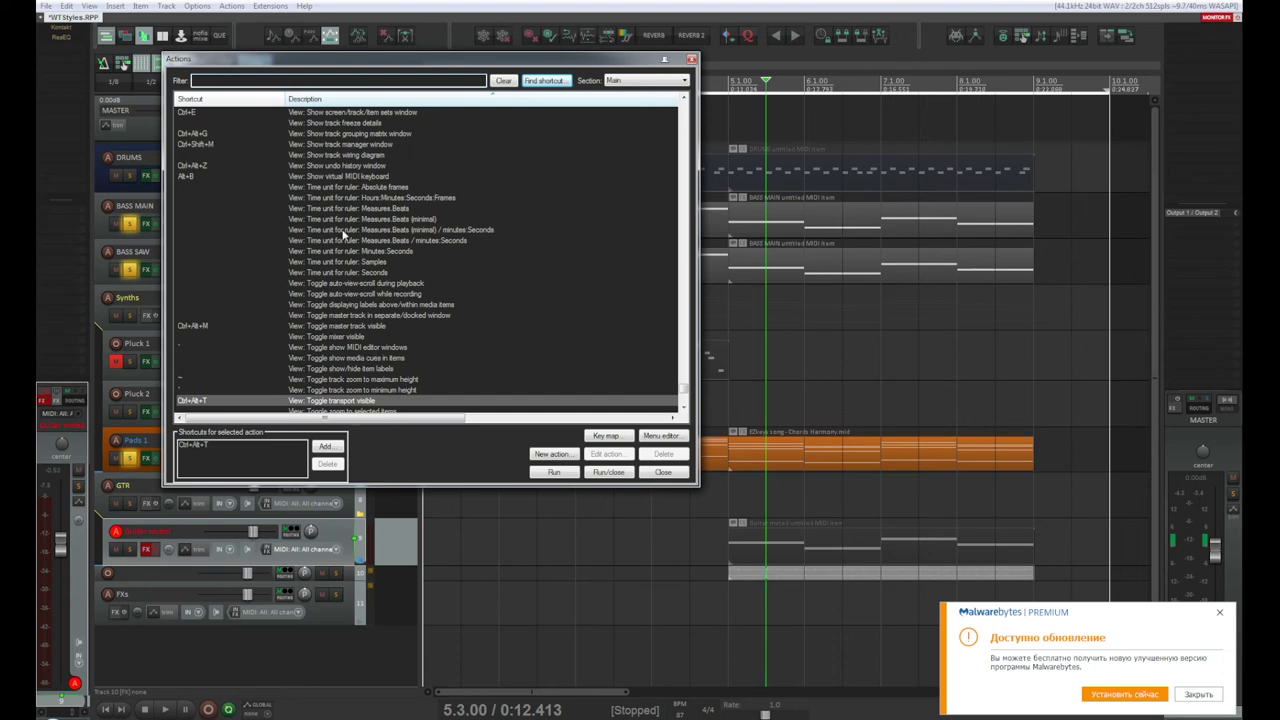
# Step: Filter the action list for "active take new"
pyautogui.write('act')
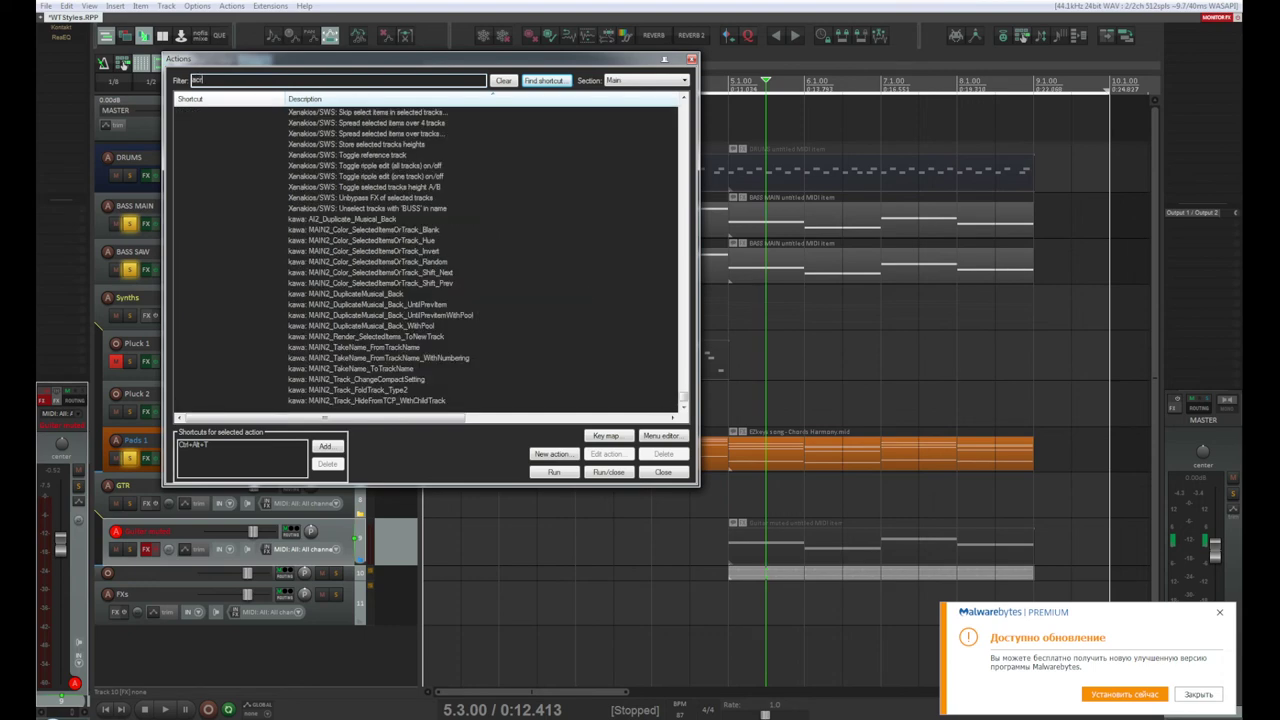
pyautogui.write('ive')
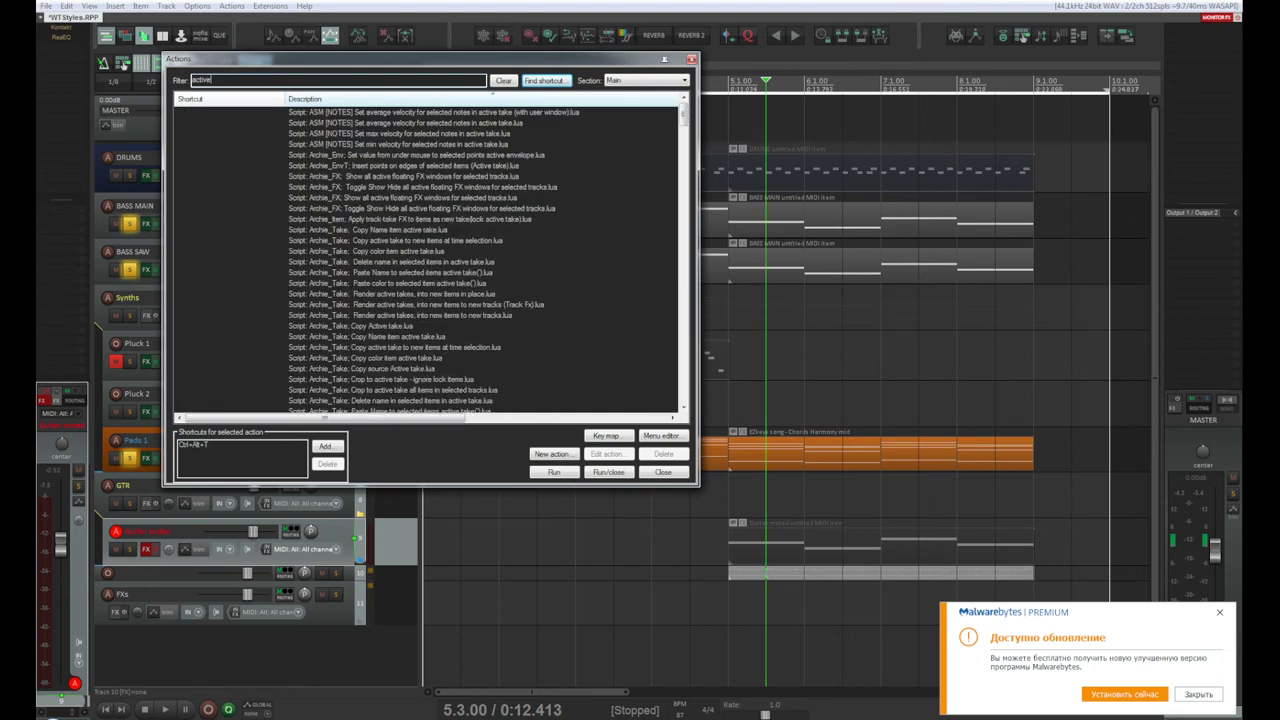
pyautogui.write(' ta')
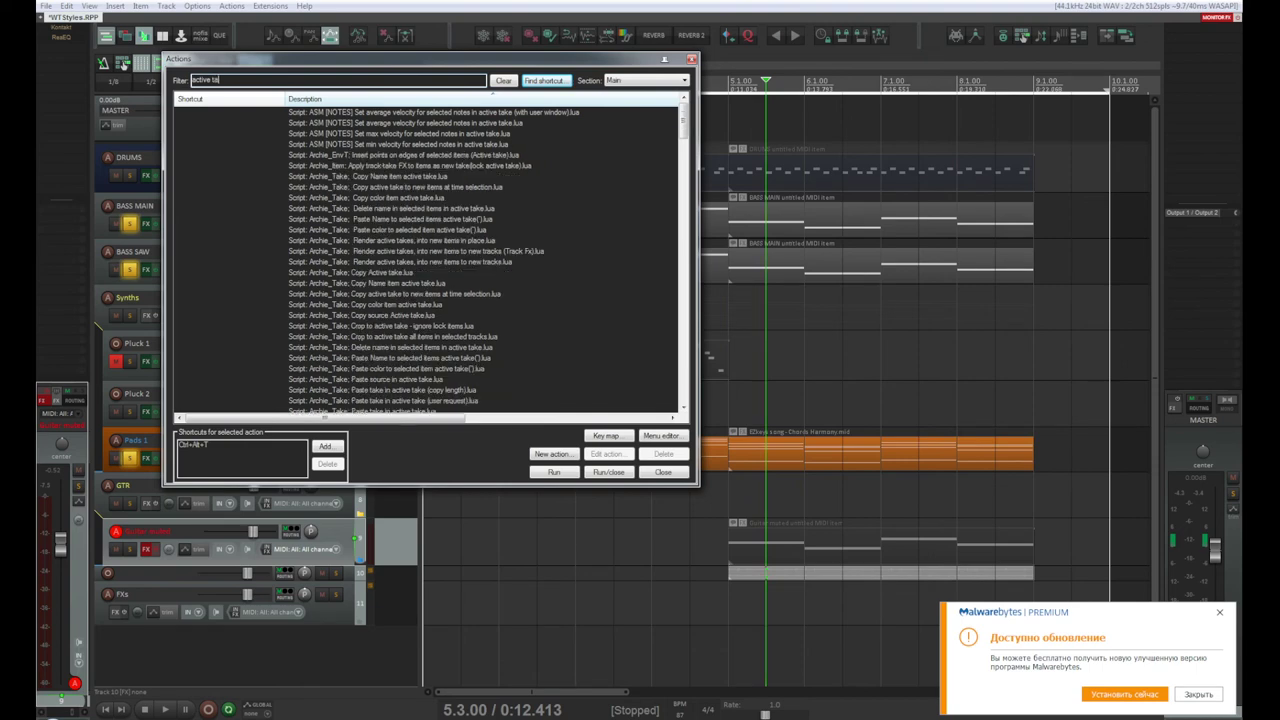
pyautogui.write('ke new')
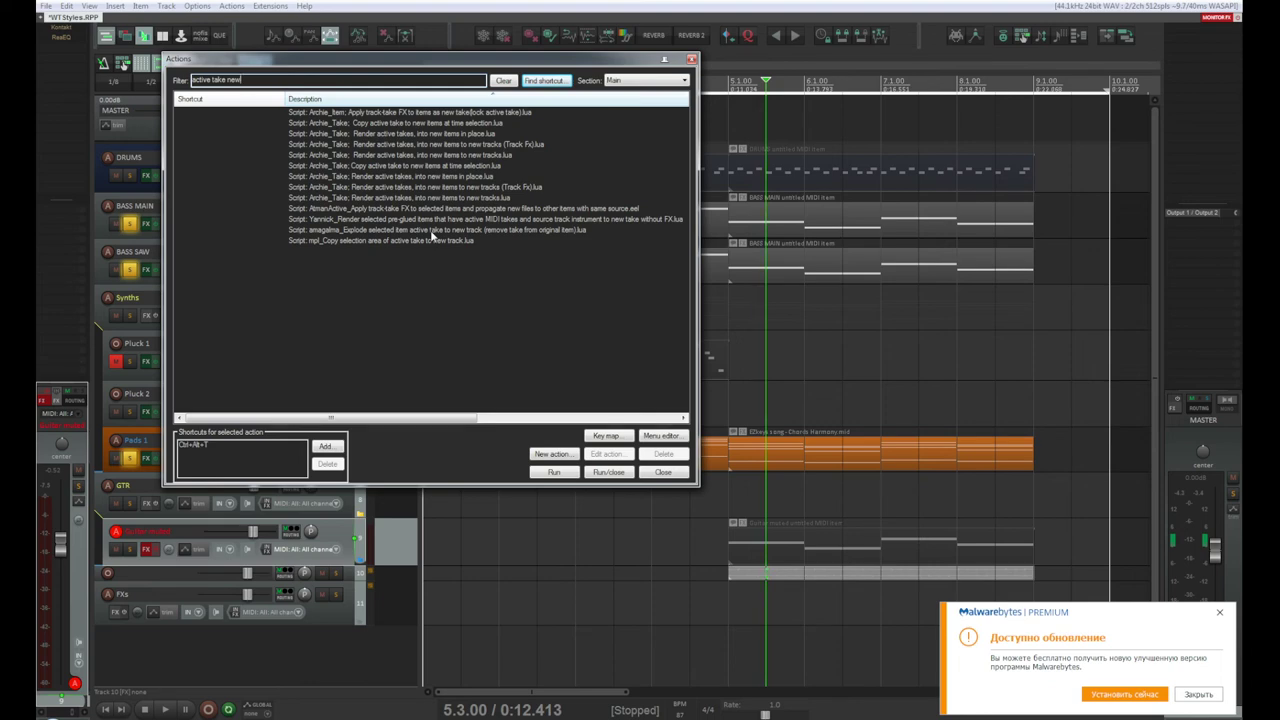
# Step: Assign Ctrl+Alt+Num 0 to the amagalma explode-active-take script, overriding its existing mapping, and close the action list
pyautogui.click(432, 231)
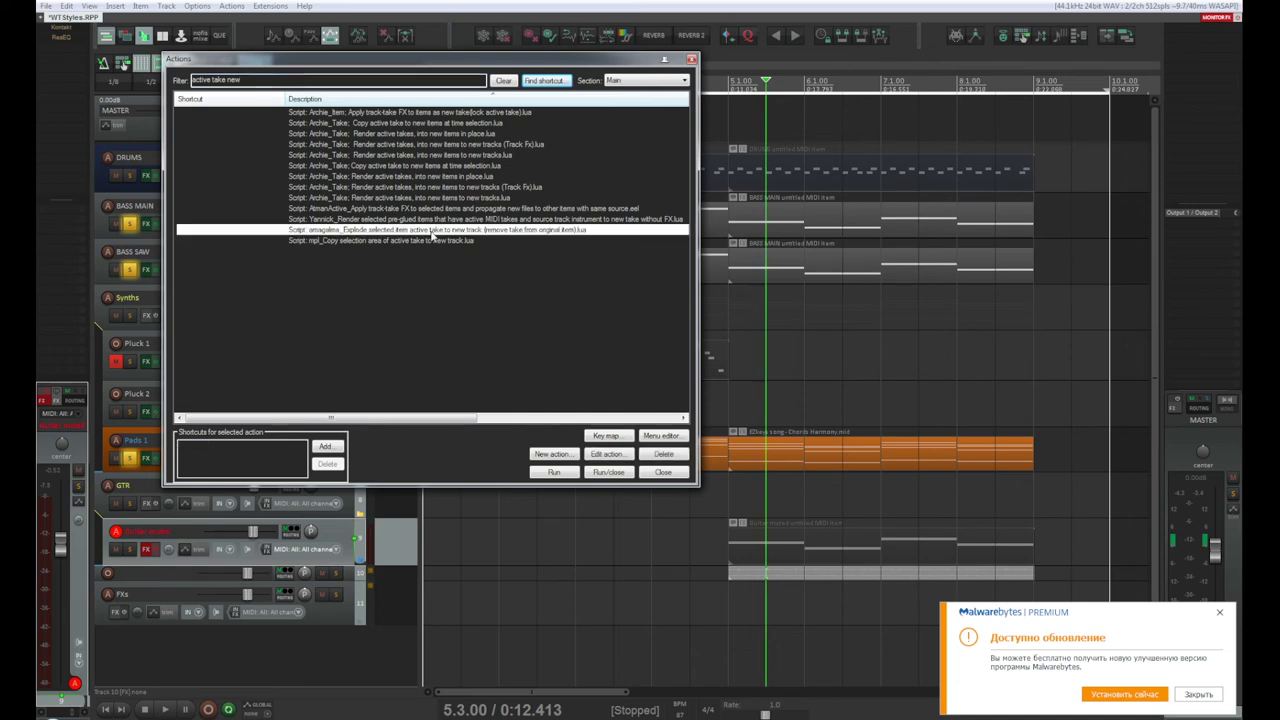
pyautogui.click(327, 446)
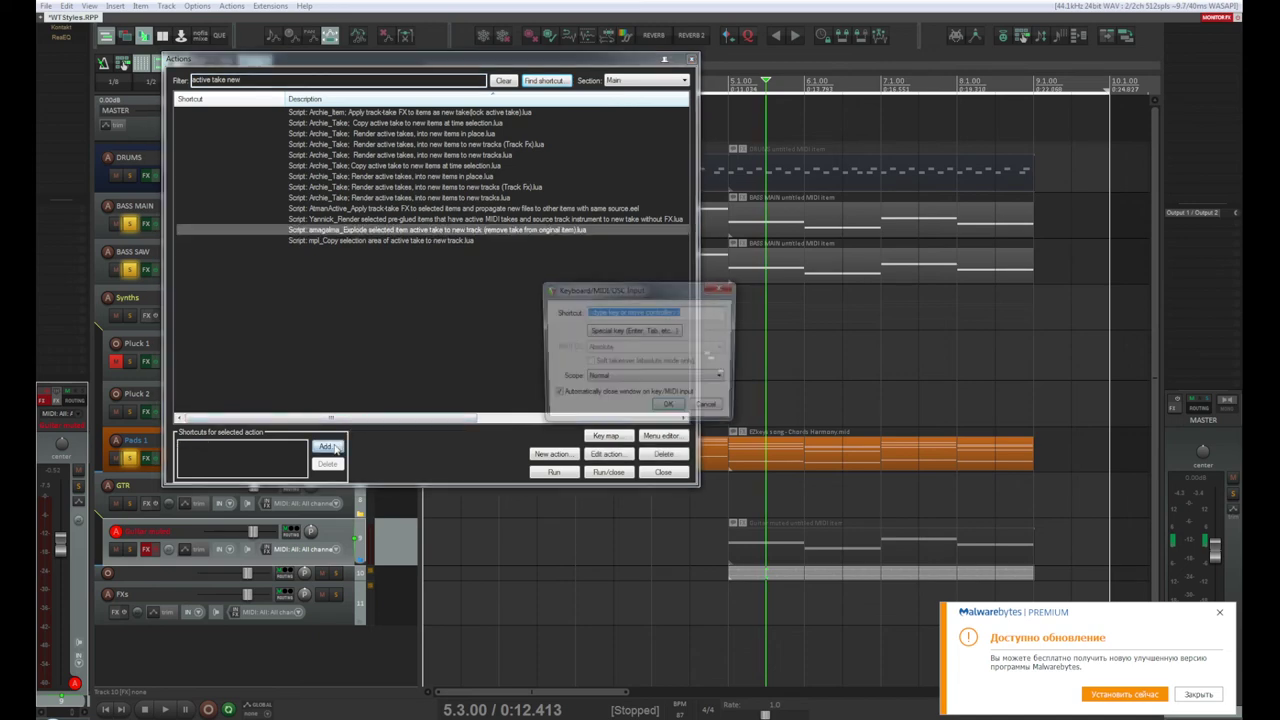
pyautogui.hotkey('ctrl', 'Home')
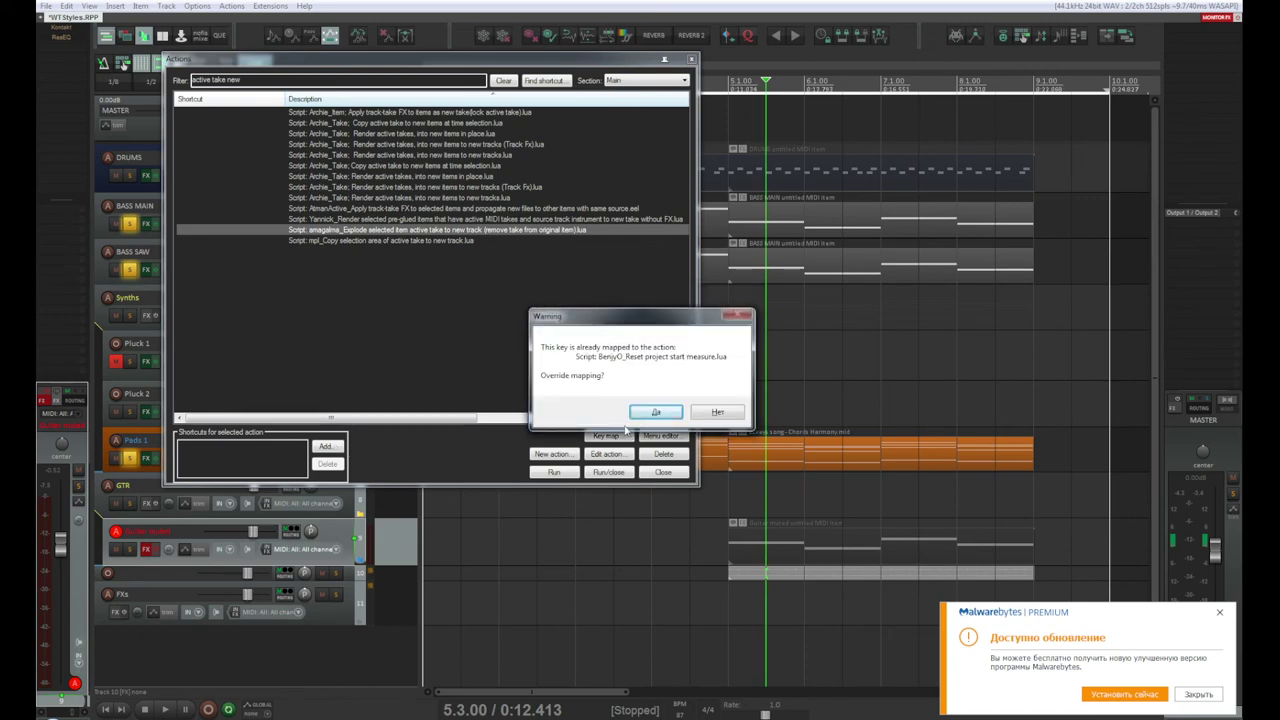
pyautogui.click(656, 412)
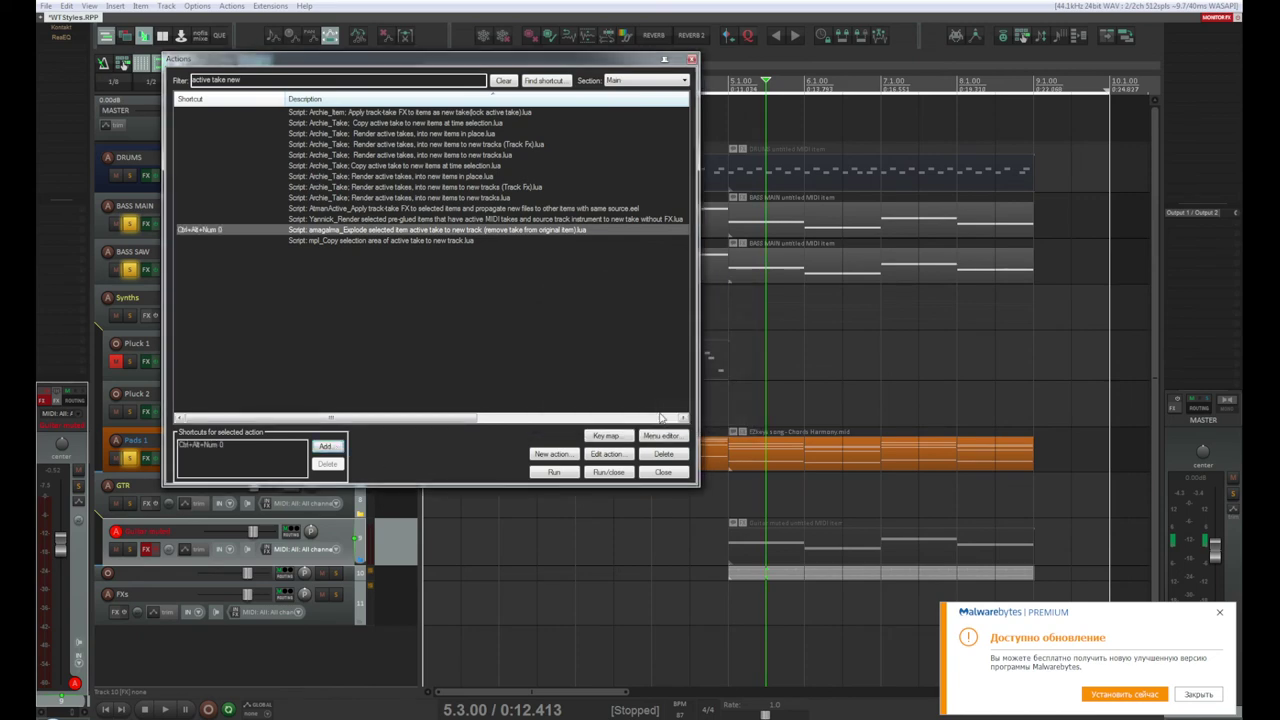
pyautogui.click(665, 474)
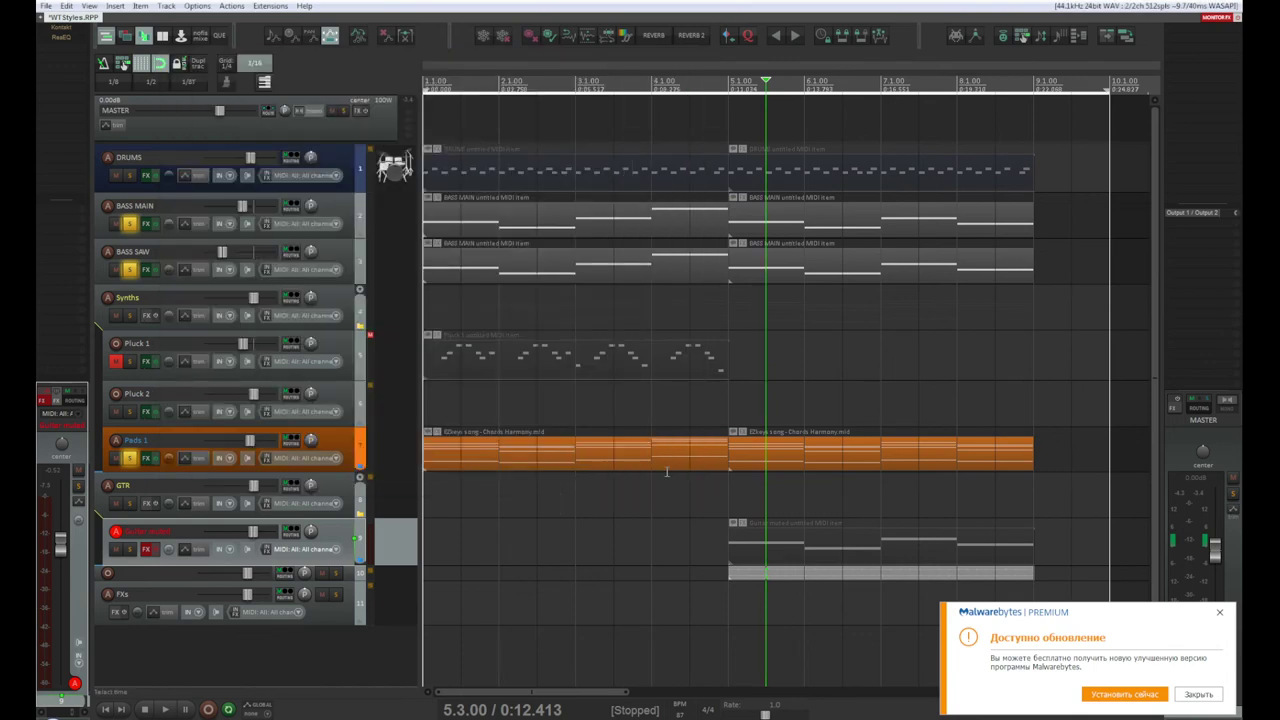
# Step: Move the rendered guitar track into the GTR folder beneath the Guitar muted track
pyautogui.click(817, 578)
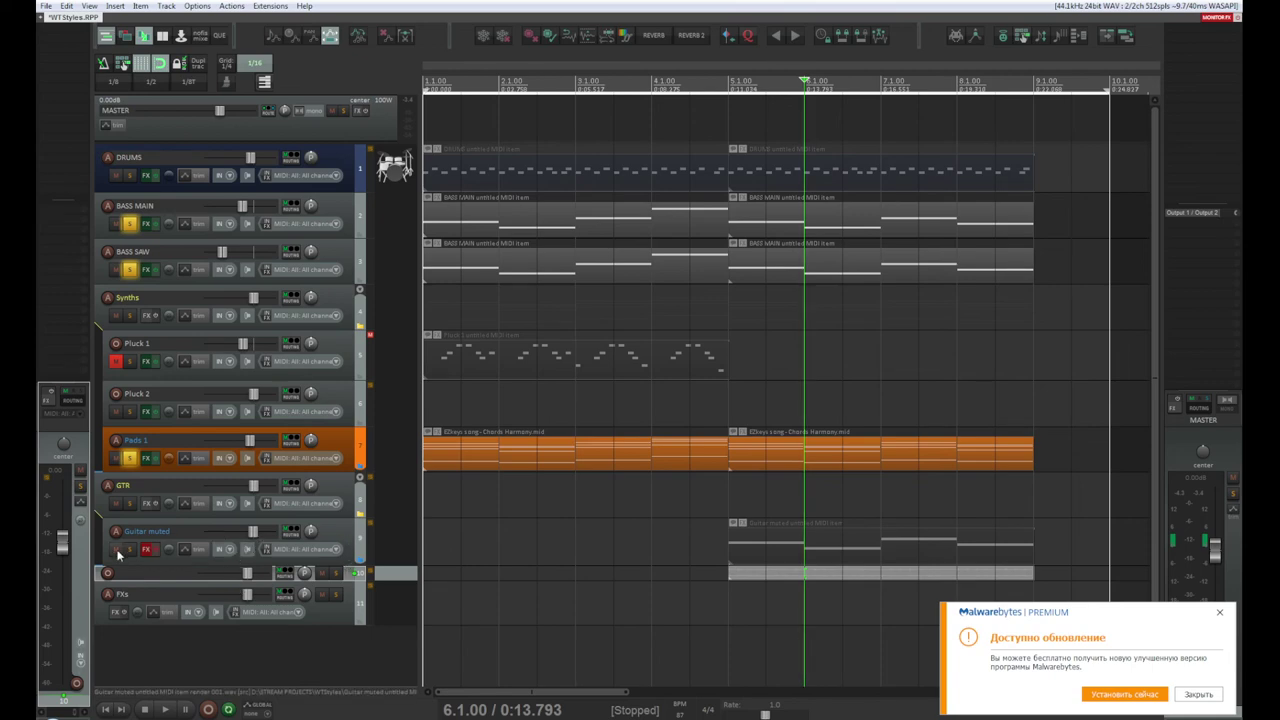
pyautogui.click(349, 538)
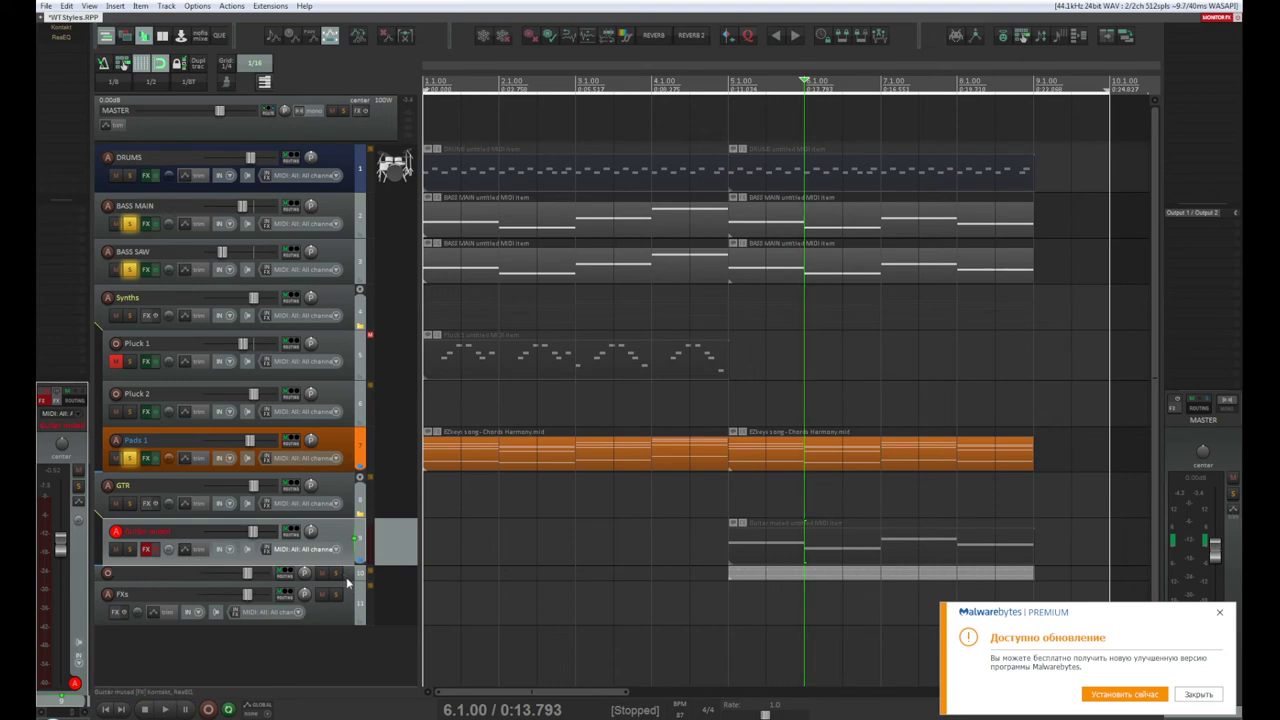
pyautogui.moveTo(356, 588); pyautogui.dragTo(351, 563)
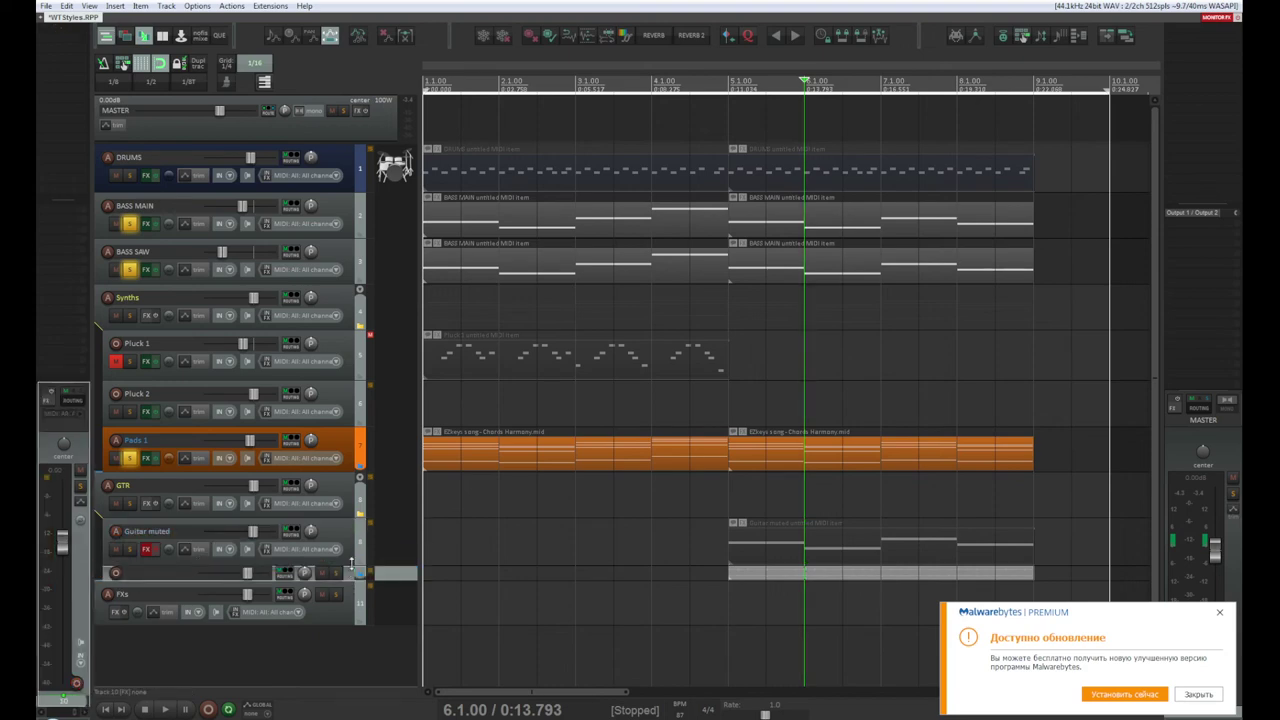
# Step: Copy the Guitar muted track's name, rename that track Guitar KONTAKT, and reduce it to minimum height with recording disarmed
pyautogui.click(170, 538)
pyautogui.doubleClick(170, 538)
pyautogui.hotkey('ctrl', 'c')
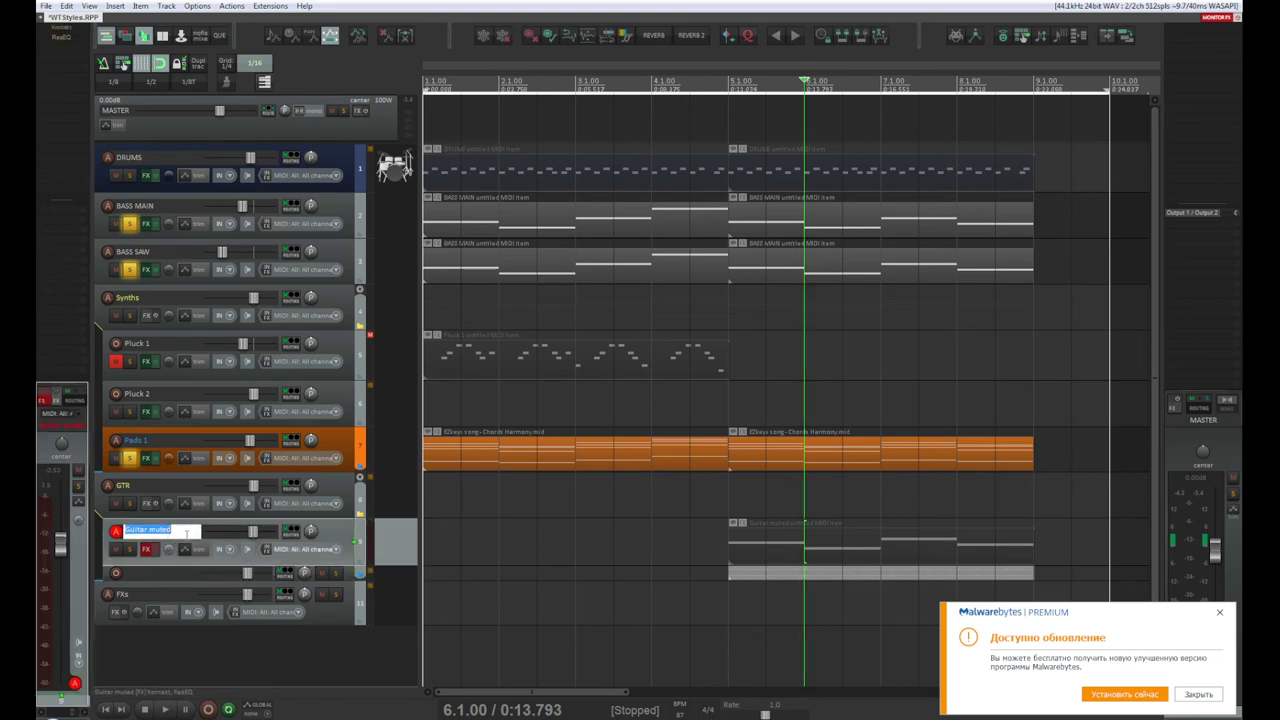
pyautogui.click(190, 536)
pyautogui.doubleClick(156, 531)
pyautogui.write('KONTAKT')
pyautogui.press('Return')
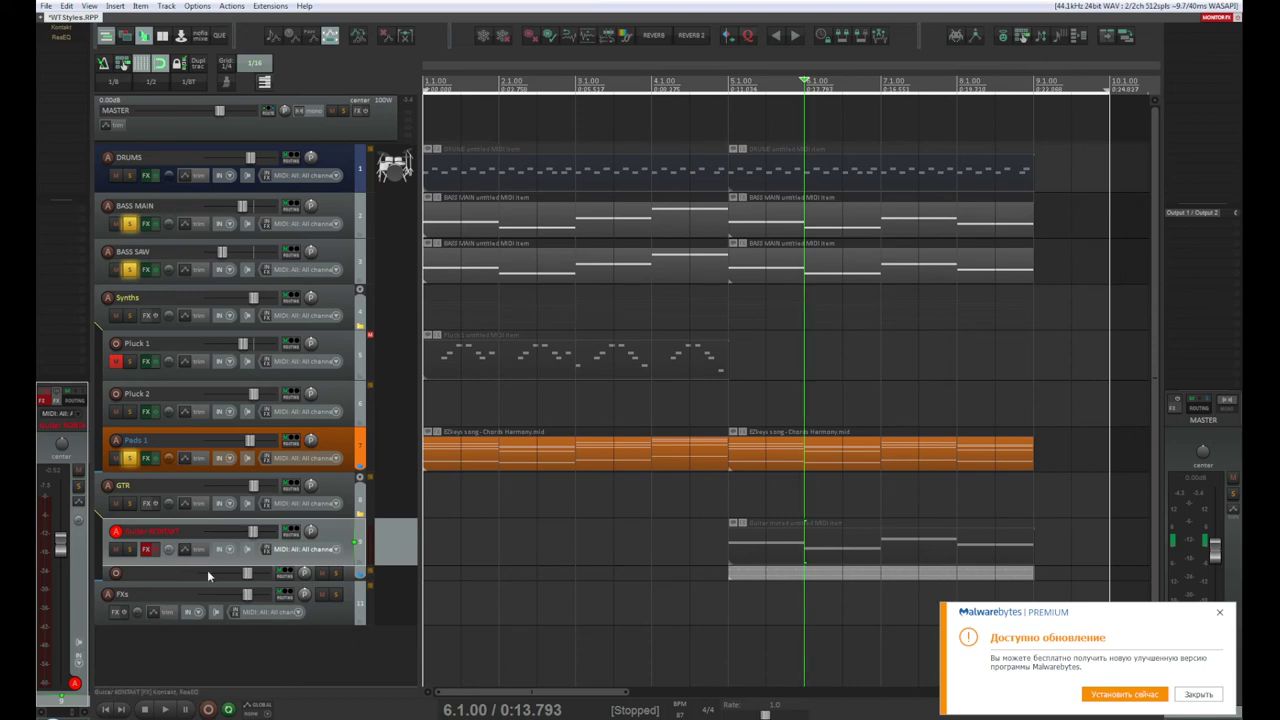
pyautogui.moveTo(333, 567); pyautogui.dragTo(320, 488)
pyautogui.click(116, 531)
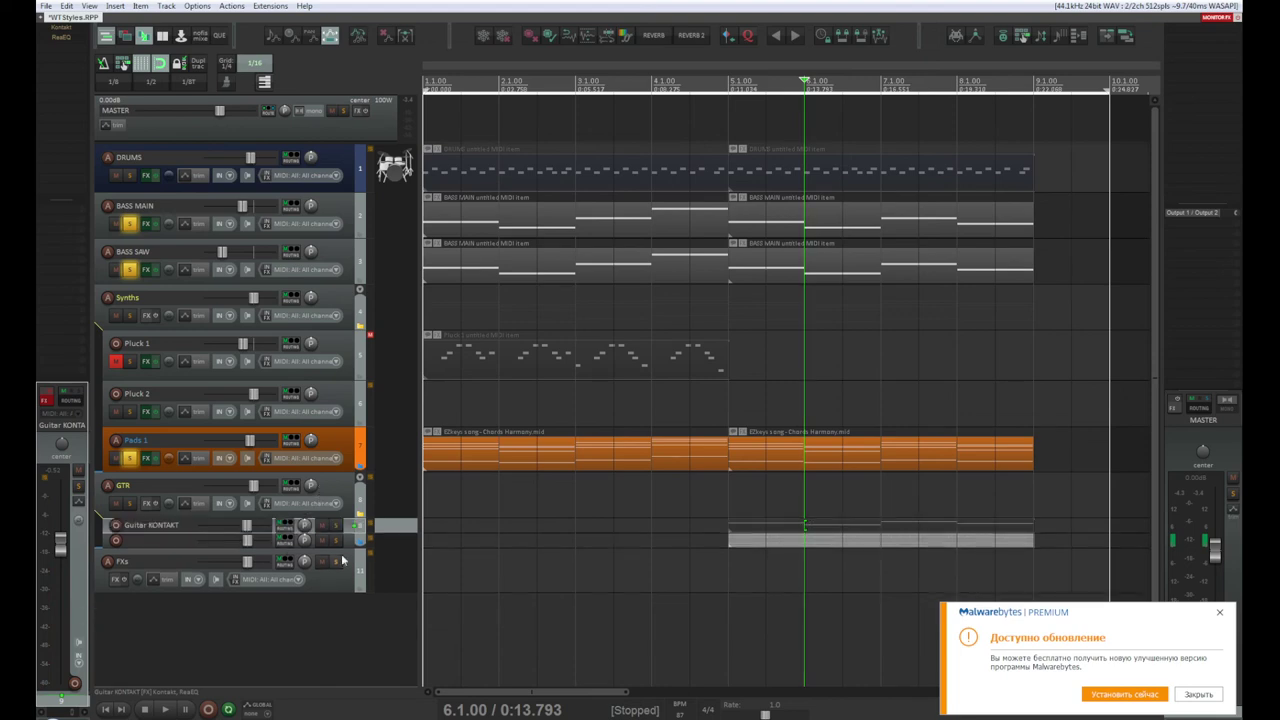
# Step: Enlarge the unnamed track holding the rendered guitar audio and name it Guitar muted using the copied name
pyautogui.moveTo(340, 550); pyautogui.dragTo(346, 582)
pyautogui.doubleClick(143, 549)
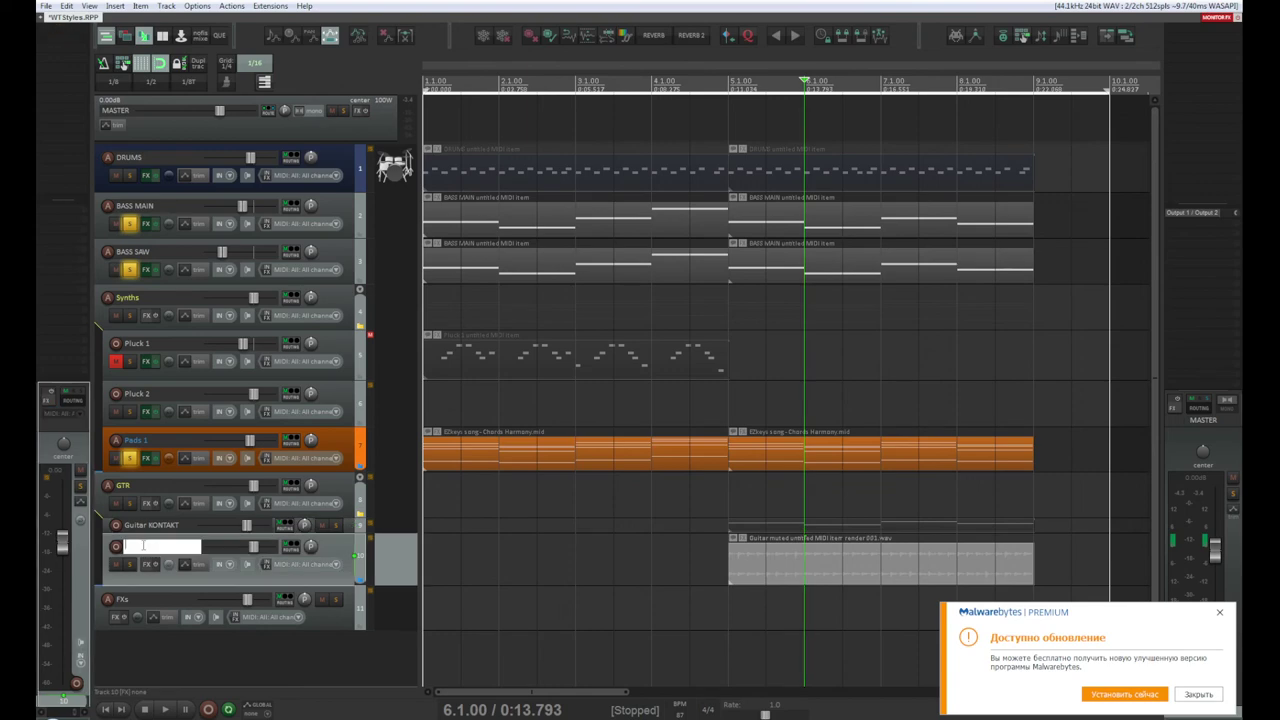
pyautogui.hotkey('ctrl', 'v')
pyautogui.press('Return')
# Step: Unsolo the Pads 1, BASS SAW and BASS MAIN tracks and play back the full arrangement with drums and guitar
pyautogui.press('space')
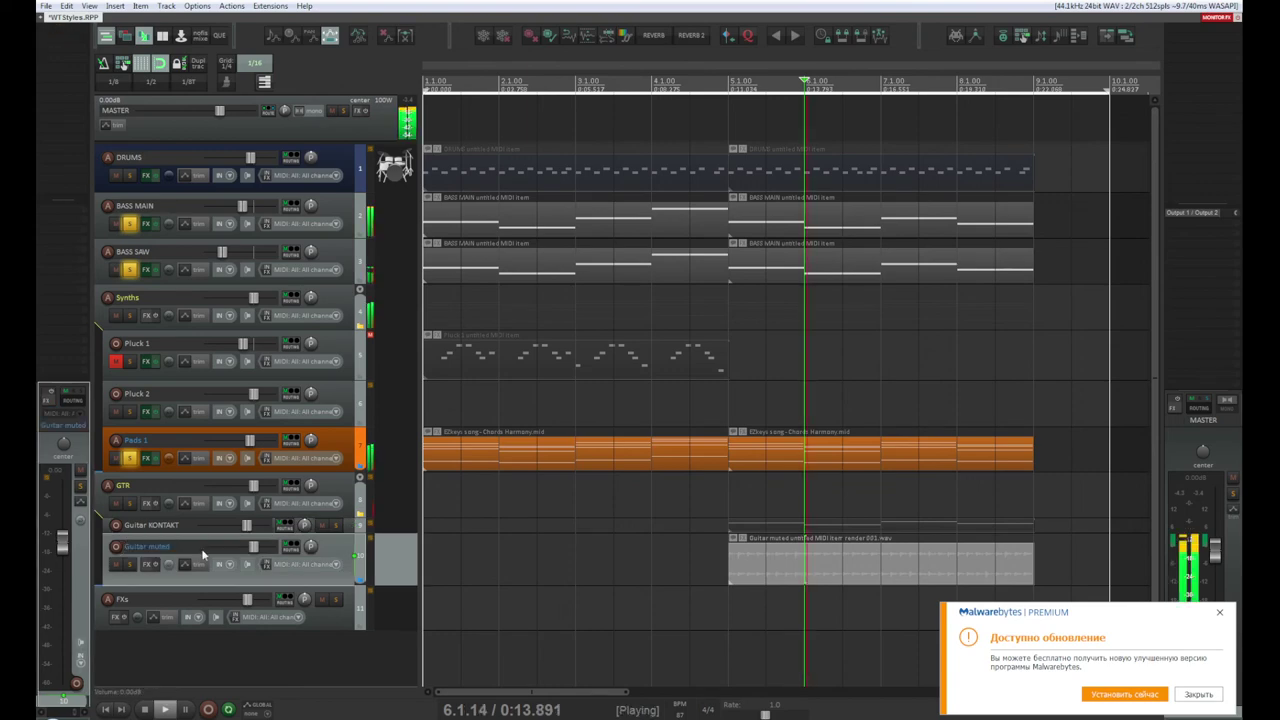
pyautogui.press('space')
pyautogui.press('space')
pyautogui.press('space')
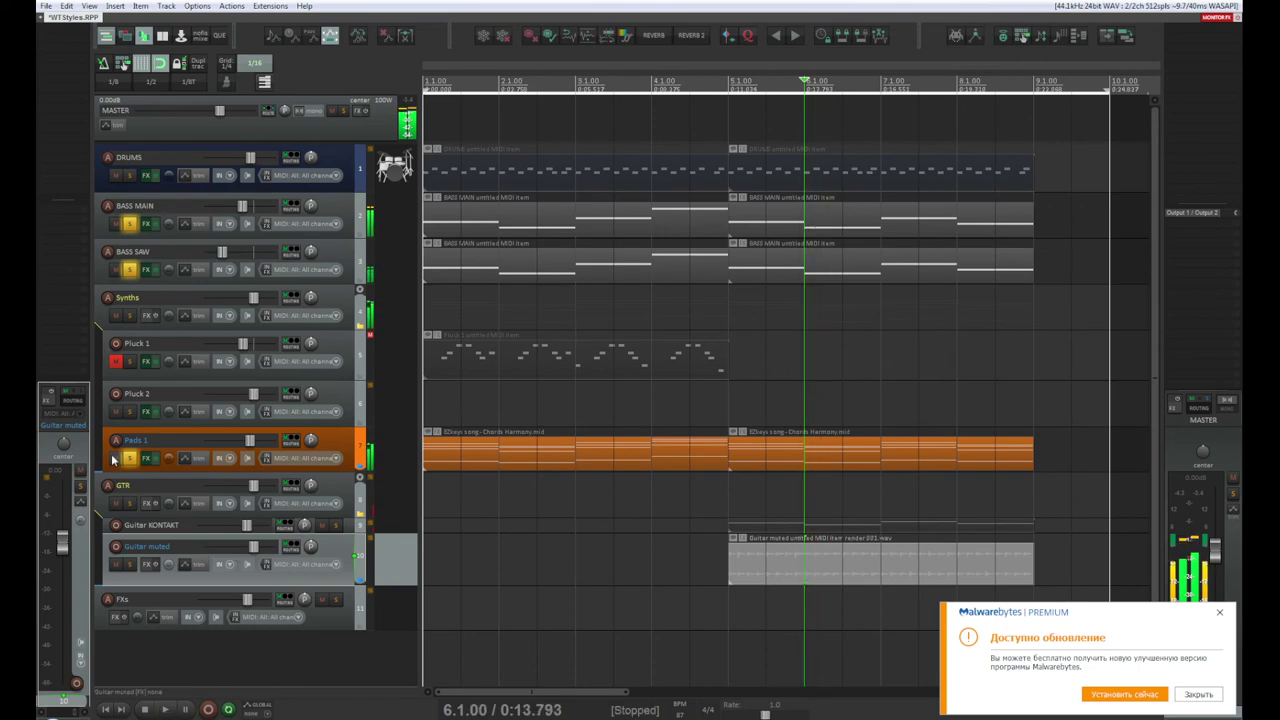
pyautogui.click(129, 457)
pyautogui.click(129, 269)
pyautogui.click(129, 223)
pyautogui.press('space')
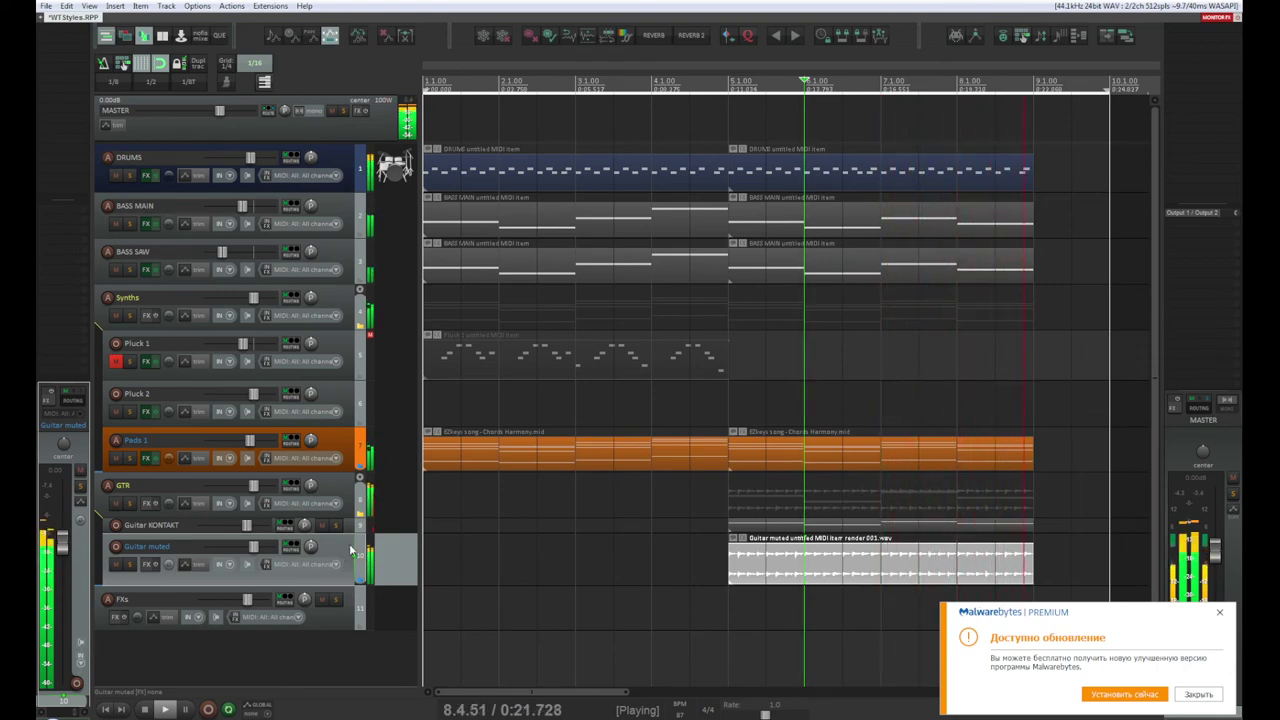
pyautogui.press('space')
pyautogui.press('space')
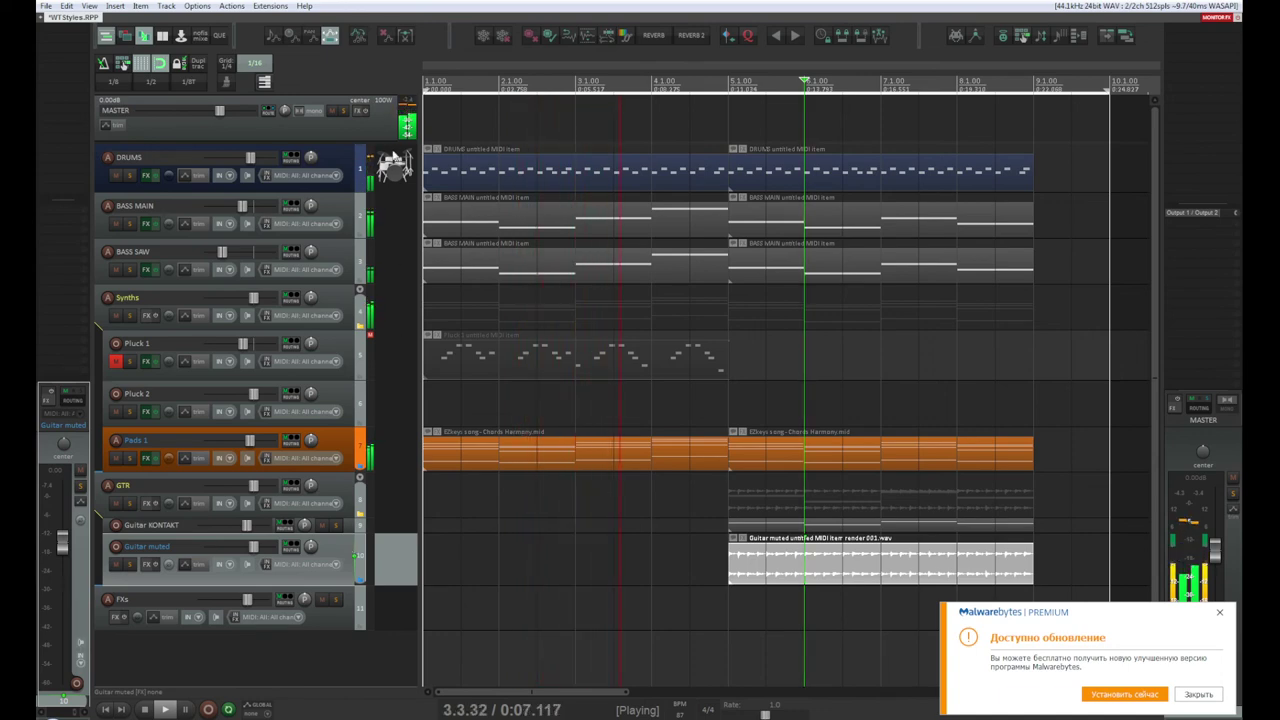
# Step: Add a new track, move it above DRUMS as the first track, and increase its height
pyautogui.click(397, 167)
pyautogui.doubleClick(226, 662)
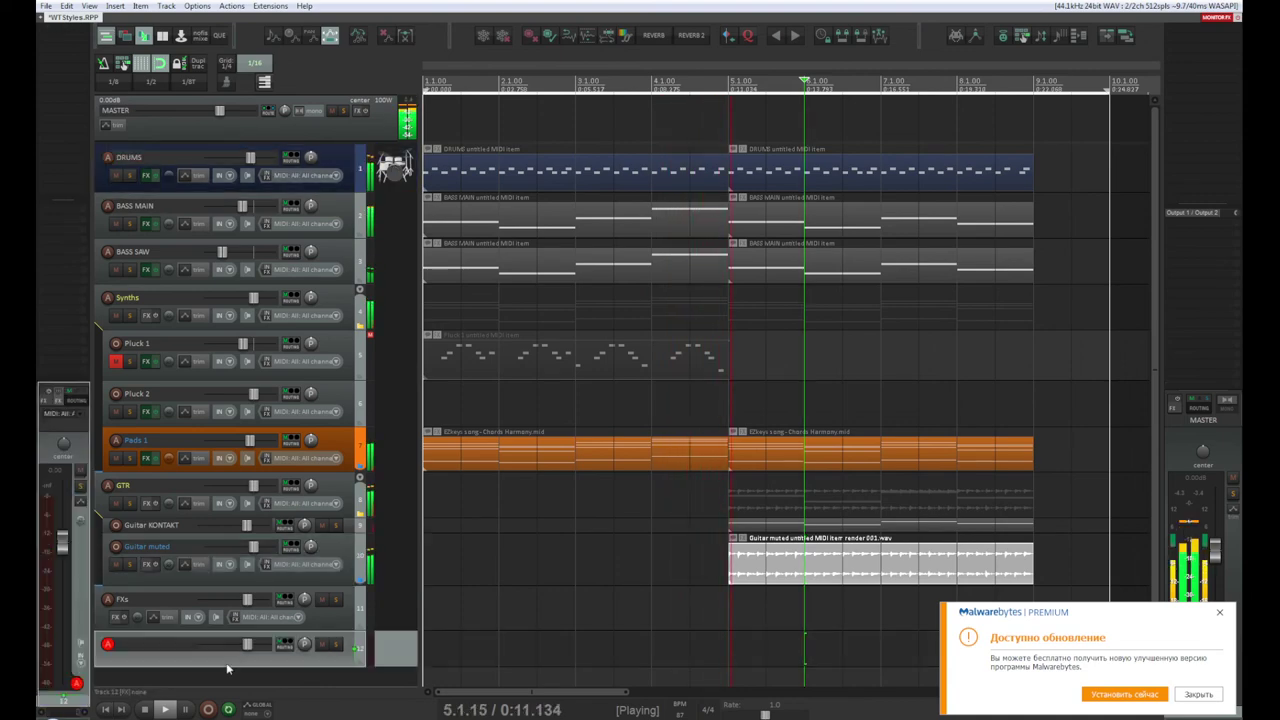
pyautogui.moveTo(398, 656); pyautogui.dragTo(296, 176)
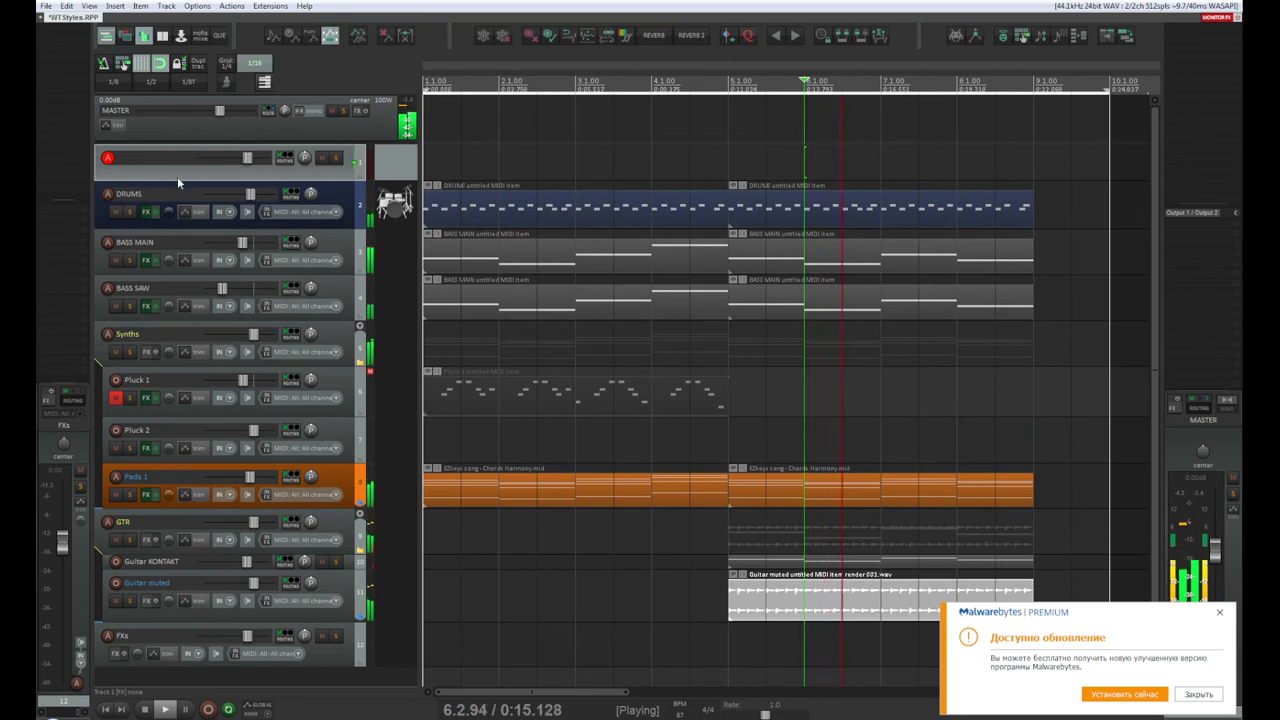
pyautogui.moveTo(177, 176); pyautogui.dragTo(177, 191)
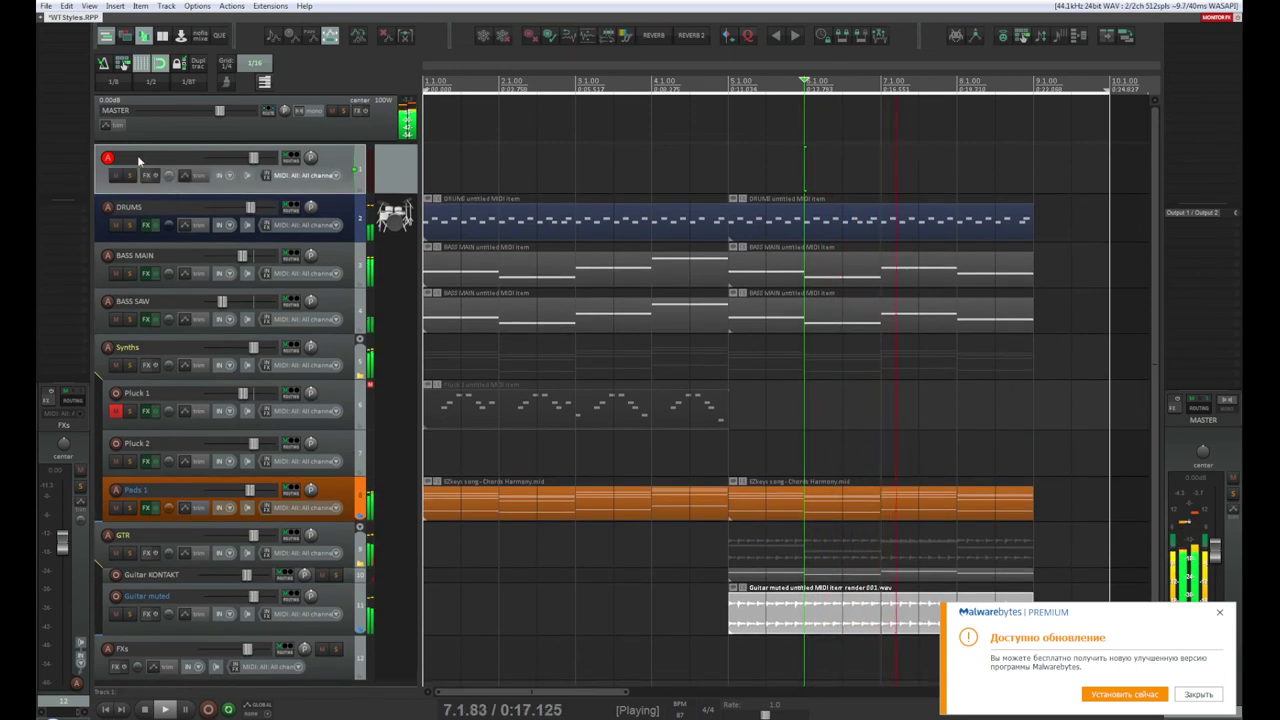
# Step: Name the new first track BEATS
pyautogui.doubleClick(139, 157)
pyautogui.write('BE')
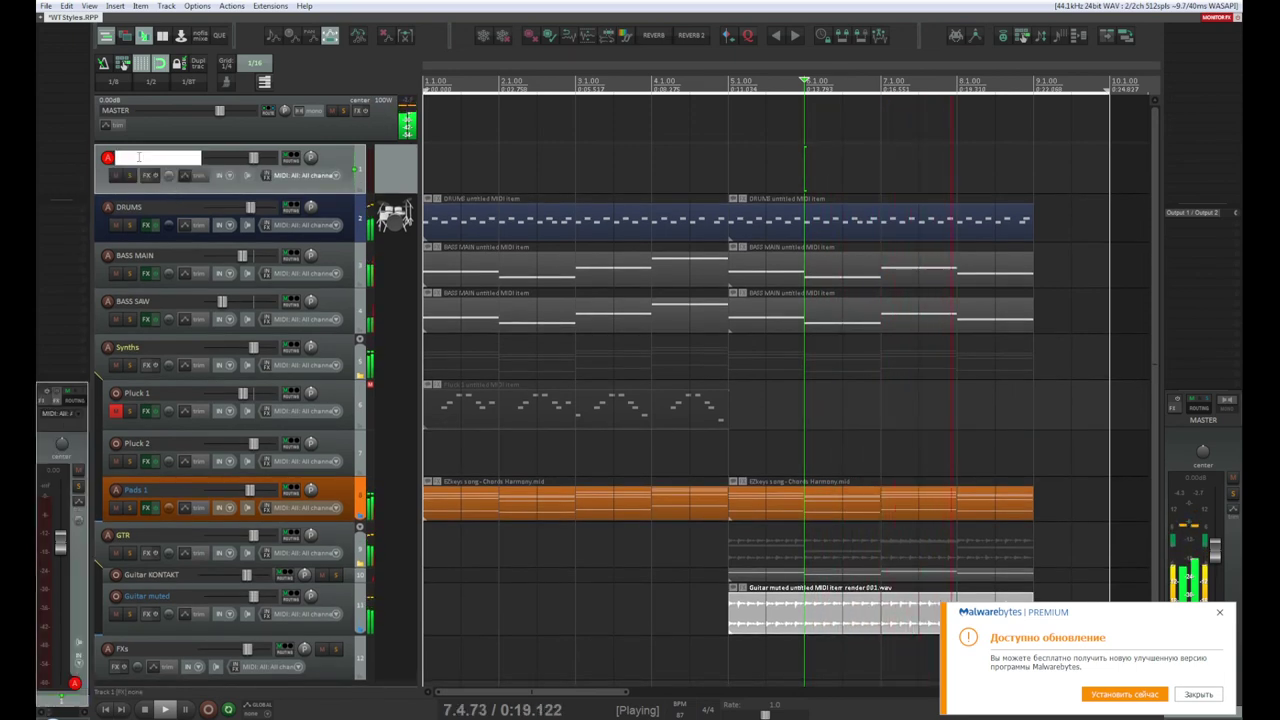
pyautogui.write('A')
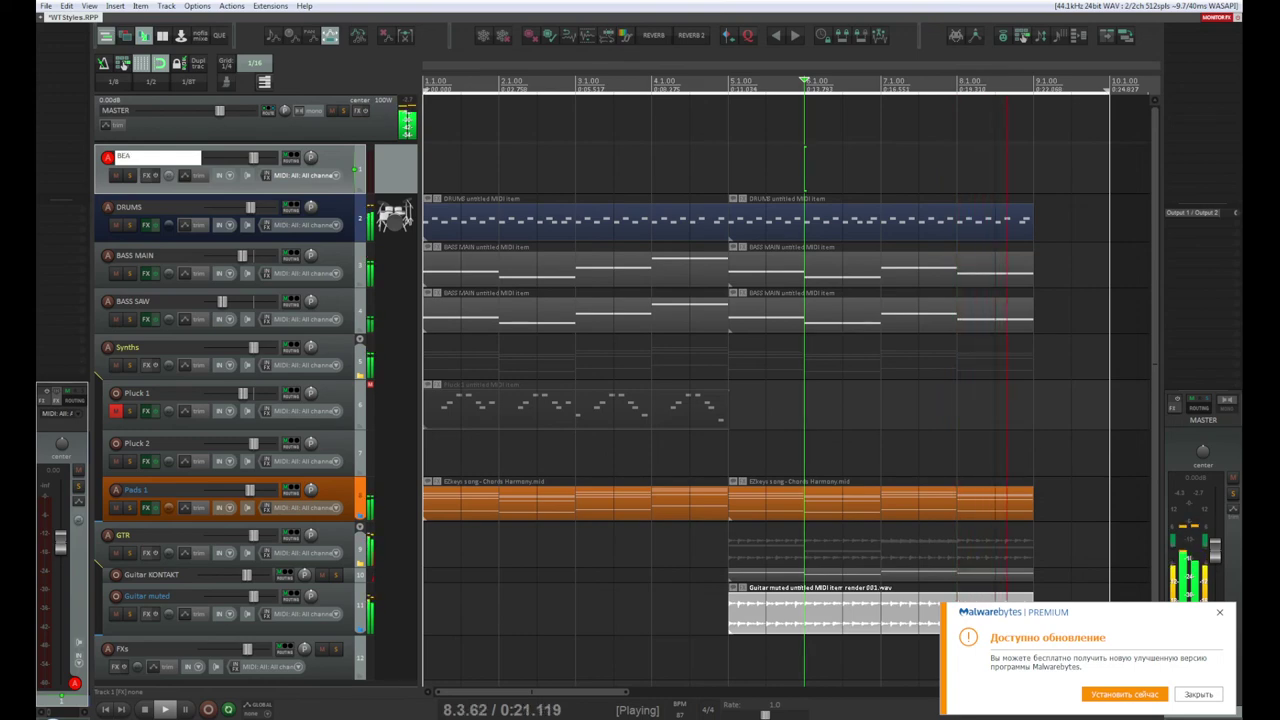
pyautogui.write('TS')
pyautogui.press('Return')
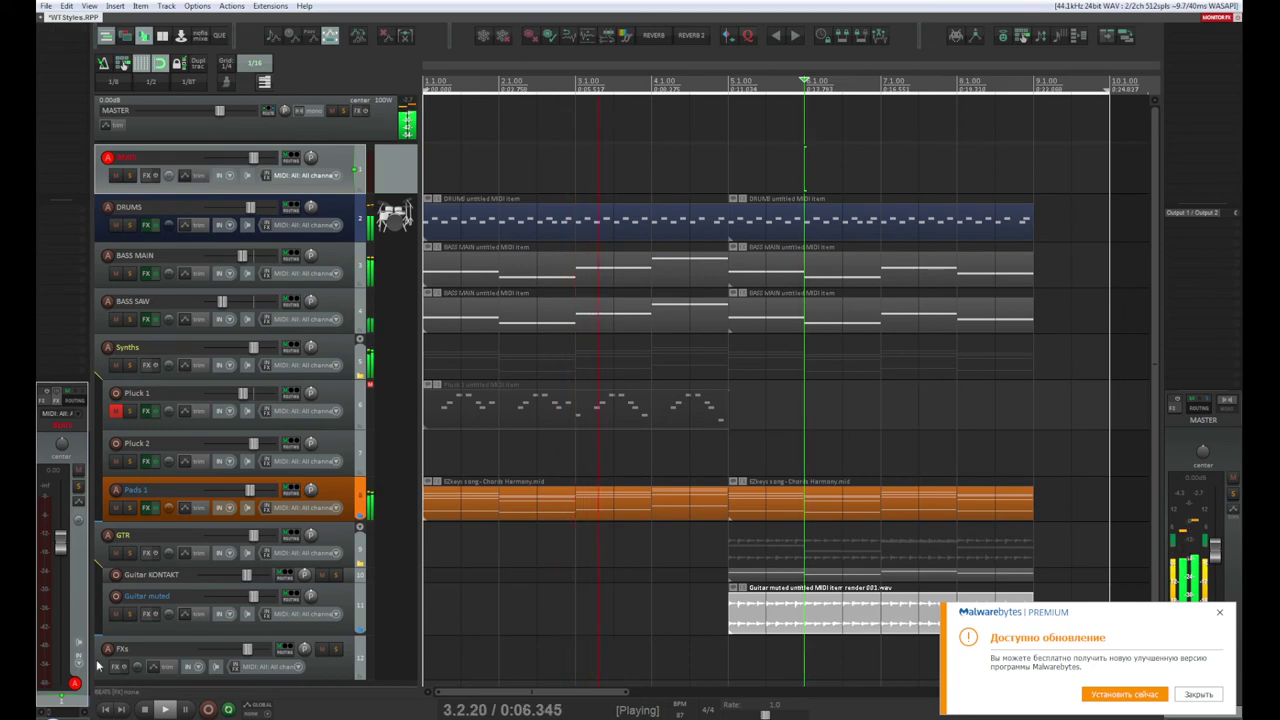
# Step: Play the arrangement from measure 6 and shorten the time selection so it ends at 9.1.00
pyautogui.moveTo(115, 712)
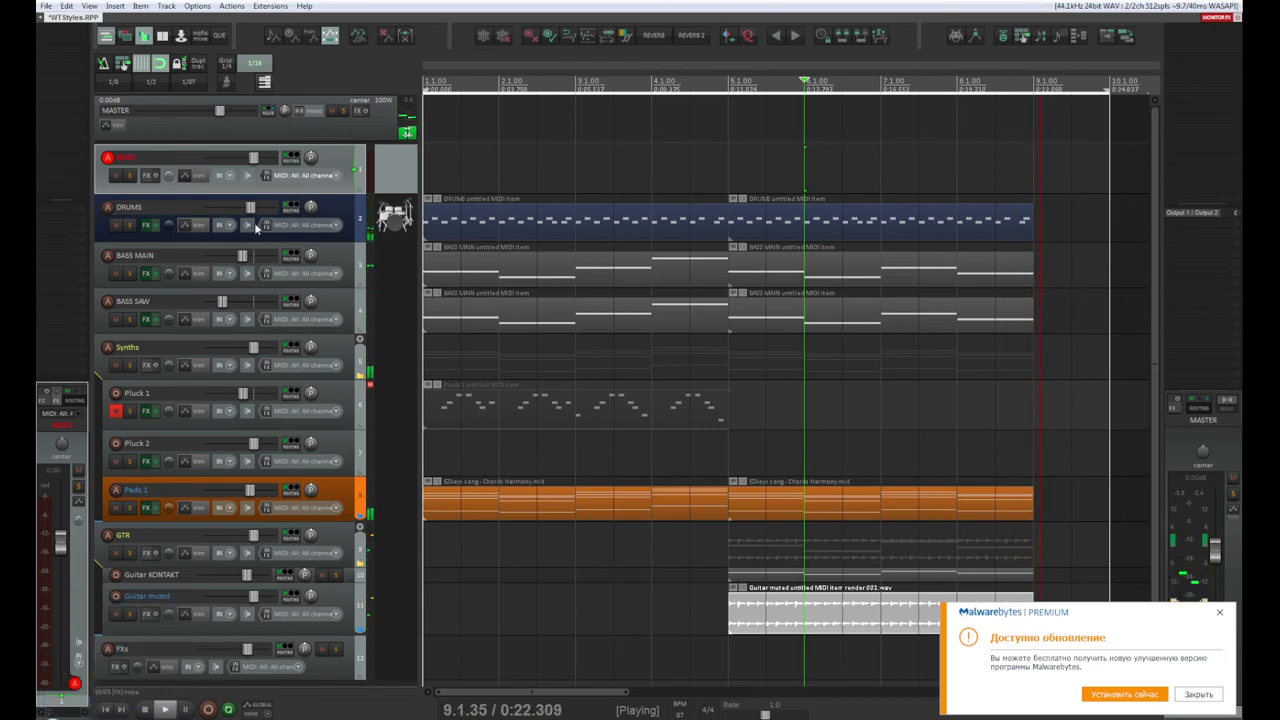
pyautogui.press('space')
pyautogui.press('space')
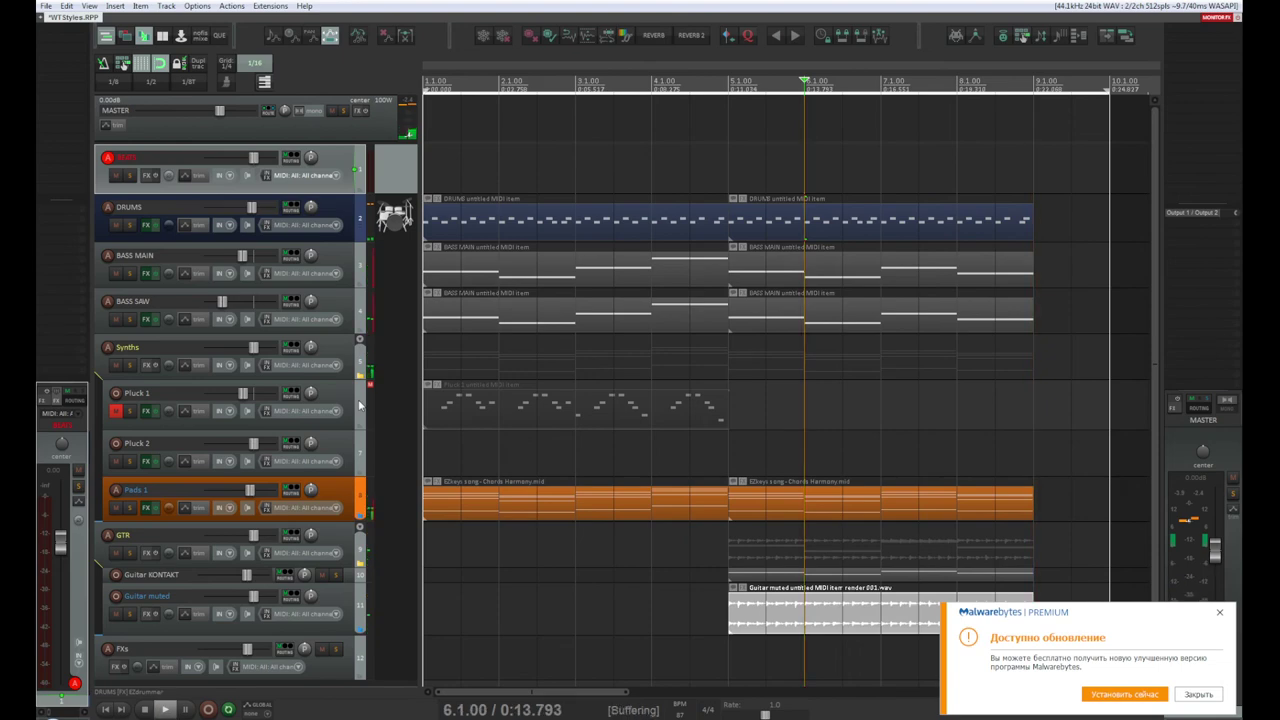
pyautogui.press('space')
pyautogui.press('space')
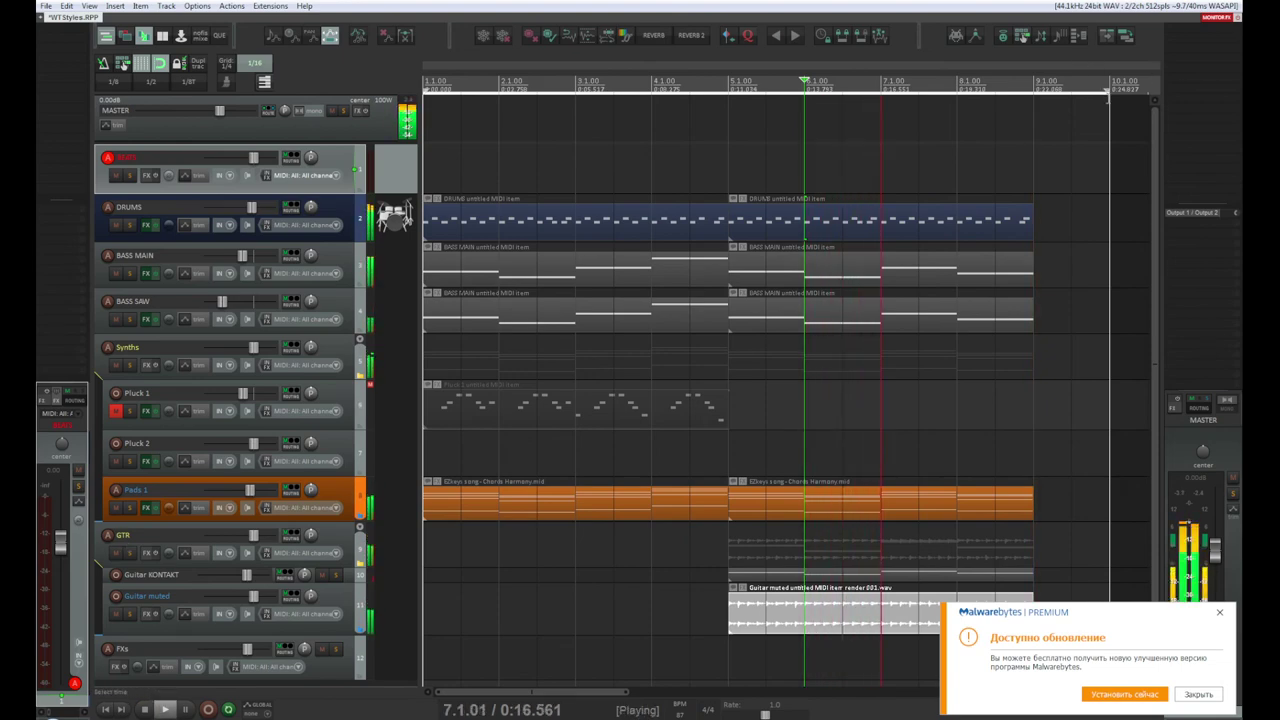
pyautogui.moveTo(1110, 88); pyautogui.dragTo(1020, 120)
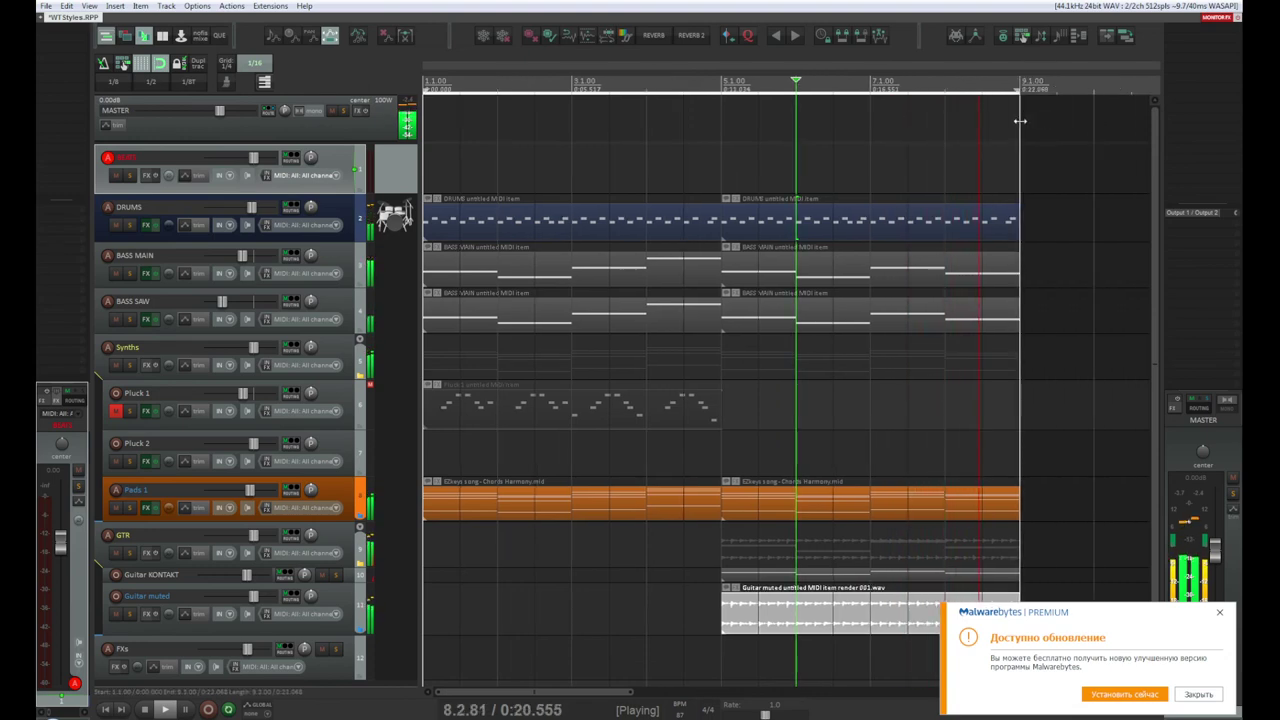
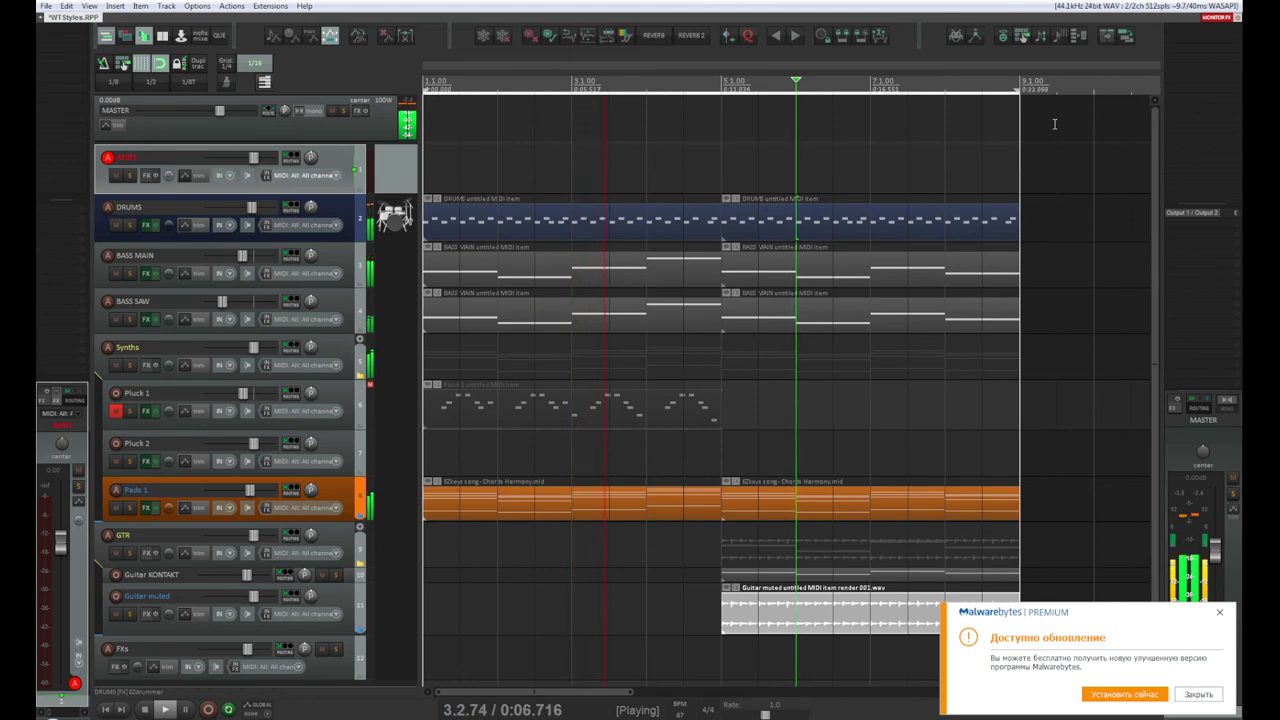
pyautogui.press('space')
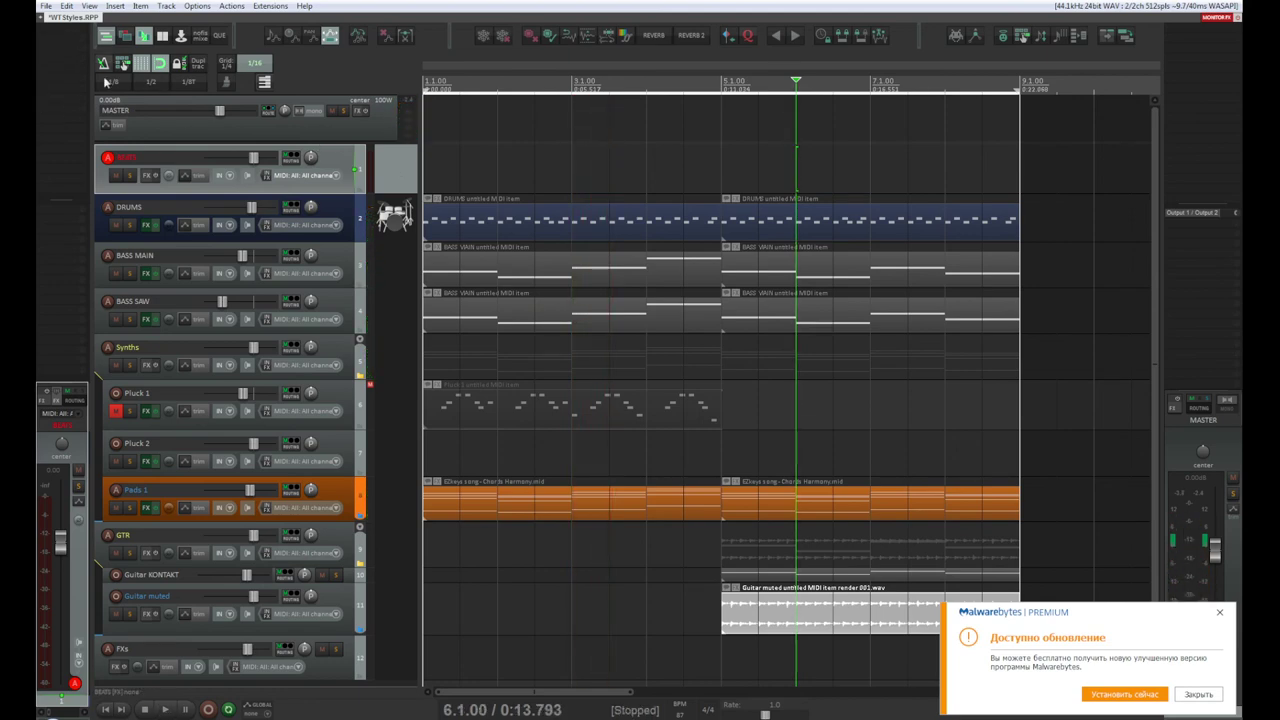
# Step: Add the VST3i Speedrum (Apisonic Labs) instrument to the BEATS track and move its window over the track area
pyautogui.press('f')
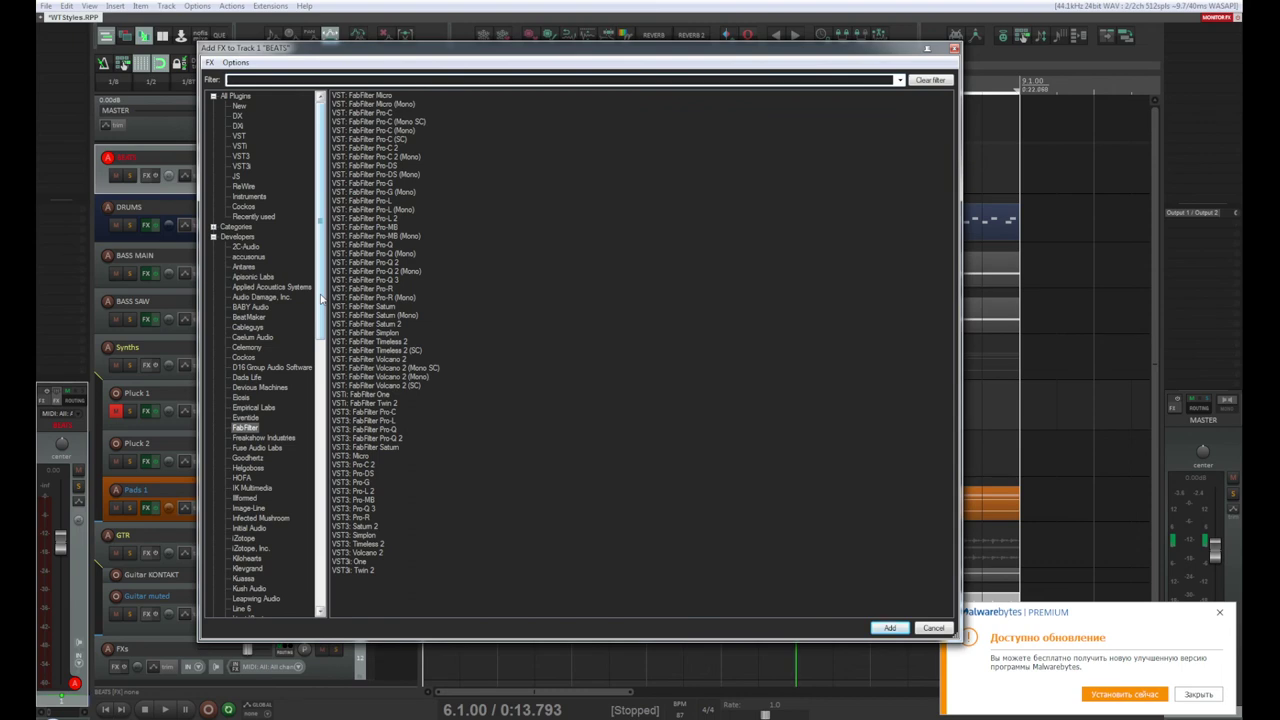
pyautogui.click(256, 408)
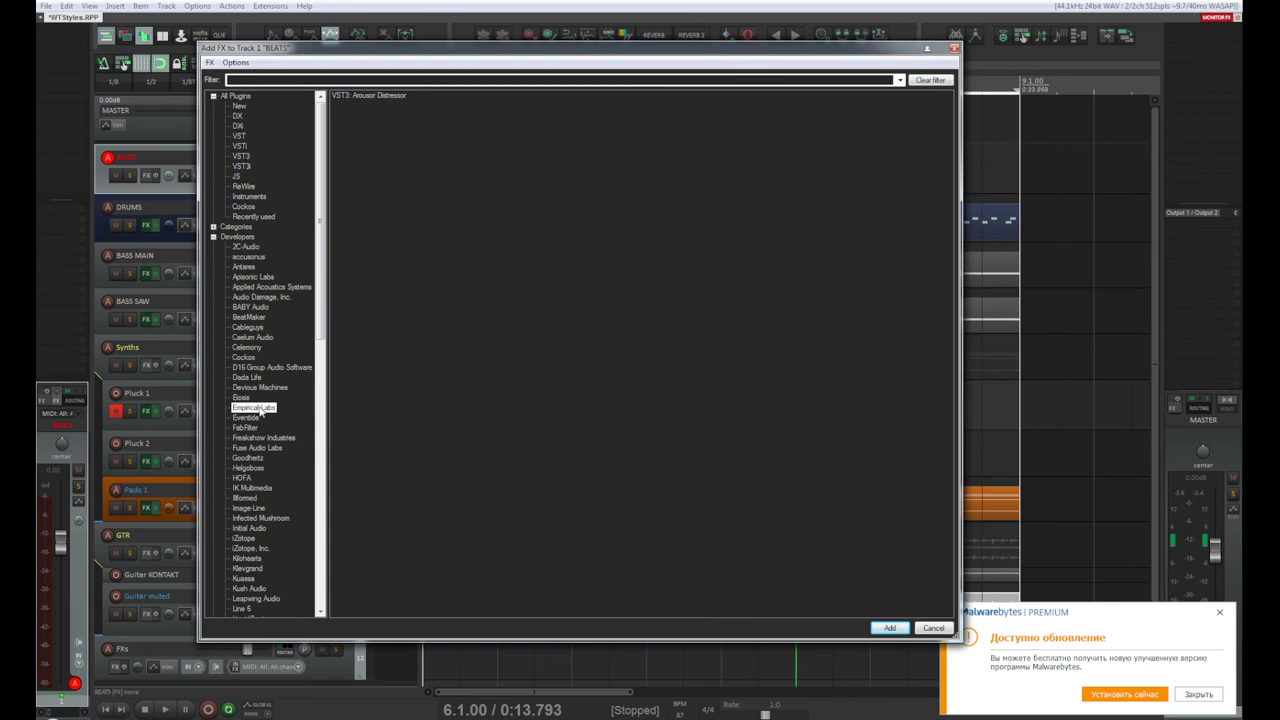
pyautogui.click(249, 197)
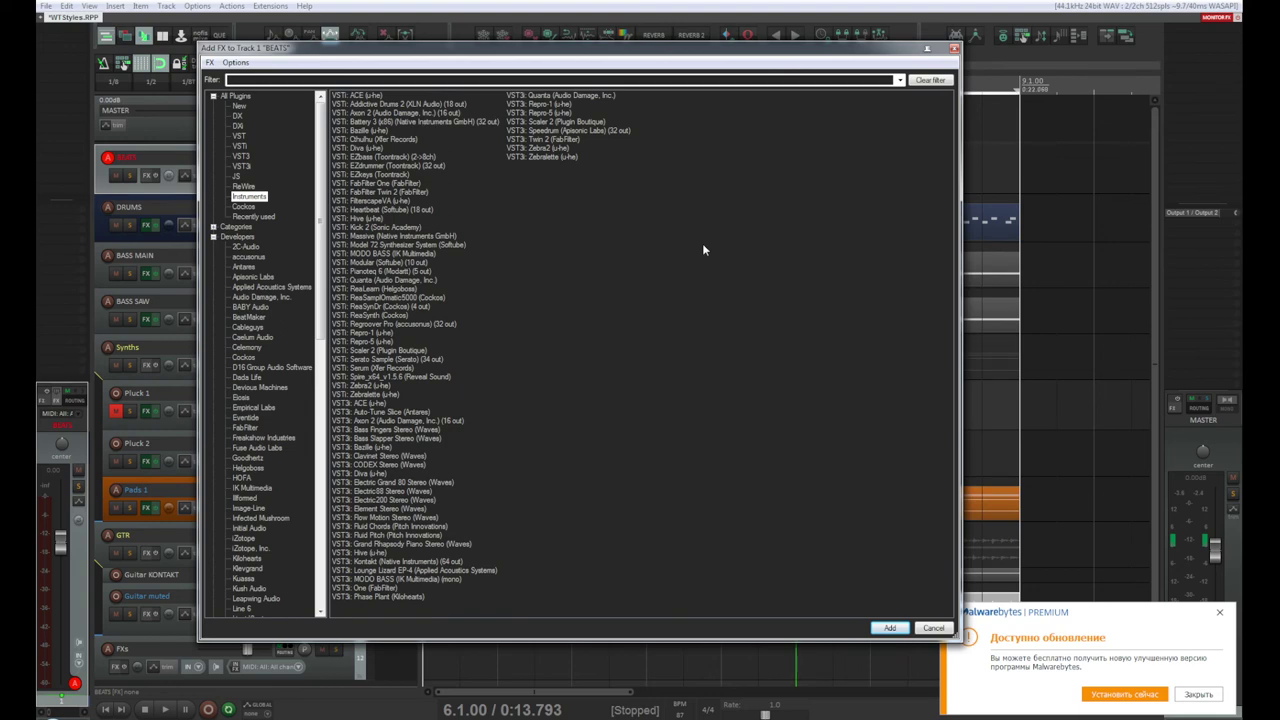
pyautogui.doubleClick(596, 131)
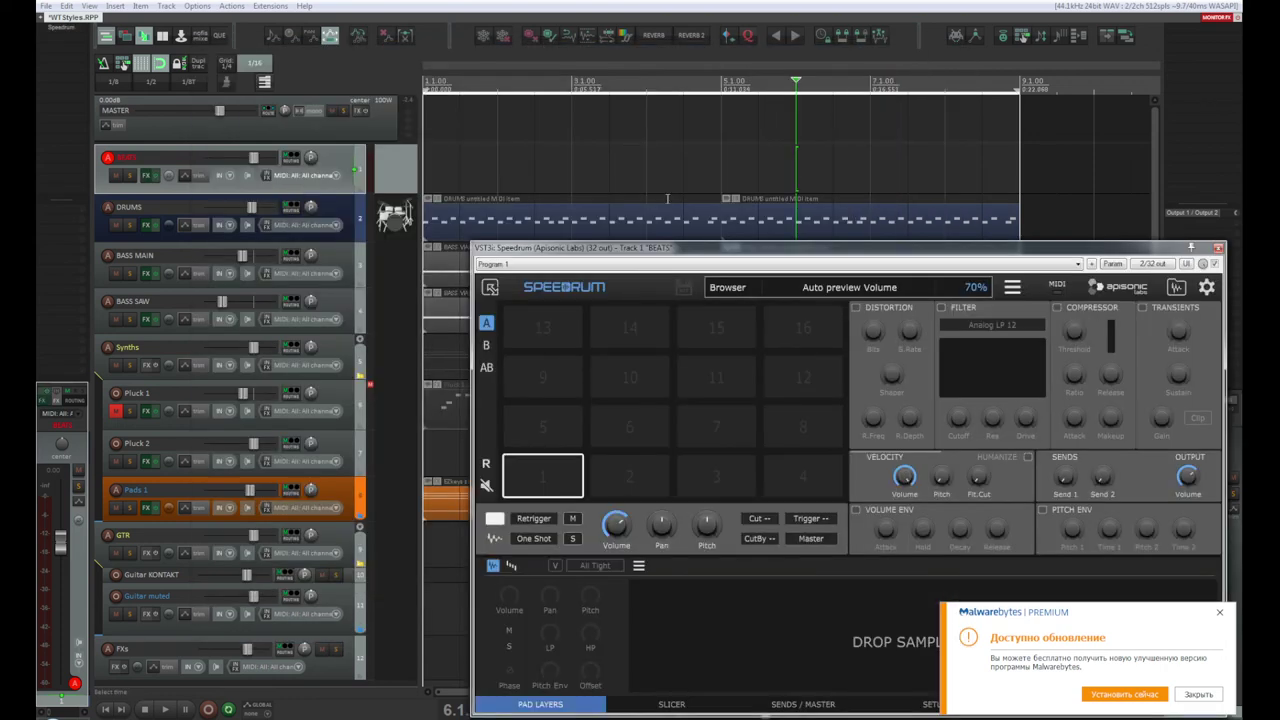
pyautogui.moveTo(670, 247); pyautogui.dragTo(405, 92)
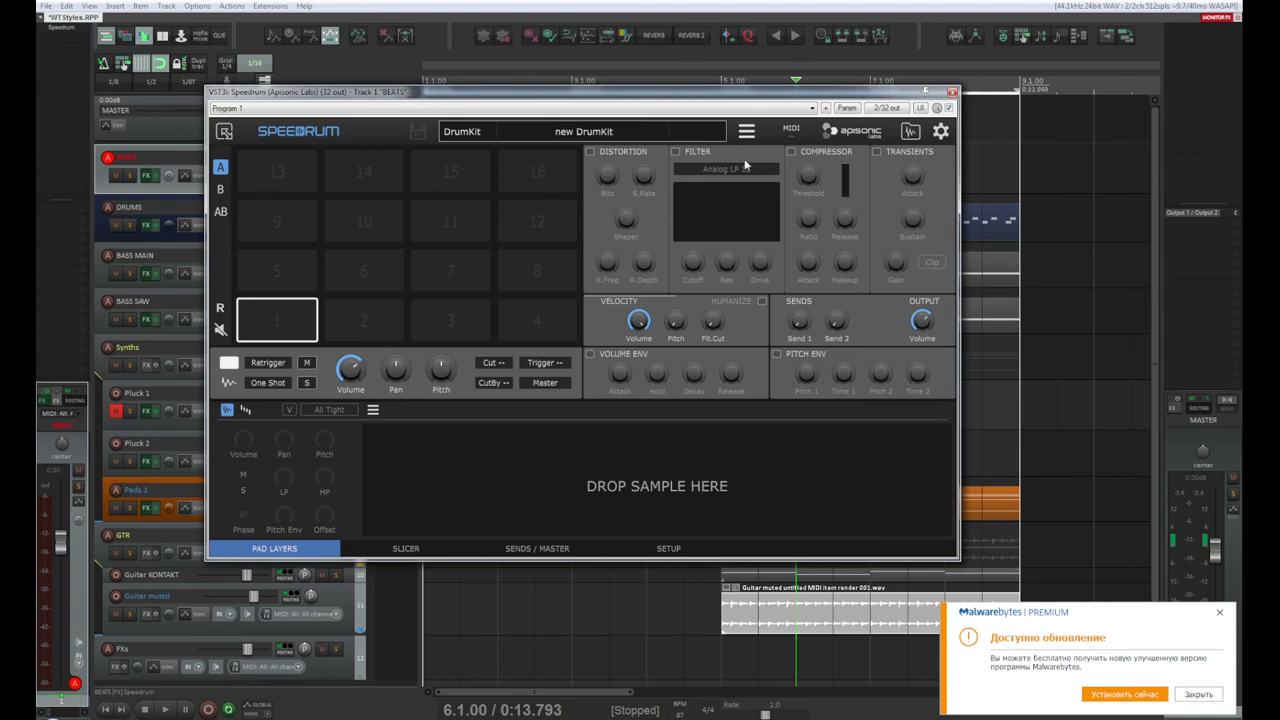
# Step: Open Speedrum's sample browser at the SAMPLES folder and expand Cymatics - Pharaoh Foley Percussion Expansion
pyautogui.click(911, 131)
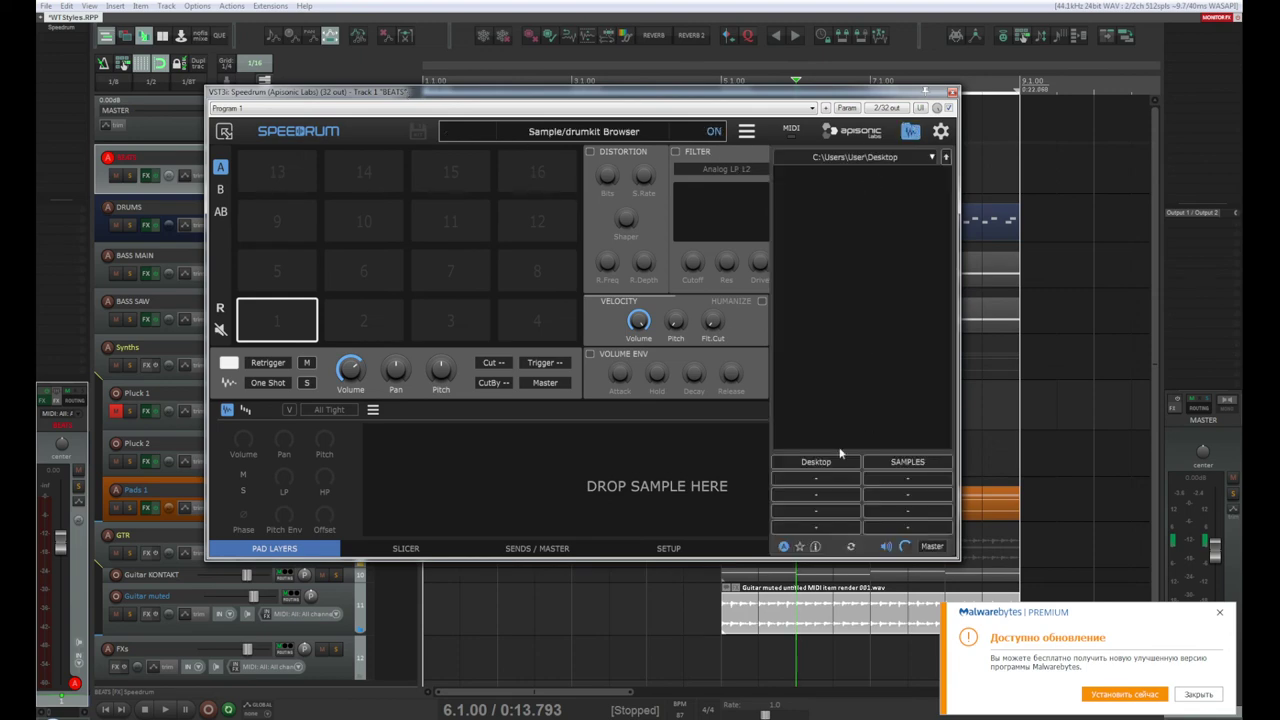
pyautogui.click(919, 463)
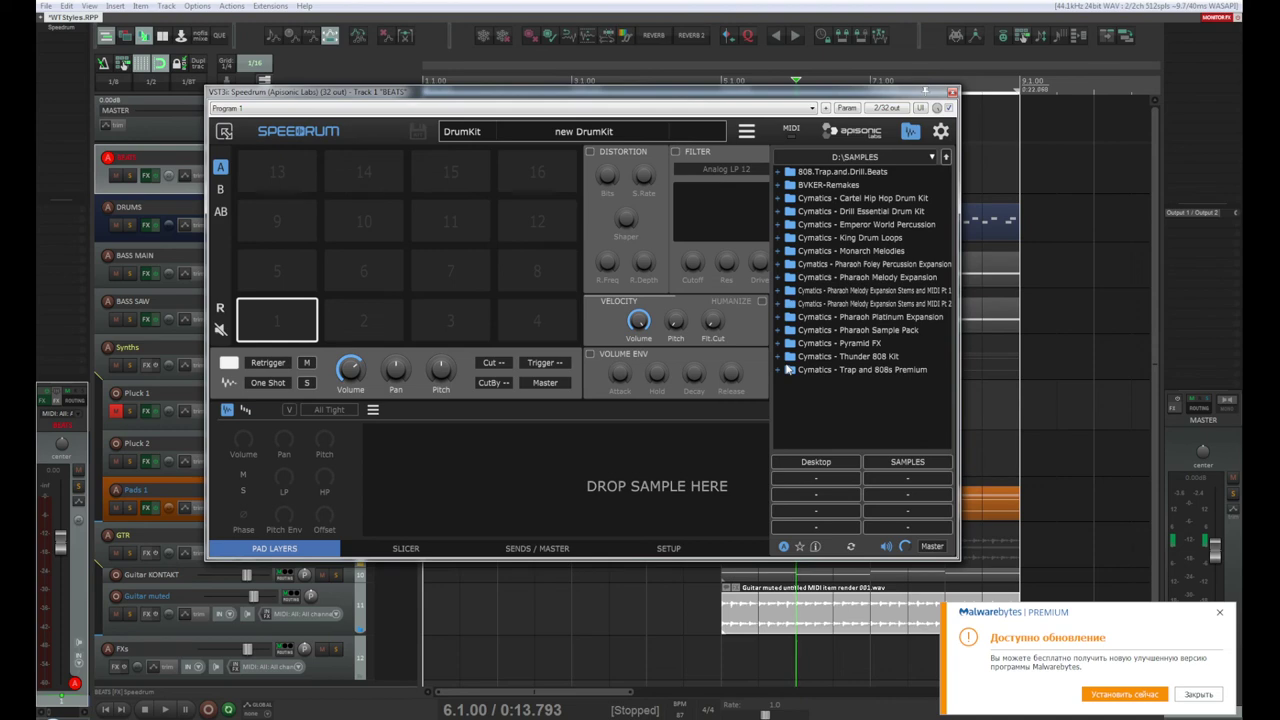
pyautogui.click(779, 264)
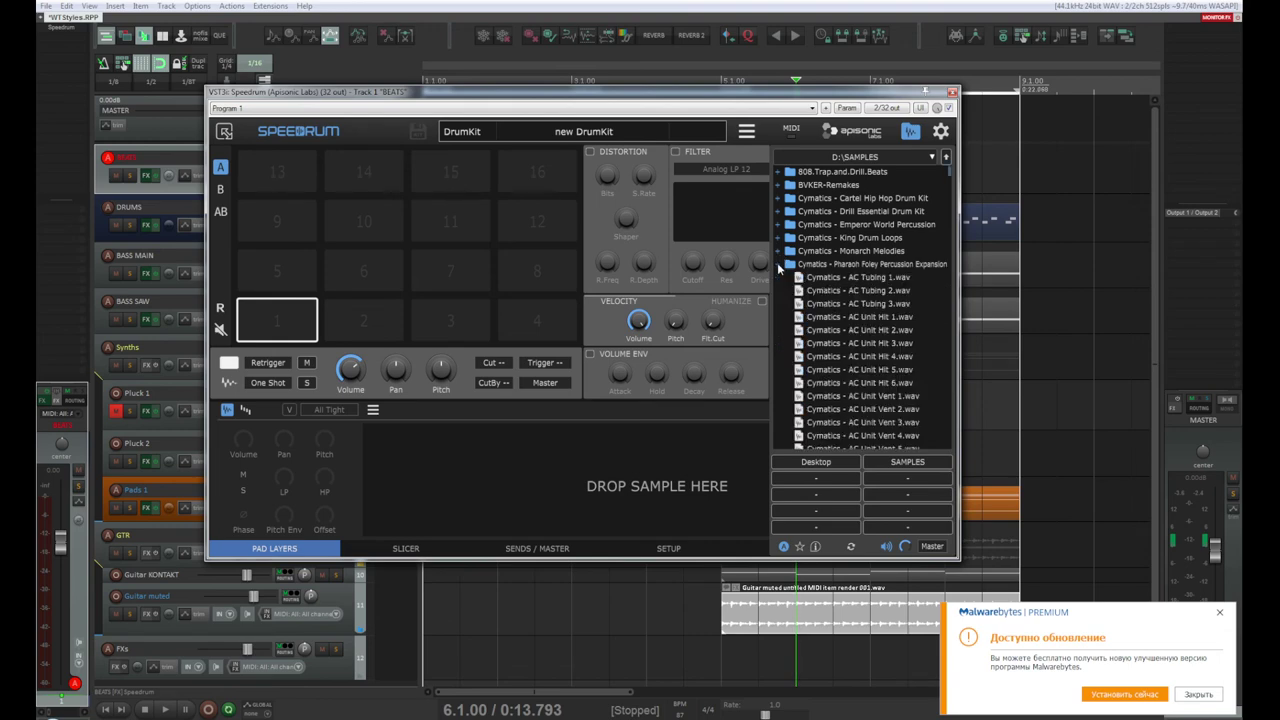
# Step: Audition AC and Aluminium Foil samples in the Pharaoh Foley Percussion Expansion folder and browse onward to the Plastic Wrapper samples
pyautogui.click(852, 333)
pyautogui.scroll(-5, 857, 371)
pyautogui.click(864, 322)
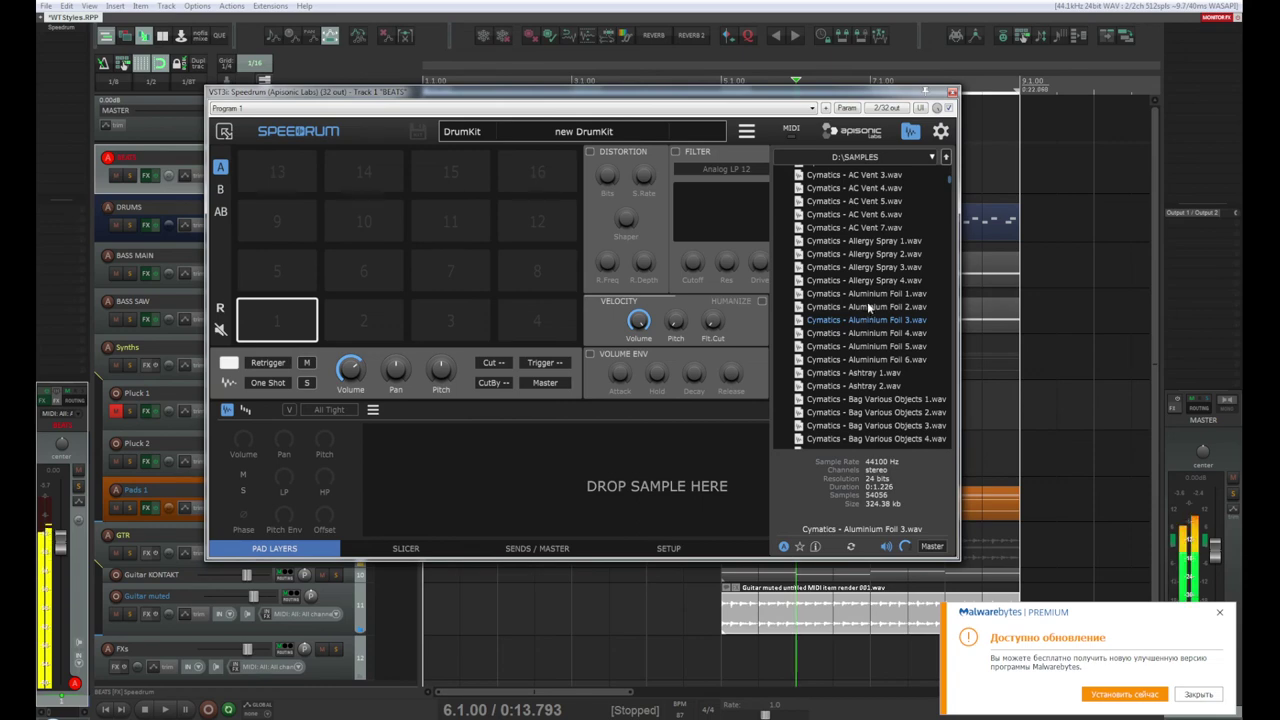
pyautogui.scroll(-8, 868, 305)
pyautogui.scroll(-15, 872, 296)
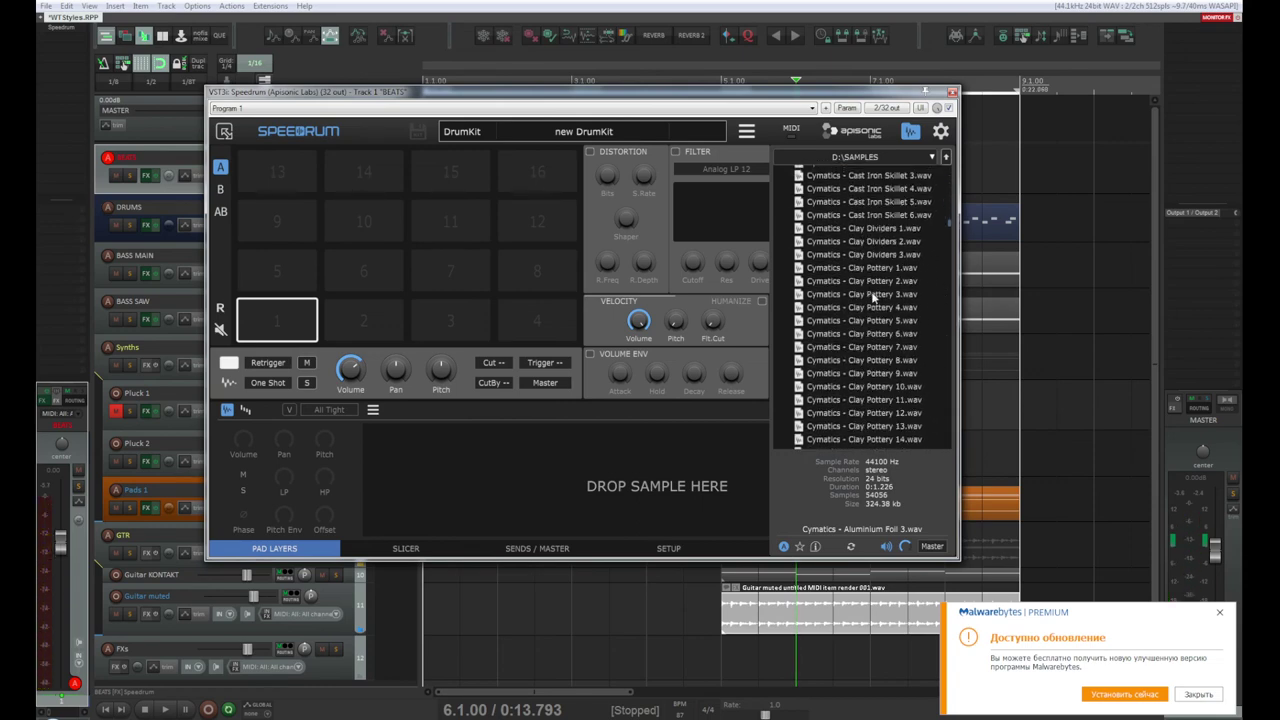
pyautogui.scroll(-15, 872, 296)
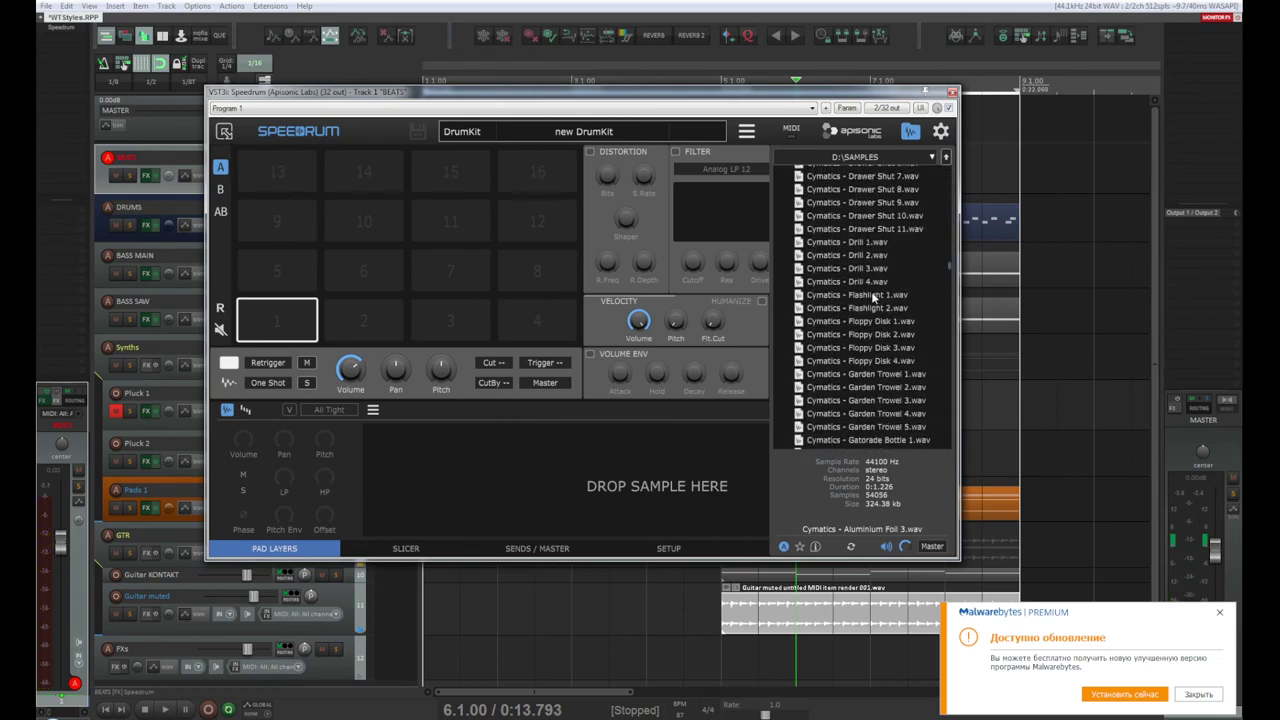
pyautogui.scroll(-5, 872, 297)
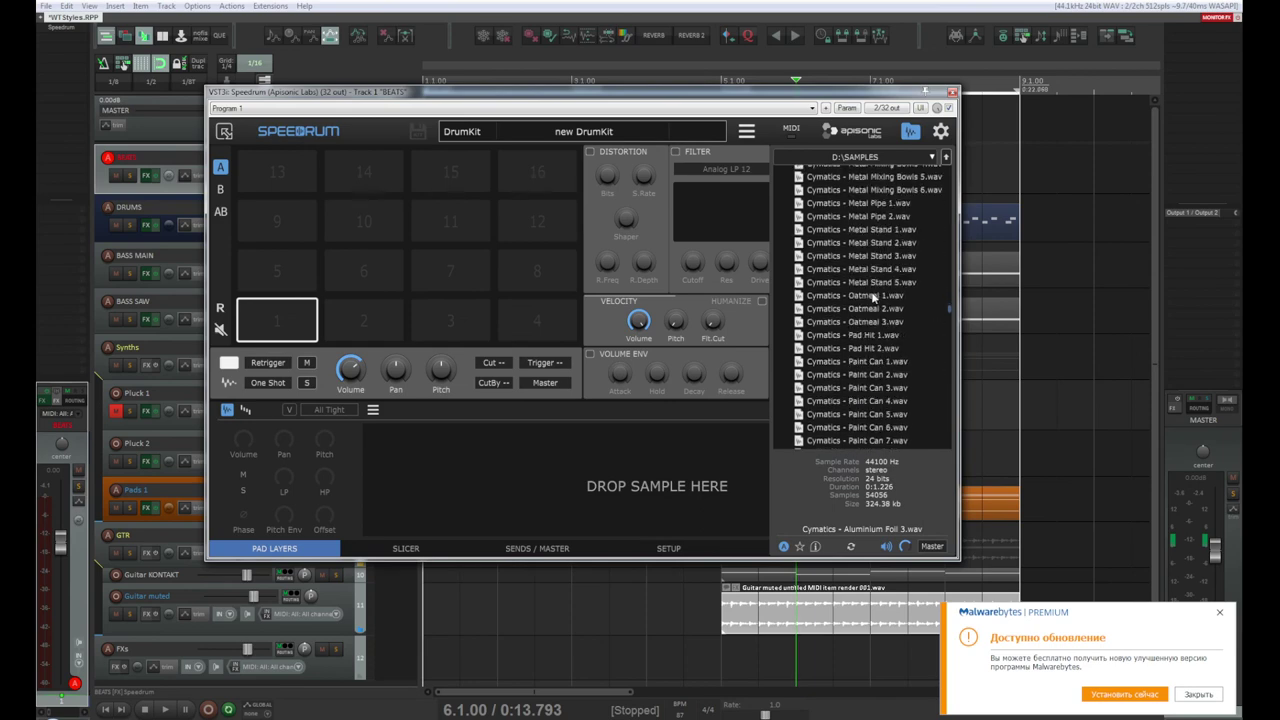
pyautogui.scroll(-15, 875, 302)
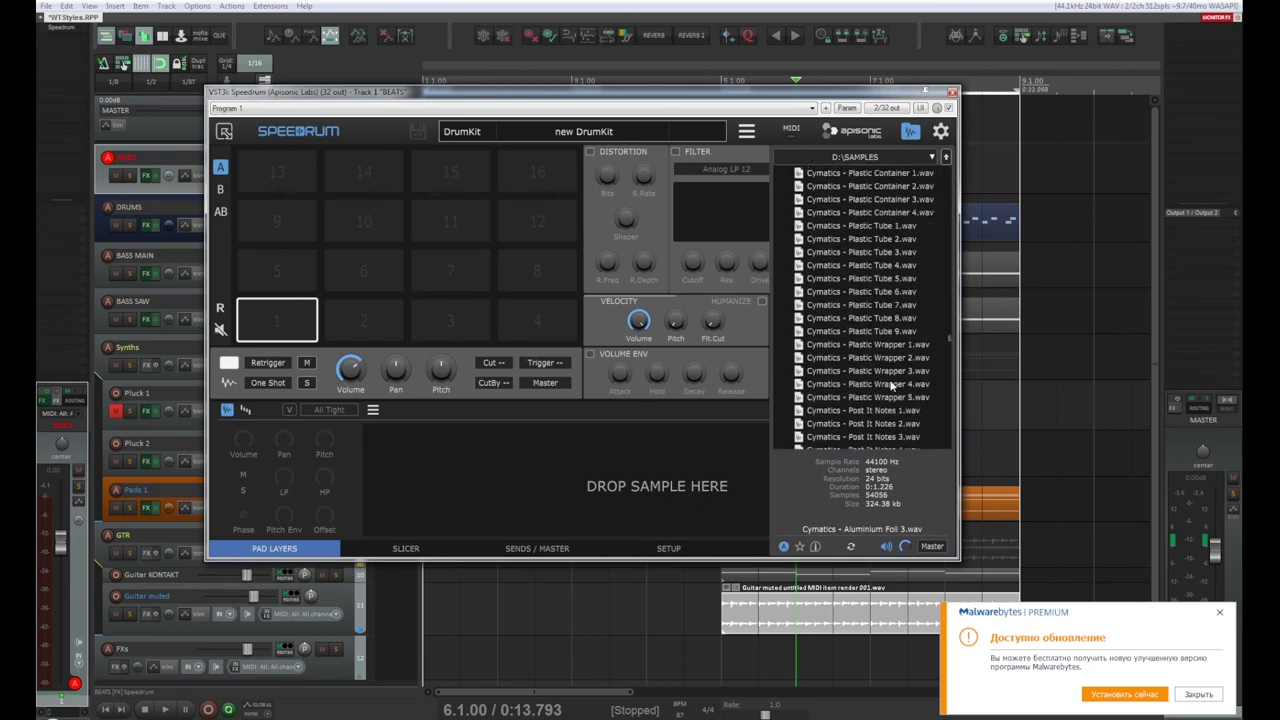
# Step: Audition foley samples from Plastic Wrapper through Recycling Can, Scissors and Silverware, continuing to the end of the expanded folder
pyautogui.click(890, 372)
pyautogui.scroll(-5, 889, 372)
pyautogui.click(889, 370)
pyautogui.scroll(-5, 889, 372)
pyautogui.click(889, 366)
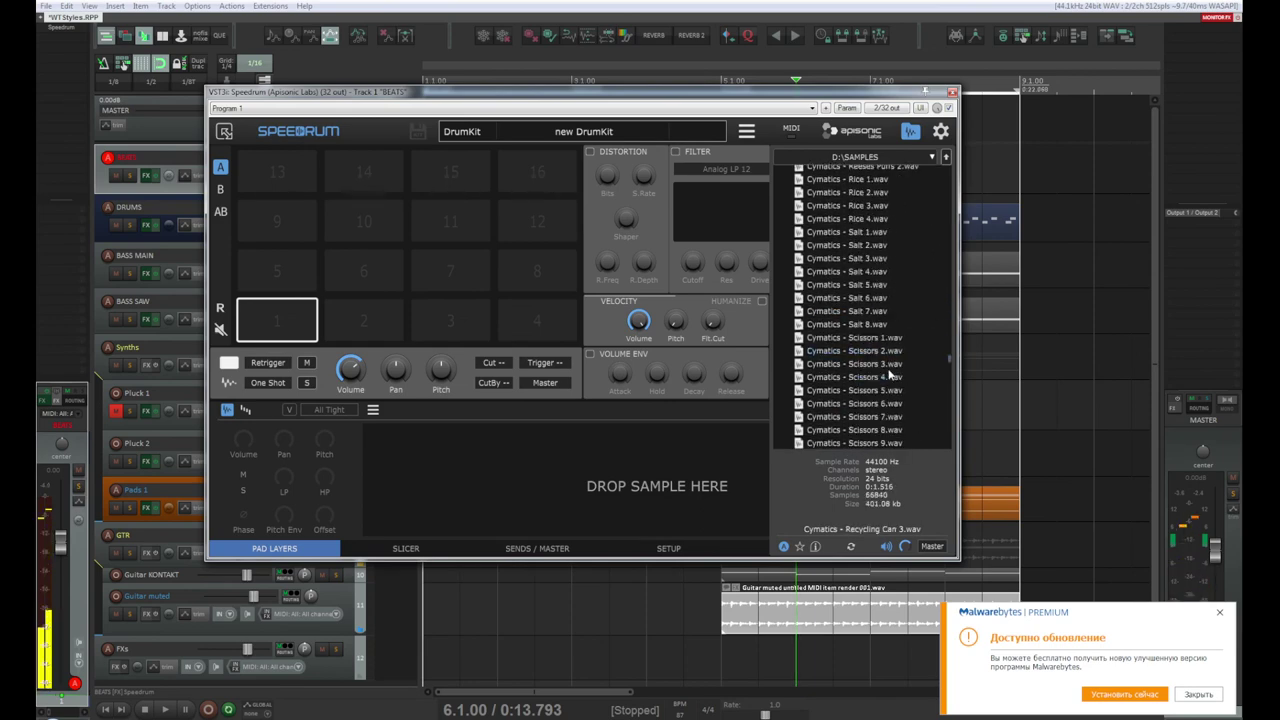
pyautogui.scroll(-5, 889, 372)
pyautogui.click(889, 370)
pyautogui.scroll(-10, 889, 372)
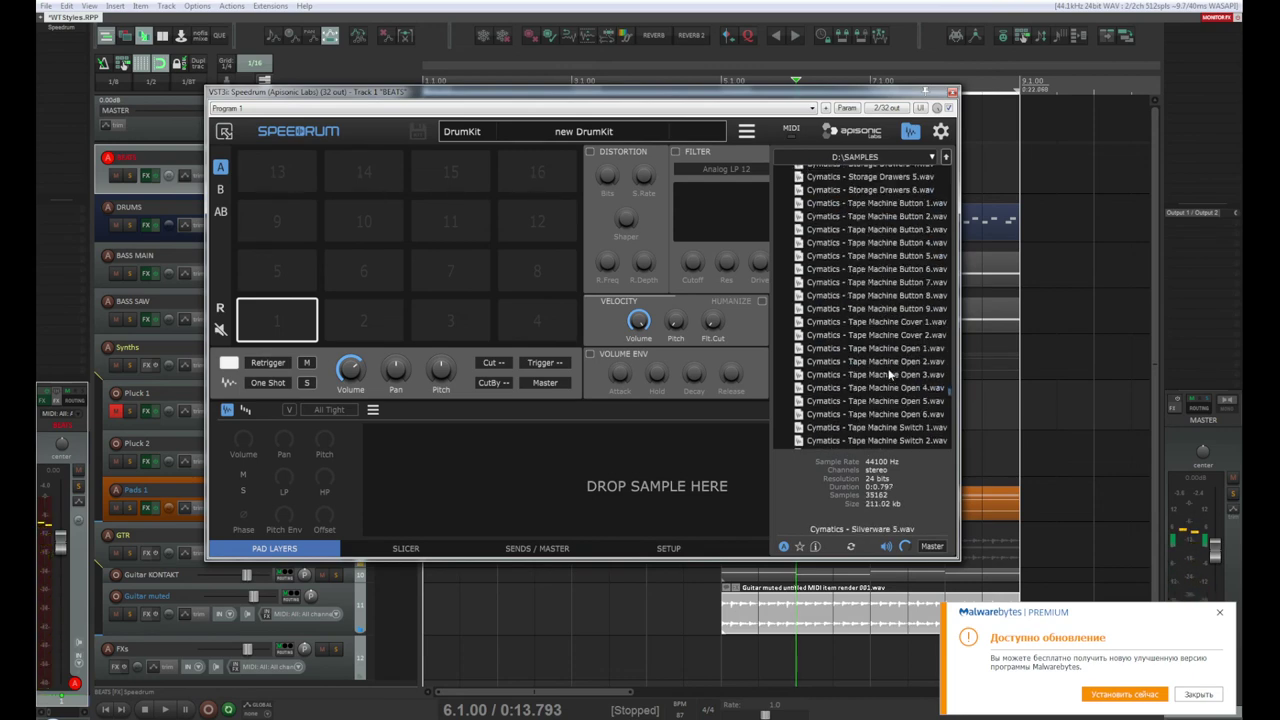
pyautogui.scroll(-20, 889, 372)
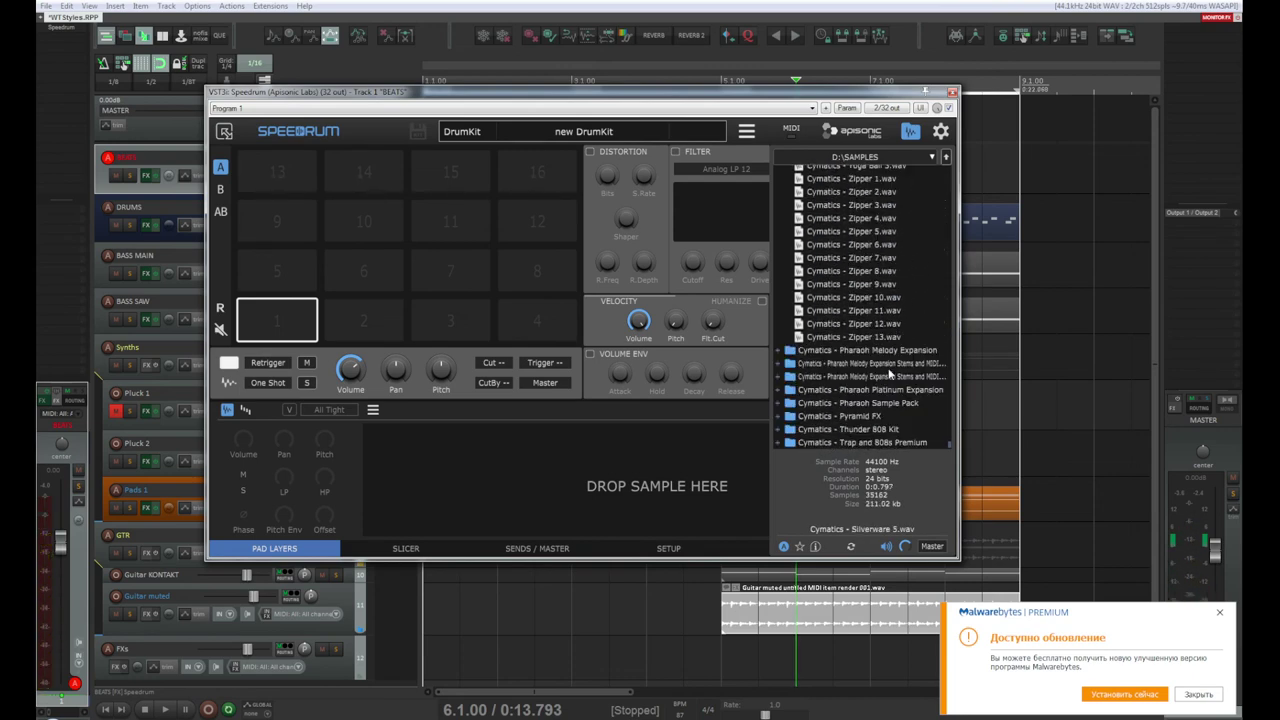
# Step: Browse the Pharaoh Melody Expansion Stems and MIDI folder and expand Drum One Shots in Cymatics - Pharaoh Platinum Expansion
pyautogui.click(777, 363)
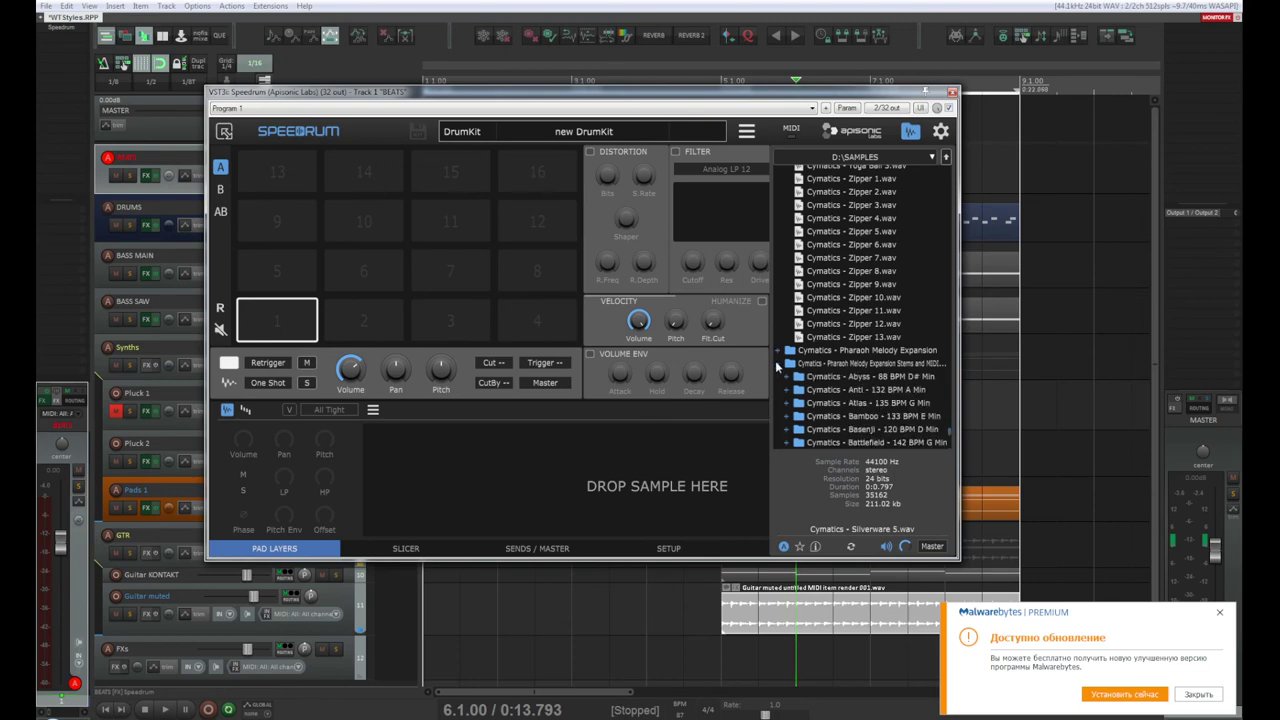
pyautogui.scroll(-10, 777, 367)
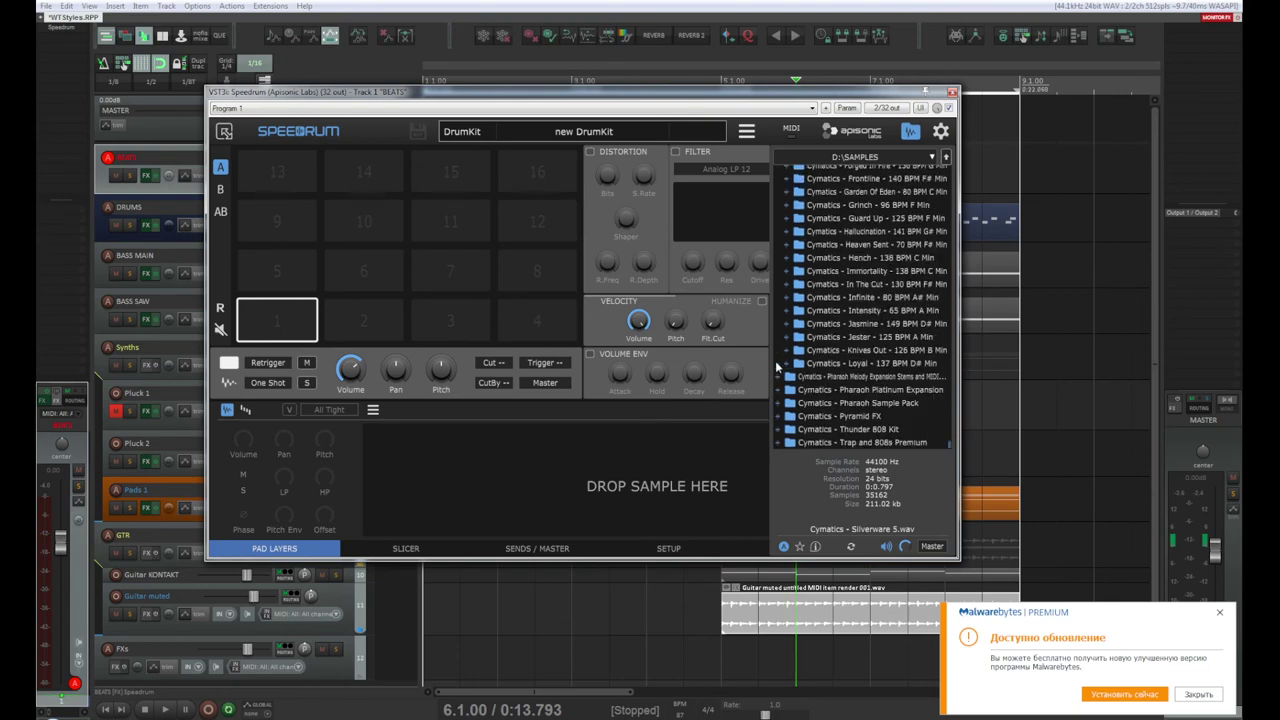
pyautogui.scroll(-10, 777, 367)
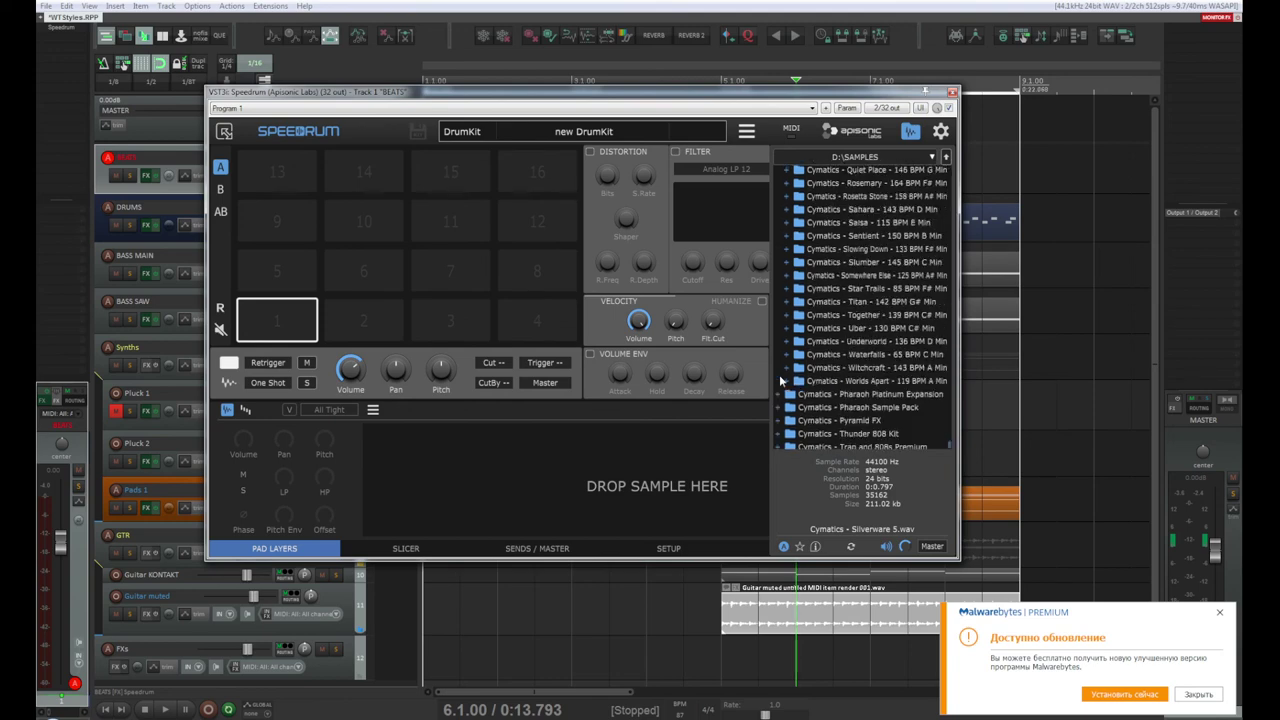
pyautogui.scroll(-2, 781, 381)
pyautogui.click(785, 396)
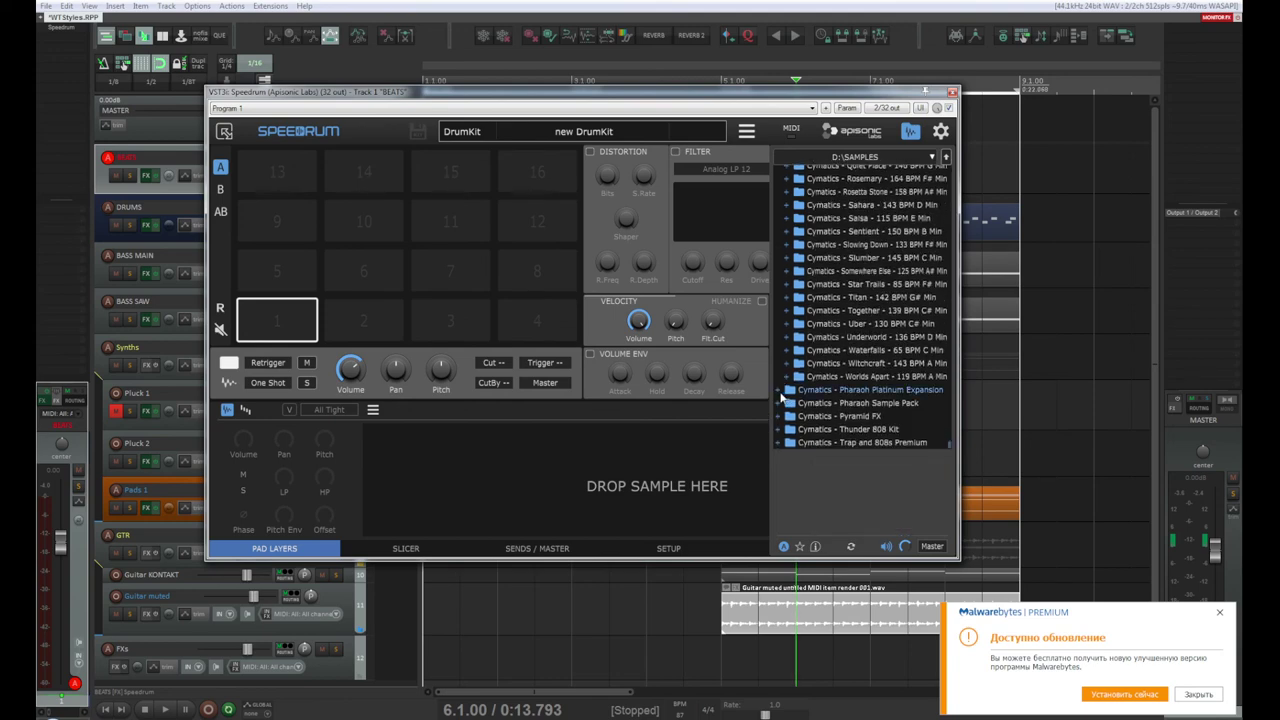
pyautogui.click(781, 396)
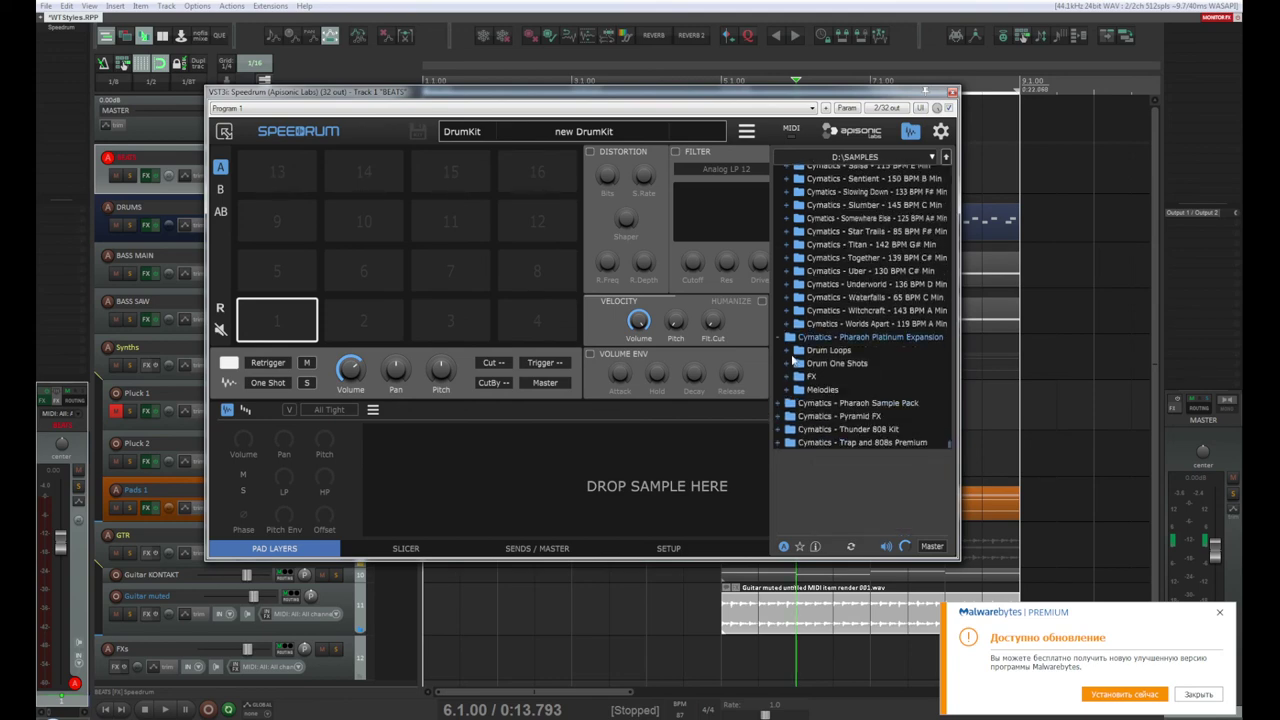
pyautogui.click(789, 366)
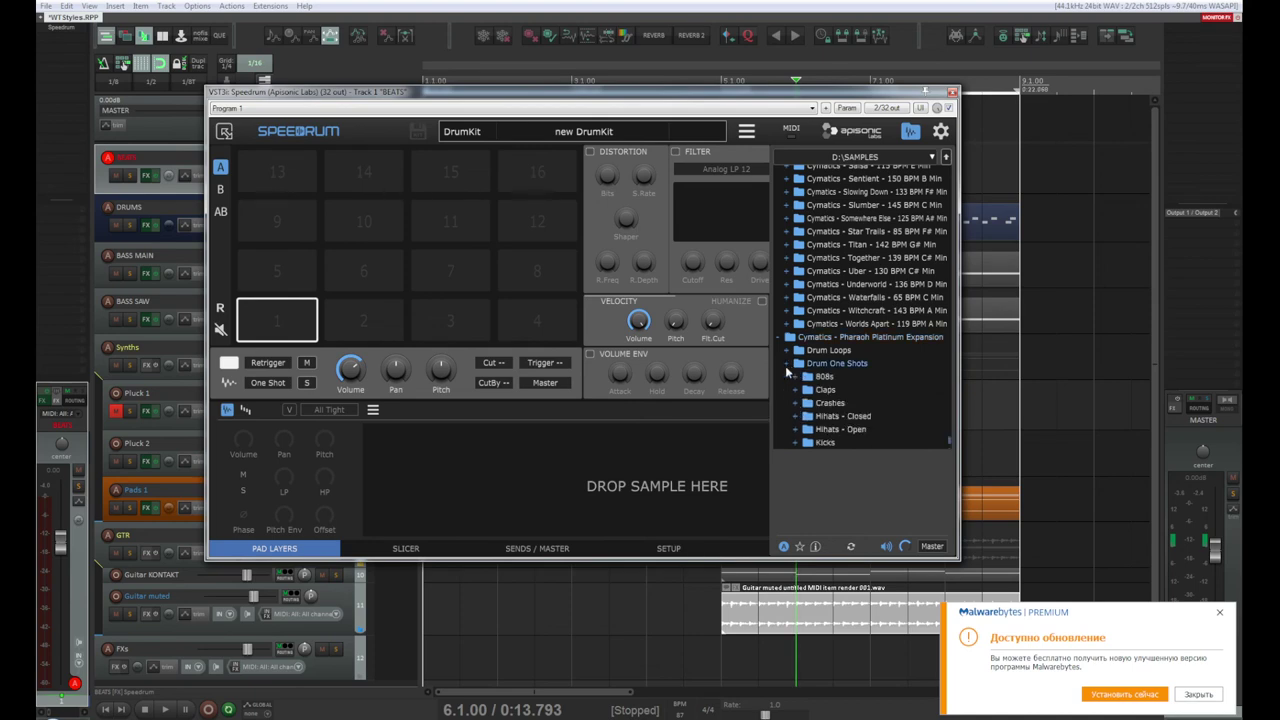
pyautogui.click(788, 365)
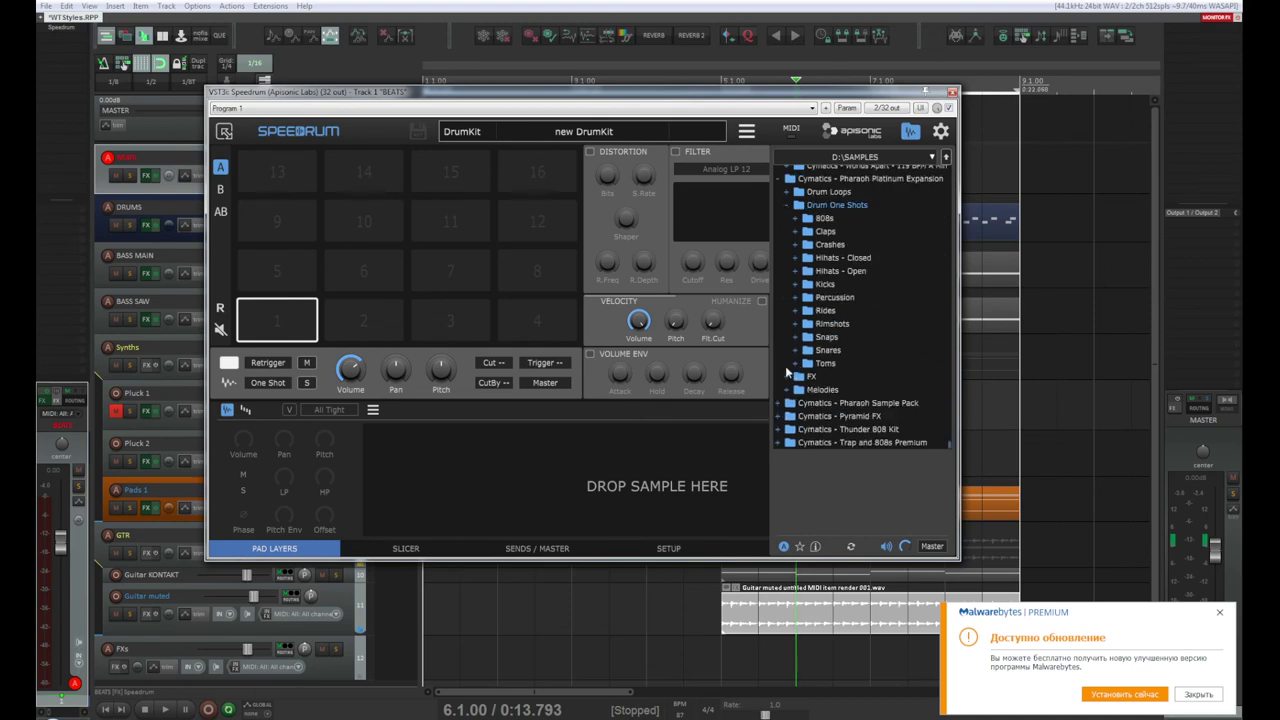
# Step: Expand the Kicks folder in Drum One Shots and audition its samples from Crusted Kick down to Smudge Kick
pyautogui.click(797, 284)
pyautogui.click(842, 311)
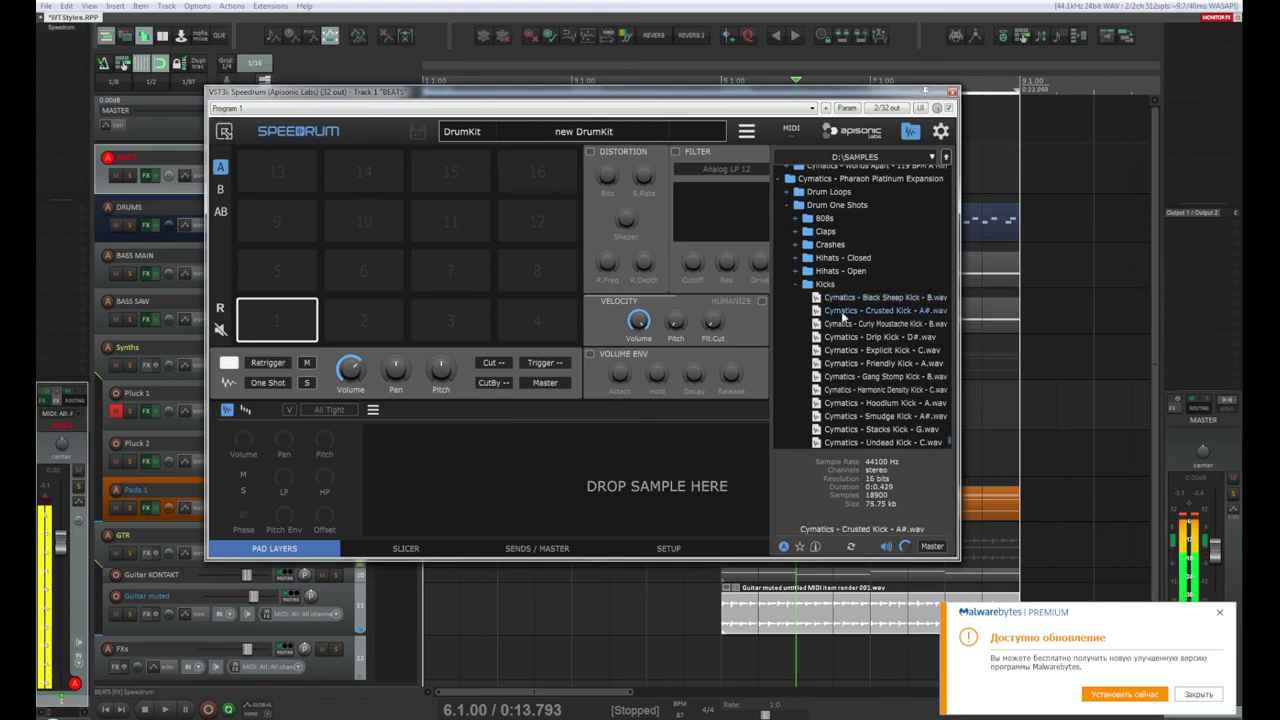
pyautogui.press('Down')
pyautogui.press('Down')
pyautogui.press('Down')
pyautogui.press('Down')
pyautogui.press('Down')
pyautogui.press('Down')
pyautogui.press('Down')
pyautogui.press('Down')
pyautogui.scroll(-4, 855, 429)
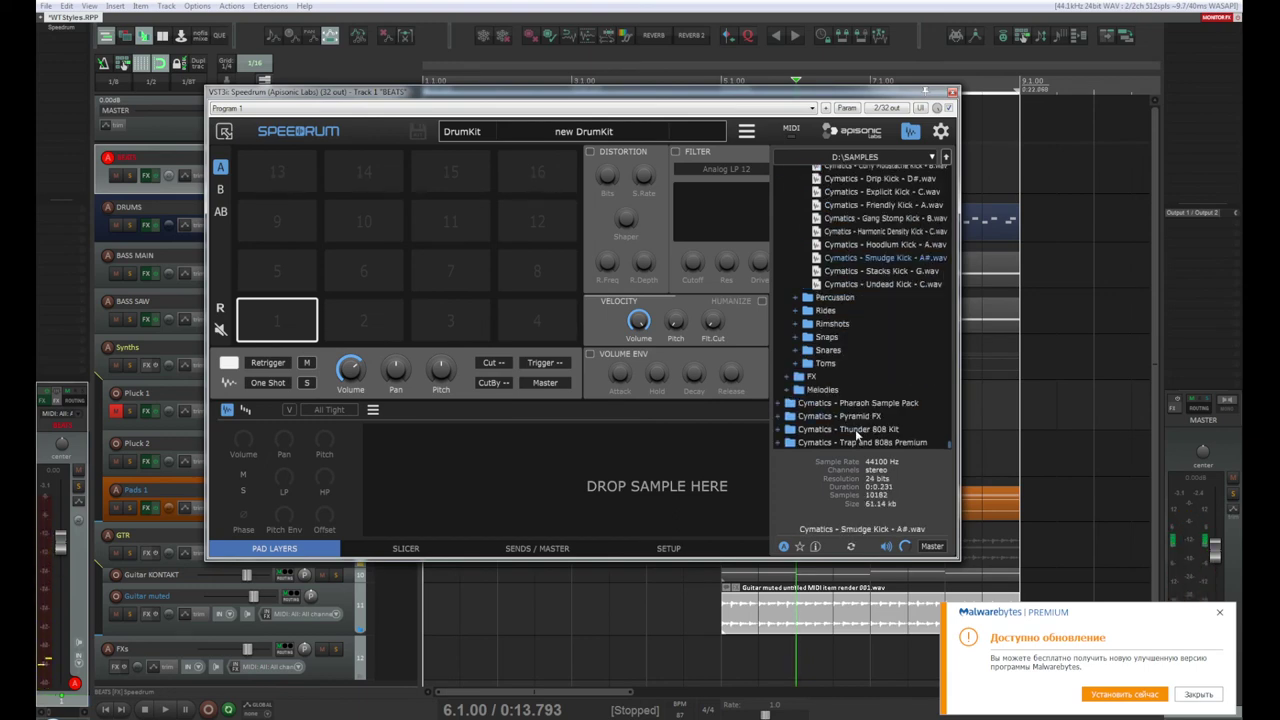
# Step: Compare more Platinum Expansion kicks, including Stacks, Drip, Black Sheep and Explicit Kick, and collapse their Kicks folder
pyautogui.click(876, 244)
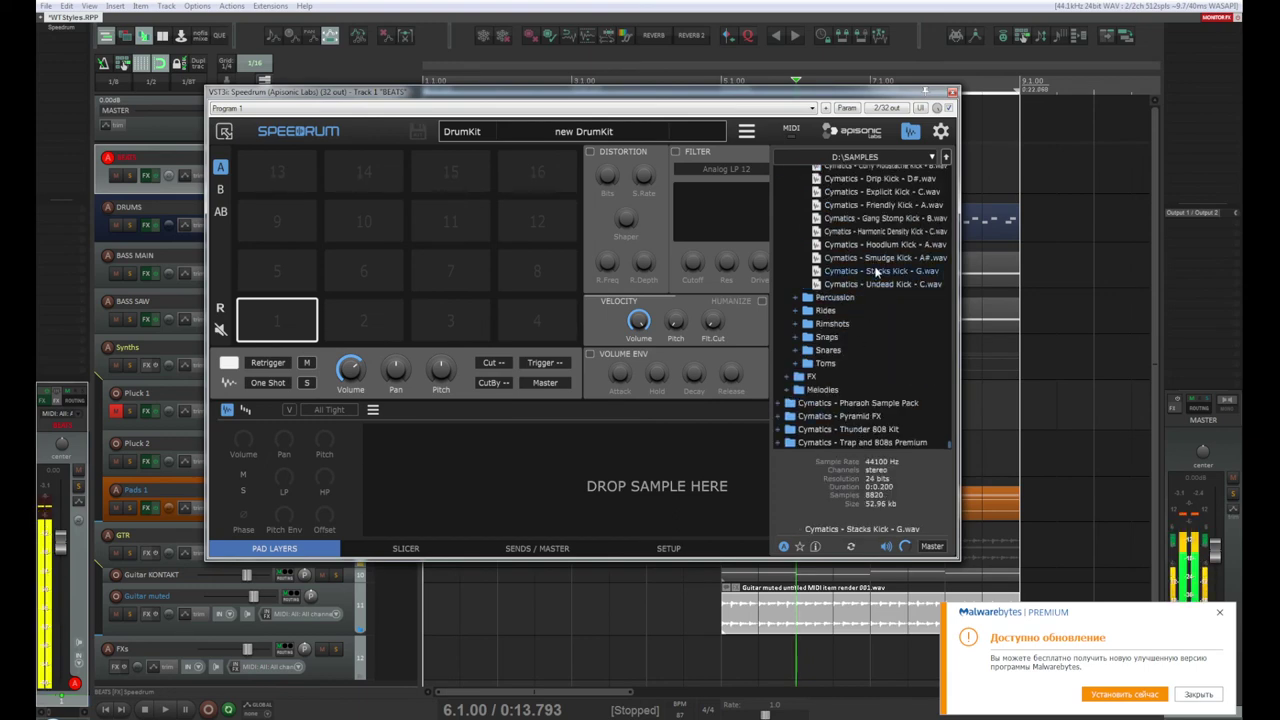
pyautogui.click(865, 205)
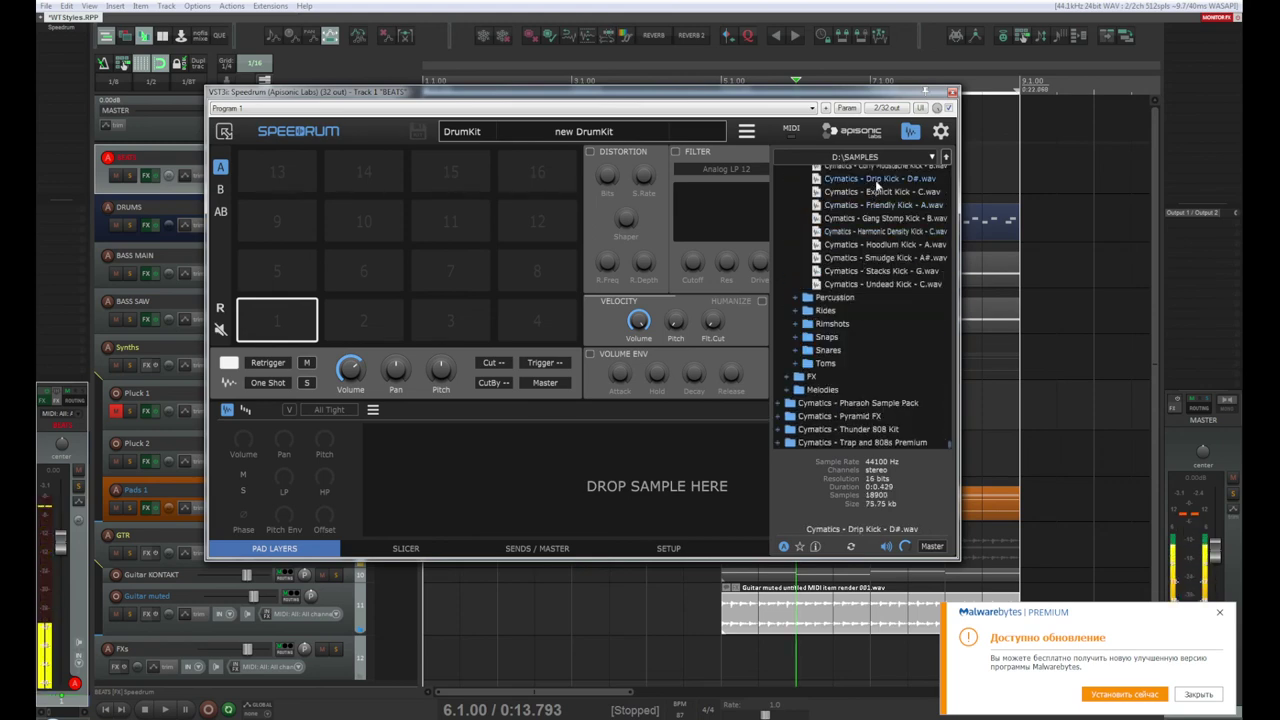
pyautogui.click(875, 179)
pyautogui.scroll(3, 875, 182)
pyautogui.click(878, 284)
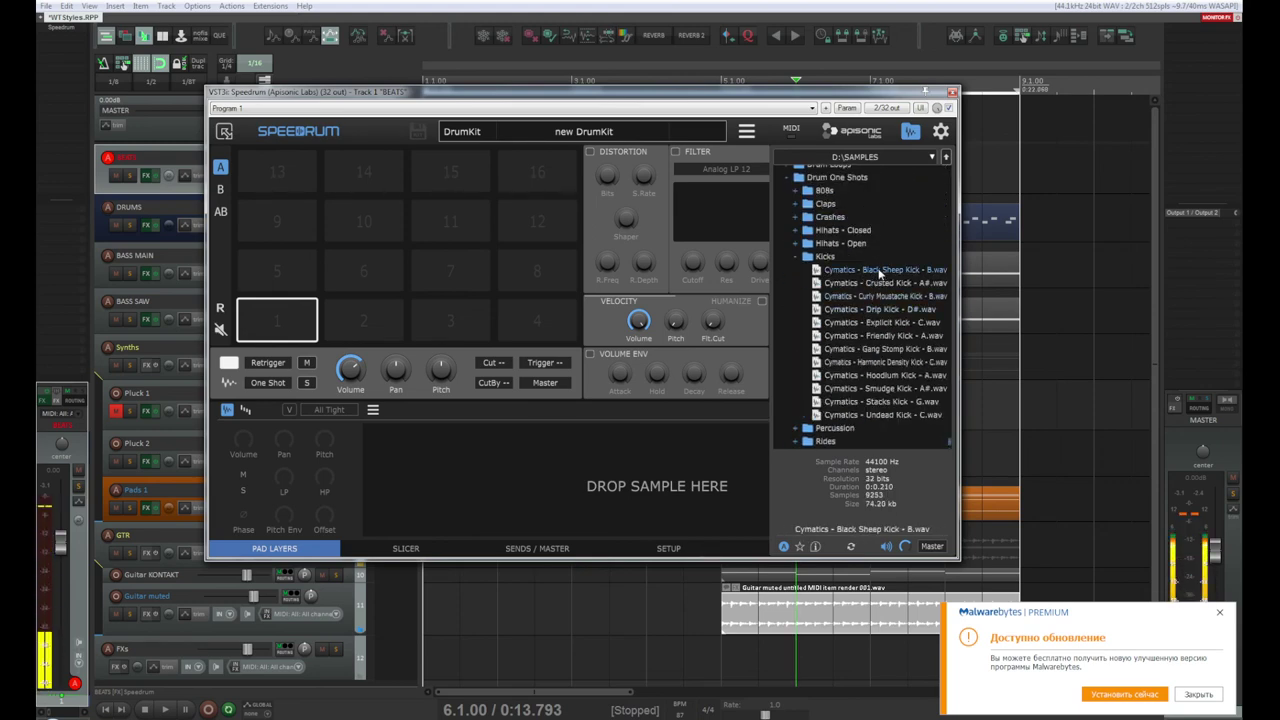
pyautogui.click(875, 322)
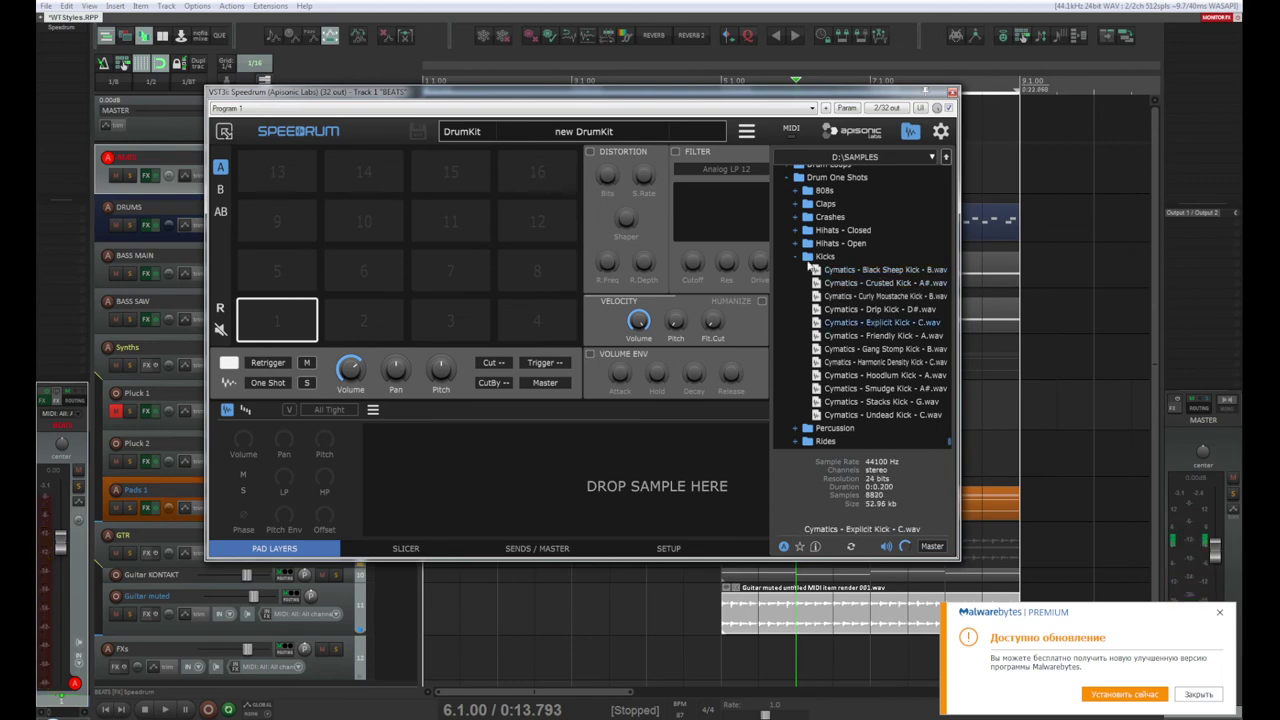
pyautogui.click(797, 257)
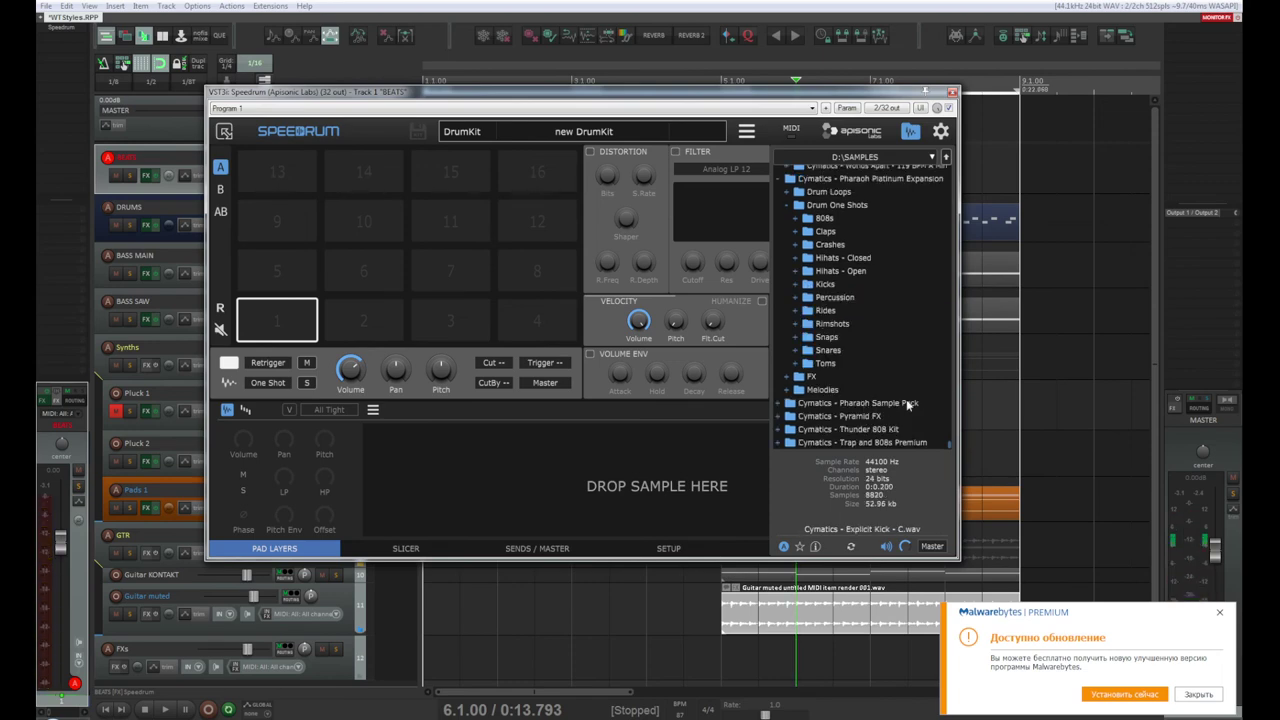
# Step: Expand the Kicks folder in Cymatics - Pharaoh Sample Pack and audition its first samples, including AK47 Kick and Boom Kick
pyautogui.click(780, 403)
pyautogui.scroll(-5, 782, 409)
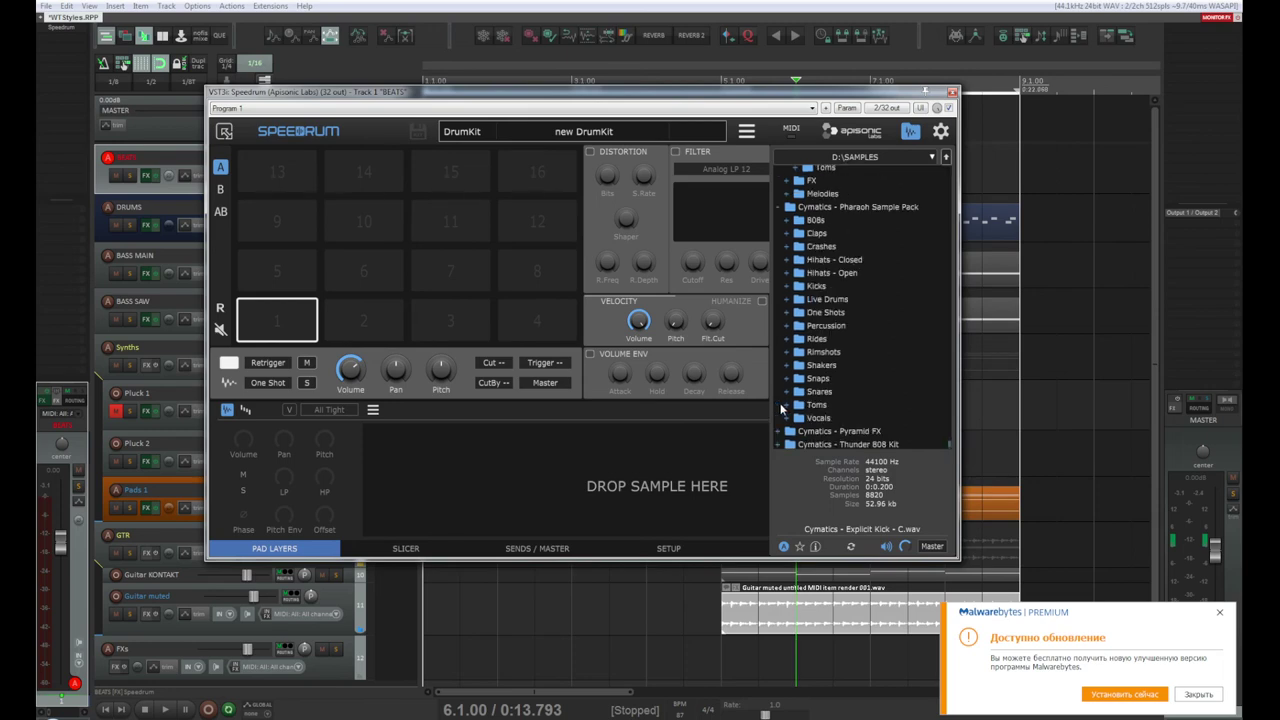
pyautogui.click(788, 287)
pyautogui.click(822, 301)
pyautogui.click(868, 391)
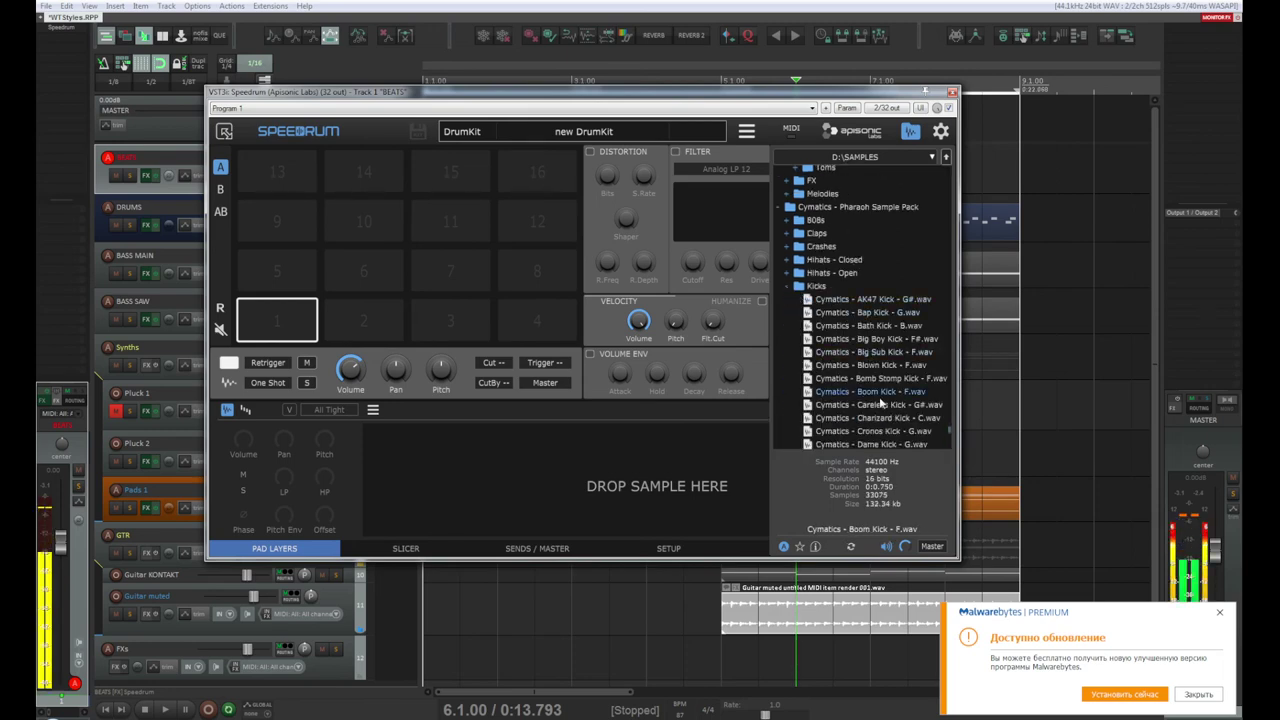
pyautogui.click(868, 418)
pyautogui.scroll(-7, 885, 430)
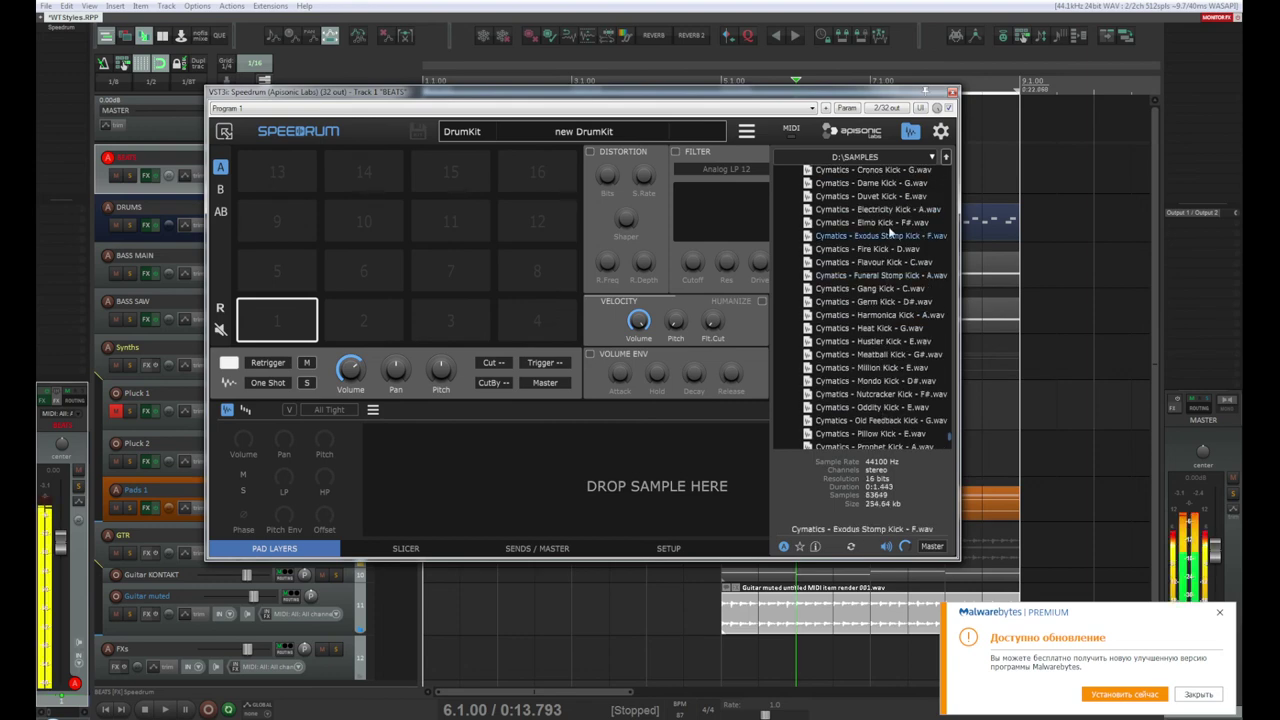
# Step: Audition the Pharaoh Sample Pack kicks from Dame Kick through Meatball Kick and Pillow Kick to World Wonder Kick
pyautogui.click(892, 184)
pyautogui.click(893, 288)
pyautogui.click(893, 367)
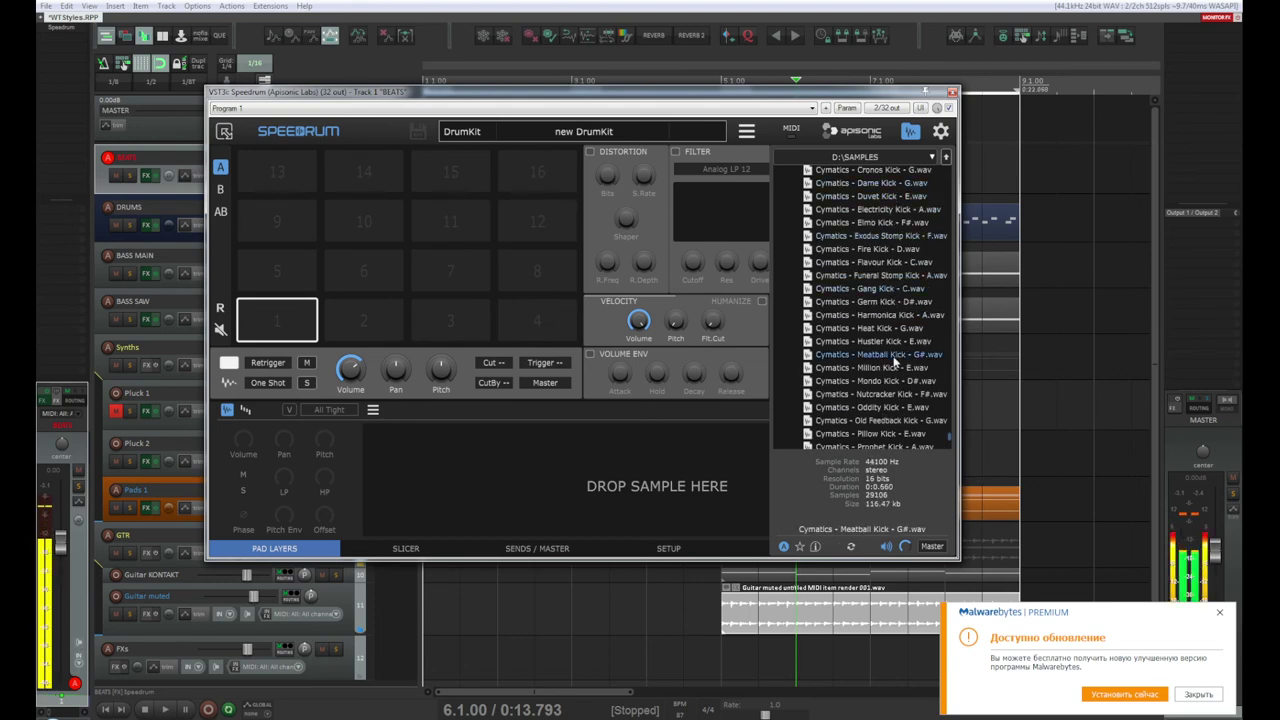
pyautogui.click(893, 407)
pyautogui.click(893, 434)
pyautogui.scroll(-7, 890, 430)
pyautogui.click(890, 318)
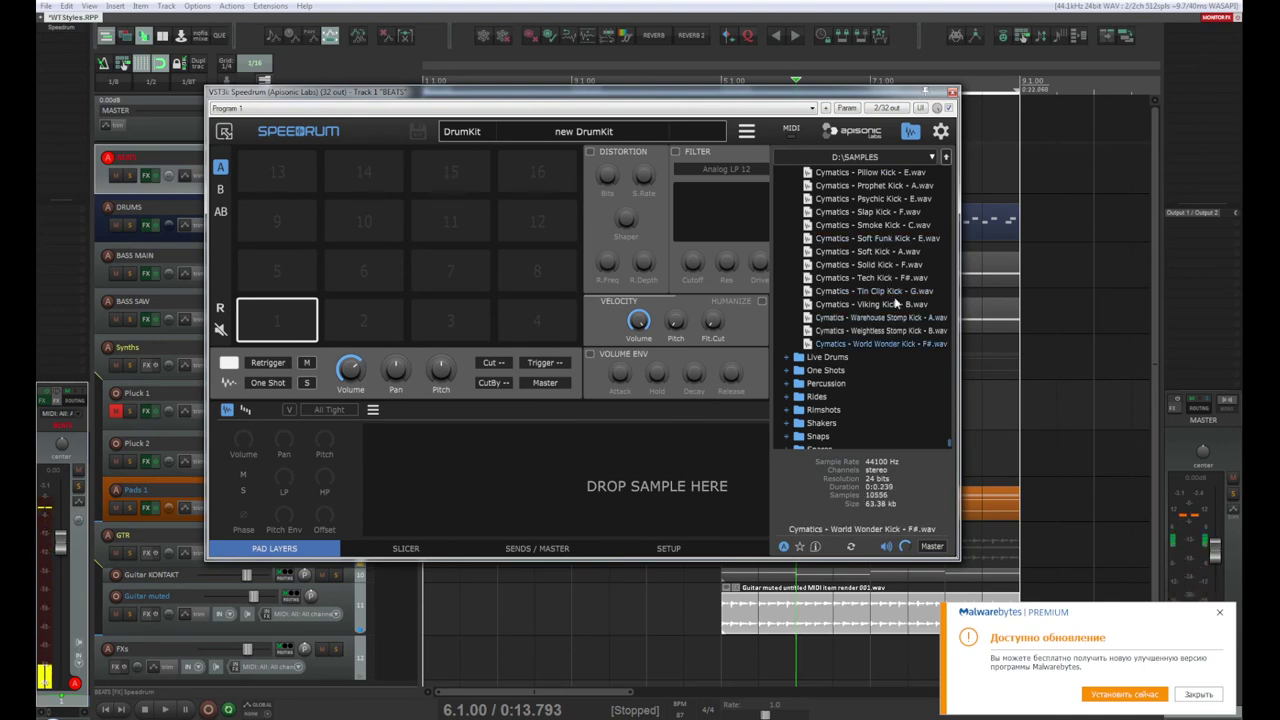
# Step: Compare the Tech, Soft and Slap kicks and load Cymatics - Slap Kick - F.wav onto pad 1
pyautogui.click(895, 280)
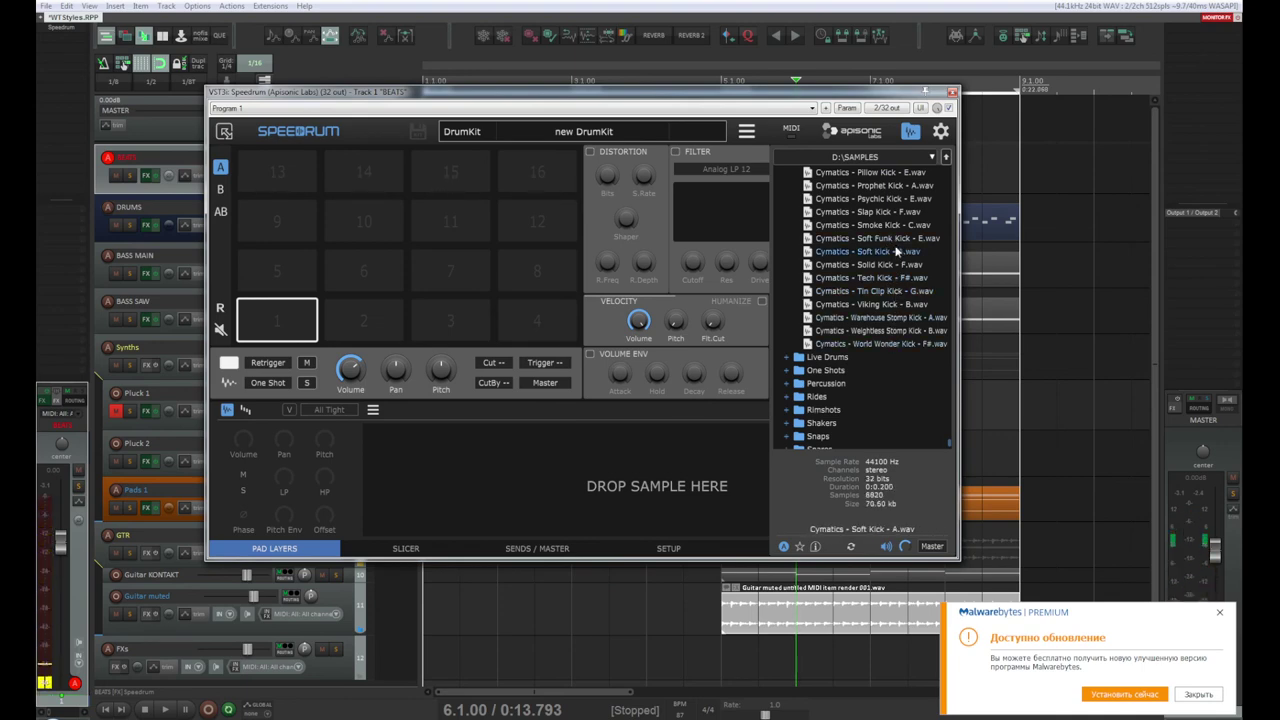
pyautogui.click(896, 216)
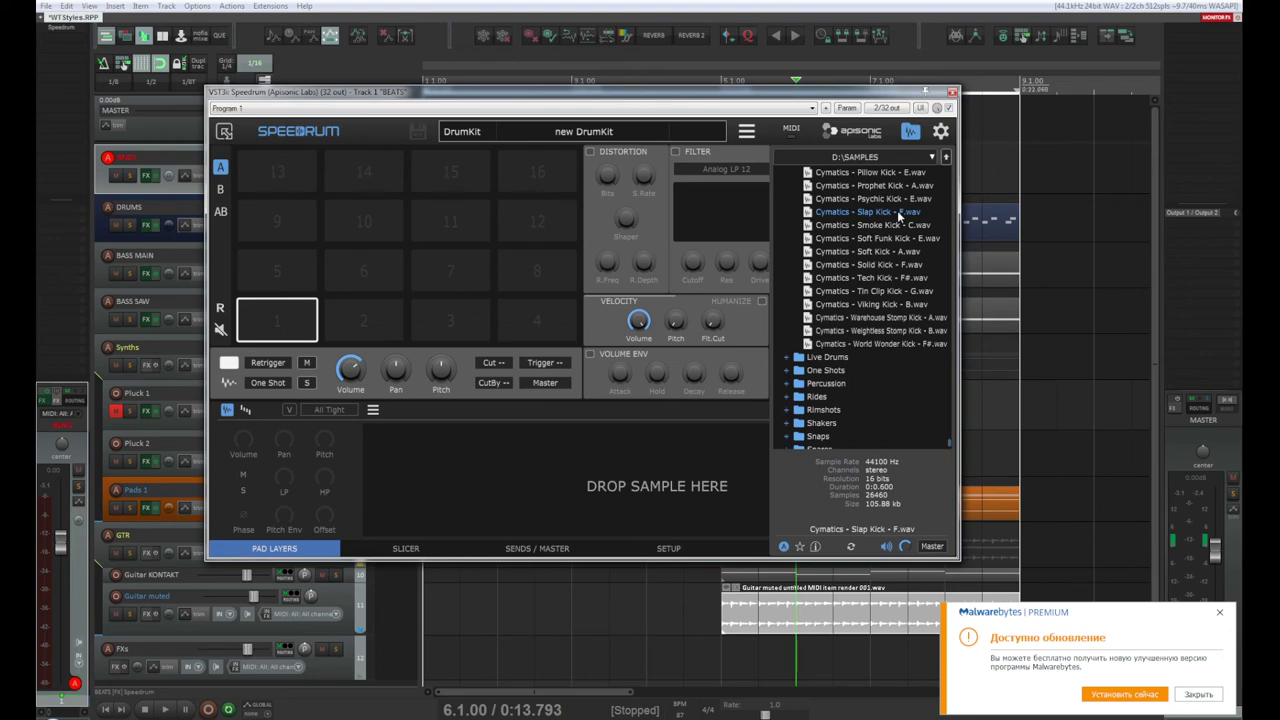
pyautogui.click(899, 216)
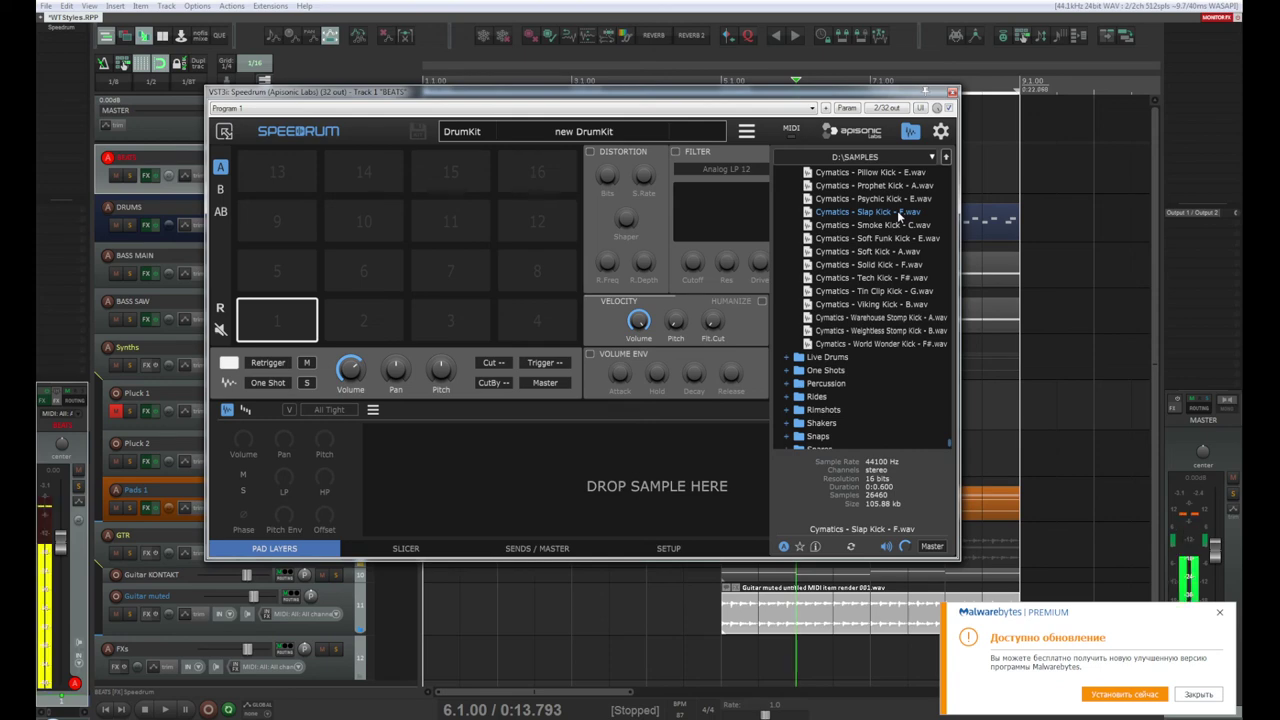
pyautogui.click(899, 216)
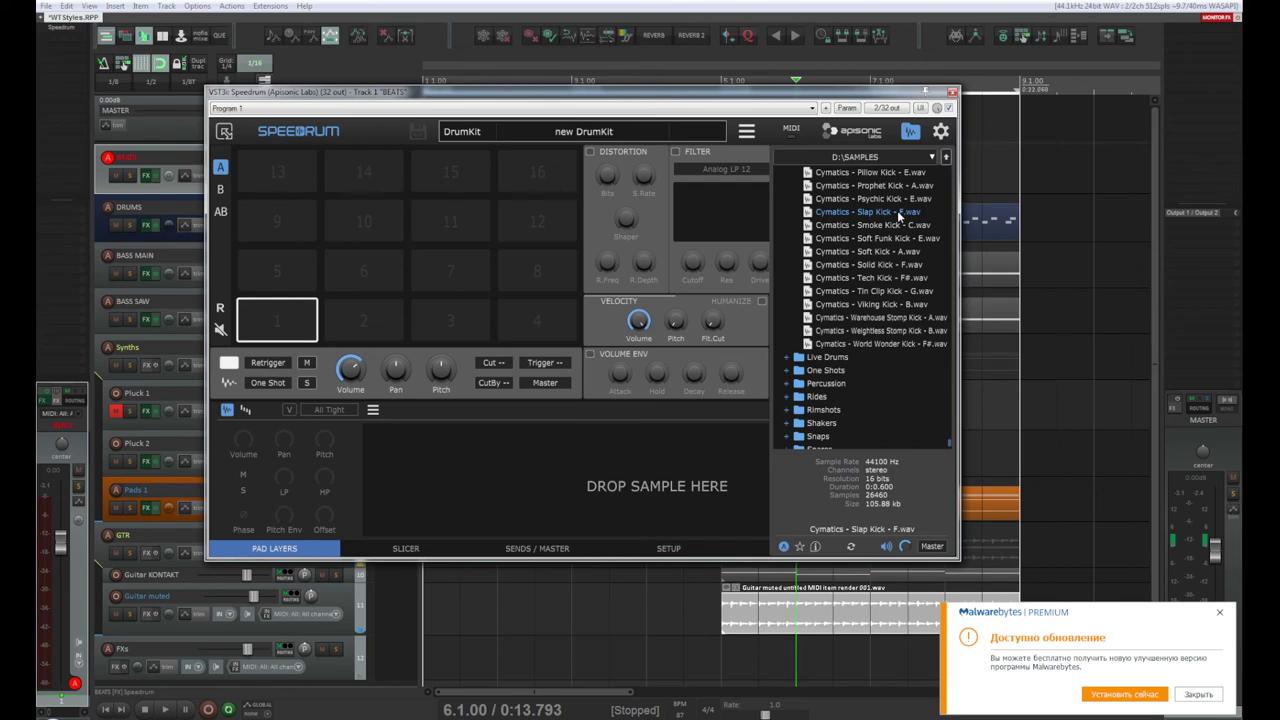
pyautogui.moveTo(898, 215); pyautogui.dragTo(276, 320)
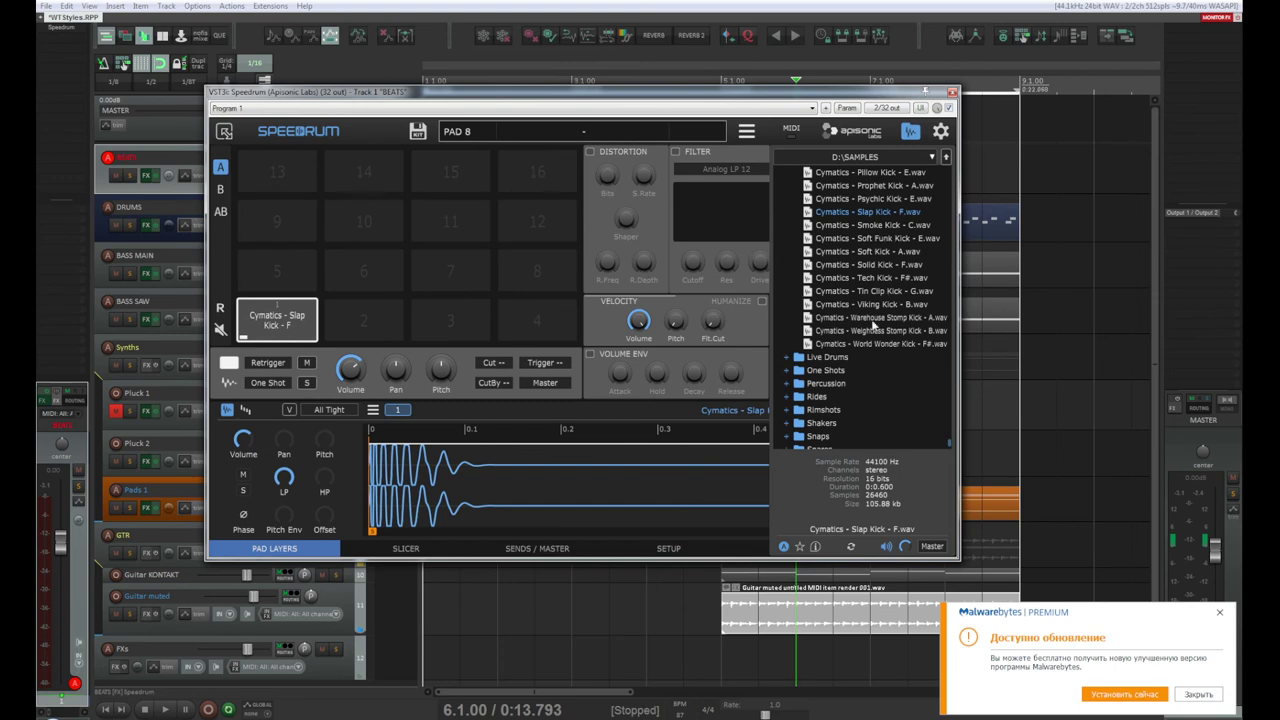
# Step: Expand the Snares folder in Cymatics - Pharaoh Sample Pack and audition Argo Snare - C# and Baby Snare - F
pyautogui.scroll(-2, 870, 324)
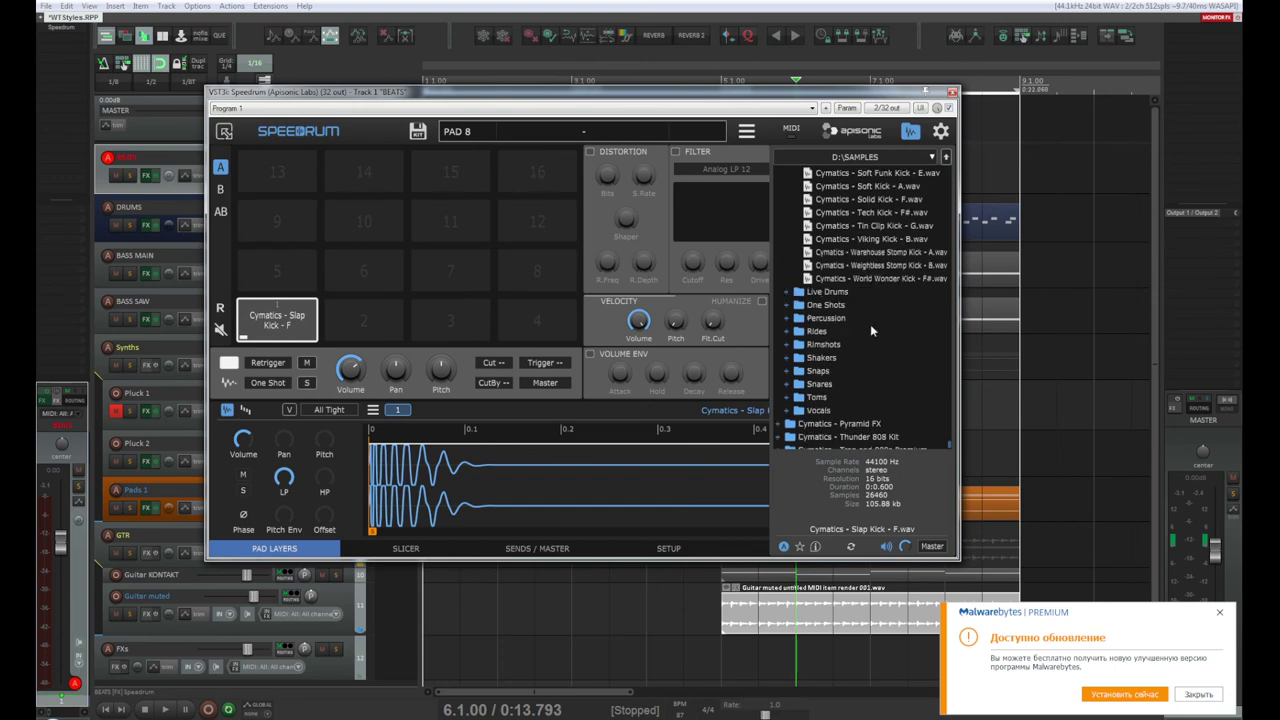
pyautogui.click(786, 384)
pyautogui.scroll(-4, 818, 344)
pyautogui.scroll(-3, 818, 344)
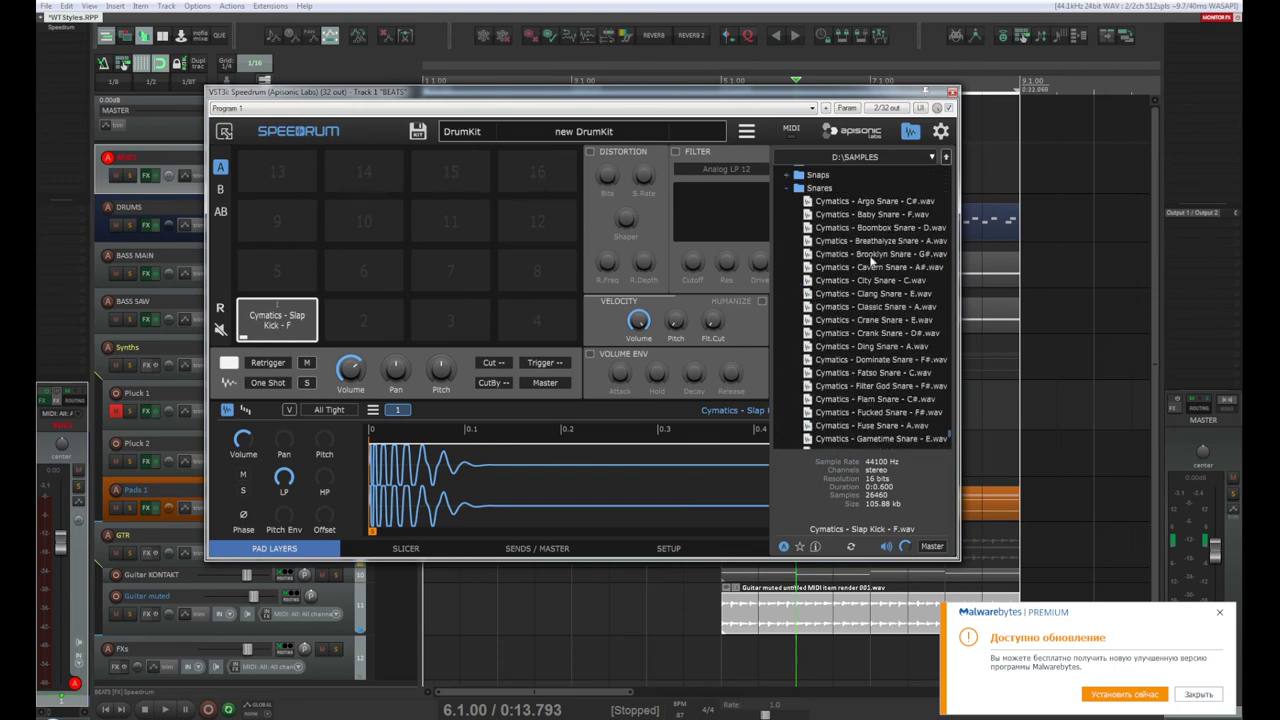
pyautogui.click(876, 203)
pyautogui.click(874, 216)
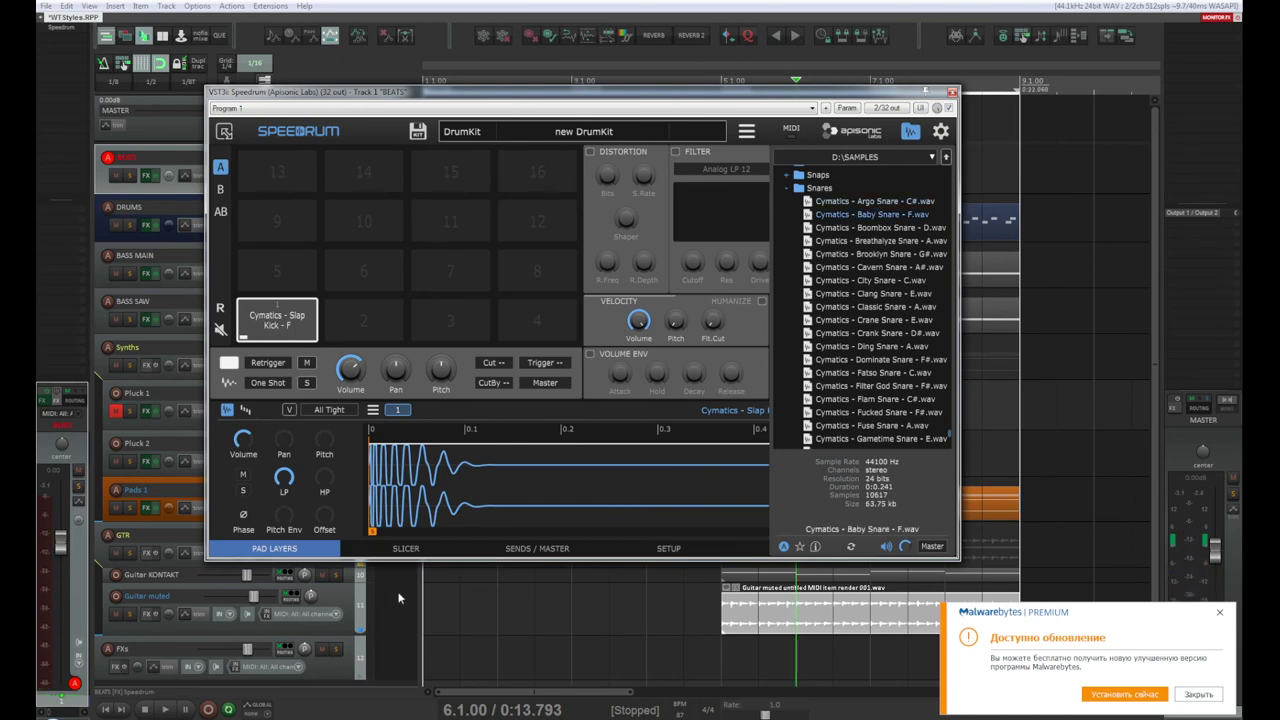
# Step: Audition the Pharaoh Sample Pack snares from Brooklyn Snare - G# and Cavern Snare - A# to Crane Snare - E
pyautogui.click(876, 254)
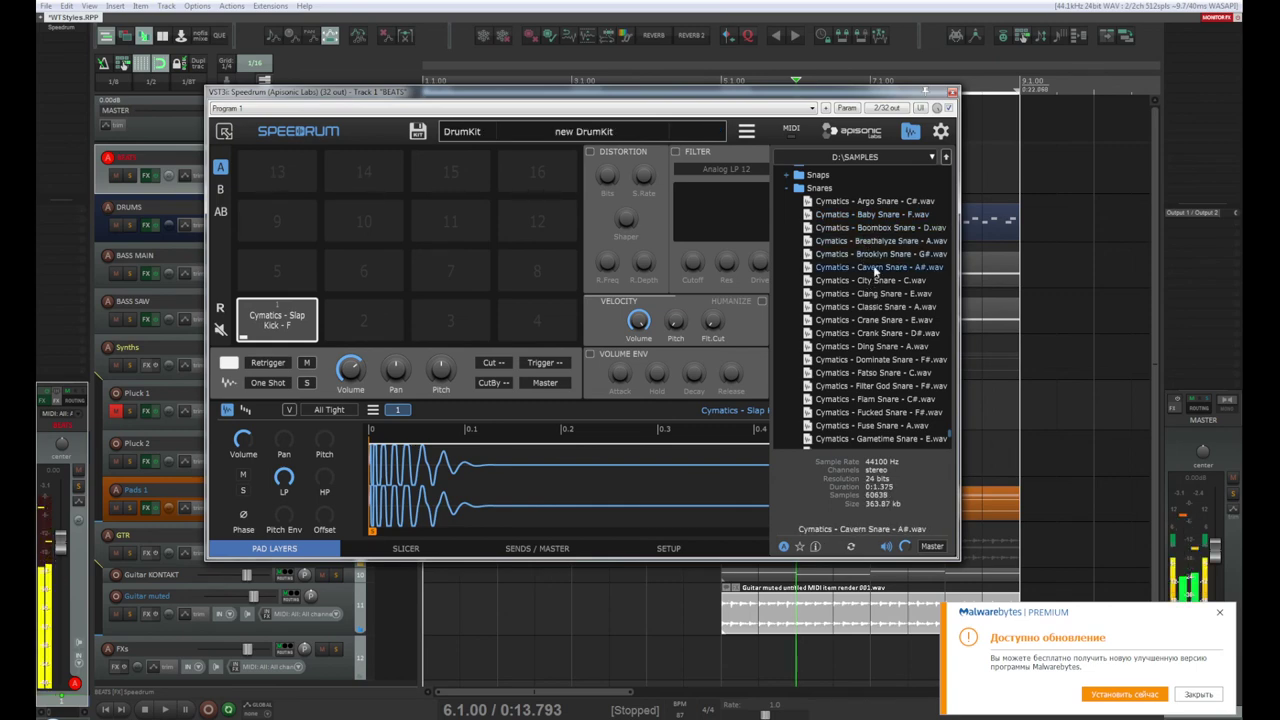
pyautogui.click(874, 257)
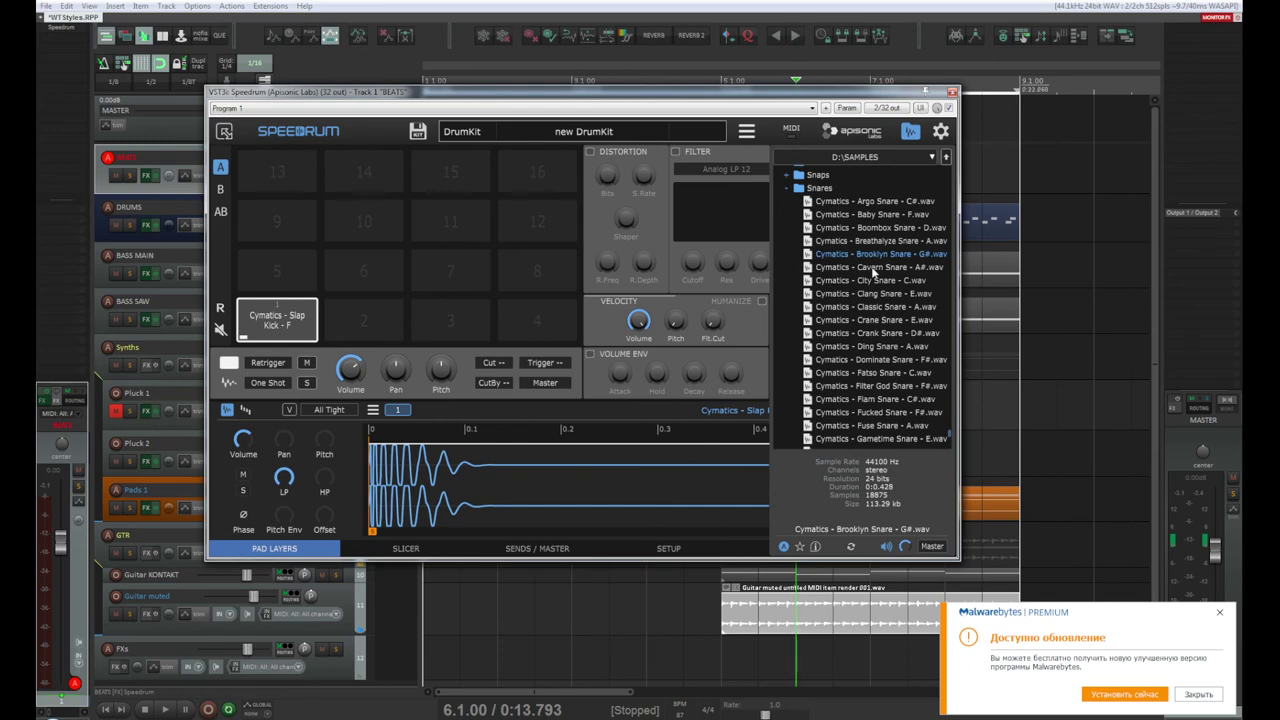
pyautogui.click(873, 267)
pyautogui.click(873, 280)
pyautogui.click(873, 293)
pyautogui.click(873, 306)
pyautogui.click(873, 320)
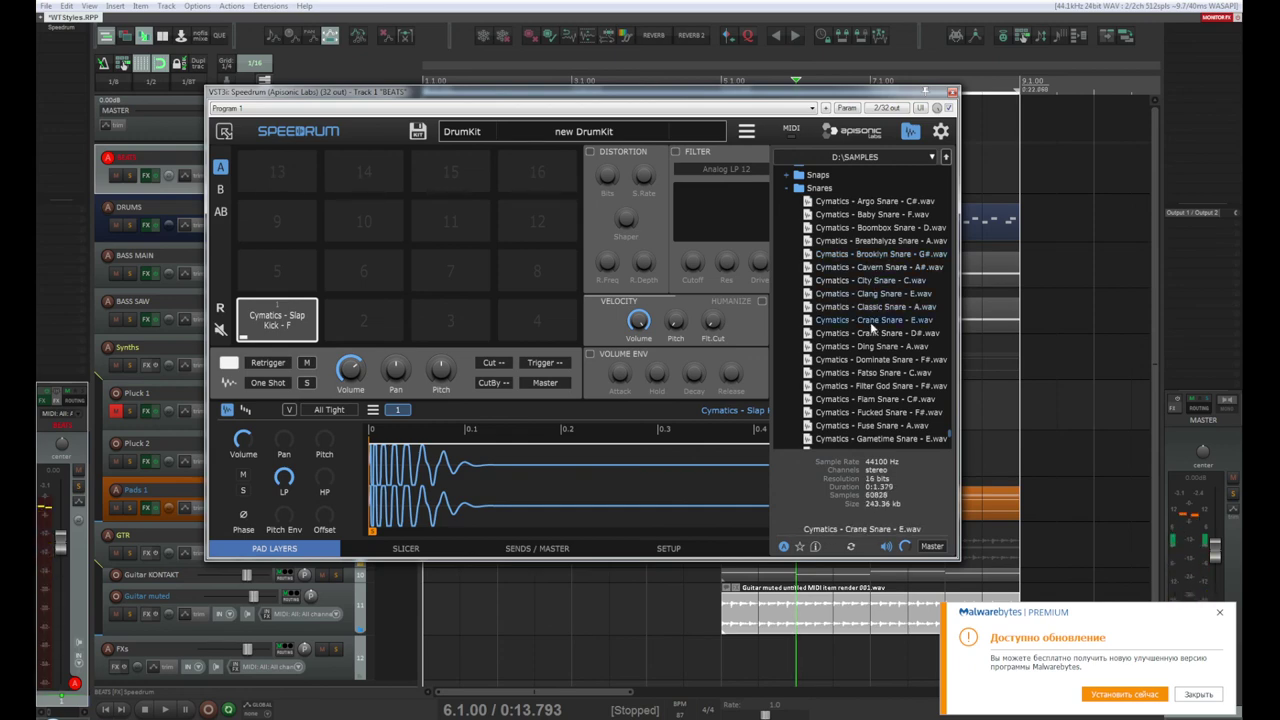
# Step: Audition the snares from Crank Snare - D# through Fatso Snare and Fuse Snare to Gametime Snare - E
pyautogui.click(876, 333)
pyautogui.click(878, 346)
pyautogui.click(880, 359)
pyautogui.click(883, 372)
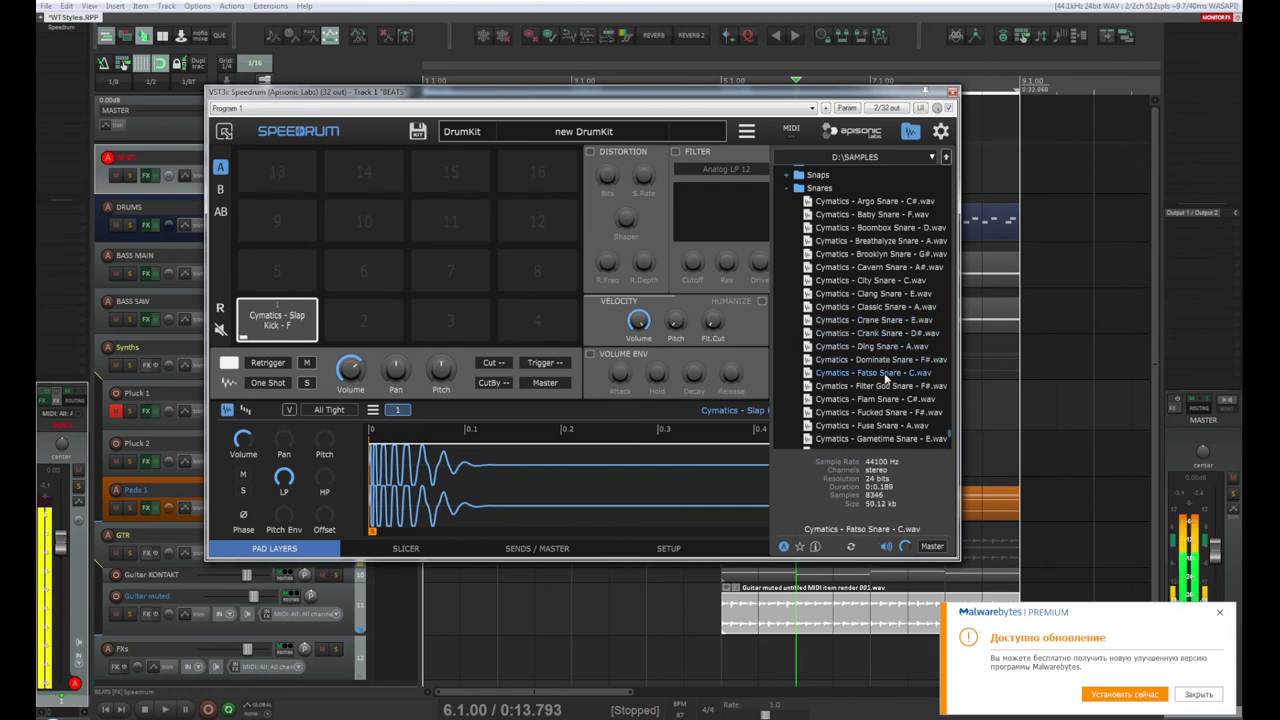
pyautogui.click(882, 385)
pyautogui.click(881, 399)
pyautogui.click(880, 412)
pyautogui.click(879, 426)
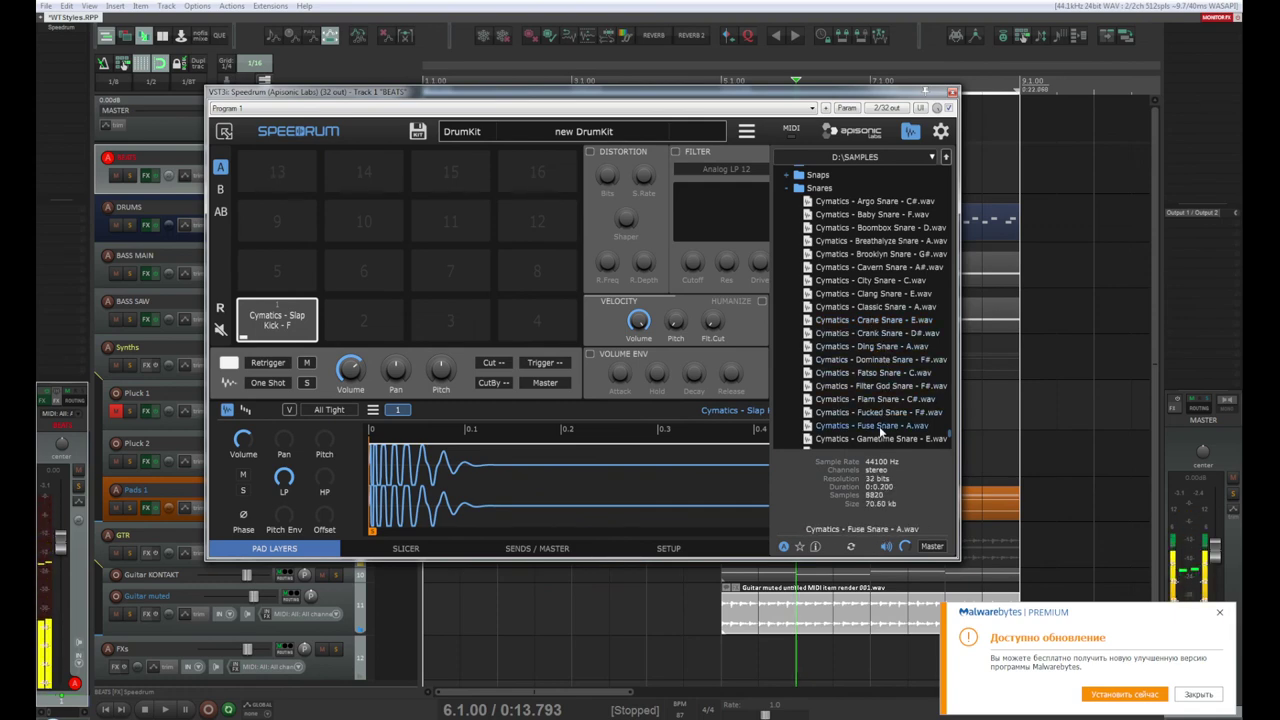
pyautogui.click(879, 439)
# Step: Compare Germanium Snare - G# with its neighbours and continue auditioning to Lakers Snare - A#
pyautogui.scroll(-5, 879, 439)
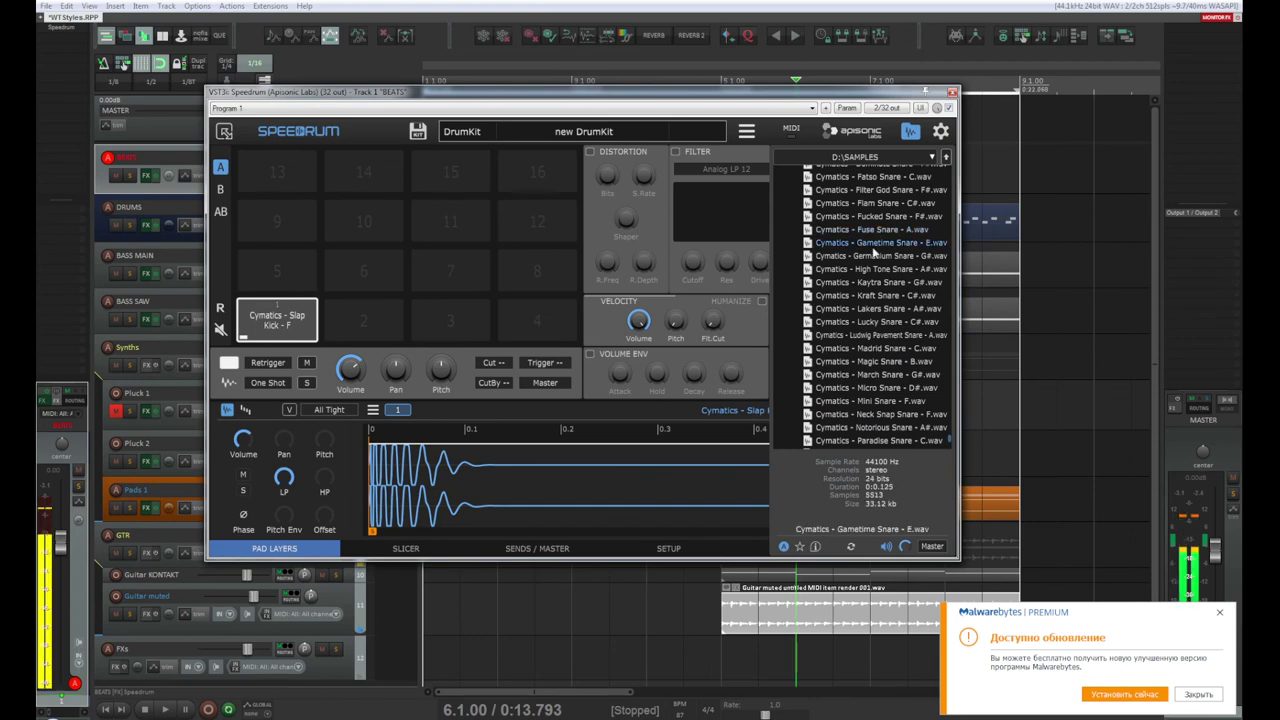
pyautogui.click(873, 255)
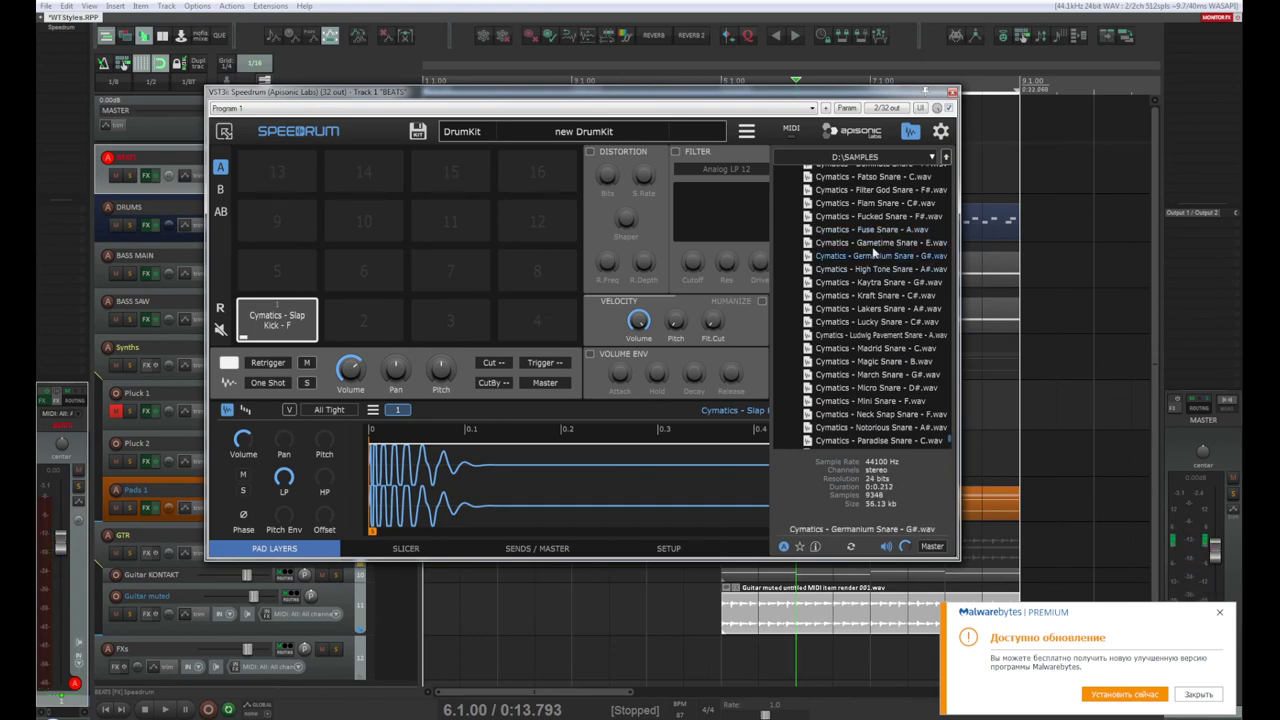
pyautogui.click(873, 255)
pyautogui.press('Down')
pyautogui.press('Up')
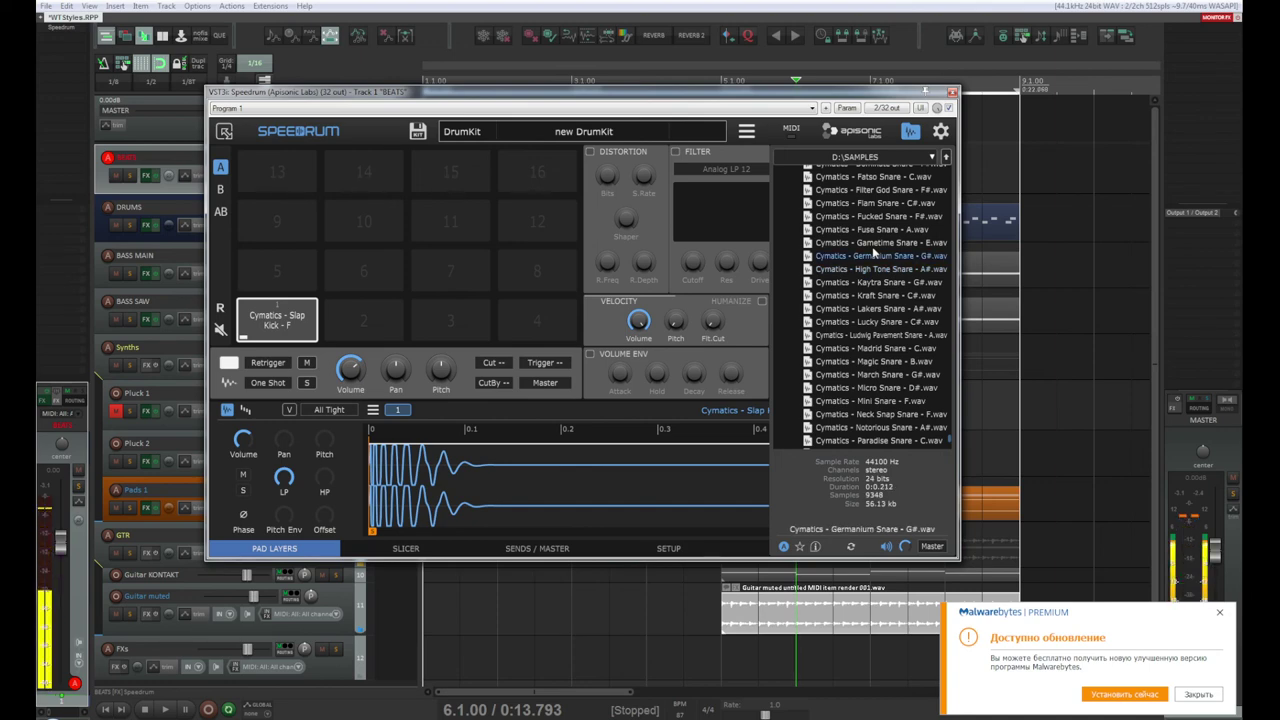
pyautogui.press('Up')
pyautogui.press('Down')
pyautogui.press('Down')
pyautogui.press('Down')
pyautogui.press('Down')
pyautogui.press('Down')
pyautogui.press('Down')
pyautogui.press('Down')
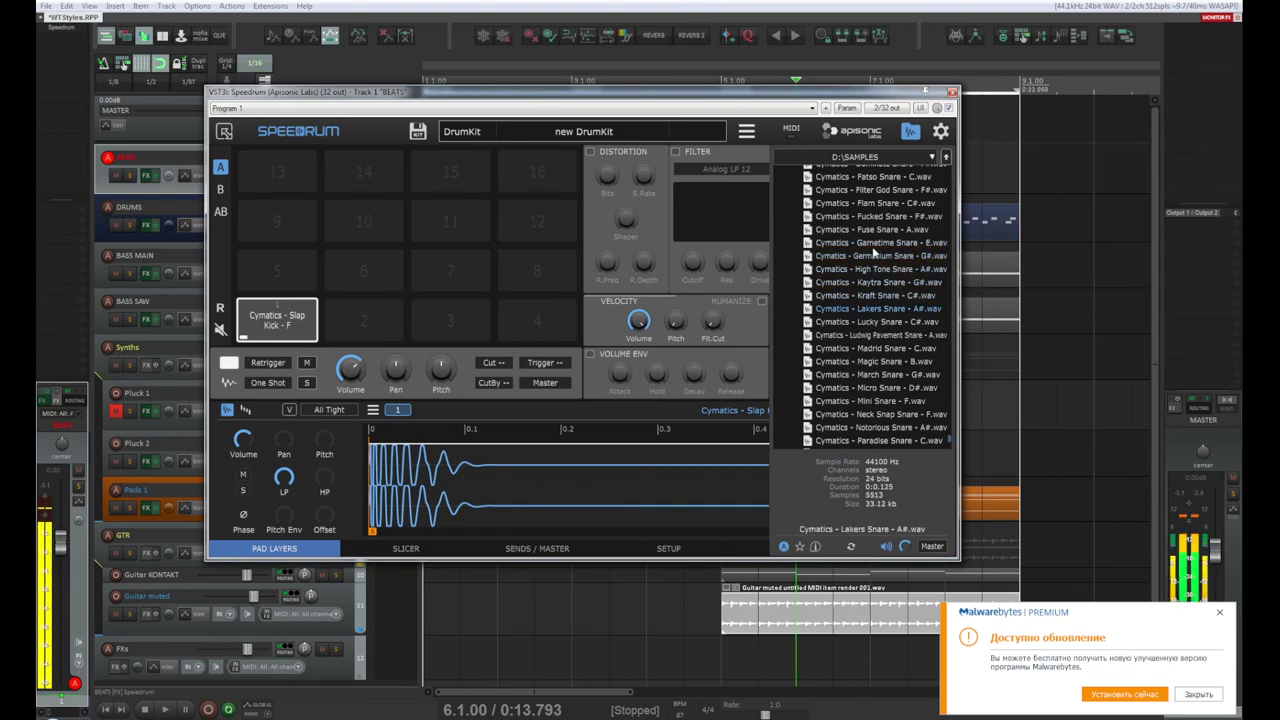
# Step: Audition the snares from Lucky Snare - C# through Magic, Notorious and Pike Snare to Riot Snare - D
pyautogui.press('Down')
pyautogui.press('Down')
pyautogui.press('Down')
pyautogui.press('Down')
pyautogui.press('Down')
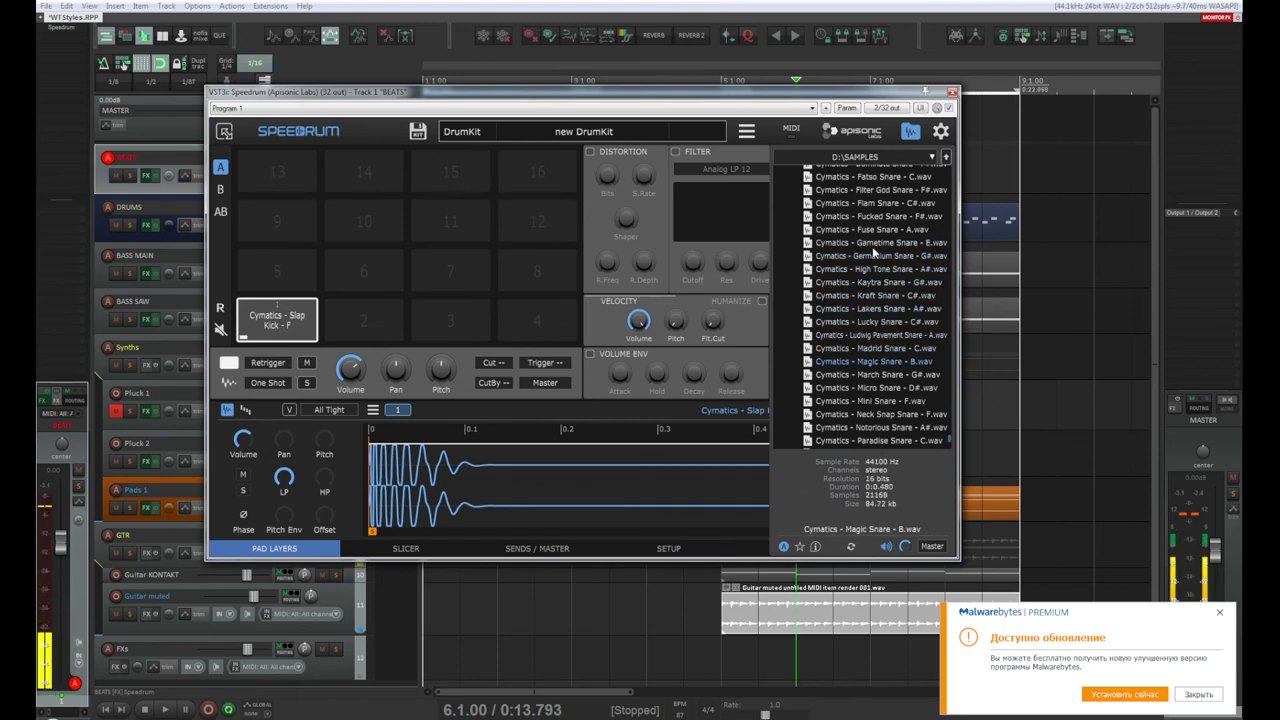
pyautogui.press('Down')
pyautogui.press('Down')
pyautogui.press('Down')
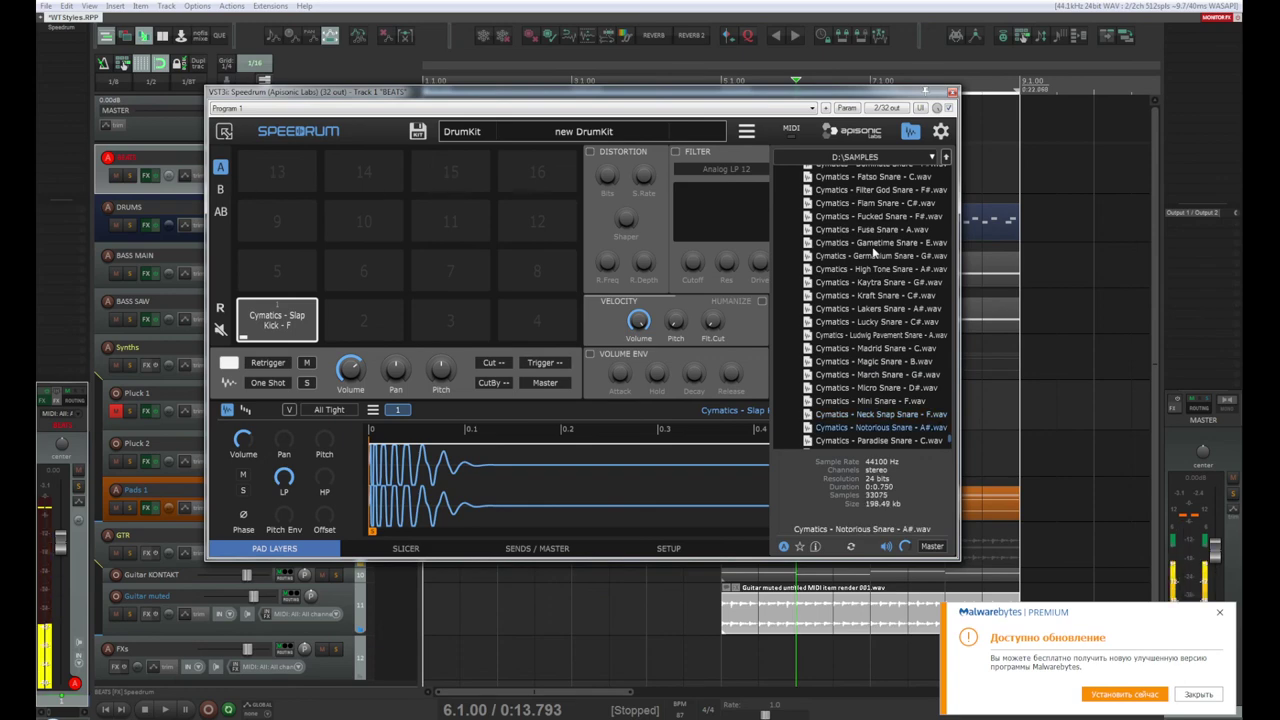
pyautogui.press('Down')
pyautogui.press('Down')
pyautogui.press('Down')
pyautogui.press('Down')
pyautogui.press('Down')
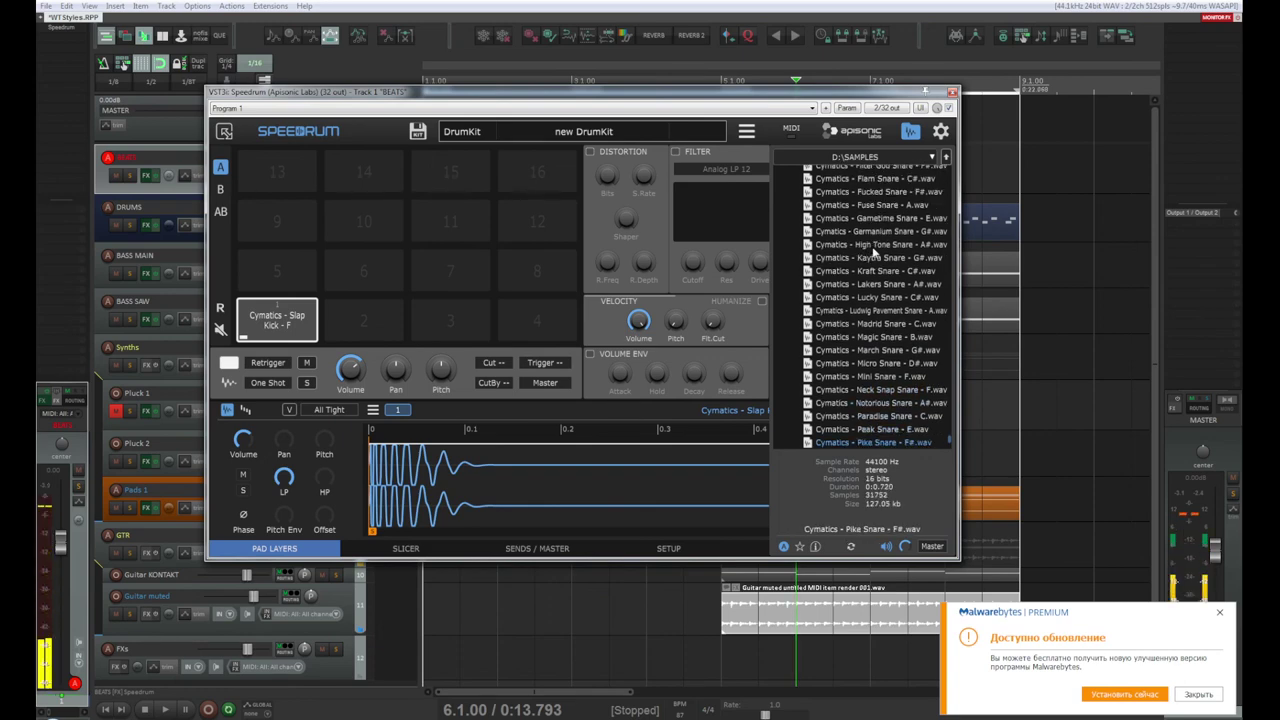
pyautogui.press('Down')
pyautogui.press('Down')
pyautogui.press('Down')
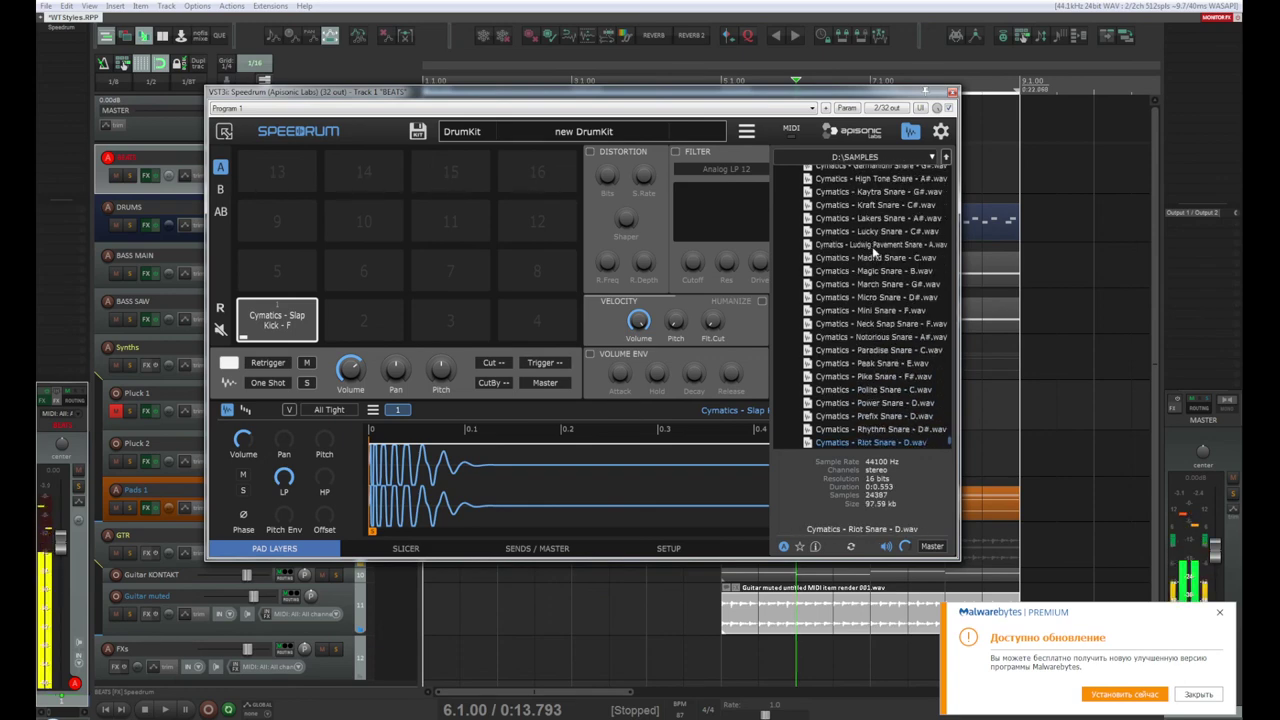
# Step: Audition the remaining snares to the end of the Snares folder and recheck Tommy Snare - B
pyautogui.press('Down')
pyautogui.press('Down')
pyautogui.press('Down')
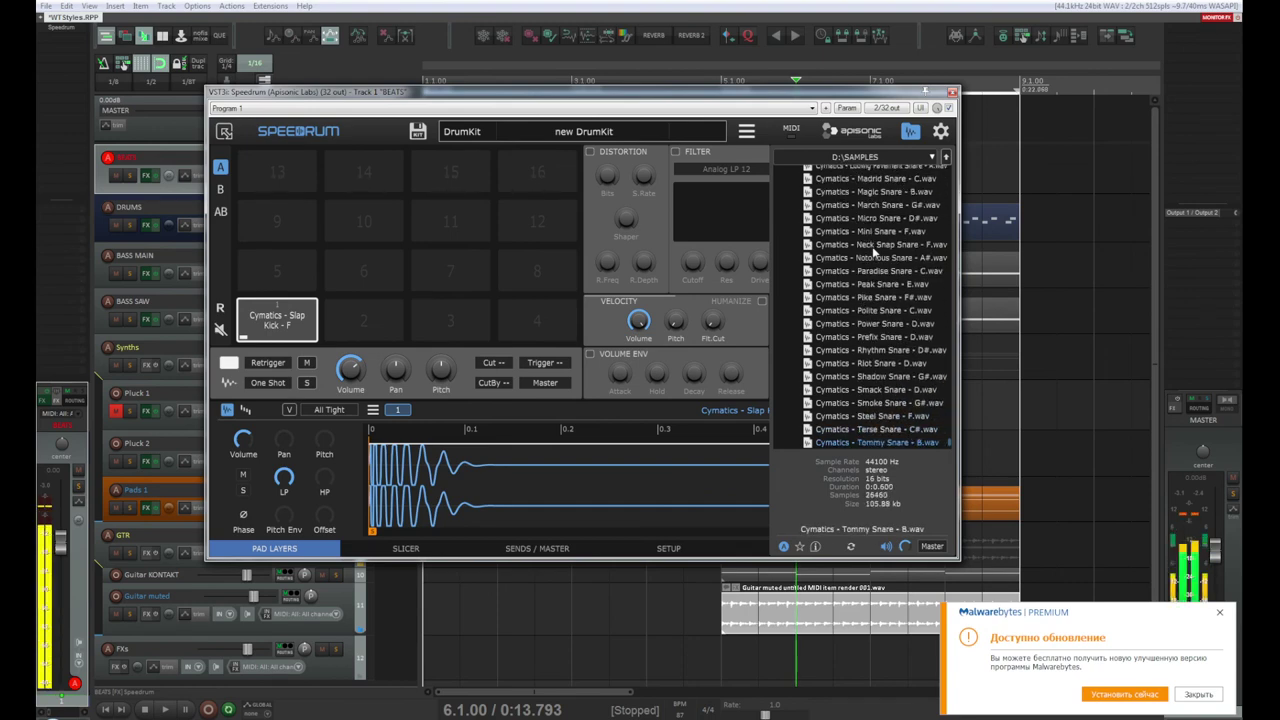
pyautogui.press('Down')
pyautogui.press('Down')
pyautogui.press('Down')
pyautogui.press('Down')
pyautogui.press('Up')
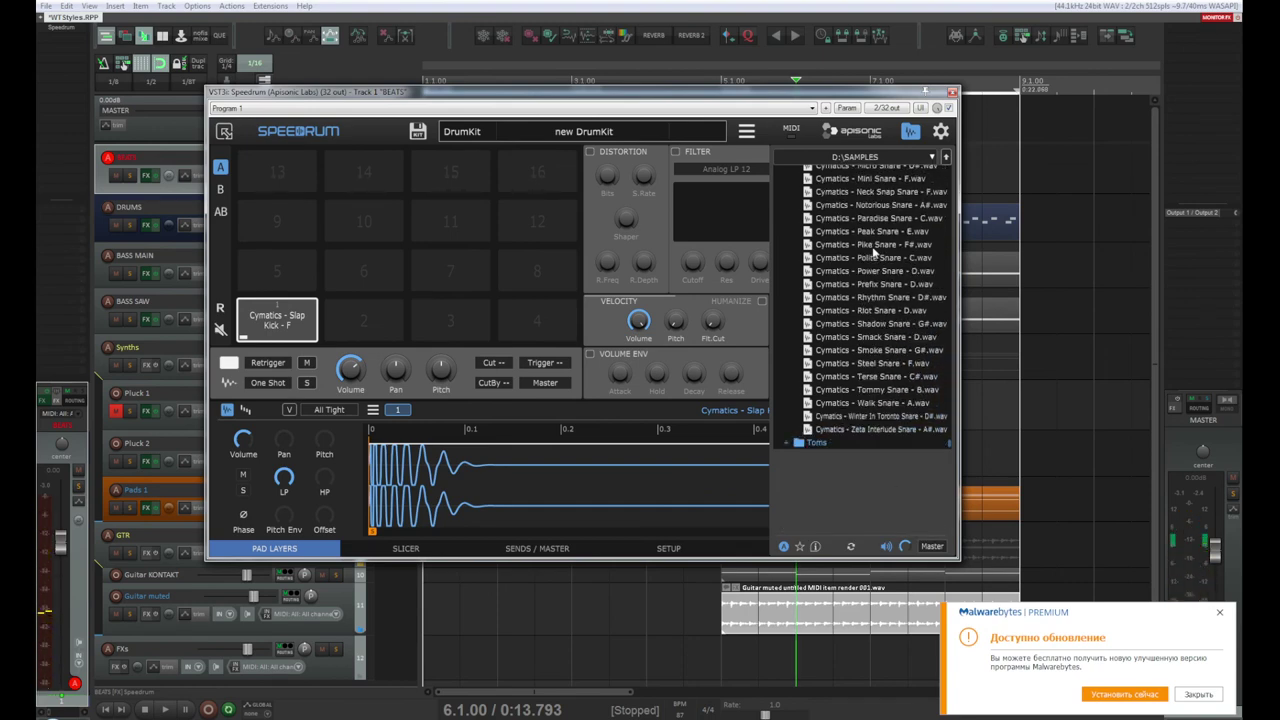
pyautogui.press('Up')
pyautogui.press('Up')
pyautogui.press('Up')
pyautogui.press('Up')
pyautogui.press('Up')
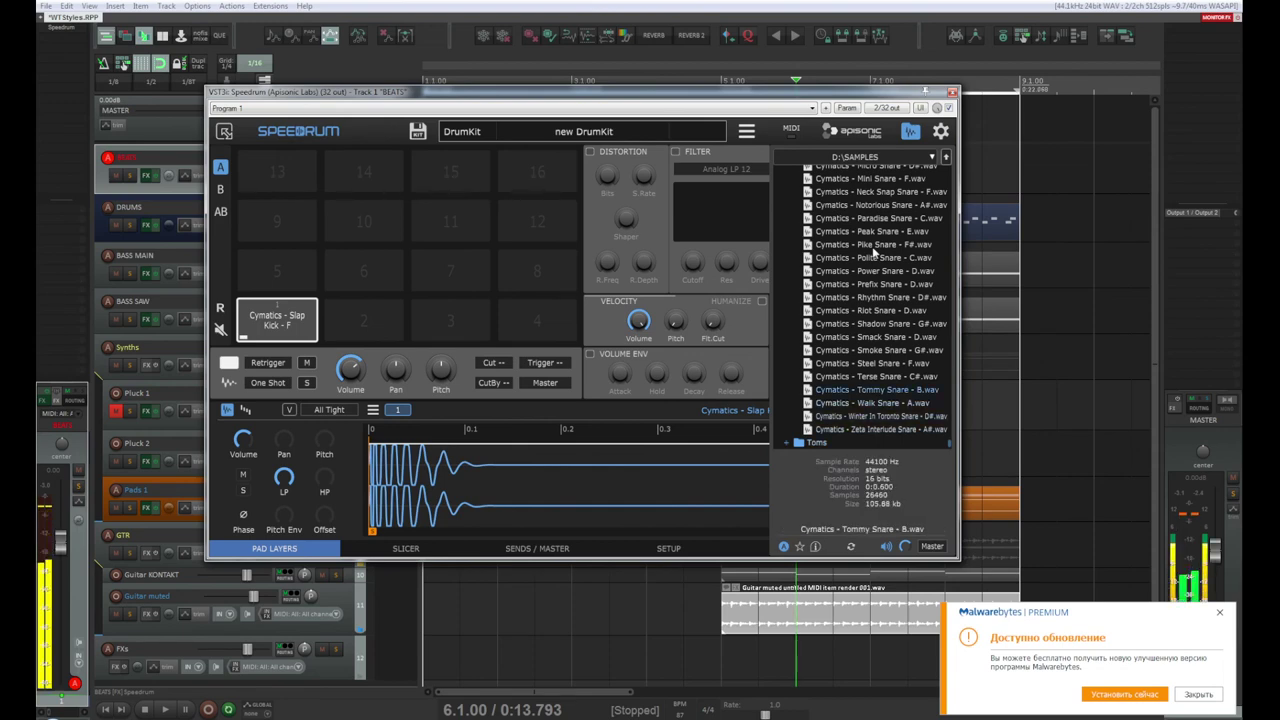
# Step: Collapse and reopen the Snares folder, then audition again from Argo Snare - C# to City Snare - C
pyautogui.scroll(10, 869, 251)
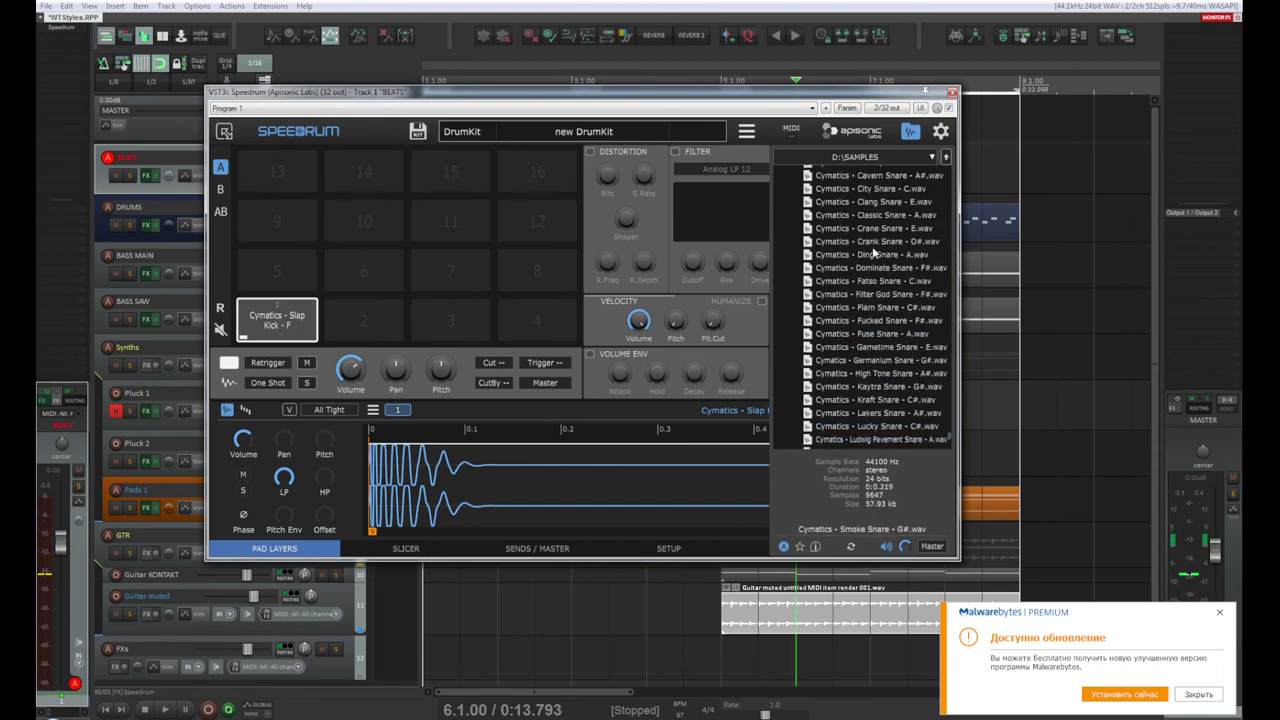
pyautogui.click(789, 358)
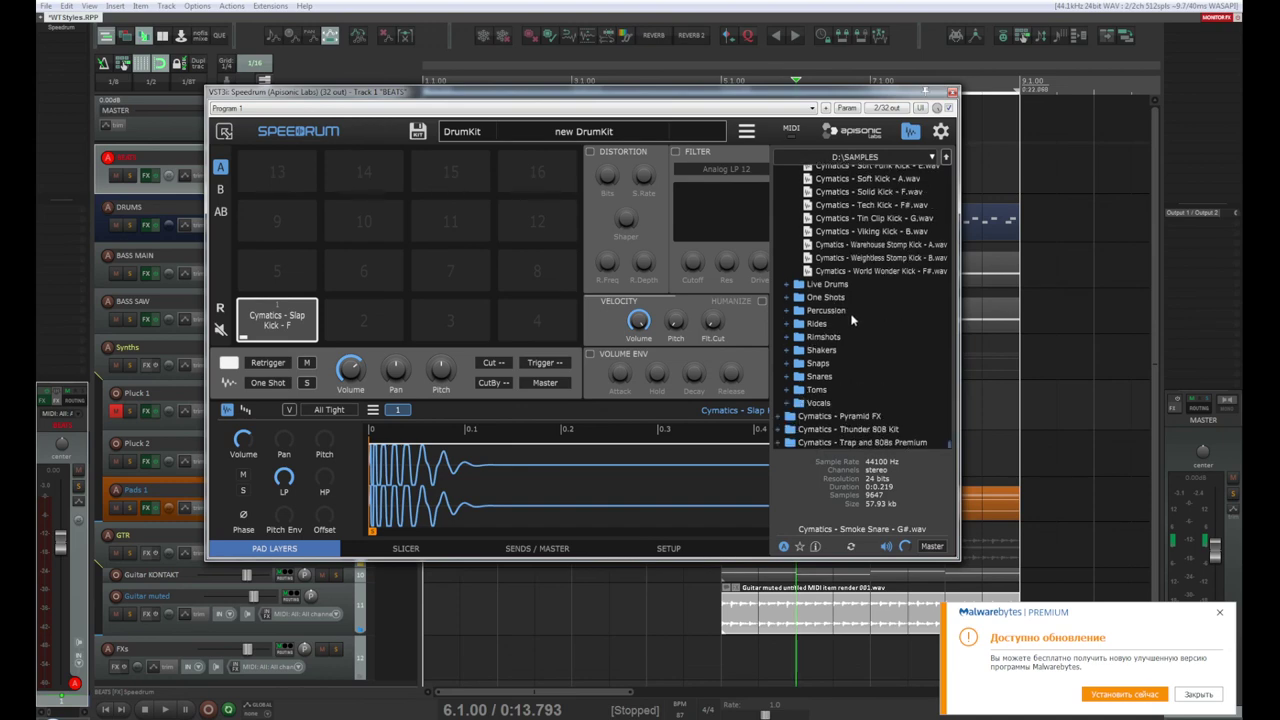
pyautogui.click(788, 378)
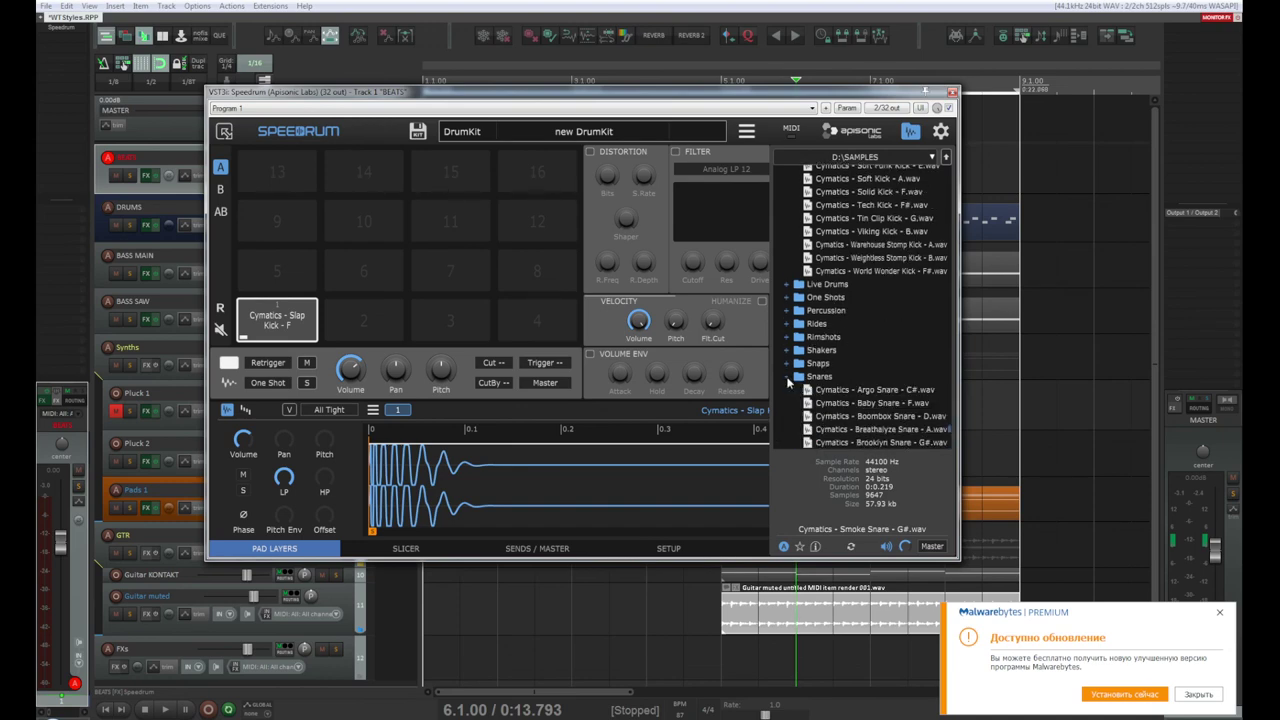
pyautogui.click(850, 390)
pyautogui.press('Down')
pyautogui.press('Down')
pyautogui.press('Down')
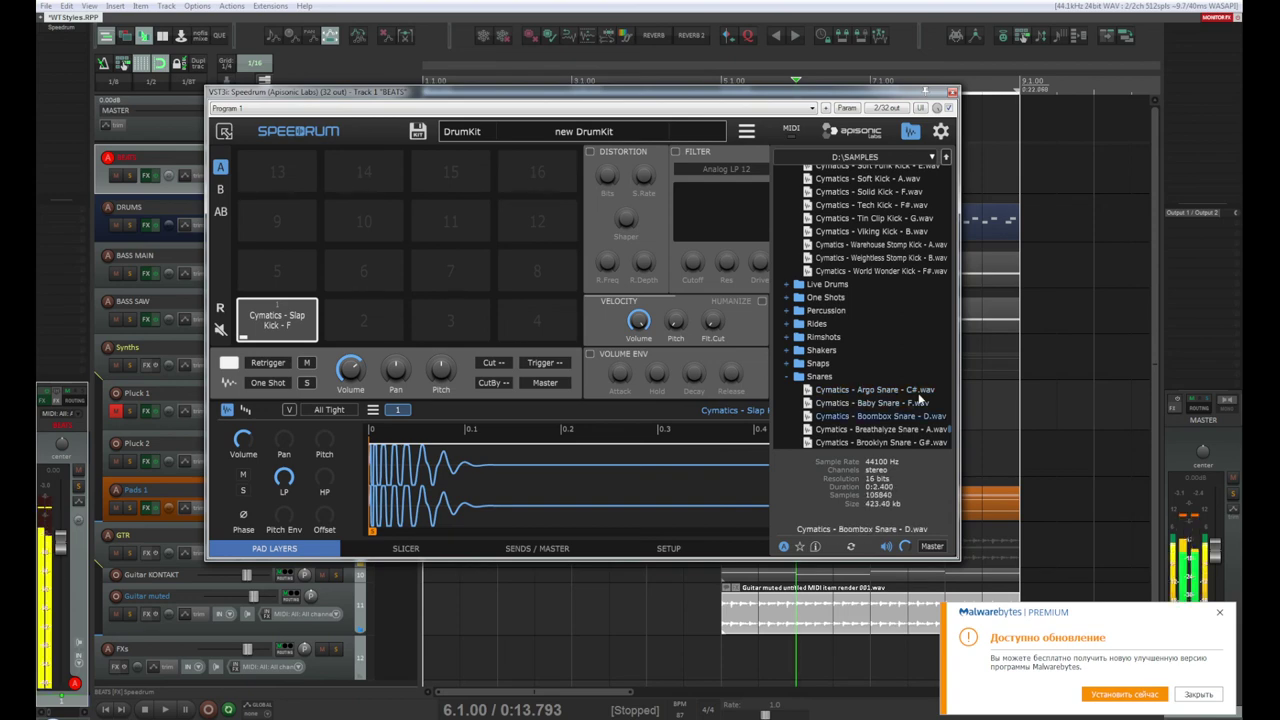
pyautogui.press('Down')
pyautogui.press('Down')
pyautogui.press('Down')
pyautogui.press('Down')
pyautogui.press('Down')
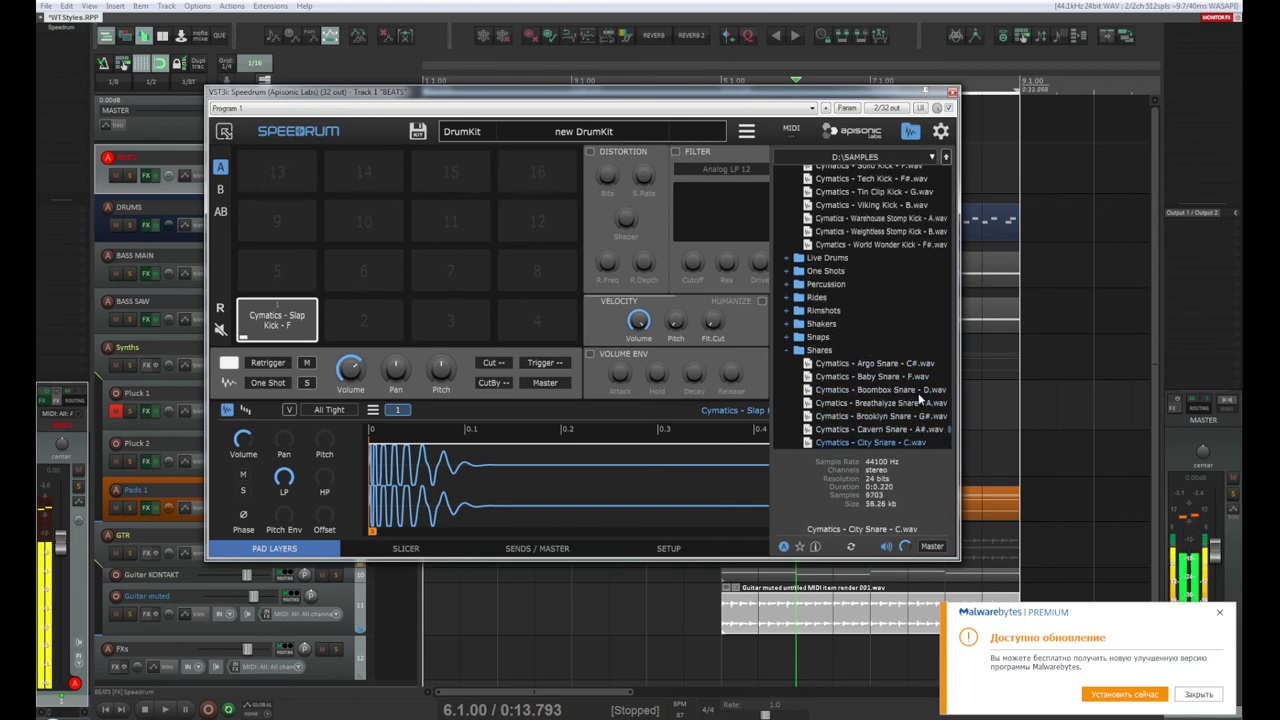
# Step: Audition the snares a second time from Classic Snare - A through Crane and Fatso Snare to Gametime Snare - E
pyautogui.press('Down')
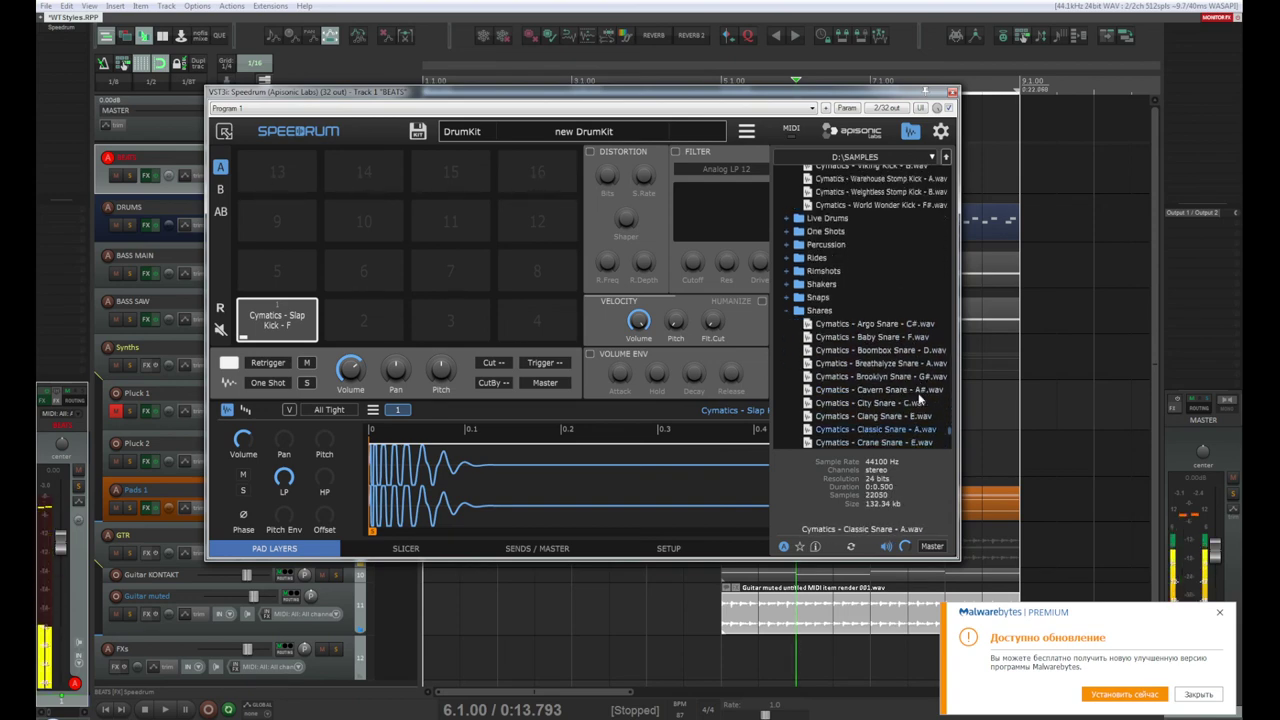
pyautogui.press('Up')
pyautogui.press('Down')
pyautogui.press('Down')
pyautogui.press('Down')
pyautogui.press('Down')
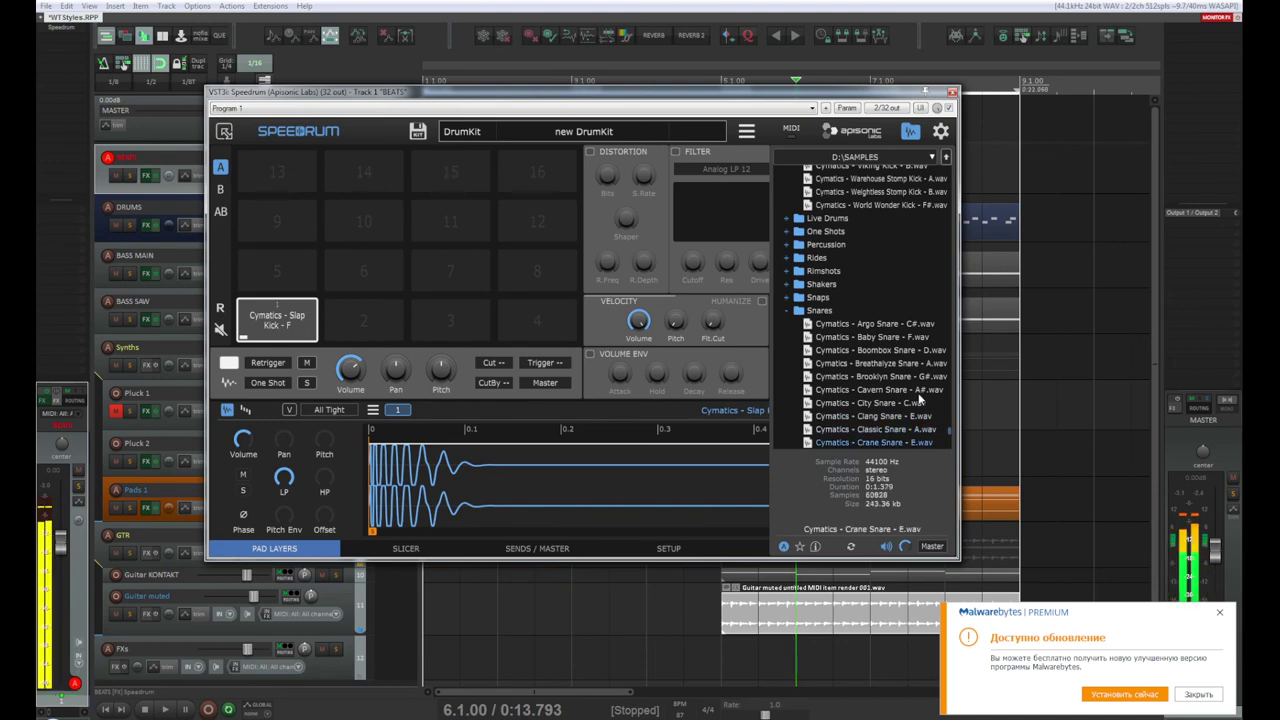
pyautogui.press('Down')
pyautogui.press('Down')
pyautogui.press('Down')
pyautogui.press('Down')
pyautogui.press('Down')
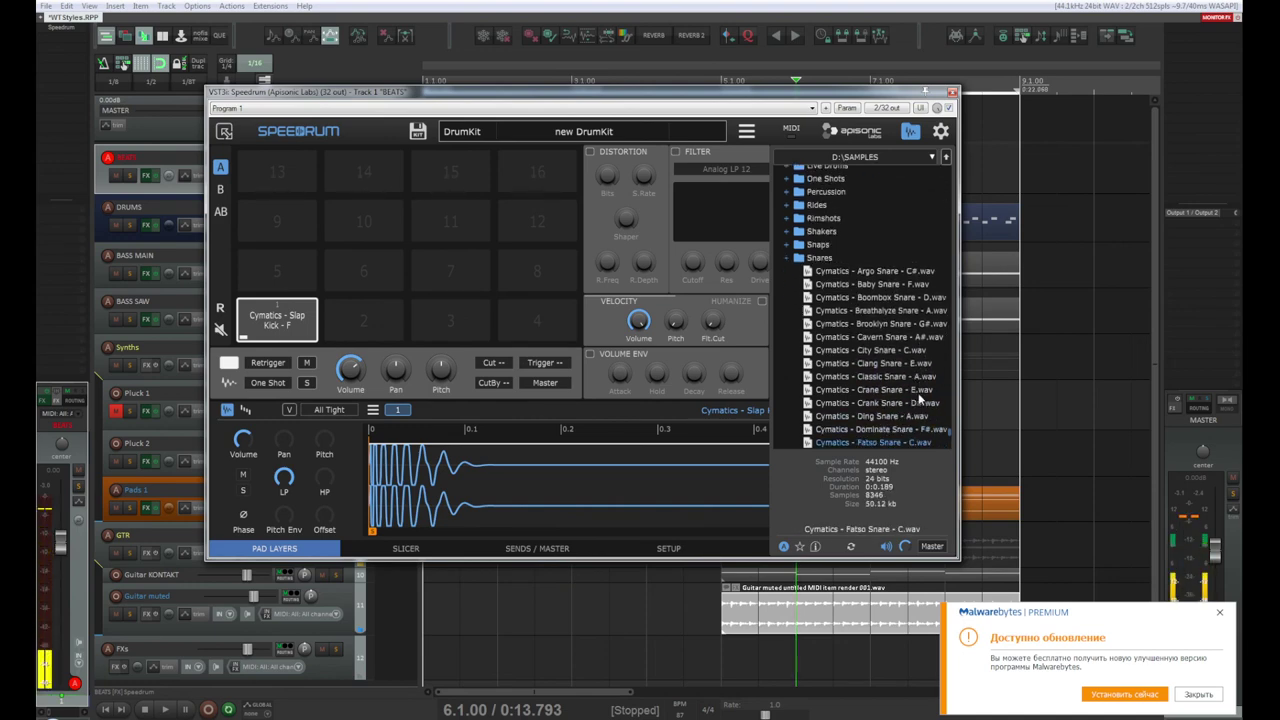
pyautogui.press('Down')
pyautogui.press('Down')
pyautogui.press('Down')
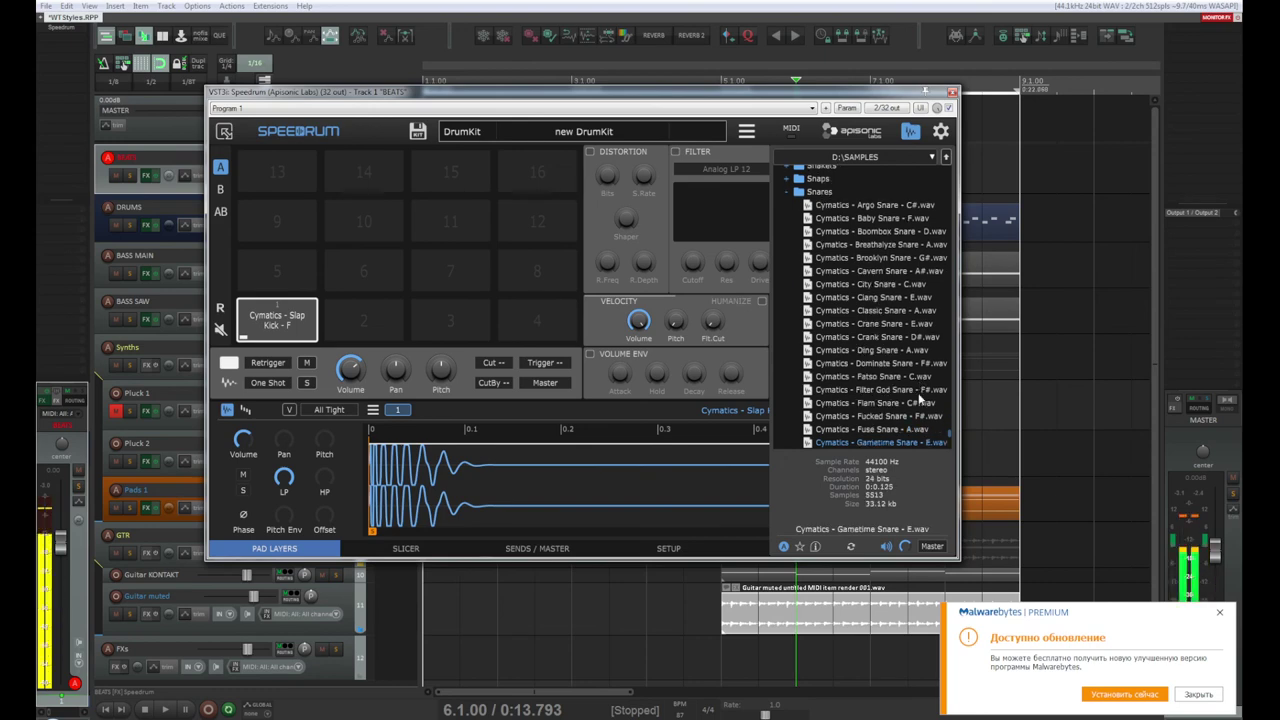
# Step: Recheck the snares from Germanium Snare - G# through Lucky Snare and Mini Snare to Pike Snare - F#
pyautogui.press('Up')
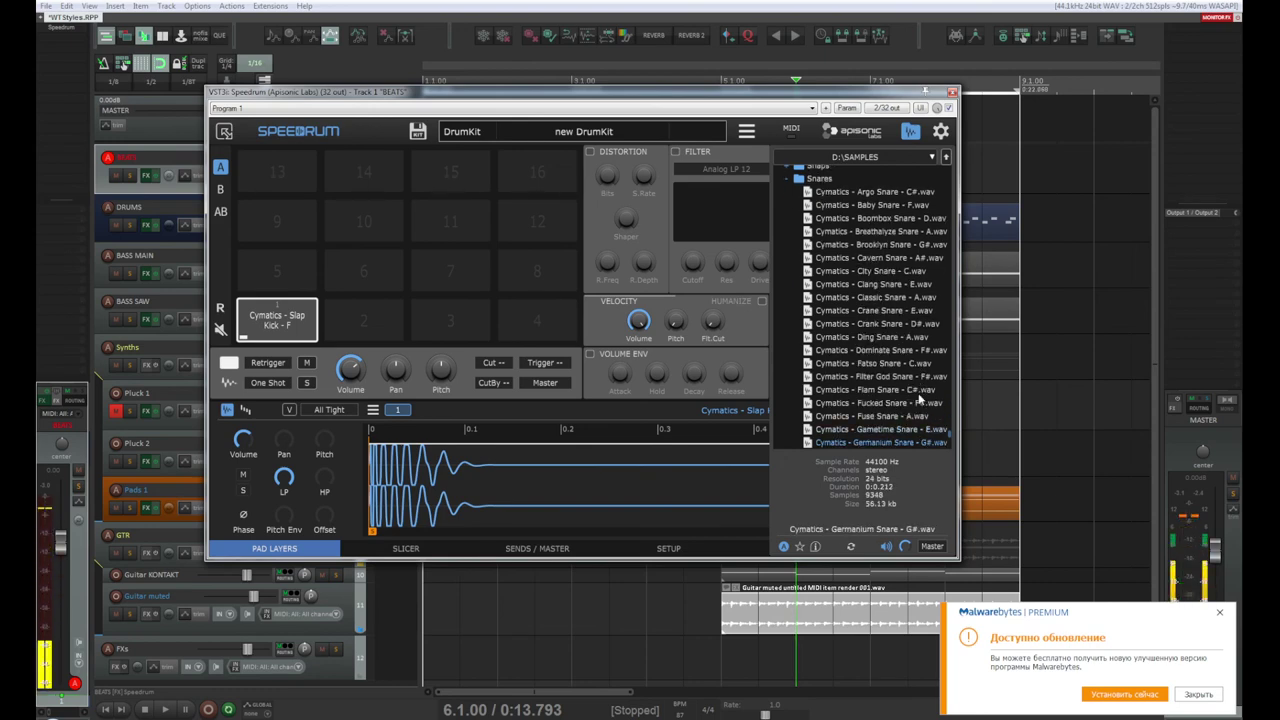
pyautogui.press('Down')
pyautogui.press('Down')
pyautogui.press('Down')
pyautogui.press('Down')
pyautogui.press('Down')
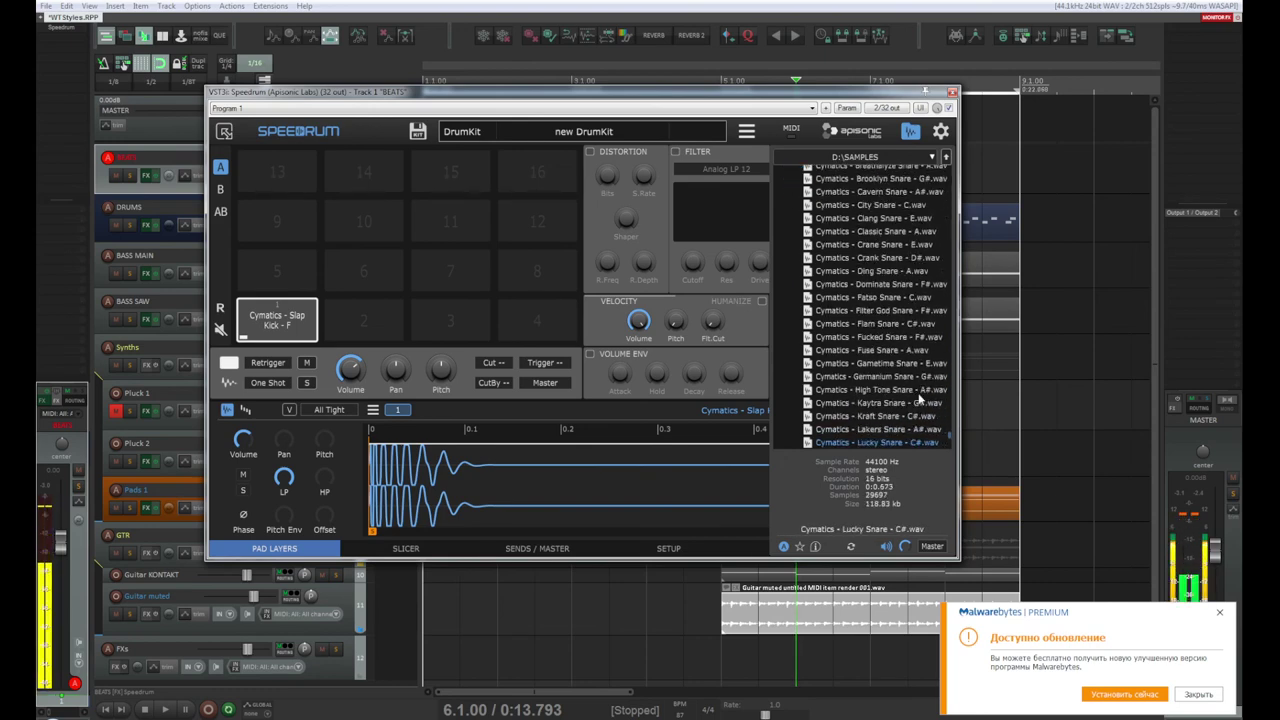
pyautogui.press('Down')
pyautogui.press('Down')
pyautogui.press('Down')
pyautogui.press('Down')
pyautogui.press('Down')
pyautogui.press('Down')
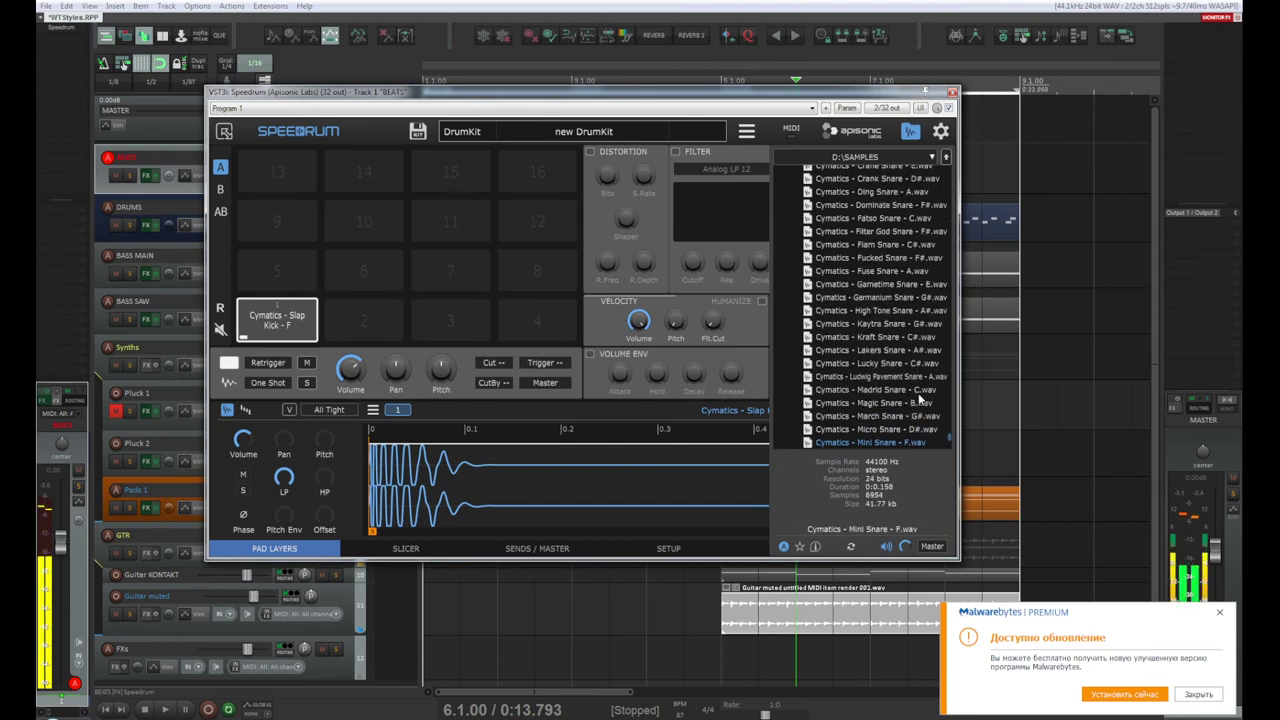
pyautogui.press('Down')
pyautogui.press('Down')
pyautogui.press('Down')
pyautogui.press('Down')
pyautogui.press('Down')
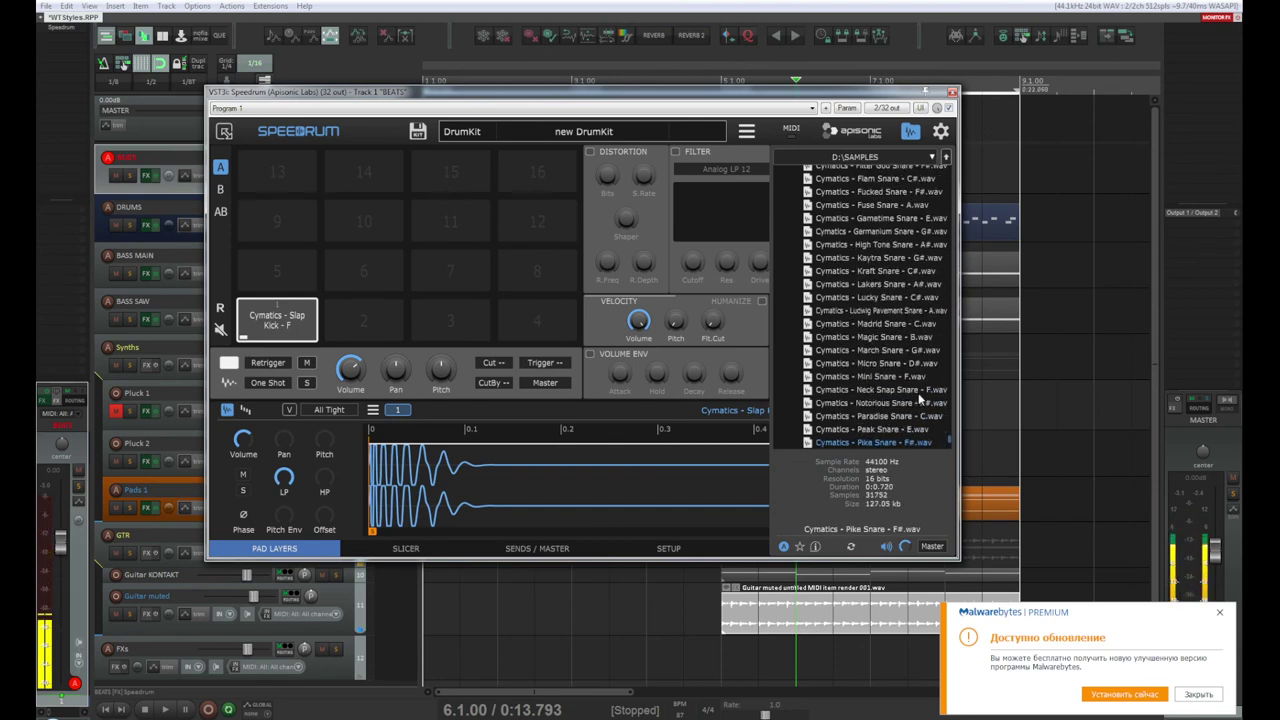
# Step: Recheck the snares from Polite Snare - C through Smack Snare to Zeta Interlude Snare - A#
pyautogui.press('Down')
pyautogui.press('Down')
pyautogui.press('Down')
pyautogui.press('Down')
pyautogui.press('Down')
pyautogui.press('Down')
pyautogui.press('Down')
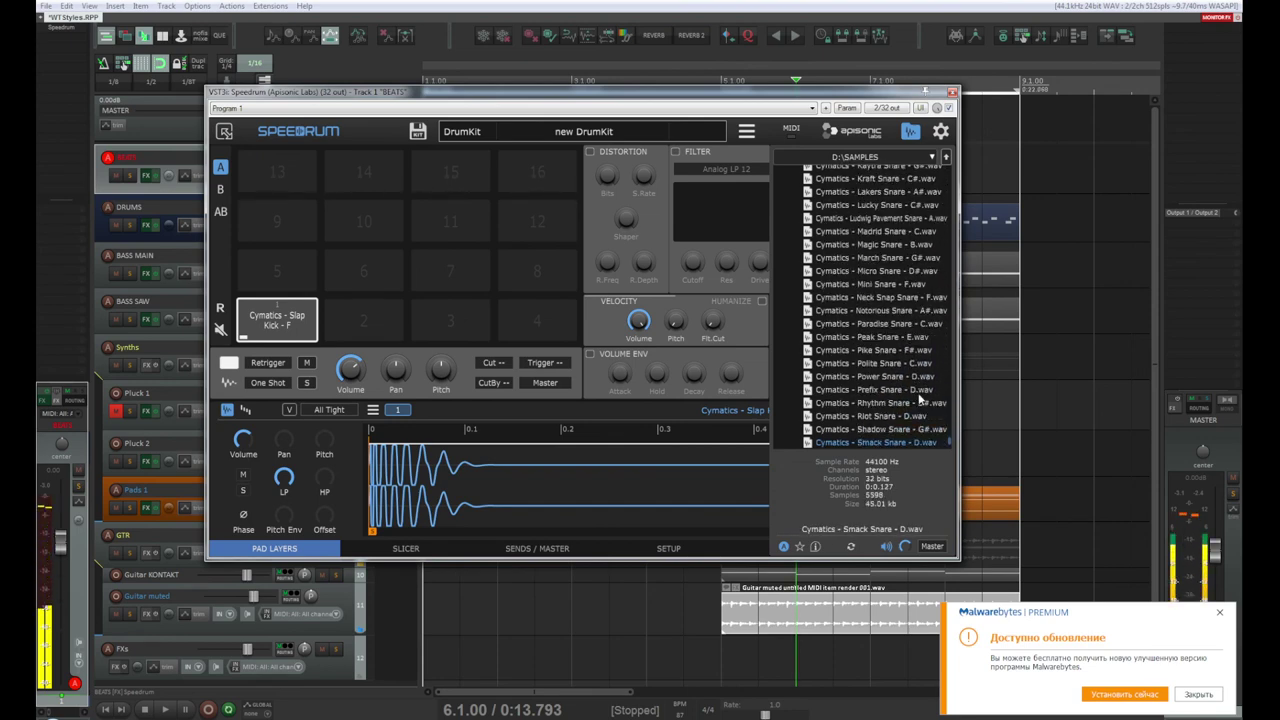
pyautogui.press('Down')
pyautogui.press('Down')
pyautogui.press('Down')
pyautogui.press('Down')
pyautogui.press('Down')
pyautogui.press('Down')
pyautogui.press('Down')
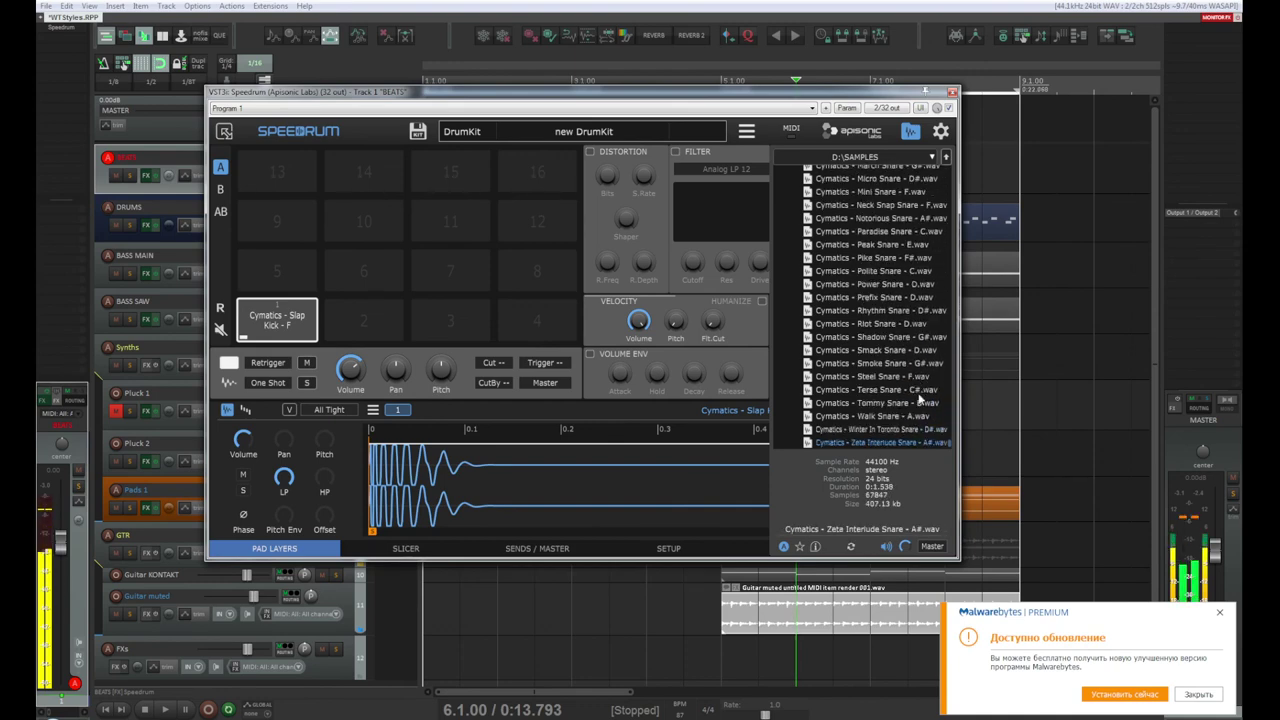
pyautogui.press('Down')
# Step: Return to Cymatics - Germanium Snare - G#.wav in the Snares folder and load it onto pad 2
pyautogui.press('Up')
pyautogui.press('Up')
pyautogui.press('Up')
pyautogui.press('Up')
pyautogui.press('Up')
pyautogui.press('Up')
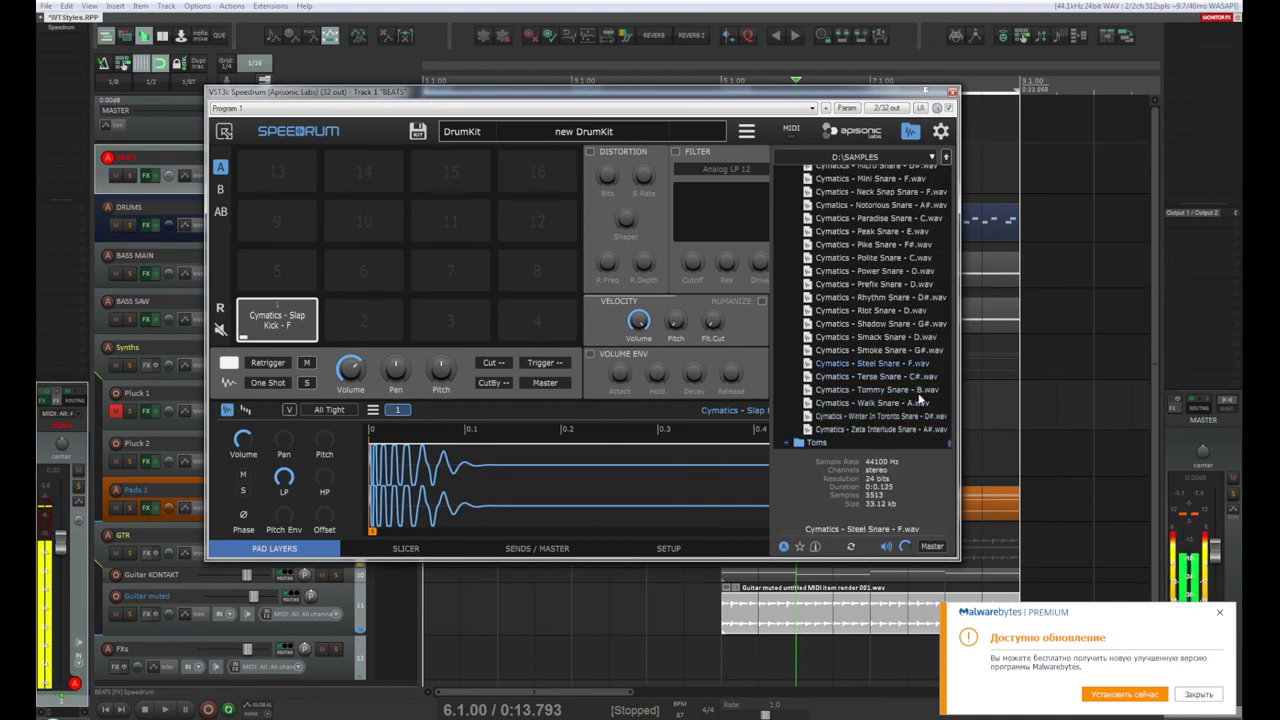
pyautogui.press('Up')
pyautogui.press('Up')
pyautogui.press('Up')
pyautogui.press('Up')
pyautogui.press('Up')
pyautogui.press('Up')
pyautogui.press('Up')
pyautogui.press('Up')
pyautogui.press('Up')
pyautogui.press('Up')
pyautogui.press('Up')
pyautogui.press('Up')
pyautogui.press('Up')
pyautogui.press('Up')
pyautogui.press('Up')
pyautogui.press('Up')
pyautogui.press('Up')
pyautogui.press('Up')
pyautogui.press('Up')
pyautogui.press('Up')
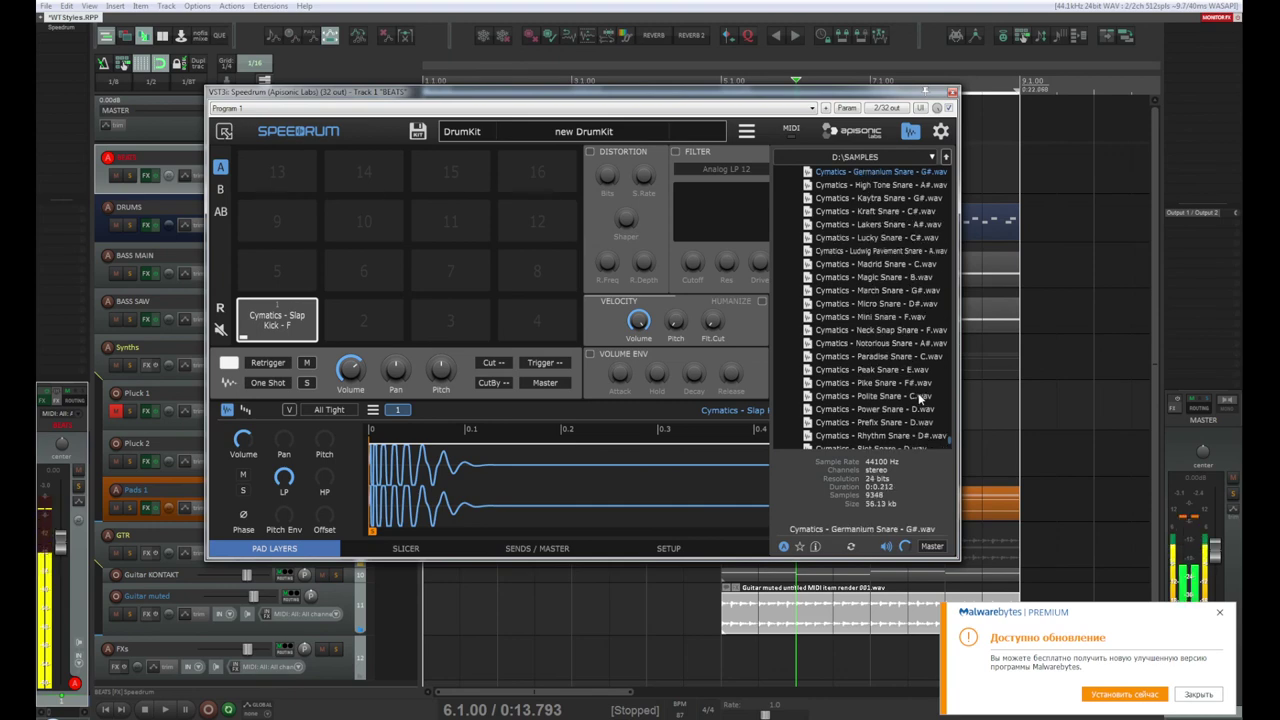
pyautogui.scroll(1, 920, 398)
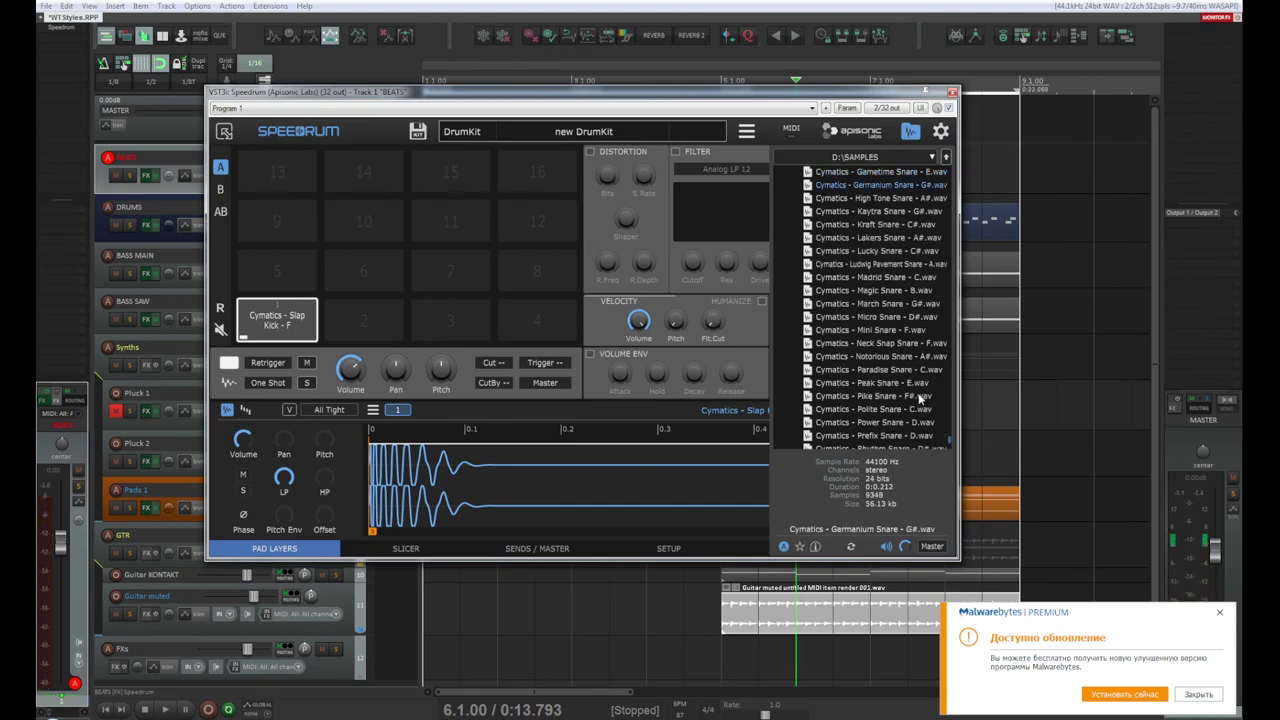
pyautogui.moveTo(890, 186); pyautogui.dragTo(388, 314)
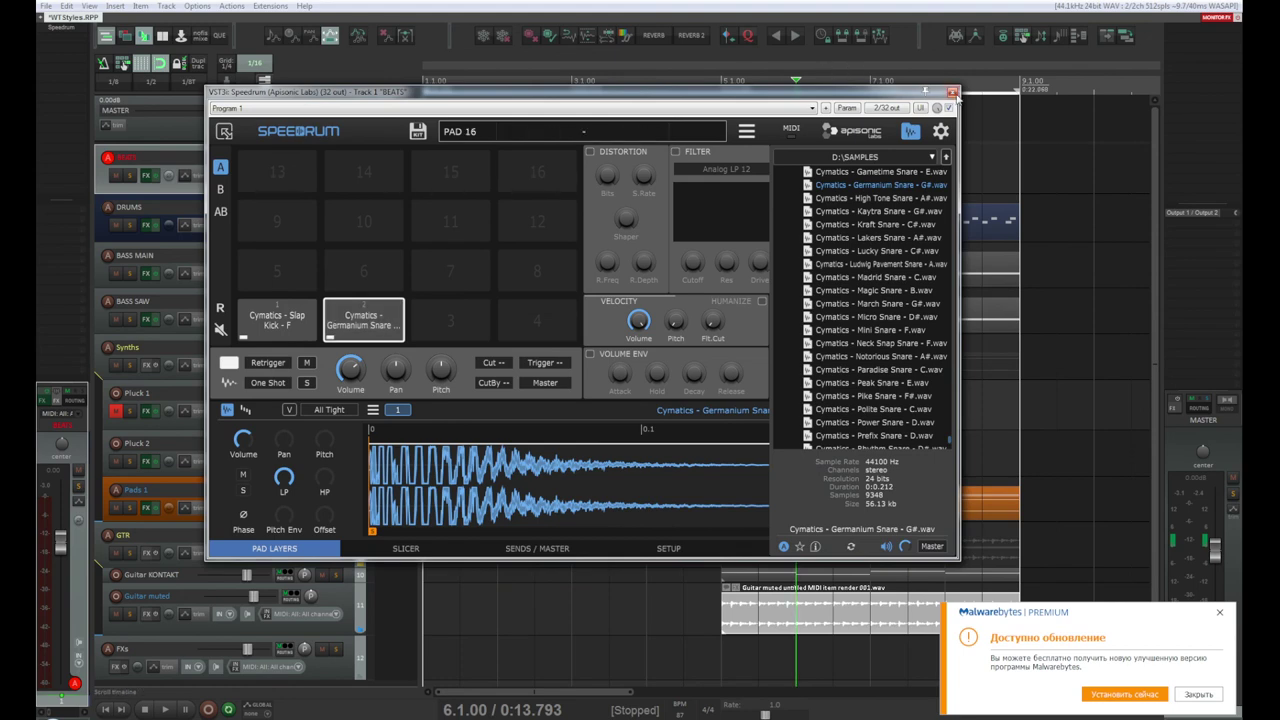
# Step: Close the Speedrum window, copy both DRUMS MIDI items onto the BEATS track and start playback
pyautogui.click(952, 92)
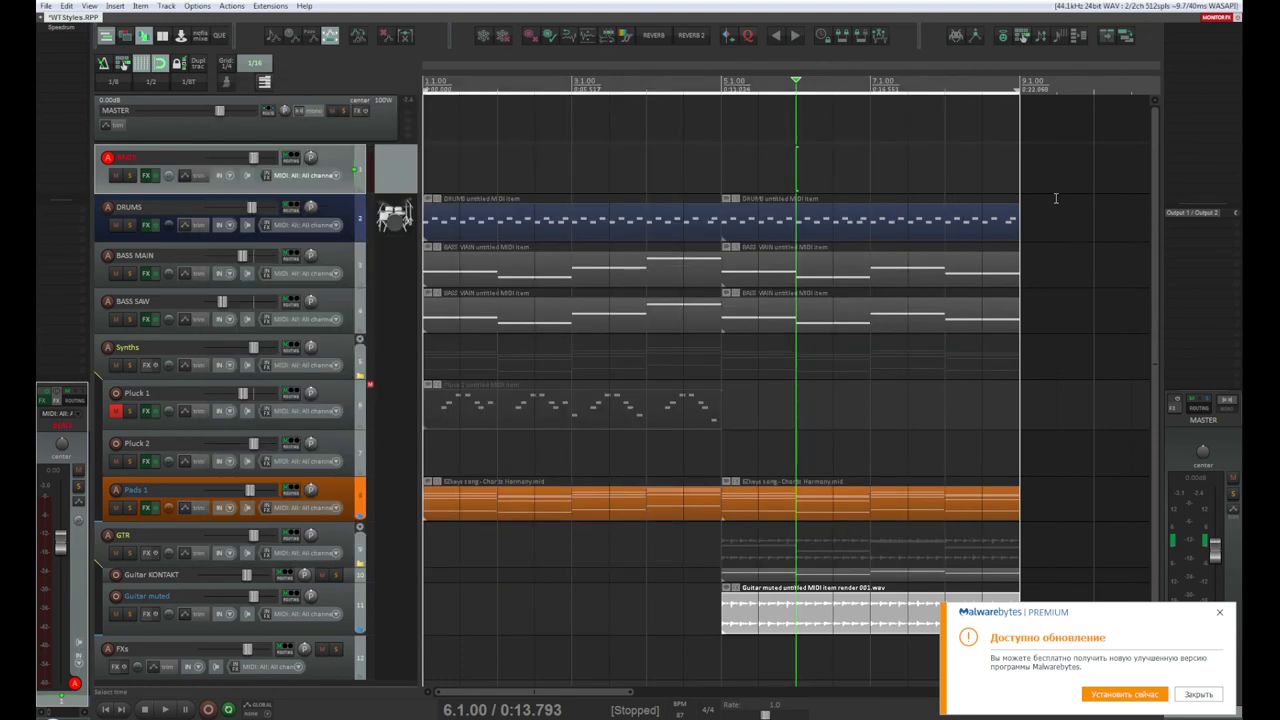
pyautogui.moveTo(1055, 198); pyautogui.dragTo(455, 174)
pyautogui.press('space')
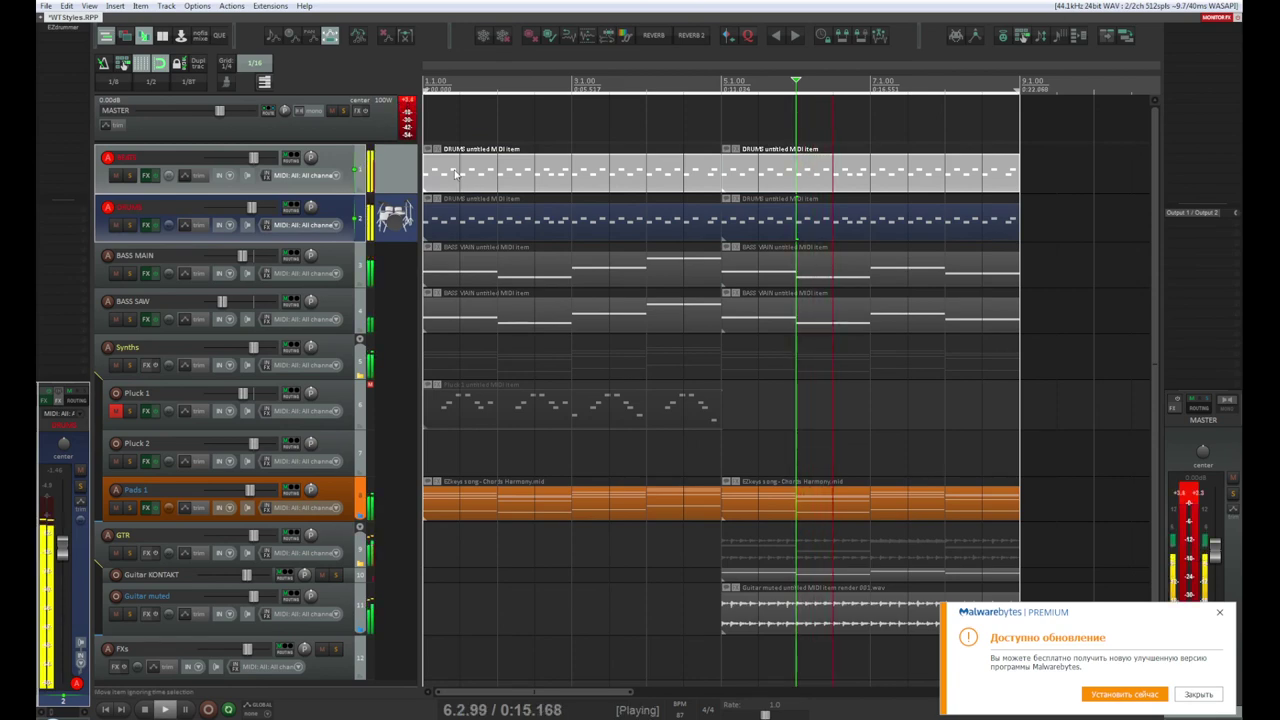
# Step: Compare the BEATS and DRUMS layers during playback by toggling solo and mute on BEATS
pyautogui.click(129, 176)
pyautogui.click(129, 176)
pyautogui.click(115, 176)
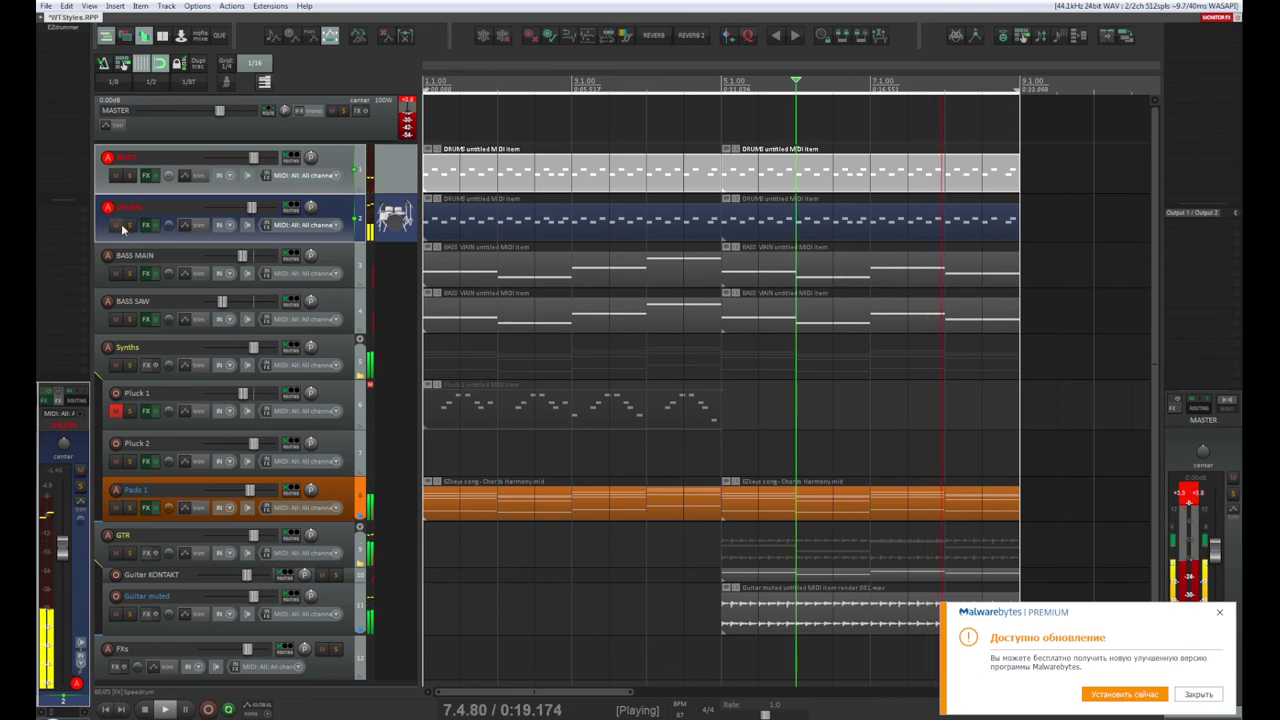
pyautogui.click(115, 176)
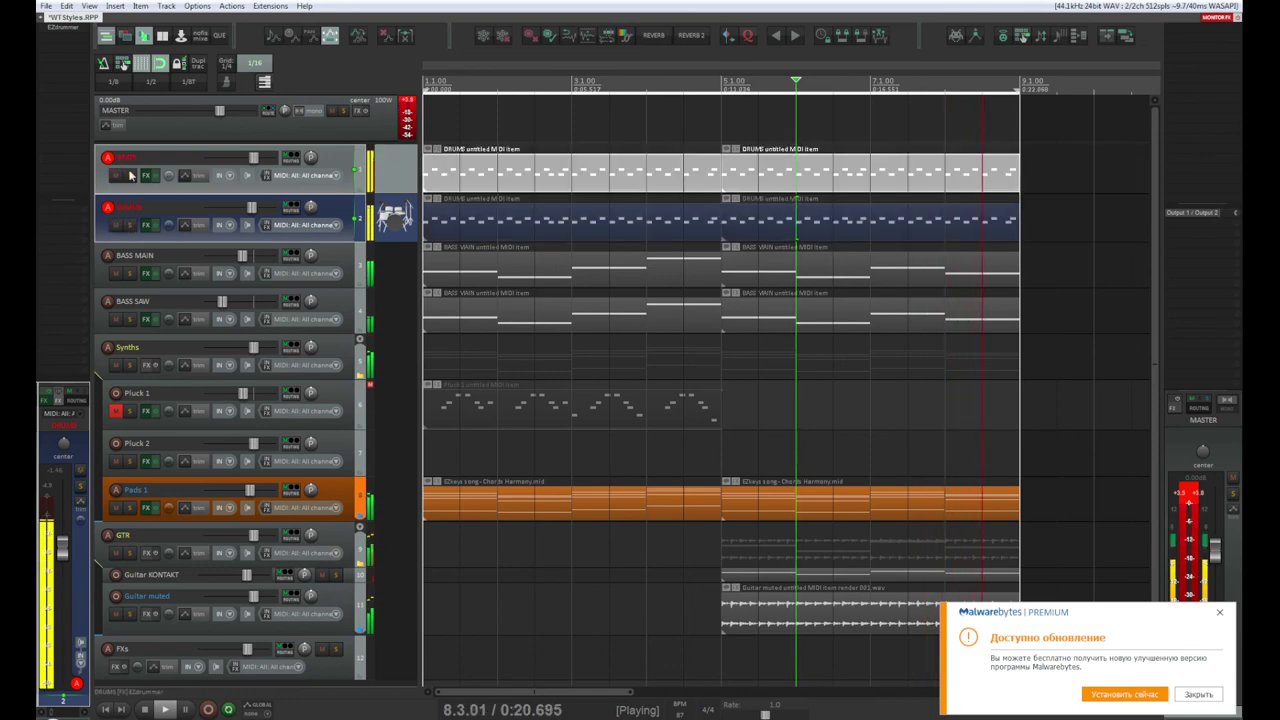
pyautogui.click(330, 163)
pyautogui.click(352, 207)
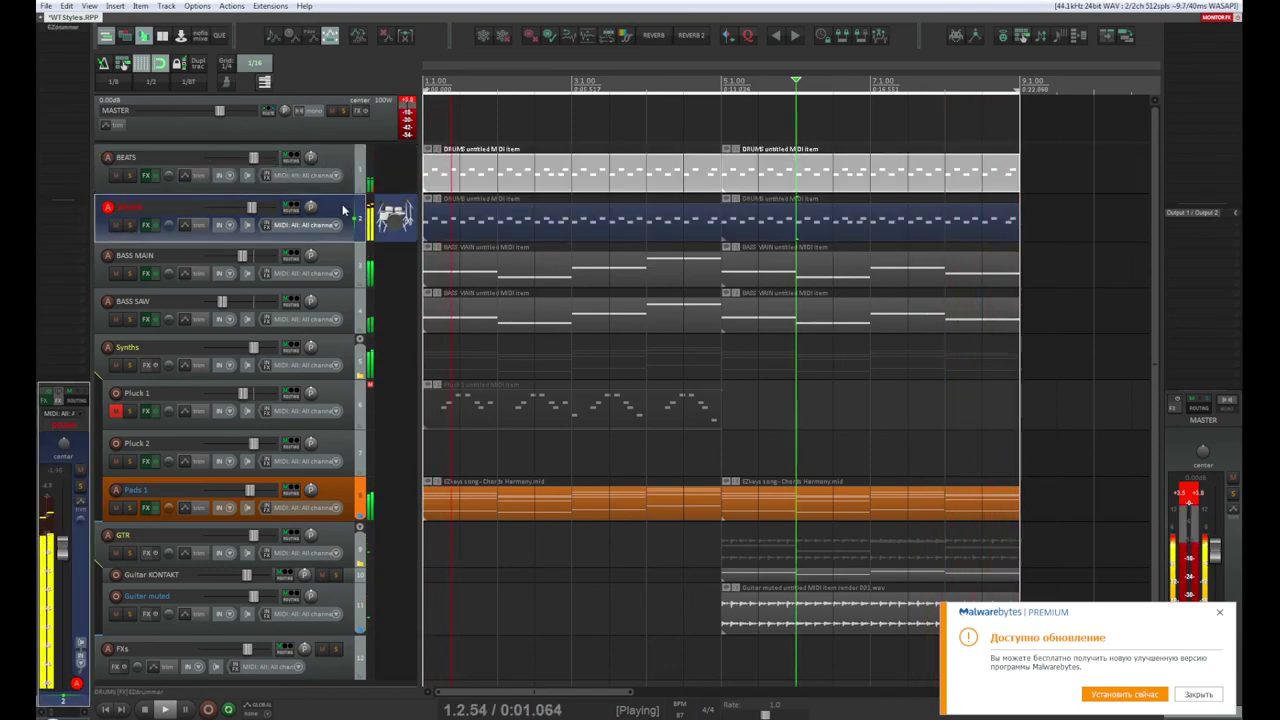
# Step: Solo BEATS and transpose the snare notes in its first MIDI item down one semitone onto the Germanium Snare row
pyautogui.click(129, 176)
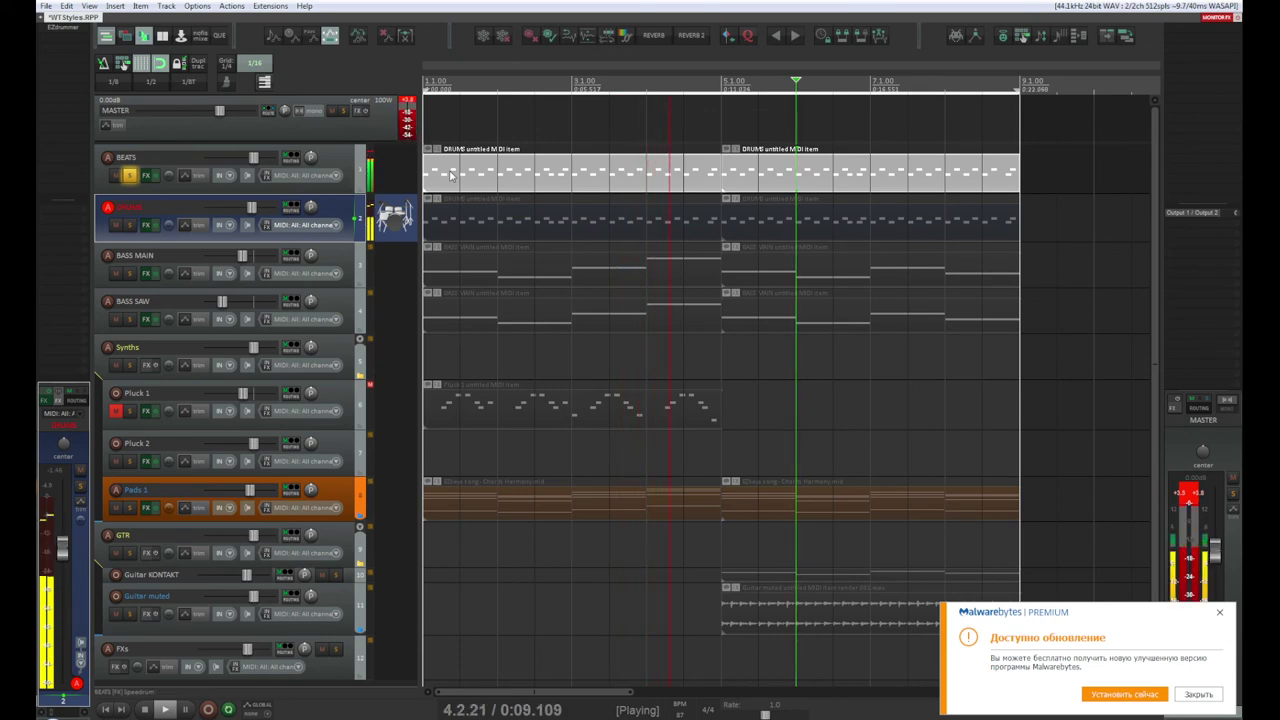
pyautogui.doubleClick(450, 175)
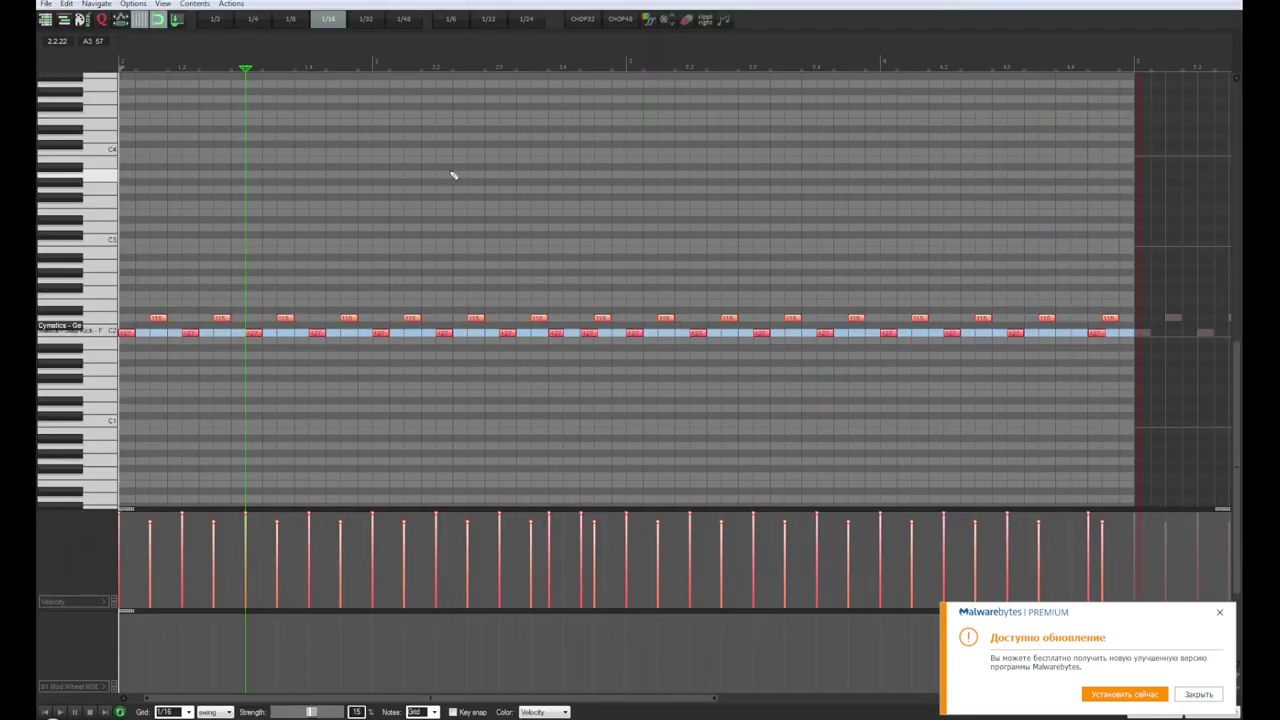
pyautogui.press('space')
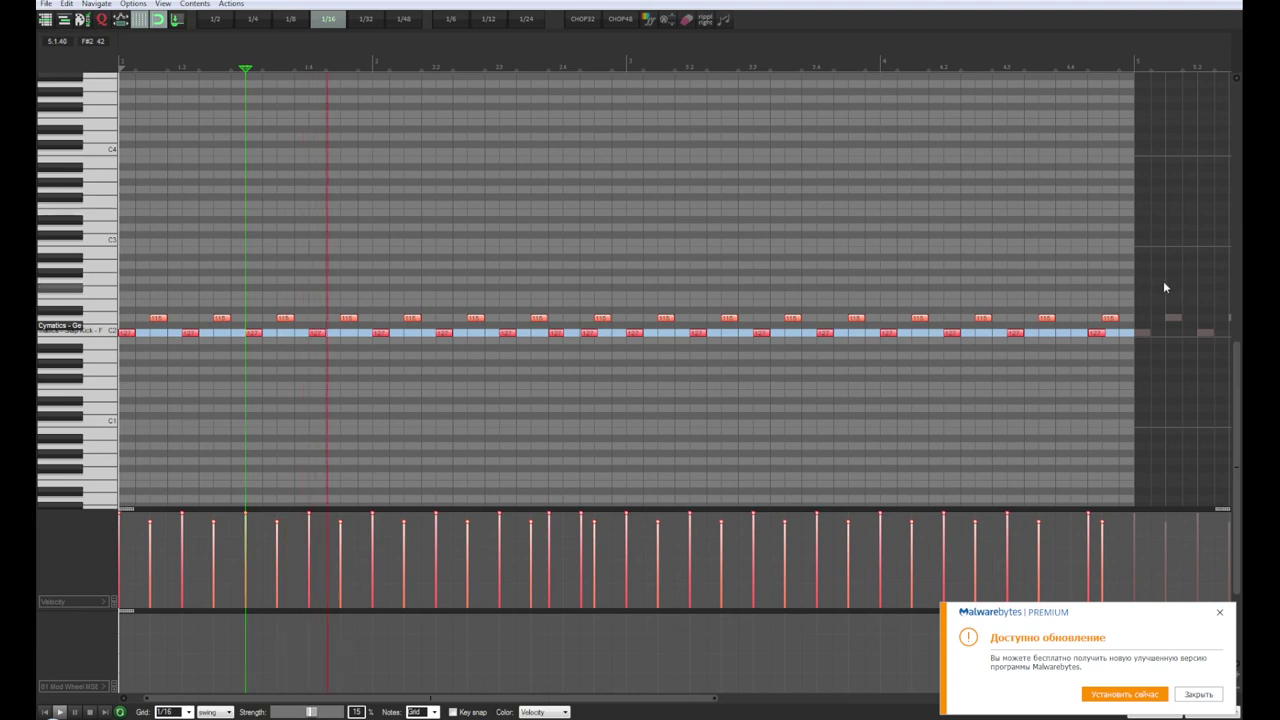
pyautogui.moveTo(1139, 294); pyautogui.dragTo(160, 327)
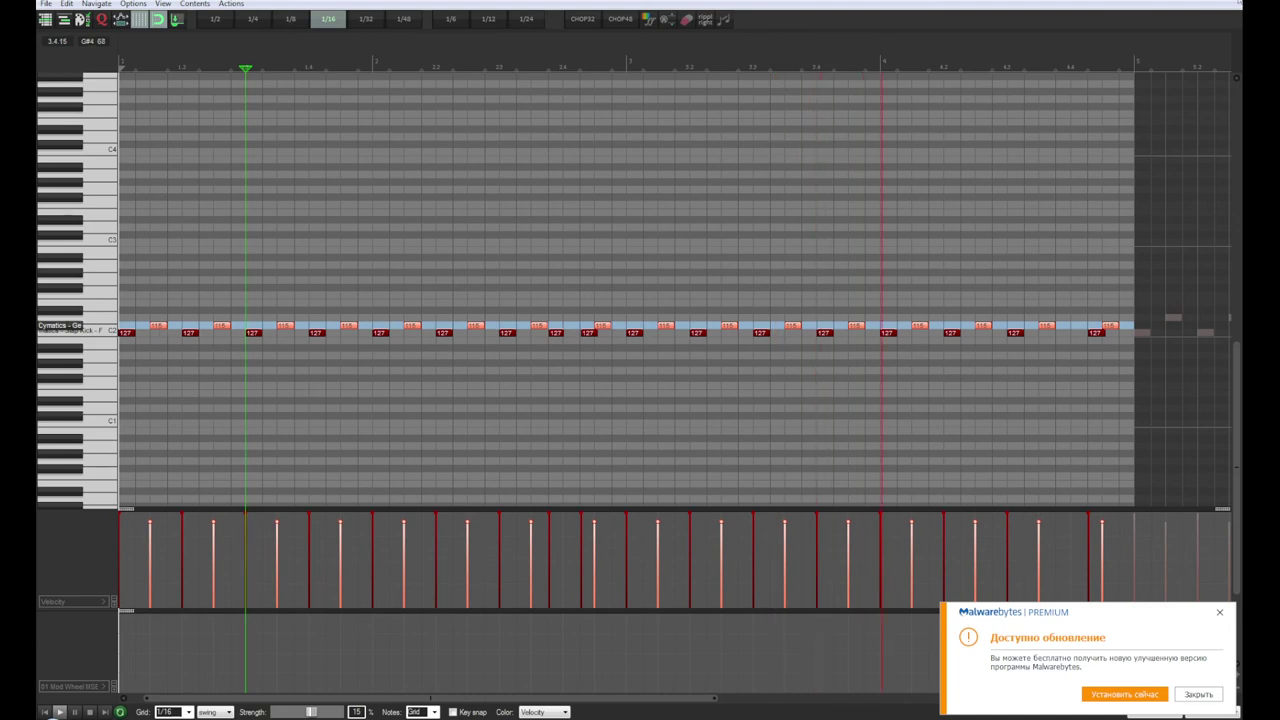
pyautogui.press('Escape')
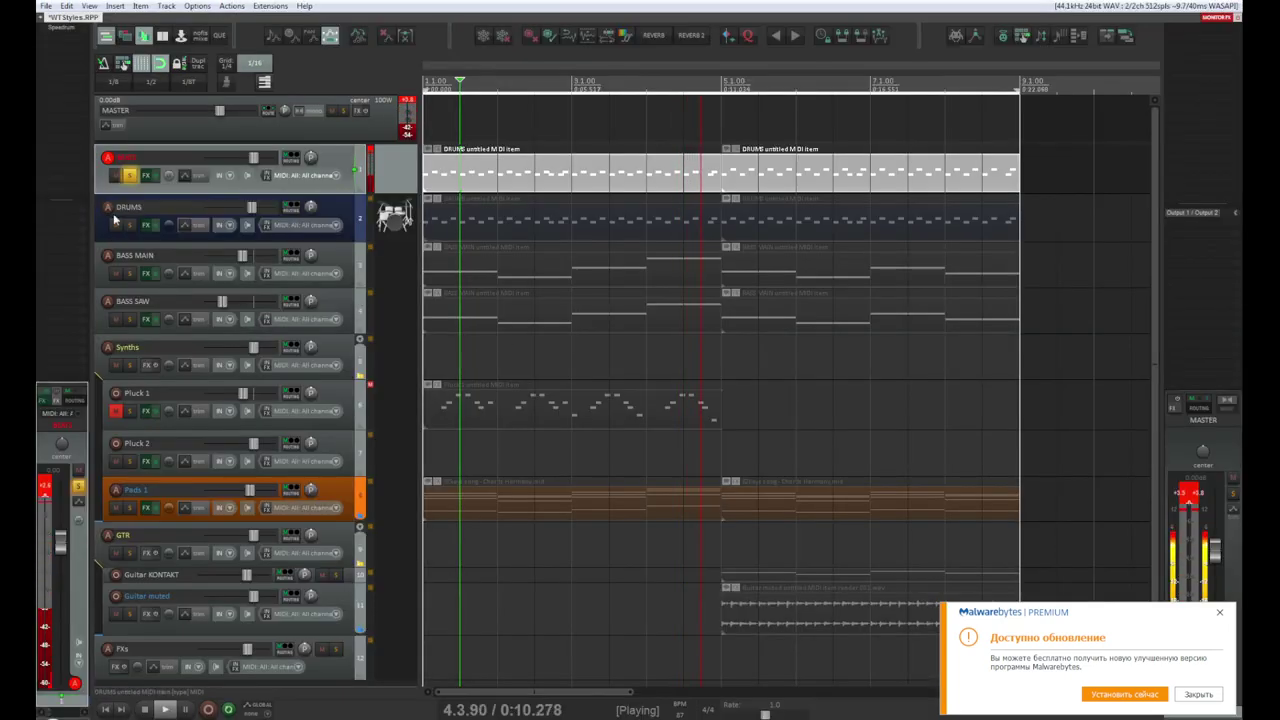
# Step: Compare BEATS alone with the full mix by toggling its solo, and check DRUMS the same way
pyautogui.click(130, 176)
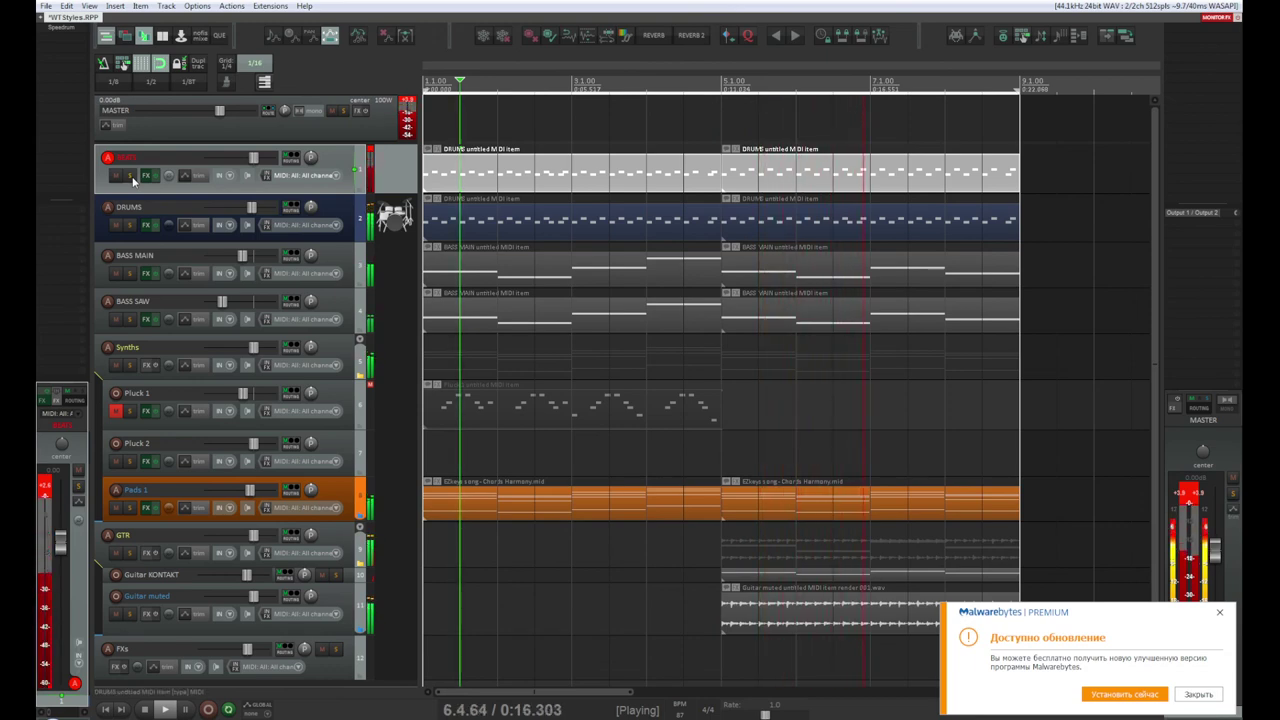
pyautogui.click(130, 176)
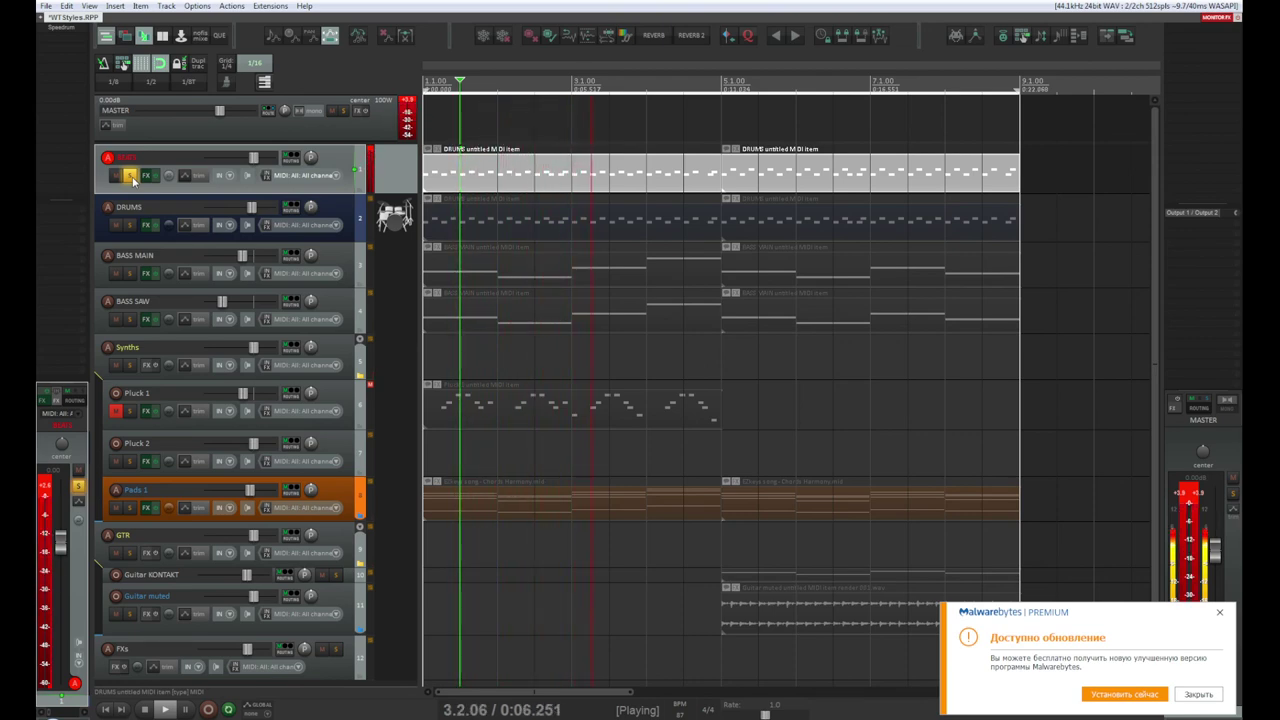
pyautogui.press('space')
pyautogui.press('space')
pyautogui.click(132, 177)
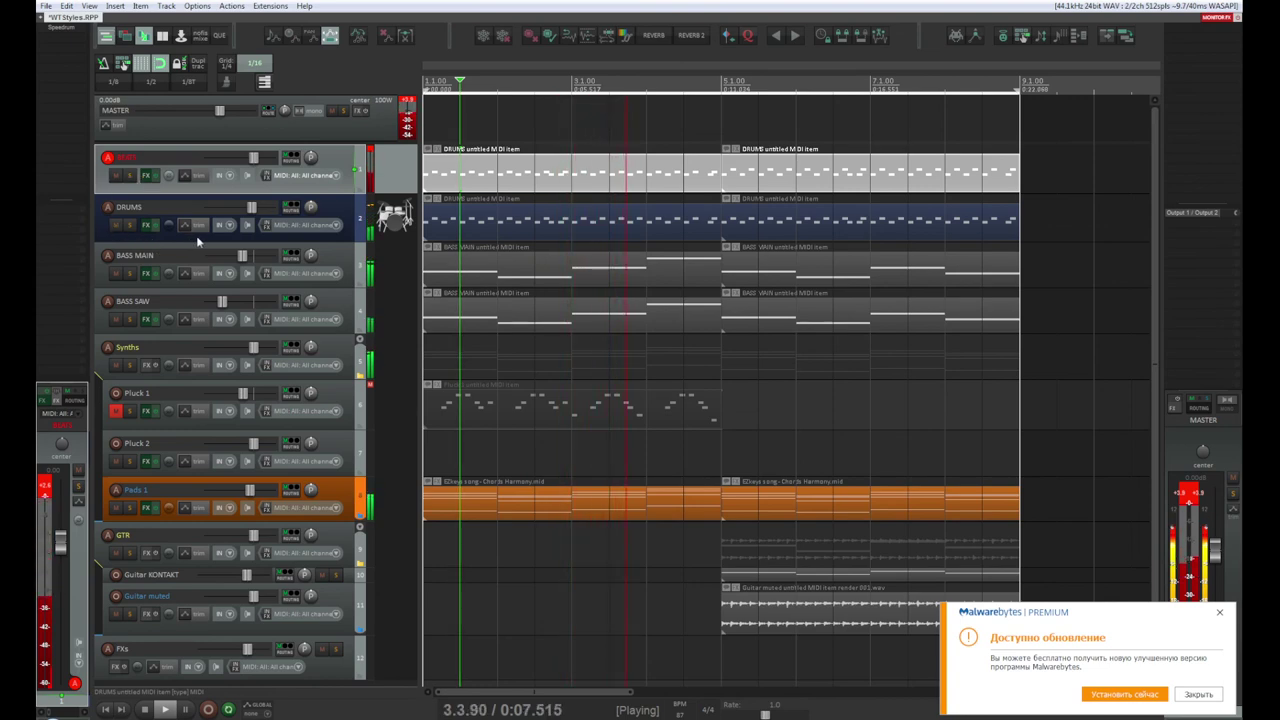
pyautogui.click(130, 225)
pyautogui.click(130, 225)
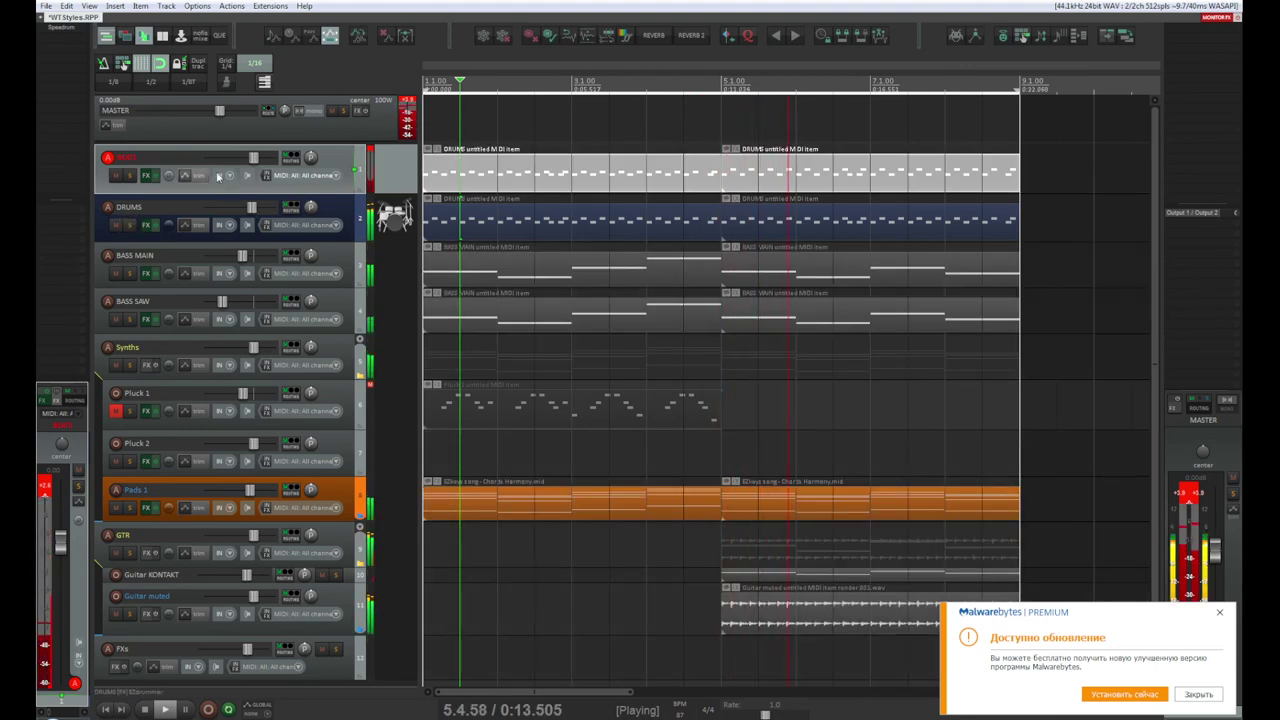
pyautogui.click(345, 211)
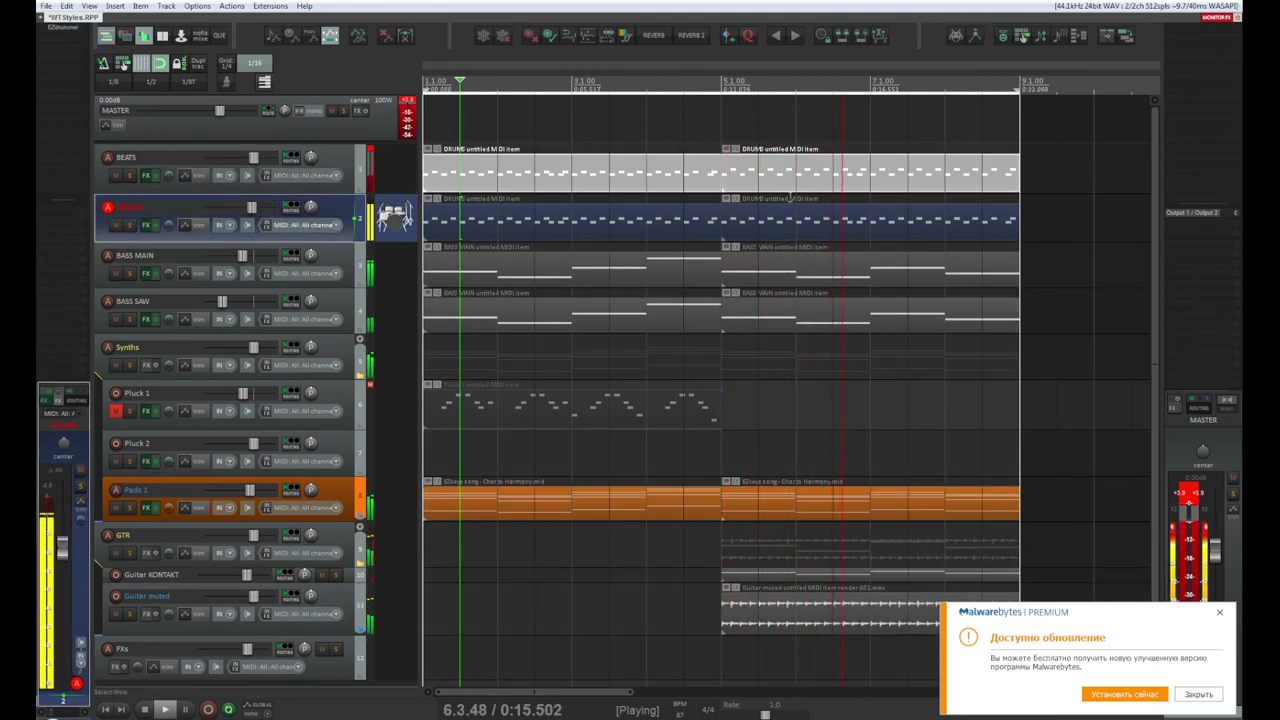
# Step: Transpose the snare notes in the second BEATS MIDI item down one semitone onto the Germanium Snare row
pyautogui.doubleClick(799, 175)
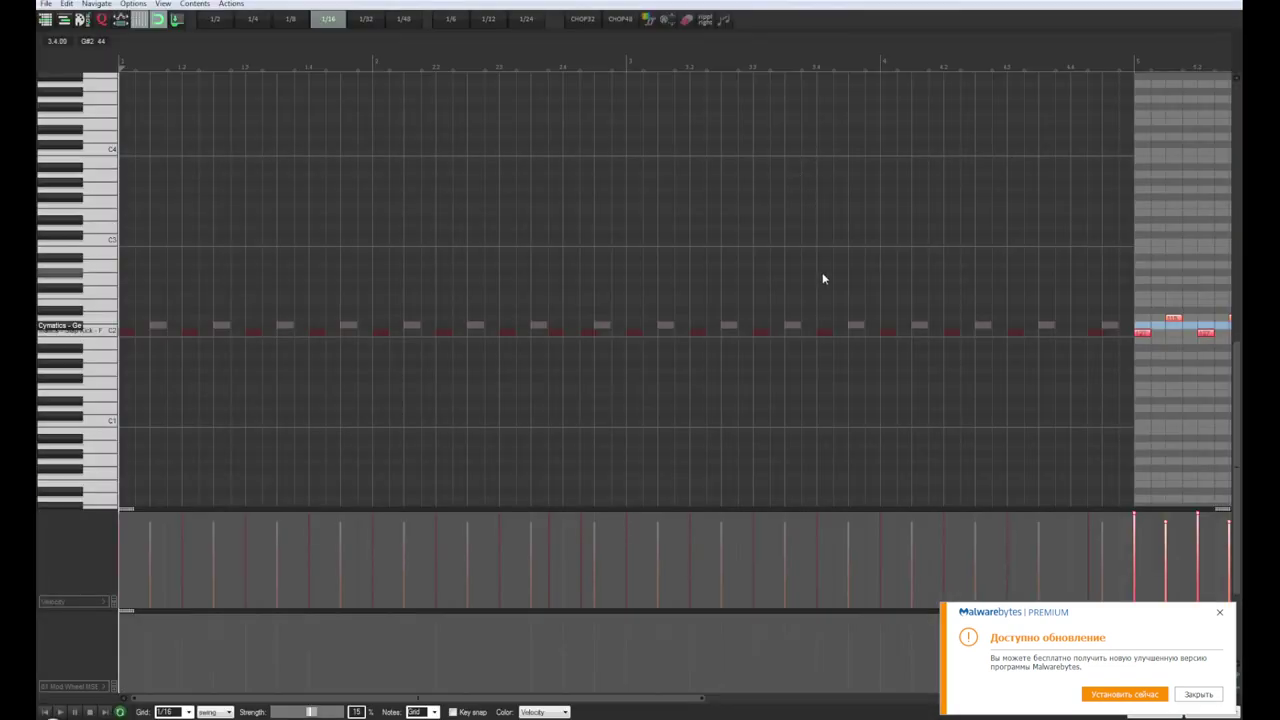
pyautogui.scroll(-4, 800, 300)
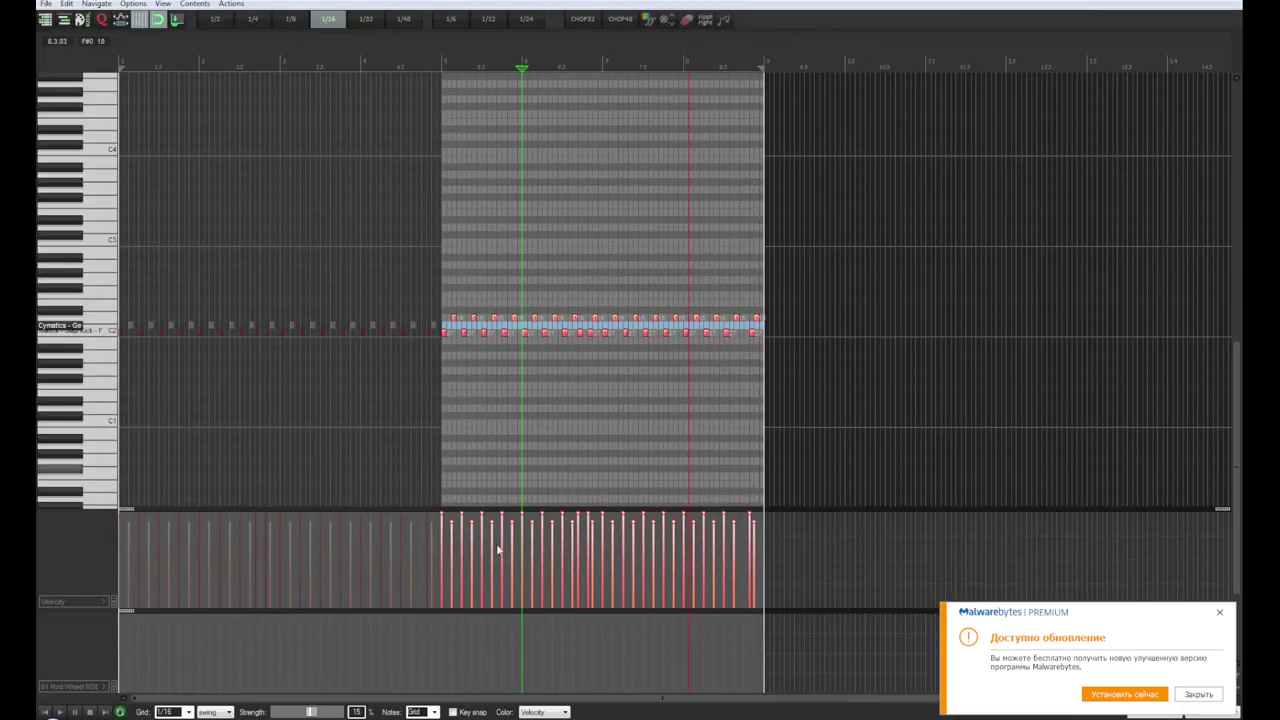
pyautogui.moveTo(786, 292); pyautogui.dragTo(454, 328)
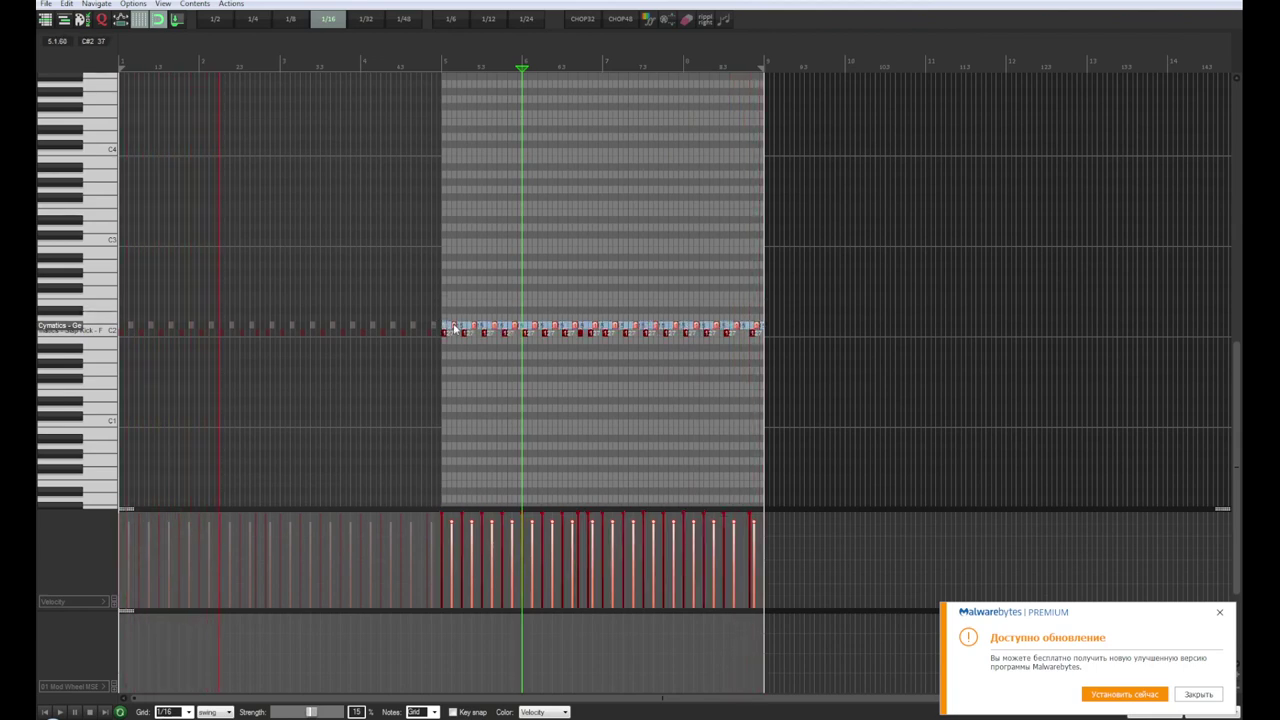
pyautogui.press('Escape')
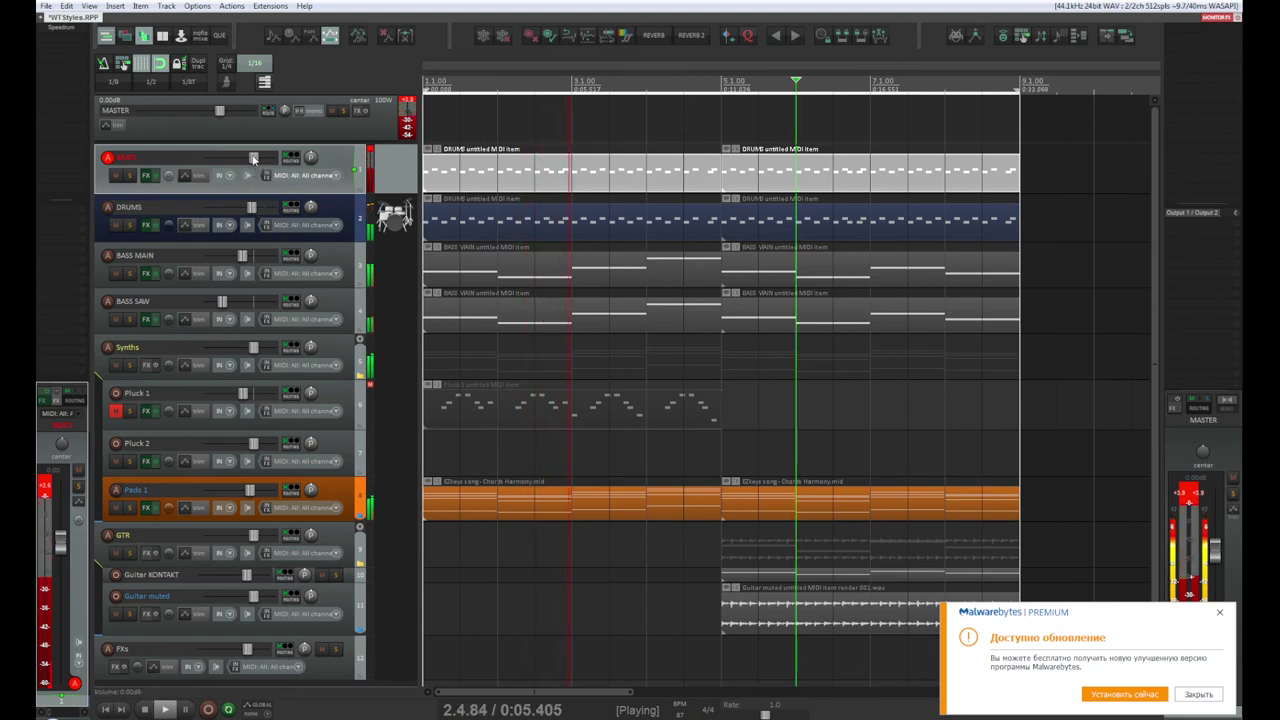
# Step: Balance the two drum tracks by ear, setting BEATS to about -7 dB and DRUMS to about -2 dB
pyautogui.moveTo(253, 158); pyautogui.dragTo(220, 163)
pyautogui.moveTo(248, 211); pyautogui.dragTo(224, 213)
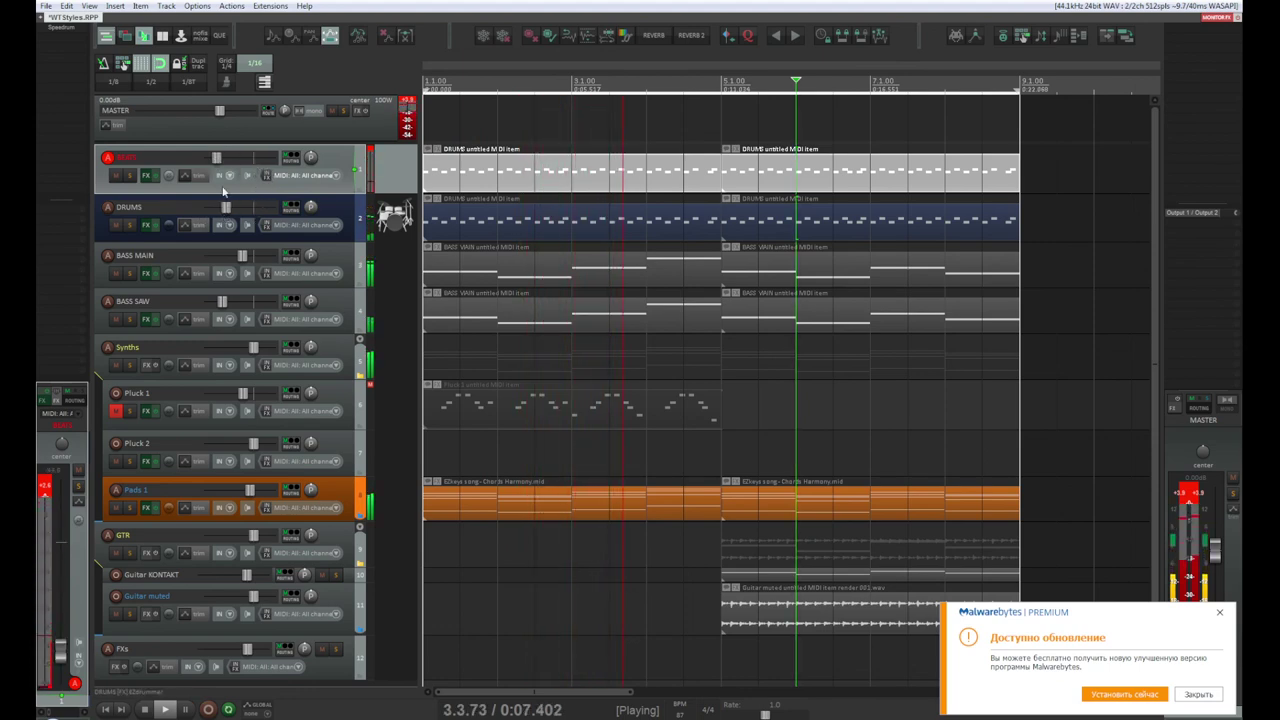
pyautogui.moveTo(216, 158); pyautogui.dragTo(243, 164)
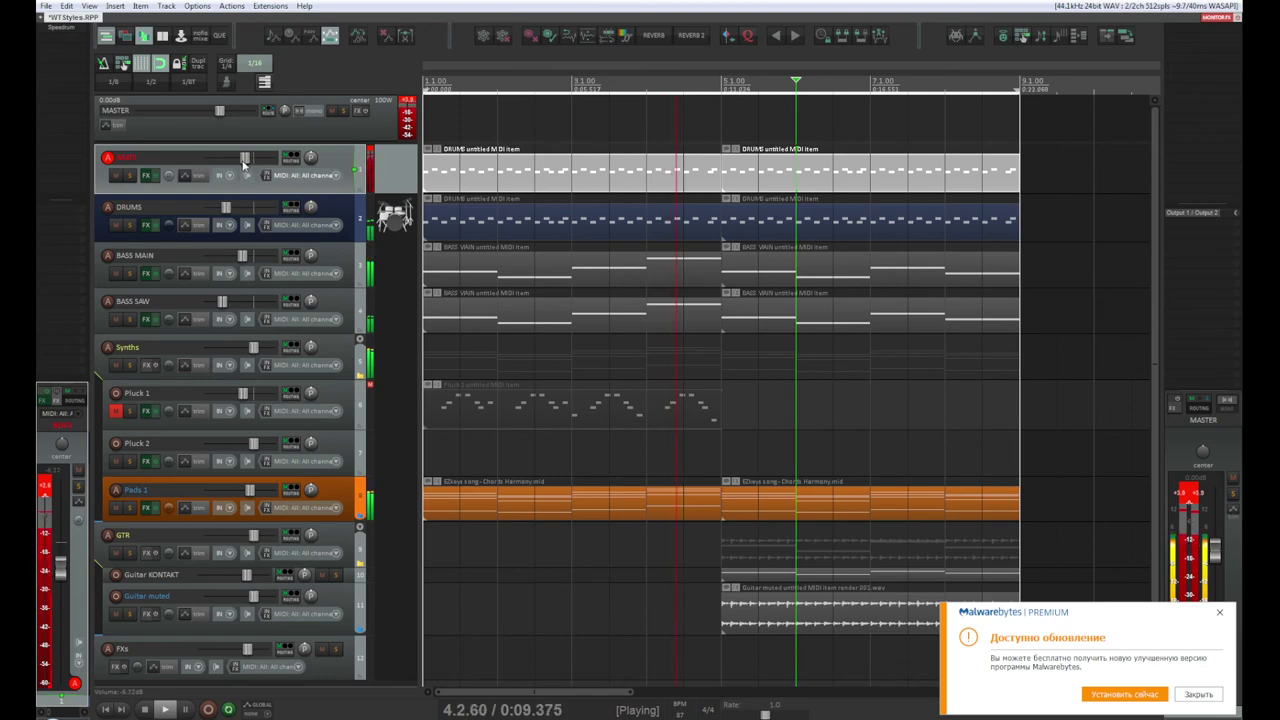
pyautogui.moveTo(228, 207); pyautogui.dragTo(253, 212)
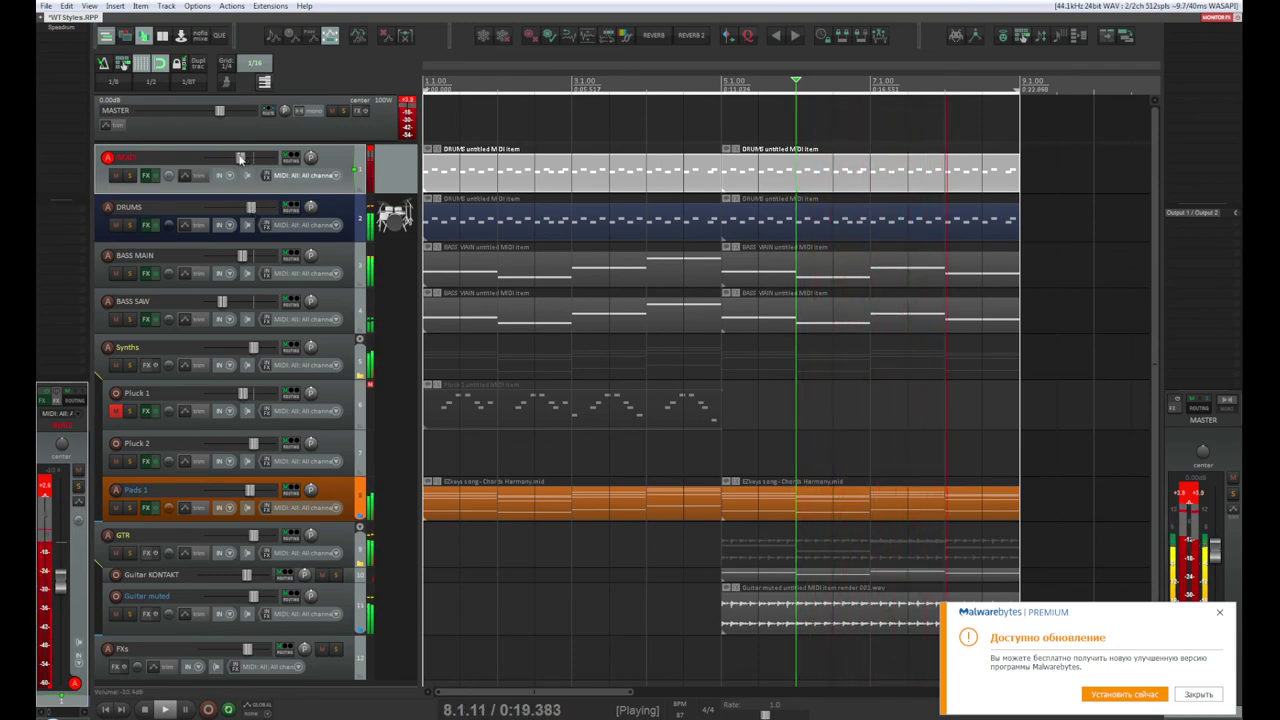
pyautogui.moveTo(240, 158); pyautogui.dragTo(243, 160)
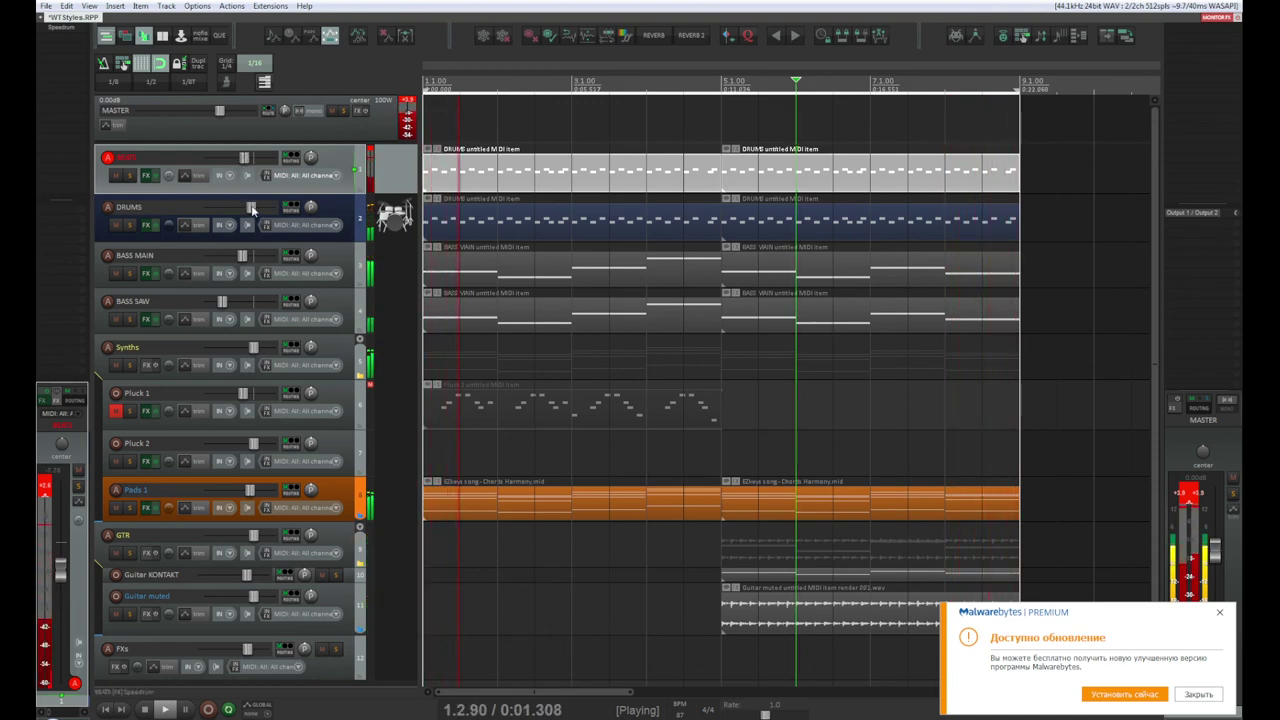
# Step: Solo the BEATS and DRUMS tracks together to hear both drum layers without the other instruments
pyautogui.click(178, 236)
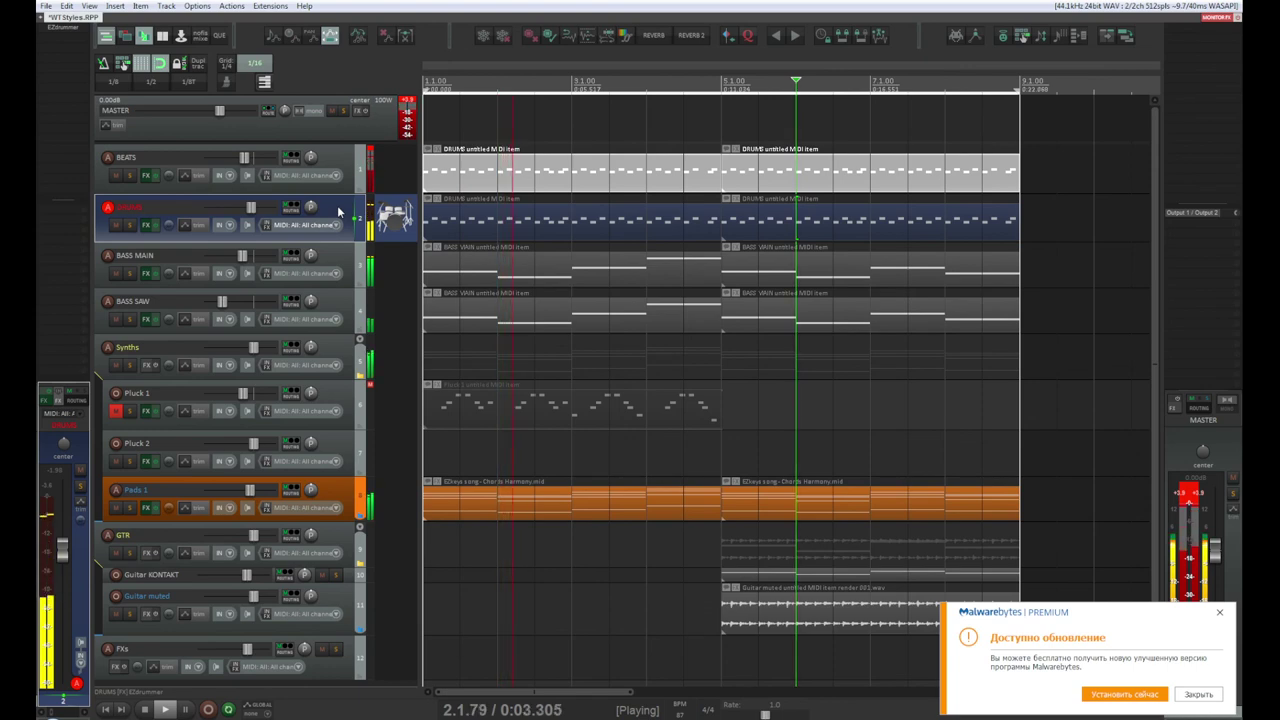
pyautogui.click(129, 225)
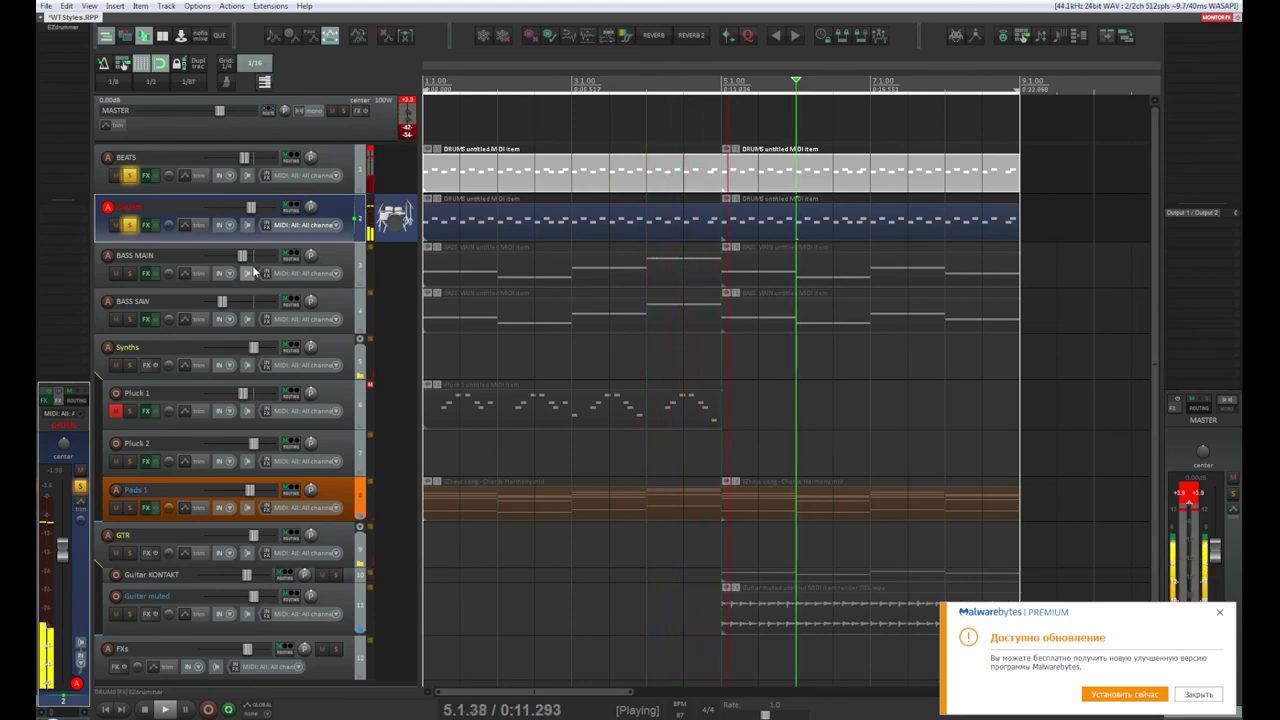
pyautogui.click(335, 162)
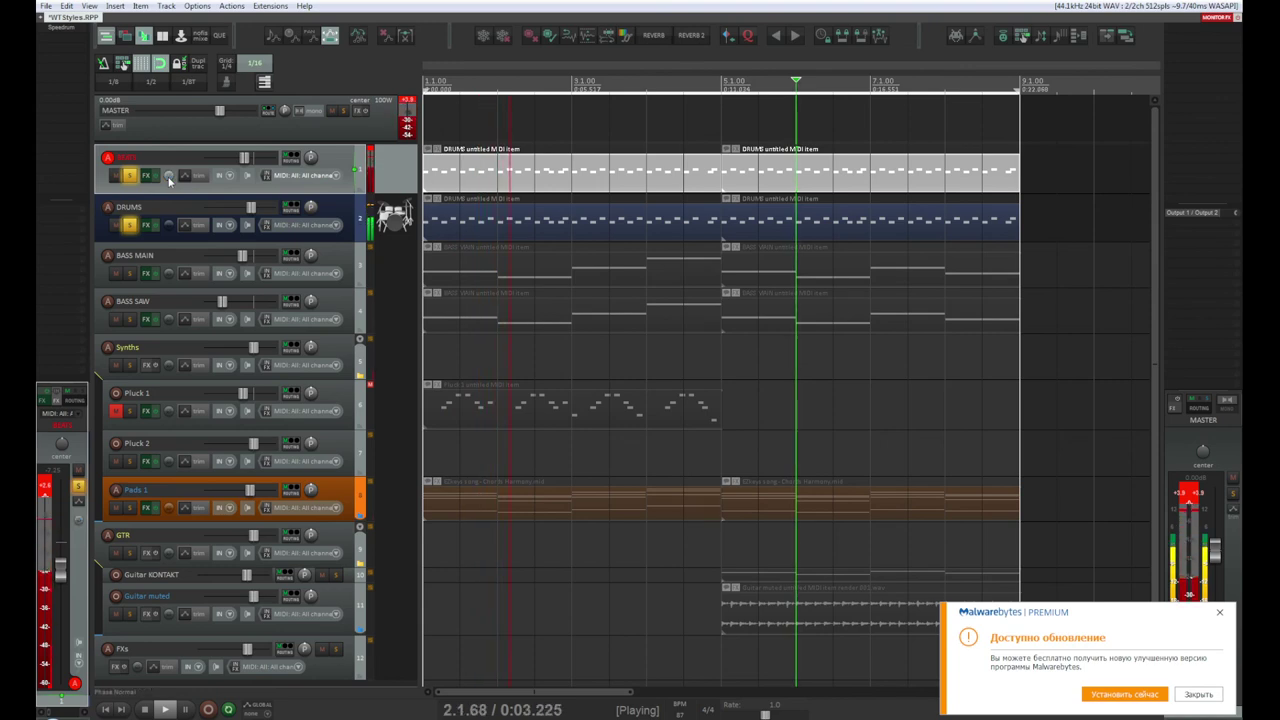
# Step: Compare normal and inverted phase on DRUMS against BEATS, and leave the DRUMS phase inverted
pyautogui.click(170, 238)
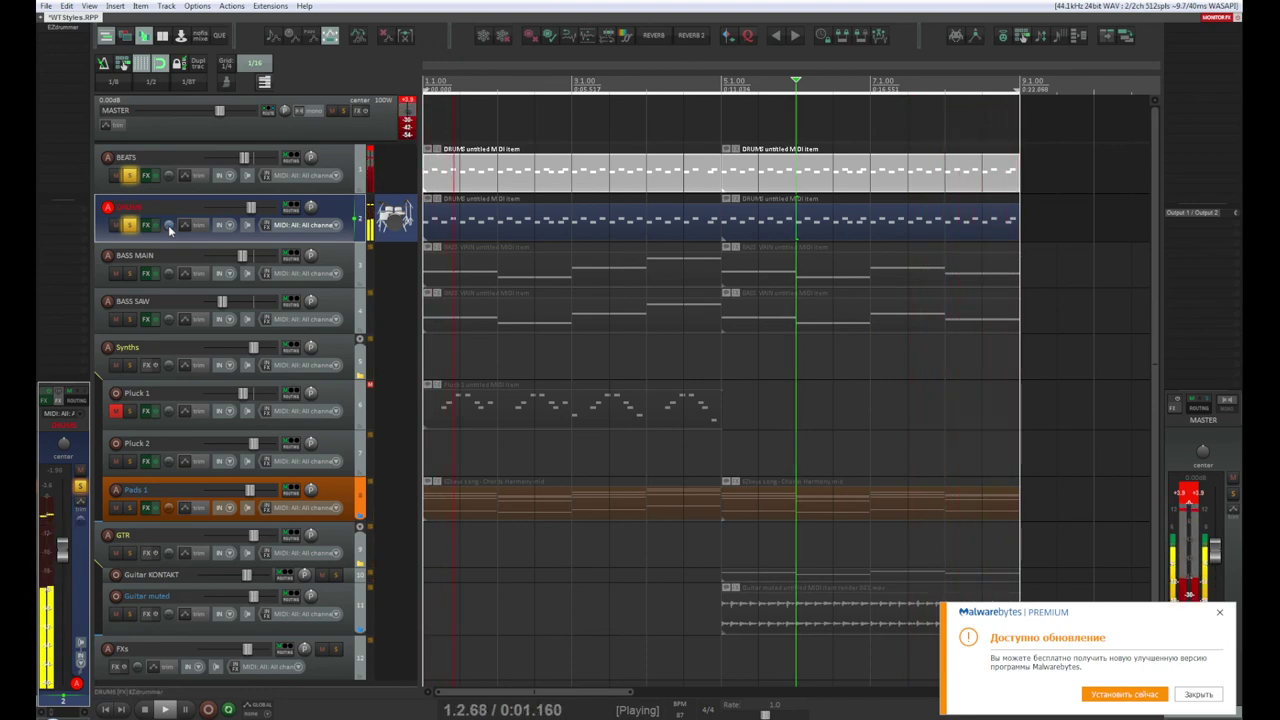
pyautogui.click(168, 225)
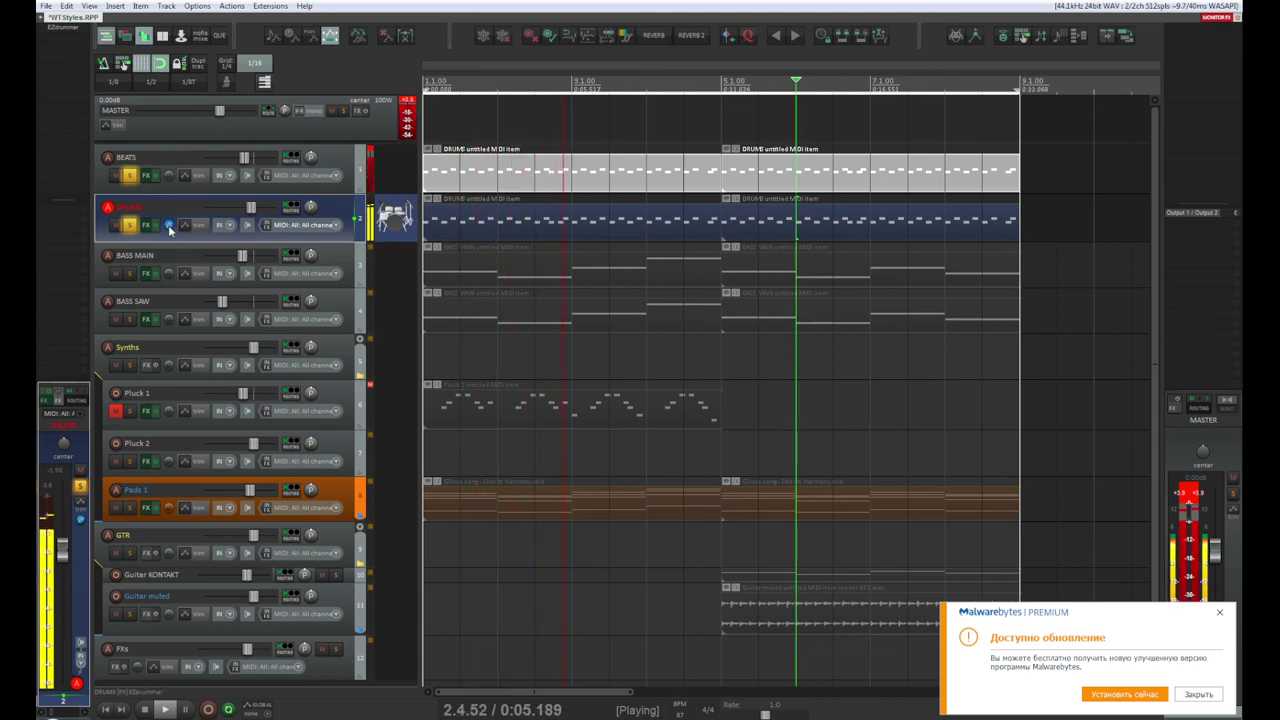
pyautogui.click(168, 225)
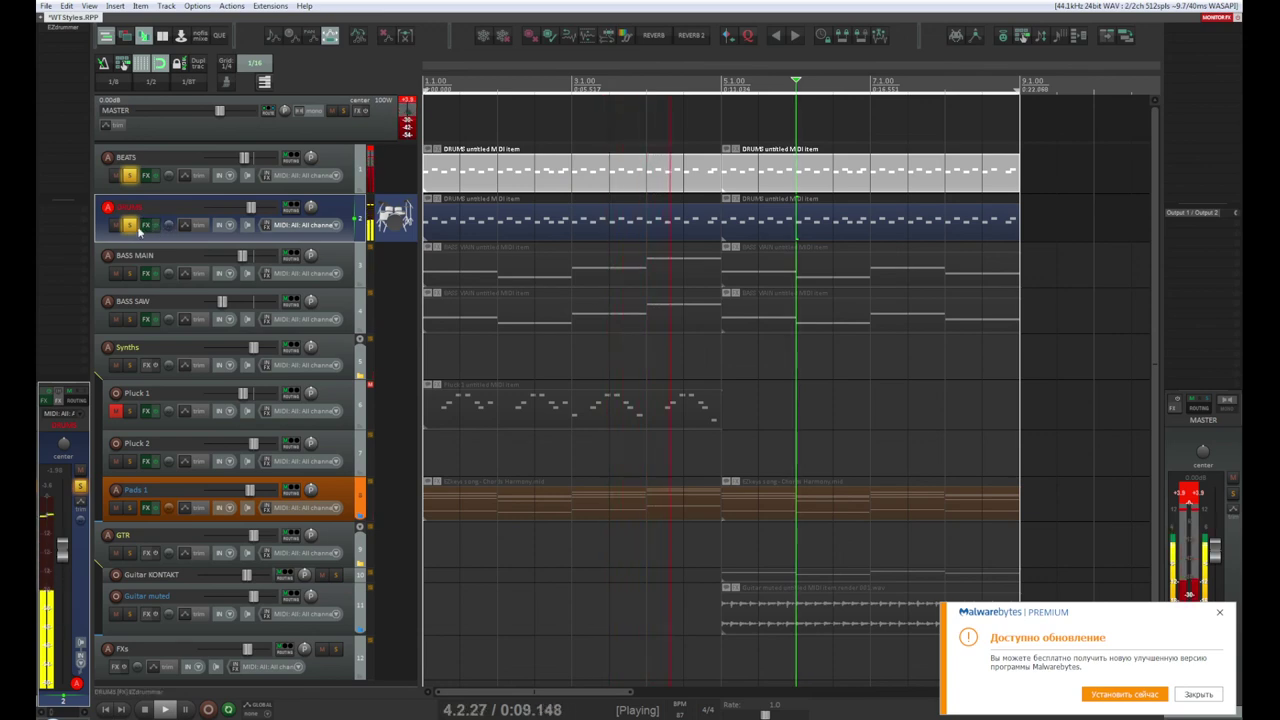
pyautogui.click(128, 176)
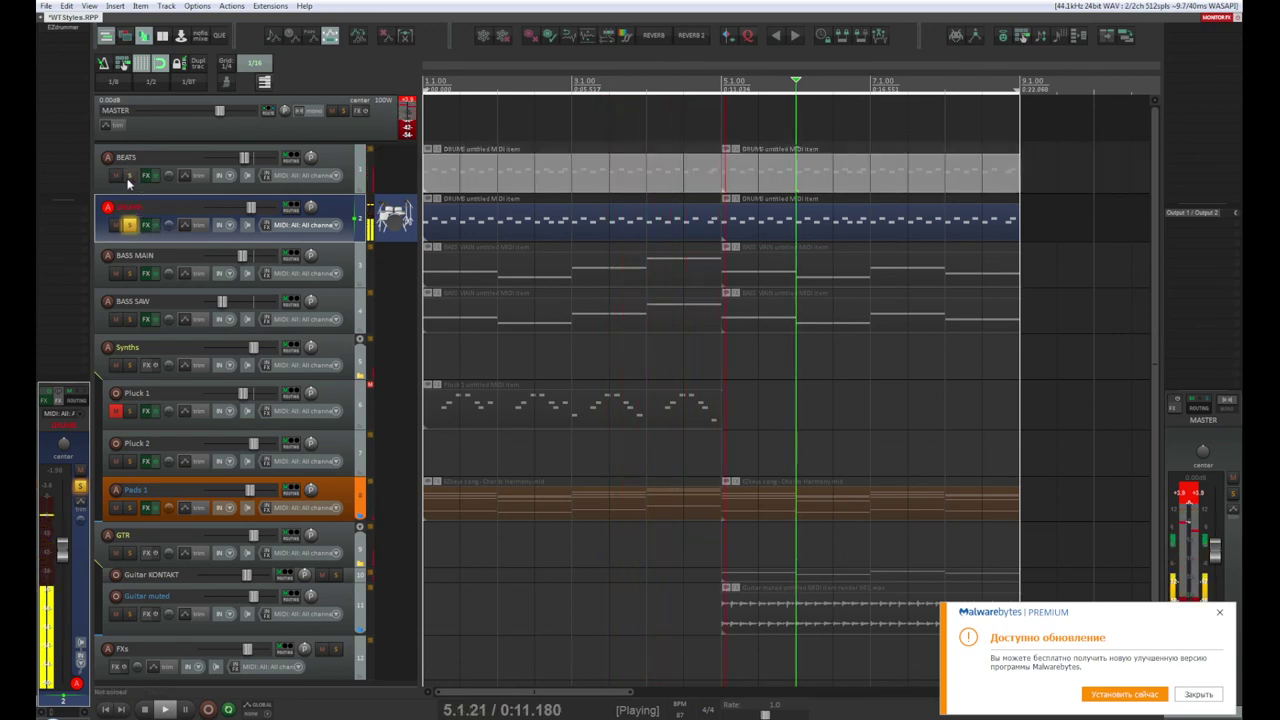
pyautogui.click(128, 176)
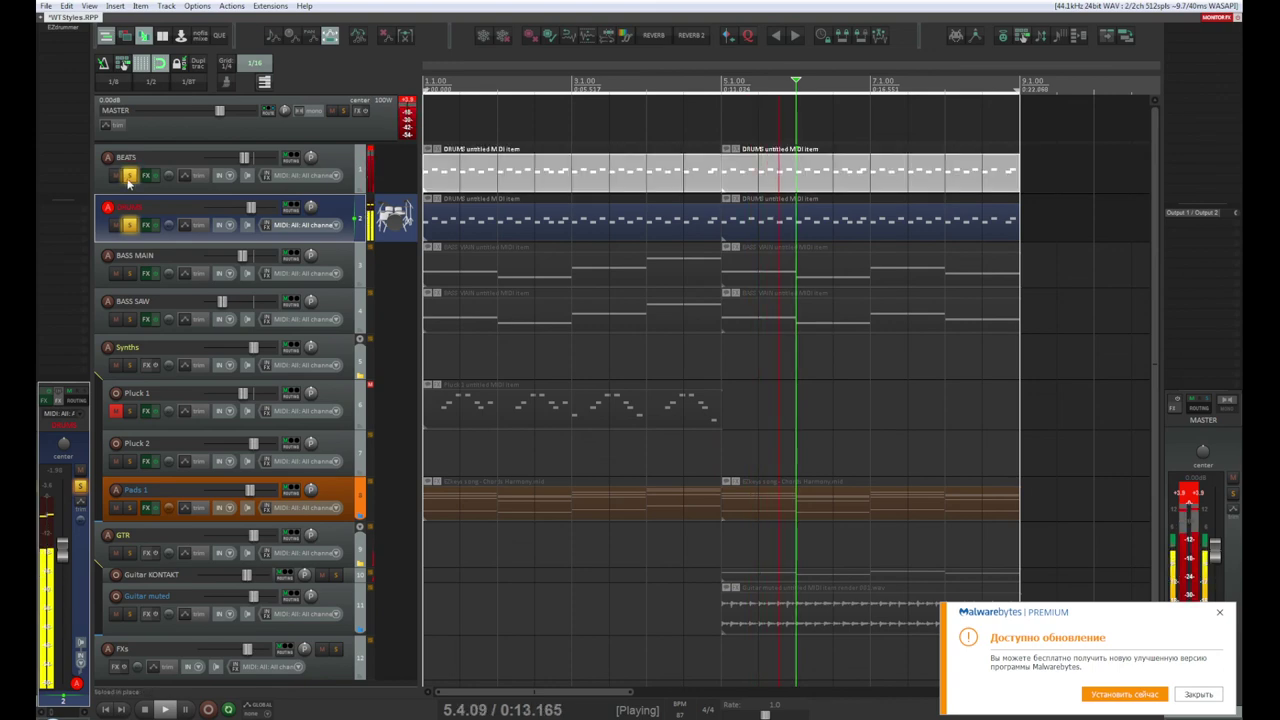
pyautogui.click(169, 225)
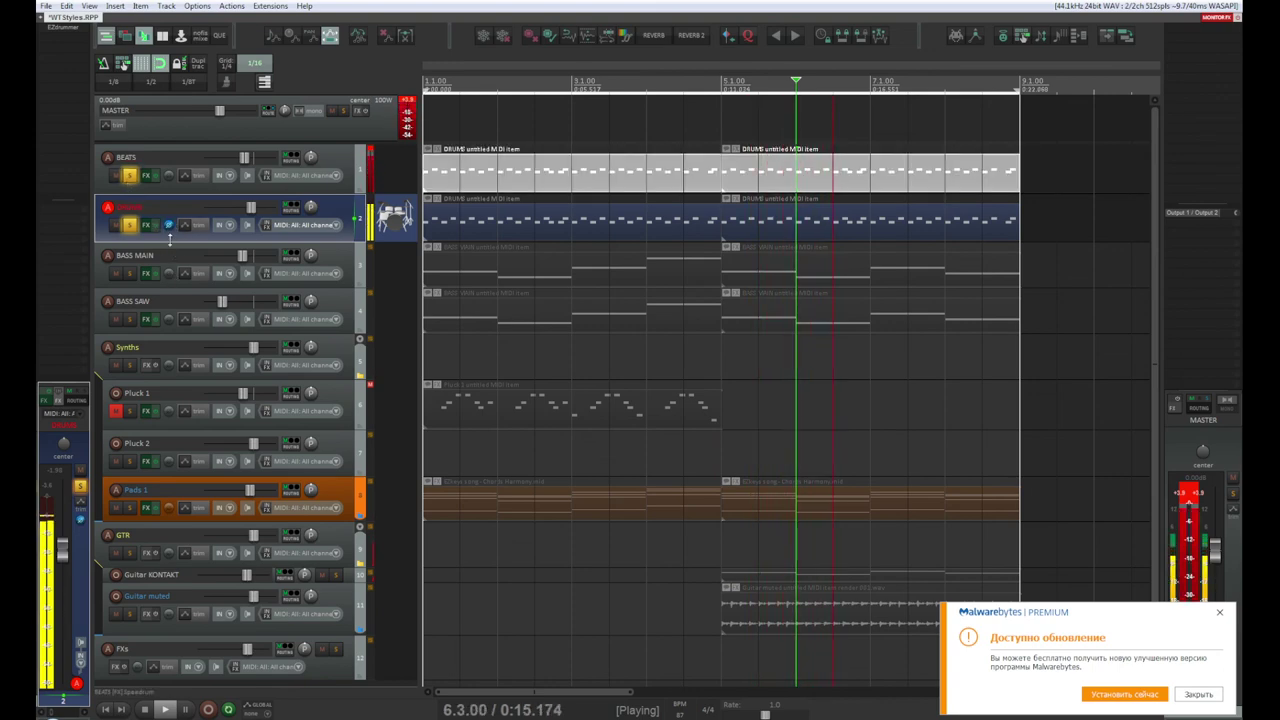
# Step: Lower the BEATS volume to about -9 dB and unsolo both BEATS and DRUMS
pyautogui.click(399, 160)
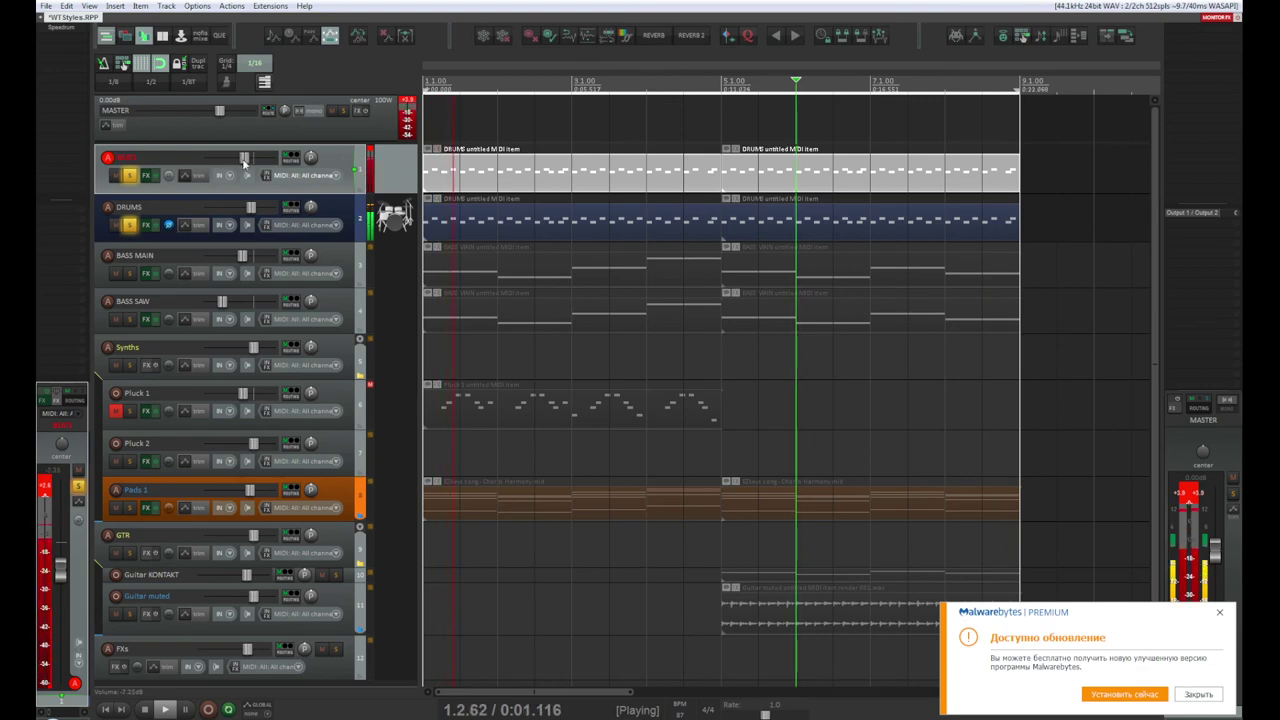
pyautogui.moveTo(243, 163); pyautogui.dragTo(241, 163)
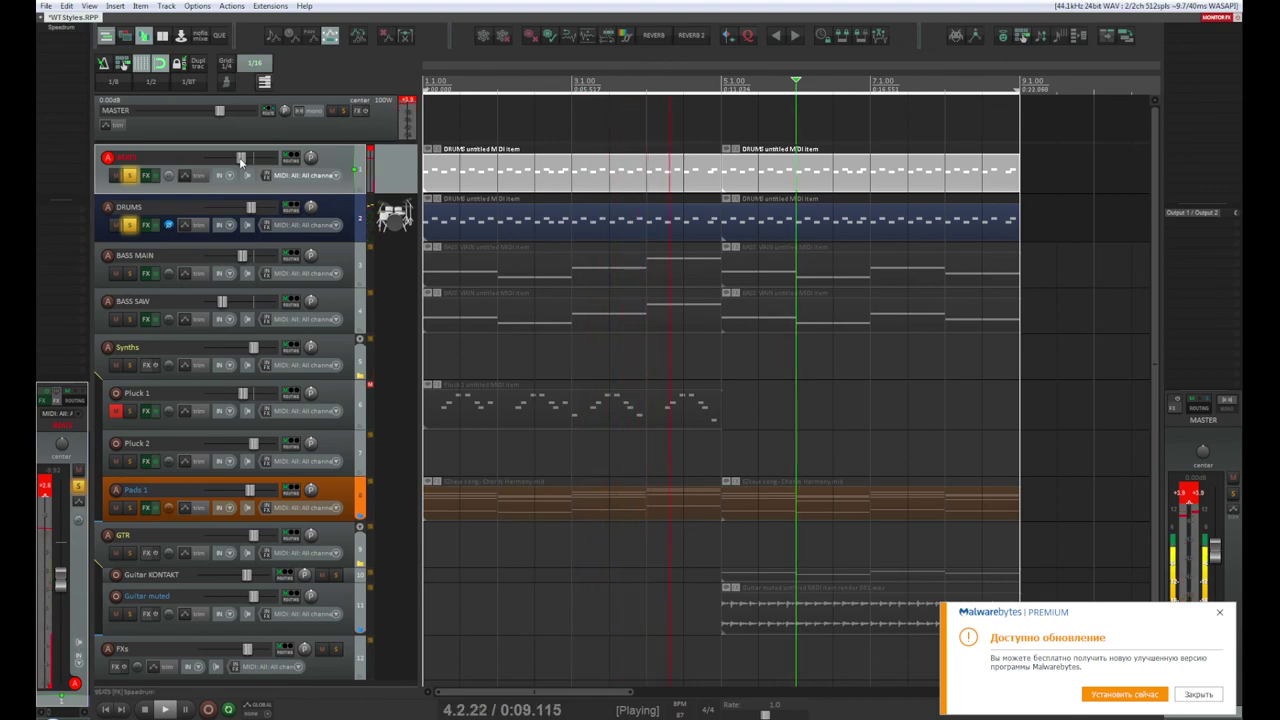
pyautogui.click(128, 176)
pyautogui.click(130, 226)
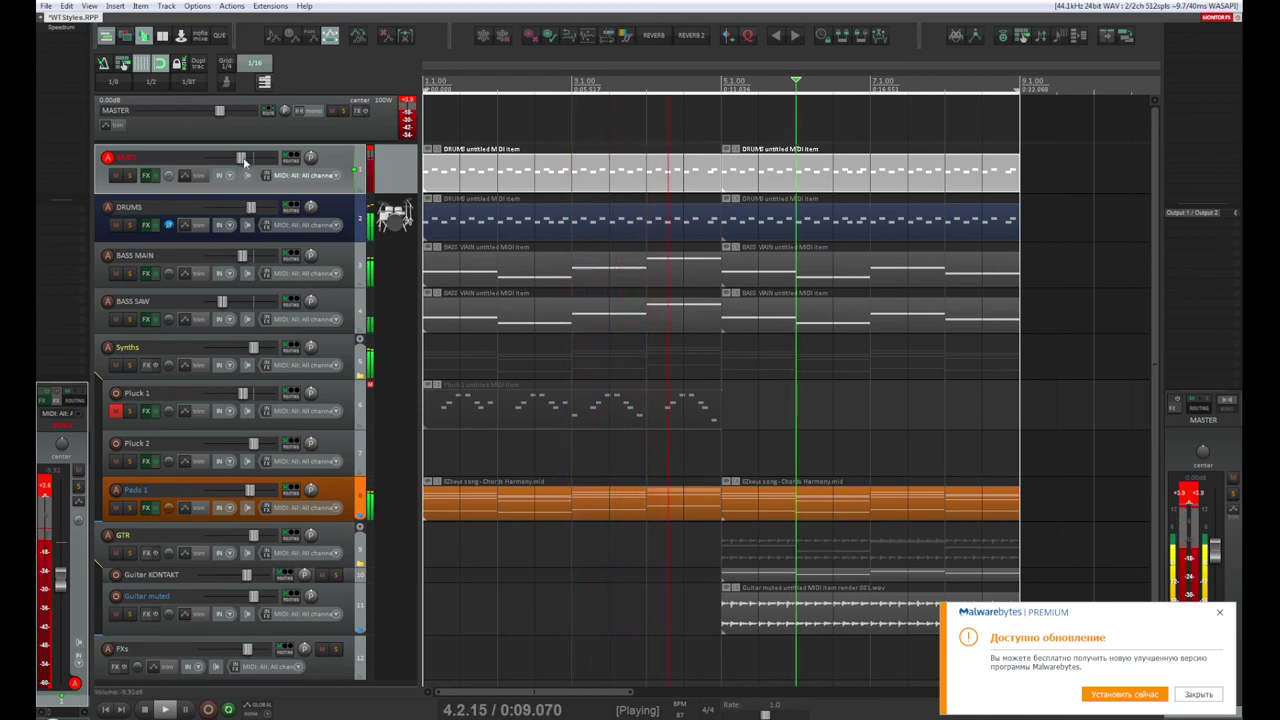
# Step: Rebalance the drum layers by ear during playback, lowering BEATS slightly and raising DRUMS to just under 0 dB
pyautogui.moveTo(244, 162); pyautogui.dragTo(244, 164)
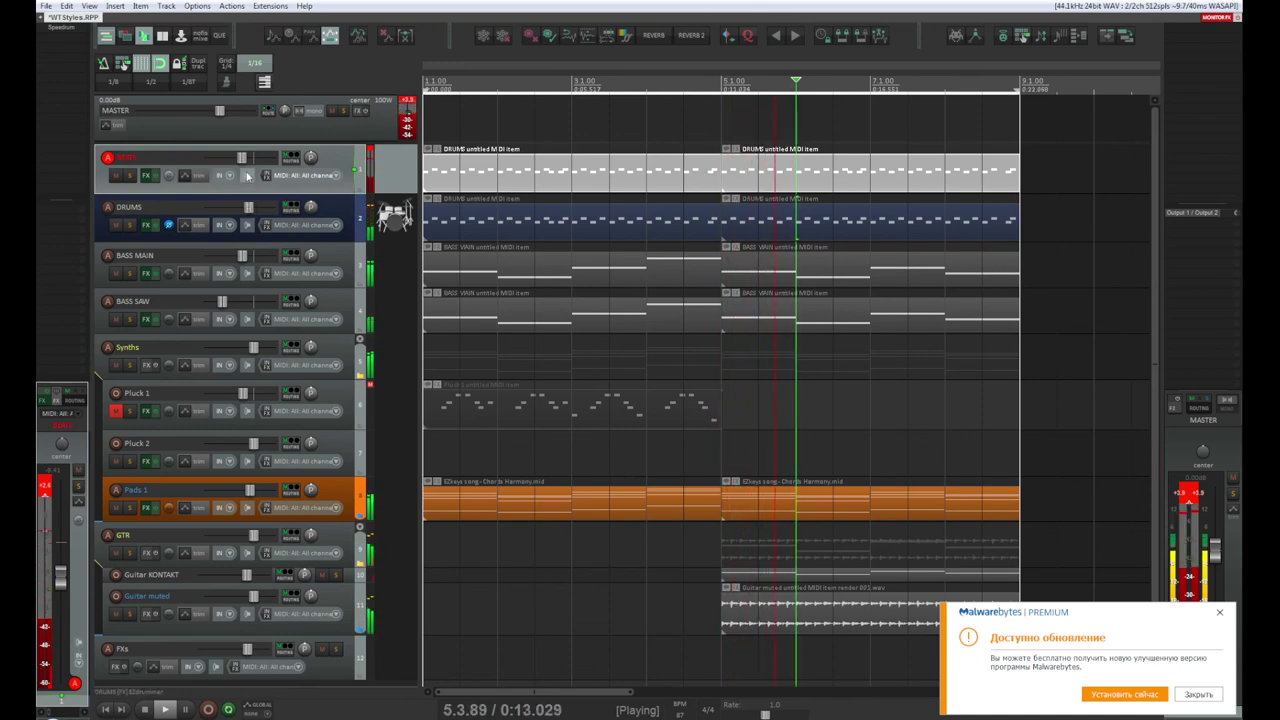
pyautogui.moveTo(243, 163); pyautogui.dragTo(240, 163)
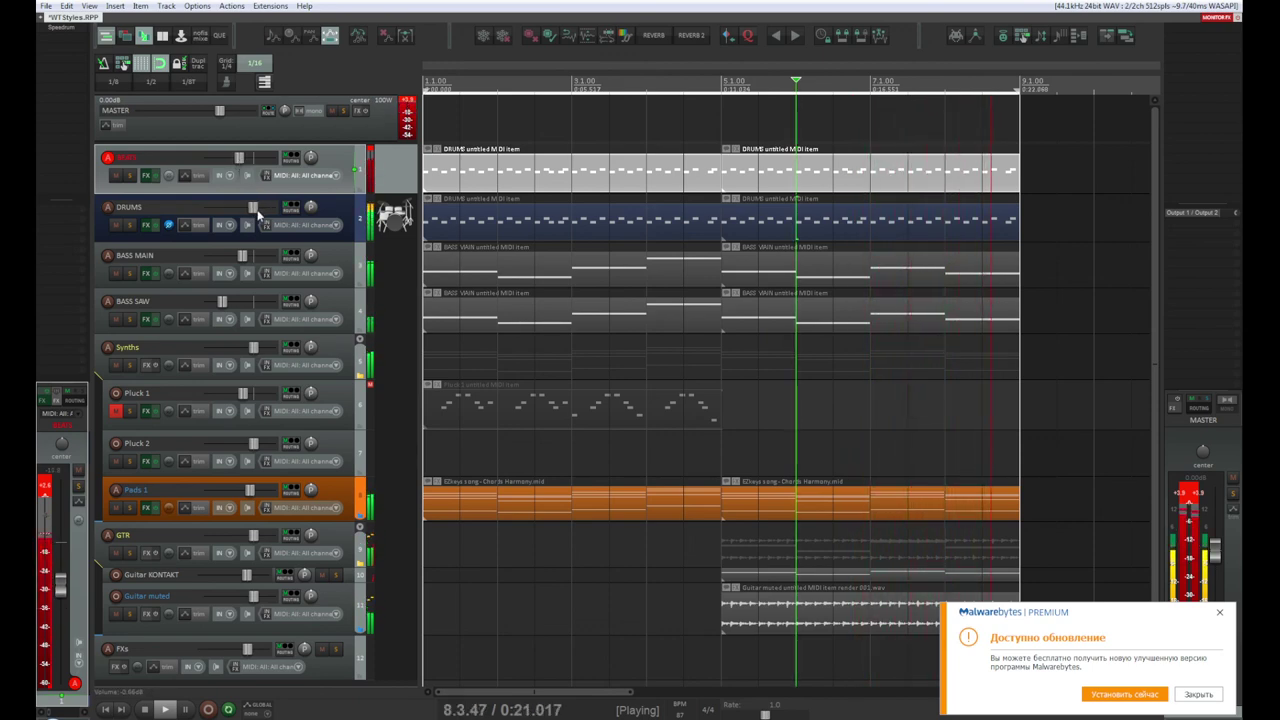
pyautogui.moveTo(254, 212); pyautogui.dragTo(258, 215)
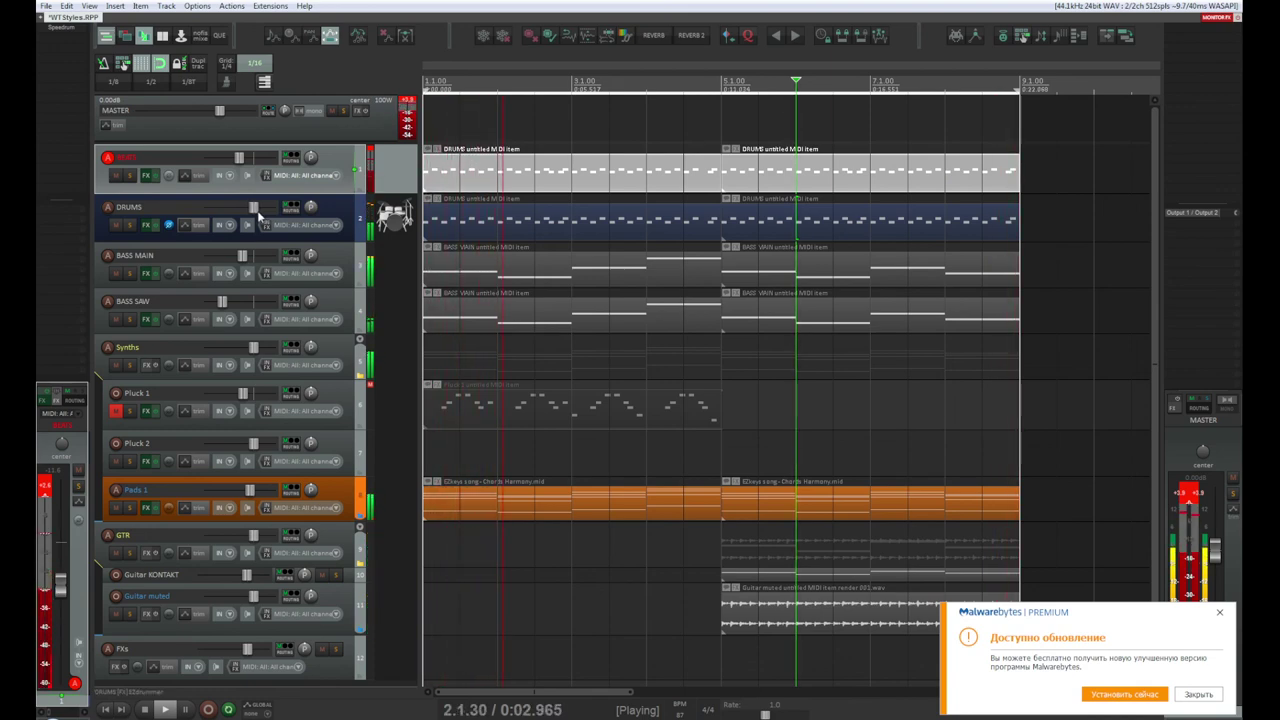
pyautogui.press('space')
pyautogui.press('space')
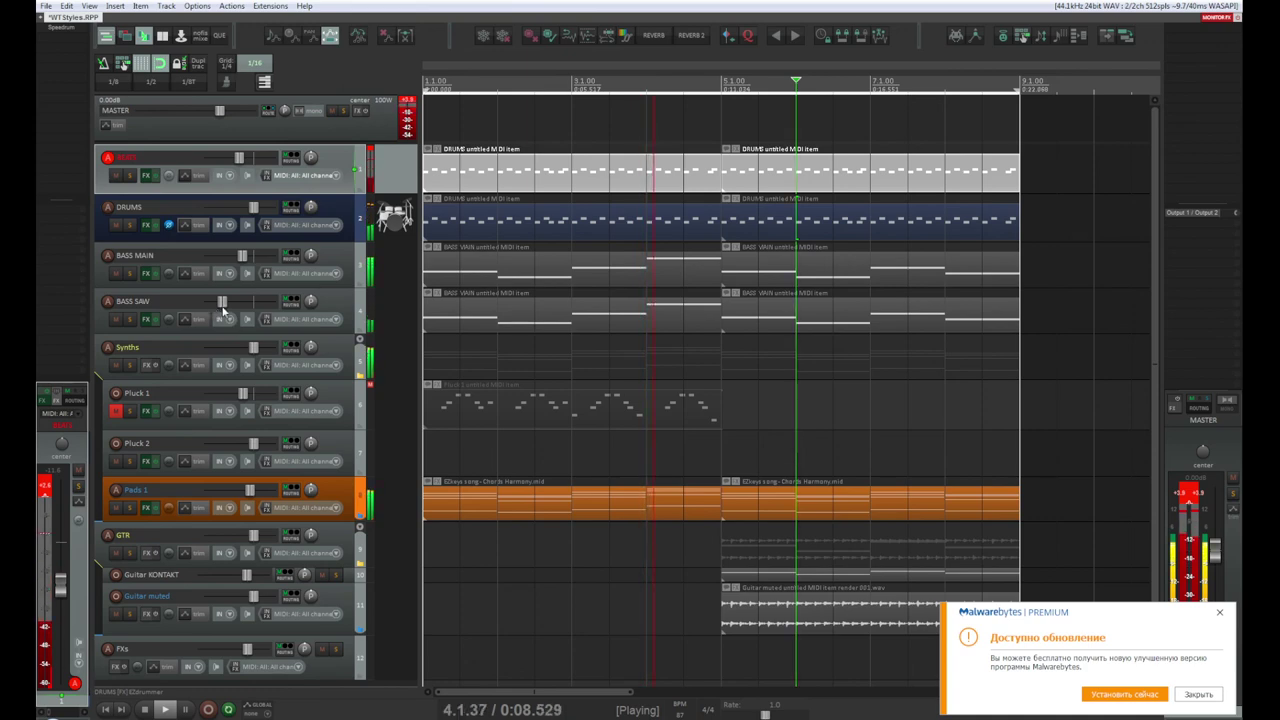
# Step: Raise the BASS SAW volume to about -13 dB and unmute the Pluck 1 track
pyautogui.moveTo(221, 308); pyautogui.dragTo(238, 316)
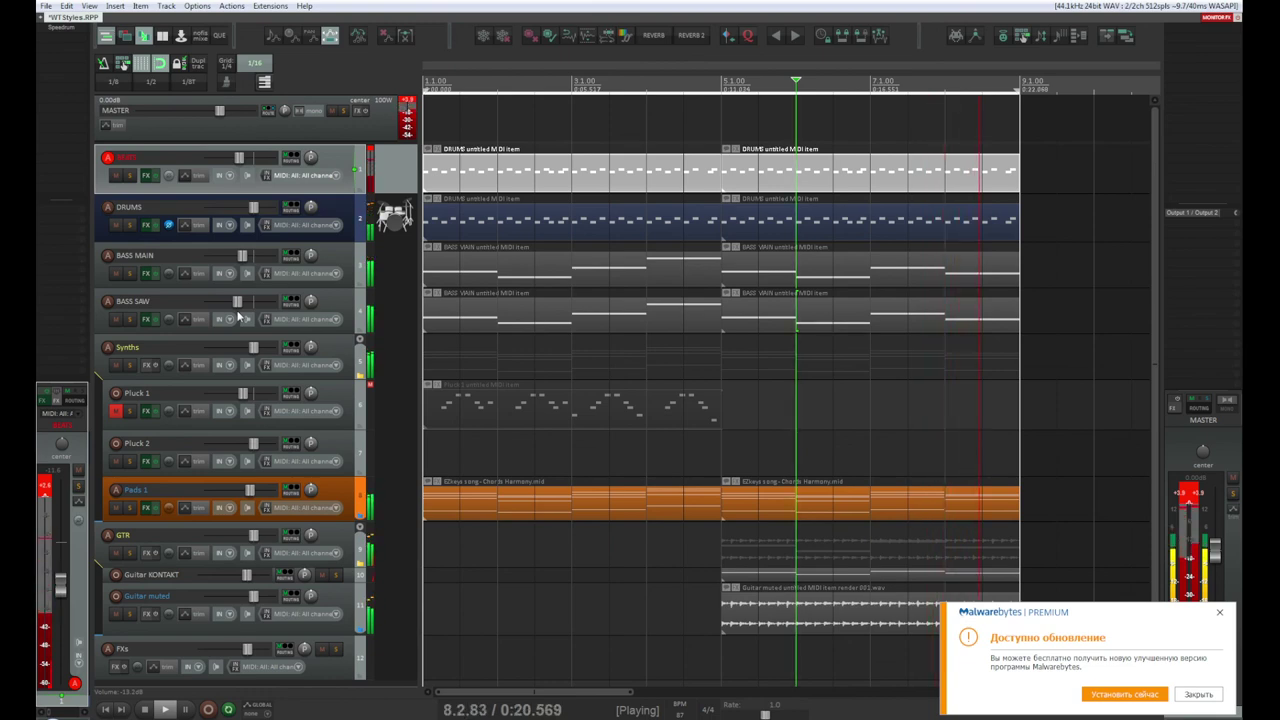
pyautogui.click(116, 411)
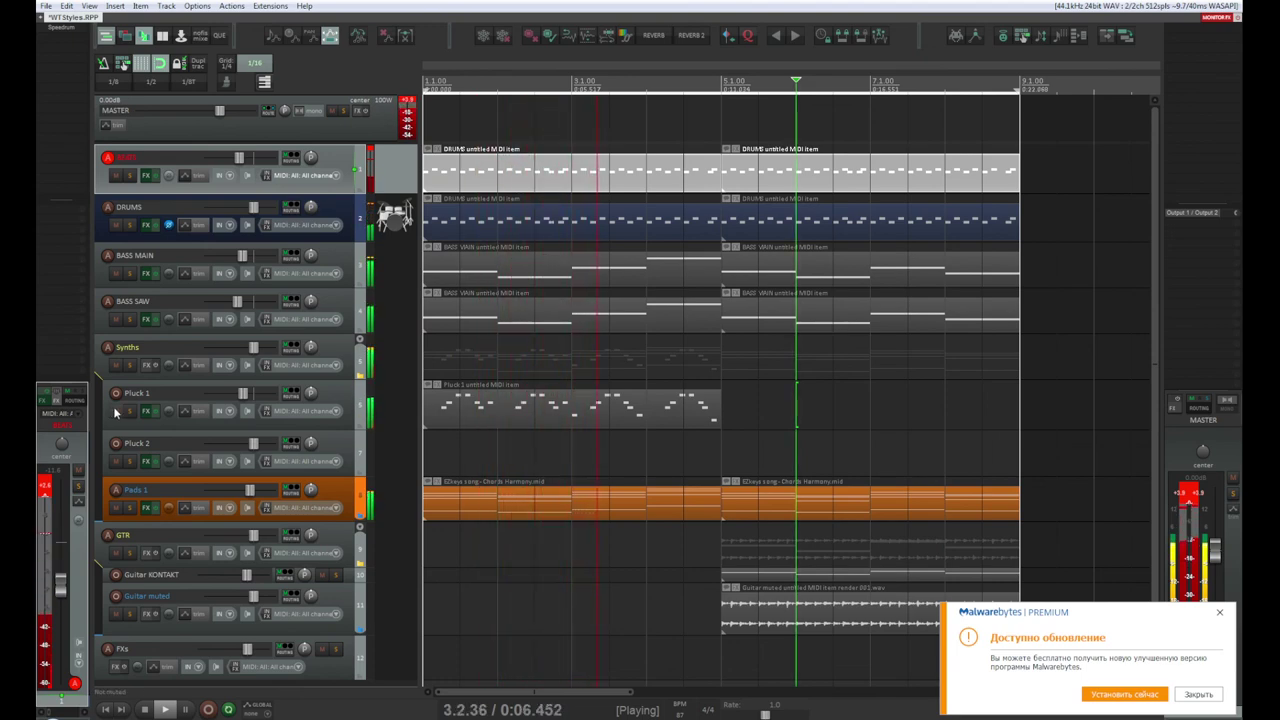
# Step: Add Eventide's Blackhole reverb to the Pluck 1 track by searching the Quick Adder for "bla"
pyautogui.click(349, 400)
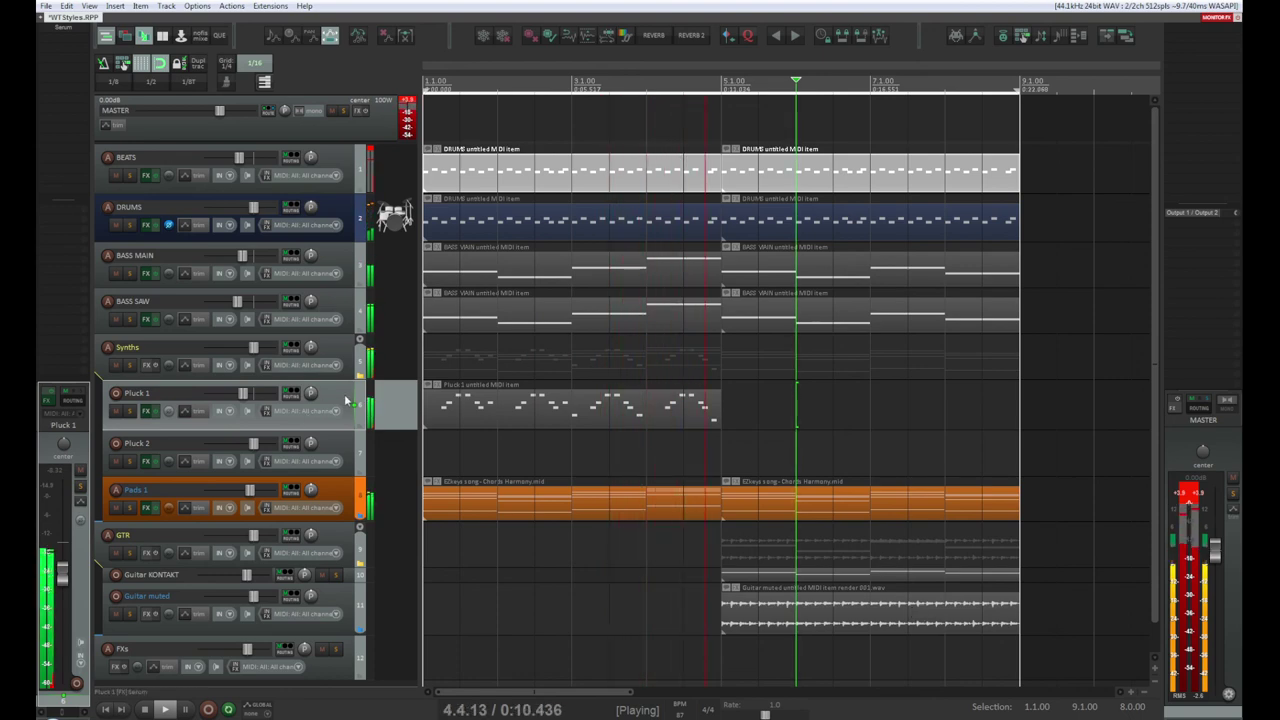
pyautogui.hotkey('shift', 'f')
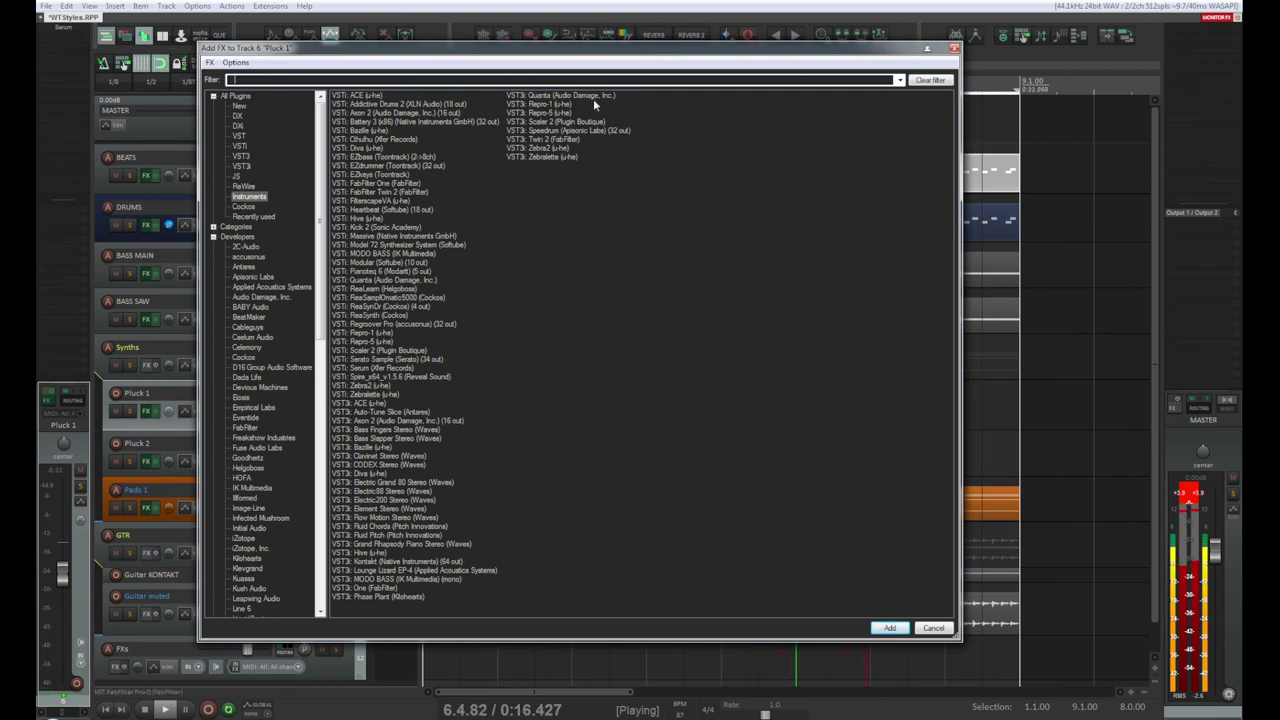
pyautogui.click(954, 48)
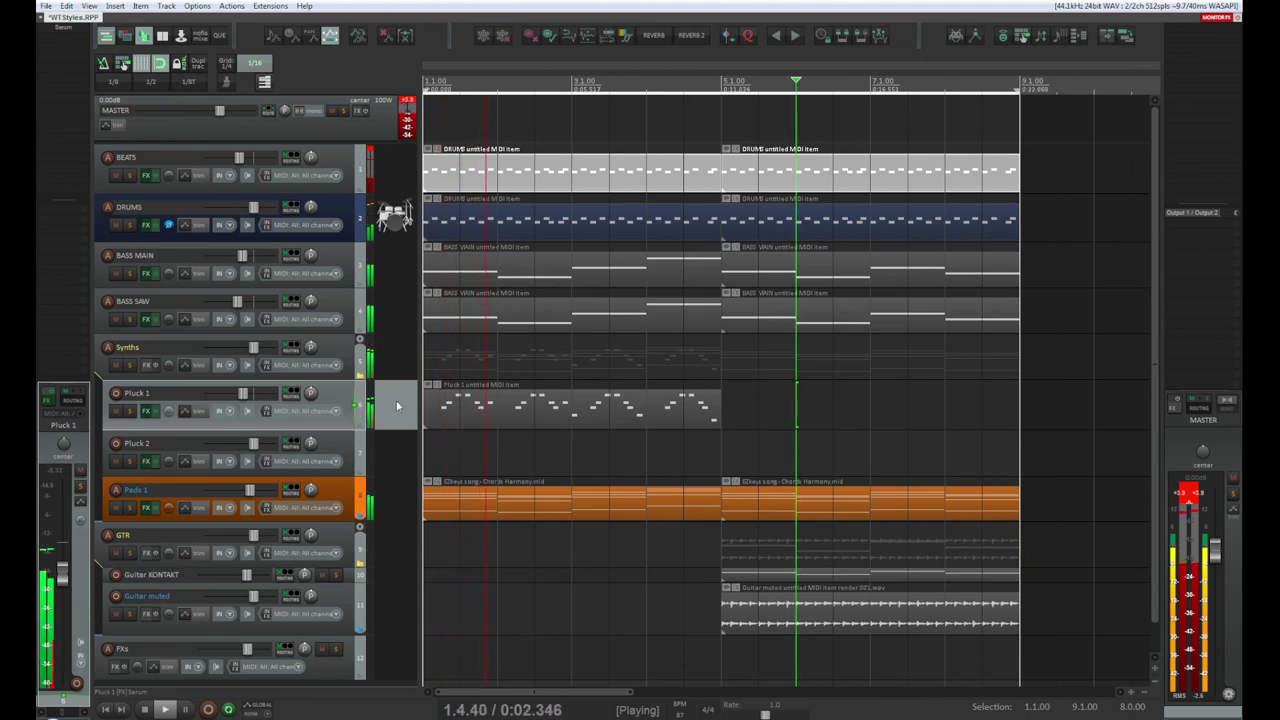
pyautogui.hotkey('ctrl', 'space')
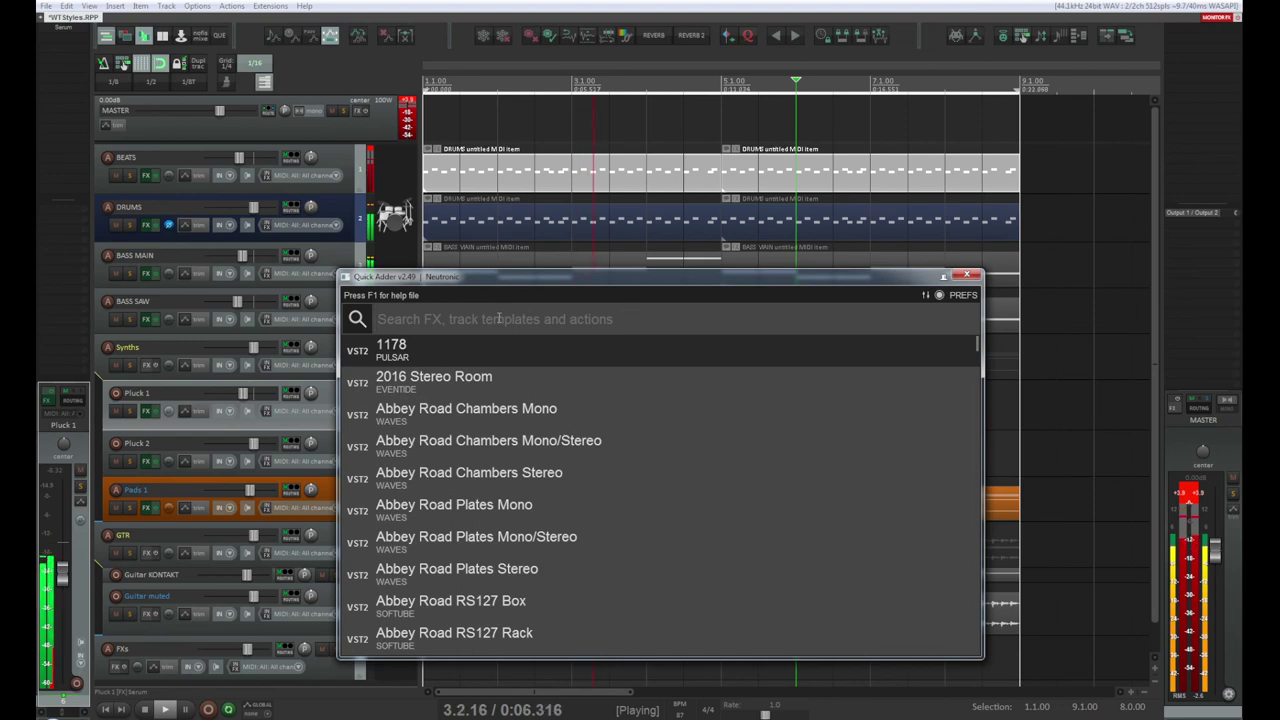
pyautogui.write('bla')
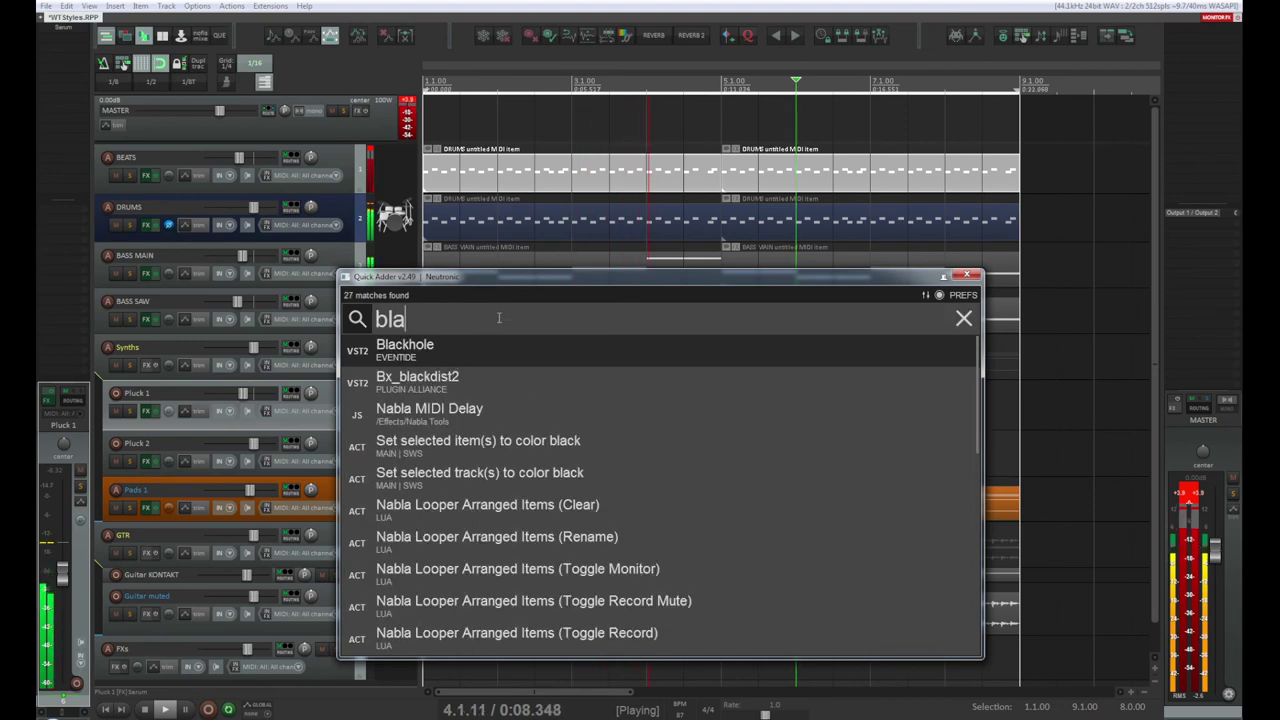
pyautogui.press('Down')
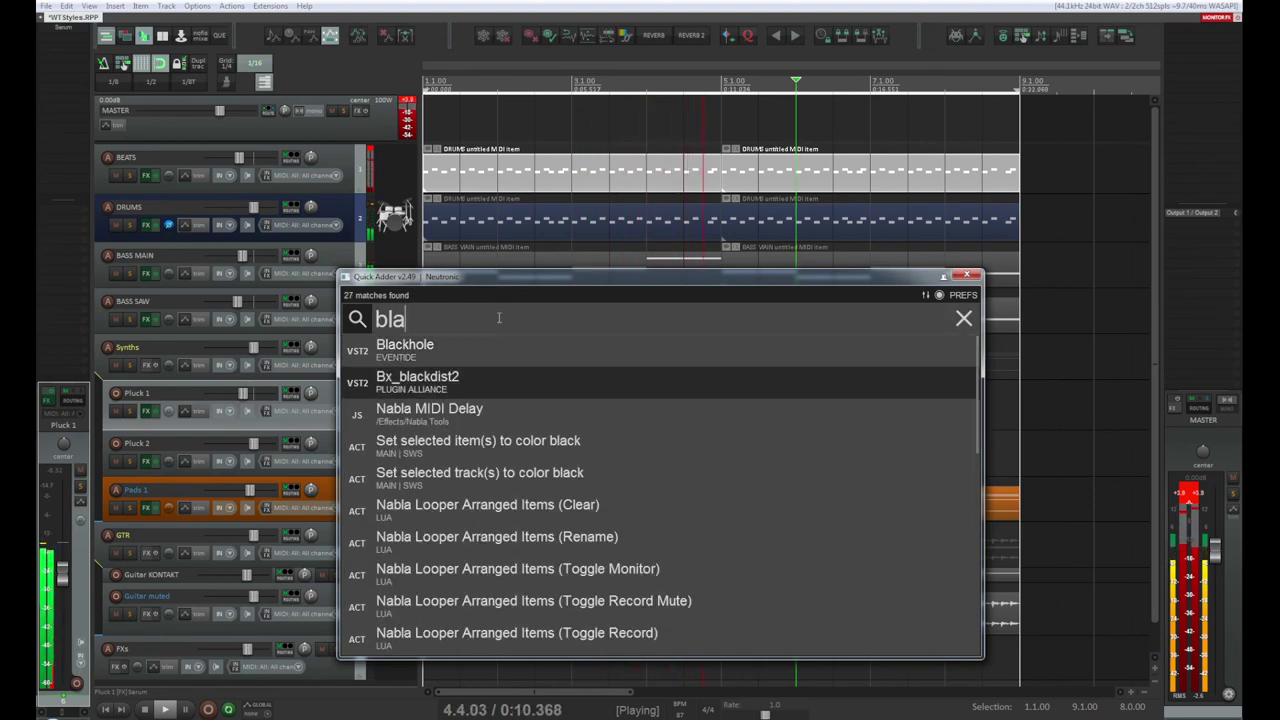
pyautogui.press('Up')
pyautogui.press('Return')
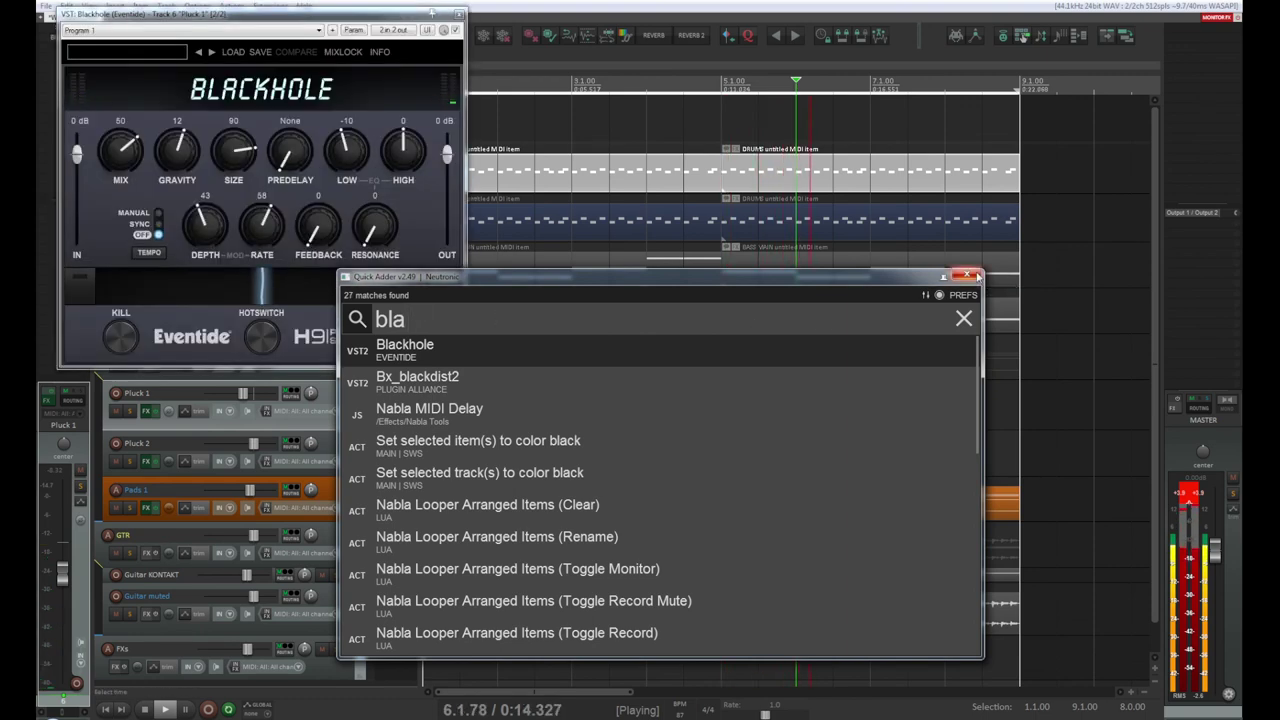
pyautogui.press('Escape')
pyautogui.moveTo(258, 12); pyautogui.dragTo(453, 92)
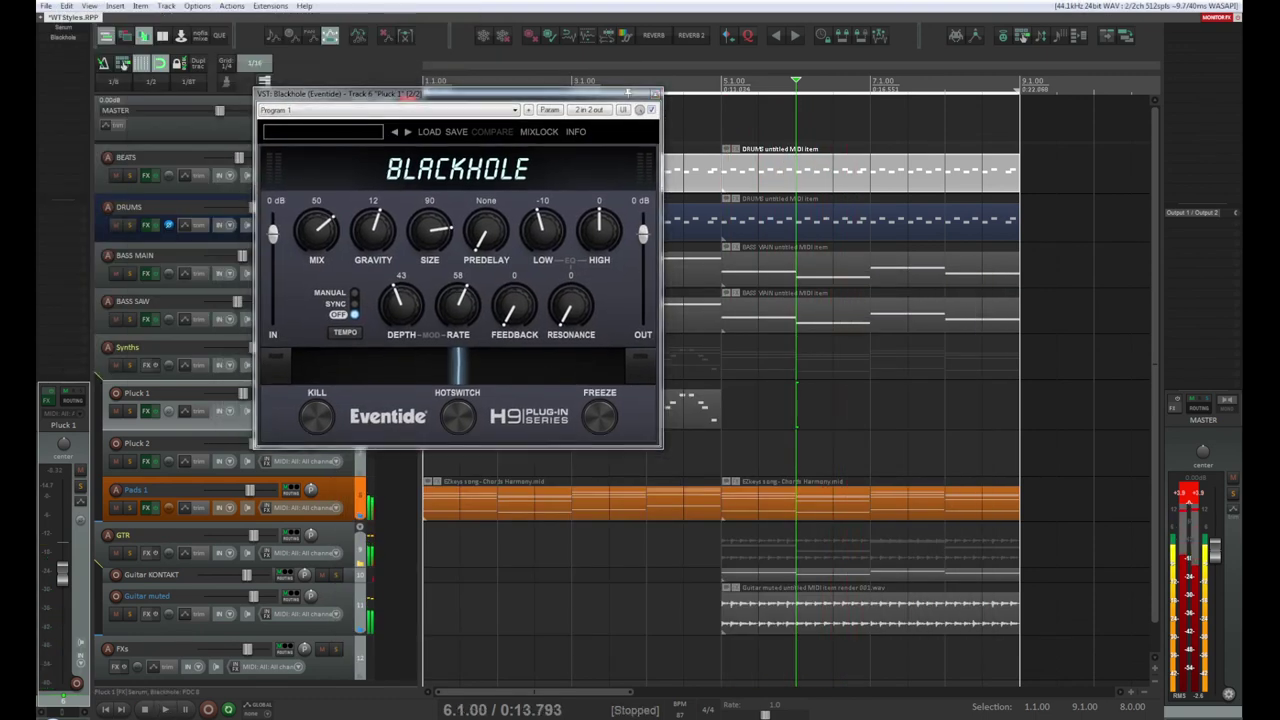
# Step: Play the song from the start and set the Blackhole mix on Pluck 1 to 22 by ear
pyautogui.click(108, 708)
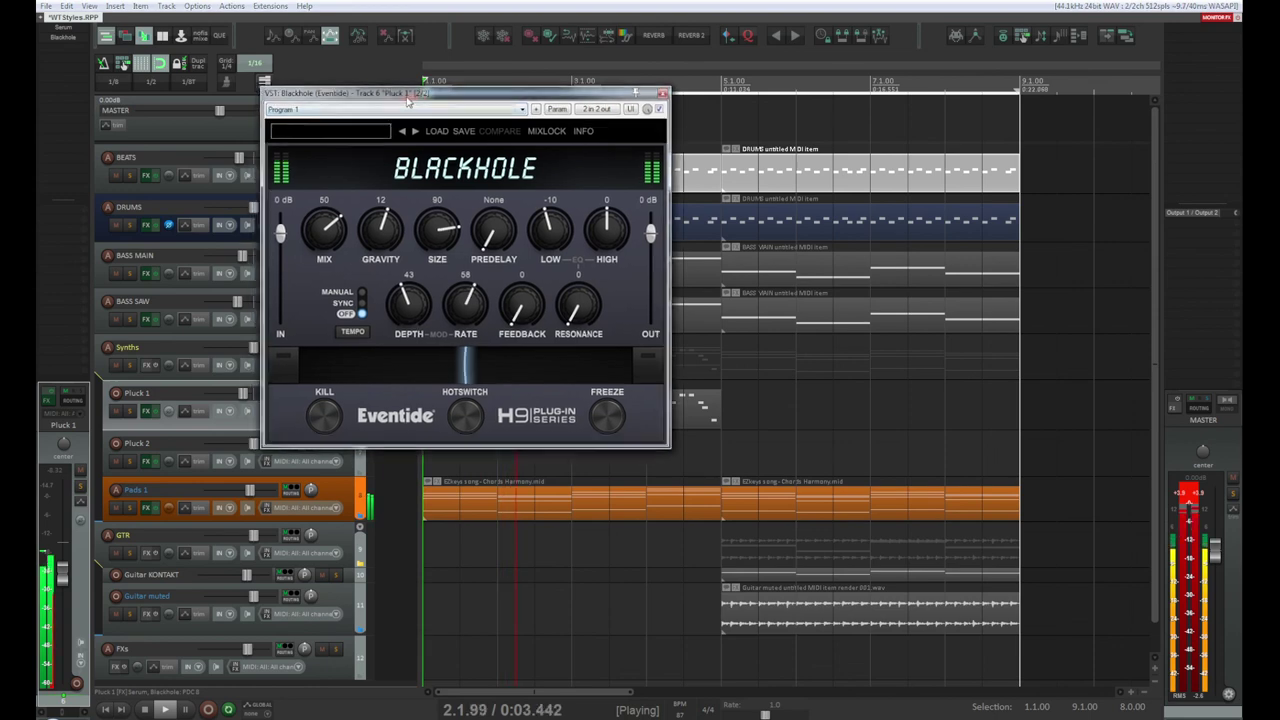
pyautogui.moveTo(318, 93); pyautogui.dragTo(738, 115)
pyautogui.moveTo(738, 300)
pyautogui.mouseDown()
pyautogui.moveTo(733, 290)
pyautogui.moveTo(755, 390)
pyautogui.moveTo(724, 316)
pyautogui.mouseUp()
pyautogui.press('space')
pyautogui.press('space')
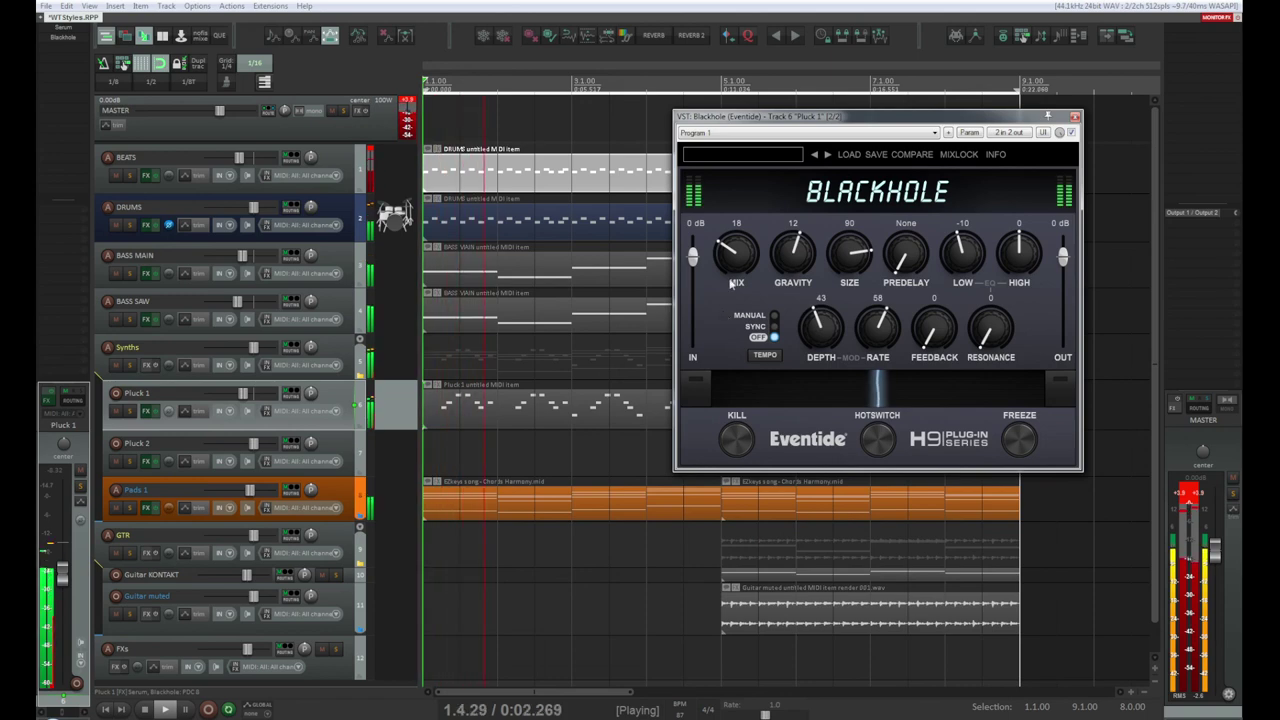
pyautogui.moveTo(736, 263); pyautogui.dragTo(736, 254)
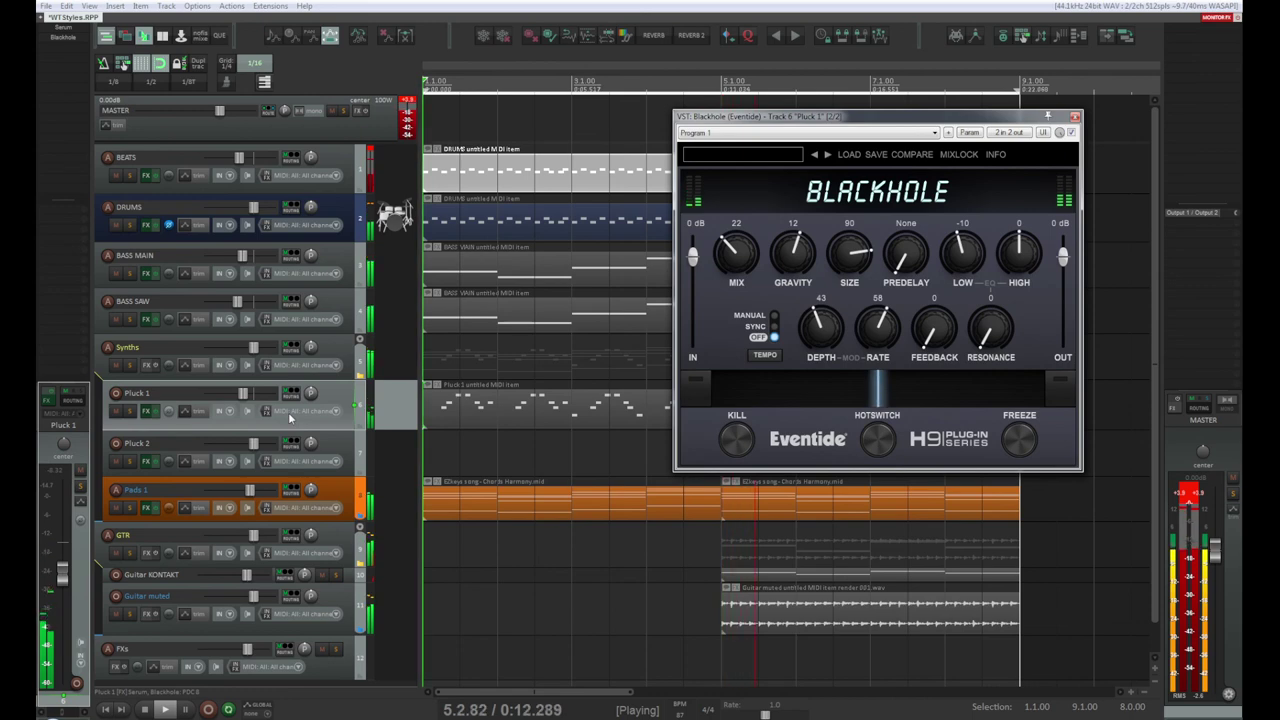
pyautogui.press('space')
pyautogui.press('space')
# Step: Solo Pluck 1, close the Blackhole window and replay the part to hear its reverb alone
pyautogui.click(129, 411)
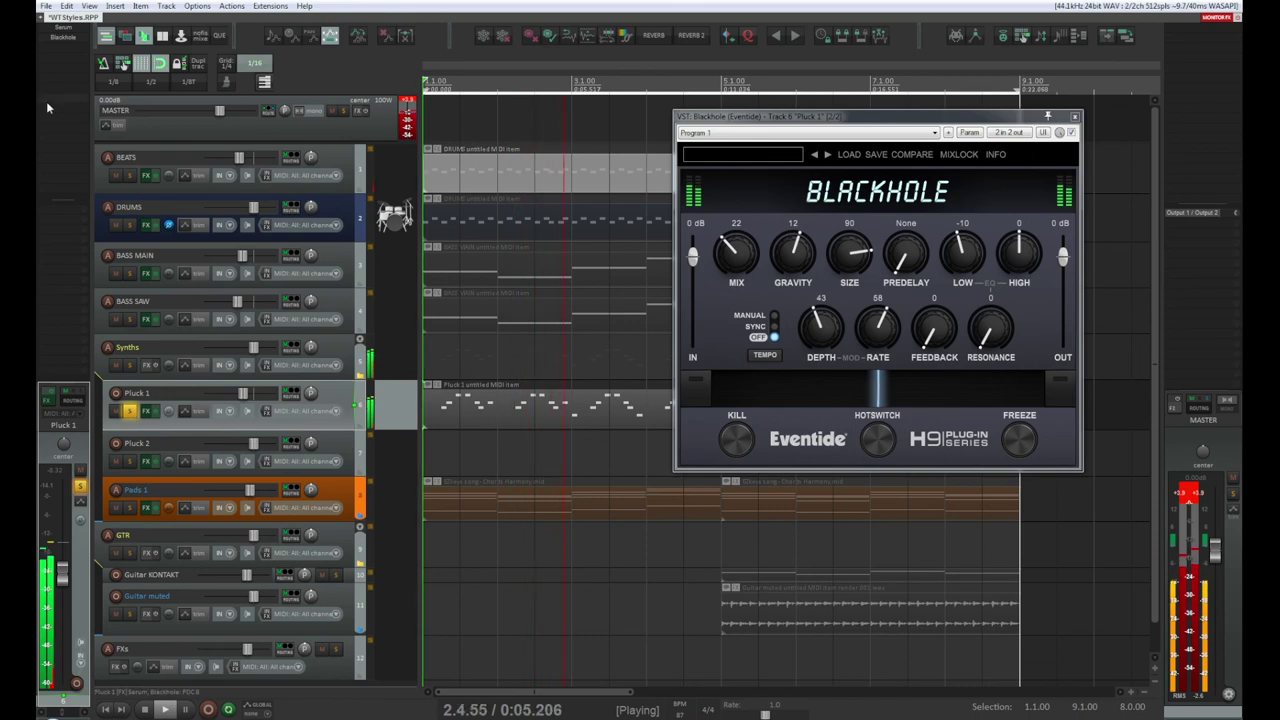
pyautogui.doubleClick(65, 45)
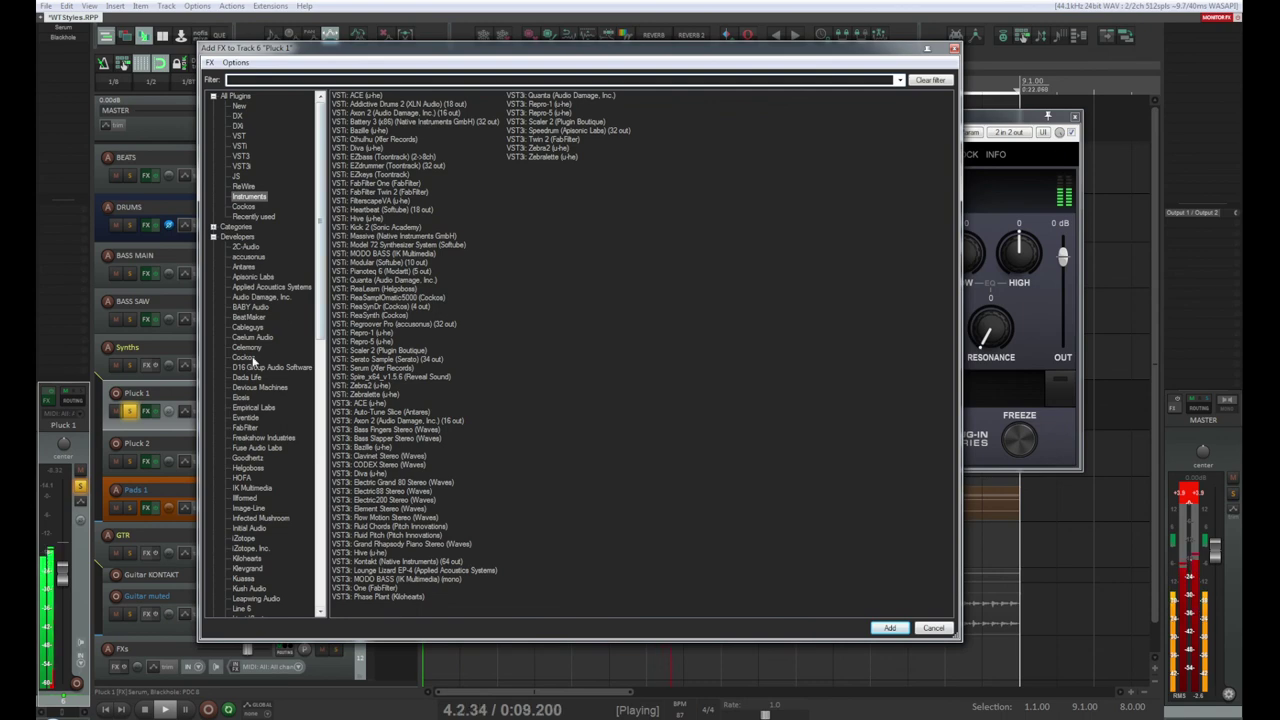
pyautogui.click(954, 48)
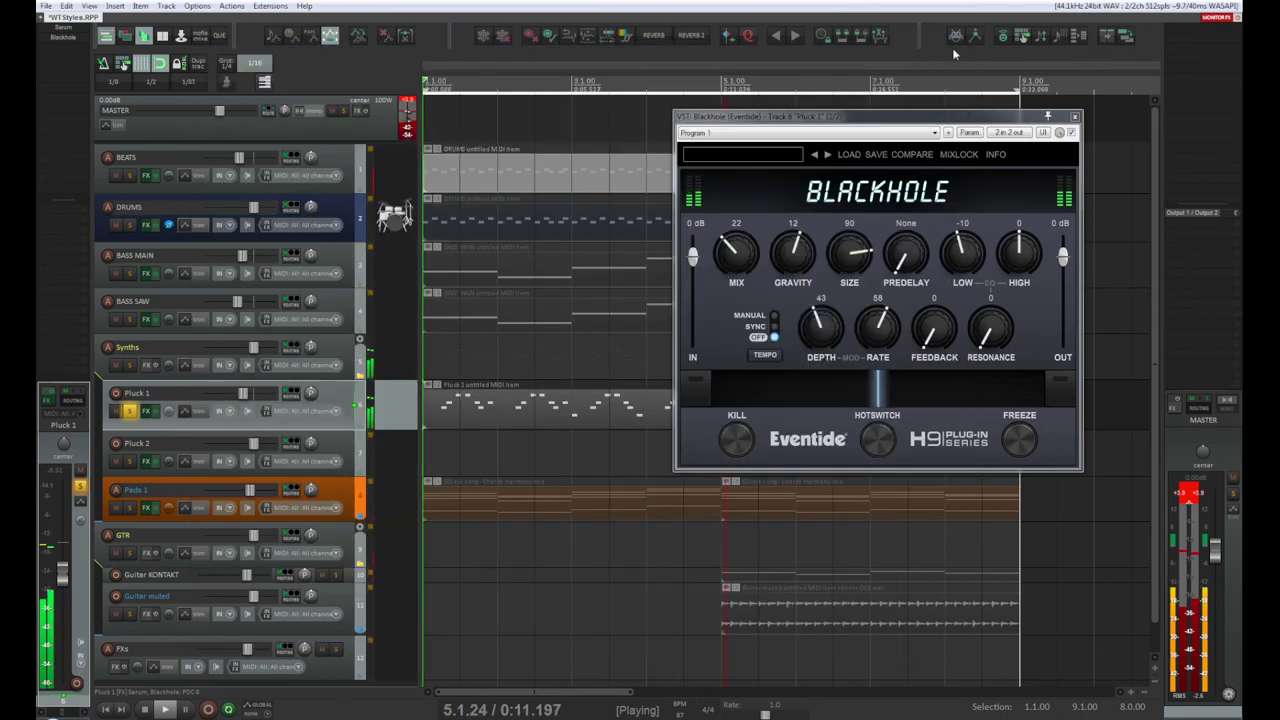
pyautogui.click(1074, 118)
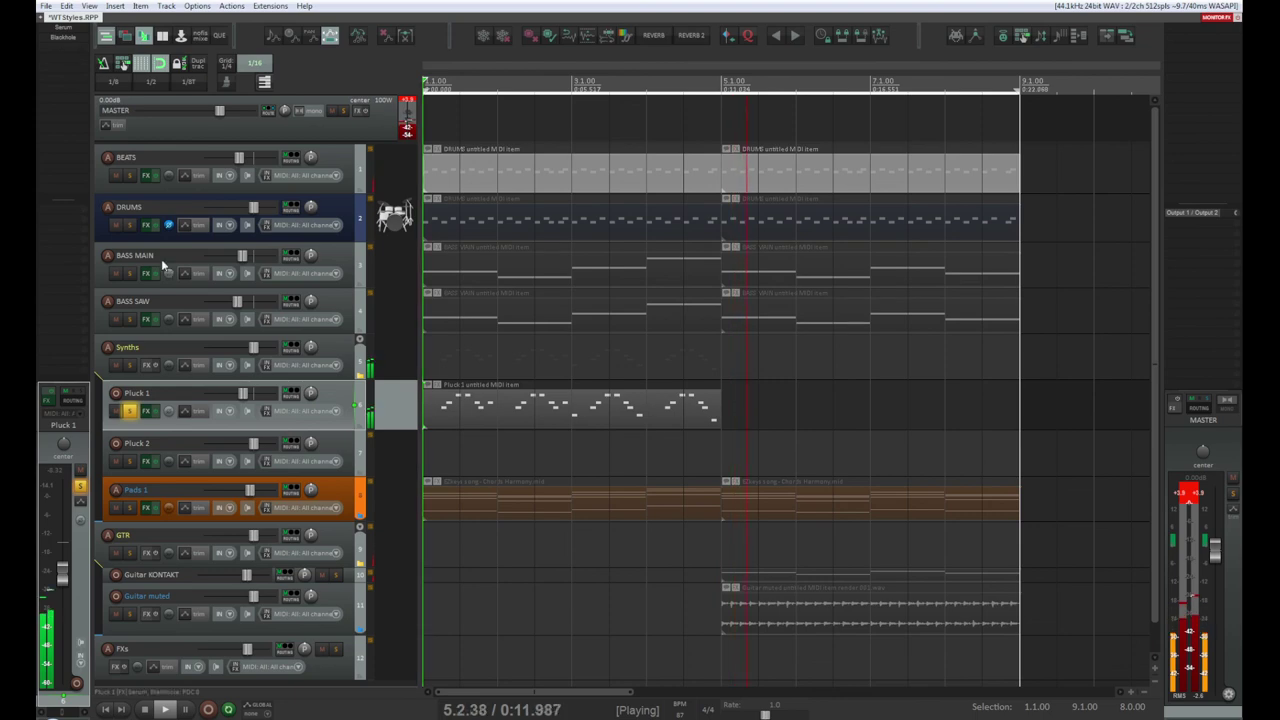
pyautogui.press('space')
pyautogui.press('space')
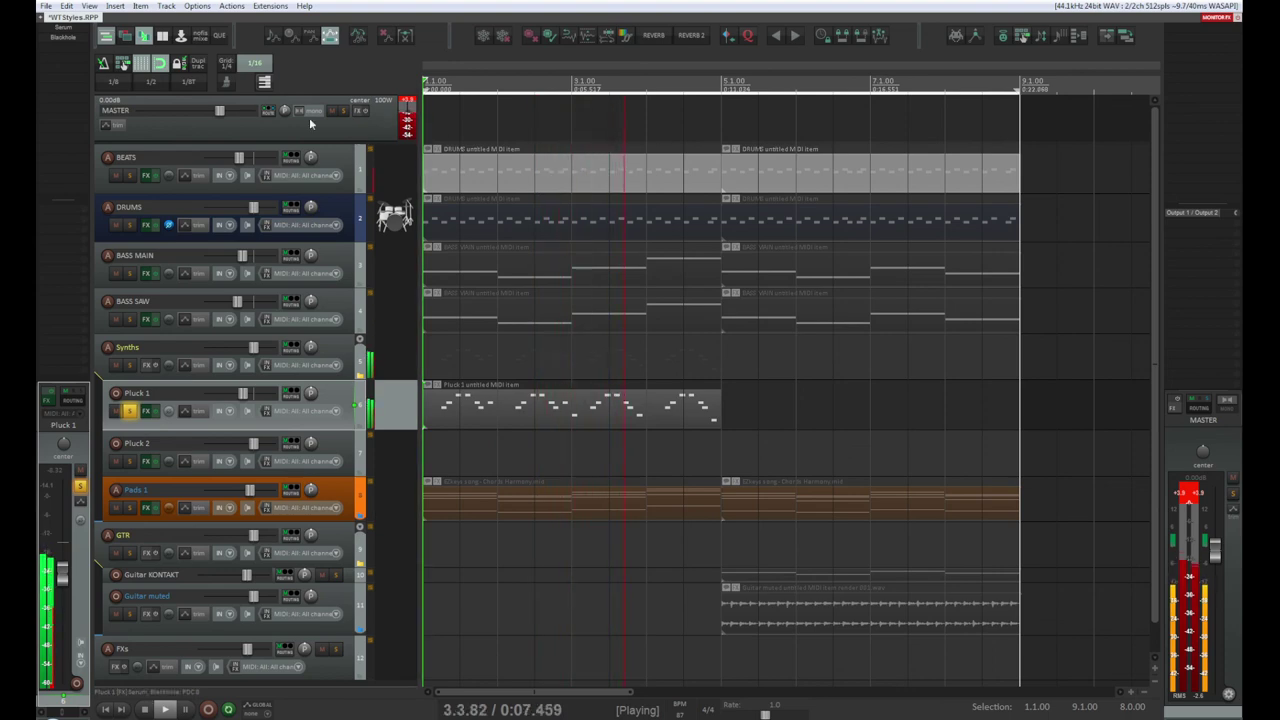
# Step: Add the VST3 FabFilter Pro-Q equalizer to Pluck 1 from the FabFilter developer list
pyautogui.doubleClick(67, 45)
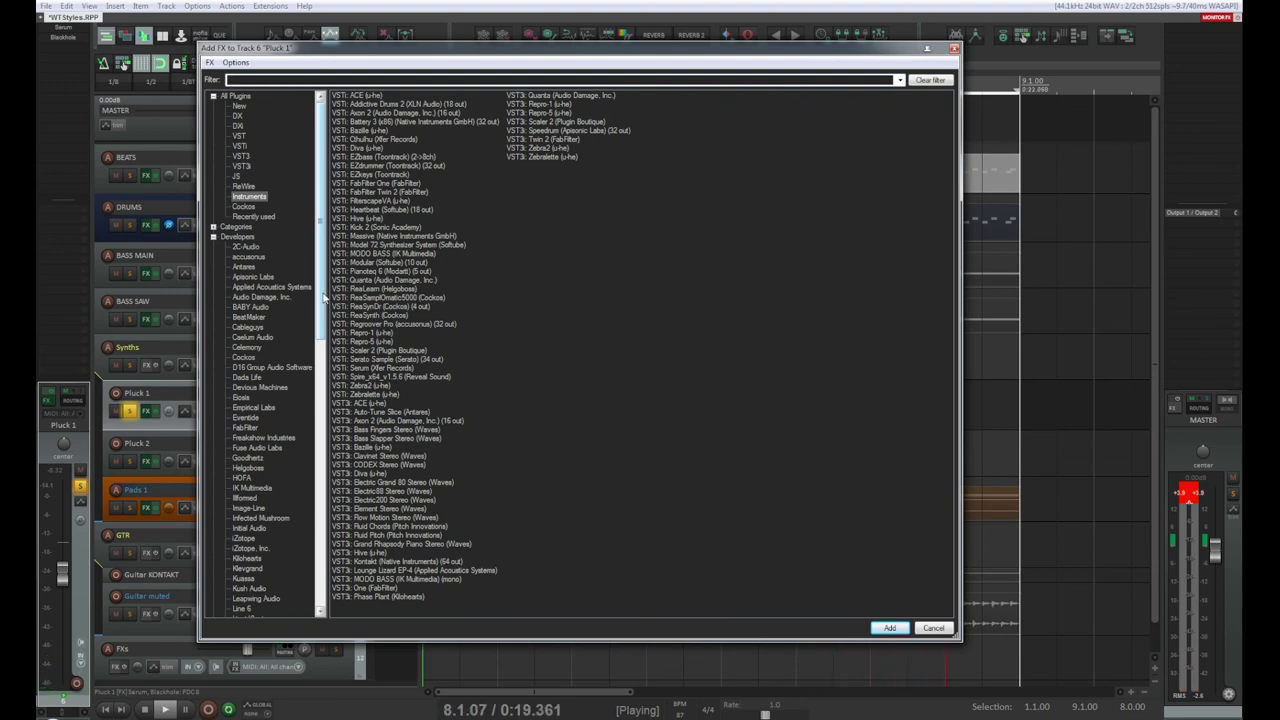
pyautogui.moveTo(321, 297); pyautogui.dragTo(321, 341)
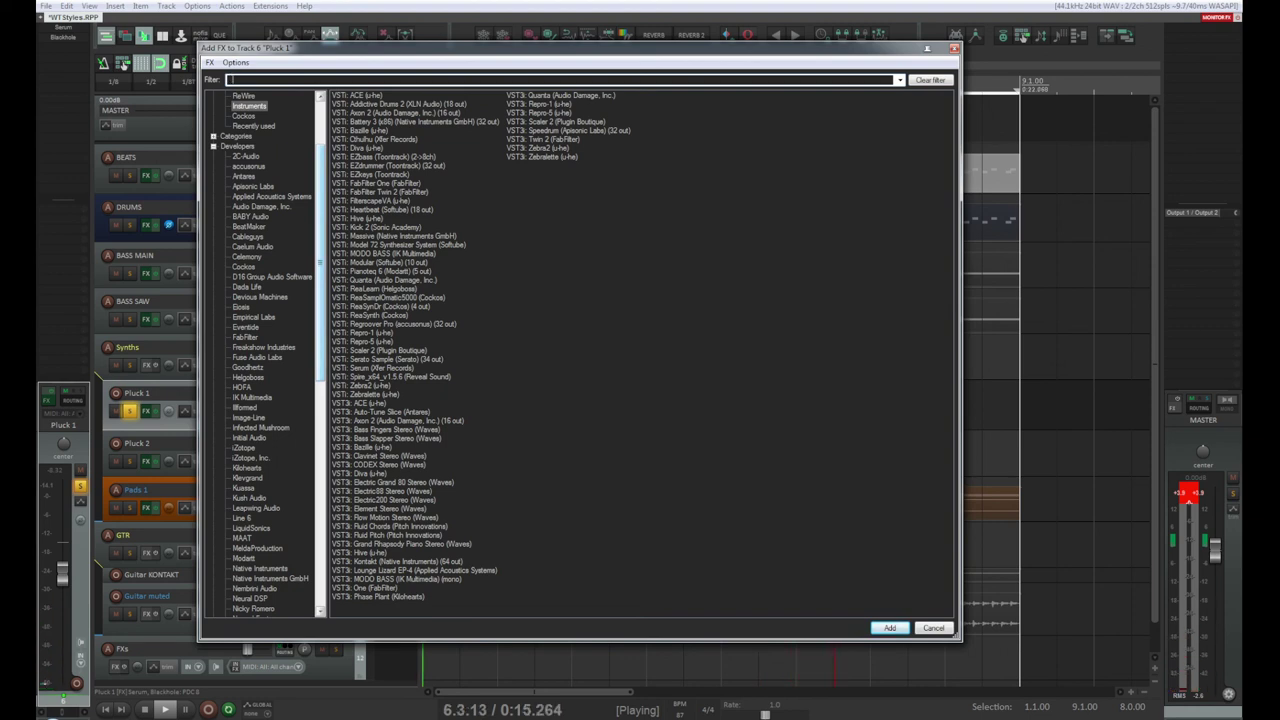
pyautogui.click(104, 712)
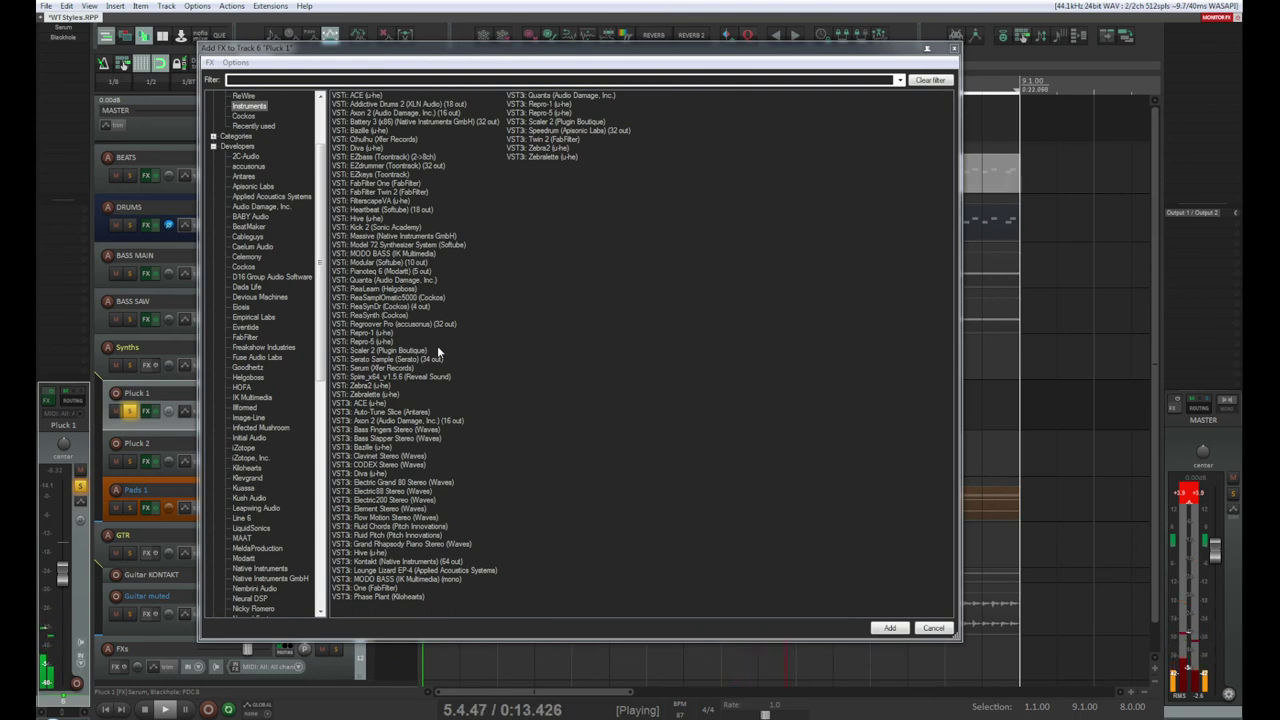
pyautogui.press('space')
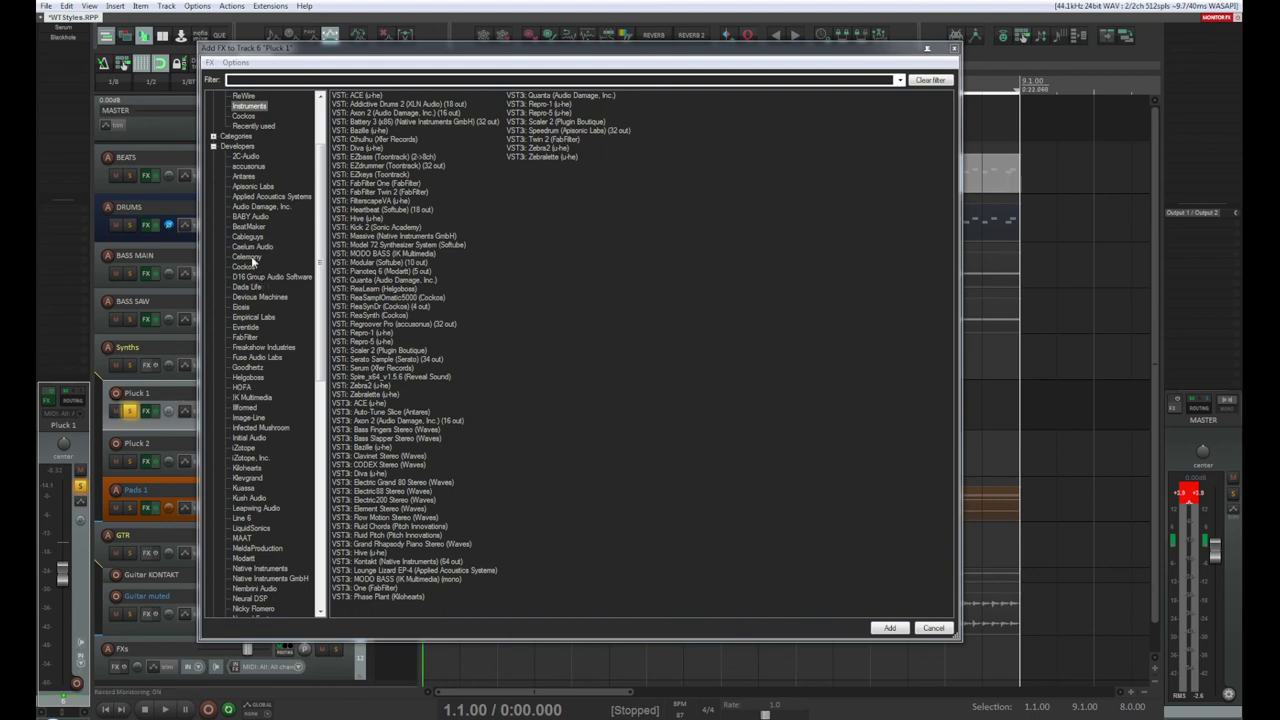
pyautogui.click(245, 338)
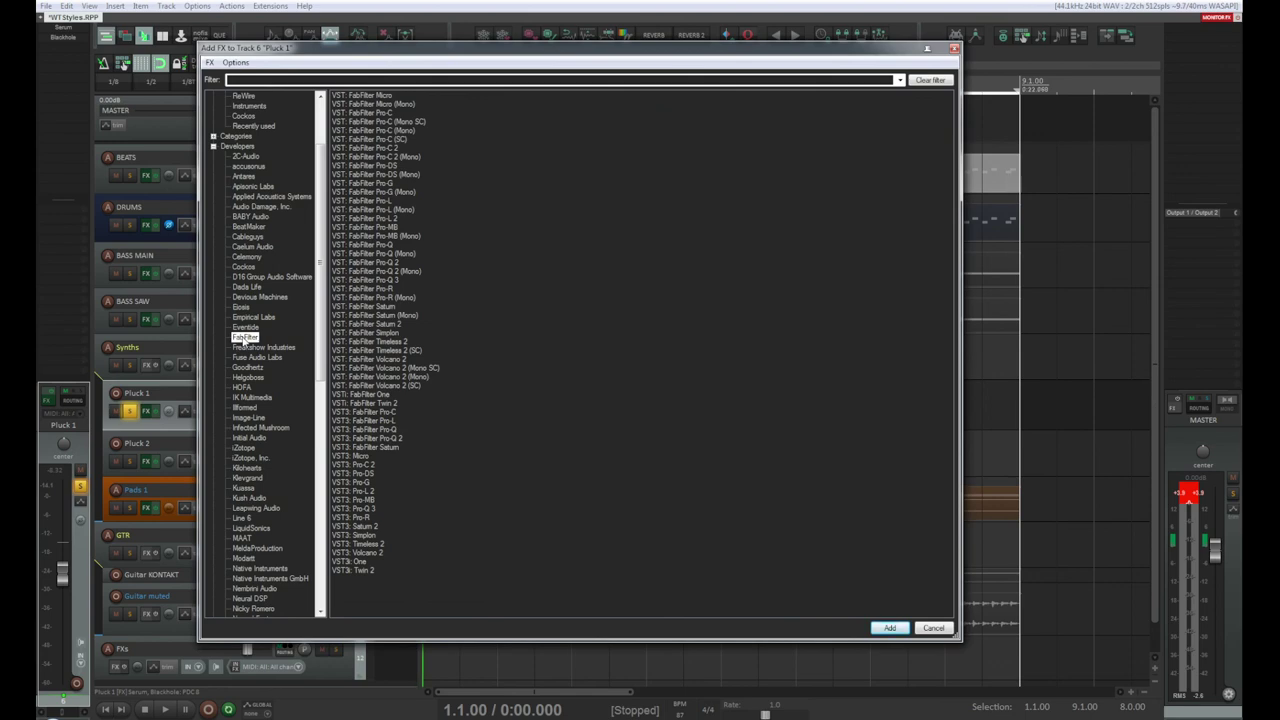
pyautogui.doubleClick(396, 429)
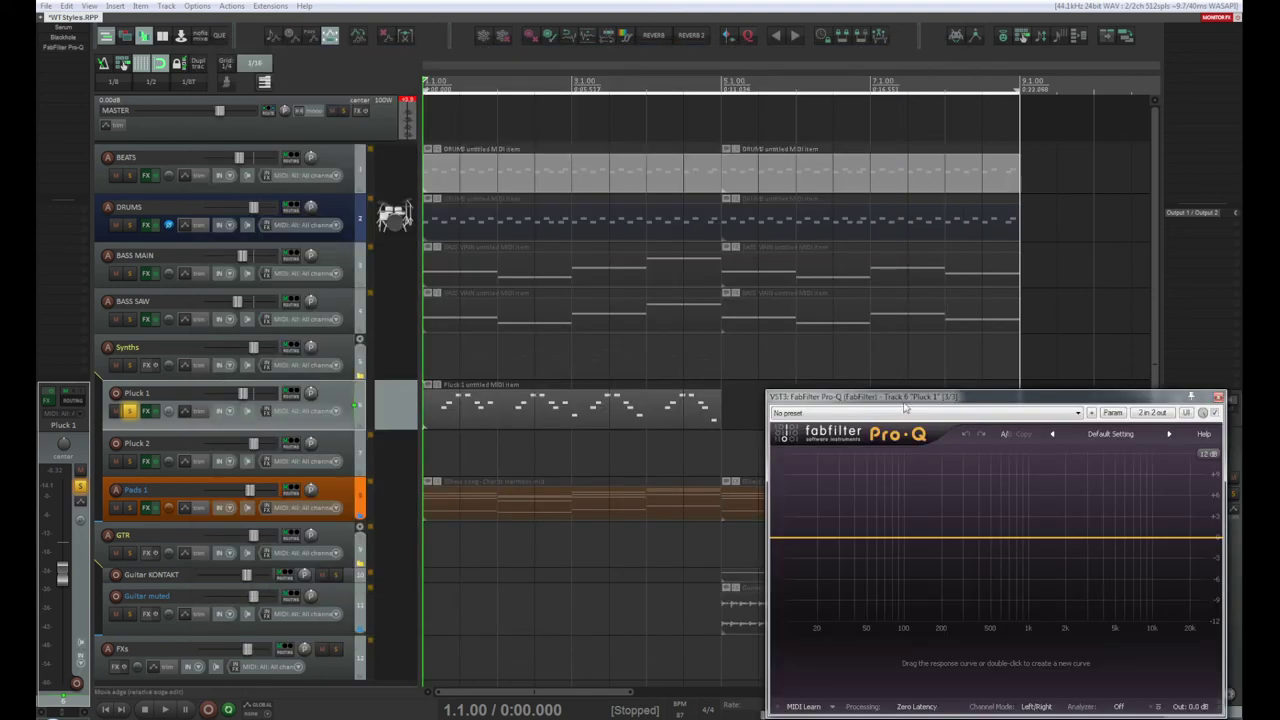
# Step: Play the soloed pluck and set Pro-Q's spectrum analyzer to Pre+Post, keeping the plugin window fully in view
pyautogui.moveTo(905, 407); pyautogui.dragTo(505, 104)
pyautogui.press('space')
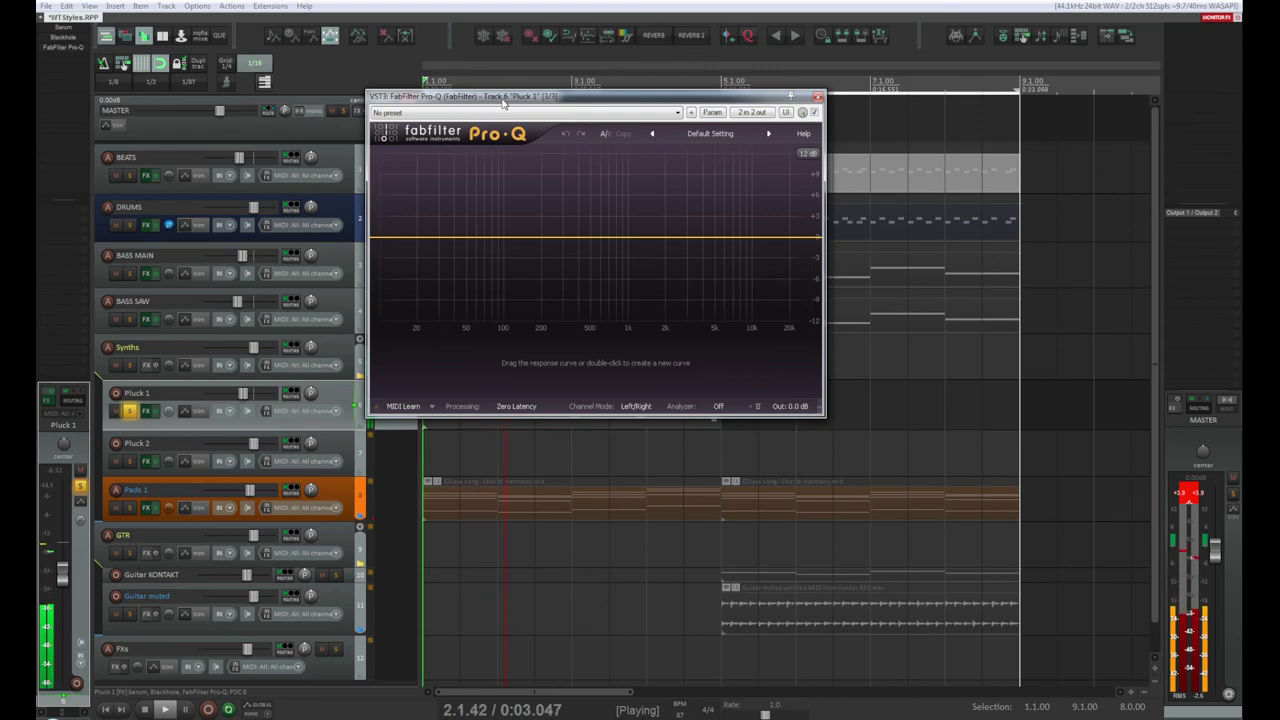
pyautogui.click(392, 495)
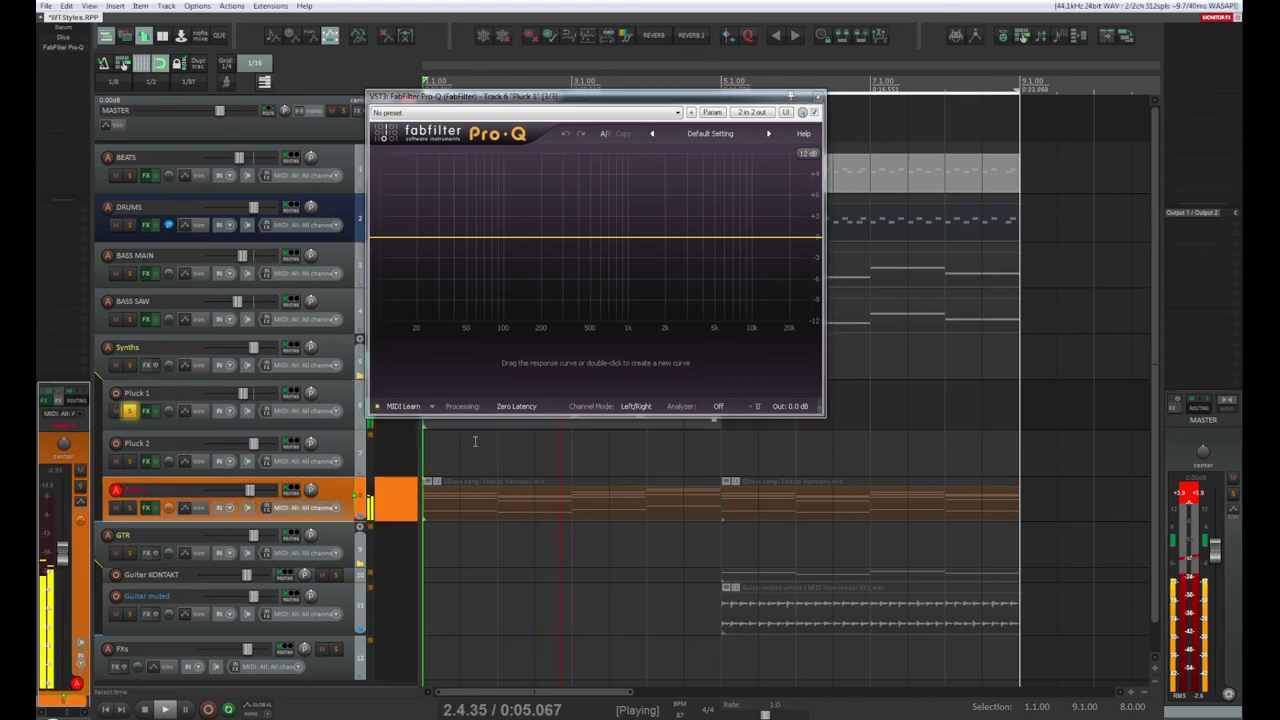
pyautogui.click(718, 406)
pyautogui.click(739, 462)
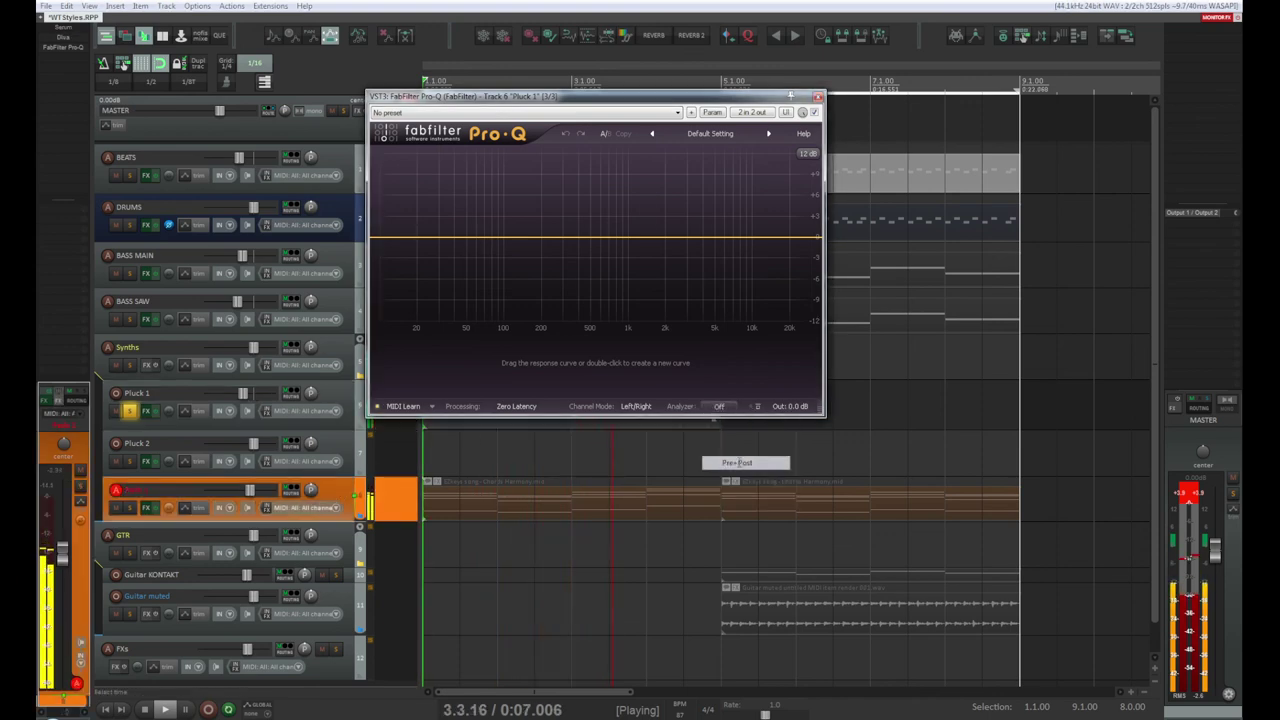
pyautogui.moveTo(548, 97); pyautogui.dragTo(646, 88)
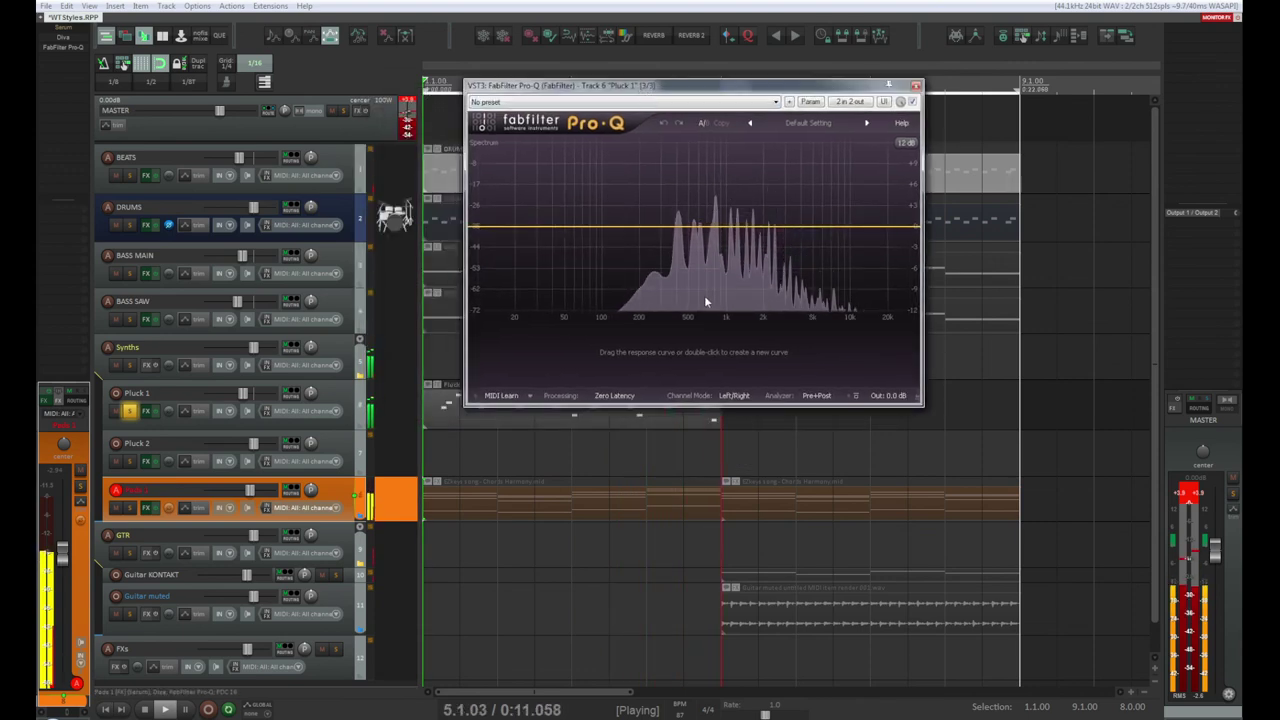
# Step: Stop playback, shorten the time selection to run from bar 5 to bar 9, and restart playback
pyautogui.press('space')
pyautogui.moveTo(690, 85); pyautogui.dragTo(764, 477)
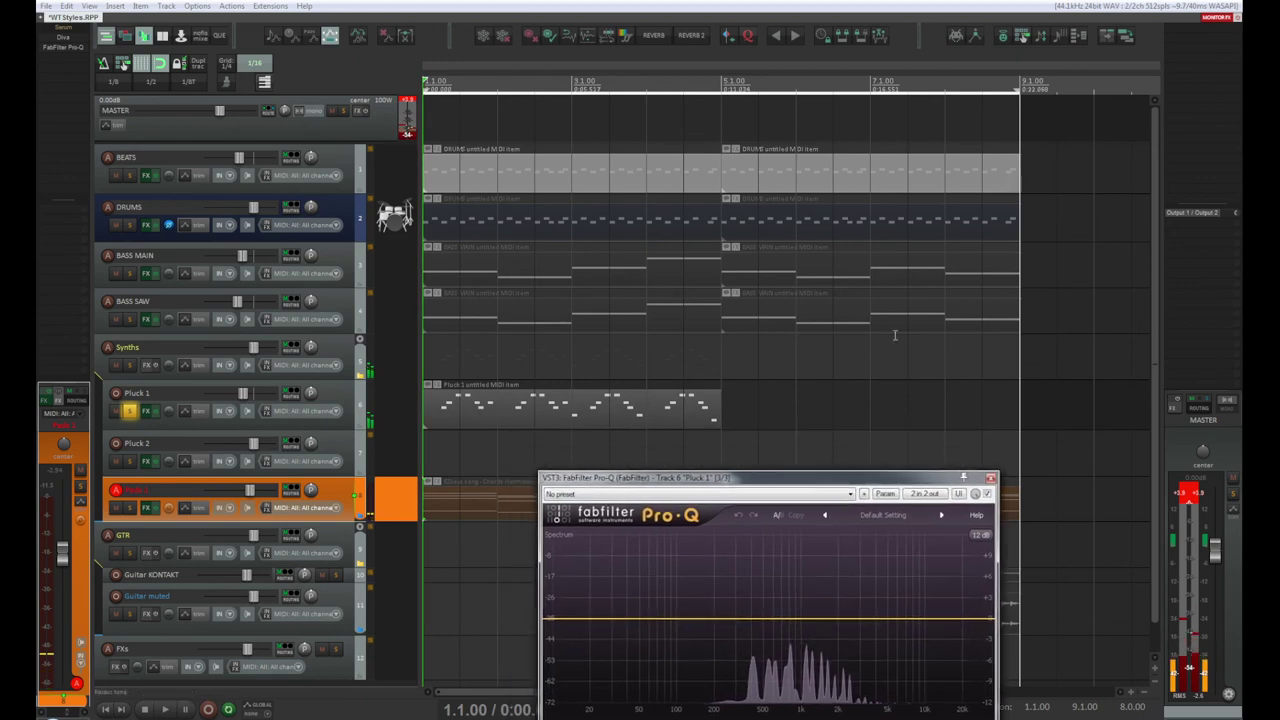
pyautogui.moveTo(1020, 106); pyautogui.dragTo(722, 128)
pyautogui.press('space')
# Step: Add a band at about 83 Hz to Pluck 1's Pro-Q and make it a Low Cut, moving the plugin window clear first
pyautogui.moveTo(666, 482); pyautogui.dragTo(552, 227)
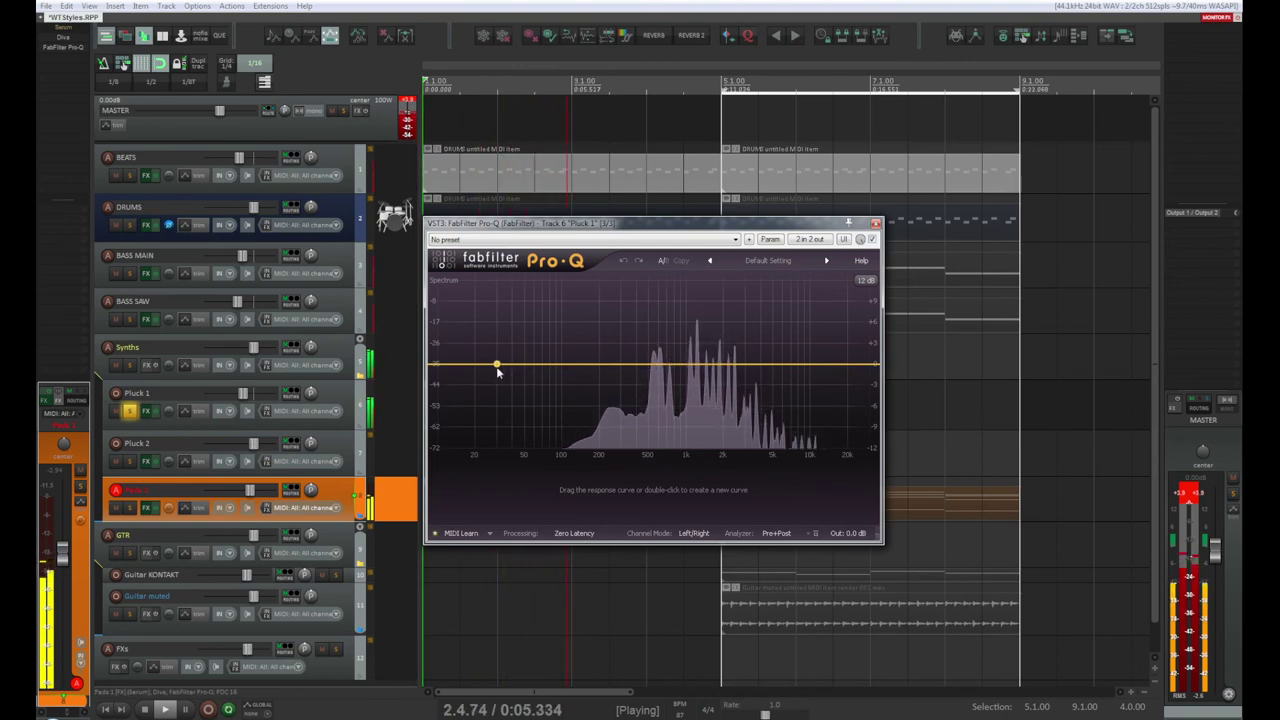
pyautogui.doubleClick(551, 364)
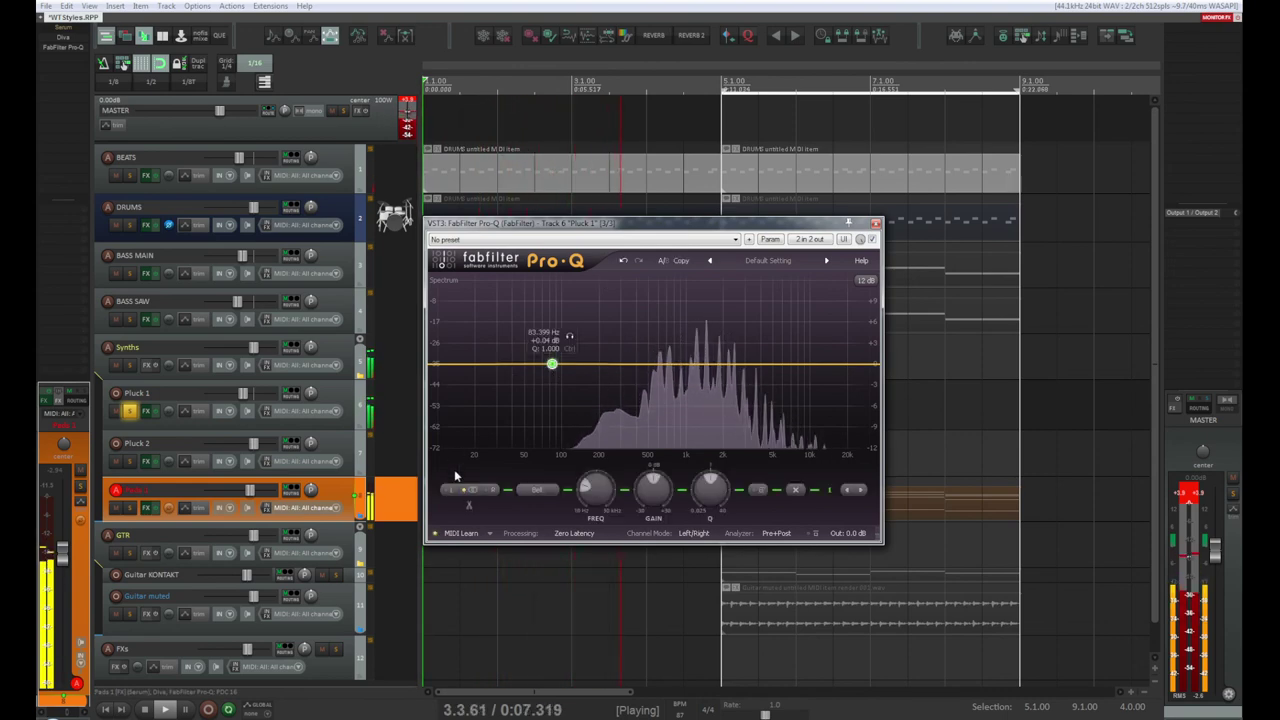
pyautogui.click(537, 489)
pyautogui.click(566, 535)
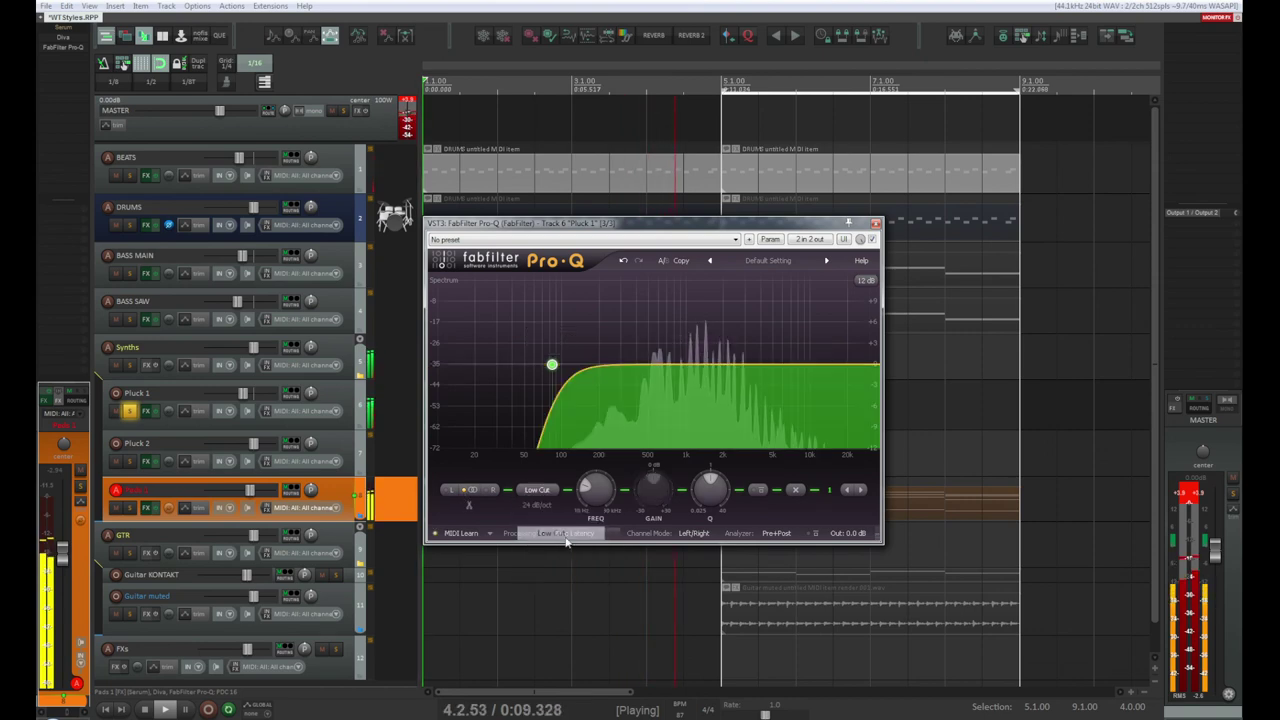
pyautogui.moveTo(566, 344)
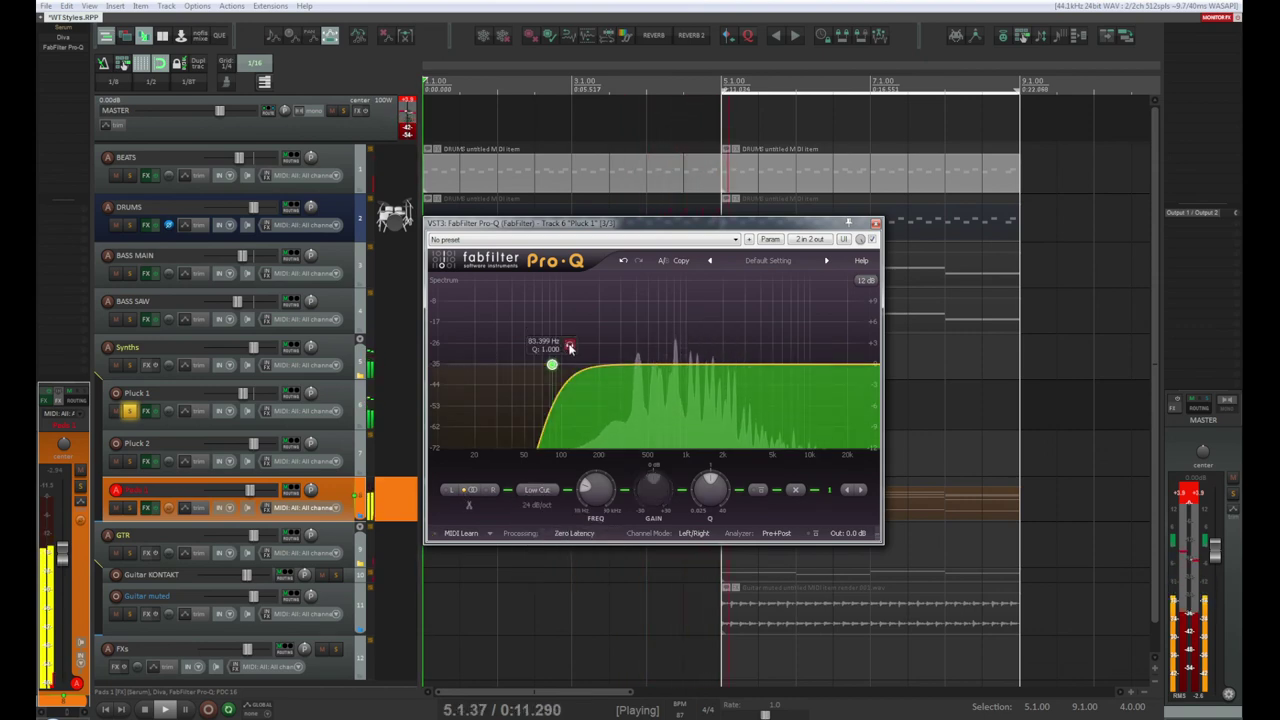
# Step: Stop playback, set the time selection to run from bar 1 to bar 5, and restart playback from the project start
pyautogui.press('space')
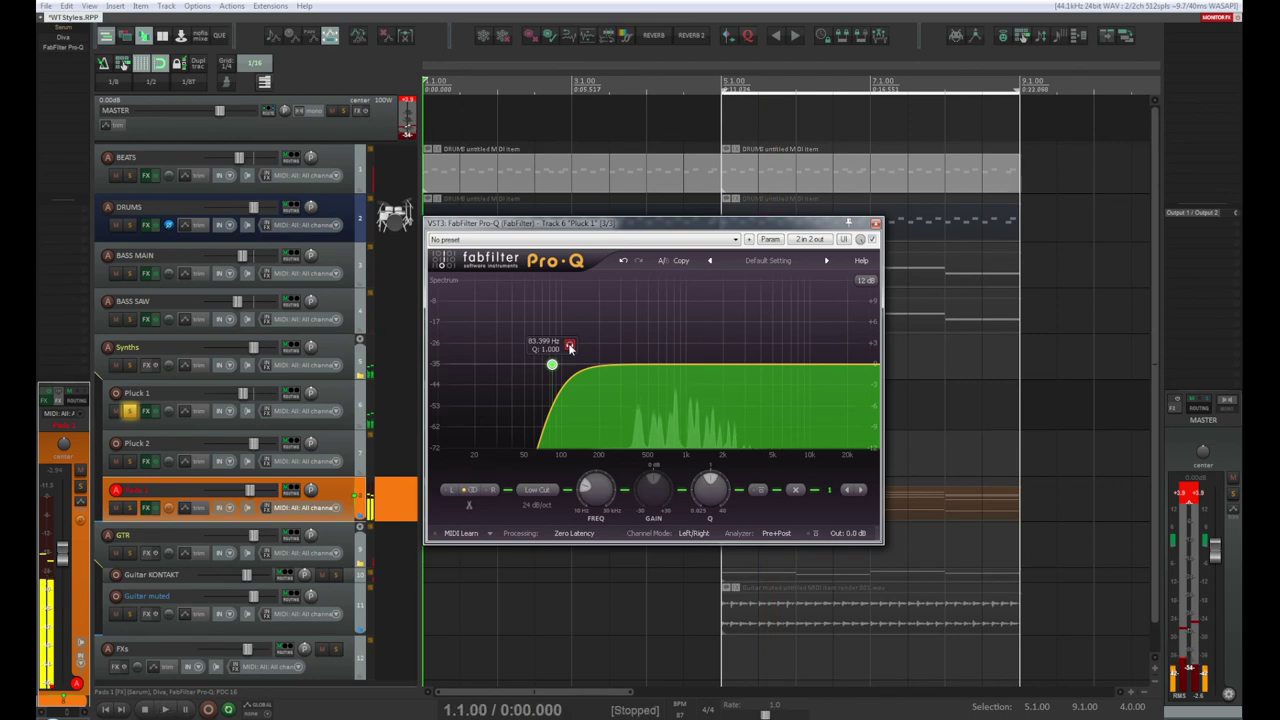
pyautogui.press('space')
pyautogui.press('space')
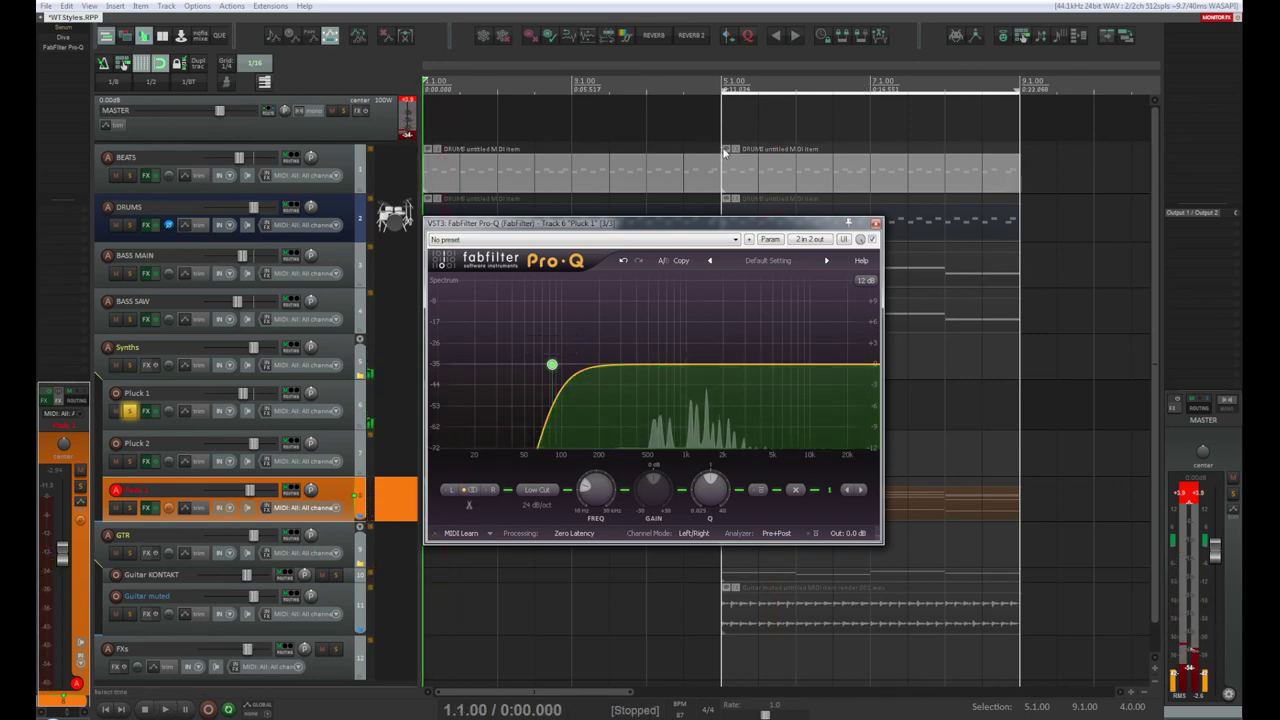
pyautogui.hotkey('ctrl', 'a')
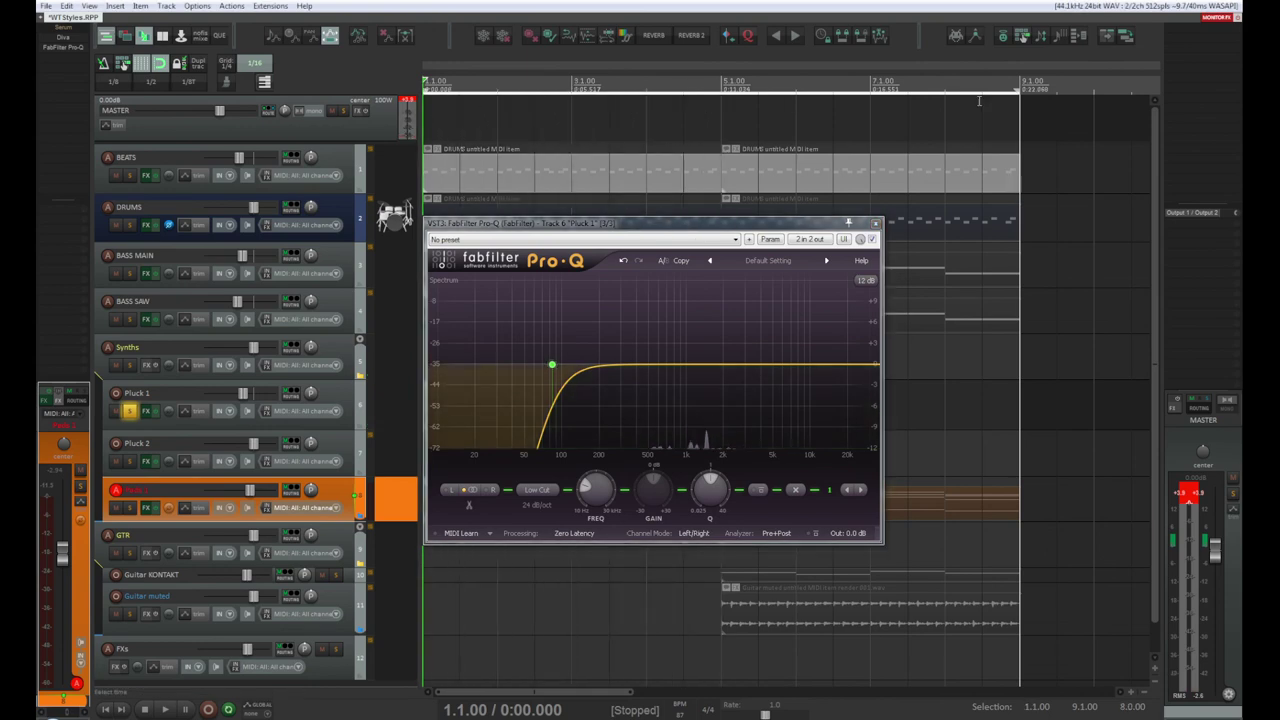
pyautogui.moveTo(1022, 105); pyautogui.dragTo(716, 118)
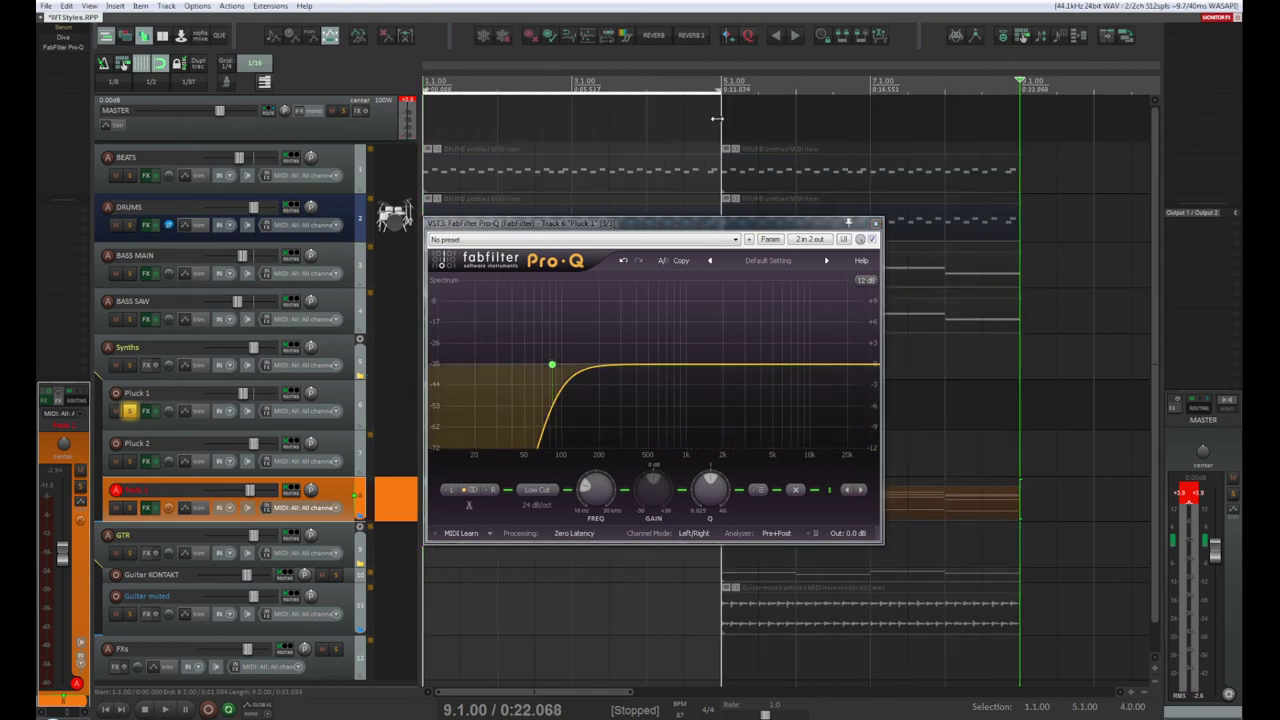
pyautogui.click(103, 711)
pyautogui.press('space')
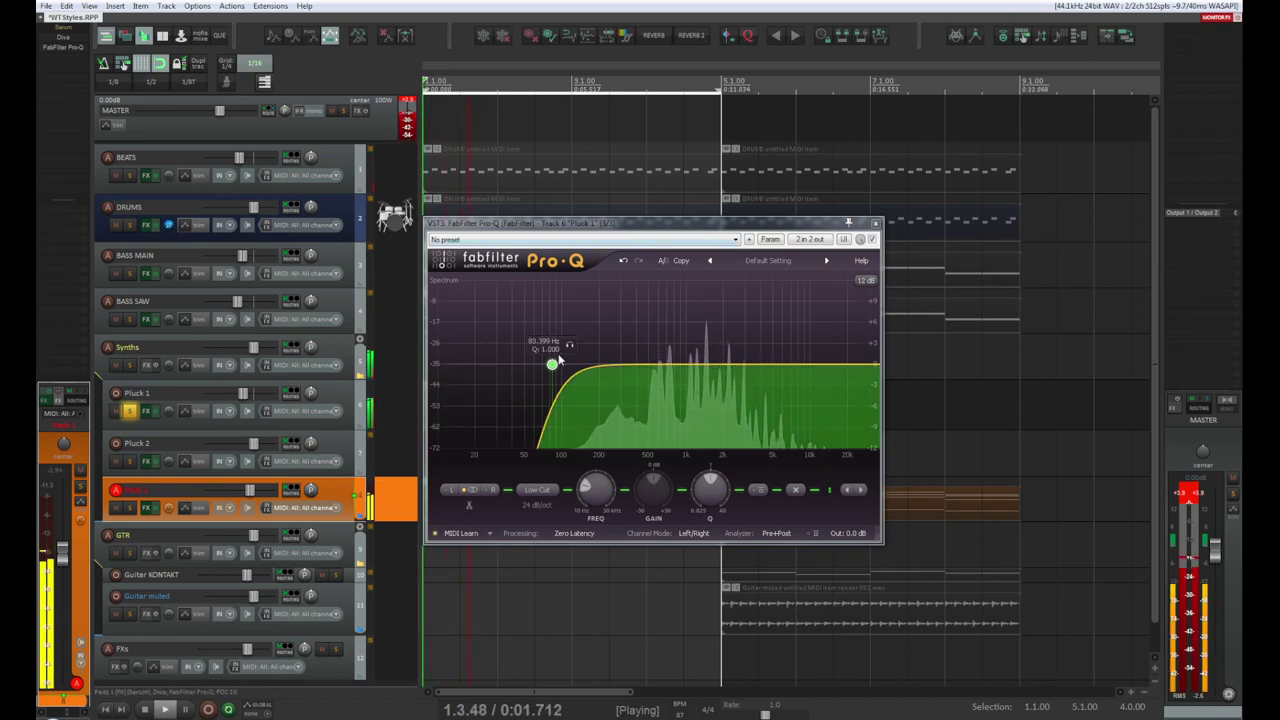
# Step: Shape Pluck 1's EQ with a higher low cut, a low-mid dip and a boost of about 2.4 dB near 5.9 kHz, comparing it with bypass
pyautogui.moveTo(569, 345); pyautogui.dragTo(784, 348)
pyautogui.click(872, 239)
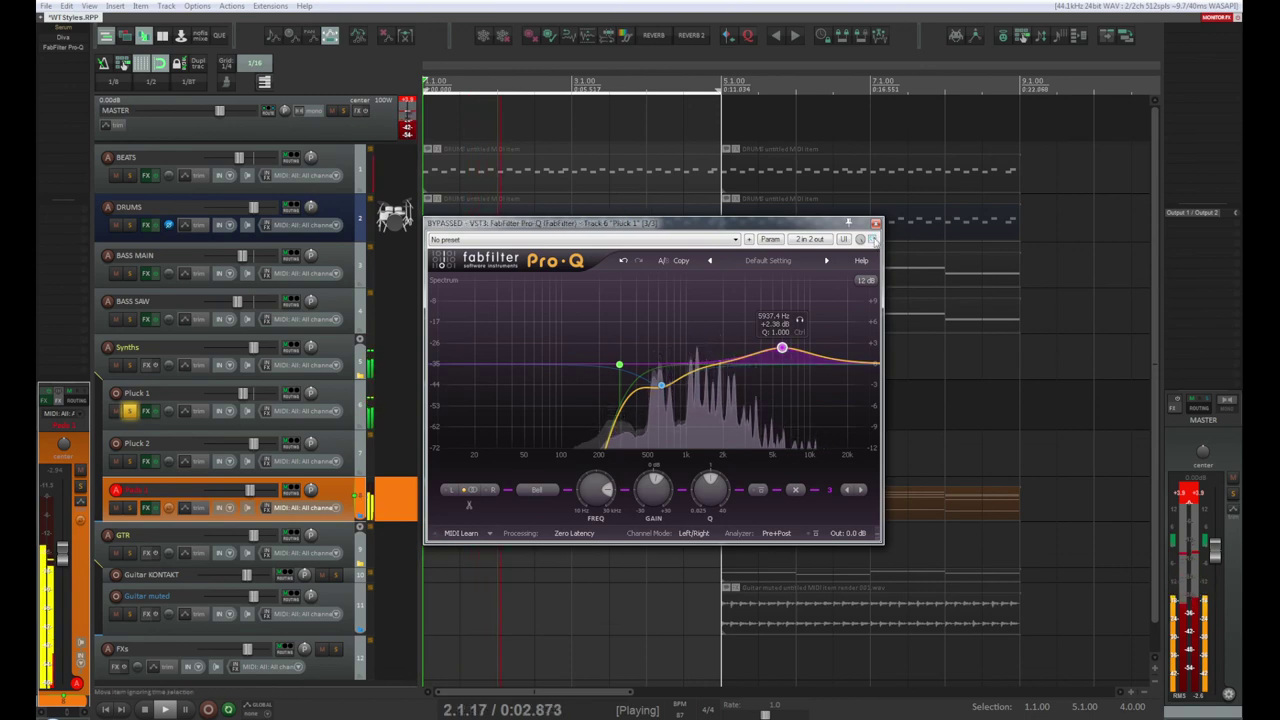
pyautogui.moveTo(662, 392)
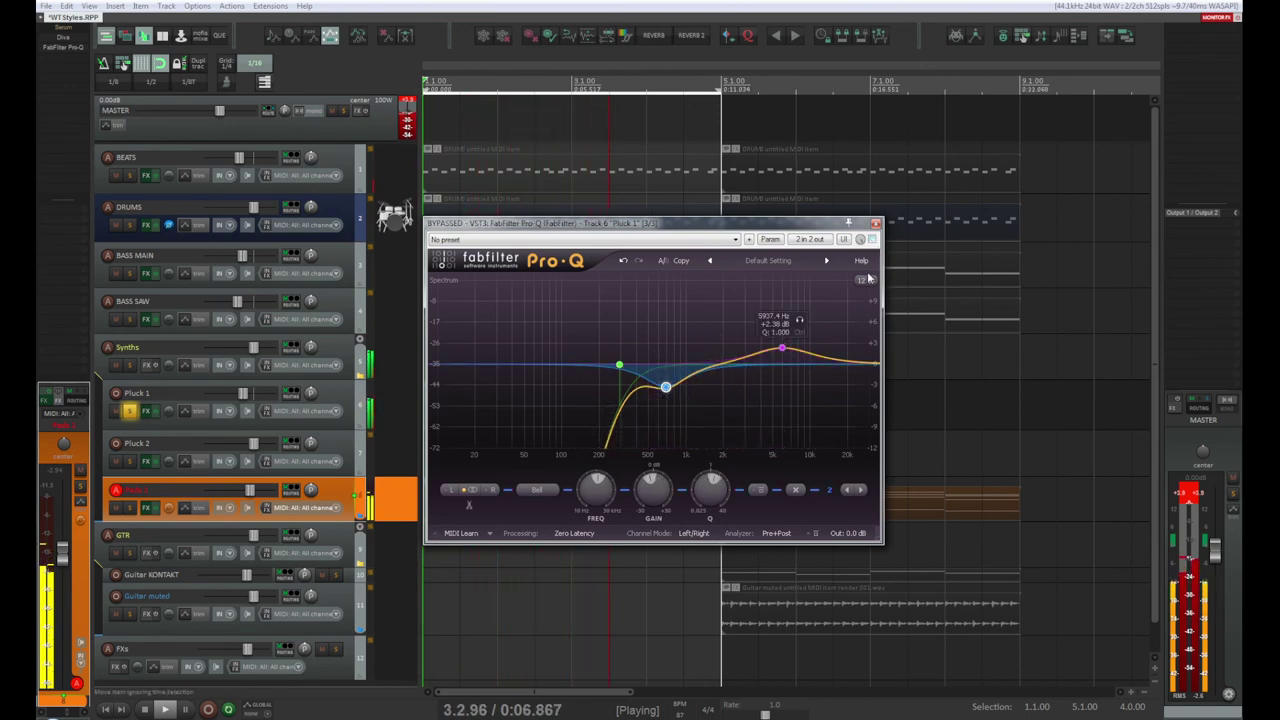
pyautogui.click(872, 240)
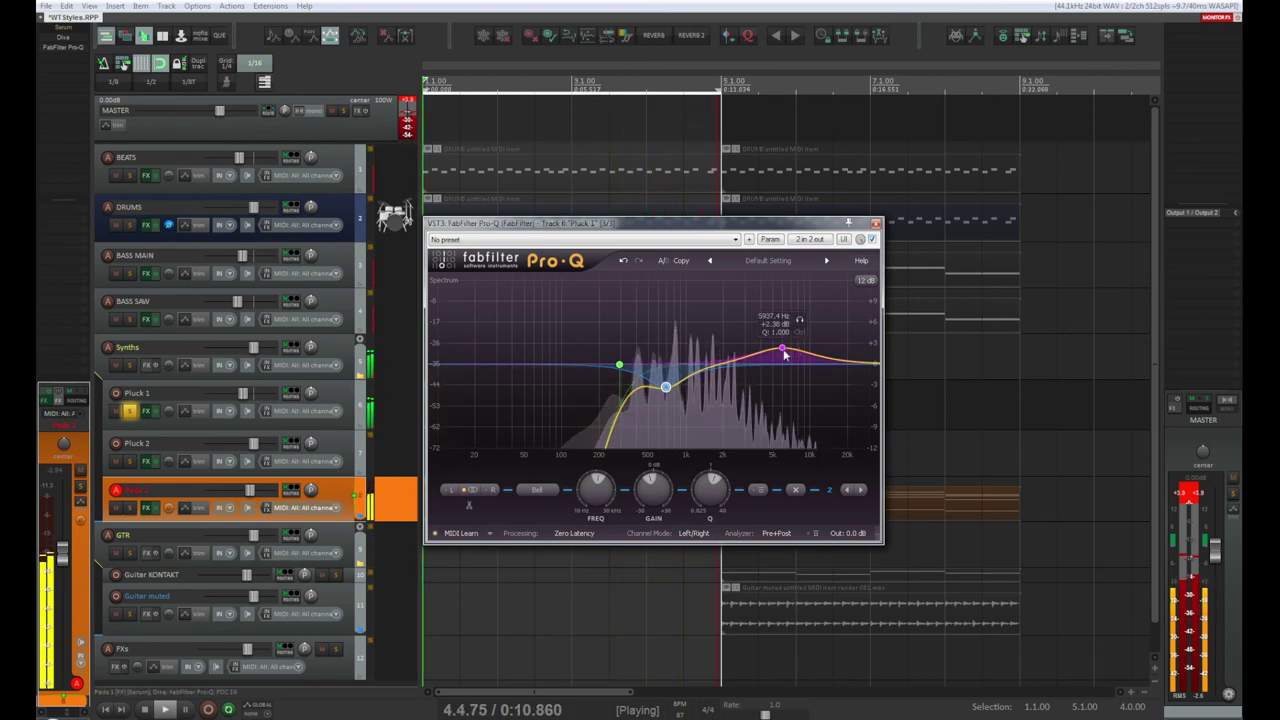
# Step: Reduce the high band's boost to about 0.85 dB near 6 kHz, compare with Pro-Q bypassed, and close the plugin window
pyautogui.moveTo(784, 360); pyautogui.dragTo(785, 364)
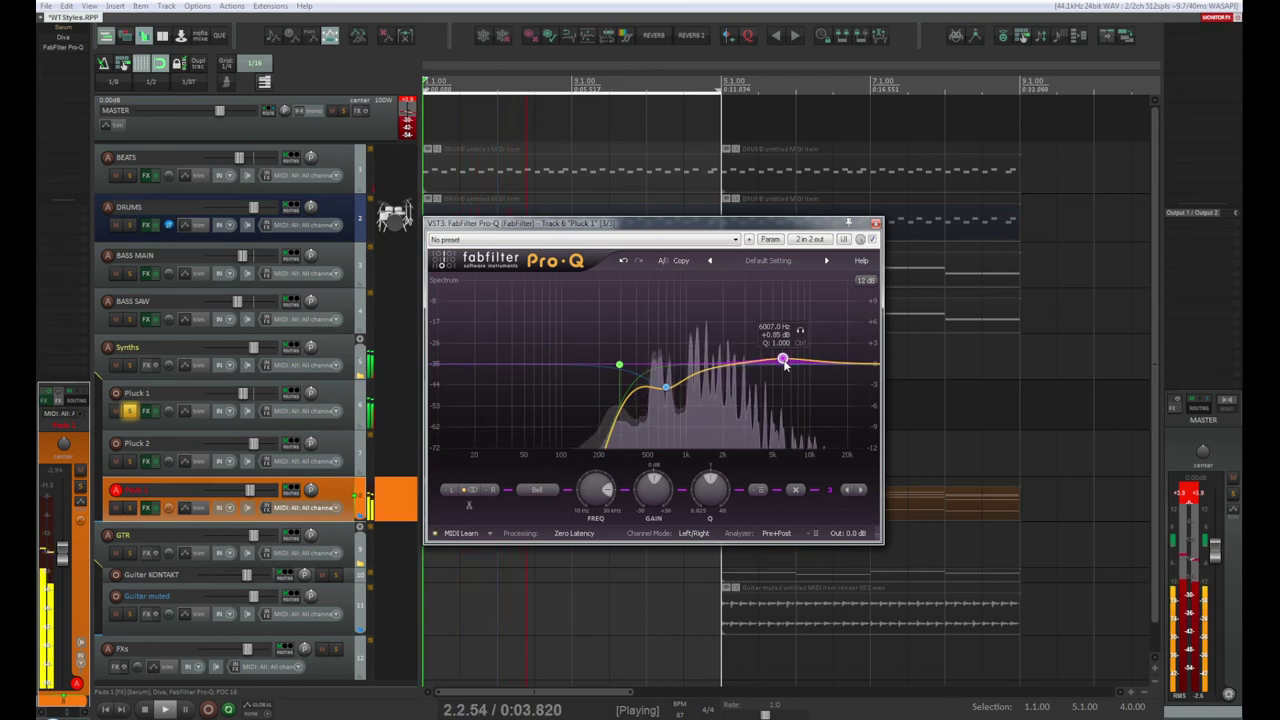
pyautogui.press('b')
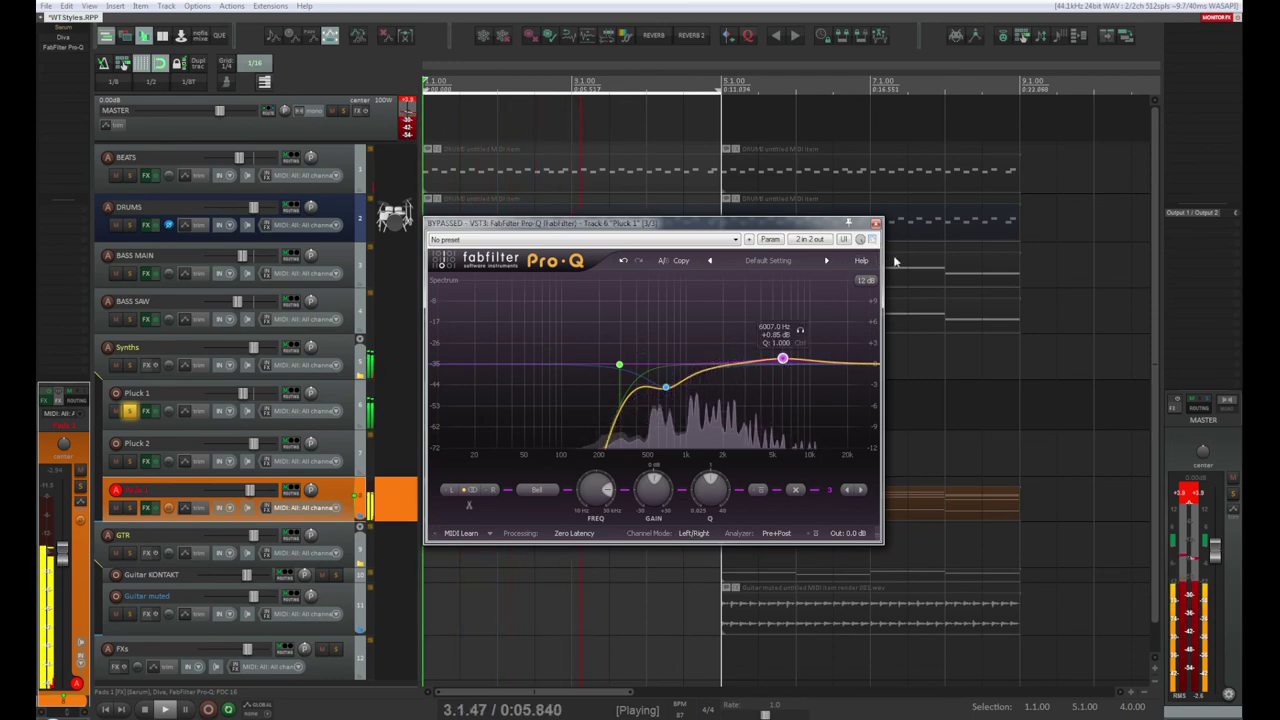
pyautogui.click(876, 223)
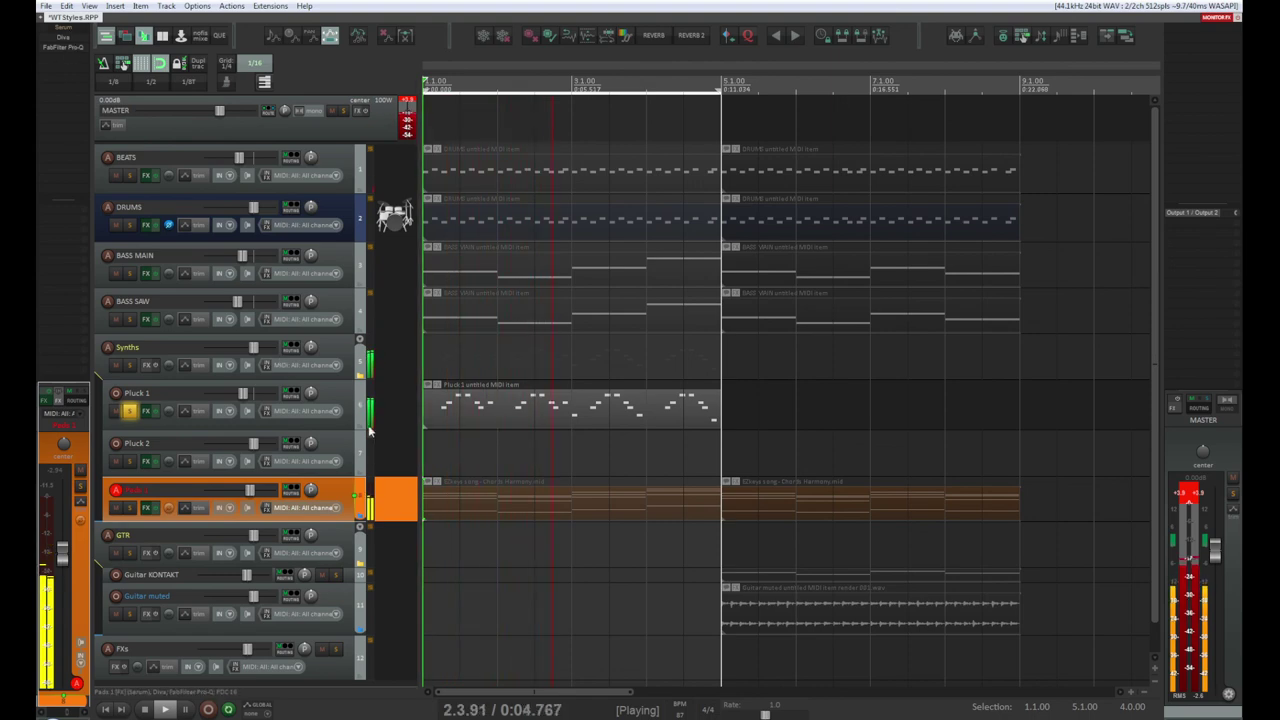
# Step: Reopen Pro-Q on Pluck 1 and turn the high band into a cut of about 1.2 dB near 4.9 kHz
pyautogui.click(340, 392)
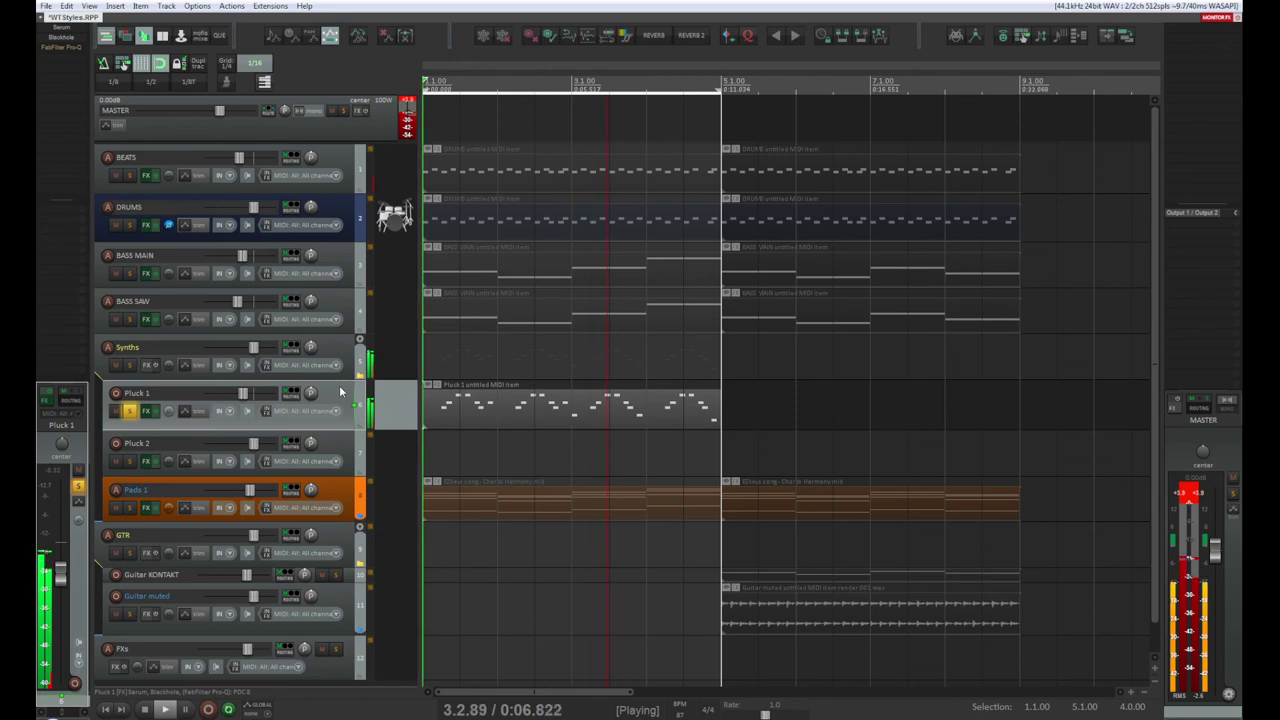
pyautogui.press('Down')
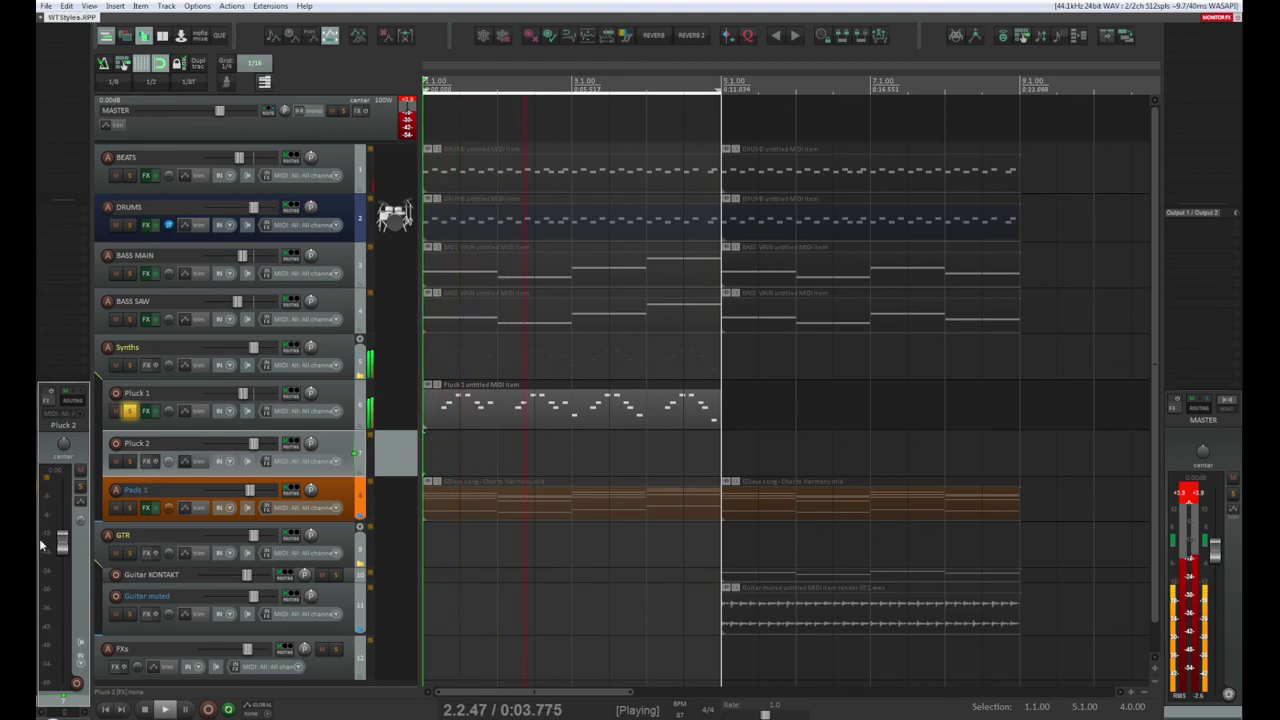
pyautogui.click(345, 393)
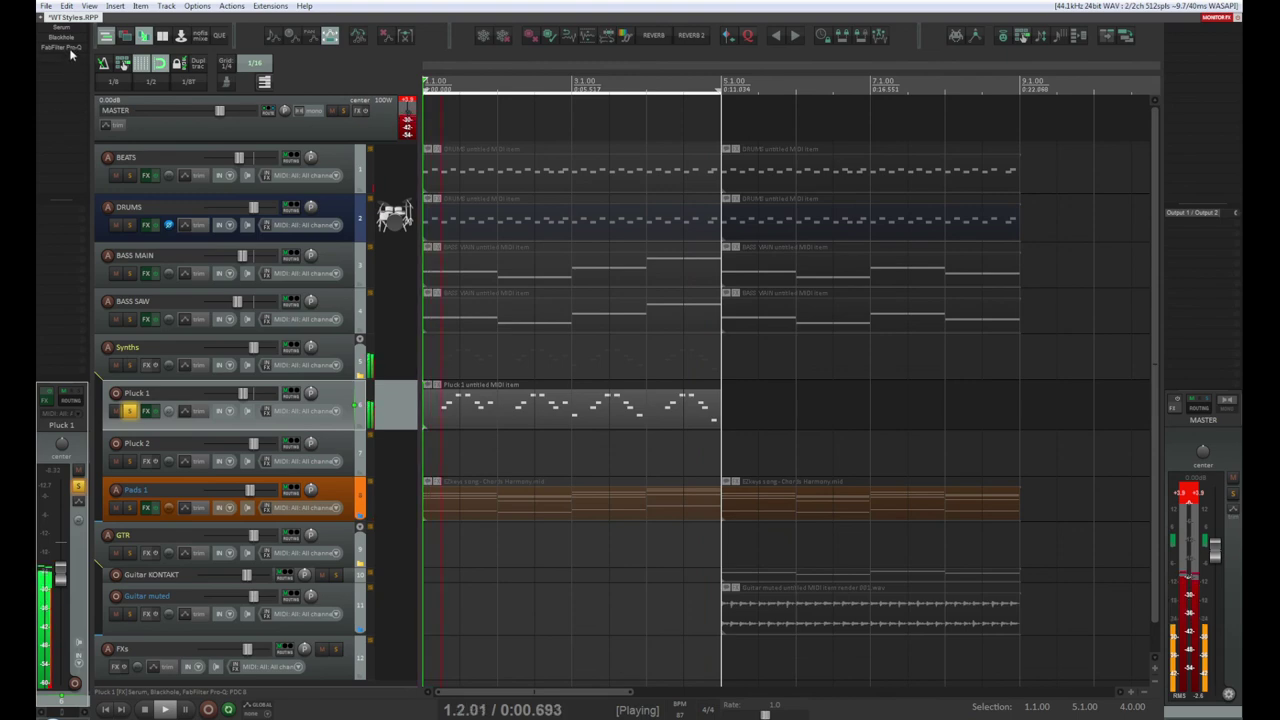
pyautogui.click(145, 411)
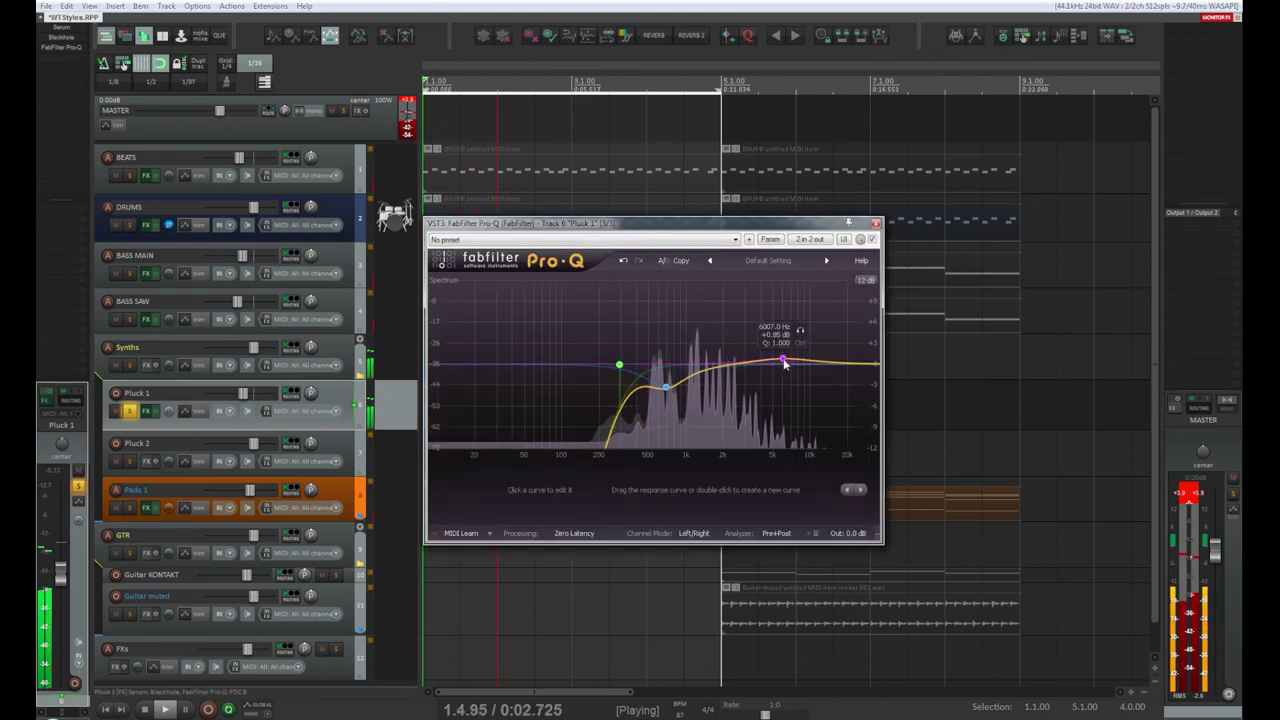
pyautogui.moveTo(783, 359)
pyautogui.mouseDown()
pyautogui.moveTo(785, 376)
pyautogui.moveTo(732, 367)
pyautogui.moveTo(700, 390)
pyautogui.moveTo(723, 374)
pyautogui.moveTo(717, 347)
pyautogui.moveTo(723, 366)
pyautogui.moveTo(775, 376)
pyautogui.mouseUp()
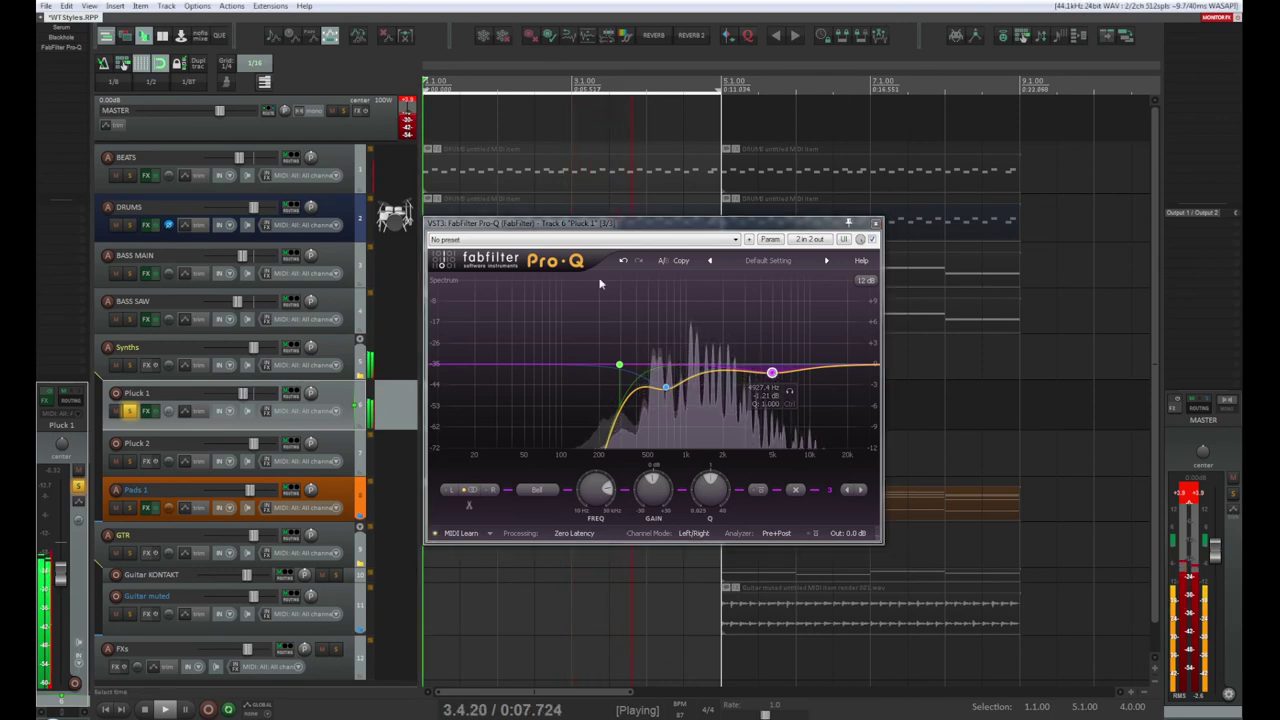
# Step: Restart playback, unsolo Pluck 1 to hear its EQ in the full mix, and close the Pro-Q window
pyautogui.moveTo(605, 228); pyautogui.dragTo(723, 243)
pyautogui.press('space')
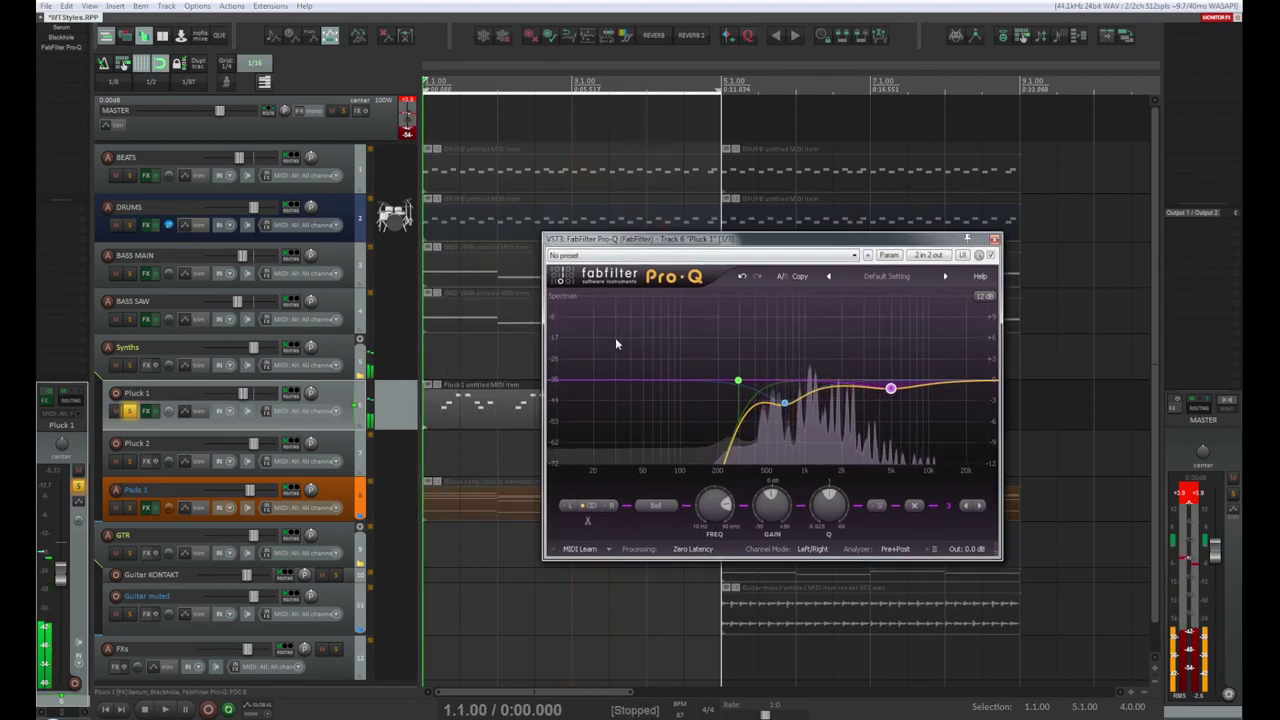
pyautogui.press('space')
pyautogui.hotkey('ctrl', 'a')
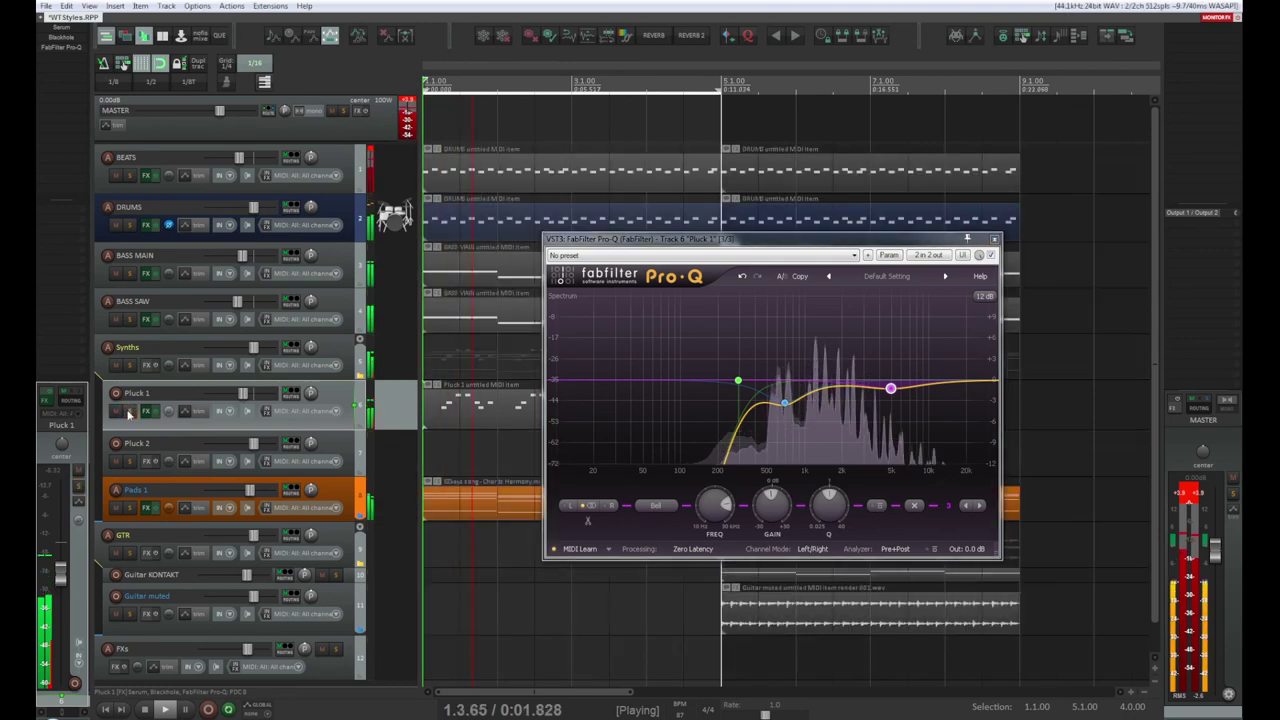
pyautogui.moveTo(803, 245); pyautogui.dragTo(367, 231)
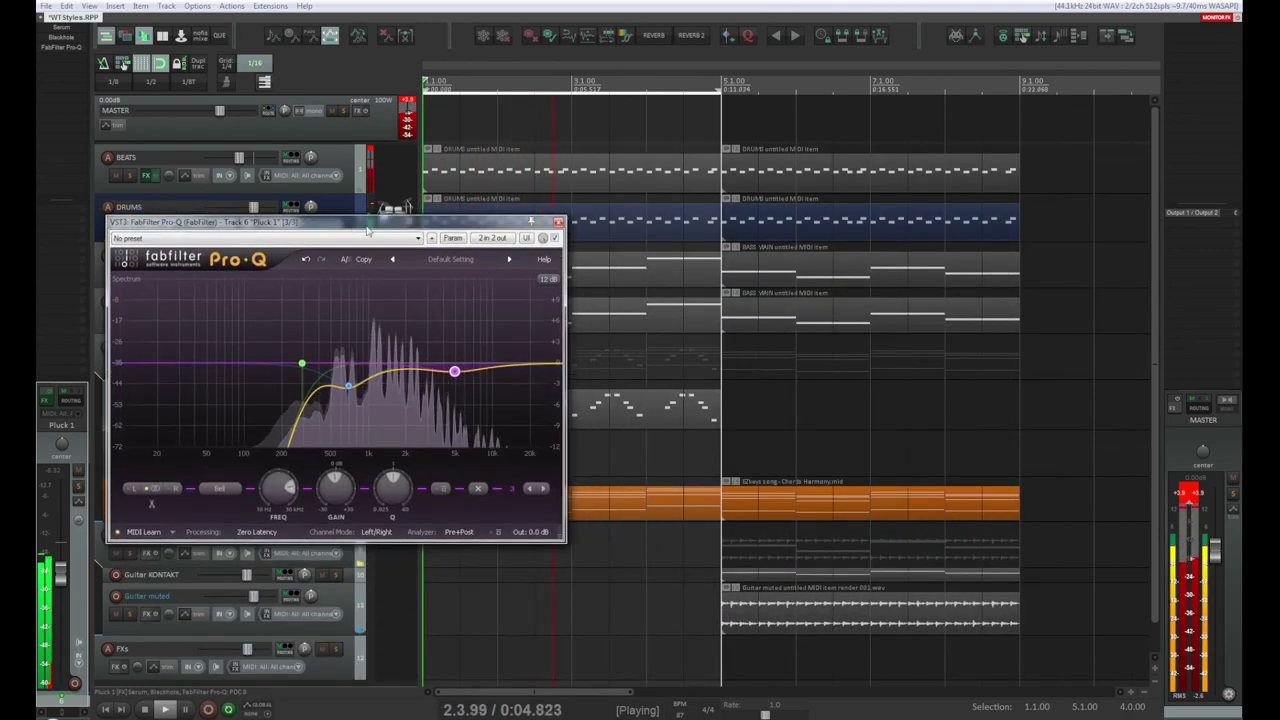
pyautogui.click(558, 221)
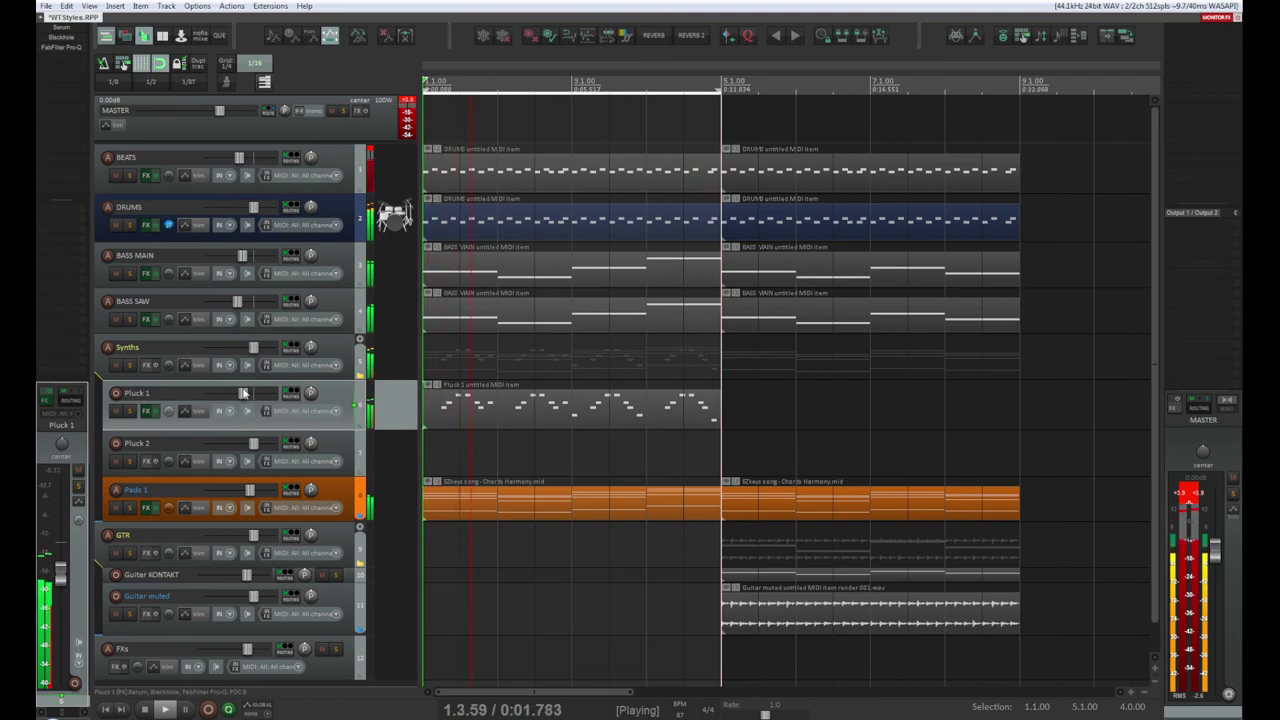
# Step: Rebalance the mix by raising Pluck 1 and slightly lowering BASS SAW, with the time selection extended from bar 1 to bar 9
pyautogui.moveTo(243, 393); pyautogui.dragTo(252, 398)
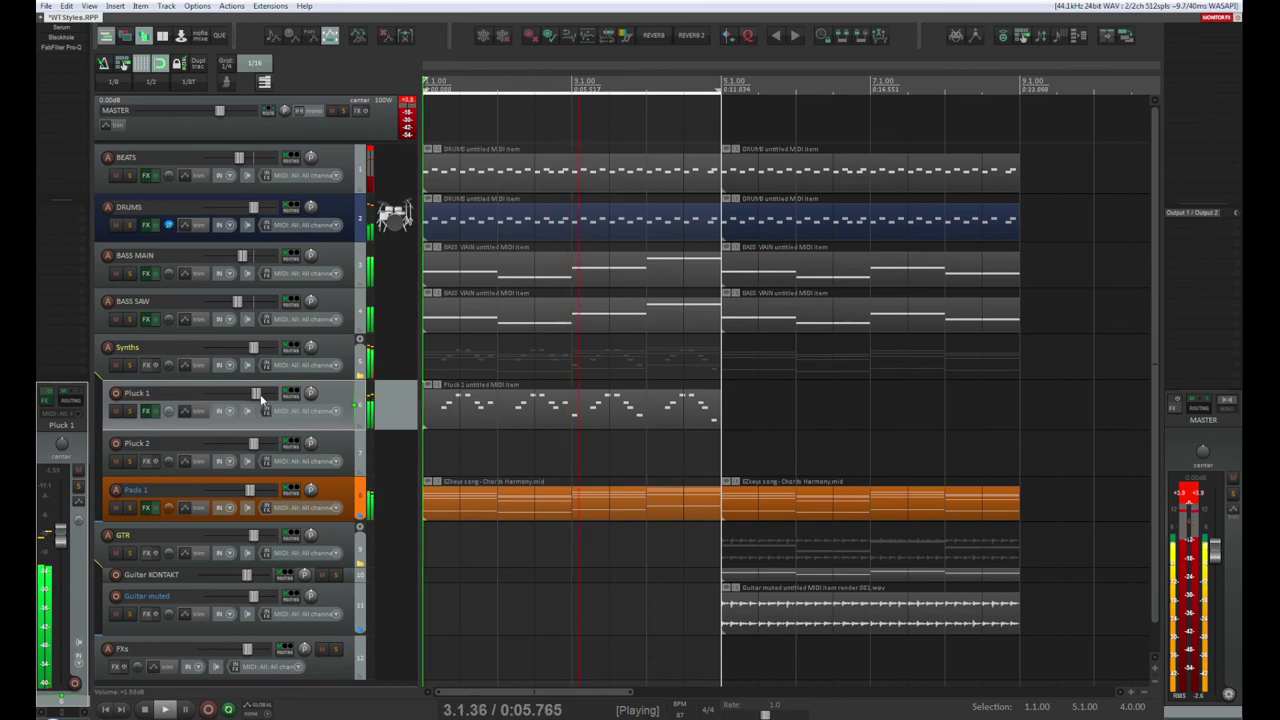
pyautogui.moveTo(254, 398); pyautogui.dragTo(256, 399)
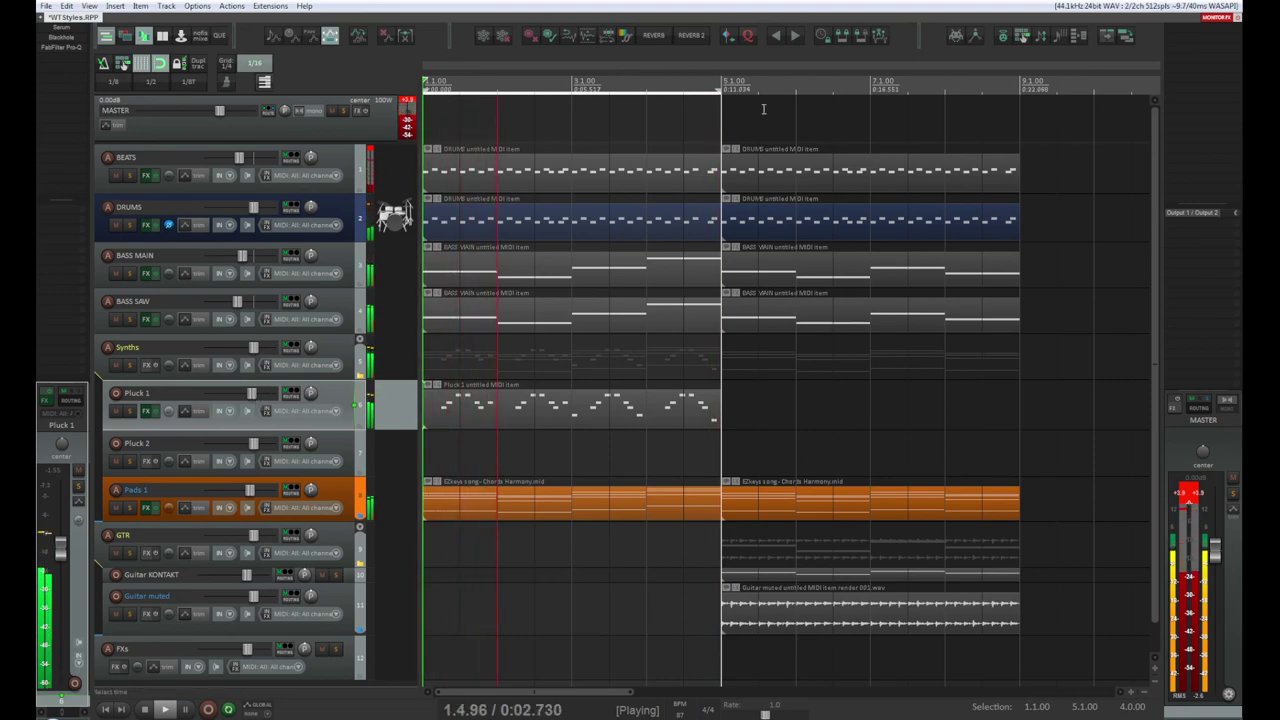
pyautogui.moveTo(721, 105); pyautogui.dragTo(1007, 118)
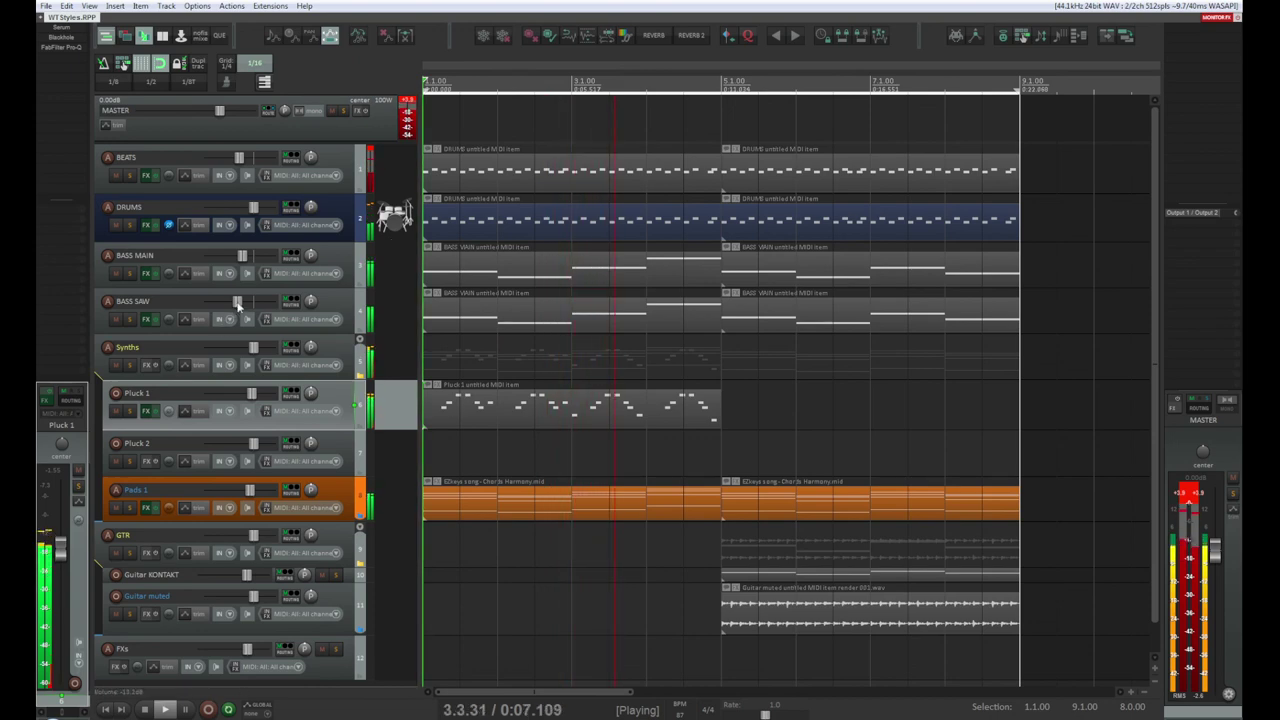
pyautogui.moveTo(238, 307); pyautogui.dragTo(230, 307)
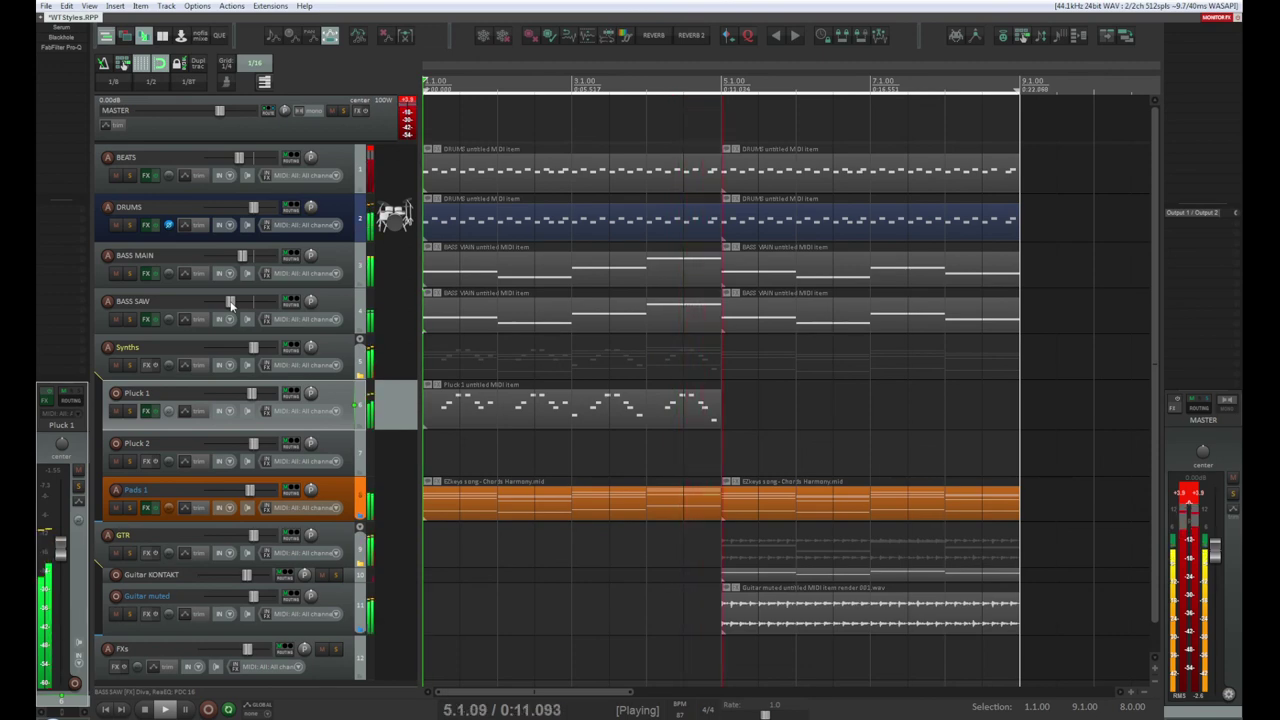
pyautogui.click(343, 155)
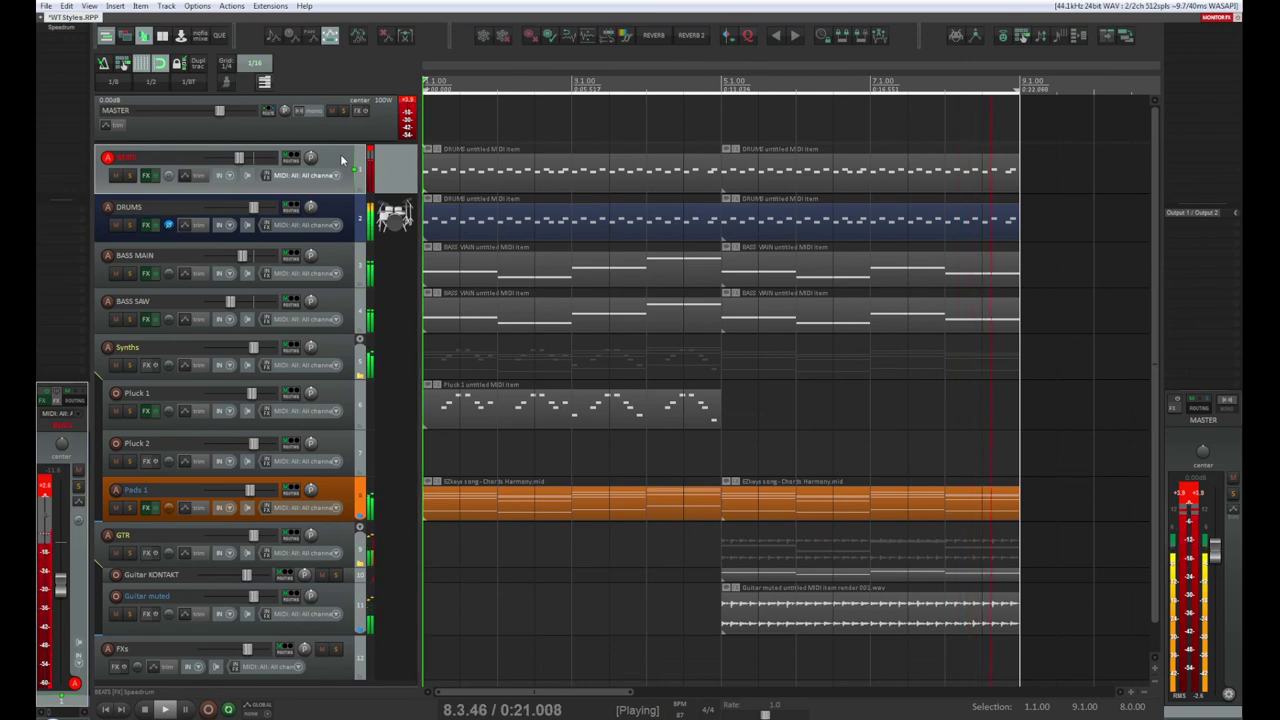
pyautogui.press('Insert')
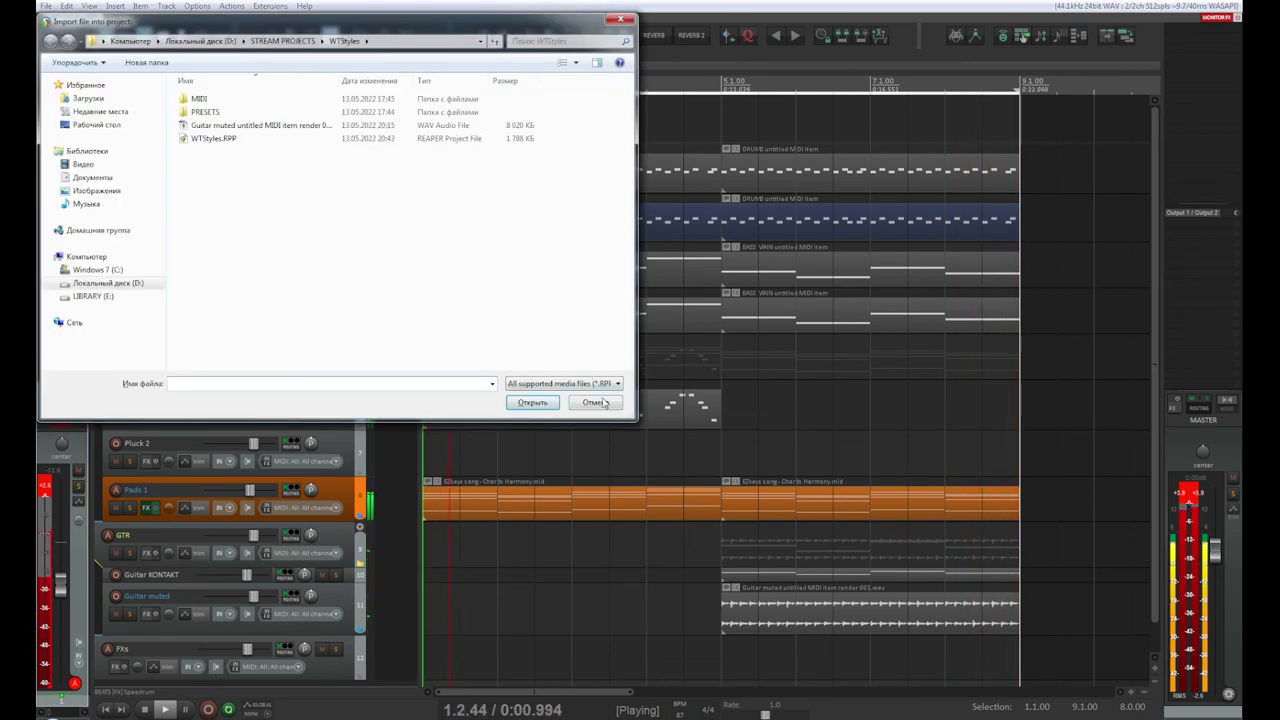
pyautogui.click(597, 402)
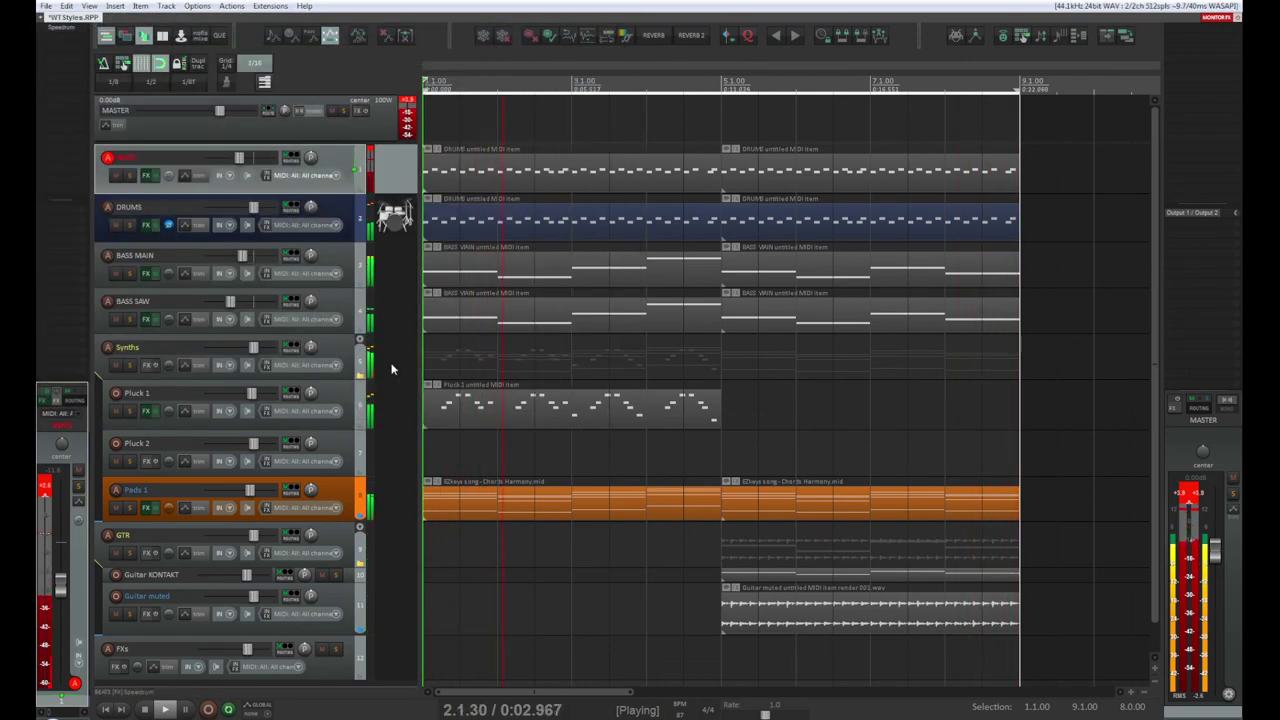
# Step: Create a new track below FXs and move it to the head of the track list, above BEATS
pyautogui.scroll(-1, 310, 600)
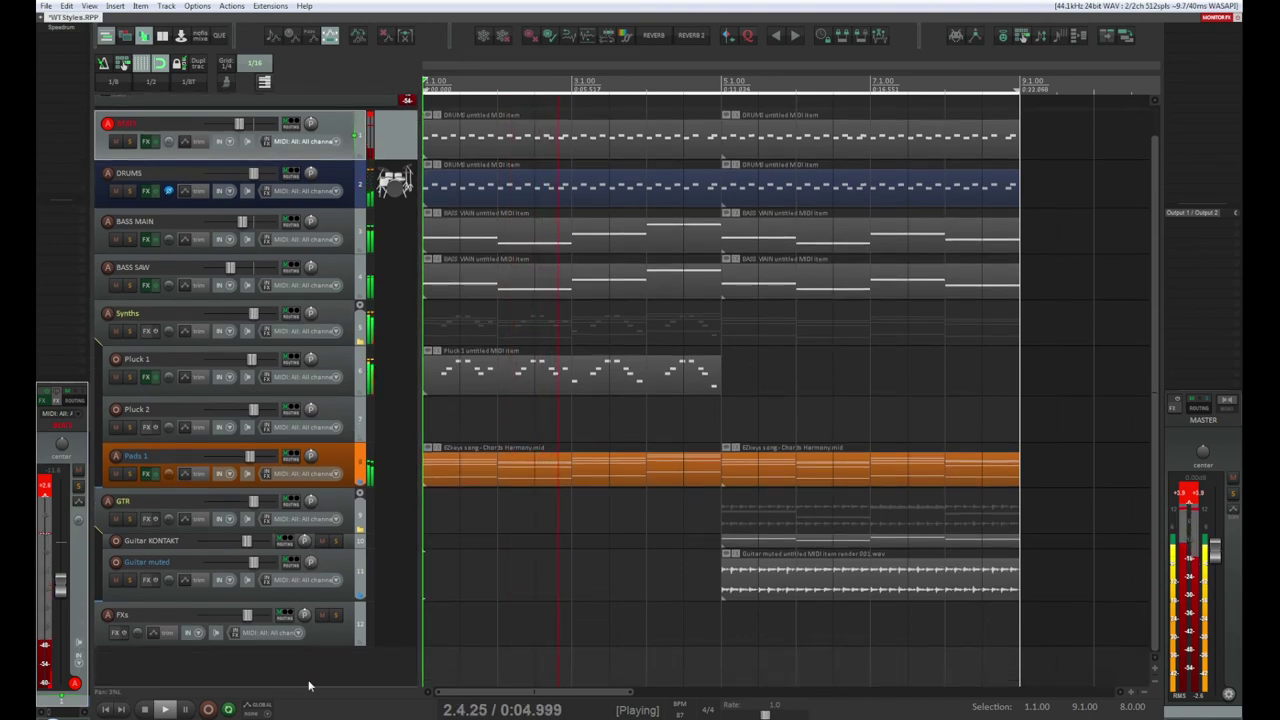
pyautogui.doubleClick(316, 672)
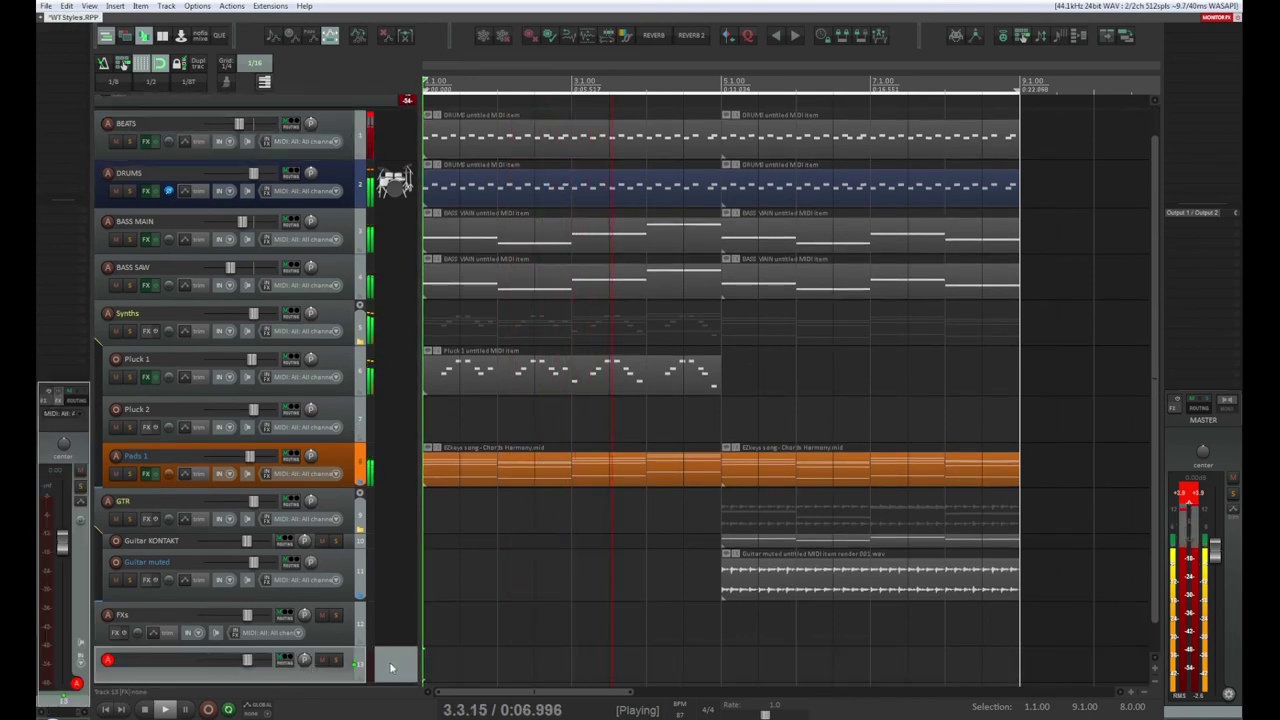
pyautogui.moveTo(391, 667); pyautogui.dragTo(410, 85)
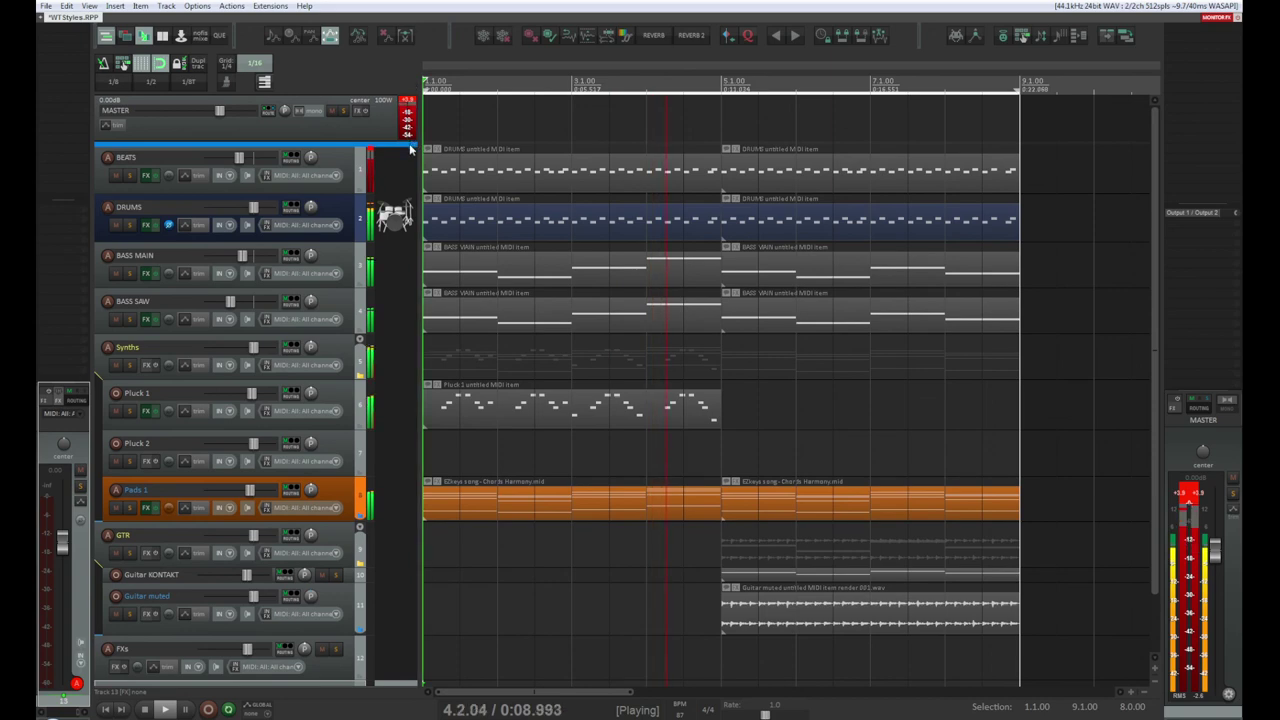
pyautogui.moveTo(410, 148); pyautogui.dragTo(410, 148)
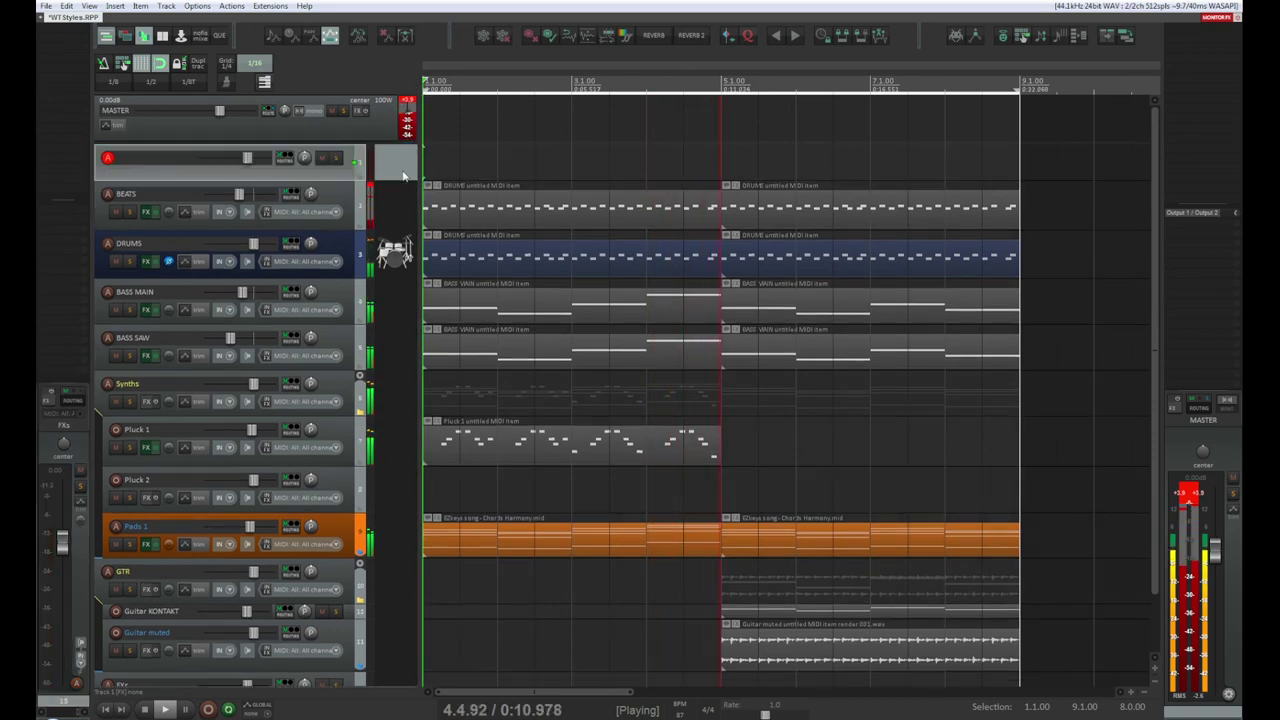
# Step: Turn the new track into a folder holding only BEATS and DRUMS, and check it by toggling its mute on and off
pyautogui.click(361, 177)
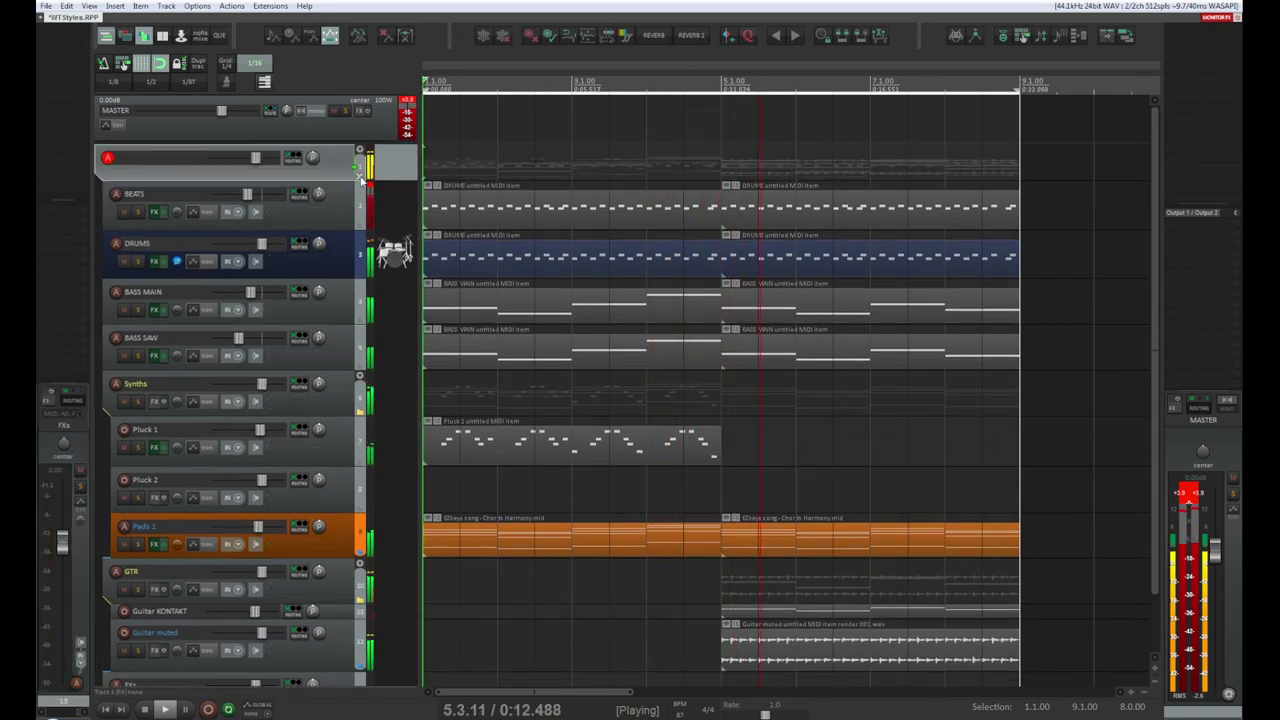
pyautogui.click(361, 275)
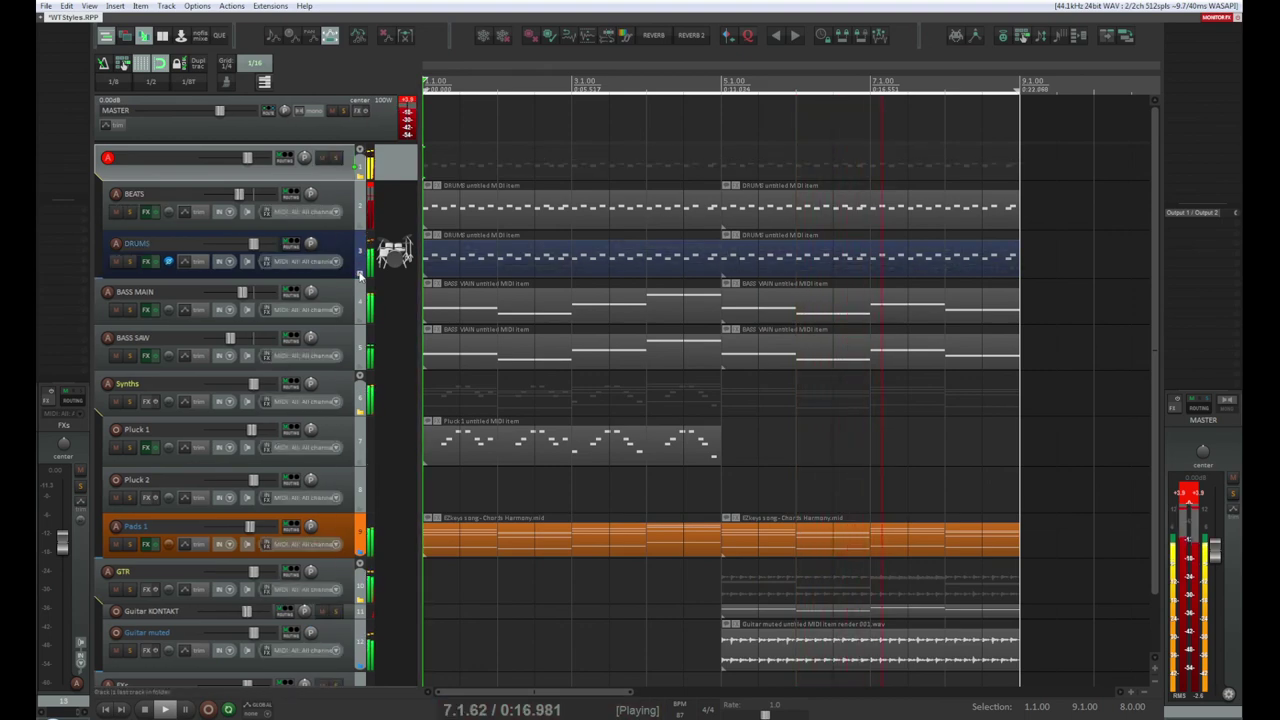
pyautogui.click(322, 160)
pyautogui.click(322, 160)
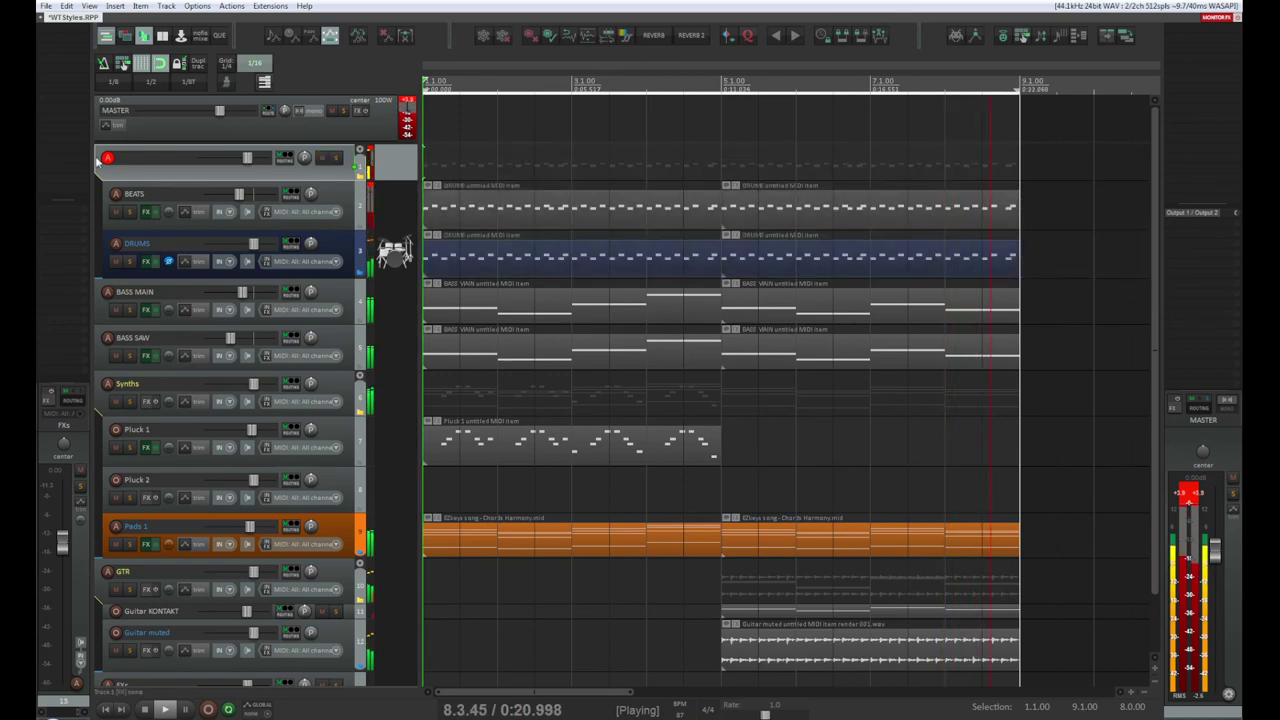
# Step: Name the new folder track "DRM GROUP" and increase its height so its full controls show
pyautogui.doubleClick(130, 156)
pyautogui.write('DR')
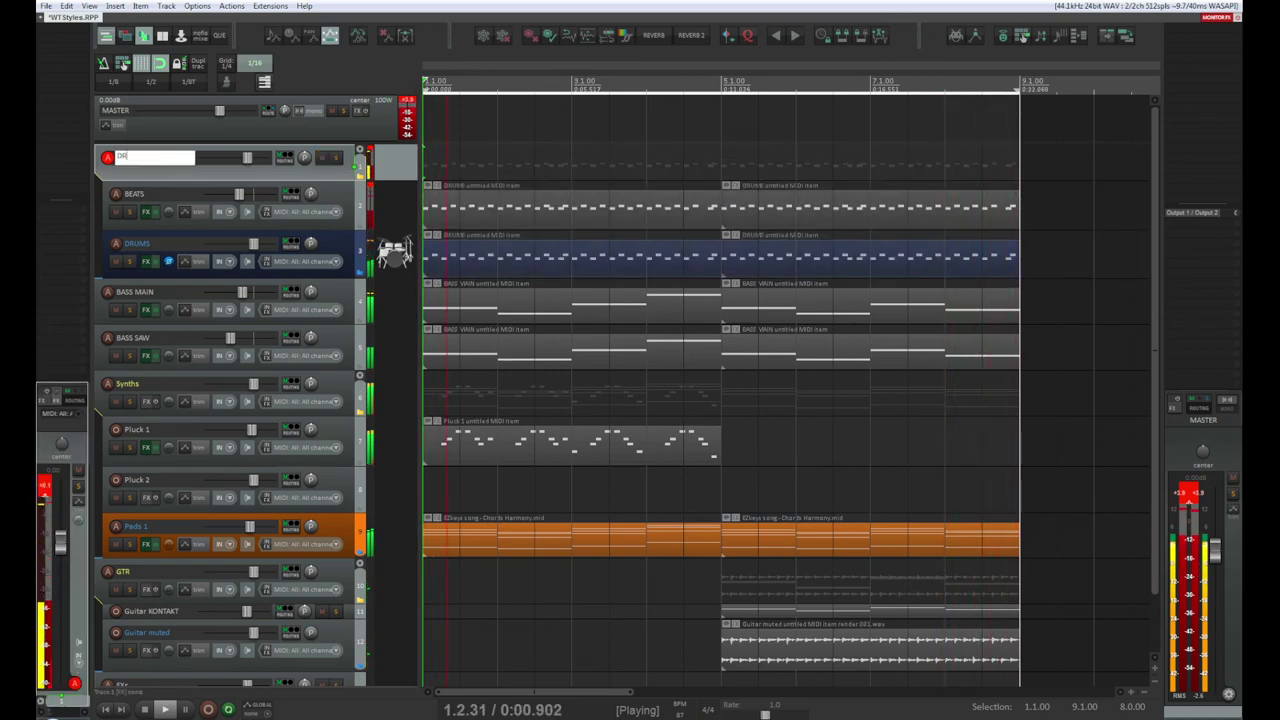
pyautogui.write('M GROUP')
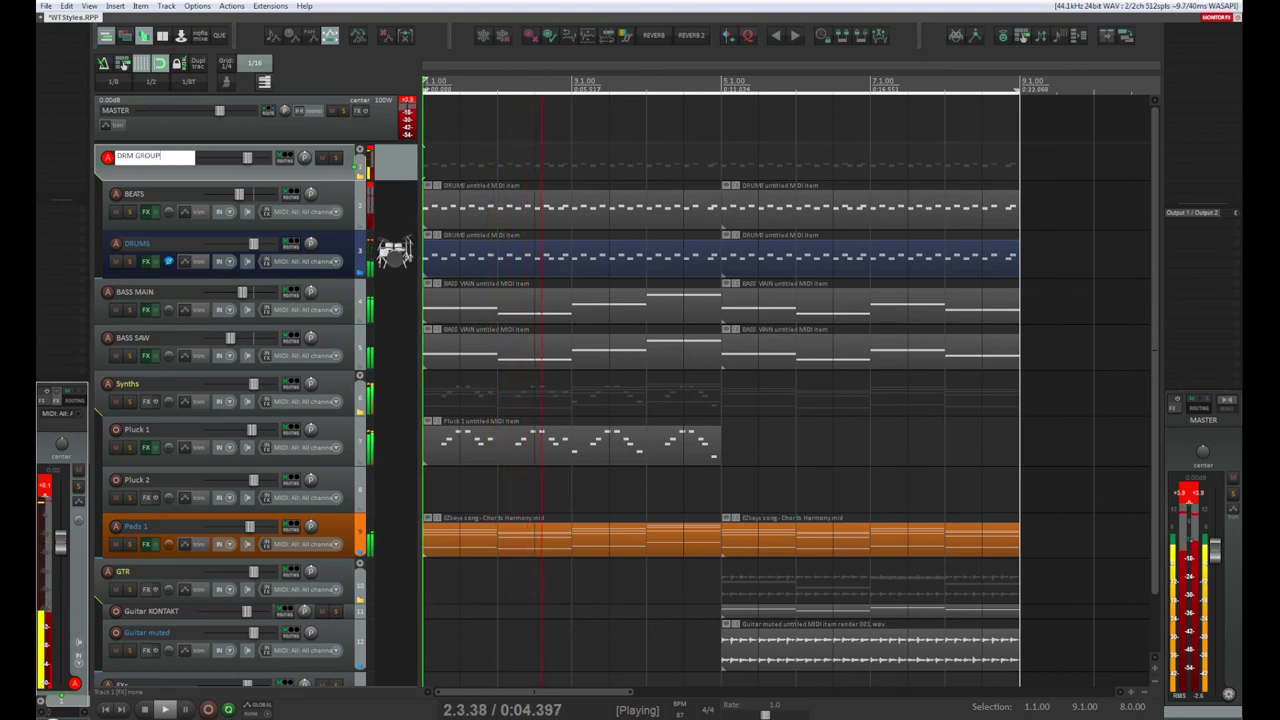
pyautogui.press('Return')
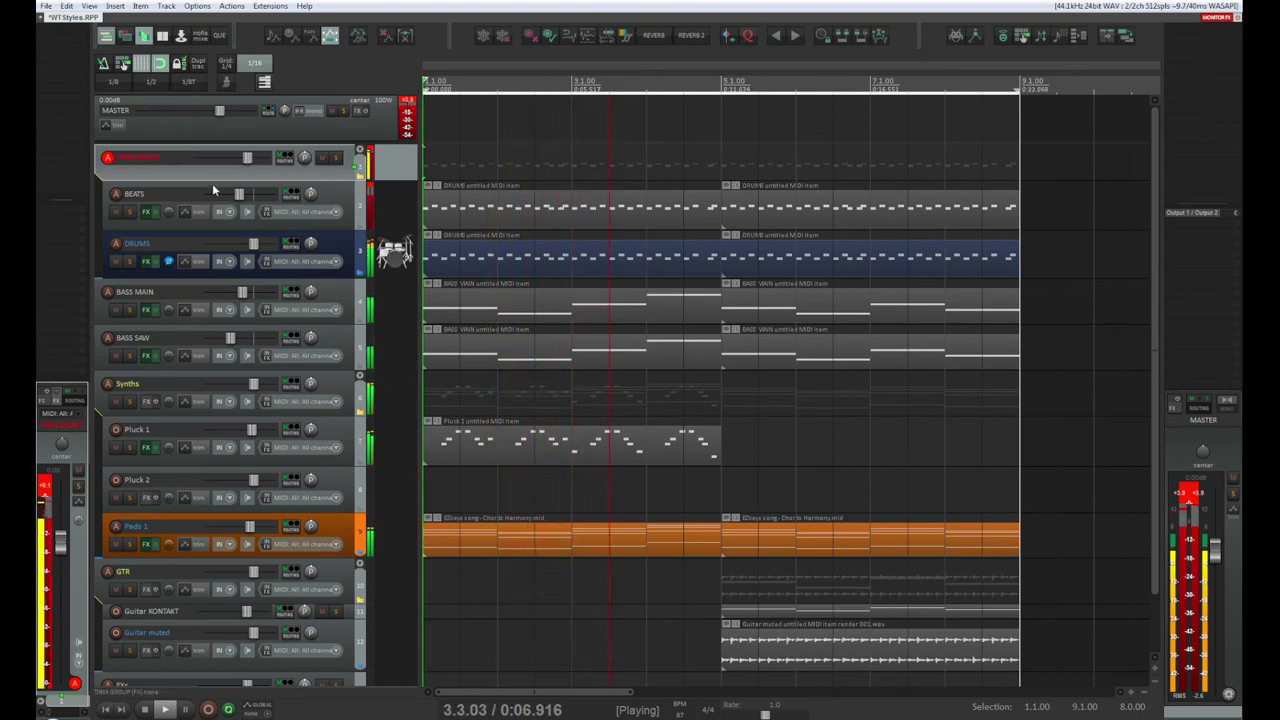
pyautogui.moveTo(211, 179); pyautogui.dragTo(211, 188)
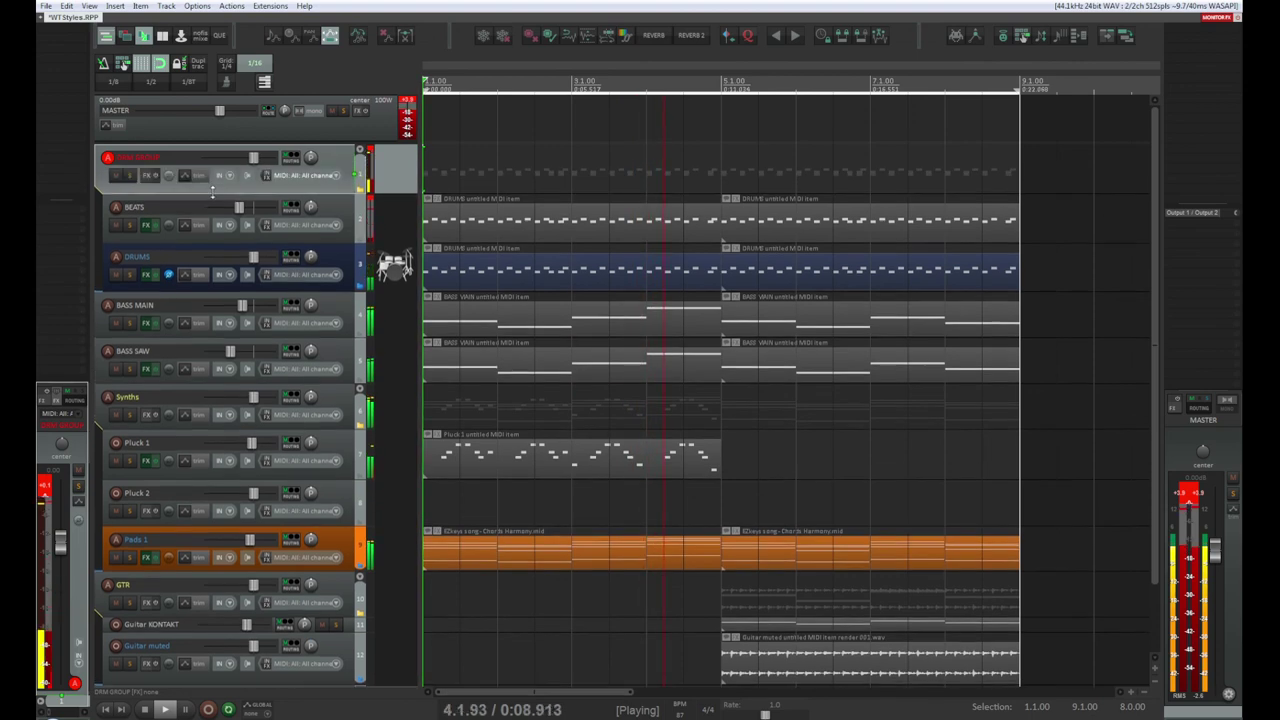
pyautogui.rightClick(394, 260)
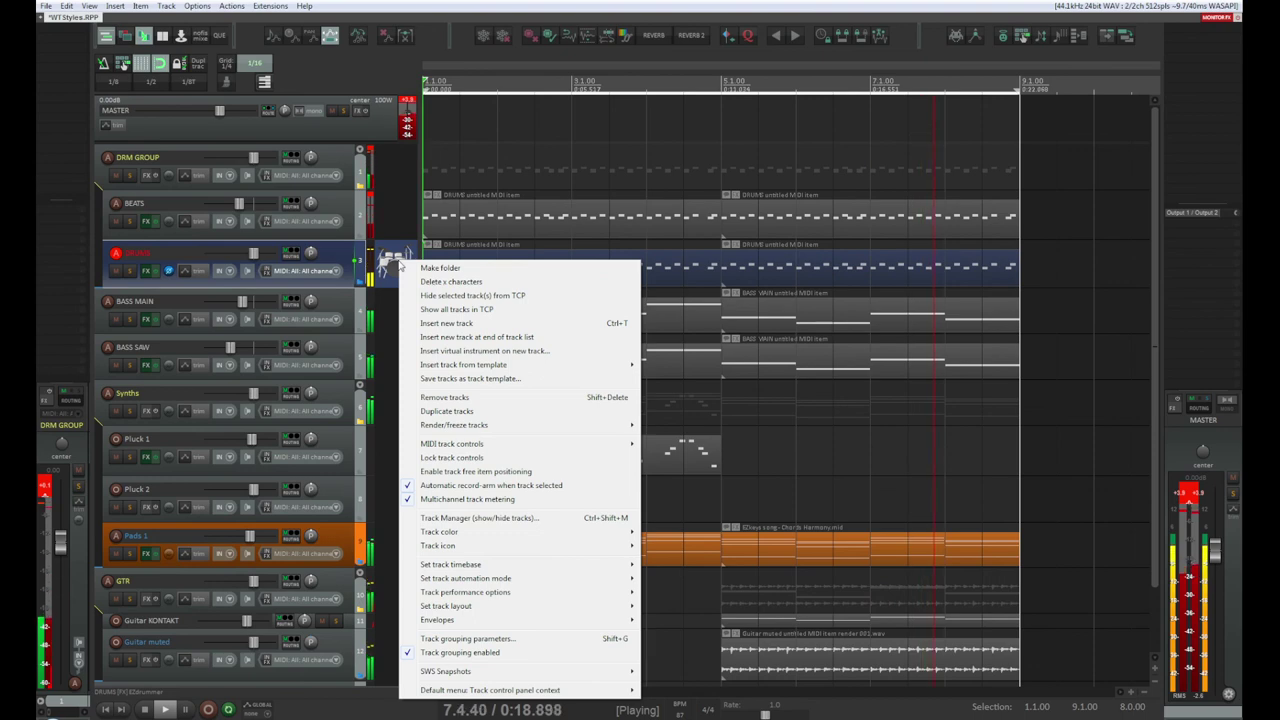
pyautogui.click(326, 260)
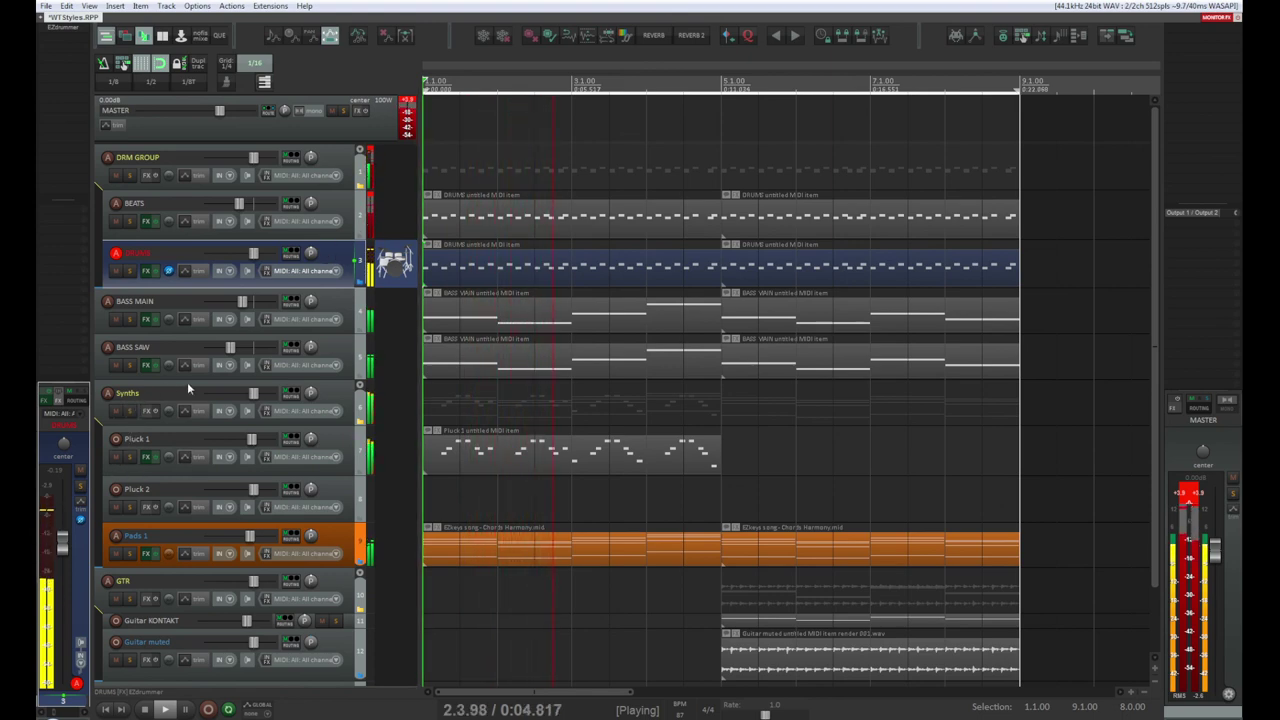
pyautogui.click(326, 393)
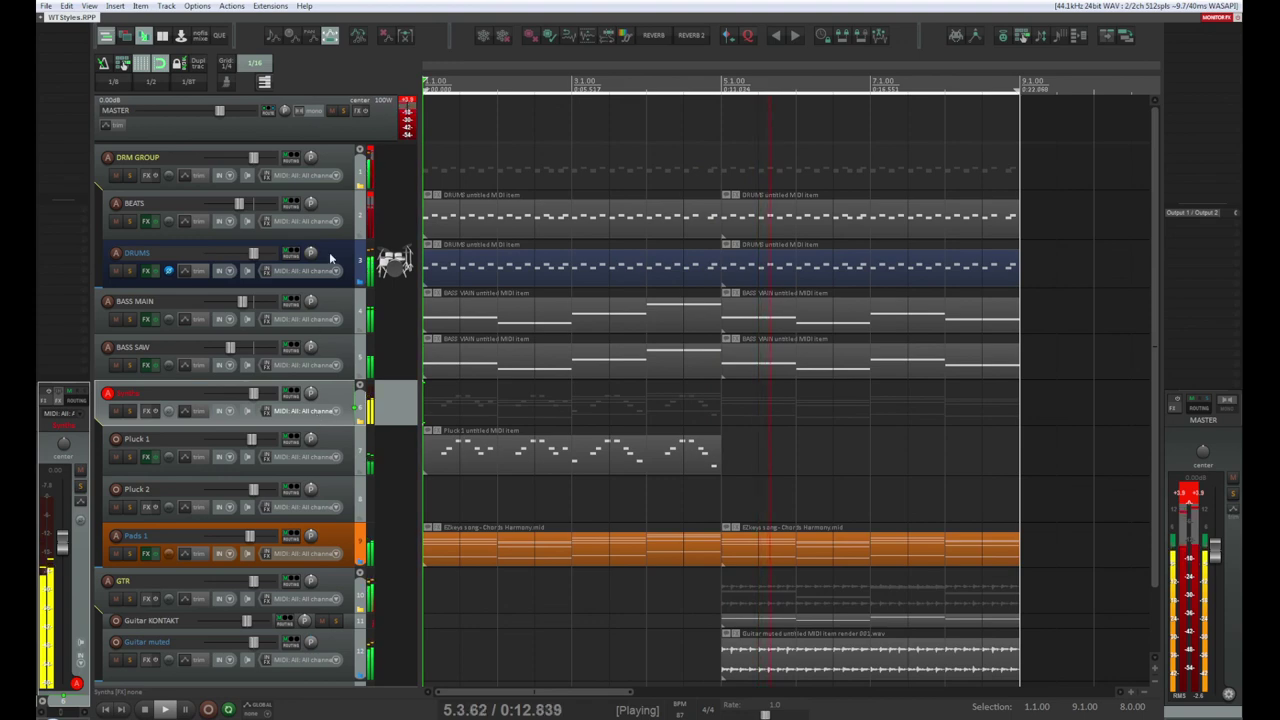
# Step: Solo DRM GROUP to hear only the drum tracks
pyautogui.click(333, 157)
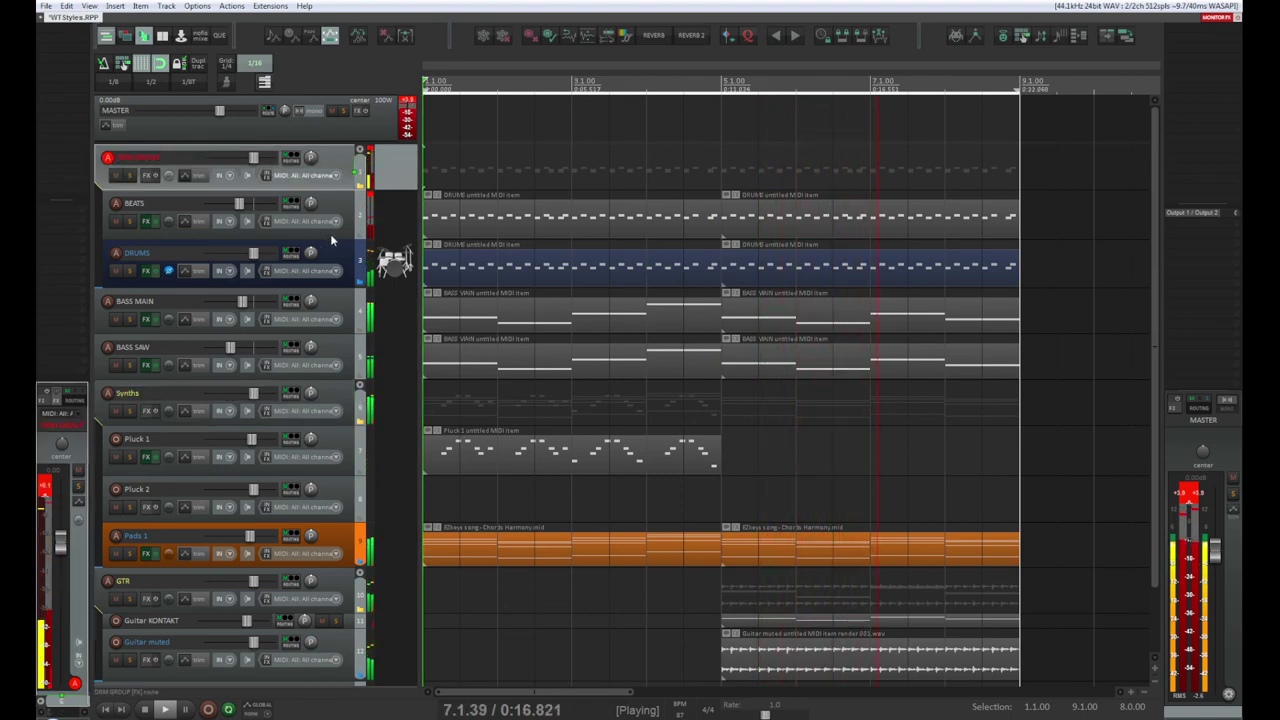
pyautogui.click(130, 176)
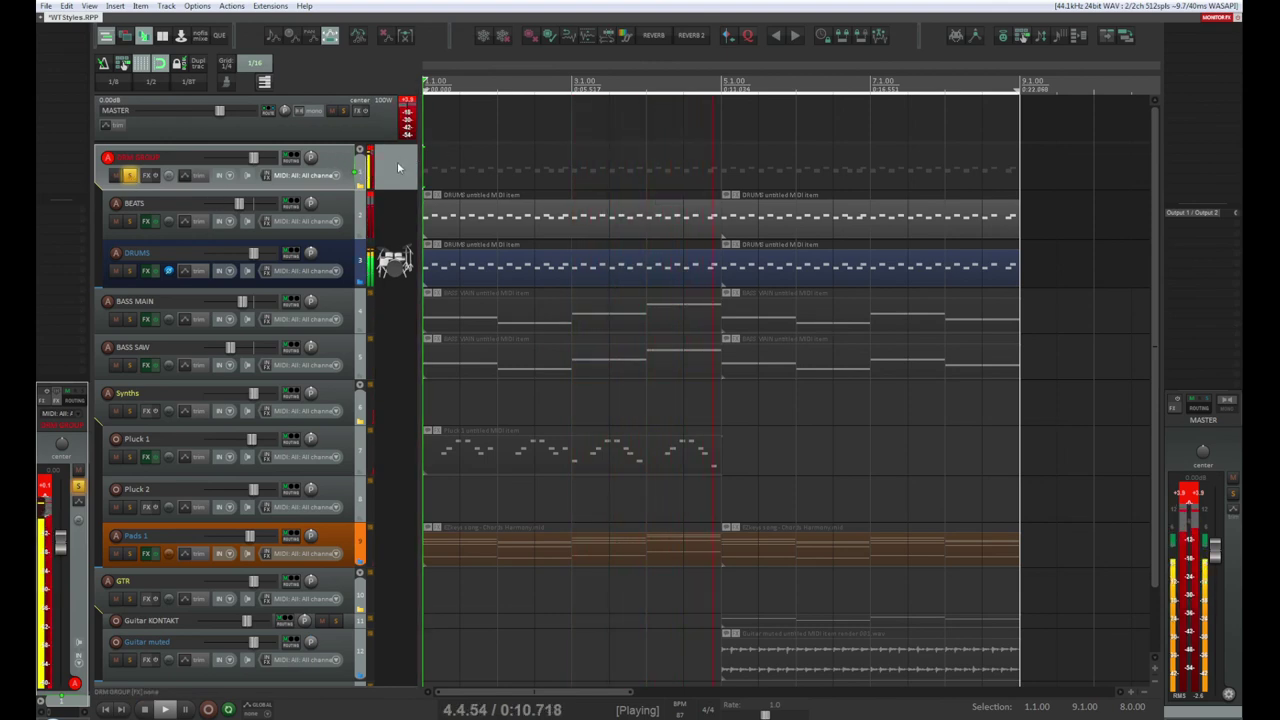
pyautogui.press('f')
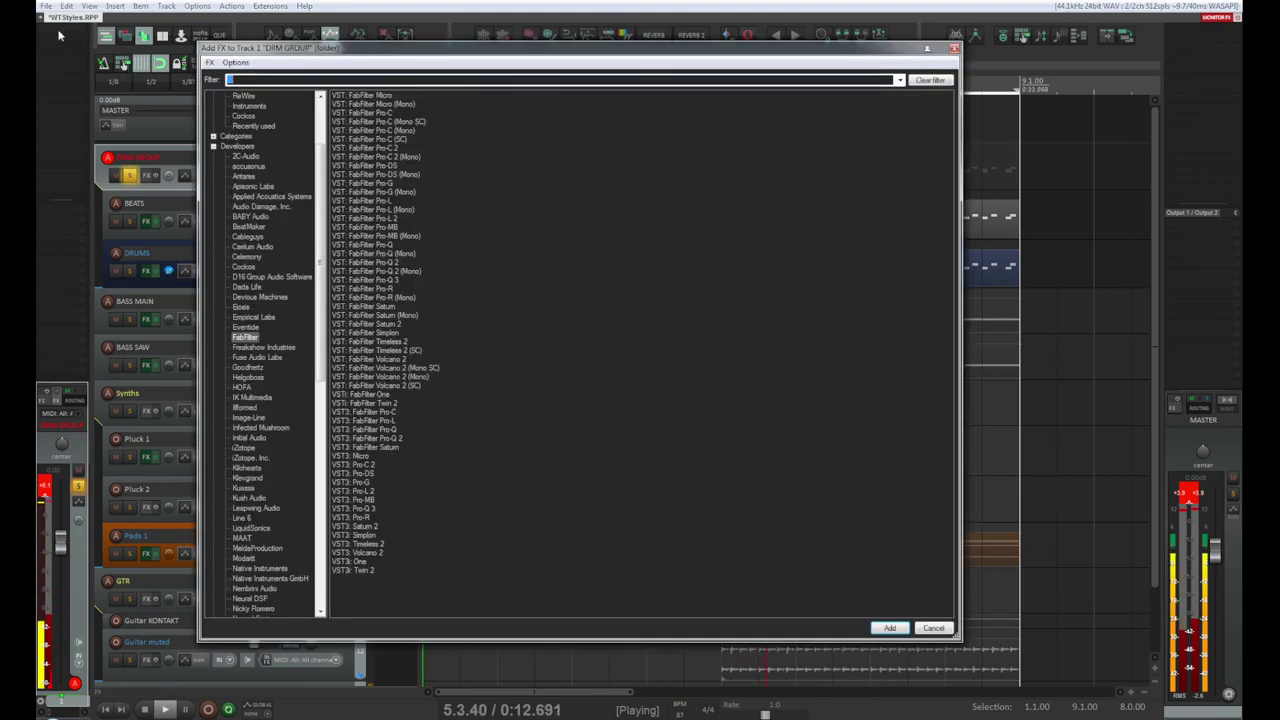
pyautogui.doubleClick(397, 440)
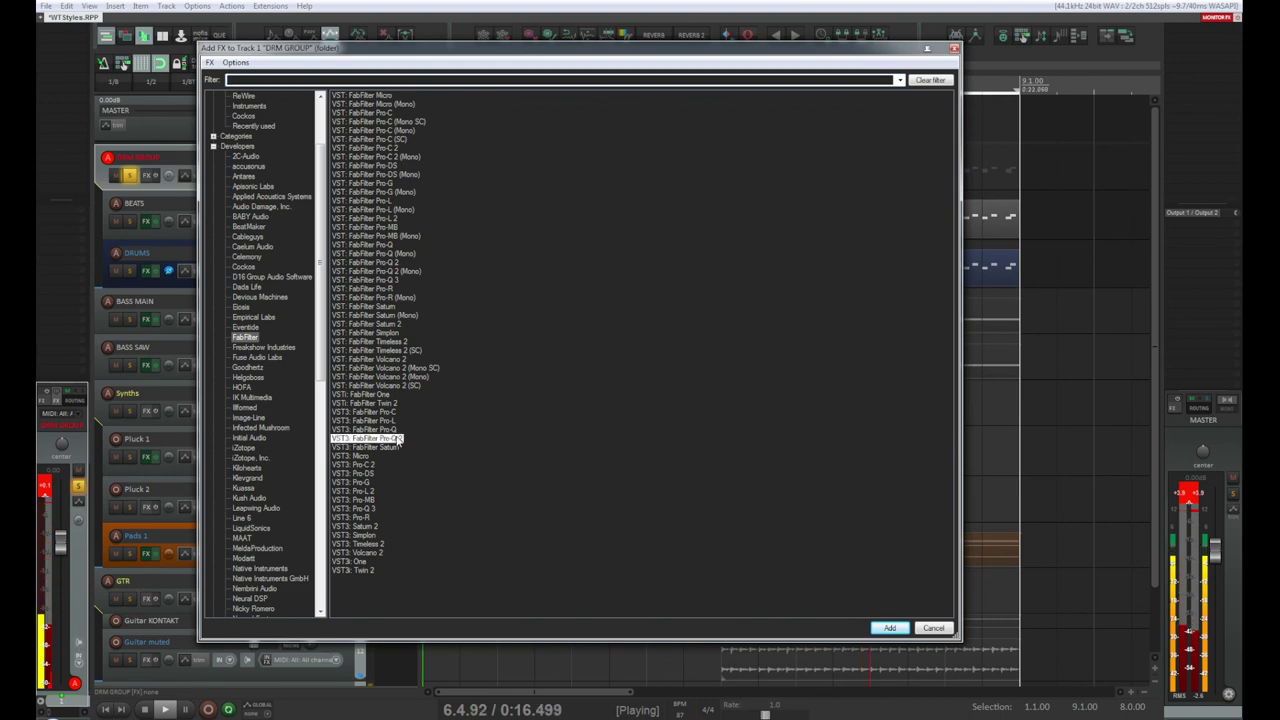
pyautogui.moveTo(914, 371); pyautogui.dragTo(502, 144)
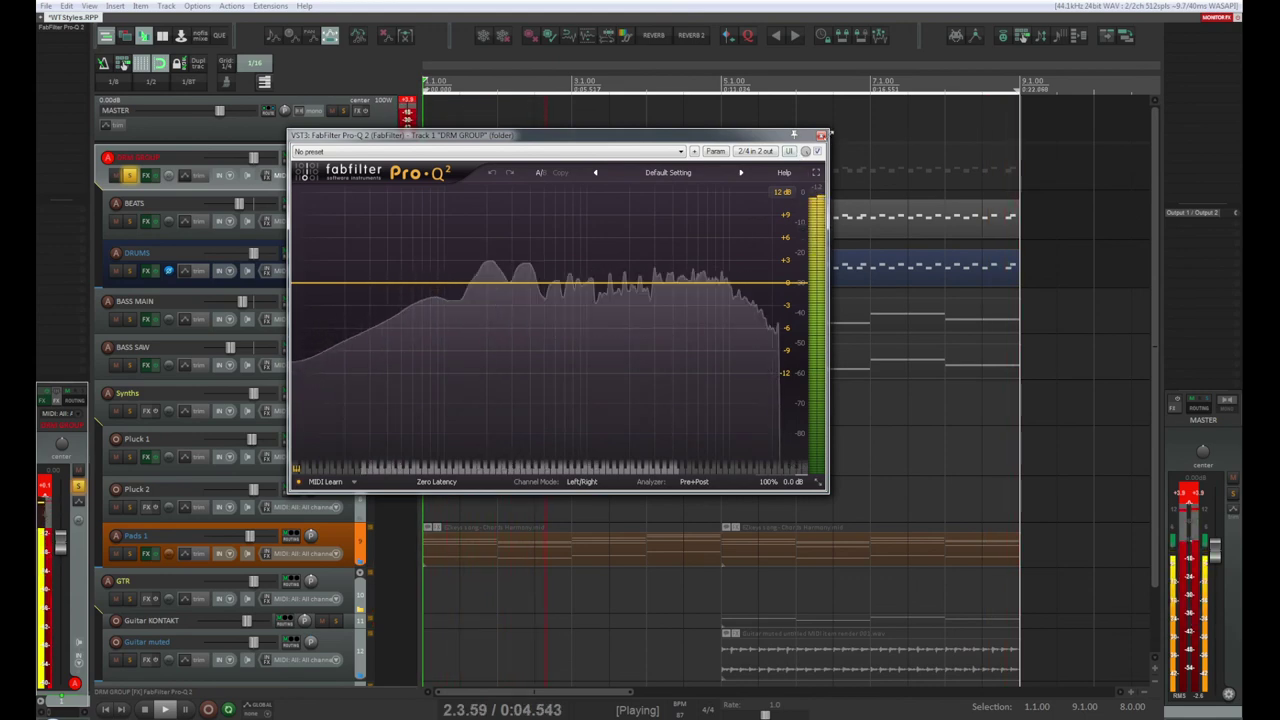
pyautogui.click(820, 136)
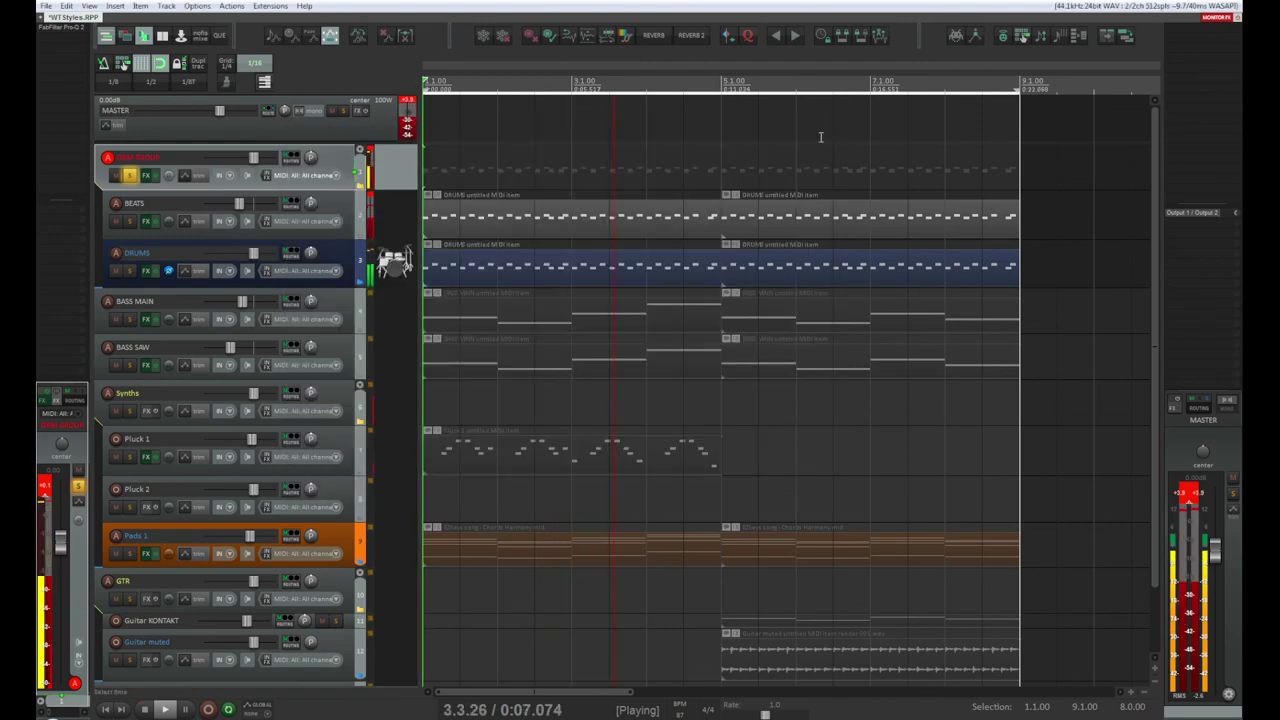
# Step: Add FabFilter Pro-Q 2 to the BEATS track and move its window near the track list
pyautogui.click(343, 255)
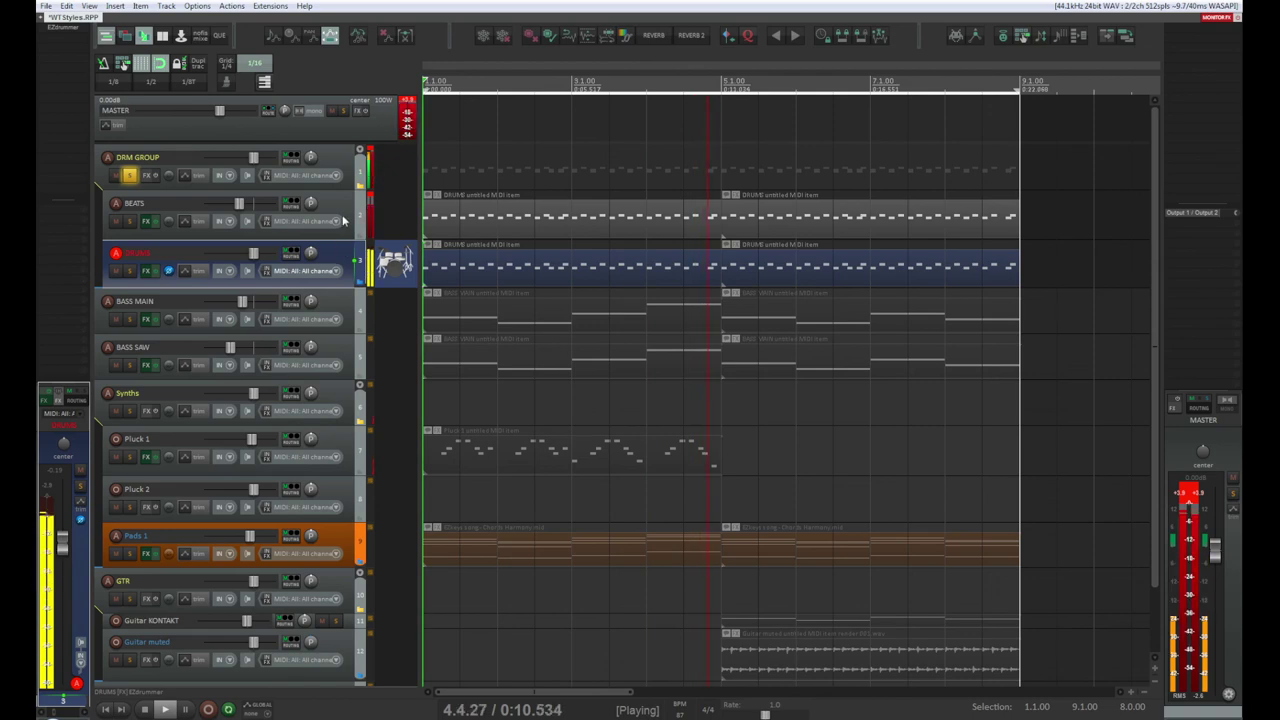
pyautogui.press('Up')
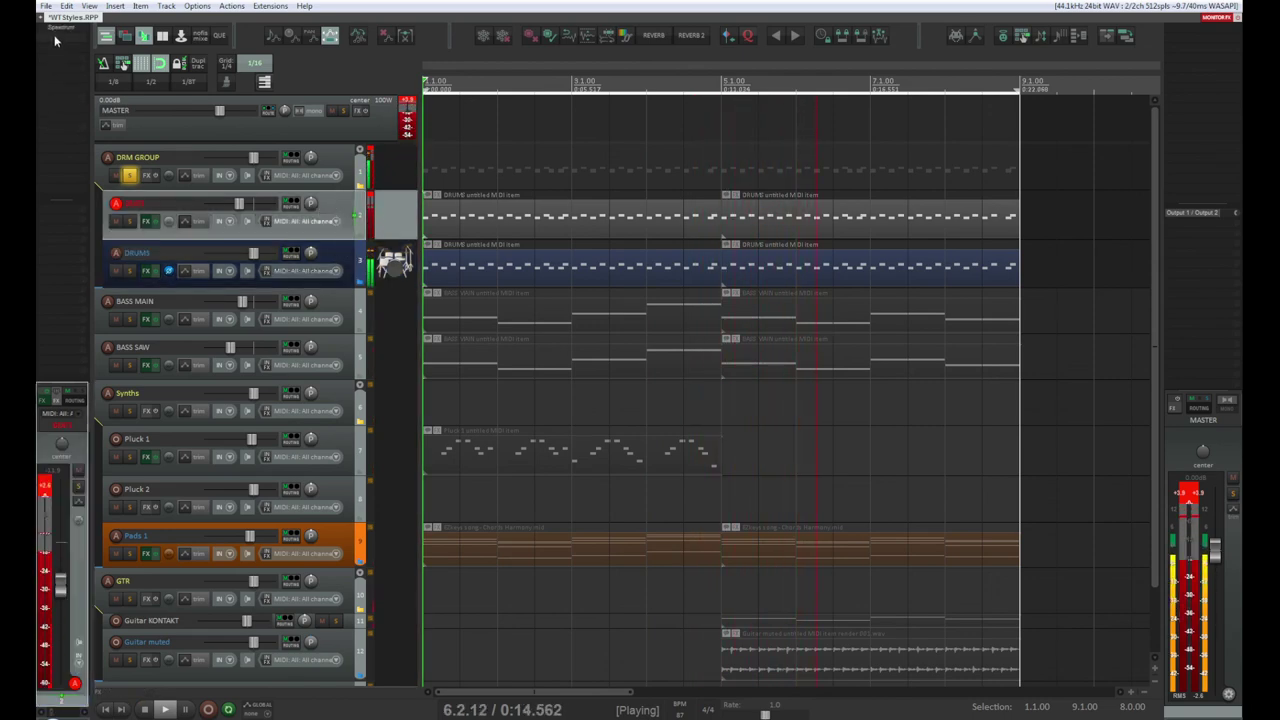
pyautogui.press('f')
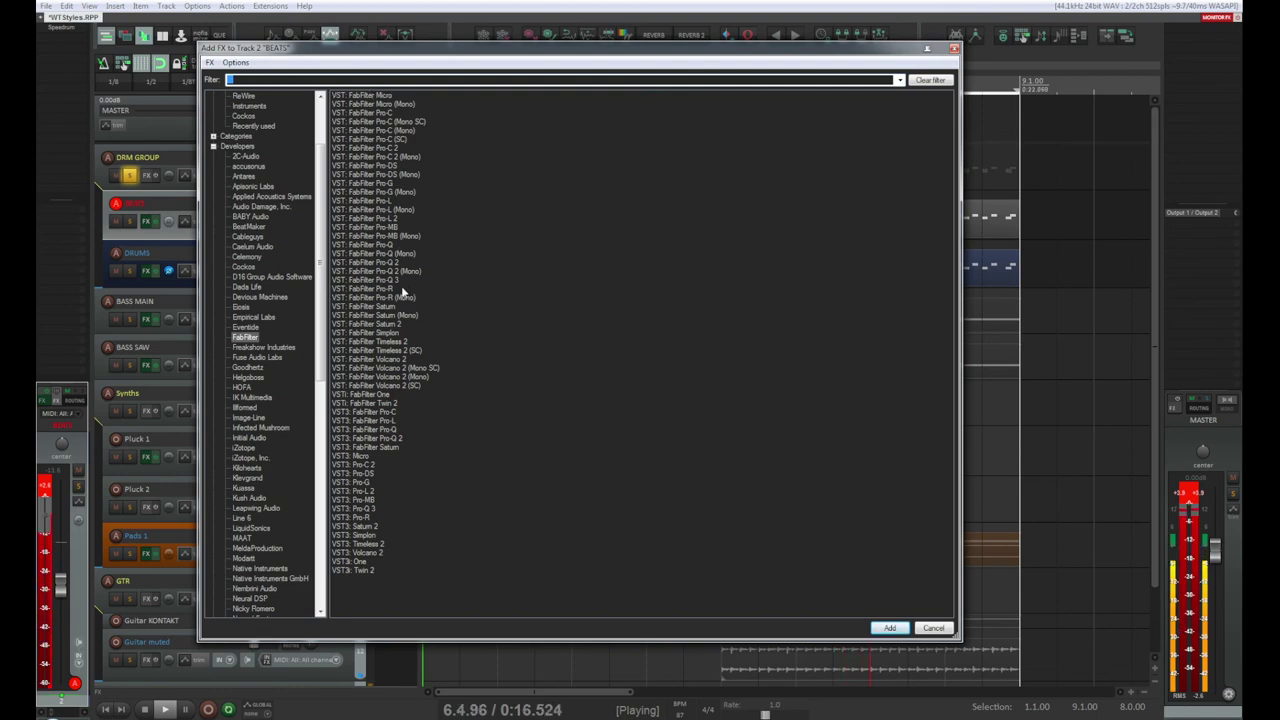
pyautogui.doubleClick(400, 440)
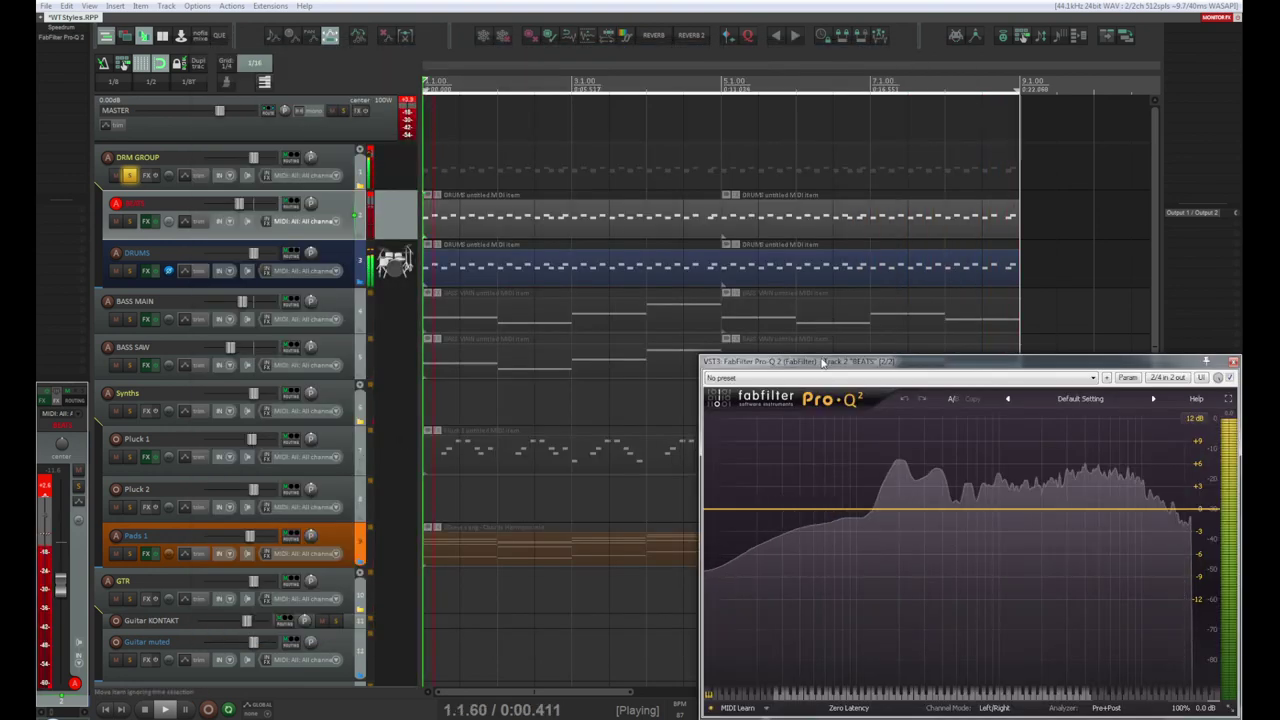
pyautogui.moveTo(829, 371); pyautogui.dragTo(555, 163)
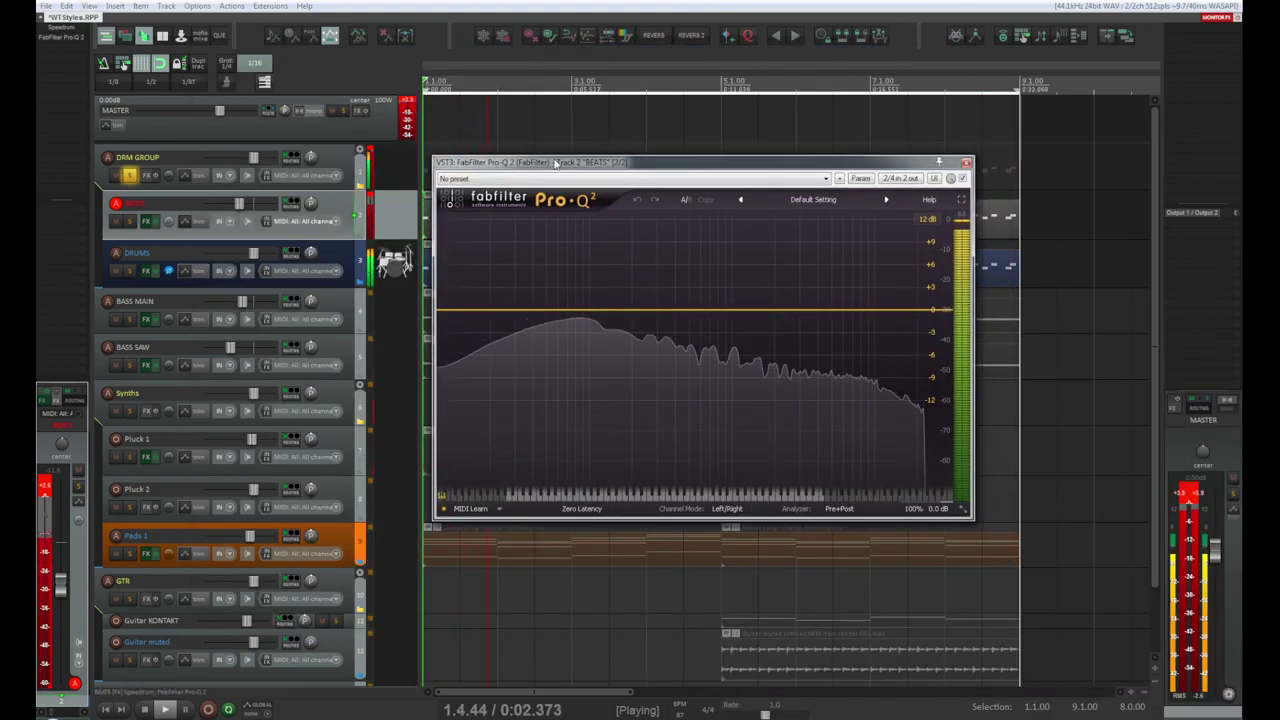
pyautogui.moveTo(555, 163); pyautogui.dragTo(485, 188)
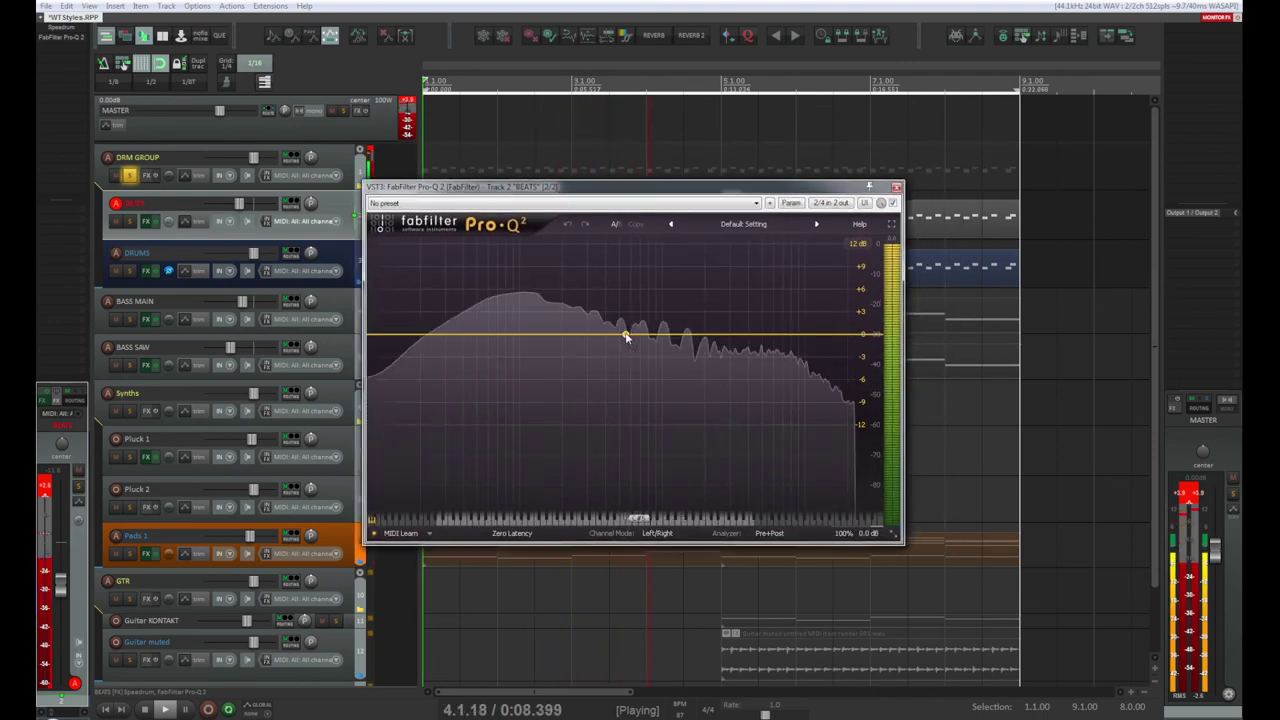
# Step: Add a bell cut of about 2 dB in the low mids of BEATS, close the Pro-Q 2 window, and select DRM GROUP
pyautogui.moveTo(626, 337); pyautogui.dragTo(599, 350)
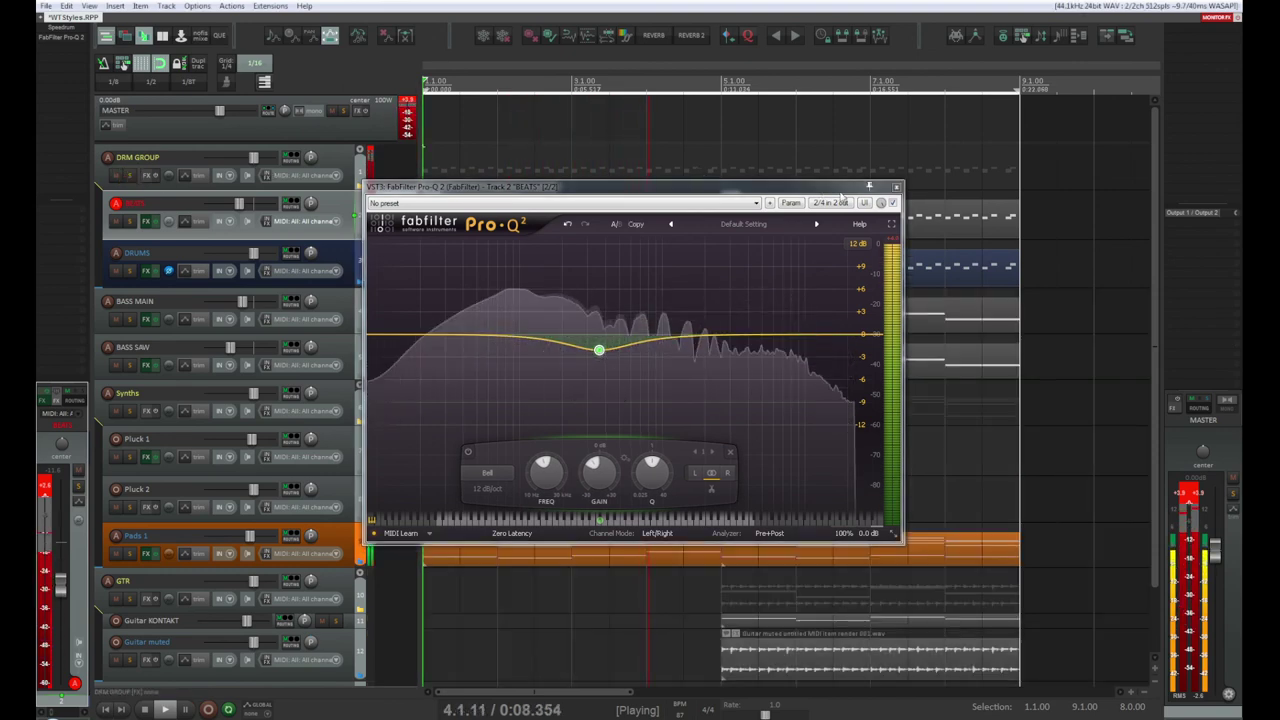
pyautogui.click(895, 187)
pyautogui.click(340, 156)
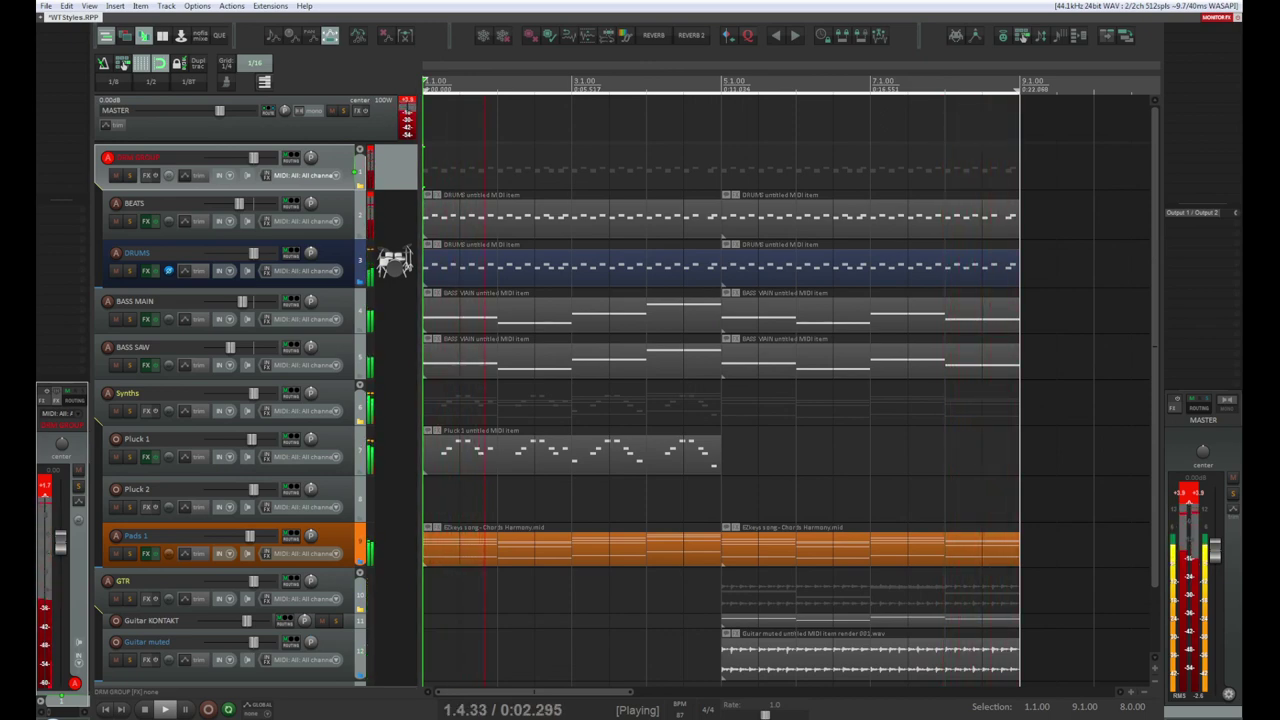
# Step: Set the Pluck 1 volume to about -3 dB and stop playback
pyautogui.click(360, 452)
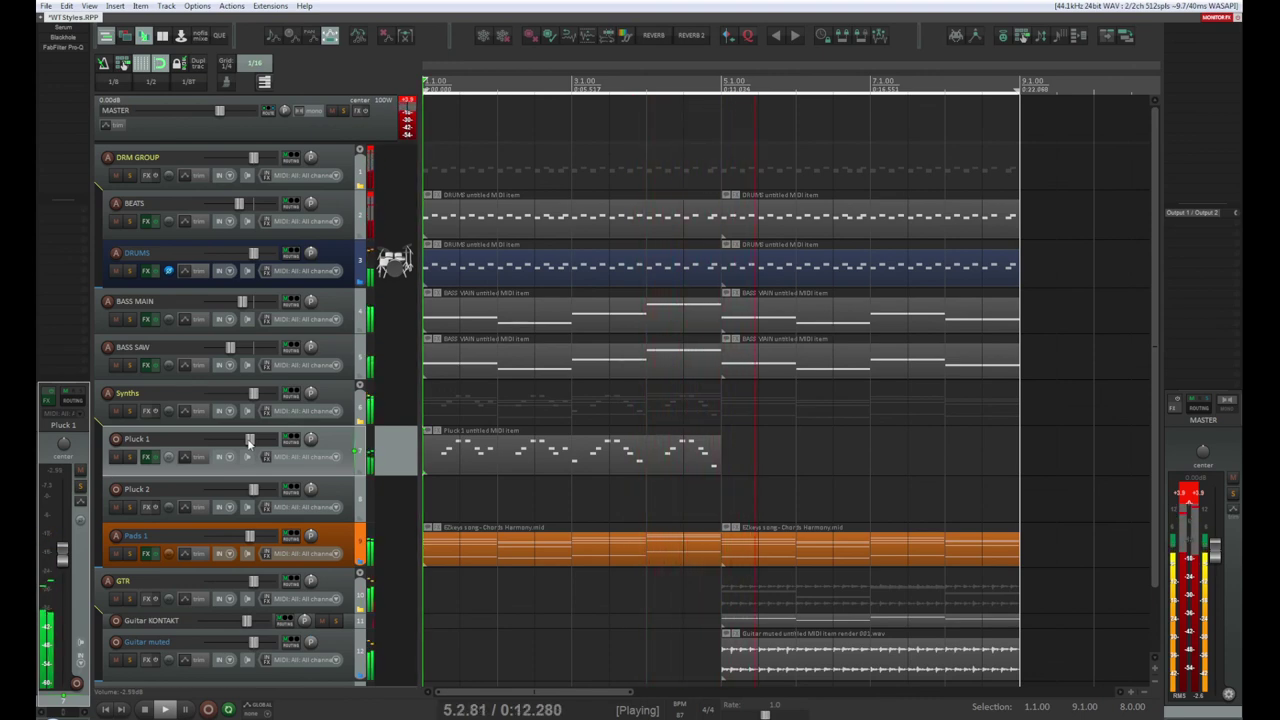
pyautogui.press('space')
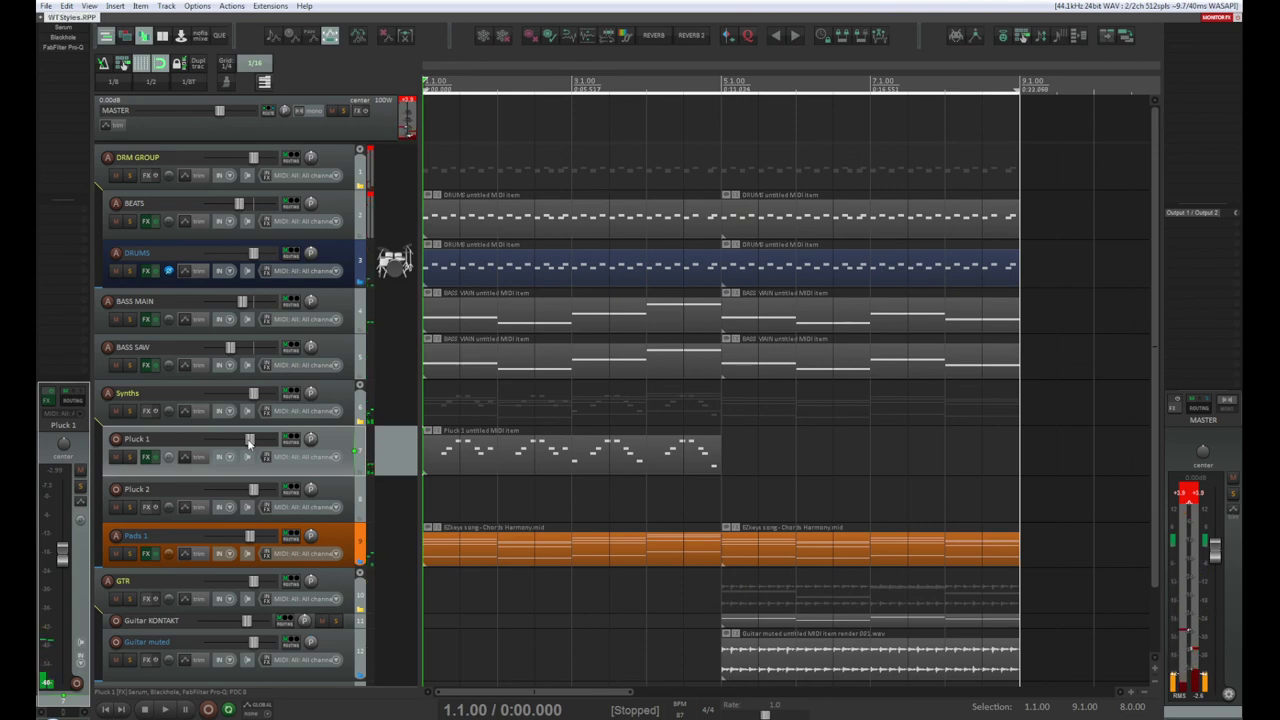